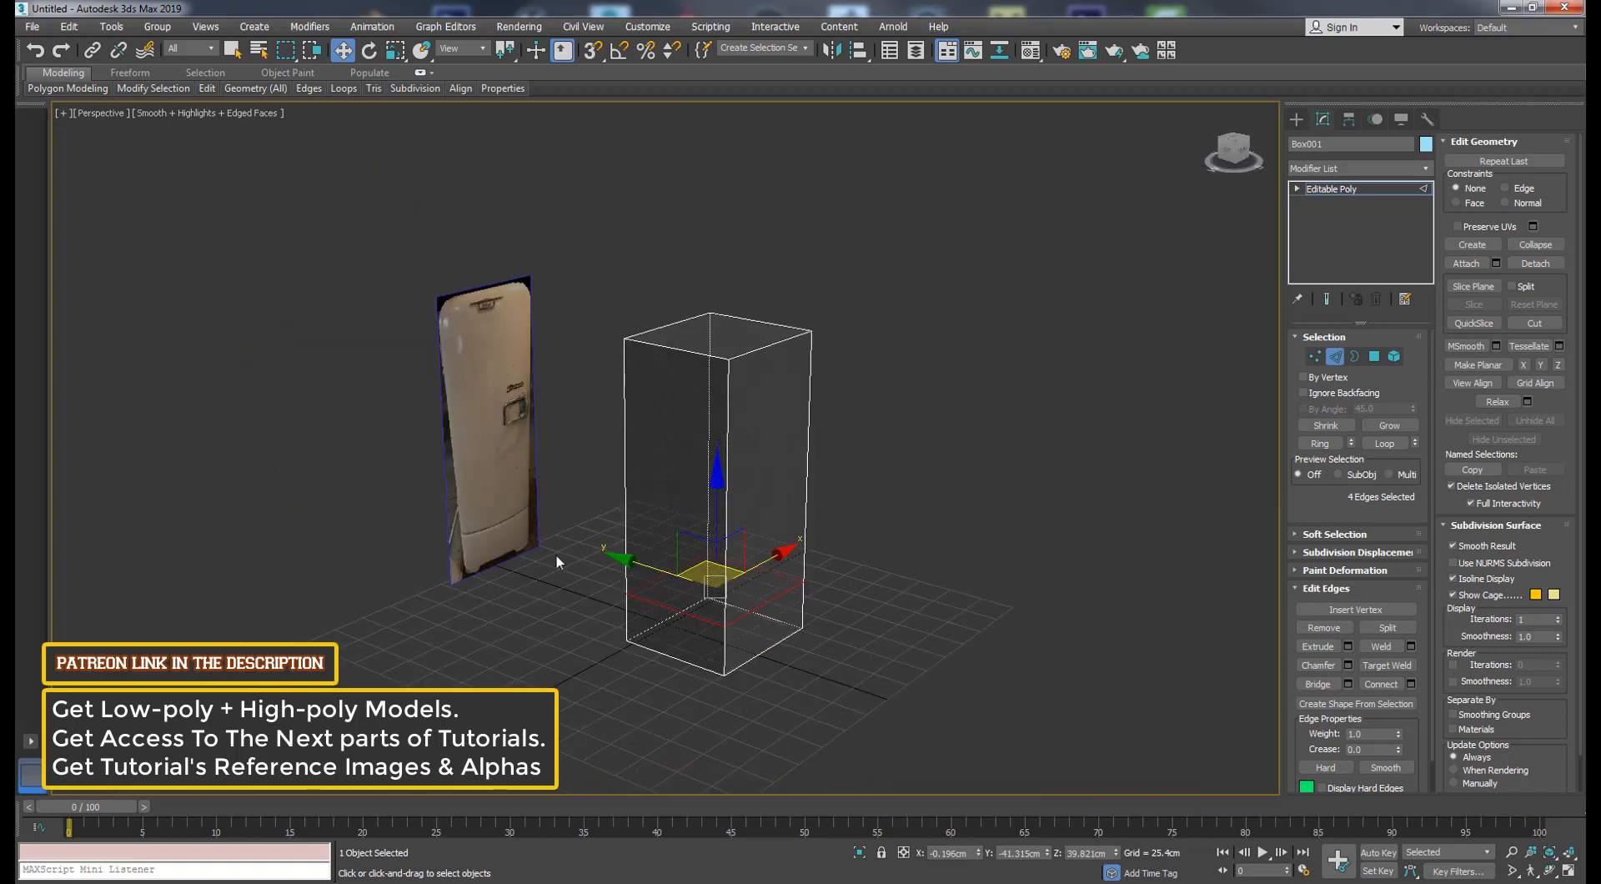
- Chamfer the two upper side edges of the fridge box by 12.544 cm with 3 segments to match the reference corners
key(f)
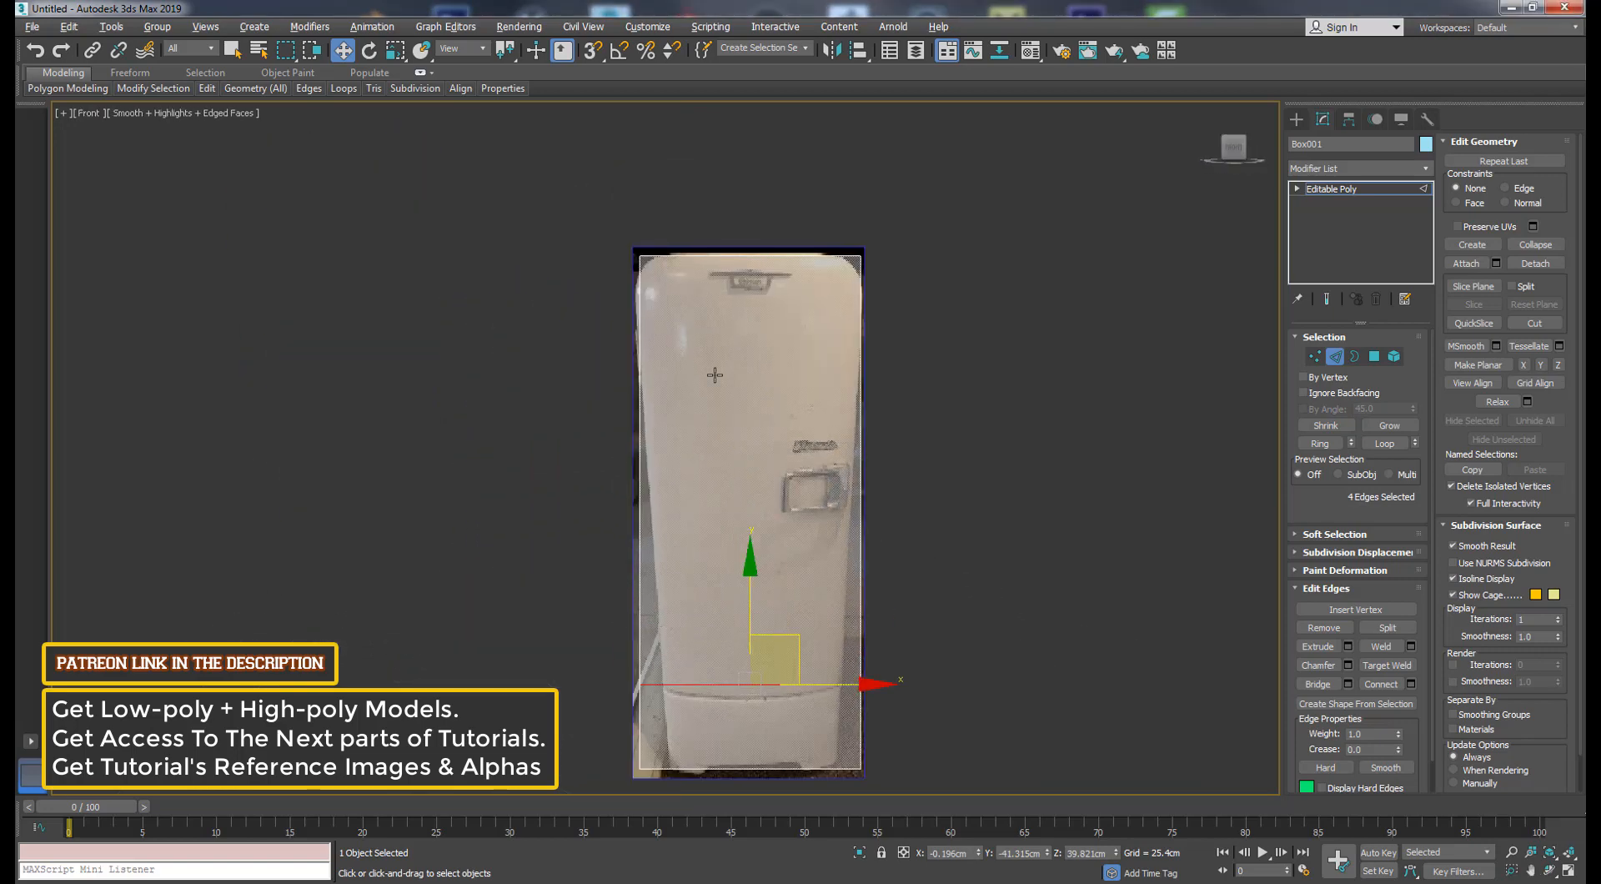
alt+middle_drag(753, 407, 803, 380)
click(666, 286)
ctrl+click(854, 258)
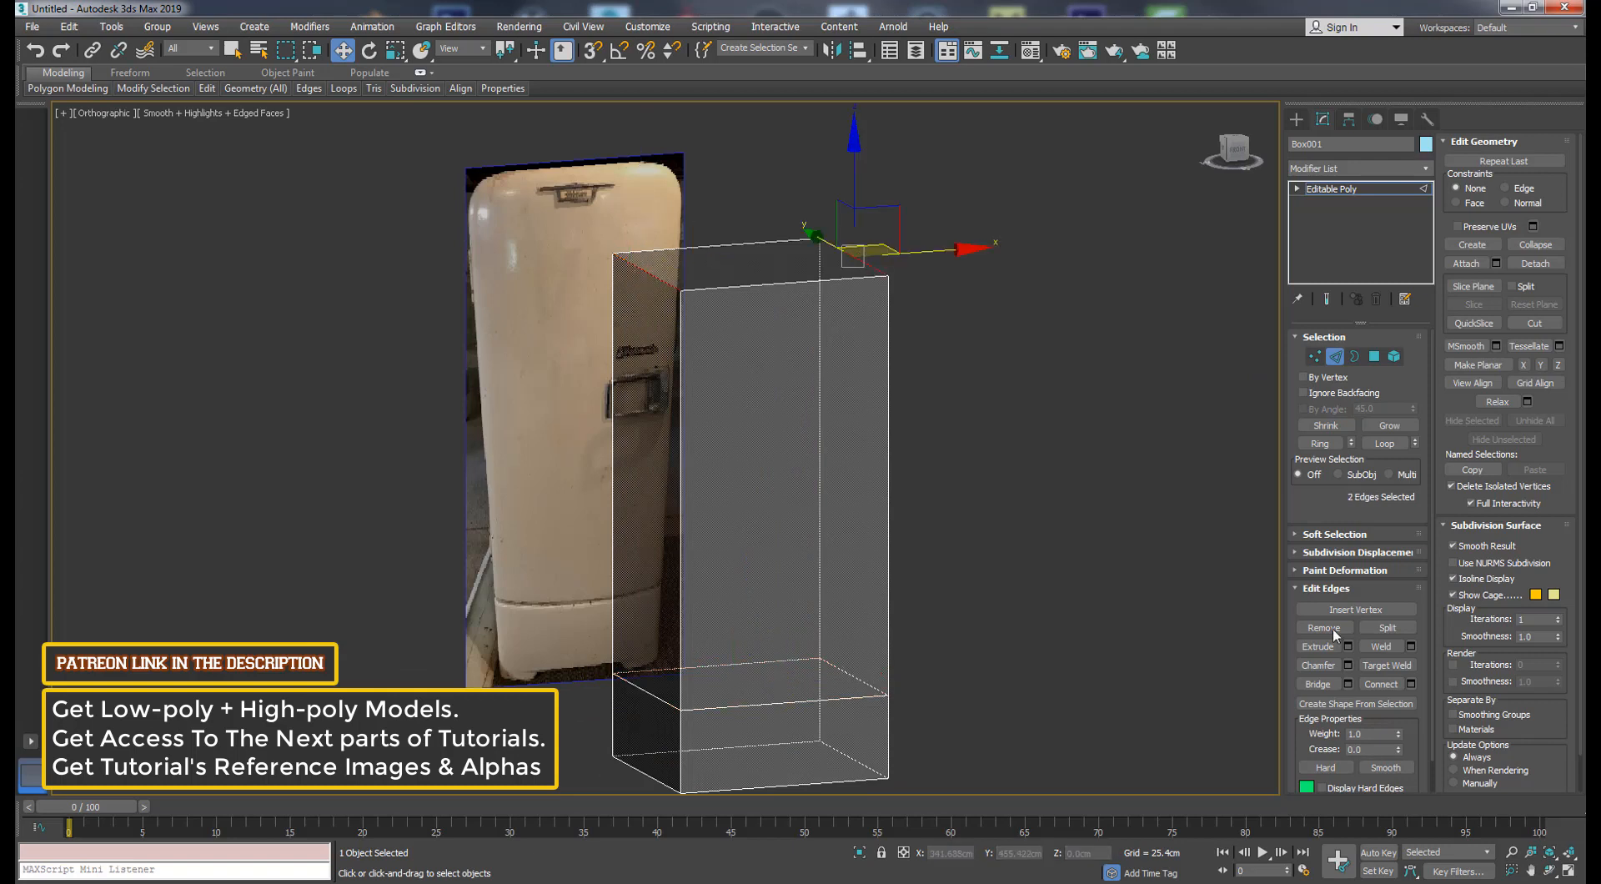
key(f)
scroll(750, 452, up, 8)
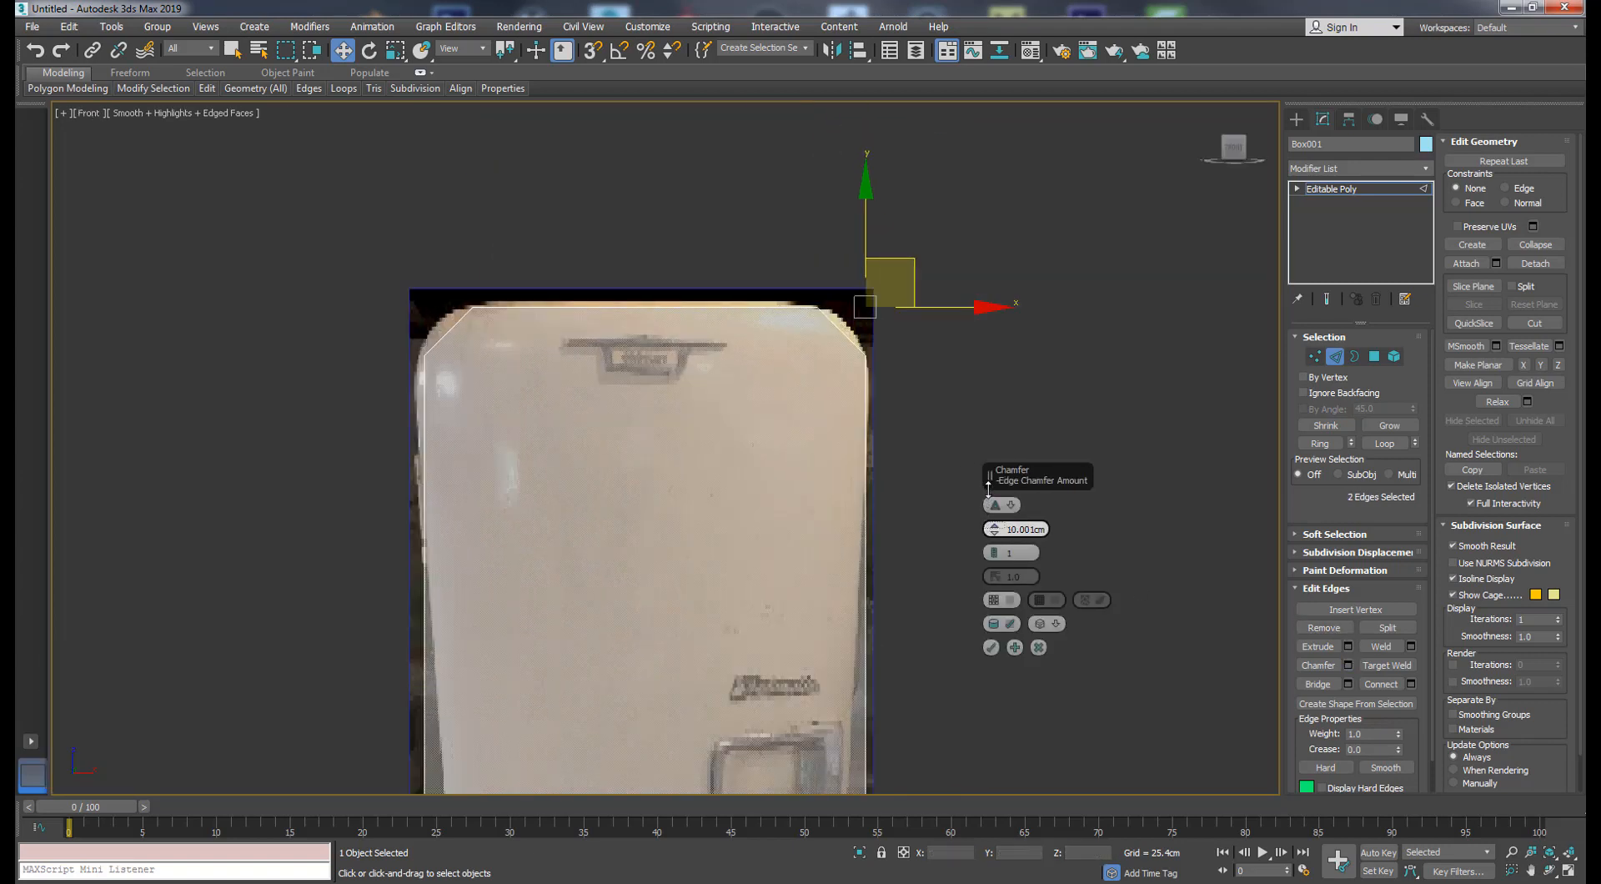
drag(992, 551, 995, 532)
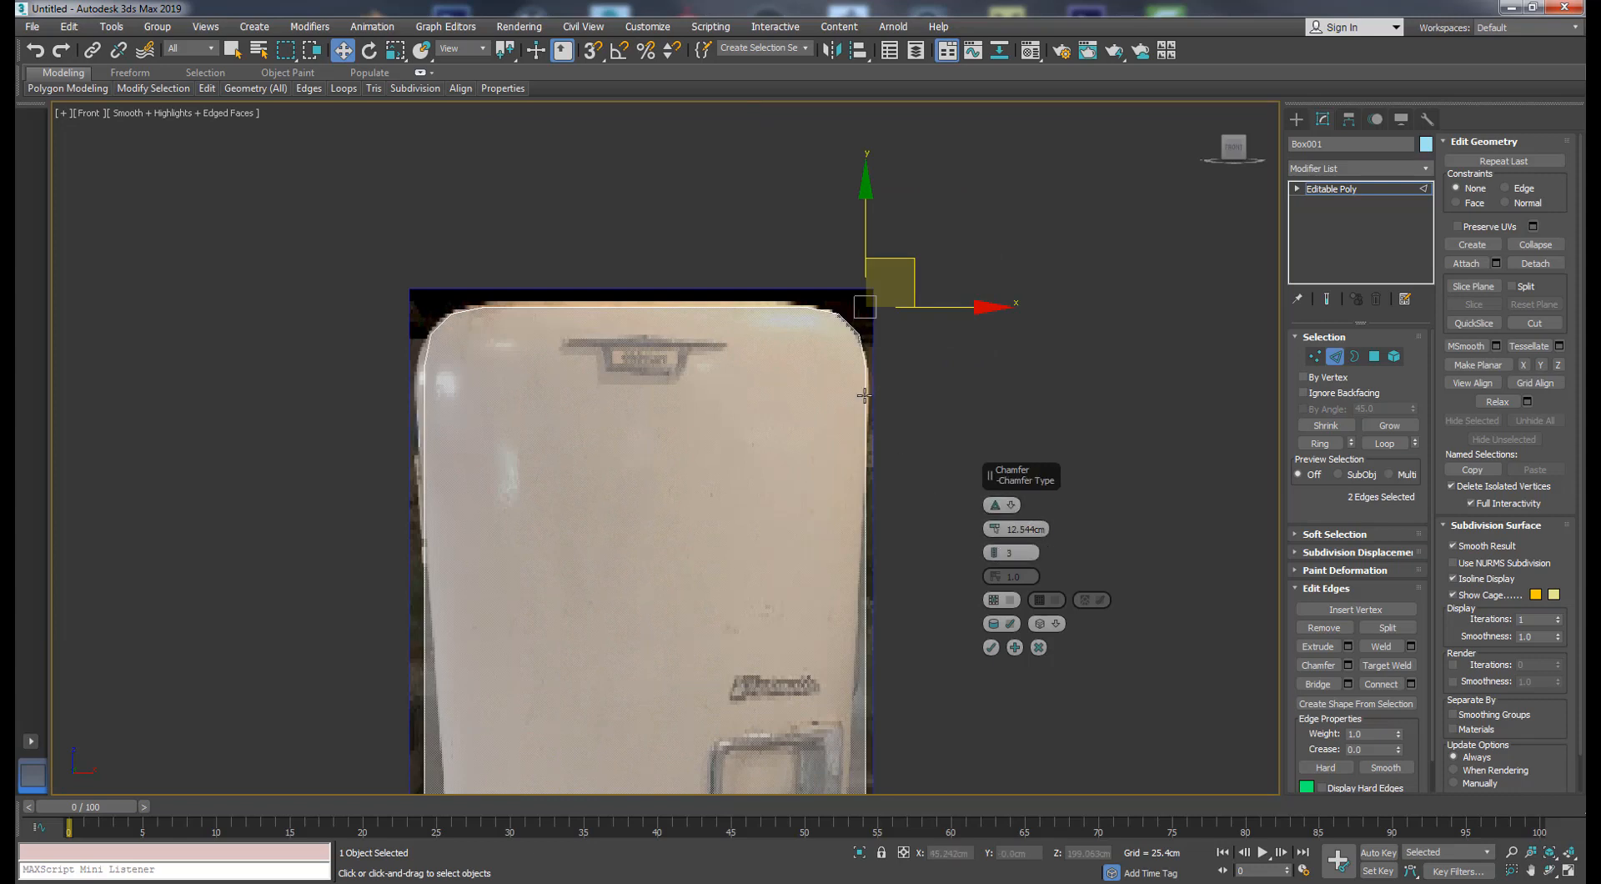
- Increase the corner chamfer to 4 segments and apply it
key(p)
scroll(863, 395, up, 5)
alt+middle_drag(834, 400, 659, 400)
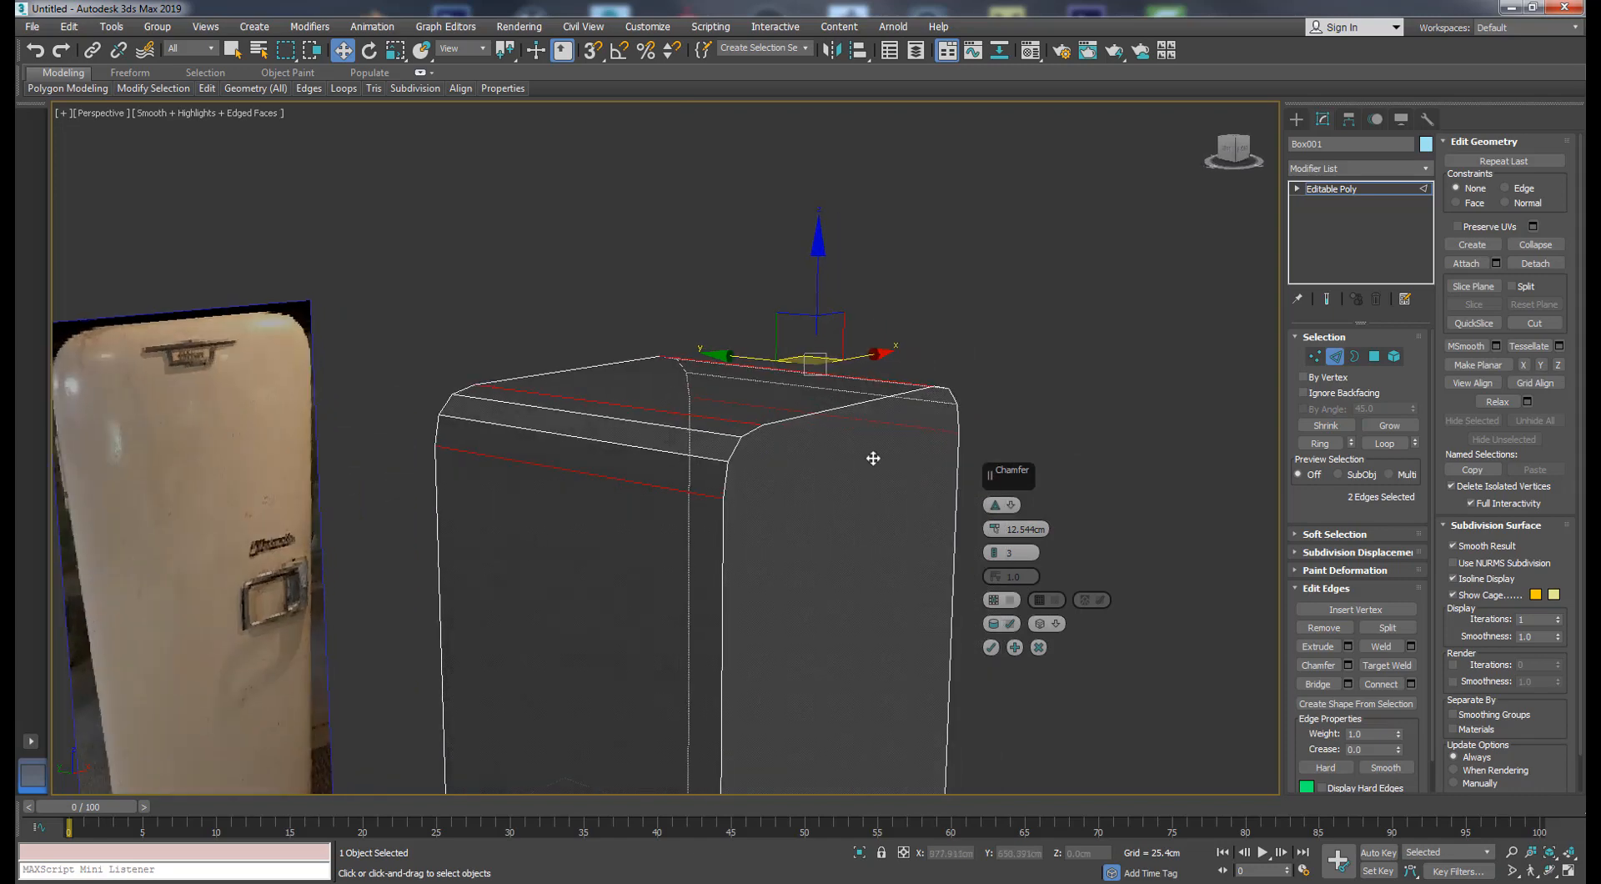
drag(996, 551, 998, 542)
scroll(629, 497, down, 8)
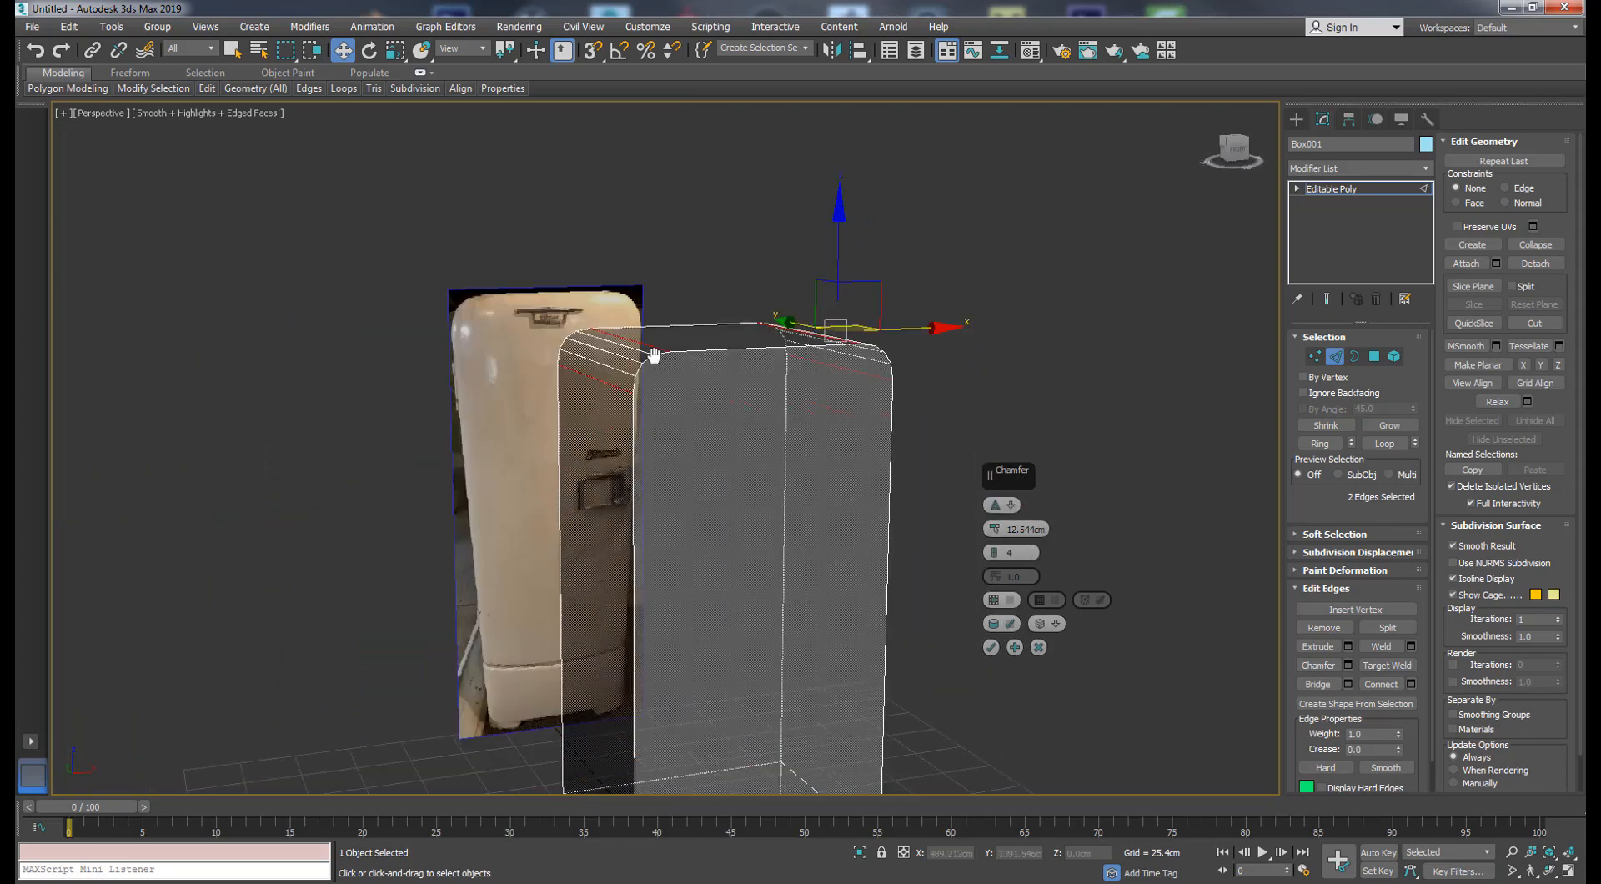
click(991, 647)
alt+middle_drag(921, 629, 951, 467)
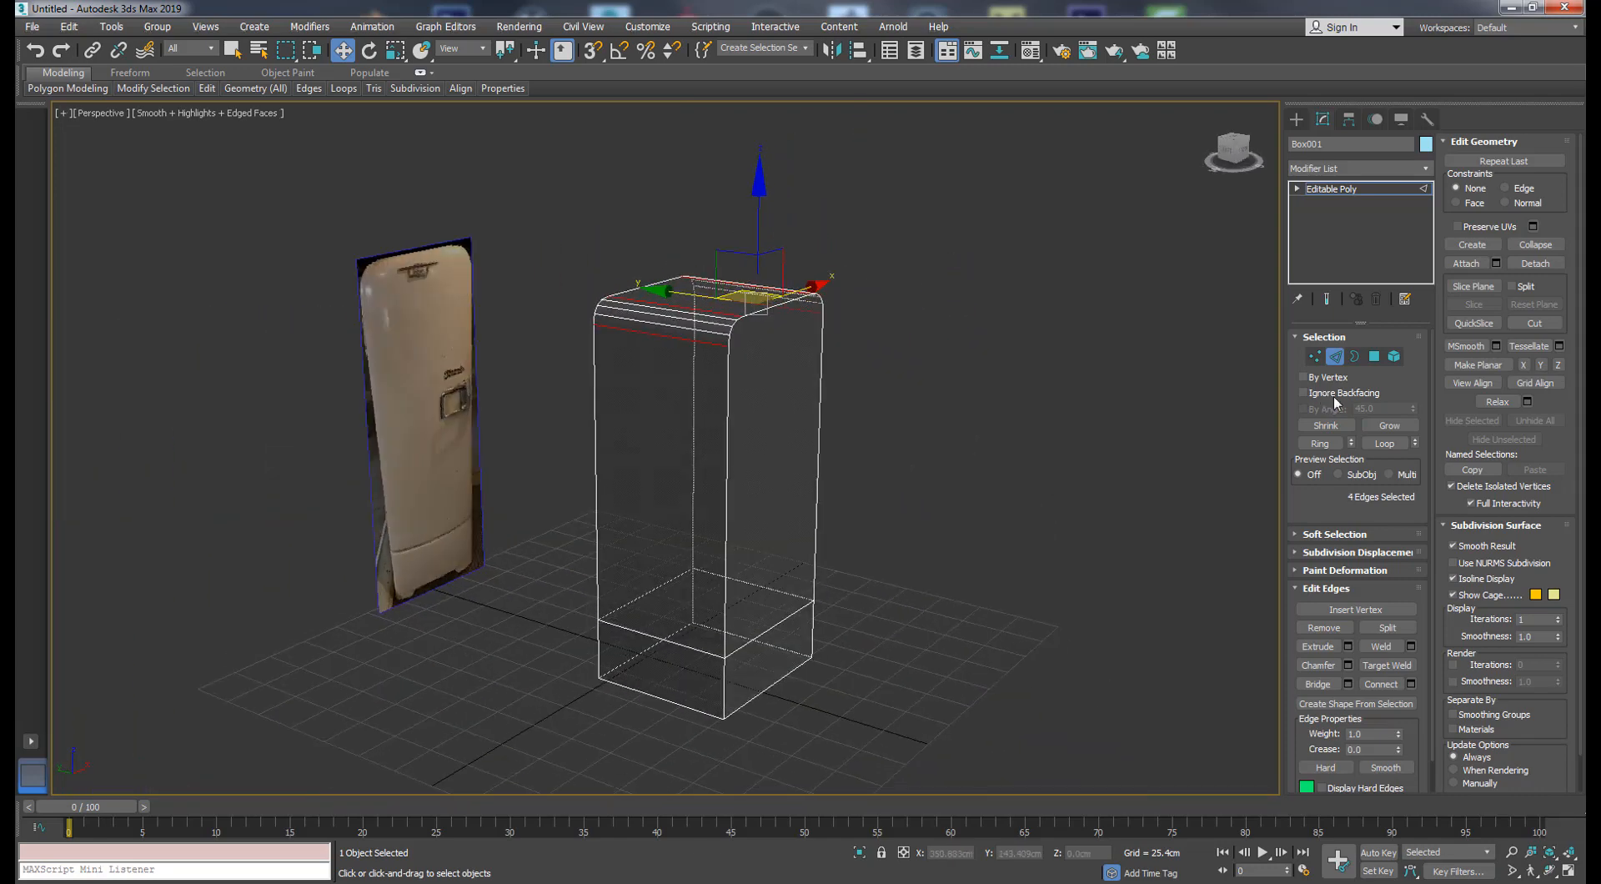
- Connect the lowest vertical edges of the box with one edge loop, using slide -76, near the base
key(2)
alt+middle_drag(817, 377, 593, 557)
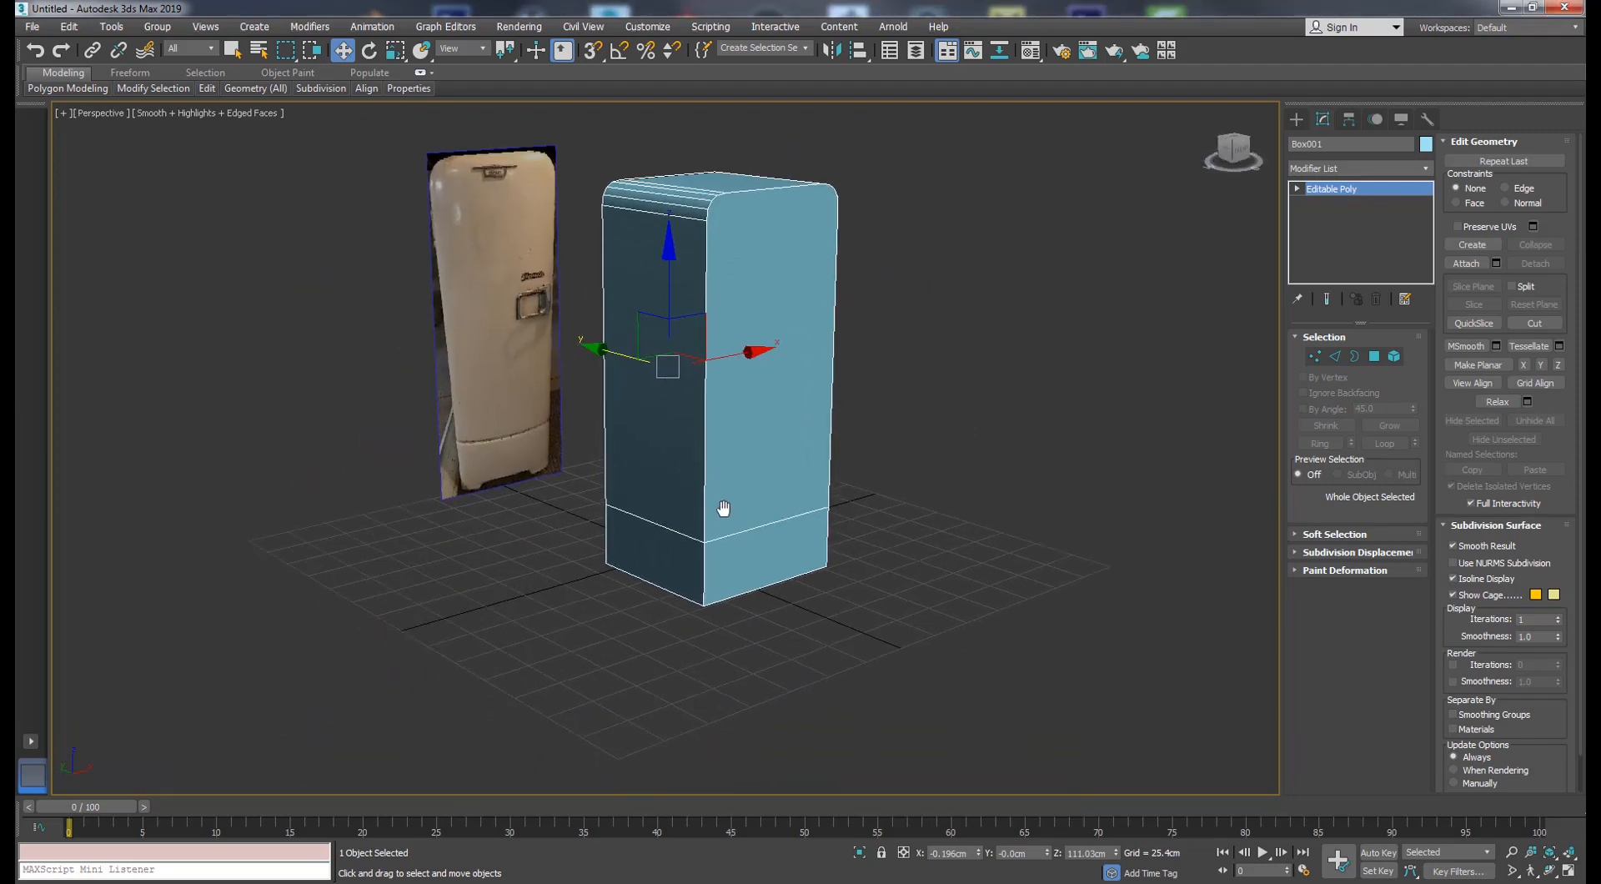
key(f)
scroll(667, 533, down, 5)
key(alt+x)
scroll(656, 553, up, 8)
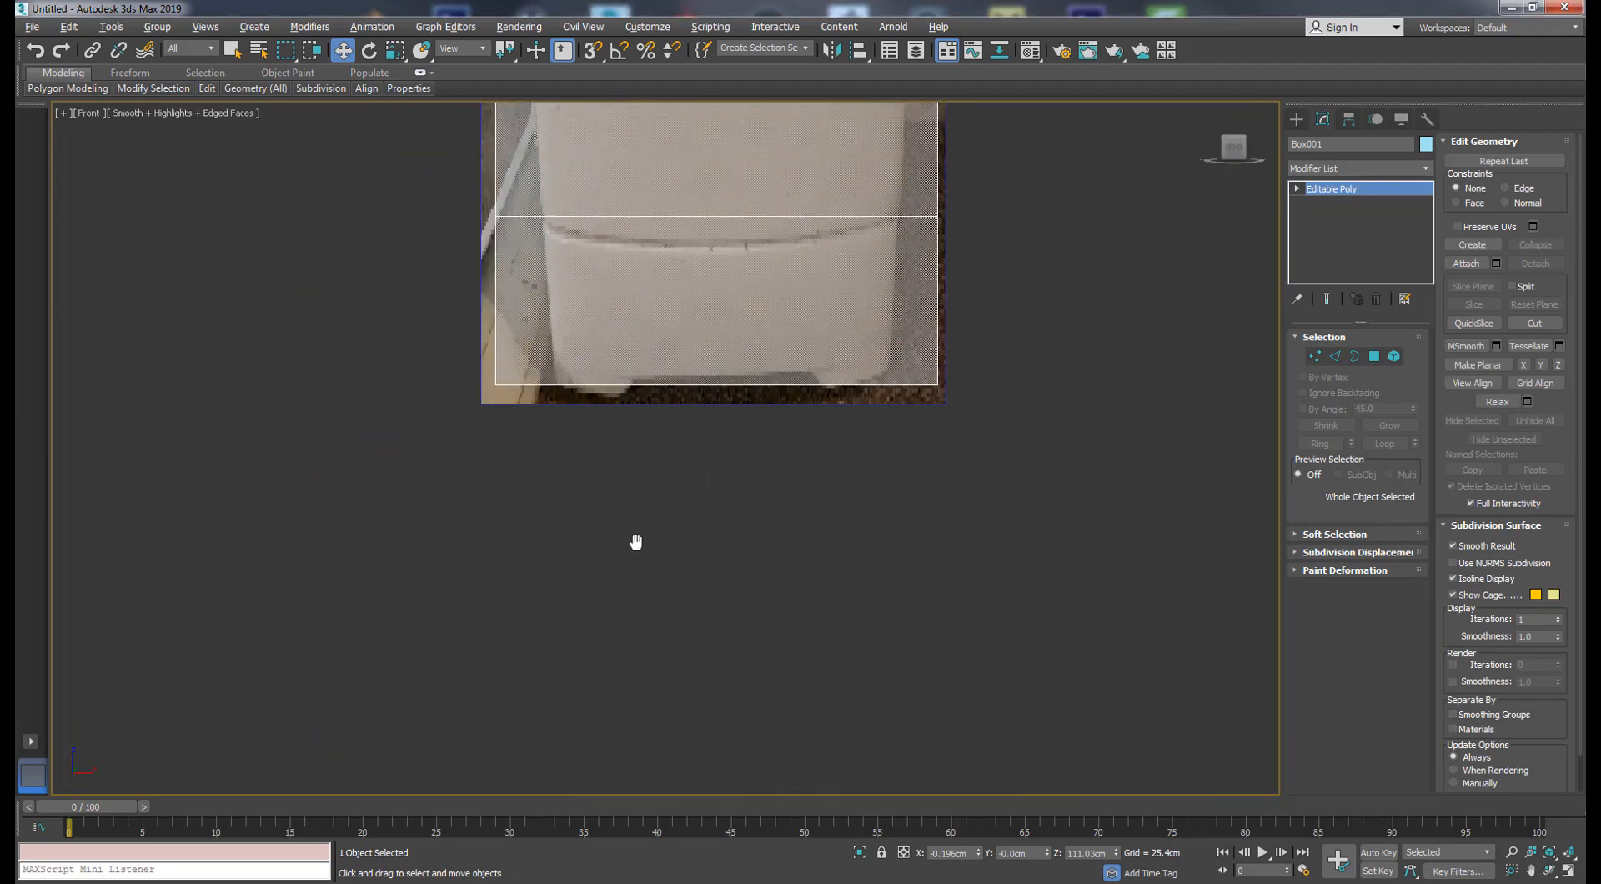
click(1334, 356)
drag(1076, 383, 359, 458)
shift+click(1381, 683)
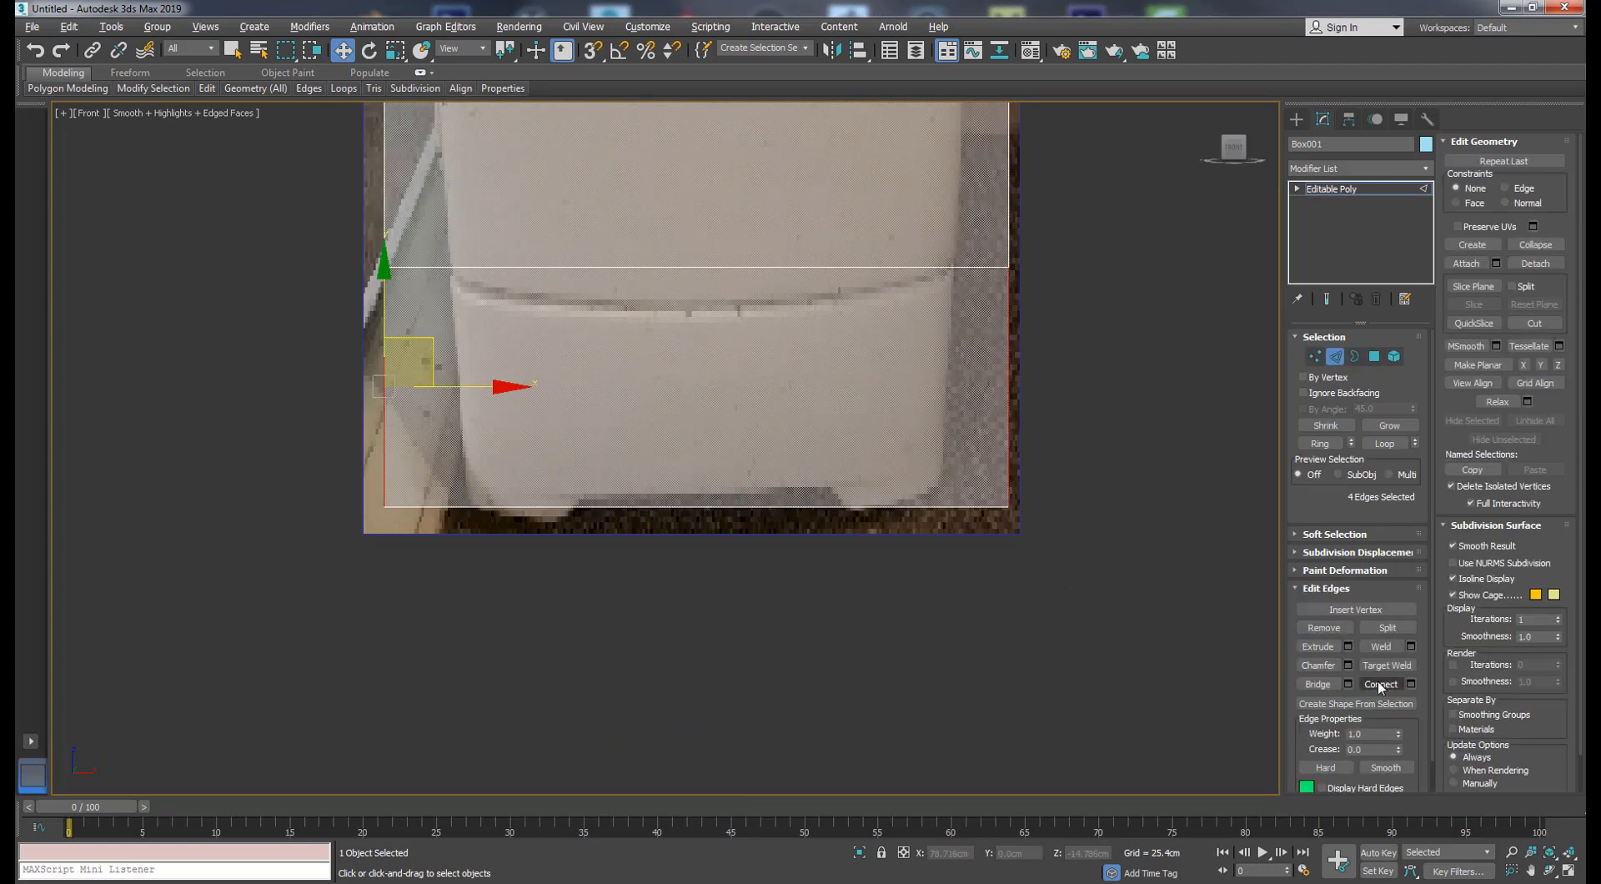
drag(994, 554, 991, 575)
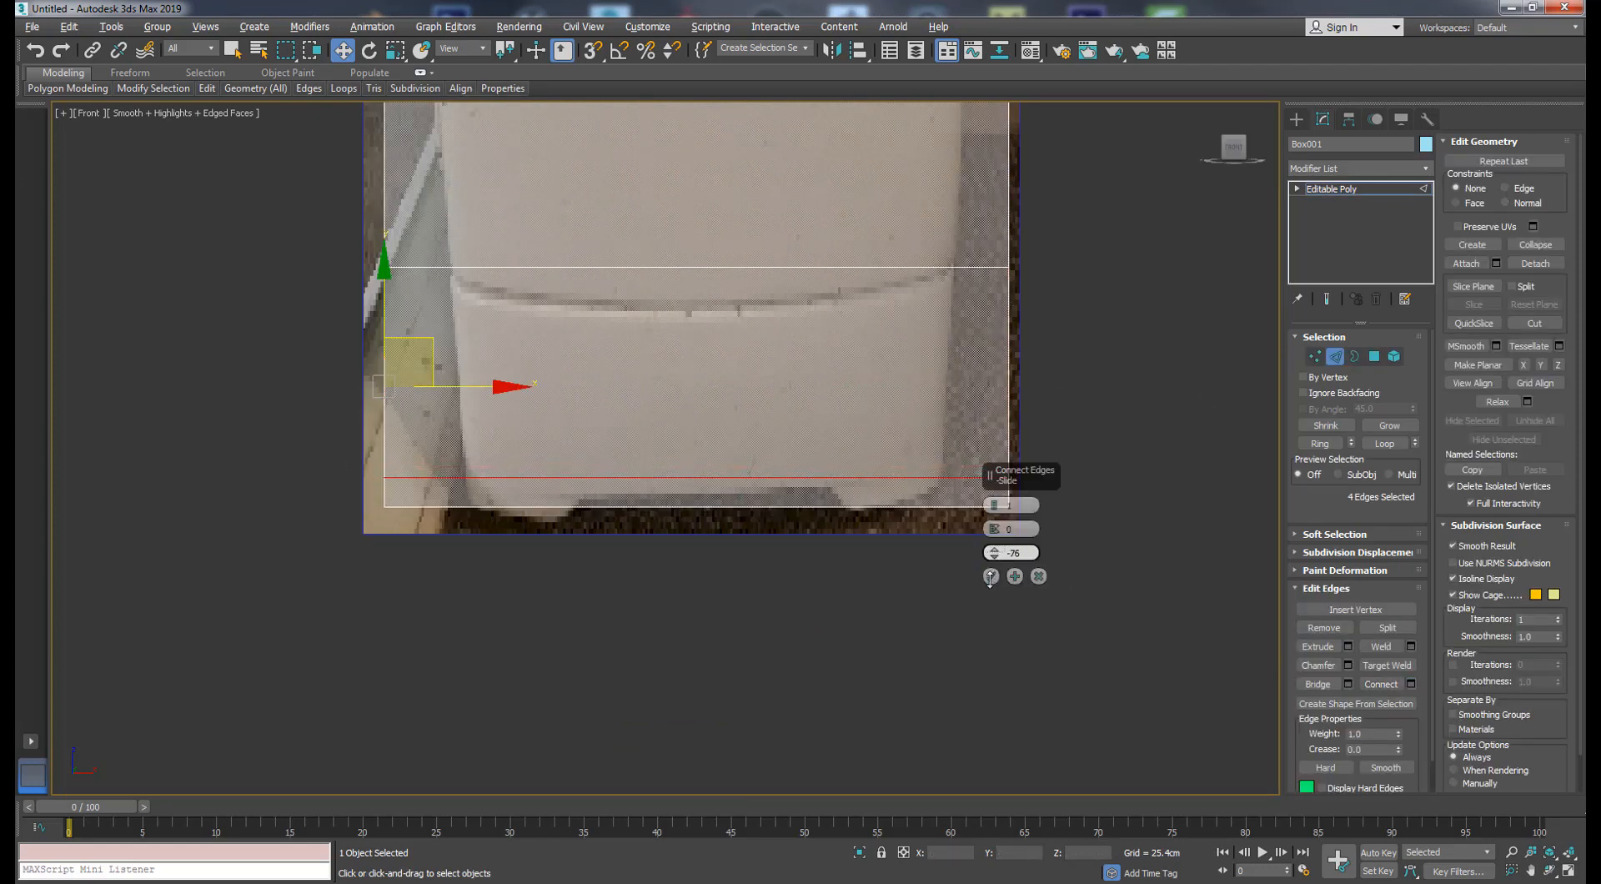
click(992, 576)
scroll(808, 572, down, 4)
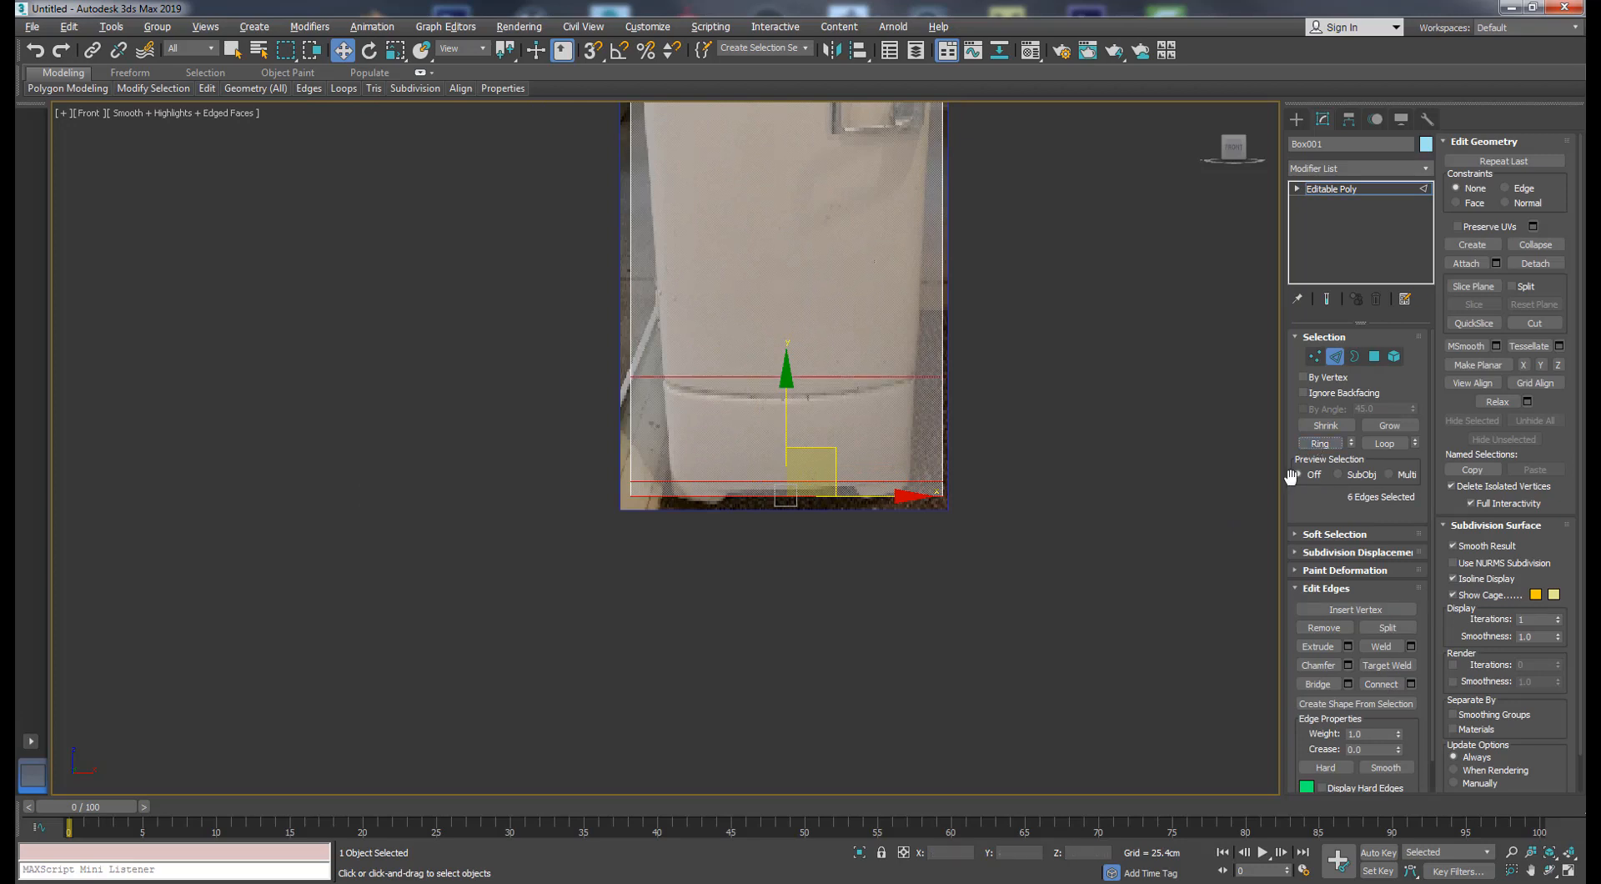
click(1411, 683)
scroll(819, 647, down, 3)
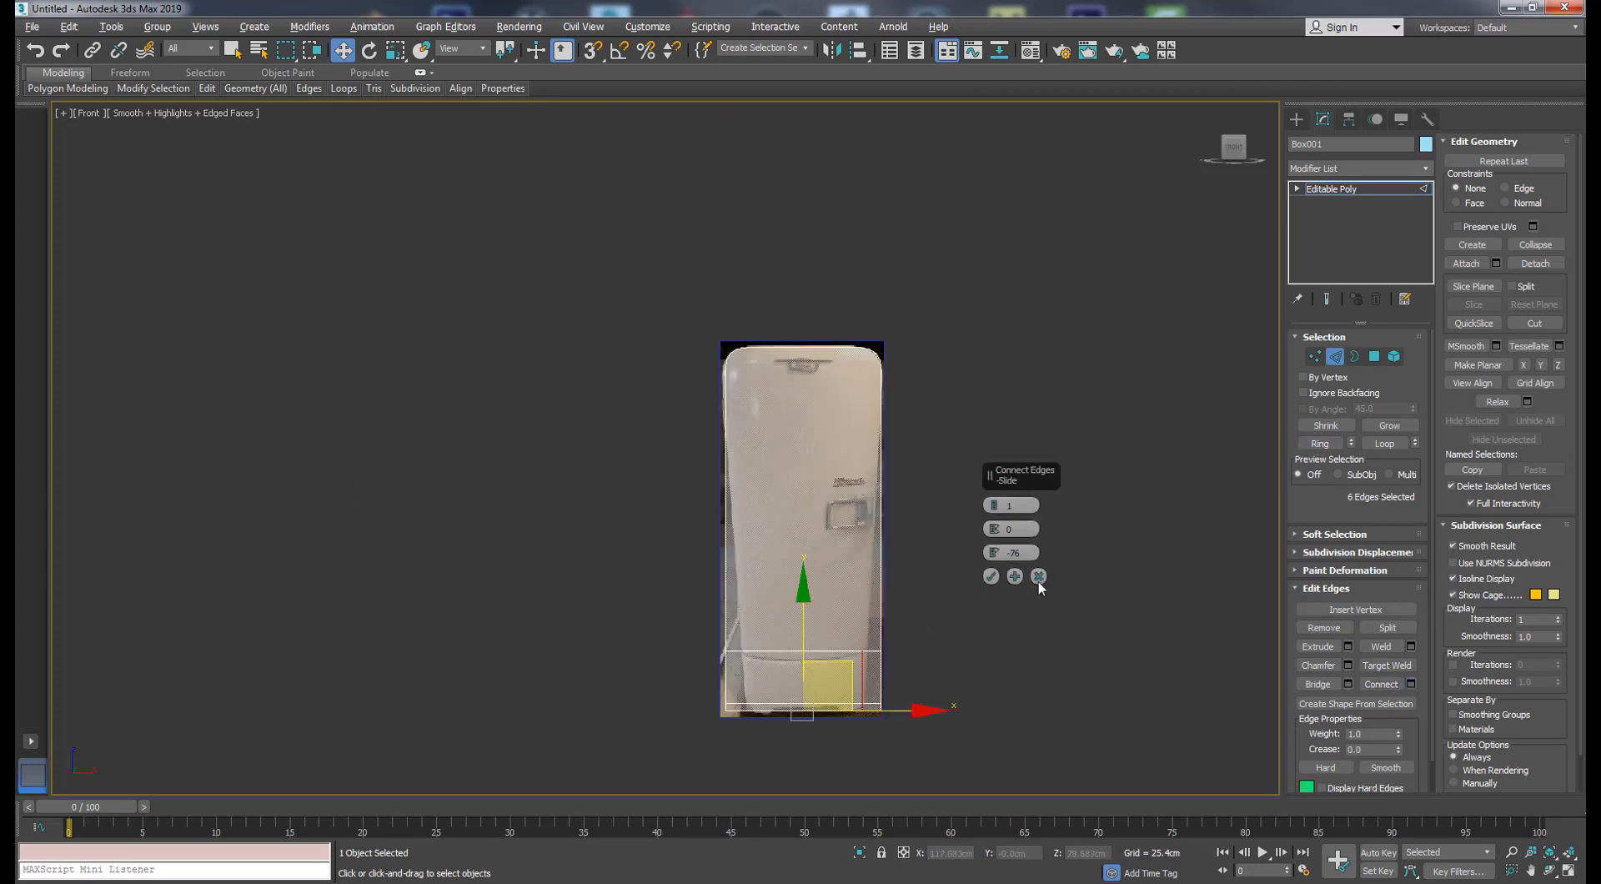
click(1042, 588)
scroll(796, 534, up, 5)
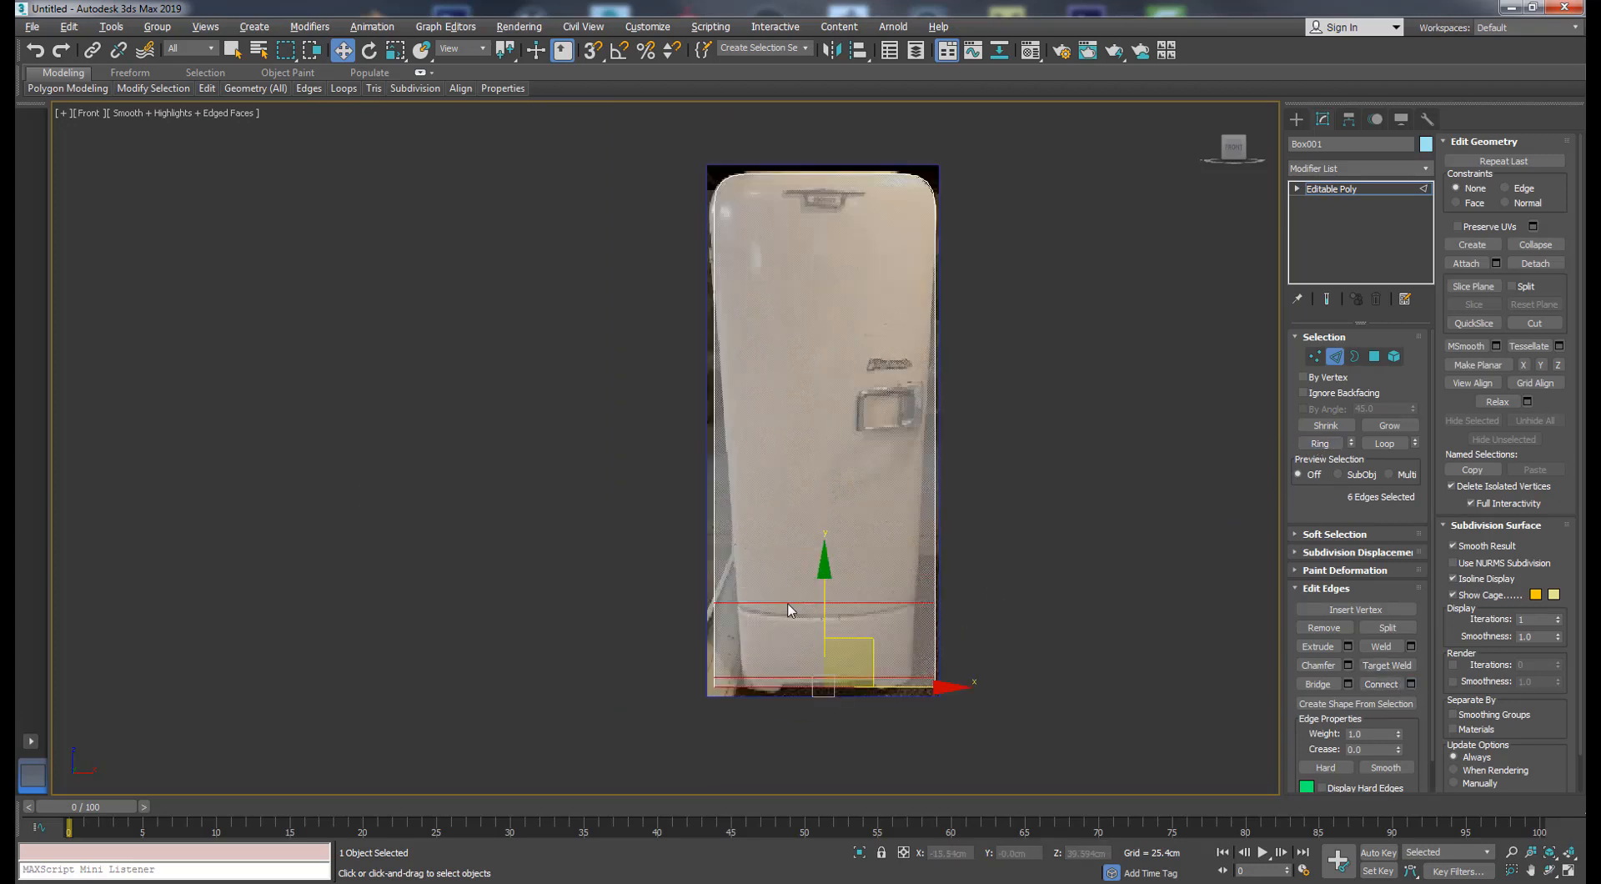
- Select the three polygons that make up the front face of the fridge box
scroll(802, 546, down, 2)
alt+middle_drag(804, 546, 1209, 477)
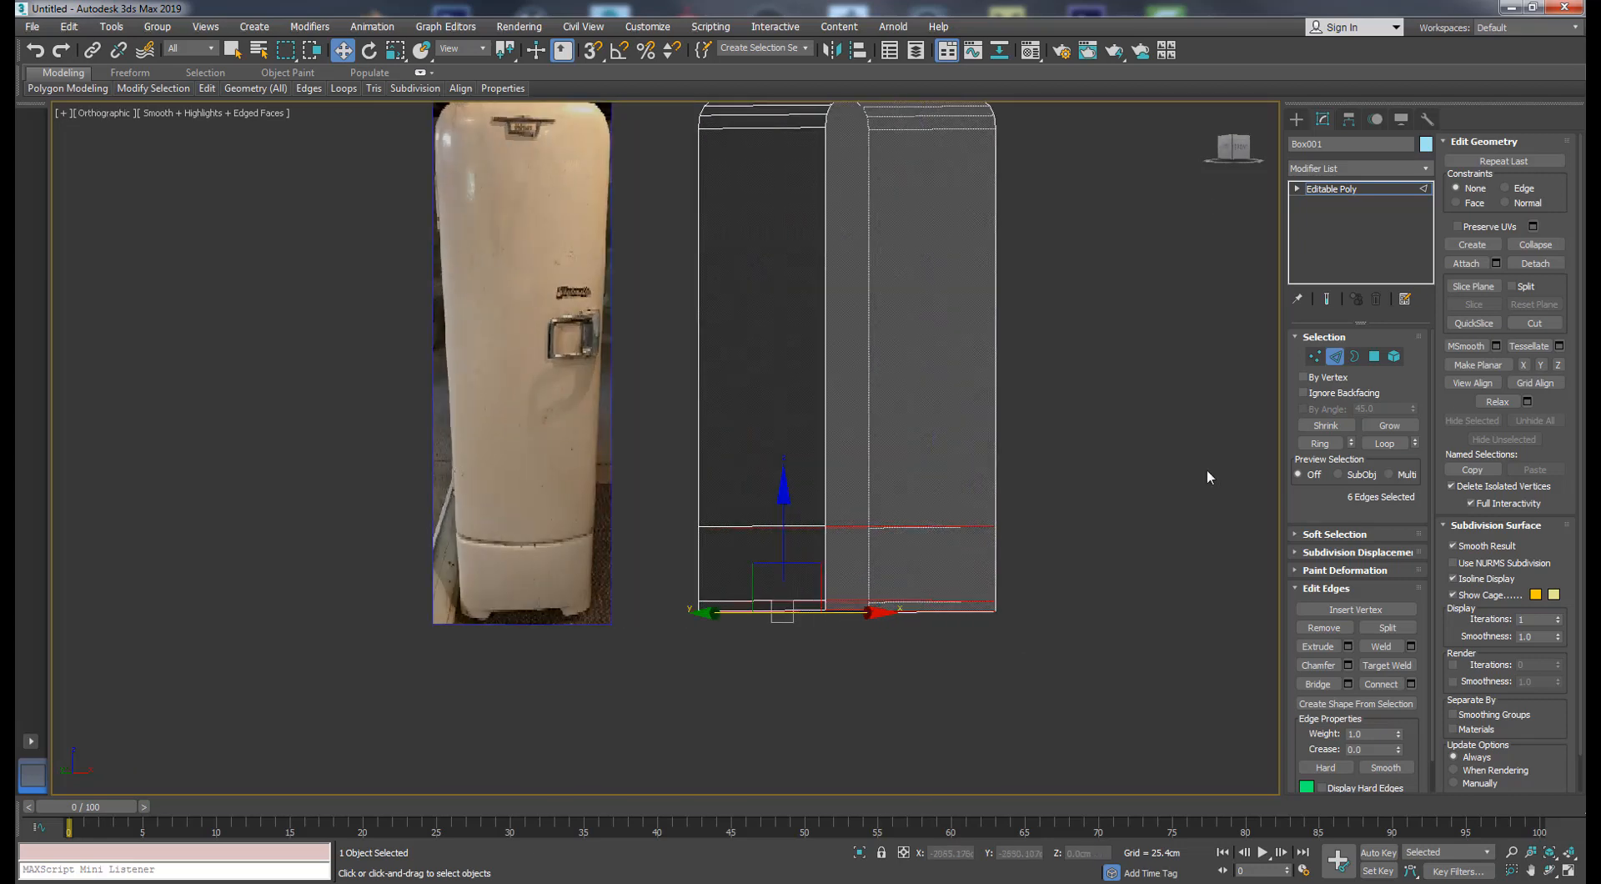
click(1374, 357)
scroll(809, 543, down, 2)
mouse_move(809, 542)
alt+middle_down()
mouse_move(820, 559)
mouse_move(797, 433)
alt+middle_up()
key(p)
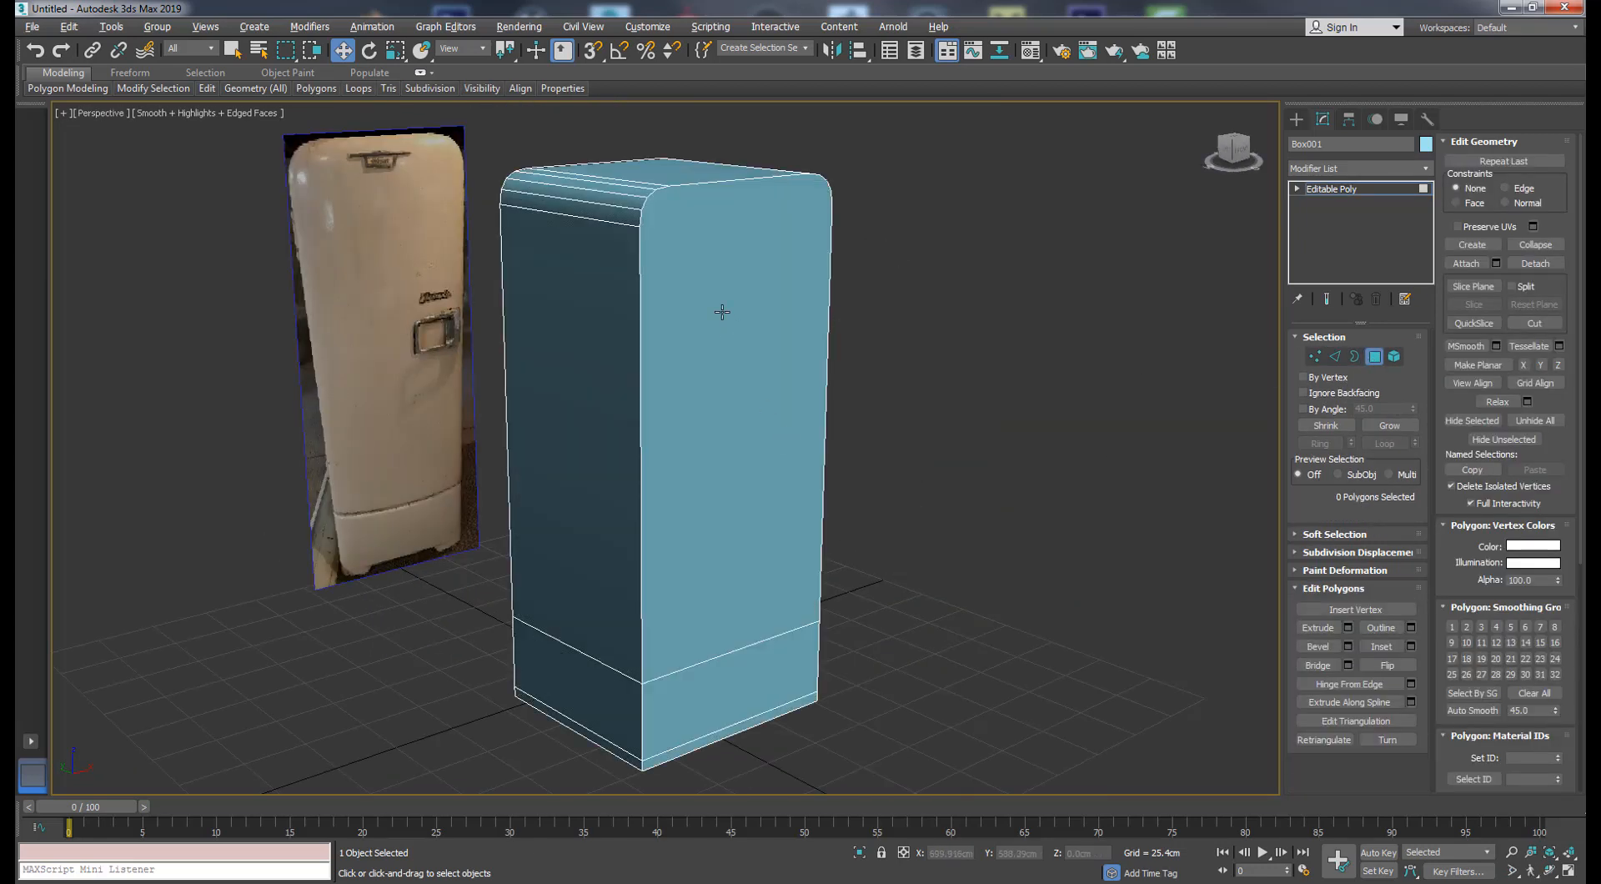
click(722, 311)
scroll(689, 604, up, 6)
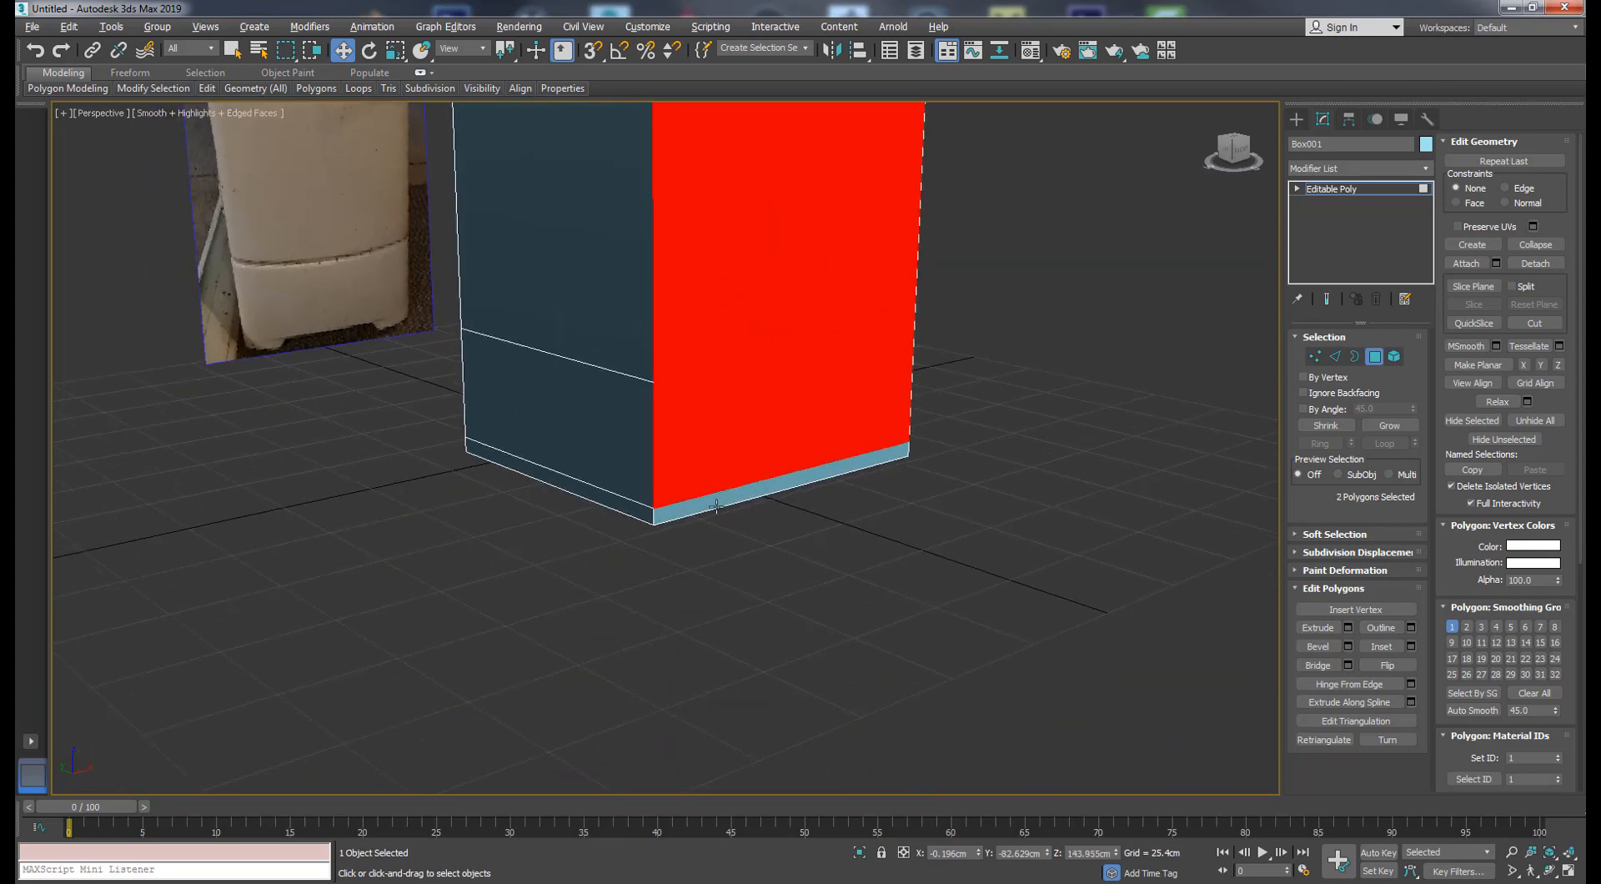
scroll(730, 321, down, 3)
middle_drag(729, 320, 997, 449)
scroll(934, 466, down, 3)
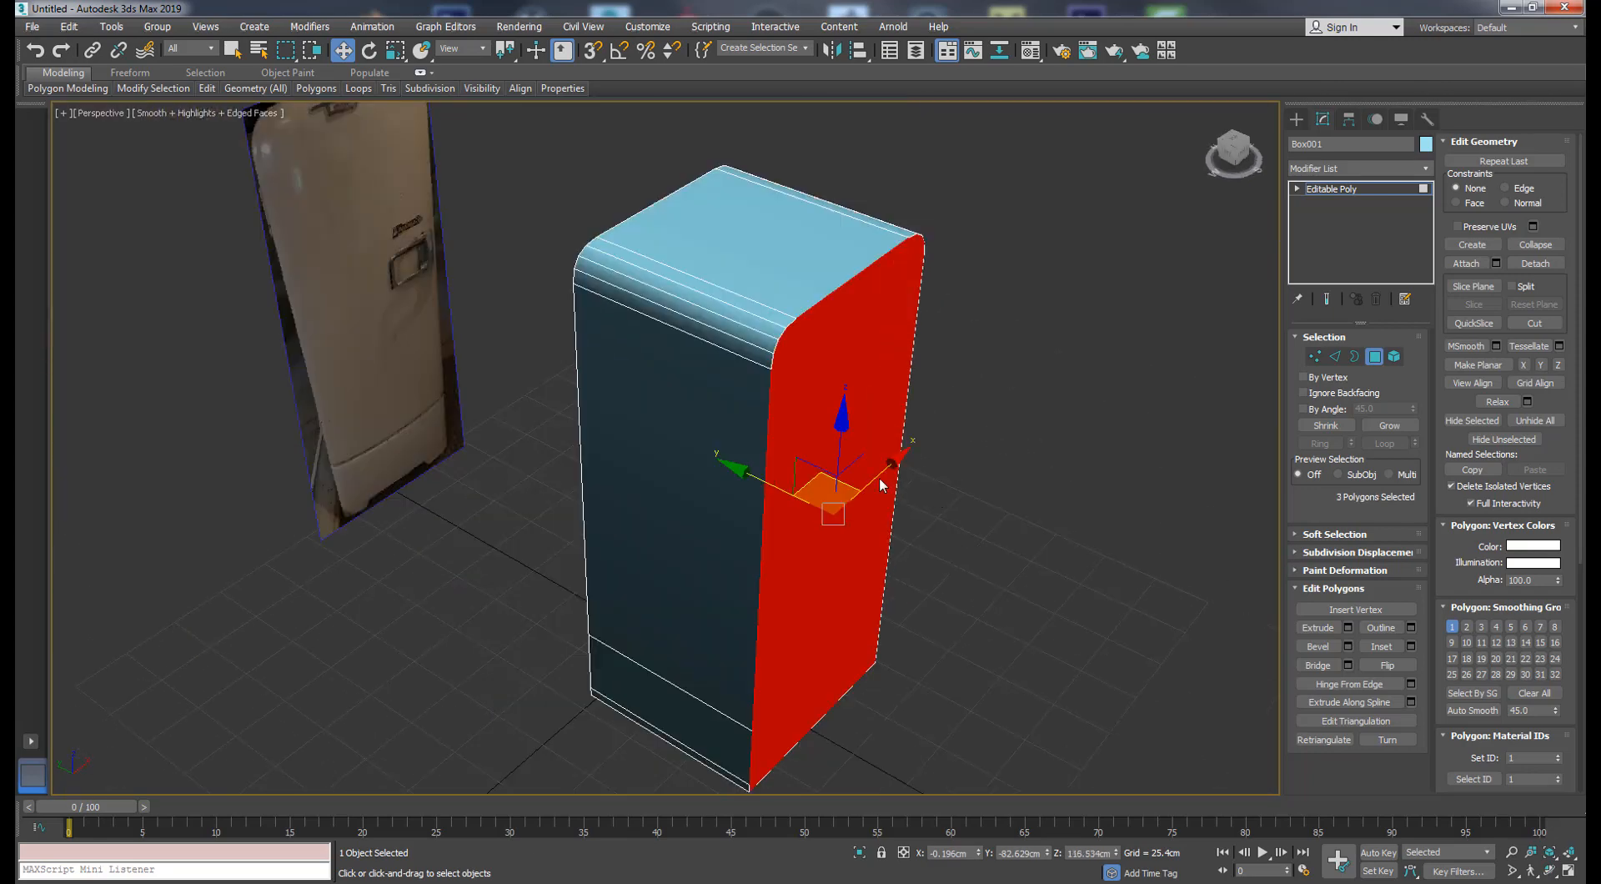
alt+middle_drag(879, 477, 913, 460)
- Try to extrude the selected front polygons by 12.196 cm
click(1348, 627)
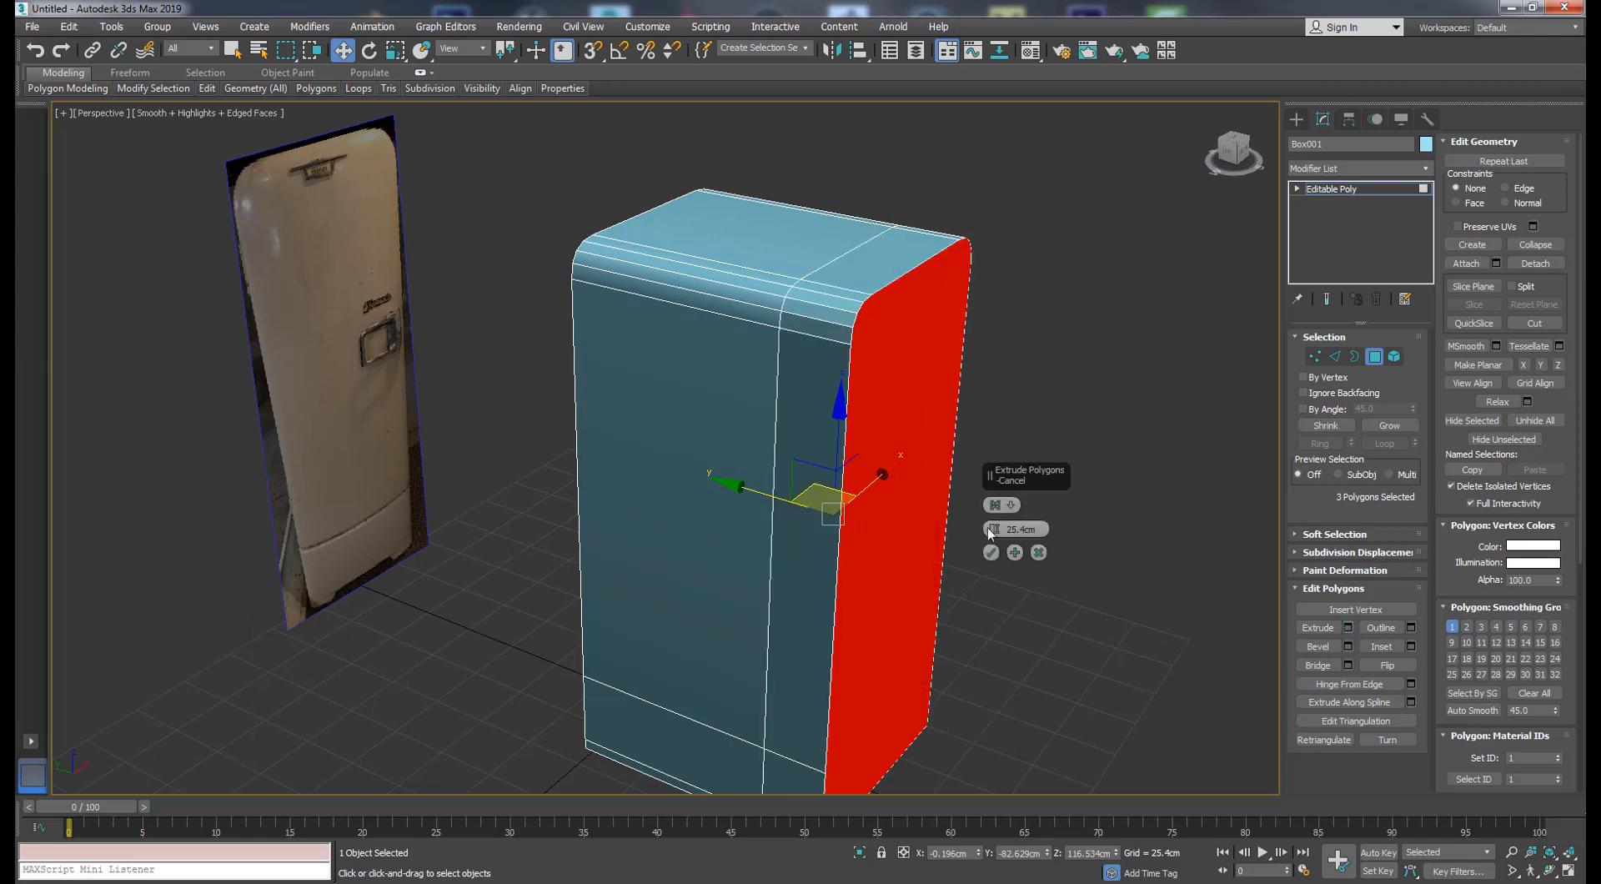
drag(992, 528, 993, 554)
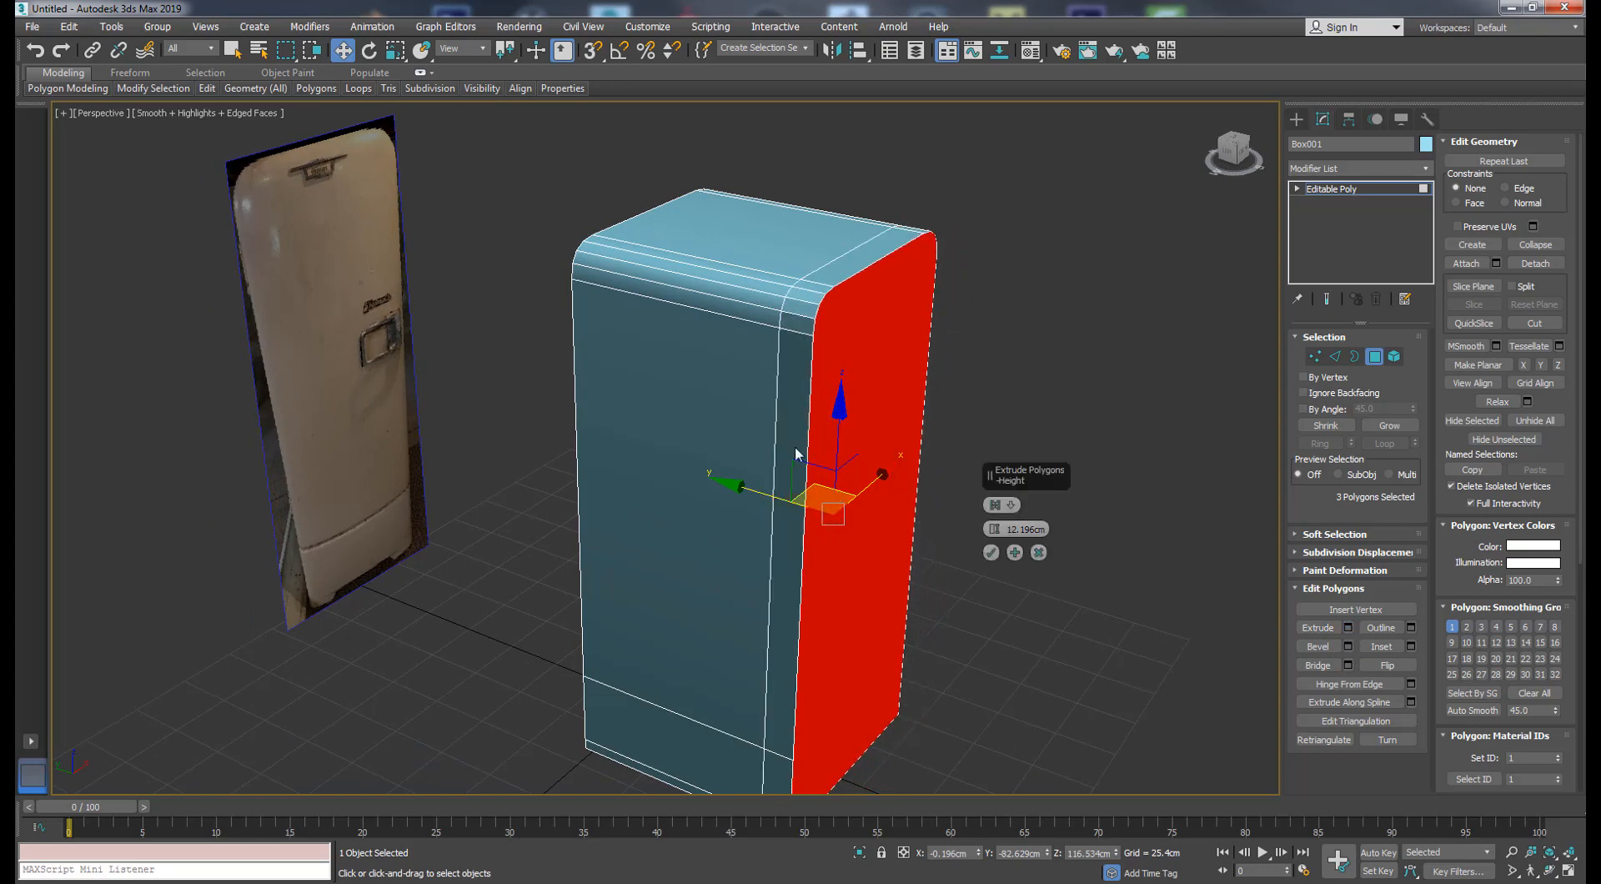
scroll(695, 502, down, 3)
scroll(759, 484, up, 5)
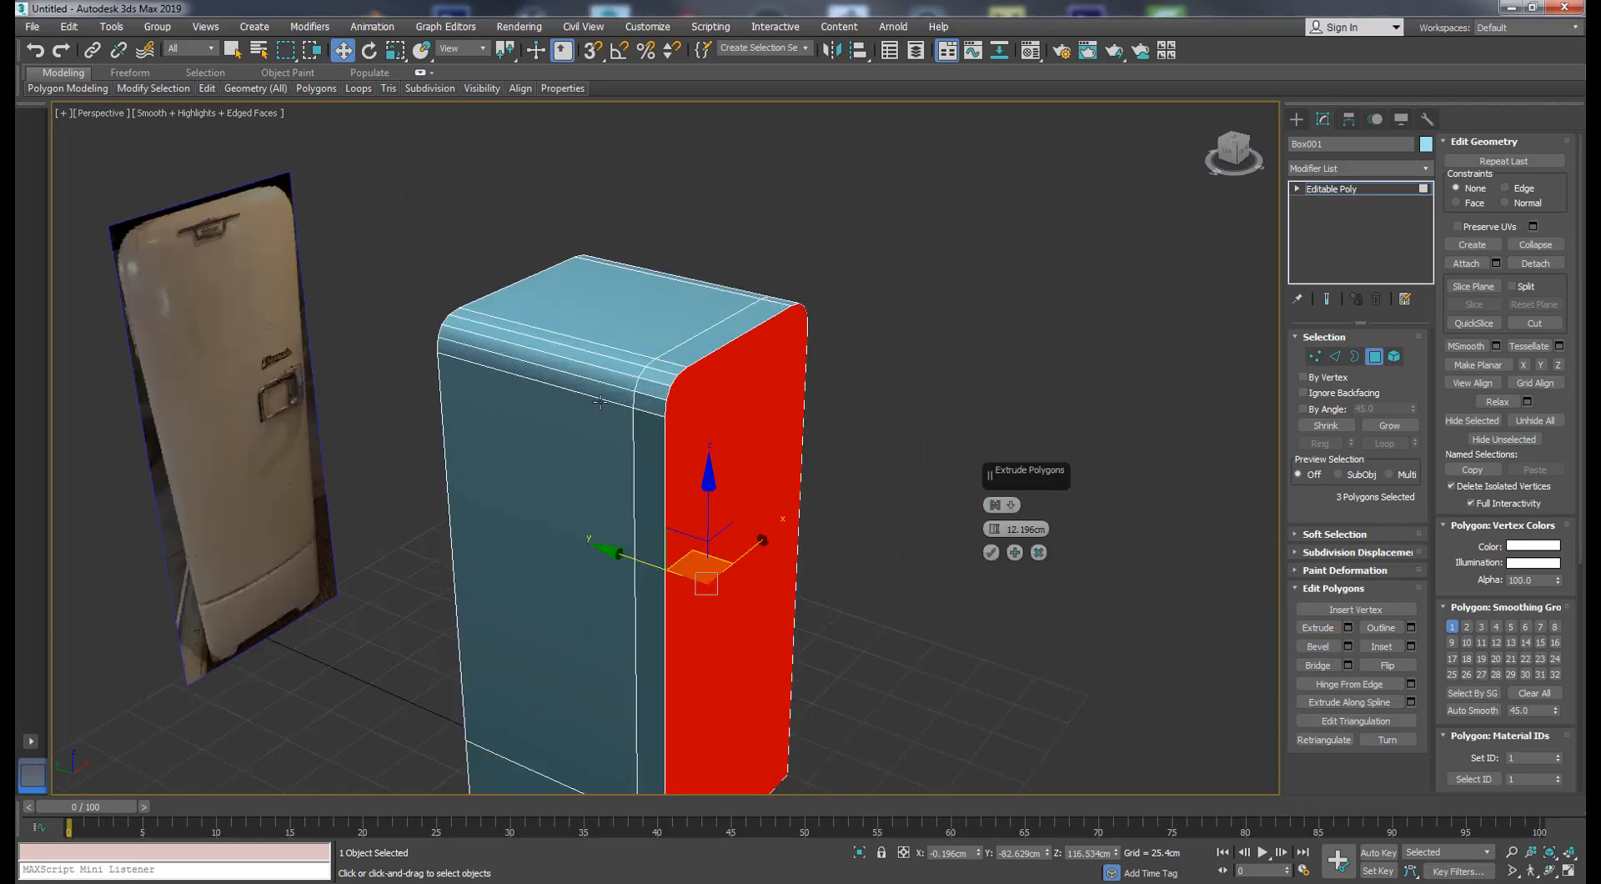
scroll(759, 484, down, 2)
alt+middle_drag(759, 485, 913, 542)
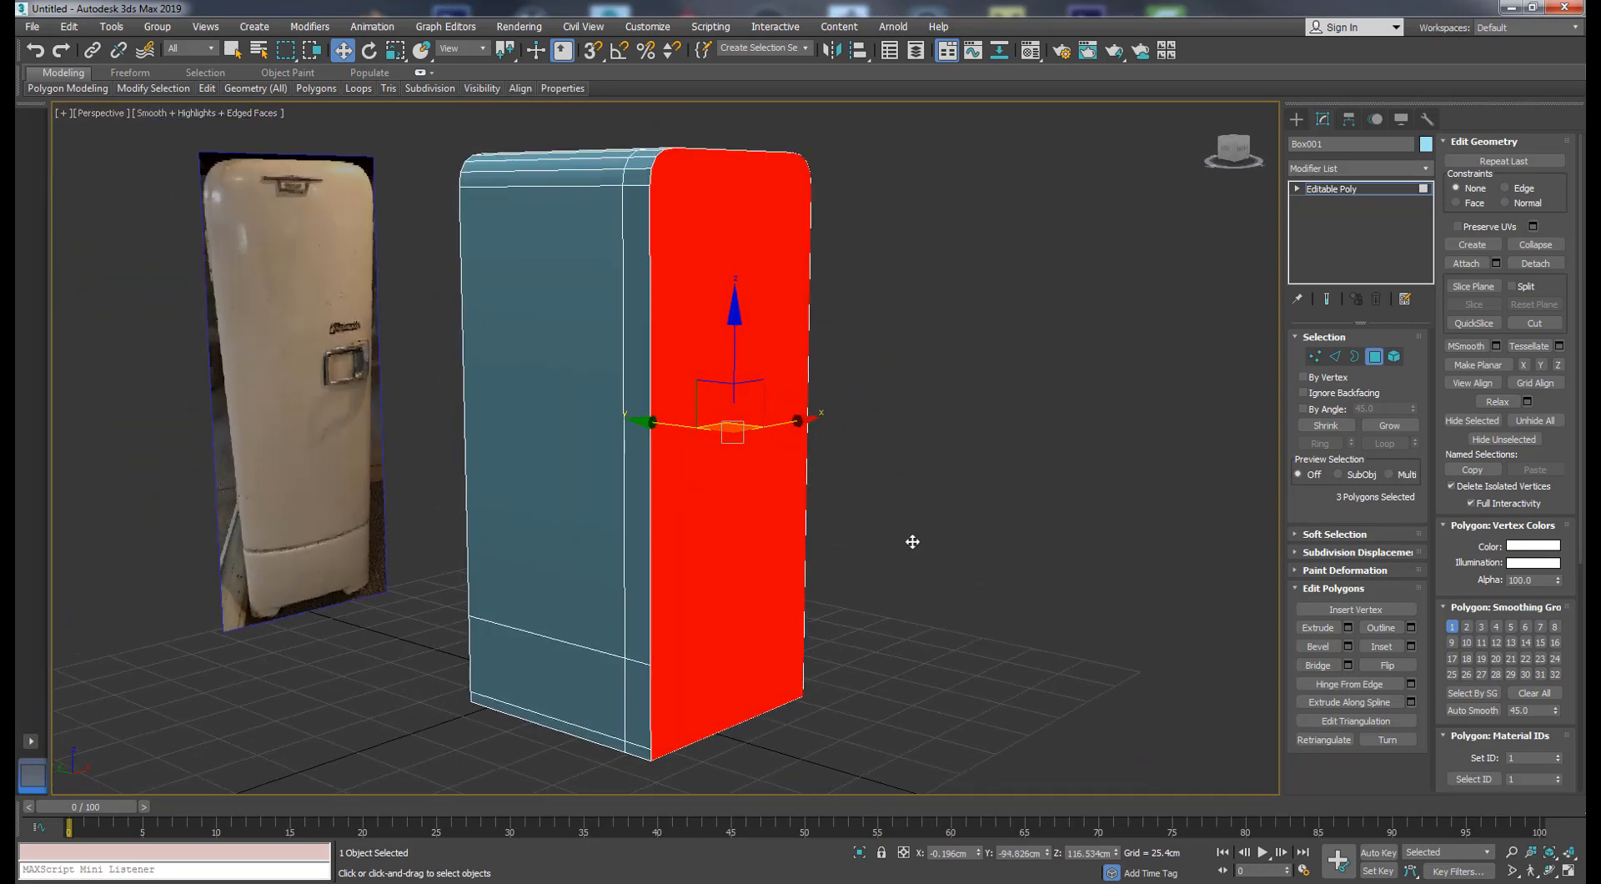
click(1531, 265)
click(884, 391)
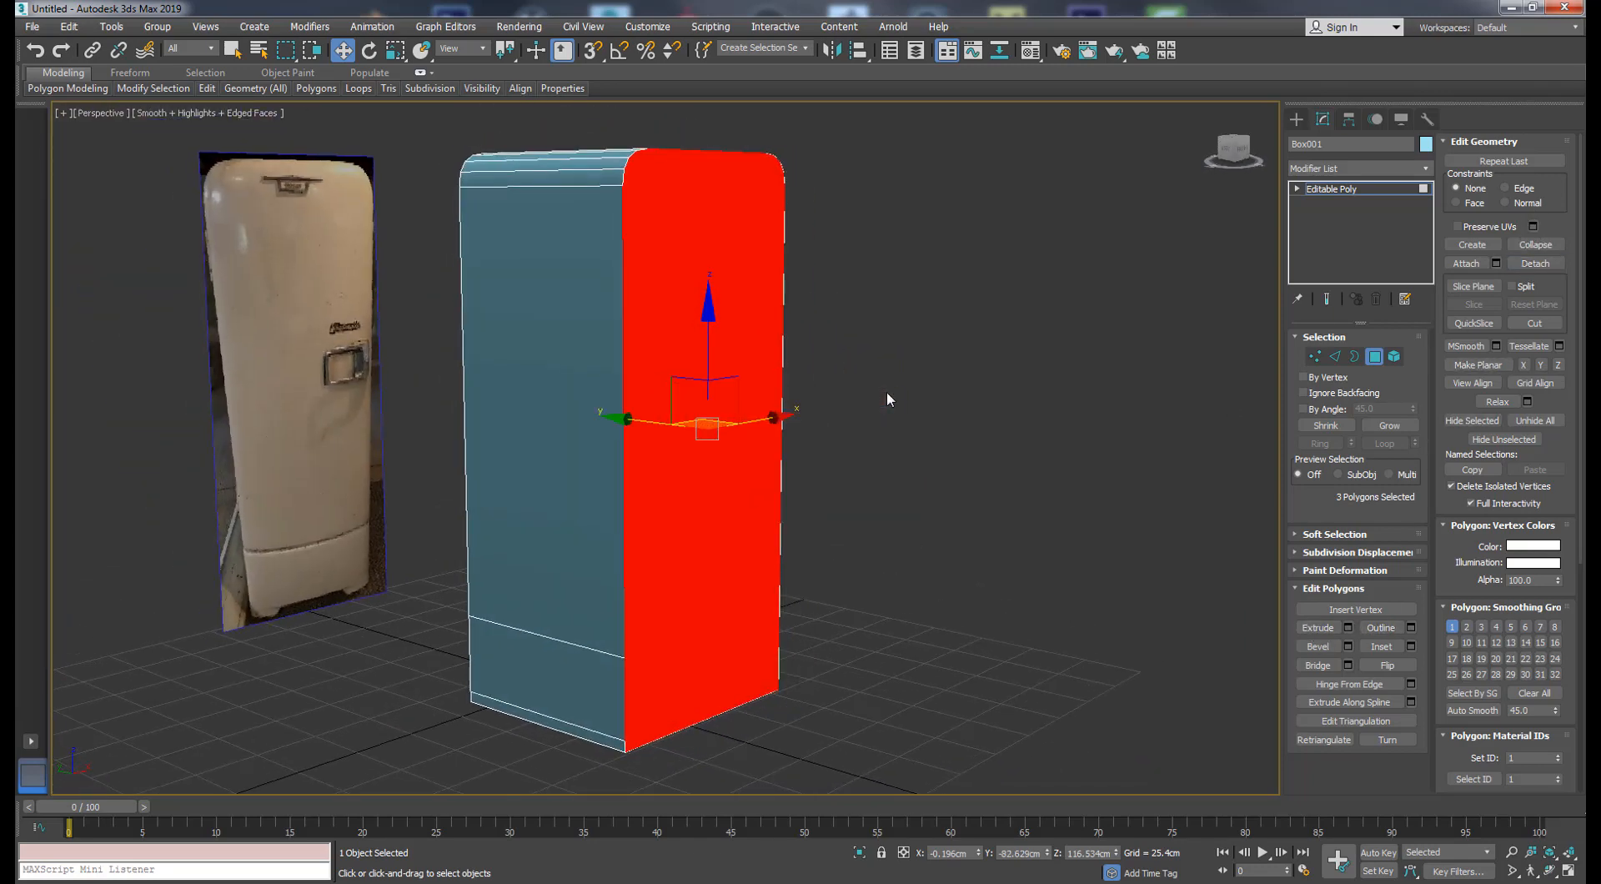
- Detach the selected front polygons from the fridge body as a separate object
alt+middle_drag(888, 390, 831, 282)
click(1536, 264)
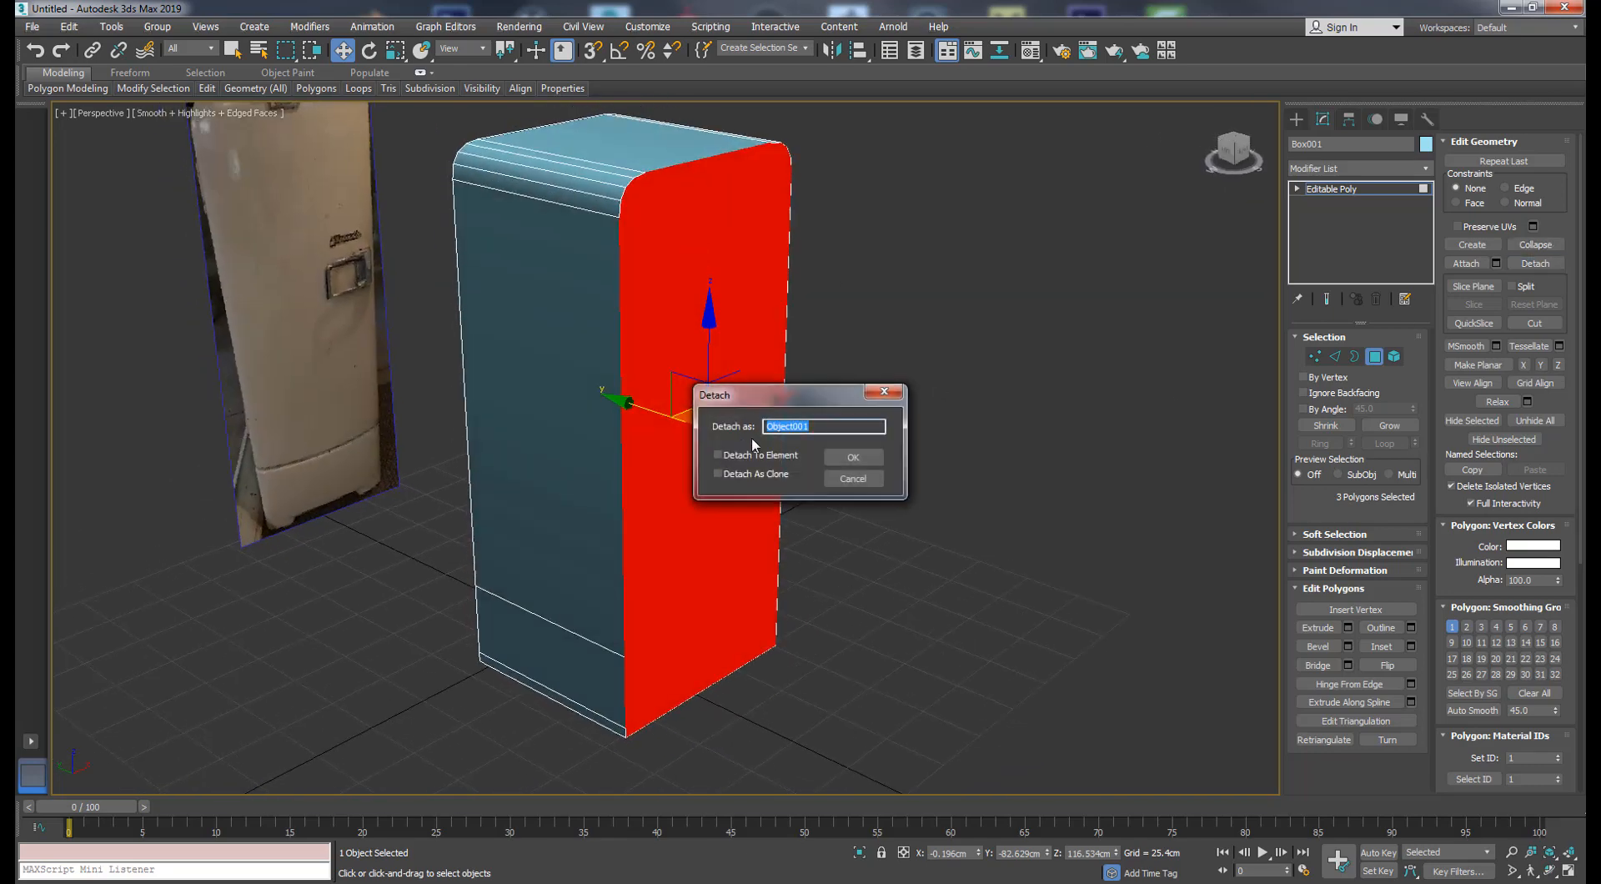
click(867, 460)
- Add a Shell modifier to the detached front panel with an outer amount of 12.649 cm
click(722, 261)
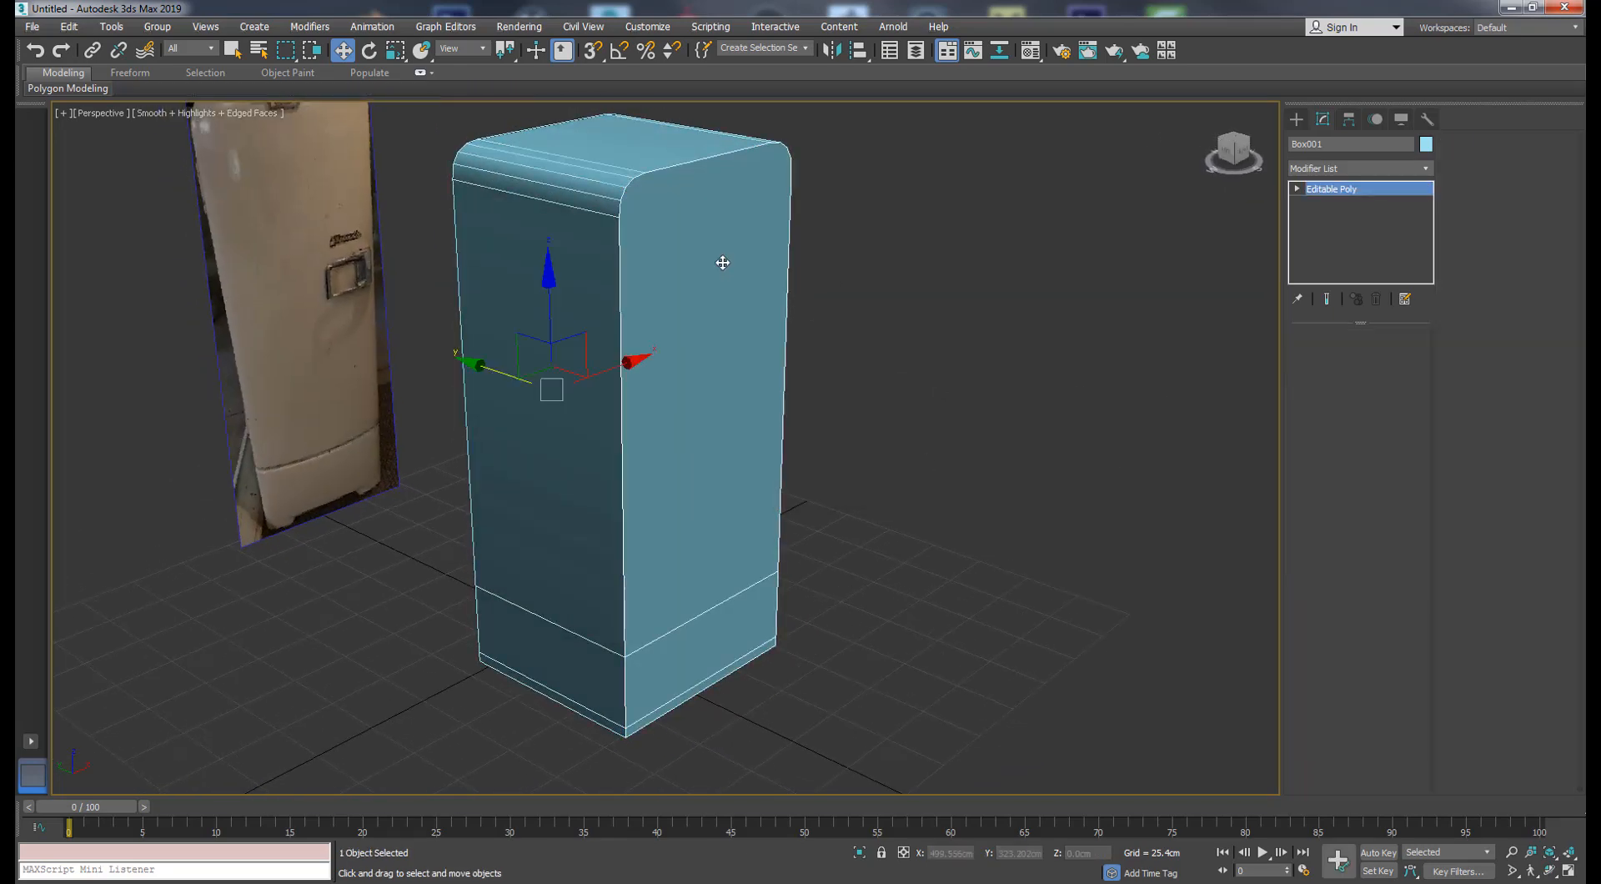
click(1424, 168)
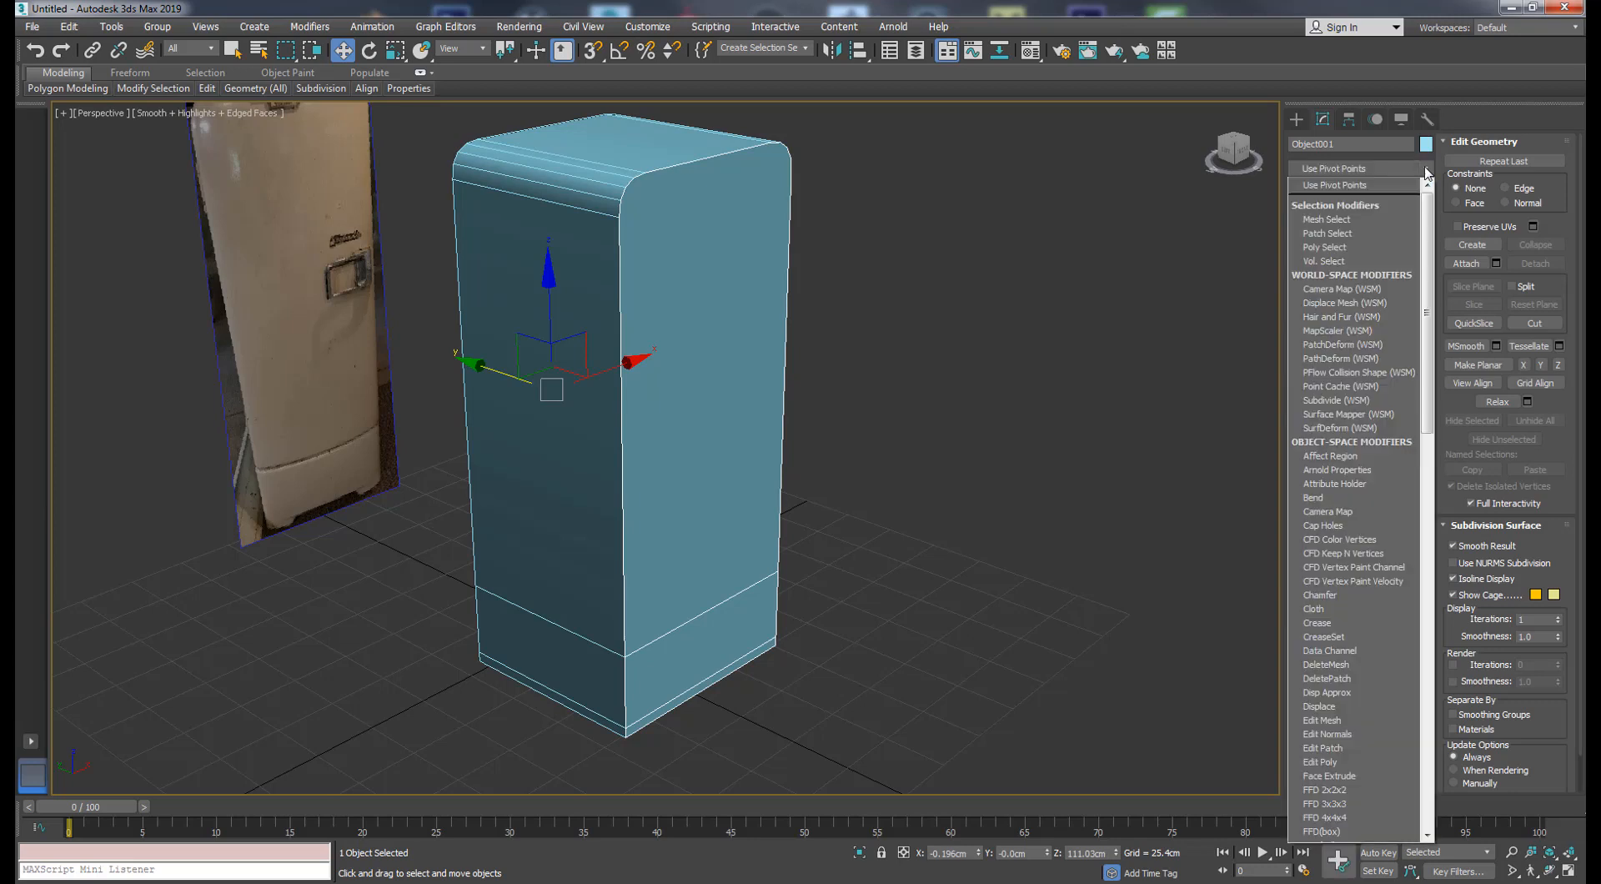
text(sh)
key(Return)
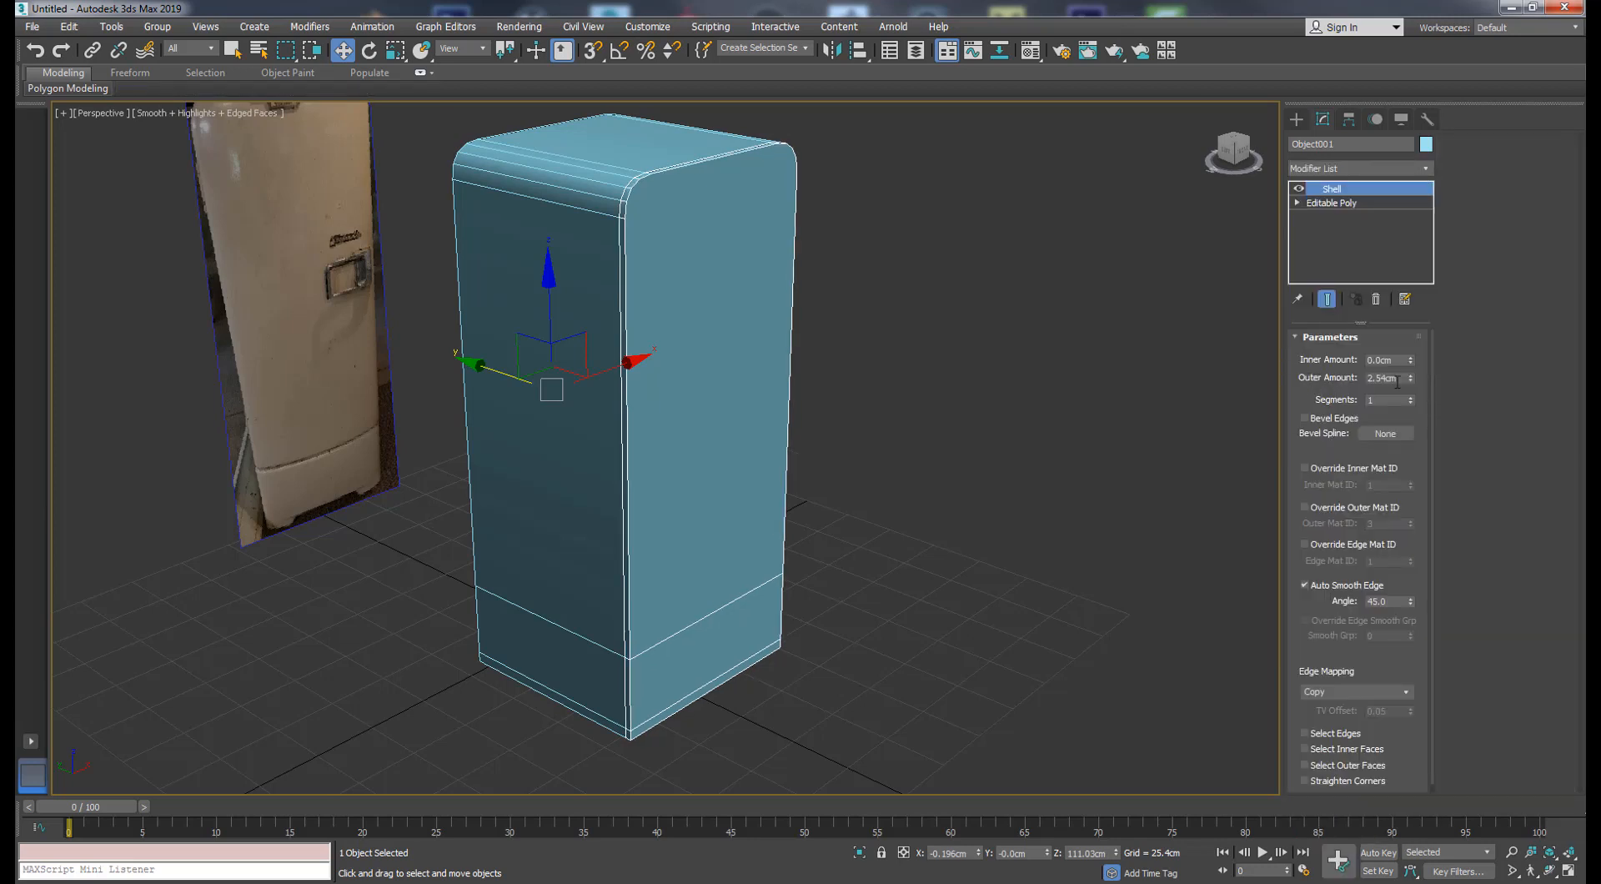
drag(1409, 371, 1414, 147)
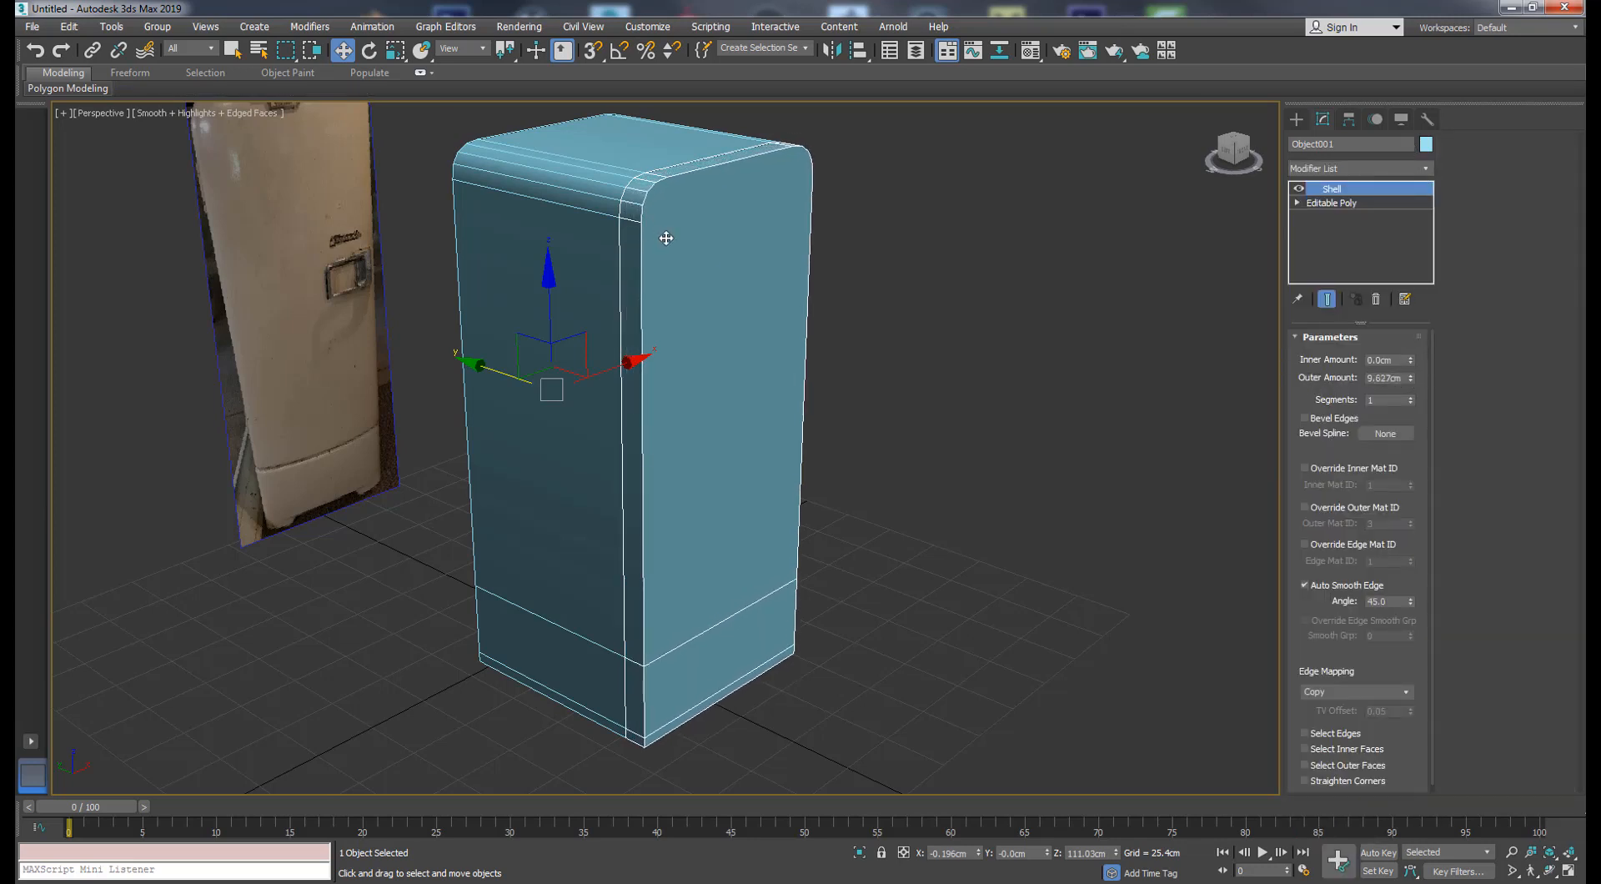
scroll(665, 237, up, 3)
drag(1412, 385, 1412, 288)
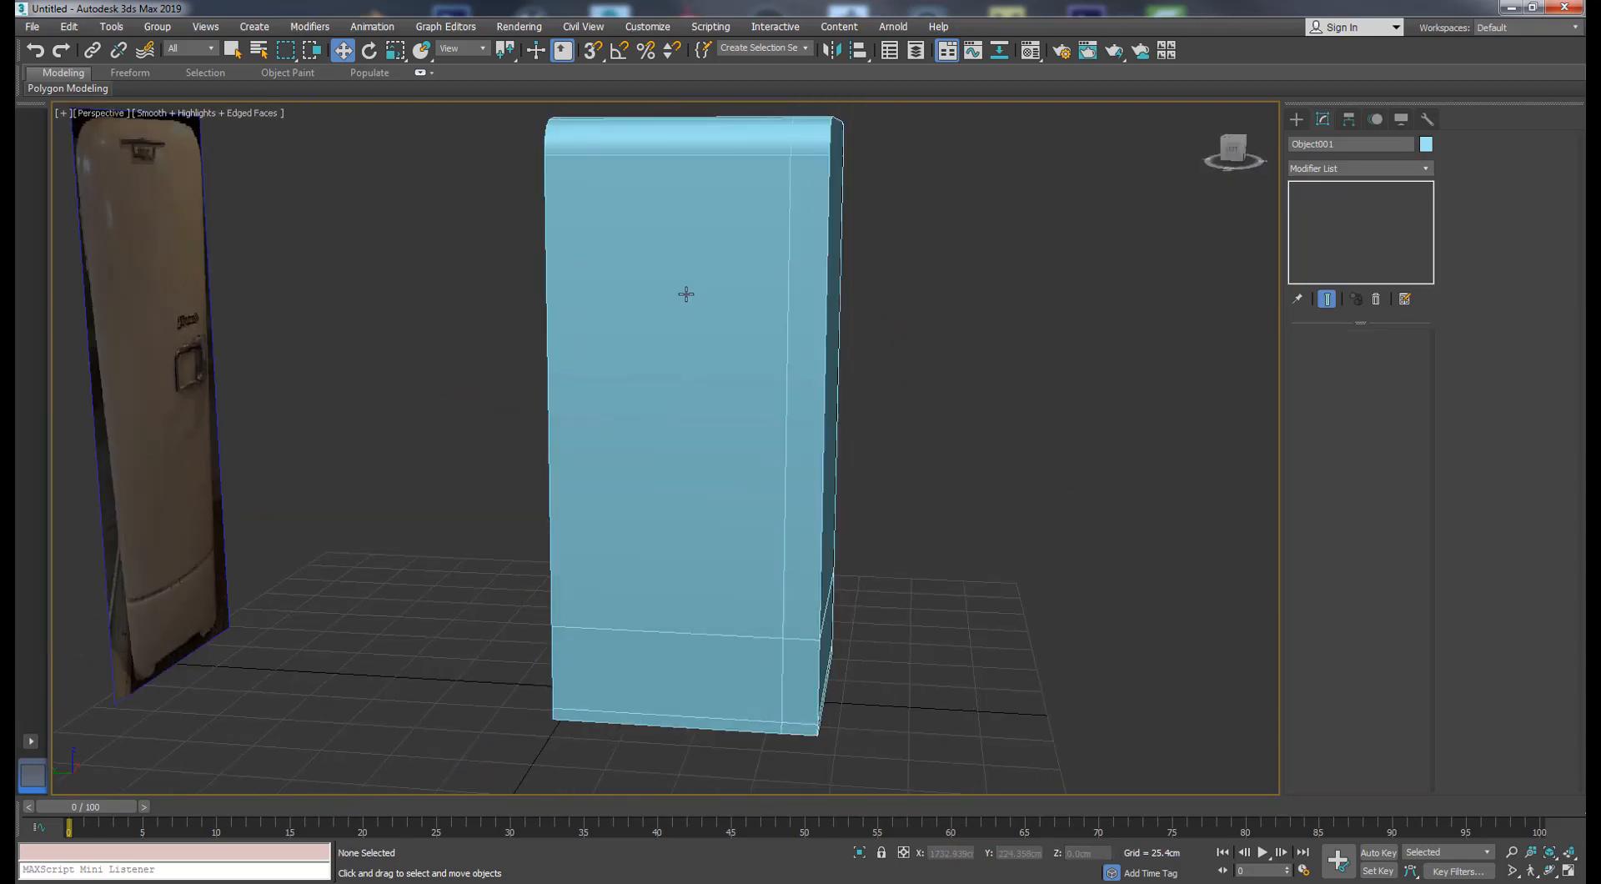
- Adjust the depth of the fridge body by moving its rear vertices slightly toward the front
click(1313, 357)
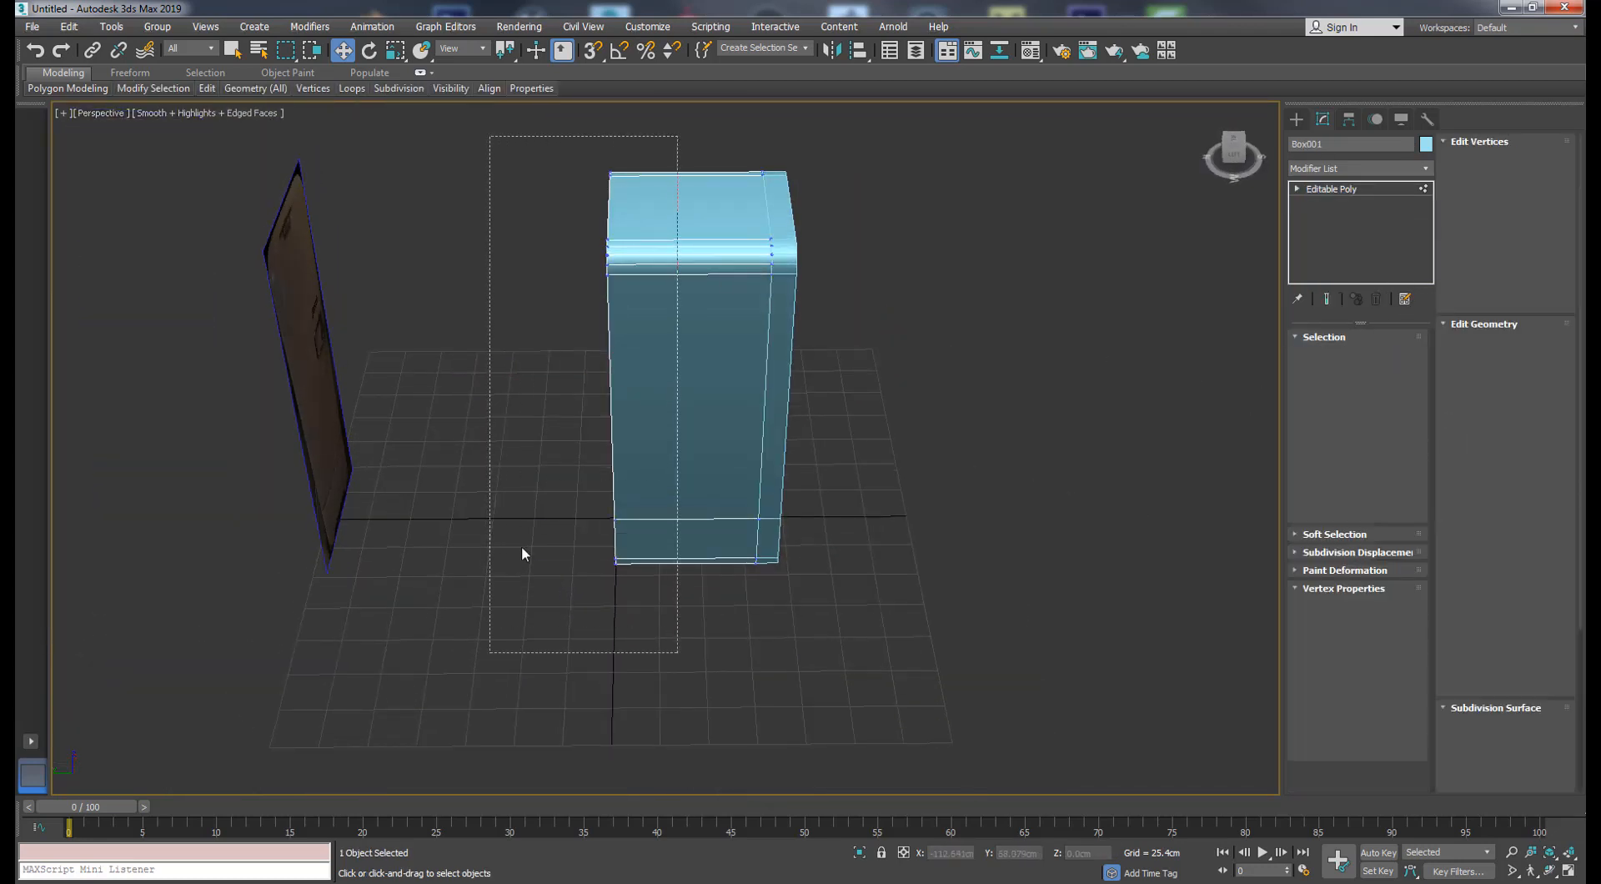
alt+middle_drag(522, 548, 572, 377)
mouse_move(518, 331)
mouse_down()
mouse_move(548, 333)
mouse_move(522, 344)
mouse_move(543, 331)
mouse_up()
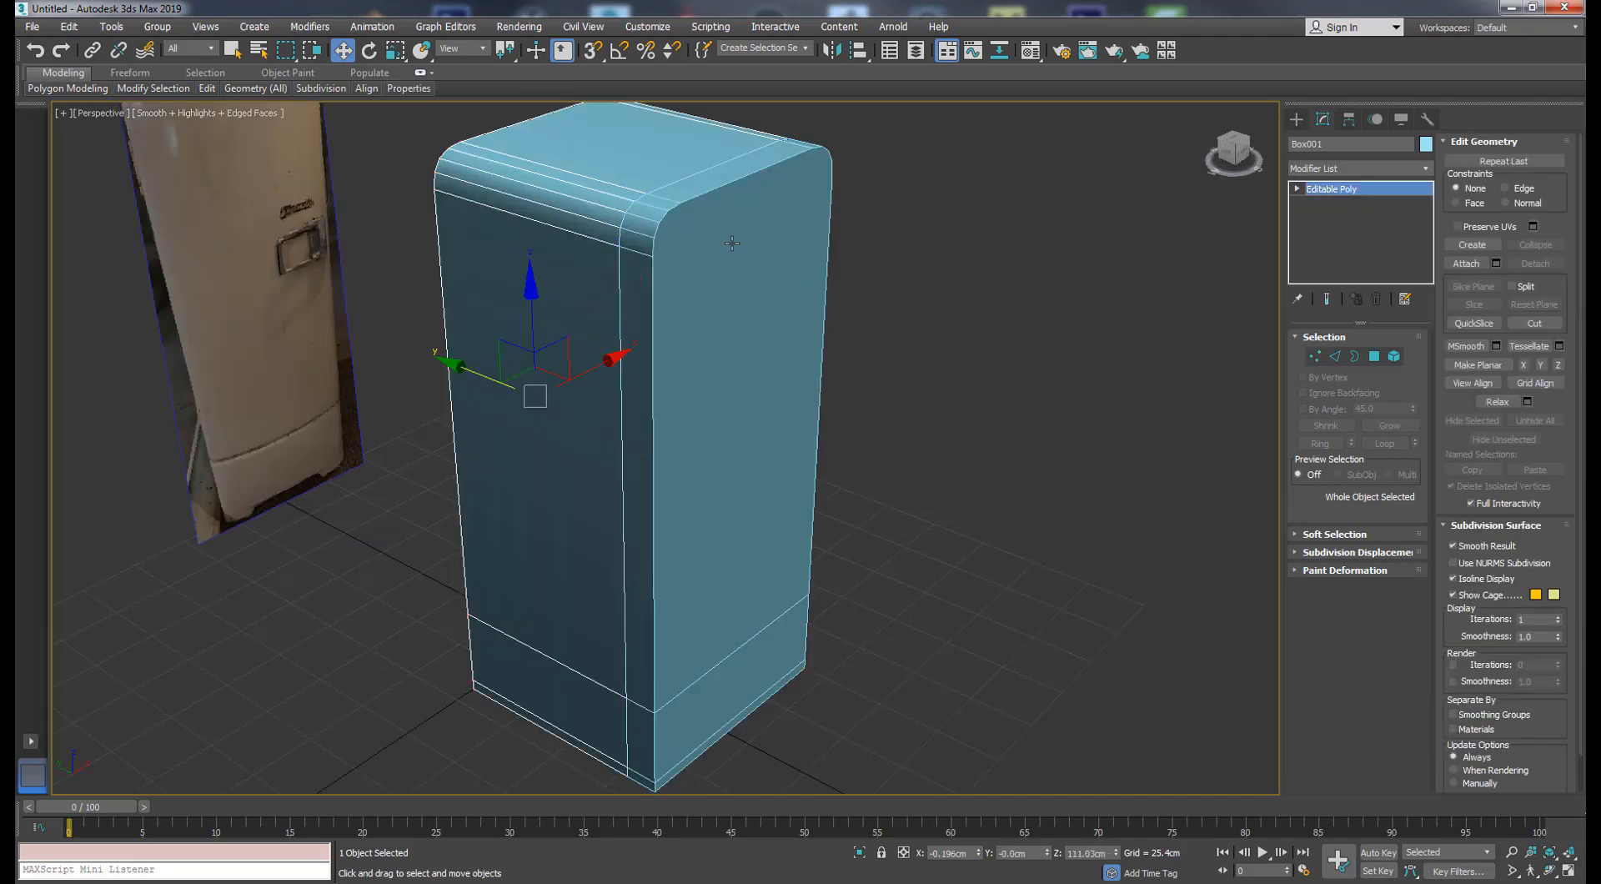
- Convert the shelled front panel to an Editable Poly
alt+middle_drag(661, 280, 663, 271)
right_click(734, 209)
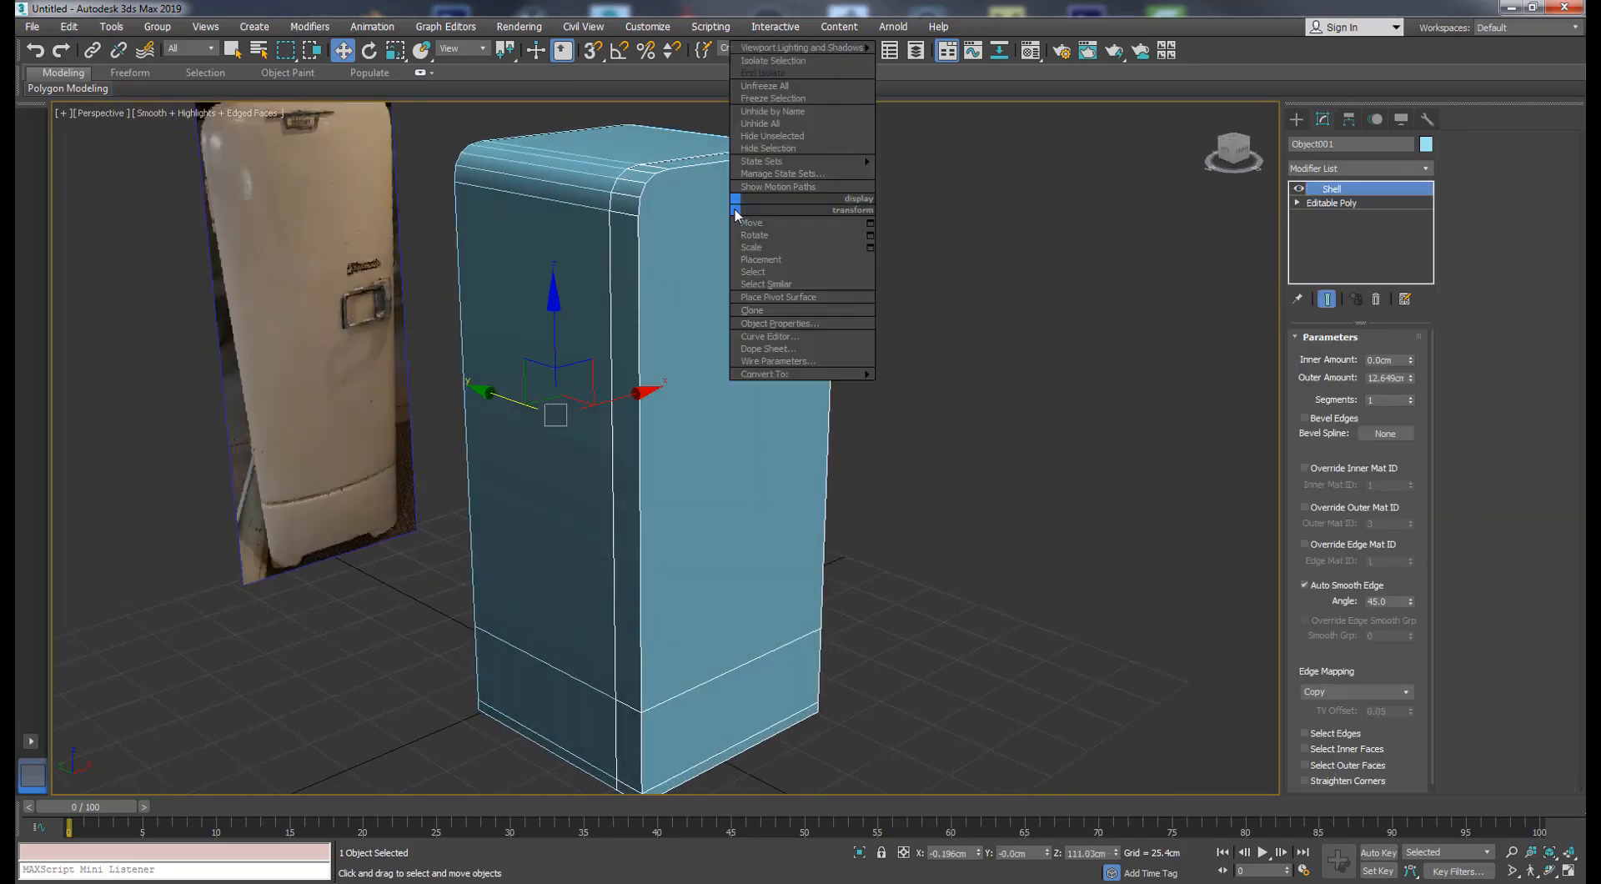
mouse_move(834, 371)
click(705, 386)
- Isolate the front panel together with the reference image plane and show them from the front
click(1318, 358)
middle_drag(820, 399, 724, 354)
scroll(814, 322, down, 3)
scroll(698, 252, up, 3)
scroll(724, 354, down, 3)
click(1315, 357)
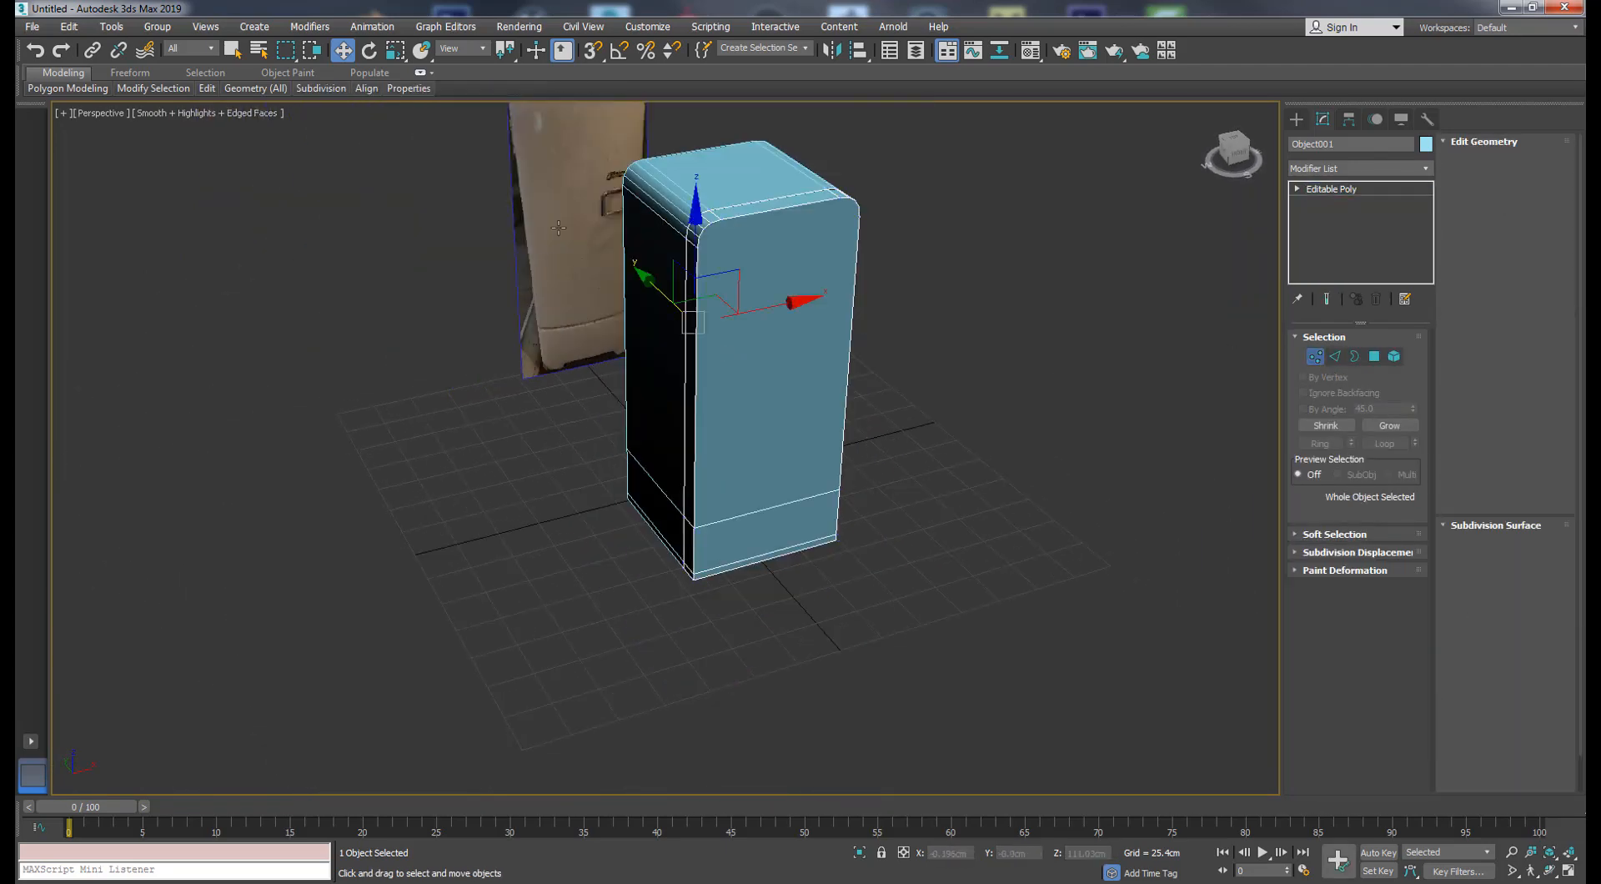
ctrl+click(584, 215)
key(f)
key(z)
scroll(694, 276, down, 3)
- Inset the door panel's three front polygons by 2.54 cm and move them about 3.5 cm forward
click(704, 300)
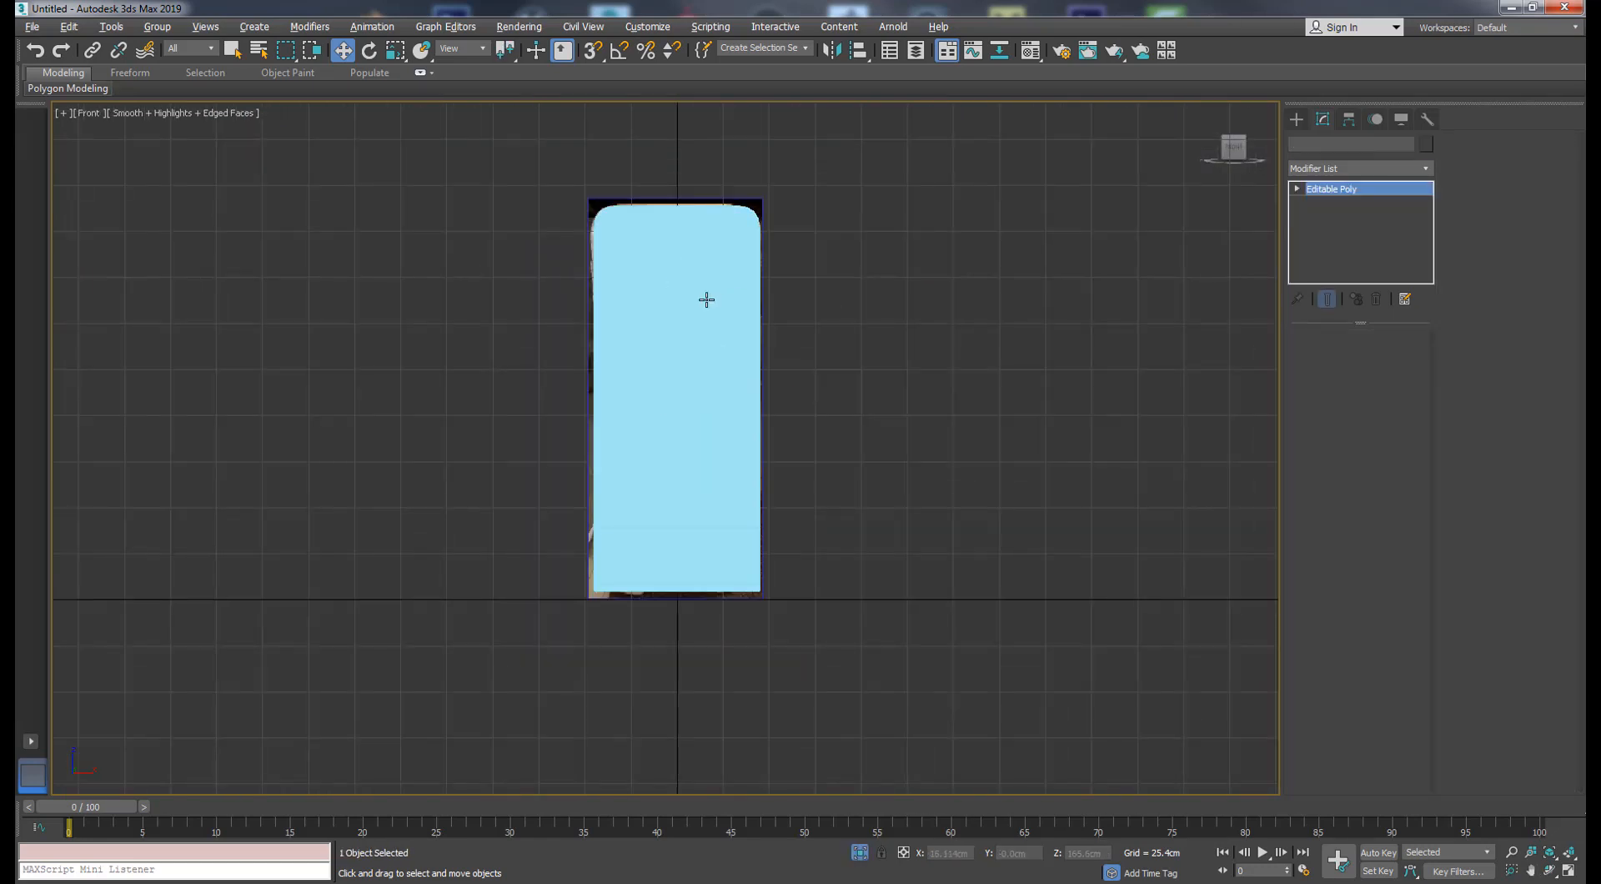
key(alt+x)
scroll(697, 318, up, 3)
click(1374, 356)
click(706, 319)
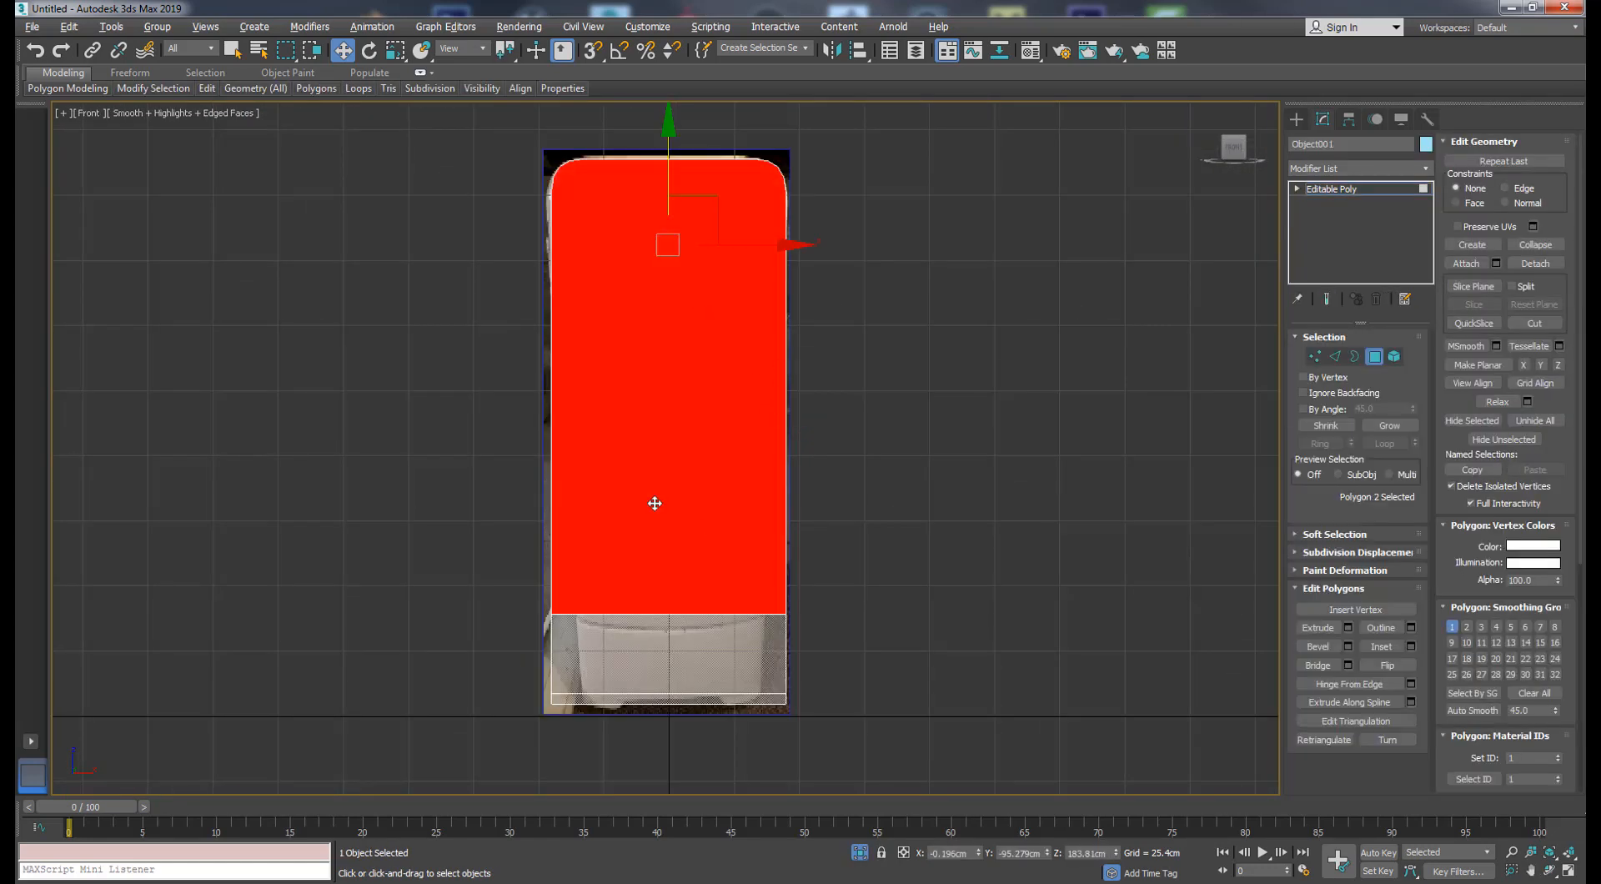
middle_drag(655, 503, 660, 509)
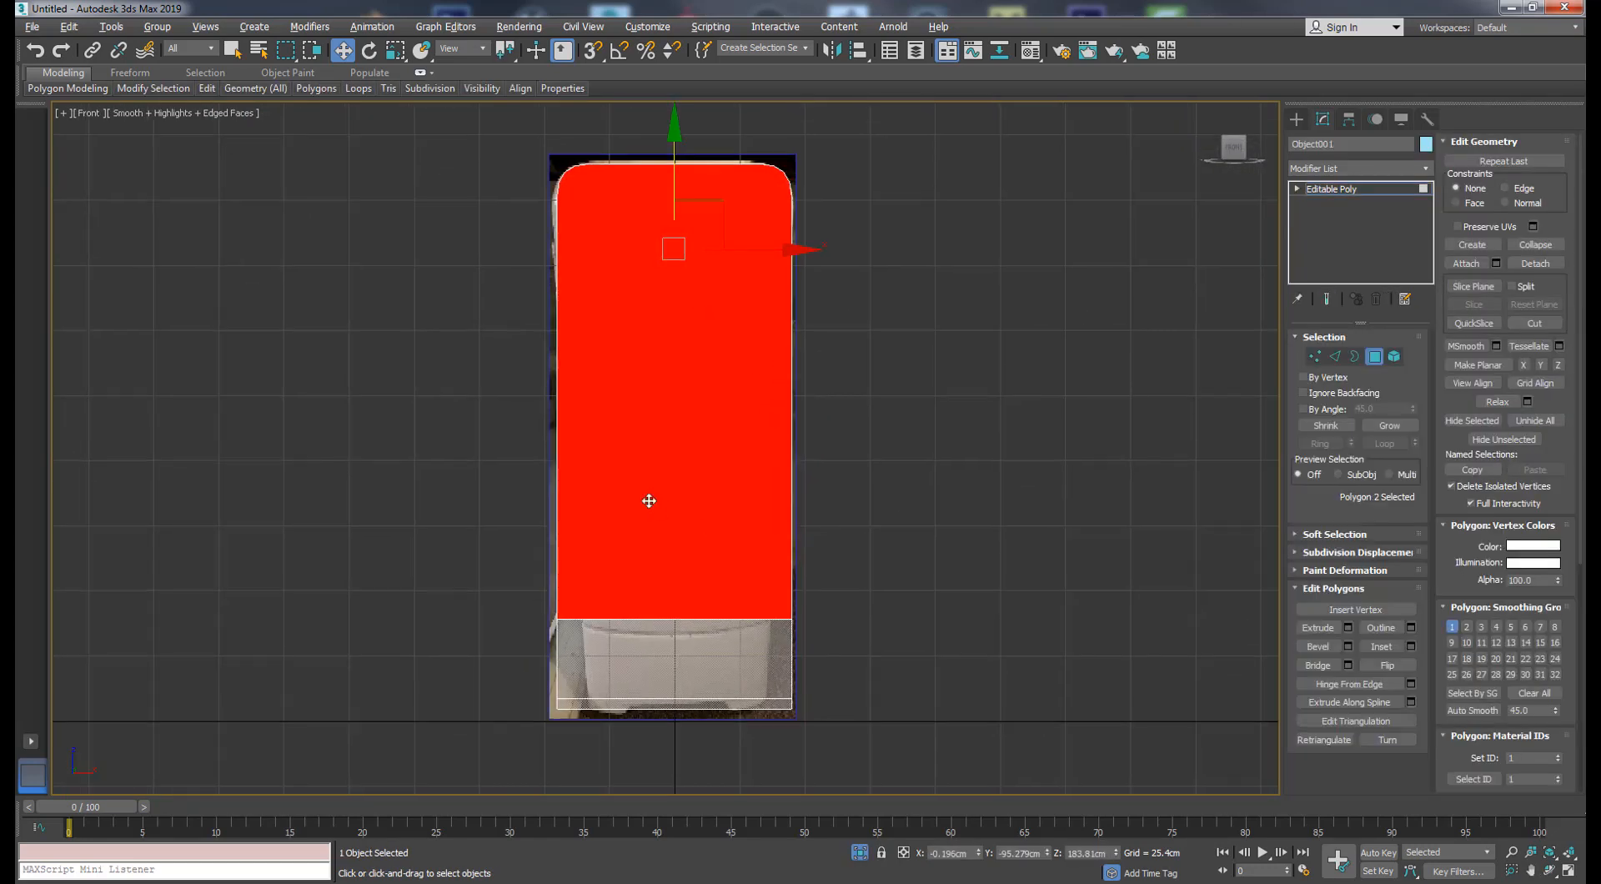
ctrl+click(718, 646)
scroll(678, 523, up, 2)
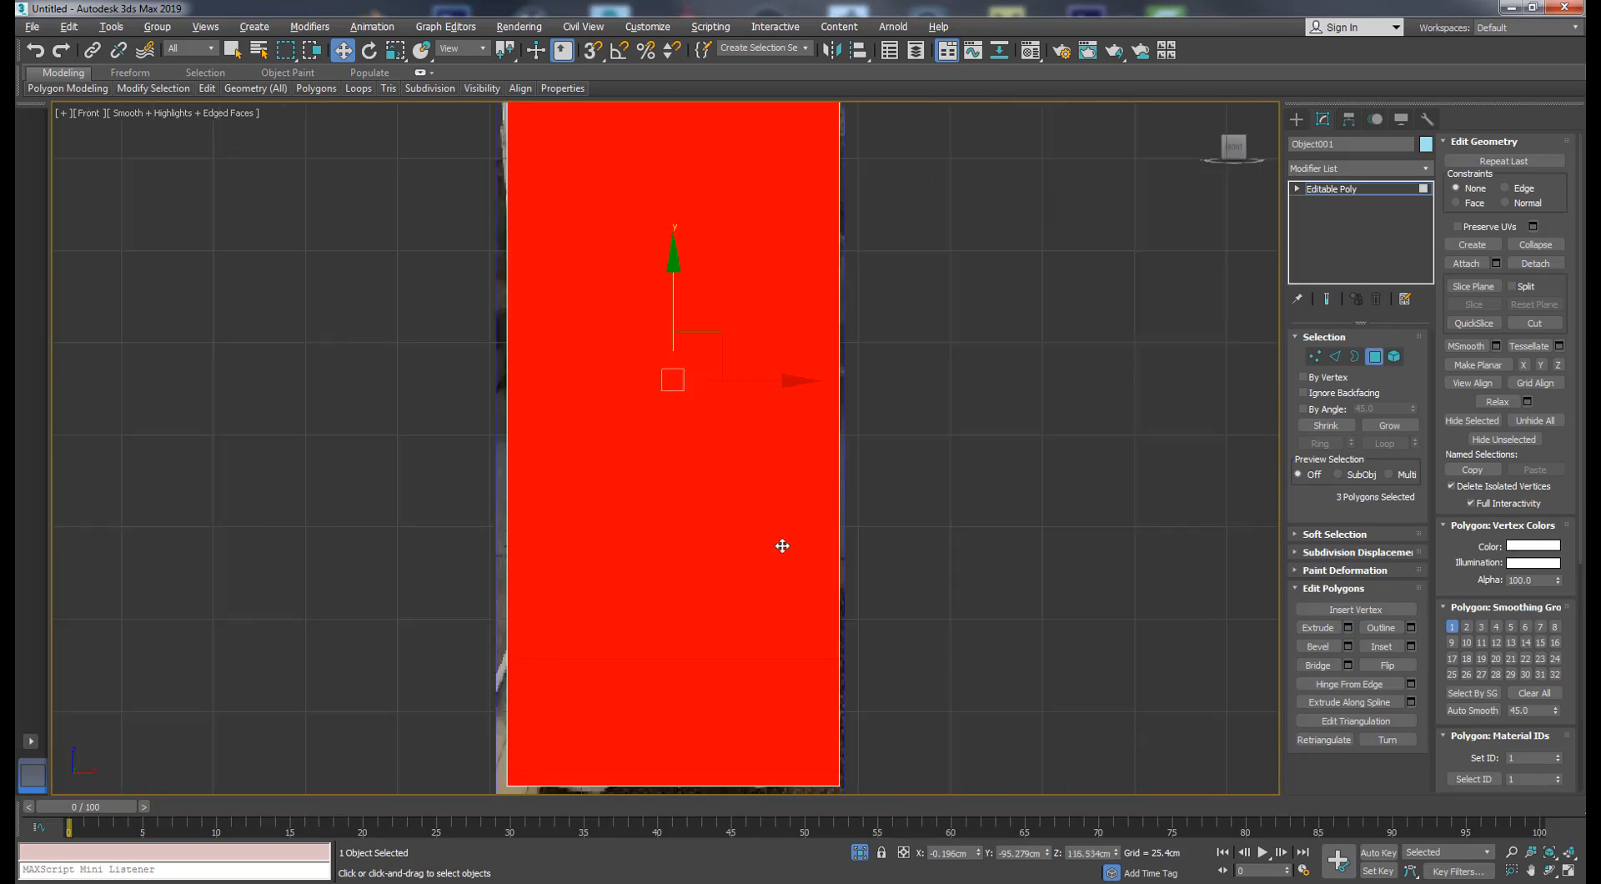
scroll(947, 592, down, 2)
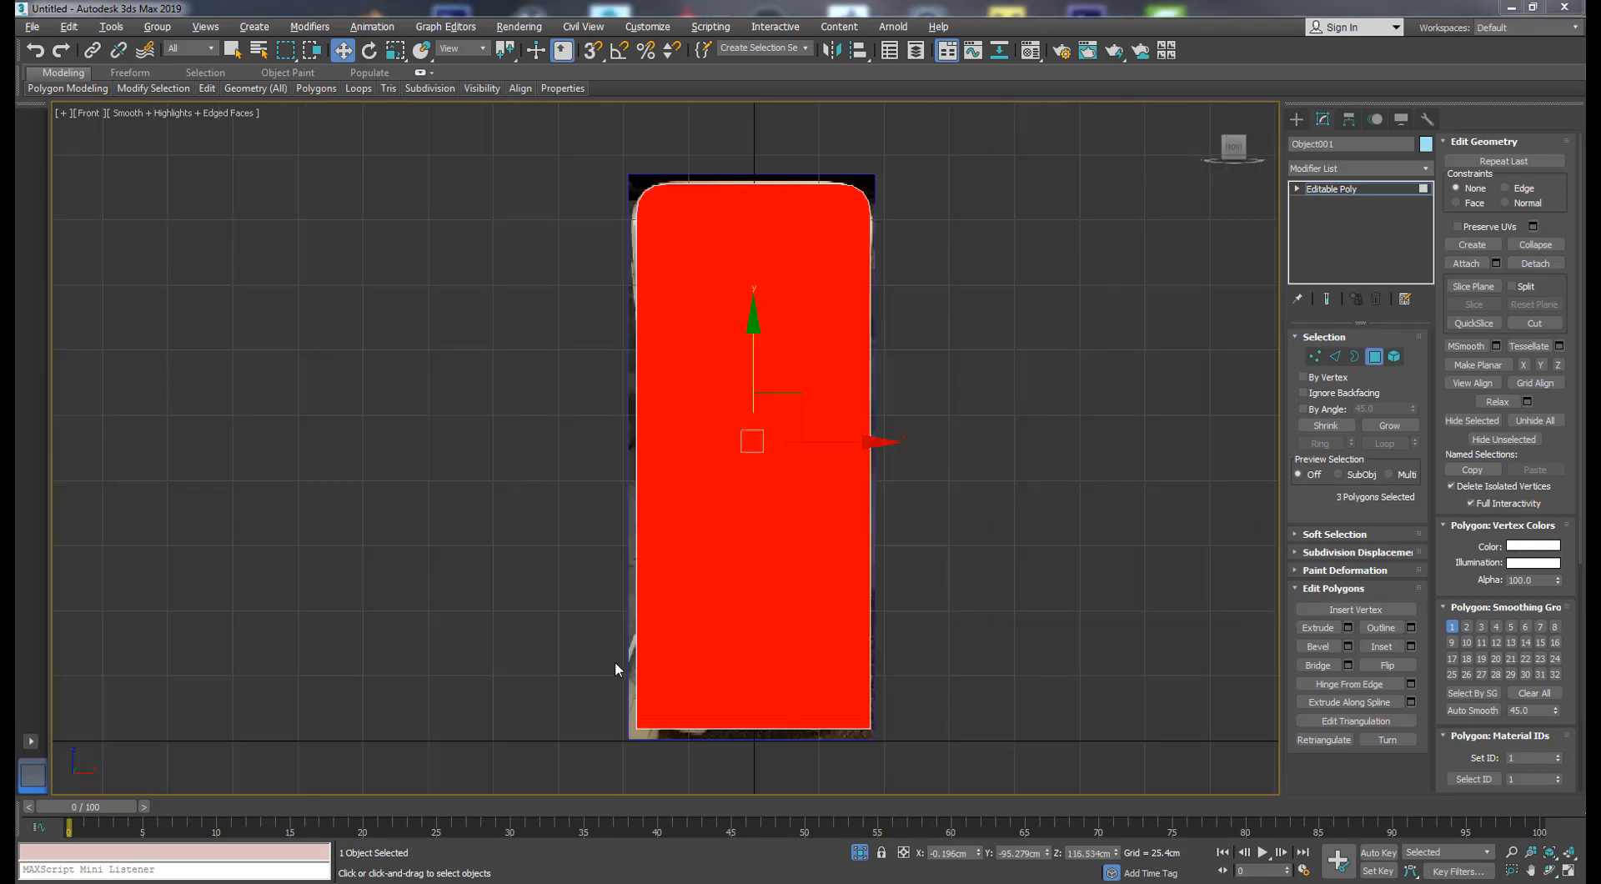
click(1411, 647)
alt+middle_drag(753, 351, 837, 408)
scroll(737, 300, up, 4)
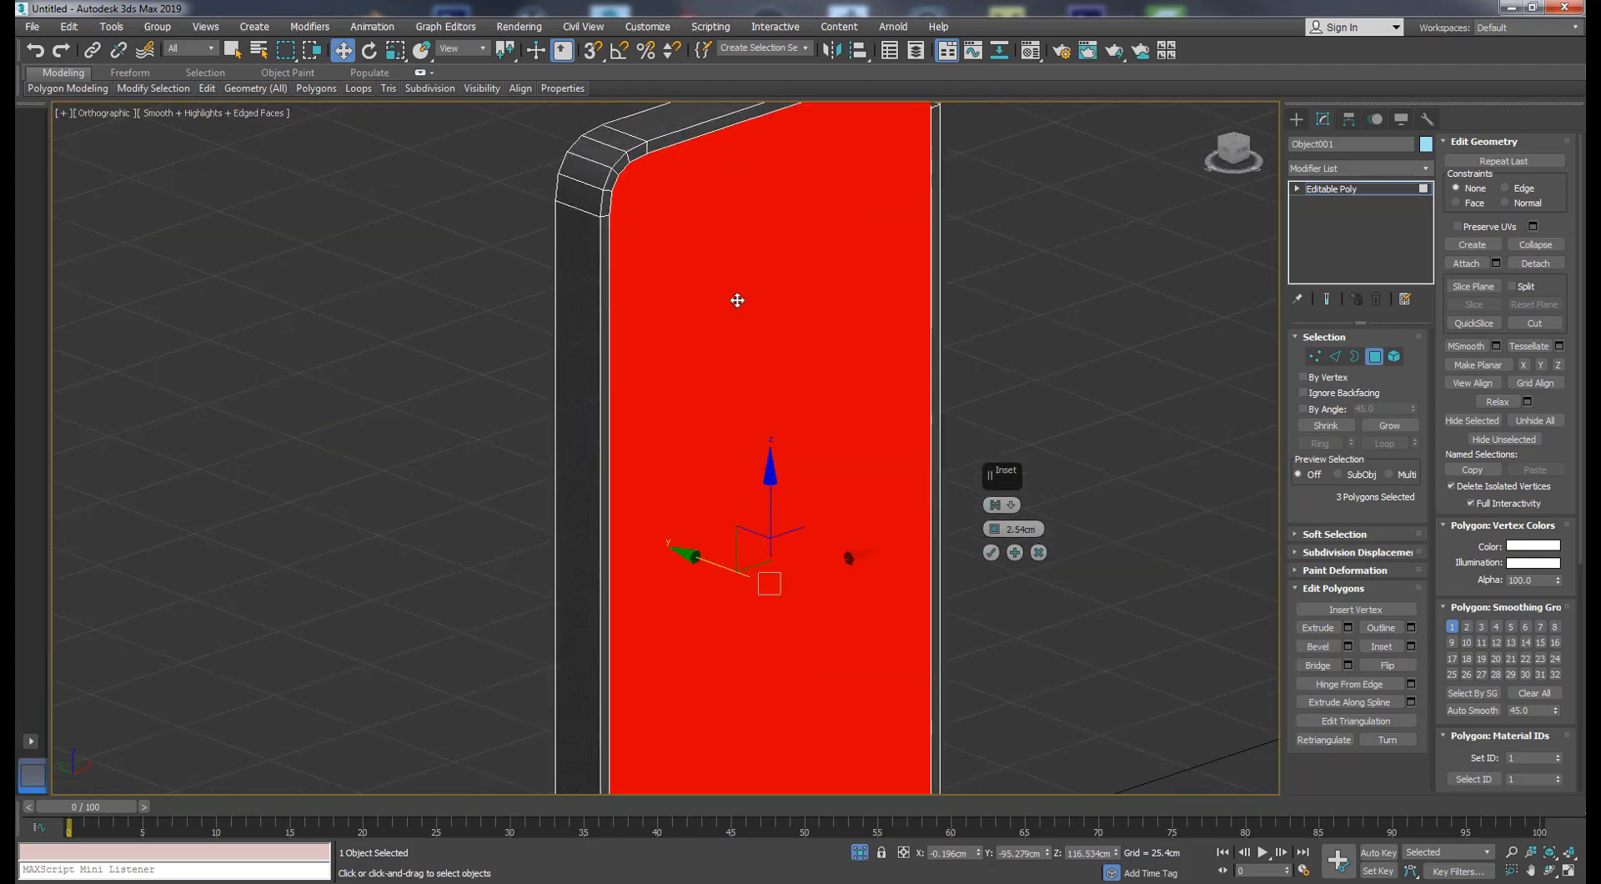
click(991, 551)
alt+middle_drag(699, 474, 755, 448)
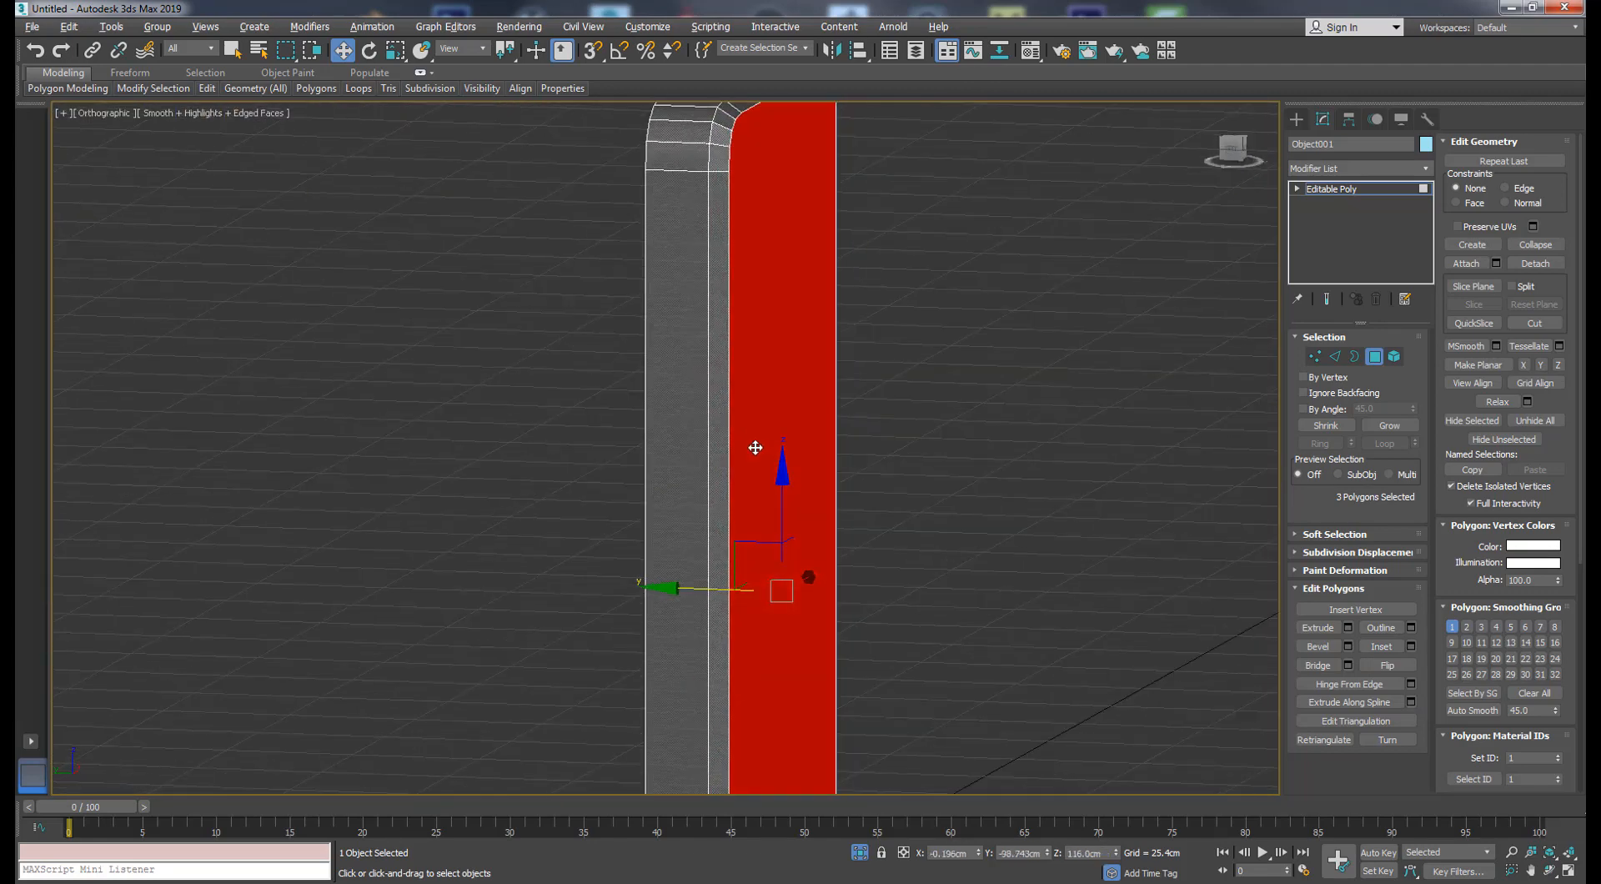
key(p)
scroll(593, 505, up, 4)
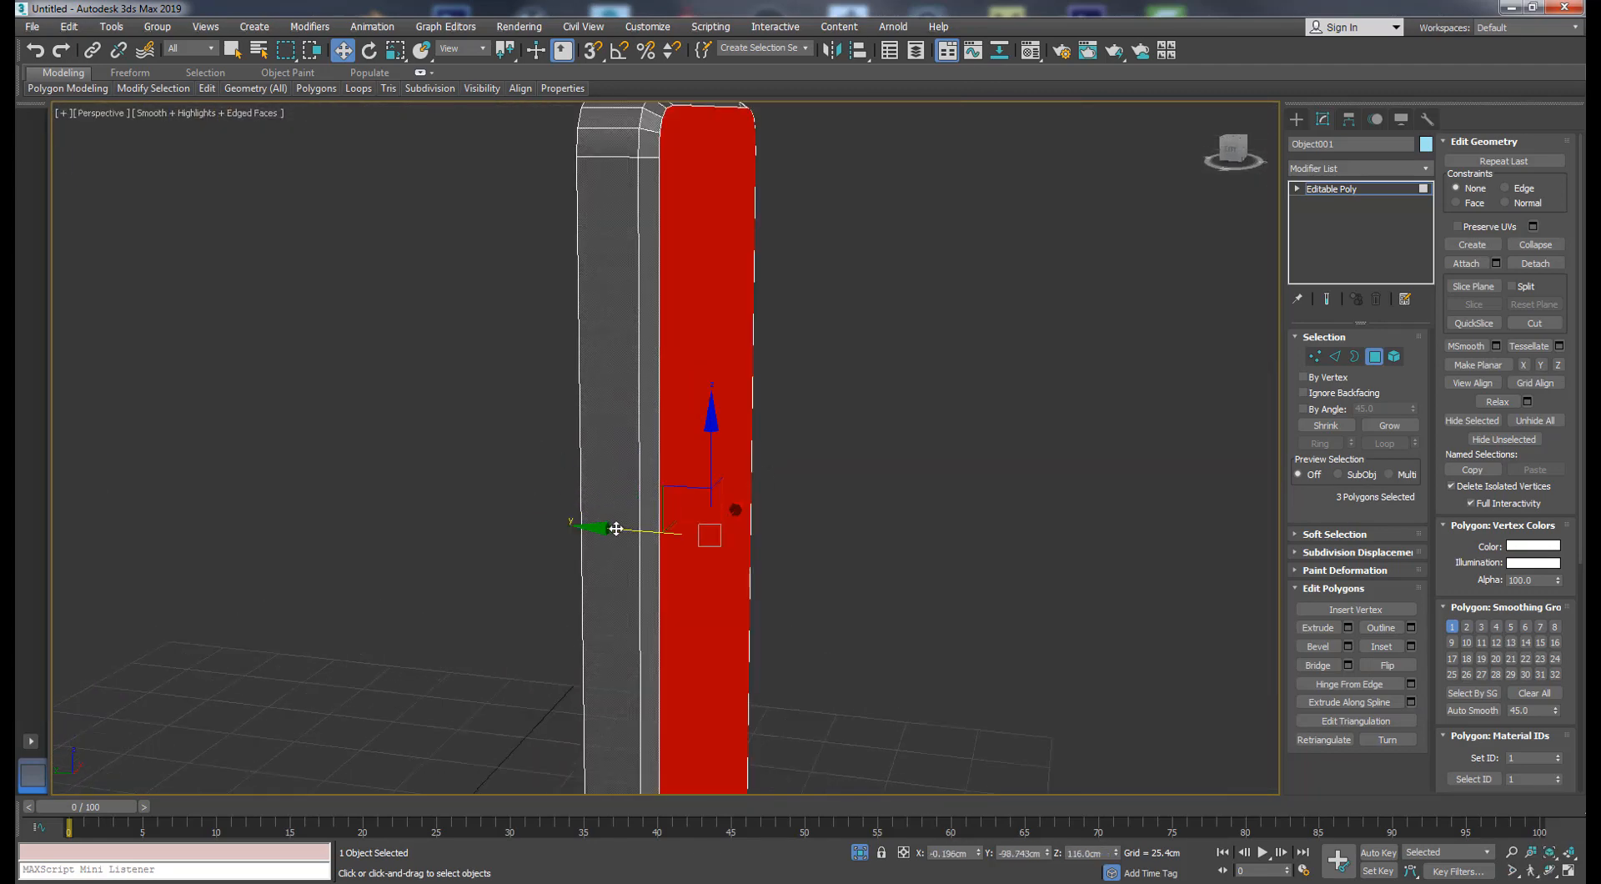
alt+middle_drag(616, 529, 713, 271)
click(1335, 356)
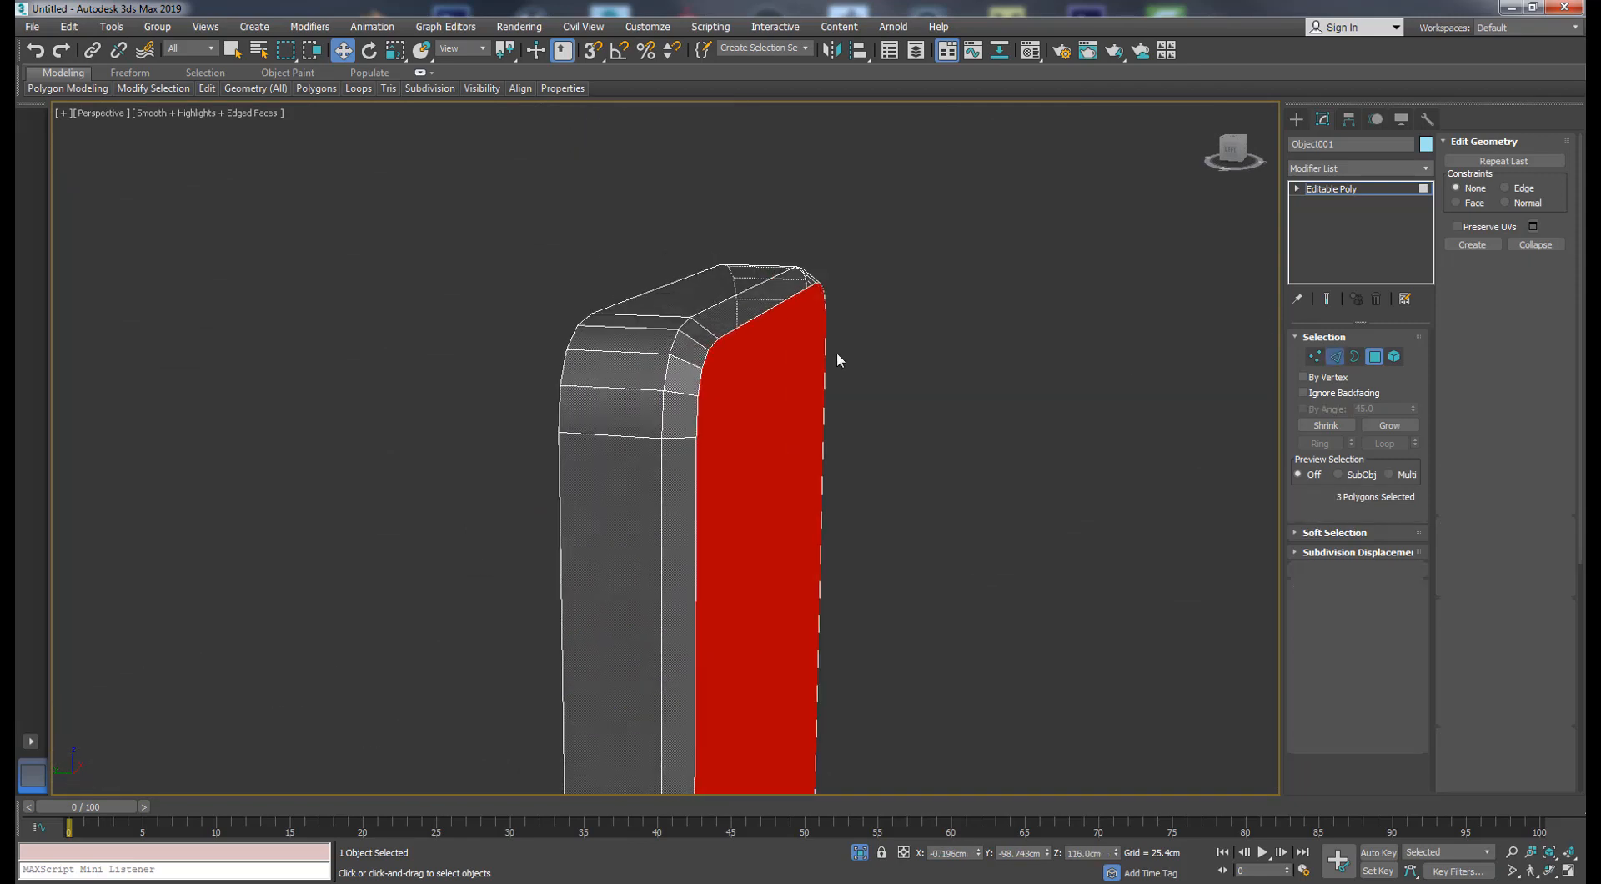
double_click(740, 293)
scroll(696, 525, down, 3)
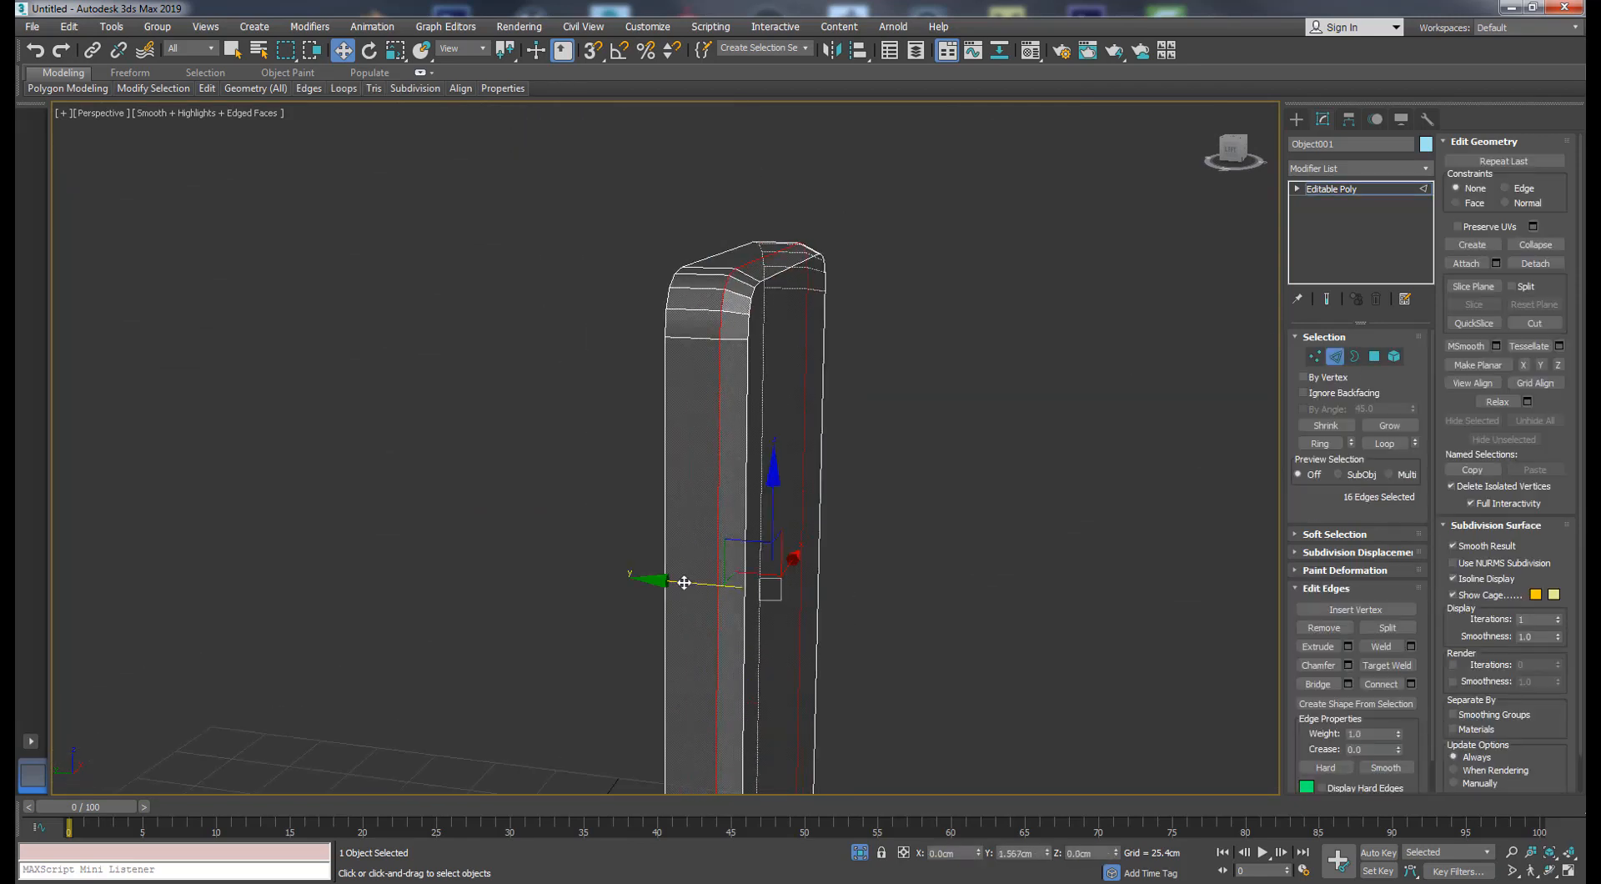
drag(683, 582, 679, 579)
click(1347, 666)
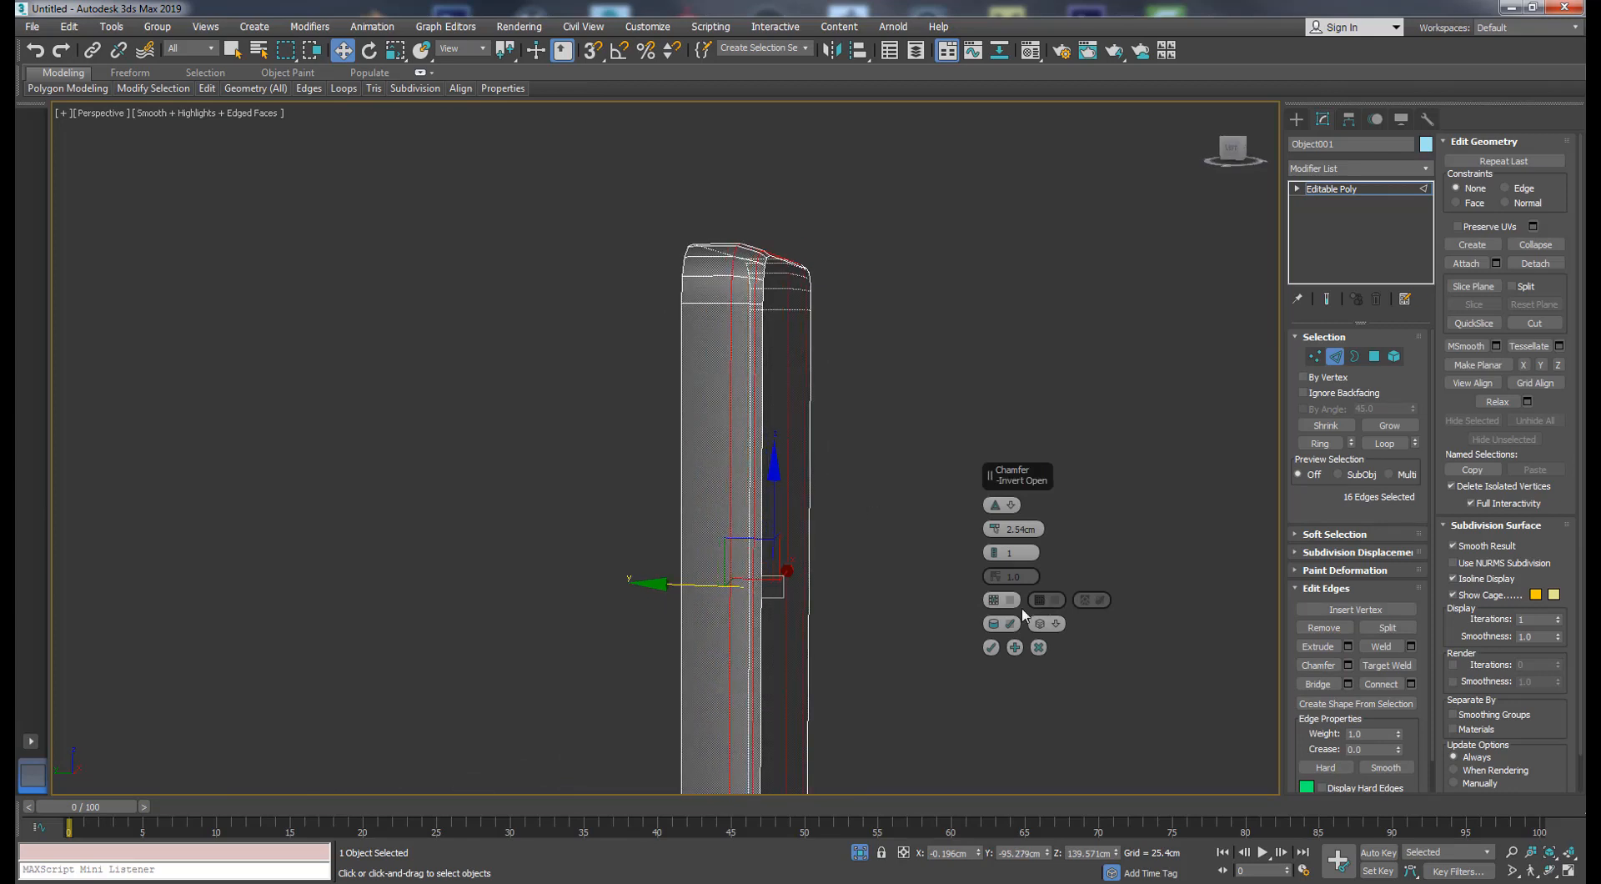
click(1038, 649)
- Scale the panel's three raised front polygons down uniformly to about 97 percent
alt+middle_drag(1013, 617, 900, 584)
click(1375, 356)
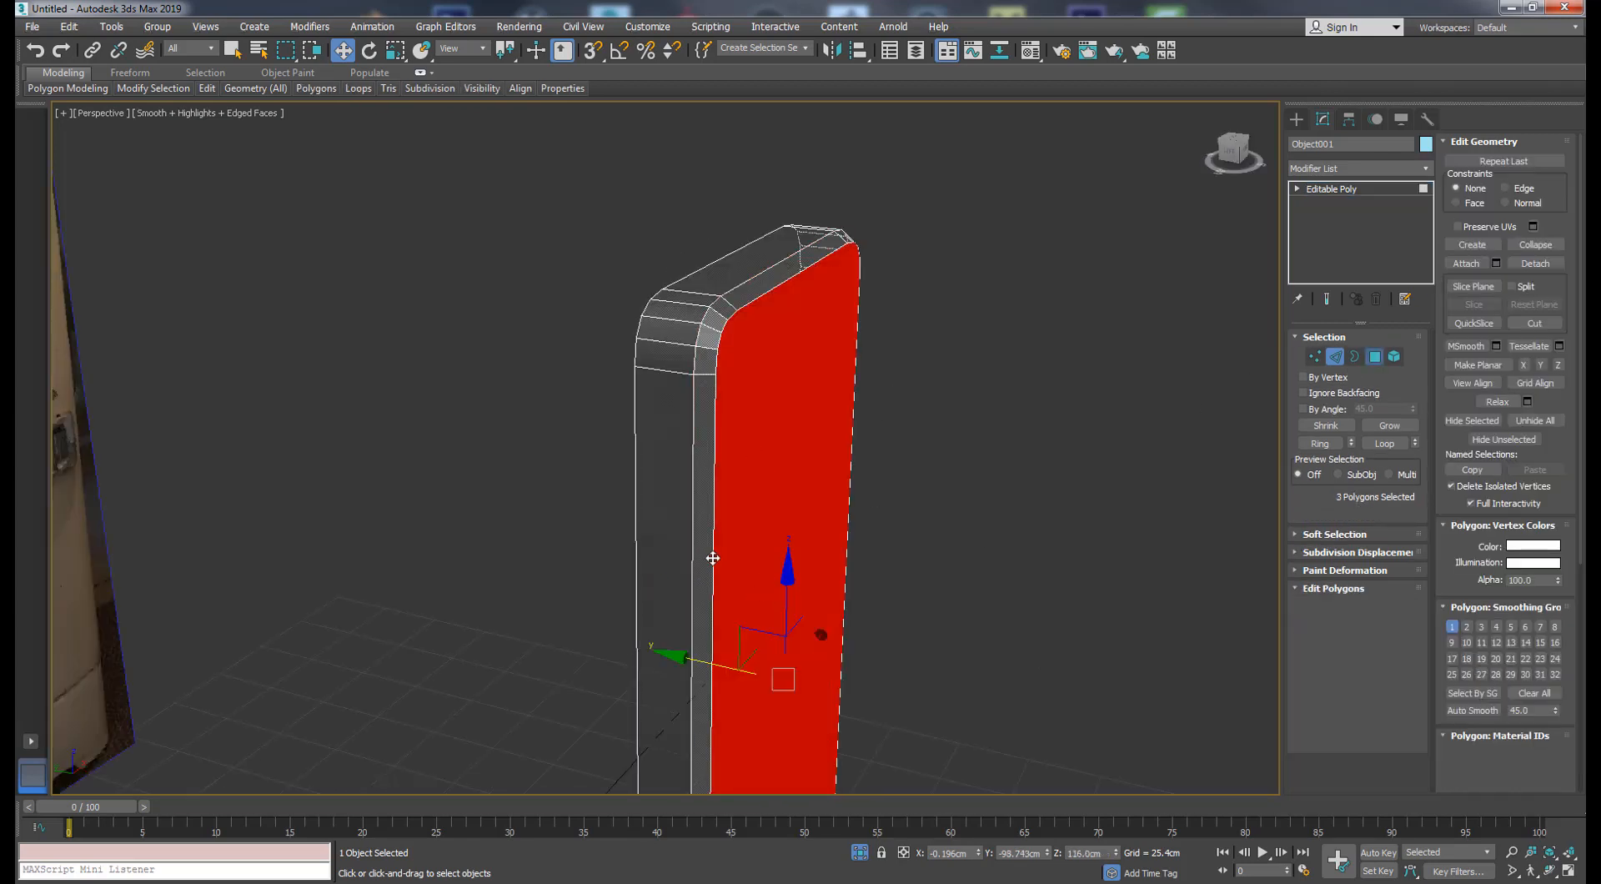
alt+middle_drag(712, 558, 584, 534)
right_click(397, 54)
click(1220, 270)
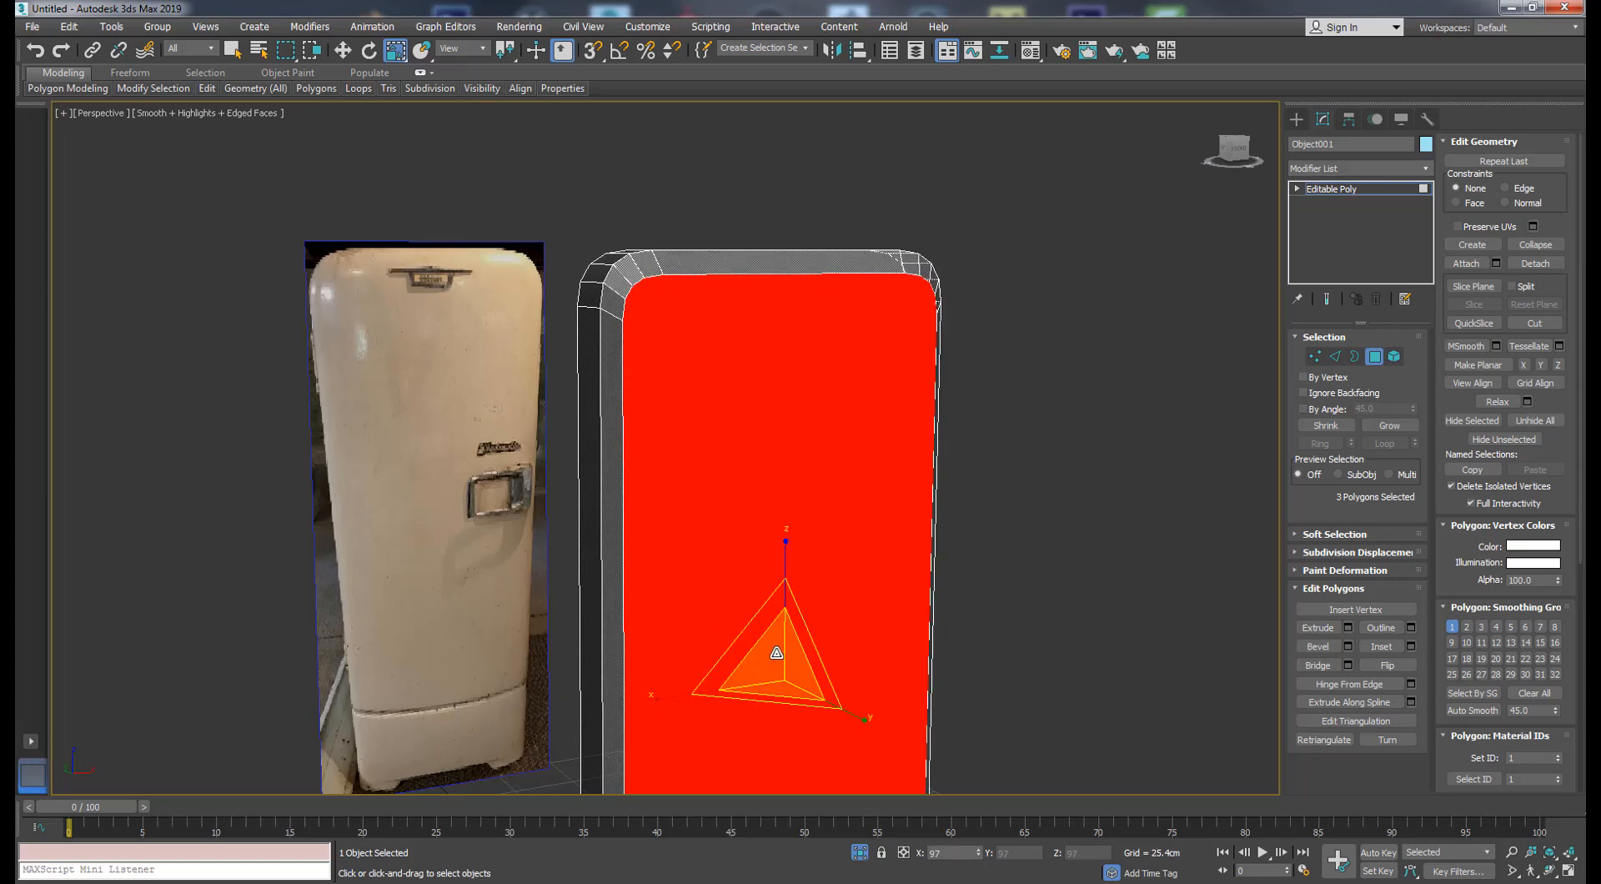
alt+middle_drag(780, 651, 738, 492)
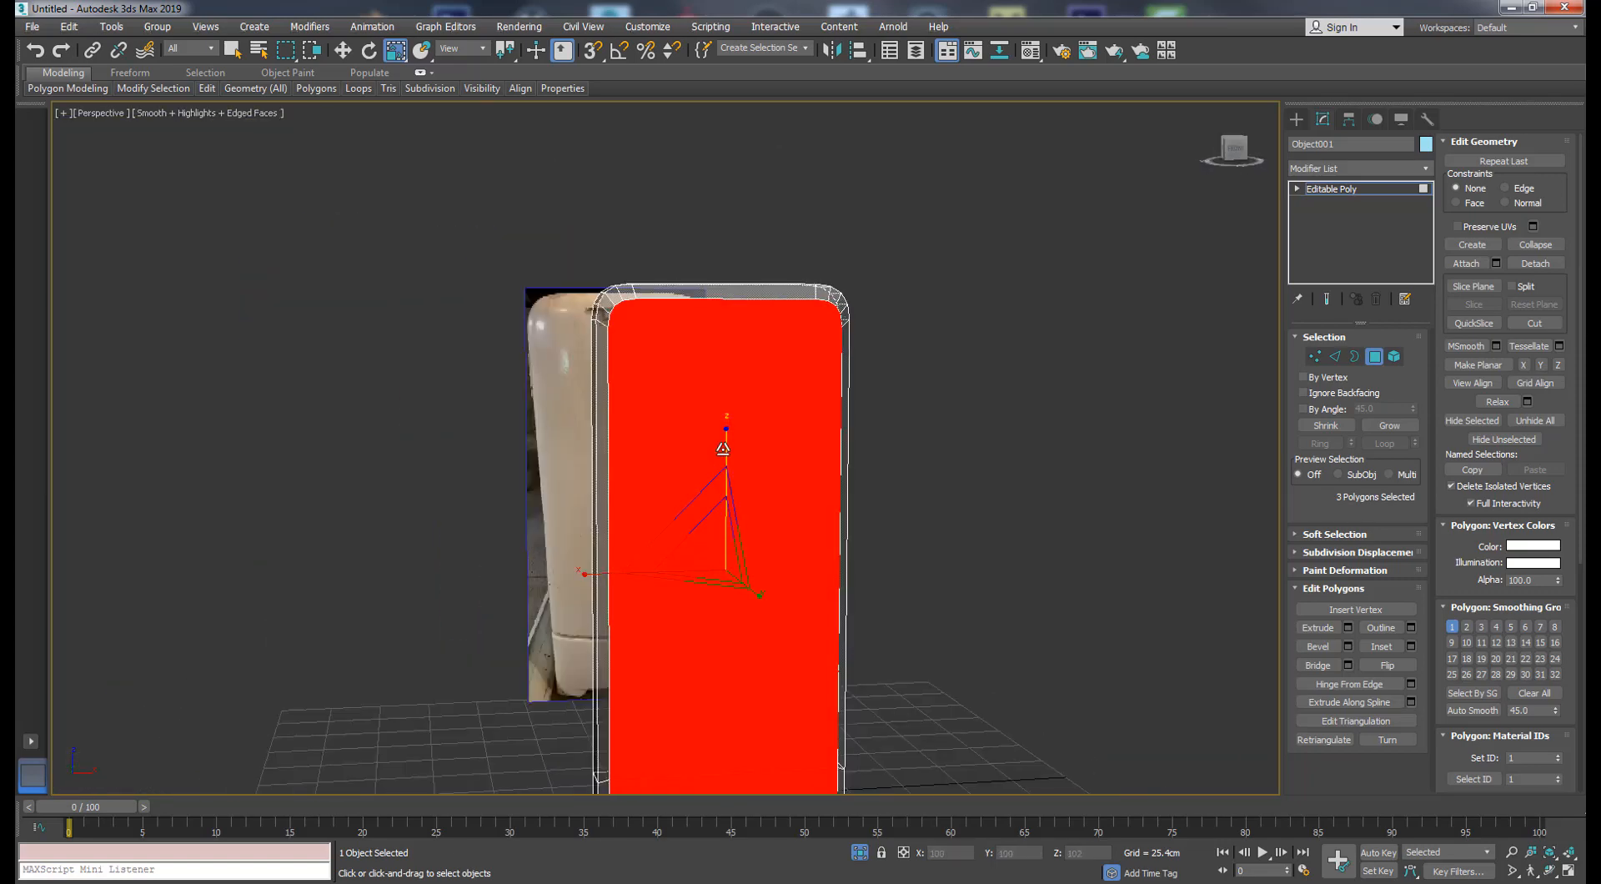
drag(723, 449, 721, 452)
alt+middle_drag(716, 451, 700, 359)
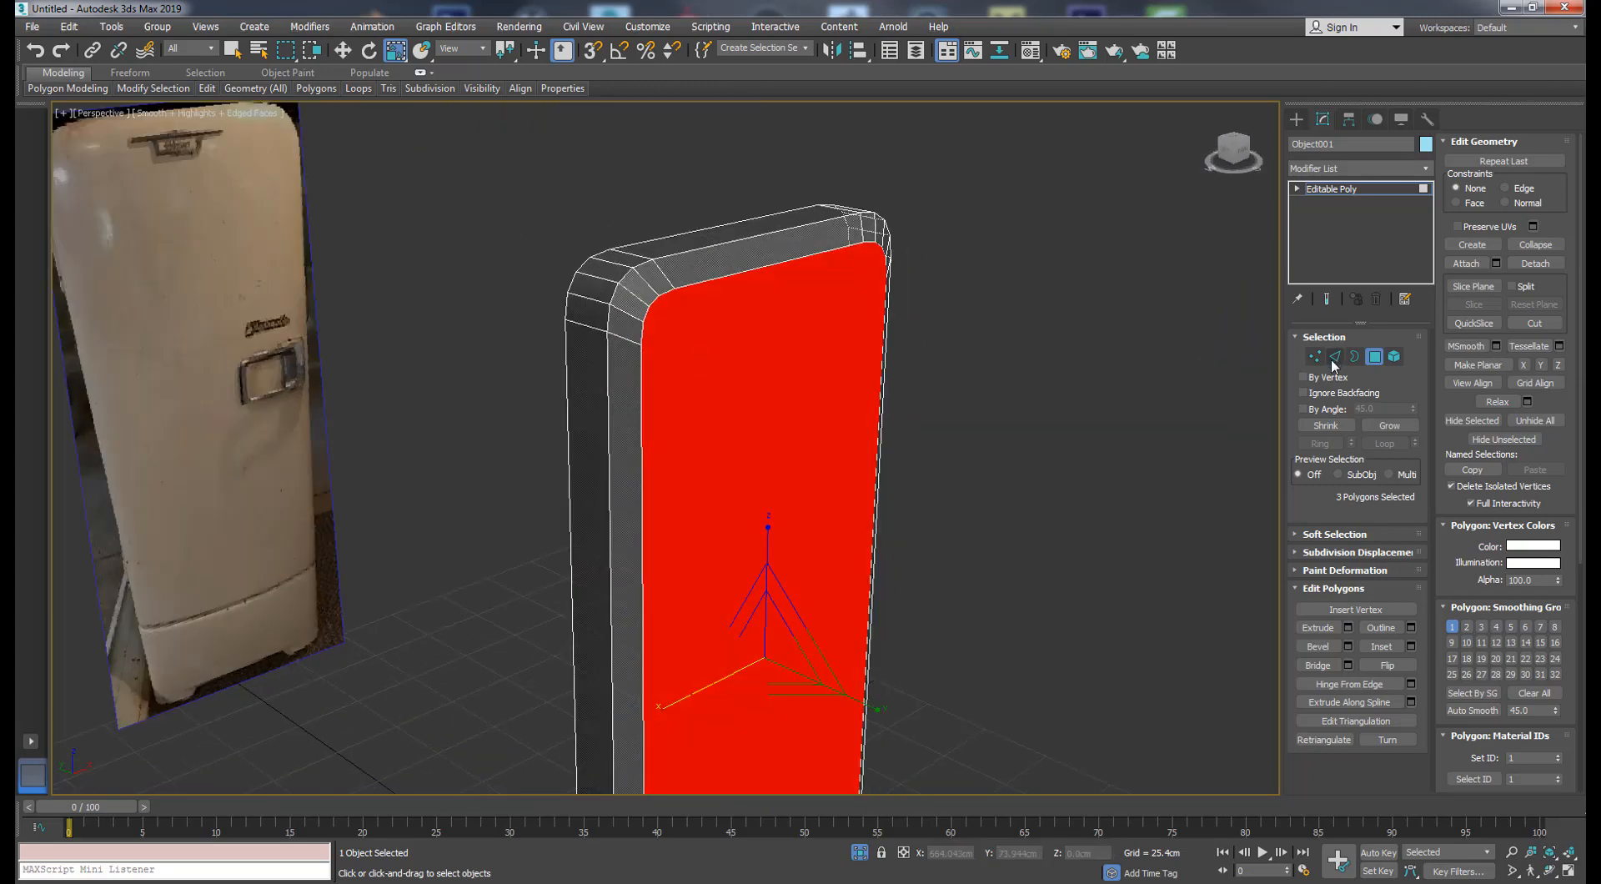
- Chamfer the edge loop running around the panel's outer front rim to round the transition to the sides
ctrl+click(1335, 356)
click(1349, 664)
alt+middle_drag(767, 413, 1052, 544)
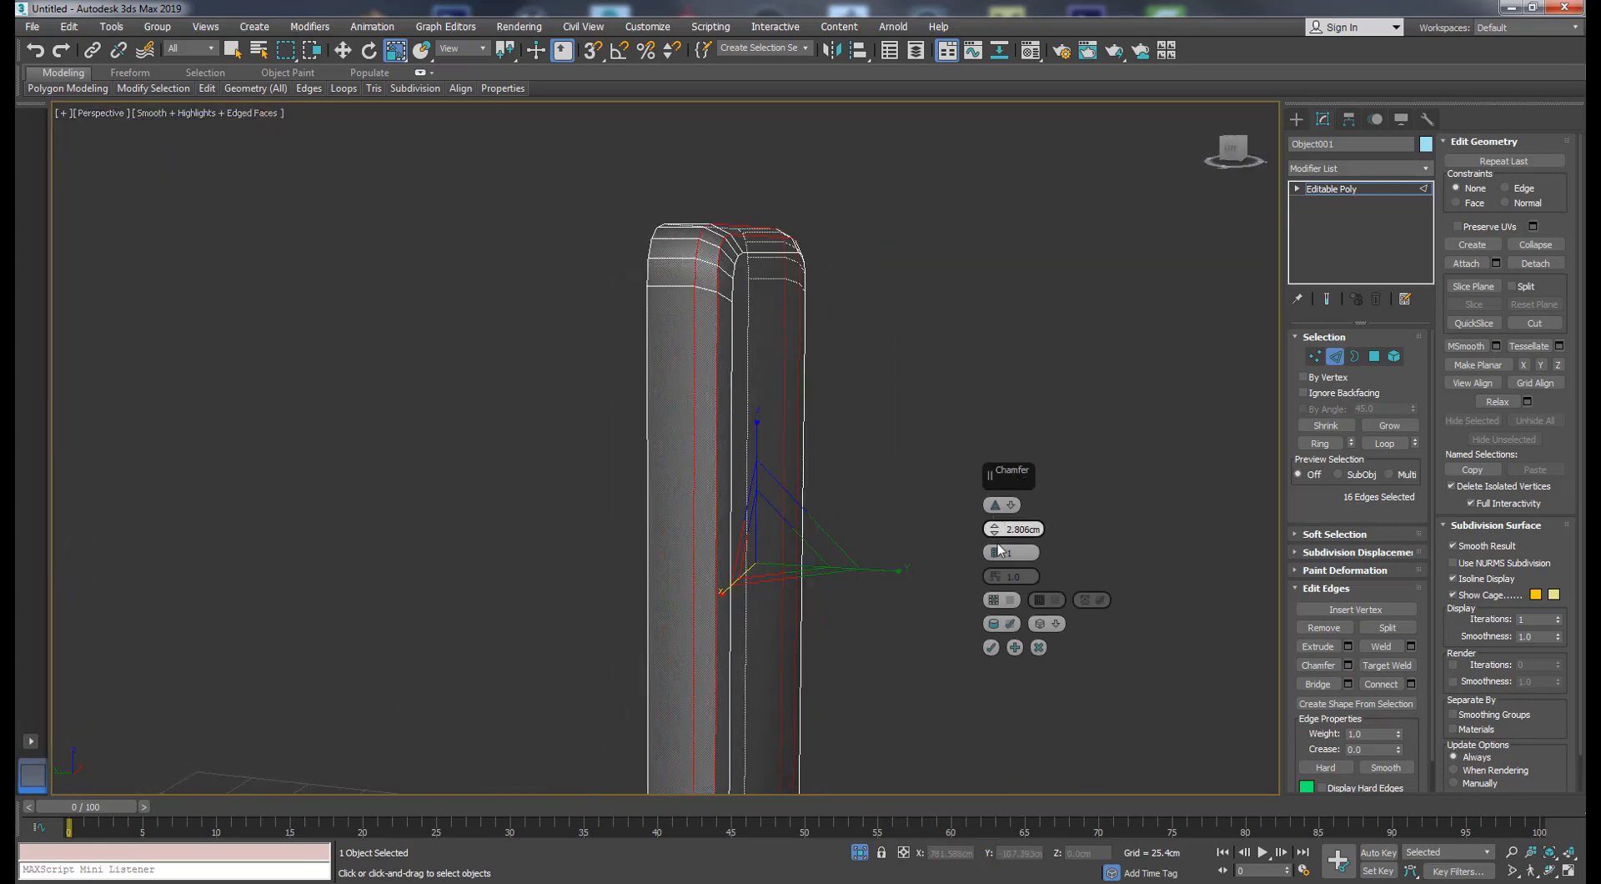
drag(1000, 550, 998, 532)
alt+middle_drag(994, 527, 883, 447)
click(991, 648)
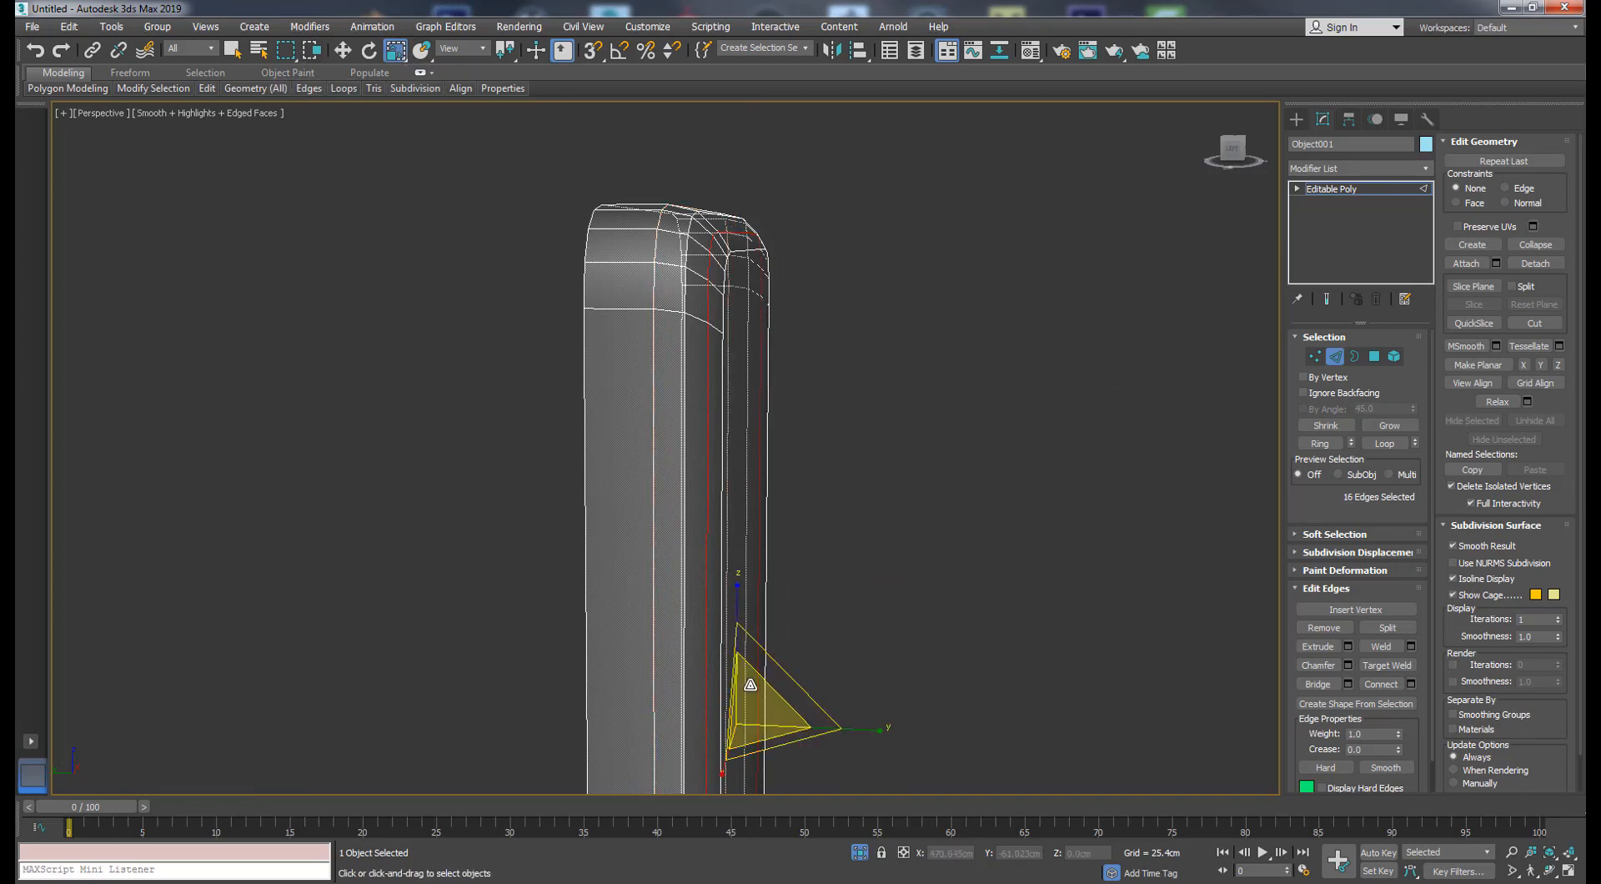
- Scale the selected edge loop around the panel's rim slightly and turn off the panel's see-through display
drag(751, 681, 752, 683)
mouse_move(750, 684)
alt+middle_down()
mouse_move(531, 497)
mouse_move(551, 499)
mouse_move(550, 355)
mouse_move(615, 399)
mouse_move(587, 342)
alt+middle_up()
scroll(530, 497, down, 3)
key(alt+x)
scroll(550, 355, down, 3)
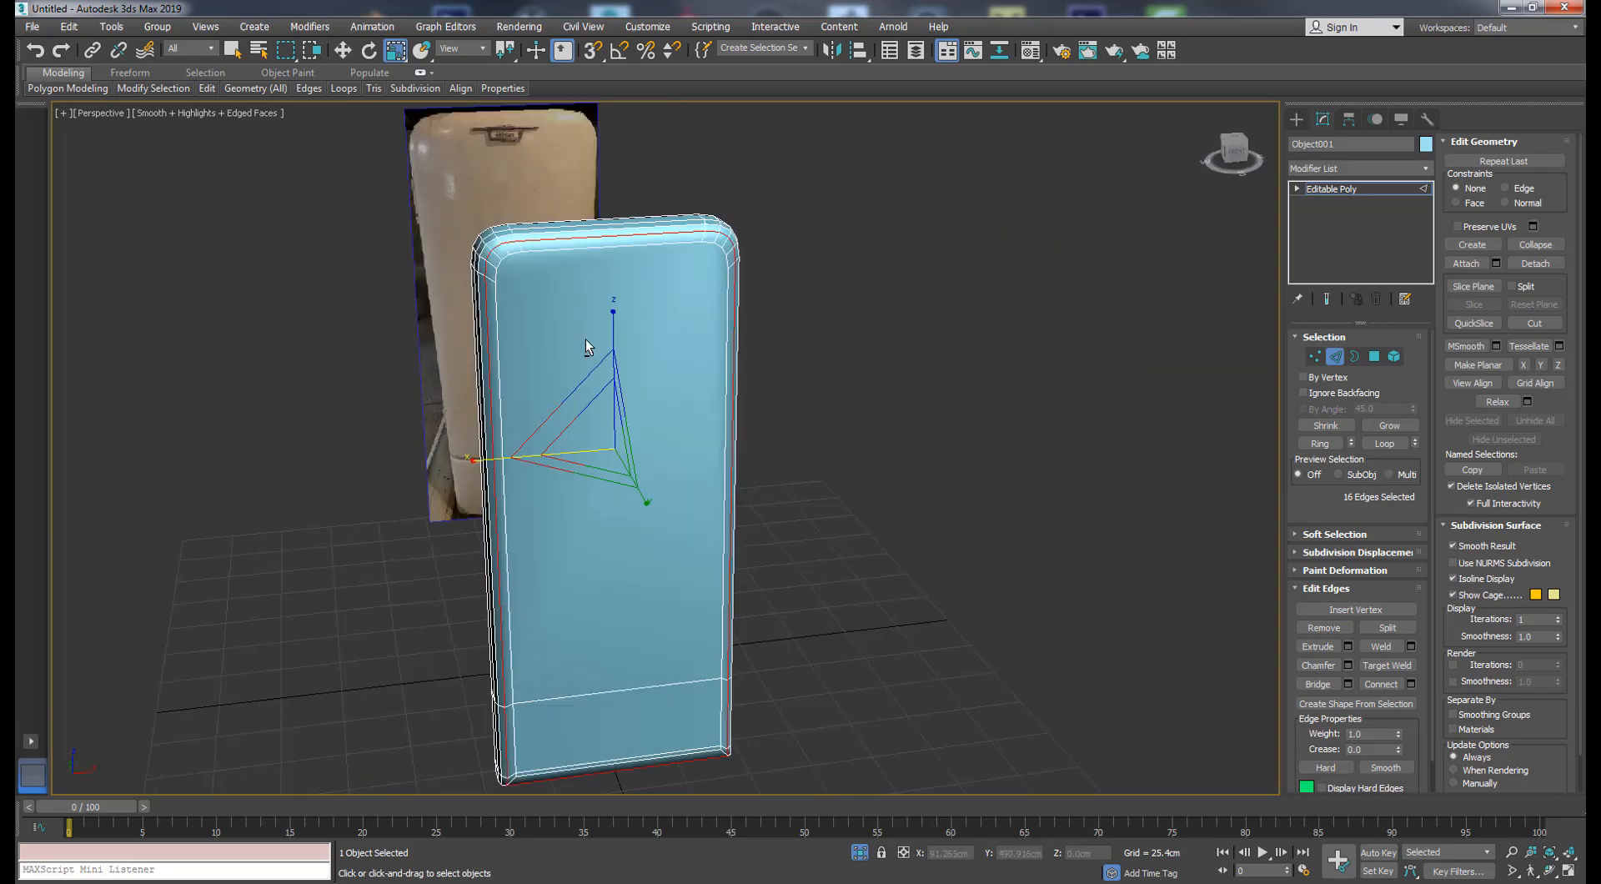
- Examine the rounded door panel from the front, especially the section around its lower seam line
click(1334, 364)
click(984, 380)
alt+middle_drag(661, 397, 701, 376)
click(589, 668)
alt+middle_drag(590, 668, 504, 499)
scroll(505, 498, up, 5)
middle_drag(505, 499, 529, 564)
scroll(529, 565, down, 4)
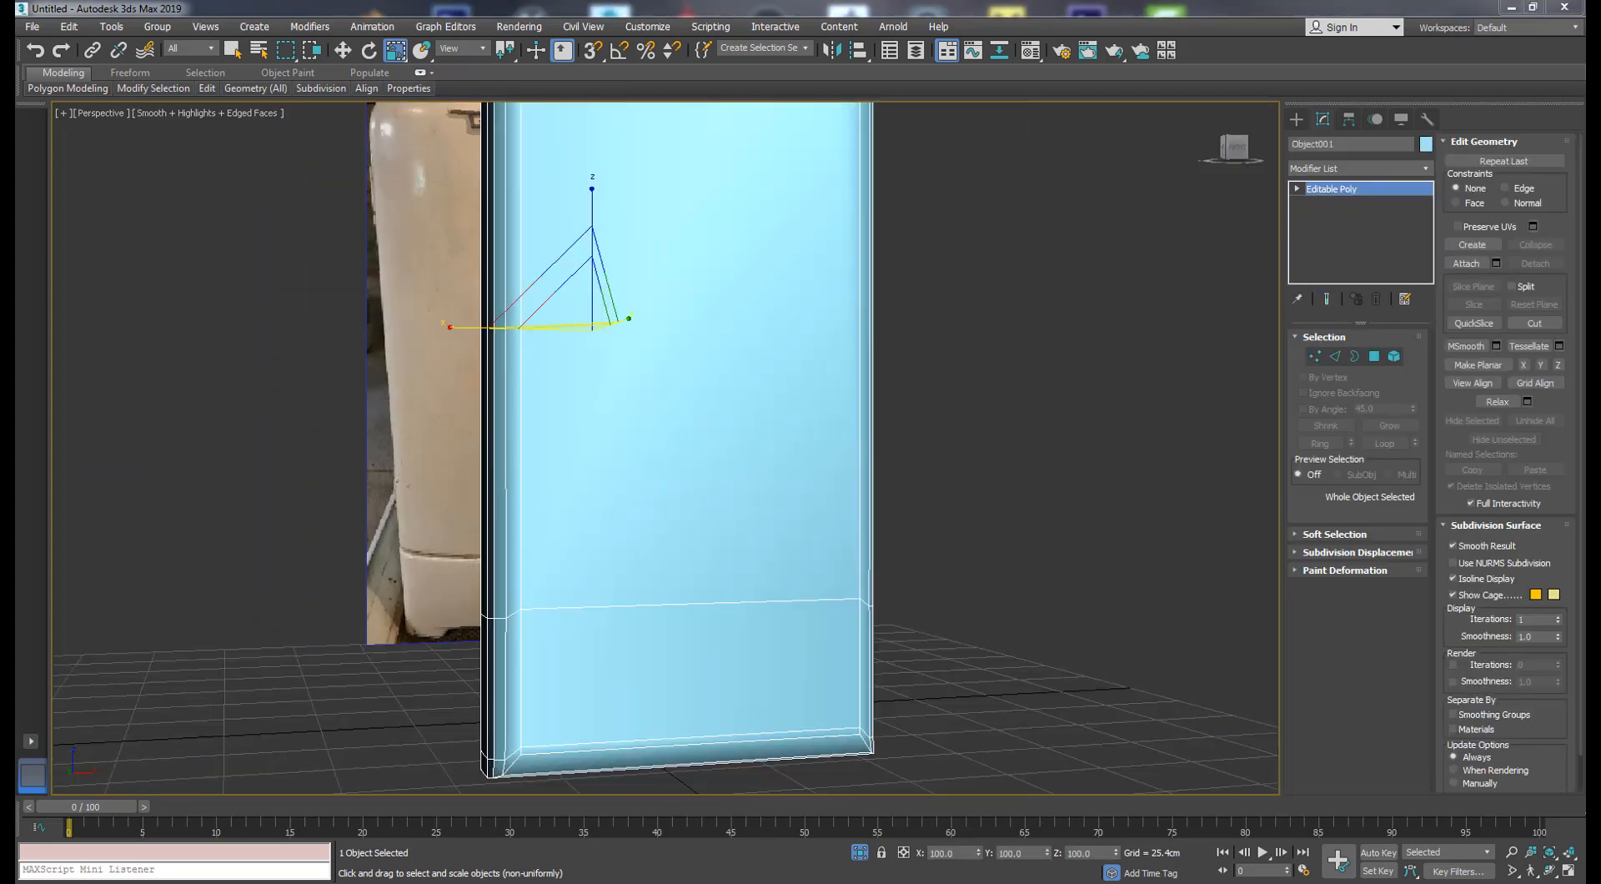
- Flatten the ten vertices of the panel's lower seam line along Z, undoing a trial flattening along Y
click(1318, 359)
scroll(818, 576, down, 3)
drag(939, 503, 538, 641)
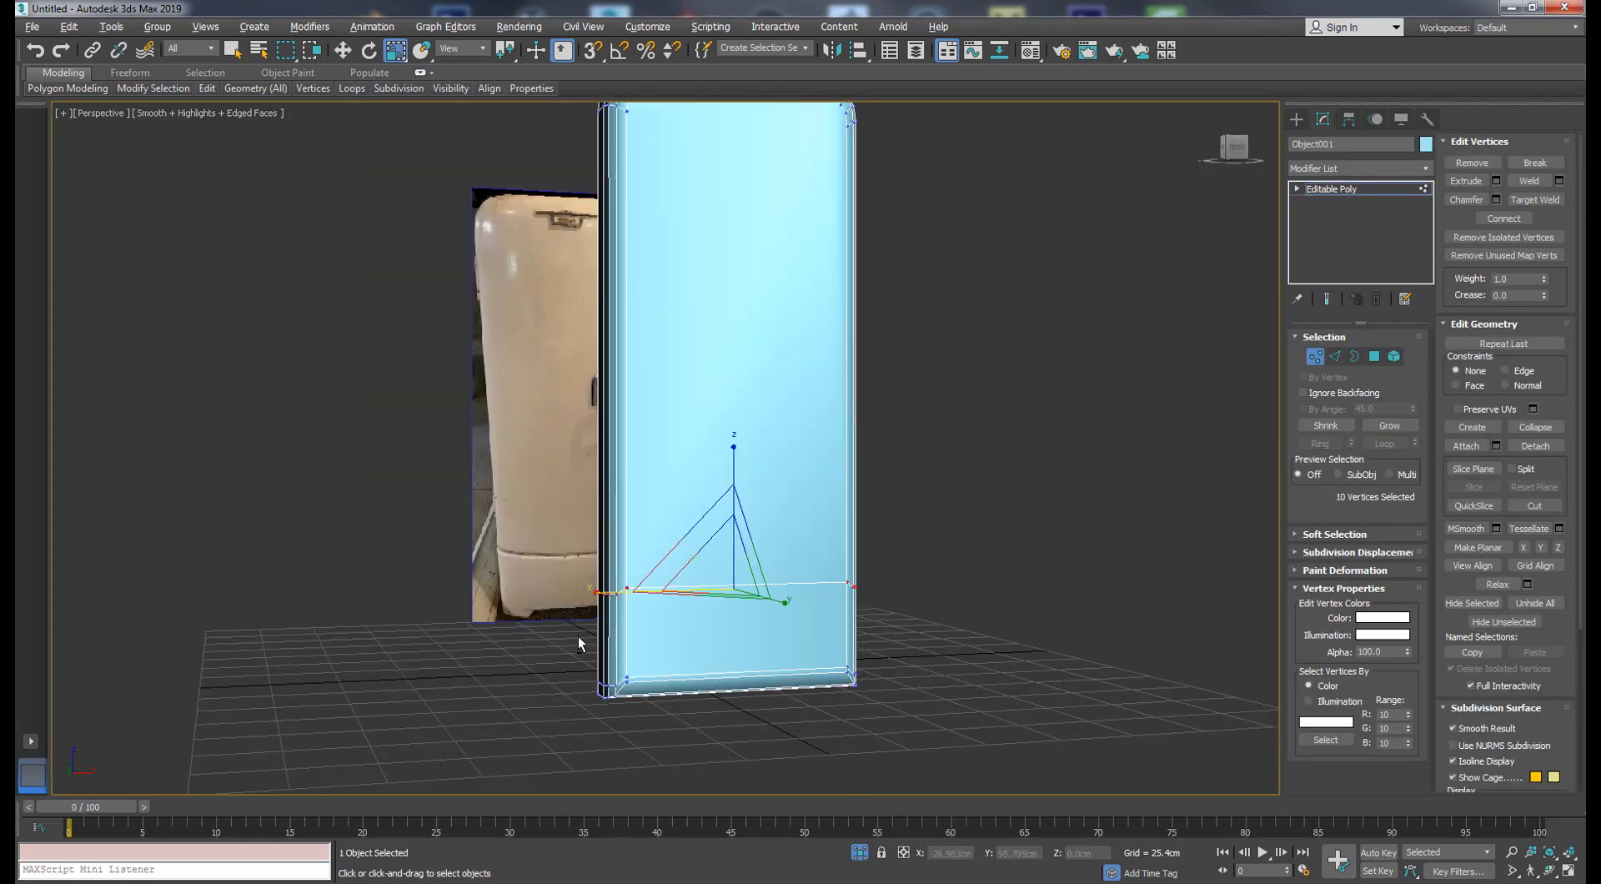
alt+middle_drag(580, 640, 1253, 469)
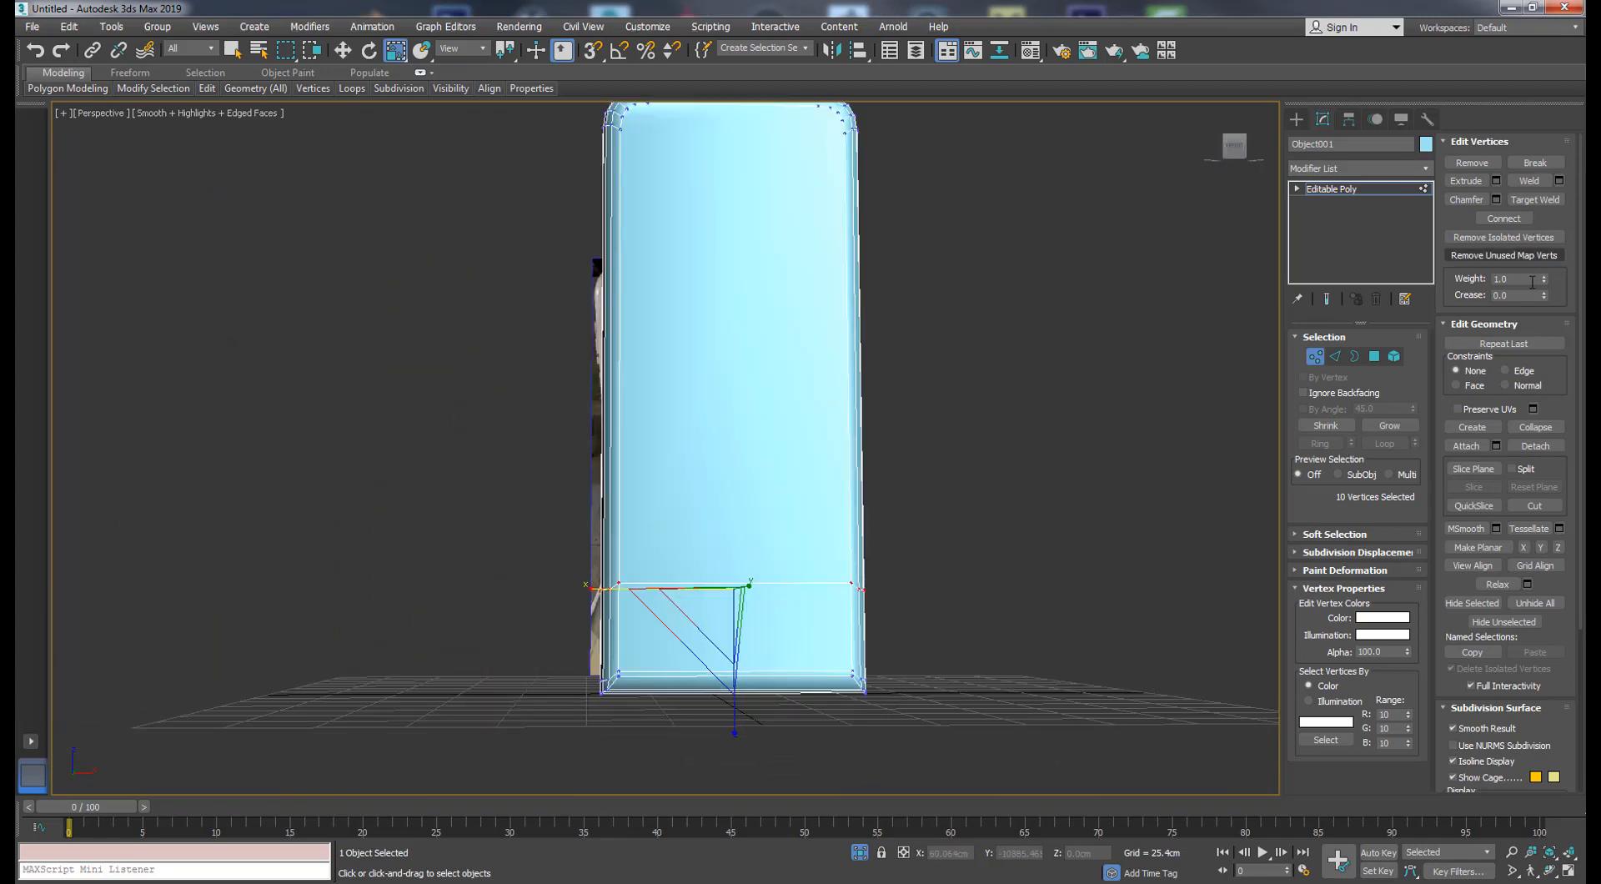
click(1557, 548)
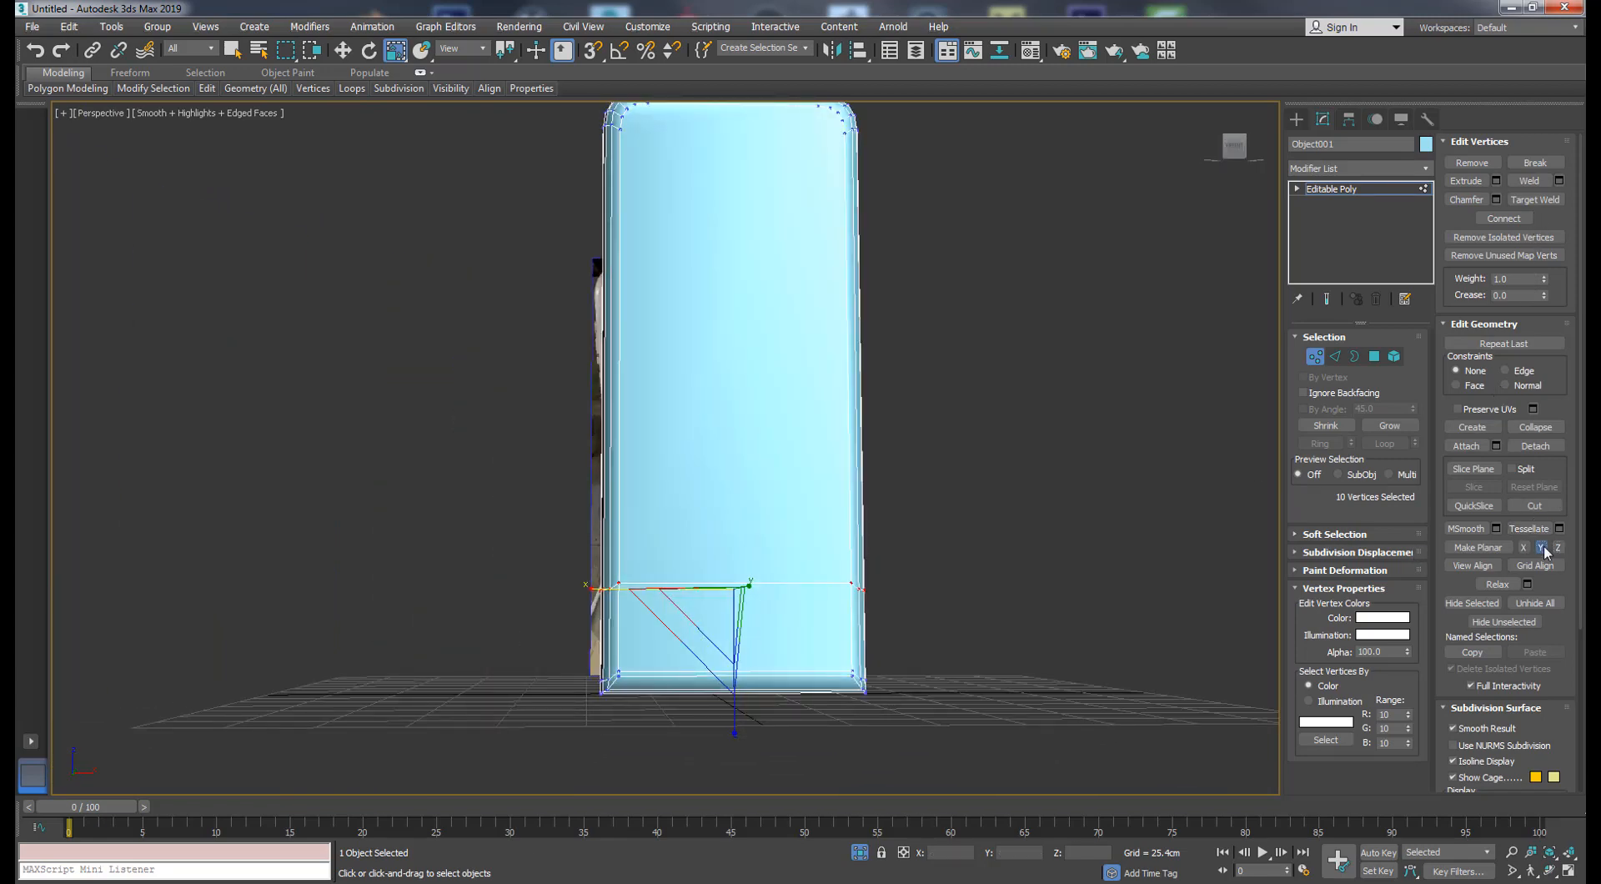
click(1542, 550)
alt+middle_drag(824, 434, 899, 455)
key(ctrl+z)
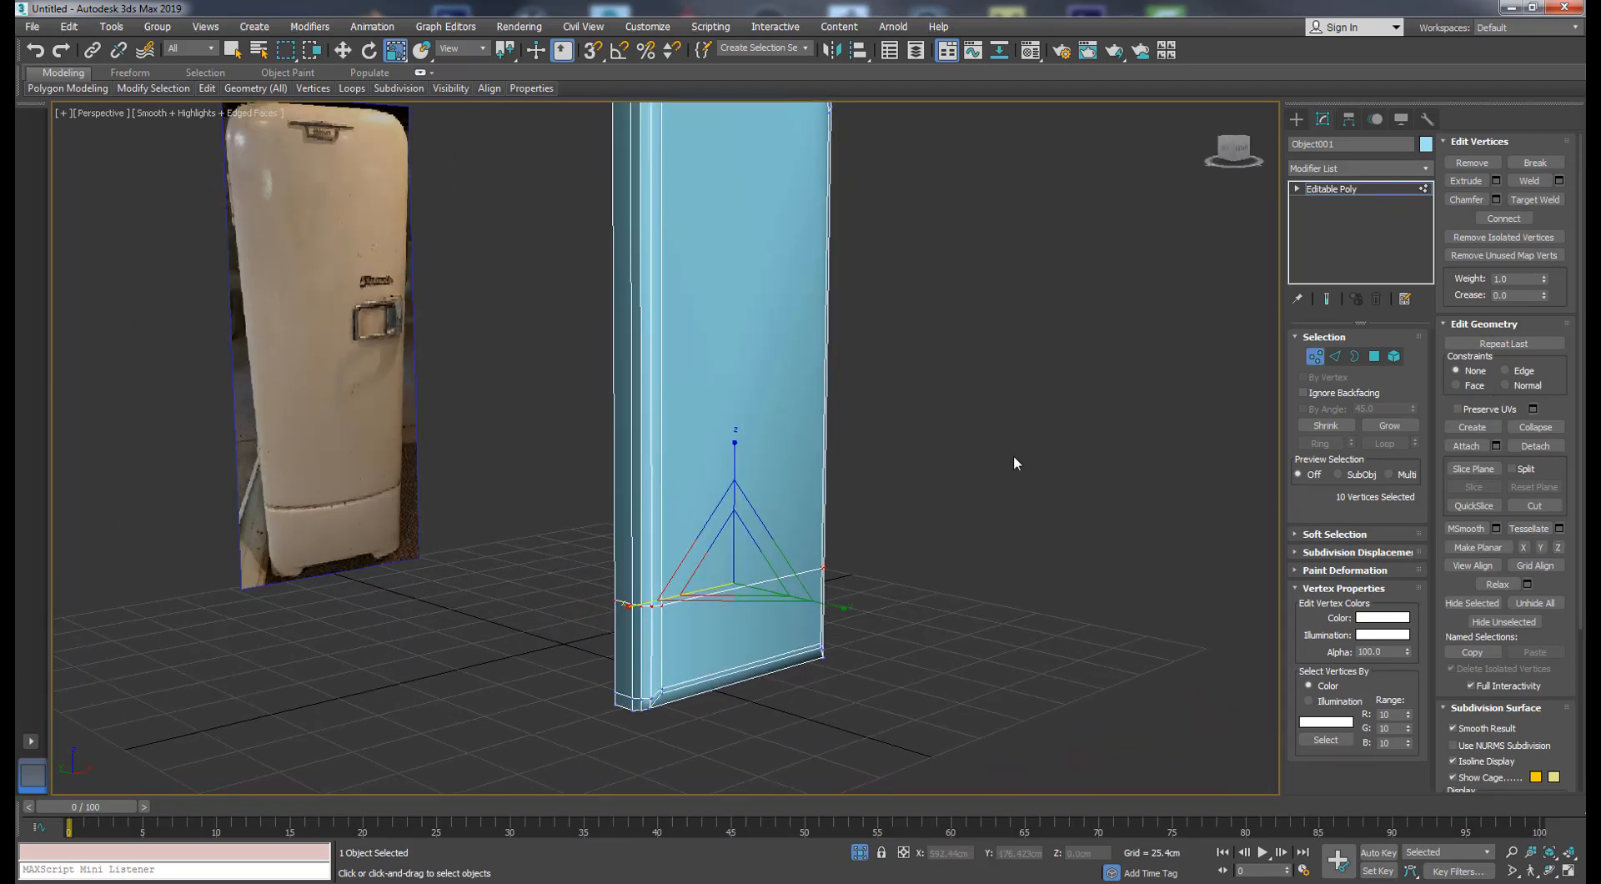
- Detach all the panel's polygons below the seam line as a separate object, working from the see-through front view
key(f)
scroll(1222, 450, up, 6)
key(alt+x)
key(alt+c)
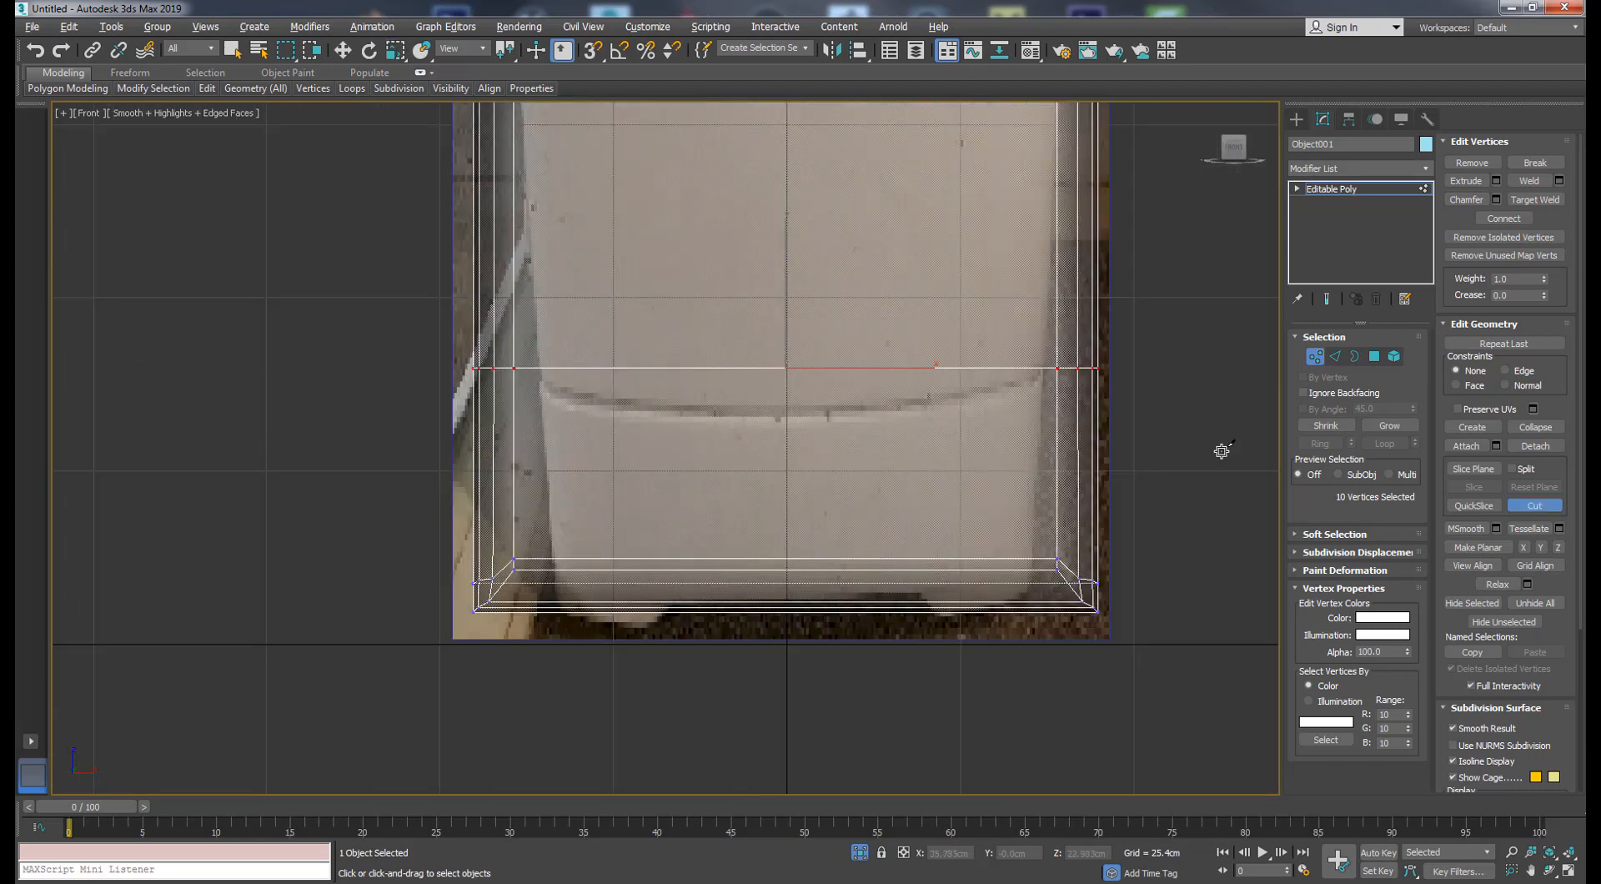
click(1335, 357)
scroll(787, 605, down, 2)
click(1374, 357)
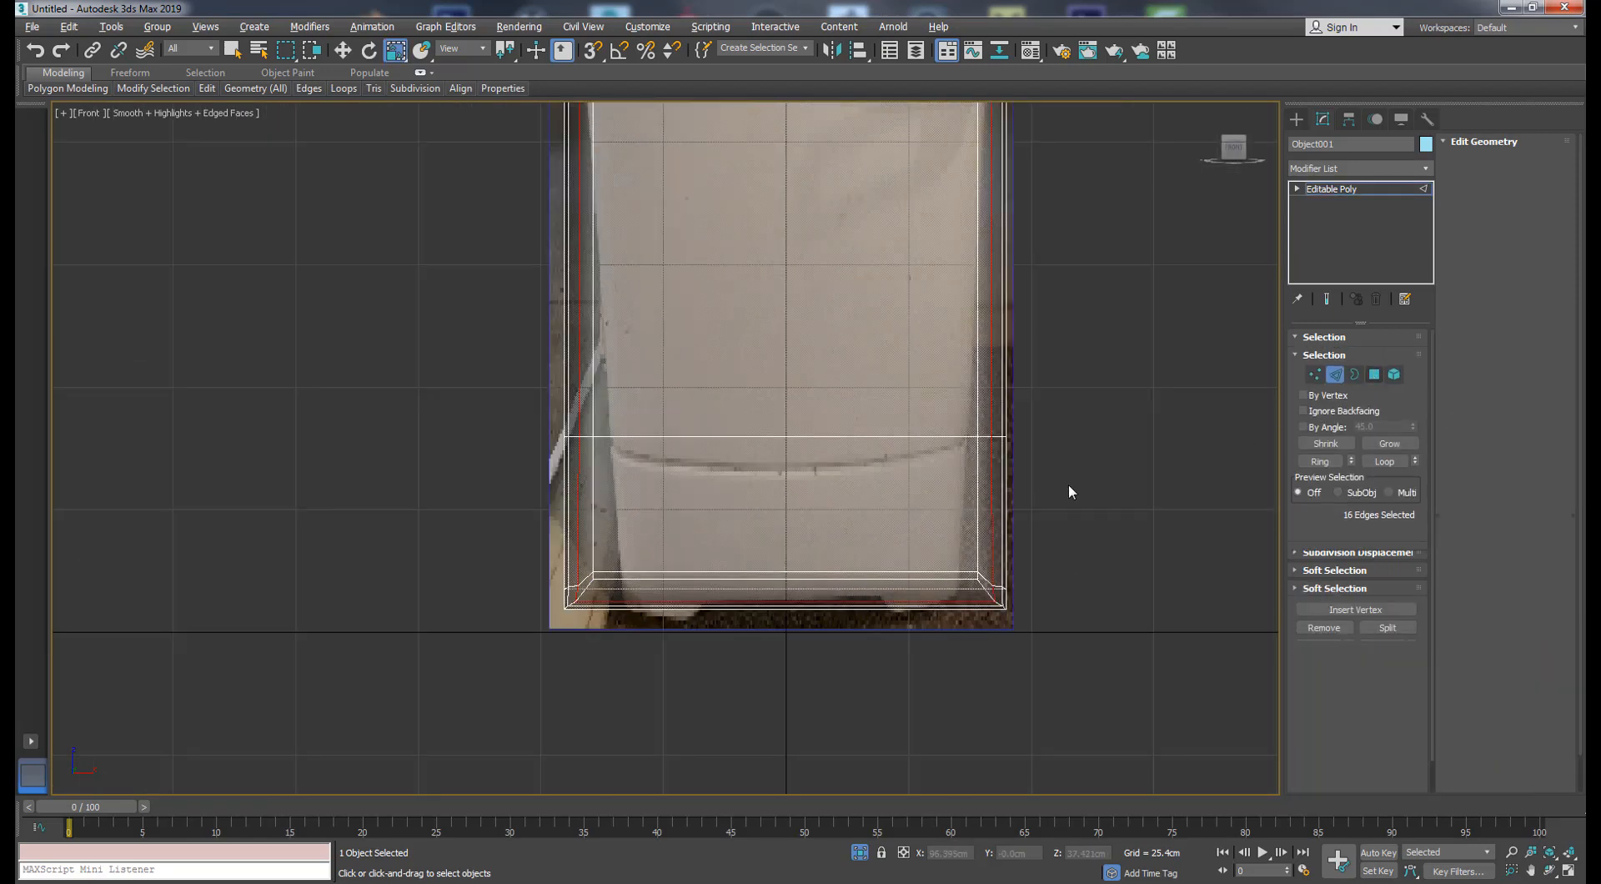
drag(1070, 492, 493, 668)
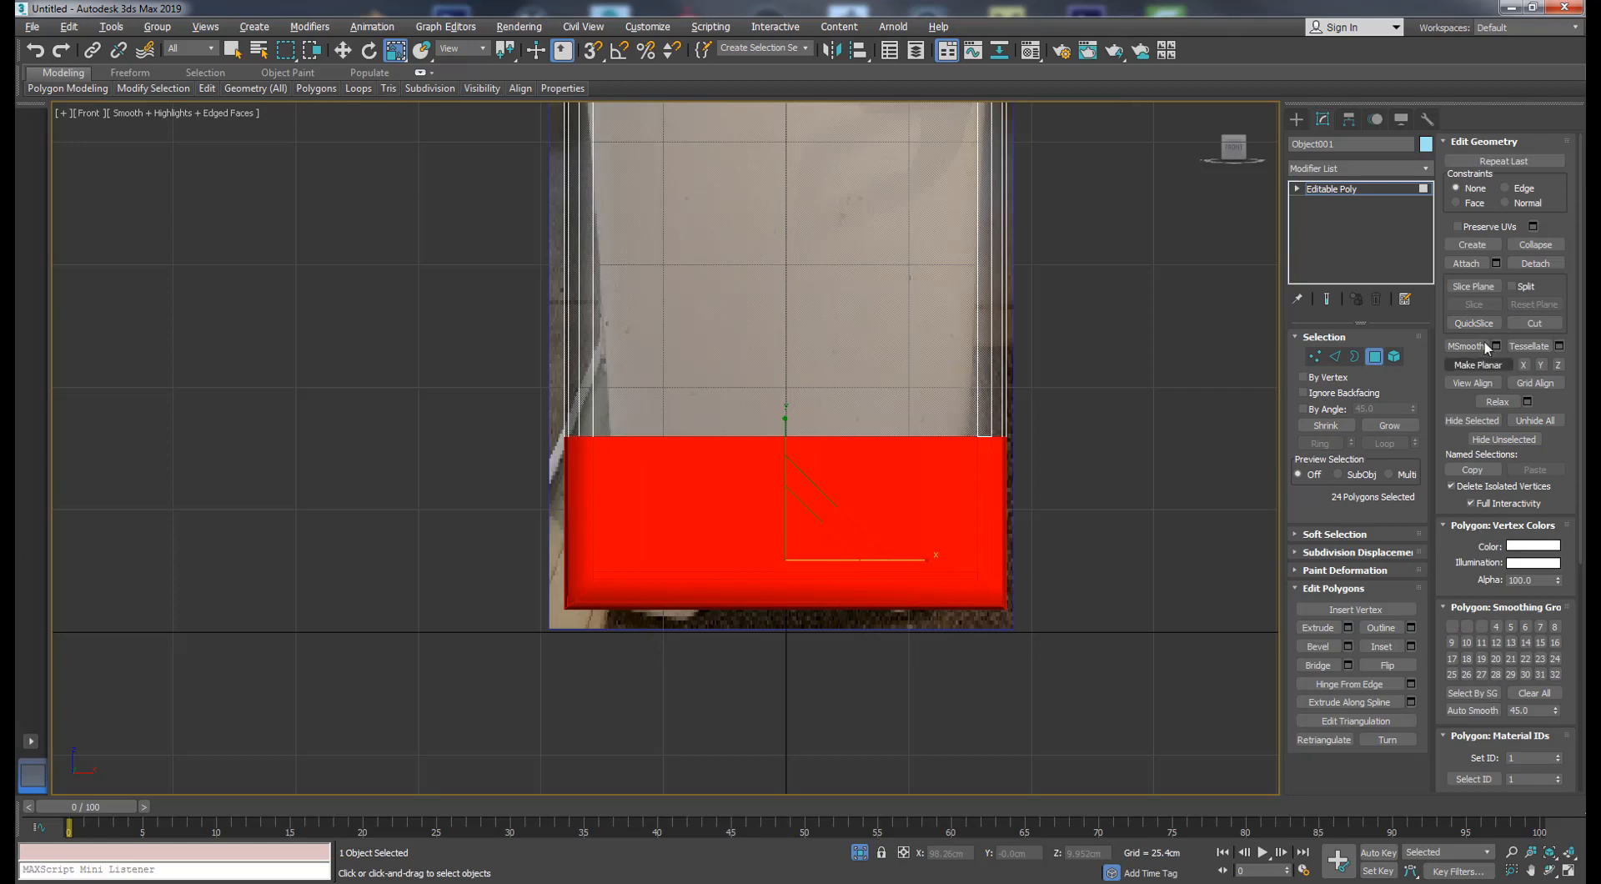
click(1535, 263)
click(847, 452)
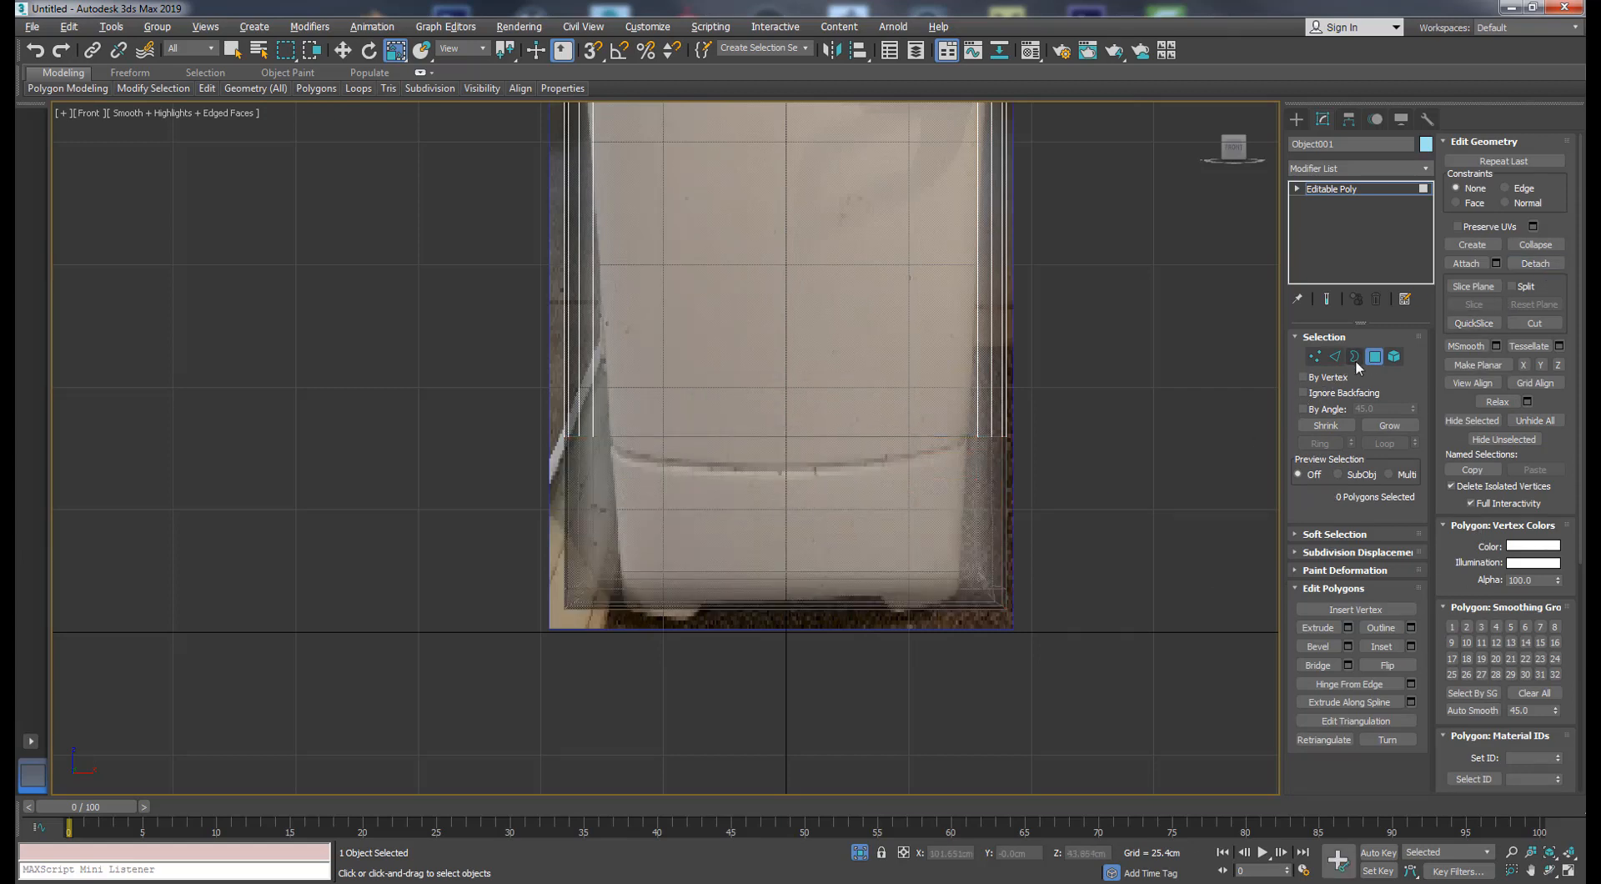
- Connect the detached lower piece's horizontal edges with 2 segments, pinched outward to match the reference's feet
click(1375, 358)
click(951, 562)
click(1335, 357)
drag(872, 658, 807, 376)
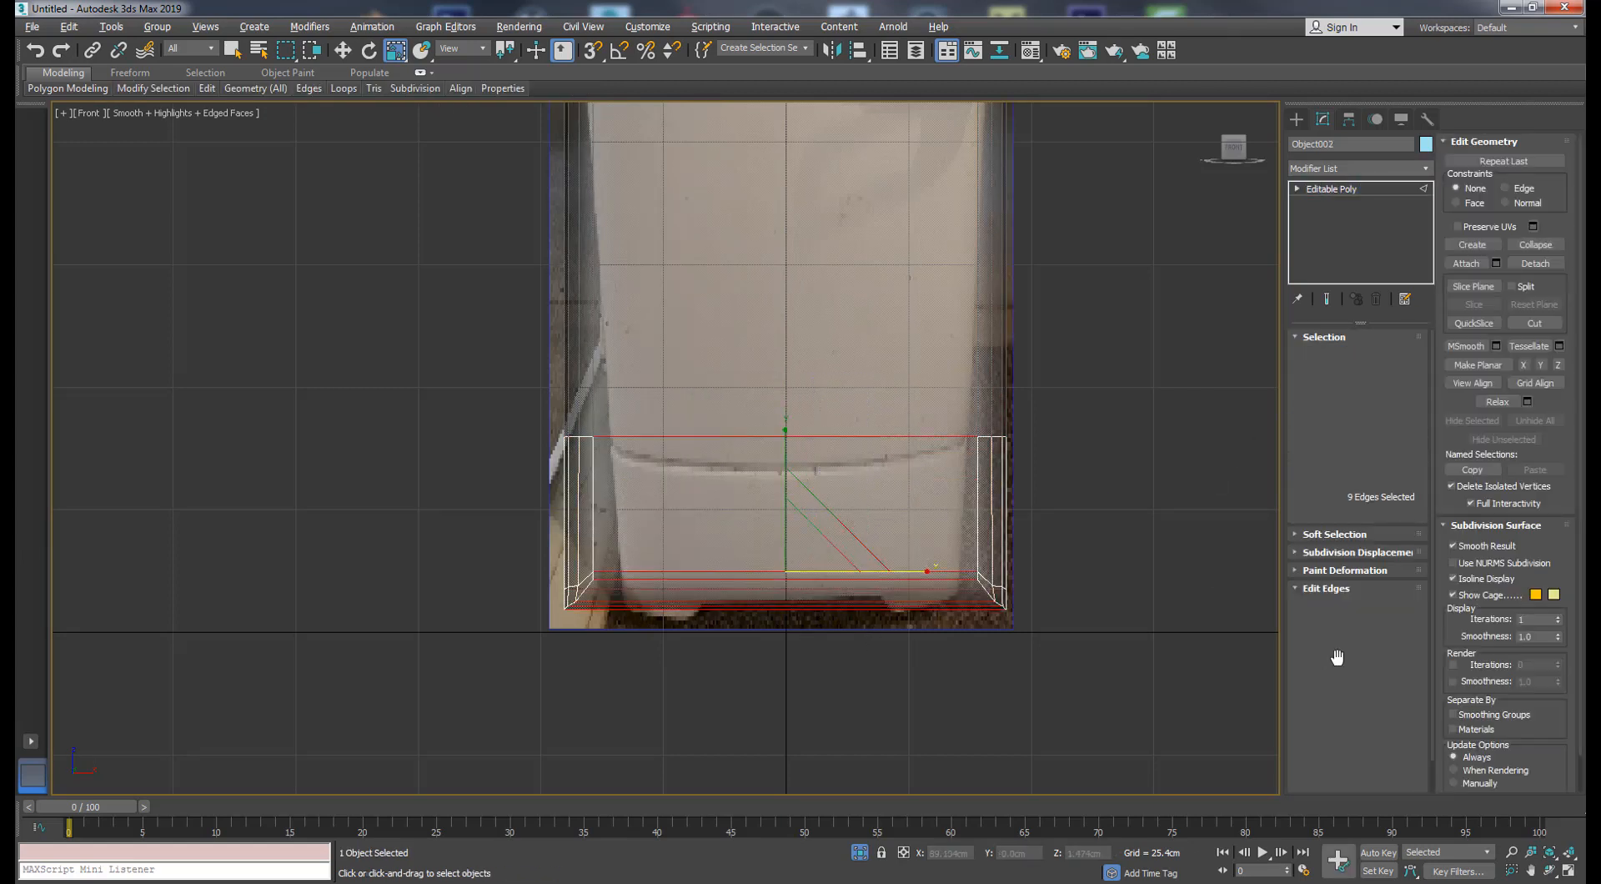
click(1411, 684)
drag(1021, 479, 1114, 488)
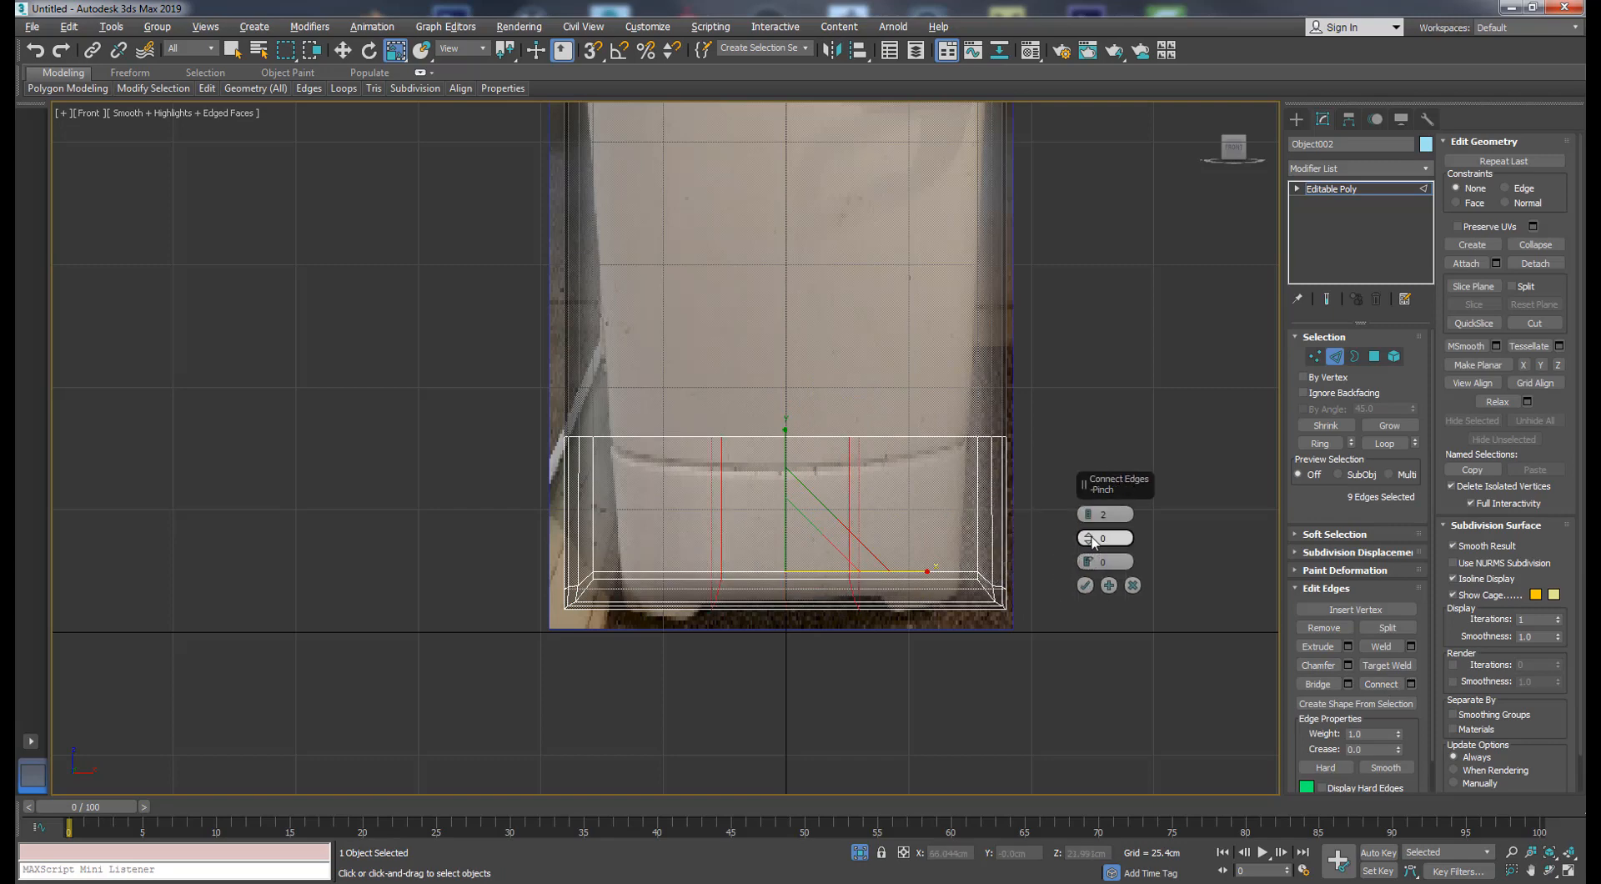
click(1084, 586)
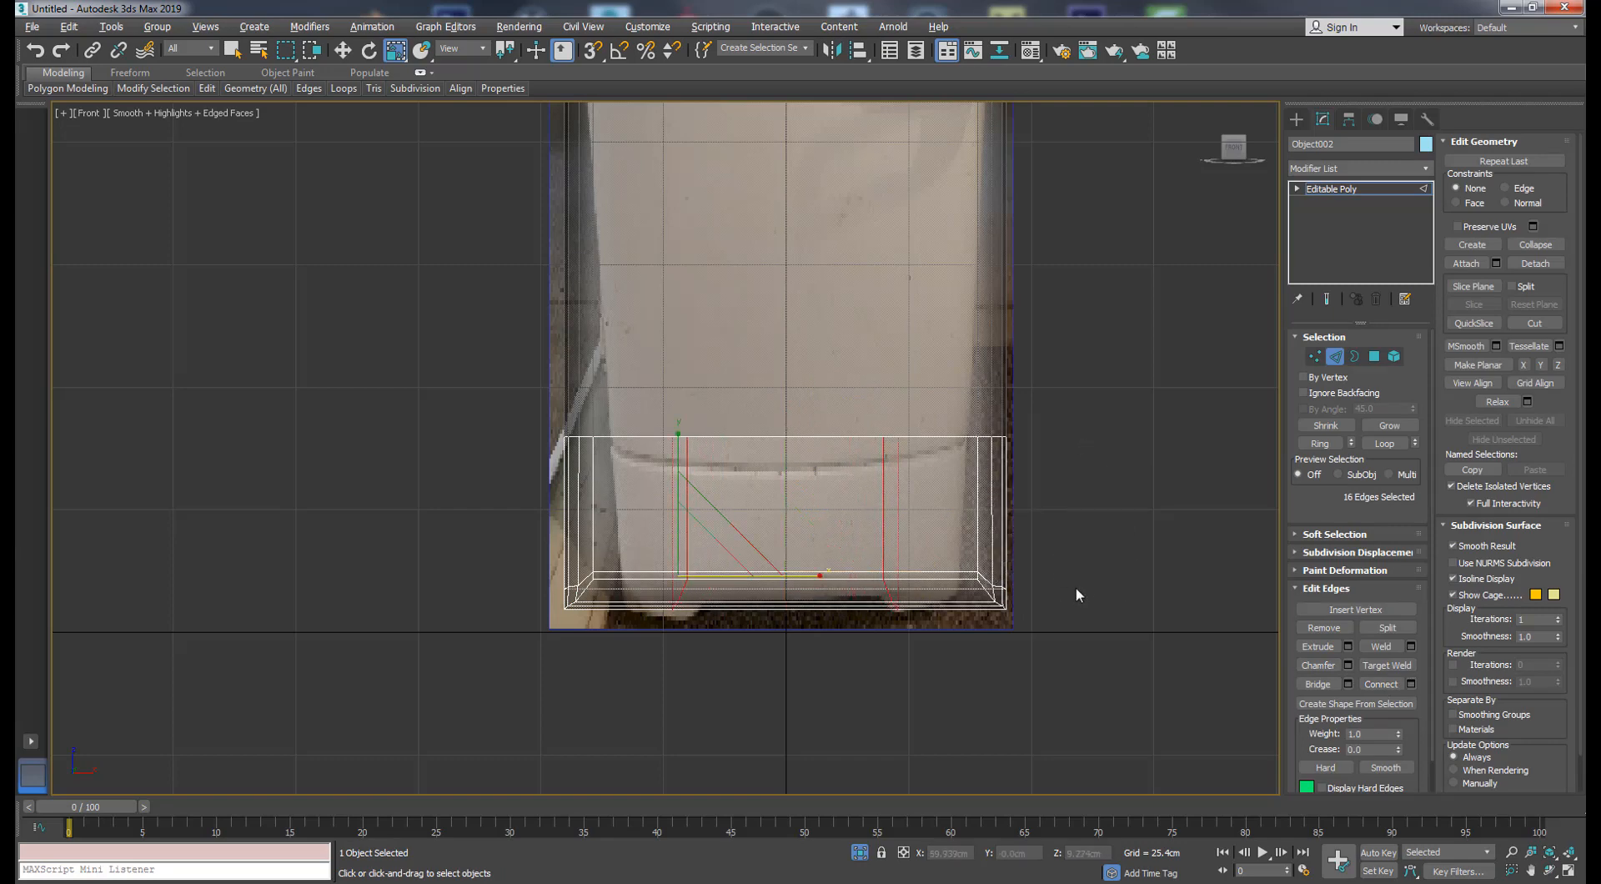
- Examine the lower piece and its new vertical edge loops in solid perspective view, including the underside
key(p)
middle_drag(1075, 588, 759, 557)
key(alt+x)
scroll(758, 557, up, 2)
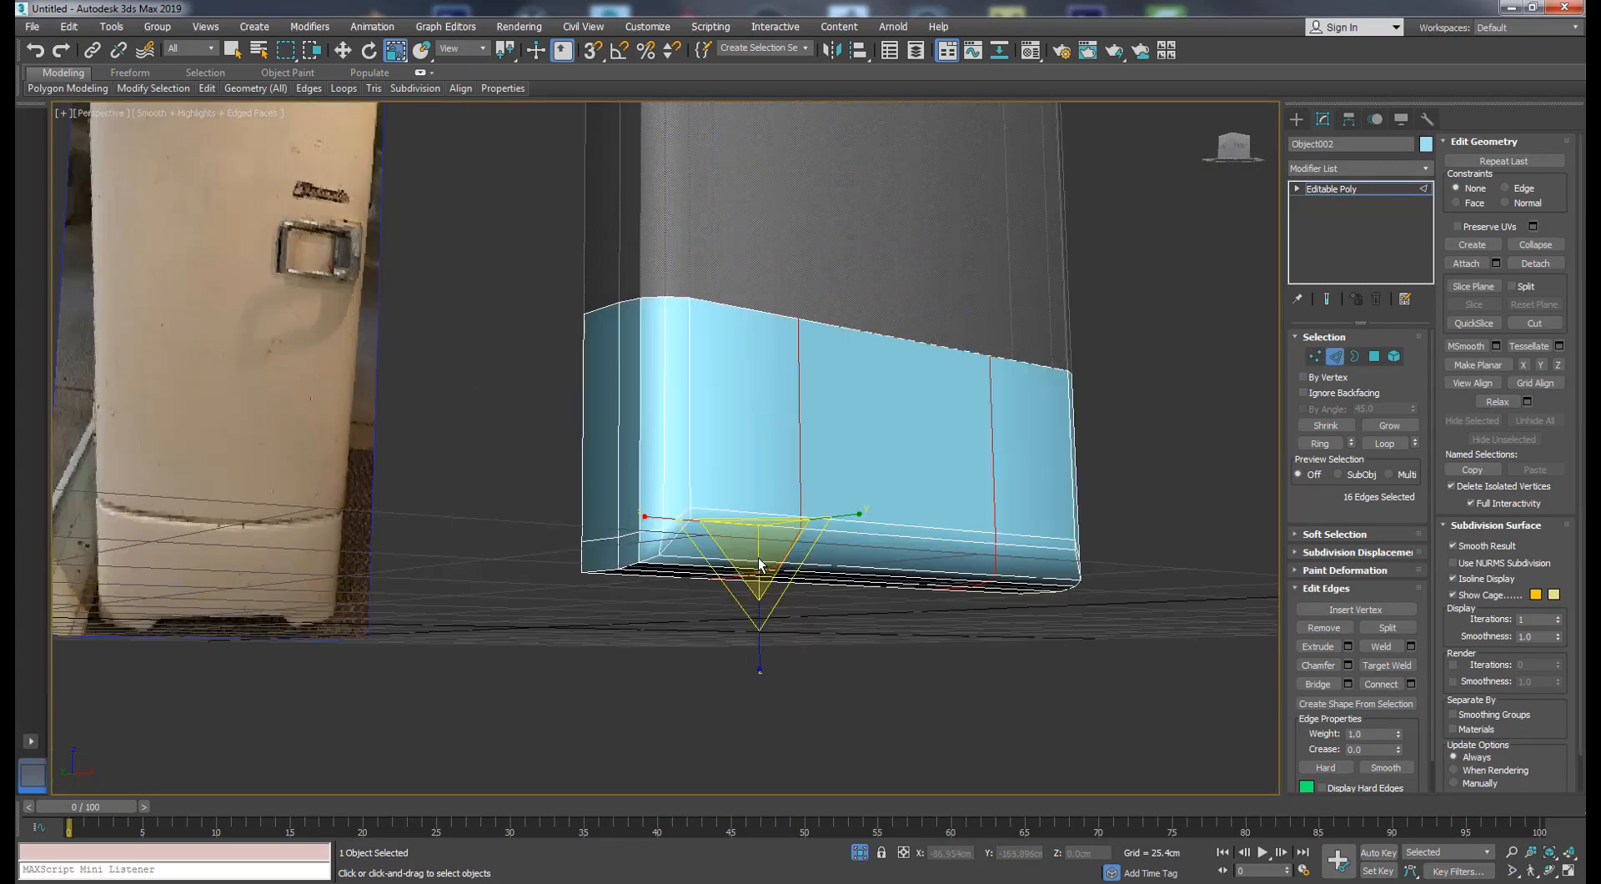
scroll(821, 505, up, 3)
alt+middle_drag(821, 505, 932, 484)
scroll(832, 495, down, 3)
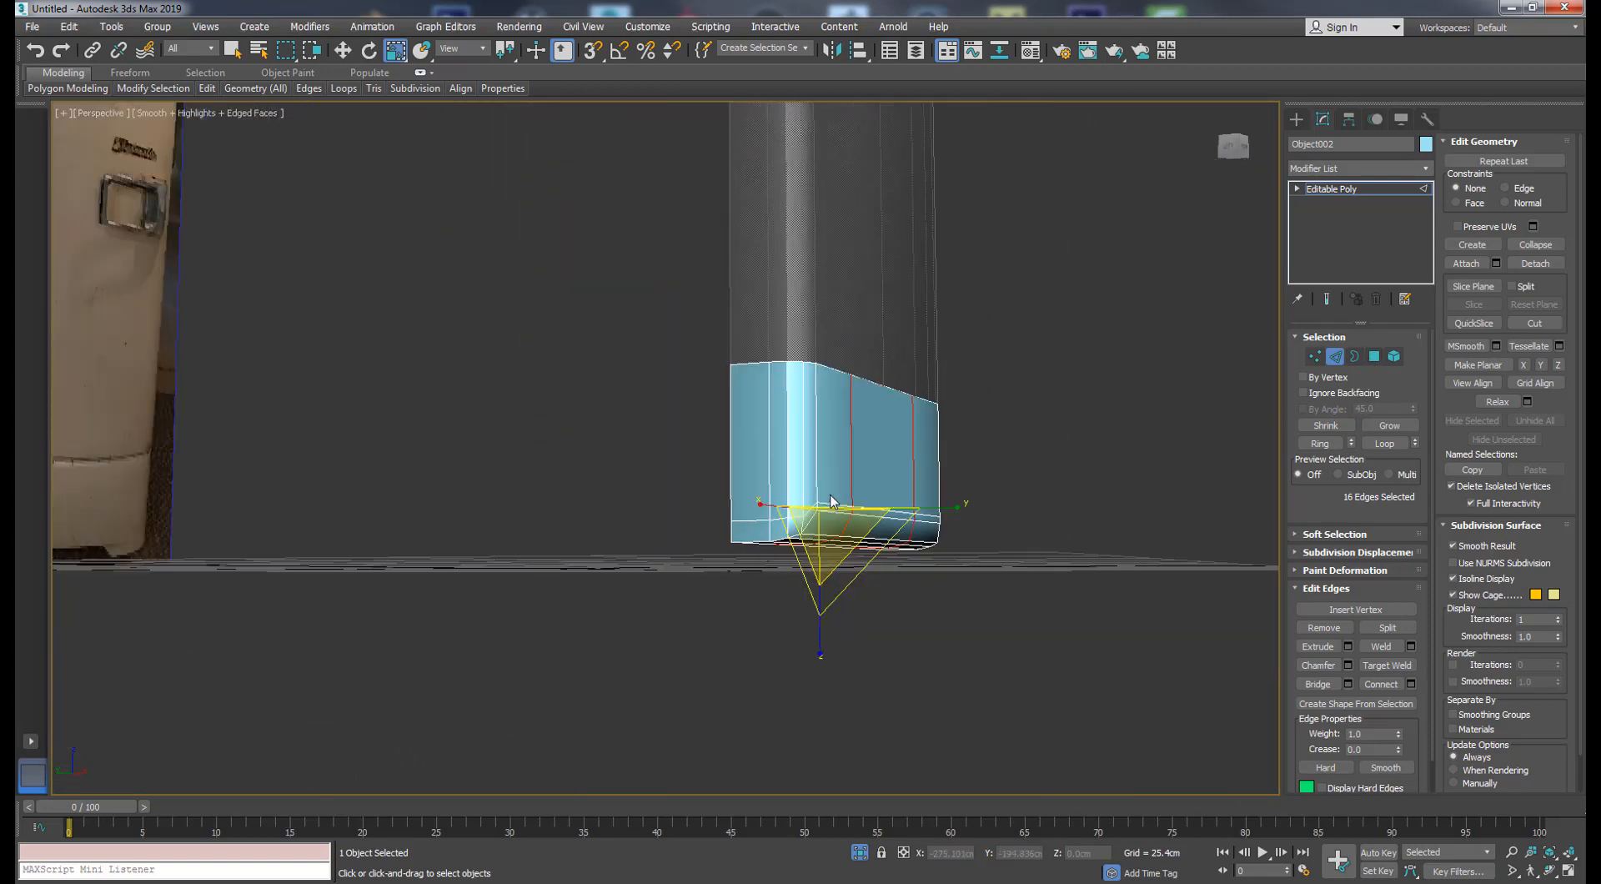
alt+middle_drag(831, 495, 907, 535)
scroll(814, 499, up, 2)
- Select the five base polygons between the lower piece's two vertical edge loops and compare them with the reference in front view
click(1376, 356)
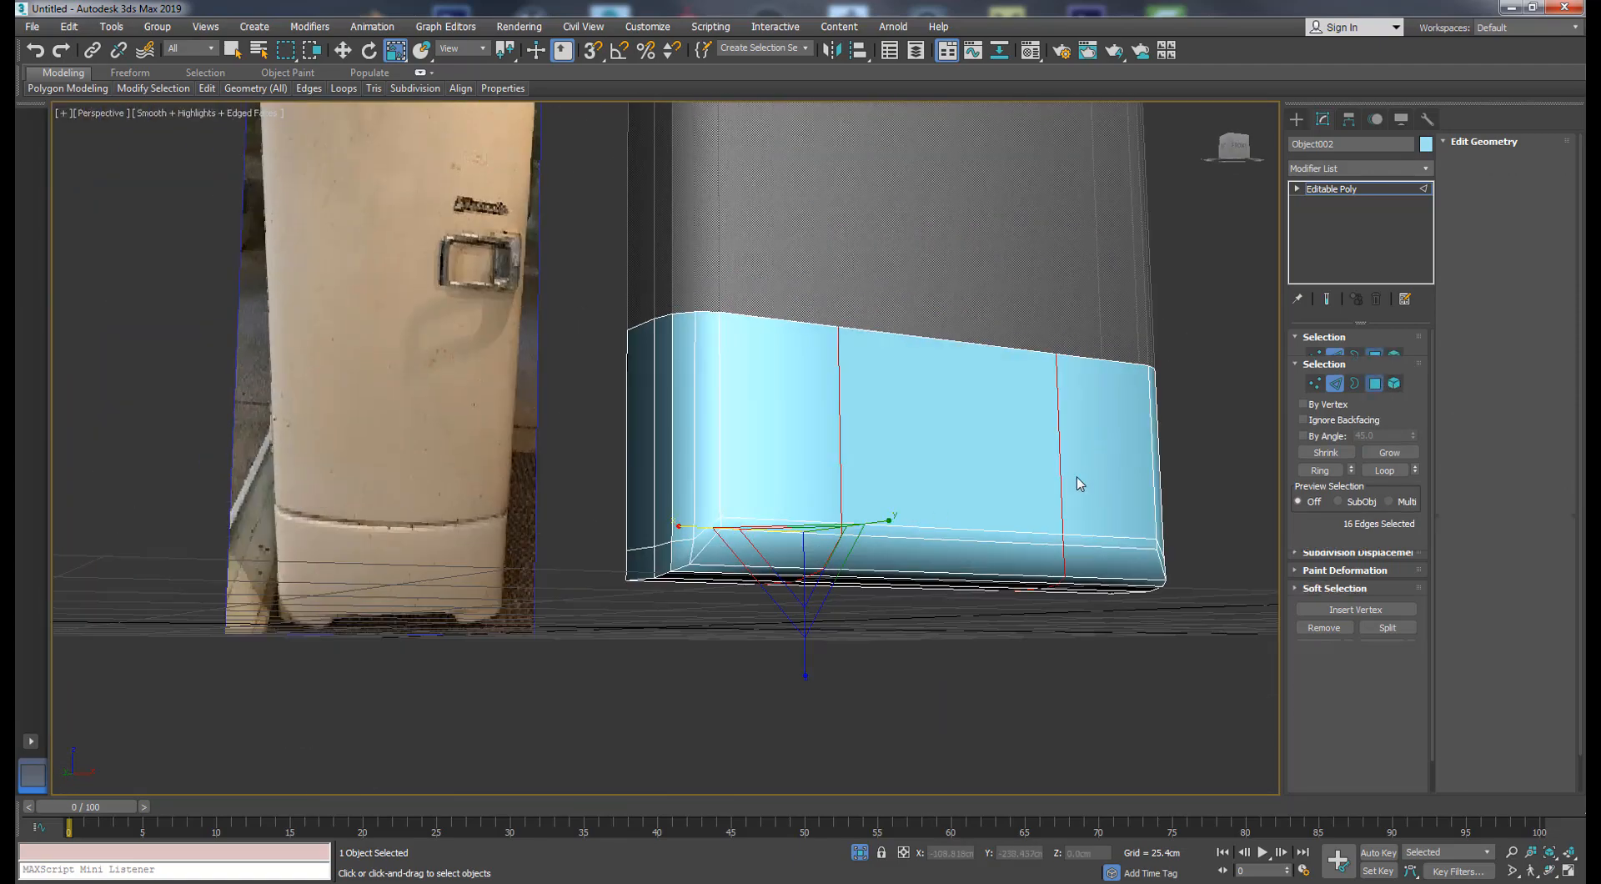
key(ctrl+a)
alt+middle_drag(1076, 484, 984, 497)
drag(899, 552, 898, 551)
alt+middle_drag(898, 551, 911, 506)
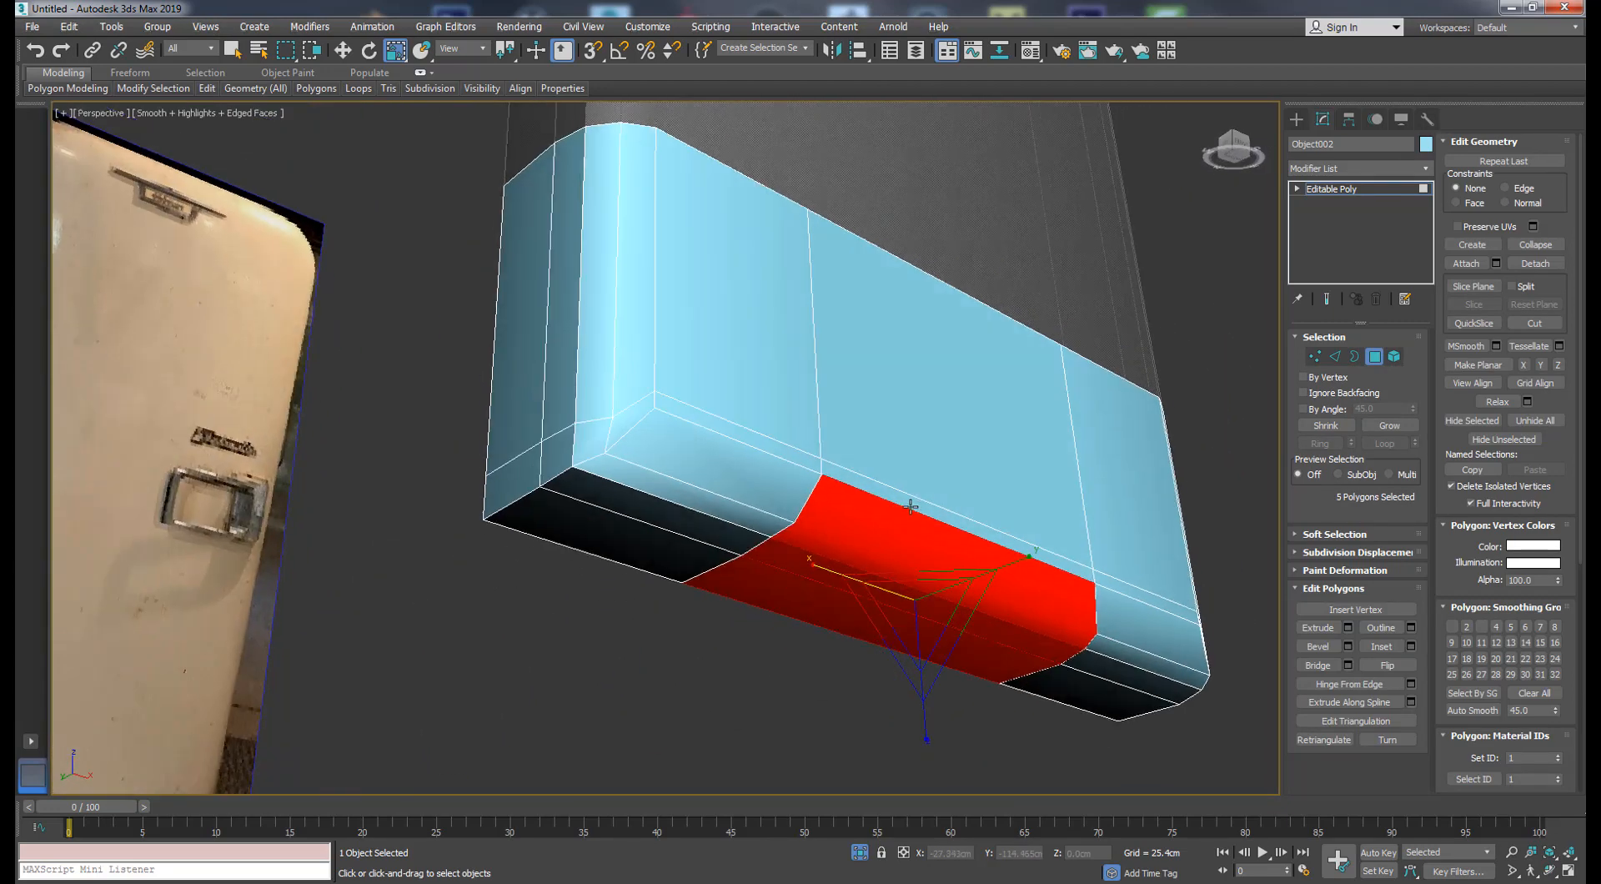
scroll(826, 586, down, 3)
key(alt)
key(alt)
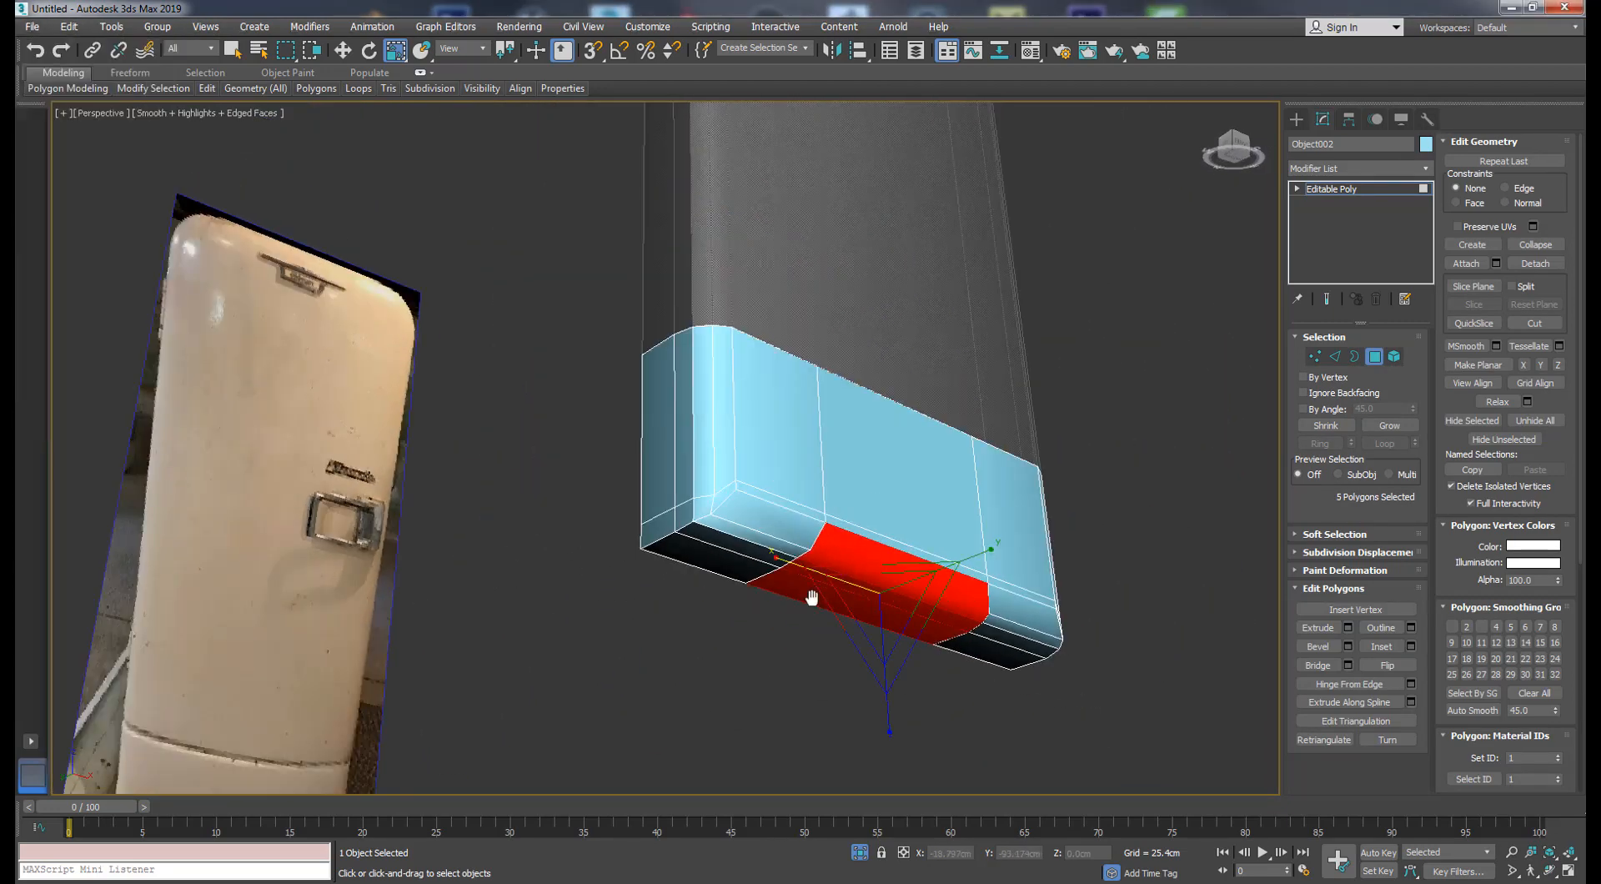
key(f)
scroll(859, 534, up, 3)
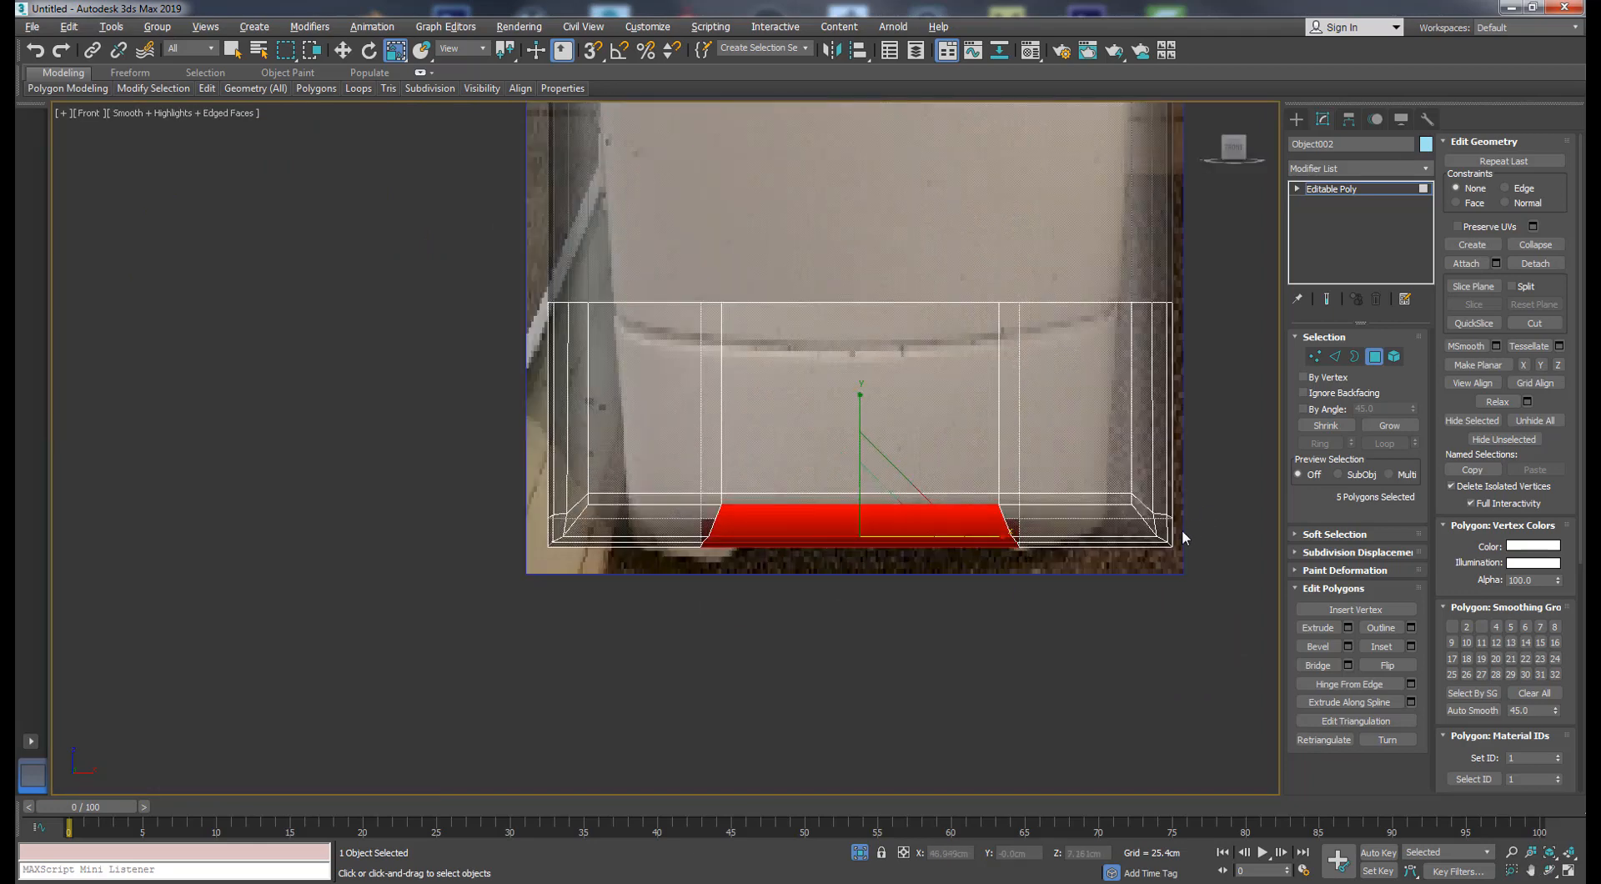
scroll(1183, 534, up, 3)
scroll(1182, 528, down, 1)
- Raise the horizontal edge loop near the lower piece's base about 2 cm and delete all the polygons below it
click(1335, 356)
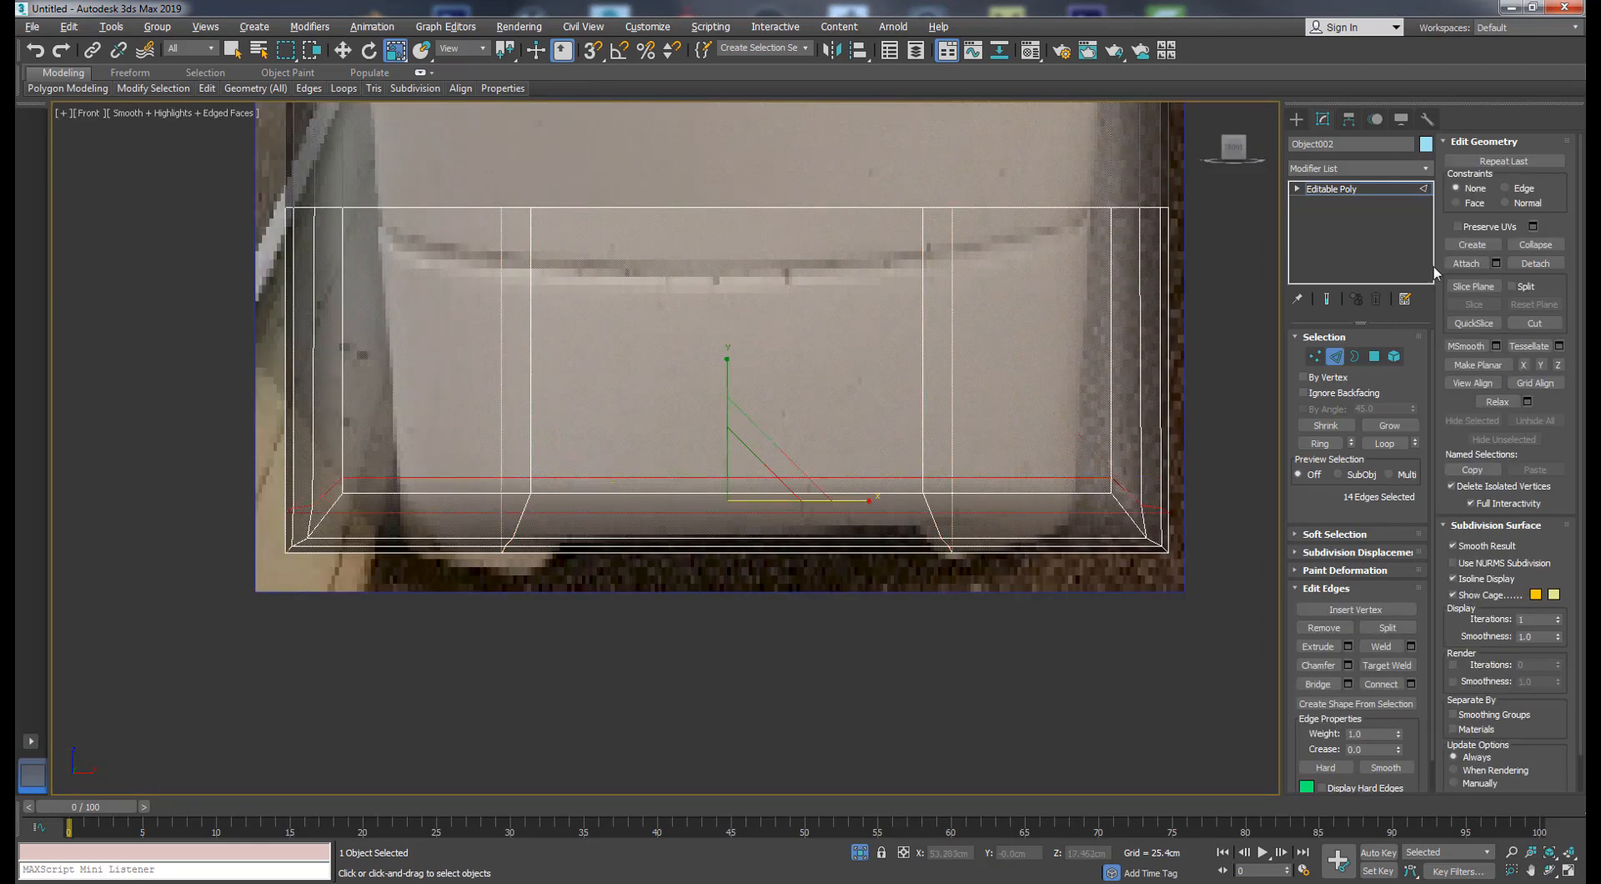
key(w)
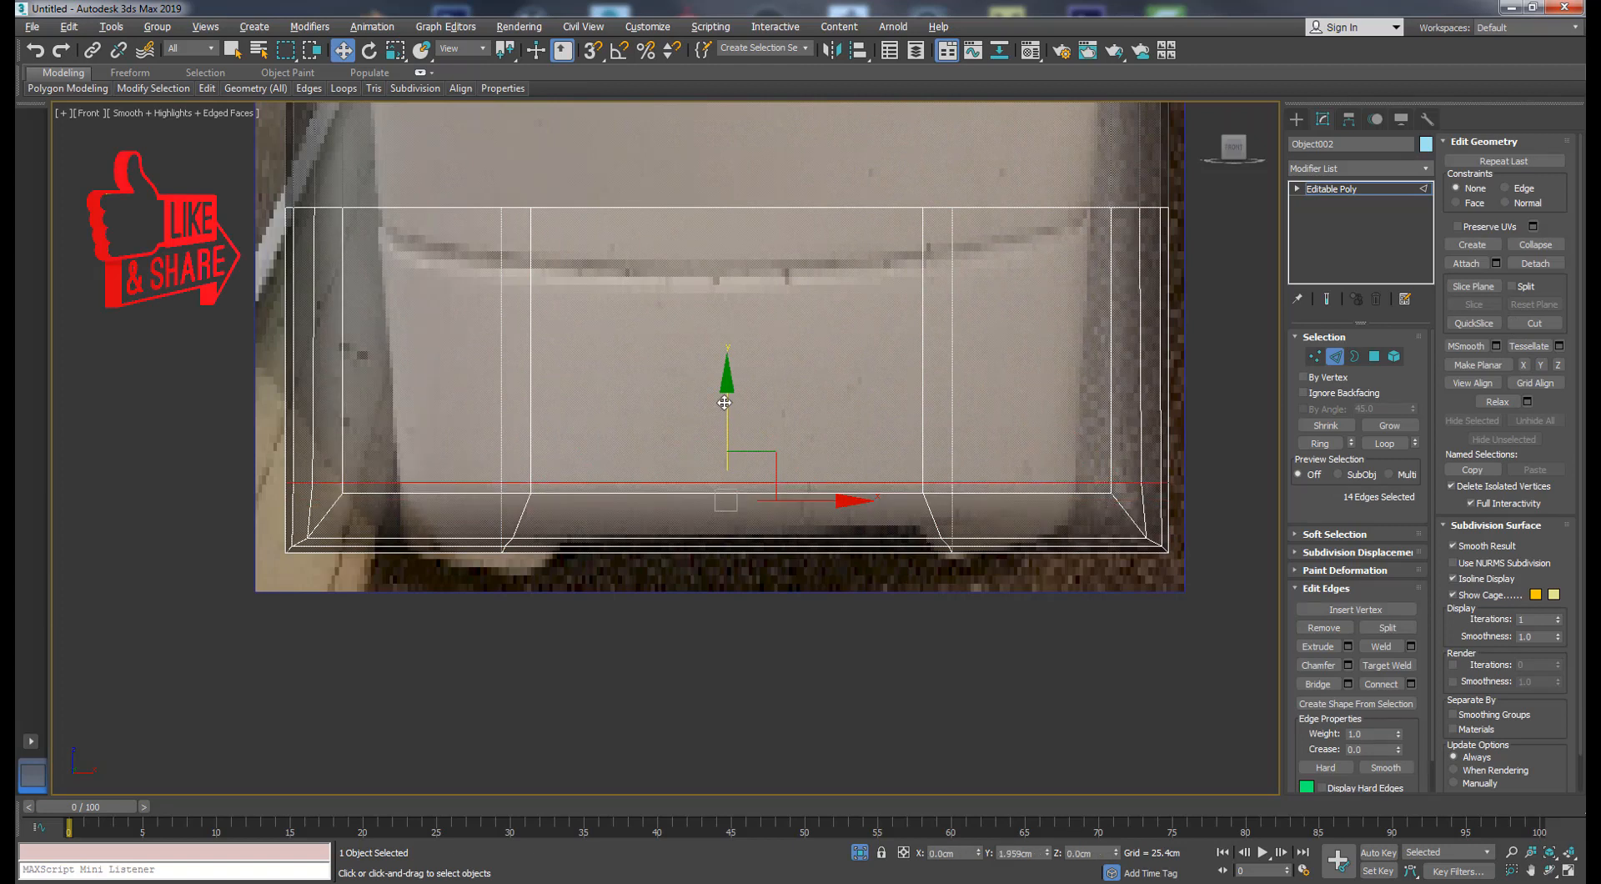
click(1375, 356)
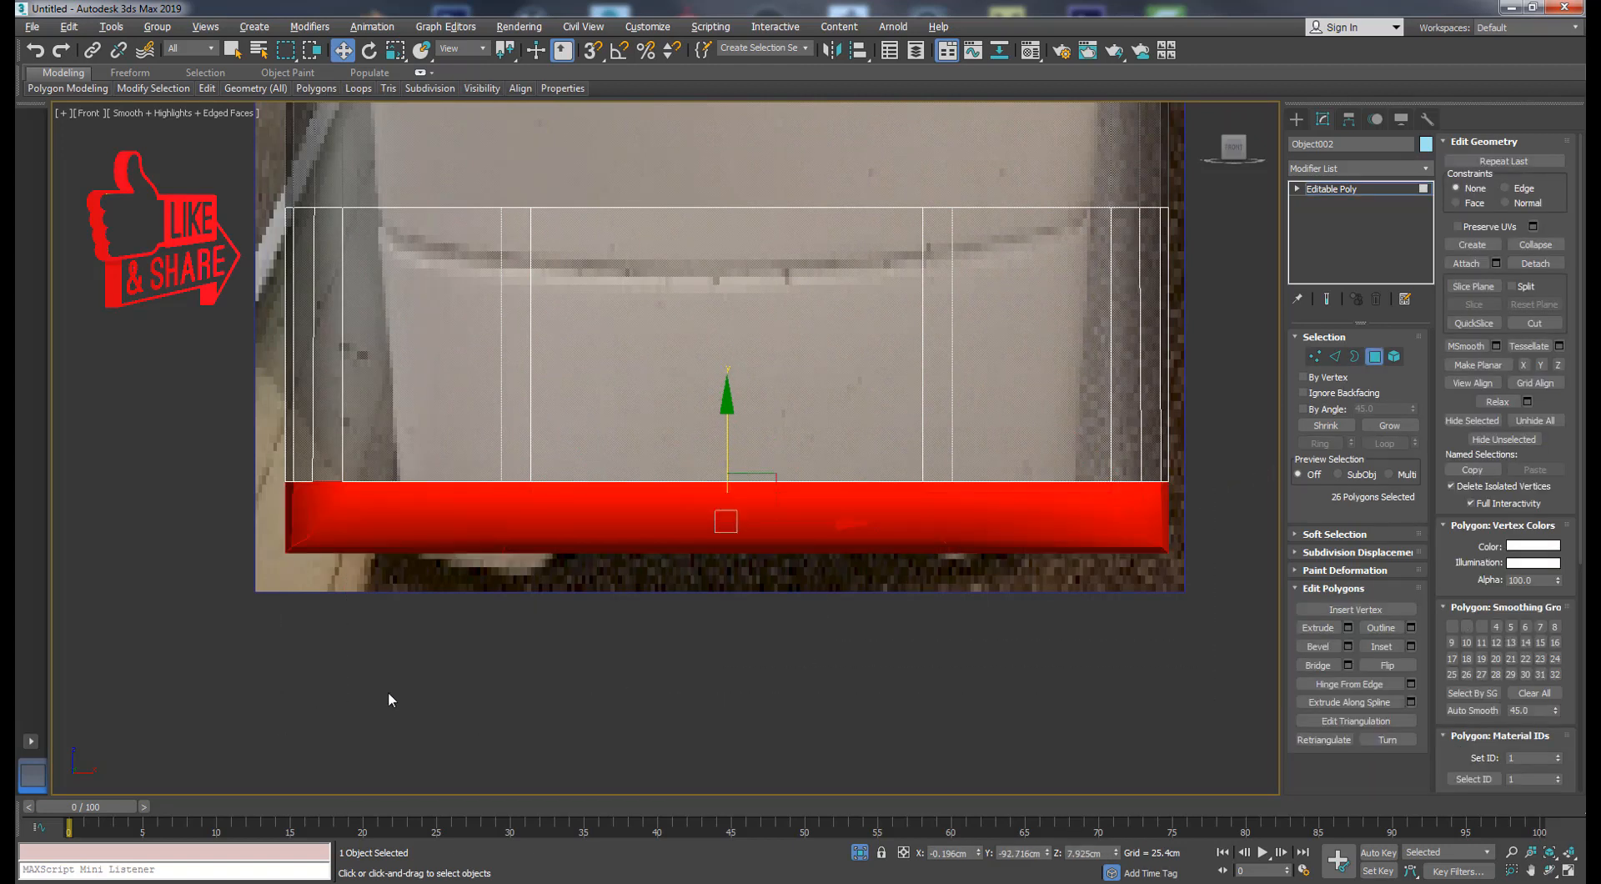
key(Delete)
- Lower the 14 vertices of the open bottom rim to about Z 10.35 cm, following the reference
scroll(1021, 504, down, 2)
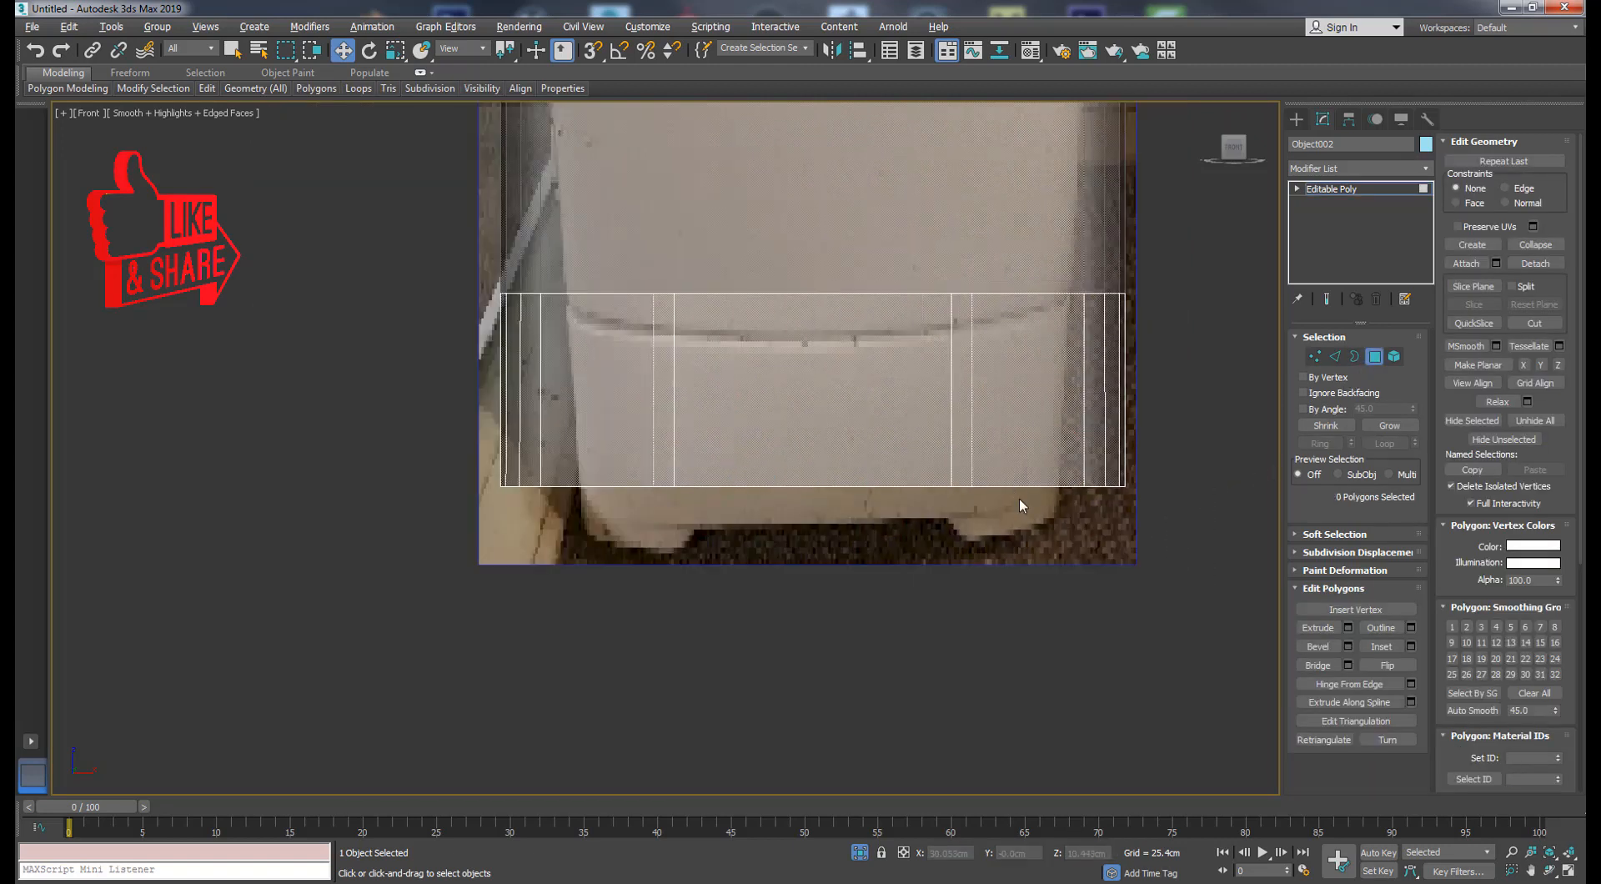
click(1316, 356)
drag(1209, 418, 479, 538)
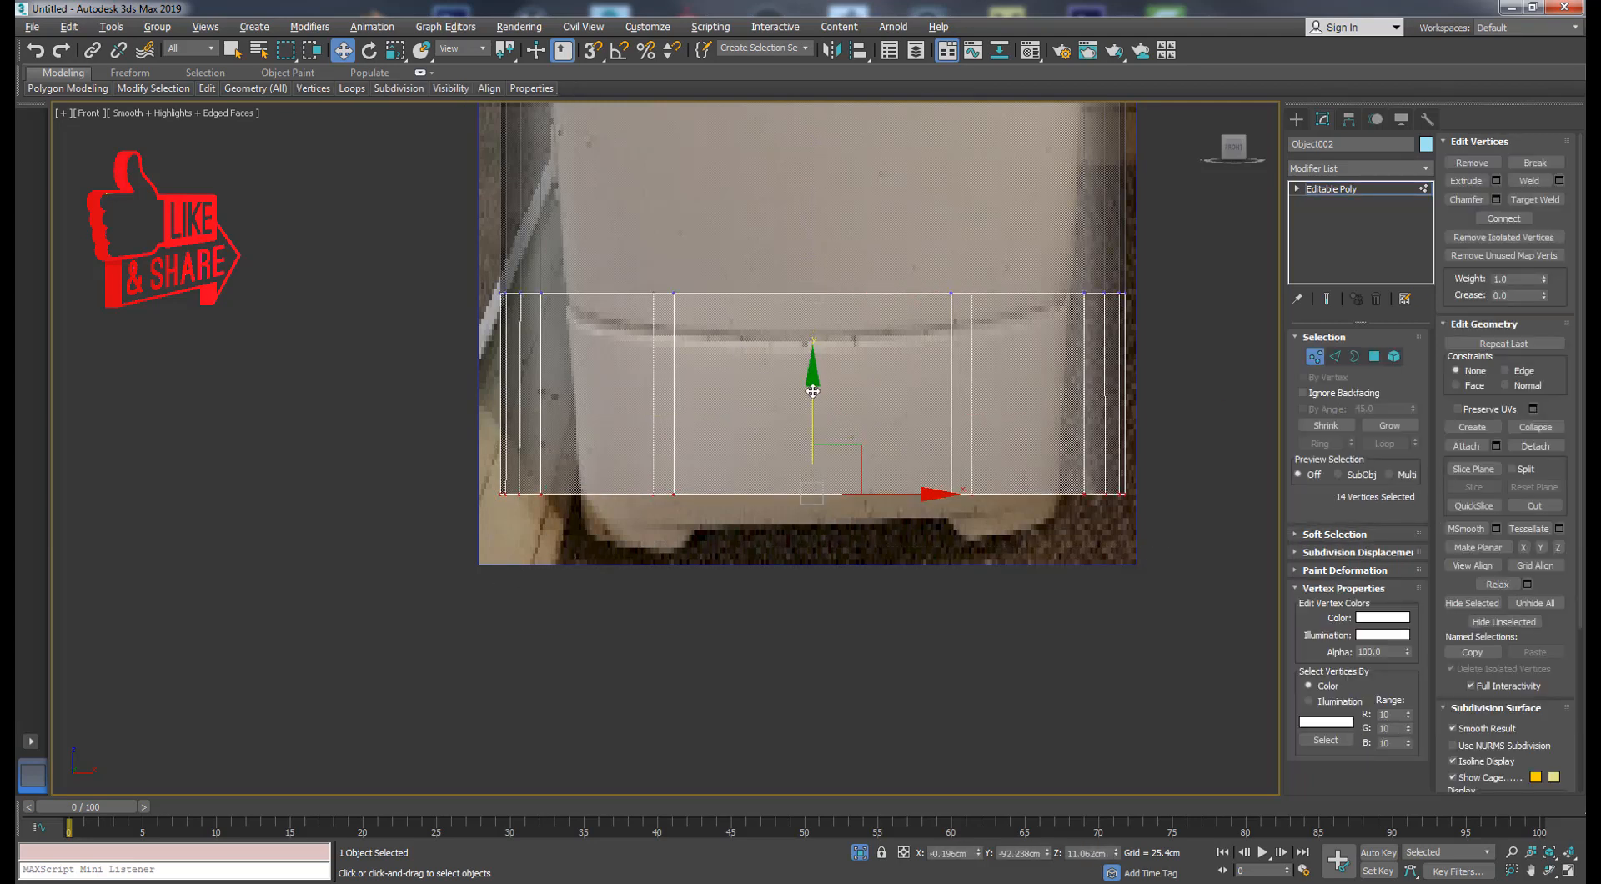
drag(812, 390, 830, 412)
- Try capping the lower piece's whole open bottom border with a single polygon and undo it
key(p)
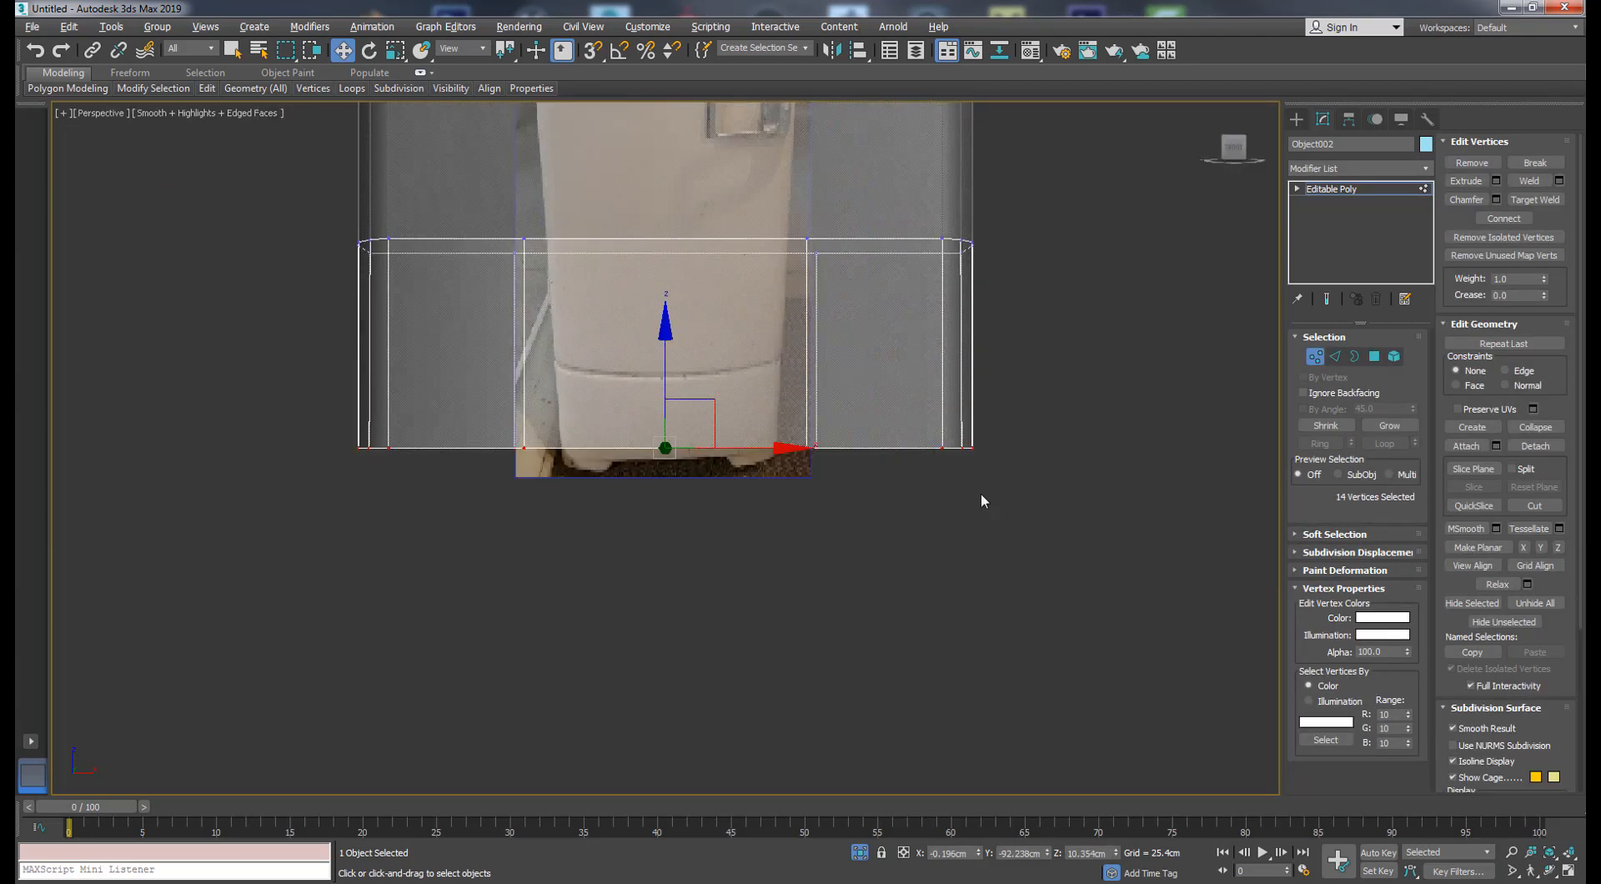
mouse_move(981, 492)
alt+middle_down()
mouse_move(933, 415)
mouse_move(975, 502)
alt+middle_up()
key(alt+x)
scroll(853, 427, up, 5)
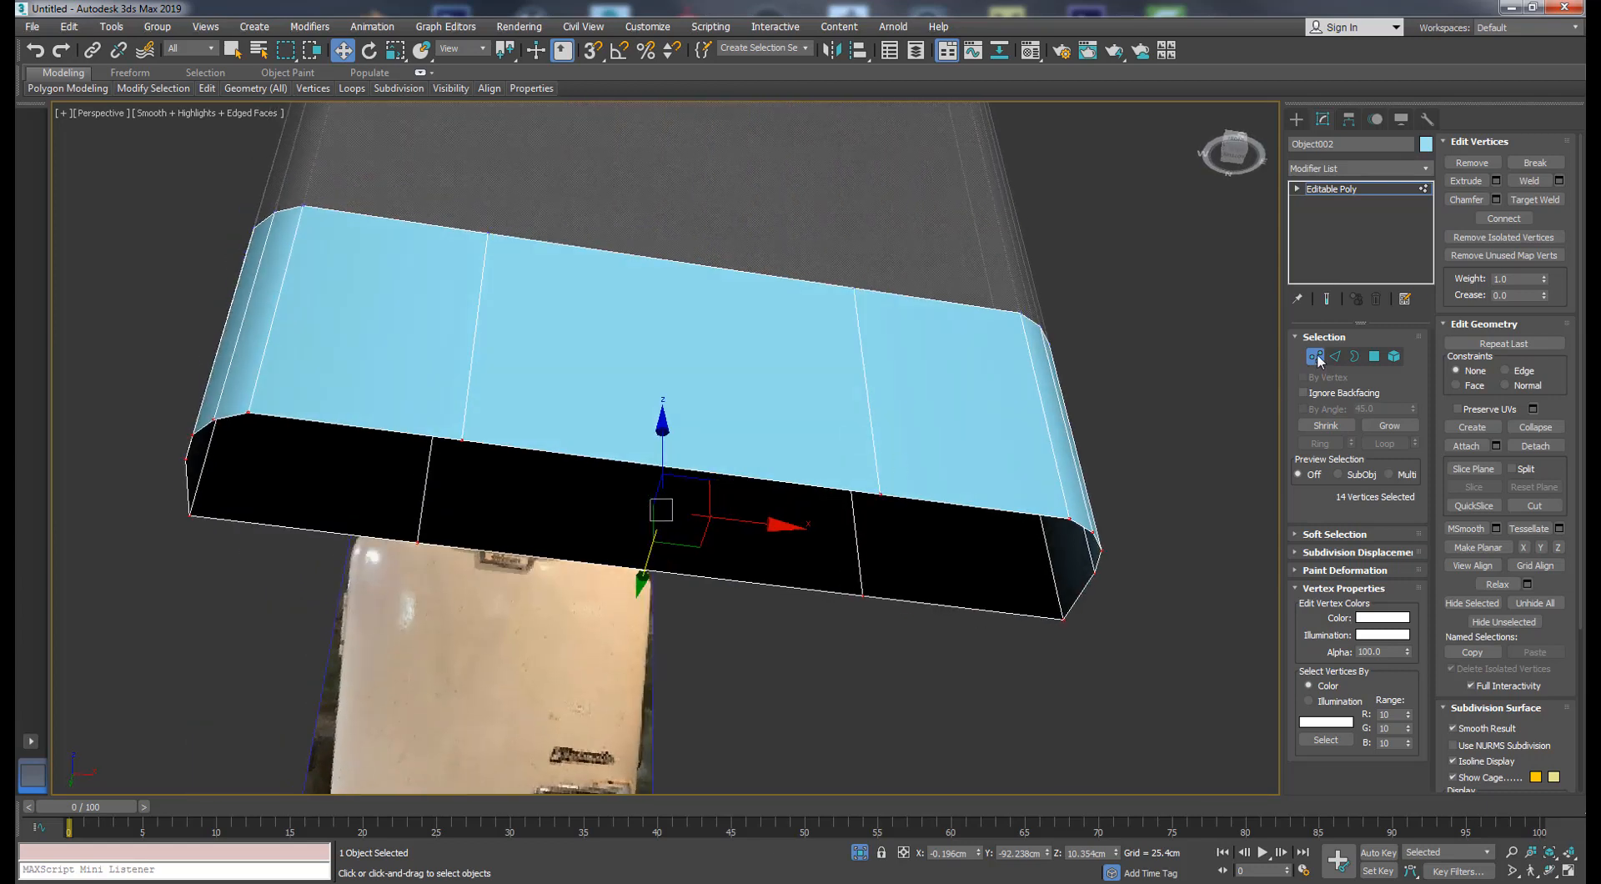
click(1336, 357)
click(1264, 665)
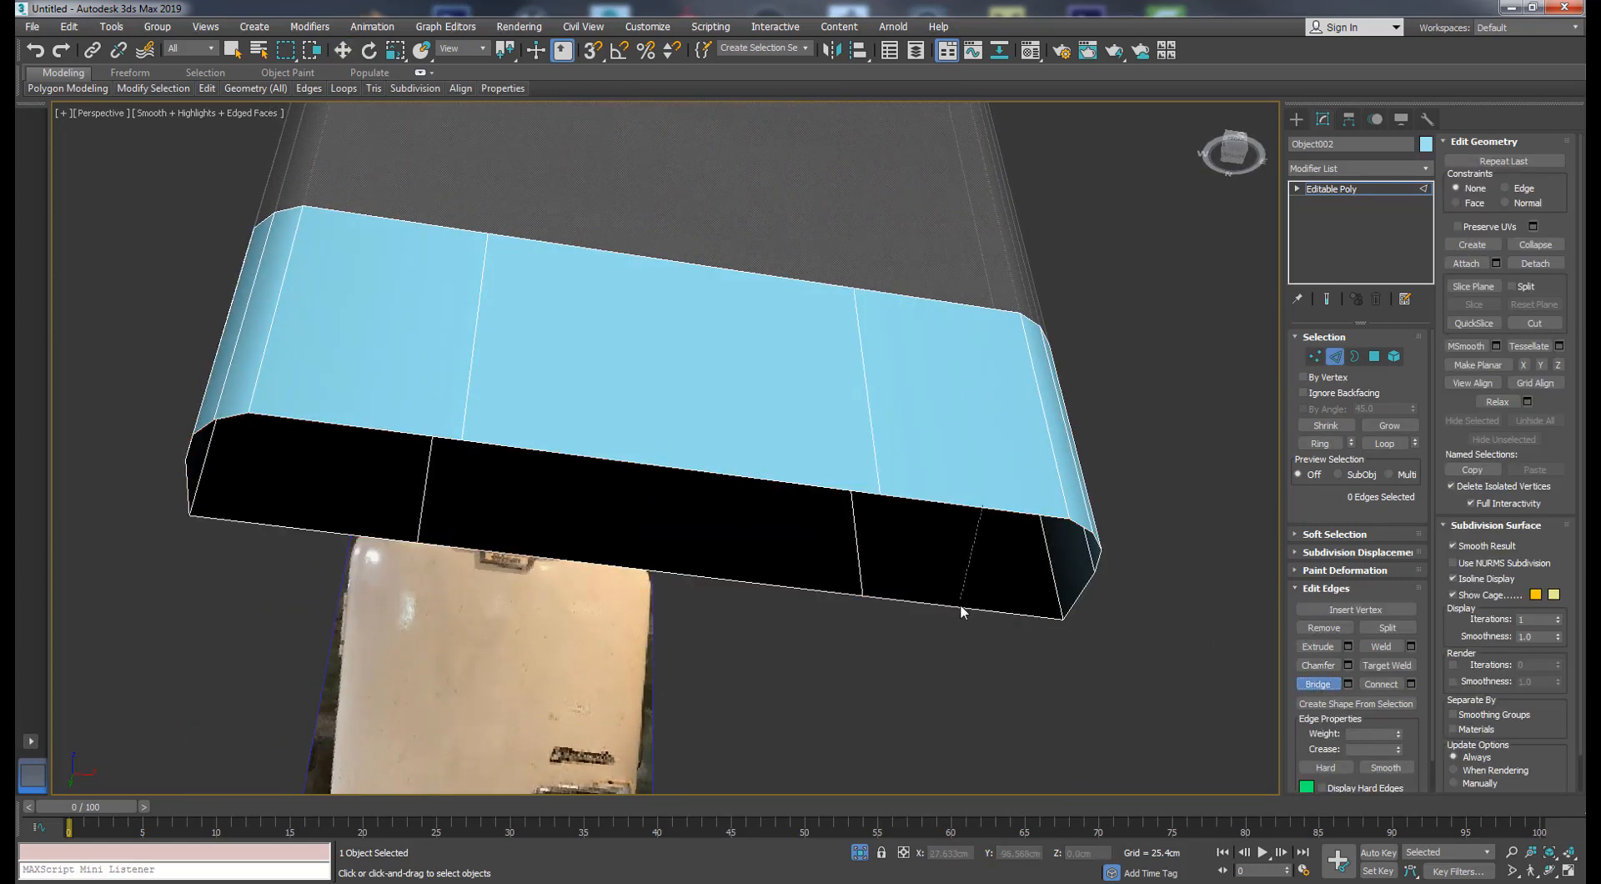
alt+middle_drag(914, 487, 879, 473)
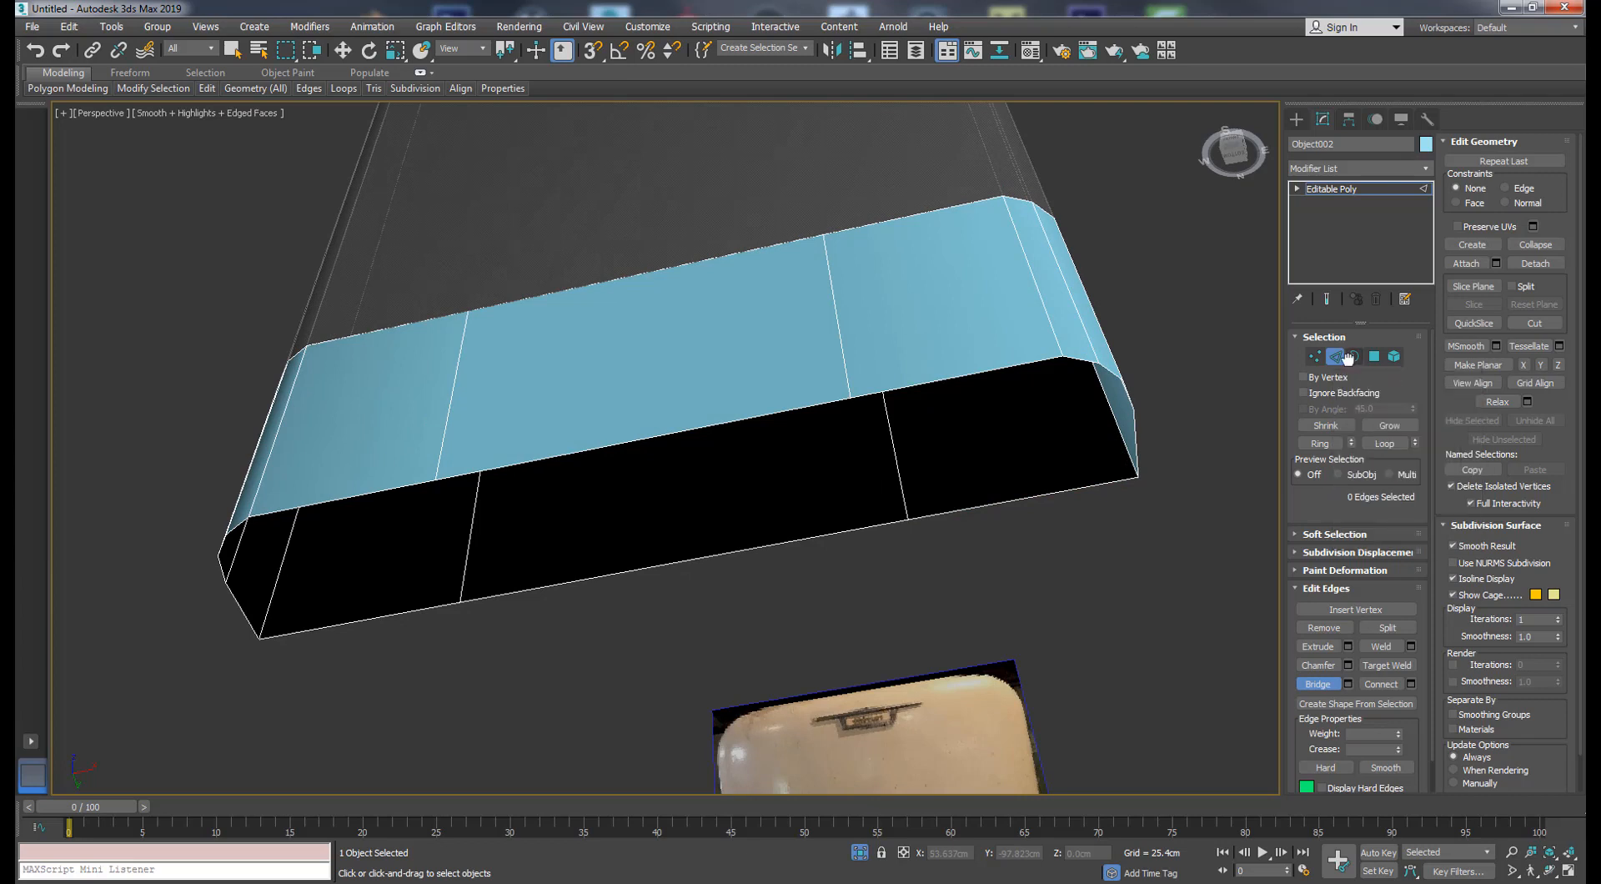
click(1351, 357)
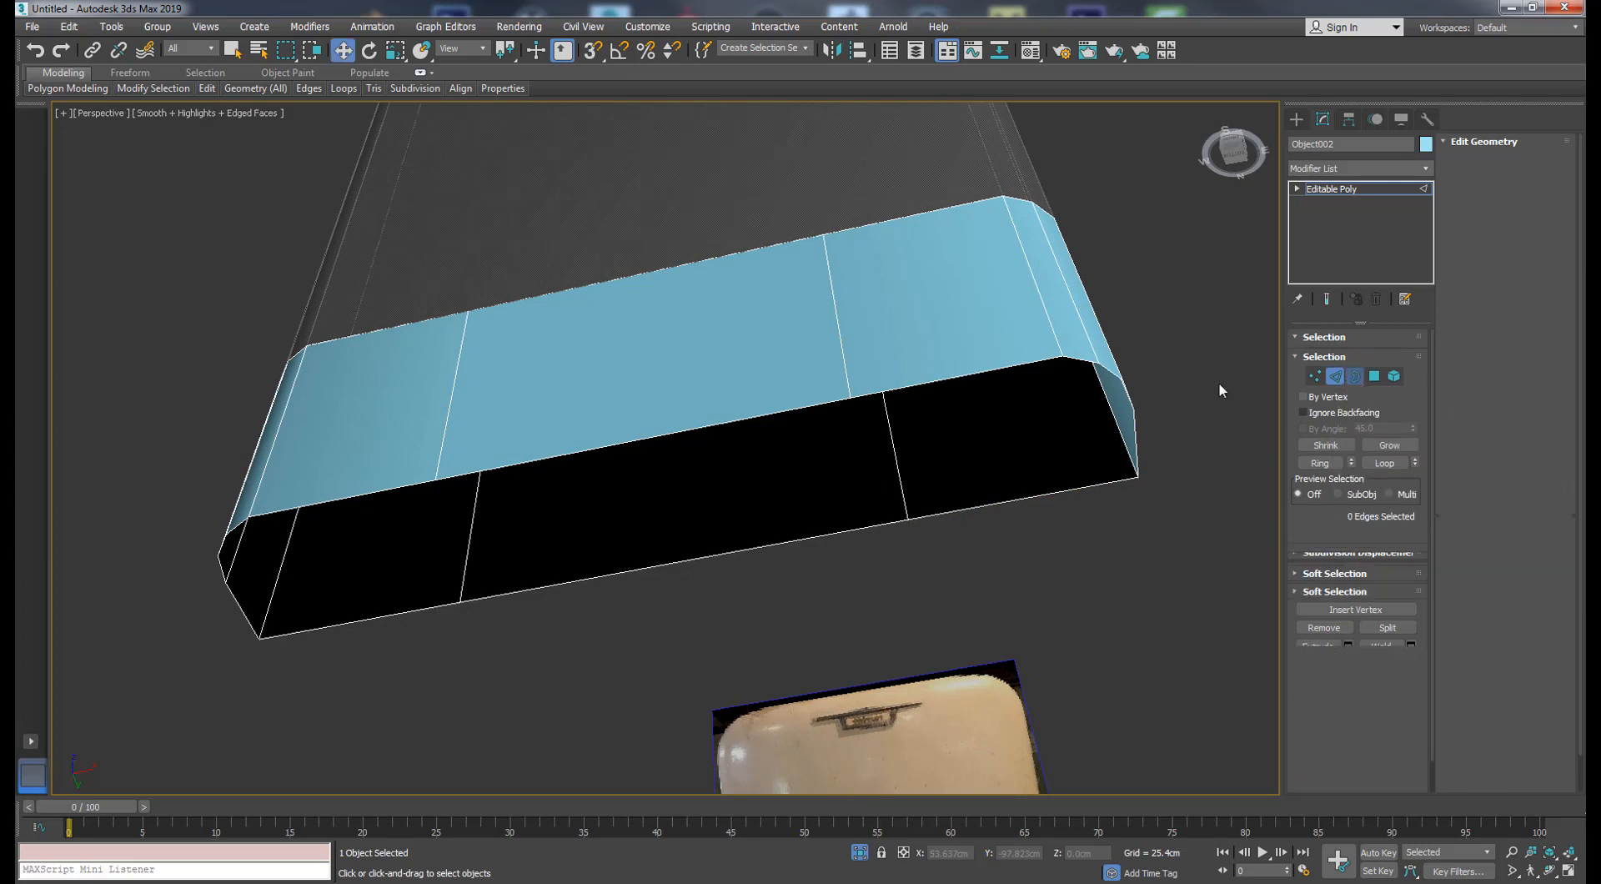
click(1136, 447)
click(1396, 630)
alt+middle_drag(859, 435, 792, 469)
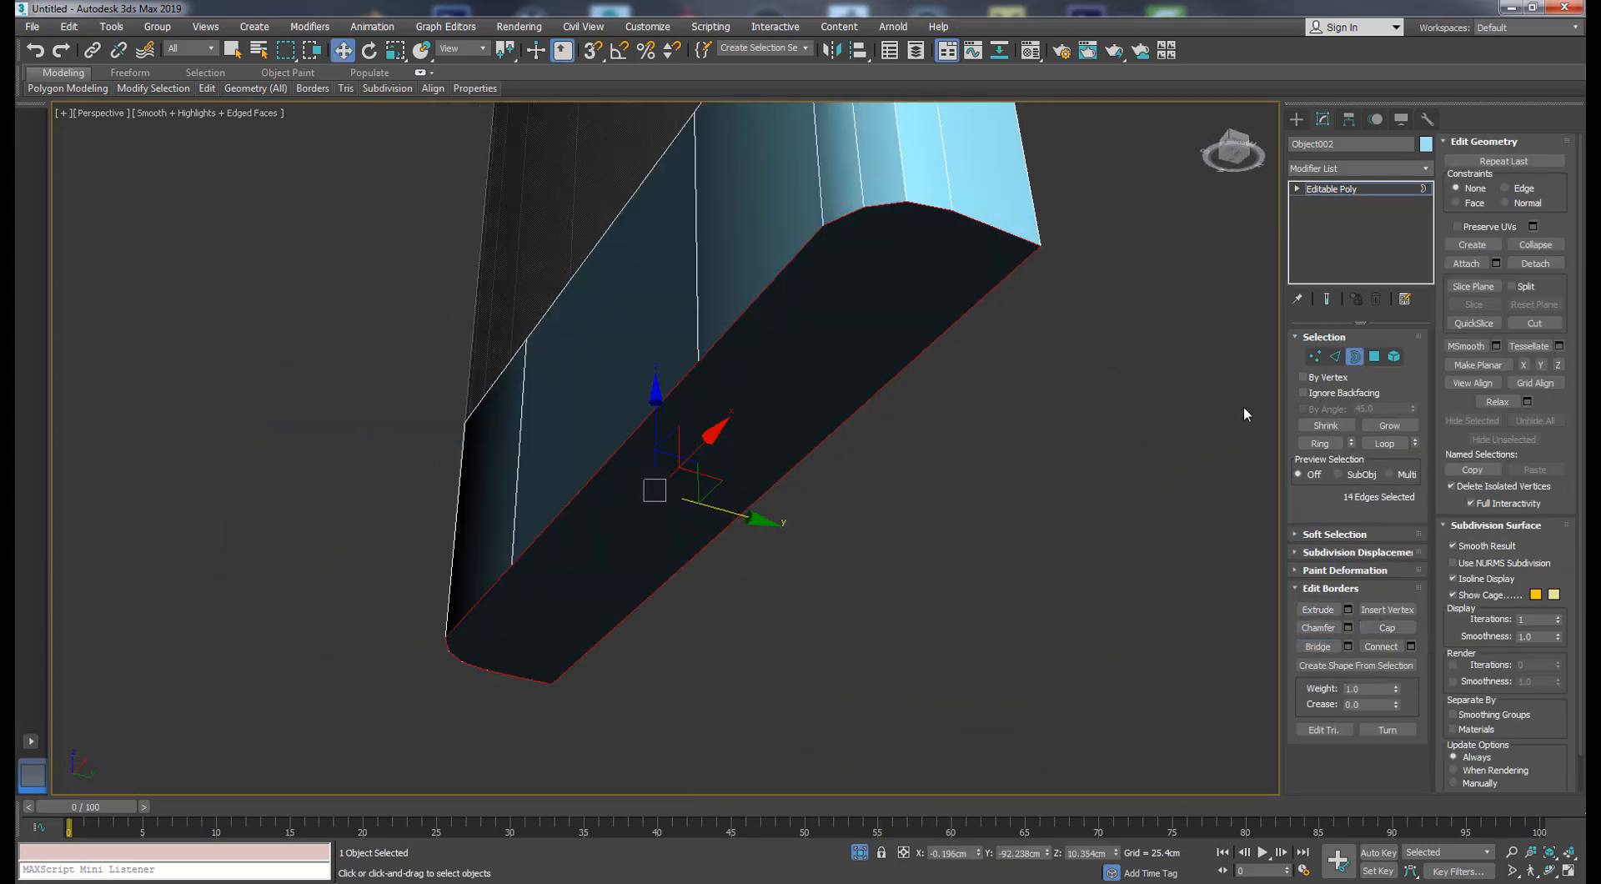
key(ctrl+z)
key(ctrl+z)
click(1009, 239)
key(ctrl+z)
- Bridge the three bottom rim edges at one end of the lower piece to the three at the opposite end
click(1335, 357)
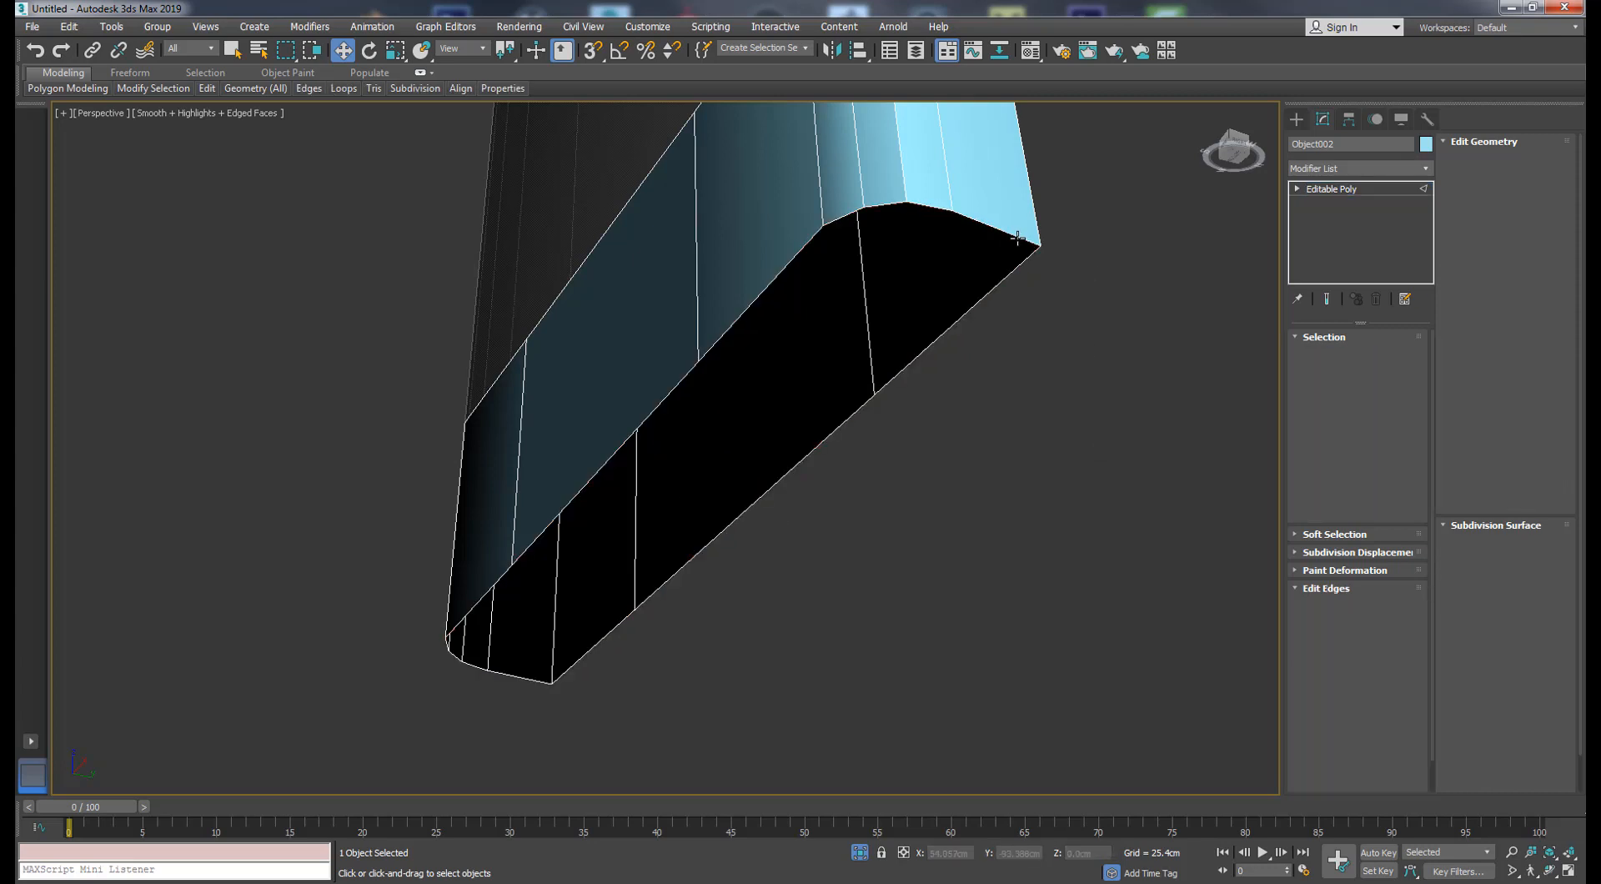
click(1017, 238)
ctrl+click(937, 209)
ctrl+click(887, 207)
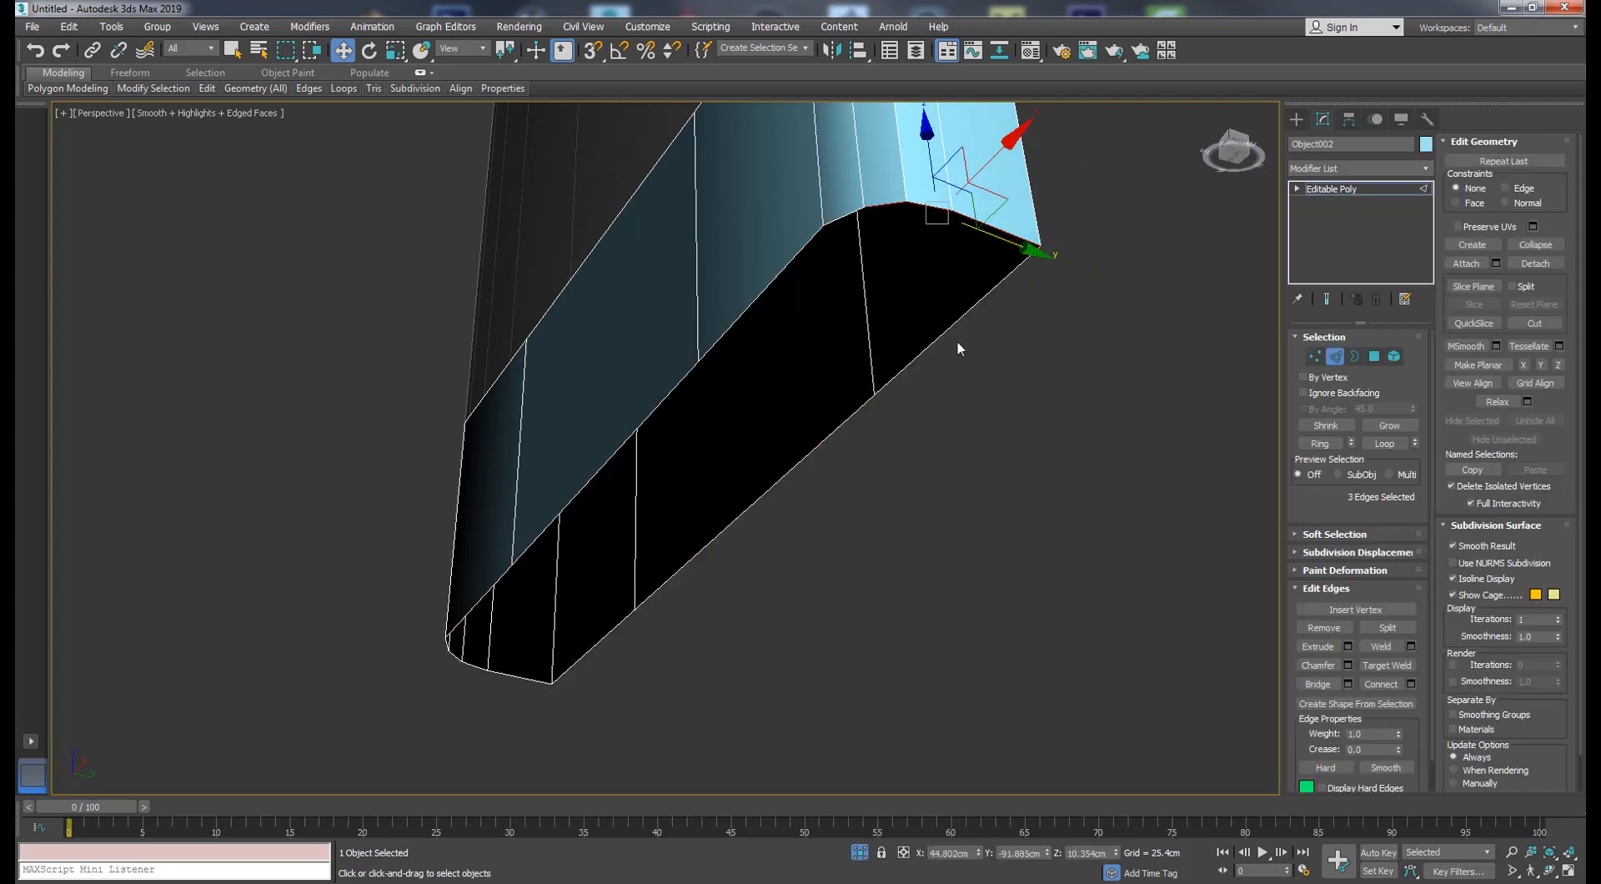
alt+middle_drag(957, 342, 650, 255)
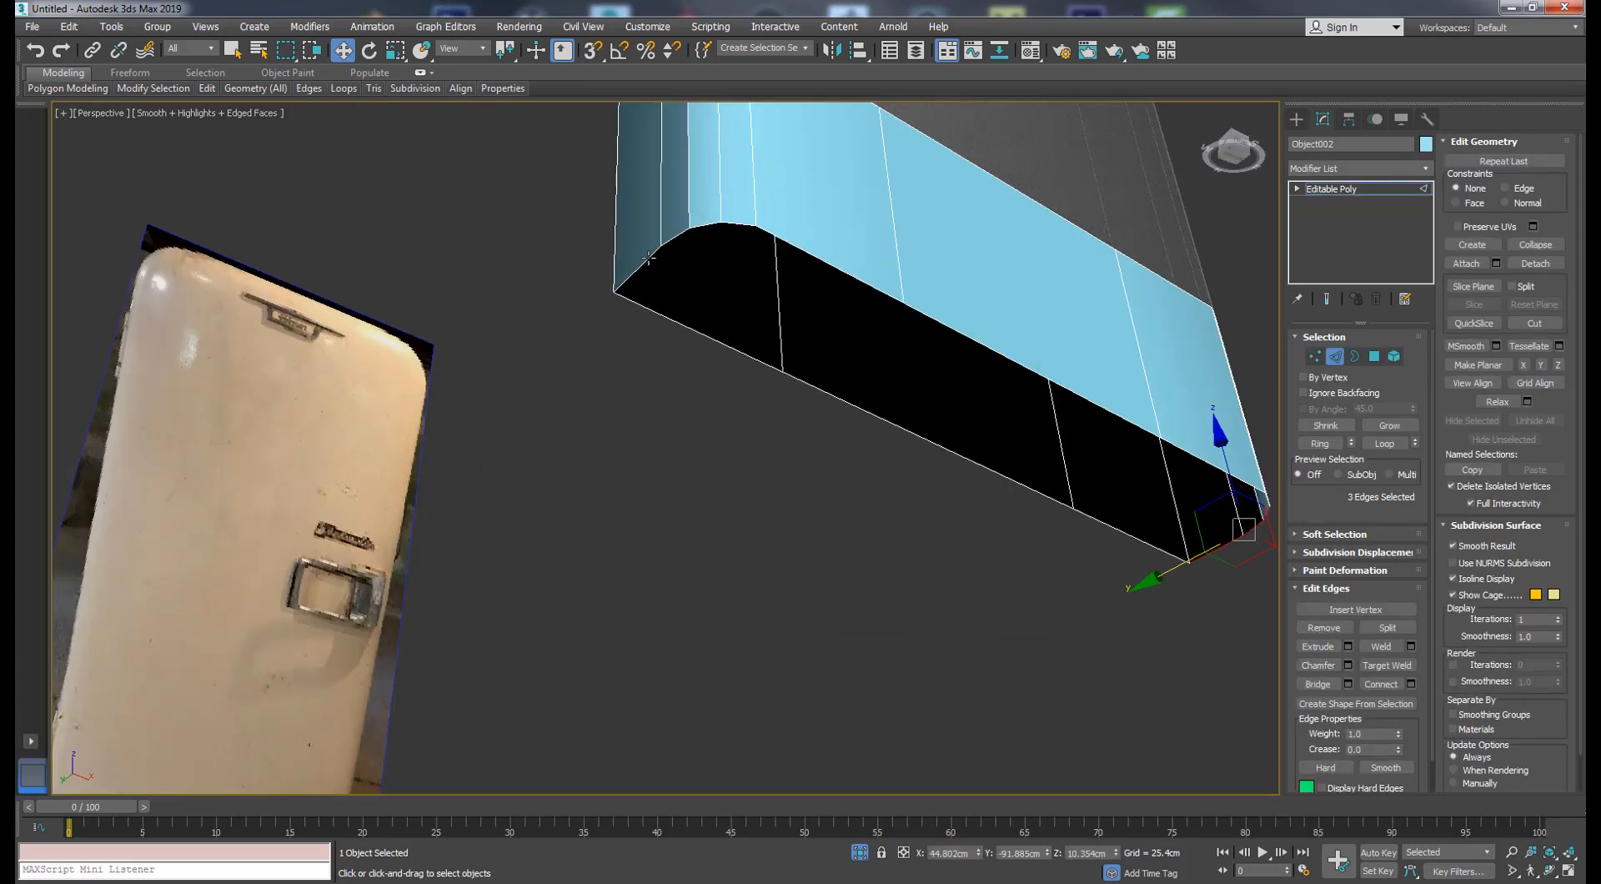
click(1325, 688)
- Connect the four long edges of the bridged underside with two crosswise loops, roughly in line with the front panel's vertical loops
alt+middle_drag(584, 351, 868, 395)
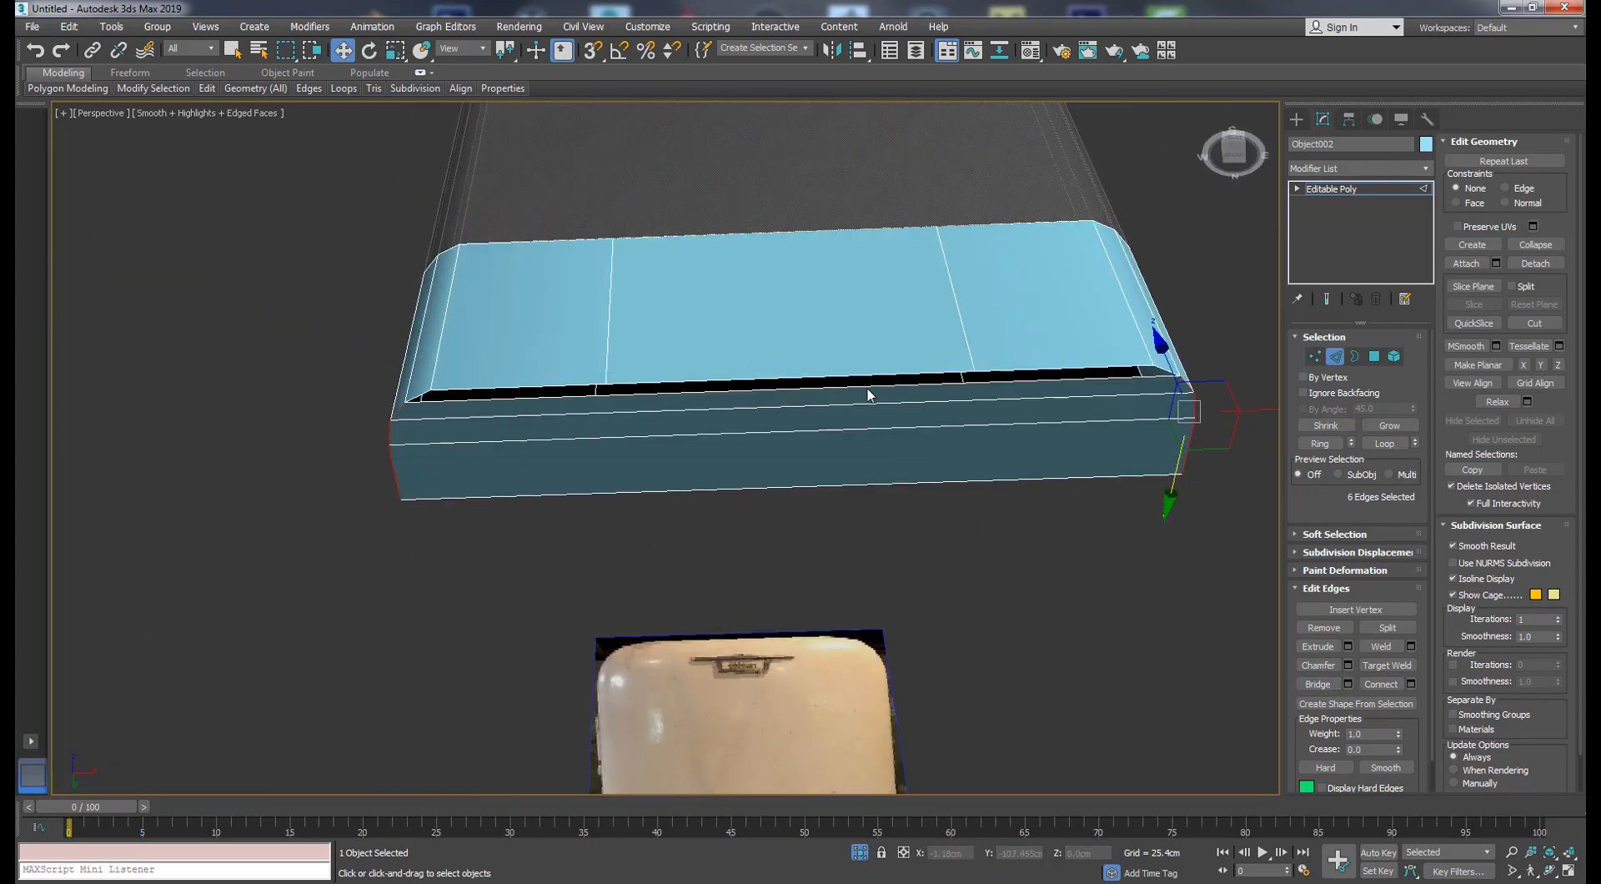
click(940, 401)
click(1319, 443)
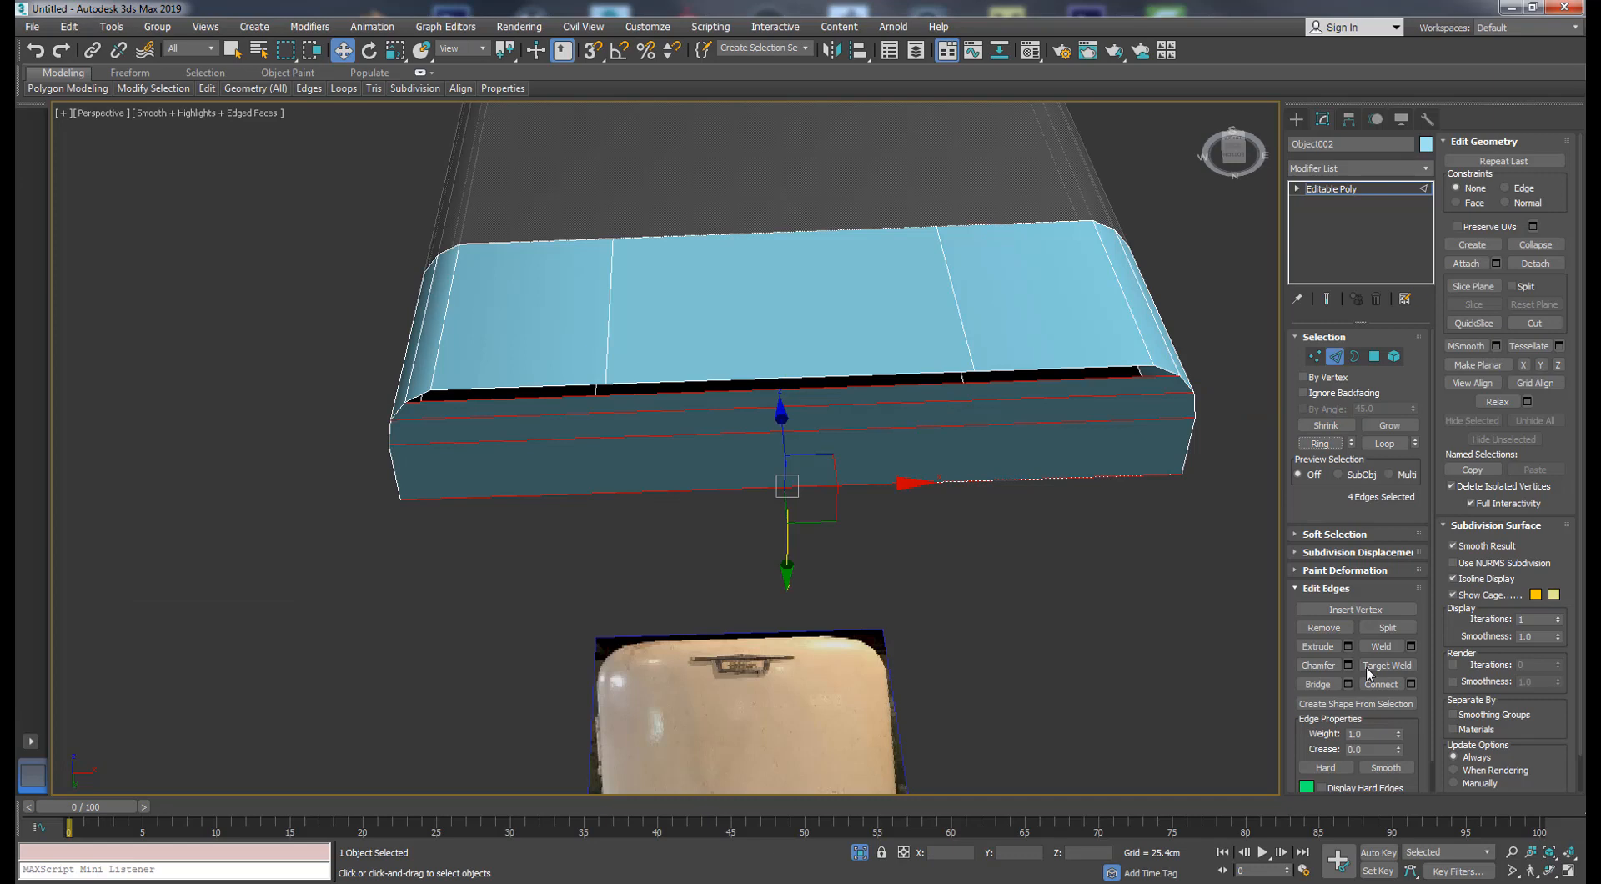
click(1411, 684)
click(1085, 584)
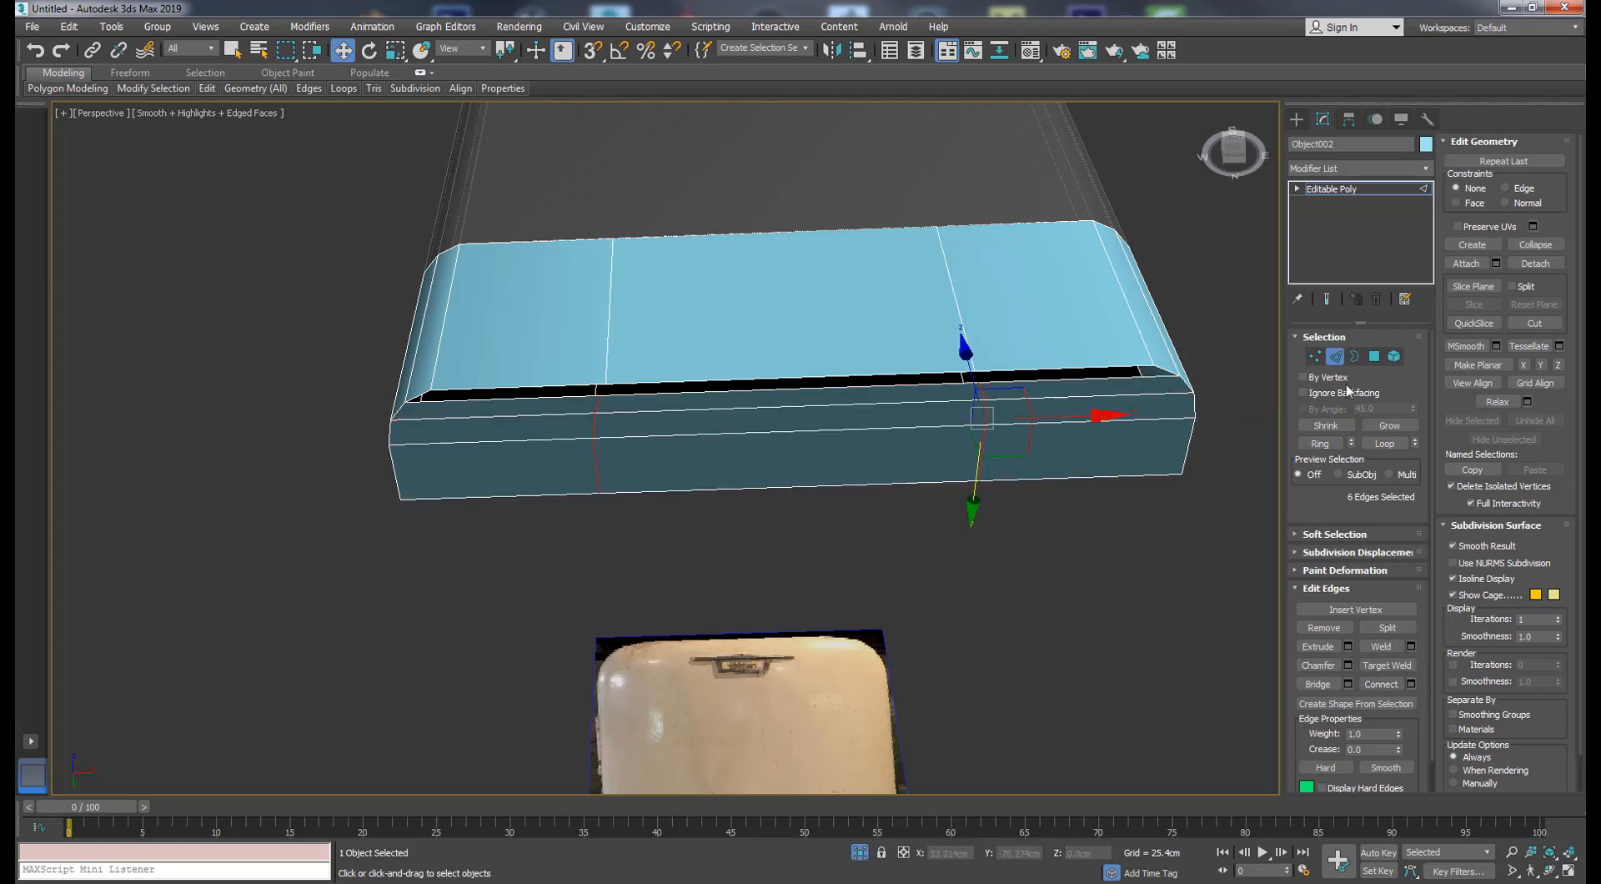
- Cap the remaining narrow opening along the front of the underside
click(1354, 356)
click(1387, 626)
alt+middle_drag(1206, 381, 1197, 354)
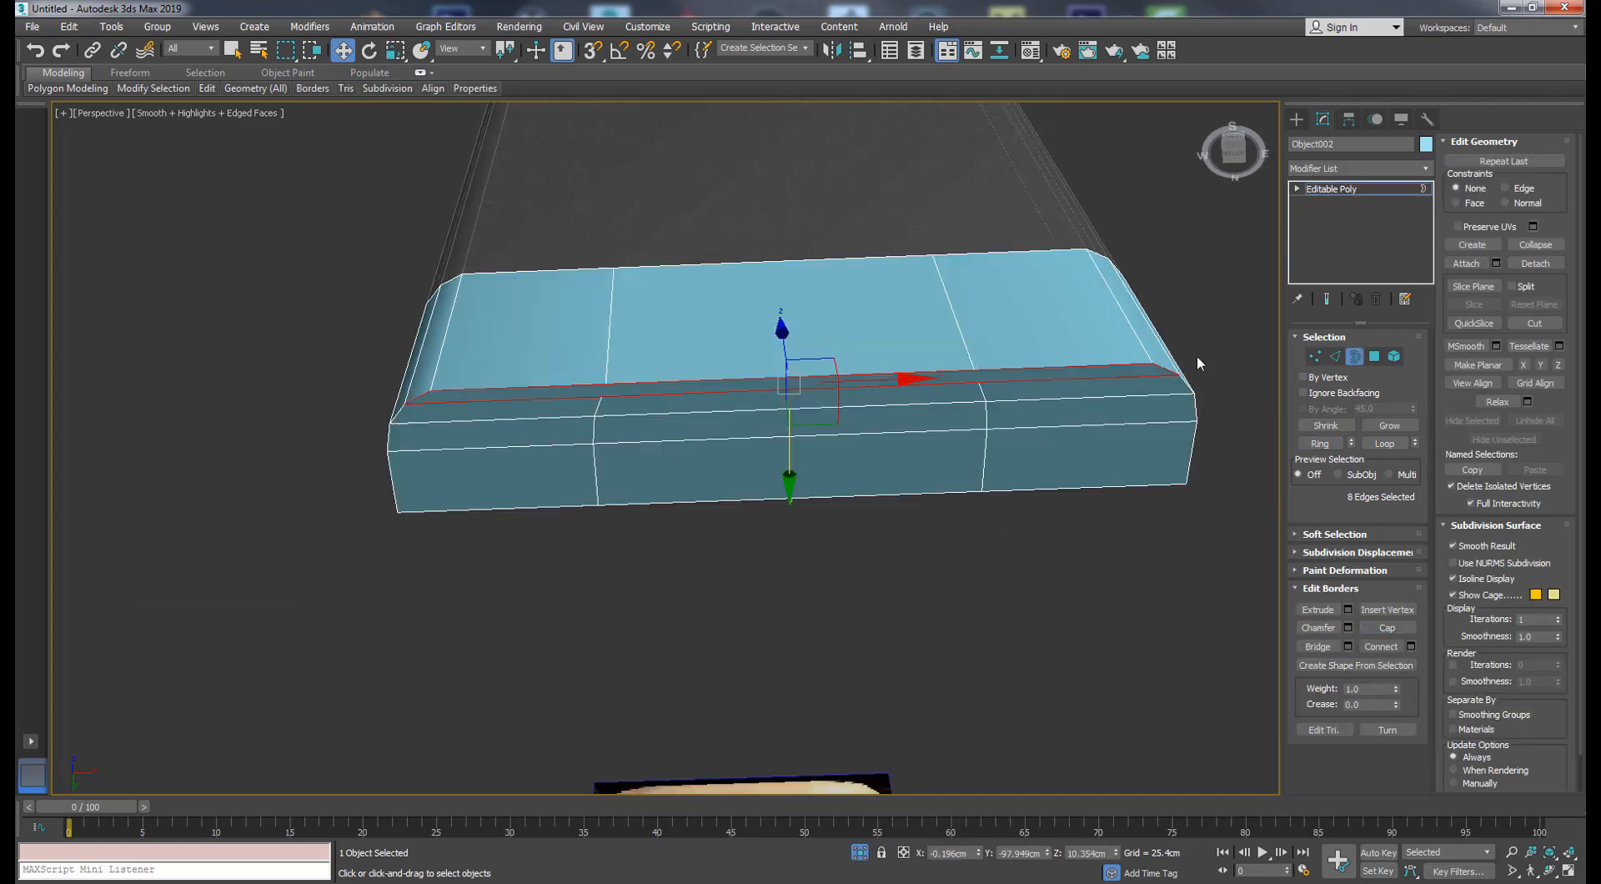
- Connect the two pairs of vertices across the capped front strip so both crosswise loops reach the front edge
click(1314, 357)
drag(1010, 396, 957, 358)
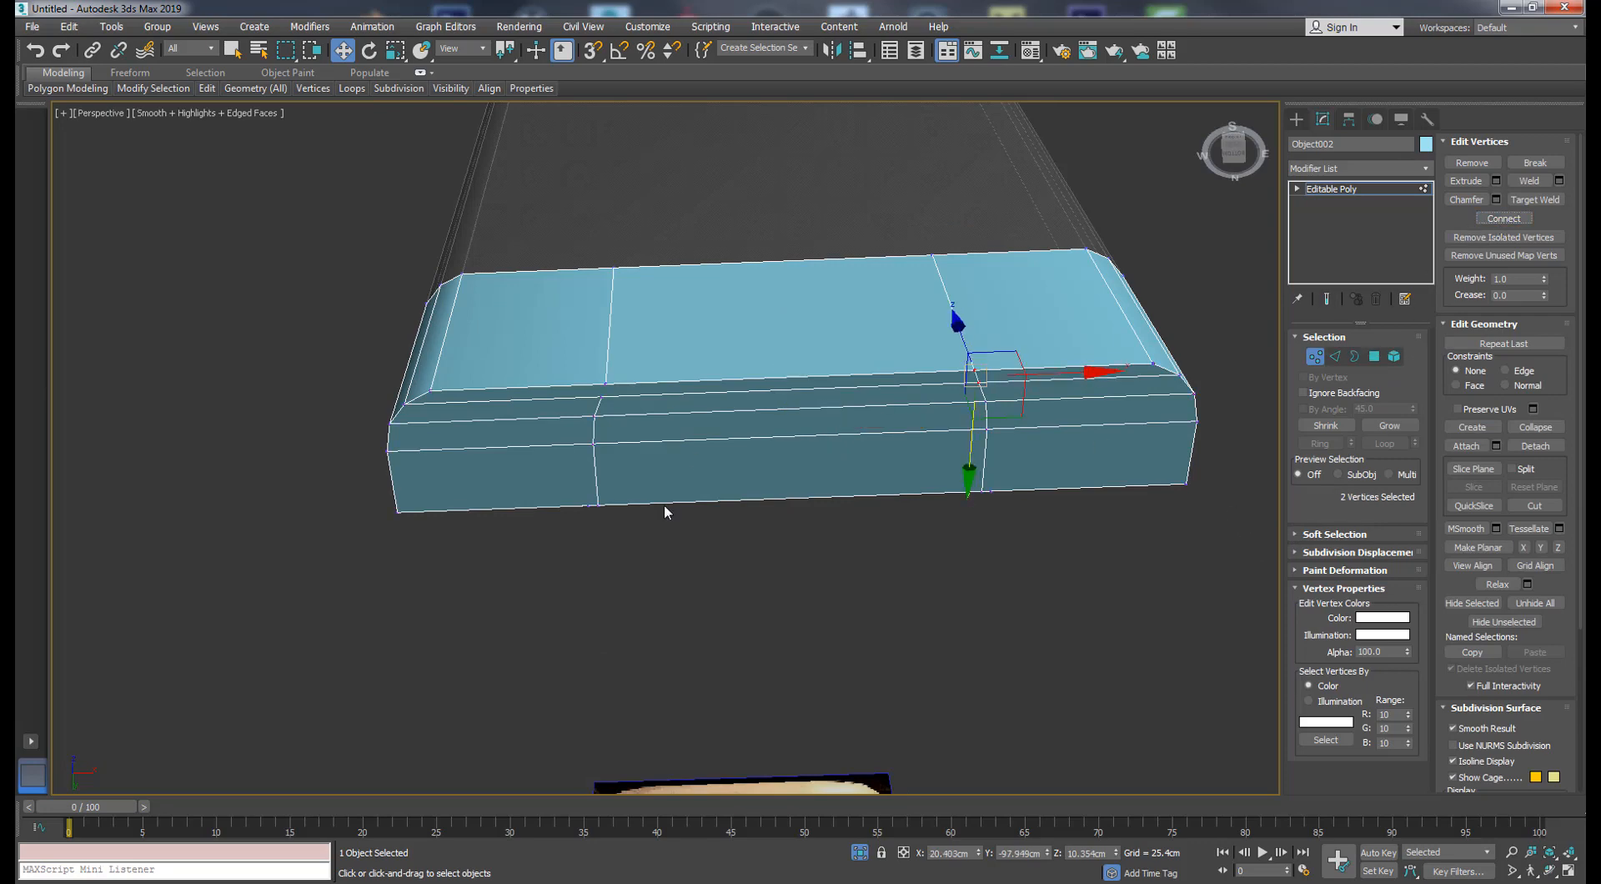
drag(622, 380, 596, 417)
alt+middle_drag(816, 594, 990, 651)
alt+drag(497, 201, 536, 223)
alt+middle_drag(465, 233, 325, 209)
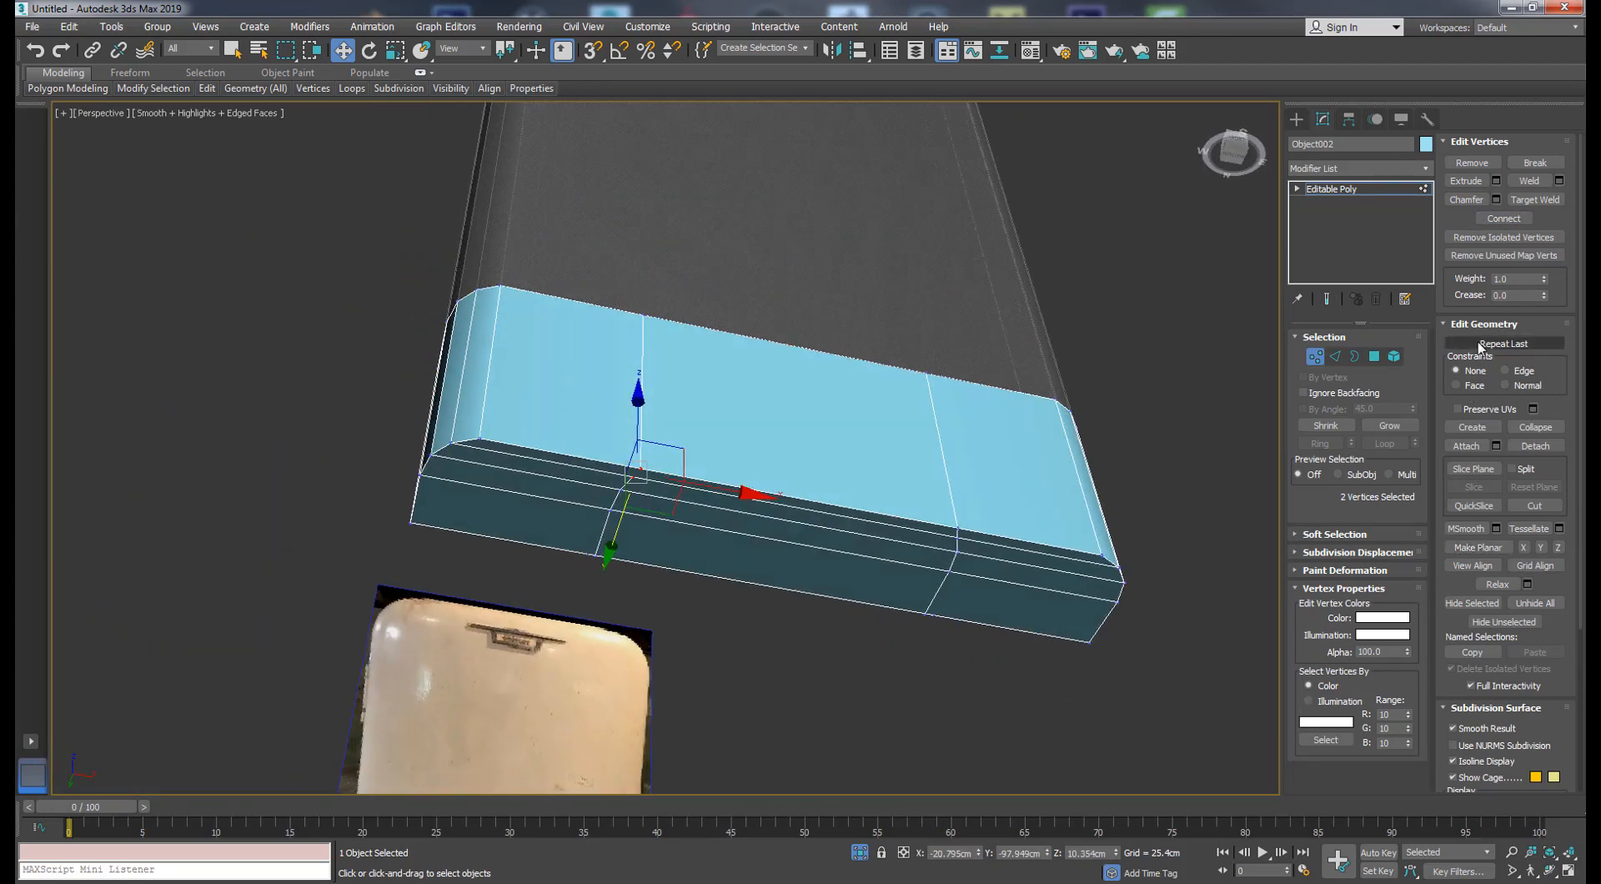
click(1499, 219)
- Extrude the eight underside polygons at the two outer ends by 6.858 cm to form the feet
alt+middle_drag(919, 432, 882, 414)
click(1376, 356)
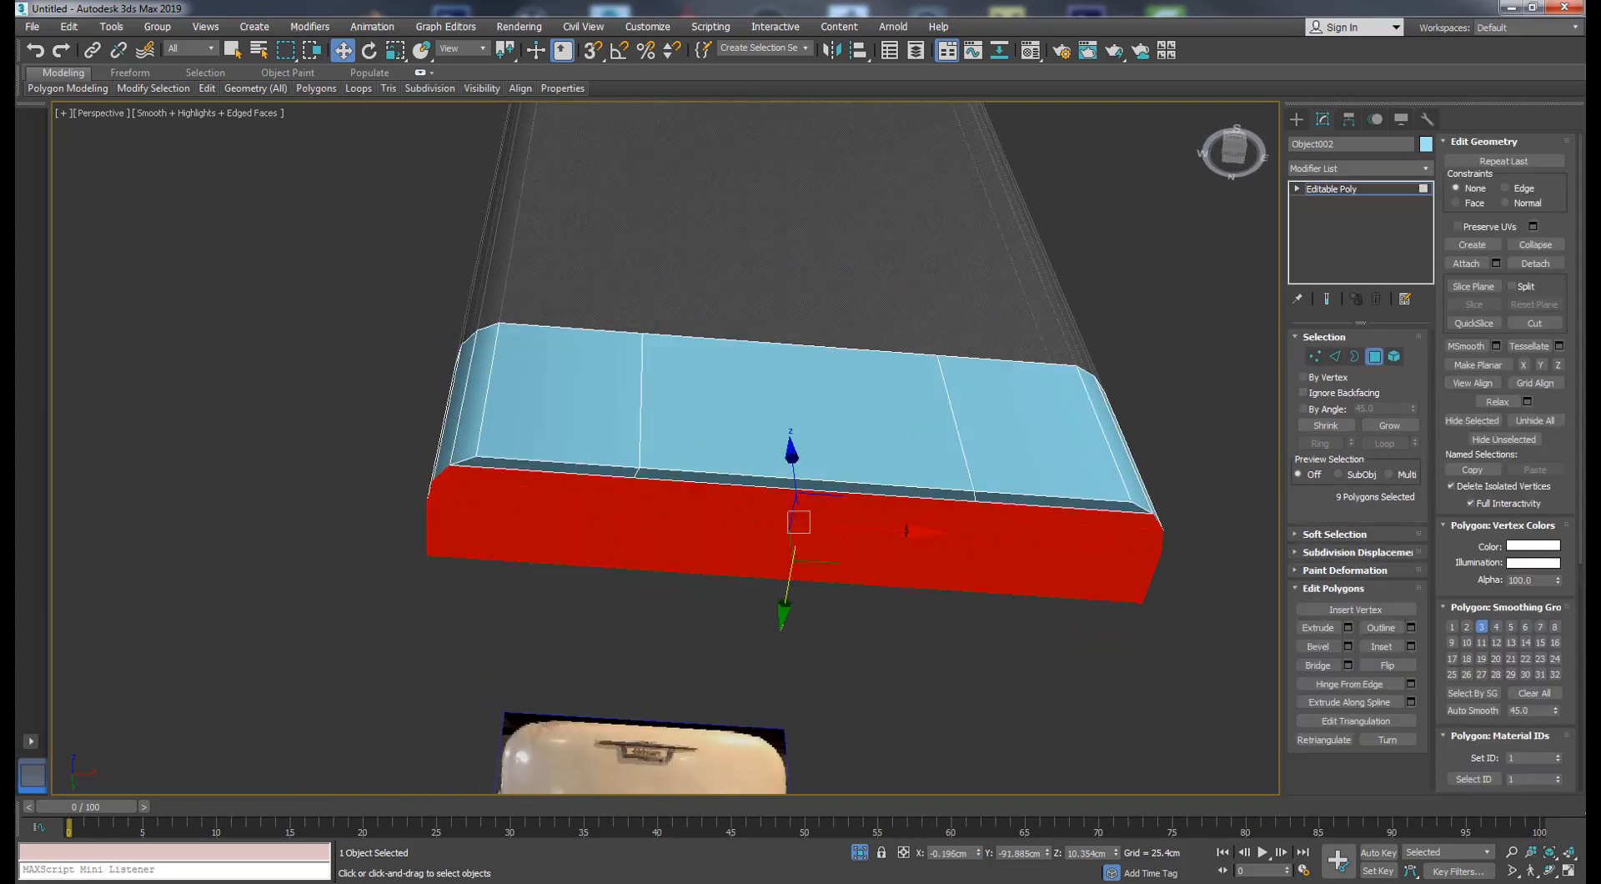
alt+middle_drag(547, 529, 879, 386)
ctrl+click(879, 383)
alt+middle_drag(463, 561, 636, 654)
alt+click(726, 468)
alt+middle_drag(726, 468, 1273, 610)
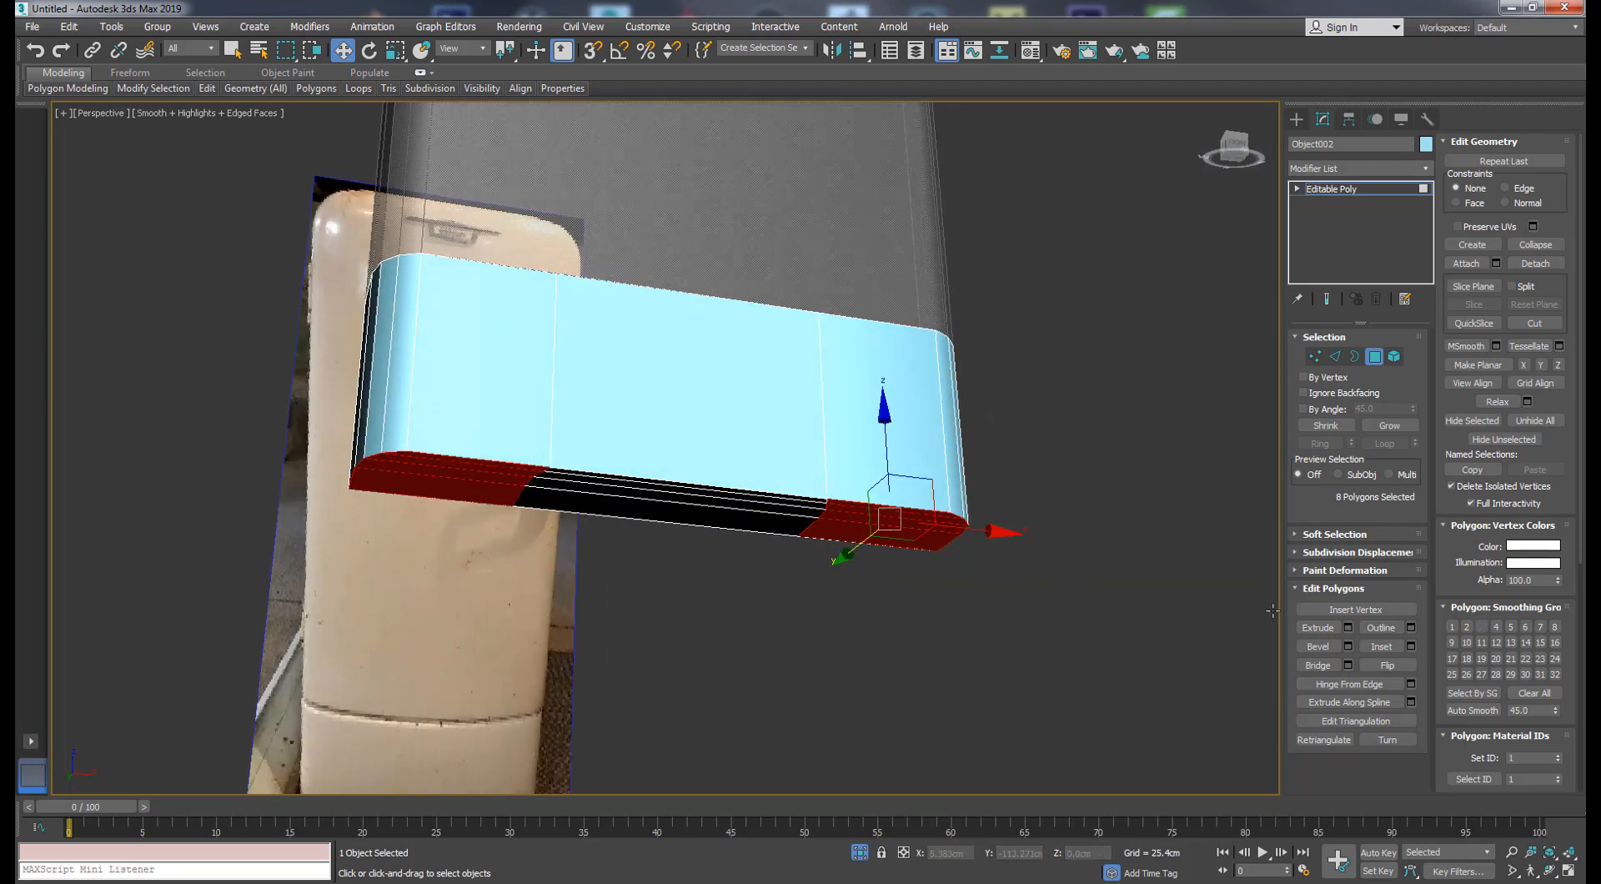
click(1348, 629)
drag(1088, 538, 1084, 593)
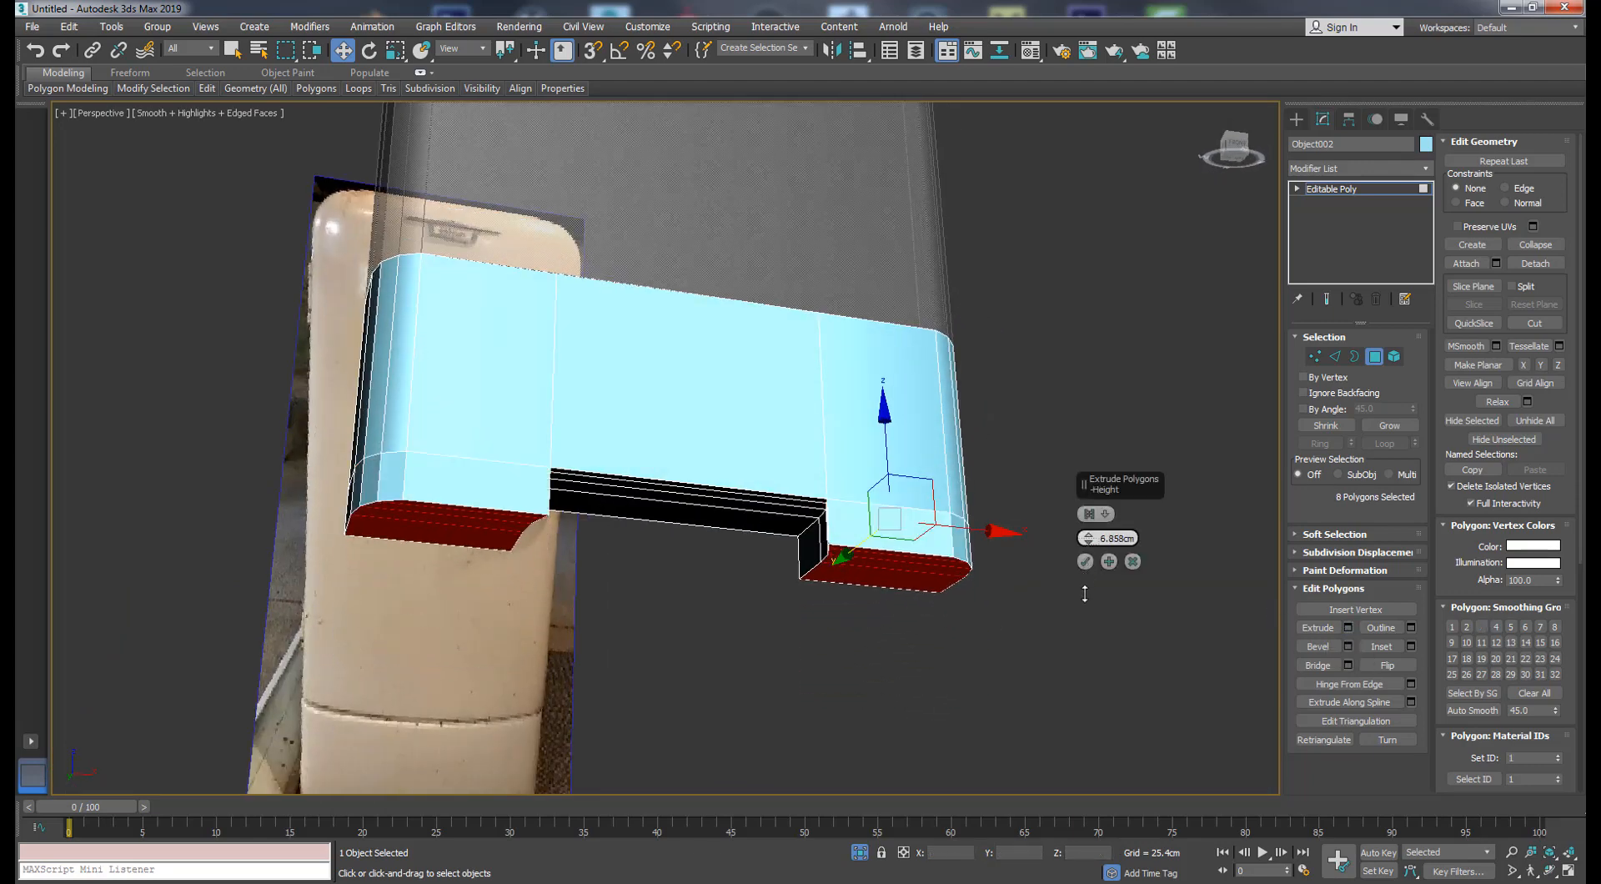
click(1085, 562)
- Move the feet's bottom polygons down in front view to match the foot height in the reference
key(f)
scroll(734, 544, up, 3)
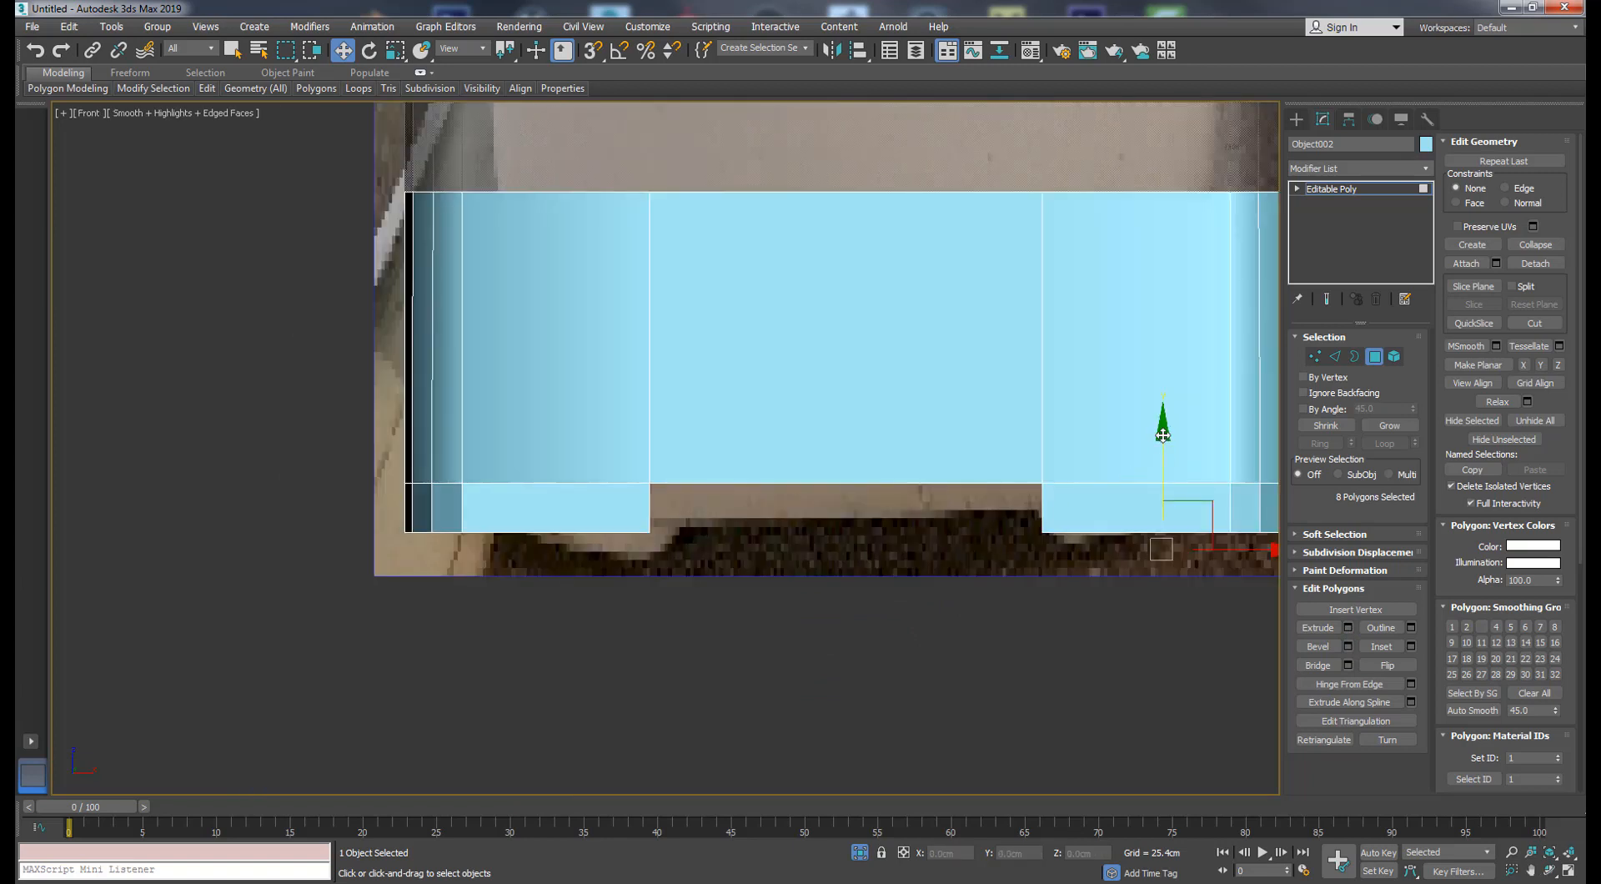
drag(1163, 436, 1148, 483)
- Scale the inner bottom vertices of both feet apart along X so the recess sides slope outward toward the floor
click(1316, 357)
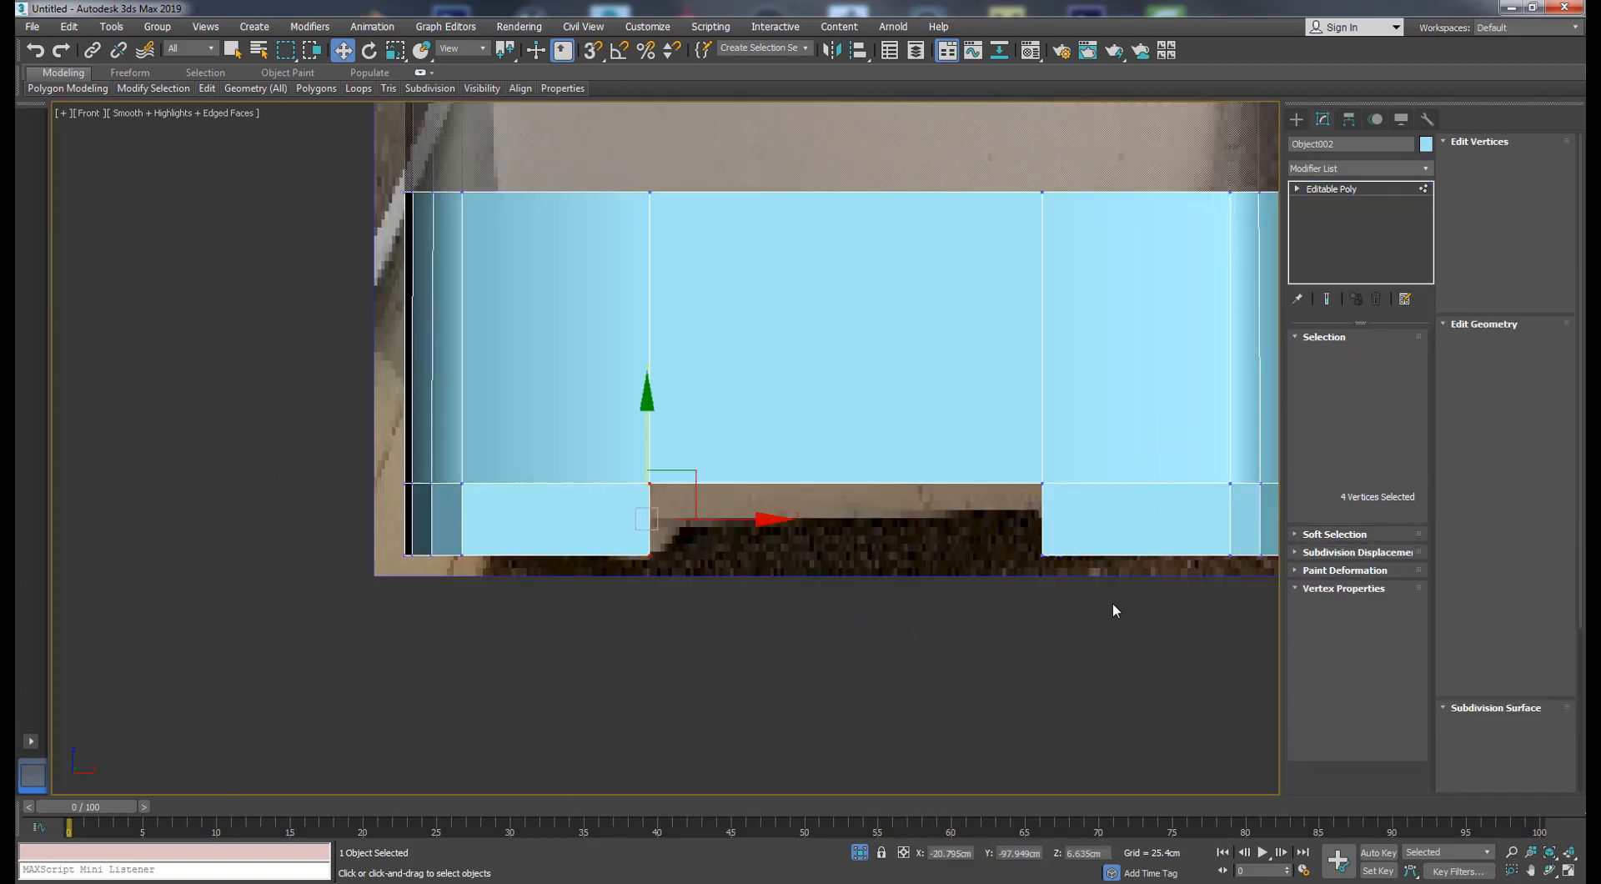
drag(1113, 602, 630, 517)
key(r)
drag(965, 554, 980, 556)
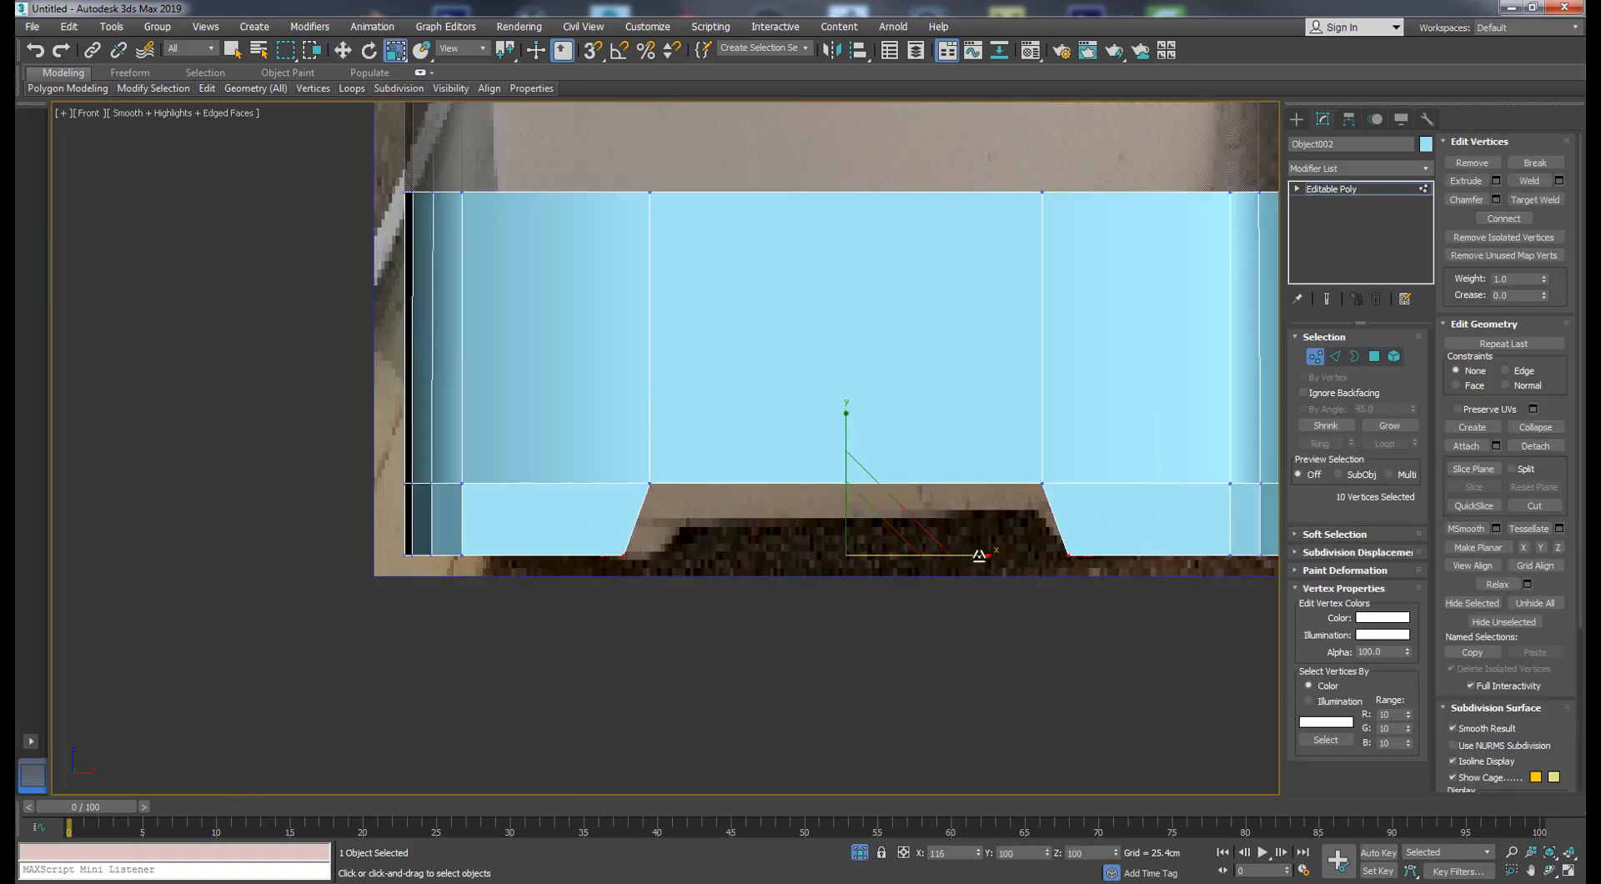
scroll(933, 576, down, 3)
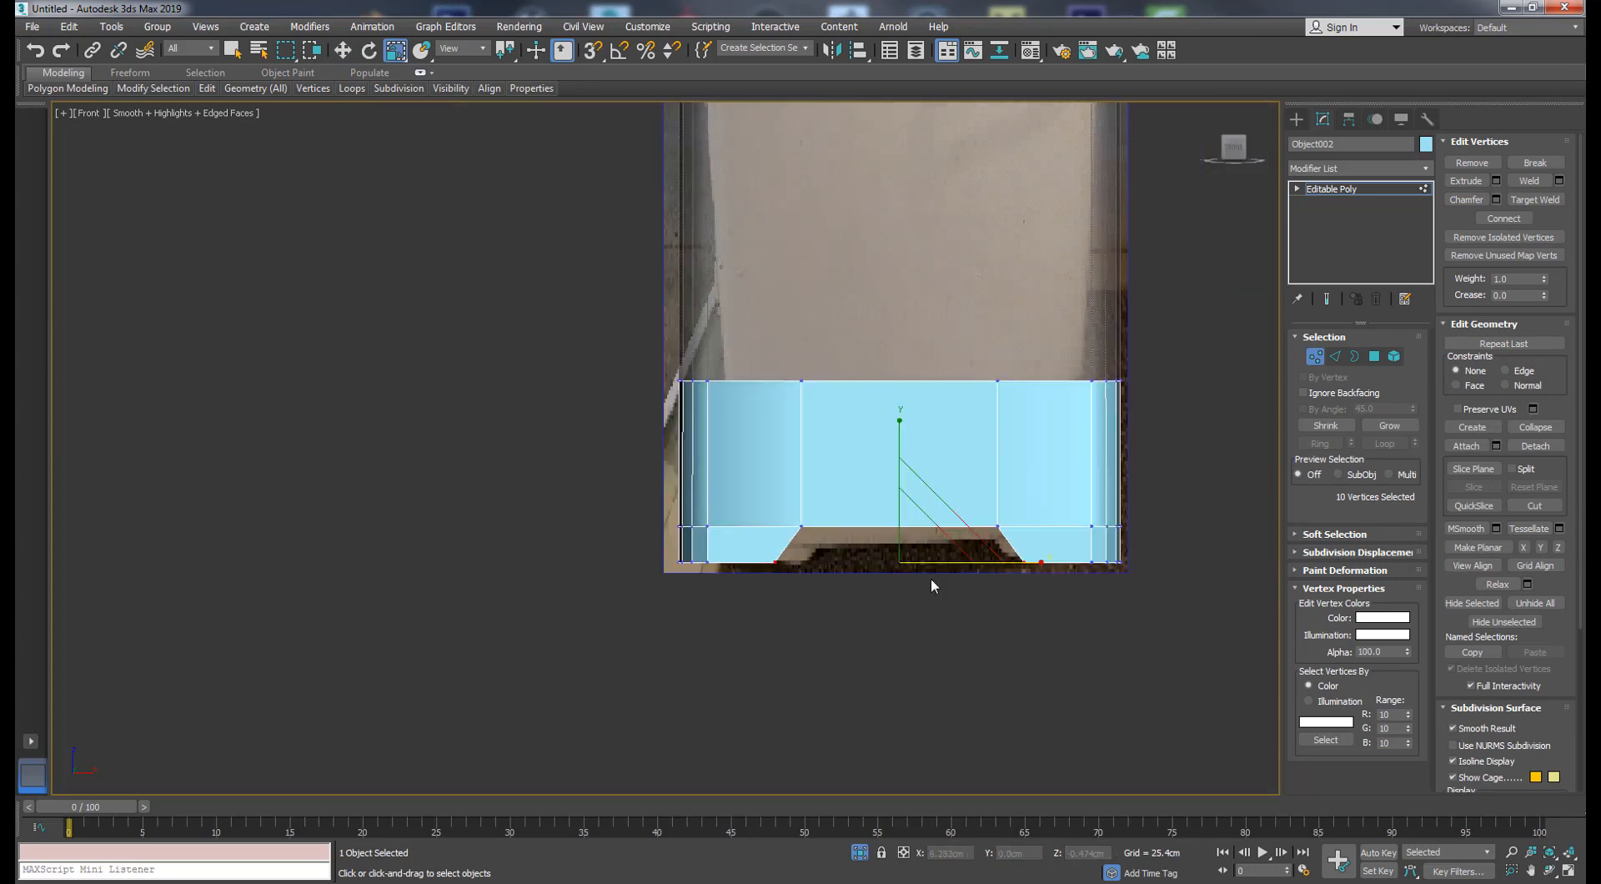
- Leave vertex editing, select the upper door object and turn off its see-through display in perspective view
key(p)
key(z)
scroll(881, 578, down, 3)
alt+middle_drag(881, 578, 807, 522)
scroll(808, 522, down, 3)
middle_drag(779, 681, 782, 863)
key(1)
click(728, 368)
key(alt+x)
scroll(726, 367, down, 3)
middle_drag(725, 362, 728, 368)
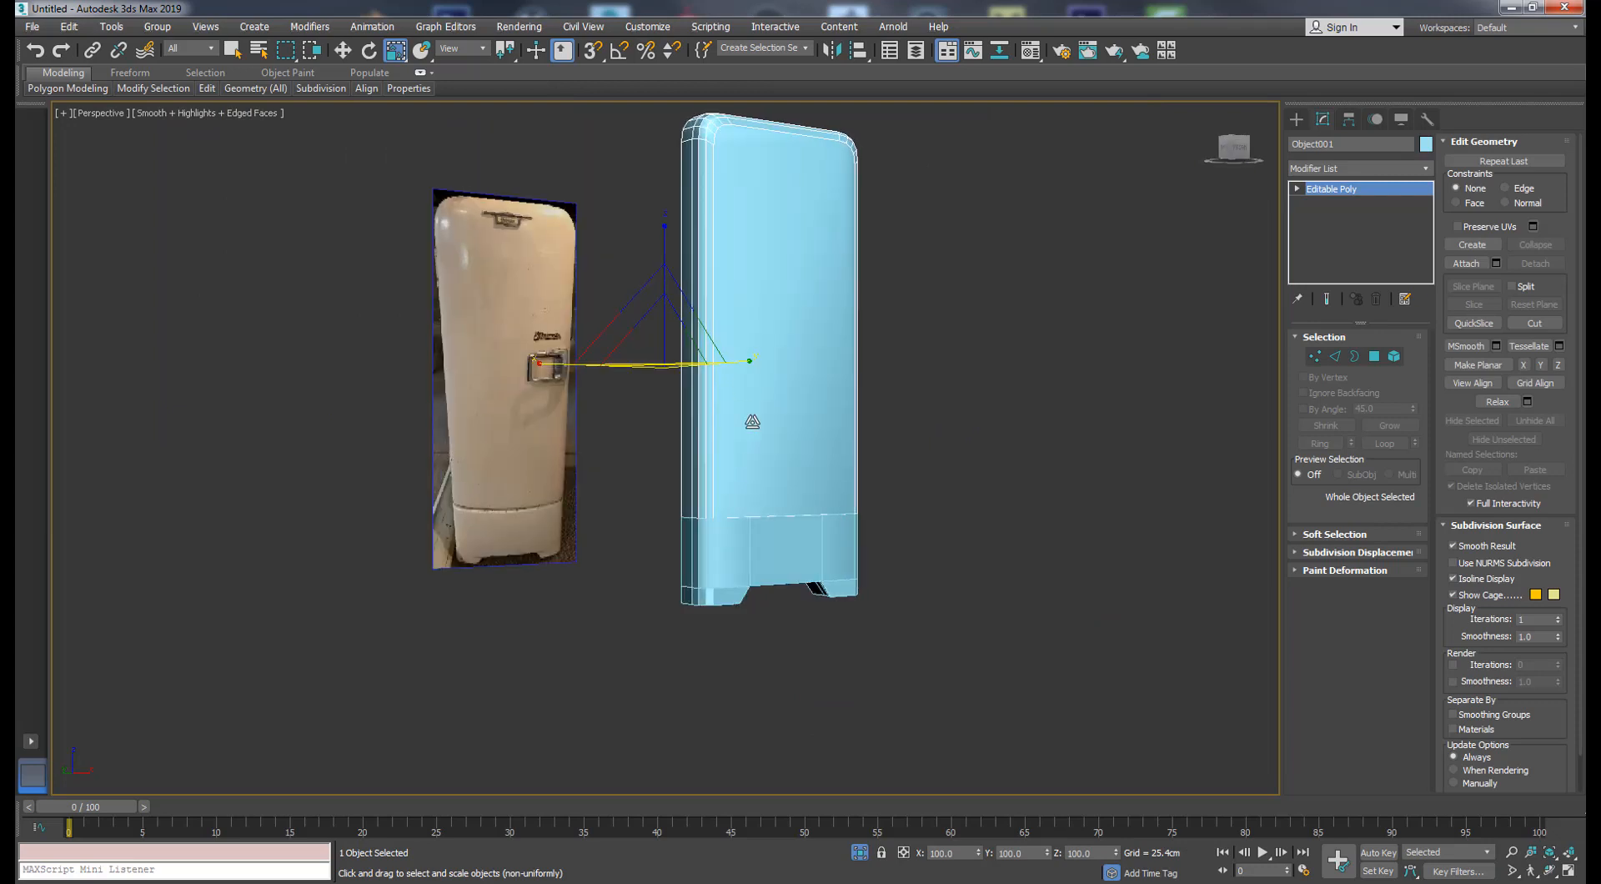
scroll(751, 357, up, 3)
scroll(751, 428, down, 2)
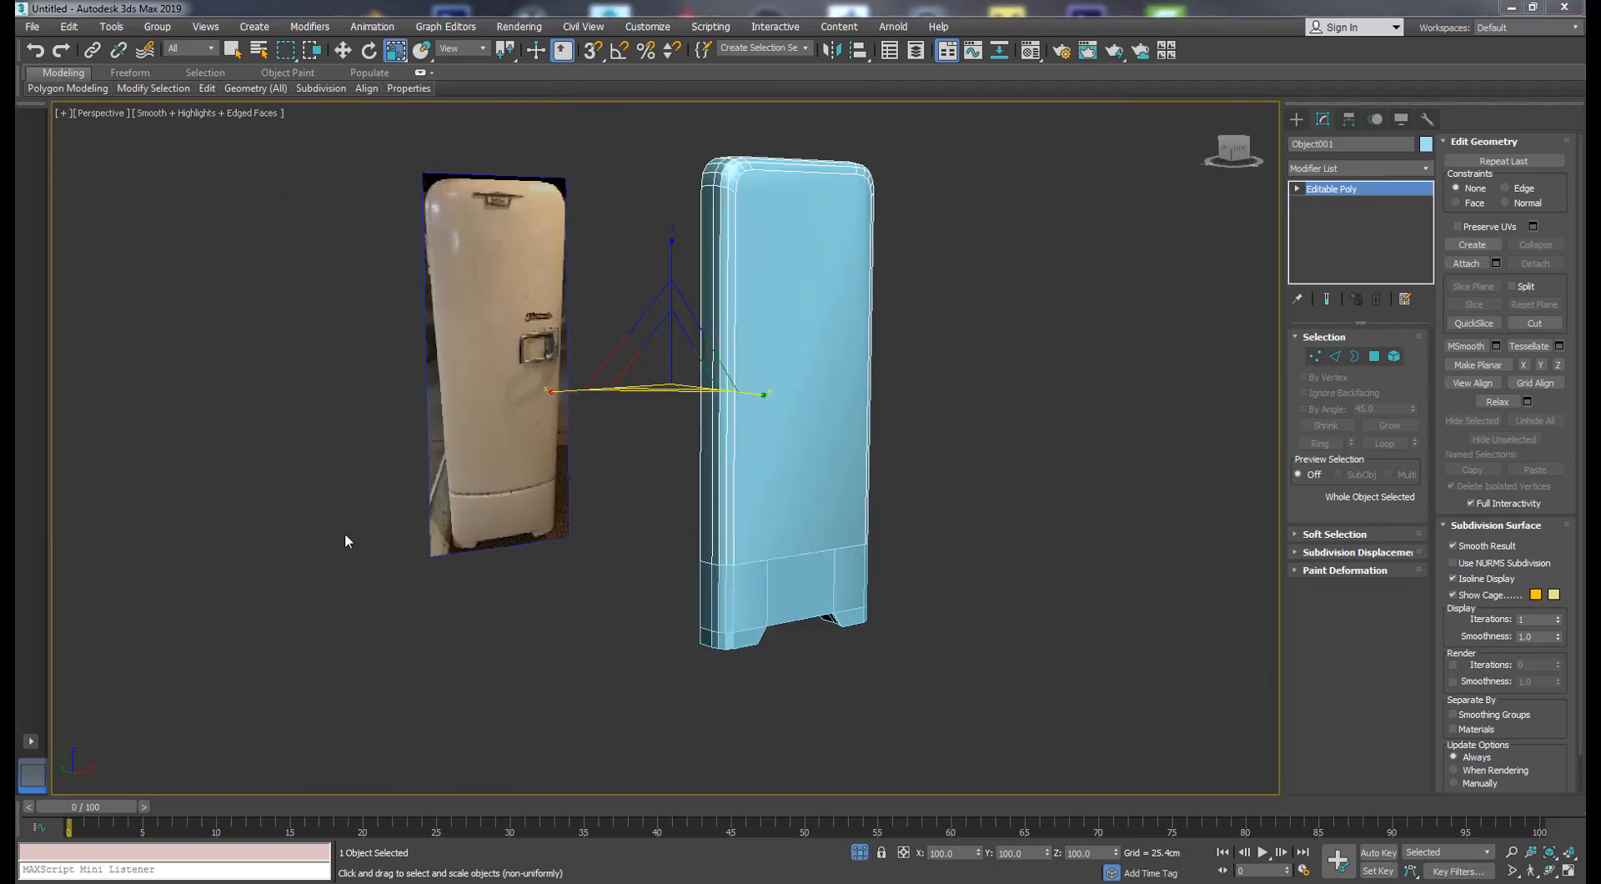
- End the isolation to bring back the refrigerator body and examine the whole model from the front and side
click(858, 853)
alt+middle_drag(542, 434, 730, 503)
scroll(577, 388, up, 3)
scroll(577, 388, down, 5)
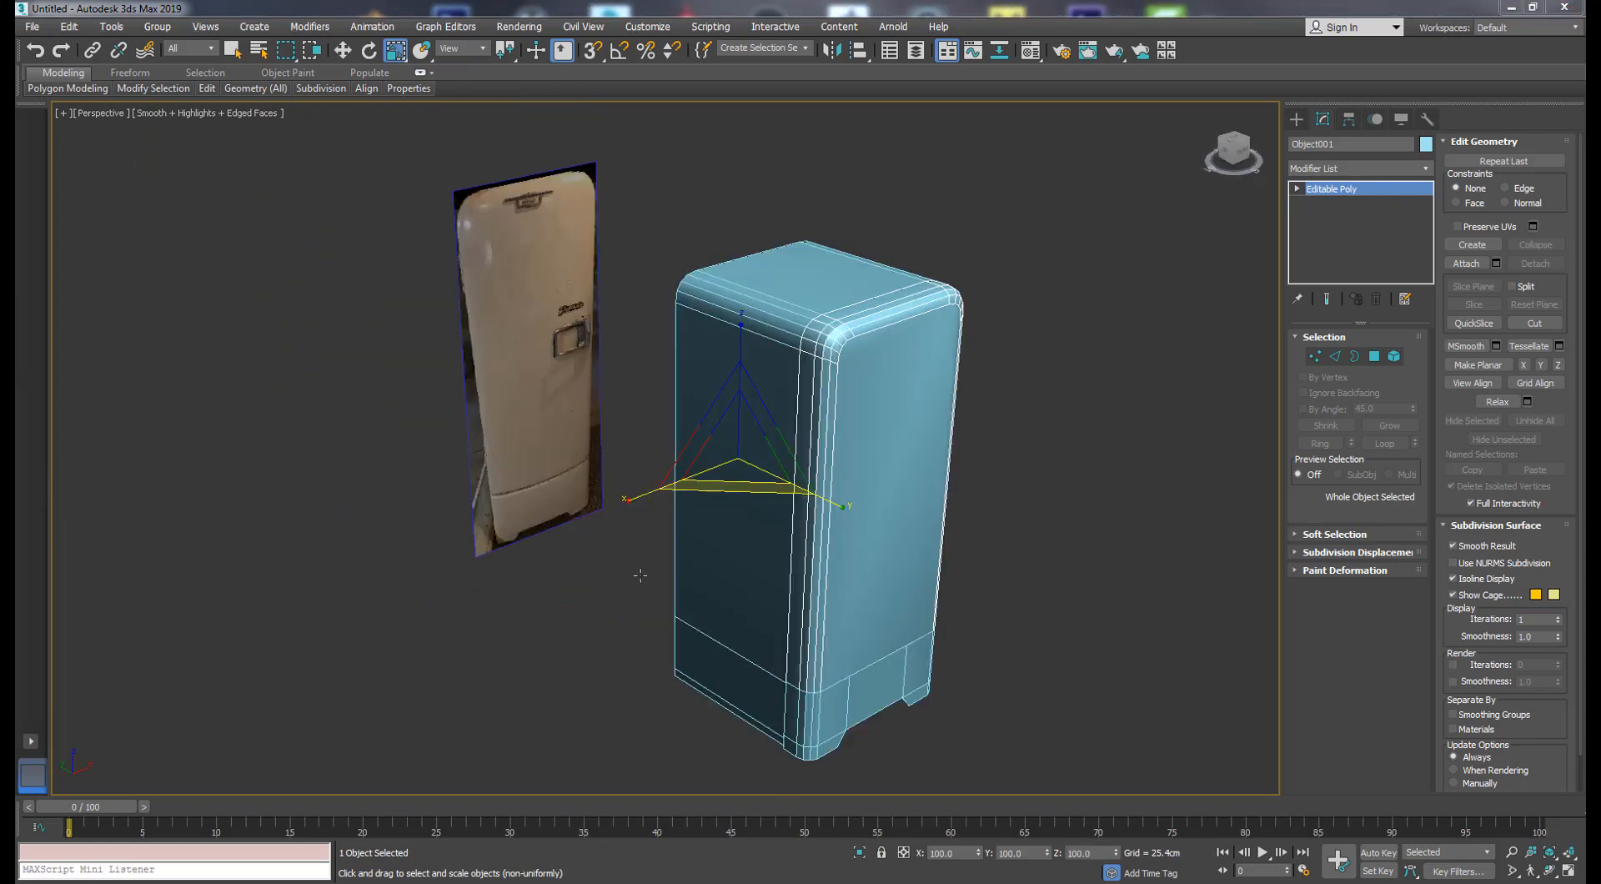
click(730, 503)
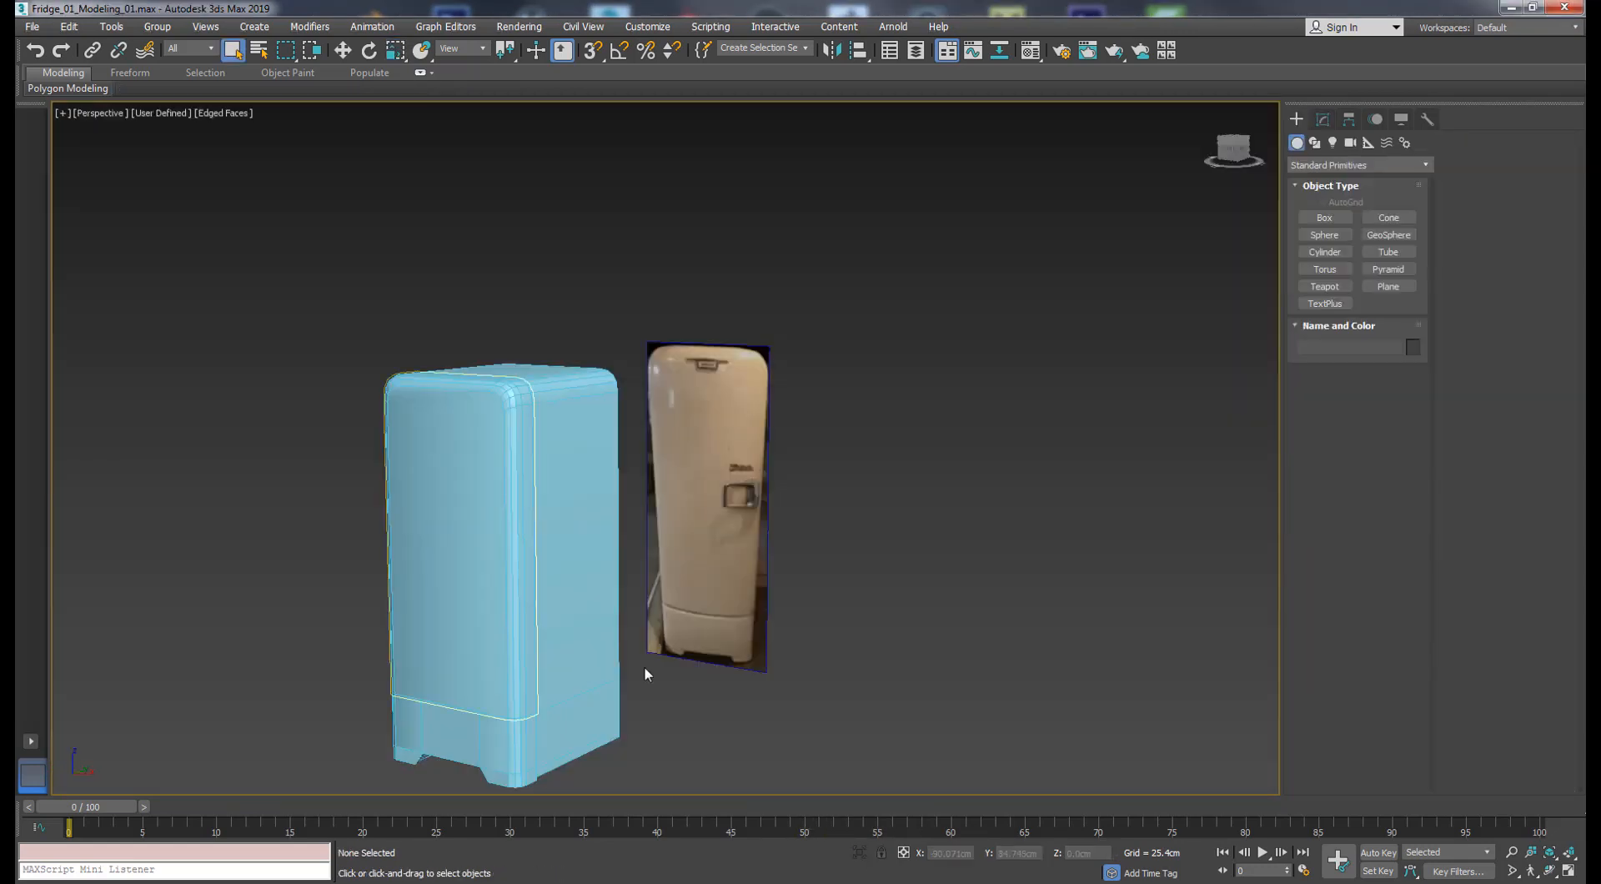
- Isolate the reference image plane and frame the CROSLEY badge near the door's upper edge in front view
alt+middle_drag(643, 672, 709, 426)
click(708, 427)
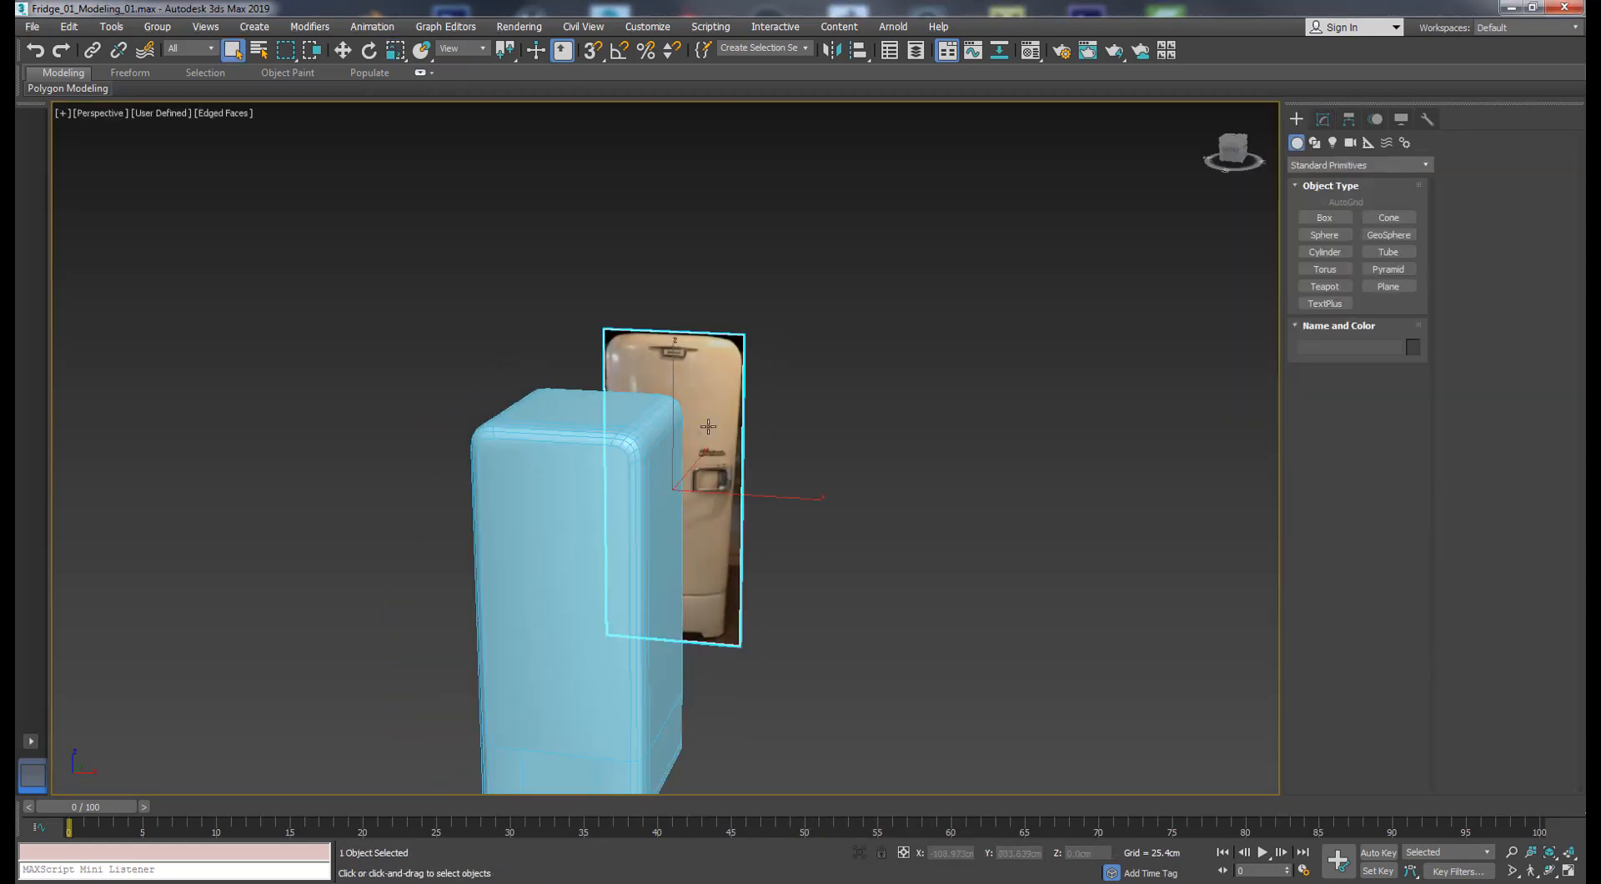
click(859, 852)
key(f)
scroll(762, 297, up, 4)
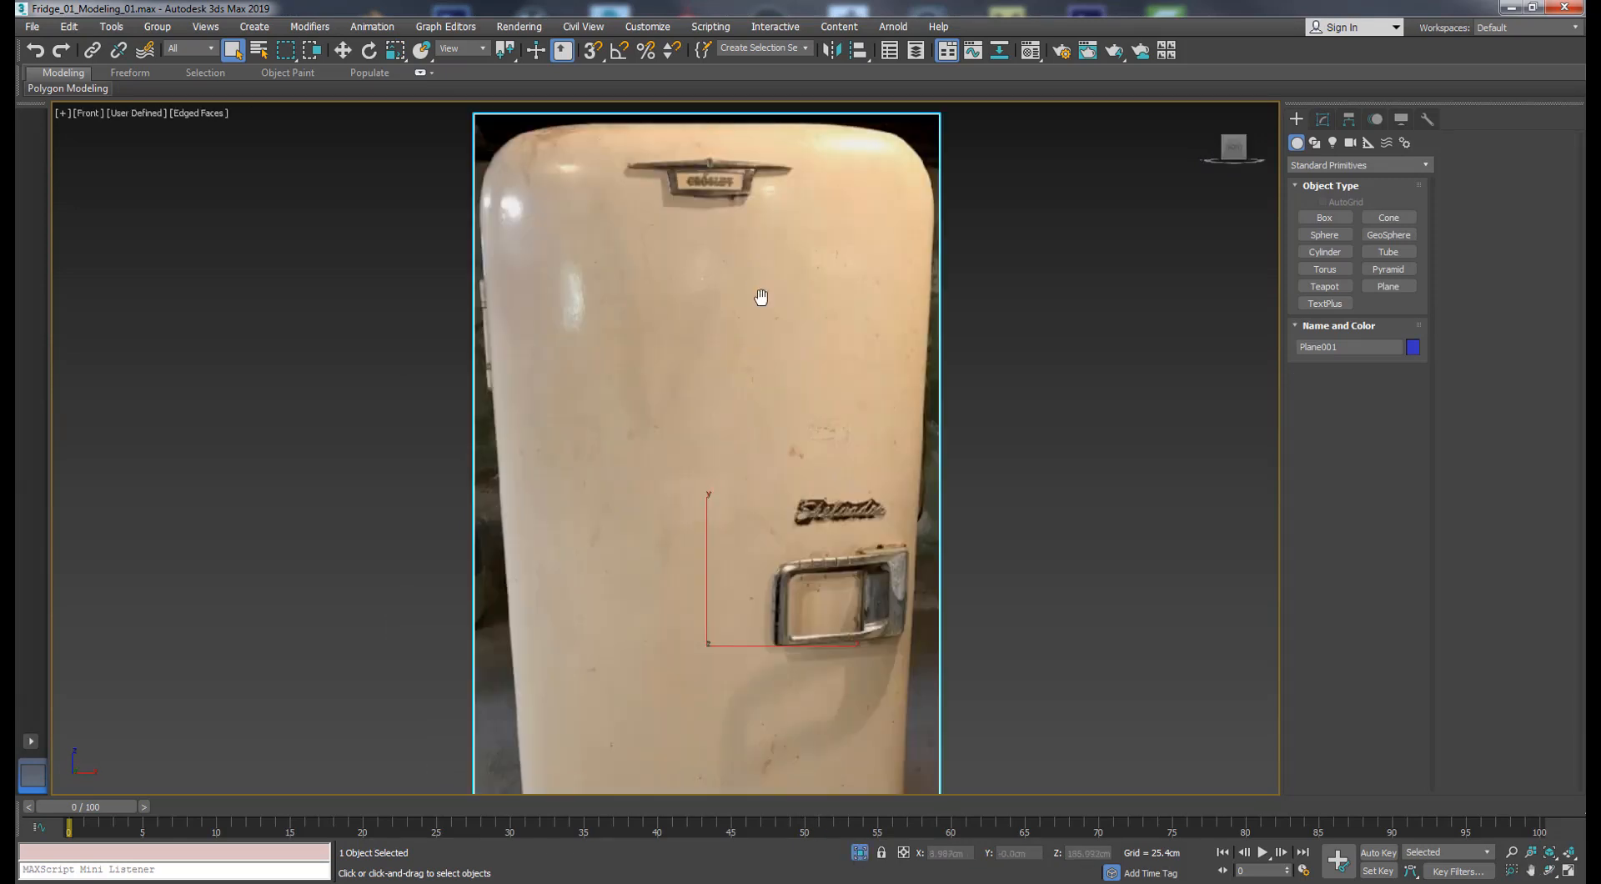
scroll(710, 299, up, 4)
scroll(710, 299, up, 4)
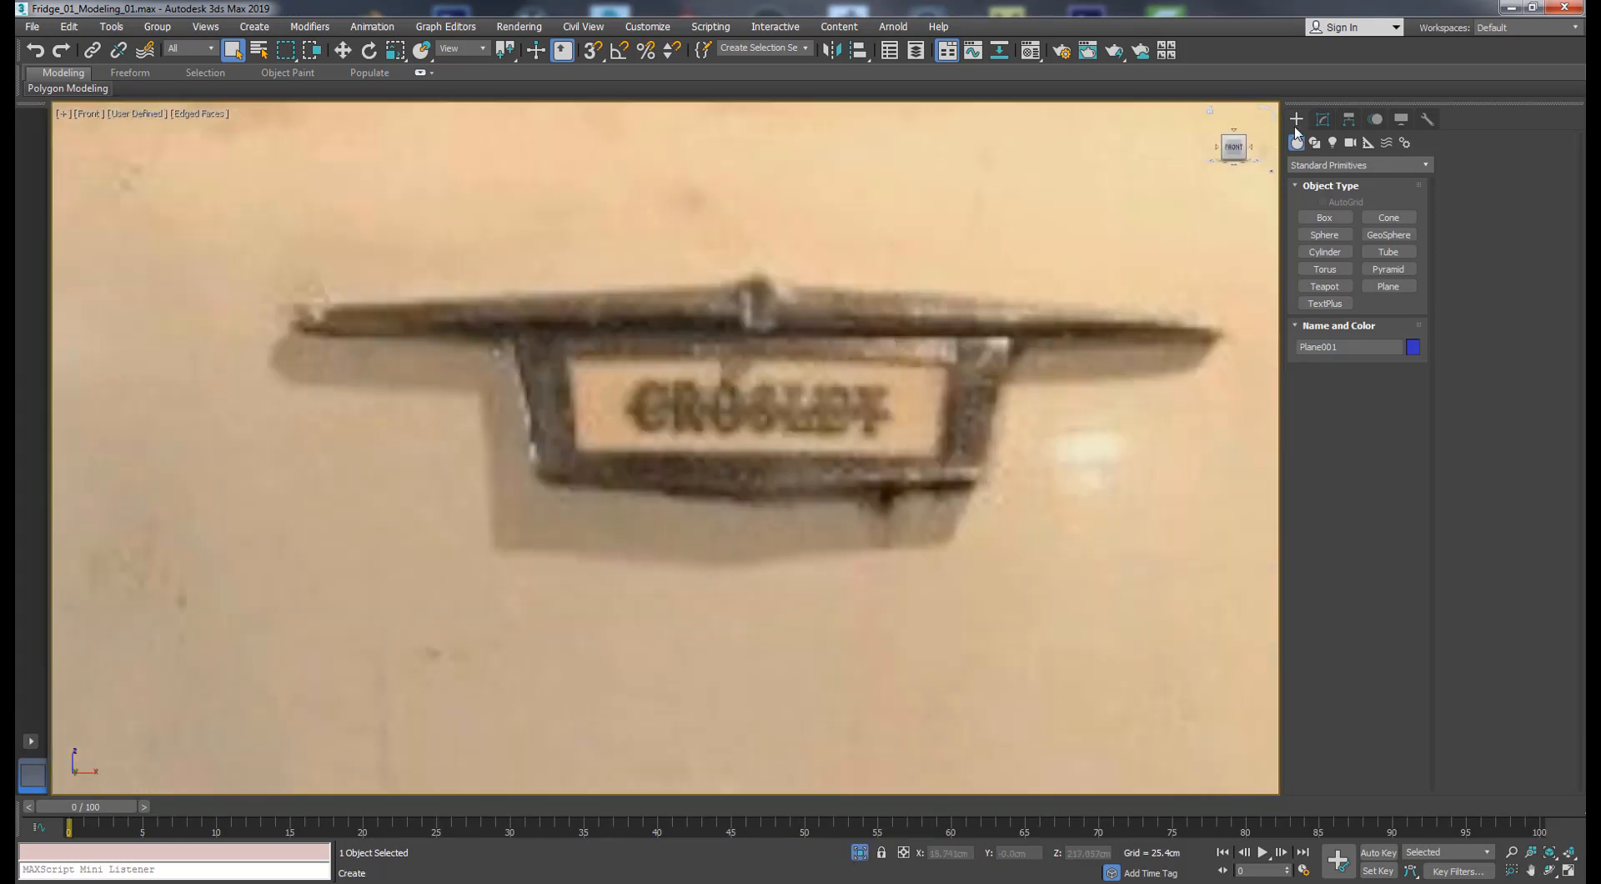
- Create a cylinder of about 0.84 cm radius at the centre of the badge's crossbar
click(1326, 252)
drag(758, 305, 757, 286)
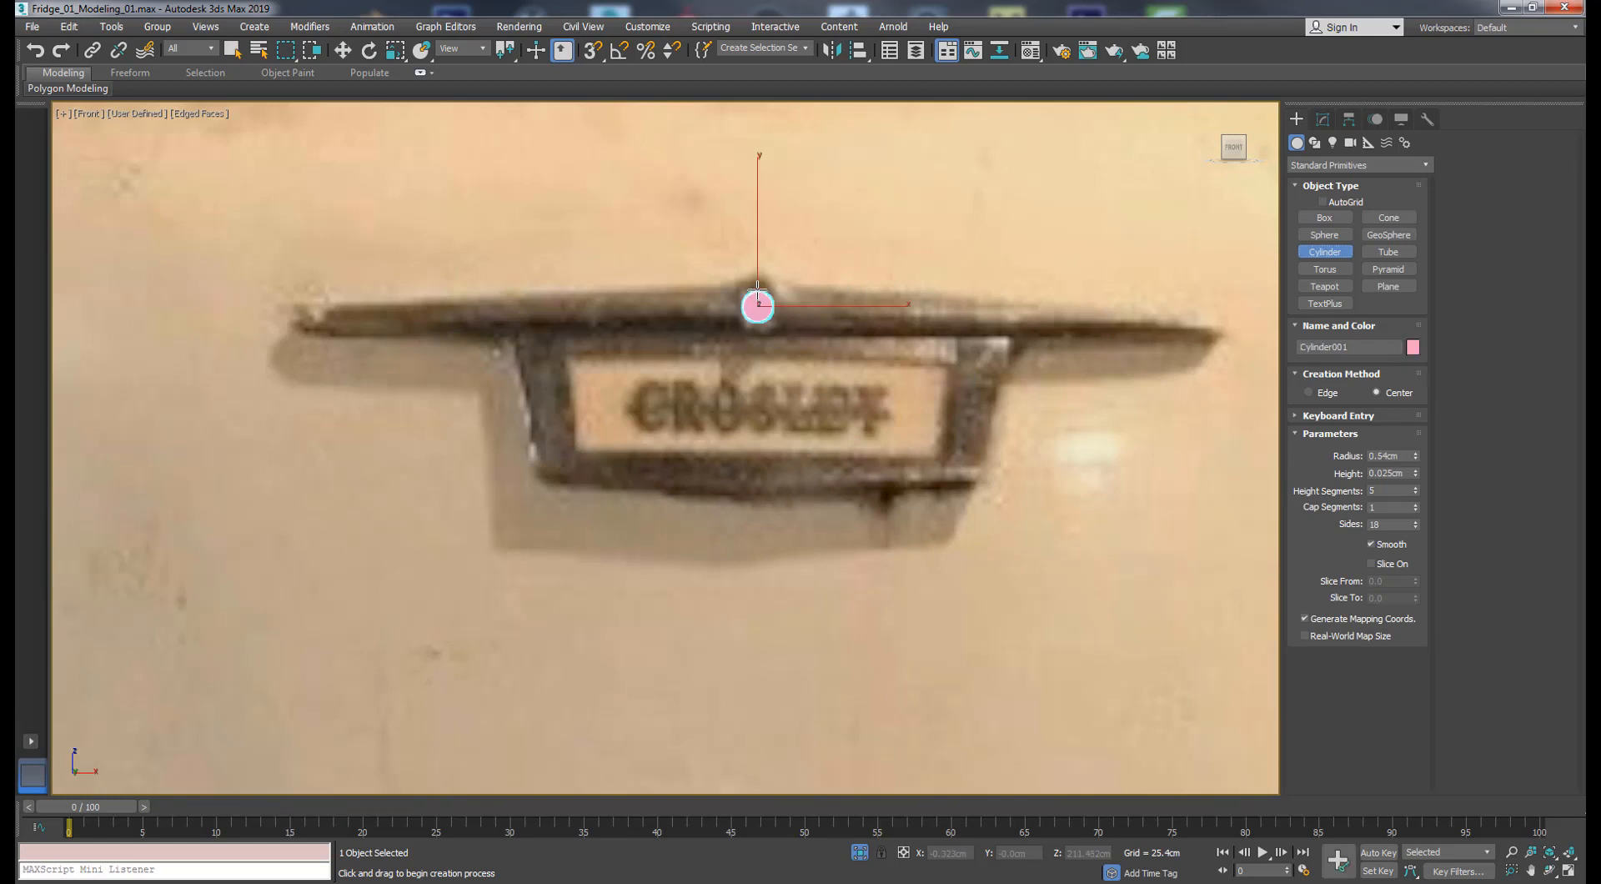
click(341, 53)
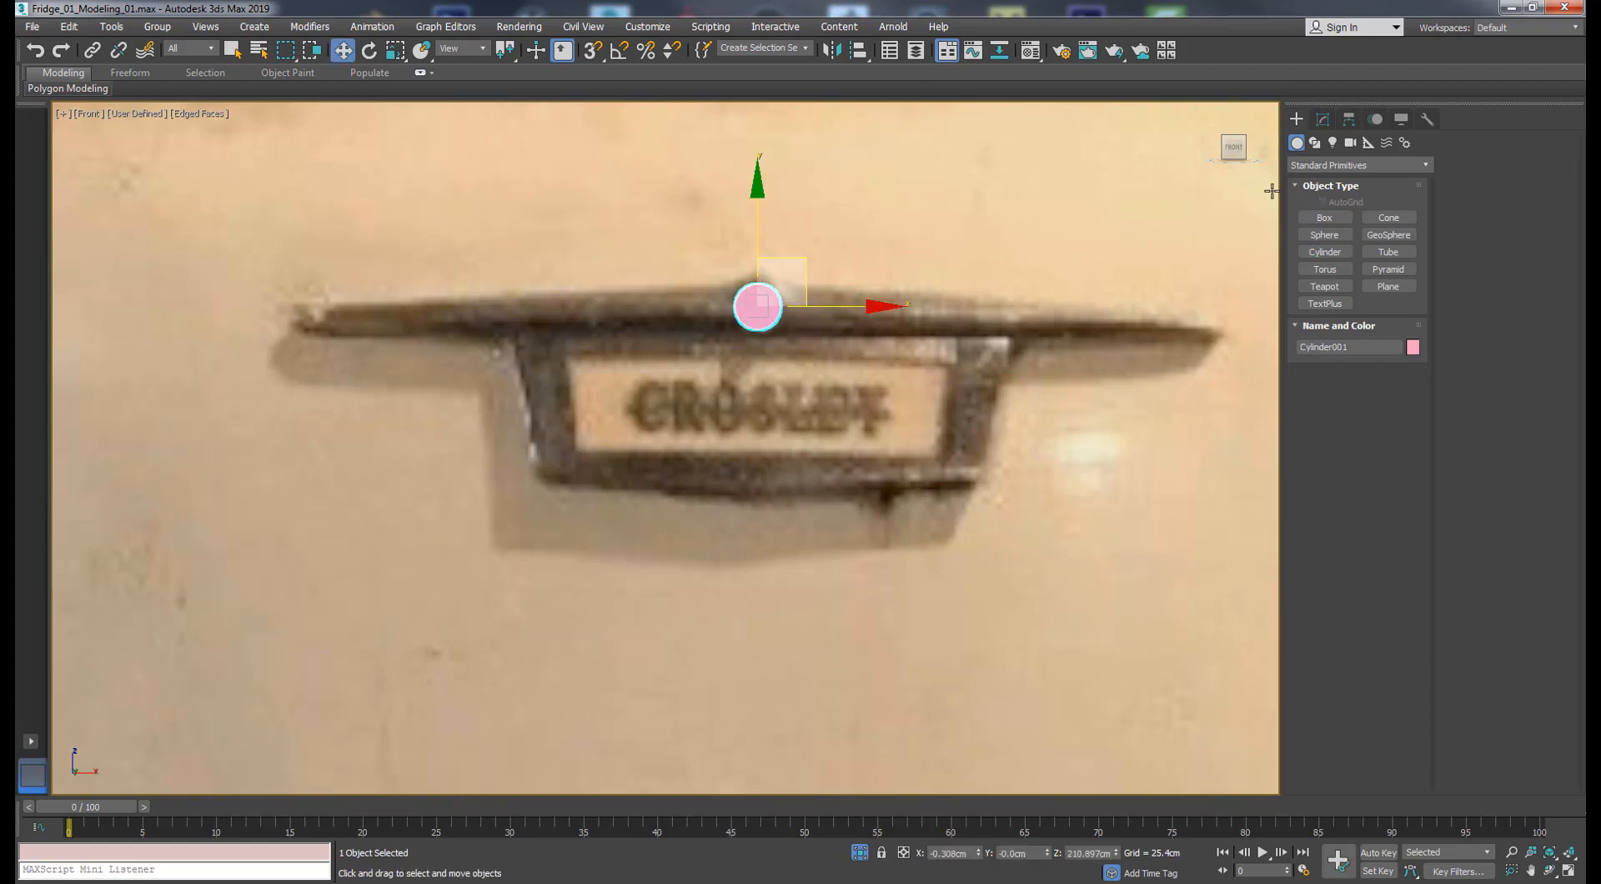
- Lengthen the cylinder, rotate it about Y to lie along the crossbar and shift its end to the badge's centre
click(1323, 120)
key(e)
drag(817, 303, 773, 308)
right_click(724, 303)
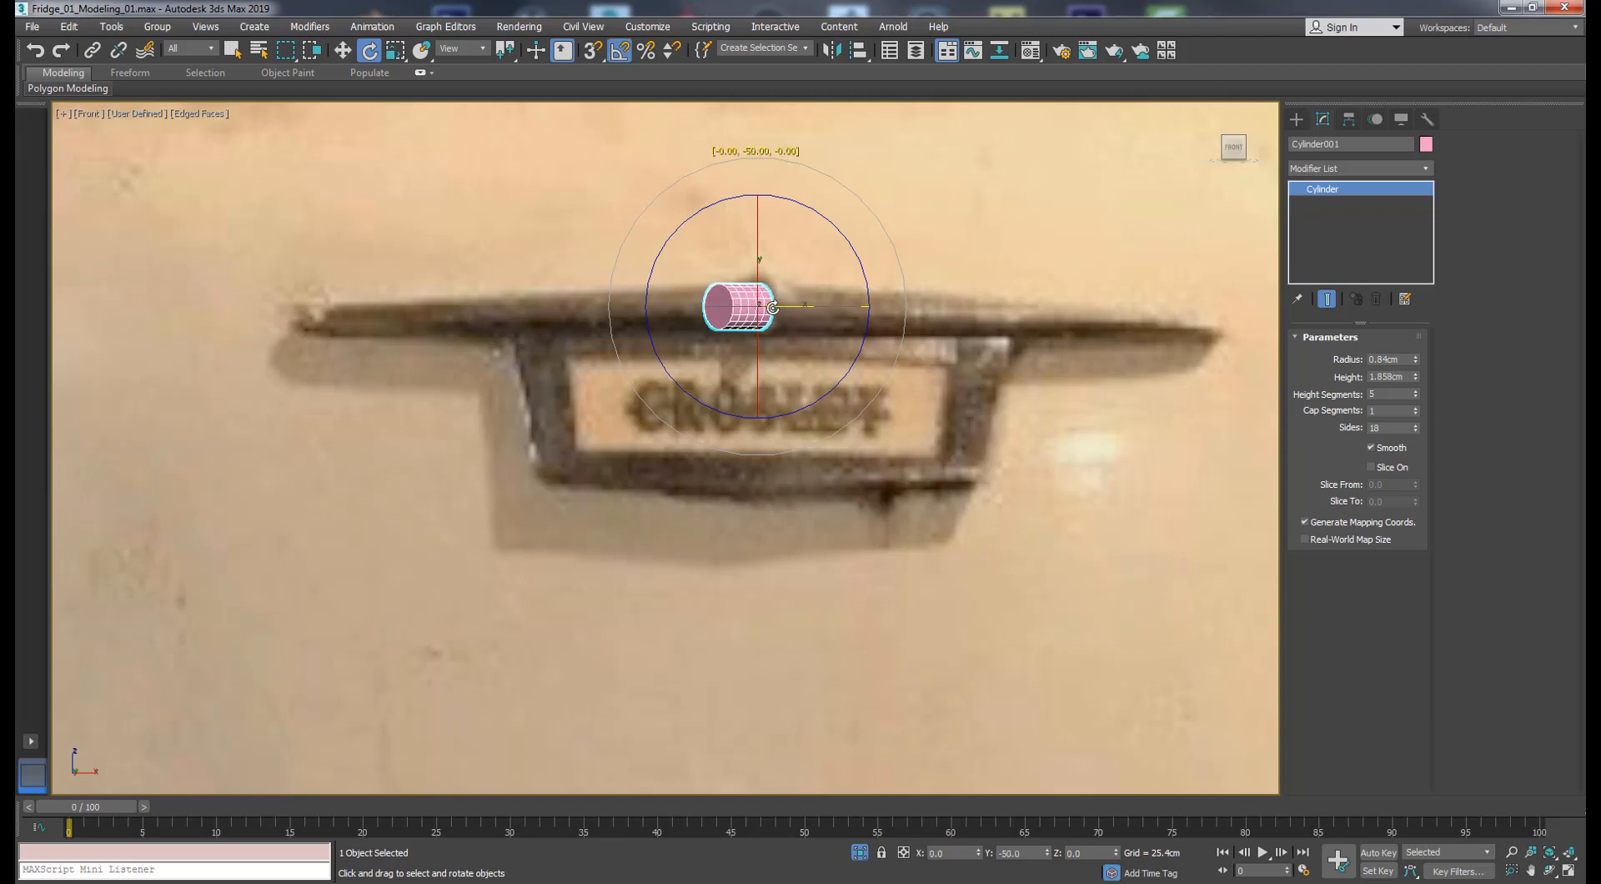
key(w)
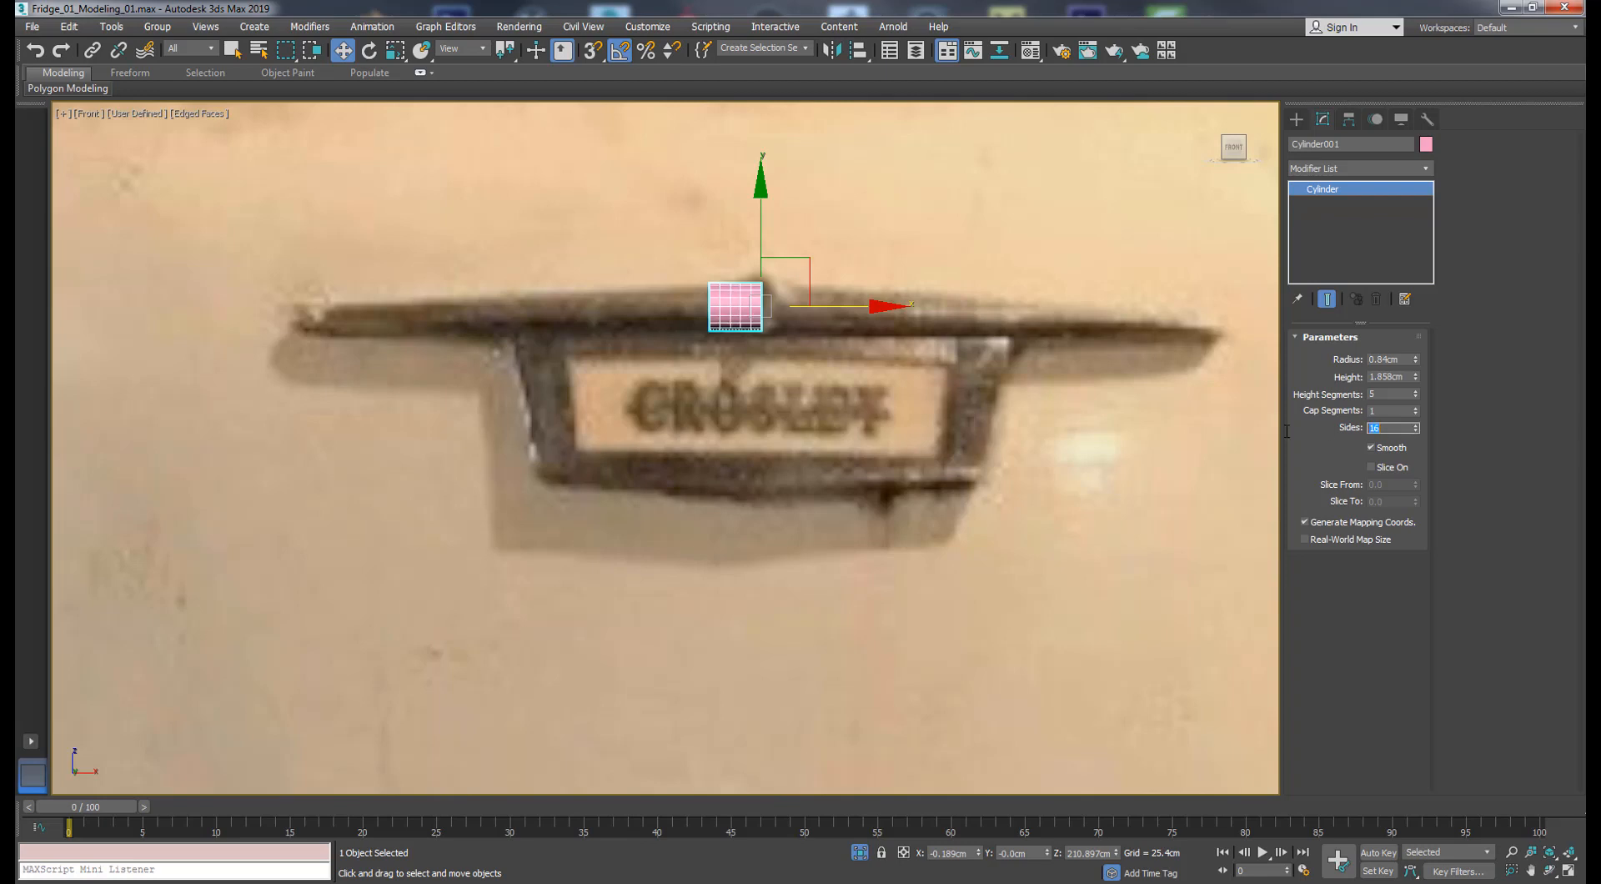
- Set the cylinder to 12 sides and a single height segment
click(1416, 431)
click(1415, 432)
scroll(699, 333, up, 10)
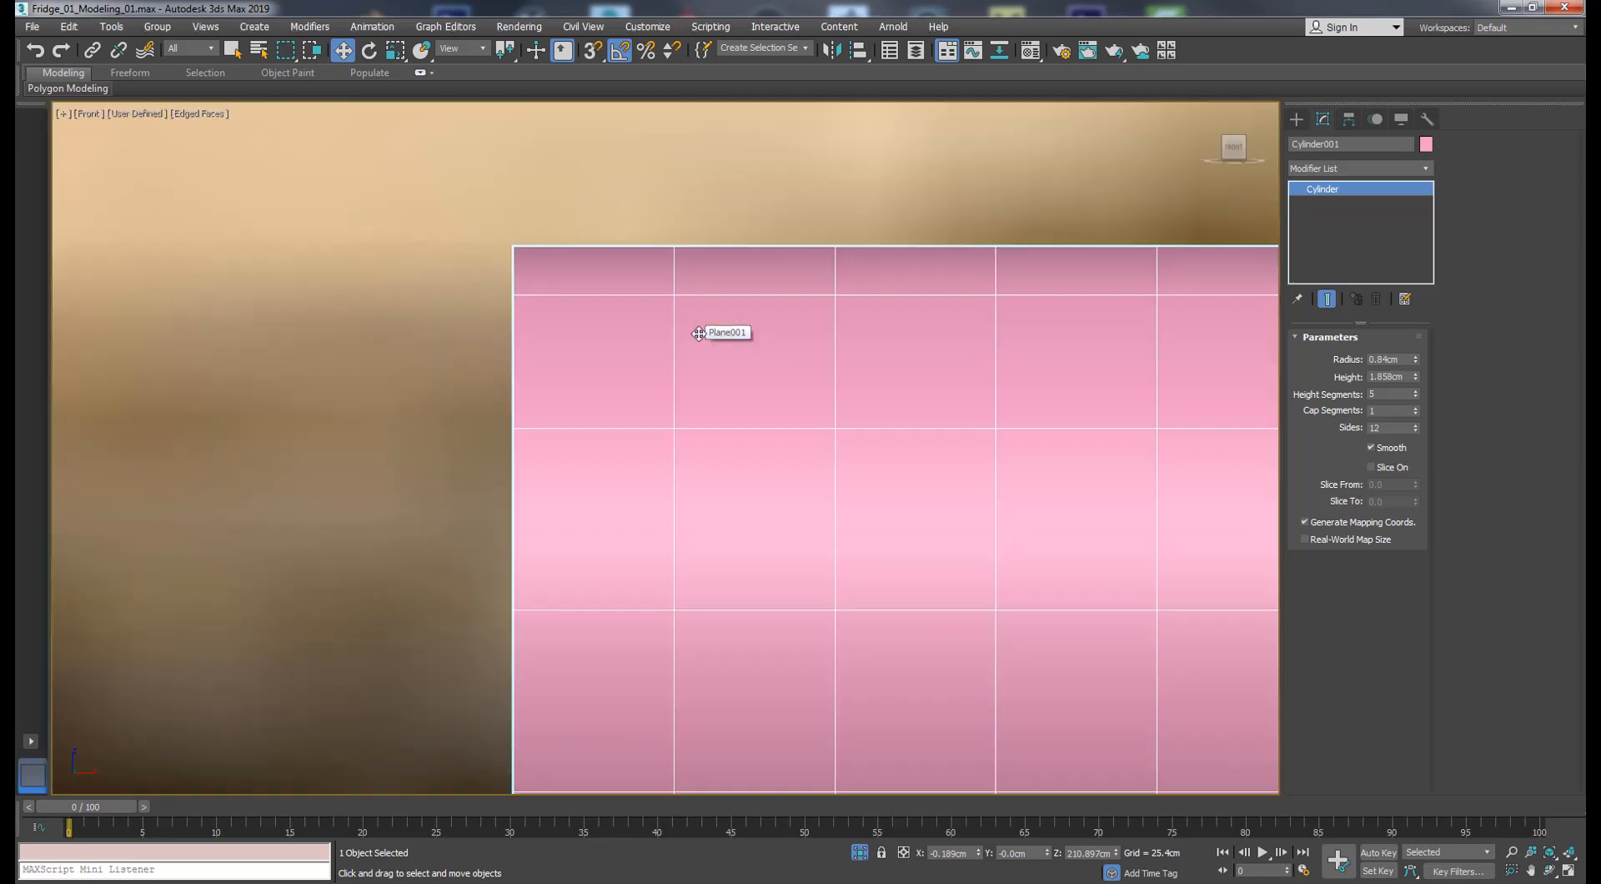
scroll(645, 351, down, 10)
right_click(1415, 430)
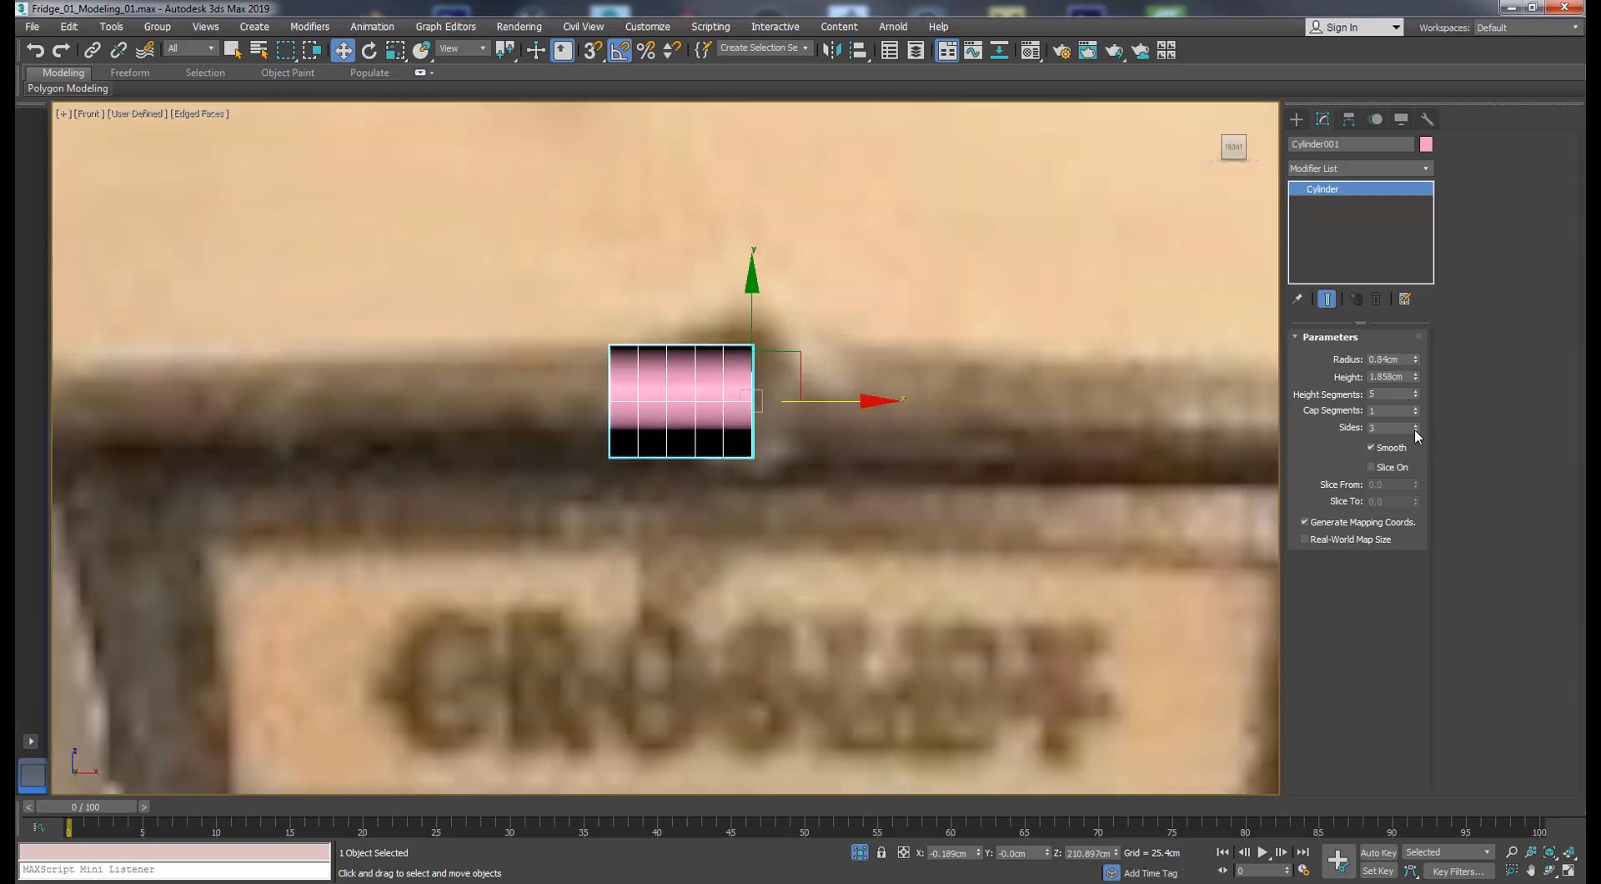
scroll(777, 429, down, 2)
key(ctrl+z)
- Convert the cylinder to an Editable Poly and make it see-through over the reference
middle_drag(730, 384, 863, 383)
right_click(863, 383)
click(811, 574)
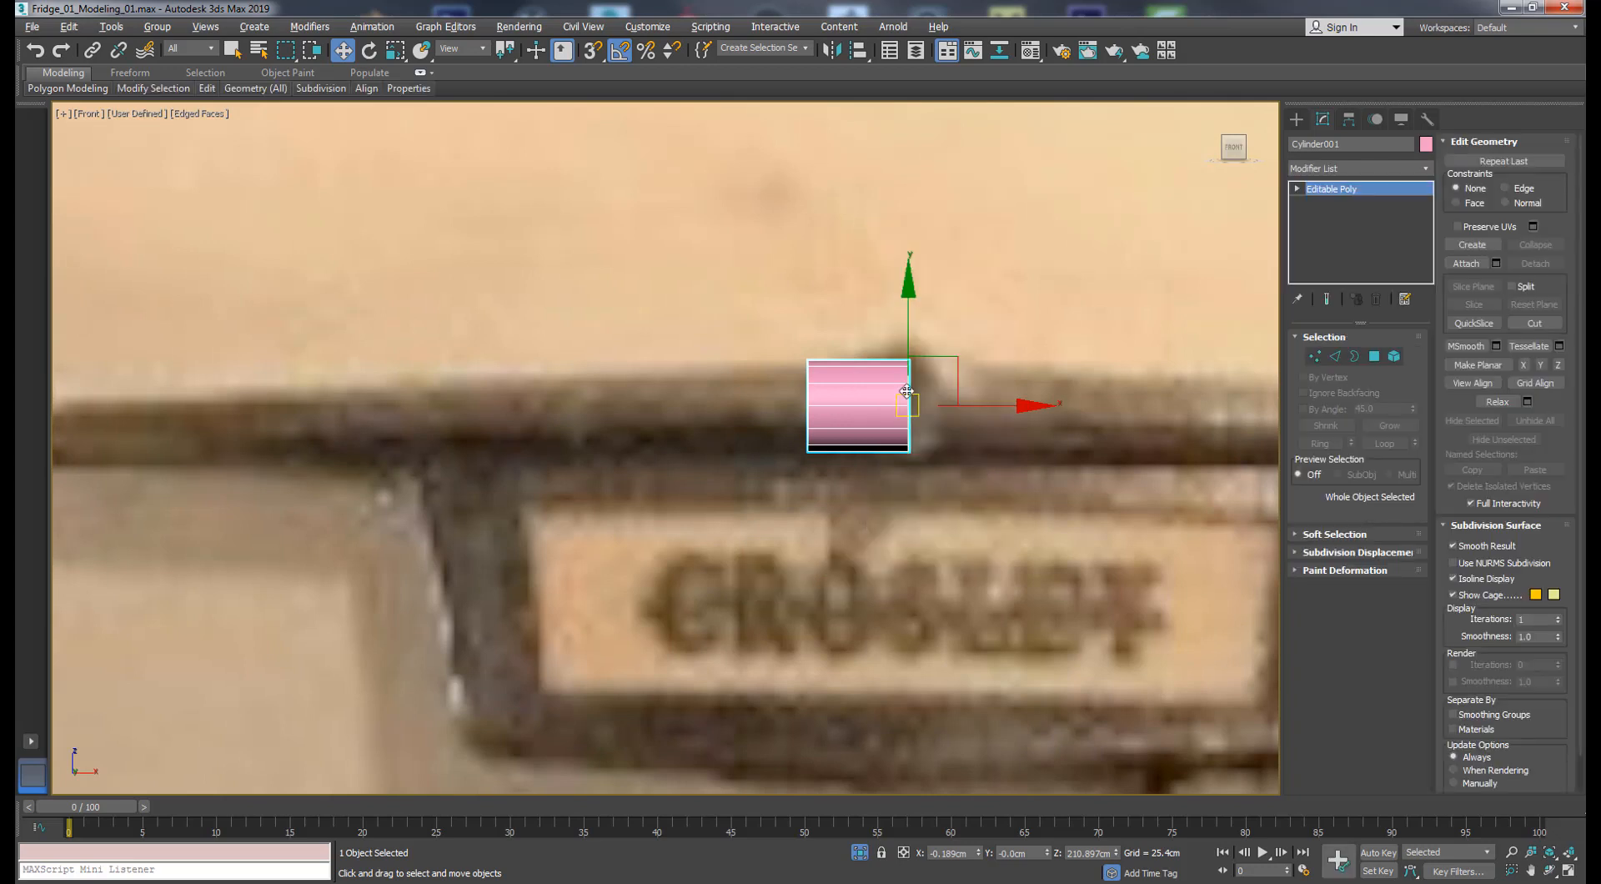
scroll(907, 391, down, 2)
right_click(834, 392)
mouse_move(948, 566)
click(761, 576)
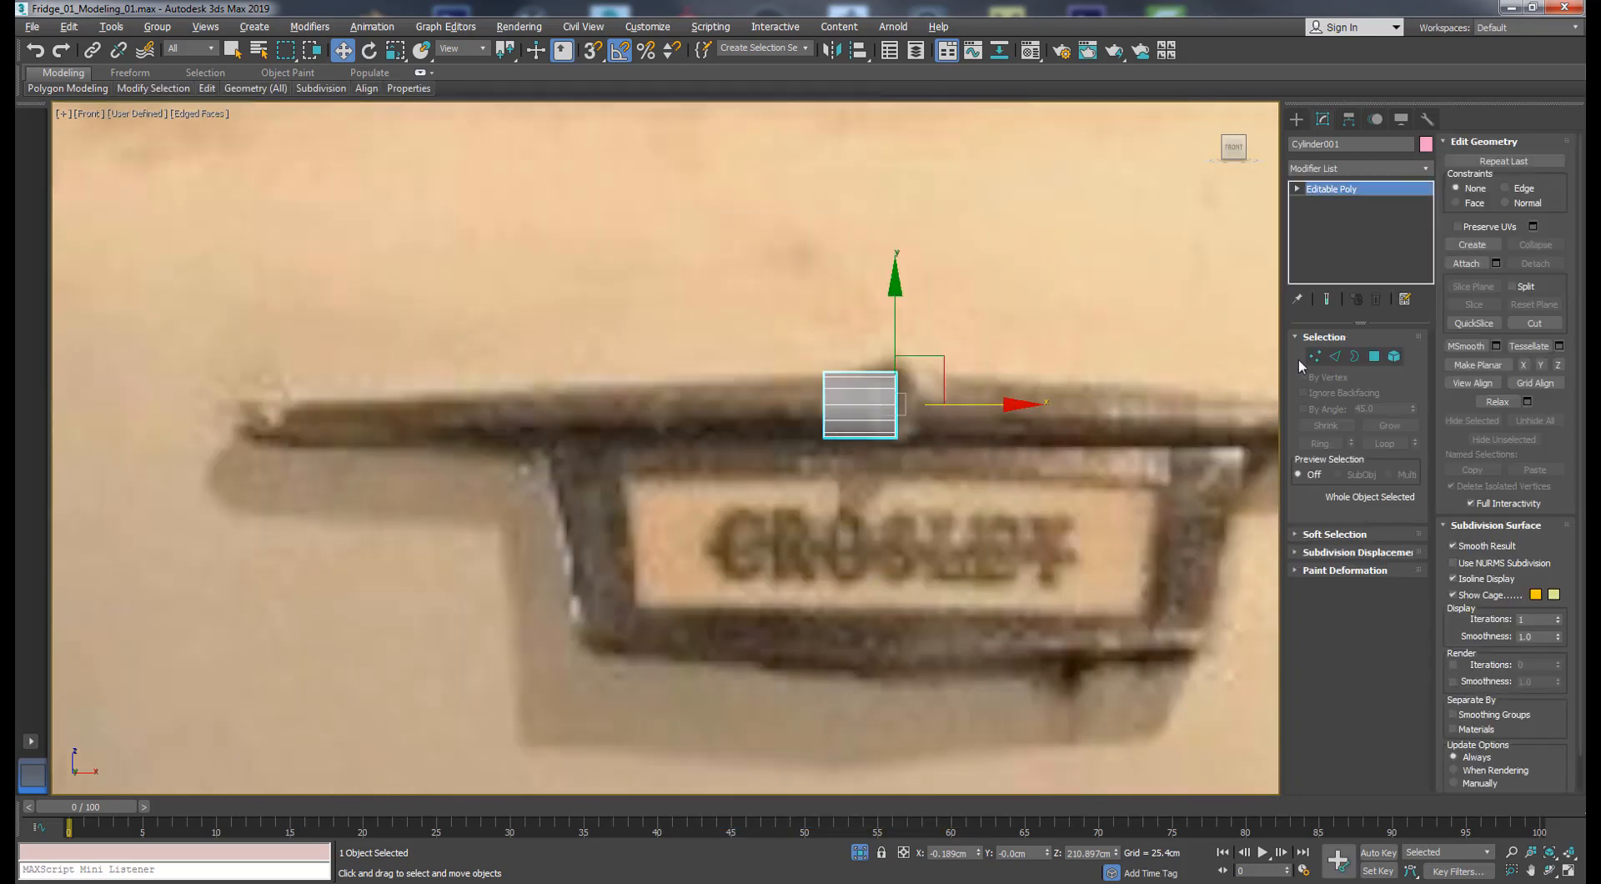
- Move the outer end vertices to the crossbar's left tip and scale and lower them to match the taper
click(1315, 357)
drag(865, 352, 760, 489)
drag(859, 406, 351, 435)
key(r)
drag(268, 375, 243, 468)
key(w)
mouse_move(253, 316)
mouse_down()
mouse_move(248, 351)
mouse_move(249, 336)
mouse_up()
key(r)
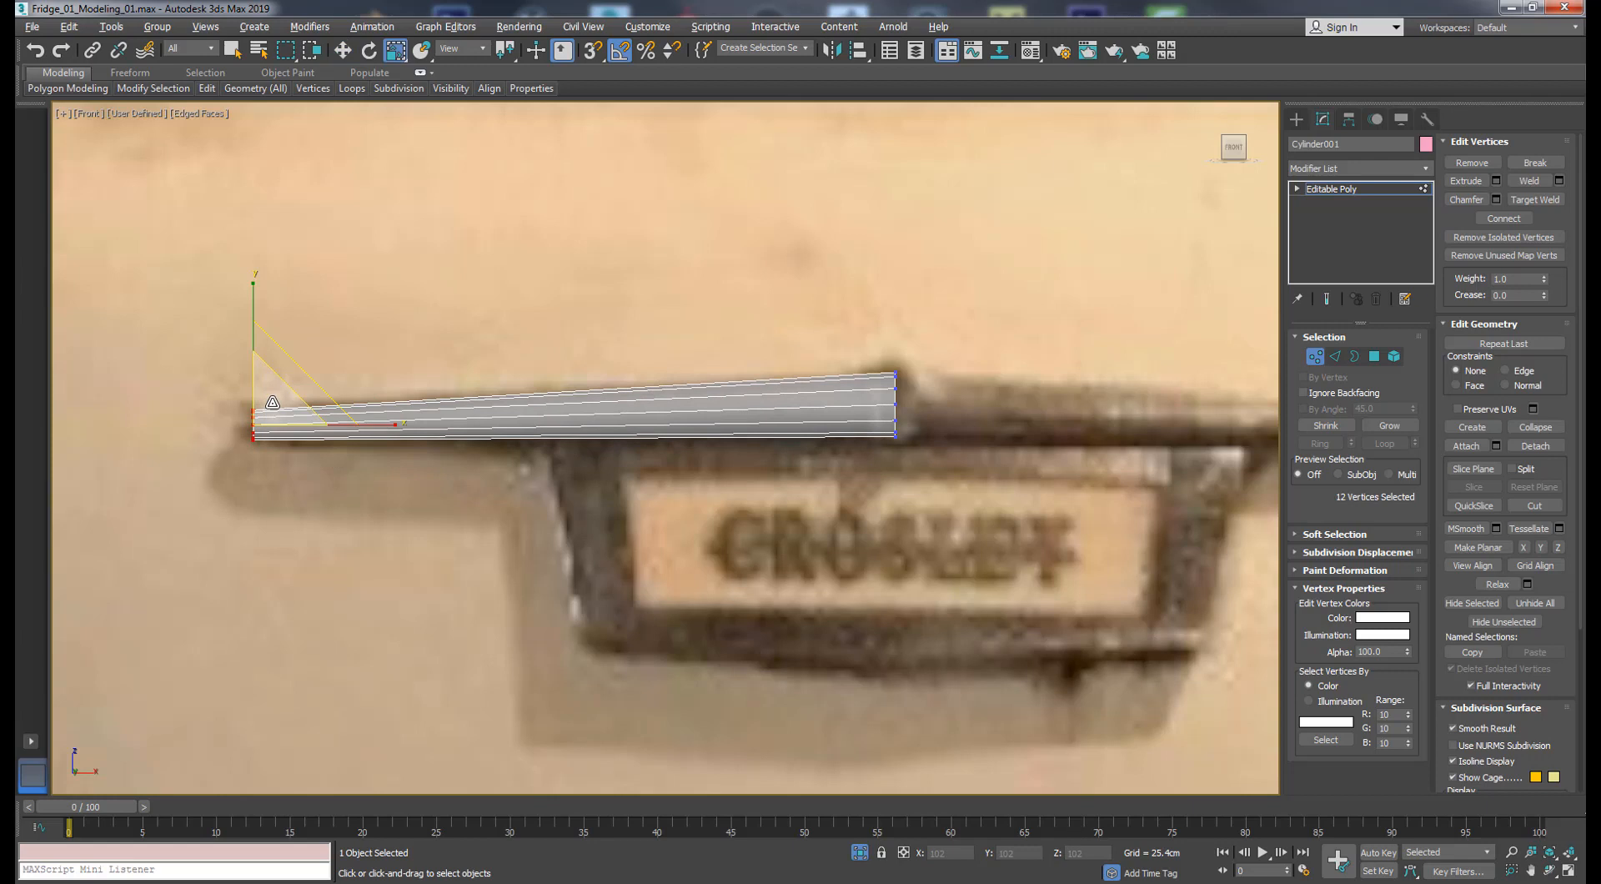
- Connect the bar's lengthwise edges with 1 segment to add an edge loop at the middle
click(1334, 359)
drag(685, 350, 704, 468)
click(1411, 684)
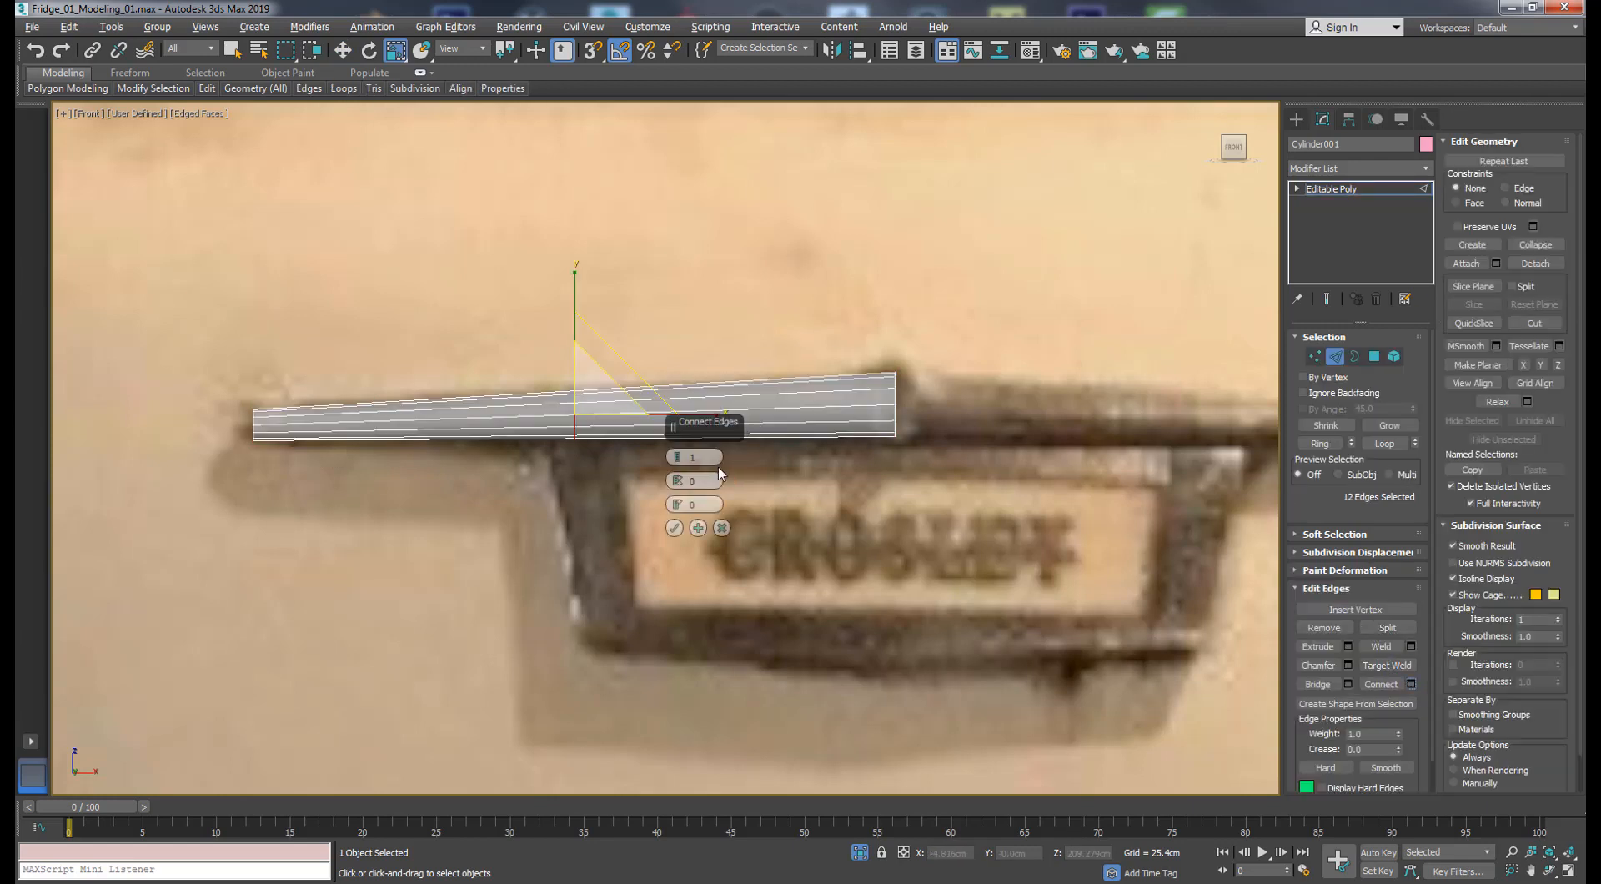
click(673, 527)
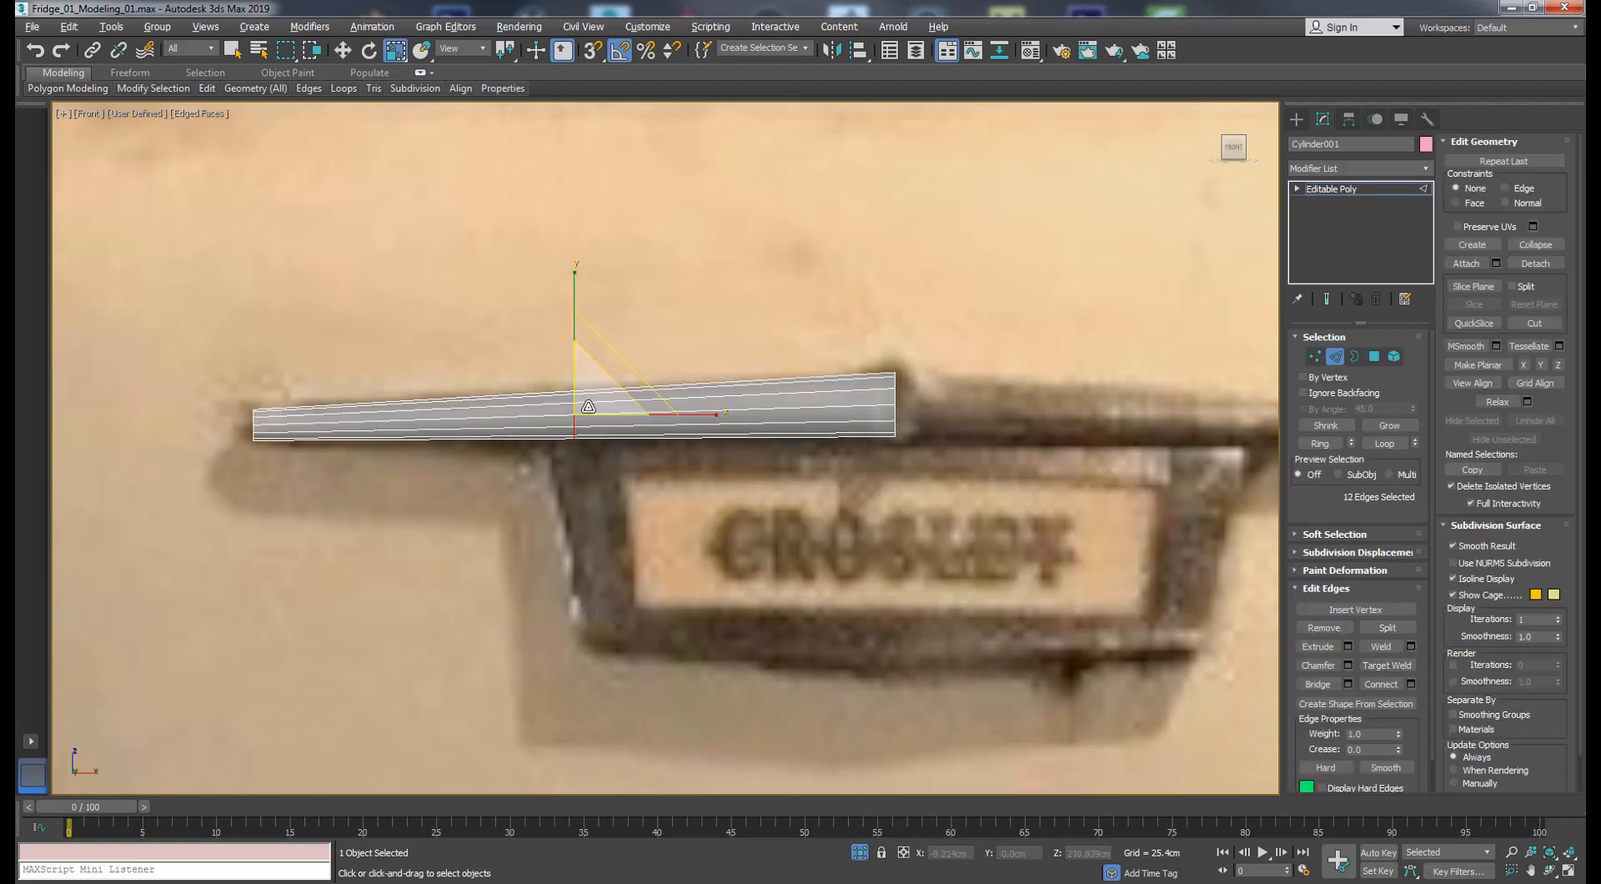
- Chamfer the middle edge loop with 3 segments to spread four loops evenly along the bar
click(1347, 665)
drag(679, 500, 680, 486)
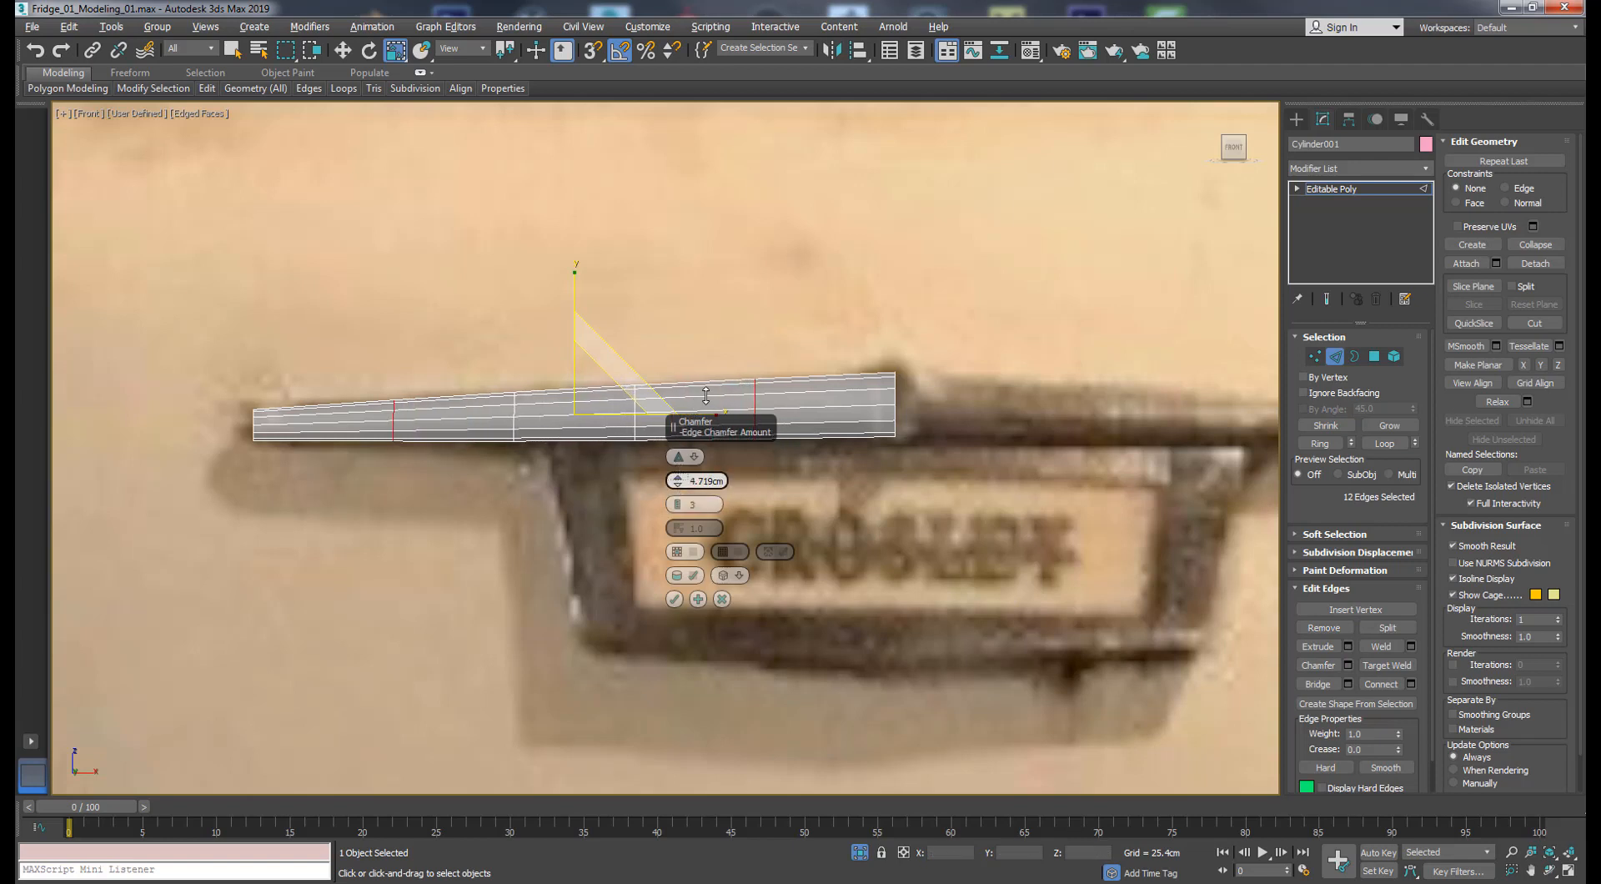
click(675, 599)
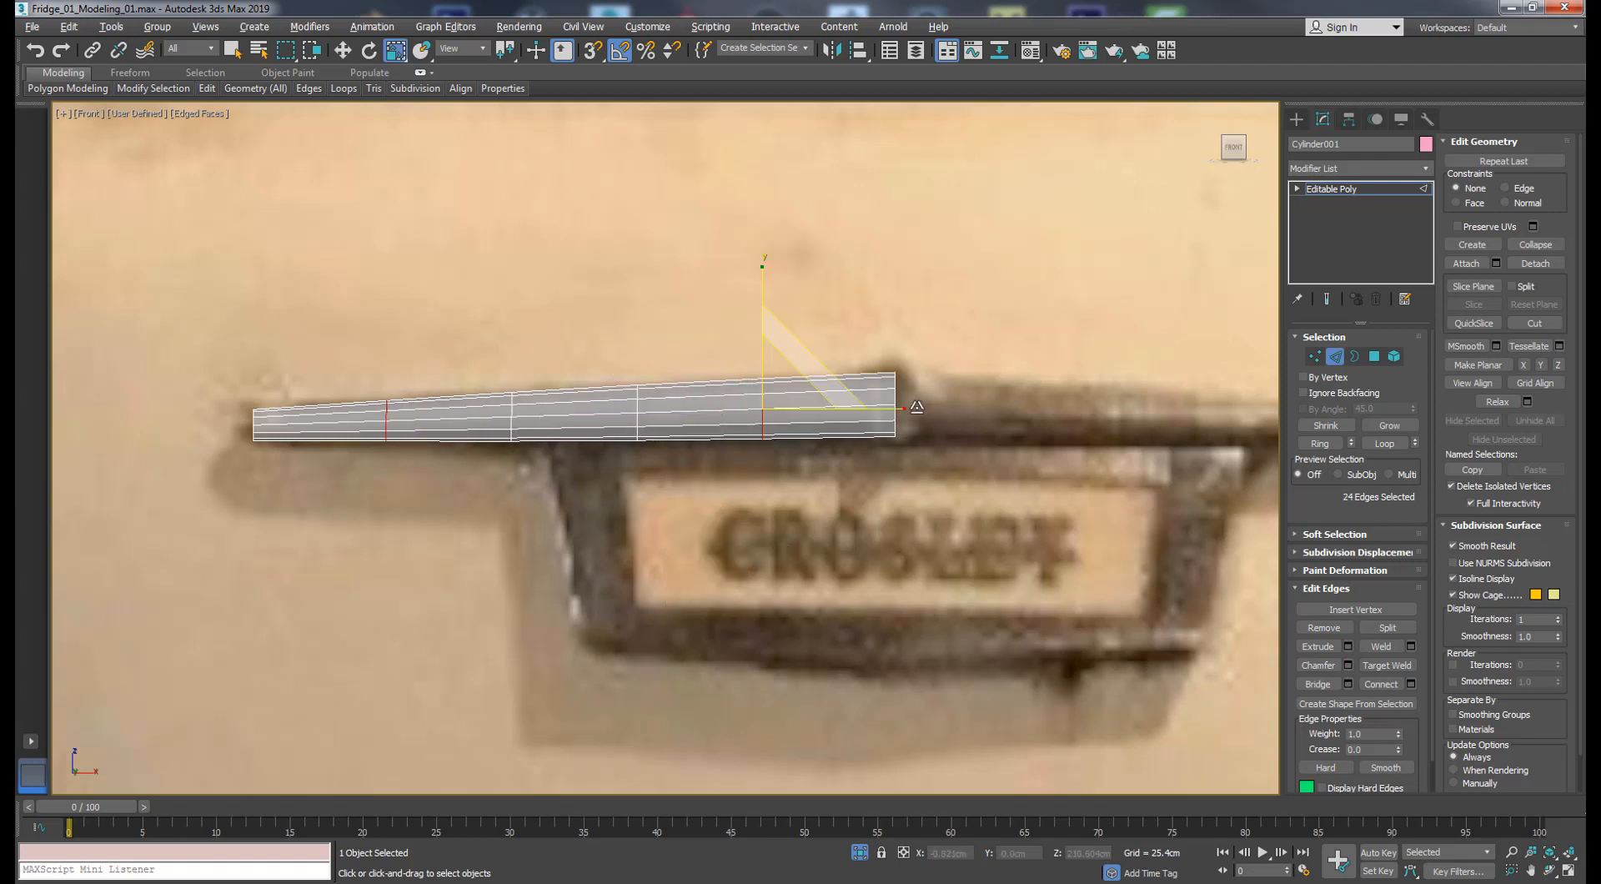
- Delete the cap polygon at the bar's thick inner end
middle_drag(736, 359, 630, 353)
click(1337, 357)
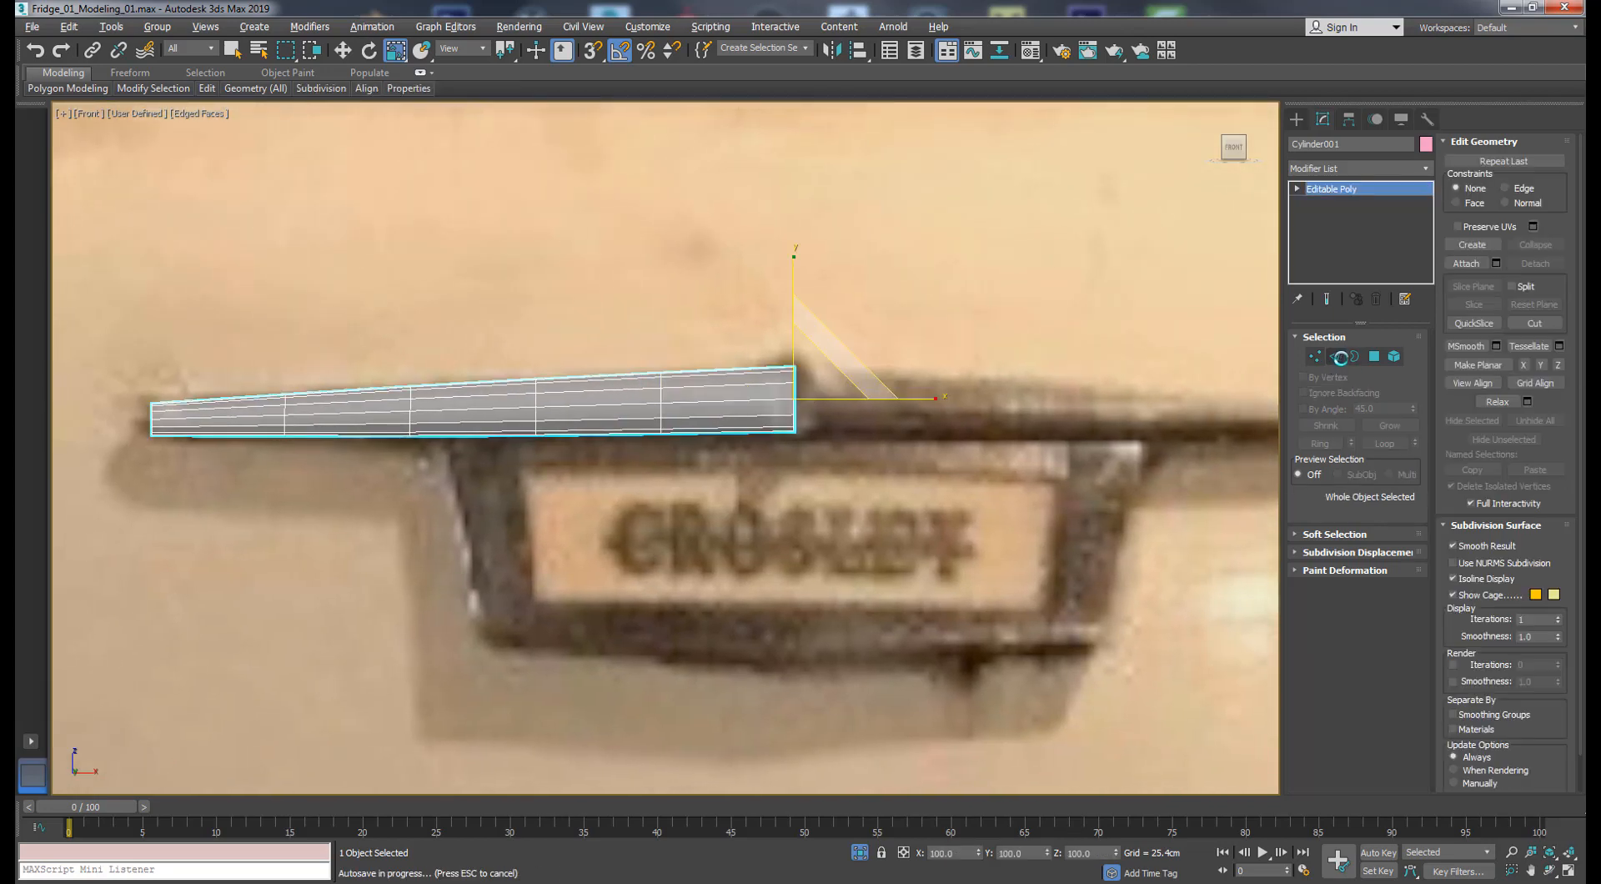
key(u)
click(1375, 356)
click(738, 438)
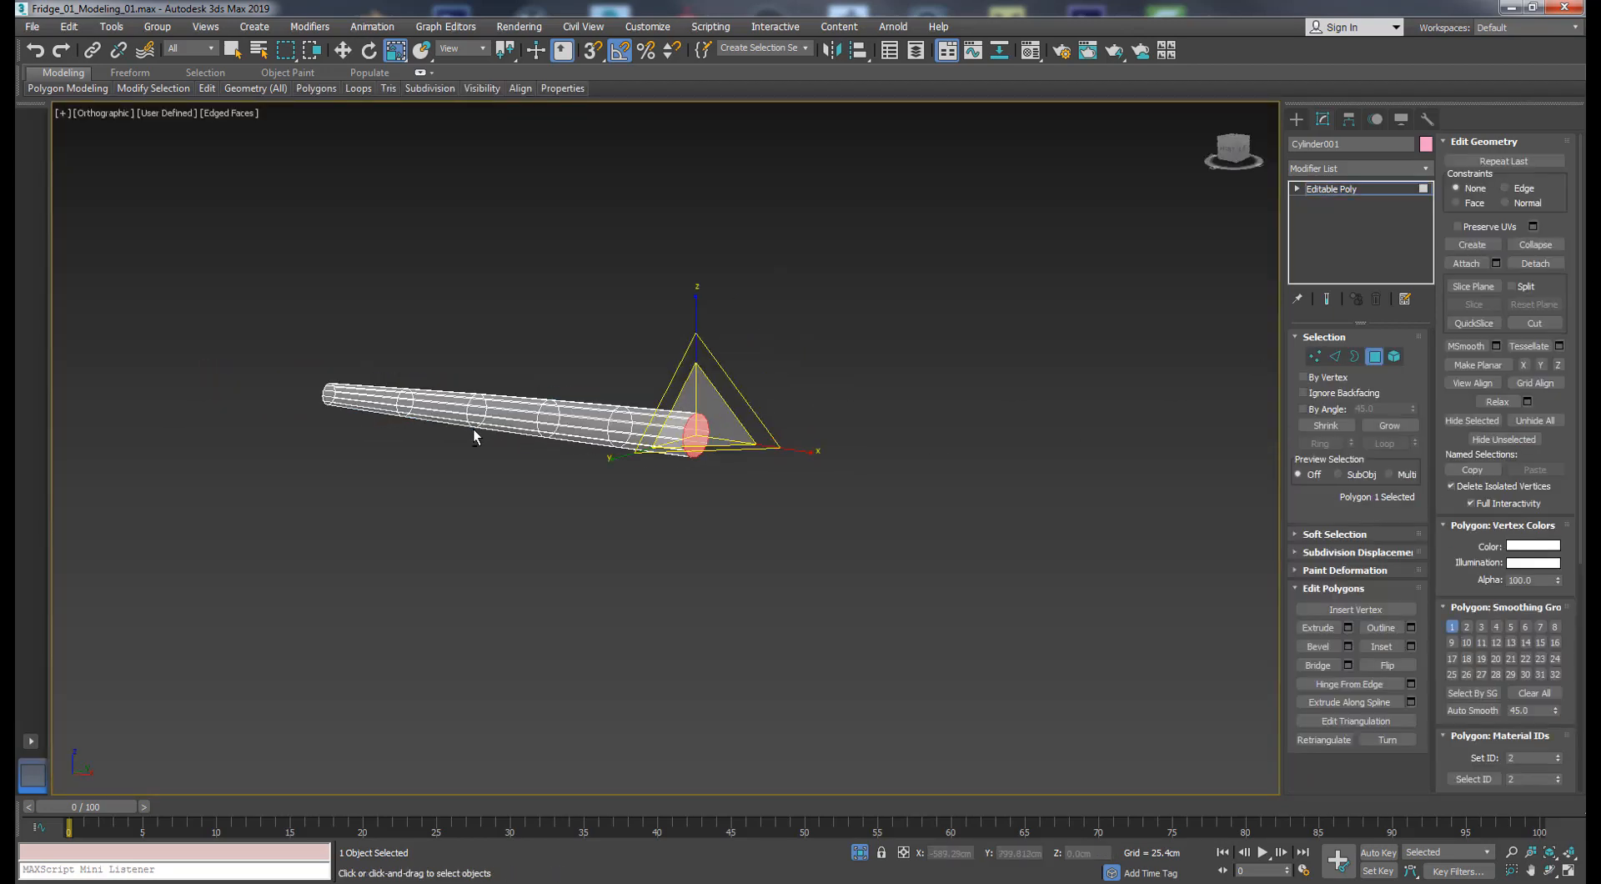
click(172, 396)
- Inset the cap polygon at the bar's thin outer end by a small amount within its rim
alt+middle_drag(517, 375, 734, 359)
scroll(472, 397, down, 6)
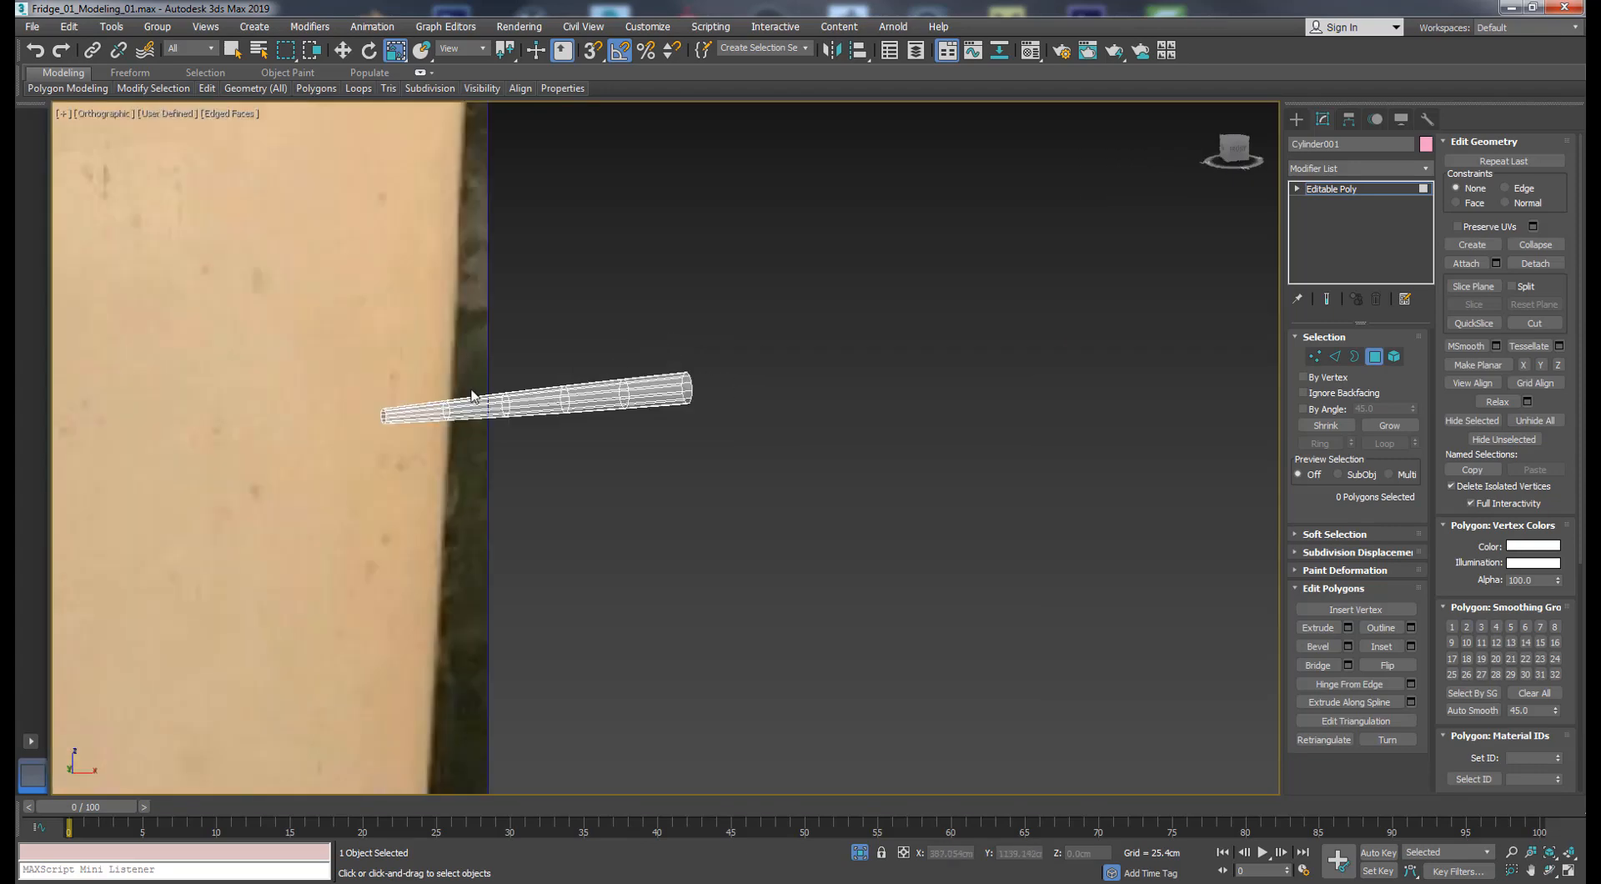
middle_drag(433, 406, 555, 442)
scroll(367, 317, up, 5)
middle_drag(961, 573, 884, 589)
scroll(874, 592, up, 7)
click(861, 578)
scroll(877, 590, up, 4)
click(1411, 646)
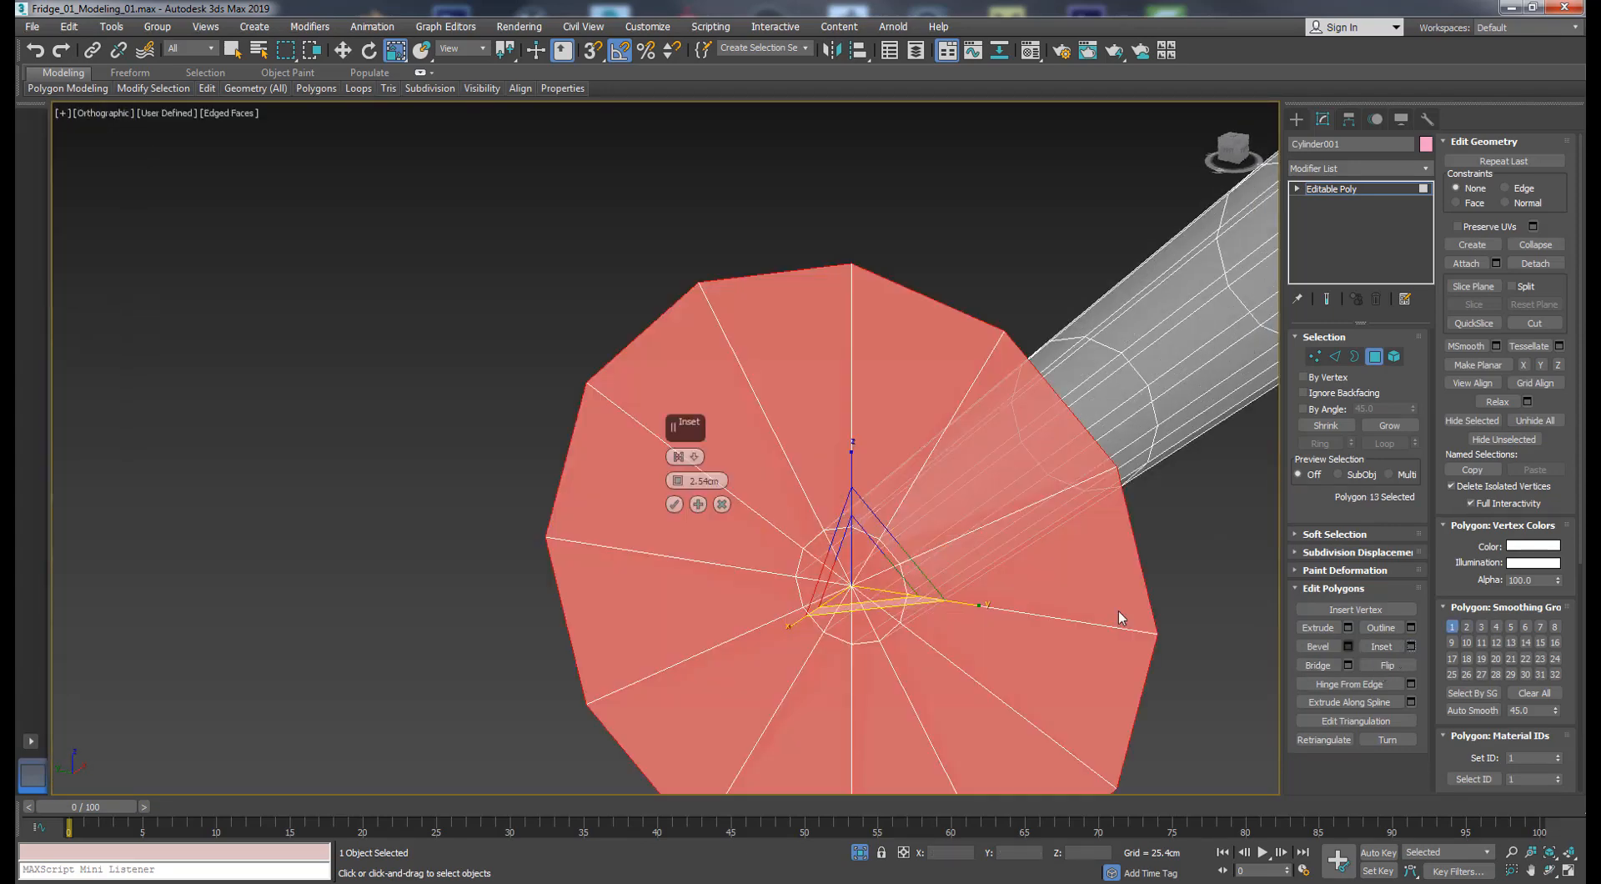
right_click(677, 481)
click(674, 504)
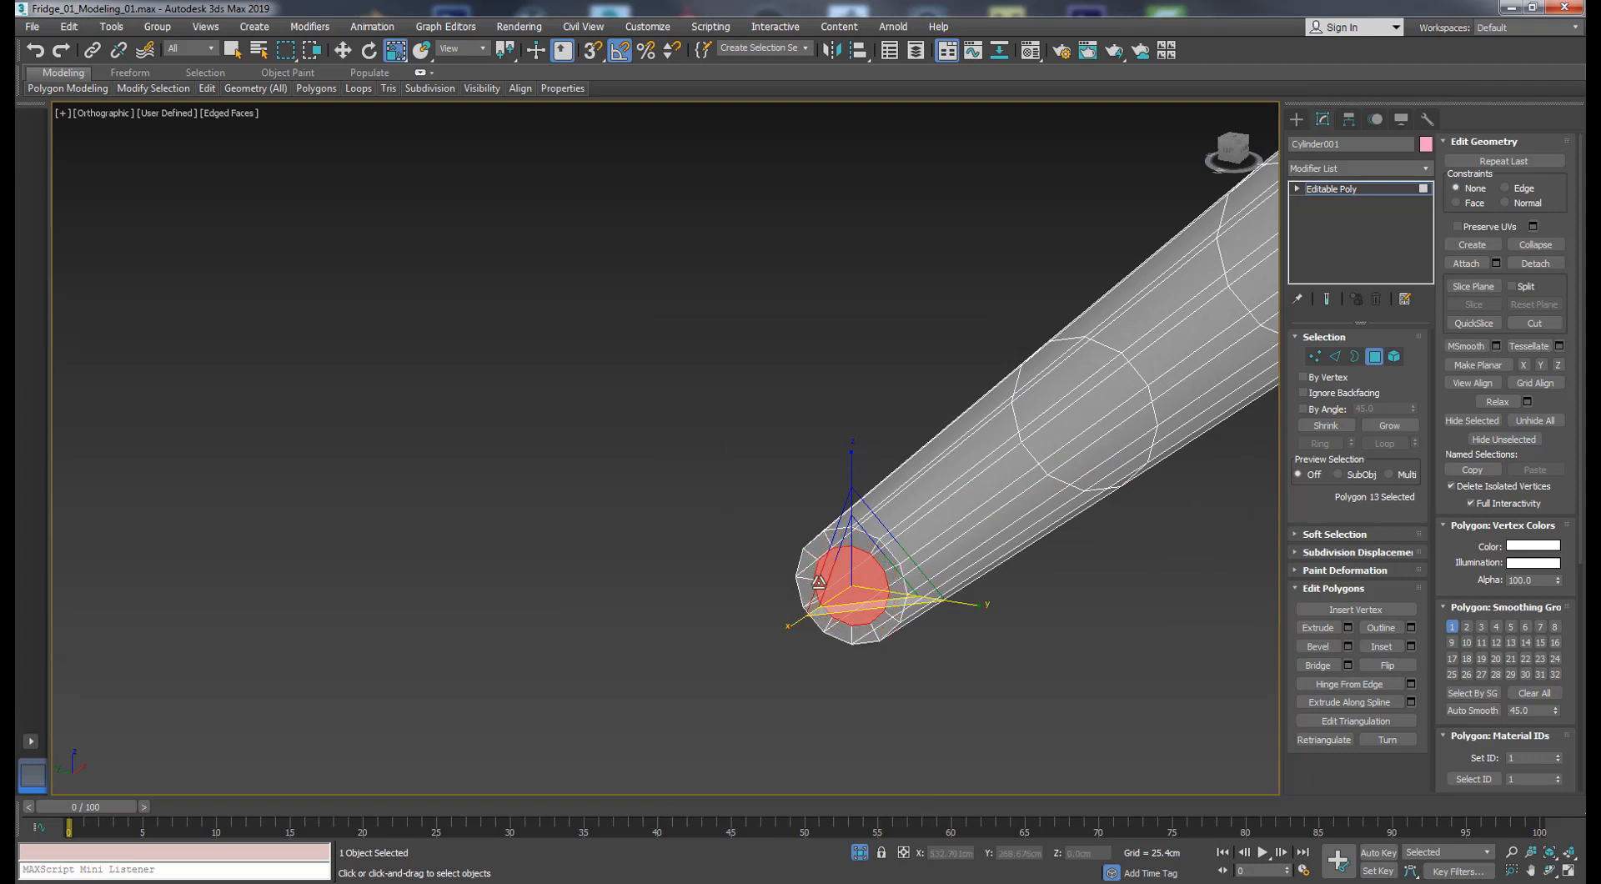
- Move the inset tip polygon slightly outward and collapse it to a single point
key(w)
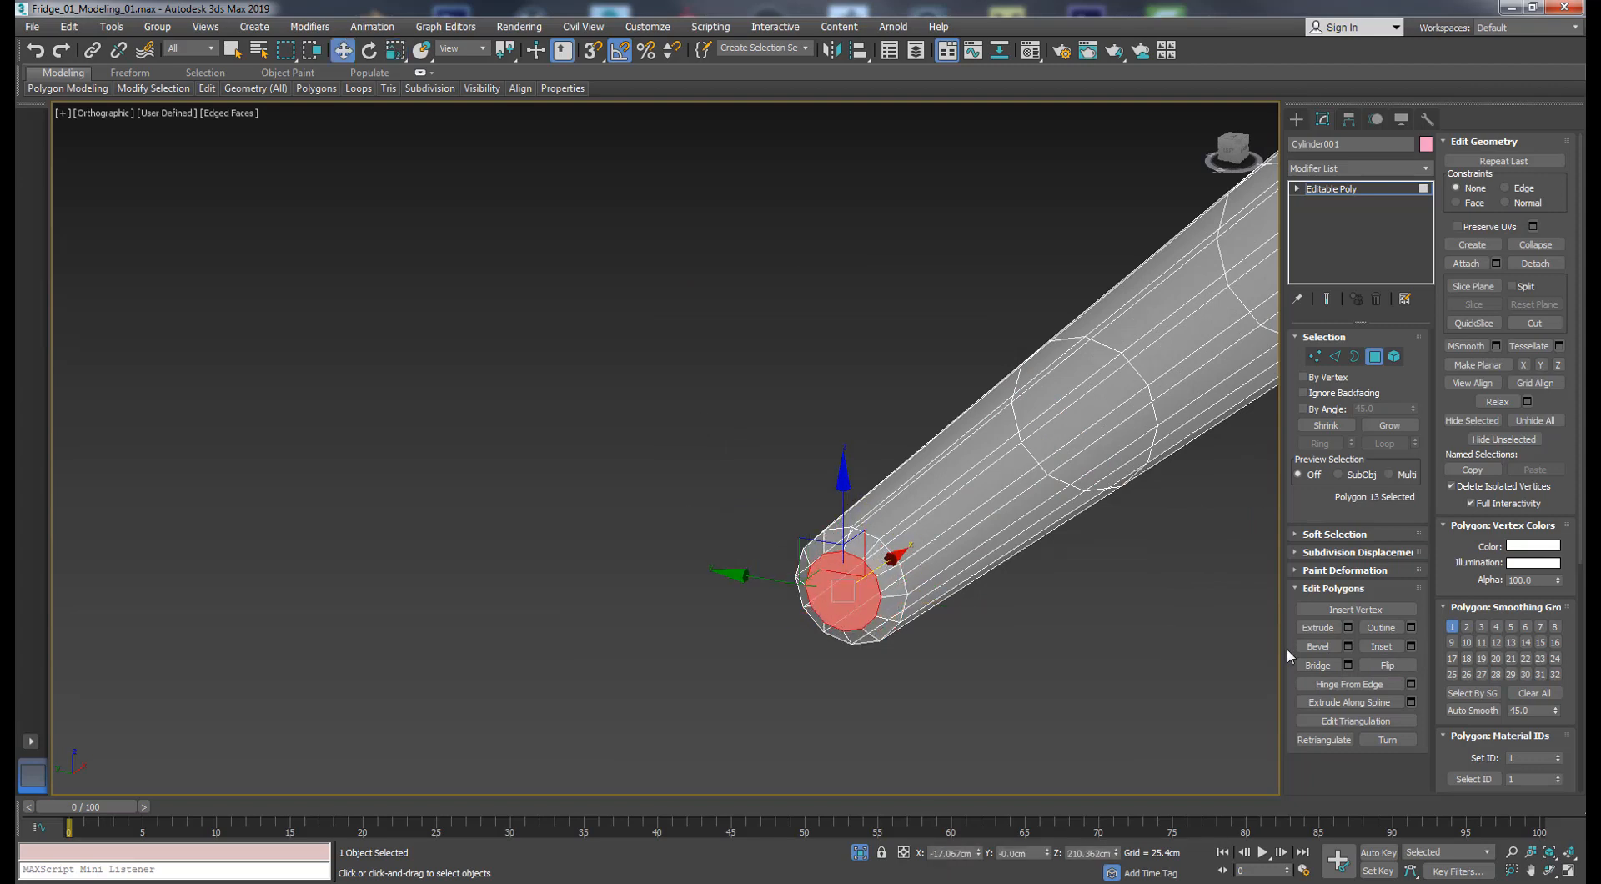
right_click(852, 581)
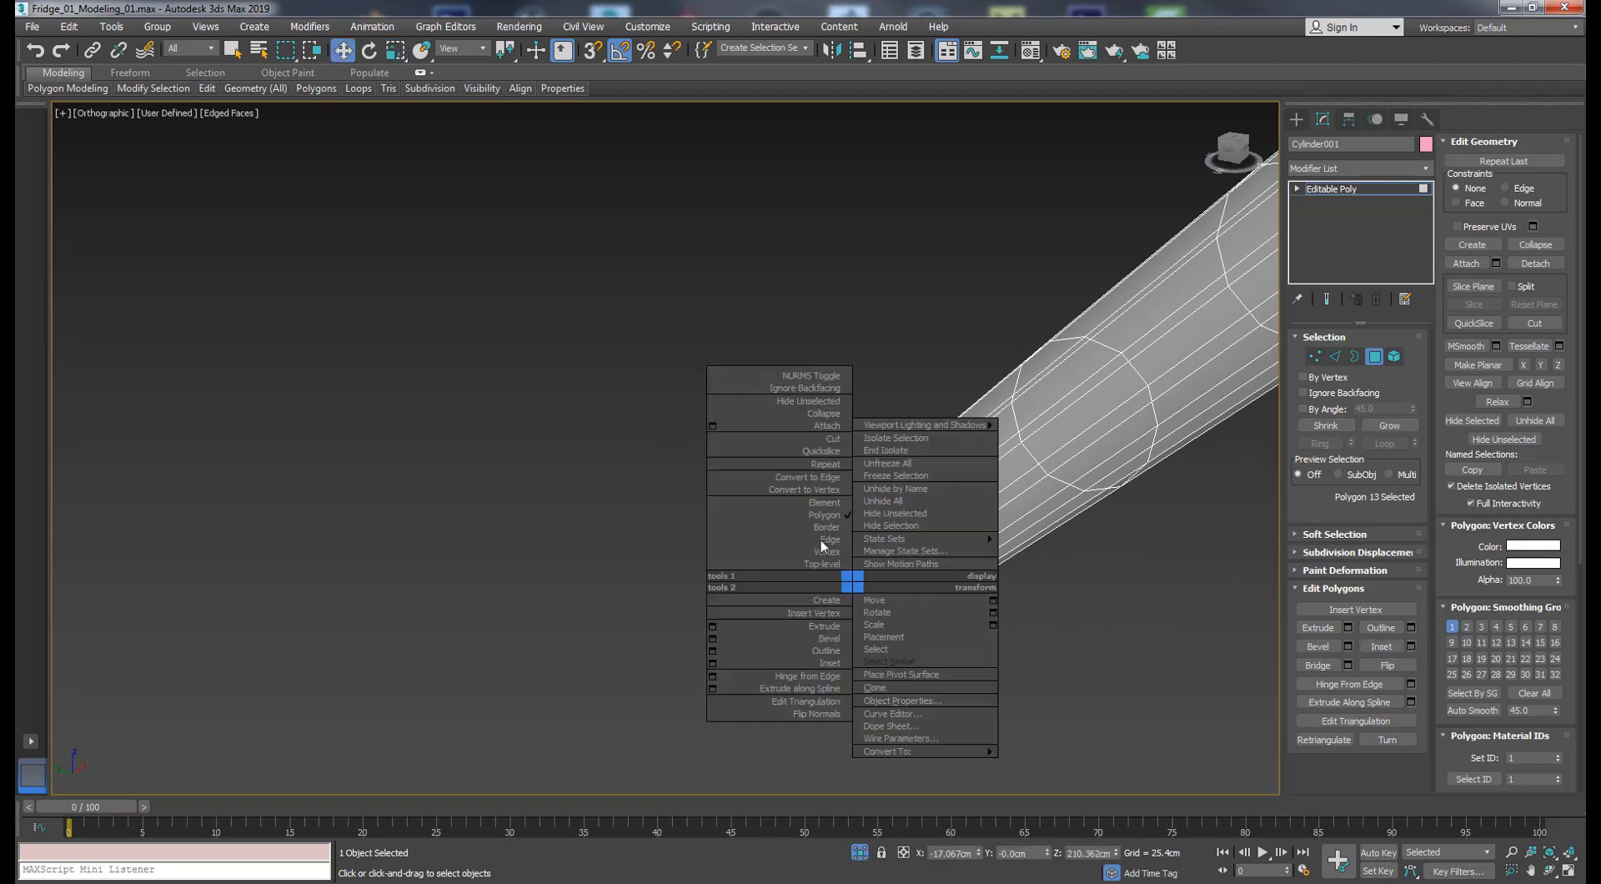
click(812, 416)
- In top view, delete the polygons on the back half of the bar, leaving only the front half
scroll(1029, 436, down, 3)
middle_drag(1029, 436, 817, 532)
scroll(816, 532, down, 2)
key(f)
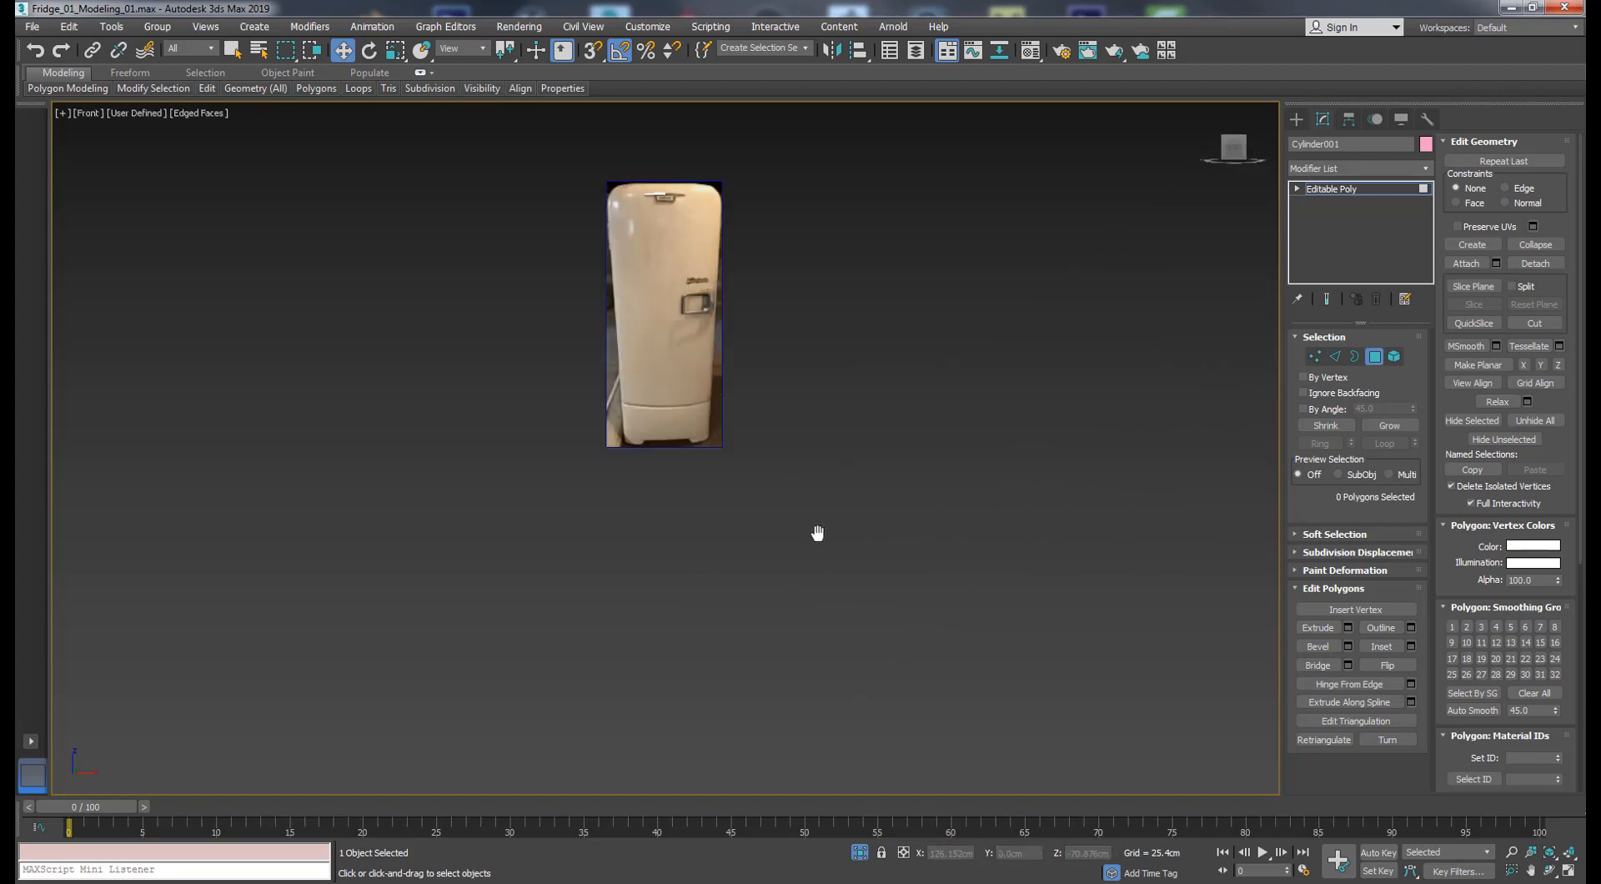
middle_drag(693, 482, 875, 470)
key(t)
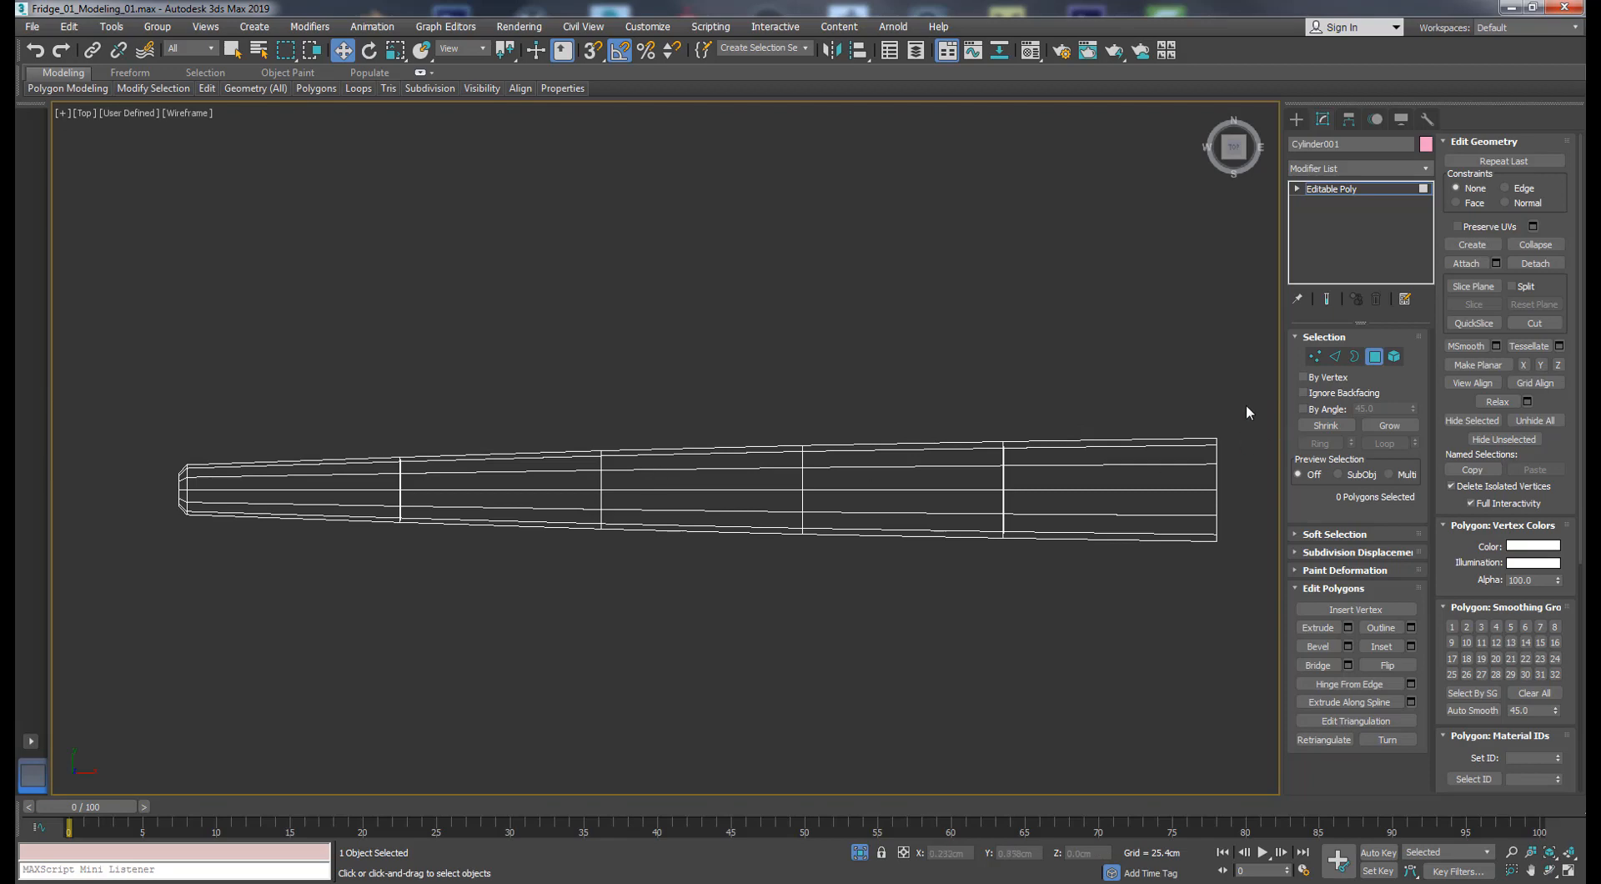
drag(310, 493, 155, 487)
alt+middle_drag(204, 483, 384, 356)
click(390, 412)
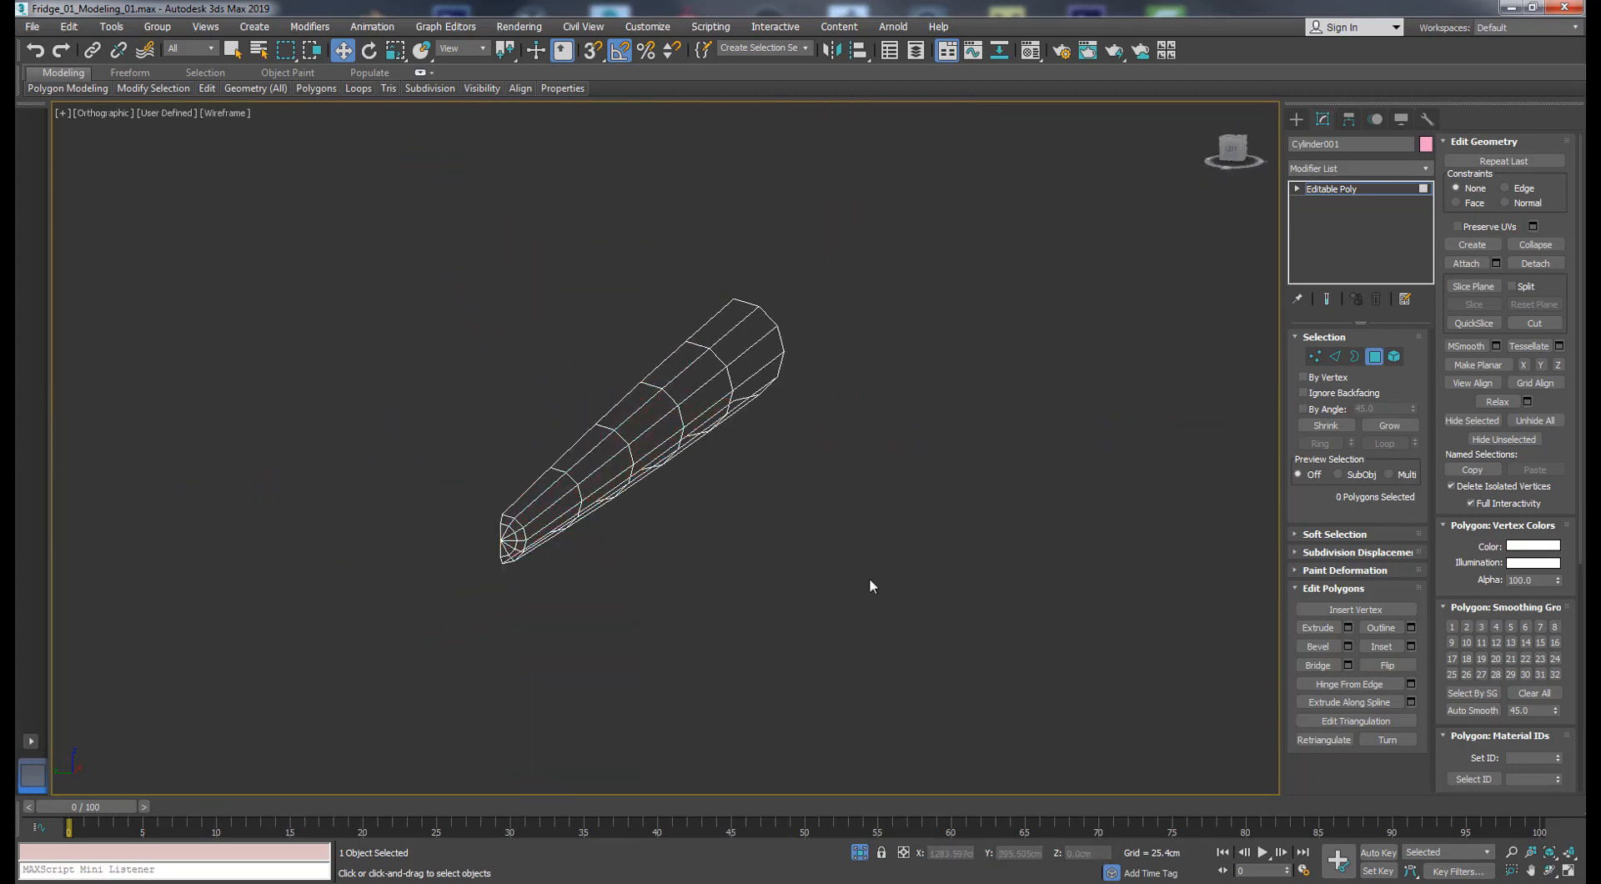
- Display the half bar shaded with edged faces in front view and select the open edges at its thick end
key(f)
key(z)
key(F3)
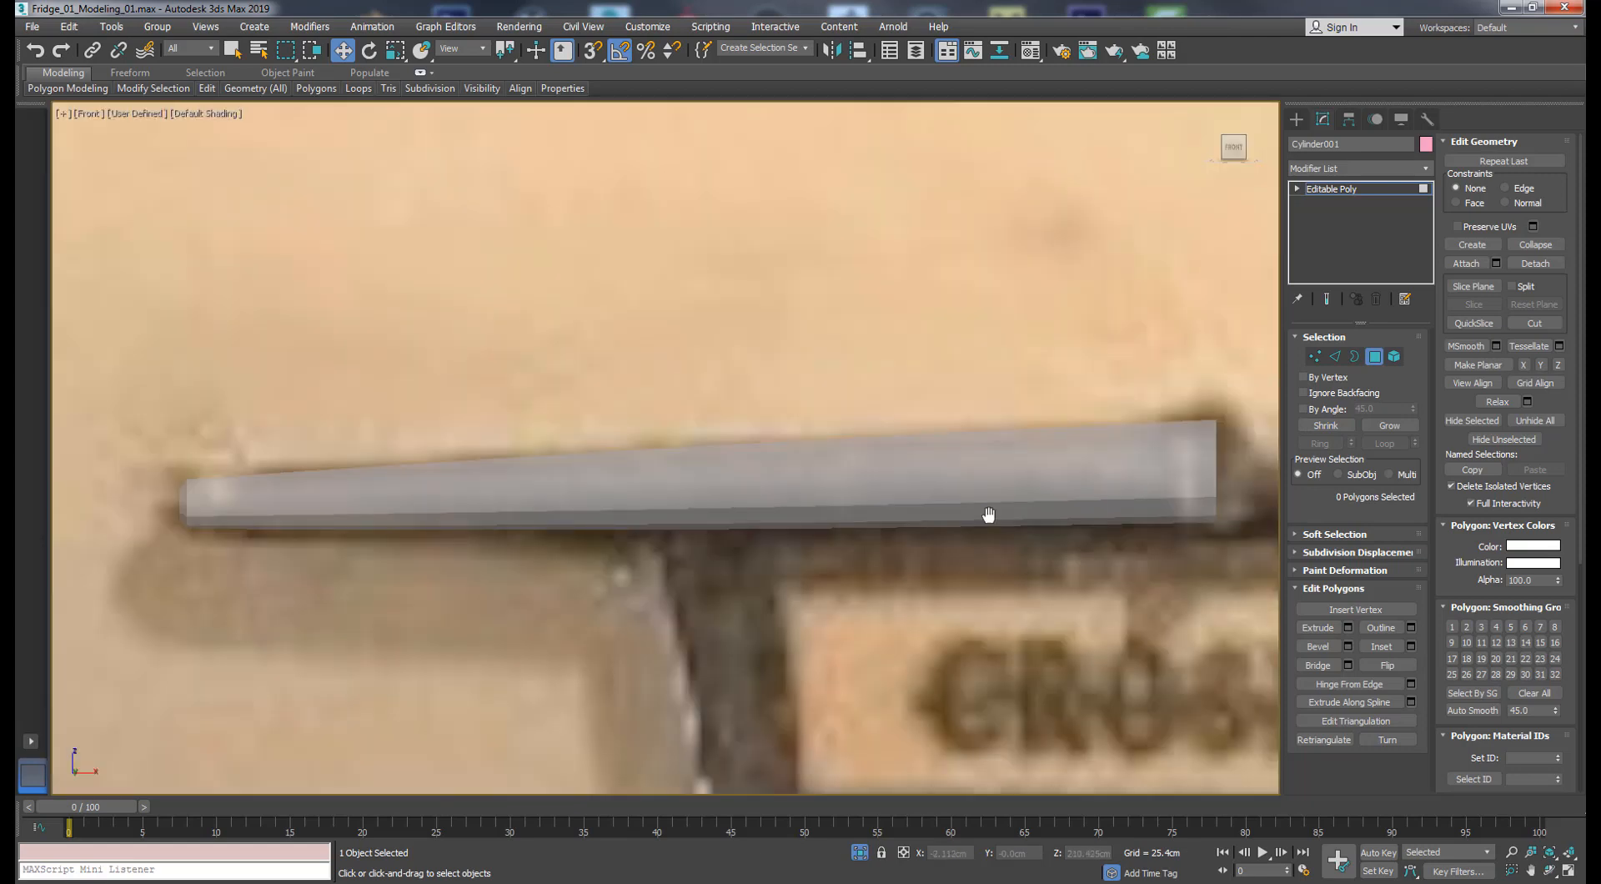
middle_drag(990, 514, 584, 526)
key(F4)
click(1355, 357)
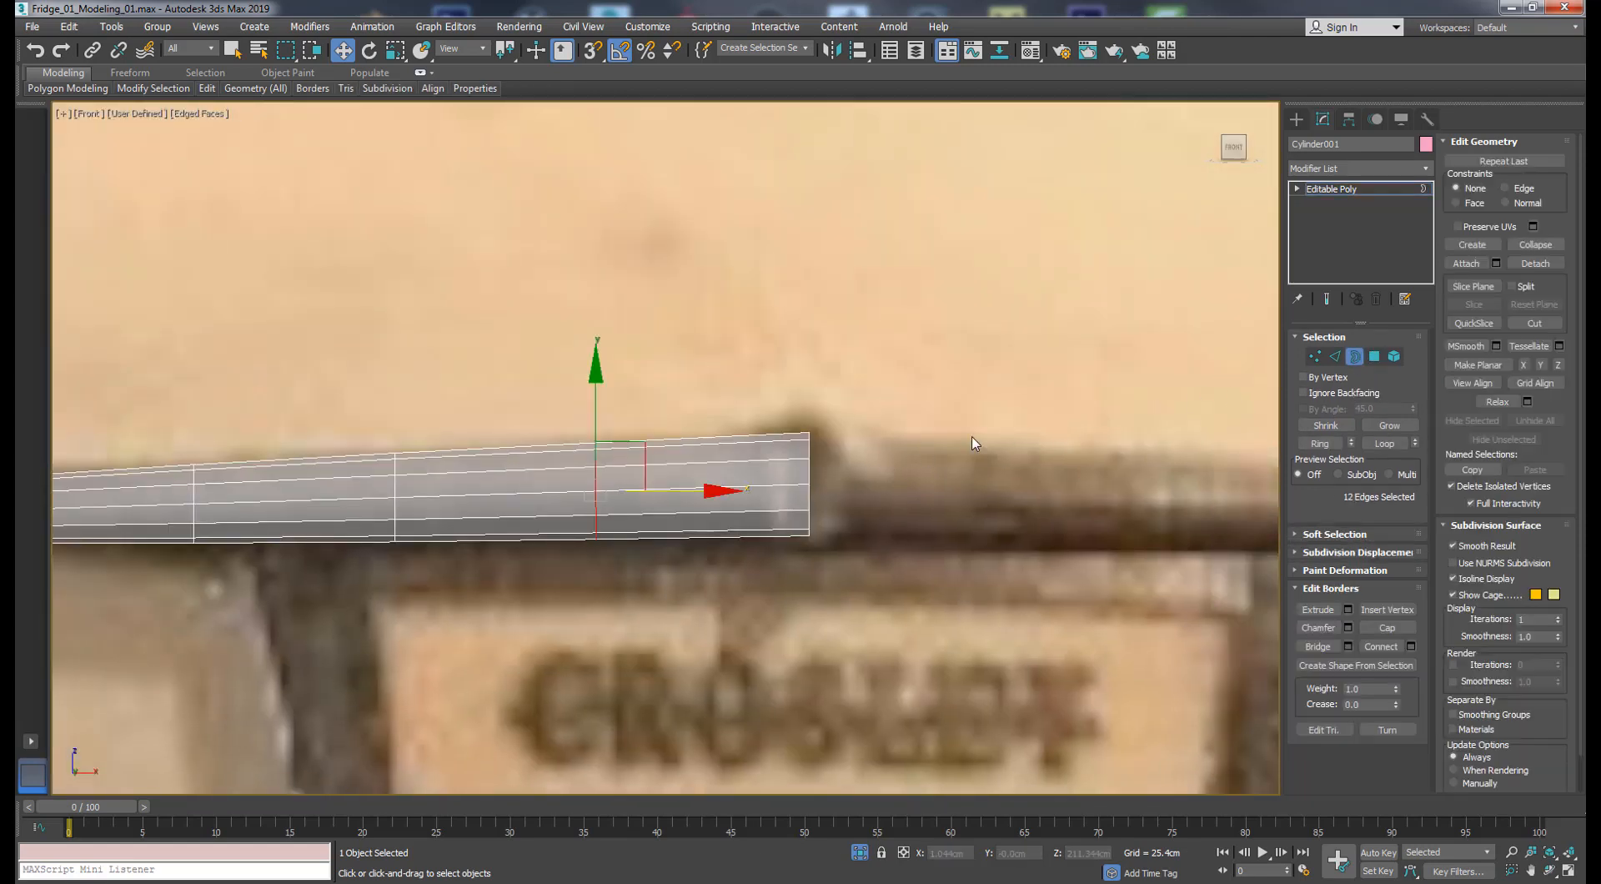
click(1336, 357)
double_click(809, 466)
scroll(809, 466, down, 2)
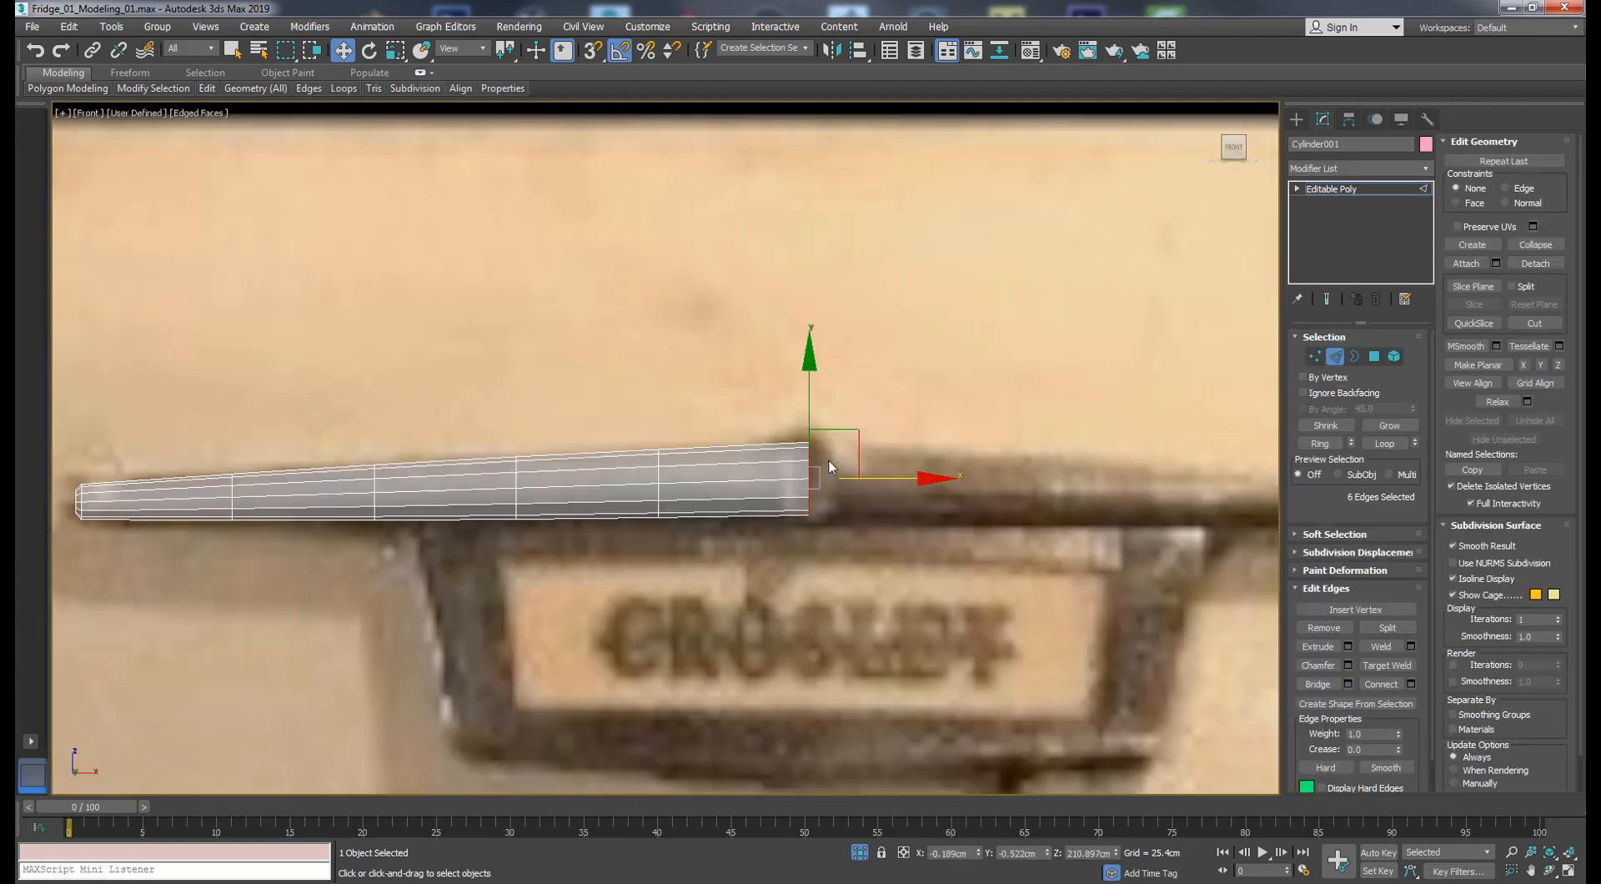
- Add a Symmetry modifier with the mirror axis set to Z to complete the crossbar on the other side
click(1425, 170)
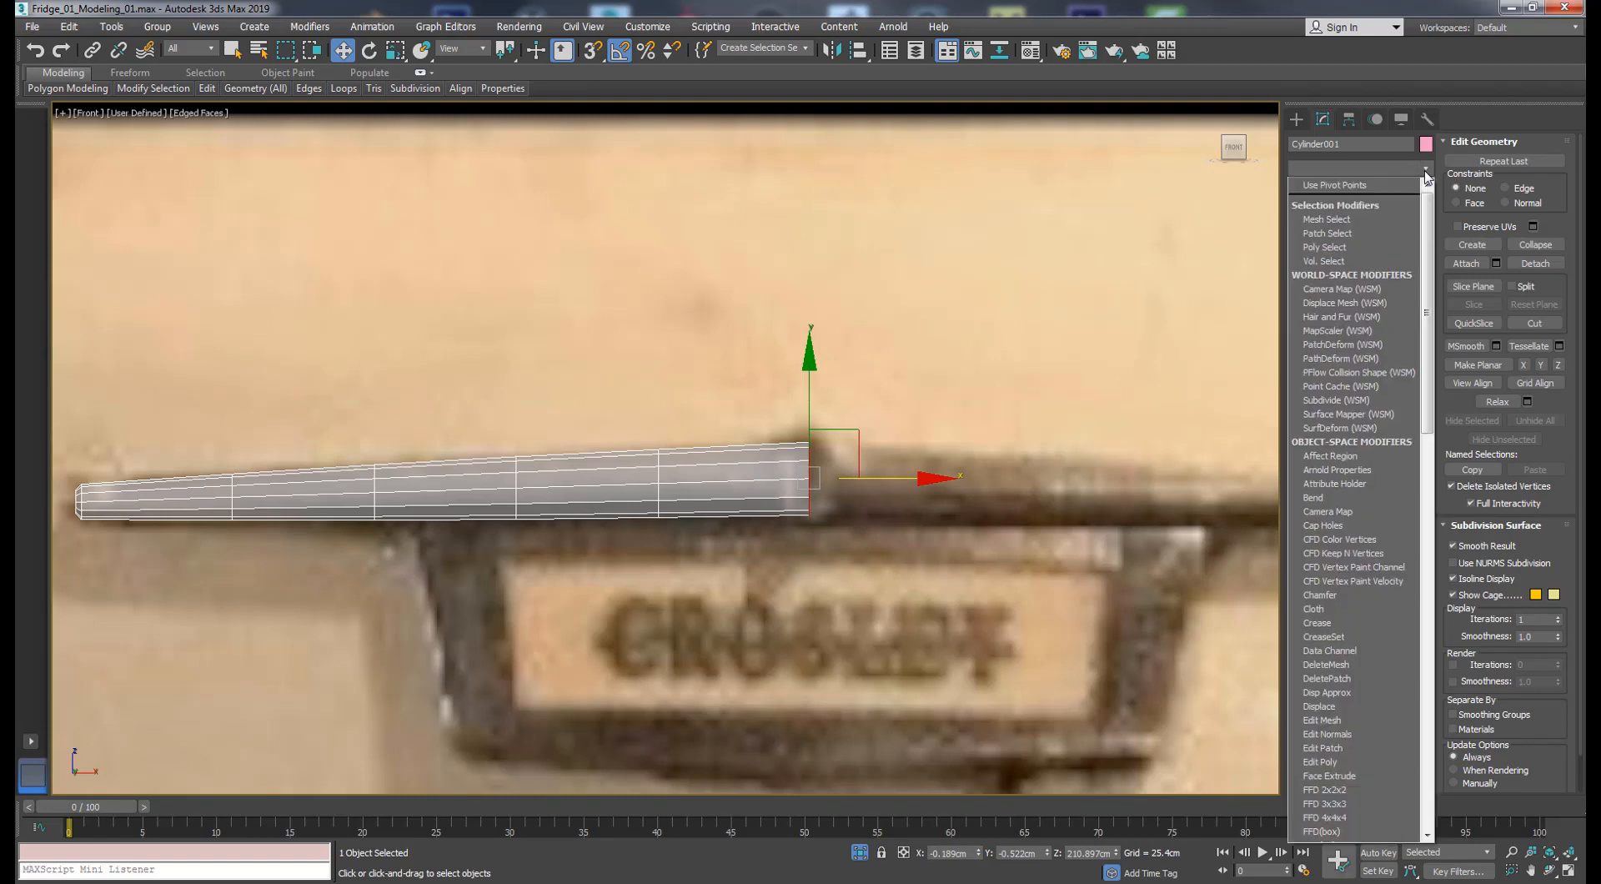
text(sy)
key(Return)
click(1348, 369)
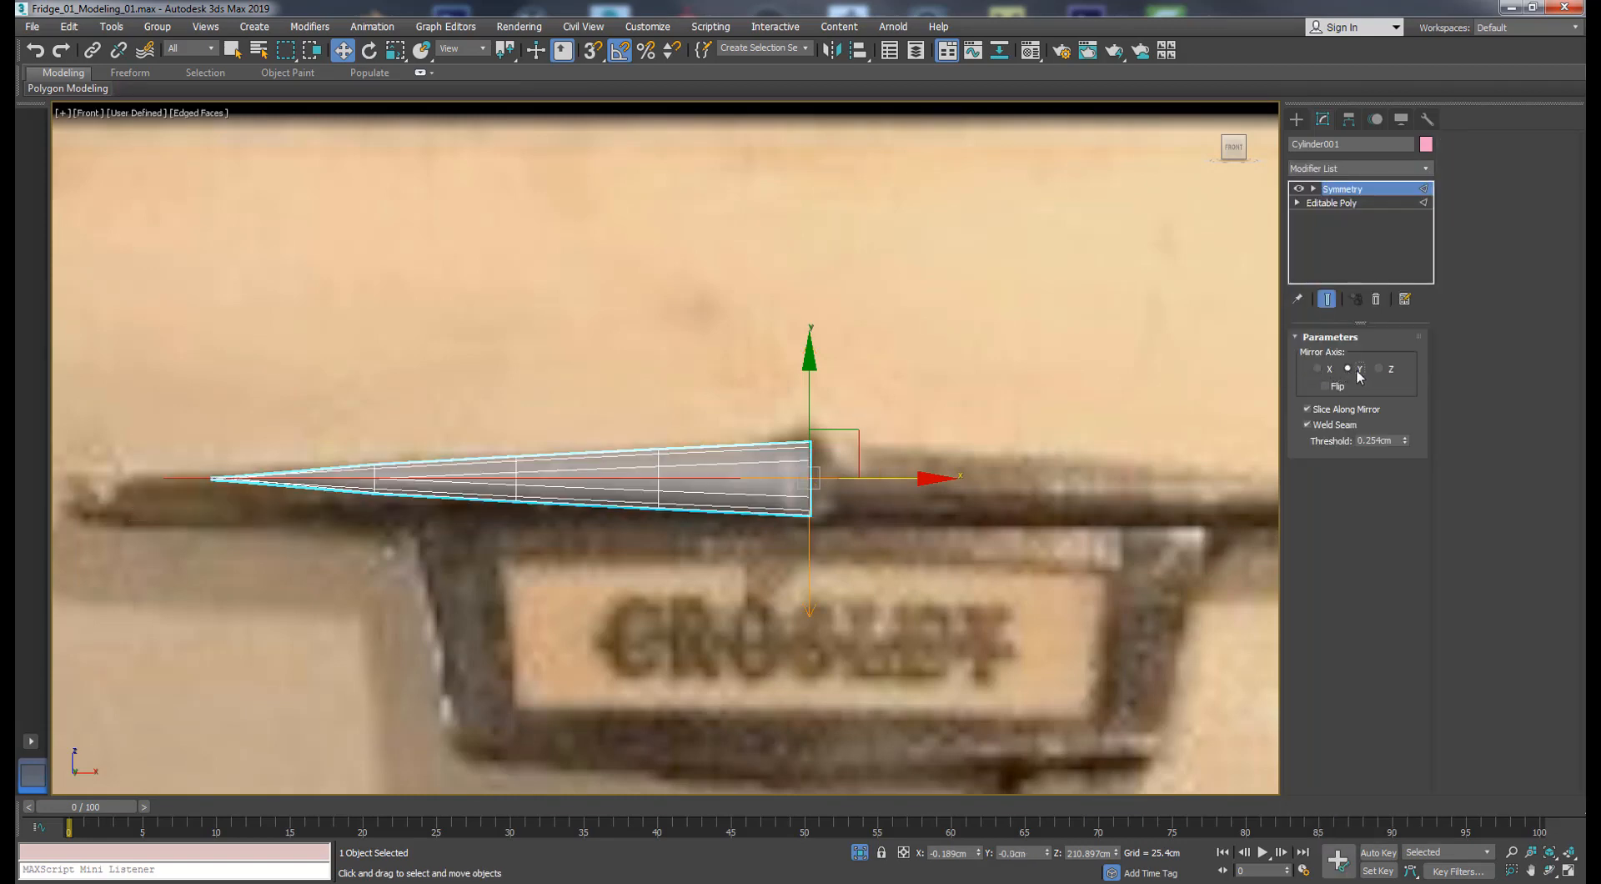
middle_drag(1033, 478, 778, 457)
scroll(777, 457, down, 2)
scroll(778, 457, up, 1)
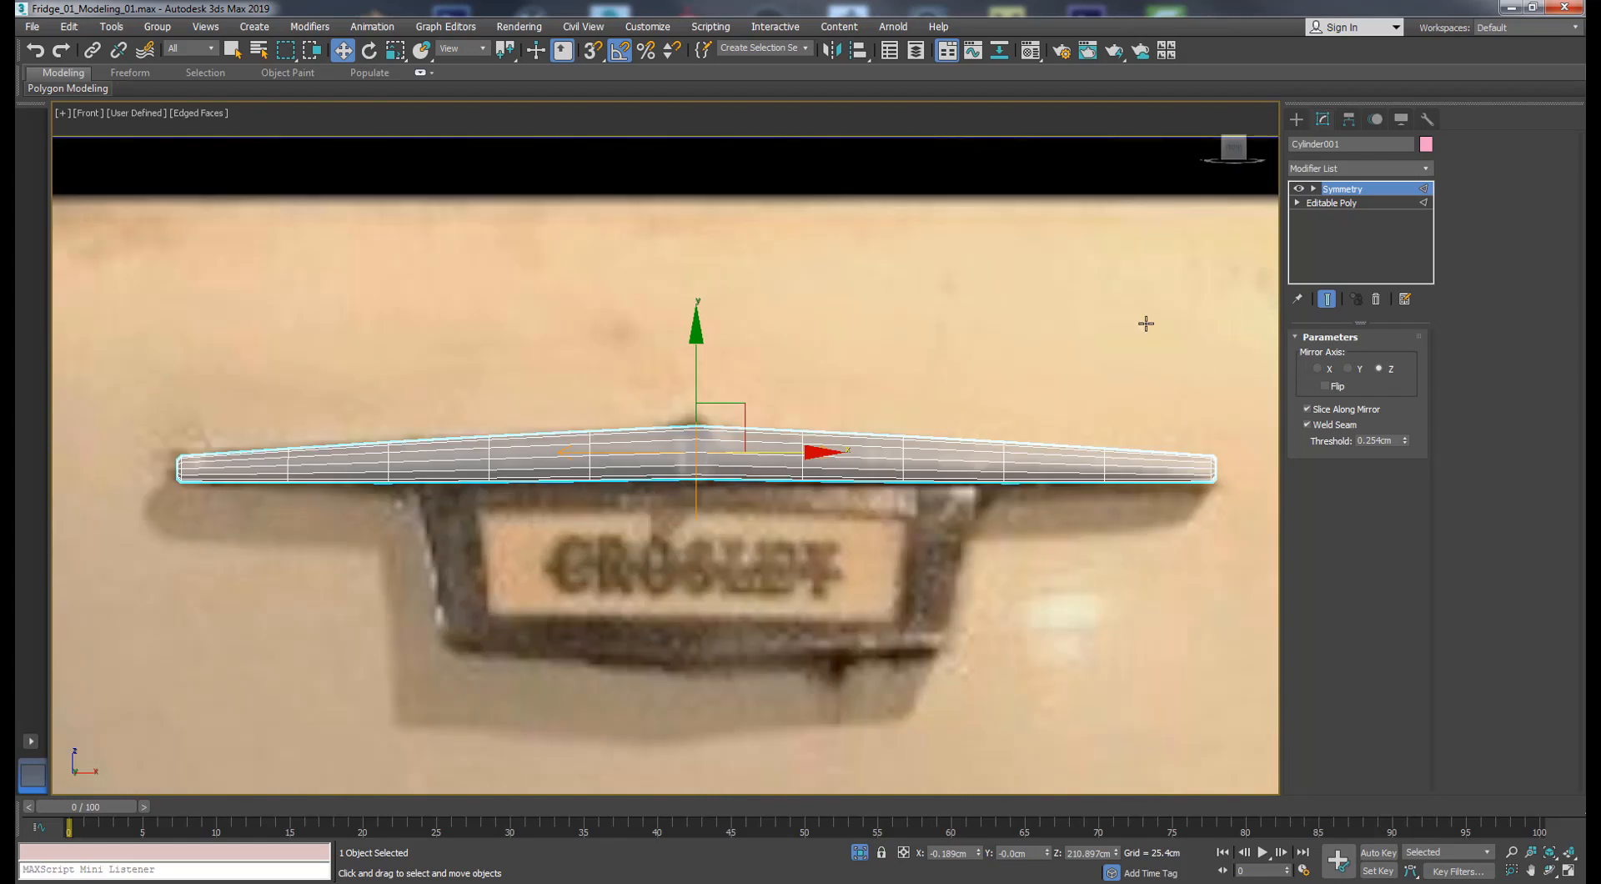
- Convert the mirrored crossbar to an Editable Poly
scroll(697, 434, up, 2)
right_click(681, 430)
mouse_move(750, 600)
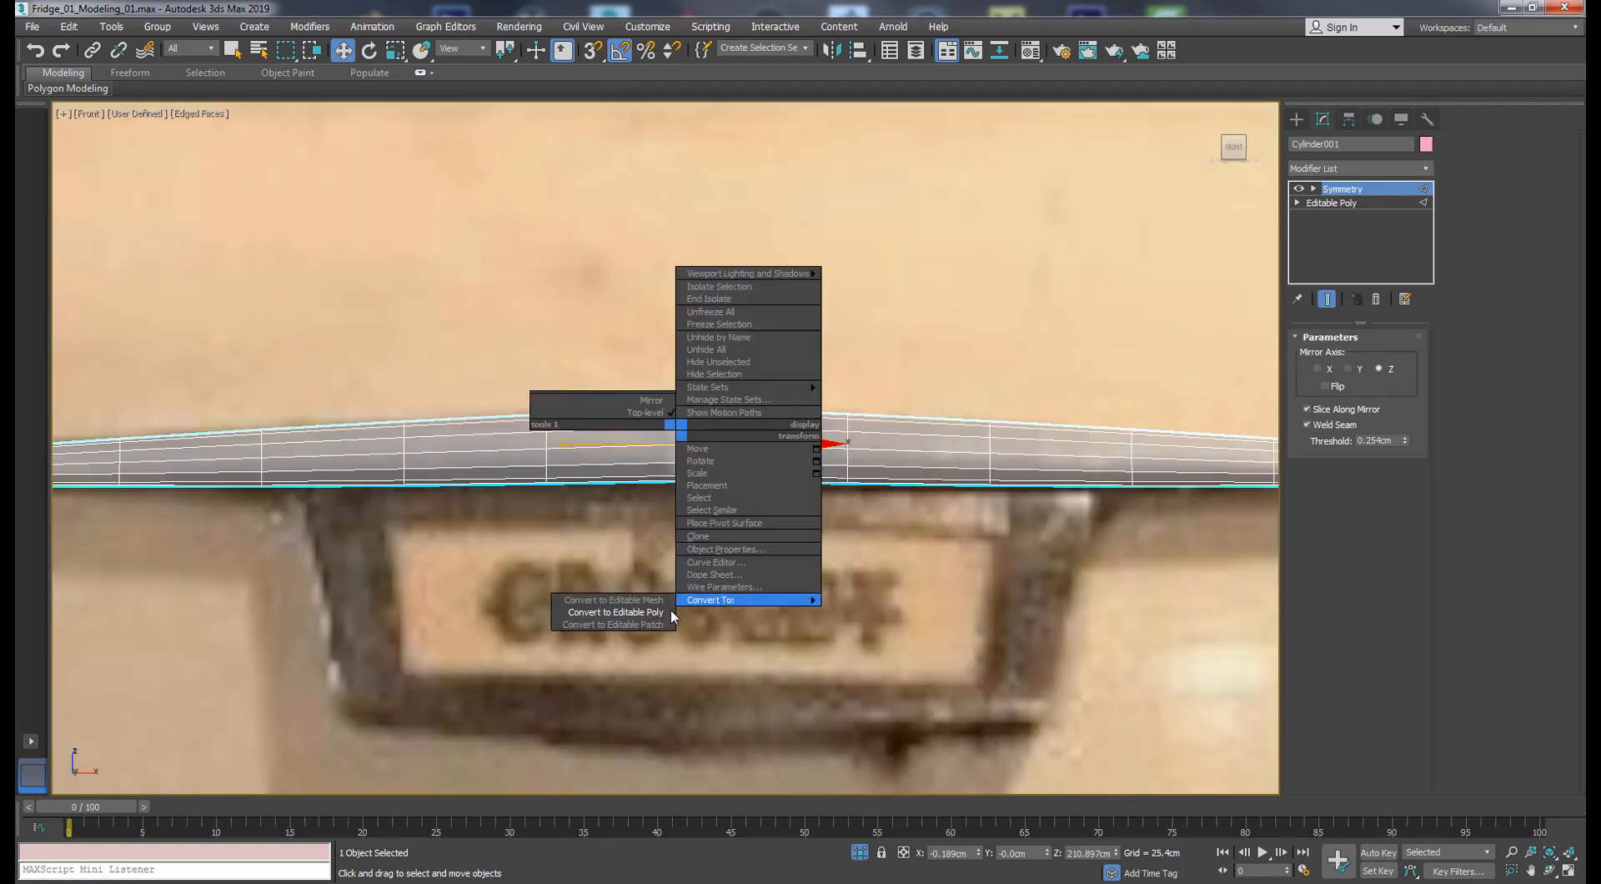
click(656, 612)
scroll(691, 442, up, 2)
- Chamfer the crossbar's centre edge loop by about 0.676 cm with 1 segment
click(1335, 356)
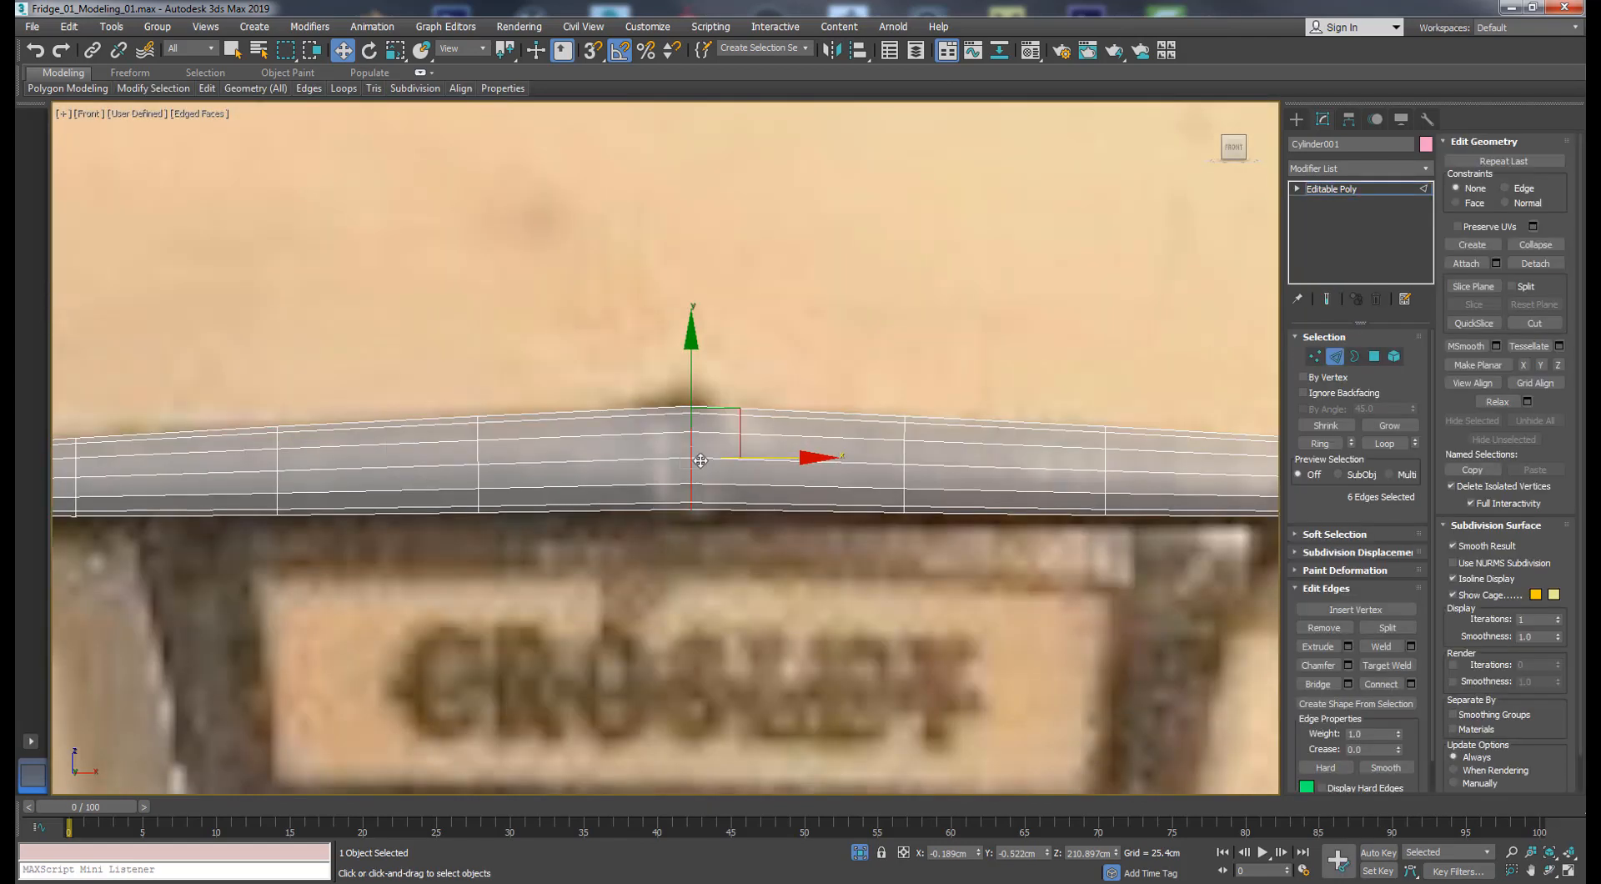
double_click(690, 443)
click(1349, 664)
drag(677, 481, 645, 591)
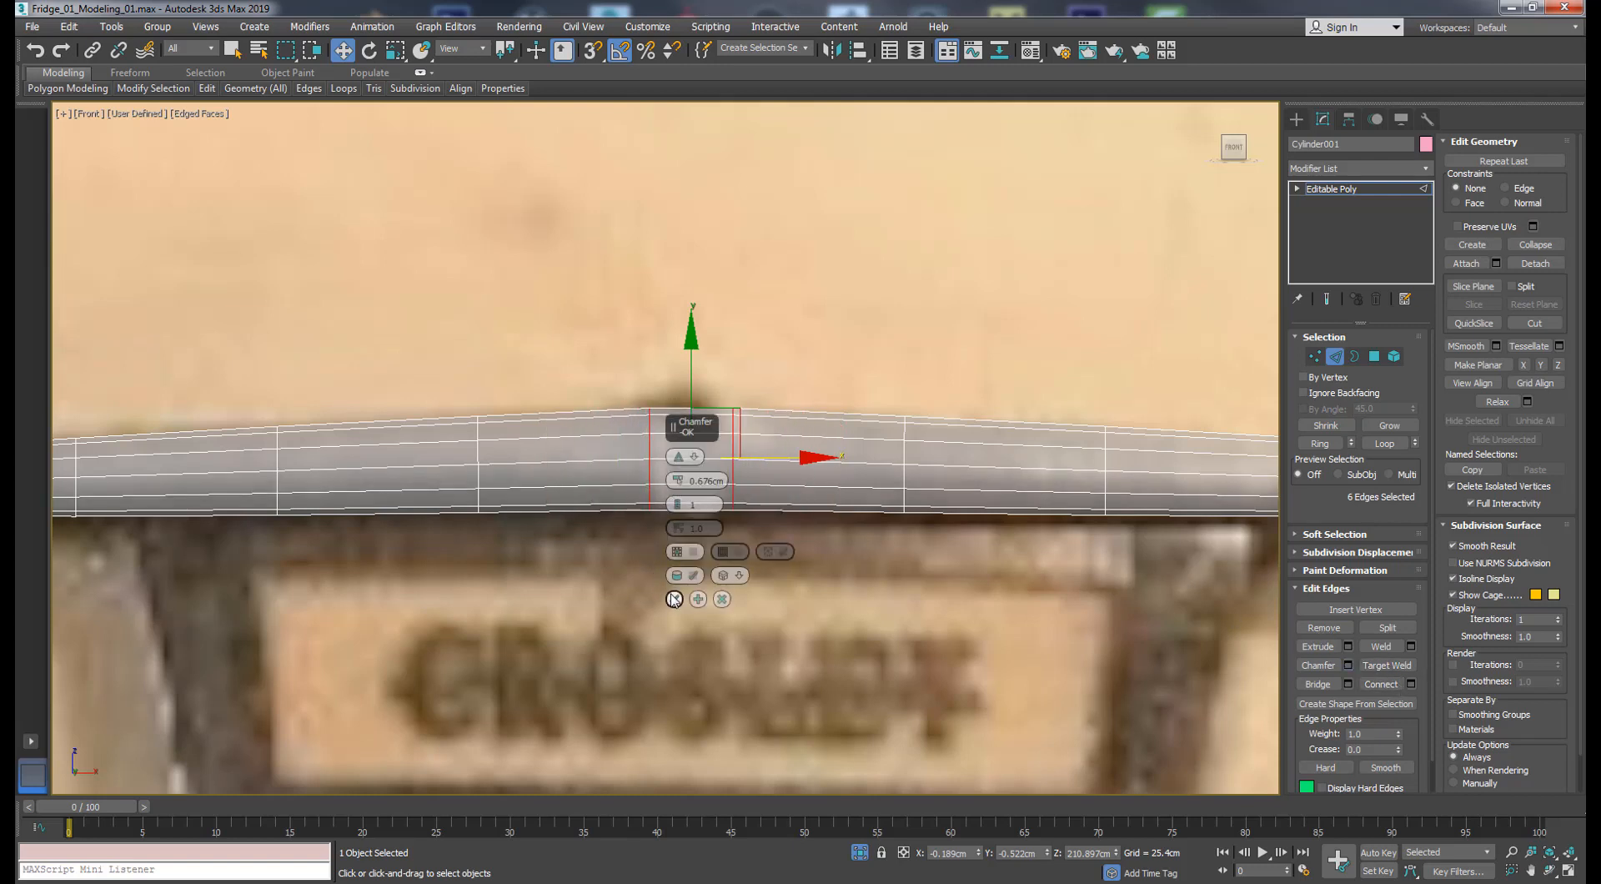
- Apply the chamfer on the crossbar's centre edges and frame the CROSLEY badge in the front view
click(674, 598)
mouse_move(699, 469)
alt+middle_down()
mouse_move(789, 441)
mouse_move(654, 476)
mouse_move(693, 488)
alt+middle_up()
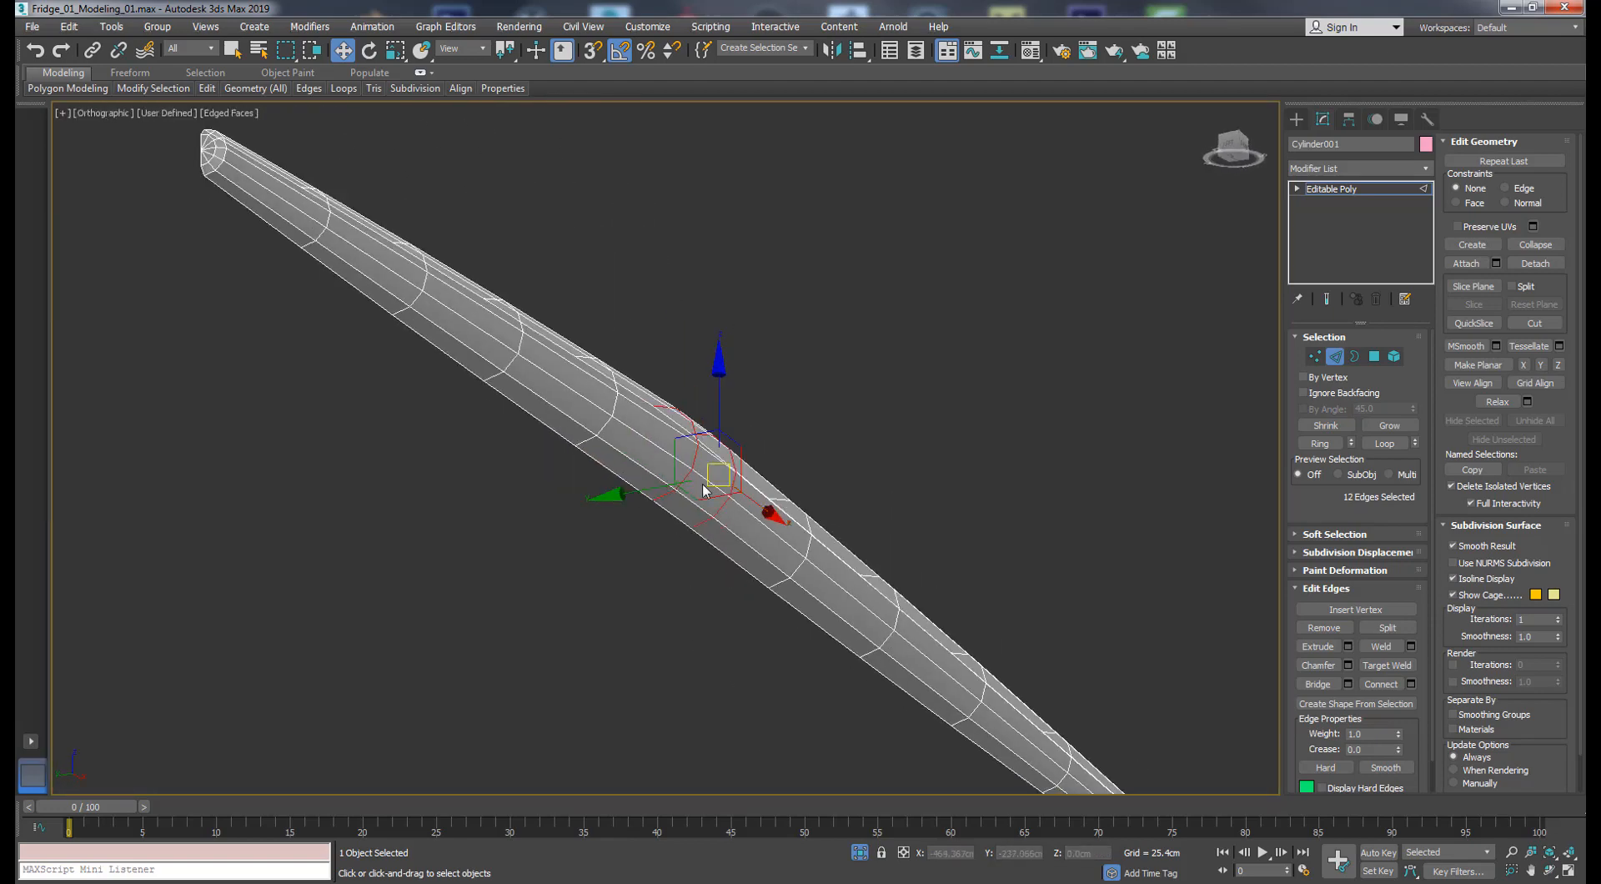
key(f)
scroll(673, 275, down, 8)
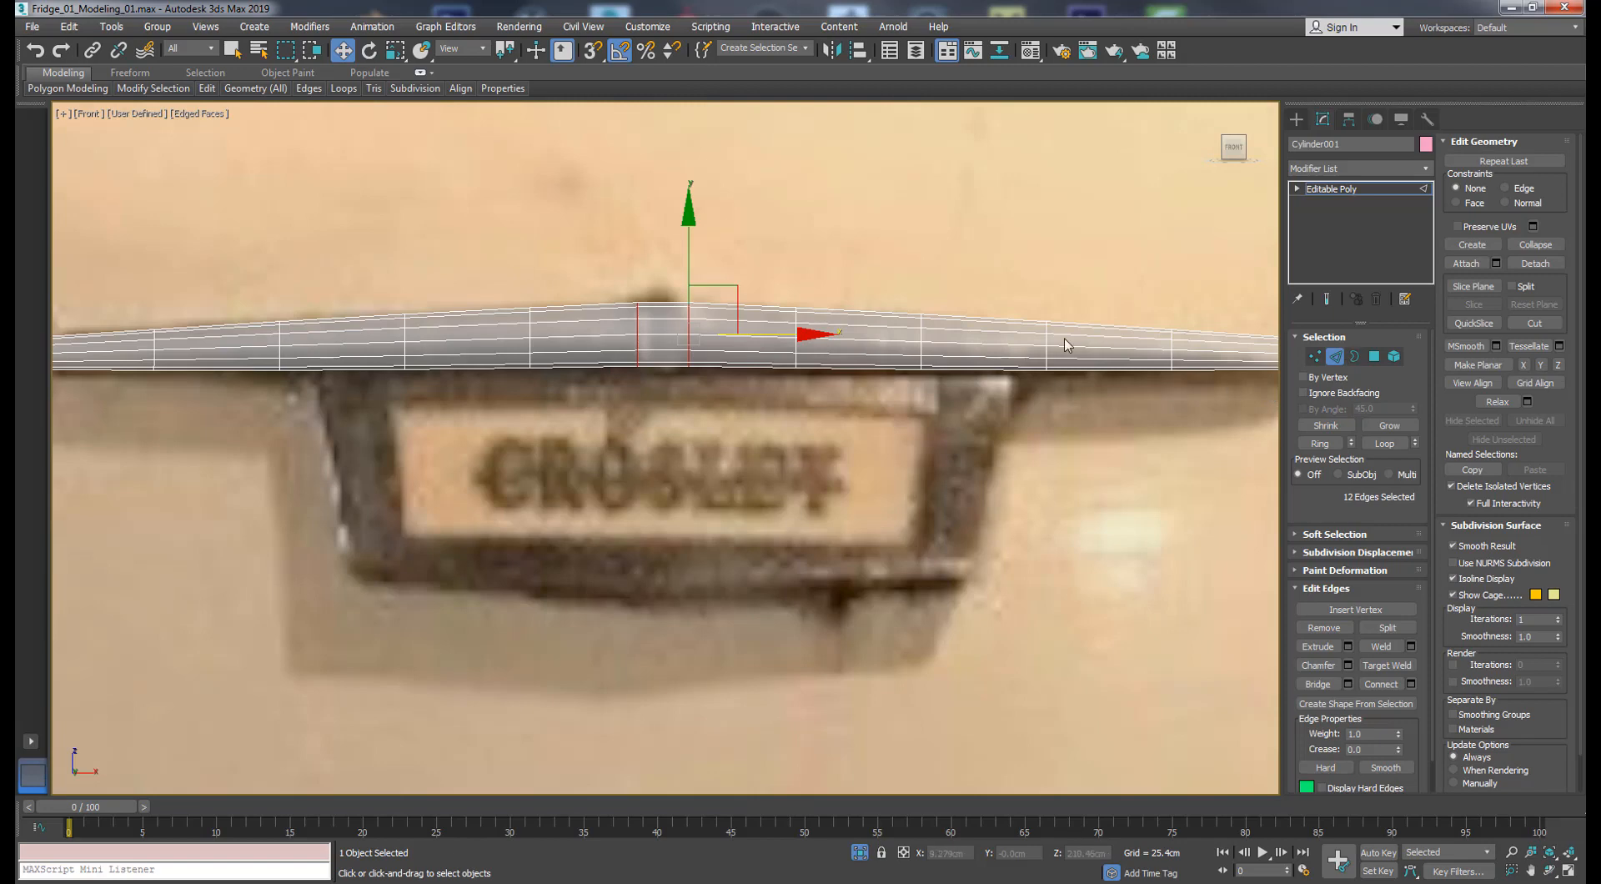
- Select the crossbar's two vertex columns near the badge plate's upper corners and scale them to 93% along X
click(1319, 360)
drag(1105, 298, 991, 450)
ctrl+drag(312, 294, 262, 433)
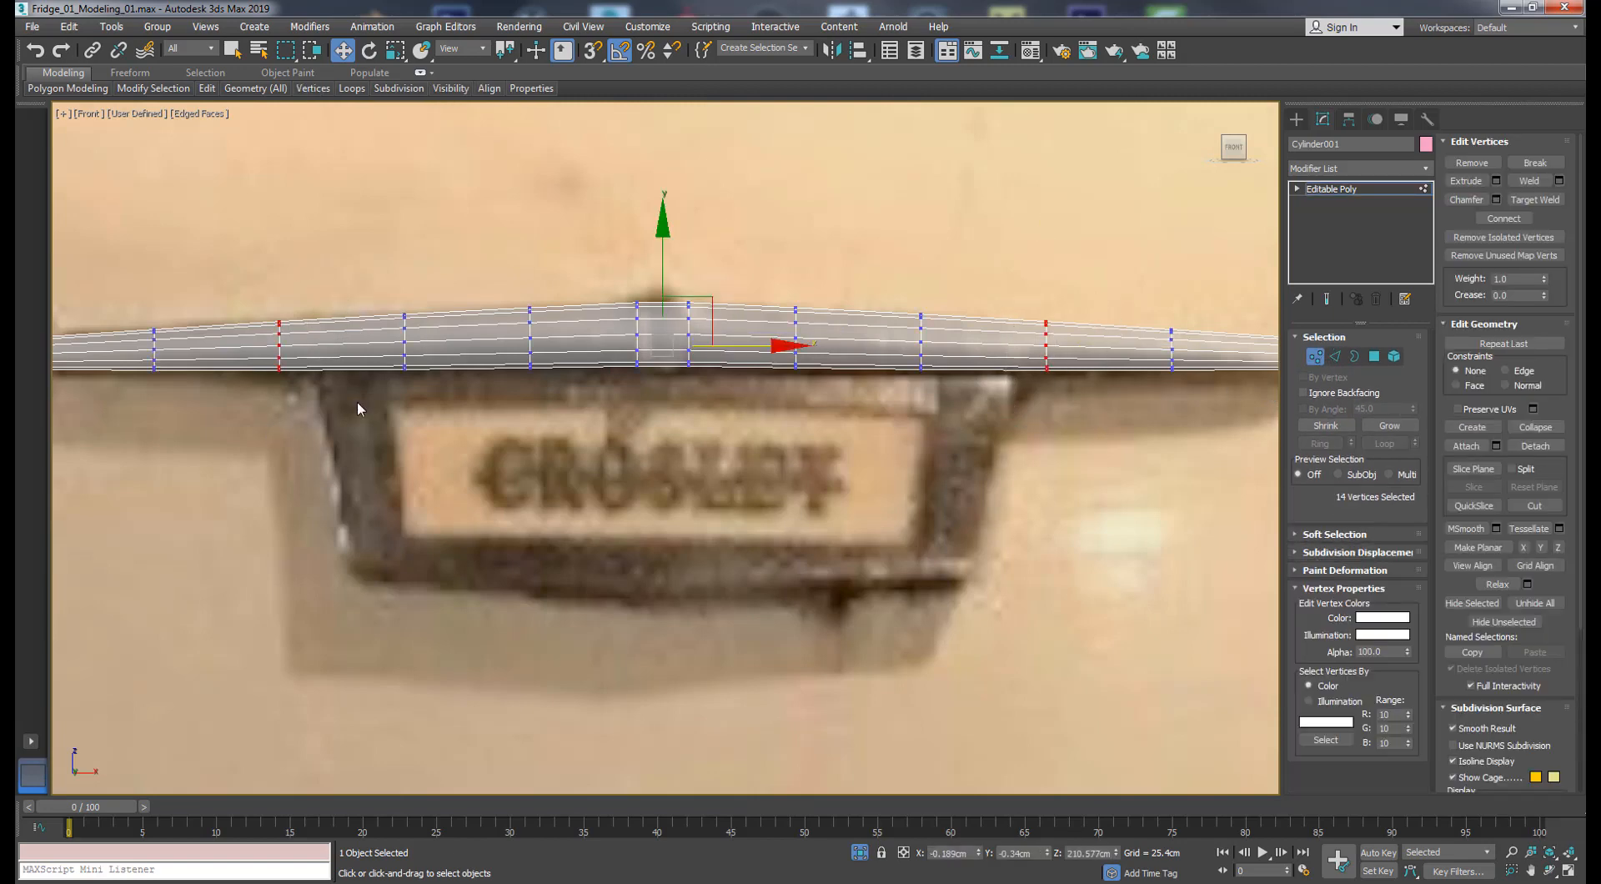
scroll(358, 402, down, 2)
scroll(358, 400, up, 2)
key(r)
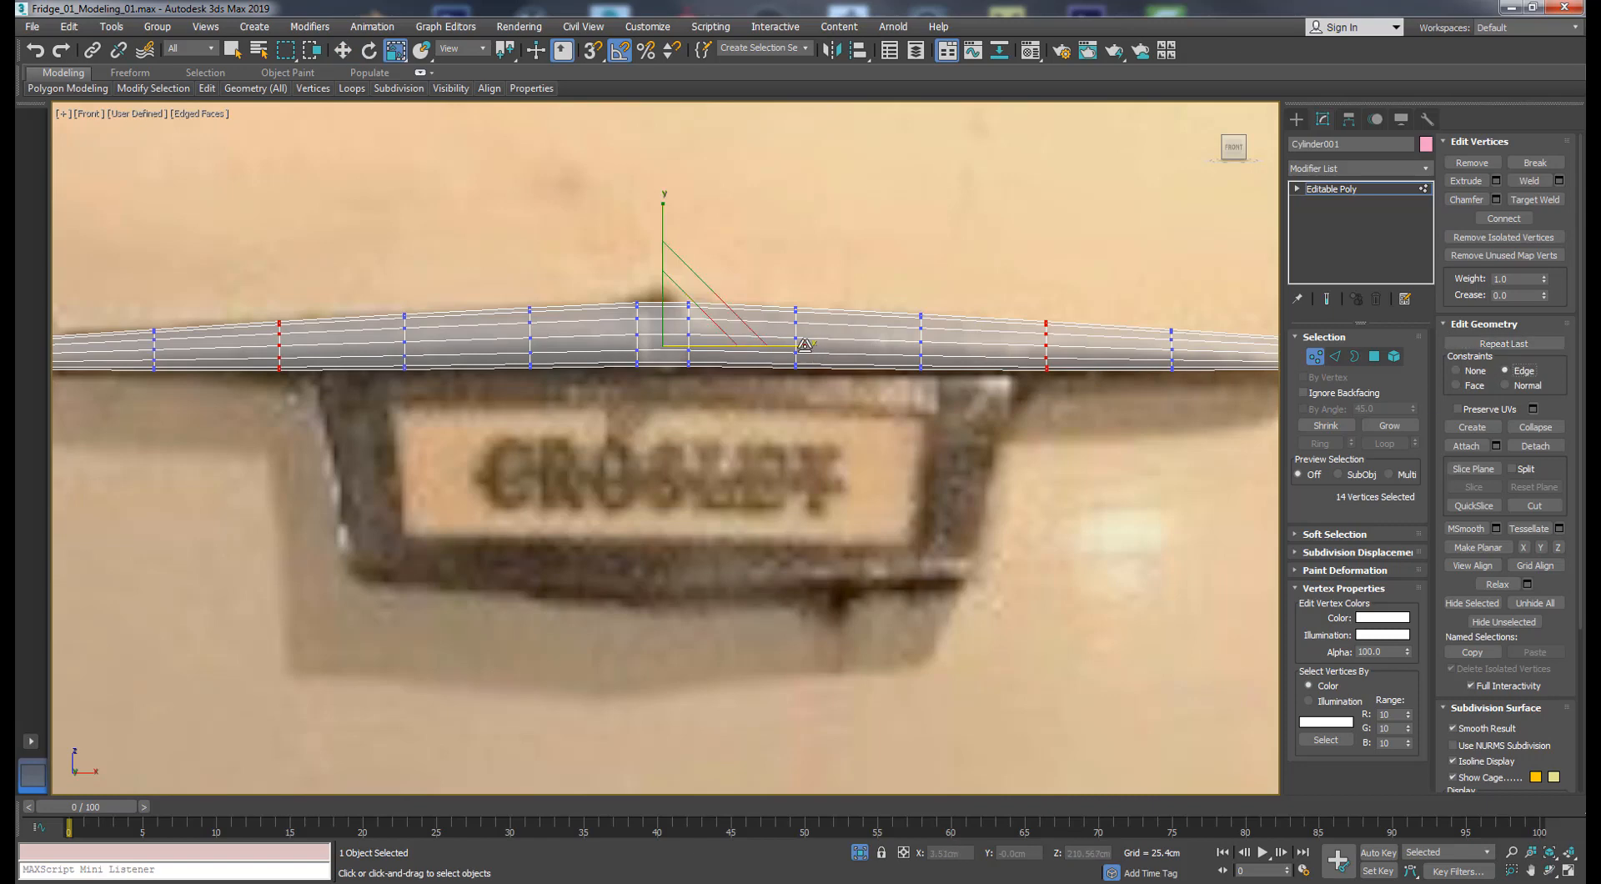
drag(804, 344, 799, 345)
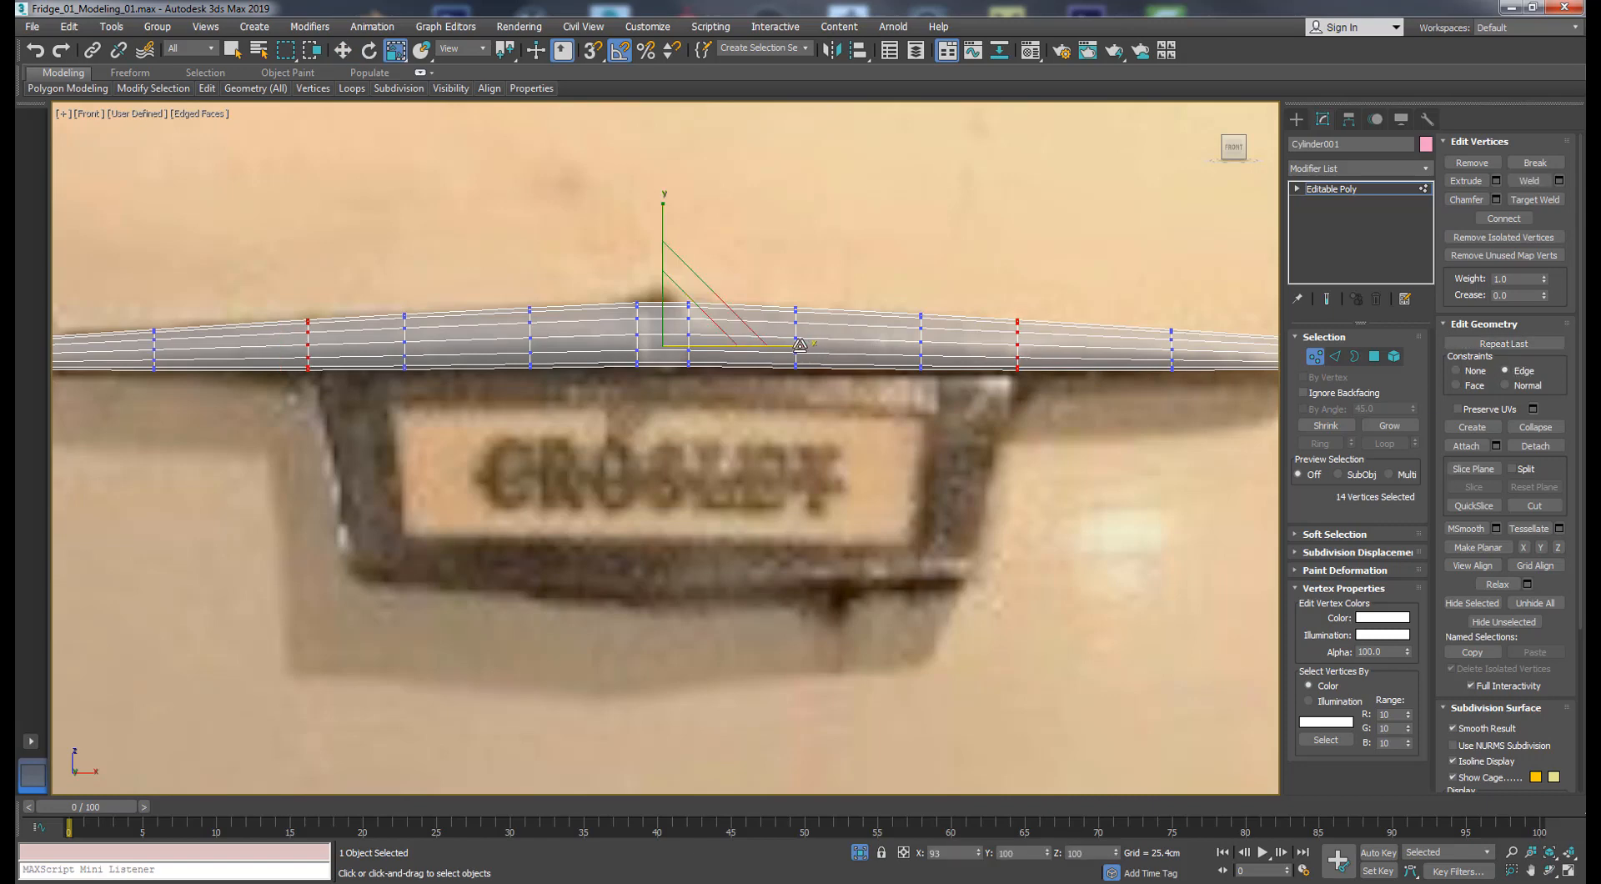
- Select the seven underside polygons of the crossbar between the two repositioned vertex columns
click(1374, 358)
scroll(984, 371, down, 2)
alt+middle_drag(1001, 388, 951, 333)
scroll(972, 357, up, 2)
click(974, 358)
ctrl+click(888, 336)
ctrl+click(785, 302)
ctrl+click(715, 280)
ctrl+click(646, 260)
ctrl+click(566, 237)
scroll(936, 406, down, 4)
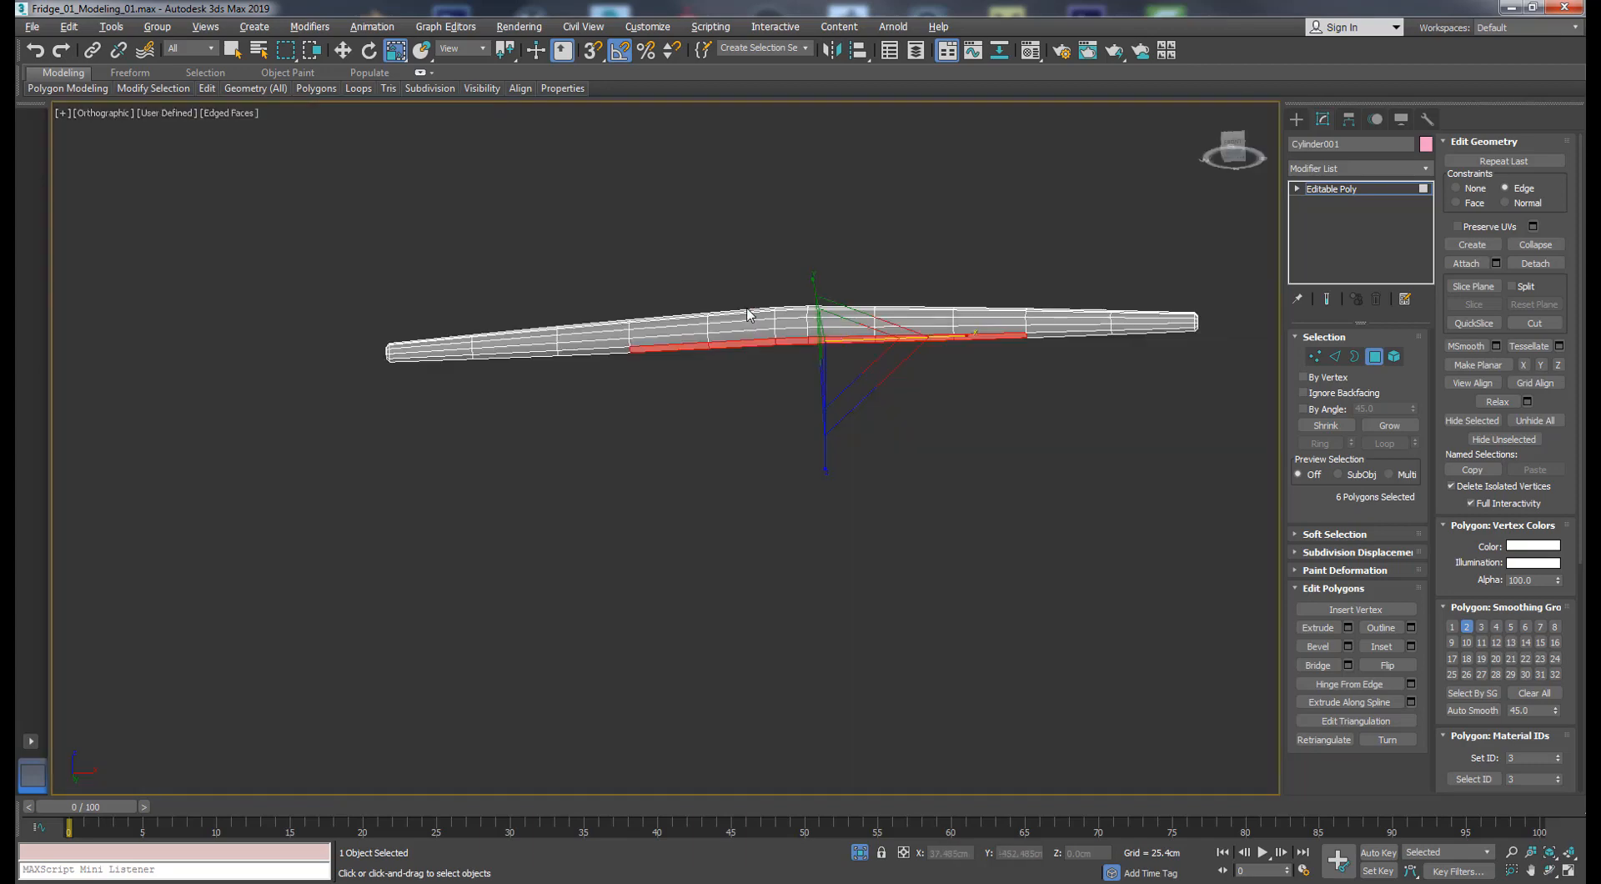
scroll(653, 343, up, 3)
ctrl+click(600, 341)
- Extrude the selected underside polygons downward about 8.729 cm, and raise the end faces to the reference plate's lower edge
click(1347, 628)
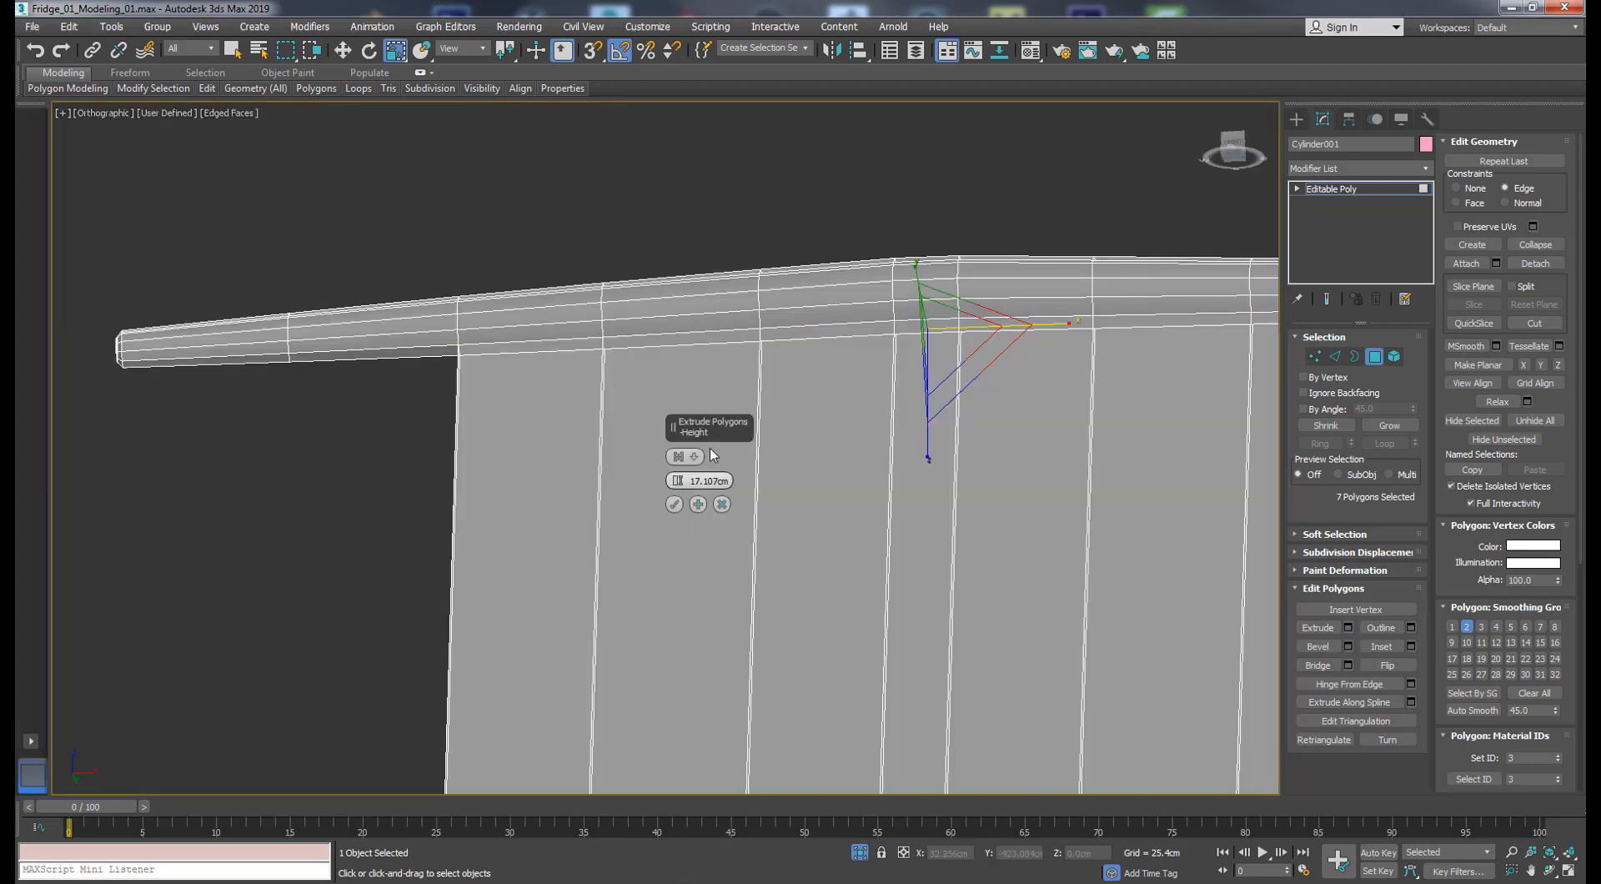
drag(683, 612, 648, 878)
key(f)
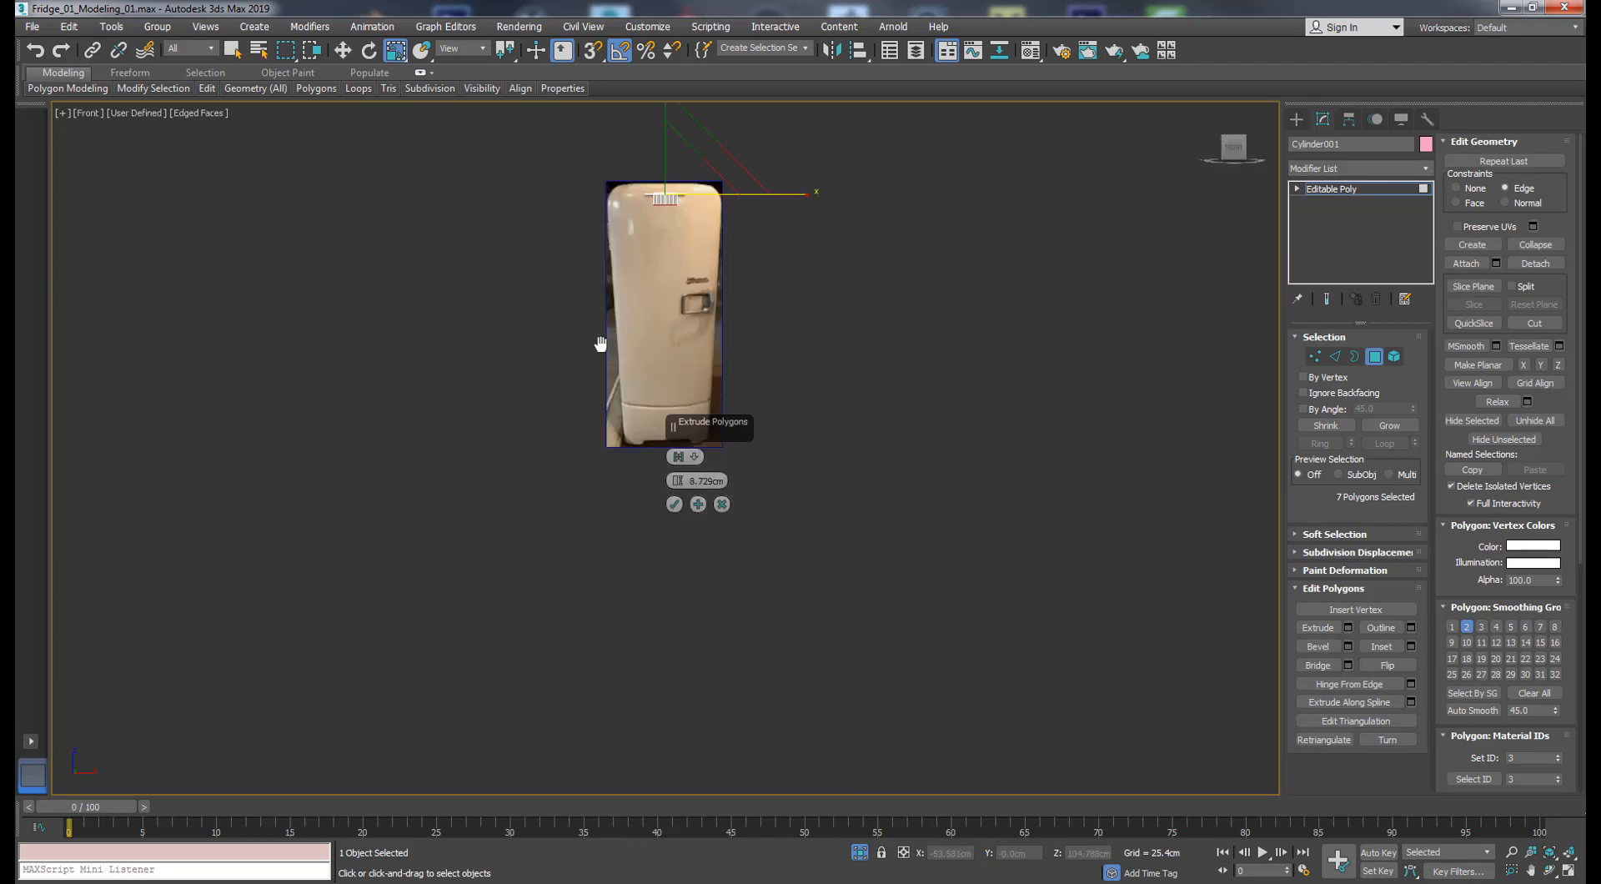
scroll(593, 458, up, 8)
key(w)
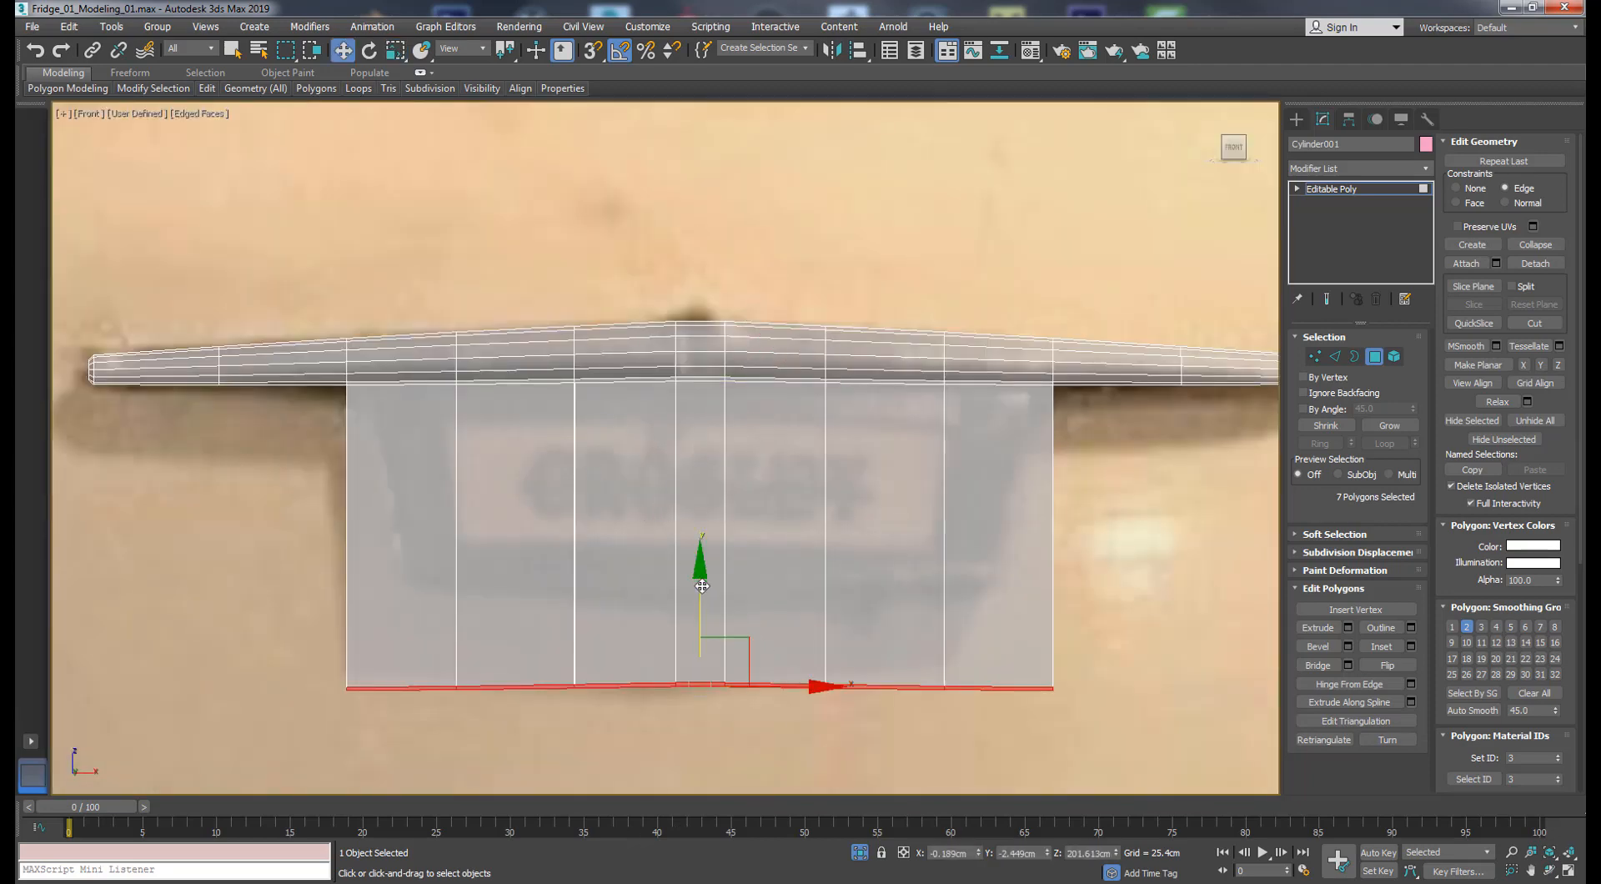
drag(700, 586, 708, 472)
- Scale the extruded plate's bottom vertices inward along X to taper its sides to the reference
ctrl+click(1315, 357)
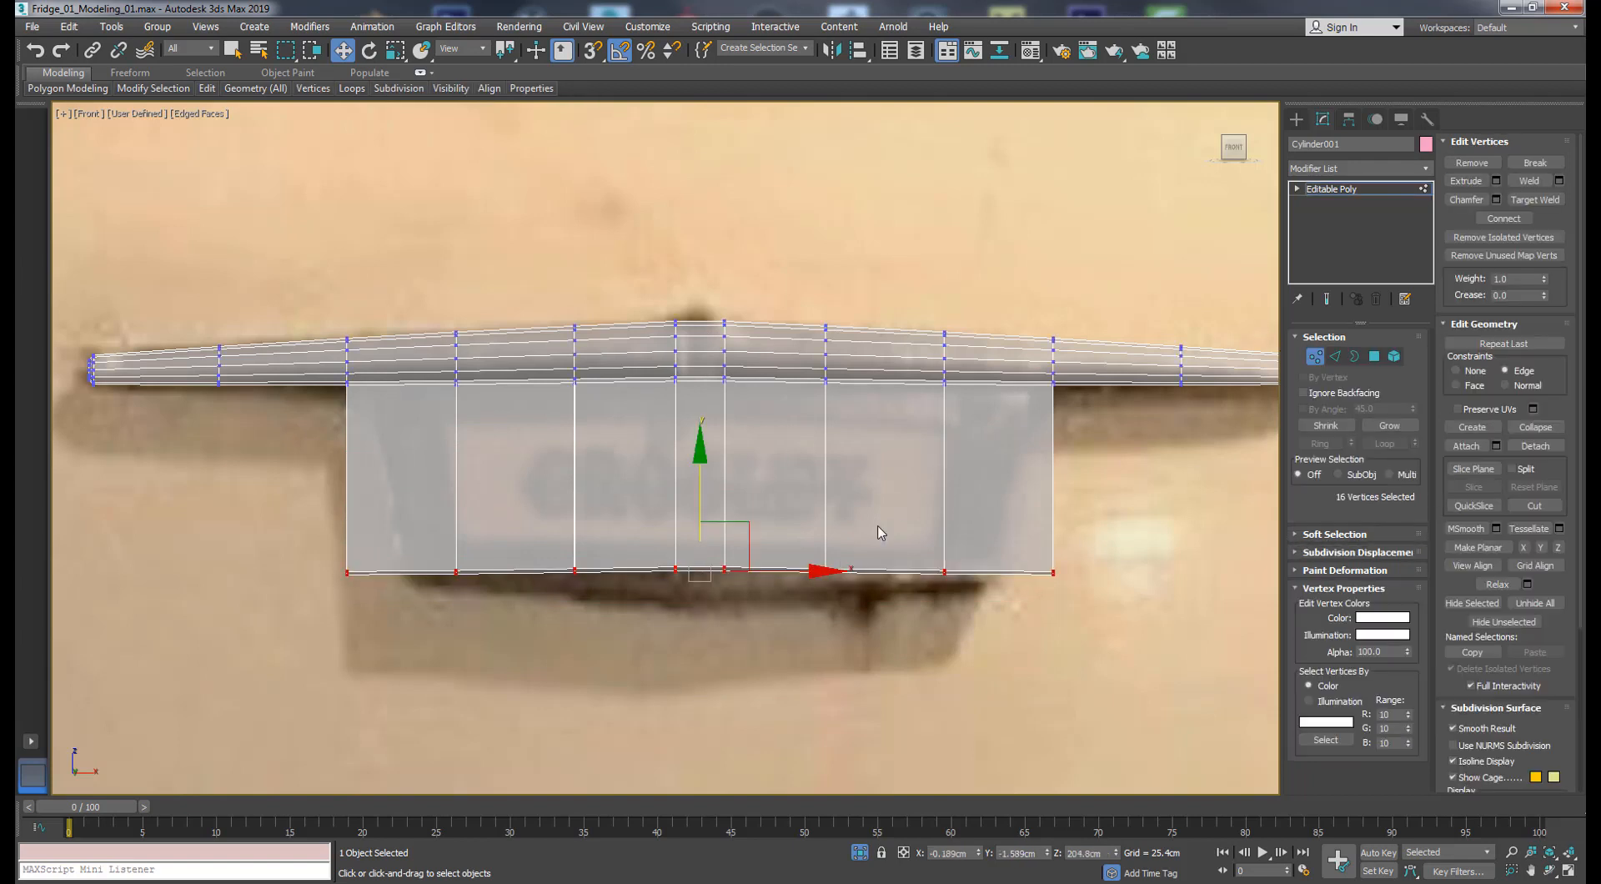
key(r)
drag(841, 573, 832, 572)
key(w)
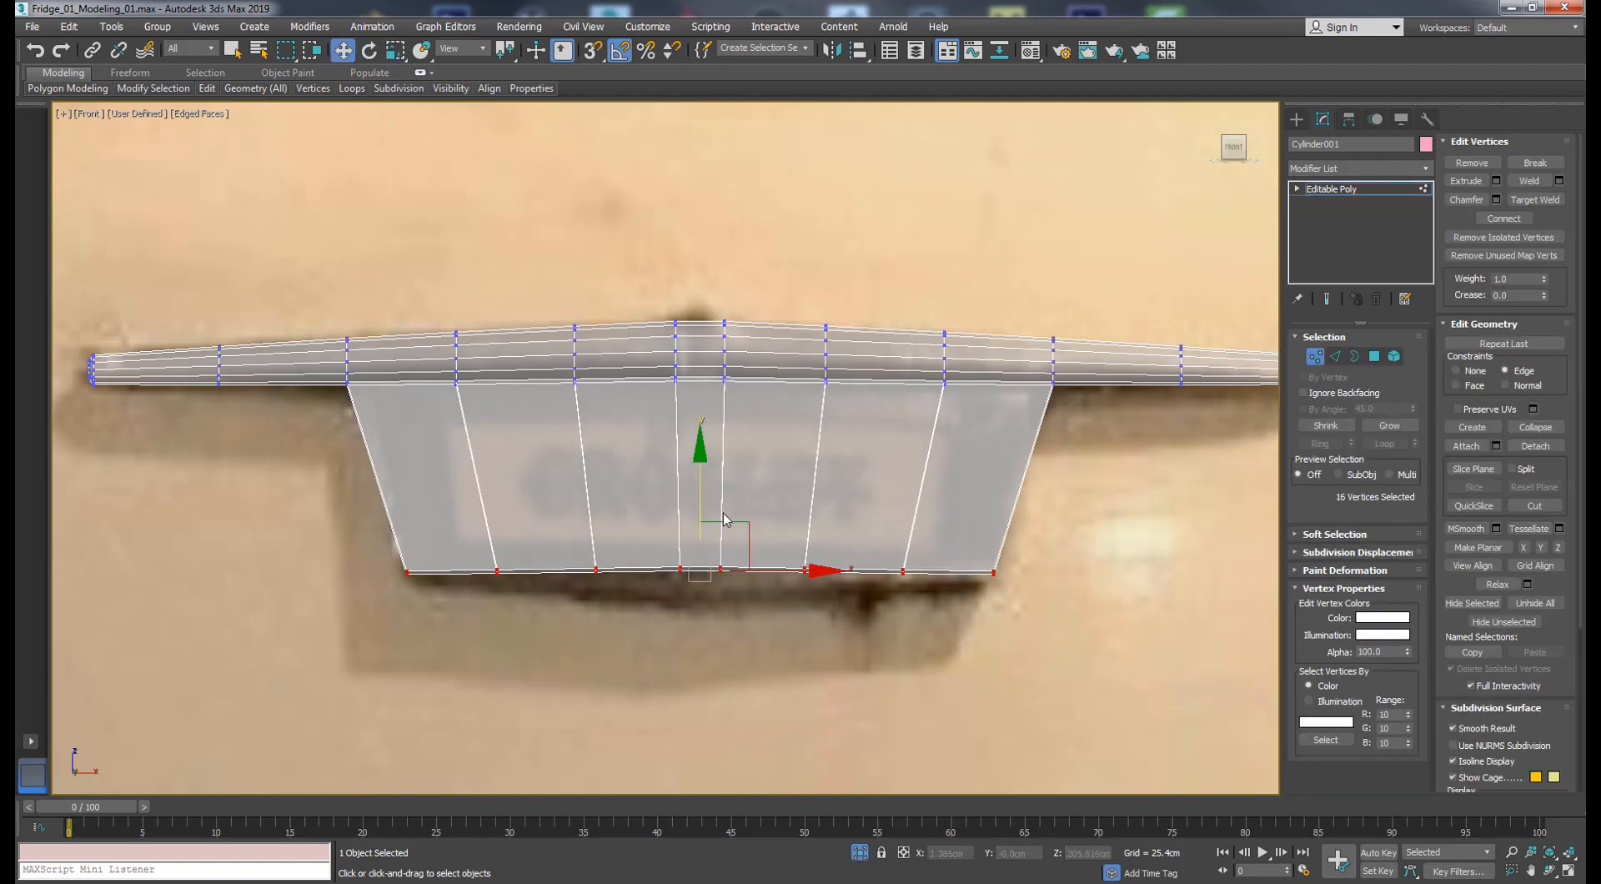
- Lower the plate's bottom vertices progressively toward the centre to follow the reference's shallow curved lower edge
drag(754, 614, 655, 540)
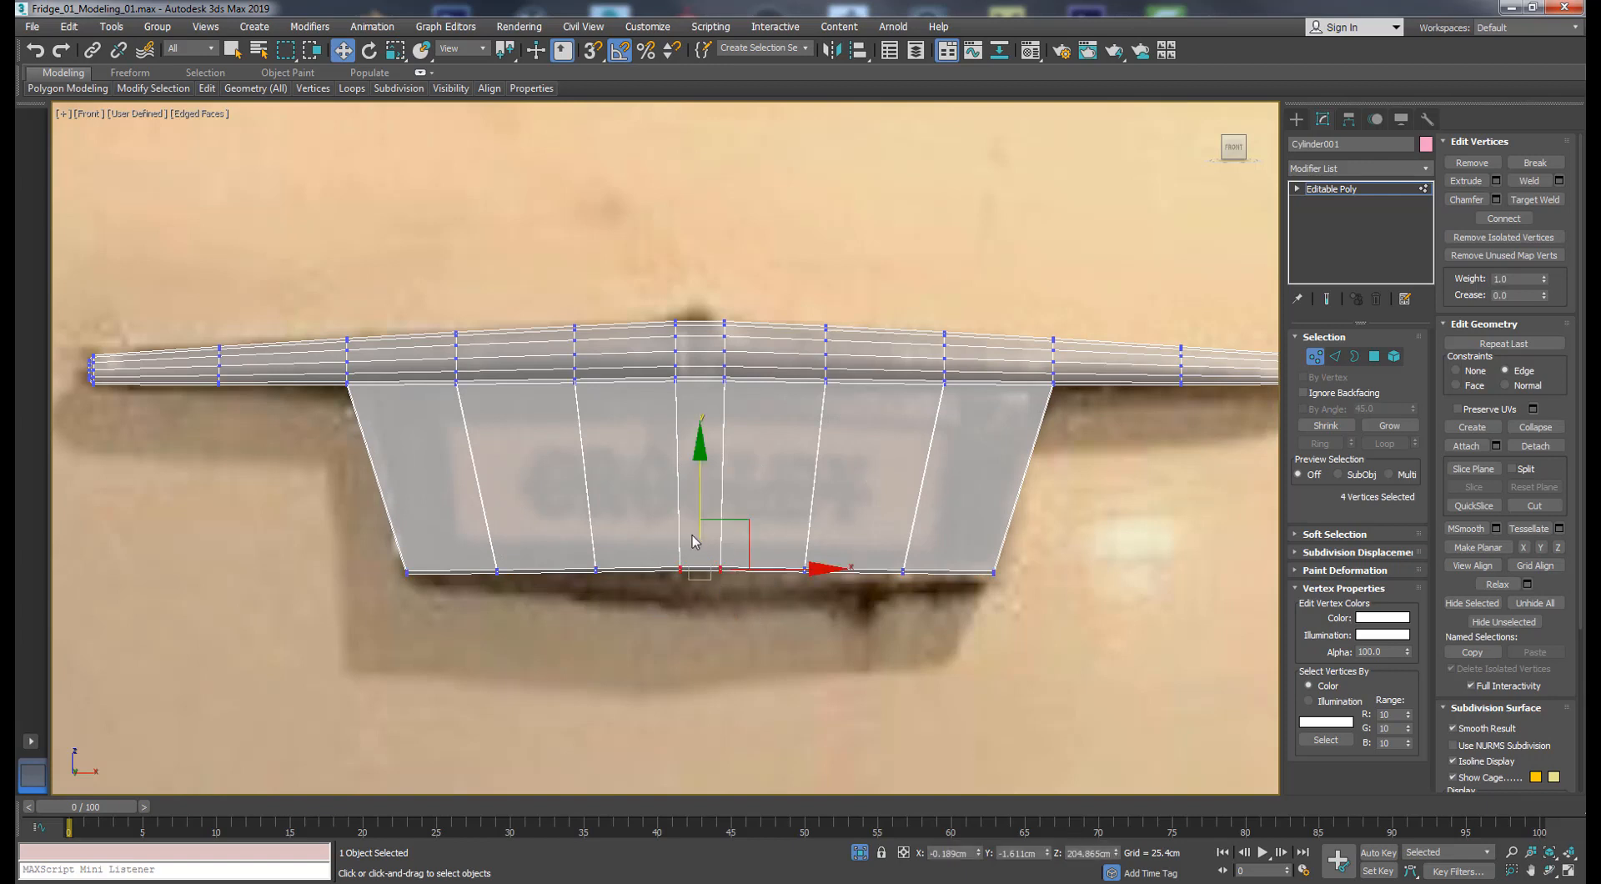
drag(698, 484, 699, 518)
key(ctrl+z)
key(ctrl+z)
drag(748, 647, 694, 519)
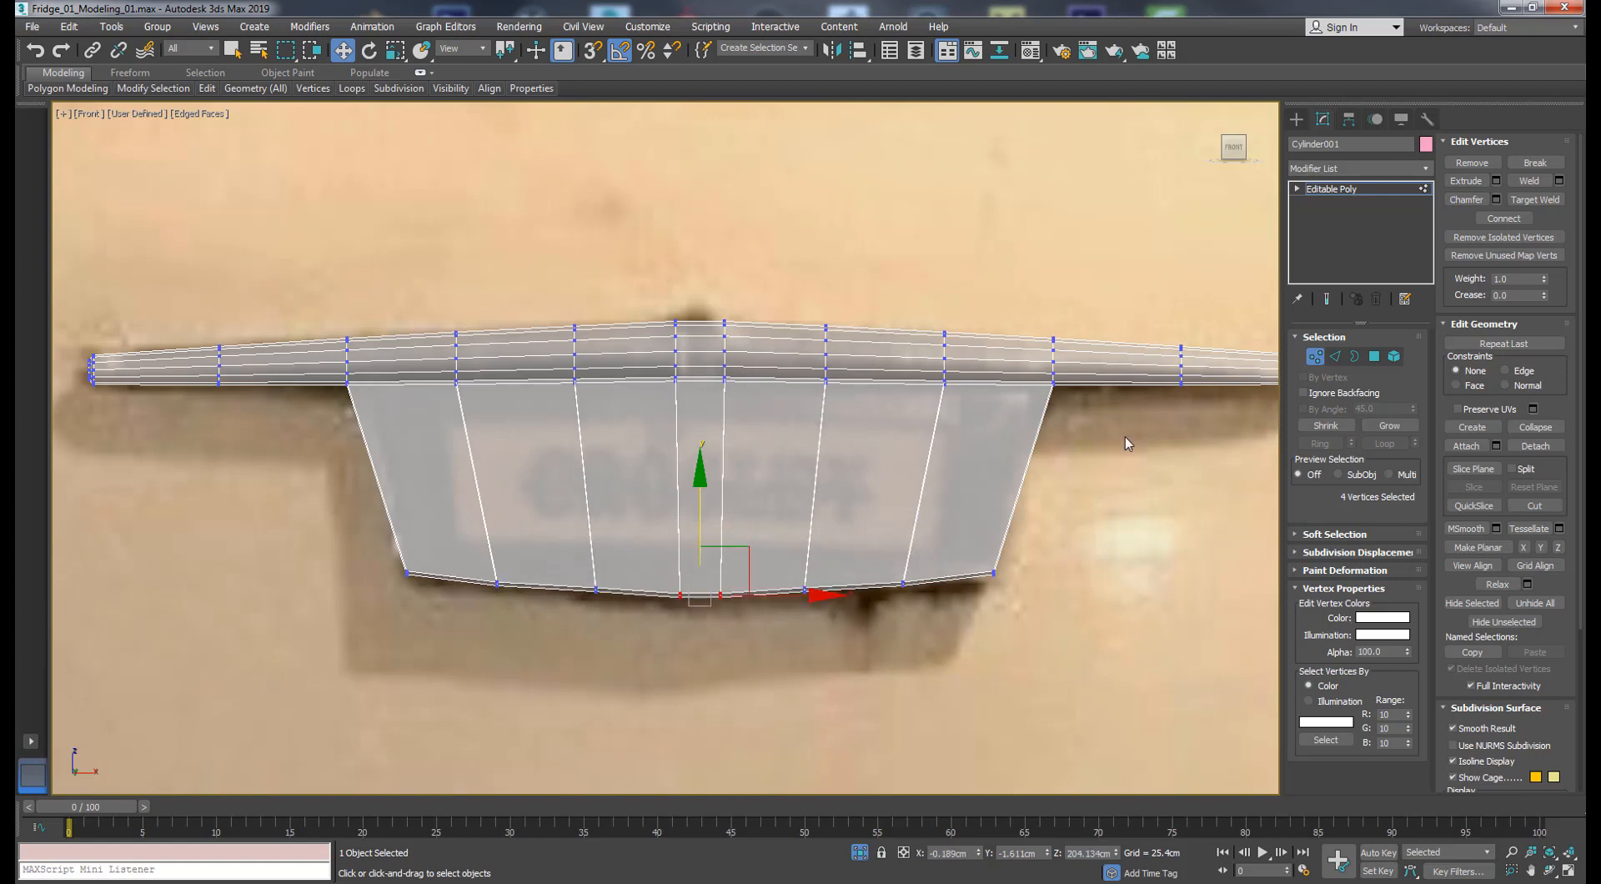
- Connect the plate's vertical edges with 1 segment and a slide of -58, placing a horizontal loop near the crossbar
click(1335, 356)
drag(1076, 457, 351, 524)
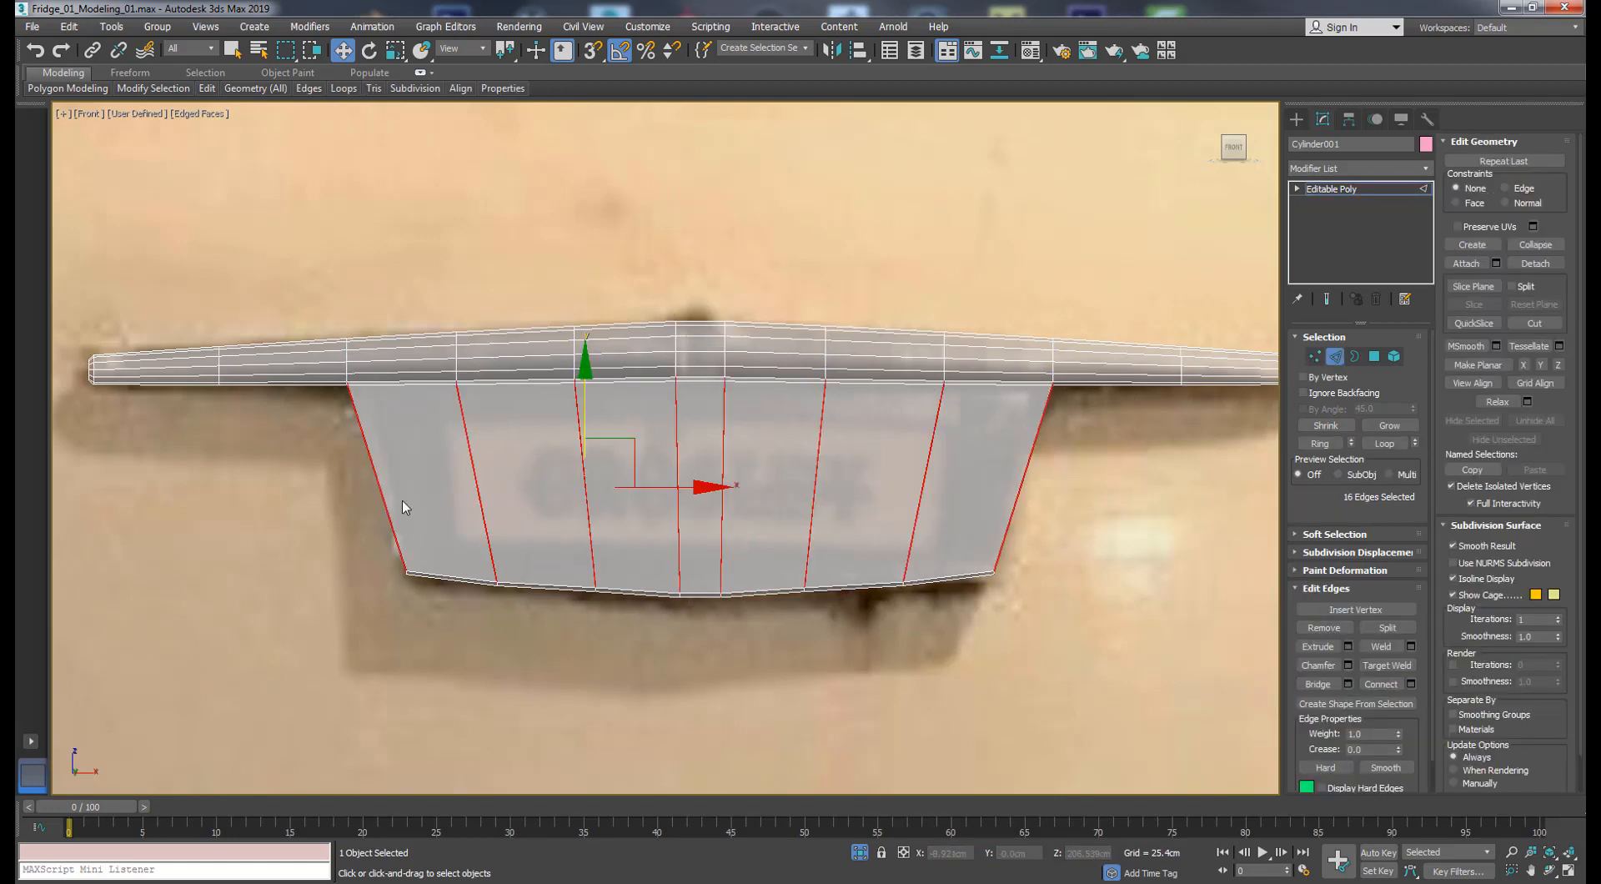
click(1409, 684)
drag(677, 504, 608, 699)
click(674, 529)
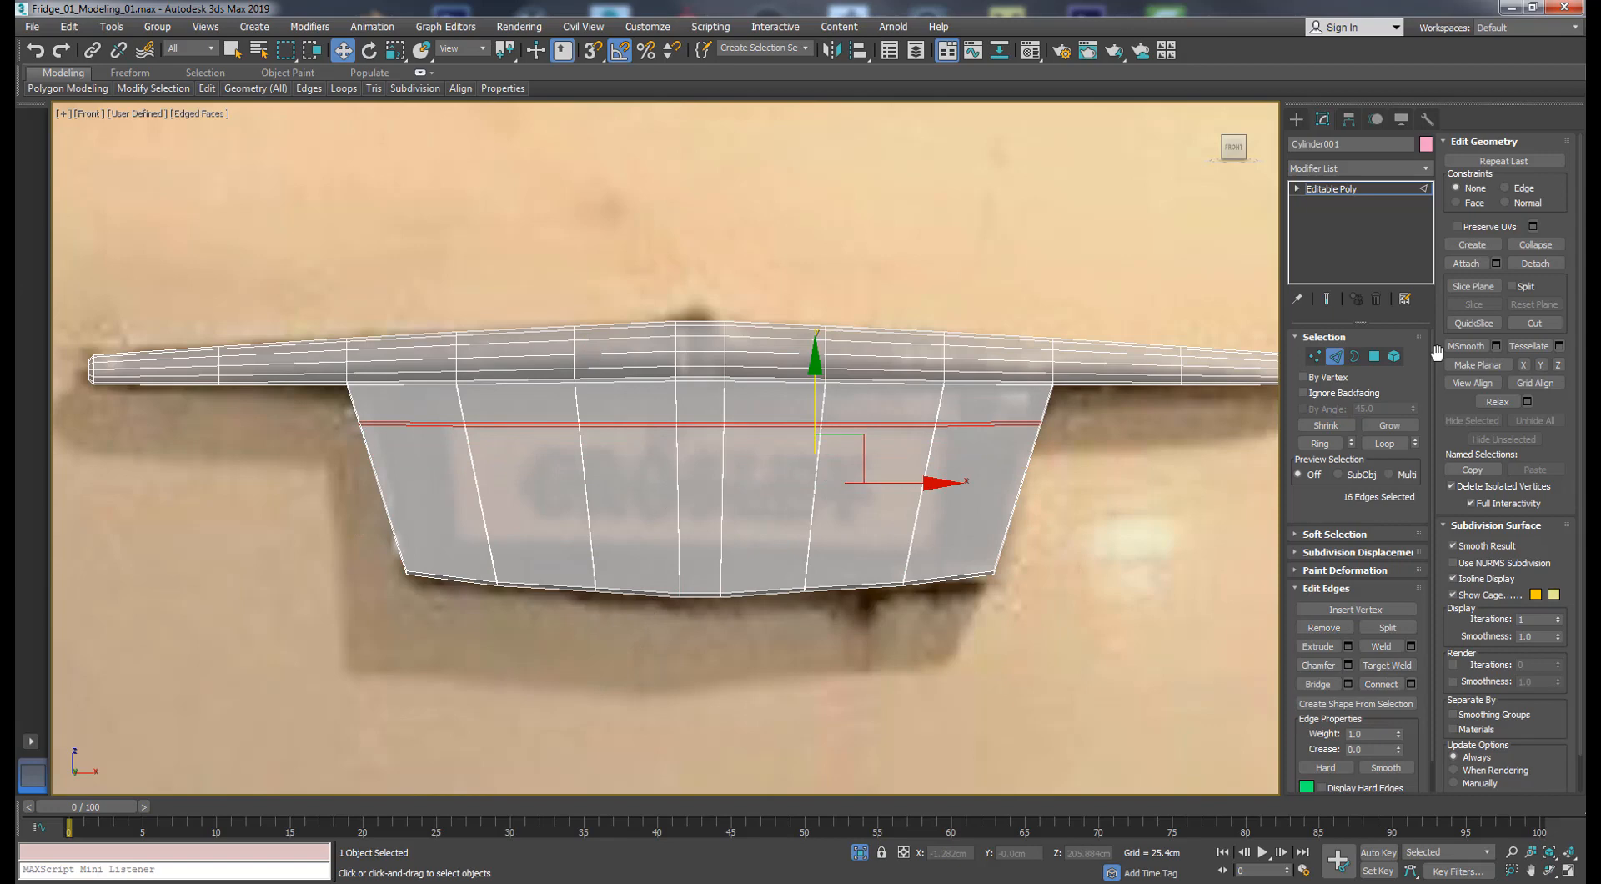
- Scale the vertices of the plate's new horizontal loop to 95% along X to match the reference outline
ctrl+click(1315, 357)
key(r)
drag(845, 424, 839, 429)
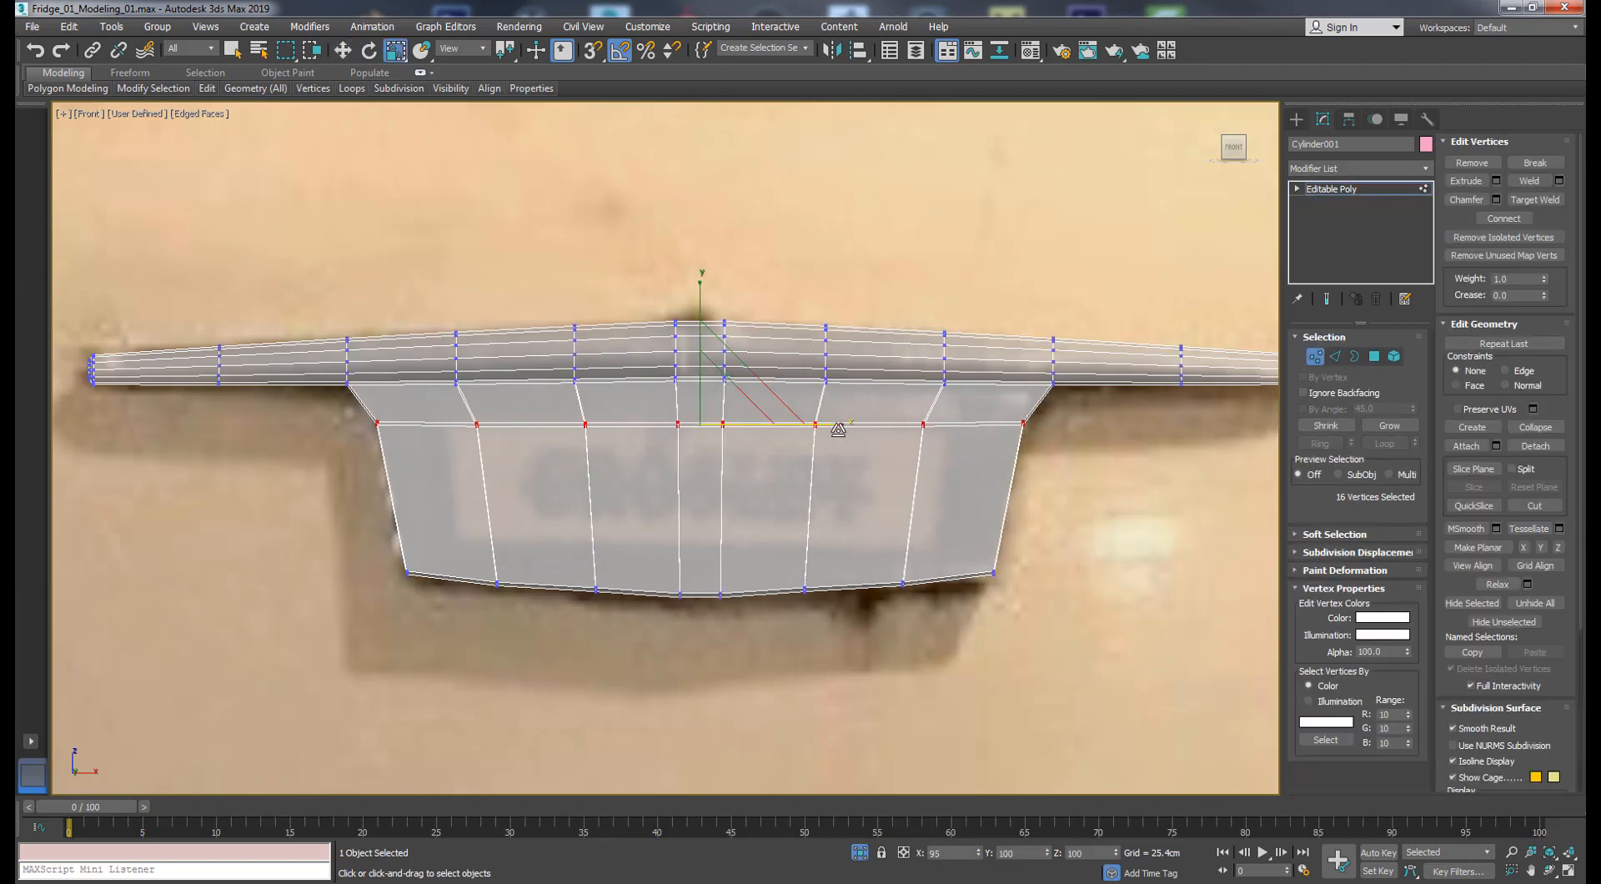
scroll(846, 388, down, 2)
scroll(822, 402, up, 2)
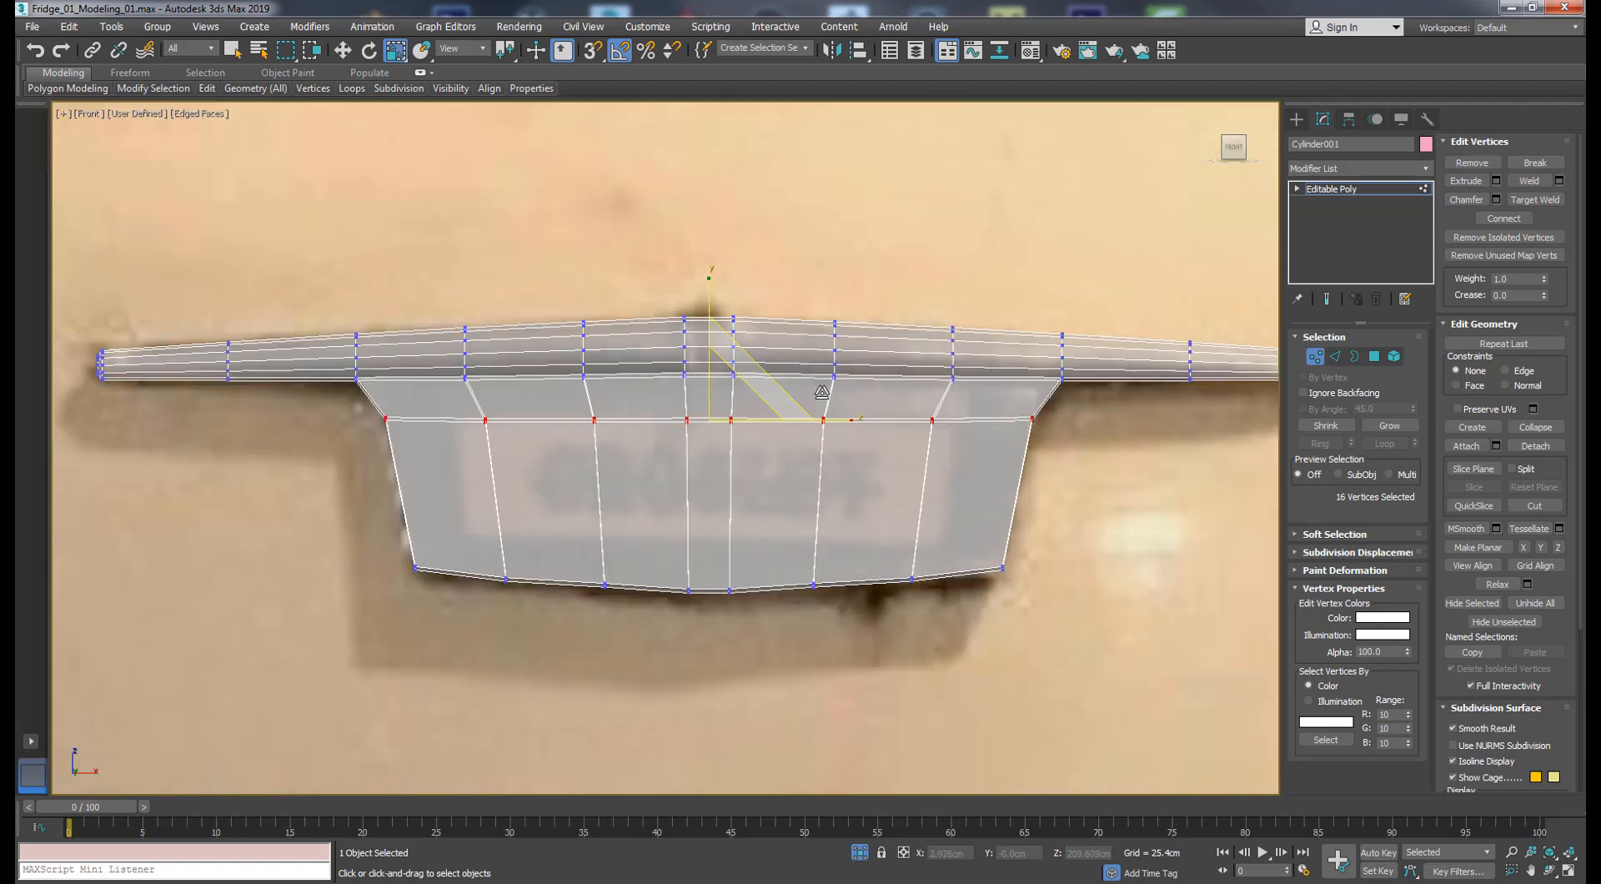
click(1375, 357)
click(941, 465)
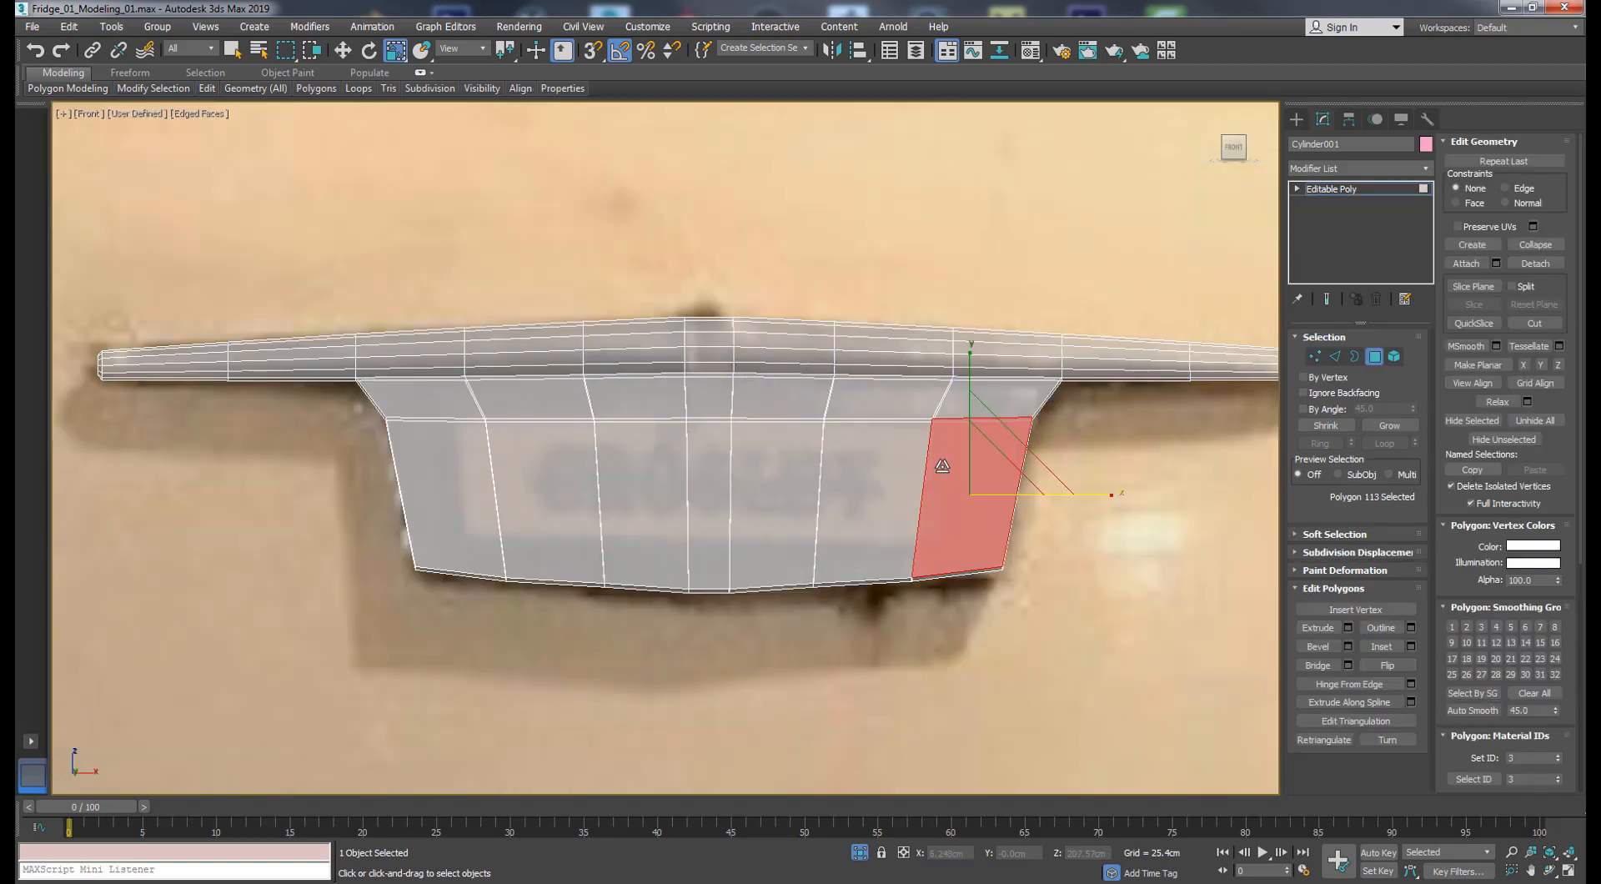
ctrl+click(873, 472)
ctrl+click(776, 480)
ctrl+click(709, 482)
ctrl+click(642, 485)
ctrl+click(543, 489)
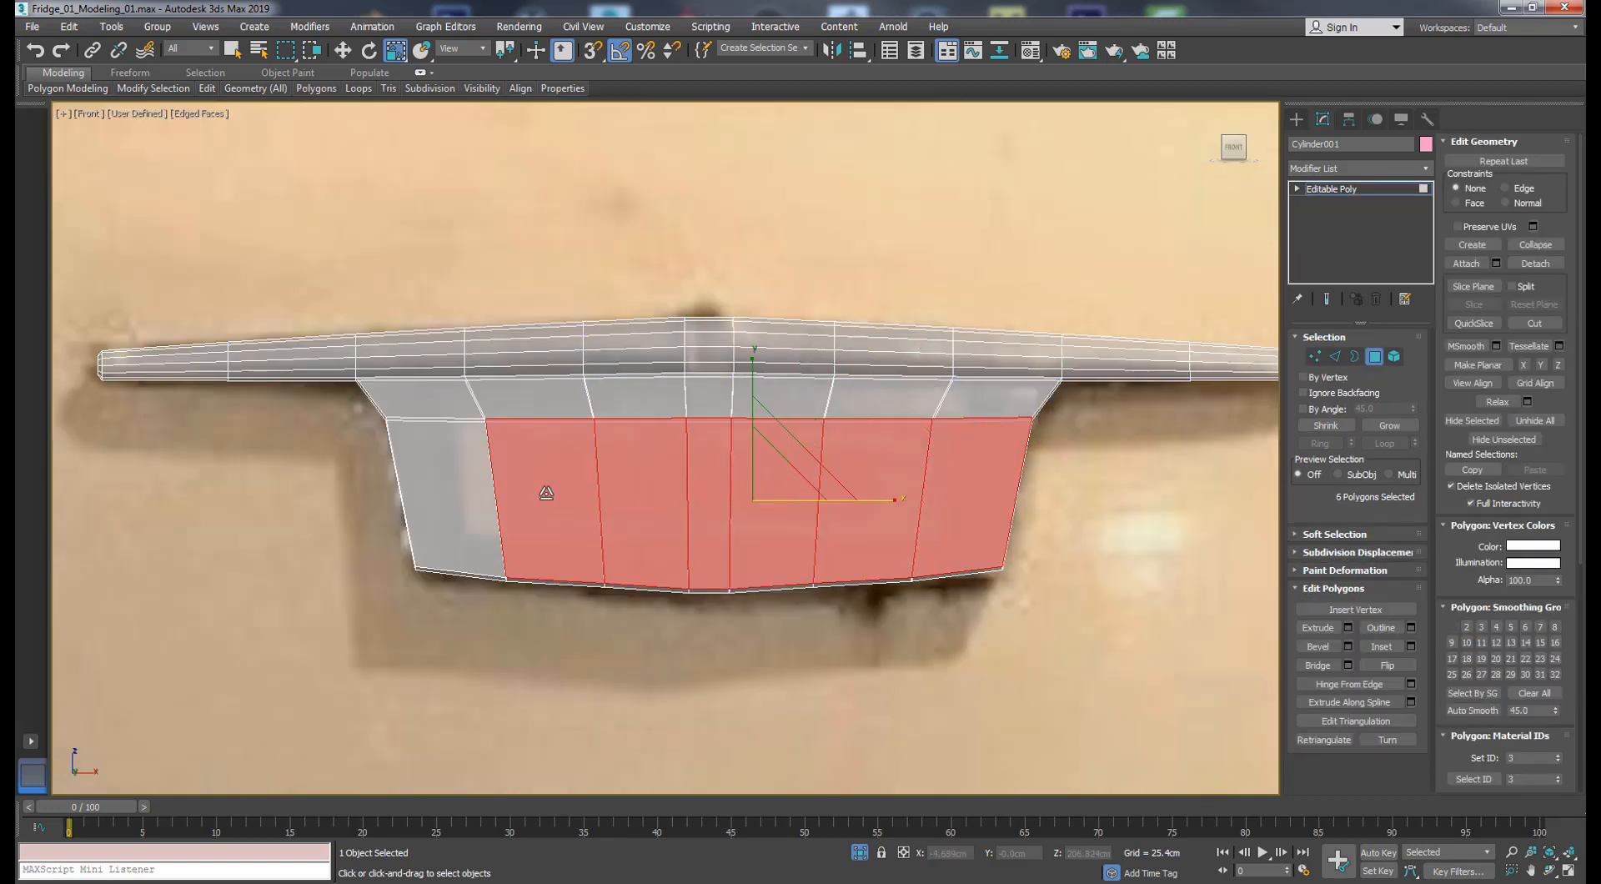
ctrl+click(477, 493)
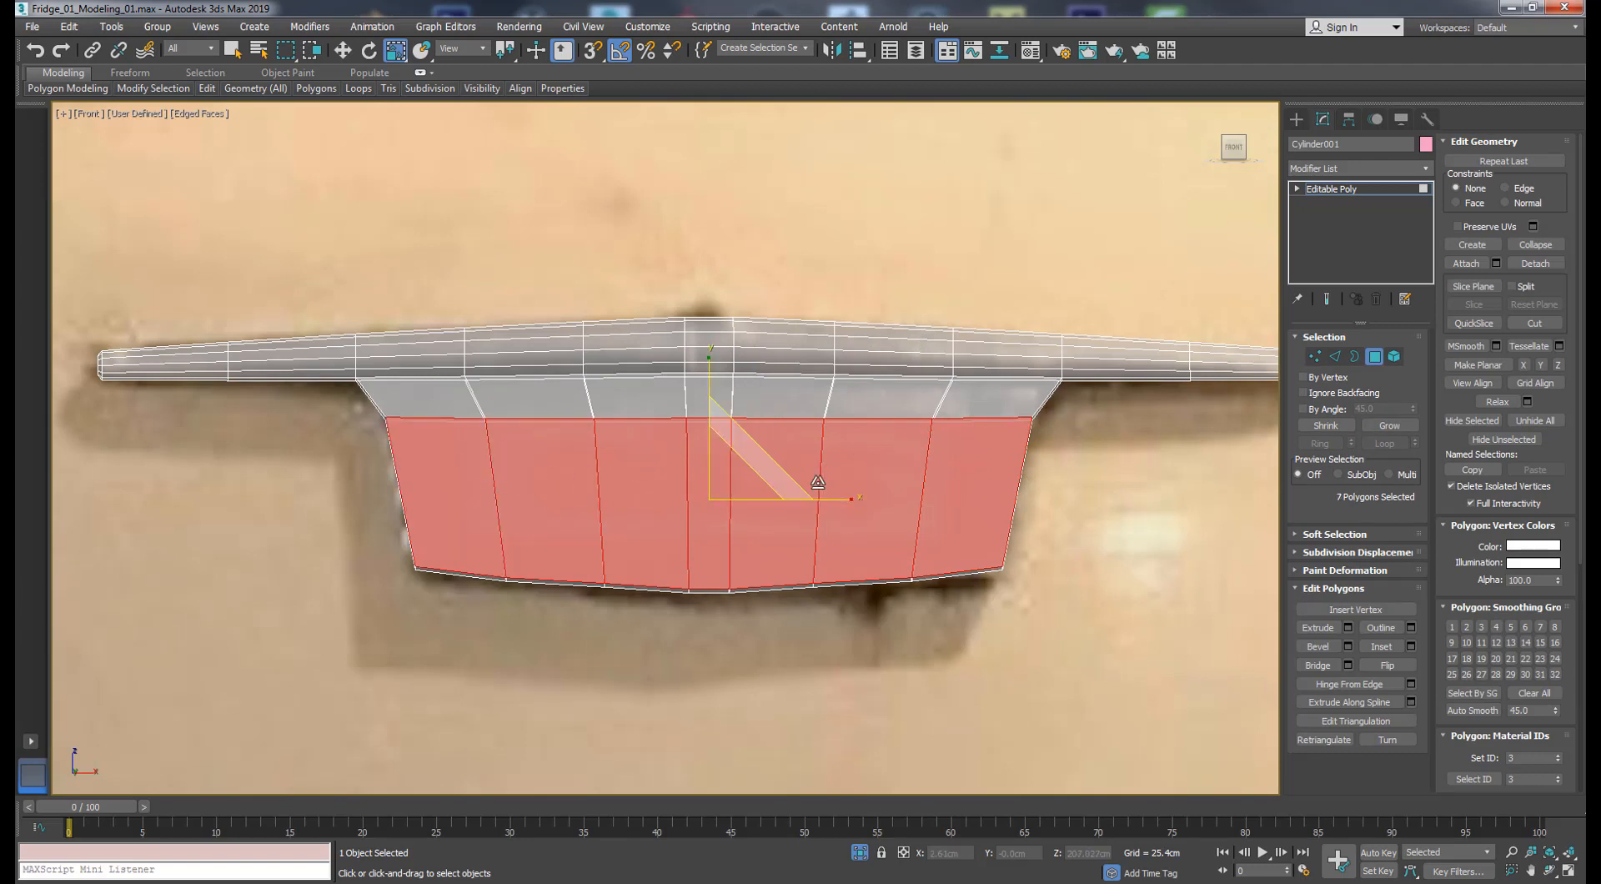
- Connect the edge rings of the plate's two outermost columns with 2 segments, a pinch of about 6 and slide 0
click(1335, 357)
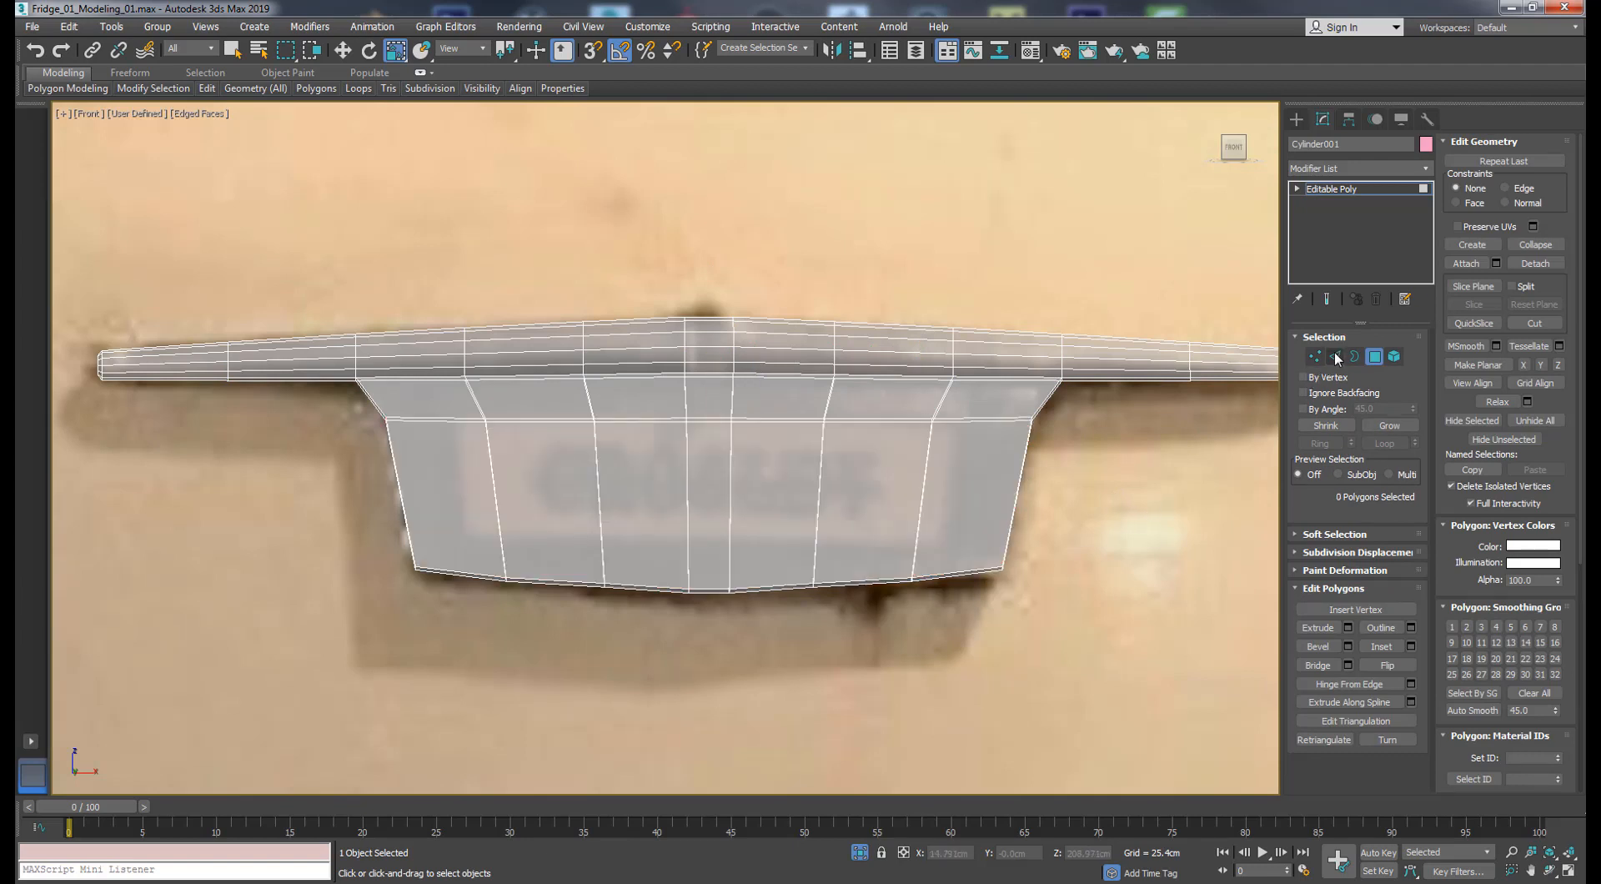
mouse_move(208, 95)
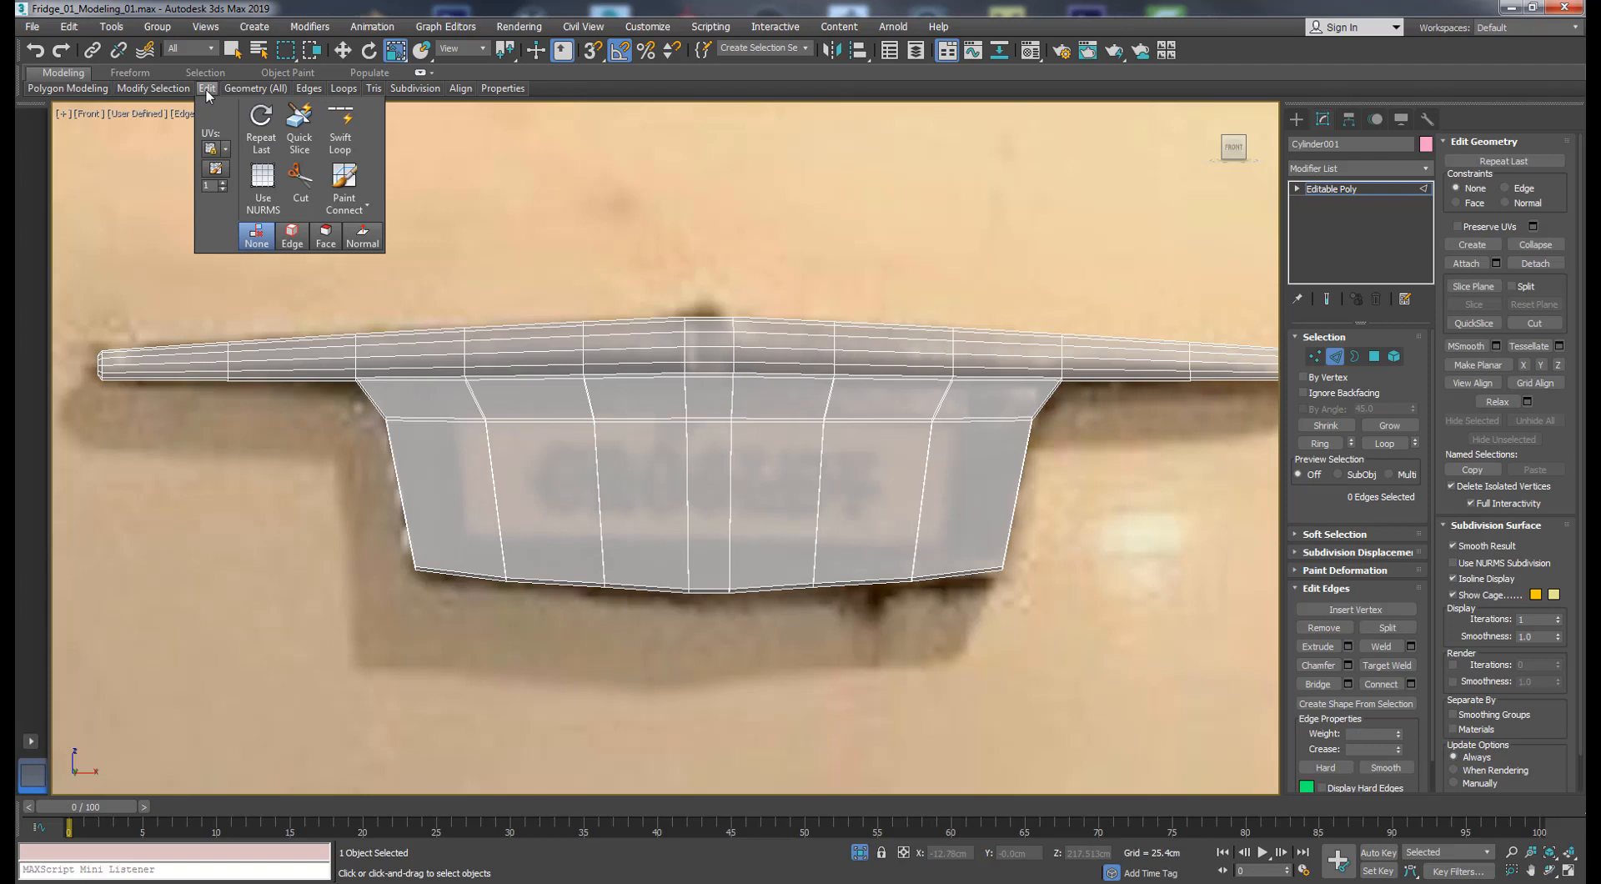
click(340, 125)
right_click(1016, 392)
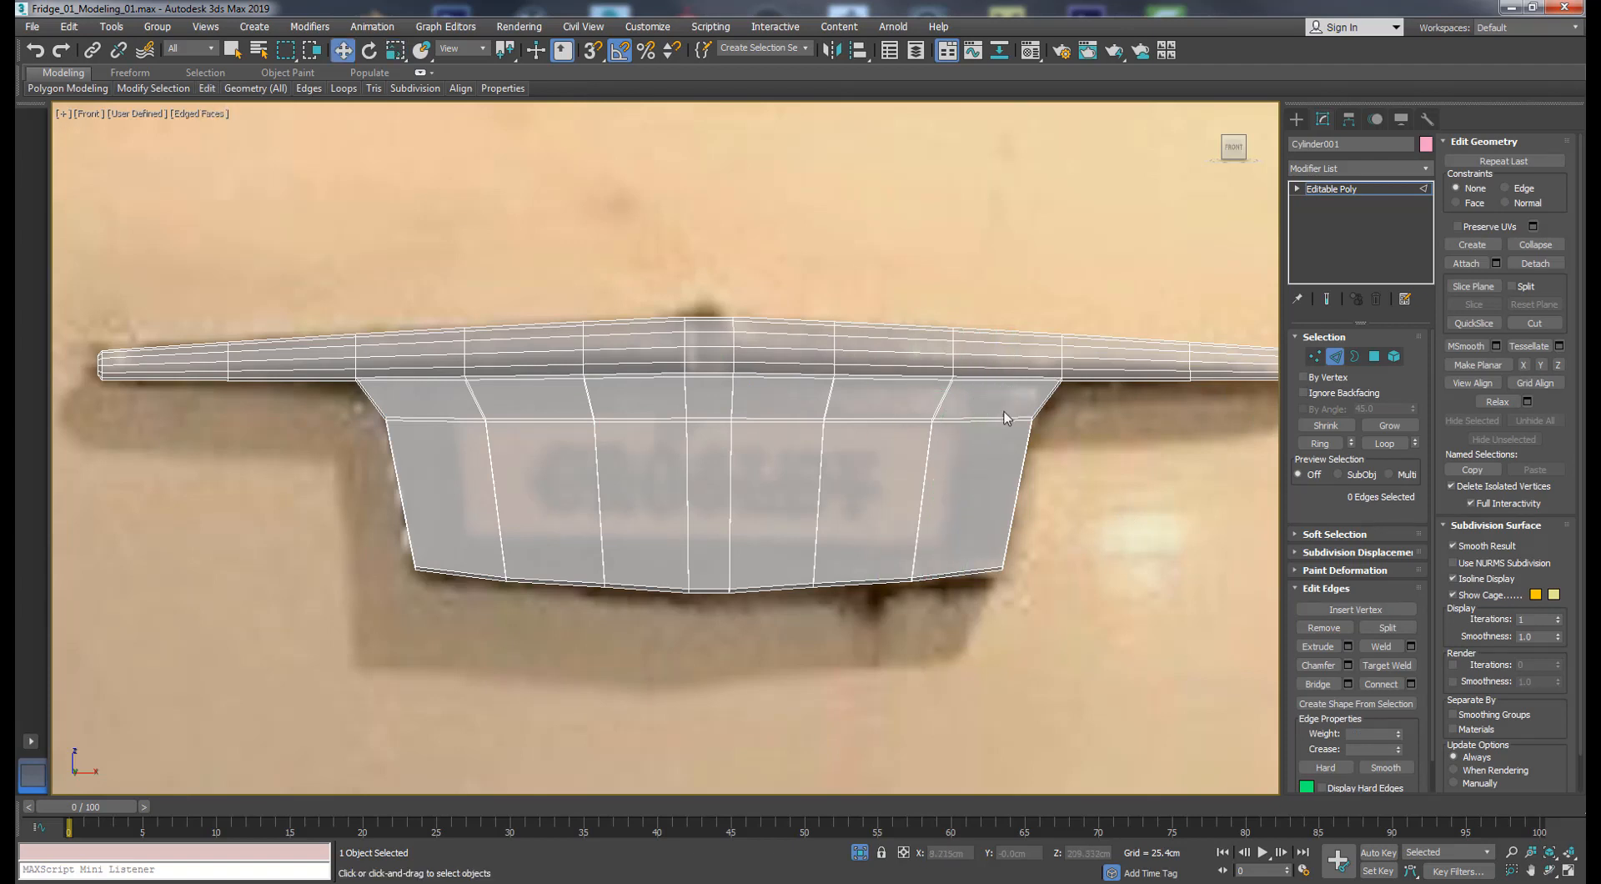
click(999, 419)
ctrl+click(457, 420)
key(alt+r)
click(1411, 684)
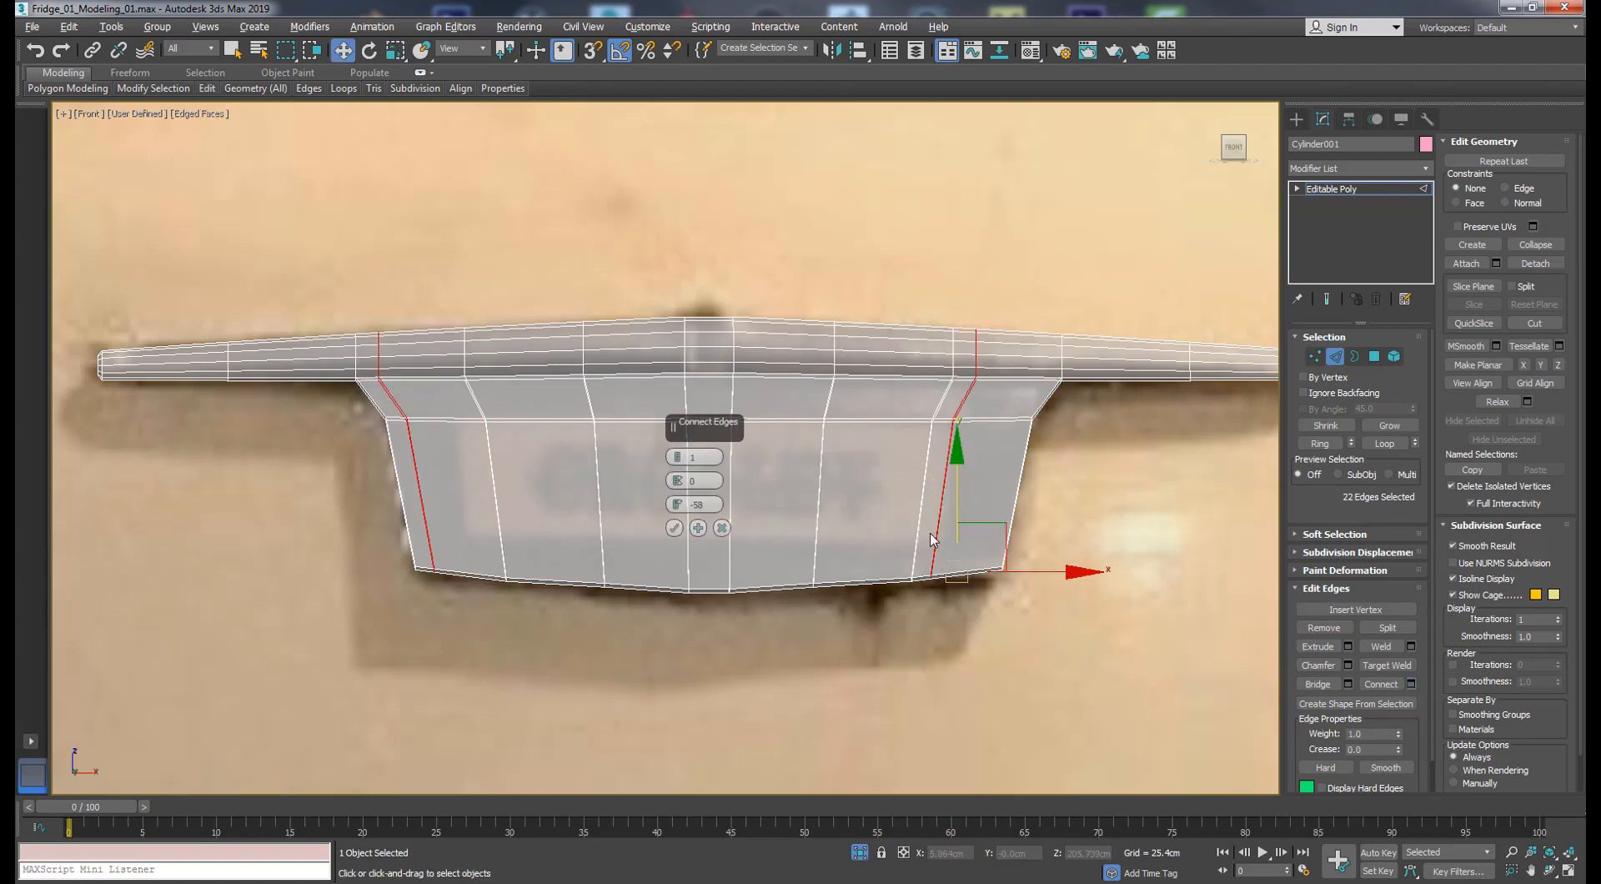
right_click(677, 504)
click(678, 454)
click(677, 477)
click(678, 478)
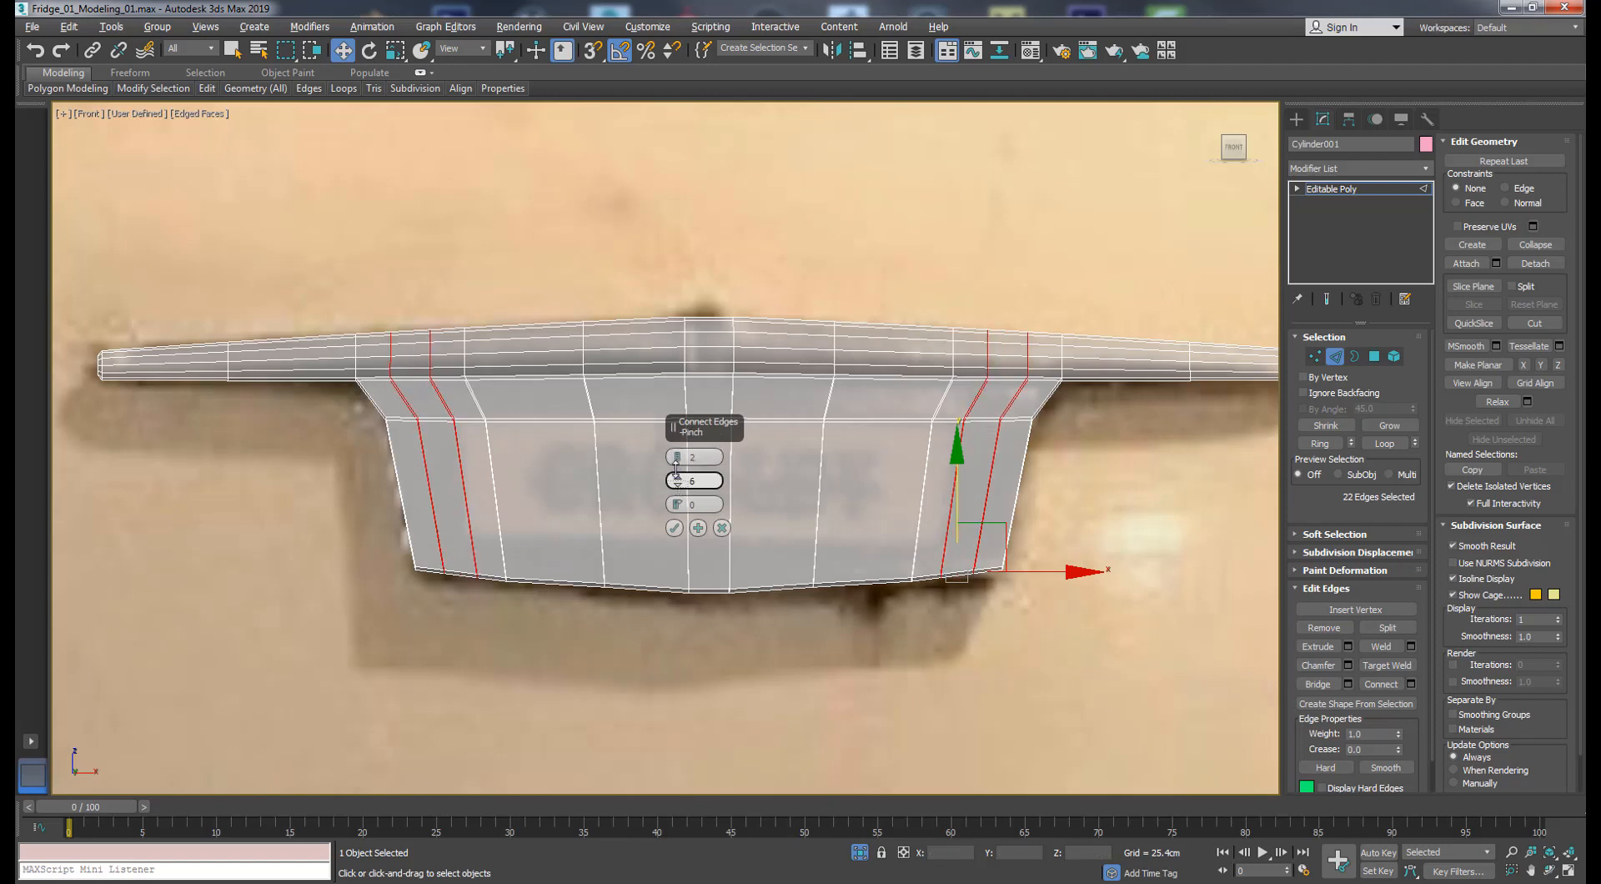
click(677, 478)
click(676, 528)
- Remove the outer of the two added vertical edge loops on each side of the plate, including its vertices
double_click(987, 494)
ctrl+double_click(428, 489)
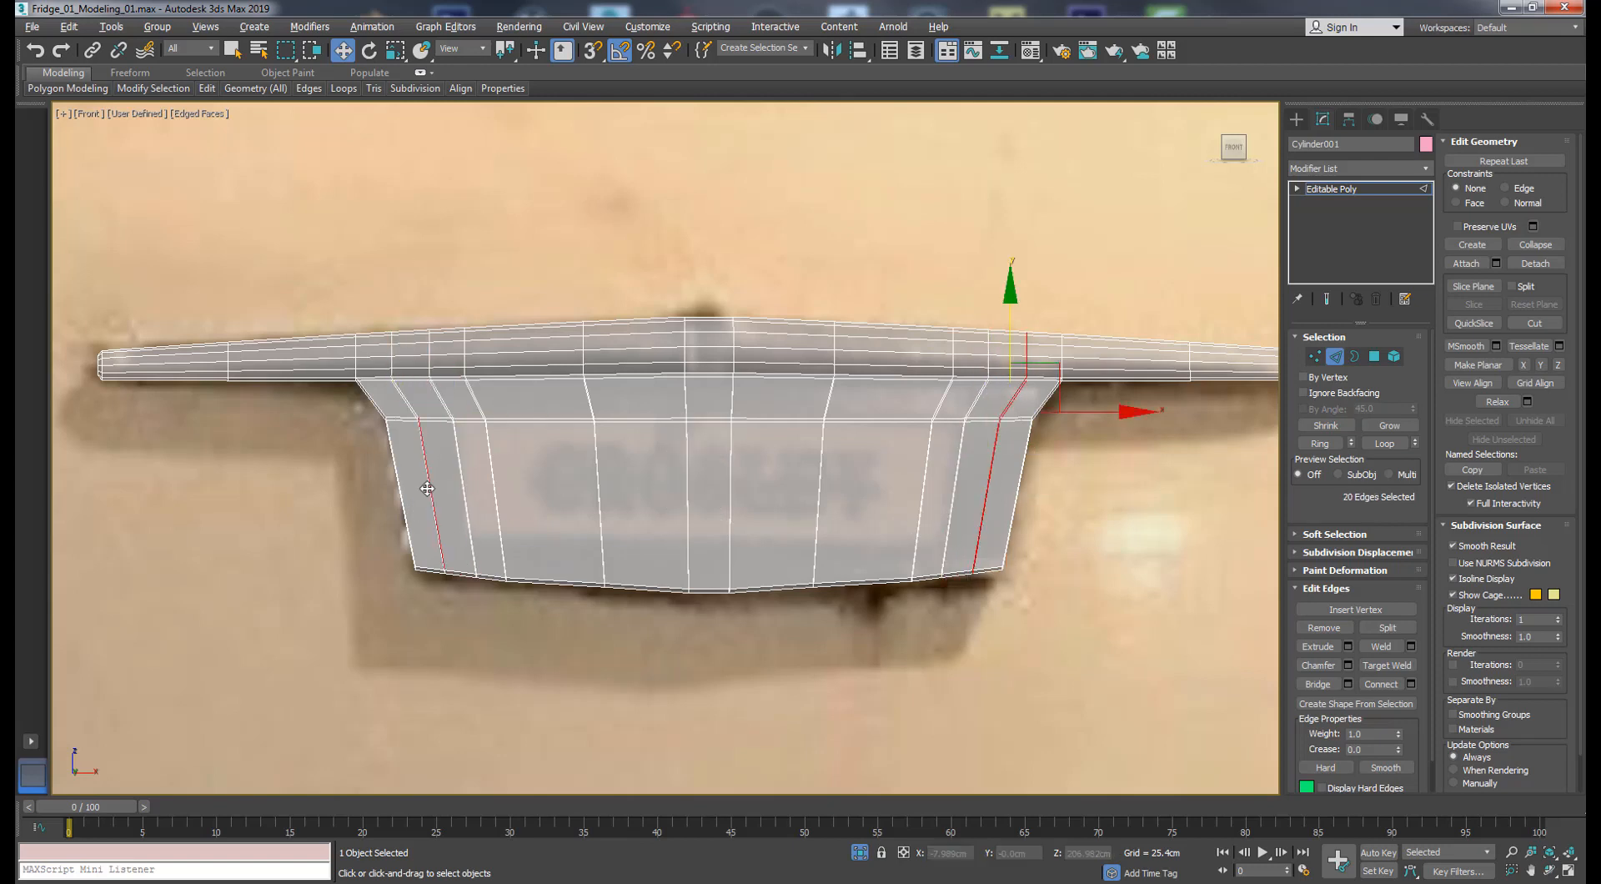
key(ctrl+BackSpace)
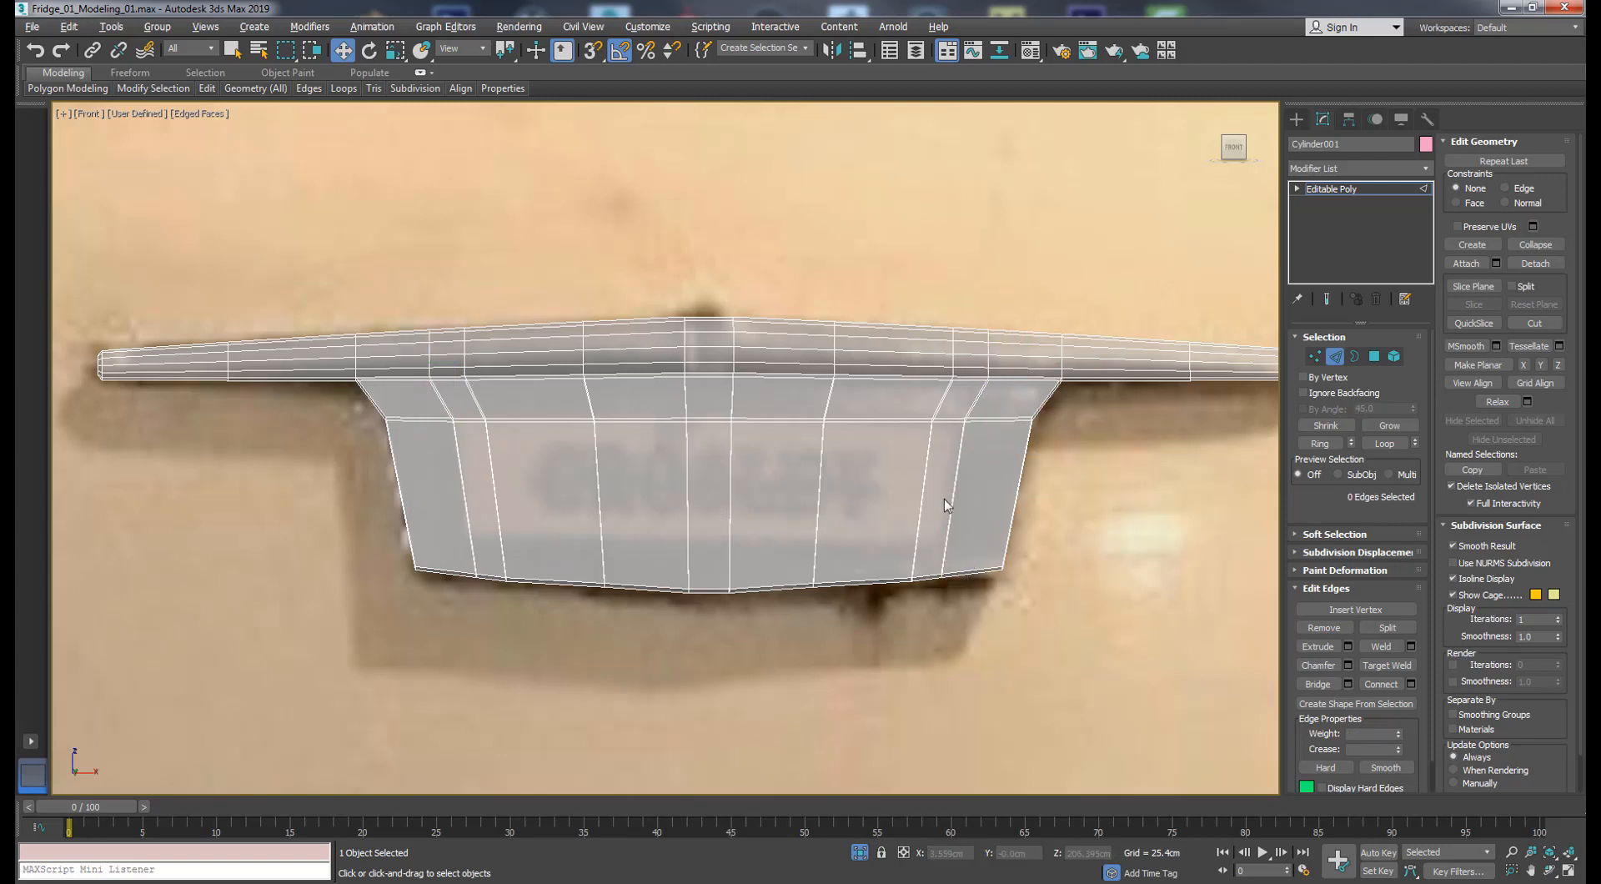
click(1017, 483)
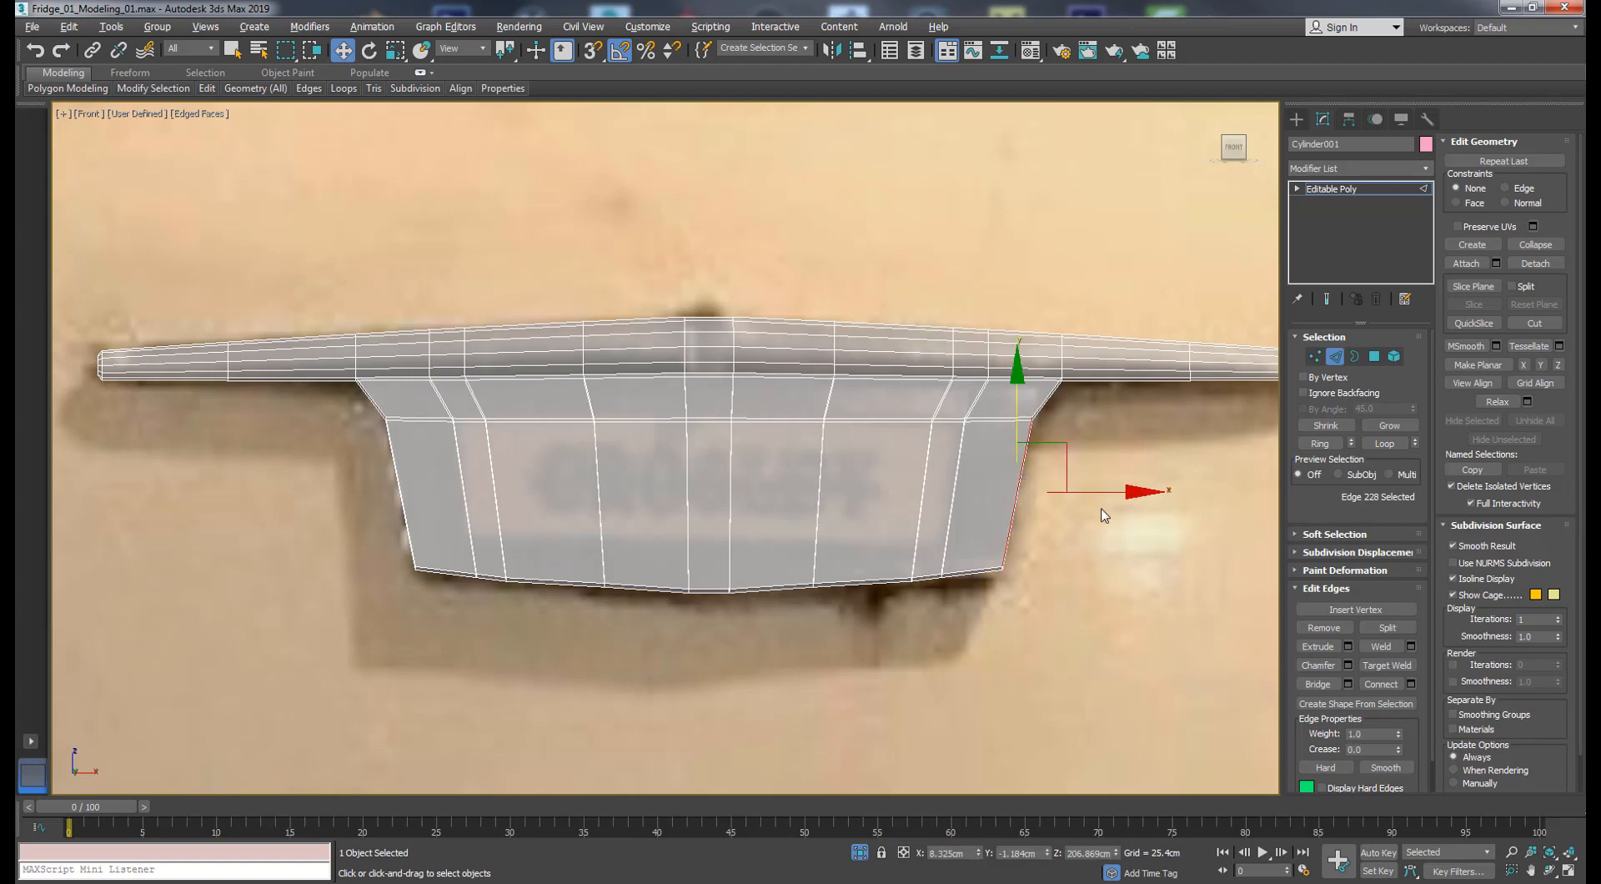
click(1105, 512)
- Try to add a horizontal Swift Loop across the plate's lower part and flatten its inner vertices to 6% along Y
mouse_move(205, 93)
click(340, 125)
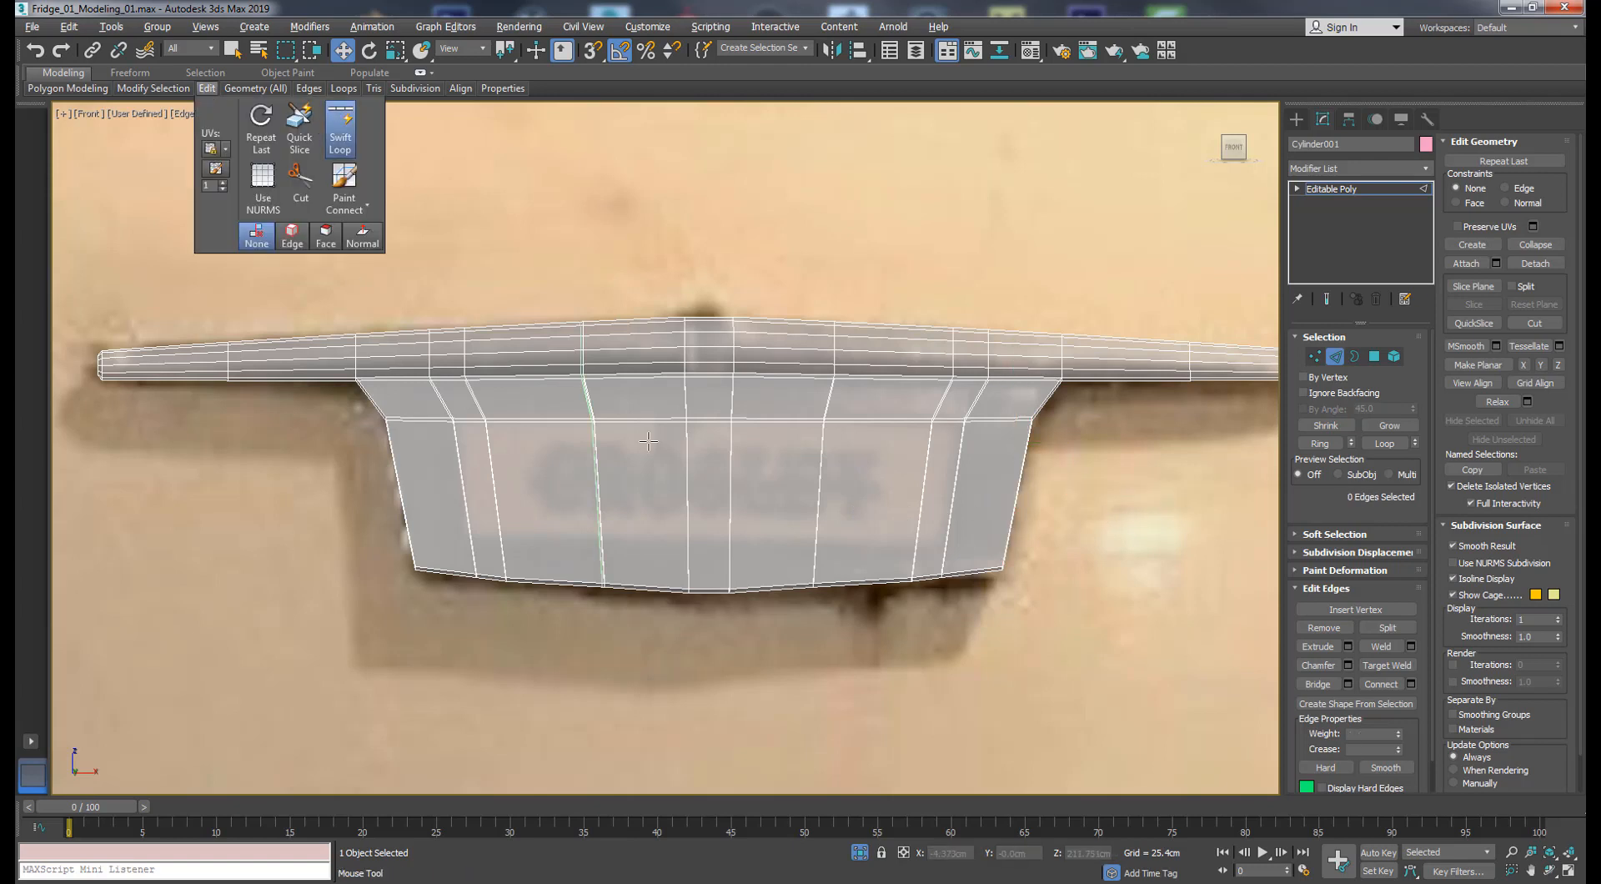
click(671, 538)
key(w)
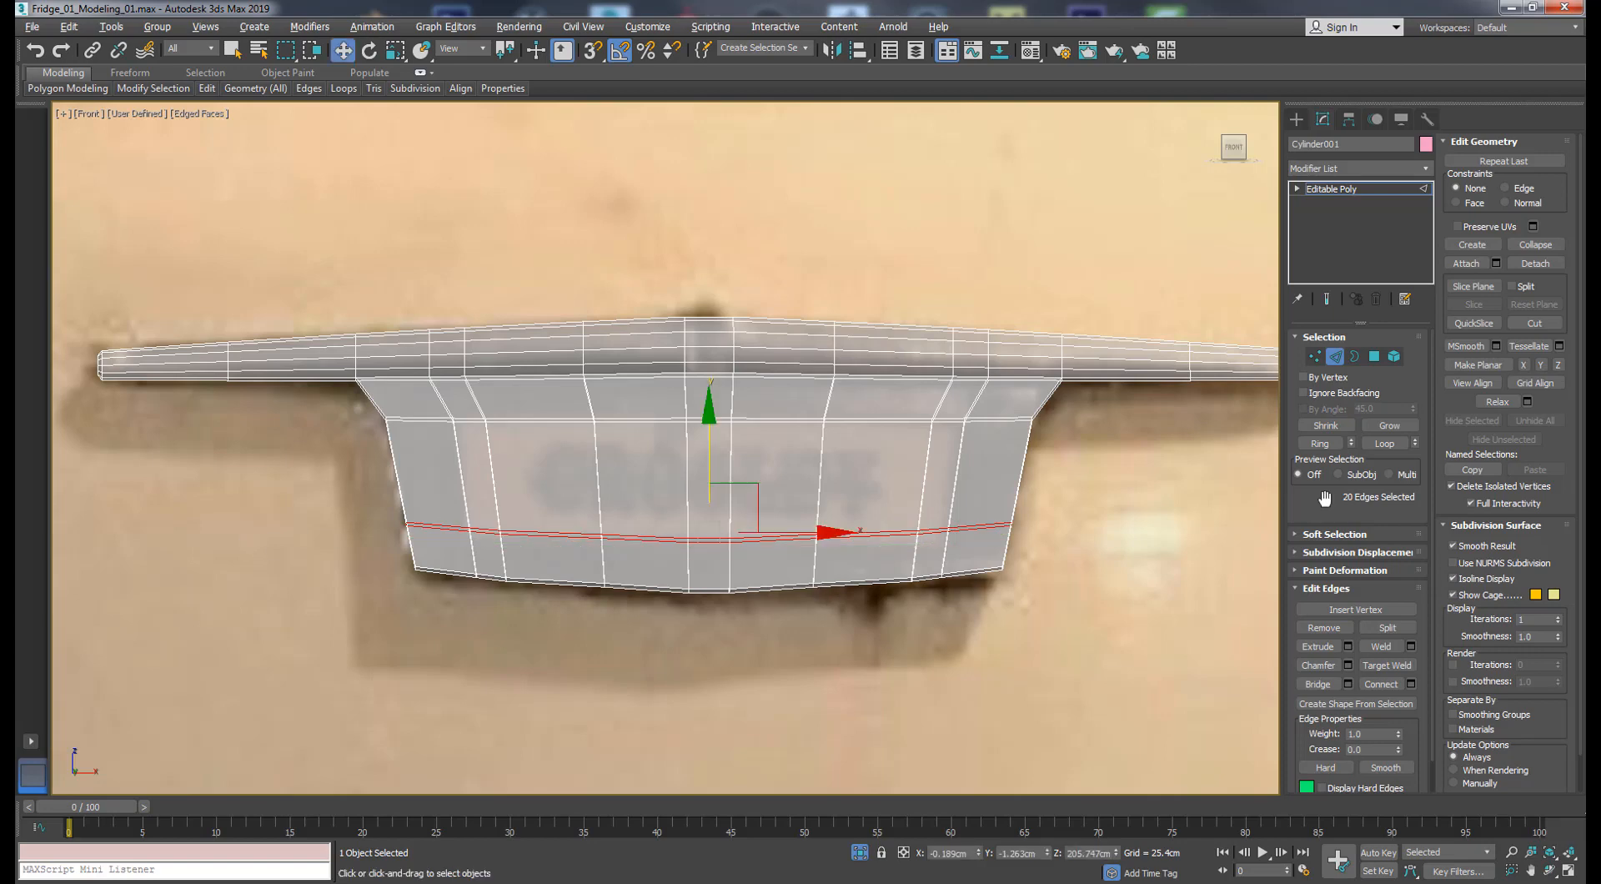
key(1)
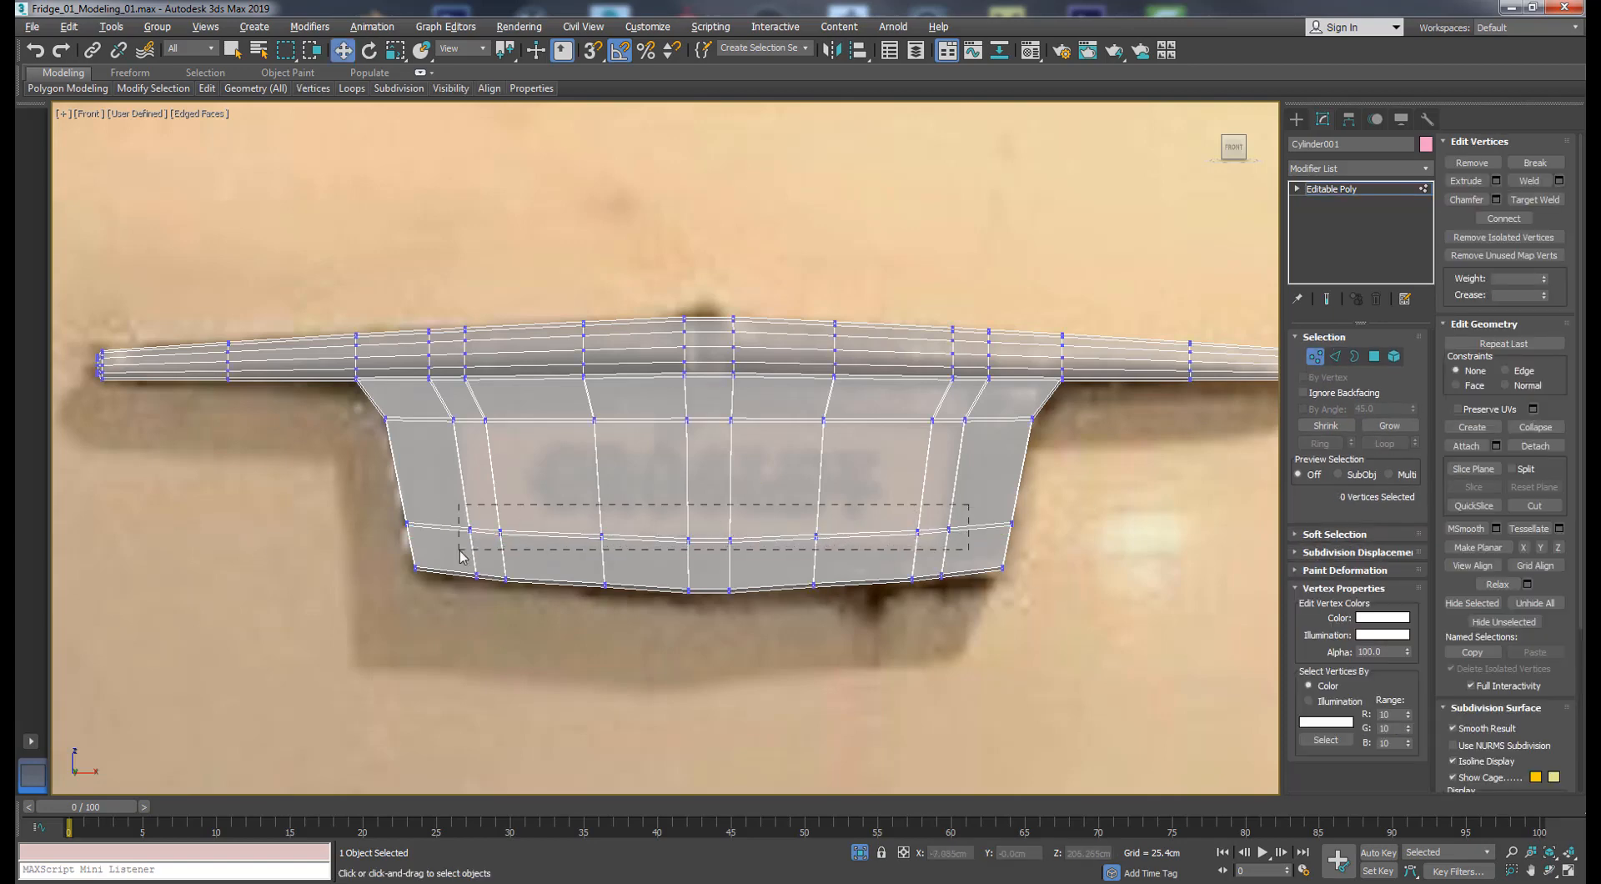
drag(459, 550, 460, 550)
key(r)
drag(711, 471, 678, 446)
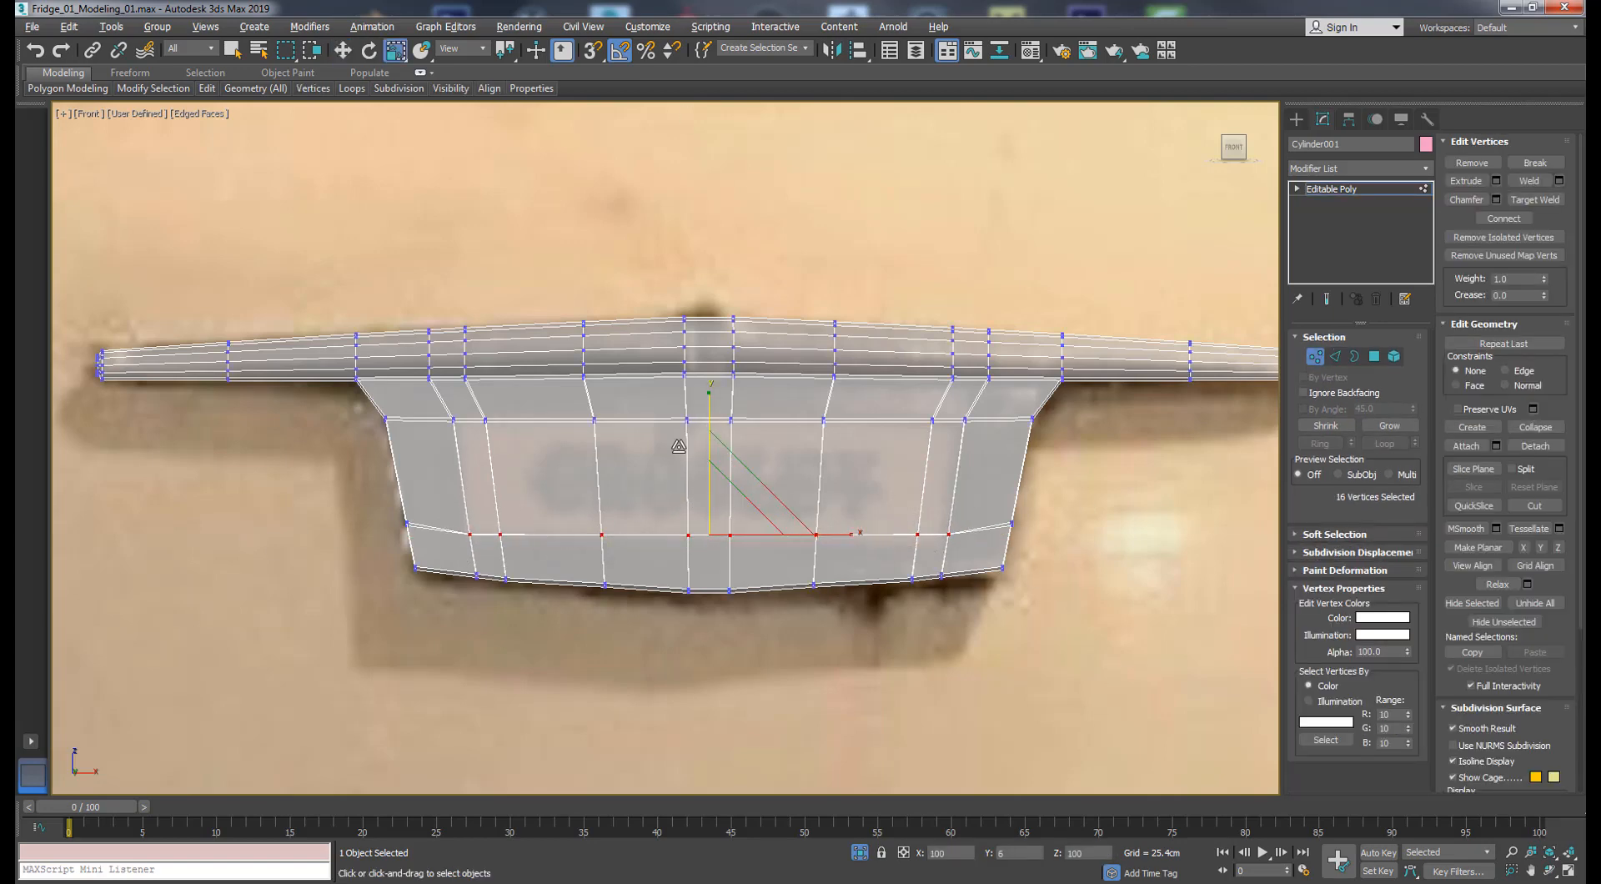
- Undo the vertex flattening and the horizontal loop added across the plate's lower part
mouse_move(1026, 518)
alt+middle_down()
mouse_move(1126, 489)
mouse_move(1237, 501)
mouse_move(891, 478)
mouse_move(873, 490)
mouse_move(840, 404)
mouse_move(797, 439)
mouse_move(773, 430)
alt+middle_up()
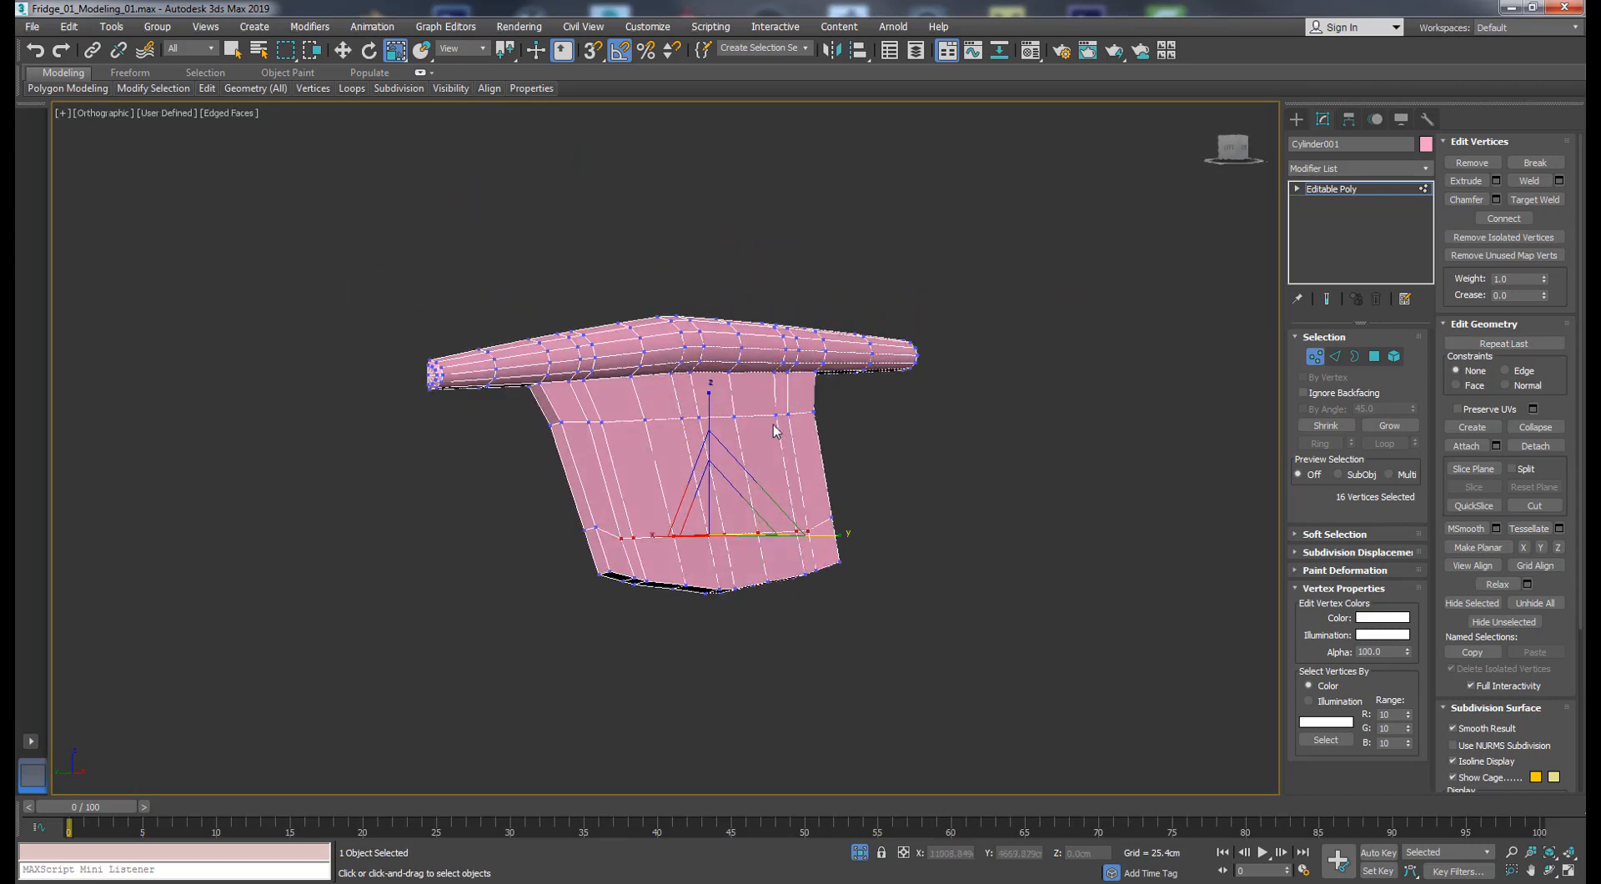
key(alt+x)
key(ctrl+z)
key(ctrl+z)
key(ctrl+z)
key(ctrl+z)
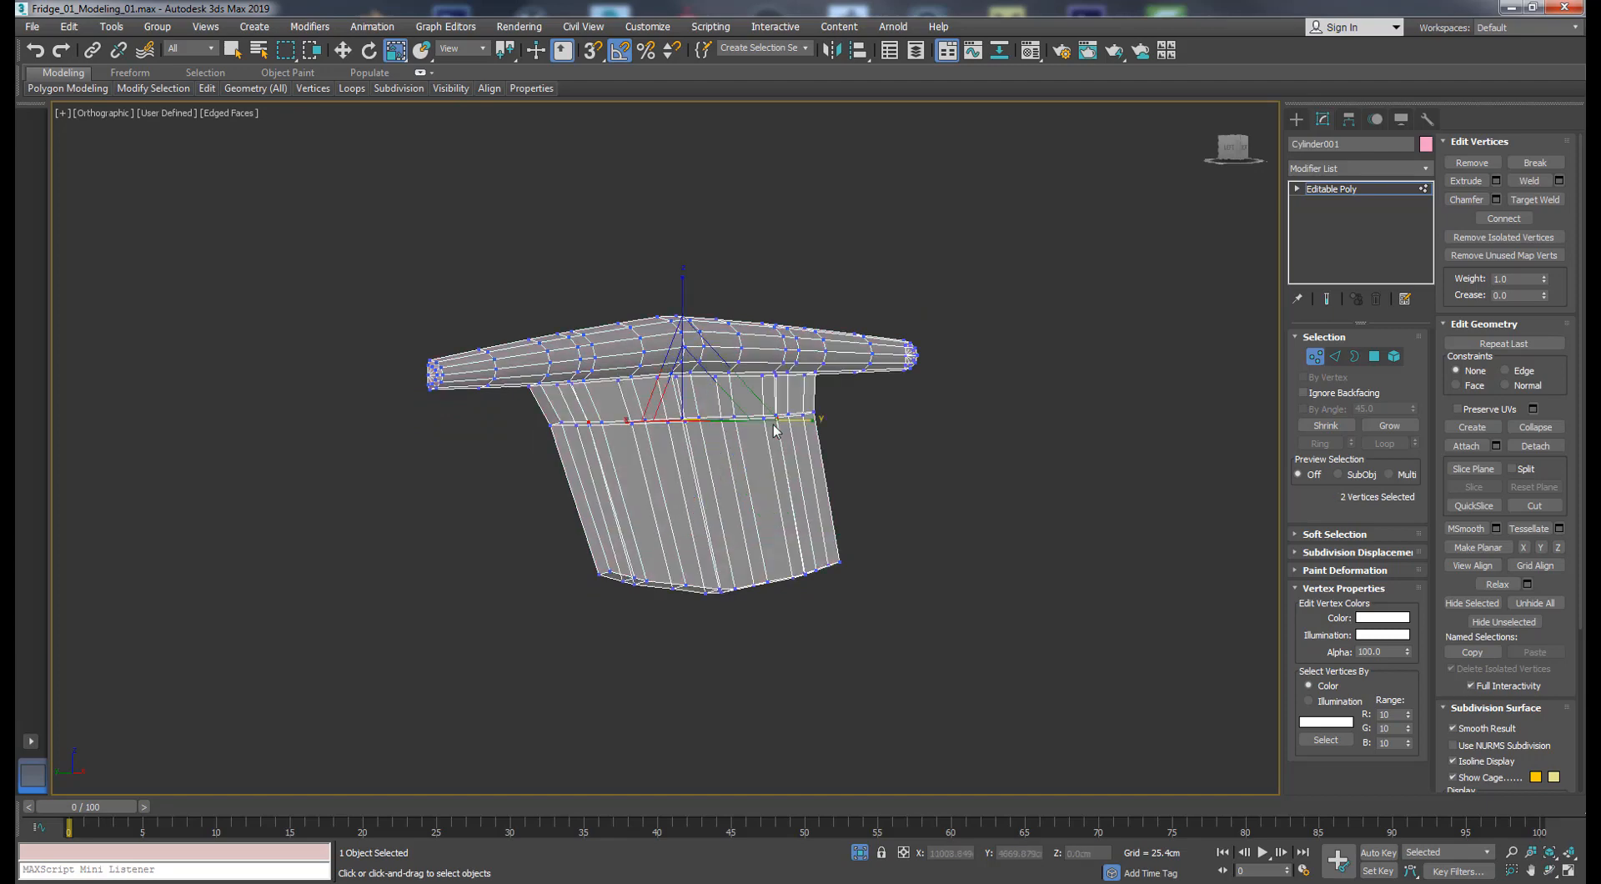
- Shift the plate's lower vertices in the Left view so the tilted plate hangs nearly vertical beneath the crossbar
key(l)
scroll(457, 389, down, 10)
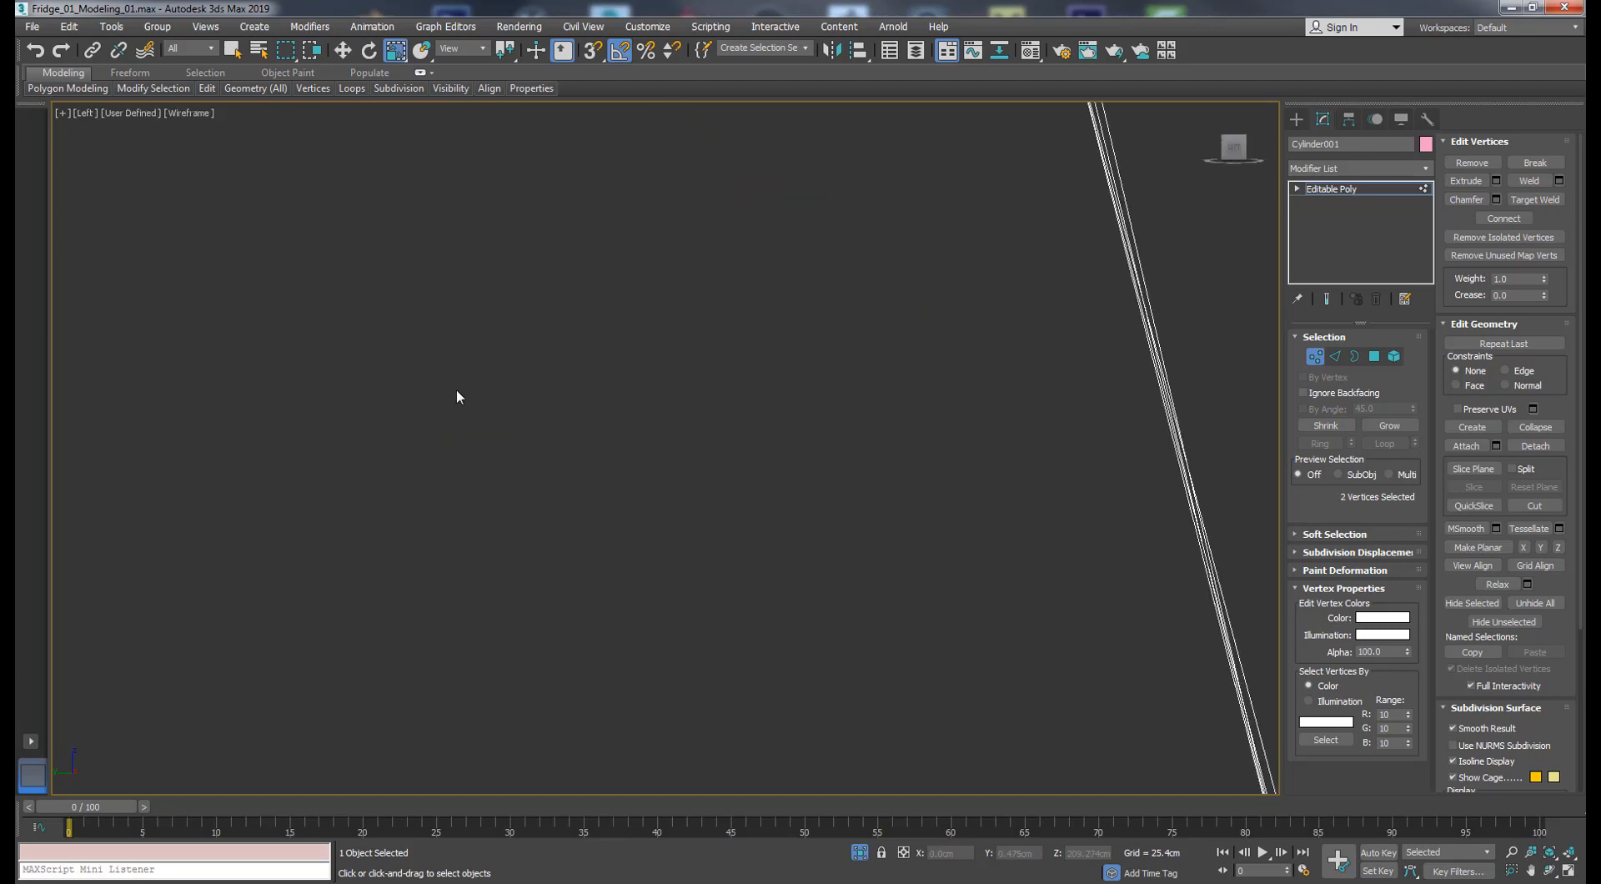
middle_drag(1035, 345, 1038, 328)
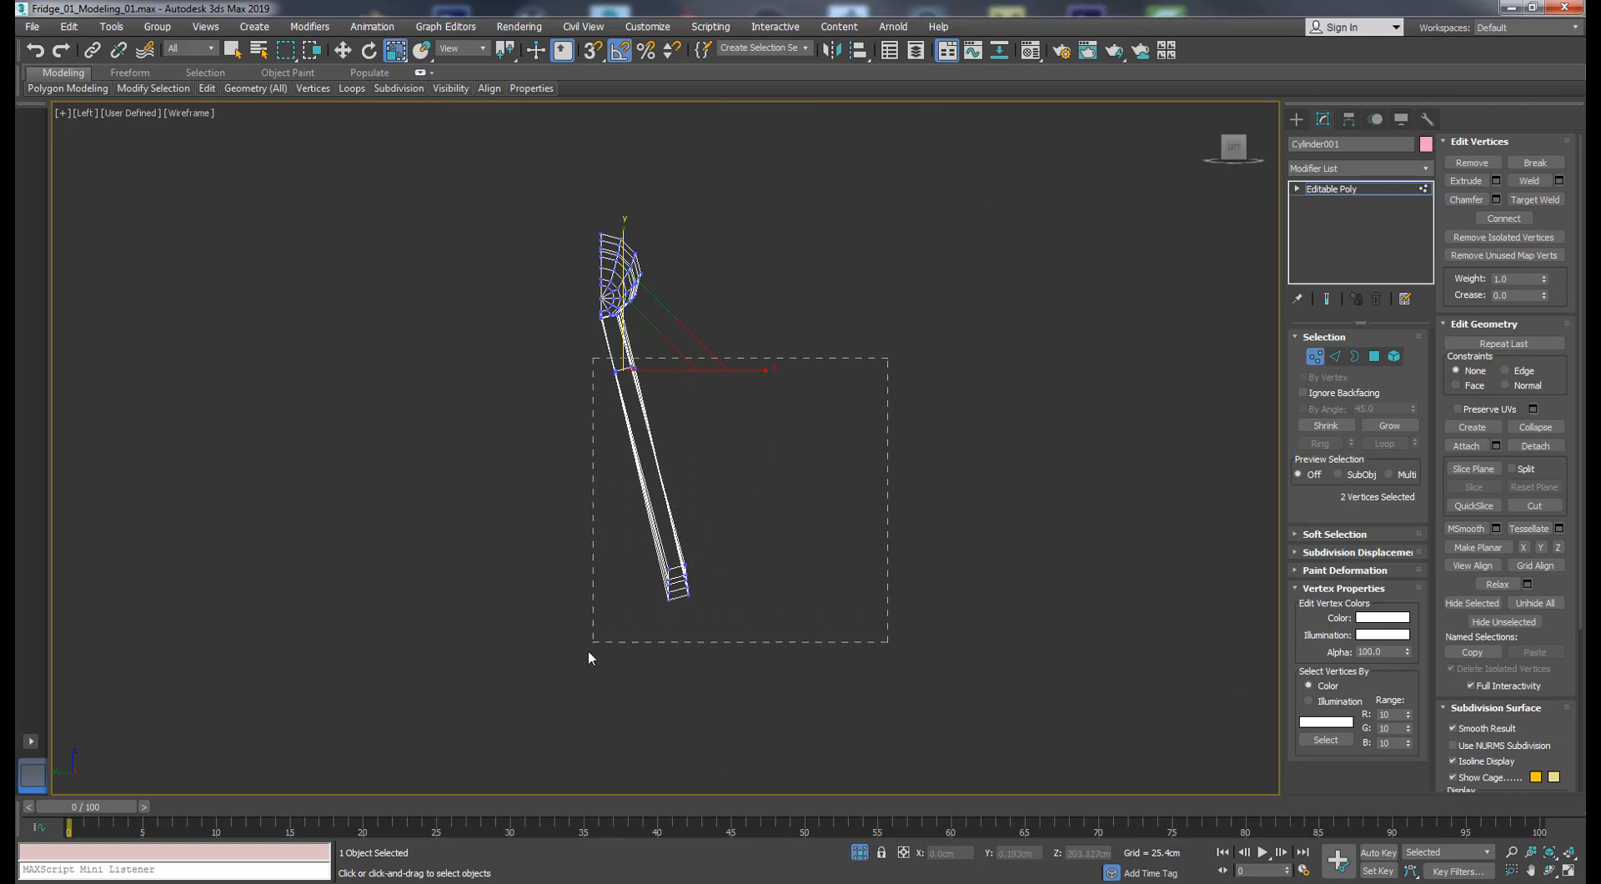
drag(588, 649, 589, 649)
scroll(701, 422, up, 3)
key(w)
drag(708, 508, 689, 515)
drag(585, 599, 664, 669)
scroll(544, 259, up, 6)
middle_drag(554, 205, 757, 550)
scroll(562, 277, down, 4)
scroll(690, 278, down, 4)
key(l)
scroll(684, 274, down, 7)
scroll(757, 551, down, 1)
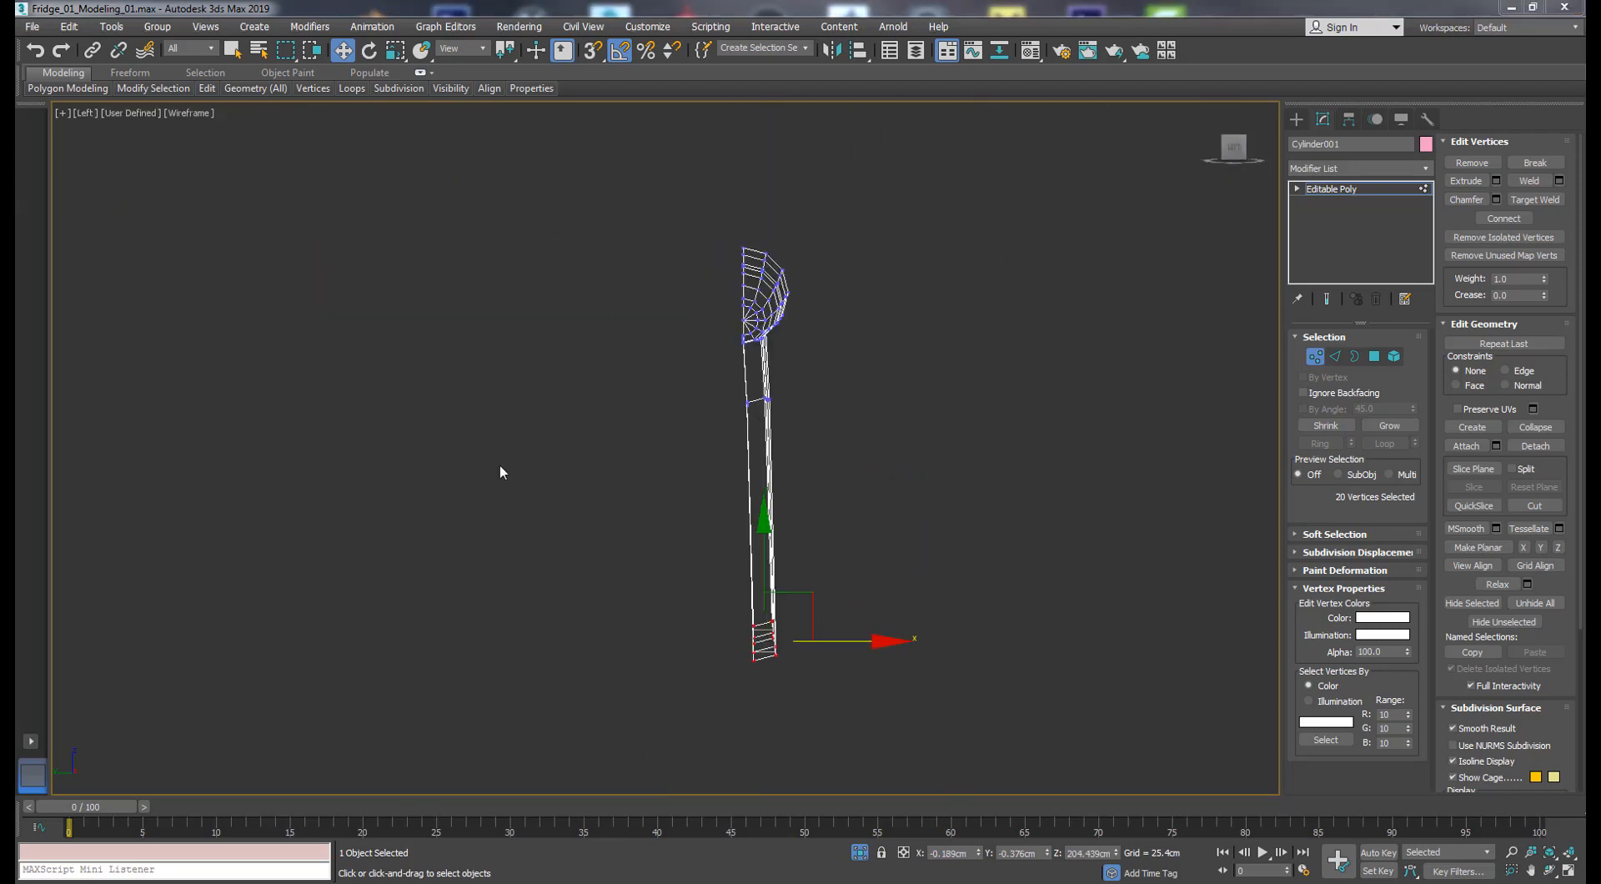
- Select the back vertices of the plate and make them planar along X
drag(666, 361, 754, 657)
drag(753, 734, 753, 733)
scroll(717, 661, up, 3)
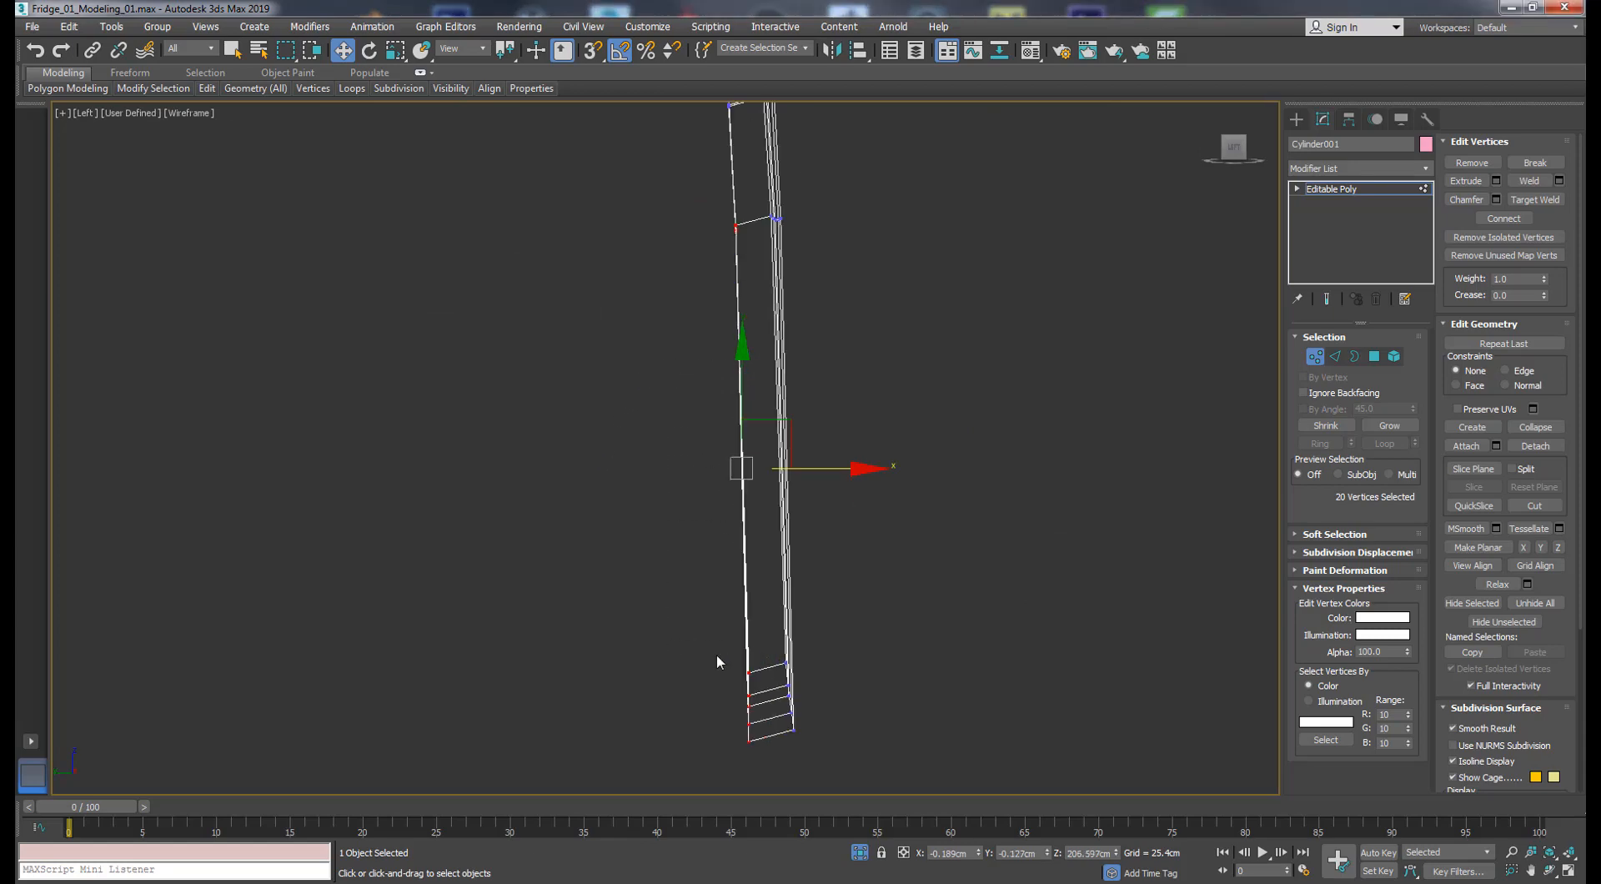
click(1523, 547)
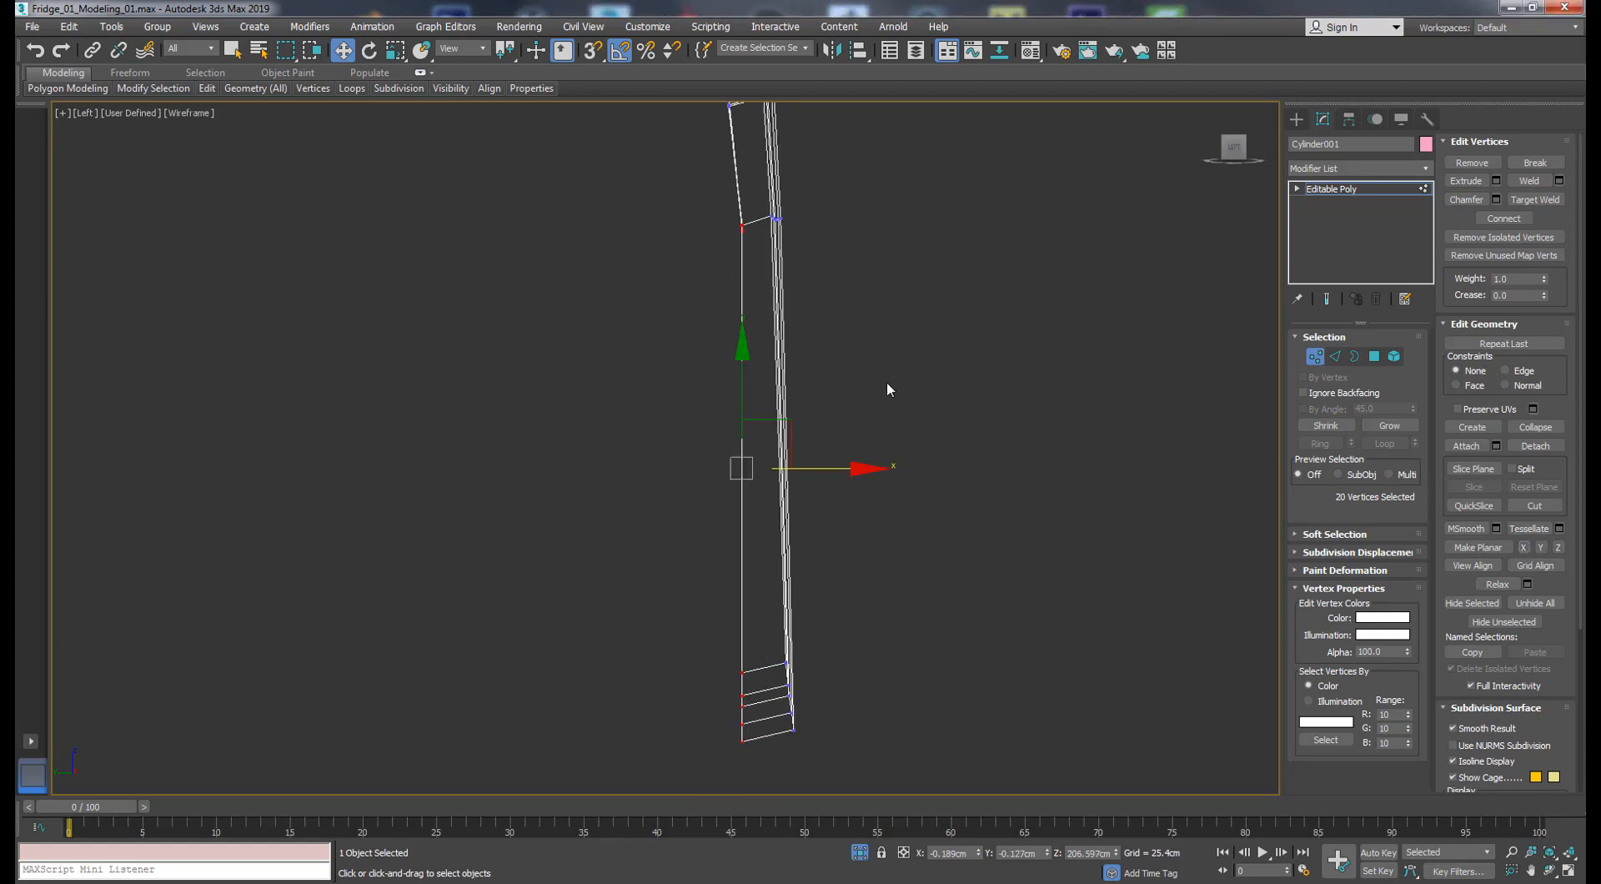
mouse_move(888, 384)
alt+middle_down()
mouse_move(869, 388)
mouse_move(884, 383)
alt+middle_up()
scroll(884, 383, down, 3)
key(l)
scroll(884, 382, up, 4)
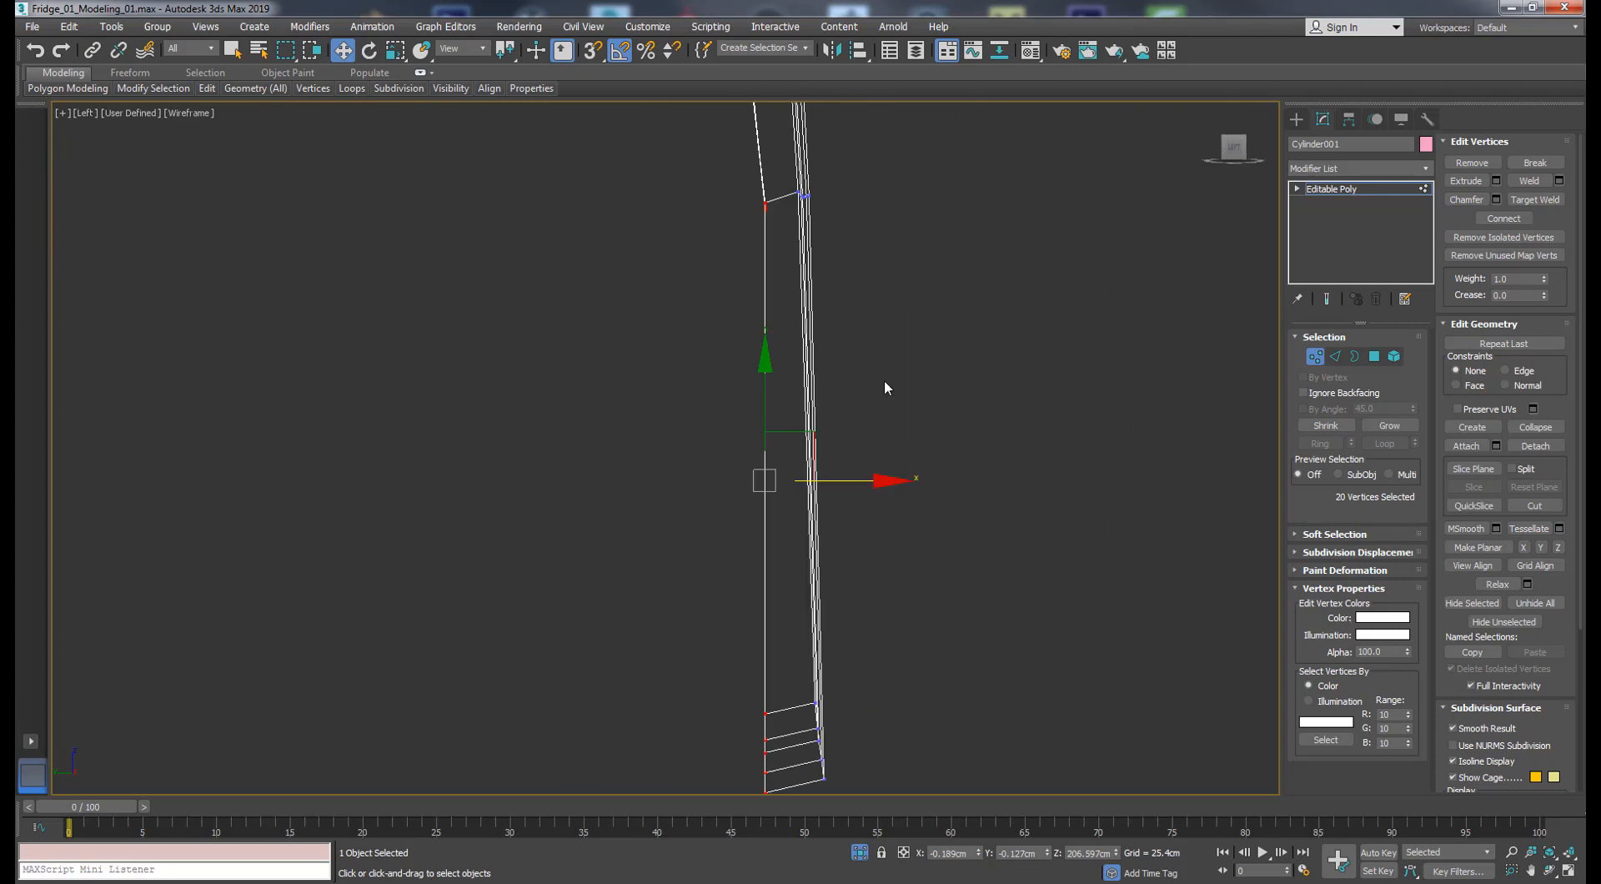
- Make the plate's front vertices planar along X and move the plate flush with the crossbar's flat back
scroll(886, 248, down, 3)
drag(792, 634, 791, 636)
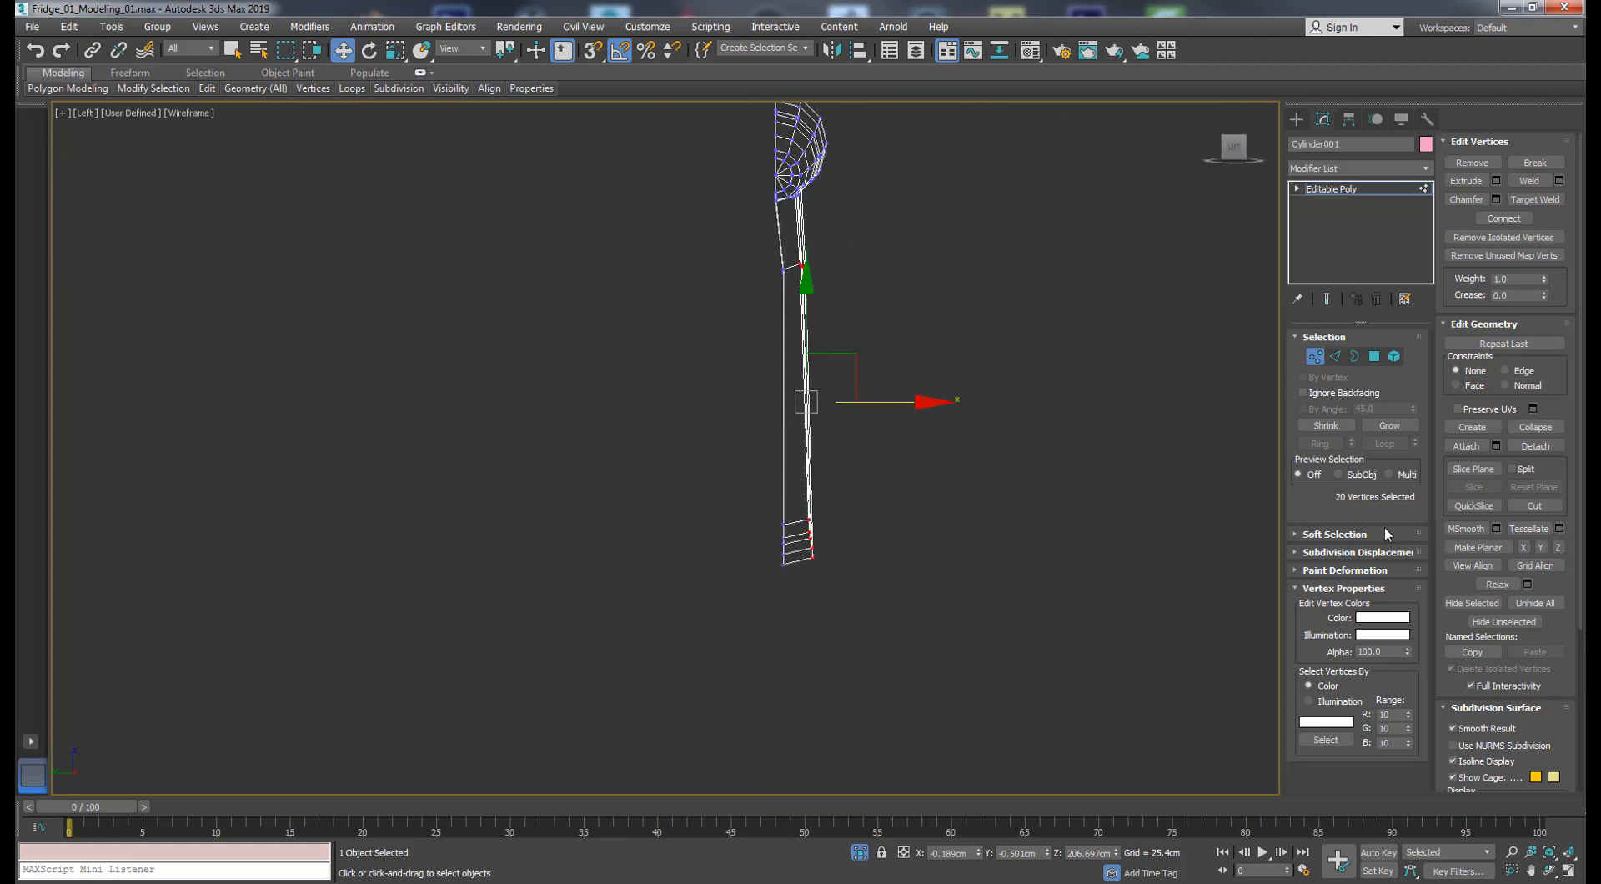
click(1508, 549)
scroll(893, 318, up, 2)
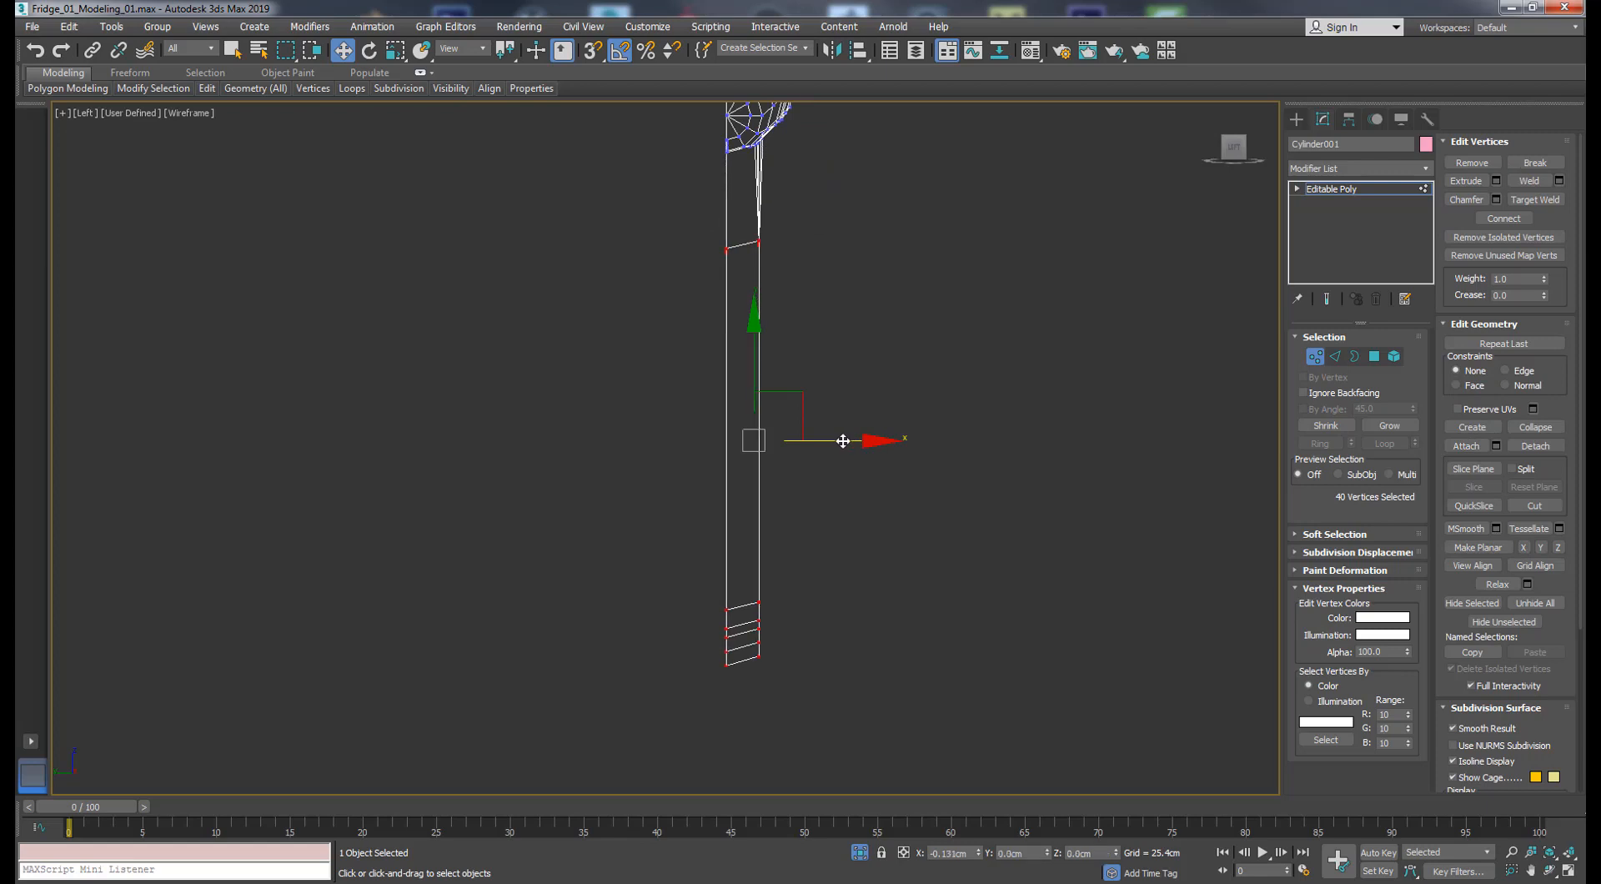
scroll(784, 317, down, 2)
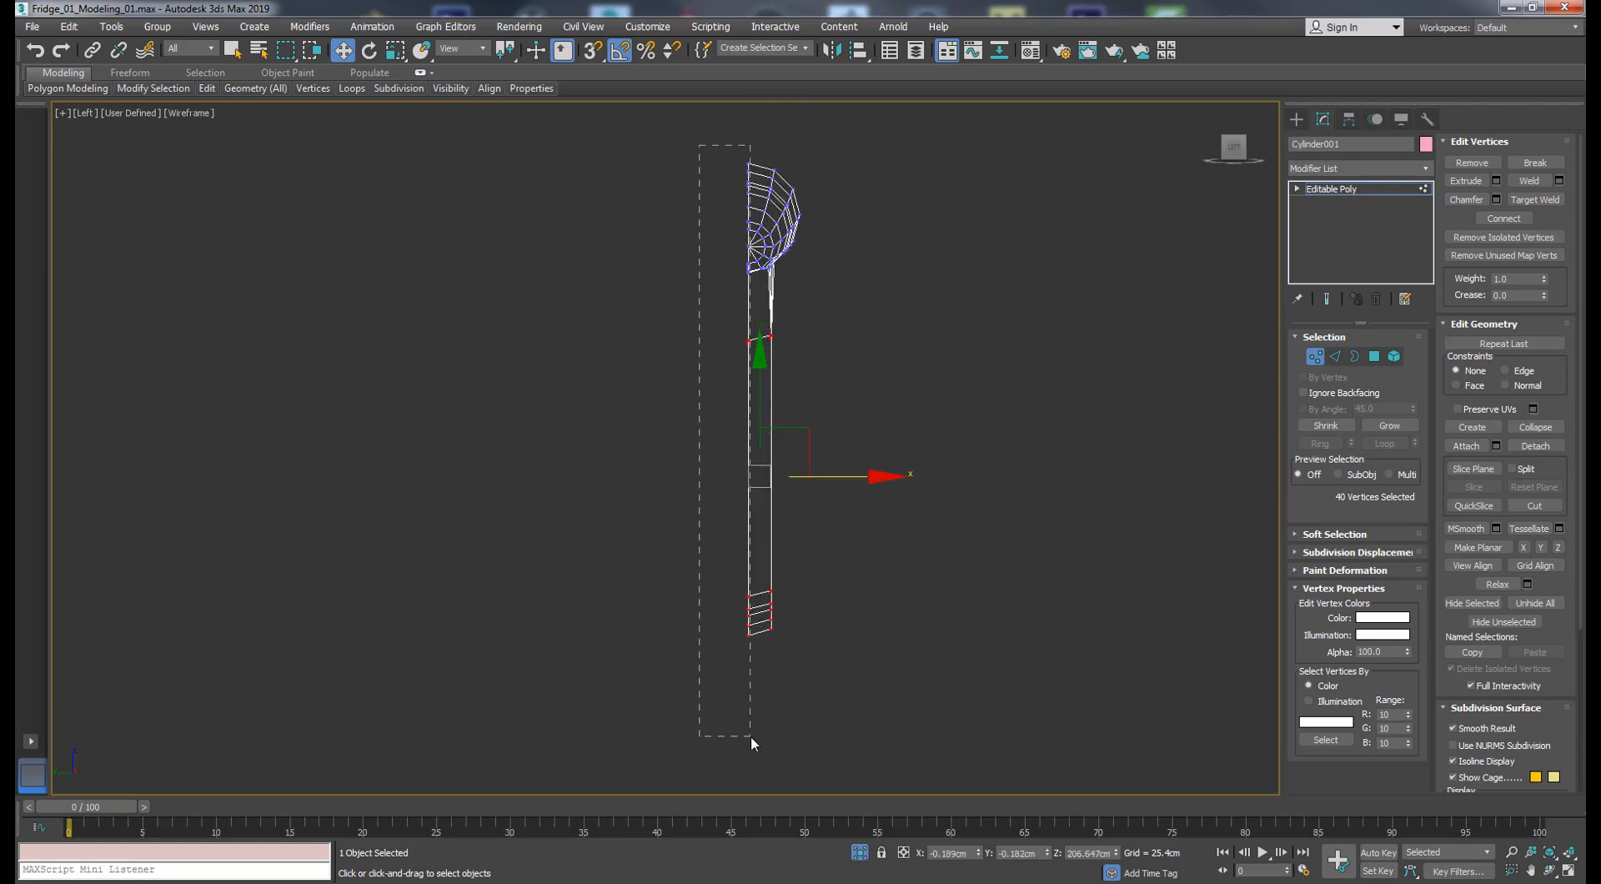
- Select all vertices along the badge's back plane and show the back opaque with edged faces in Perspective
drag(750, 736, 751, 736)
mouse_move(722, 361)
alt+middle_down()
mouse_move(642, 401)
mouse_move(749, 308)
mouse_move(687, 347)
alt+middle_up()
key(p)
key(F3)
scroll(713, 328, down, 4)
mouse_move(667, 292)
alt+middle_down()
mouse_move(733, 251)
mouse_move(851, 396)
mouse_move(900, 361)
mouse_move(1109, 338)
alt+middle_up()
key(F4)
key(alt+x)
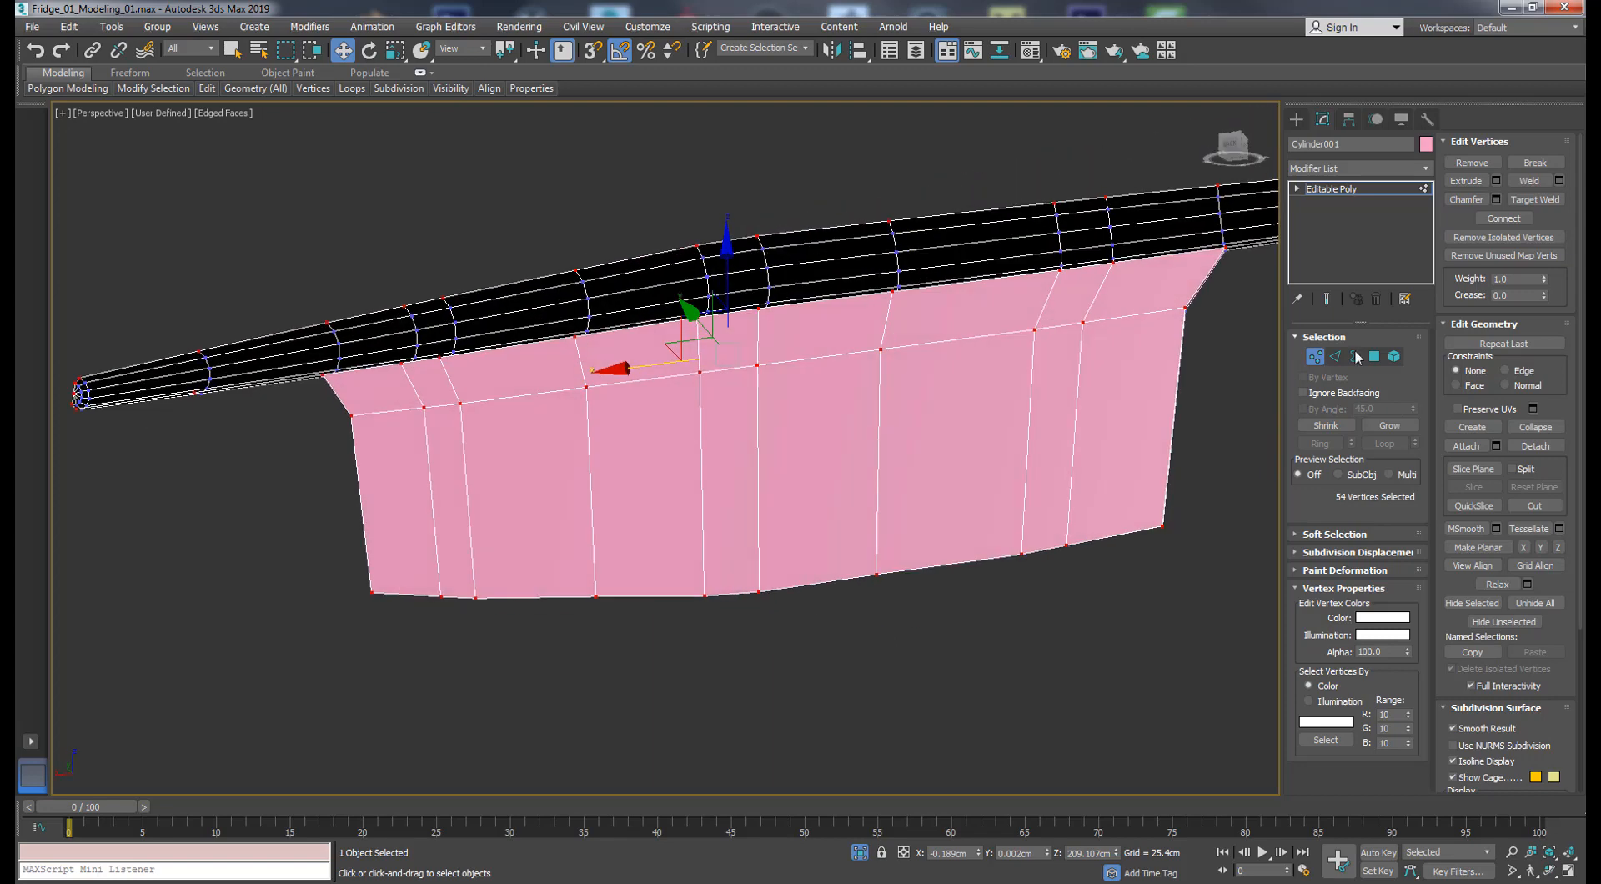
- Delete all polygons covering the back of the plate, selecting them with Point To Point Selection
click(1372, 358)
click(1180, 293)
click(1240, 407)
key(ctrl+q)
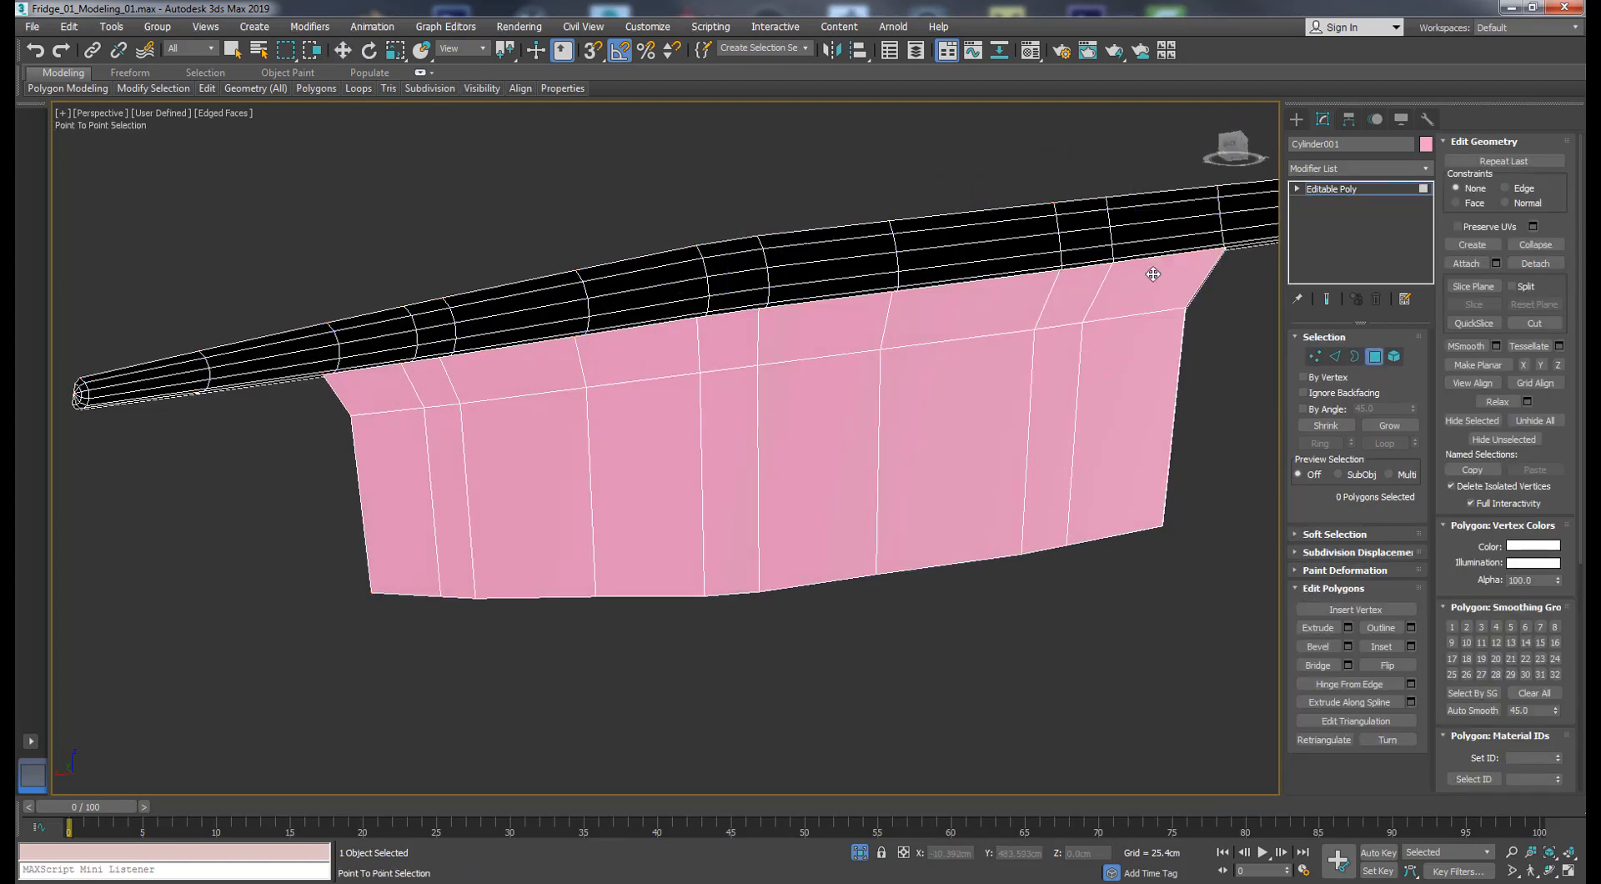
click(1155, 274)
click(412, 484)
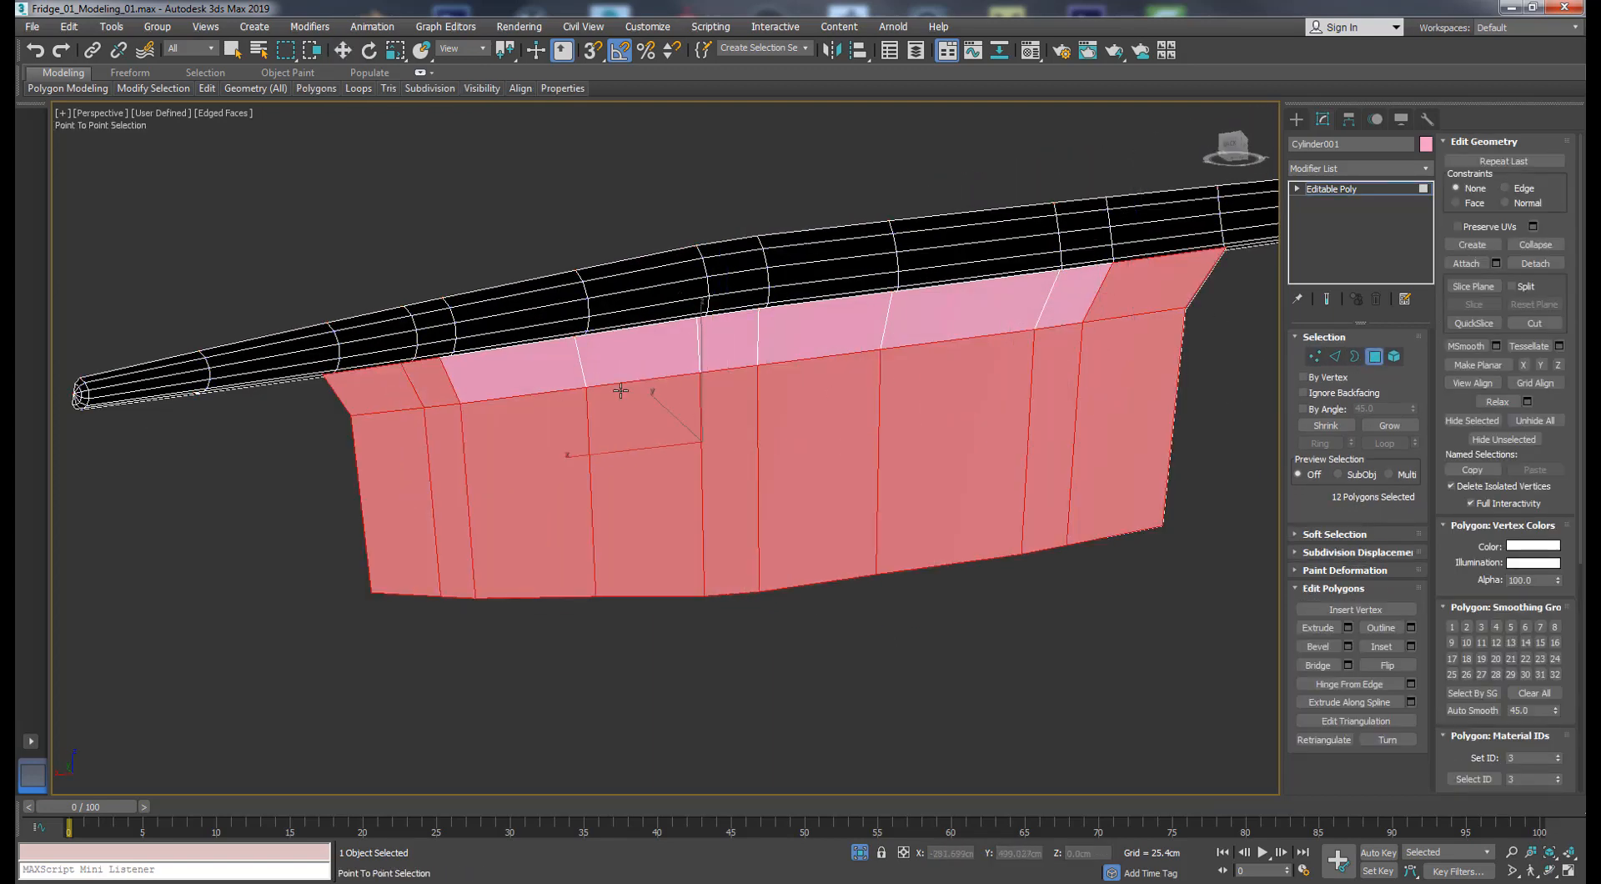
click(1078, 298)
right_click(995, 414)
key(Delete)
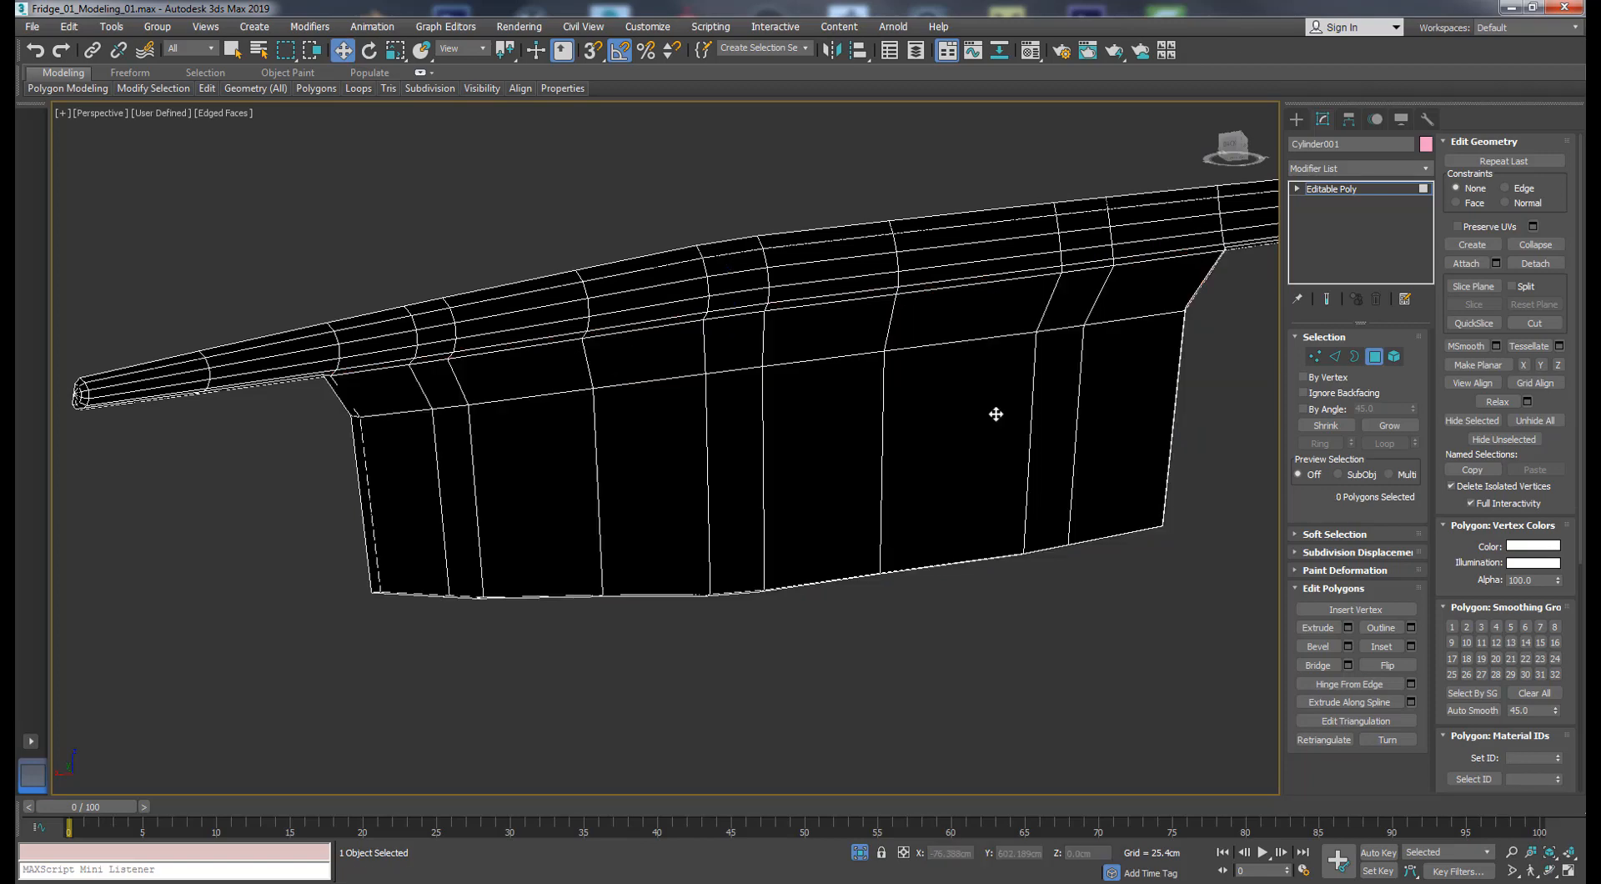
- Select the open border around the badge's back and make it planar along X
alt+middle_drag(993, 414, 895, 455)
click(1354, 356)
click(892, 310)
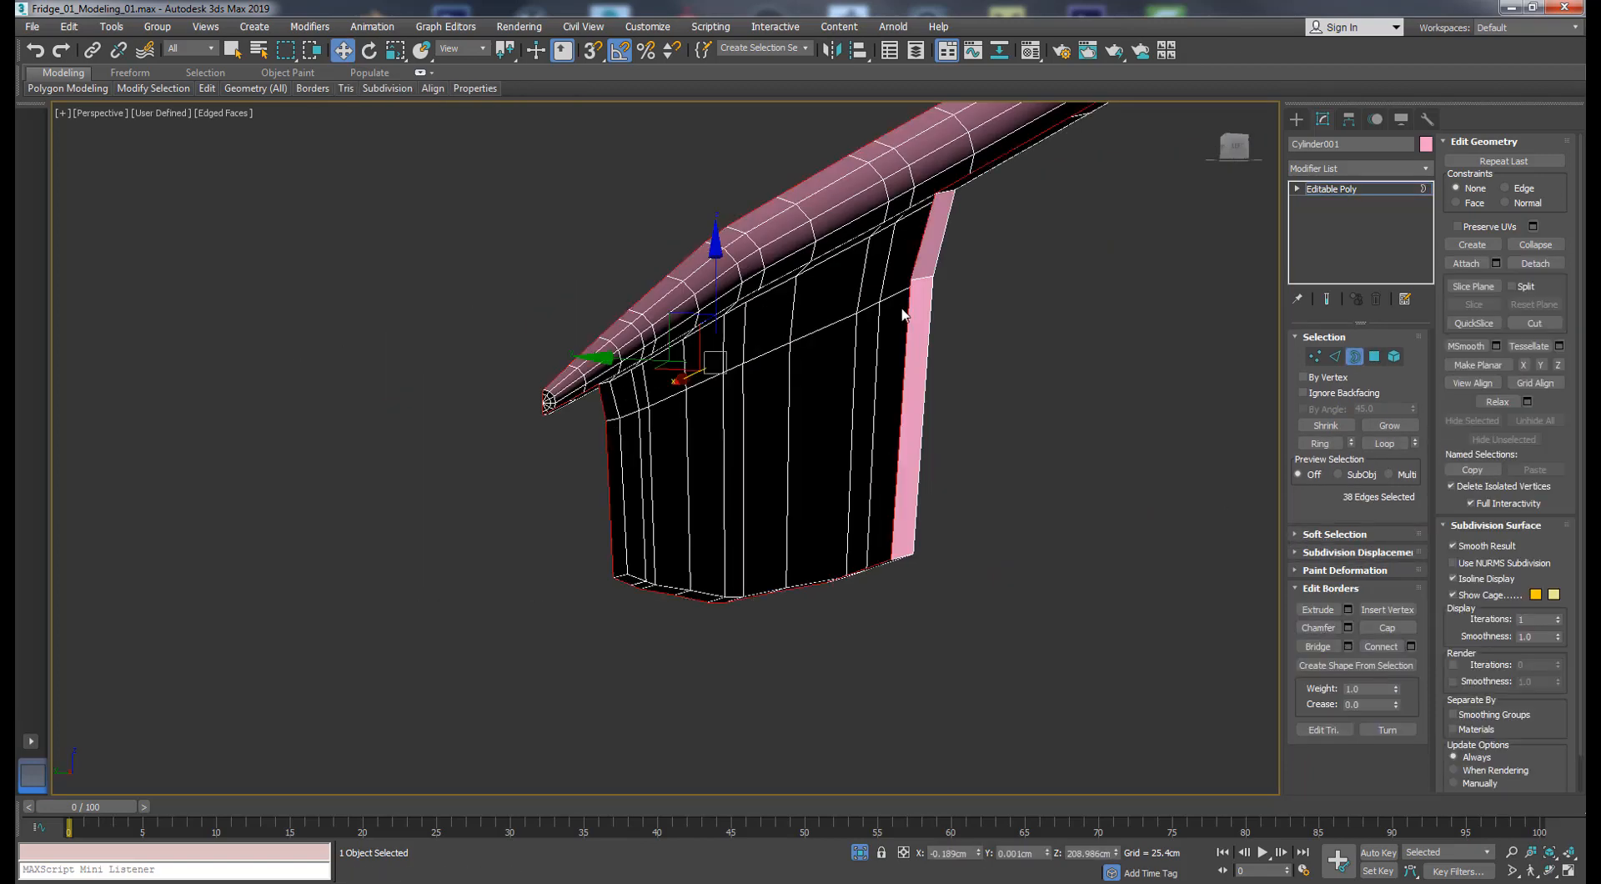
alt+middle_drag(901, 306, 753, 472)
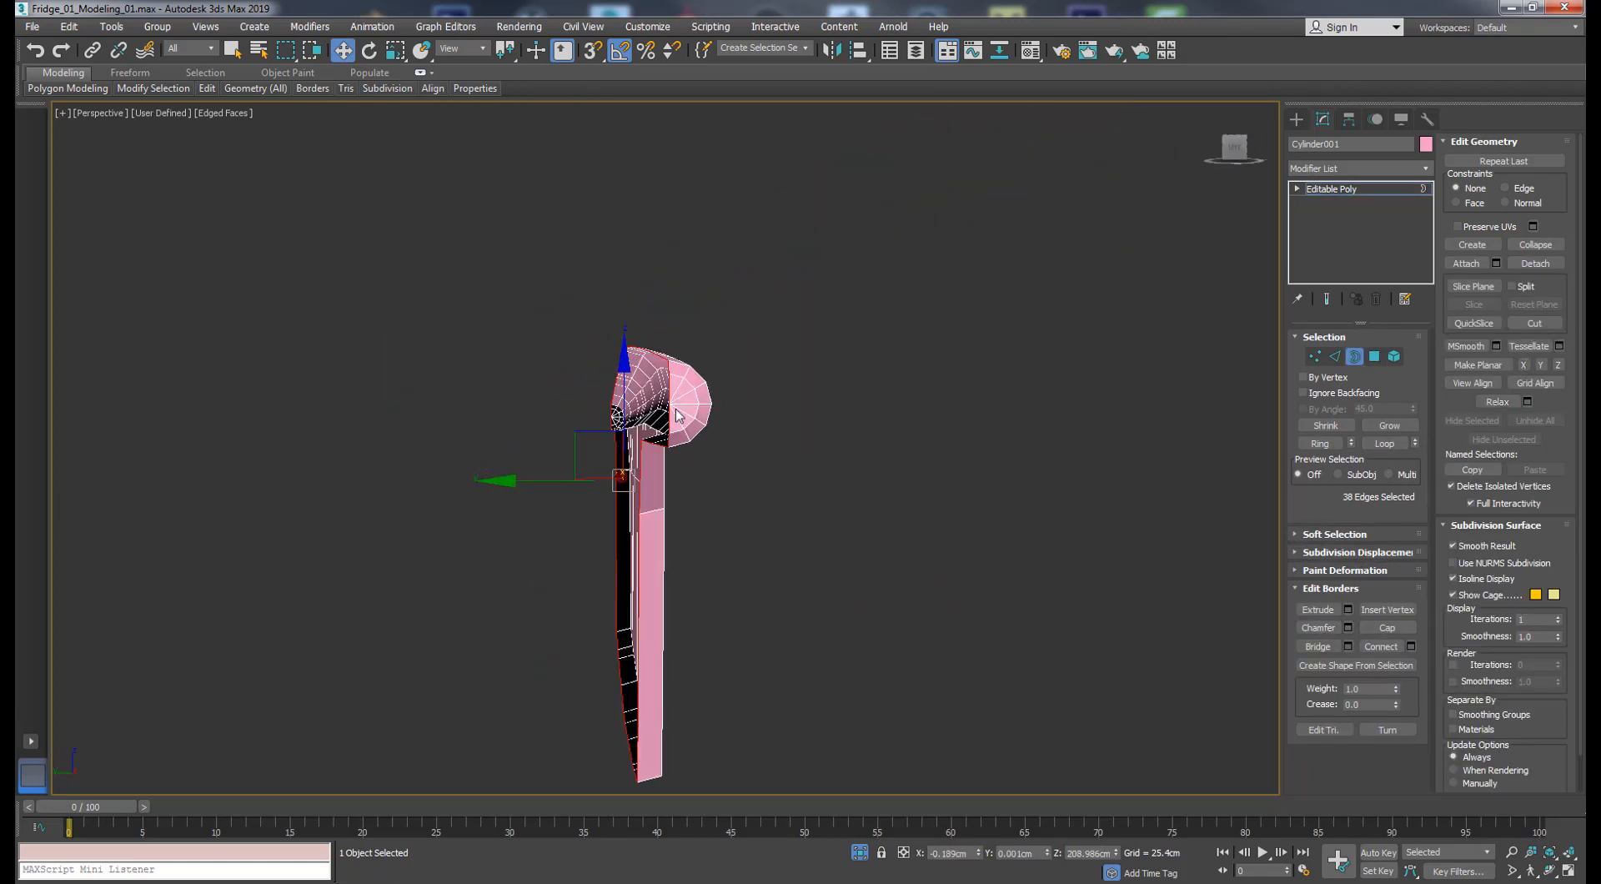
alt+middle_drag(678, 416, 680, 420)
click(1528, 366)
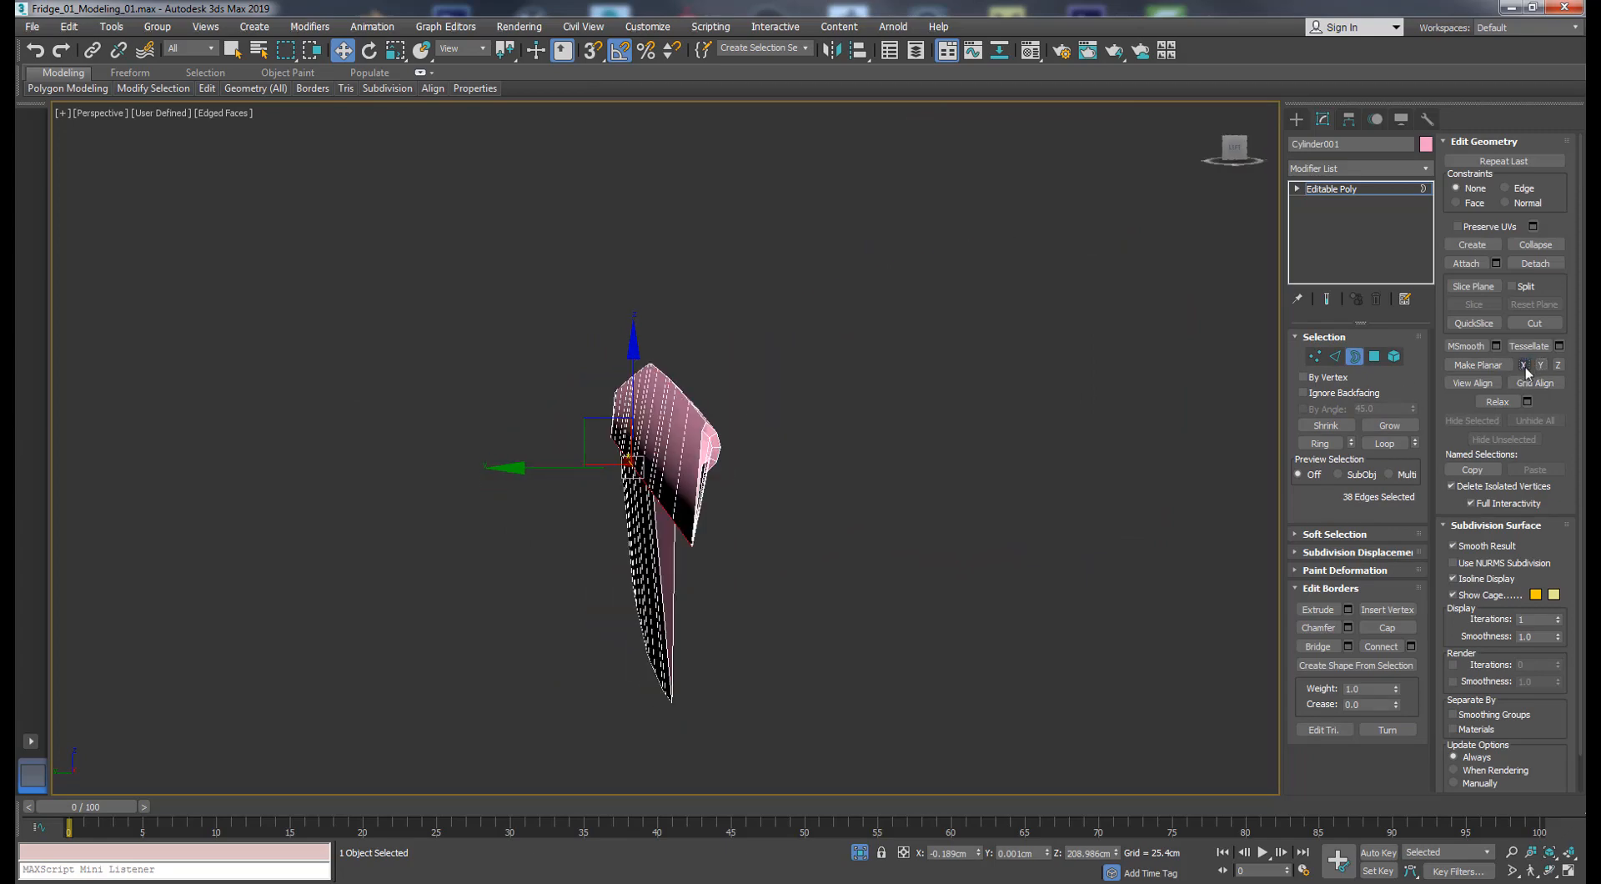
mouse_move(1001, 464)
alt+middle_down()
mouse_move(868, 464)
mouse_move(982, 454)
alt+middle_up()
click(982, 454)
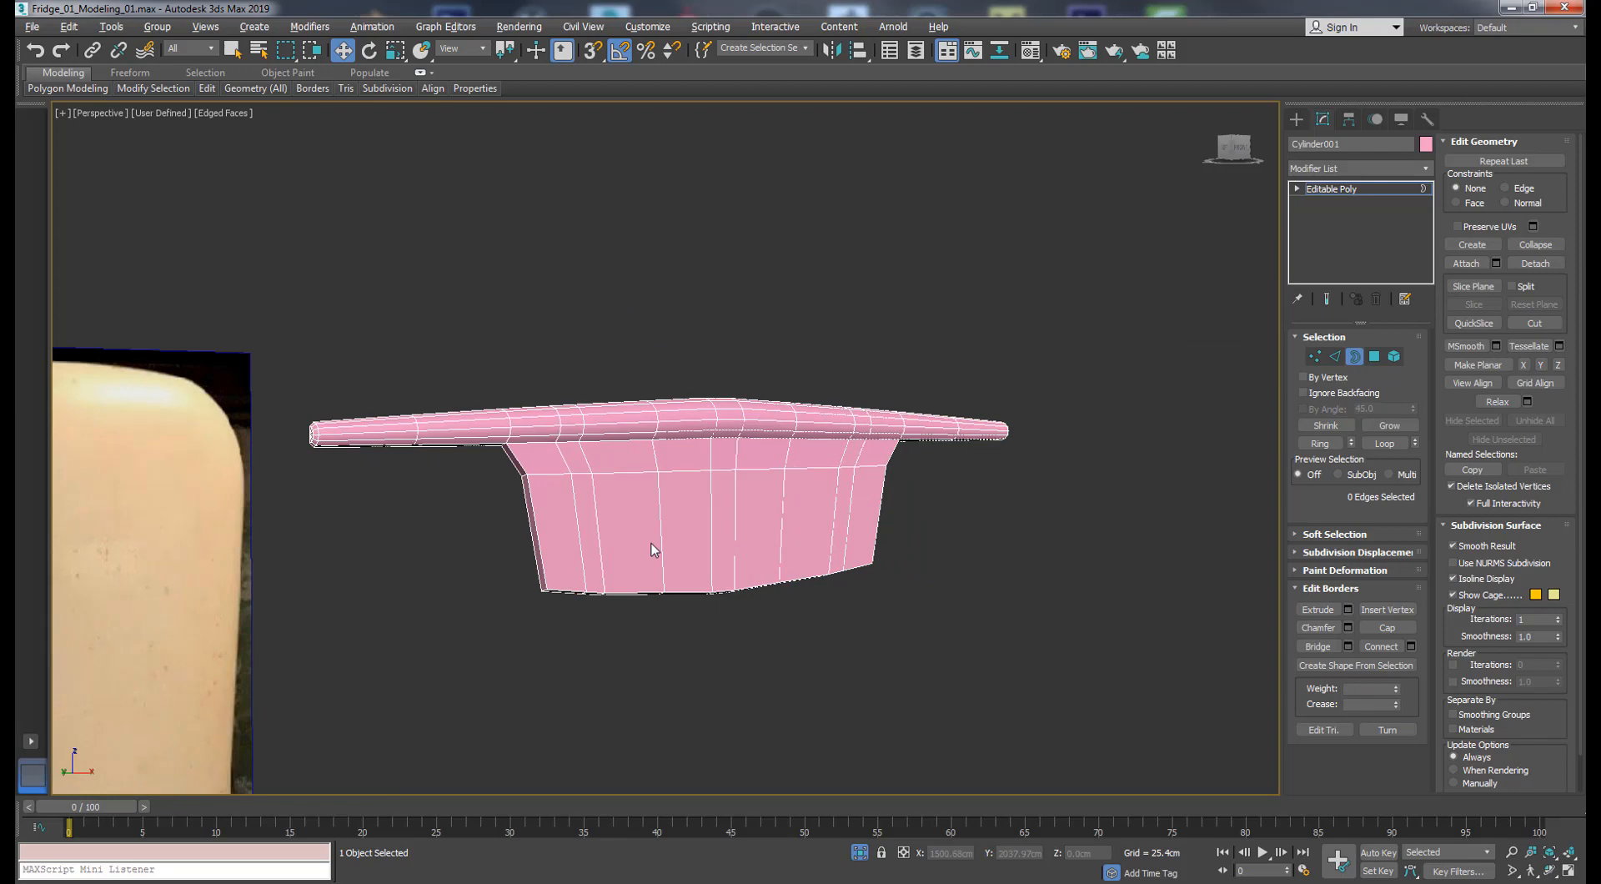
- Add a horizontal Swift Loop across the plate's lower part, along the reference panel's lower edge in the see-through Front view
key(alt+x)
key(f)
key(z)
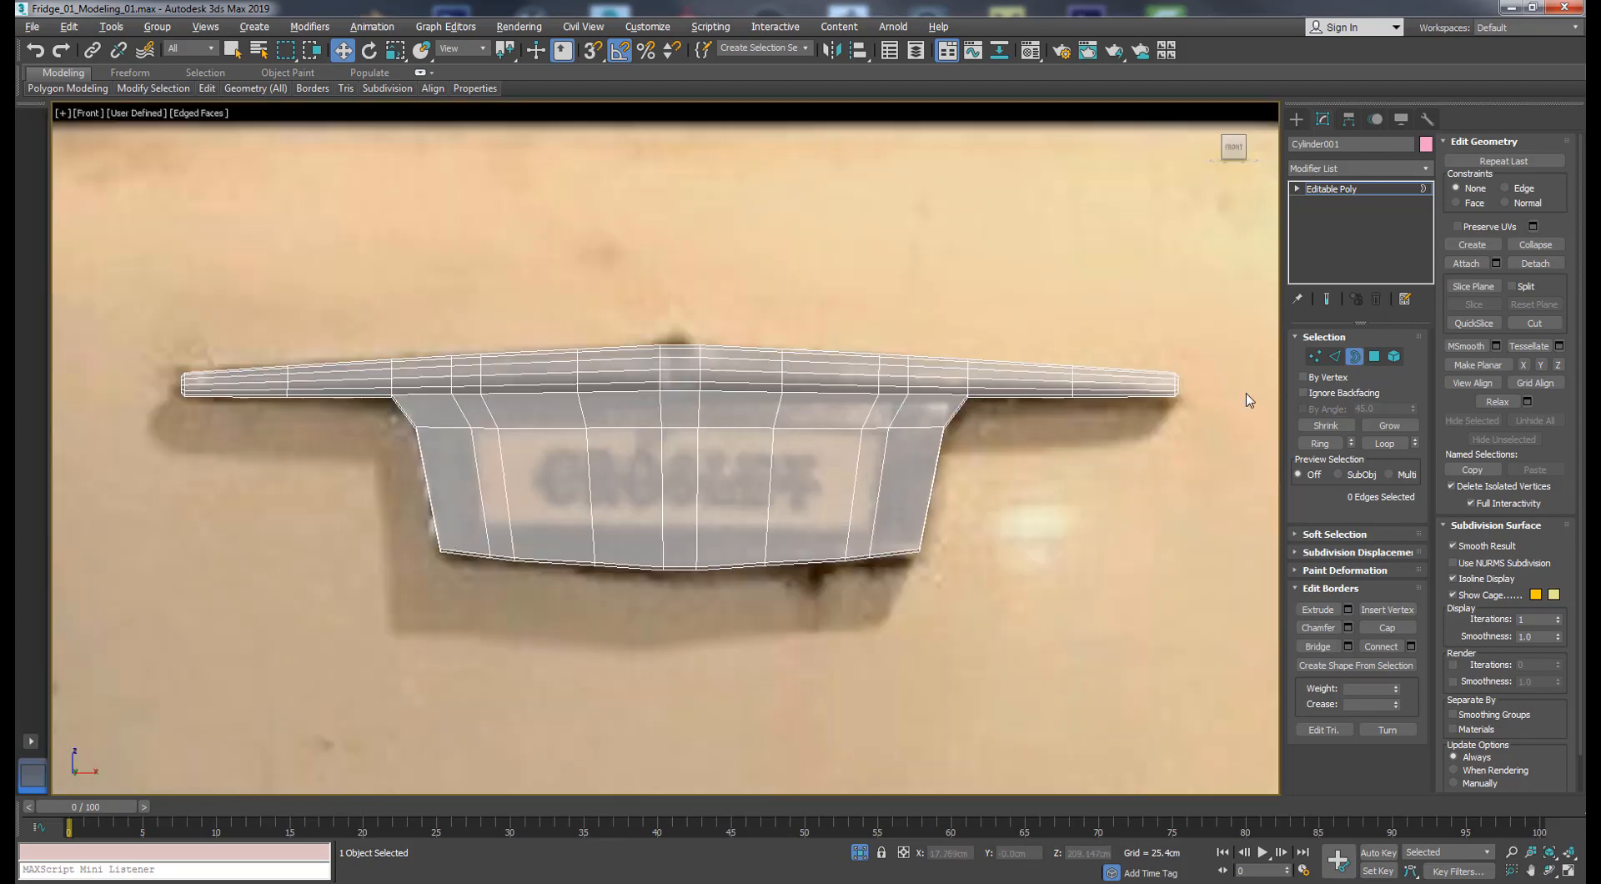
click(1334, 357)
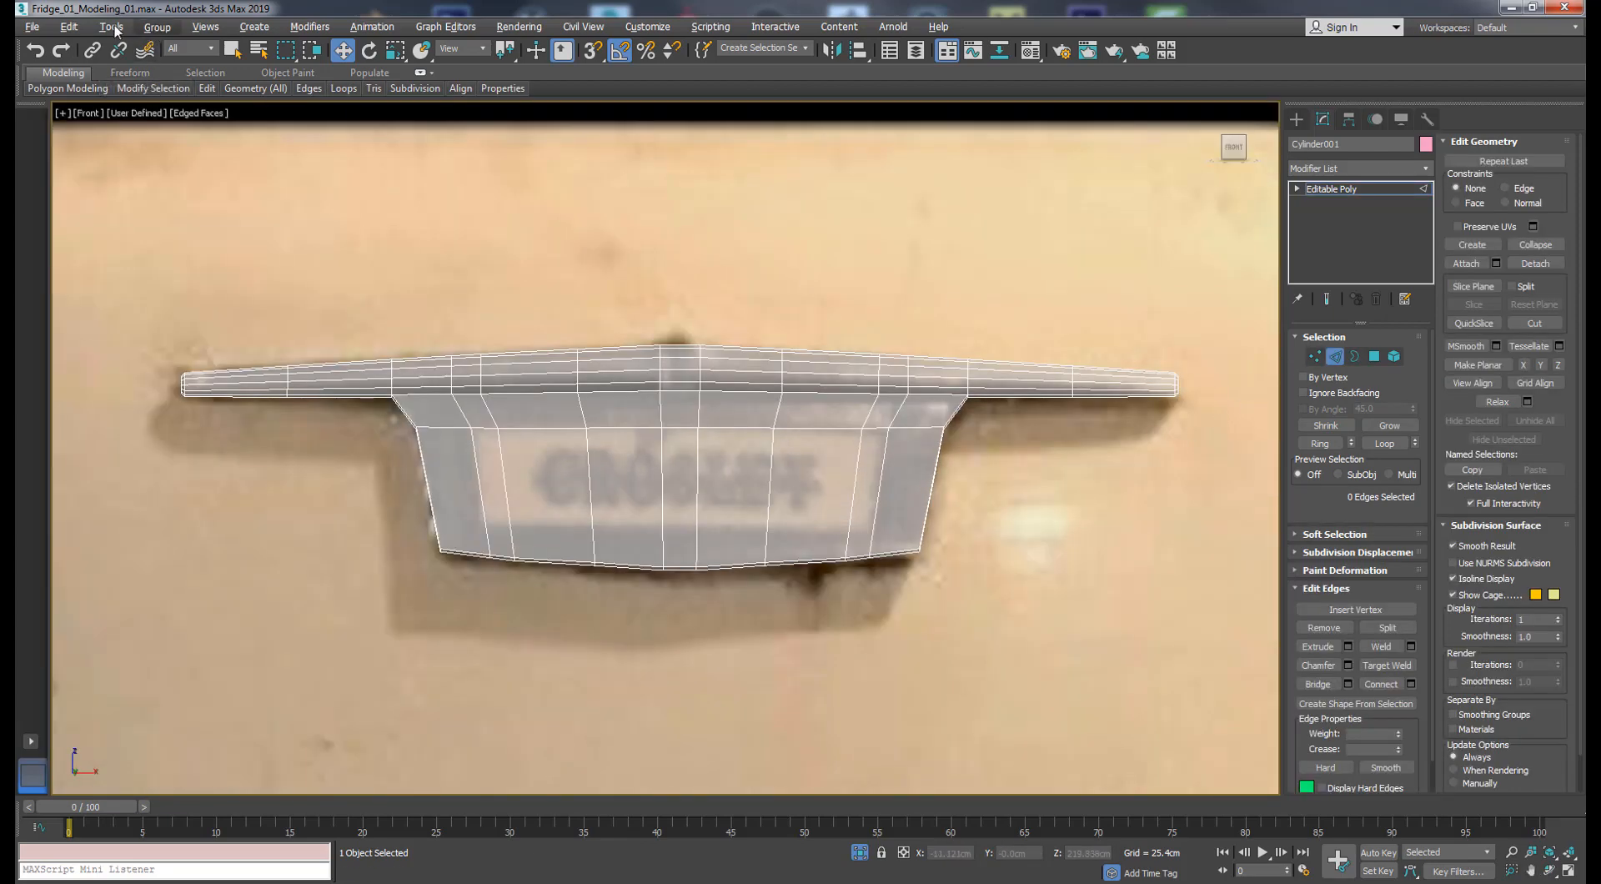
mouse_move(206, 94)
click(343, 132)
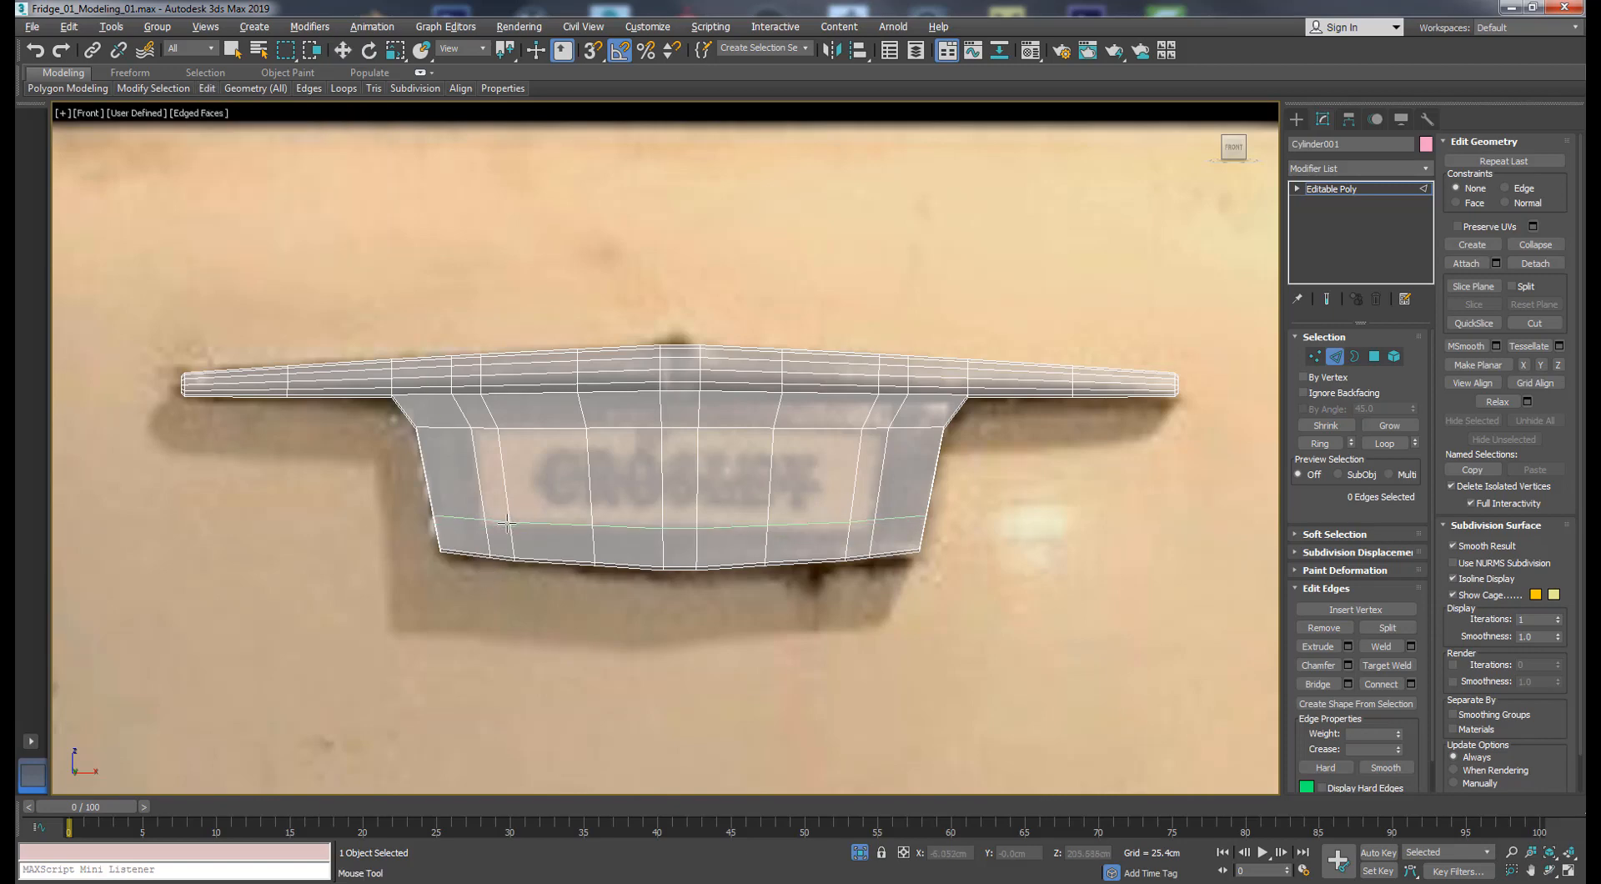
click(435, 517)
right_click(301, 544)
- Extrude the seven polygons over the plate's CROSLEY lettering panel inward by -0.15 cm to form a recess
scroll(446, 488, up, 2)
click(1375, 357)
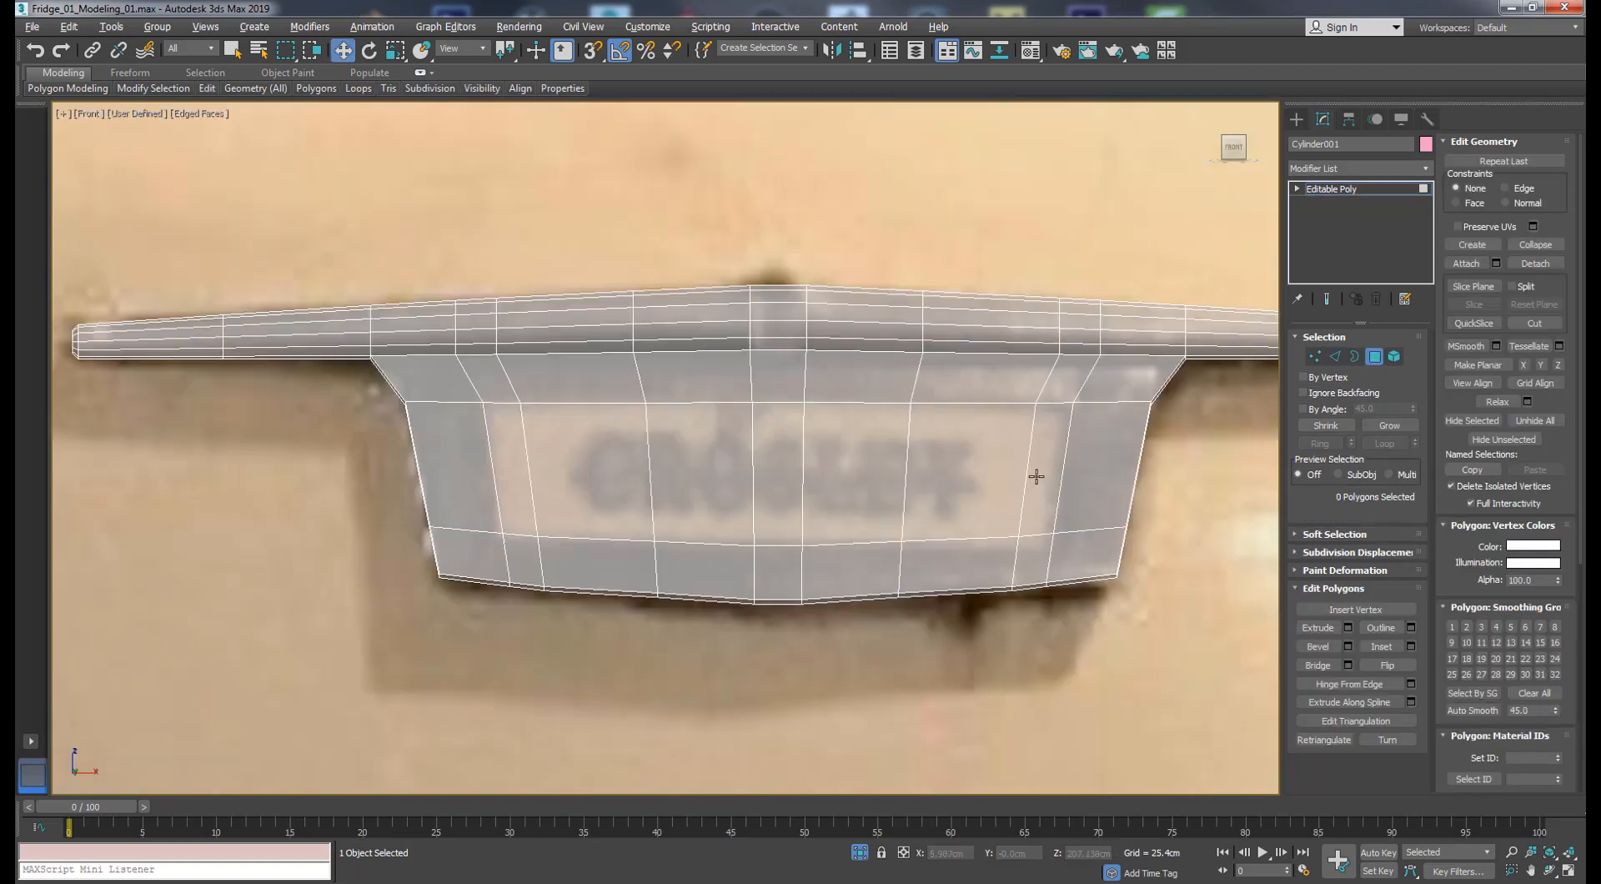
click(1039, 464)
ctrl+click(959, 470)
ctrl+click(851, 467)
ctrl+click(780, 464)
ctrl+click(659, 466)
ctrl+click(584, 467)
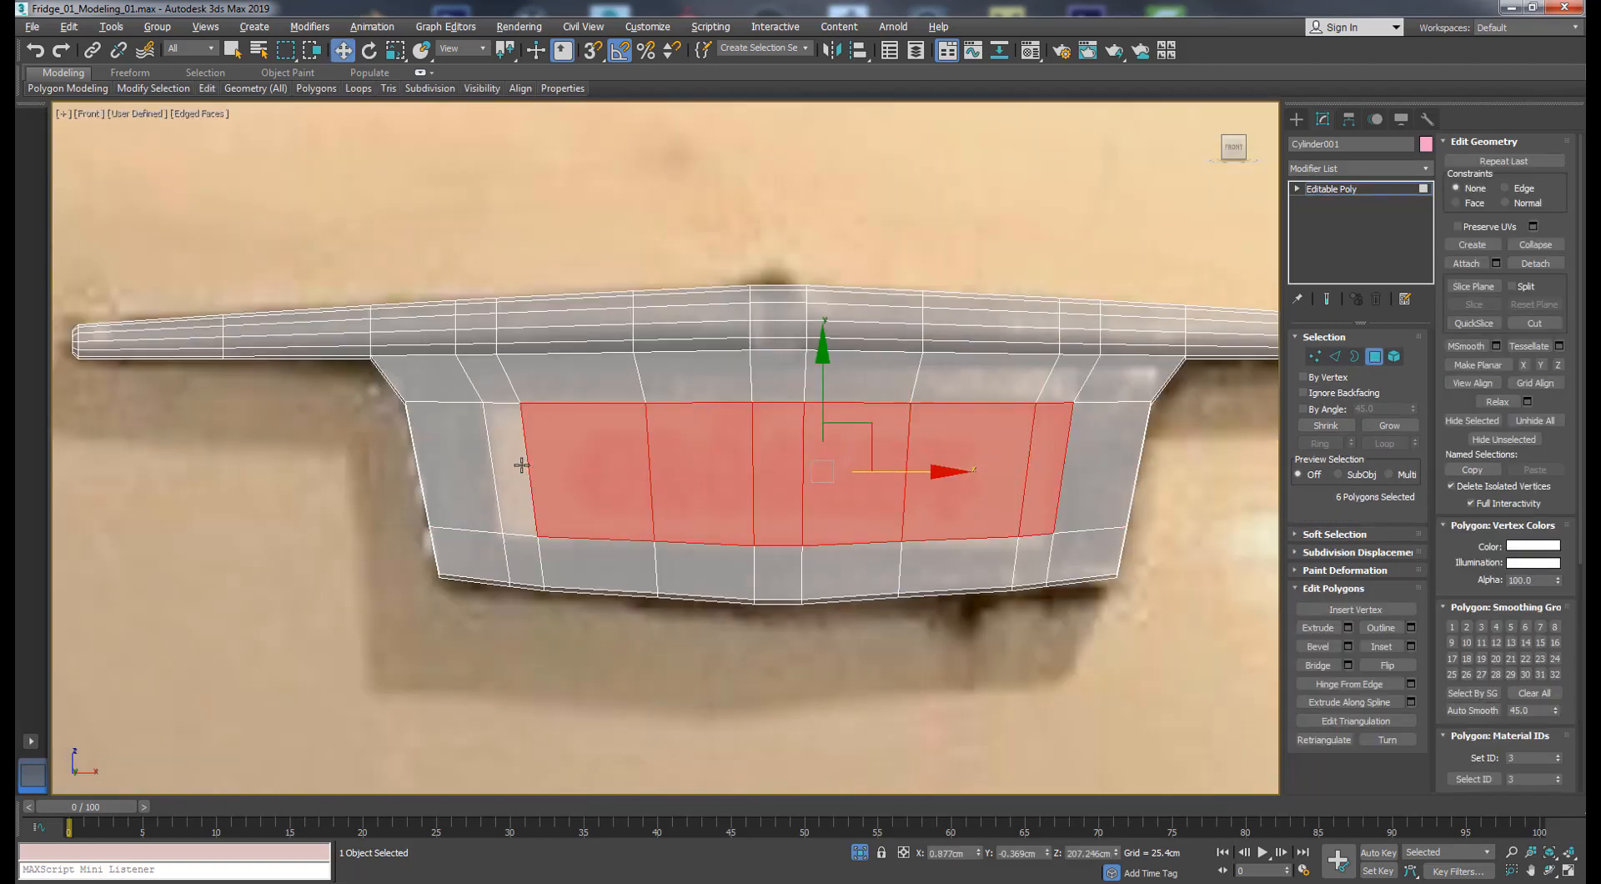
ctrl+click(511, 465)
key(p)
drag(0, 0, 0, 0)
alt+middle_drag(496, 467, 666, 521)
scroll(542, 461, down, 2)
scroll(614, 501, up, 2)
scroll(667, 531, up, 2)
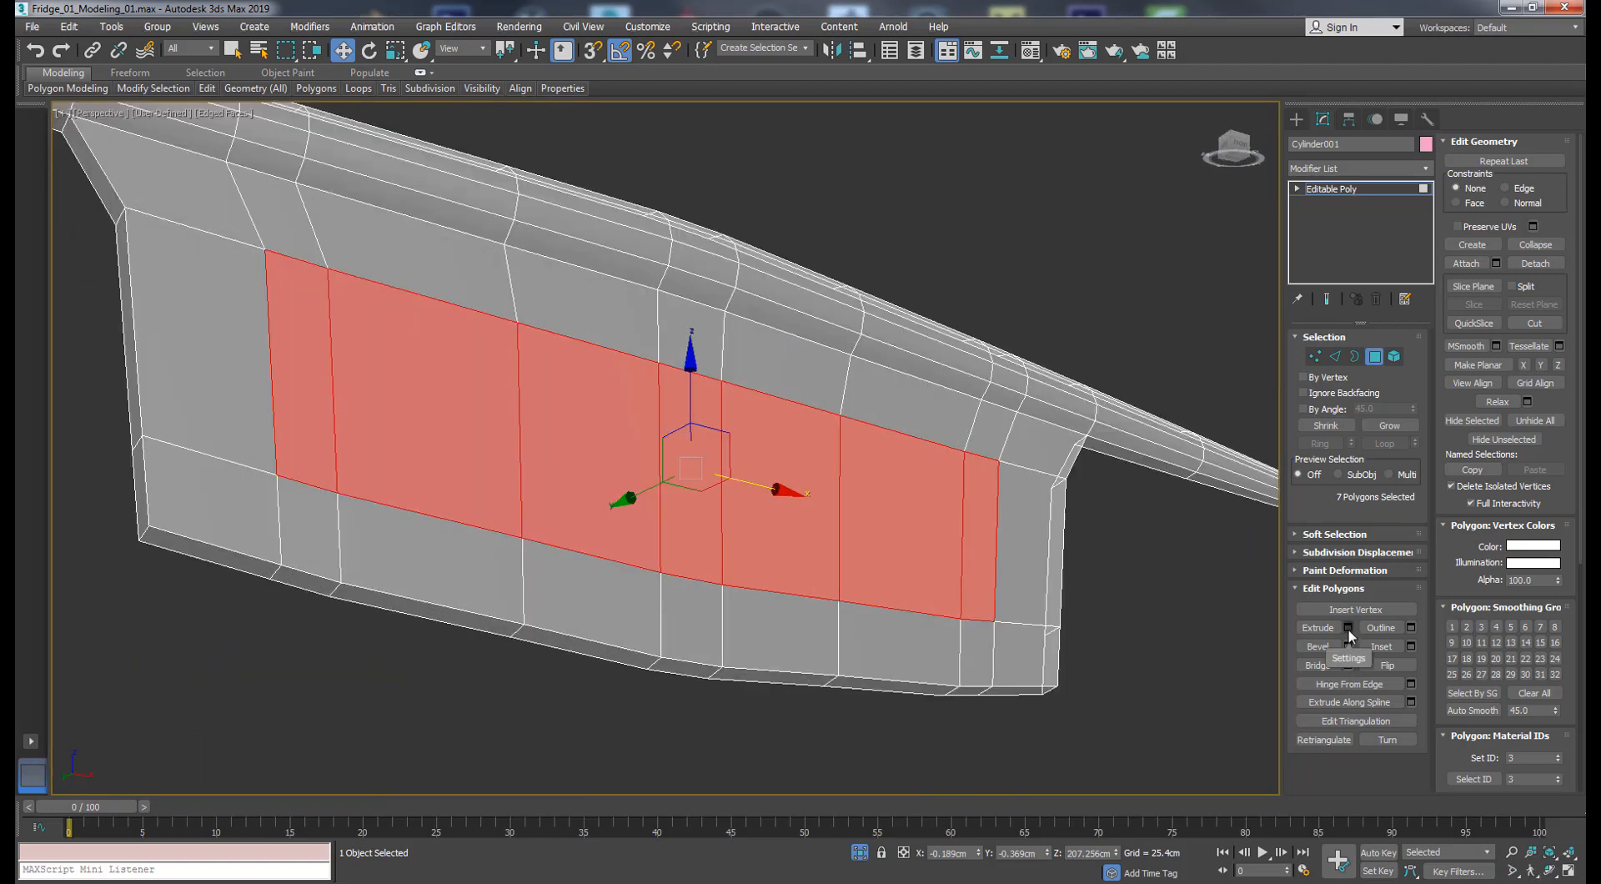
click(1347, 628)
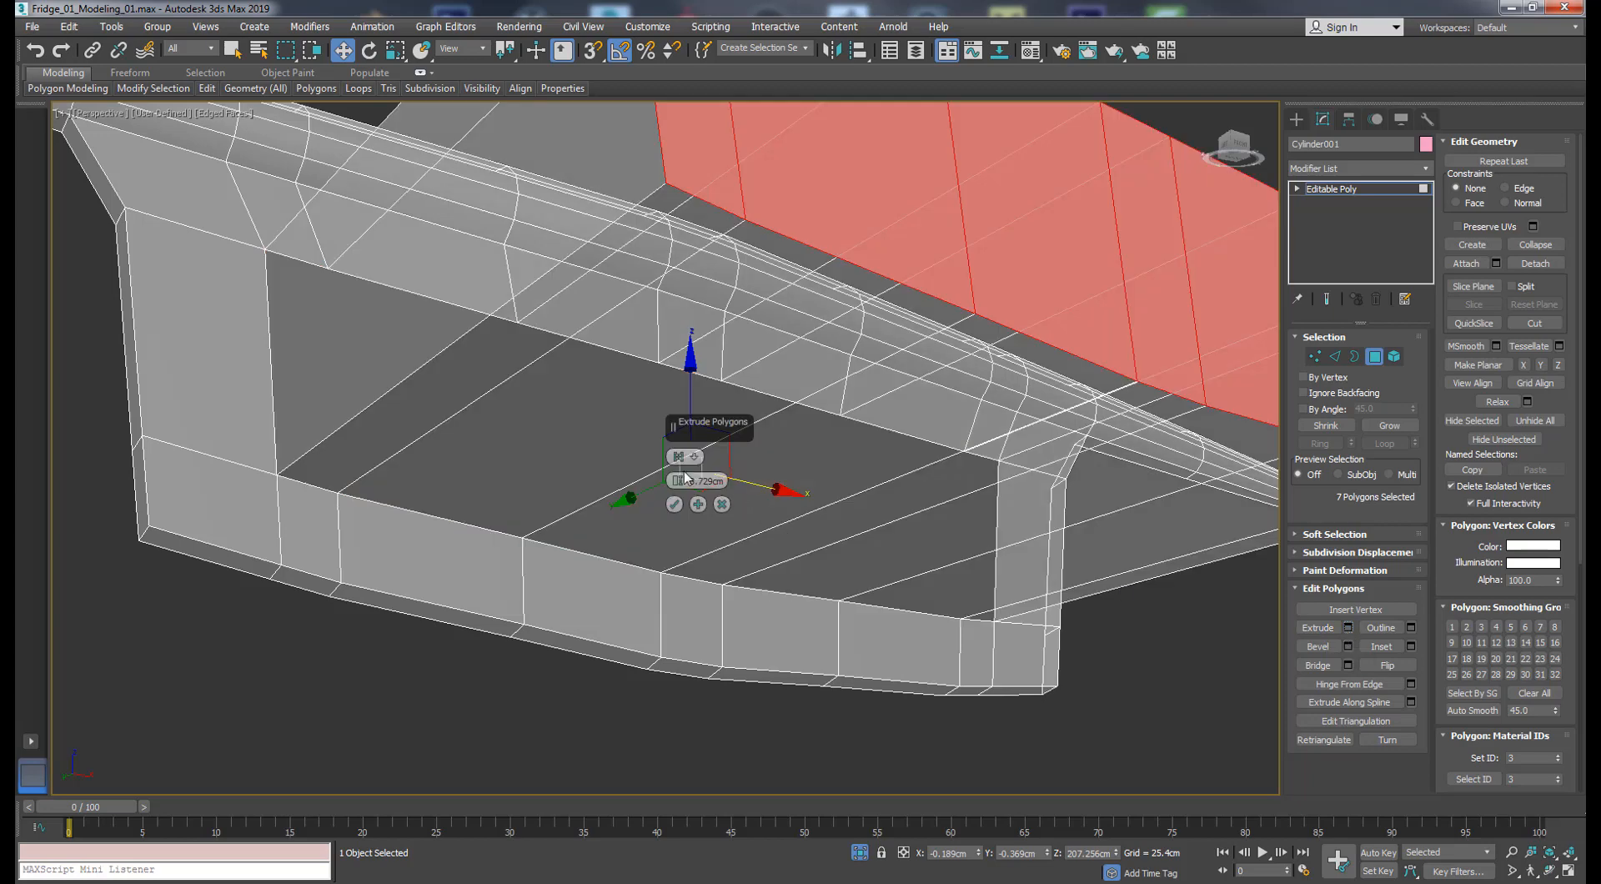
drag(677, 485, 677, 495)
click(675, 504)
- Select the five polygons around the front of the crossbar's narrow centre segment
alt+middle_drag(665, 448, 642, 430)
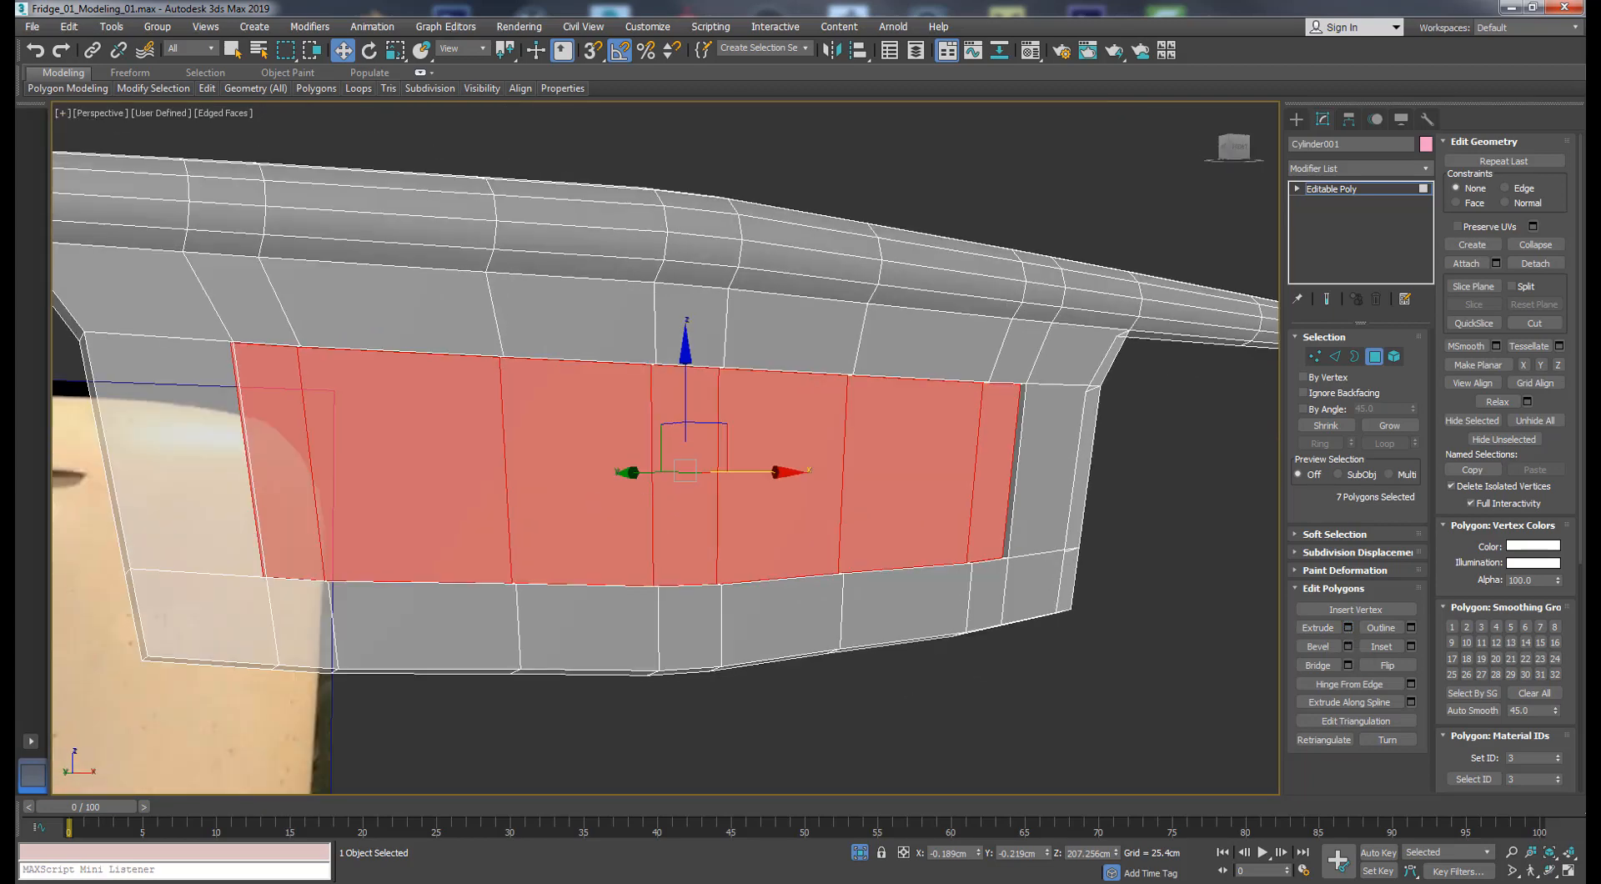
middle_drag(638, 312, 653, 400)
alt+middle_drag(653, 401, 640, 432)
scroll(631, 430, down, 3)
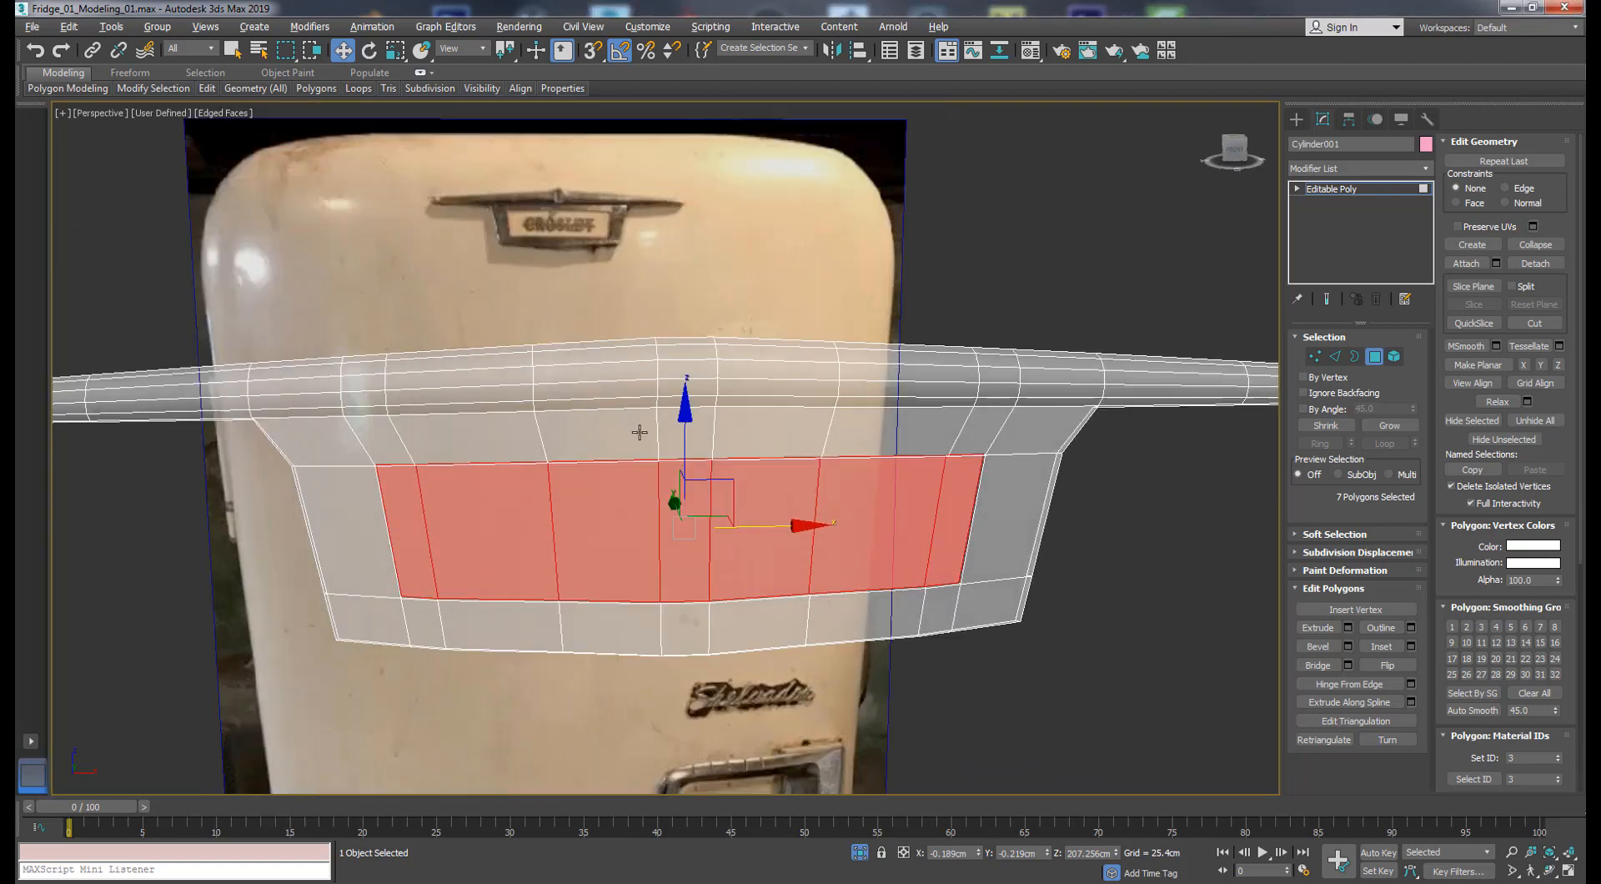
scroll(640, 432, up, 3)
alt+middle_drag(449, 419, 508, 396)
click(722, 392)
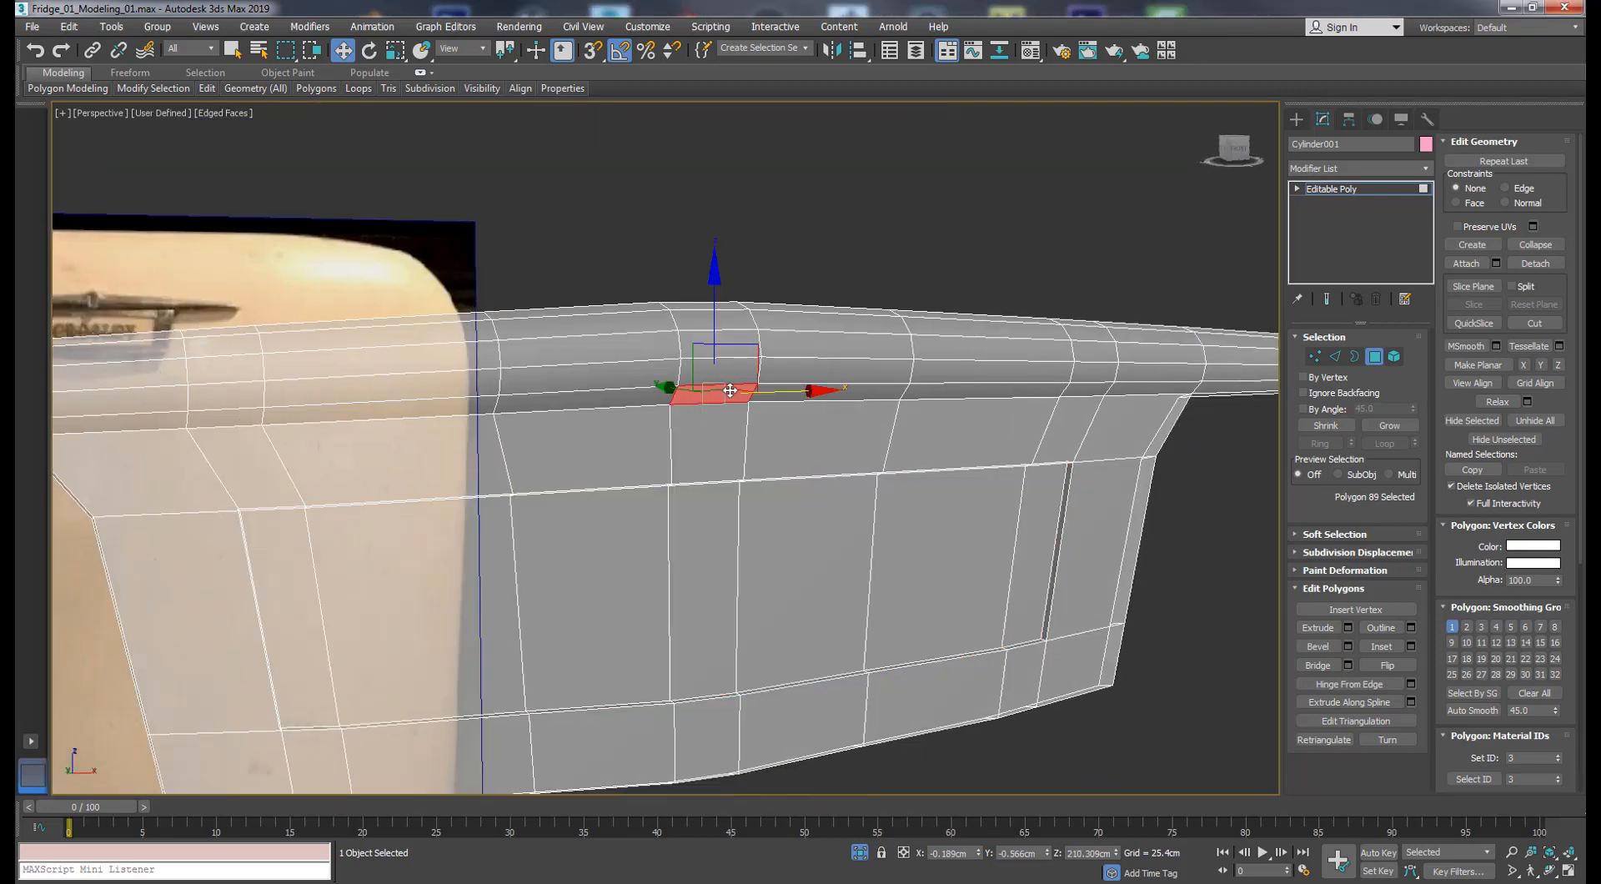
ctrl+click(724, 372)
ctrl+click(731, 341)
alt+middle_drag(711, 349, 715, 310)
ctrl+click(716, 309)
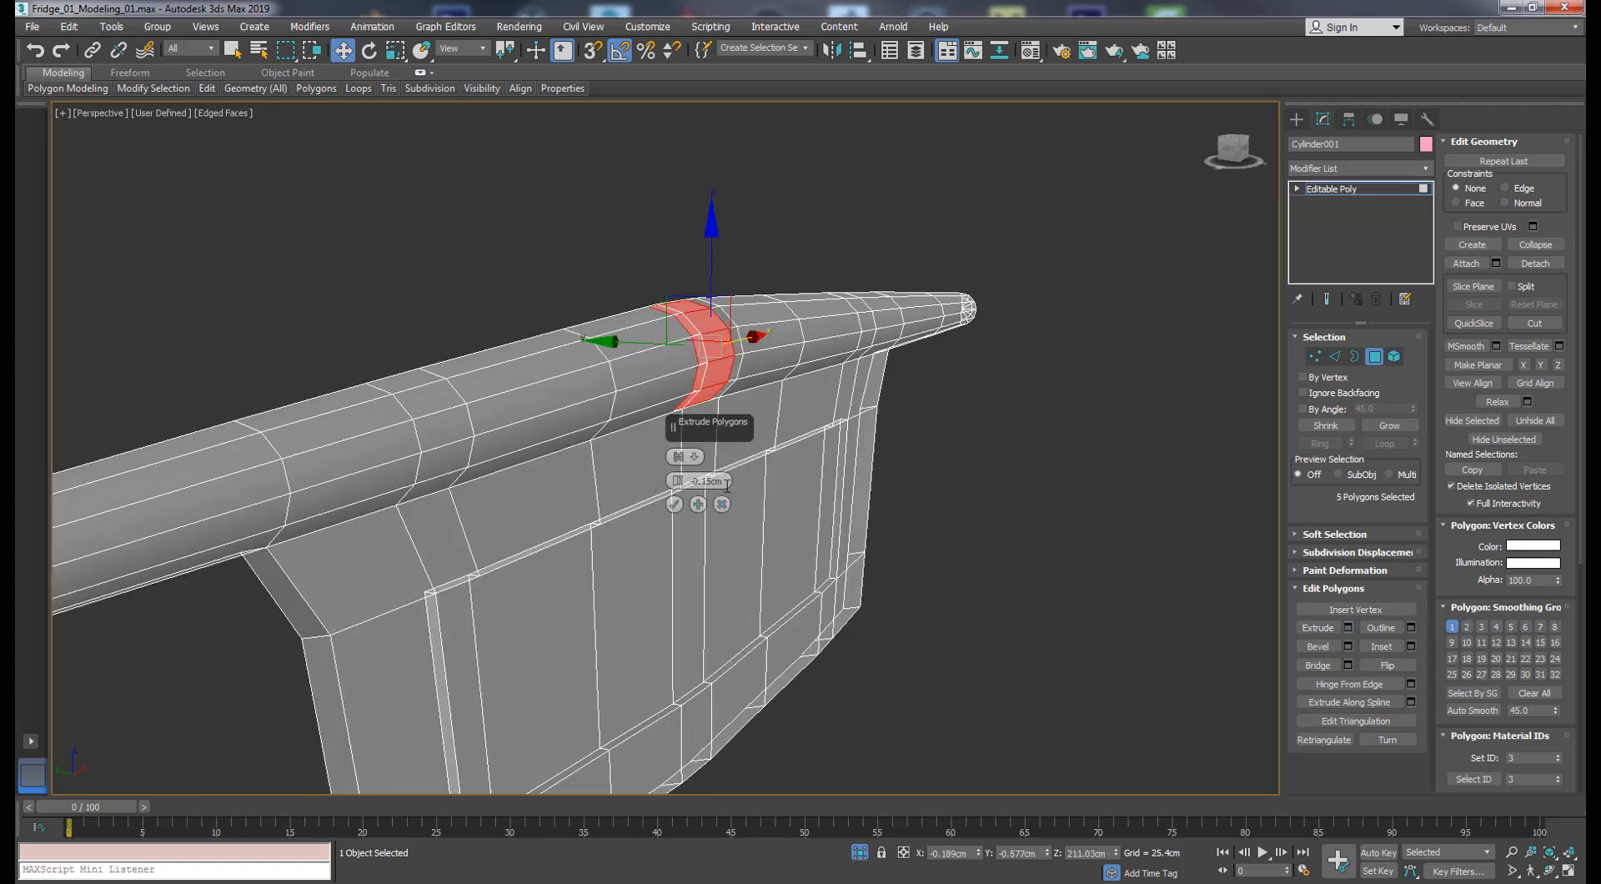
- Try to extrude the five selected crossbar centre polygons outward by about 0.1 cm
key(shift+e)
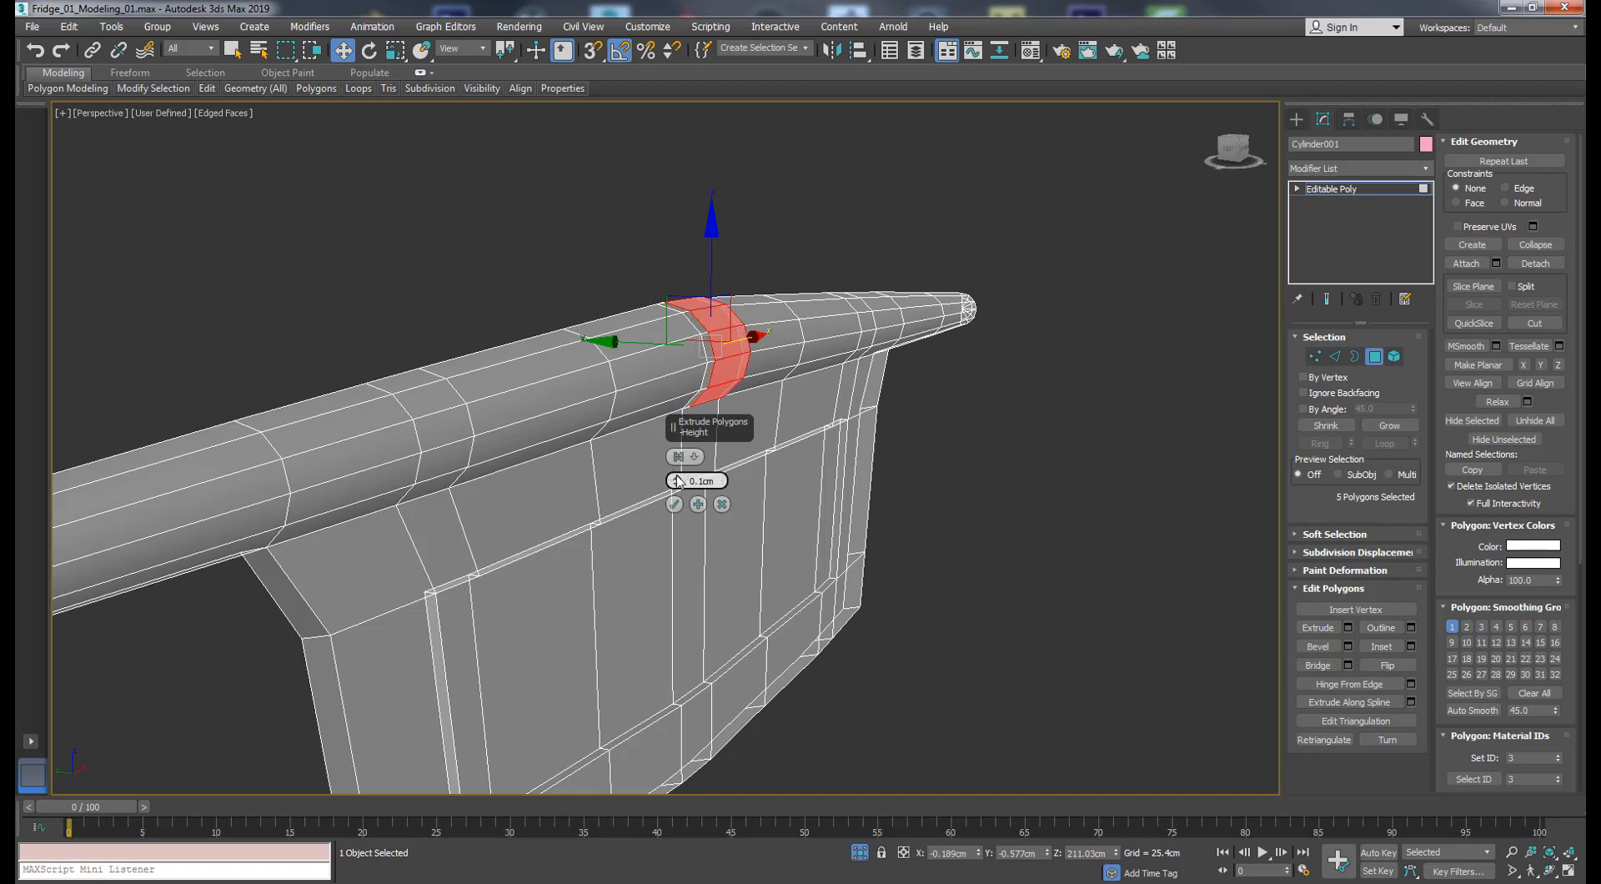
drag(677, 473, 677, 475)
click(675, 503)
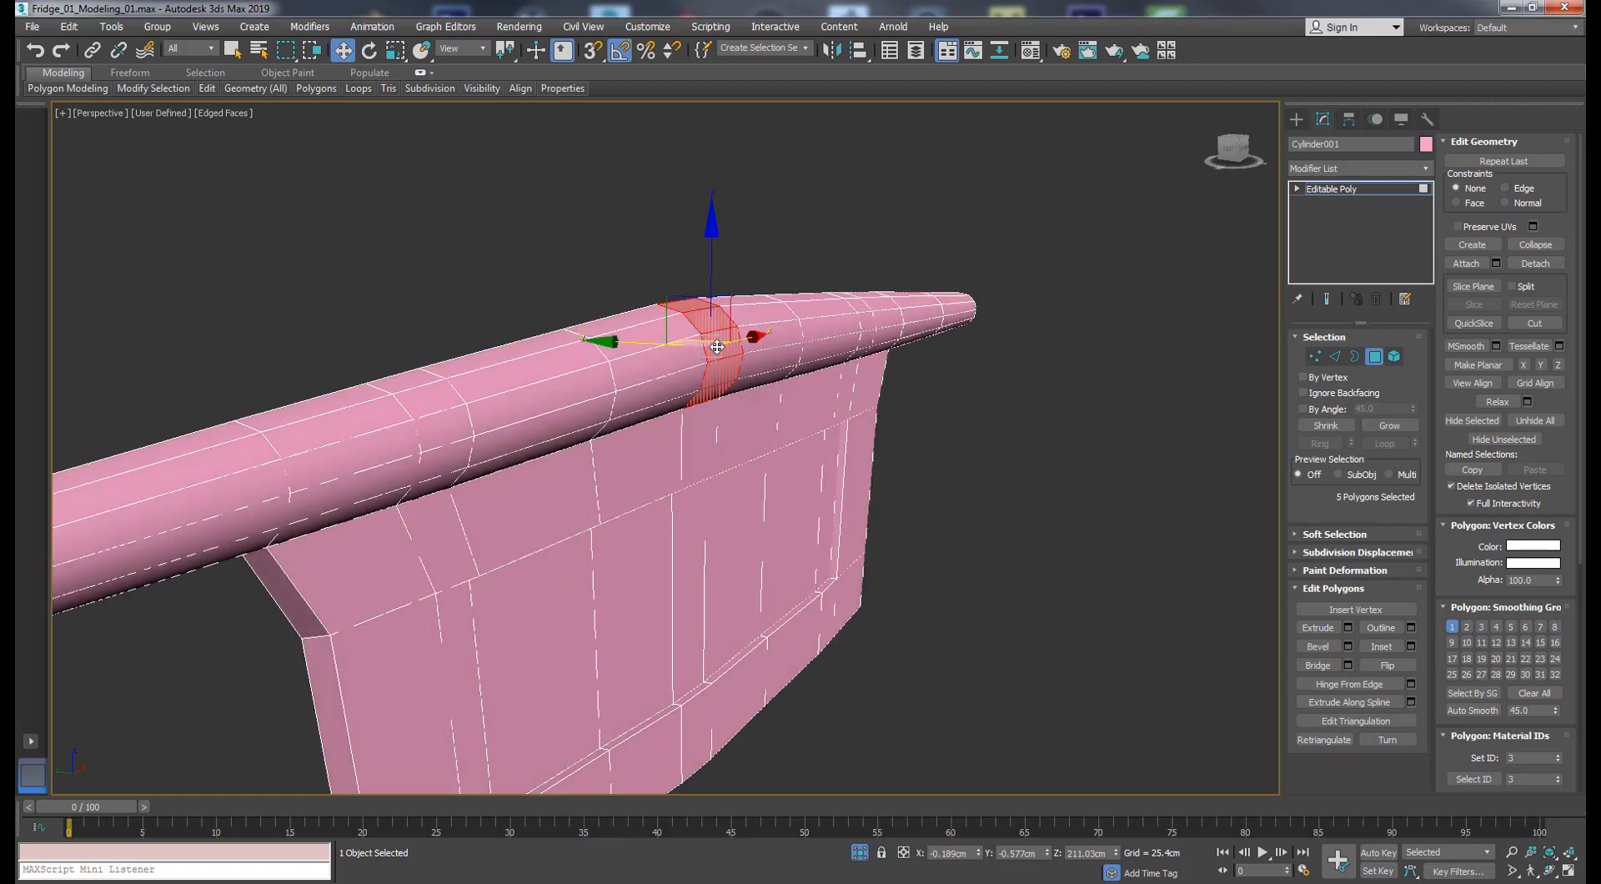
- Deselect the uppermost centre polygon, extrude the other four into a flat-faced block and adjust its depth
alt+middle_drag(719, 339, 773, 444)
ctrl+click(712, 385)
click(1348, 628)
click(675, 503)
middle_drag(683, 376, 583, 421)
key(r)
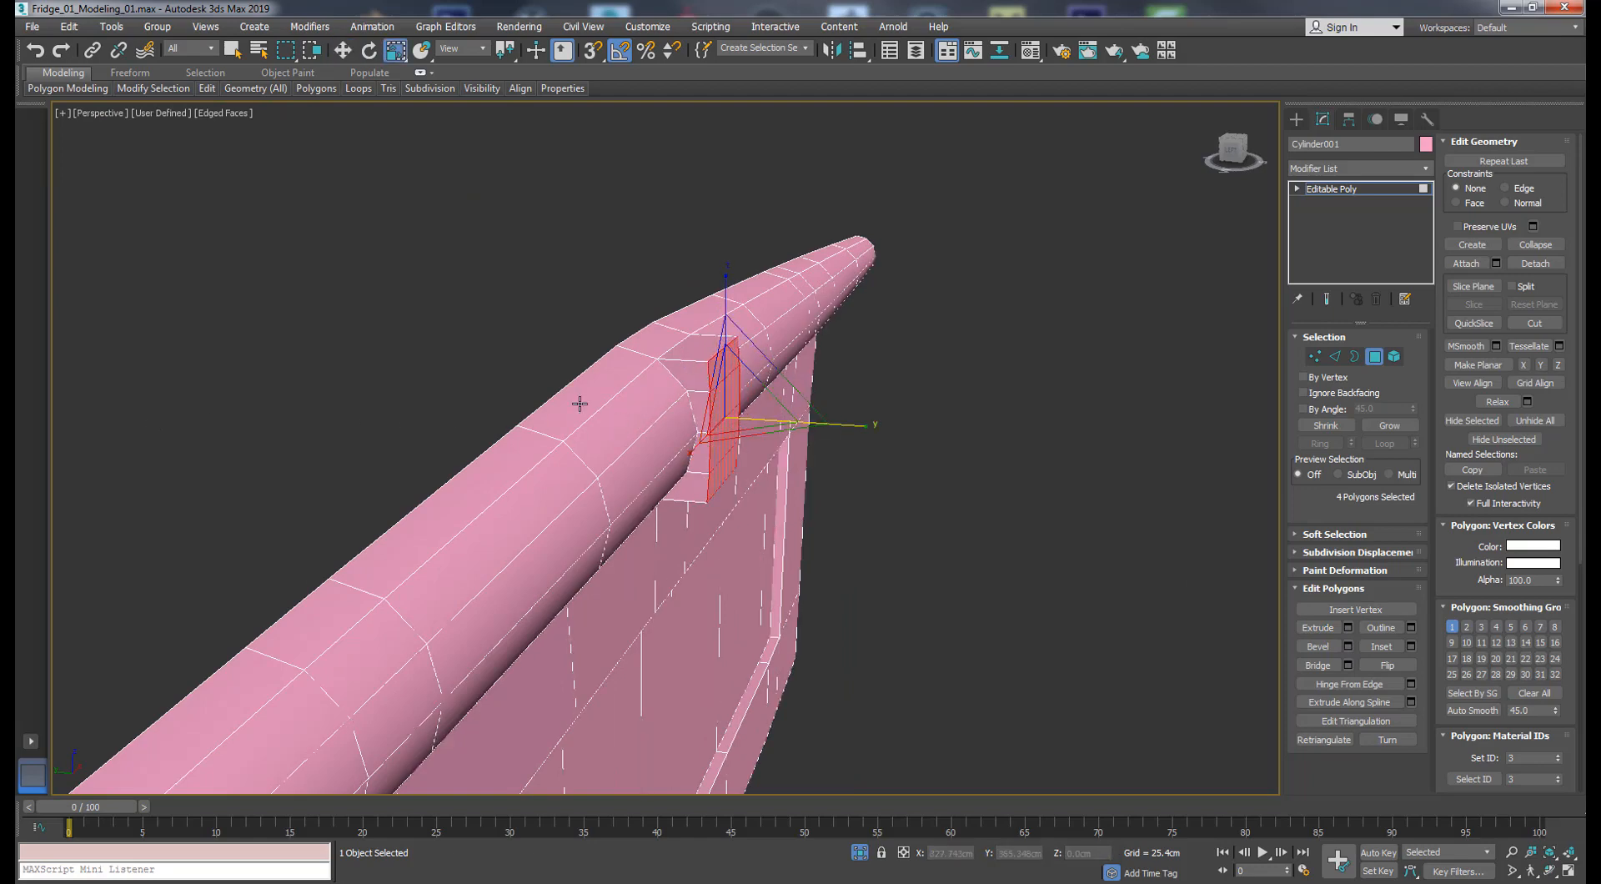
key(w)
drag(642, 417, 658, 417)
- Move the lower front edge of the crossbar's centre block back toward the plate
alt+middle_drag(688, 517, 733, 427)
scroll(707, 434, up, 2)
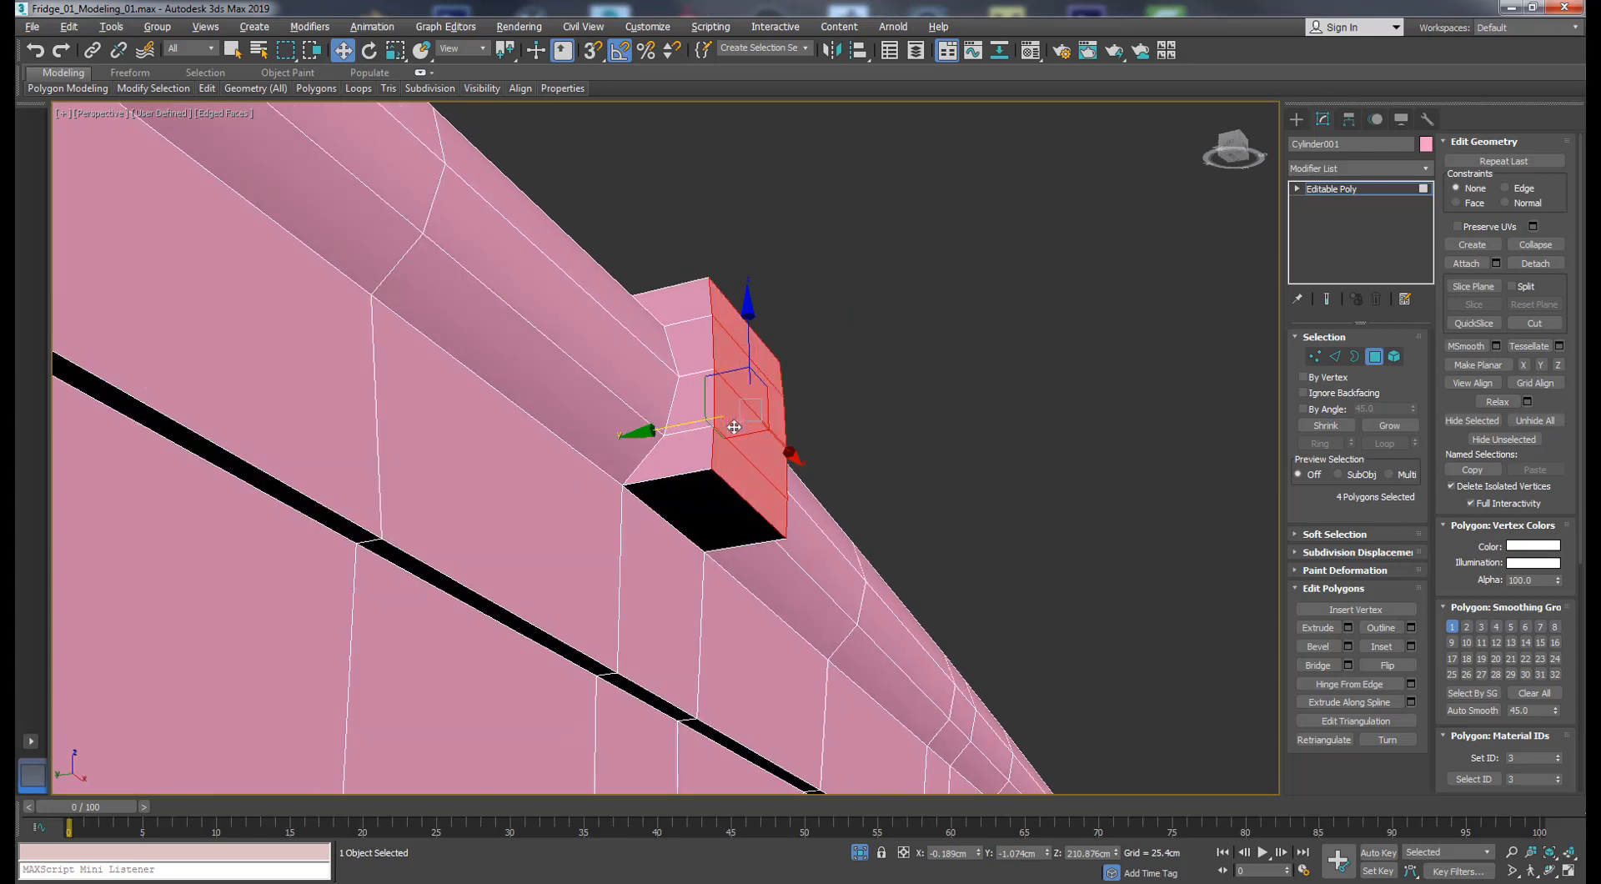
key(2)
click(692, 516)
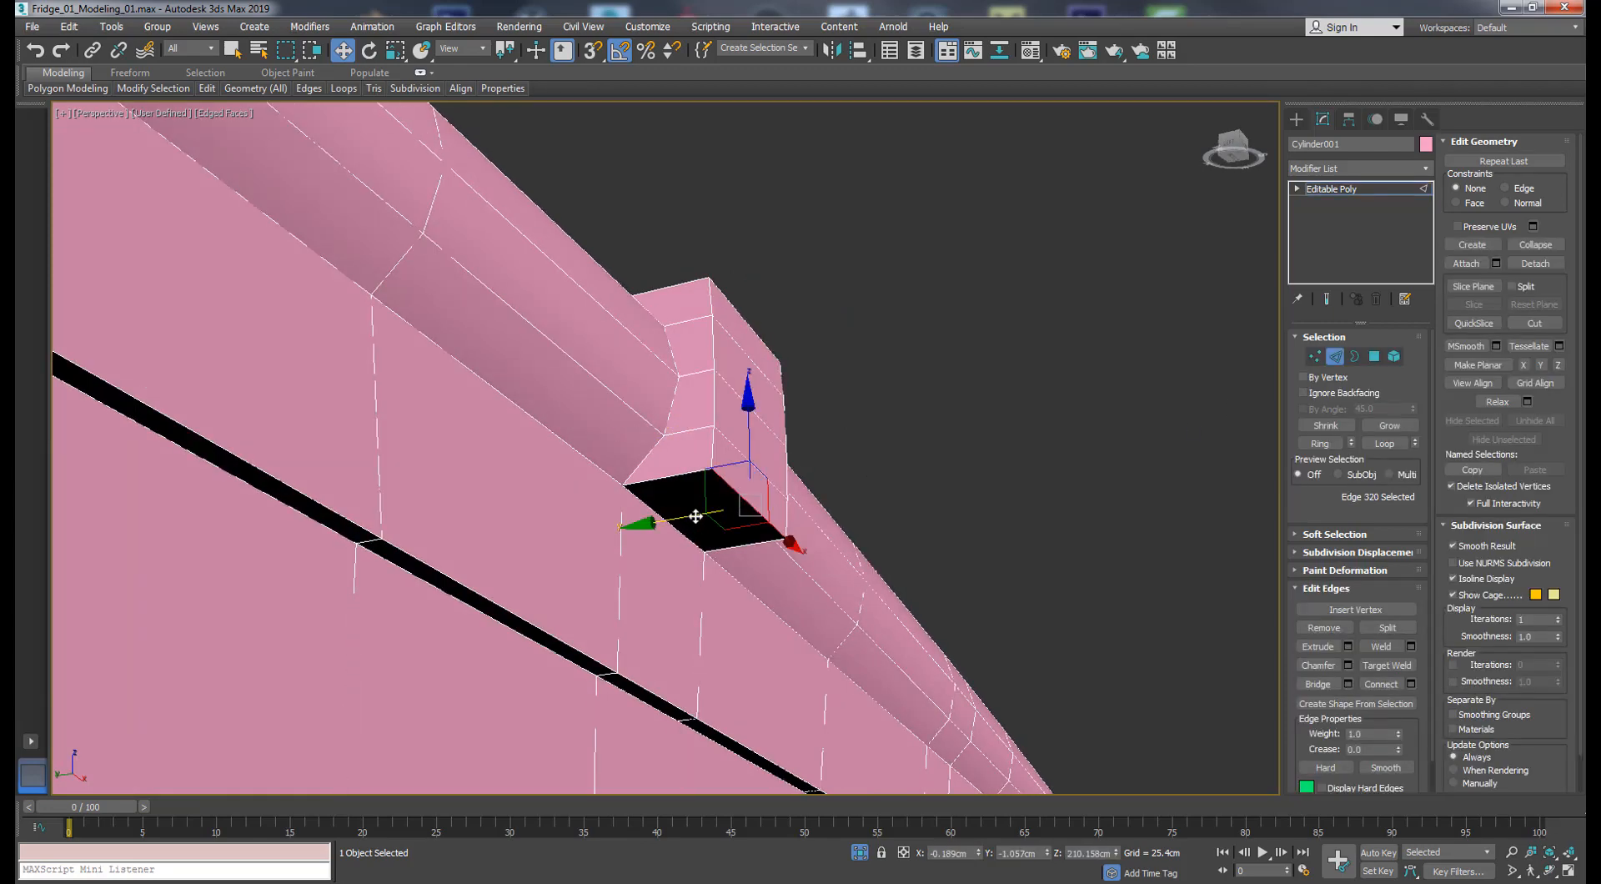
alt+middle_drag(668, 516, 714, 410)
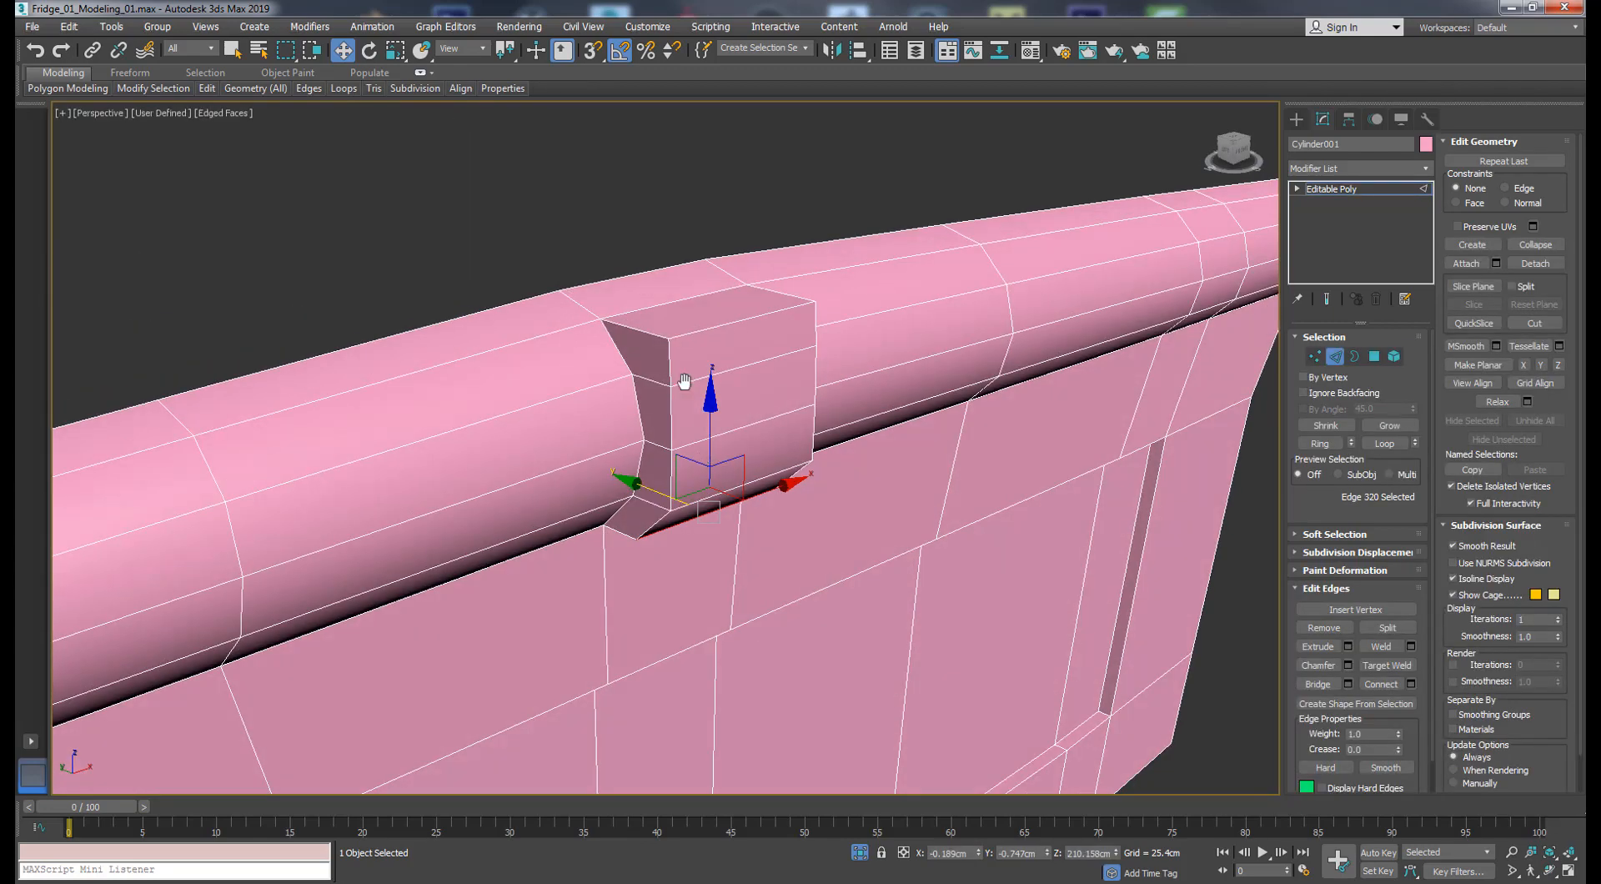
scroll(714, 410, up, 2)
click(1373, 356)
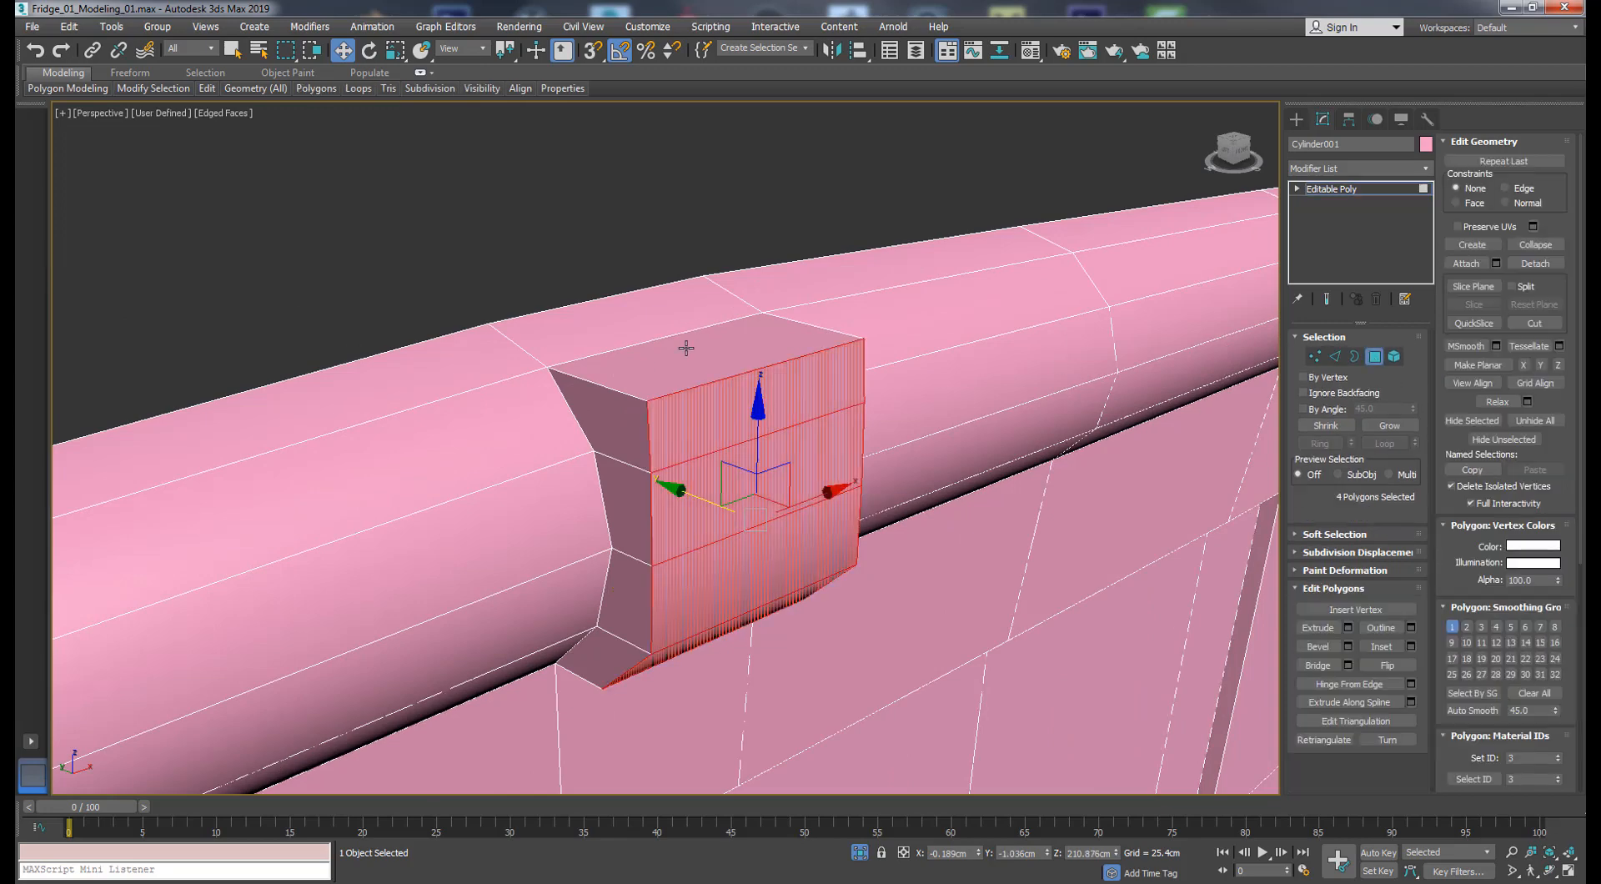
click(781, 364)
click(1349, 627)
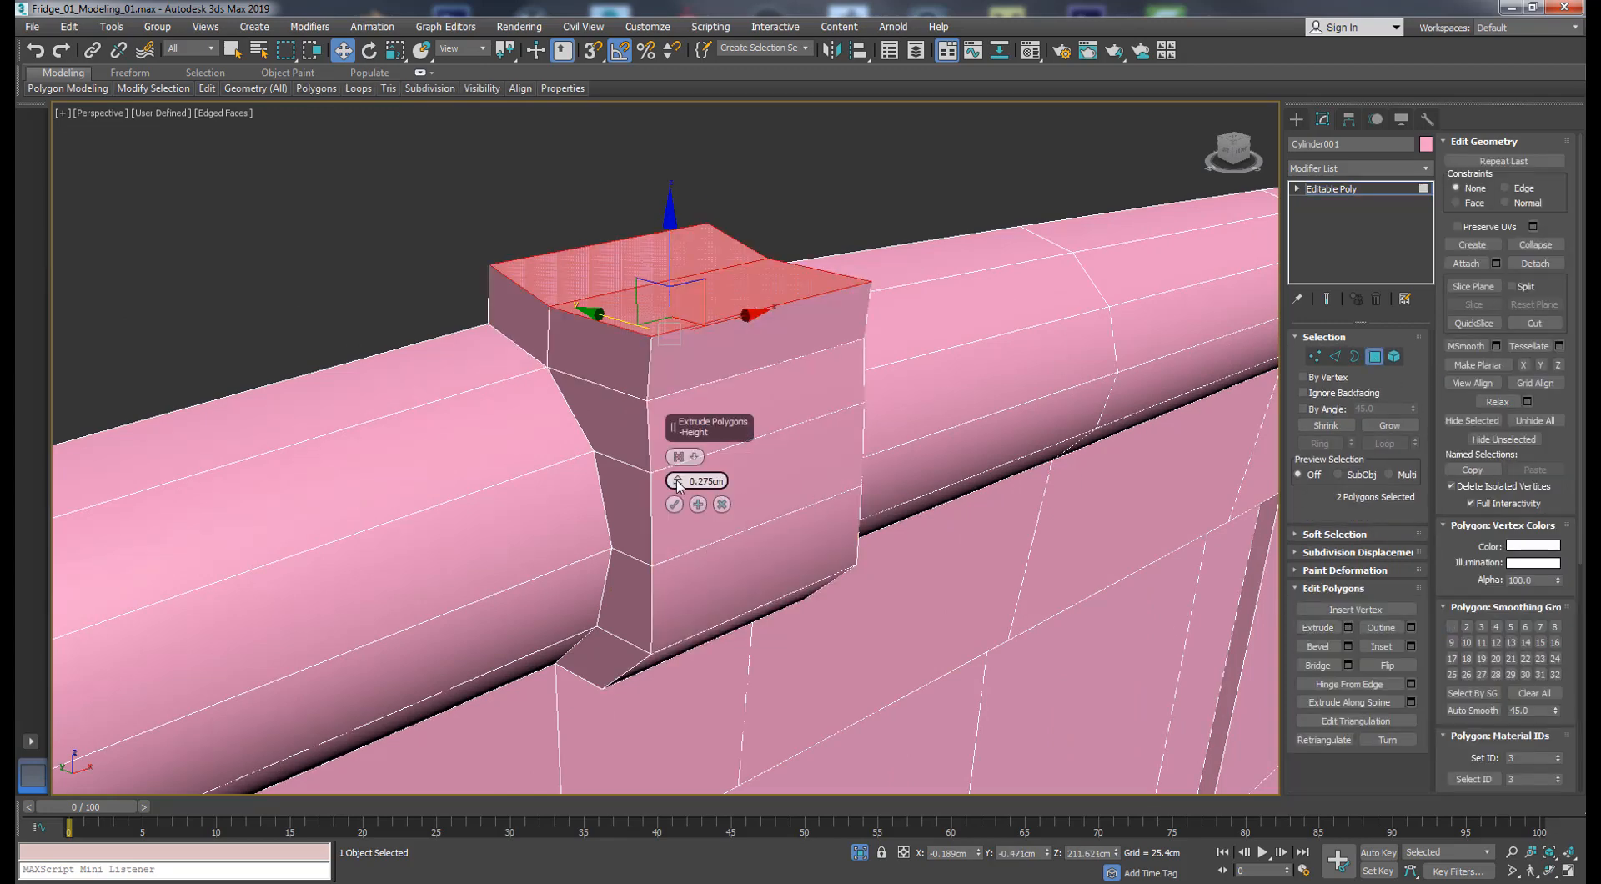
drag(678, 486, 677, 480)
click(723, 505)
alt+middle_drag(722, 505, 680, 369)
click(1336, 359)
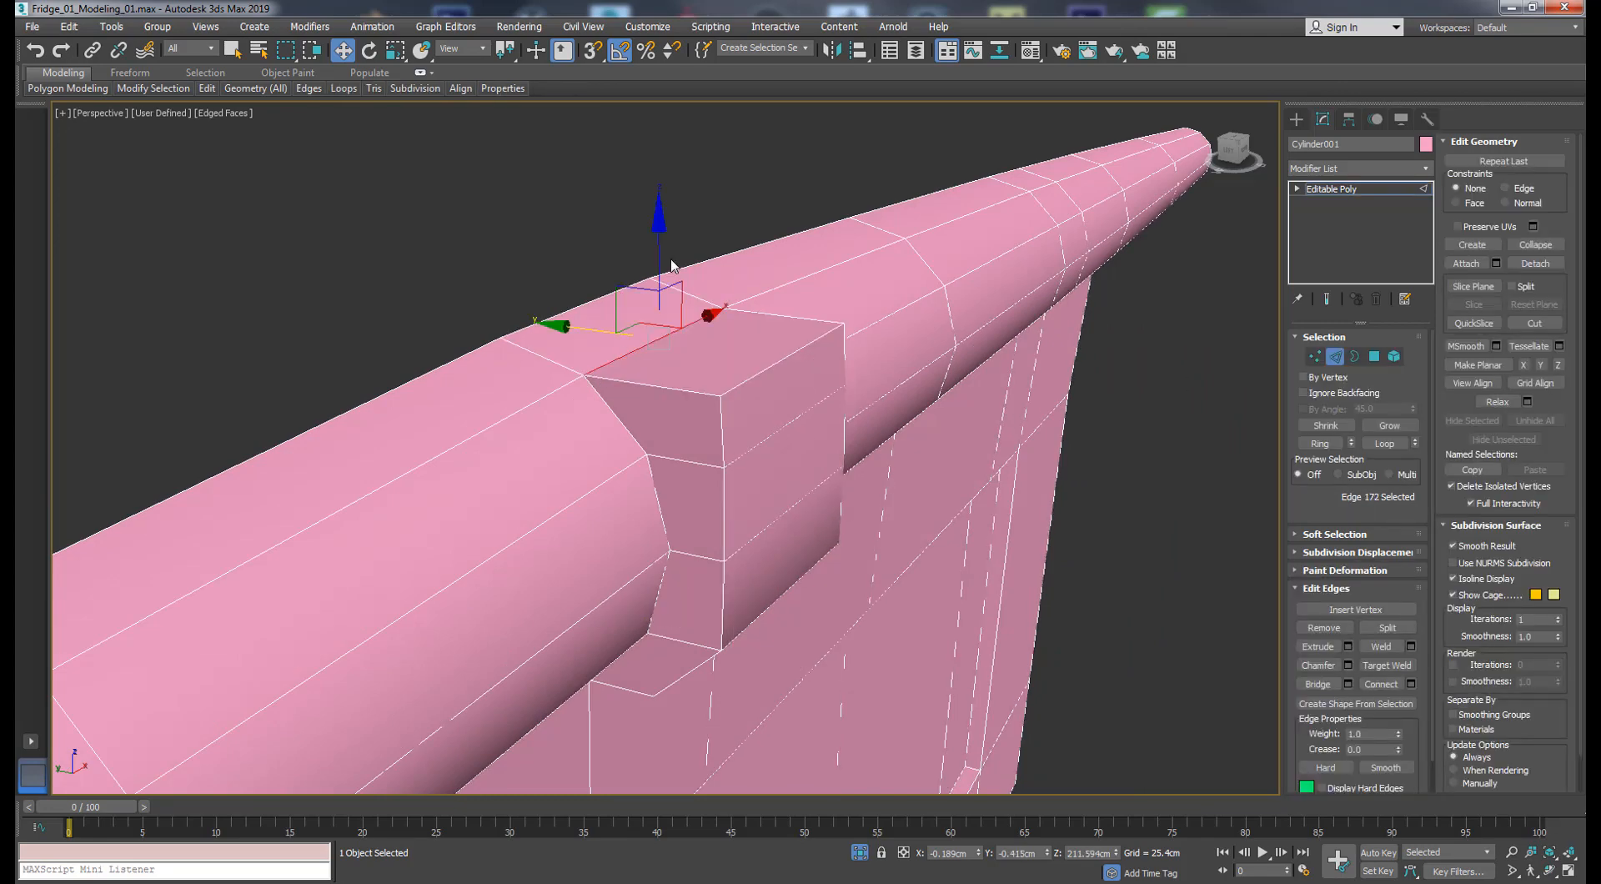
- Leave edge editing on the badge, clear the selection and end isolation to bring back the whole fridge
alt+middle_drag(667, 279, 714, 389)
scroll(714, 390, down, 2)
click(1336, 358)
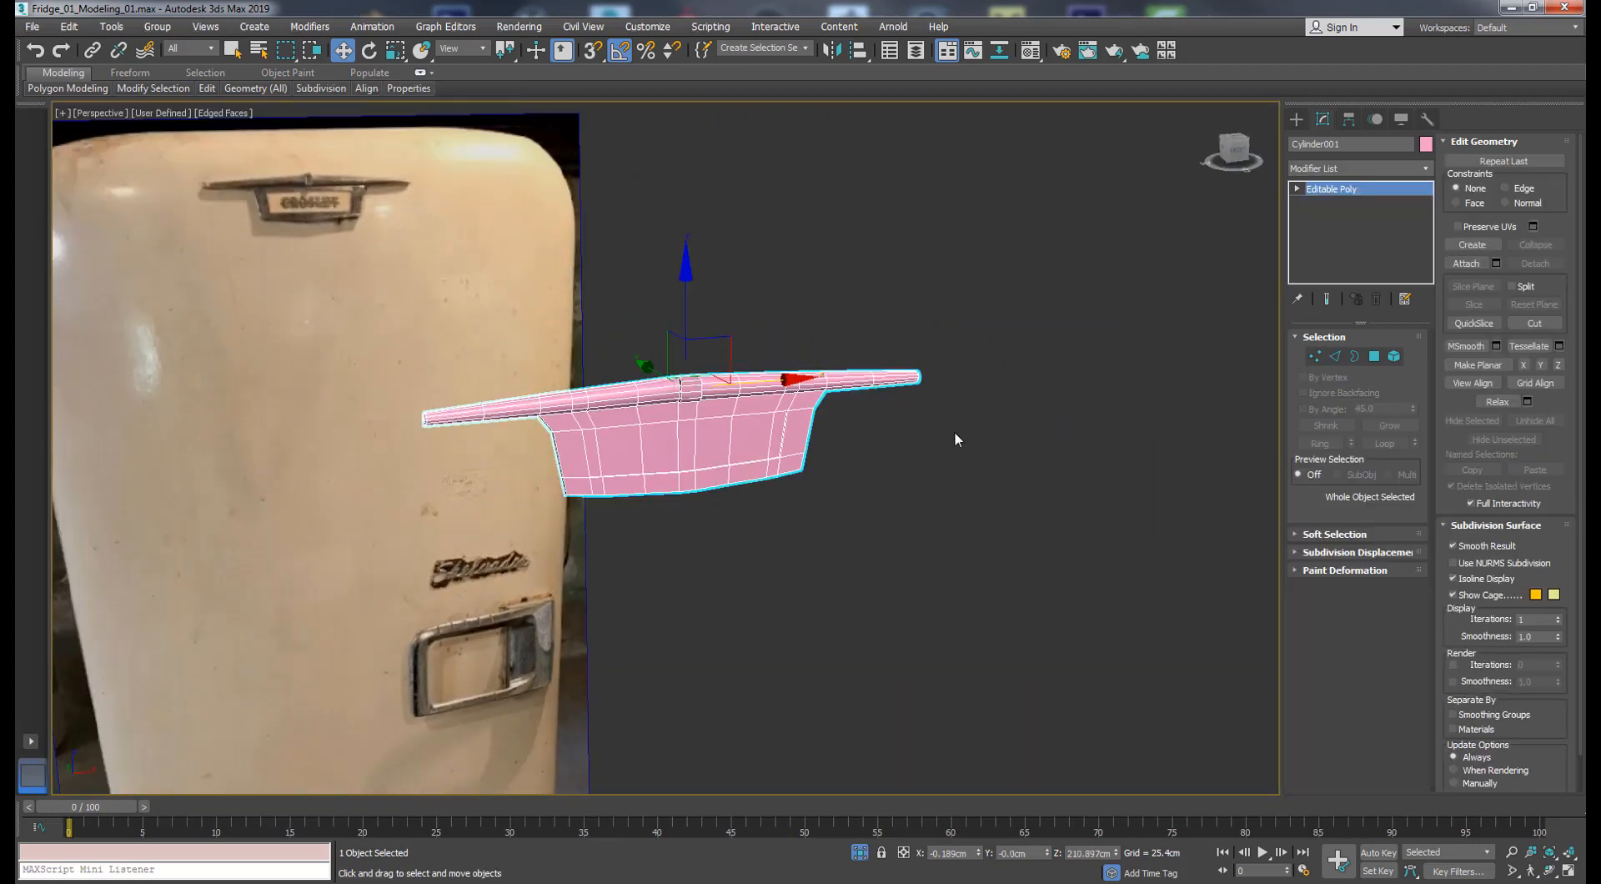
click(957, 439)
scroll(724, 422, down, 3)
scroll(722, 421, up, 2)
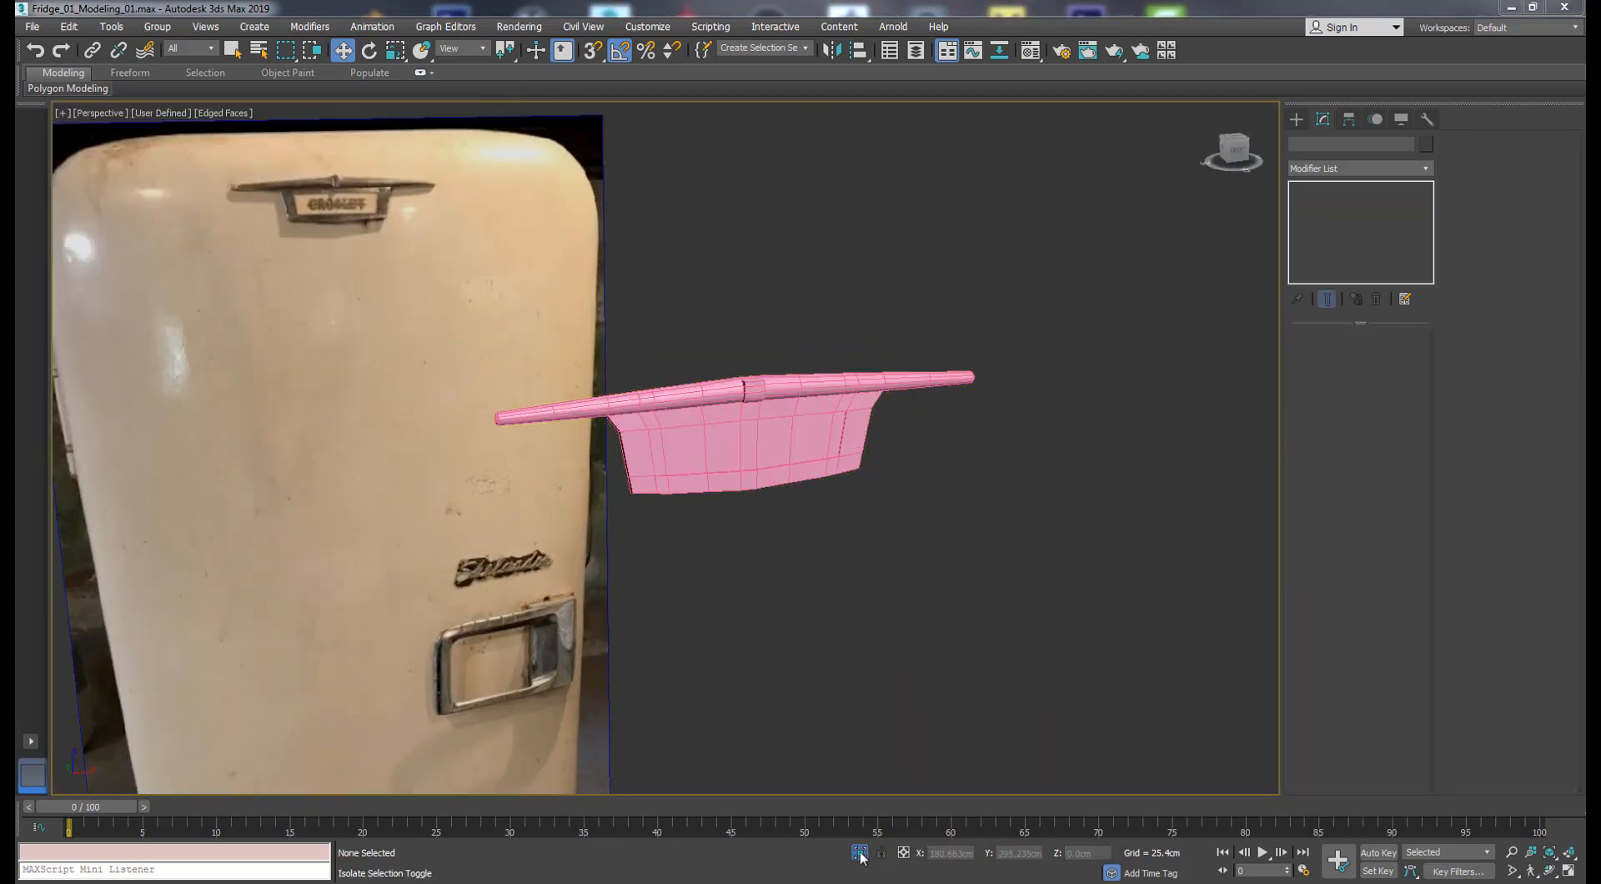
scroll(755, 537, down, 3)
scroll(756, 536, down, 3)
- Move the badge along Y to about -98.7 cm against the front of the fridge door
click(847, 497)
scroll(848, 497, down, 2)
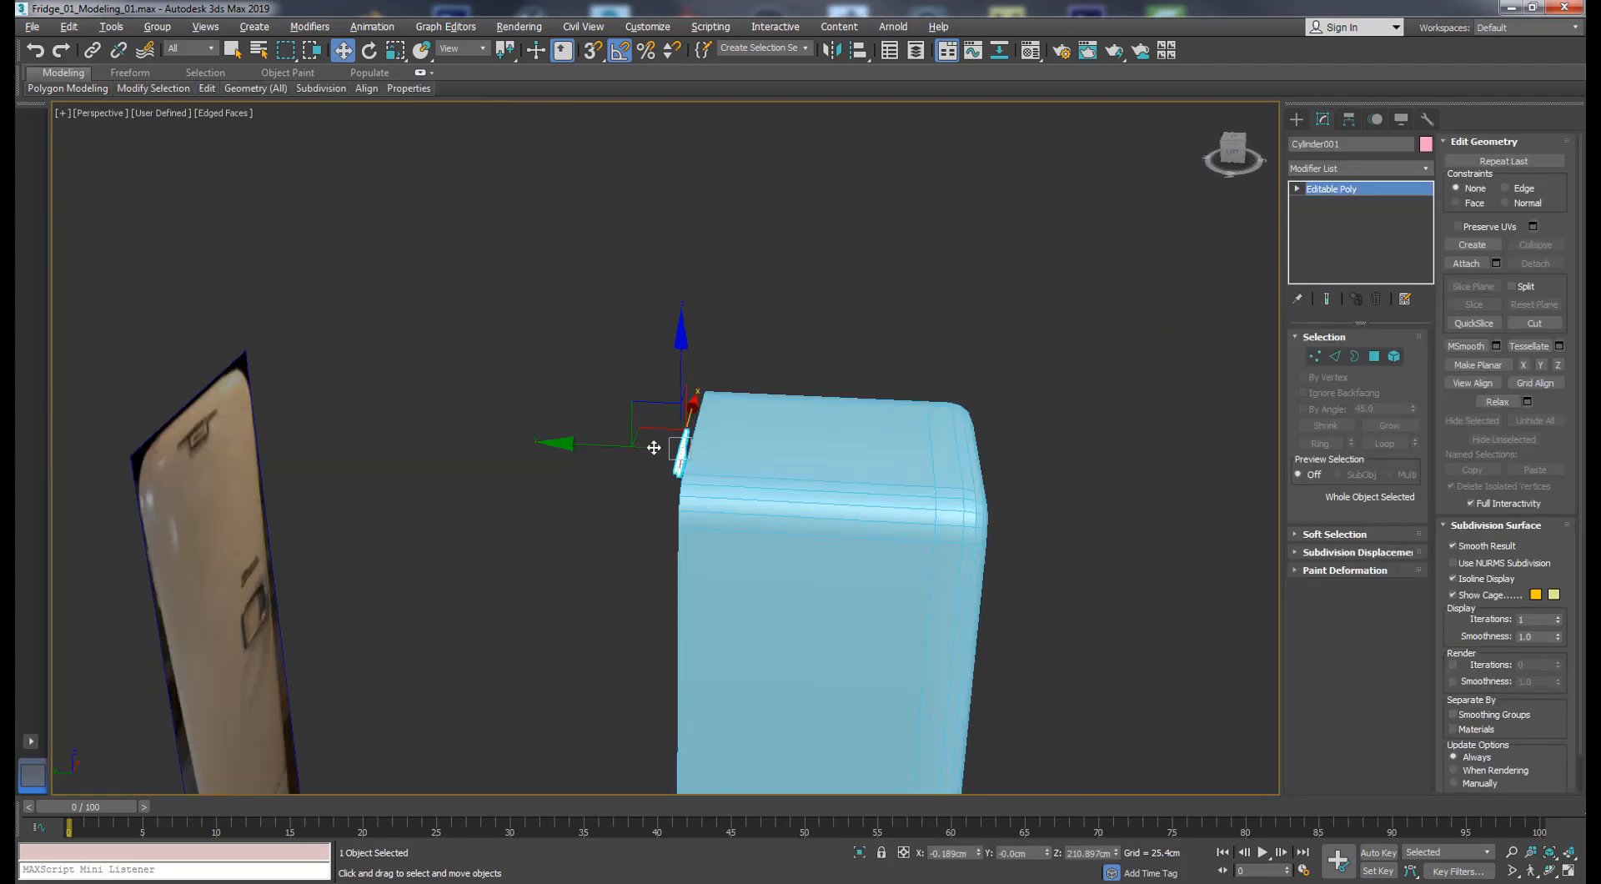
drag(847, 496, 904, 500)
key(z)
alt+middle_drag(903, 464, 838, 455)
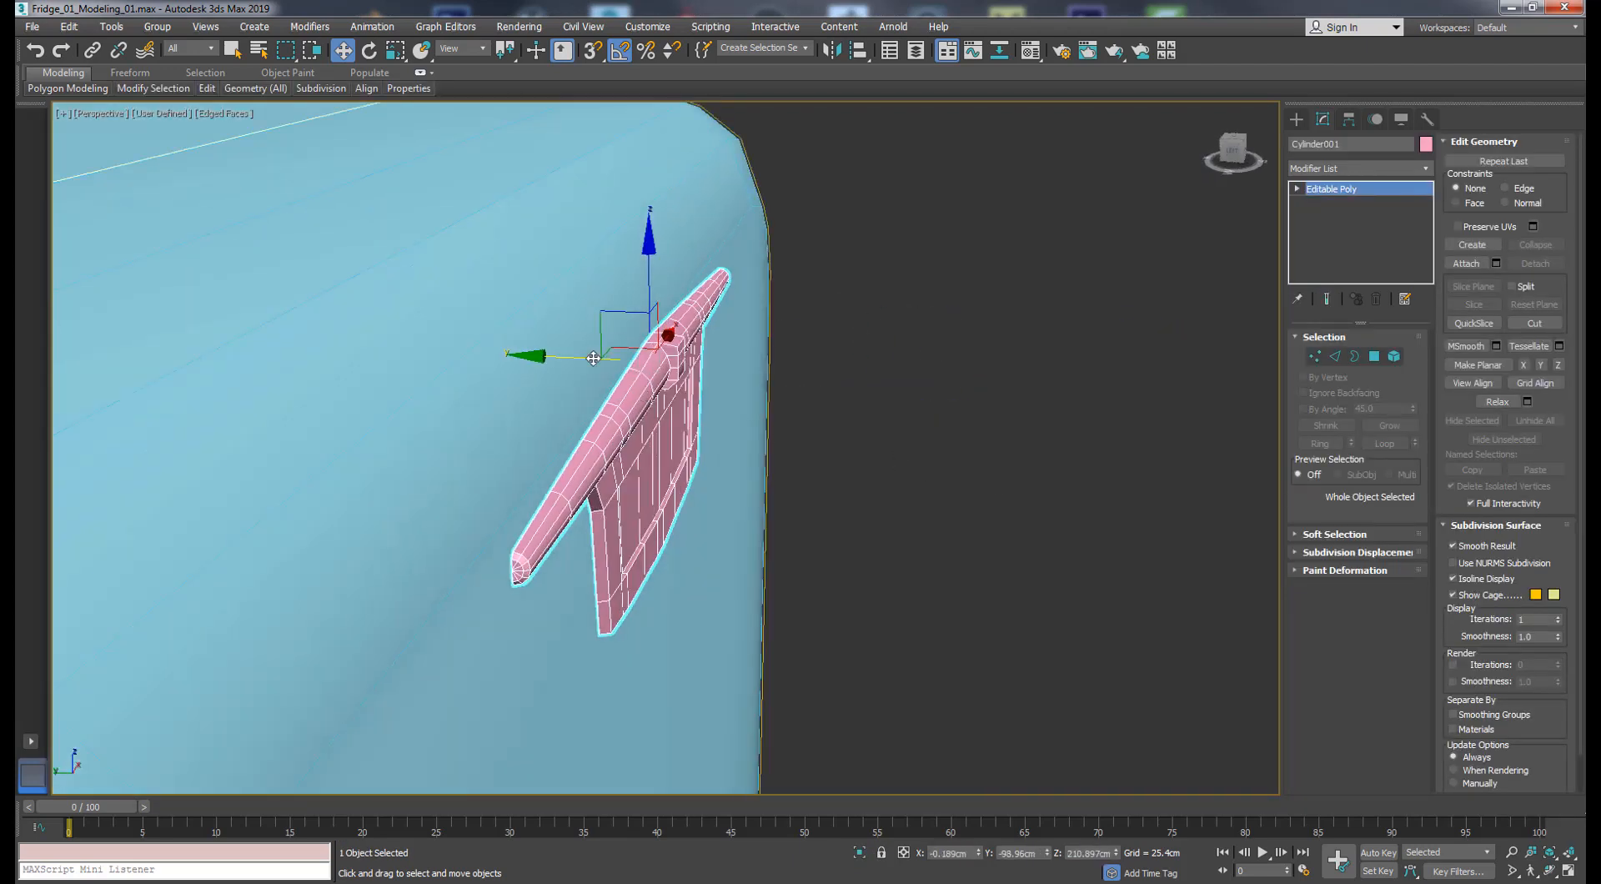
drag(589, 362, 689, 407)
alt+middle_drag(688, 407, 718, 458)
scroll(615, 383, down, 6)
scroll(946, 334, down, 3)
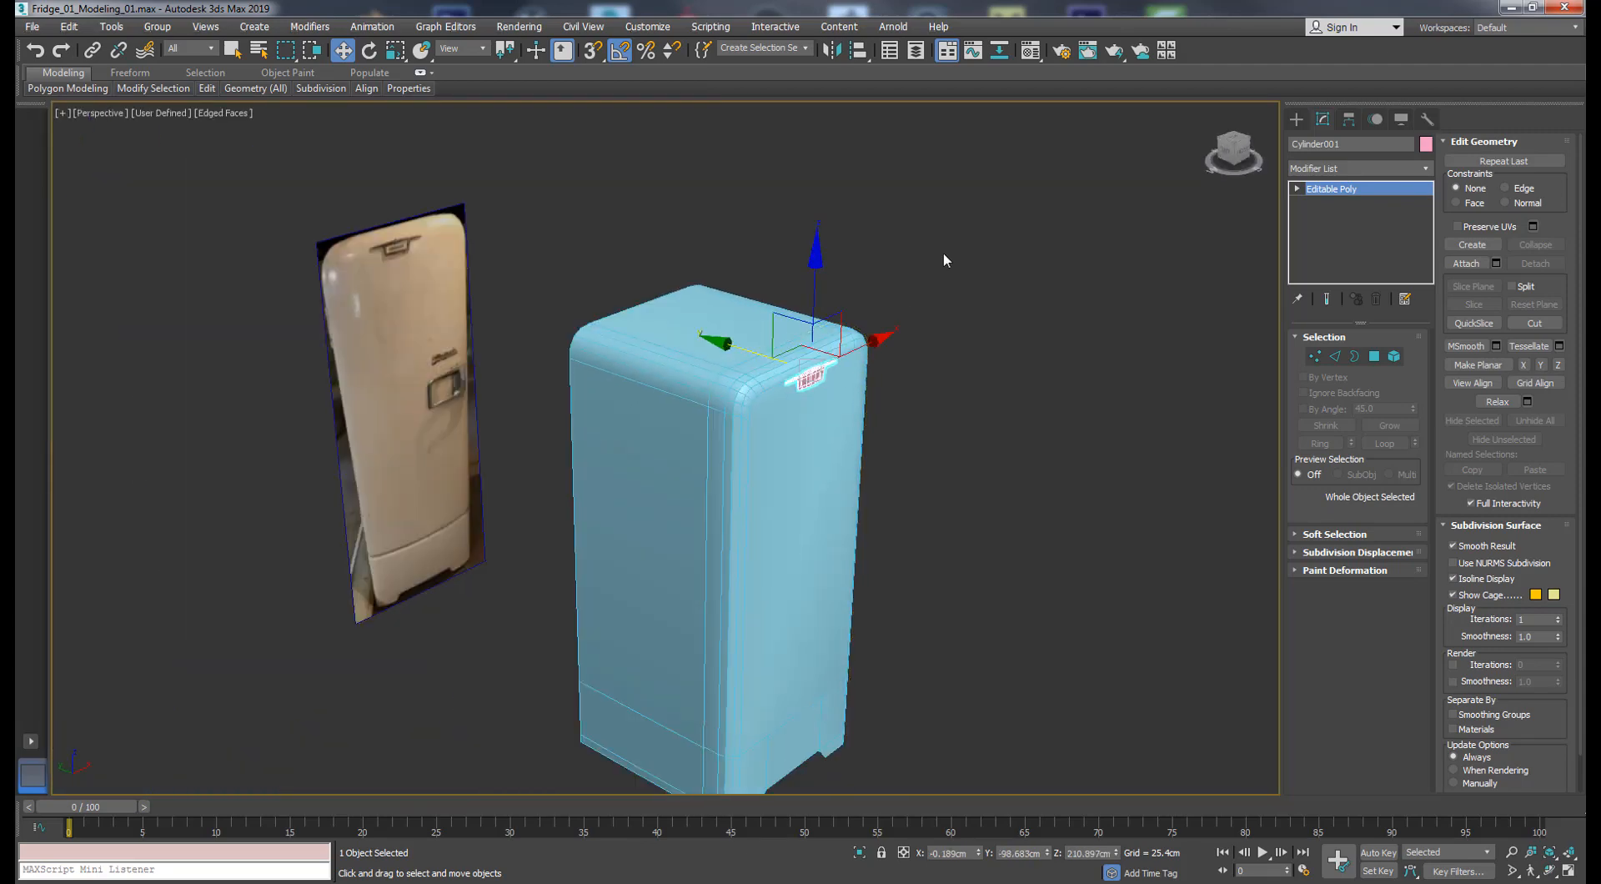
- Select the fridge's body, door and badge and set their object color to dark grey
drag(946, 258, 765, 490)
click(1426, 145)
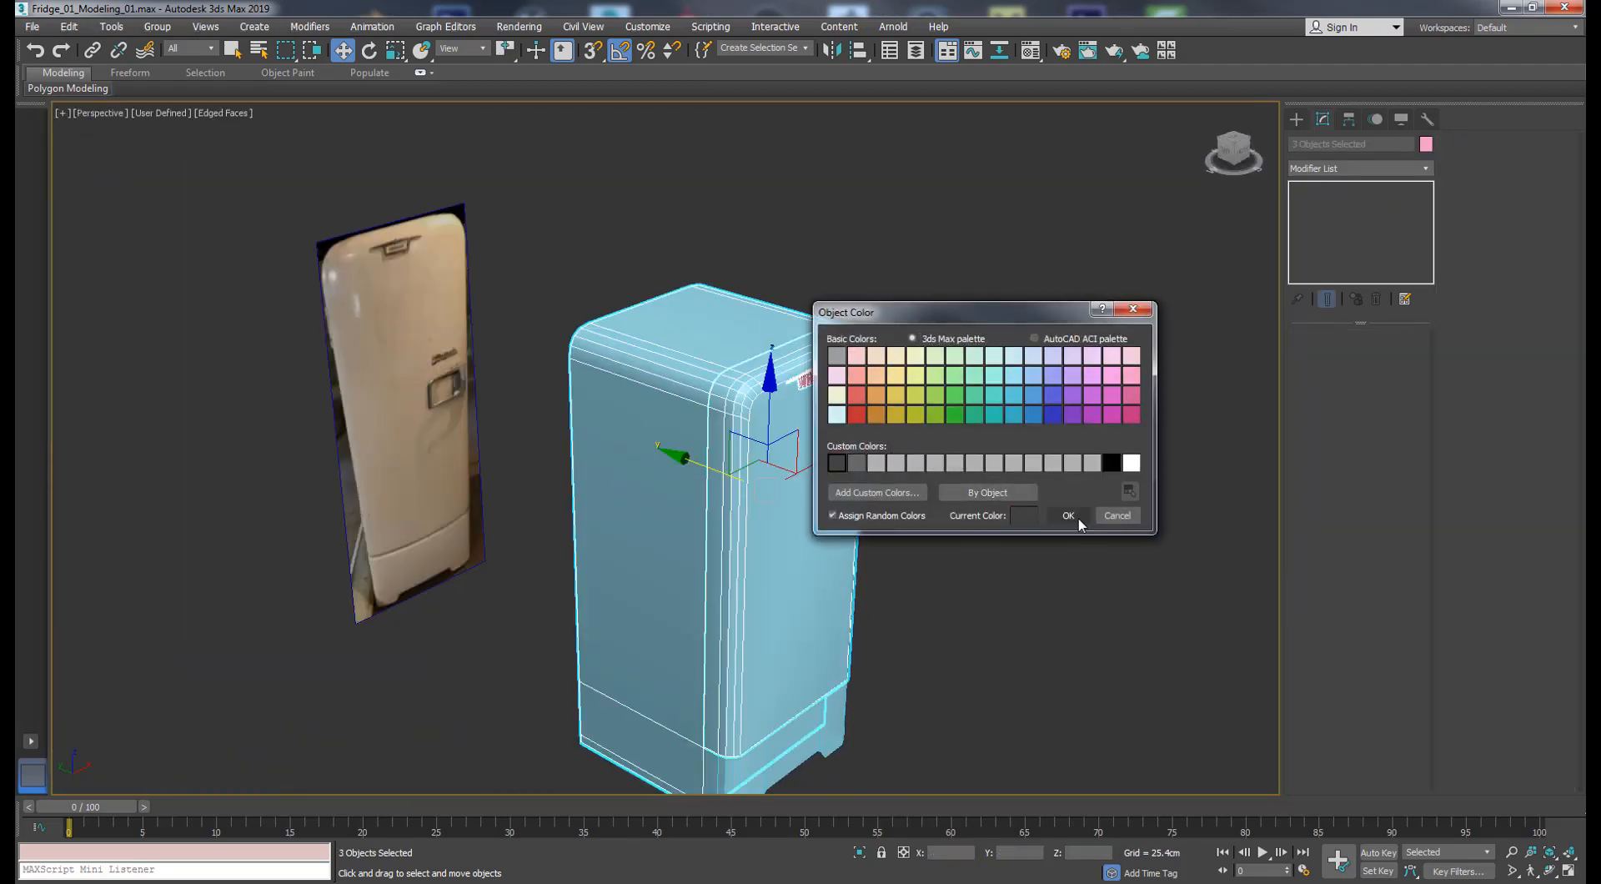
click(1078, 520)
- Add the lower front panel to the selection, assign the 01 - Default material and apply the dark grey object color to all four parts
ctrl+drag(732, 775, 734, 774)
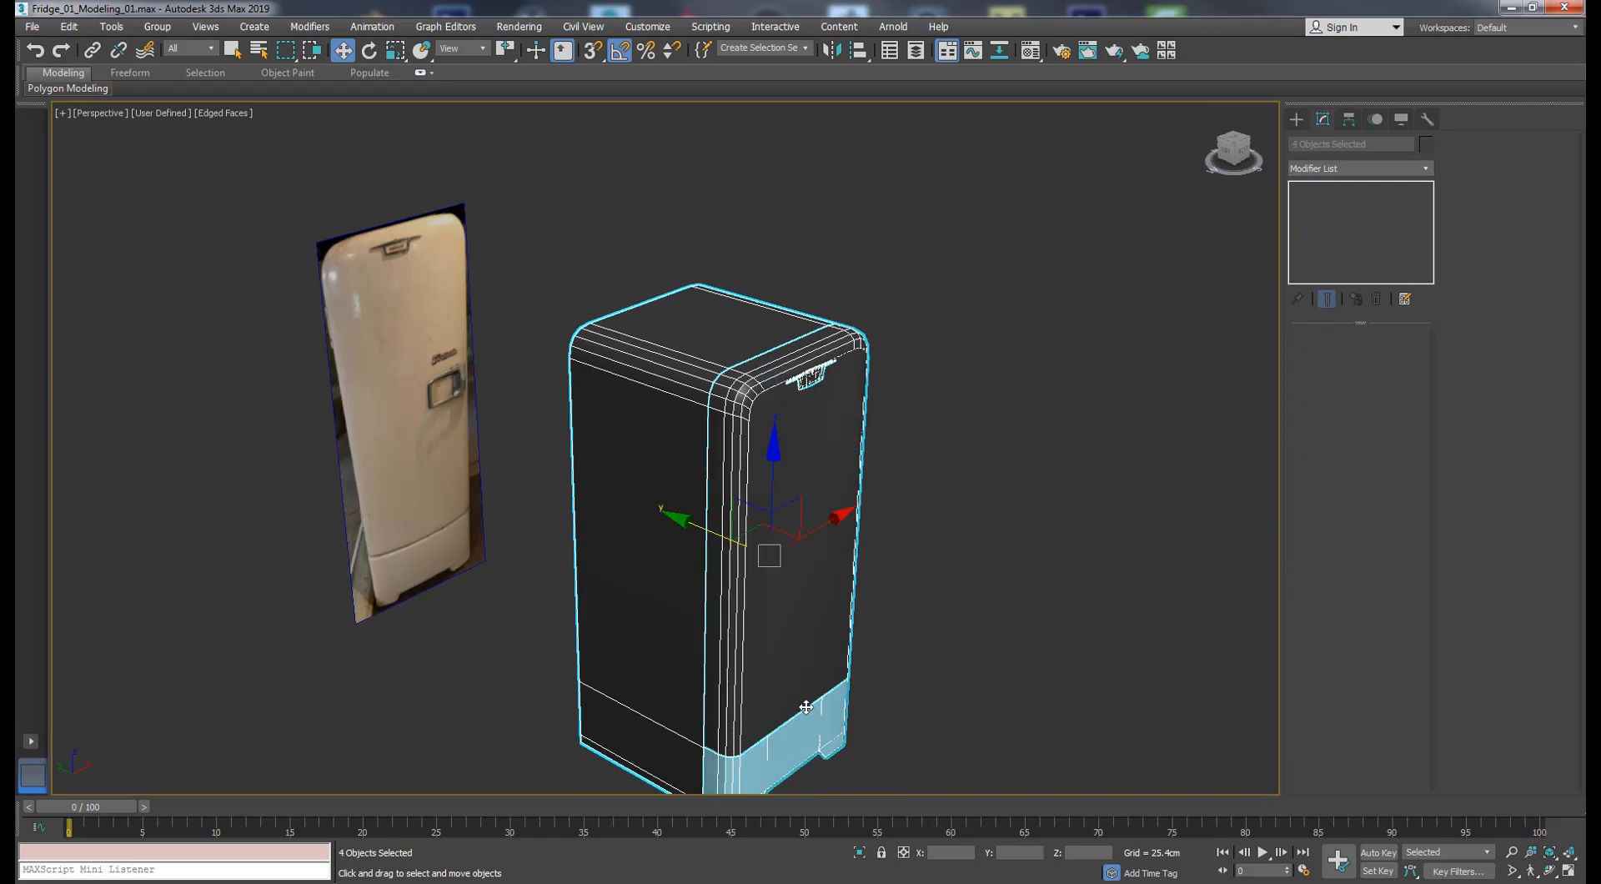
key(m)
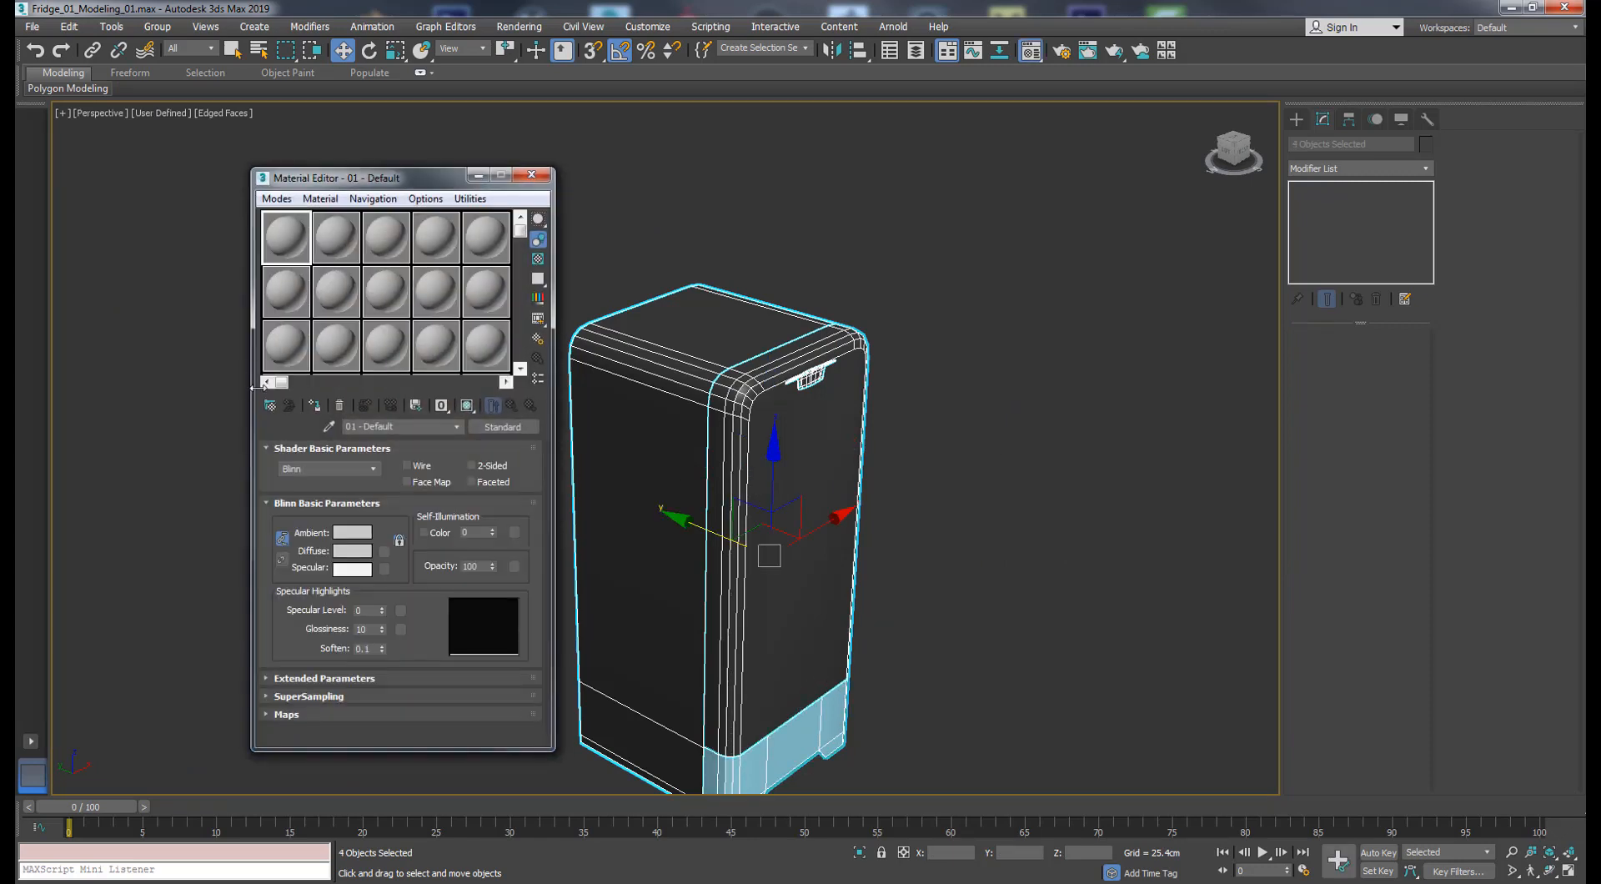
click(325, 404)
click(531, 174)
click(1427, 143)
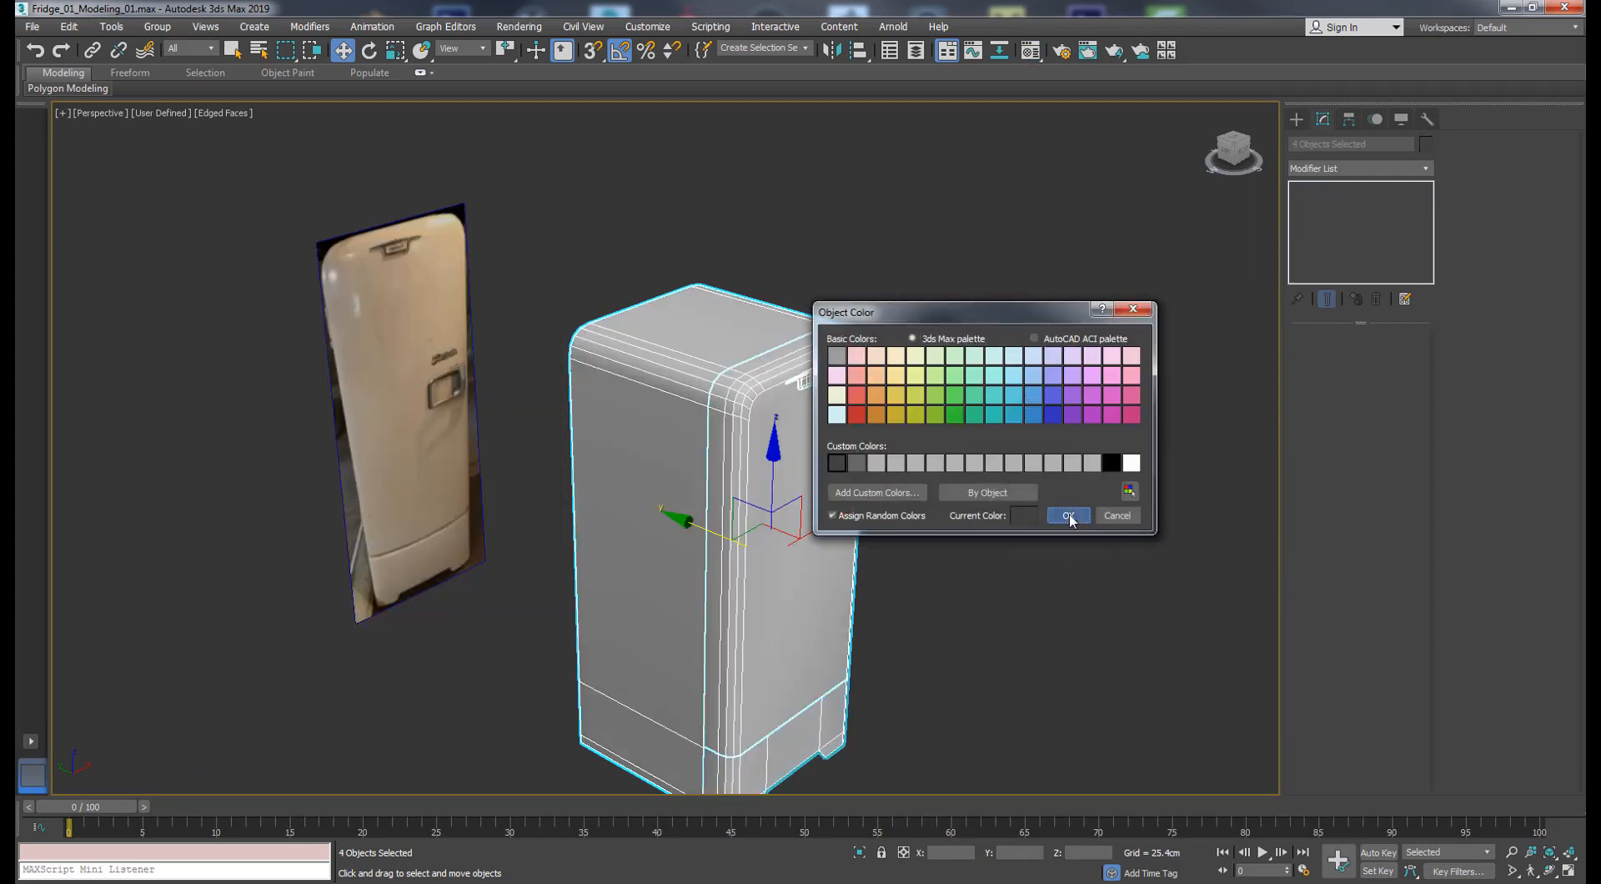
click(1068, 515)
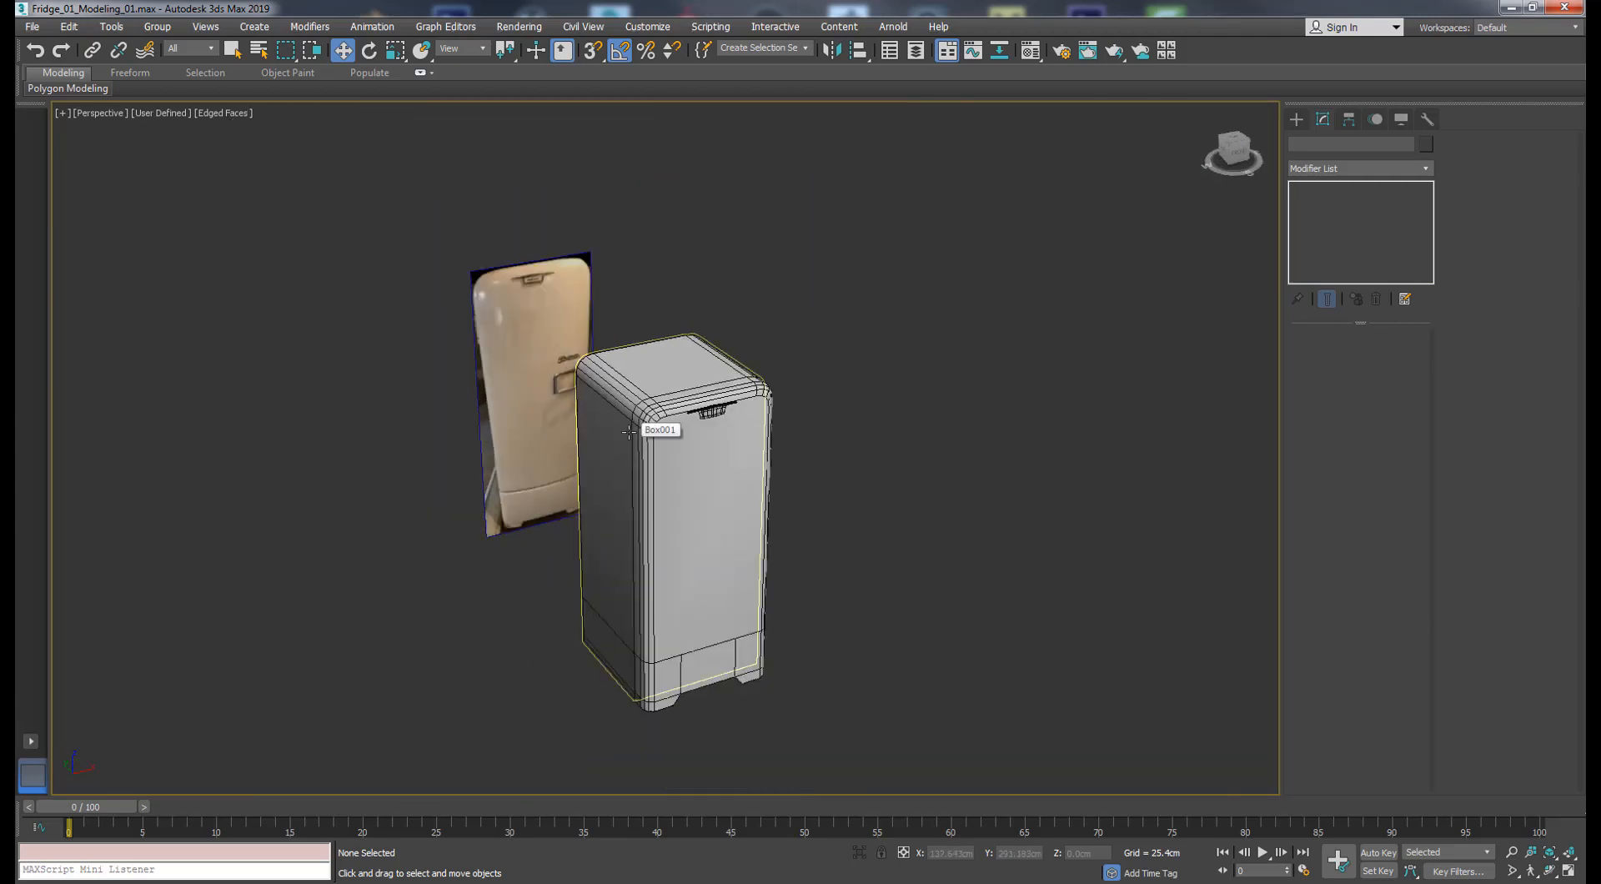
- Isolate the reference image plane and show its door handle close up in the front view
scroll(521, 365, up, 3)
scroll(568, 439, down, 3)
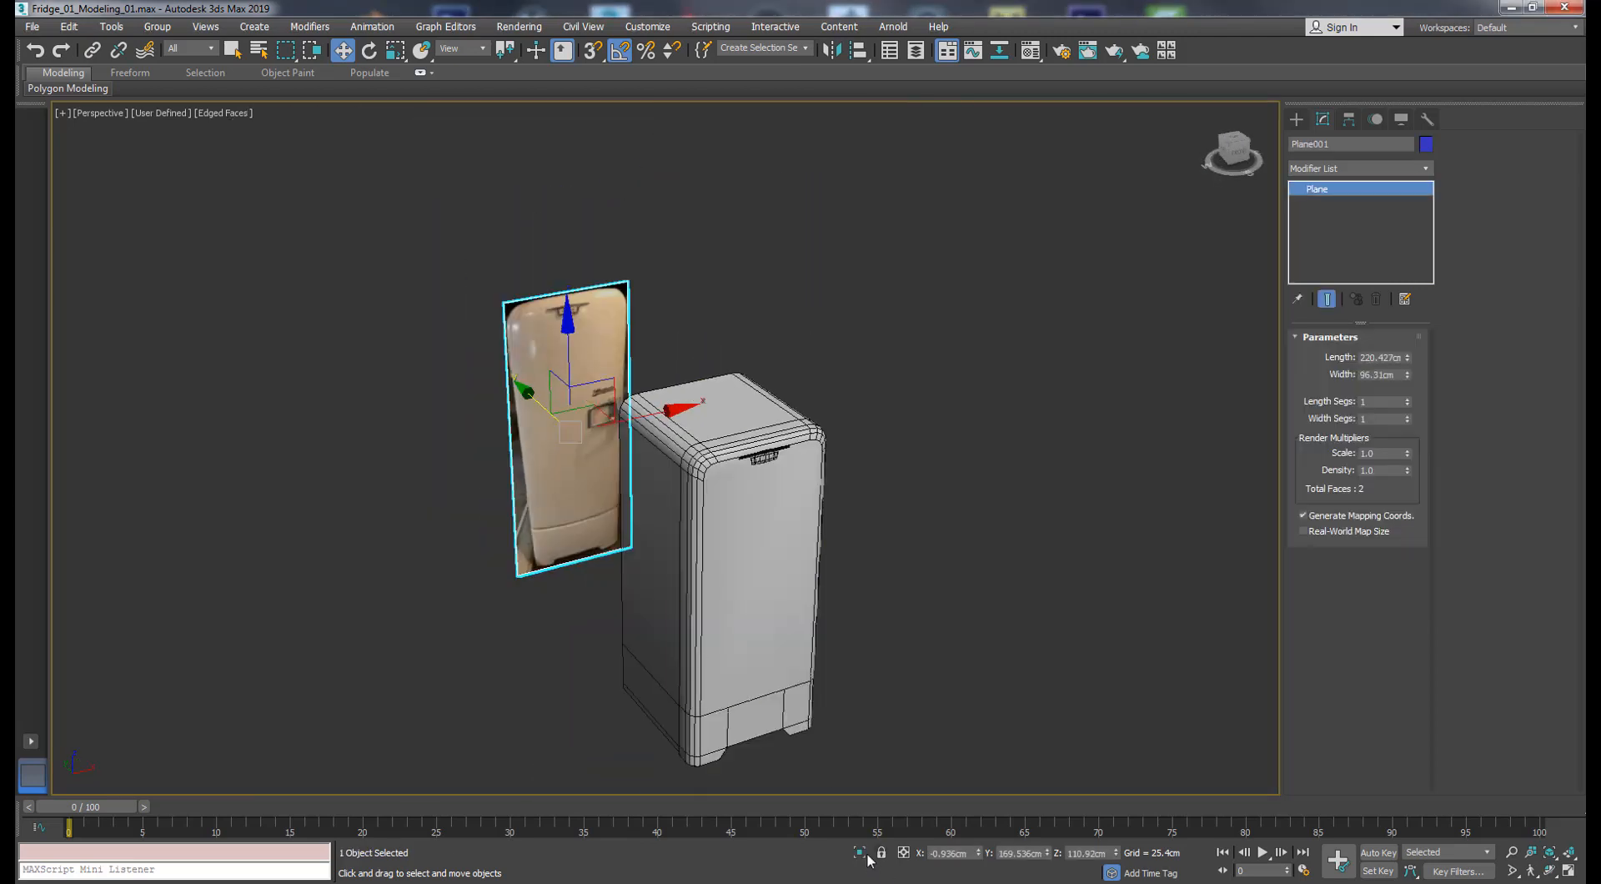
click(862, 854)
alt+middle_drag(586, 569, 550, 534)
key(f)
scroll(689, 476, down, 2)
scroll(688, 476, down, 5)
middle_drag(797, 544, 653, 192)
scroll(752, 563, up, 2)
middle_drag(730, 625, 748, 503)
scroll(748, 503, up, 1)
- Create a box about 18.6 by 9 cm over the handle's wide end plate, with a height of about 2.58 cm
click(1298, 123)
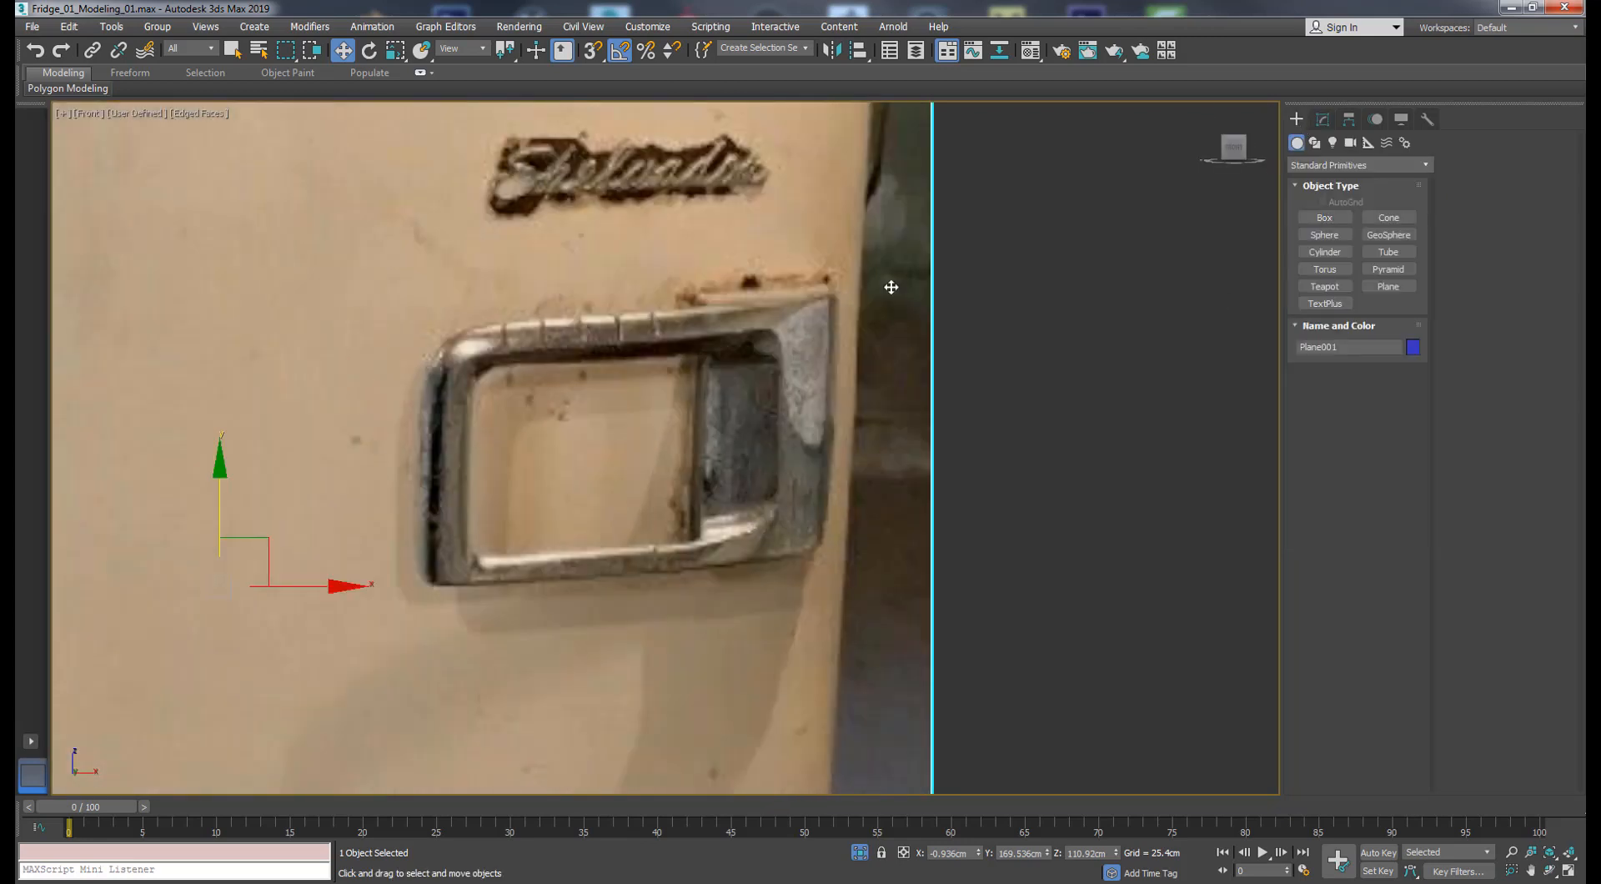
scroll(890, 283, up, 1)
click(1325, 217)
drag(806, 286, 618, 672)
click(558, 365)
key(w)
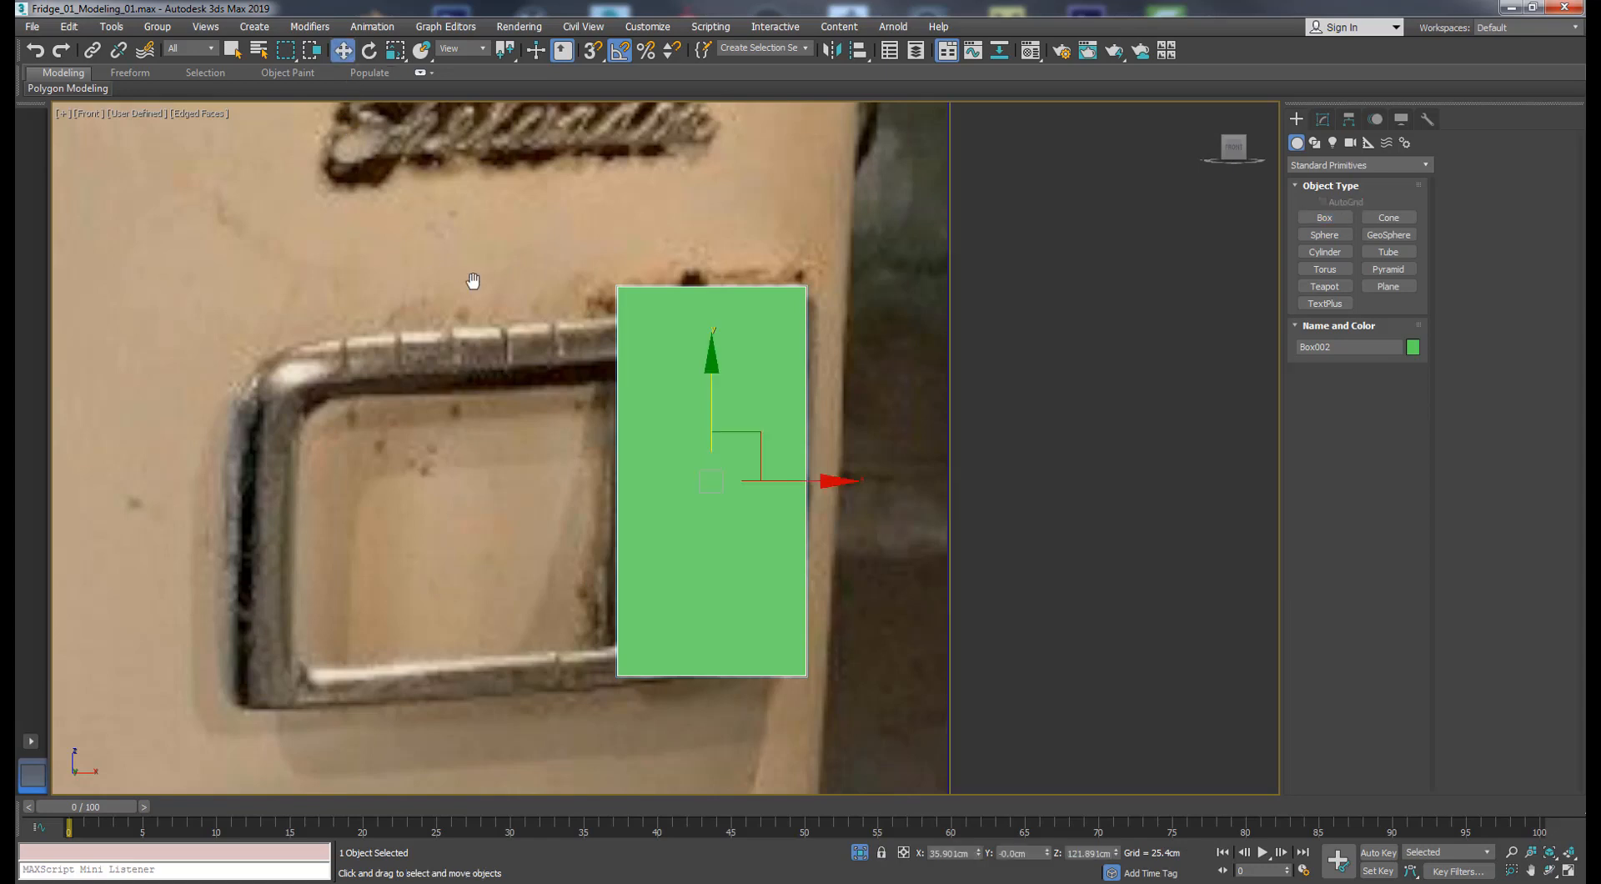
alt+middle_drag(472, 279, 576, 316)
click(1323, 120)
drag(1407, 392, 1381, 462)
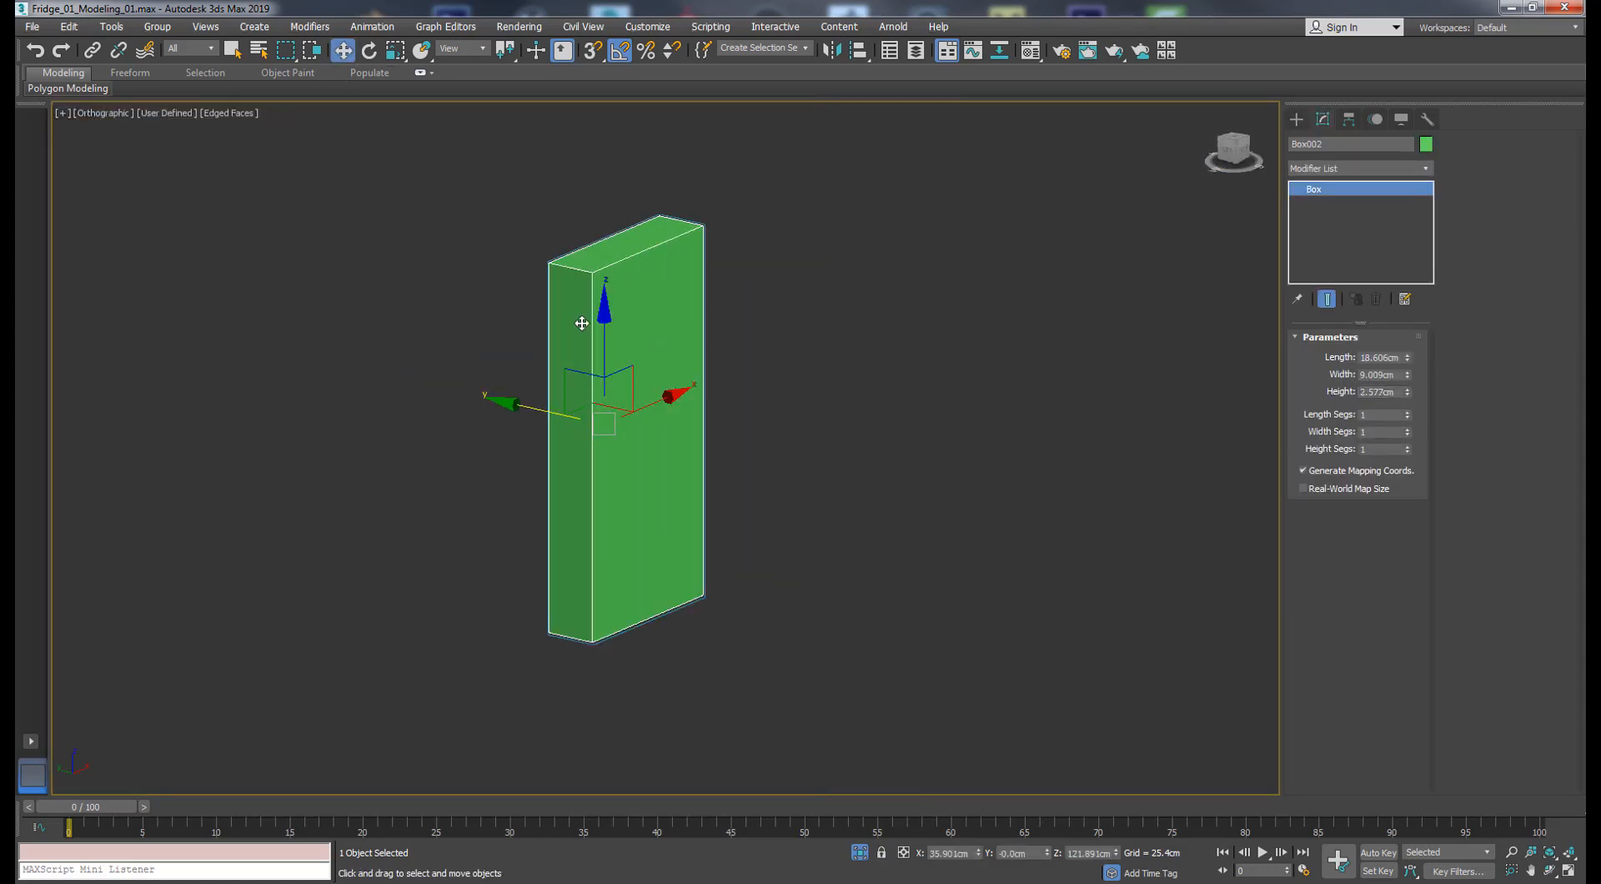
- Turn on see-through display for the box over the front-view reference and convert it to an editable poly
alt+middle_drag(583, 322, 586, 327)
key(f)
key(z)
scroll(588, 340, down, 2)
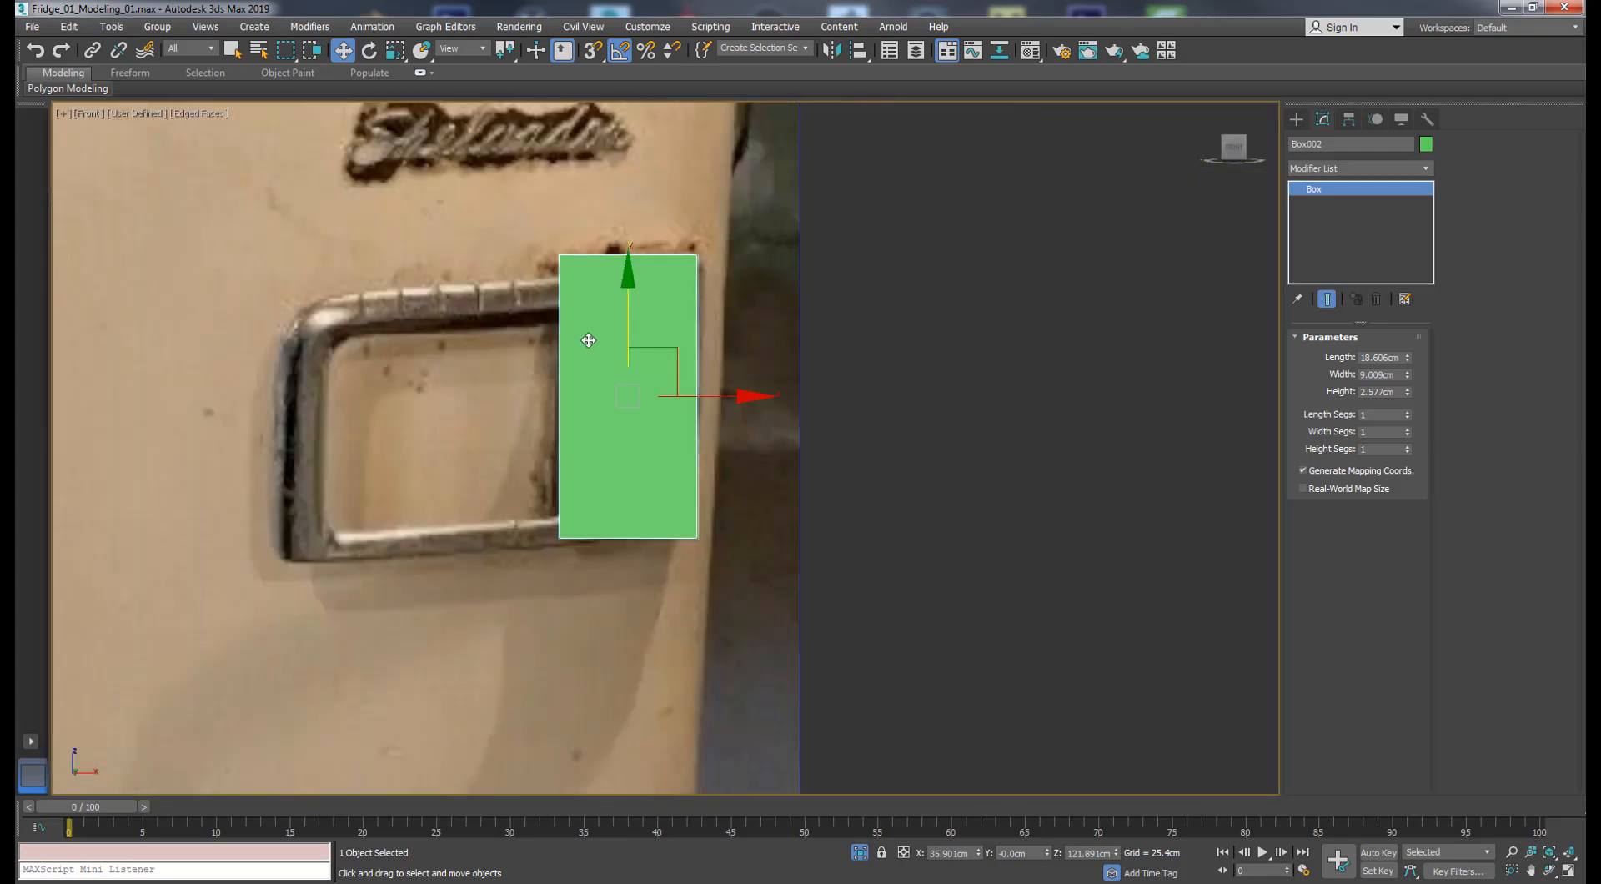
key(alt+x)
scroll(593, 319, up, 3)
scroll(595, 318, down, 2)
middle_drag(597, 318, 617, 282)
scroll(617, 283, up, 1)
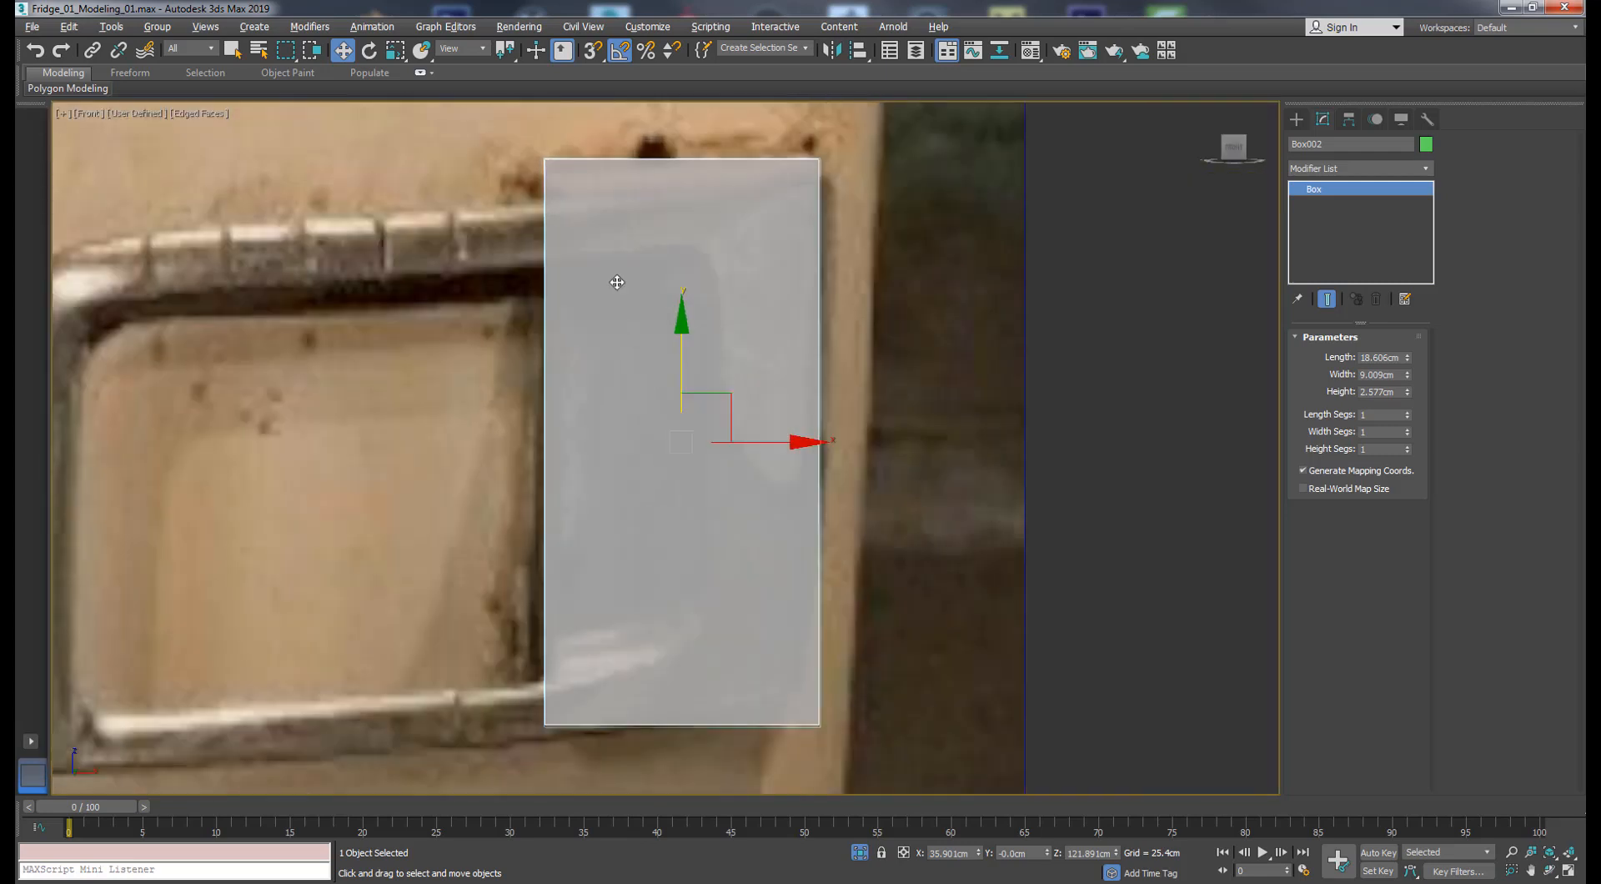
right_click(662, 252)
click(627, 426)
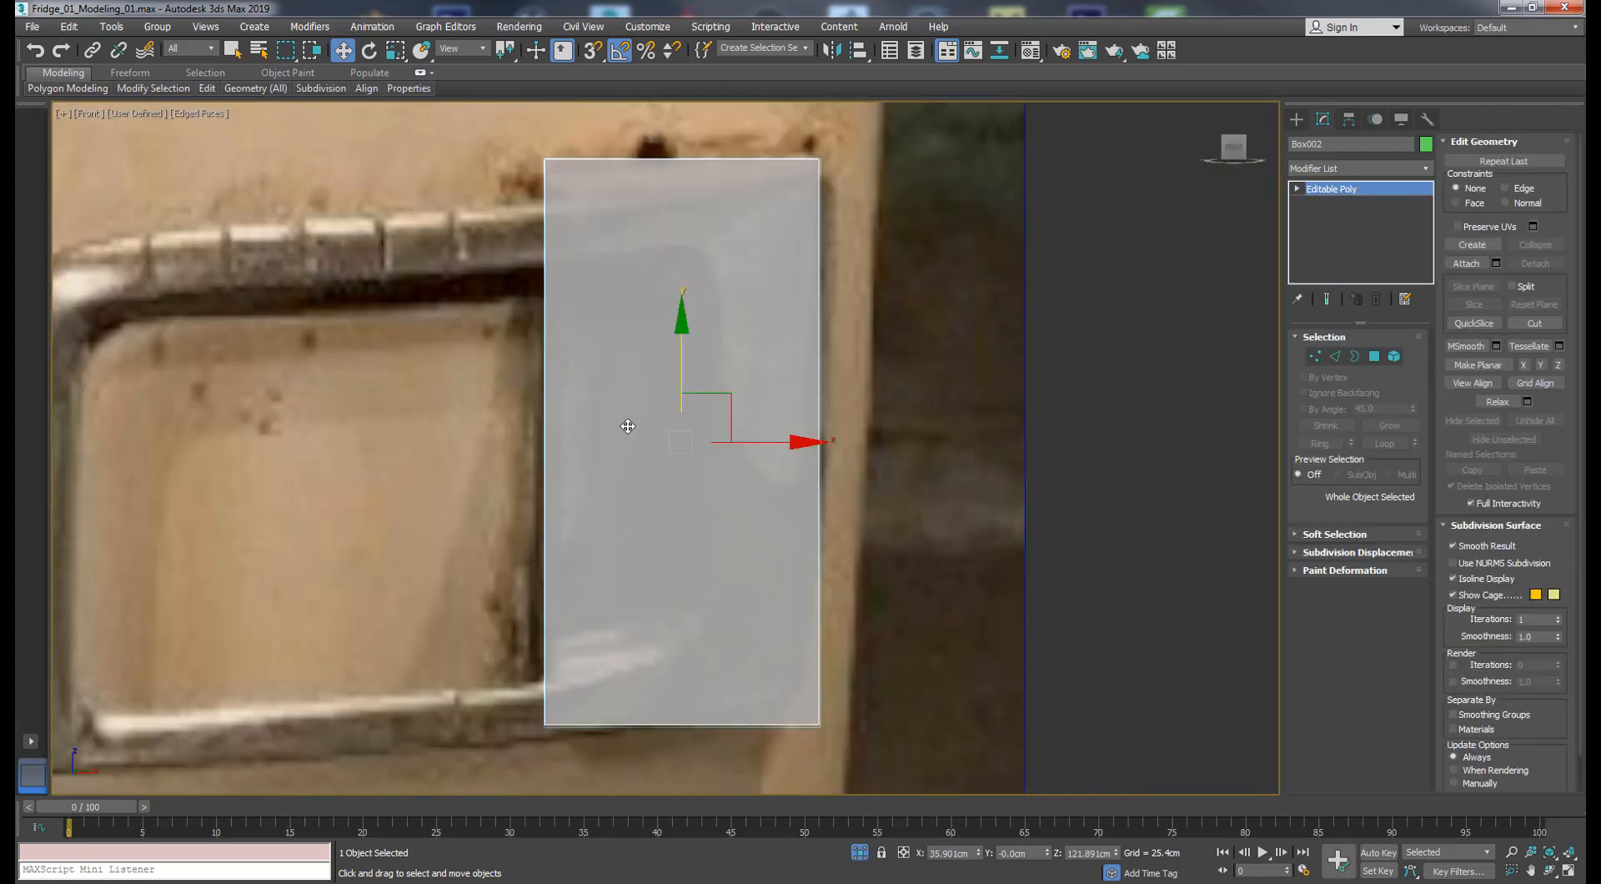
- Turn off see-through display and assign the box the 02 - Default material with opacity 10
key(alt+x)
key(m)
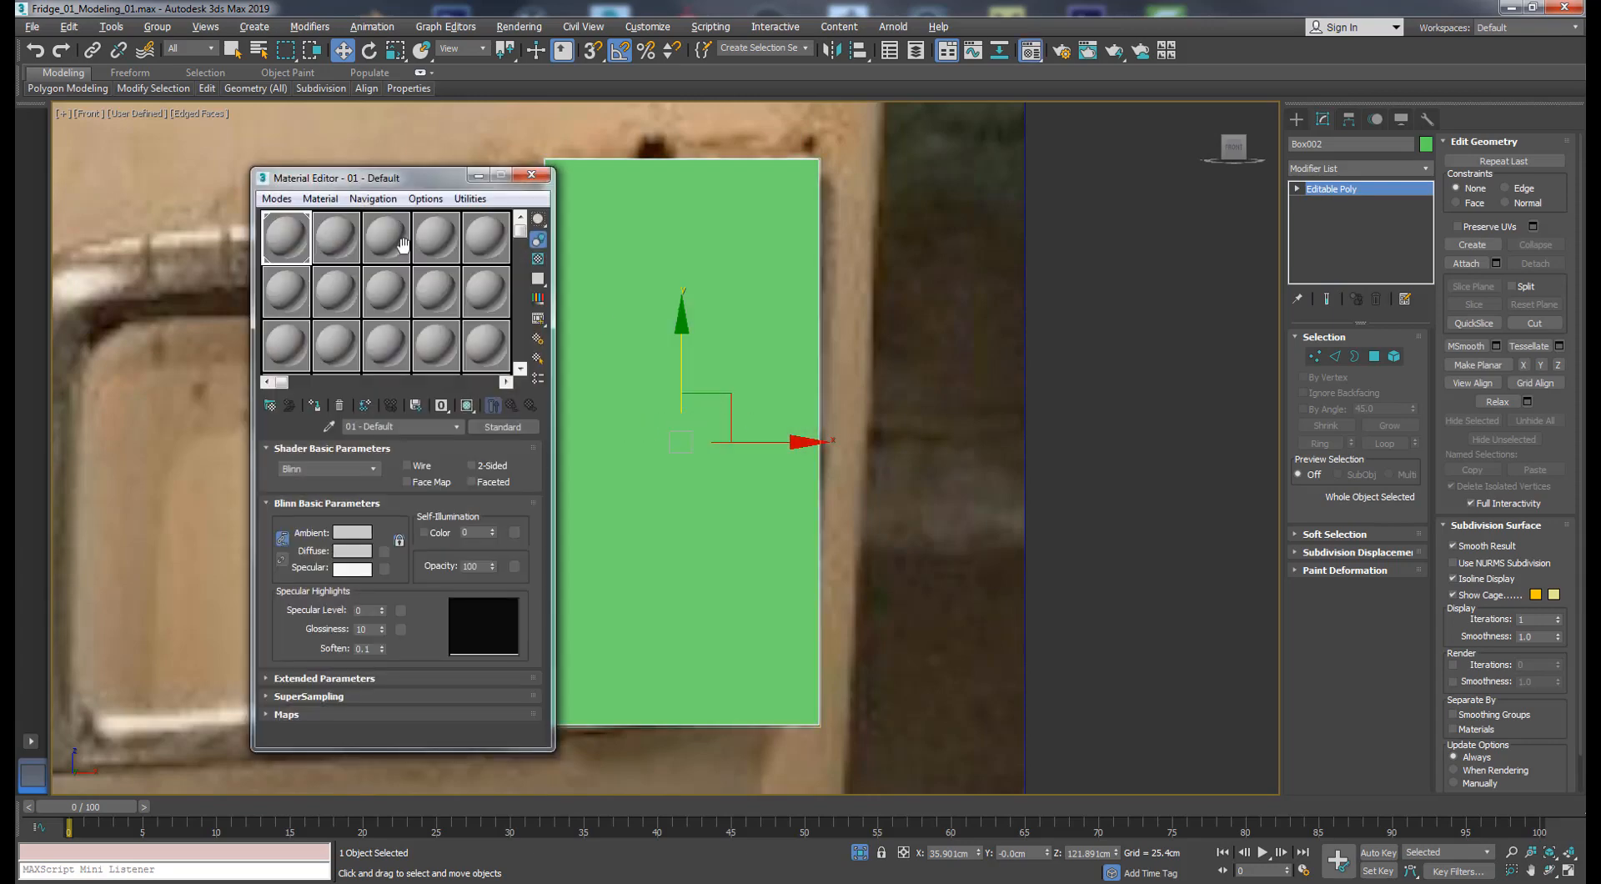
drag(400, 168, 1053, 180)
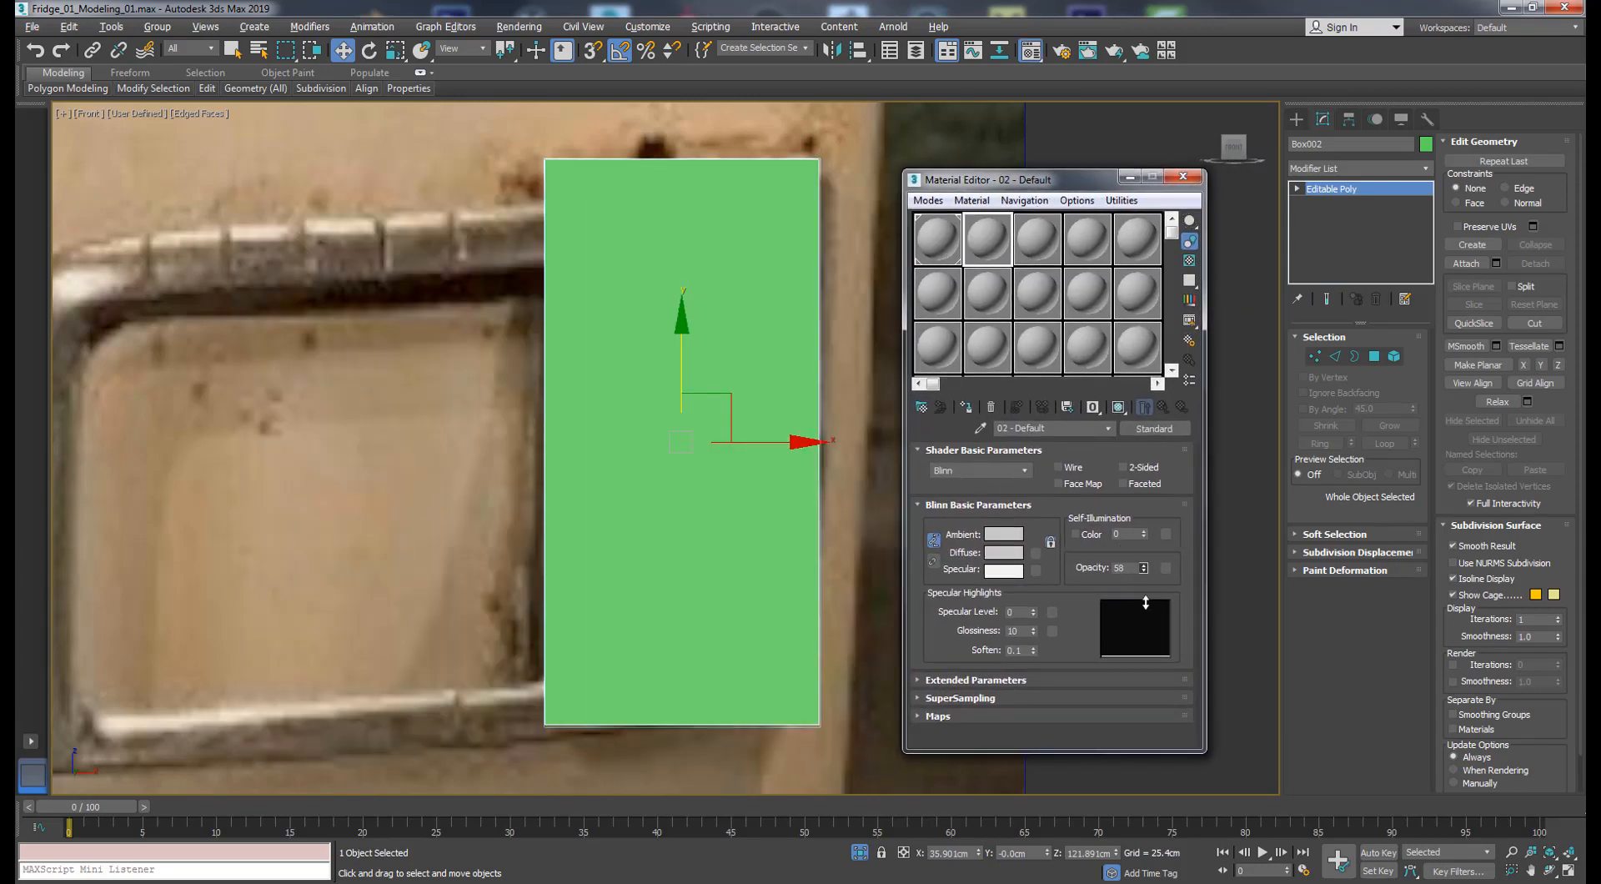
click(967, 407)
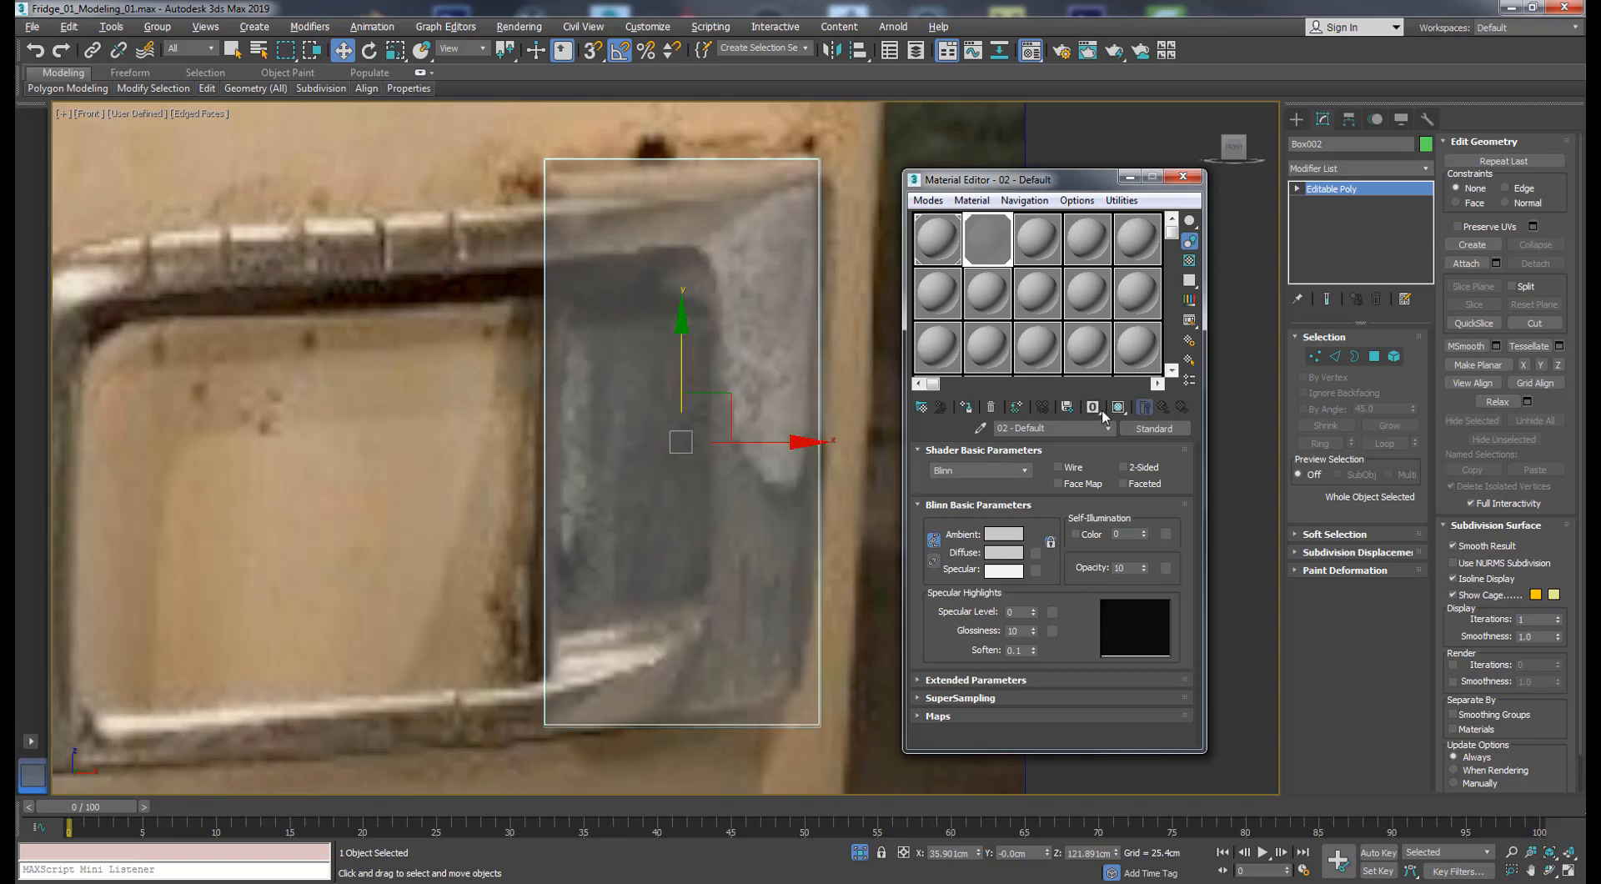
drag(1114, 178, 1148, 171)
scroll(715, 268, down, 2)
scroll(716, 268, up, 2)
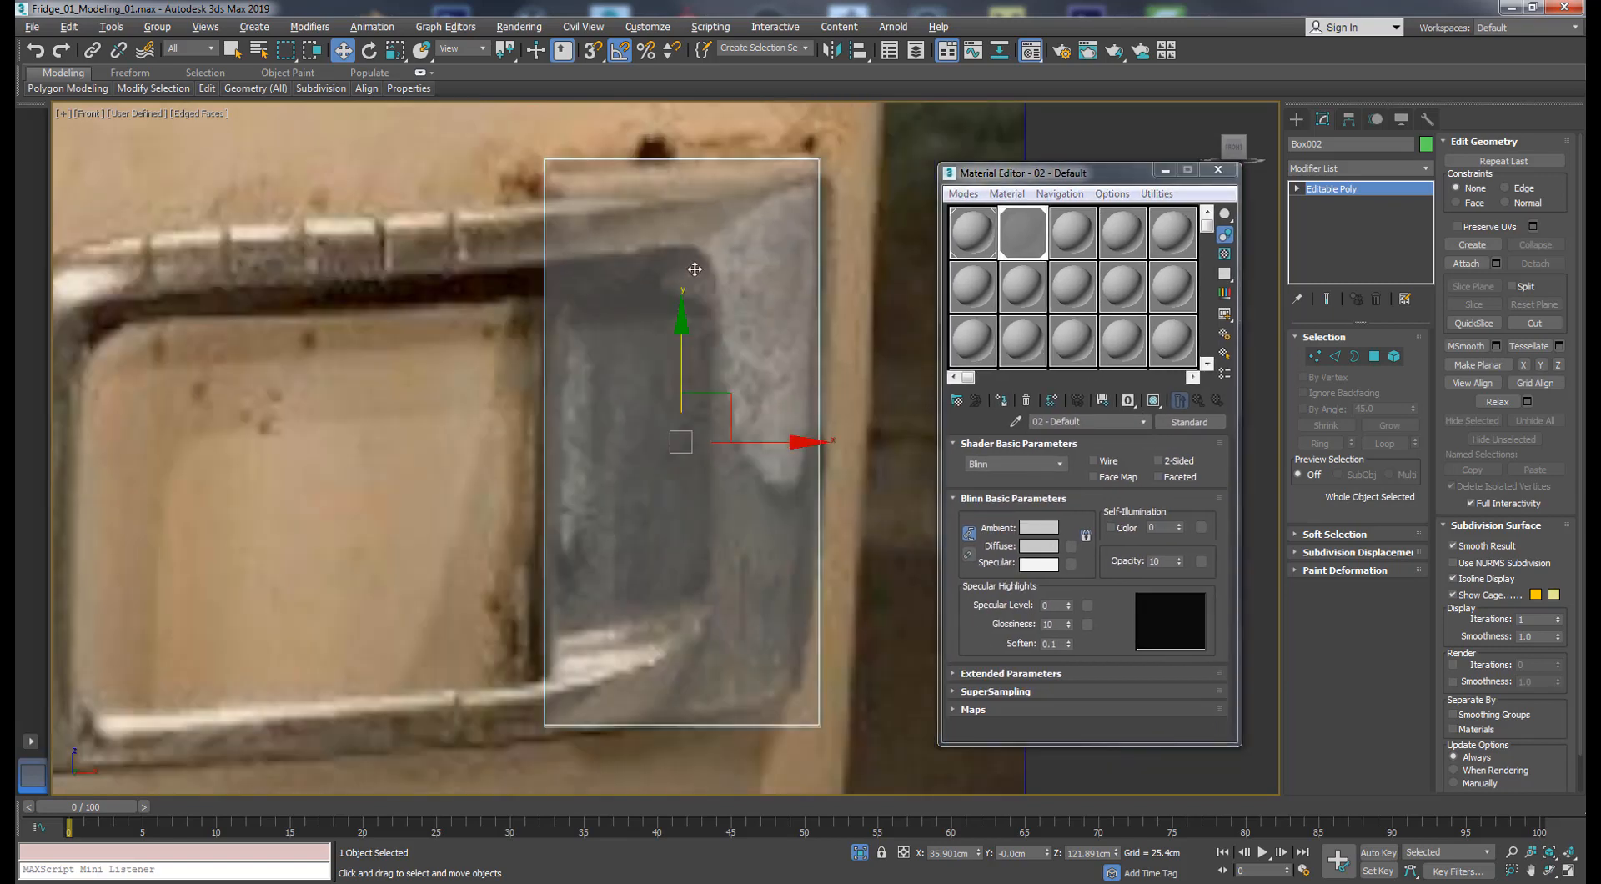
- Connect the box's top and bottom edges with one vertical loop and move it to about 33.3 cm in X
click(1336, 357)
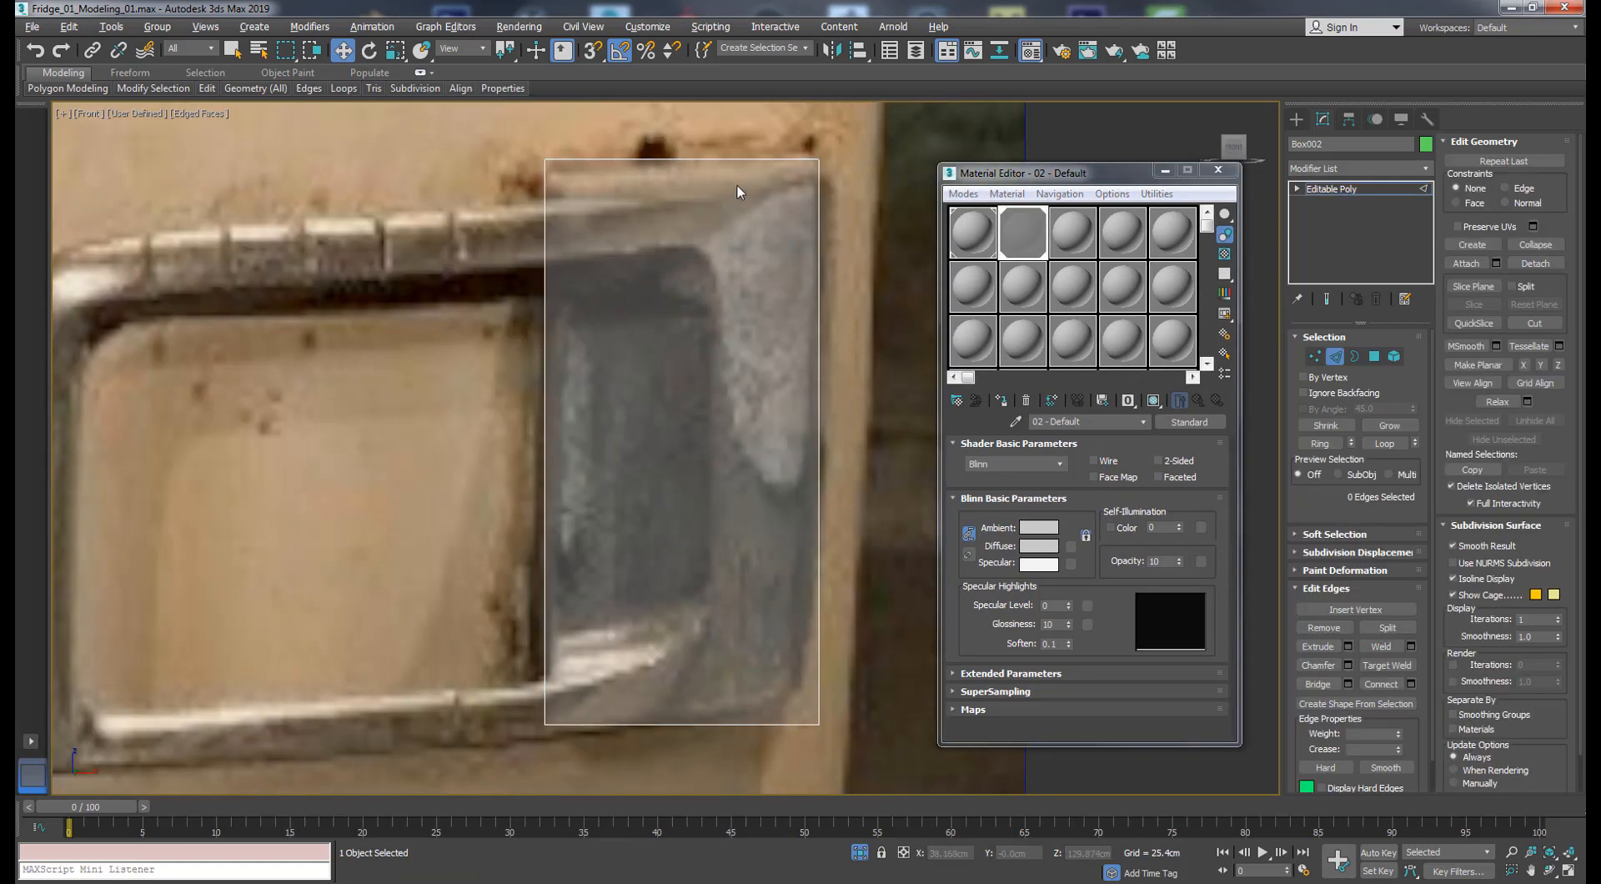
drag(651, 744, 652, 740)
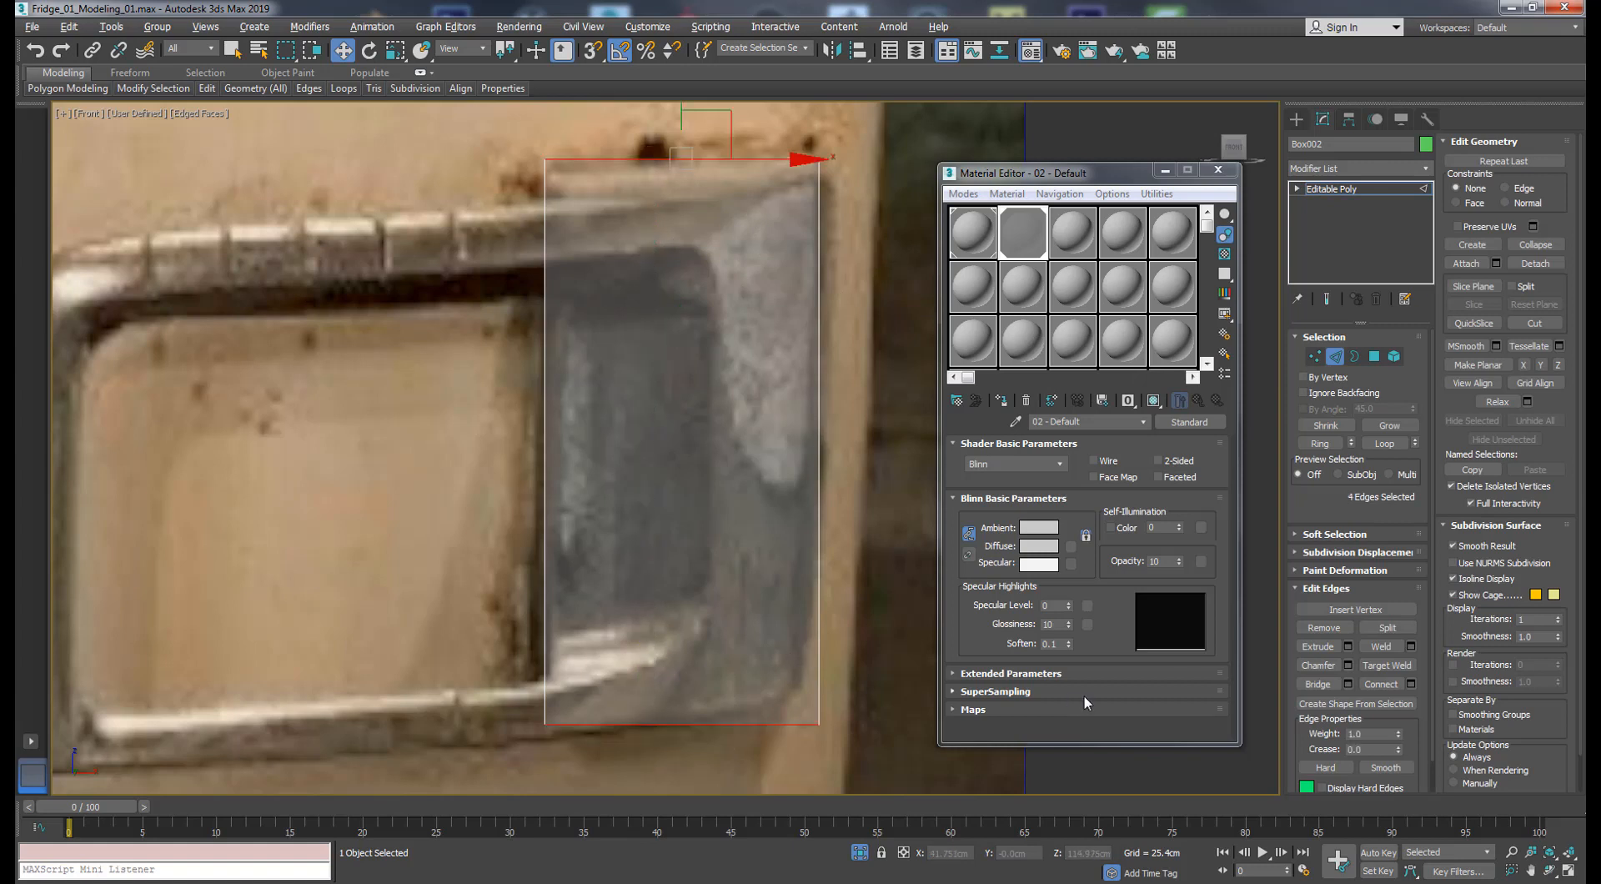
click(1411, 684)
drag(668, 553, 643, 650)
click(674, 528)
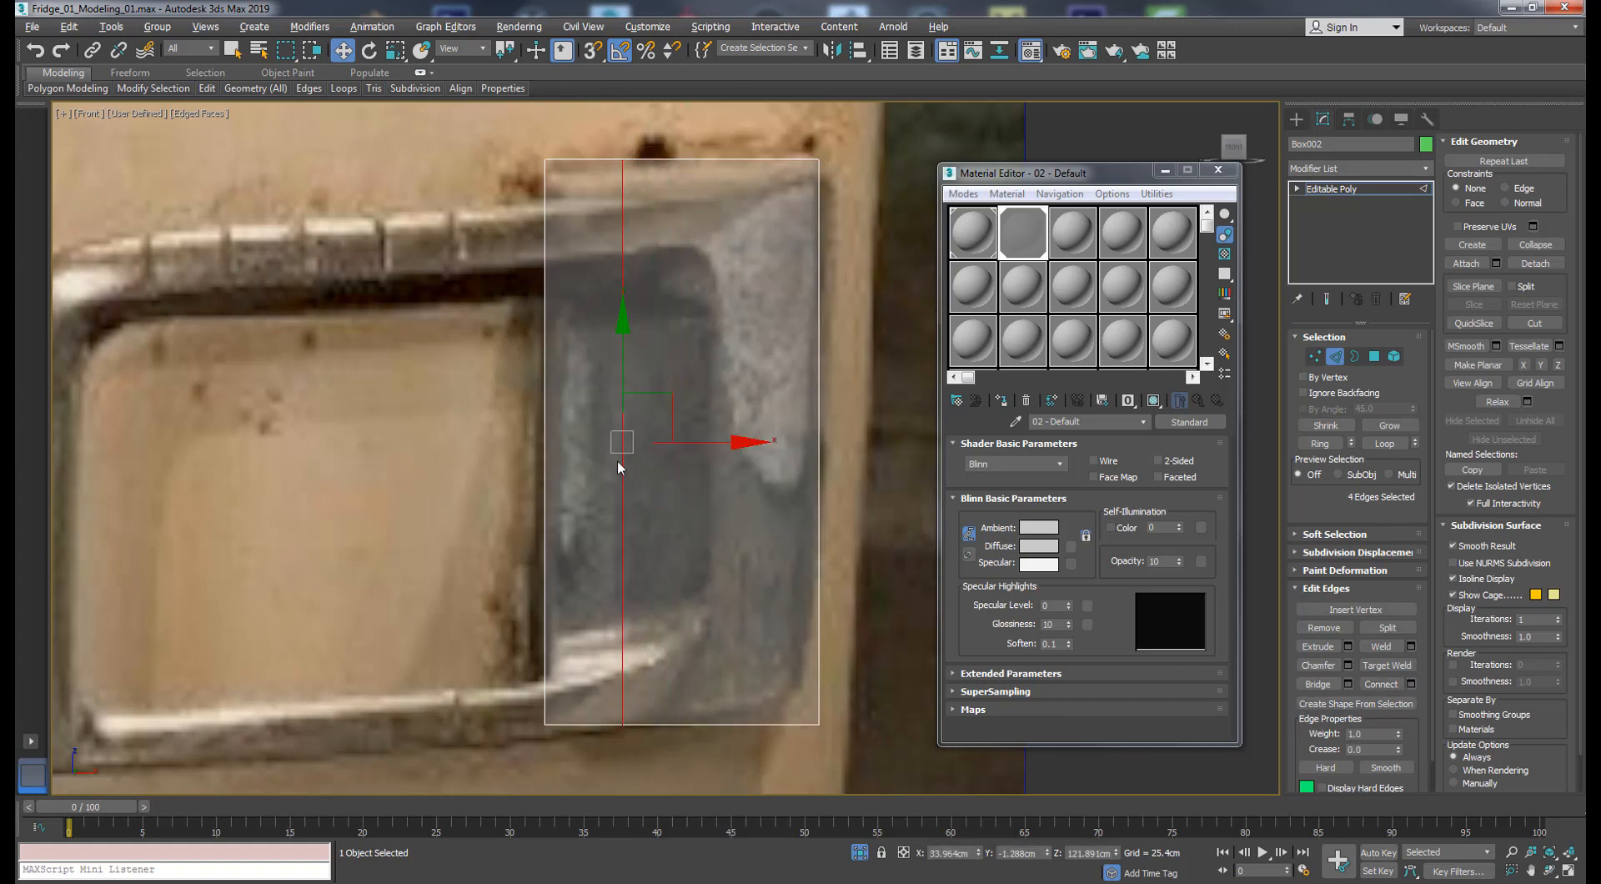
drag(702, 438, 682, 442)
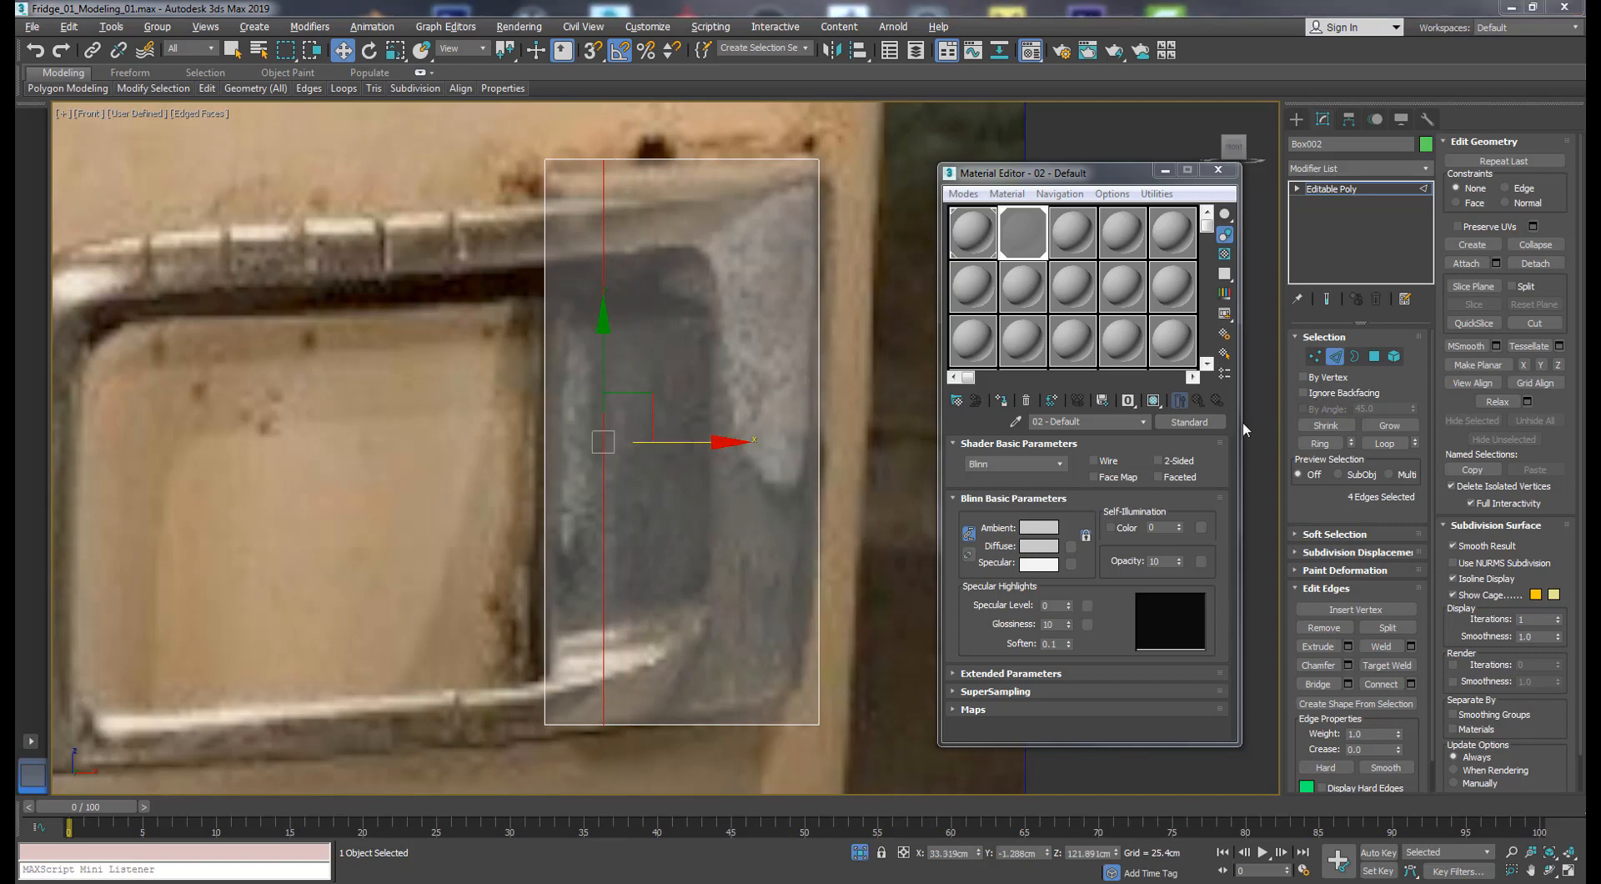
- Extrude the box's wide front polygon beside the loop by 14.465 cm and move the extruded face back close to the box
scroll(752, 355, down, 2)
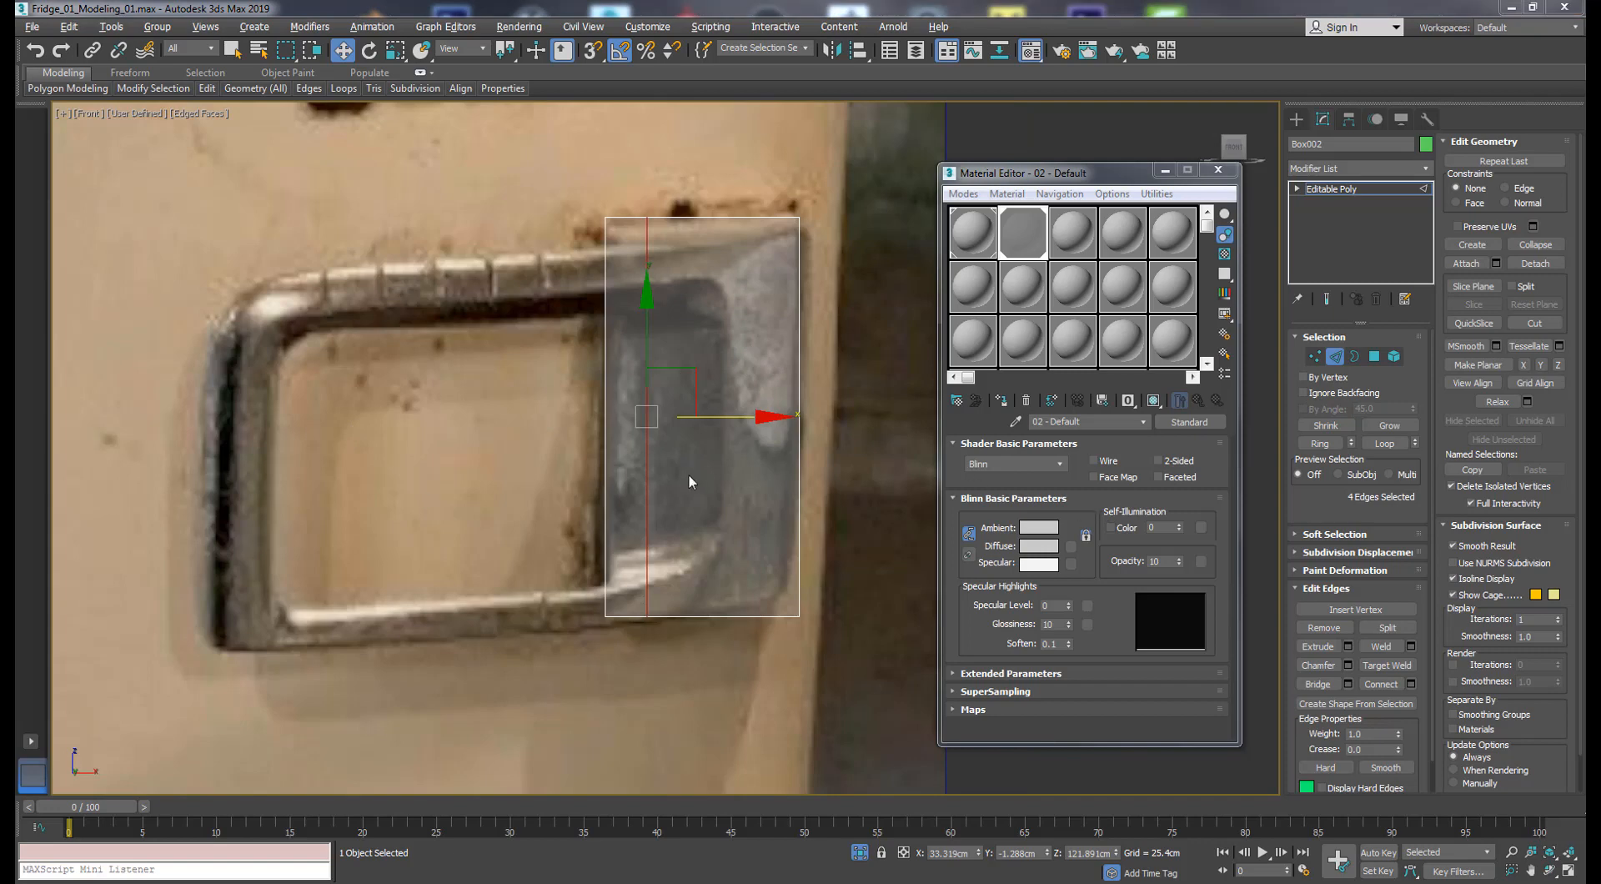
key(ctrl+d)
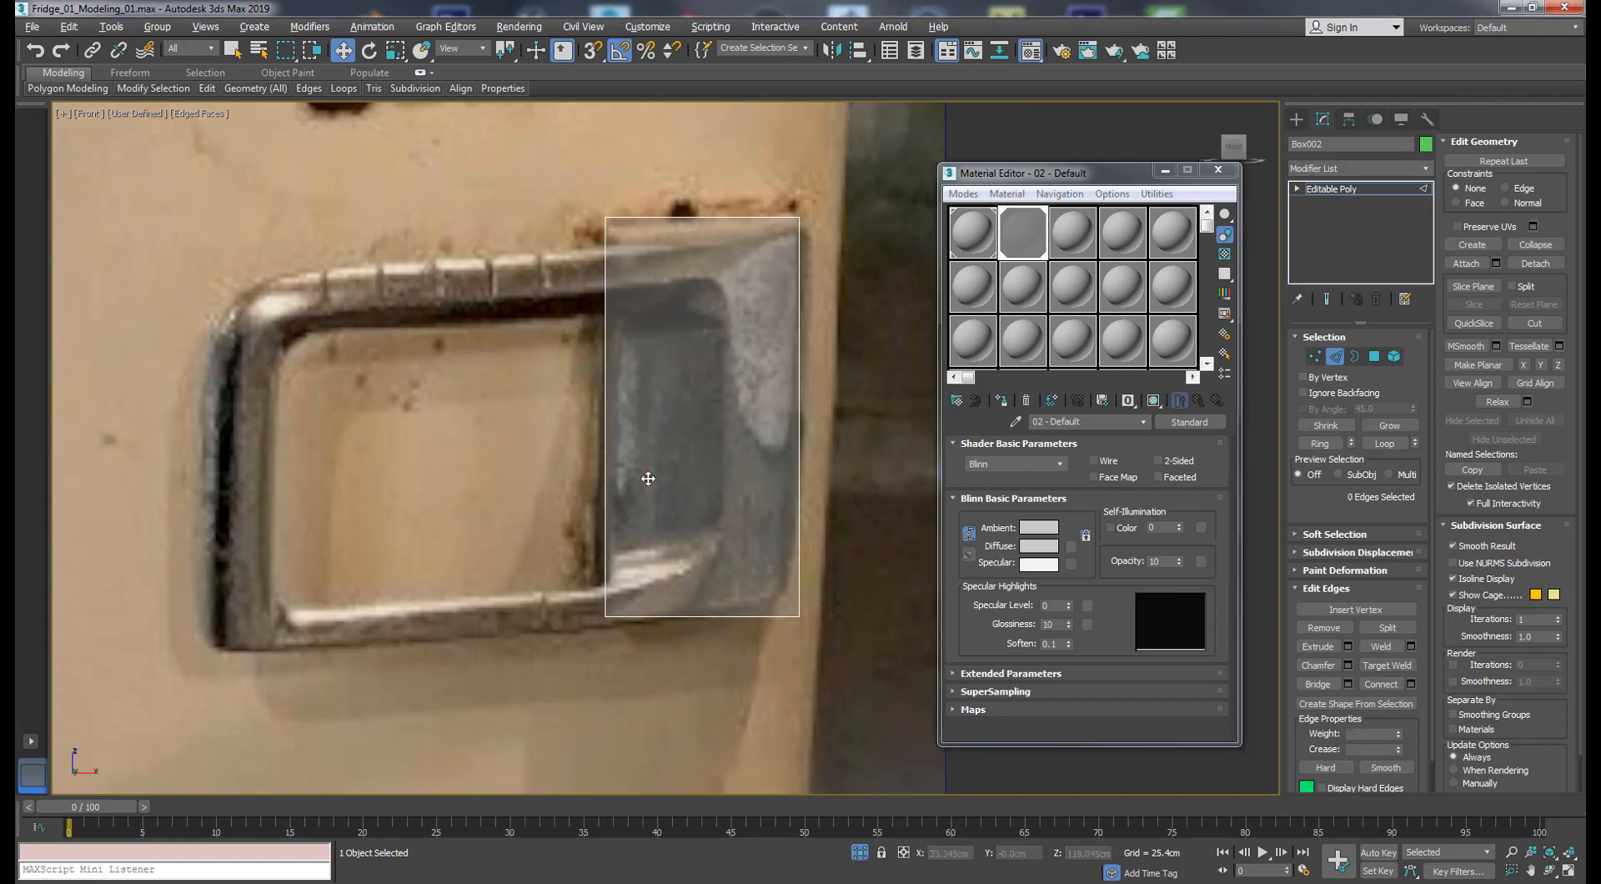
click(648, 478)
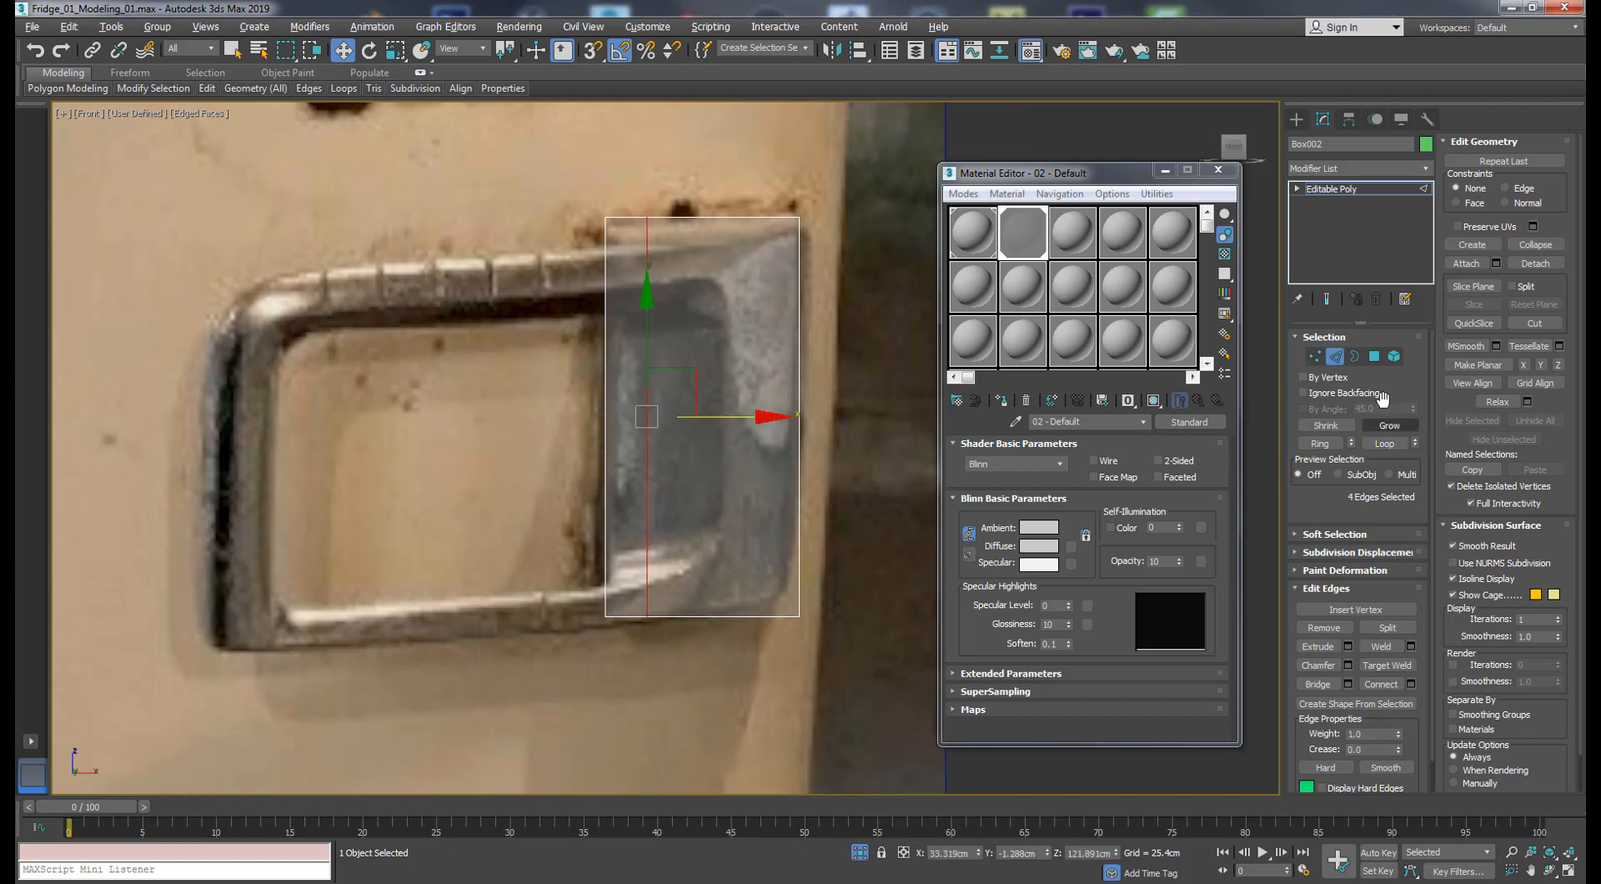
key(4)
alt+middle_drag(648, 478, 934, 434)
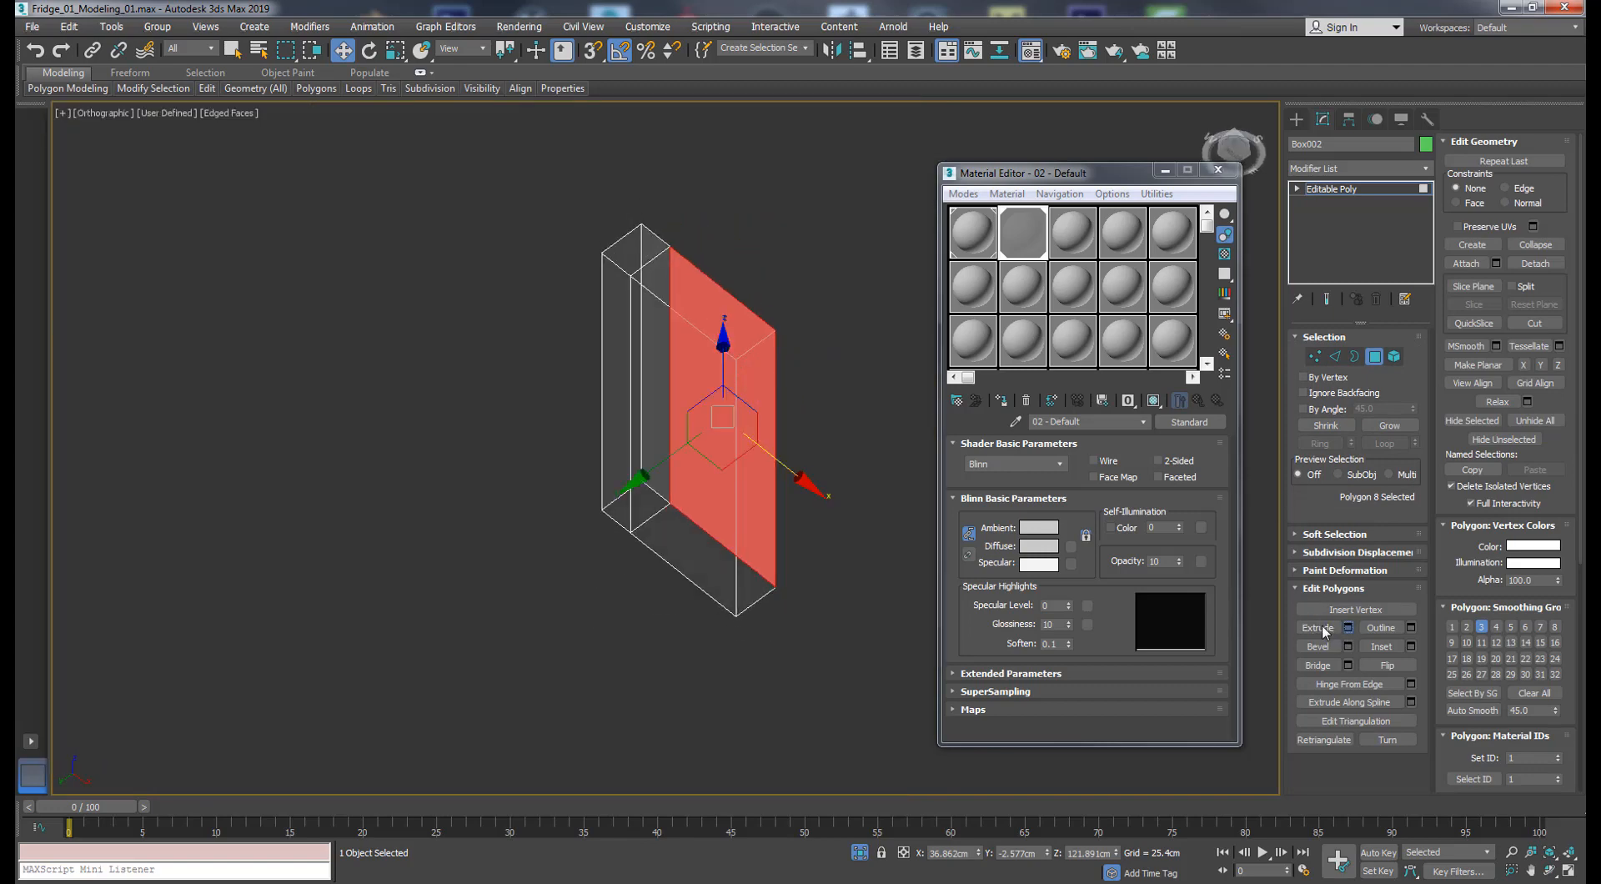
shift+click(1326, 631)
drag(677, 481, 674, 513)
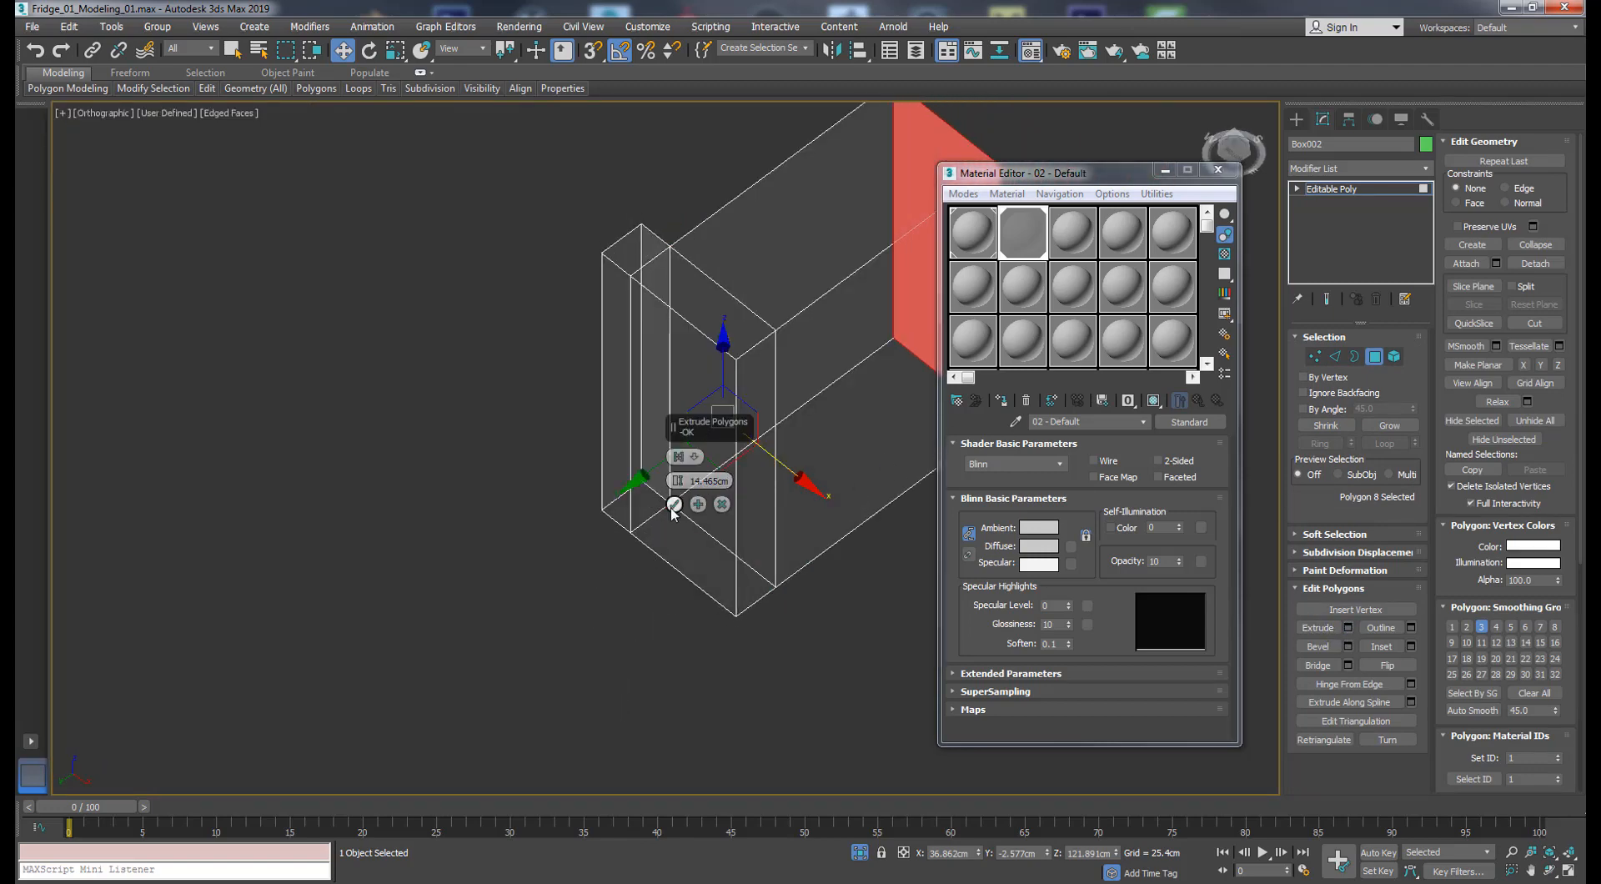
click(674, 513)
drag(887, 297, 657, 457)
- Move the raised section's front edge nearest the handle opening 3.34 cm outward along X to follow the reference
key(f)
key(z)
scroll(652, 427, down, 2)
scroll(653, 427, up, 3)
key(2)
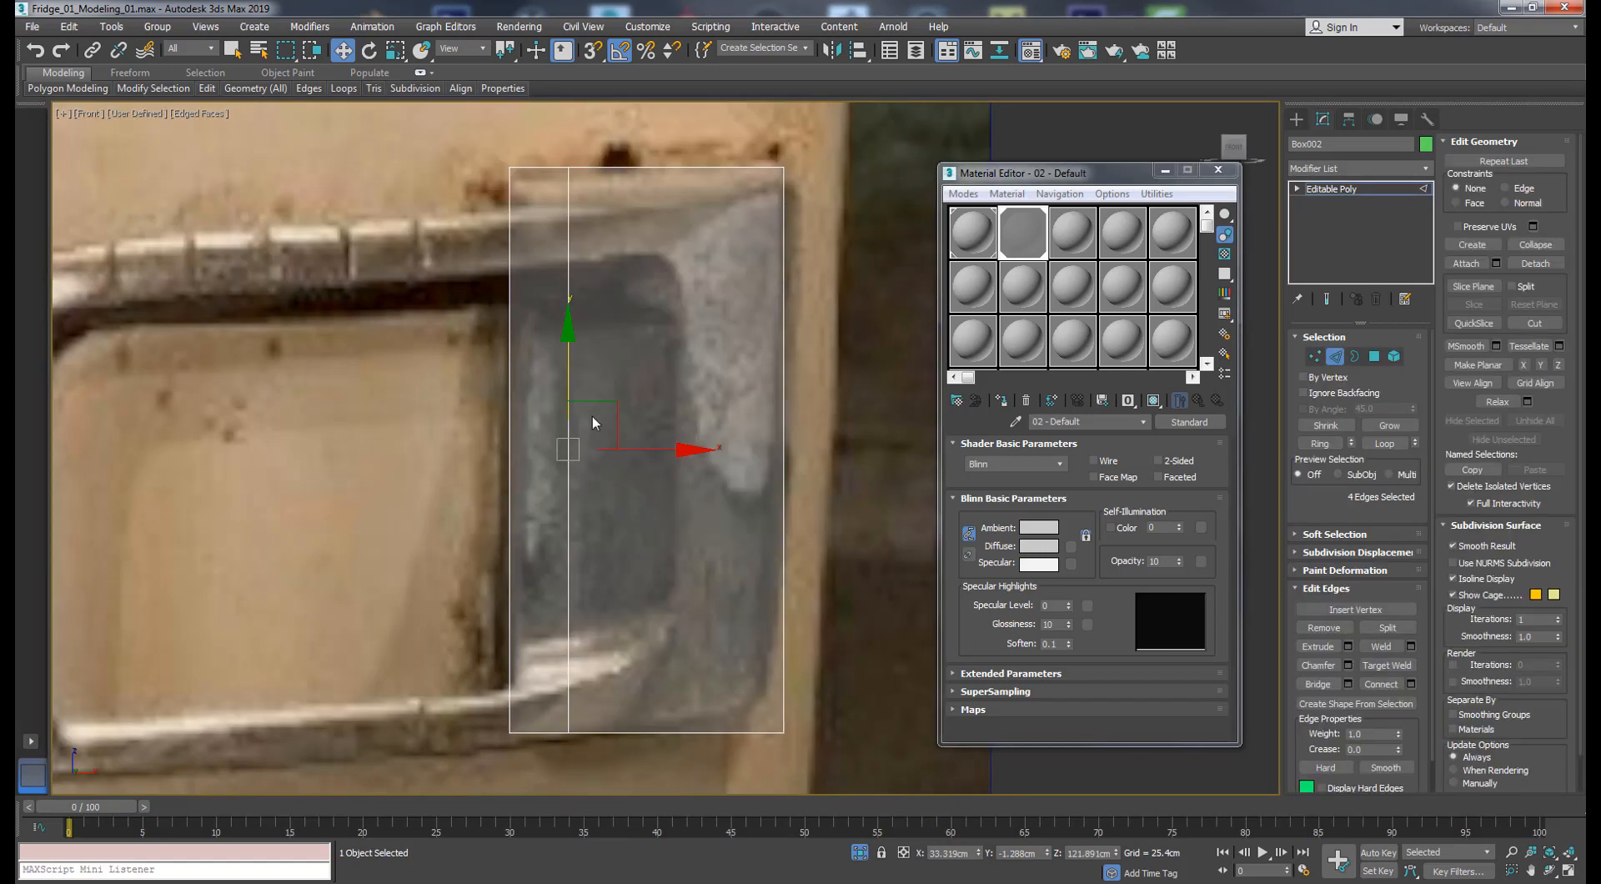
drag(721, 449, 739, 450)
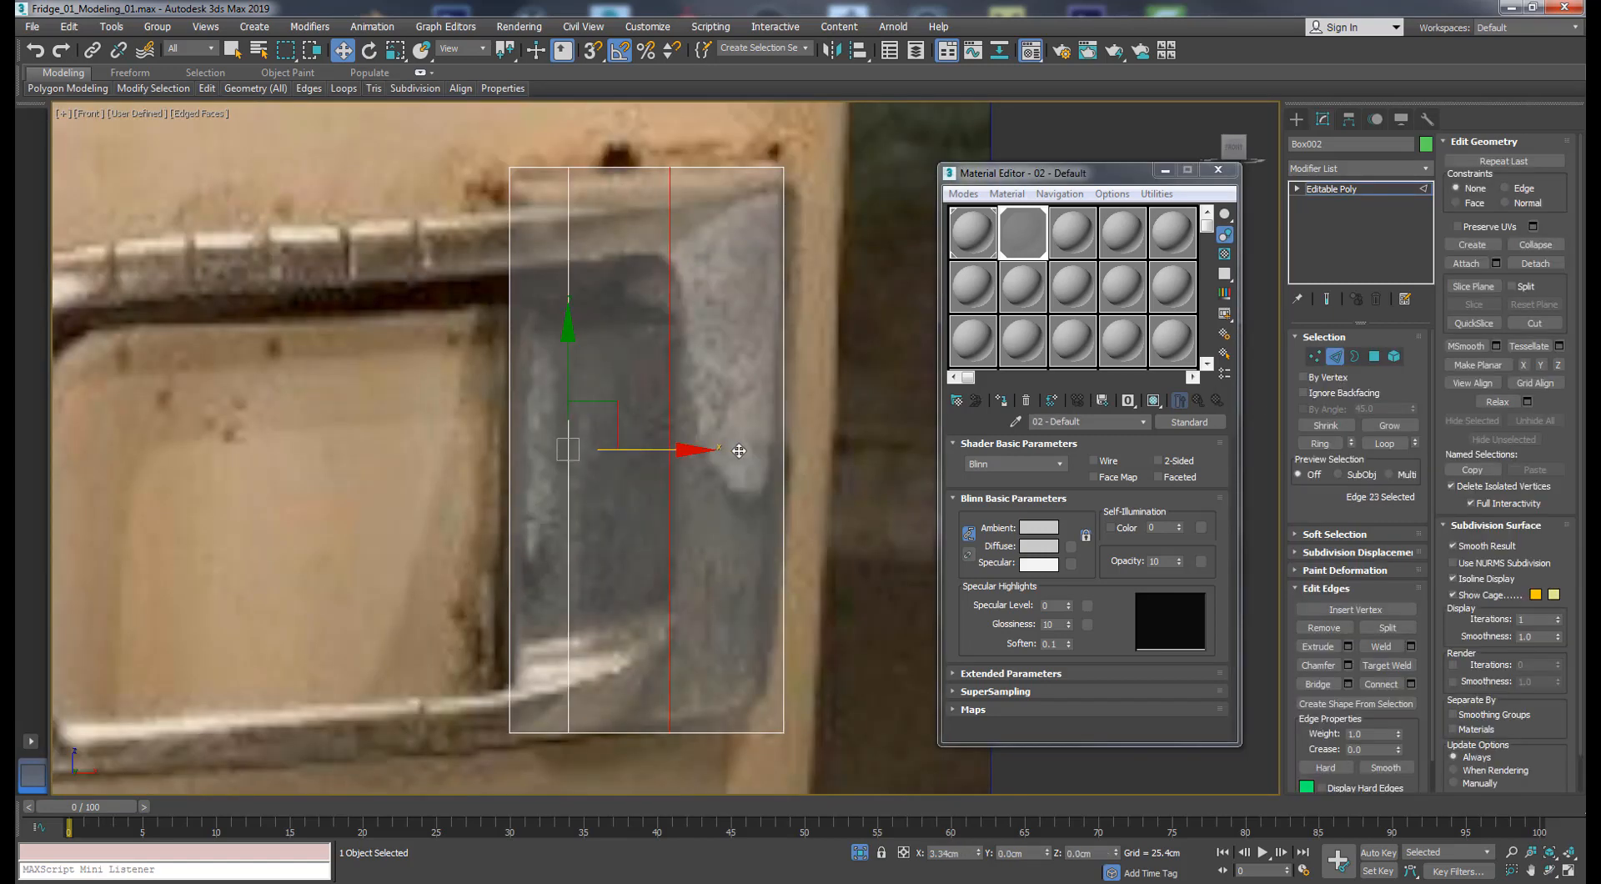
scroll(741, 452, down, 2)
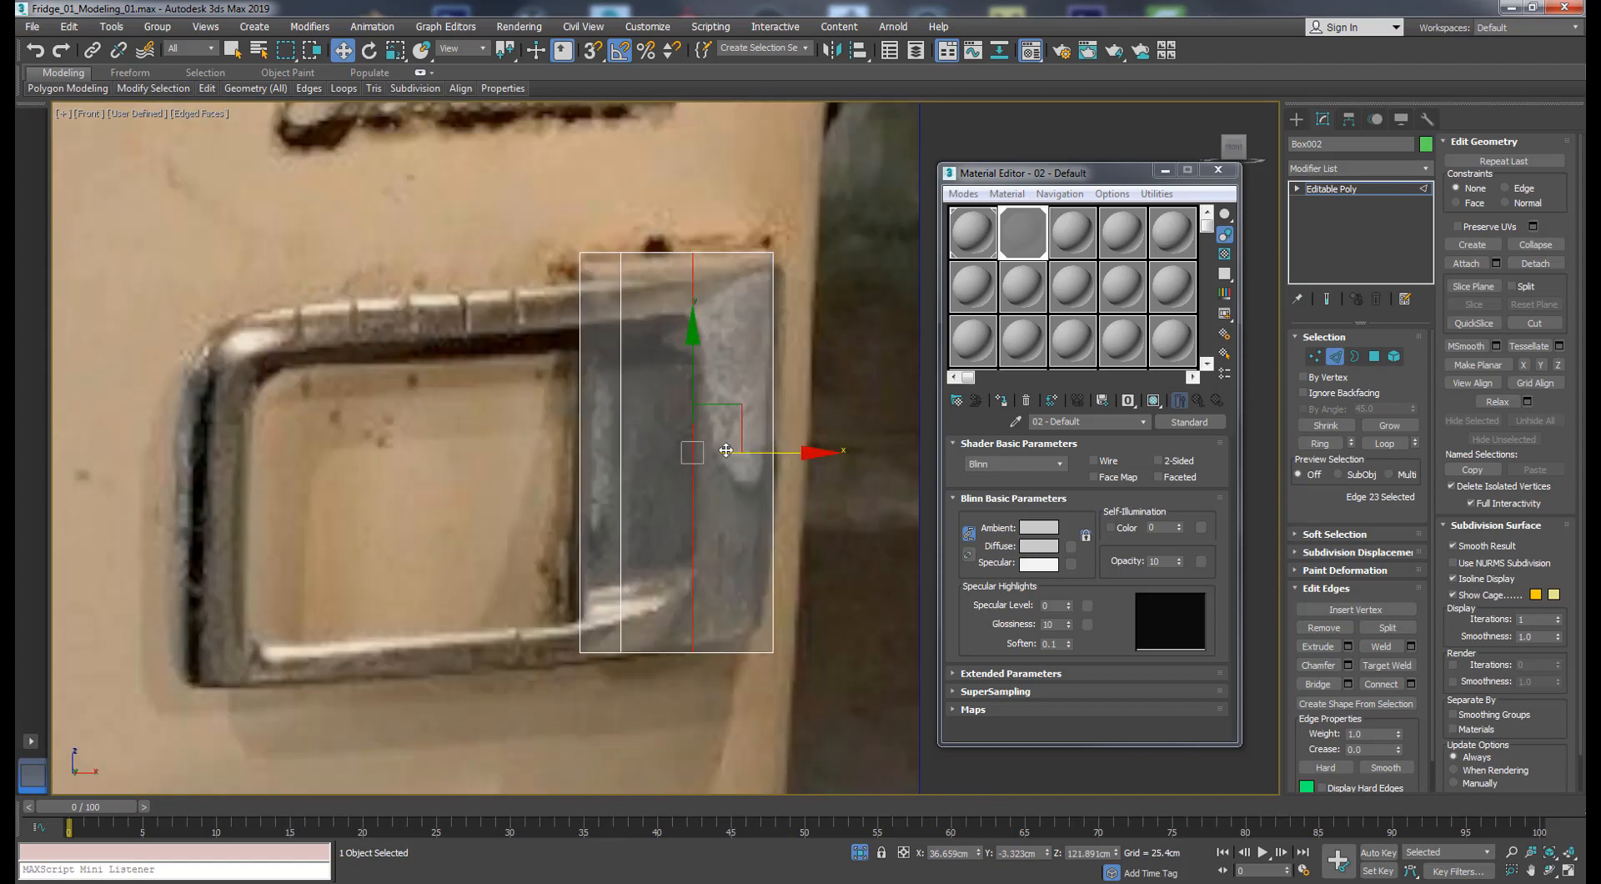
- Move the outer front polygon of the box's raised section outward along Y to about -4.29 cm
shift+drag(774, 467, 825, 462)
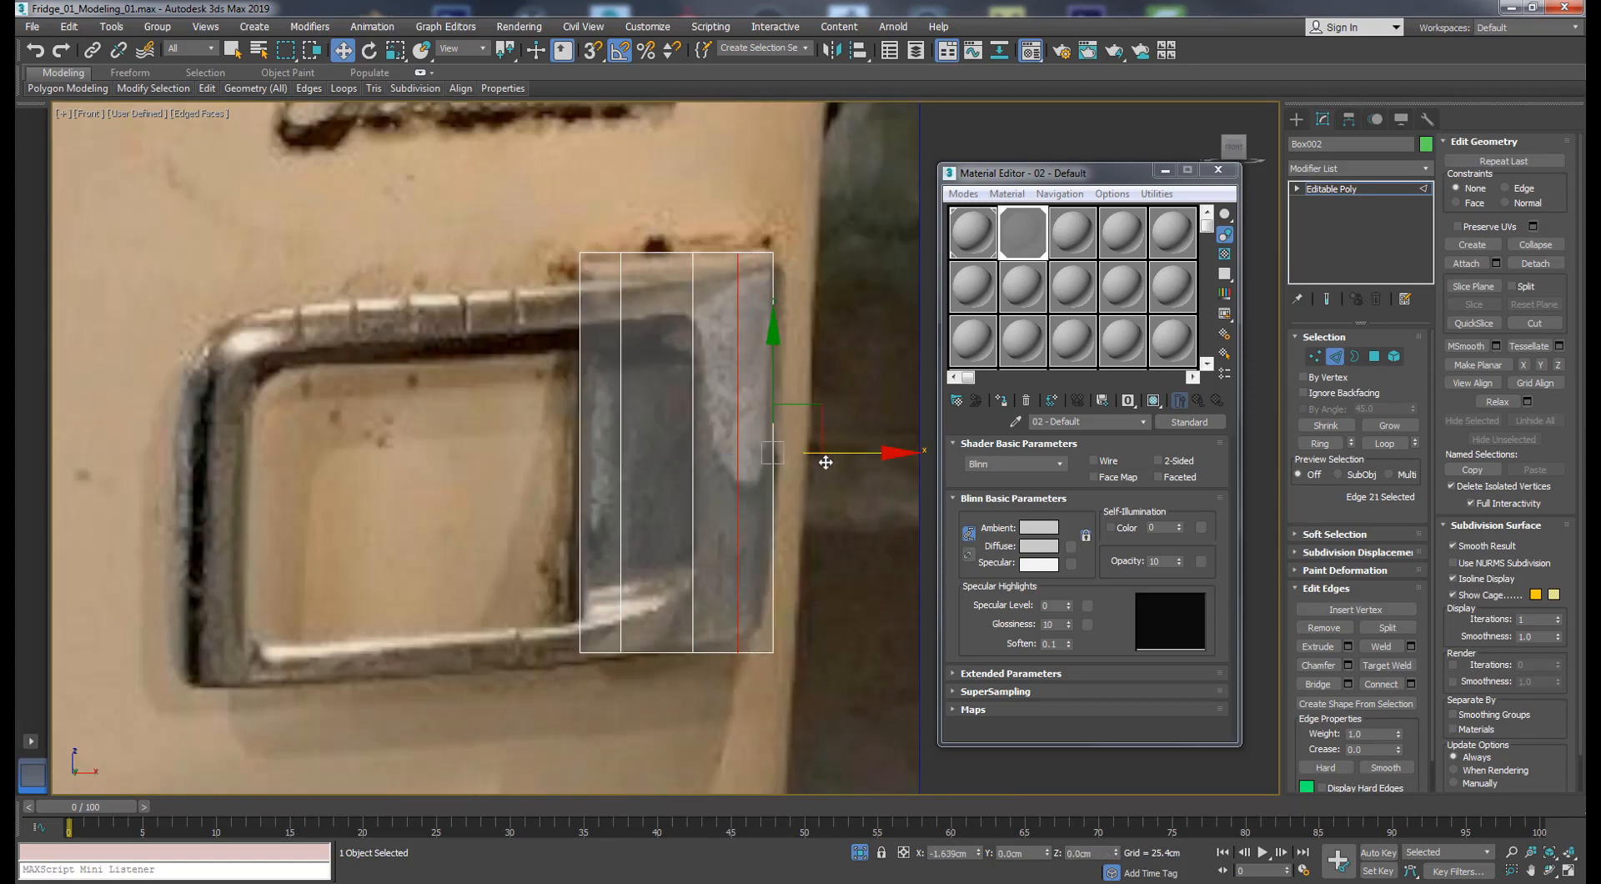
scroll(584, 421, down, 2)
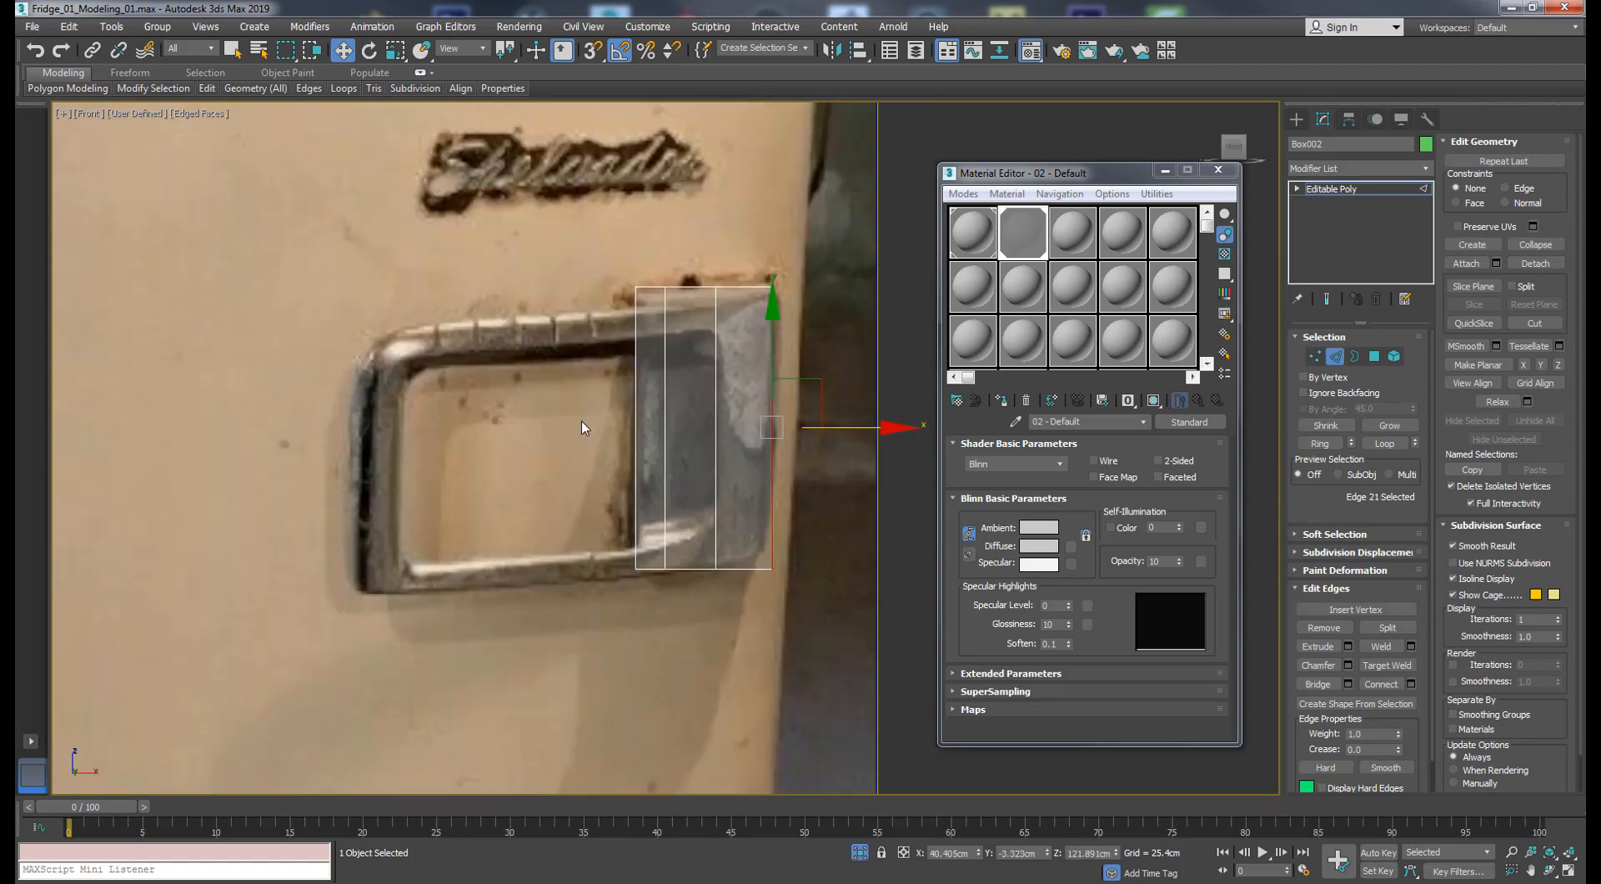
key(p)
alt+middle_drag(607, 390, 670, 407)
scroll(688, 358, up, 3)
scroll(586, 361, up, 4)
key(4)
click(533, 499)
scroll(562, 537, up, 1)
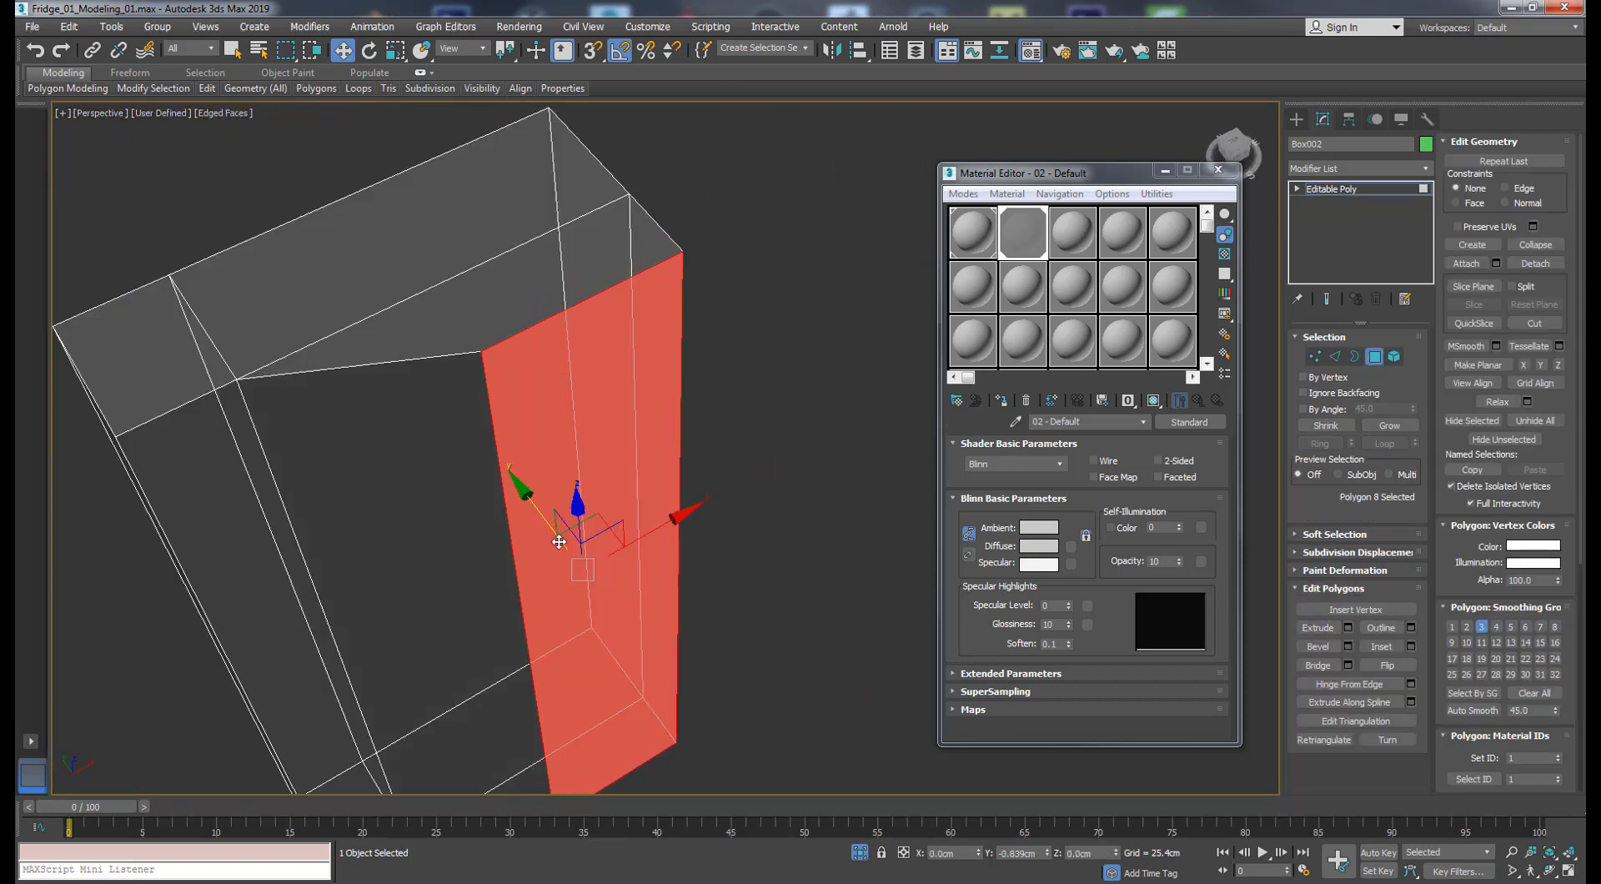
key(f)
scroll(576, 436, up, 2)
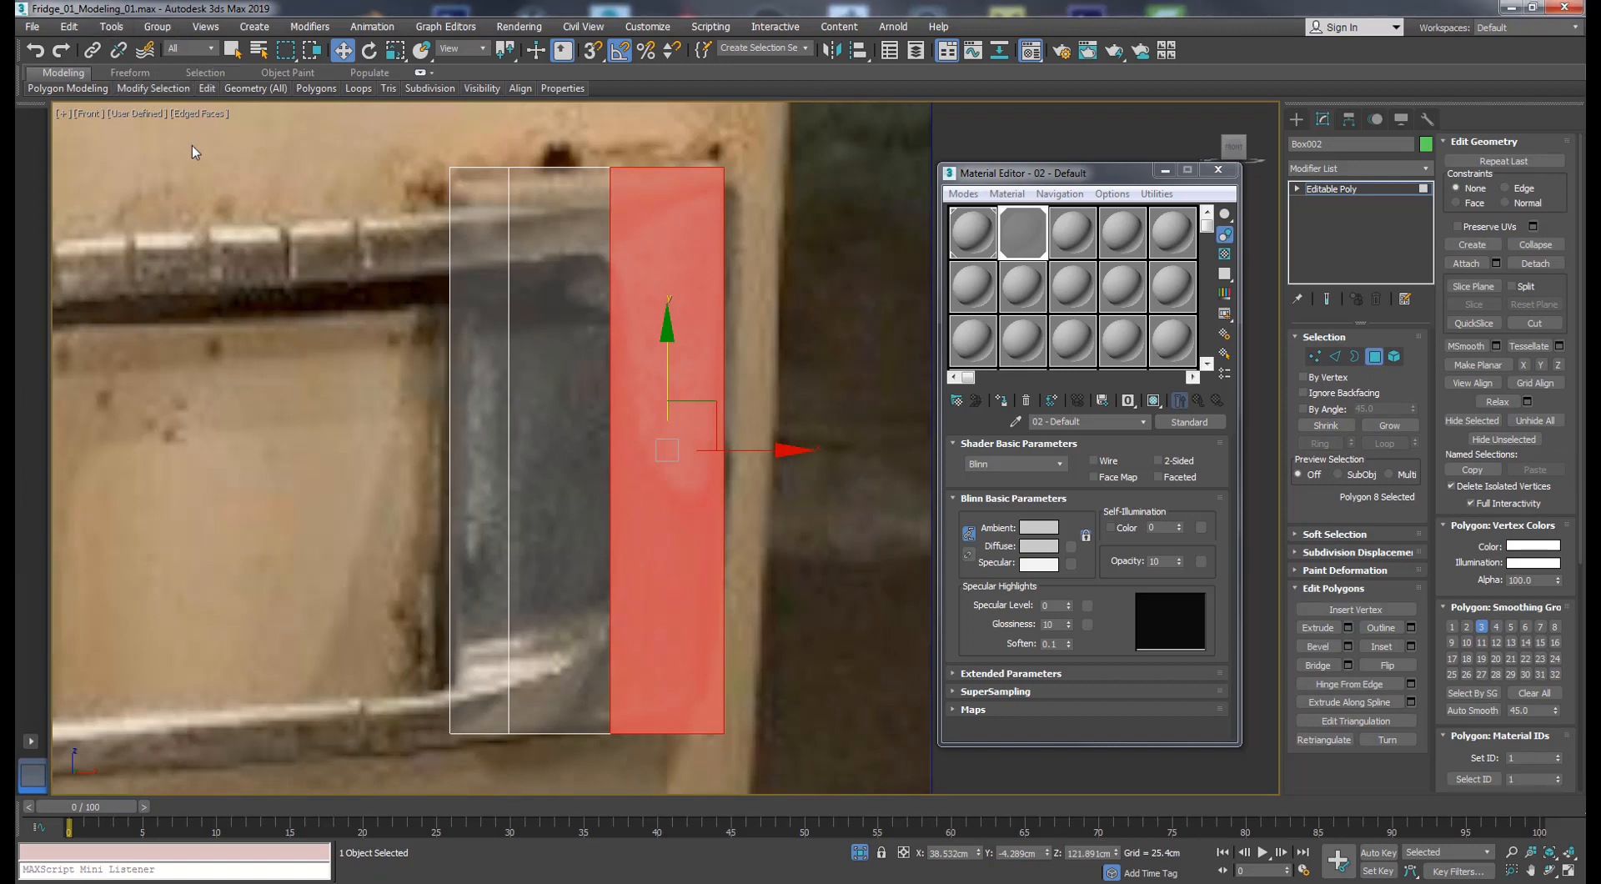
- Connect the box's vertical edges with two horizontal loops, using pinch 37 and slide 0
click(1337, 357)
click(1410, 684)
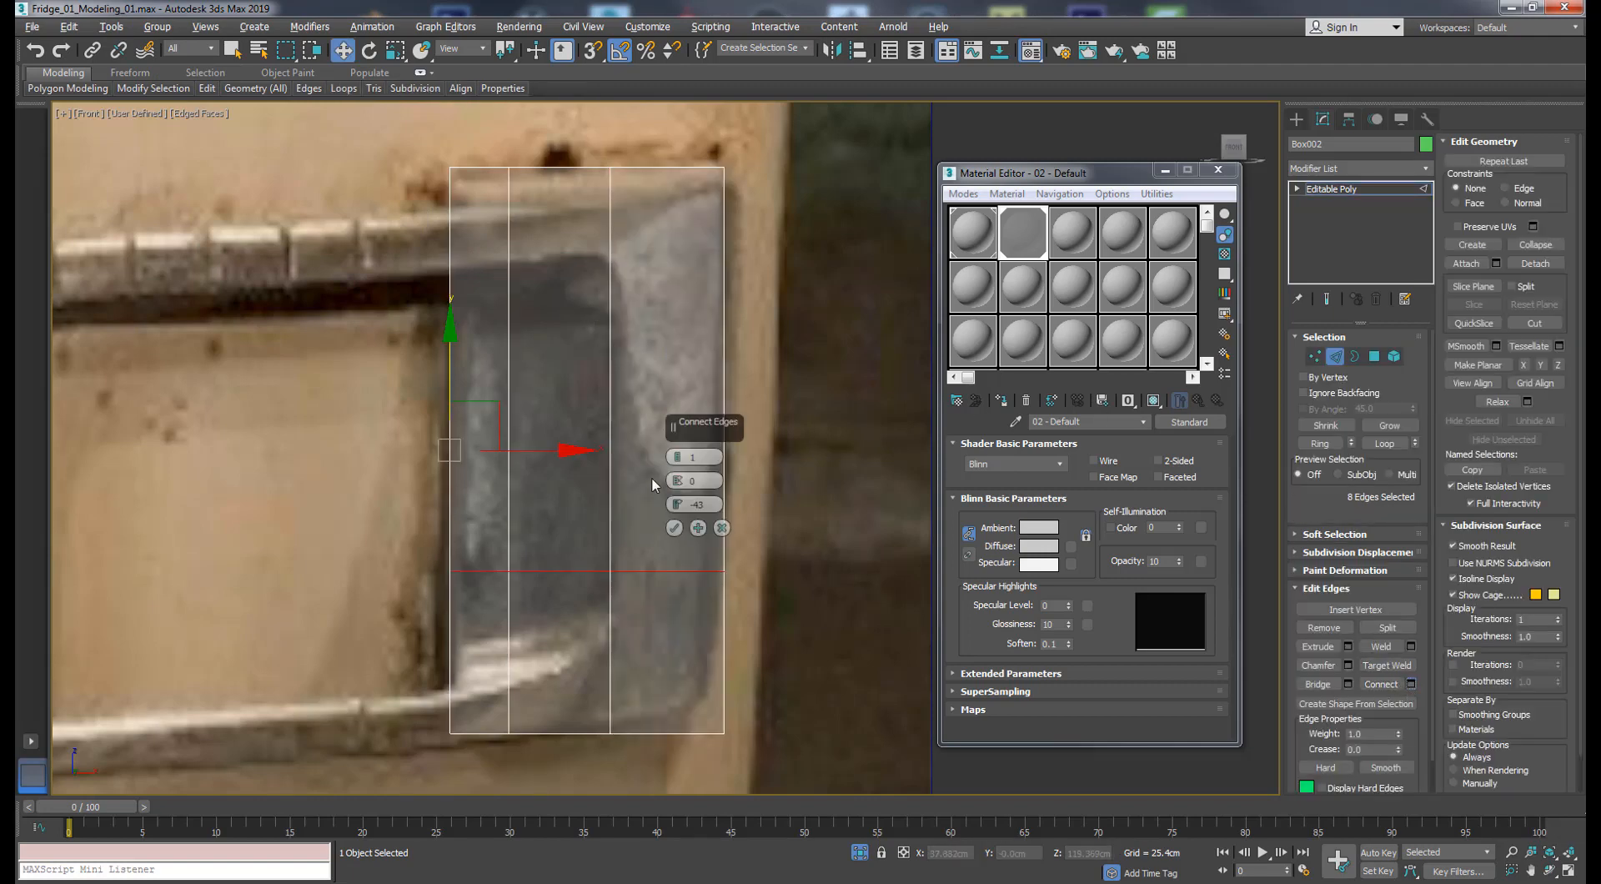
right_click(679, 508)
click(678, 455)
drag(678, 480, 721, 359)
click(675, 528)
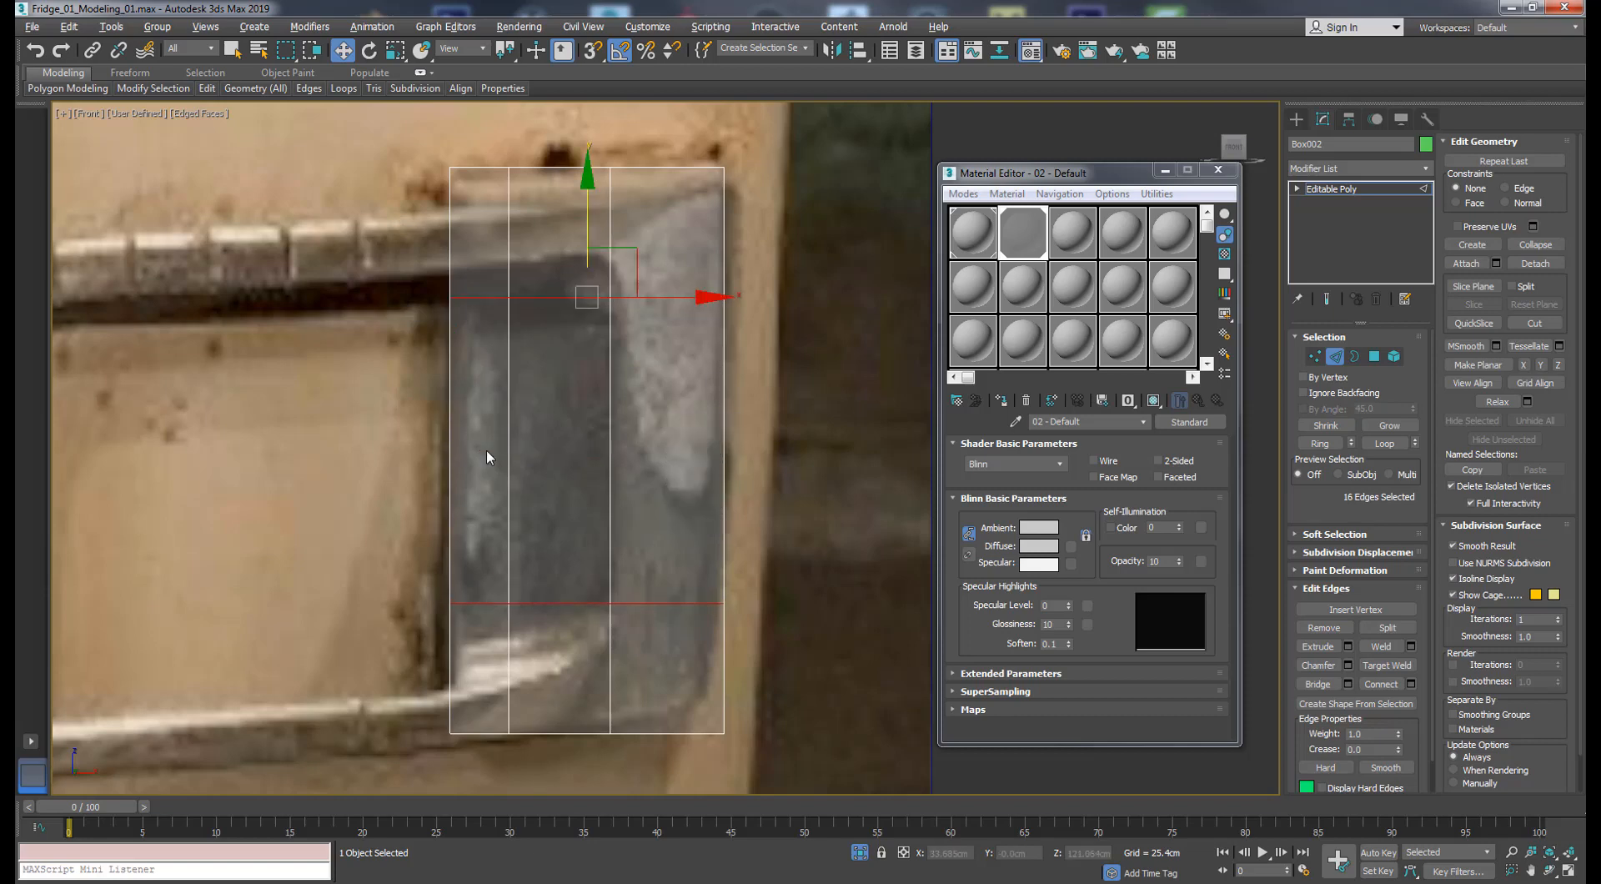
- Assign the opaque 01 - Default material to the box
scroll(489, 456, down, 3)
key(p)
scroll(485, 398, up, 3)
scroll(485, 398, down, 2)
alt+middle_drag(486, 398, 597, 422)
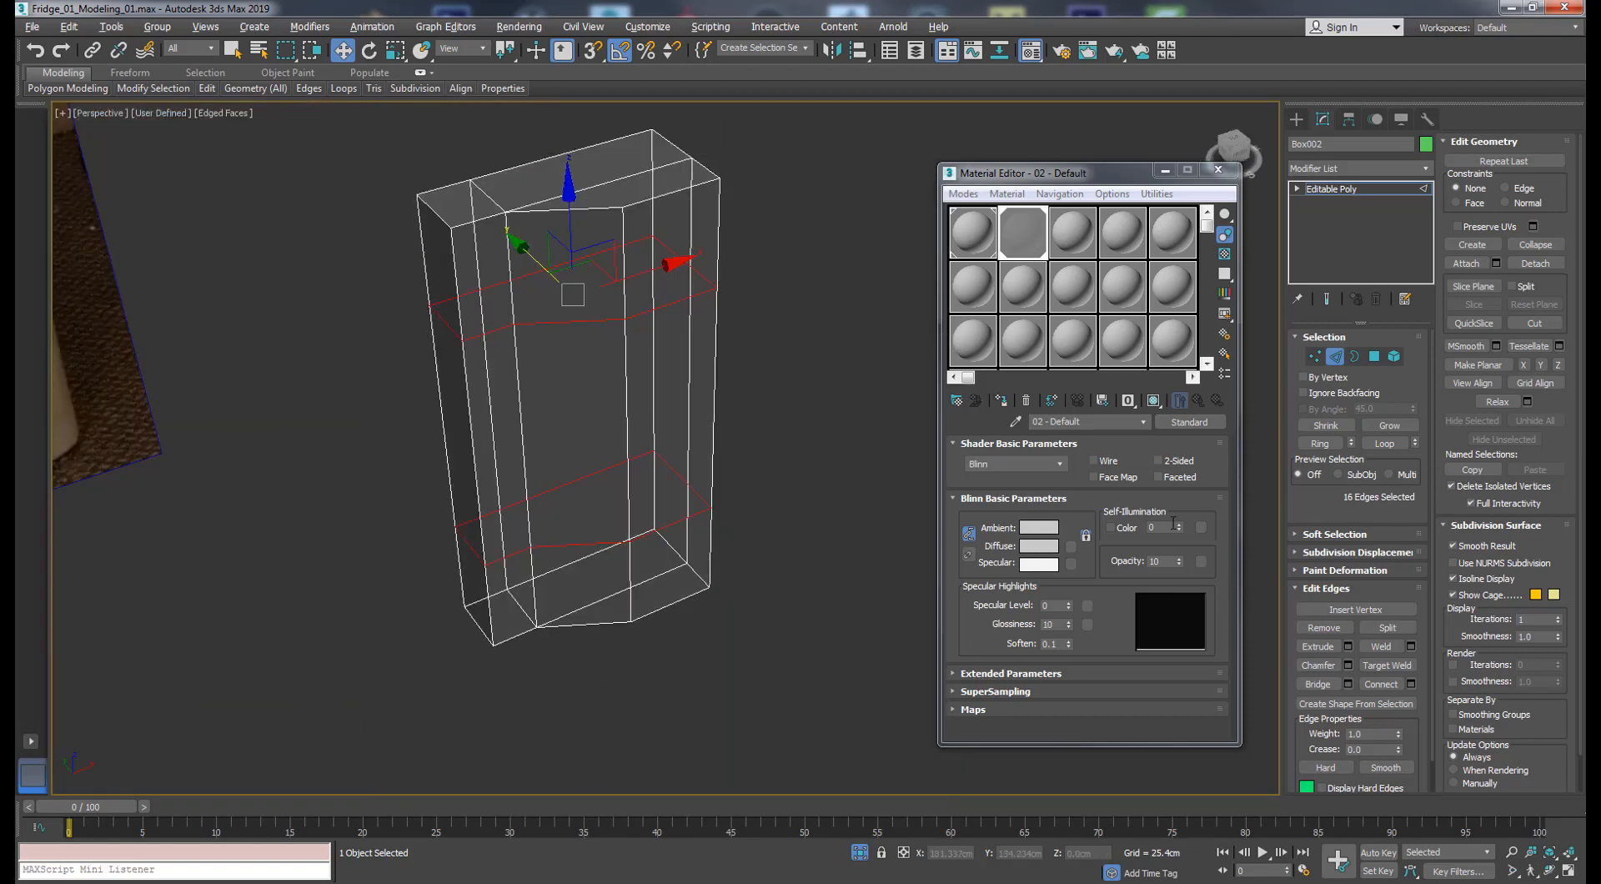
drag(982, 236, 578, 301)
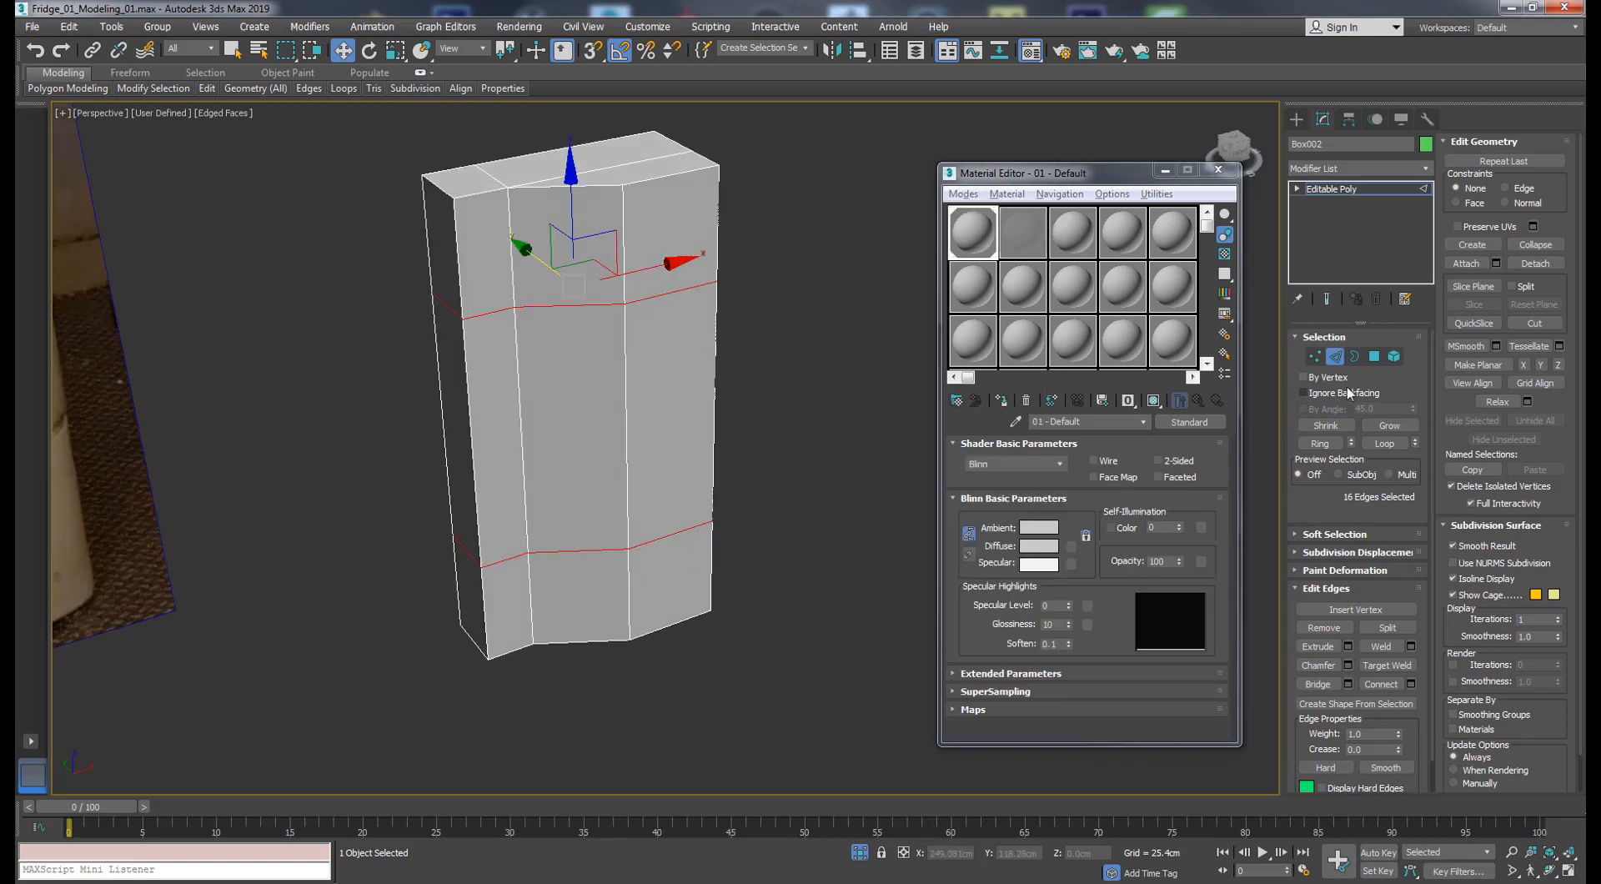
- Extrude the two upper and two lower front polygons beside the box's recess a short distance outward
click(1375, 361)
click(590, 248)
middle_drag(492, 290, 533, 311)
scroll(533, 311, down, 6)
middle_drag(525, 501, 659, 411)
scroll(658, 411, up, 5)
ctrl+click(592, 312)
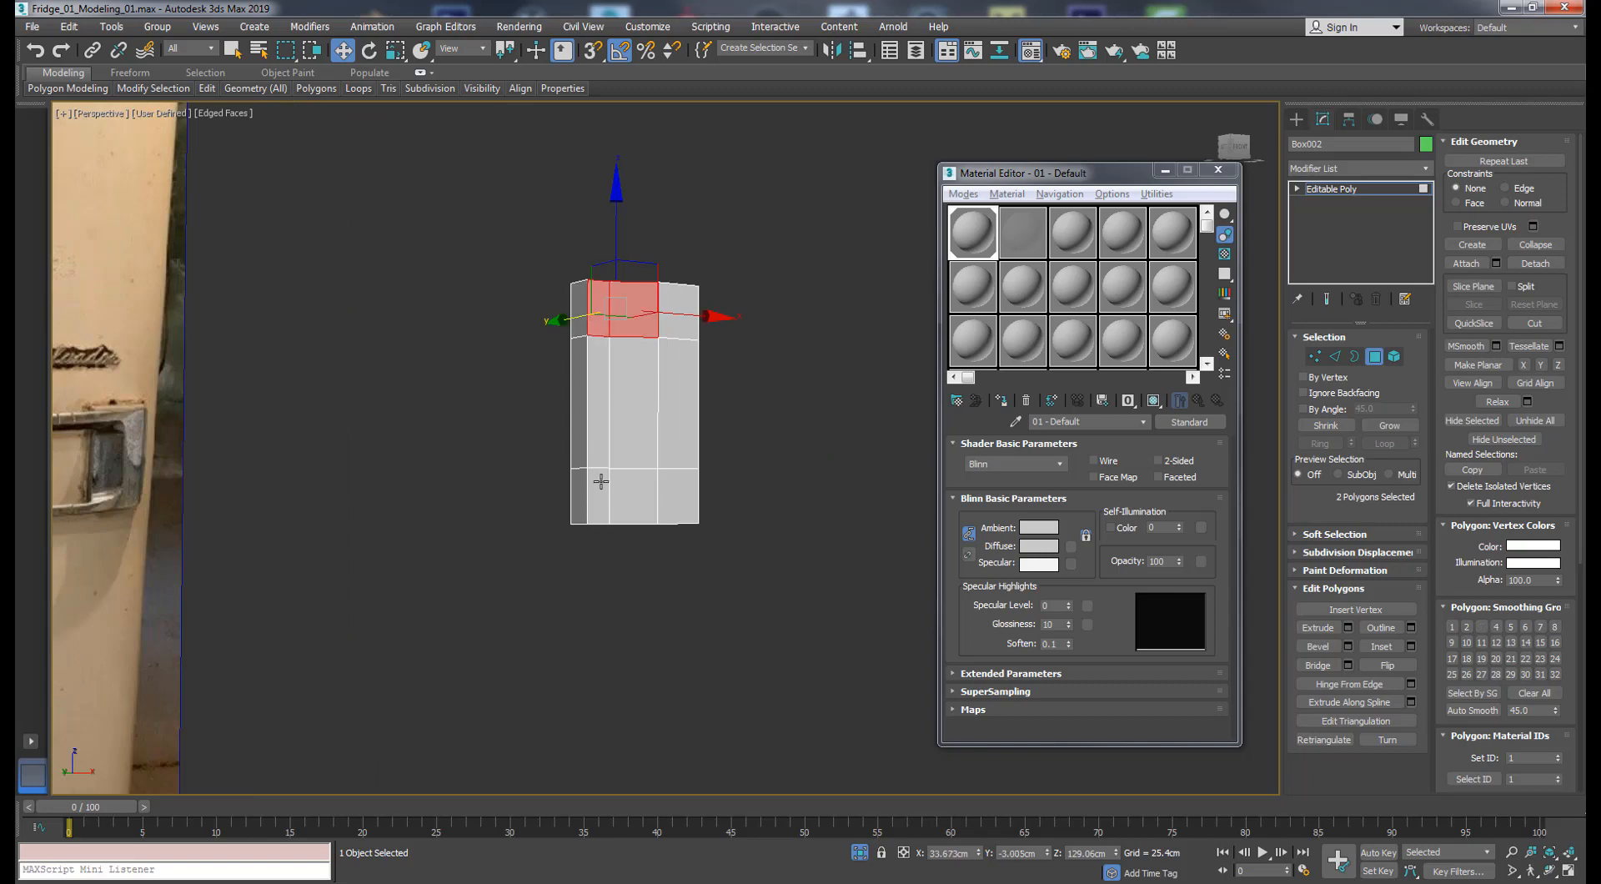
ctrl+click(601, 481)
scroll(624, 417, up, 3)
click(1346, 632)
alt+middle_drag(692, 434, 667, 502)
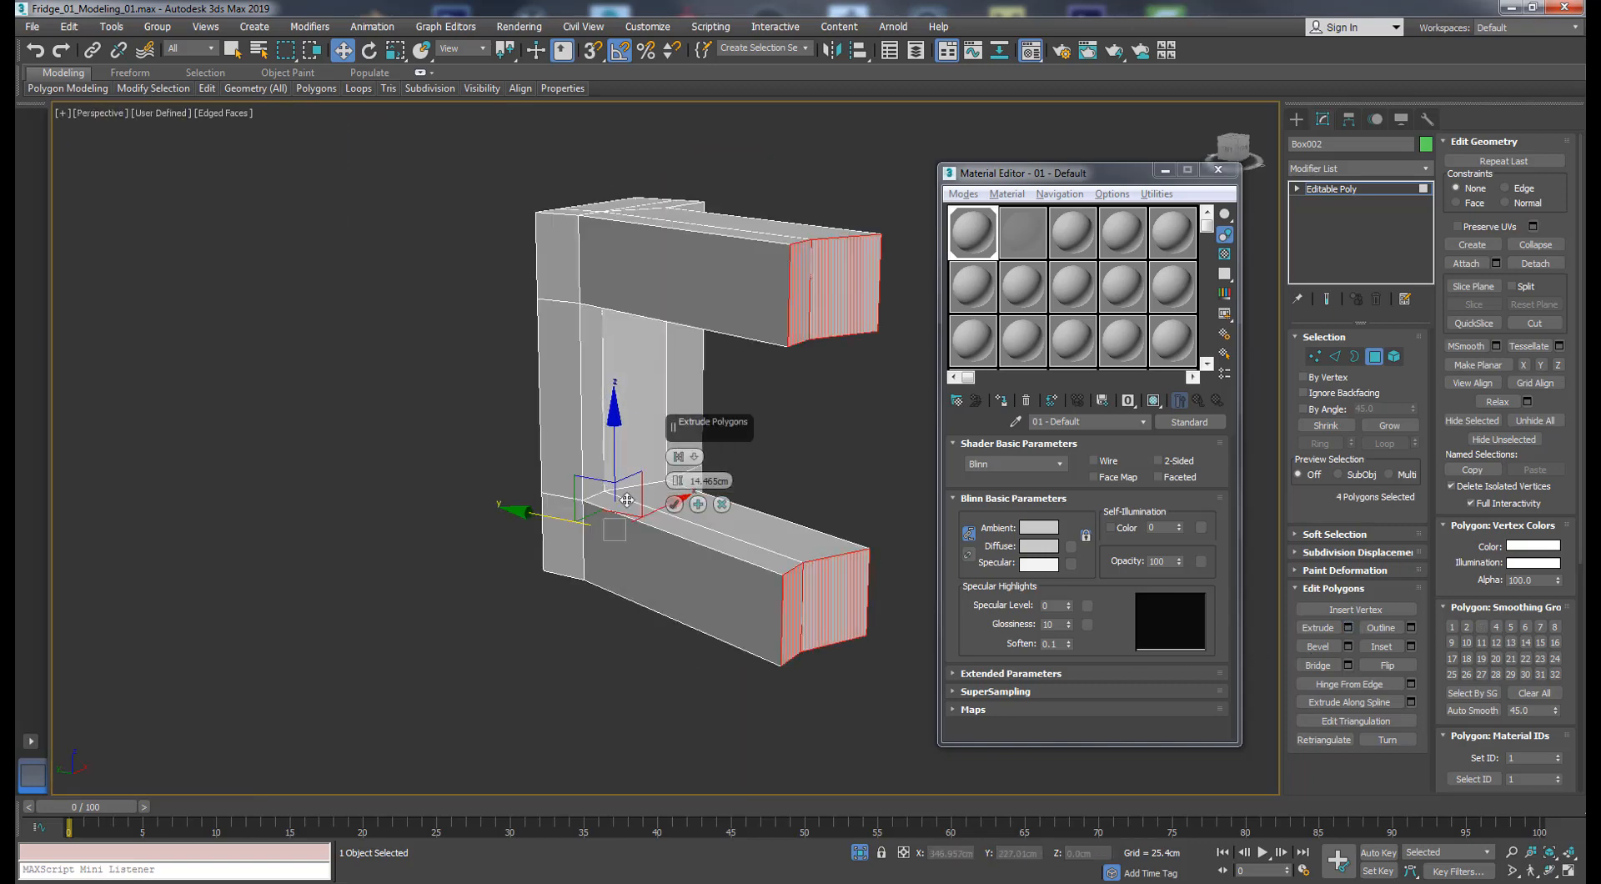
drag(667, 504, 668, 534)
alt+middle_drag(663, 534, 526, 333)
scroll(525, 334, down, 2)
scroll(525, 334, up, 2)
click(674, 503)
middle_drag(587, 250, 665, 344)
scroll(665, 343, up, 3)
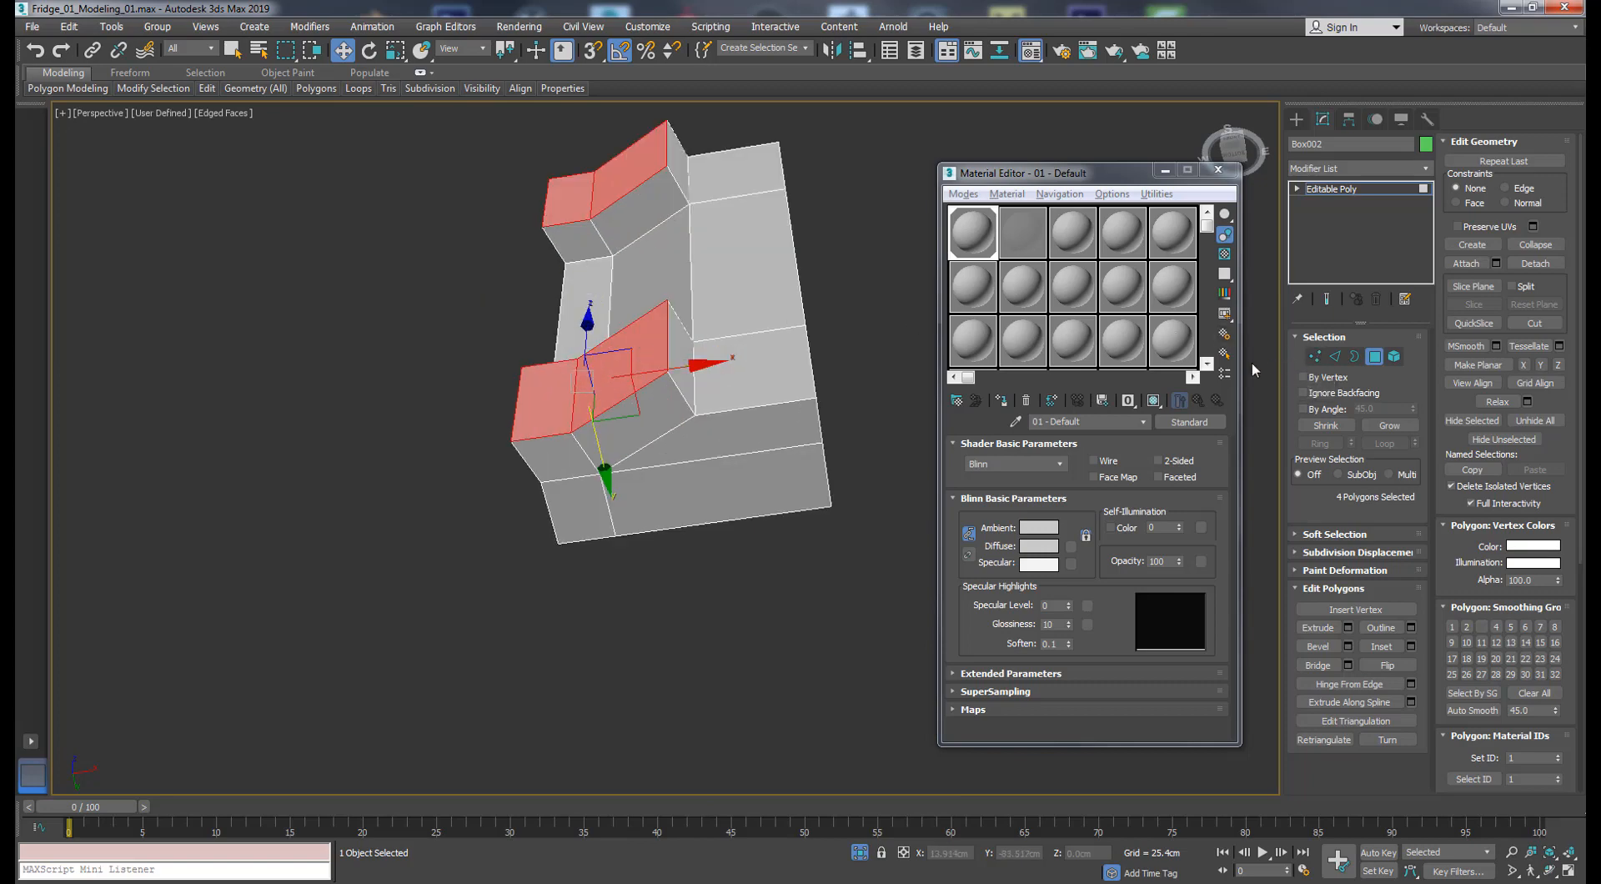
- Shift the two extruded blocks' front edges facing the raised section along X, away from that section
key(2)
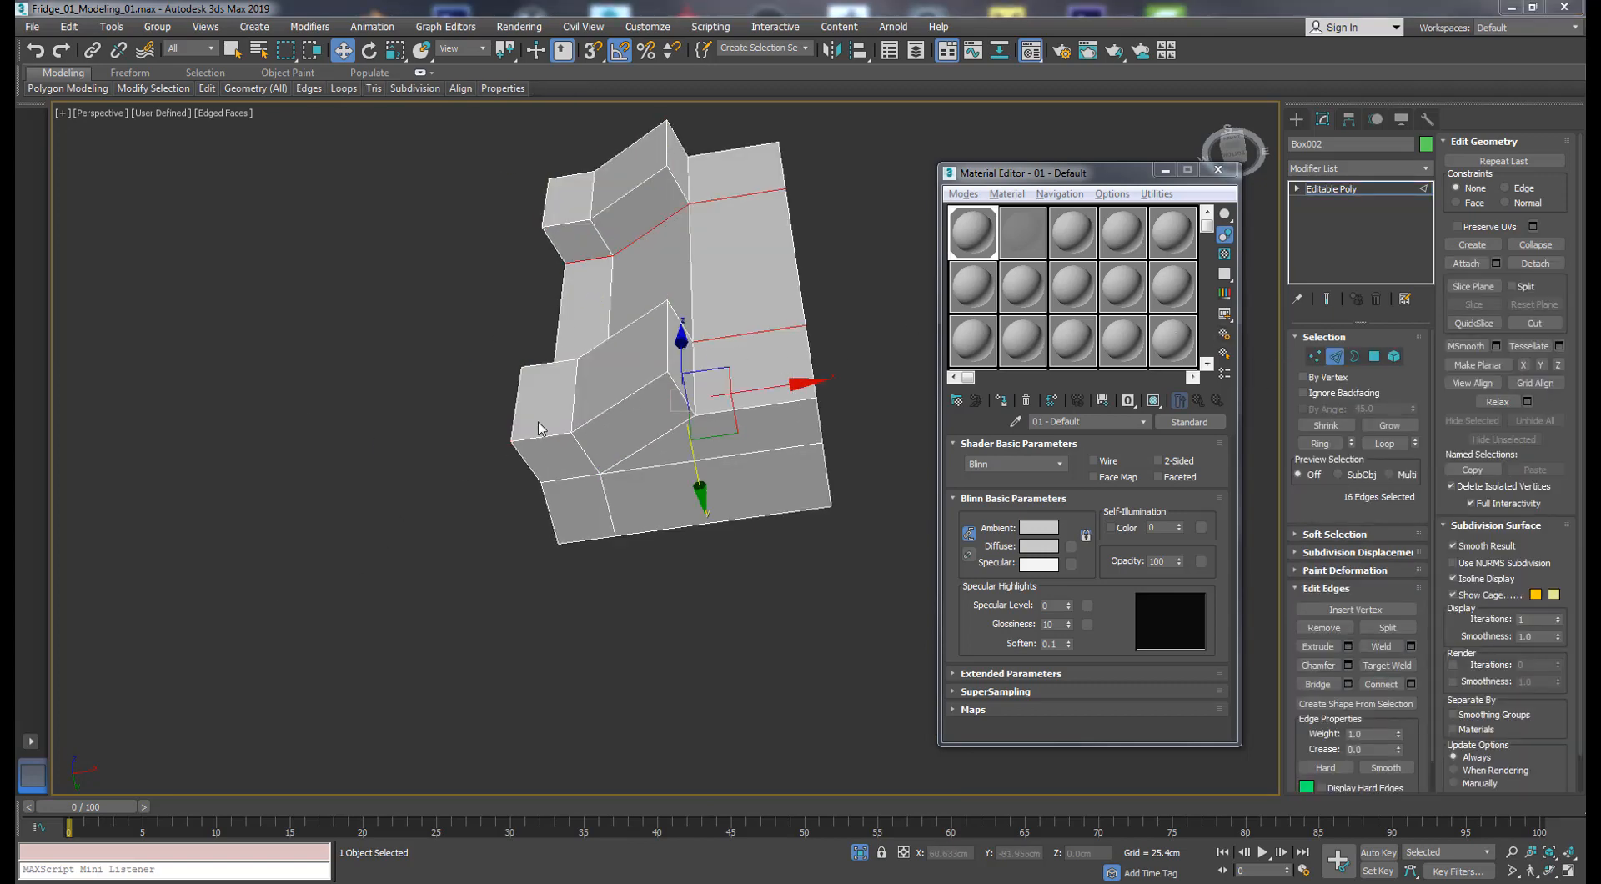
click(711, 151)
drag(710, 152, 694, 155)
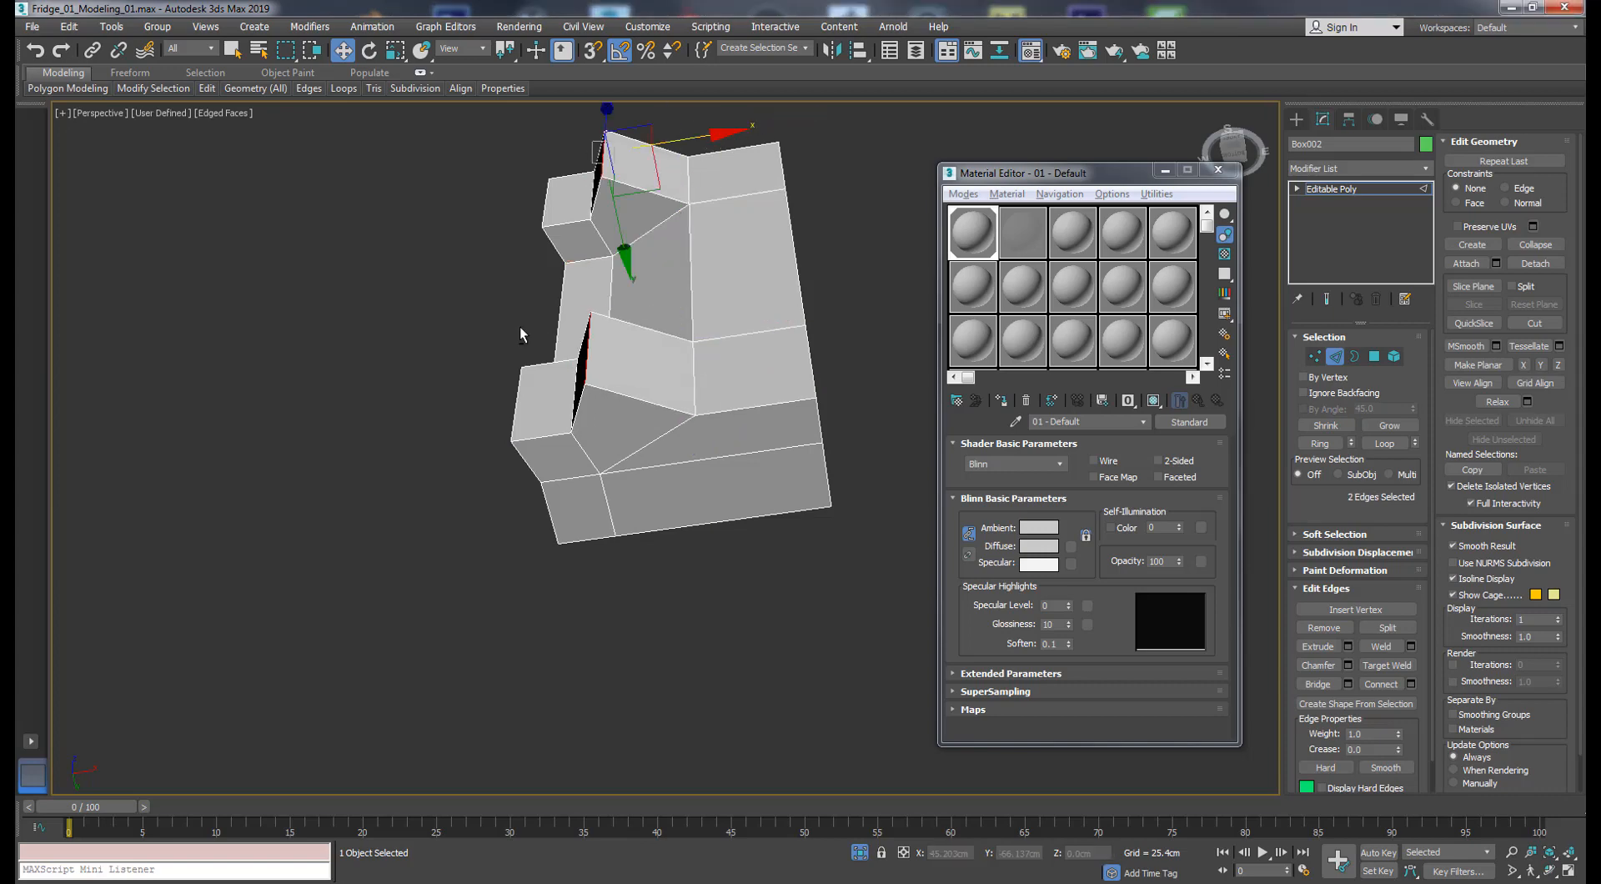
alt+middle_drag(519, 327, 699, 386)
drag(698, 242, 686, 241)
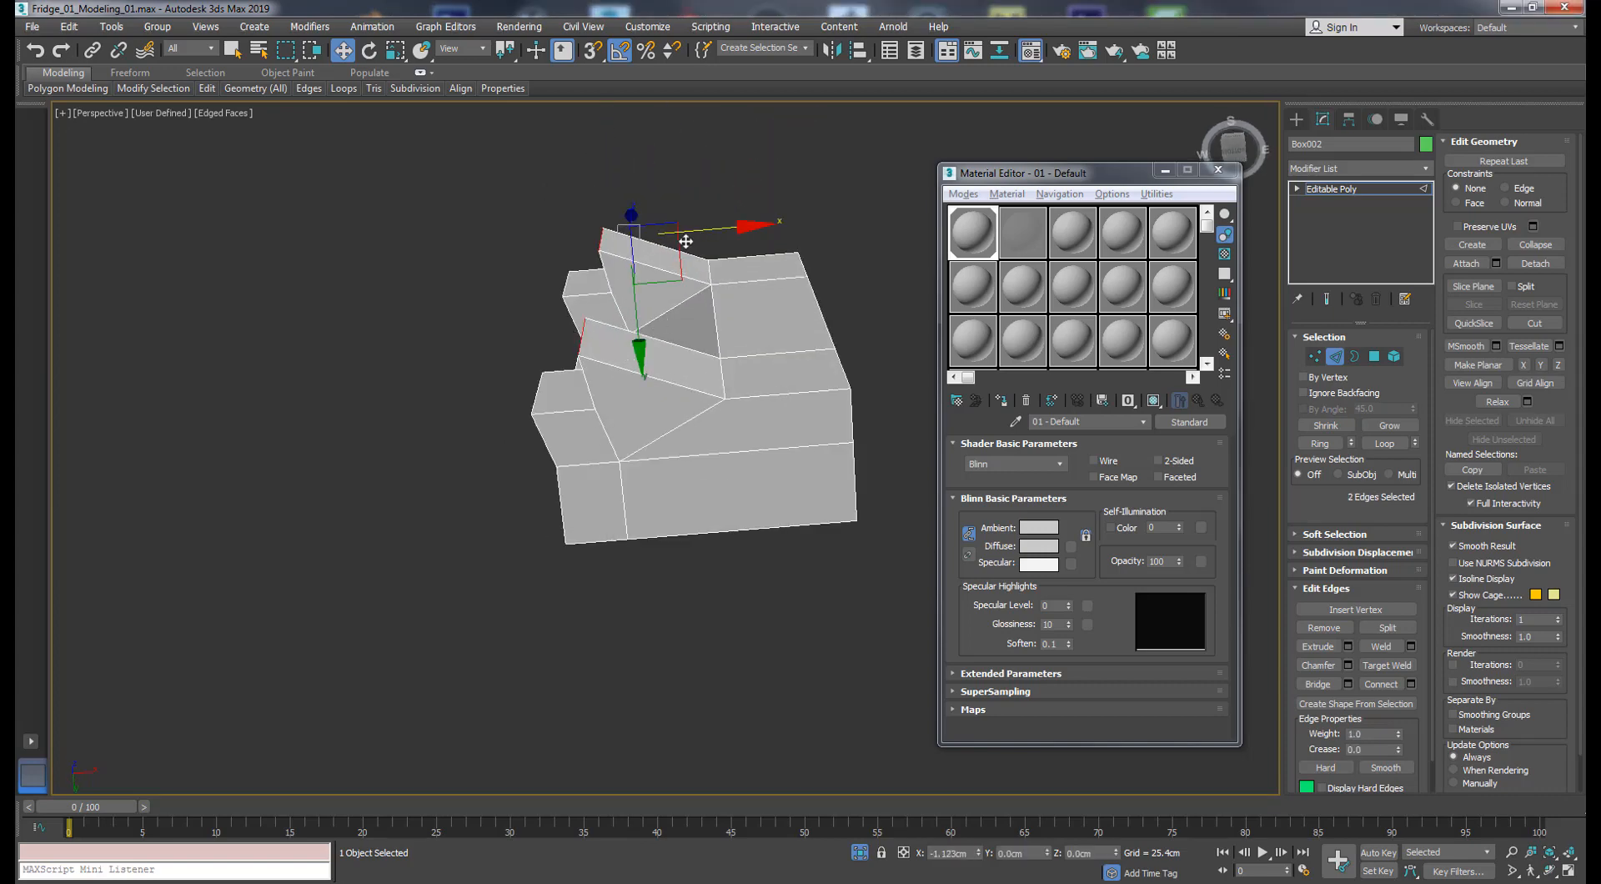
alt+middle_drag(627, 325, 554, 418)
scroll(522, 476, up, 3)
middle_drag(522, 475, 489, 514)
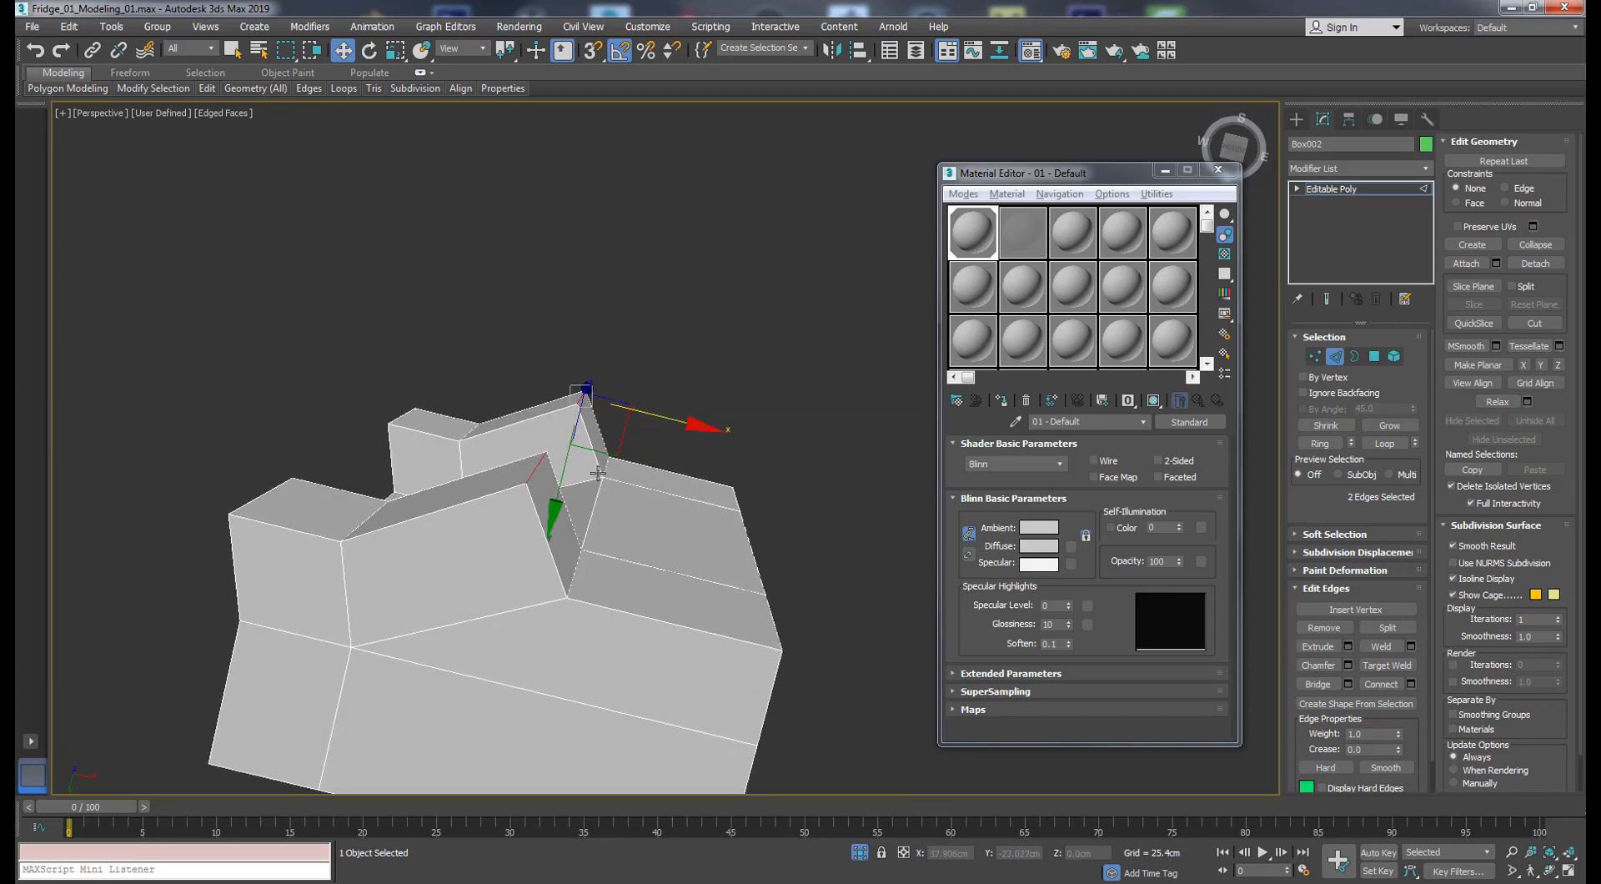
- Target-weld the free corner vertices of both extruded blocks to the neighbouring vertices on the raised section
click(1314, 357)
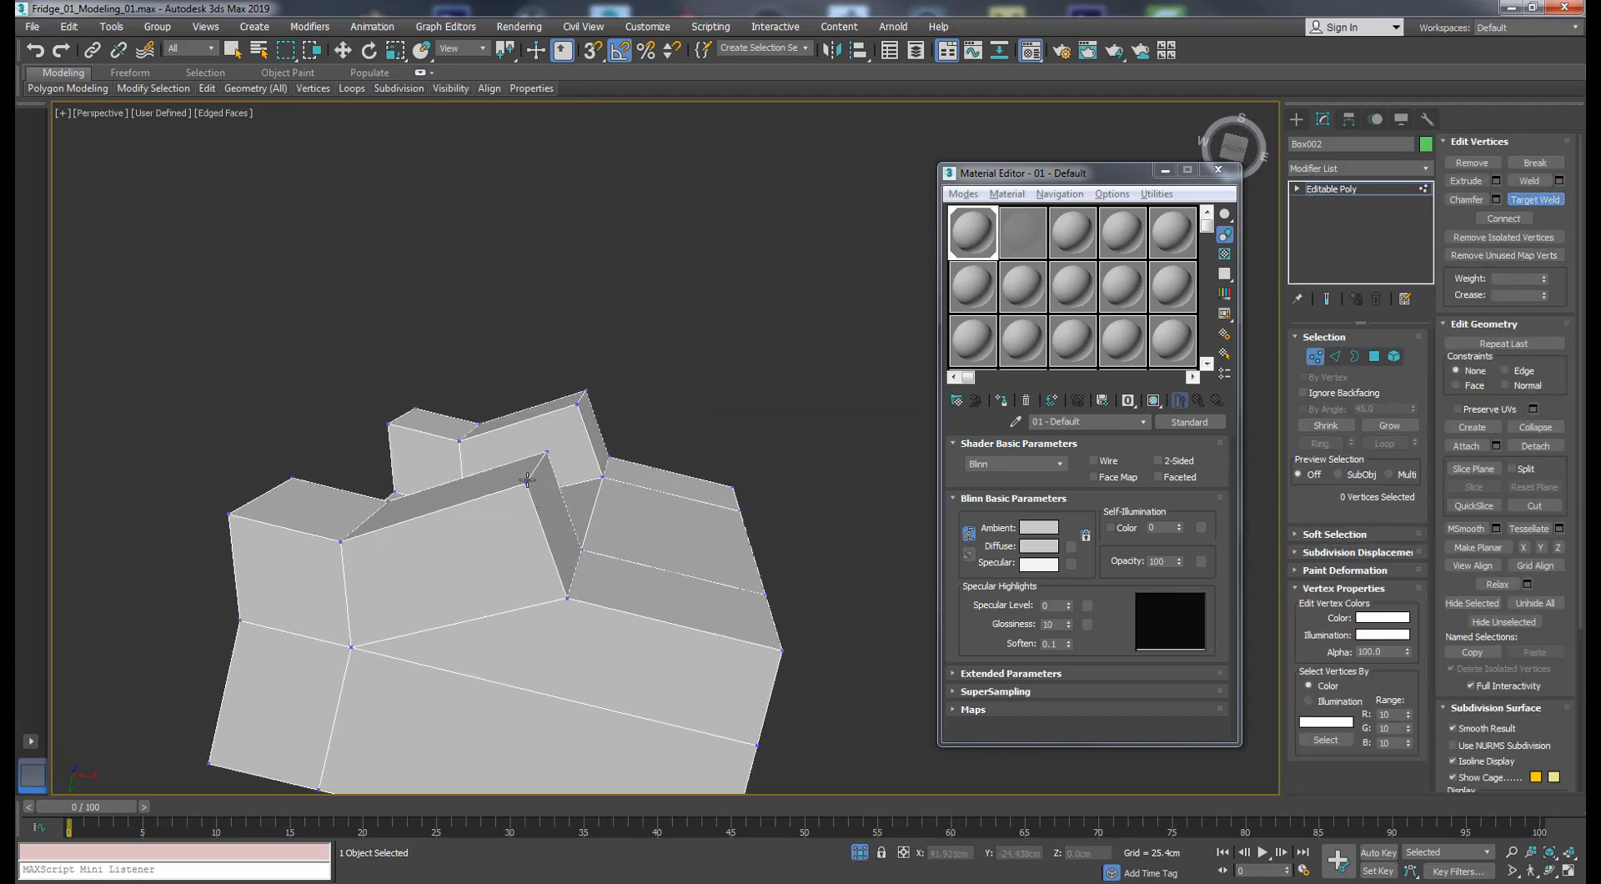
click(546, 452)
alt+middle_drag(581, 551, 547, 460)
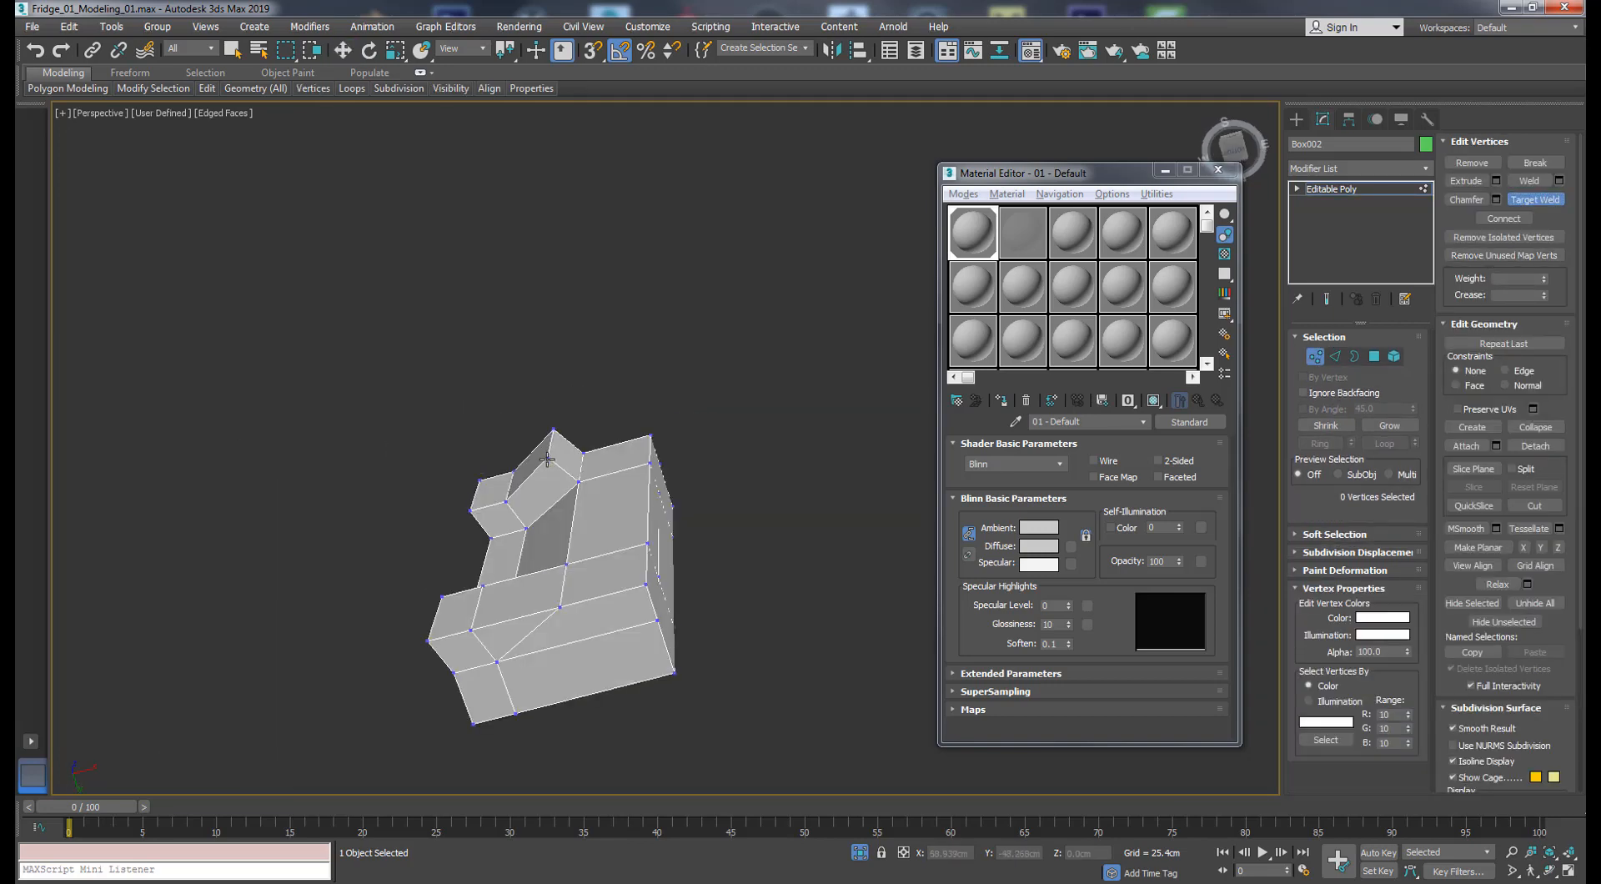
click(575, 482)
key(w)
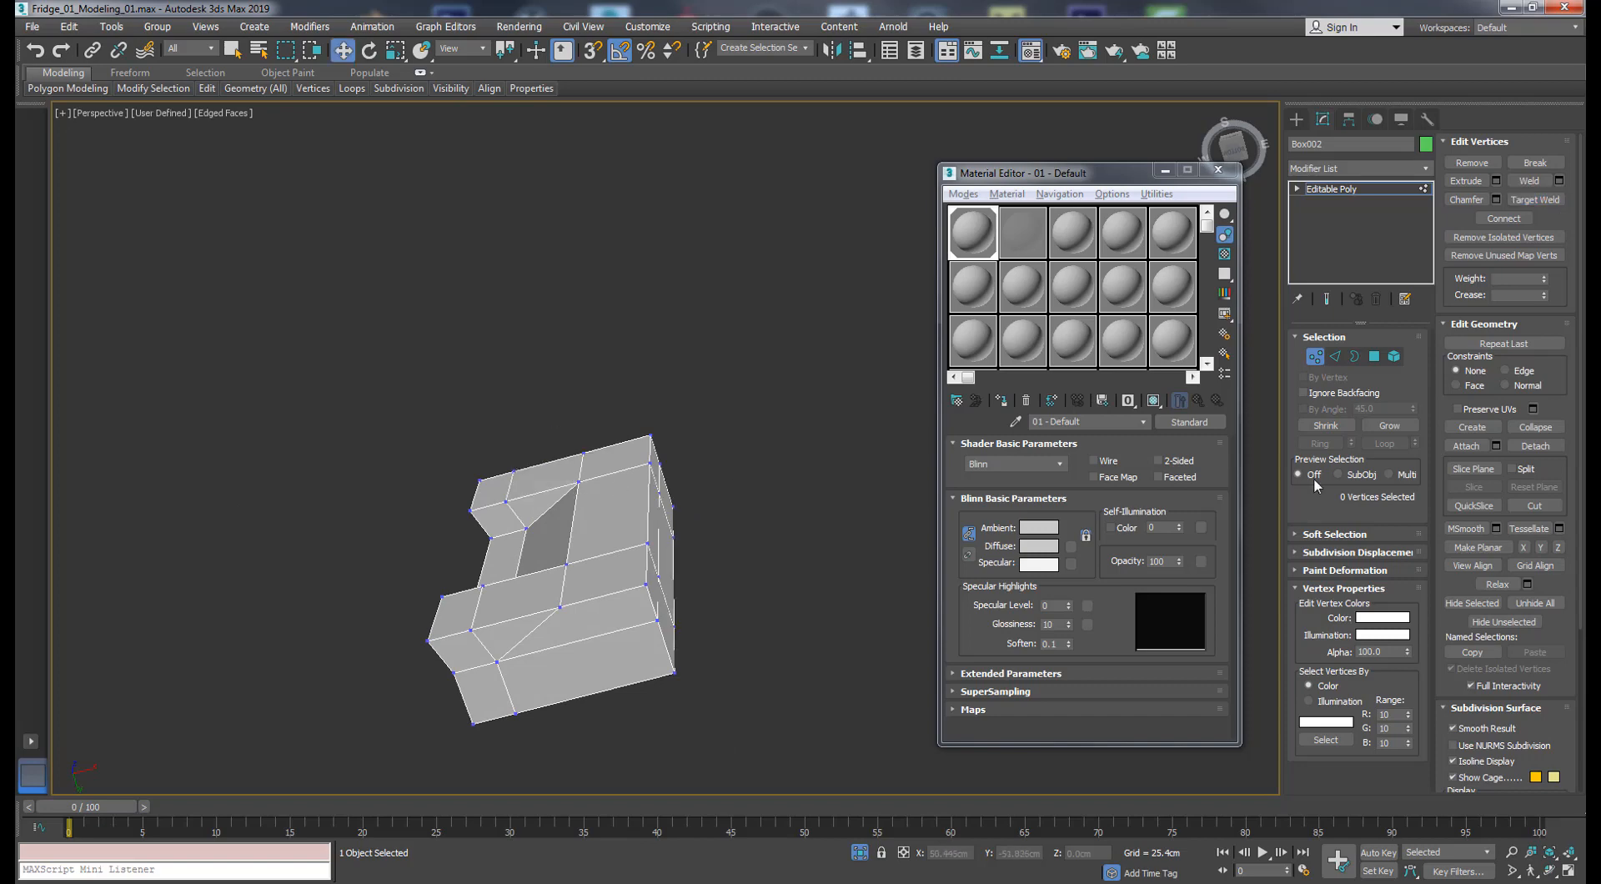
- Move the front polygons of the upper and lower blocks about 1 cm along negative Y
click(1374, 359)
alt+middle_drag(500, 584, 466, 606)
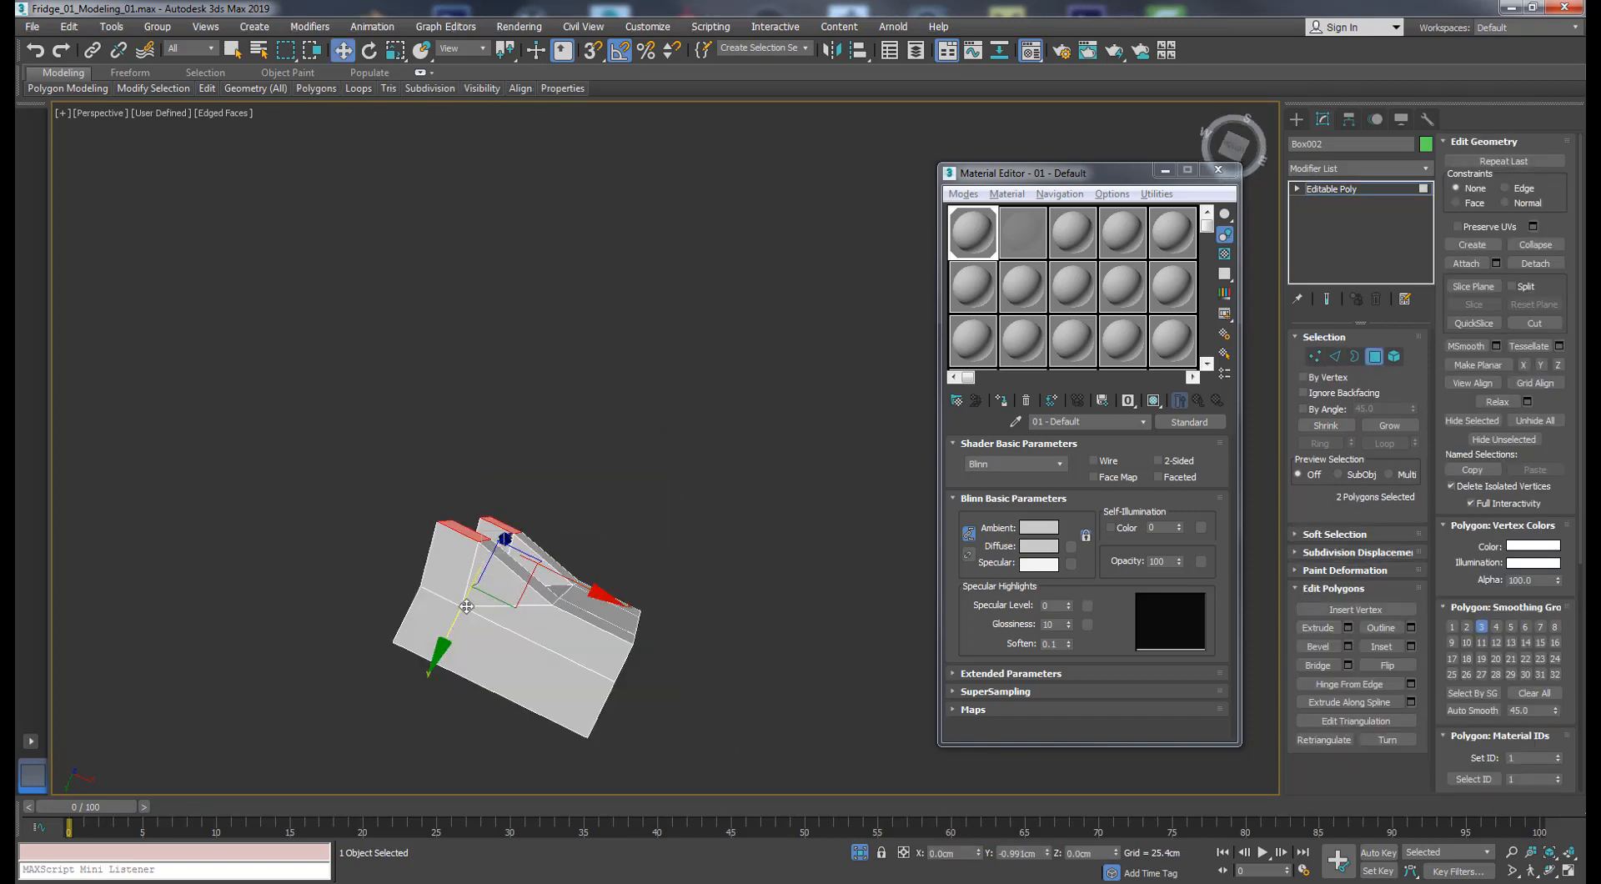
drag(466, 606, 463, 602)
alt+middle_drag(464, 602, 506, 575)
key(f)
scroll(492, 571, up, 4)
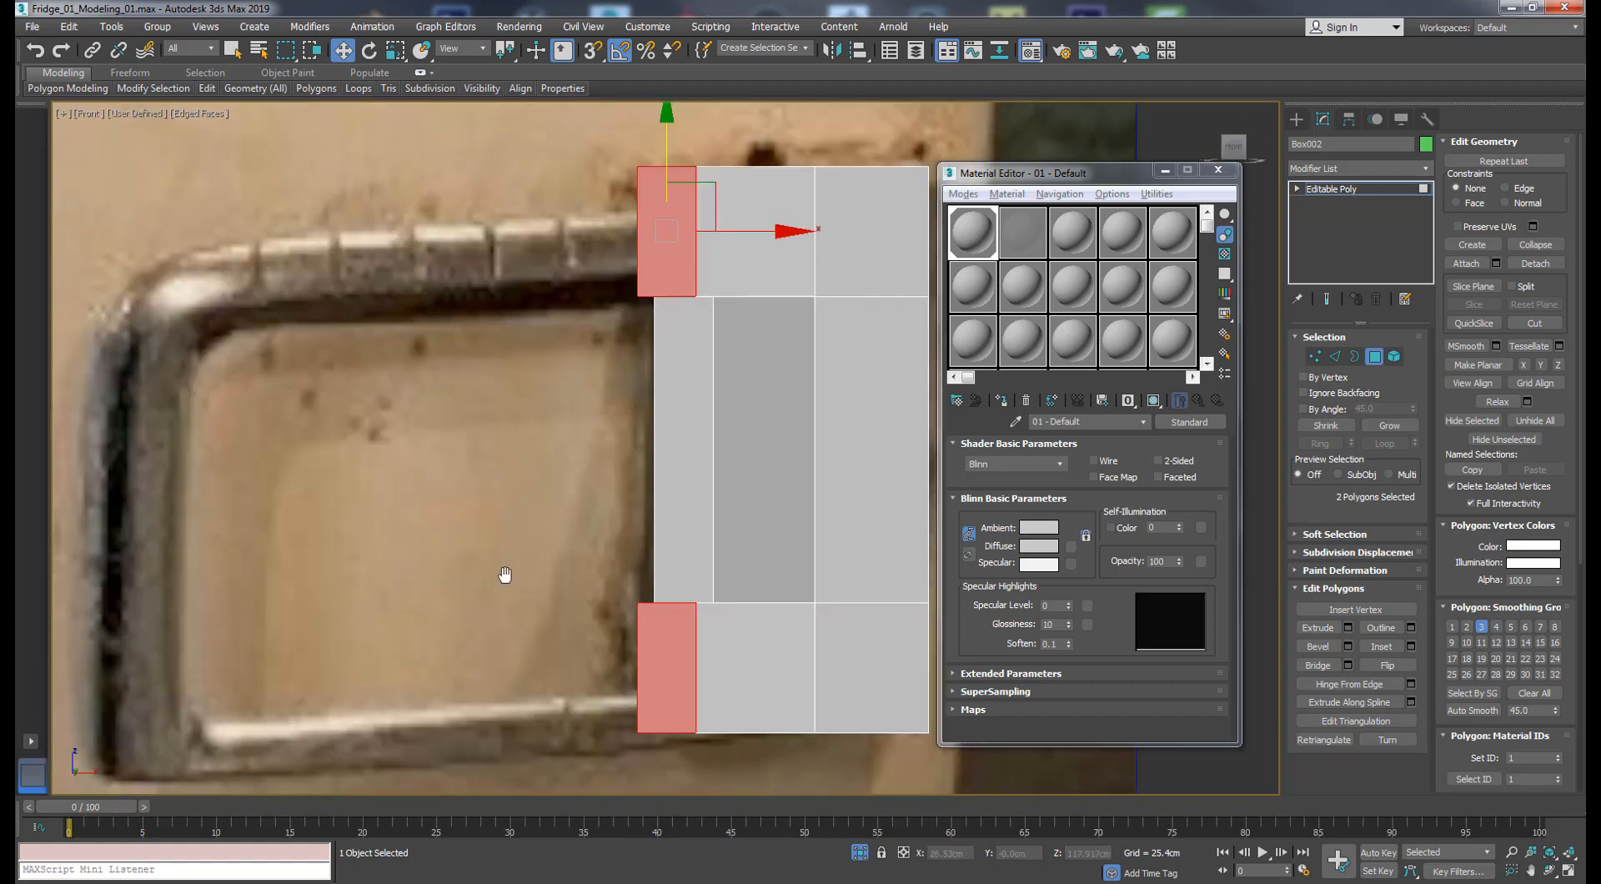
- Straighten the two vertex columns nearest the handle opening by scaling each one flat along X
scroll(505, 576, down, 4)
click(1313, 359)
drag(483, 328, 591, 724)
key(r)
drag(689, 515, 517, 554)
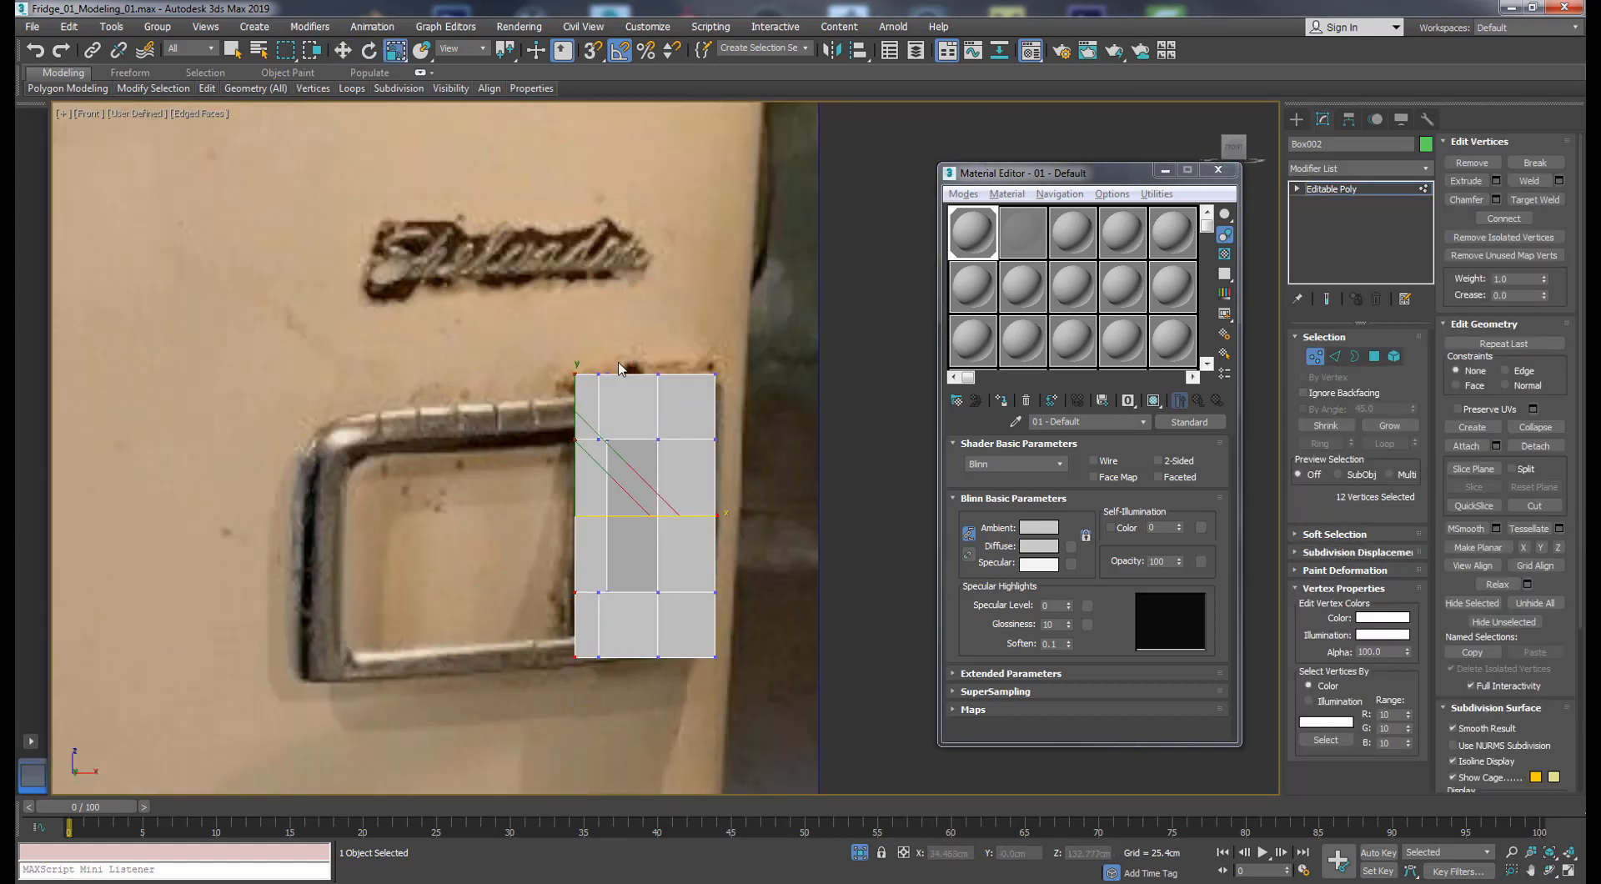
drag(588, 735, 590, 733)
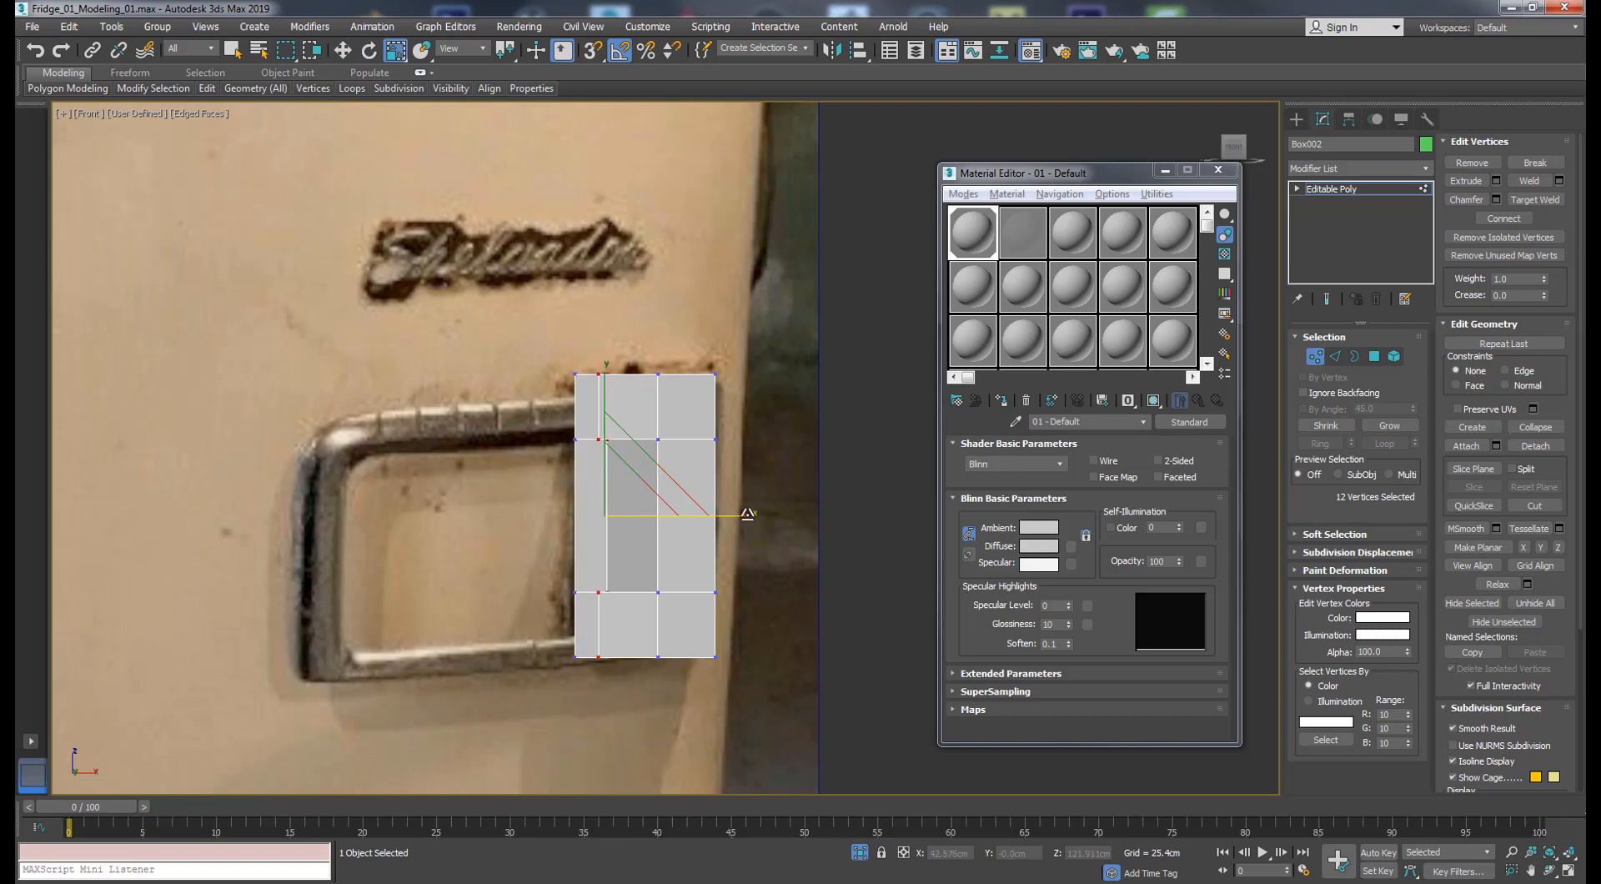
scroll(672, 523, up, 2)
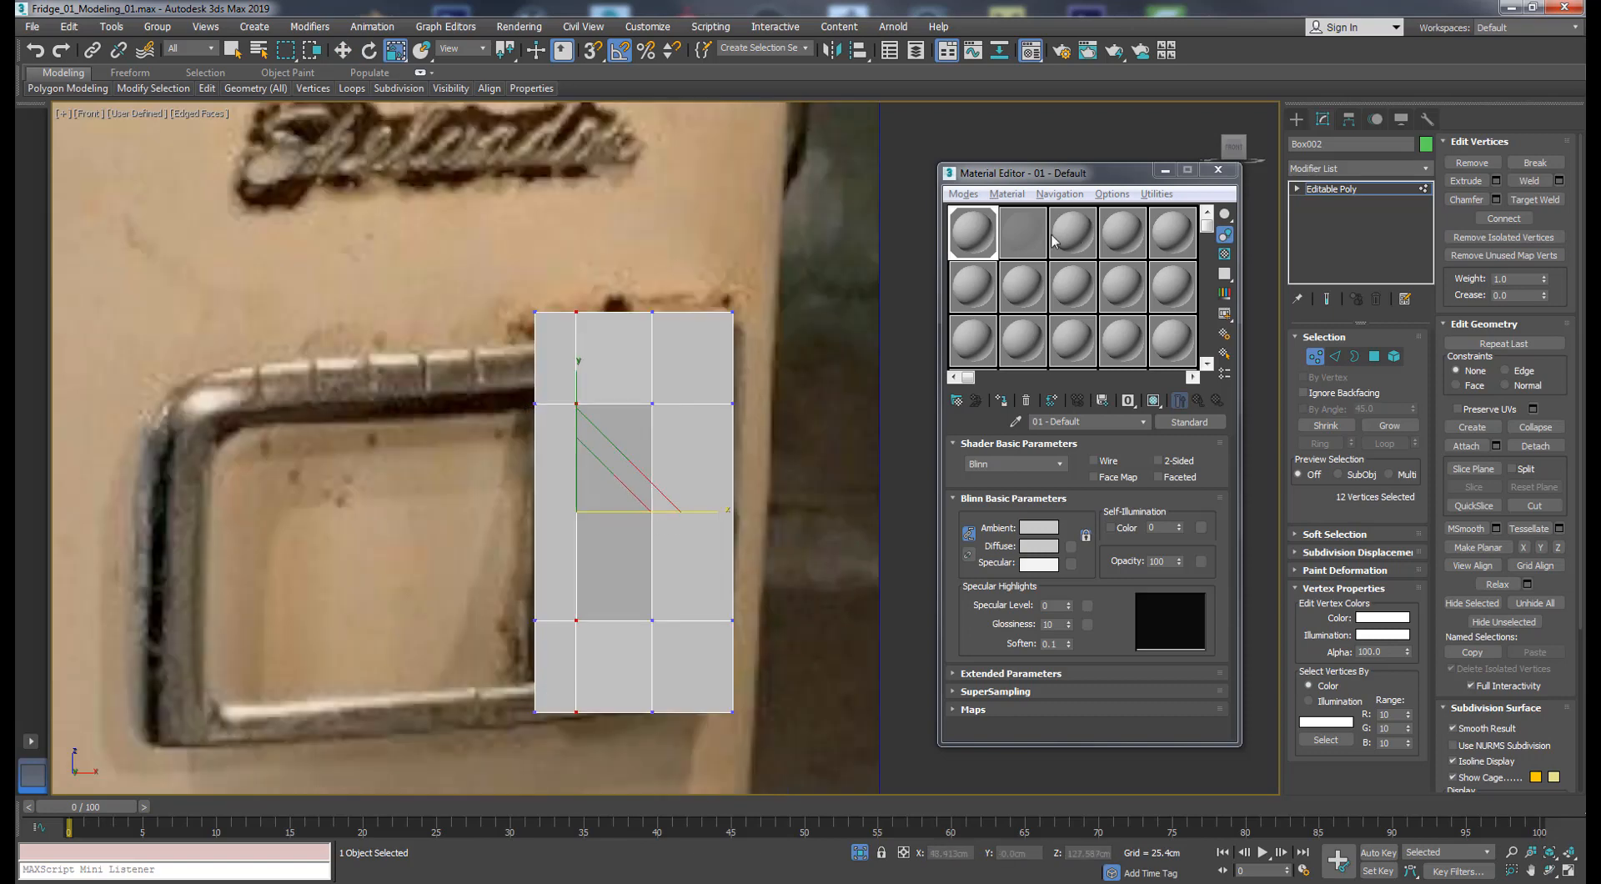
- Assign the 02 - Default material to the box and move the second vertex column to 33.4 cm in X
click(1027, 237)
click(1003, 402)
middle_drag(664, 447, 678, 408)
key(w)
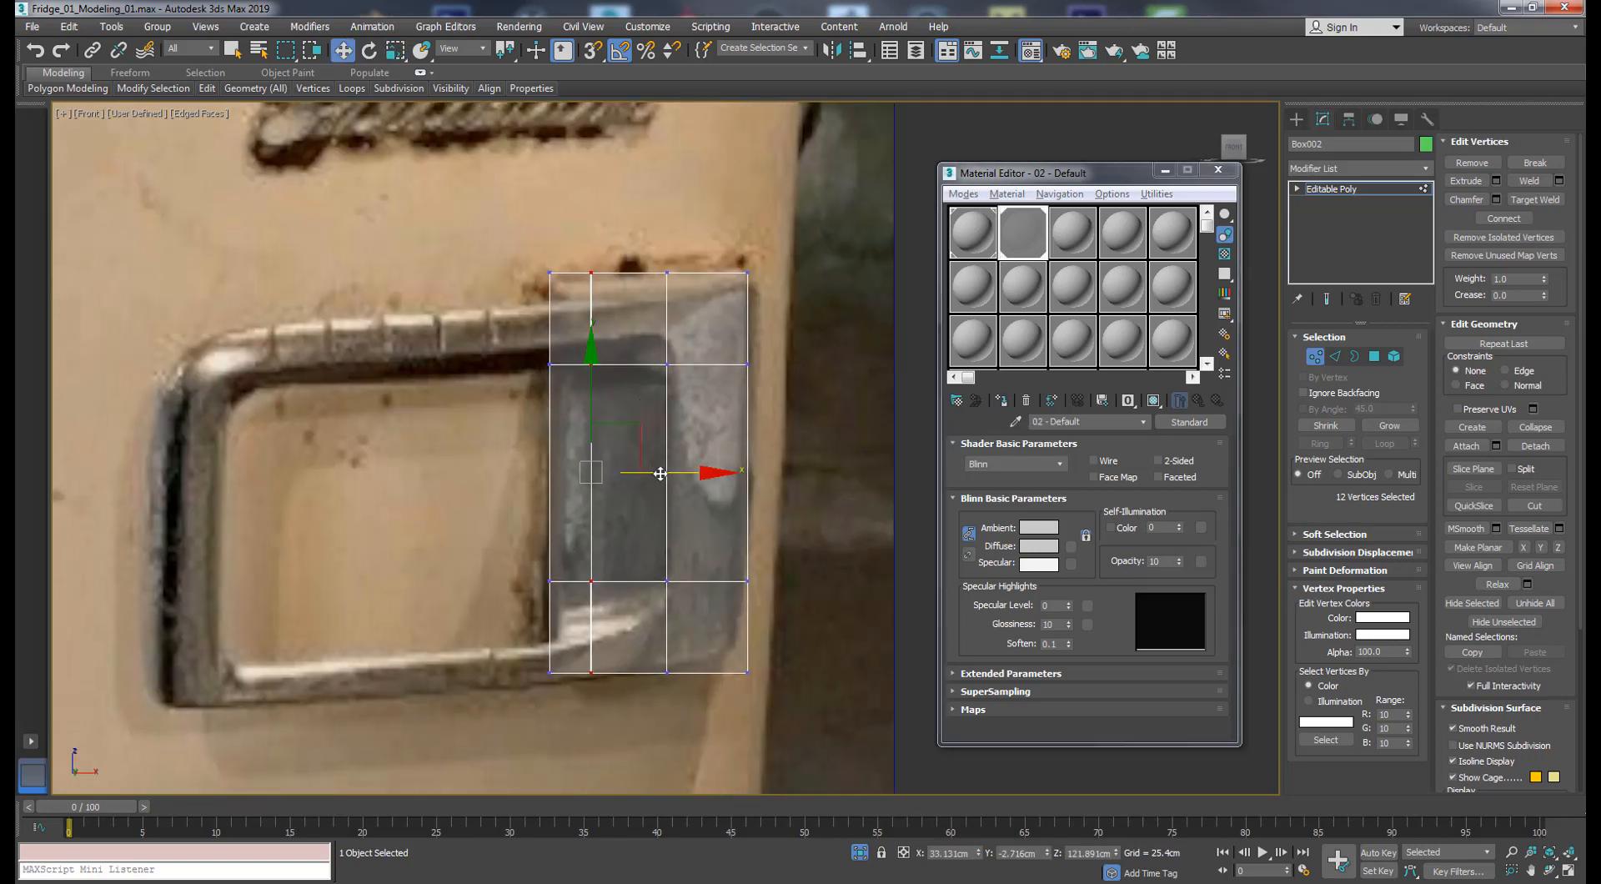
drag(648, 473, 654, 473)
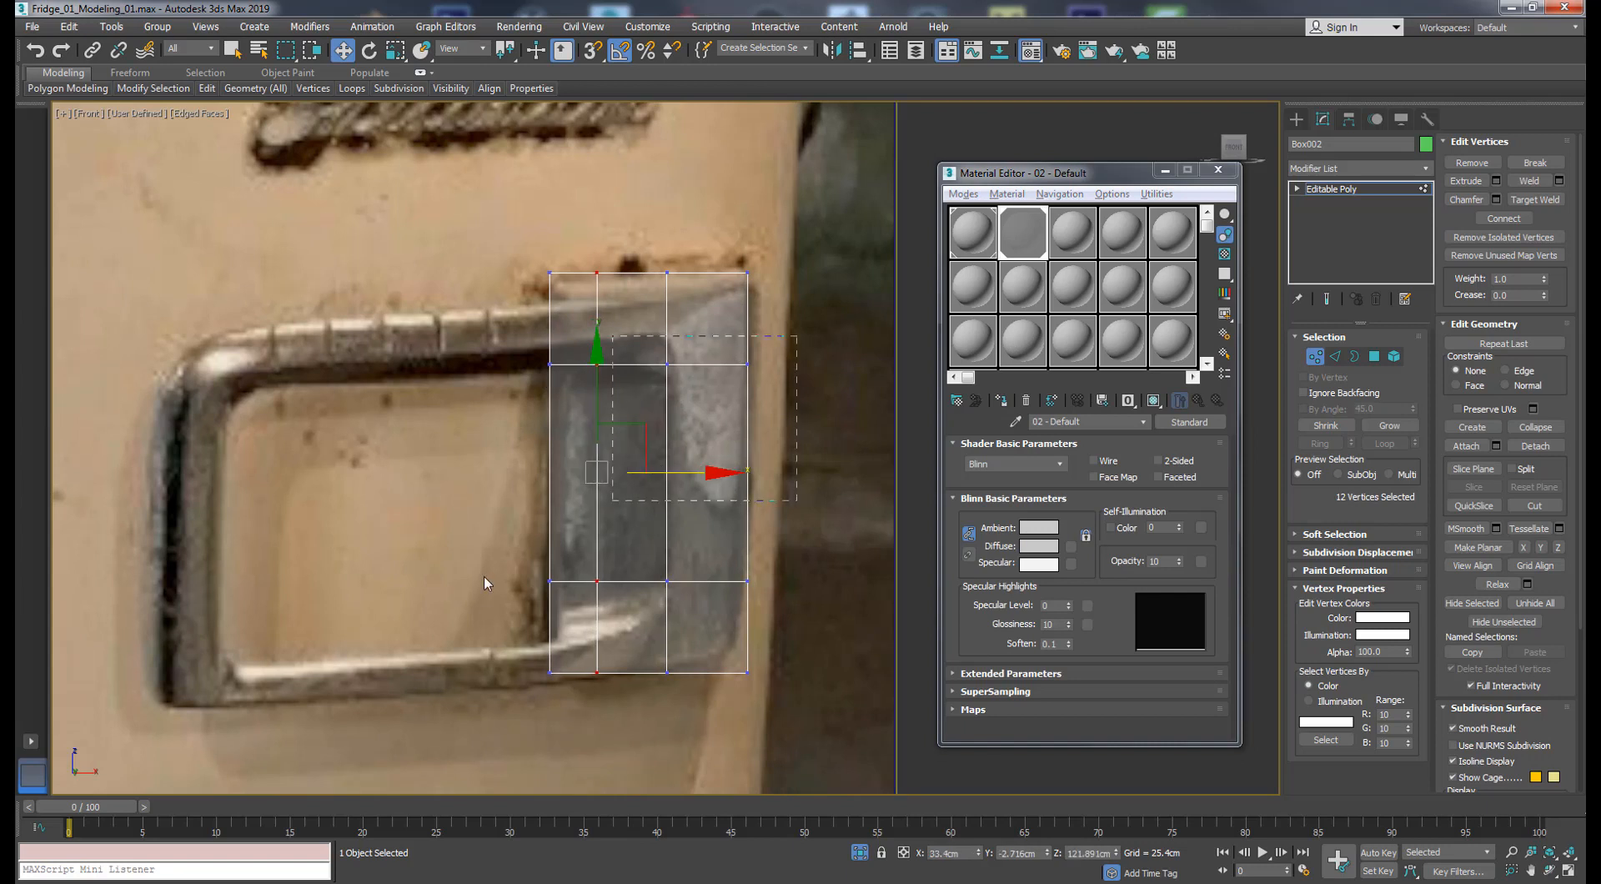
- Scale the two inner horizontal vertex rows apart vertically to thin the upper and lower blocks
drag(484, 577, 478, 604)
key(r)
drag(631, 354, 629, 330)
key(4)
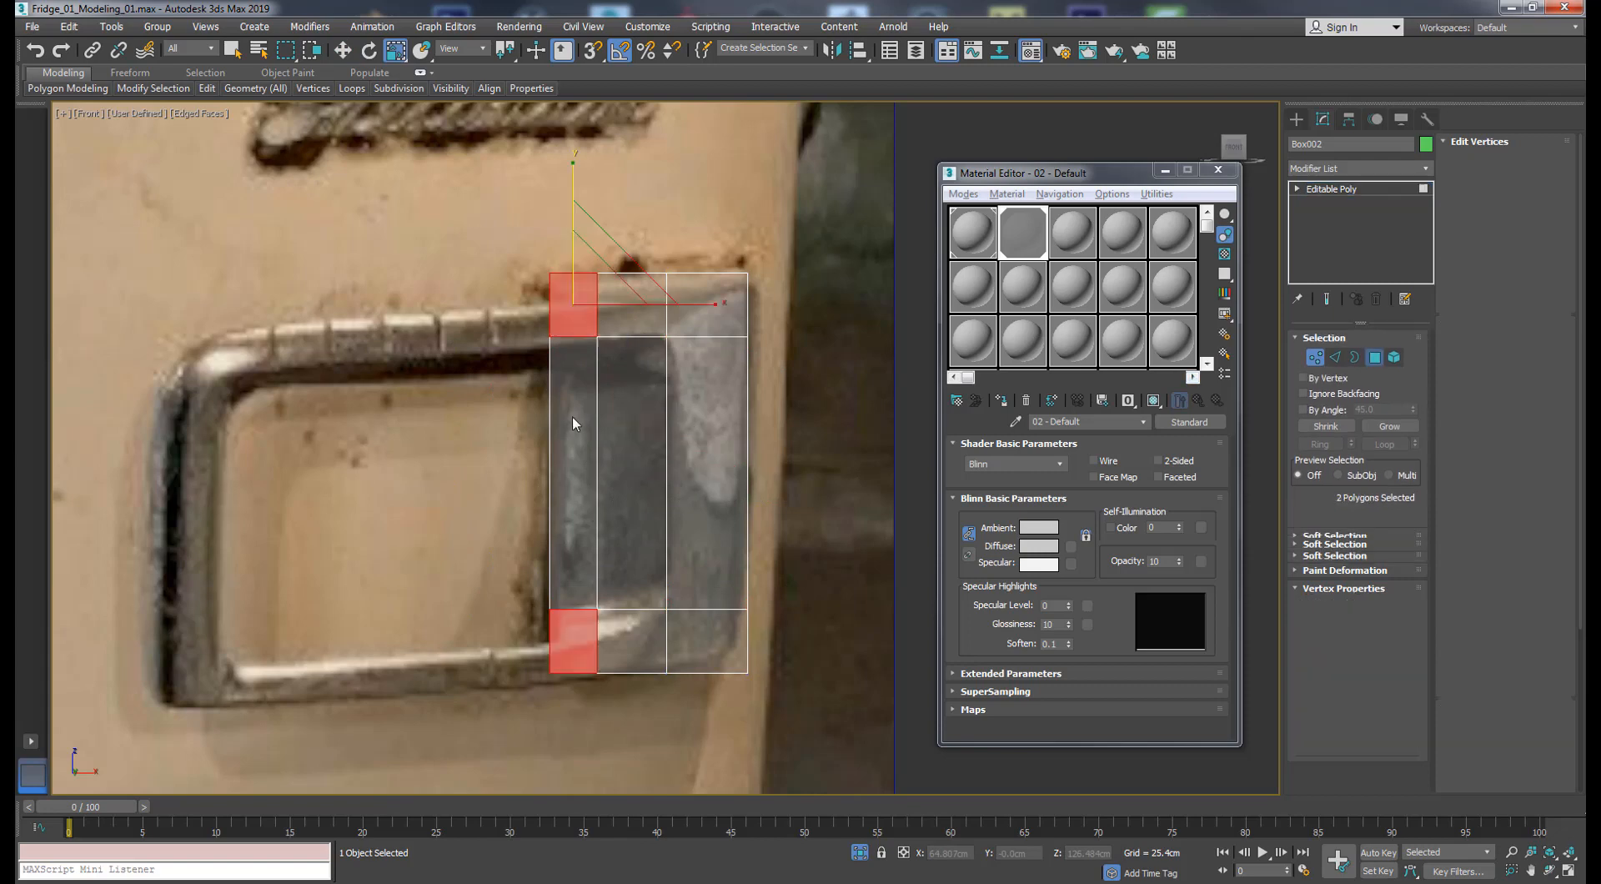
- Clear the polygon selection and assign the 01 - Default material to the box again
click(842, 453)
click(973, 233)
click(1002, 401)
scroll(633, 458, down, 3)
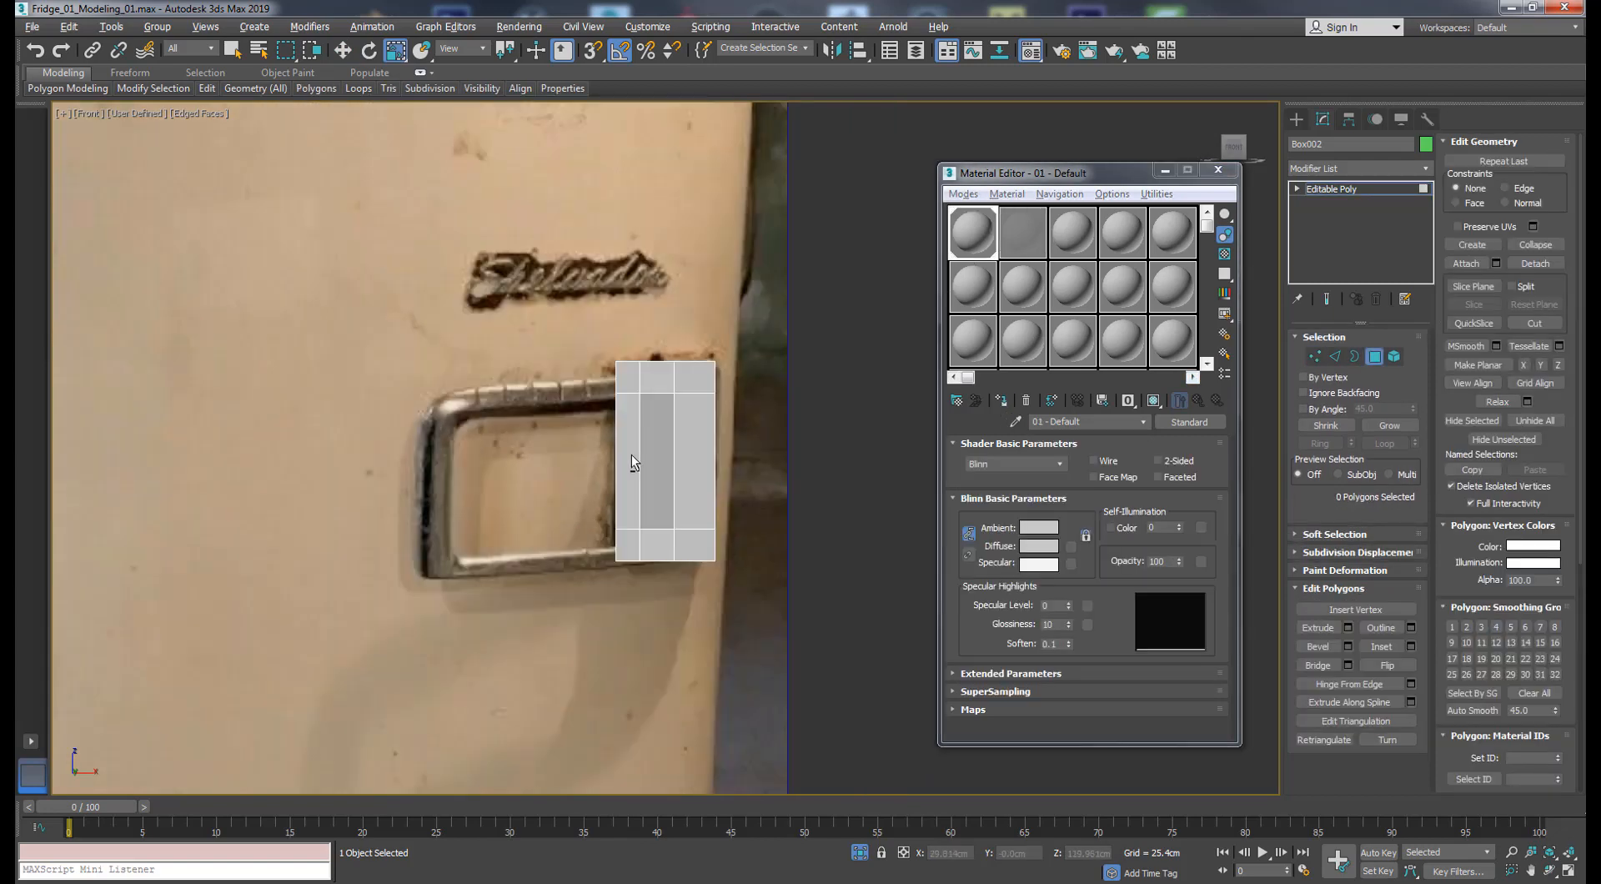
- Extrude the upper and lower side polygons facing the handle opening into two long horizontal arms
alt+middle_drag(633, 458, 658, 433)
scroll(600, 451, up, 2)
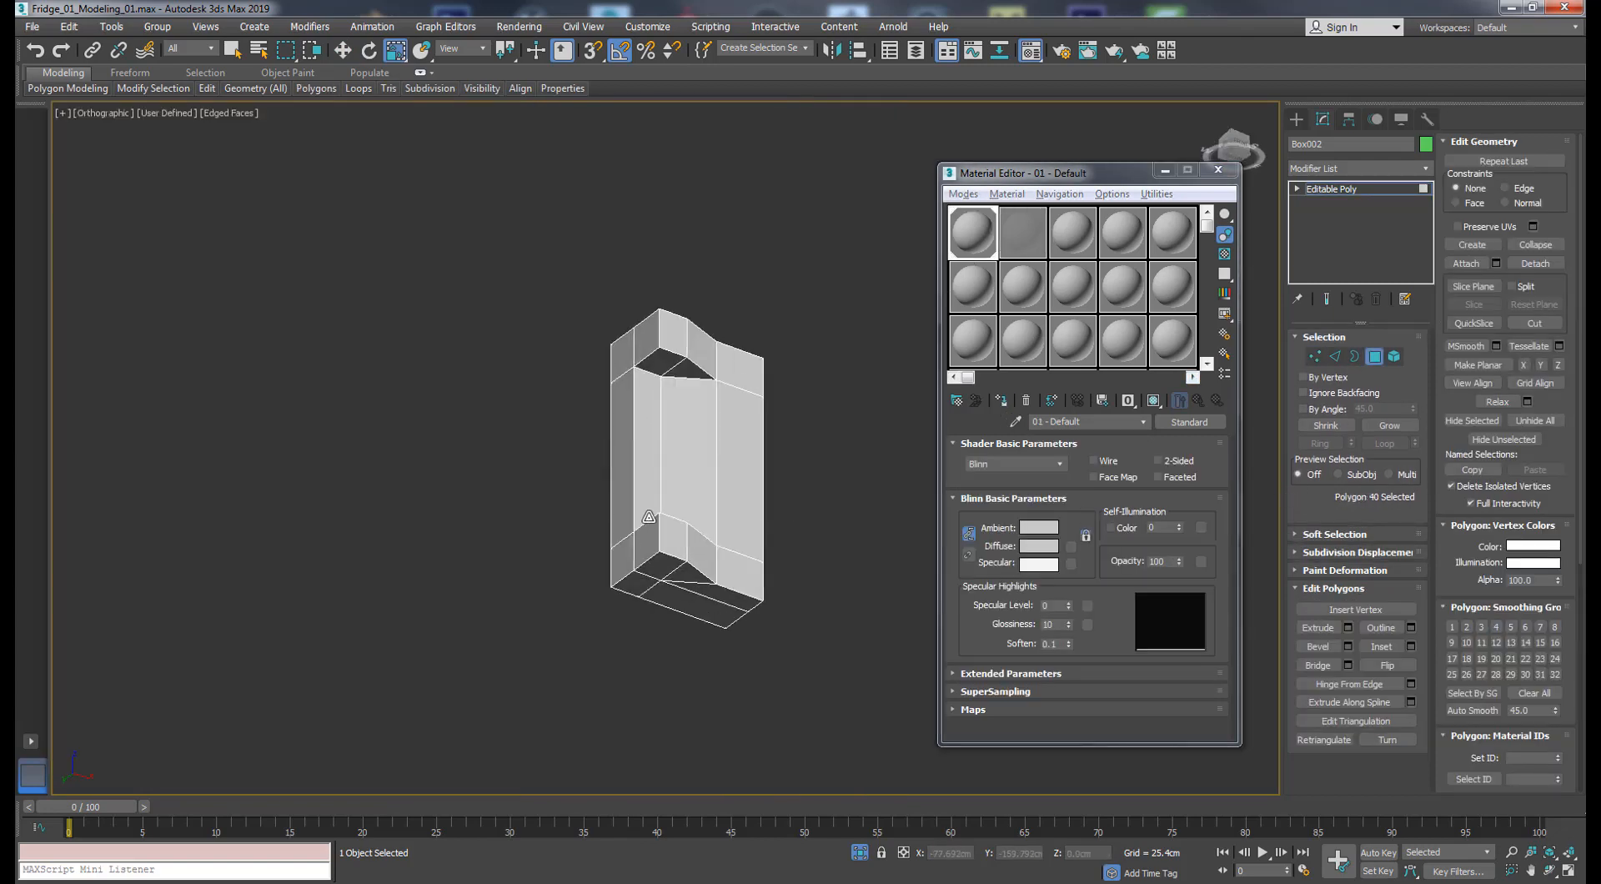
click(648, 535)
ctrl+click(648, 340)
click(1347, 628)
drag(678, 481, 681, 300)
click(675, 505)
- Adjust the end polygons of both arms along X to reach the handle's rounded corners in the reference
key(f)
middle_drag(620, 427, 811, 460)
scroll(538, 464, up, 2)
key(w)
mouse_move(496, 331)
mouse_down()
mouse_move(464, 343)
mouse_move(494, 352)
mouse_up()
middle_drag(669, 430, 570, 438)
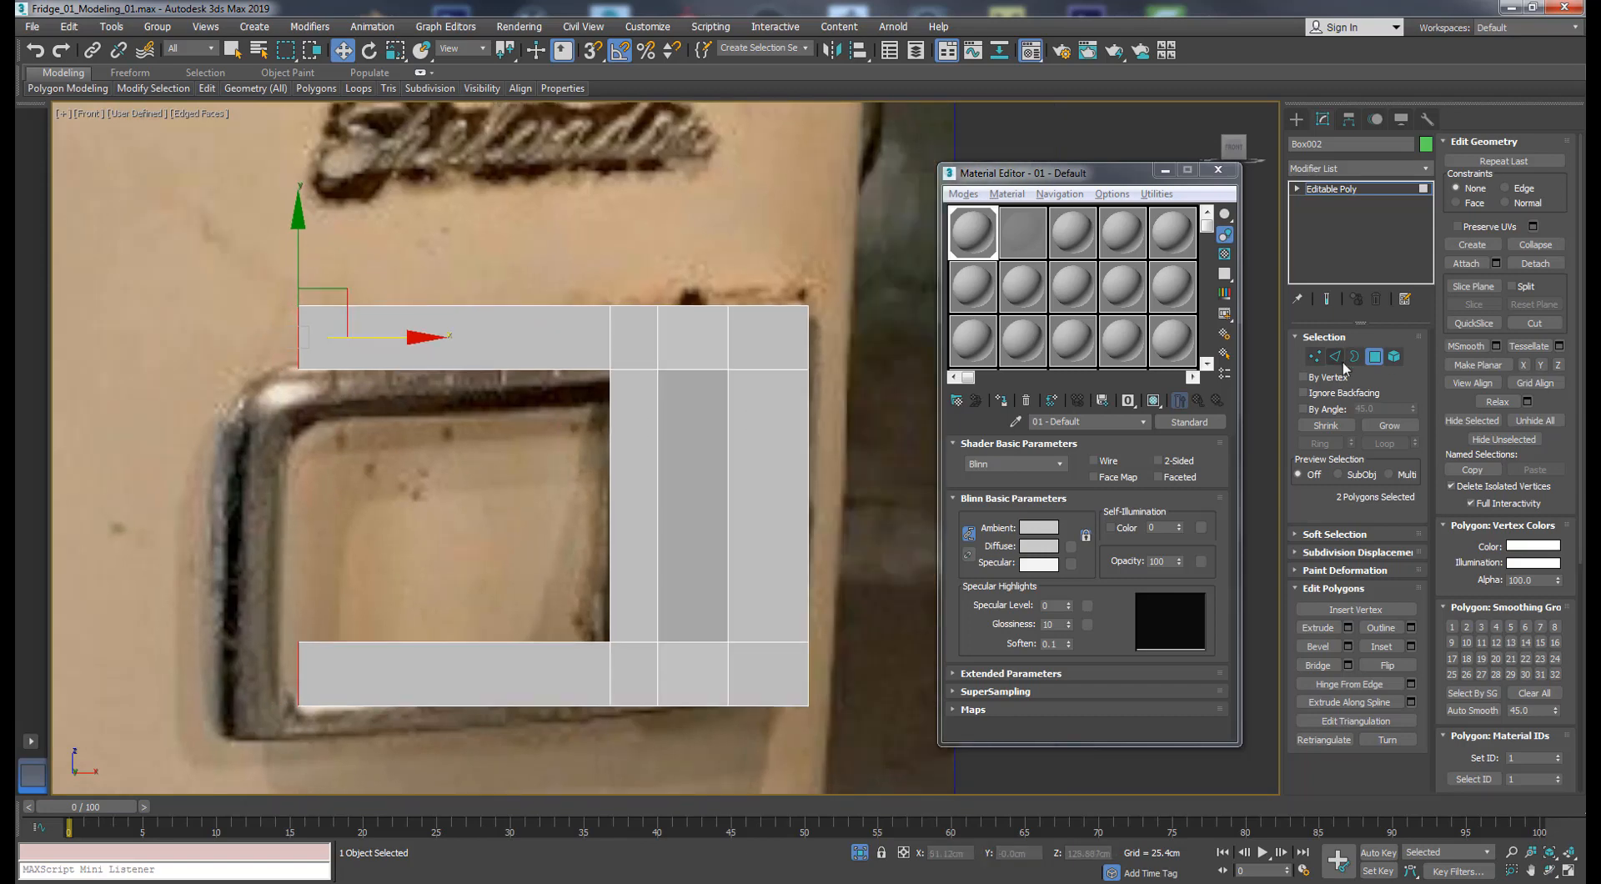
- Connect the box's middle vertical edges with one horizontal loop at mid-height, using slide 0
click(1334, 356)
click(1412, 684)
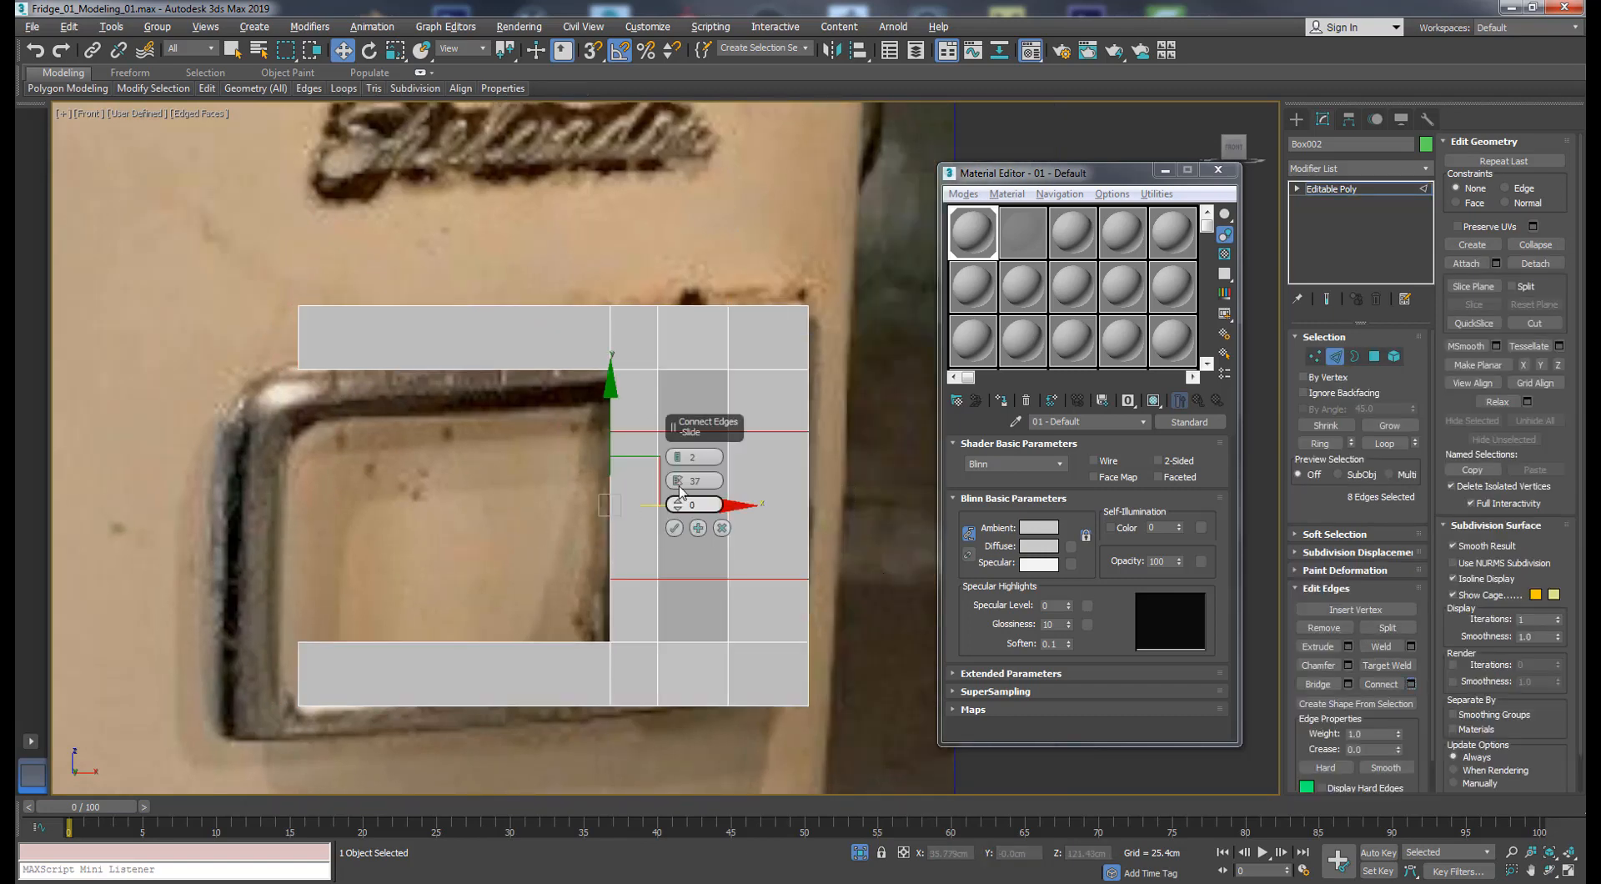
click(674, 523)
- Delete all polygons below the mid-height loop, including the leftover end cap of the lower arm
click(1374, 356)
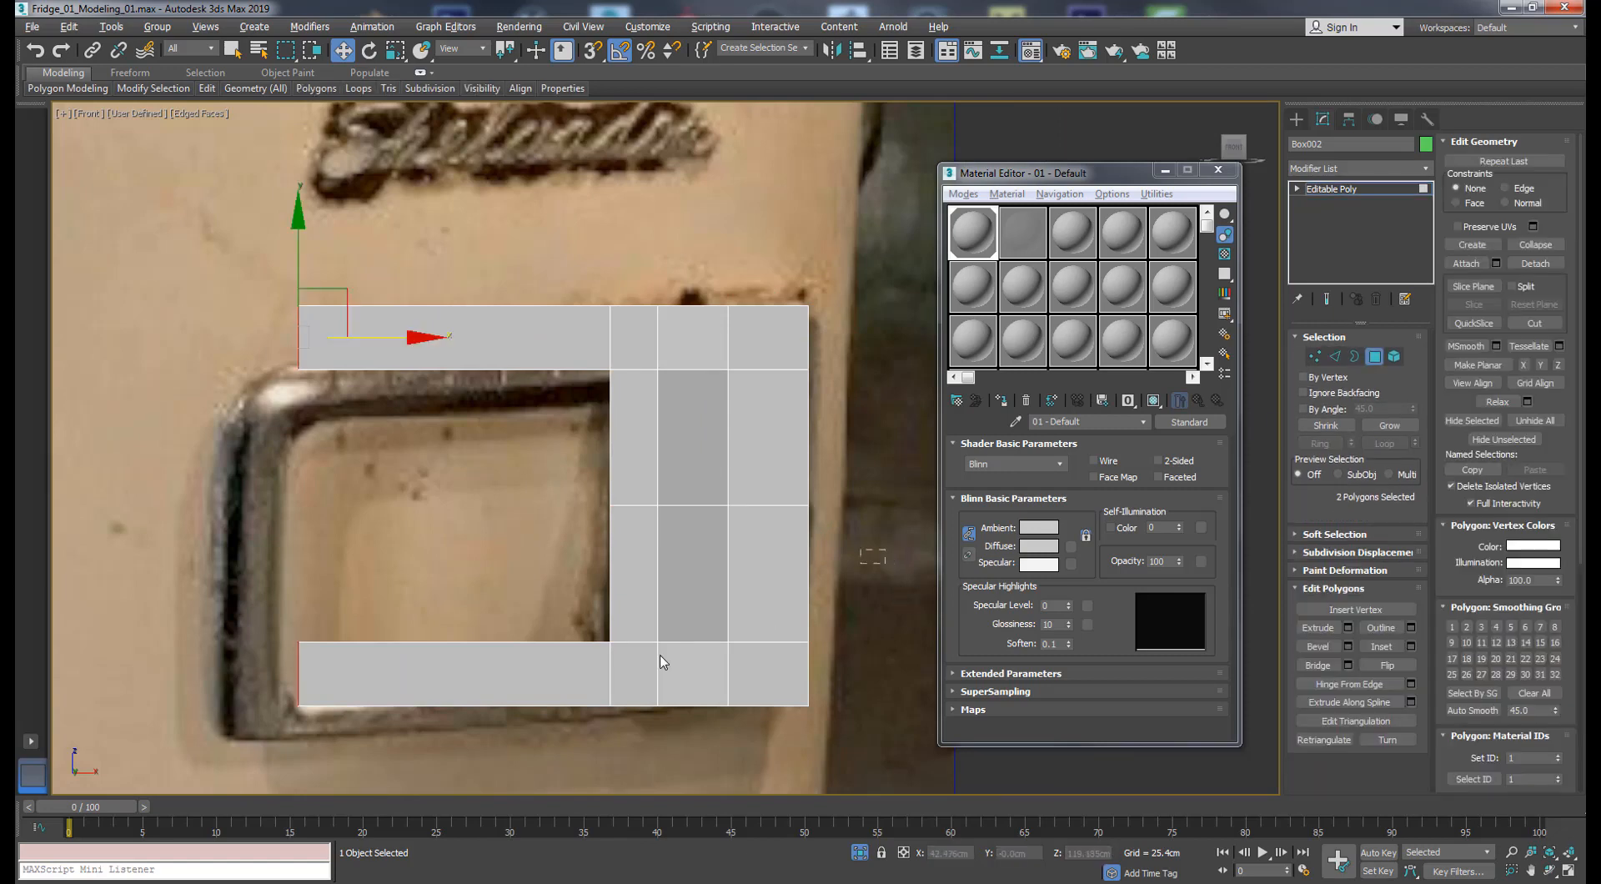
drag(821, 513, 460, 710)
key(Delete)
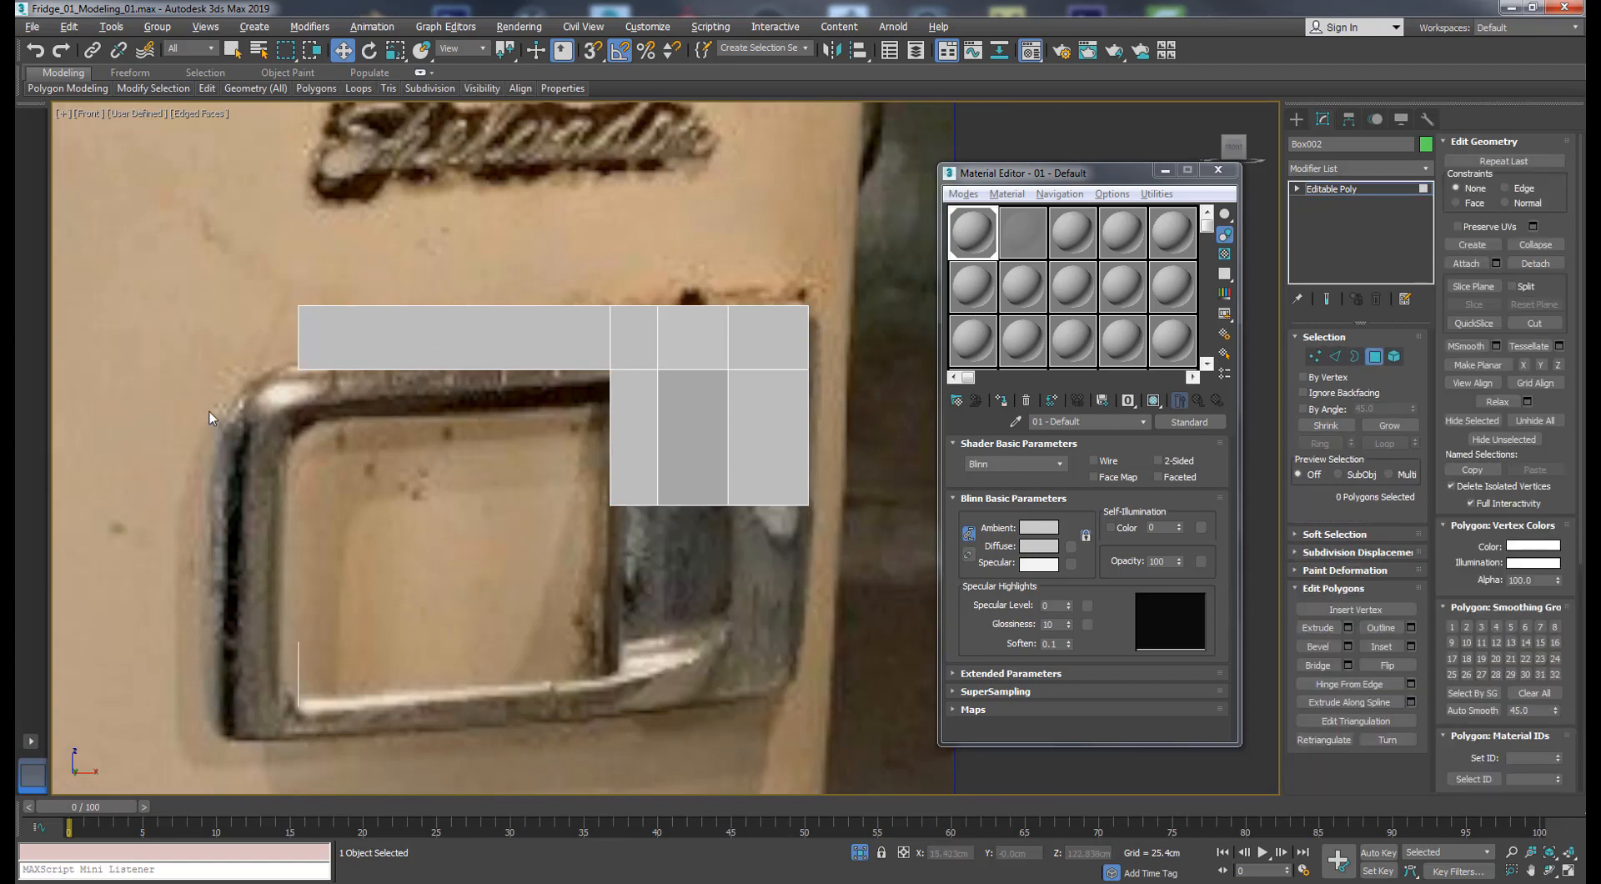
middle_drag(211, 417, 231, 465)
alt+middle_drag(581, 357, 368, 626)
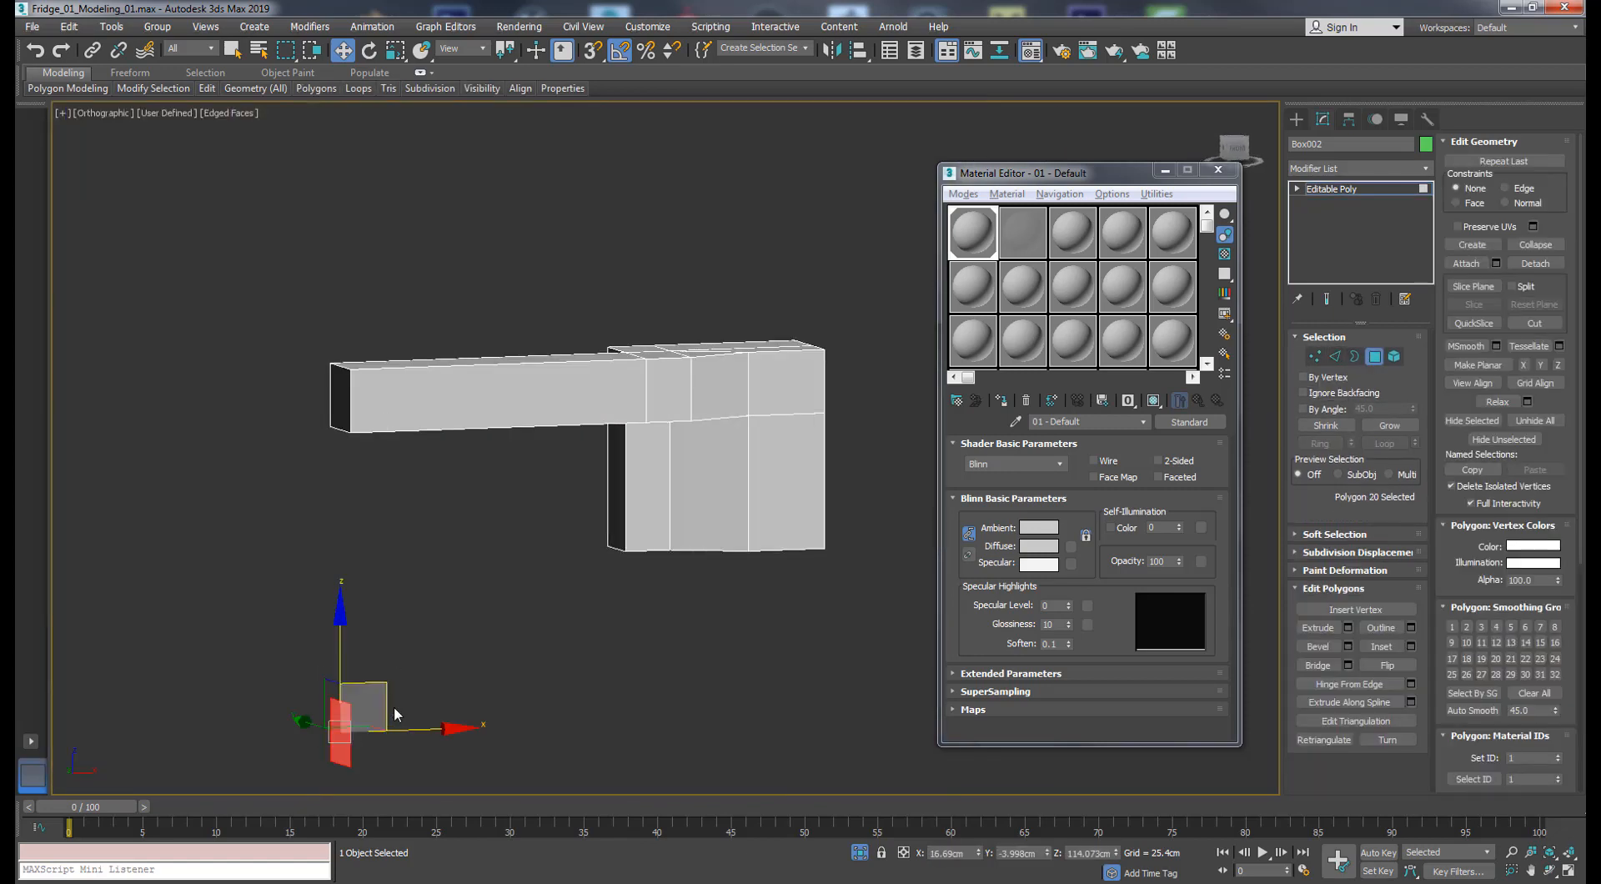
key(f)
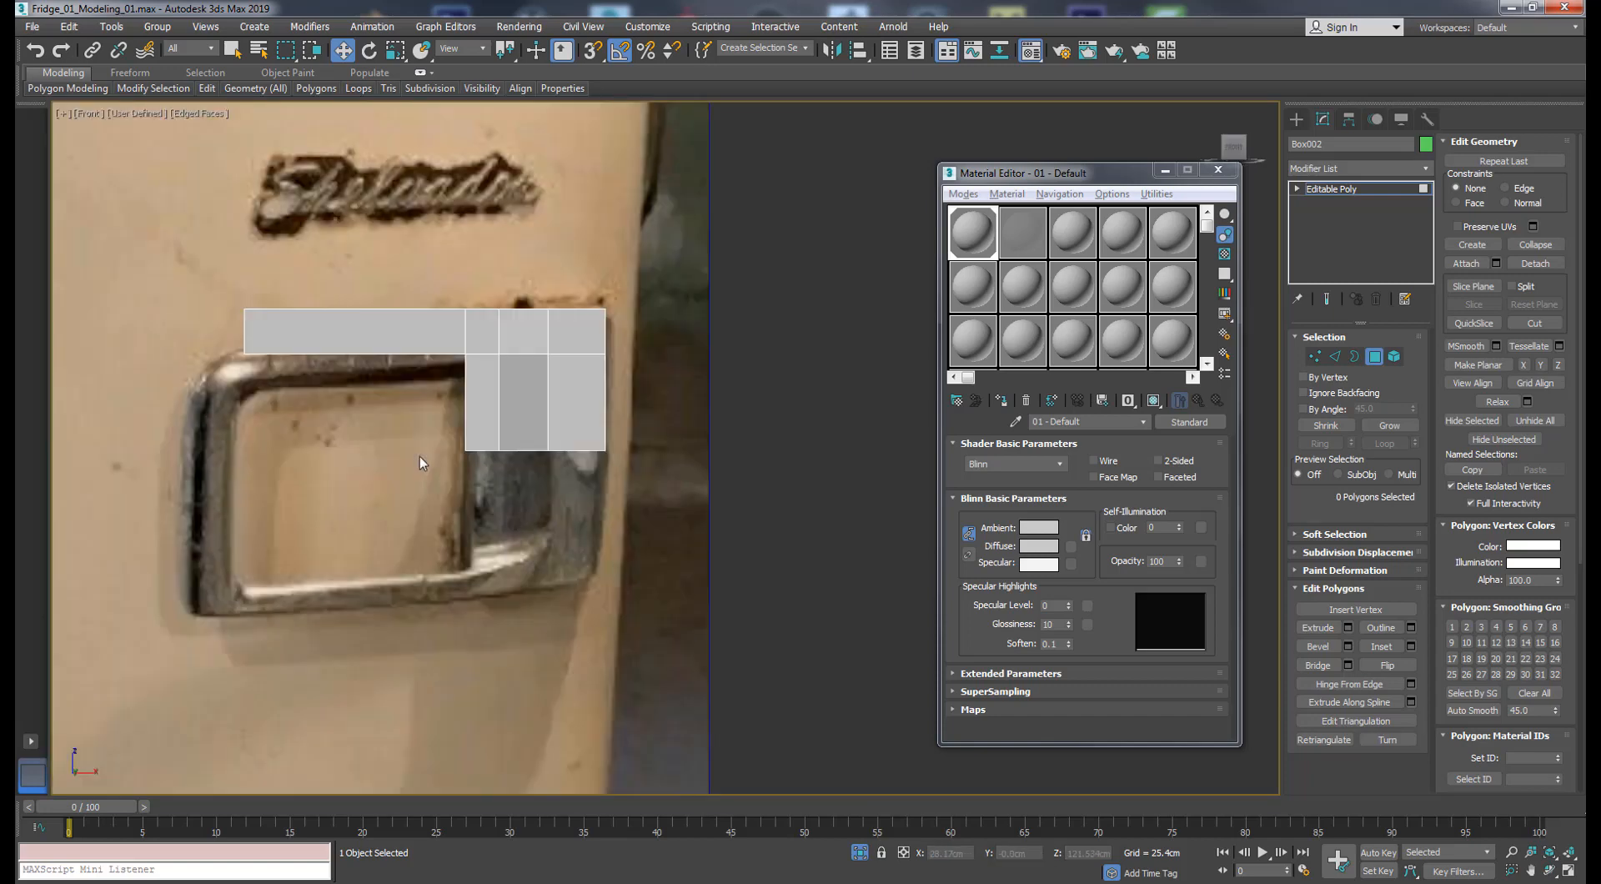
- Assign the 02 - Default material to the remaining upper half and switch to border-level editing
scroll(419, 457, up, 3)
middle_drag(419, 457, 578, 580)
click(1023, 234)
click(1001, 401)
click(1354, 356)
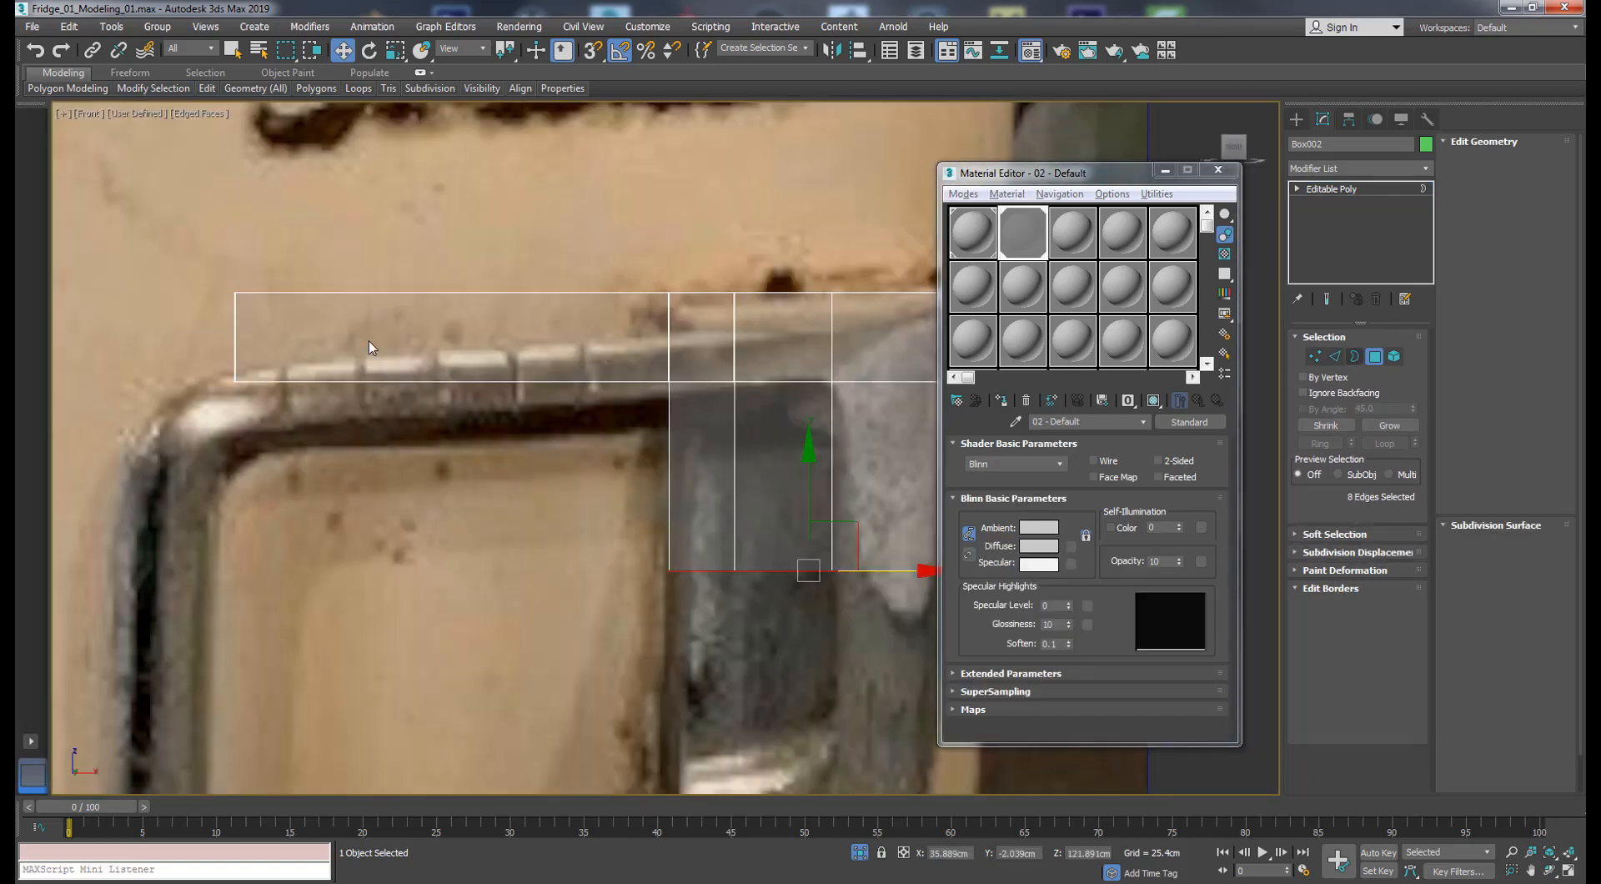
- Extrude the open border at the arm's left end outward by a short segment and rotate it 45 degrees to begin the corner
click(236, 342)
middle_drag(236, 342, 386, 350)
mouse_move(443, 346)
mouse_down()
mouse_move(464, 344)
mouse_move(434, 350)
mouse_up()
key(e)
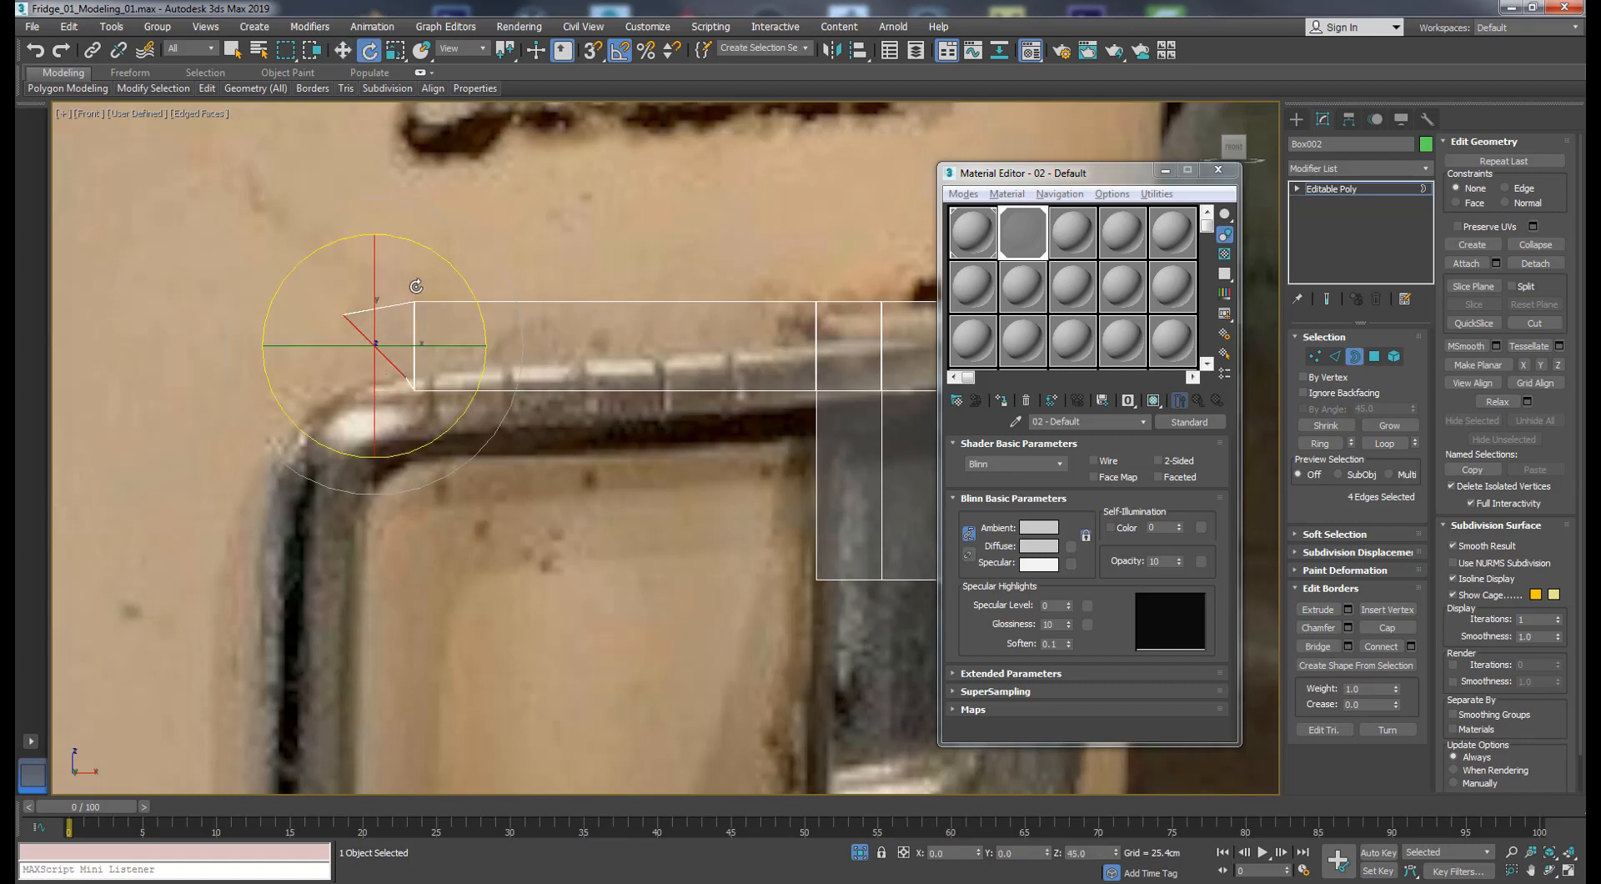
- Extrude a second corner segment down and outward from that border, and rotate it until its open end is horizontal
key(w)
drag(428, 296, 365, 401)
key(e)
drag(415, 351, 420, 336)
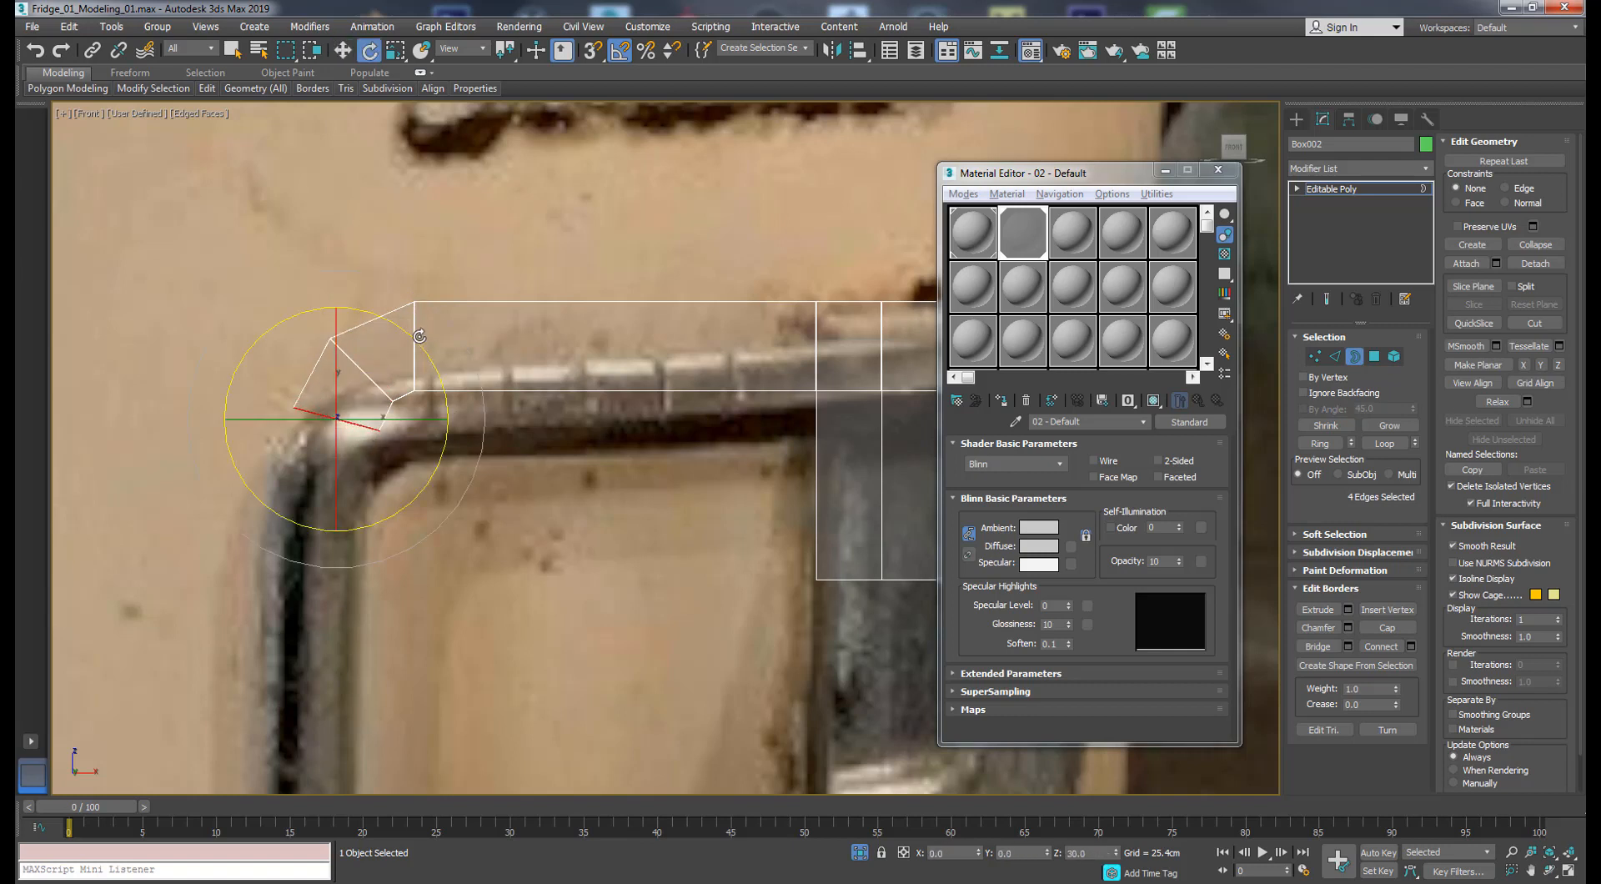
key(w)
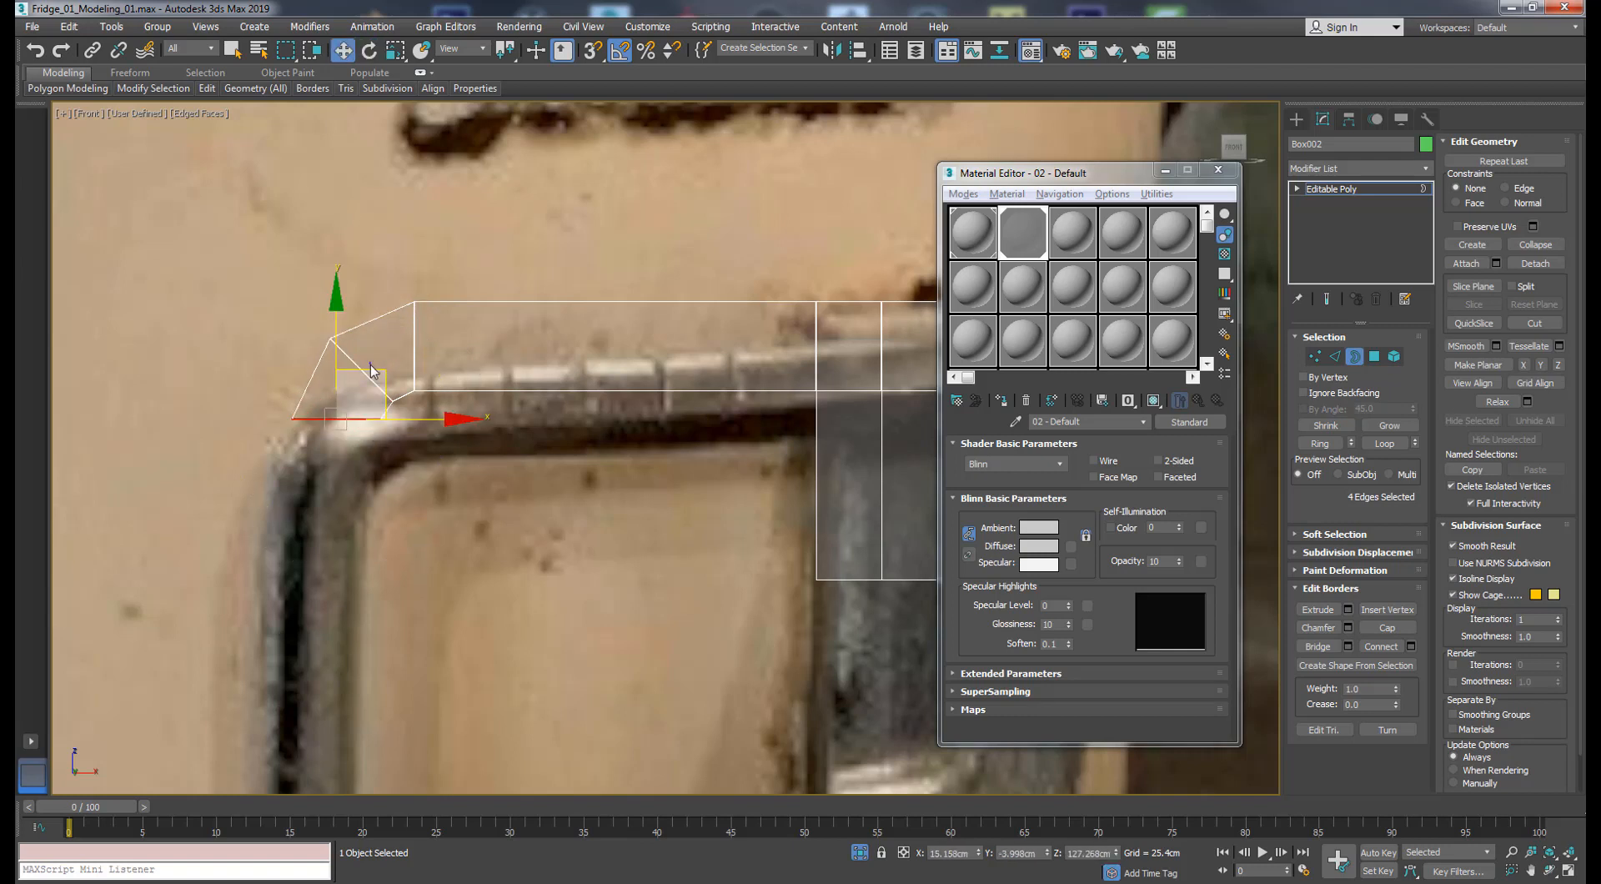
- Position the horizontal border at the handle's corner, extend it straight down along the handle's side, and switch to edge-level editing
drag(368, 376, 322, 420)
scroll(385, 376, down, 3)
scroll(367, 375, up, 2)
scroll(375, 337, up, 3)
click(1335, 356)
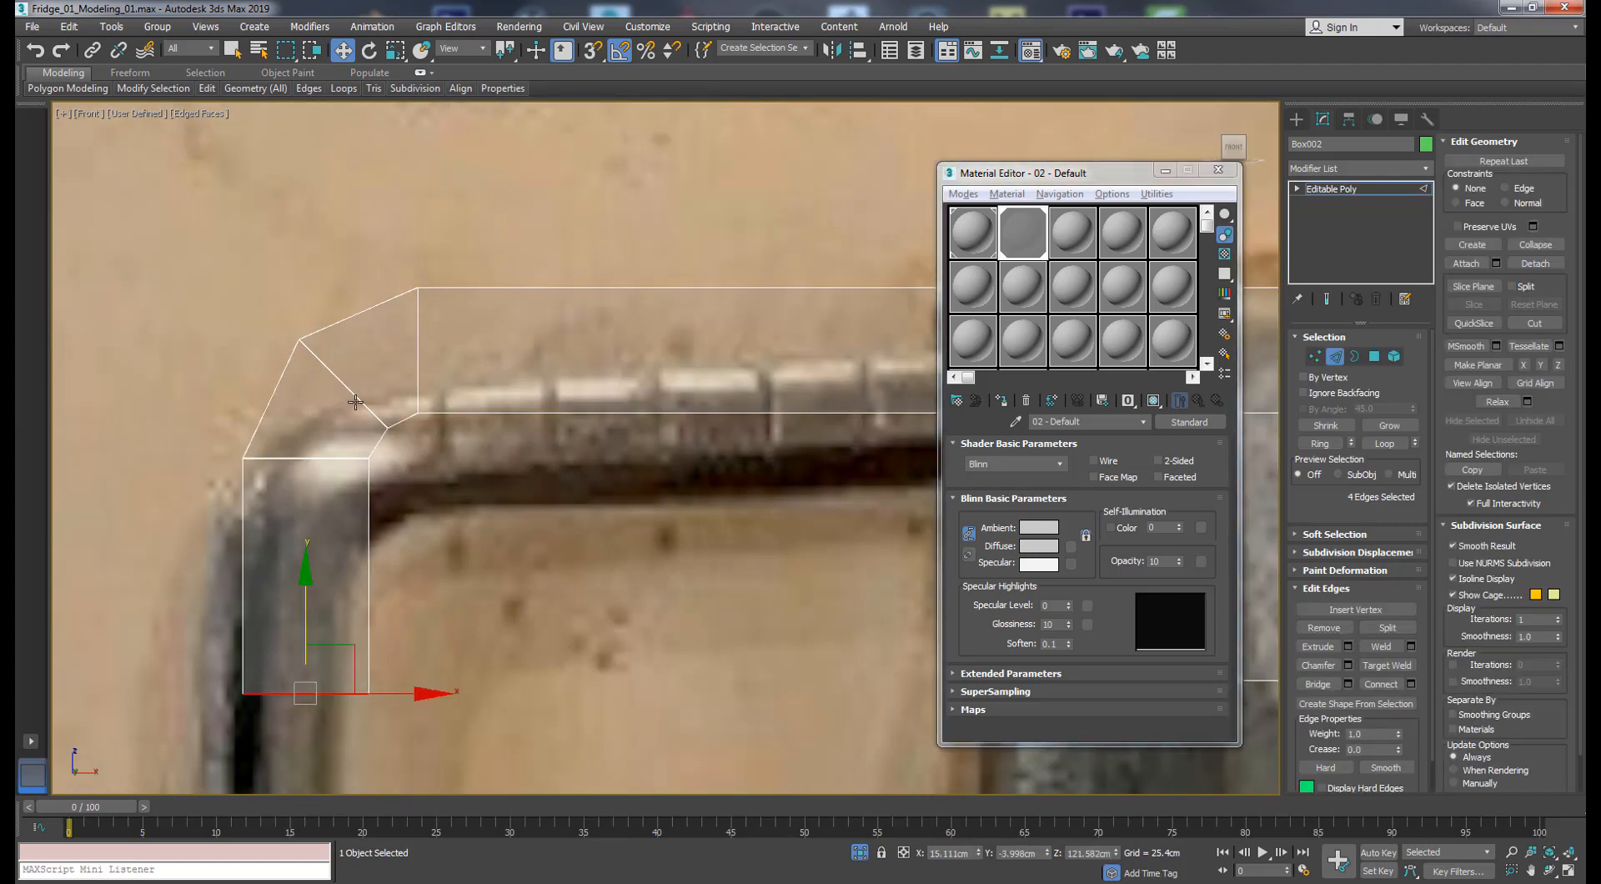
click(357, 400)
click(1347, 665)
drag(682, 482, 677, 475)
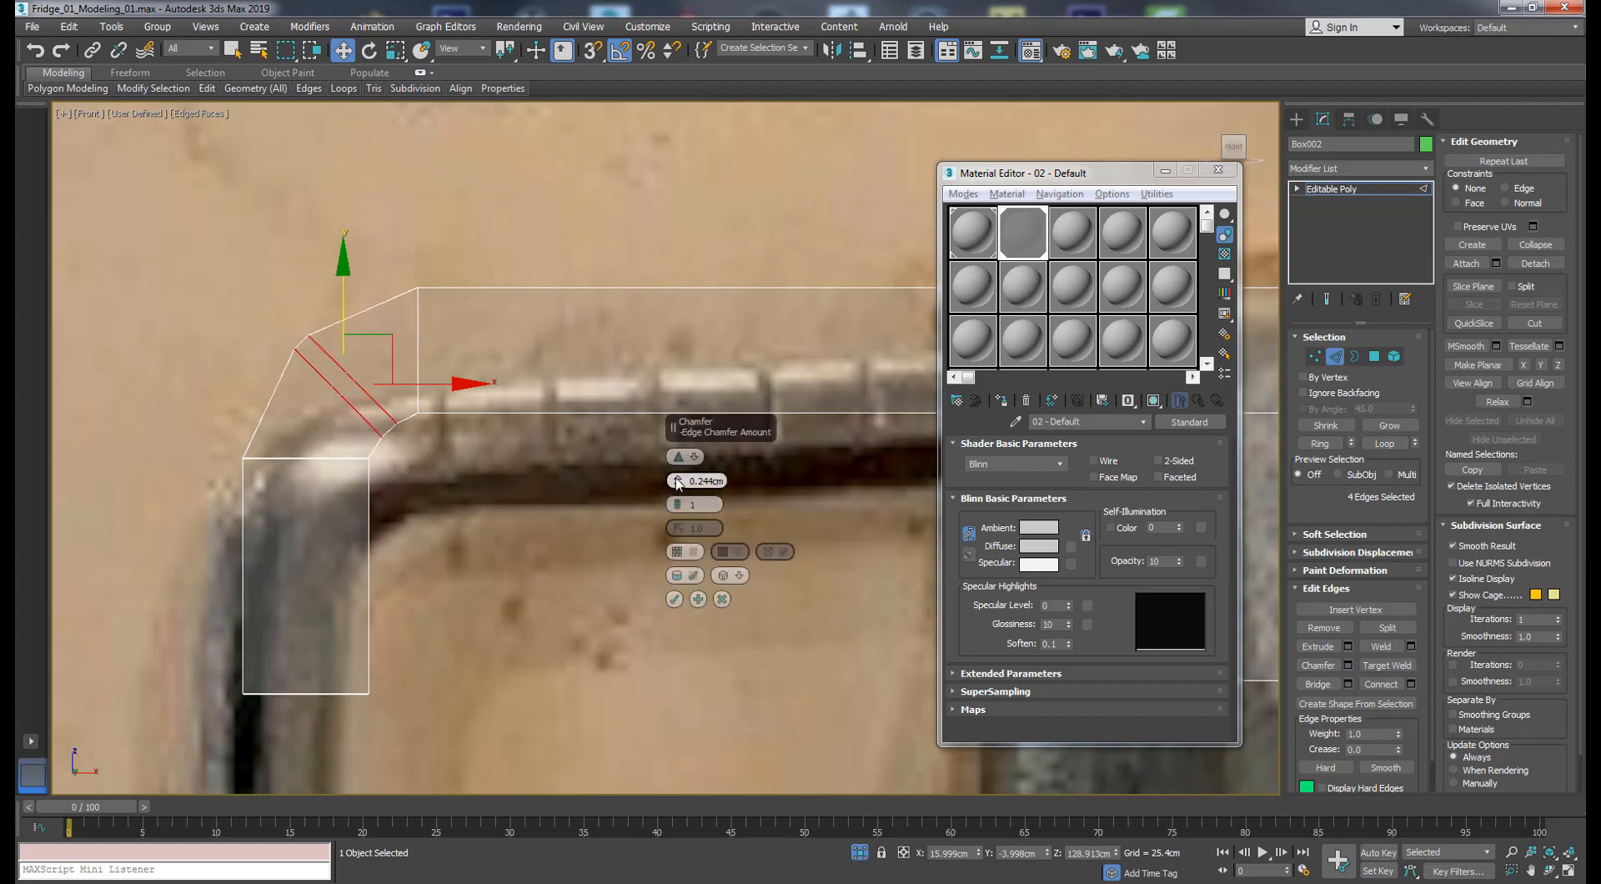
click(723, 599)
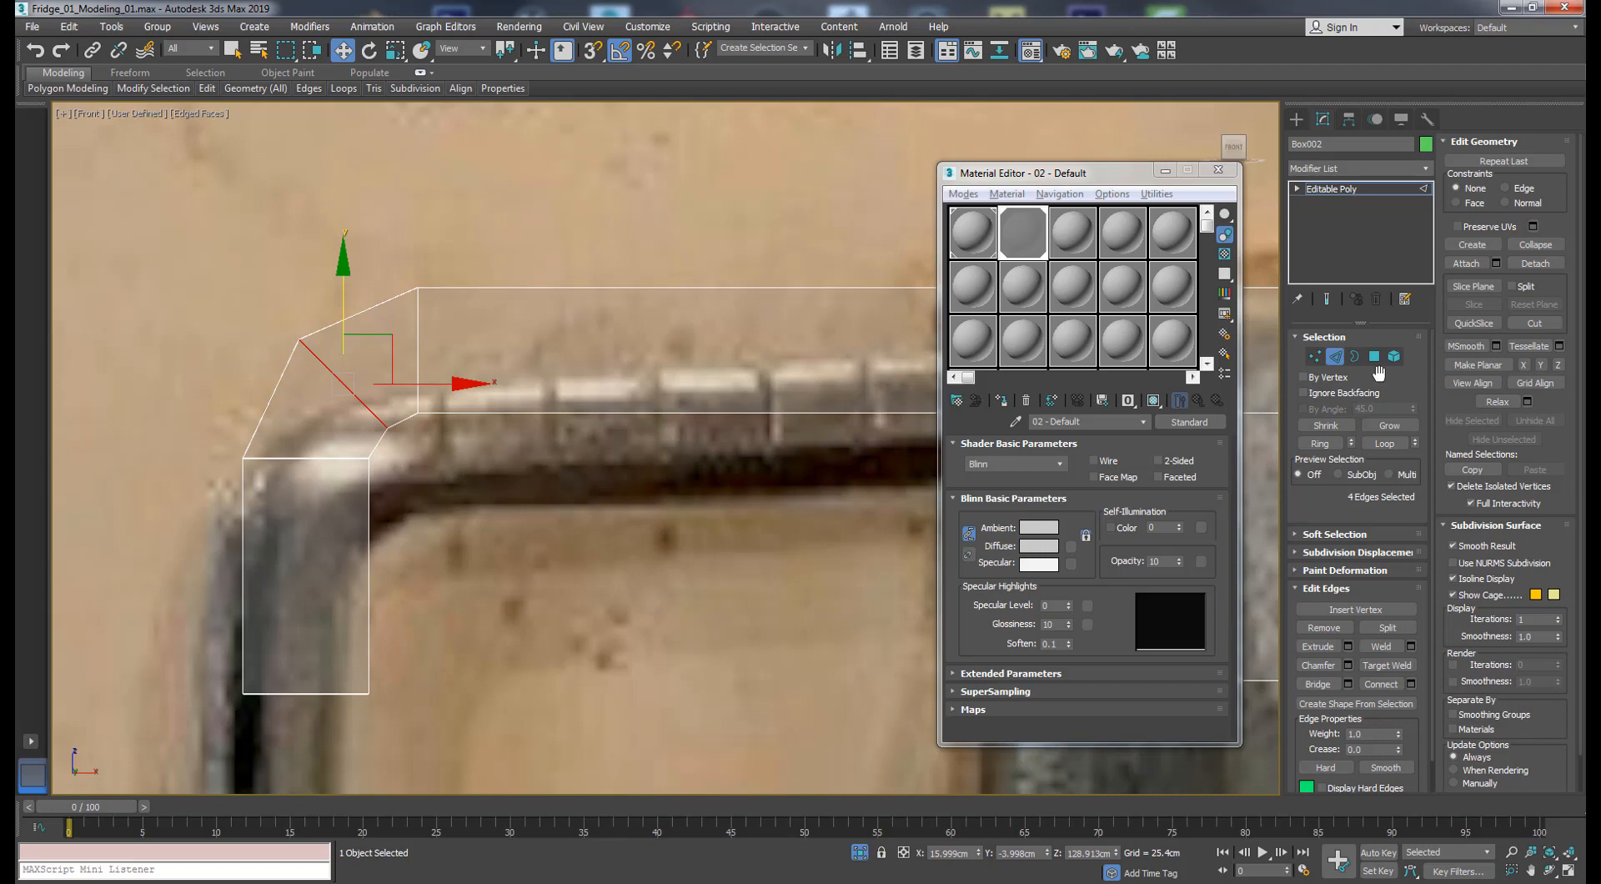
- Ring-select the upper corner segment's edges and connect them with 2 segments, using pinch 0 and slide 0
click(407, 419)
key(alt+r)
click(1410, 684)
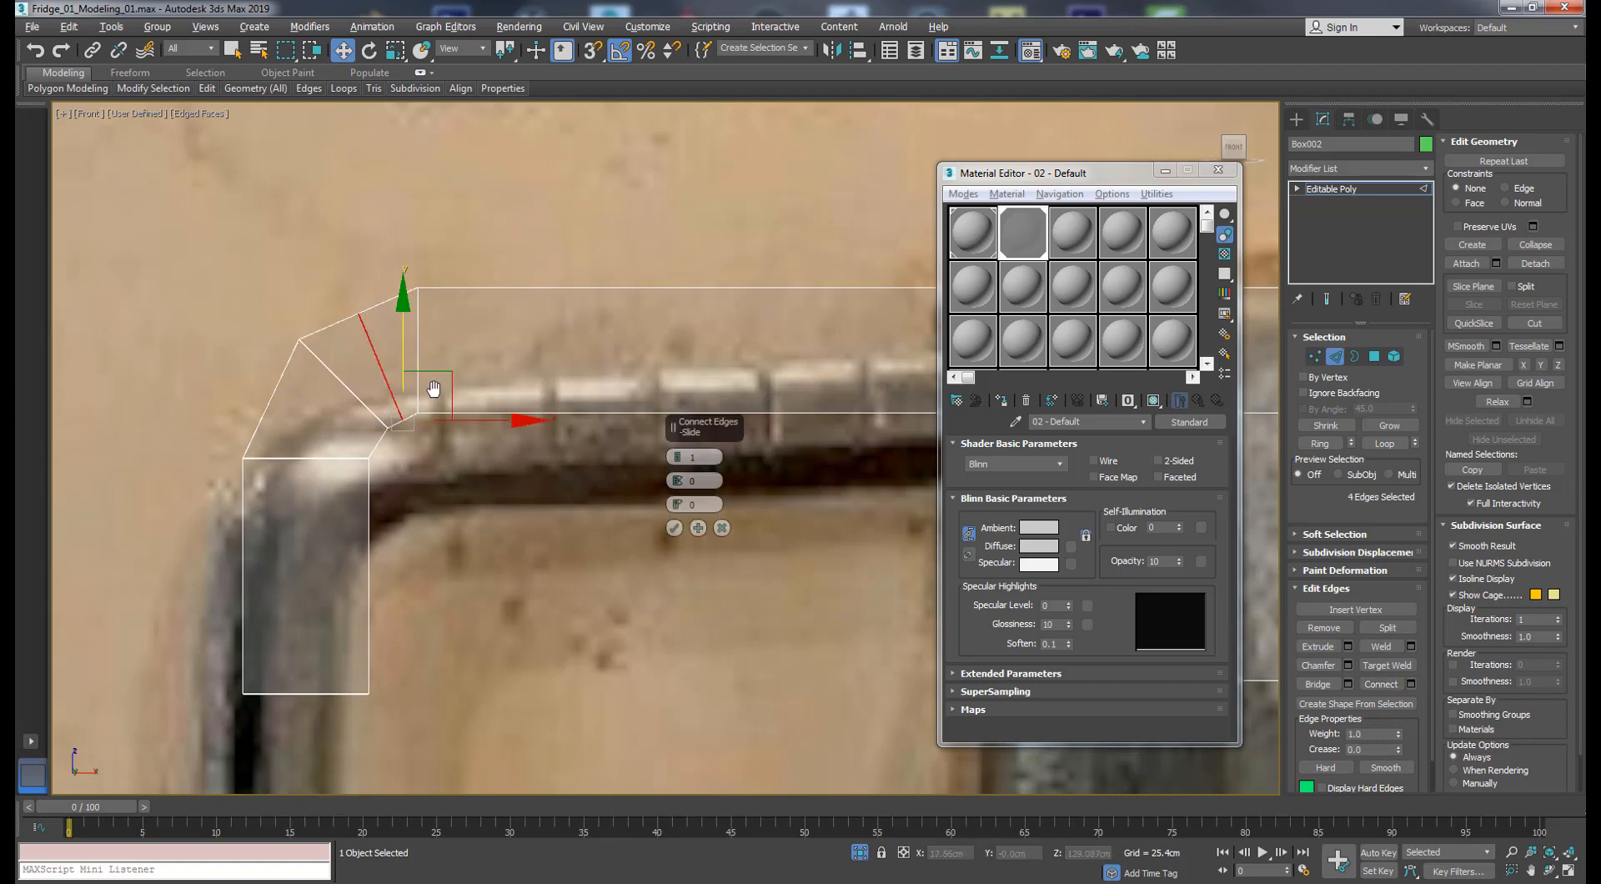
scroll(328, 334, up, 2)
click(680, 454)
click(674, 528)
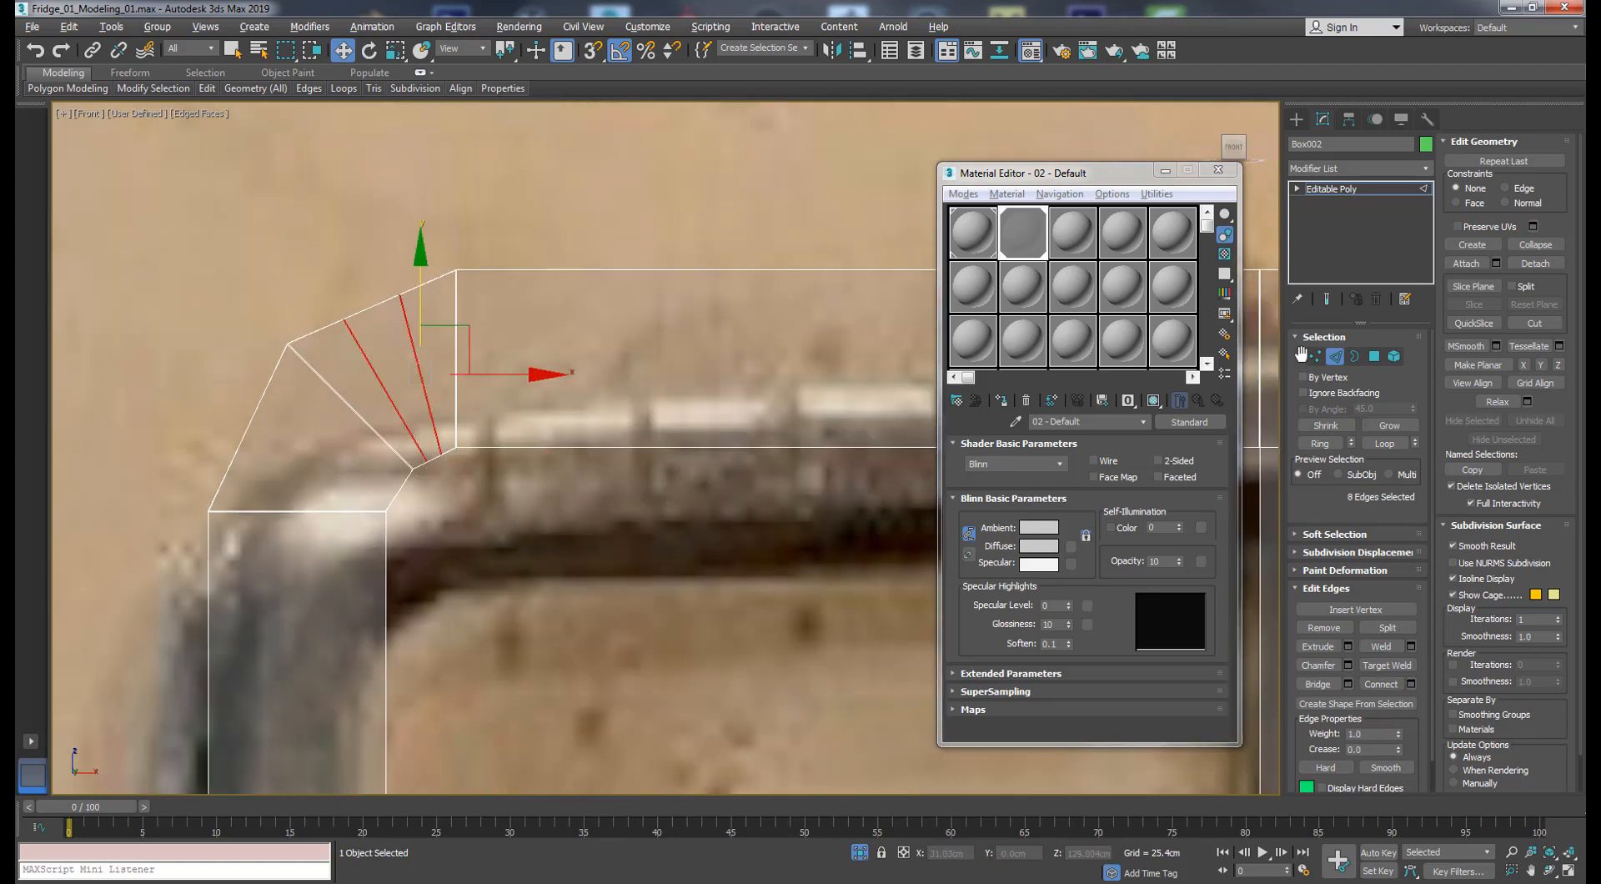
- Move the two new outer vertex groups of the upper corner segment outward to round the bend, and clear the selection
key(1)
drag(330, 248, 429, 336)
drag(404, 257, 398, 244)
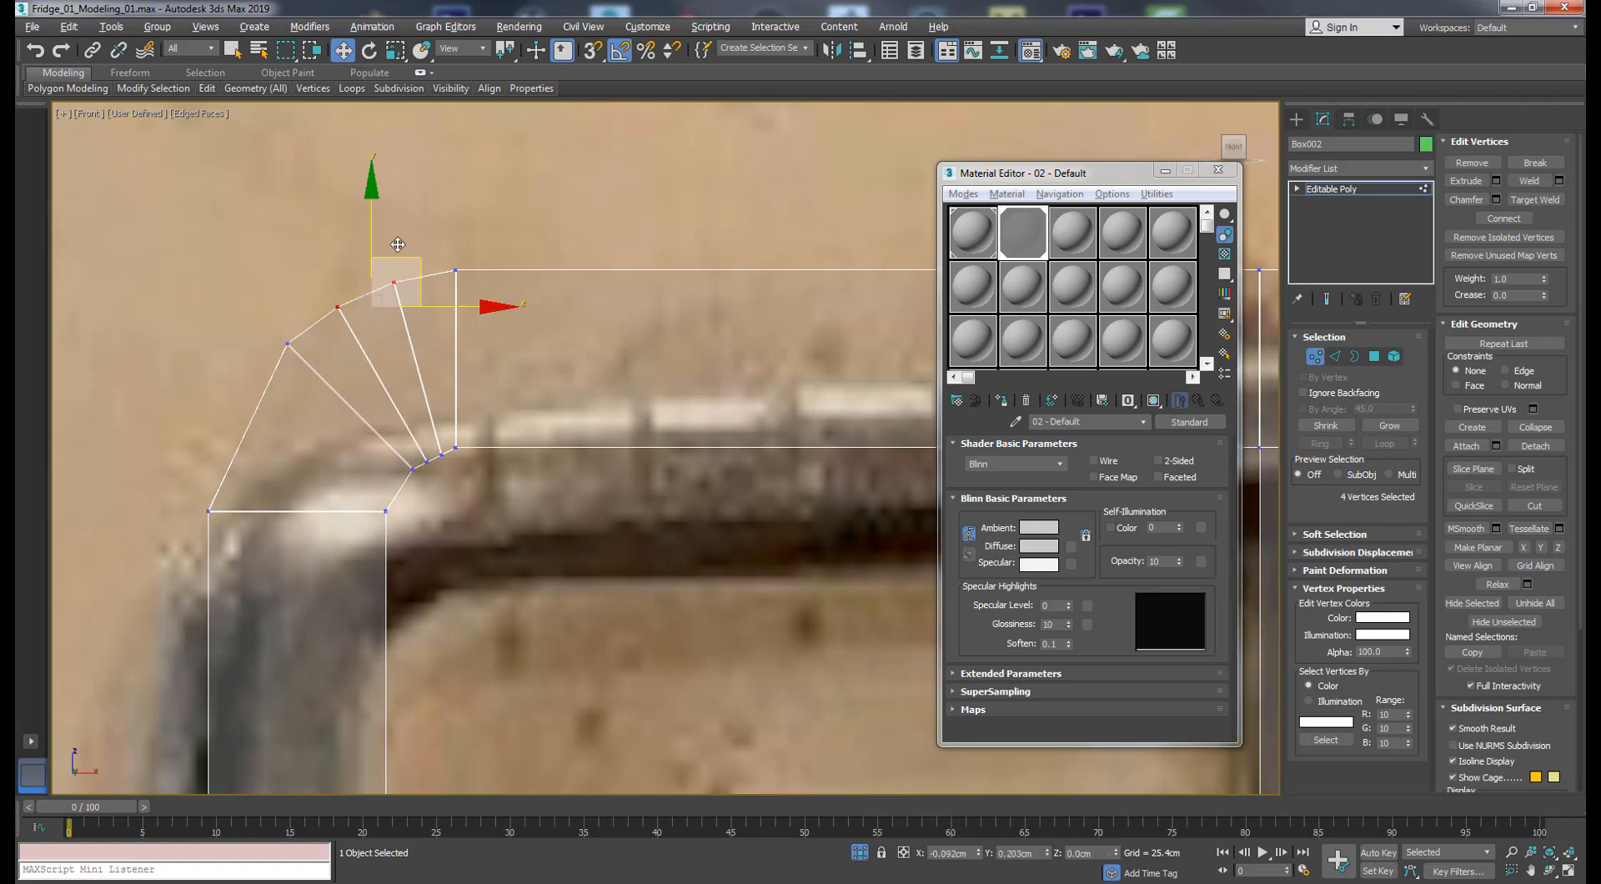
click(233, 423)
- Ring-select the lower corner segment's edges and connect them with 2 segments, using pinch 0 and slide 0
click(1335, 357)
drag(162, 455, 313, 455)
key(alt+r)
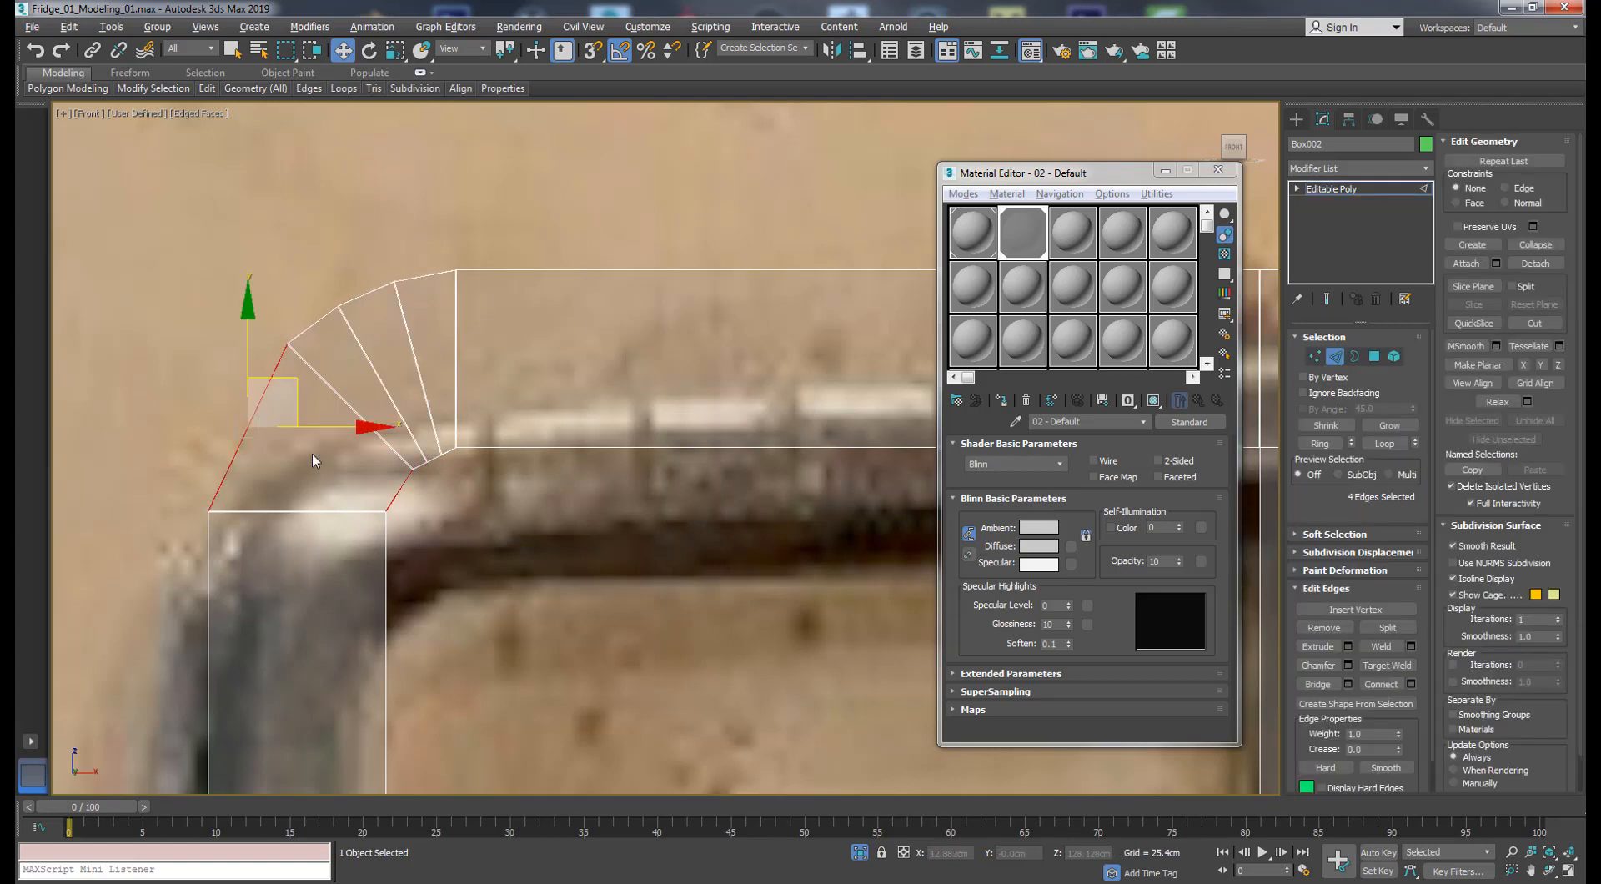
click(1411, 684)
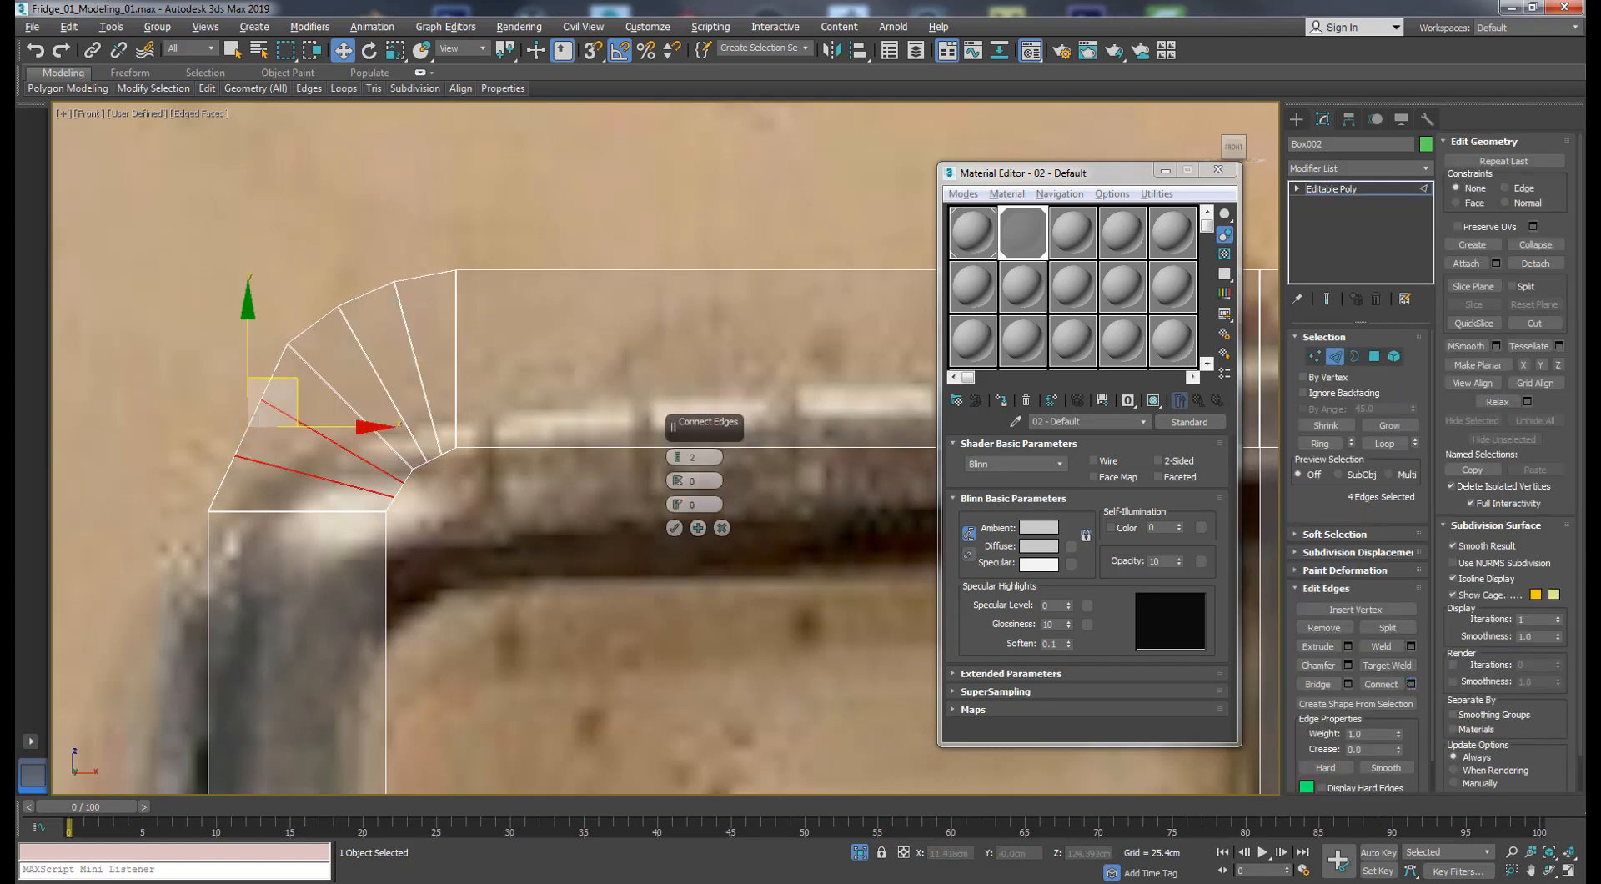
click(674, 529)
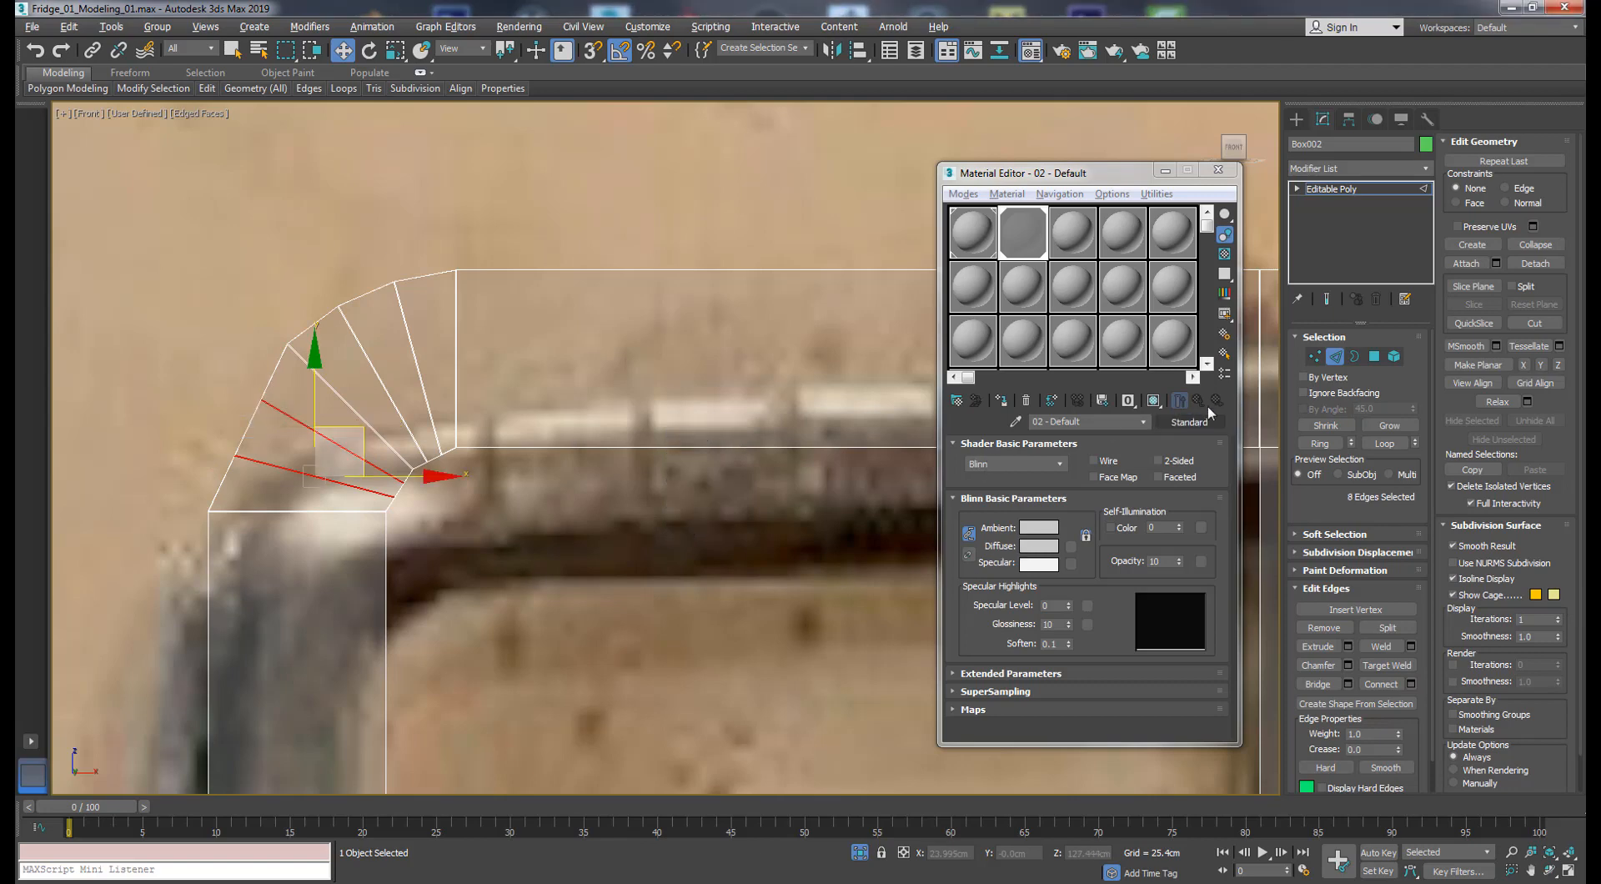
- Move the new outer vertices of the lower corner segment up and outward to continue the rounded bend
click(1315, 356)
middle_drag(296, 406, 385, 378)
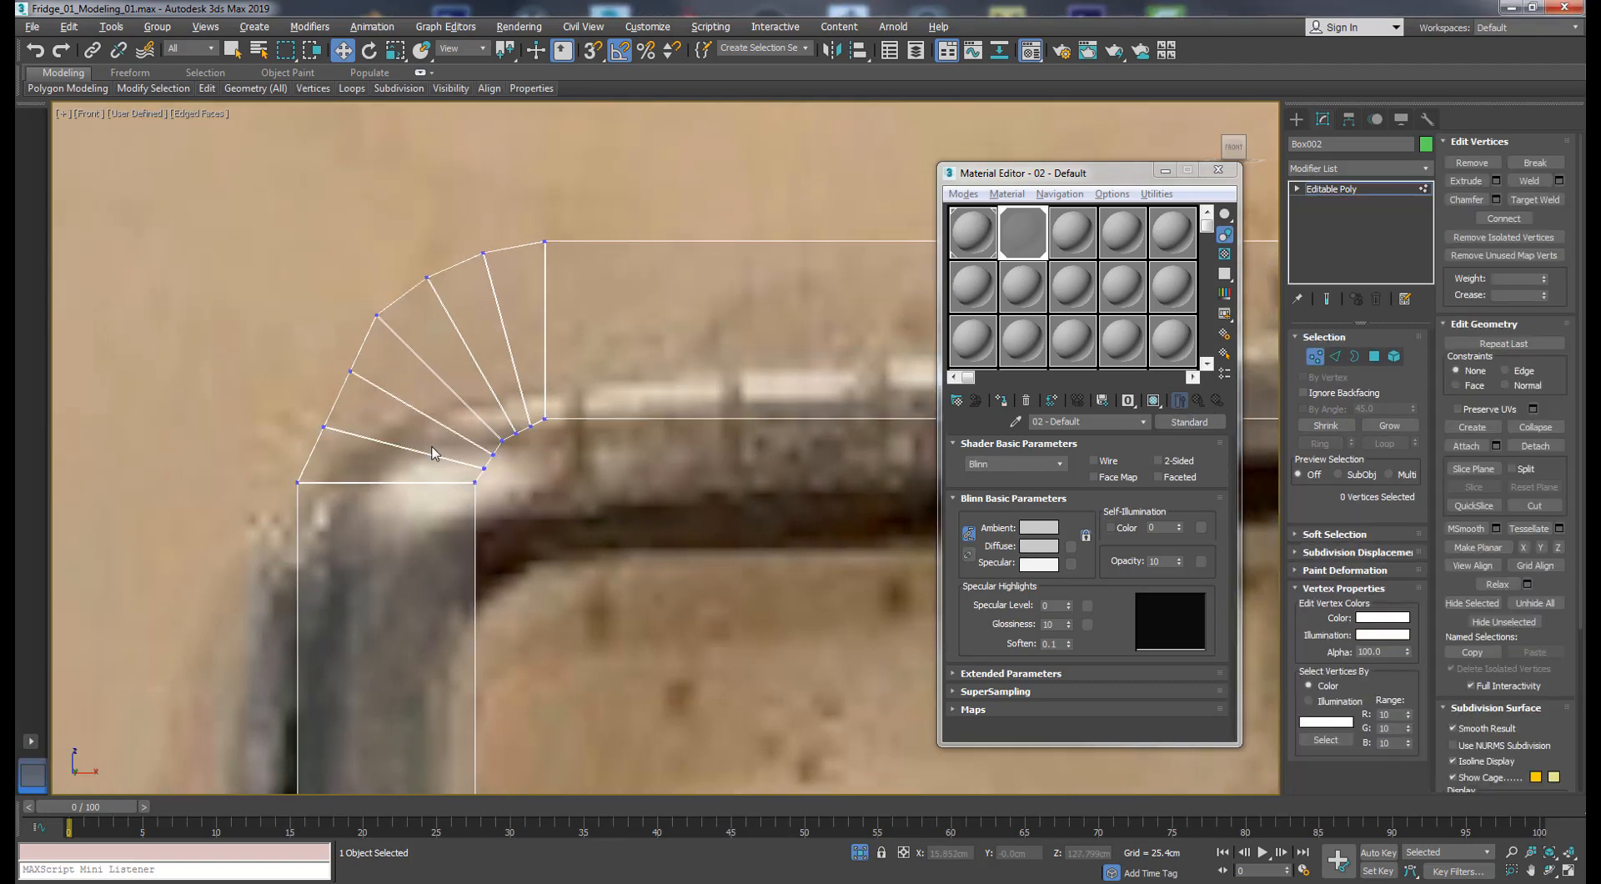
scroll(447, 458, up, 2)
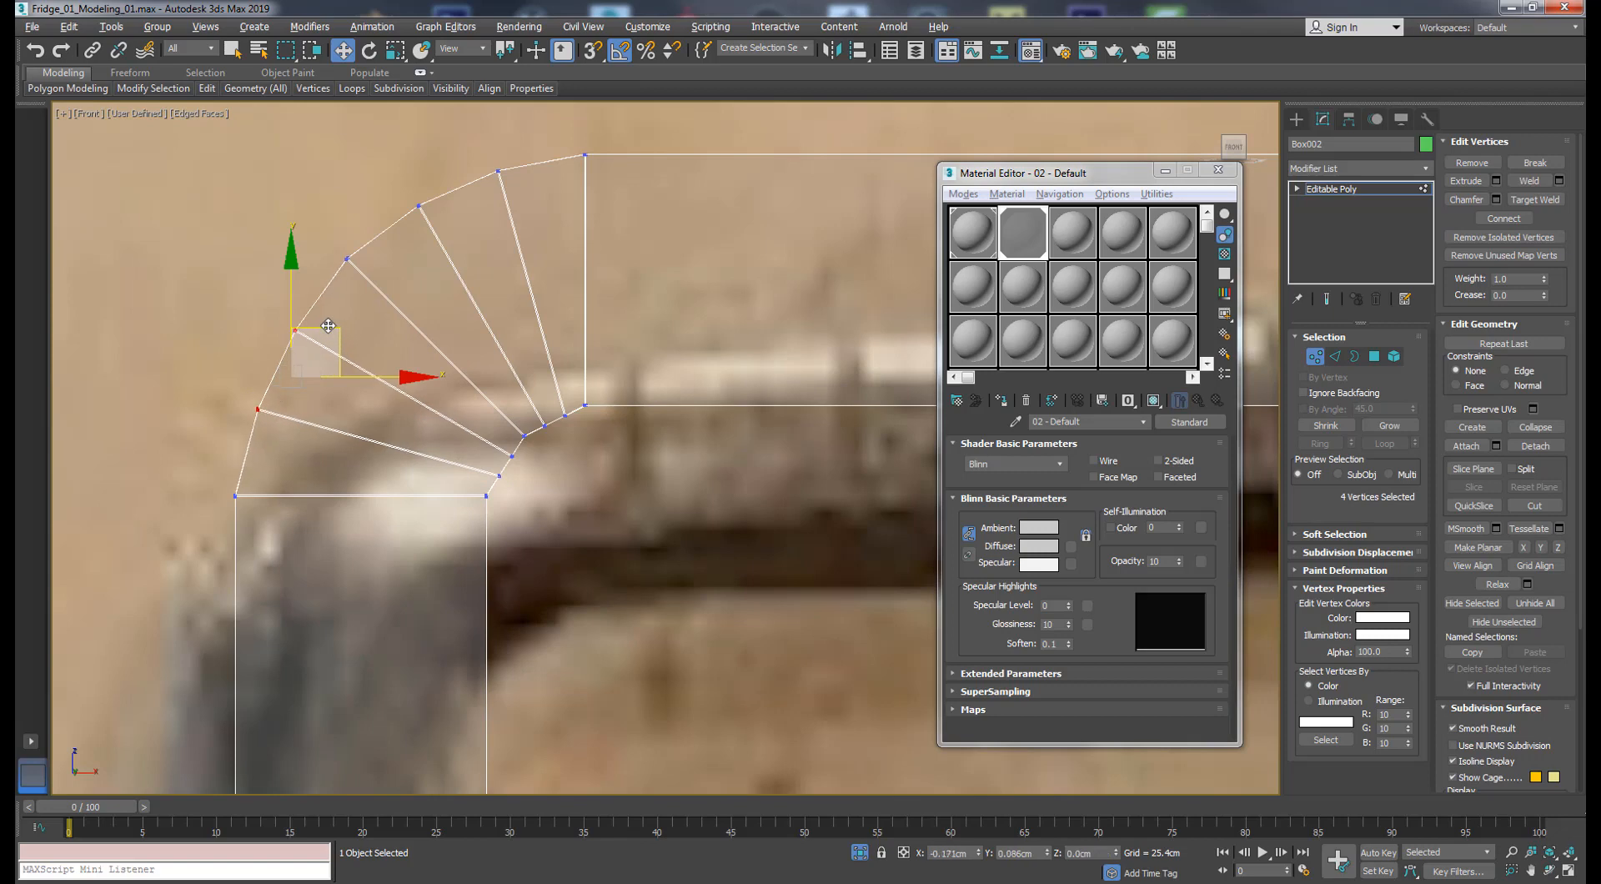
- Adjust the inner vertices of both corner segments so the inside of the bend forms a smooth curve
scroll(542, 396, up, 4)
drag(540, 480, 538, 477)
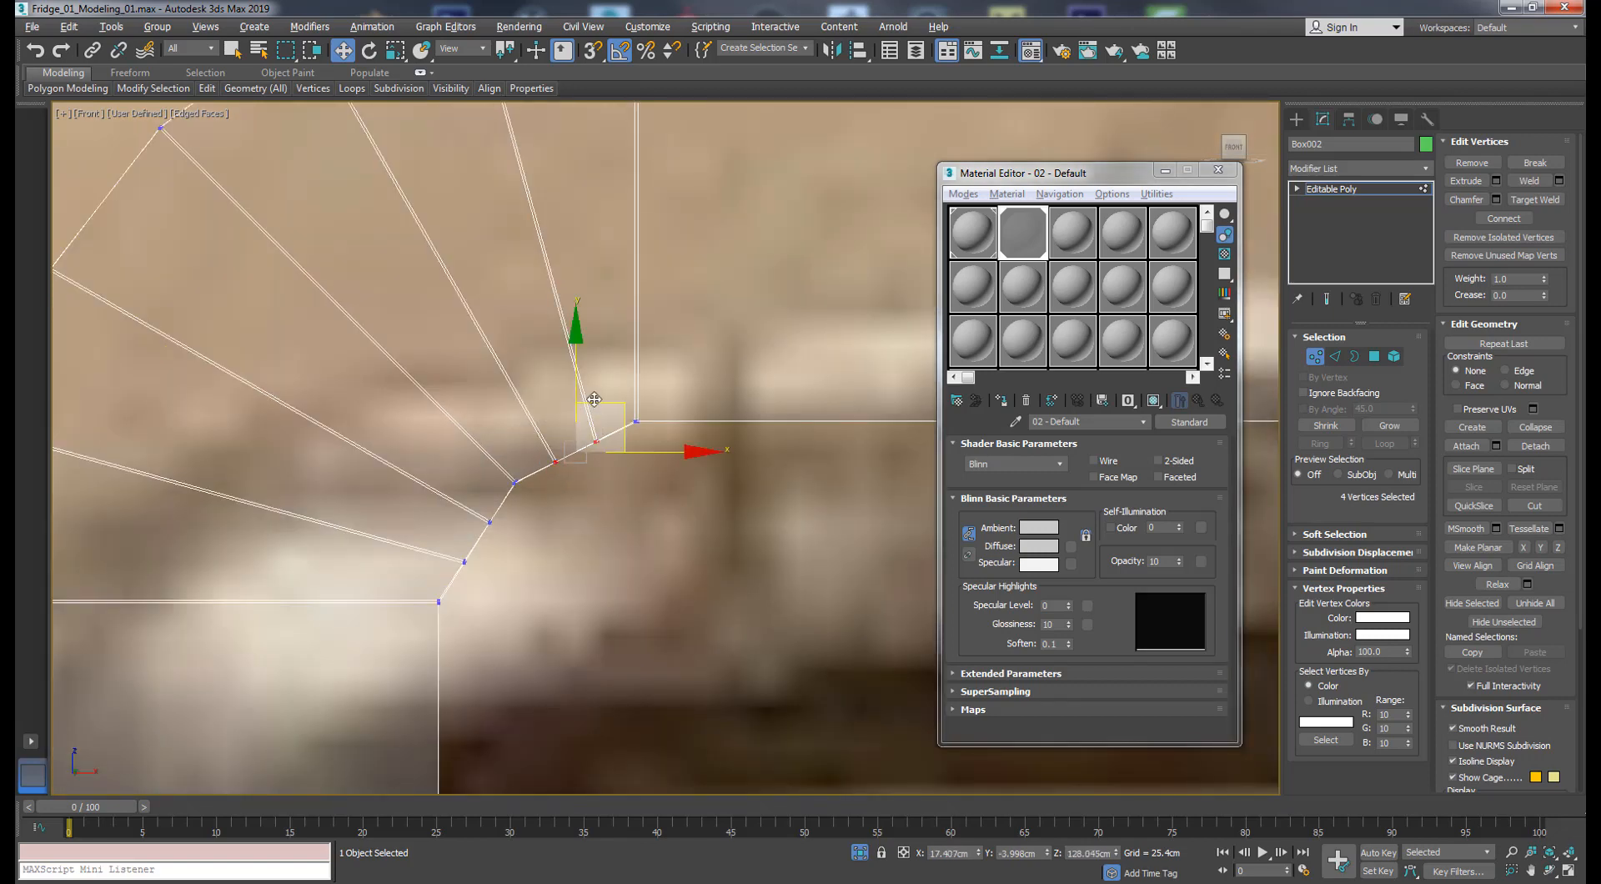
drag(484, 535, 458, 569)
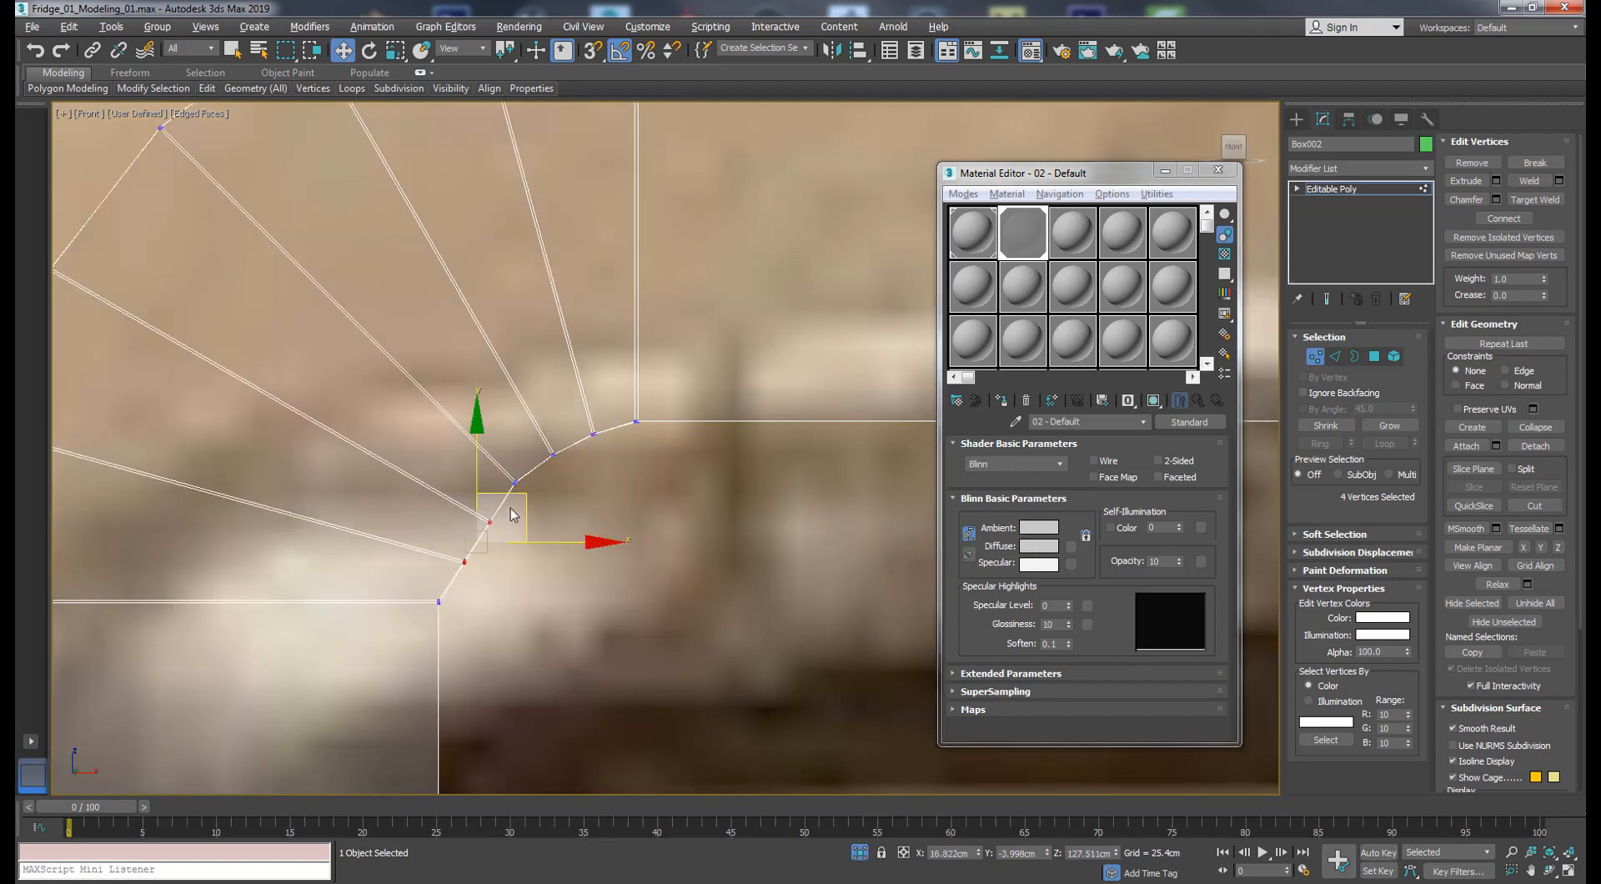
drag(513, 490, 512, 489)
click(526, 583)
- Level the bottom open-end vertices on both sides of the handle by scaling them flat vertically and making them planar in Y
scroll(496, 528, down, 12)
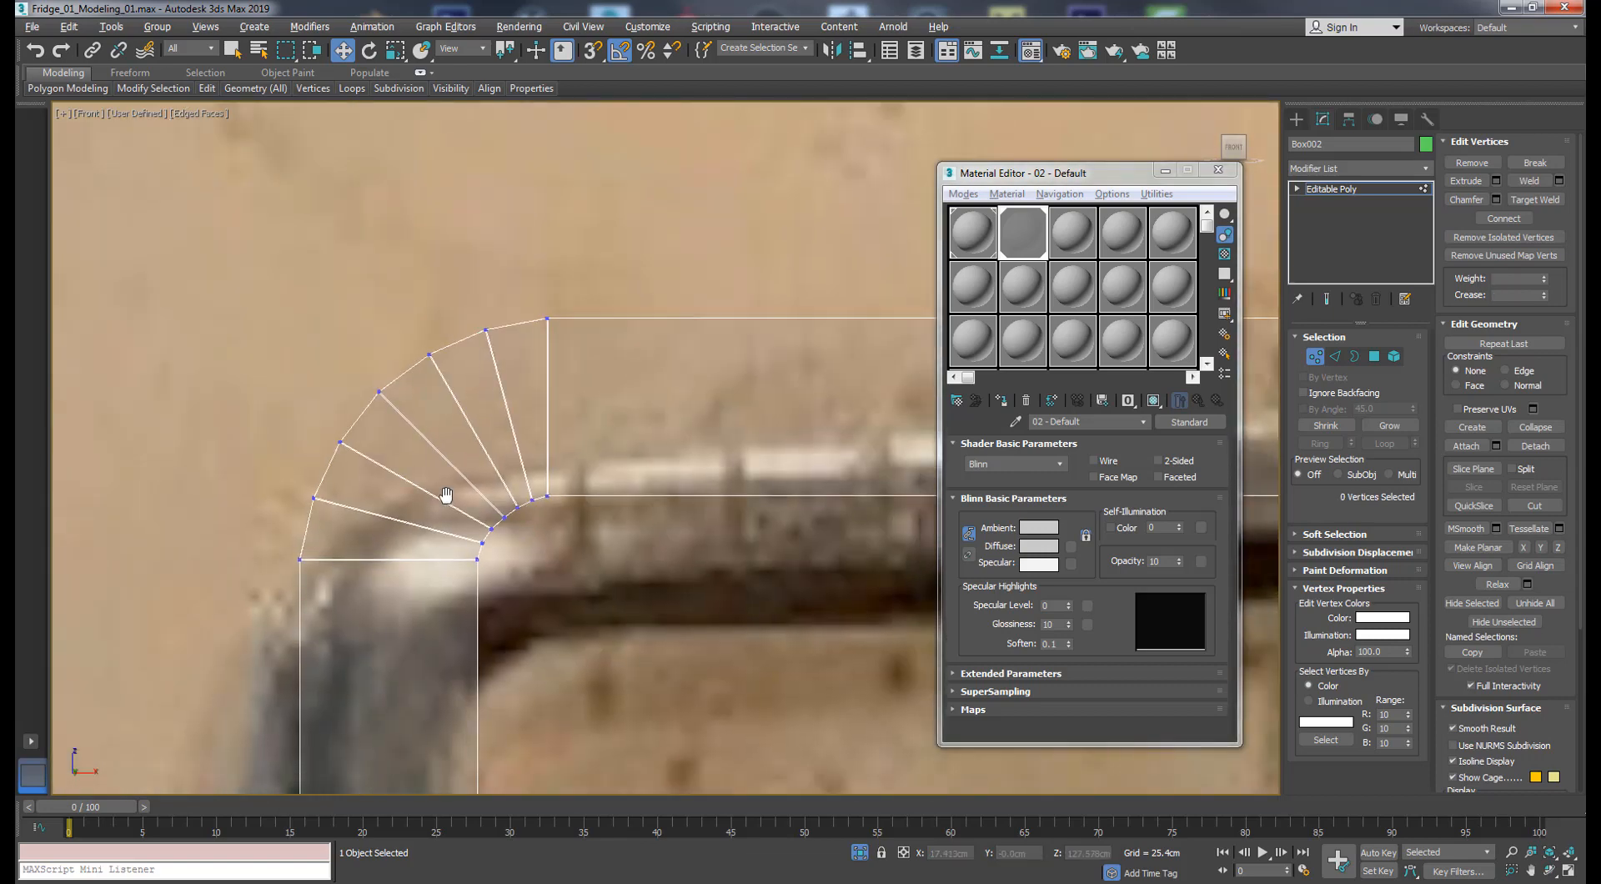
scroll(575, 557, up, 3)
drag(96, 626, 96, 626)
key(r)
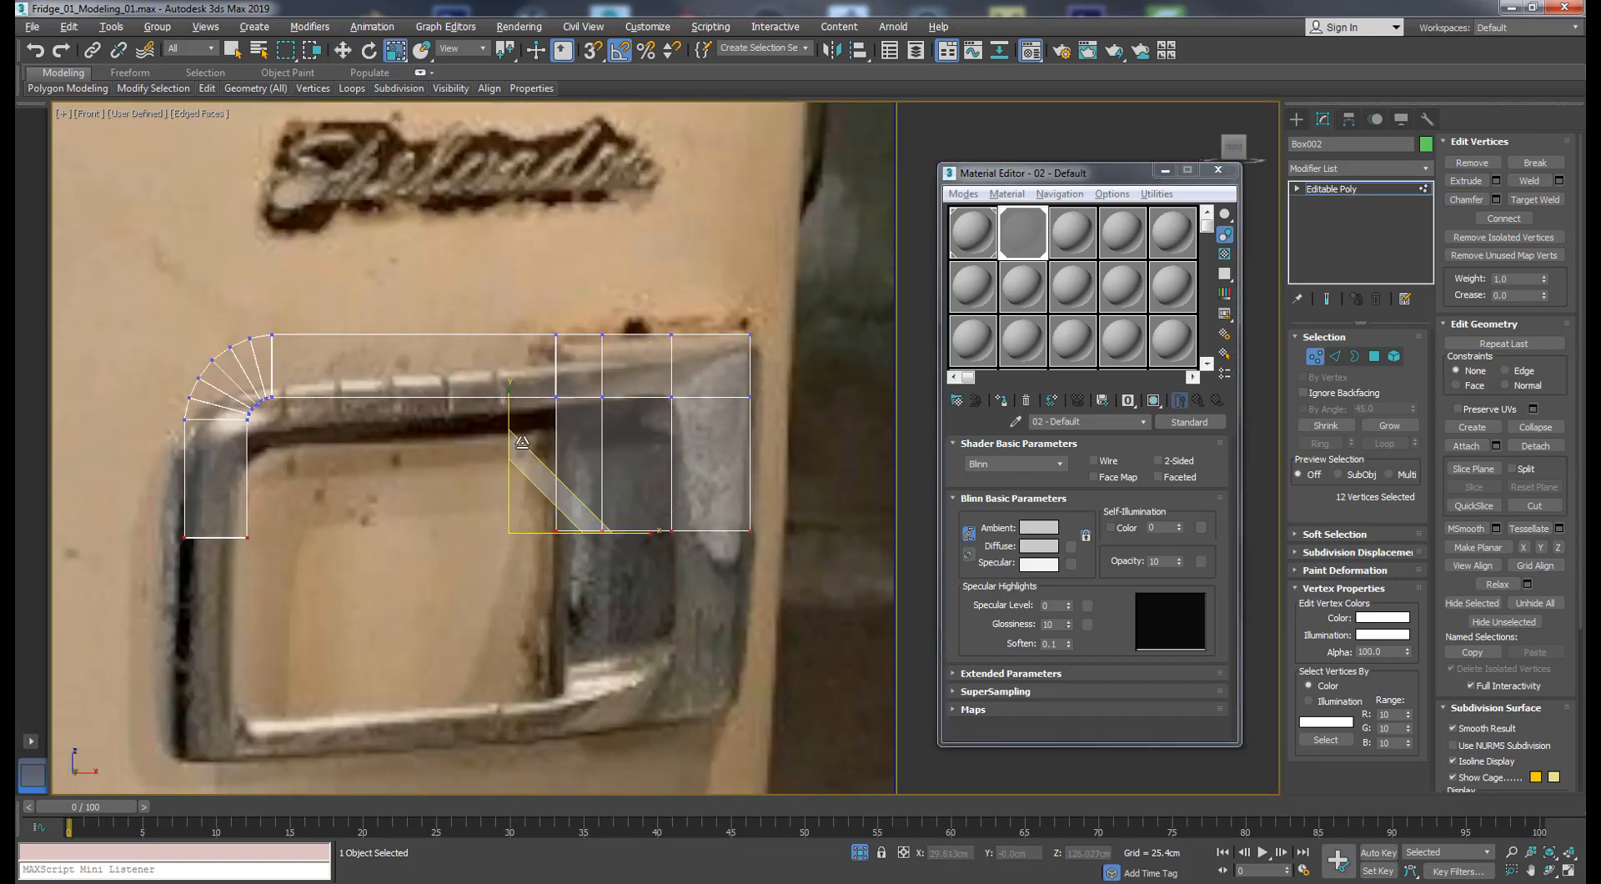
drag(508, 414, 452, 883)
alt+middle_drag(834, 417, 775, 432)
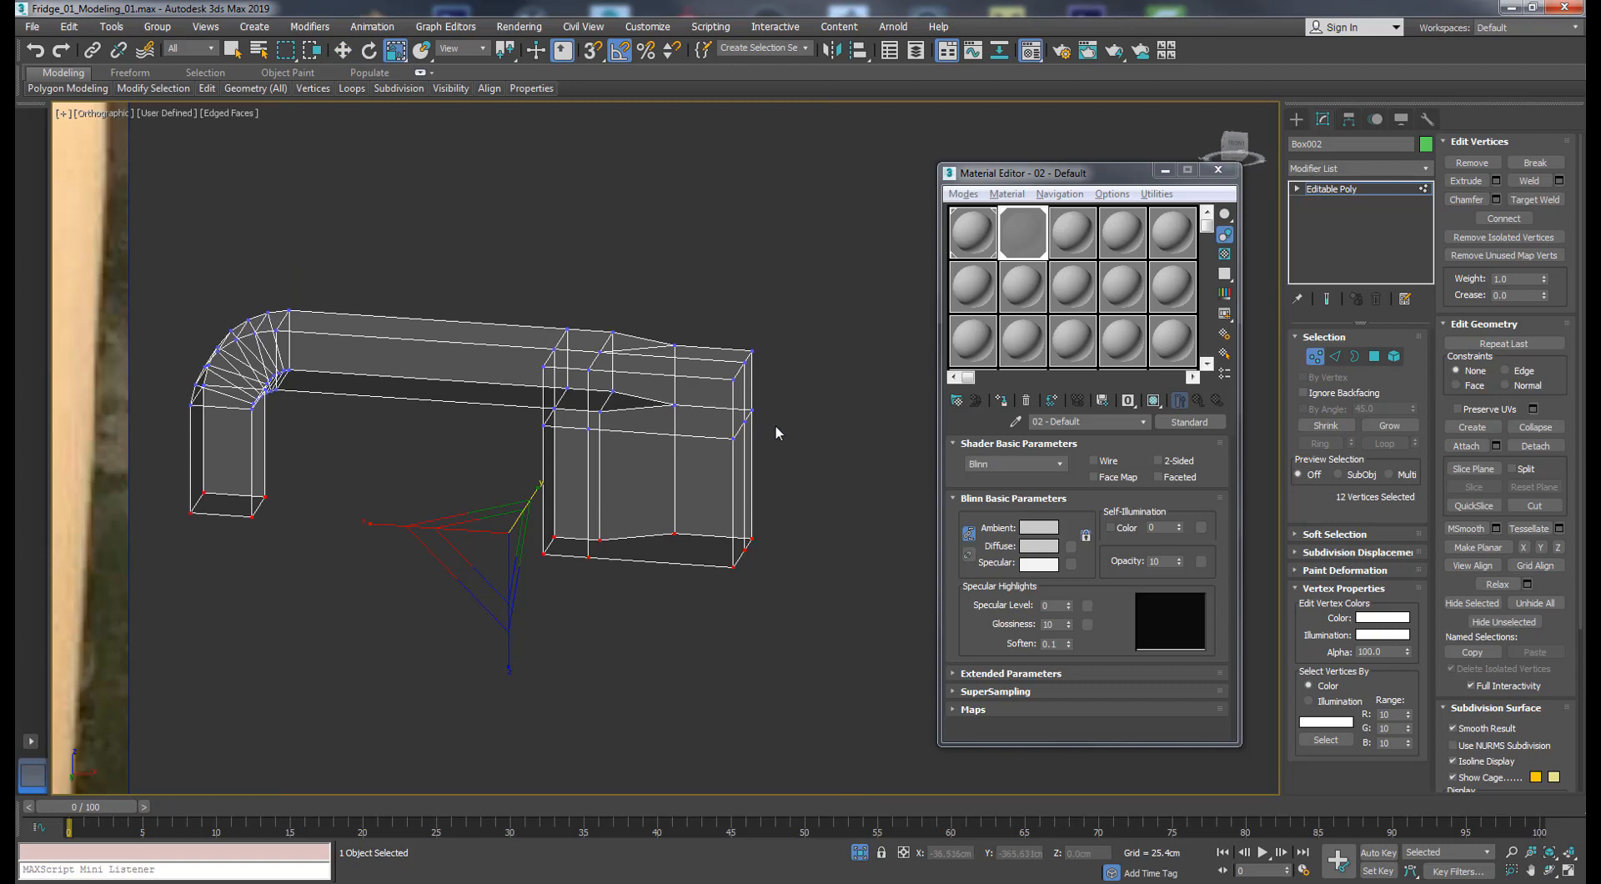
click(1560, 547)
click(1542, 548)
- Assign the 01 - Default material to the handle at polygon level and inspect its shaded shape from several angles
click(1374, 356)
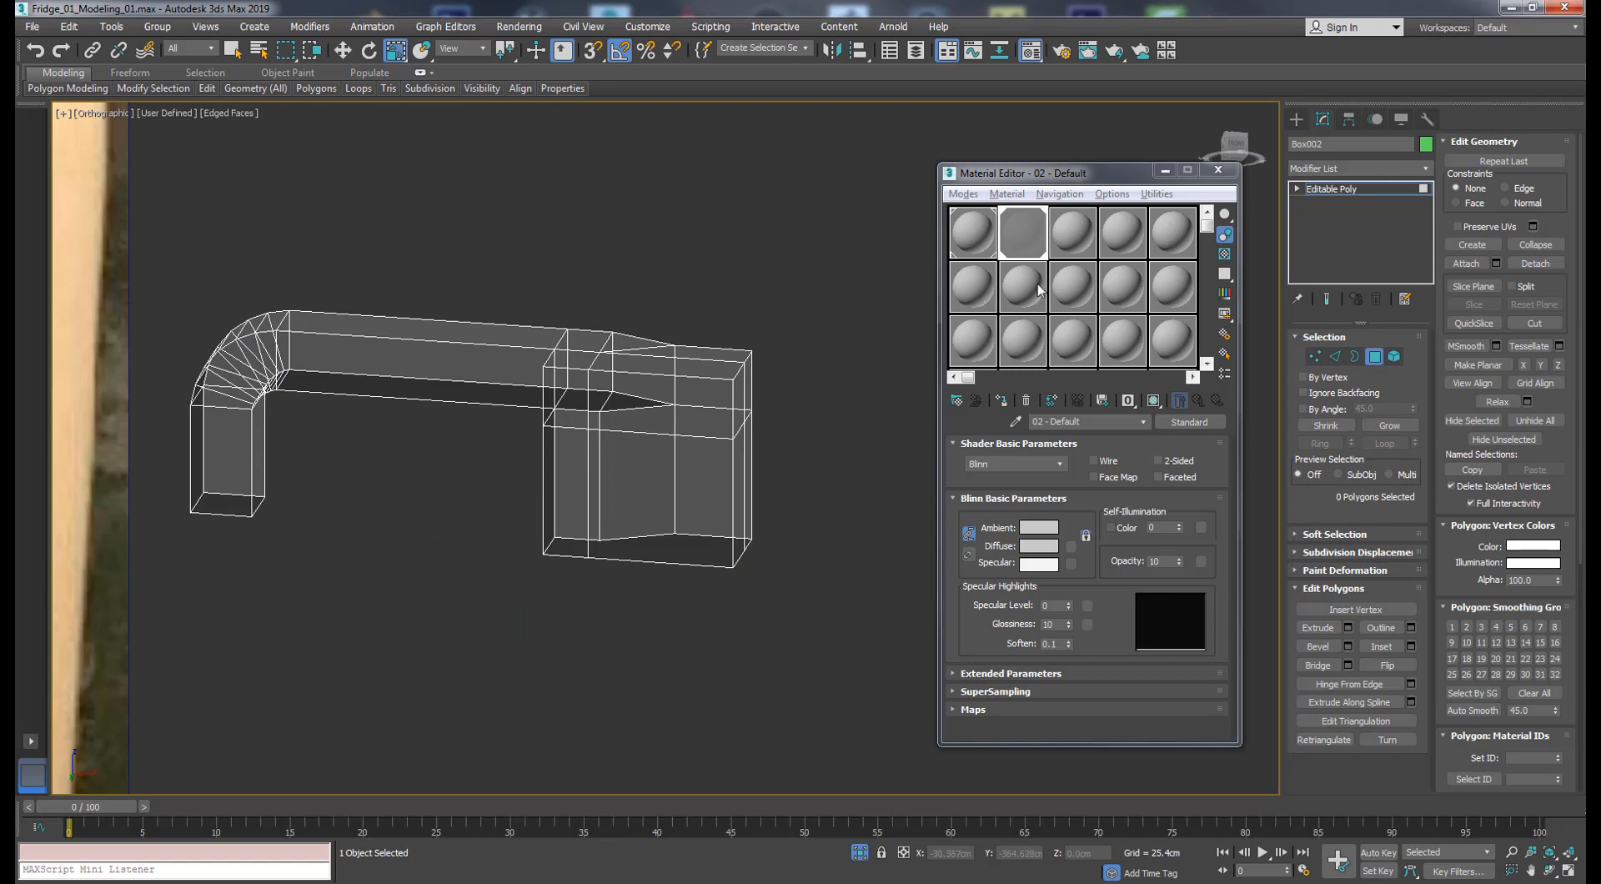
click(972, 232)
click(1002, 401)
mouse_move(467, 439)
alt+middle_down()
mouse_move(582, 435)
mouse_move(479, 438)
alt+middle_up()
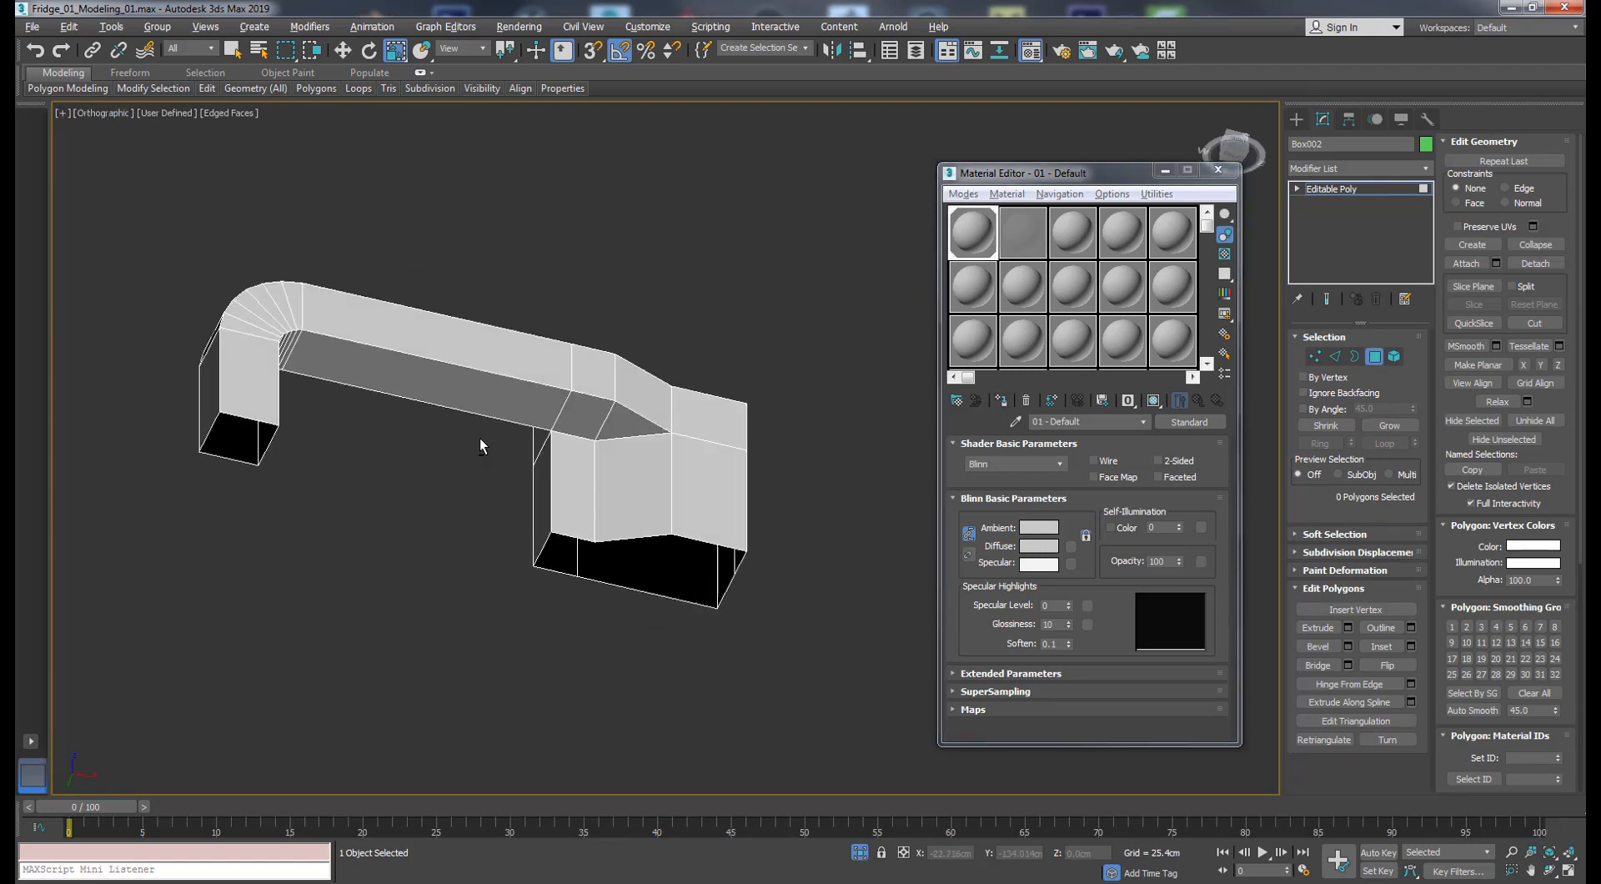
scroll(478, 438, up, 2)
alt+middle_drag(268, 572, 318, 480)
scroll(631, 414, down, 2)
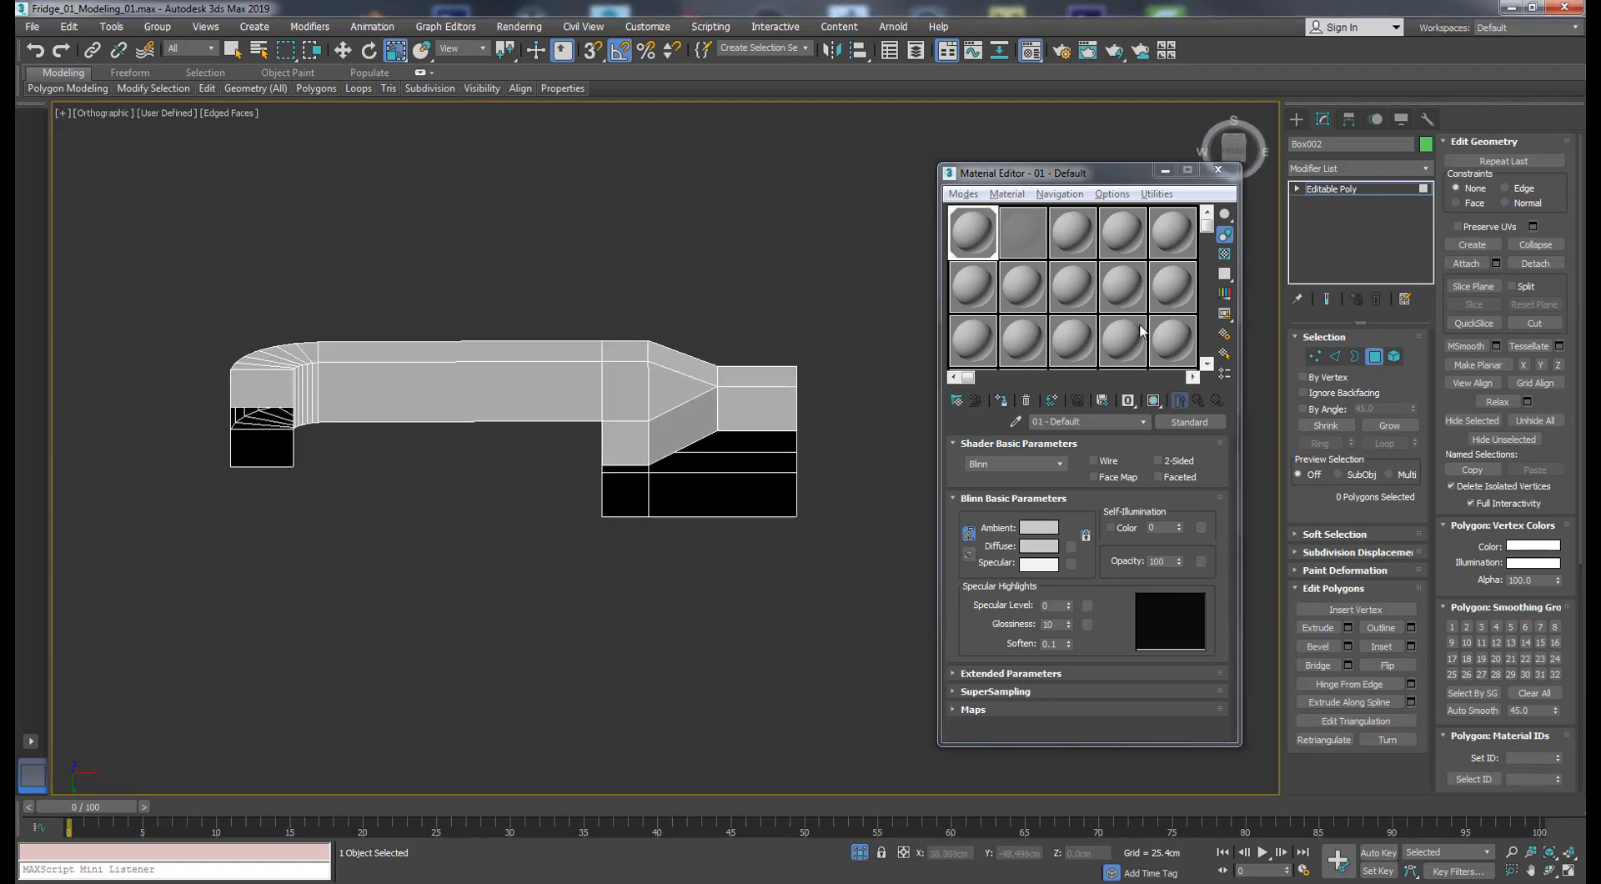
- Select the thin front faces along the handle's arm and move them about 1 cm along Y
click(628, 348)
ctrl+drag(334, 358, 334, 357)
alt+middle_drag(334, 357, 434, 244)
drag(449, 237, 235, 327)
alt+middle_drag(250, 334, 322, 328)
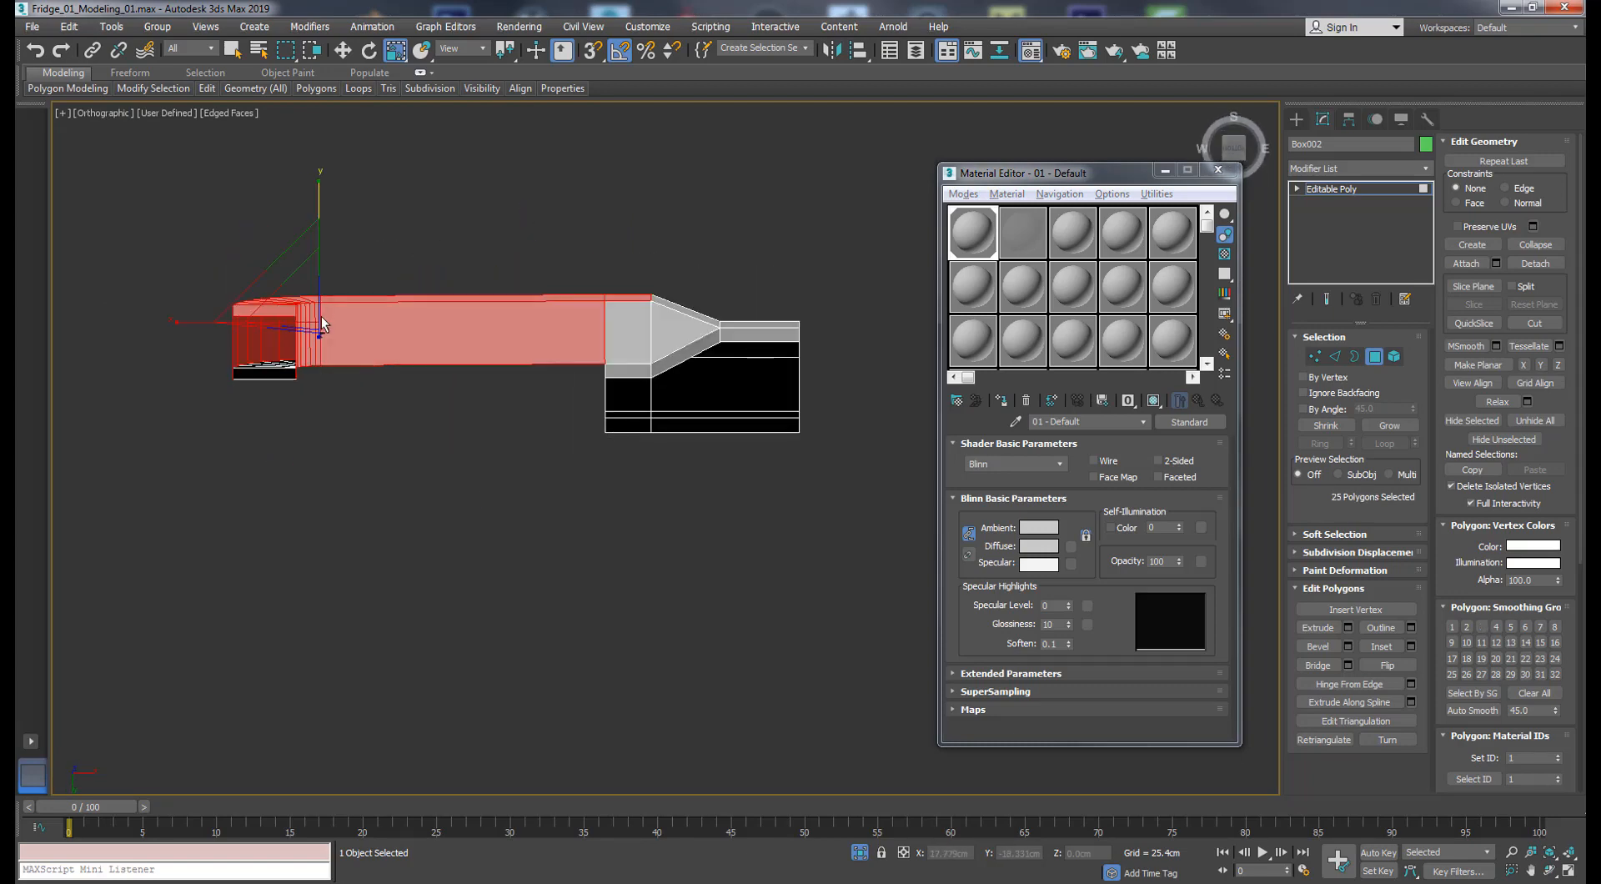
alt+drag(82, 344, 80, 343)
mouse_move(323, 269)
alt+middle_down()
mouse_move(343, 241)
mouse_move(392, 353)
mouse_move(311, 283)
mouse_move(327, 265)
alt+middle_up()
key(w)
drag(353, 374, 355, 398)
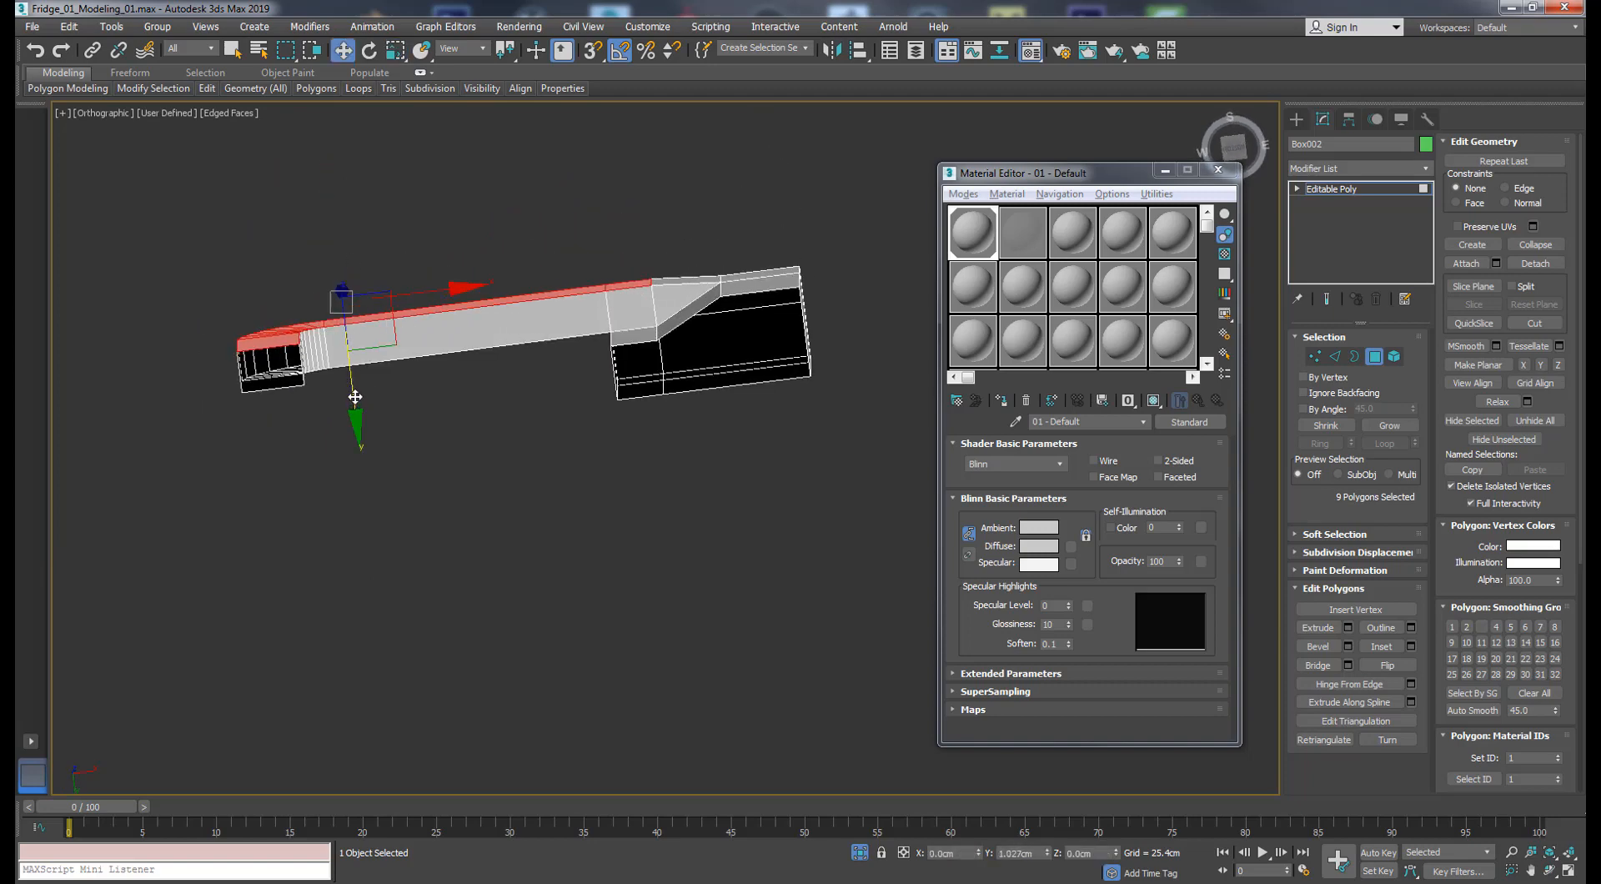
- Move the vertical edges at the outer corner of the handle's end block inward along Y to start its taper
scroll(779, 252, up, 2)
click(754, 286)
alt+middle_drag(752, 283, 630, 402)
ctrl+click(746, 250)
key(2)
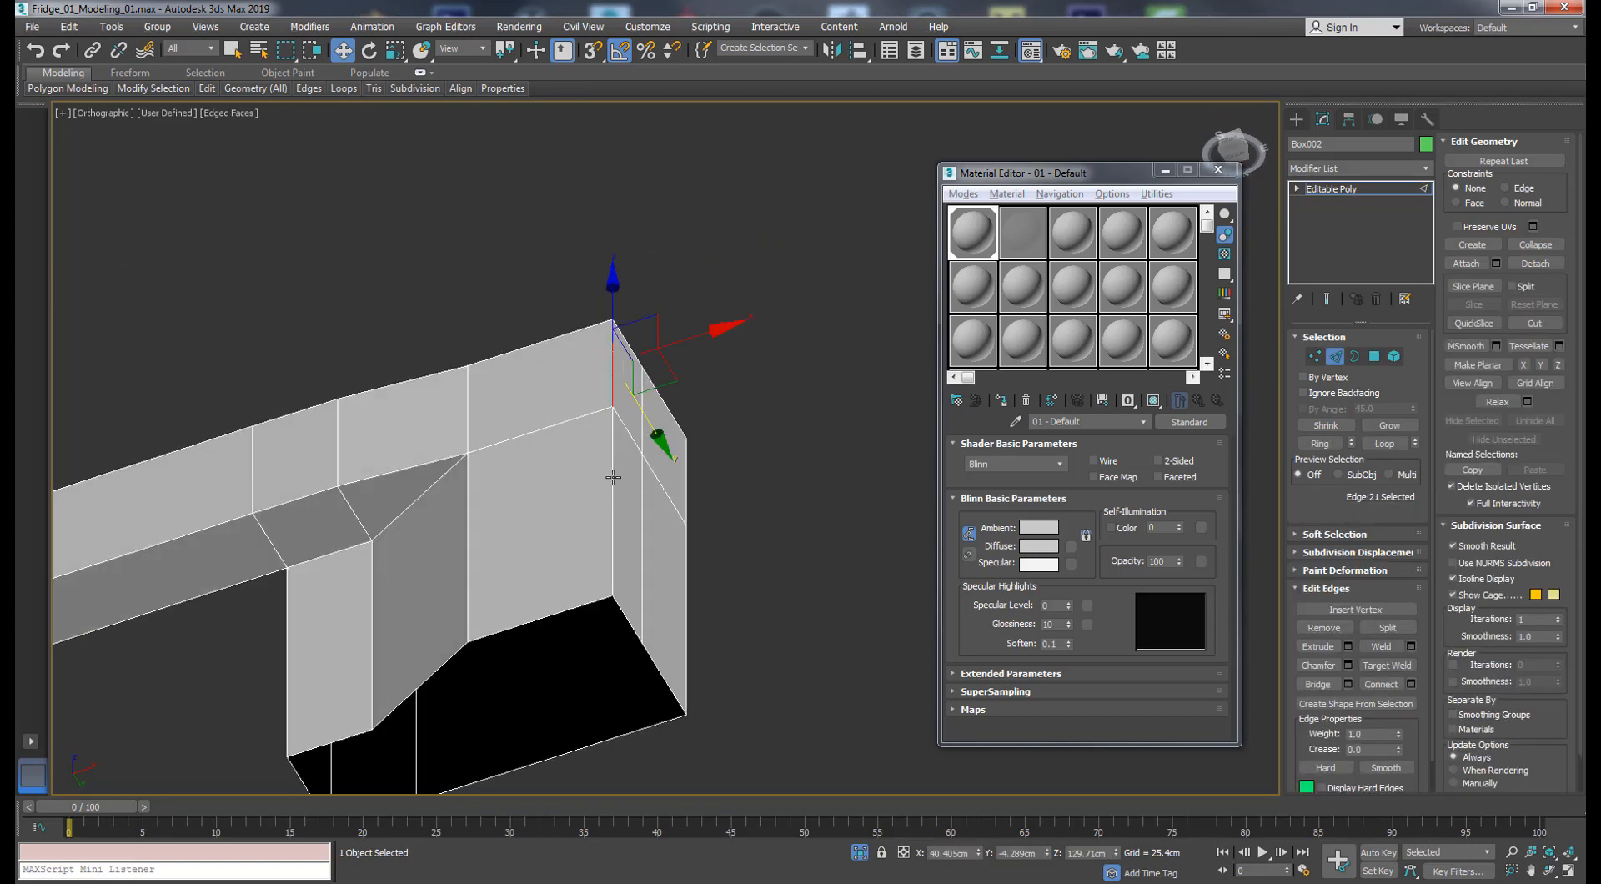
ctrl+click(613, 477)
alt+middle_drag(639, 476, 609, 465)
drag(668, 462, 696, 478)
middle_drag(664, 522, 634, 478)
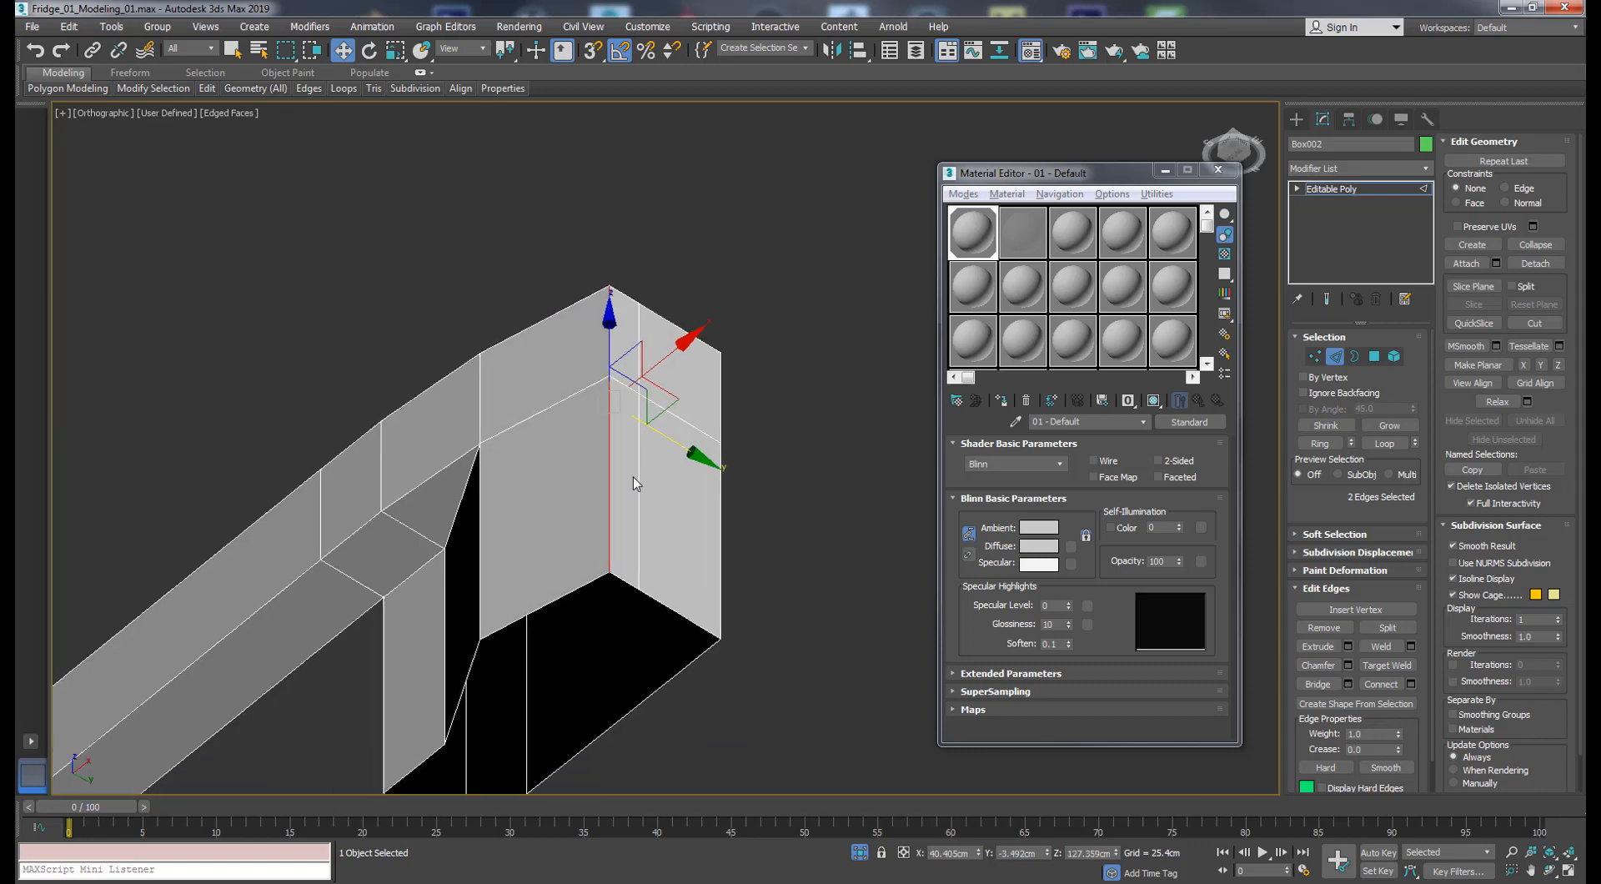
- Move the remaining vertical edges near the end block's outer side along Y to round off its taper
ctrl+click(637, 483)
ctrl+click(638, 367)
drag(695, 444, 744, 472)
scroll(724, 451, down, 3)
alt+middle_drag(702, 421, 679, 385)
click(709, 410)
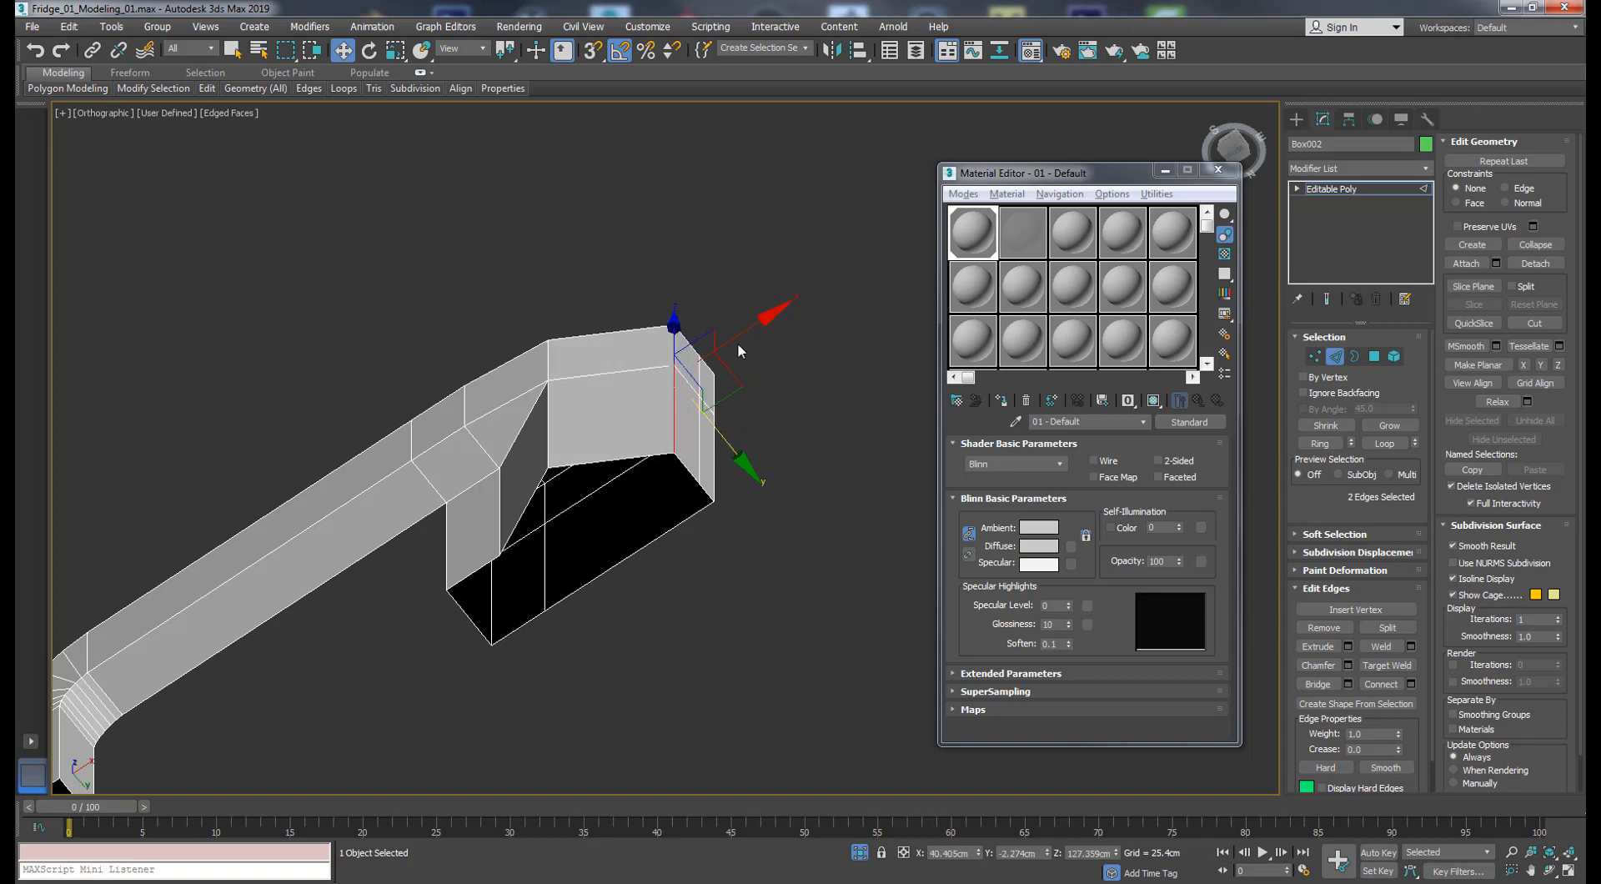
alt+middle_drag(739, 351, 692, 475)
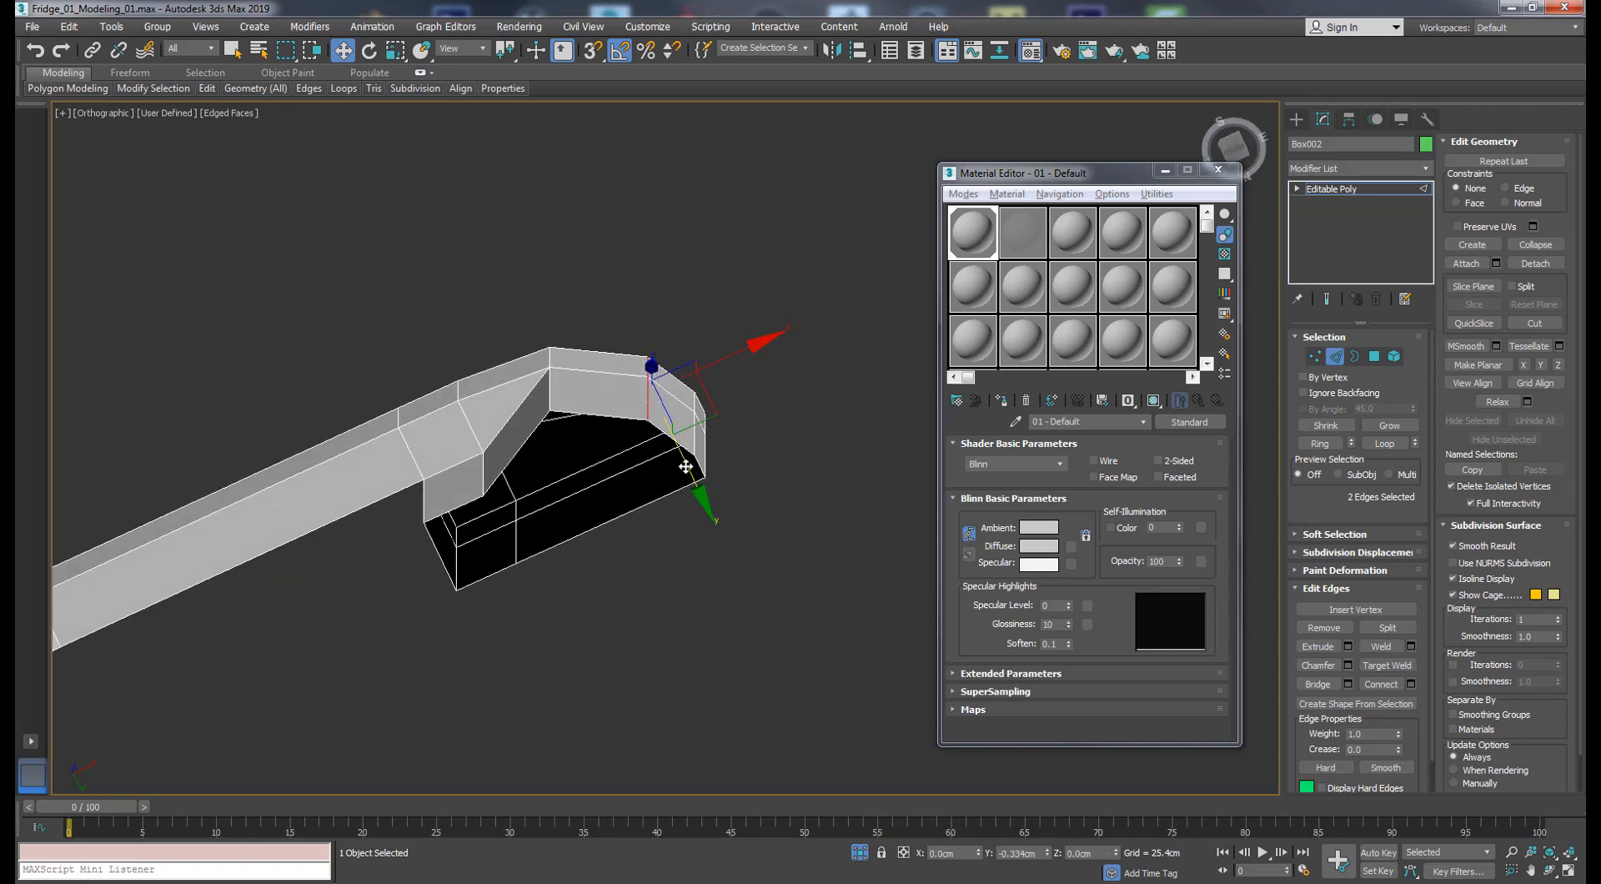
- Connect the four lengthwise edges of the handle's arm with one segment at slide -83, beside the end block
alt+middle_drag(568, 418, 479, 398)
drag(509, 300, 458, 455)
click(1411, 684)
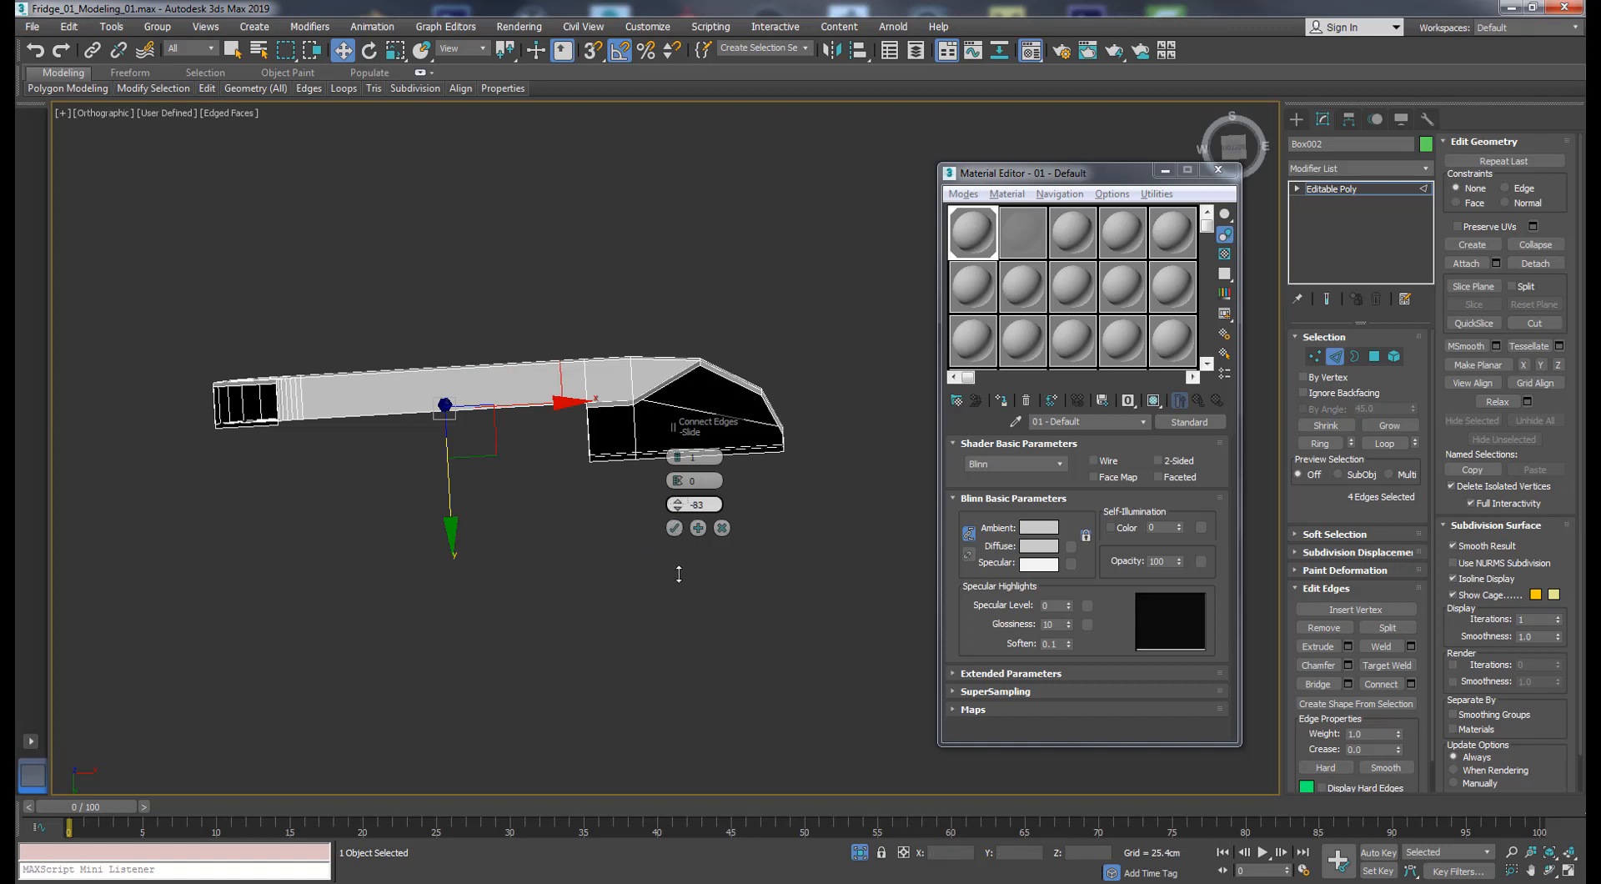
click(674, 528)
- Select the back row of vertices along the handle's arm and shift them slightly along Y
key(1)
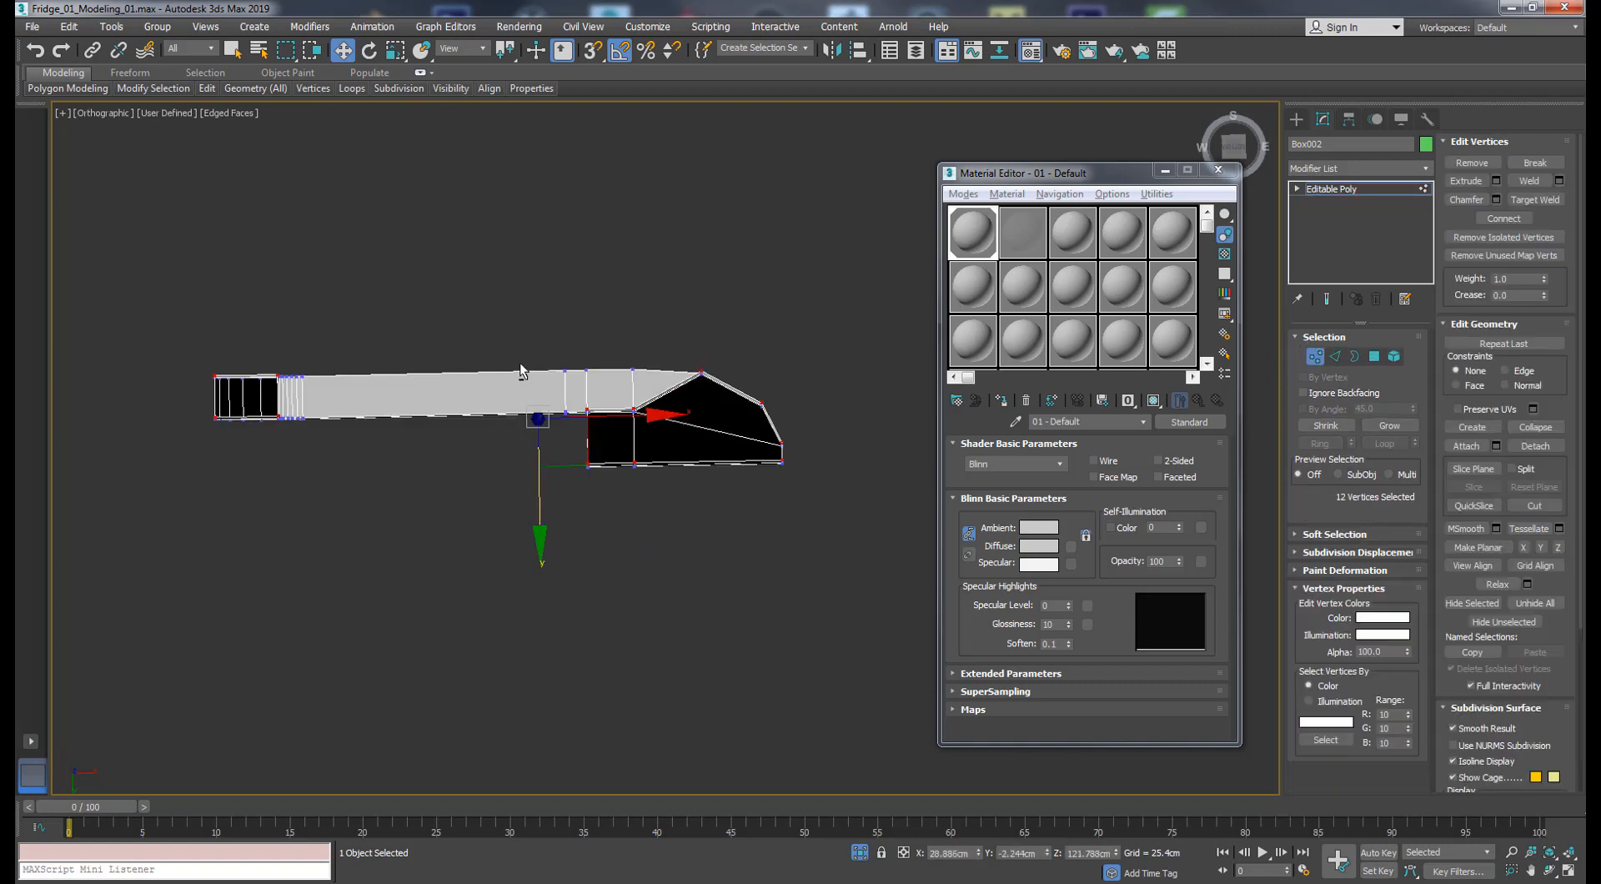
drag(566, 403, 572, 405)
ctrl+drag(153, 410, 342, 428)
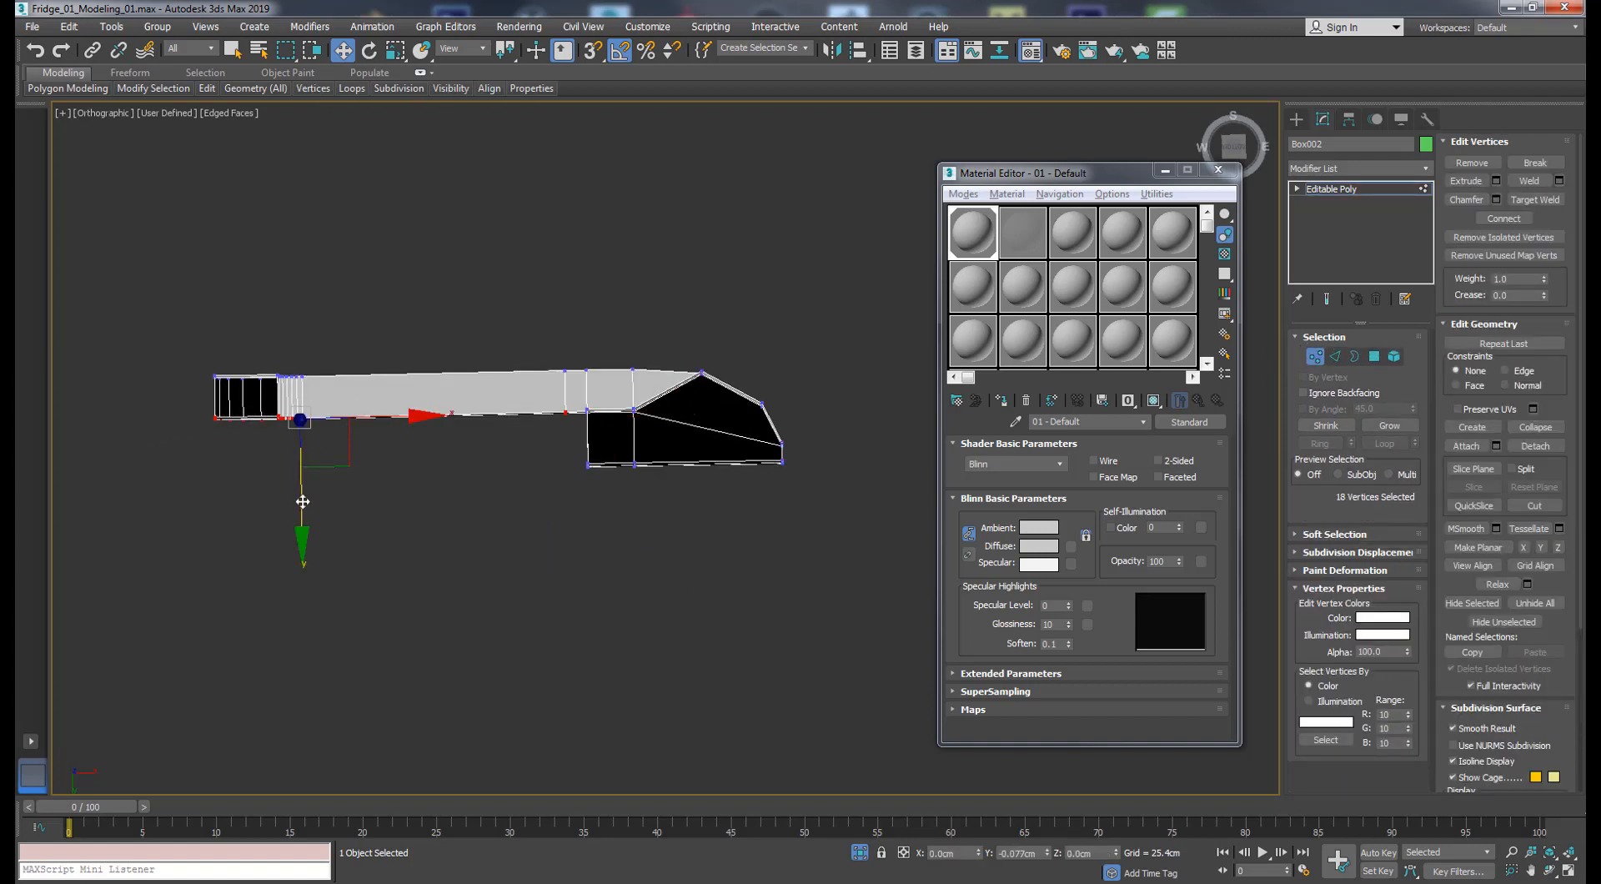
drag(302, 501, 297, 488)
- Try chamfering the handle's inner edge run and the end block's adjoining vertical edge by 0.569 cm with 2 segments
alt+middle_drag(273, 353, 1217, 336)
click(1335, 356)
mouse_move(600, 425)
alt+middle_down()
mouse_move(567, 387)
mouse_move(581, 448)
alt+middle_up()
scroll(728, 426, up, 2)
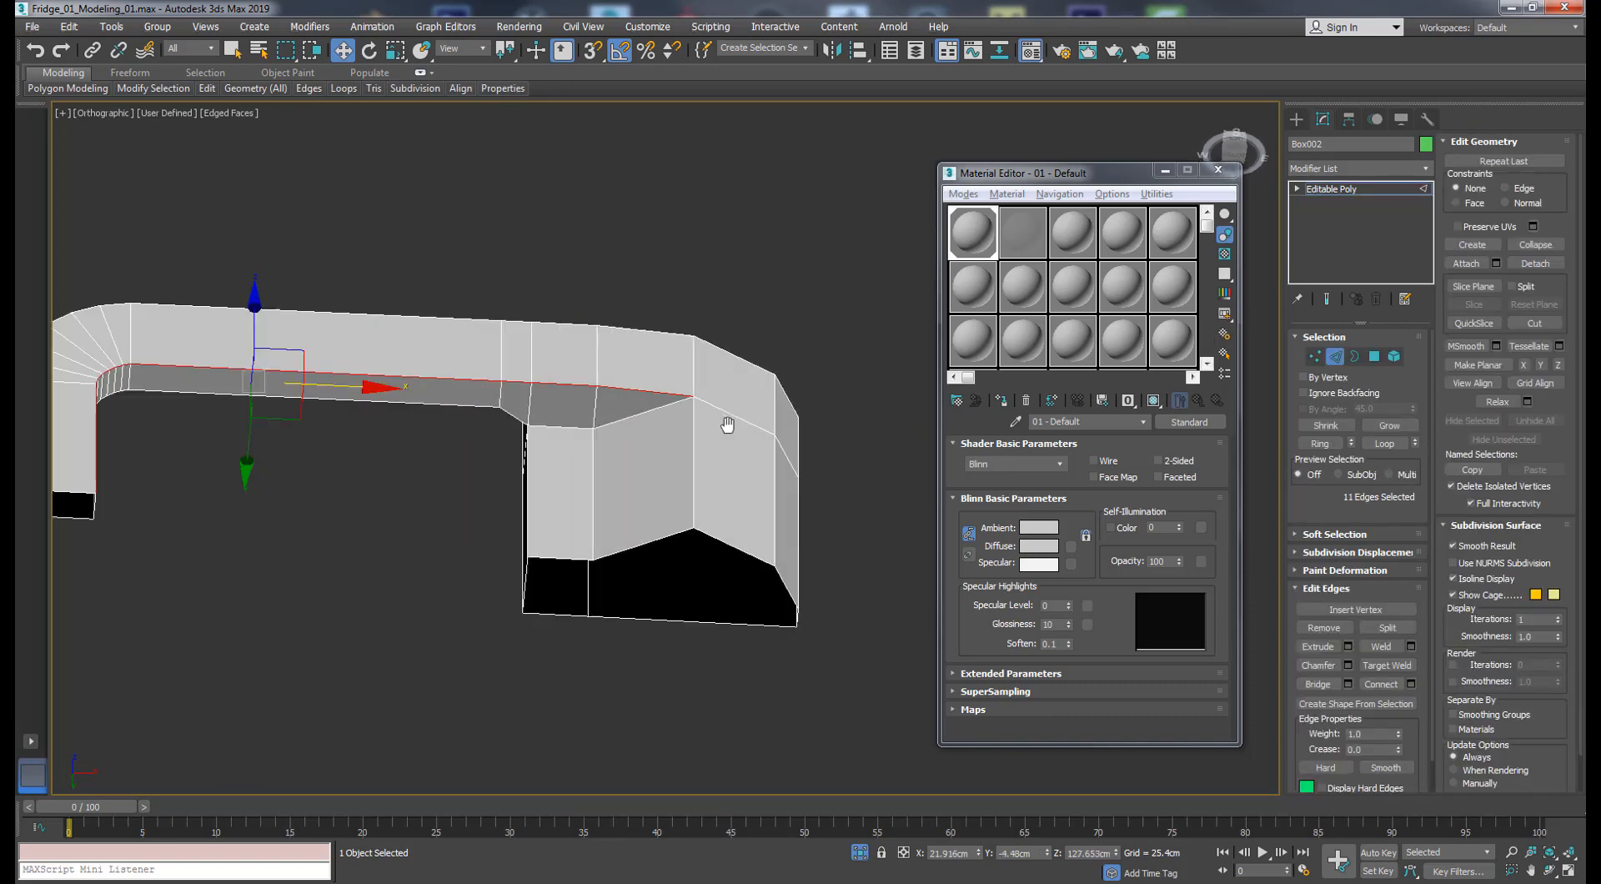
ctrl+click(695, 469)
middle_drag(695, 470, 777, 515)
click(1349, 666)
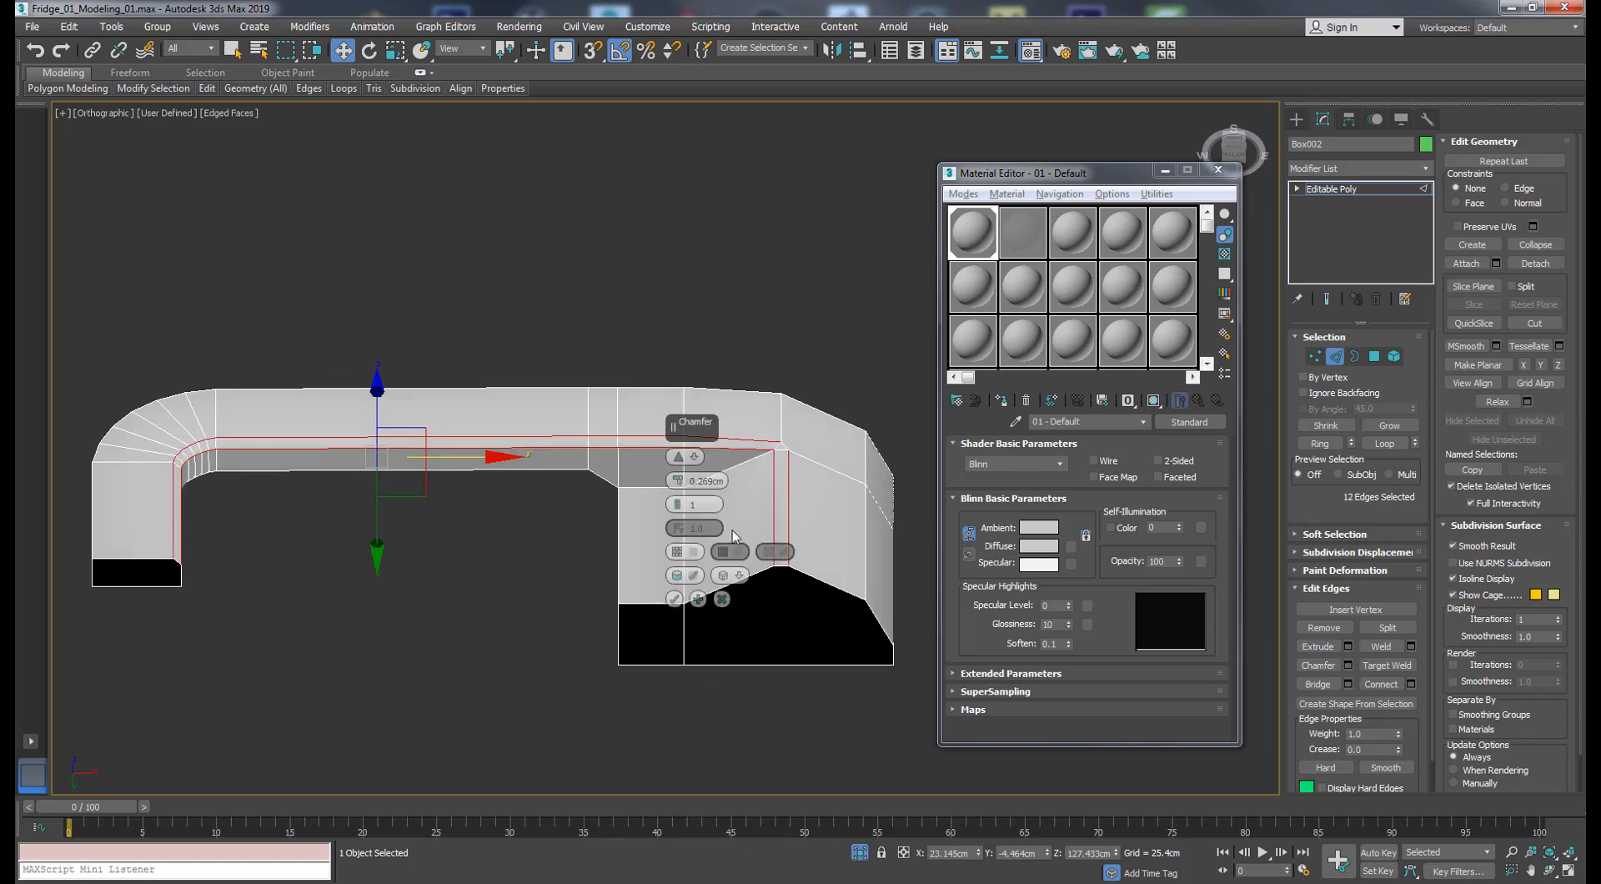
drag(669, 479, 669, 477)
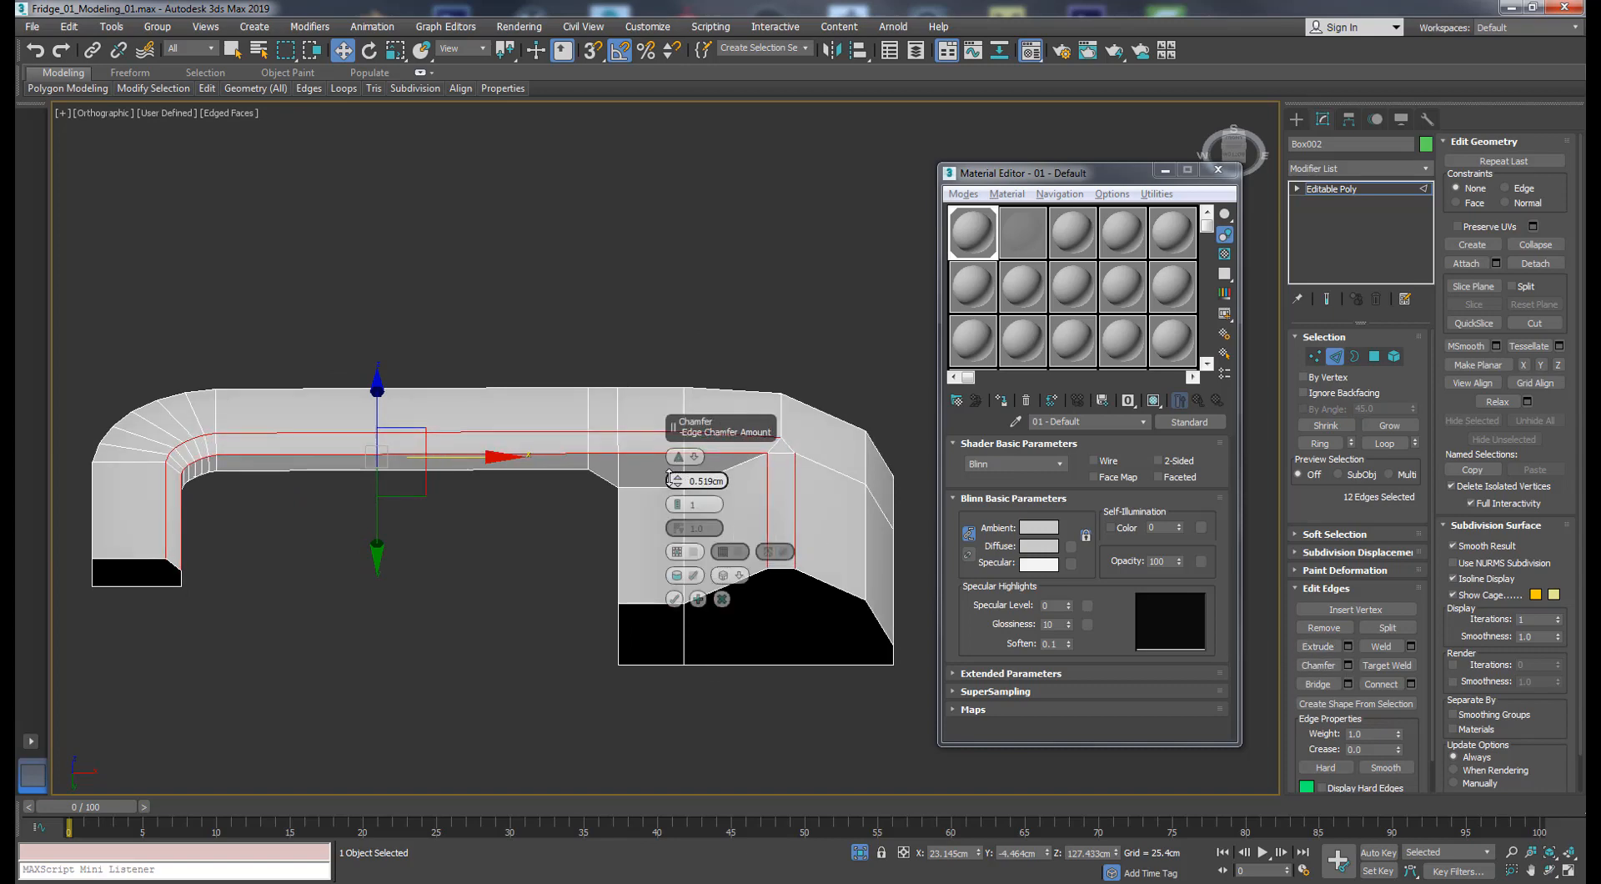
alt+middle_drag(634, 484, 578, 551)
click(677, 502)
click(675, 599)
- Inspect the chamfered edges around the end block and undo the chamfer
scroll(784, 382, up, 4)
alt+middle_drag(784, 383, 593, 431)
key(p)
key(z)
scroll(762, 432, down, 3)
scroll(838, 404, up, 5)
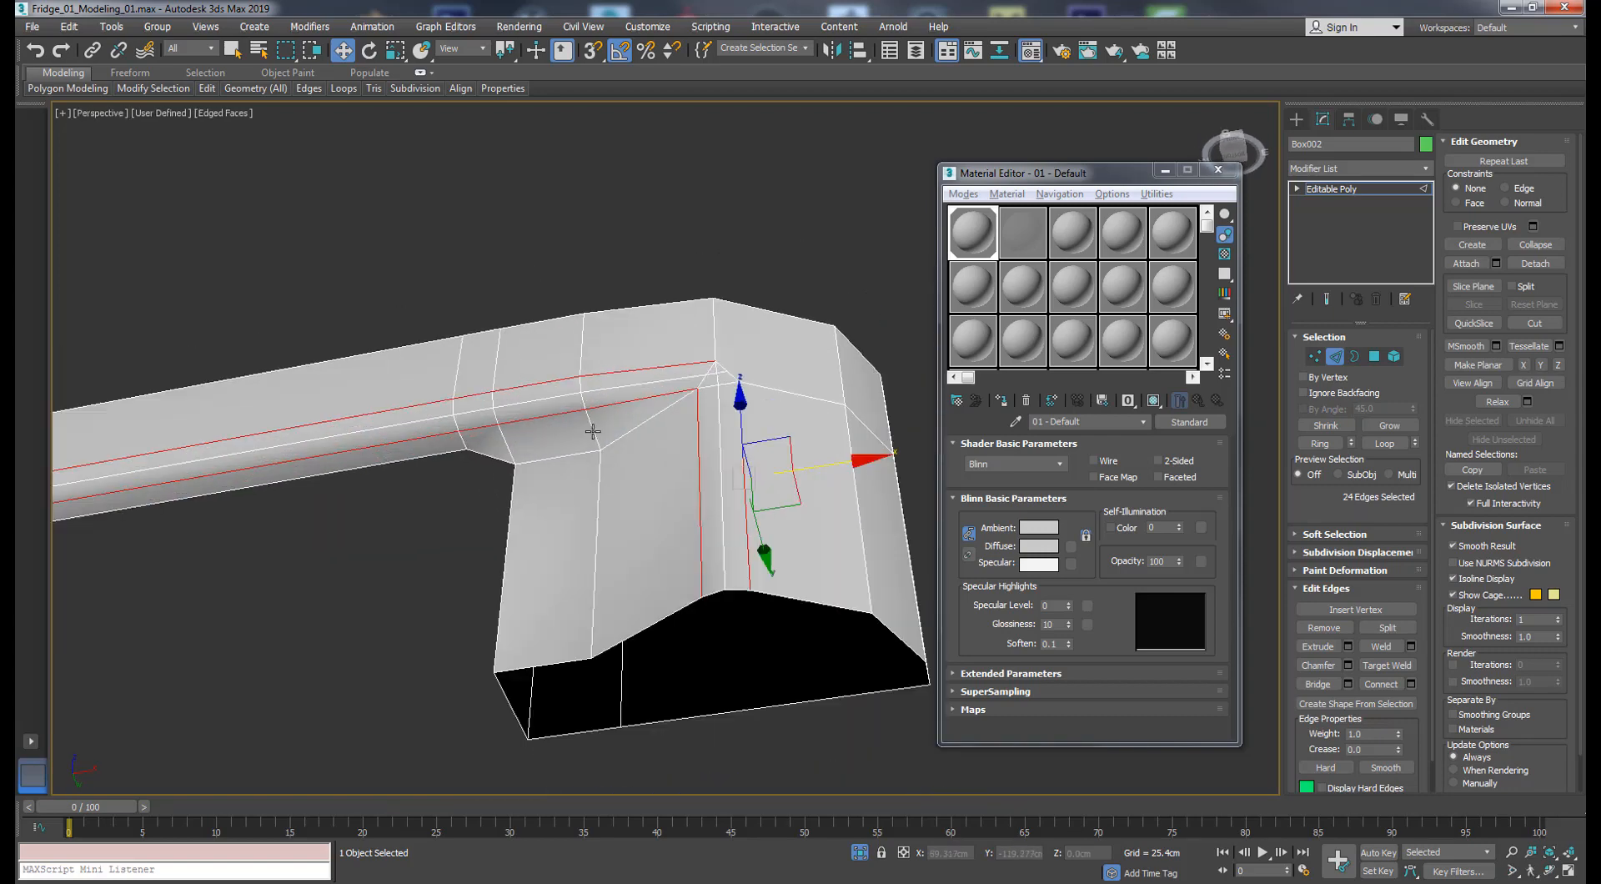
key(ctrl+z)
click(1348, 664)
scroll(654, 495, down, 2)
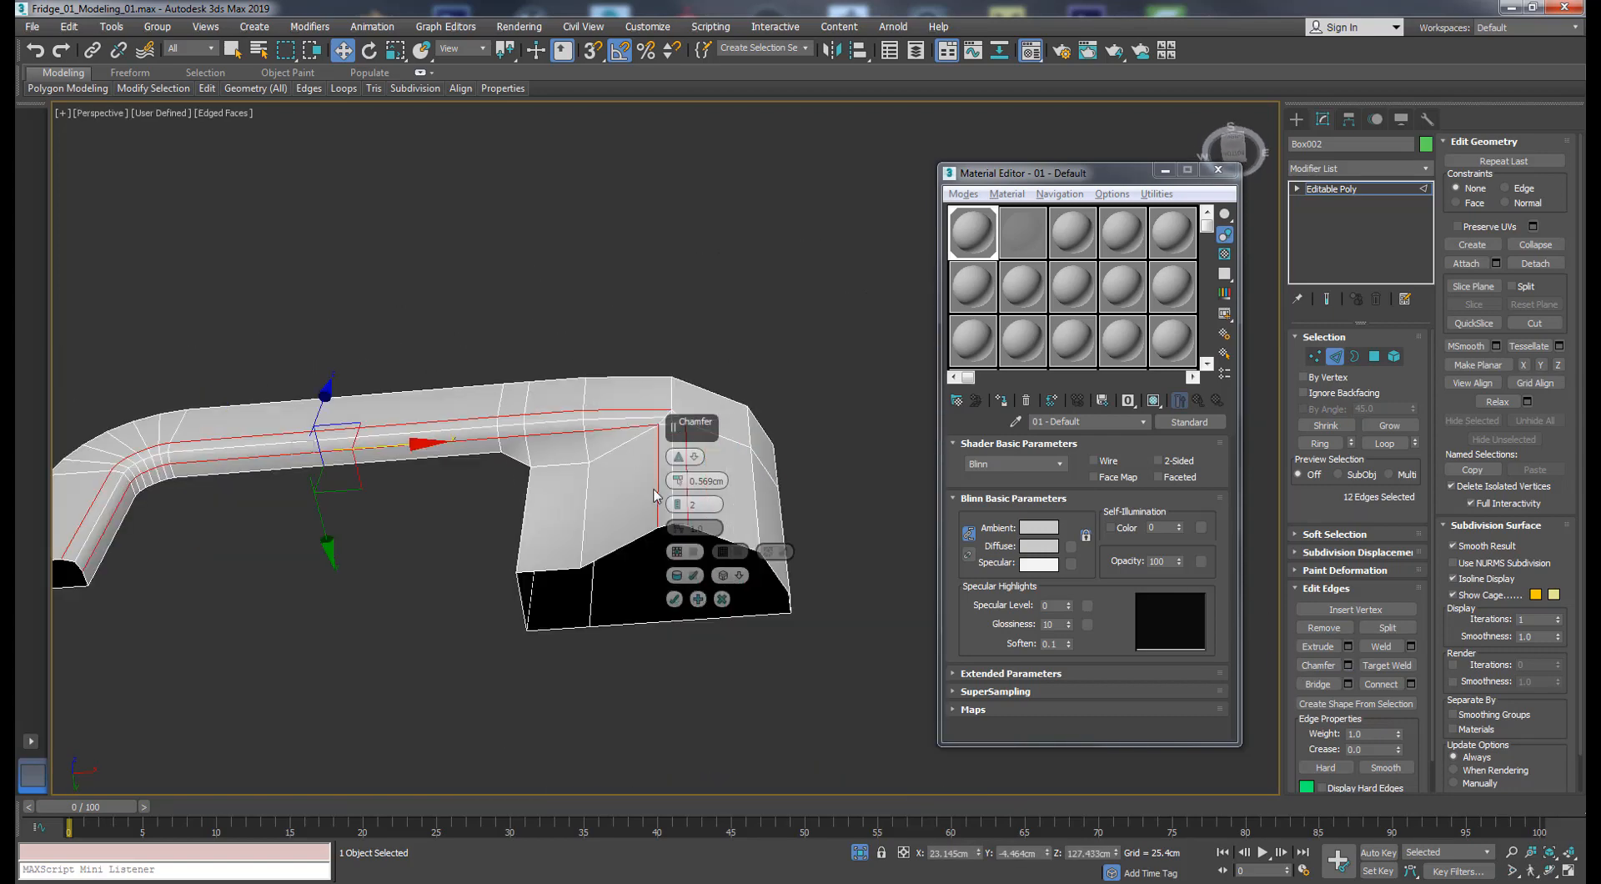
click(677, 507)
alt+middle_drag(625, 505, 507, 406)
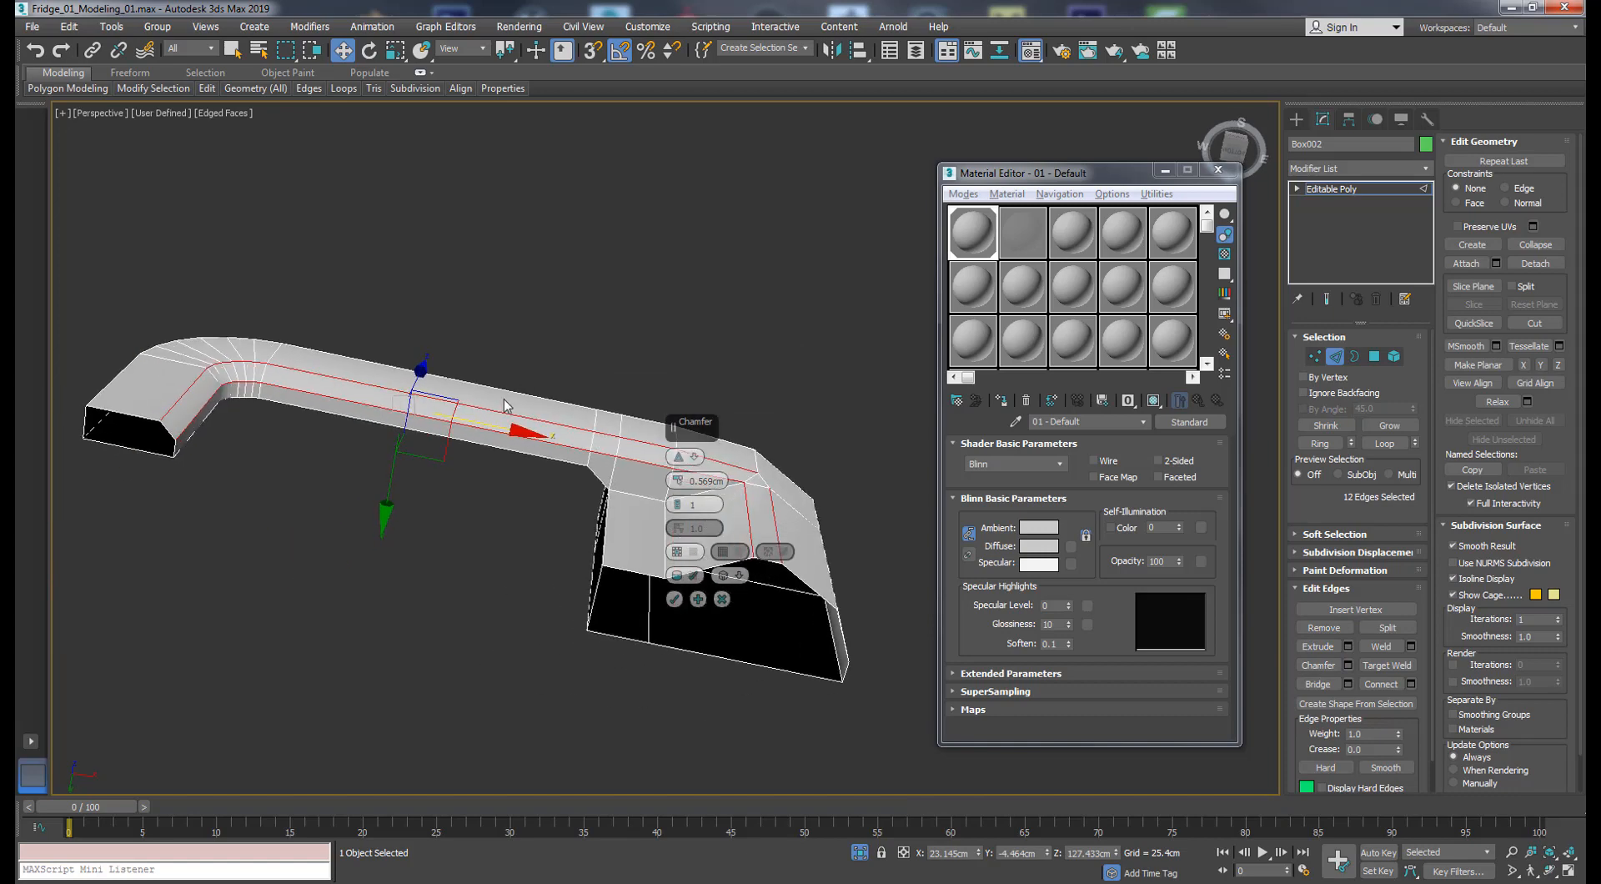
click(721, 599)
alt+middle_drag(647, 468, 640, 455)
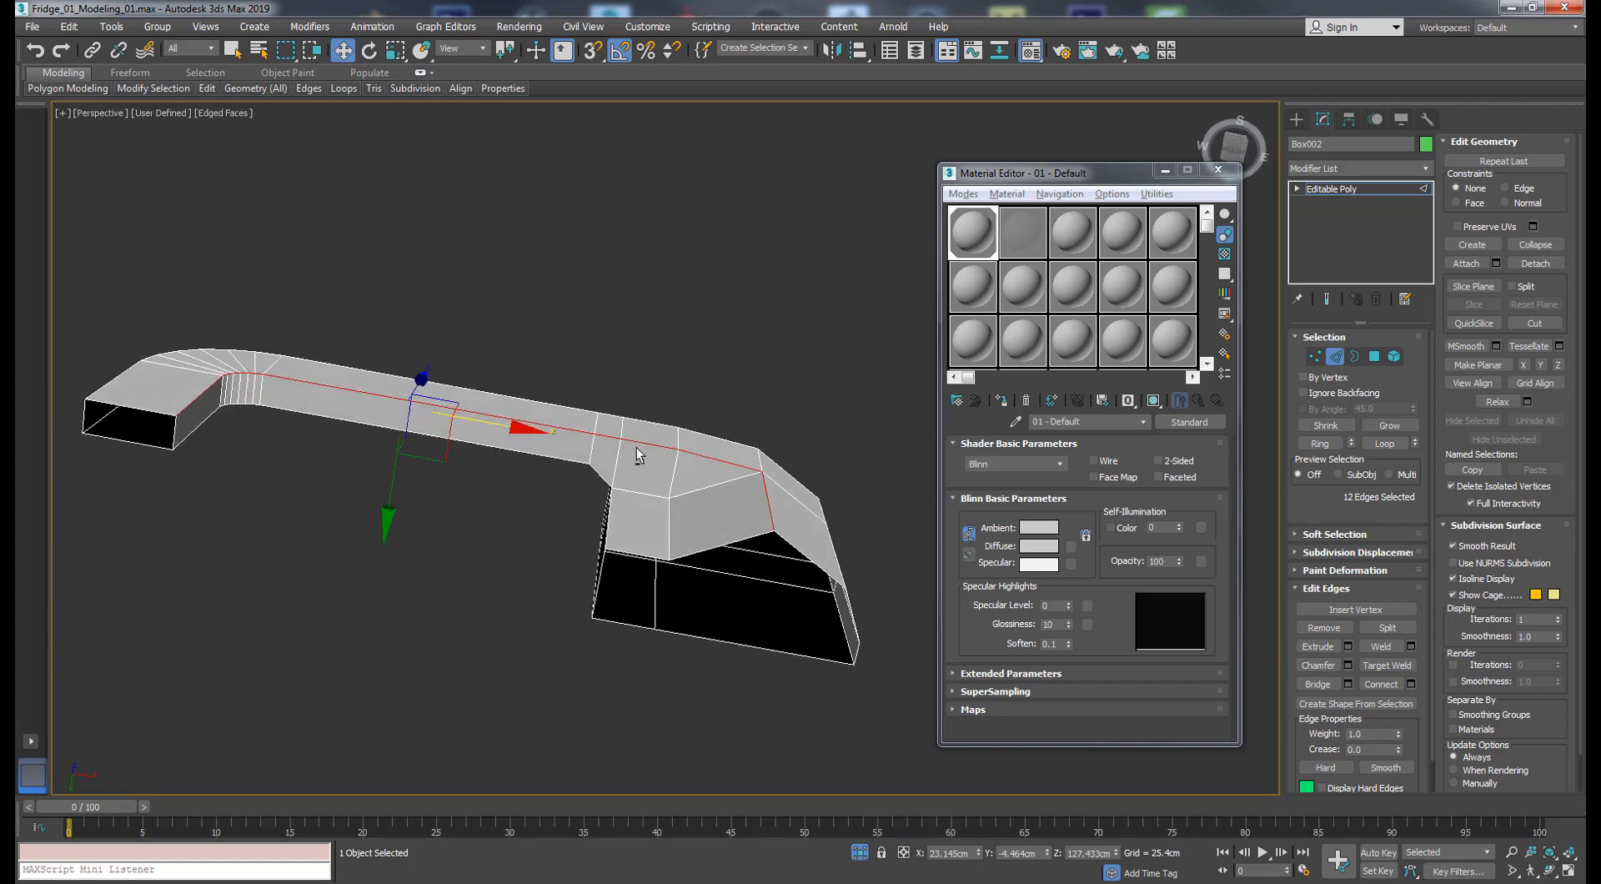
middle_drag(643, 508, 664, 722)
click(1335, 357)
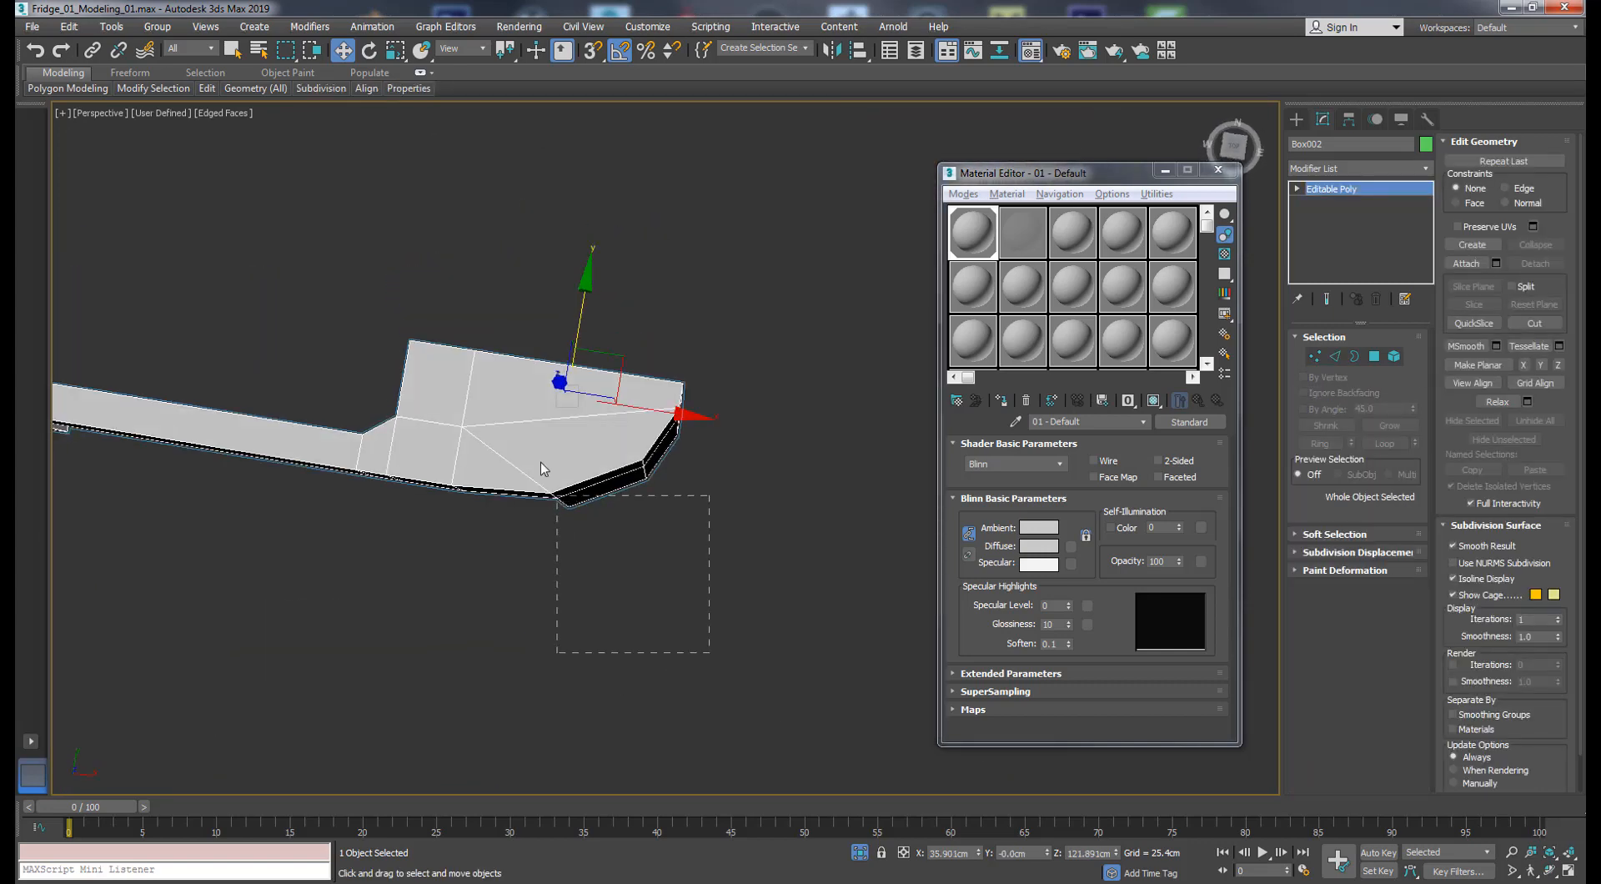
drag(542, 446, 529, 432)
middle_drag(529, 432, 618, 447)
click(1316, 357)
drag(796, 629, 698, 376)
scroll(698, 383, down, 3)
alt+middle_drag(672, 454, 821, 288)
click(1333, 351)
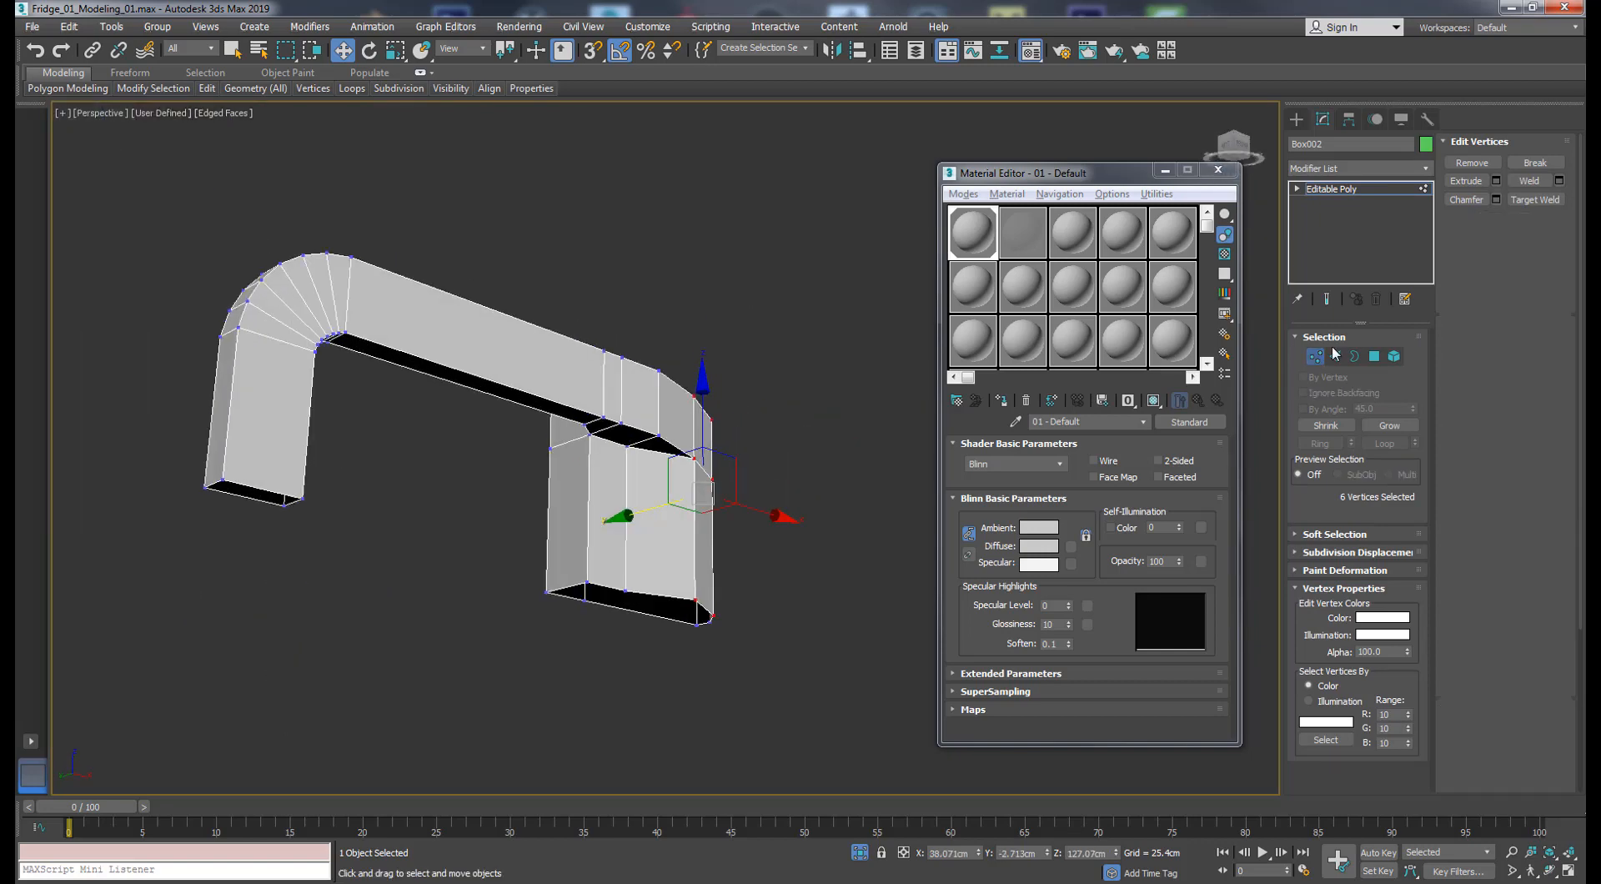
- Add a Symmetry modifier to the half handle with Y as the mirror axis
click(1354, 357)
click(712, 619)
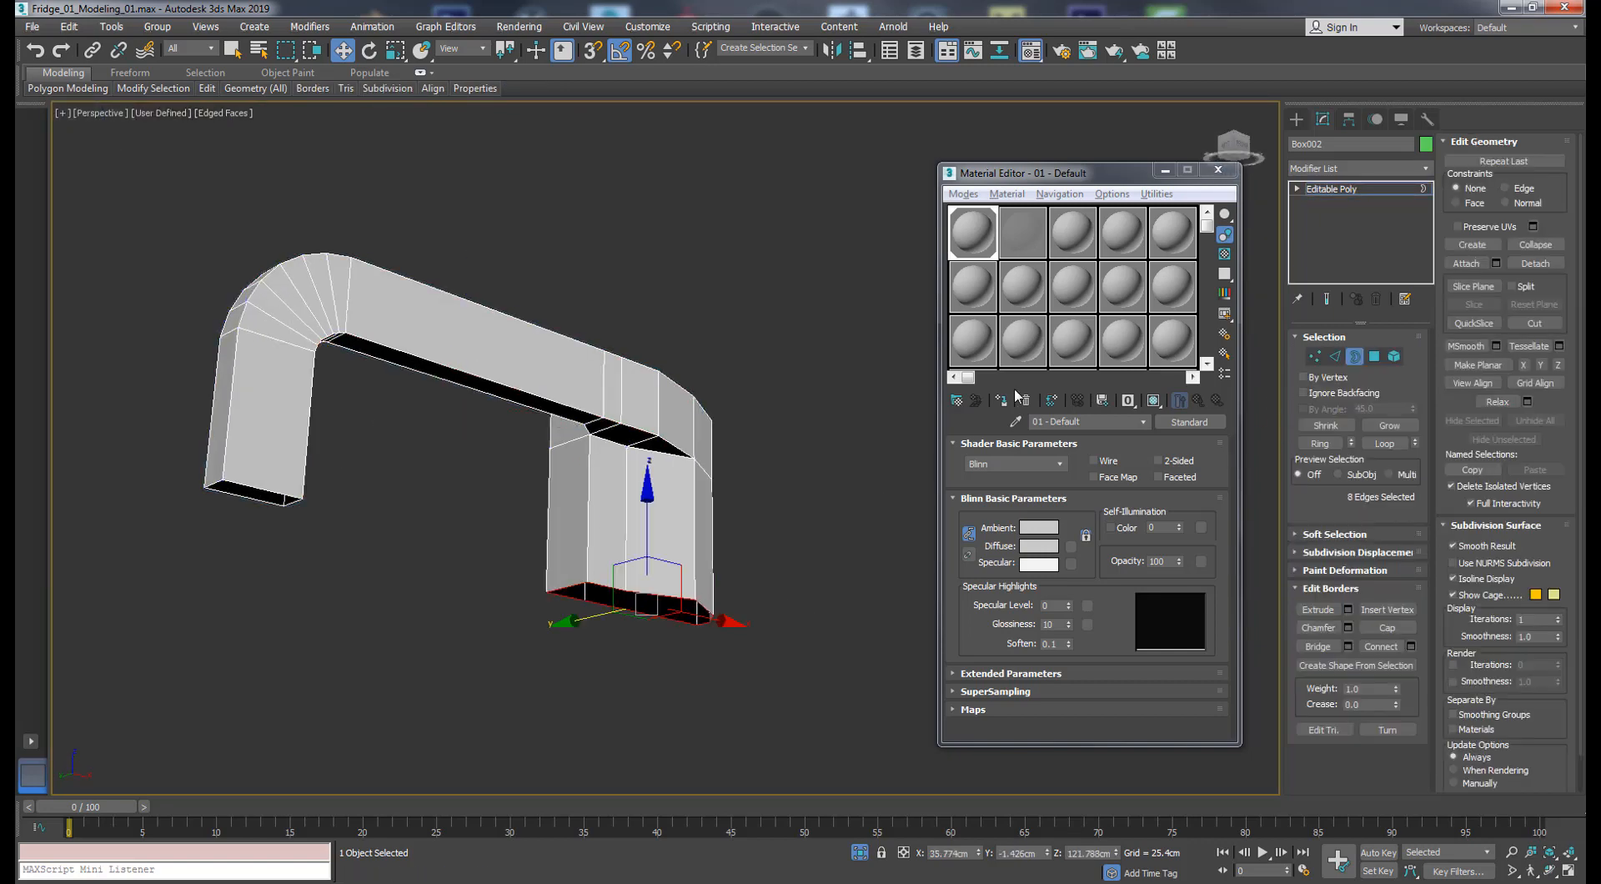
click(1425, 168)
text(sy)
key(Return)
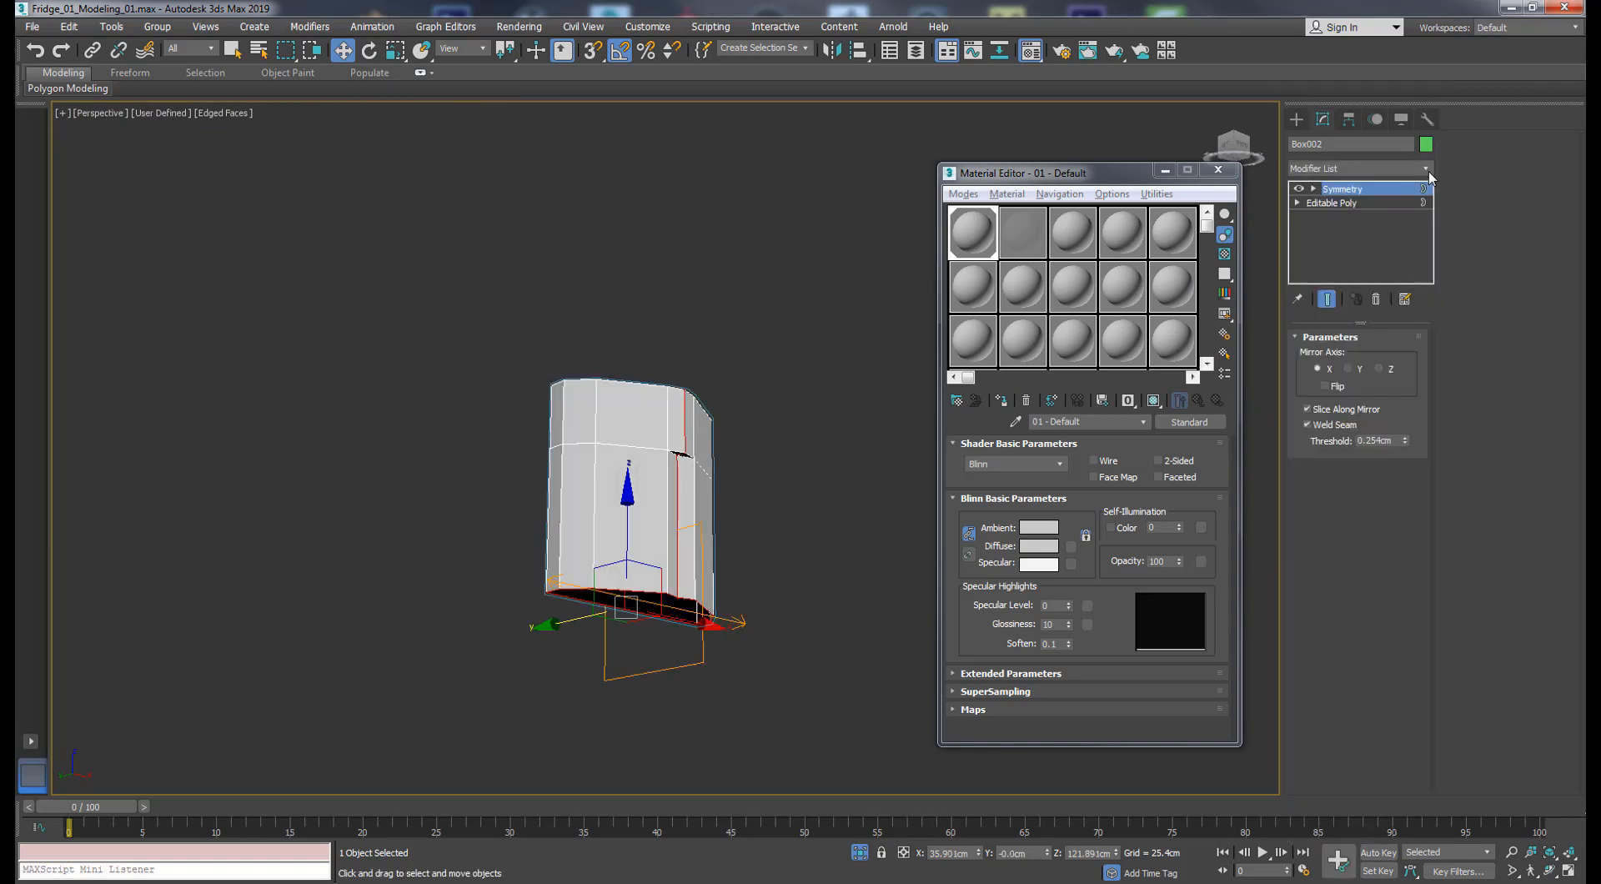
click(1349, 369)
- Shift the Symmetry mirror plane vertically in the front view to fit the handle's height against the reference photo
scroll(659, 375, down, 2)
alt+middle_drag(659, 375, 558, 398)
scroll(554, 408, down, 5)
key(f)
scroll(559, 396, up, 5)
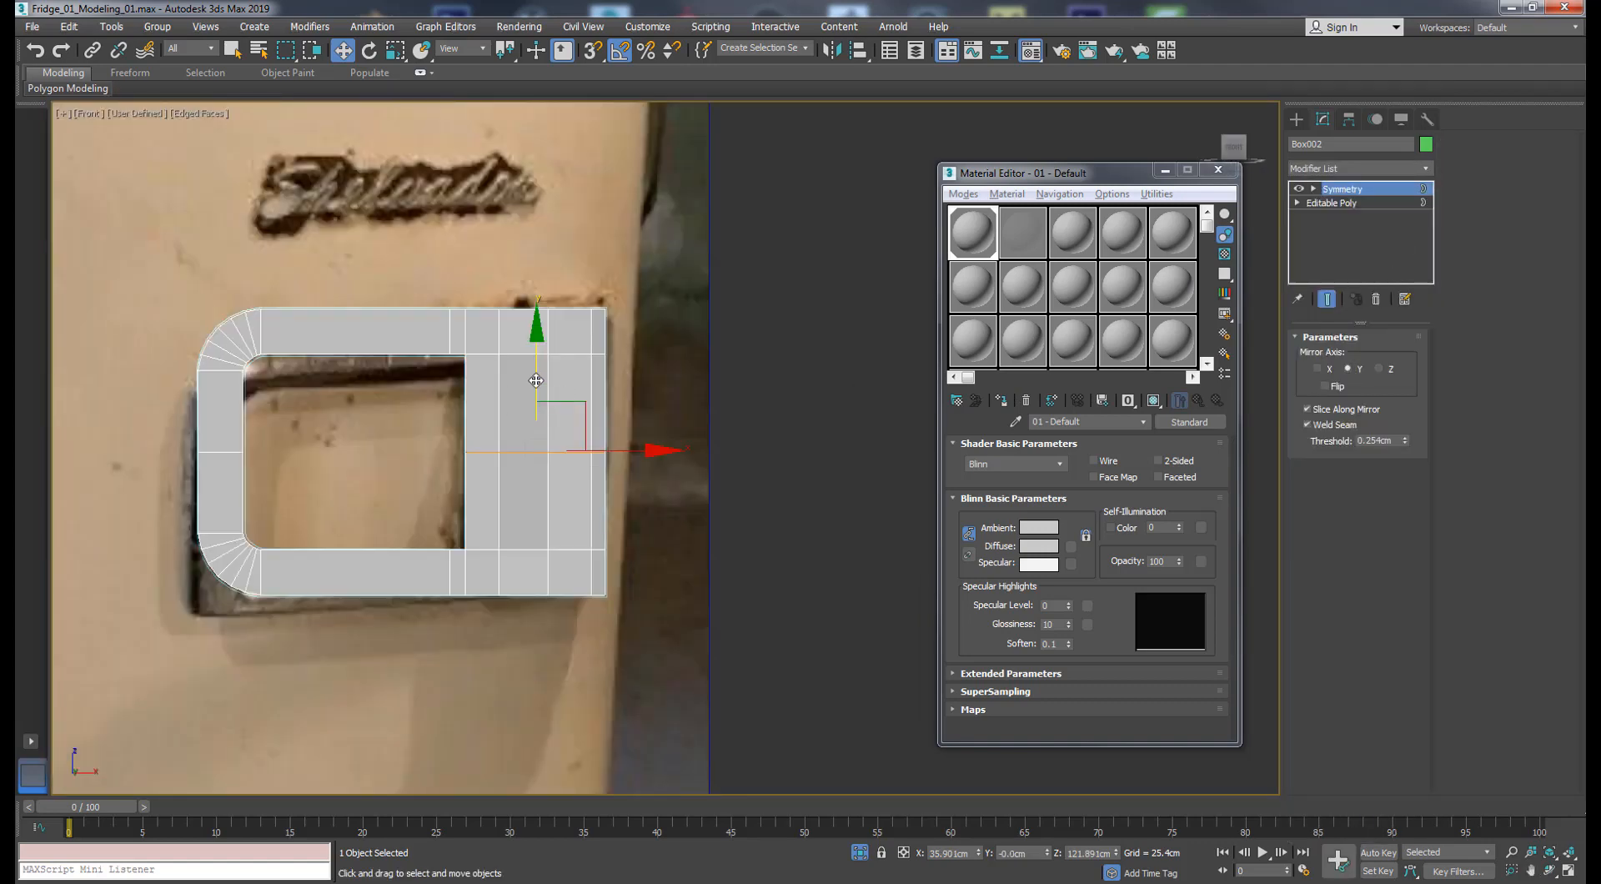
key(ctrl+z)
drag(536, 381, 524, 345)
click(1342, 203)
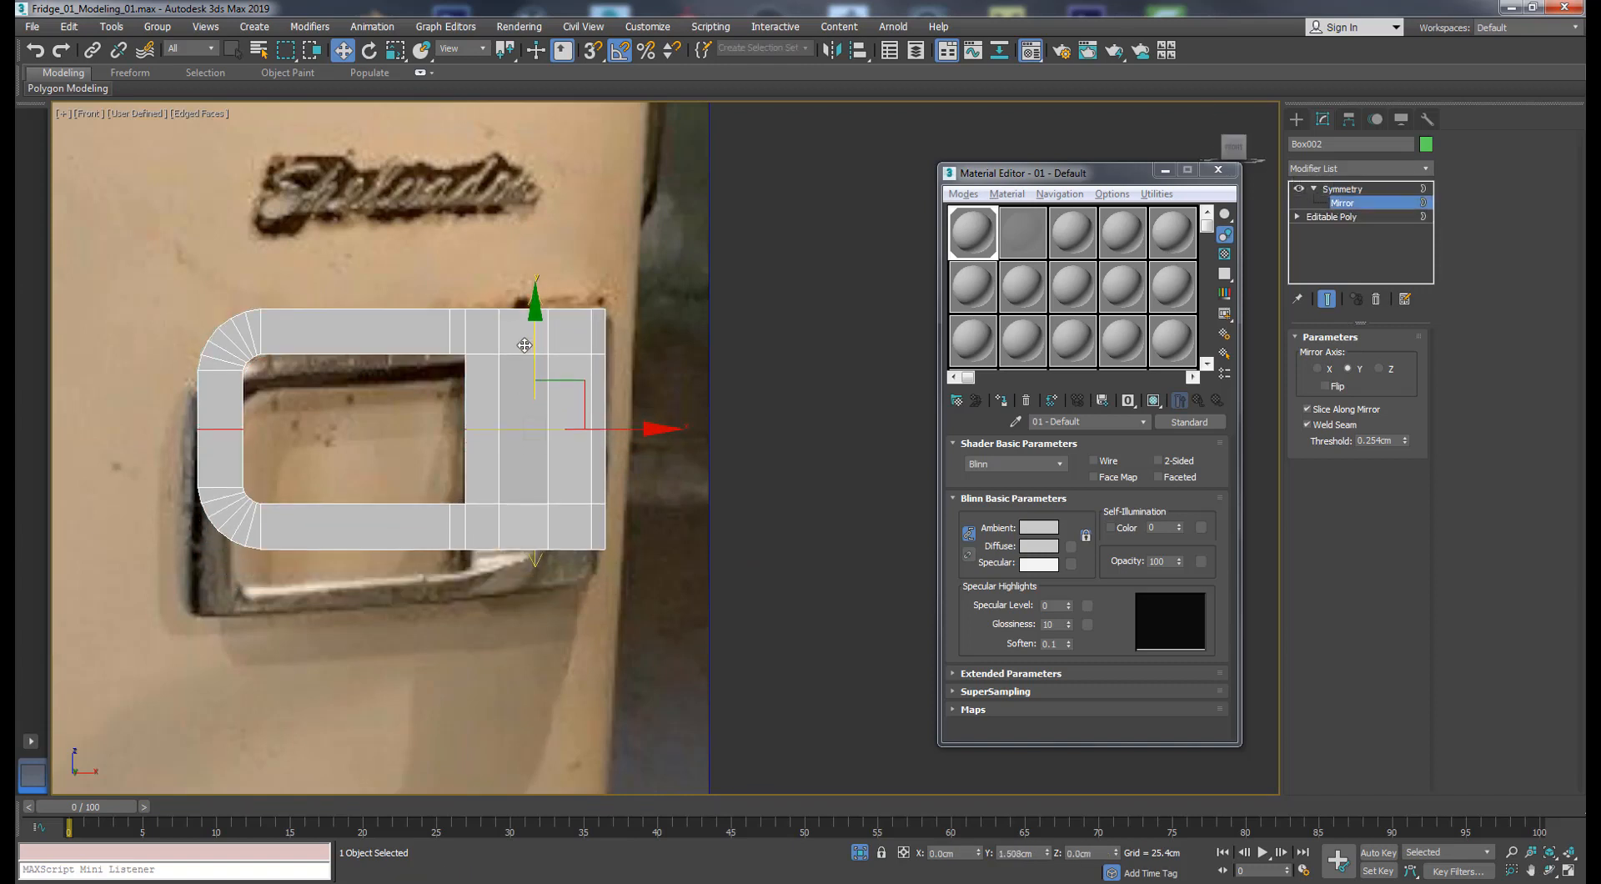
middle_drag(393, 337, 448, 328)
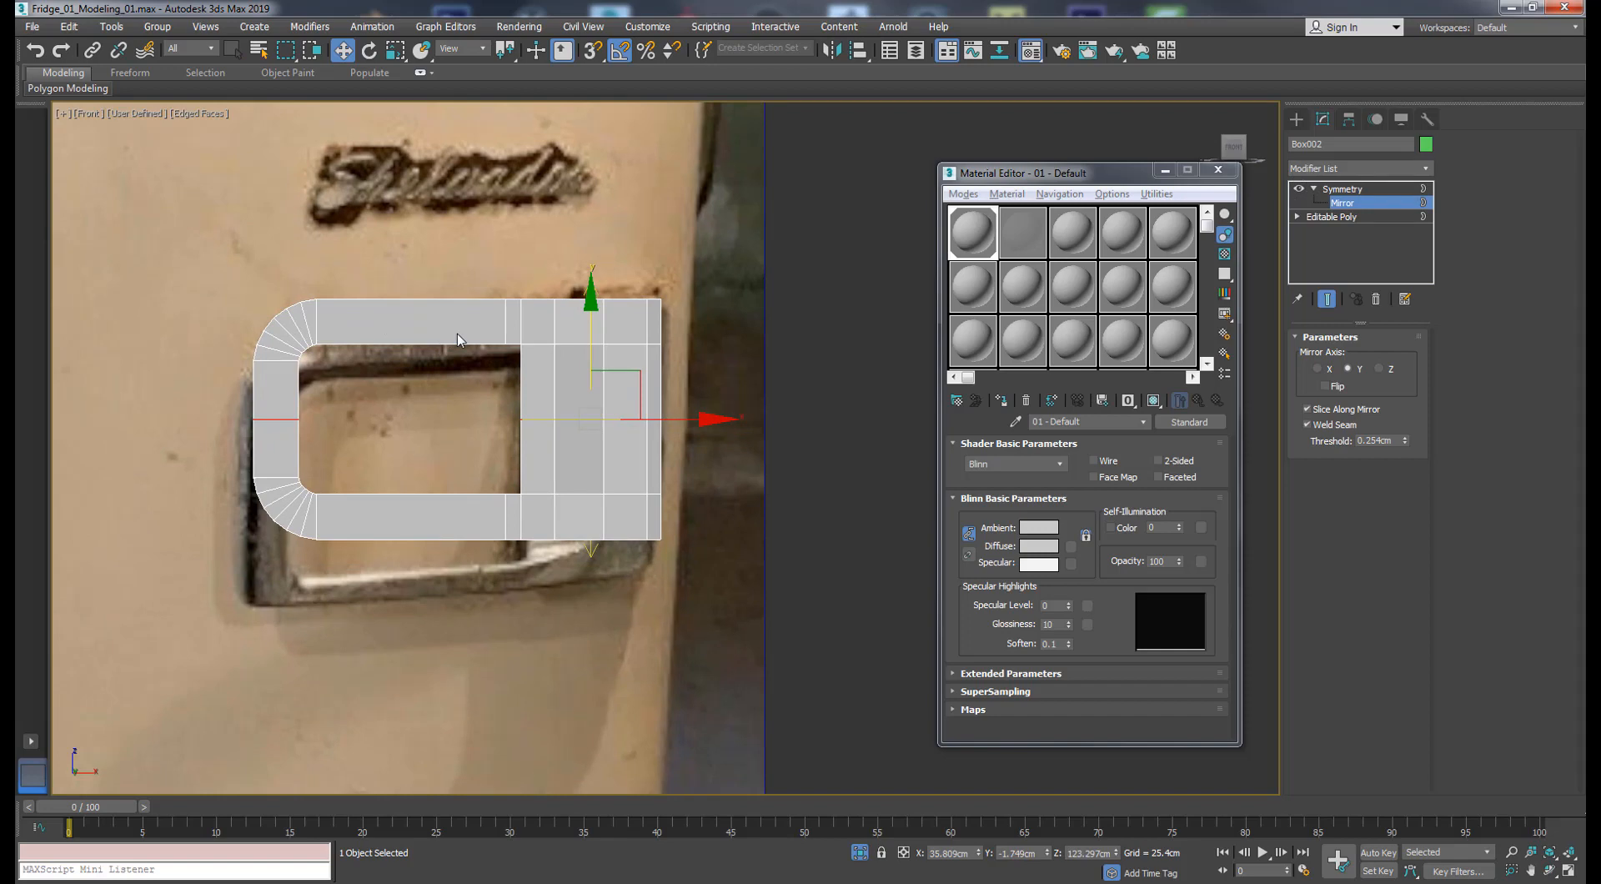
middle_drag(206, 448, 282, 467)
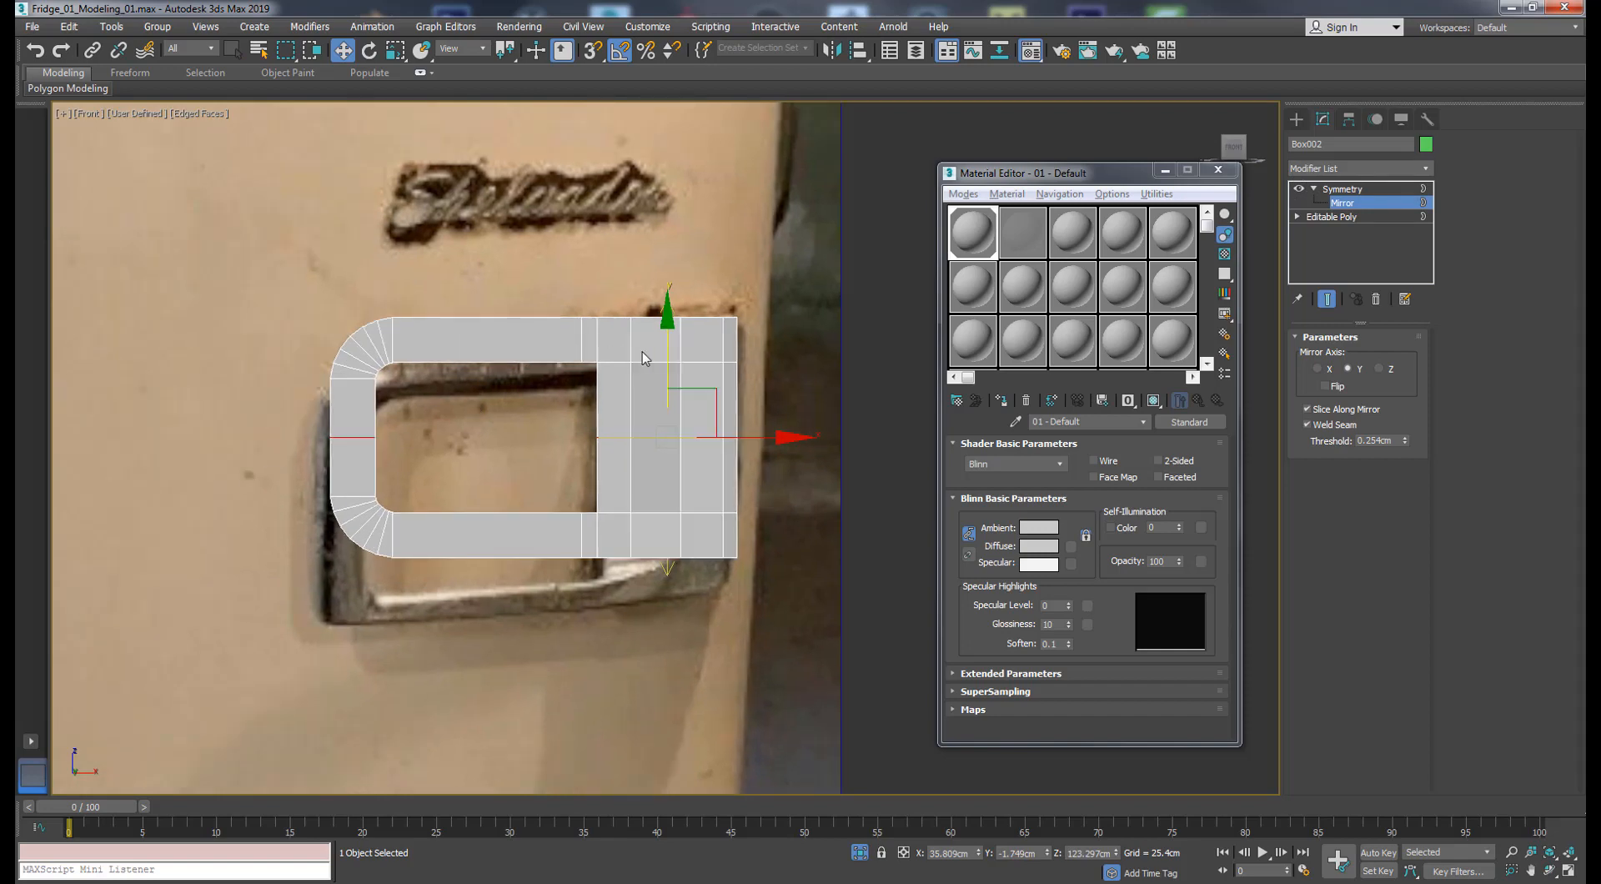
mouse_move(642, 359)
mouse_down()
mouse_move(663, 357)
mouse_move(653, 377)
mouse_up()
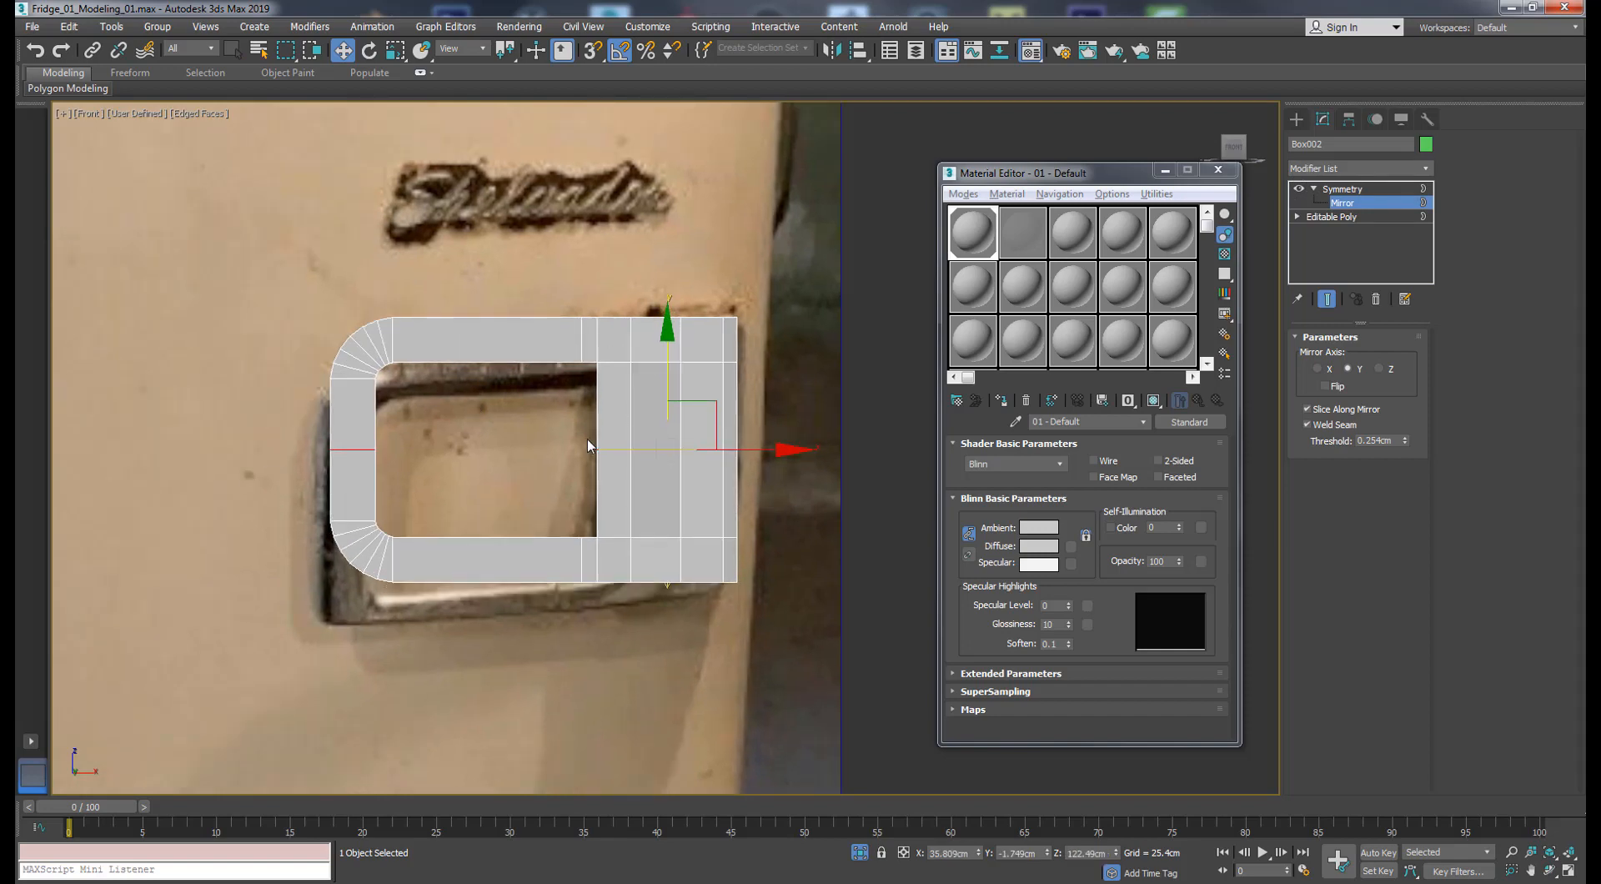
- Leave isolation in the perspective view and move the whole handle along Y onto the fridge's front
key(p)
alt+middle_drag(589, 447, 726, 672)
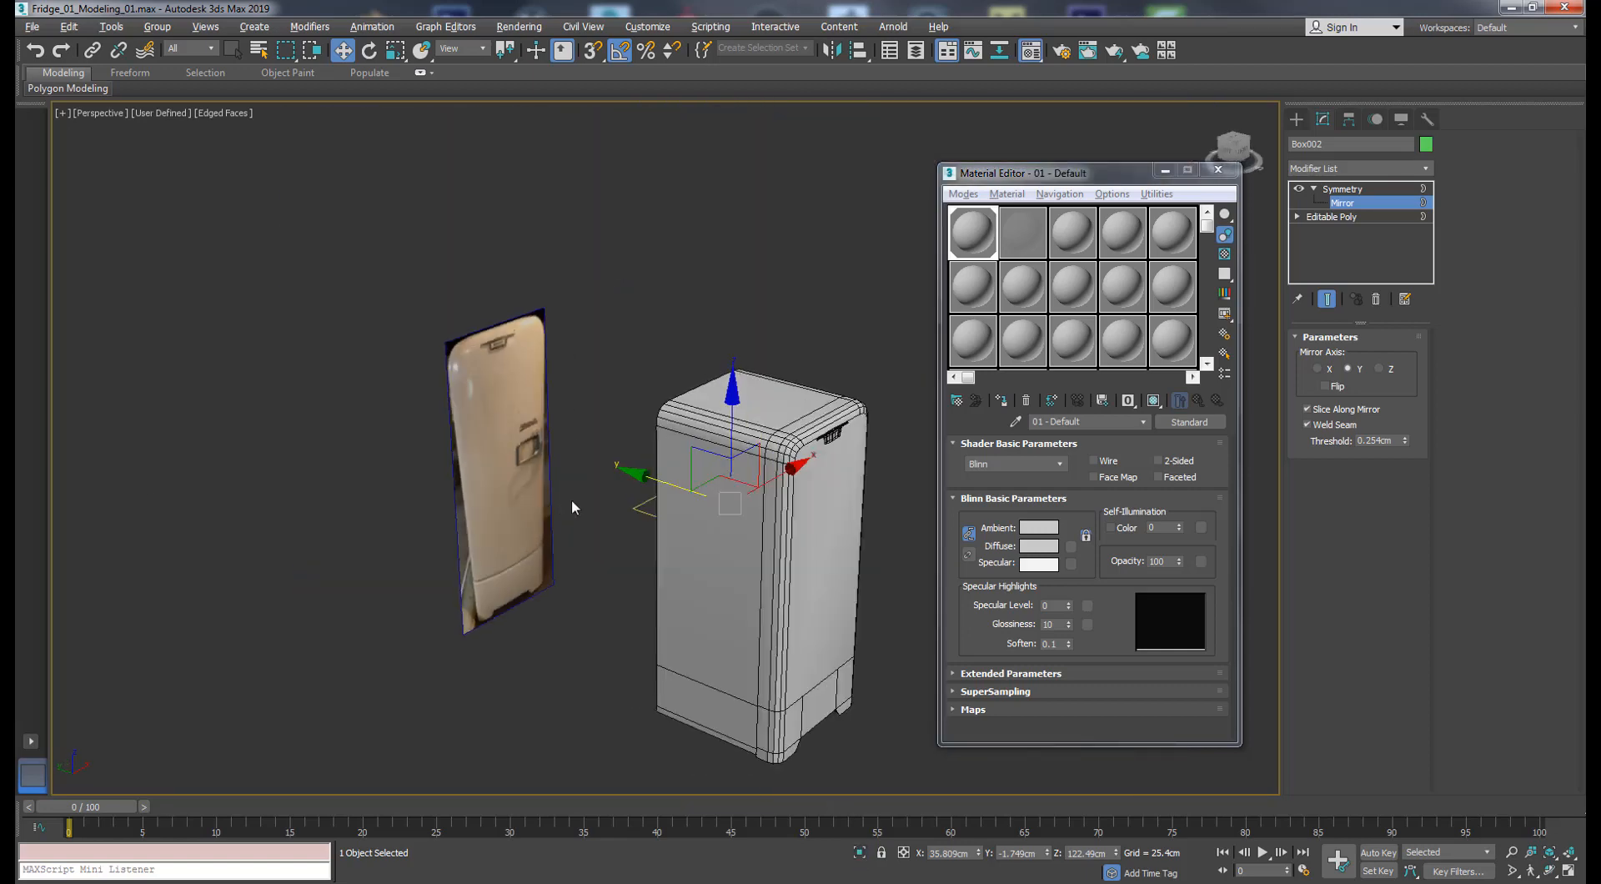
alt+middle_drag(573, 500, 439, 504)
drag(440, 505, 640, 532)
right_click(641, 532)
drag(420, 500, 582, 508)
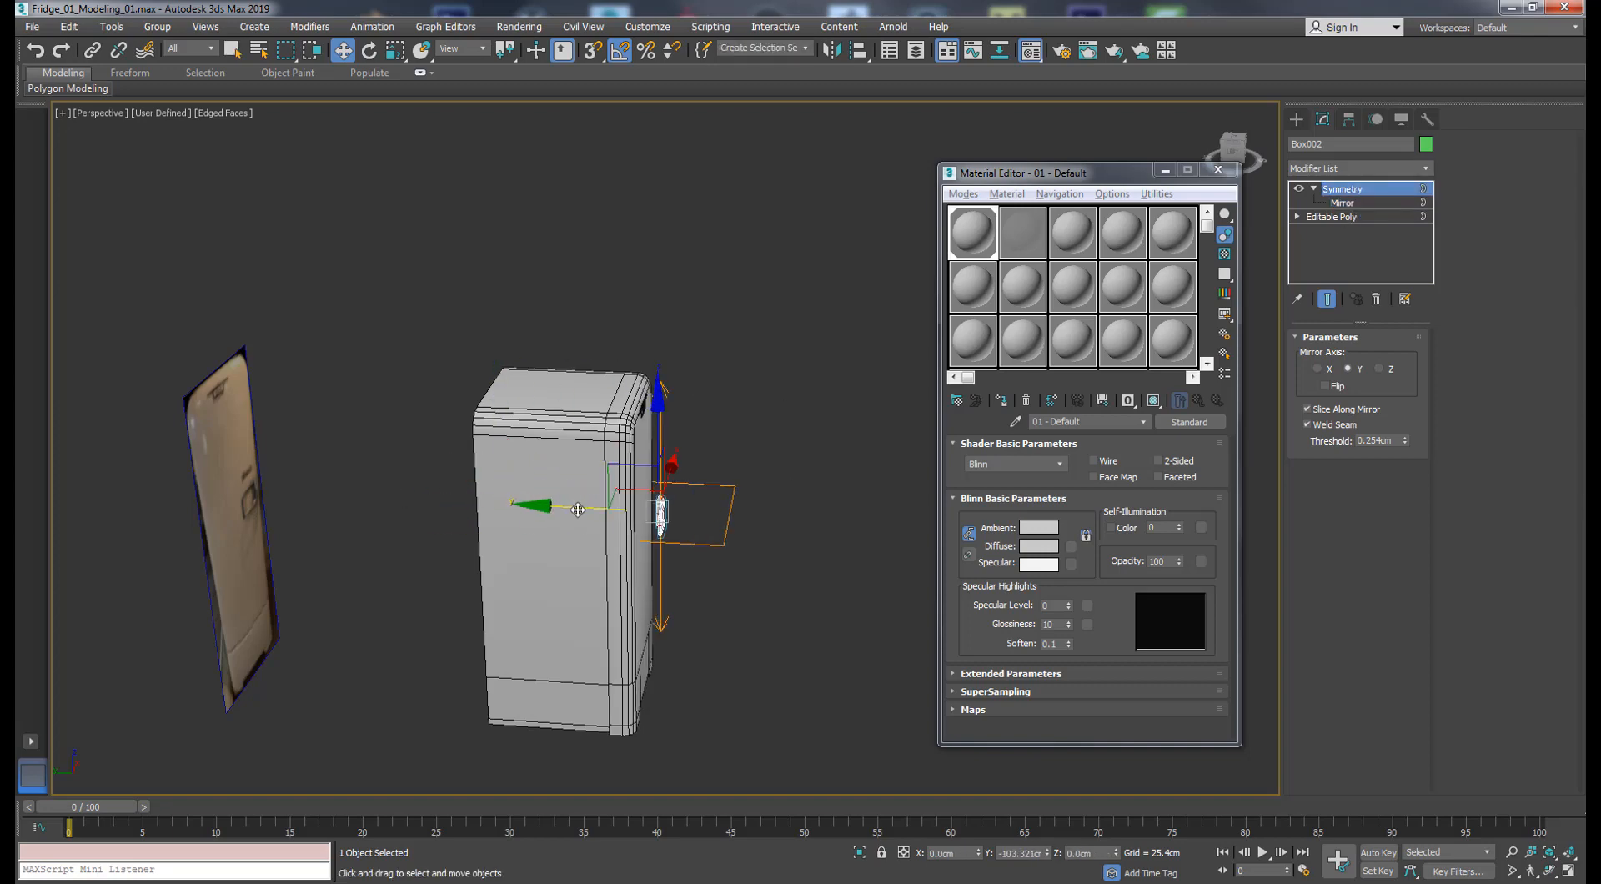
scroll(642, 555, up, 4)
alt+middle_drag(718, 429, 653, 460)
scroll(650, 459, up, 6)
drag(500, 566, 509, 572)
- Isolate the handle, delete the four back polygons of its end block in Editable Poly, and return to the Symmetry level
key(alt+q)
alt+middle_drag(509, 572, 834, 518)
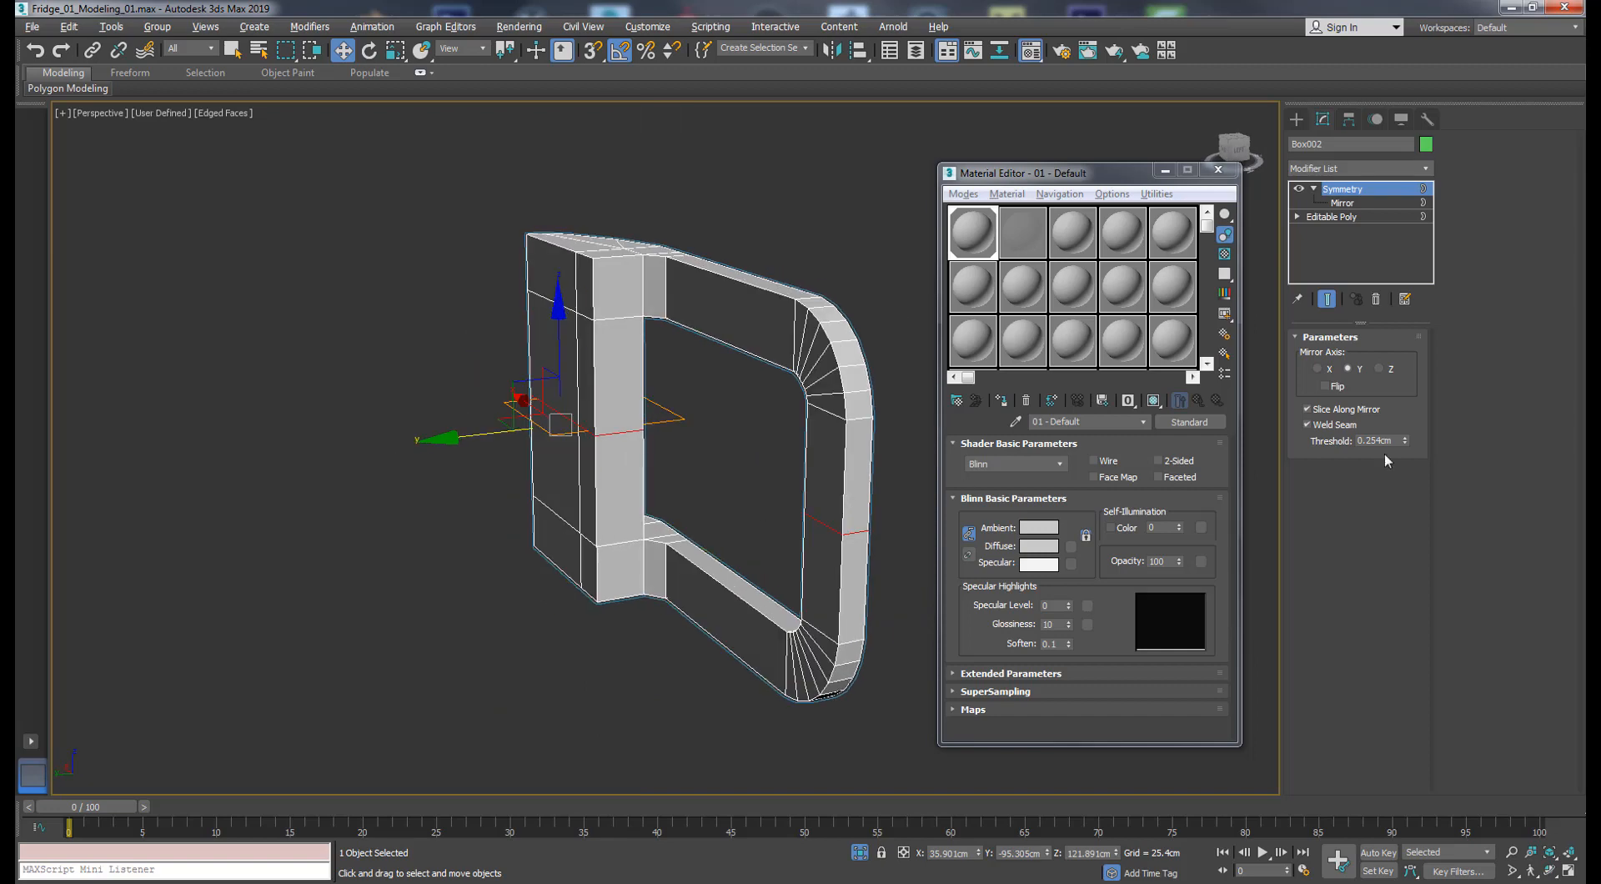
click(1332, 218)
click(1374, 357)
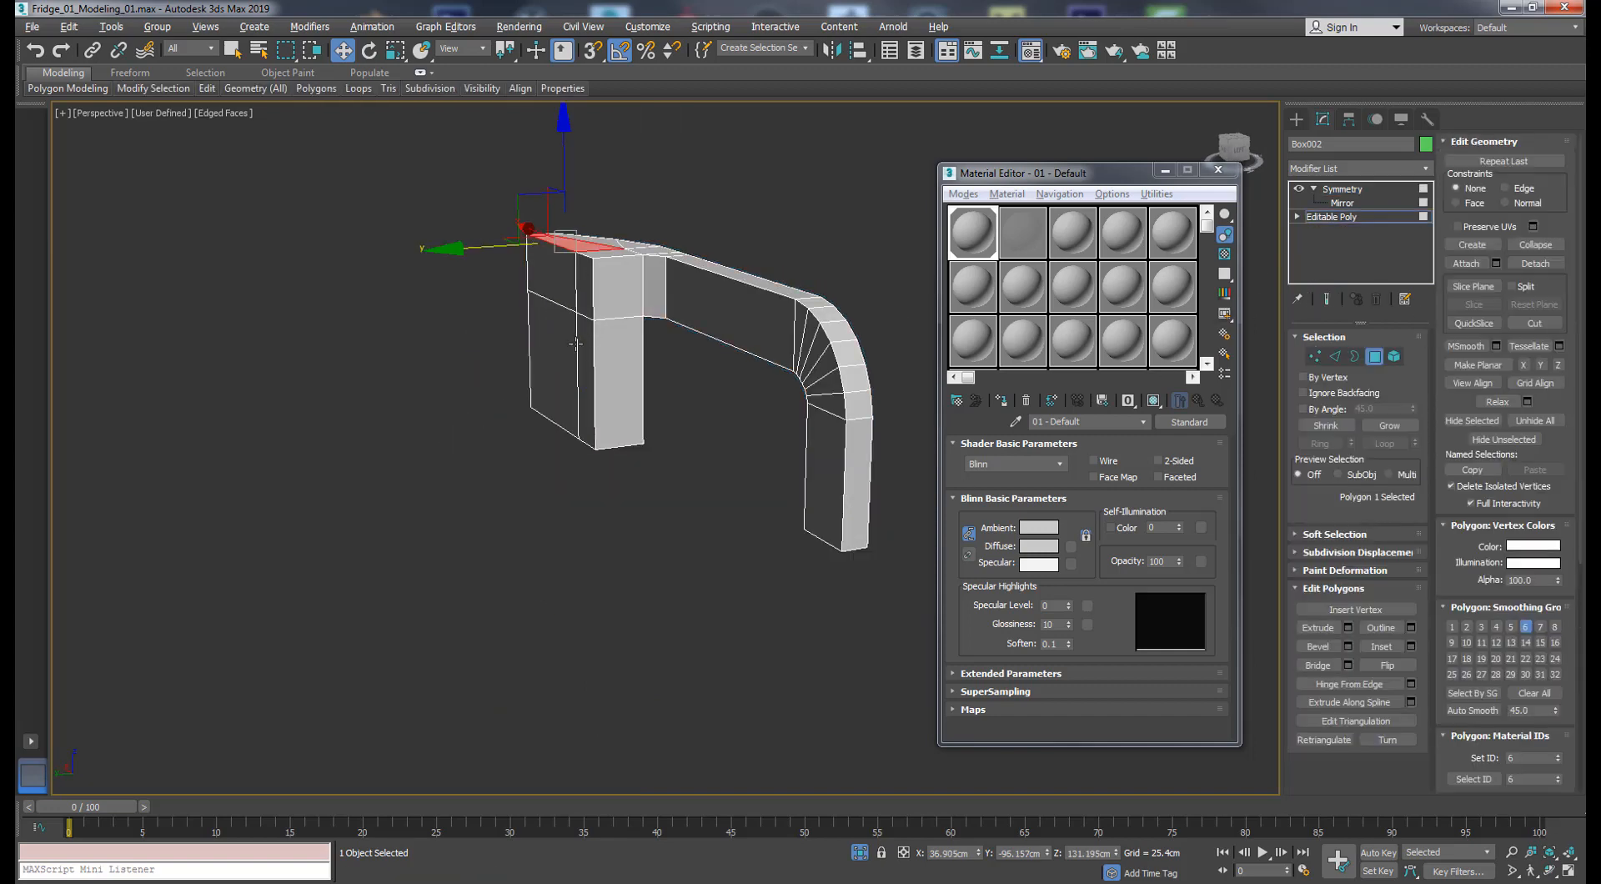
click(559, 350)
ctrl+click(572, 279)
ctrl+click(586, 289)
ctrl+click(586, 344)
alt+middle_drag(587, 343, 667, 354)
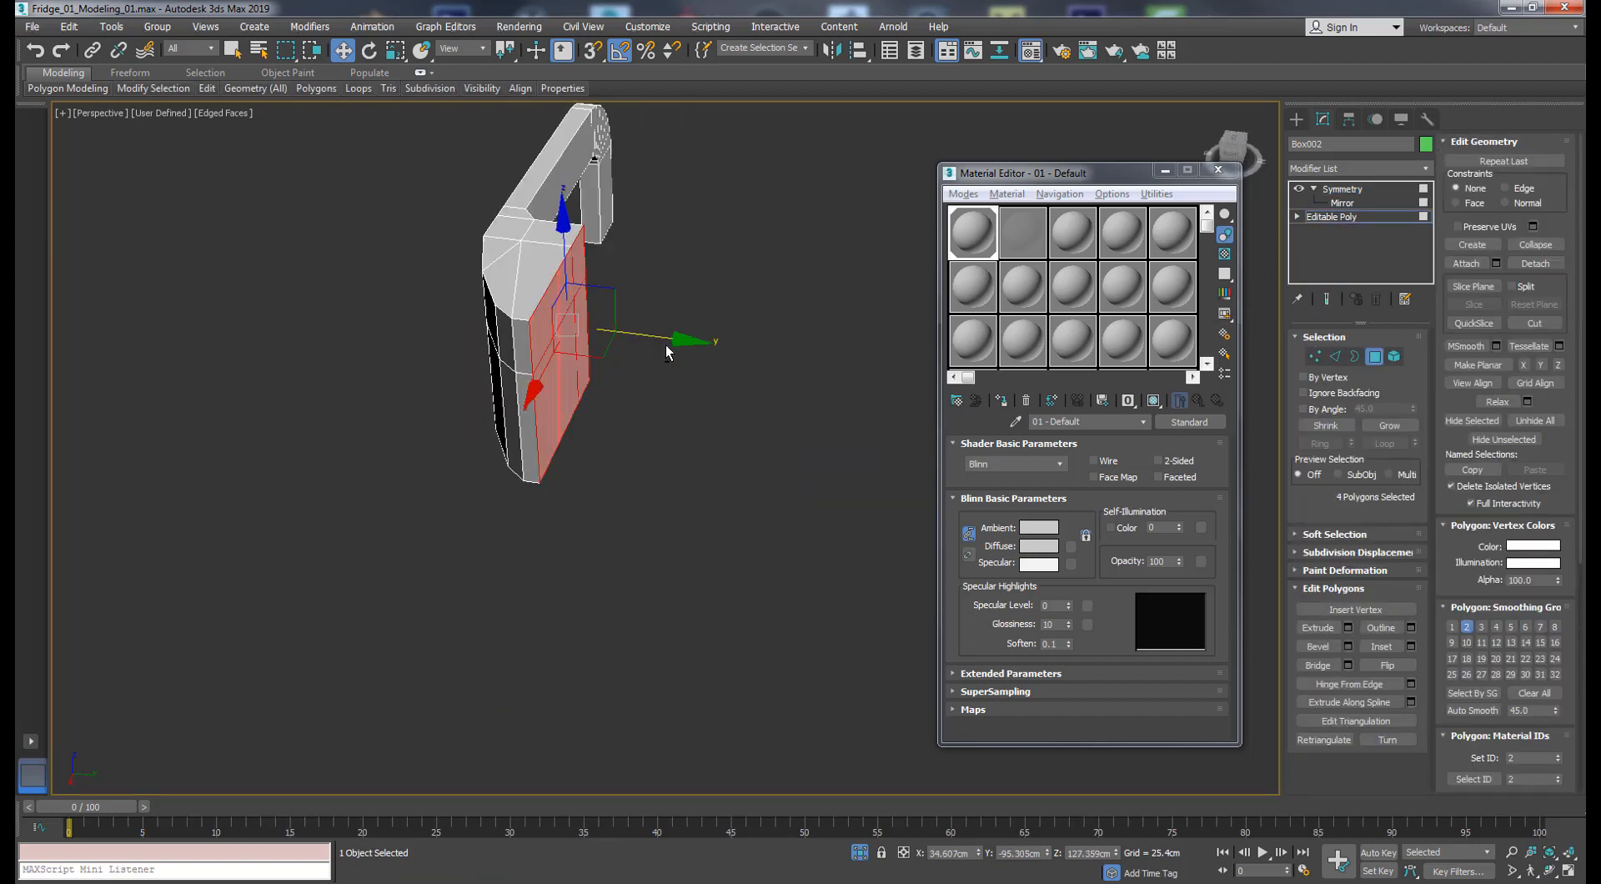
key(Delete)
click(1374, 357)
click(1343, 190)
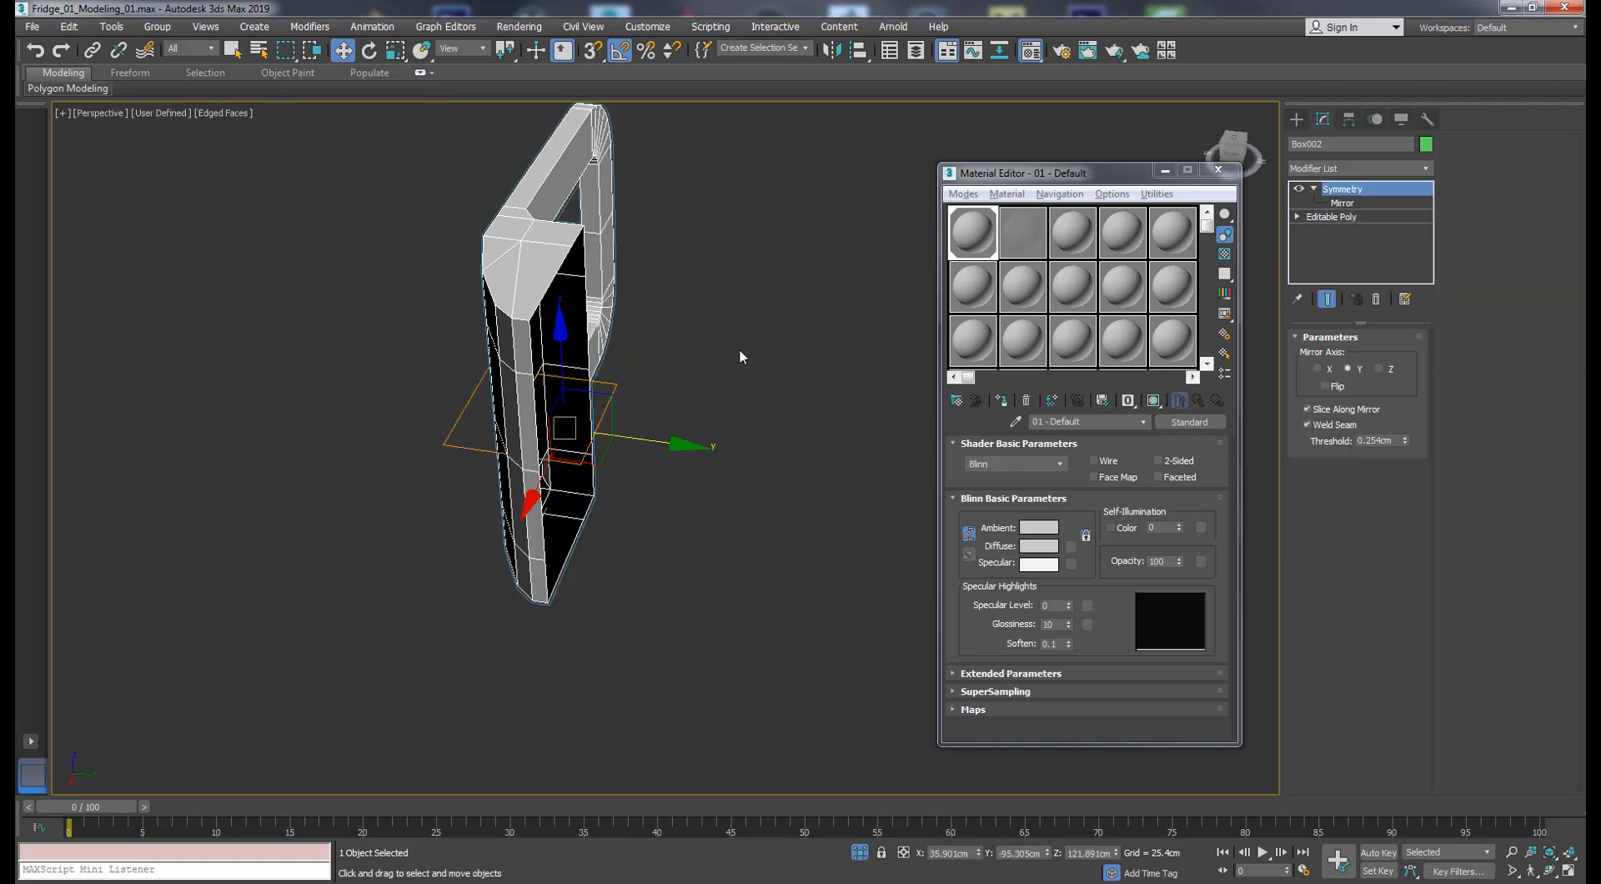
- Show the full fridge again and move the handle outward along Y to about -98.5 cm, against the door
alt+middle_drag(743, 353, 803, 799)
alt+middle_drag(732, 575, 680, 350)
middle_drag(640, 486, 616, 352)
drag(606, 590, 597, 533)
alt+middle_drag(602, 459, 617, 575)
scroll(565, 613, down, 5)
click(821, 550)
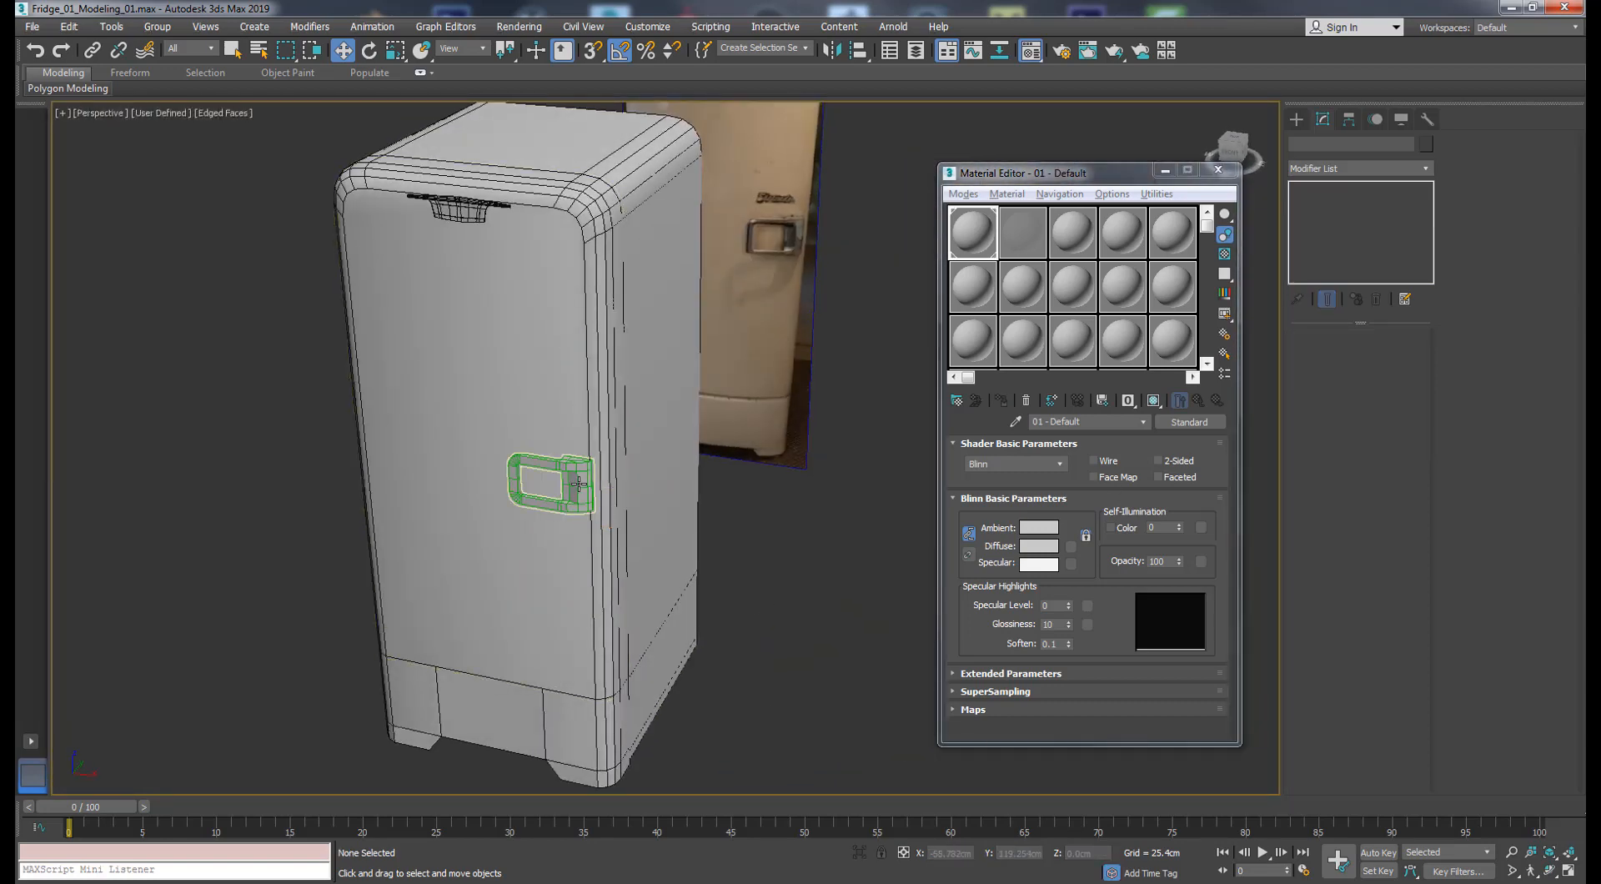
- Set the handle's object color to black, close the Material Editor and deselect the handle
click(551, 484)
click(1426, 144)
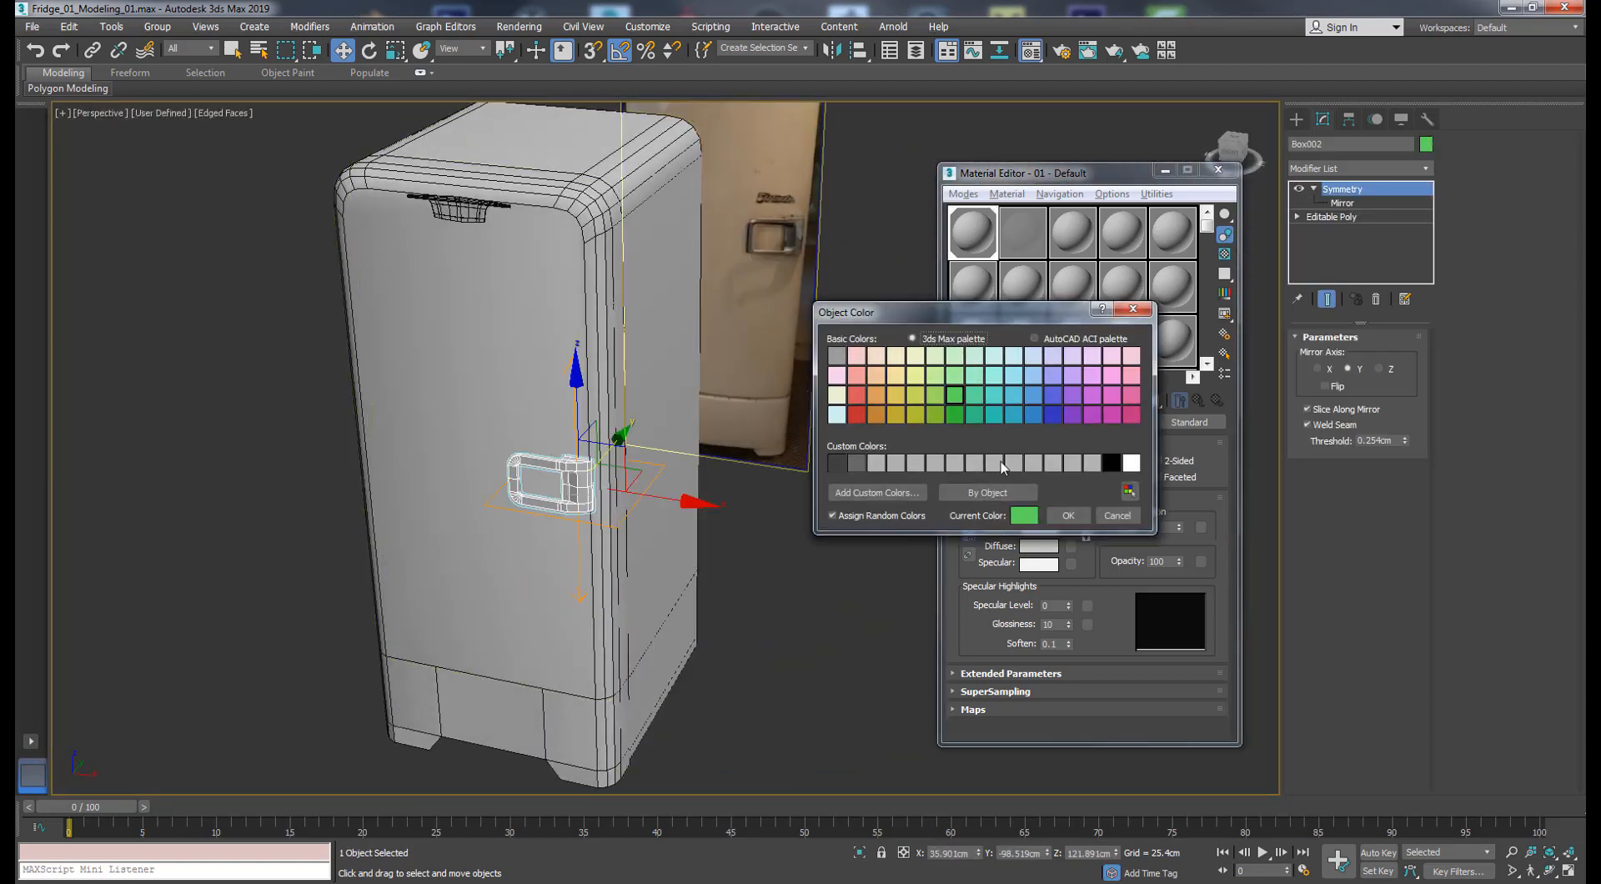
click(1067, 516)
click(1219, 170)
click(745, 496)
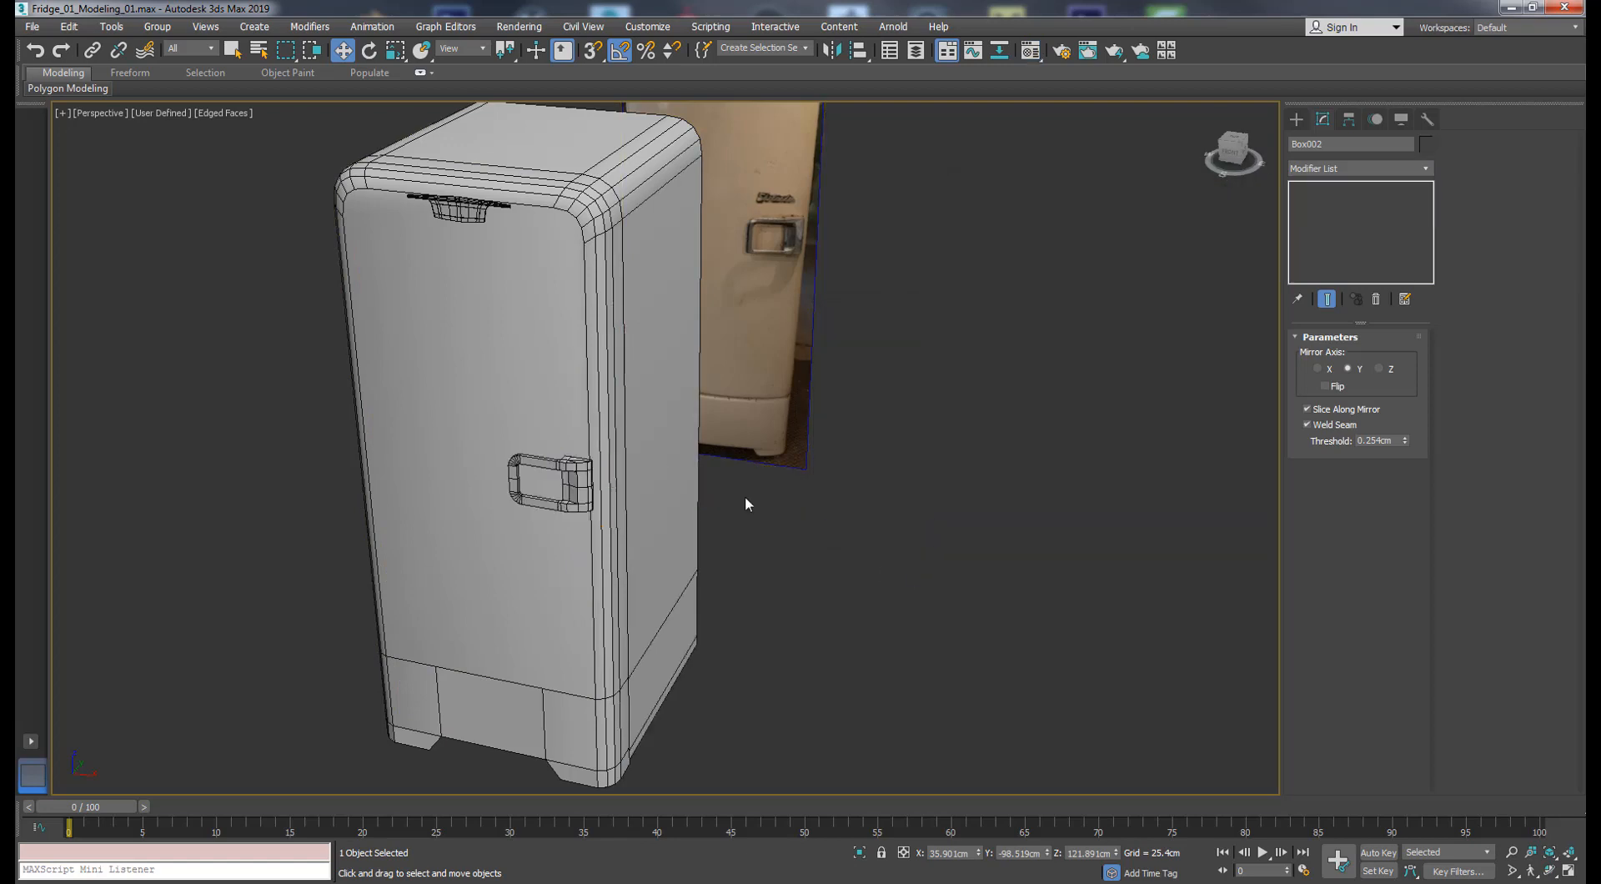
mouse_move(745, 496)
alt+middle_down()
mouse_move(634, 480)
mouse_move(717, 495)
alt+middle_up()
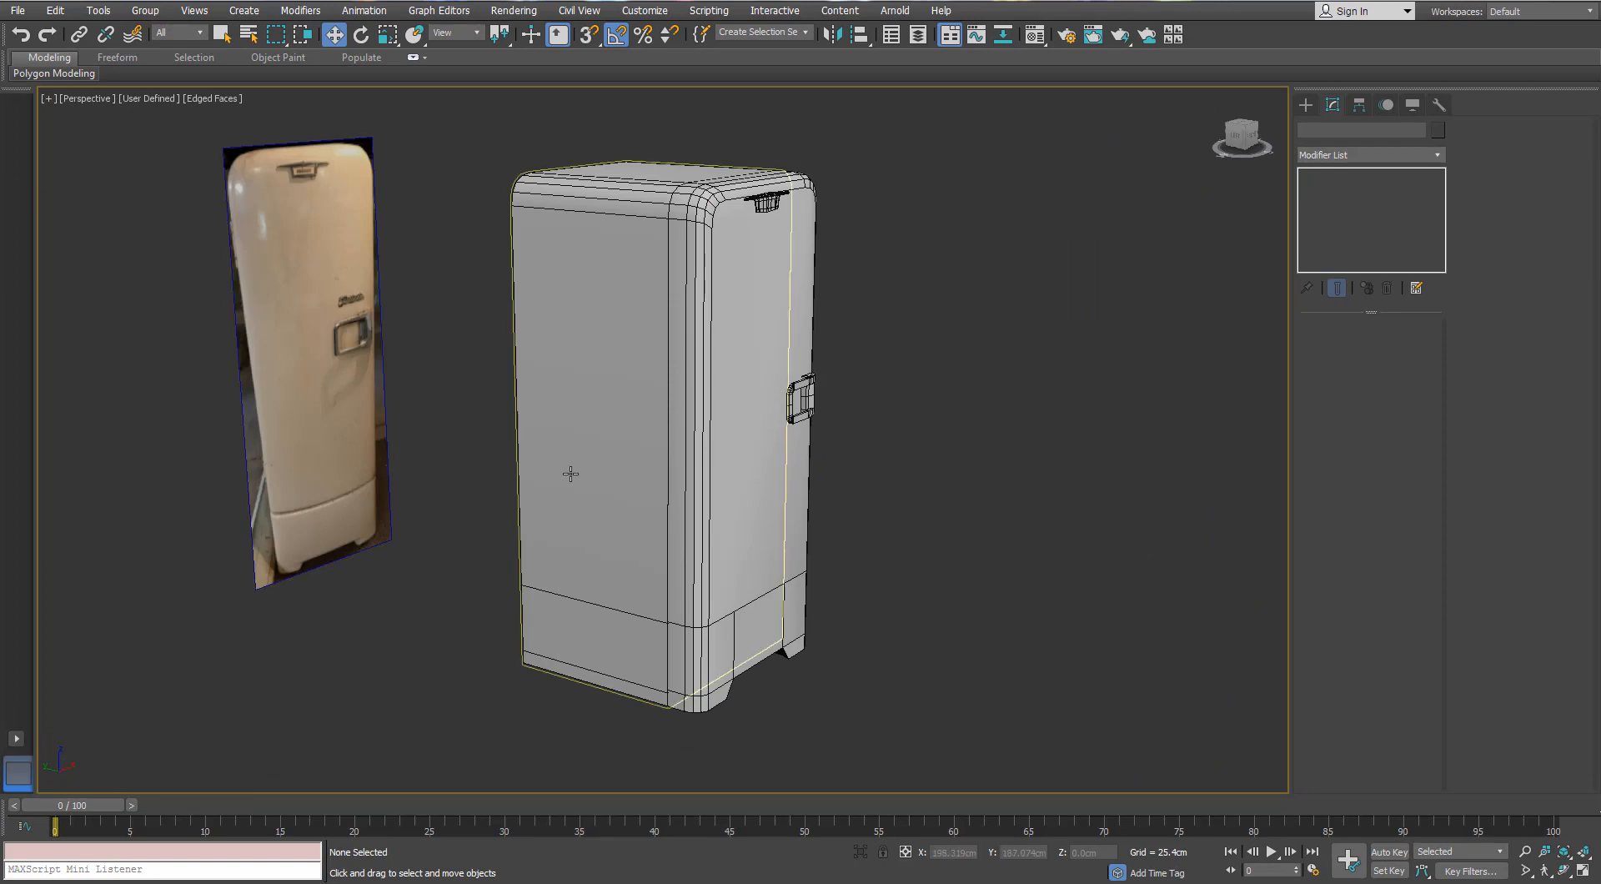
- Switch the geometry category to Extended Primitives and start the Capsule tool
scroll(570, 474, up, 10)
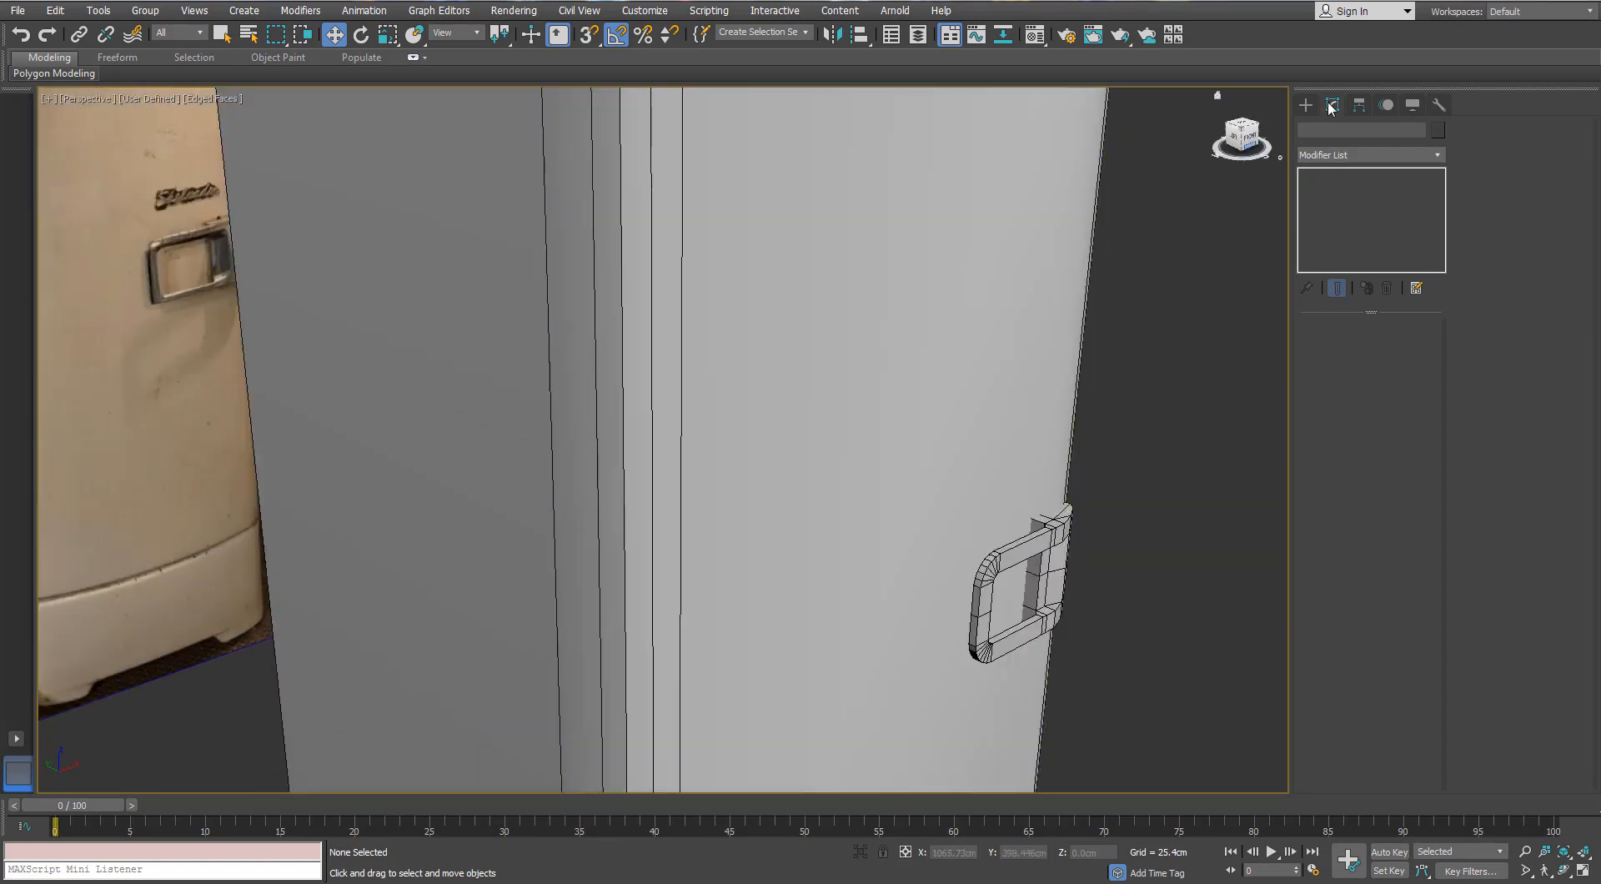
click(1306, 104)
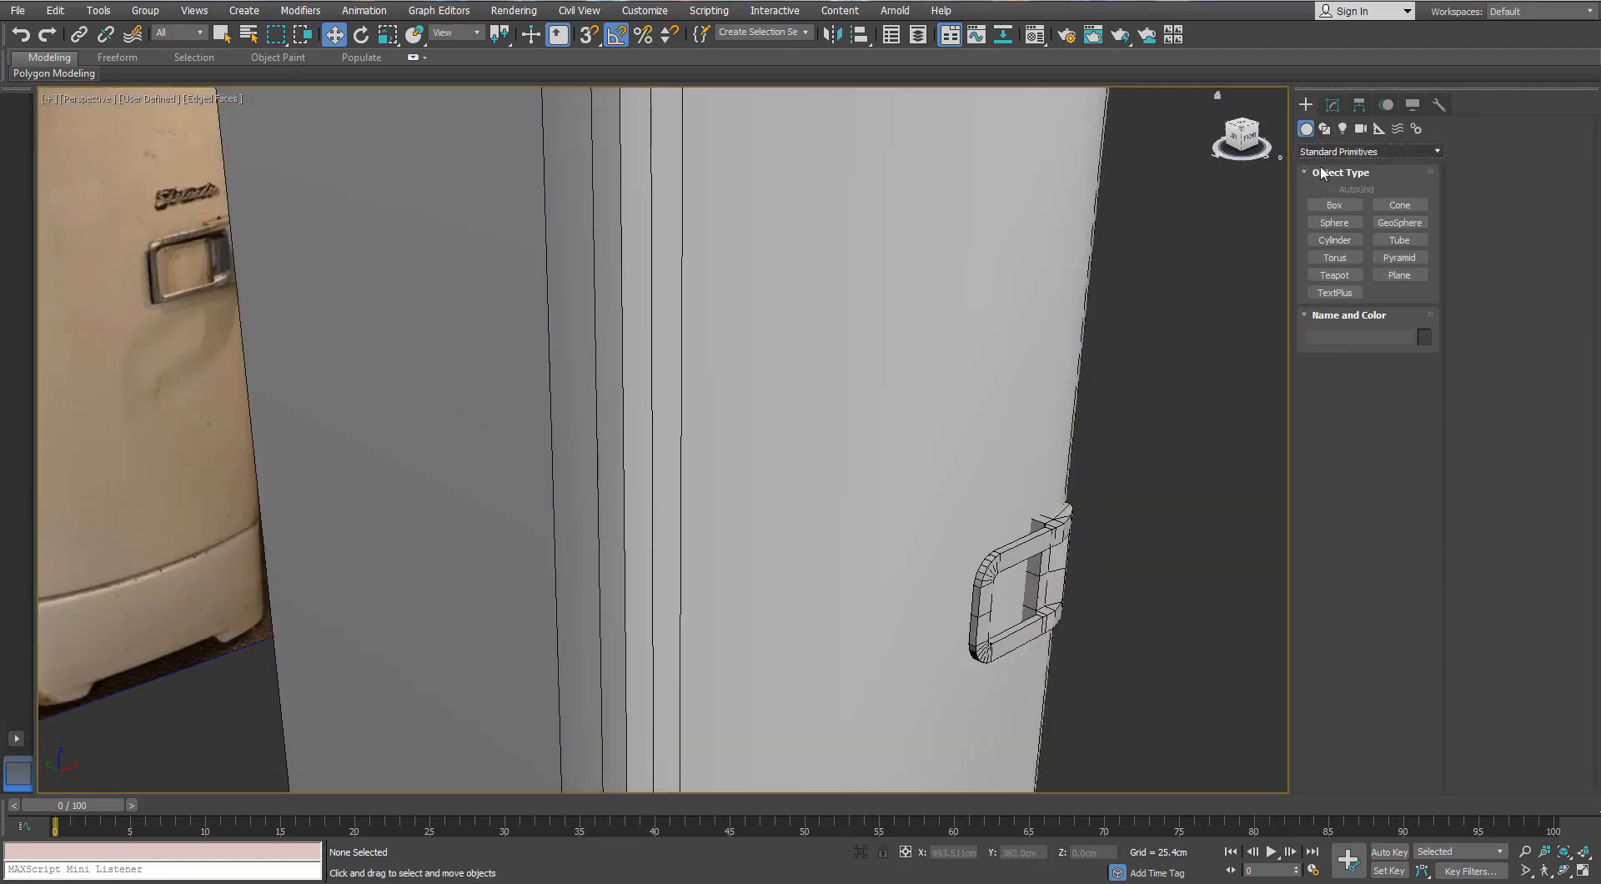
click(1351, 150)
click(1334, 177)
click(1400, 239)
- Turn on AutoGrid and draw a capsule about 1.27 cm in radius and 14.8 cm high on the fridge's side wall
scroll(542, 208, down, 8)
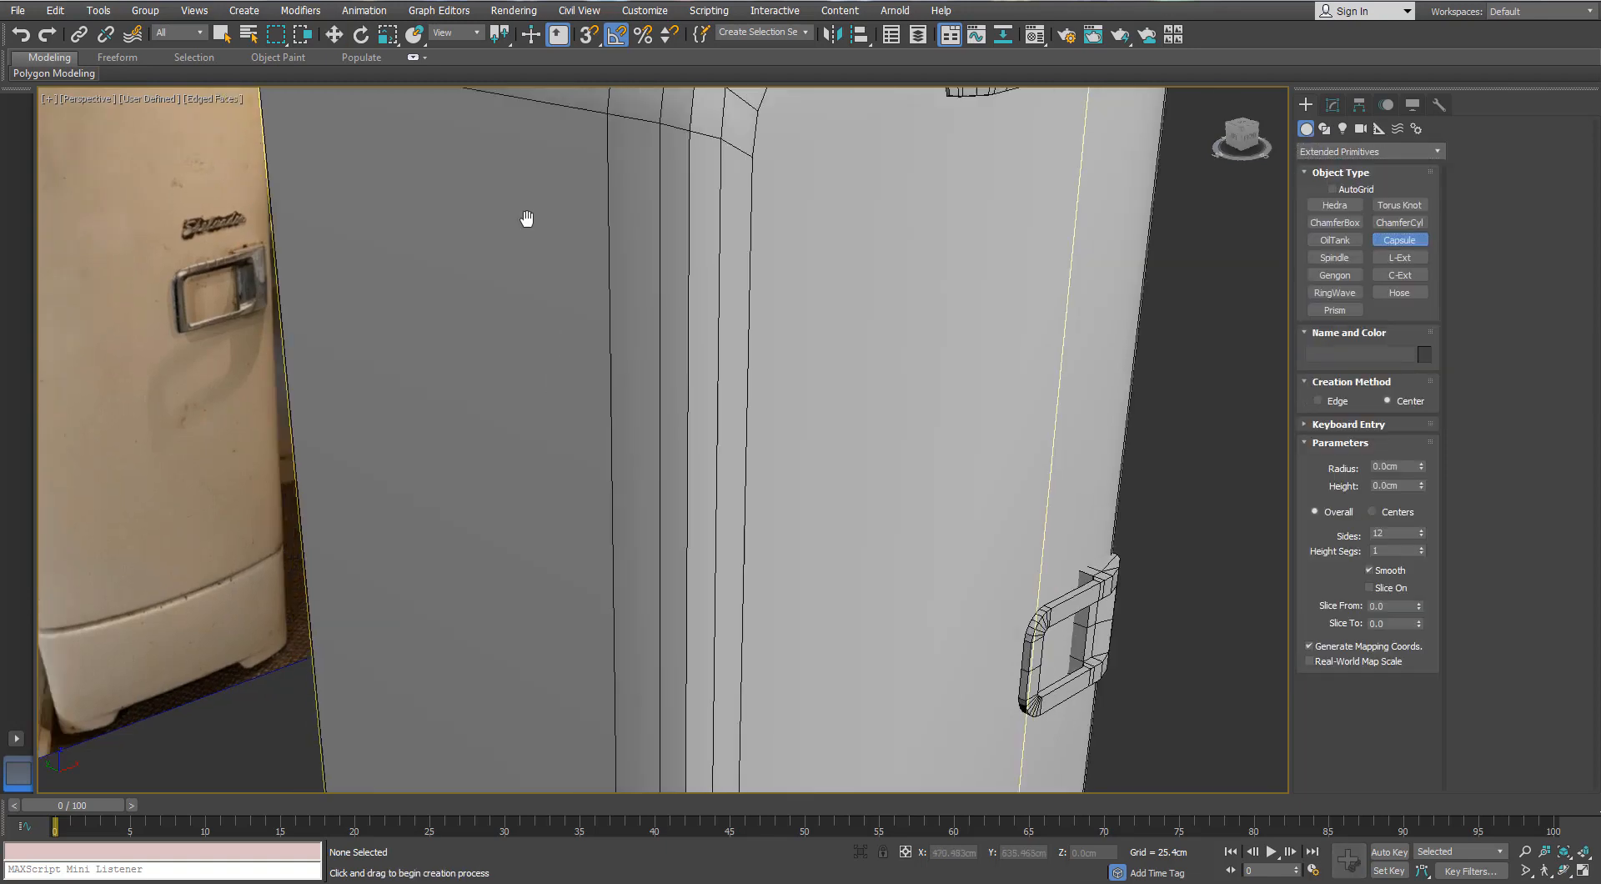
alt+middle_drag(575, 197, 584, 251)
scroll(667, 242, up, 3)
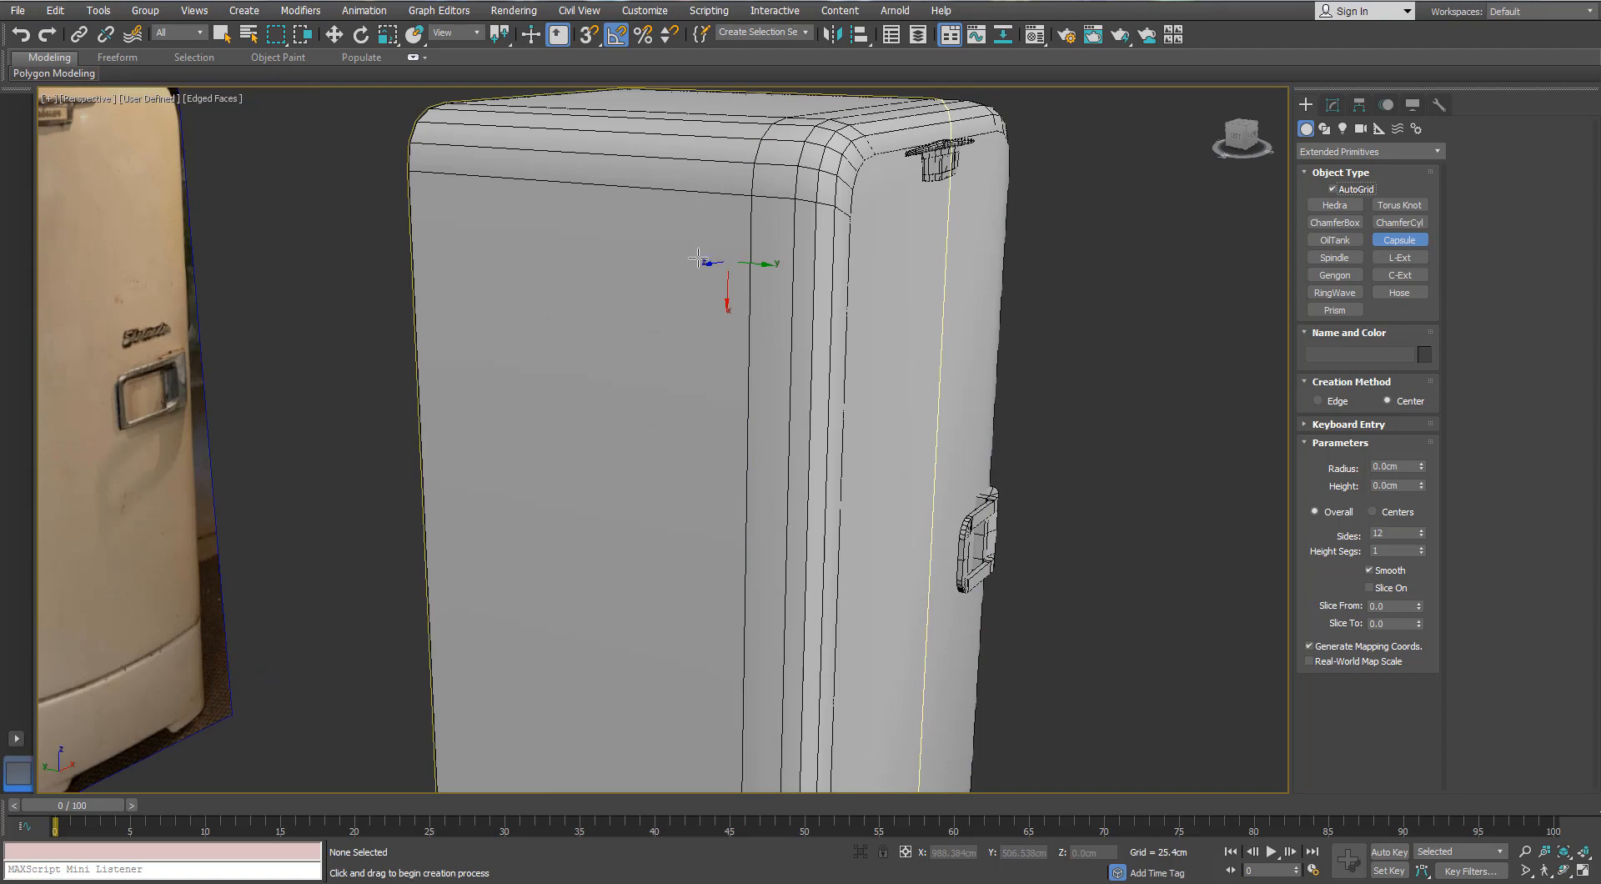
scroll(750, 276, down, 6)
scroll(759, 305, up, 7)
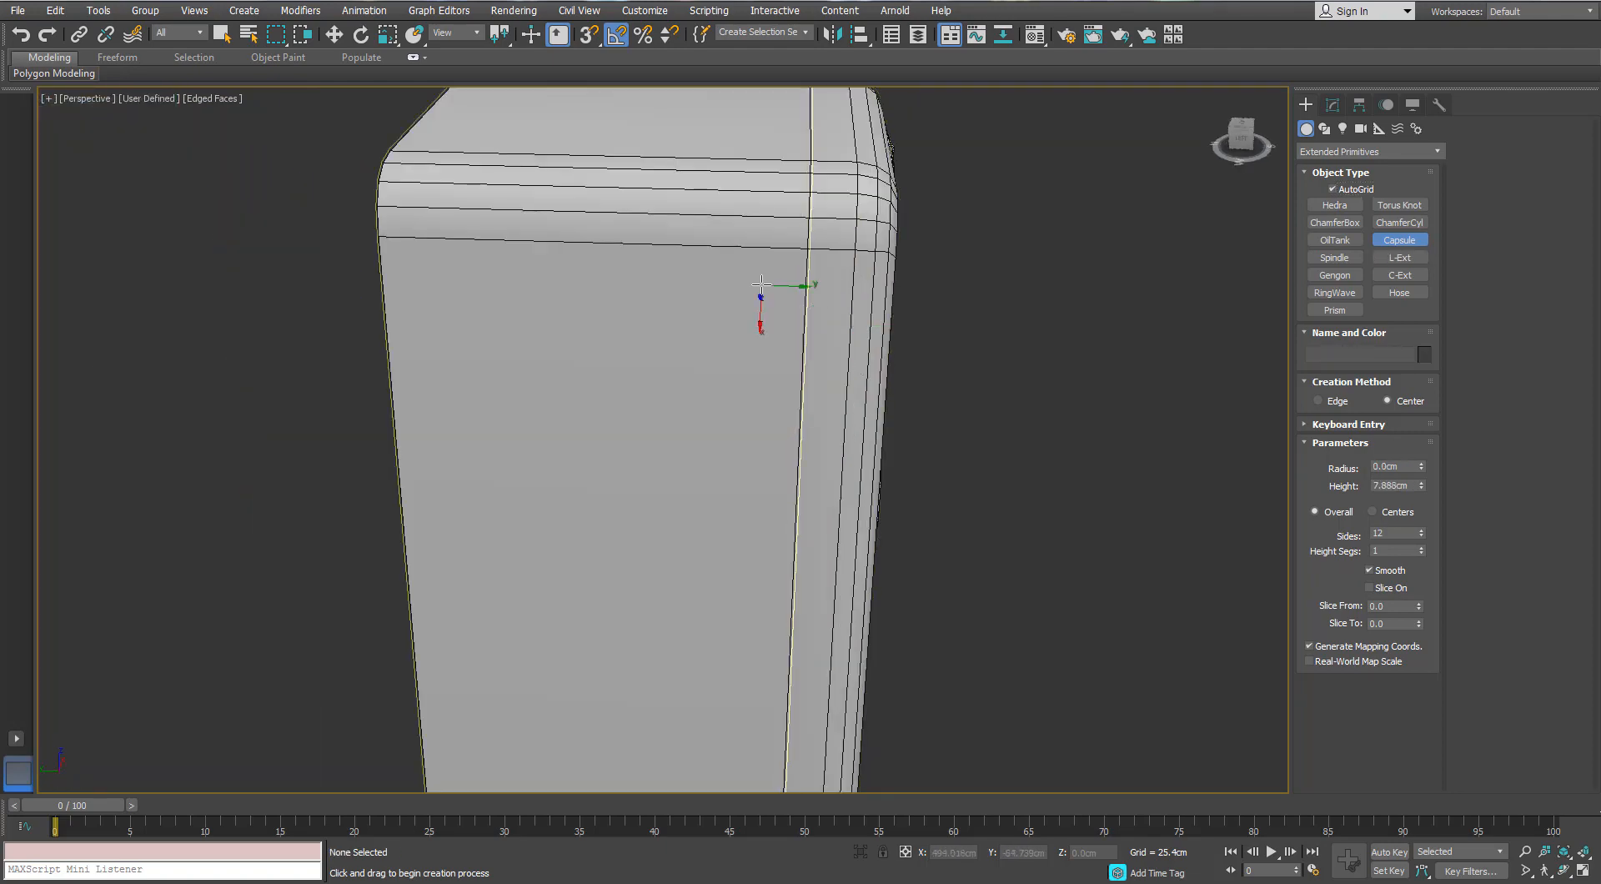
click(775, 320)
alt+middle_drag(762, 378, 780, 350)
scroll(780, 351, up, 6)
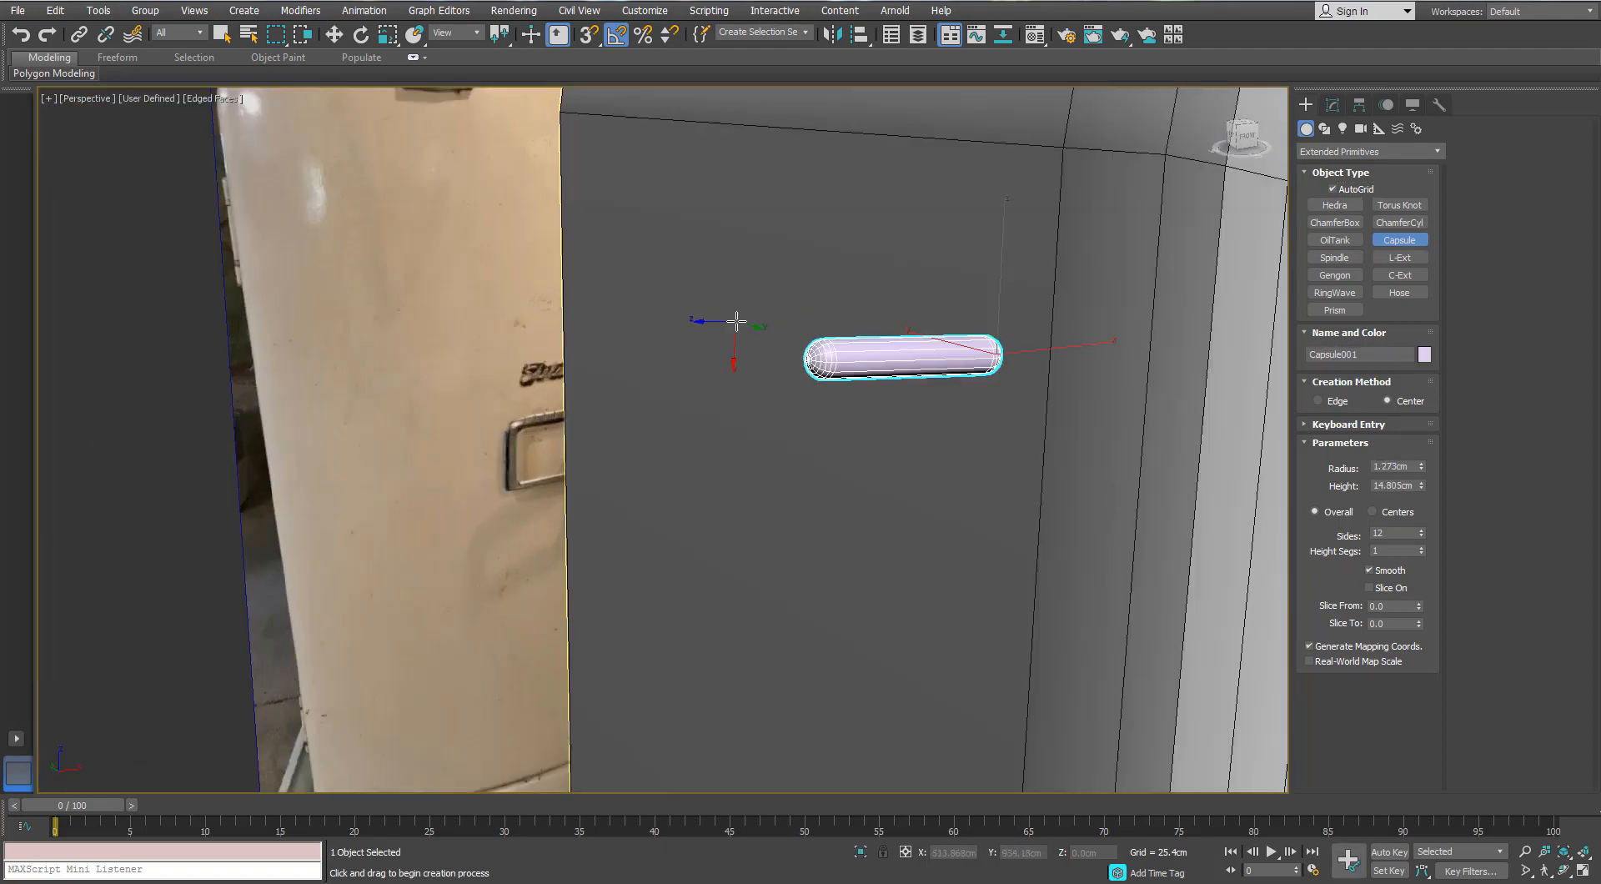
- Try rotating the capsule on the side wall, undo the rotation and delete the capsule
key(e)
drag(822, 273, 860, 255)
alt+middle_drag(864, 254, 1045, 247)
key(ctrl+z)
alt+middle_drag(932, 254, 575, 272)
scroll(889, 289, up, 3)
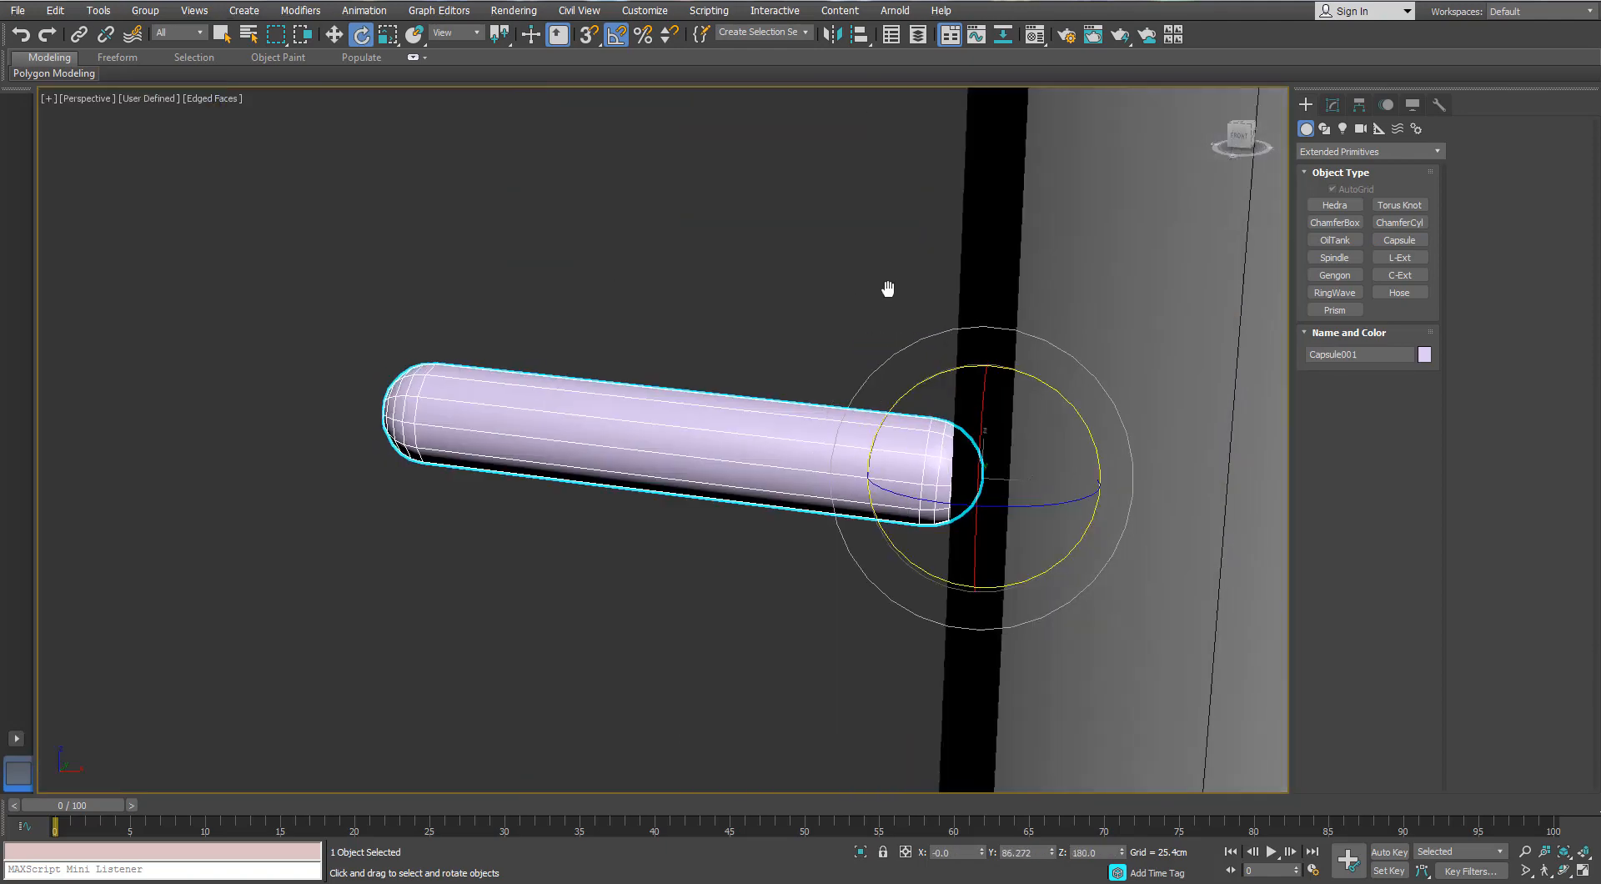
scroll(888, 289, down, 5)
key(Delete)
- Draw an upright capsule on the ground beside the fridge, about 3.58 cm in radius and 36.7 cm high, and show its parameters
scroll(887, 316, down, 6)
alt+middle_drag(887, 316, 818, 336)
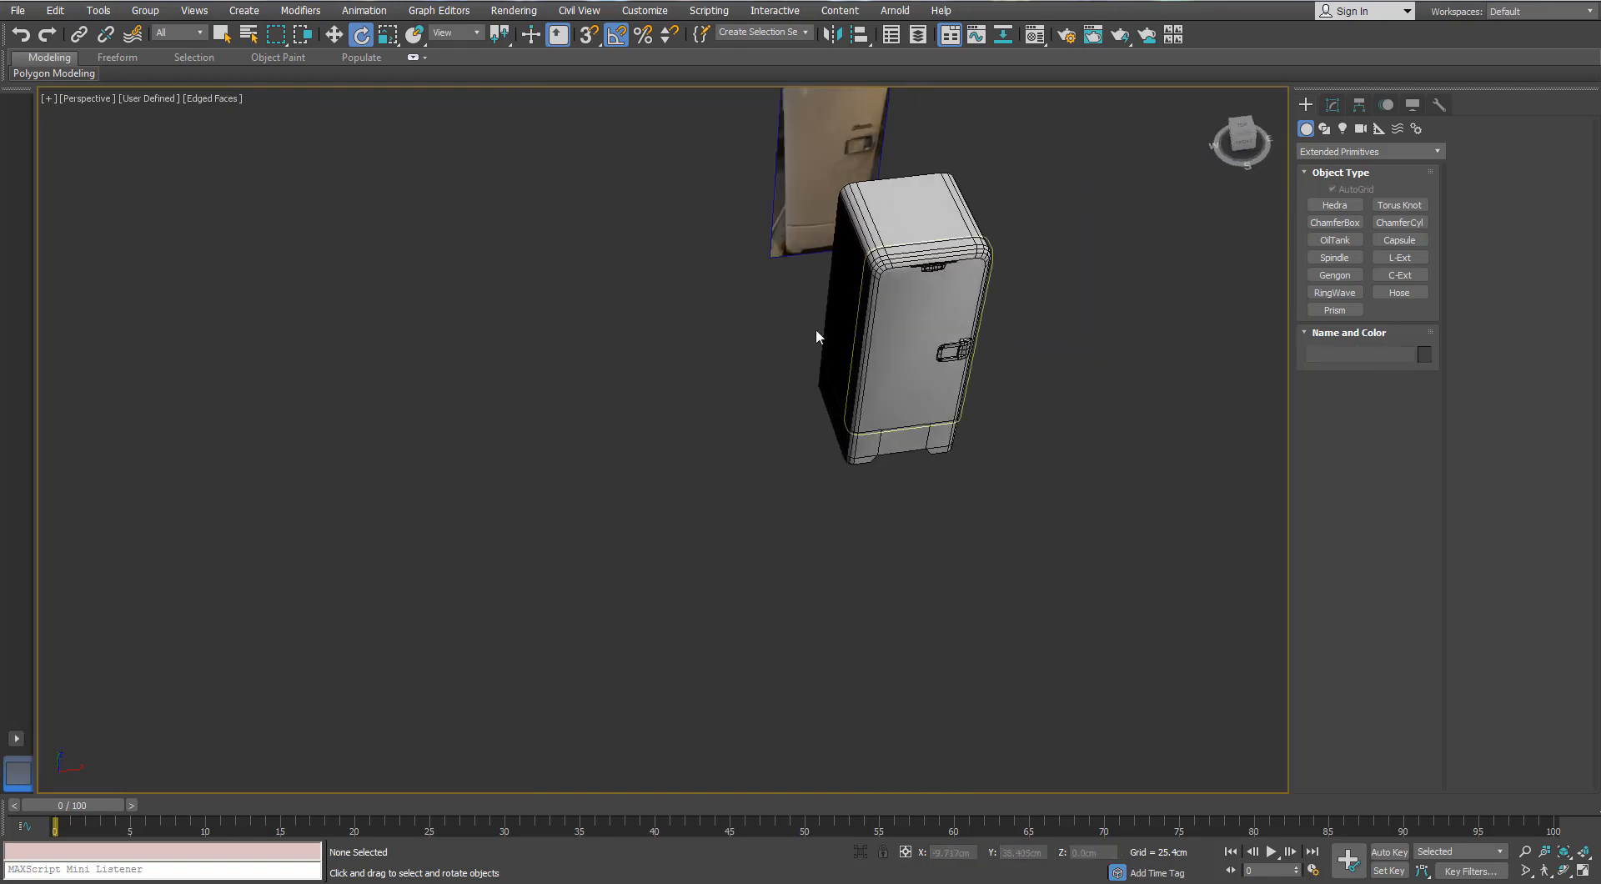
scroll(818, 335, up, 3)
click(1378, 244)
drag(810, 540, 808, 538)
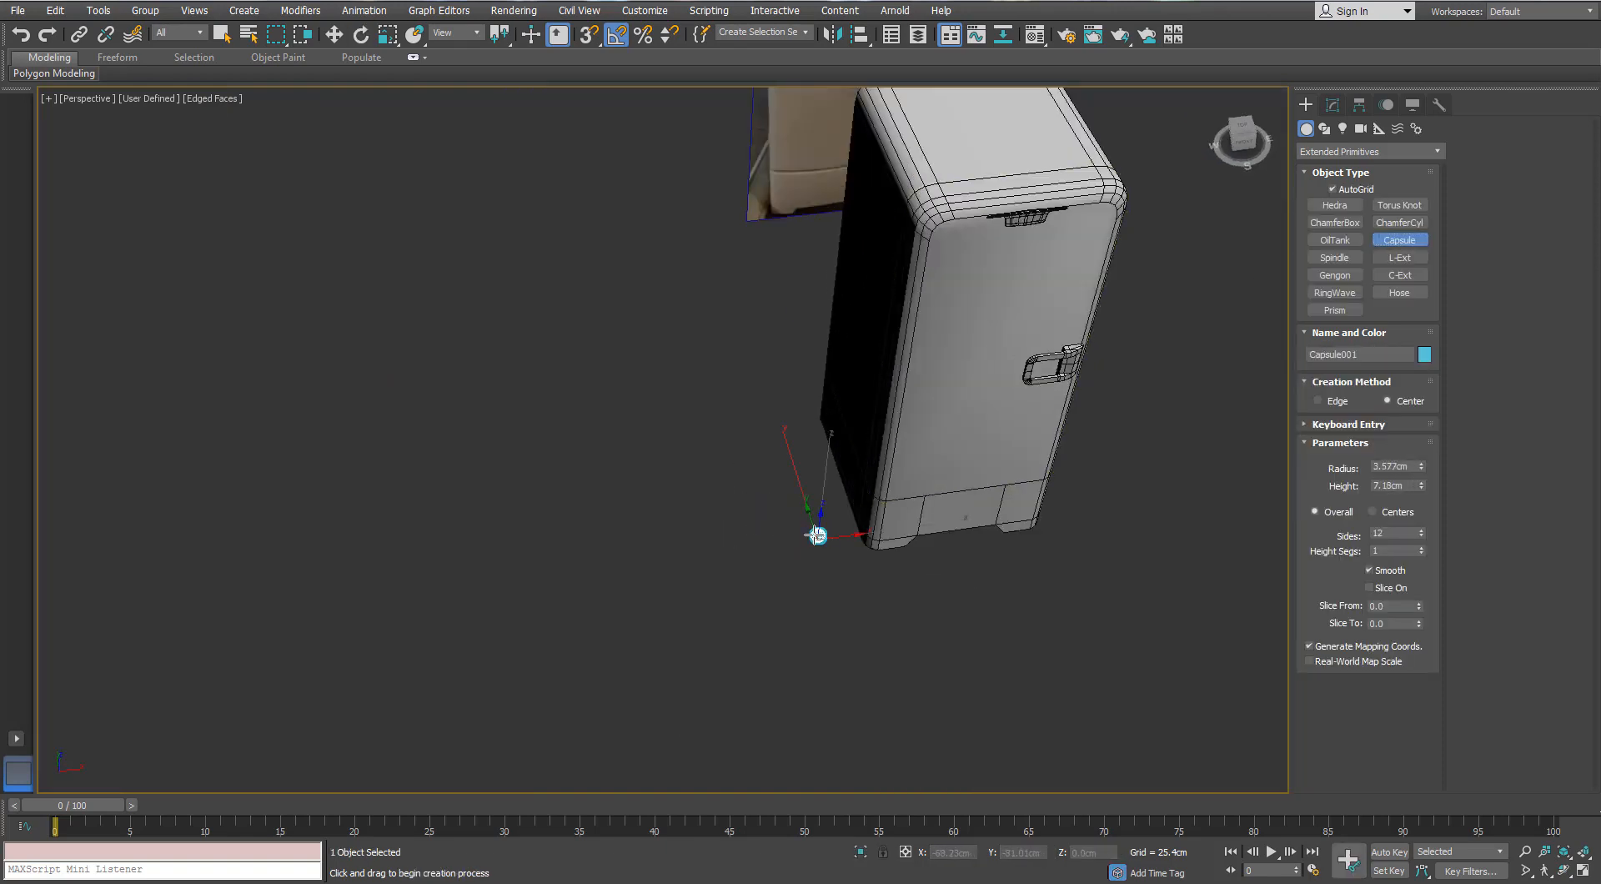
click(821, 476)
alt+middle_drag(821, 475, 843, 417)
scroll(843, 417, up, 3)
click(1333, 105)
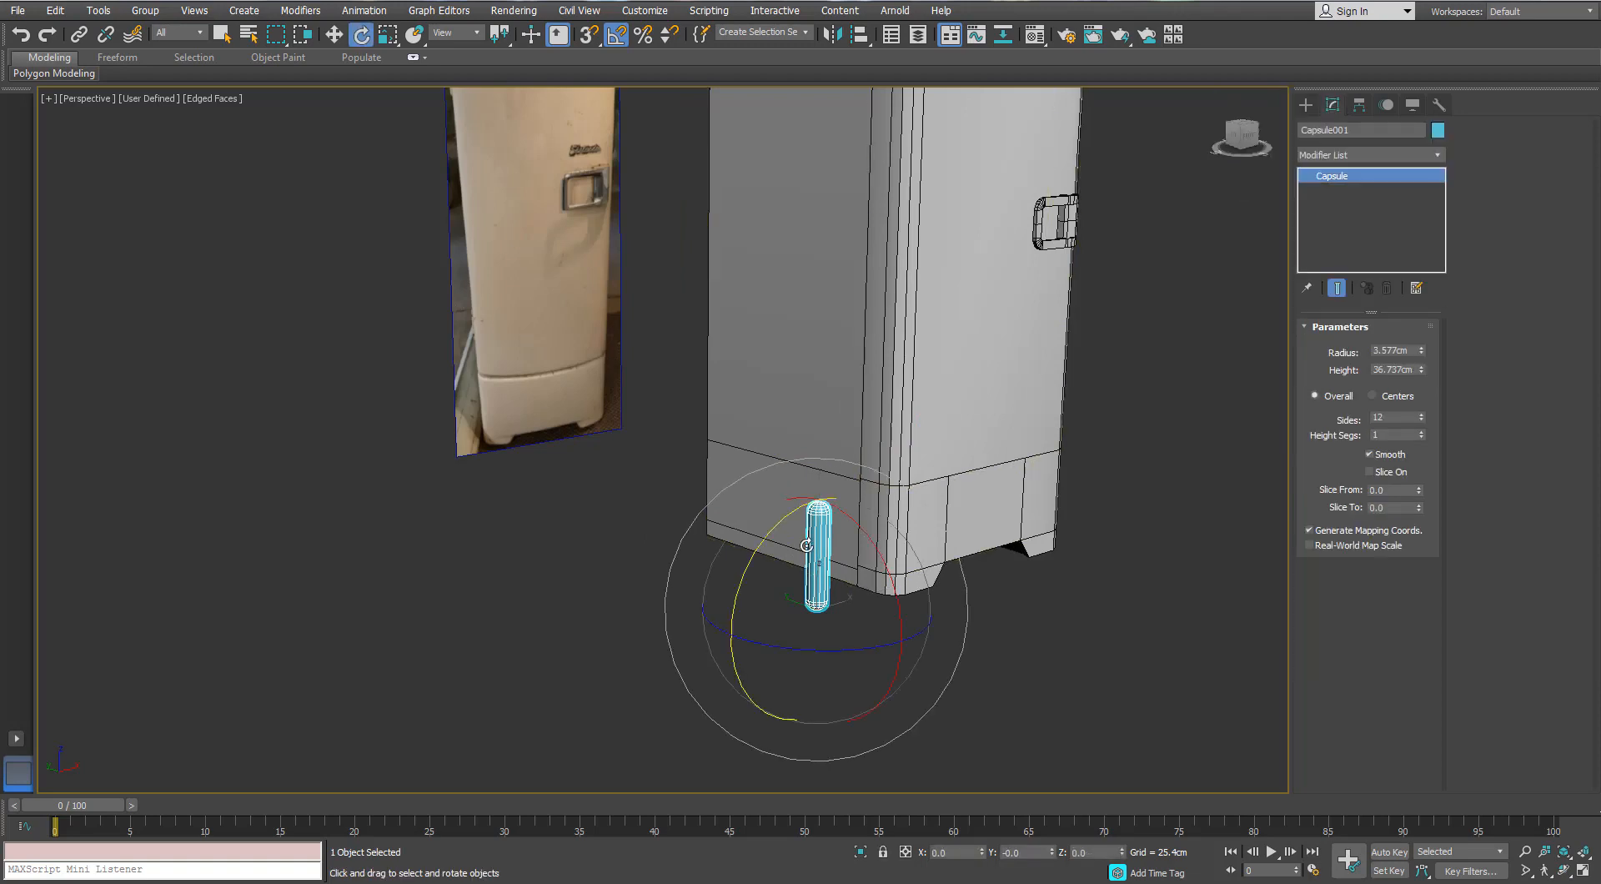
- Raise the capsule and place it in the front view beside the fridge's upper edge, at about X -47.6 cm and Z 176.4 cm
key(r)
key(w)
drag(824, 430, 824, 221)
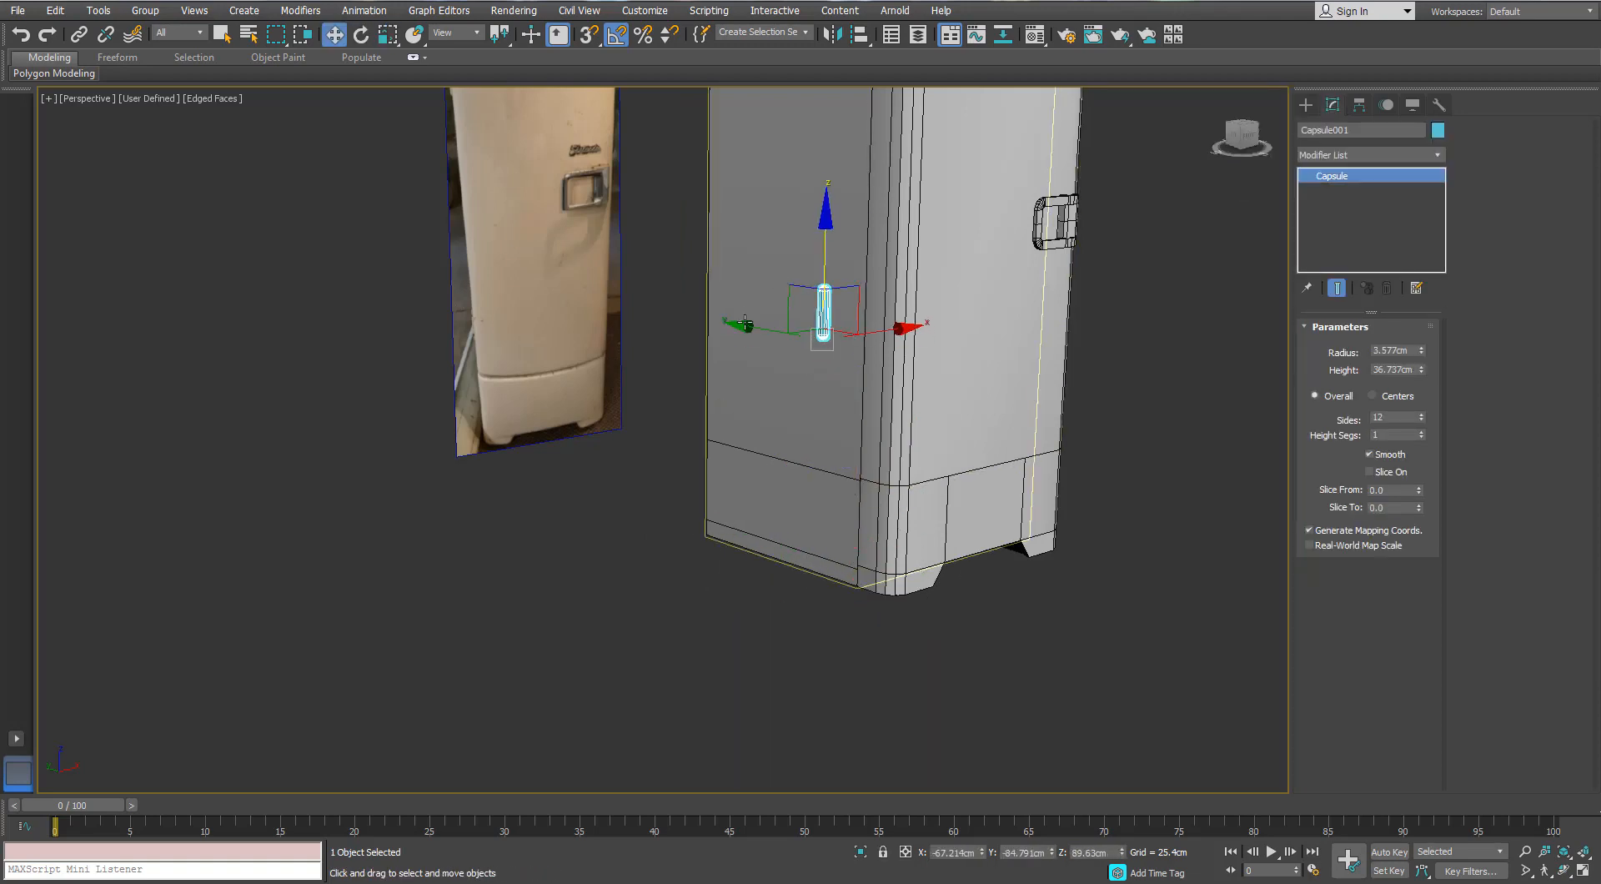
key(f)
key(z)
scroll(657, 317, down, 10)
scroll(667, 584, up, 3)
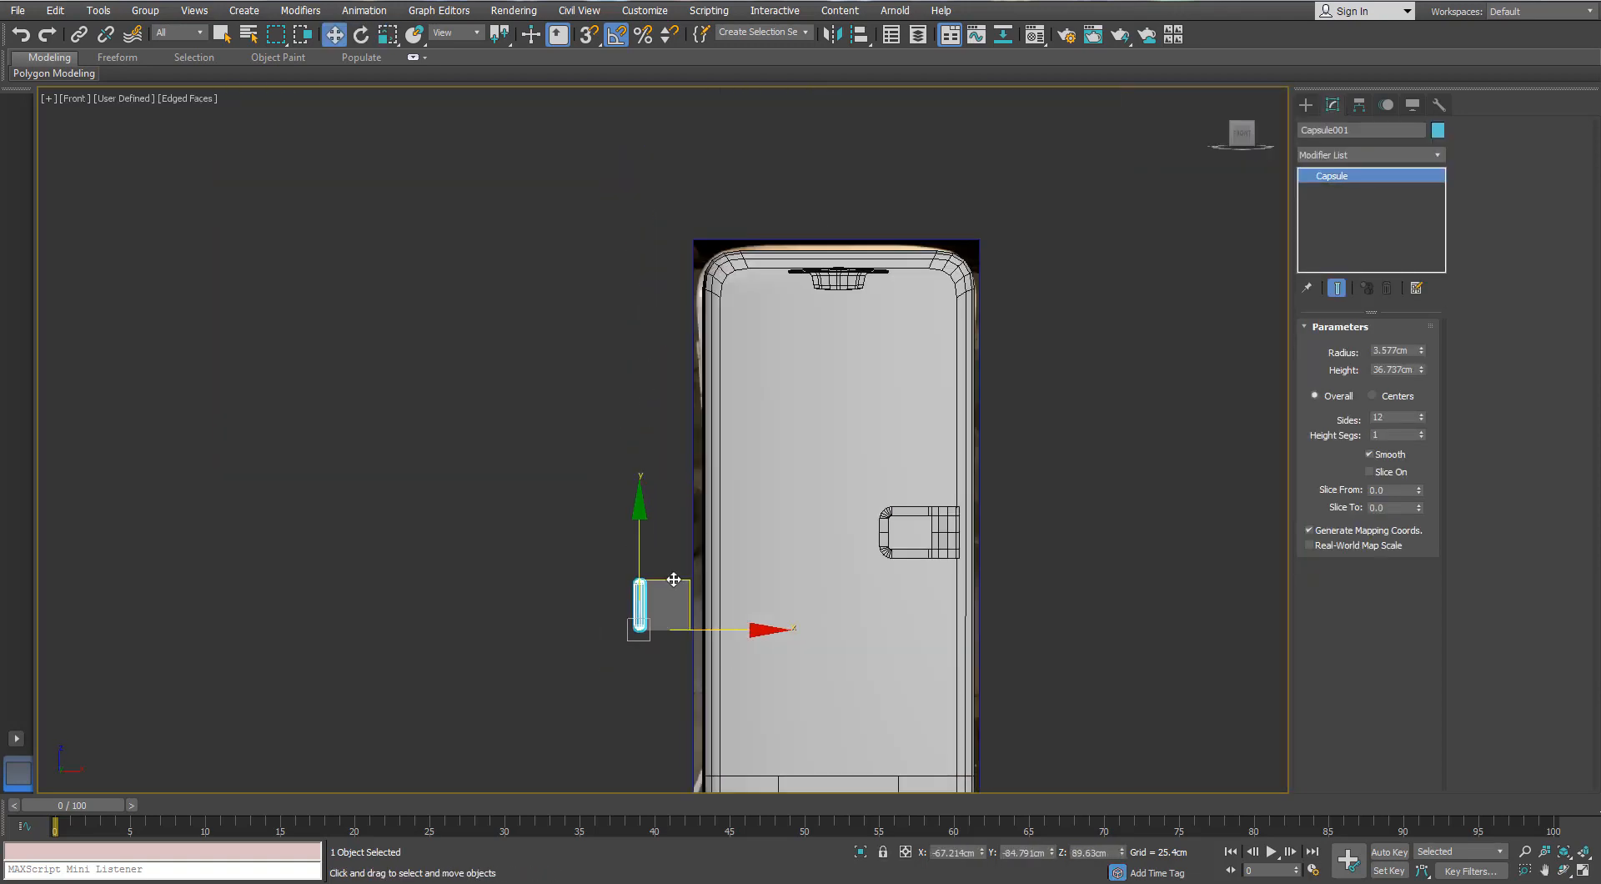
drag(686, 567, 731, 314)
scroll(725, 310, up, 8)
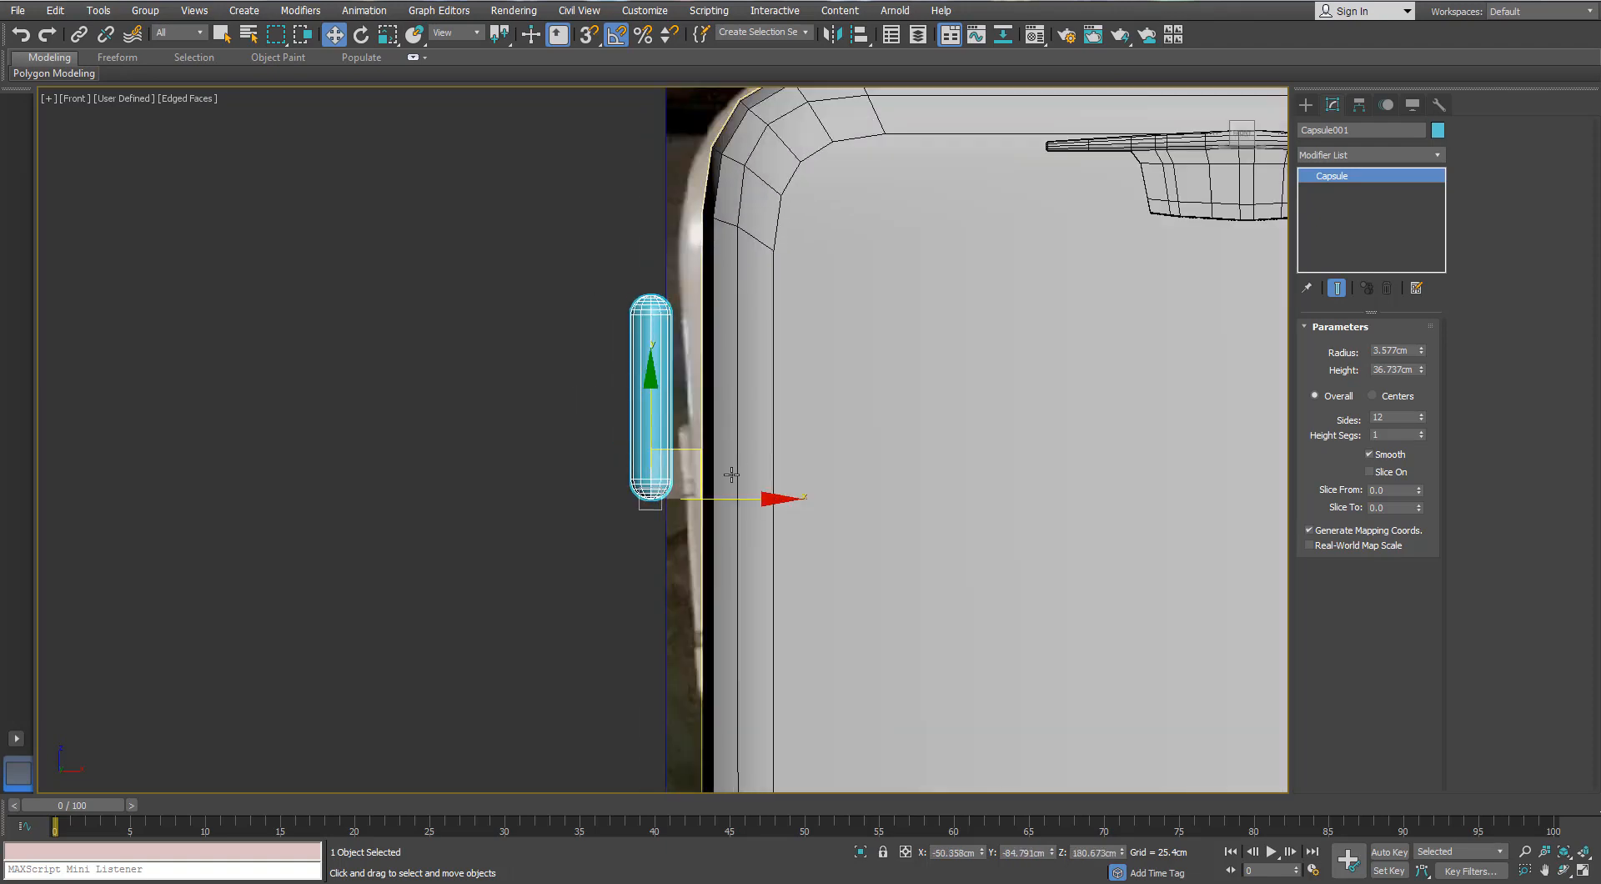
drag(699, 456, 721, 498)
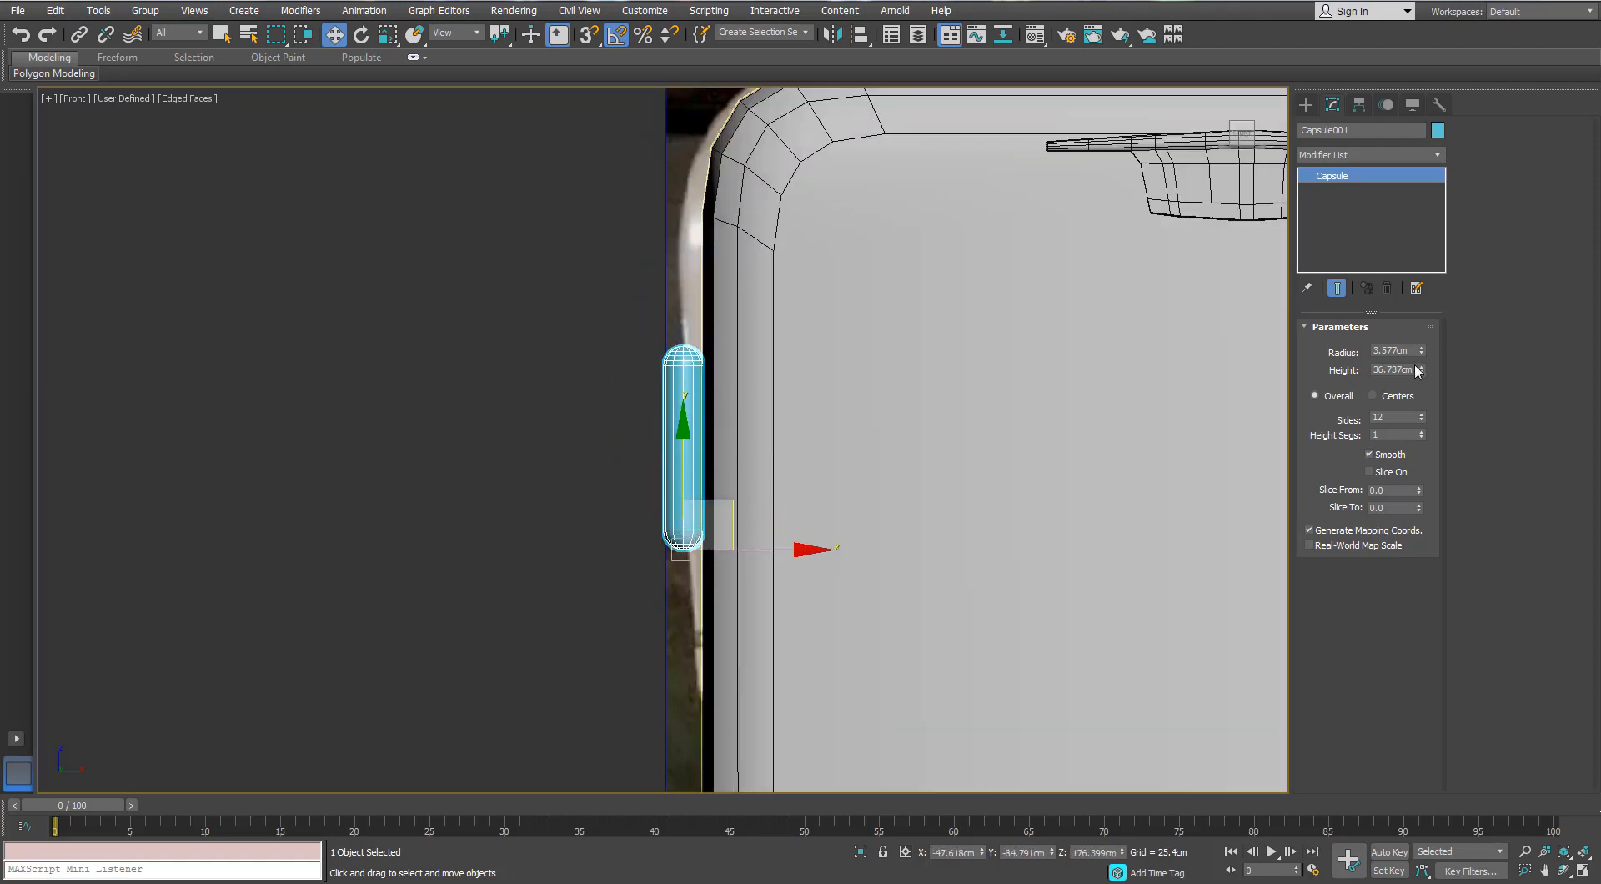
- Set the capsule's radius to 1.968 cm and height to 36.003 cm, and move it against the door seam at about X -46.8, Y -81.5 cm
drag(1421, 351, 1407, 394)
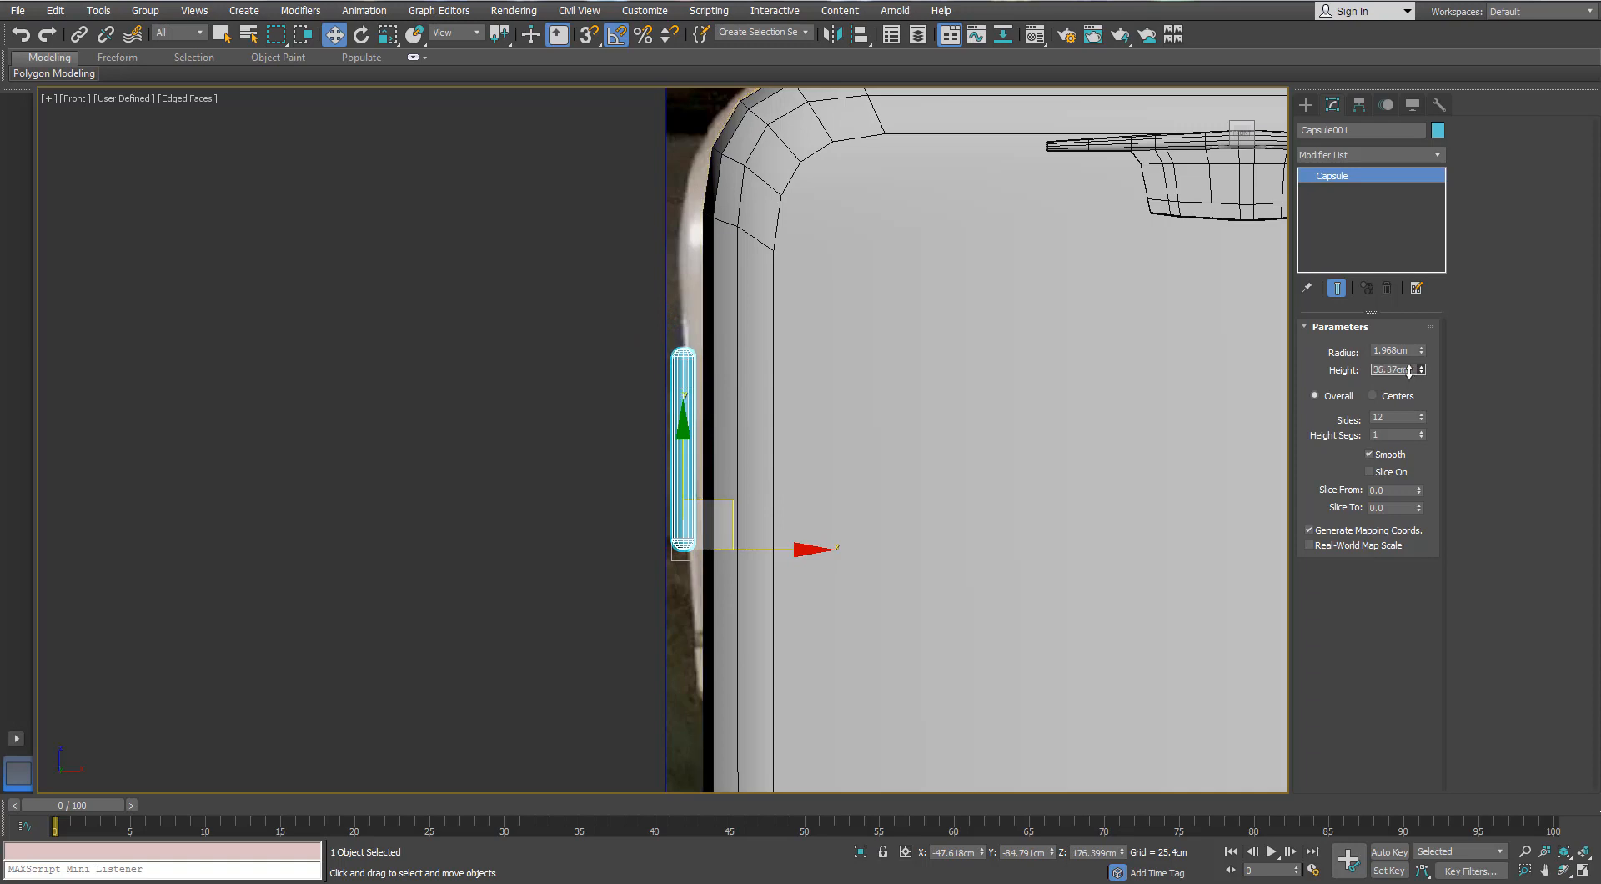
drag(801, 549, 806, 548)
key(p)
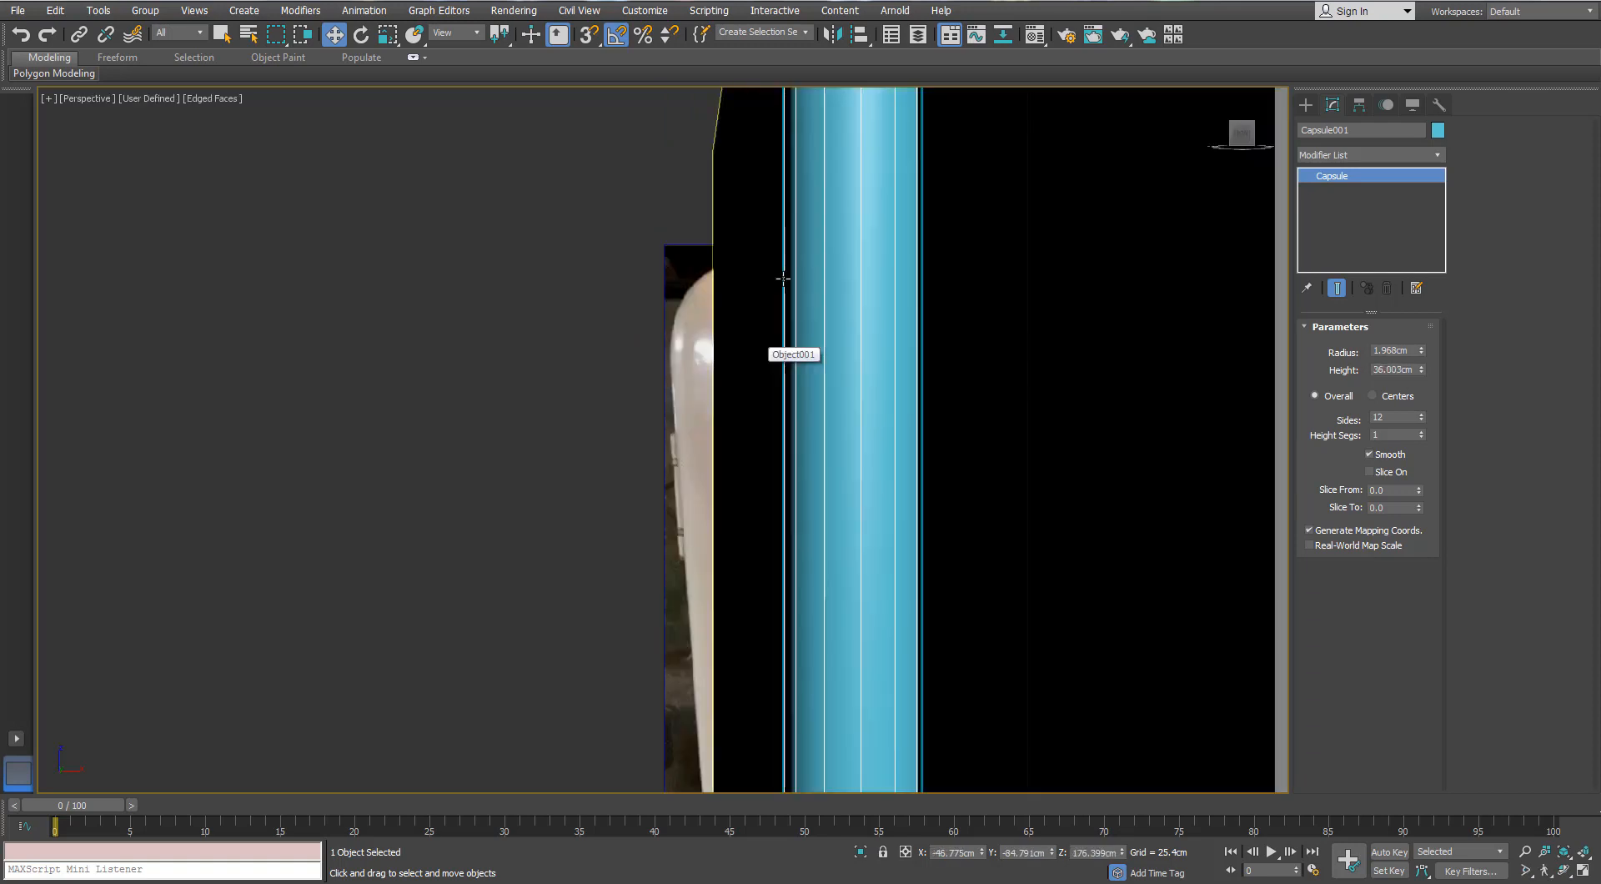
scroll(783, 273, down, 5)
alt+middle_drag(776, 253, 781, 390)
drag(696, 528, 652, 528)
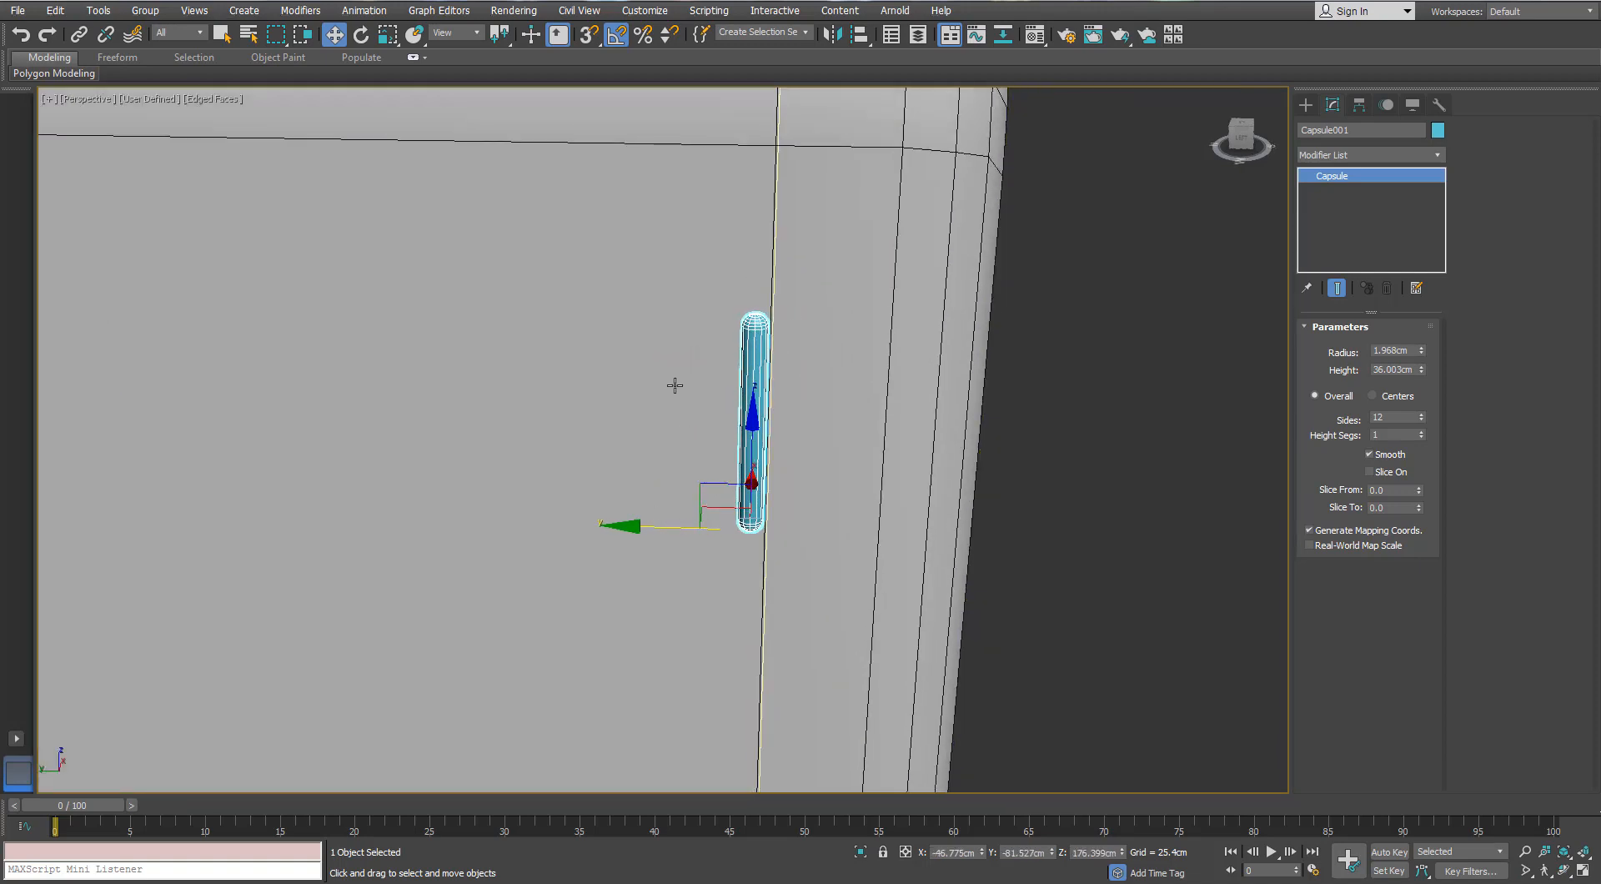
alt+middle_drag(676, 384, 687, 440)
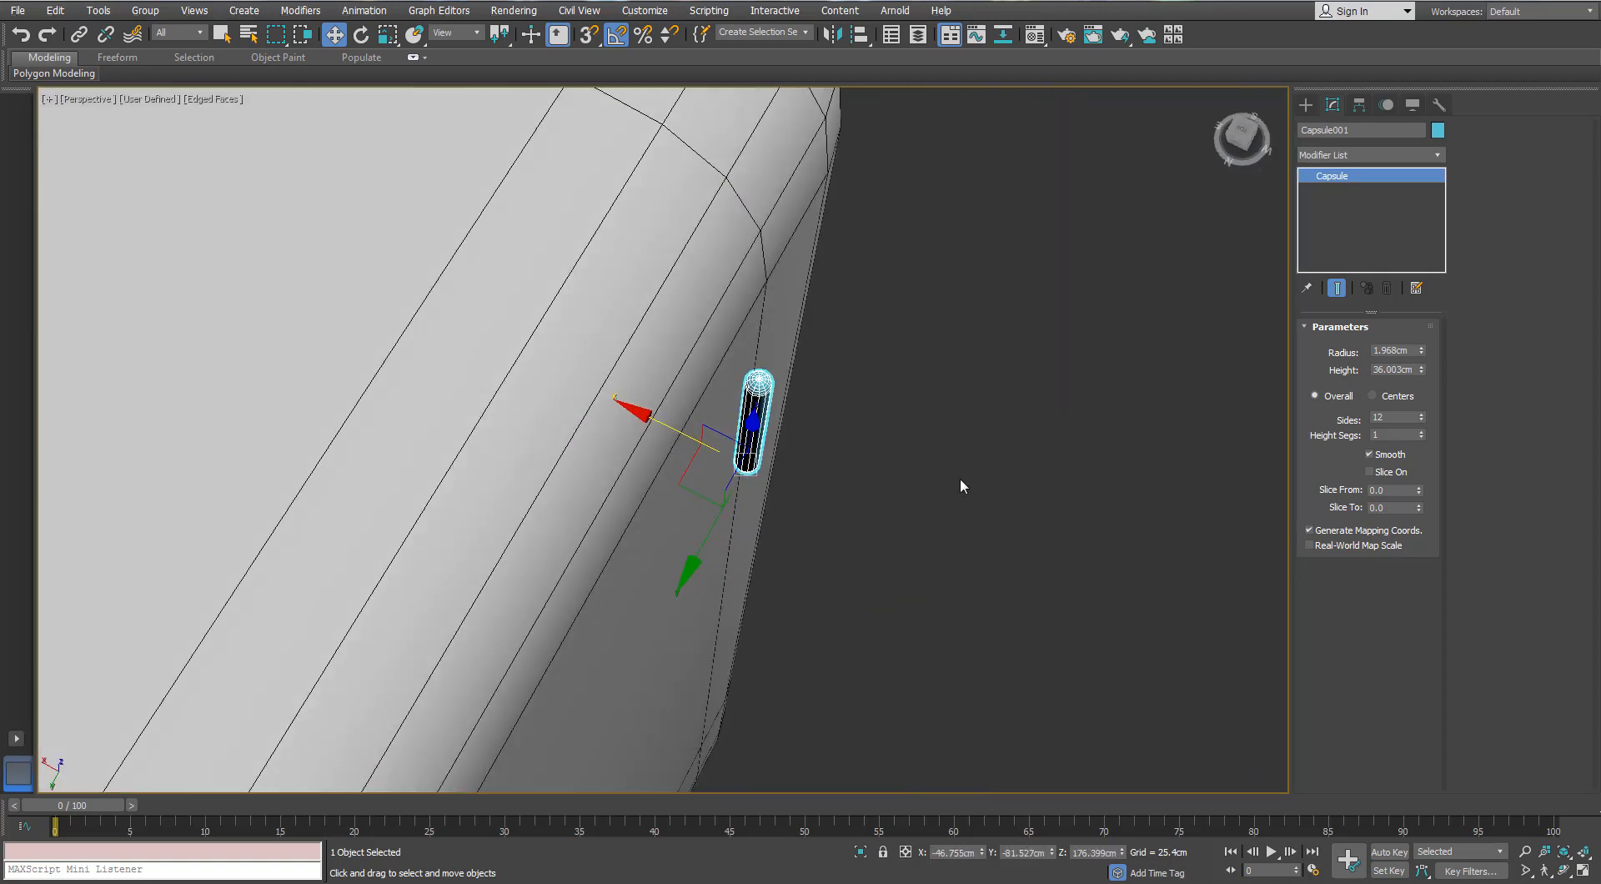
alt+middle_drag(961, 483, 765, 392)
scroll(765, 391, up, 4)
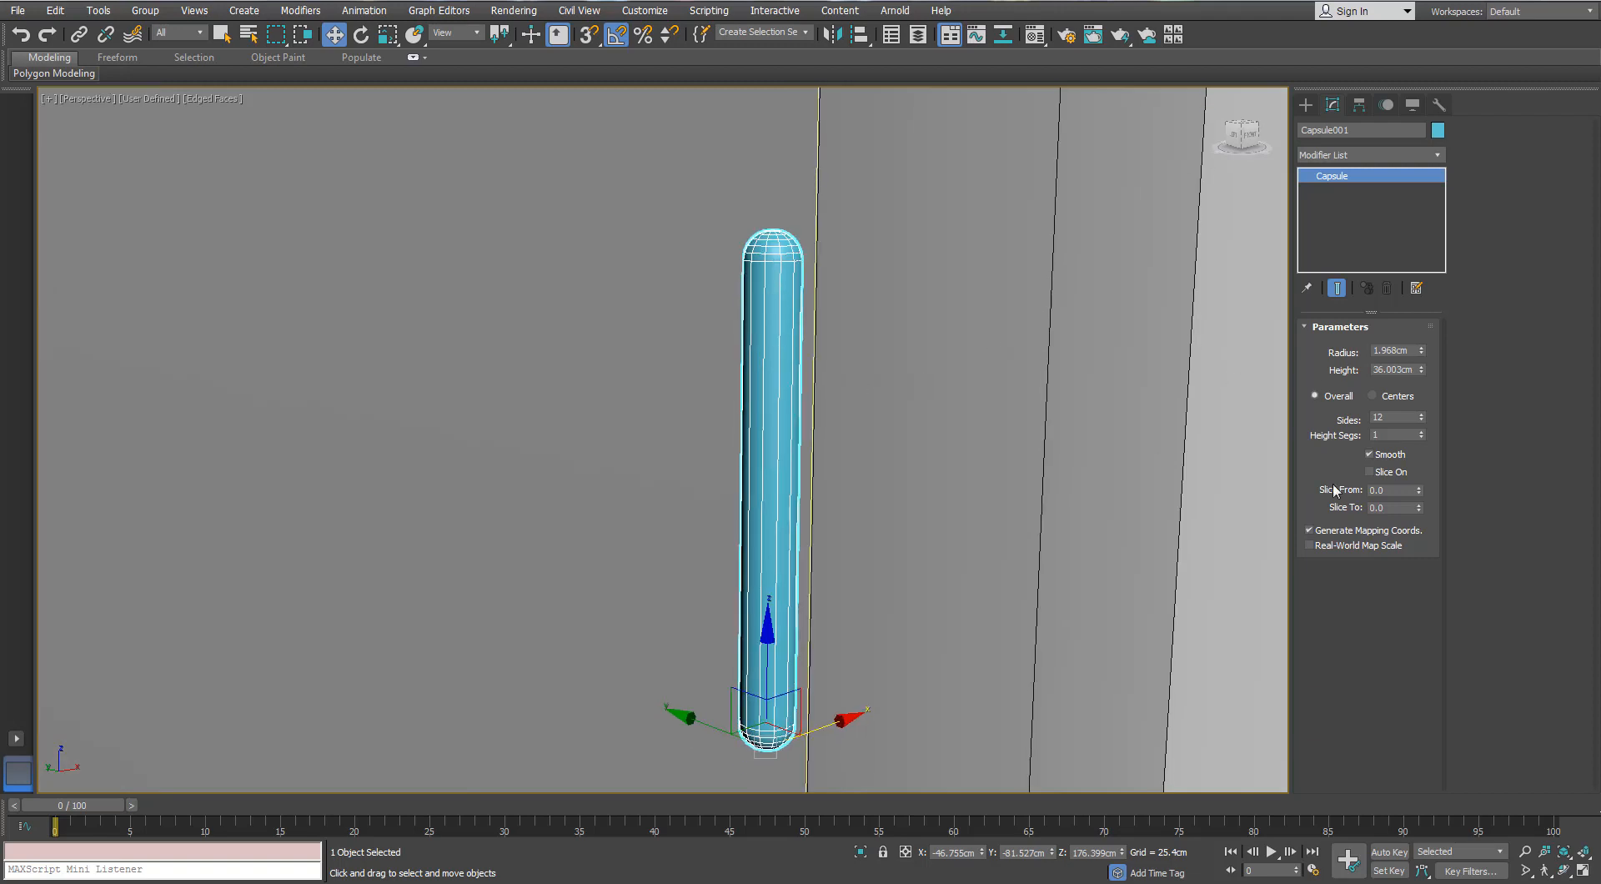
- Try the capsule with 10 sides and restore 12 sides
click(1421, 419)
click(1421, 419)
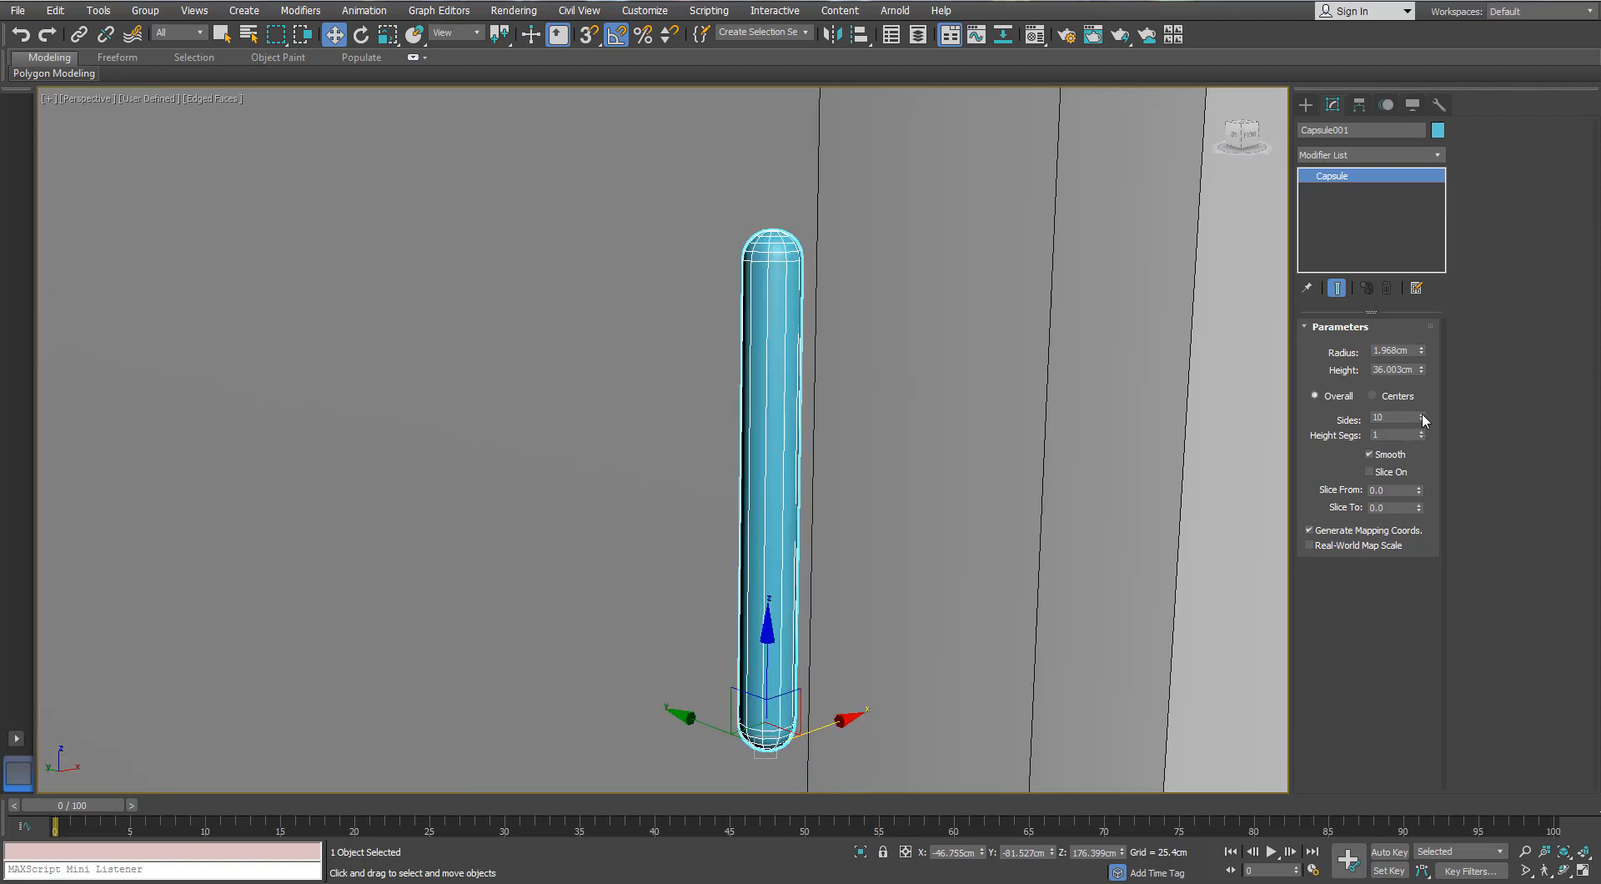
click(1422, 414)
click(1422, 414)
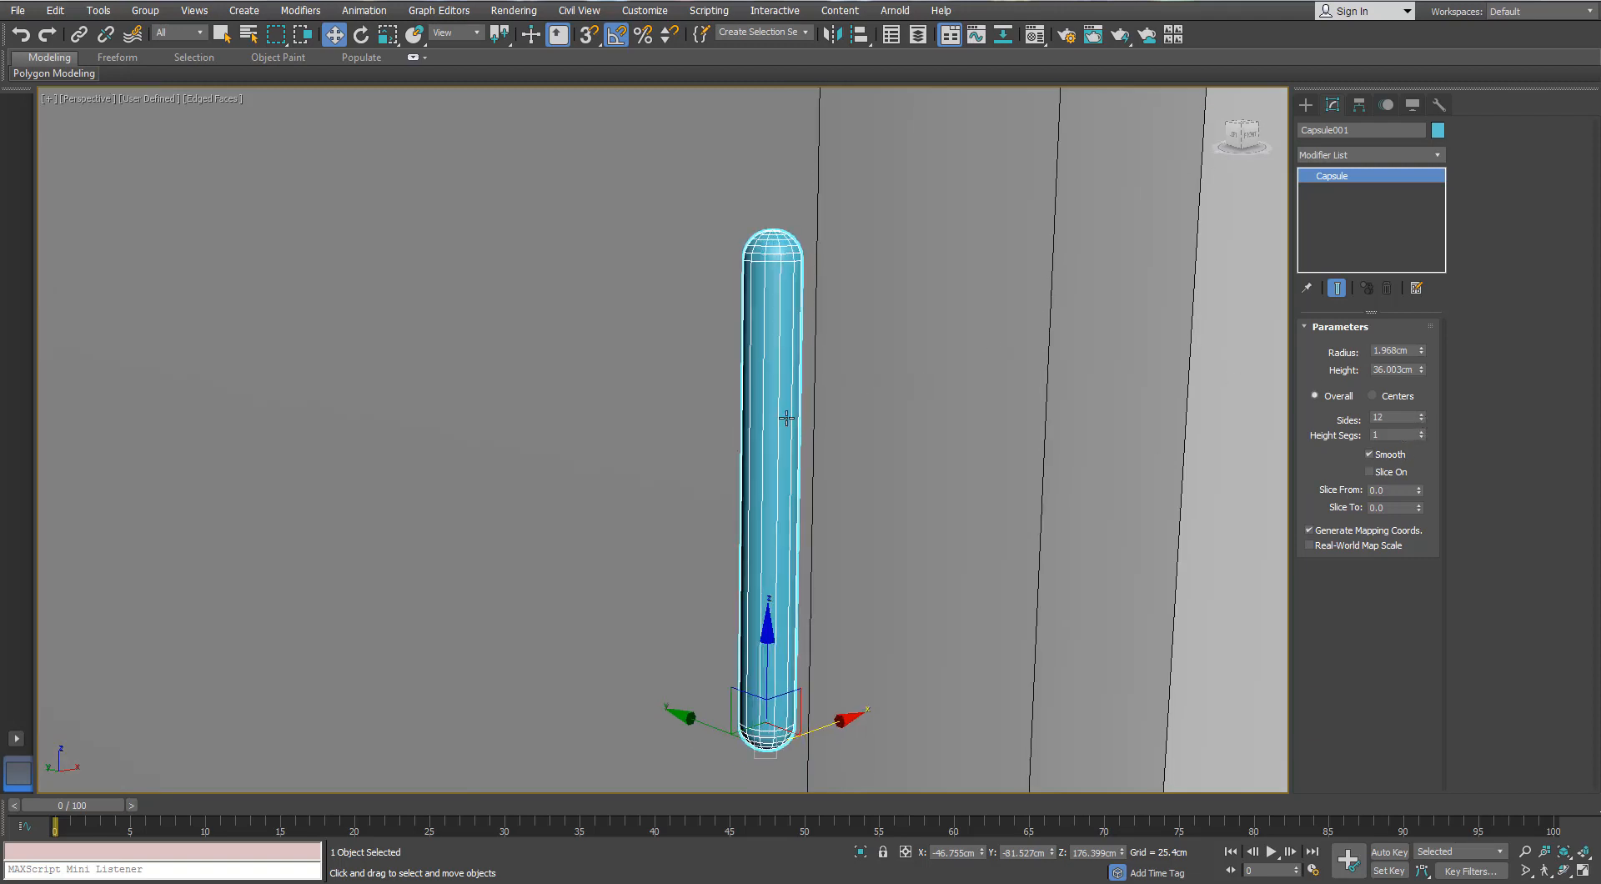
- Convert the capsule to an Editable Poly
right_click(757, 322)
mouse_move(775, 511)
click(700, 517)
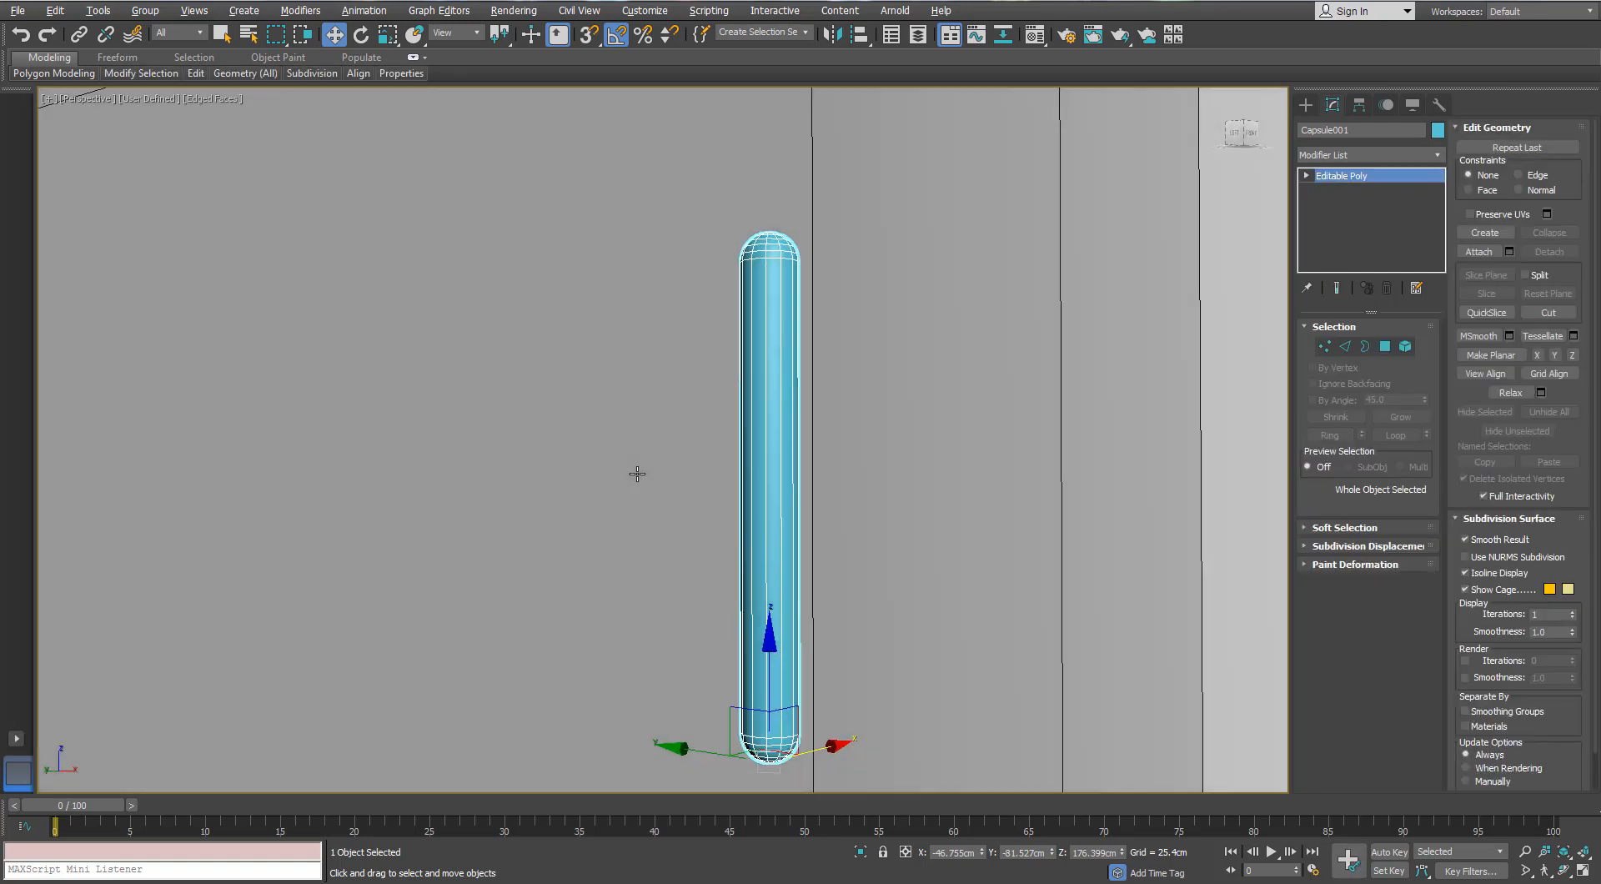
- Select the capsule's lengthwise edges and connect them with 2 segments and a pinch of about 42
alt+middle_drag(638, 474, 639, 452)
click(1345, 347)
drag(953, 451, 719, 512)
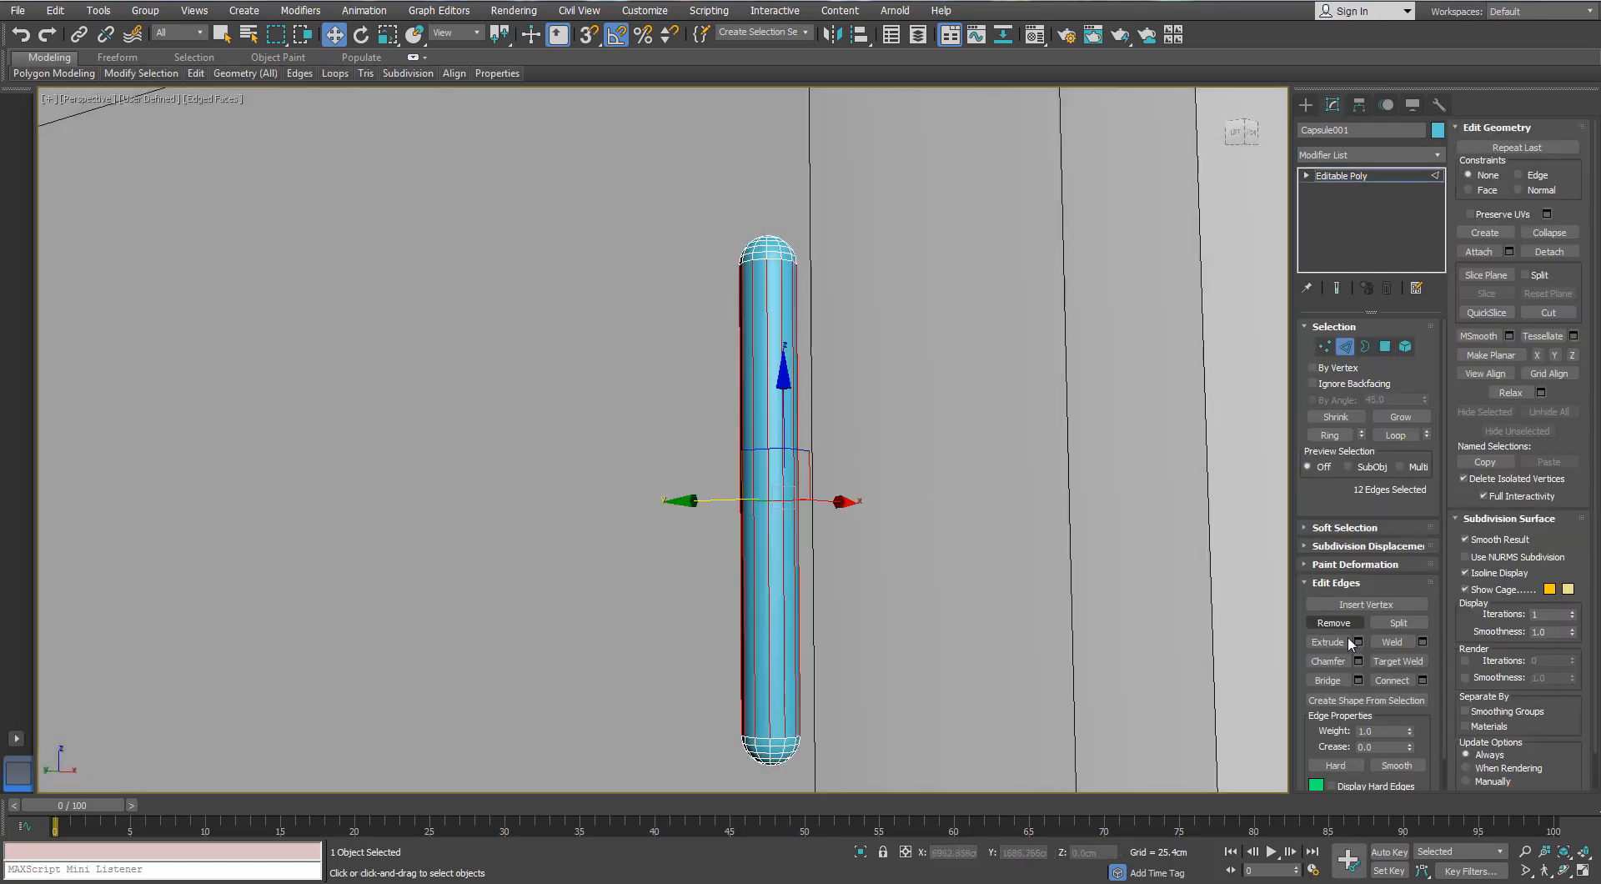
click(1423, 681)
alt+middle_drag(583, 440, 633, 436)
drag(712, 418, 951, 444)
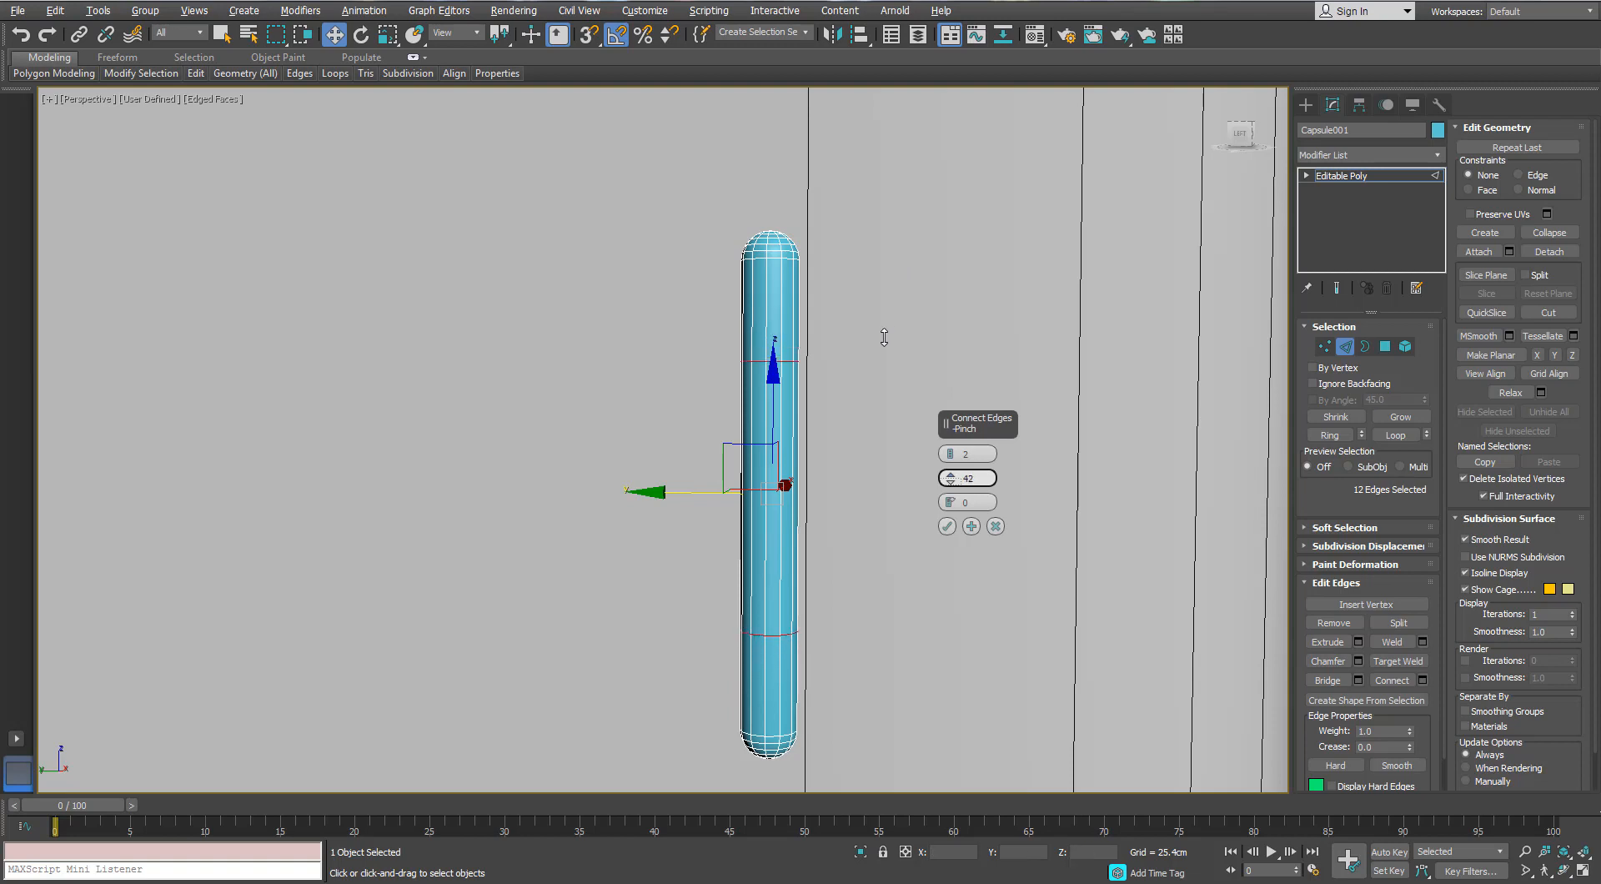
click(946, 526)
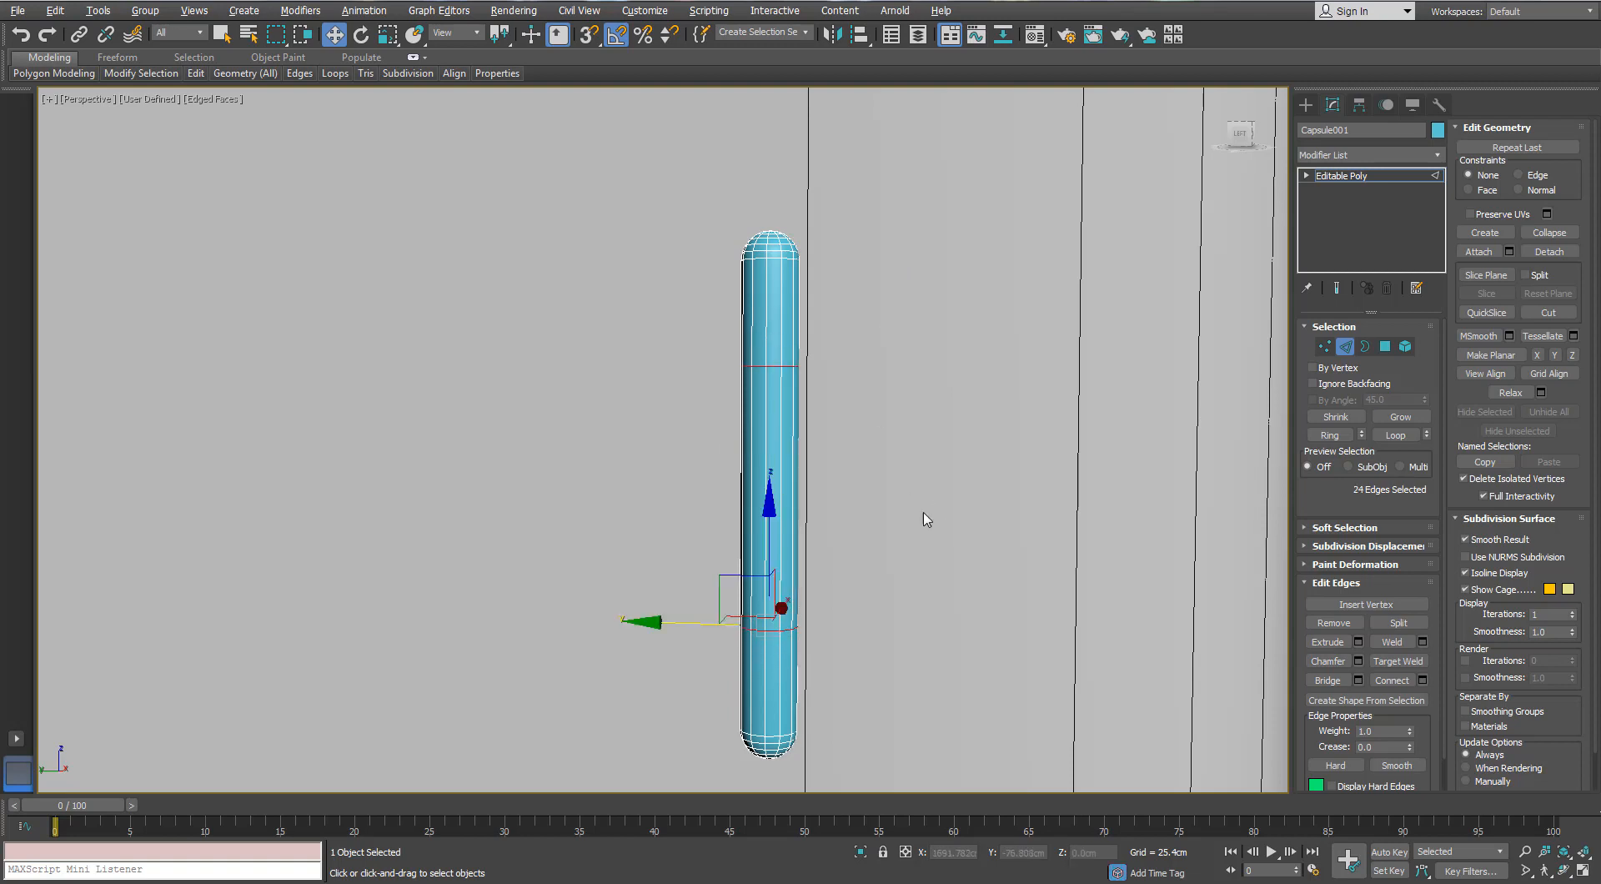
- Select the lengthwise edge rings of both end sections and connect them with 2 segments and a pinch of about 68
click(783, 348)
key(alt+r)
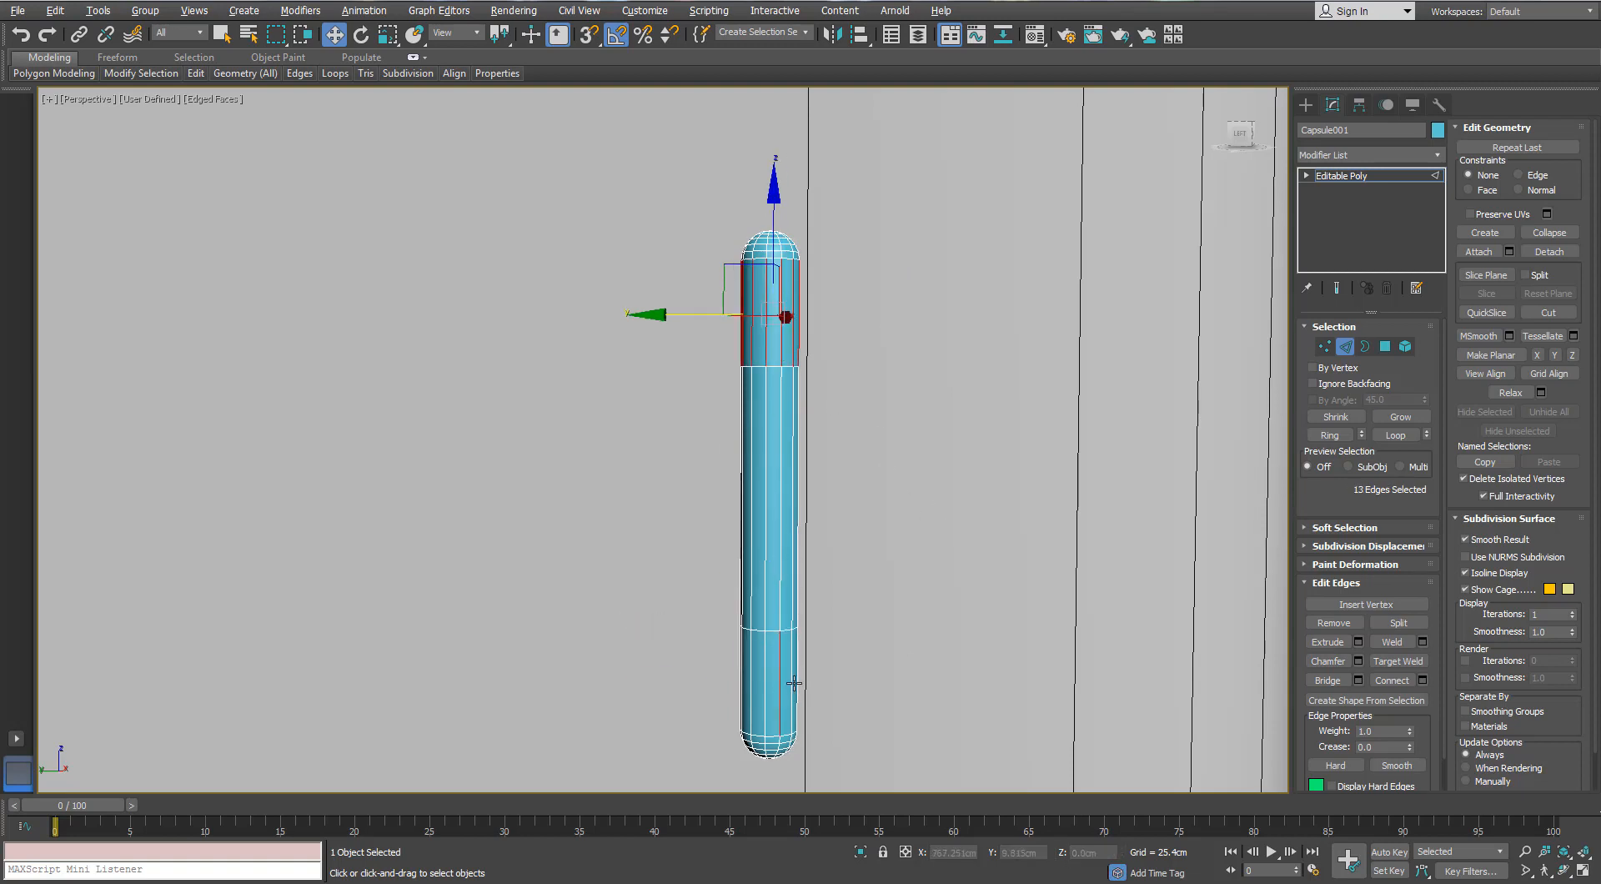
click(794, 683)
click(1329, 434)
click(1423, 680)
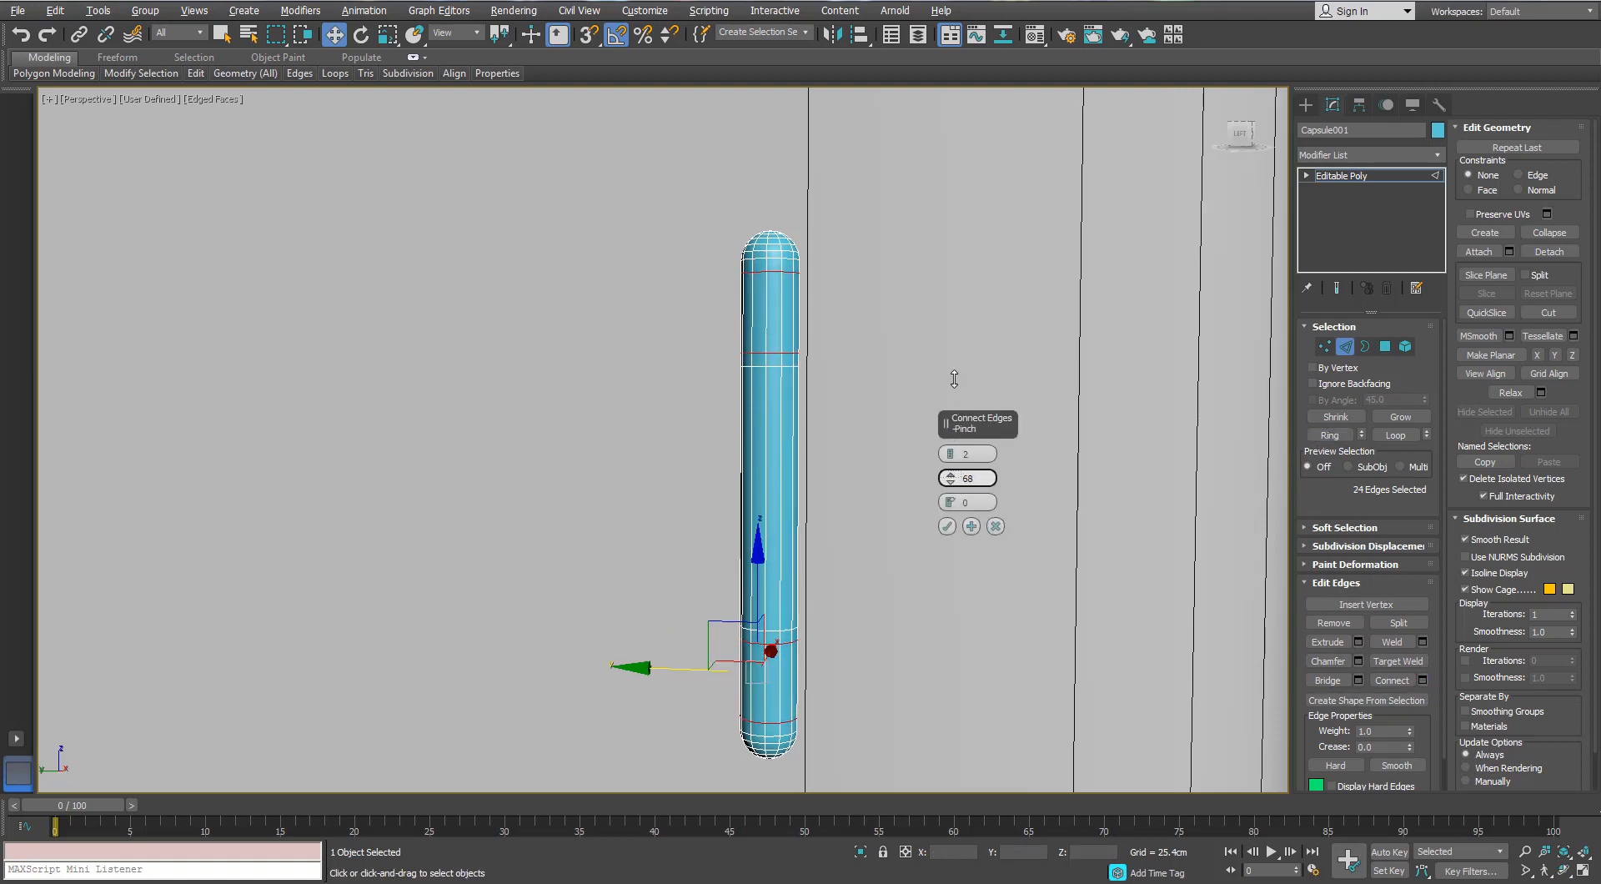
click(946, 526)
- Select the new edge loops and convert the selection to the polygons bordering them
ctrl+click(778, 353)
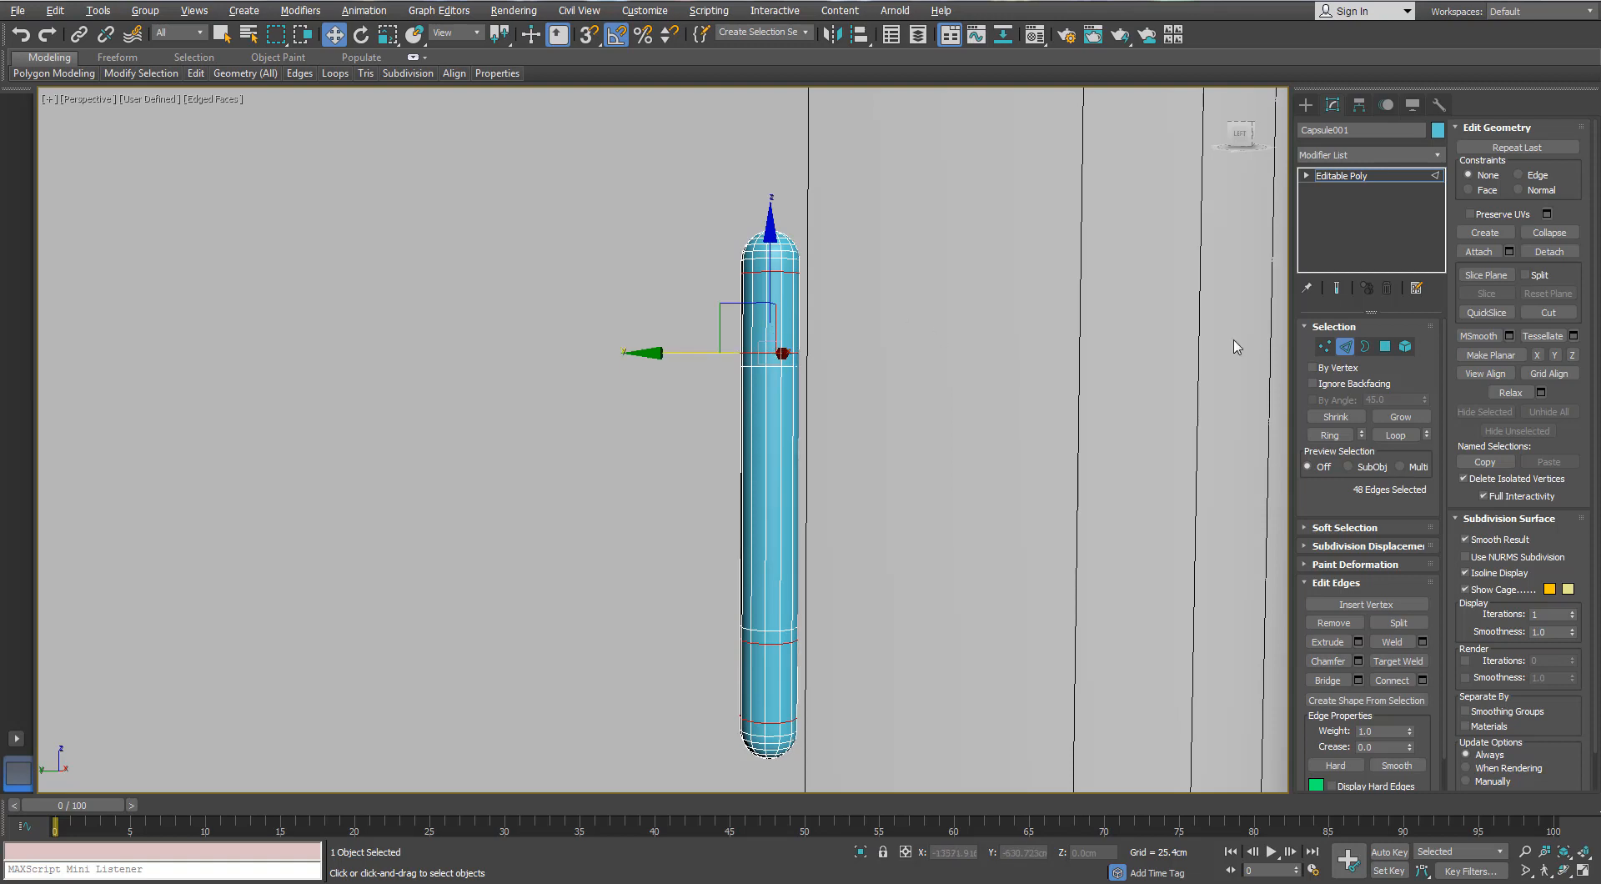
click(1384, 347)
drag(652, 611, 645, 675)
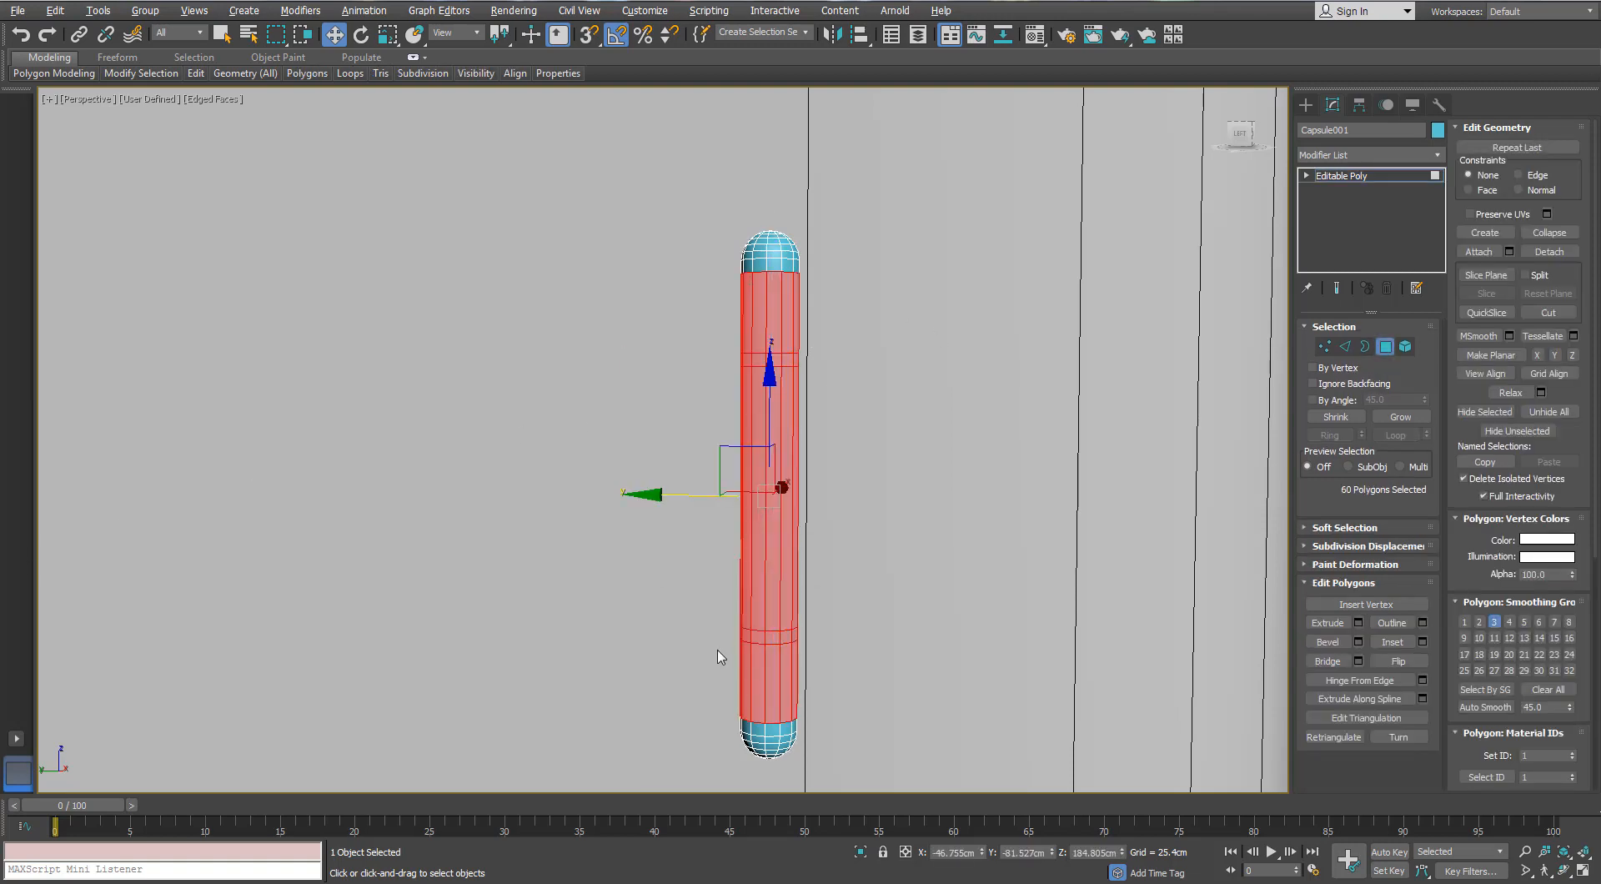
- Isolate the capsule and view it from the front
alt+middle_drag(706, 567, 597, 520)
key(alt+q)
scroll(597, 519, down, 3)
alt+middle_drag(714, 365, 658, 351)
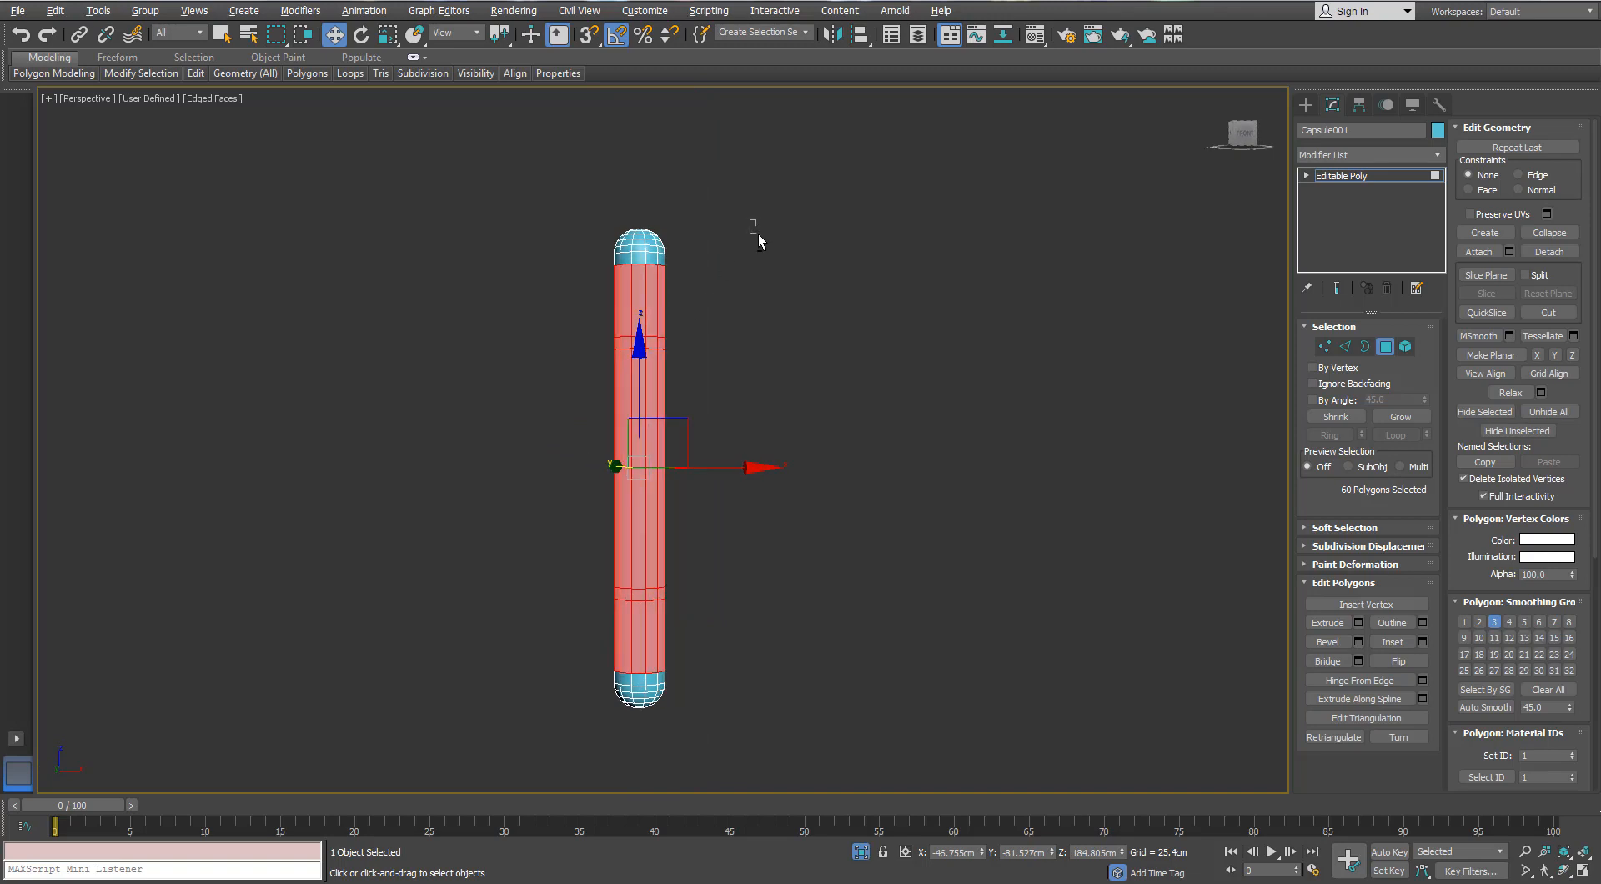
scroll(628, 304, up, 2)
scroll(628, 304, down, 2)
middle_drag(628, 303, 655, 278)
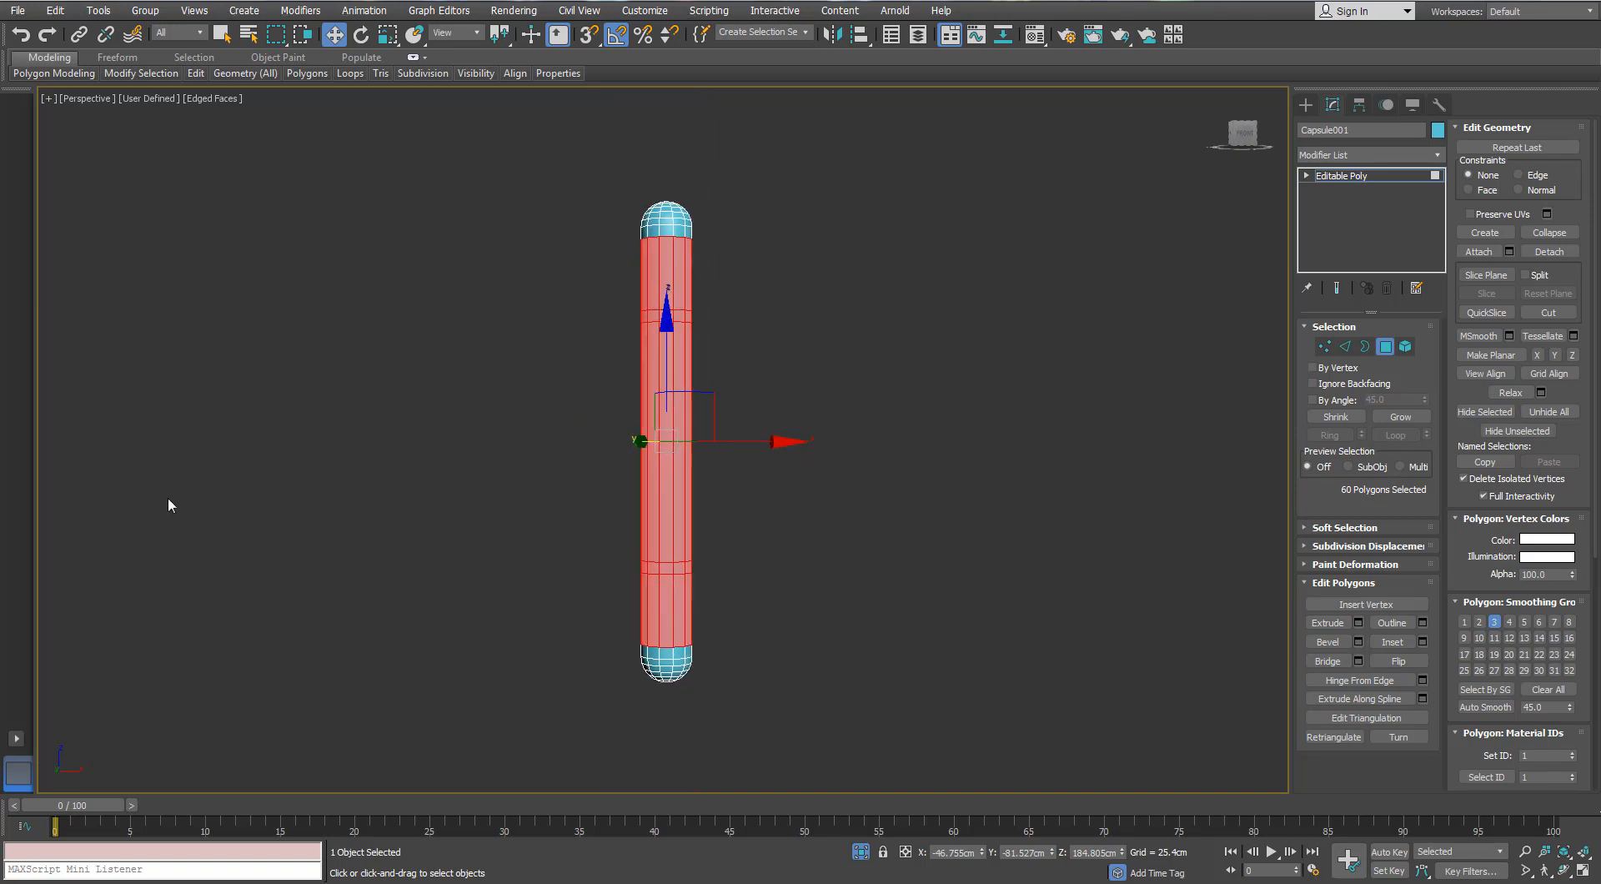
scroll(642, 452, up, 2)
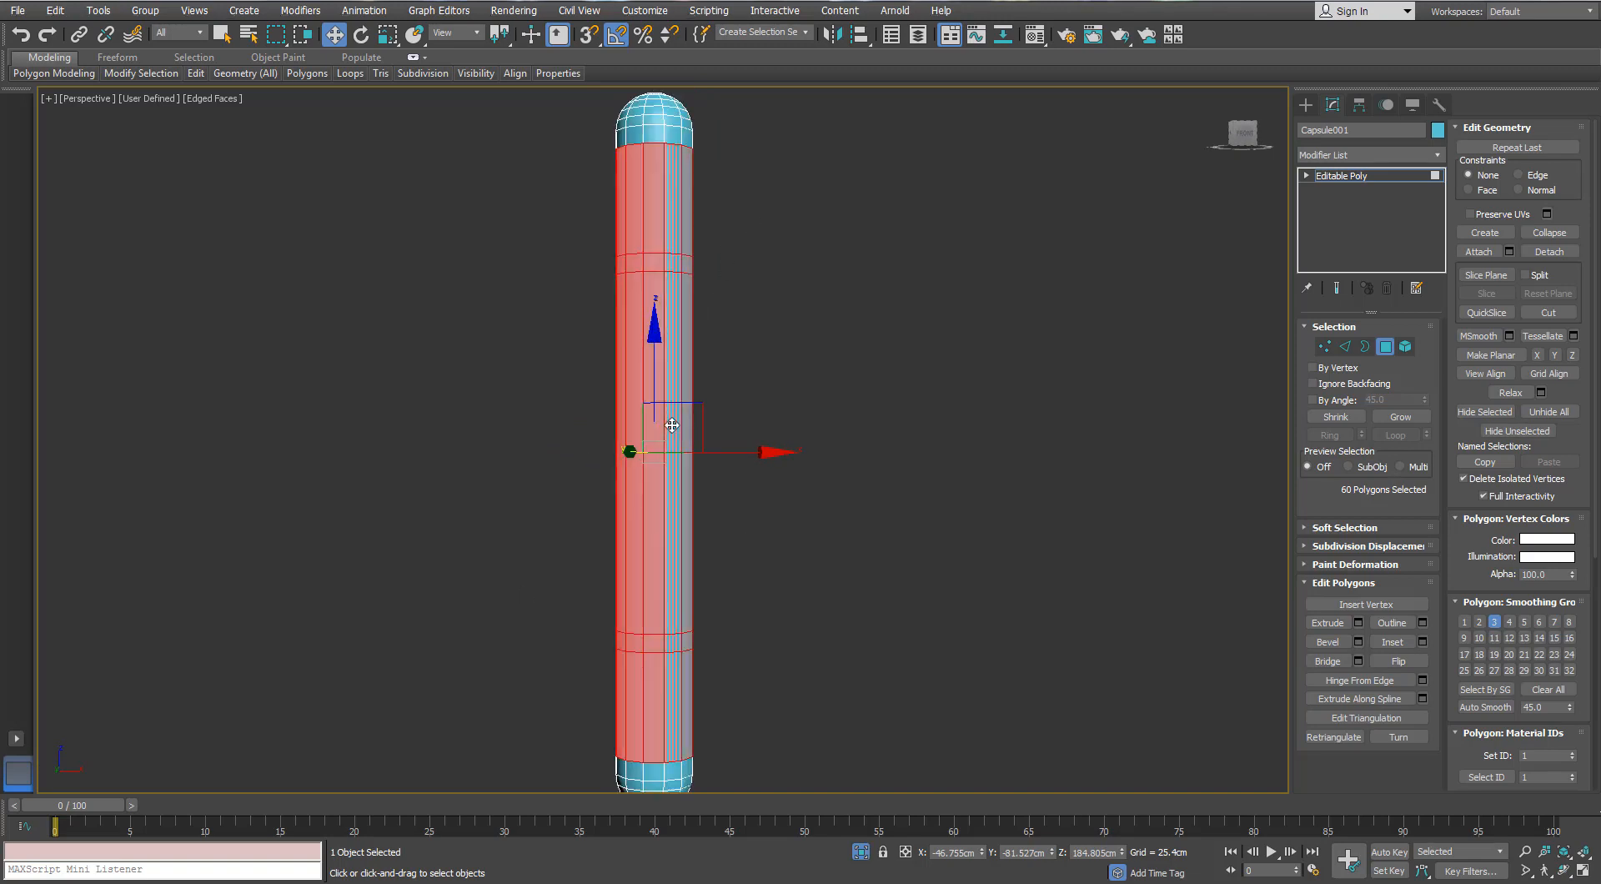
scroll(667, 442, down, 2)
- Select all of the capsule's polygons except the ring forming its long middle section
key(ctrl+a)
click(1357, 623)
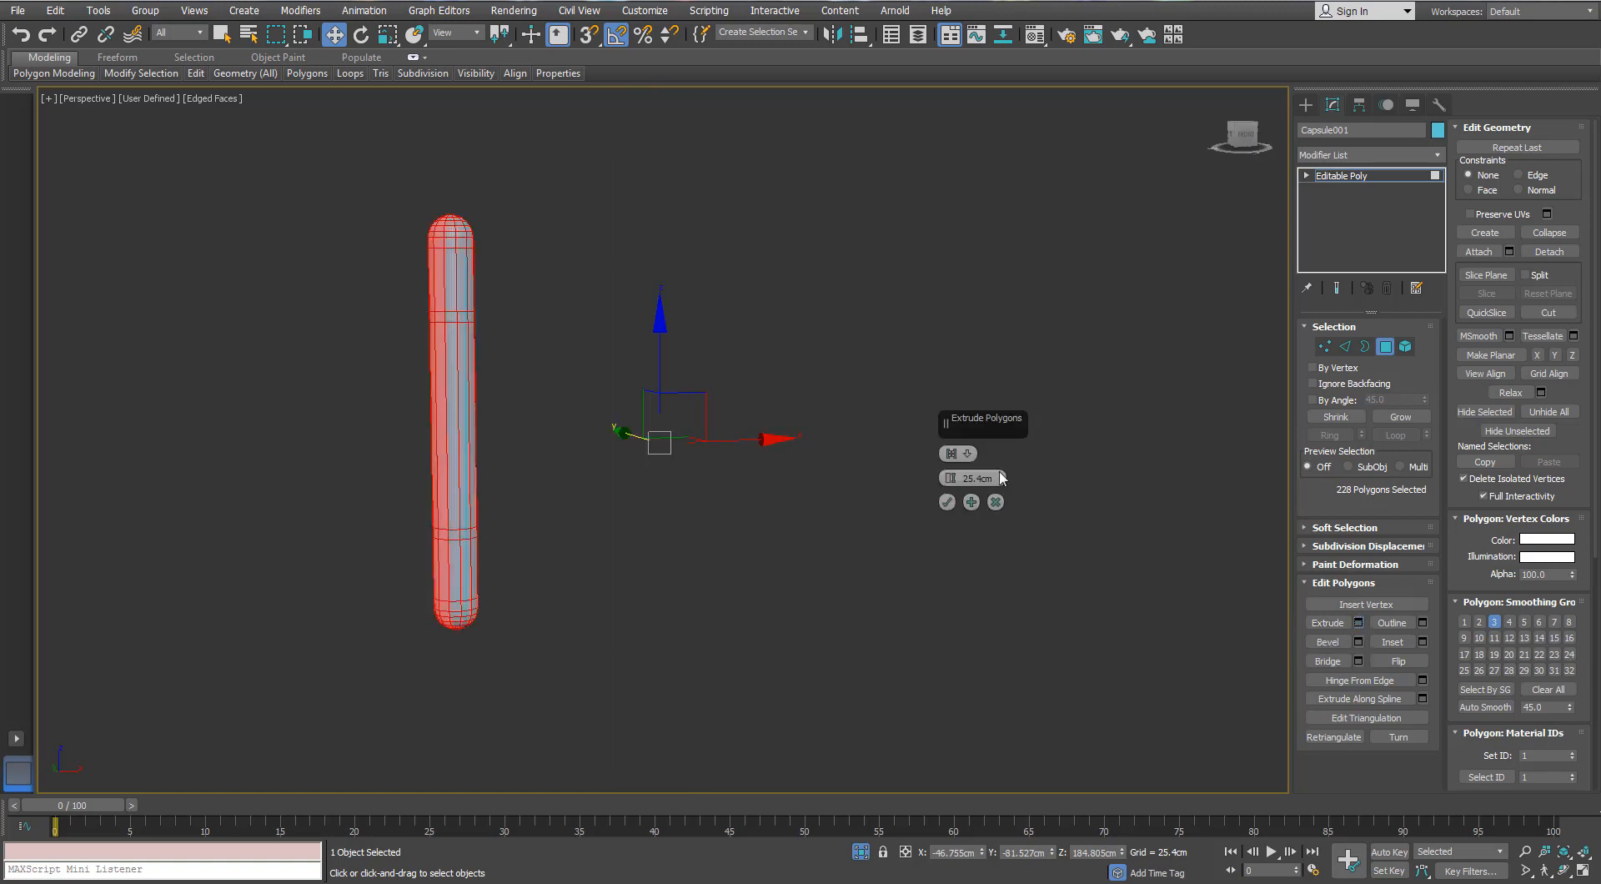
click(995, 501)
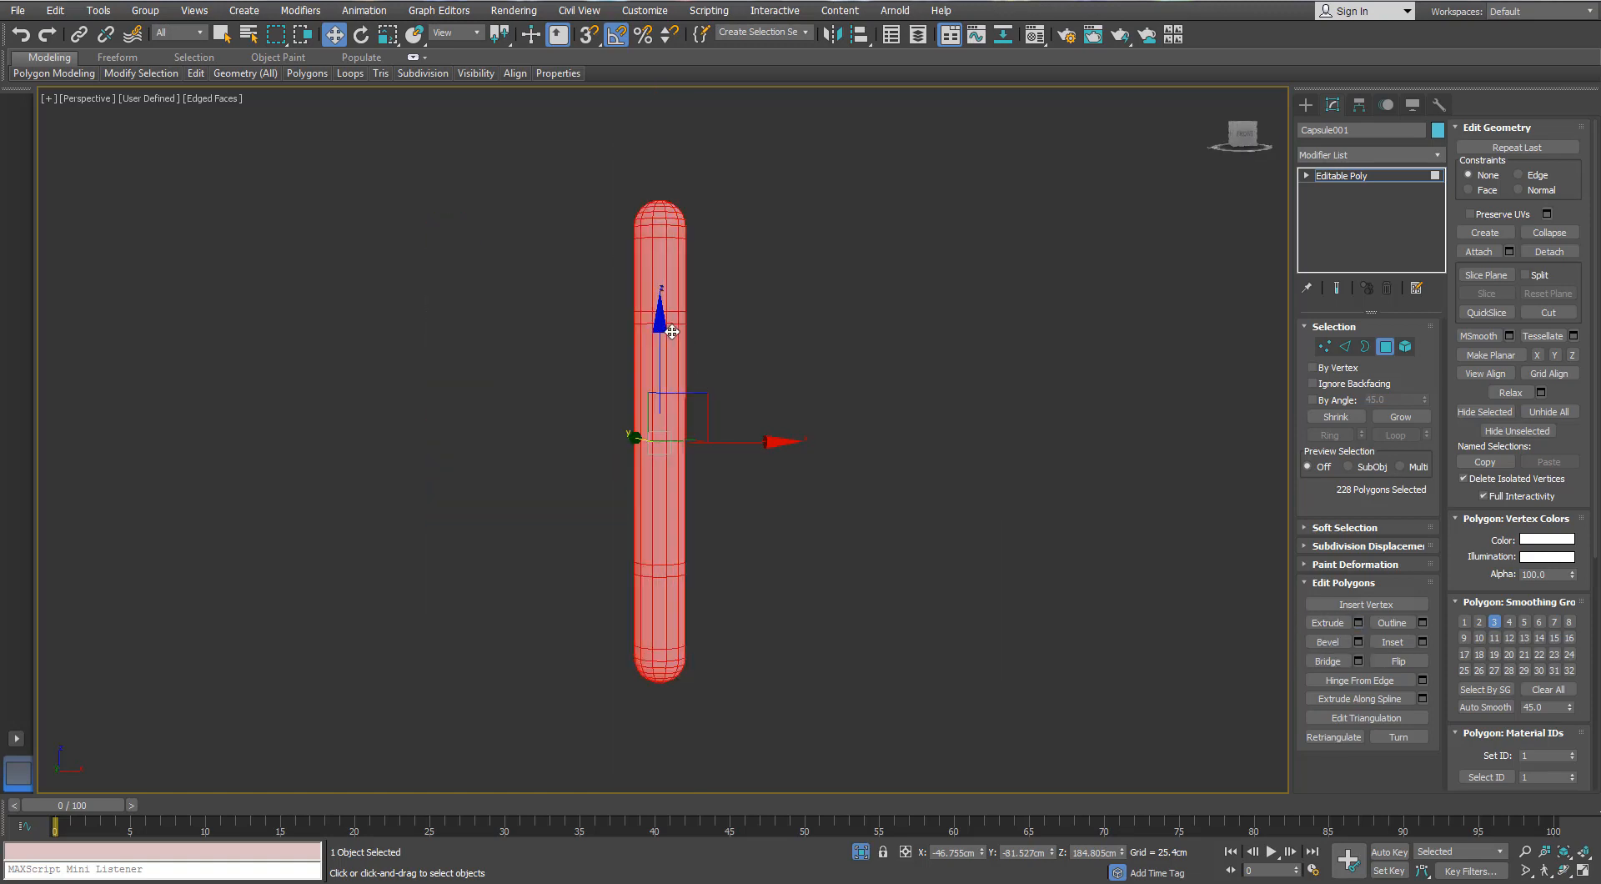
alt+click(644, 390)
scroll(645, 390, up, 2)
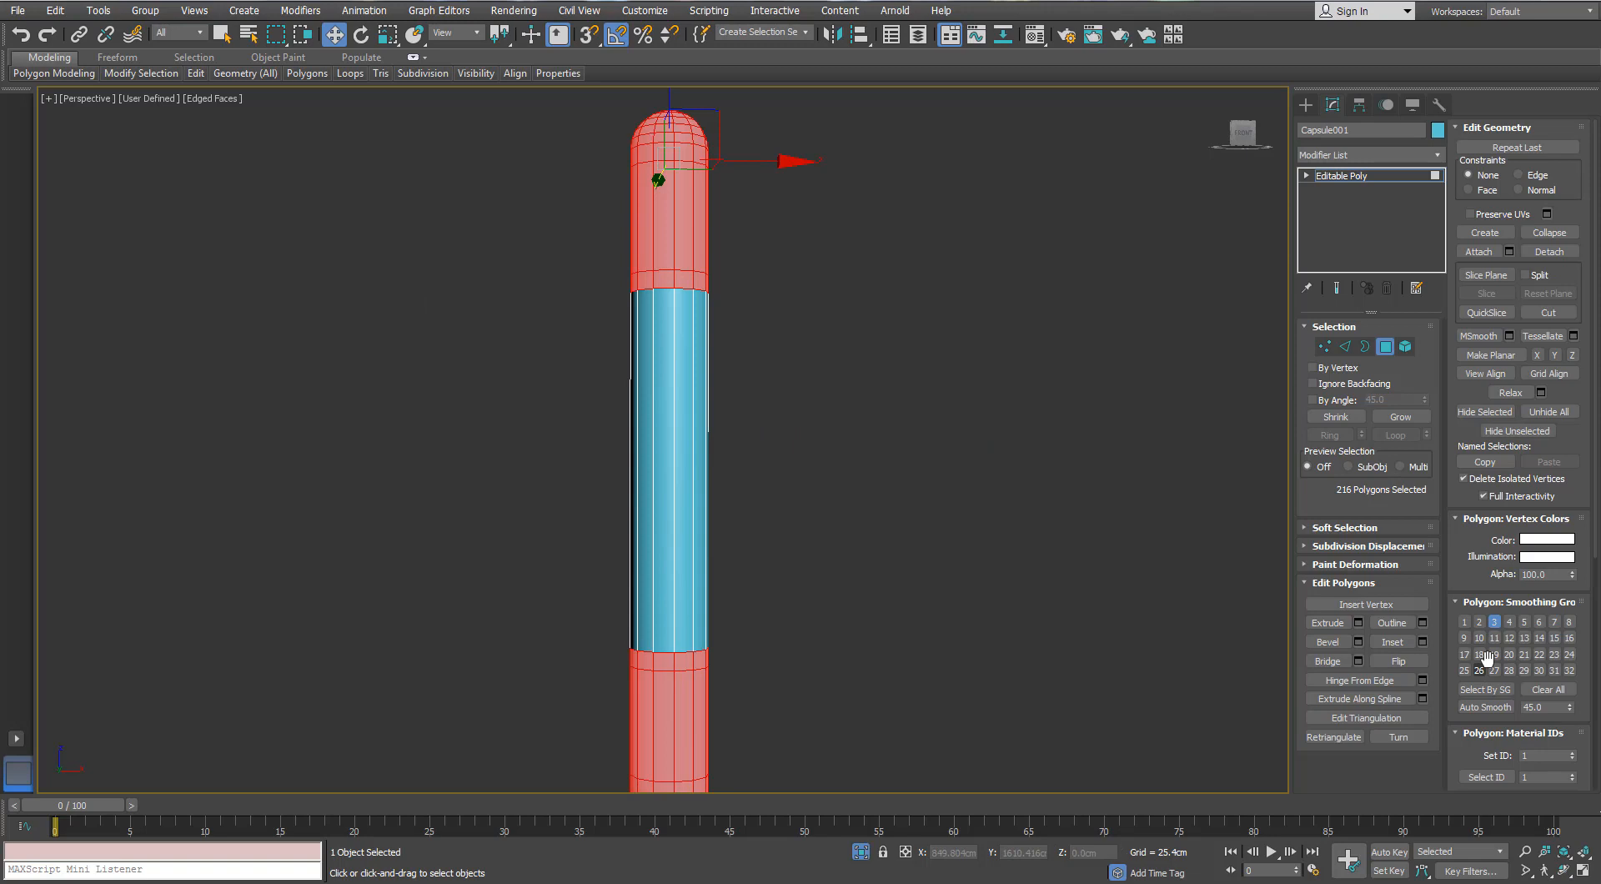
- Extrude both end sections outward along their local normals by about 0.5 cm with a bias of 1.0
click(1357, 623)
click(985, 491)
drag(950, 480, 939, 548)
alt+middle_drag(772, 525, 719, 451)
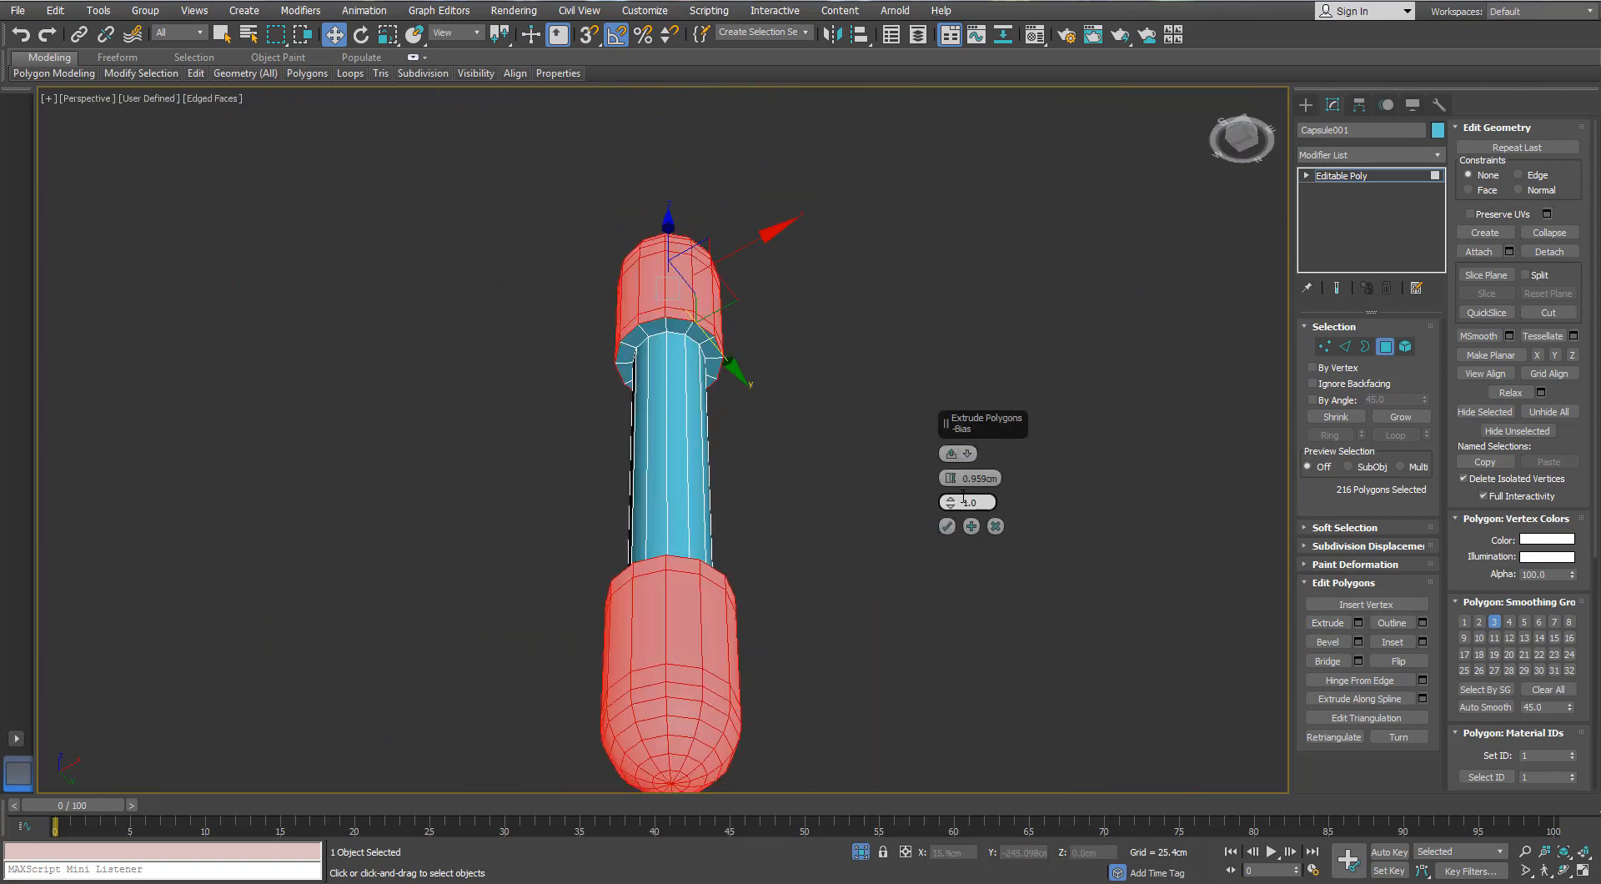
drag(953, 488, 950, 480)
click(948, 526)
- Select the outer rim edge loops where both thickened end sections step down to the middle section
alt+middle_drag(682, 242, 674, 303)
scroll(674, 294, up, 3)
click(1345, 346)
double_click(722, 293)
scroll(734, 537, down, 3)
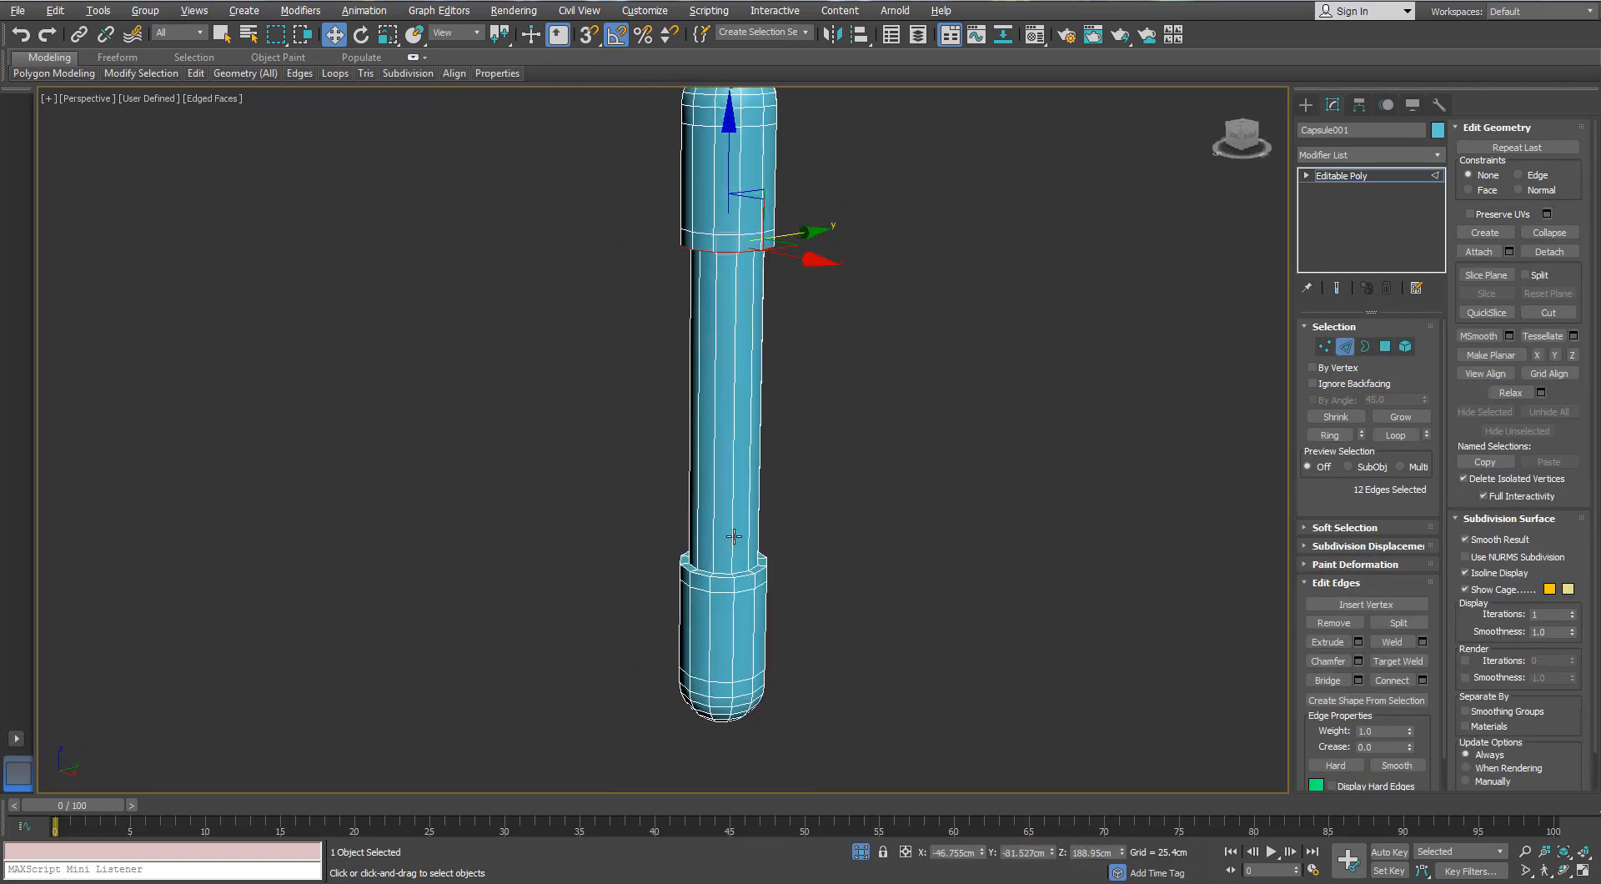
ctrl+double_click(735, 578)
alt+middle_drag(735, 577, 763, 500)
- Scale the two rim edge loops to 86% in X and Y to taper the inner ends of the thick sections
key(r)
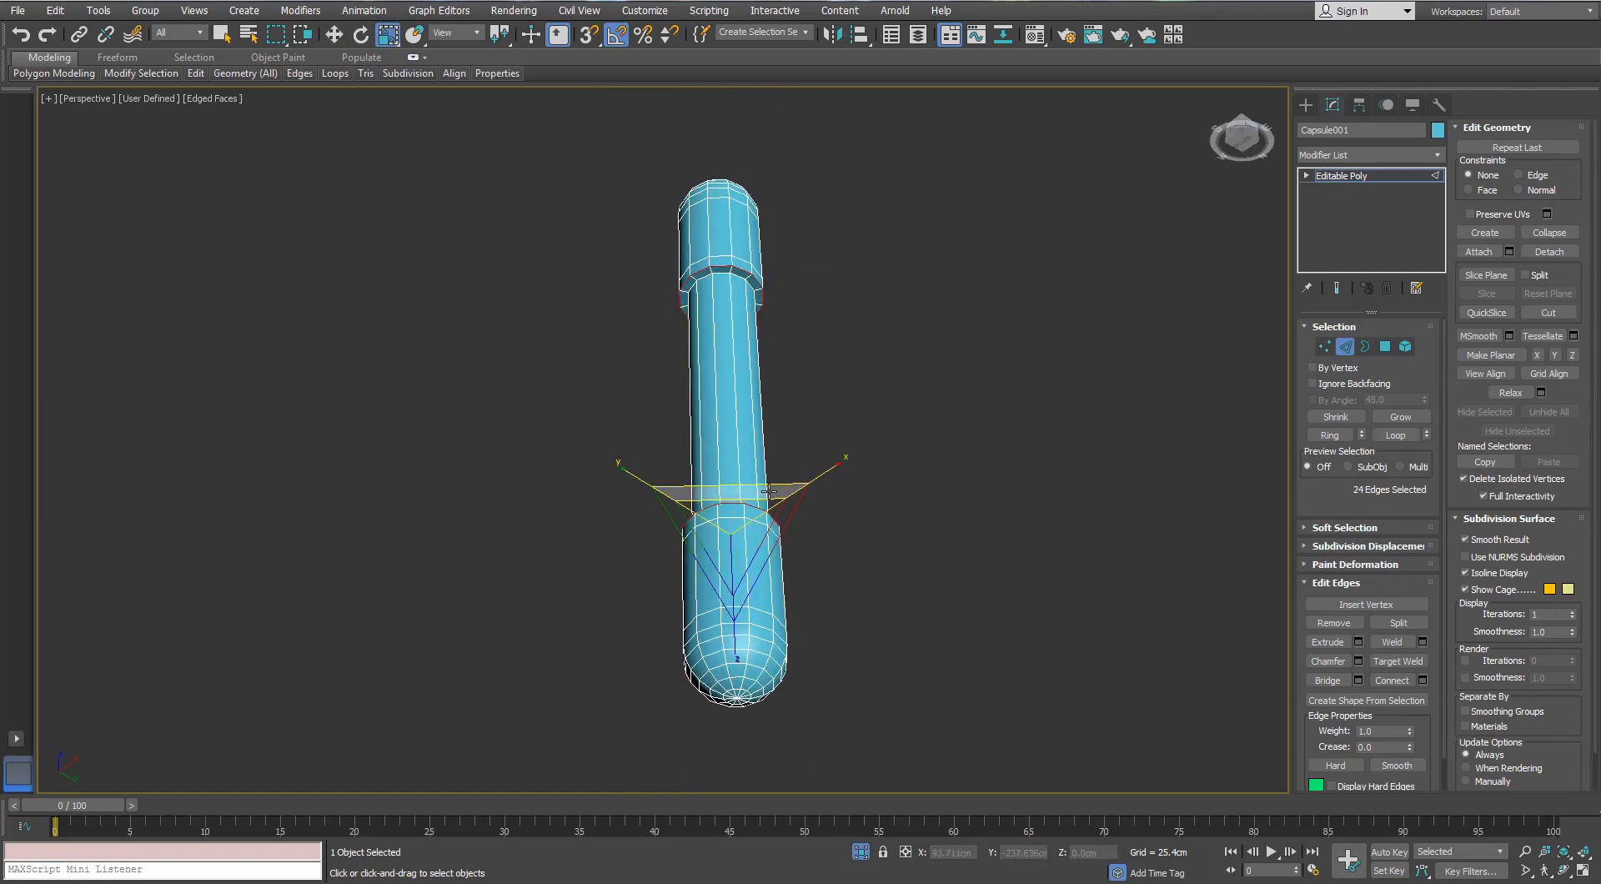
drag(766, 489, 765, 492)
key(ctrl+z)
key(ctrl+z)
key(ctrl+z)
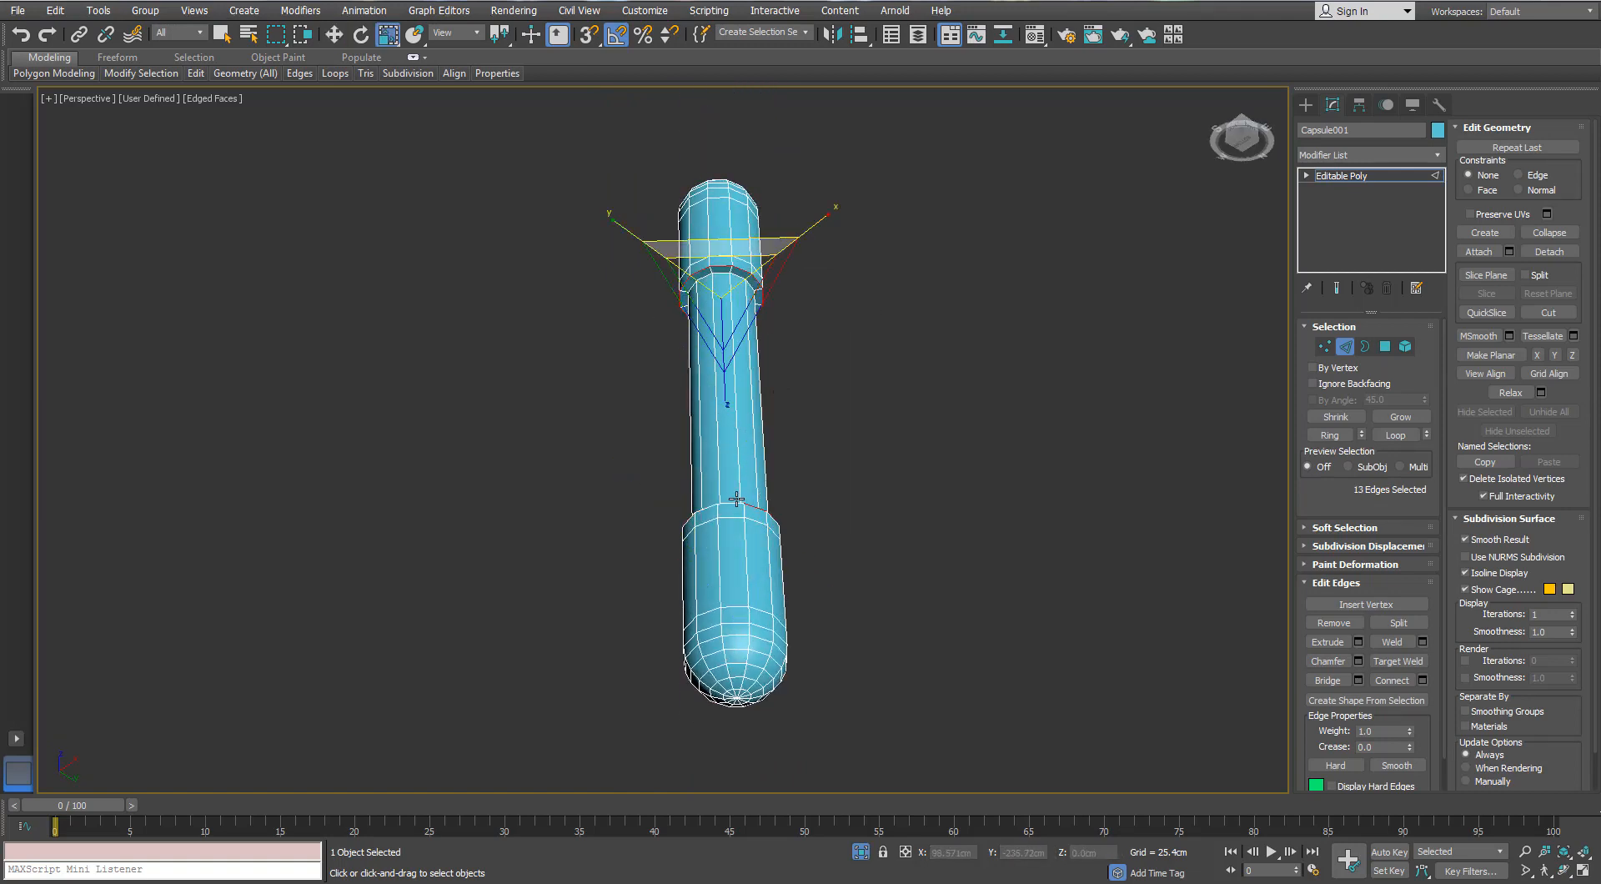
drag(731, 235, 730, 247)
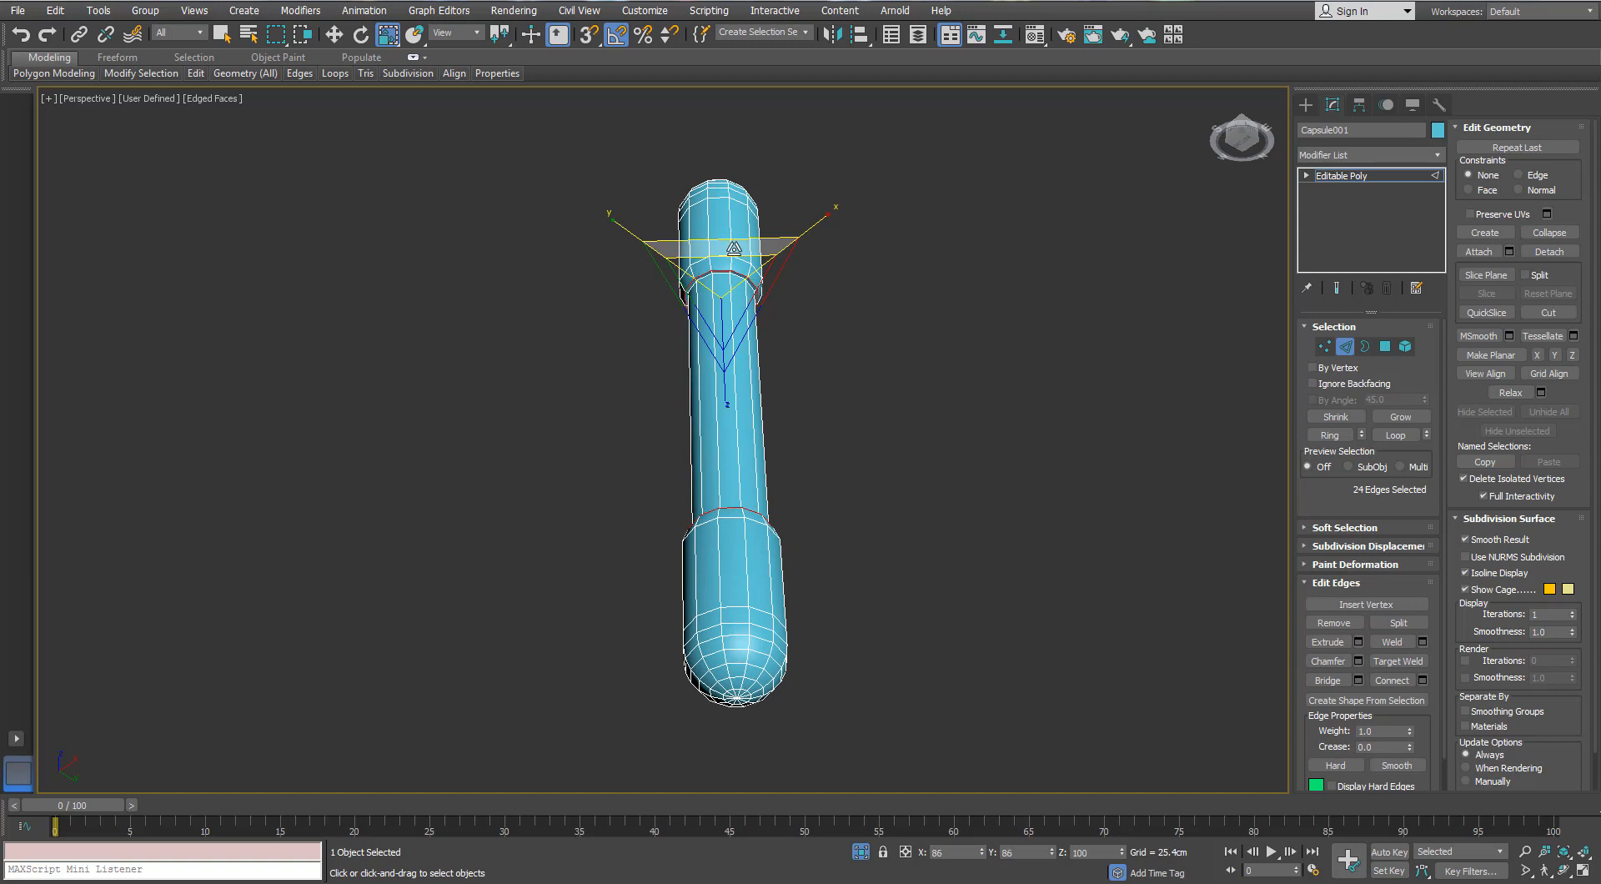
- Select the edge loops where the tapers meet the straight walls on both end sections and chamfer them into narrow bands
alt+middle_drag(731, 247, 735, 291)
middle_drag(735, 291, 798, 332)
scroll(750, 287, up, 4)
scroll(805, 388, down, 6)
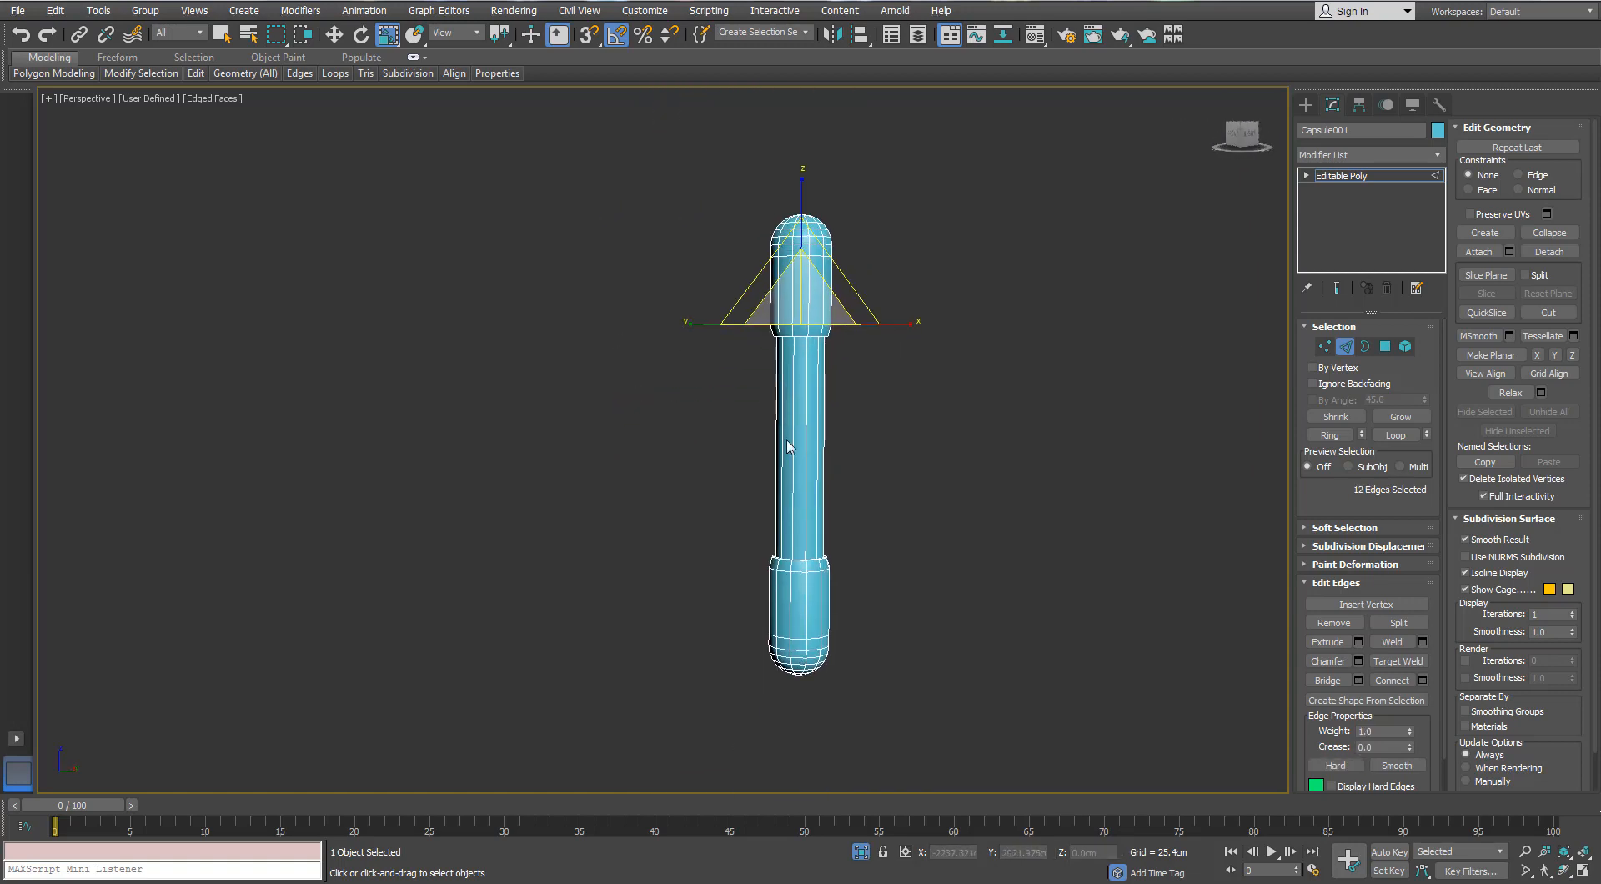
scroll(787, 459, up, 2)
middle_drag(774, 506, 781, 453)
mouse_move(811, 374)
middle_down()
mouse_move(799, 403)
mouse_move(802, 369)
middle_up()
alt+middle_drag(802, 369, 810, 360)
scroll(791, 550, up, 3)
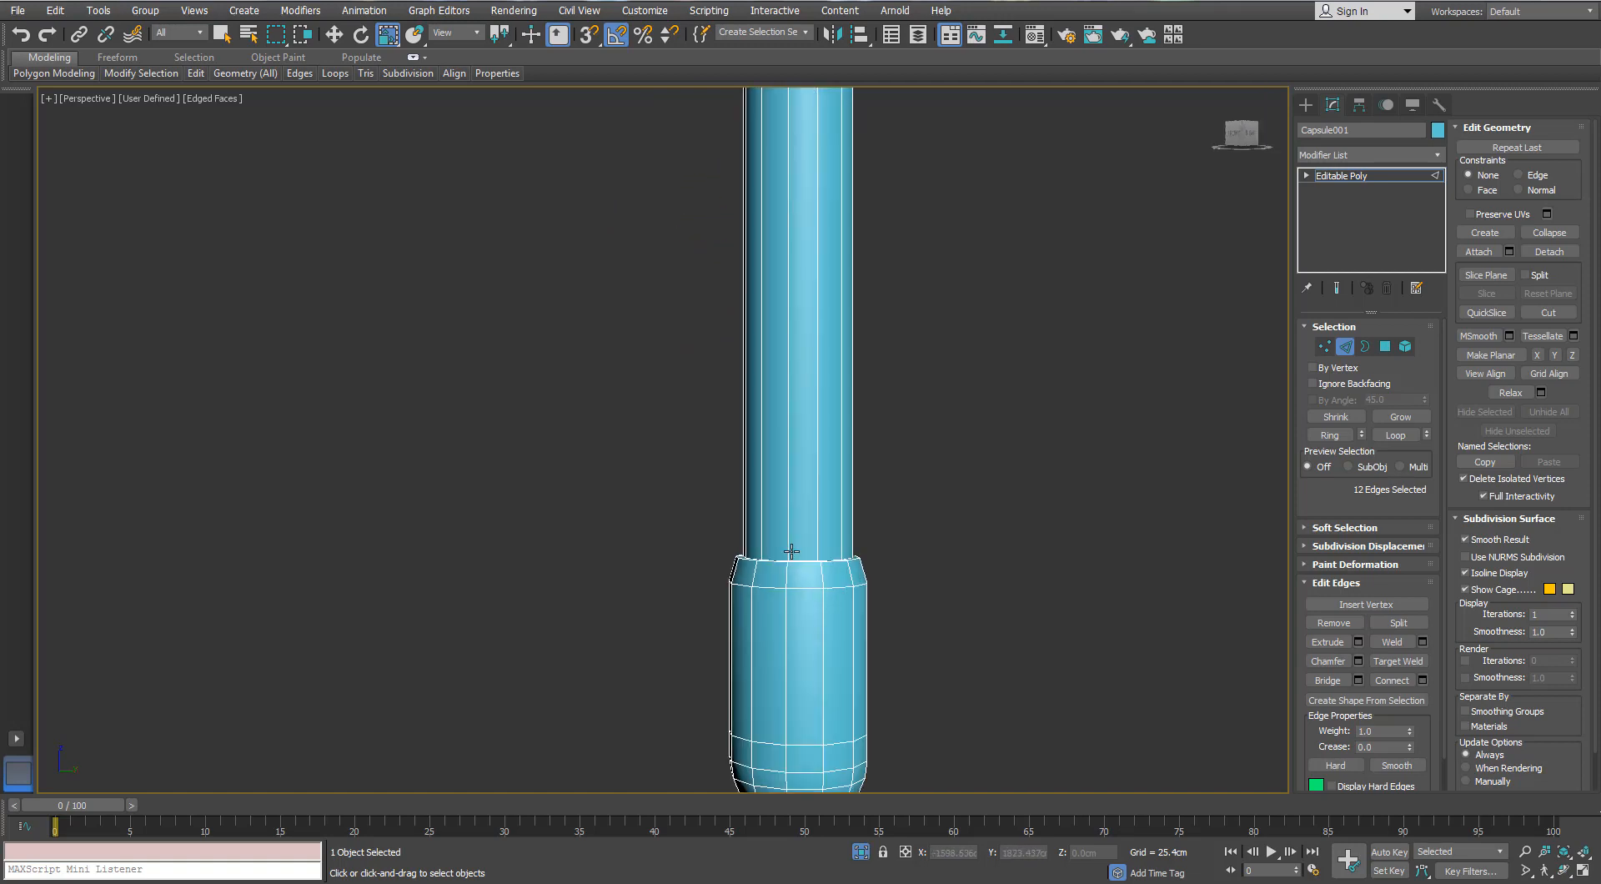
ctrl+double_click(793, 587)
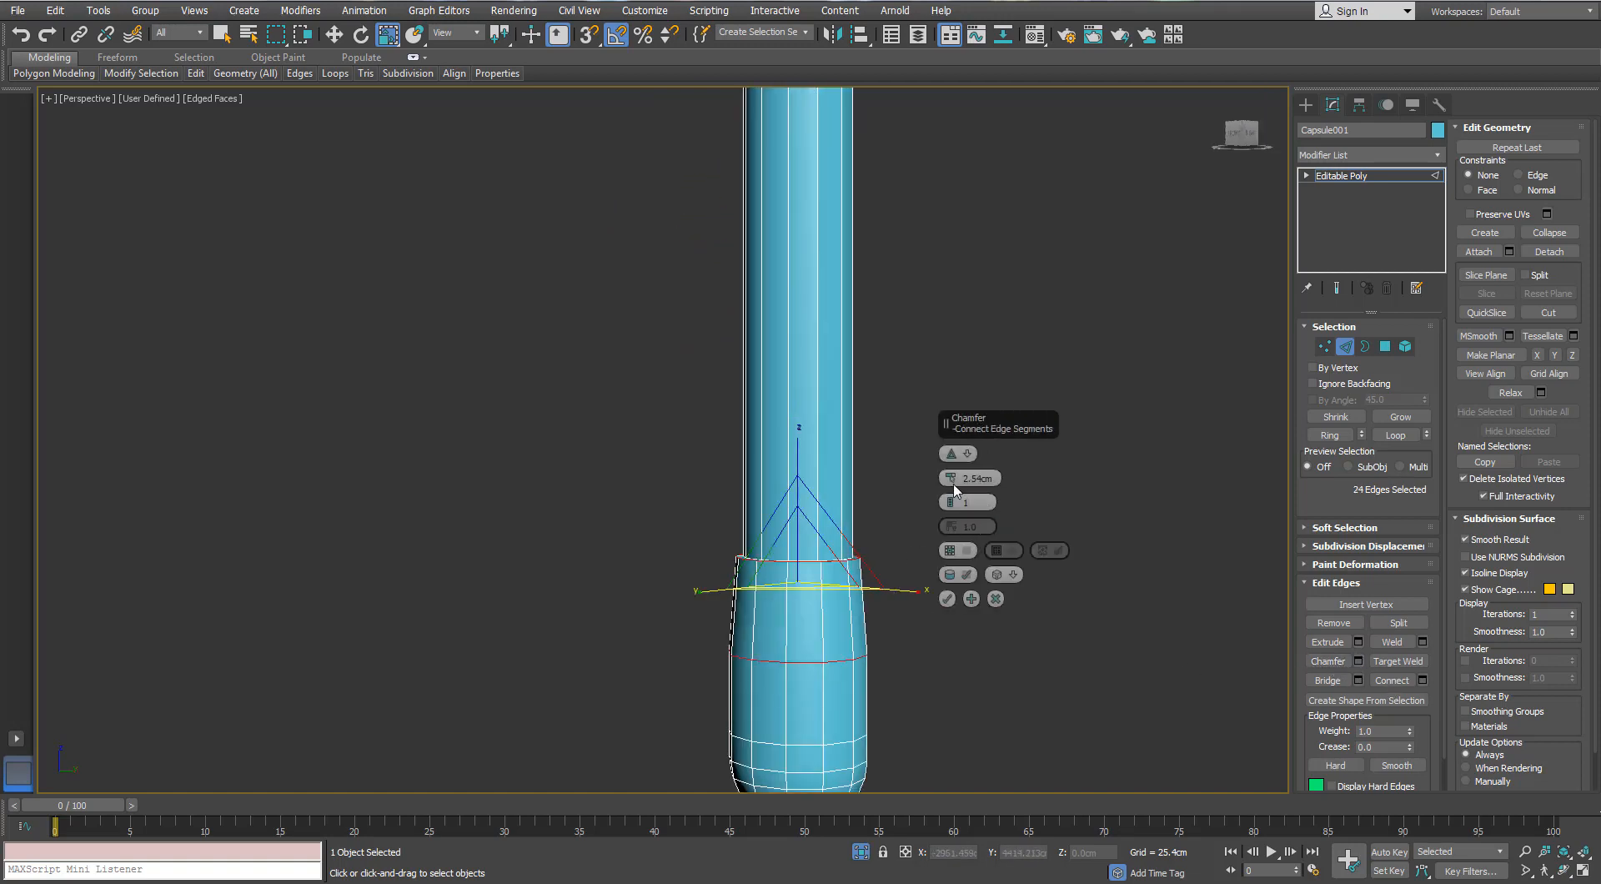
drag(951, 481, 951, 522)
scroll(863, 554, up, 3)
click(947, 598)
scroll(725, 615, up, 3)
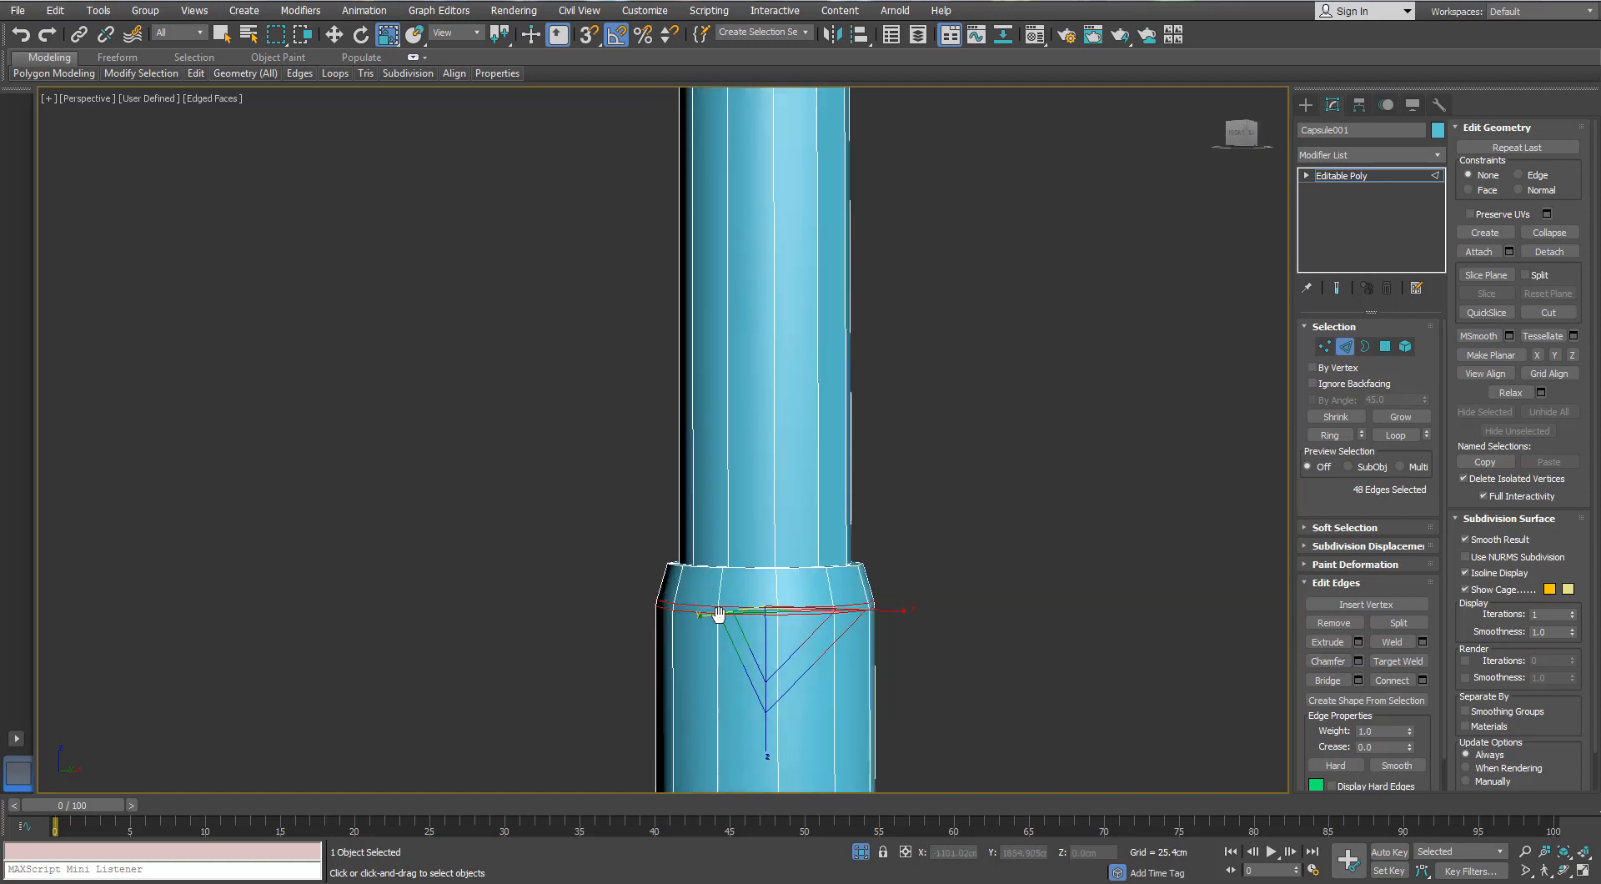
- Select the short edge rings of both chamfer bands and convert the selection to polygons
click(922, 608)
scroll(965, 609, down, 5)
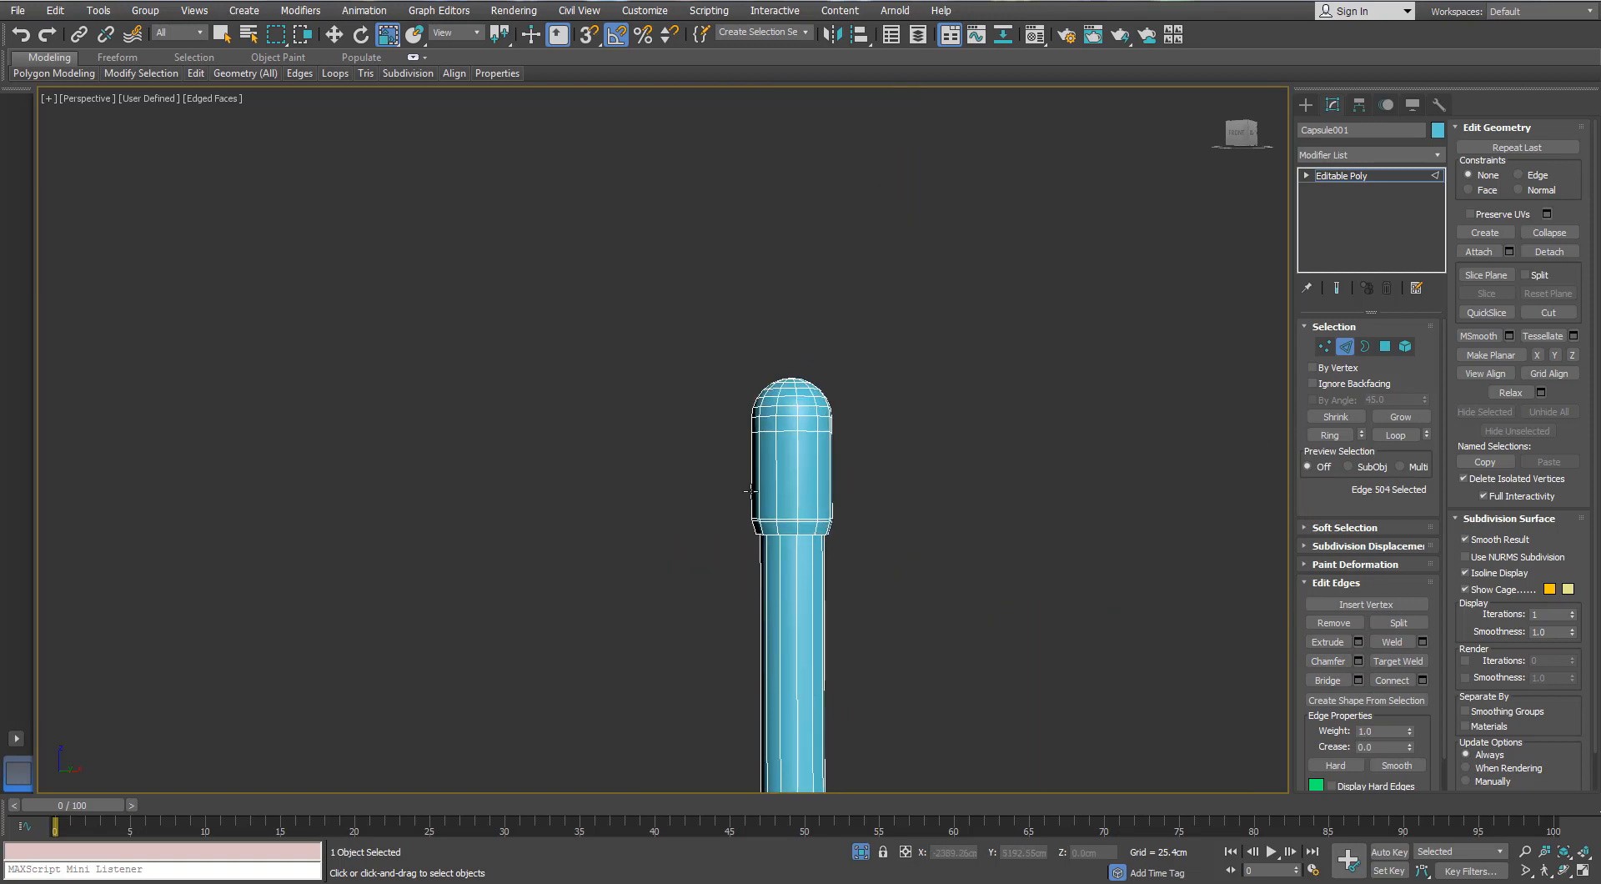
scroll(876, 687, up, 8)
ctrl+click(808, 538)
click(1330, 435)
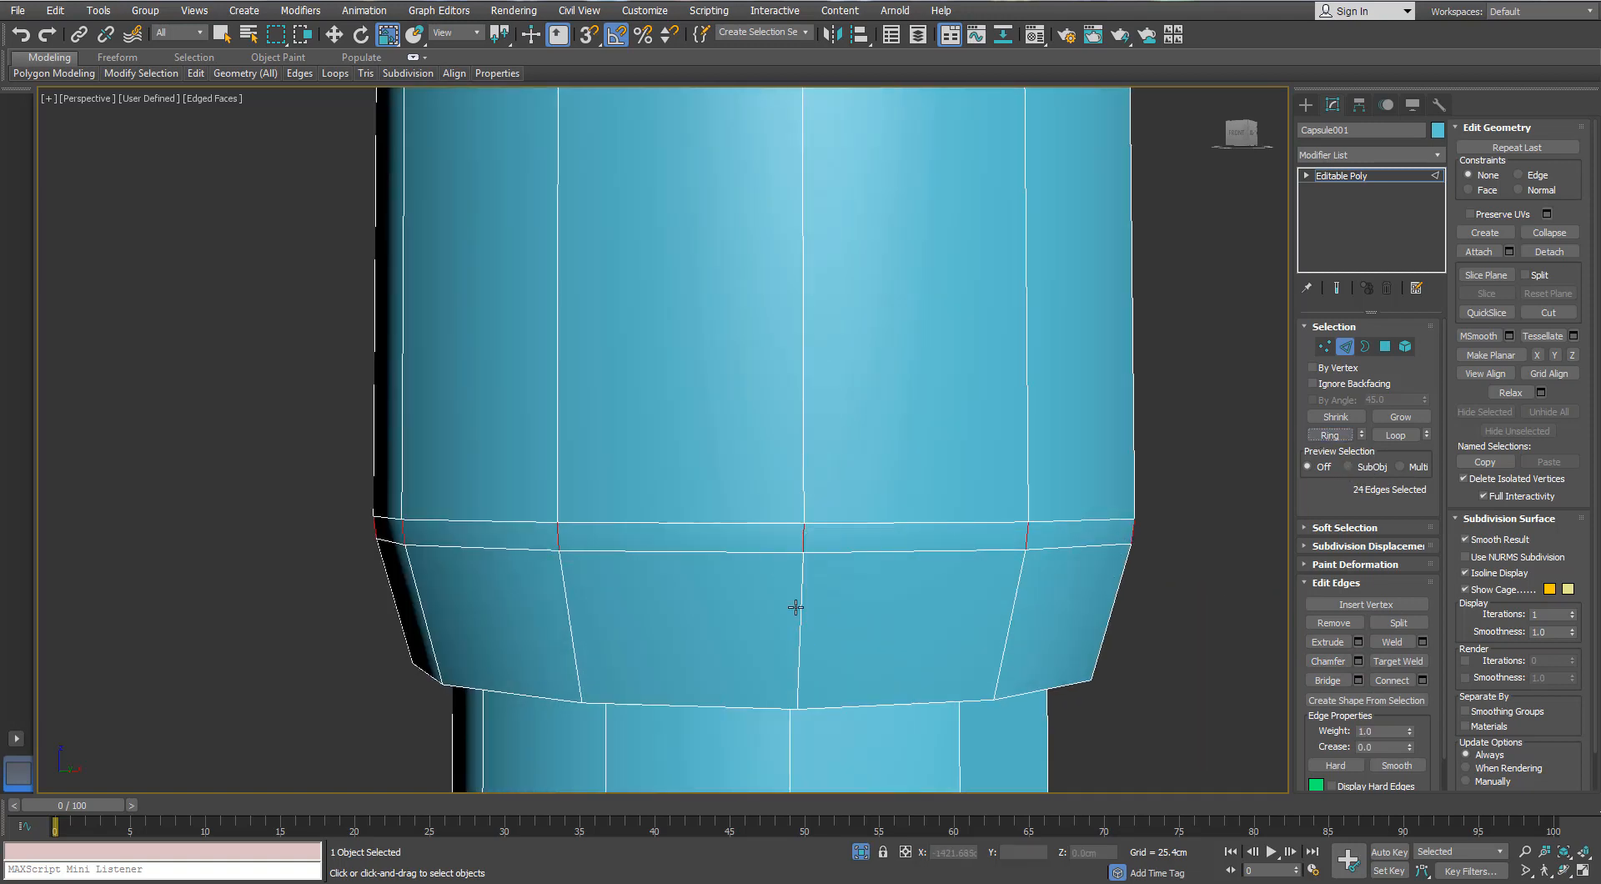
scroll(959, 560, down, 5)
ctrl+click(1385, 347)
- Extrude both polygon bands inward by about -0.097 cm with a bias of 0.94 to form thin grooves, then clear the selection
click(1359, 622)
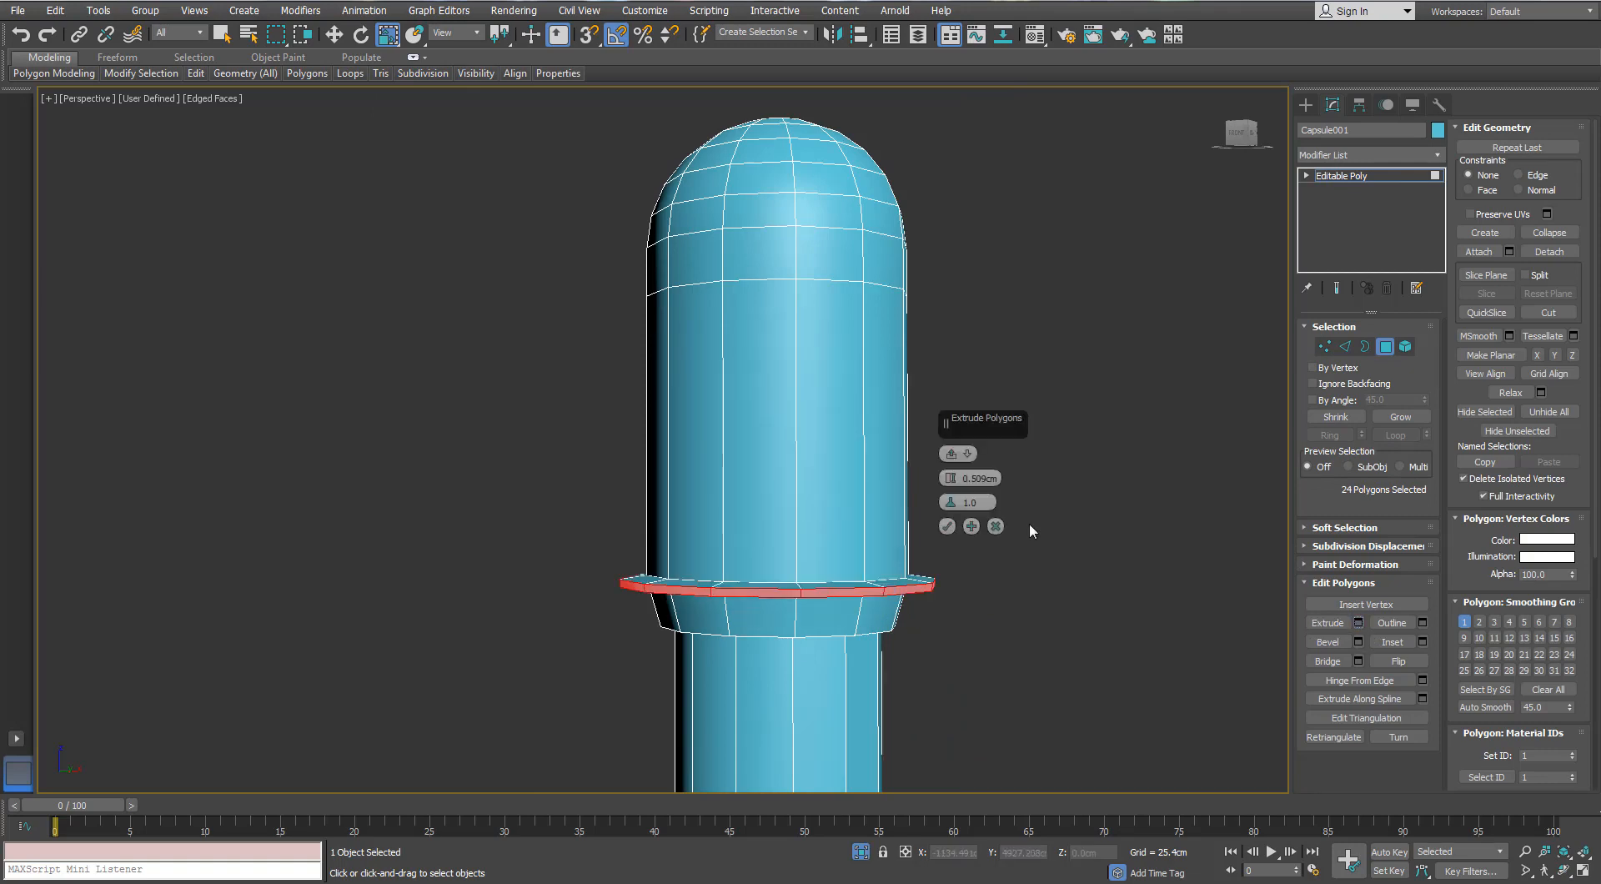
drag(948, 478, 950, 483)
alt+middle_drag(897, 651, 837, 600)
scroll(837, 601, up, 4)
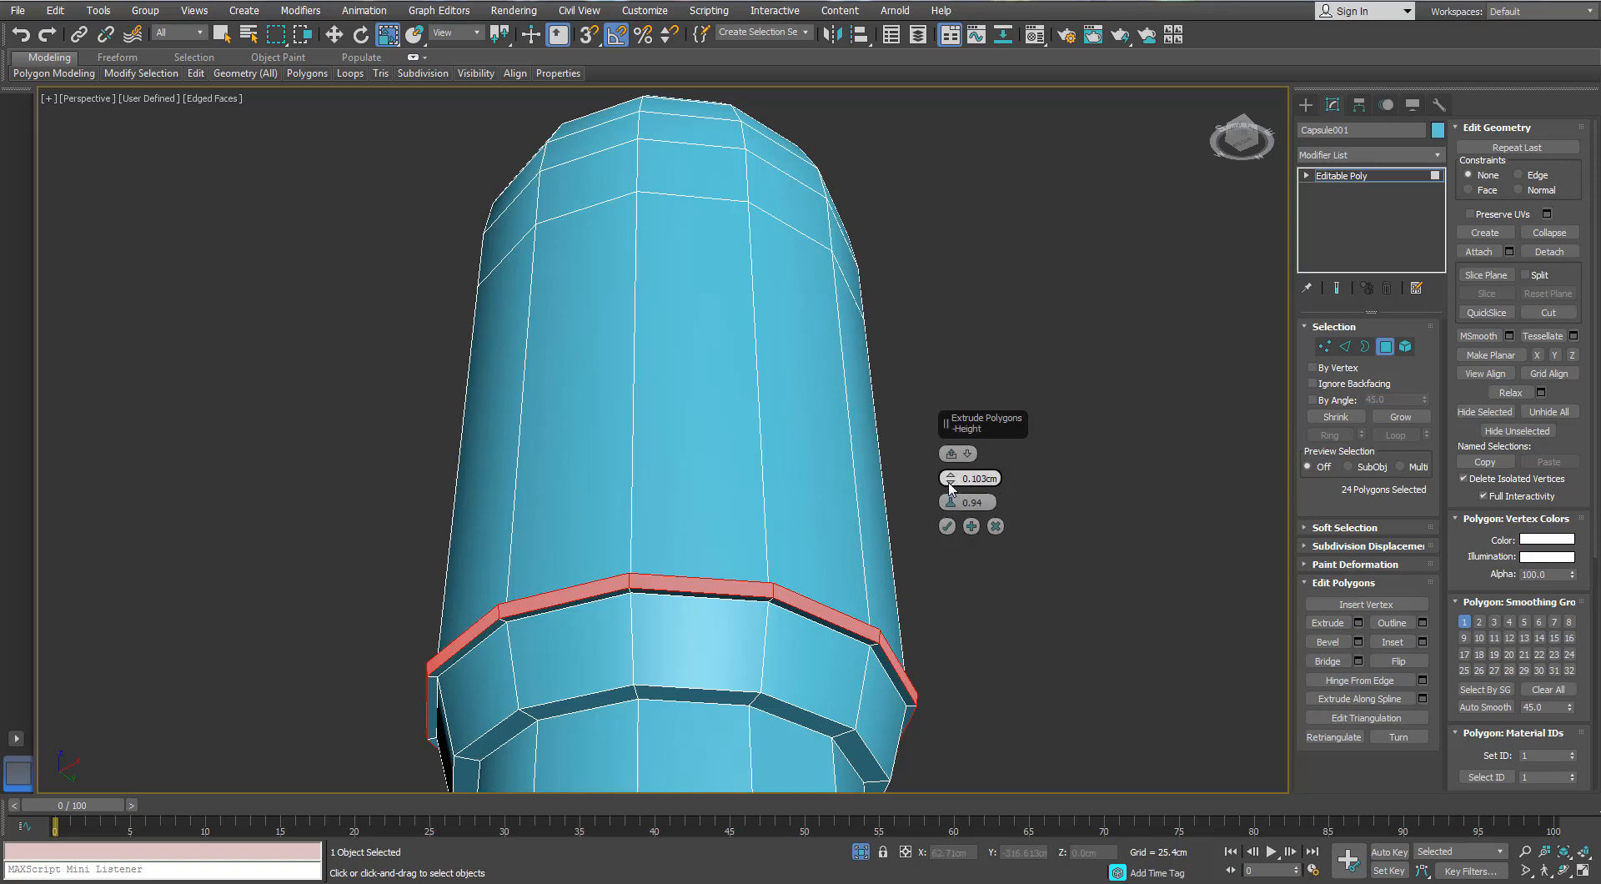
drag(950, 488, 949, 481)
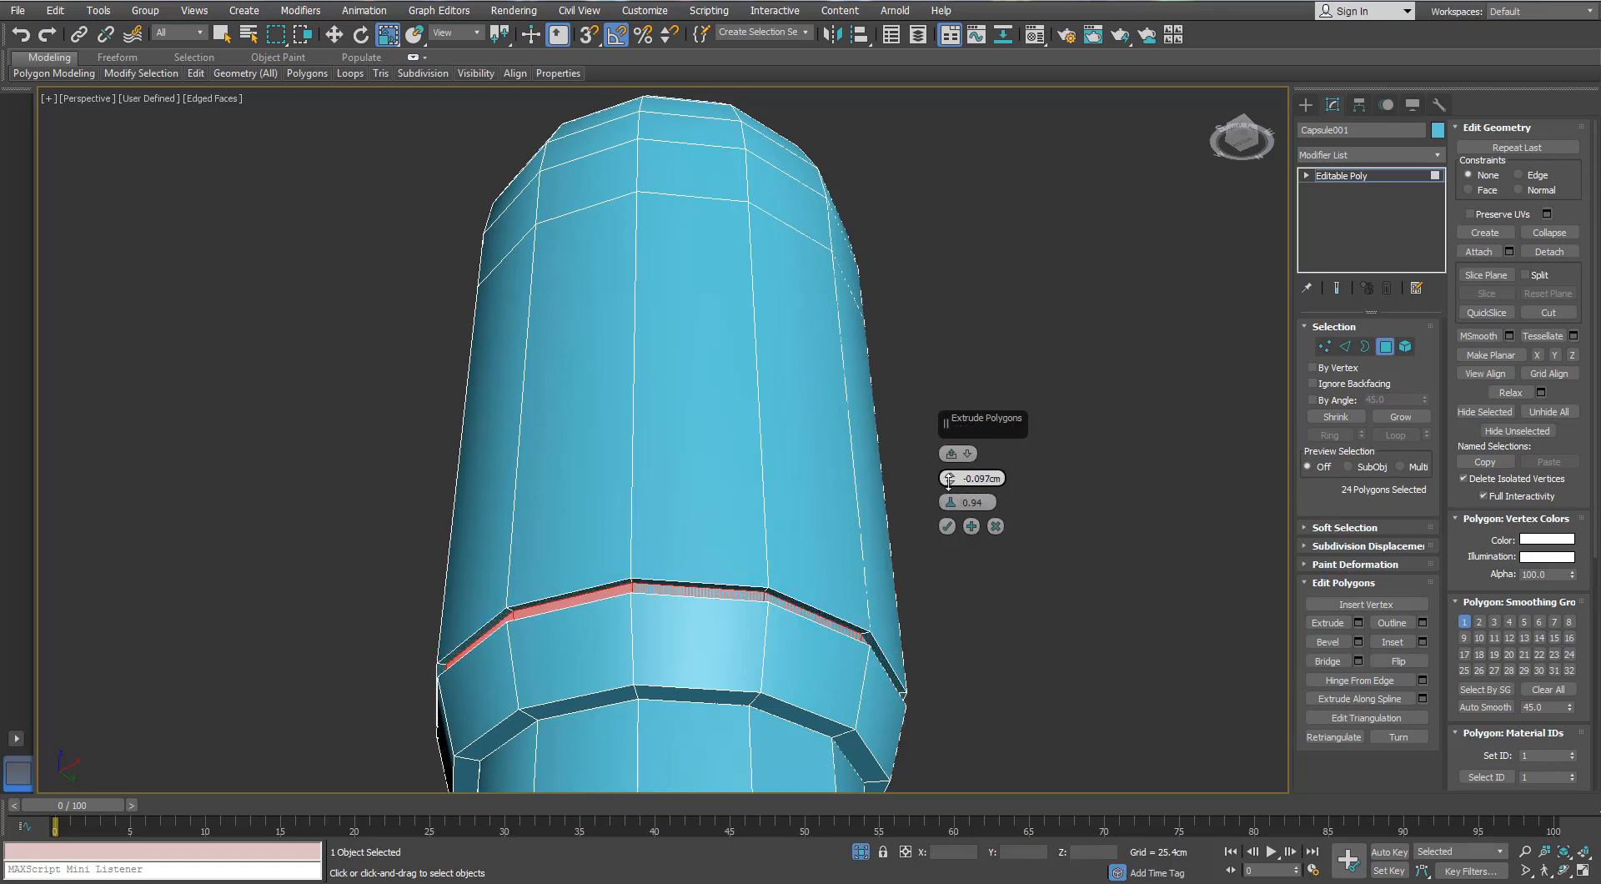
click(948, 526)
click(982, 508)
scroll(943, 626, down, 10)
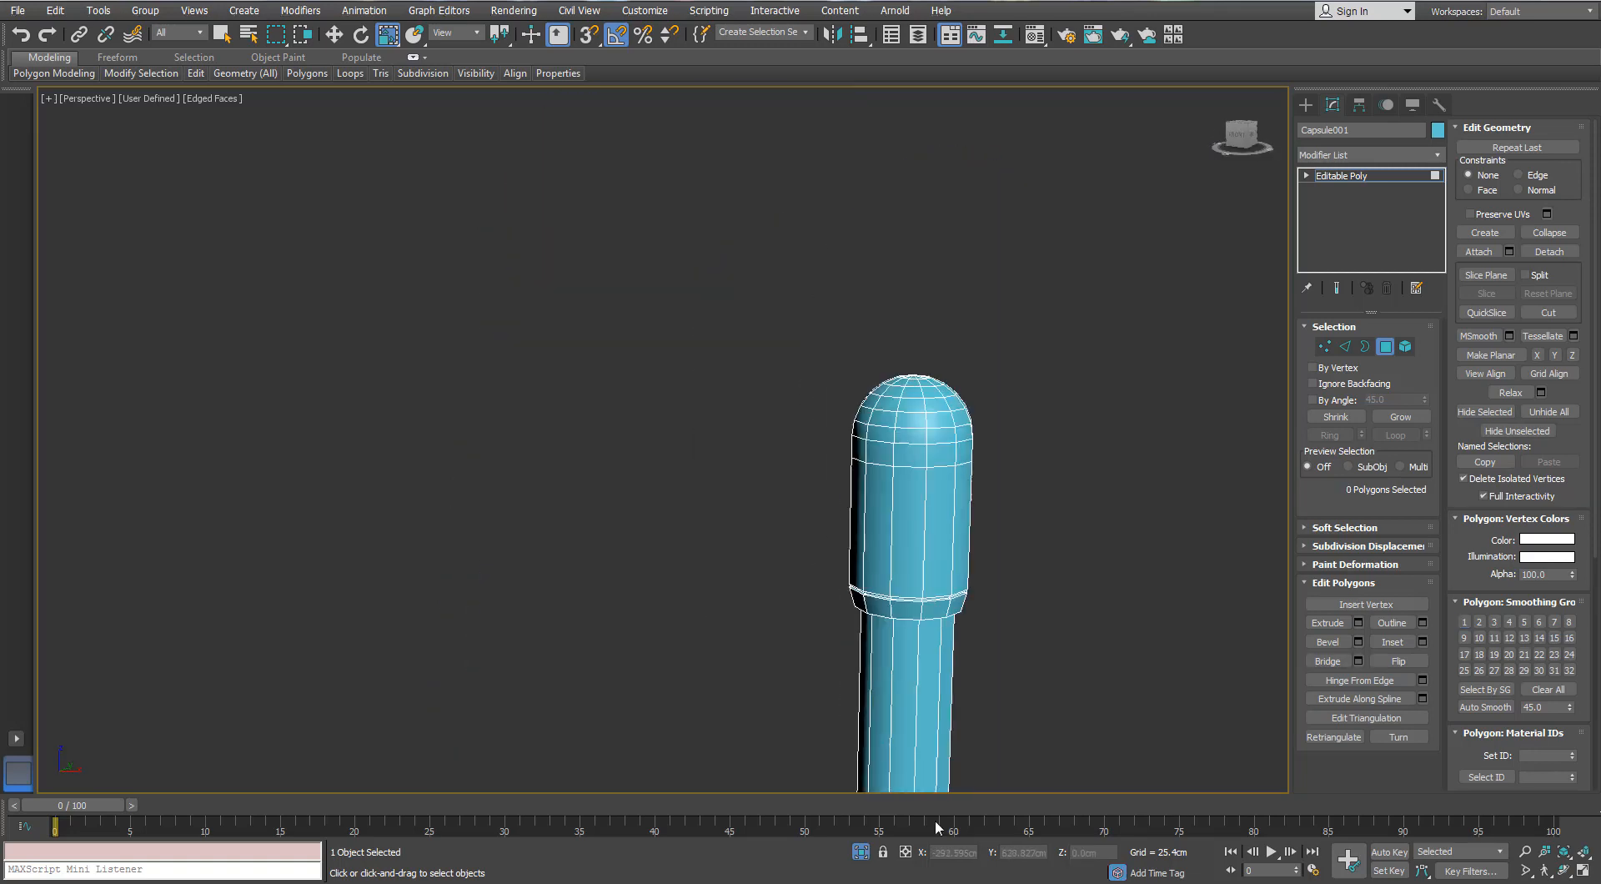
- Exit isolation and select two adjacent side polygons on the straight wall of each thick end section
click(866, 854)
alt+middle_drag(683, 383, 803, 503)
scroll(793, 476, up, 4)
click(754, 567)
ctrl+click(795, 571)
alt+middle_drag(795, 571, 787, 472)
scroll(755, 510, down, 4)
middle_drag(786, 472, 761, 224)
scroll(765, 503, up, 4)
mouse_move(765, 503)
alt+middle_down()
mouse_move(787, 456)
mouse_move(744, 521)
alt+middle_up()
ctrl+click(757, 479)
ctrl+click(716, 470)
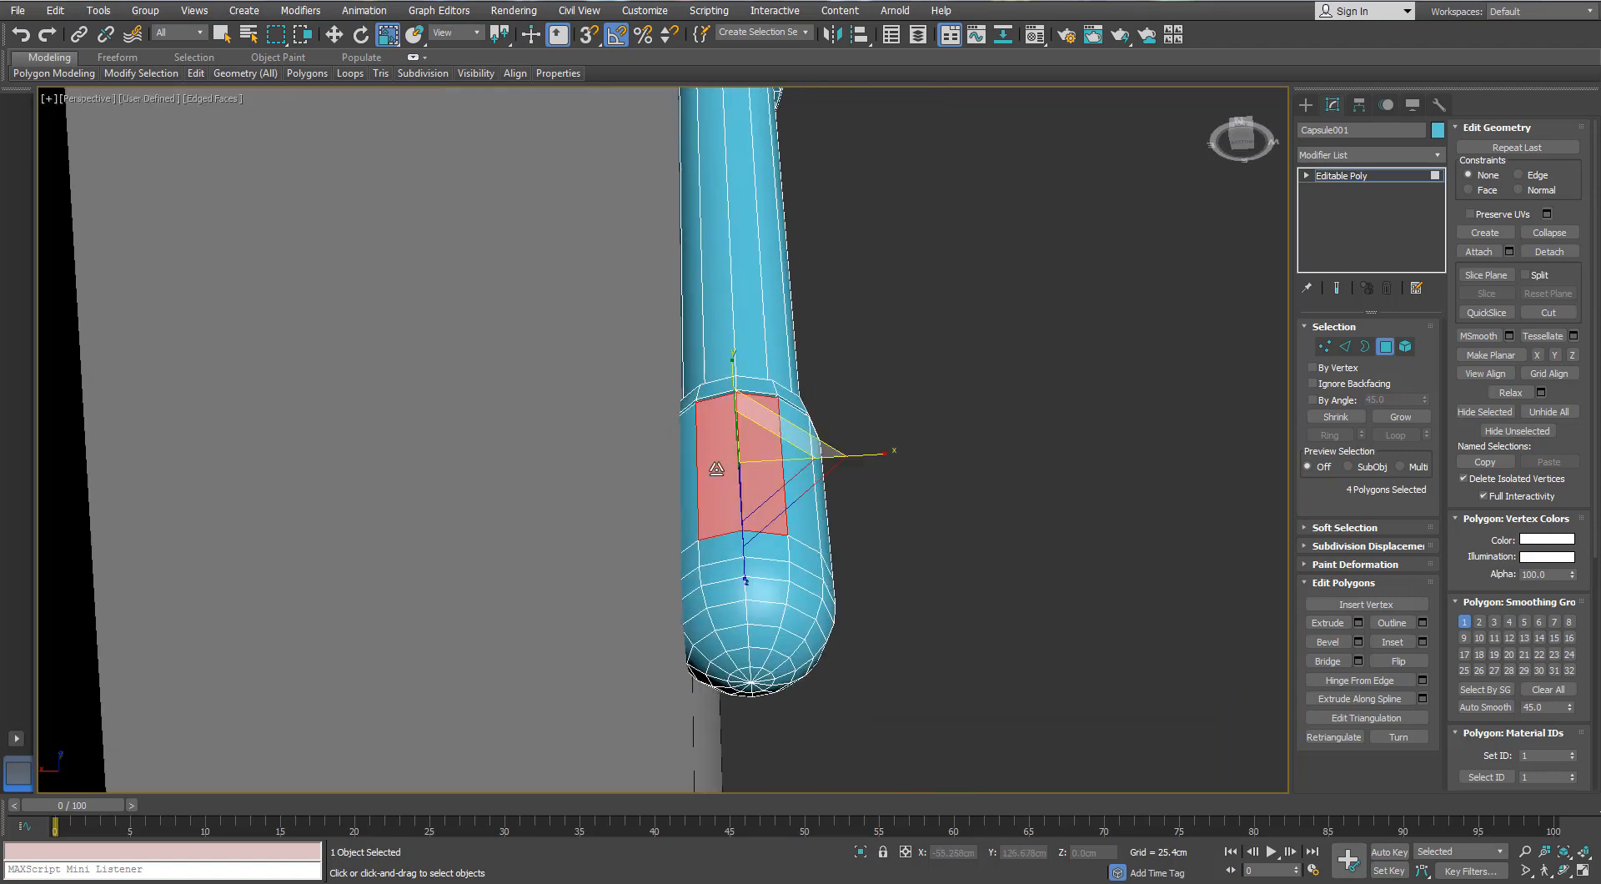
- Add the two columns of polygons above the selected wall faces, up over the upper dome, to the selection
scroll(651, 525, down, 4)
alt+middle_drag(716, 471, 631, 543)
scroll(698, 342, up, 3)
middle_drag(679, 242, 728, 359)
scroll(728, 358, up, 6)
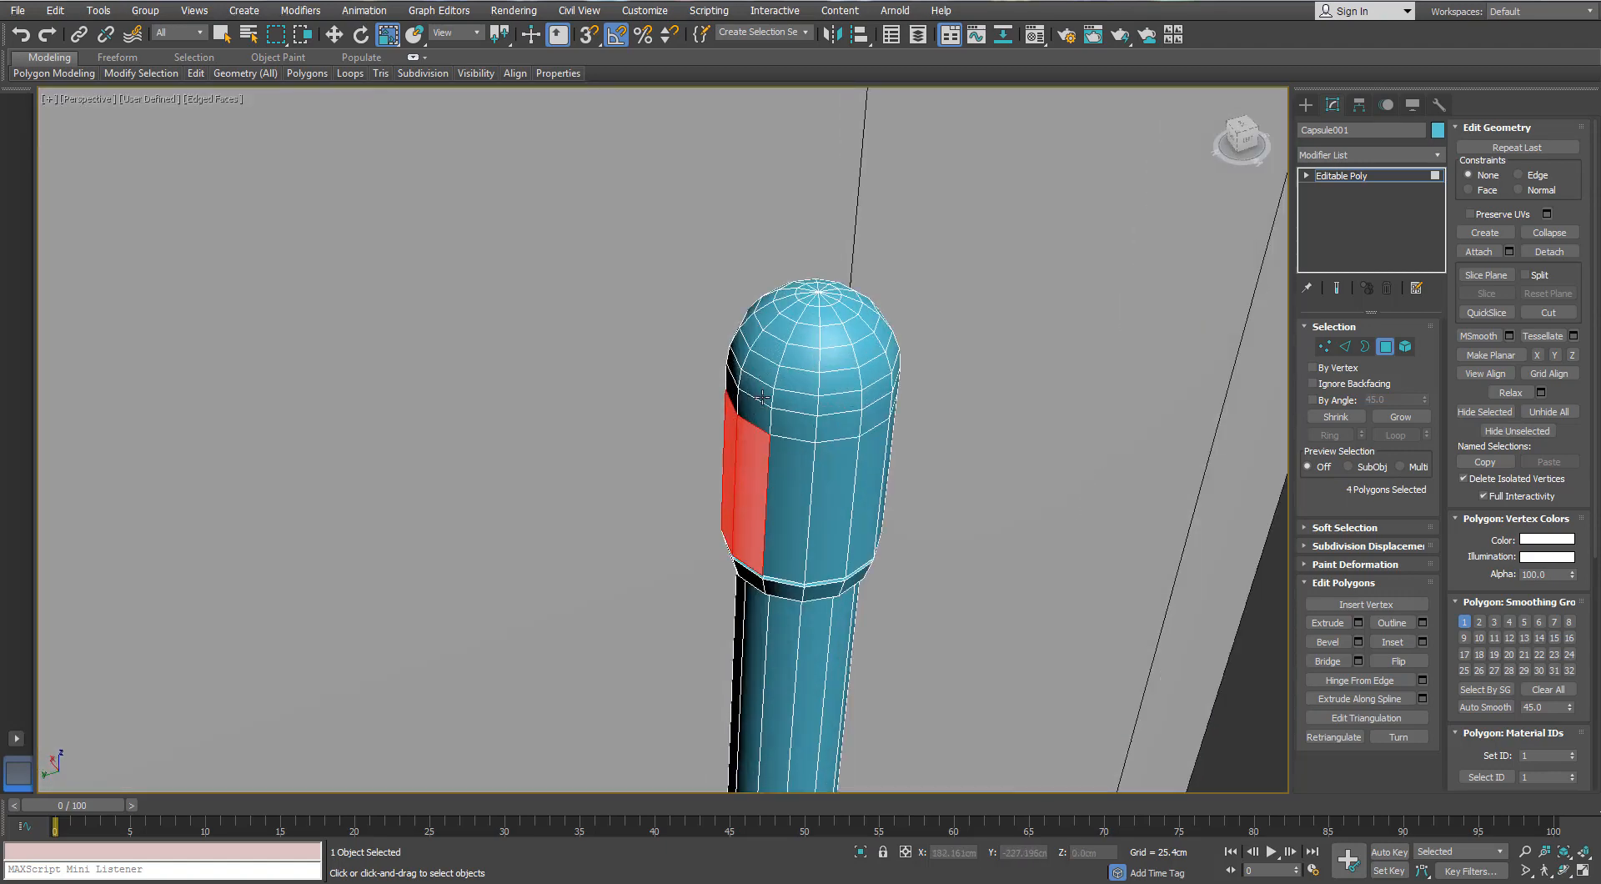
scroll(728, 359, up, 3)
ctrl+click(747, 424)
ctrl+click(711, 395)
ctrl+click(713, 341)
ctrl+click(727, 299)
ctrl+click(753, 256)
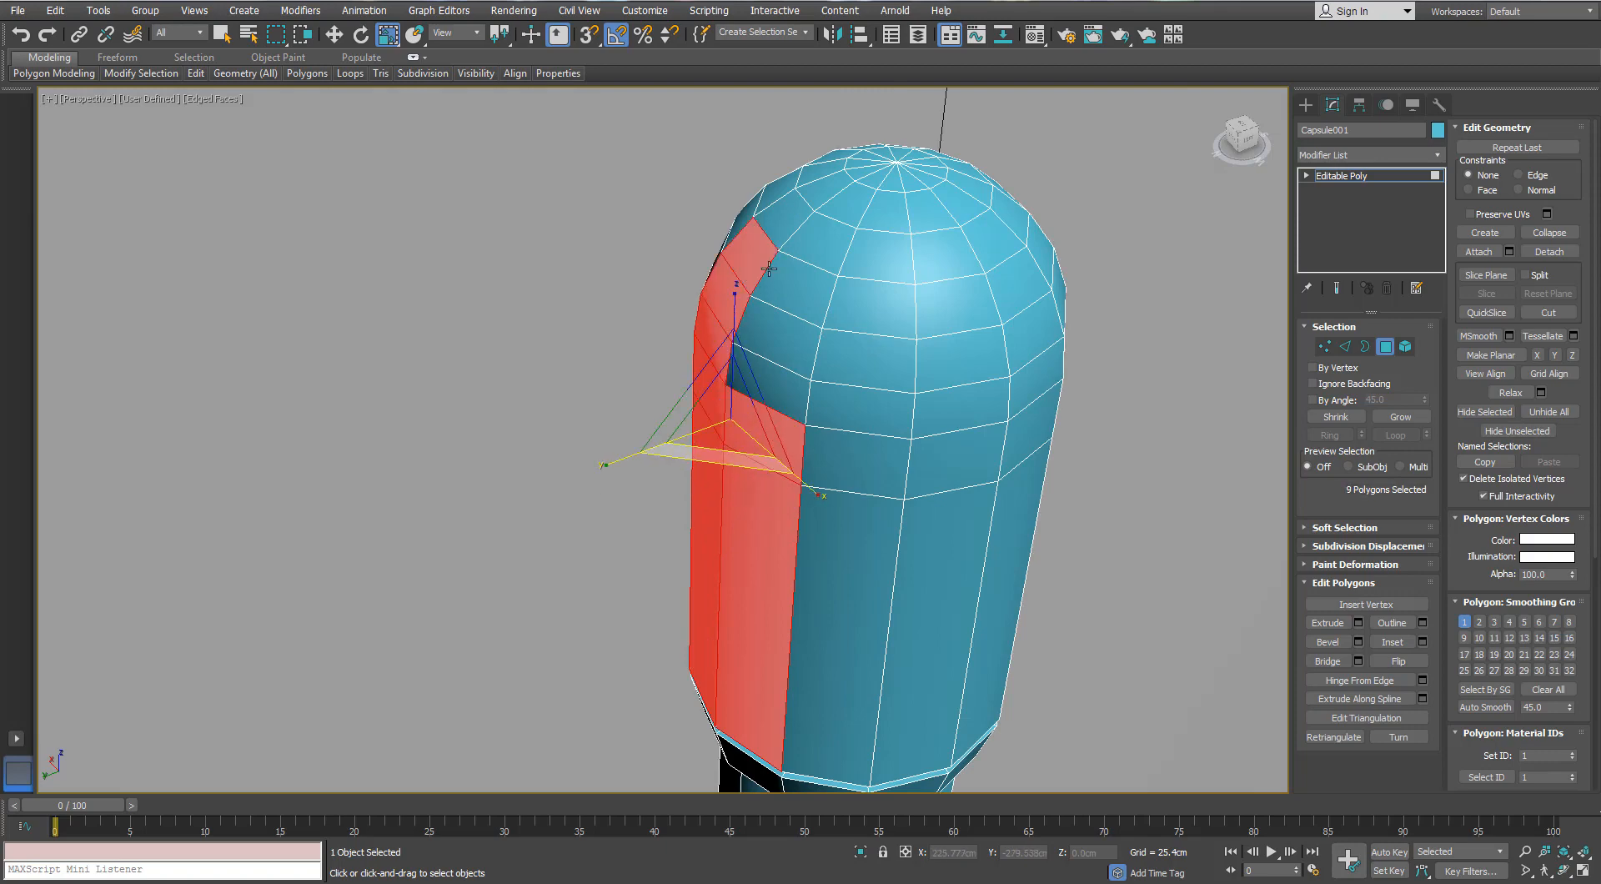
ctrl+click(781, 234)
ctrl+click(811, 241)
mouse_move(816, 241)
alt+middle_down()
mouse_move(784, 196)
mouse_move(830, 257)
alt+middle_up()
ctrl+click(833, 258)
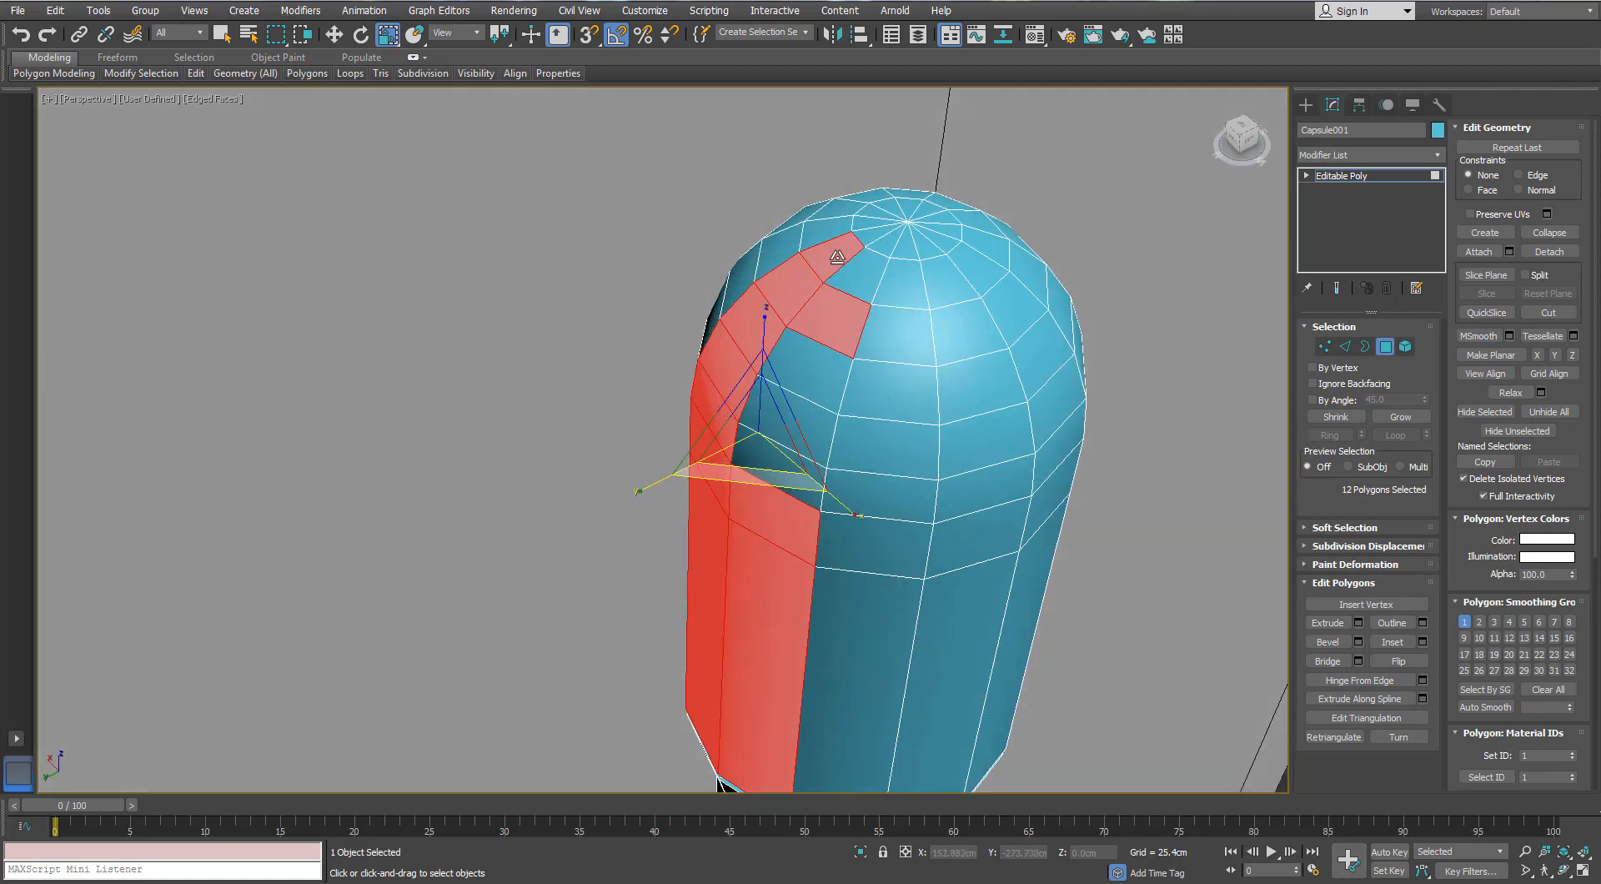
ctrl+click(857, 280)
ctrl+click(813, 373)
ctrl+click(805, 424)
ctrl+click(792, 463)
- Add the matching two columns of polygons on the lower dome to the selection
scroll(797, 459, down, 9)
middle_drag(796, 459, 751, 267)
alt+middle_drag(750, 601, 728, 522)
scroll(734, 550, up, 6)
ctrl+click(698, 547)
ctrl+click(724, 541)
ctrl+click(725, 511)
ctrl+click(690, 514)
ctrl+click(682, 486)
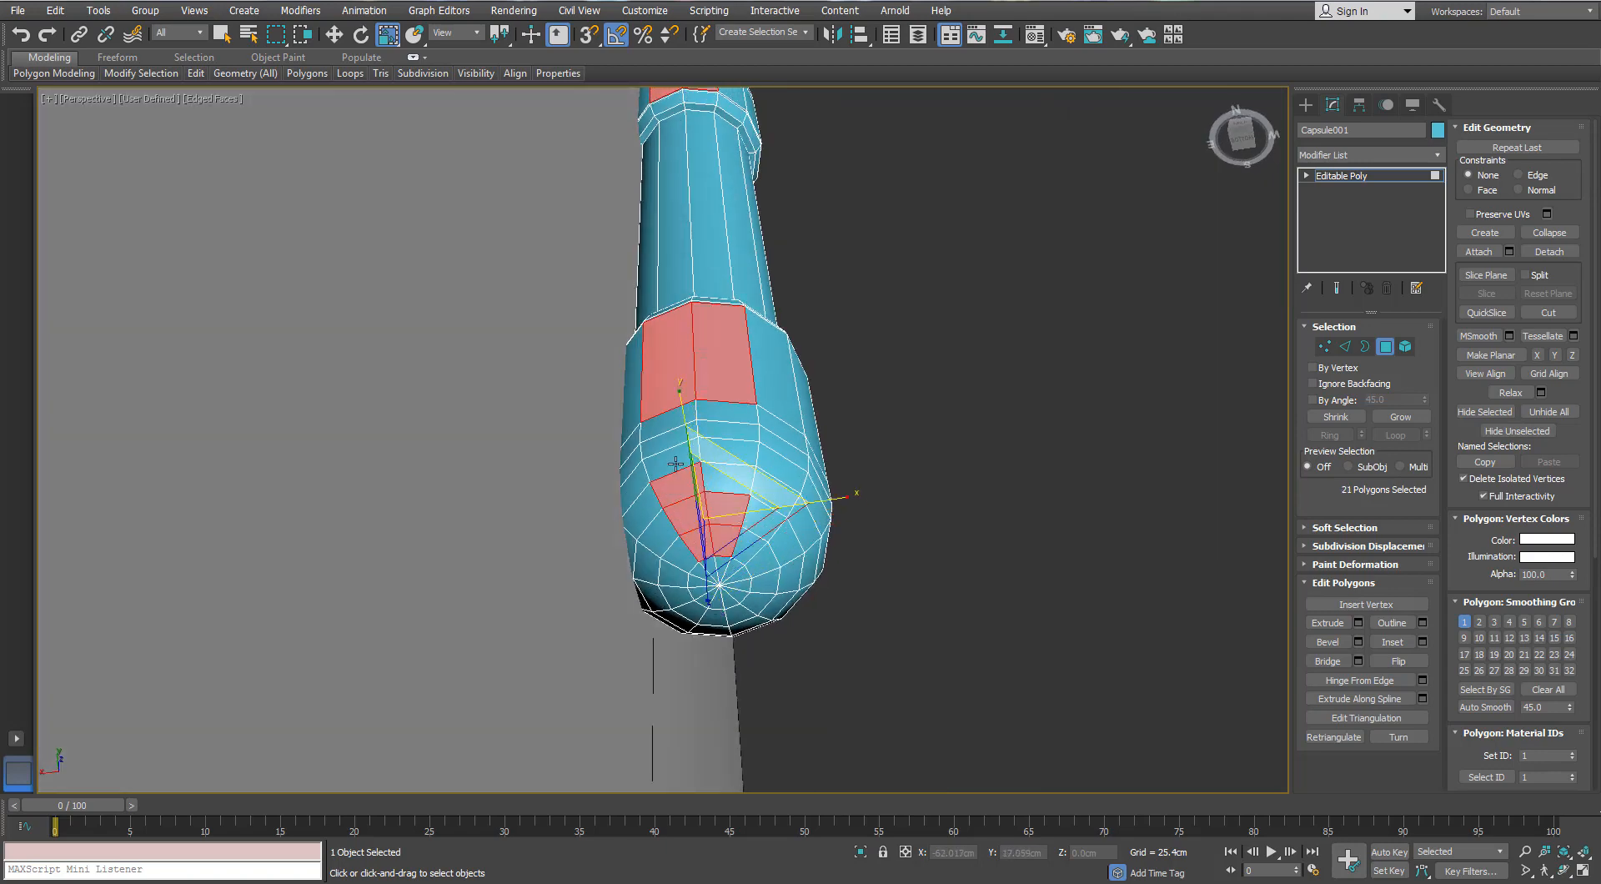
ctrl+click(675, 461)
ctrl+click(672, 440)
ctrl+click(674, 420)
ctrl+click(718, 450)
ctrl+click(715, 475)
scroll(716, 477, down, 5)
alt+middle_drag(716, 479, 576, 543)
scroll(584, 534, down, 2)
middle_drag(693, 382, 729, 566)
alt+middle_drag(729, 566, 784, 434)
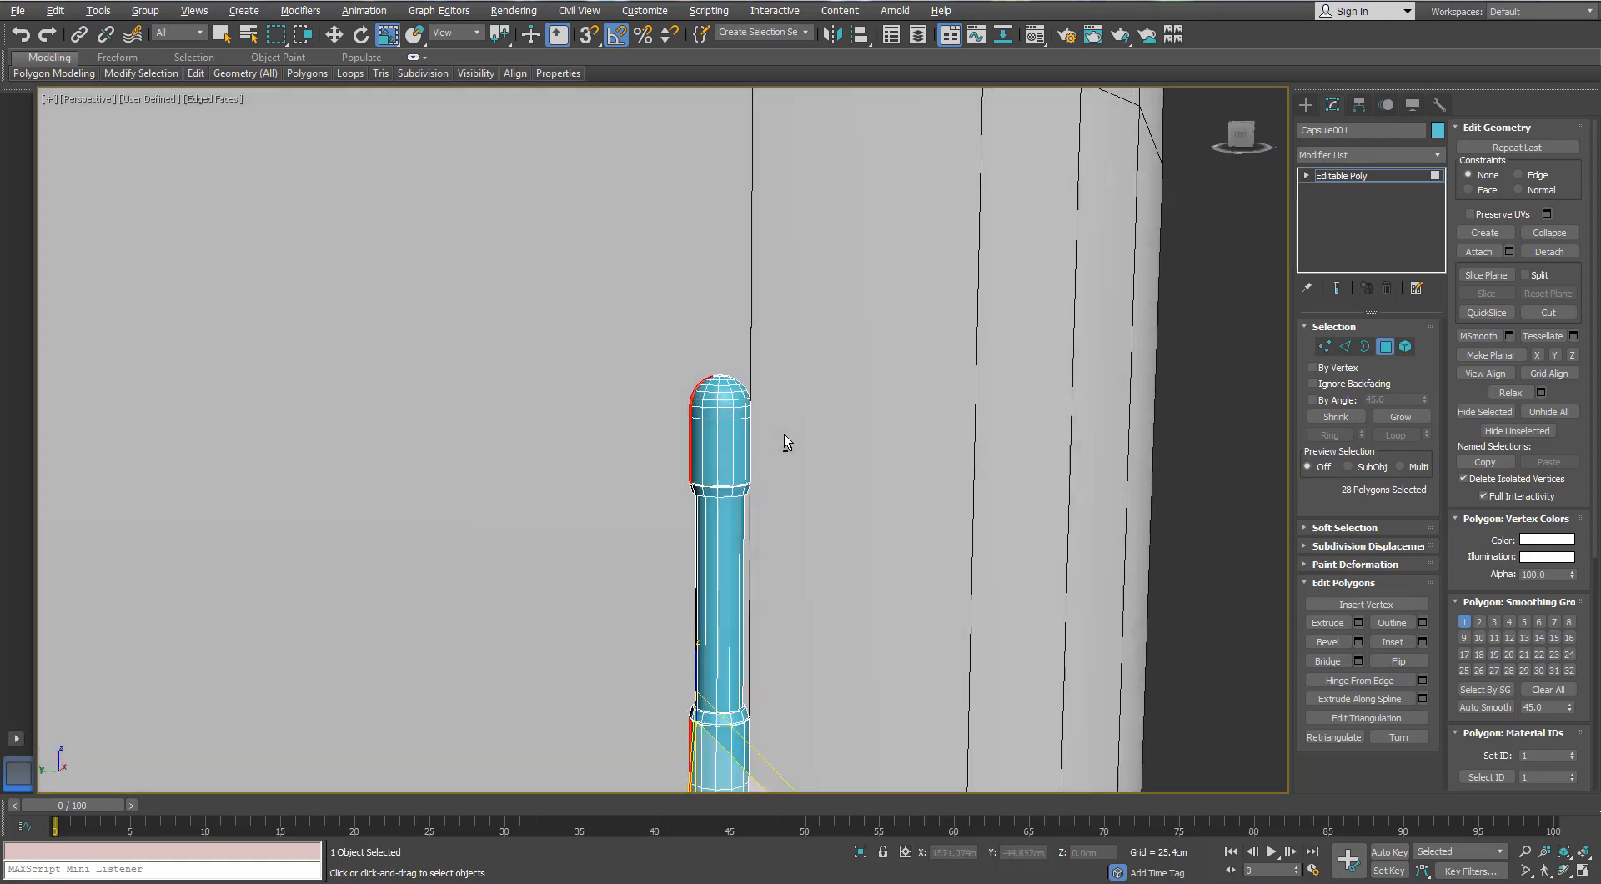
click(1358, 623)
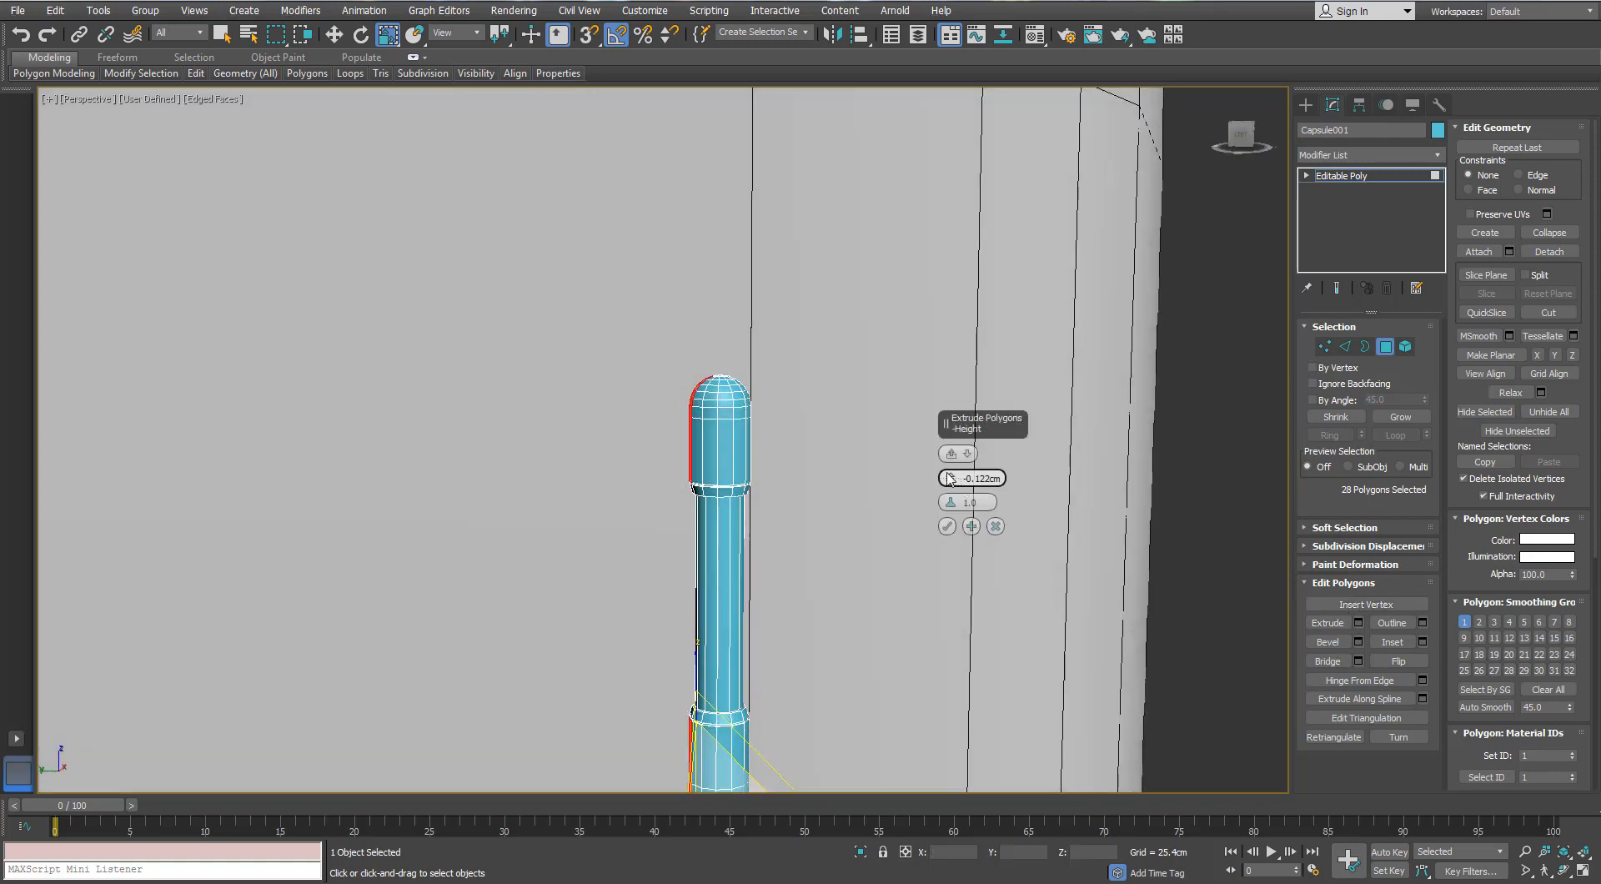
drag(948, 478, 938, 467)
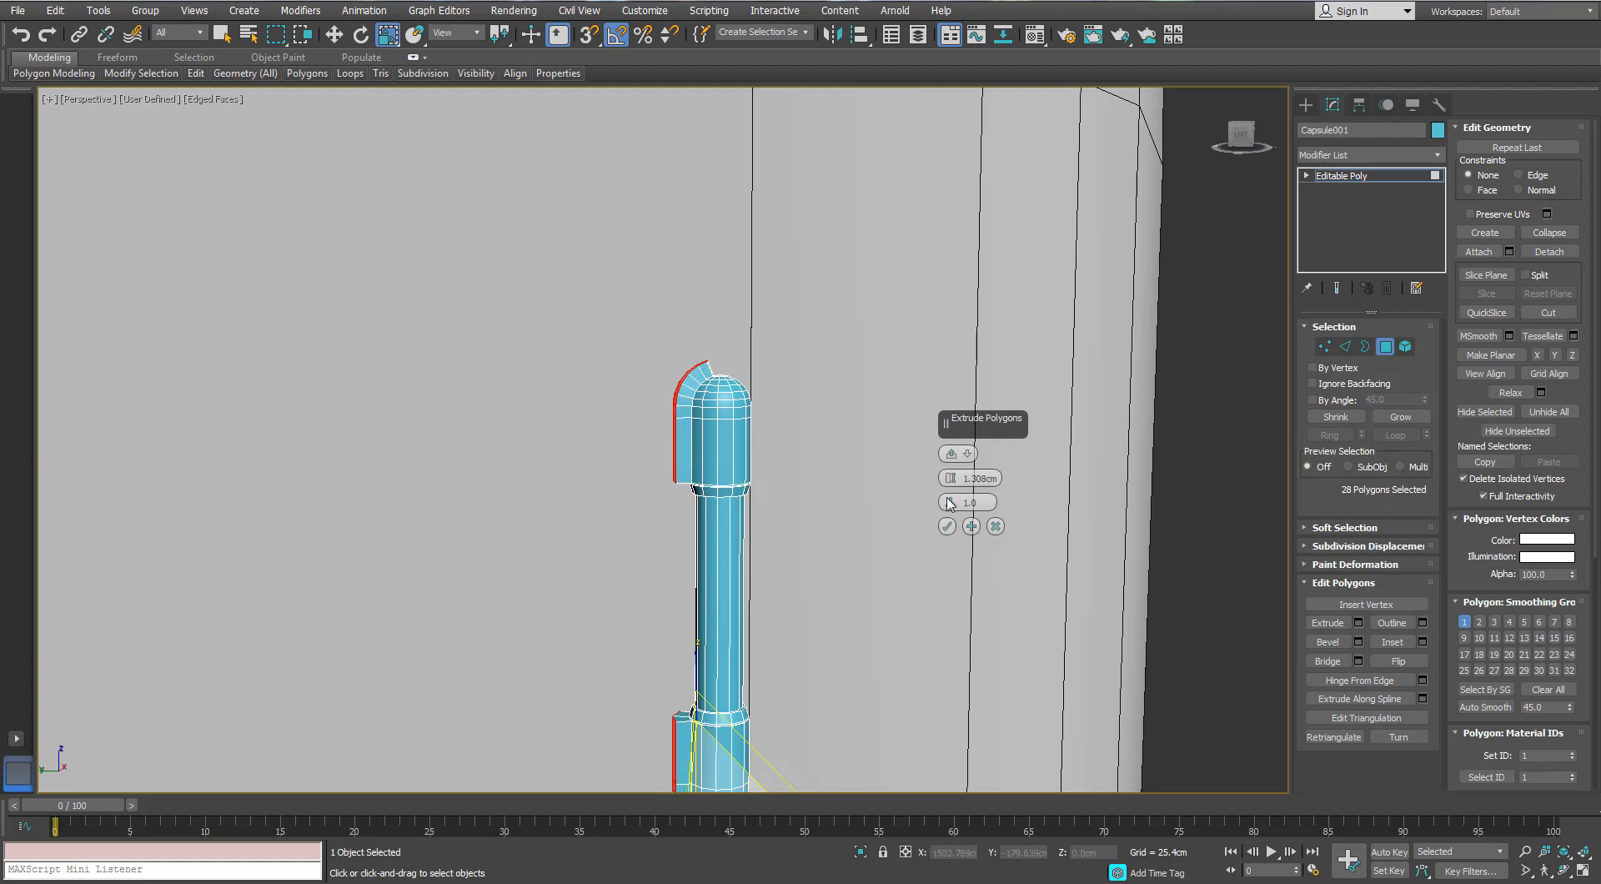
click(996, 528)
middle_drag(661, 452, 637, 363)
alt+drag(637, 363, 680, 377)
alt+middle_drag(710, 508, 708, 481)
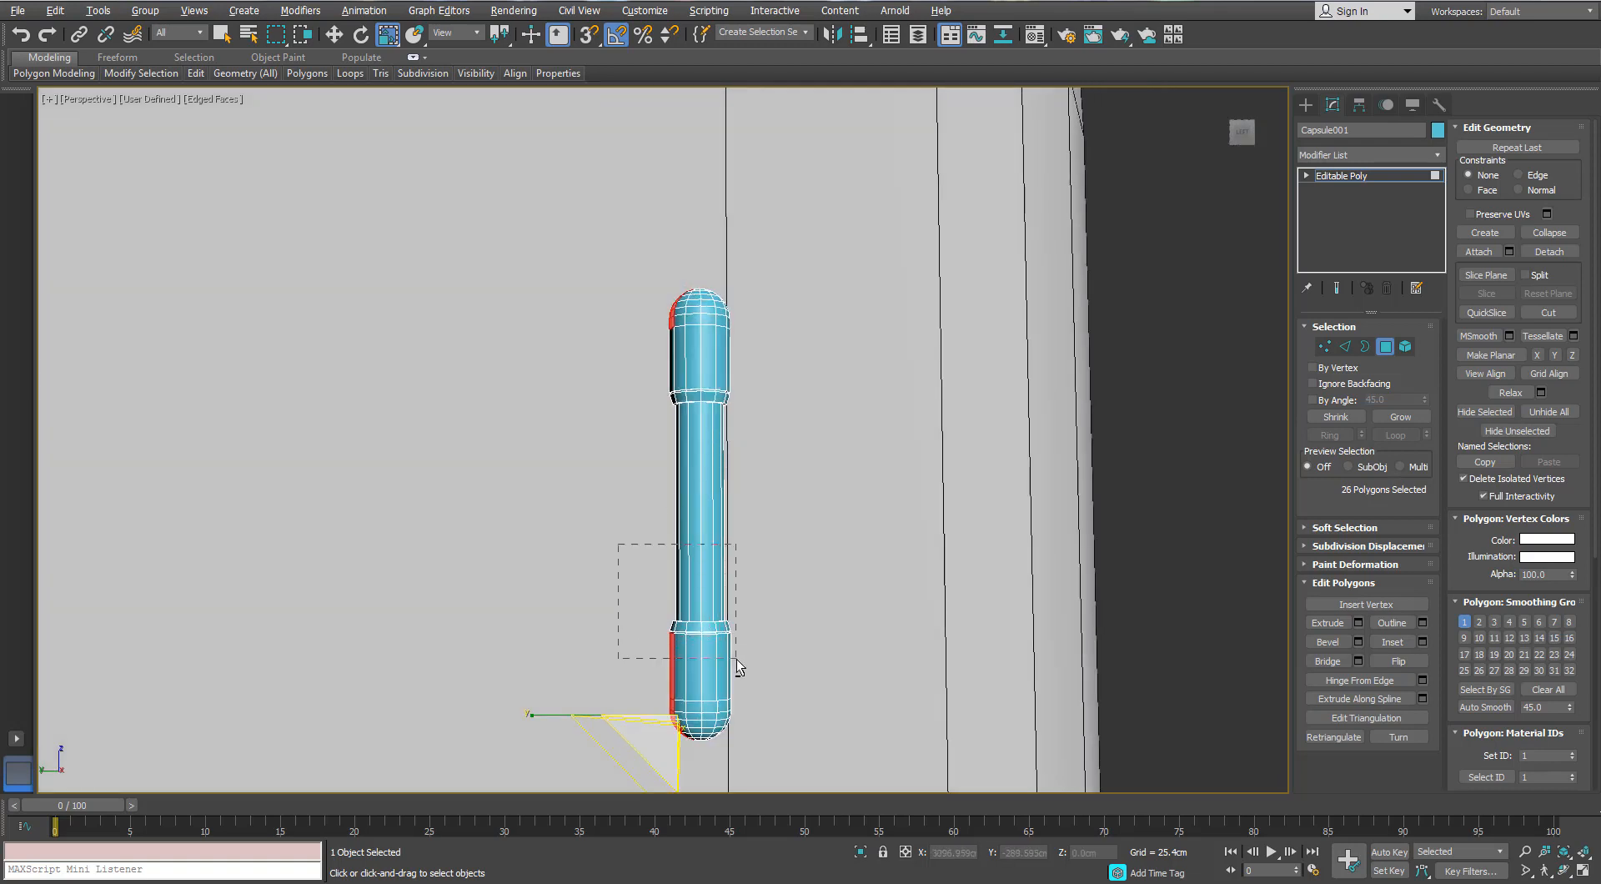
click(1359, 623)
alt+middle_drag(837, 491, 844, 529)
click(995, 528)
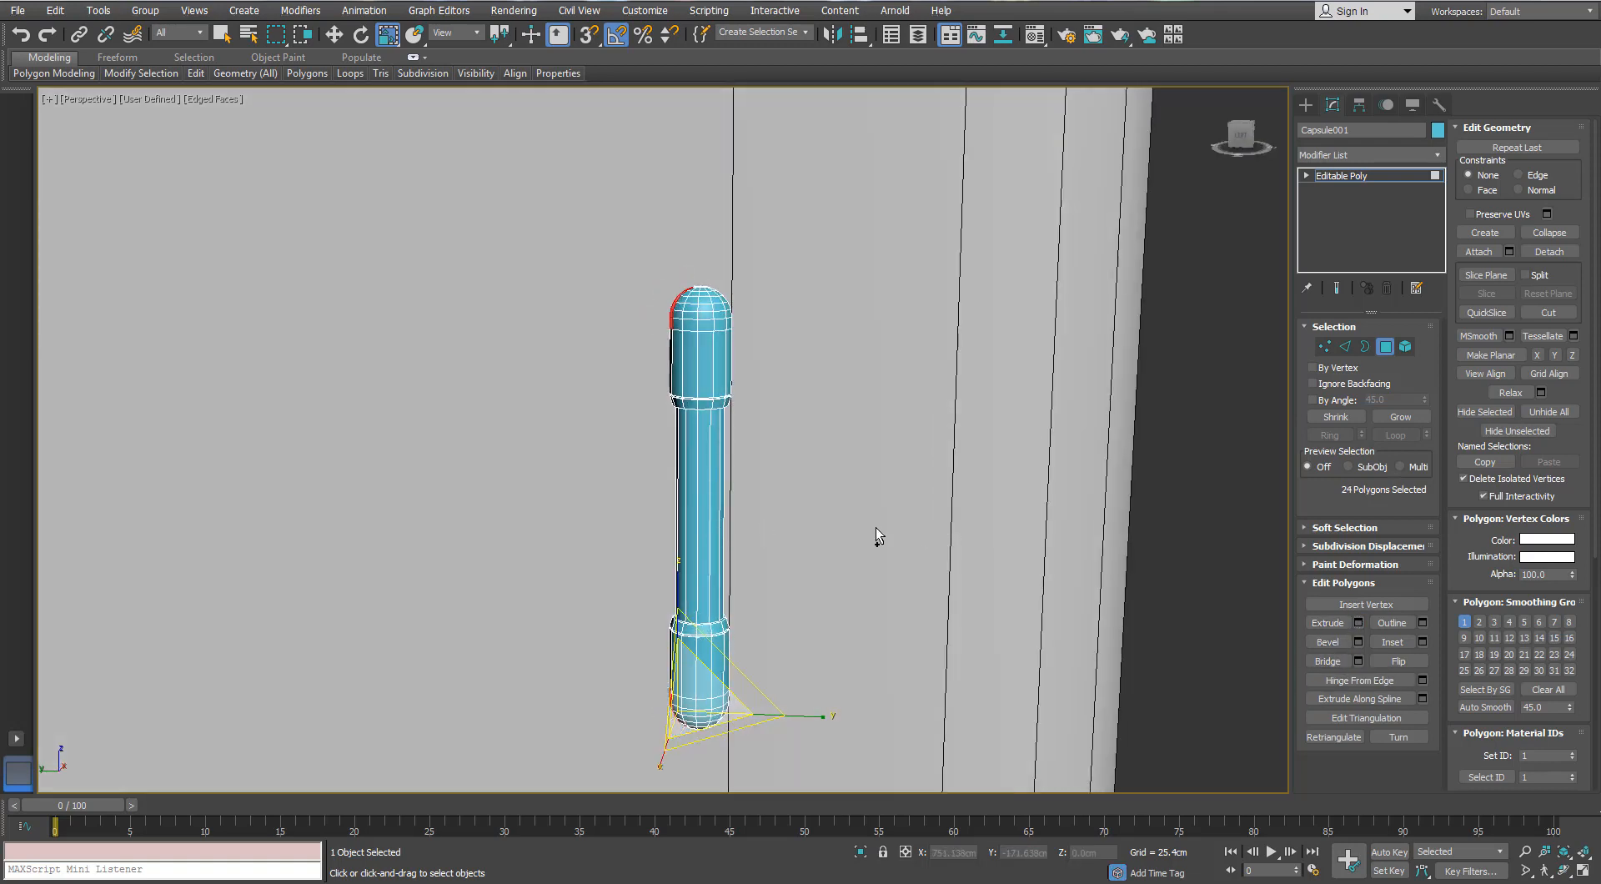
key(ctrl+z)
key(ctrl+z)
- Extrude the selected side polygons of both end sections outward by about 0.47 cm
alt+middle_drag(700, 466, 712, 466)
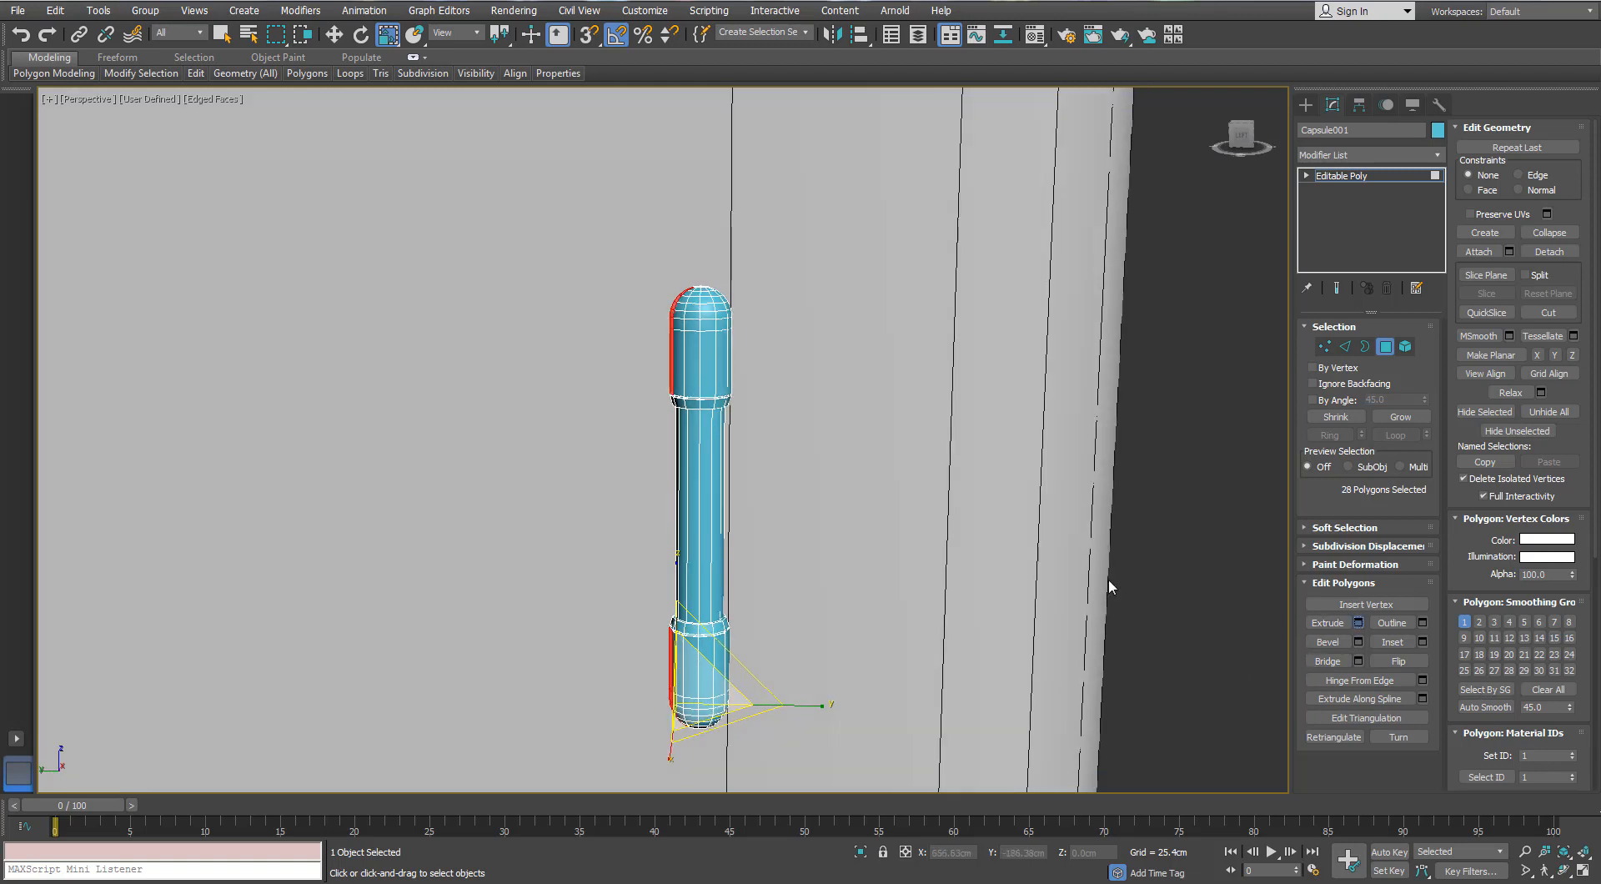
drag(957, 482, 949, 478)
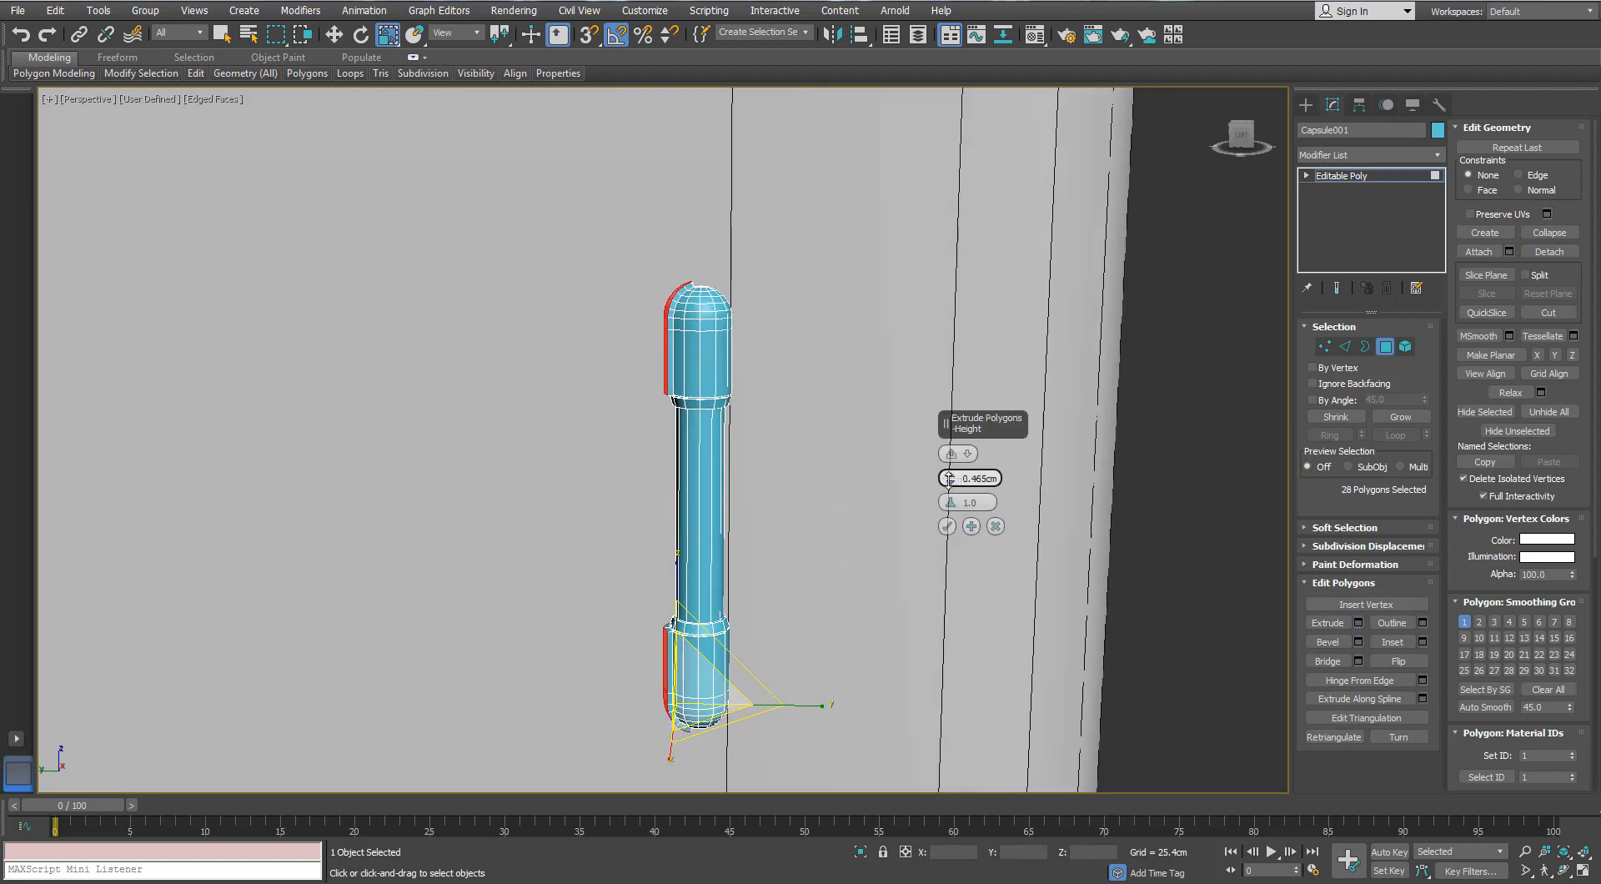
click(940, 526)
- Move the extruded faces farther out from the capsule along the fridge's side, finishing the adjustment in the Left view
key(w)
alt+middle_drag(612, 709, 670, 458)
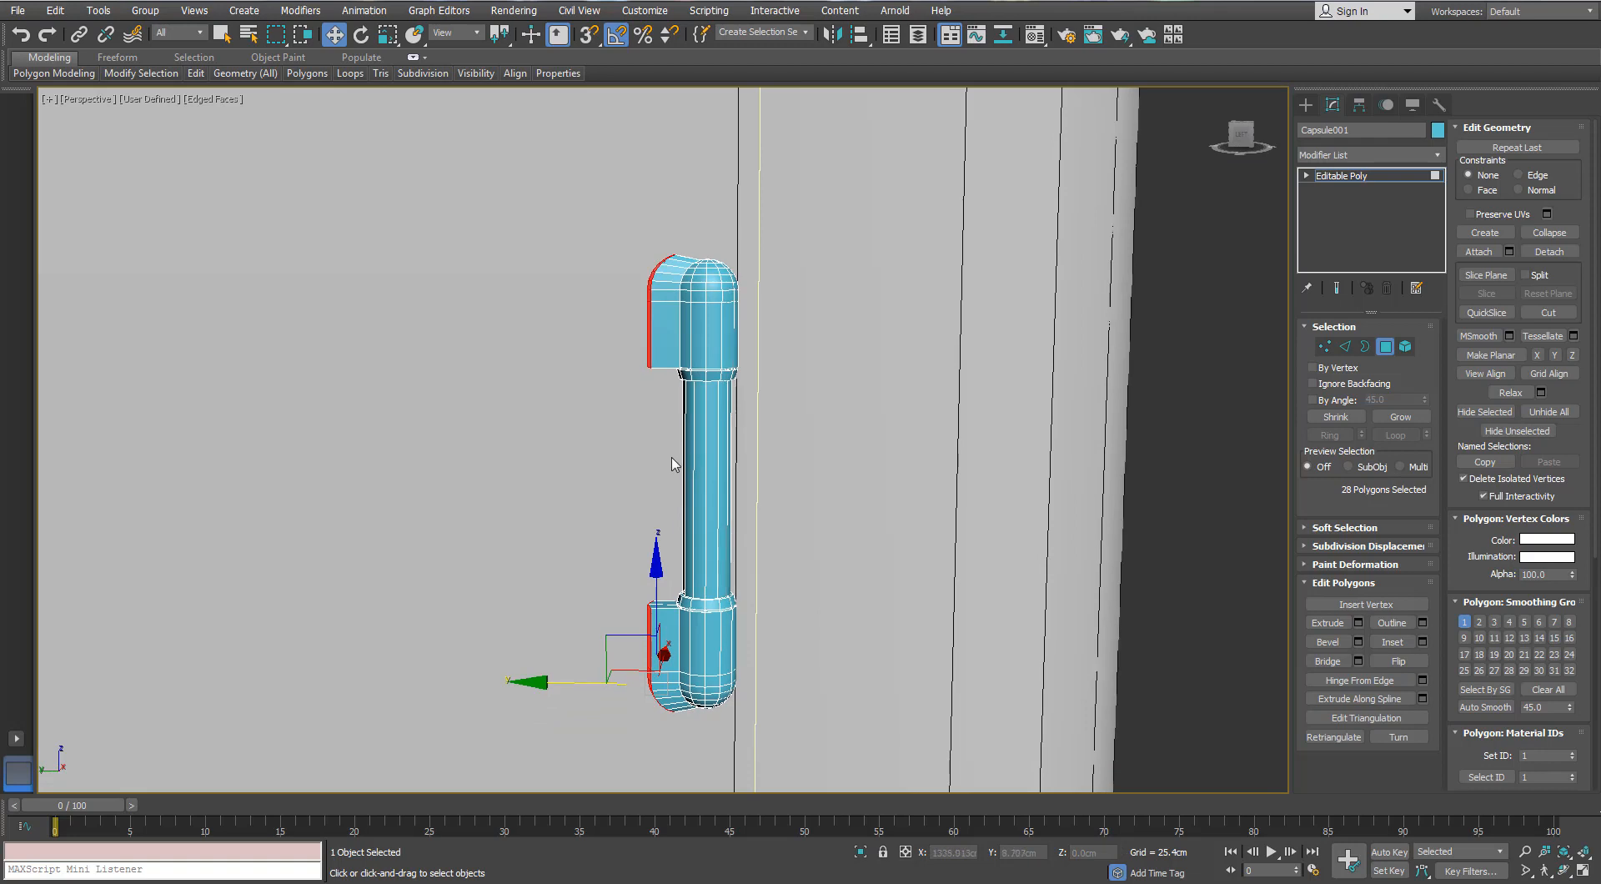
key(l)
drag(781, 700, 755, 700)
scroll(636, 347, up, 5)
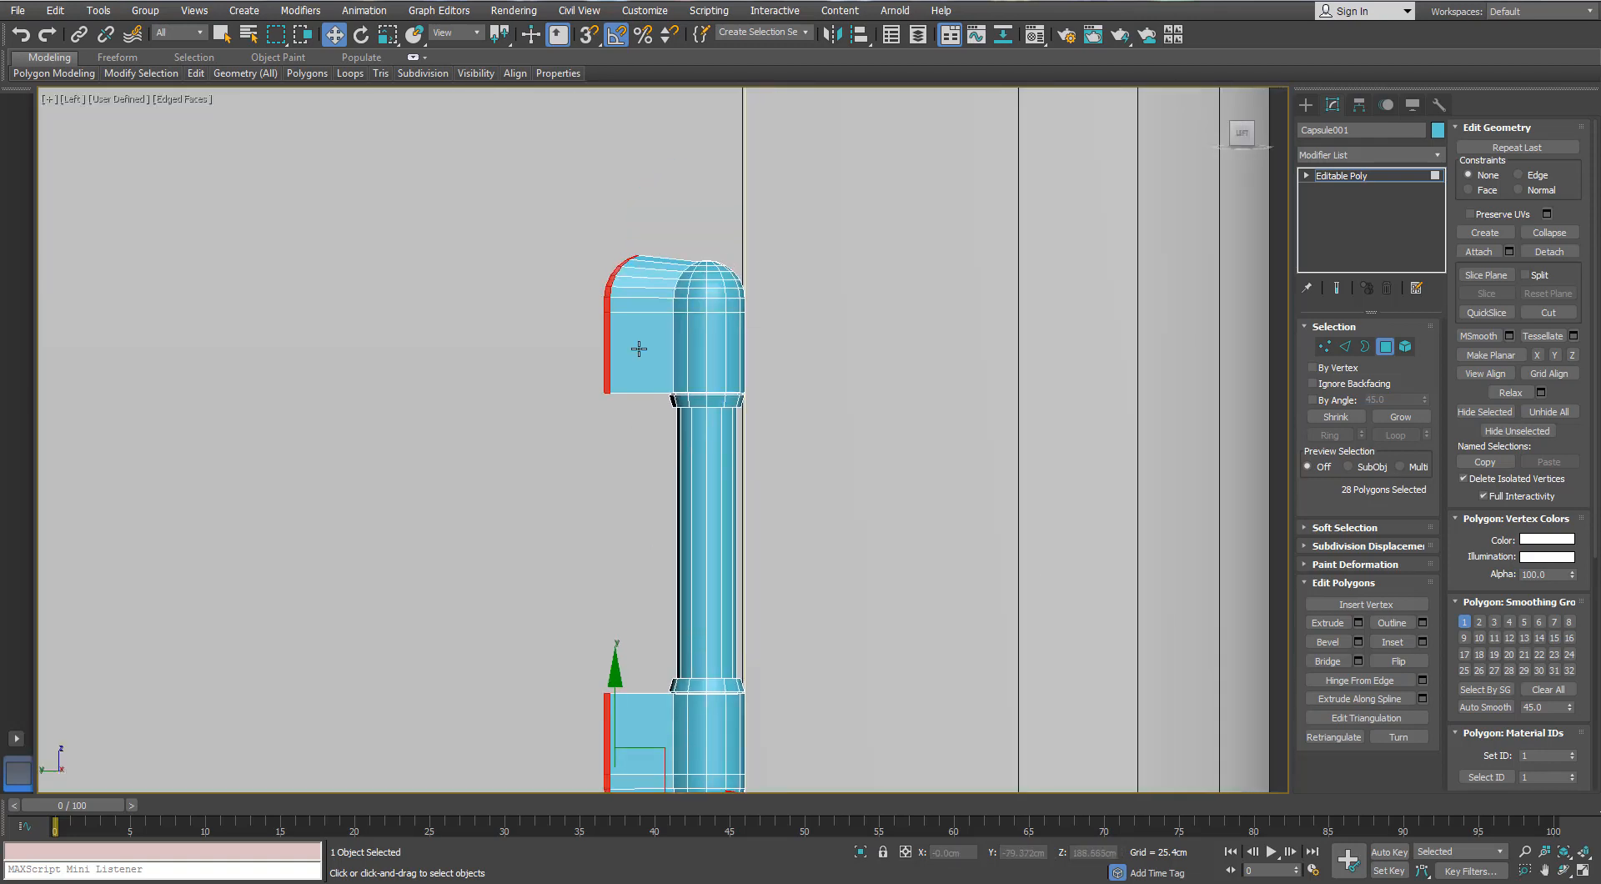
- Switch to vertex editing and select the vertices along the curved outer corner of the upper extrusion
key(1)
drag(495, 210, 684, 427)
scroll(668, 305, down, 3)
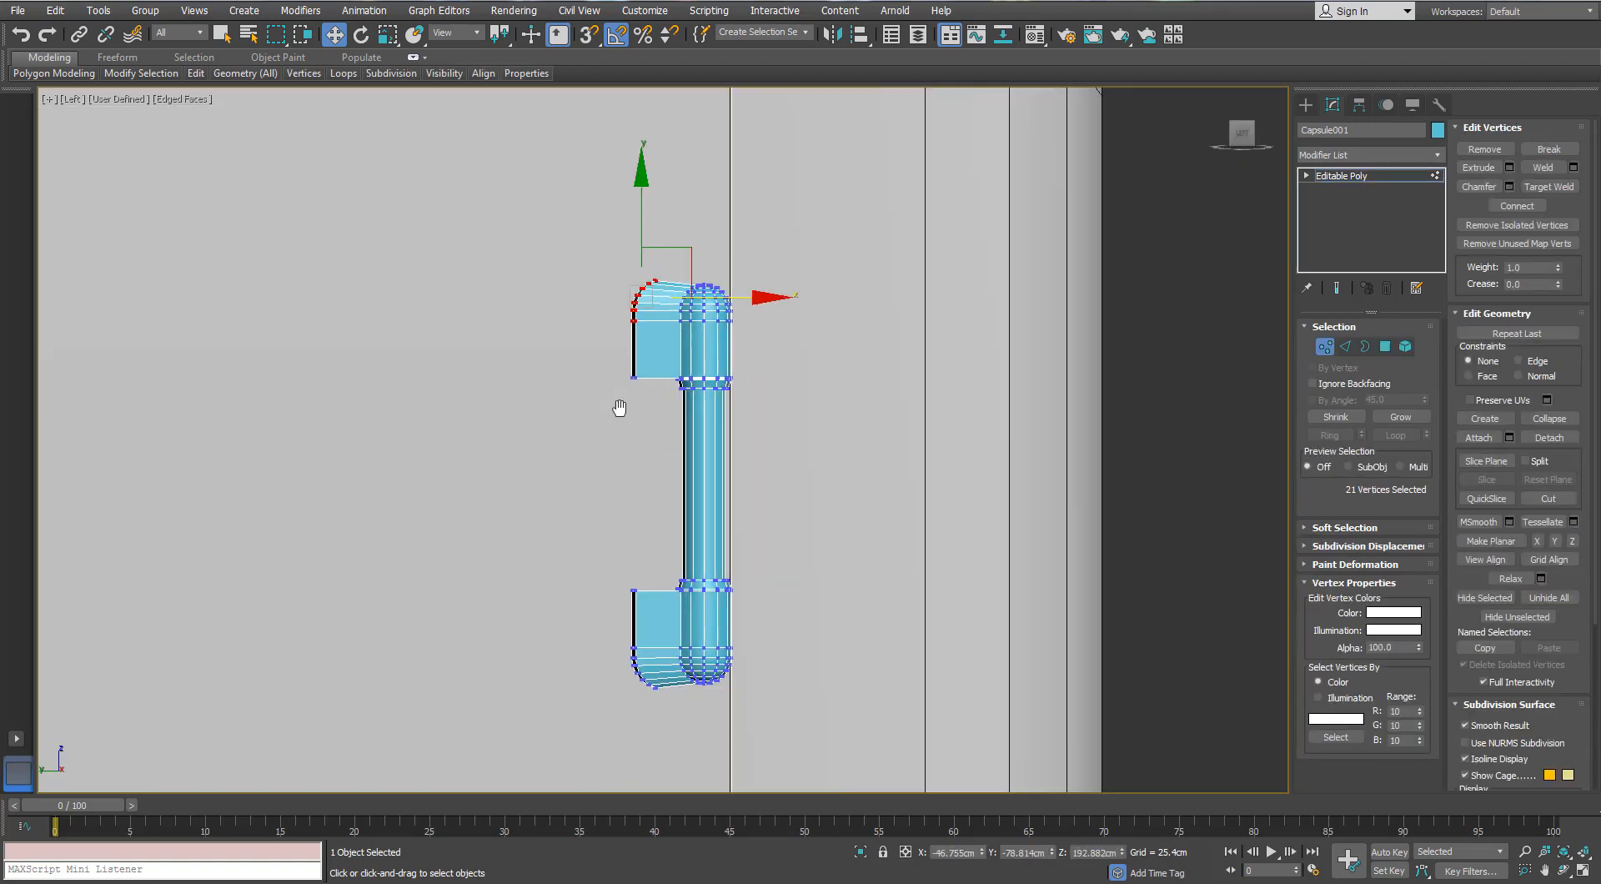
scroll(649, 284, up, 4)
drag(614, 242, 614, 264)
right_click(615, 264)
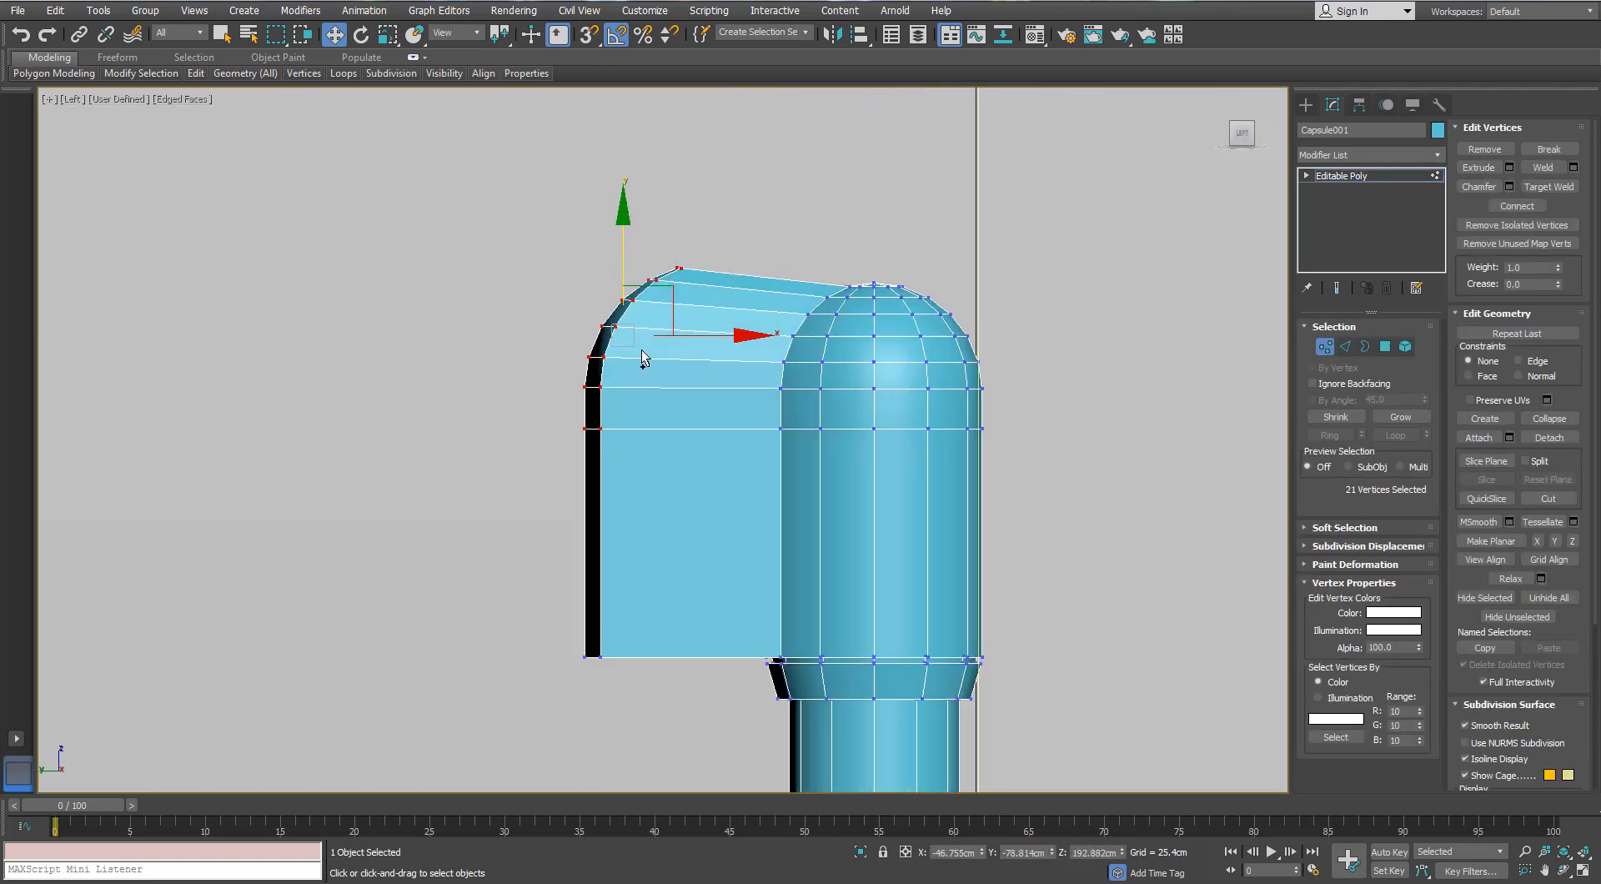
- Deselect the lower vertex rows and lower the remaining corner vertices until the extrusion's top is level with the capsule's dome
alt+drag(662, 407, 554, 461)
mouse_move(619, 240)
mouse_down()
mouse_move(616, 258)
mouse_move(644, 229)
mouse_up()
key(ctrl+z)
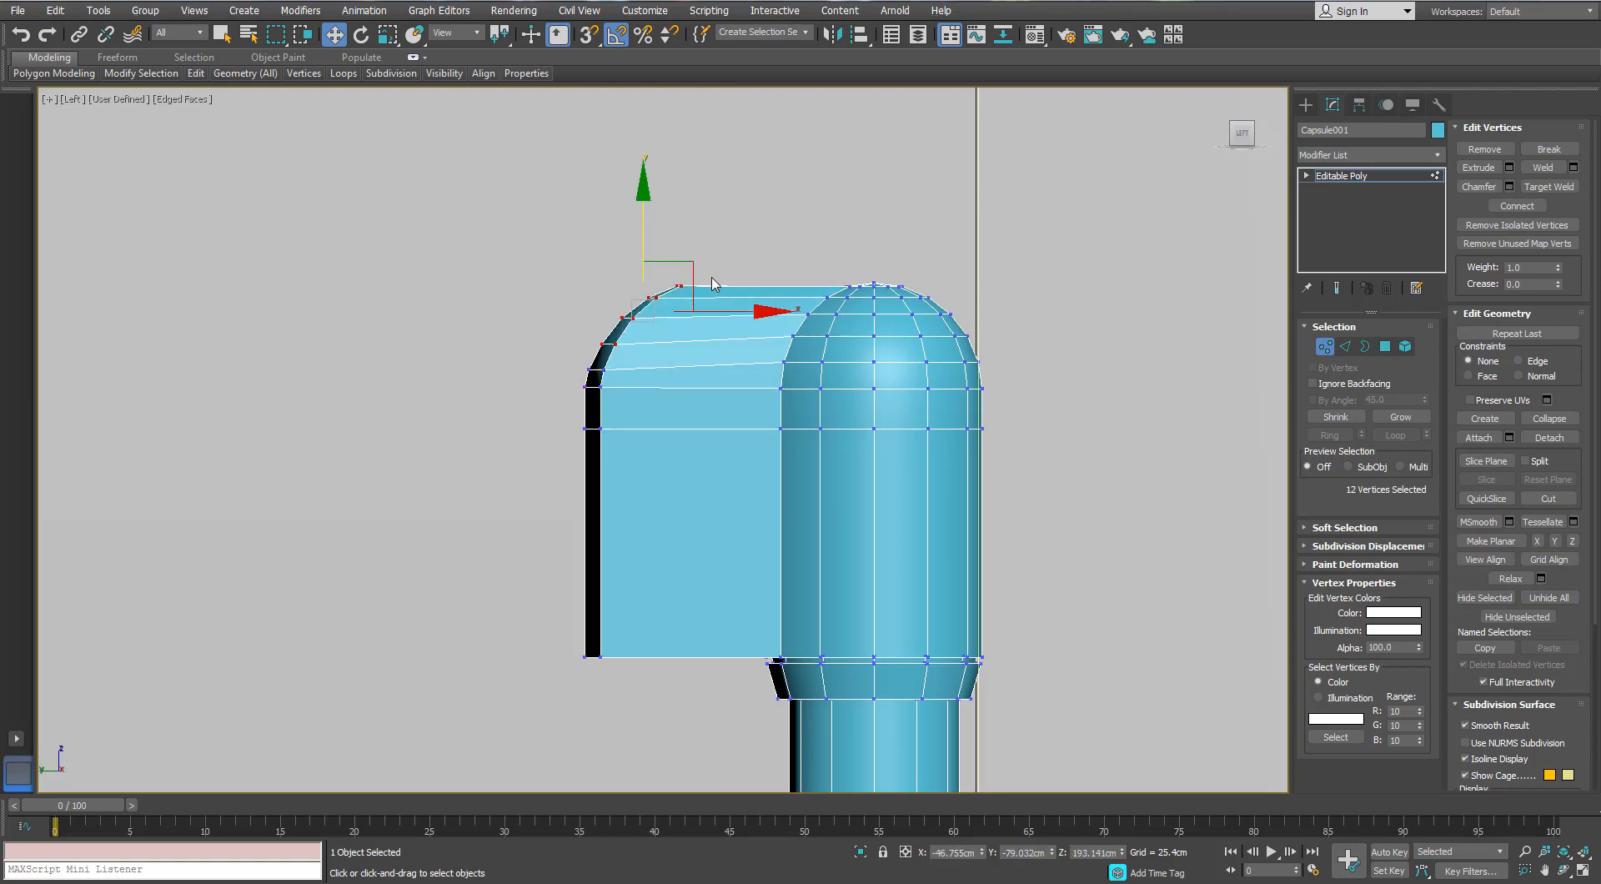
- Raise the lower vertex rows of the upper extrusion's curved outer corner slightly to smooth its curve
scroll(713, 283, up, 5)
drag(461, 451, 359, 472)
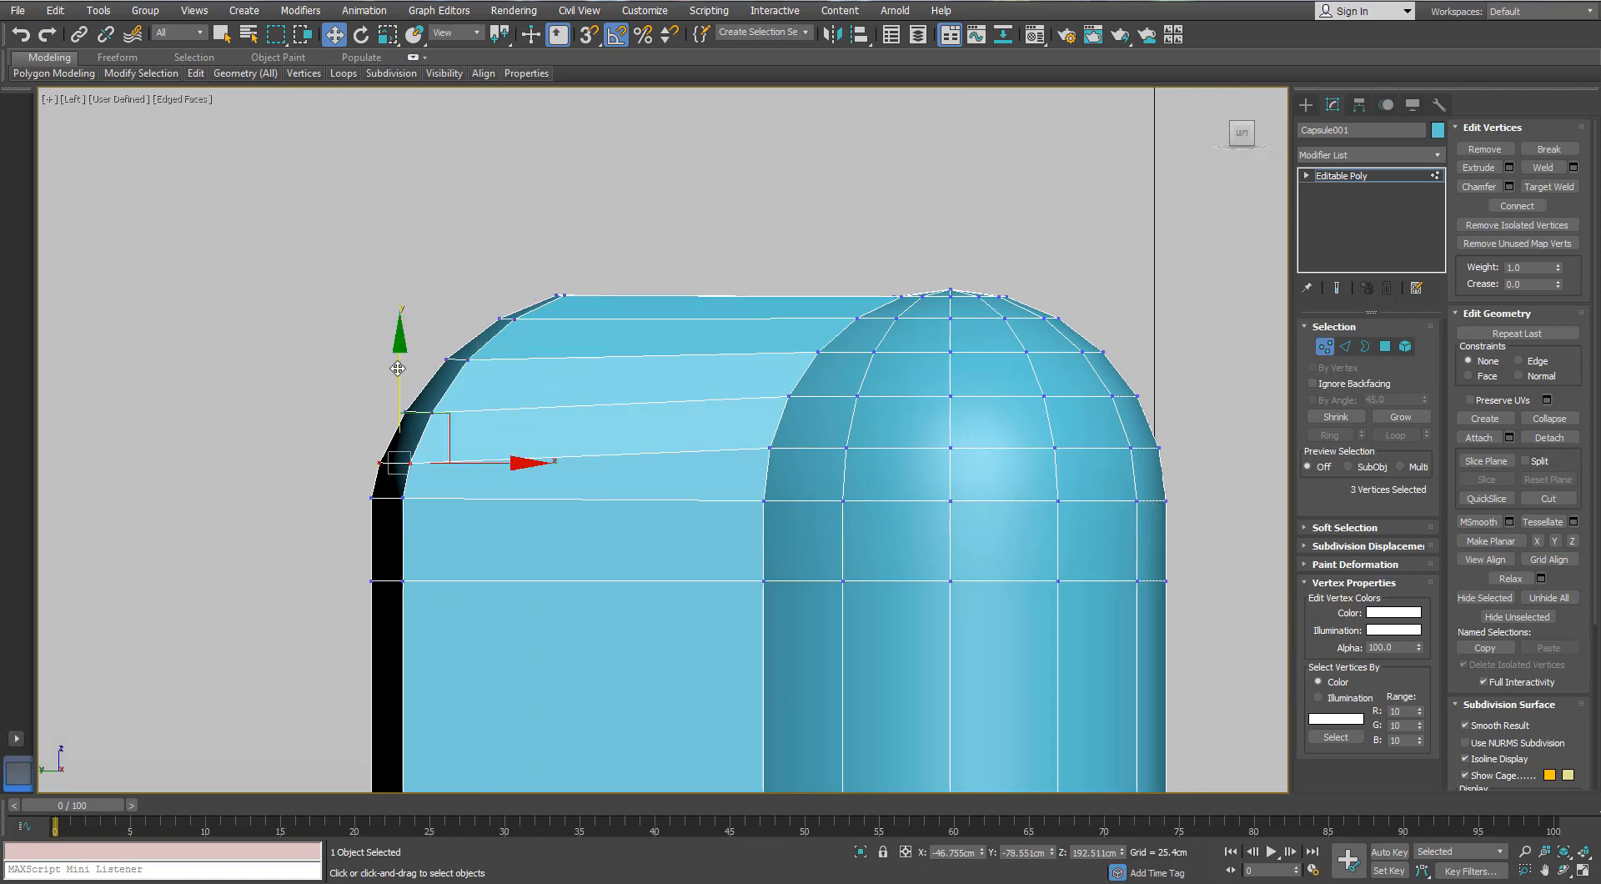
drag(398, 368, 481, 433)
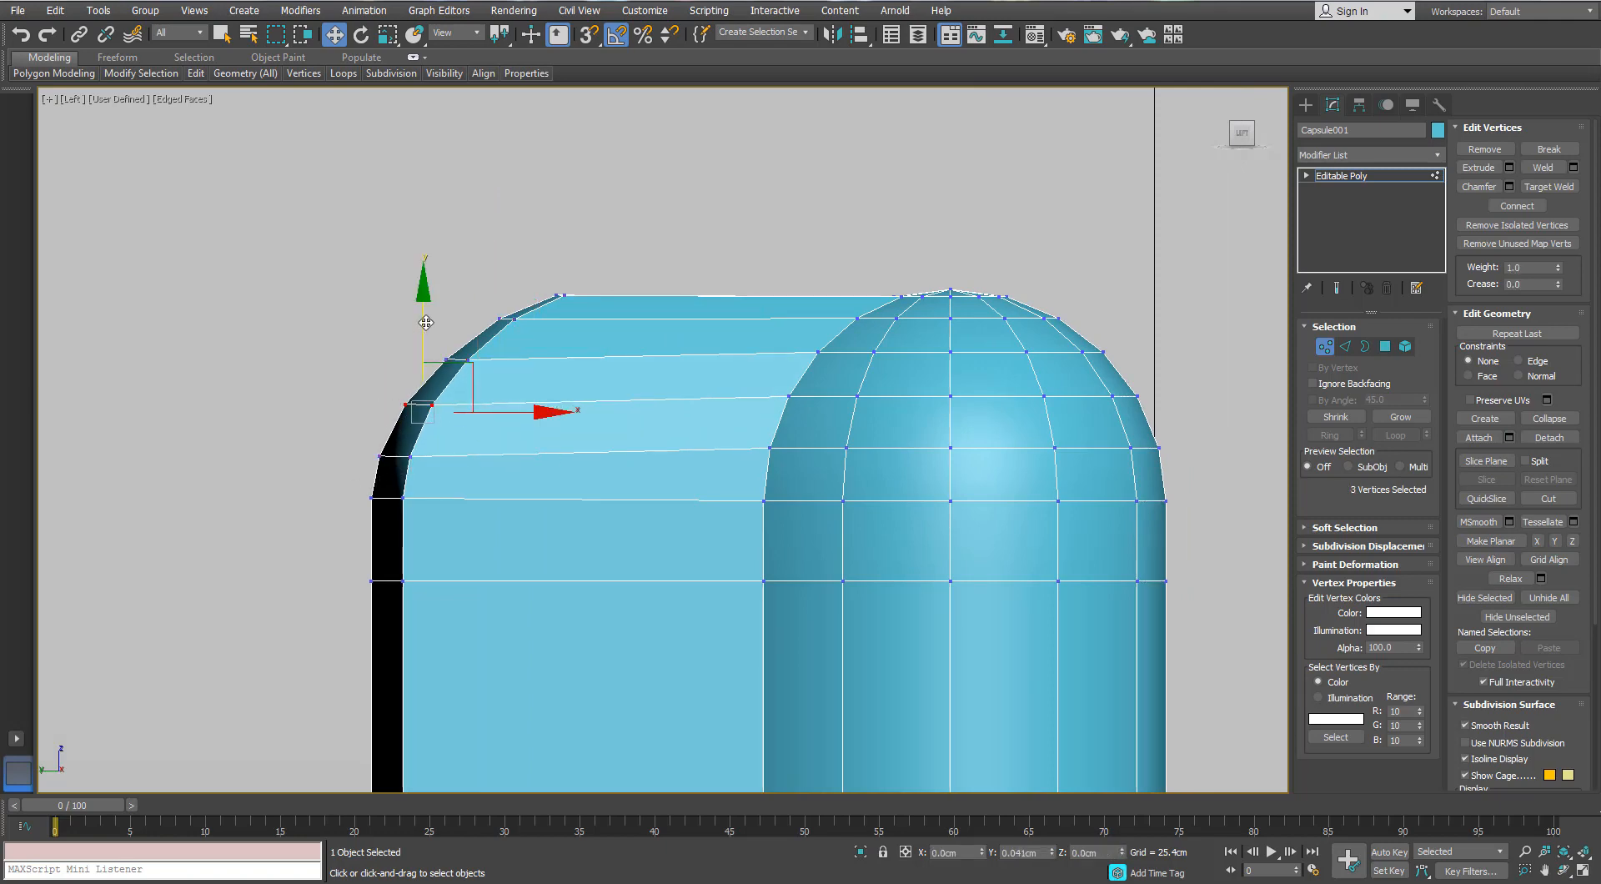
click(380, 347)
- Connect the vertical edges of the narrow middle section to add an edge loop around its midpoint
scroll(380, 348, down, 6)
scroll(490, 475, down, 2)
middle_drag(490, 475, 469, 424)
scroll(468, 424, down, 2)
middle_drag(468, 423, 484, 257)
click(1345, 346)
drag(732, 394, 496, 447)
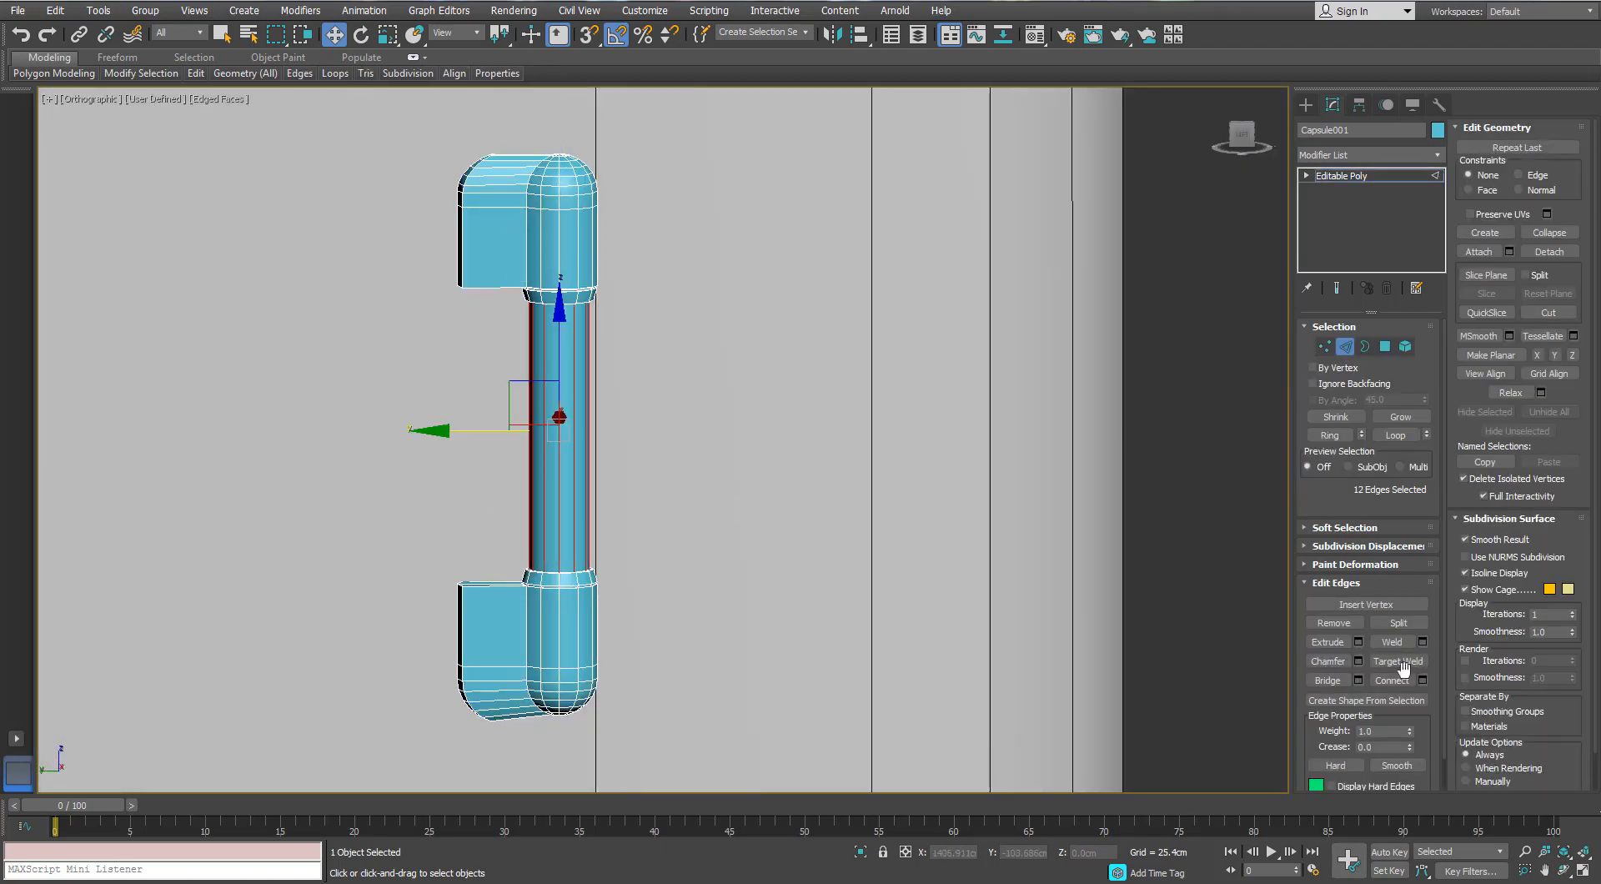
click(1422, 680)
click(948, 526)
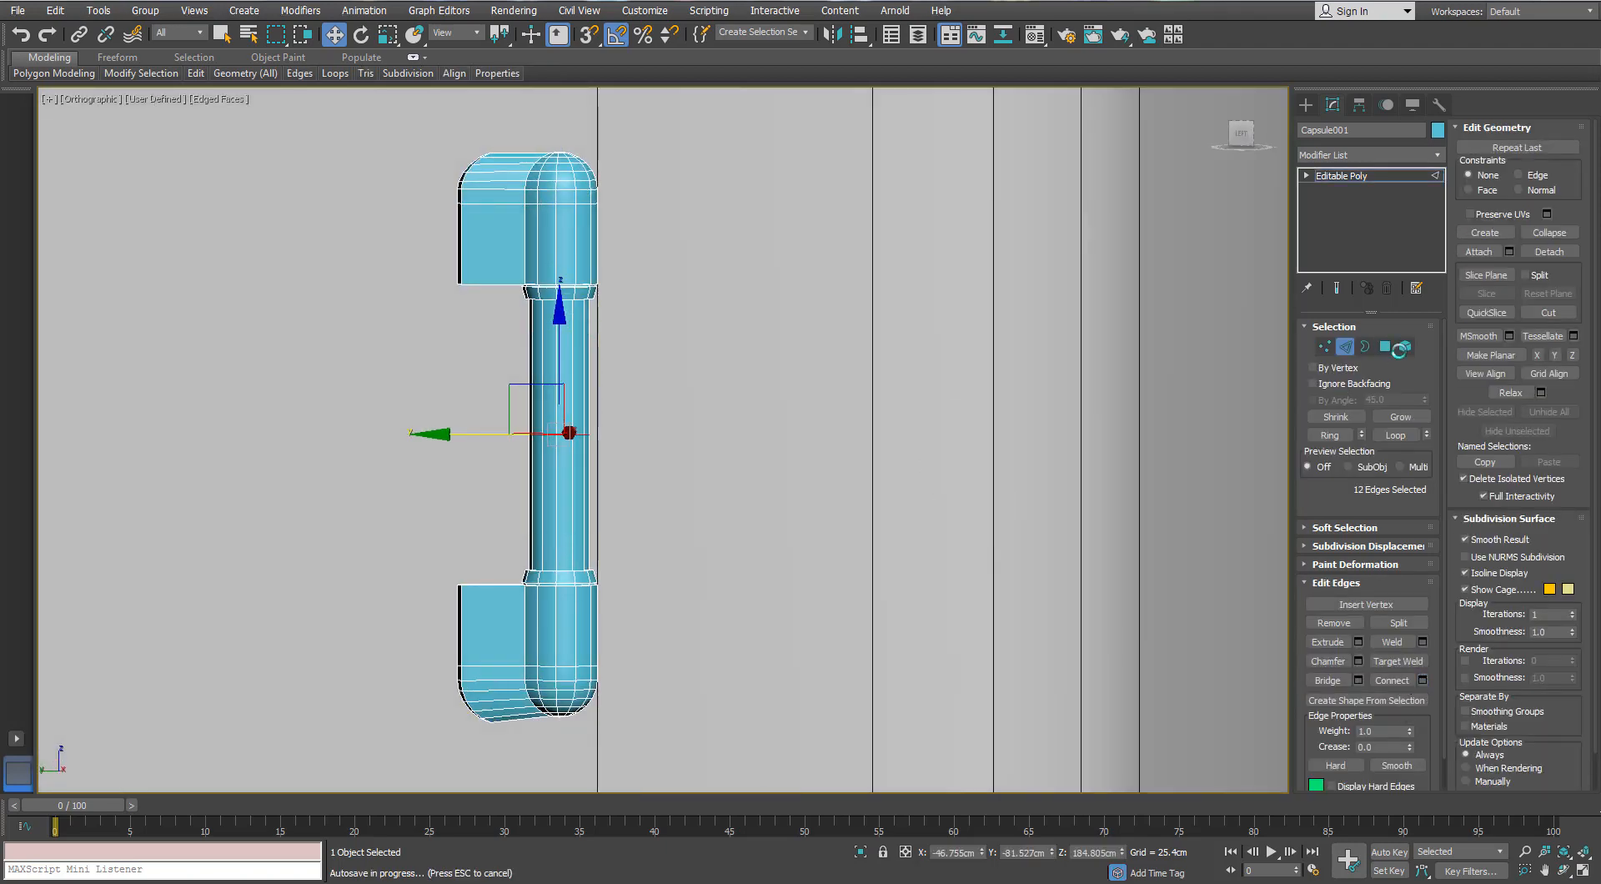
- Delete all polygons below the middle edge loop and switch to border editing at the open end
key(4)
drag(790, 508, 435, 756)
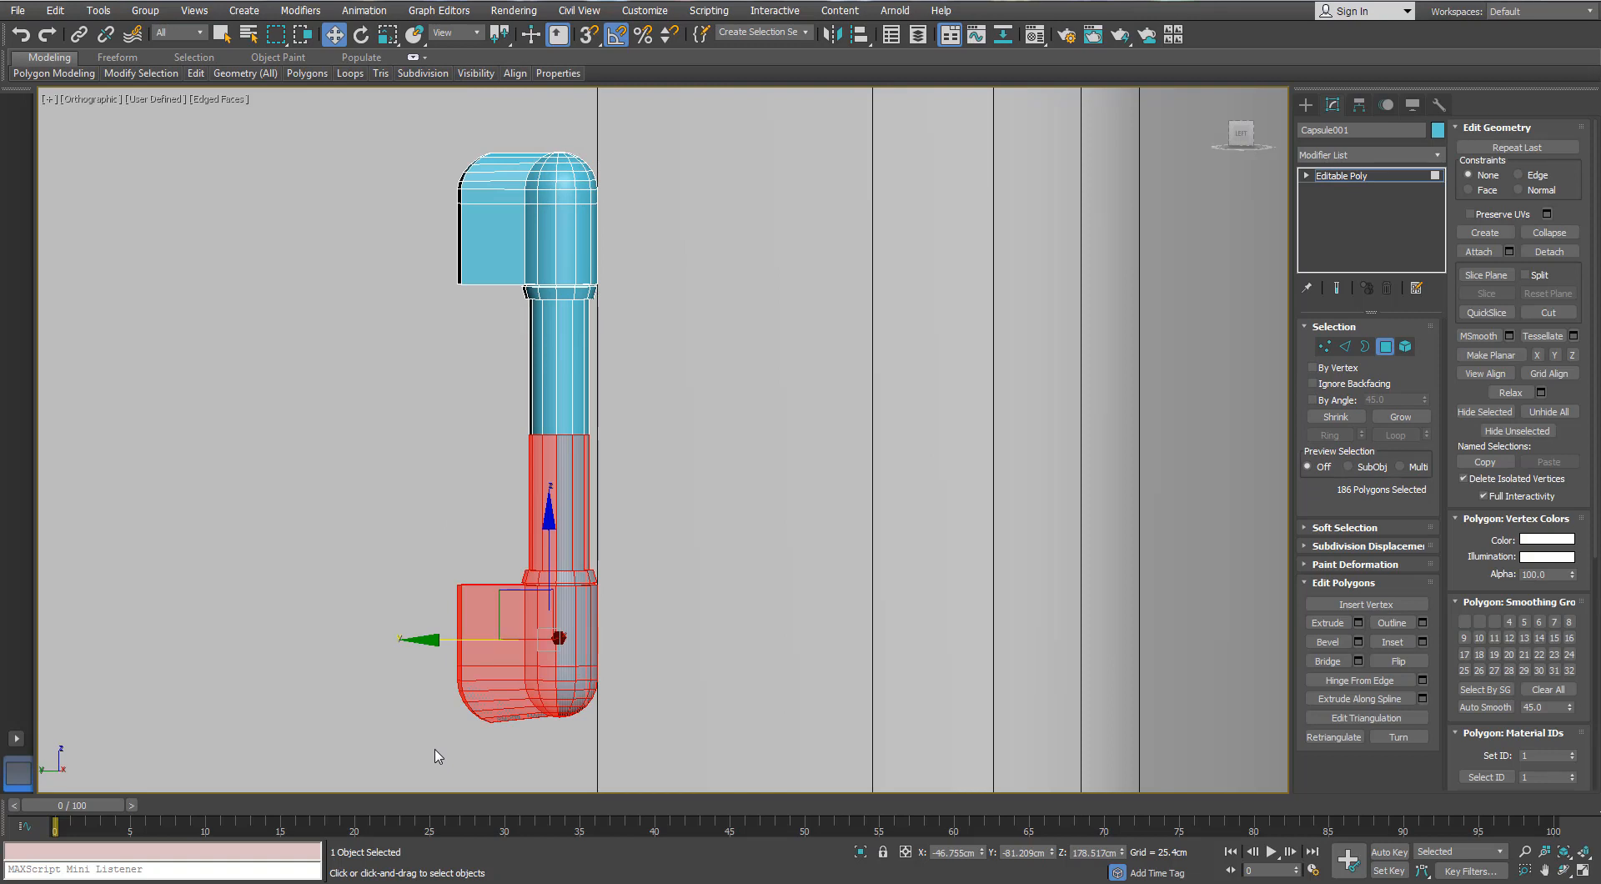
key(Delete)
alt+middle_drag(433, 751, 634, 467)
key(3)
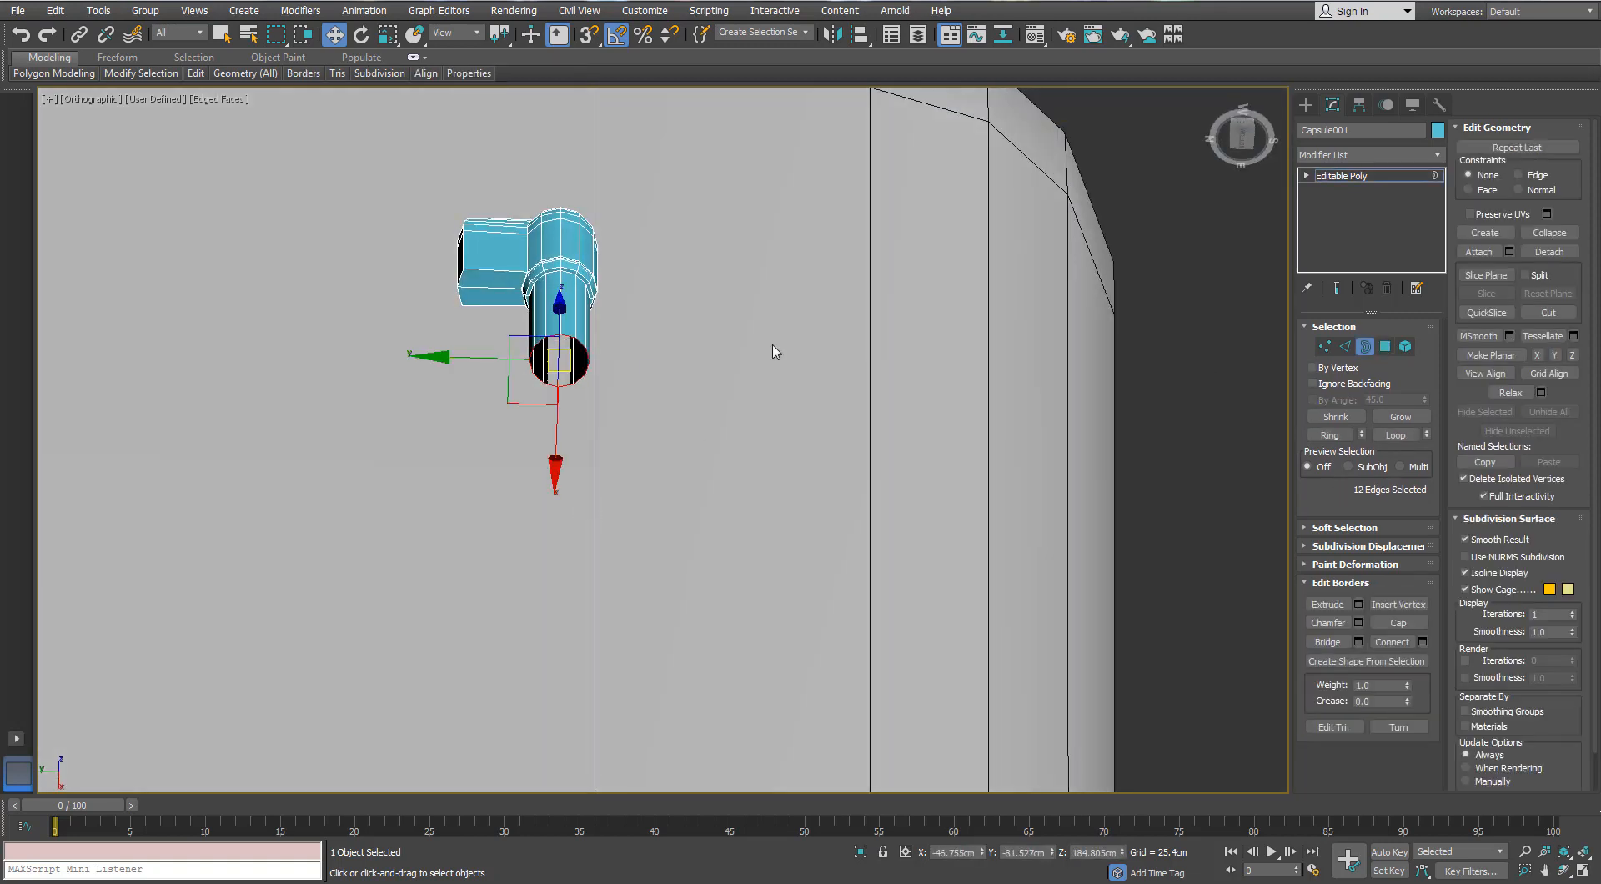
- Mirror the upper half downward with a Symmetry modifier on the Z axis and collapse the result to an Editable Poly
click(1442, 151)
click(1437, 158)
text(sym)
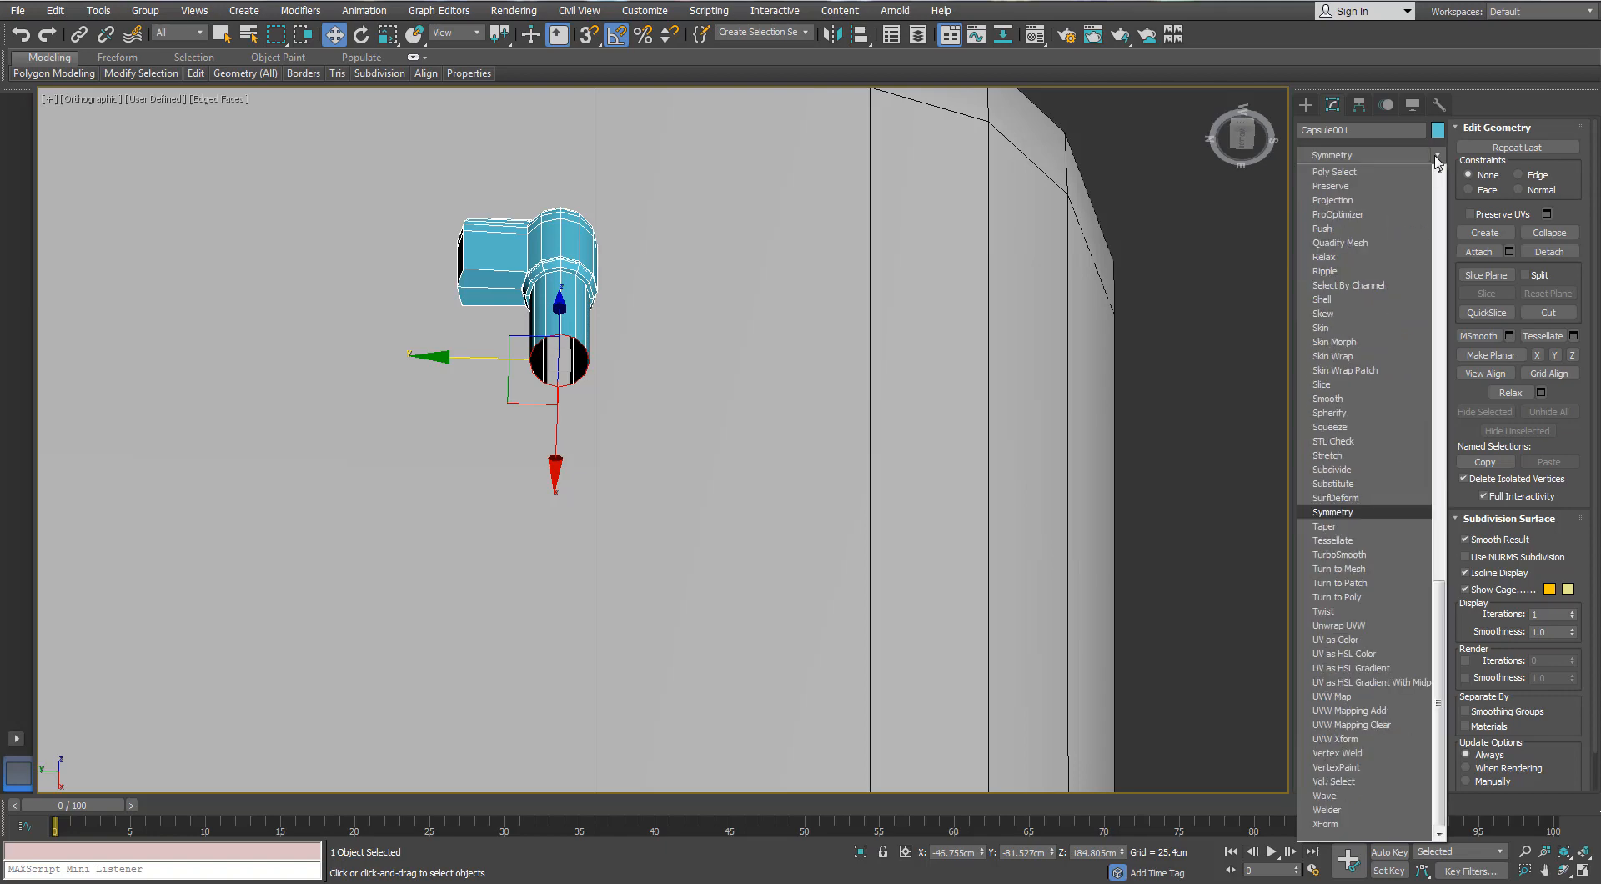
key(Return)
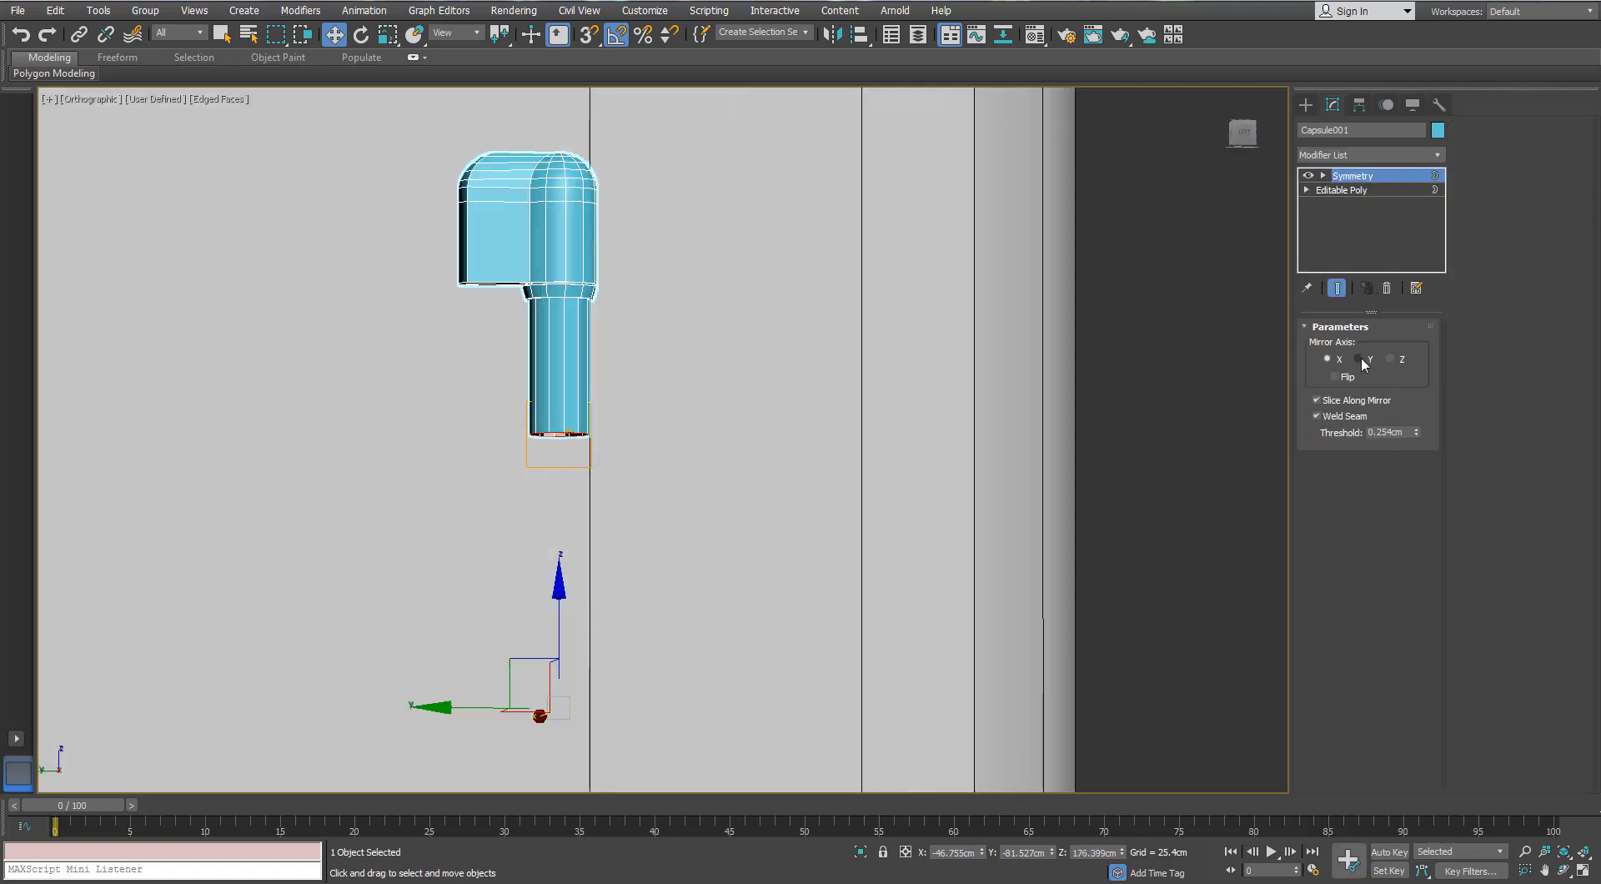
click(1360, 359)
click(1391, 359)
alt+middle_drag(625, 261, 546, 434)
right_click(543, 473)
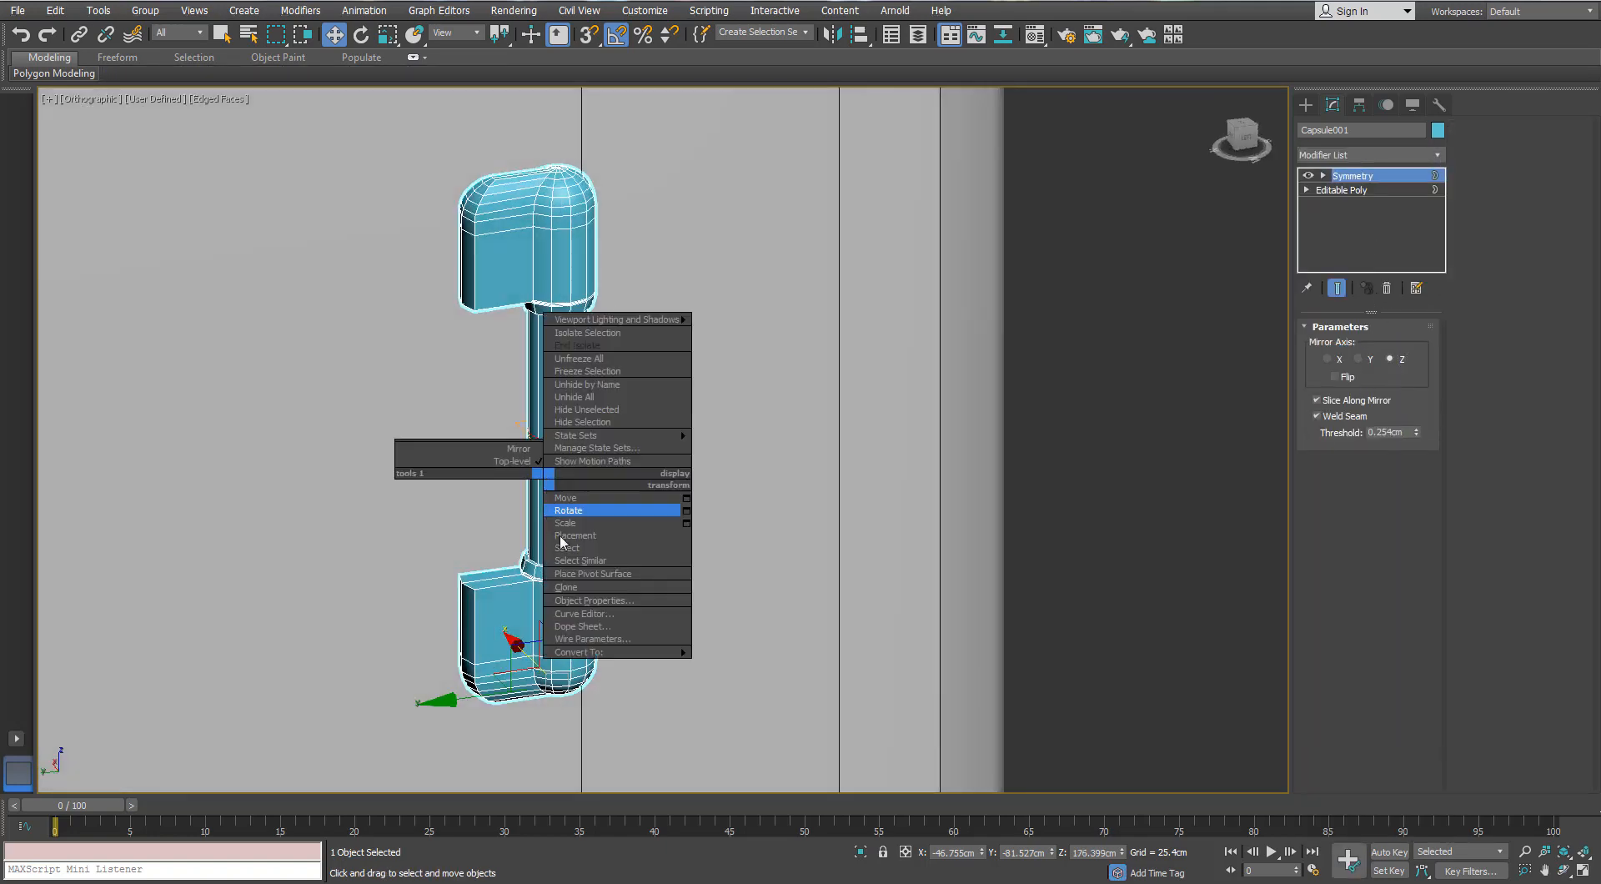
click(480, 663)
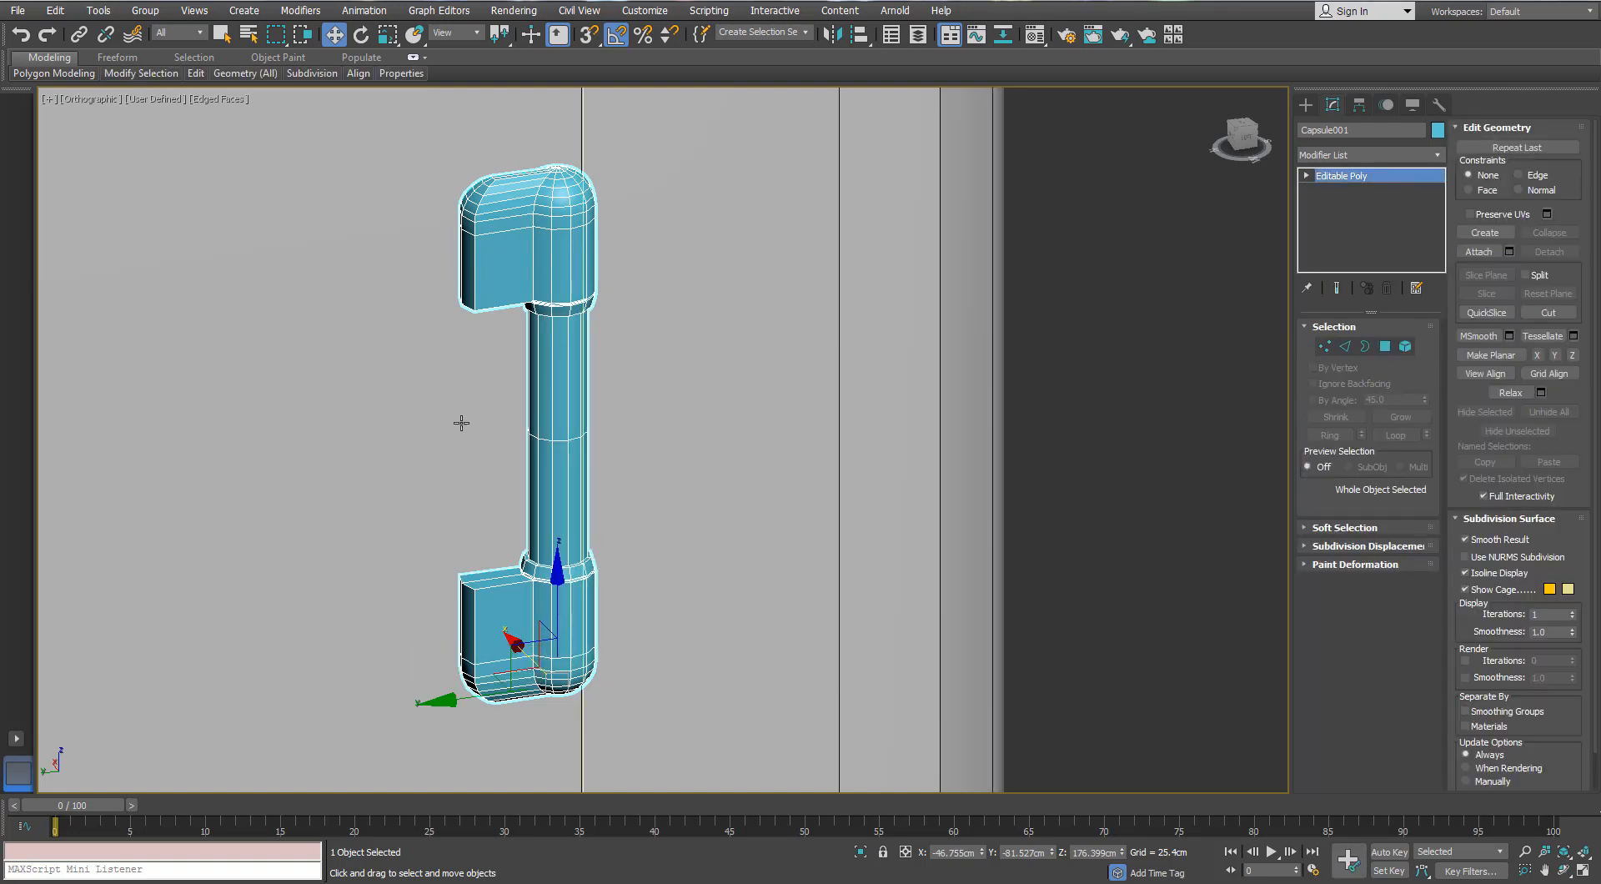
- Bridge the facing inner polygons of the upper and lower side extrusions to join them into one continuous plate
alt+middle_drag(461, 423, 504, 447)
scroll(495, 335, up, 3)
click(1385, 347)
click(532, 319)
ctrl+click(508, 337)
scroll(514, 350, down, 3)
alt+middle_drag(515, 350, 525, 483)
scroll(526, 483, up, 2)
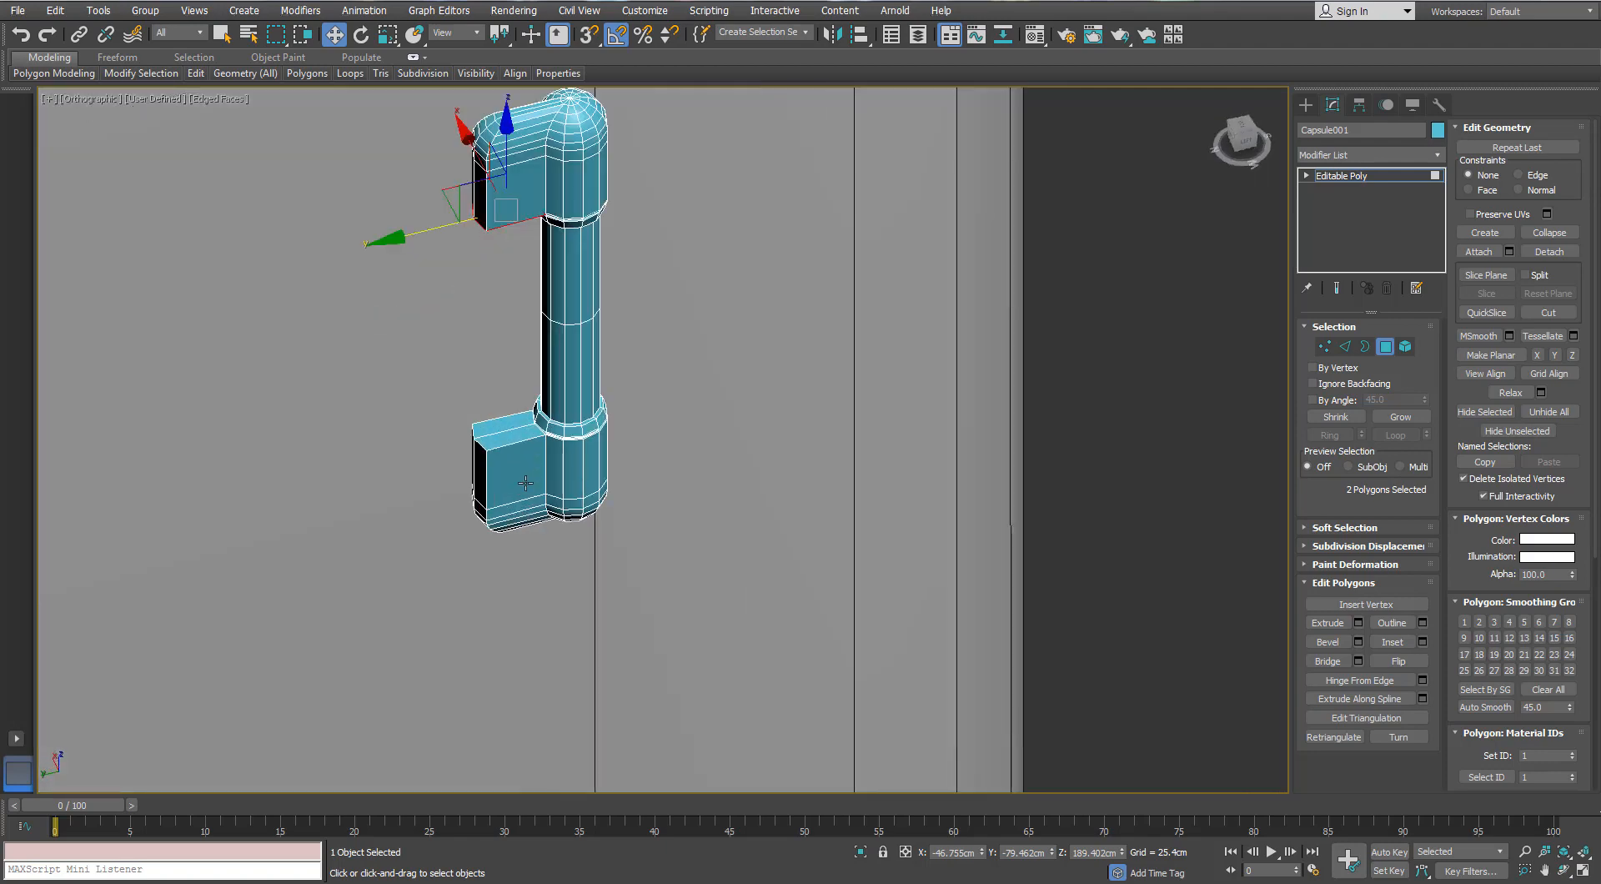
scroll(526, 483, up, 3)
ctrl+click(498, 394)
ctrl+click(483, 365)
alt+middle_drag(483, 365, 548, 305)
click(1328, 661)
- Leave polygon editing and examine the bridged hinge against the fridge in the Perspective view
scroll(557, 307, down, 4)
scroll(582, 231, up, 5)
scroll(584, 230, down, 2)
alt+middle_drag(584, 229, 623, 283)
scroll(632, 358, down, 5)
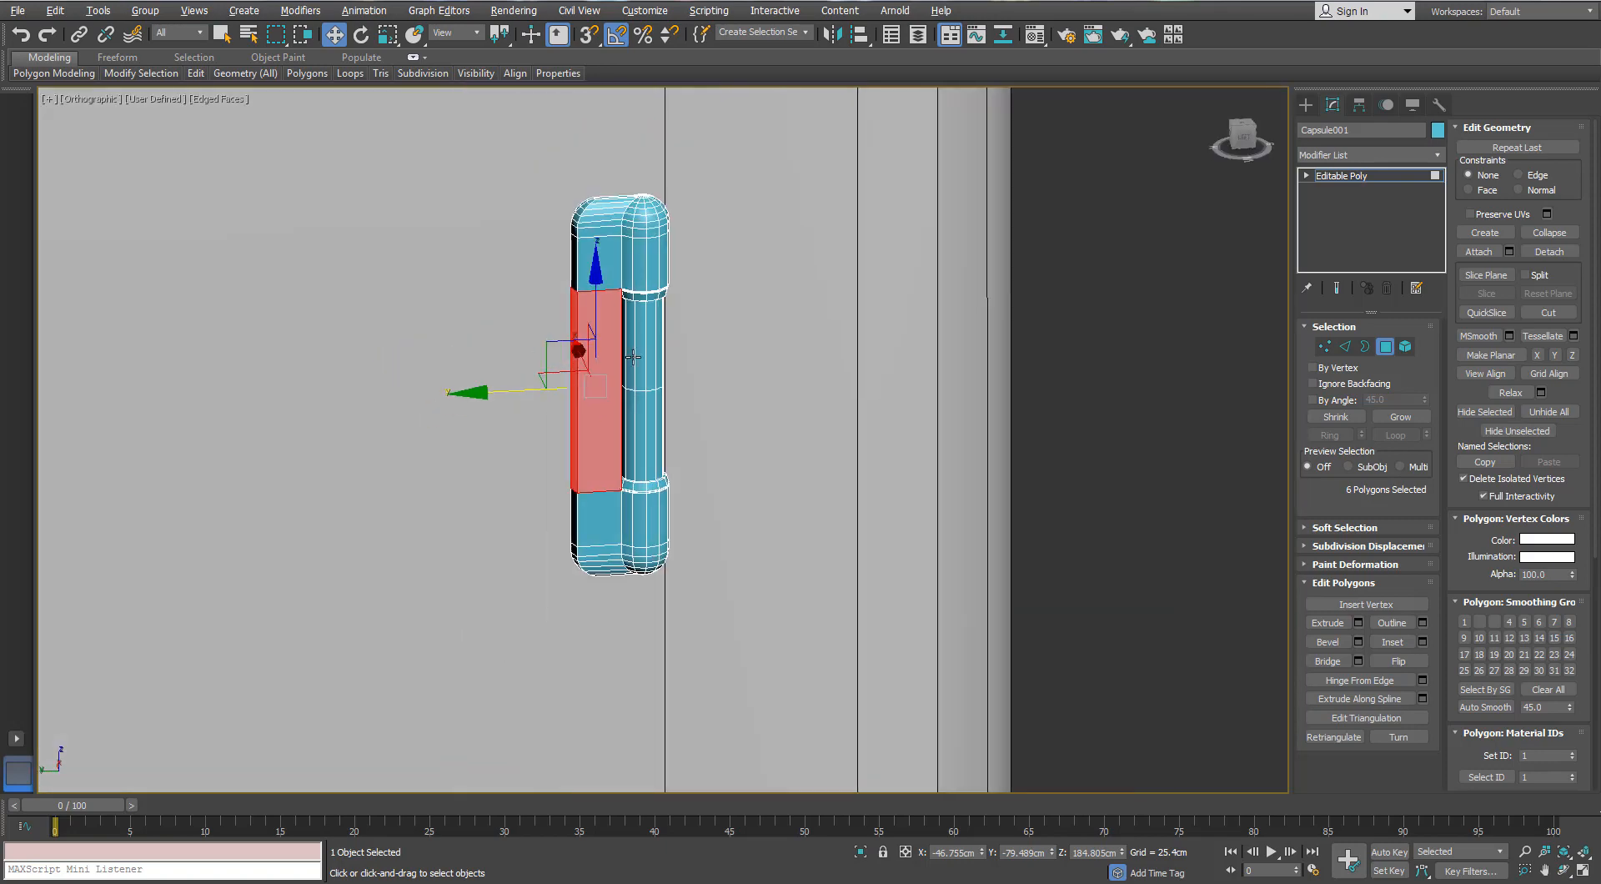
alt+middle_drag(633, 357, 730, 367)
click(1224, 384)
click(1383, 347)
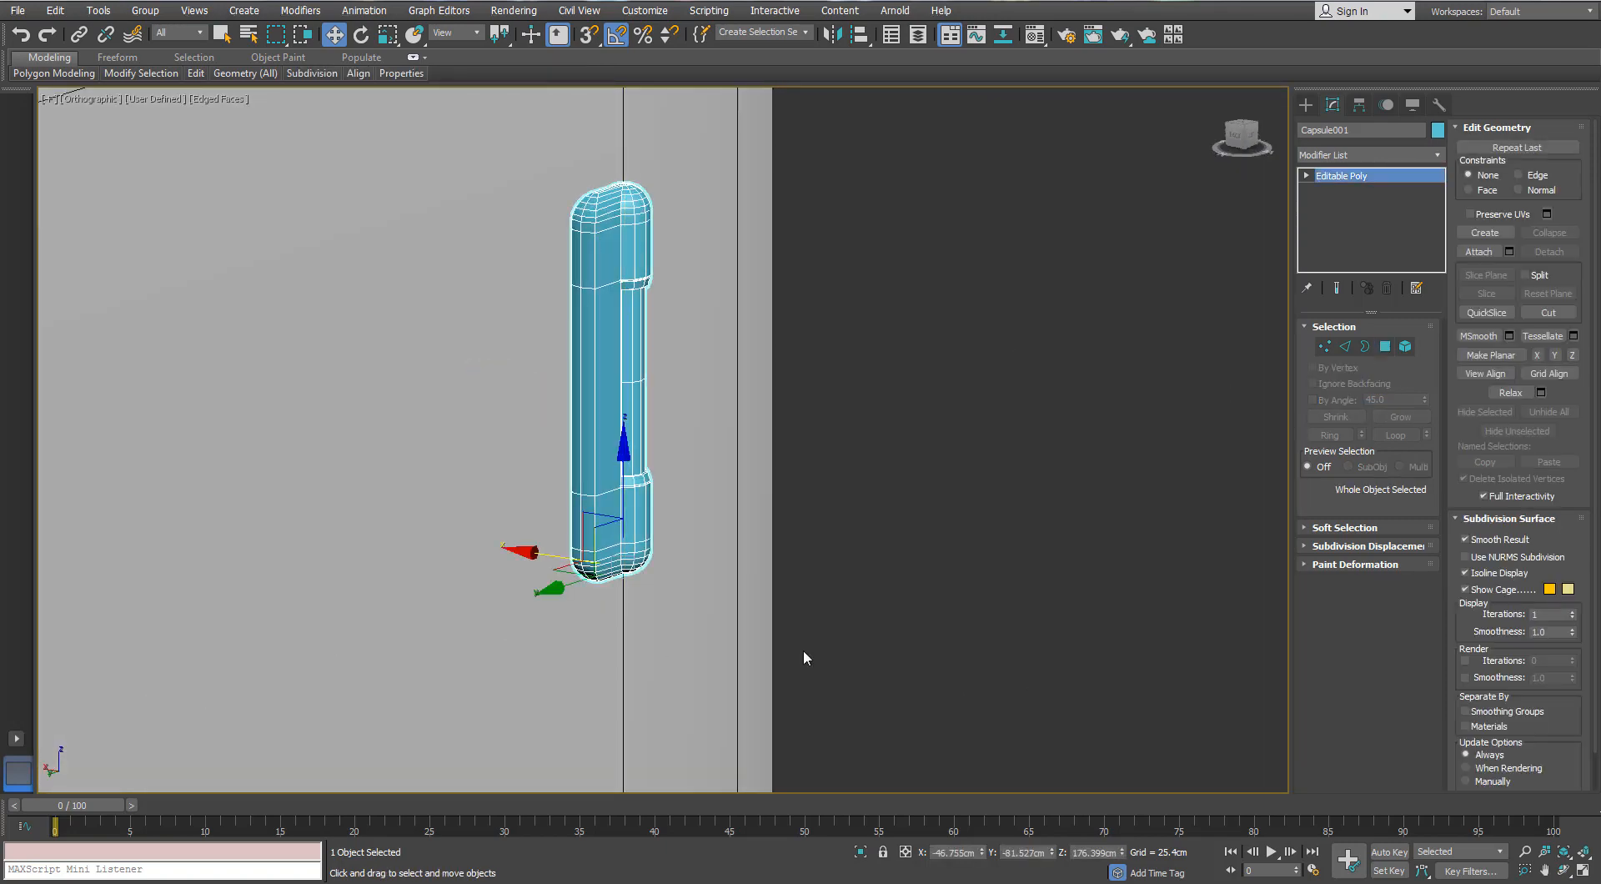
key(p)
scroll(804, 647, down, 6)
alt+middle_drag(547, 415, 512, 367)
scroll(566, 416, down, 8)
scroll(505, 359, up, 6)
key(r)
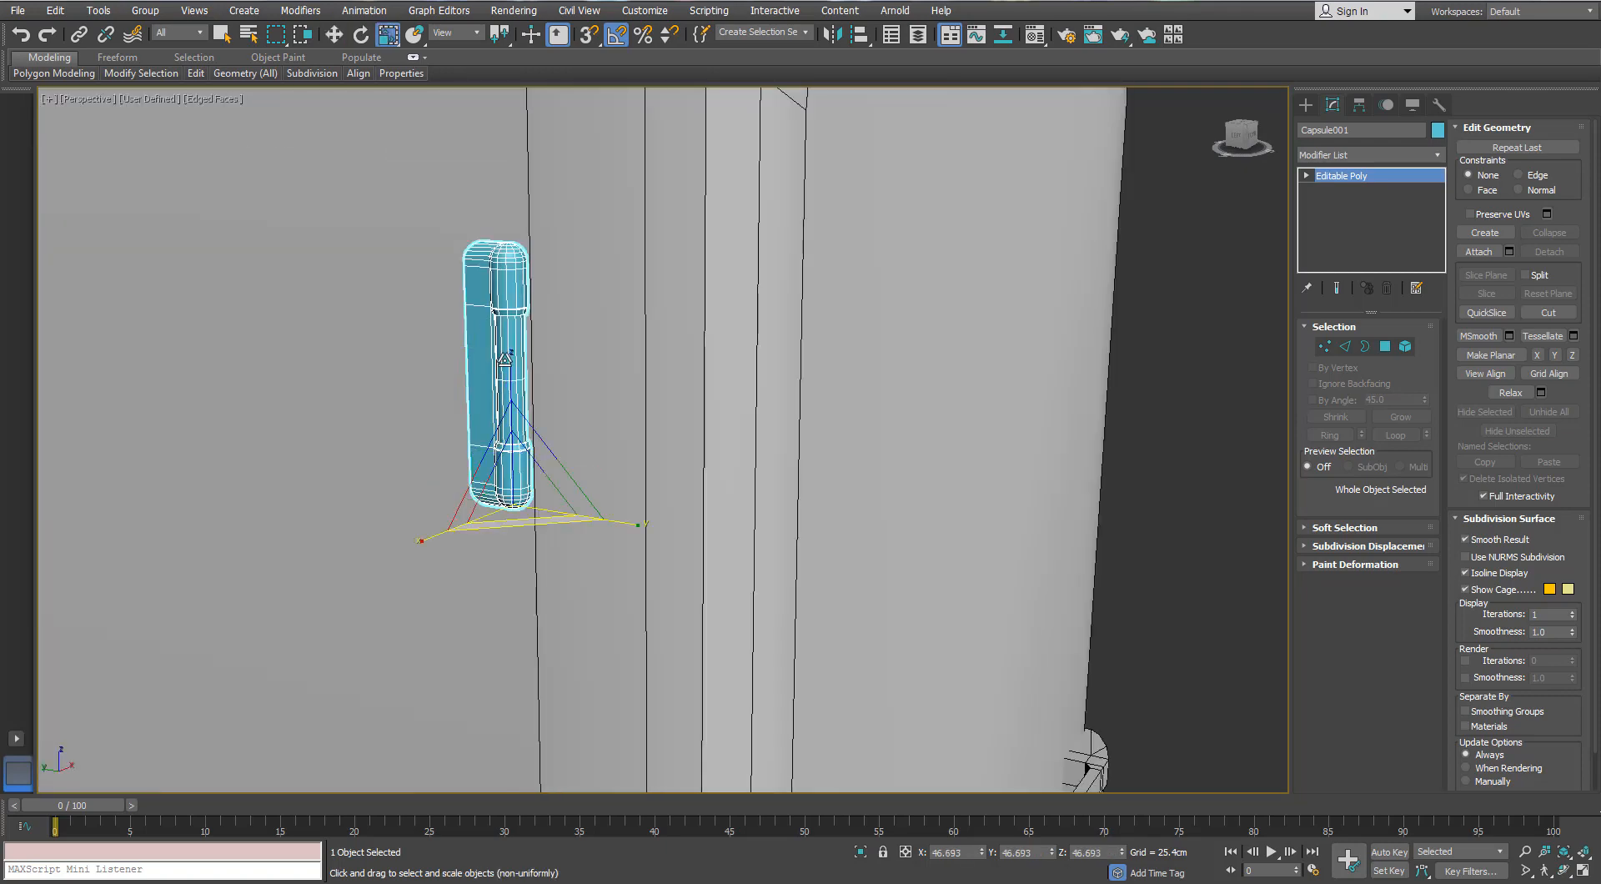
scroll(527, 481, down, 5)
middle_drag(527, 481, 683, 350)
- Extrude four polygons on the narrow section's free side, opposite the plate, outward by about 2.93 cm
scroll(596, 352, up, 3)
scroll(561, 375, up, 4)
scroll(536, 402, up, 4)
key(4)
click(581, 321)
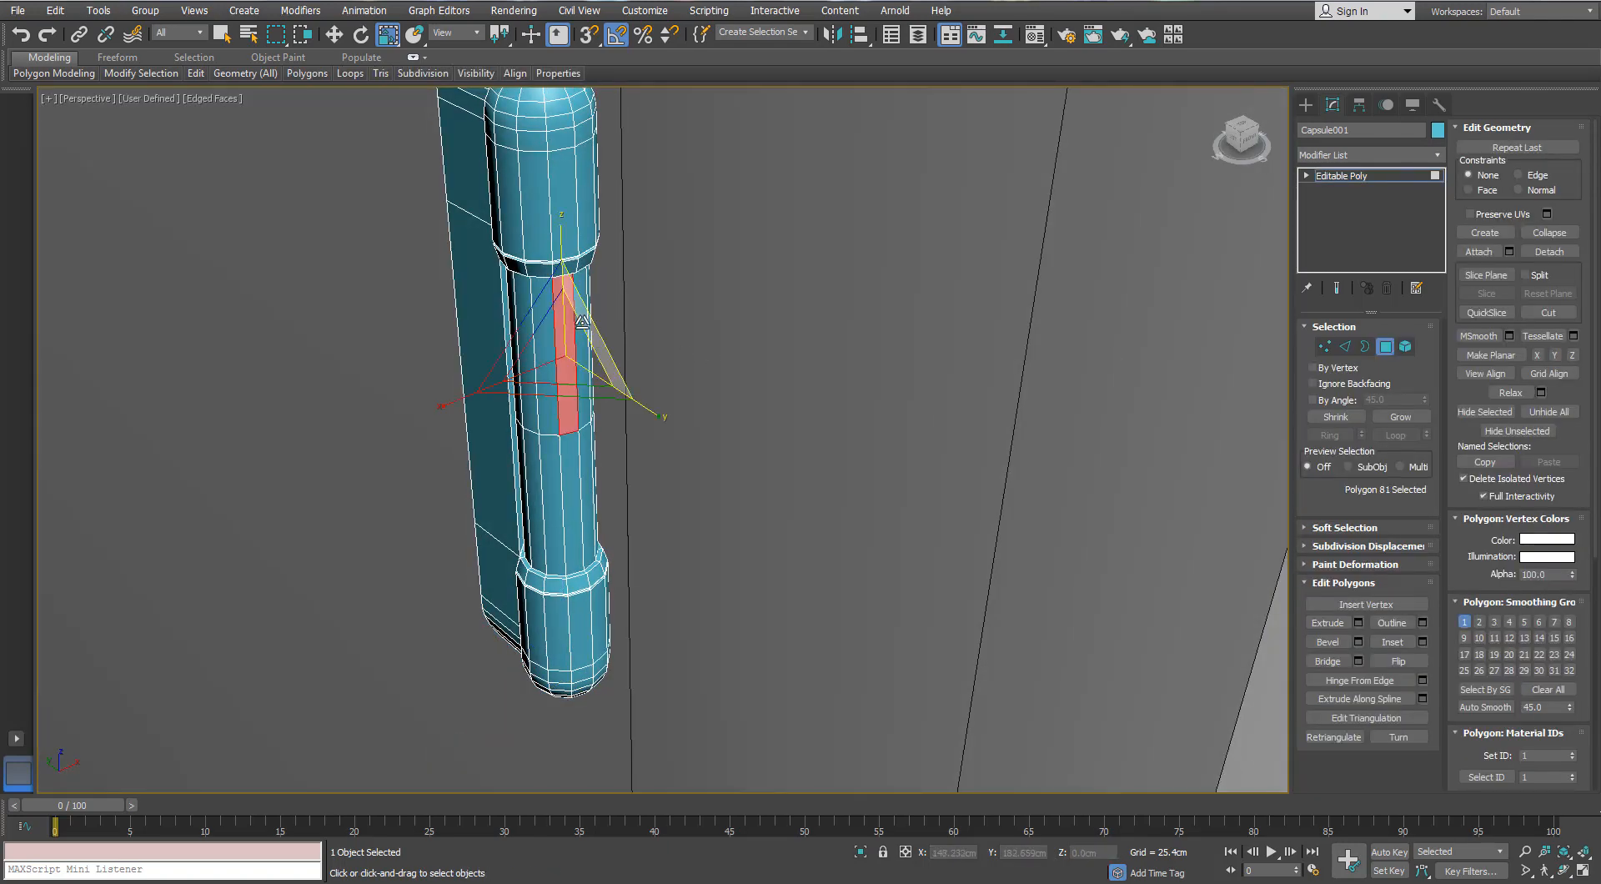
ctrl+click(588, 467)
alt+middle_drag(588, 467, 643, 400)
click(1358, 623)
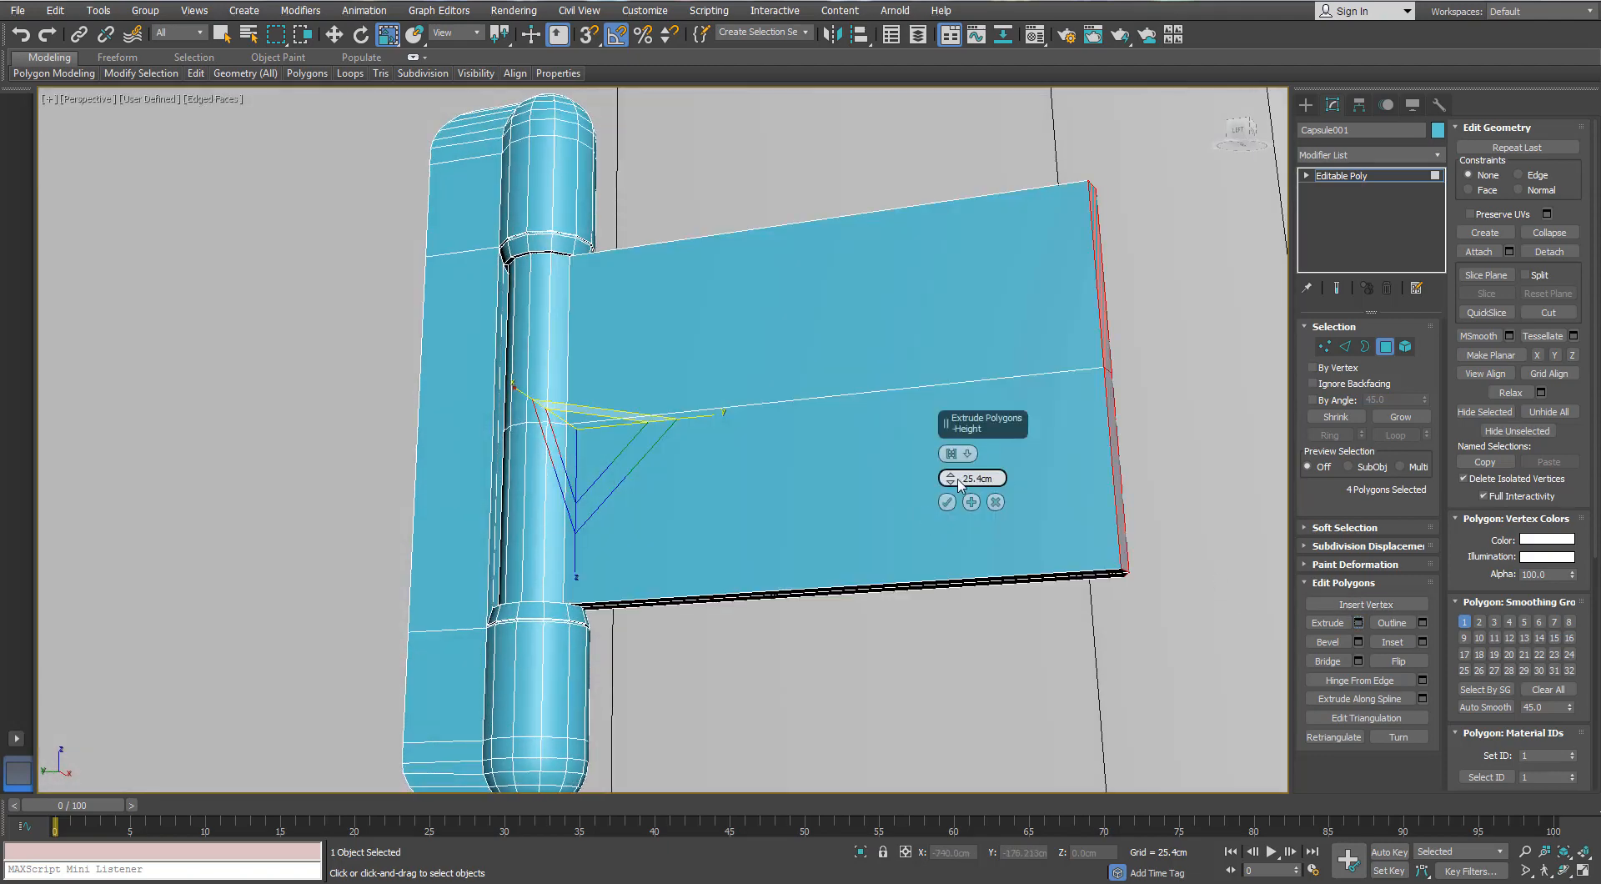
drag(950, 478, 933, 544)
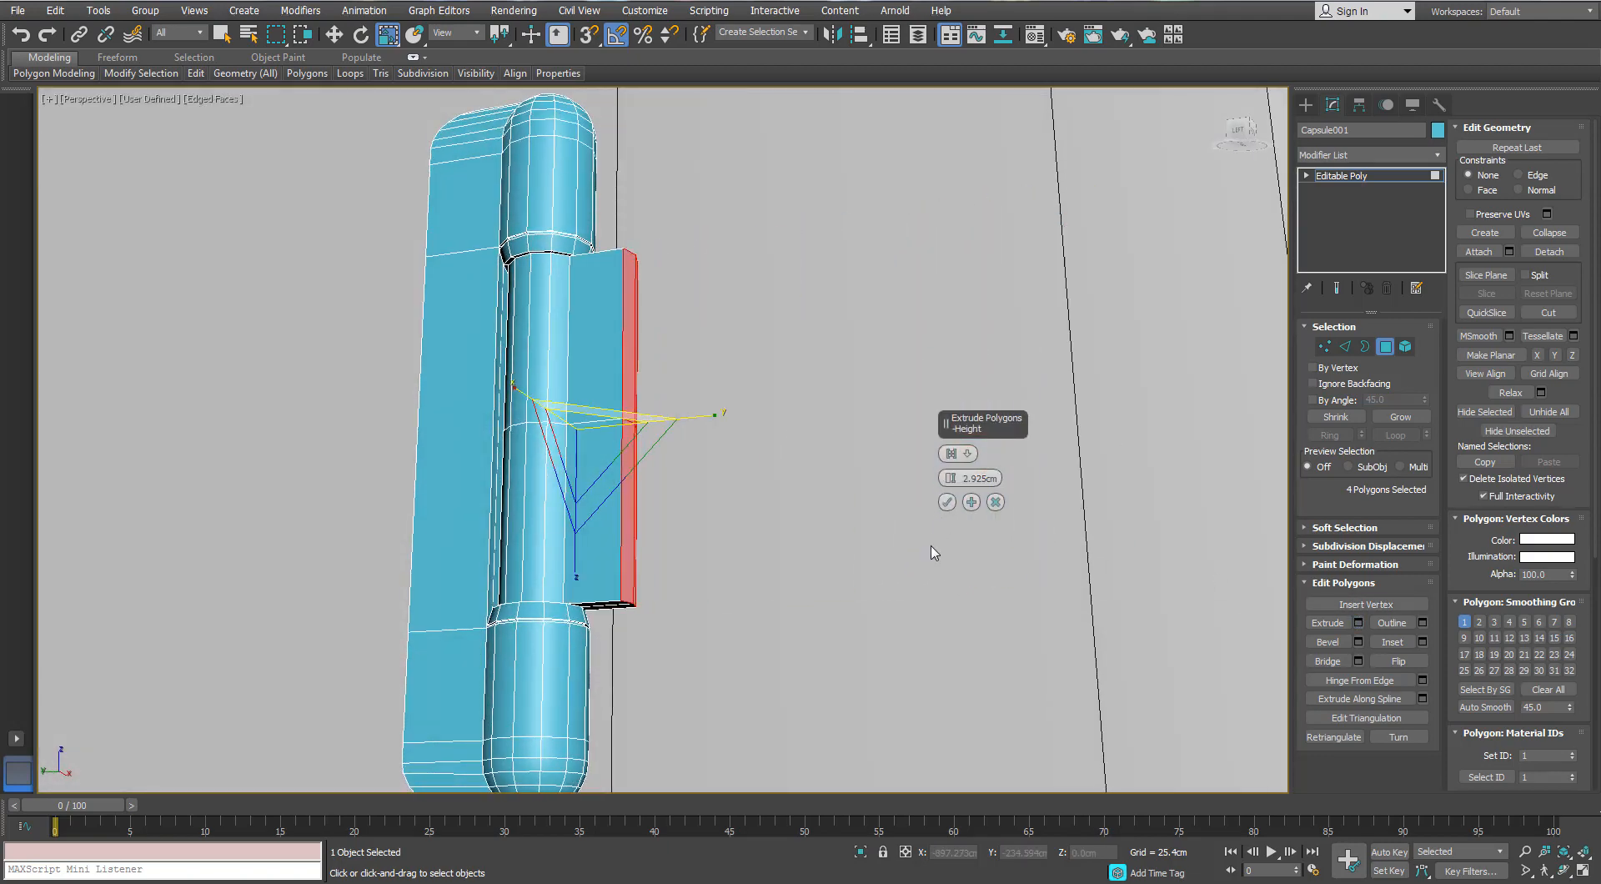
click(946, 502)
- Flatten the end polygons of the new extrusion by scaling them along Y and making them planar in Y
alt+middle_drag(739, 383, 685, 476)
drag(739, 488, 390, 426)
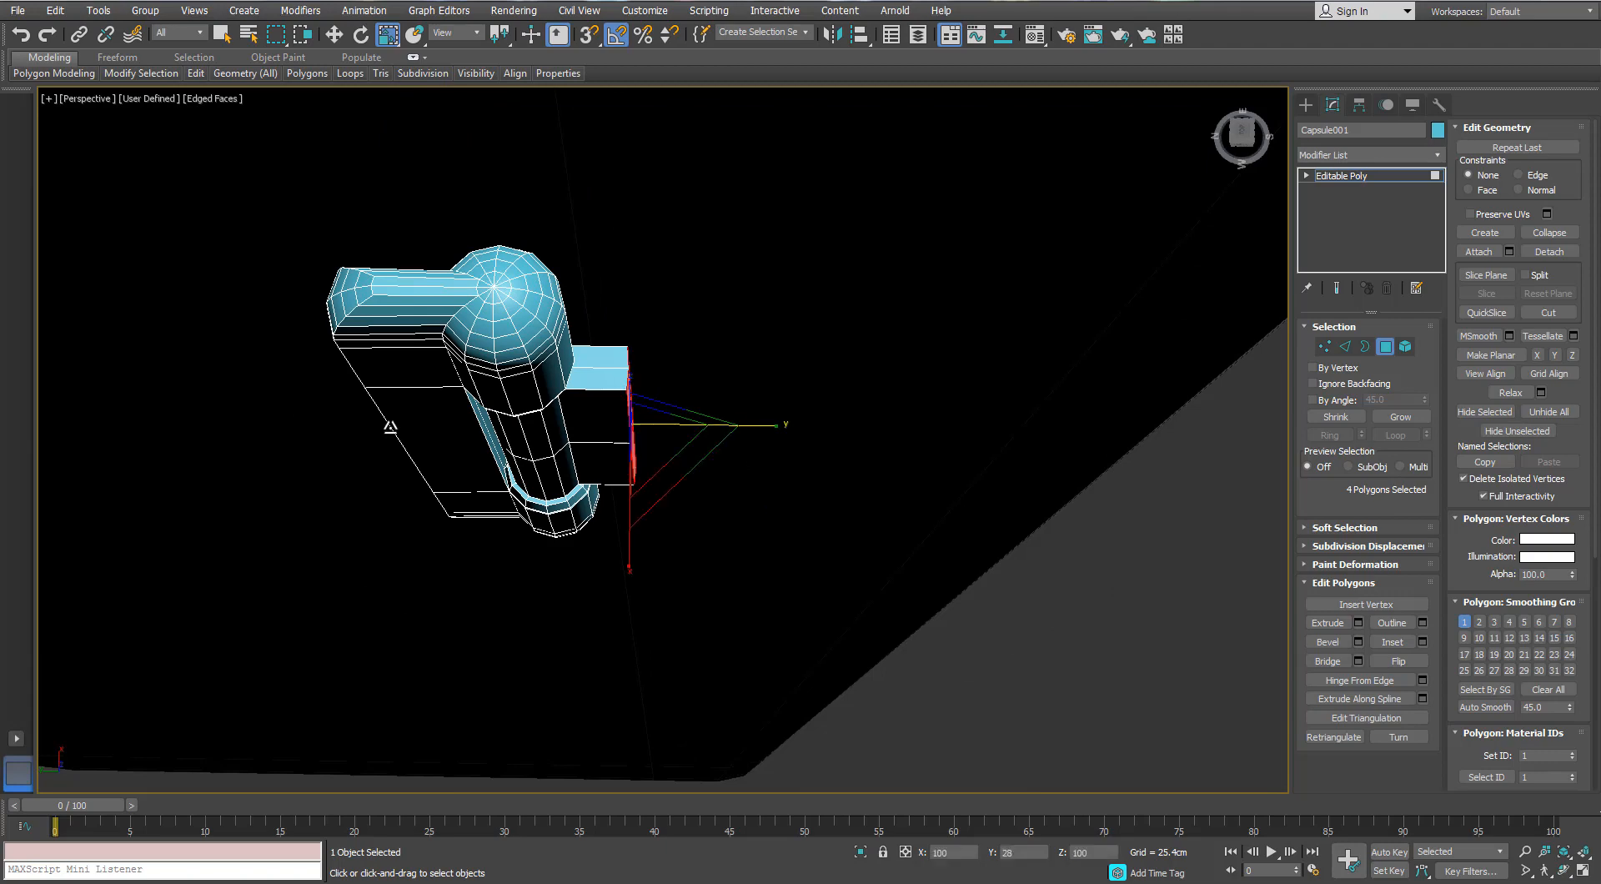
click(1555, 356)
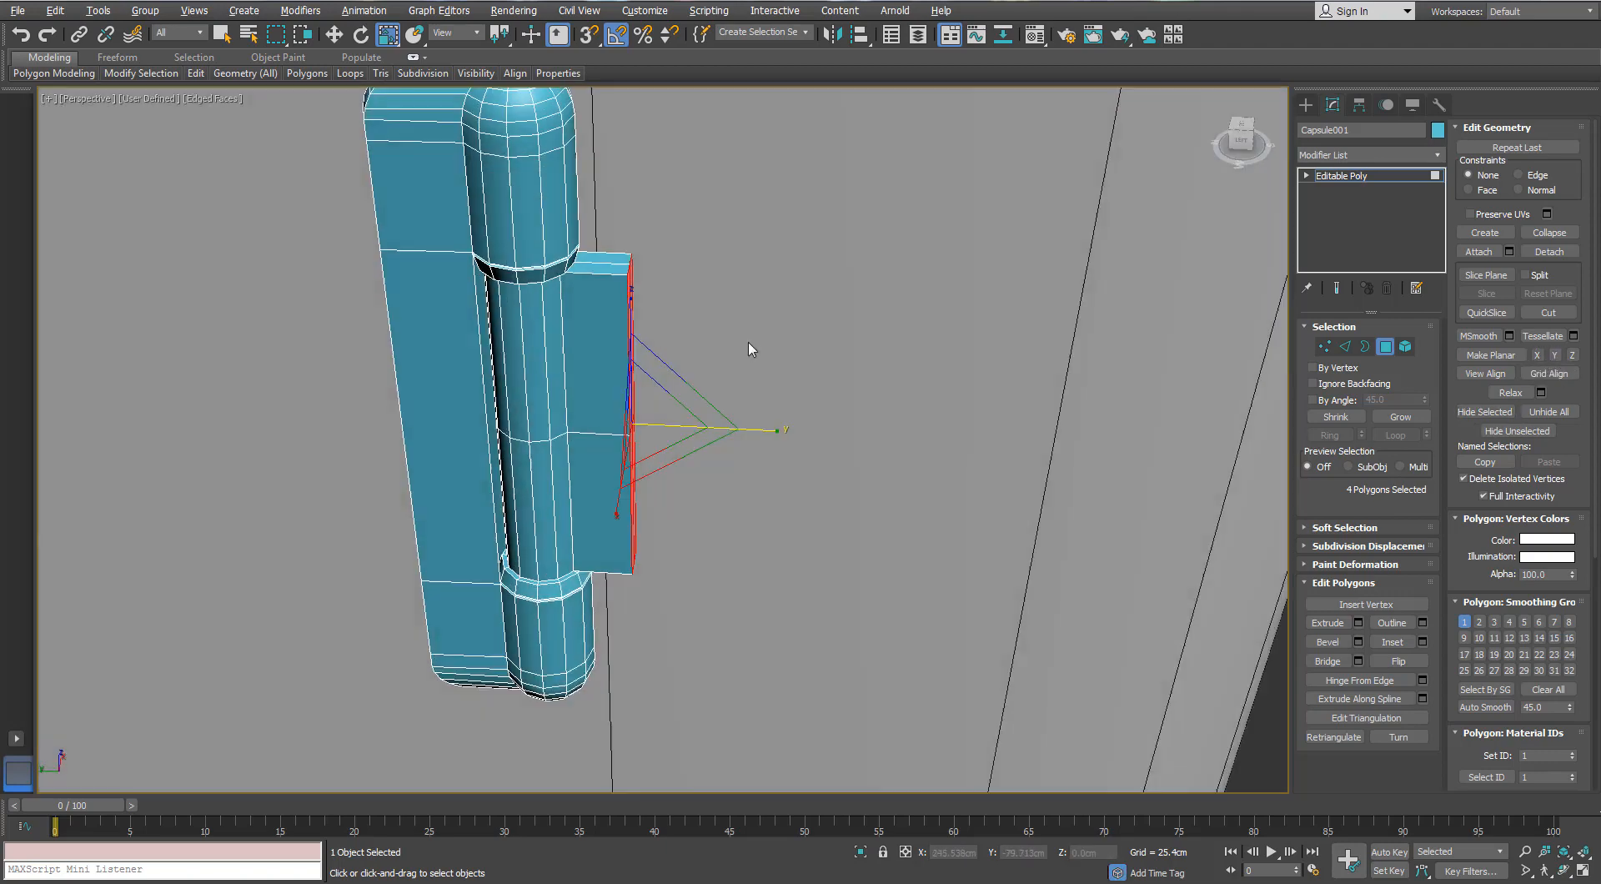
alt+middle_drag(751, 347, 734, 437)
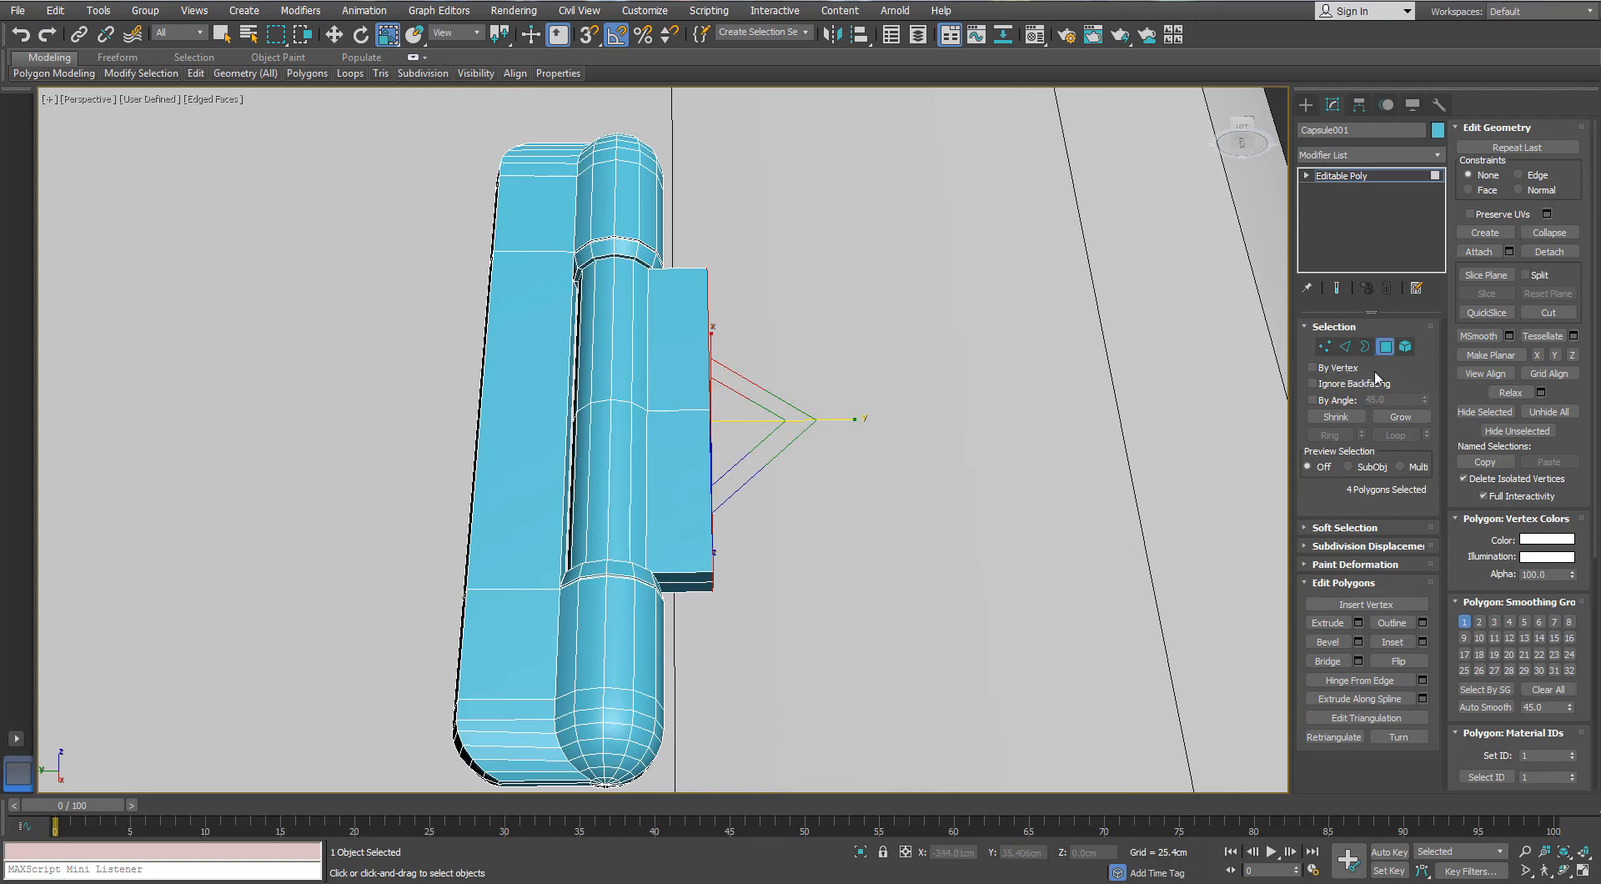
- Connect the extruded tab's horizontal edge ring with one segment, slid toward the capsule
click(1345, 346)
click(681, 571)
key(alt+r)
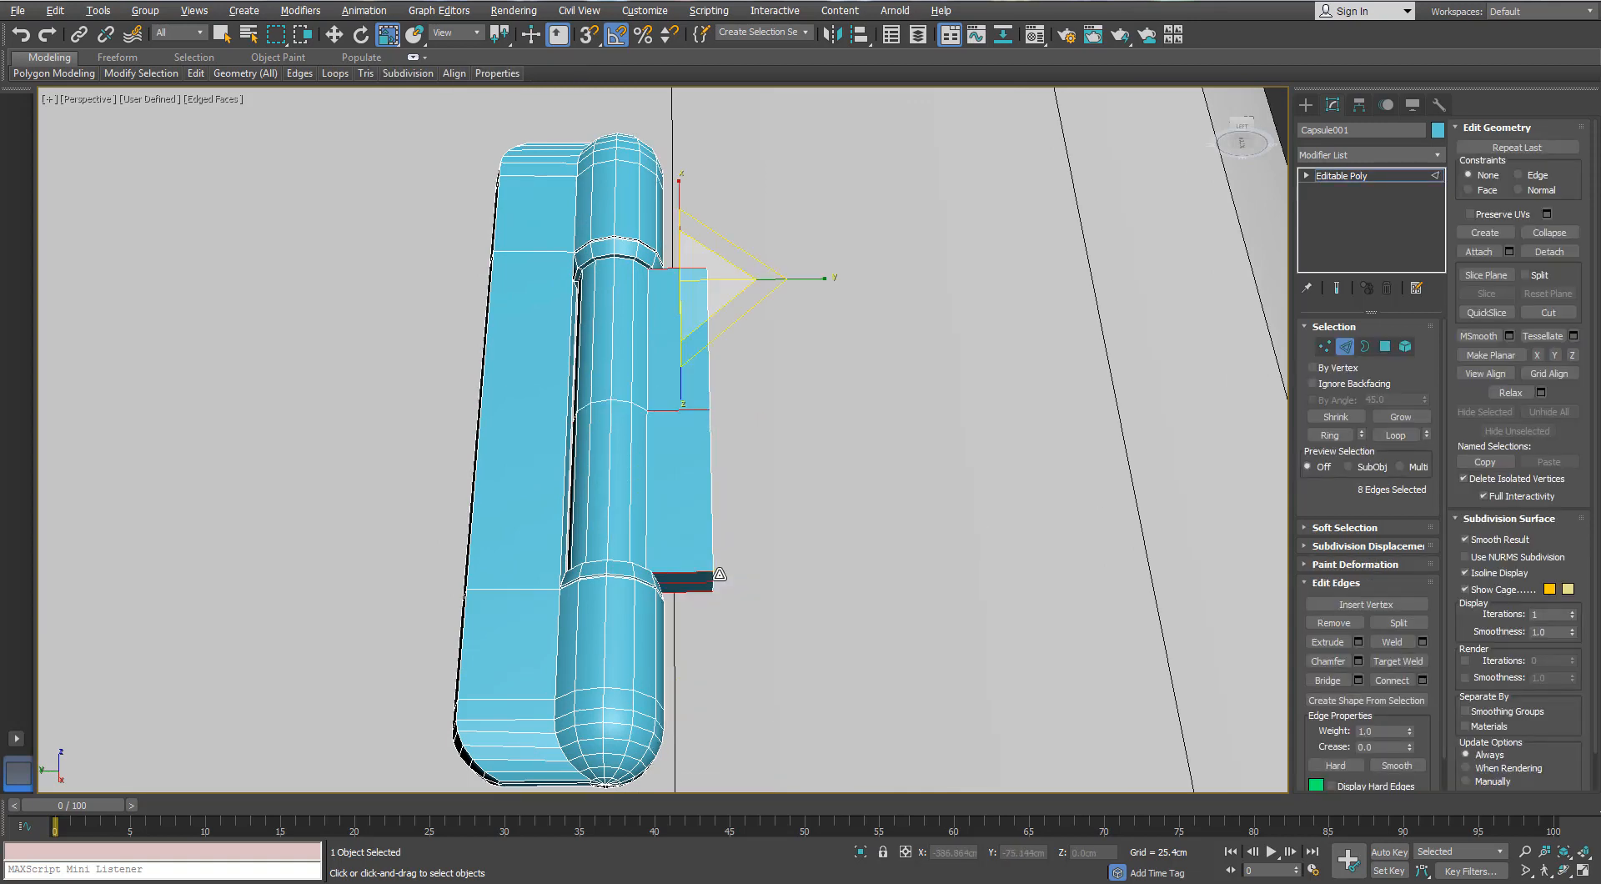
click(1423, 680)
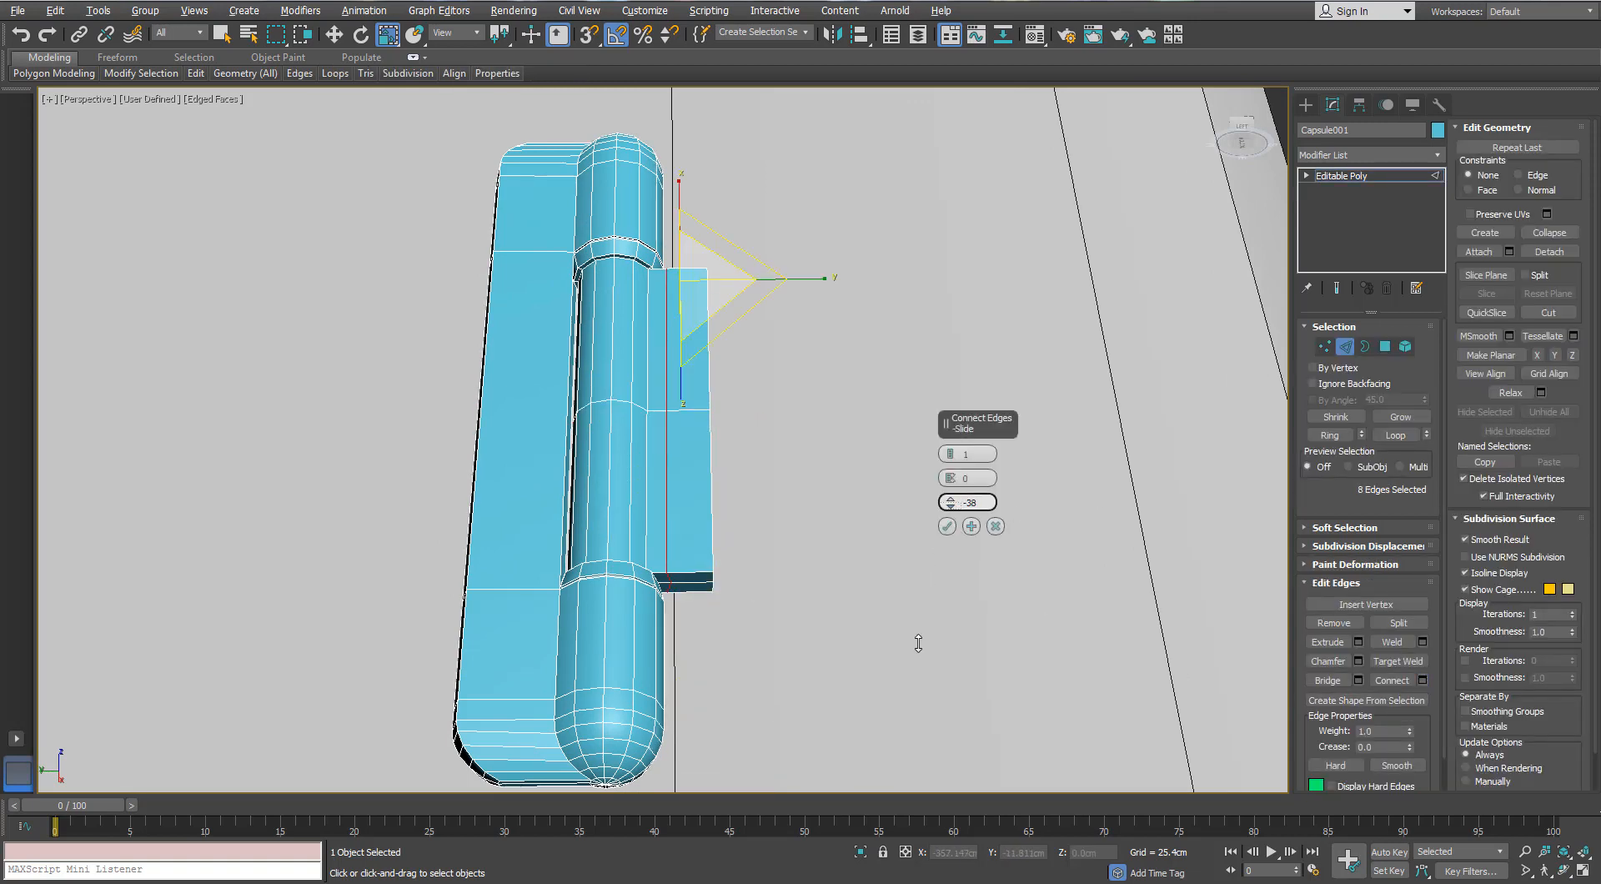
click(947, 527)
- Scale the polygons of the tab's outer section along X to make it thinner
key(4)
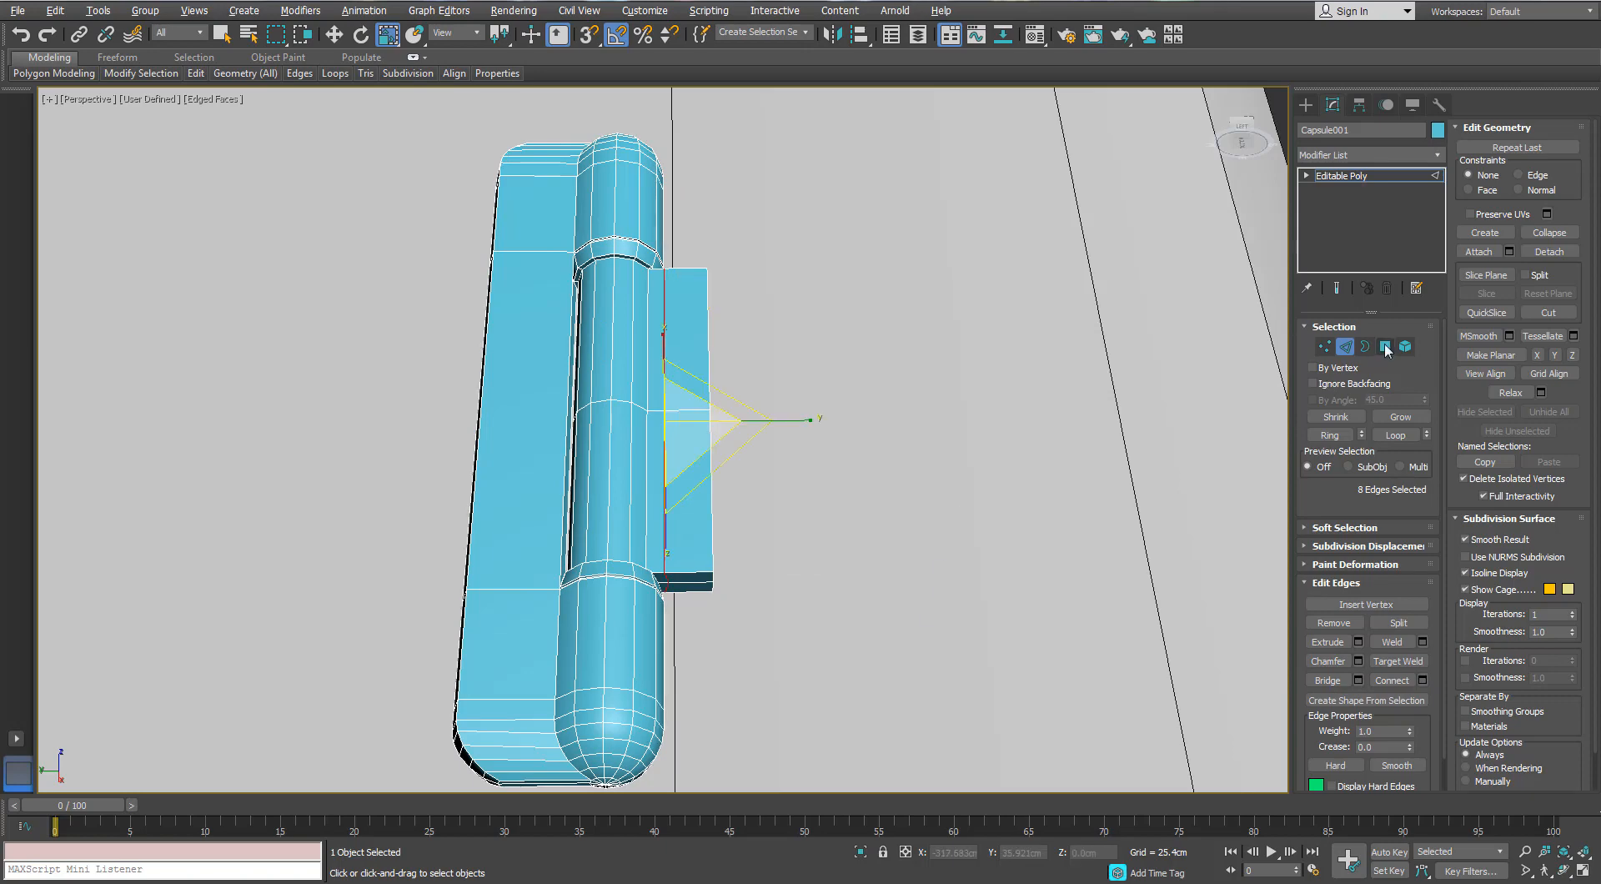
drag(693, 671, 691, 667)
alt+middle_drag(691, 667, 688, 372)
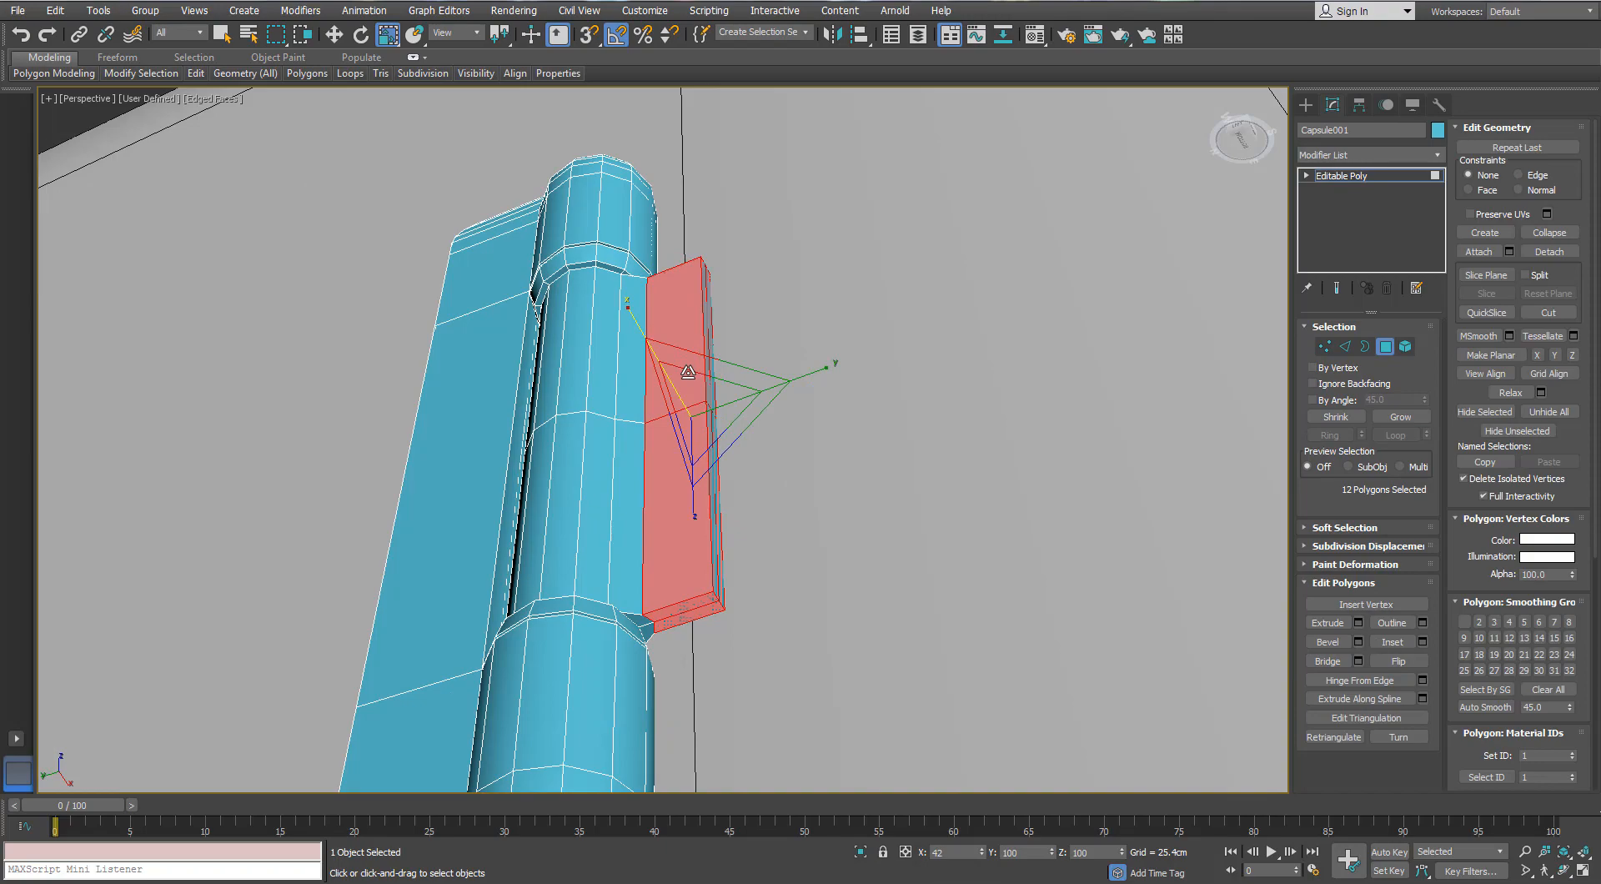
drag(688, 372, 689, 373)
alt+middle_drag(689, 372, 755, 442)
scroll(779, 501, down, 3)
click(794, 538)
alt+middle_drag(794, 538, 688, 438)
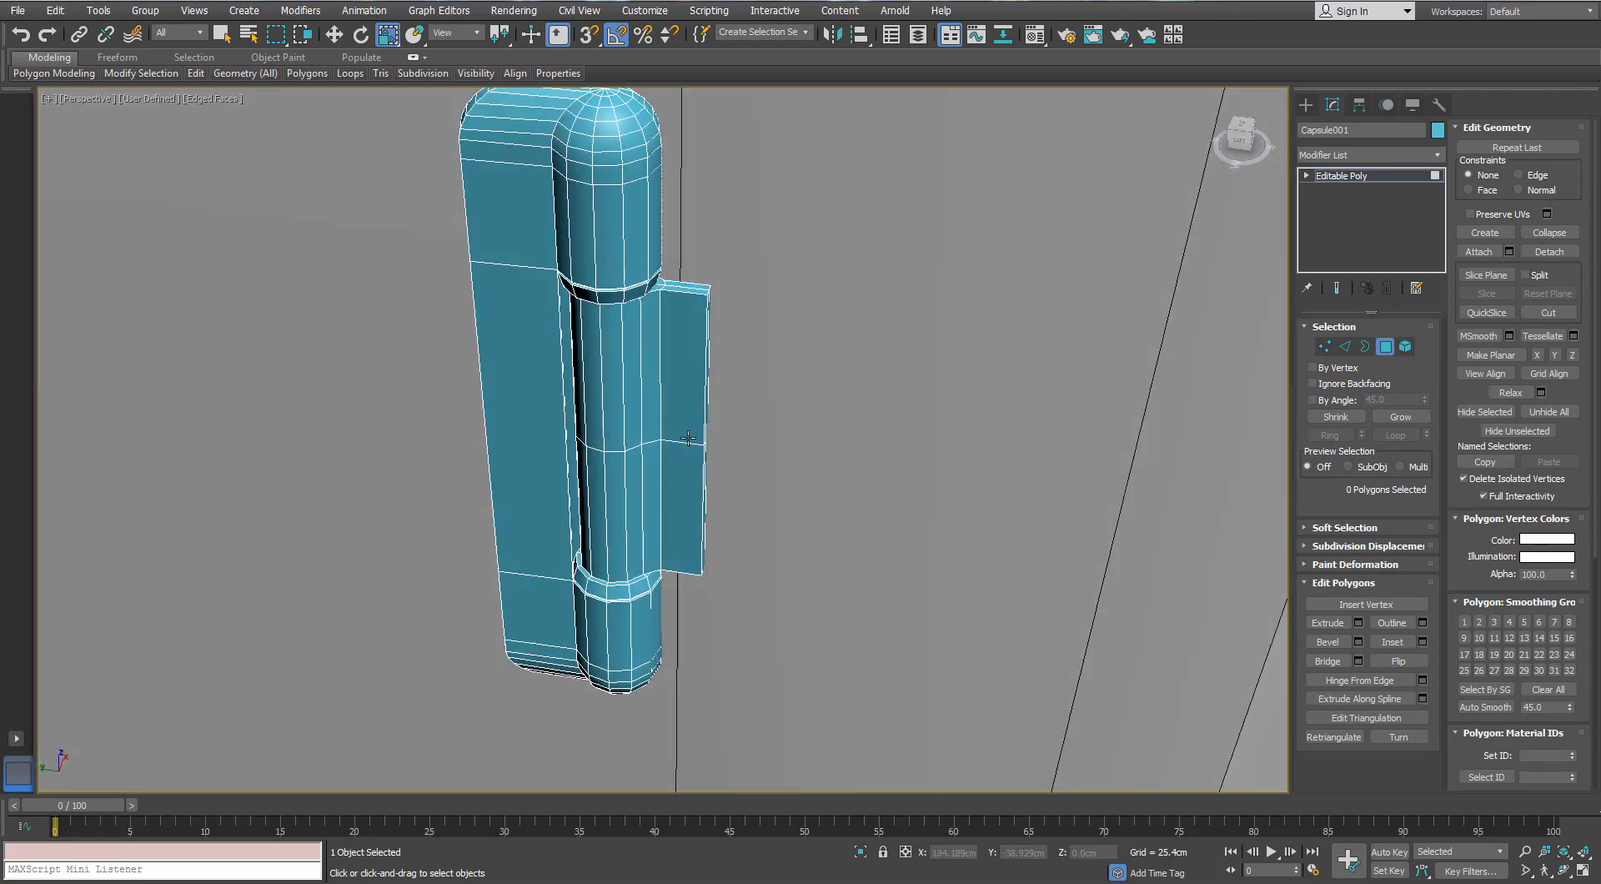
- Select the four end polygons of the thinned tab and extrude them farther outward
click(688, 438)
click(809, 458)
click(1385, 347)
middle_drag(682, 347, 704, 371)
click(1386, 346)
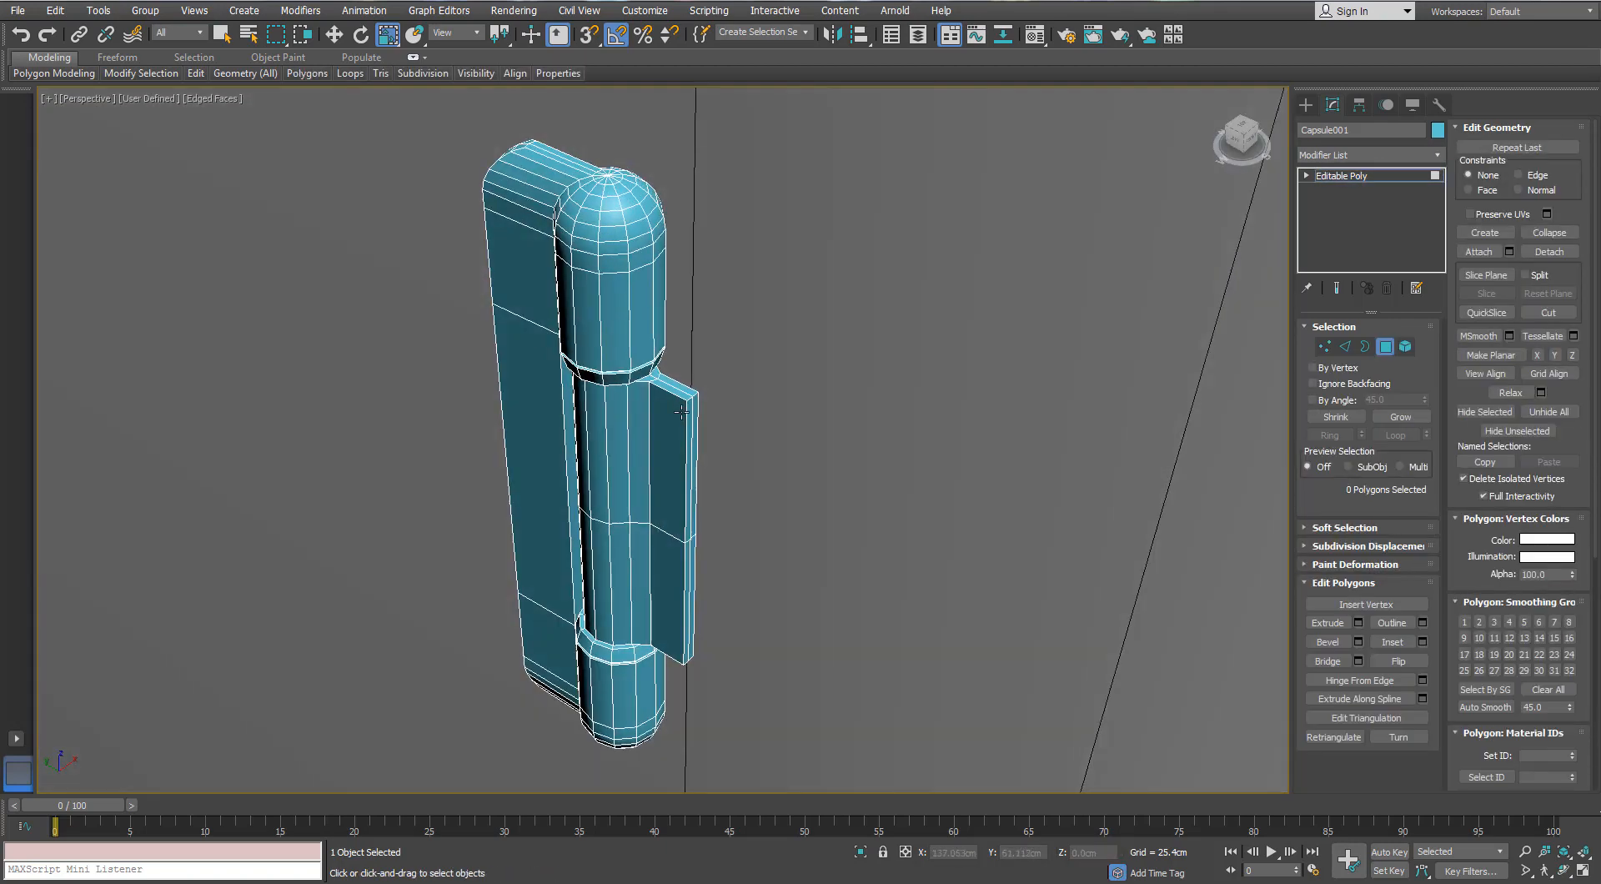
scroll(701, 383, up, 3)
click(698, 451)
ctrl+click(692, 467)
middle_drag(694, 513, 730, 395)
ctrl+click(728, 518)
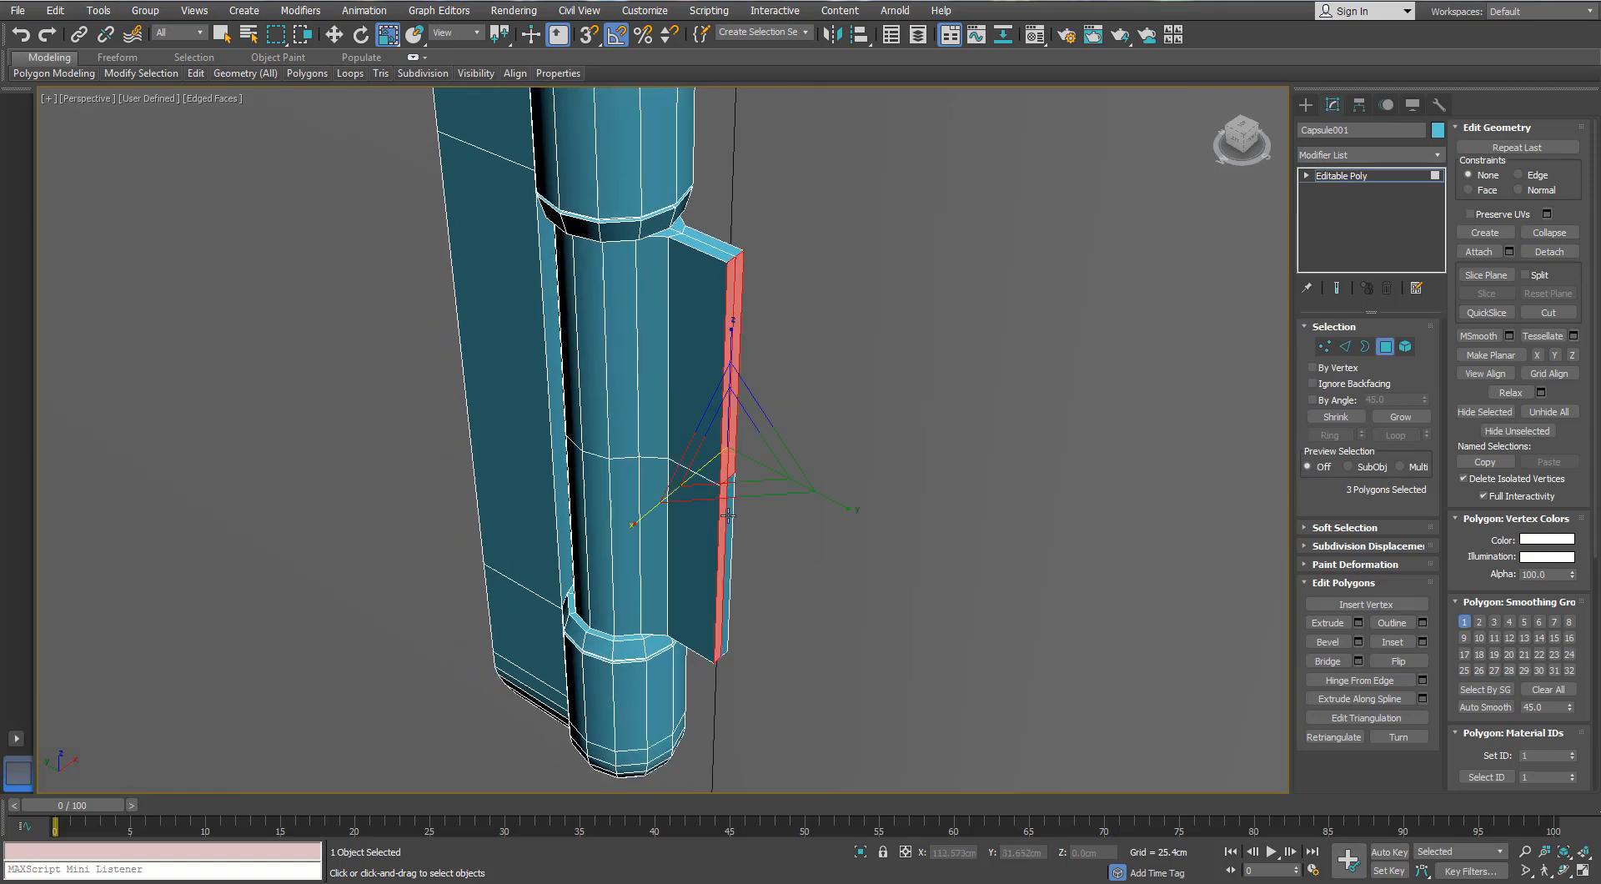
click(1359, 623)
drag(951, 484, 951, 486)
click(948, 502)
- Move the vertices of the tab's outer section closer to the capsule
alt+middle_drag(864, 474, 858, 358)
key(1)
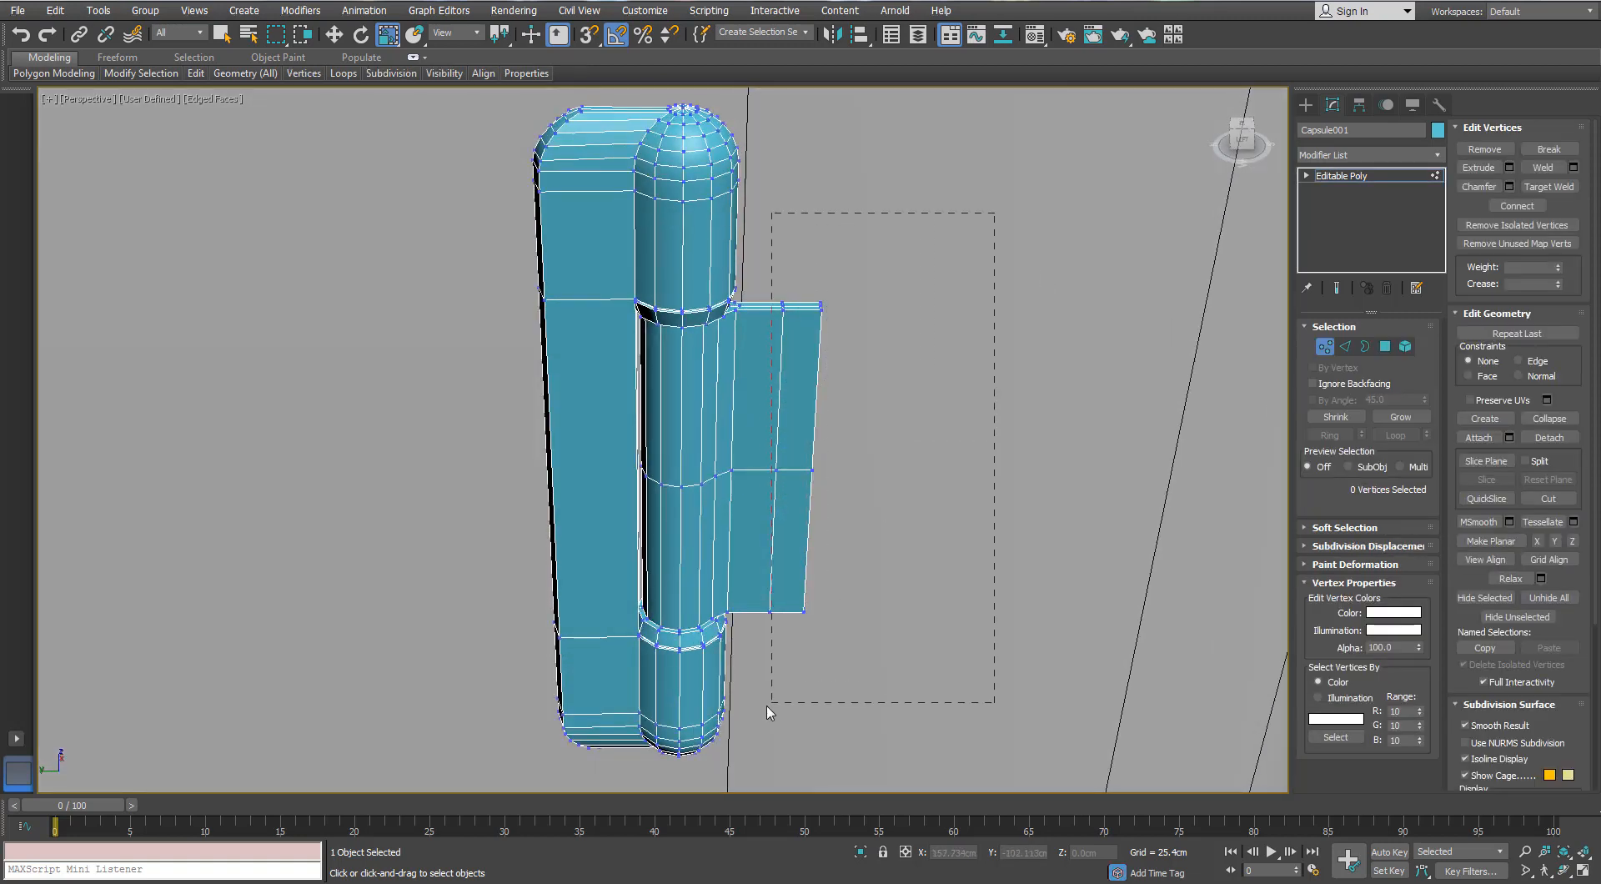
key(w)
drag(734, 468, 705, 468)
- Extrude the upper and lower end polygons of the tab's outermost strip by about 3.25 cm
scroll(918, 292, up, 6)
key(4)
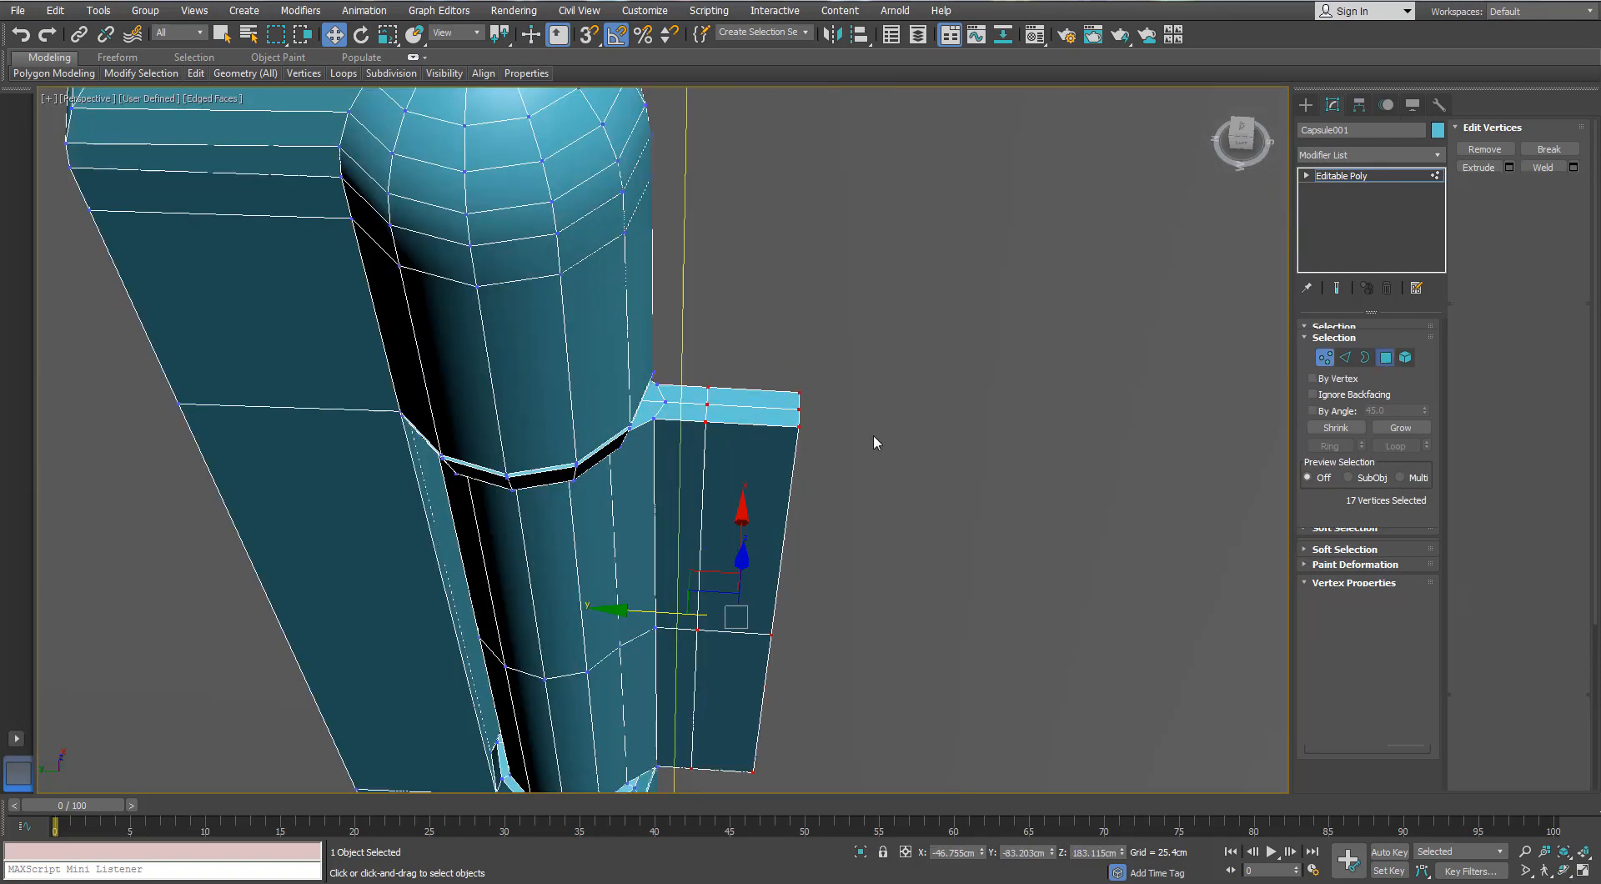
click(774, 394)
ctrl+click(774, 394)
scroll(767, 409, down, 4)
alt+middle_drag(754, 436, 742, 188)
scroll(742, 188, down, 3)
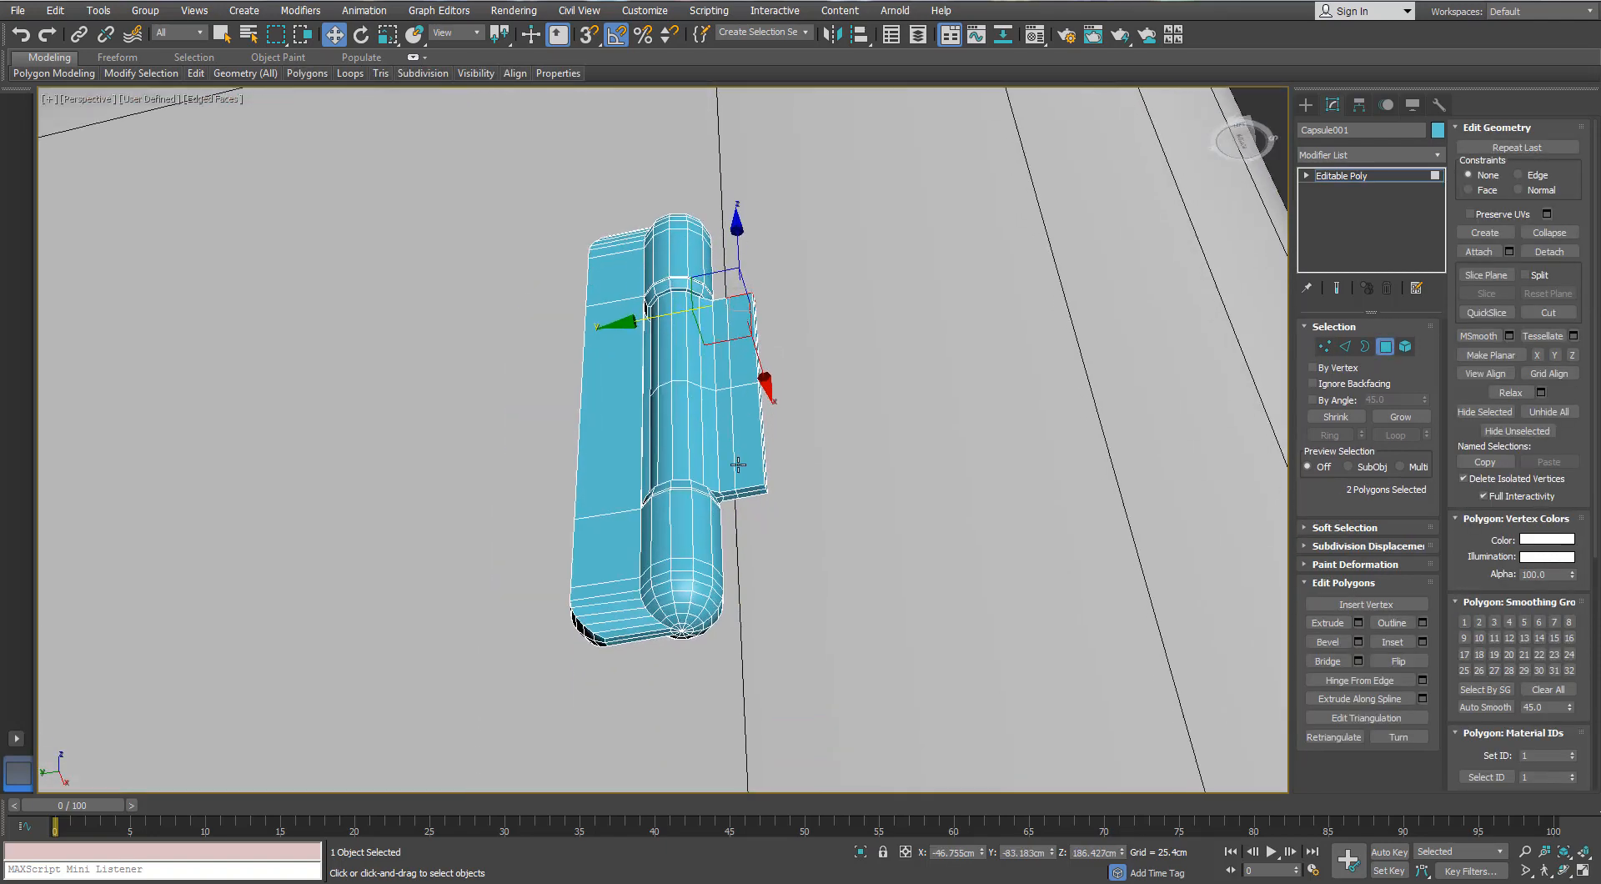
scroll(761, 503, up, 2)
ctrl+click(761, 503)
click(1358, 622)
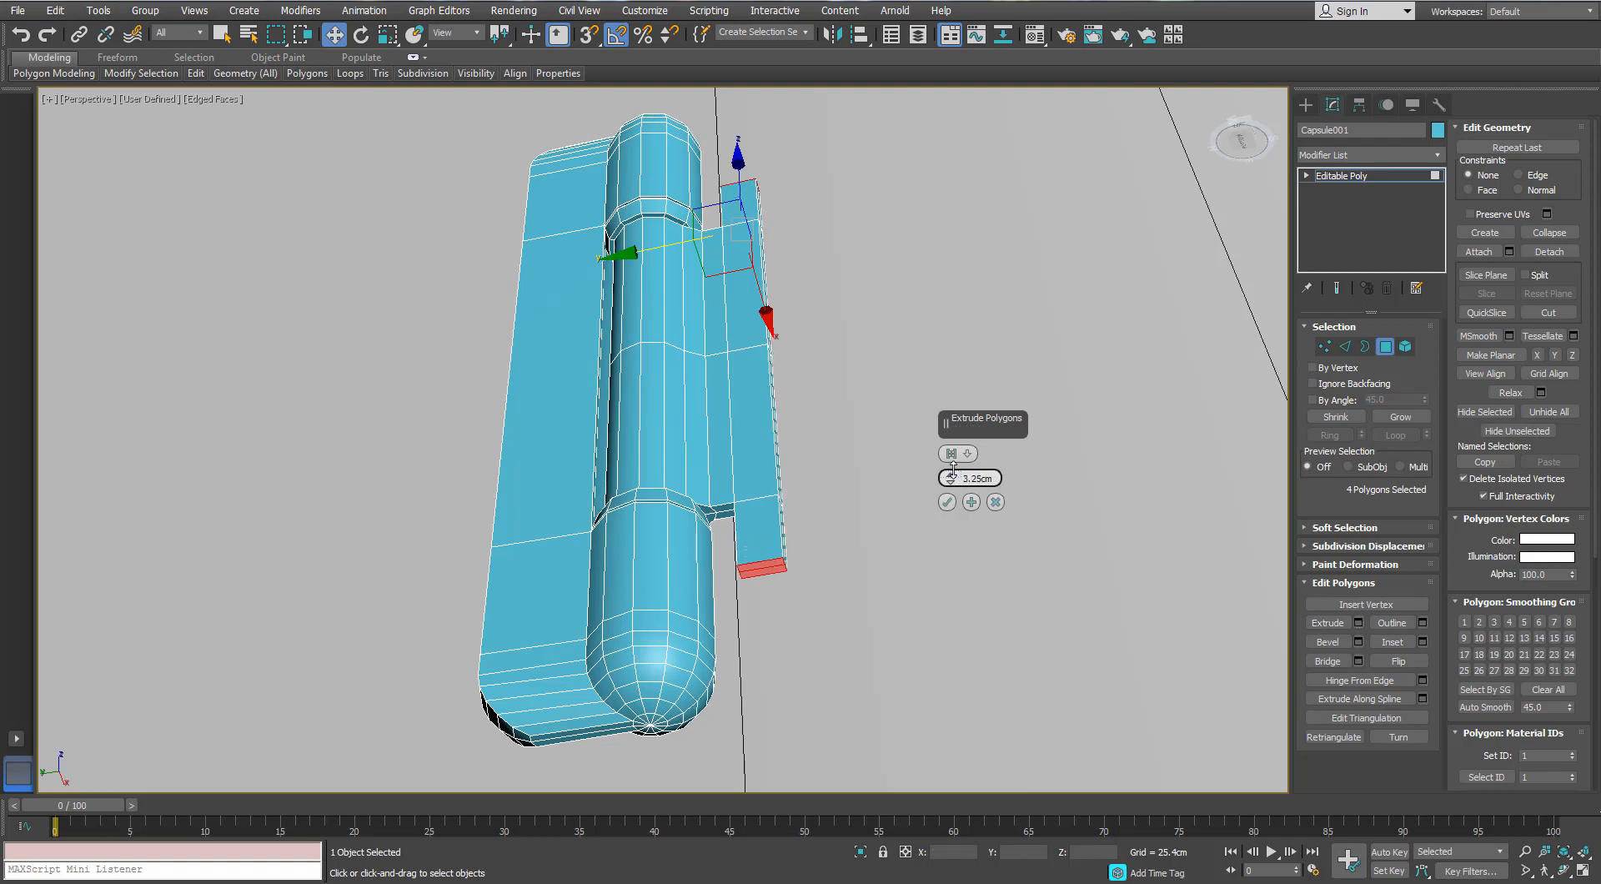
drag(952, 472, 952, 465)
alt+middle_drag(634, 407, 651, 470)
click(947, 502)
- Move the inner end vertices of both strip extensions away from the capsule to give them slanted inner edges
key(1)
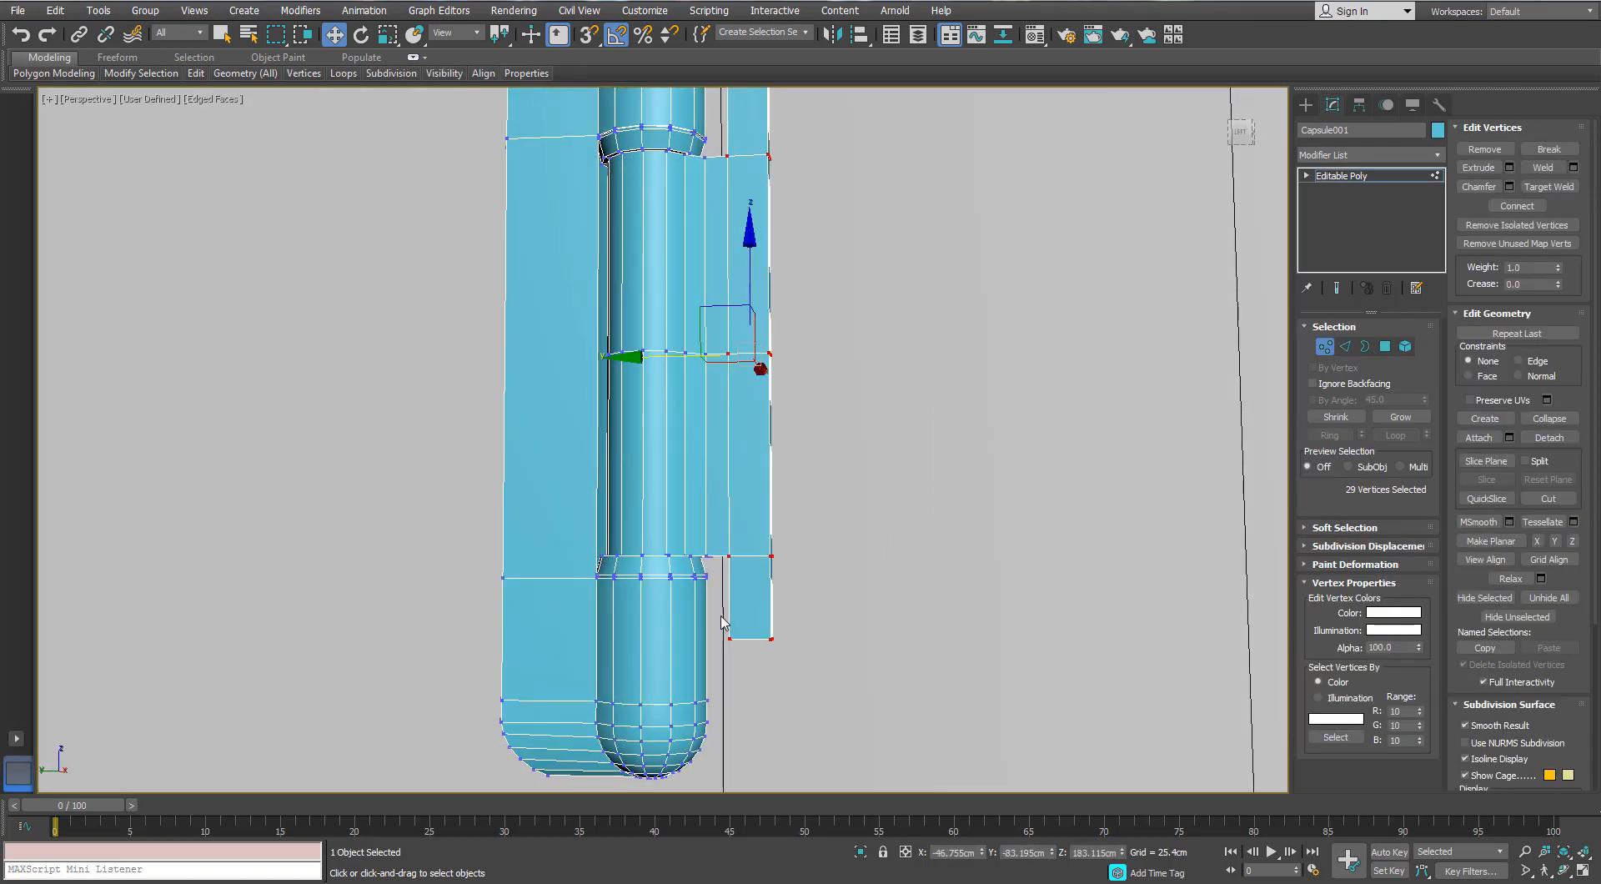
drag(722, 618, 744, 653)
middle_drag(732, 350, 745, 567)
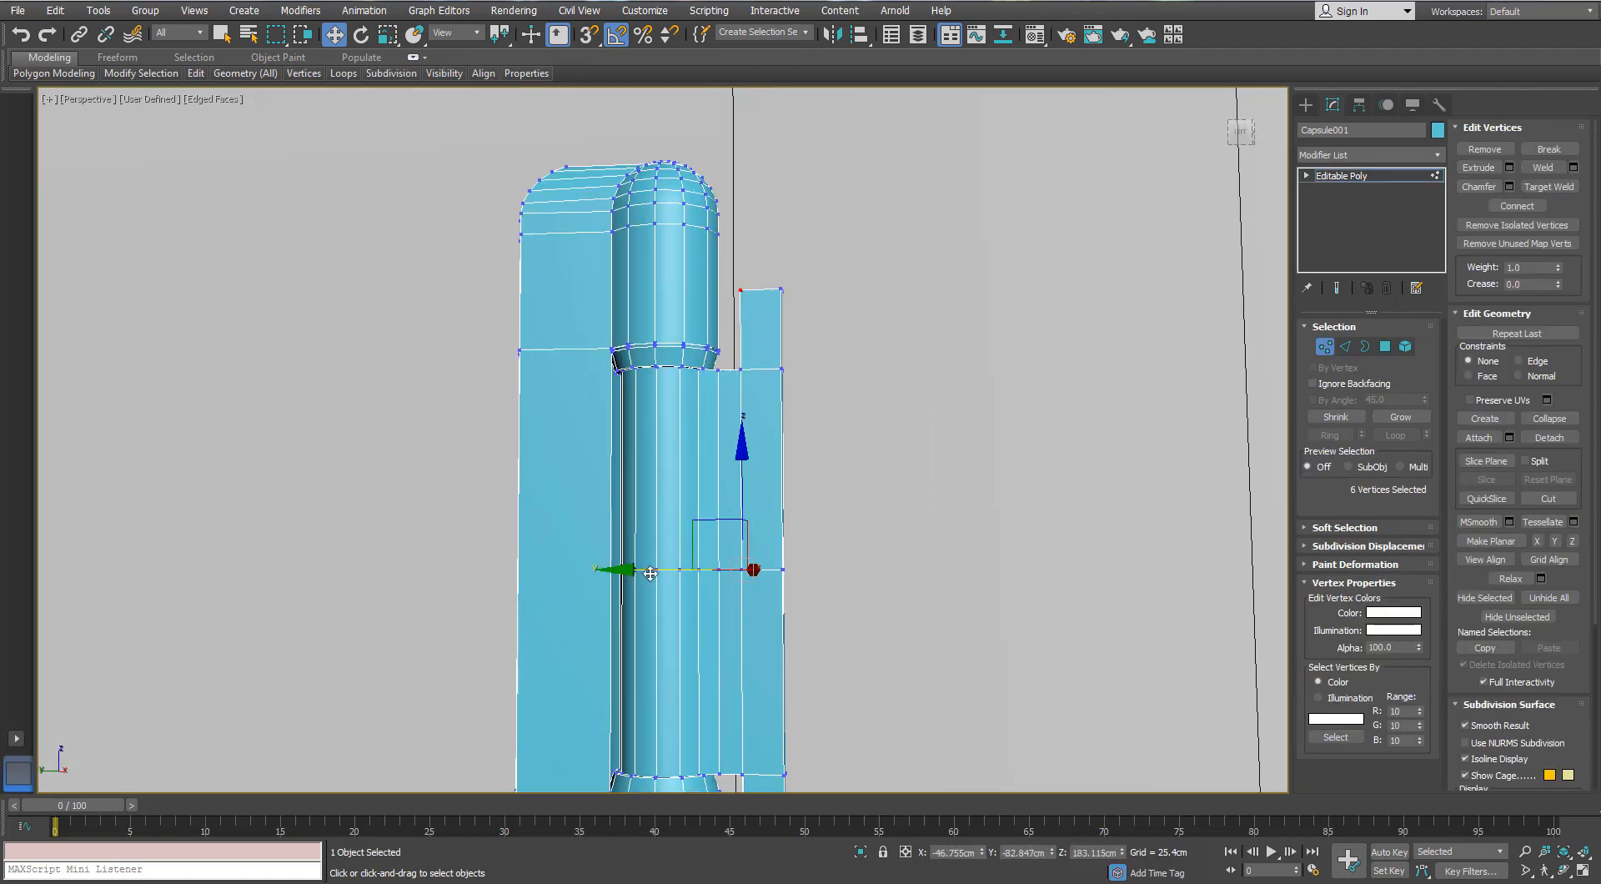
middle_drag(665, 573, 729, 444)
drag(731, 443, 735, 444)
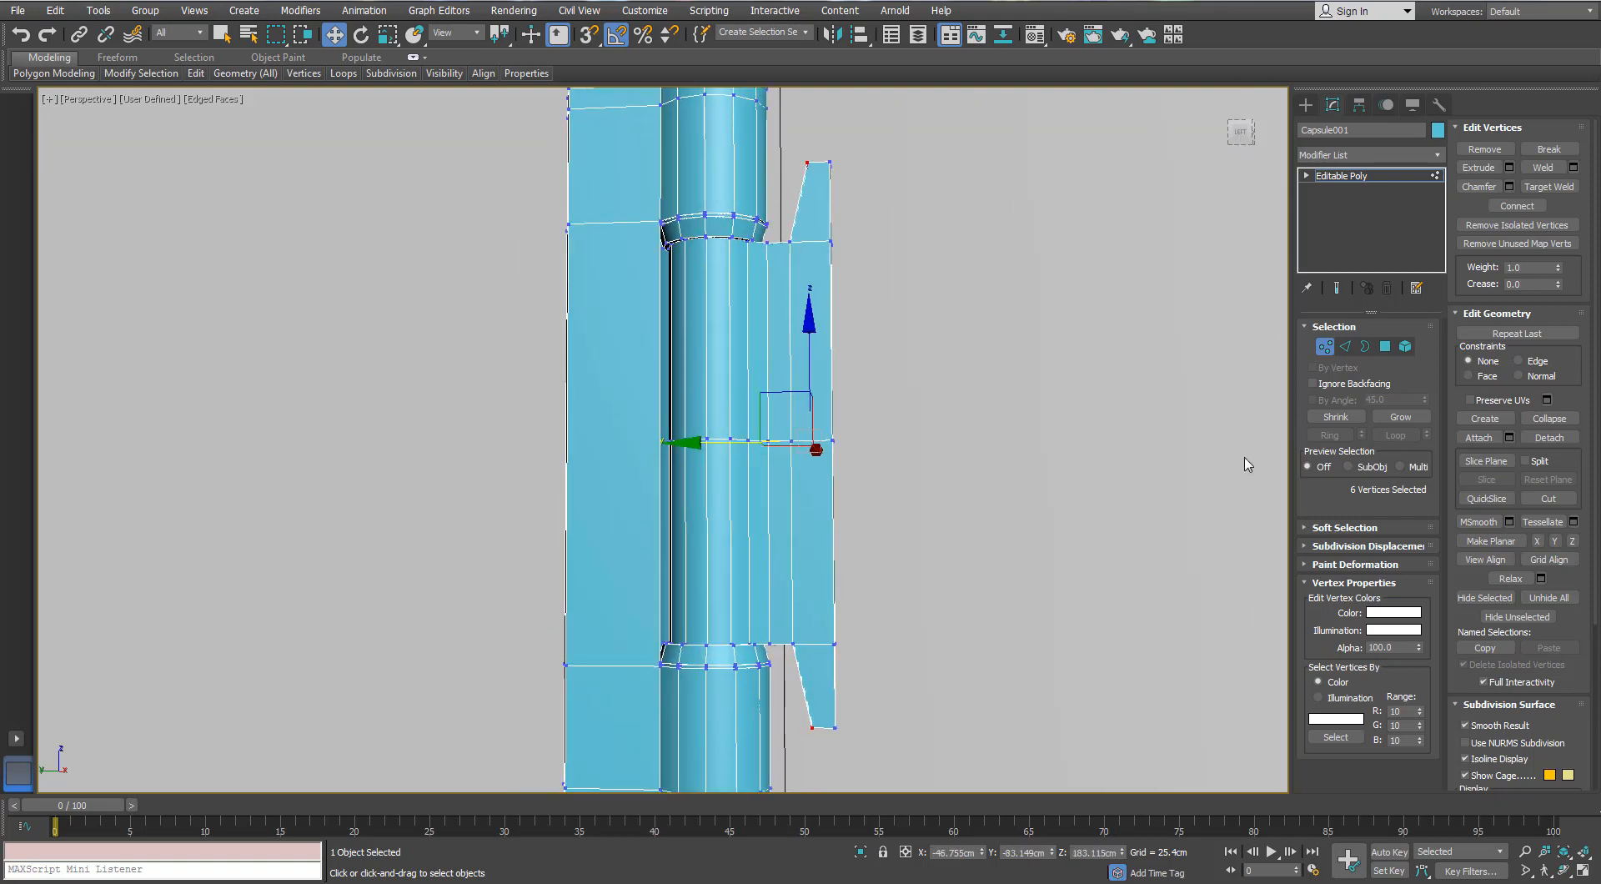
- Connect the edges of both tab strip extensions with two new edge loops each, and switch to vertex editing
click(1346, 347)
click(791, 200)
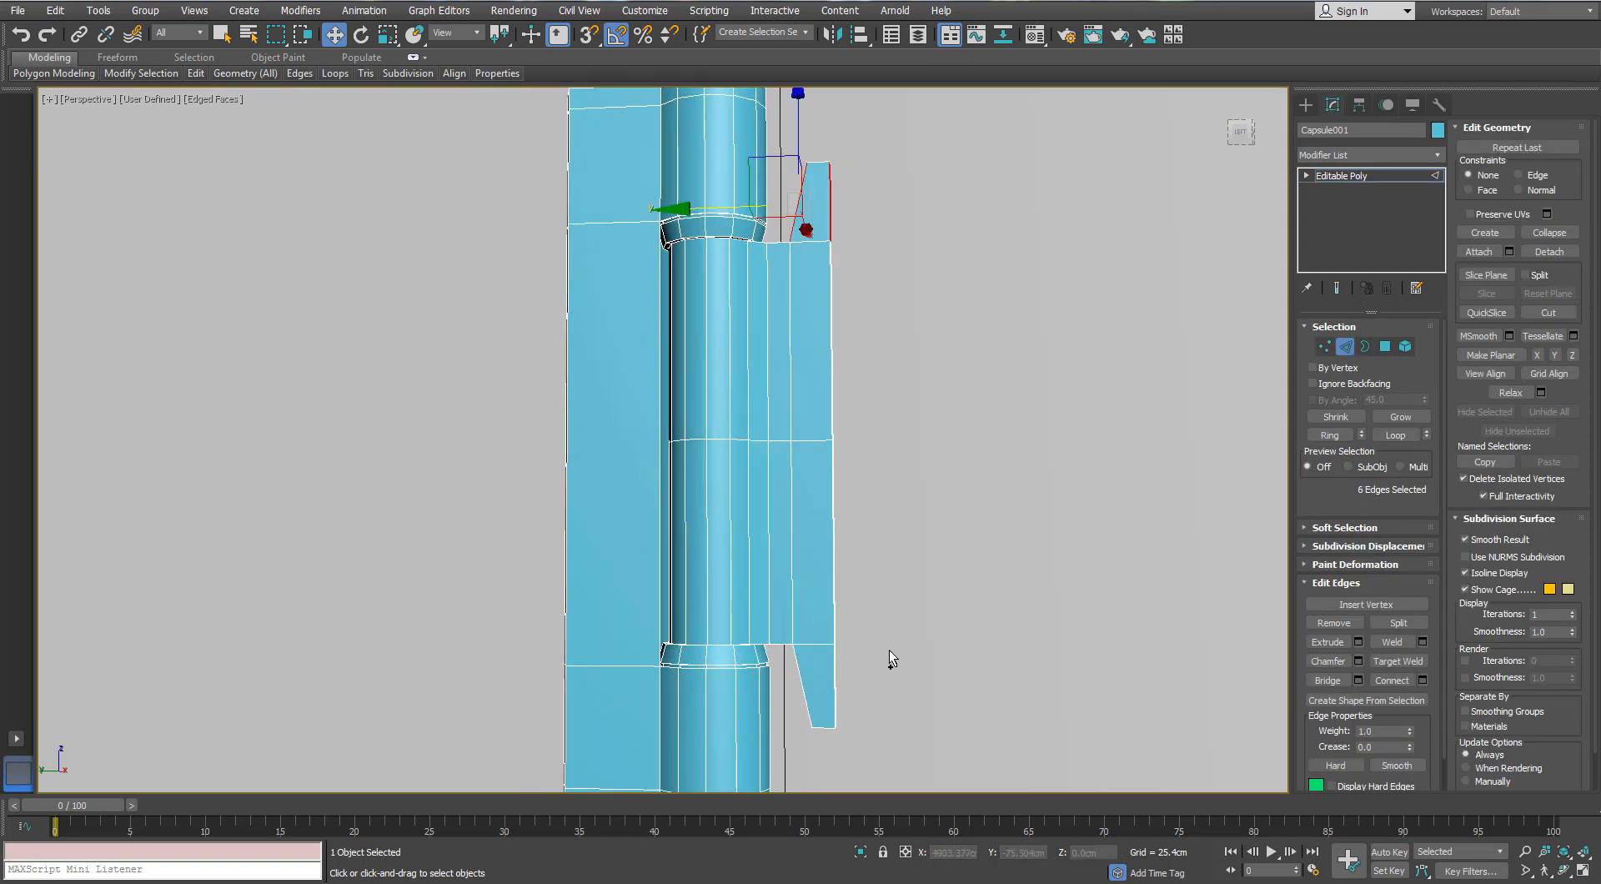
click(1424, 680)
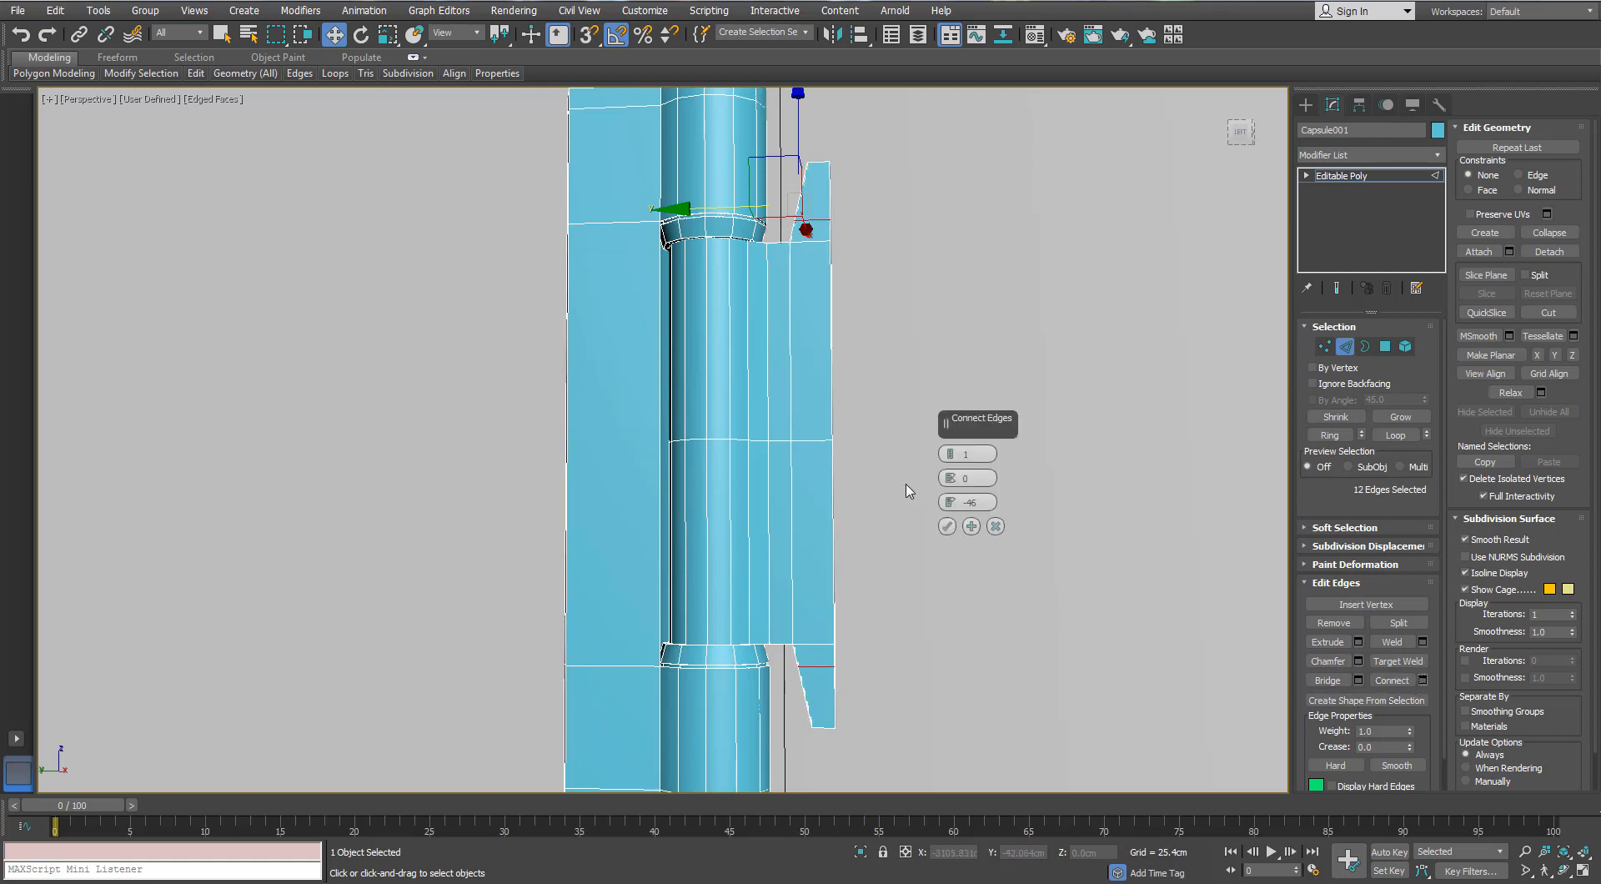
click(948, 526)
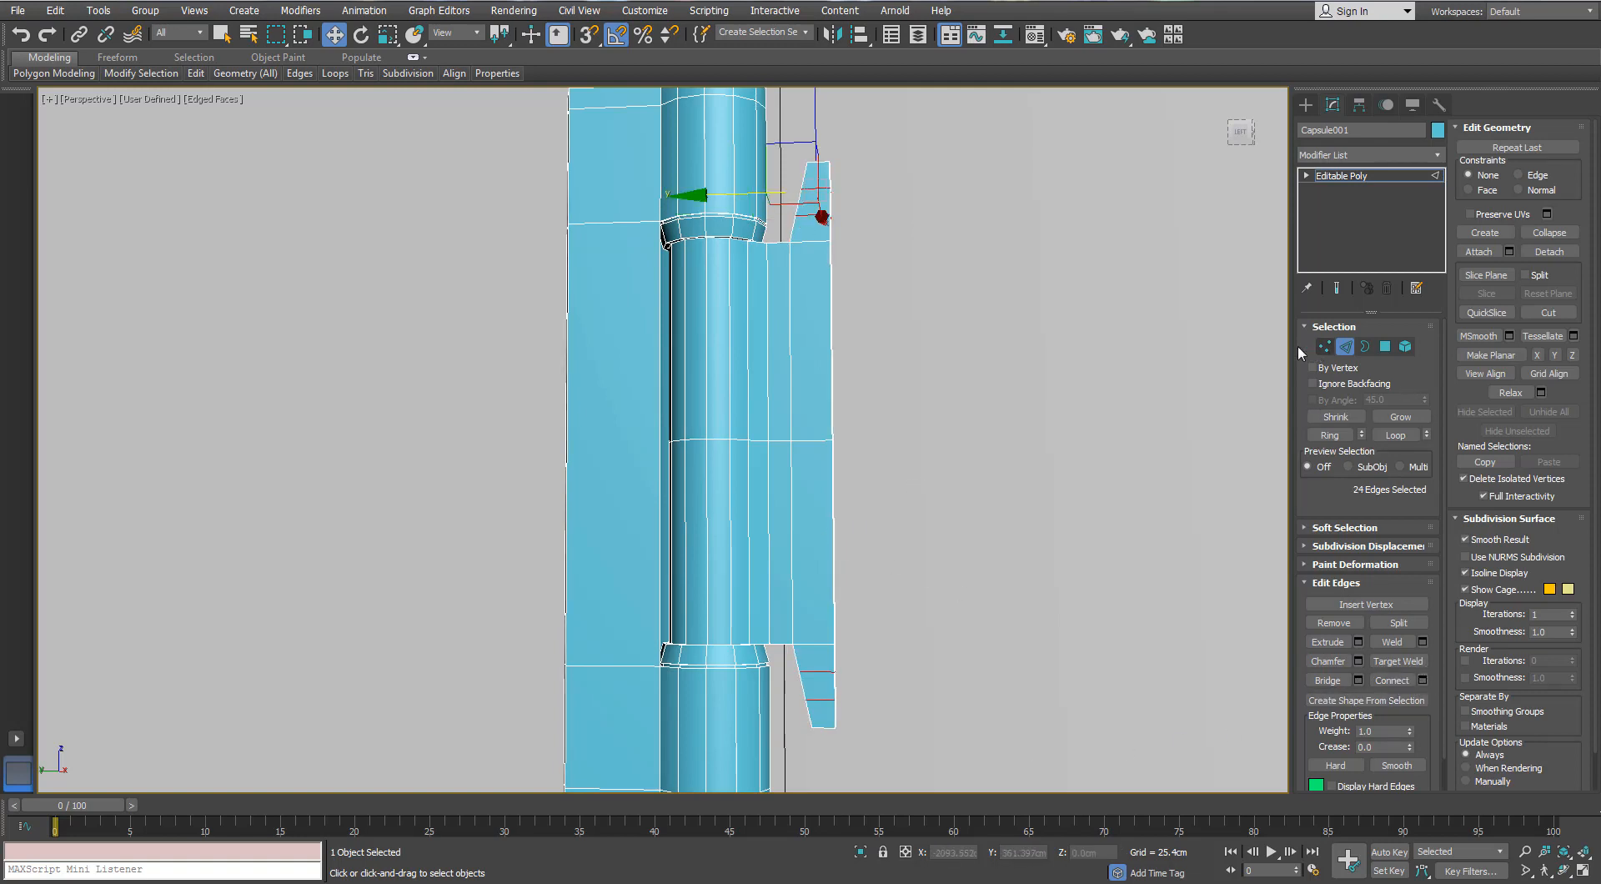
key(1)
drag(803, 214, 815, 227)
middle_drag(799, 615, 756, 419)
ctrl+drag(774, 518, 775, 519)
middle_drag(700, 261, 711, 415)
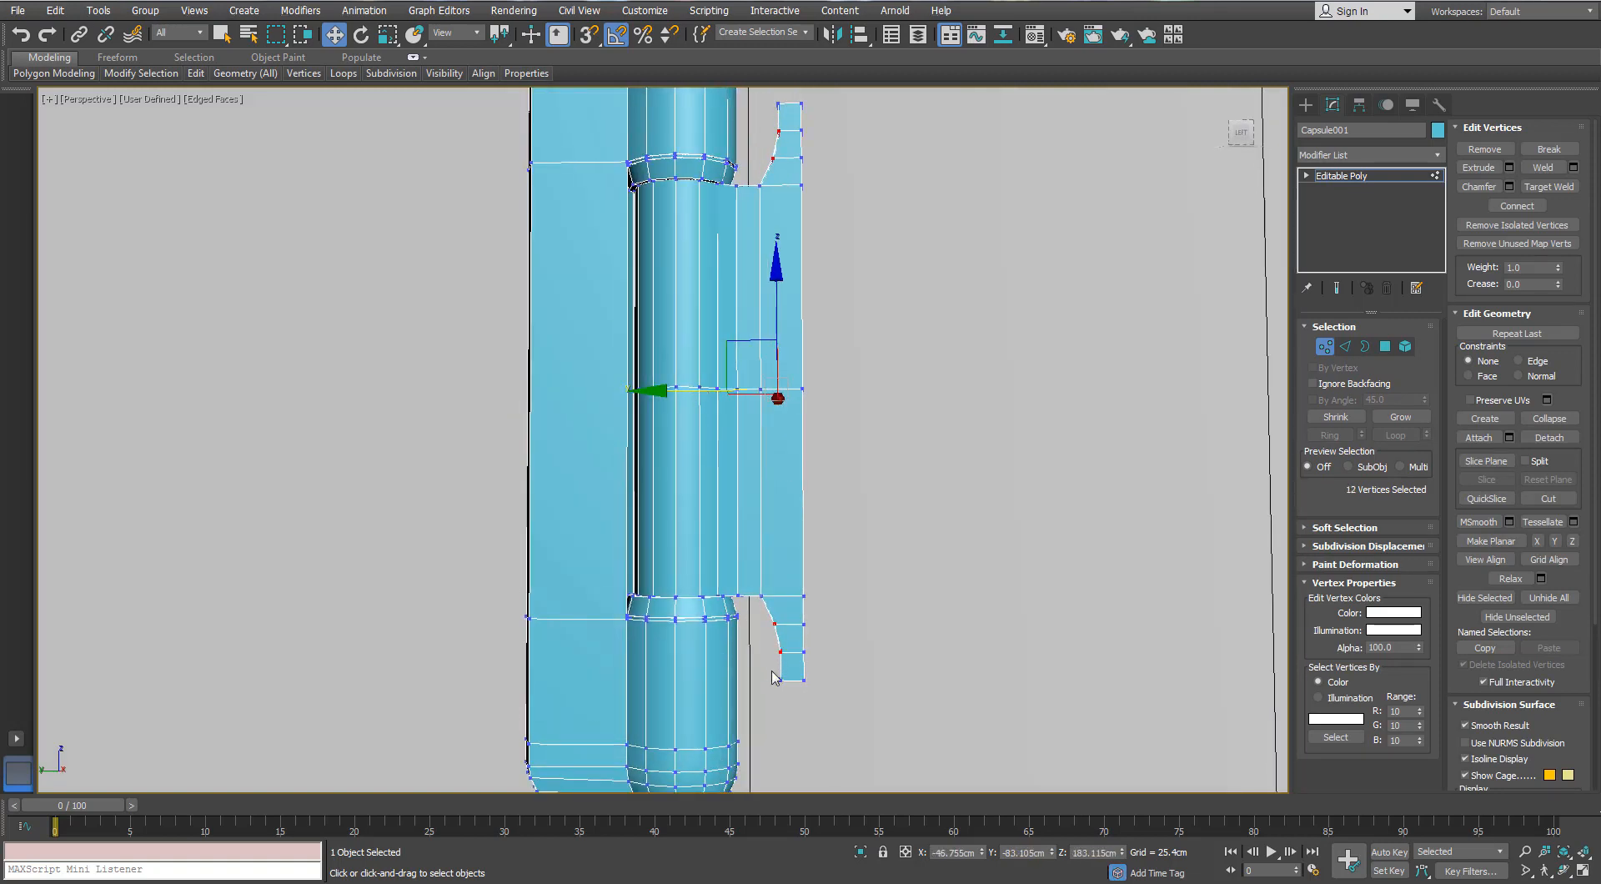
ctrl+drag(772, 671, 784, 685)
key(ctrl+z)
key(ctrl+z)
key(ctrl+z)
- Move the middle inner vertices of both strip extensions away from the capsule to give the extensions curved inner edges
drag(754, 609, 794, 696)
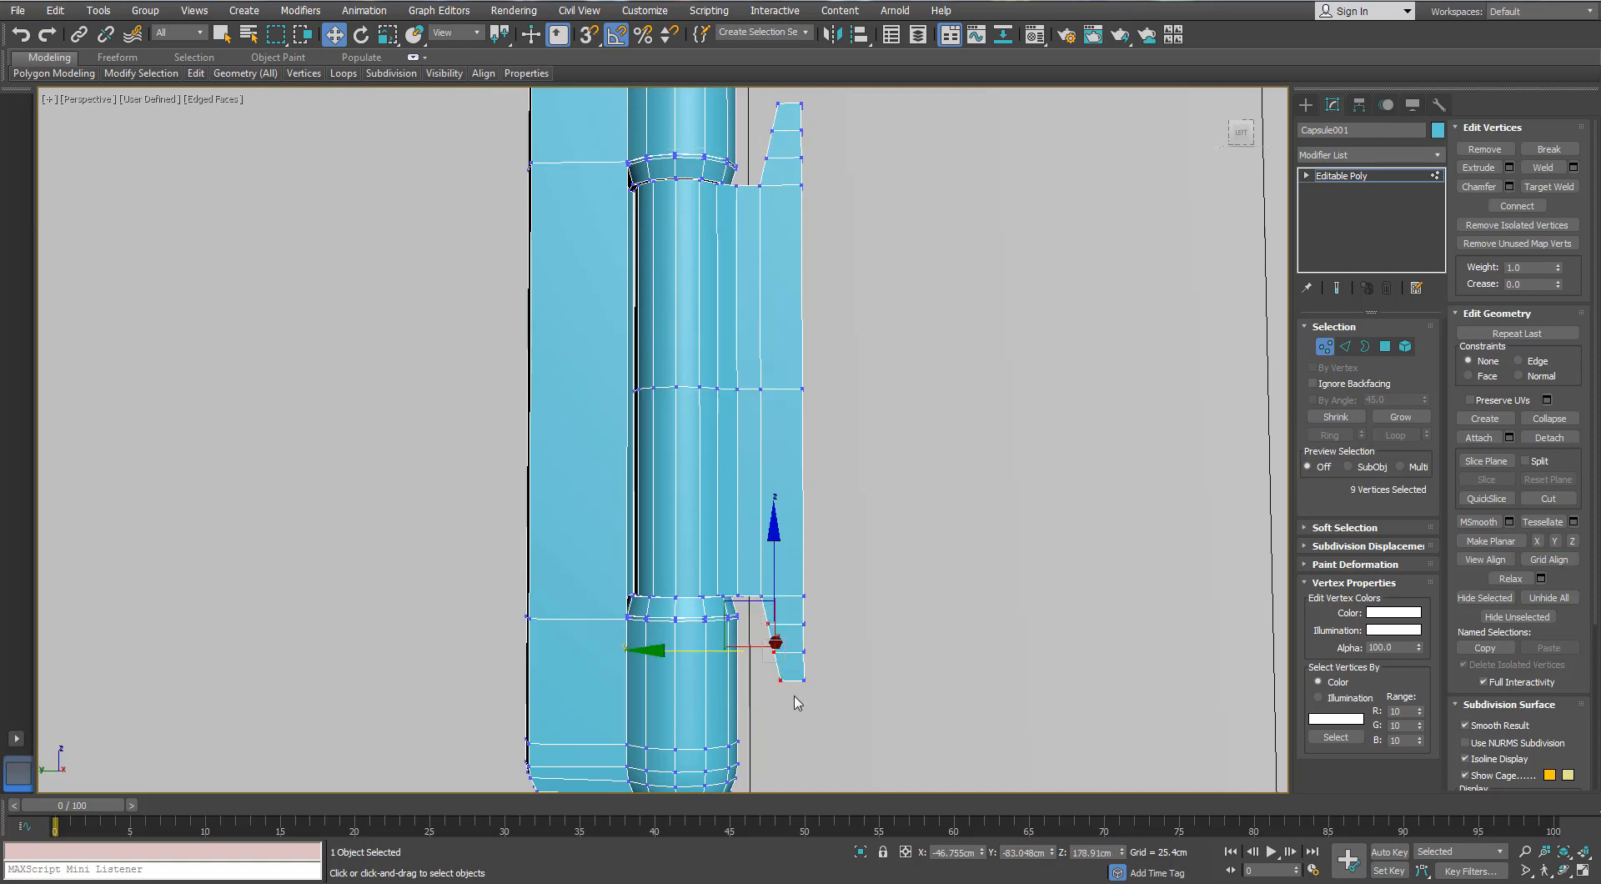
middle_drag(746, 106, 742, 221)
ctrl+drag(782, 292, 776, 287)
middle_drag(749, 715, 771, 561)
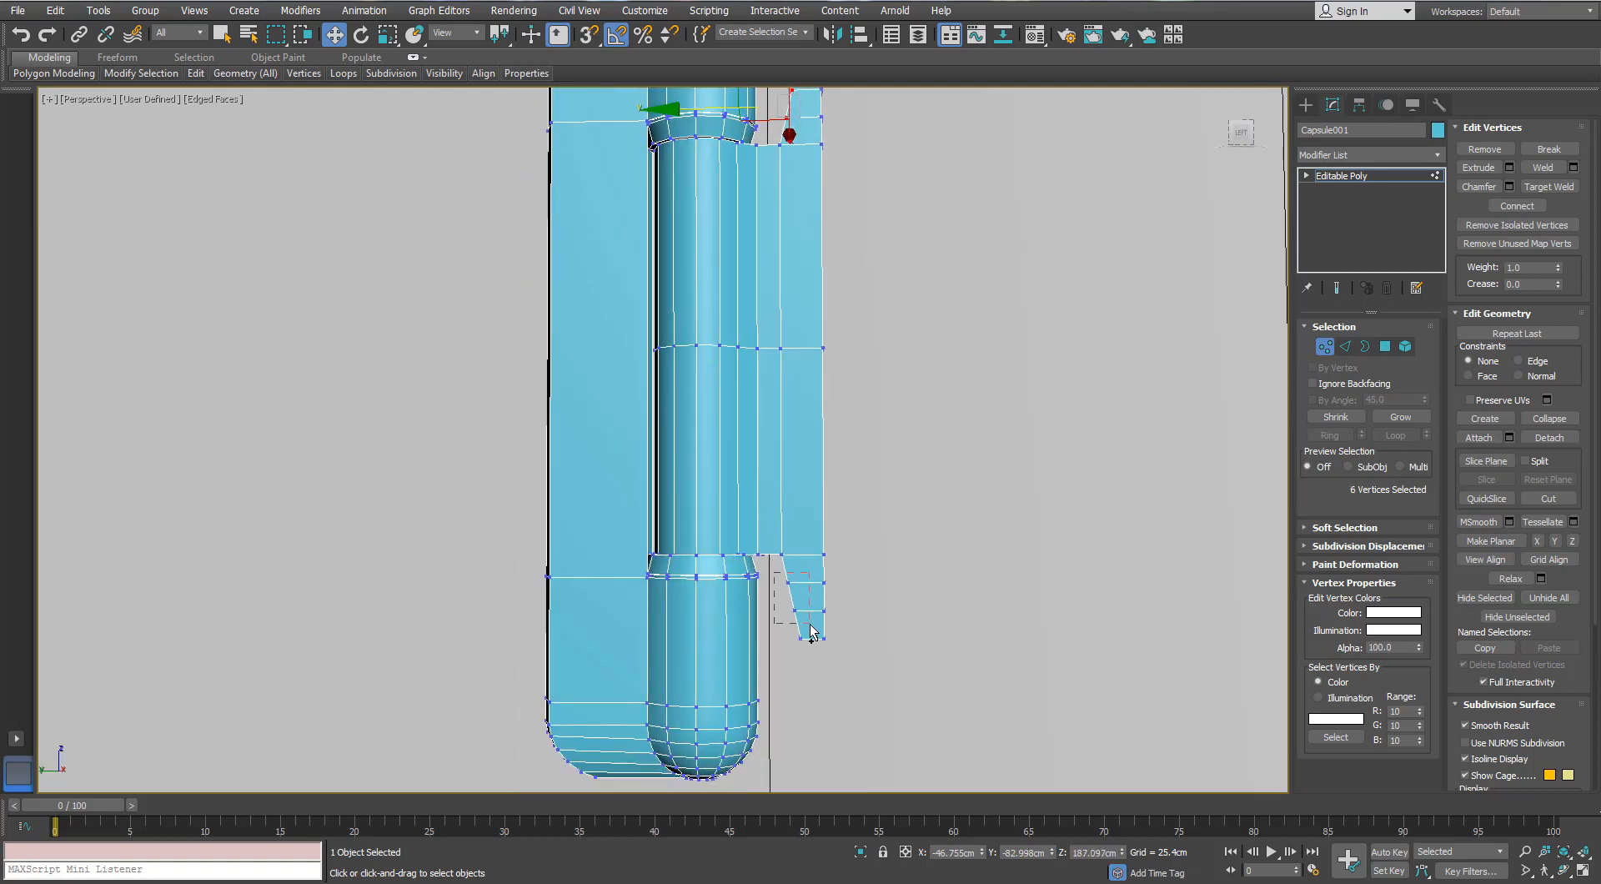
ctrl+drag(813, 632, 814, 632)
middle_drag(740, 392, 750, 444)
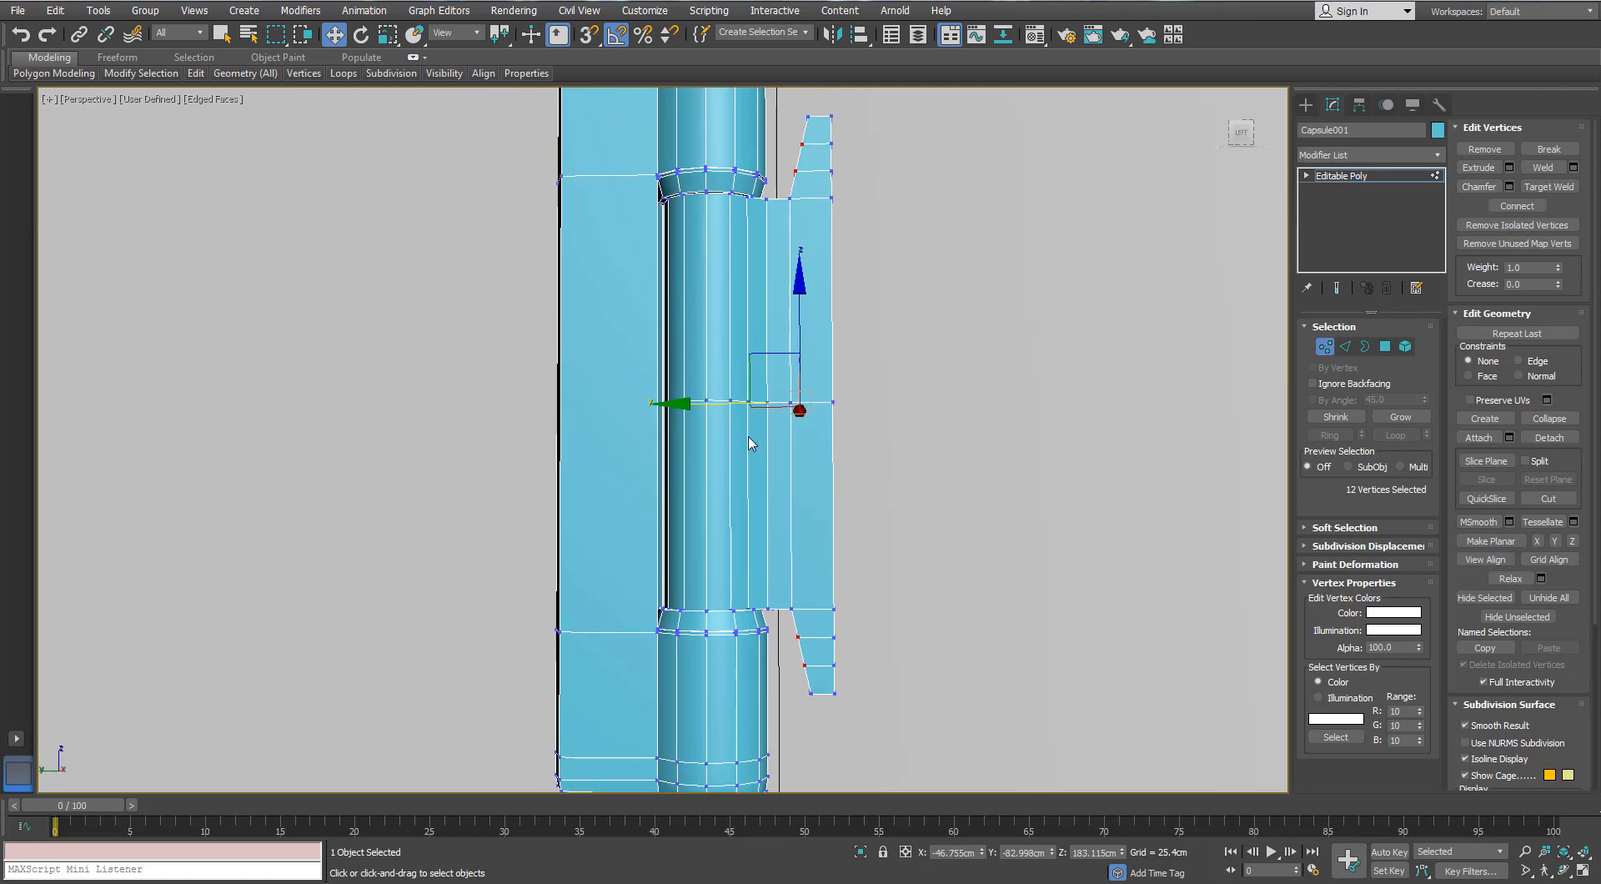
click(897, 506)
alt+middle_drag(894, 501, 963, 356)
scroll(881, 453, up, 3)
key(1)
scroll(803, 417, up, 2)
middle_drag(803, 418, 950, 251)
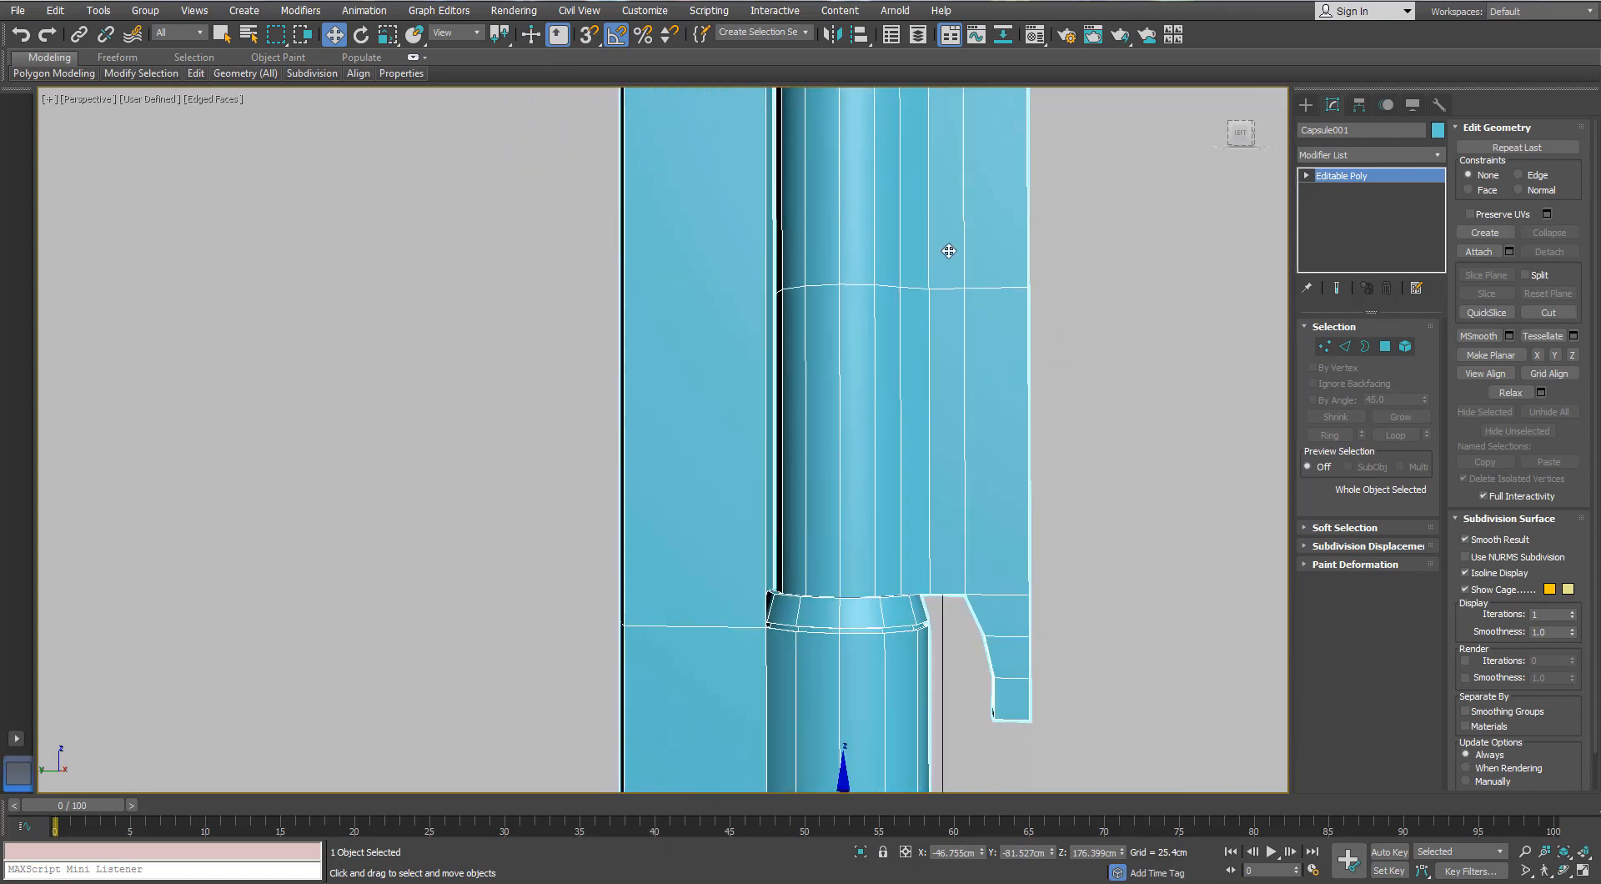
- Select the polygons of the hinge's middle barrel and tab, and isolate the hinge in wireframe display
scroll(949, 251, down, 3)
key(4)
drag(970, 278, 680, 493)
alt+middle_drag(681, 484, 715, 386)
scroll(728, 428, up, 3)
key(alt+q)
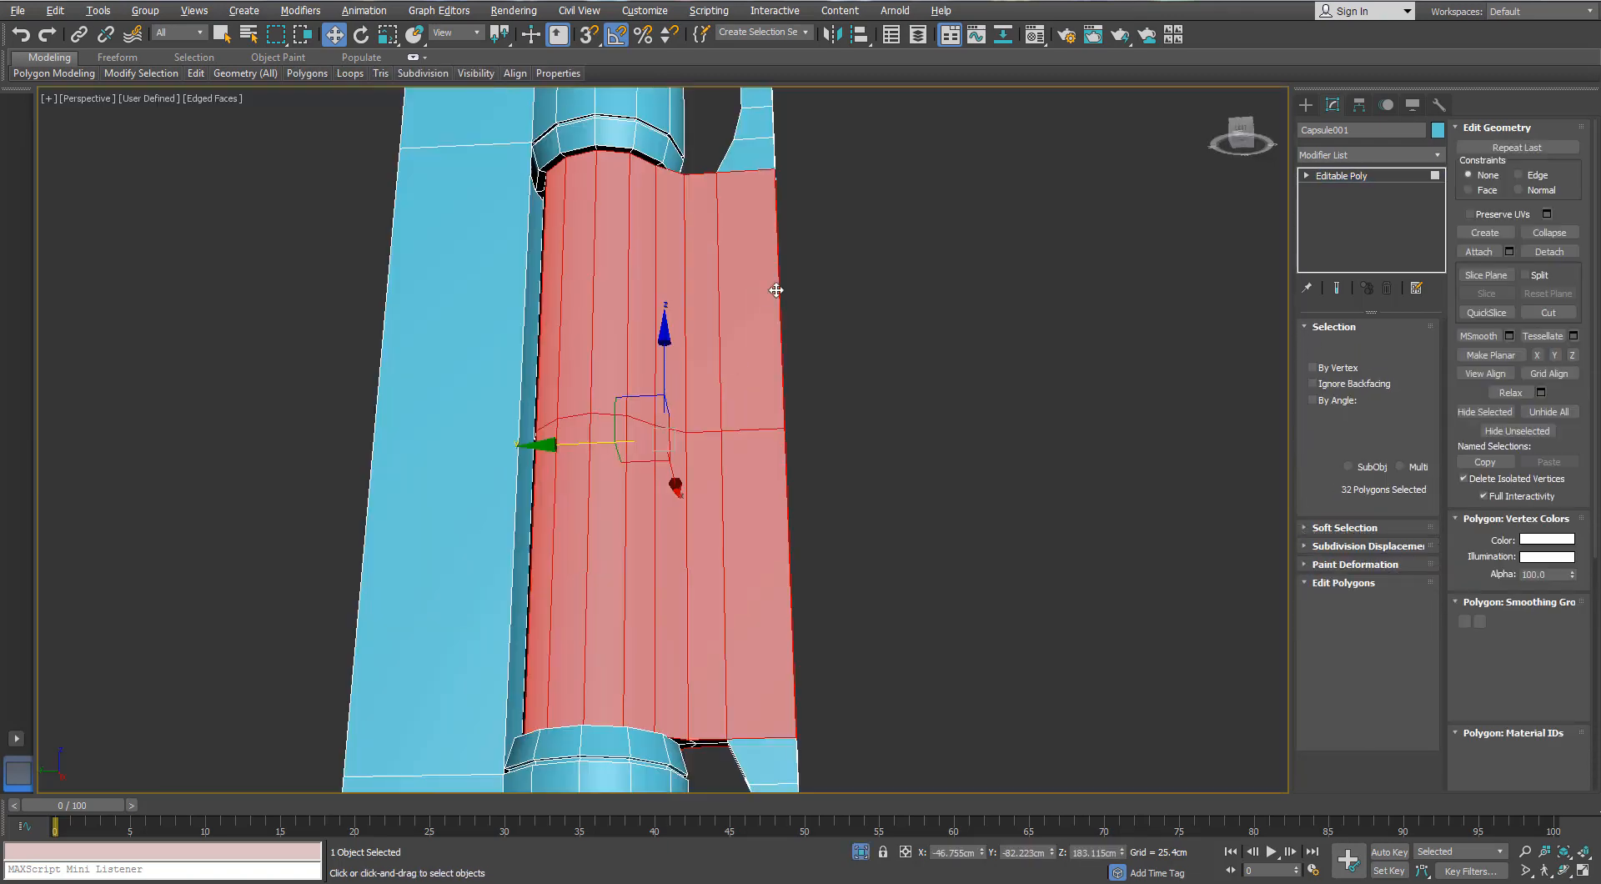
alt+middle_drag(779, 289, 784, 188)
key(F3)
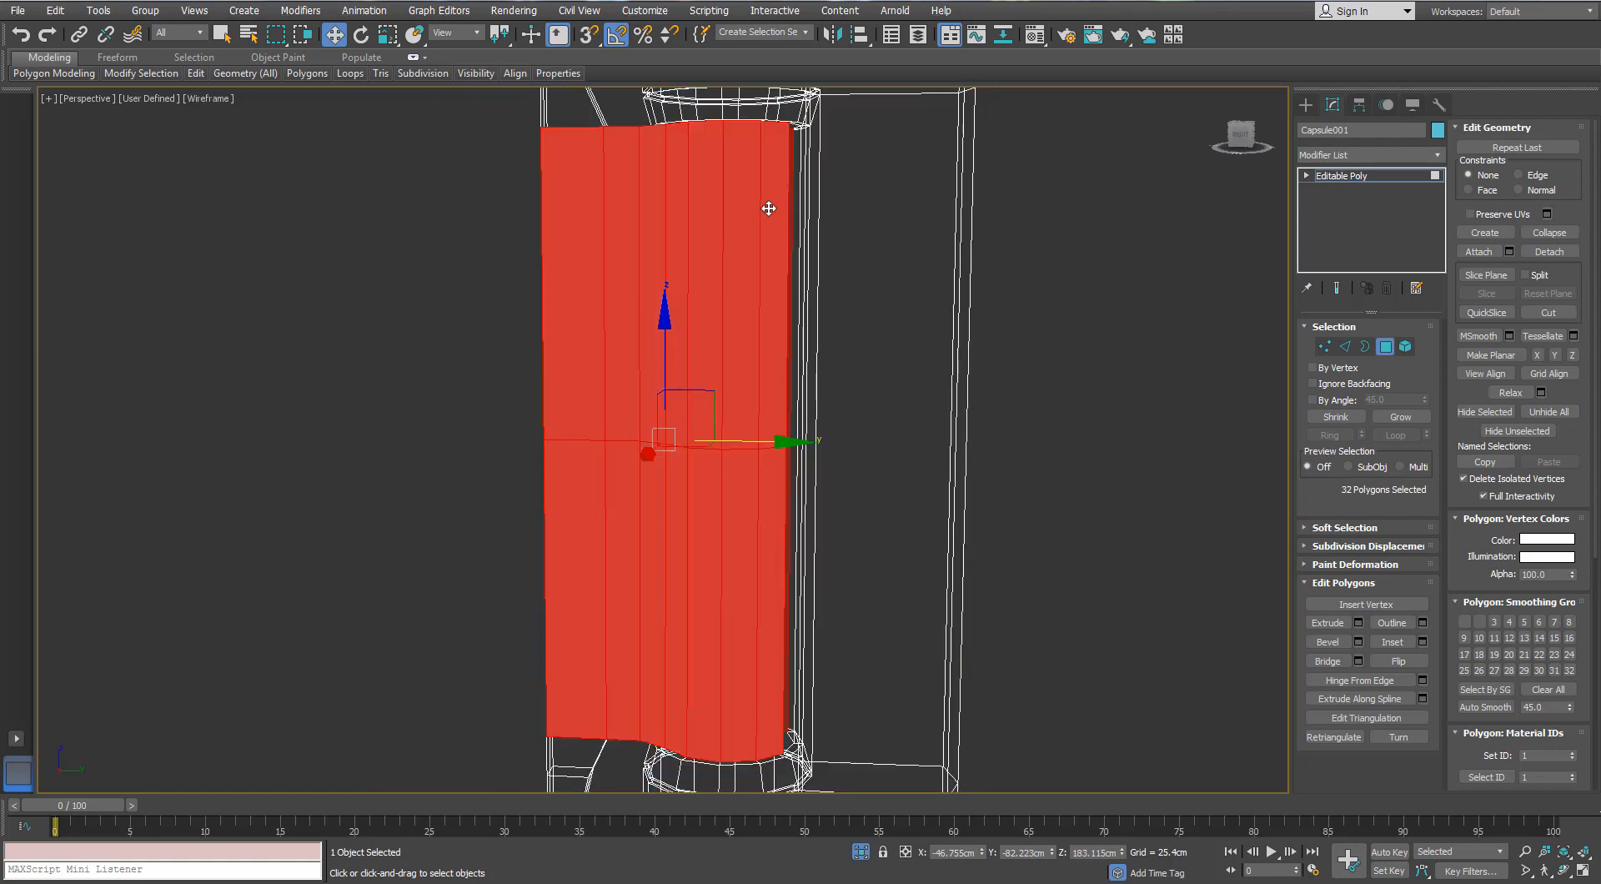
- Add the barrel's missed polygons to the selection and exclude those belonging to the side plate
ctrl+drag(811, 323, 811, 323)
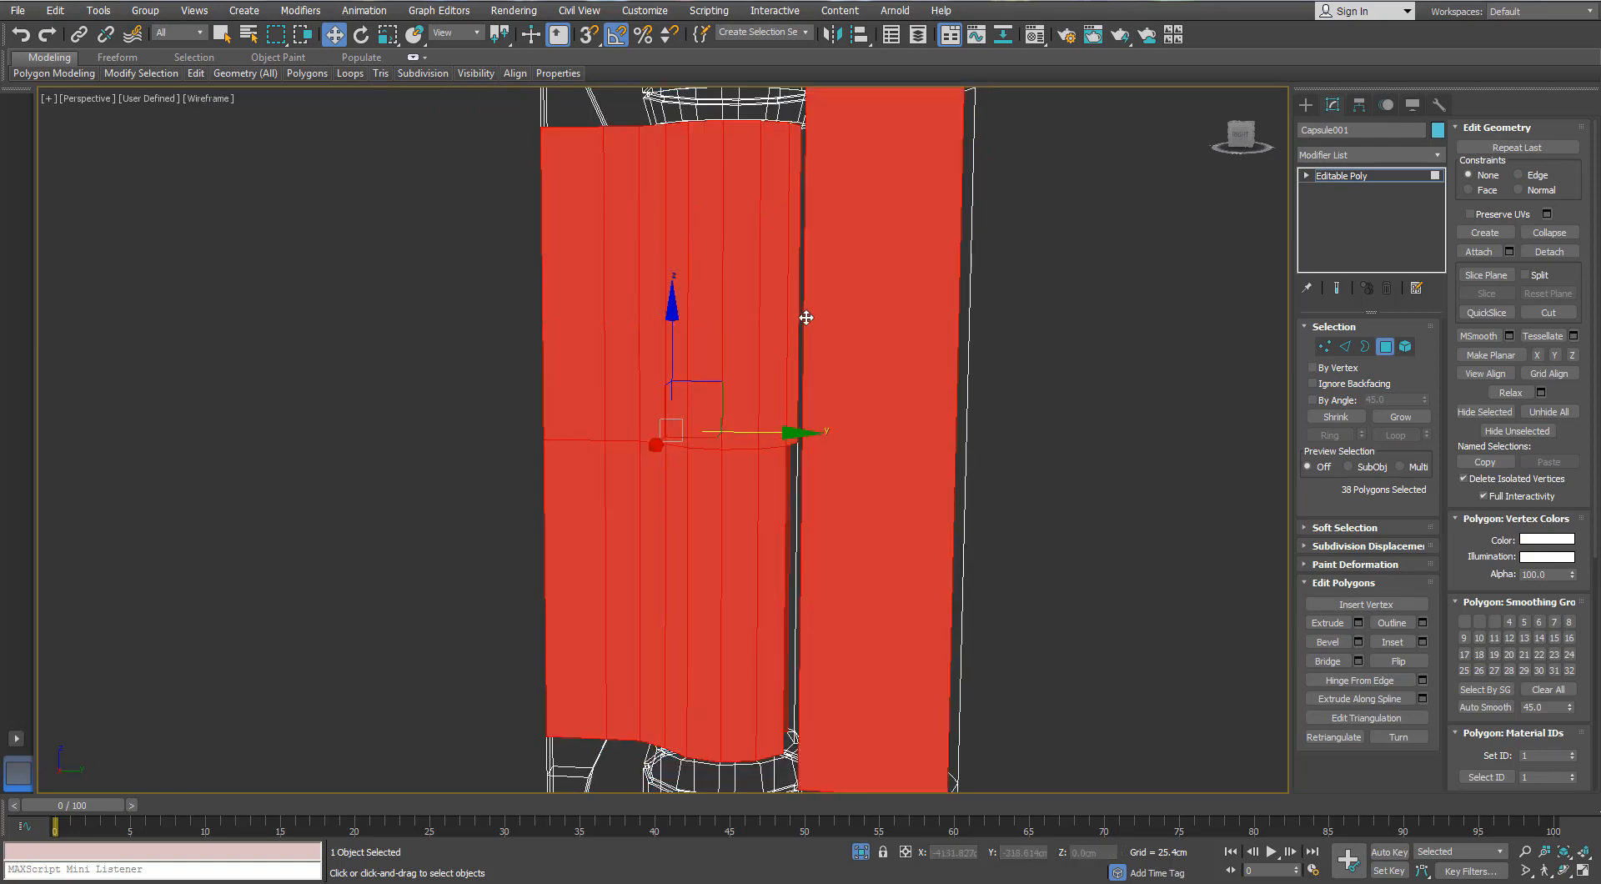
alt+drag(1075, 277, 834, 445)
alt+middle_drag(991, 353, 1004, 349)
alt+drag(1007, 347, 815, 472)
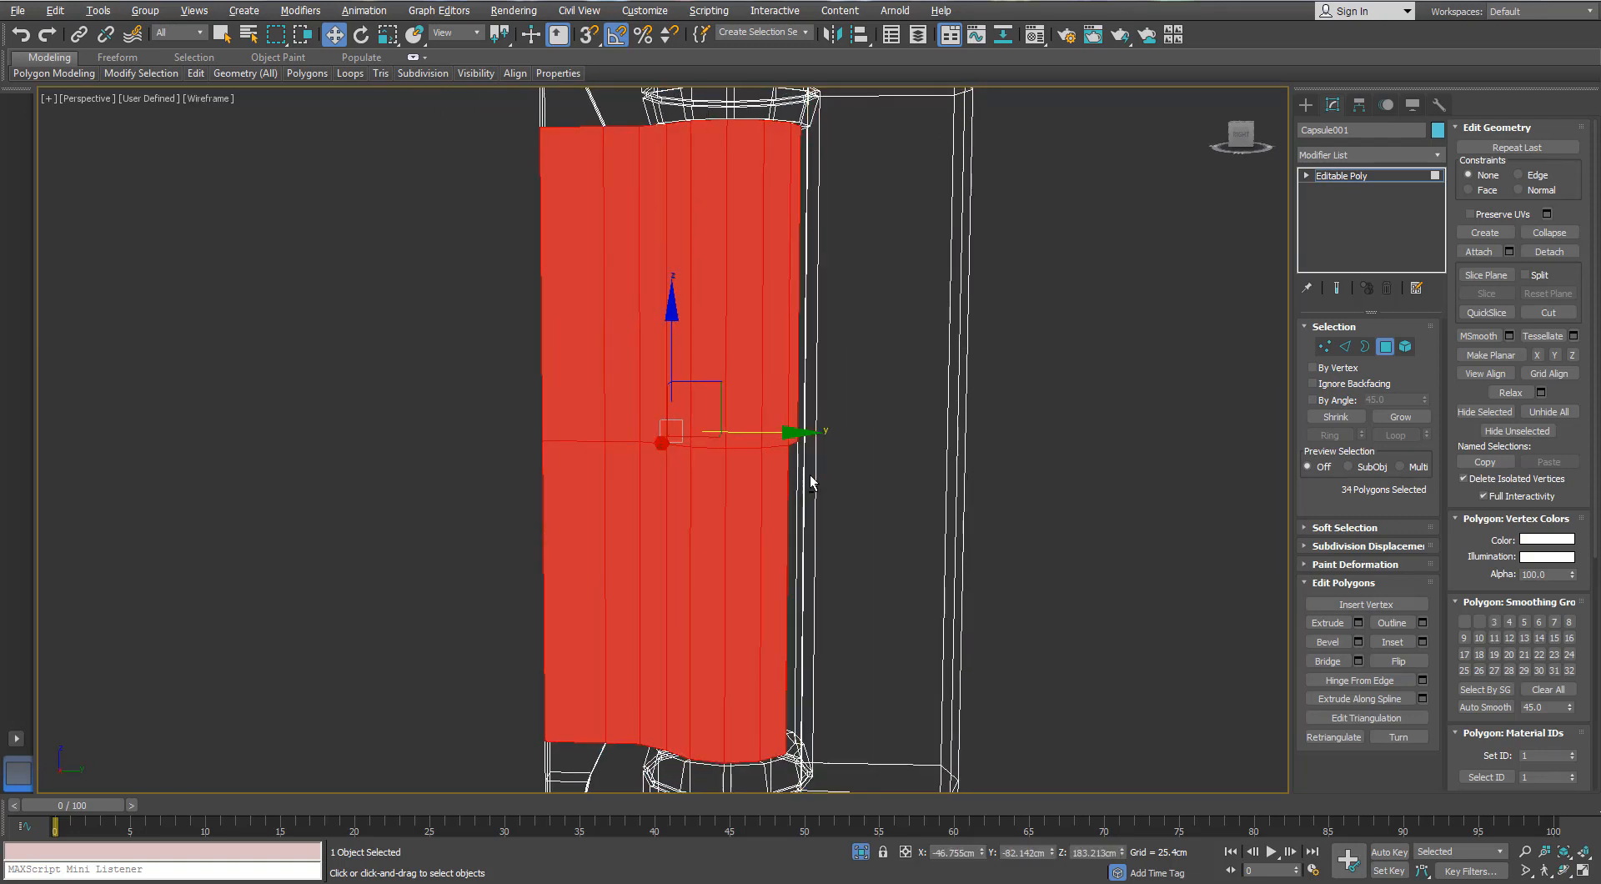
alt+middle_drag(814, 472, 593, 581)
alt+drag(792, 569, 797, 606)
alt+middle_drag(797, 606, 892, 299)
- Add the polygons of the tab's upper and lower extensions to the selection and restore shaded display
ctrl+drag(833, 353, 833, 353)
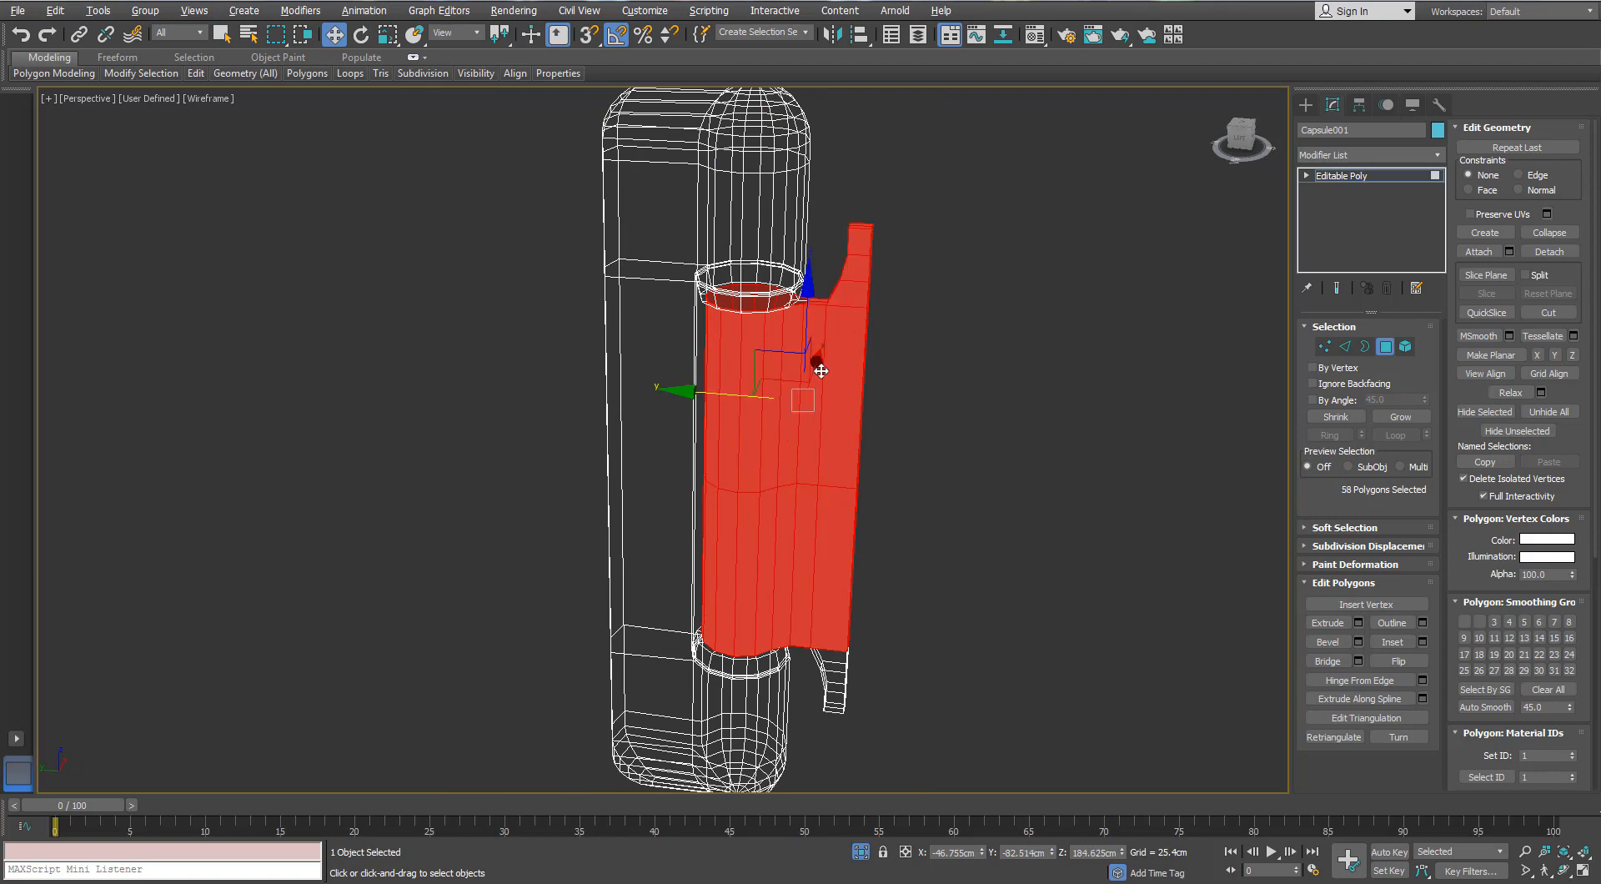
alt+middle_drag(834, 353, 919, 364)
ctrl+drag(865, 600, 865, 600)
scroll(693, 491, up, 4)
middle_drag(866, 494, 636, 525)
key(F3)
scroll(638, 521, down, 3)
middle_drag(662, 471, 675, 364)
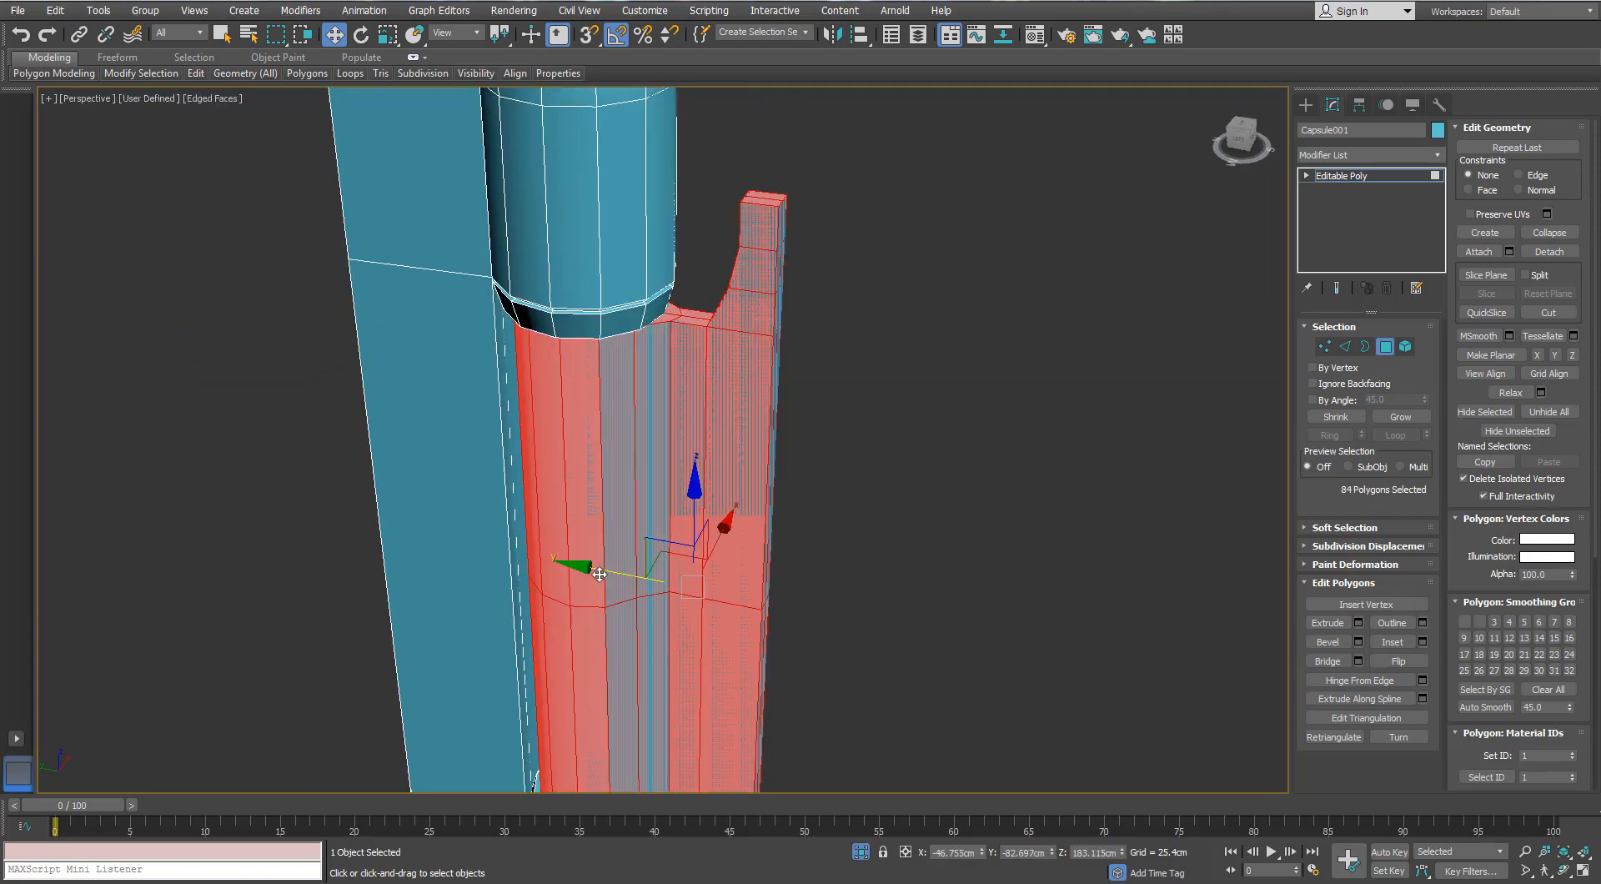
drag(593, 570, 744, 612)
key(ctrl+z)
middle_drag(670, 565, 750, 417)
scroll(686, 468, down, 5)
scroll(1133, 425, up, 3)
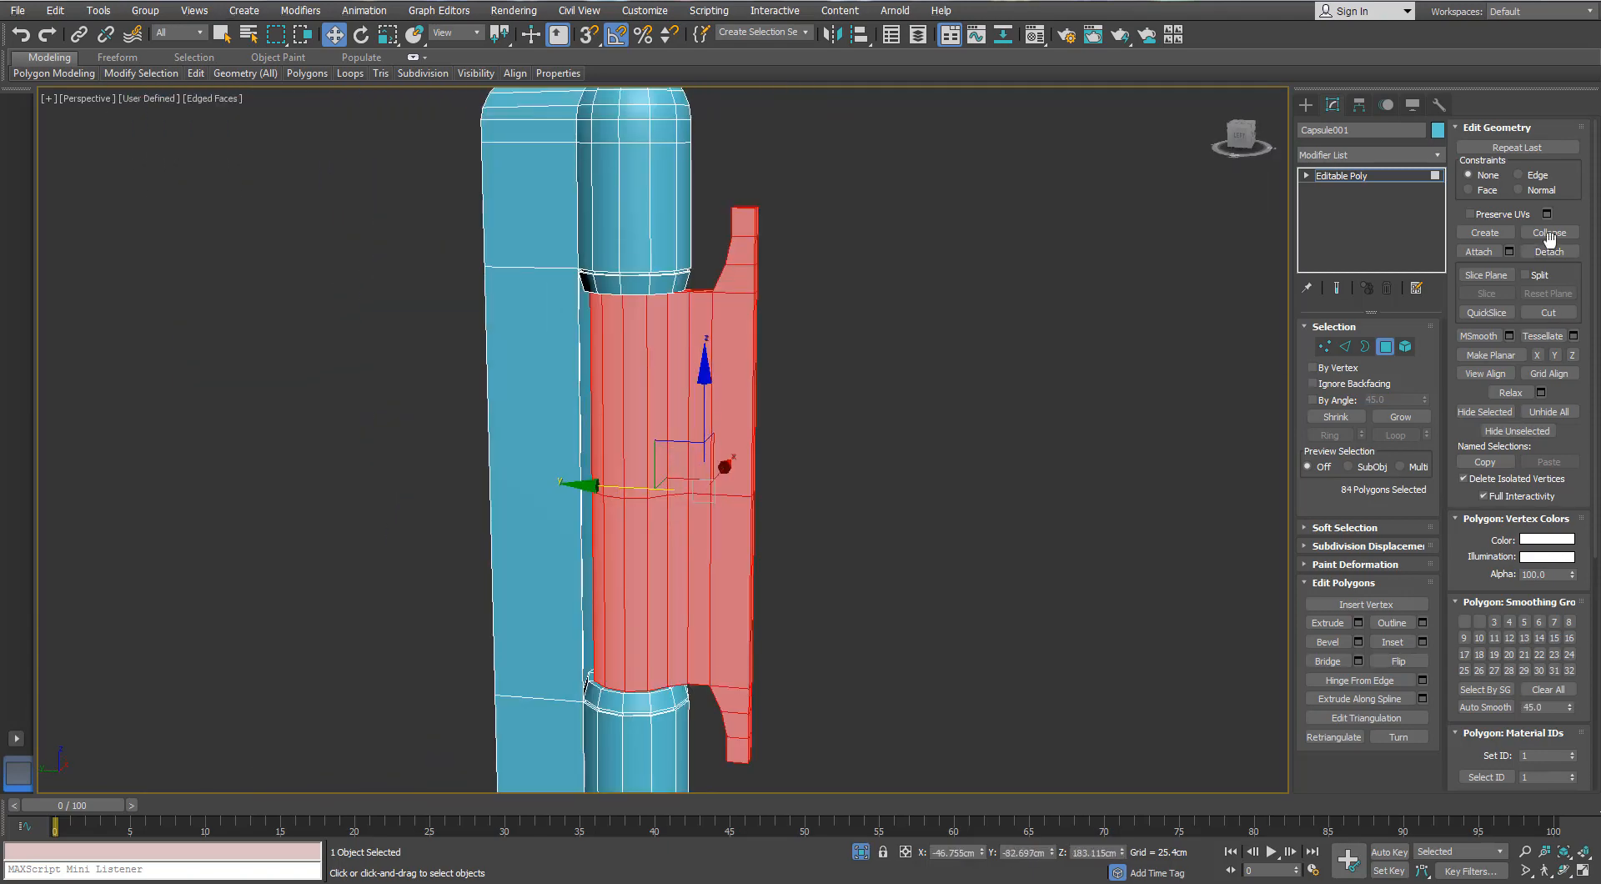
- Detach the selected barrel and tab polygons as a separate object and select that object
click(1549, 258)
click(849, 449)
click(1386, 348)
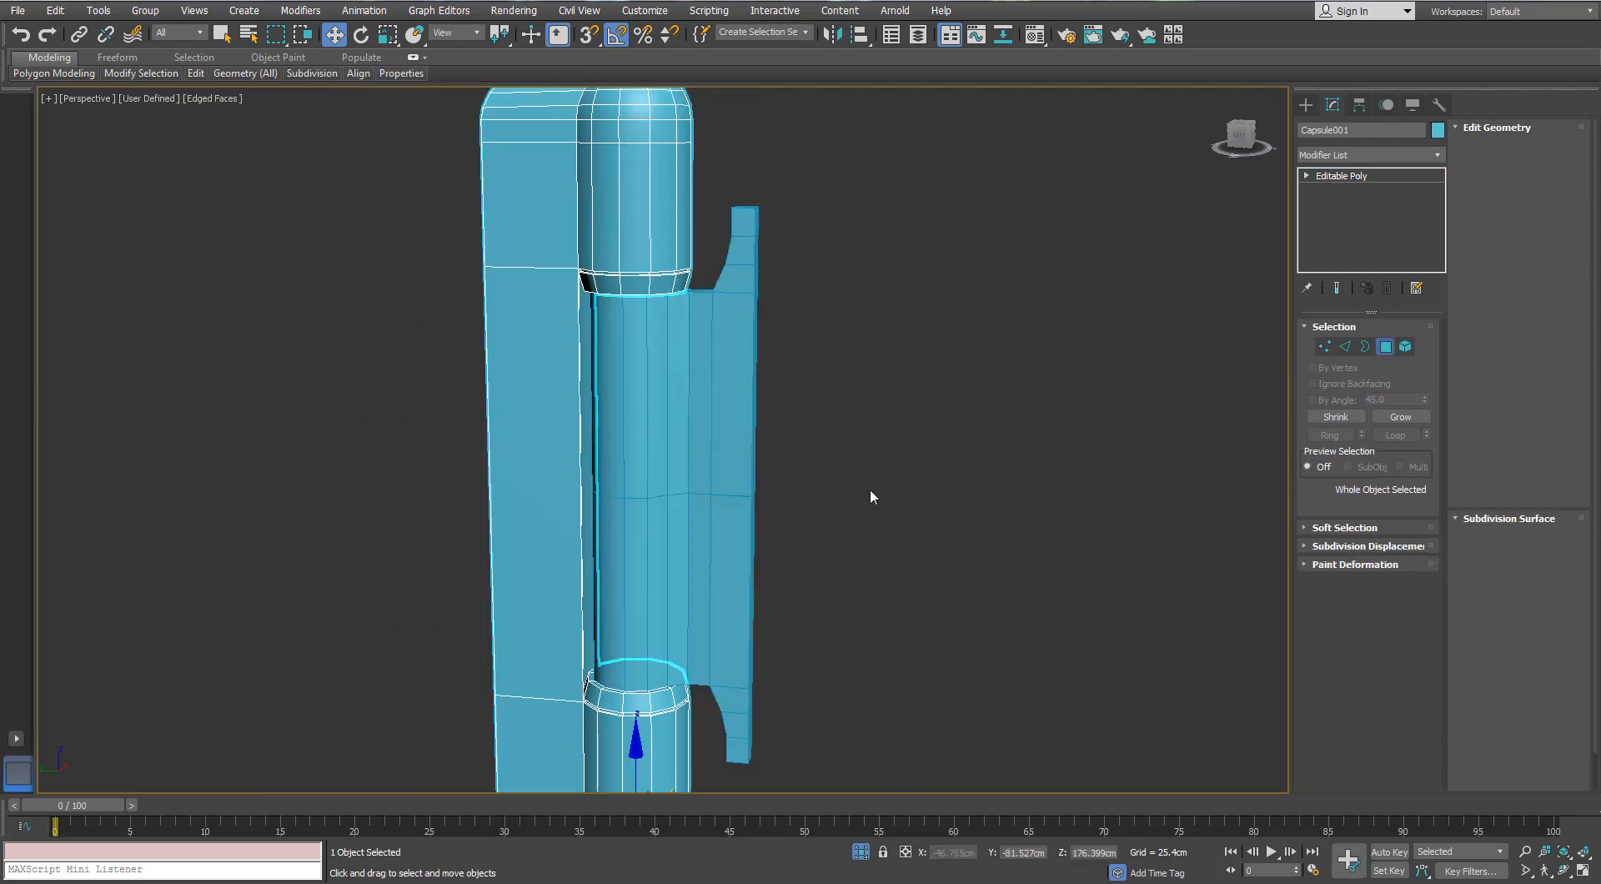
click(870, 490)
scroll(869, 490, down, 4)
alt+middle_drag(869, 490, 859, 450)
click(690, 534)
middle_drag(690, 536, 713, 450)
drag(587, 741, 807, 723)
alt+middle_drag(638, 425, 719, 392)
scroll(642, 492, up, 5)
scroll(688, 477, down, 3)
key(ctrl+z)
- Enable pivot-only editing for the detached tab part and center its pivot on the object
scroll(715, 304, down, 4)
click(1359, 105)
click(1368, 219)
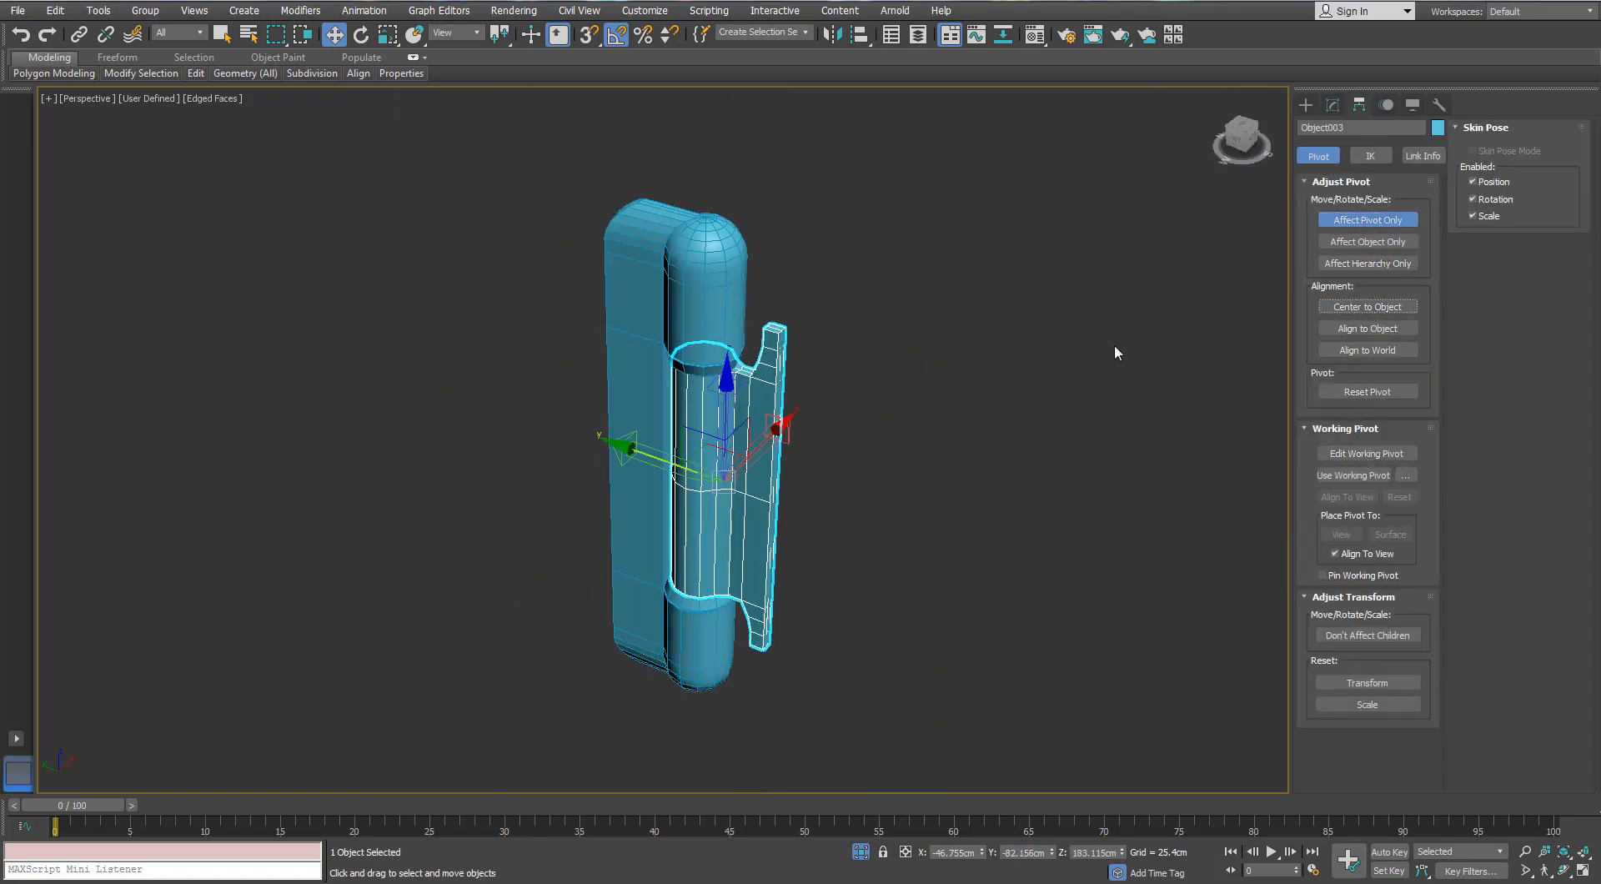
- Move the tab part's pivot onto the capsule's center axis in a top wireframe view
key(t)
key(z)
middle_drag(660, 269, 783, 400)
key(F3)
middle_drag(769, 504, 761, 370)
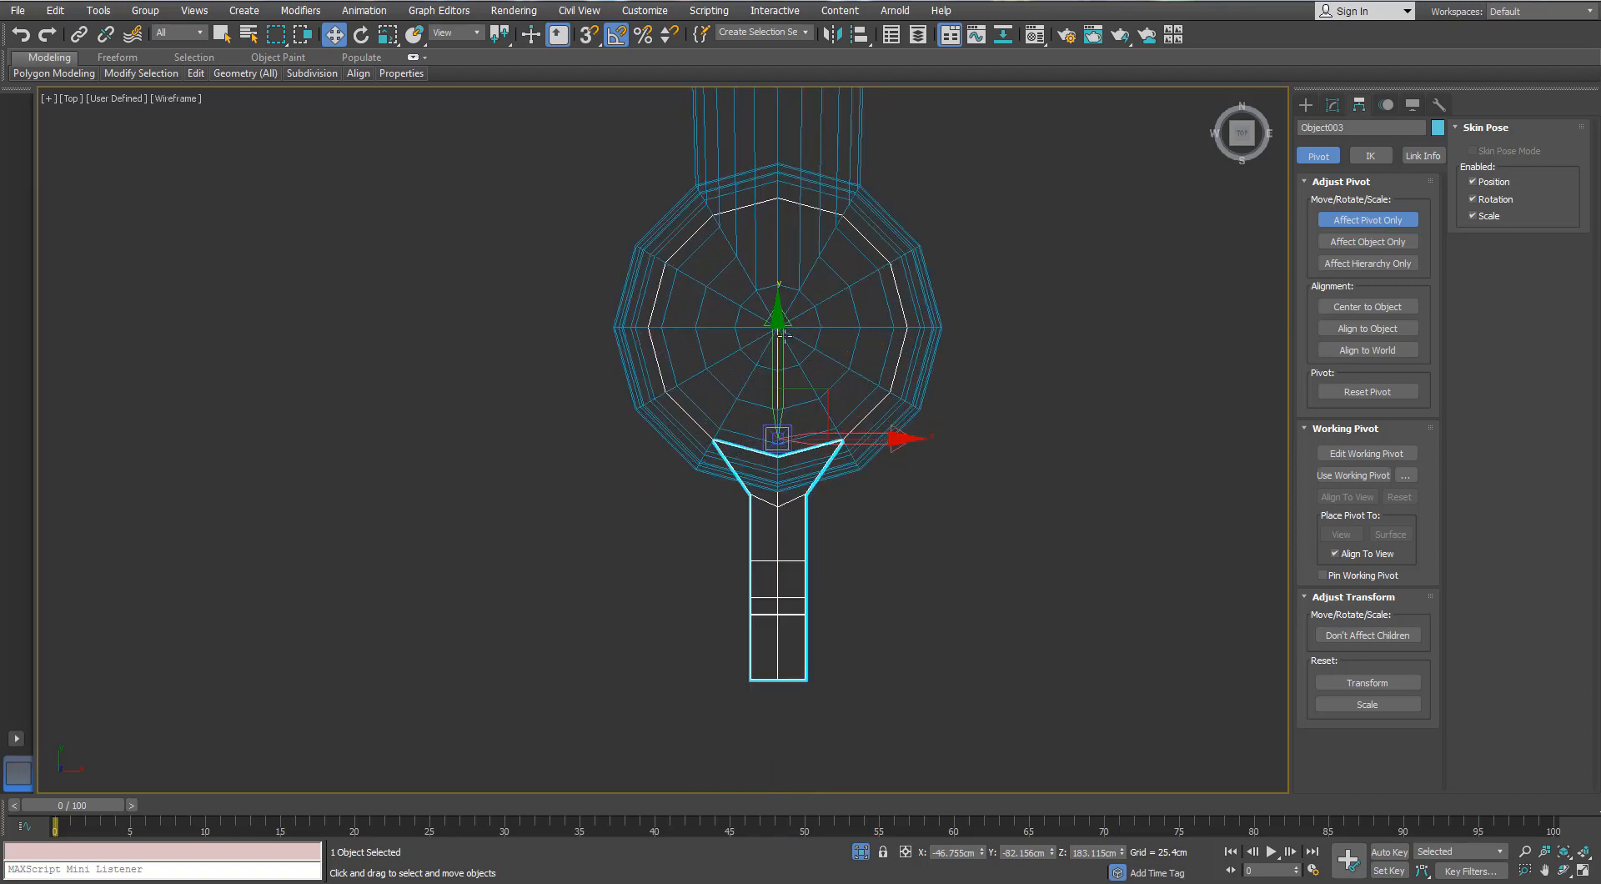
drag(782, 335, 782, 232)
scroll(792, 313, up, 5)
drag(702, 372, 703, 321)
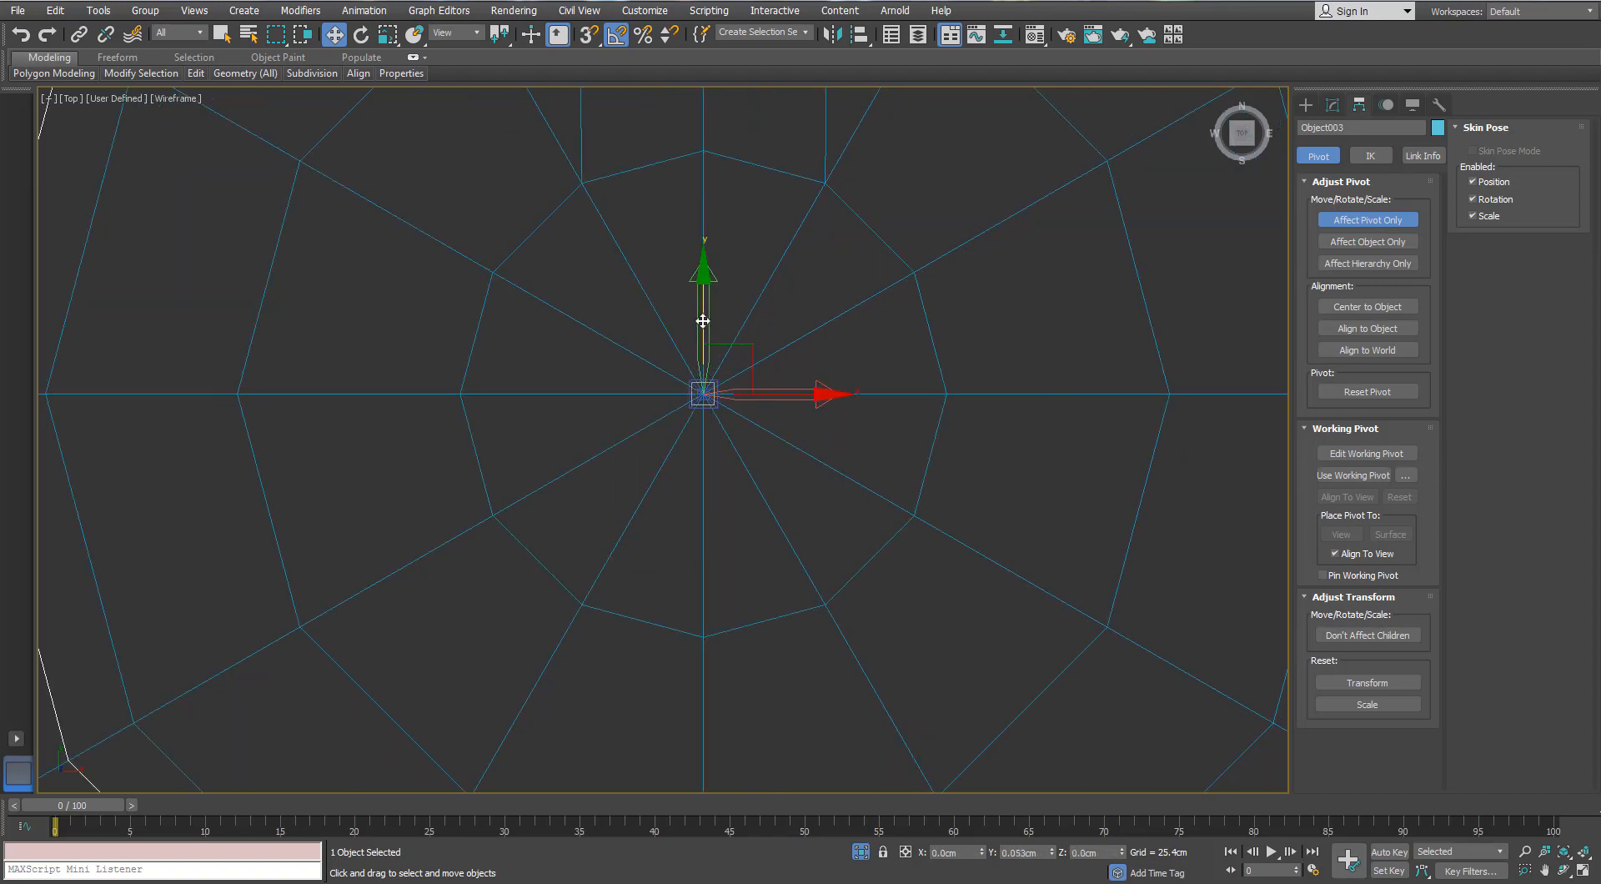
scroll(698, 405, up, 3)
middle_drag(714, 365, 663, 334)
scroll(698, 405, down, 5)
- End the hinge's isolation in a shaded perspective view and leave pivot-only editing
key(p)
scroll(689, 429, down, 8)
scroll(667, 376, up, 6)
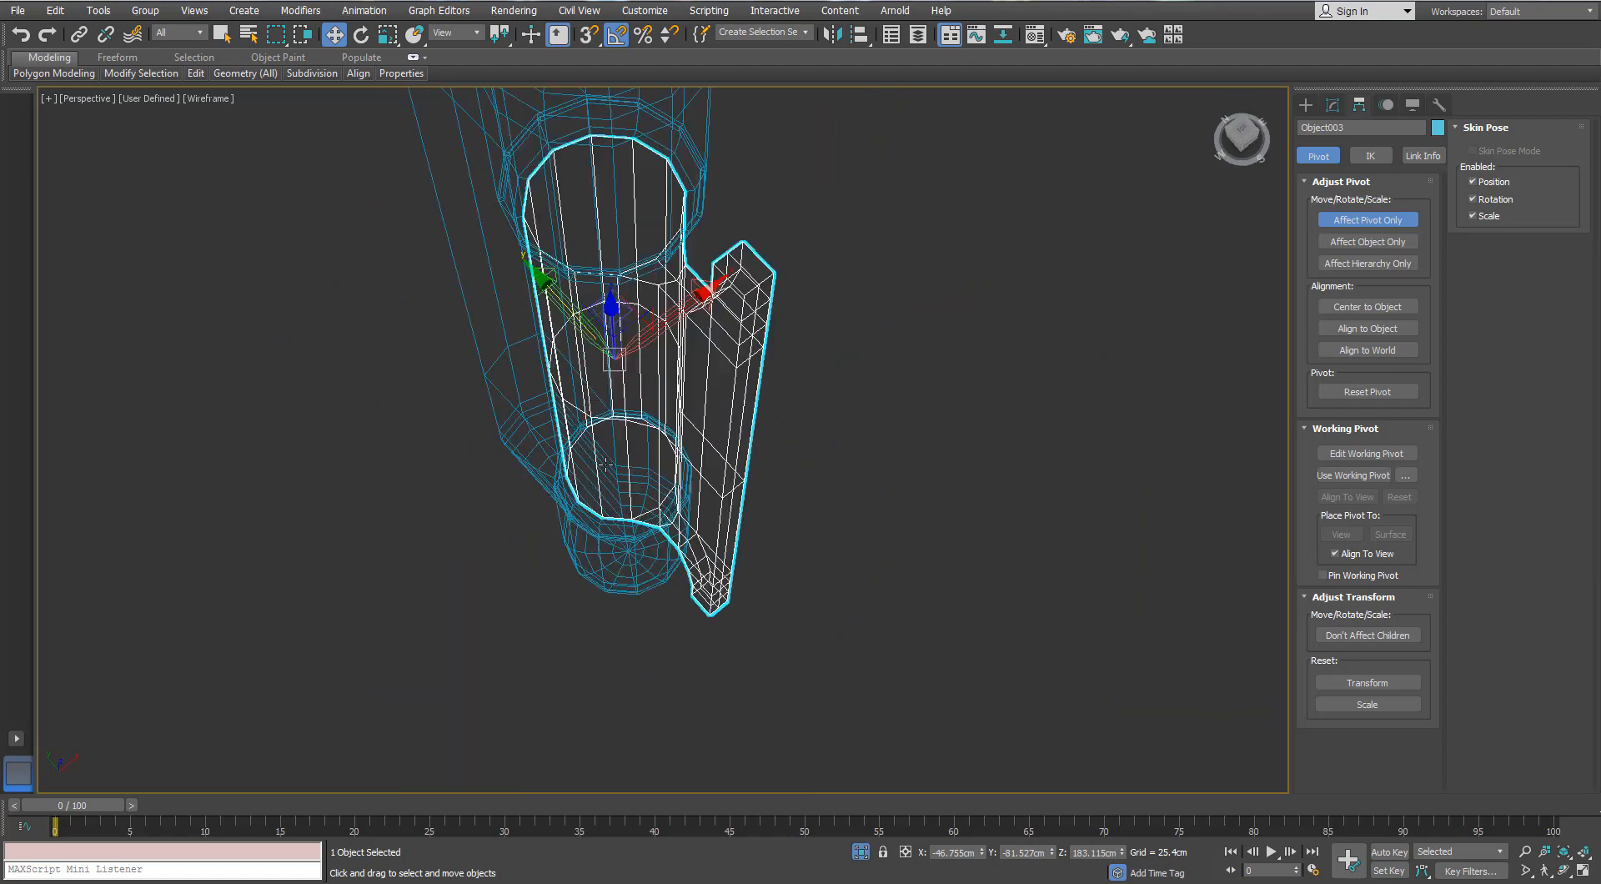
alt+middle_drag(672, 440, 851, 784)
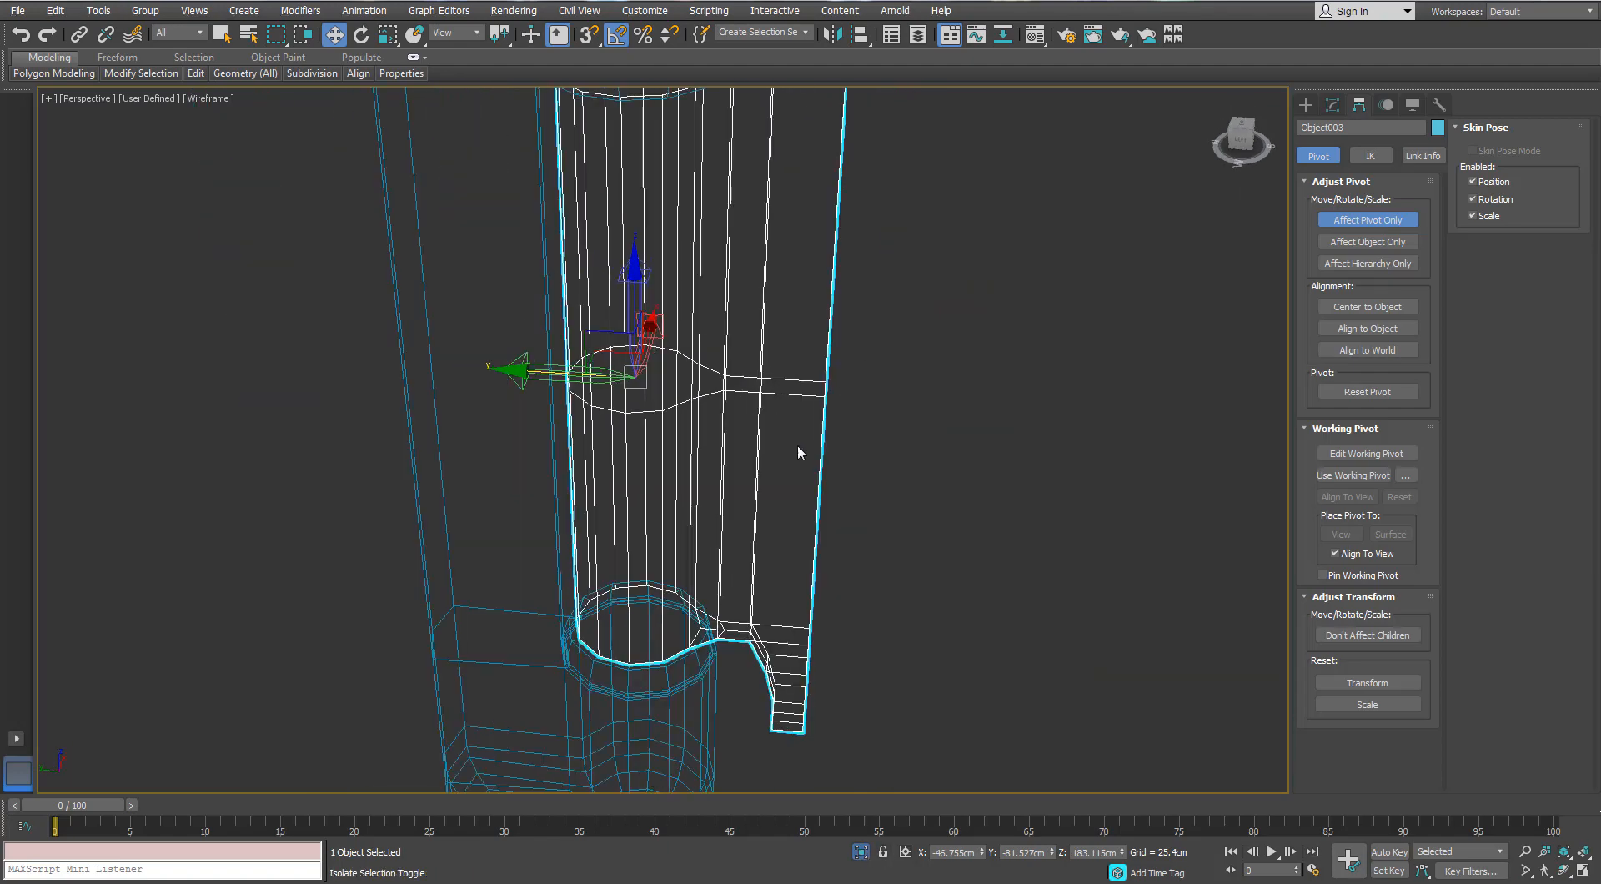
scroll(797, 445, down, 5)
click(860, 852)
mouse_move(797, 445)
alt+middle_down()
mouse_move(804, 392)
mouse_move(836, 447)
mouse_move(880, 363)
alt+middle_up()
scroll(839, 447, down, 3)
key(F3)
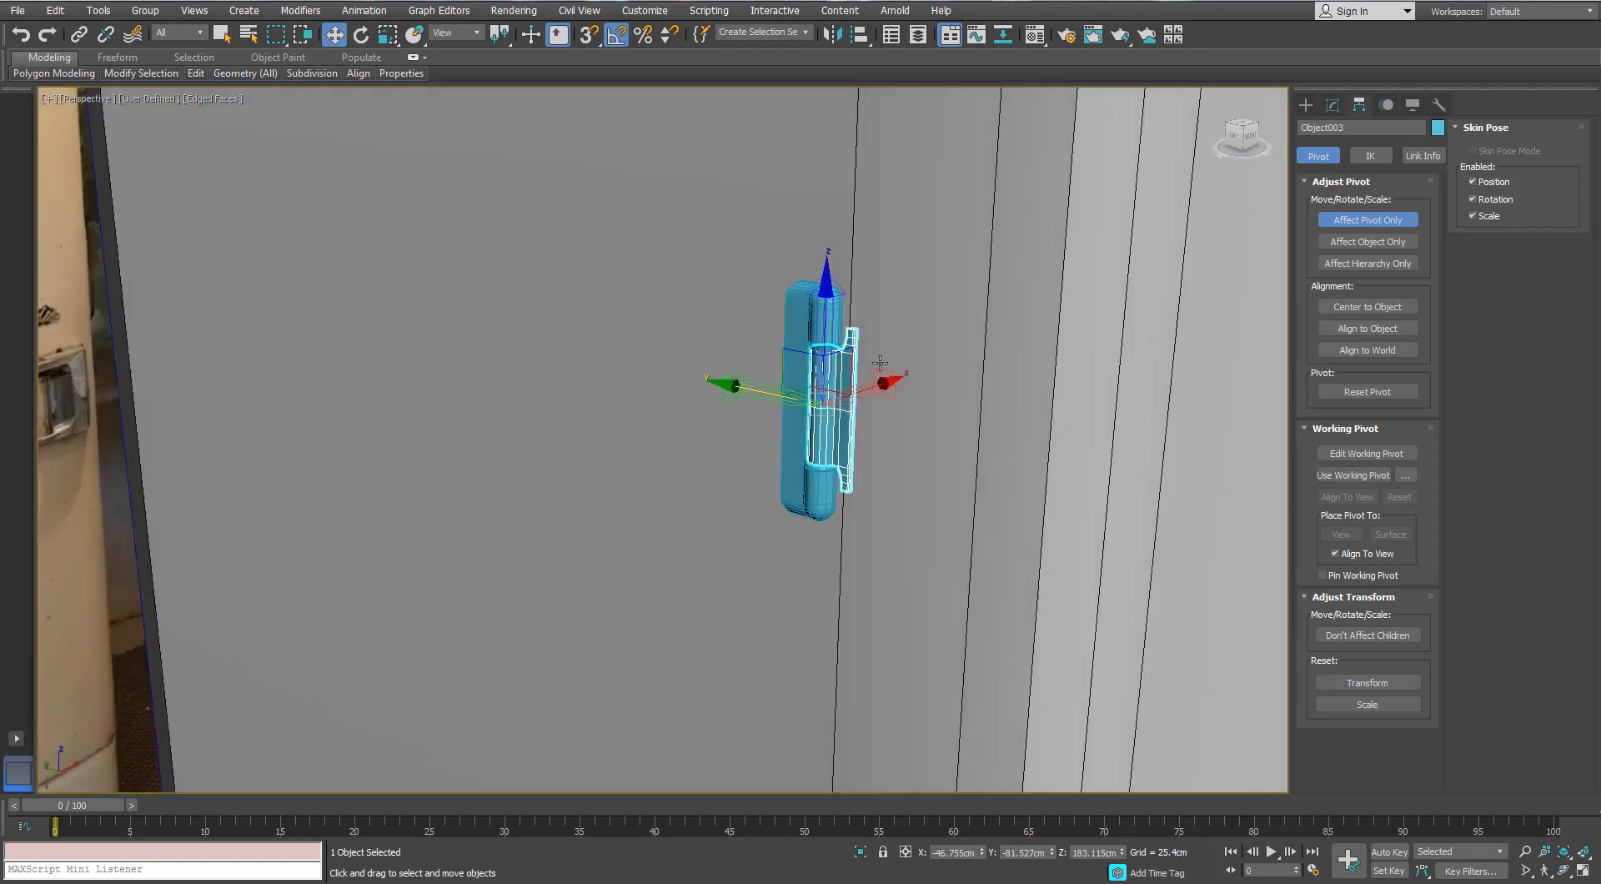
scroll(880, 362, up, 6)
click(1362, 222)
- Rotate the detached tab part 25 degrees about the capsule's vertical axis
key(e)
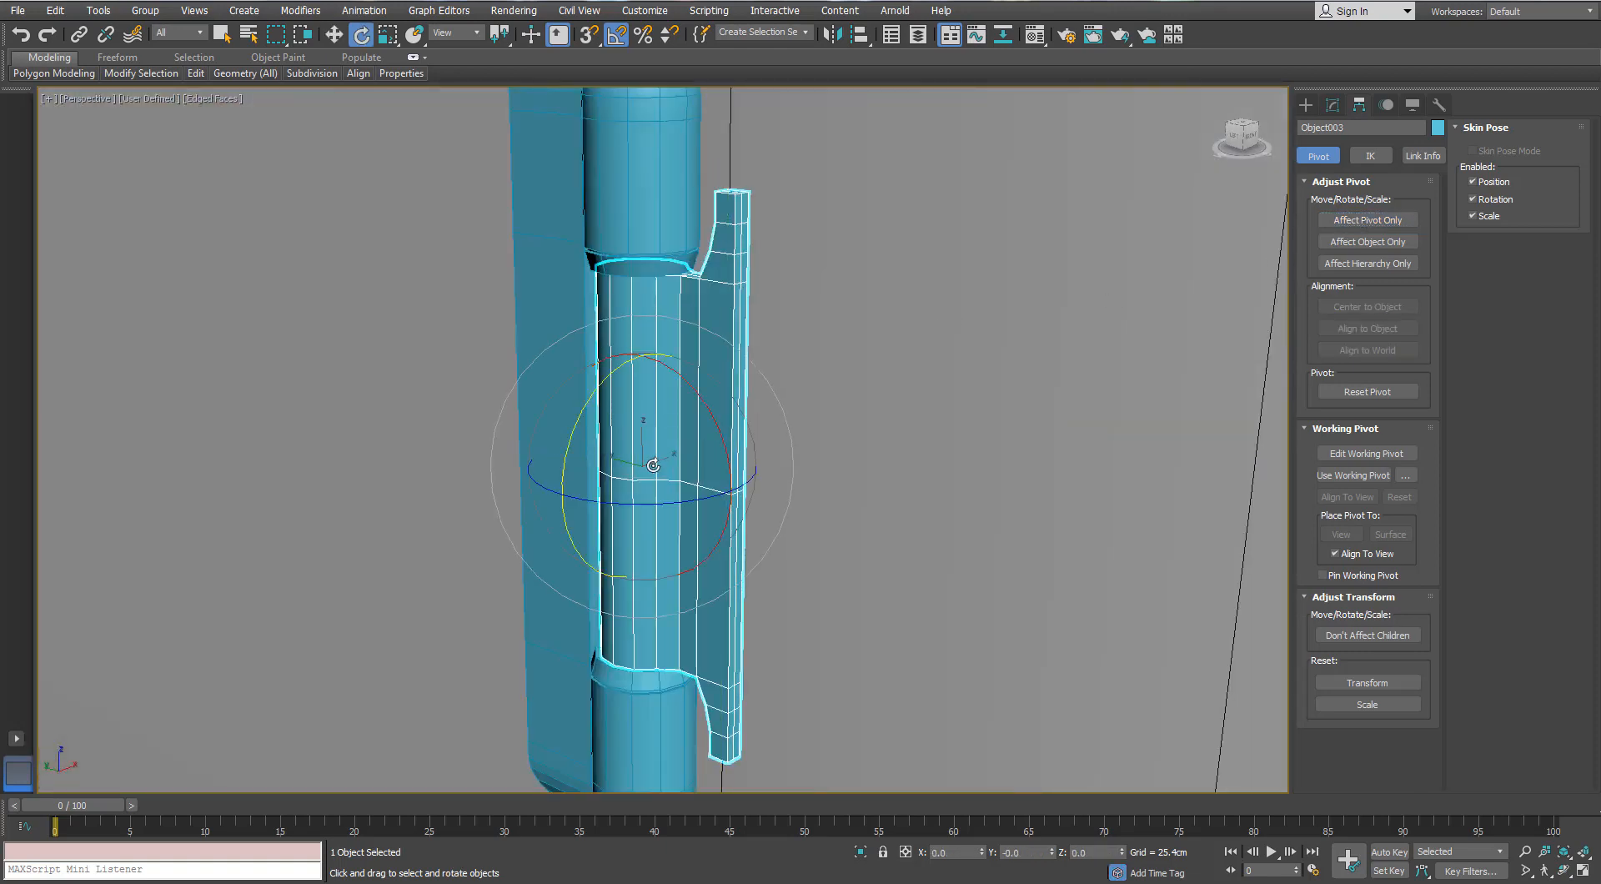
drag(641, 504, 661, 488)
scroll(760, 385, down, 4)
alt+middle_drag(780, 387, 745, 575)
click(807, 383)
click(715, 367)
scroll(716, 376, up, 3)
drag(779, 675, 734, 706)
alt+middle_drag(738, 684, 834, 517)
scroll(776, 433, down, 6)
click(1142, 342)
scroll(792, 384, up, 3)
click(717, 369)
scroll(717, 369, up, 2)
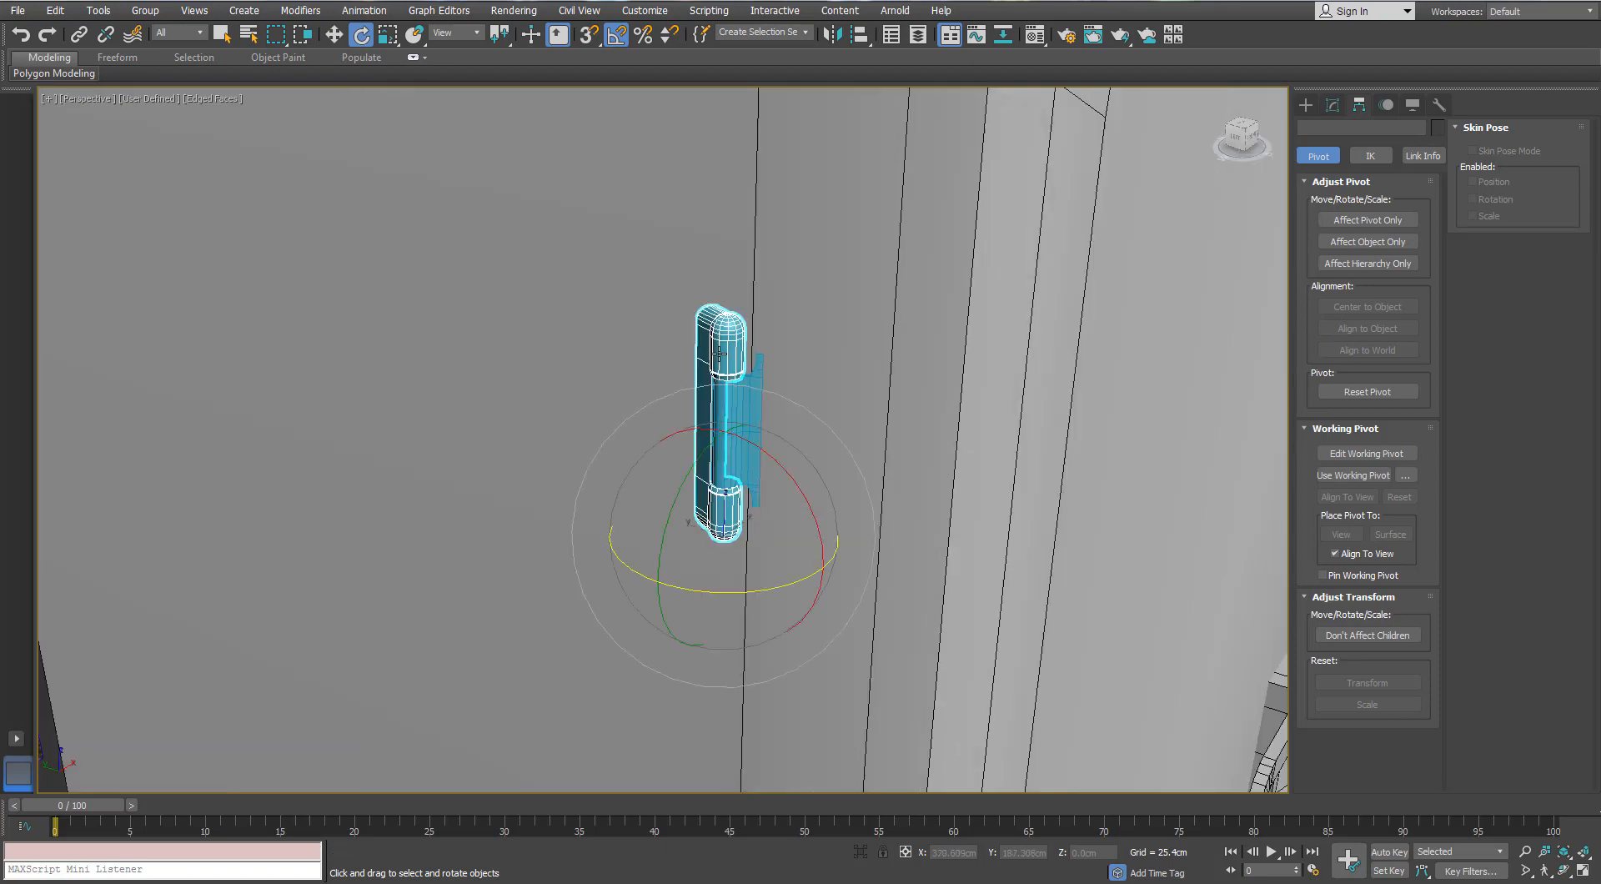
scroll(727, 376, down, 3)
scroll(748, 356, up, 4)
- Select both the tab part and the capsule part and reposition them together against the fridge's door seam
click(739, 380)
alt+middle_drag(738, 379, 738, 467)
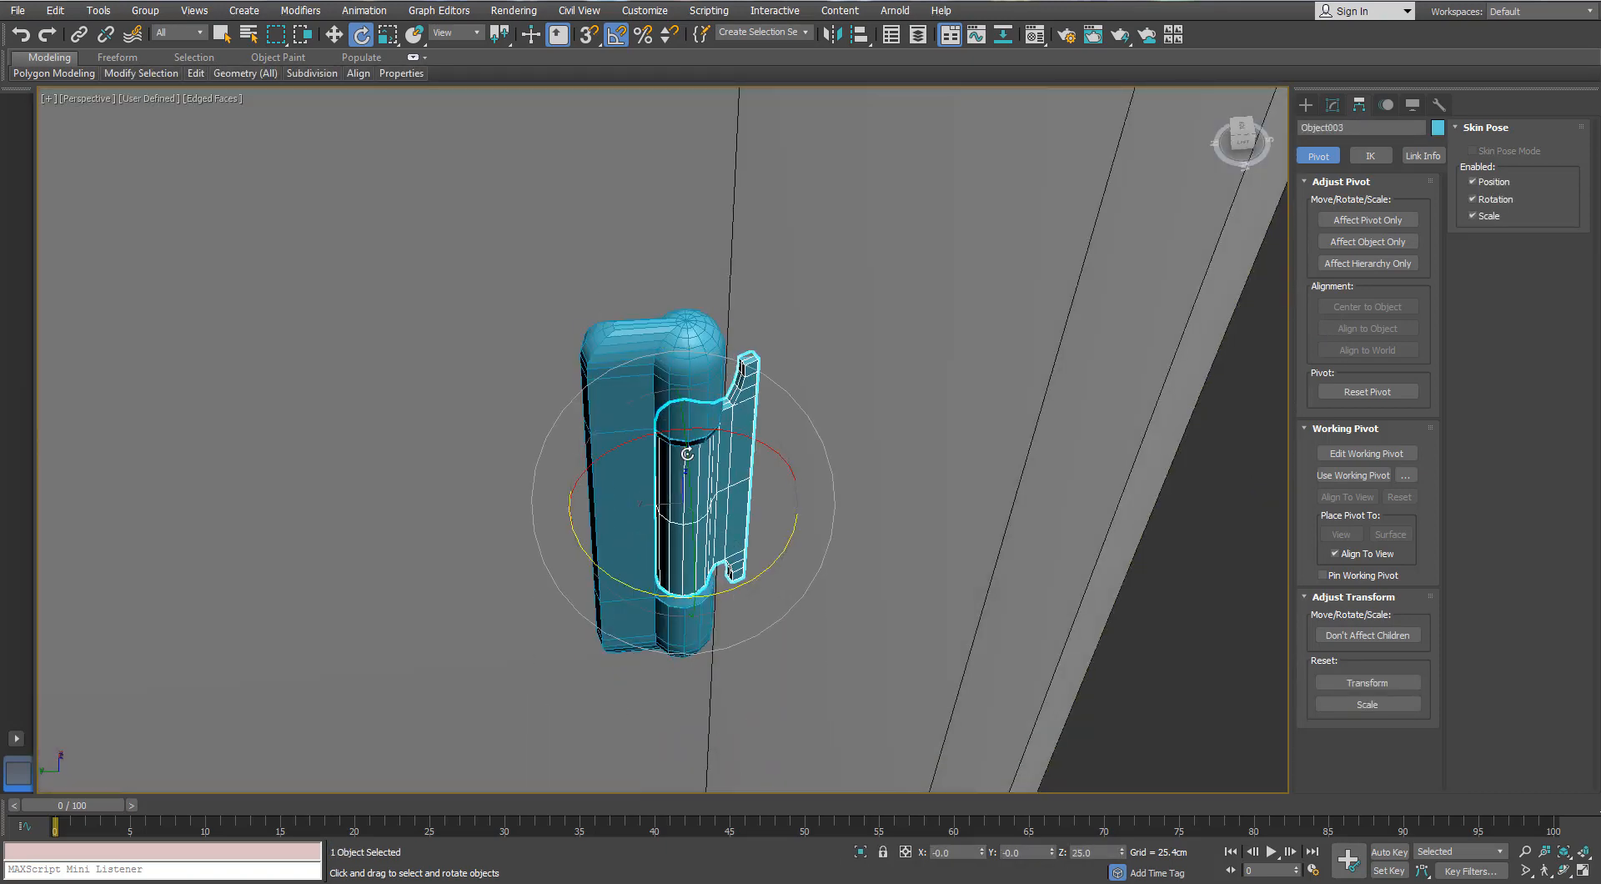
ctrl+click(685, 487)
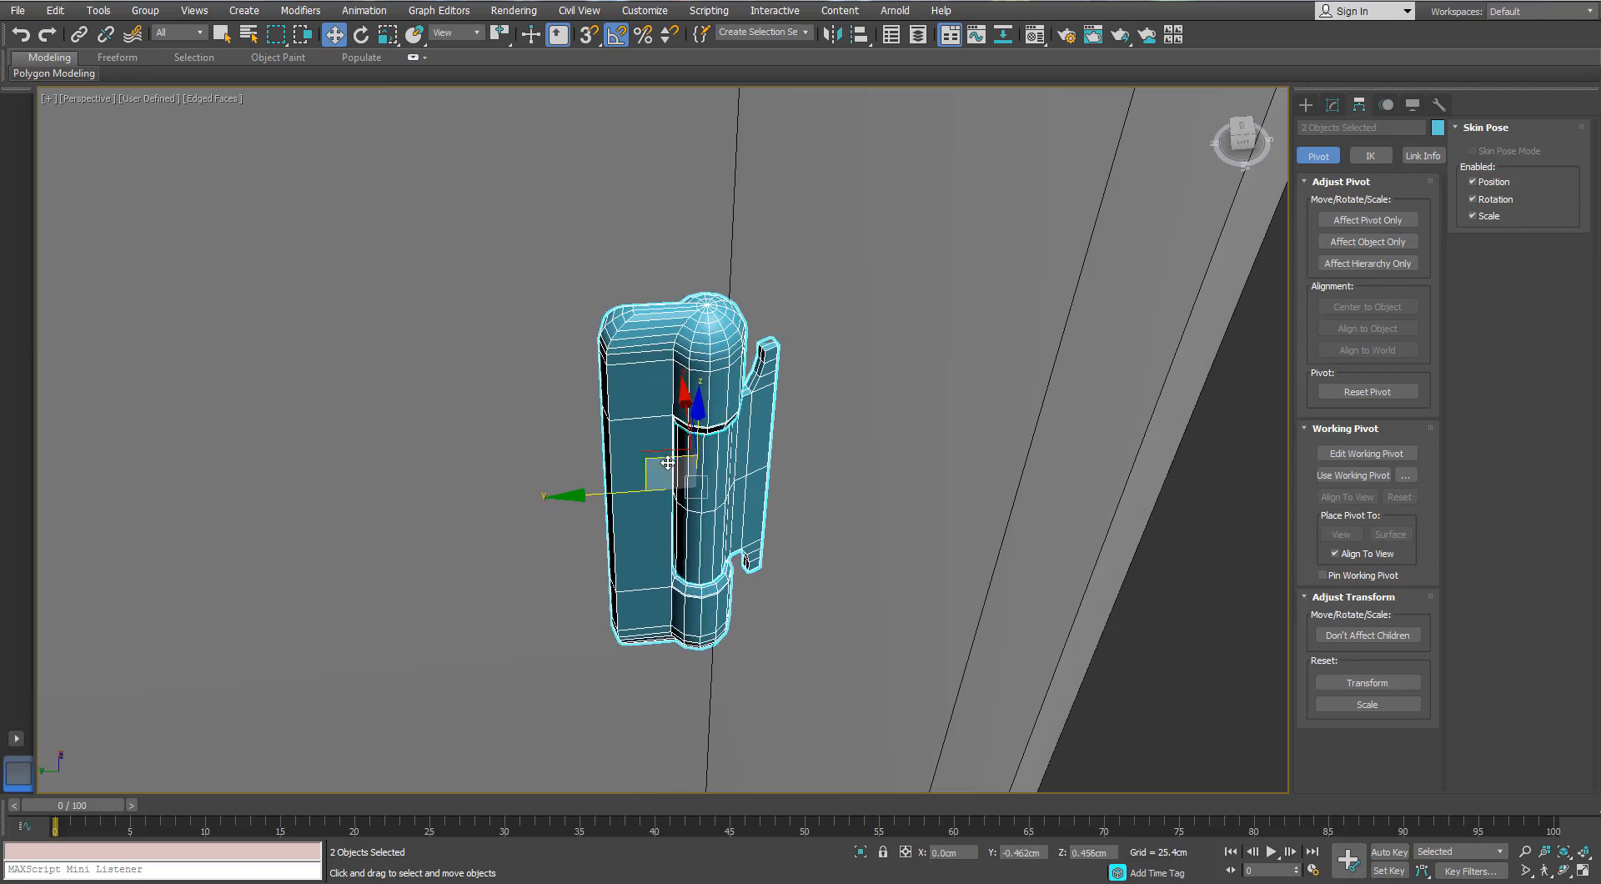
mouse_move(672, 470)
alt+middle_down()
mouse_move(616, 495)
mouse_move(623, 473)
mouse_move(682, 446)
alt+middle_up()
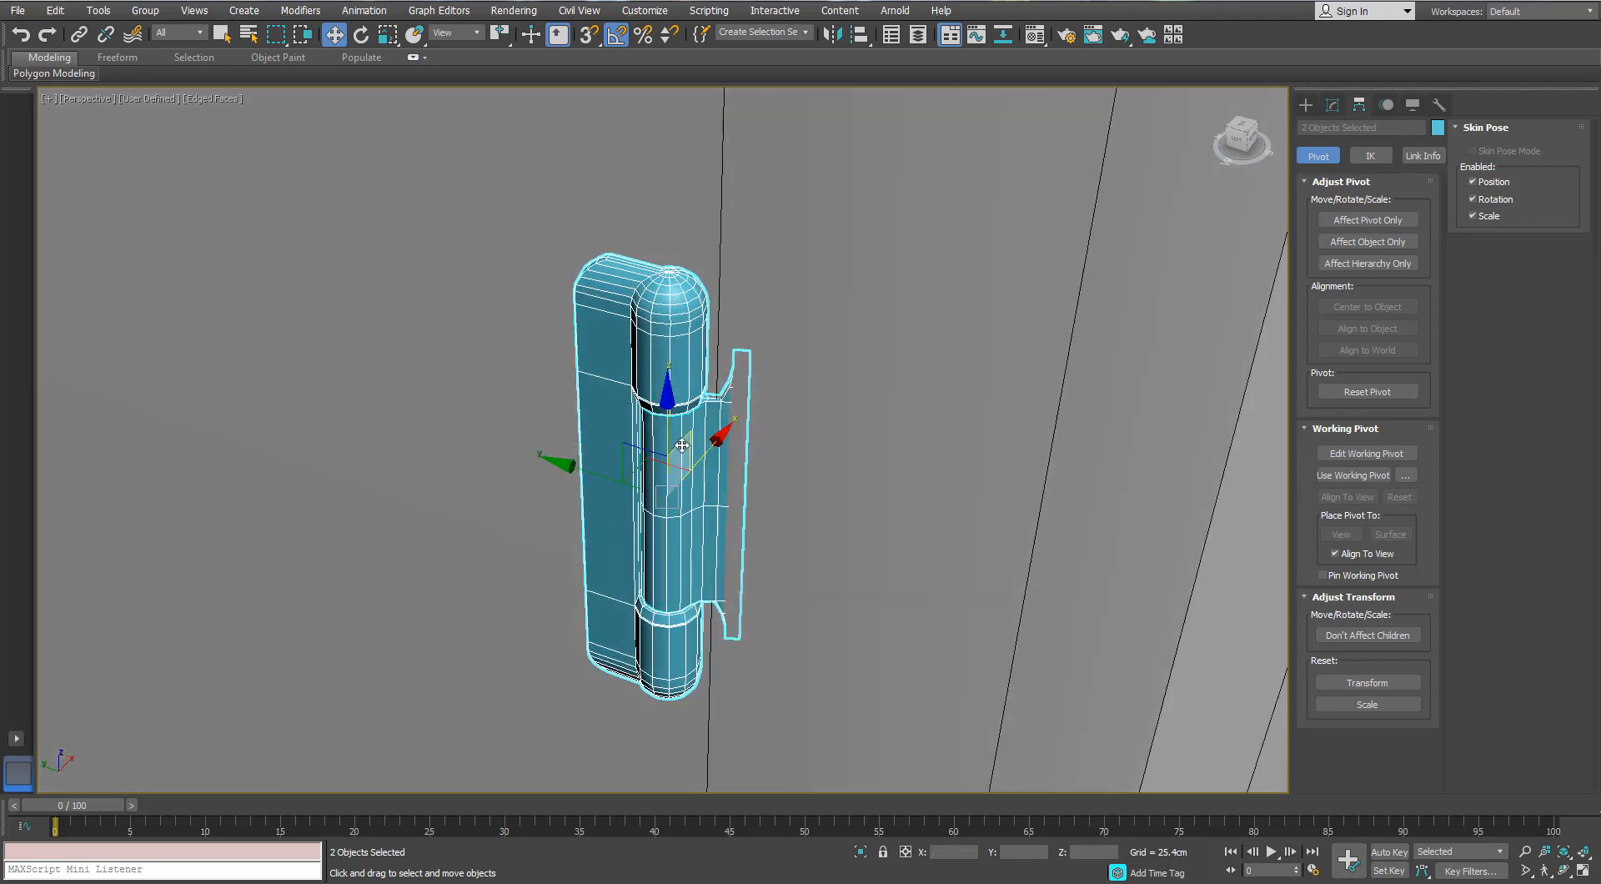
drag(708, 447, 702, 453)
mouse_move(701, 452)
alt+middle_down()
mouse_move(699, 542)
mouse_move(704, 447)
alt+middle_up()
scroll(698, 431, down, 2)
scroll(710, 468, up, 3)
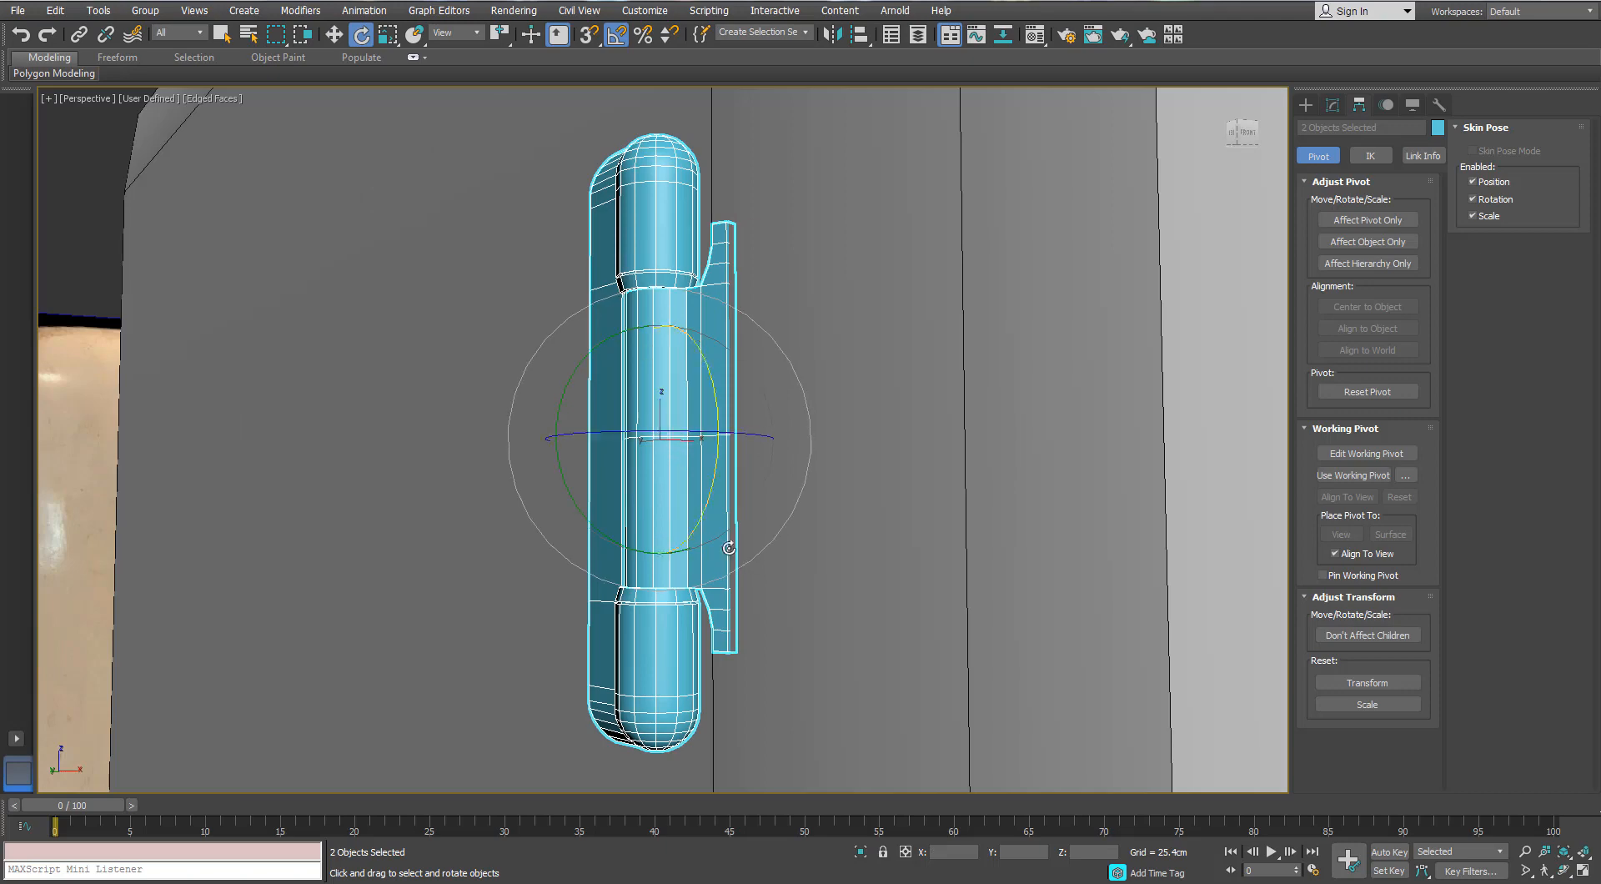
- Try rotating only the tab part about the capsule's vertical axis
click(102, 202)
click(662, 415)
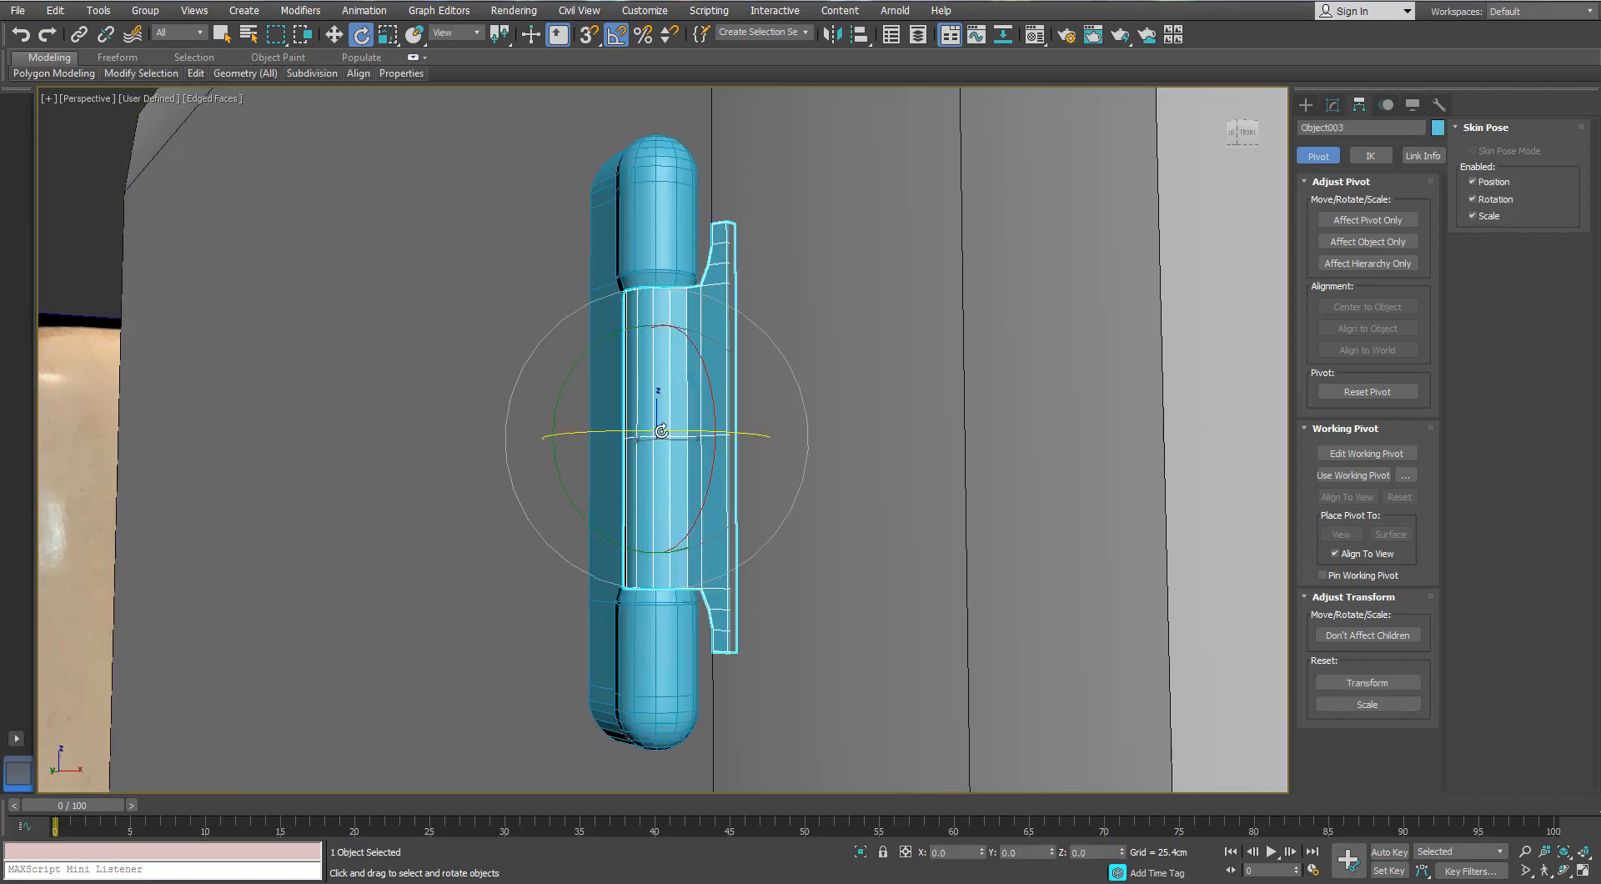
drag(661, 431, 703, 433)
alt+middle_drag(594, 316, 602, 467)
scroll(597, 504, down, 5)
scroll(598, 504, up, 1)
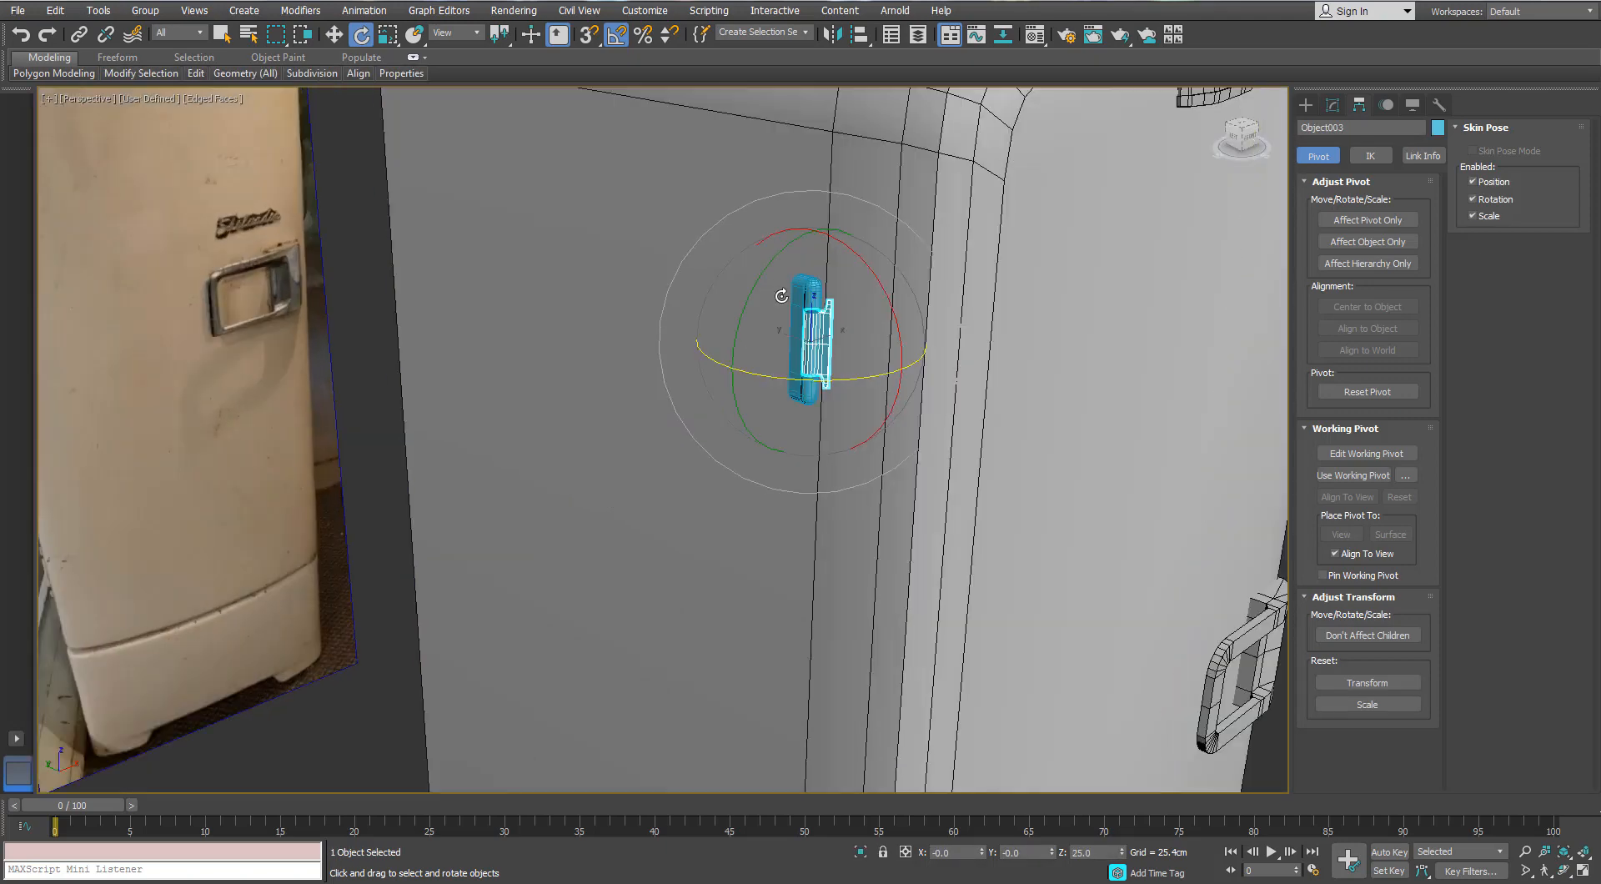
- Copy both hinge parts straight down along the door seam and place the copy just above the fridge's base section
ctrl+click(801, 298)
scroll(802, 301, down, 5)
key(w)
alt+middle_drag(811, 450, 818, 346)
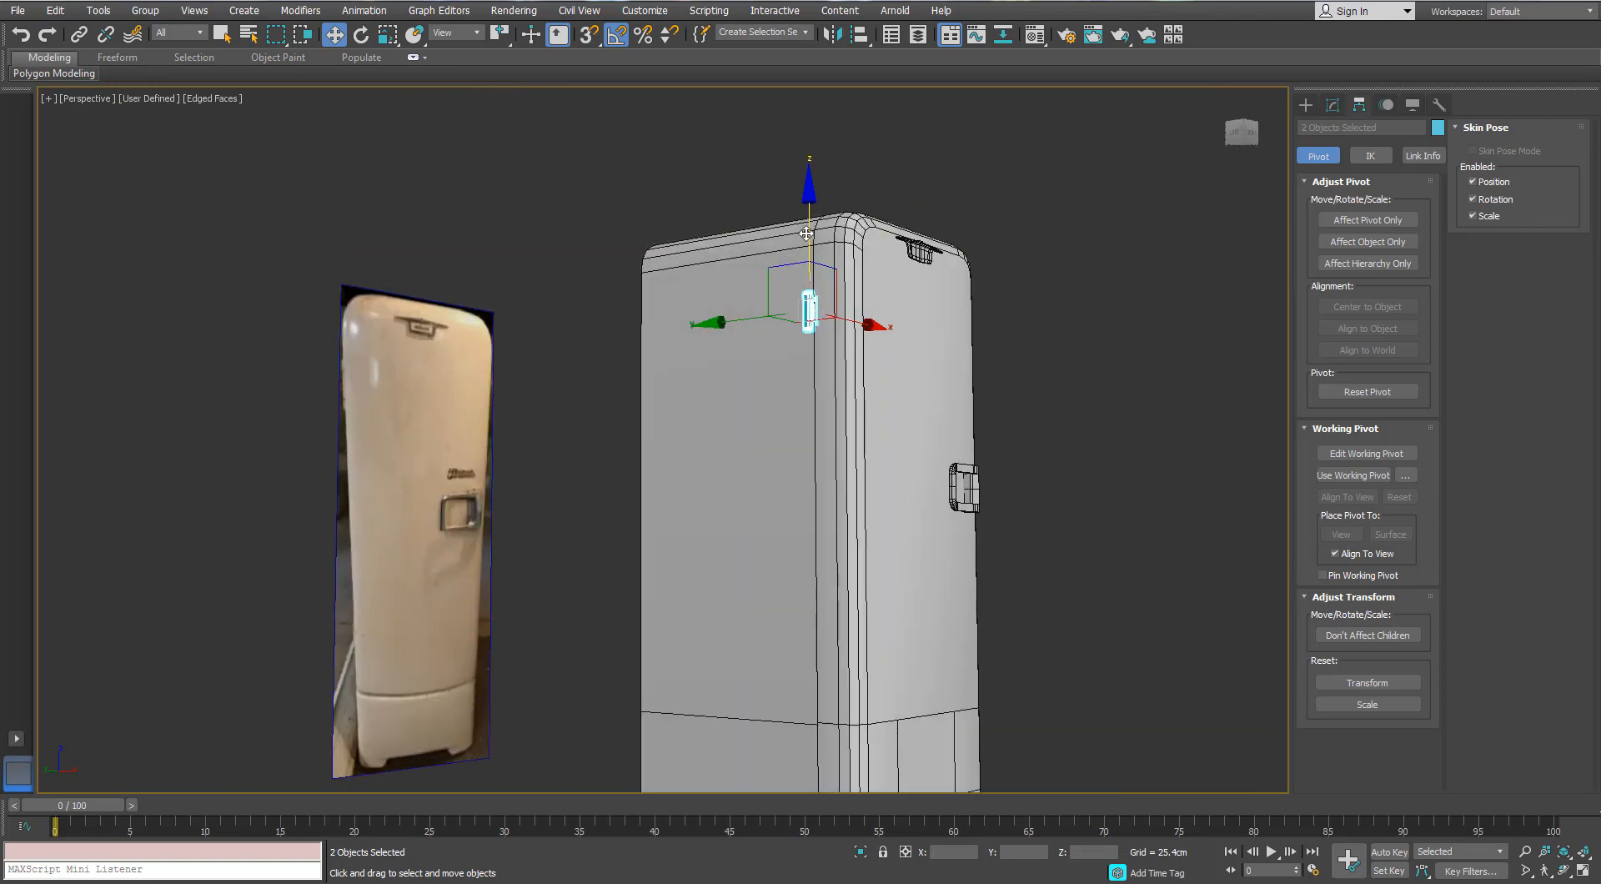
middle_drag(807, 233, 799, 196)
shift+drag(800, 188, 763, 470)
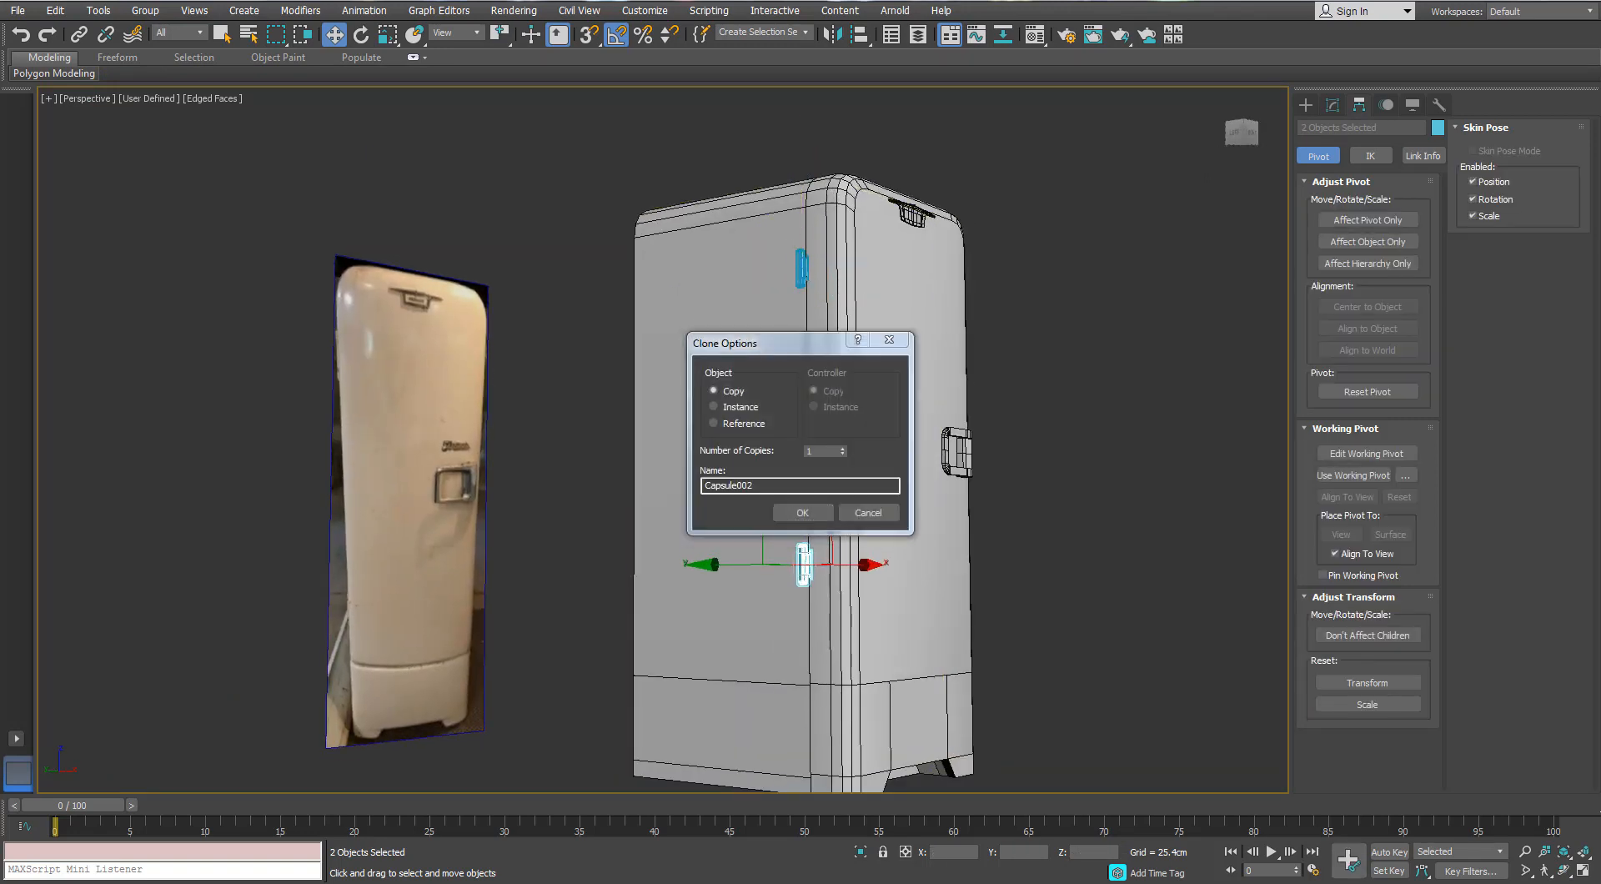
click(802, 512)
drag(805, 444, 787, 535)
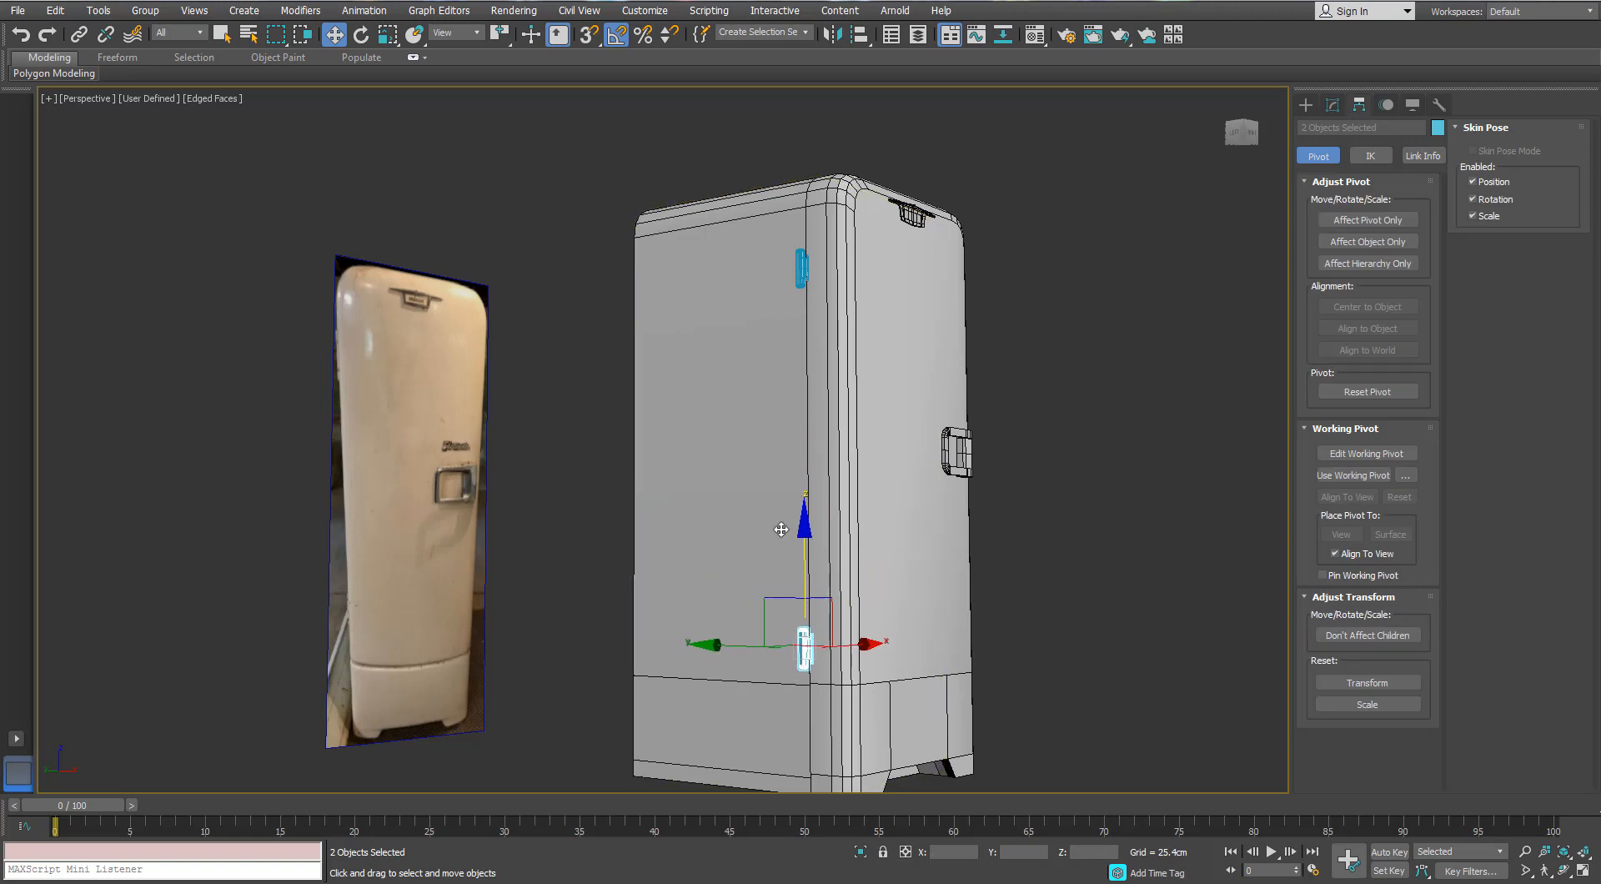
- Select the three polygons that make up the rear face of the fridge body, including the narrow strip at its base
drag(587, 274, 908, 690)
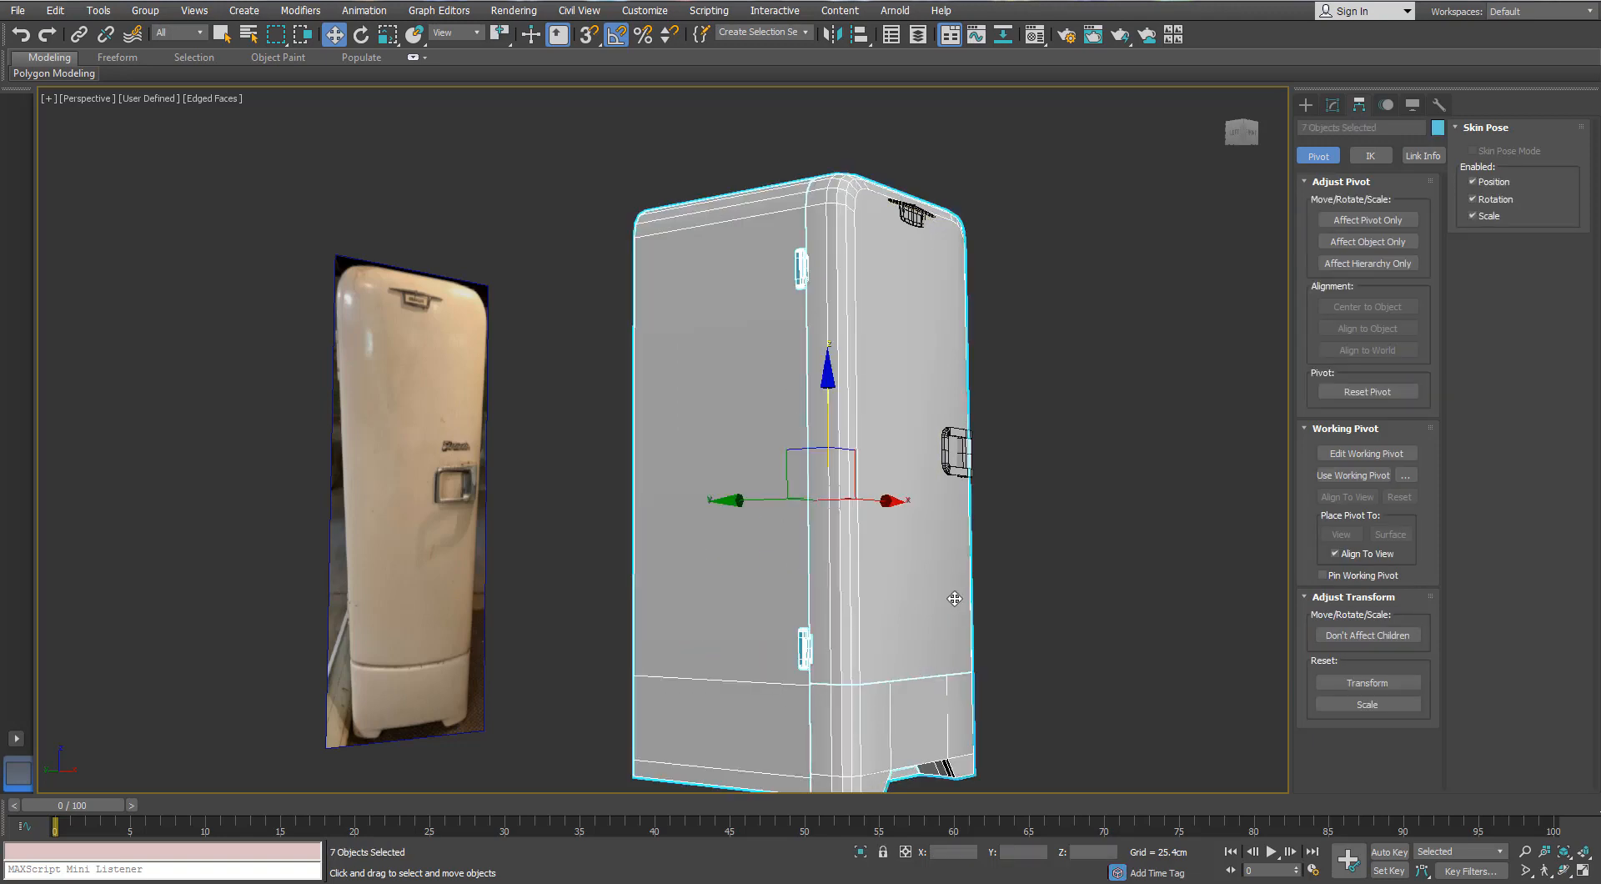
alt+middle_drag(806, 342, 1053, 426)
click(1050, 424)
click(819, 411)
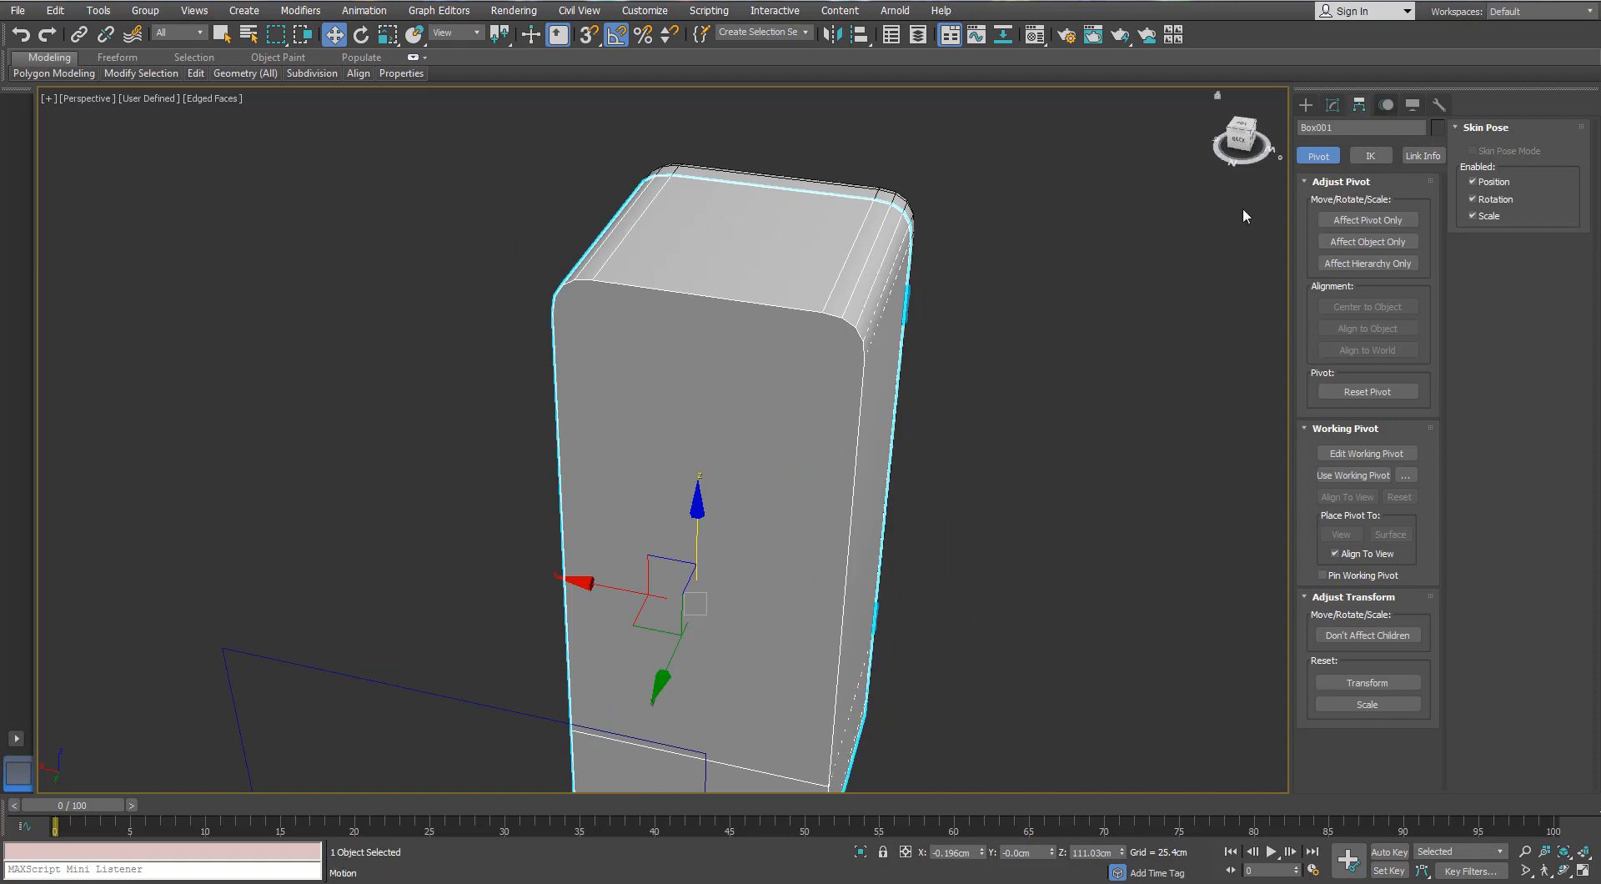
middle_drag(841, 500, 815, 389)
click(1333, 104)
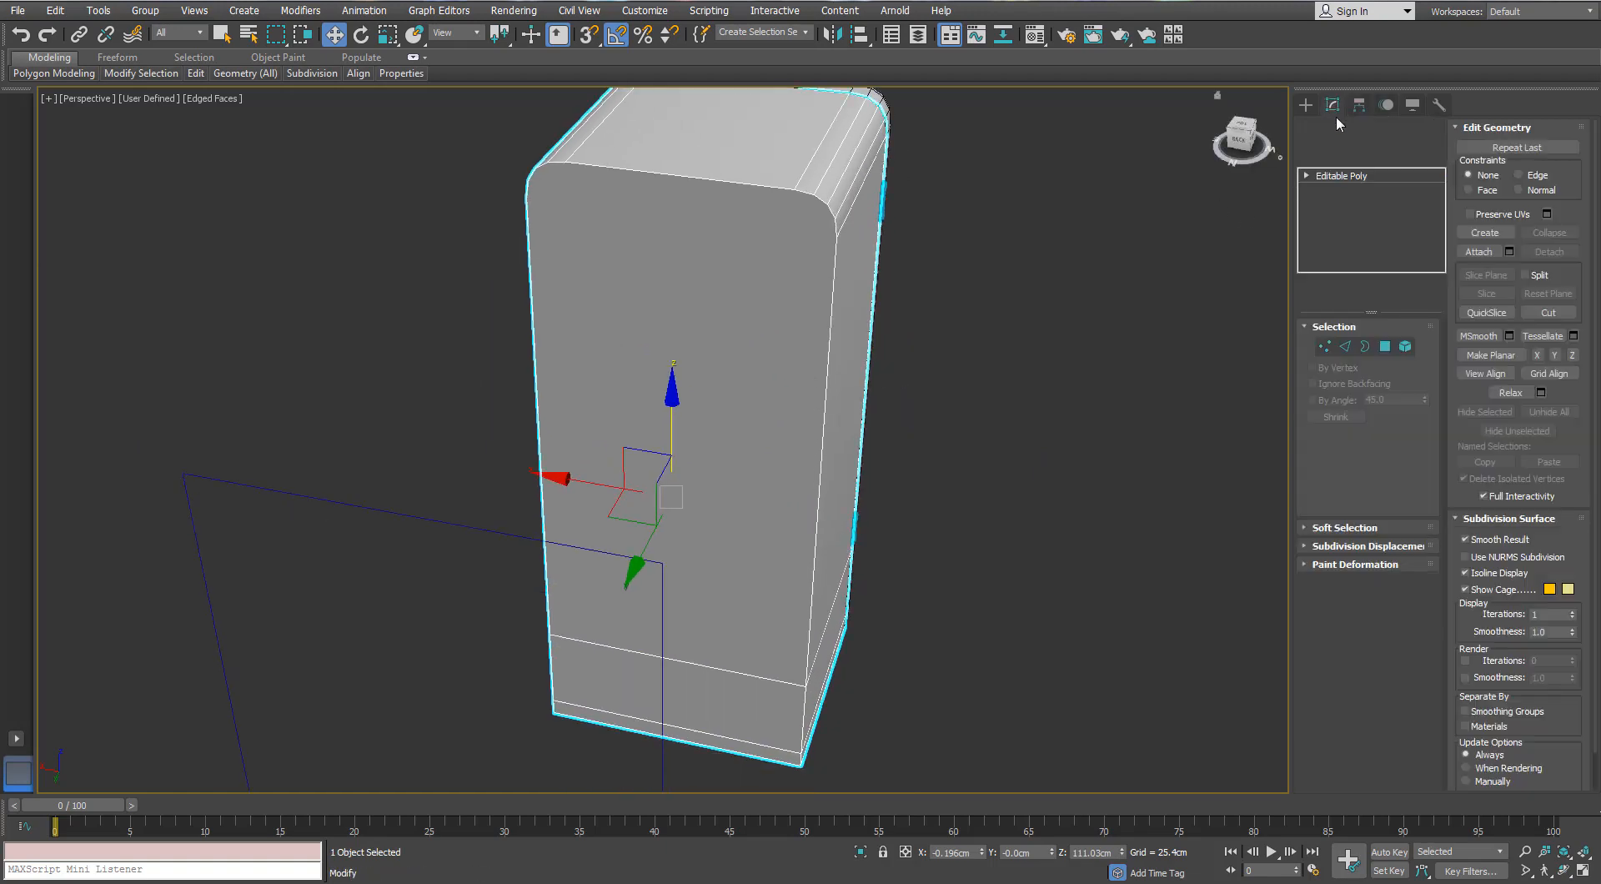
click(1385, 346)
click(720, 326)
middle_drag(720, 327, 708, 226)
alt+middle_drag(724, 324, 674, 242)
ctrl+click(748, 687)
middle_drag(748, 687, 691, 529)
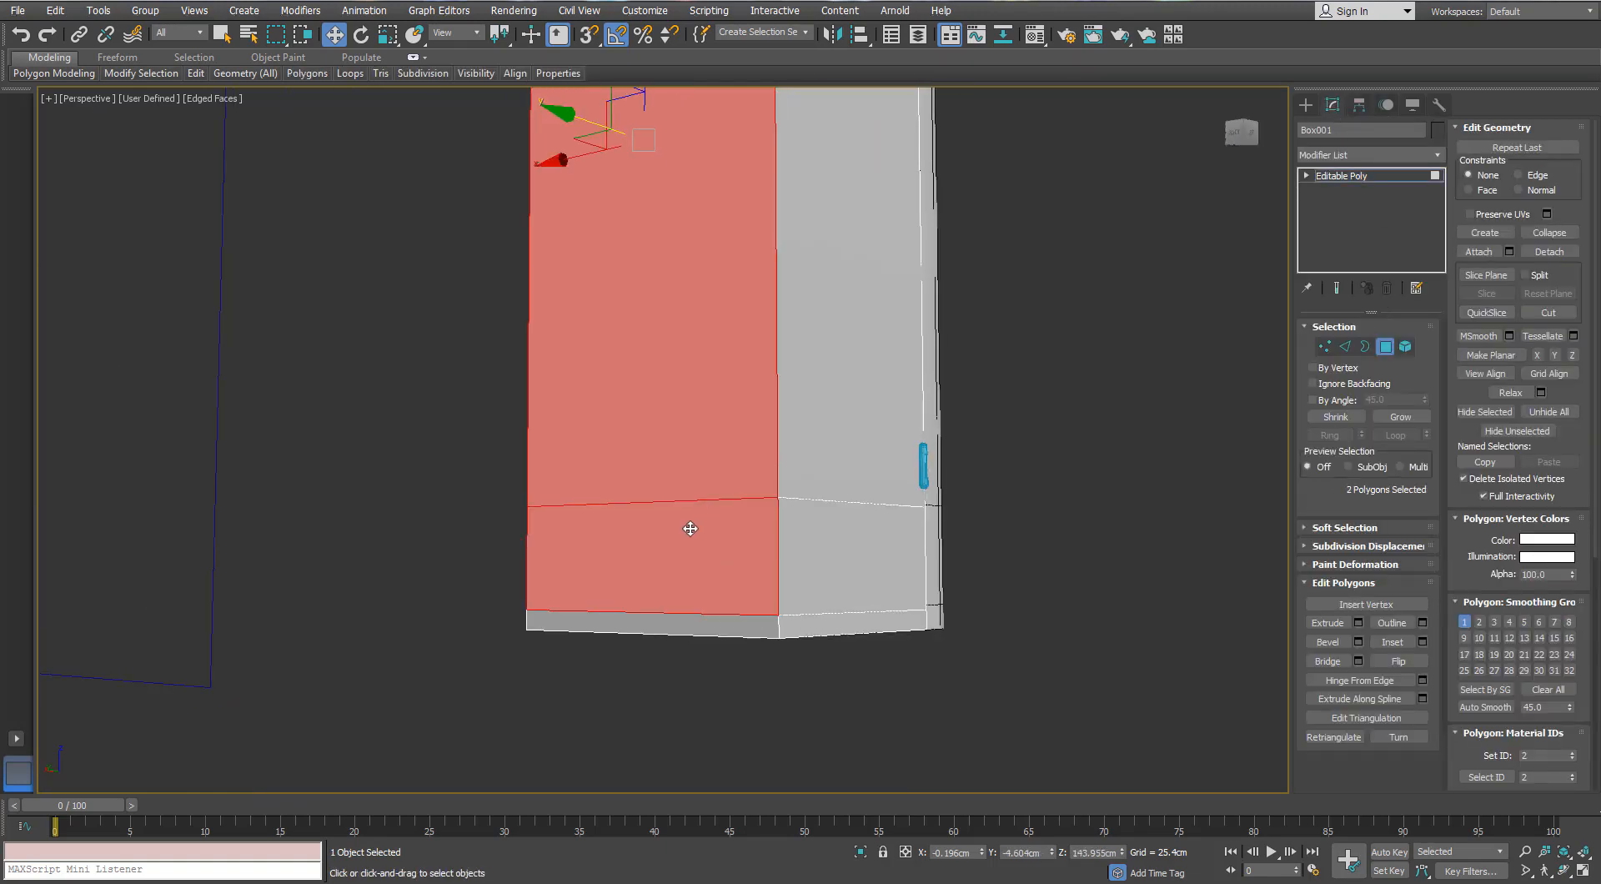
ctrl+click(660, 626)
middle_drag(702, 134, 734, 438)
scroll(734, 438, down, 4)
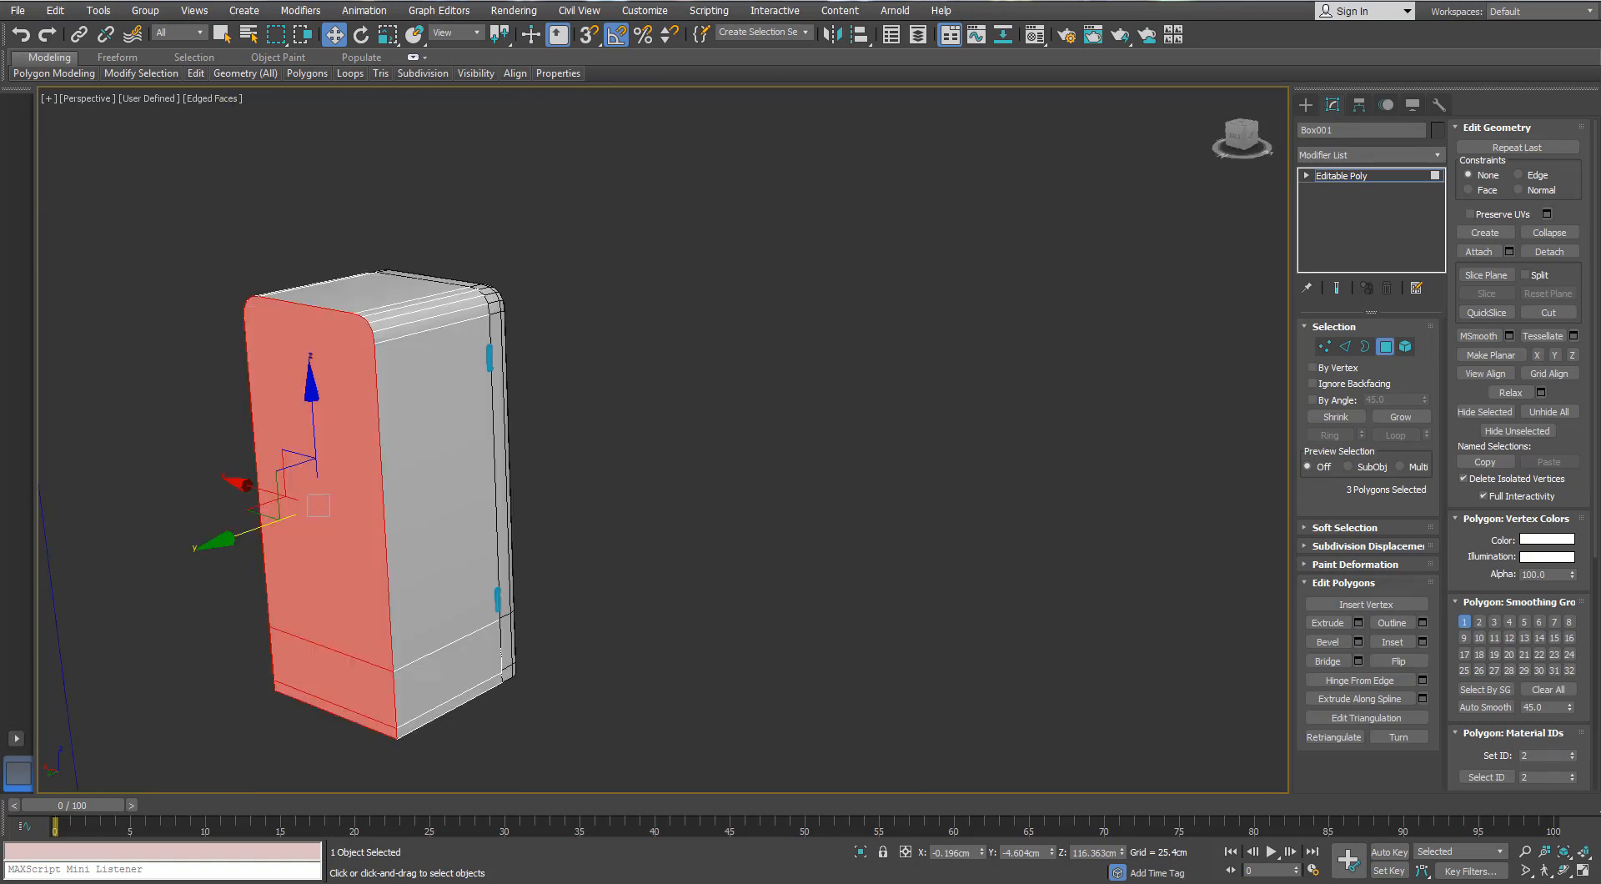
- Inset the selected rear polygons of the fridge body by 6.192 cm
middle_drag(417, 356, 559, 375)
scroll(560, 375, up, 2)
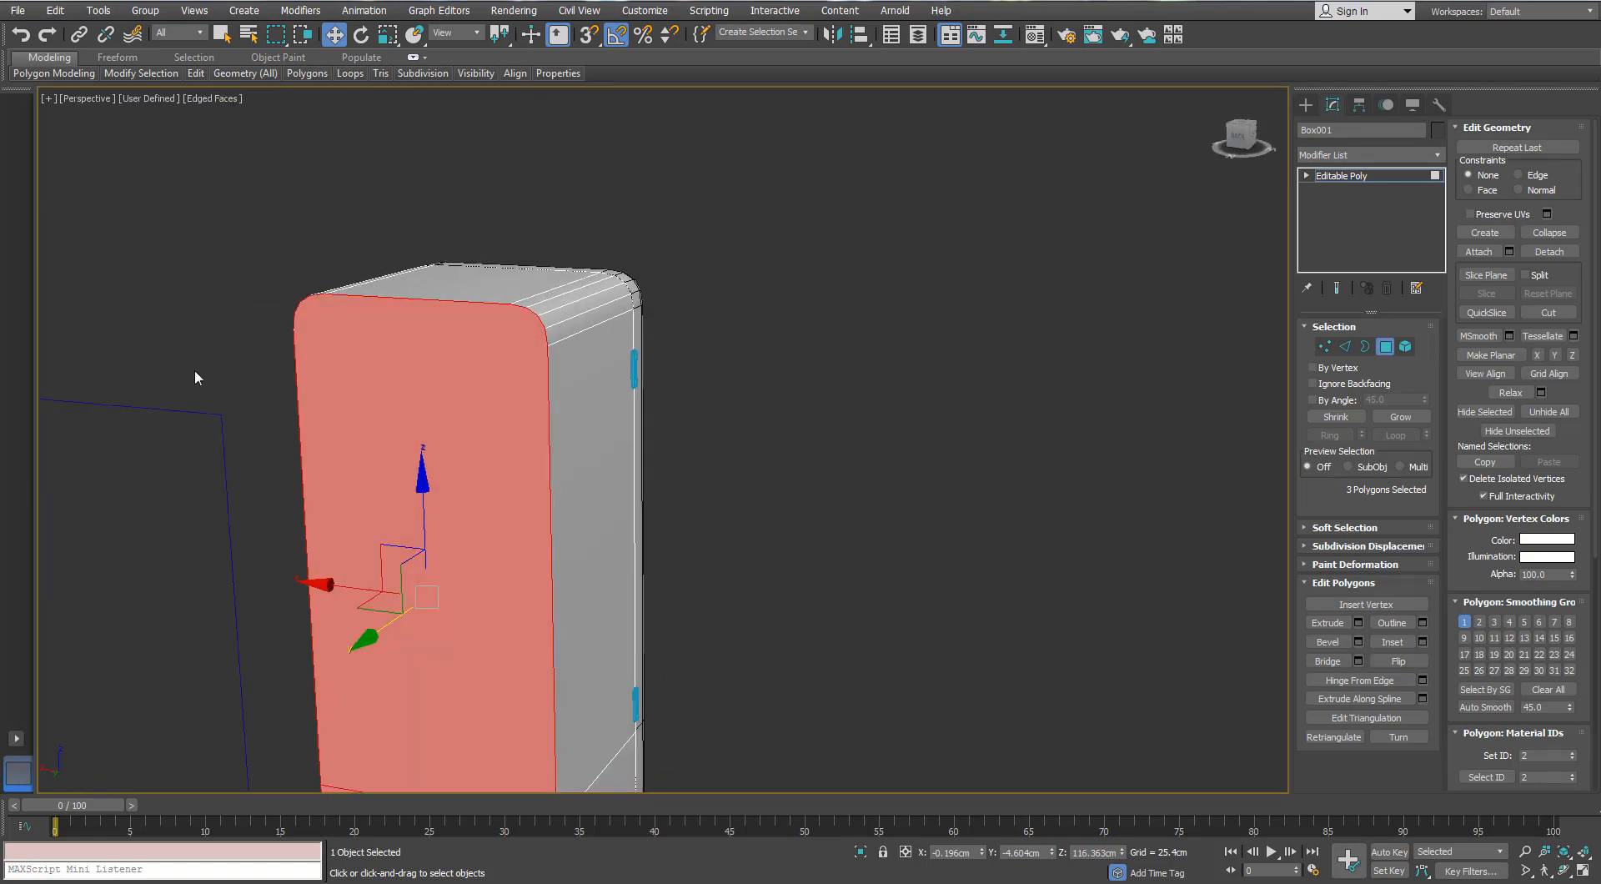
alt+middle_drag(195, 378, 265, 365)
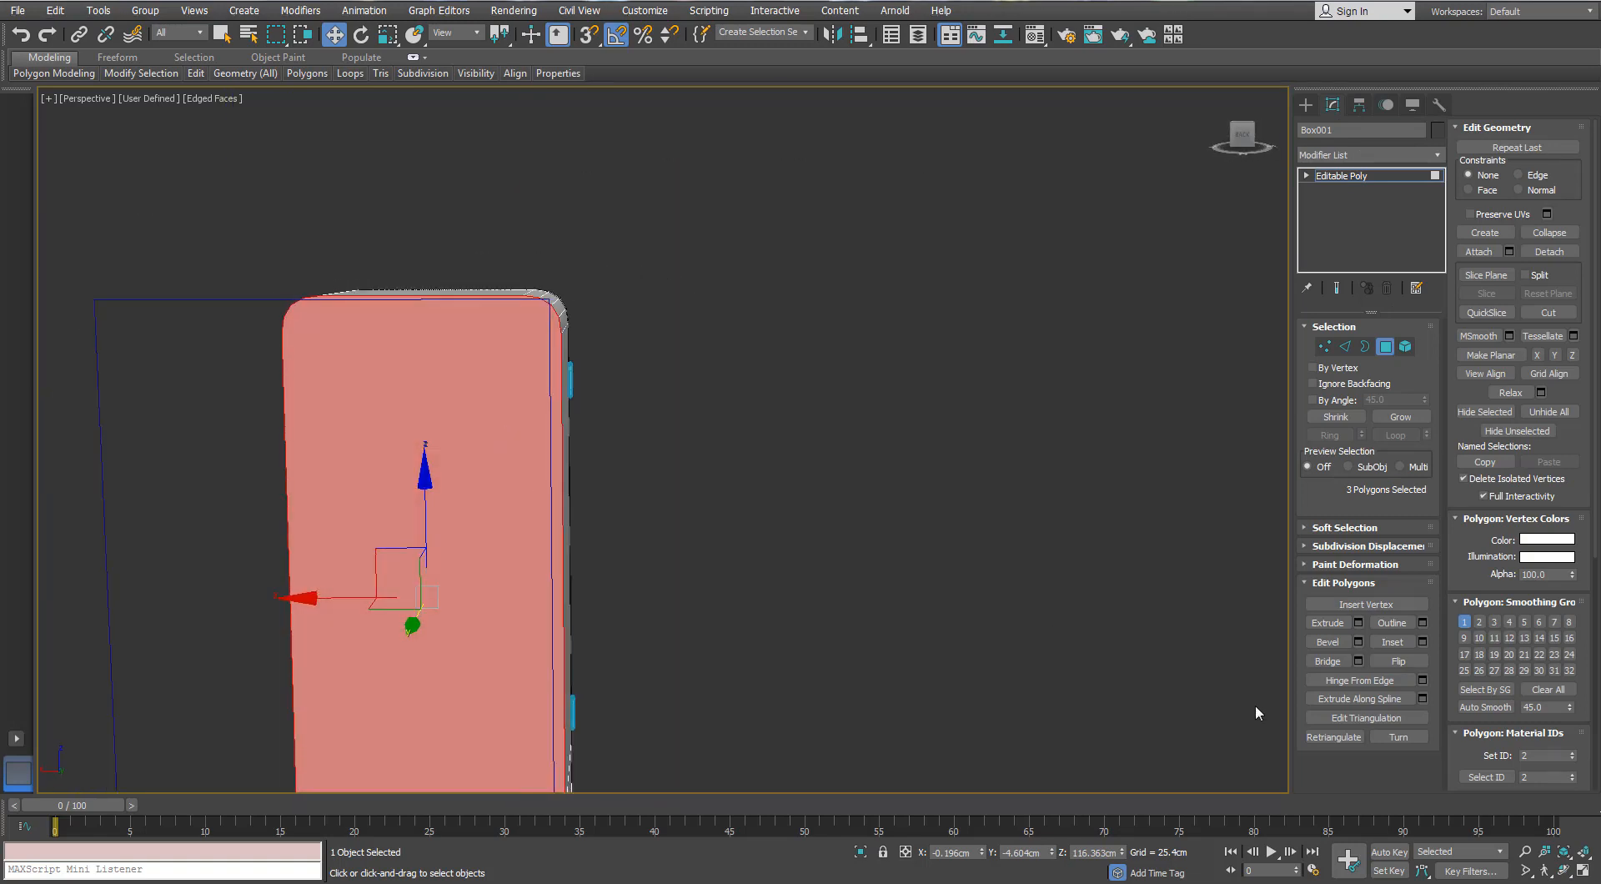
click(1423, 641)
scroll(933, 452, up, 3)
drag(950, 482, 734, 475)
scroll(554, 455, down, 3)
alt+middle_drag(553, 455, 916, 471)
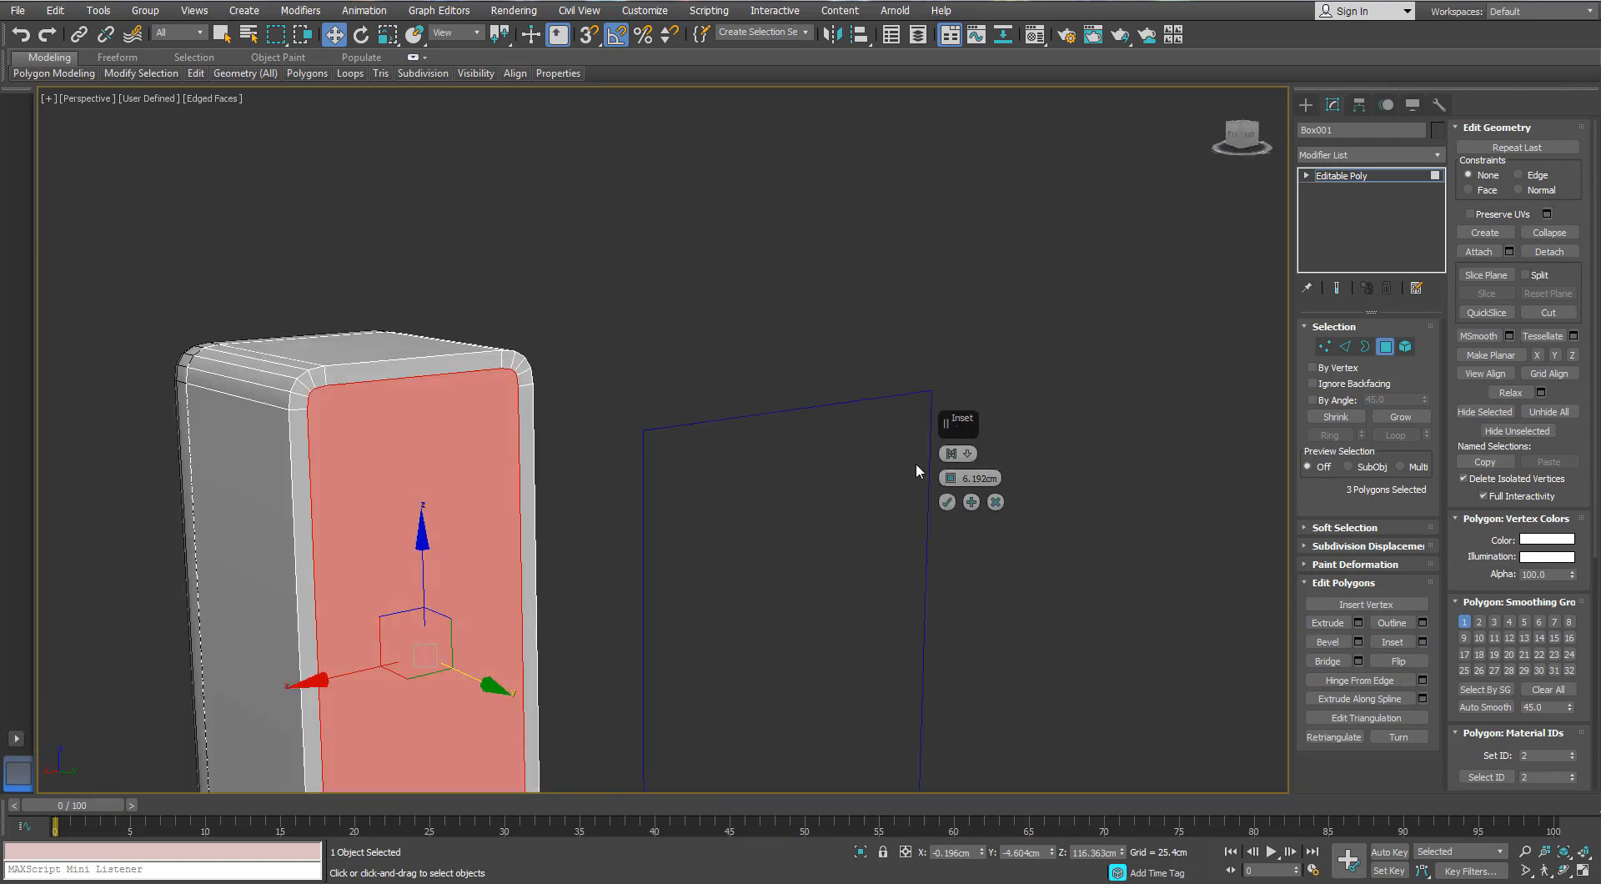
click(947, 502)
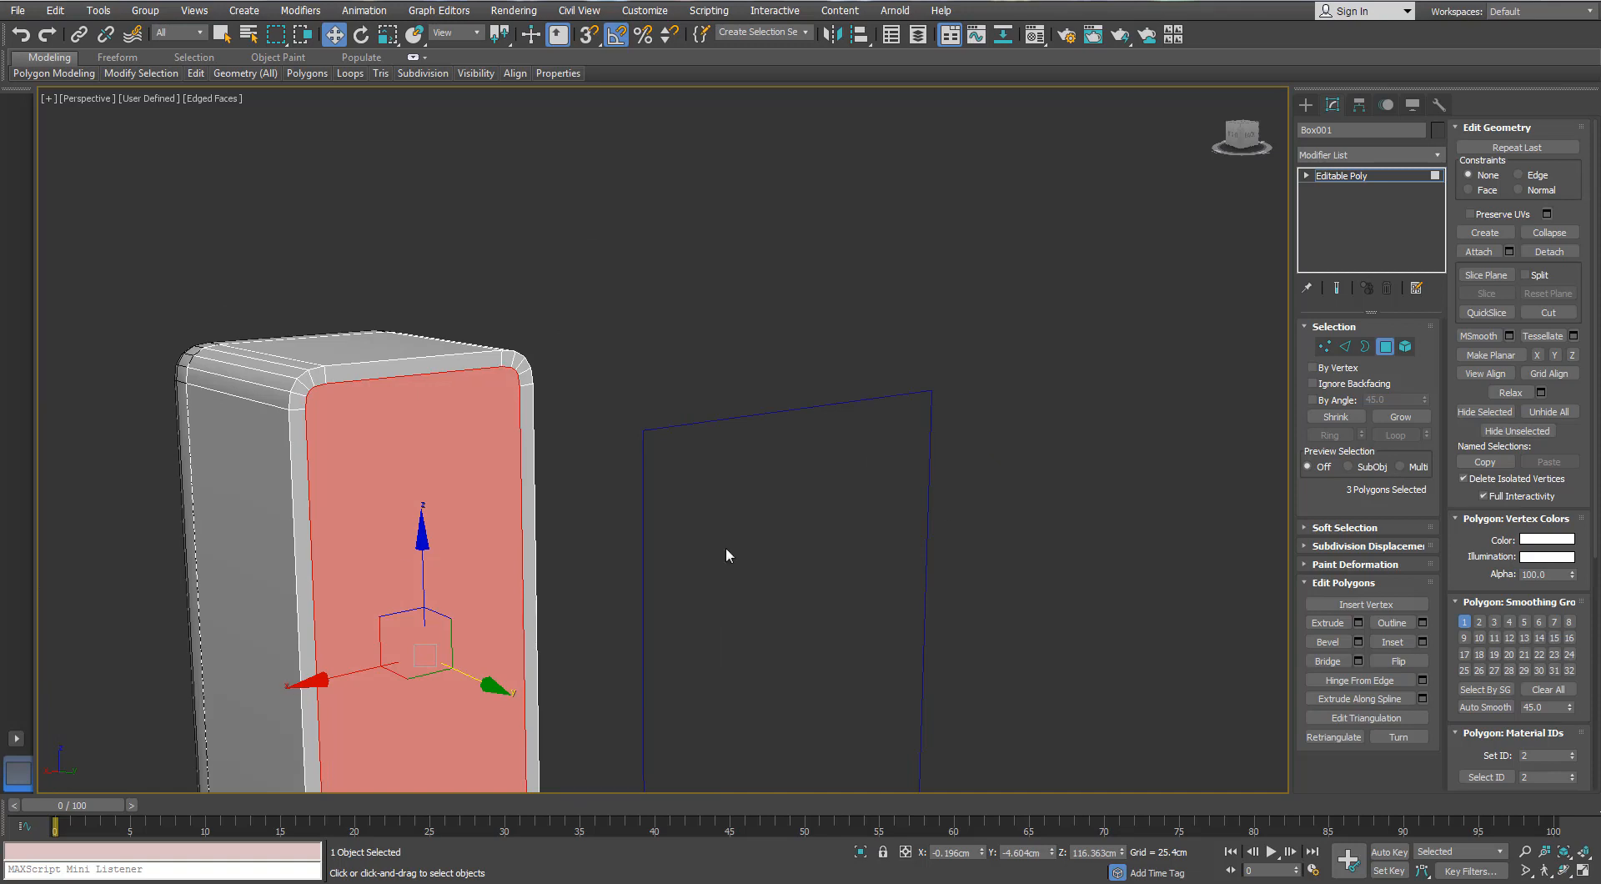
- Delete the narrow strip below the inset back panel and the polygon closing the underside of the fridge body
middle_drag(381, 733, 491, 433)
middle_drag(435, 643, 515, 406)
scroll(568, 447, up, 4)
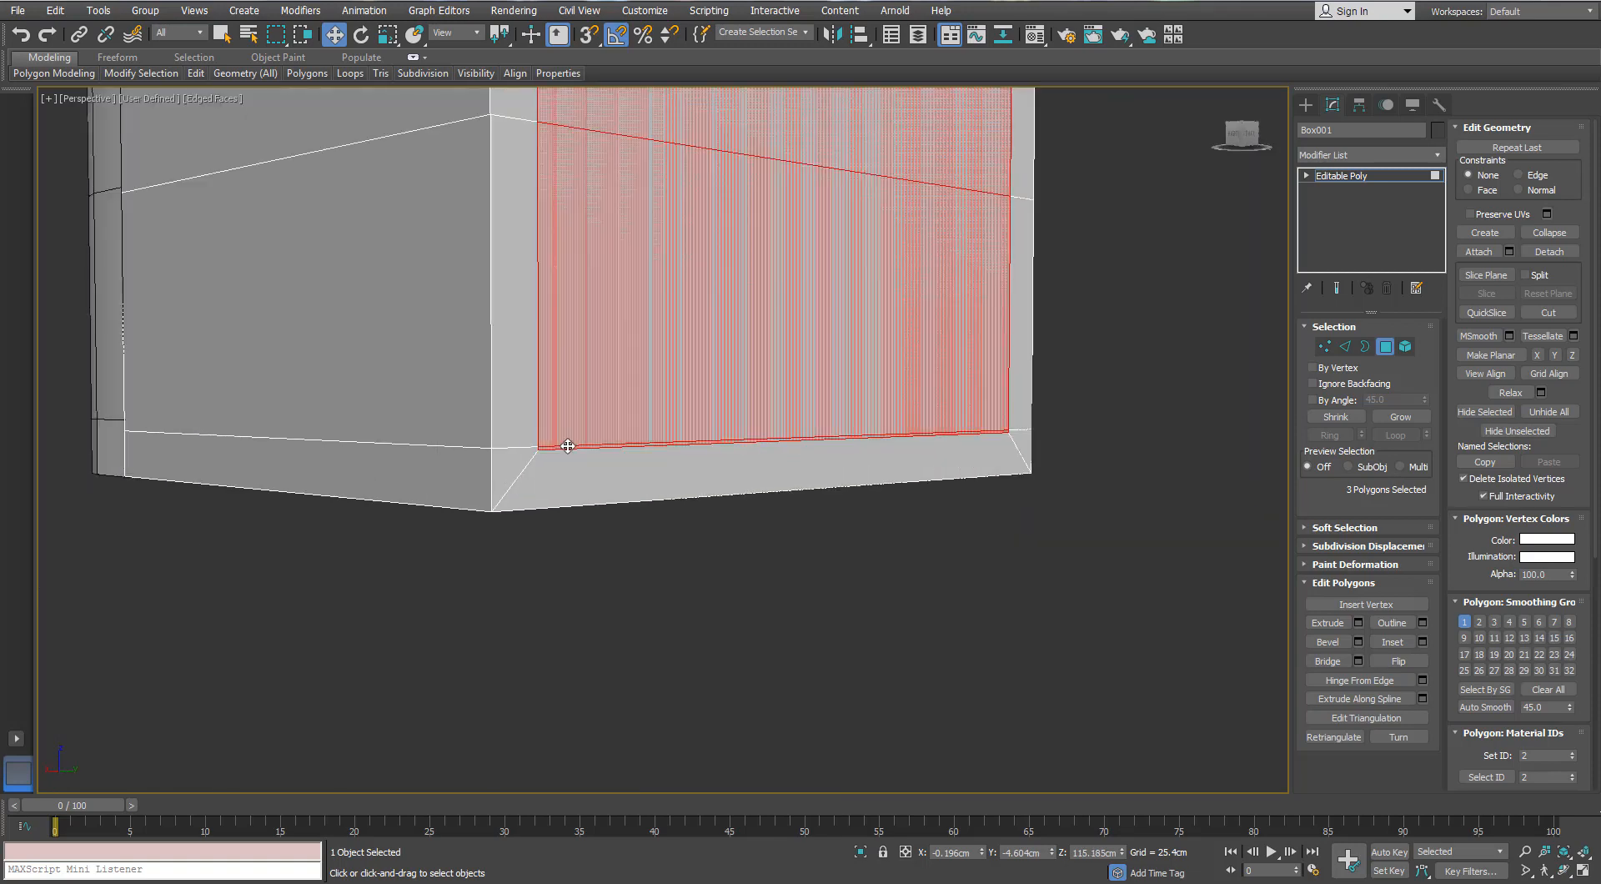
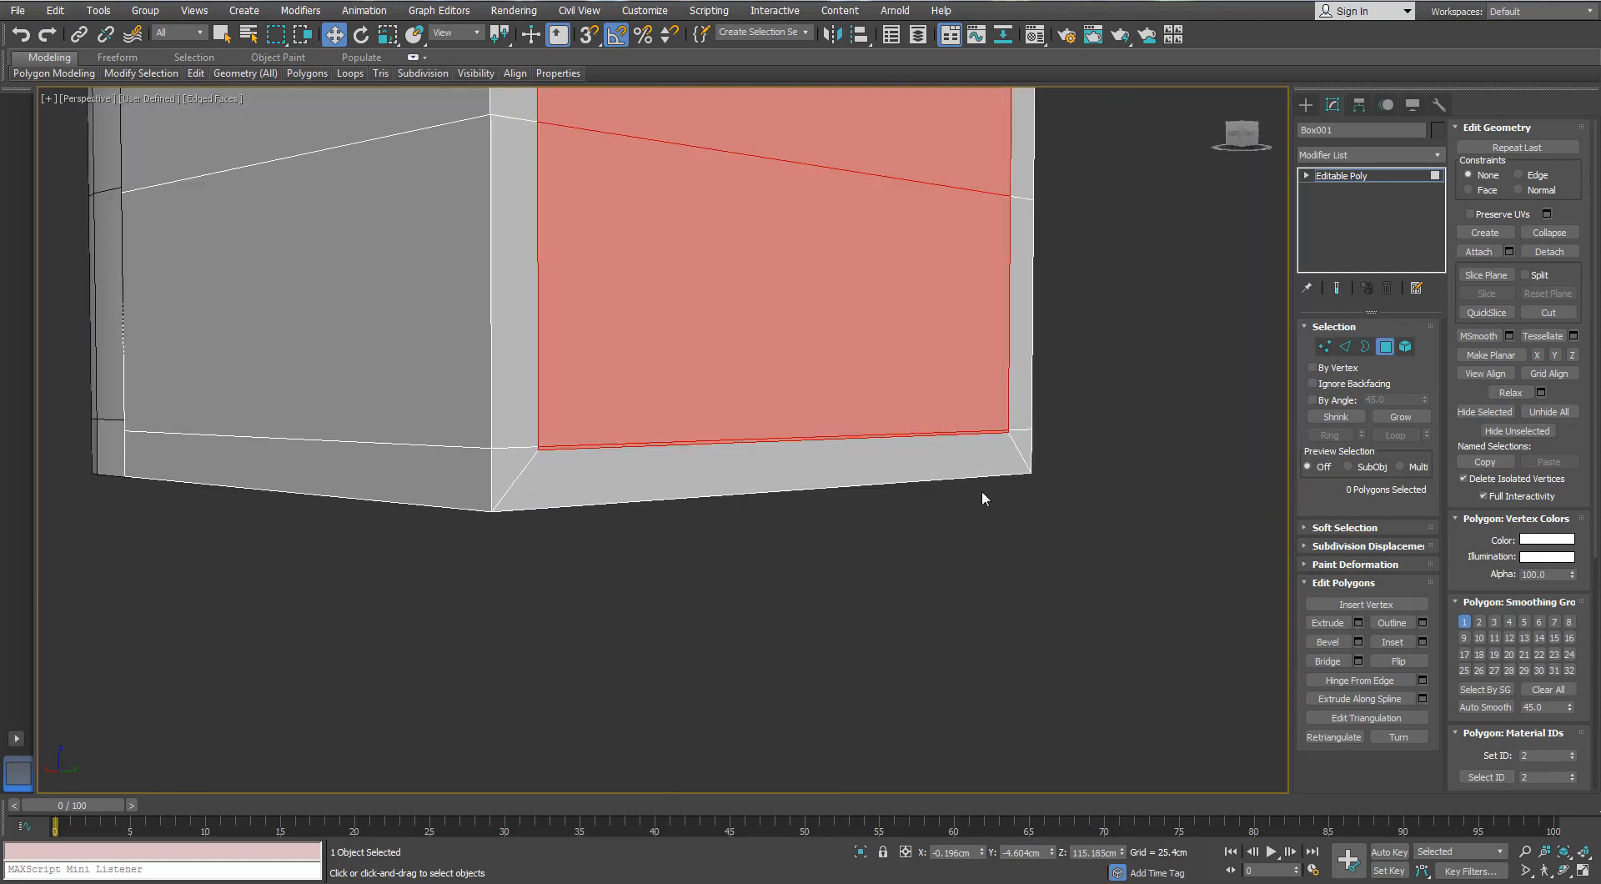
click(959, 467)
key(Delete)
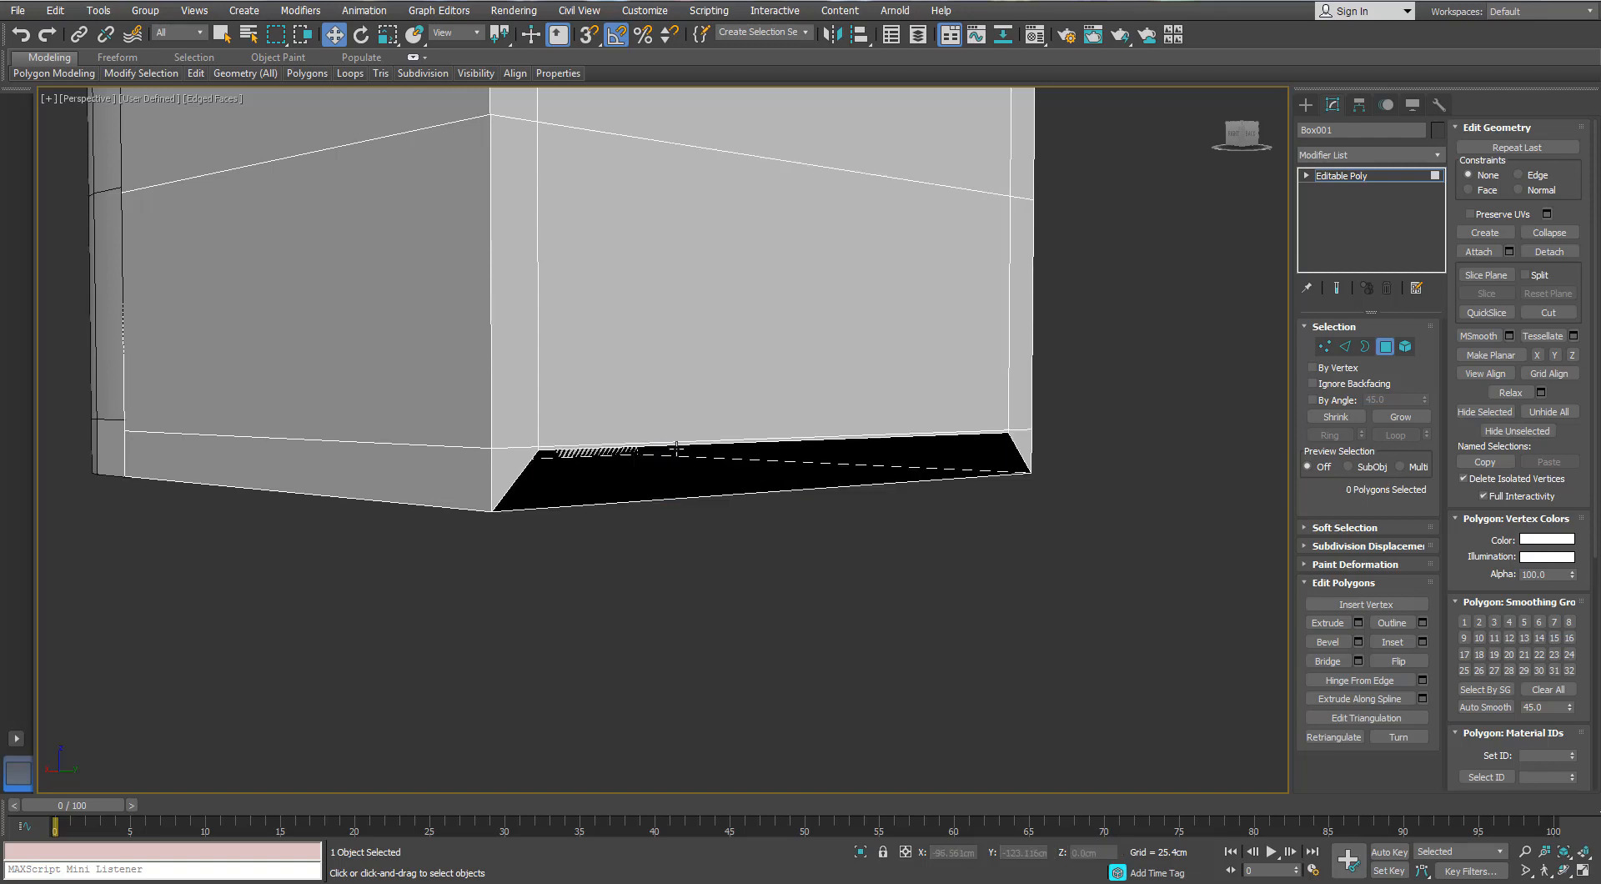
click(679, 441)
scroll(1047, 402, up, 5)
alt+middle_drag(1097, 398, 498, 461)
click(498, 460)
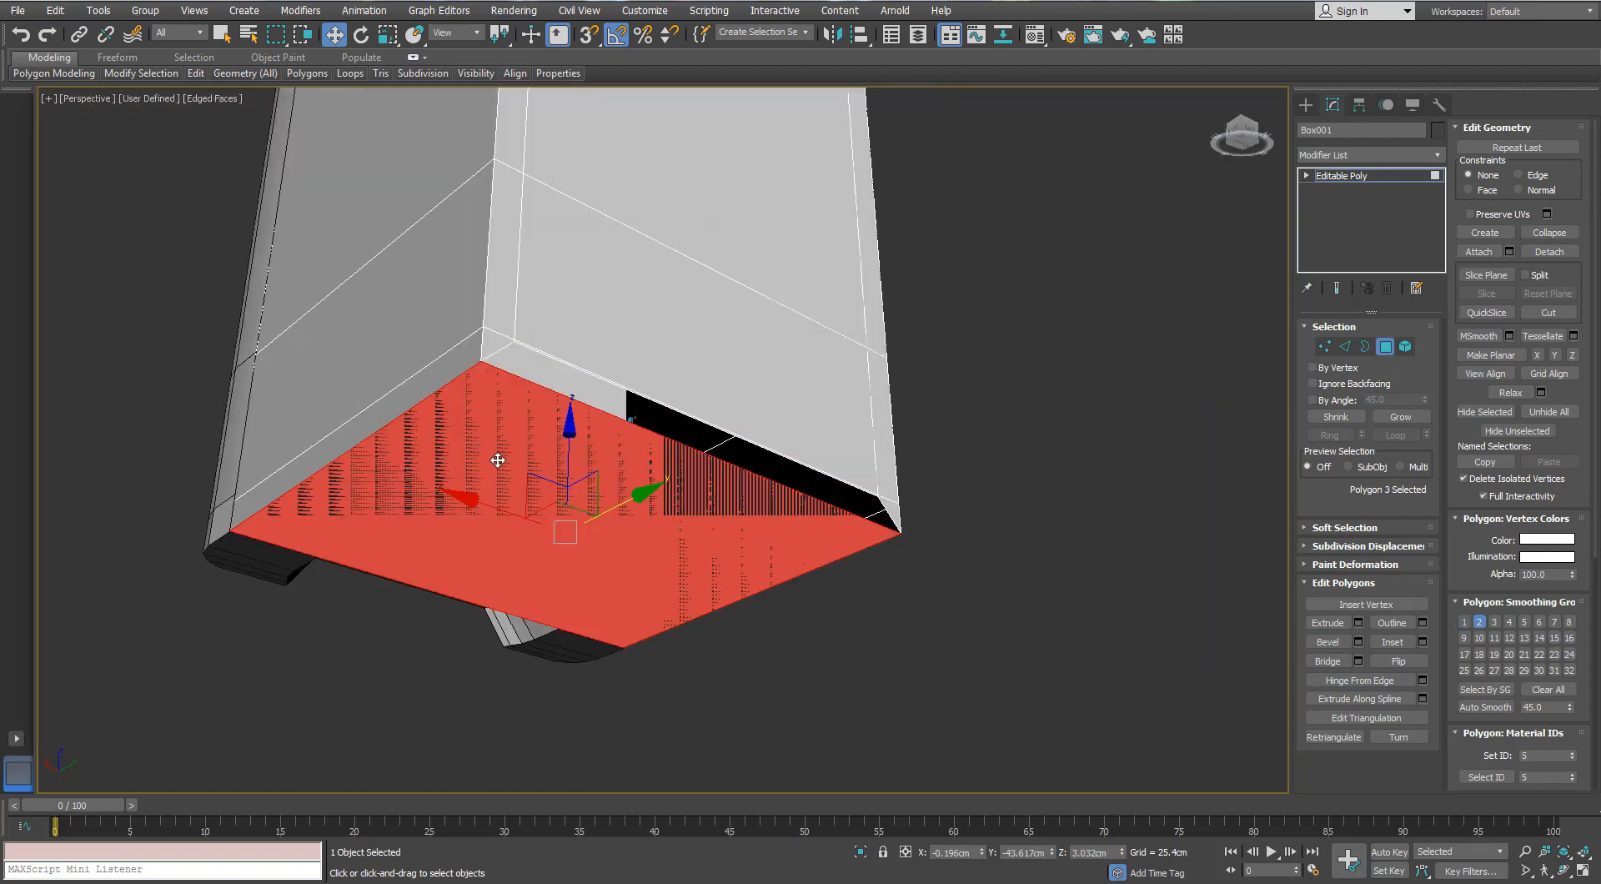
- Lower the bottom edge of the inset back panel vertically to line up with the lower edge of the fridge body
key(2)
scroll(679, 372, up, 3)
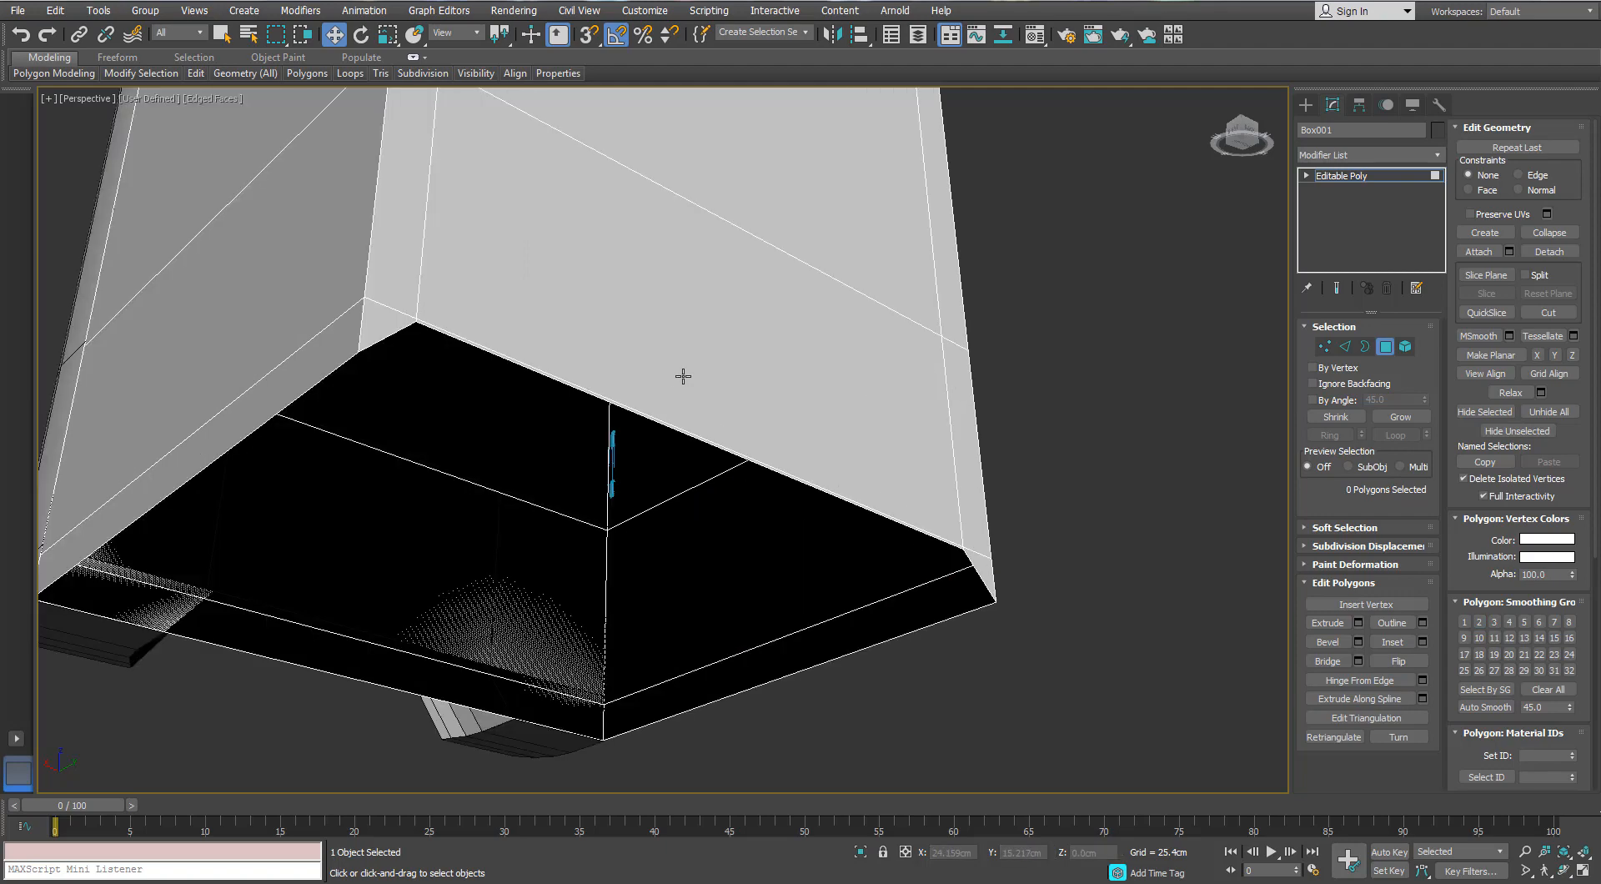
click(636, 415)
drag(722, 377, 723, 408)
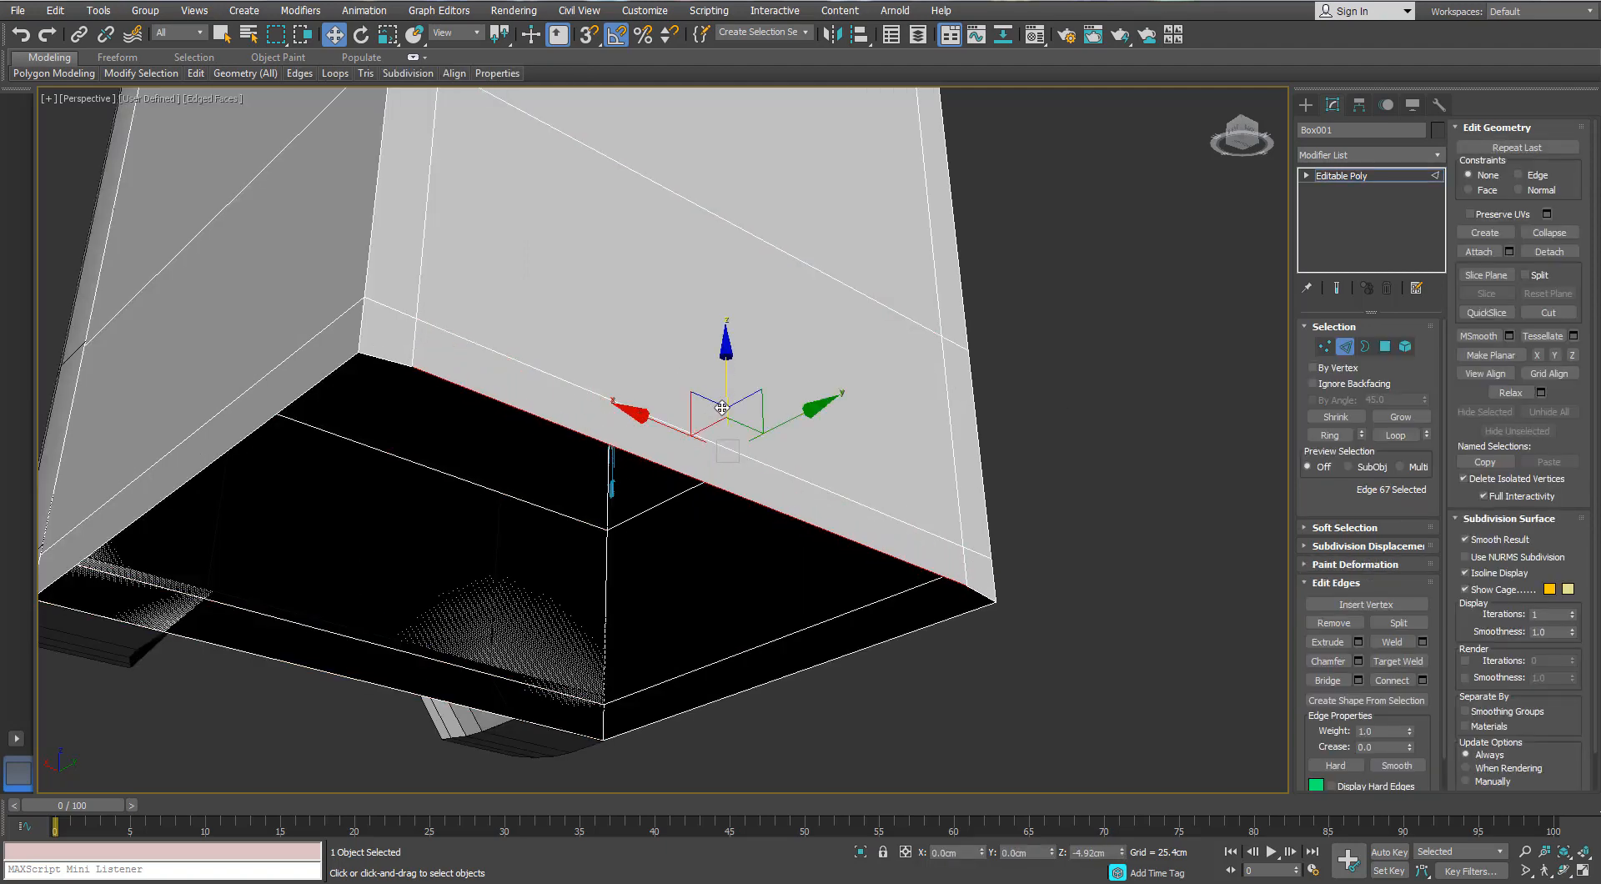
mouse_move(718, 409)
alt+middle_down()
mouse_move(743, 420)
mouse_move(713, 385)
alt+middle_up()
- Cap the open border on the underside of the fridge body
key(3)
click(687, 403)
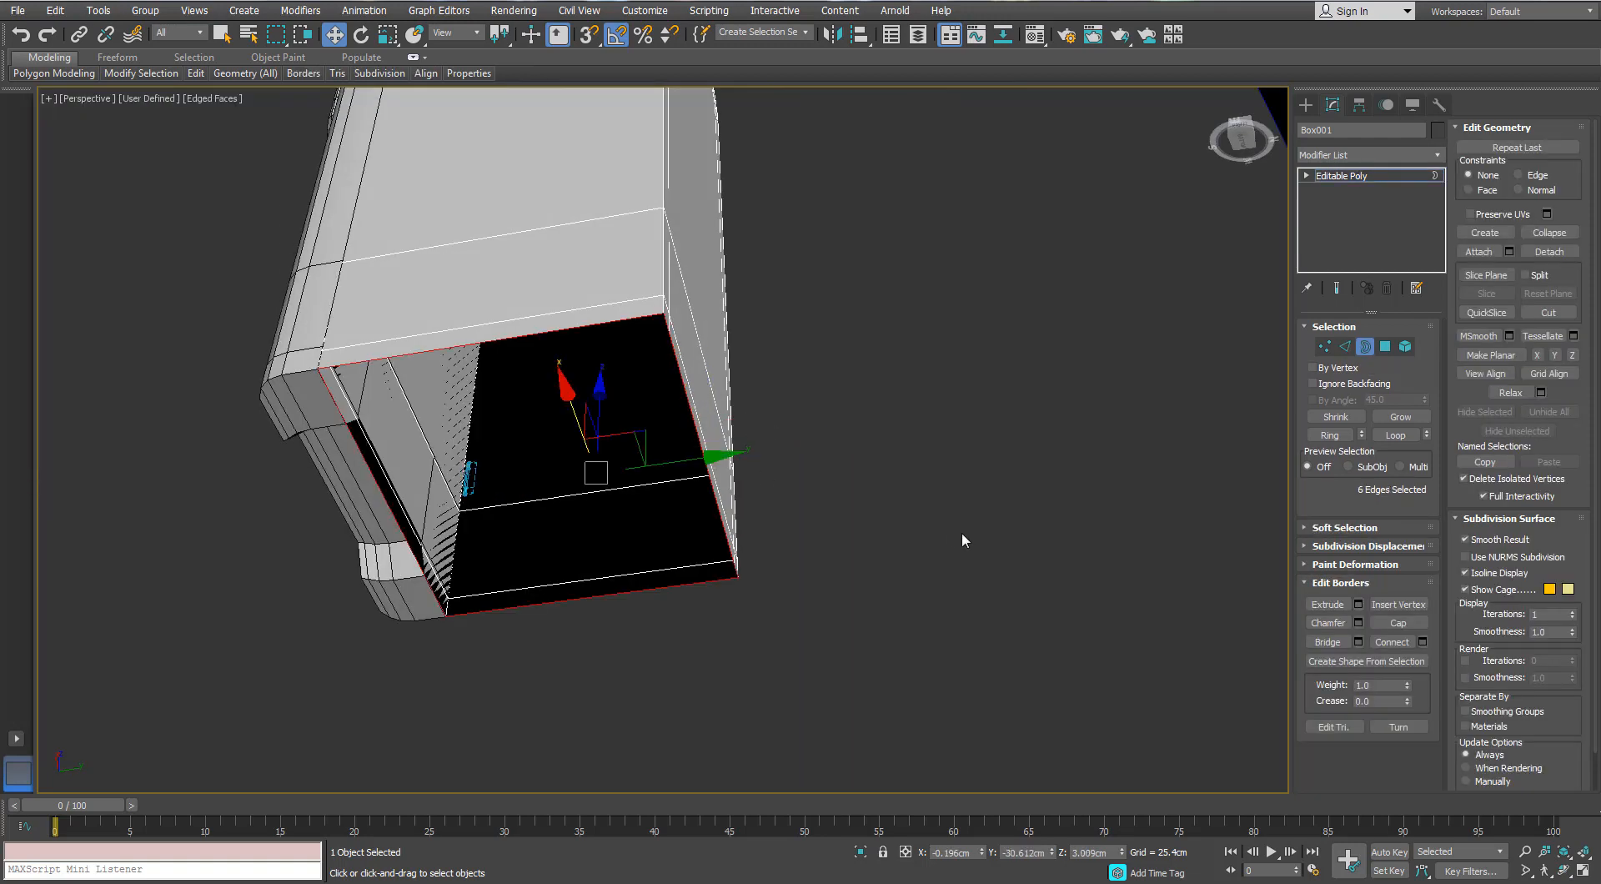
click(1390, 625)
alt+middle_drag(630, 338, 653, 476)
click(764, 498)
- Extrude the three inset back panel polygons inward by about 3.6 cm to form a recess framed at the sides and above
scroll(649, 440, up, 4)
scroll(653, 482, down, 3)
click(1386, 346)
click(654, 529)
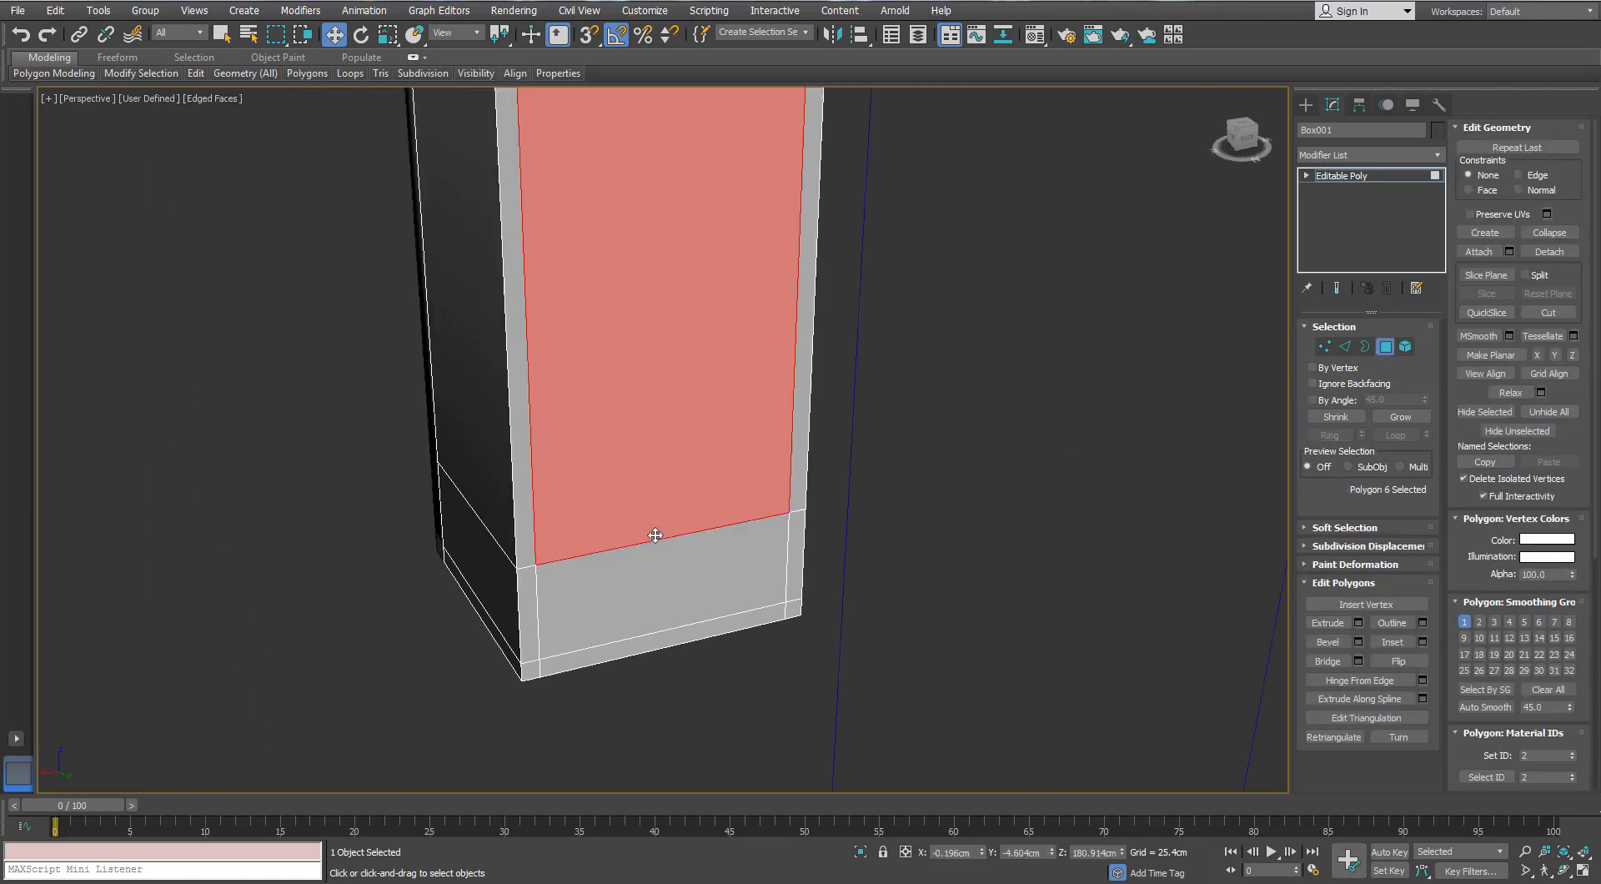
ctrl+click(637, 647)
alt+middle_drag(636, 647, 719, 604)
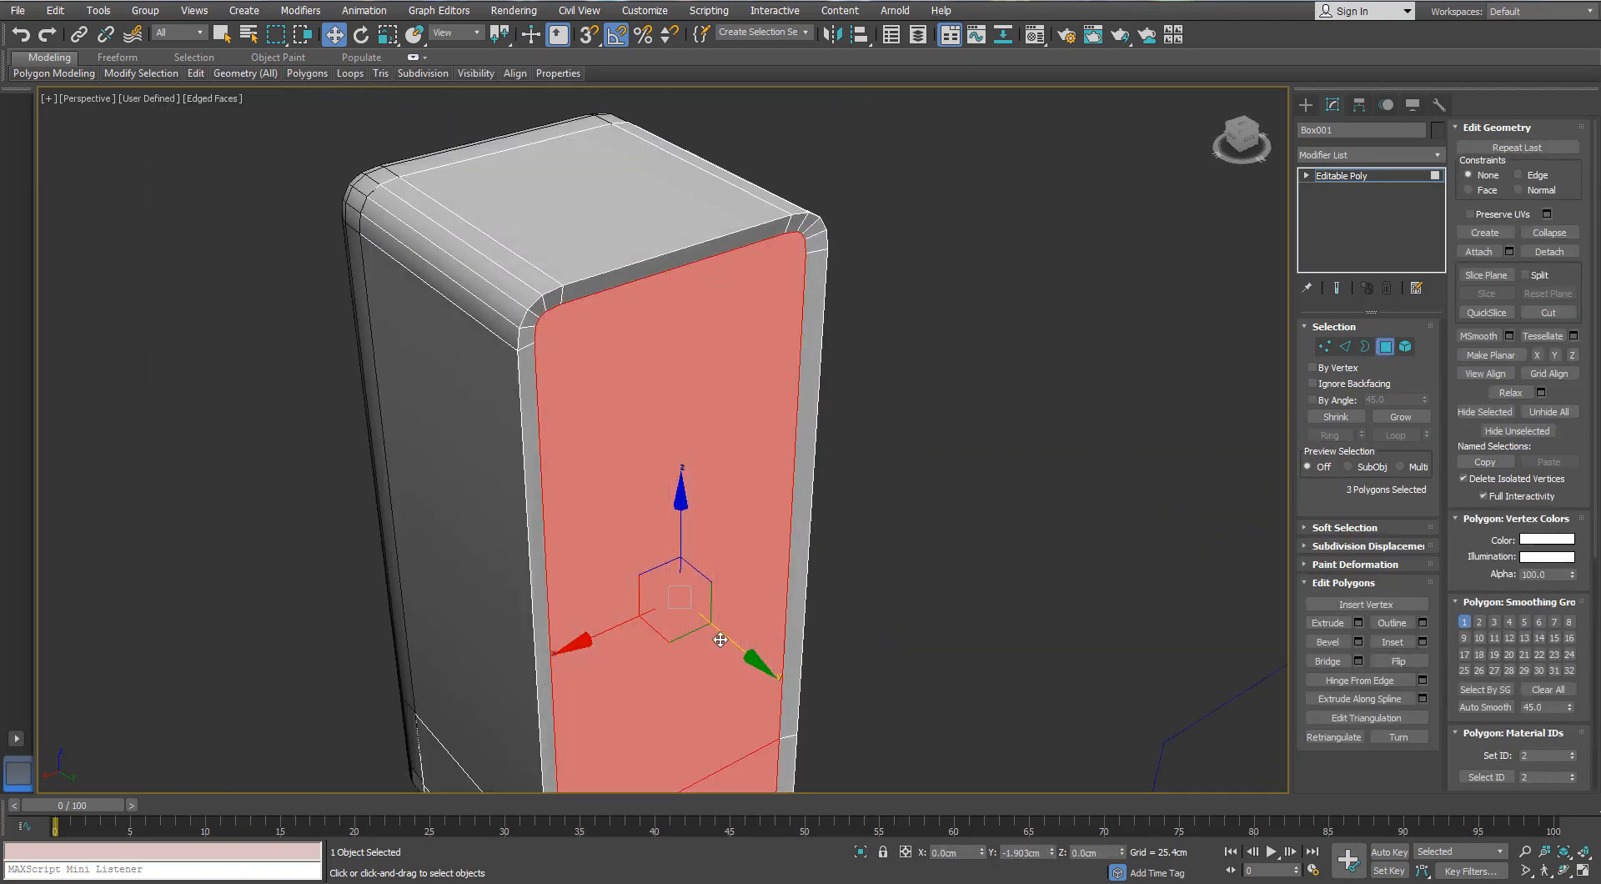
click(1359, 623)
mouse_move(950, 483)
mouse_down()
mouse_move(966, 478)
mouse_move(951, 492)
mouse_up()
text(074cm)
key(Return)
alt+middle_drag(738, 410, 757, 338)
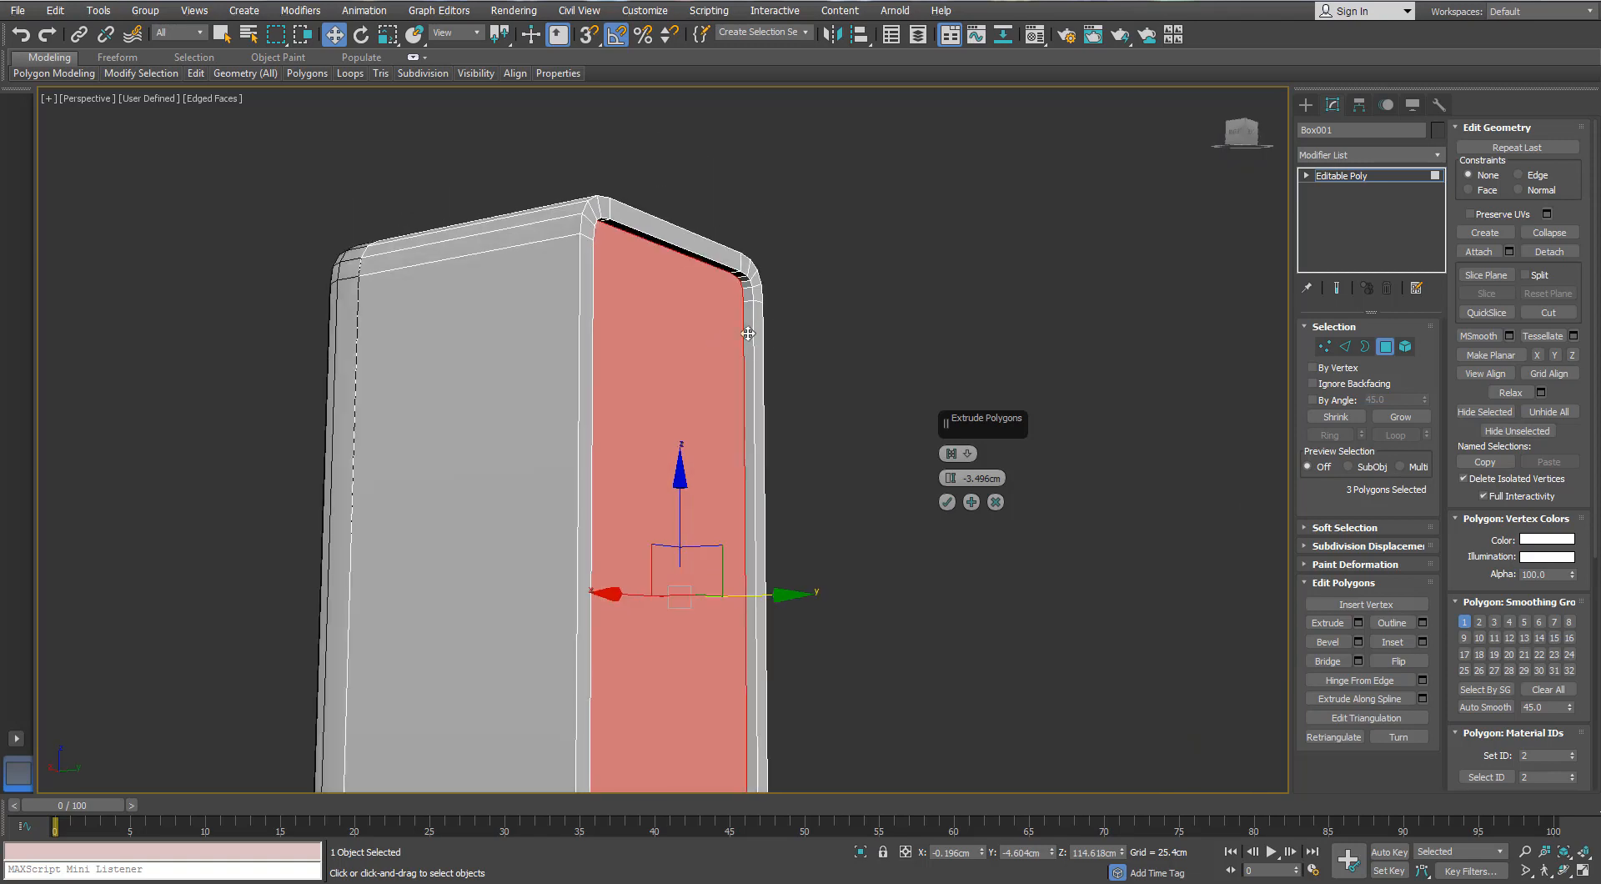
scroll(734, 332, up, 6)
drag(950, 488, 950, 482)
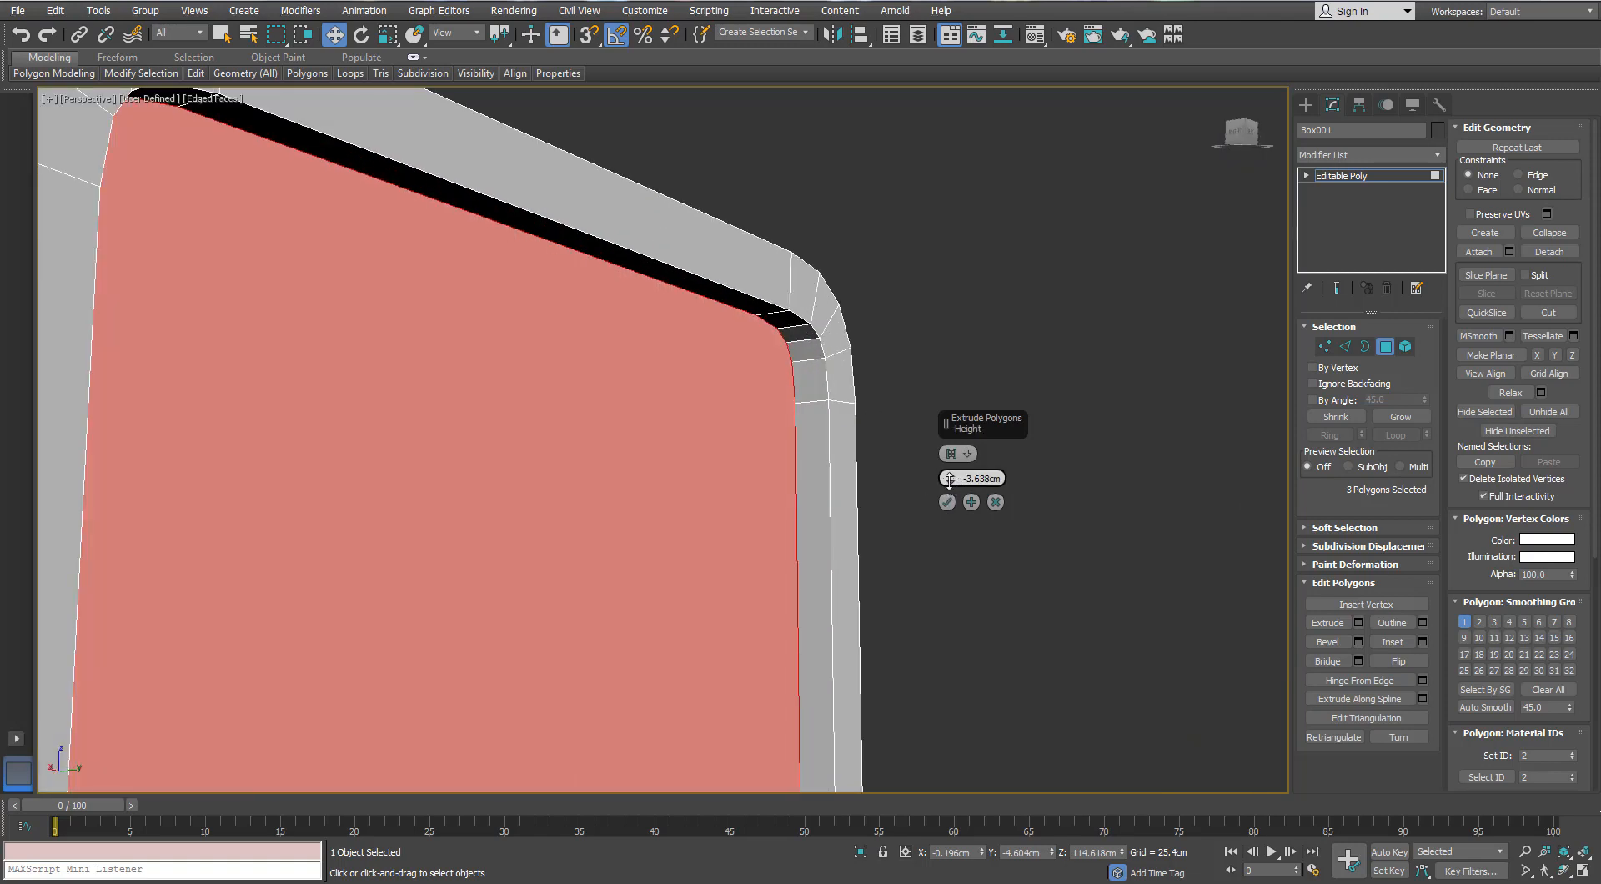
click(947, 501)
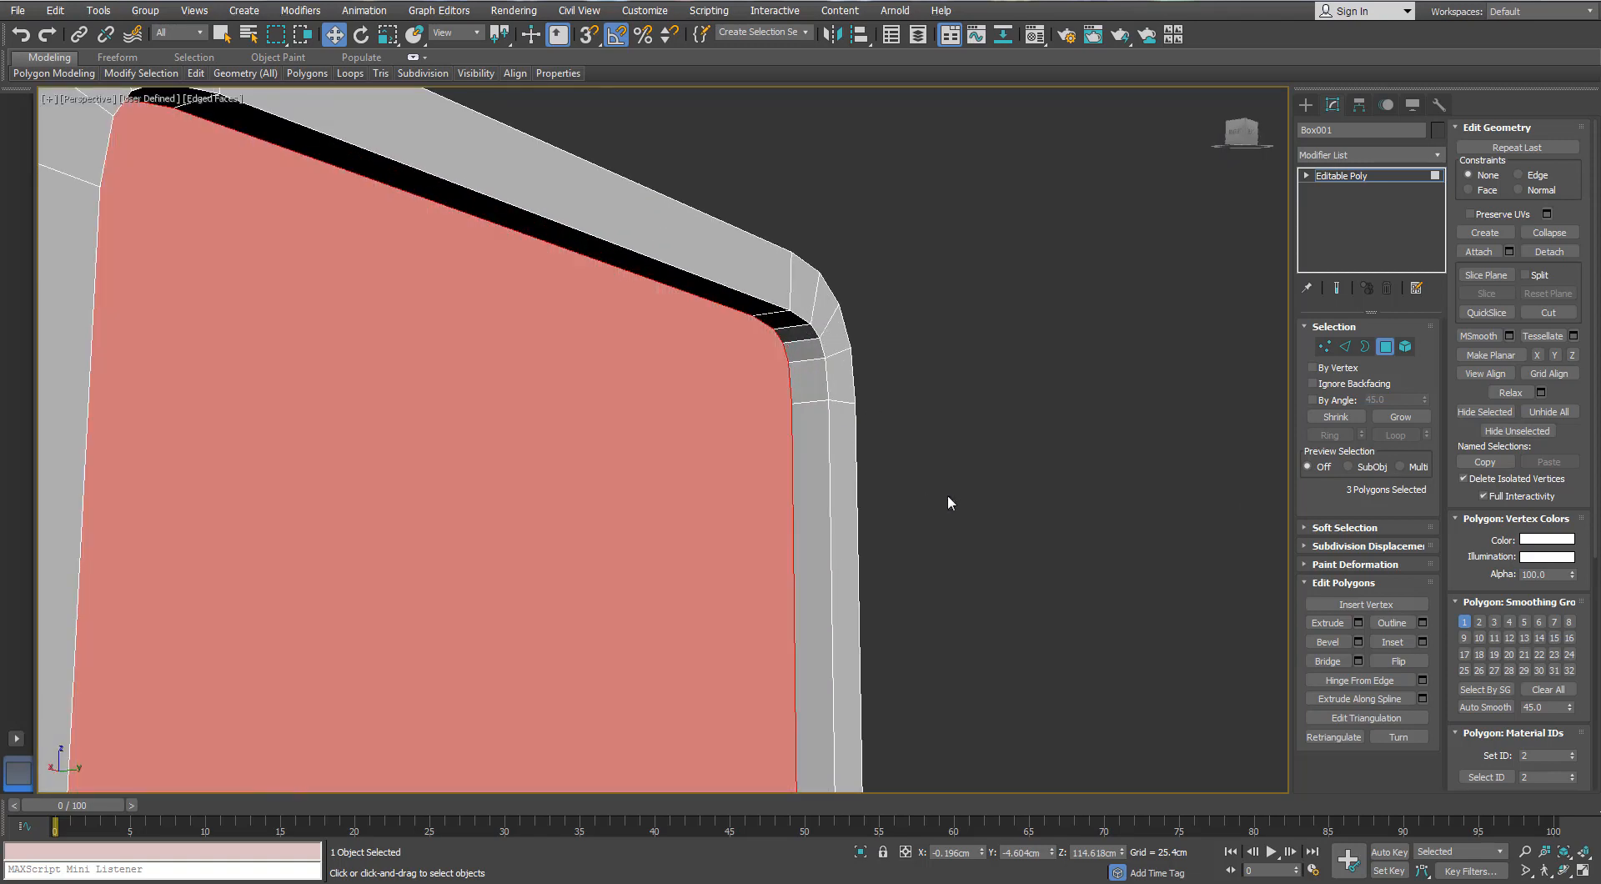
- Delete the fridge body's underside polygon and the bottom wall of the back recess
scroll(751, 368, down, 8)
alt+middle_drag(751, 368, 742, 440)
scroll(733, 489, up, 6)
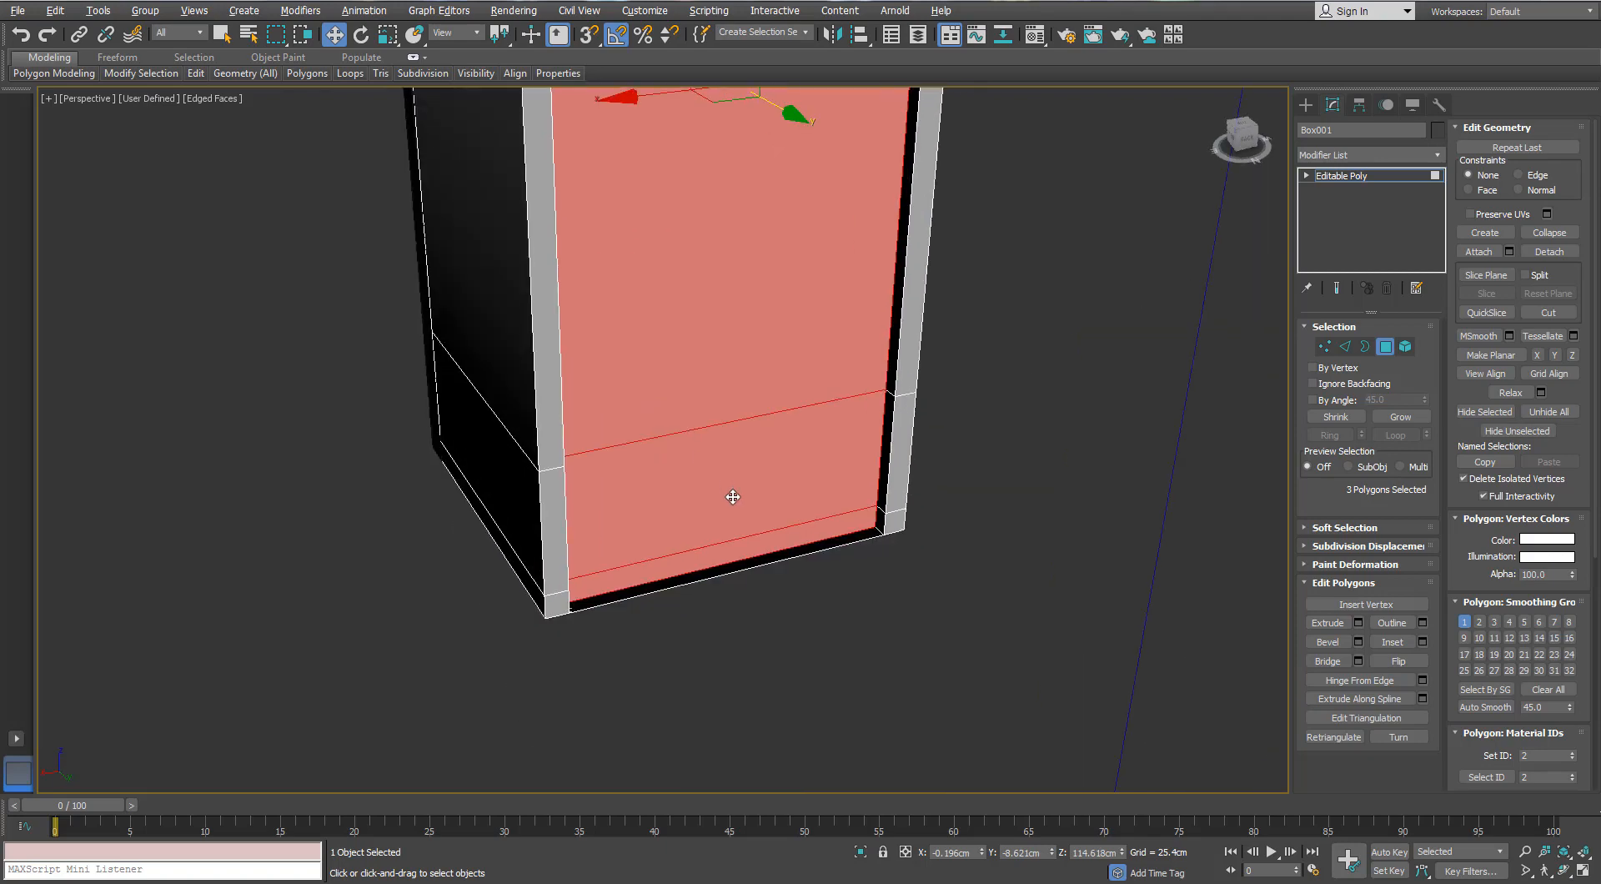
click(826, 493)
alt+middle_drag(825, 493, 887, 377)
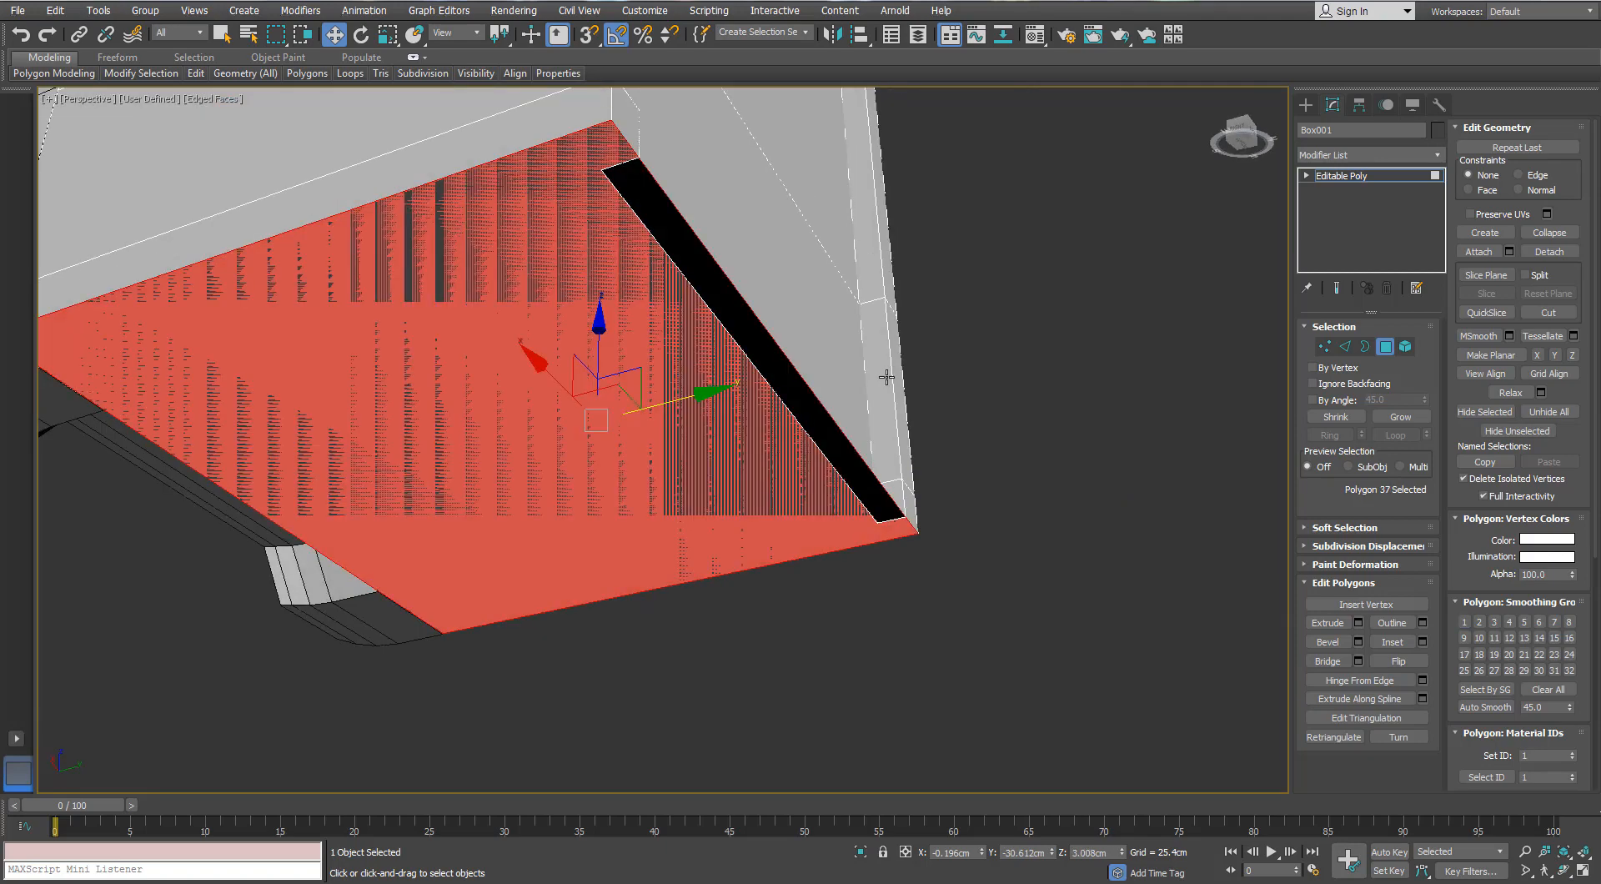
key(Delete)
click(748, 314)
key(Delete)
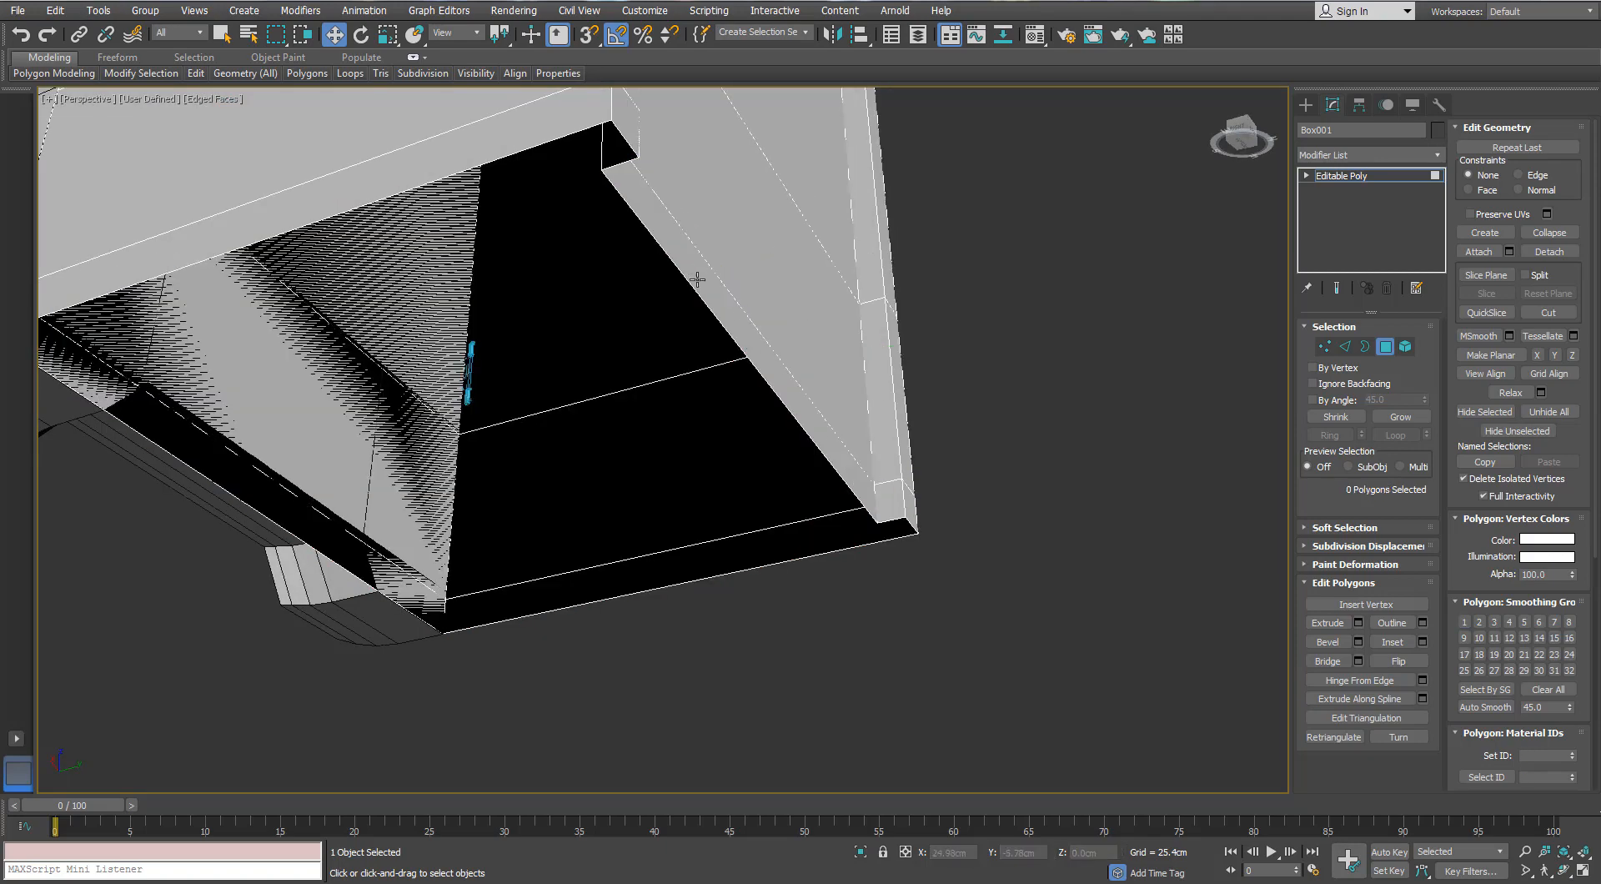
- Move the bottom edge of the recessed back panel inward toward the fridge's interior
scroll(737, 331, up, 3)
alt+middle_drag(737, 330, 714, 534)
click(1346, 346)
click(859, 499)
drag(739, 585, 713, 573)
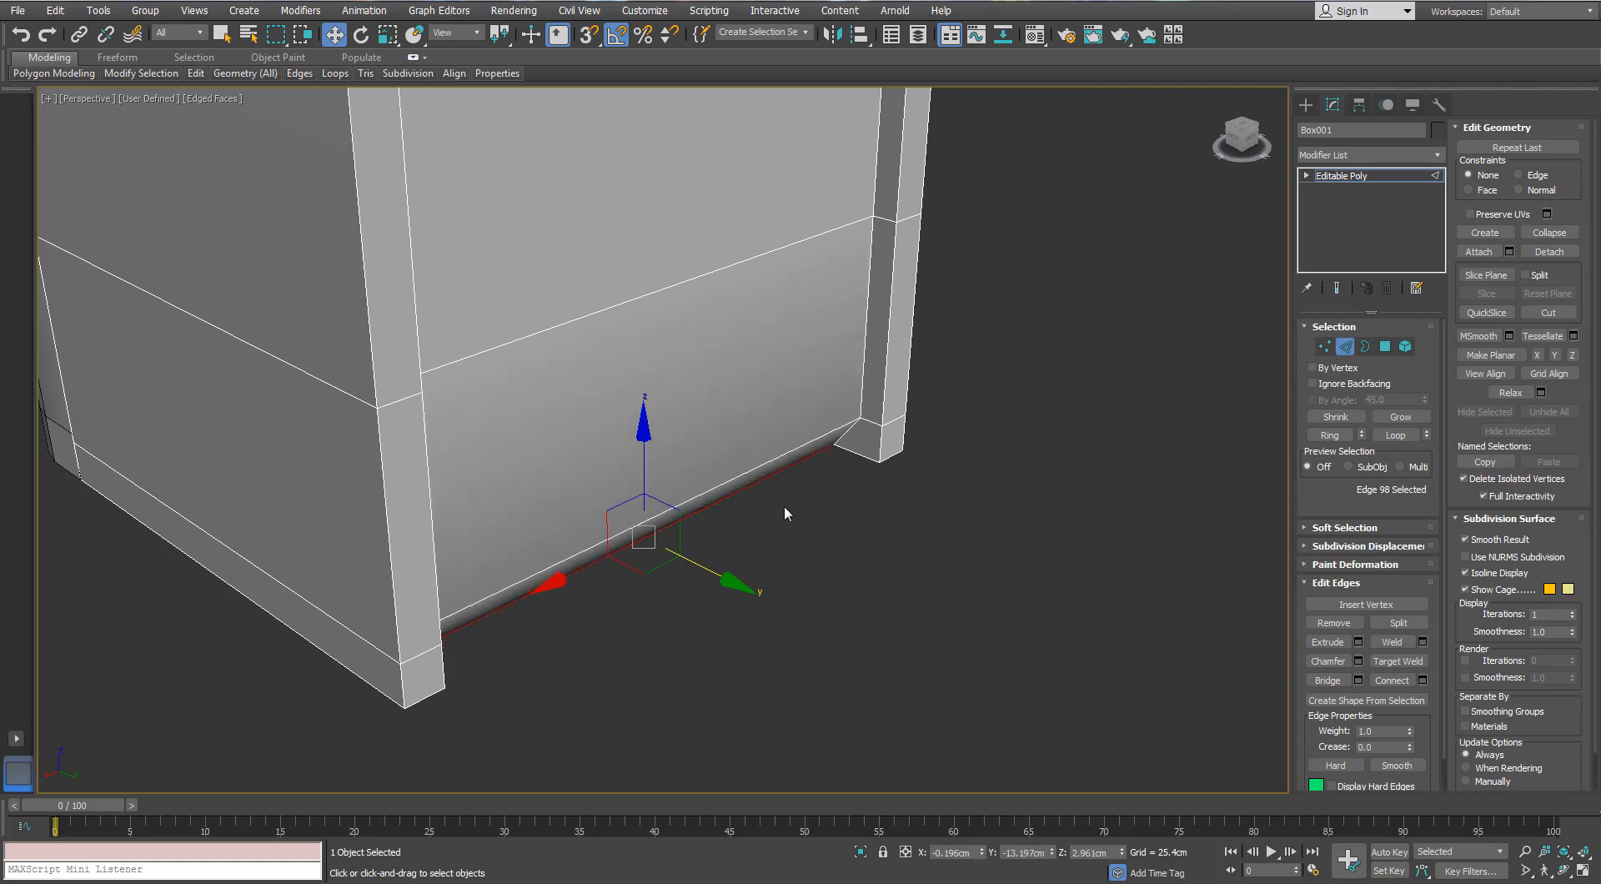
- Raise the horizontal edge loop running around the lower end of the fridge body to enlarge the panel's slanted bottom strip
double_click(822, 437)
alt+middle_drag(704, 501, 590, 475)
drag(587, 399, 588, 367)
alt+middle_drag(767, 379, 607, 399)
drag(589, 370, 587, 363)
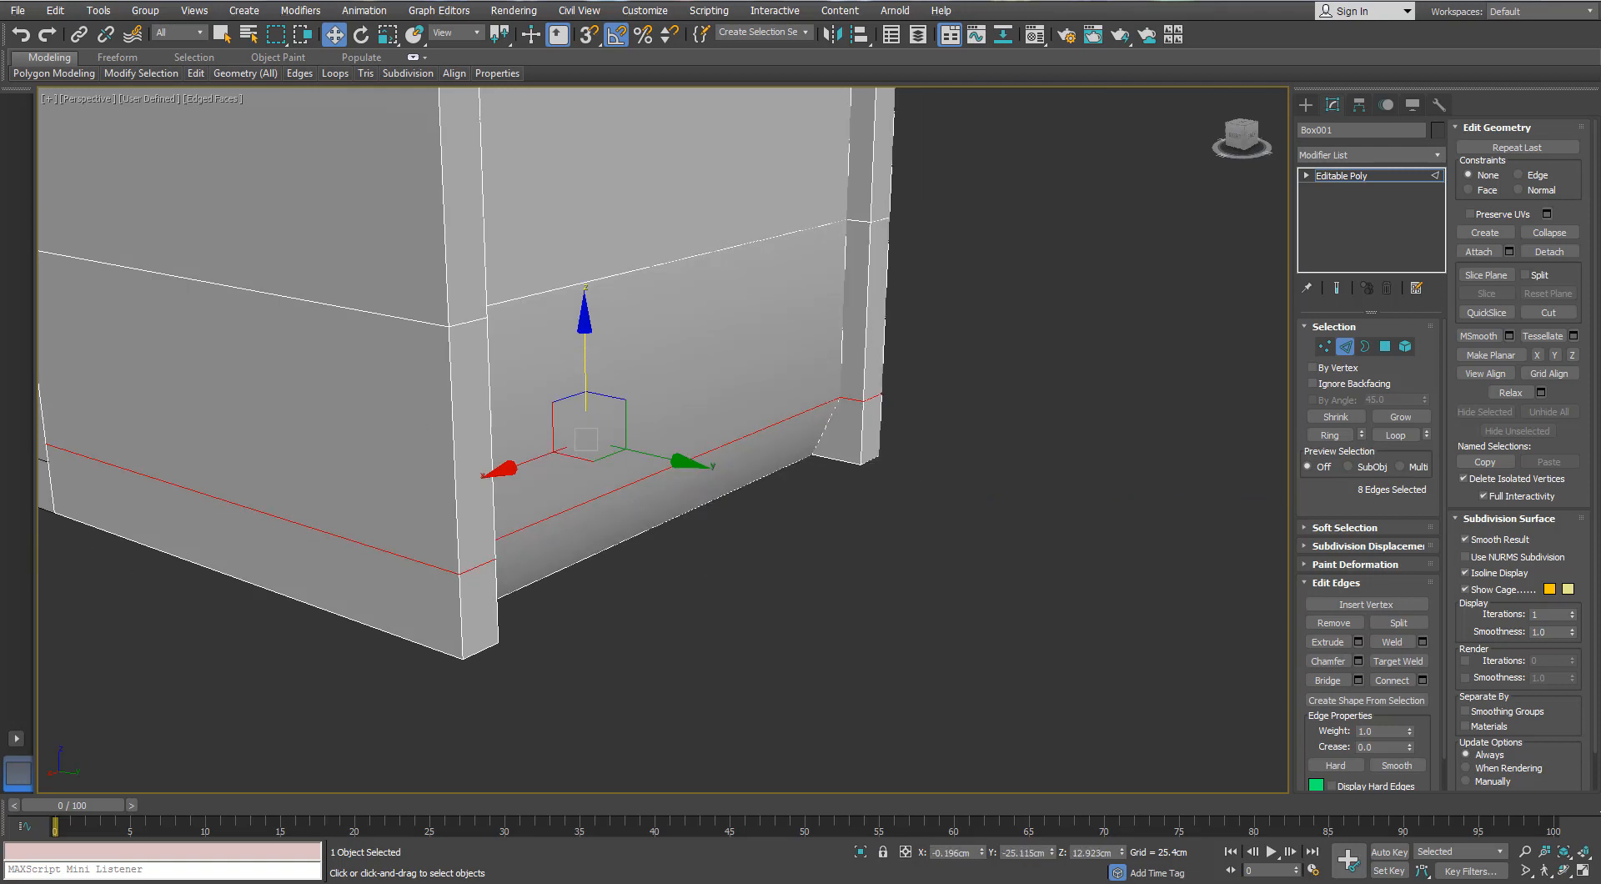
click(994, 382)
alt+middle_drag(994, 382, 917, 400)
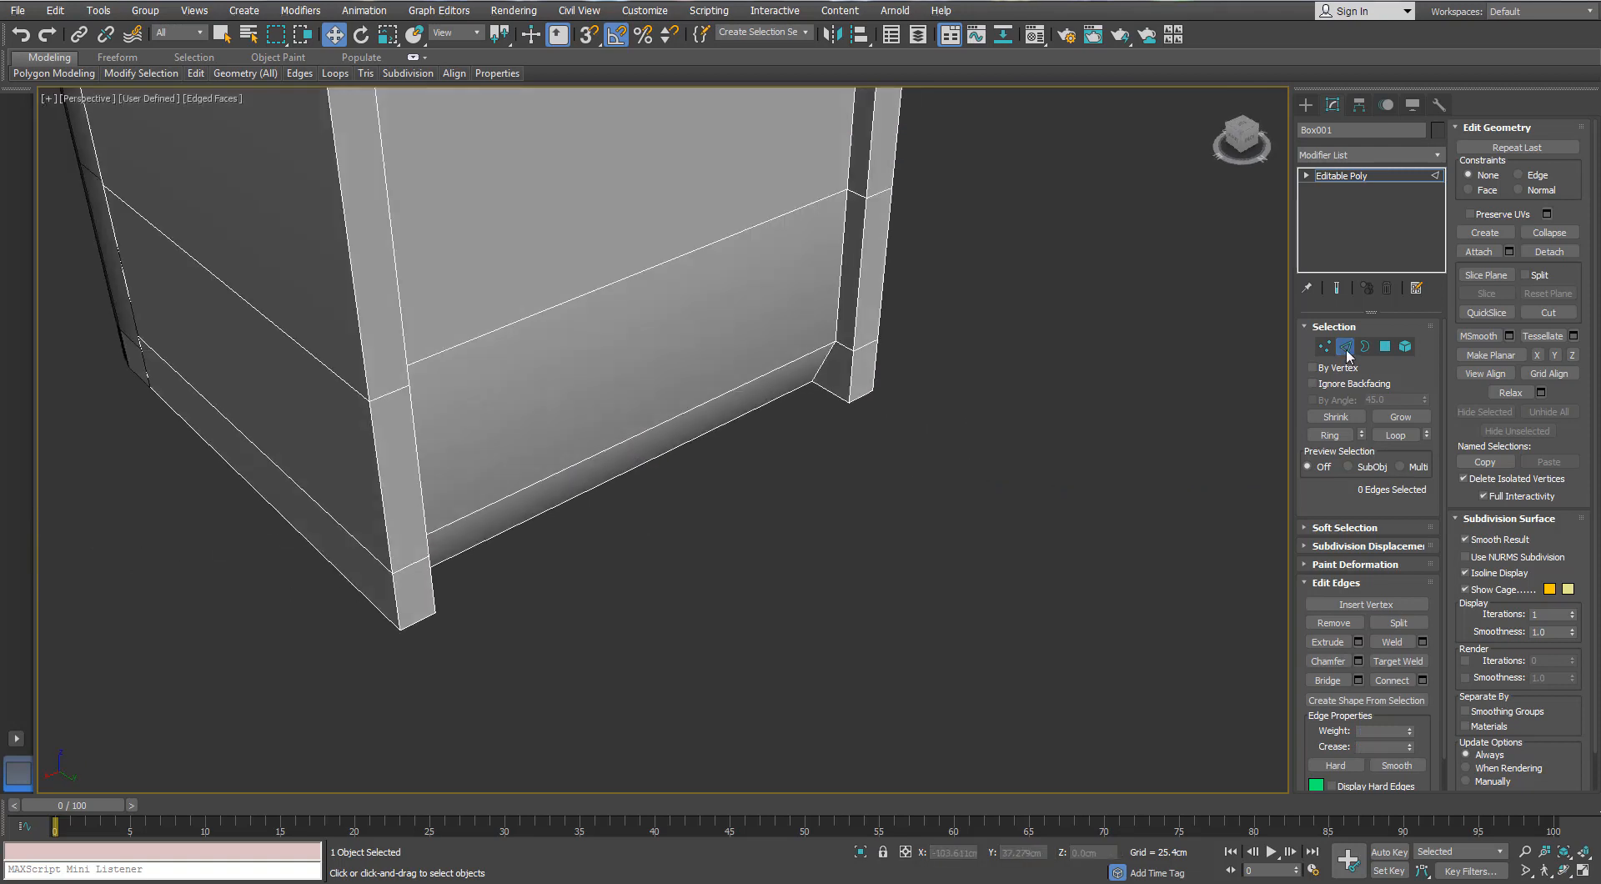
- Create a box with a base of about 11.5 by 38.7 cm beneath the back recess, near one rear corner
click(1342, 175)
click(1306, 104)
click(1304, 154)
click(1334, 165)
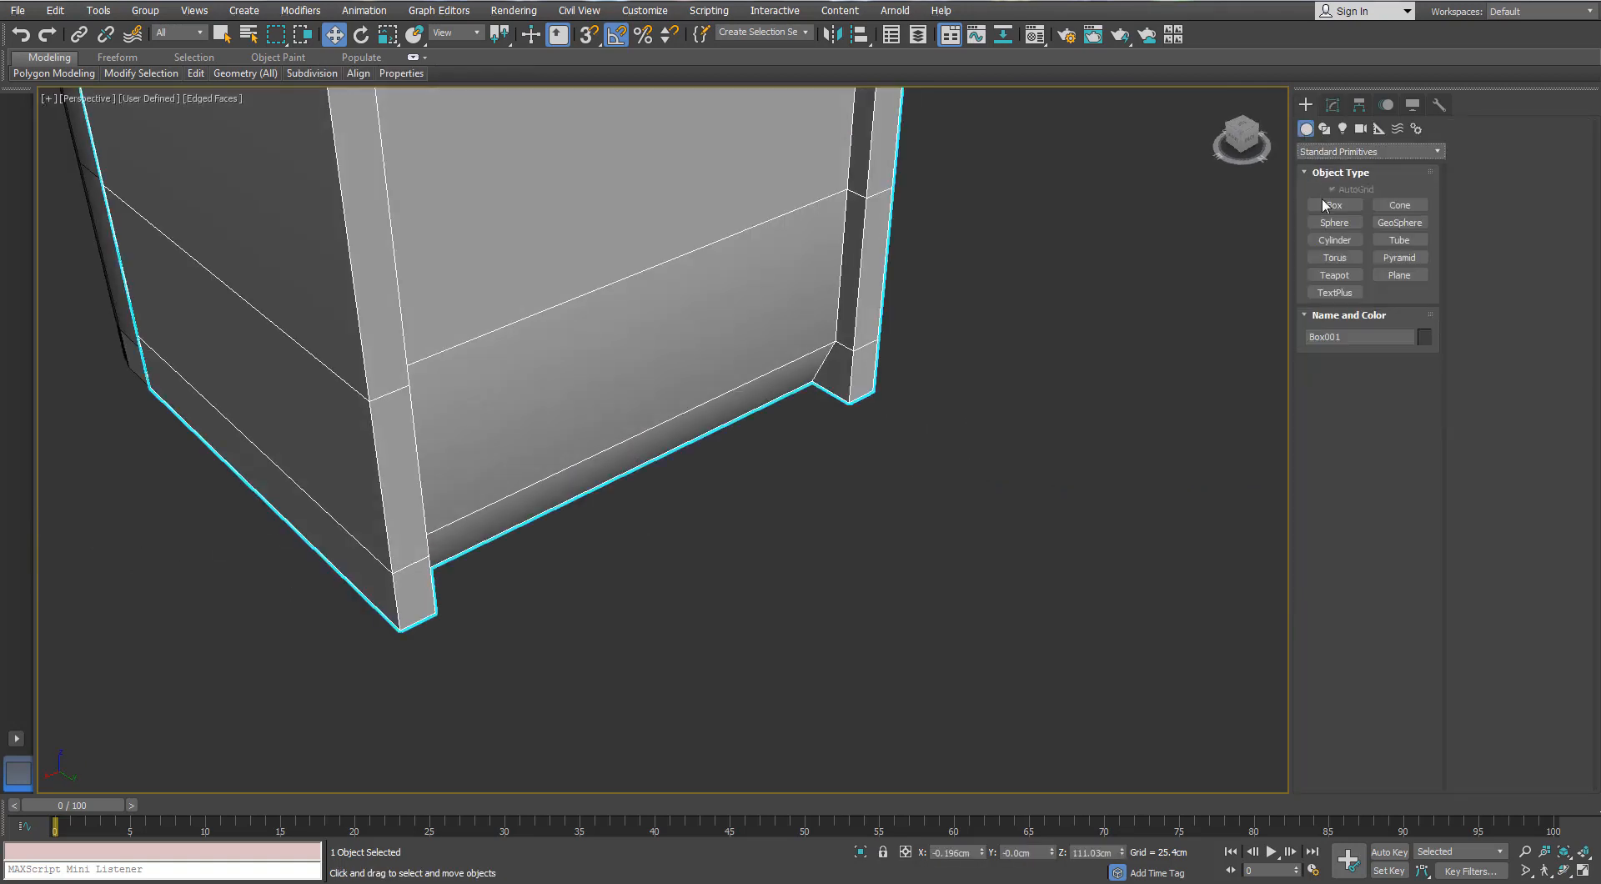
click(1334, 205)
alt+middle_drag(634, 392, 555, 401)
scroll(555, 401, up, 3)
middle_drag(561, 455, 1052, 406)
drag(1052, 406, 692, 502)
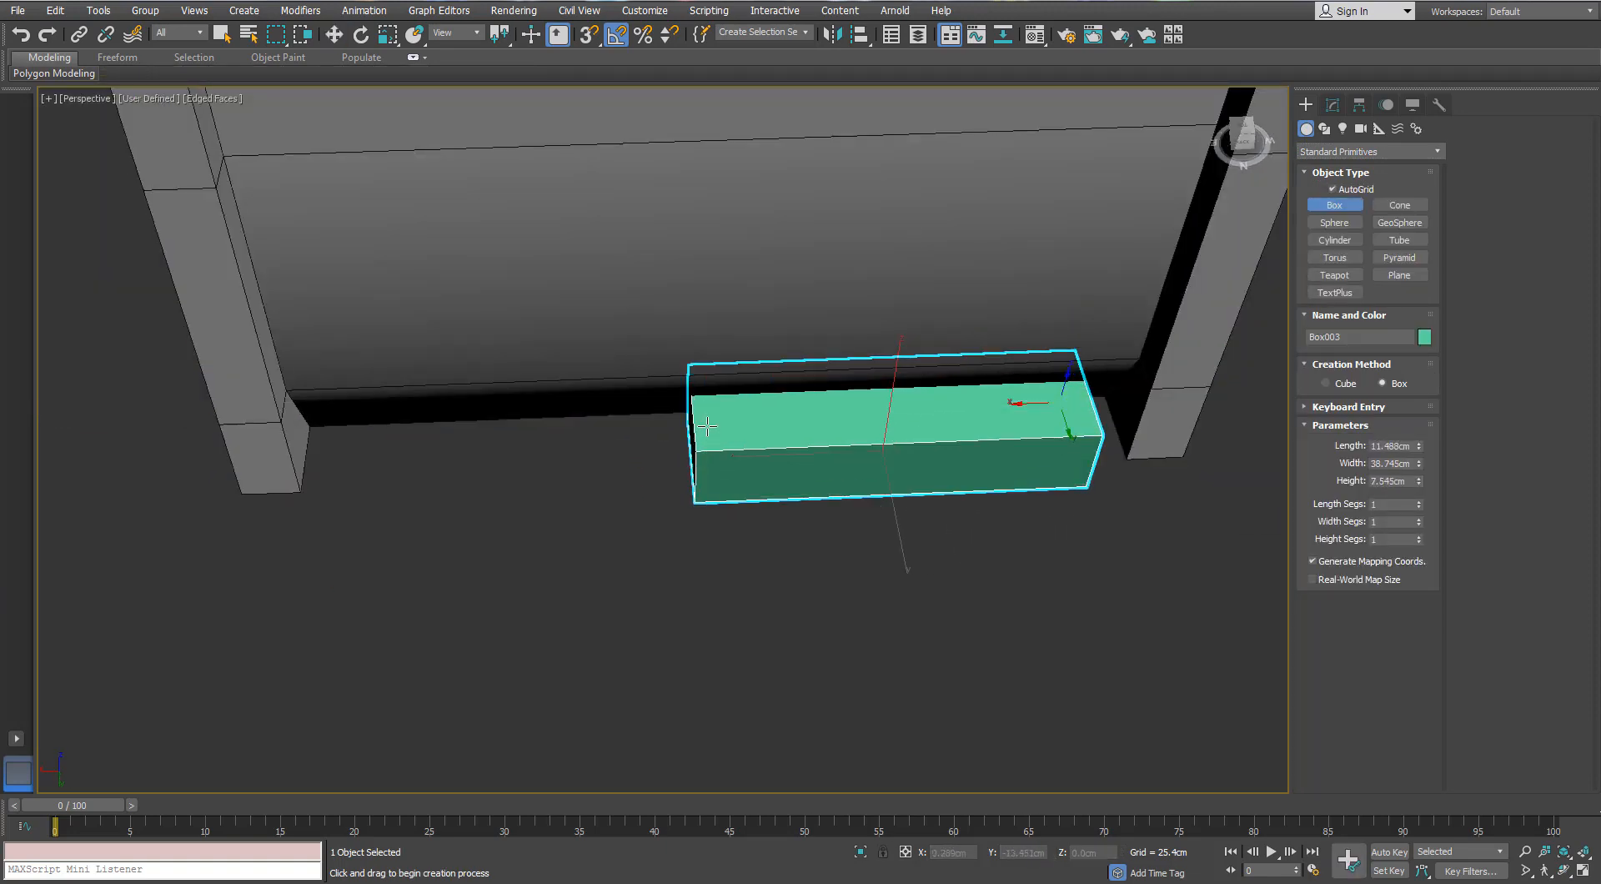
click(718, 380)
alt+middle_drag(682, 433, 819, 399)
- Move the new box backward along the Y axis by about 6.6 cm, out from under the recessed panel
key(w)
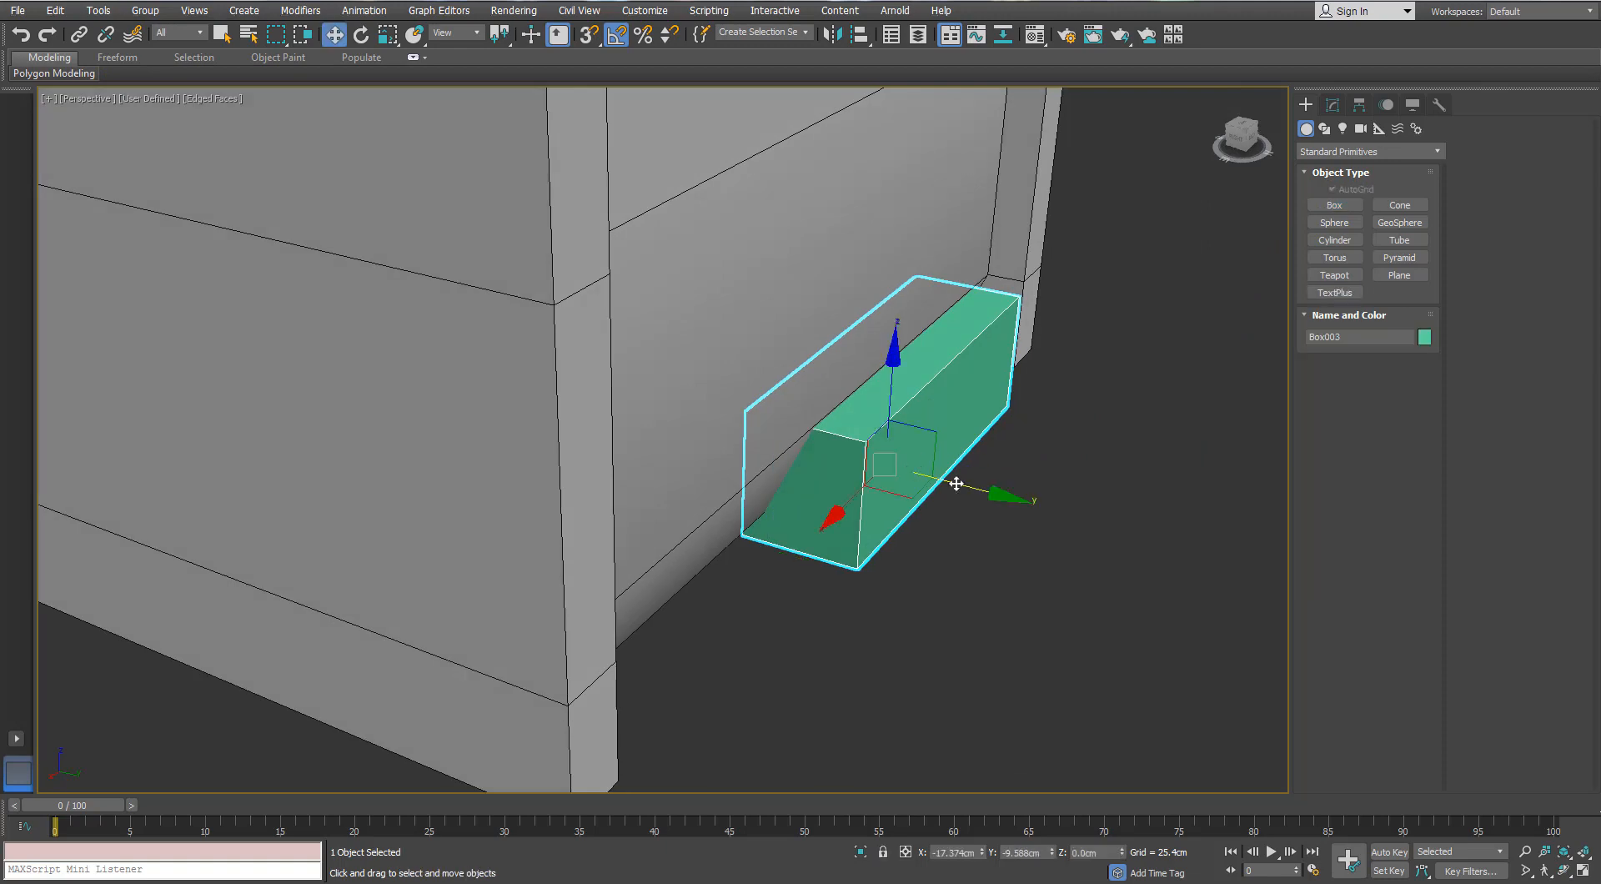
drag(954, 483, 1027, 507)
alt+middle_drag(990, 489, 1018, 408)
- Convert the box to Editable Poly and move its rear side polygon inward 2.588 cm to make the box thinner
right_click(1007, 357)
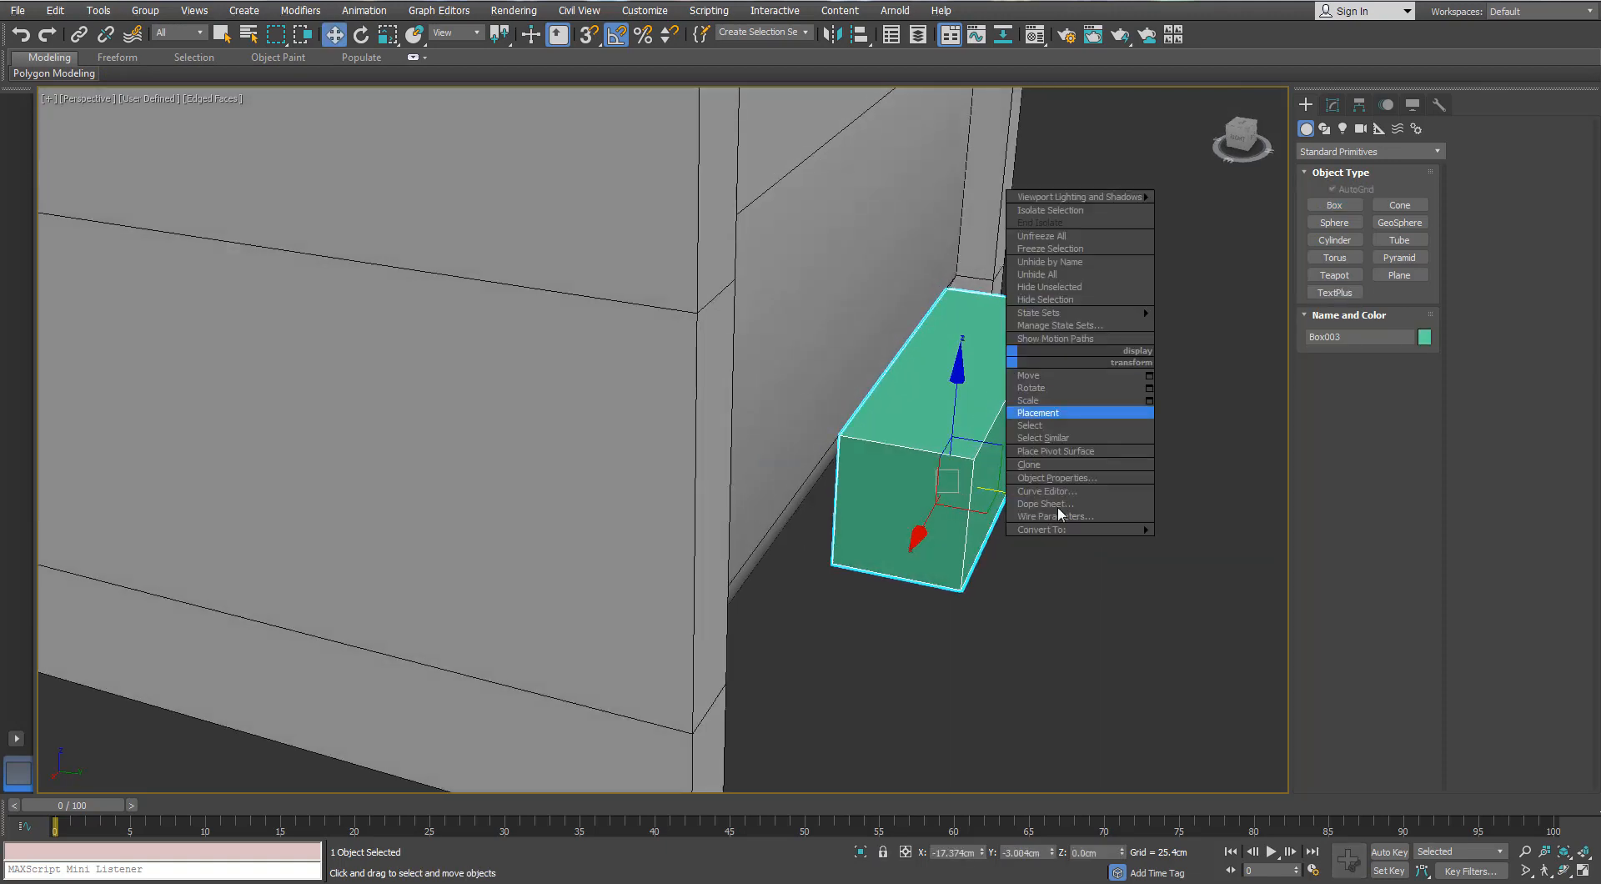
mouse_move(1052, 530)
click(970, 540)
key(4)
click(1027, 424)
drag(1110, 451, 1083, 449)
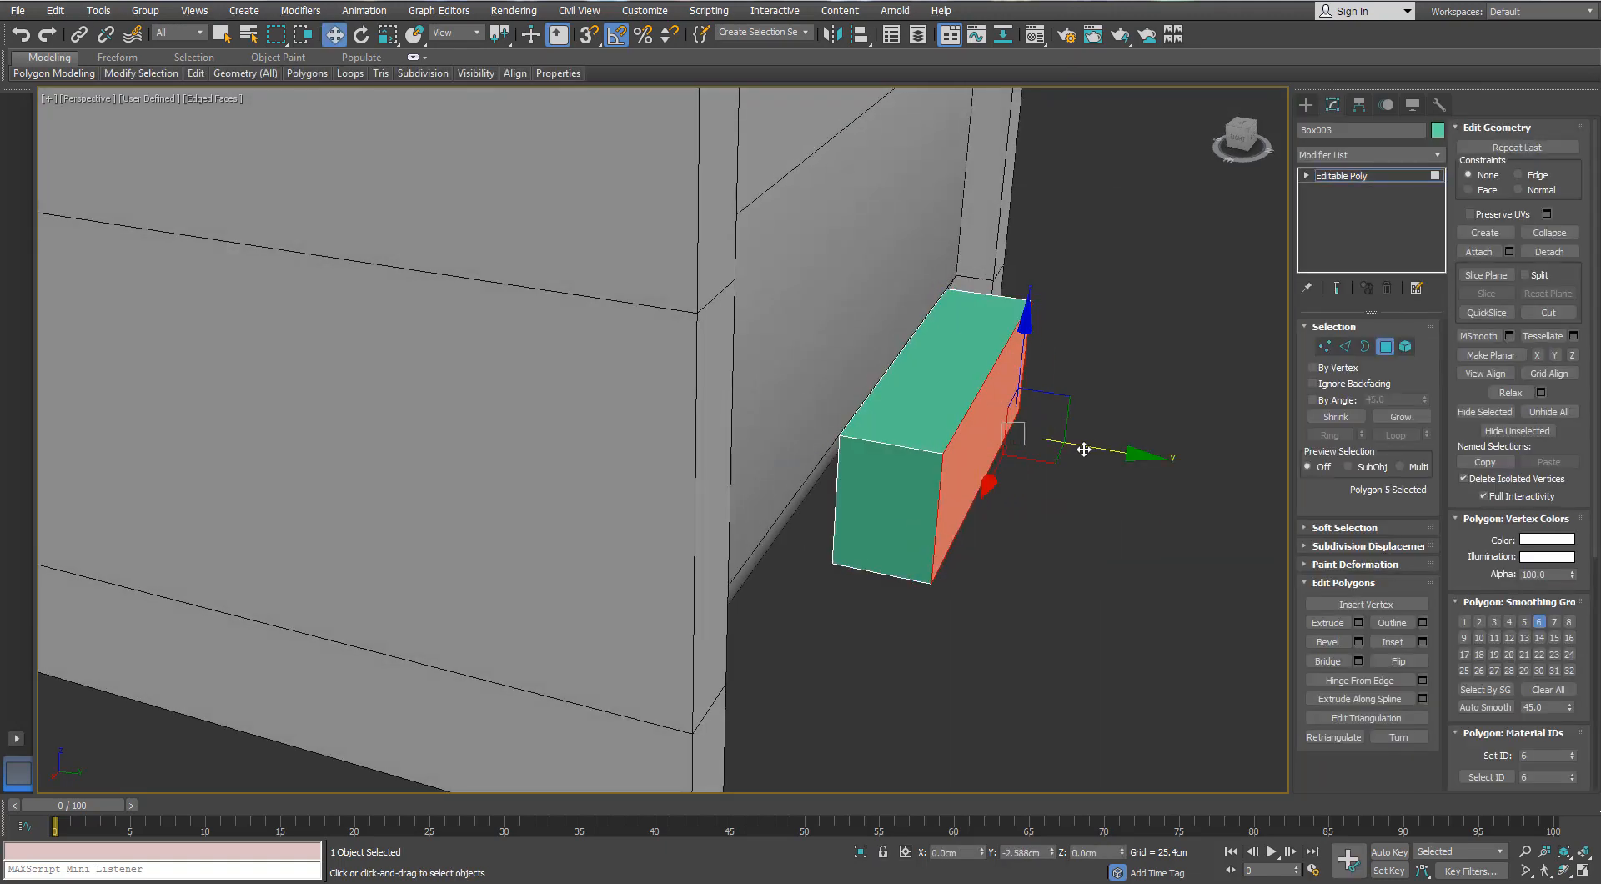
alt+middle_drag(1083, 449, 1040, 412)
- Raise the whole box in the Front view to a Z position of 3.051 cm, level with the fridge's bottom edge
click(1387, 352)
scroll(1073, 393, down, 3)
key(f)
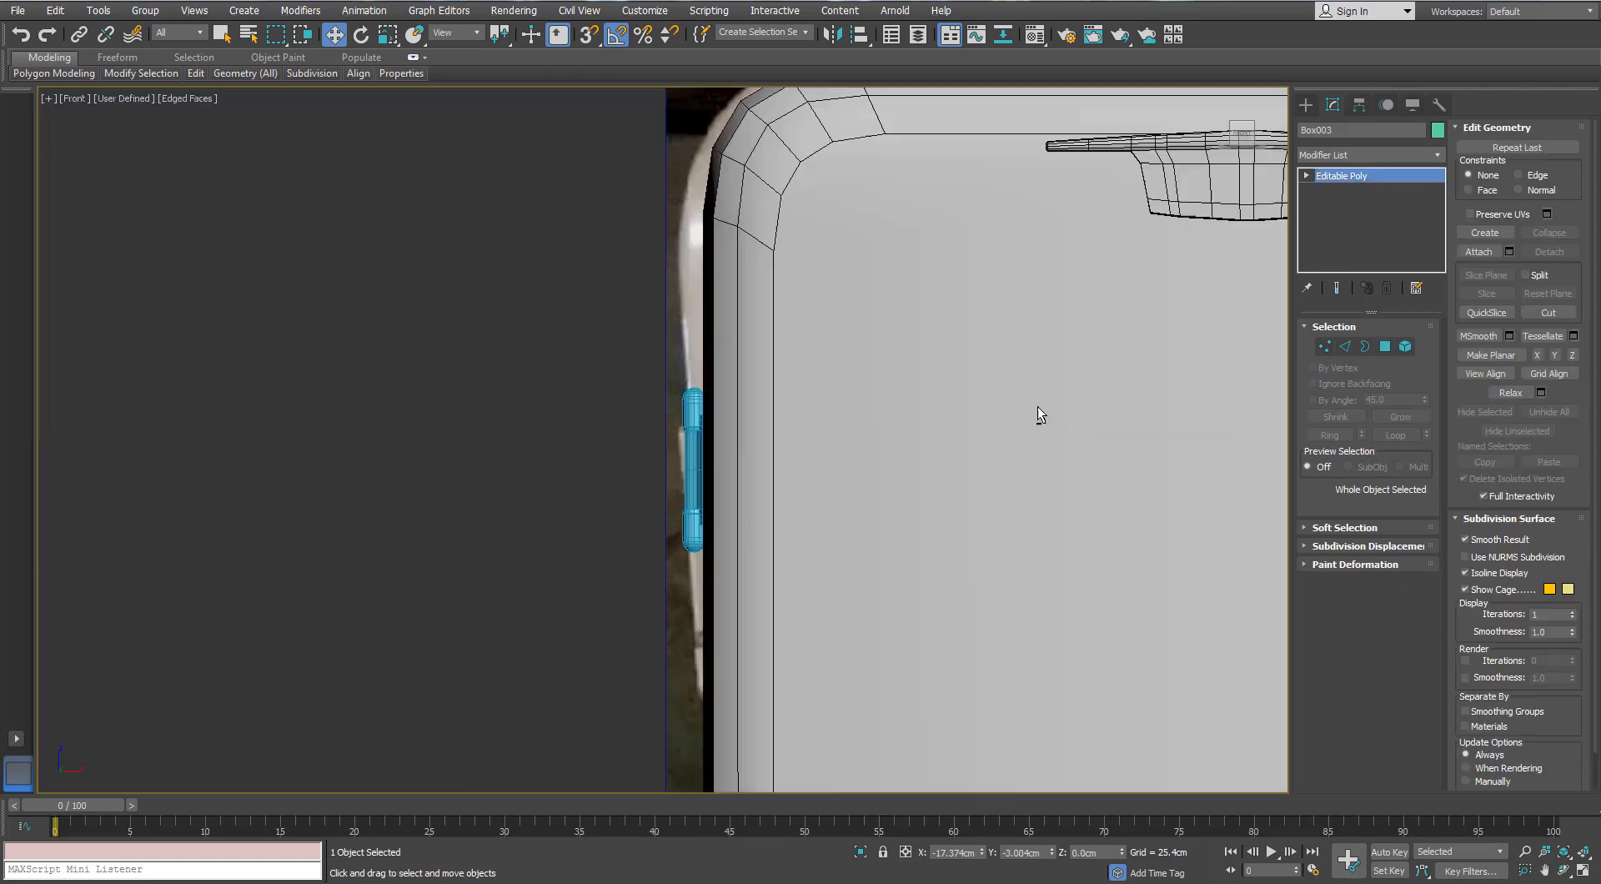
key(z)
scroll(965, 427, down, 2)
drag(753, 458, 753, 392)
scroll(638, 416, down, 3)
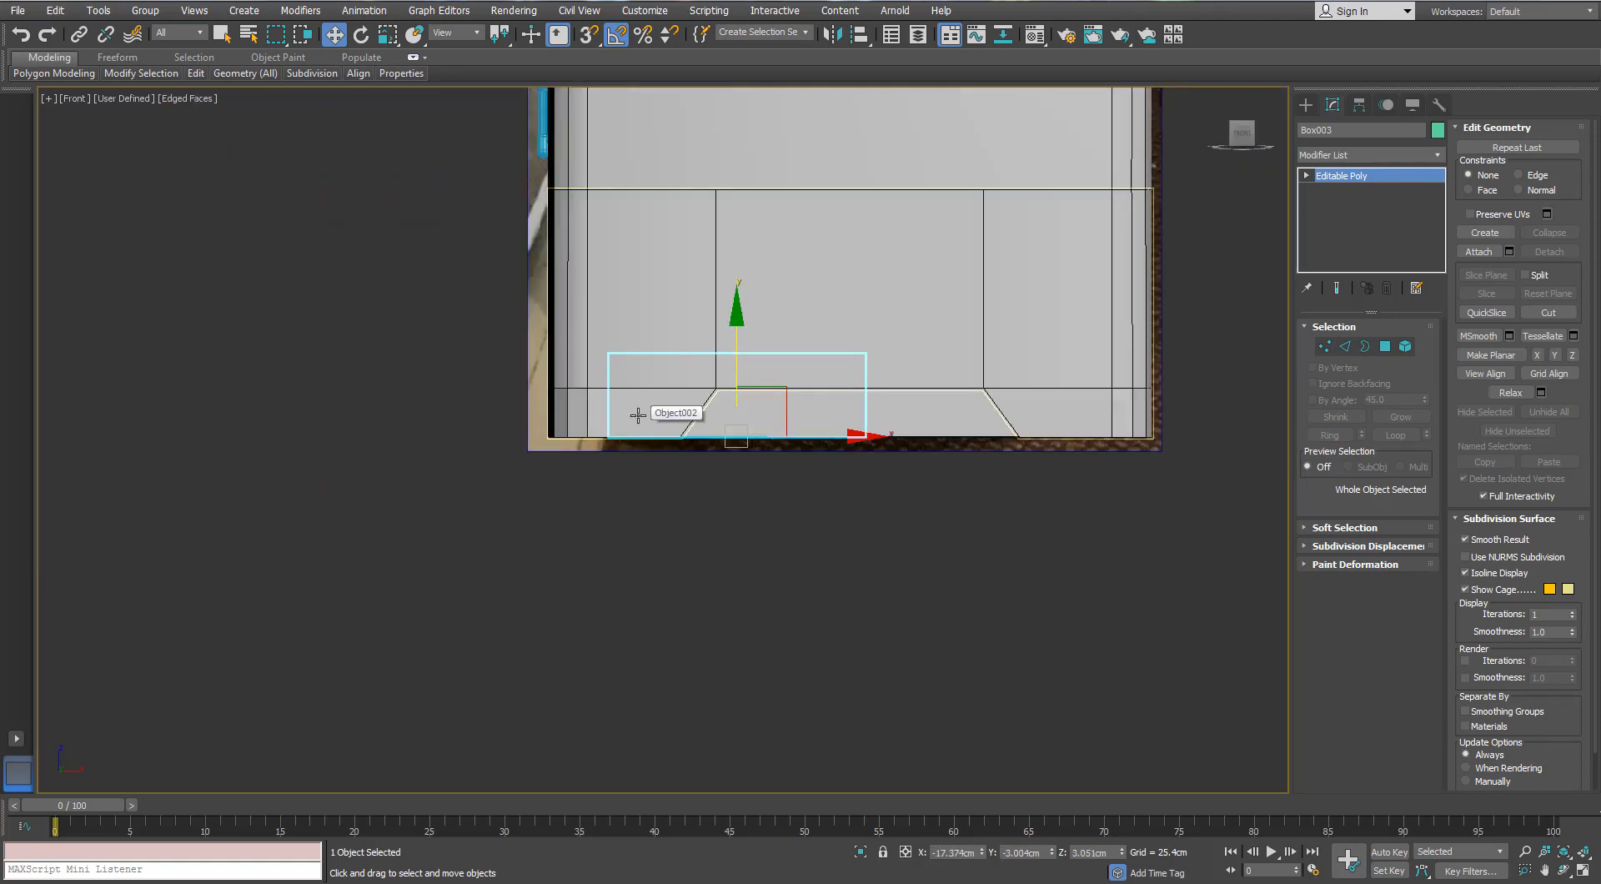
- Select all the fridge parts together with the new rear box in the Left view
key(l)
key(z)
scroll(638, 415, down, 10)
middle_drag(638, 416, 606, 564)
drag(833, 232, 569, 680)
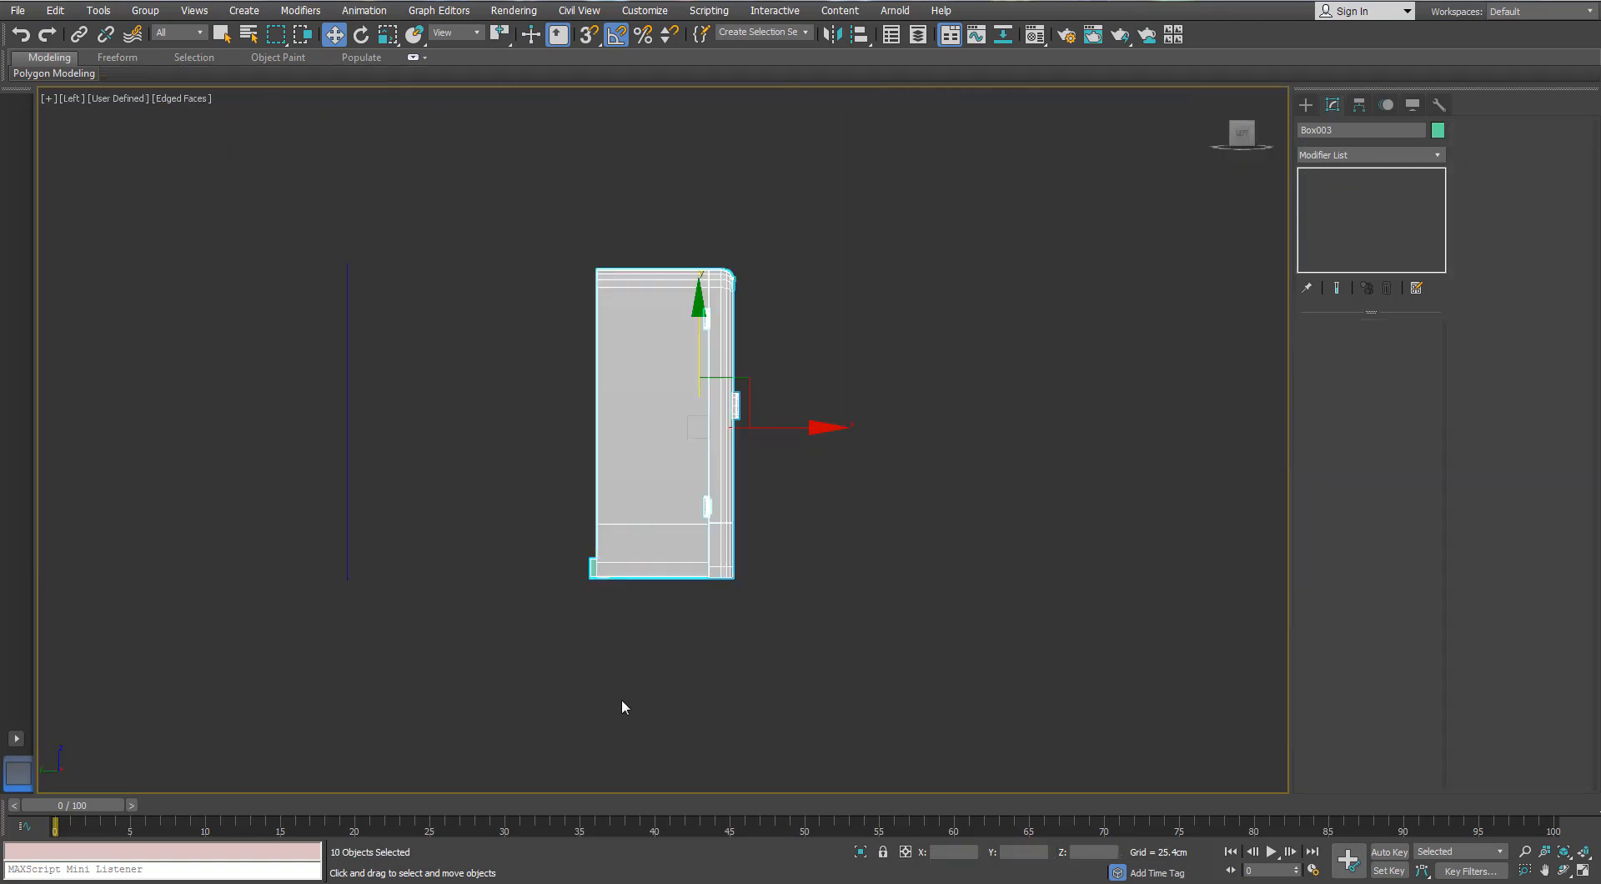
scroll(615, 514, up, 2)
click(236, 567)
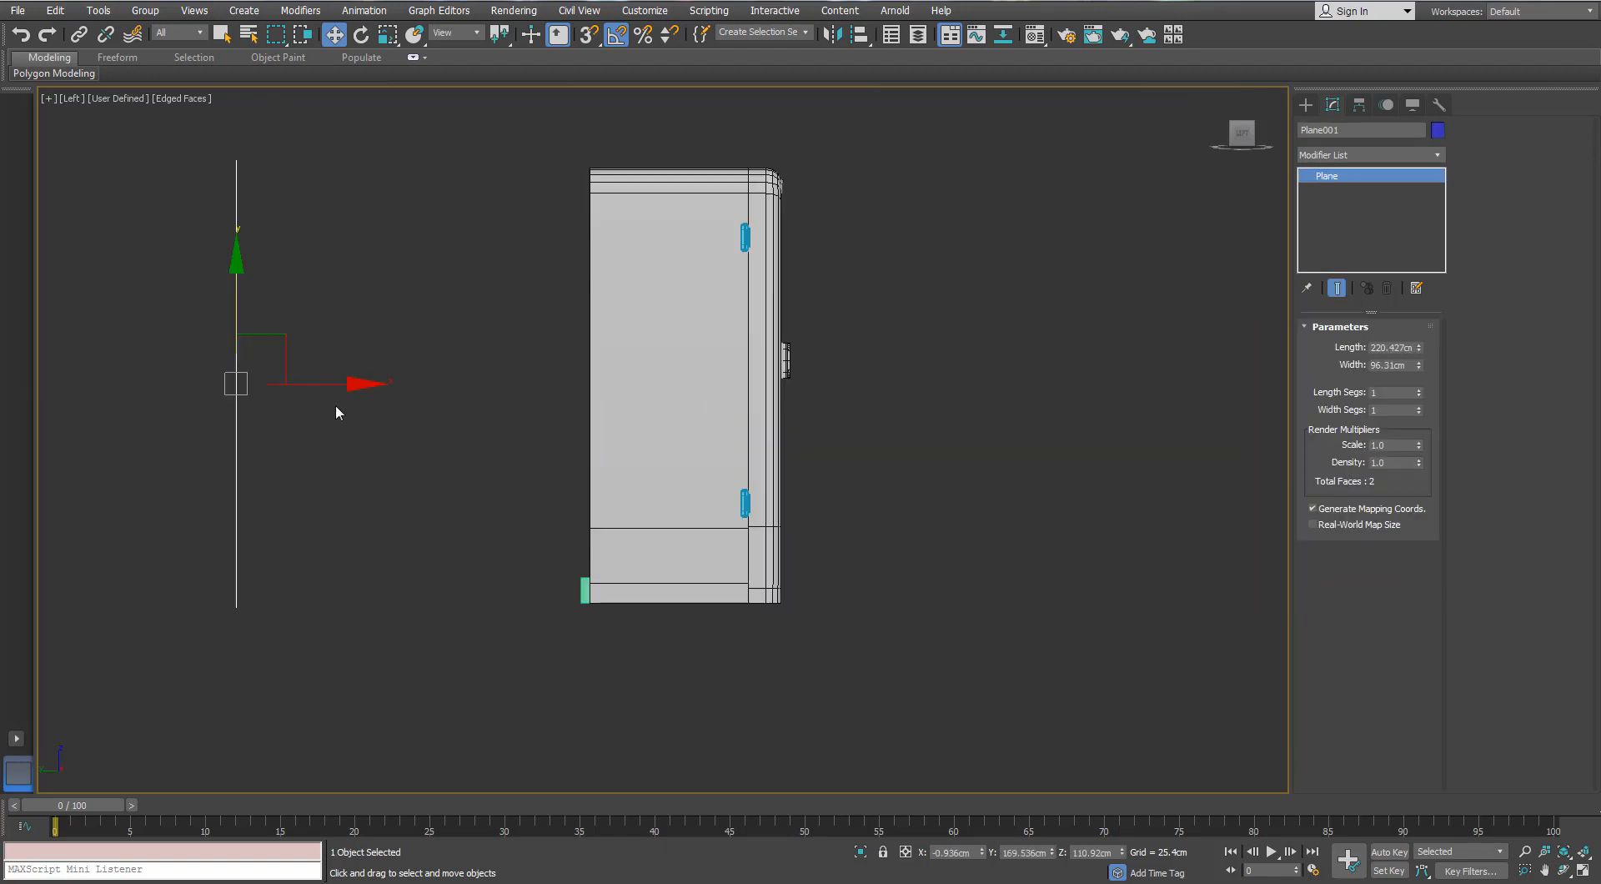
click(618, 561)
click(833, 619)
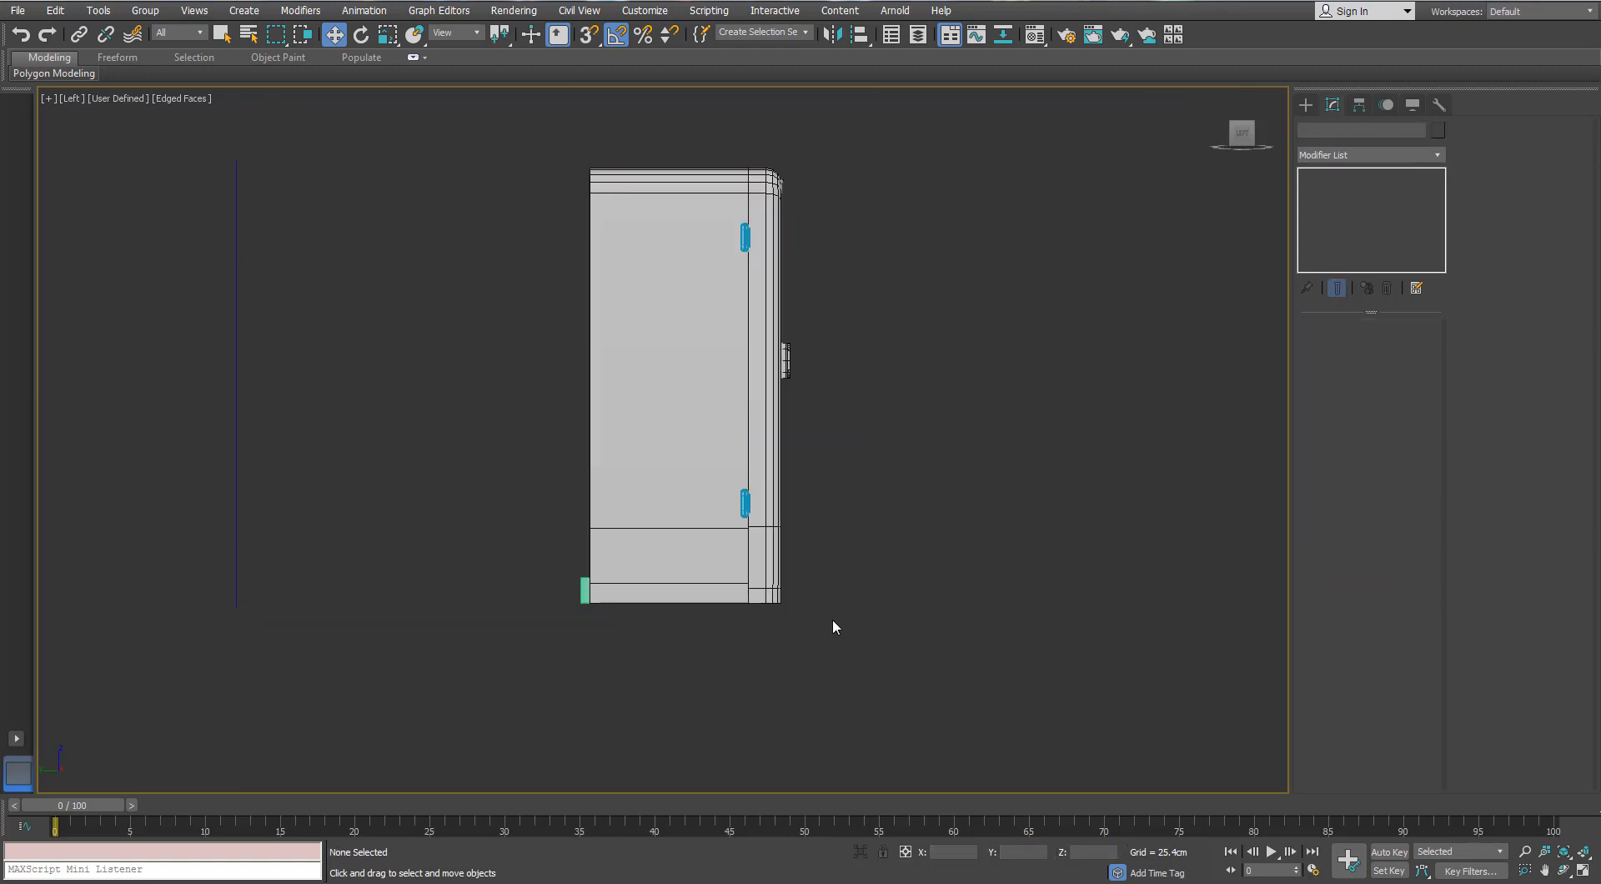
scroll(583, 602, up, 10)
click(618, 522)
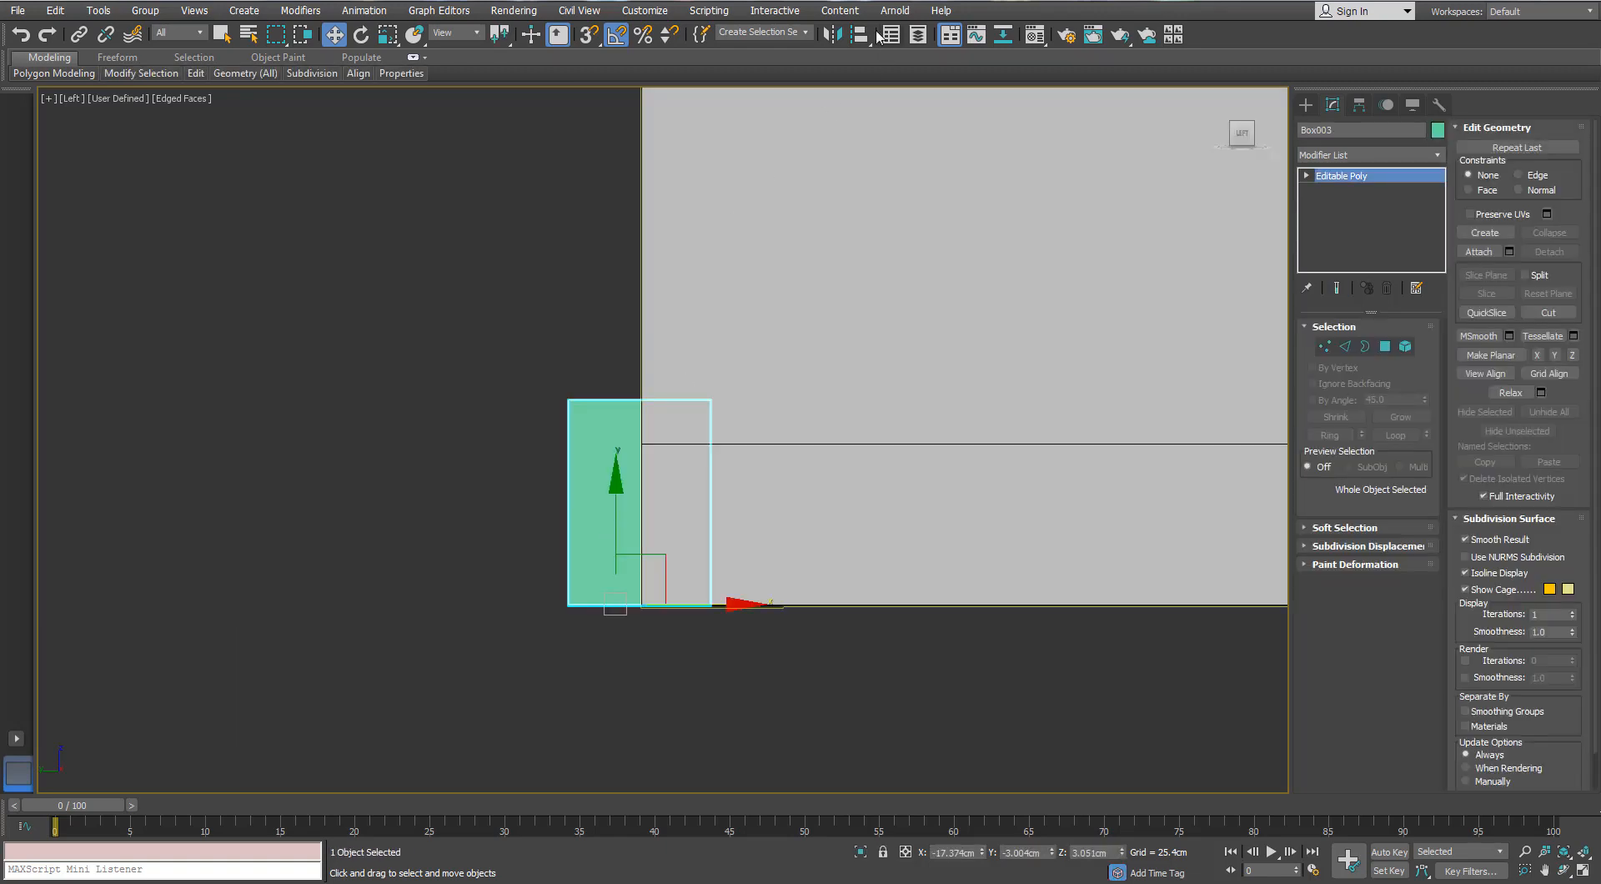
click(864, 38)
click(862, 533)
click(784, 333)
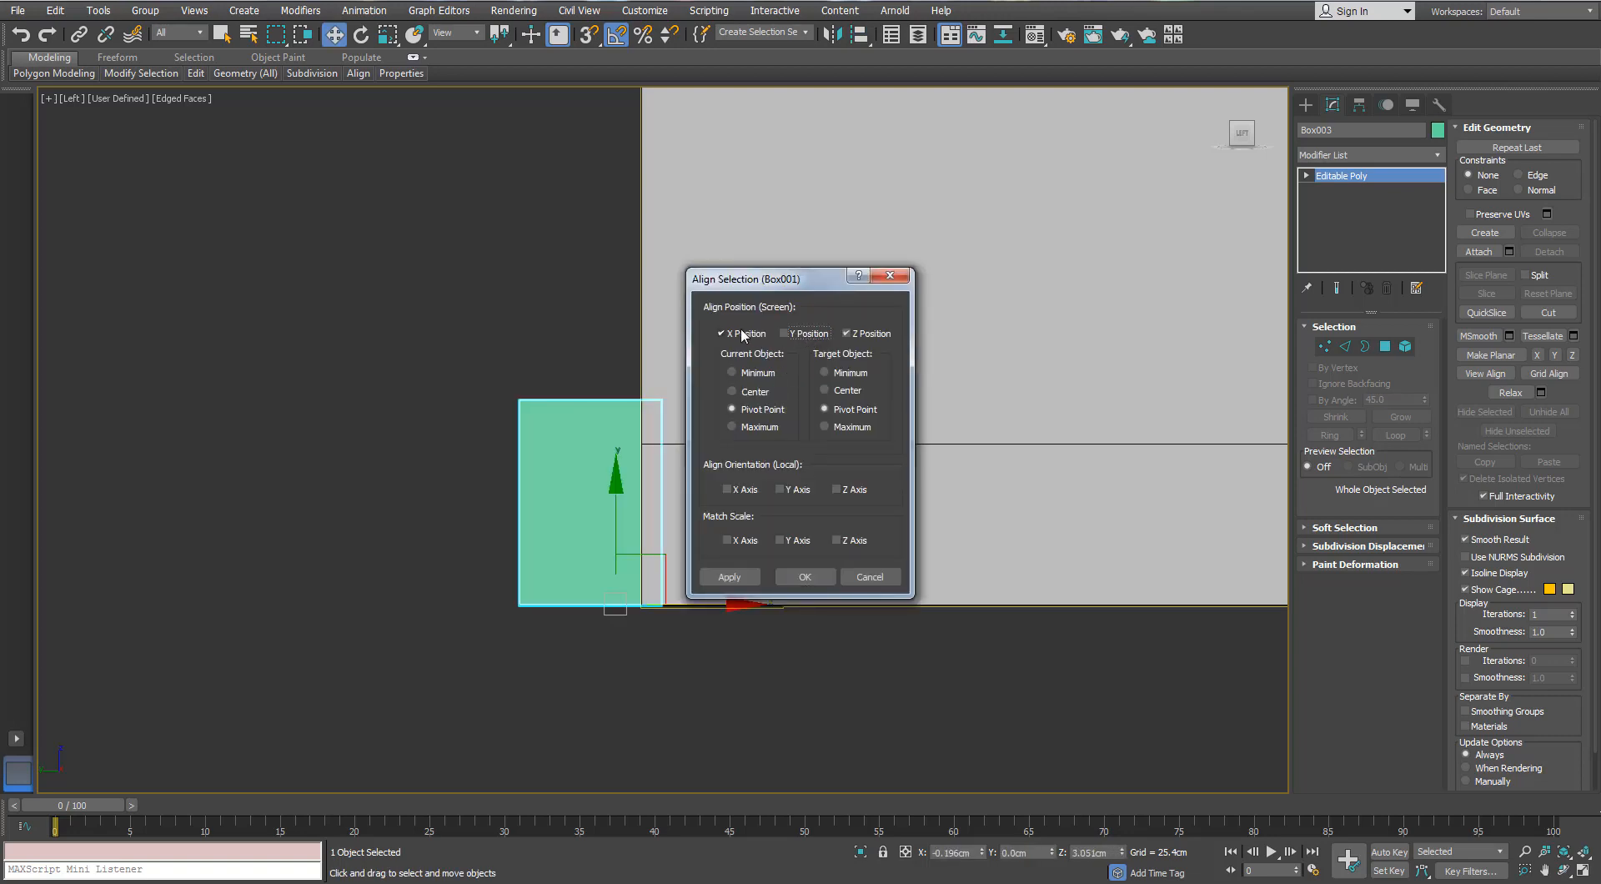
click(722, 333)
click(800, 334)
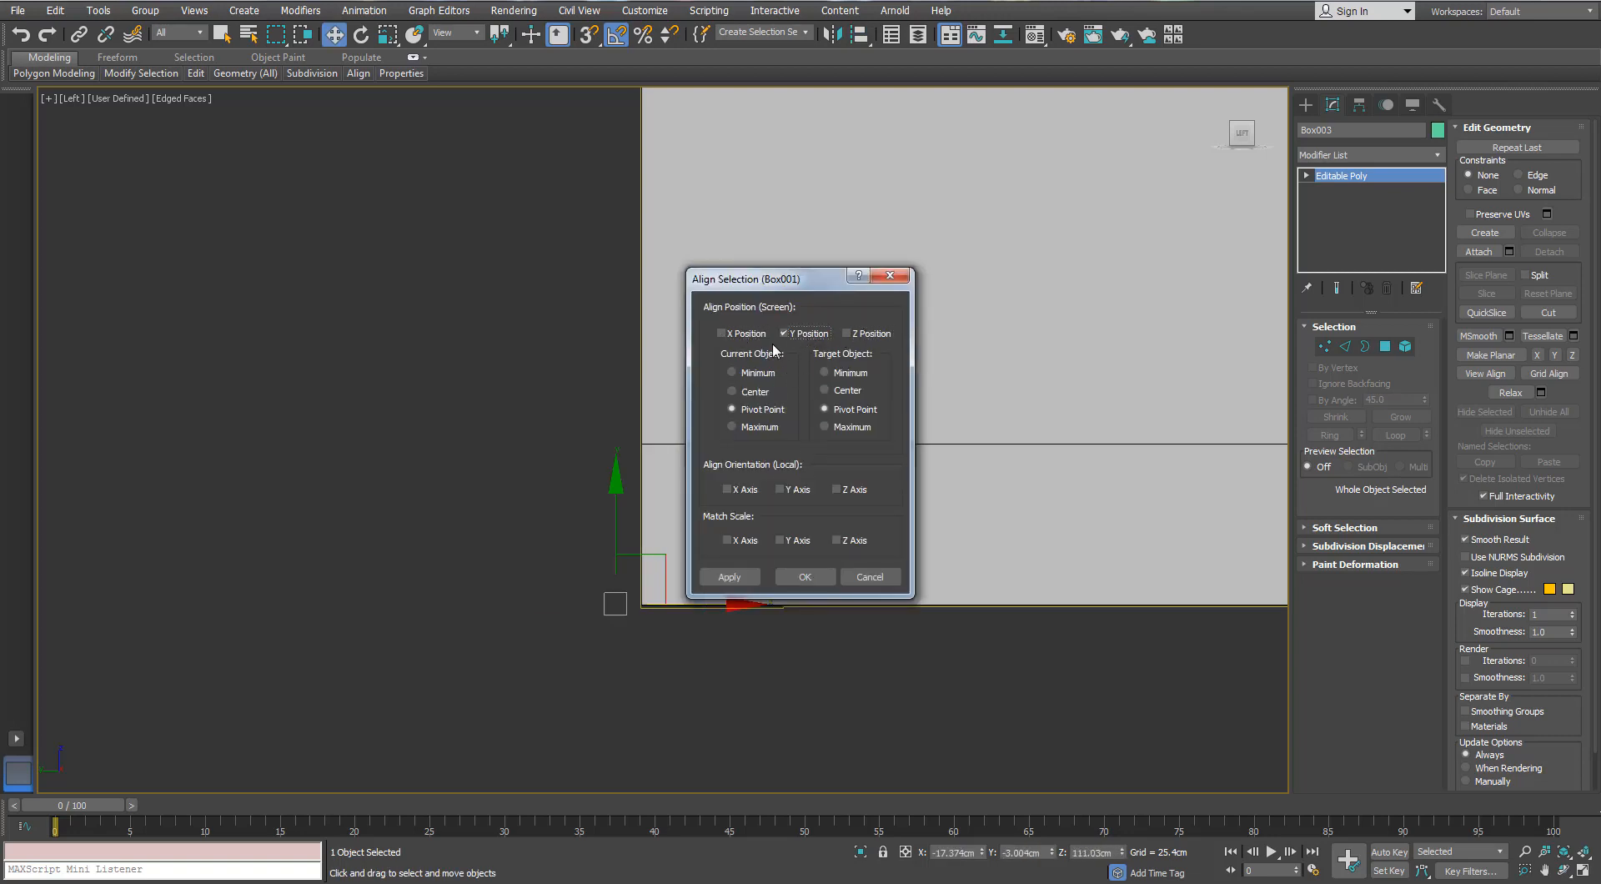
click(794, 336)
click(895, 278)
- Display the Left view in wireframe and set the rear box's Y and Z positions to 0 cm
scroll(683, 391, down, 5)
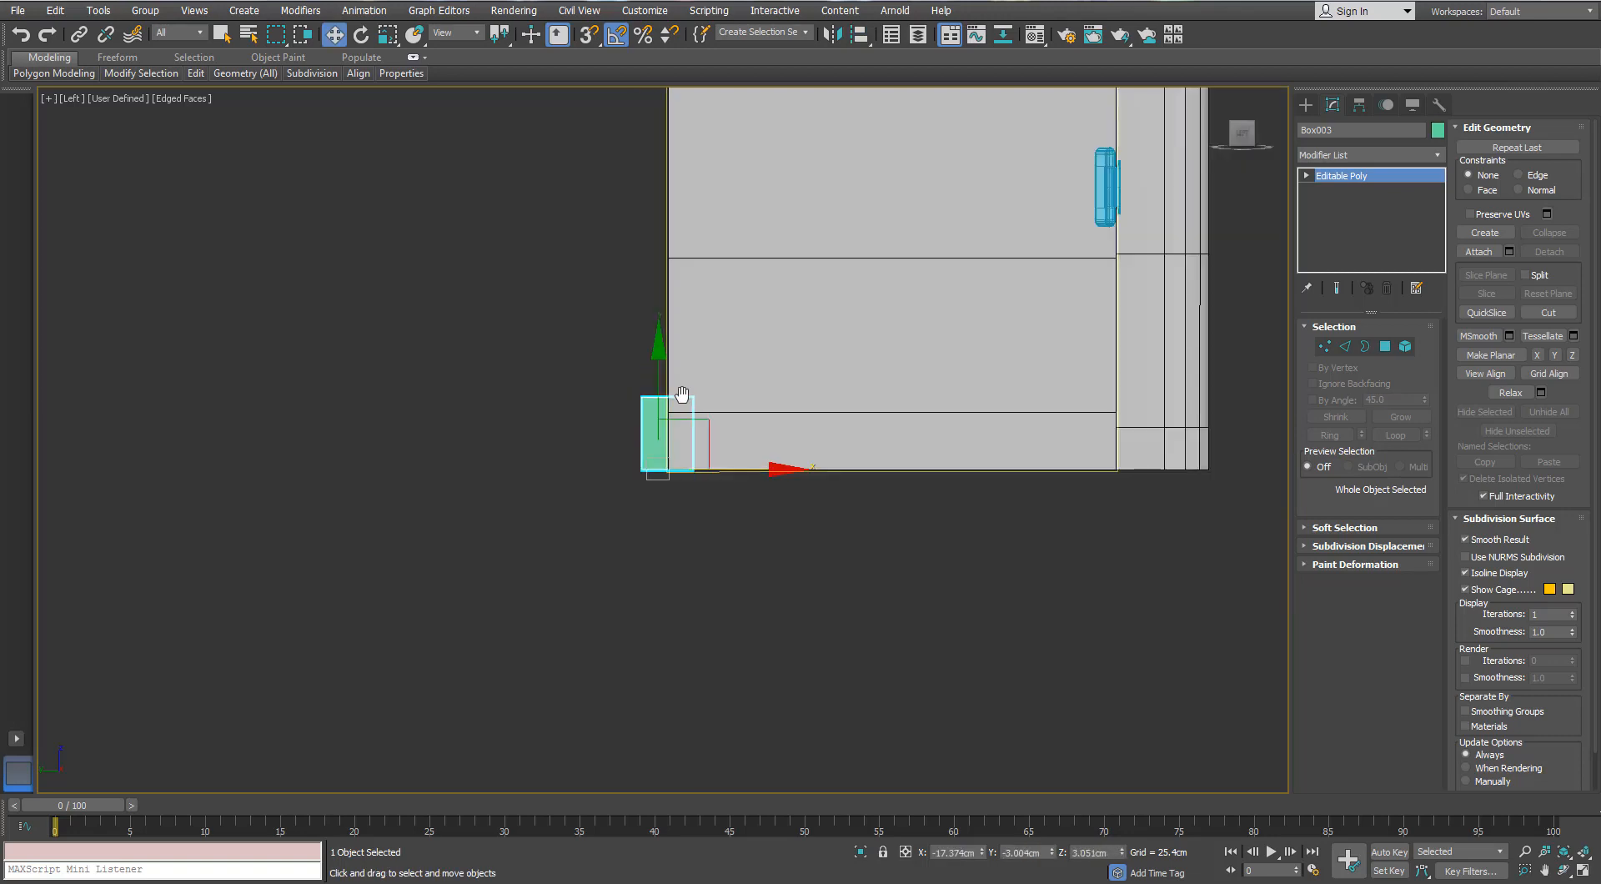
key(F3)
scroll(709, 385, up, 2)
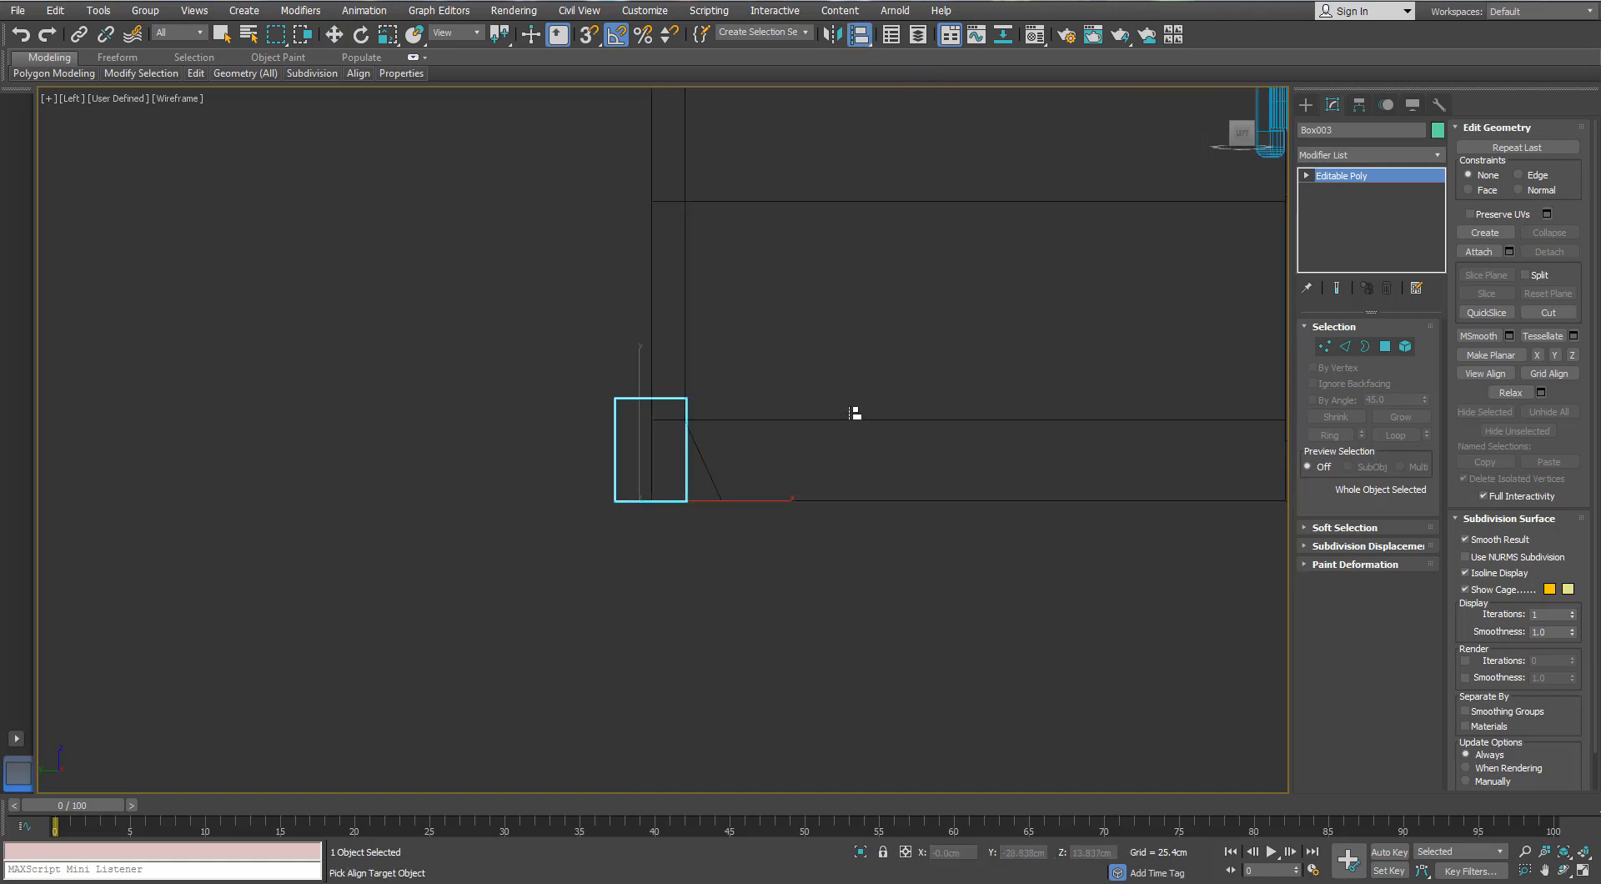
key(w)
click(844, 501)
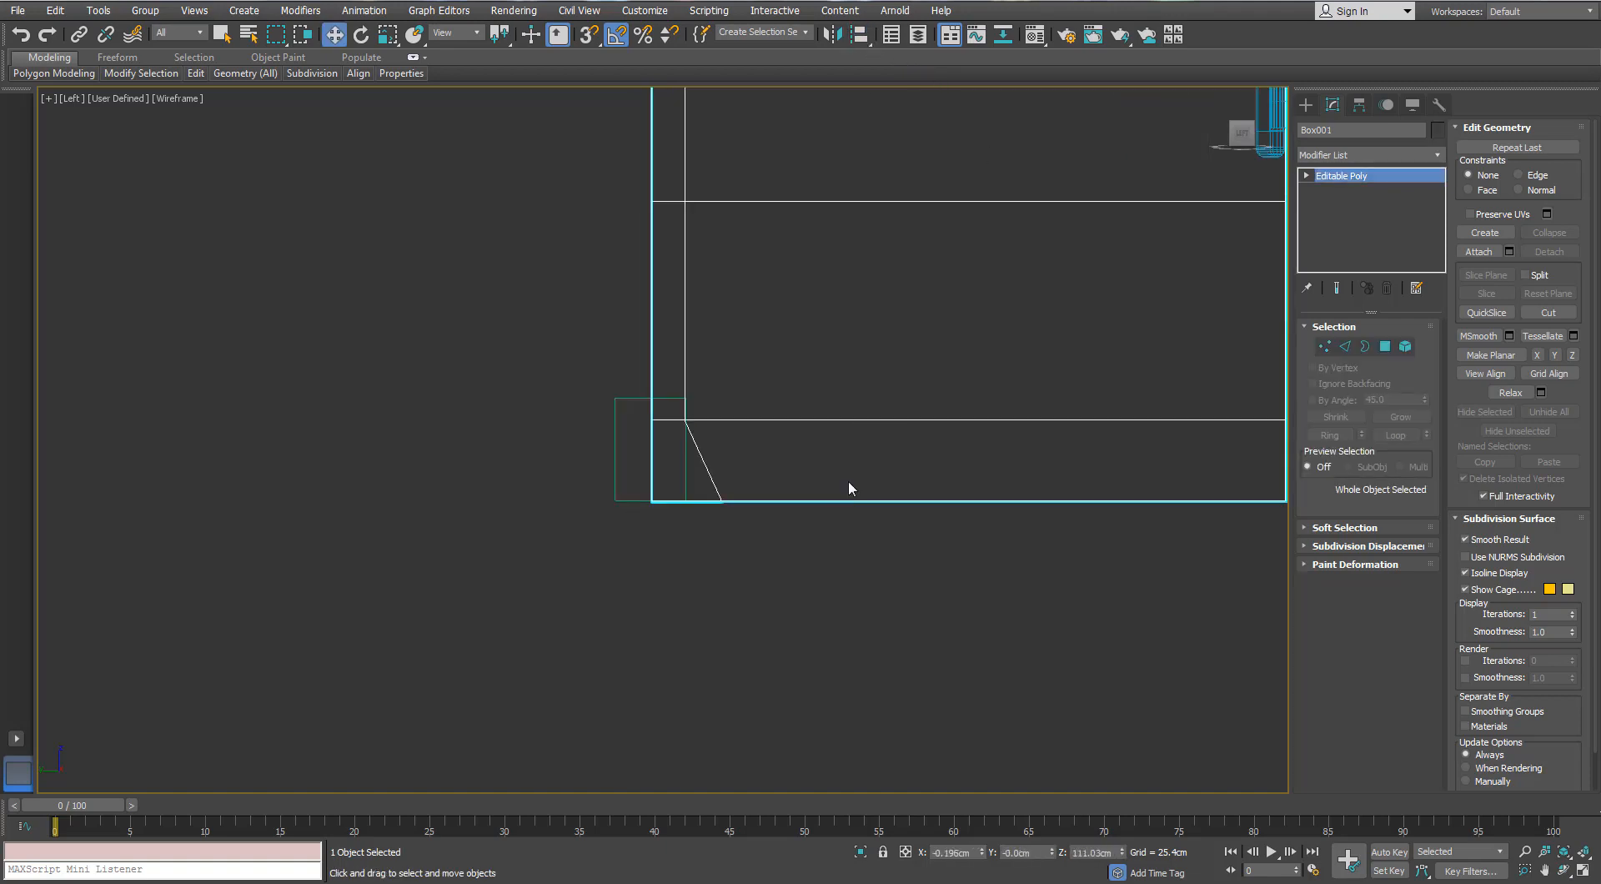
scroll(849, 480, down, 3)
scroll(848, 482, up, 2)
click(700, 421)
scroll(700, 422, up, 3)
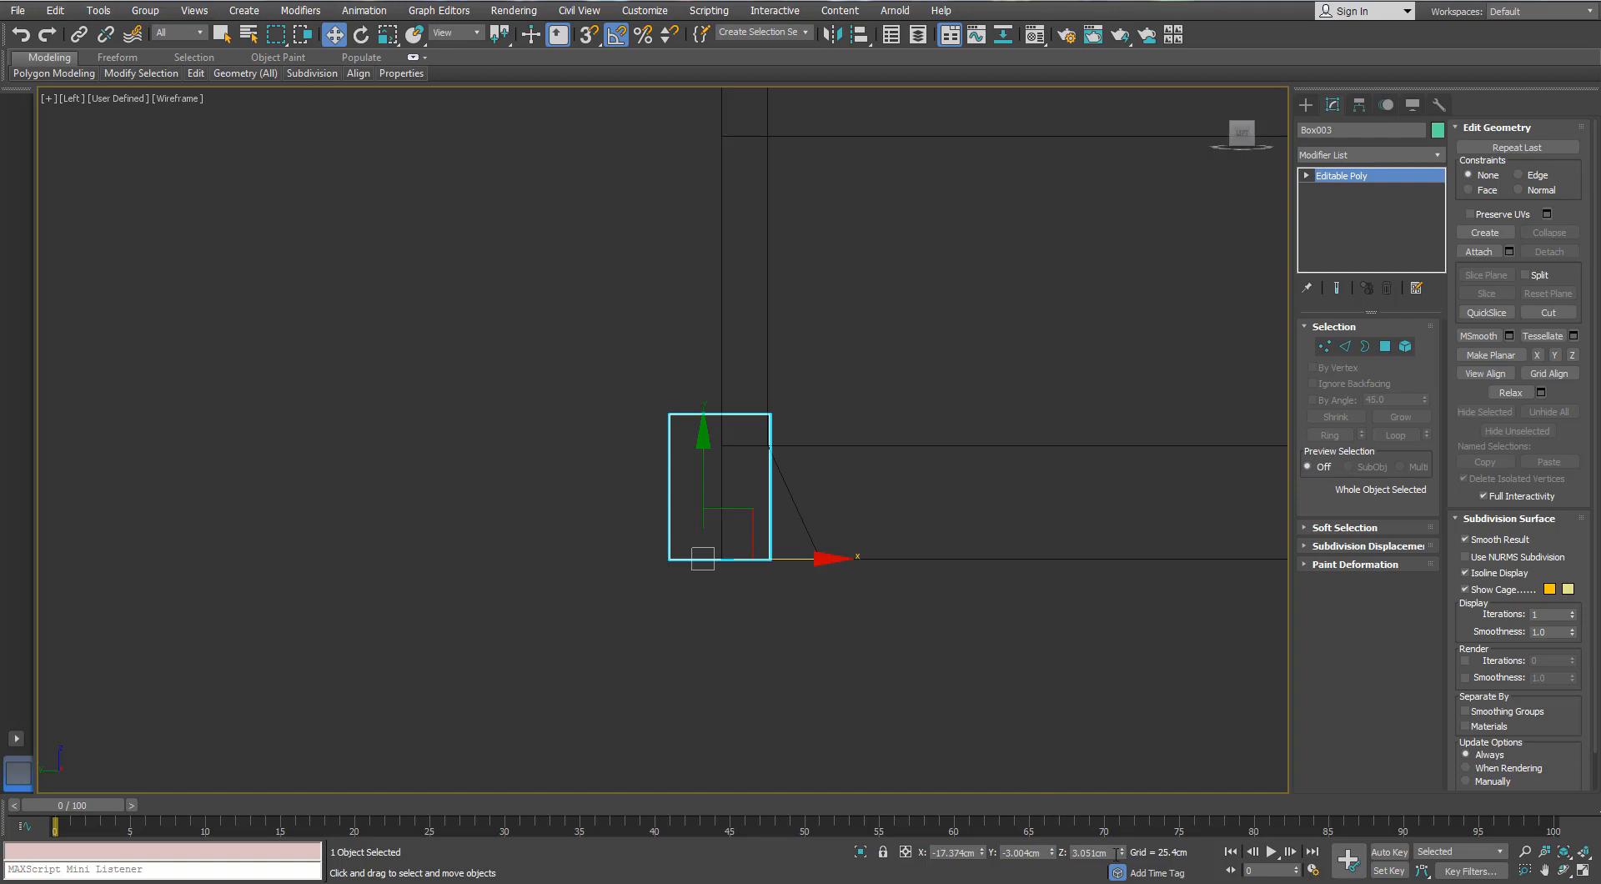
scroll(768, 682, down, 6)
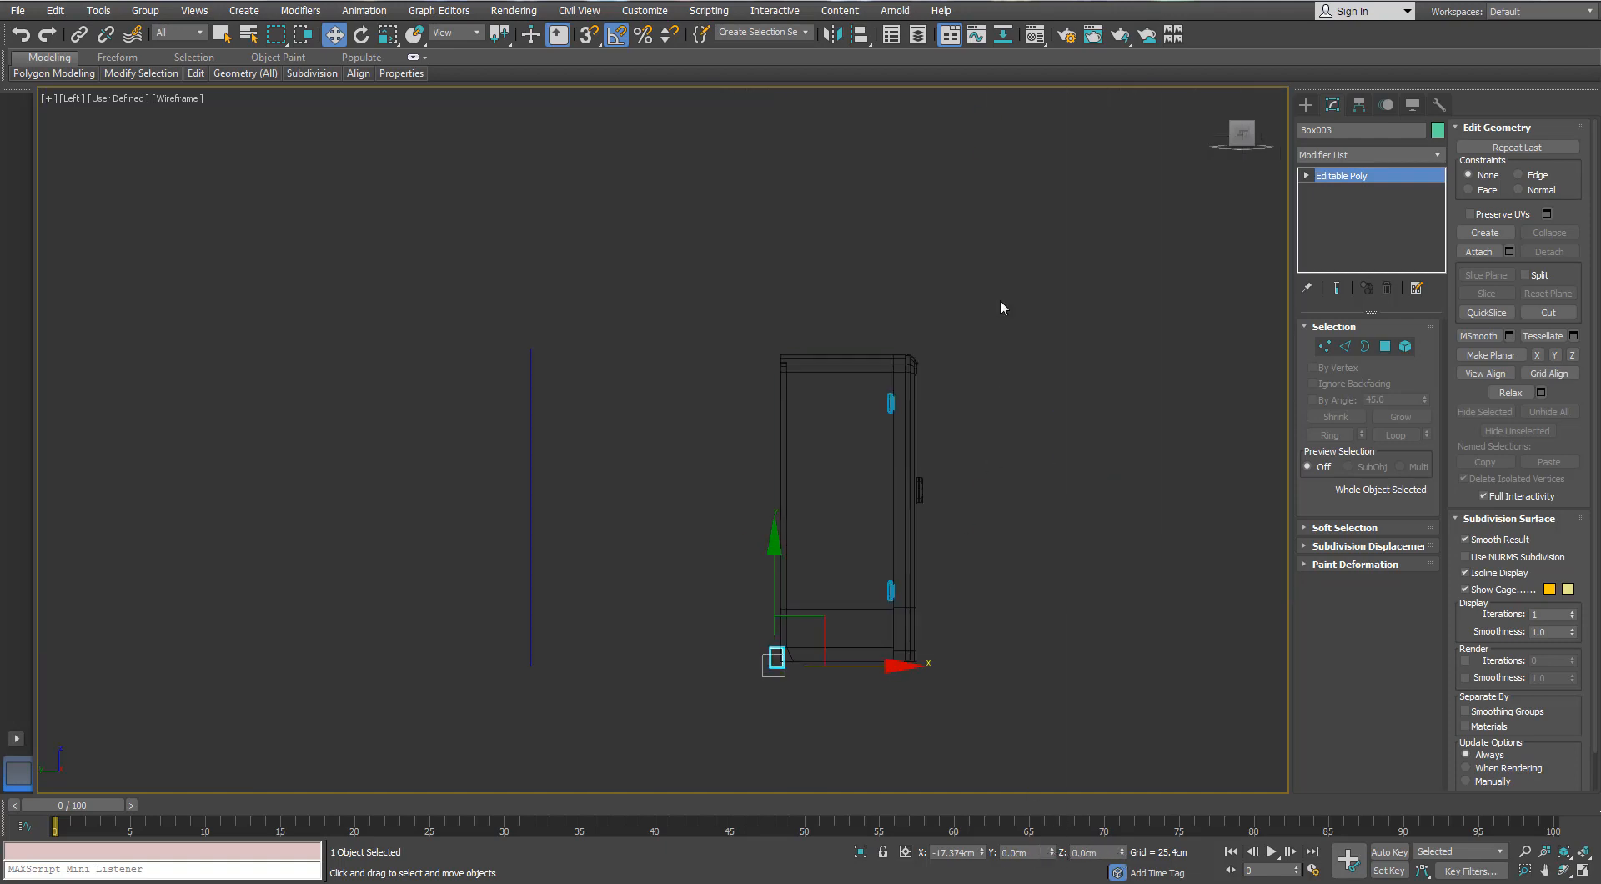
- Select all the fridge parts except the rear box and lower them until their bottom edge is level with the box's bottom
drag(1000, 303, 890, 708)
scroll(913, 719, up, 3)
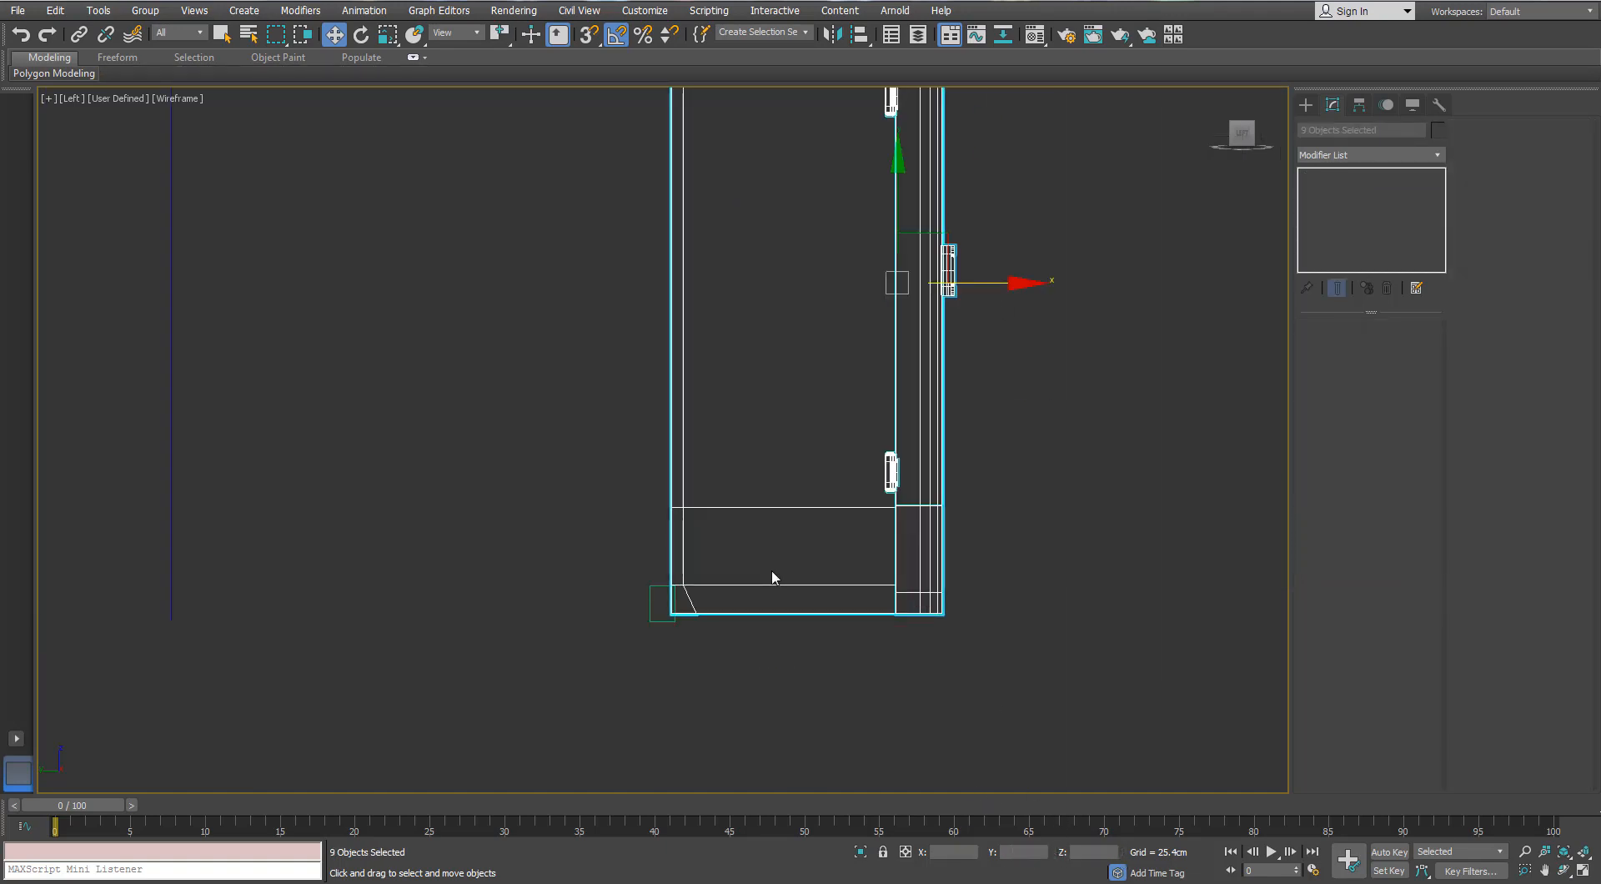
scroll(726, 516, up, 3)
scroll(873, 473, up, 2)
scroll(872, 473, down, 3)
drag(1006, 184, 1010, 188)
middle_drag(665, 522, 657, 474)
scroll(651, 658, up, 1)
middle_drag(633, 679, 629, 528)
scroll(659, 542, up, 4)
drag(762, 546, 751, 577)
middle_drag(771, 777, 686, 620)
scroll(687, 533, up, 5)
mouse_move(641, 457)
mouse_down()
mouse_move(640, 482)
mouse_move(639, 467)
mouse_up()
scroll(640, 465, down, 9)
- In the shaded Perspective view, move the rear box along the Y axis to about -2.967 cm, toward the recessed panel
key(p)
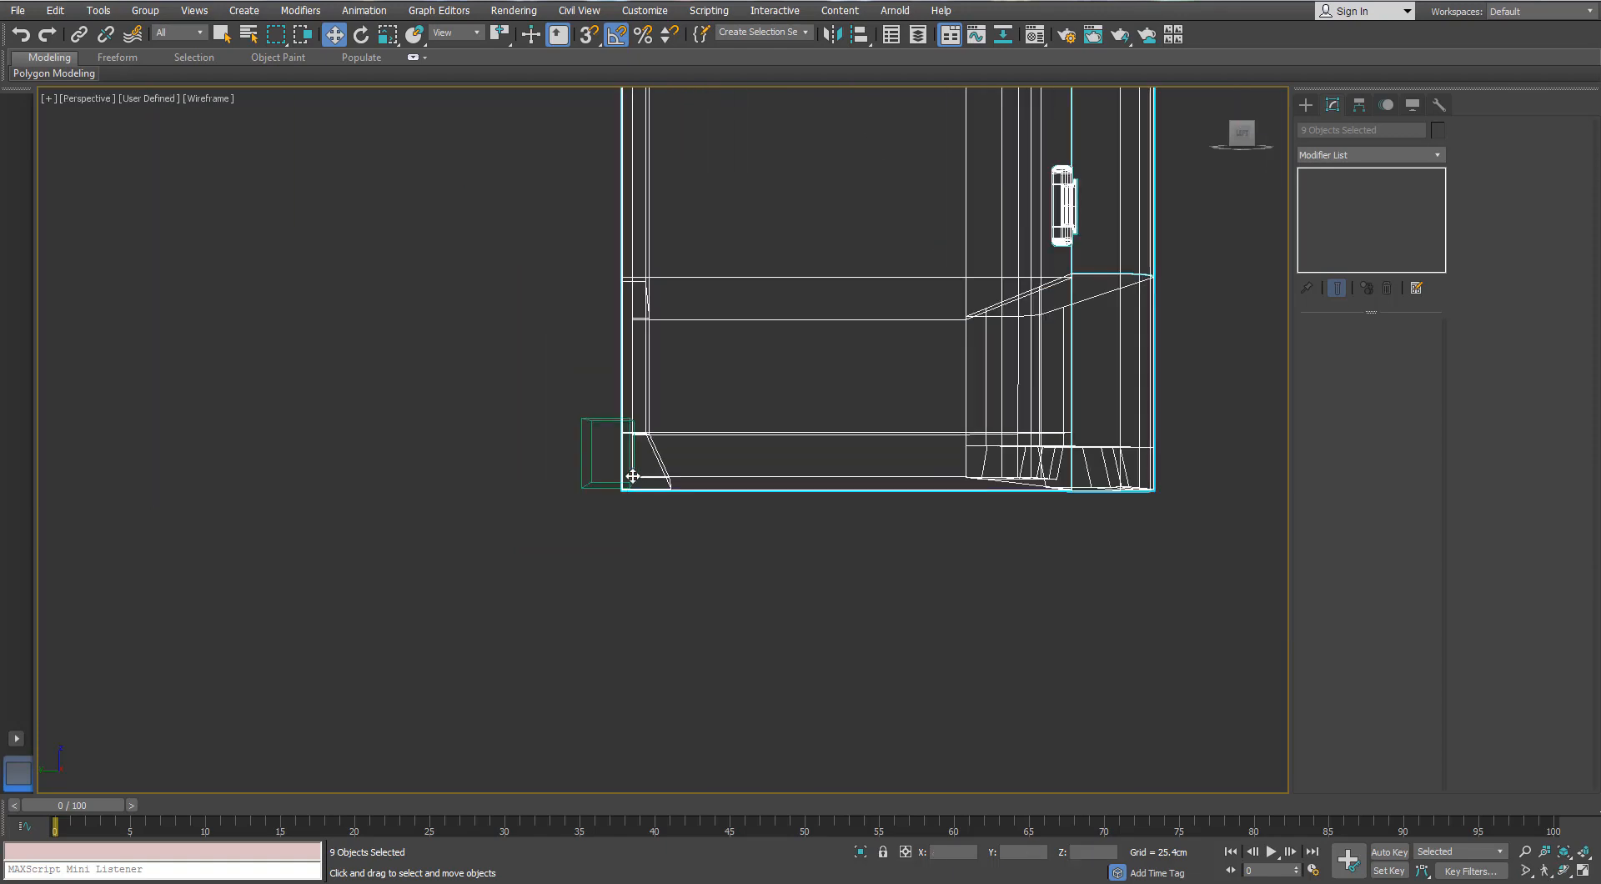
key(z)
alt+middle_drag(633, 476, 674, 503)
scroll(659, 492, down, 4)
scroll(584, 548, up, 5)
key(F3)
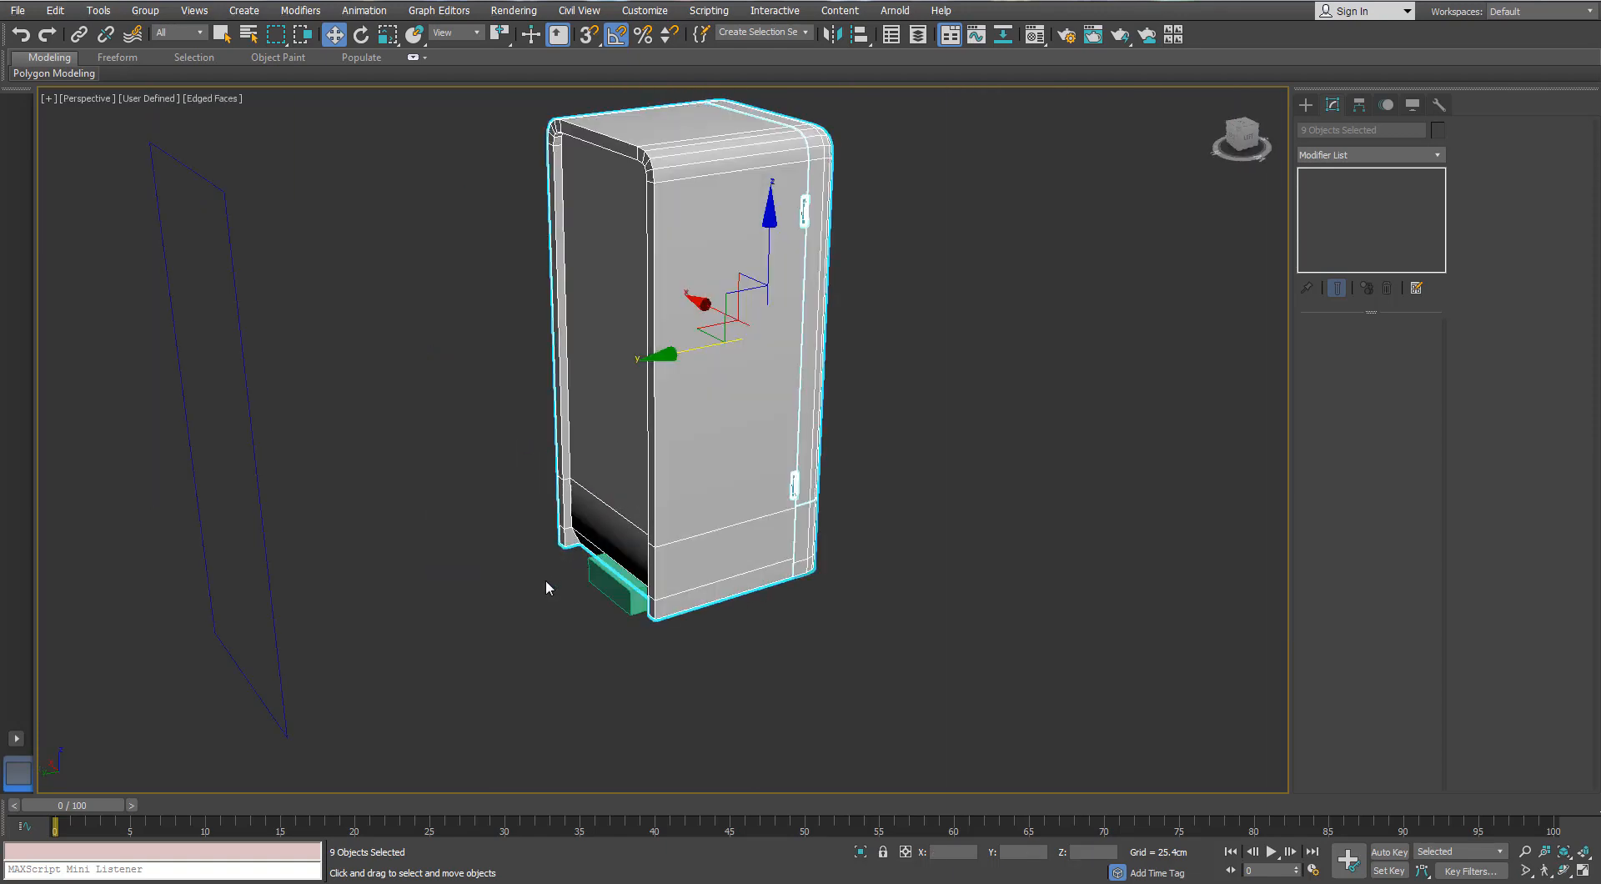
click(546, 579)
mouse_move(545, 579)
alt+middle_down()
mouse_move(689, 594)
mouse_move(747, 526)
mouse_move(822, 524)
alt+middle_up()
scroll(690, 594, up, 7)
click(617, 614)
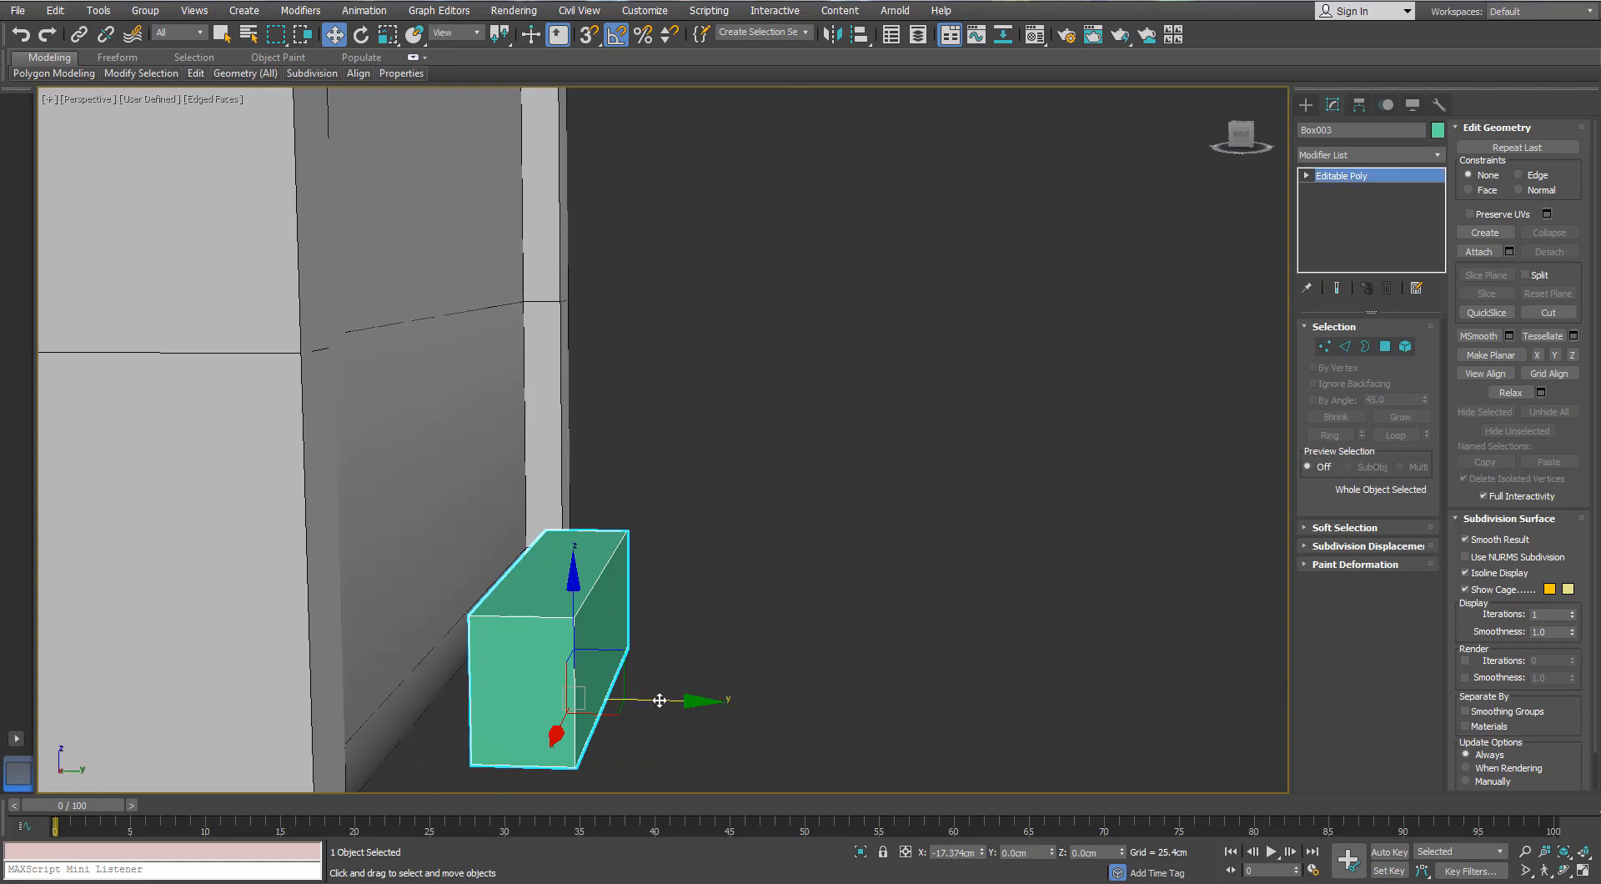
mouse_move(658, 697)
mouse_down()
mouse_move(629, 700)
mouse_move(640, 710)
mouse_up()
middle_drag(640, 710, 632, 612)
alt+middle_drag(631, 612, 618, 608)
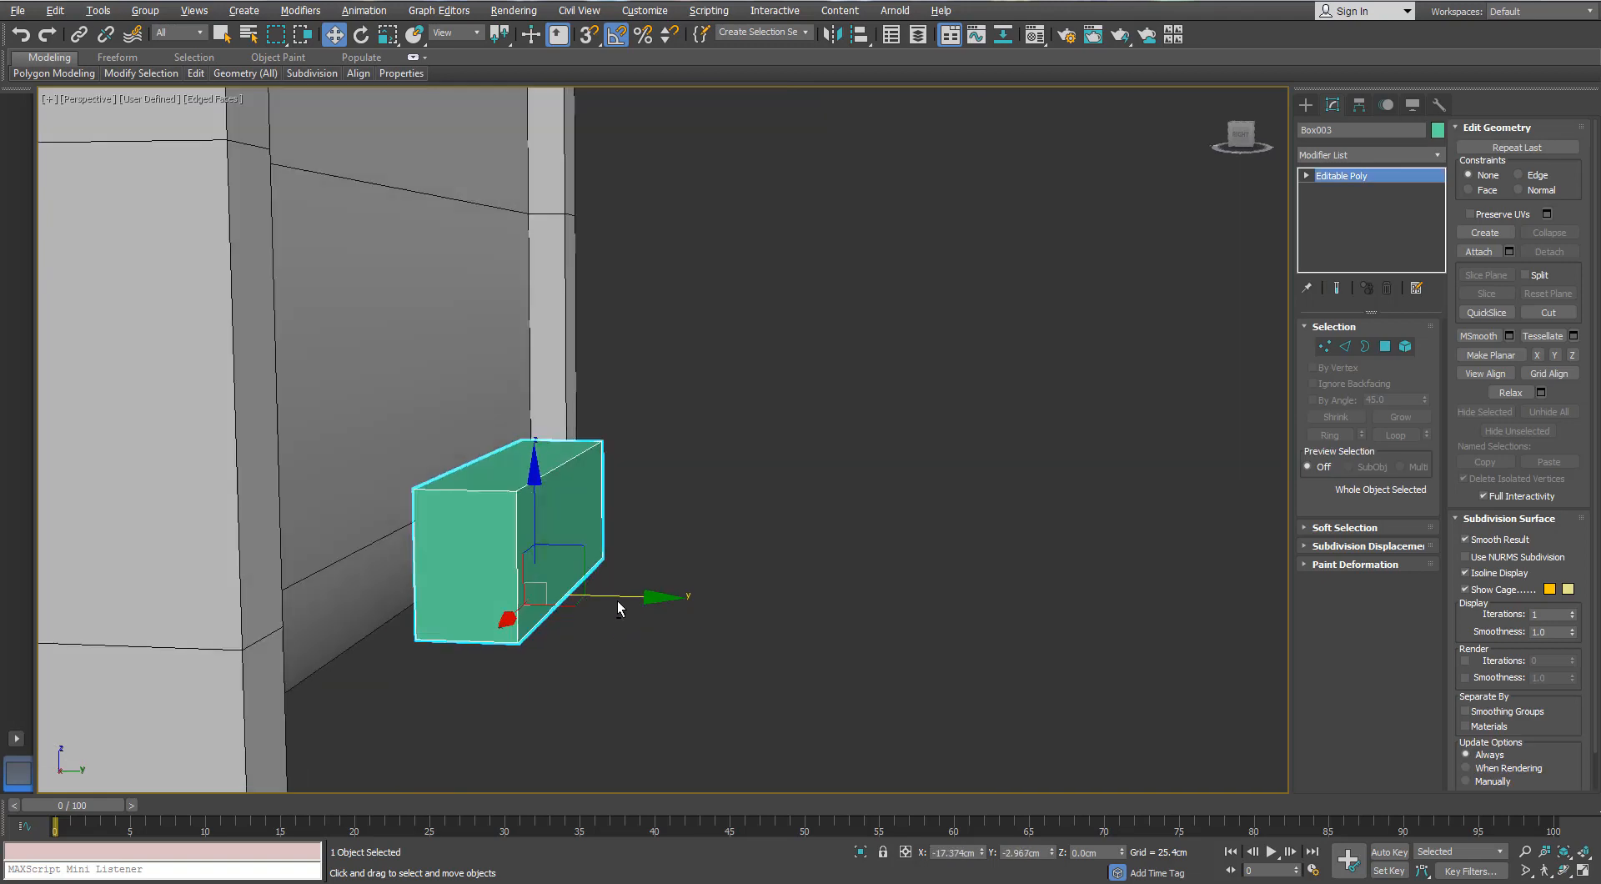
- Lower the rear box's top polygon to a Z position of about 8.562 cm, making the box shorter
click(1385, 347)
click(502, 458)
drag(515, 367, 512, 399)
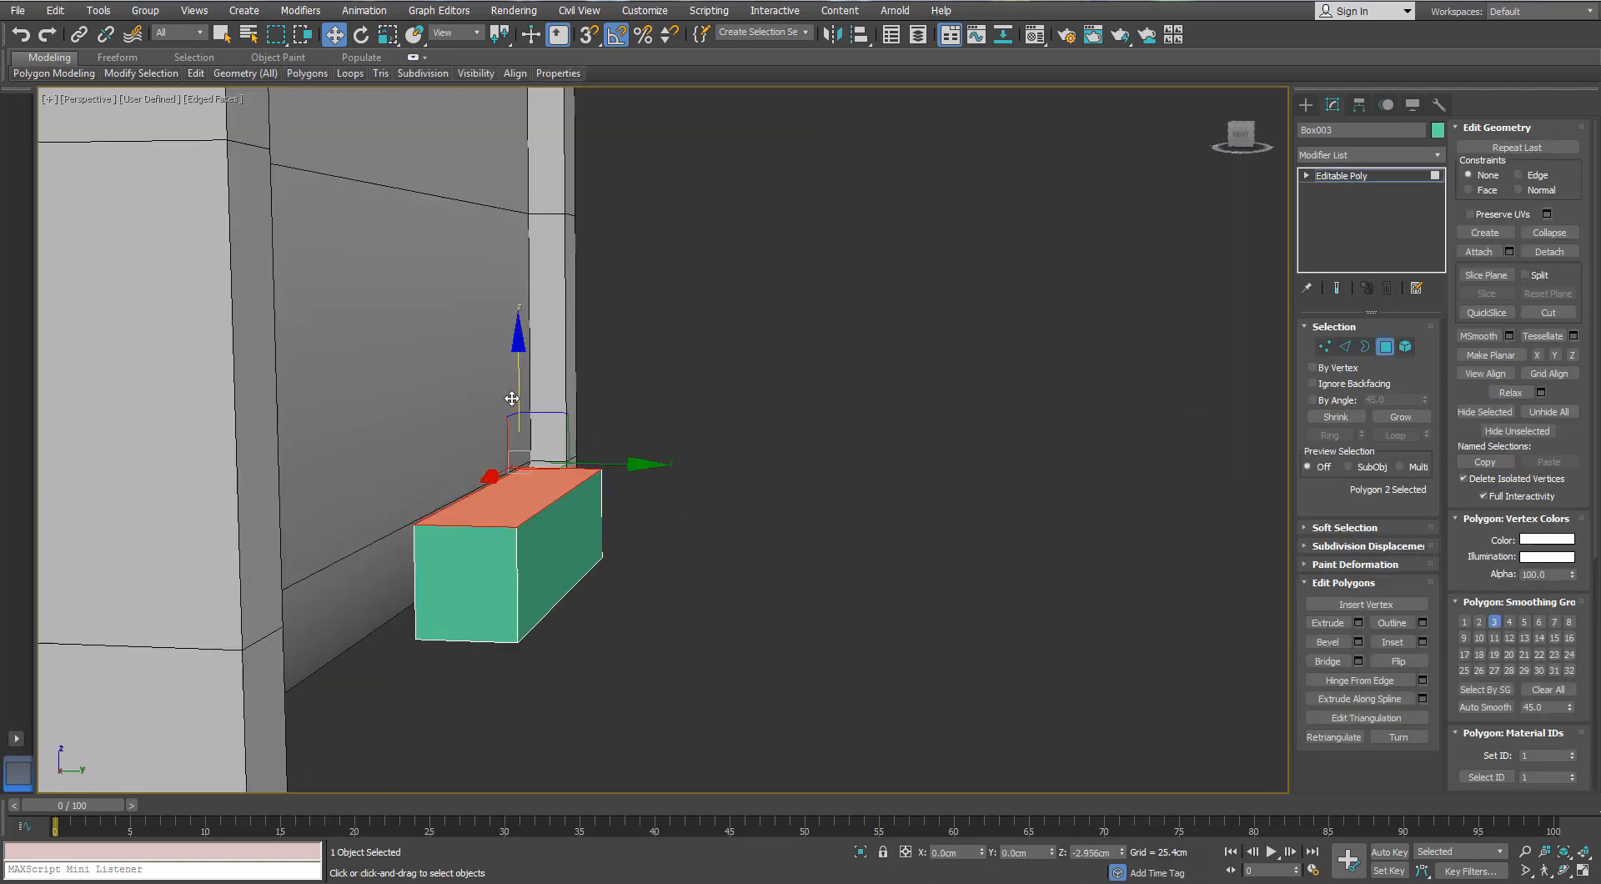
alt+middle_drag(501, 410, 672, 494)
alt+middle_drag(672, 493, 601, 507)
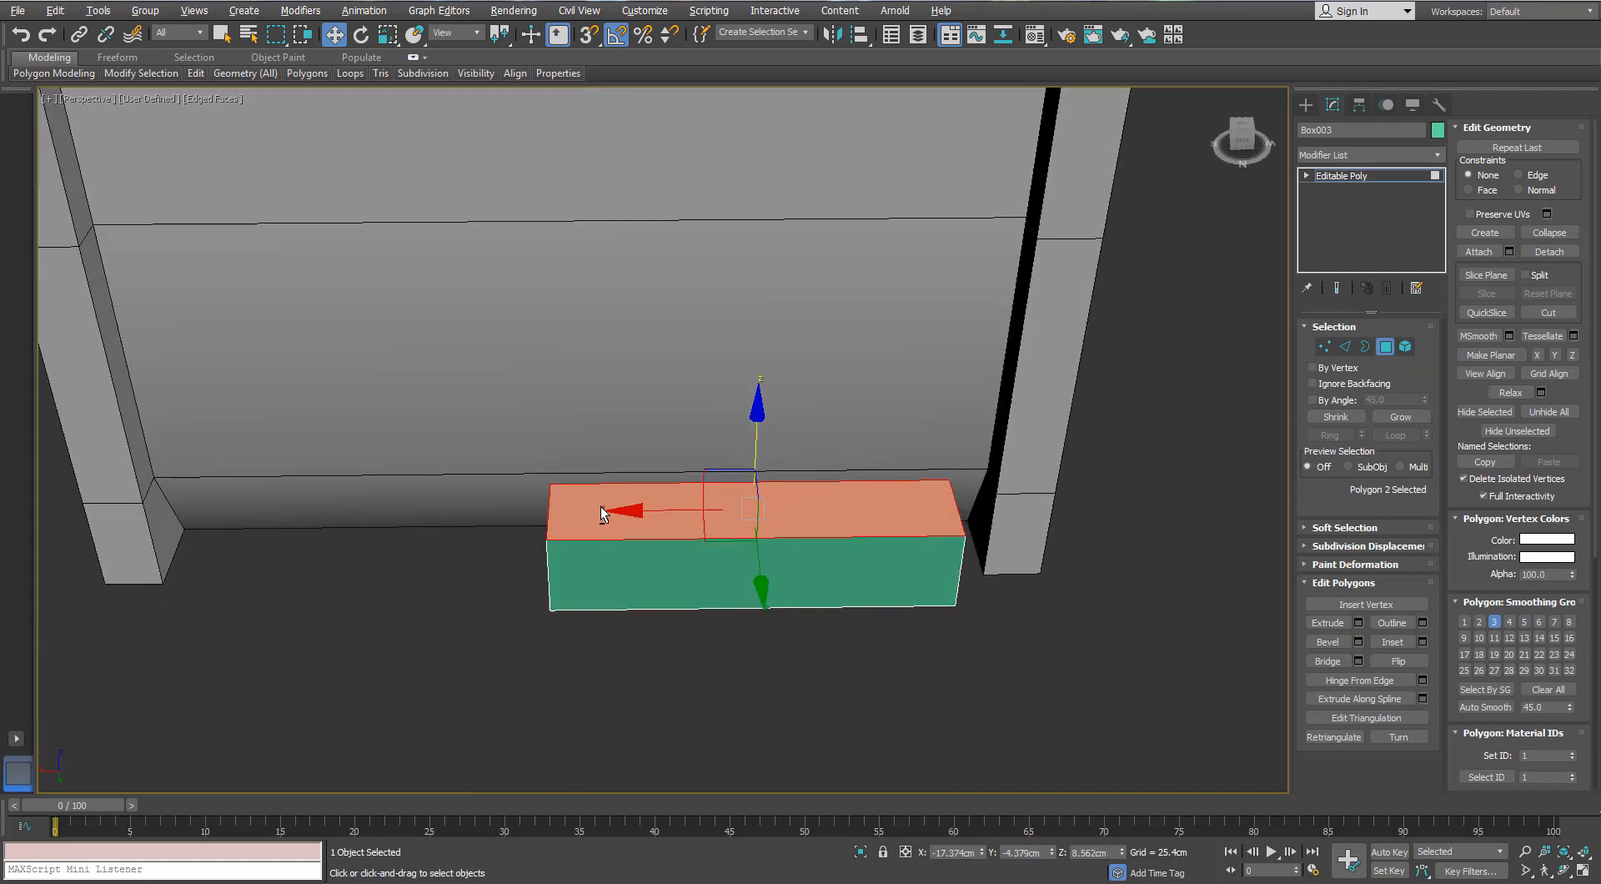
click(1385, 347)
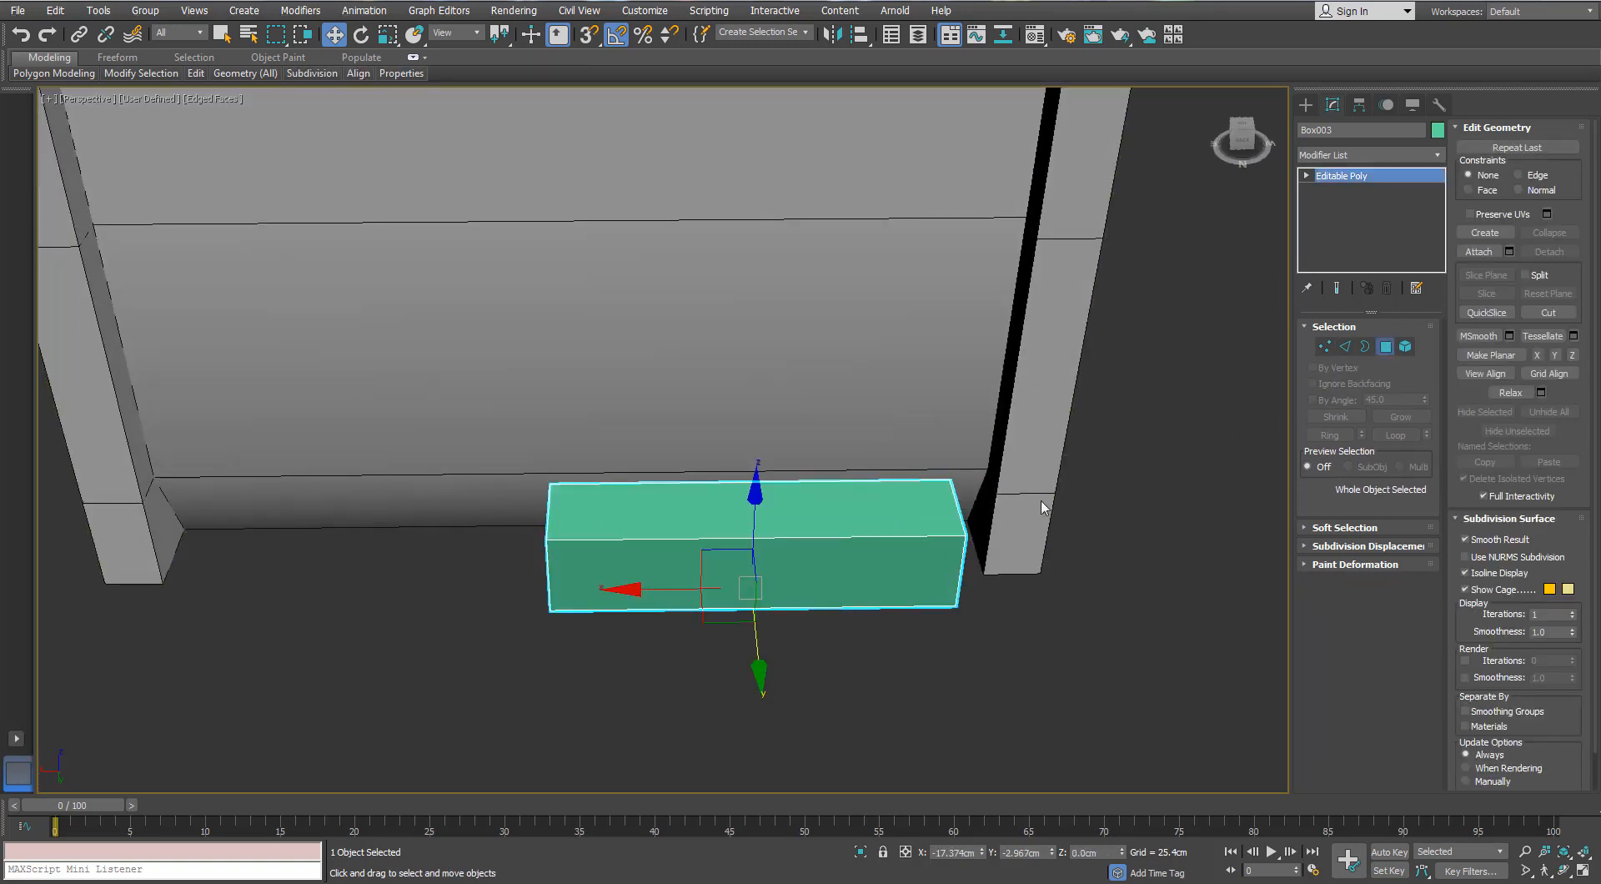
key(4)
click(898, 654)
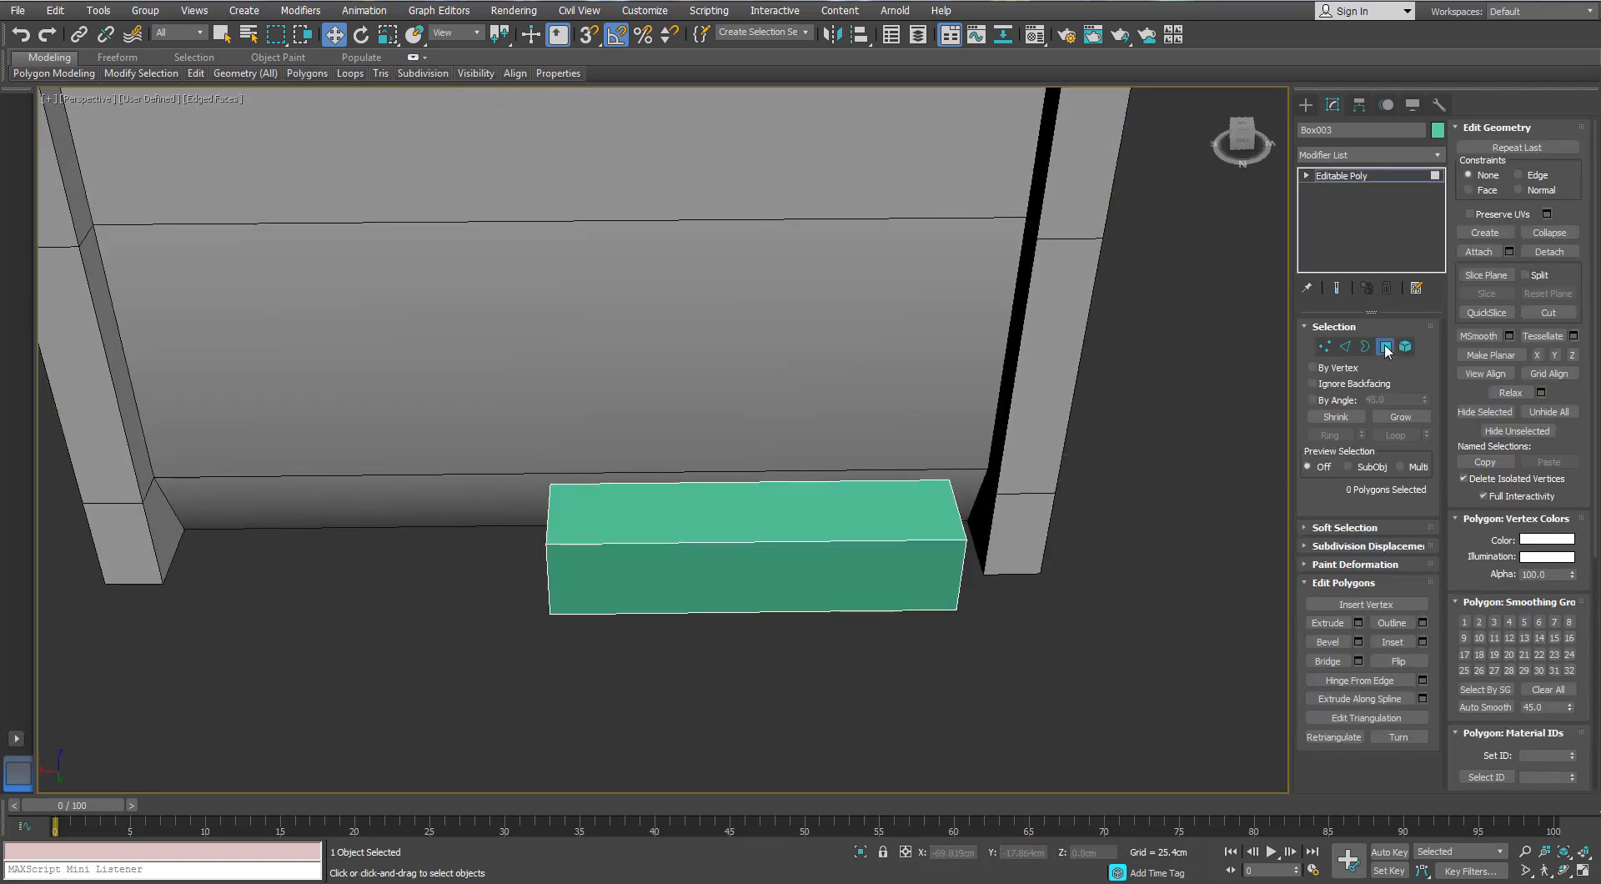
click(1385, 347)
- Create a cylinder with a radius of about 8.846 cm and a height of about 6.218 cm beside the rear box
click(1306, 105)
click(1344, 242)
middle_drag(496, 502, 664, 469)
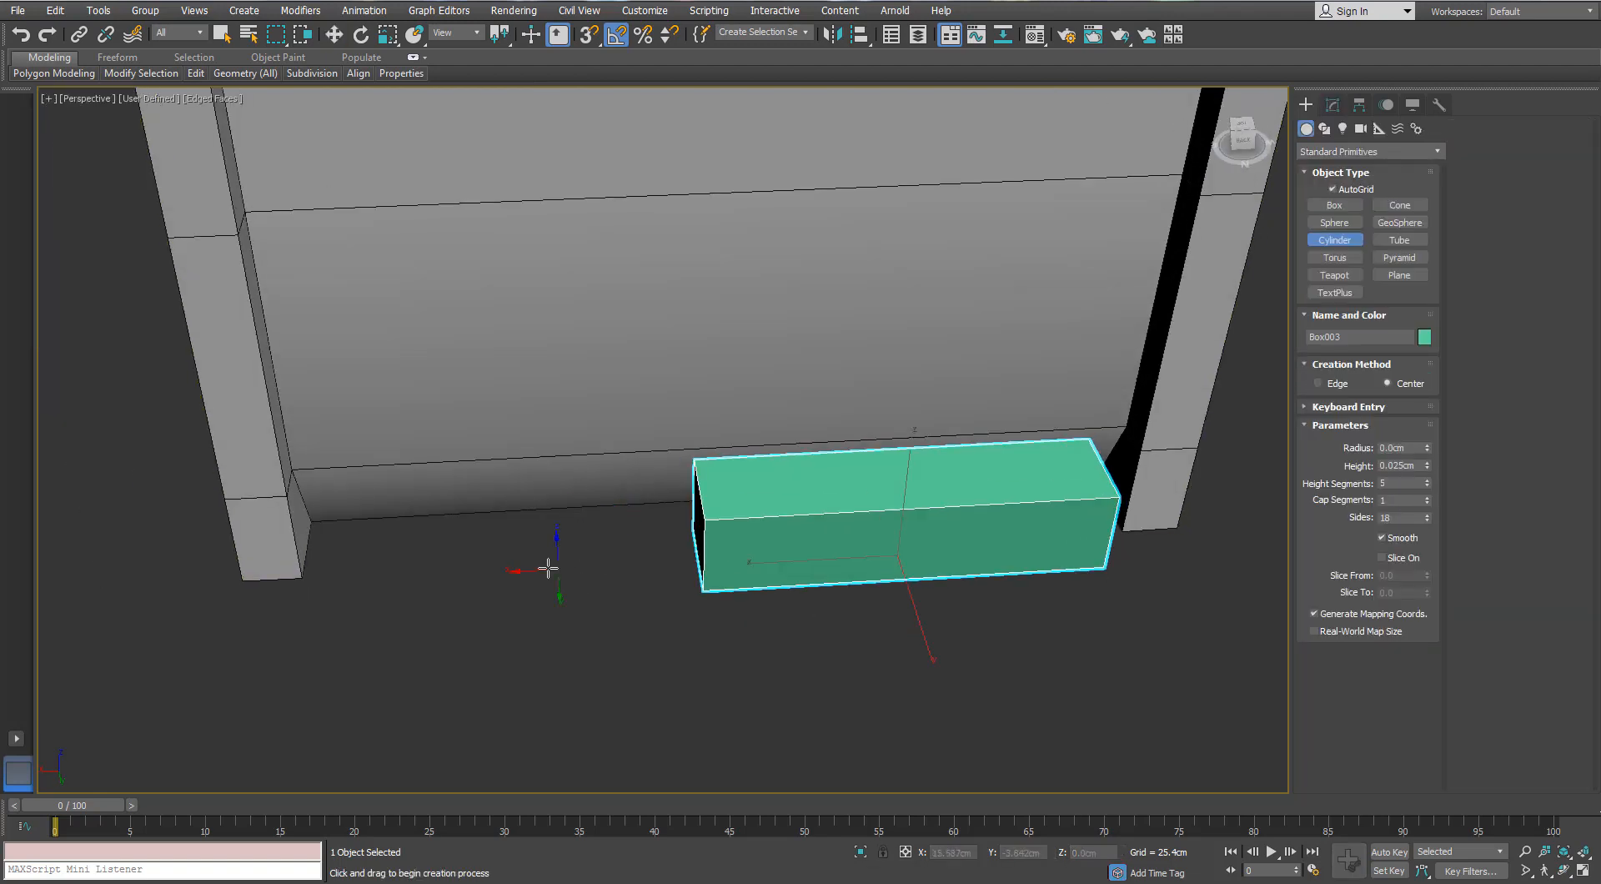
drag(529, 571, 544, 513)
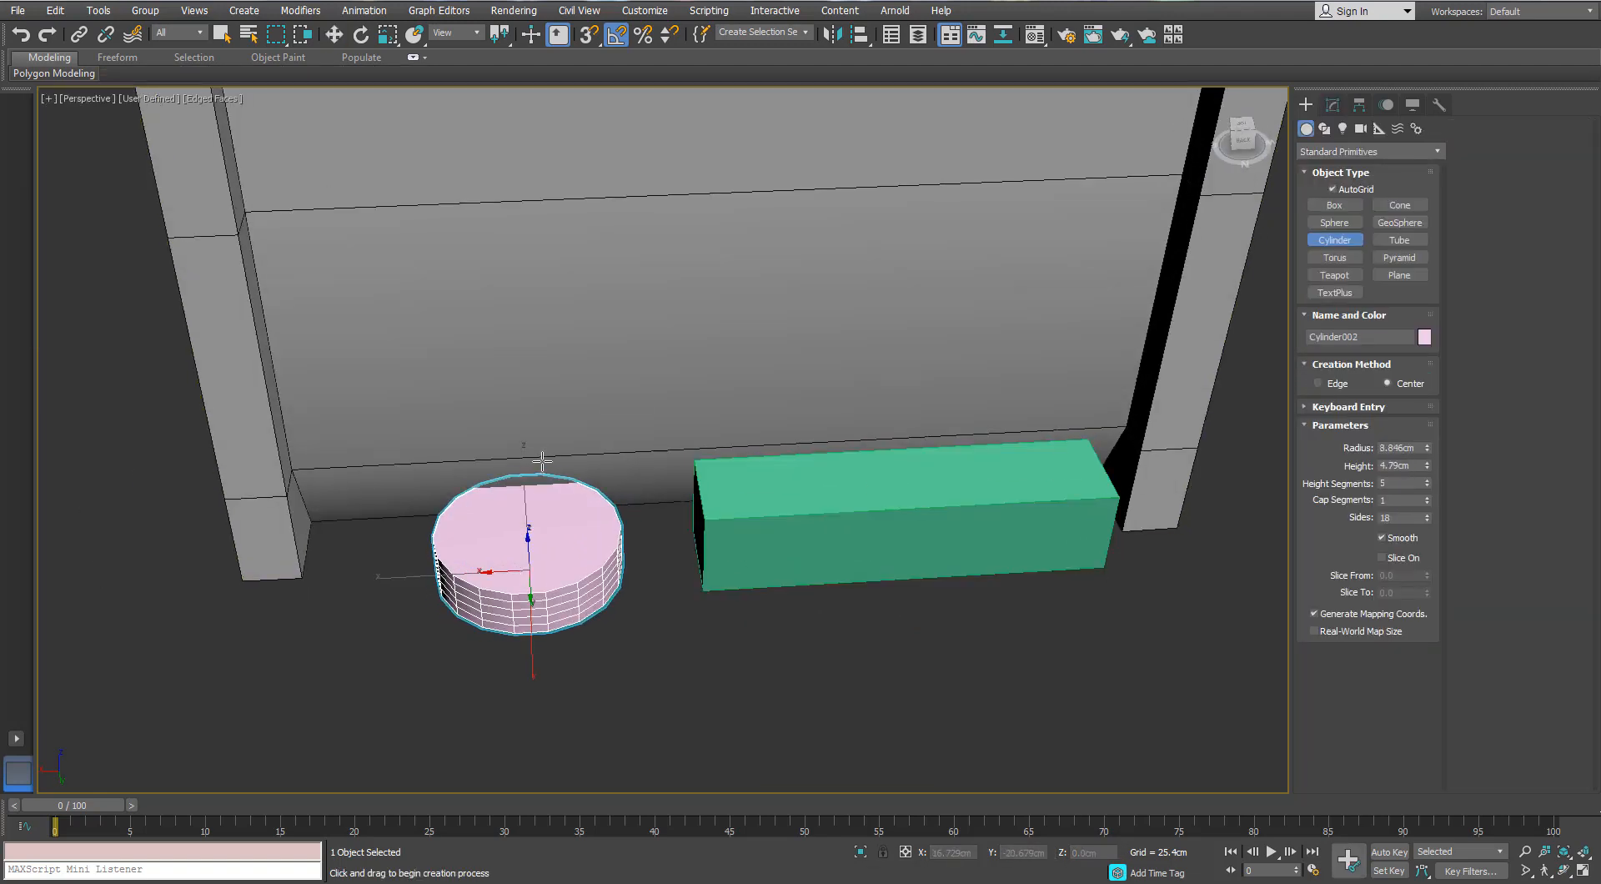
click(543, 451)
alt+middle_drag(543, 450, 603, 416)
- Set the cylinder to 24 sides and 1 height segment, and convert it to Editable Poly
click(1333, 105)
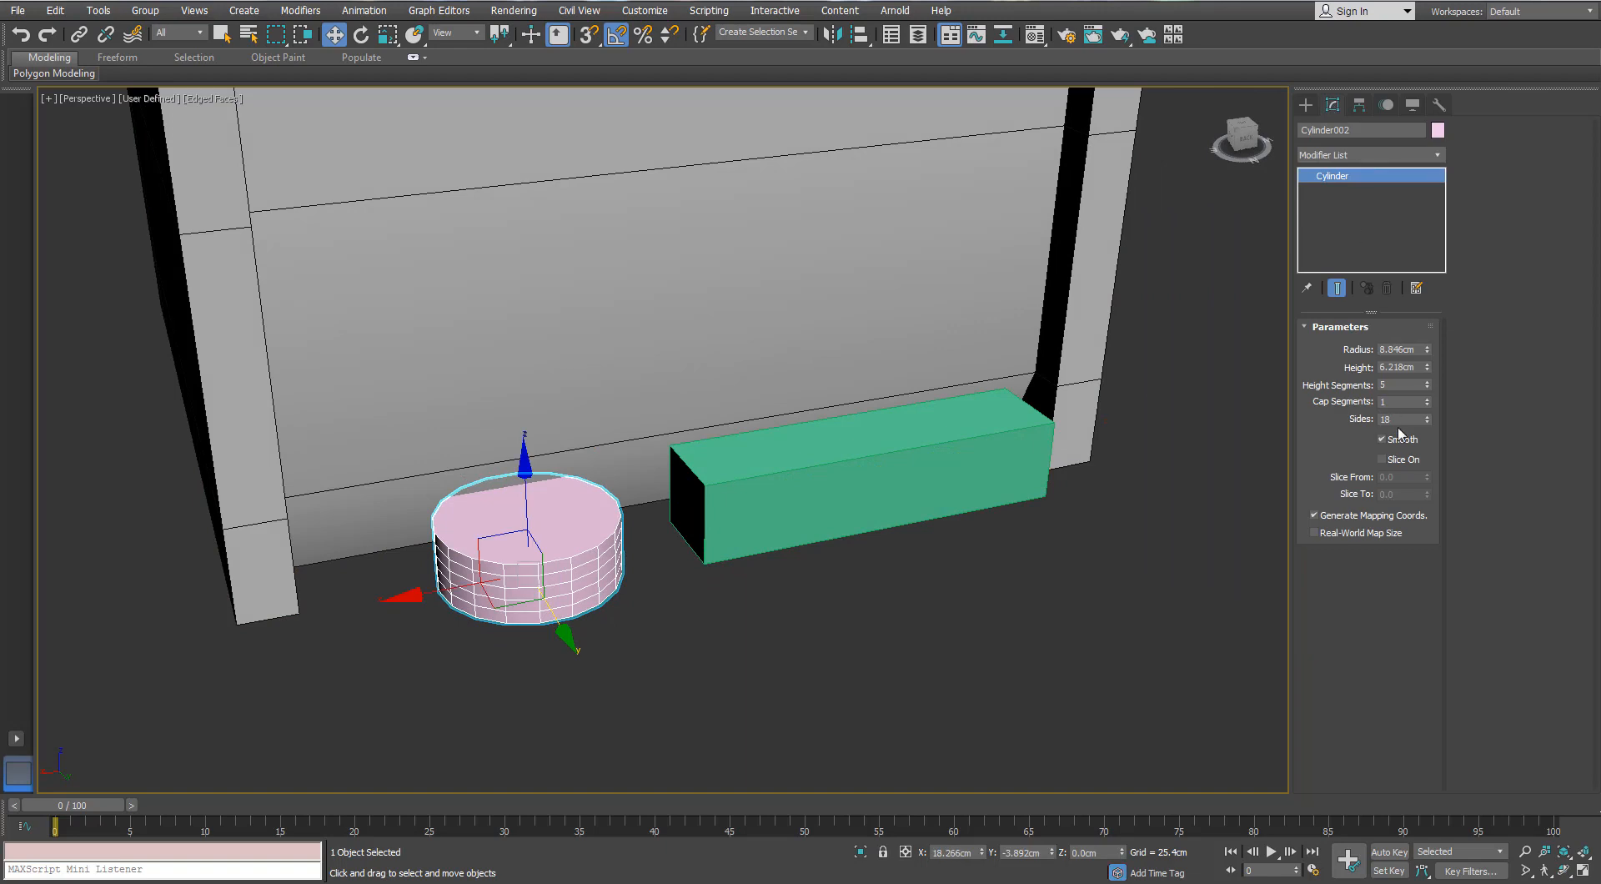
text(24)
key(Return)
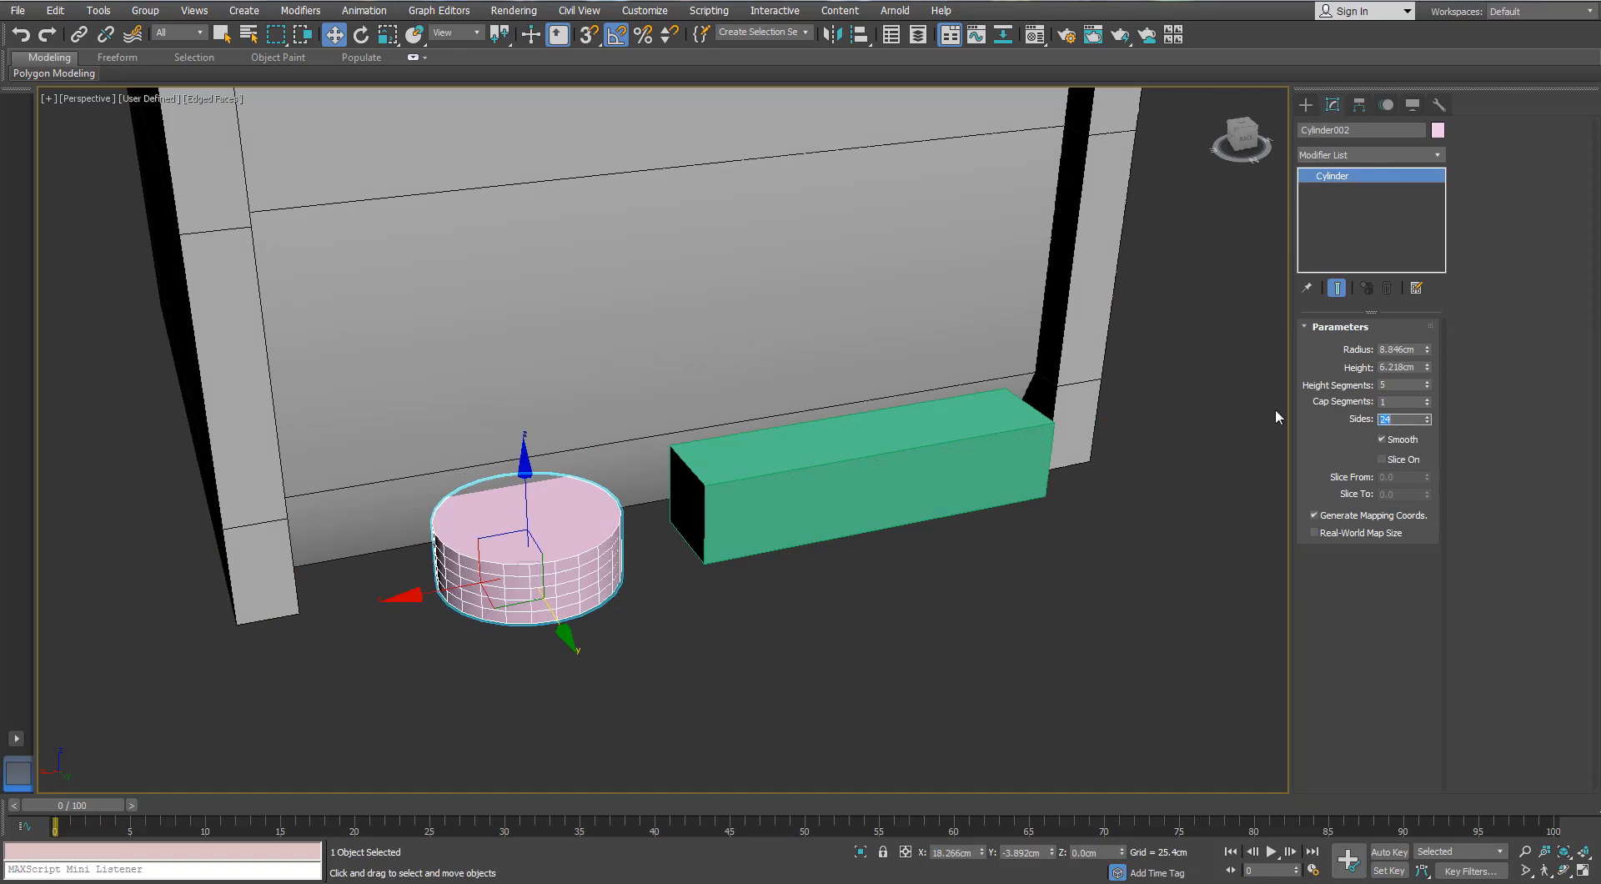
alt+middle_drag(524, 516, 552, 531)
right_click(560, 554)
mouse_move(601, 730)
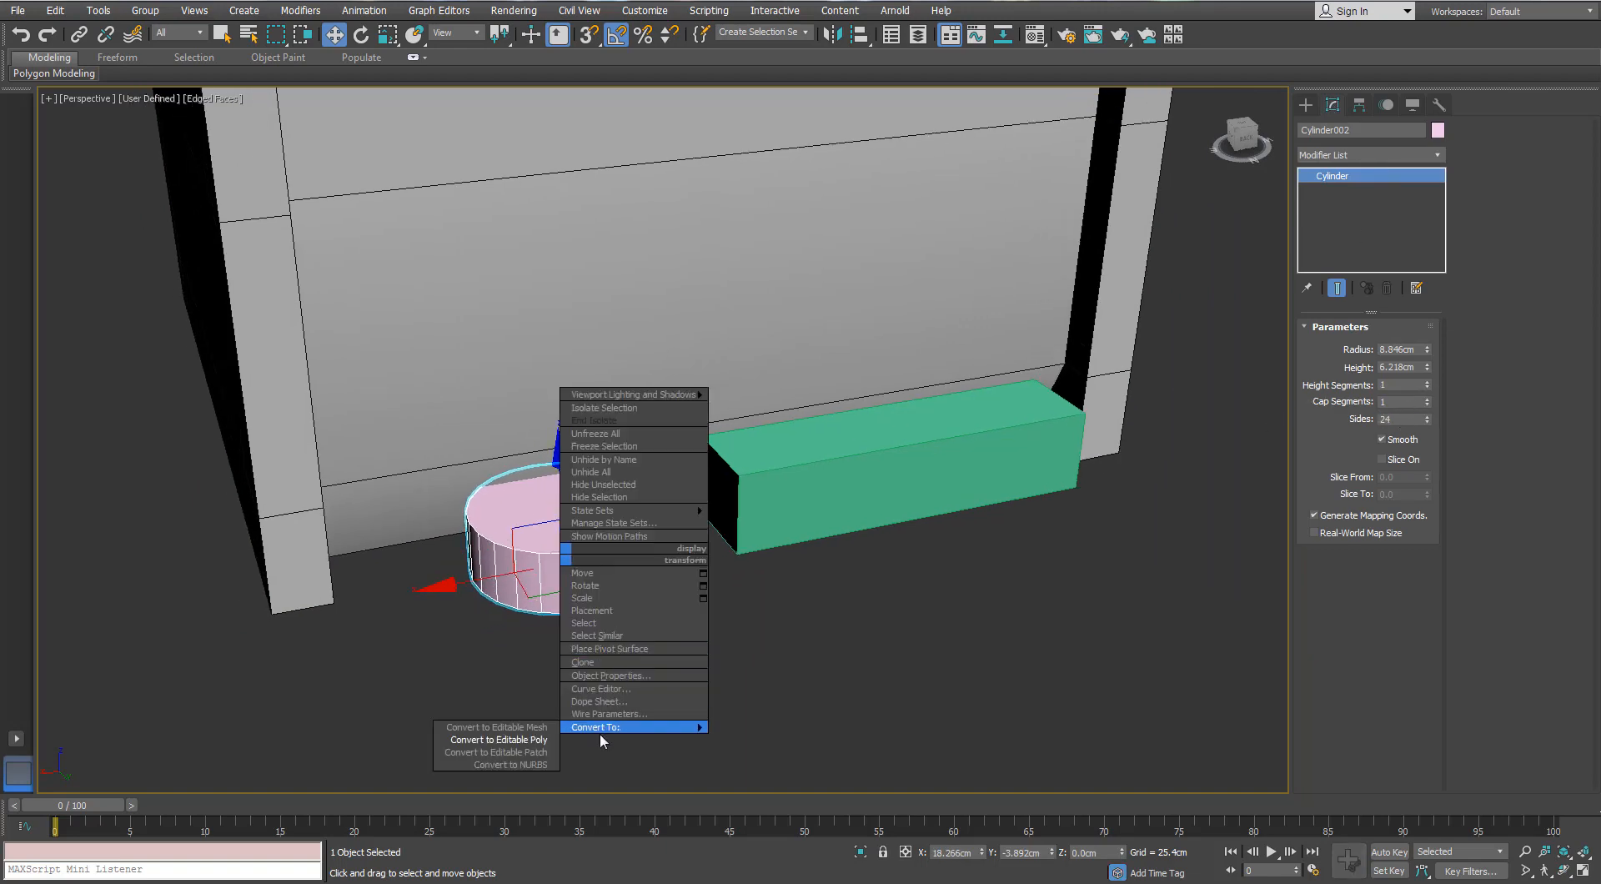
click(544, 739)
- Delete the cylinder's top polygon and lower its open top border to a Z position of about 4.732 cm
key(4)
click(614, 500)
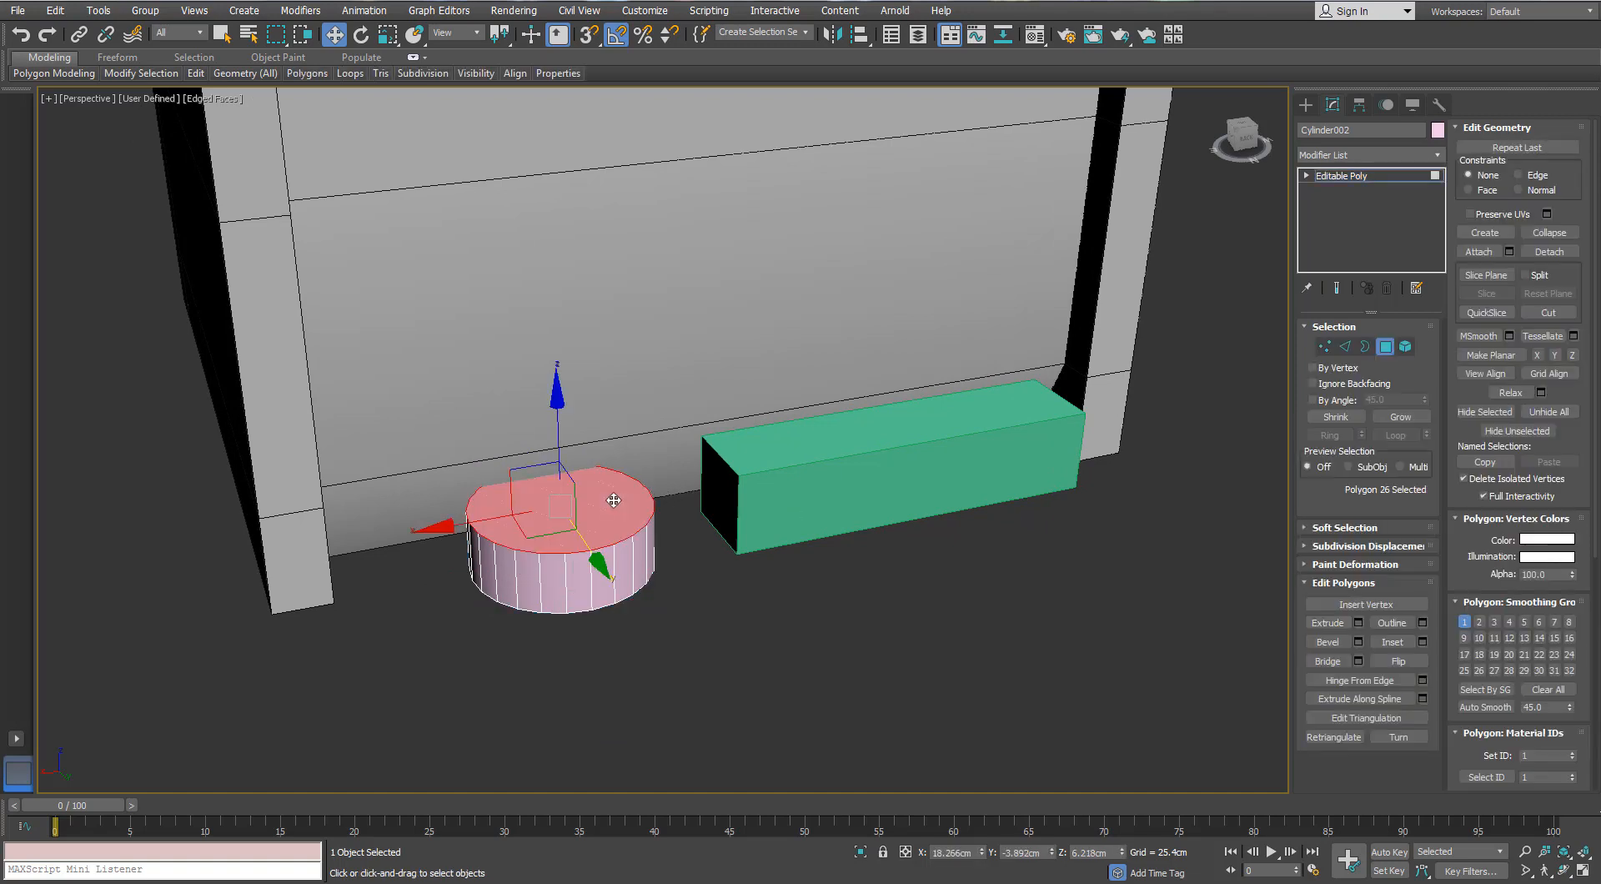
key(Delete)
key(3)
click(609, 542)
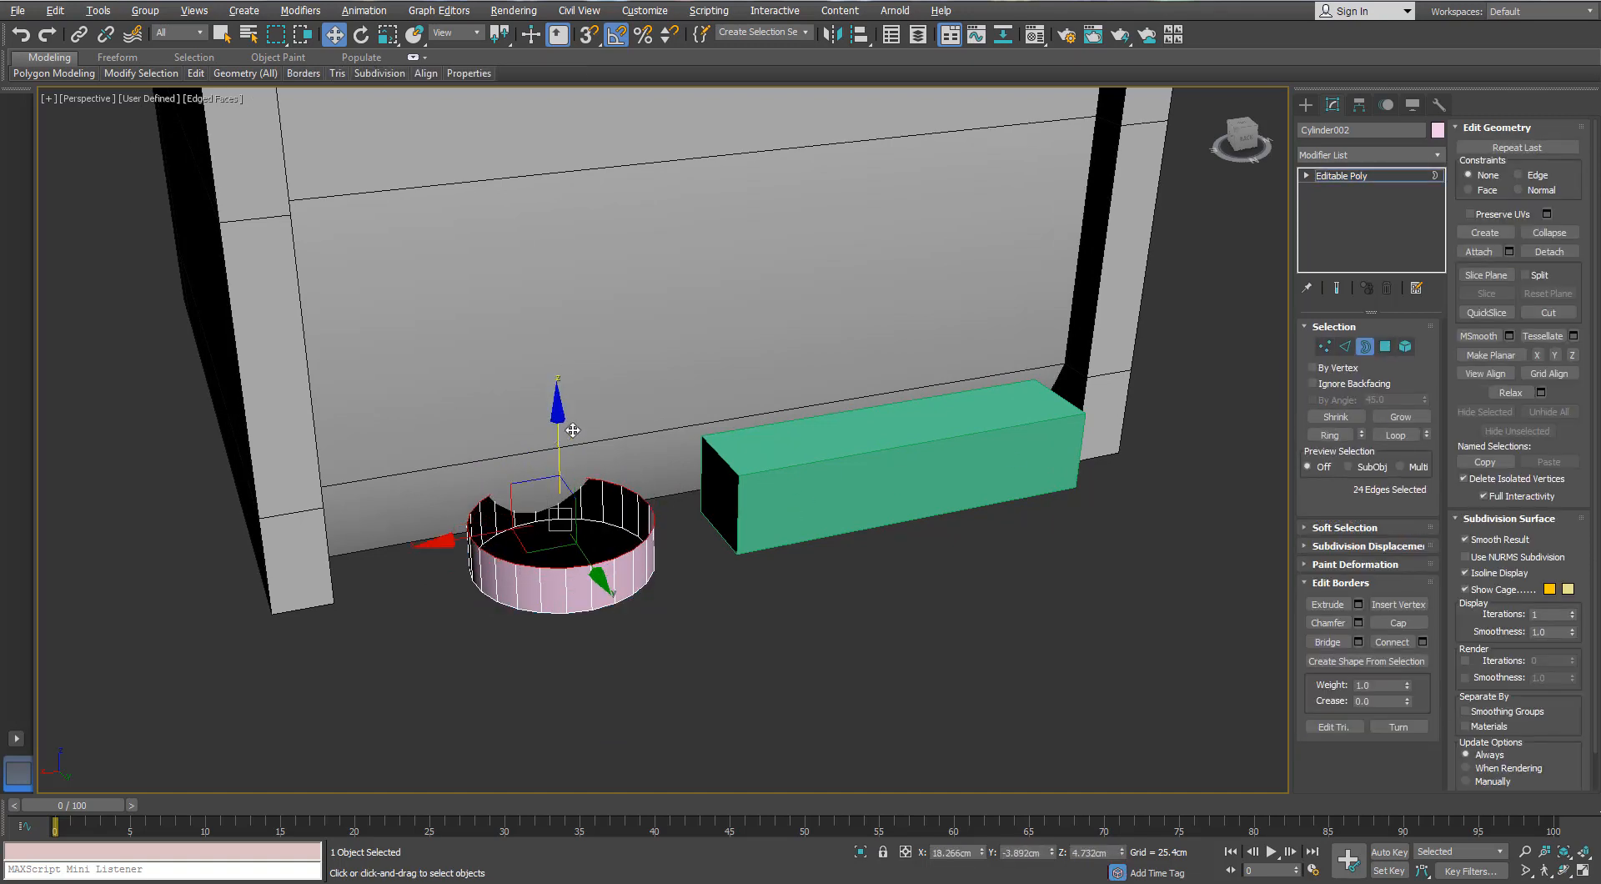
- Scale the whole cylinder element down and move it away from the rear box, toward the fridge's opposite rear corner
alt+middle_drag(573, 431, 624, 450)
key(5)
click(616, 546)
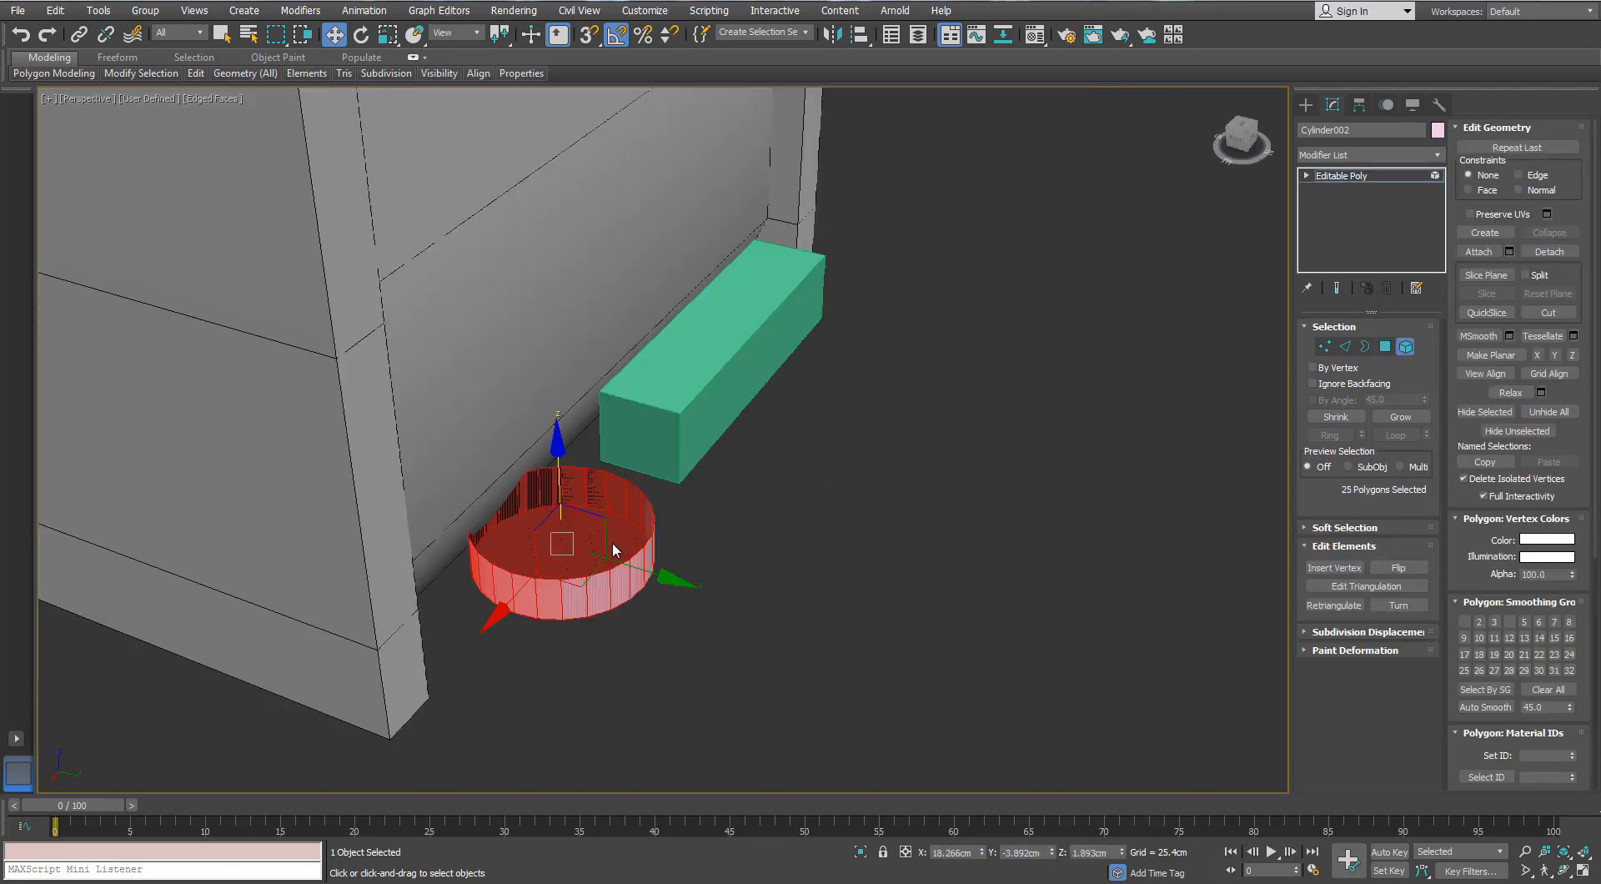
key(r)
key(w)
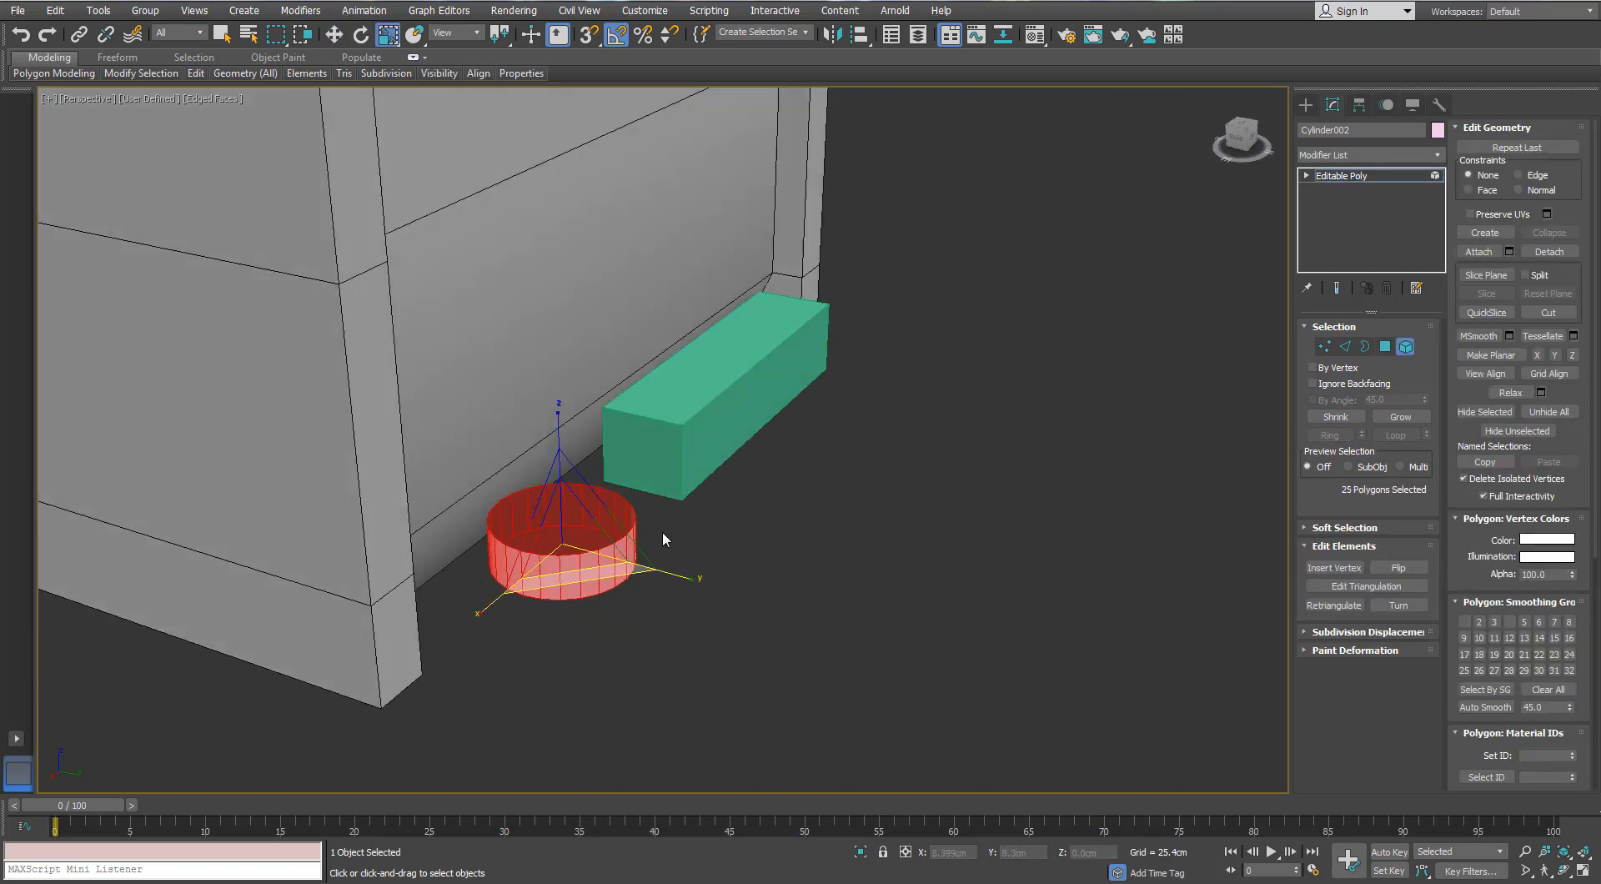
alt+middle_drag(679, 560, 564, 518)
alt+middle_drag(613, 594, 772, 509)
key(r)
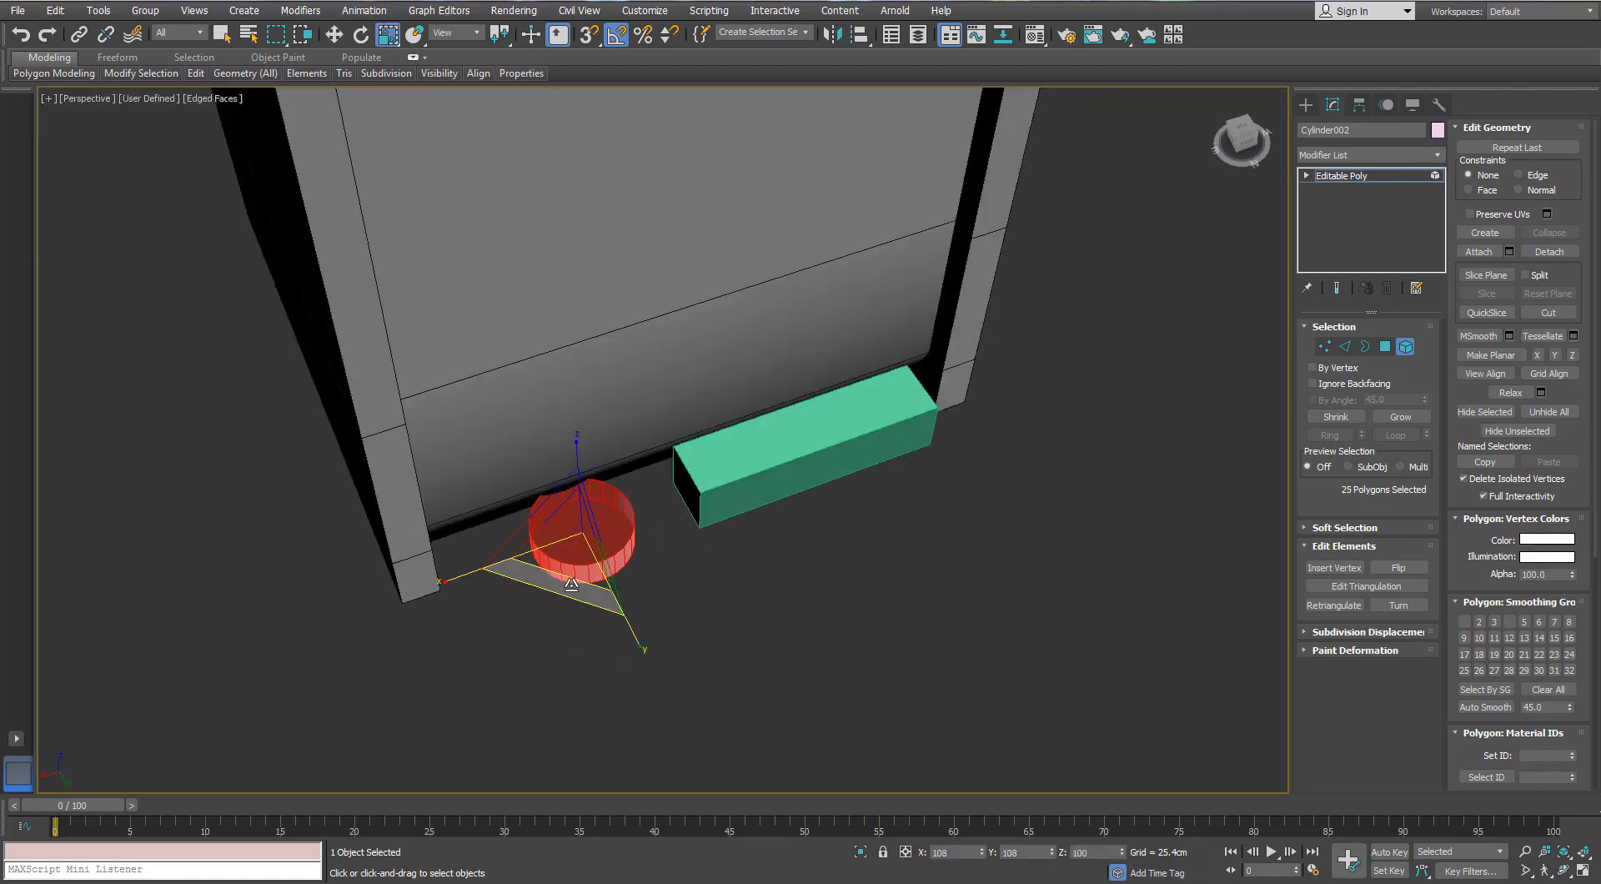
drag(582, 588, 587, 548)
key(w)
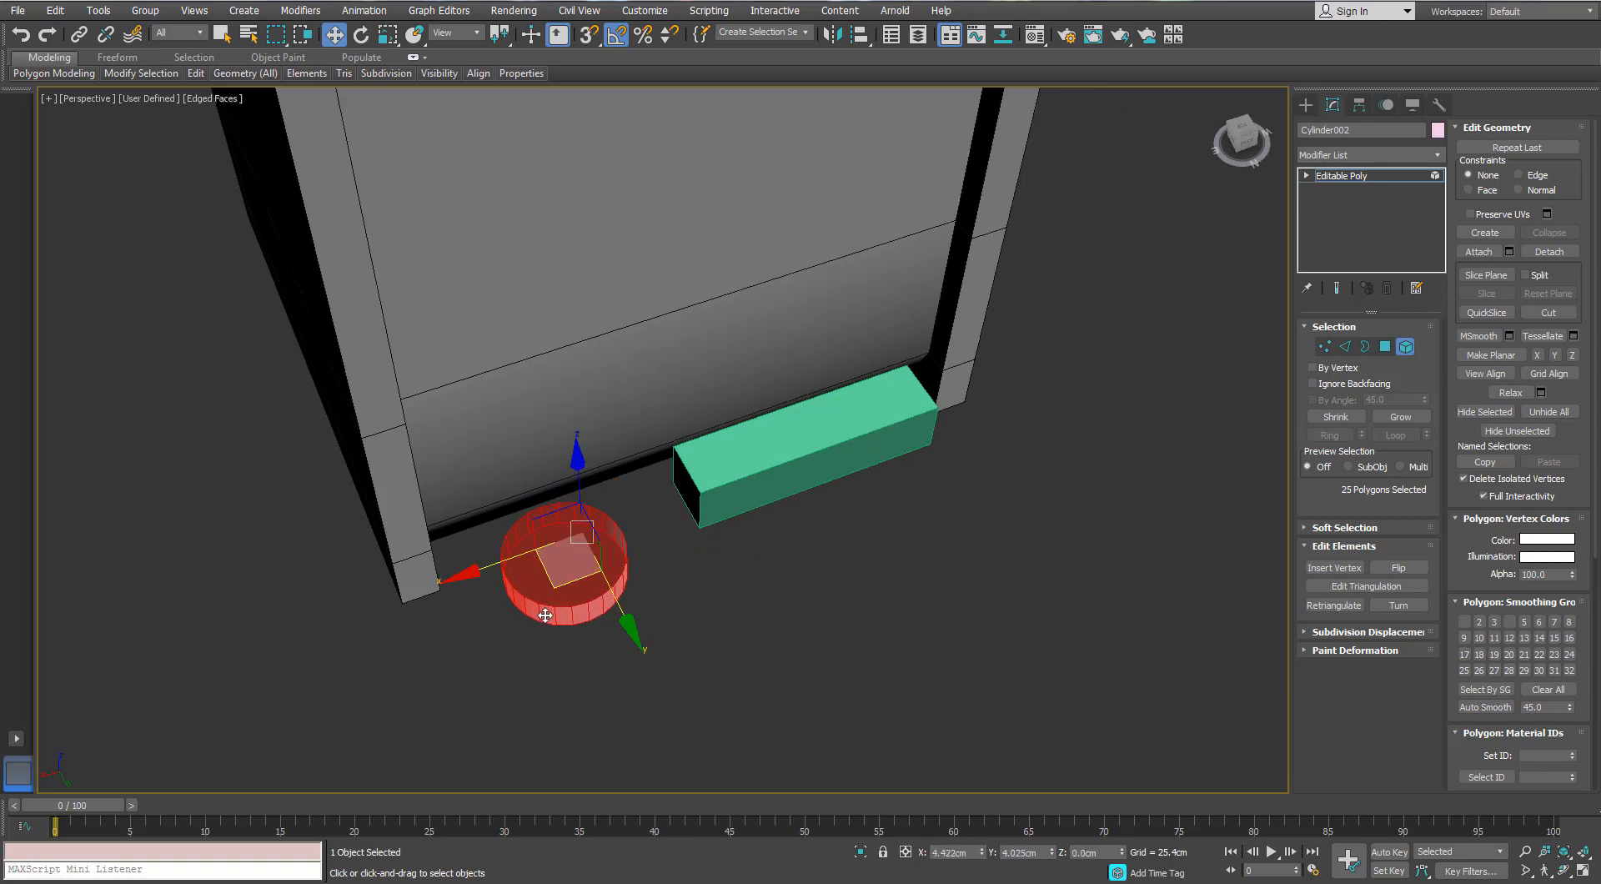
drag(524, 616, 520, 624)
click(1405, 347)
- Scale the rear box up in the XY plane and nudge the cylinder into place beside it
click(798, 469)
key(r)
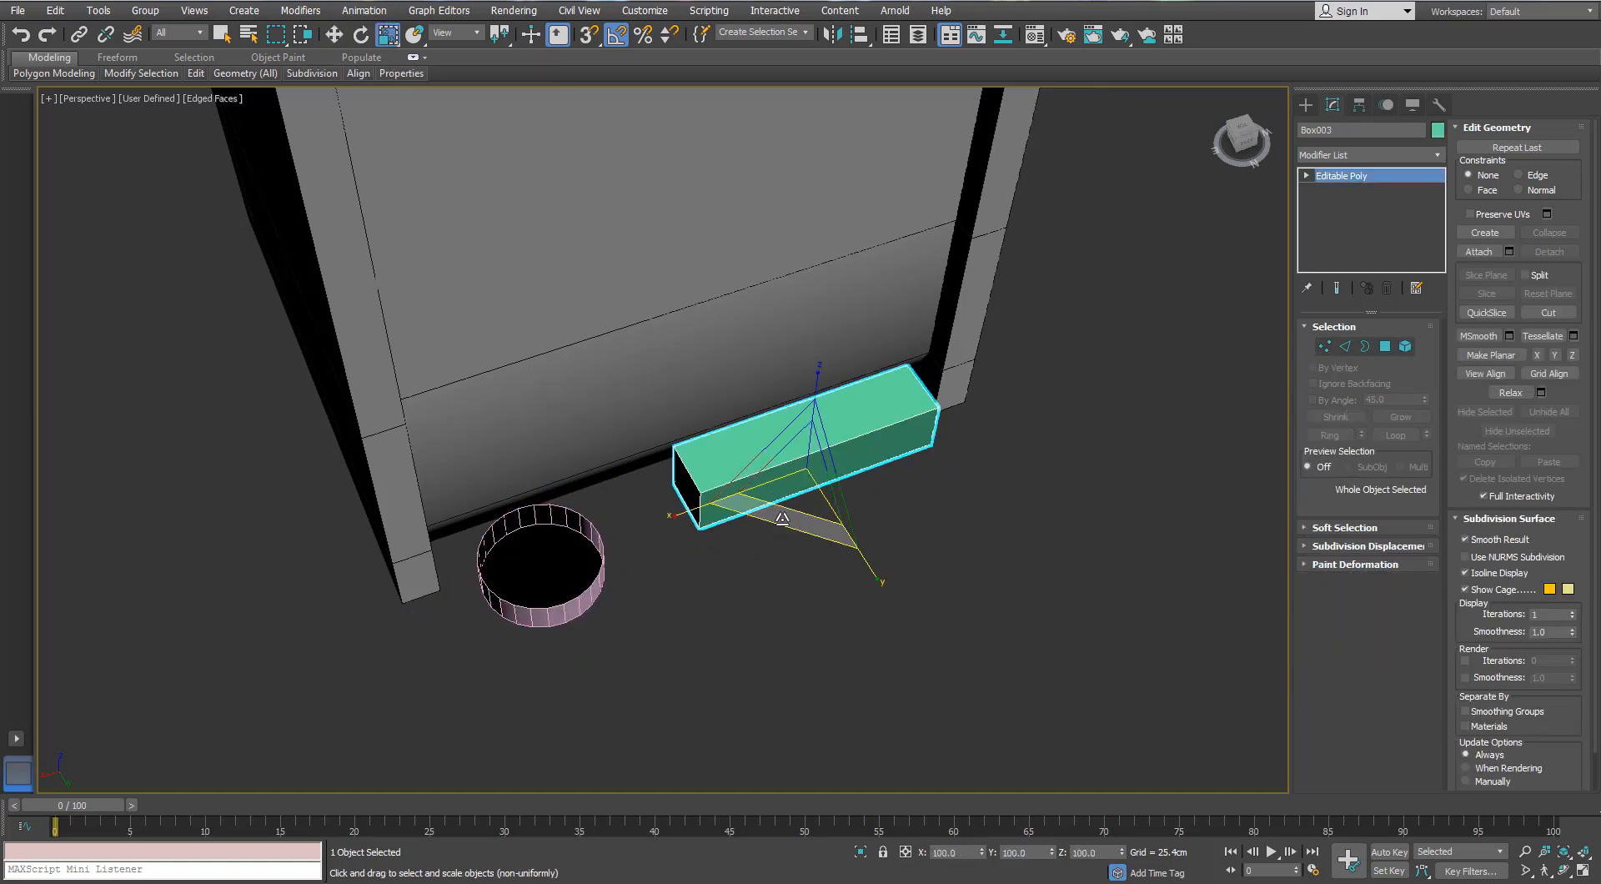
drag(781, 518, 765, 535)
key(w)
alt+middle_drag(765, 533, 557, 590)
click(627, 594)
drag(553, 589, 549, 589)
- Extend the cylinder's top border upward to a Z position of about 10.156 cm and scale it inward to form a tapered top
alt+middle_drag(571, 553, 642, 555)
scroll(672, 516, up, 3)
middle_drag(583, 575, 674, 497)
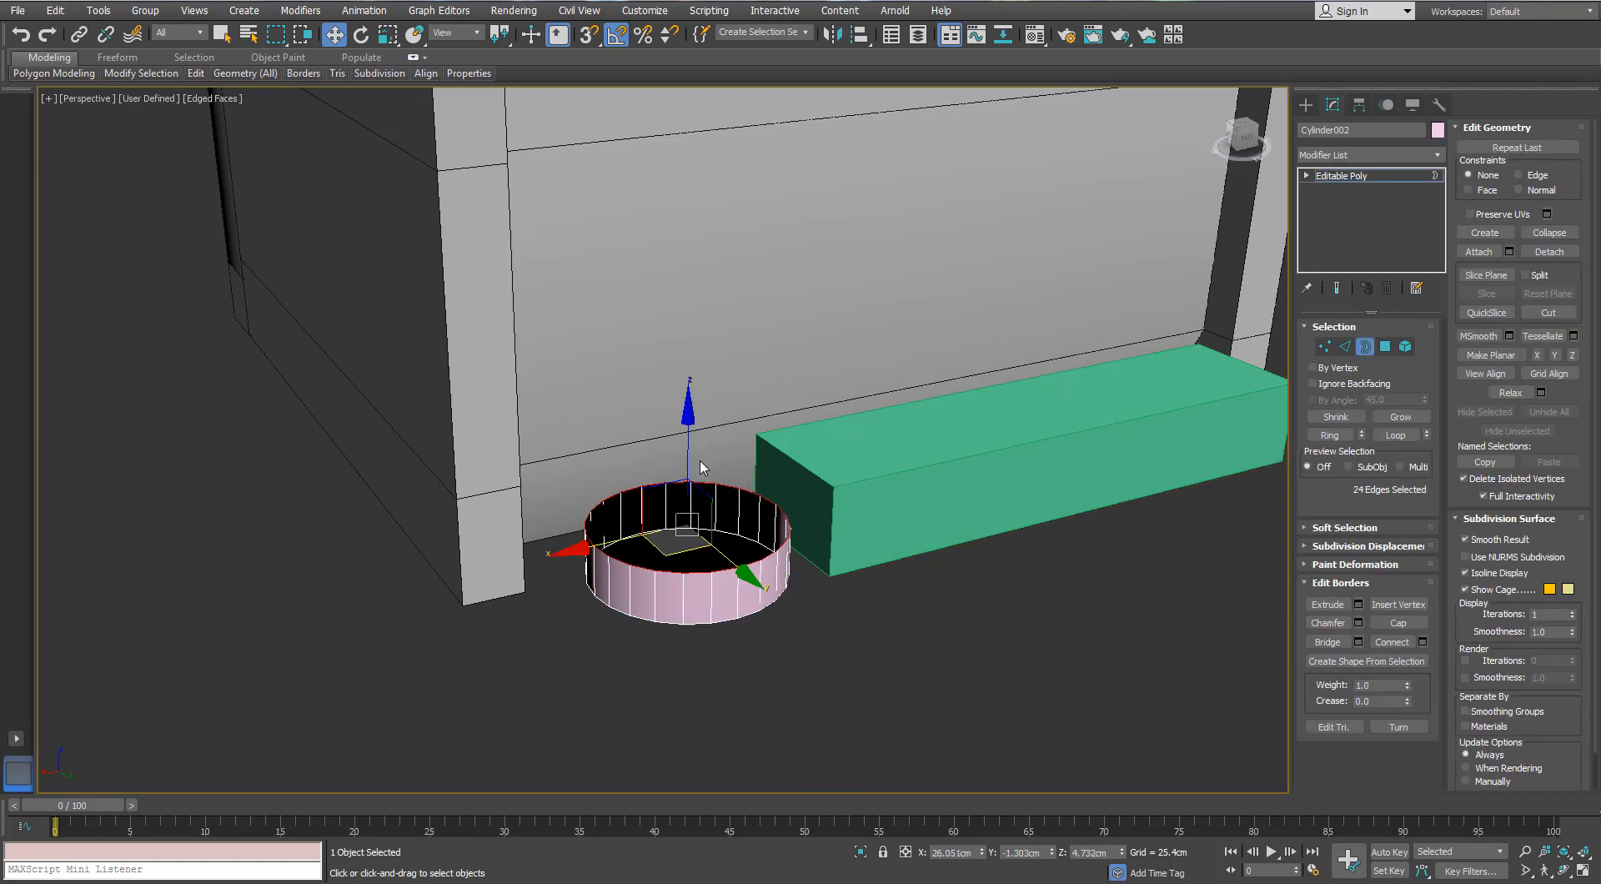
alt+middle_drag(741, 456, 732, 435)
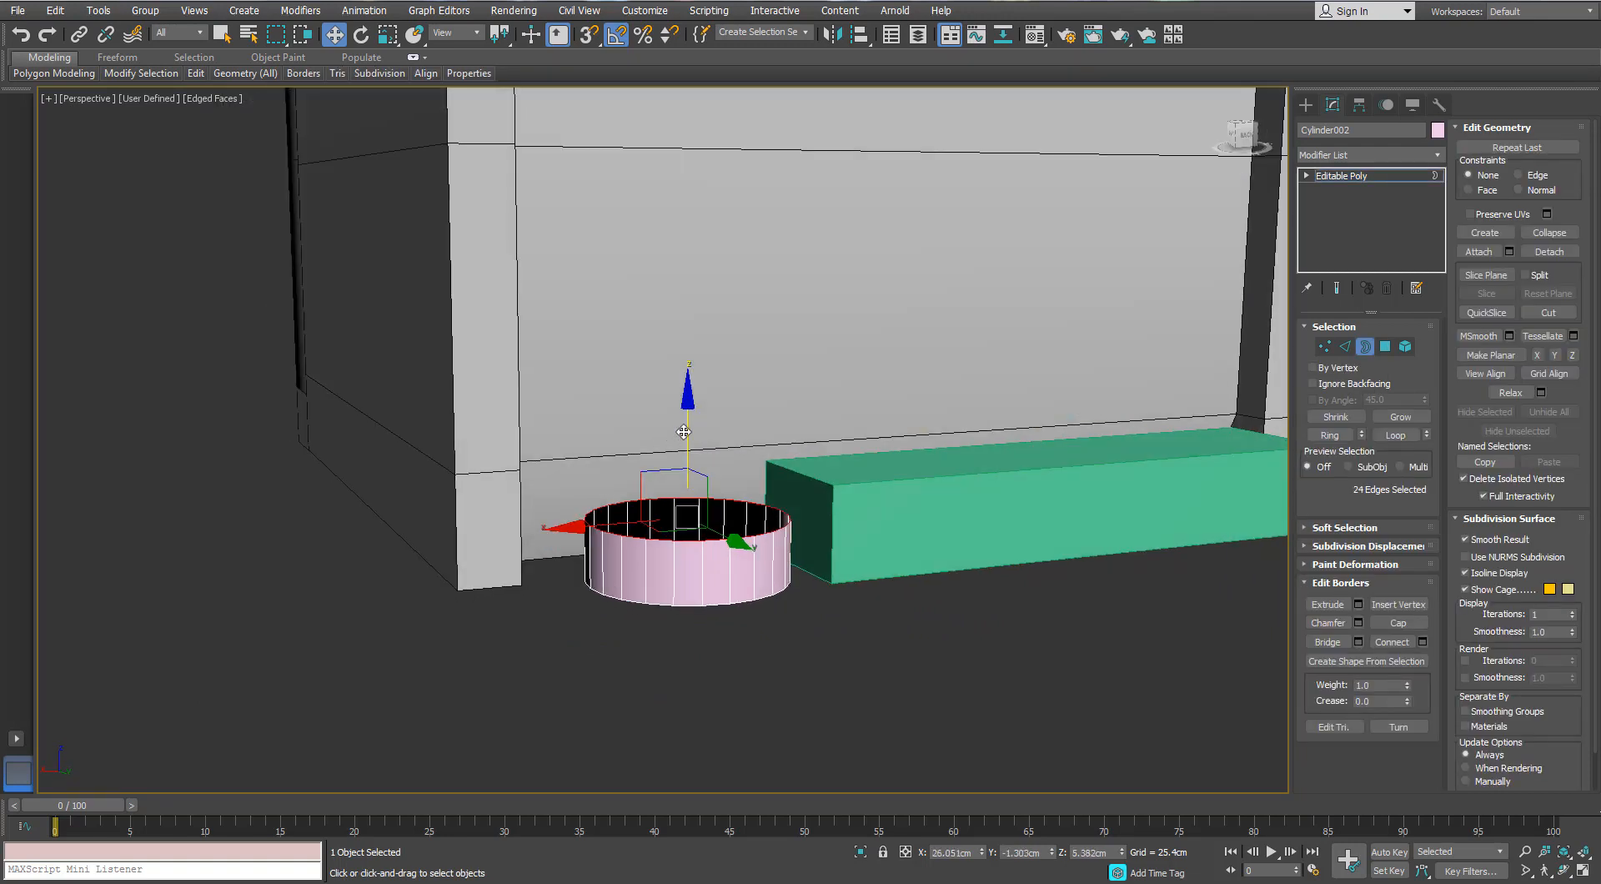
shift+drag(689, 438, 688, 376)
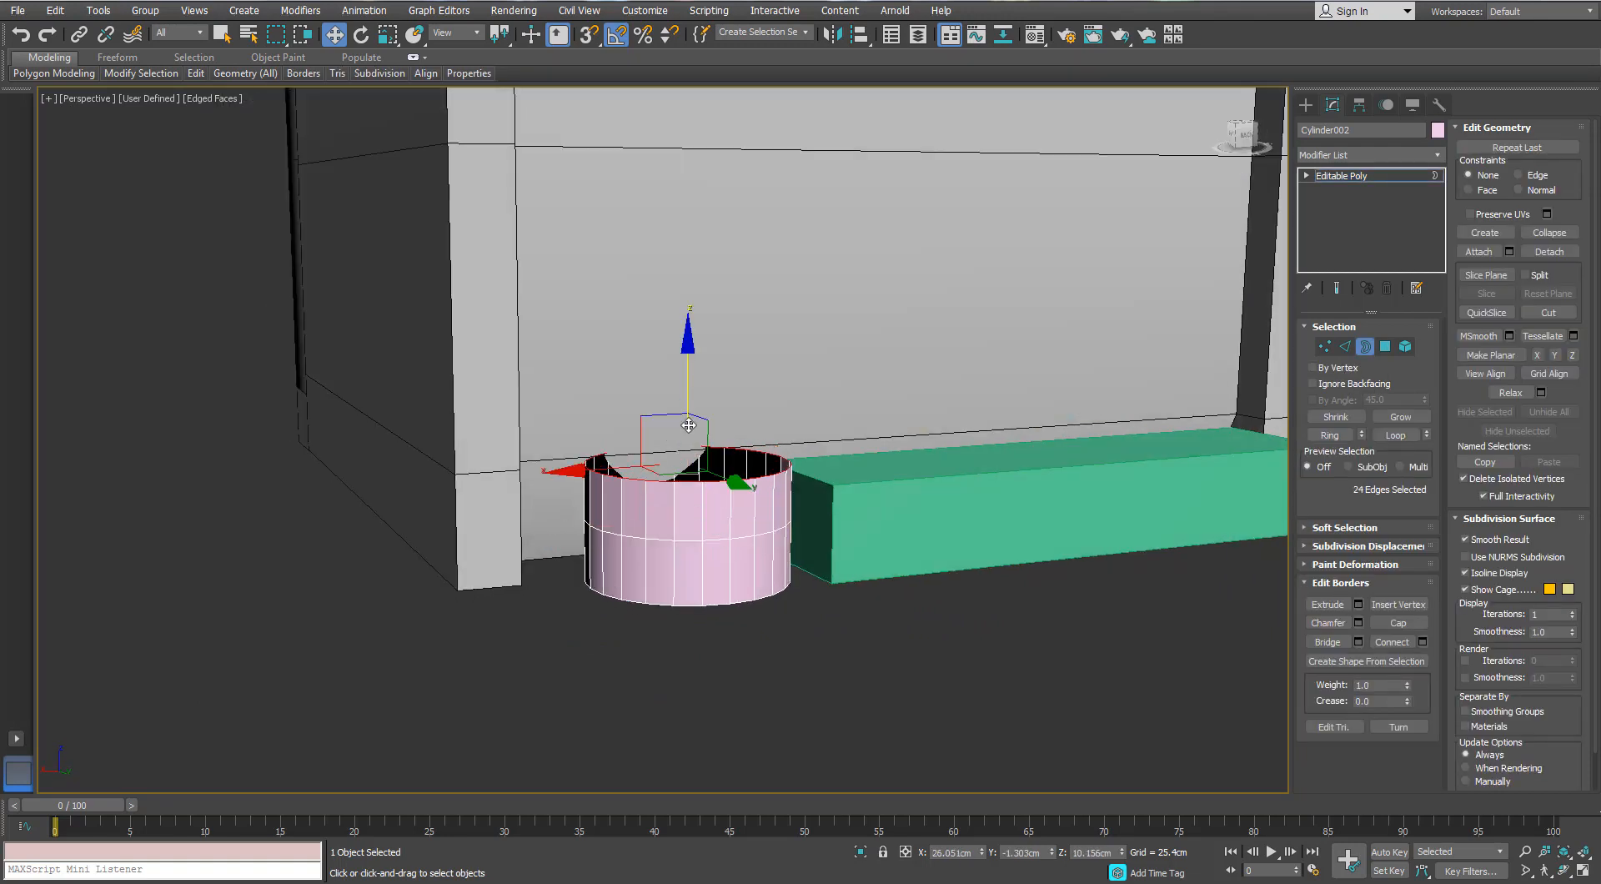
key(r)
drag(682, 464, 652, 474)
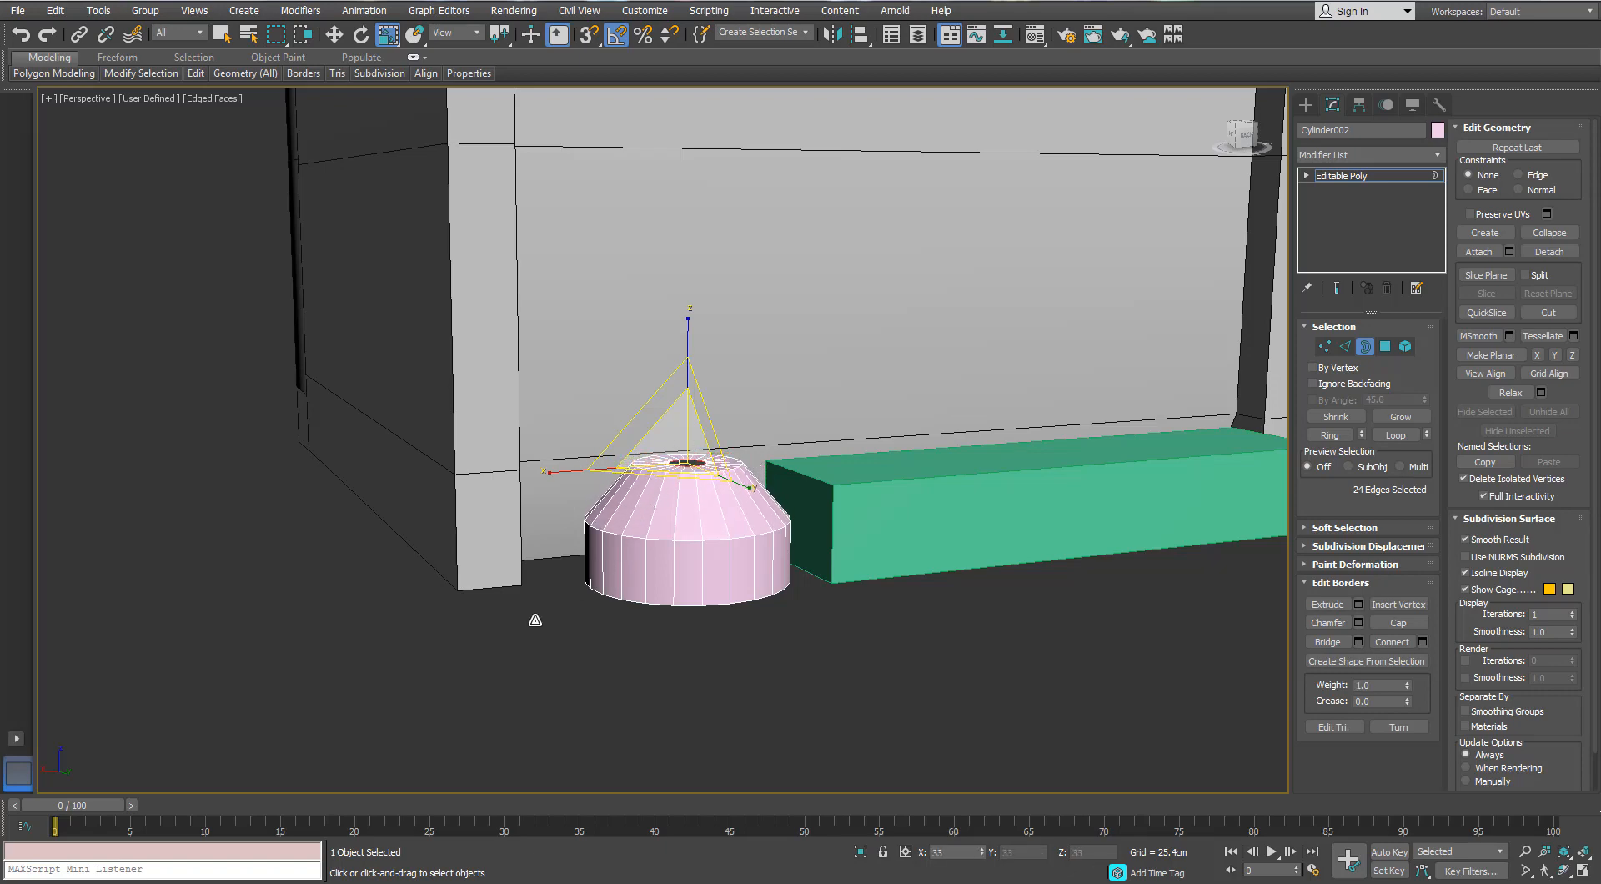
- Extend the cylinder's top border up about 2.664 cm into a narrow neck and scale a new border ring inward
mouse_move(668, 429)
alt+middle_down()
mouse_move(678, 476)
mouse_move(686, 427)
alt+middle_up()
scroll(678, 476, up, 5)
key(w)
shift+drag(708, 362, 701, 287)
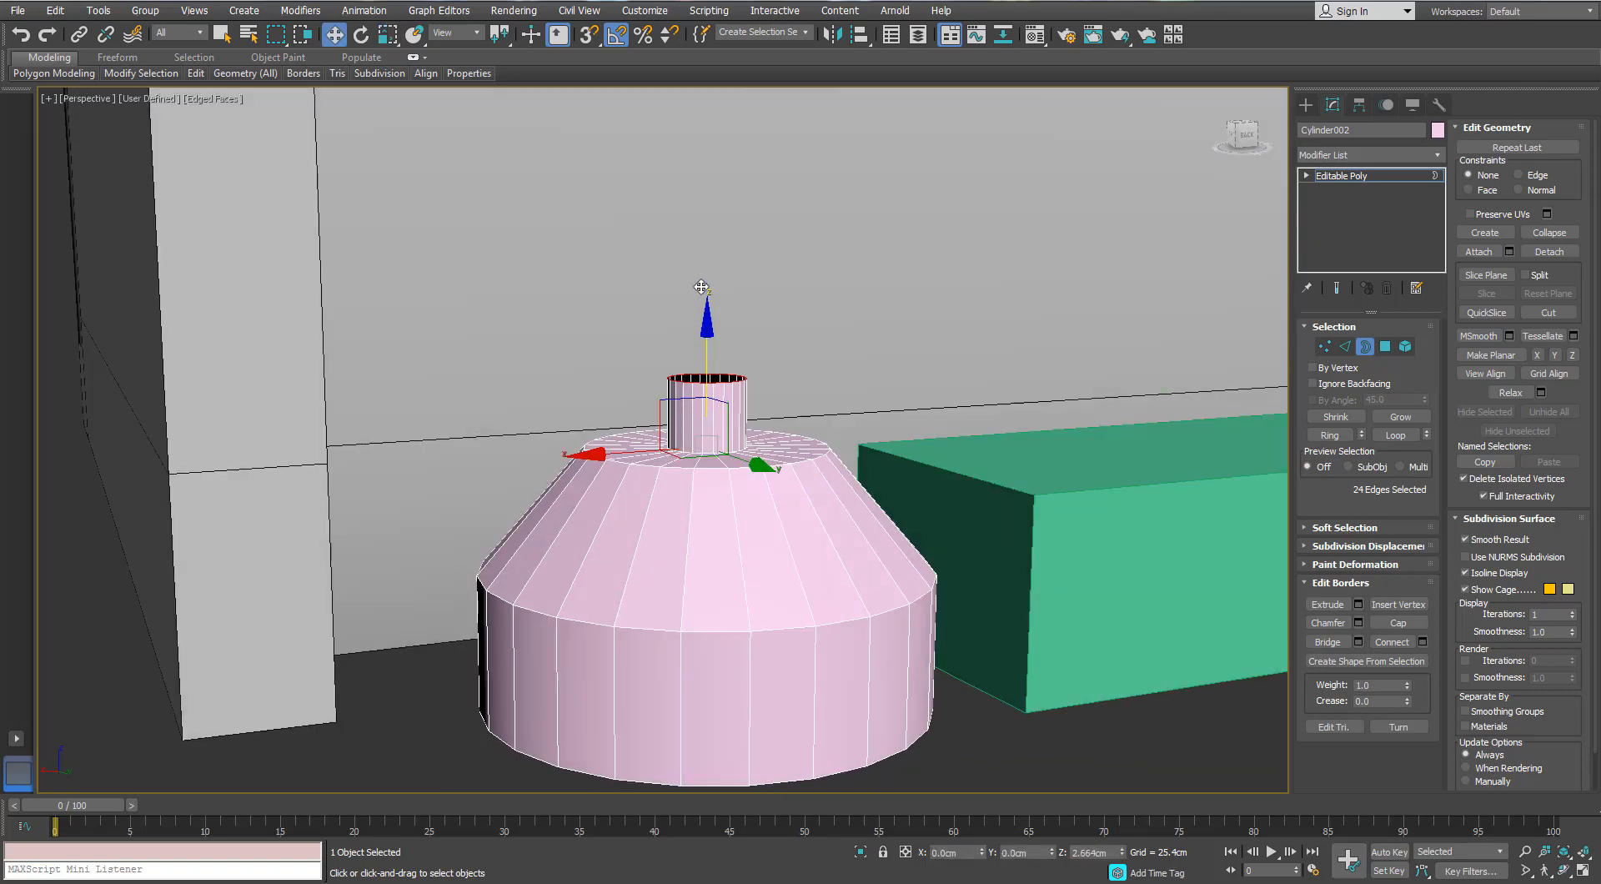
alt+middle_drag(696, 300, 686, 397)
key(r)
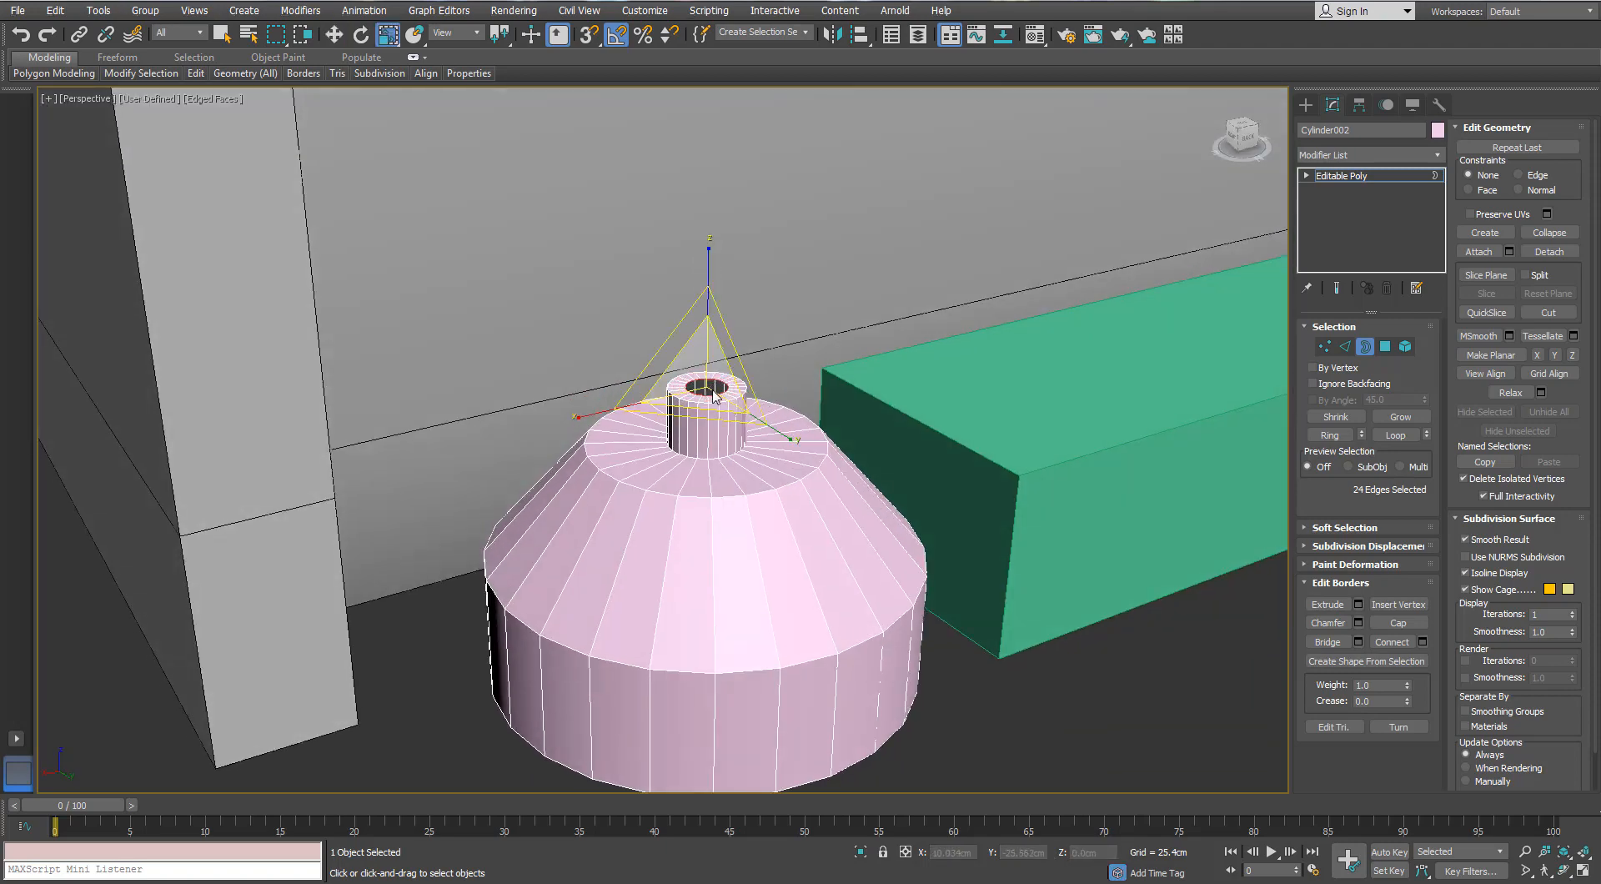
right_click(712, 389)
click(686, 225)
scroll(699, 308, down, 9)
middle_drag(755, 329, 720, 414)
click(1366, 347)
- Switch to a wireframe front view and draw an extended-primitive Capsule with AutoGrid off, inside the fridge's upper corner
scroll(646, 192, down, 4)
middle_drag(638, 179, 714, 450)
key(f)
scroll(667, 276, down, 2)
scroll(750, 391, down, 2)
middle_drag(776, 246, 764, 377)
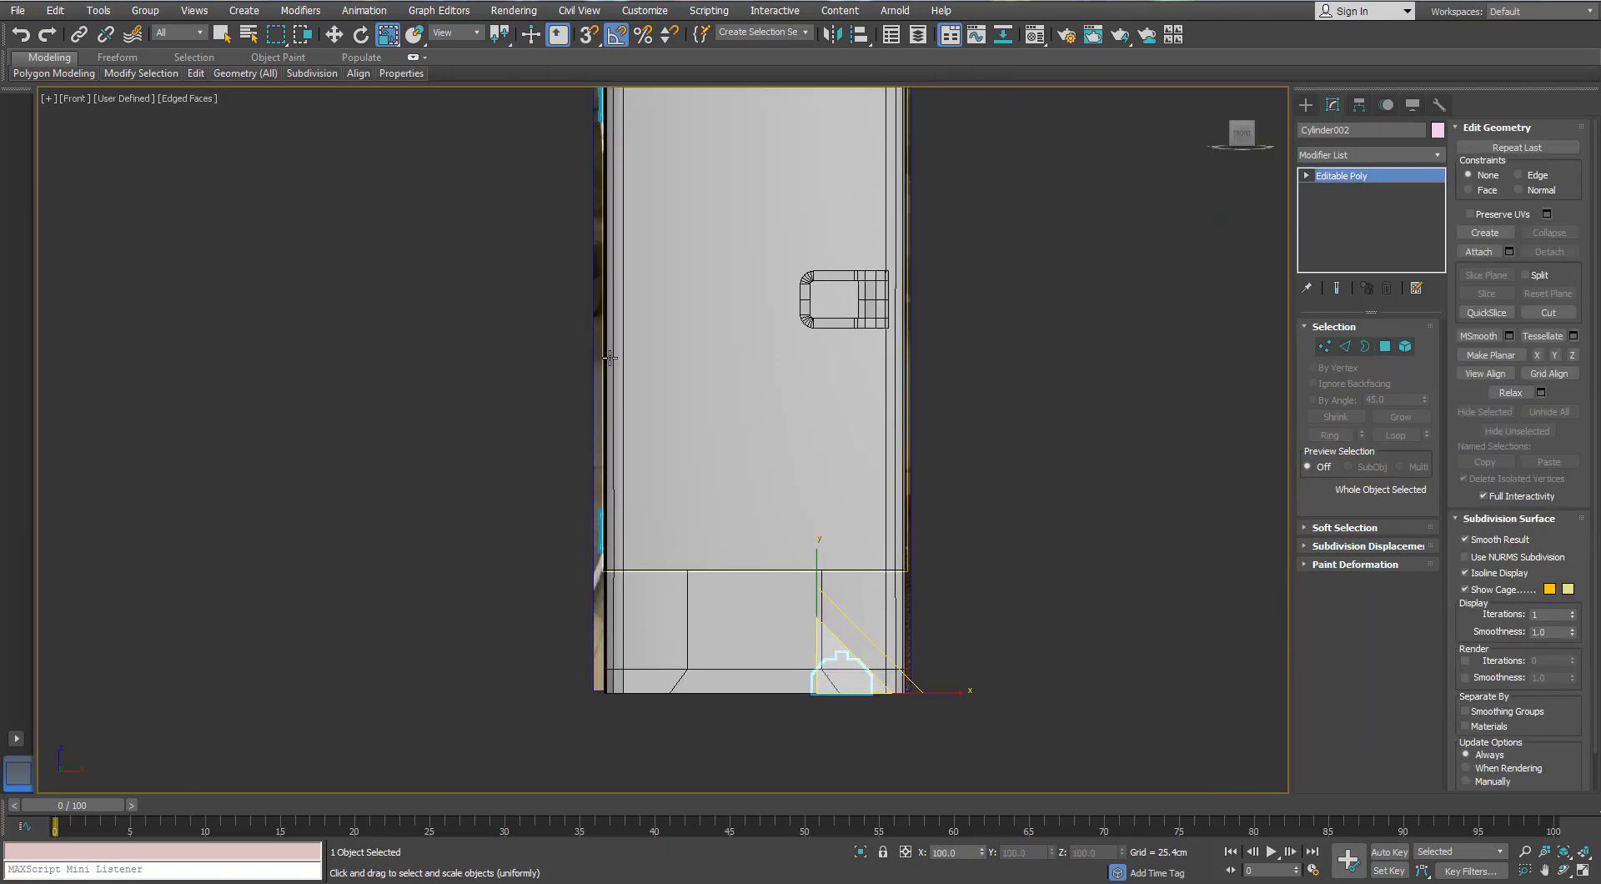
key(F3)
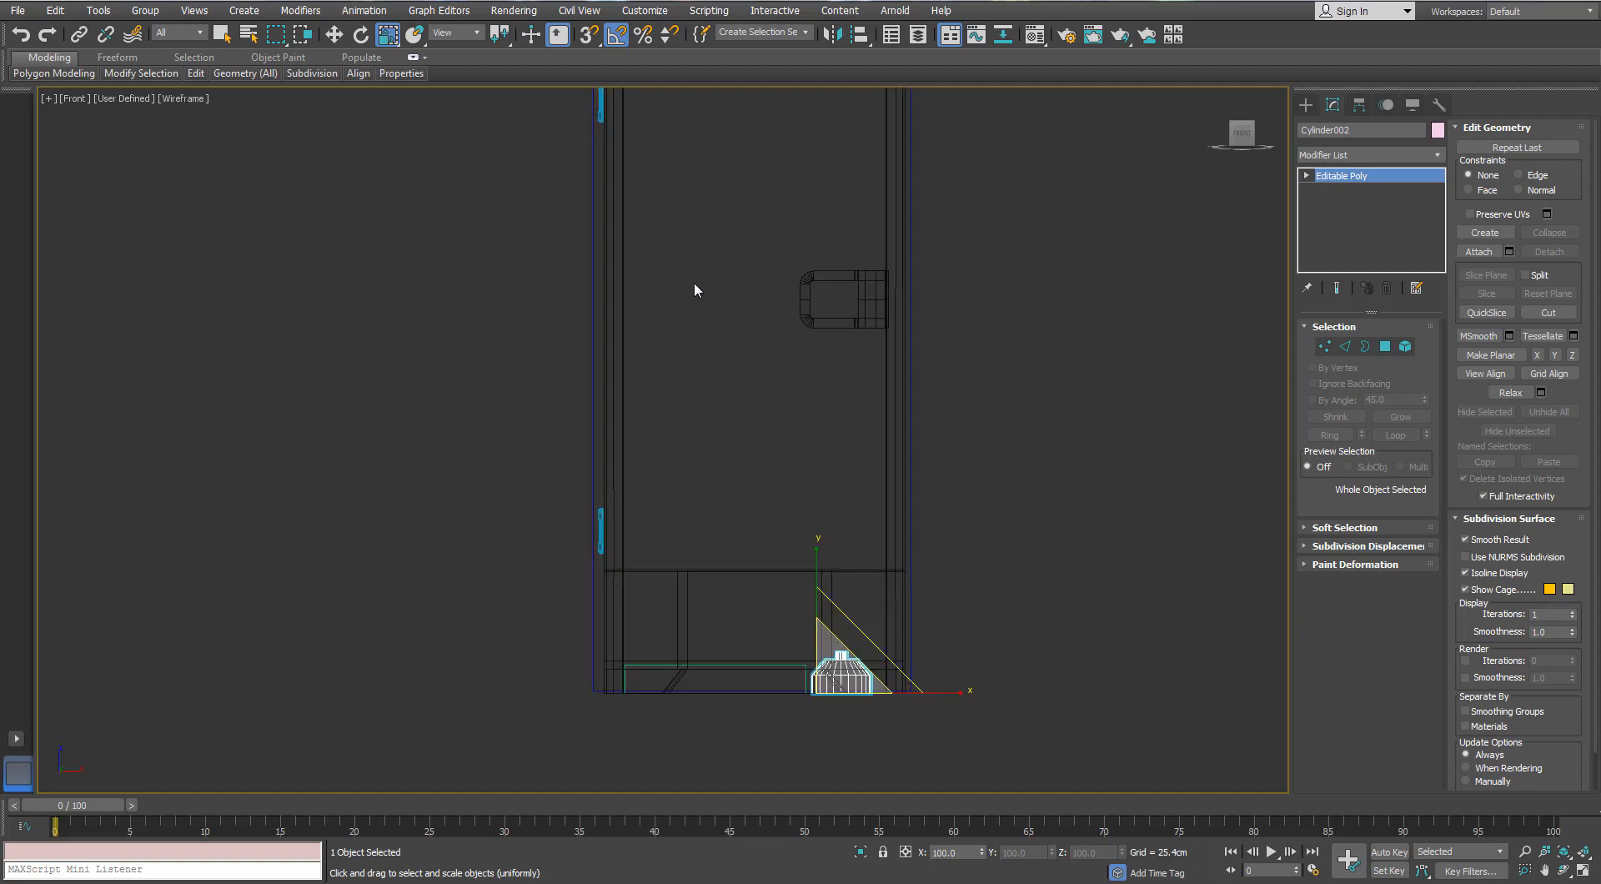
click(1306, 105)
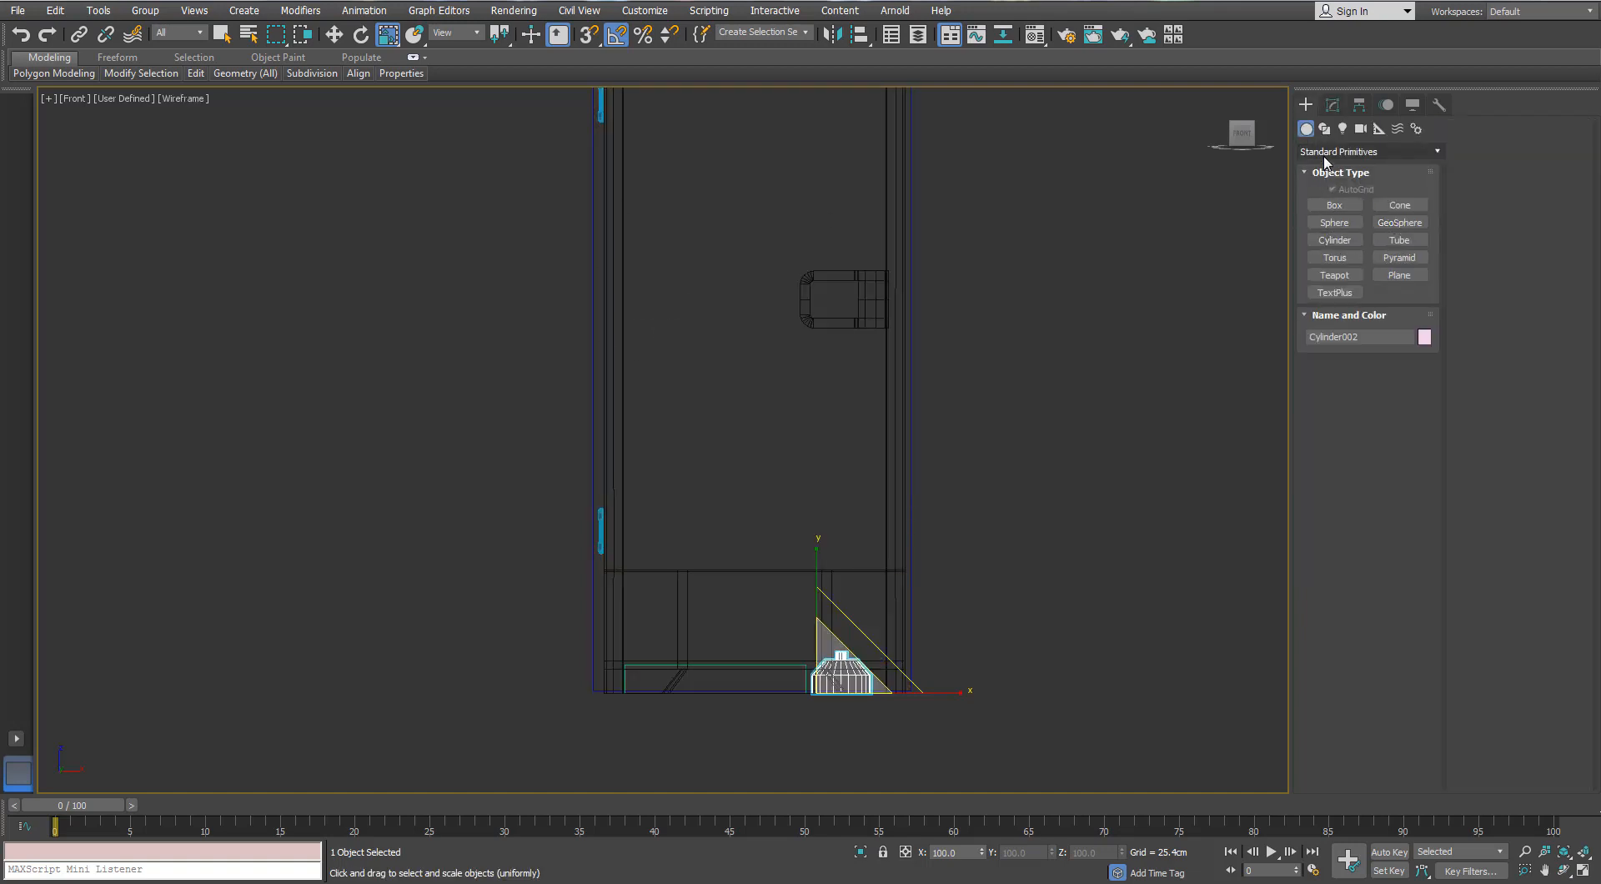
click(1327, 152)
click(1339, 179)
click(1399, 240)
middle_drag(700, 207, 705, 370)
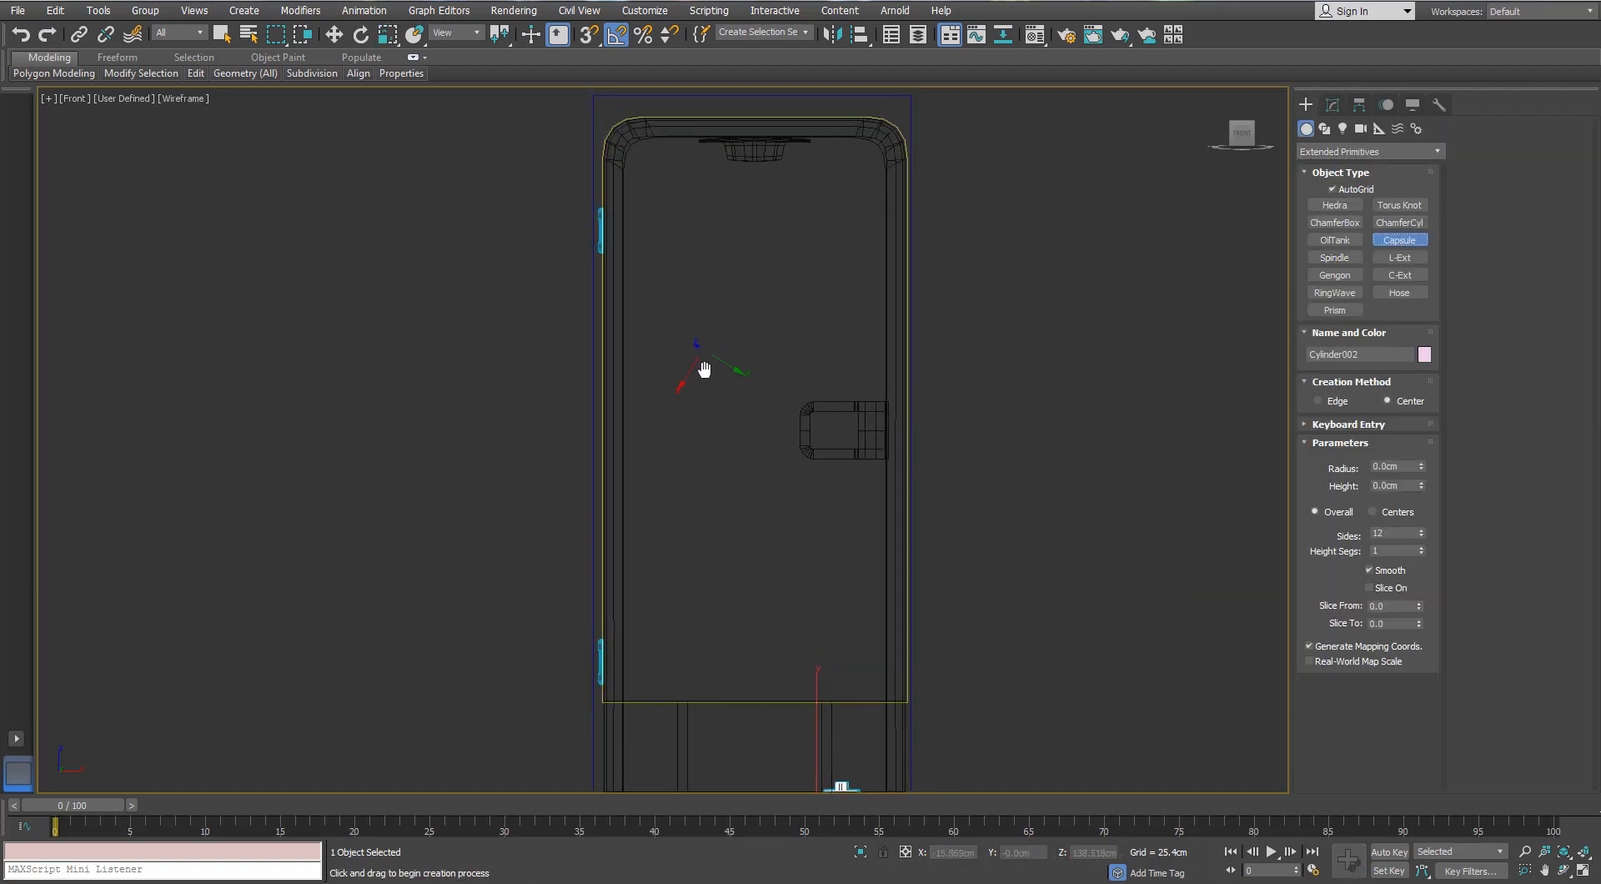
scroll(659, 204, up, 6)
click(1333, 189)
middle_drag(639, 234, 637, 249)
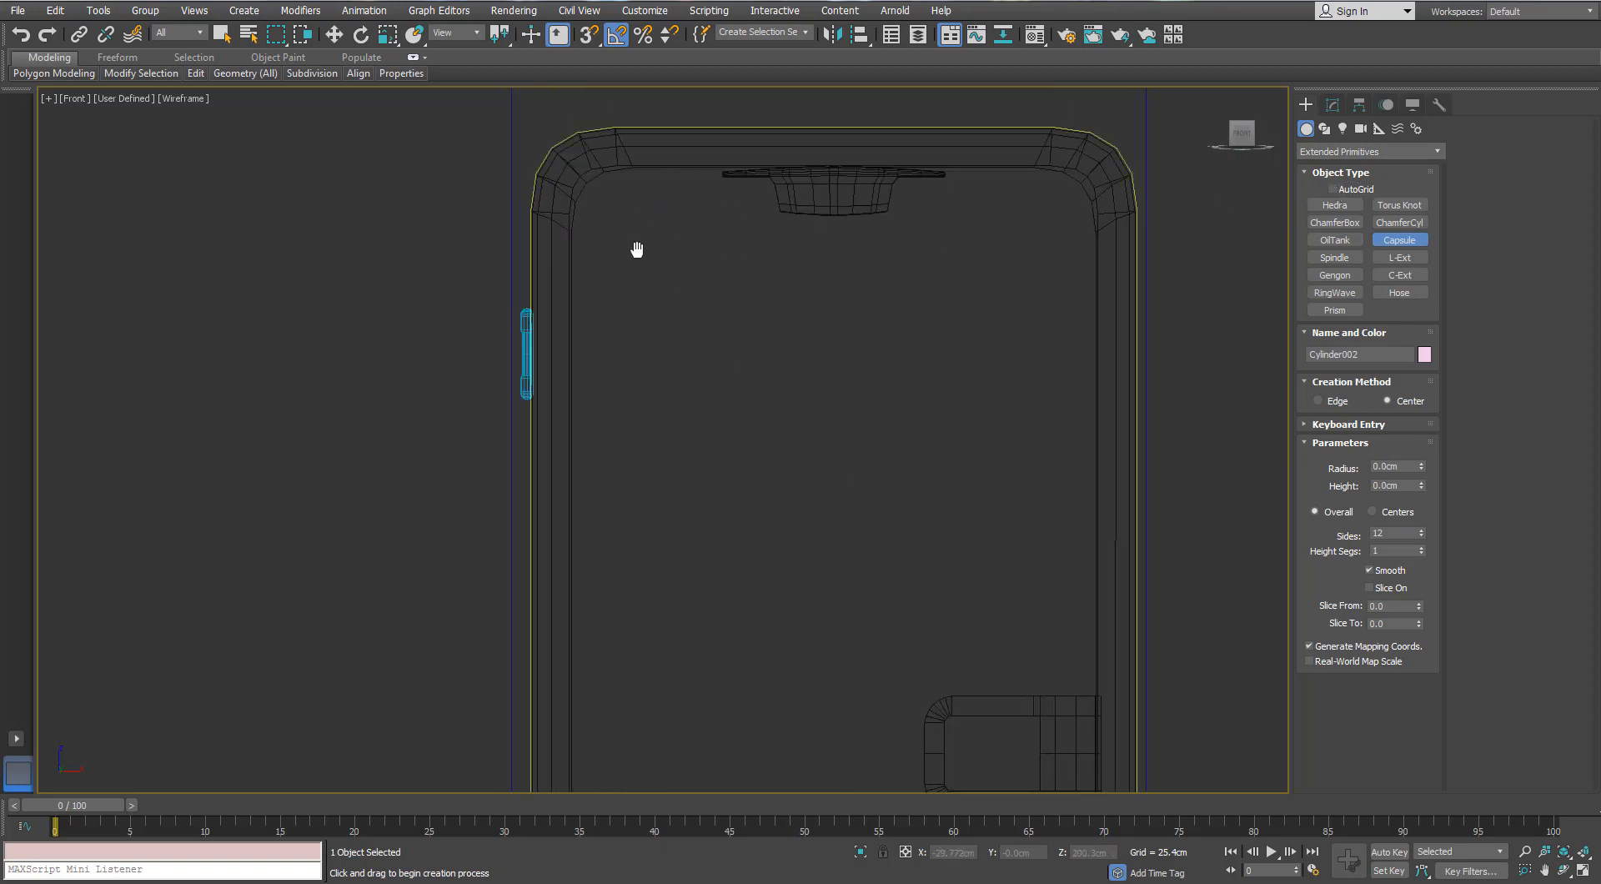
scroll(637, 250, up, 3)
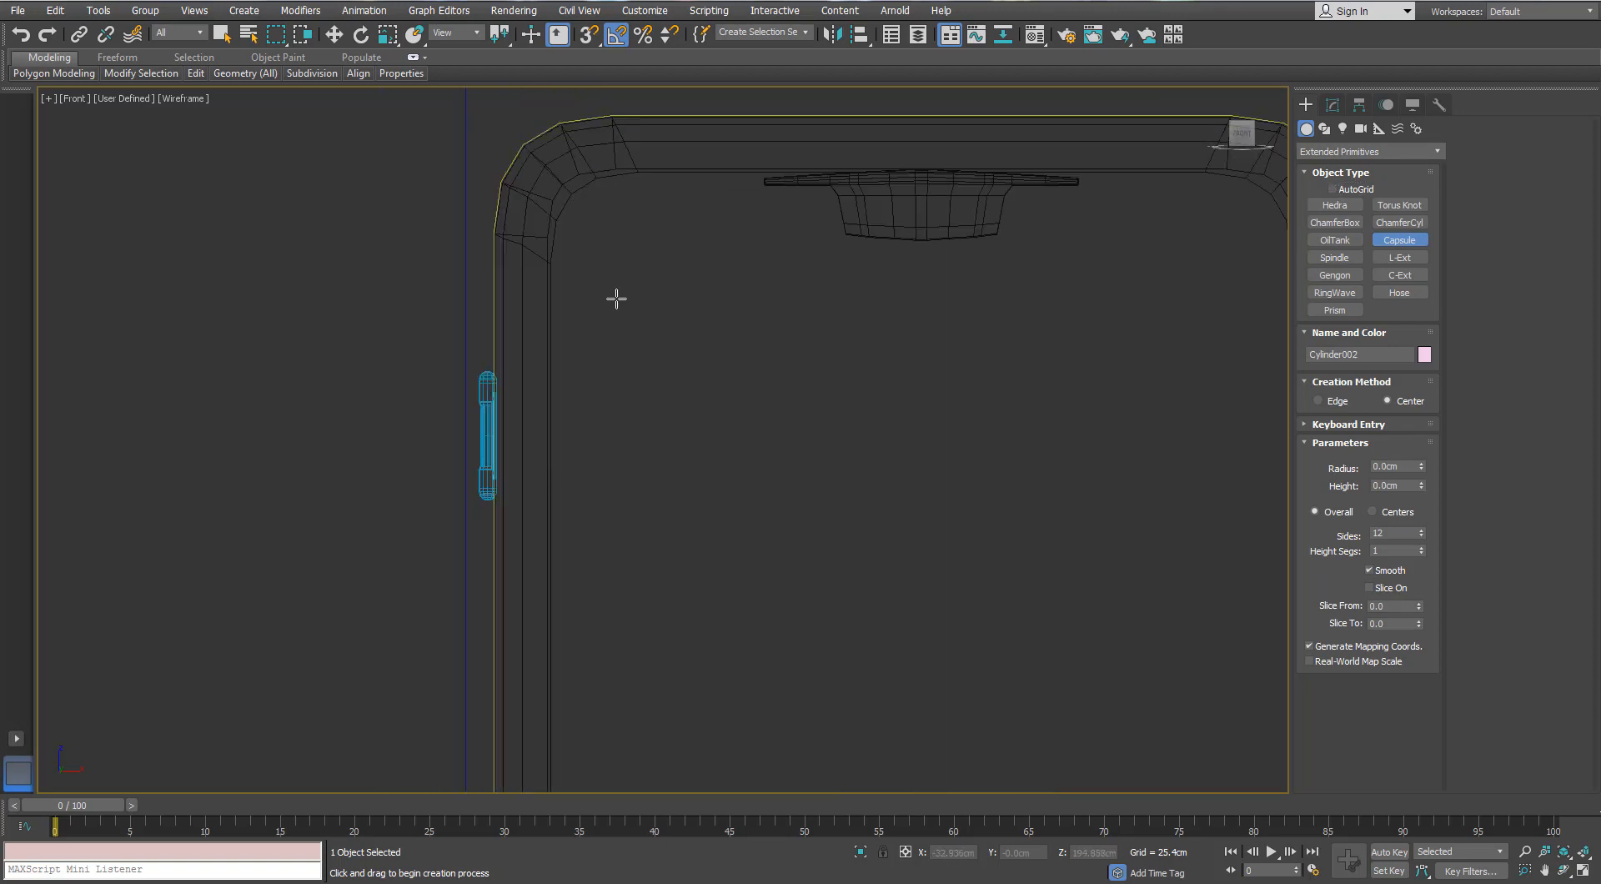
scroll(668, 325, down, 10)
scroll(583, 233, up, 8)
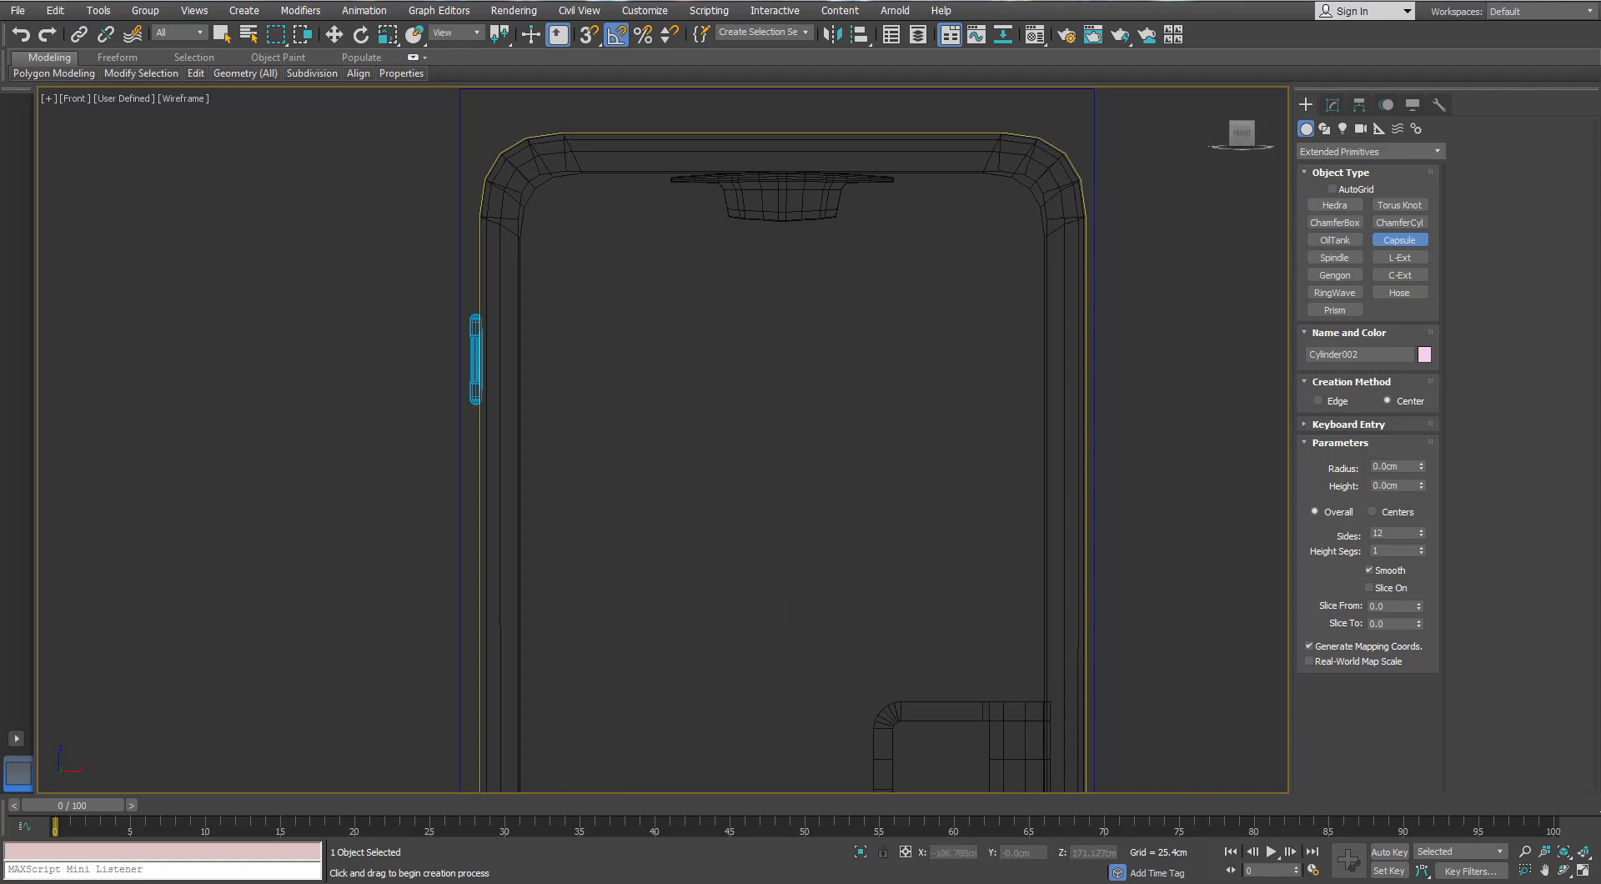
drag(569, 214, 568, 236)
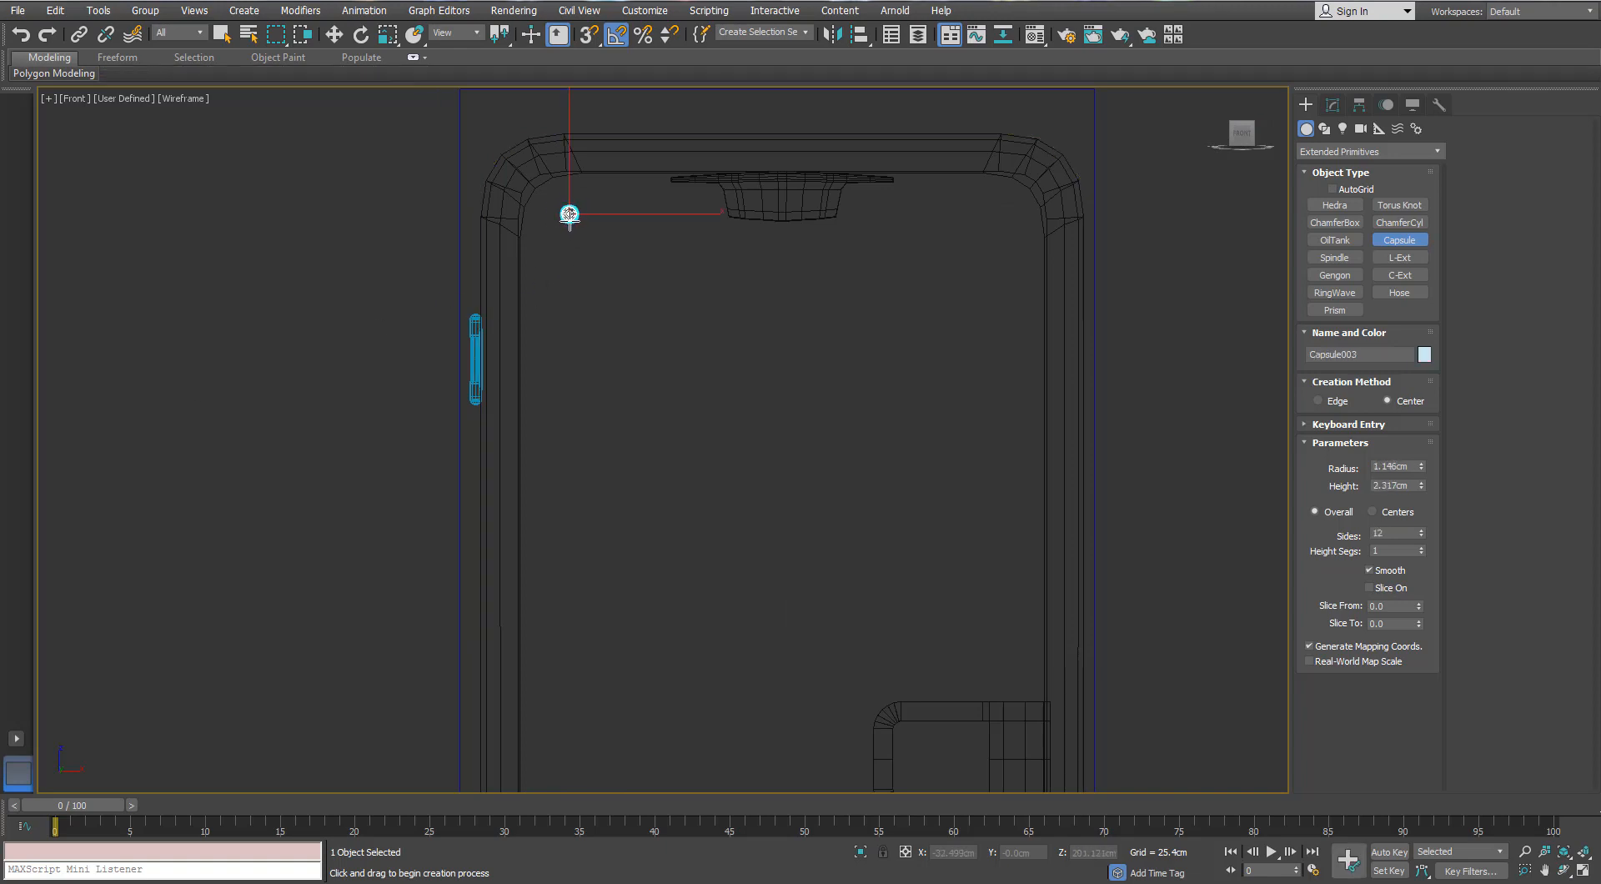
scroll(547, 287, down, 2)
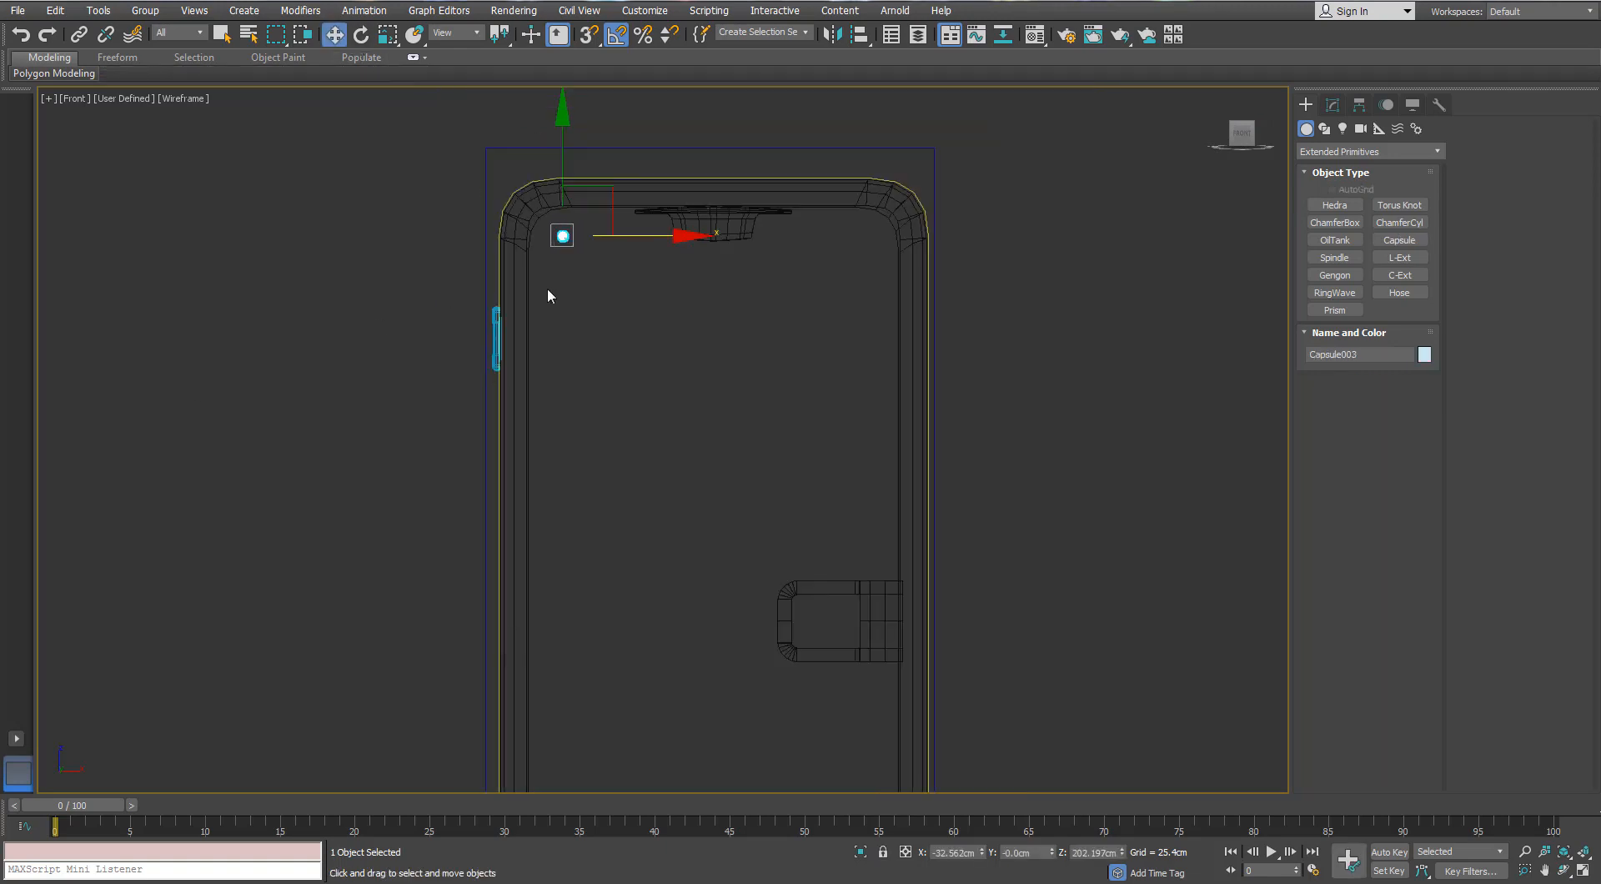
- Return to the shaded perspective view and rotate the capsule 90 degrees about X so it stands vertically
key(p)
key(z)
scroll(534, 292, down, 8)
alt+middle_drag(518, 311, 747, 368)
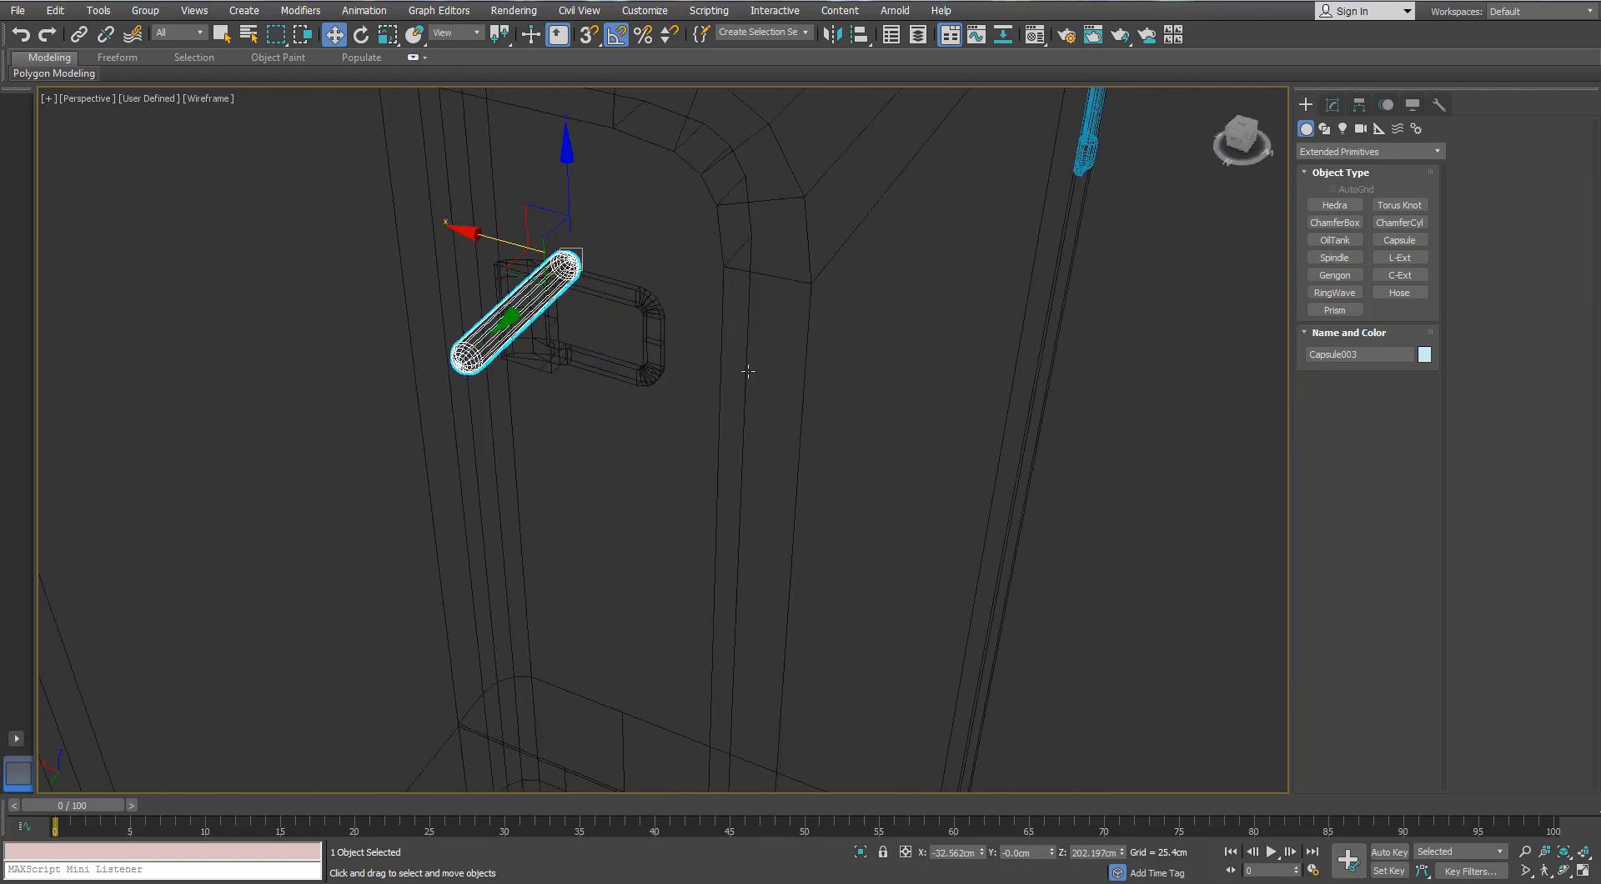
key(F3)
alt+middle_drag(654, 321, 597, 282)
scroll(598, 282, up, 5)
key(e)
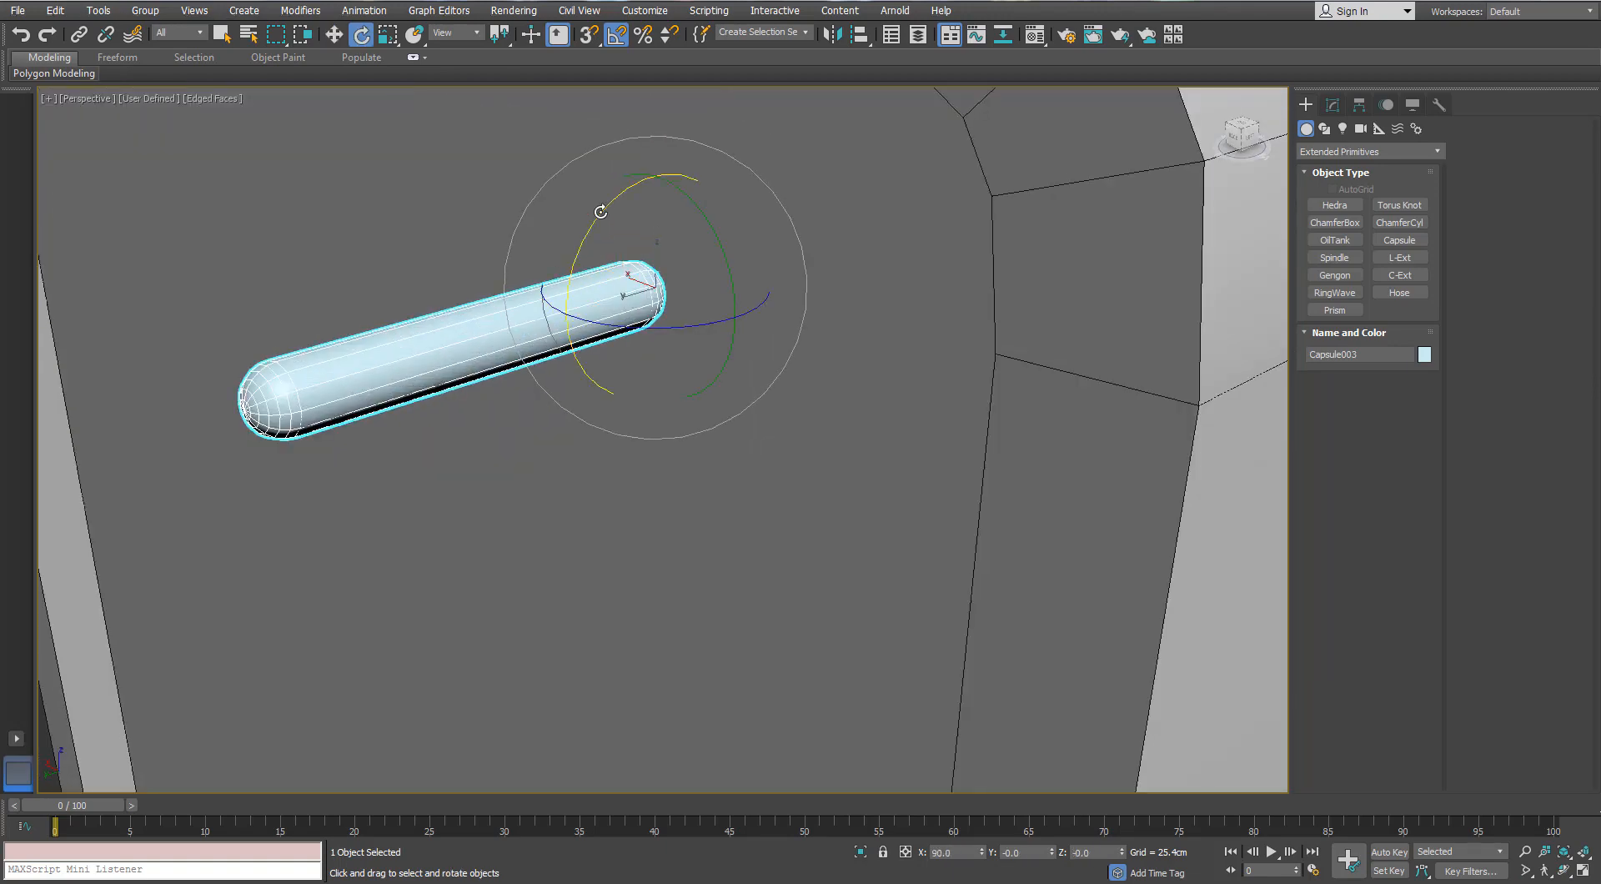
drag(600, 212, 548, 265)
scroll(575, 277, down, 4)
- Adjust the capsule's parameters to a radius of 0.895 cm, a height of -30.223 cm and 10 sides
click(1333, 105)
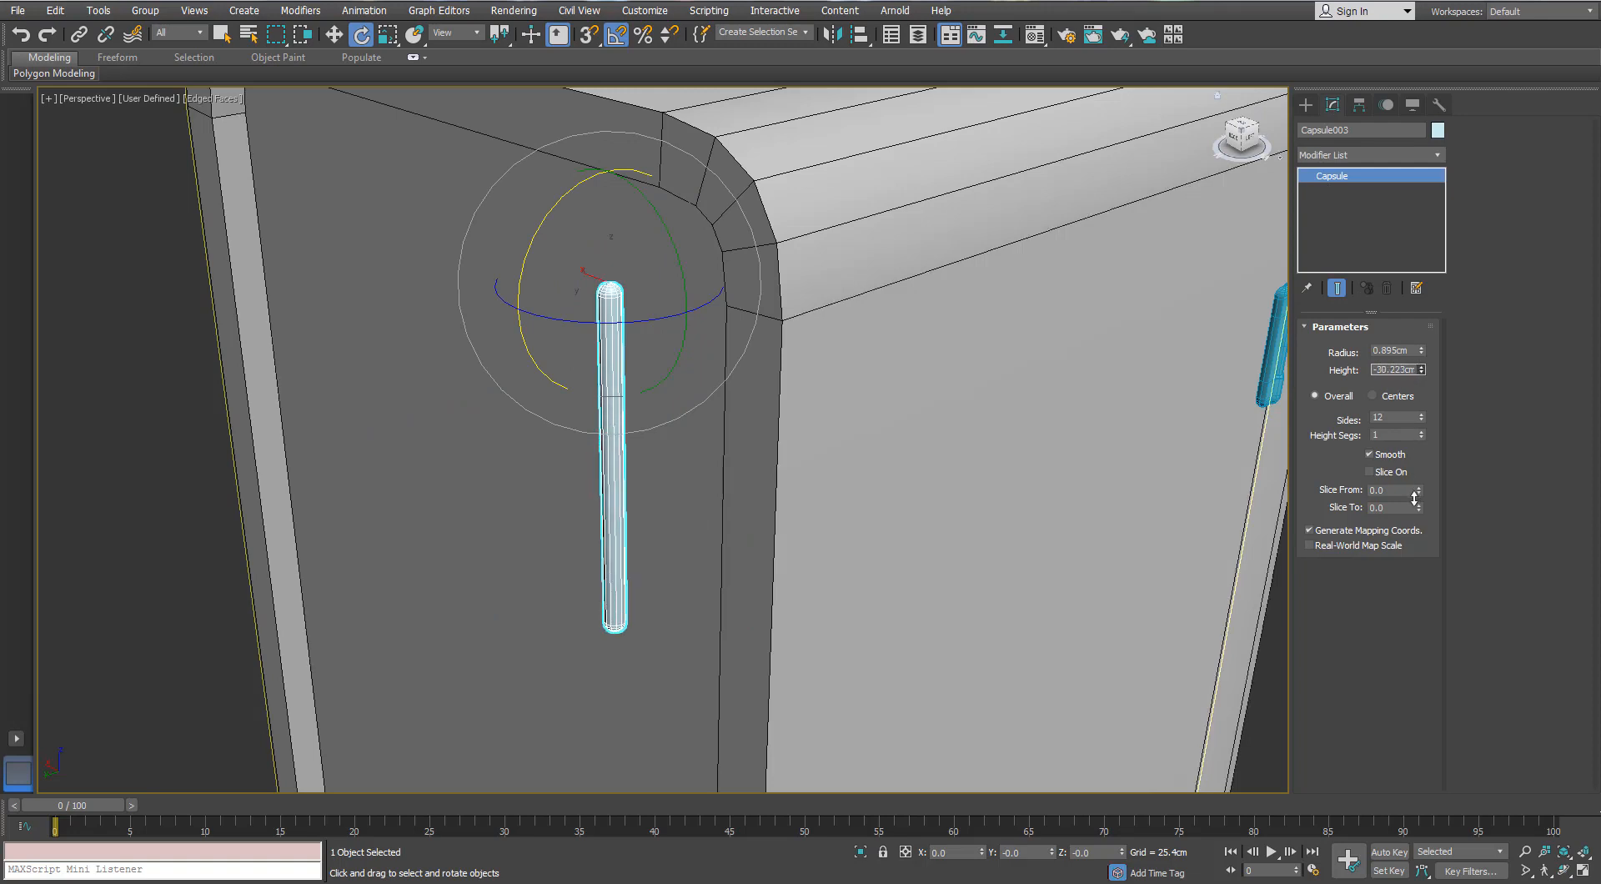
click(1422, 420)
click(1421, 415)
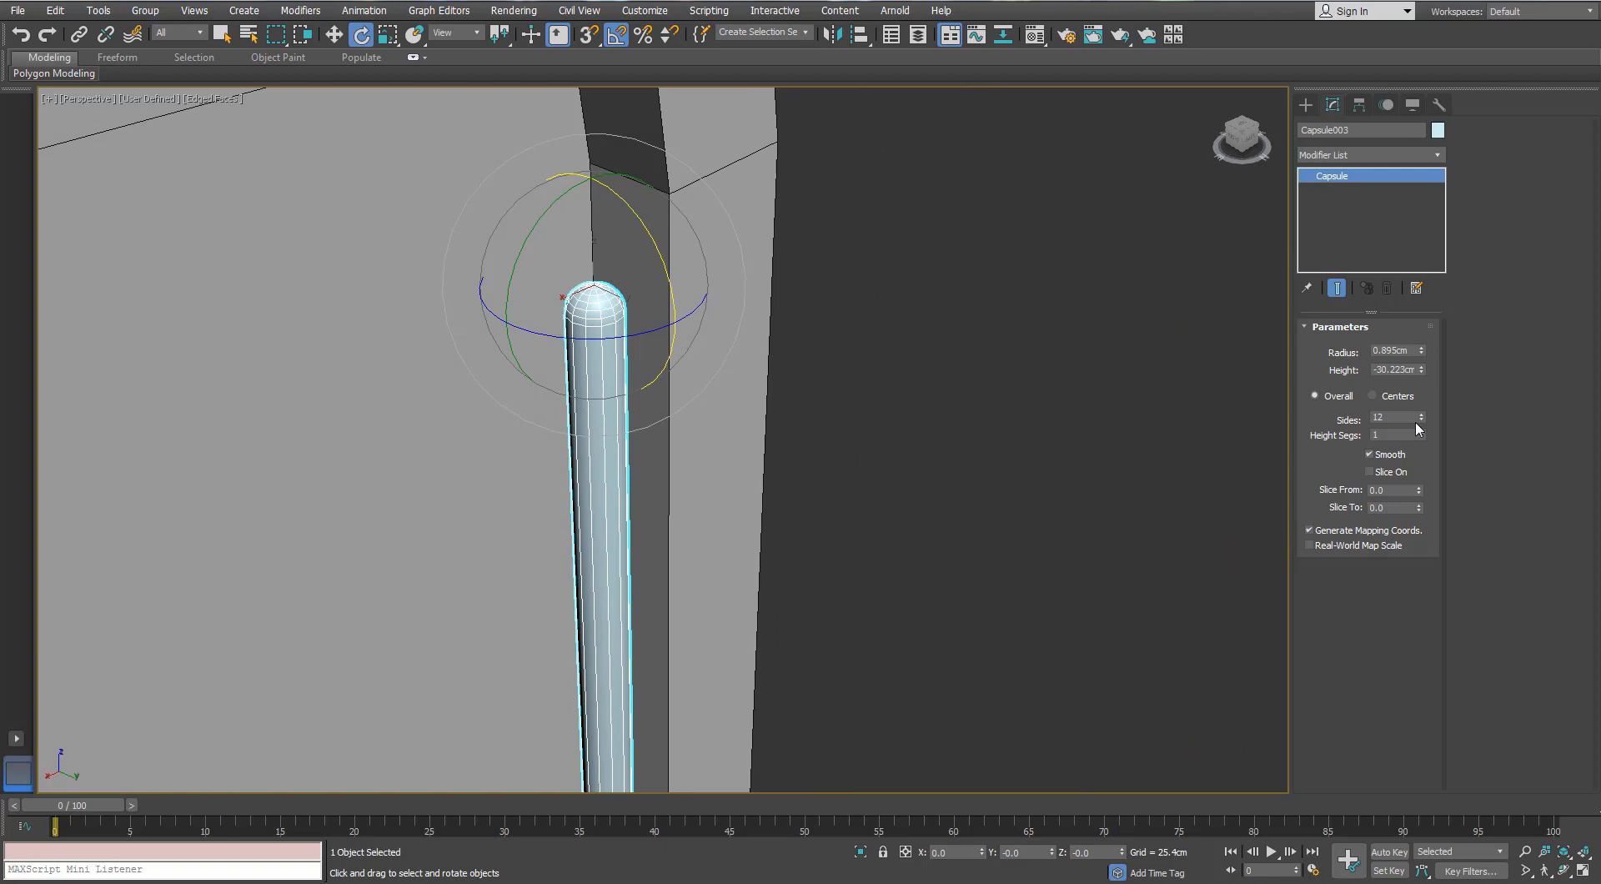
click(1421, 420)
click(1421, 419)
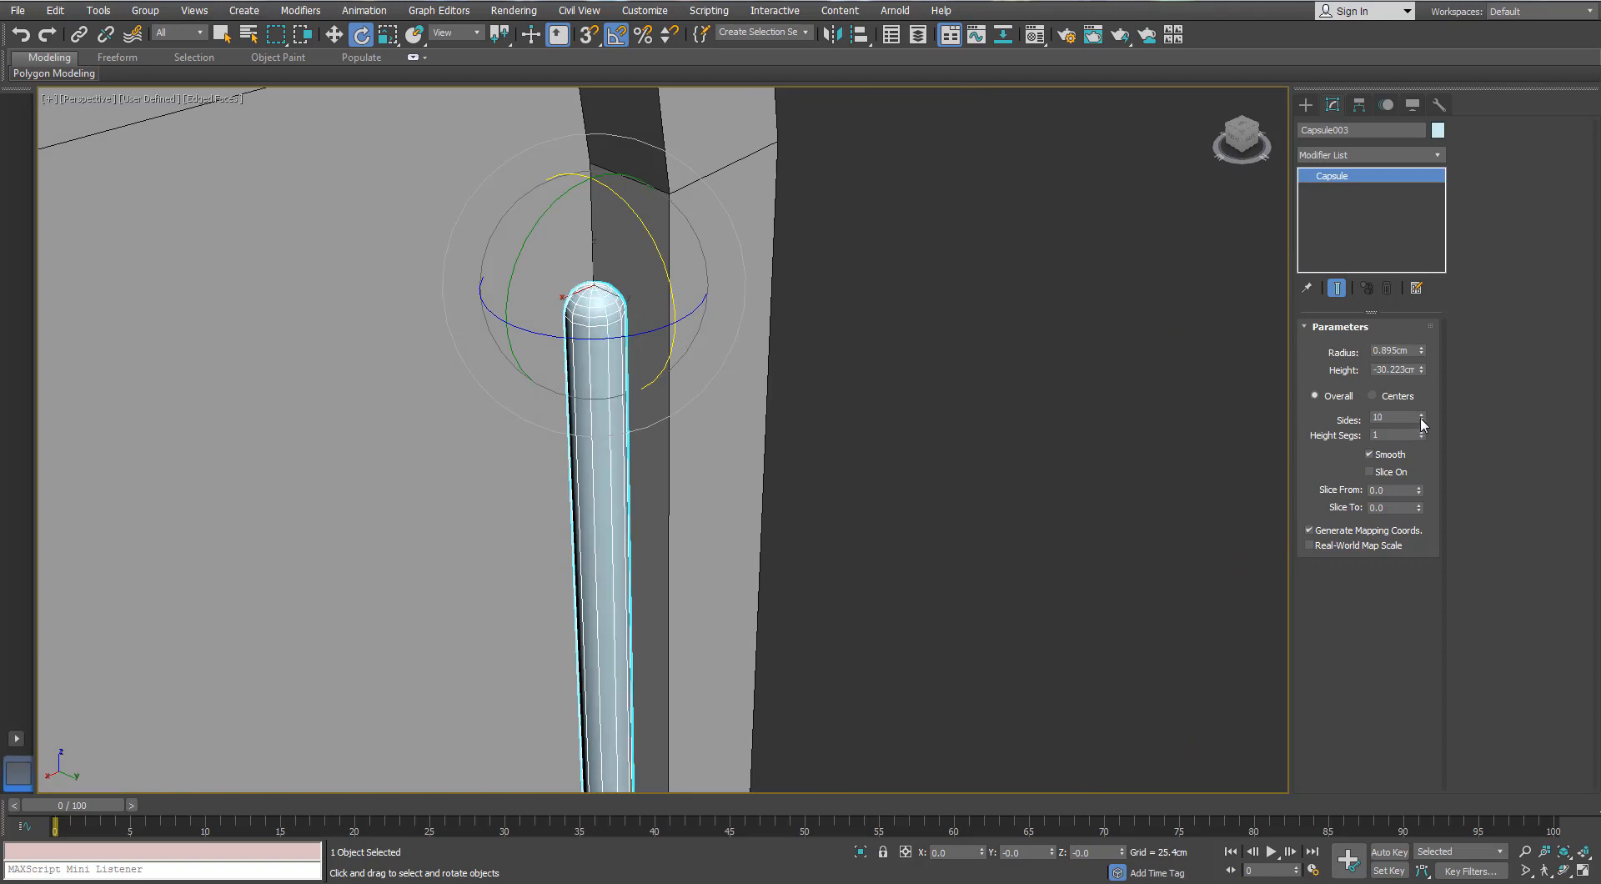
alt+middle_drag(734, 279, 752, 306)
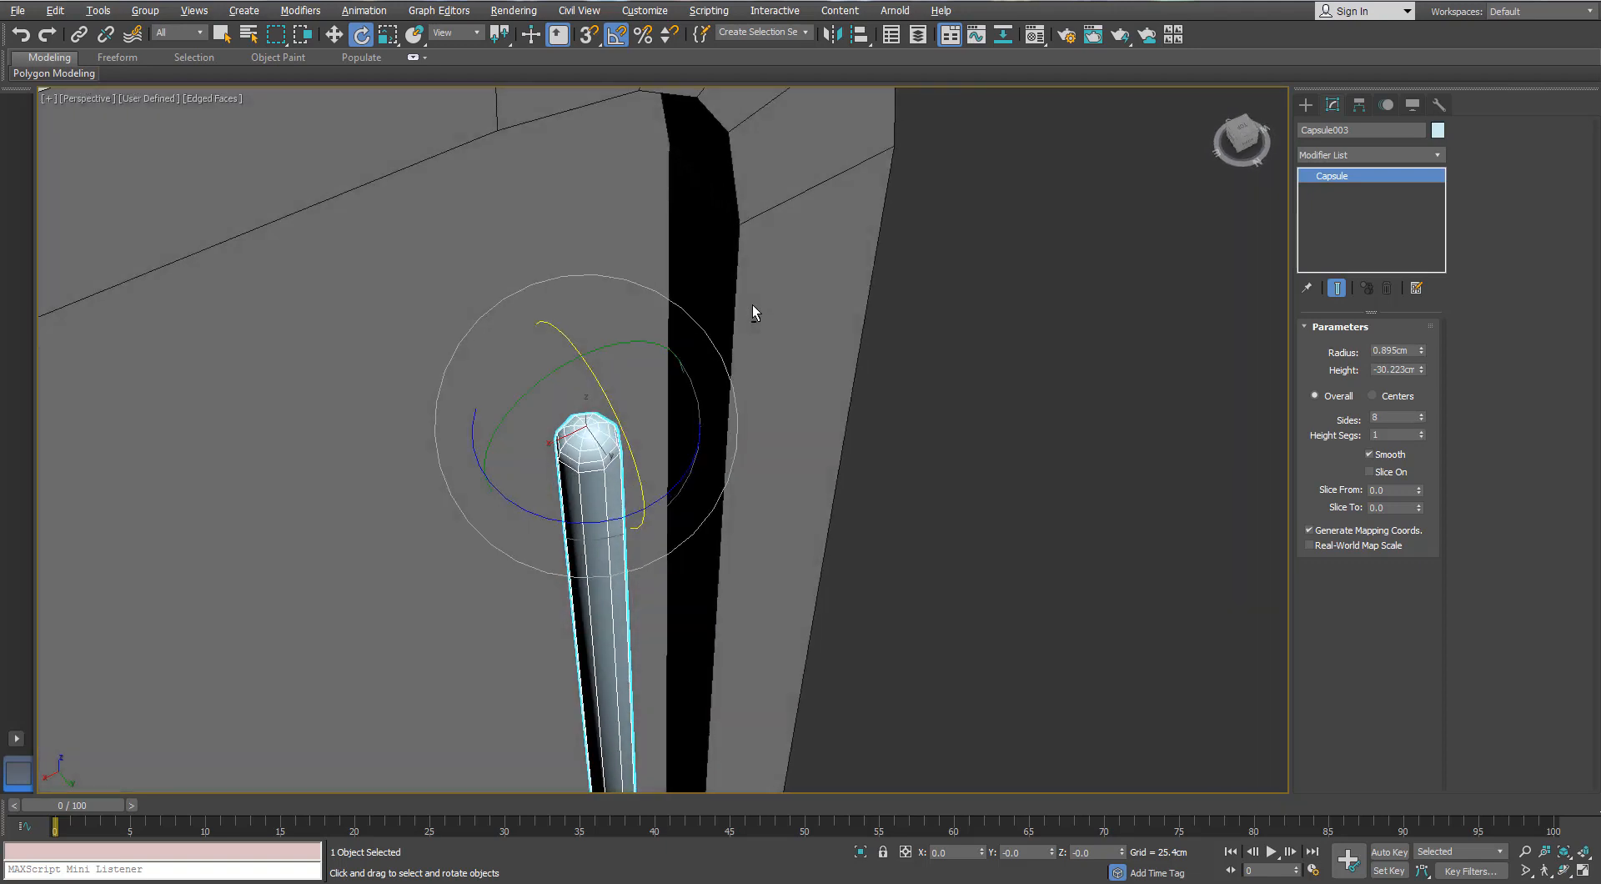
click(1422, 415)
click(1422, 415)
alt+middle_drag(583, 534, 697, 435)
scroll(717, 392, down, 7)
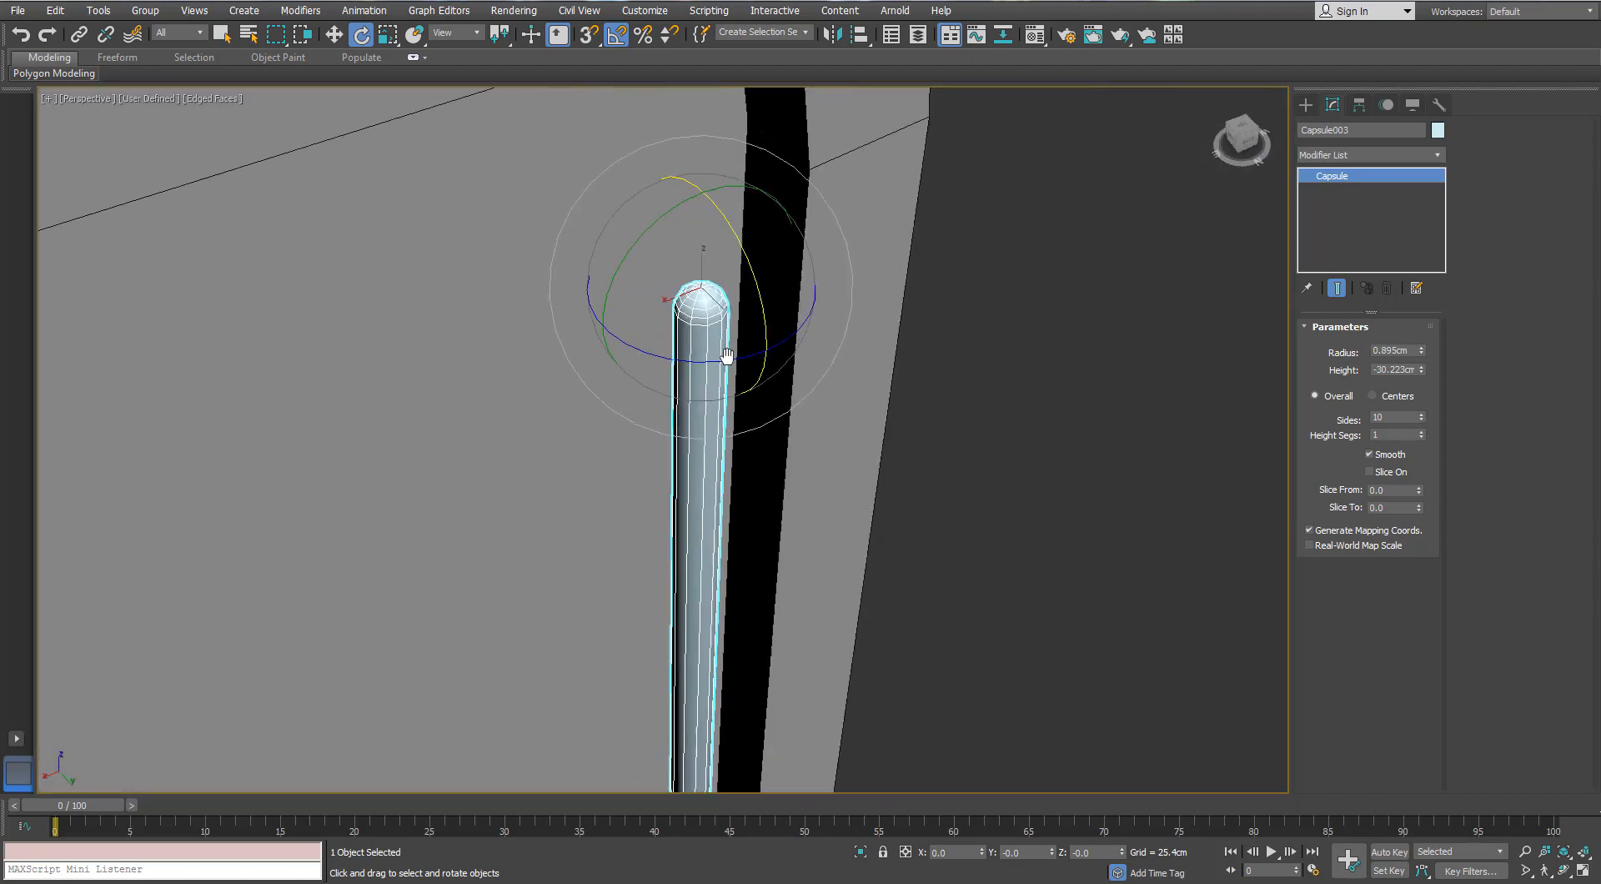
- Move the capsule against the fridge's back panel at Y -8.202 cm, convert it to Editable Poly and nudge it along X
alt+middle_drag(725, 355, 728, 281)
right_click(725, 280)
alt+middle_drag(959, 369, 788, 433)
key(w)
drag(790, 281, 712, 263)
right_click(644, 259)
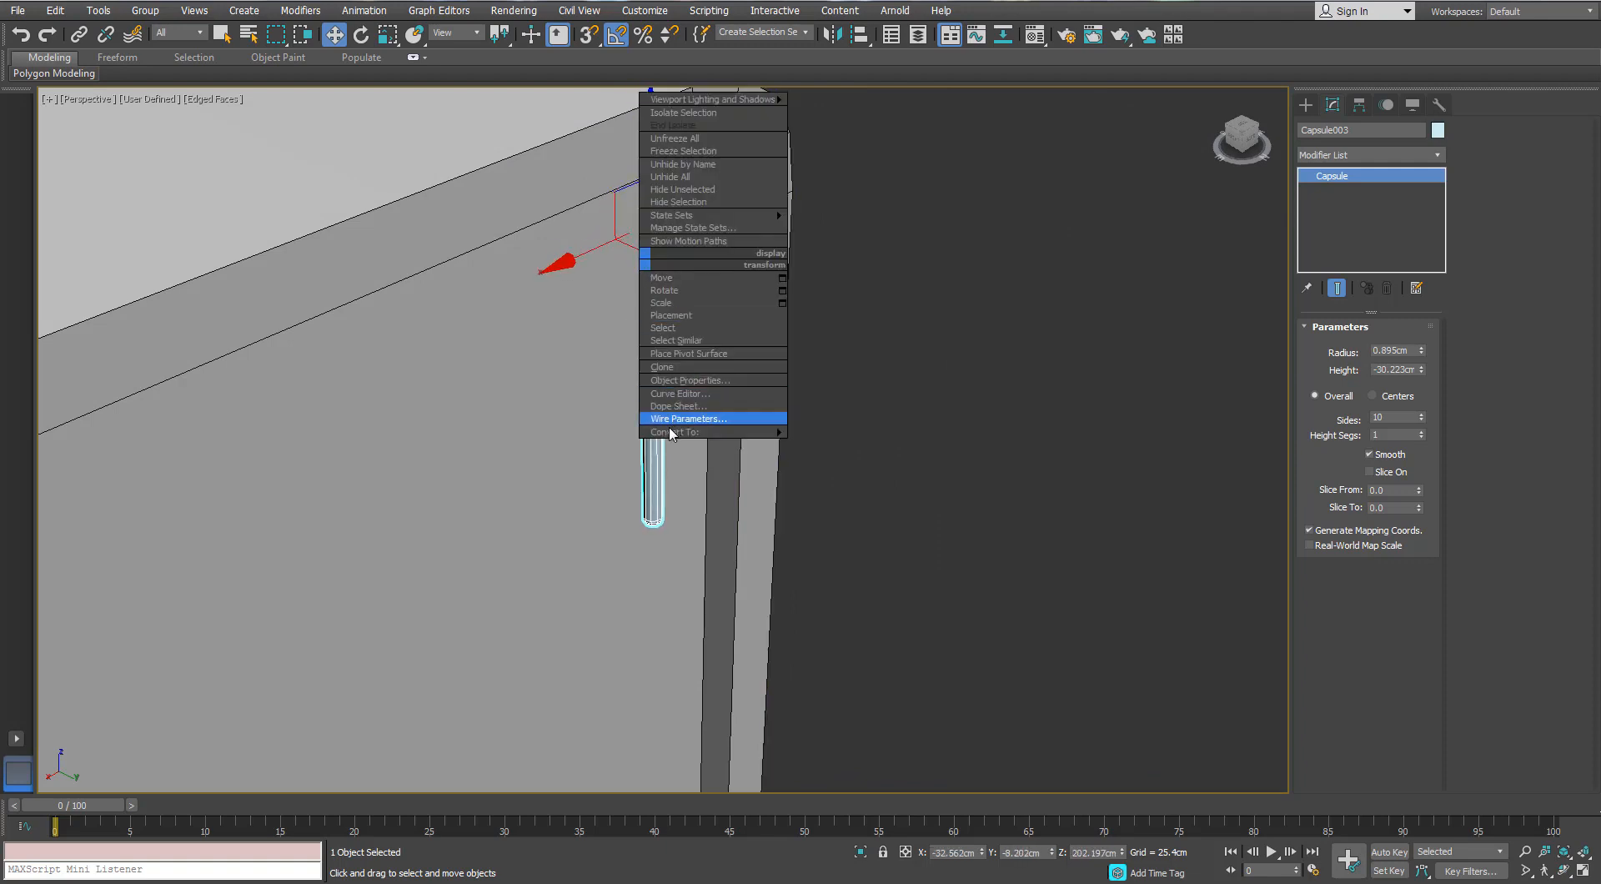
click(584, 432)
alt+middle_drag(608, 392, 634, 333)
drag(608, 247, 559, 249)
- Clone the capsule along X as eight evenly spaced instances across the fridge's back panel
scroll(550, 252, down, 6)
middle_drag(447, 289, 621, 261)
alt+middle_drag(621, 261, 633, 183)
scroll(633, 183, up, 5)
mouse_move(726, 295)
mouse_down()
mouse_move(755, 295)
mouse_move(723, 285)
mouse_up()
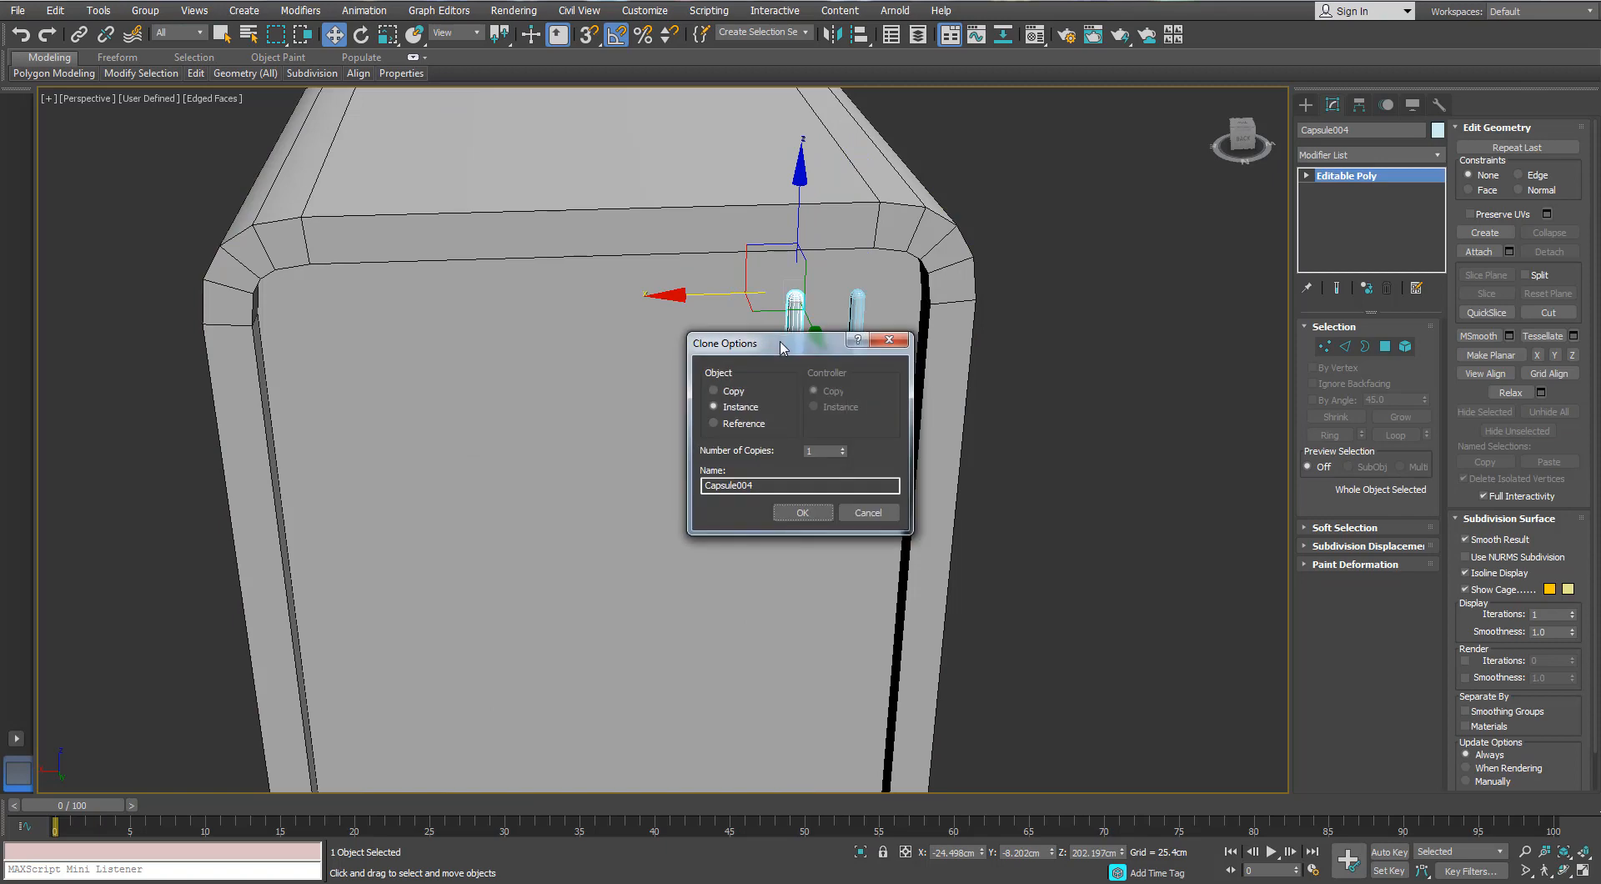
click(844, 448)
click(844, 448)
click(844, 448)
click(844, 448)
click(821, 513)
- Select all vertices of the original end capsule and scale them to about 51% in the XY plane
mouse_move(640, 433)
alt+middle_down()
mouse_move(669, 371)
mouse_move(734, 342)
mouse_move(801, 361)
alt+middle_up()
key(1)
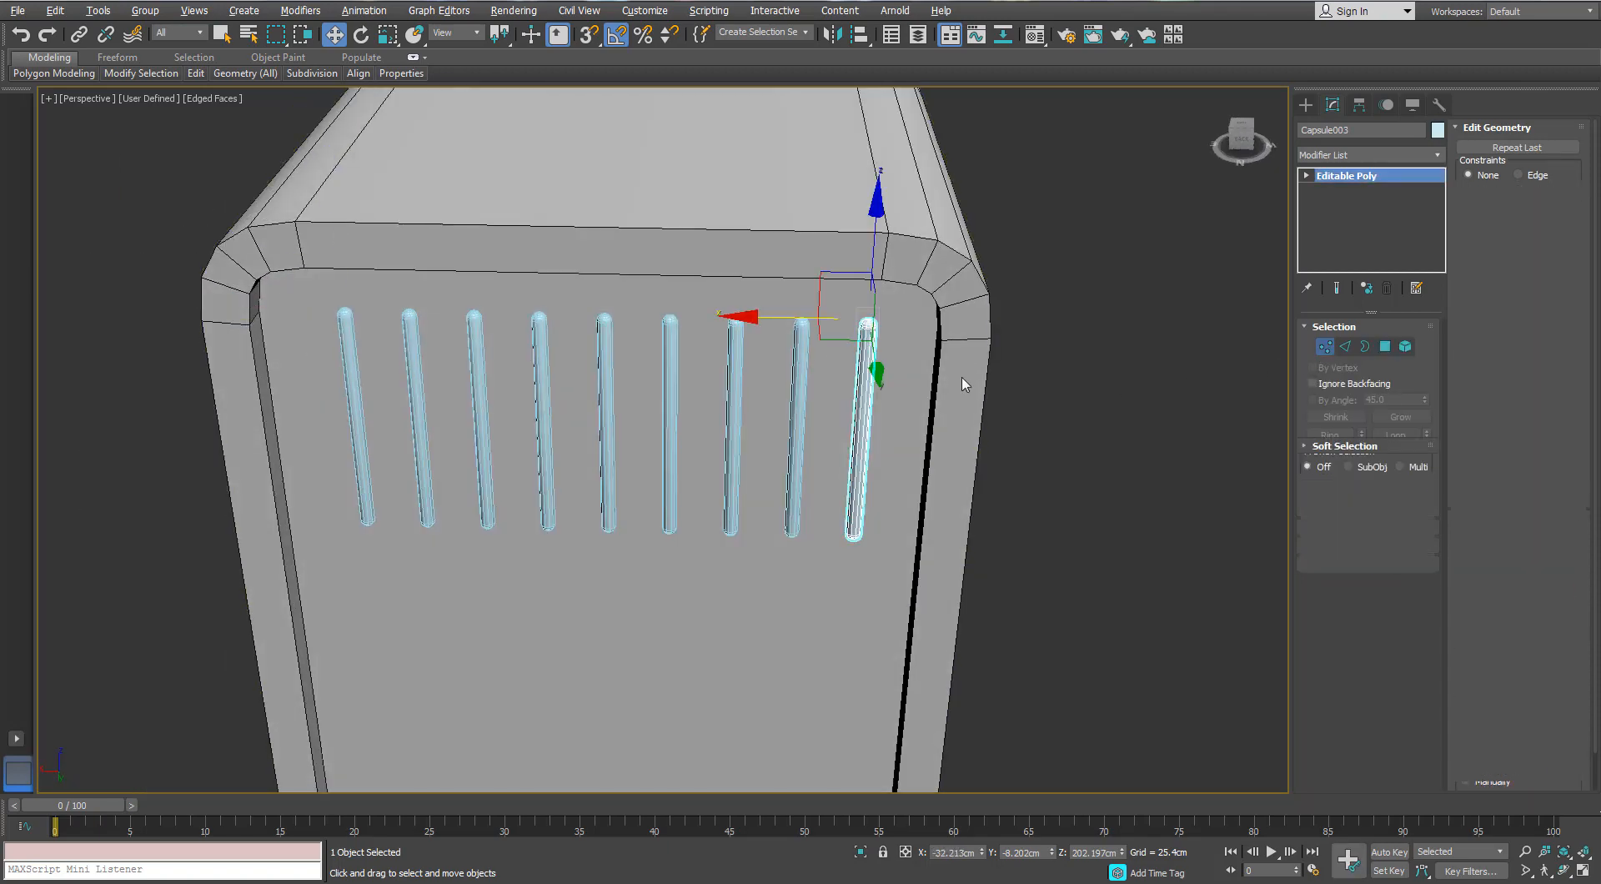
click(869, 325)
key(r)
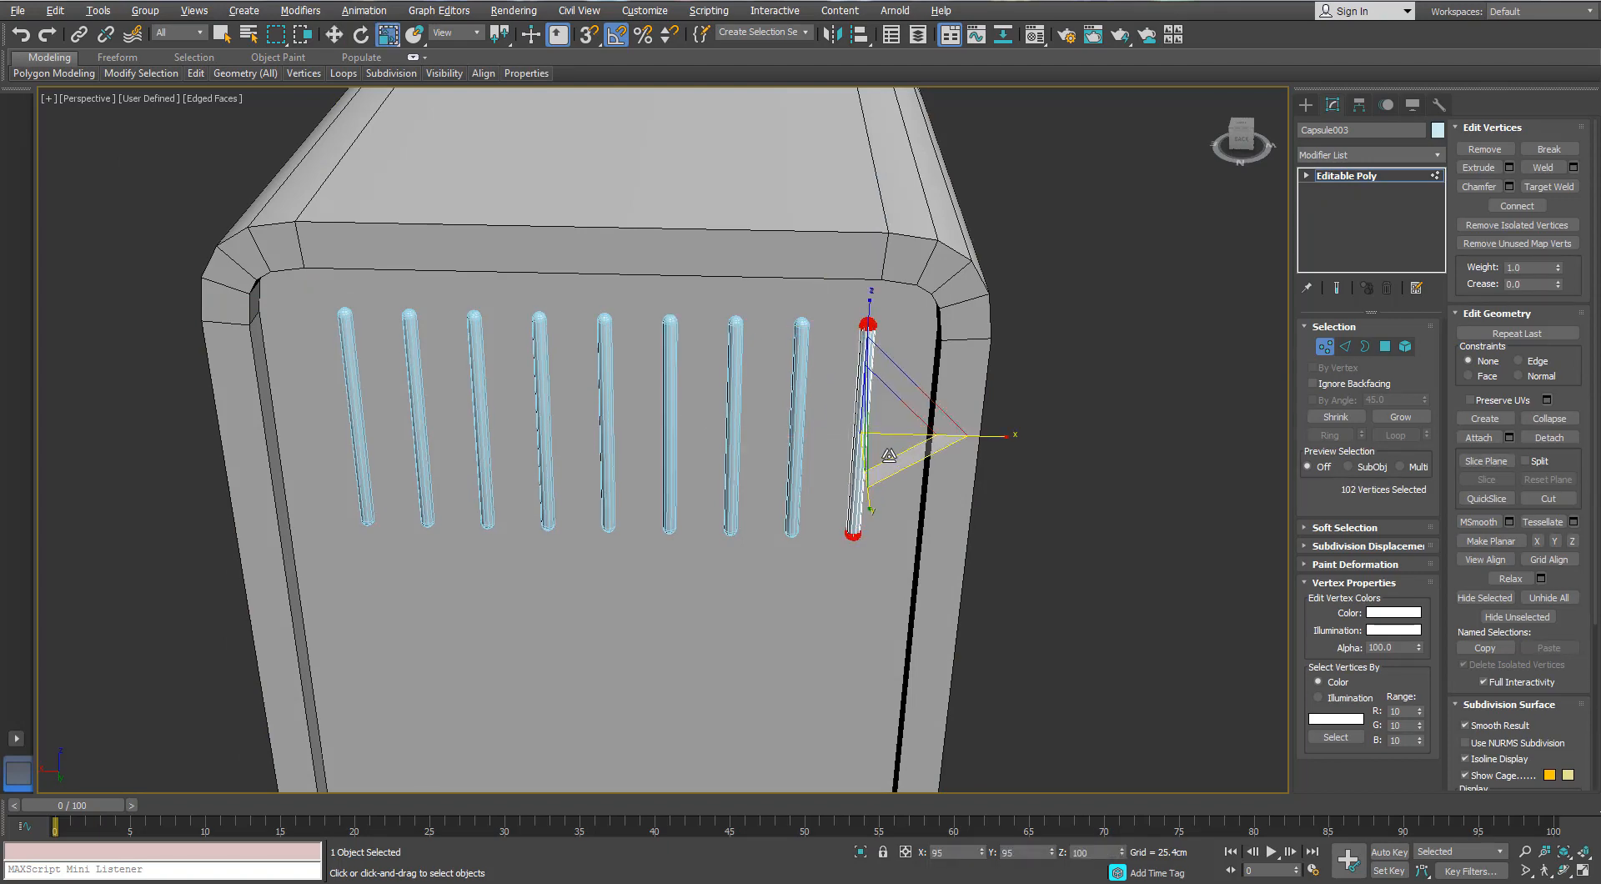
drag(889, 455, 877, 441)
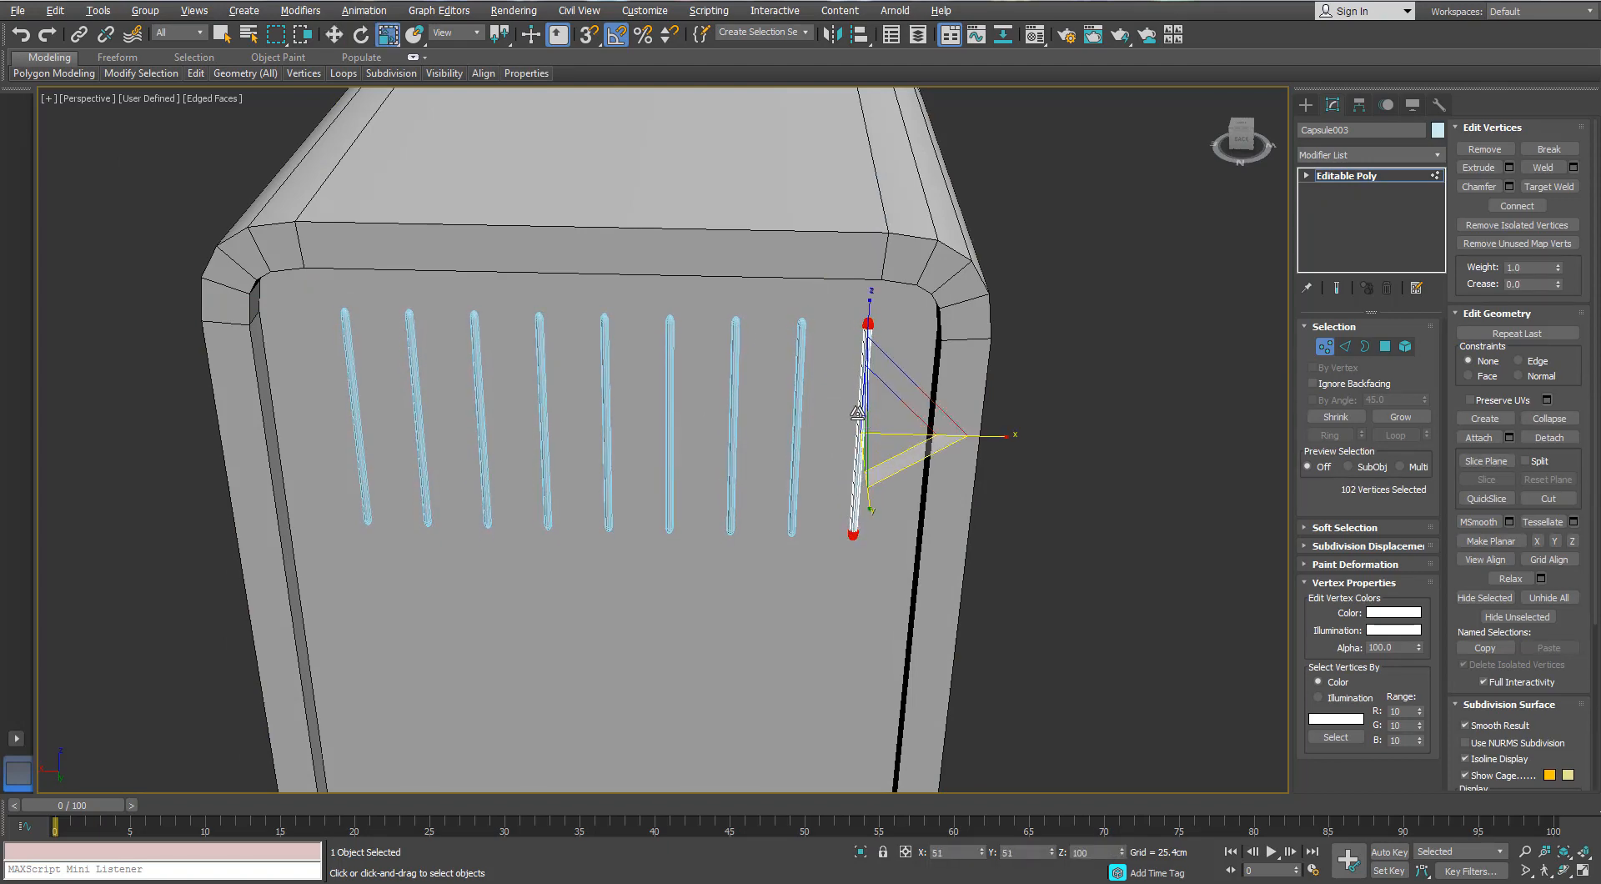
- Select the capsule's bottom vertices and move them down about 156.876 cm so the strips span the back panel
scroll(859, 325, up, 10)
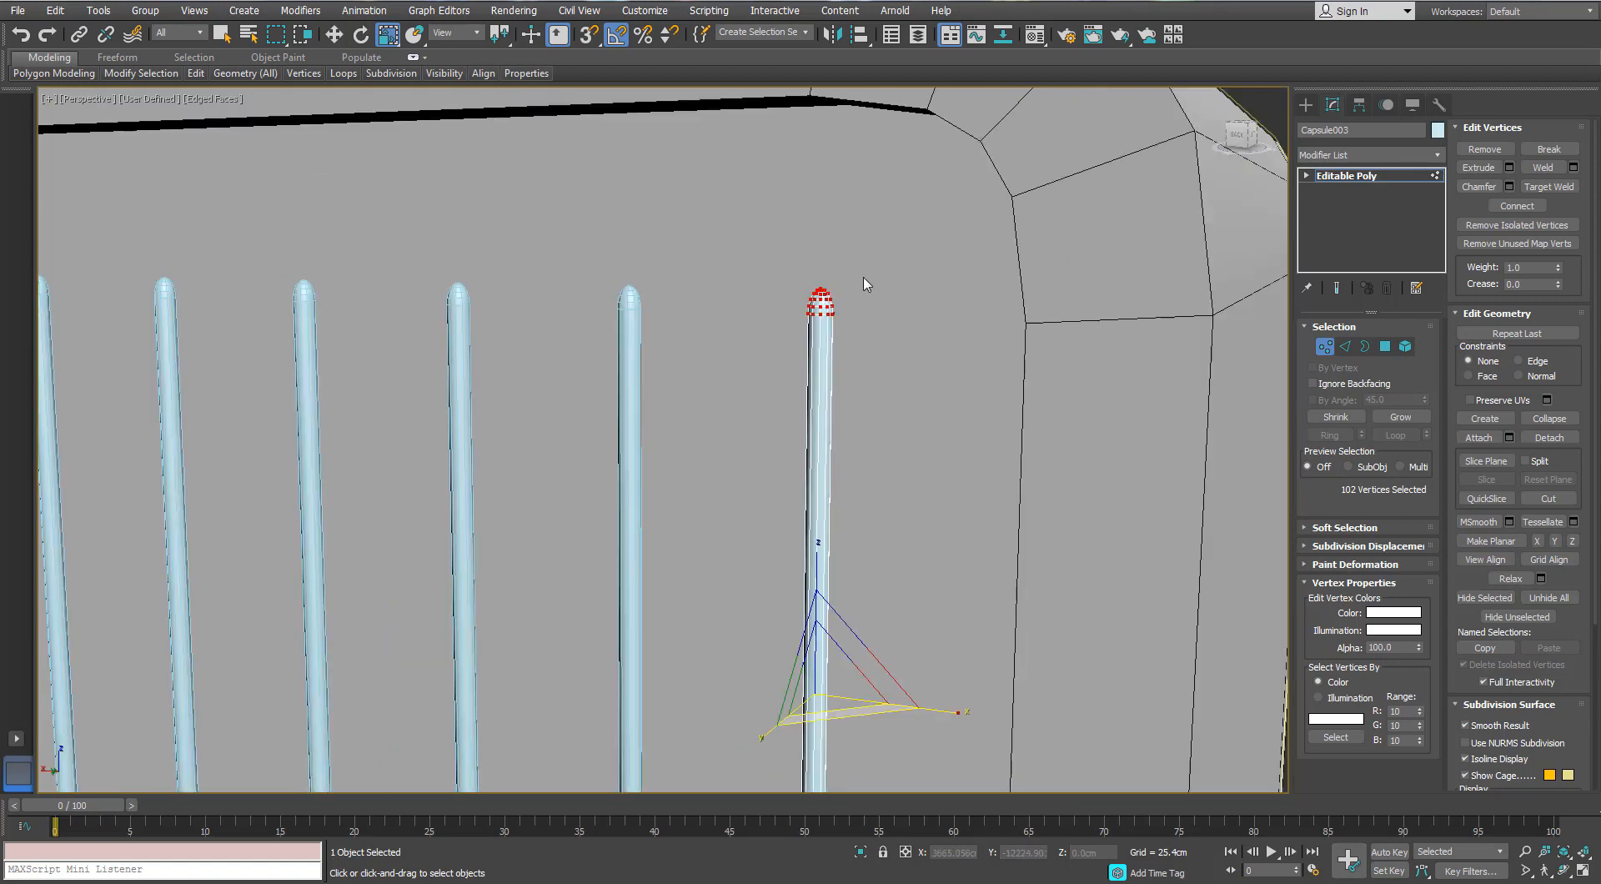
scroll(772, 289, down, 6)
alt+middle_drag(750, 333, 797, 343)
drag(824, 488, 758, 590)
scroll(758, 591, down, 5)
middle_drag(751, 626, 795, 273)
scroll(795, 273, down, 3)
key(w)
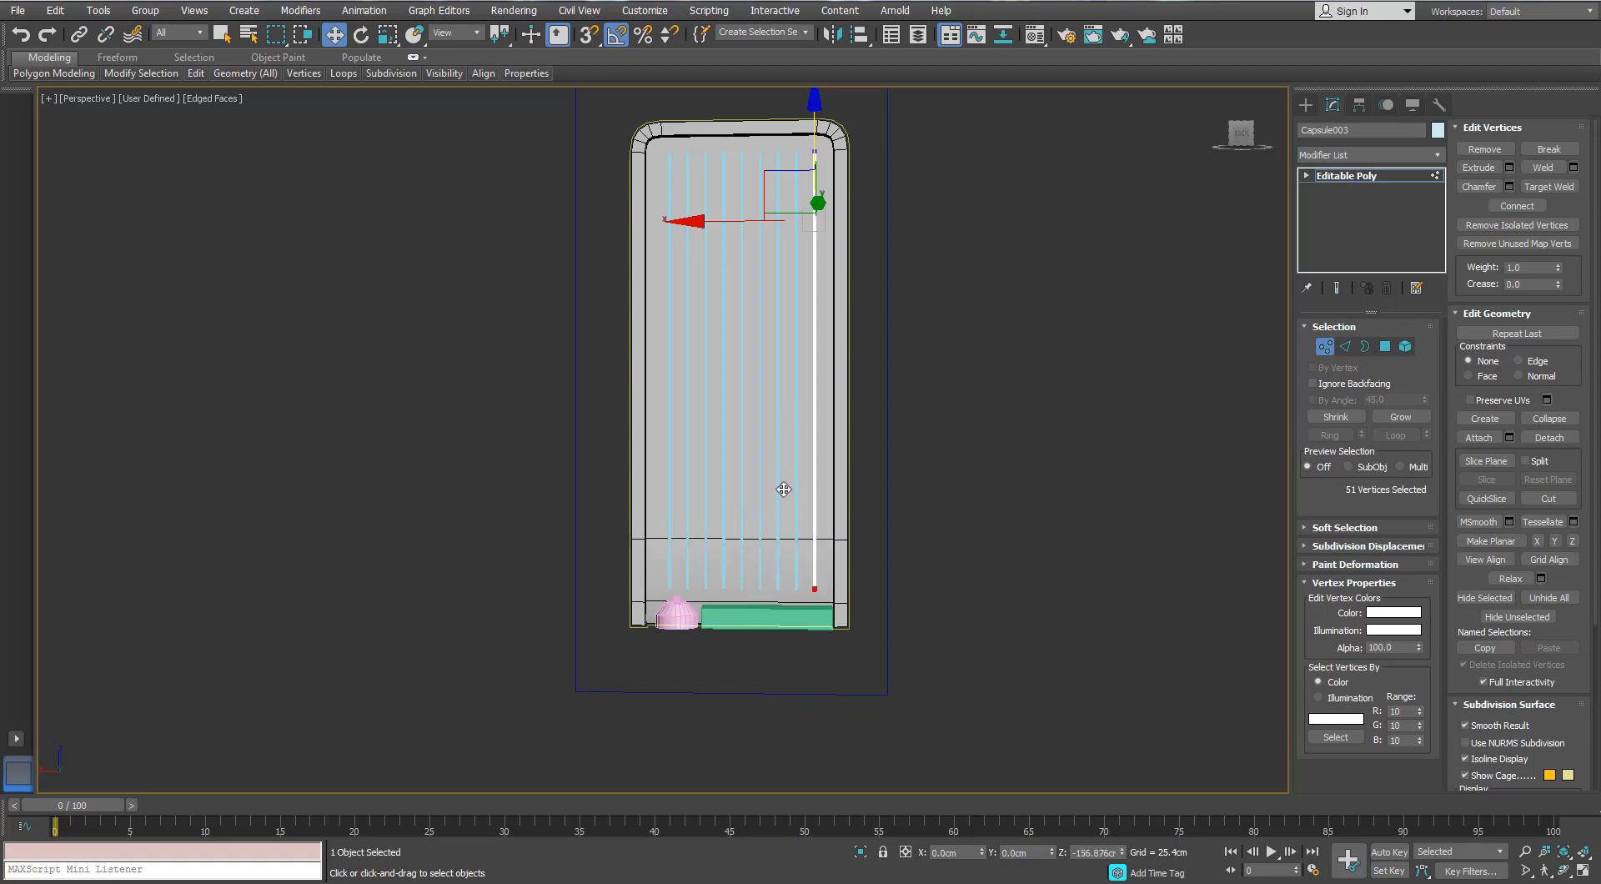
- Isolate the capsule and scale its rounded bottom-end vertices to about 36% along Z to flatten the cap
key(alt+q)
scroll(847, 313, down, 4)
alt+middle_drag(848, 313, 798, 292)
drag(893, 214, 487, 562)
key(r)
drag(684, 538, 679, 443)
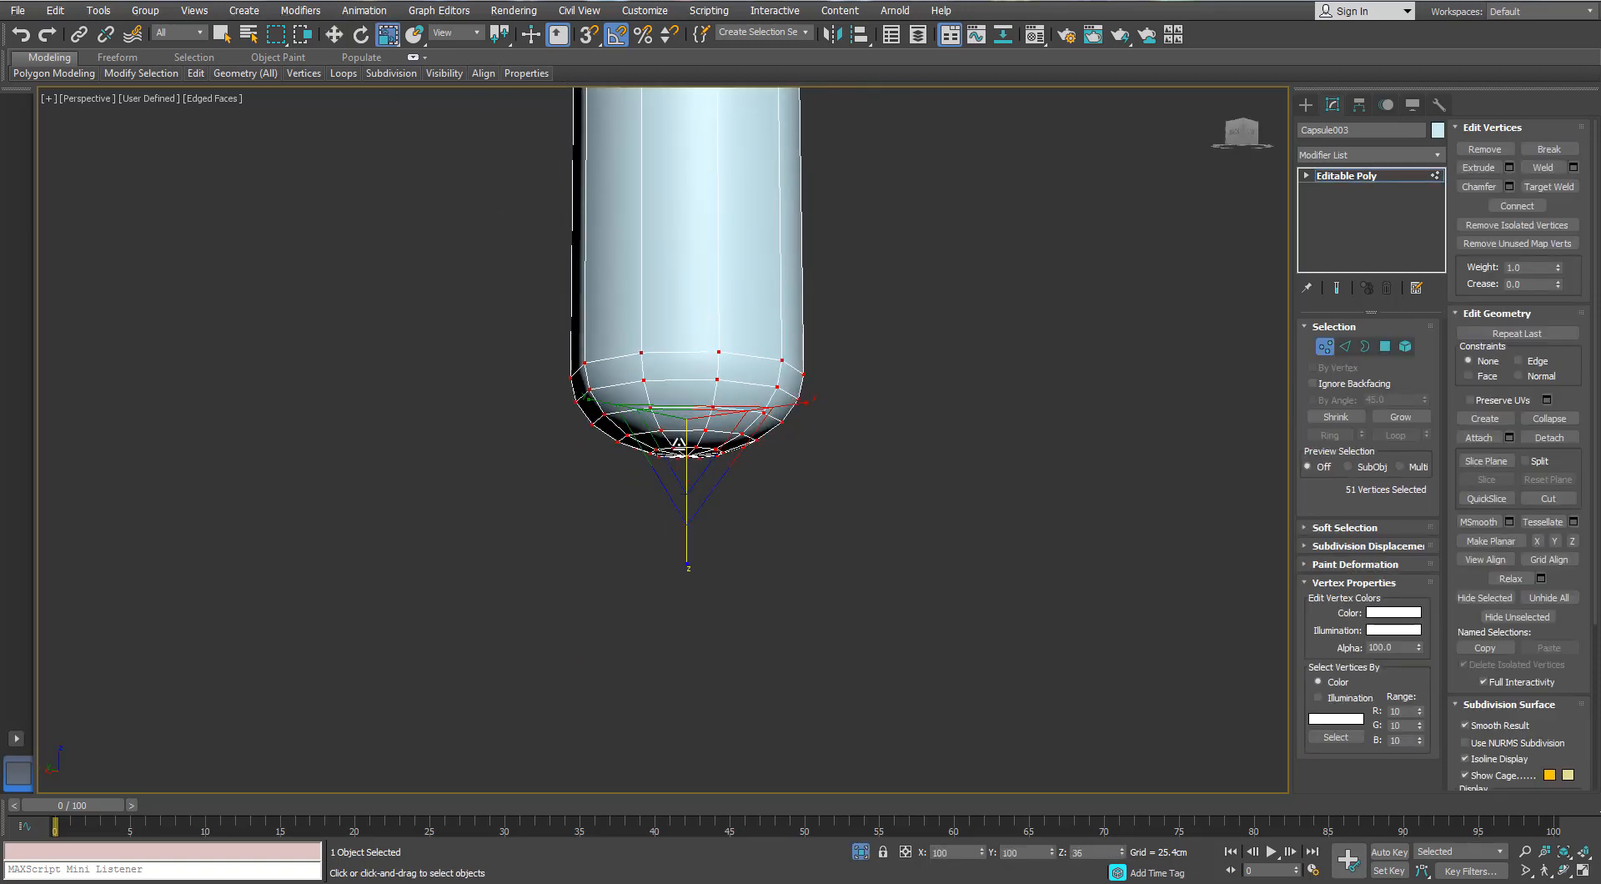
click(799, 535)
- From the Left view, select the capsule's lengthwise half facing the fridge's back panel, including both ends, exit isolation and delete those polygons
key(l)
key(z)
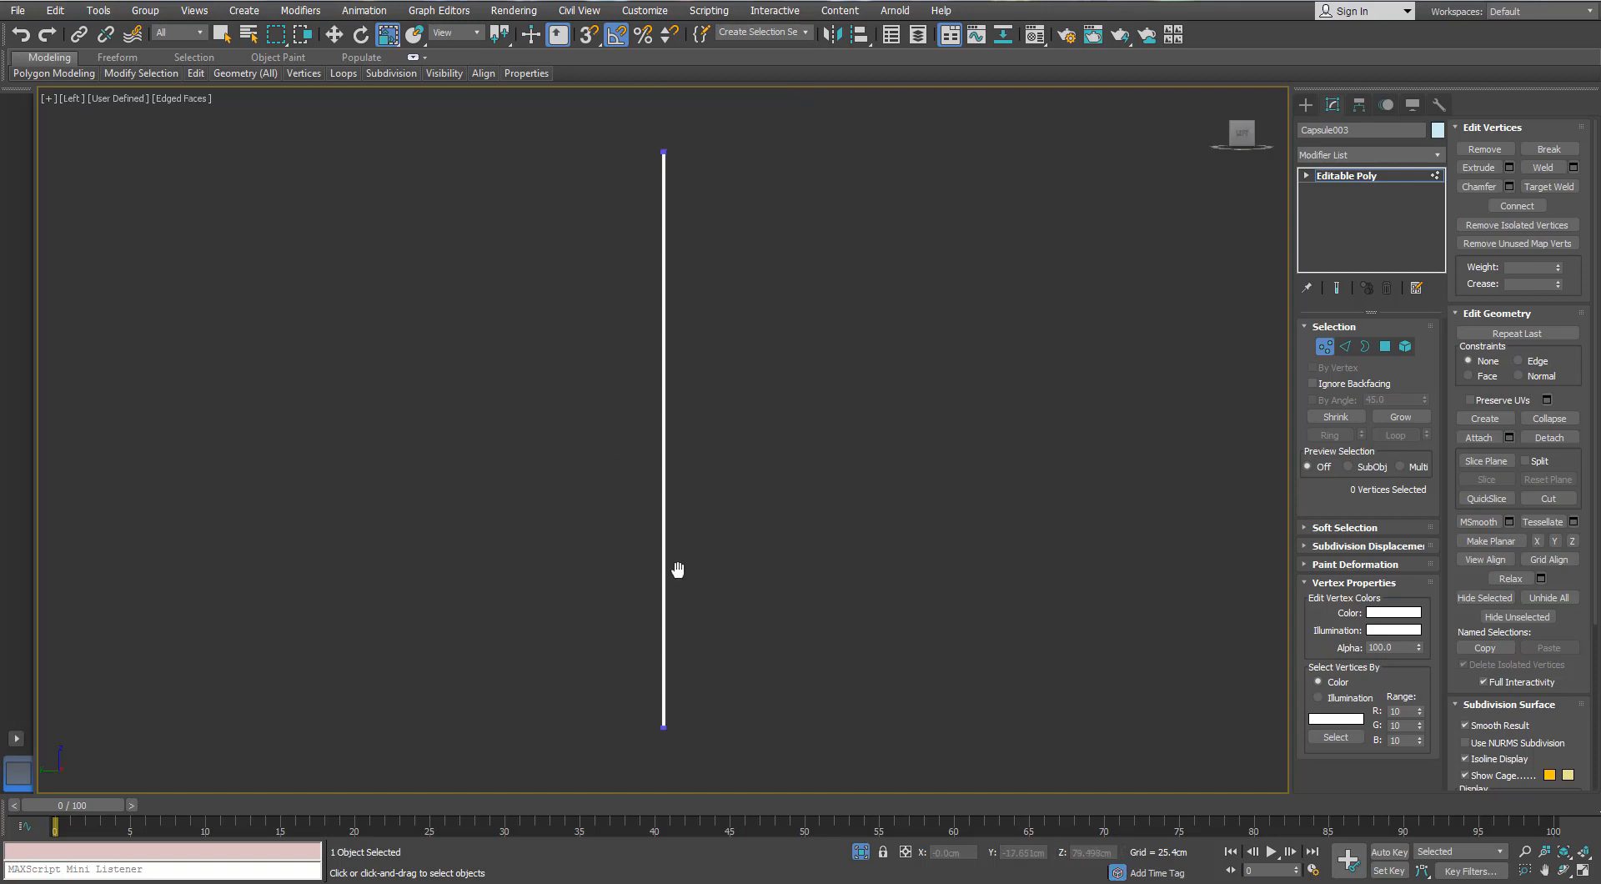
middle_drag(677, 569, 663, 741)
scroll(744, 403, up, 4)
scroll(744, 403, up, 3)
scroll(584, 283, up, 3)
click(1385, 346)
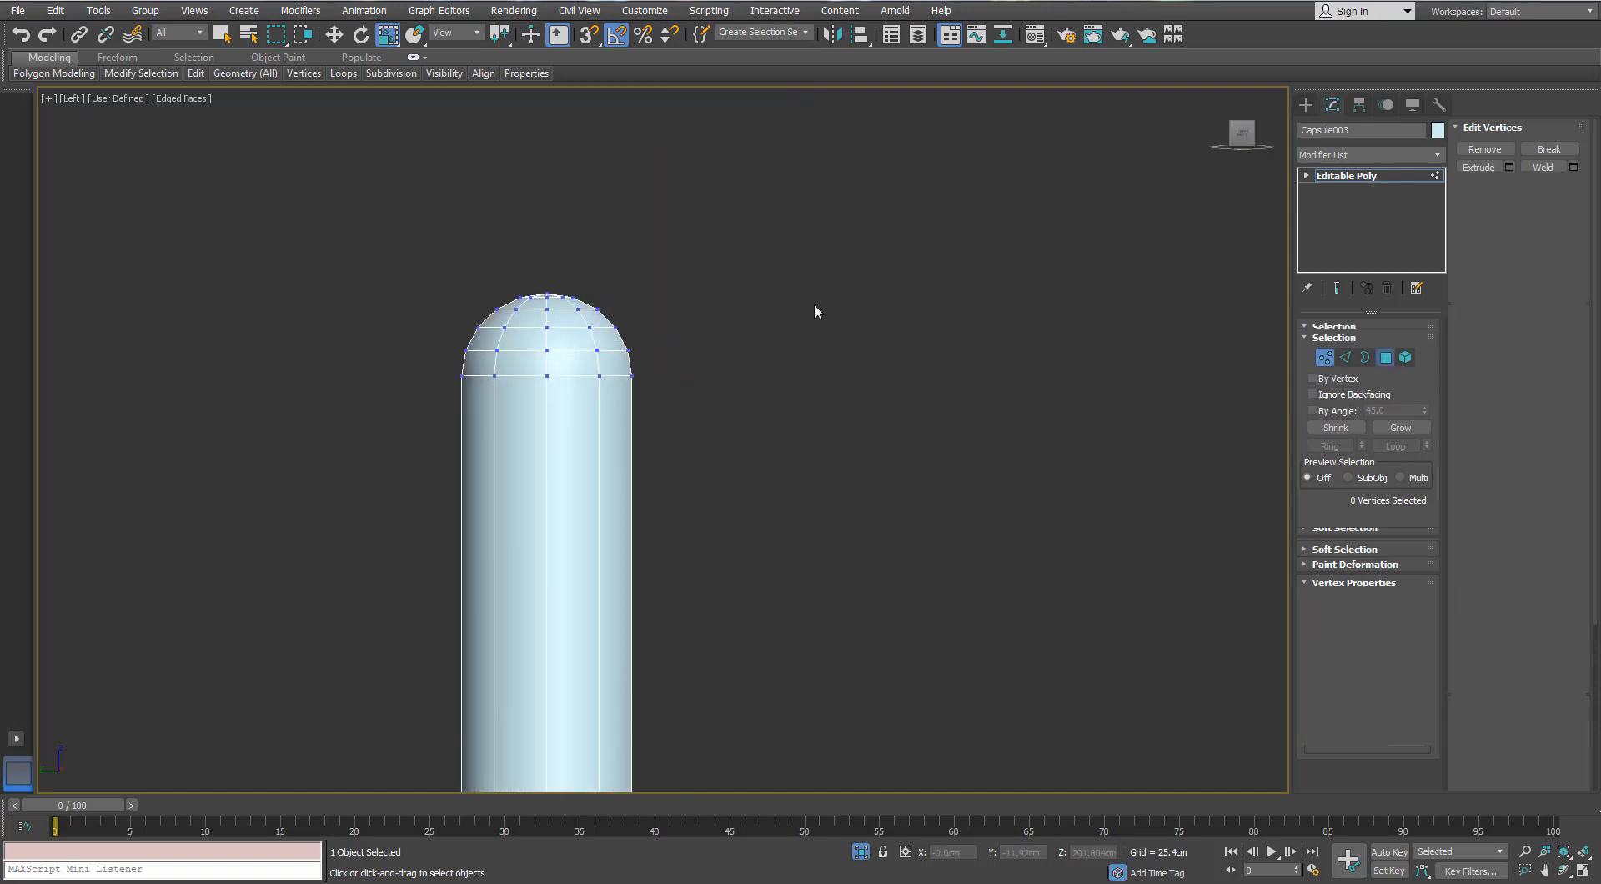
drag(777, 227, 553, 601)
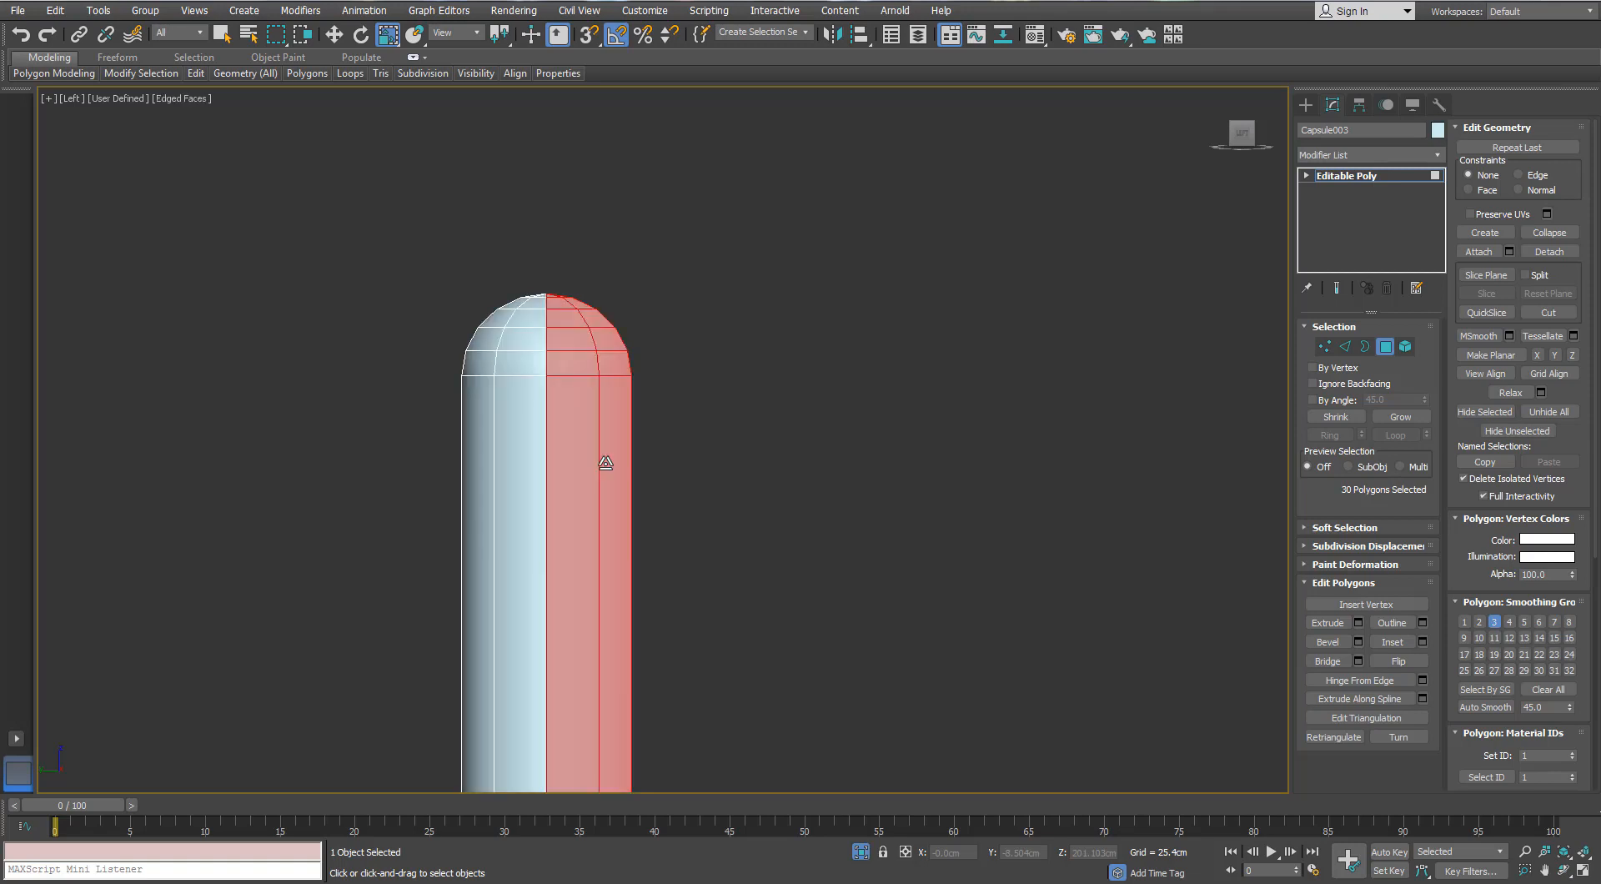
scroll(604, 461, down, 5)
middle_drag(604, 462, 606, 317)
scroll(605, 317, down, 8)
middle_drag(608, 584, 597, 313)
middle_drag(597, 546, 581, 283)
scroll(558, 387, up, 4)
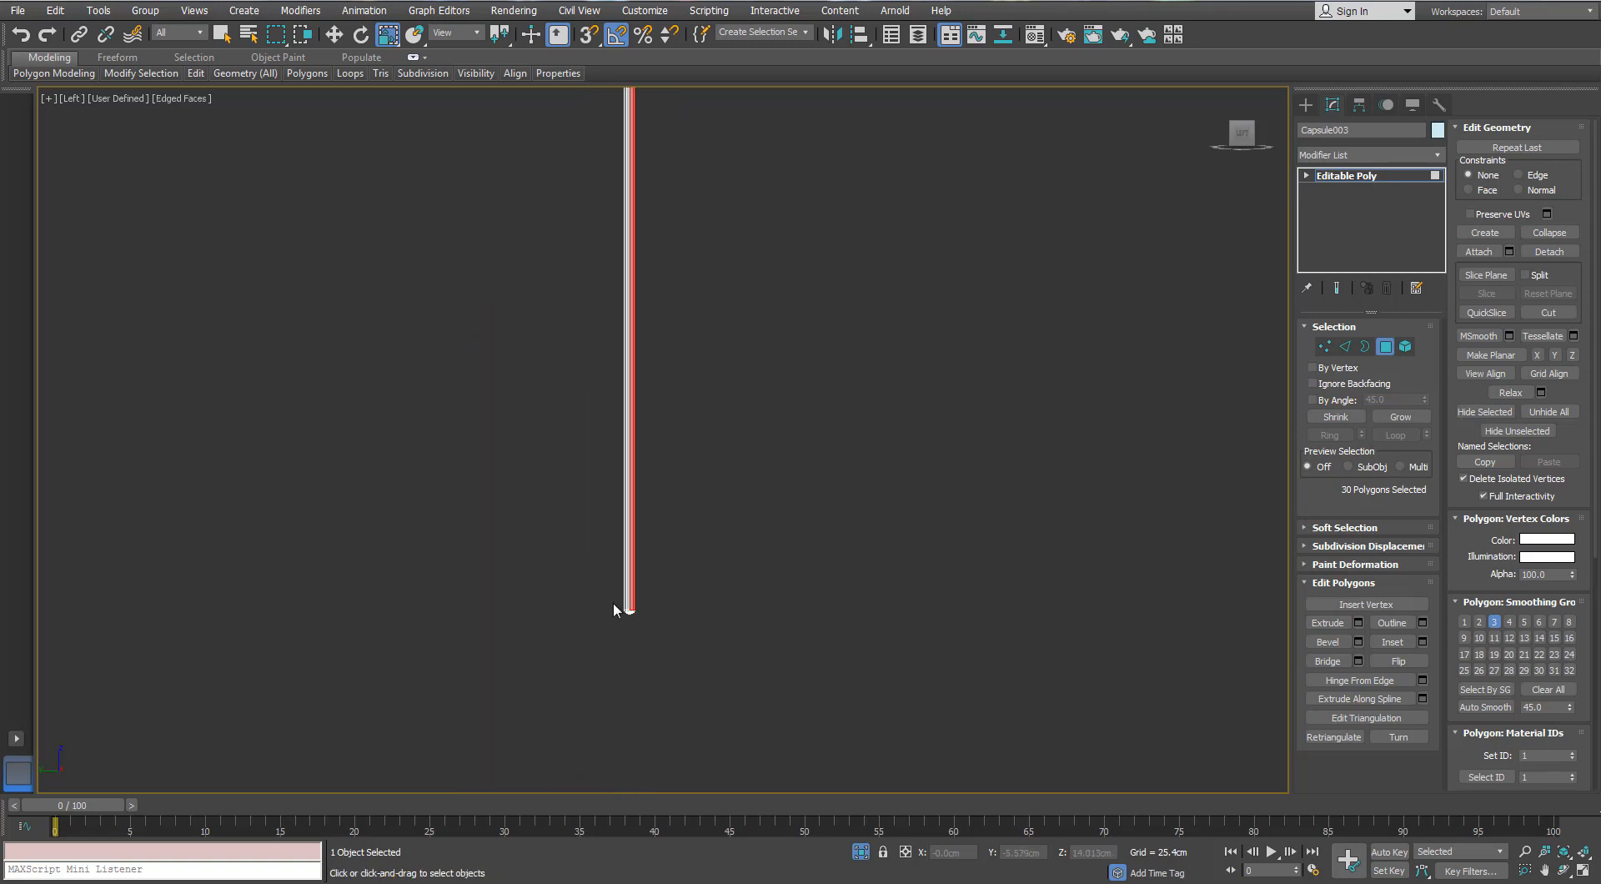
middle_drag(613, 603, 535, 409)
scroll(536, 407, up, 4)
scroll(606, 456, up, 5)
ctrl+drag(750, 393, 495, 654)
scroll(495, 654, down, 4)
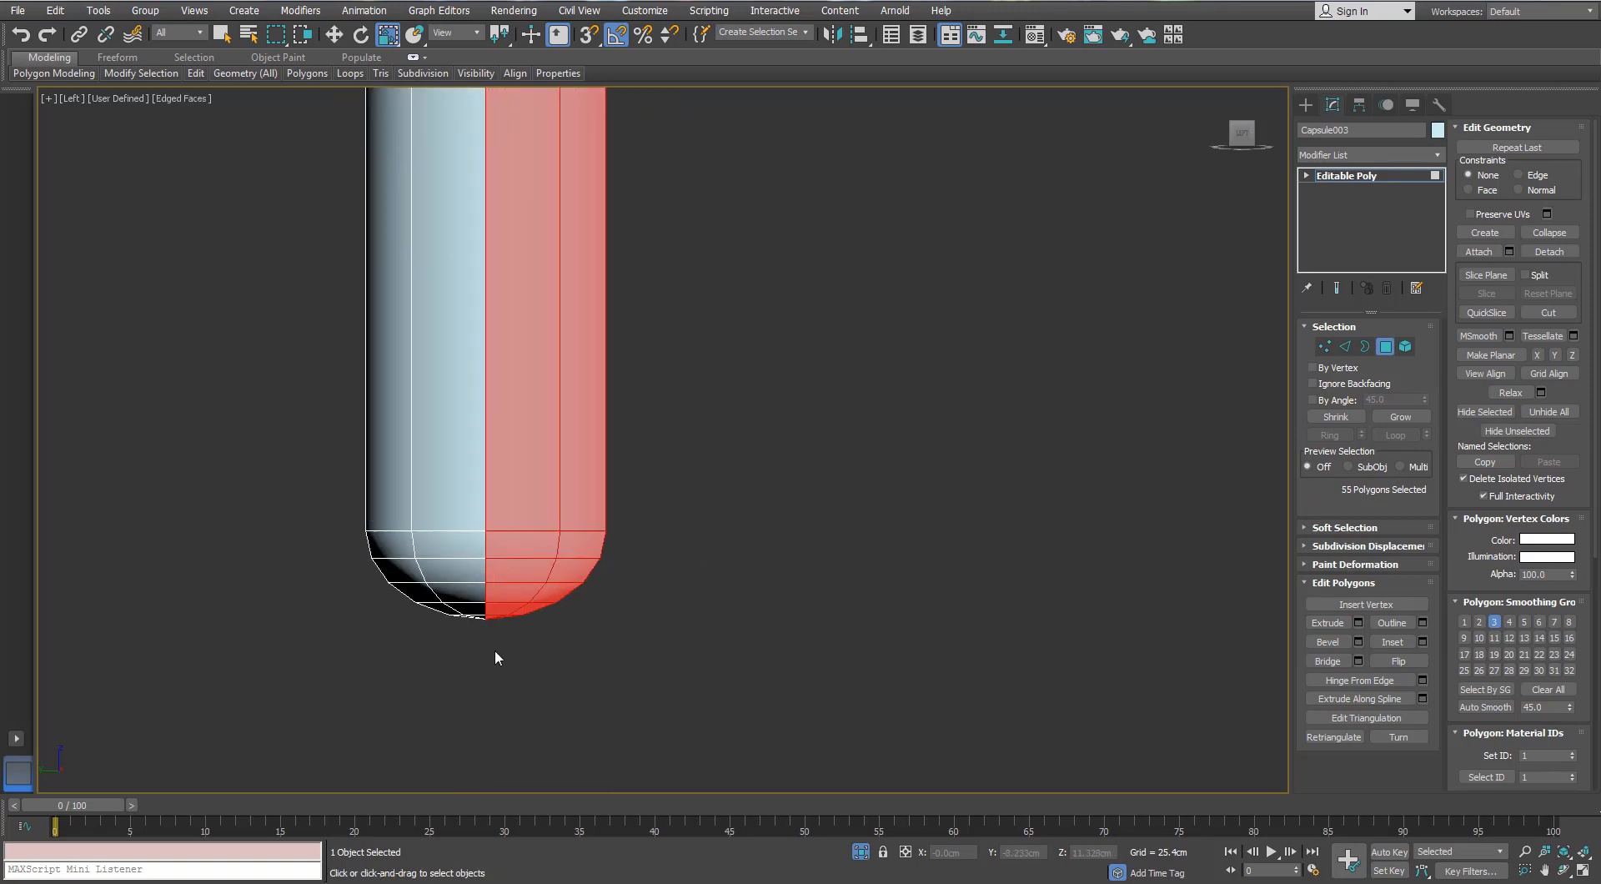
key(p)
key(z)
key(F3)
middle_drag(505, 651, 517, 455)
alt+middle_drag(517, 454, 734, 457)
click(861, 857)
alt+middle_drag(843, 696, 772, 576)
scroll(878, 614, up, 5)
middle_drag(772, 575, 764, 615)
key(Delete)
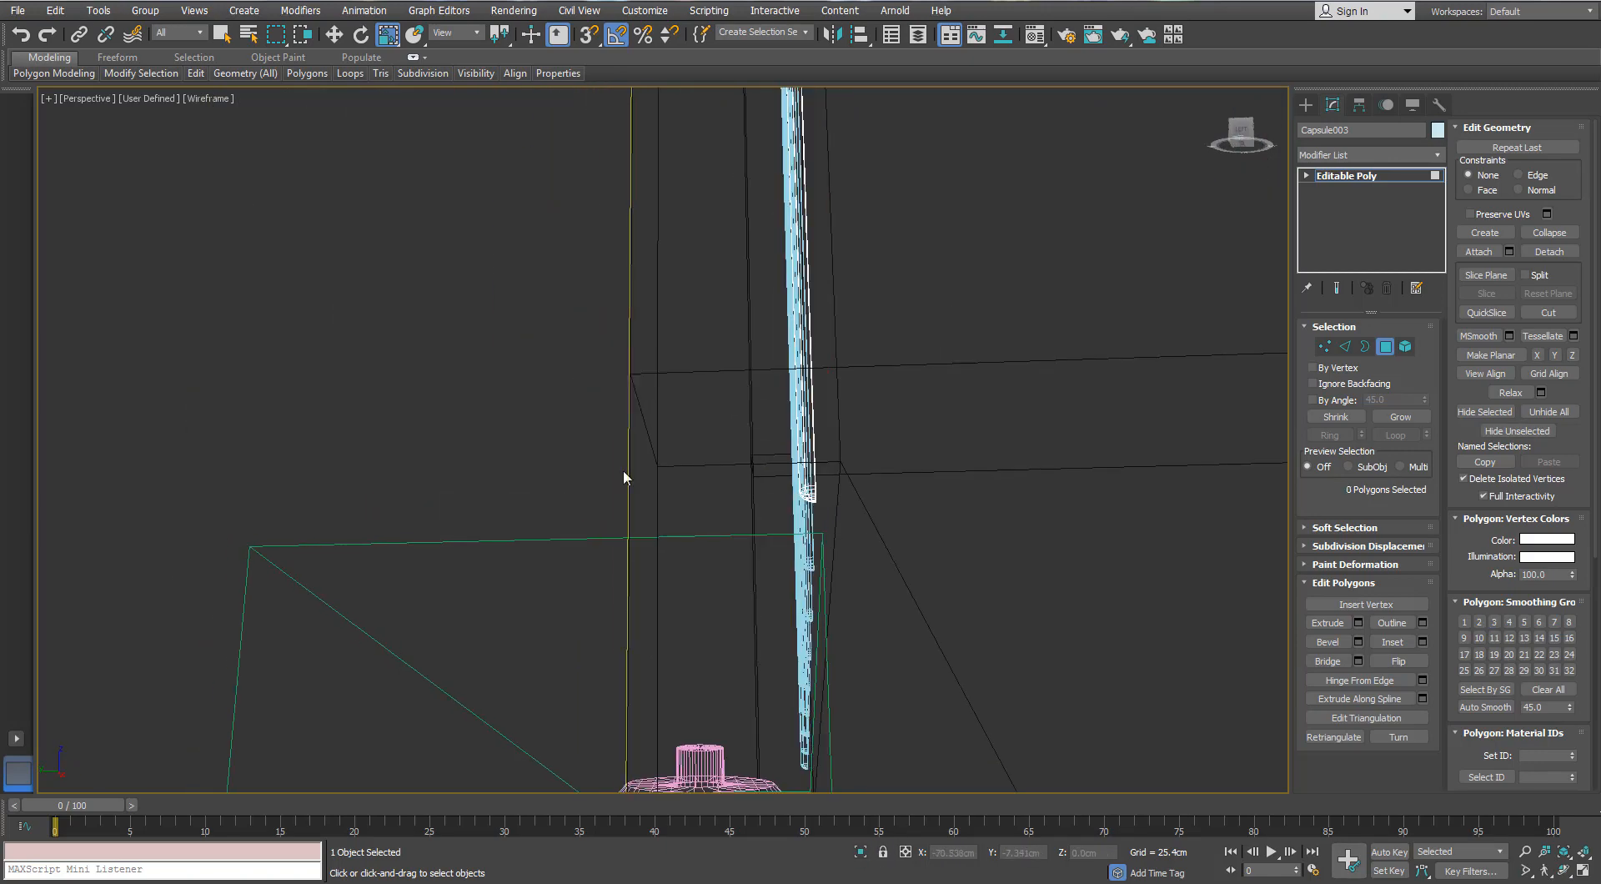
- Return to shaded display, select all nine vertical strips and move them about -0.751 cm in Y toward the back panel
key(F3)
scroll(624, 472, down, 5)
mouse_move(624, 472)
alt+middle_down()
mouse_move(643, 465)
mouse_move(572, 339)
mouse_move(787, 314)
mouse_move(704, 351)
alt+middle_up()
scroll(572, 339, up, 3)
mouse_move(704, 350)
middle_down()
mouse_move(704, 583)
mouse_move(772, 634)
middle_up()
click(1384, 347)
scroll(711, 408, down, 5)
alt+middle_drag(712, 408, 925, 350)
drag(951, 312, 801, 396)
alt+drag(679, 729, 630, 576)
alt+middle_drag(884, 396, 717, 336)
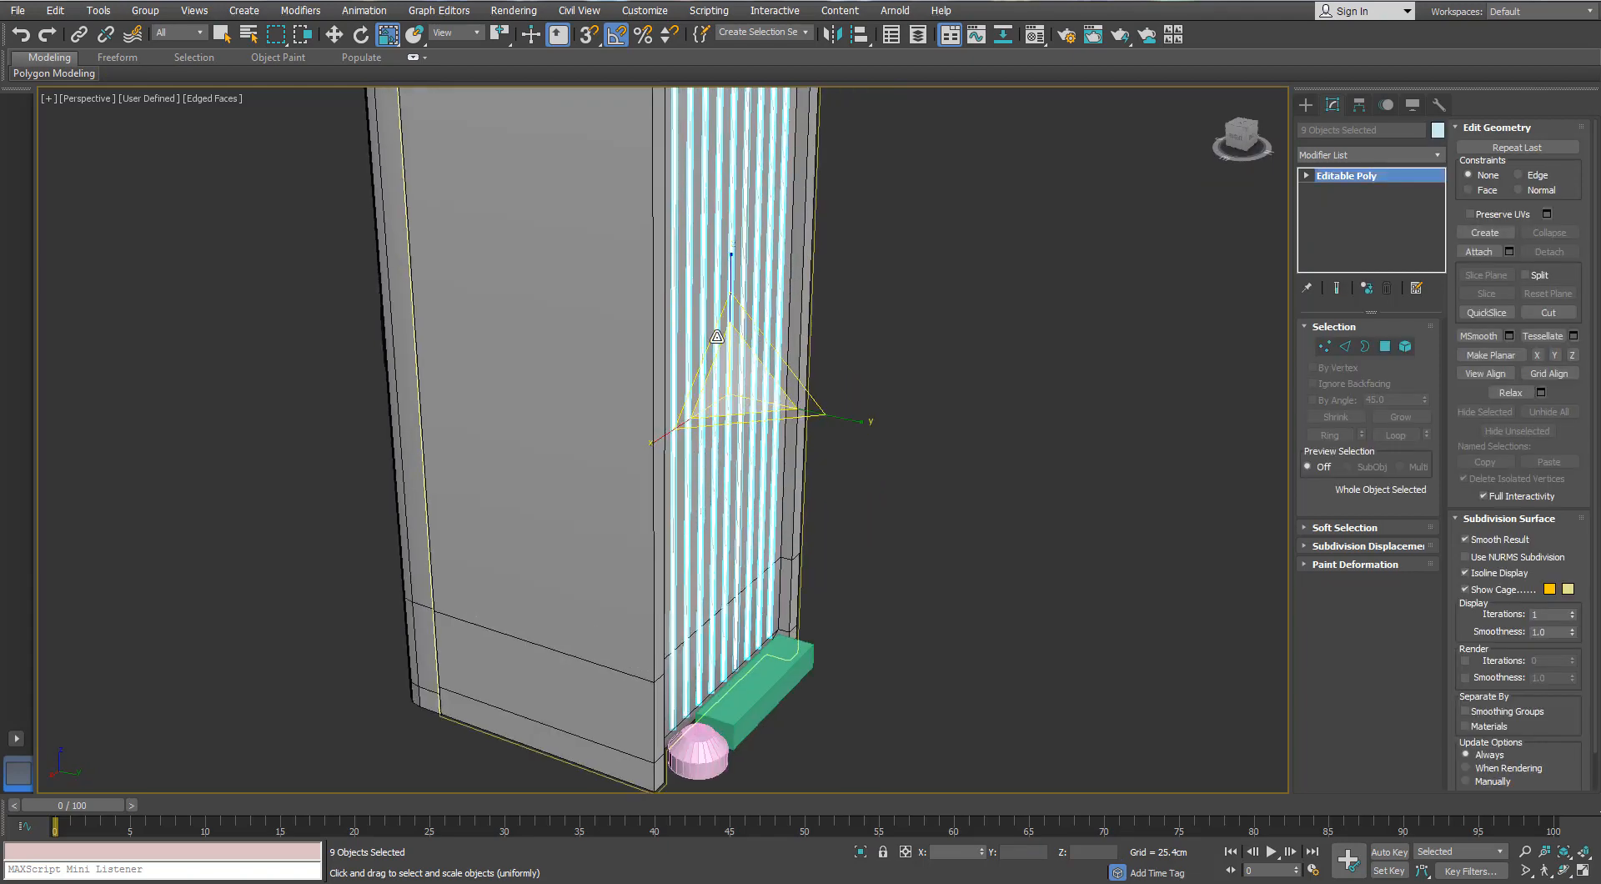
key(w)
scroll(717, 336, up, 6)
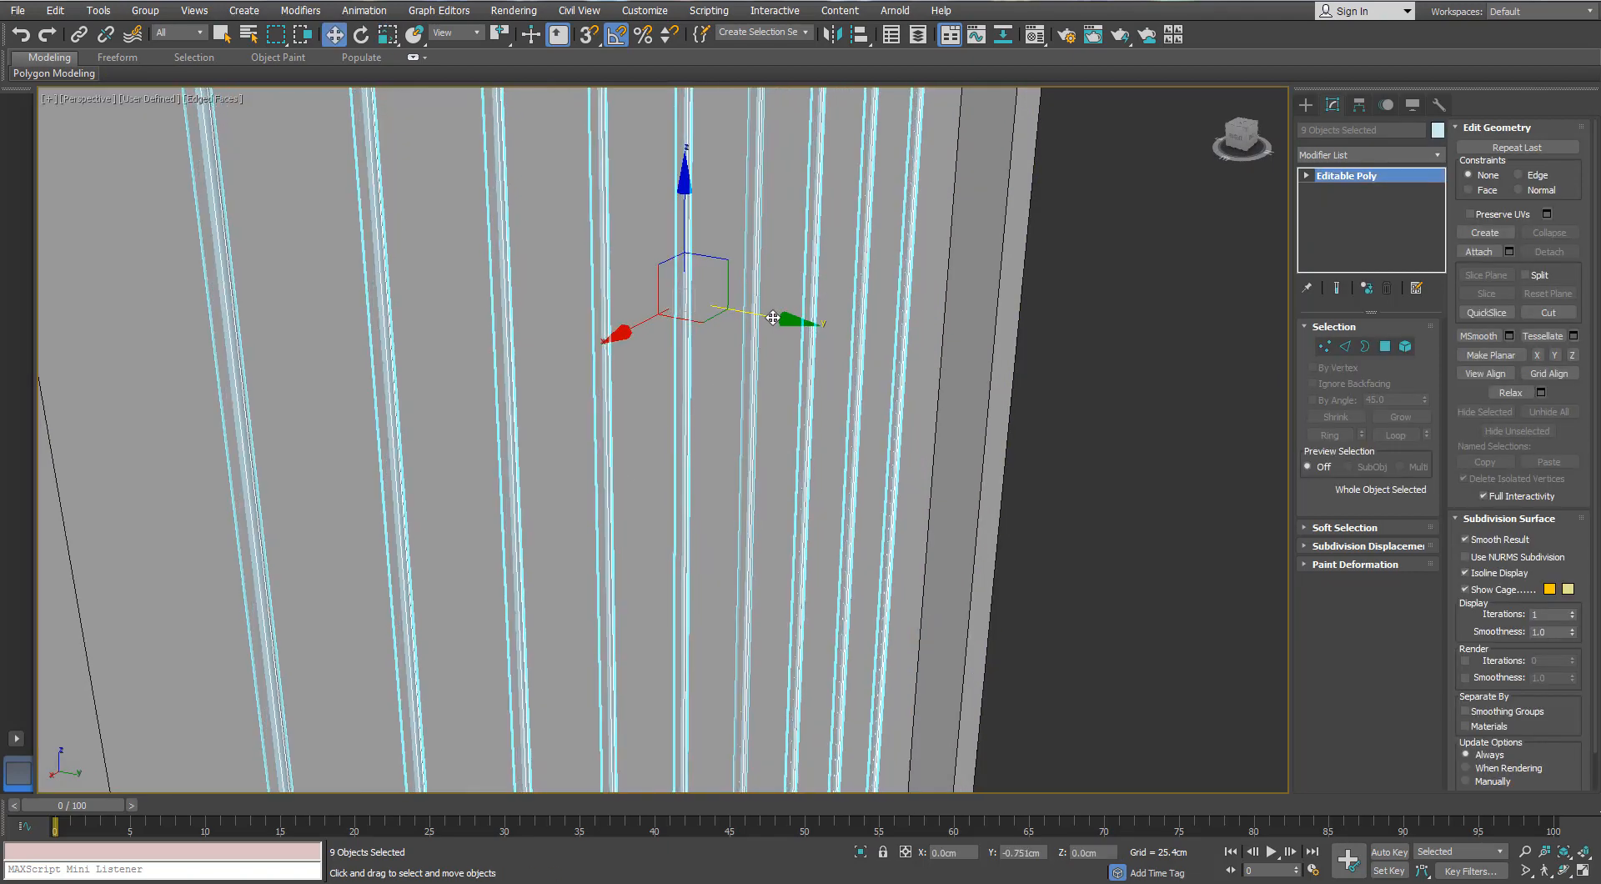
drag(773, 317, 779, 319)
scroll(811, 325, down, 6)
alt+middle_drag(899, 353, 775, 534)
alt+middle_drag(892, 382, 853, 371)
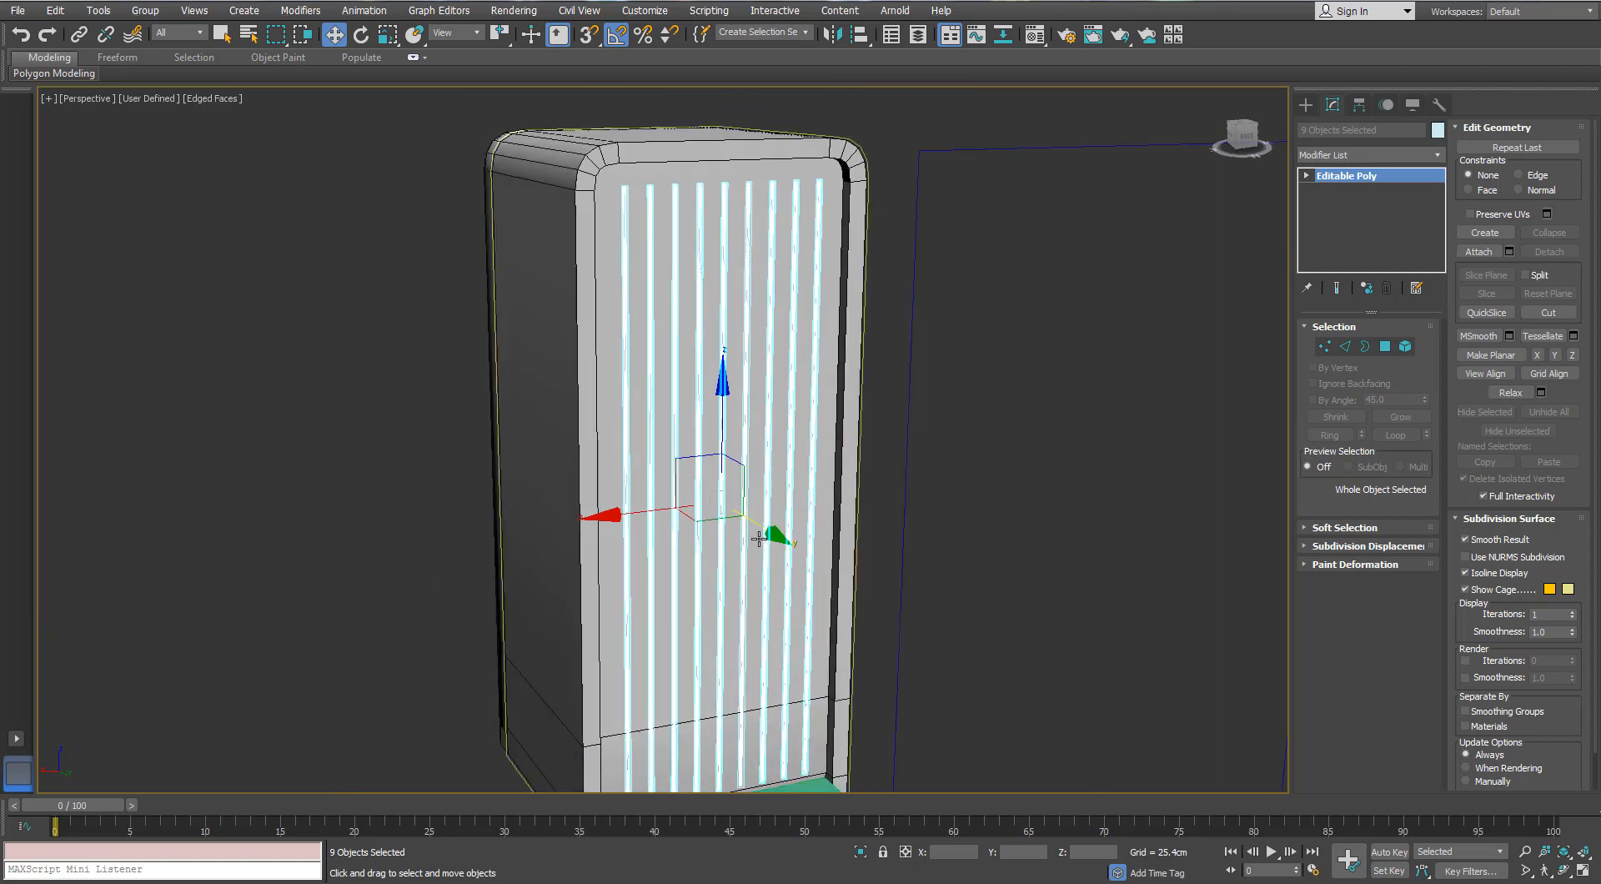
- In the wireframe Front view, draw a serpentine line with three horizontal runs across the upper part of the vertical strips
scroll(964, 430, down, 3)
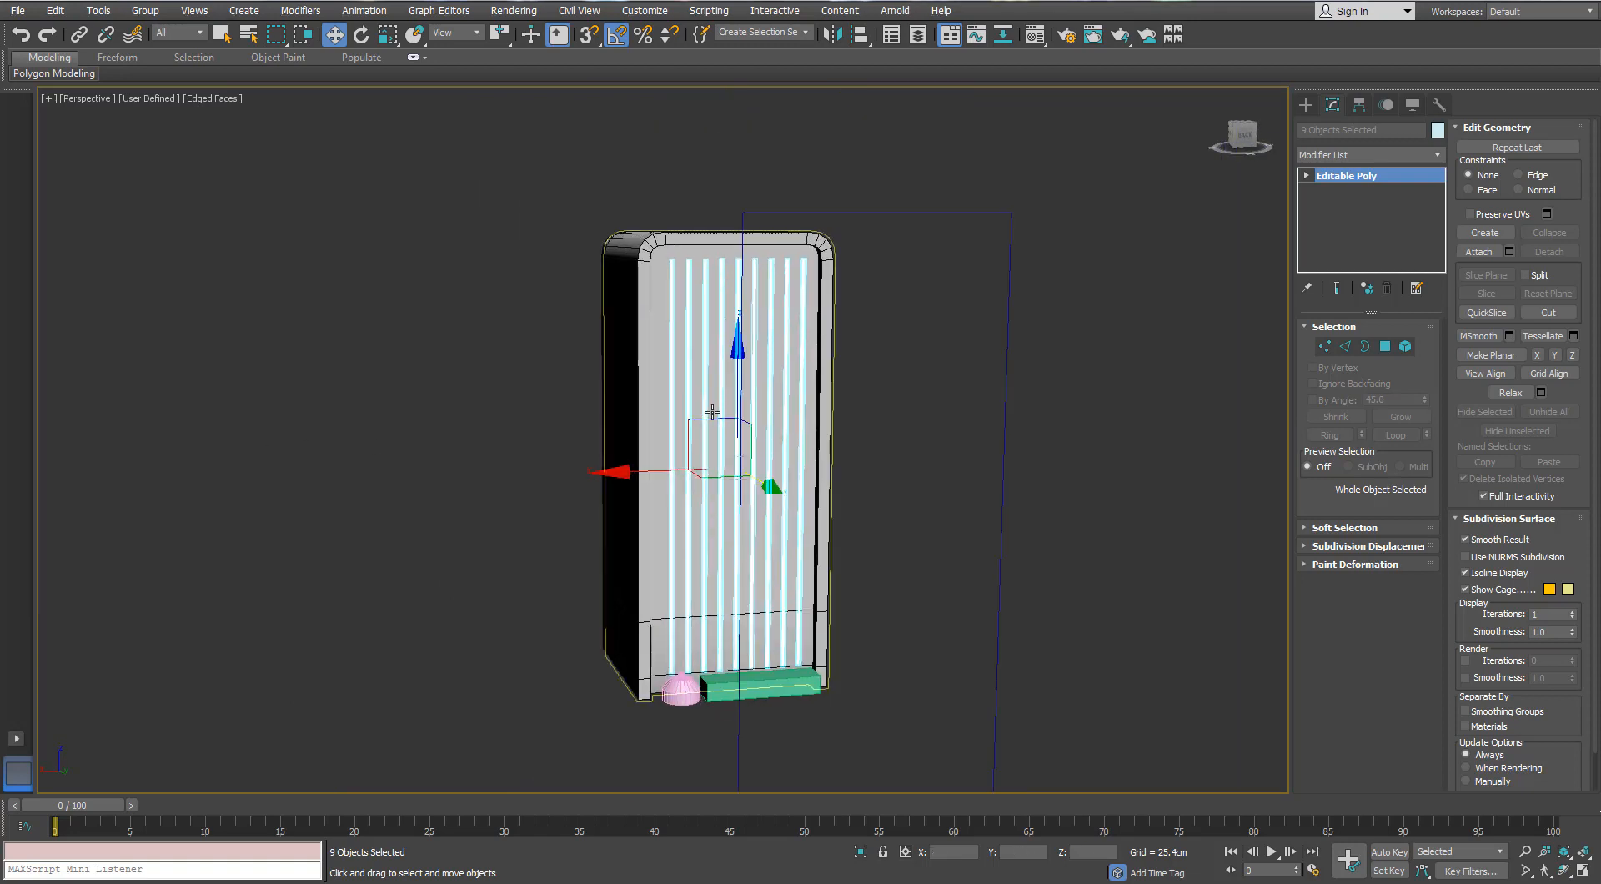
key(f)
key(F3)
click(1069, 384)
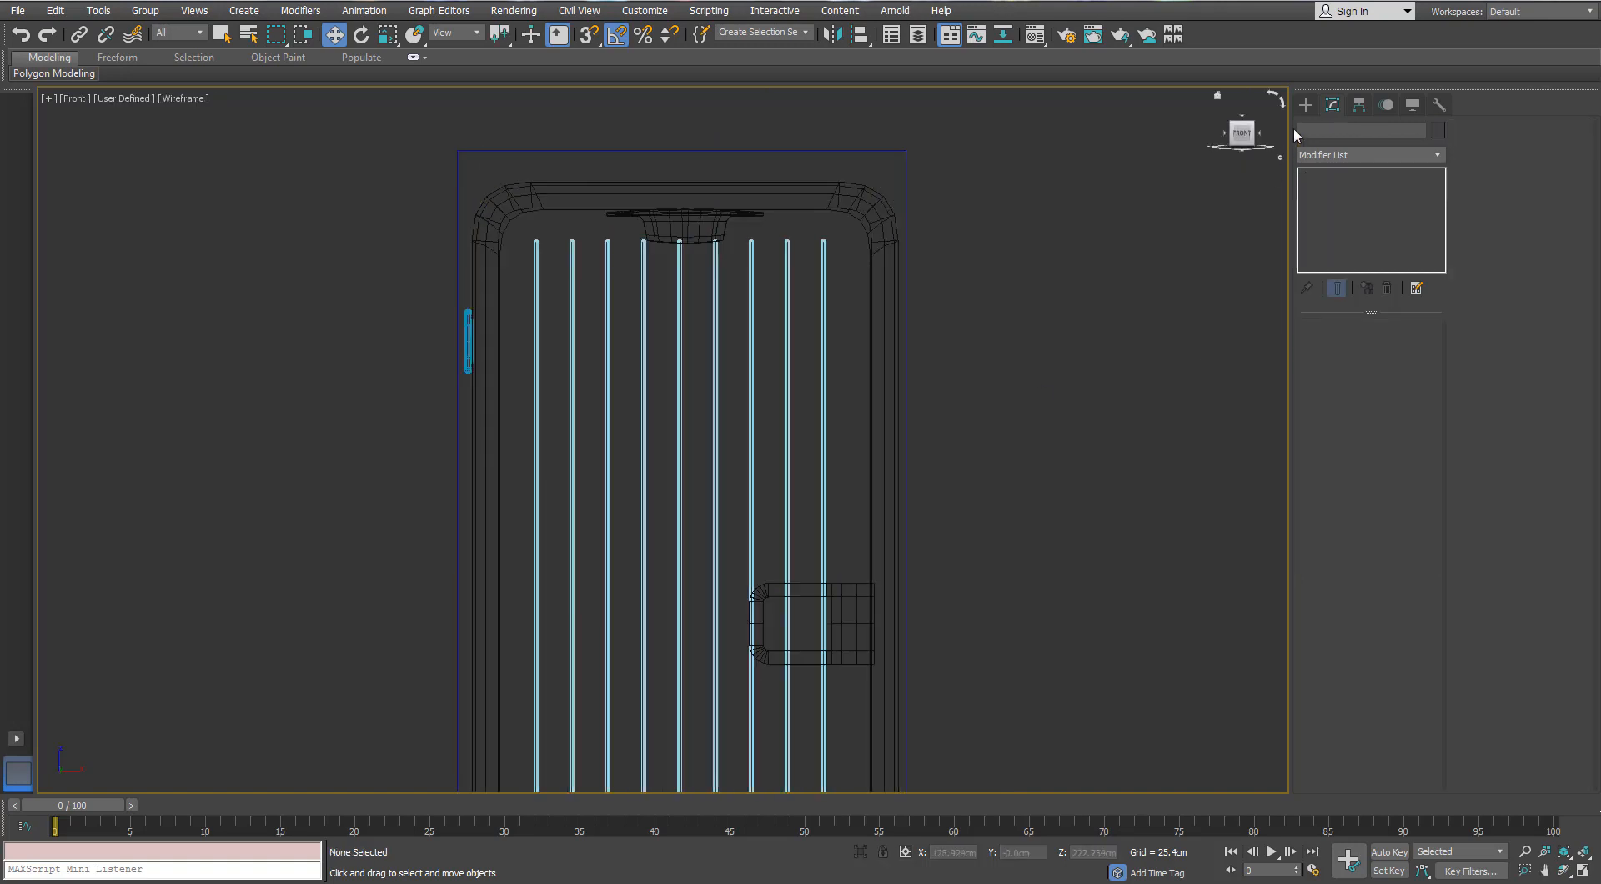
click(1306, 104)
click(1324, 129)
click(1334, 218)
scroll(775, 283, up, 5)
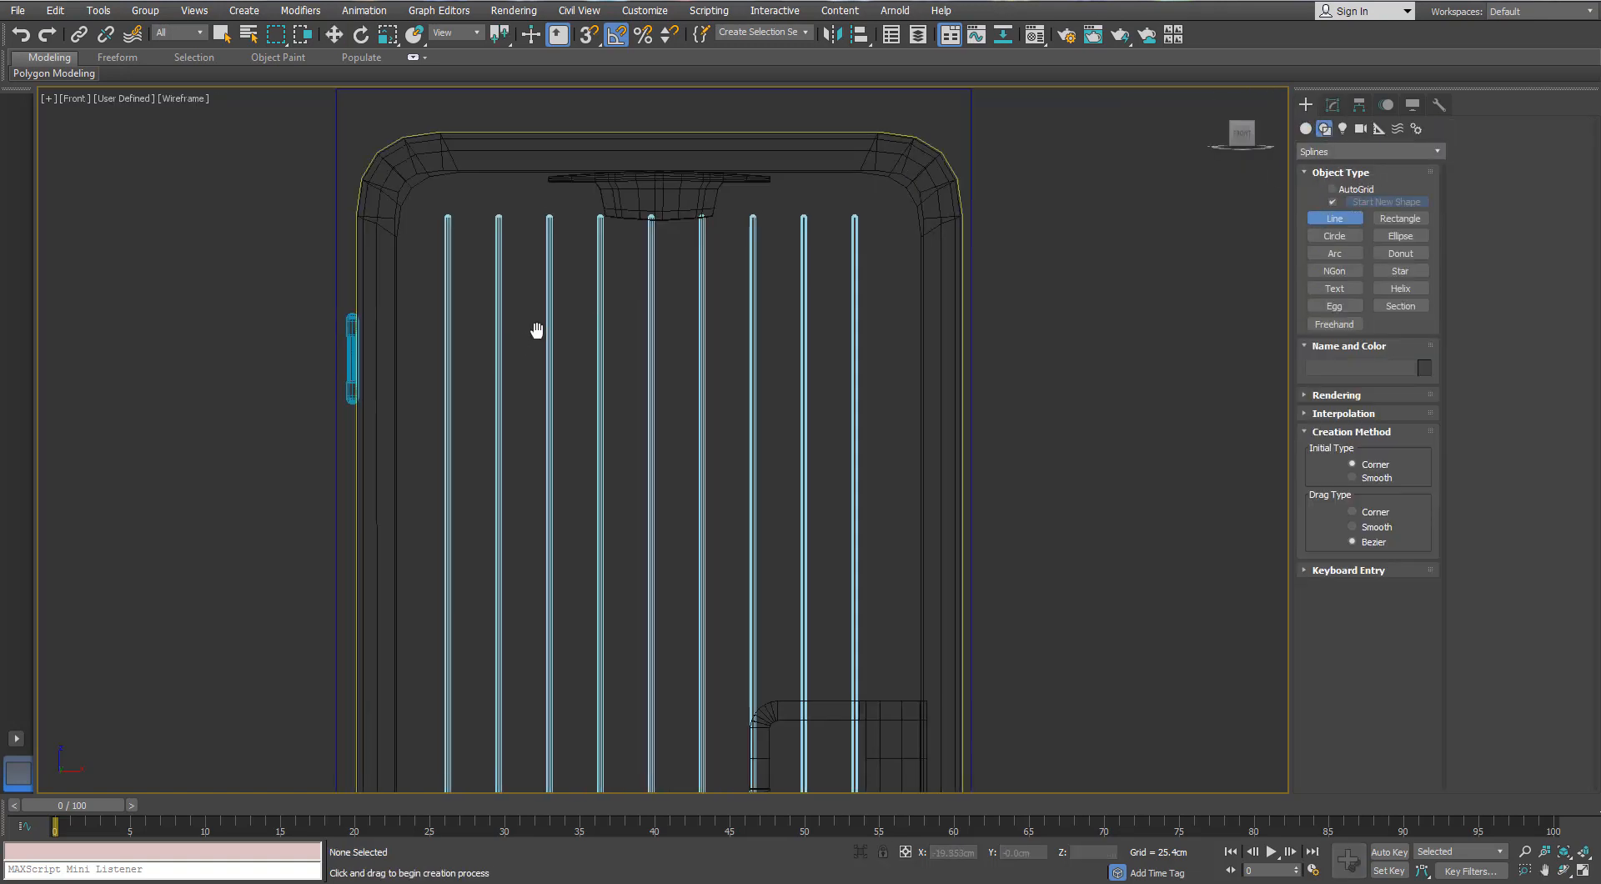
middle_drag(755, 276, 734, 290)
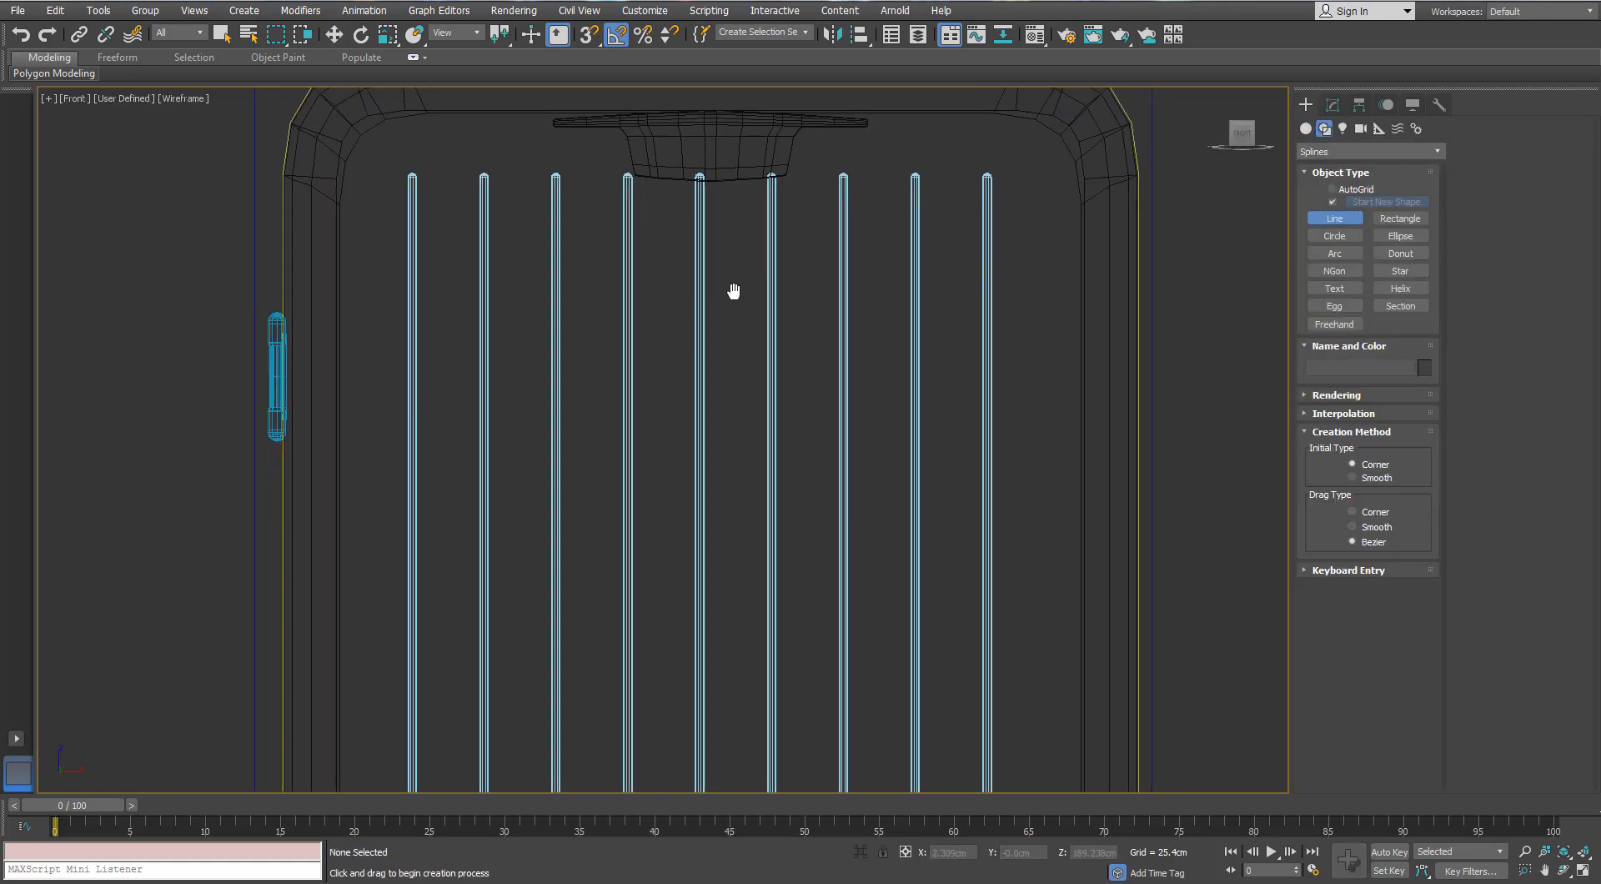
click(374, 209)
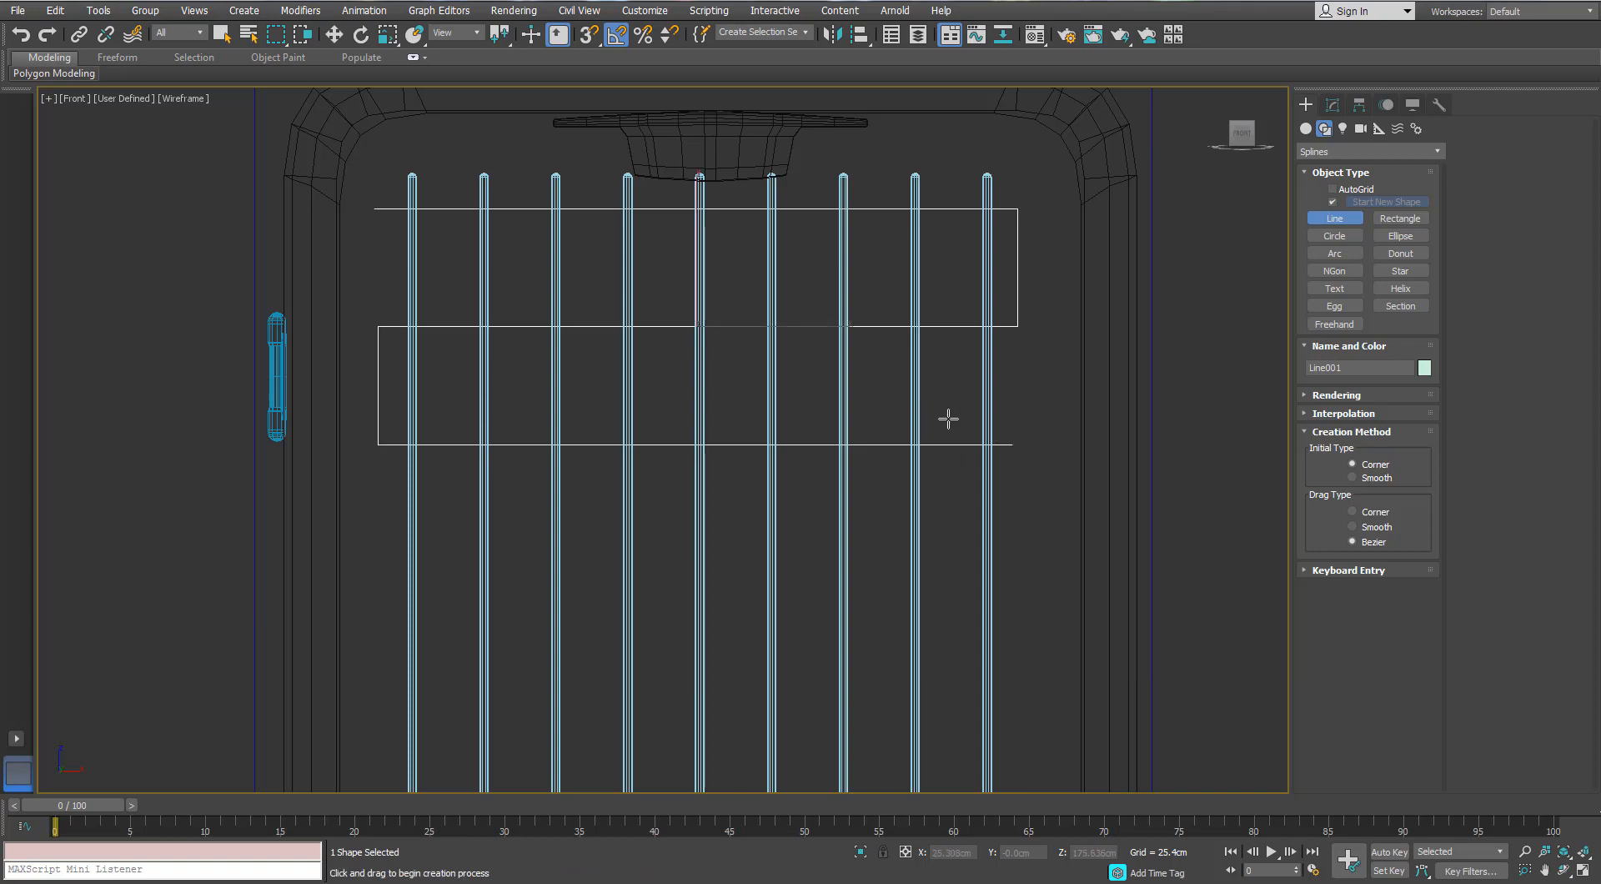
- Move the line's two open end vertices in X to the middle strip and exit vertex editing
click(1333, 104)
key(1)
drag(1060, 421, 979, 475)
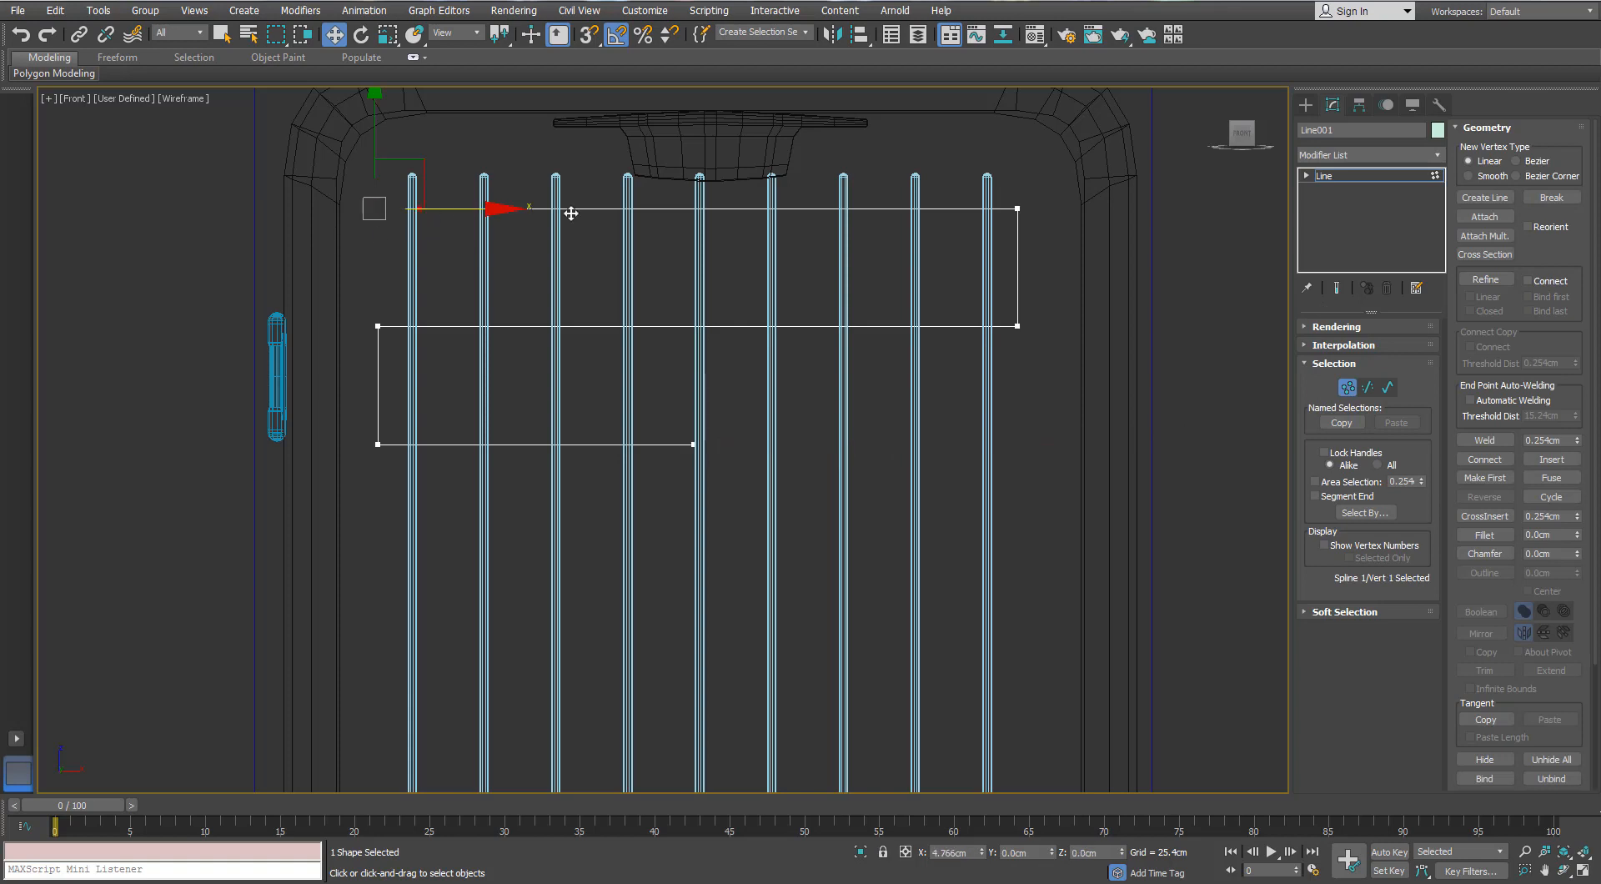
click(1328, 175)
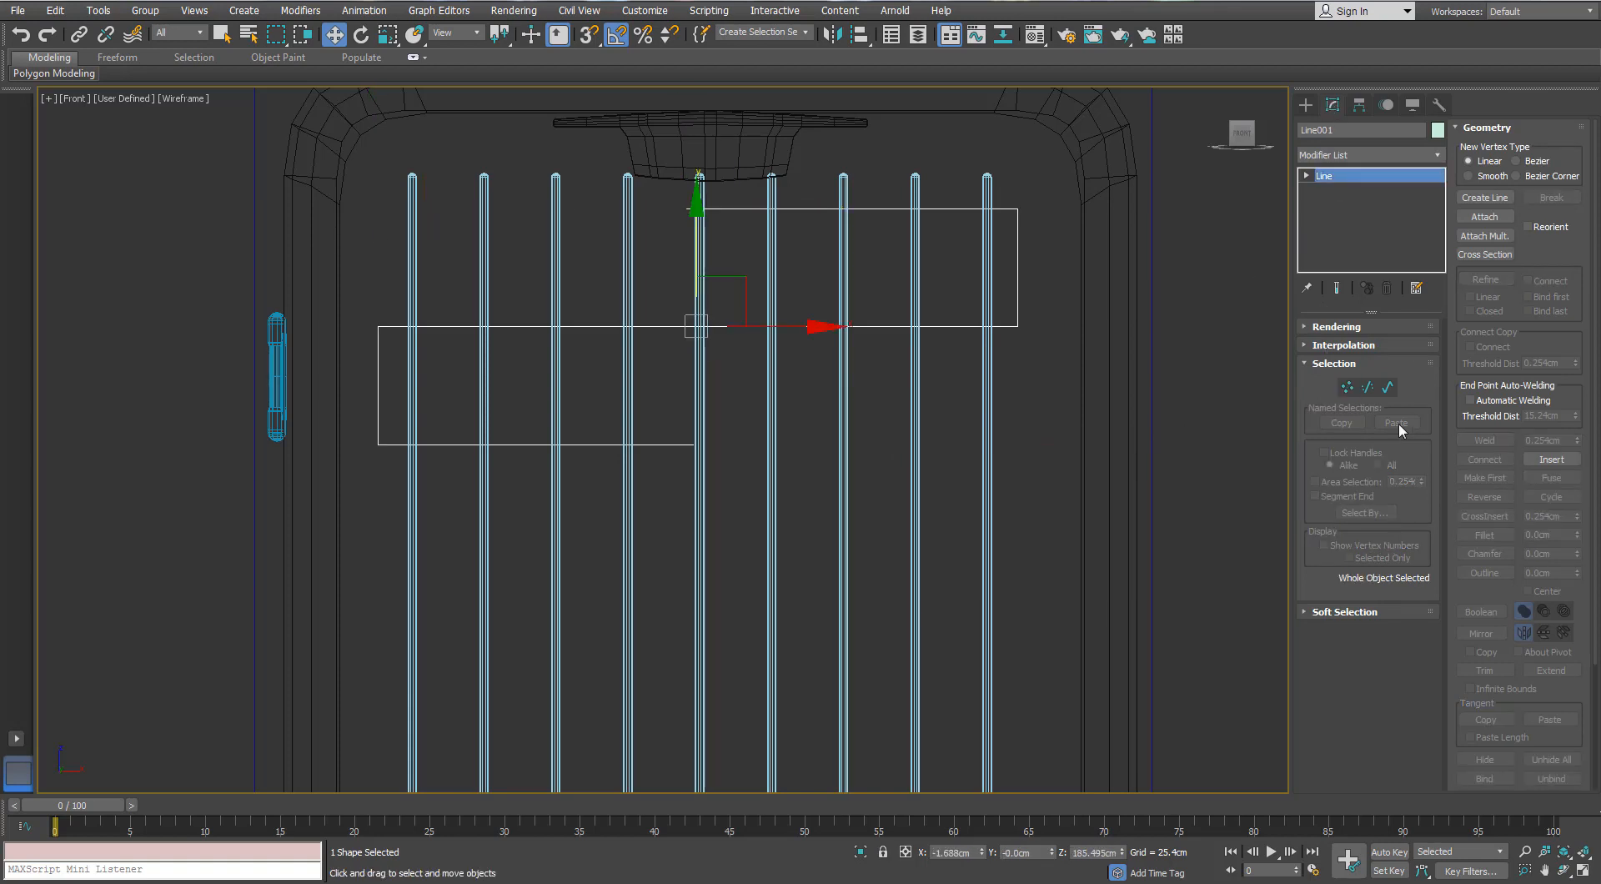
- Make the line render in the viewport as a radial tube with a thickness of 0.914 cm
click(1316, 327)
click(1311, 357)
scroll(872, 305, up, 8)
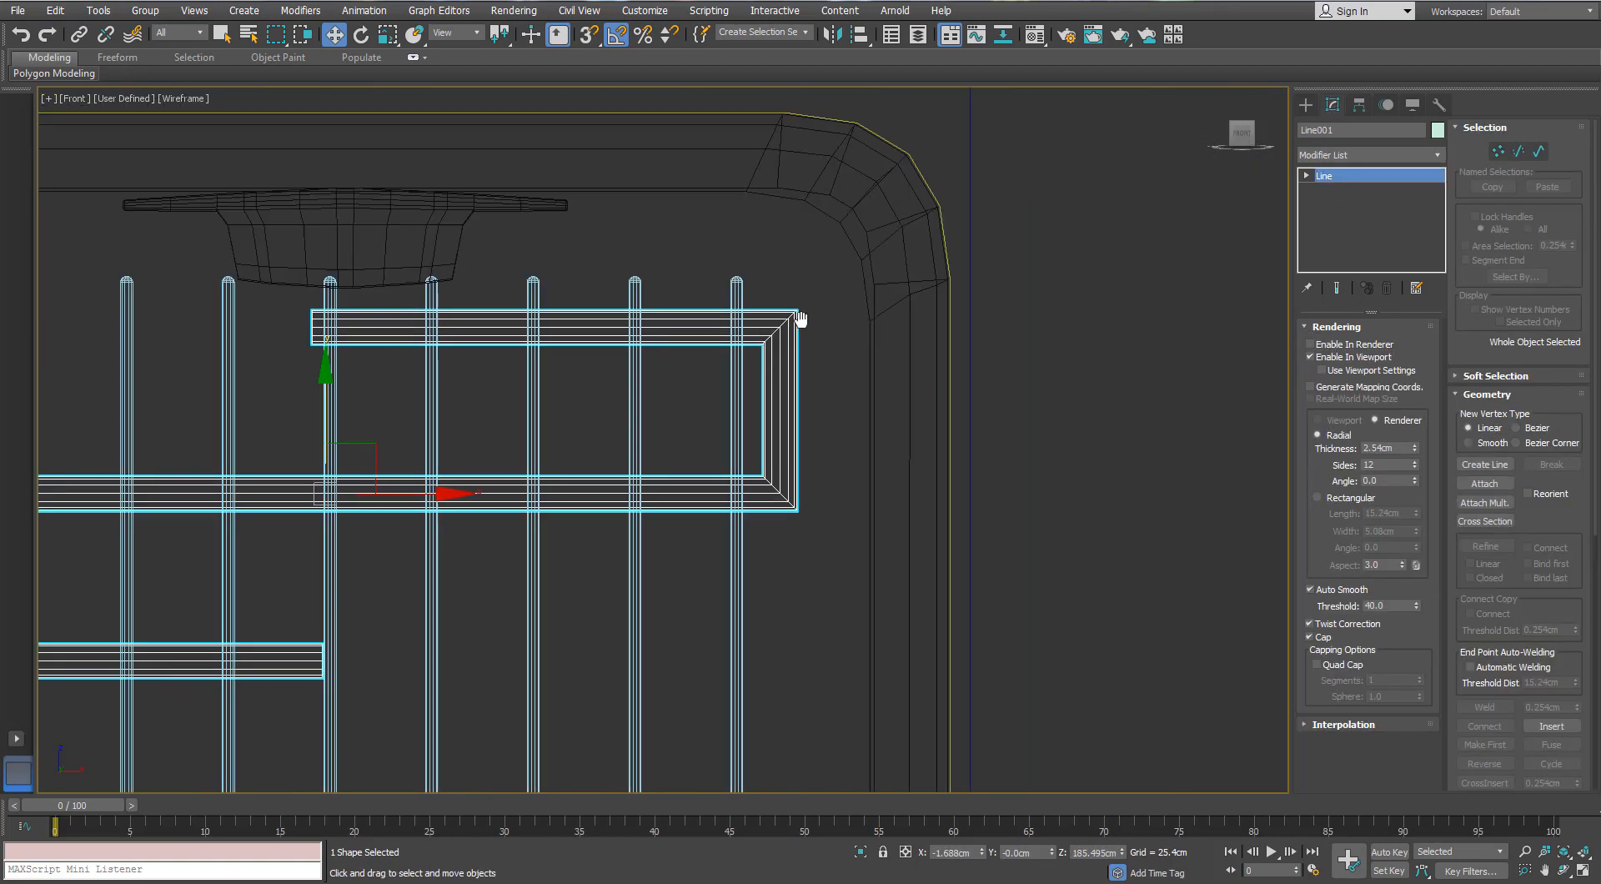
drag(1416, 448, 1391, 499)
- Select the line's four corner vertices and fillet them into wide rounded bends at both sides
key(1)
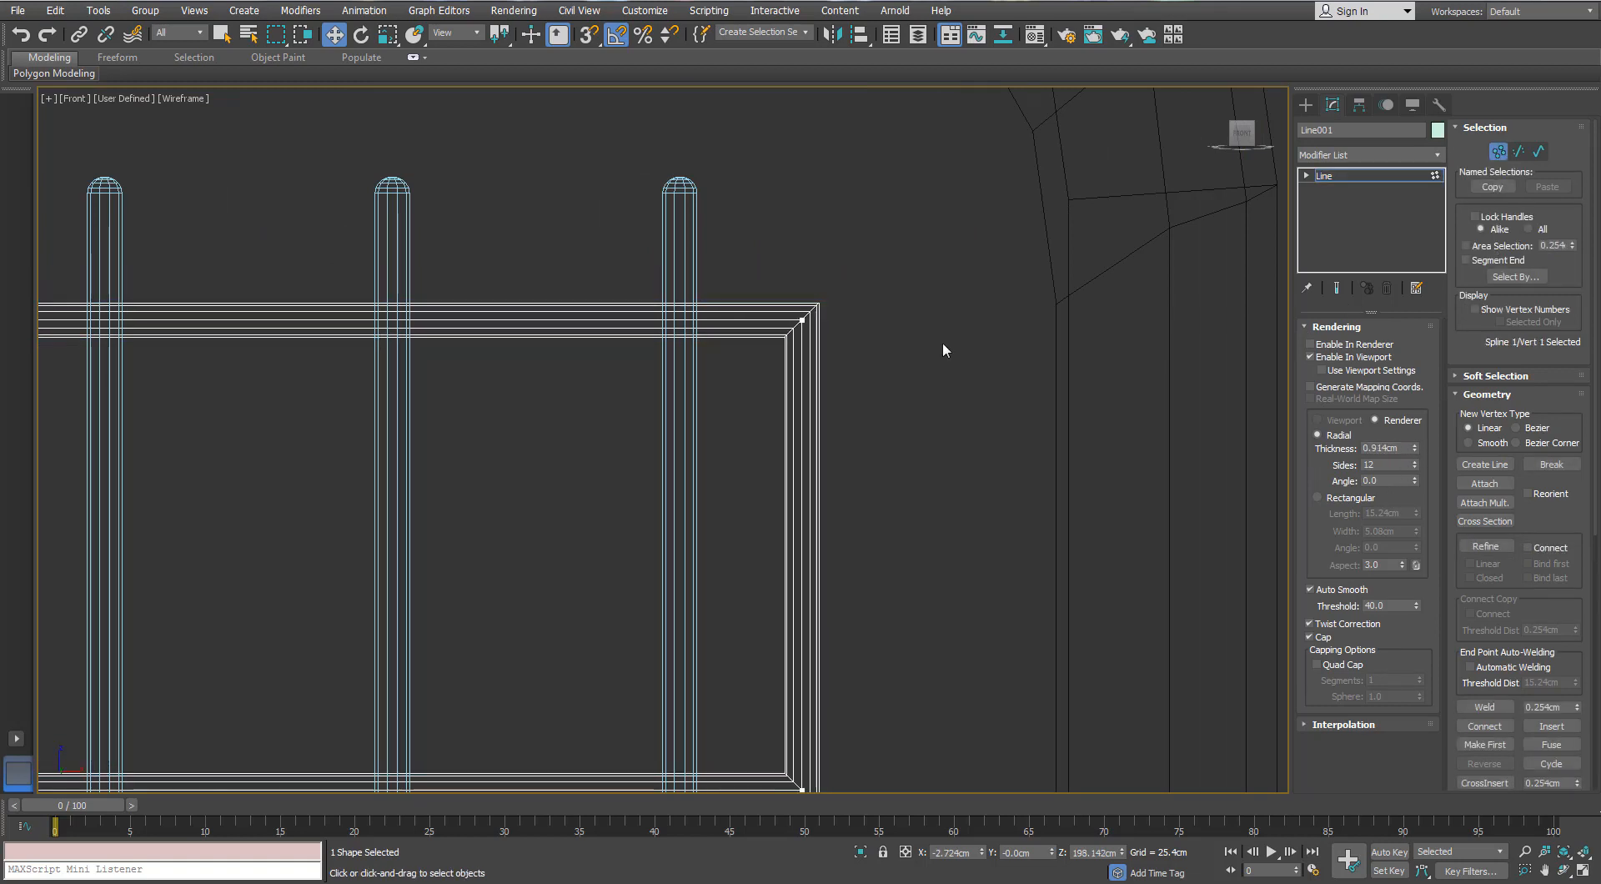
scroll(943, 344, down, 3)
ctrl+drag(824, 641, 819, 645)
scroll(597, 465, down, 2)
middle_drag(596, 466, 1093, 339)
ctrl+drag(446, 367, 290, 622)
middle_drag(1106, 275, 586, 303)
scroll(769, 271, up, 3)
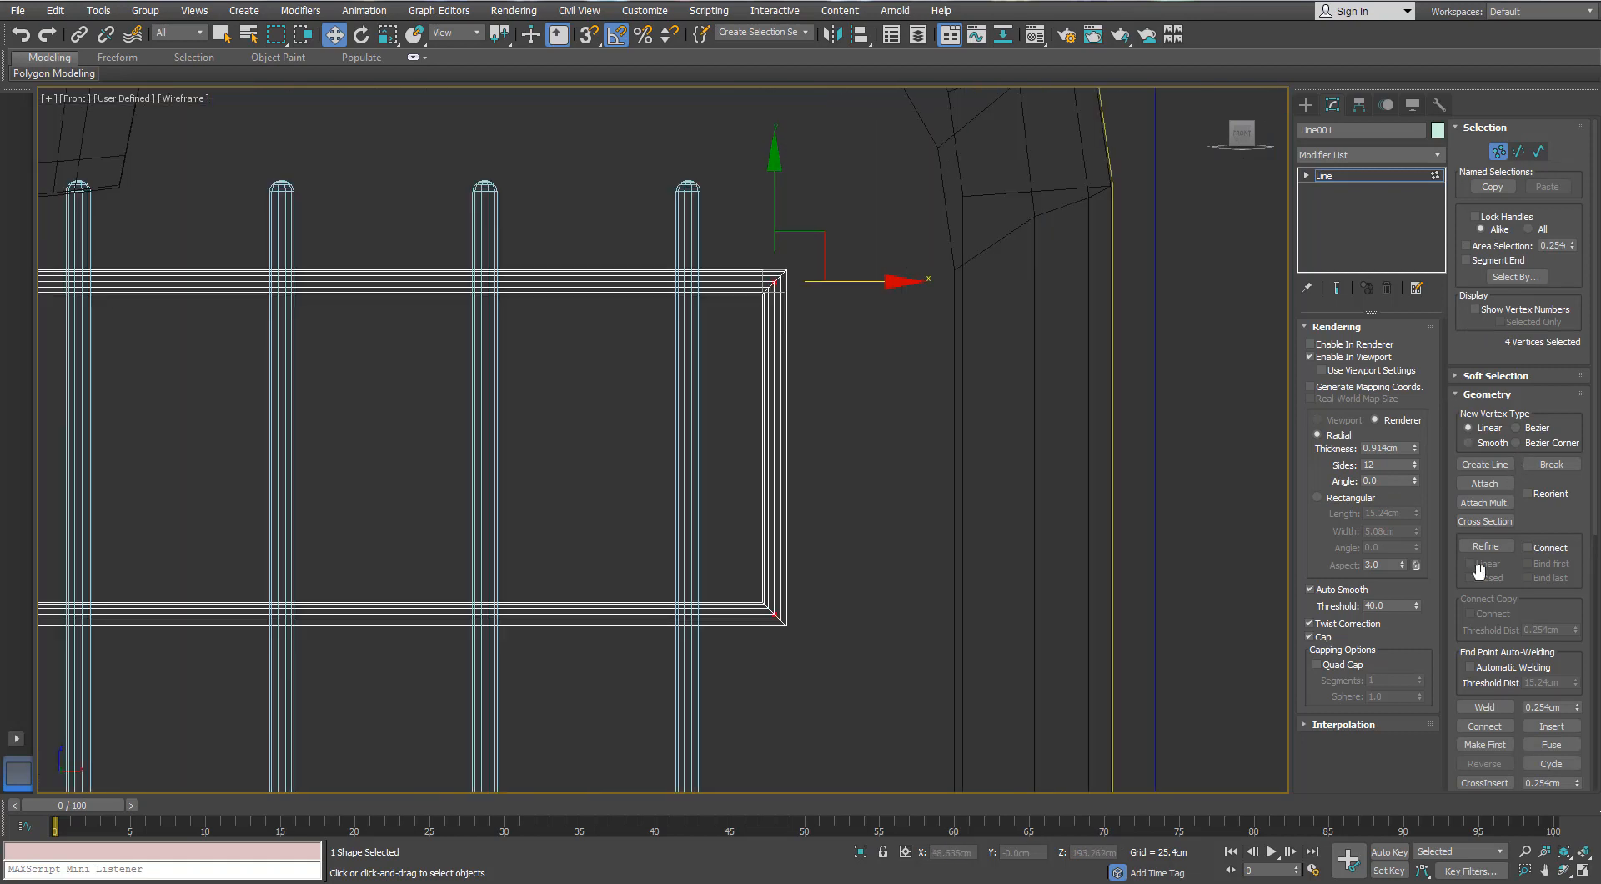
scroll(1454, 610, down, 4)
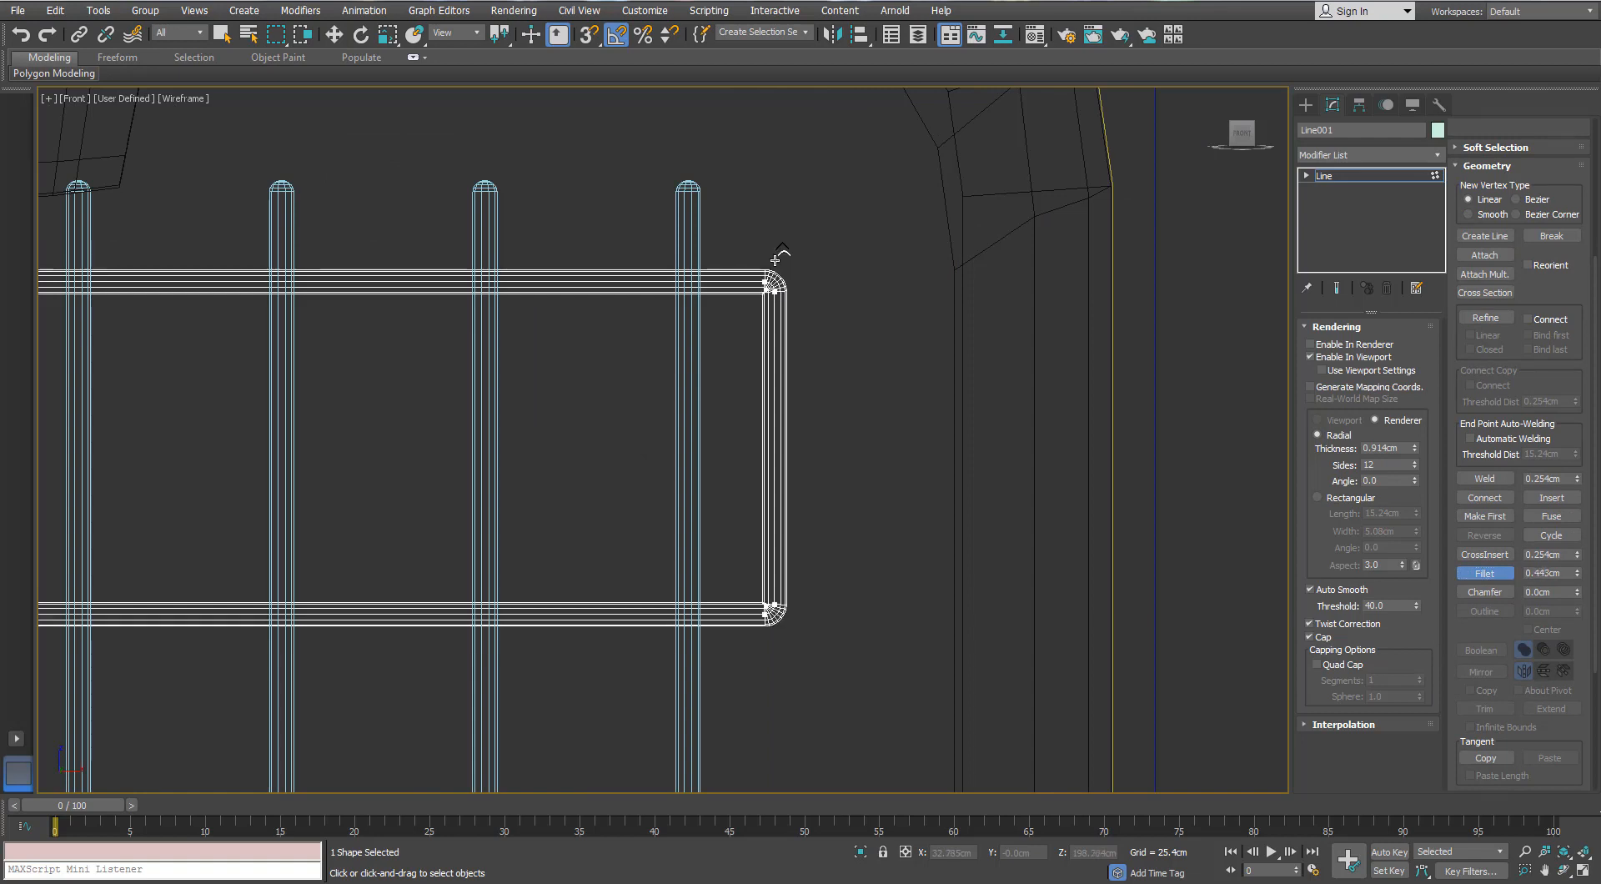
drag(772, 194, 778, 134)
scroll(767, 159, down, 3)
middle_drag(271, 396, 590, 332)
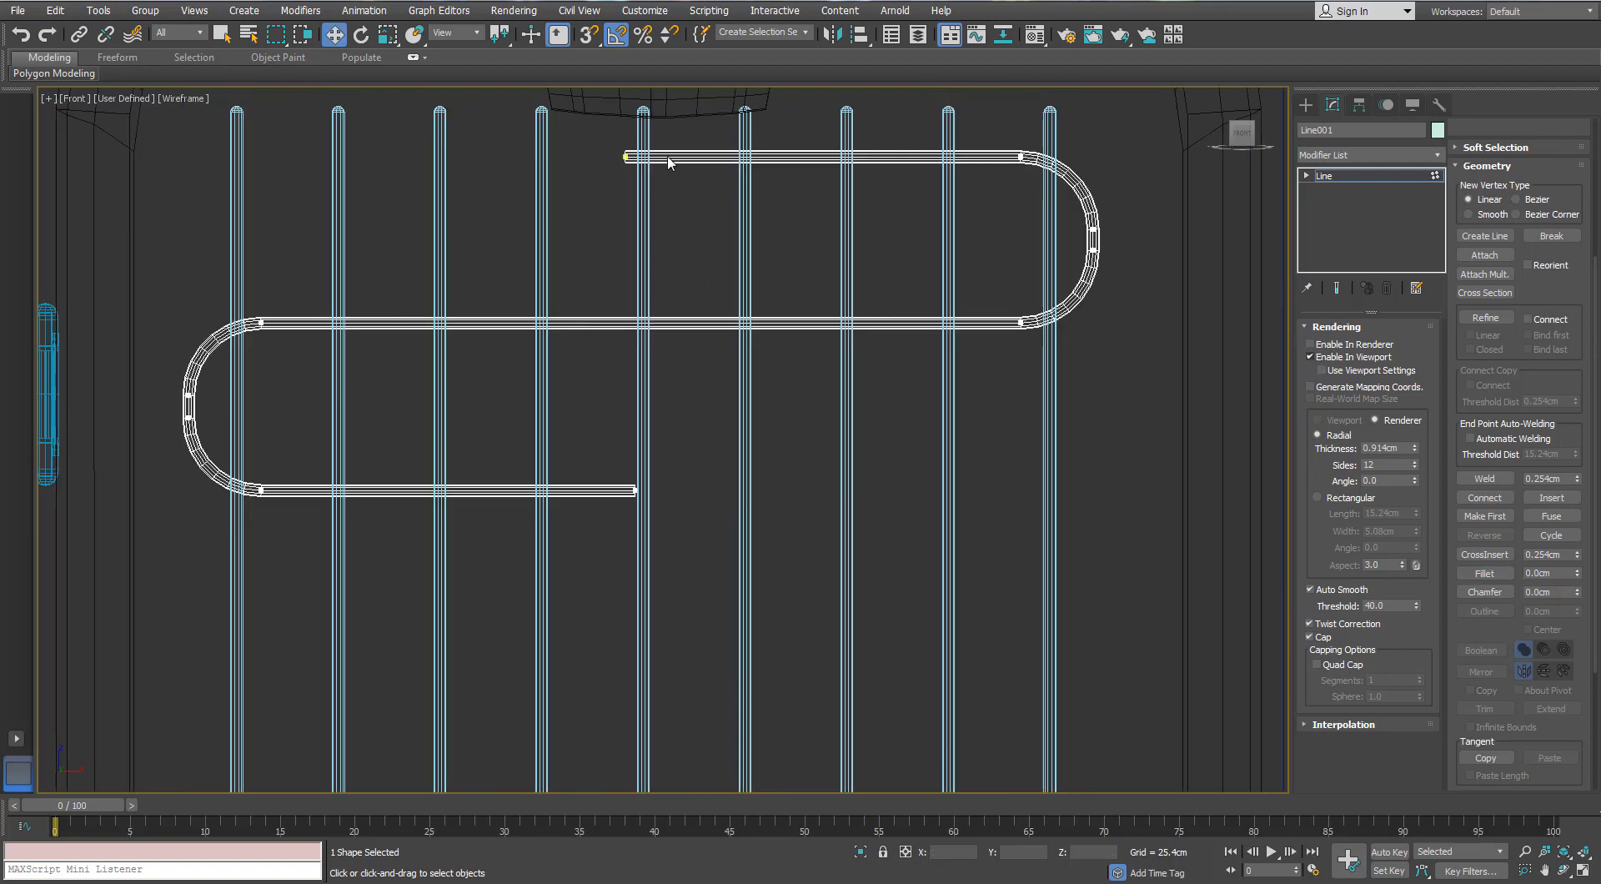
- Reduce the tube's cross-section to 8 sides, checking its end in a shaded view
click(1415, 468)
click(1415, 468)
alt+middle_drag(950, 279, 782, 341)
key(F3)
scroll(634, 167, up, 10)
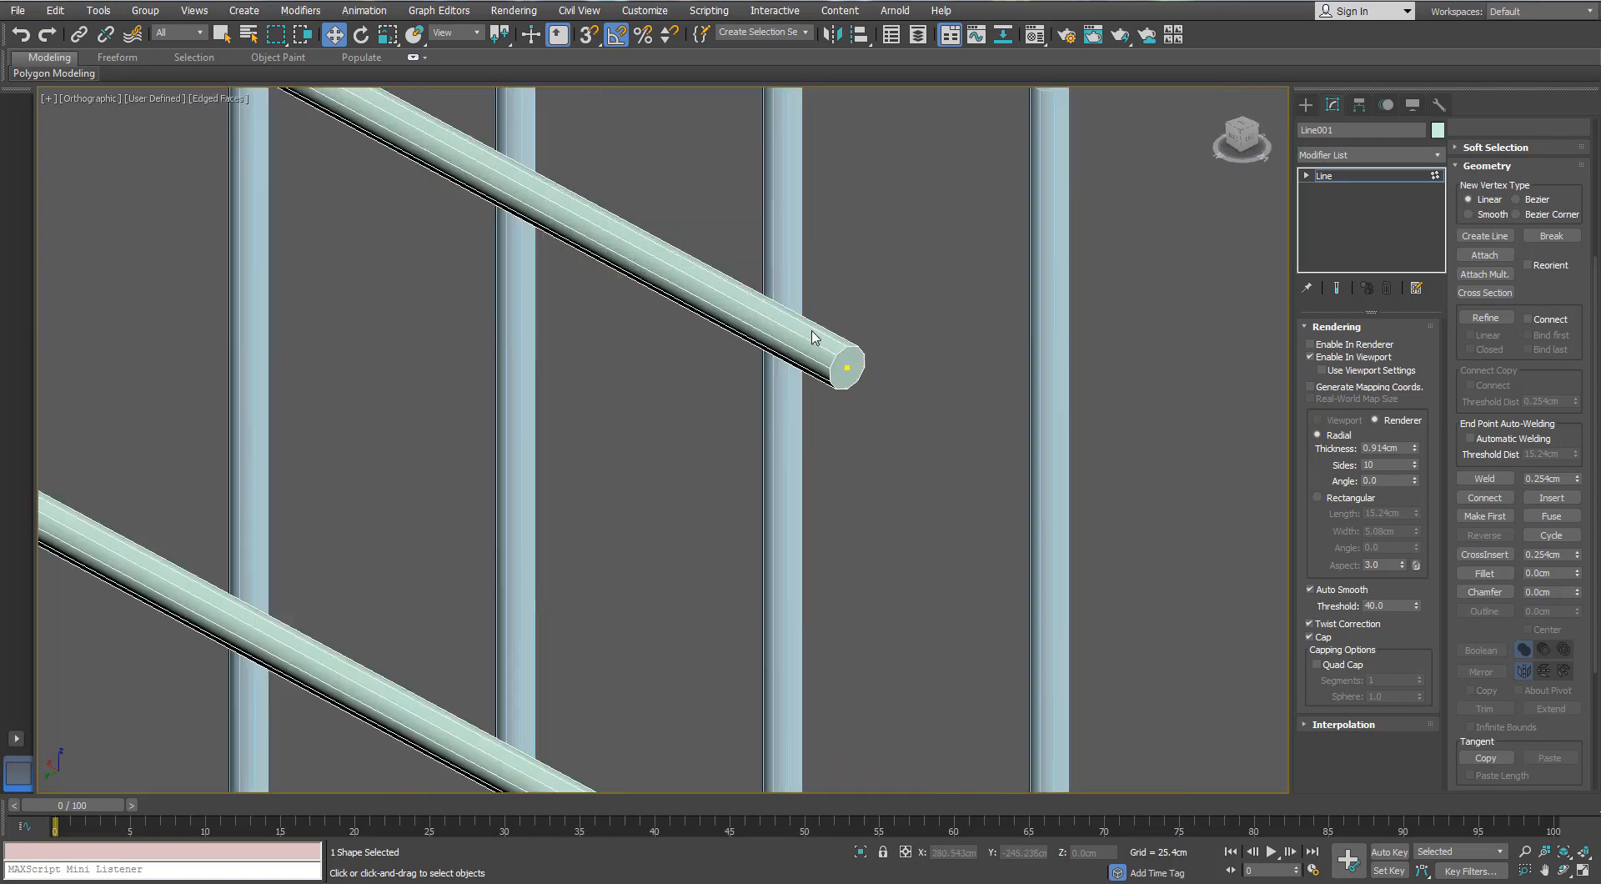
click(1414, 469)
click(1414, 468)
scroll(773, 362, down, 6)
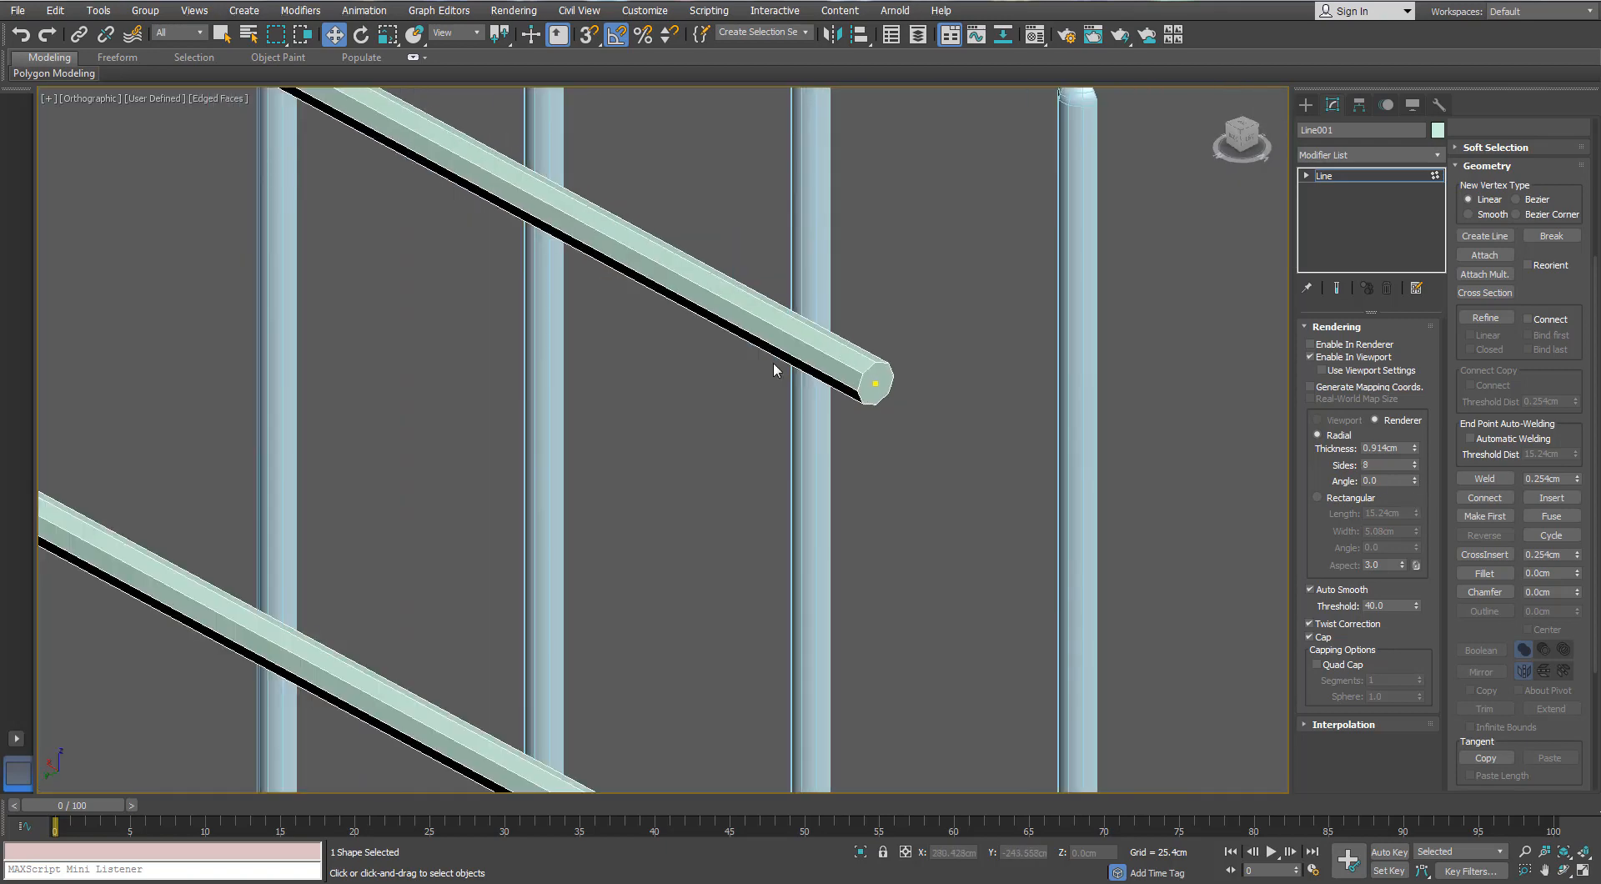
- Convert the tube to Editable Poly and make the vertices of both open ends planar in X
right_click(790, 365)
mouse_move(818, 541)
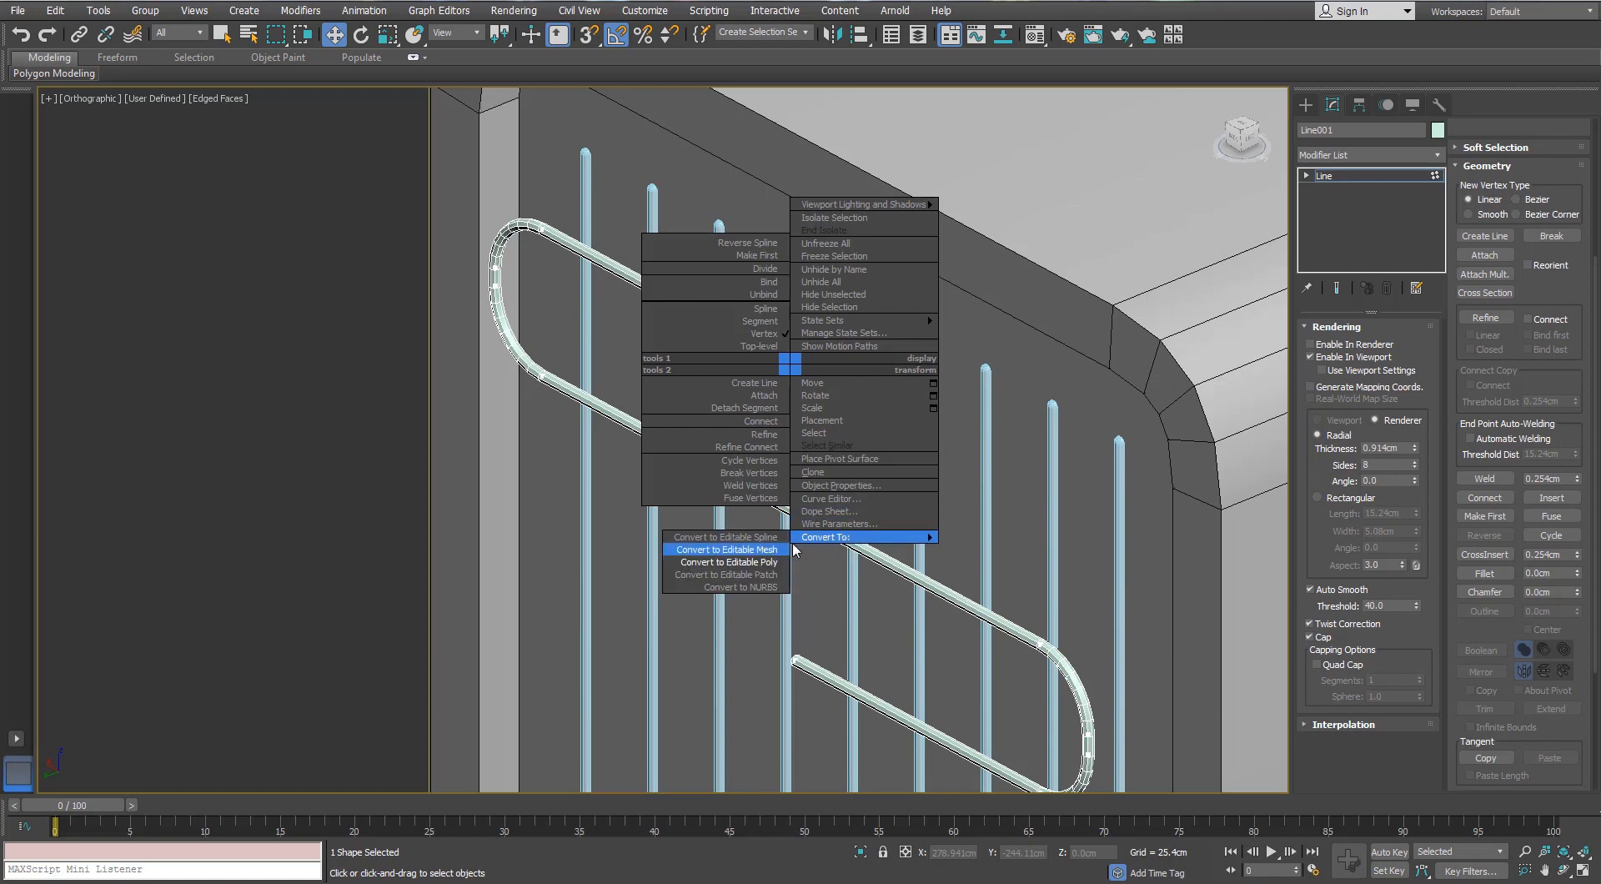
click(771, 557)
alt+middle_drag(774, 551, 944, 455)
key(1)
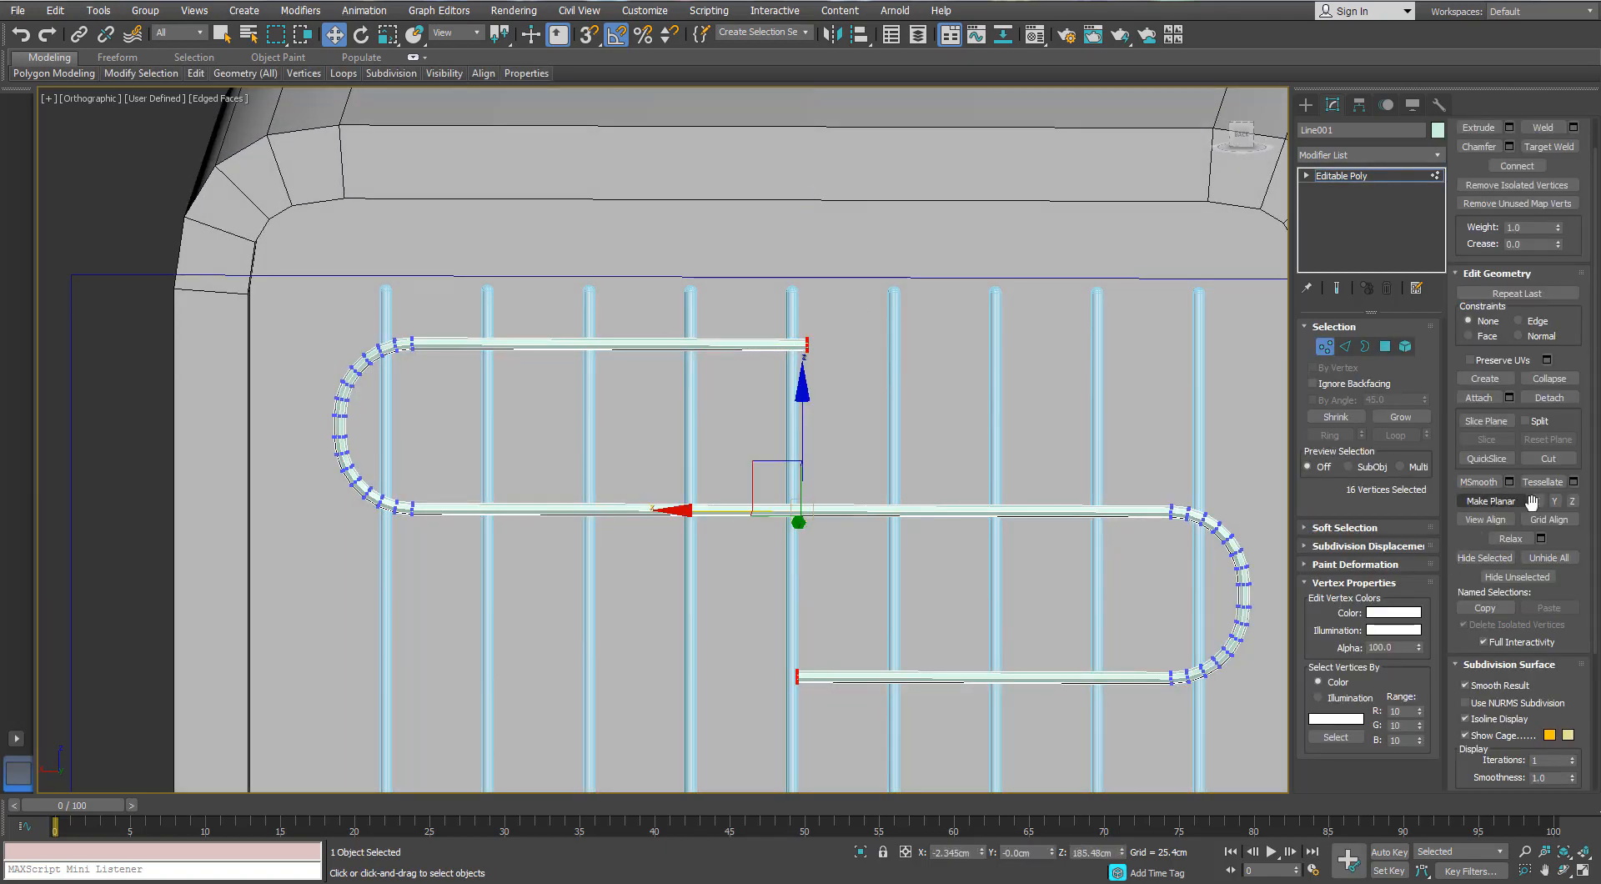
scroll(584, 451, down, 2)
- Select the cap polygons at both ends of the serpentine tube and delete them
alt+middle_drag(584, 451, 542, 421)
scroll(715, 376, up, 6)
scroll(854, 372, up, 2)
click(1382, 346)
click(771, 385)
scroll(772, 385, down, 4)
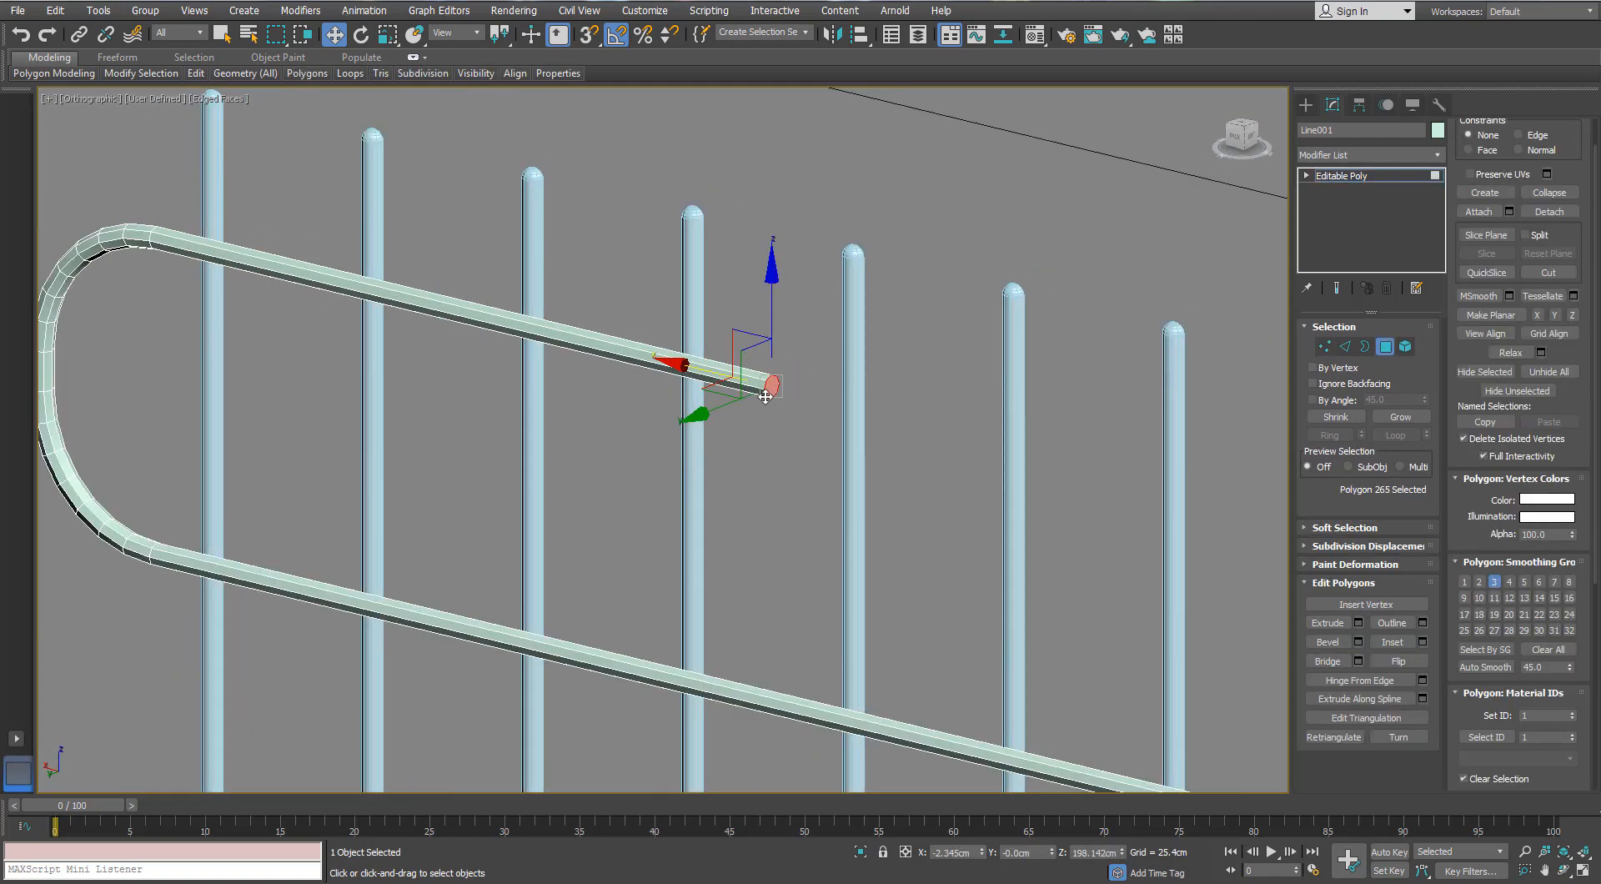
alt+middle_drag(719, 392, 875, 412)
scroll(739, 559, up, 4)
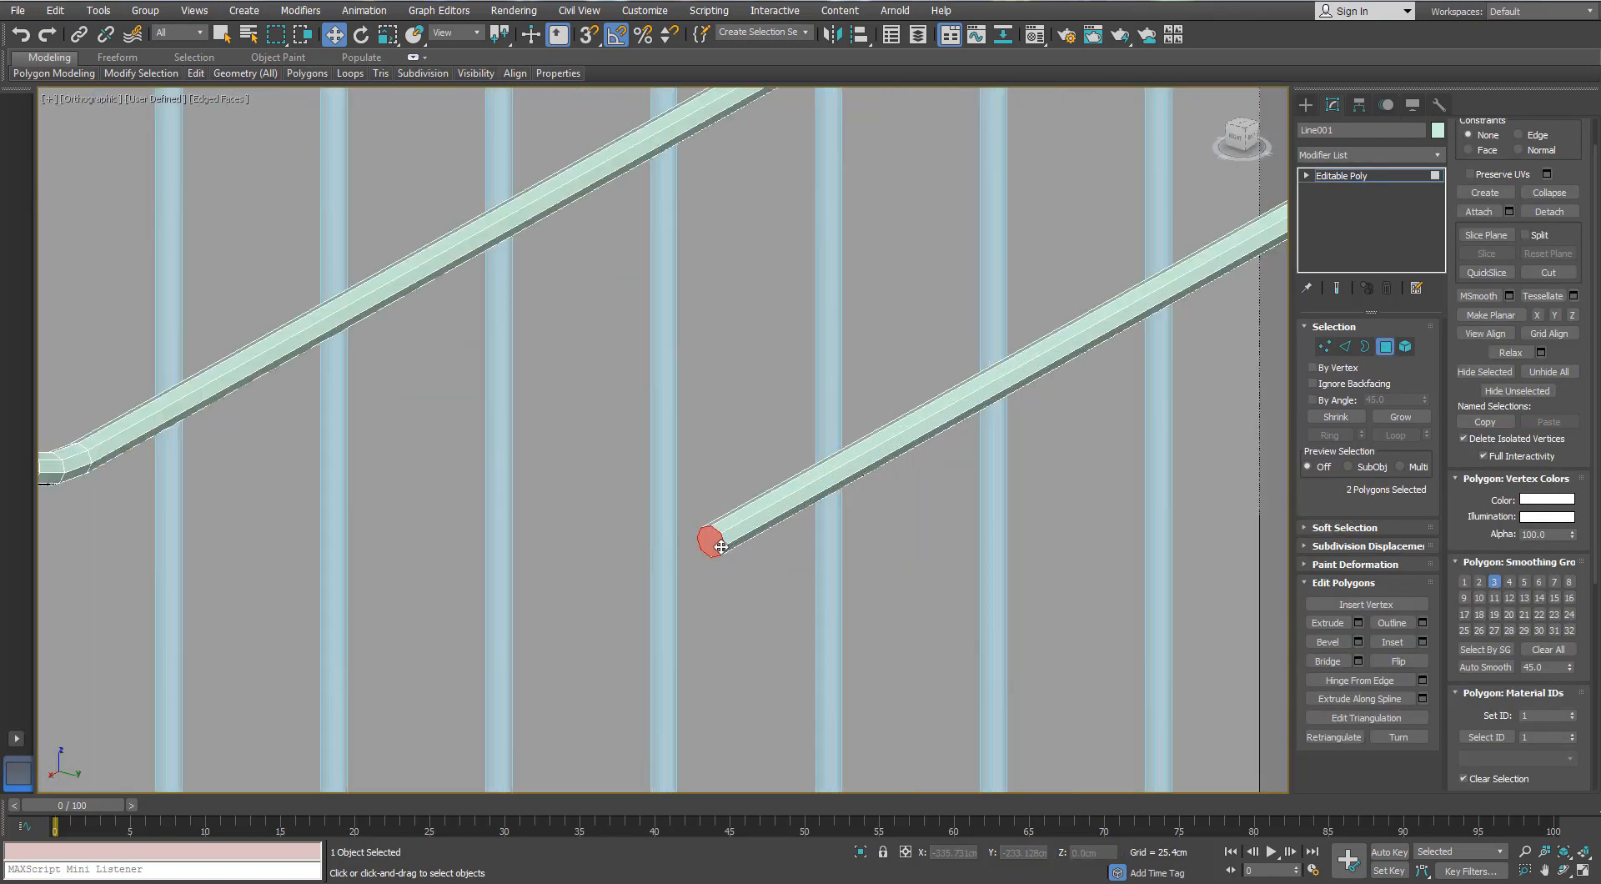
key(Delete)
- From the Top view, select the tube's lengthwise half facing the fridge's back panel and delete those polygons
key(t)
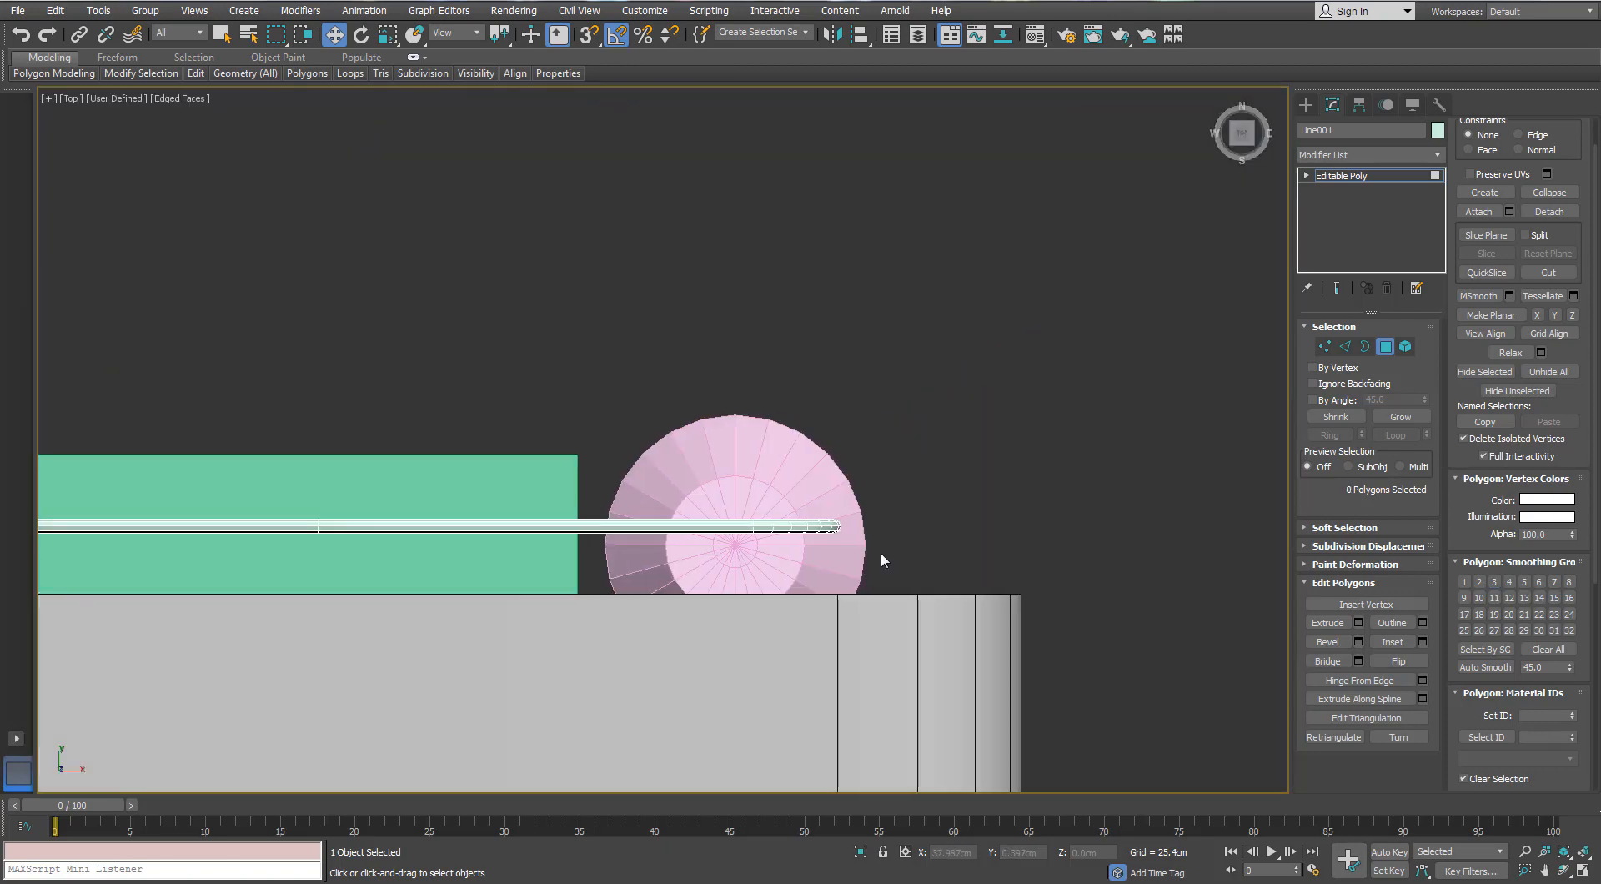
scroll(881, 552, up, 5)
ctrl+drag(245, 580, 245, 581)
scroll(280, 563, down, 3)
middle_drag(744, 557, 1280, 516)
scroll(765, 527, up, 3)
ctrl+drag(795, 607, 797, 609)
scroll(826, 613, down, 4)
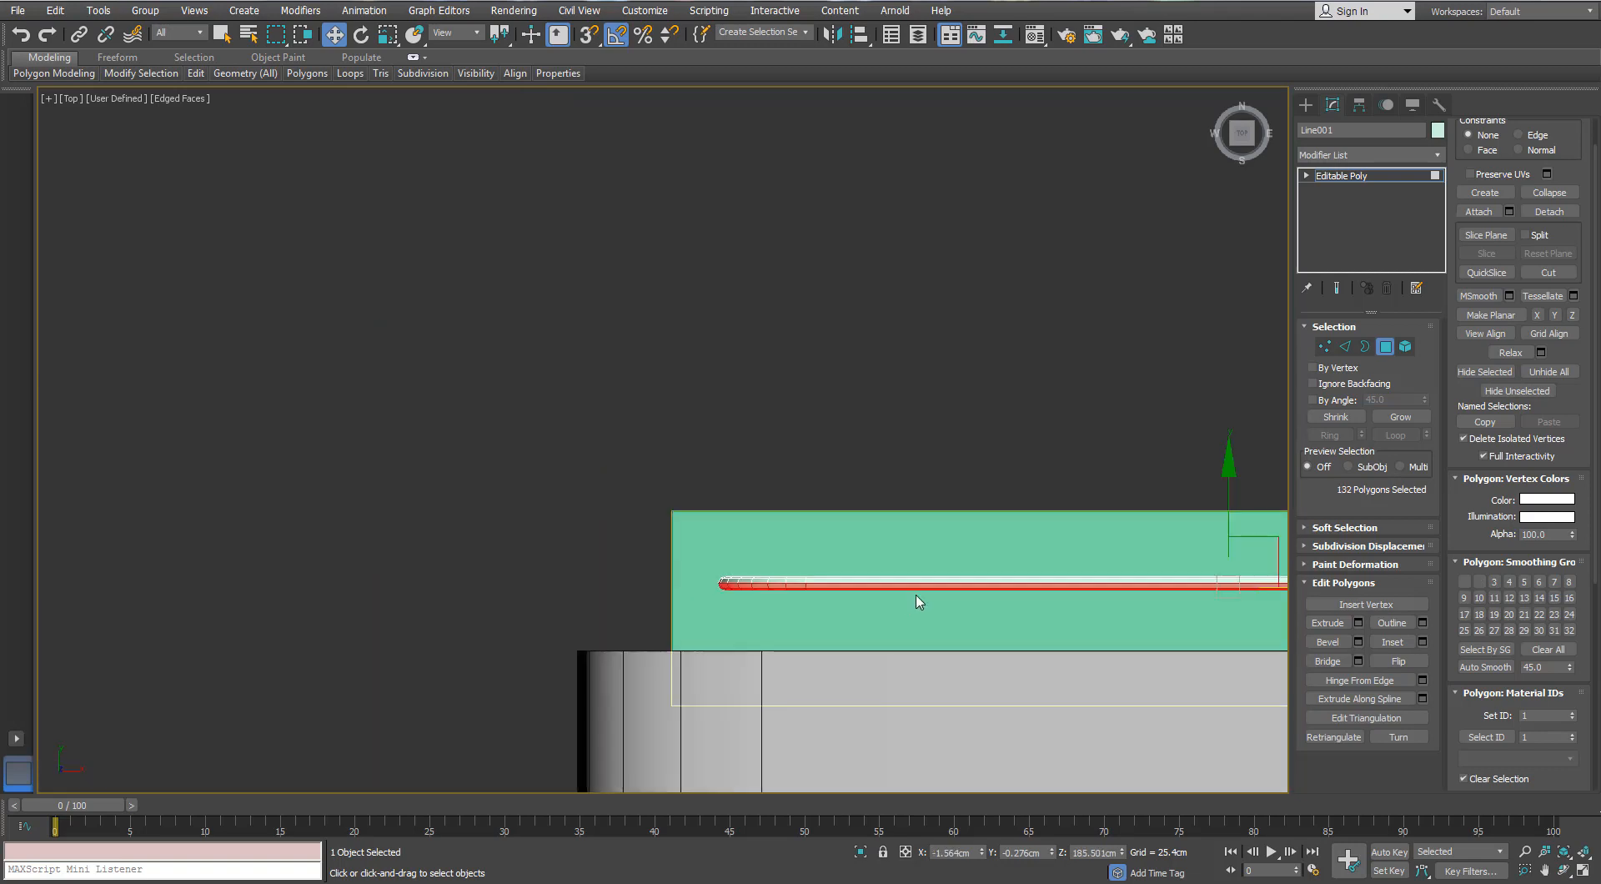
scroll(694, 559, up, 2)
middle_drag(918, 600, 770, 482)
scroll(584, 555, up, 2)
scroll(588, 554, down, 5)
key(p)
scroll(715, 493, up, 3)
key(Delete)
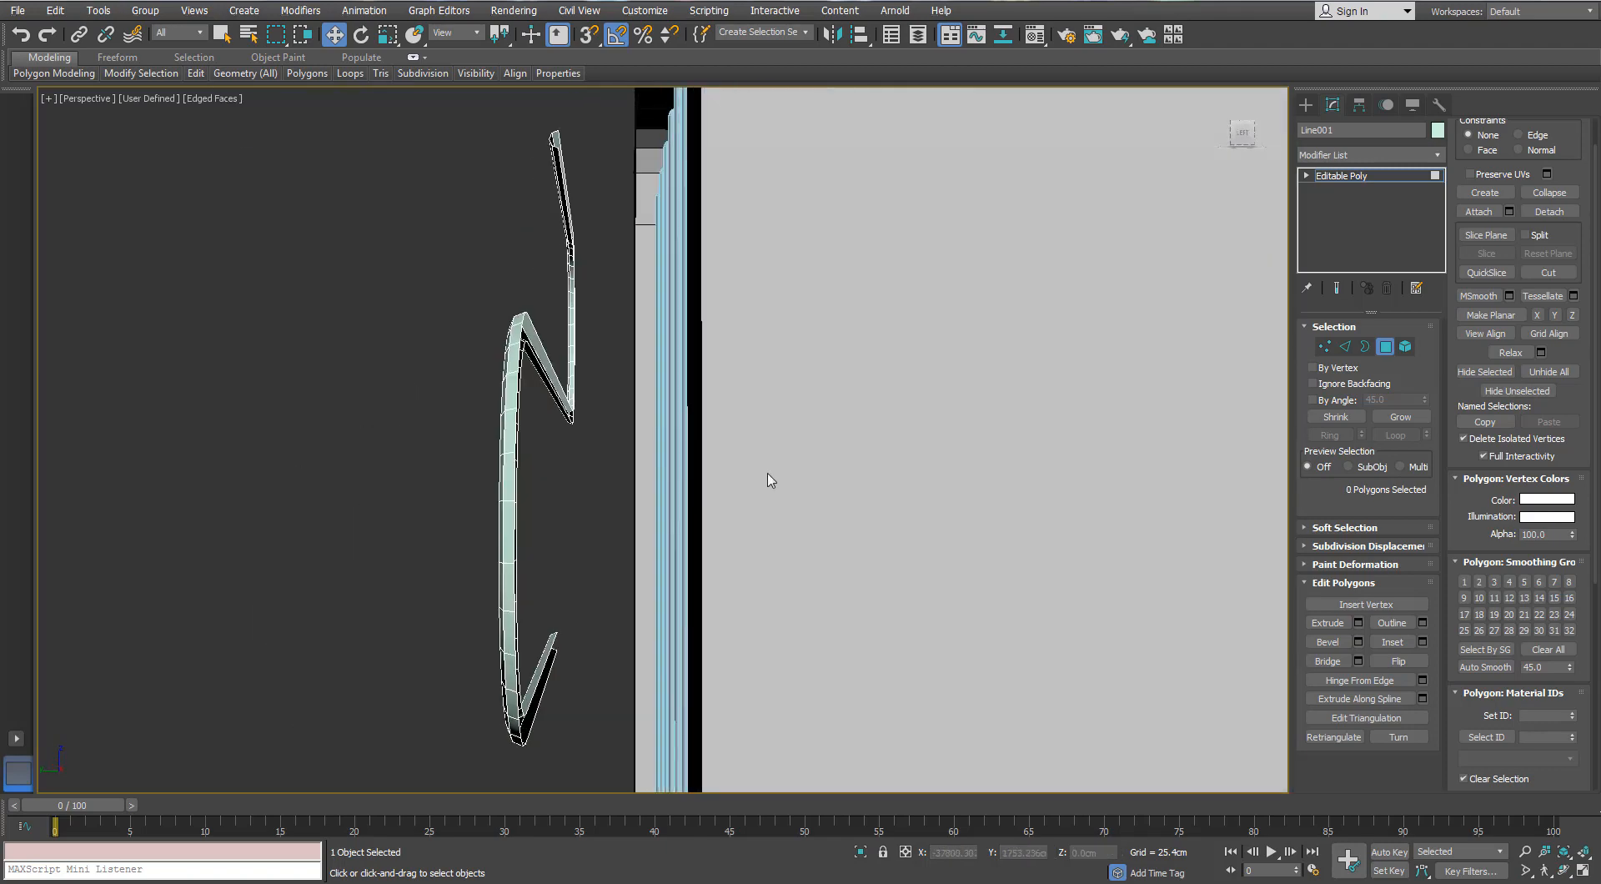
- Exit polygon editing and move the halved tube to about -8.697 cm in Y, against the vertical strips
click(1382, 349)
alt+middle_drag(659, 408, 746, 414)
drag(463, 387, 616, 388)
- Clone the serpentine tube straight down to Z 160.079 cm so the copy continues from its lower end
alt+middle_drag(672, 419, 727, 337)
scroll(727, 337, up, 2)
mouse_move(628, 291)
shift+mouse_down()
mouse_move(630, 488)
mouse_move(663, 583)
mouse_move(672, 564)
shift+mouse_up()
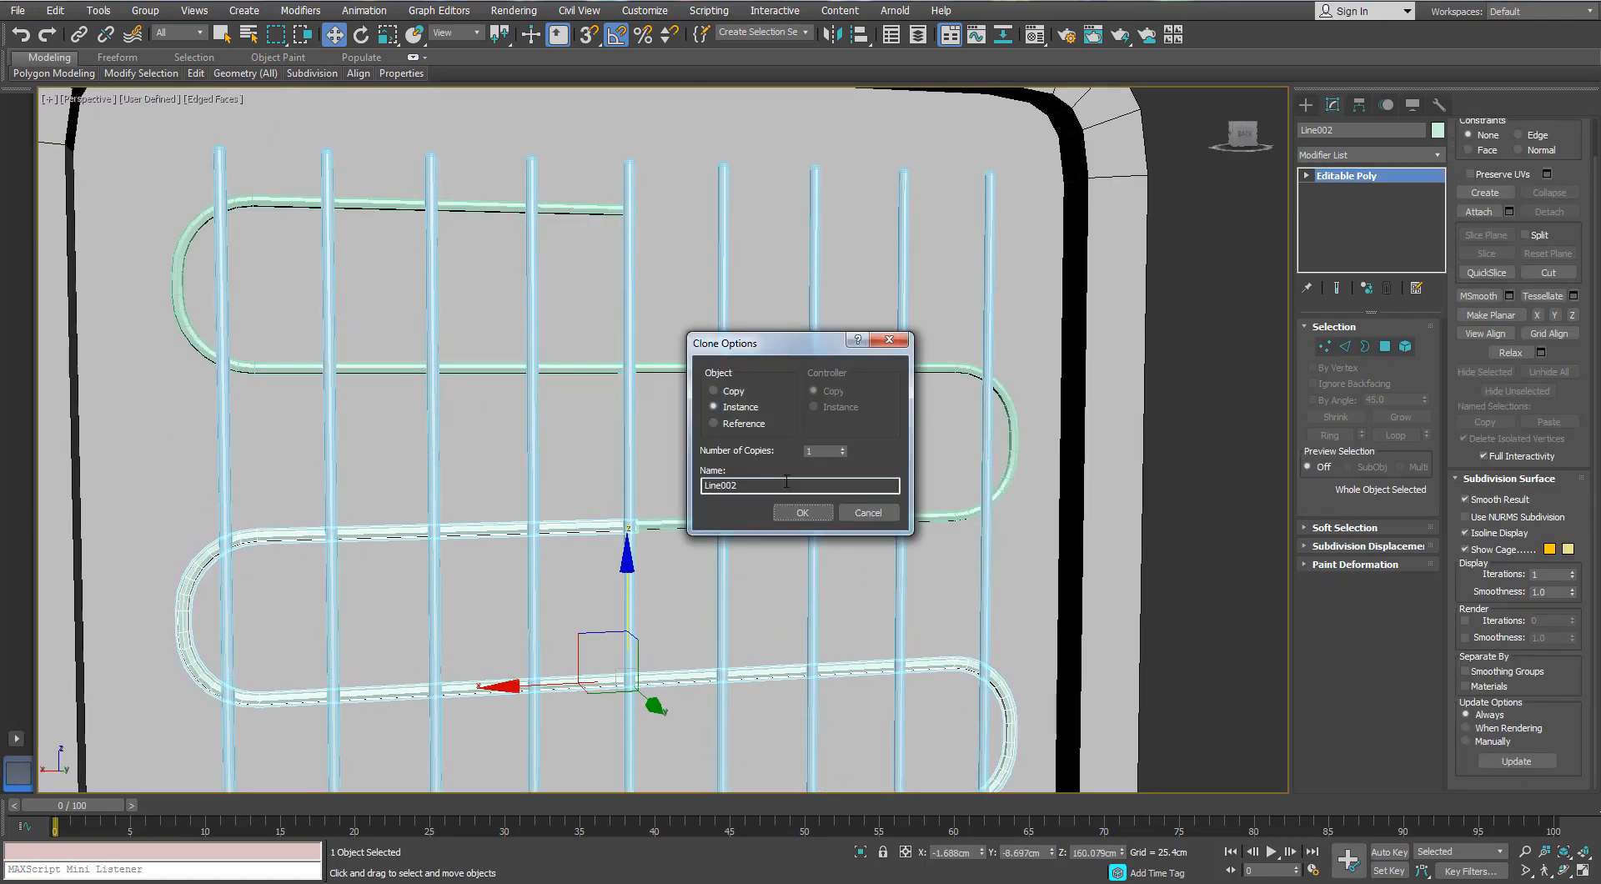
- Clone the serpentine coil segment downward as one instance so it continues from the original's lower end
click(801, 513)
scroll(658, 508, down, 4)
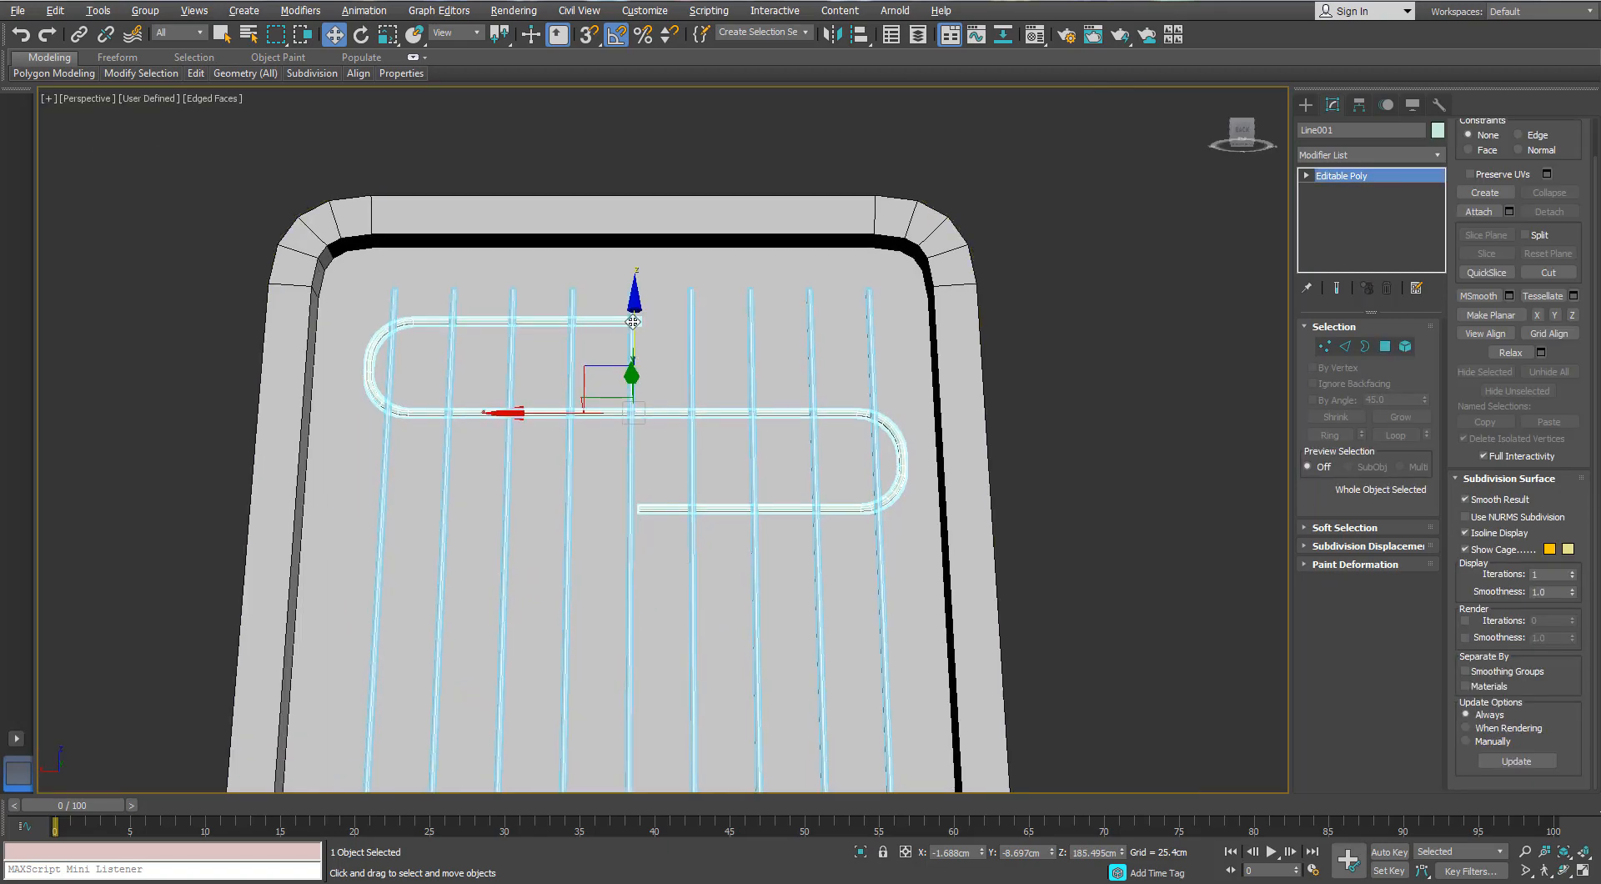
shift+drag(614, 522, 612, 527)
click(792, 509)
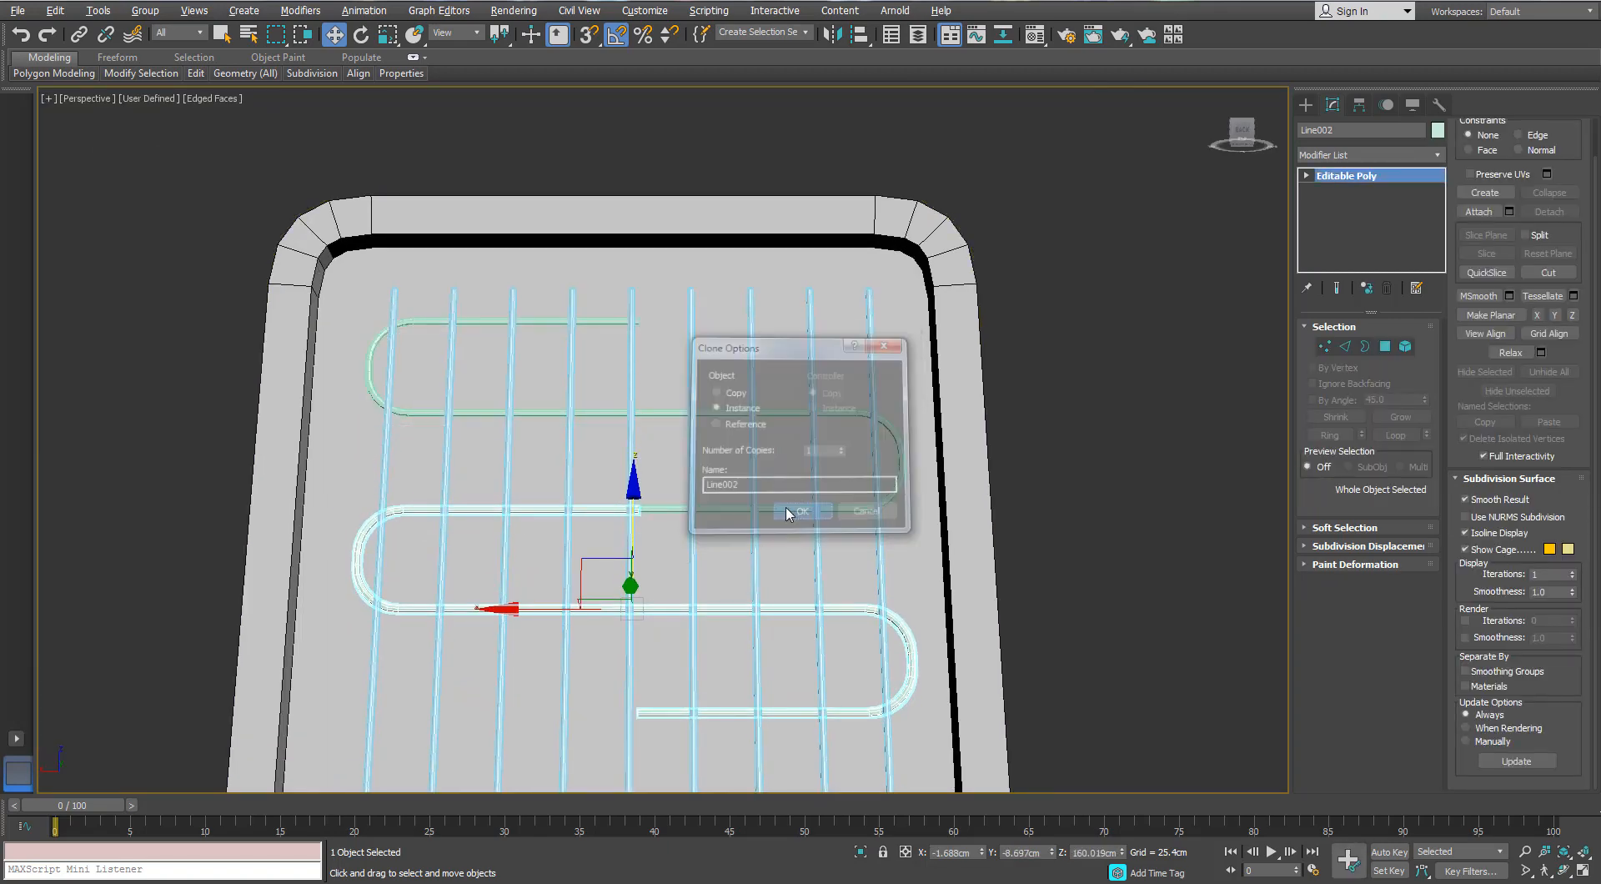
- Align the cloned segment's upper end vertically with the original segment's lower end, working in a wireframe front view
key(f)
key(z)
key(F3)
scroll(673, 370, up, 10)
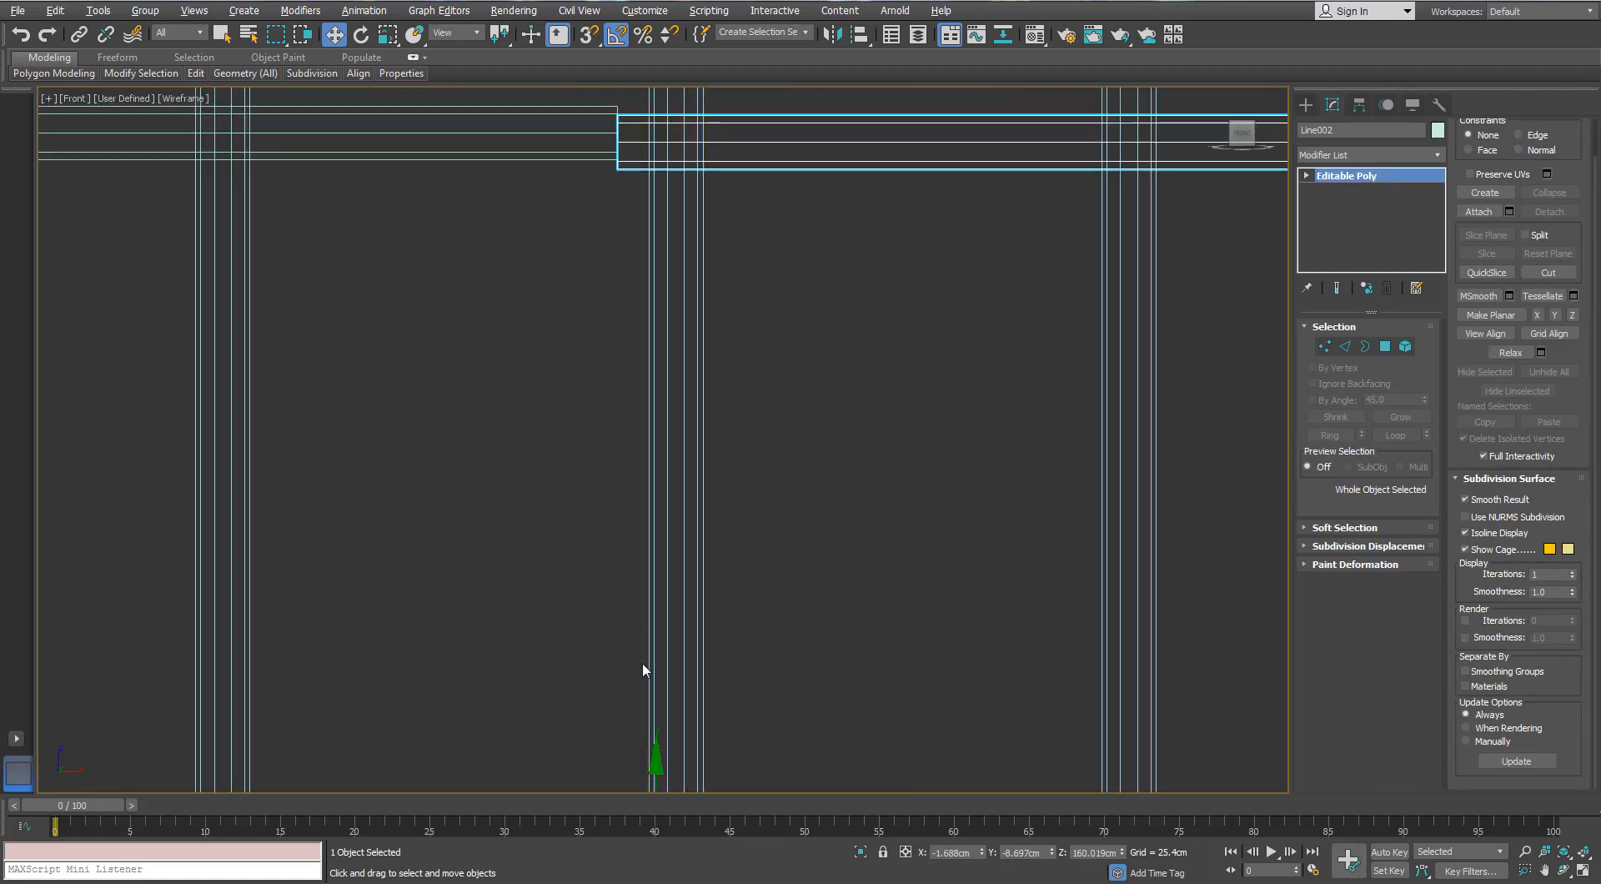
scroll(589, 602, down, 6)
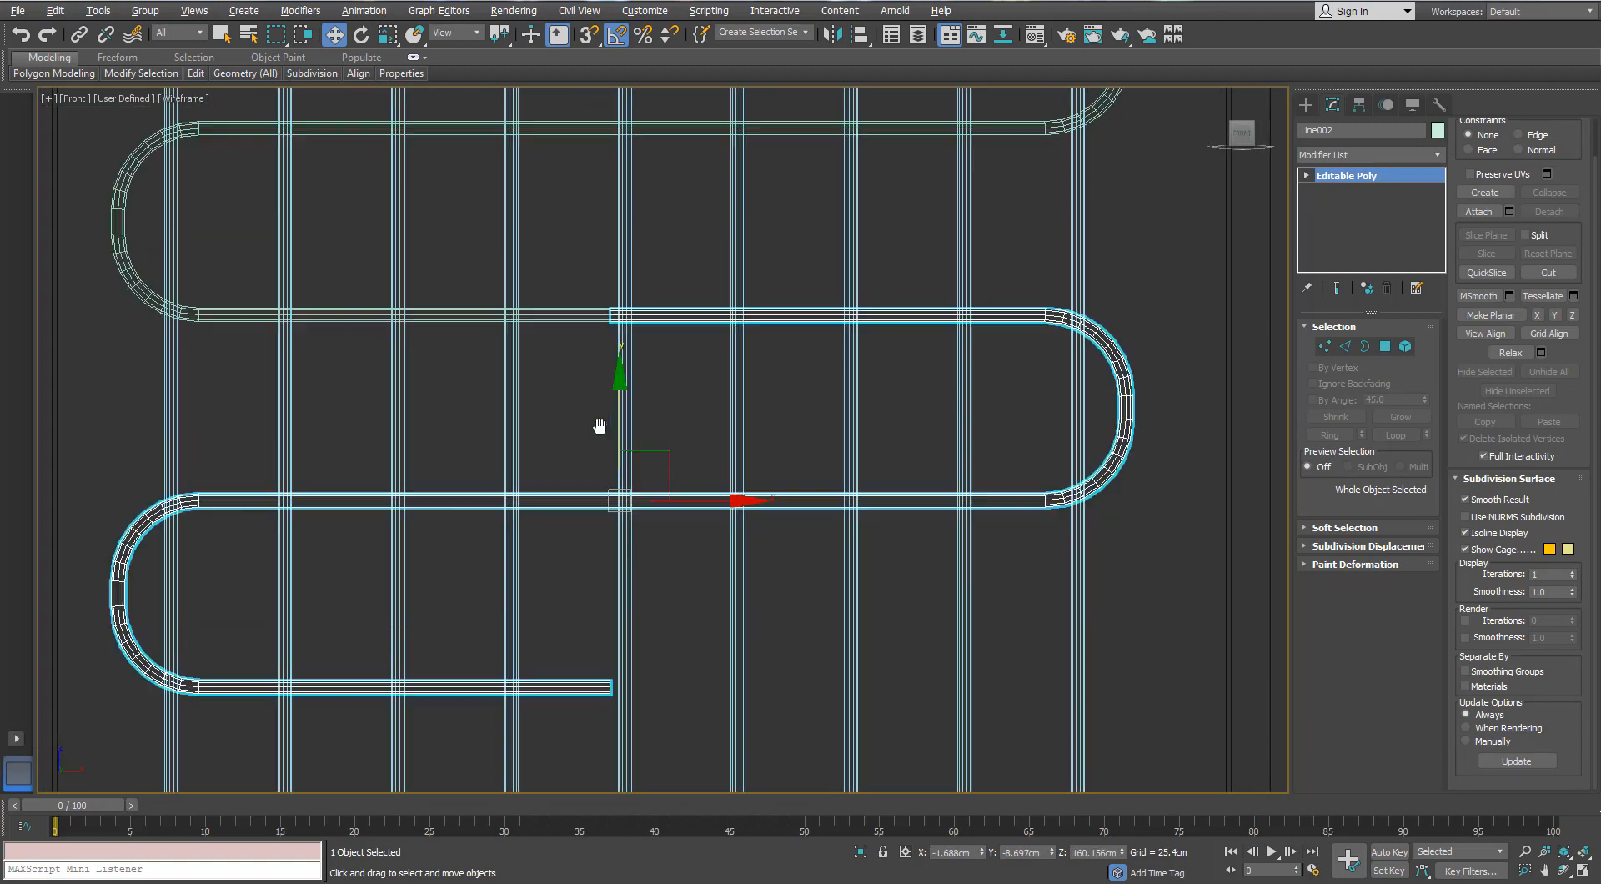
- Clone both coil segments together downward as one set of instances
ctrl+click(587, 305)
scroll(587, 305, down, 4)
mouse_move(609, 209)
shift+mouse_down()
mouse_move(588, 563)
mouse_move(566, 574)
shift+mouse_up()
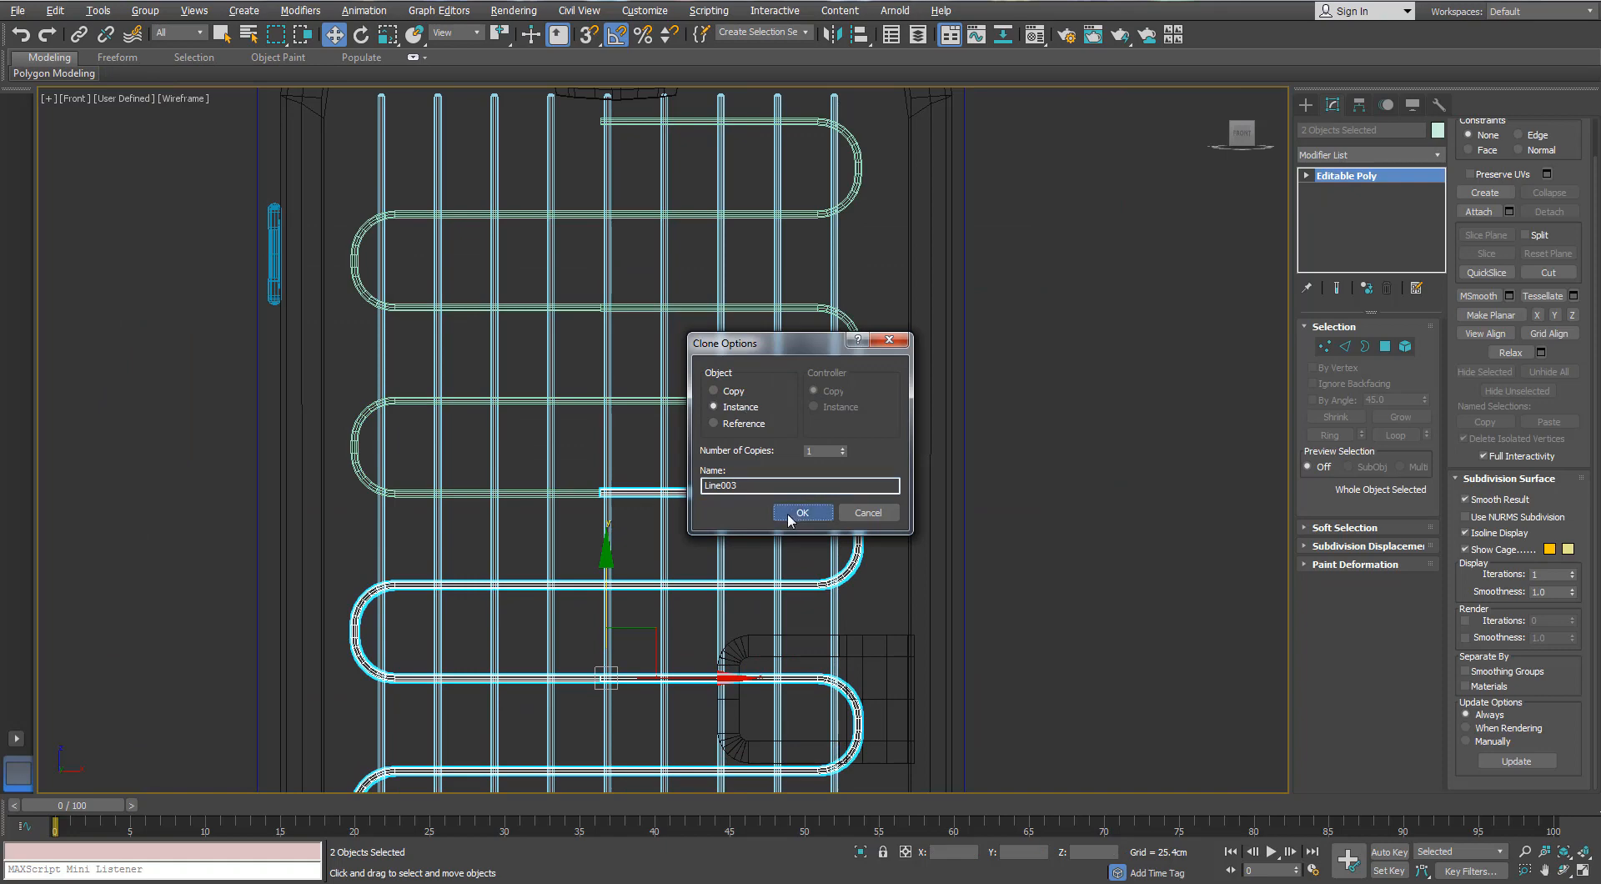
click(802, 512)
- Shift the new pair of segments vertically so its upper end lines up with the coil above
scroll(655, 469, down, 5)
scroll(601, 384, up, 15)
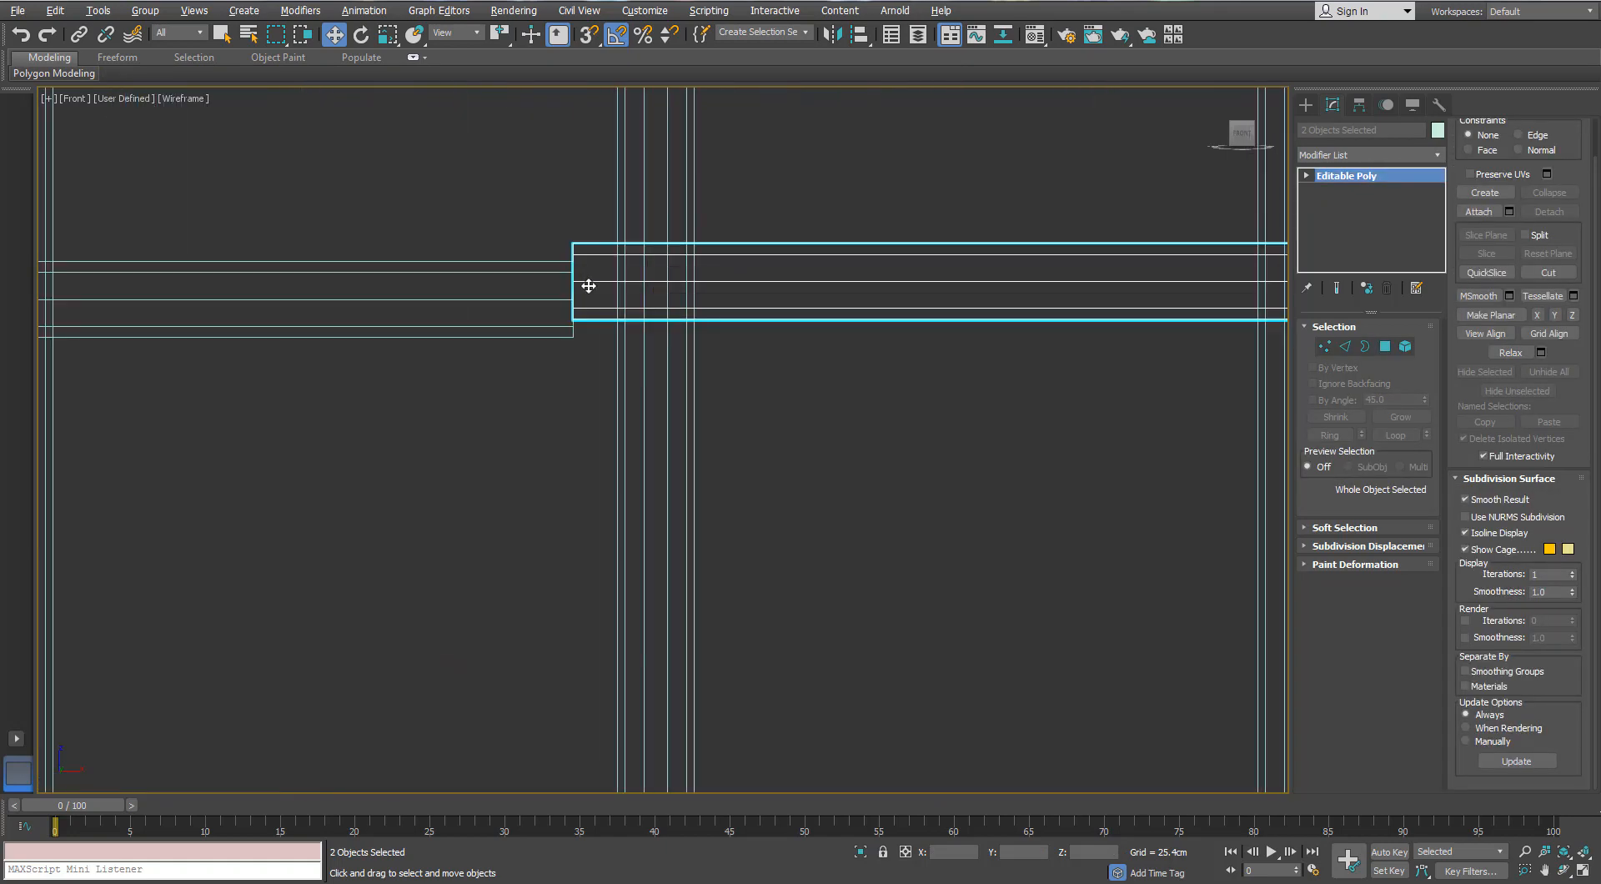
drag(588, 286, 578, 296)
scroll(578, 297, down, 6)
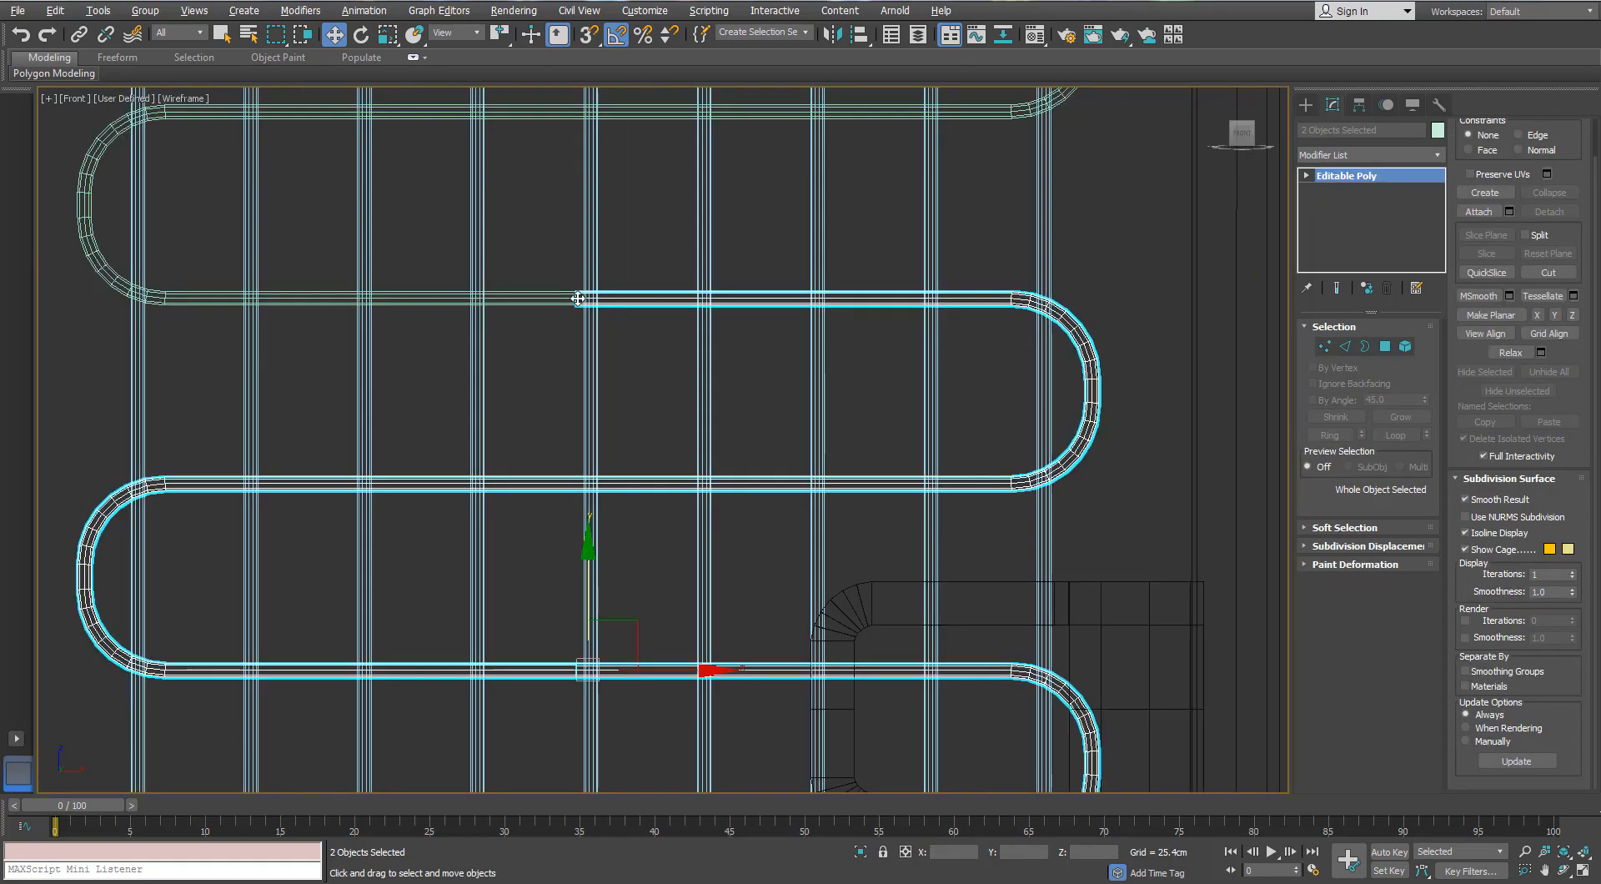
- Add the upper segments to the selection and clone all four as instances continuing the coil downward
scroll(578, 297, down, 6)
scroll(547, 264, up, 1)
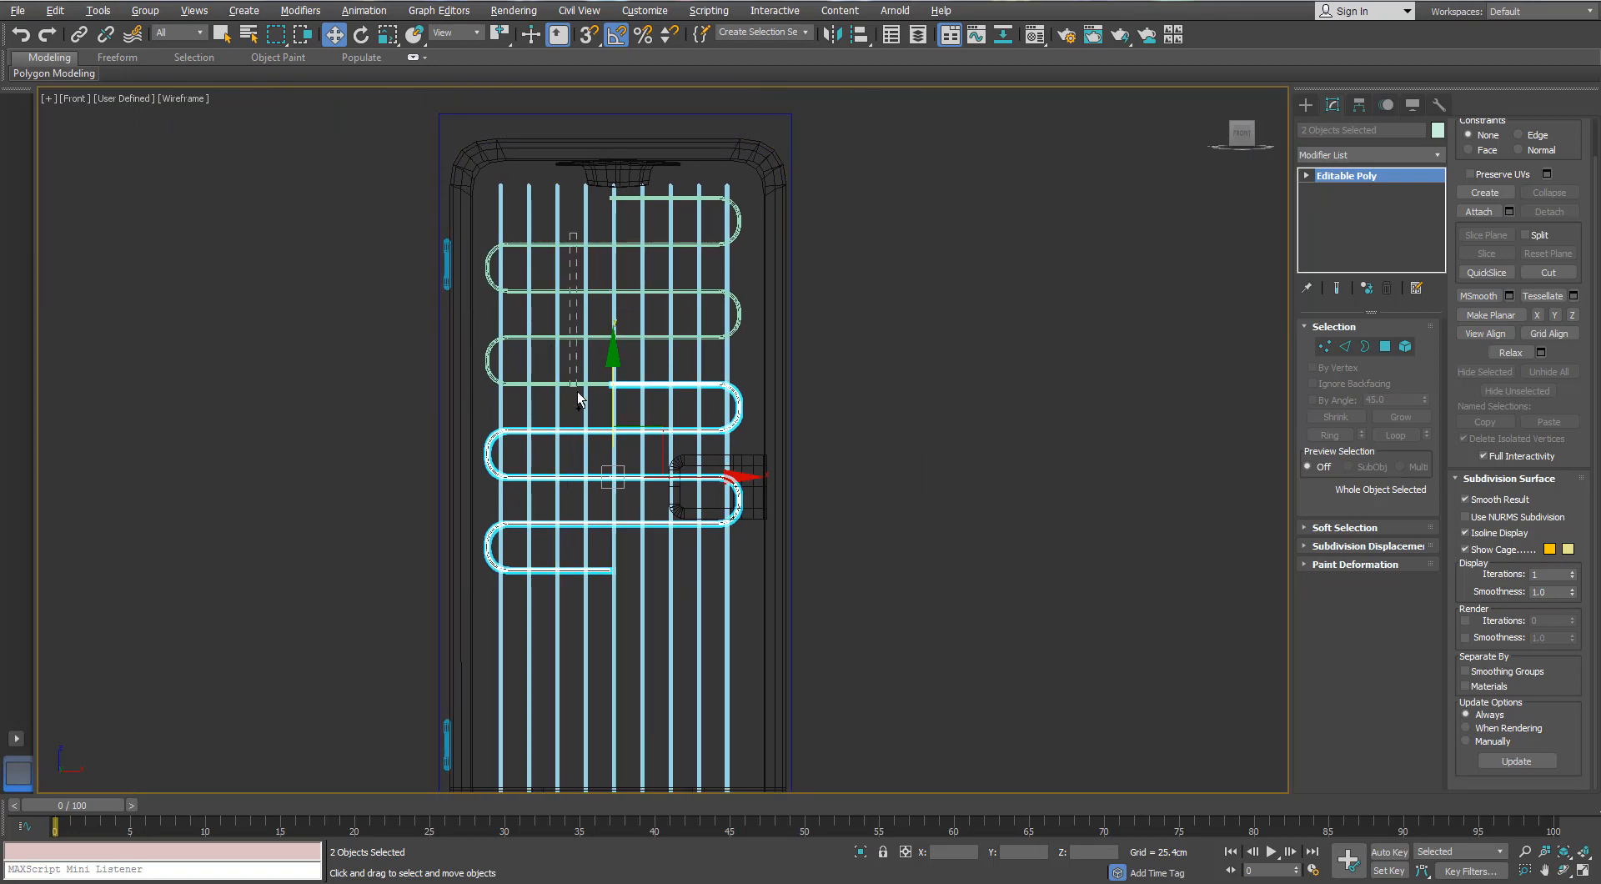
ctrl+drag(577, 392, 577, 394)
middle_drag(649, 370, 634, 339)
shift+drag(596, 263, 588, 634)
click(801, 511)
- Examine the joint between the cloned segments and how far the coil runs past the vertical rods near the compressor
mouse_move(567, 744)
middle_down()
mouse_move(537, 531)
mouse_move(546, 446)
middle_up()
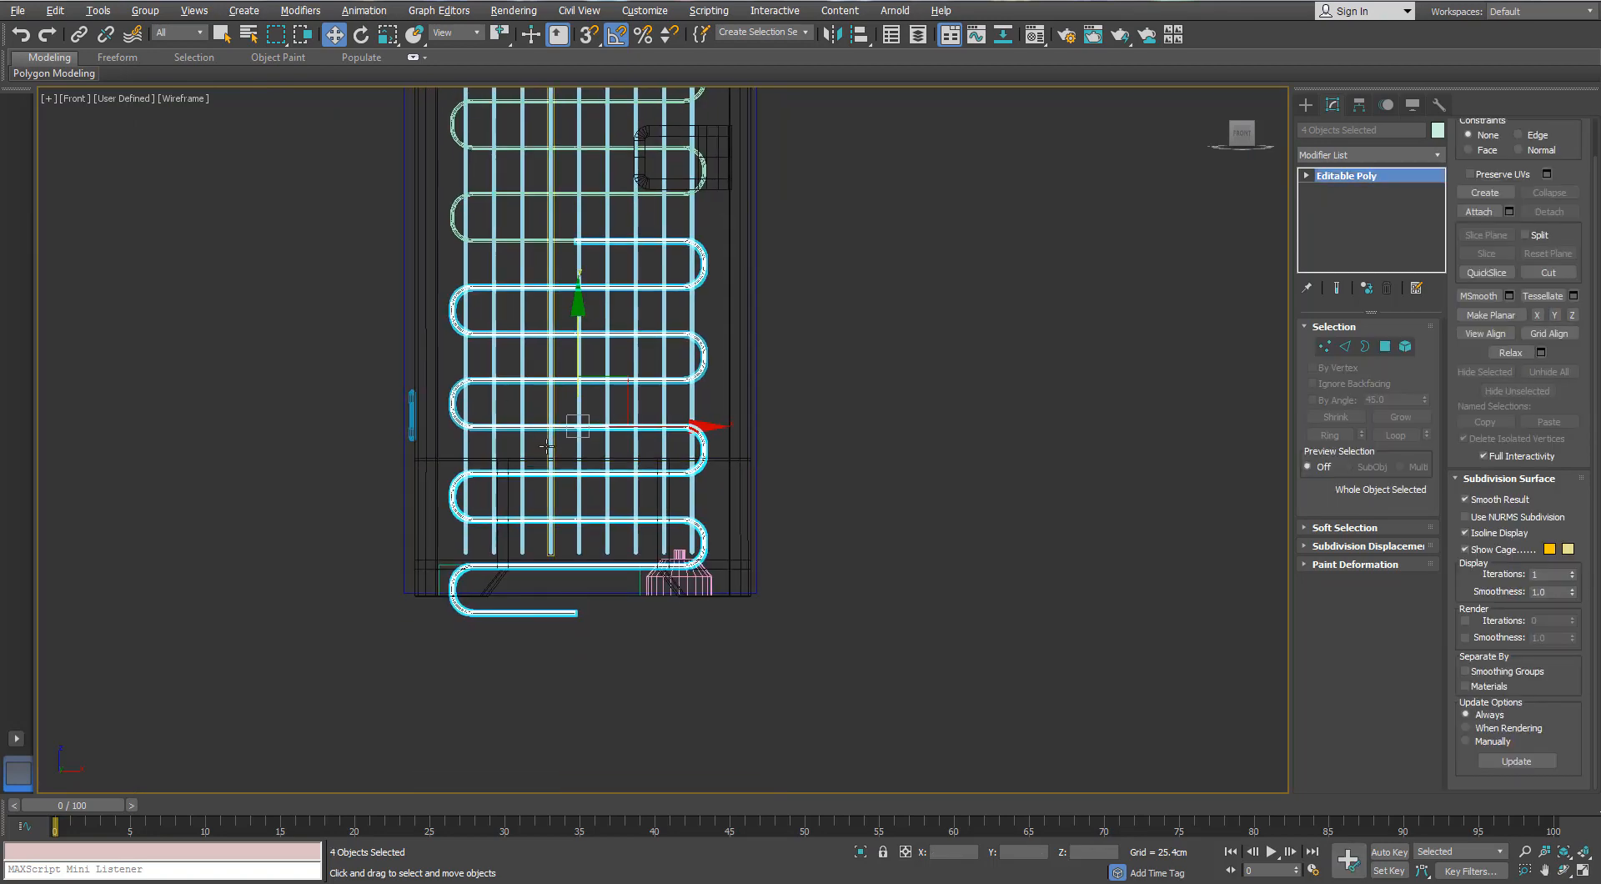
scroll(546, 446, up, 3)
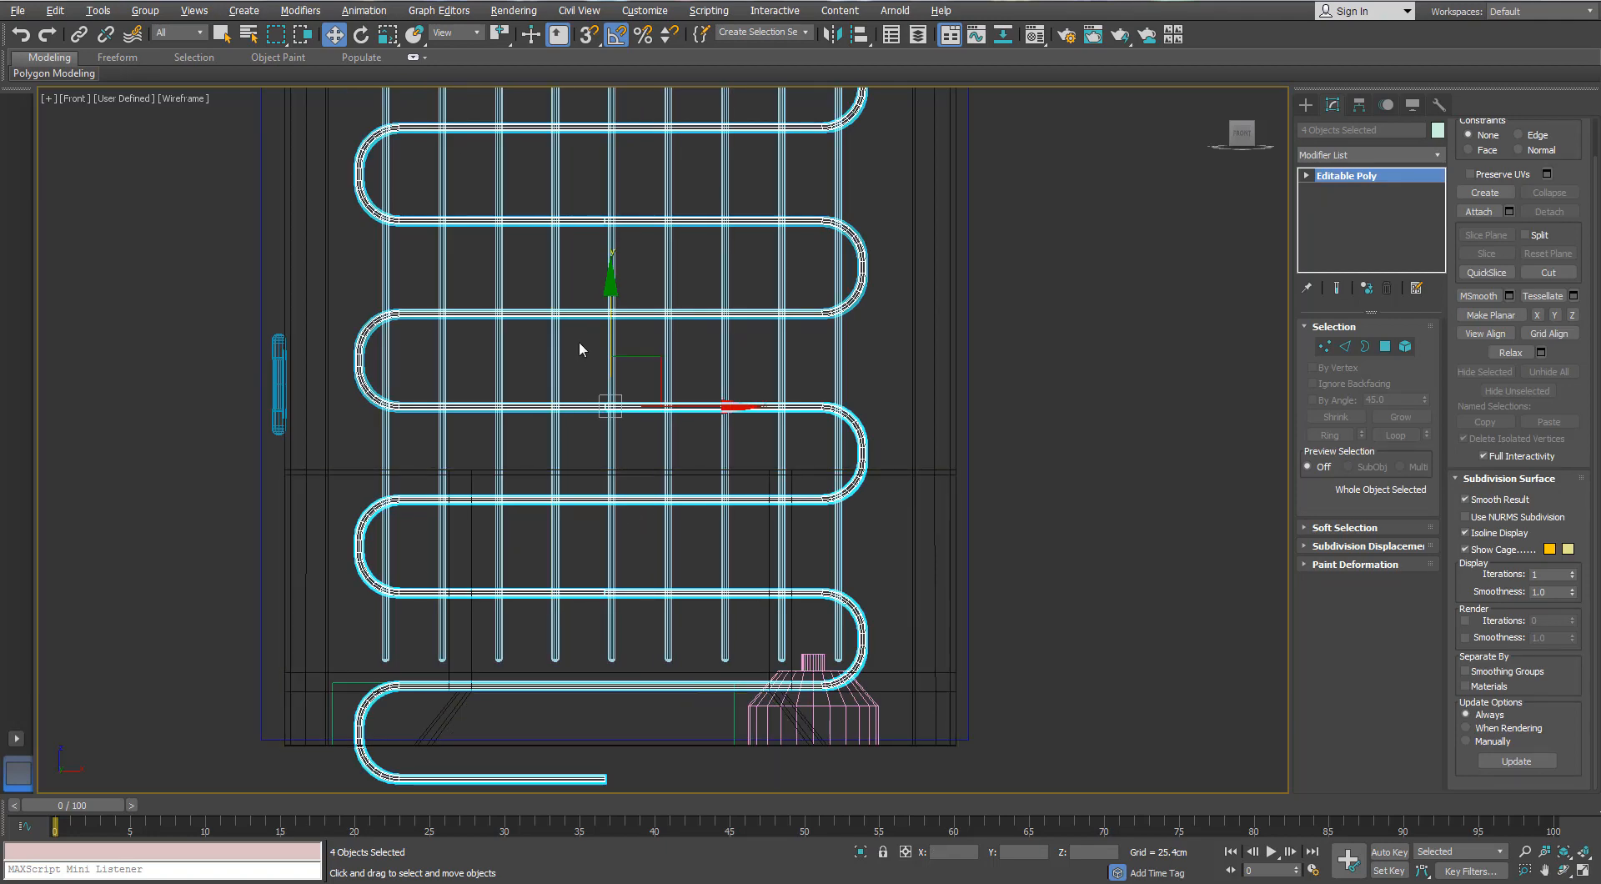
middle_drag(581, 349, 583, 448)
scroll(584, 450, down, 2)
middle_drag(600, 250, 603, 523)
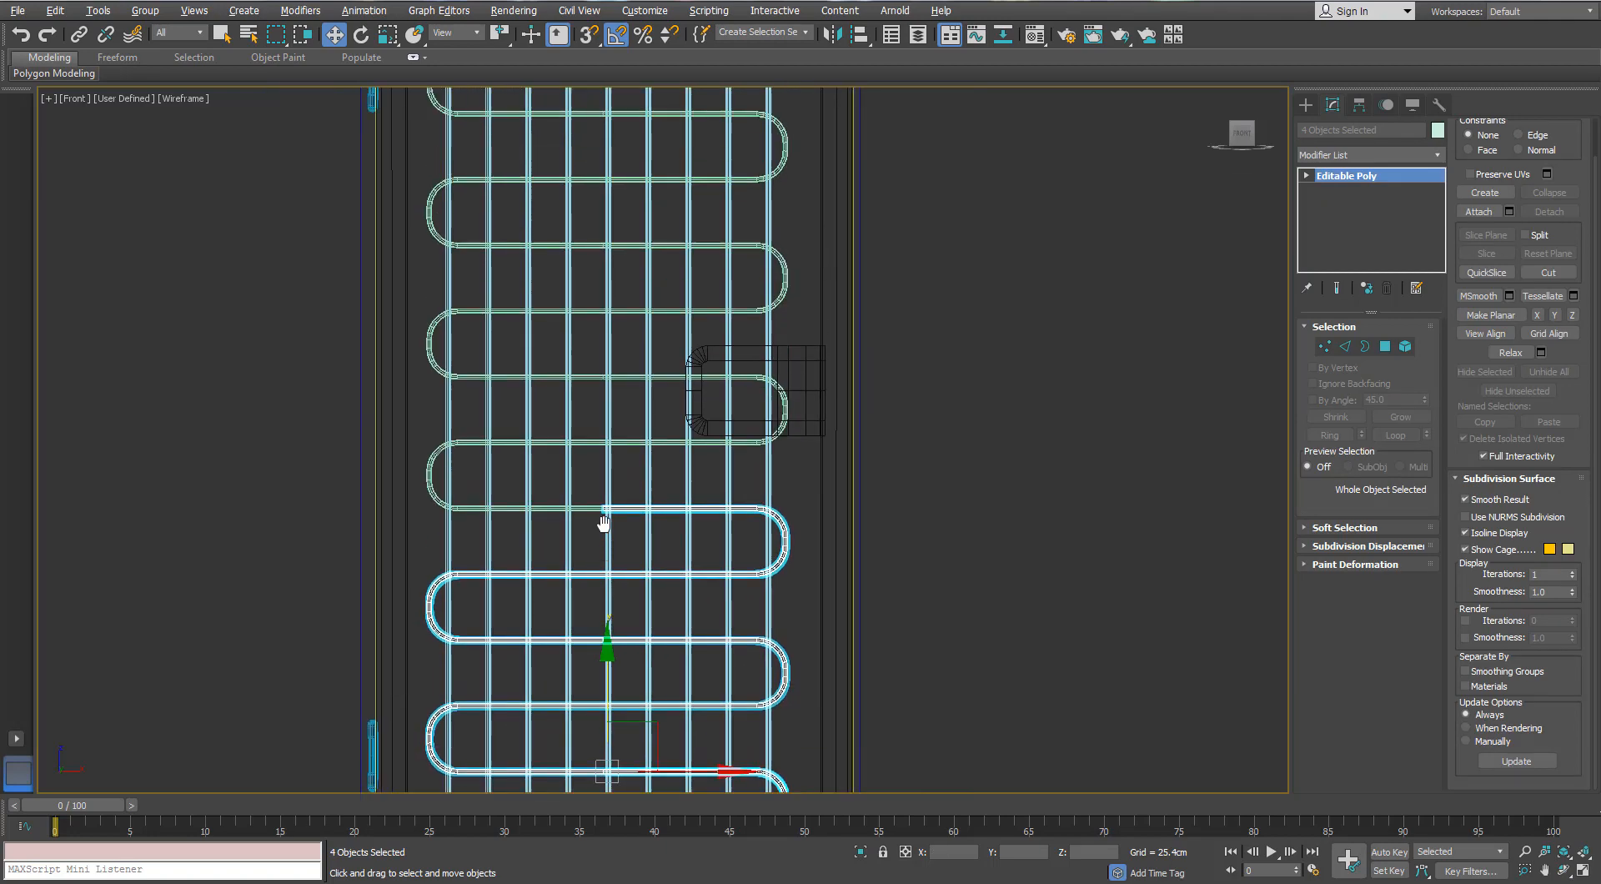
scroll(603, 523, down, 4)
scroll(643, 501, up, 5)
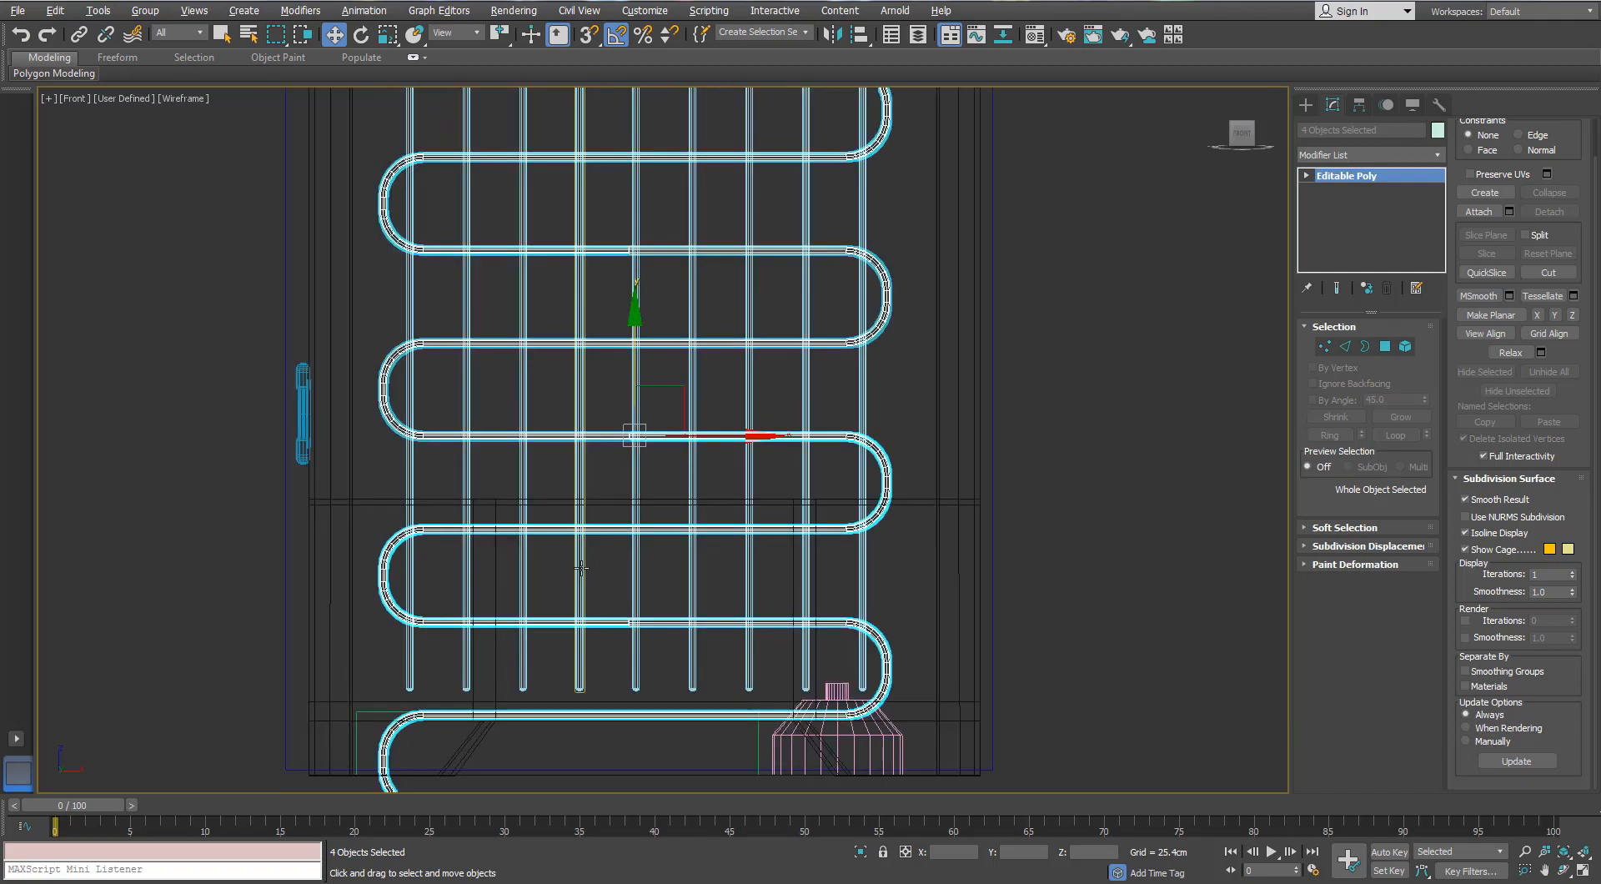
scroll(581, 568, up, 3)
scroll(622, 544, down, 5)
- Select the topmost coil segment in a shaded perspective view and convert it to an editable poly
key(p)
key(z)
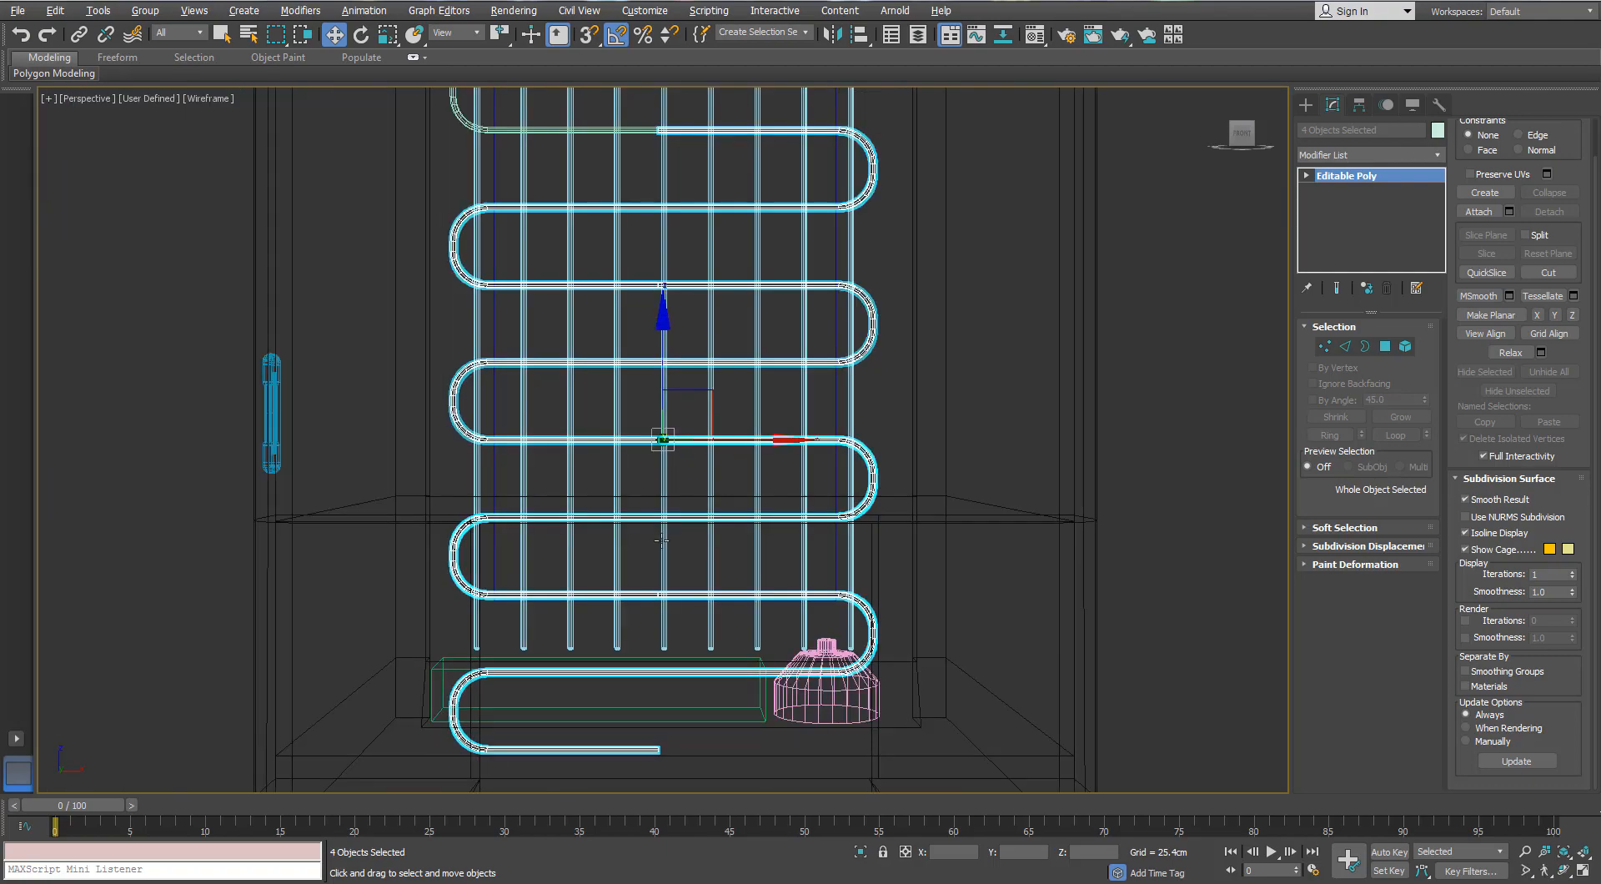
mouse_move(661, 540)
alt+middle_down()
mouse_move(834, 487)
mouse_move(754, 458)
alt+middle_up()
scroll(754, 457, down, 3)
key(F3)
scroll(745, 394, up, 3)
mouse_move(709, 405)
alt+middle_down()
mouse_move(744, 394)
mouse_move(775, 333)
alt+middle_up()
middle_drag(746, 313, 817, 717)
scroll(740, 359, up, 5)
ctrl+click(733, 400)
scroll(745, 400, down, 5)
middle_drag(822, 404, 776, 600)
scroll(680, 315, up, 5)
right_click(693, 291)
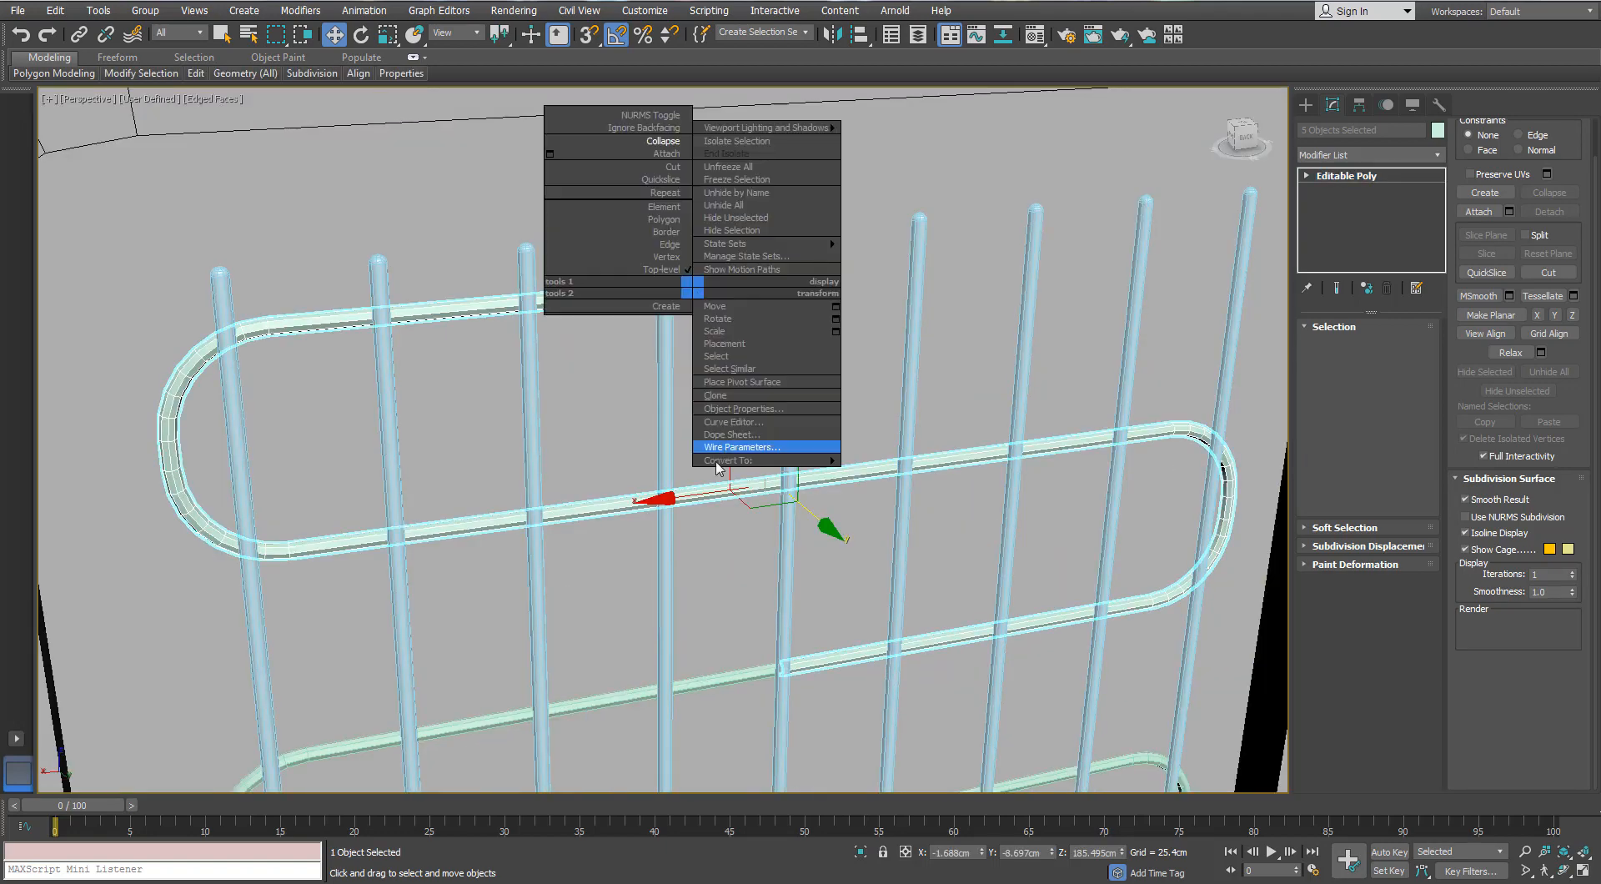
mouse_move(712, 460)
click(665, 470)
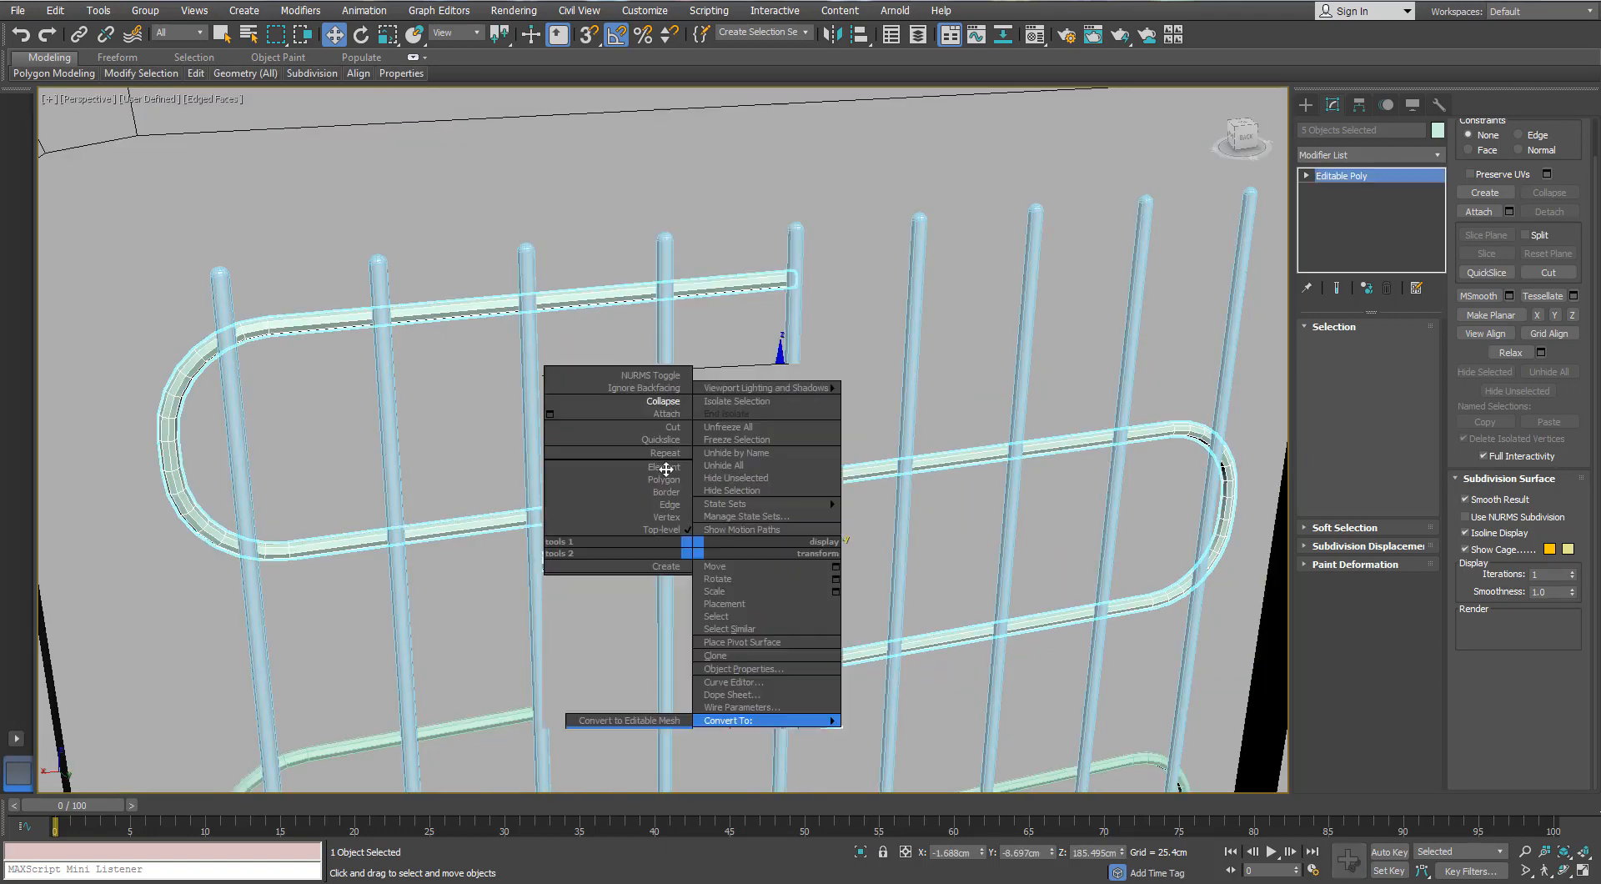
- Attach the remaining coil segments down the fridge's back to the topmost one
click(1479, 212)
scroll(943, 376, down, 10)
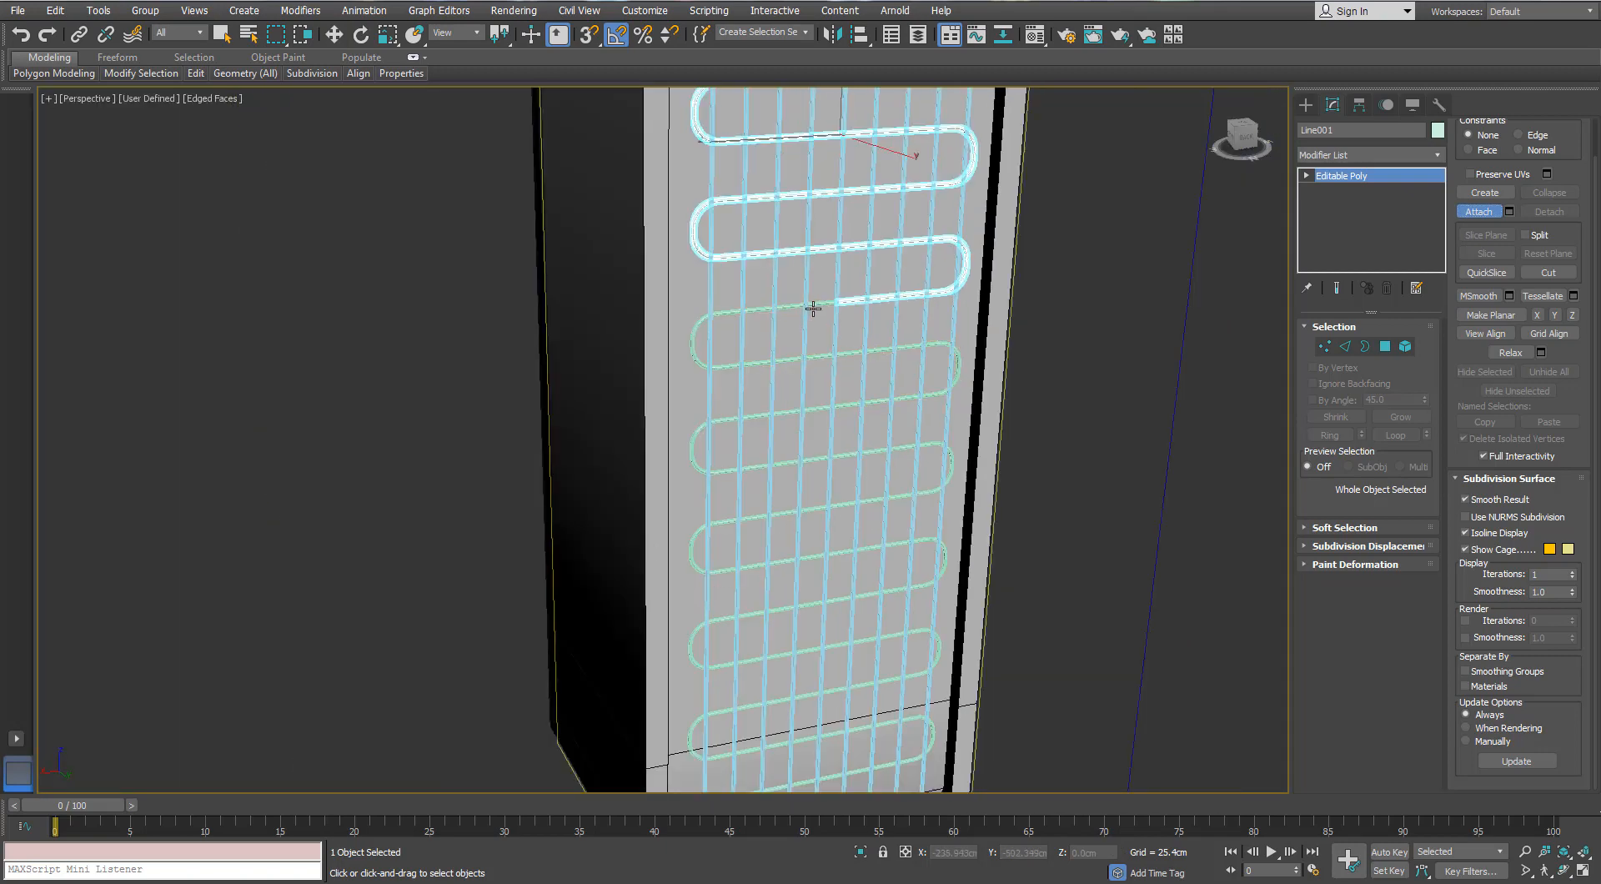
click(813, 309)
click(809, 509)
scroll(813, 450, down, 3)
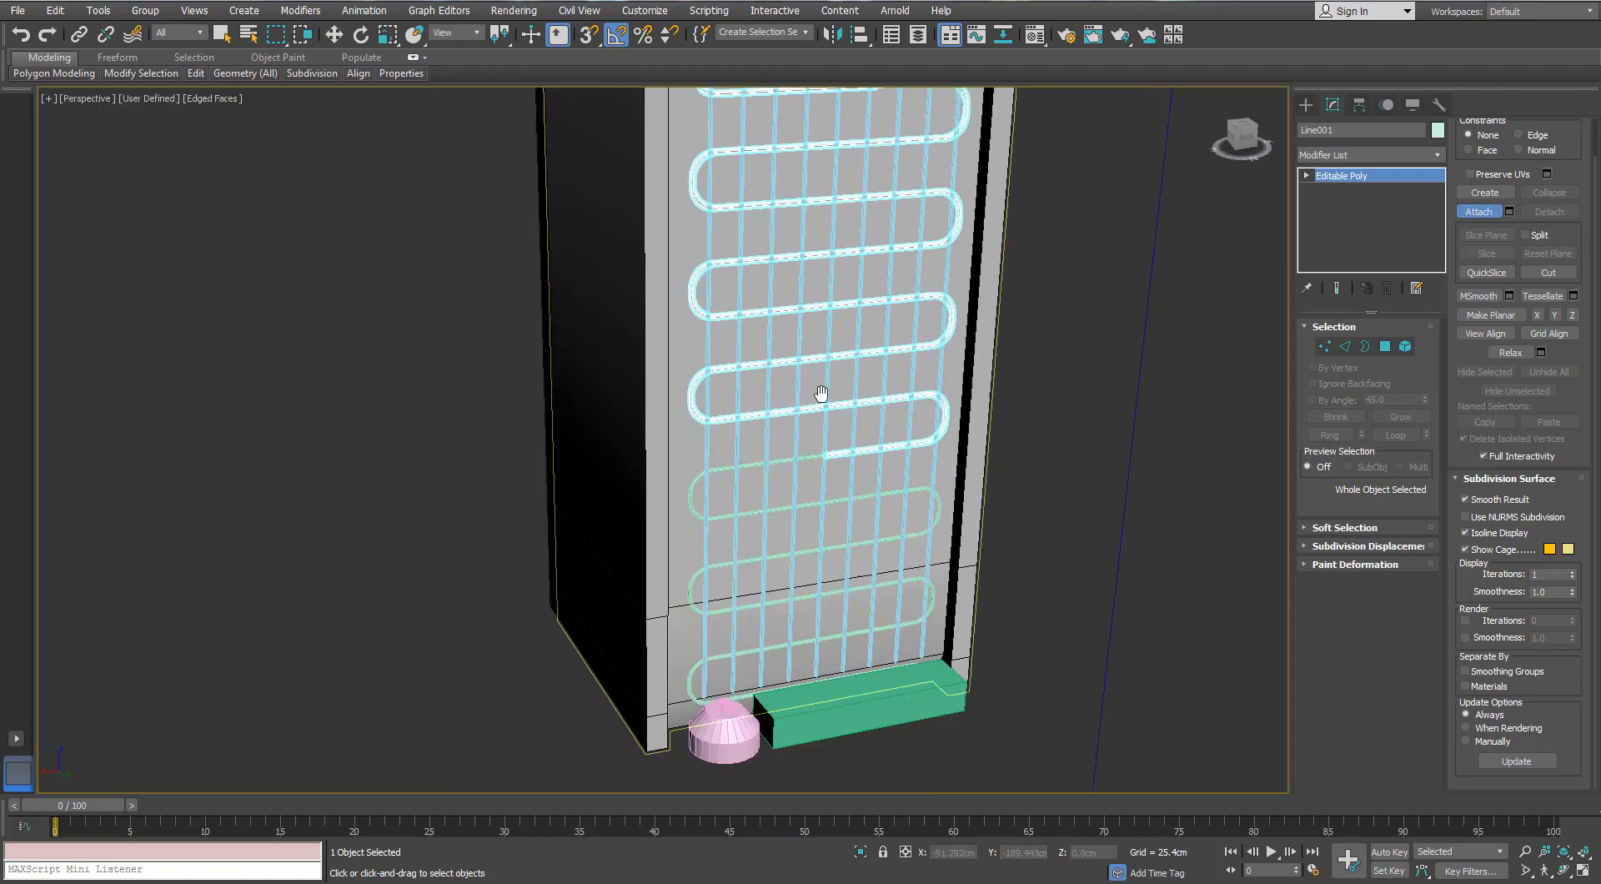
scroll(818, 397, up, 4)
middle_drag(820, 587, 850, 455)
click(724, 523)
- Delete the polygons of the coil's lowest straight runs and adjoining bends, which extend below the vertical rods
scroll(709, 464, up, 4)
scroll(851, 455, down, 2)
click(1386, 346)
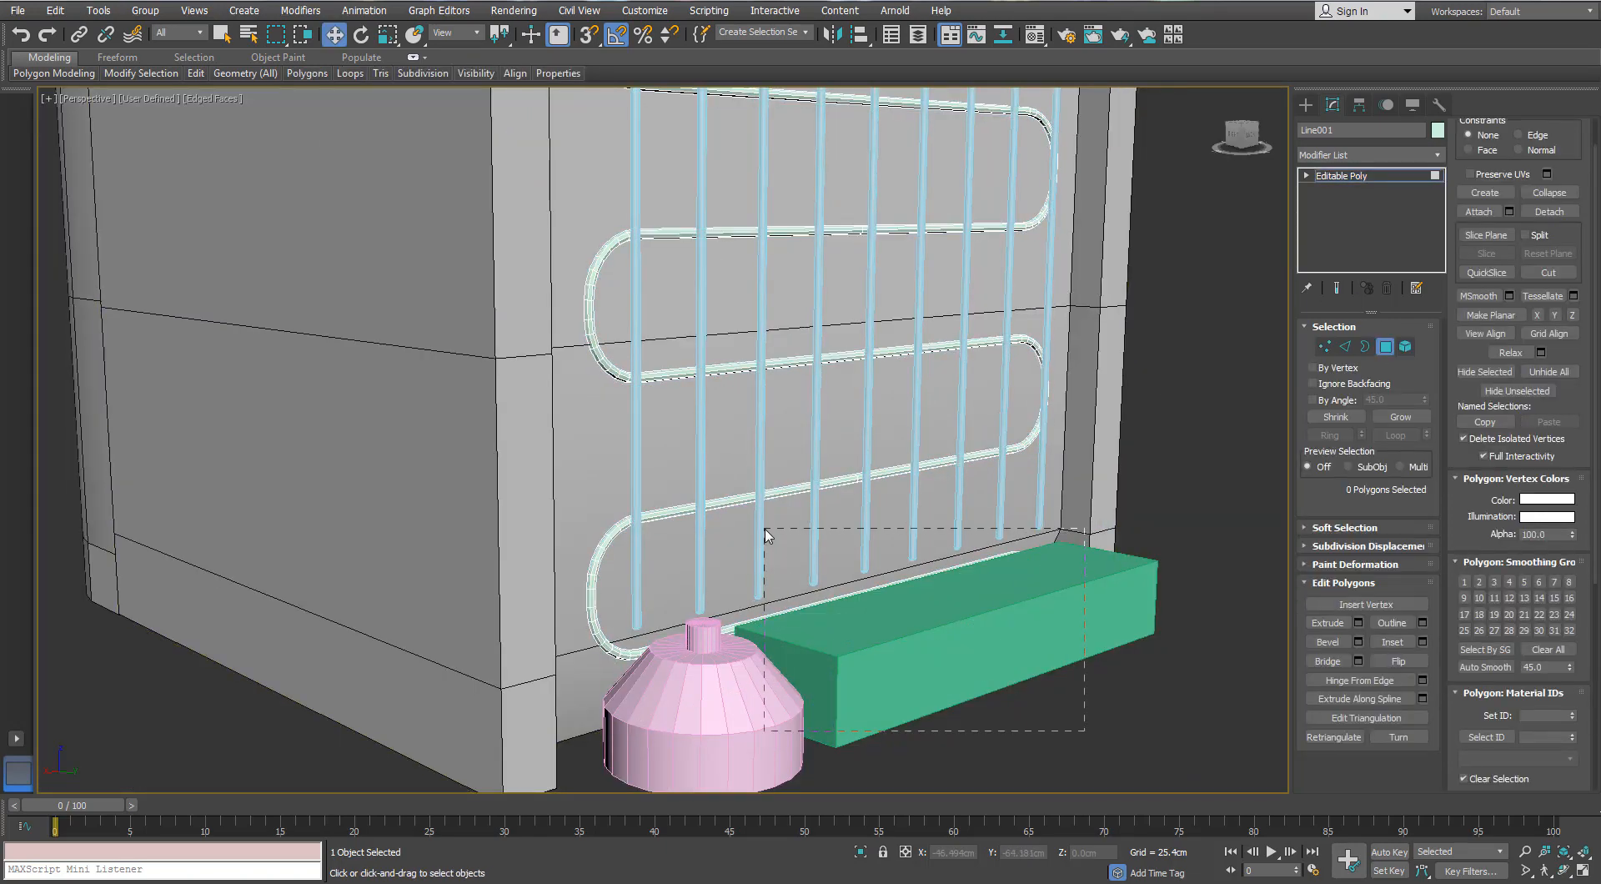
drag(766, 529, 765, 529)
key(F3)
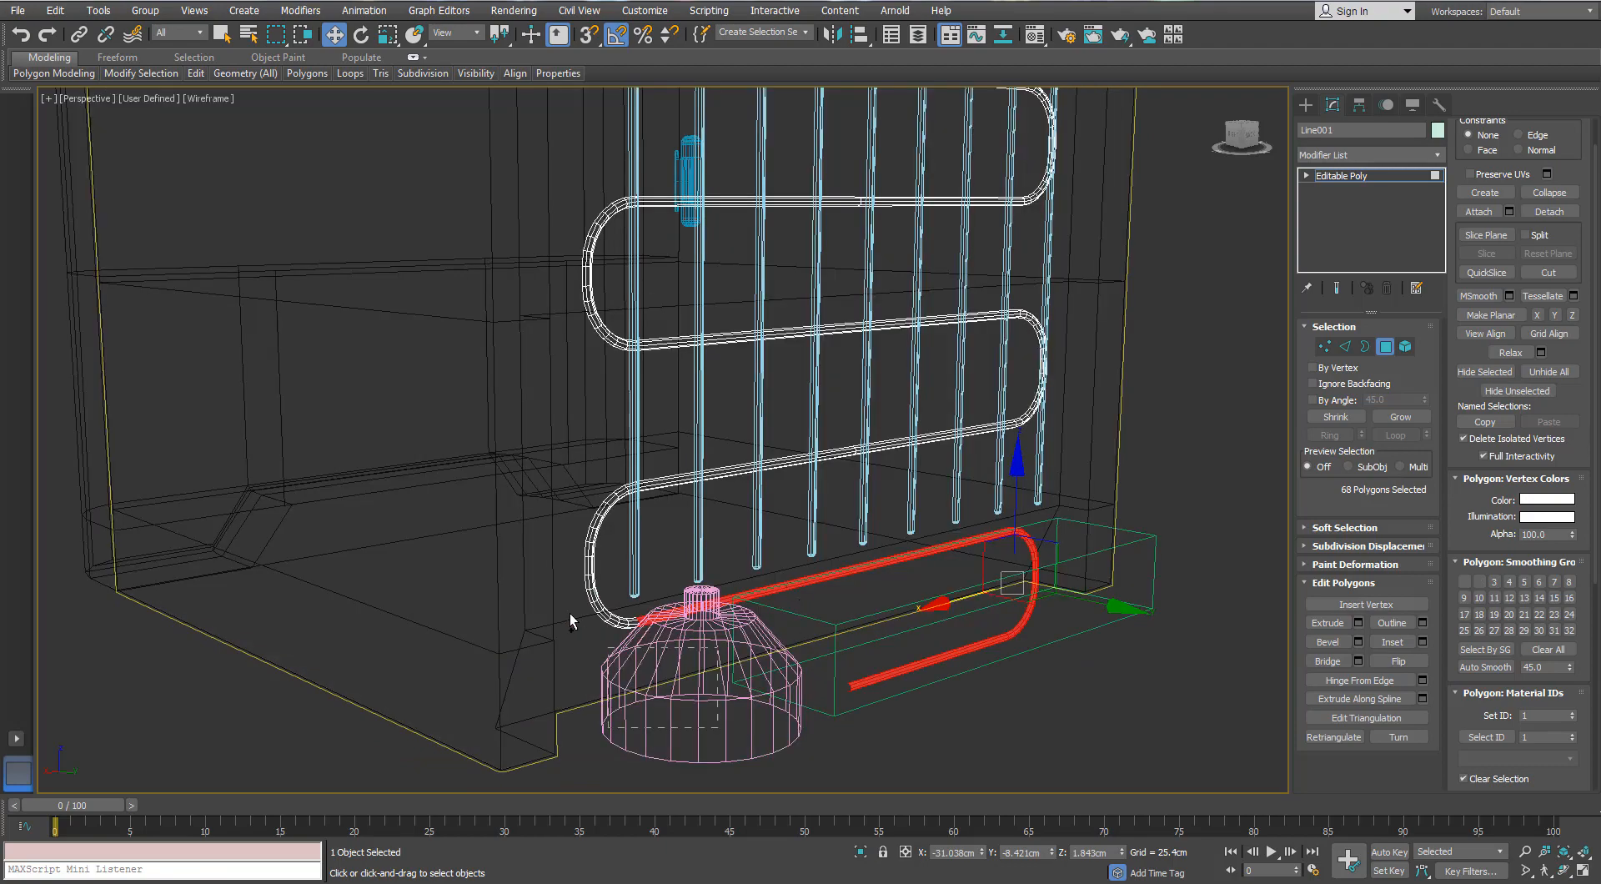
ctrl+drag(544, 575, 553, 519)
scroll(611, 484, up, 3)
alt+middle_drag(613, 490, 510, 422)
scroll(460, 407, up, 4)
scroll(464, 407, down, 4)
scroll(510, 422, up, 3)
scroll(378, 453, down, 5)
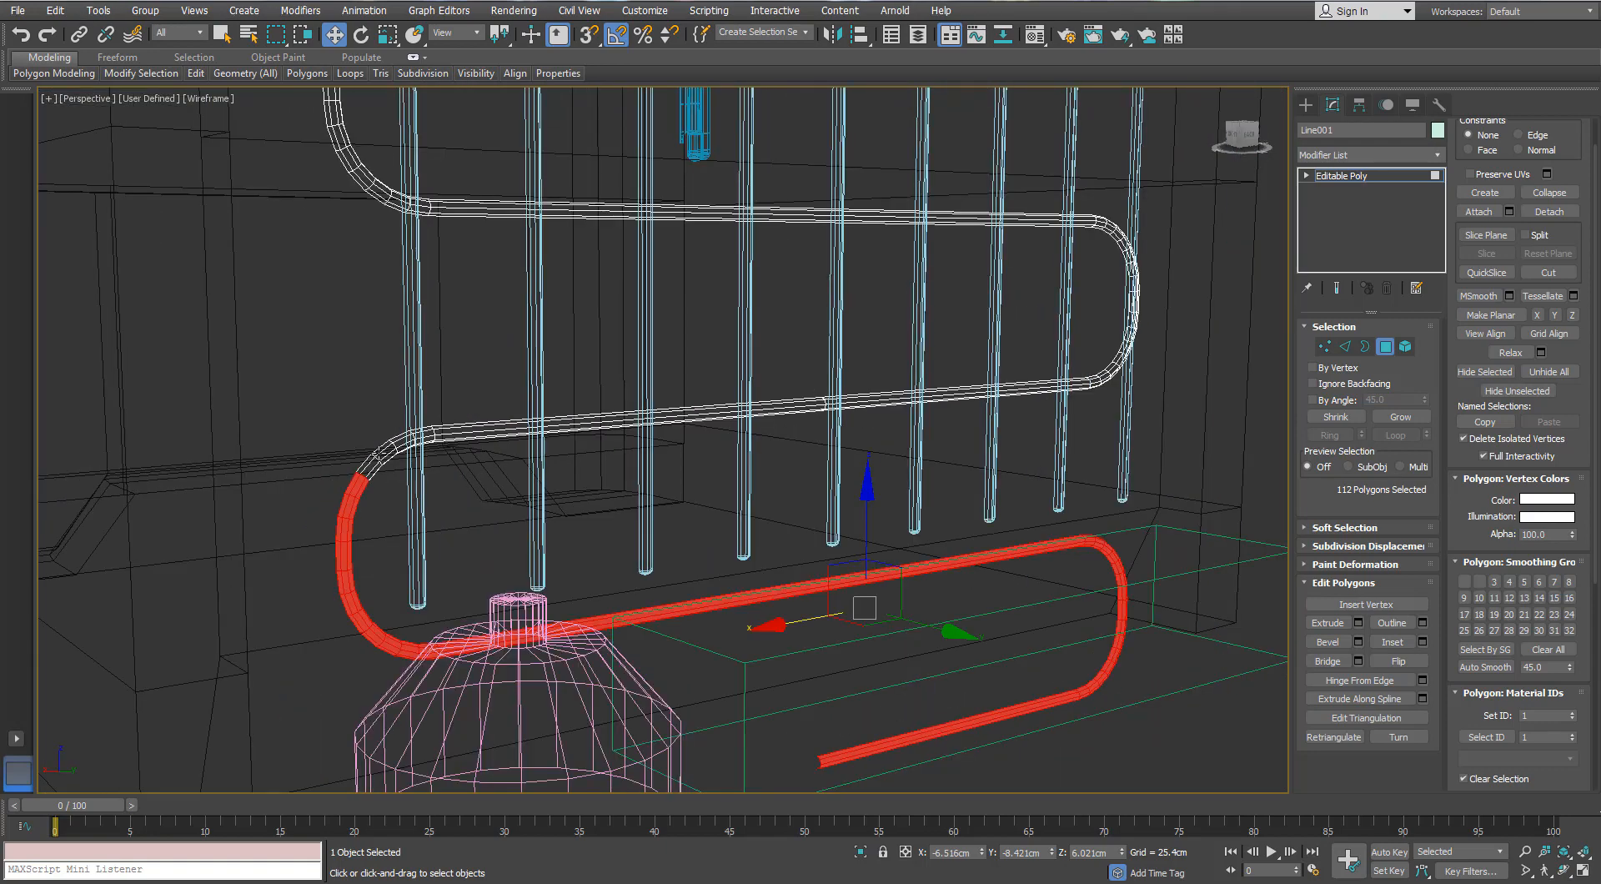
ctrl+drag(422, 412, 280, 524)
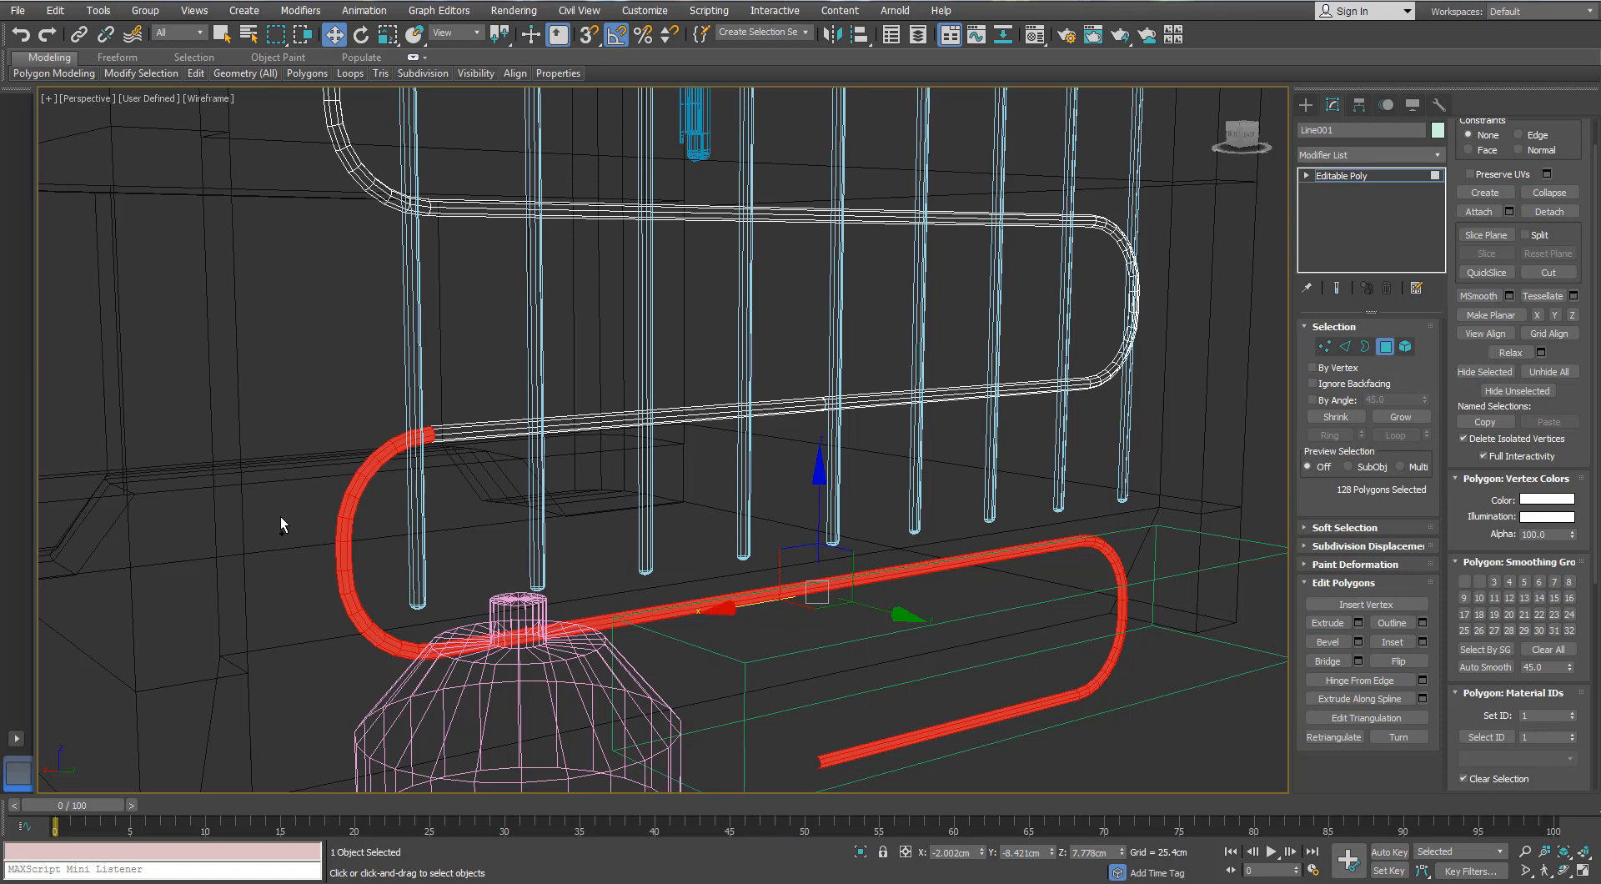
key(Delete)
- Extend the coil's upper open end past the outer rods by moving its end vertices to about X -34.6 cm
scroll(409, 326, down, 5)
middle_drag(470, 242, 463, 693)
scroll(464, 692, down, 3)
scroll(504, 317, up, 6)
key(1)
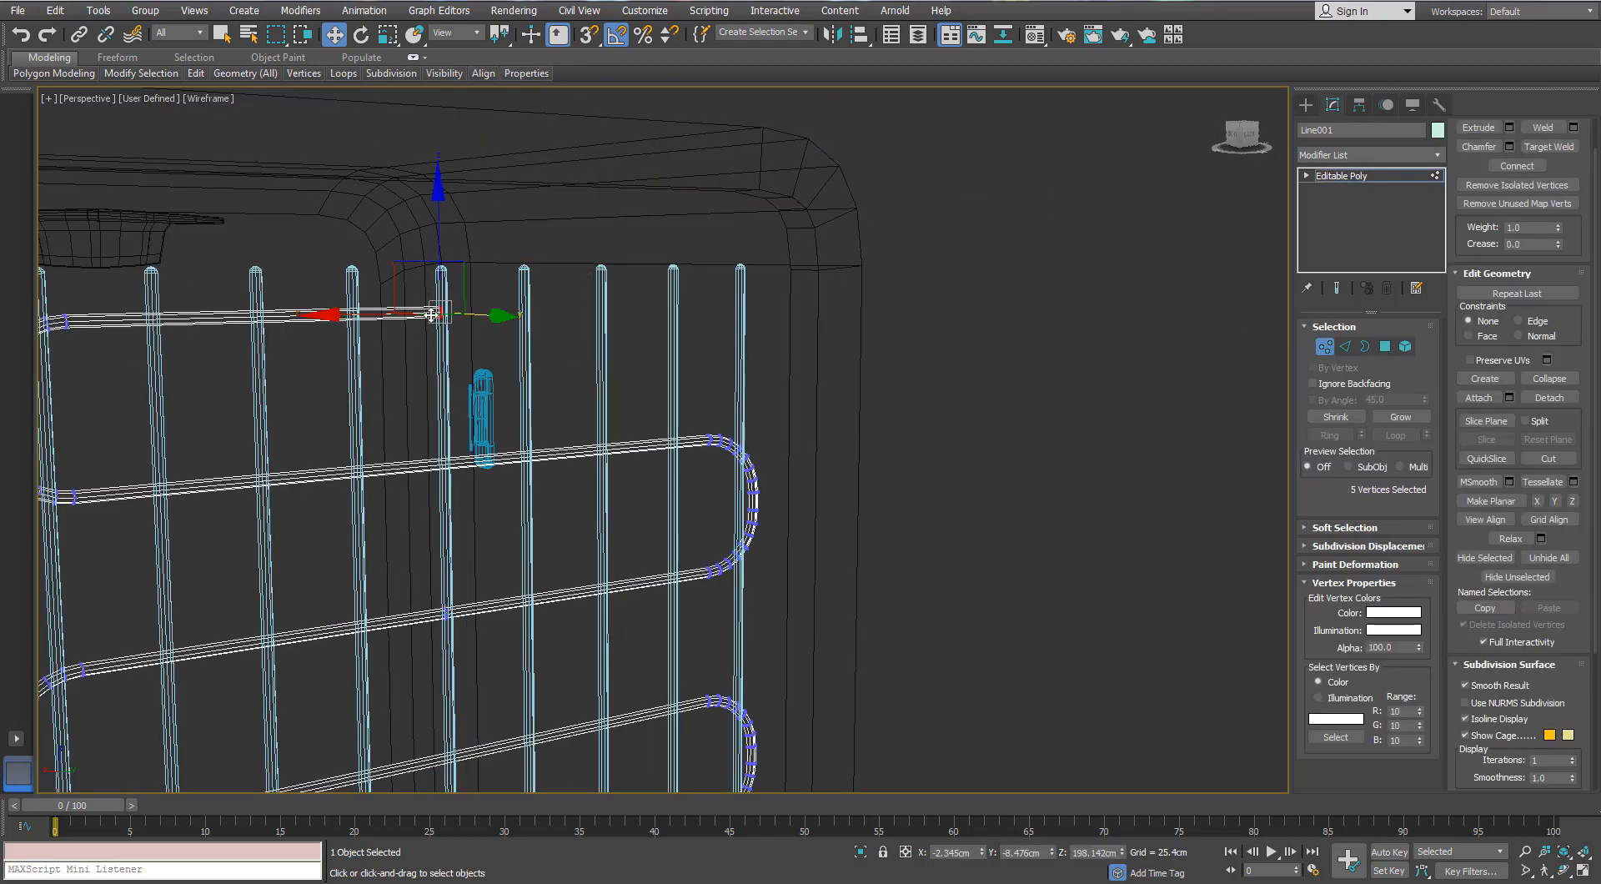
drag(545, 314, 575, 314)
alt+middle_drag(576, 313, 627, 316)
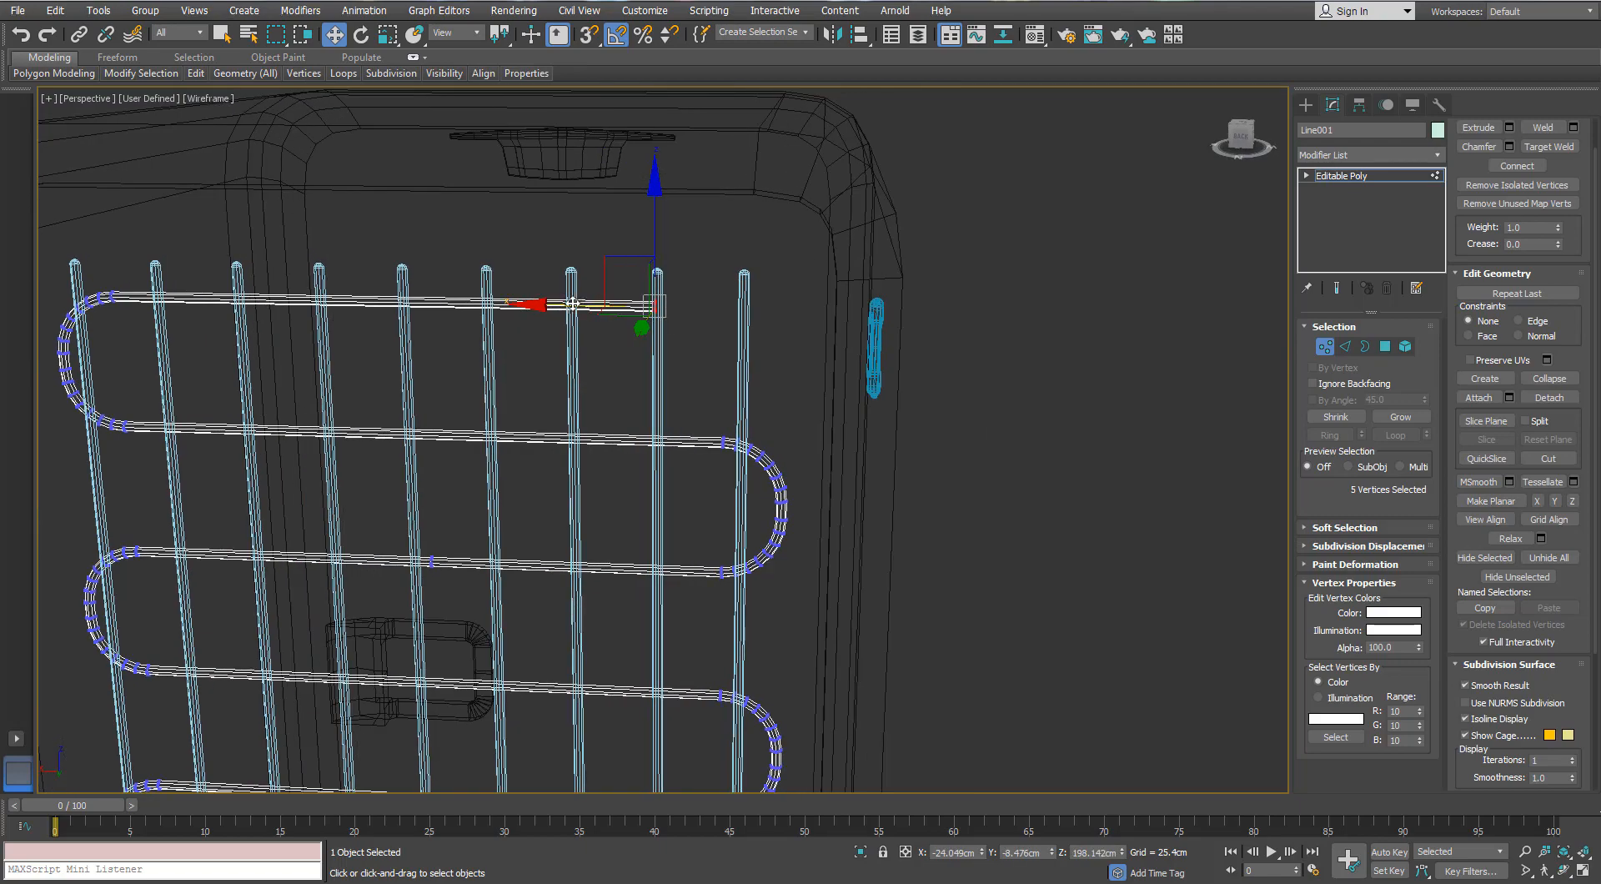
drag(681, 312, 684, 314)
- Connect the lengthwise edges of the coil's lowest run with one segment, slid close to its open end
scroll(584, 459, down, 4)
middle_drag(584, 459, 629, 204)
scroll(629, 205, down, 2)
alt+middle_drag(454, 492, 510, 555)
middle_drag(510, 554, 388, 327)
scroll(379, 328, up, 7)
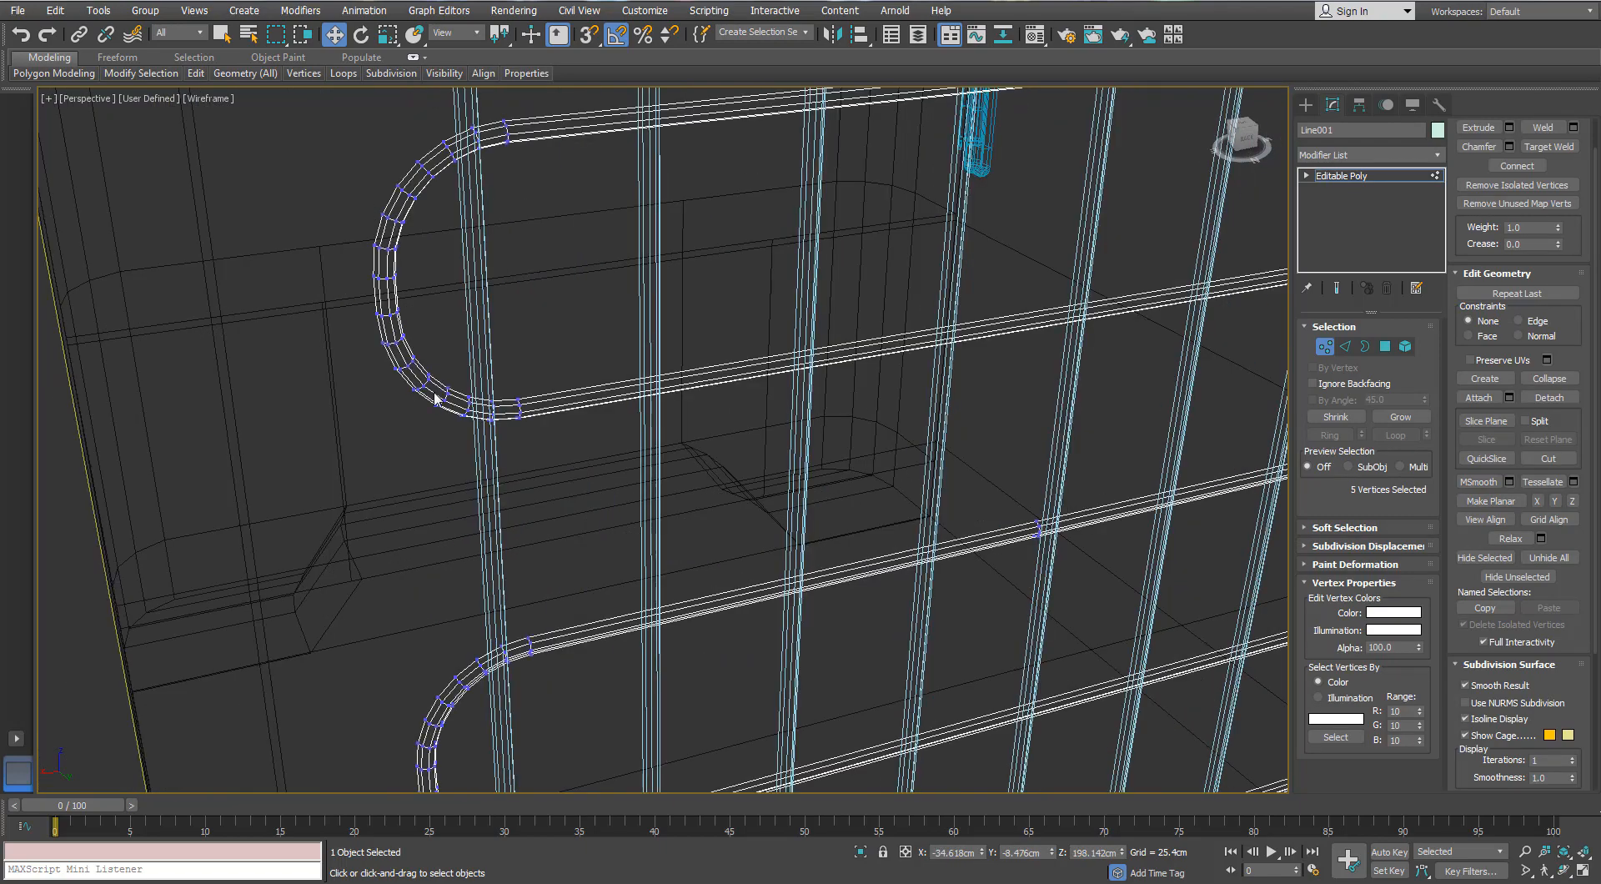
scroll(436, 397, down, 4)
middle_drag(932, 625, 898, 474)
scroll(425, 467, up, 4)
middle_drag(414, 500, 413, 487)
scroll(414, 486, up, 3)
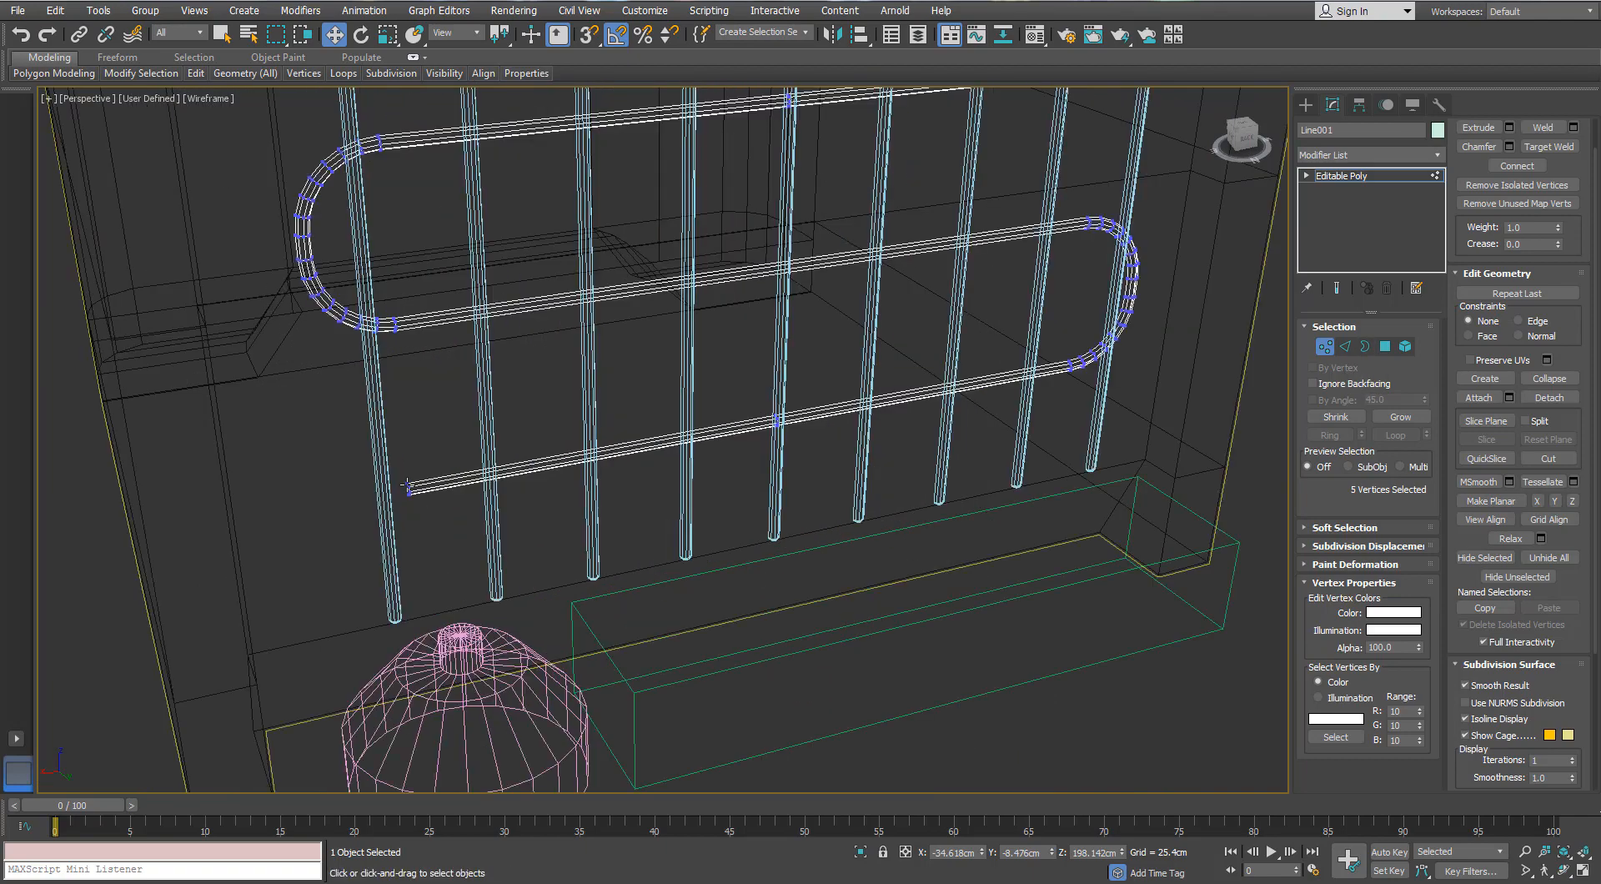
scroll(433, 455, up, 3)
middle_drag(447, 435, 305, 490)
scroll(588, 455, up, 1)
click(1343, 348)
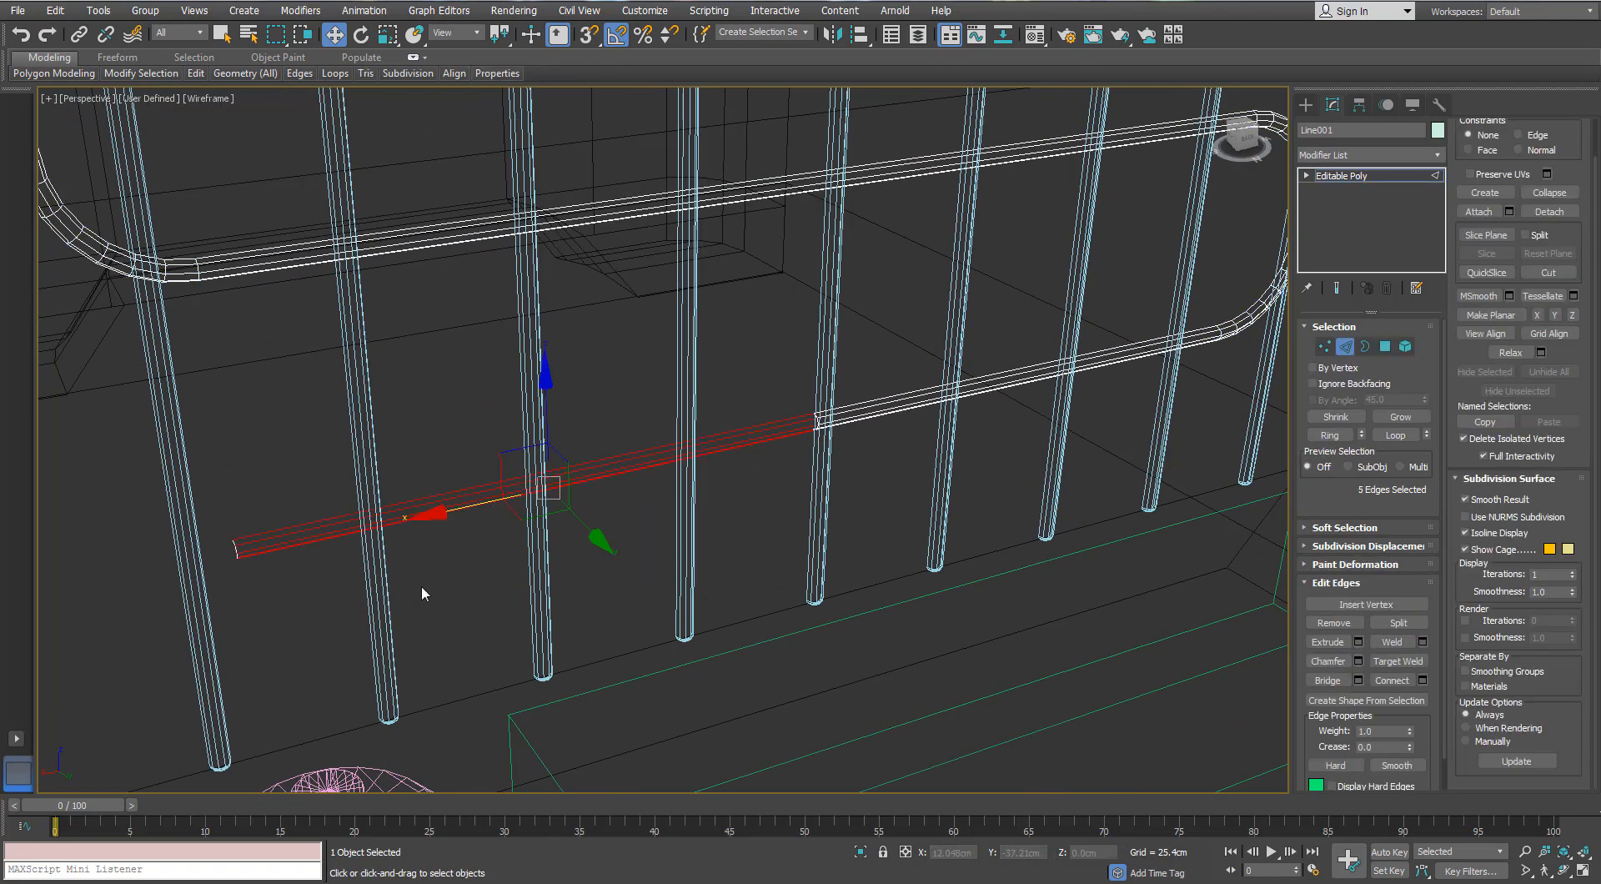
click(1423, 679)
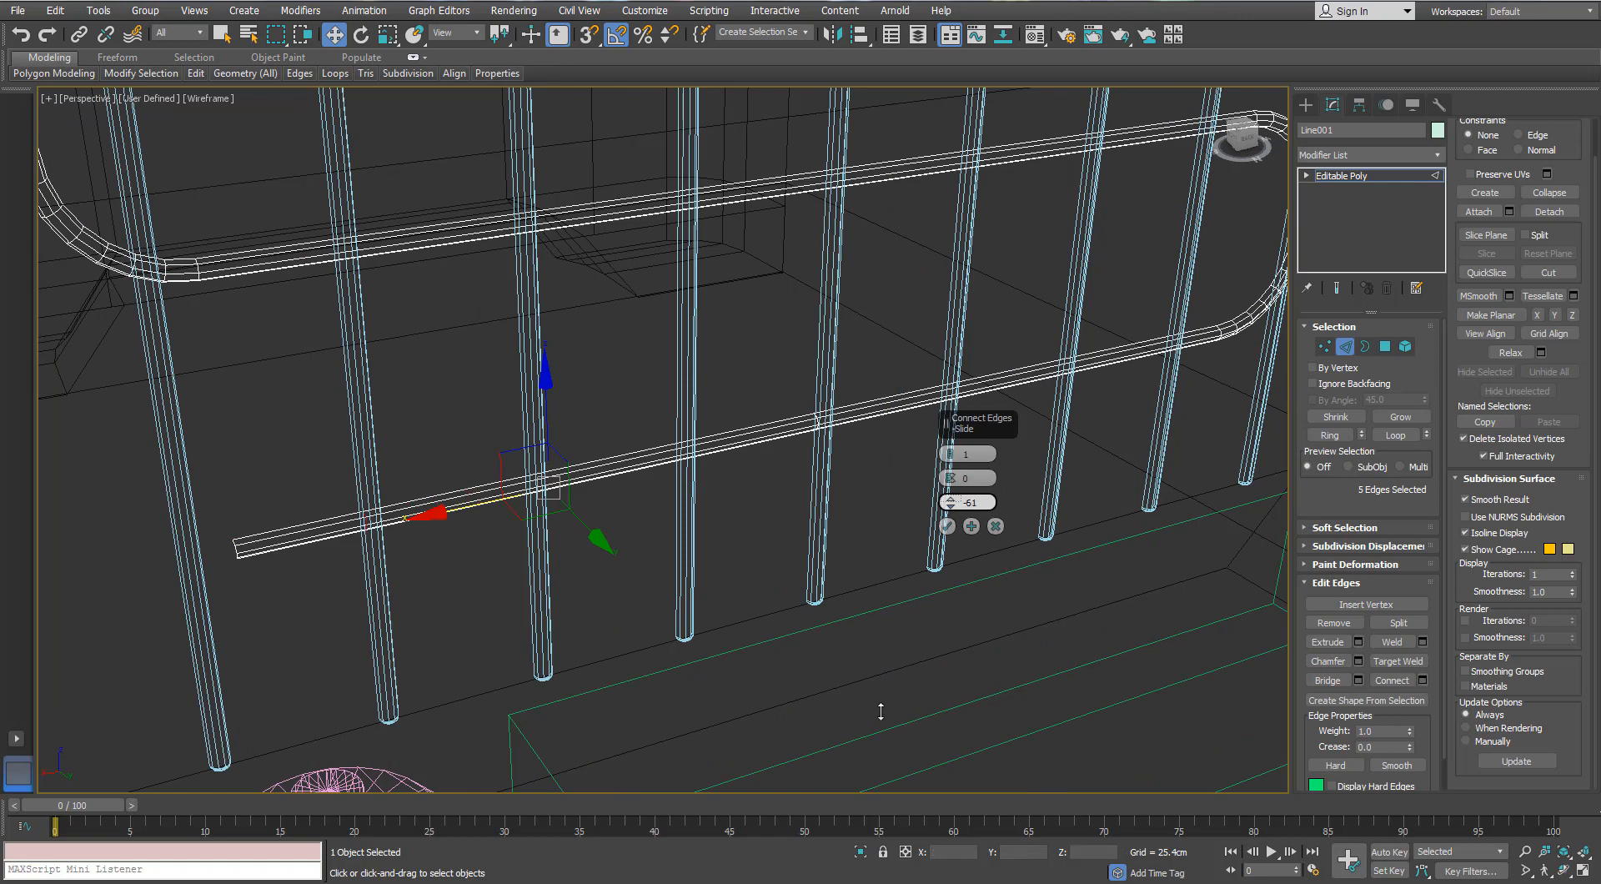
click(948, 527)
- Clone the four polygons of the short end section by rotation and position the copy to complete the round tube
middle_drag(622, 514, 923, 481)
scroll(922, 481, up, 2)
click(1385, 347)
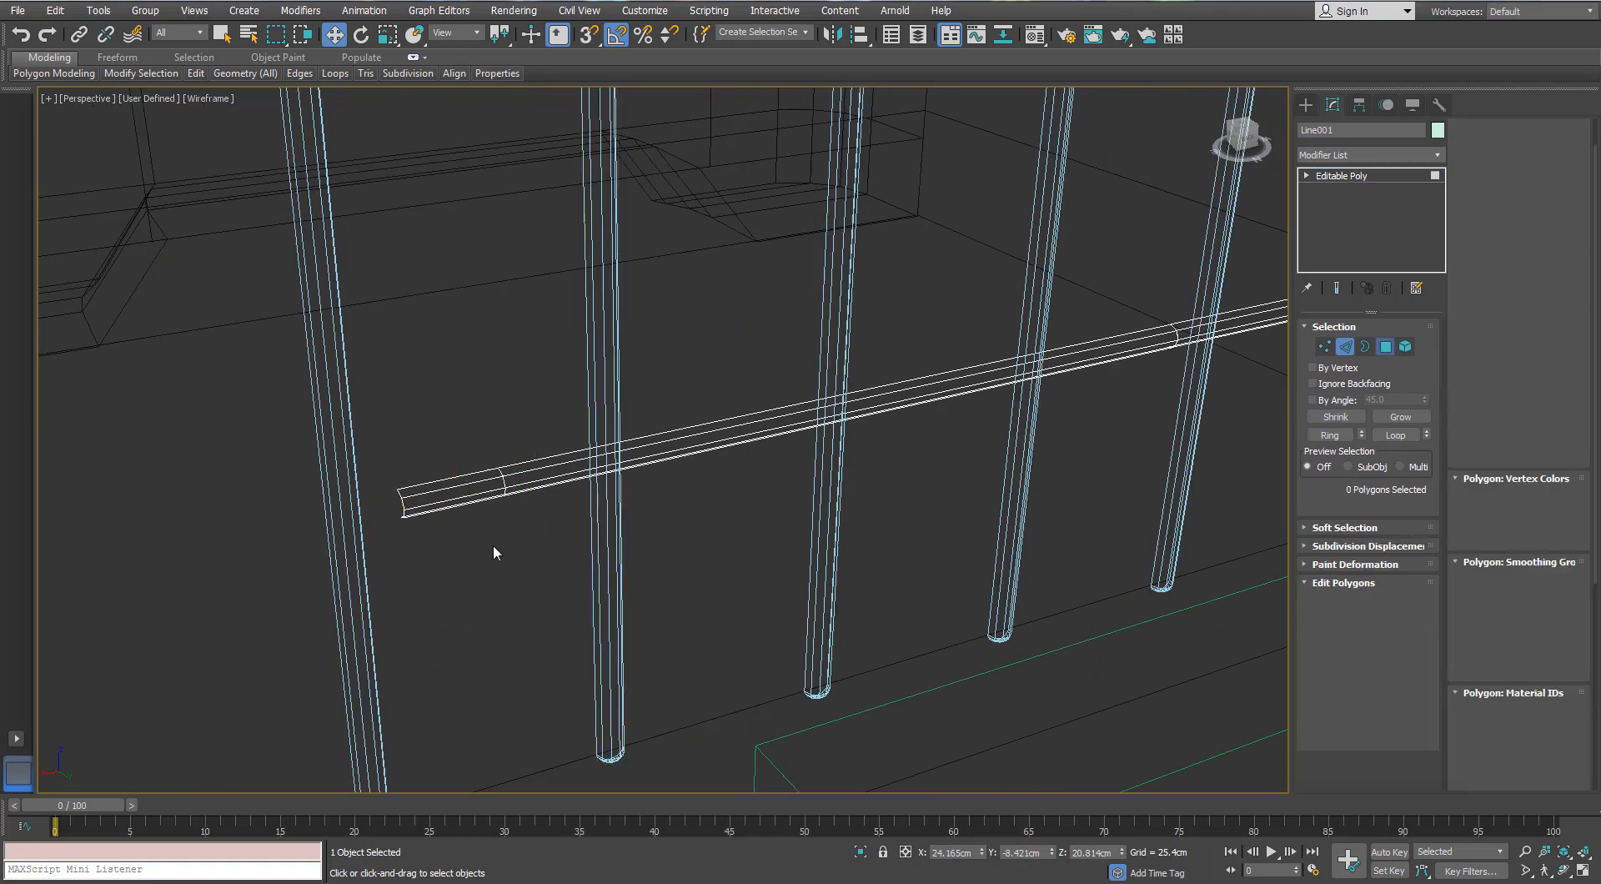
drag(493, 544, 438, 460)
scroll(438, 459, down, 3)
key(z)
scroll(543, 484, down, 1)
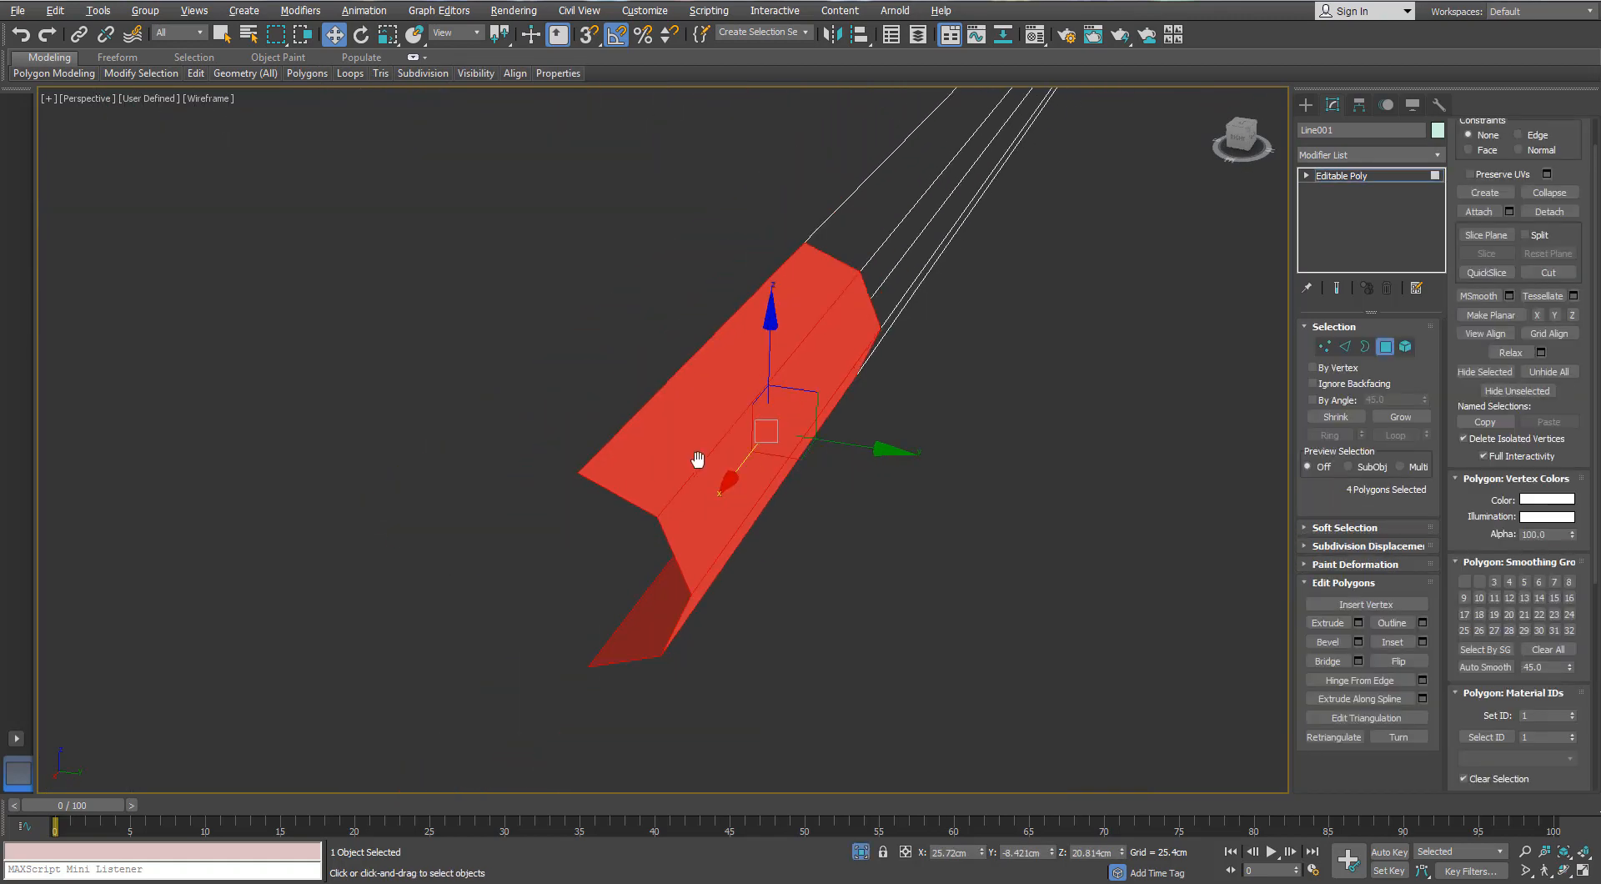
key(e)
mouse_move(832, 404)
shift+mouse_down()
mouse_move(829, 358)
mouse_move(672, 340)
shift+mouse_up()
click(875, 442)
key(w)
mouse_move(848, 447)
mouse_down()
mouse_move(734, 429)
mouse_move(719, 457)
mouse_move(753, 429)
mouse_up()
alt+middle_drag(753, 429, 775, 284)
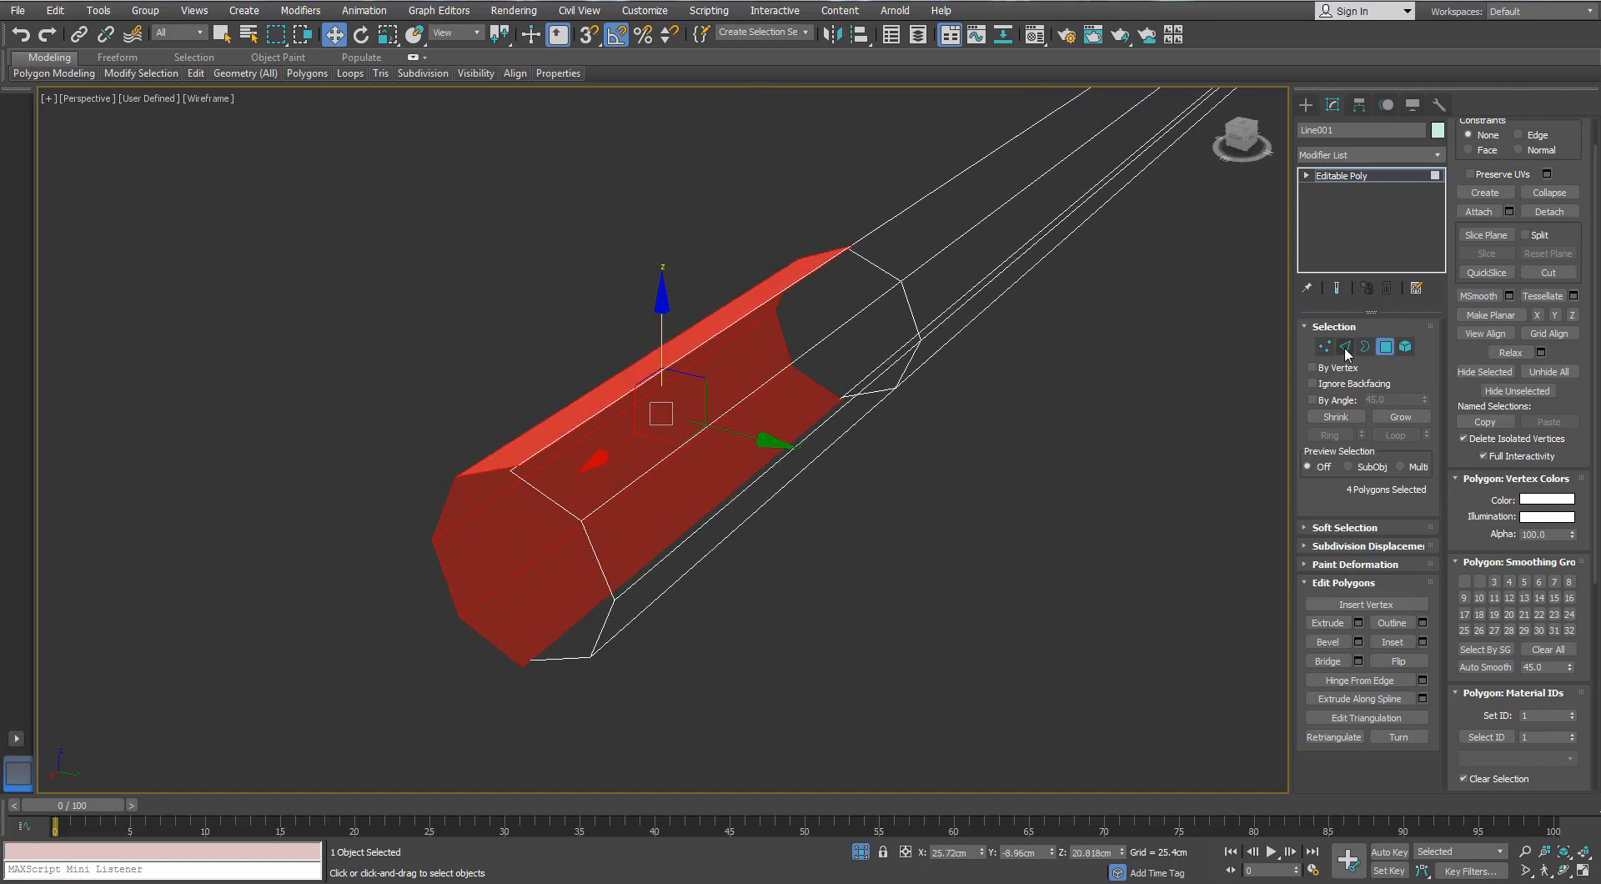
- Weld the overlapping corner vertices where the cloned half meets the original end section
click(1332, 345)
ctrl+click(841, 397)
ctrl+click(523, 665)
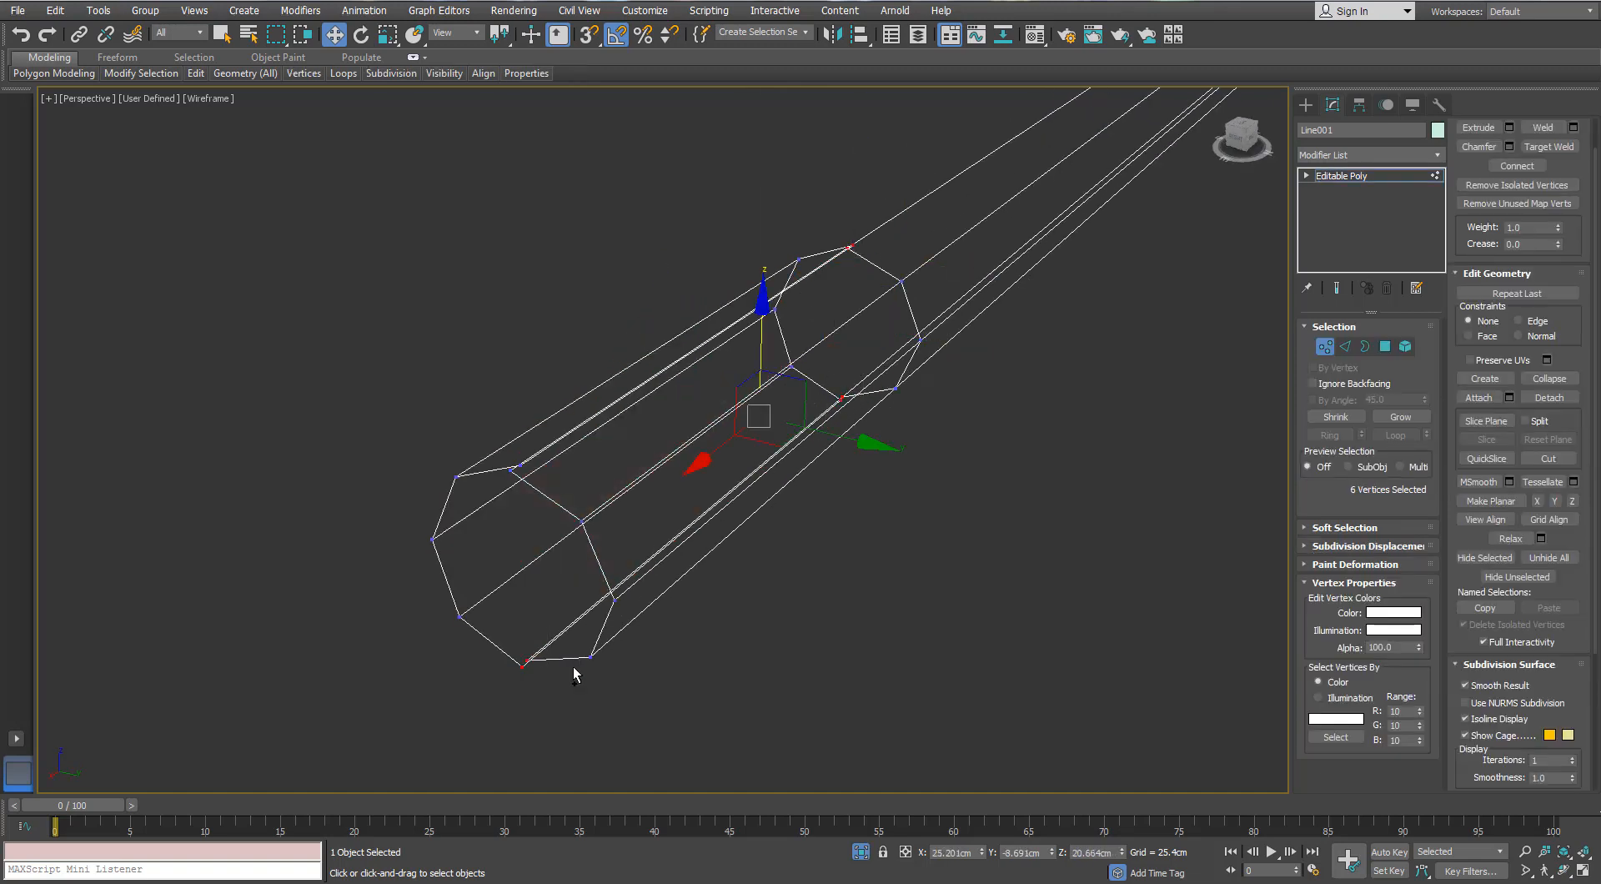
click(1573, 127)
click(946, 513)
- Check the open borders, then select all vertices of the end section and weld them
key(3)
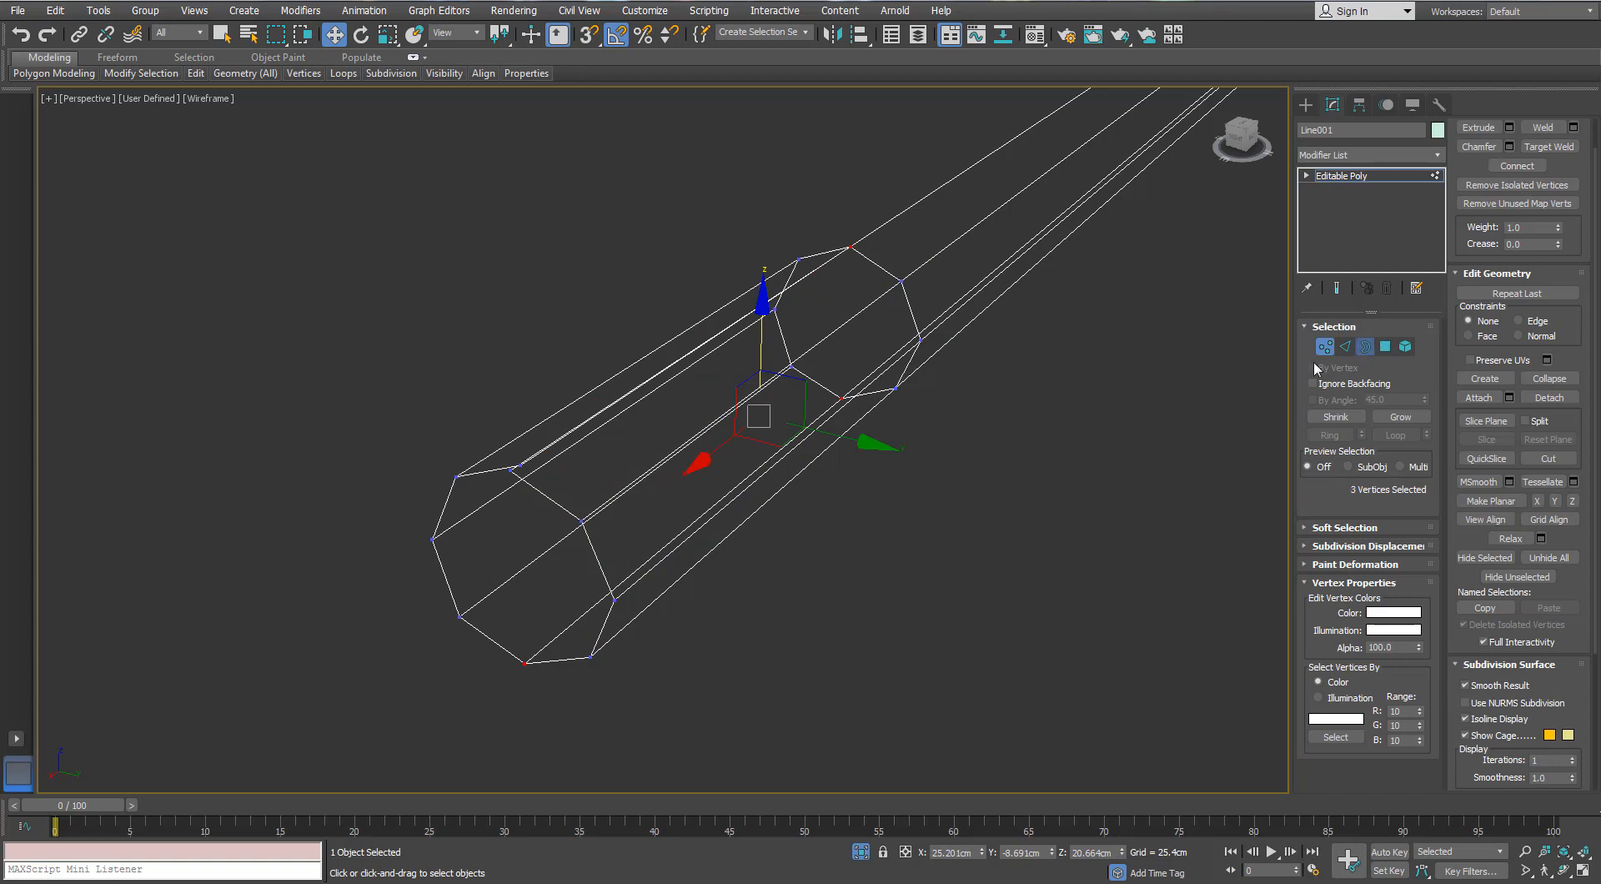
click(1322, 346)
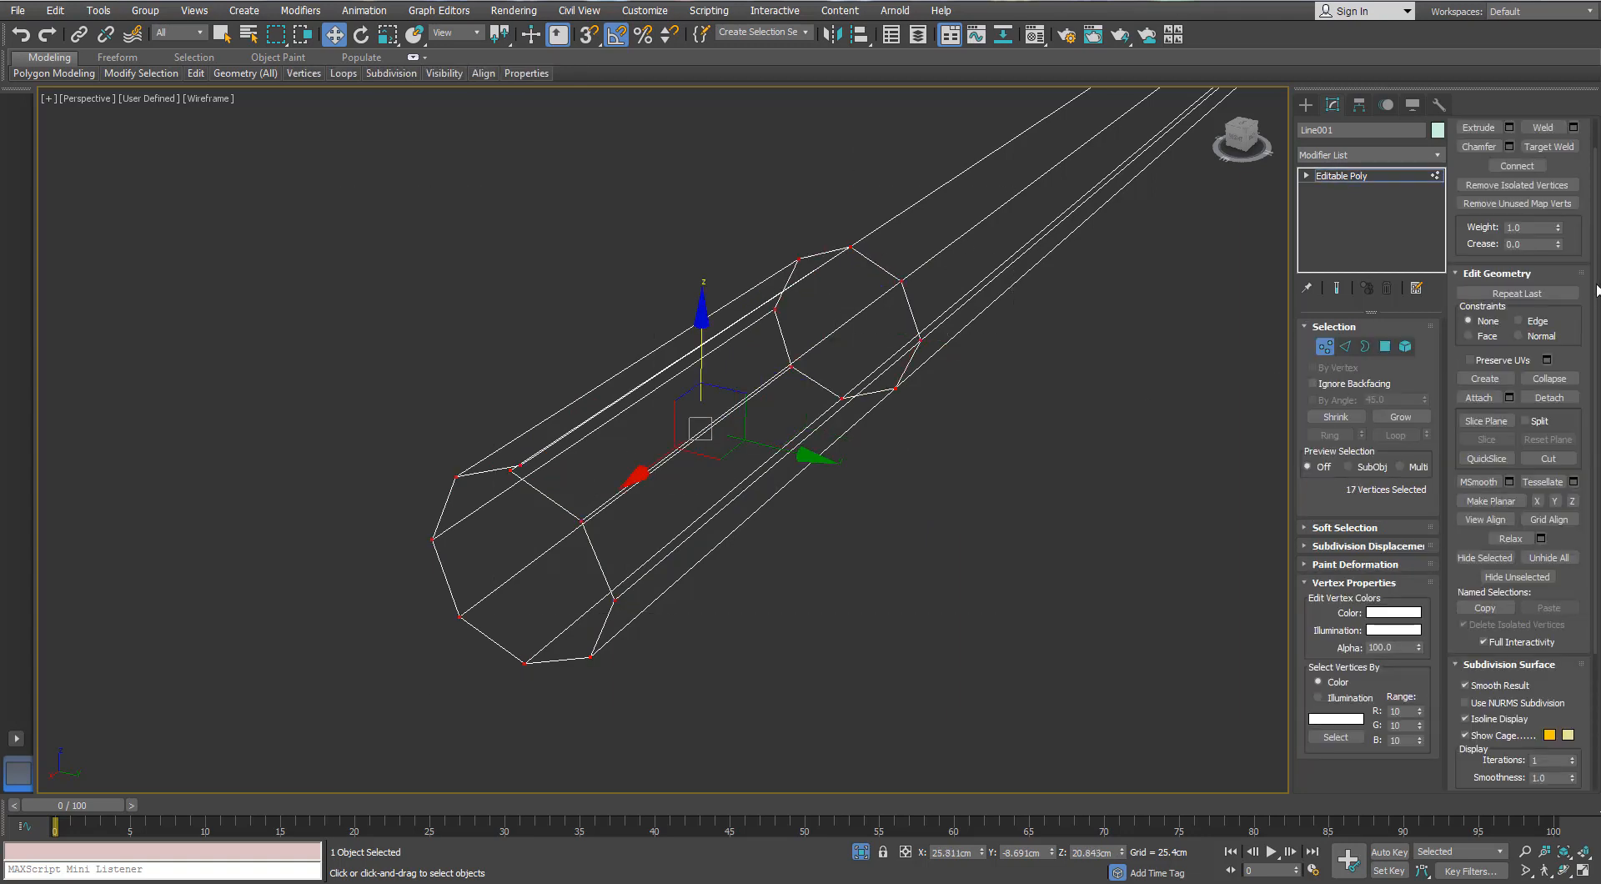
click(1573, 128)
click(949, 512)
- Select the border at the tube's open end and exit isolation so the rest of the refrigerator shows
key(3)
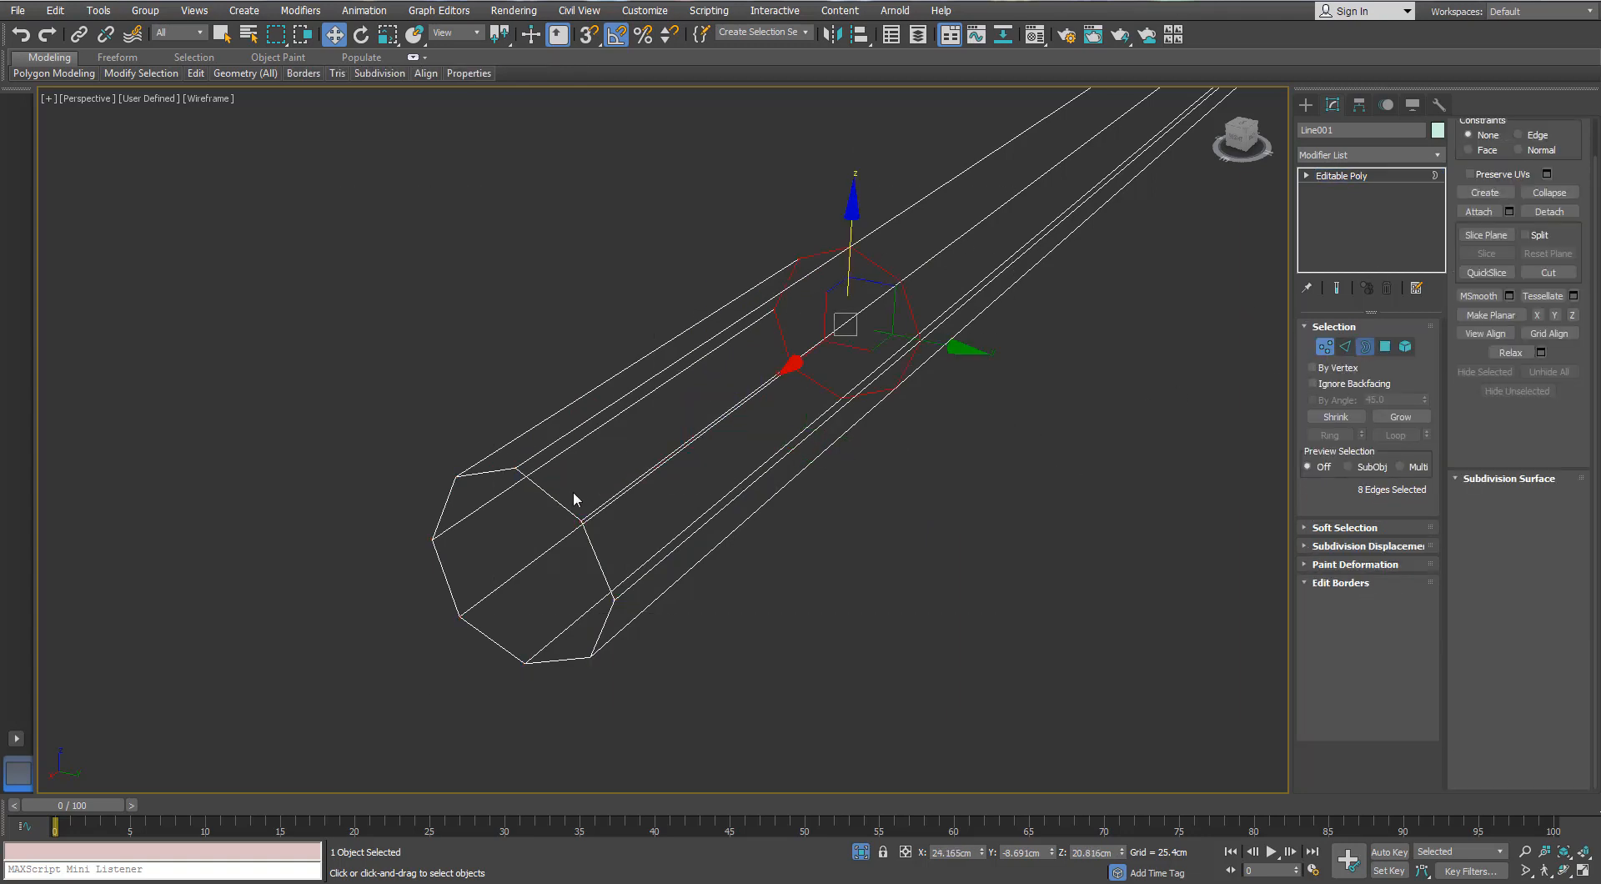
click(553, 499)
key(F3)
scroll(554, 497, down, 8)
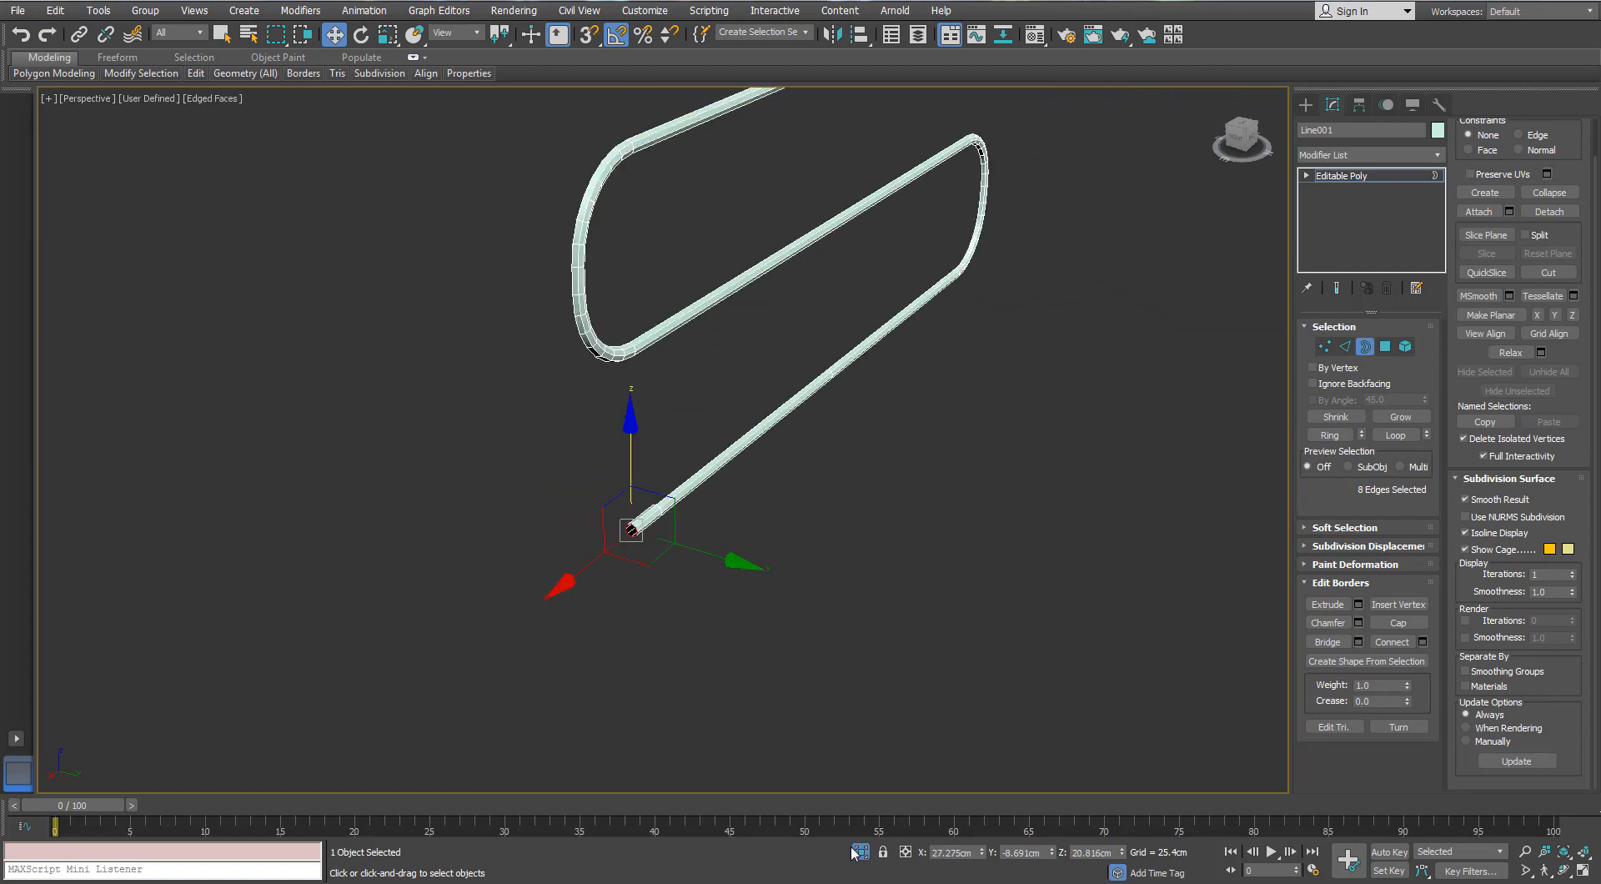
click(856, 851)
middle_drag(700, 526, 724, 482)
scroll(724, 482, down, 2)
alt+middle_drag(724, 482, 691, 505)
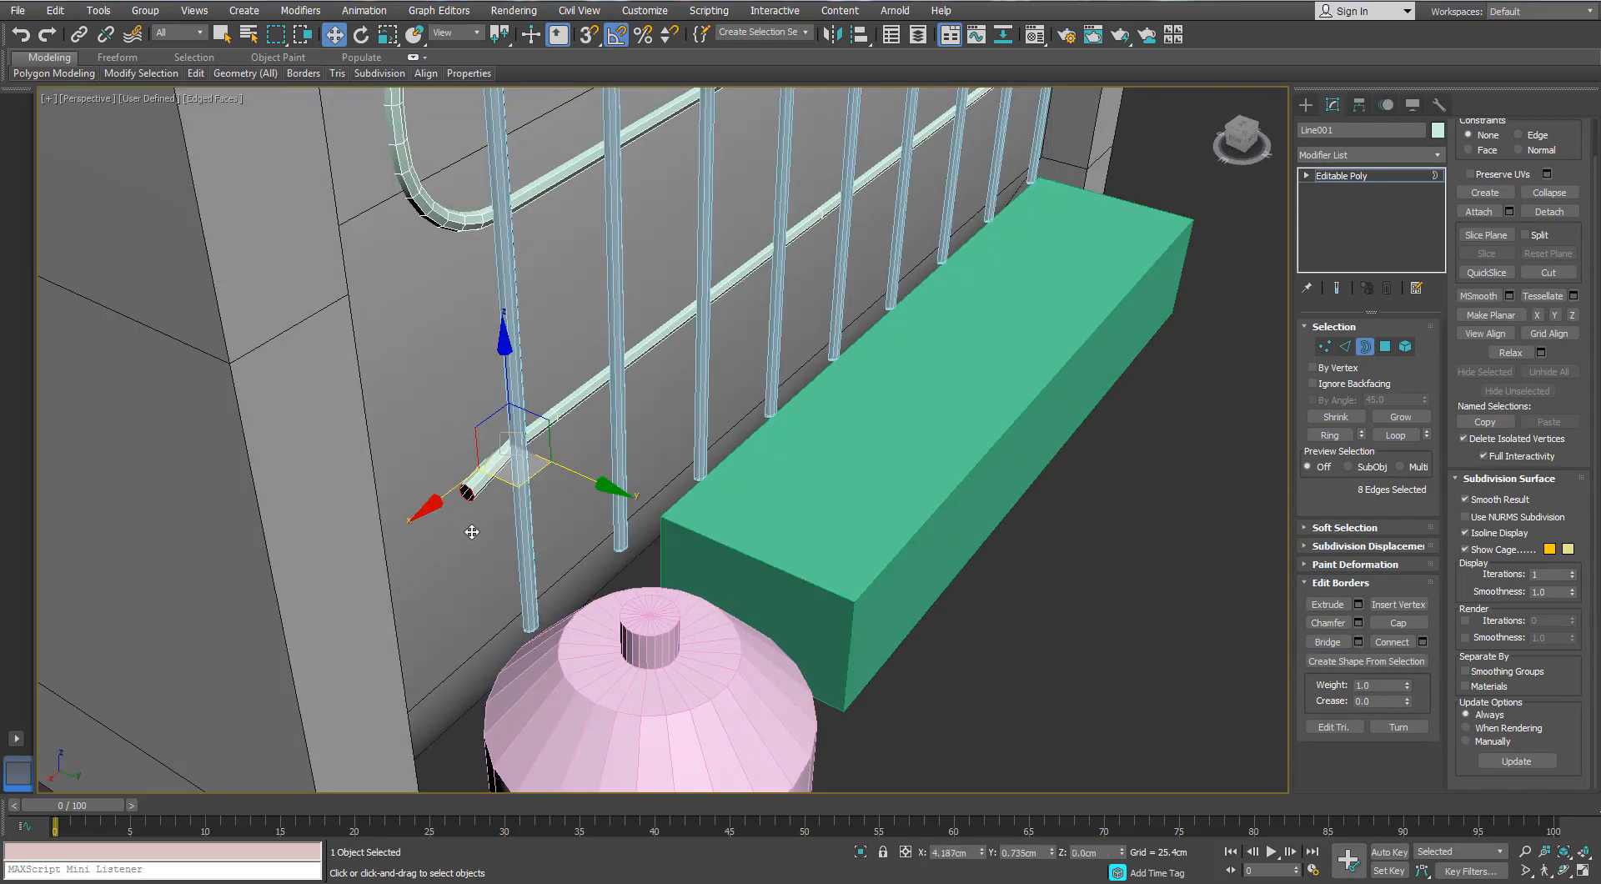
- Extend the tube from its open border with short segments bent away from the back panel toward the compressor
alt+middle_drag(506, 518, 500, 415)
drag(499, 415, 499, 429)
alt+middle_drag(501, 432, 602, 613)
scroll(479, 471, up, 3)
key(e)
key(r)
key(w)
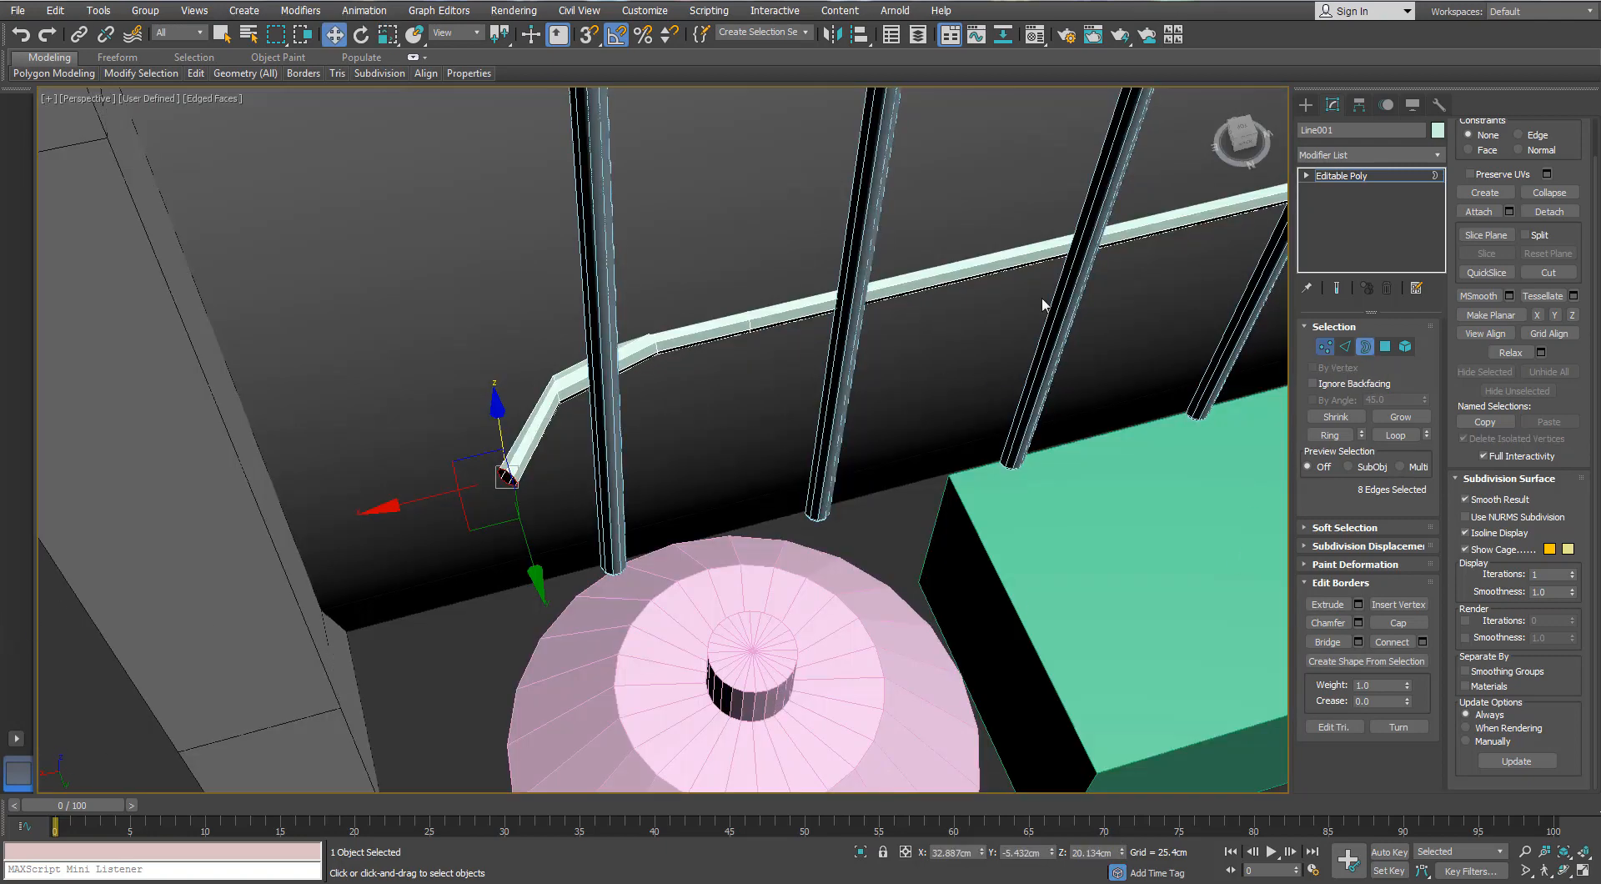
- Select the vertices of the bent tube end and shift them about 8.7 cm along X, shortening the lowest run
drag(954, 222, 425, 588)
scroll(613, 525, down, 4)
alt+middle_drag(642, 517, 638, 472)
drag(592, 422, 701, 419)
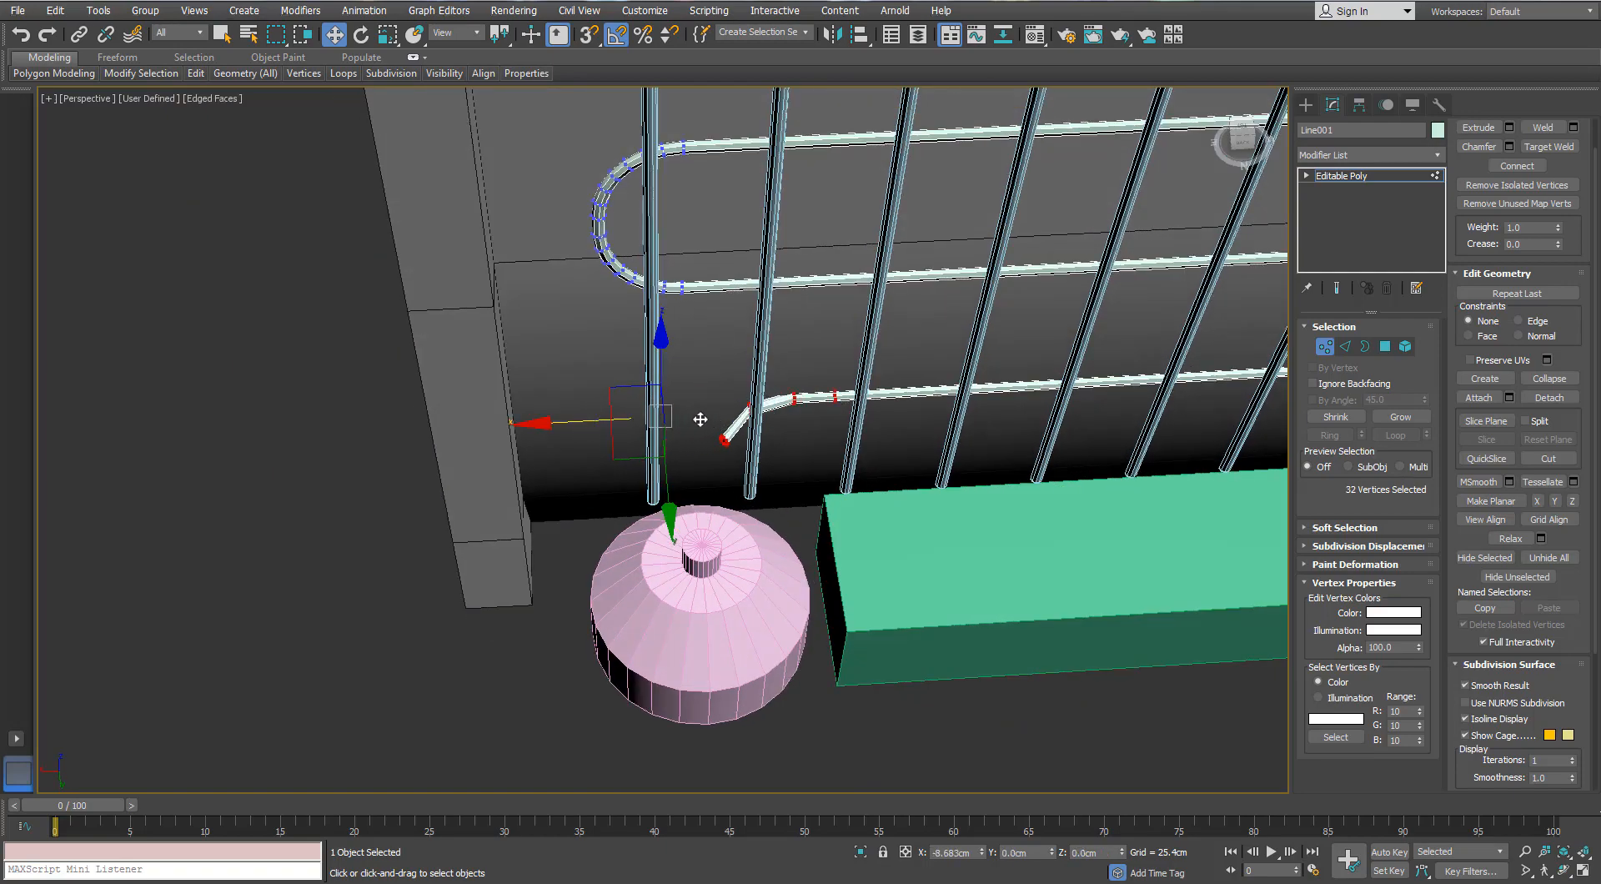
alt+middle_drag(701, 419, 833, 328)
scroll(789, 392, up, 7)
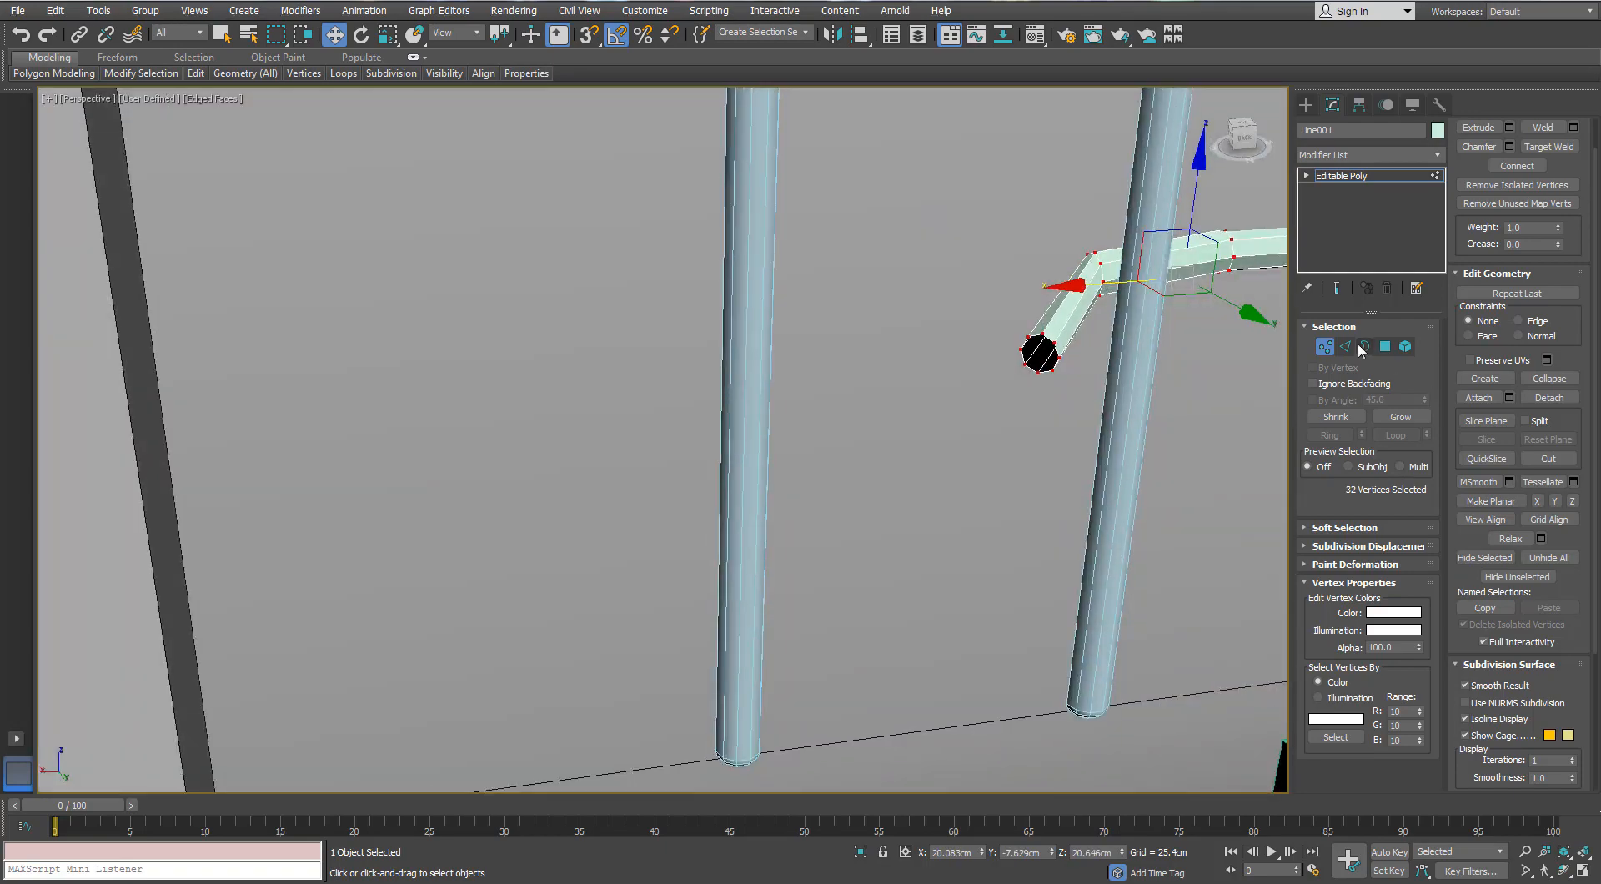
- Lower the open border of the bent tube end by about 1.5 cm
click(1365, 346)
scroll(918, 363, down, 4)
alt+middle_drag(802, 343, 711, 382)
key(e)
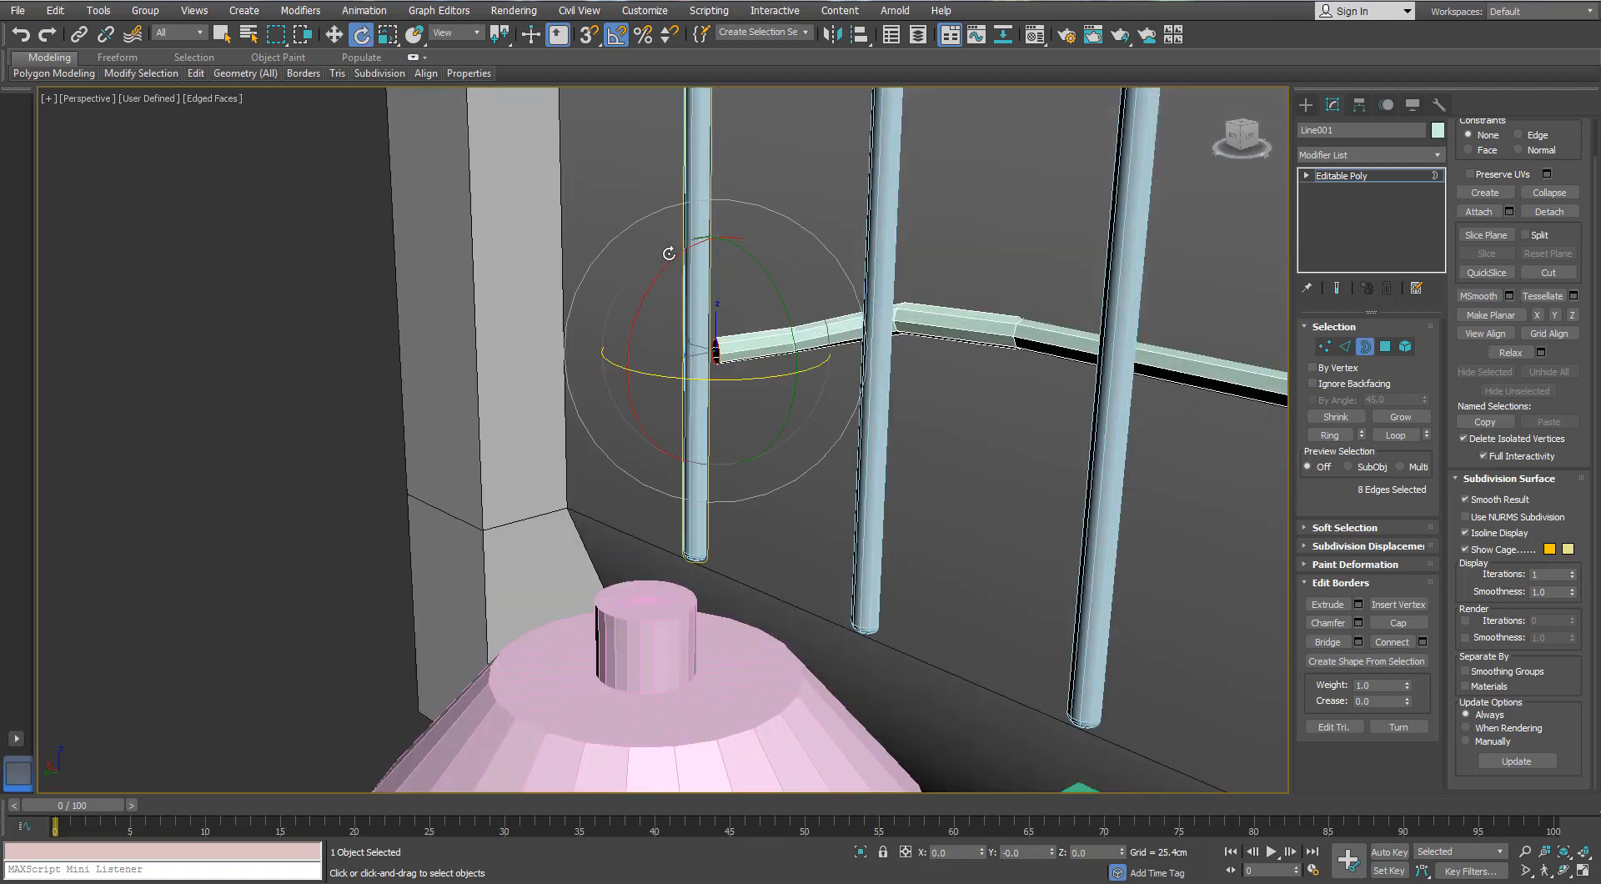
key(w)
drag(721, 277, 726, 314)
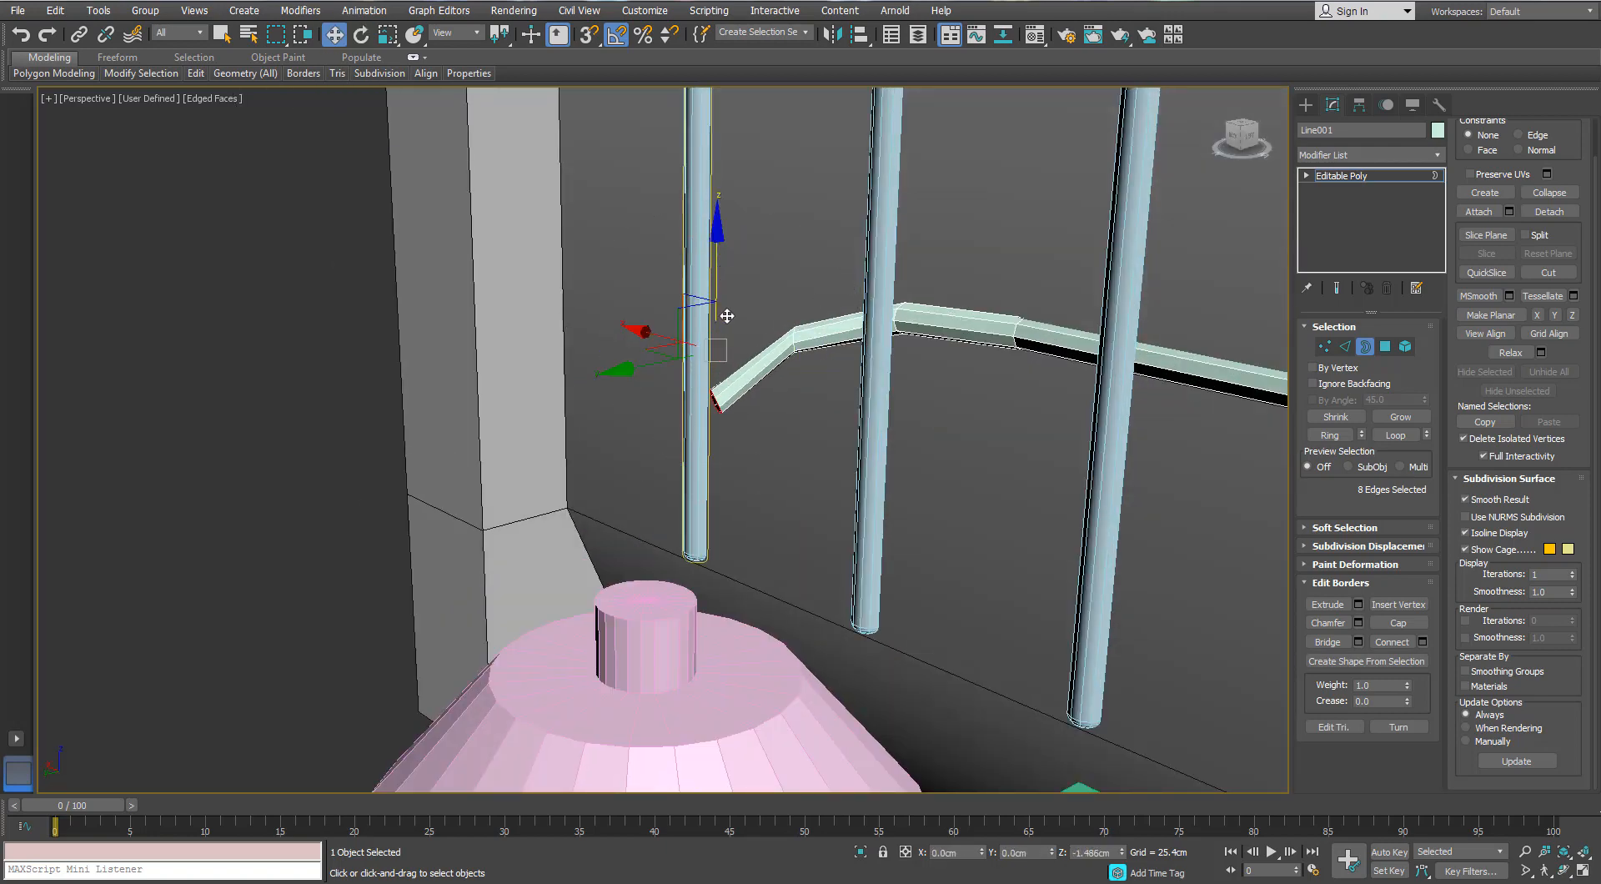
alt+middle_drag(726, 315, 822, 321)
- Delete the polygons of the last segment at the bent tube end
click(1387, 348)
drag(781, 469, 641, 289)
key(Delete)
- Draw a curved line of straight segments in the top view from the coil's end to the centre of the compressor cap
key(t)
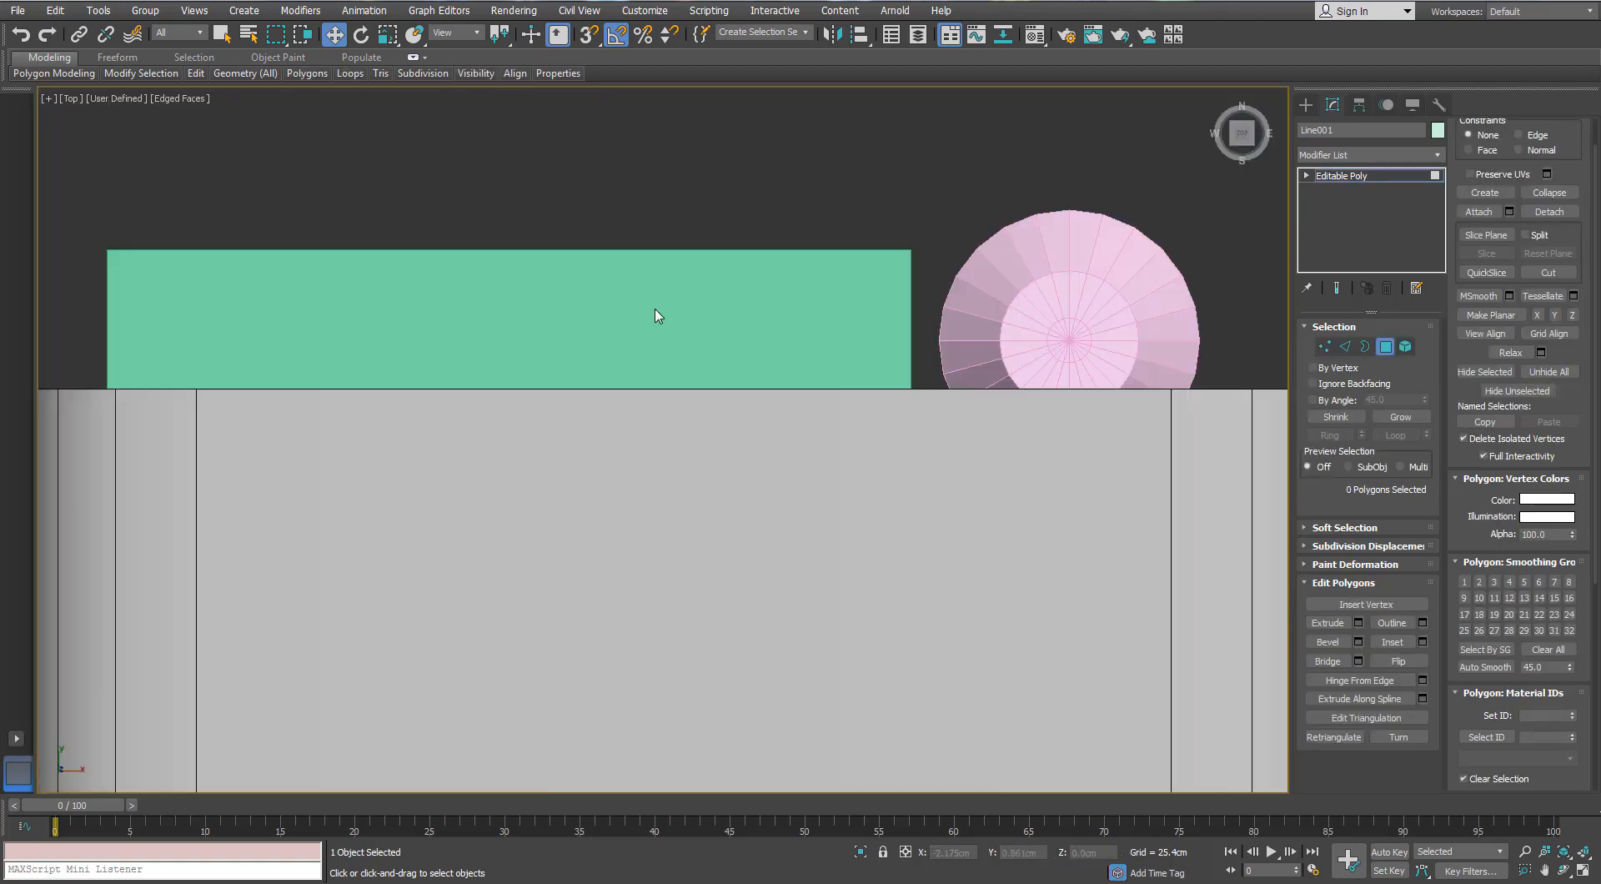
click(1305, 105)
click(1335, 219)
scroll(849, 360, up, 3)
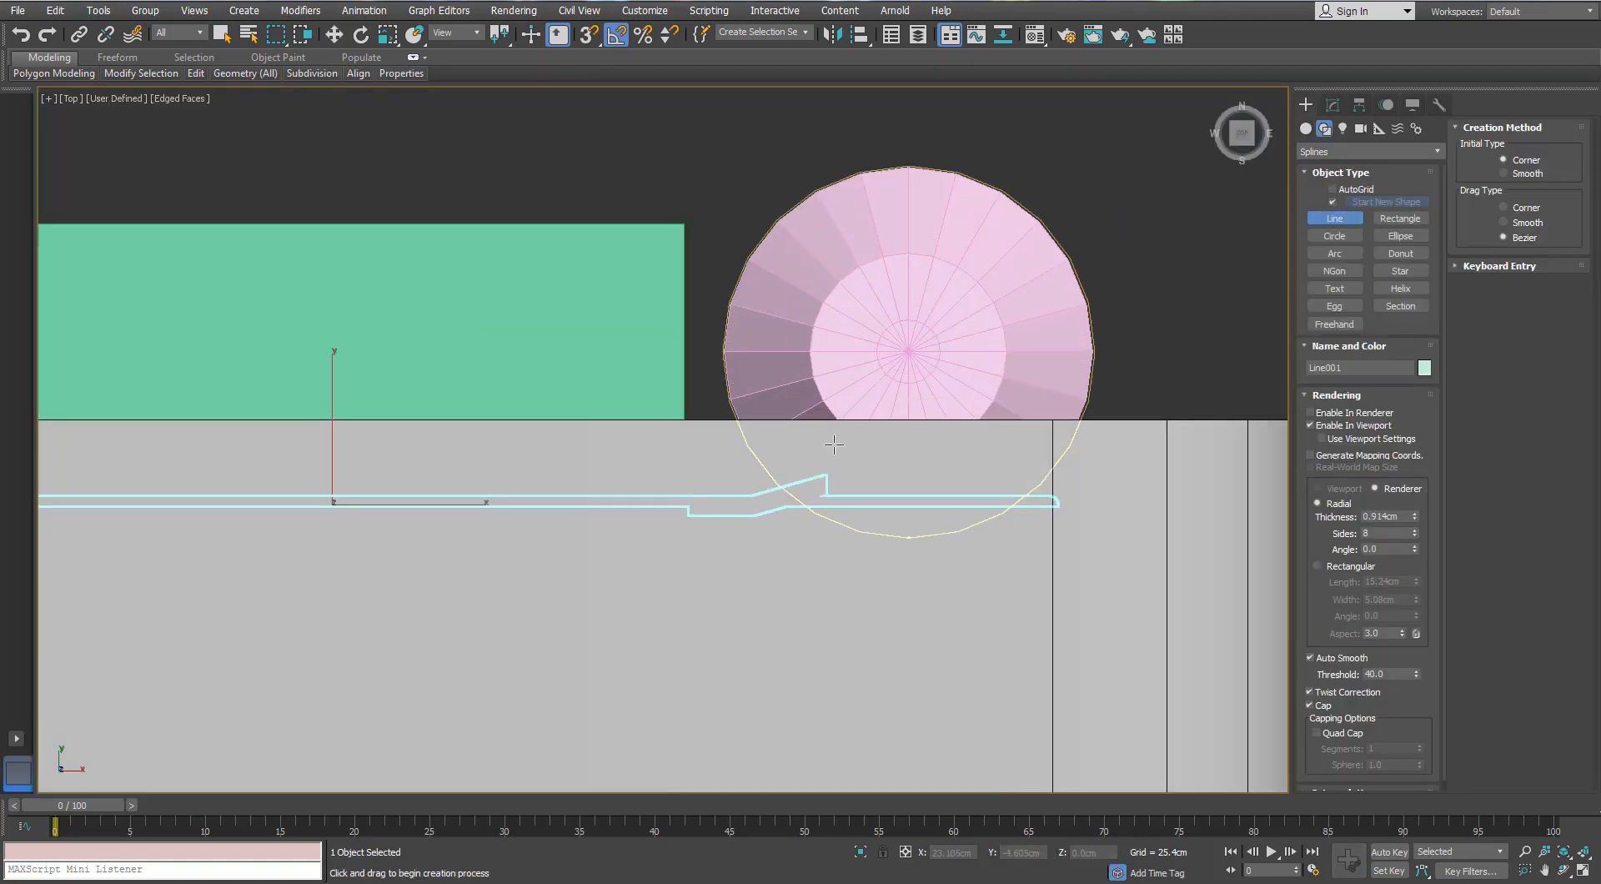
key(F3)
click(824, 486)
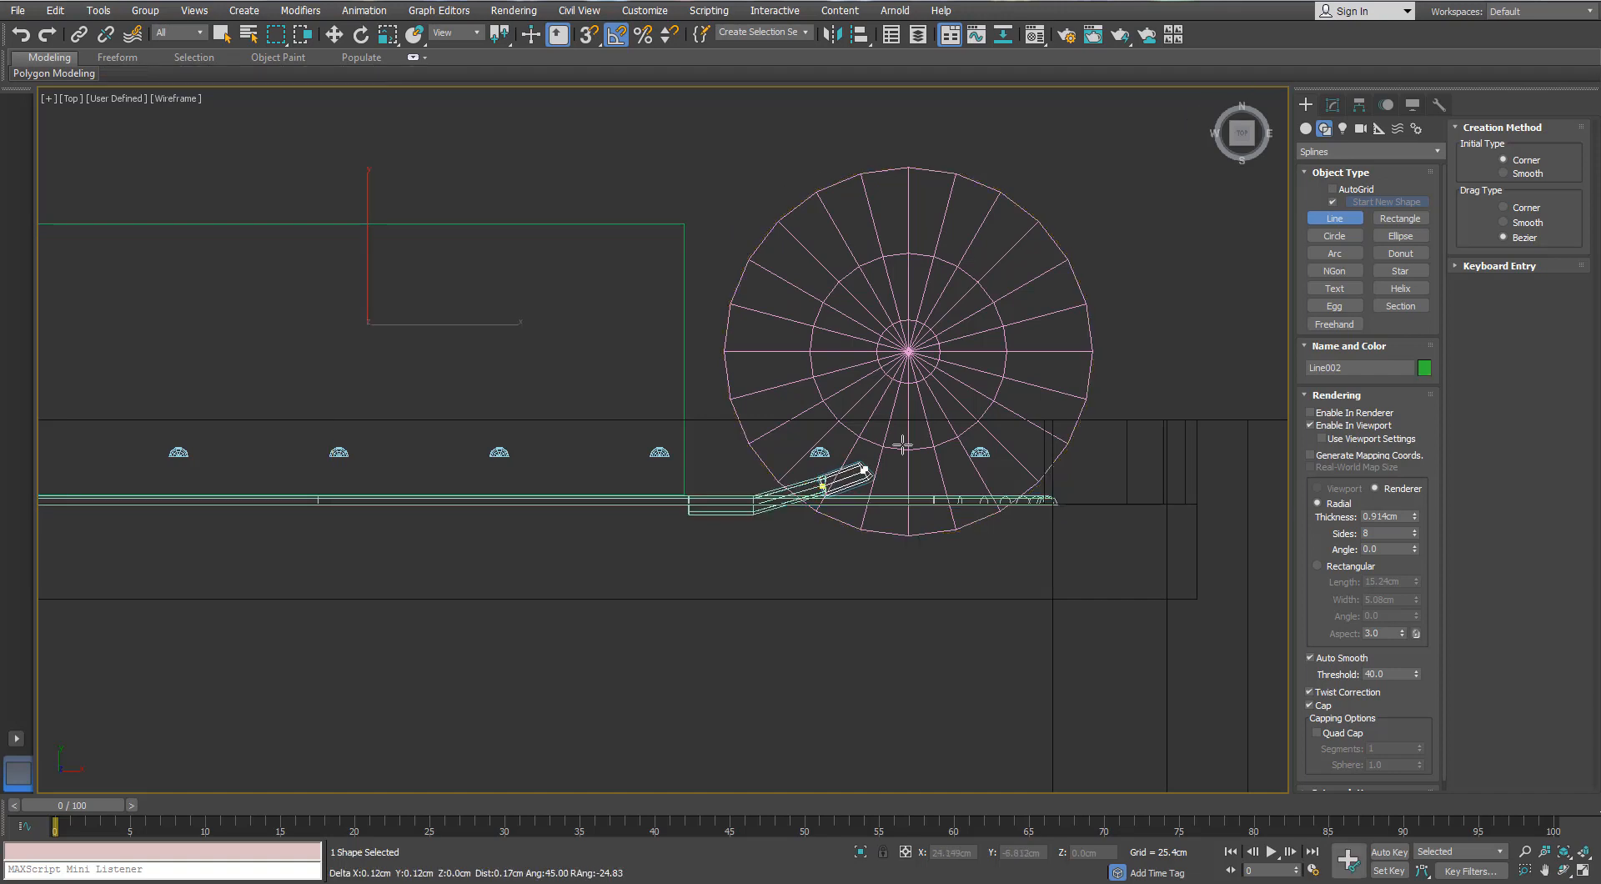
right_click(910, 352)
scroll(726, 323, down, 3)
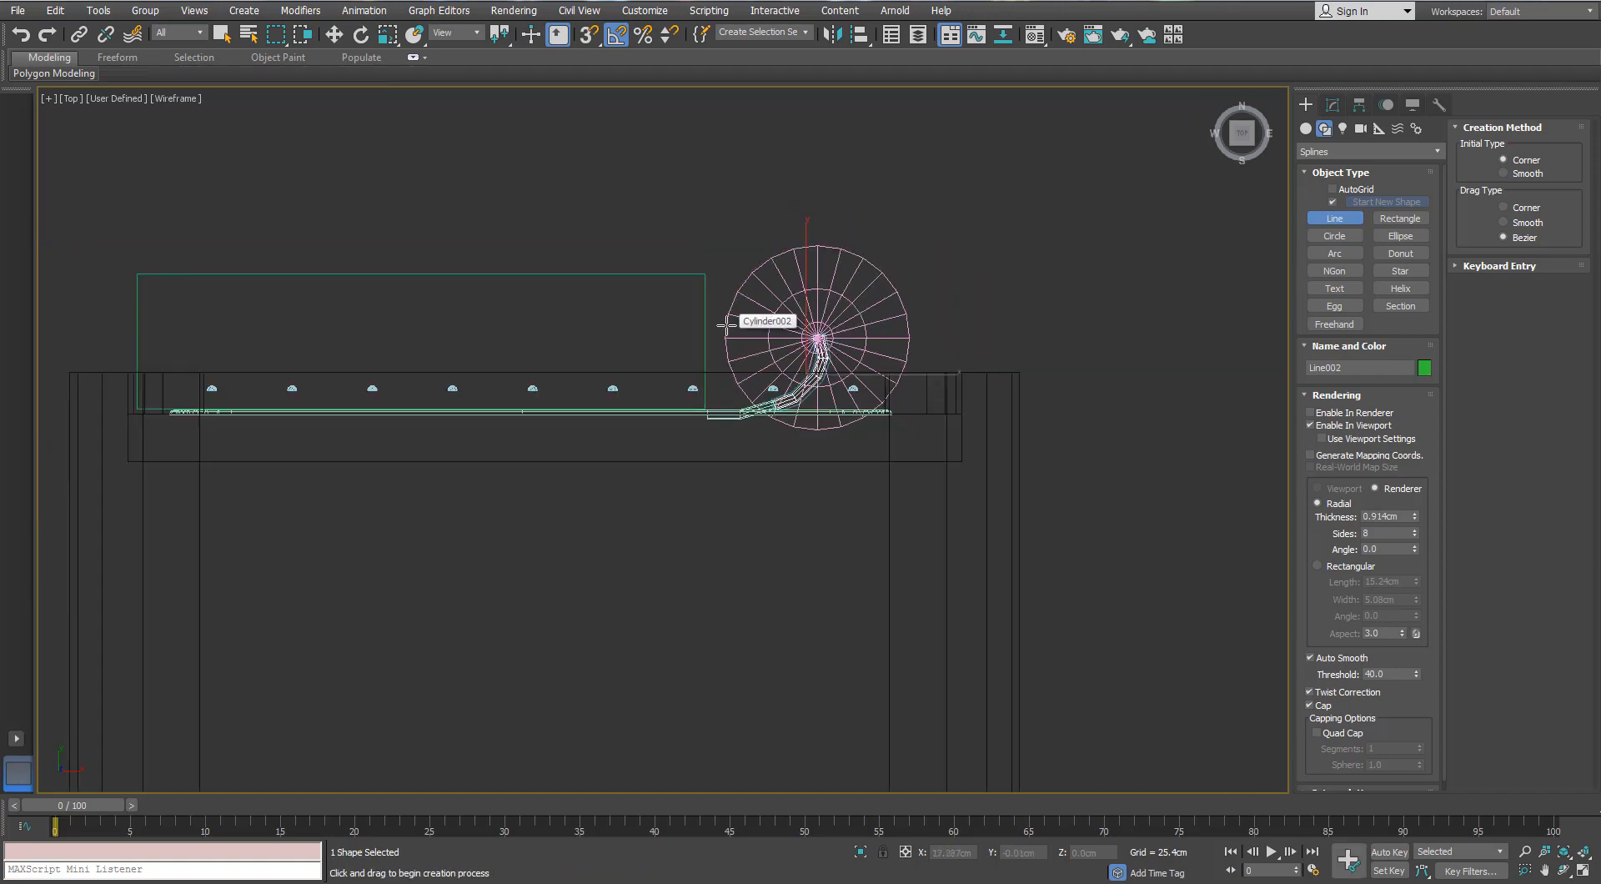
- Raise the new line in the left view to the height of the coil's open end
key(l)
key(z)
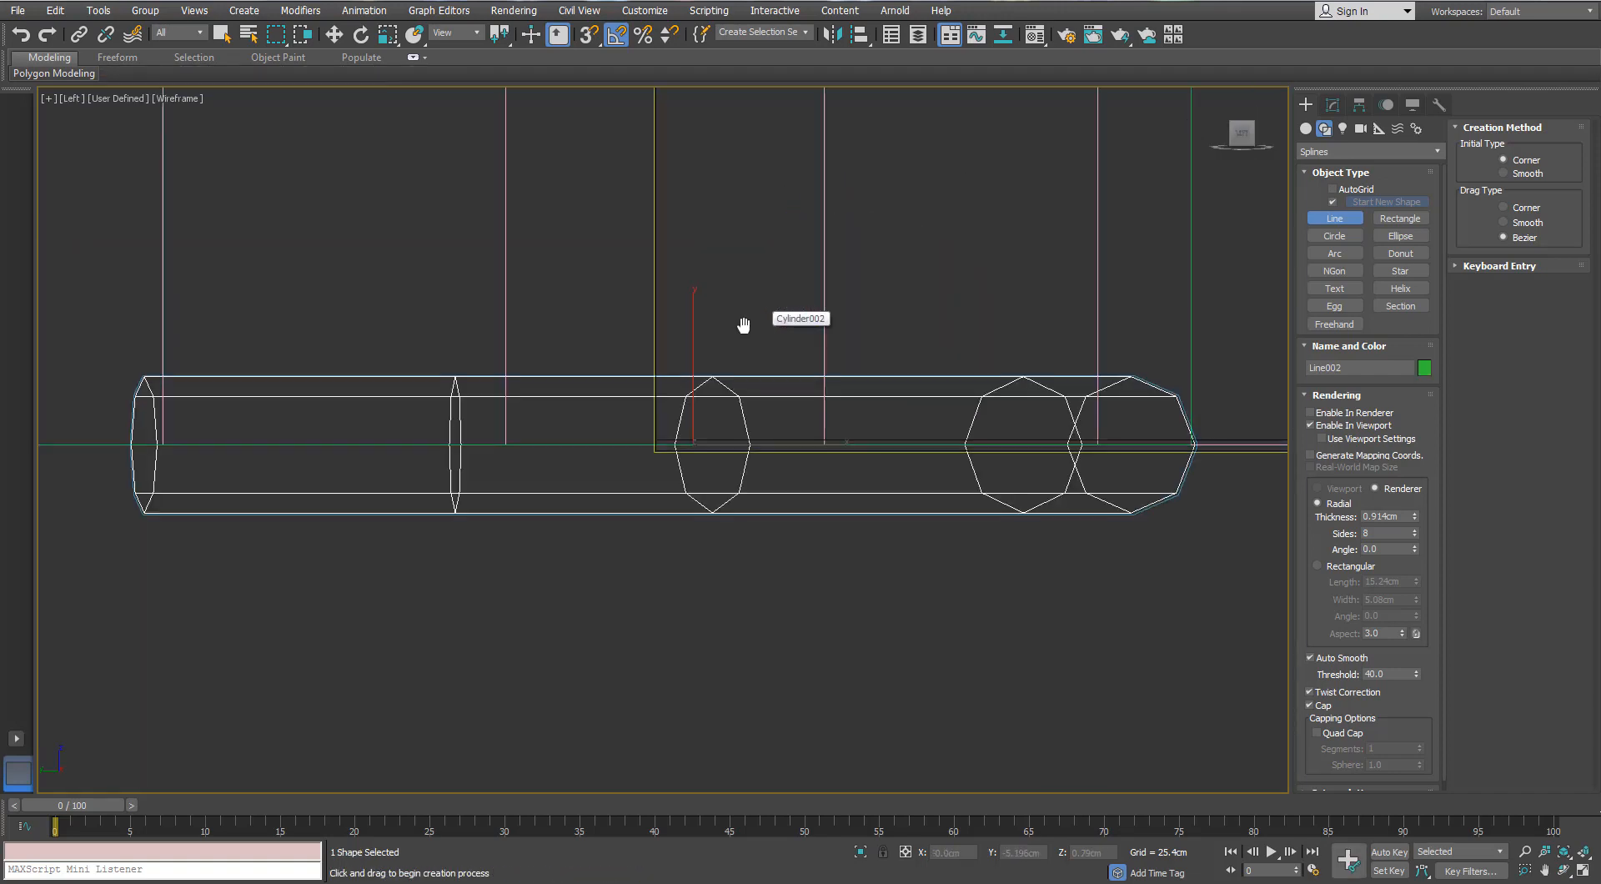
scroll(743, 325, down, 8)
middle_drag(651, 290, 643, 482)
scroll(643, 482, down, 3)
scroll(698, 414, up, 2)
key(w)
drag(675, 449, 623, 70)
scroll(622, 71, up, 3)
- Lower the line's end vertex onto the compressor cap and reposition the two neighbouring vertices into a downward bend
click(1333, 104)
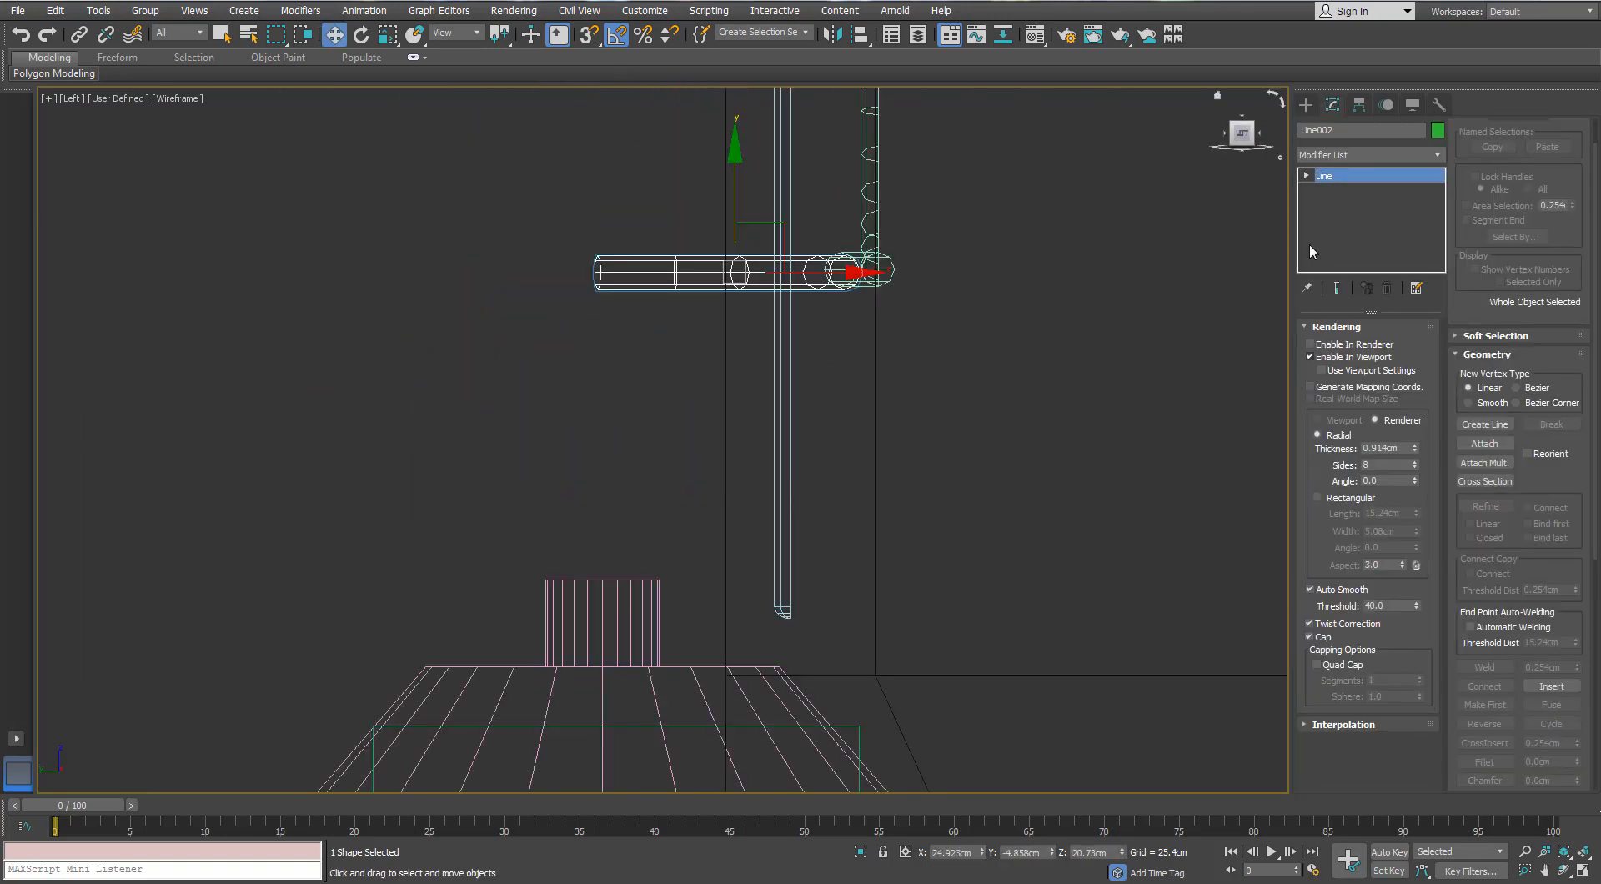
click(1334, 190)
click(597, 272)
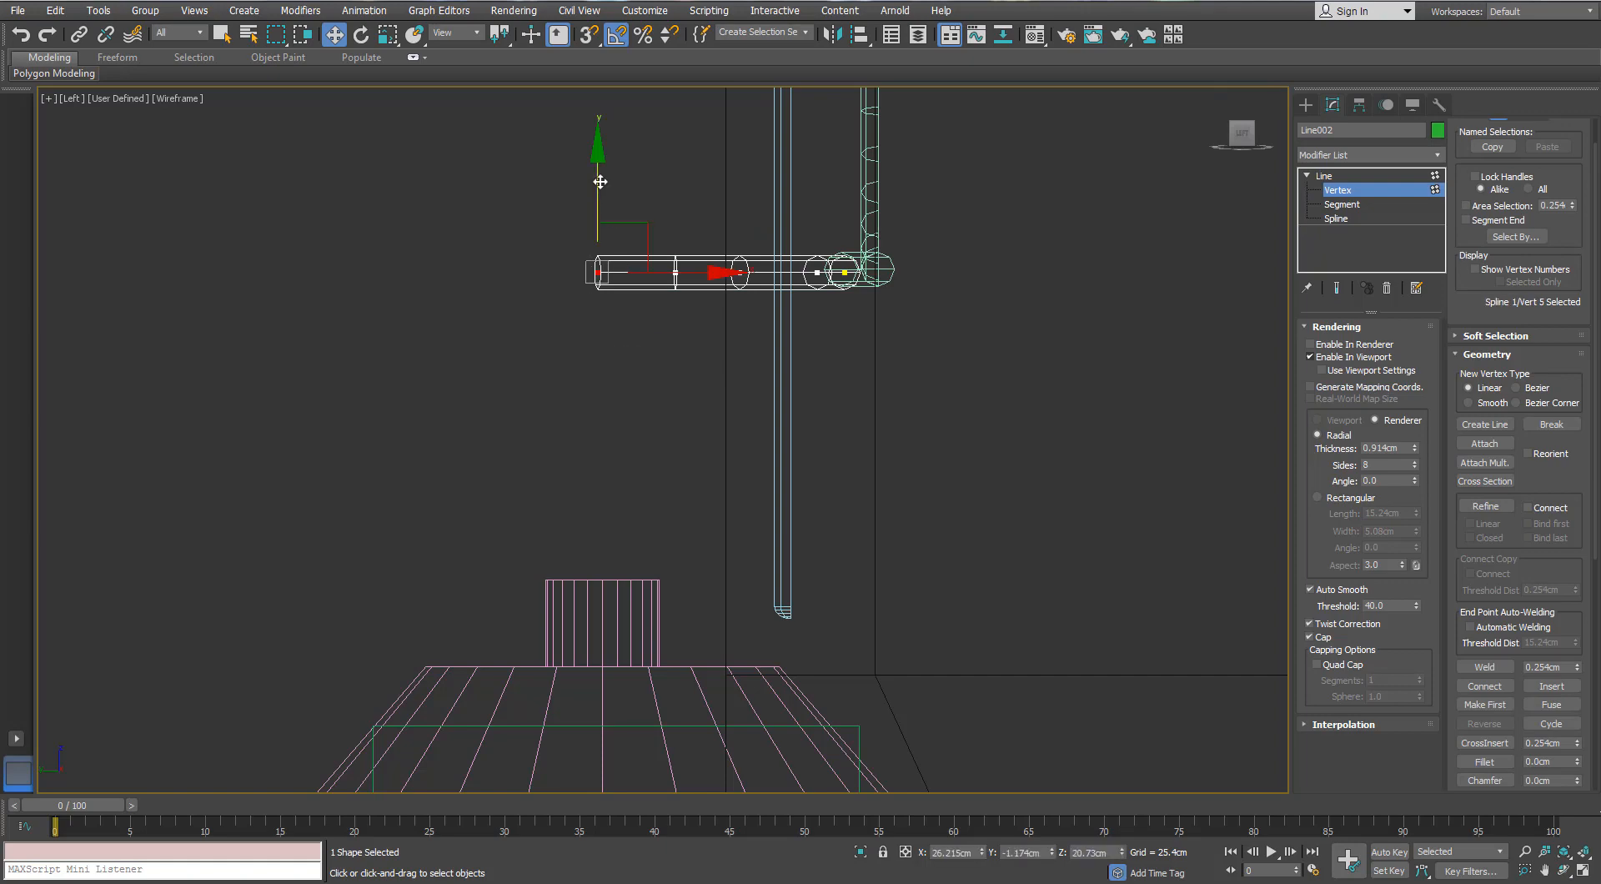
drag(597, 272, 583, 496)
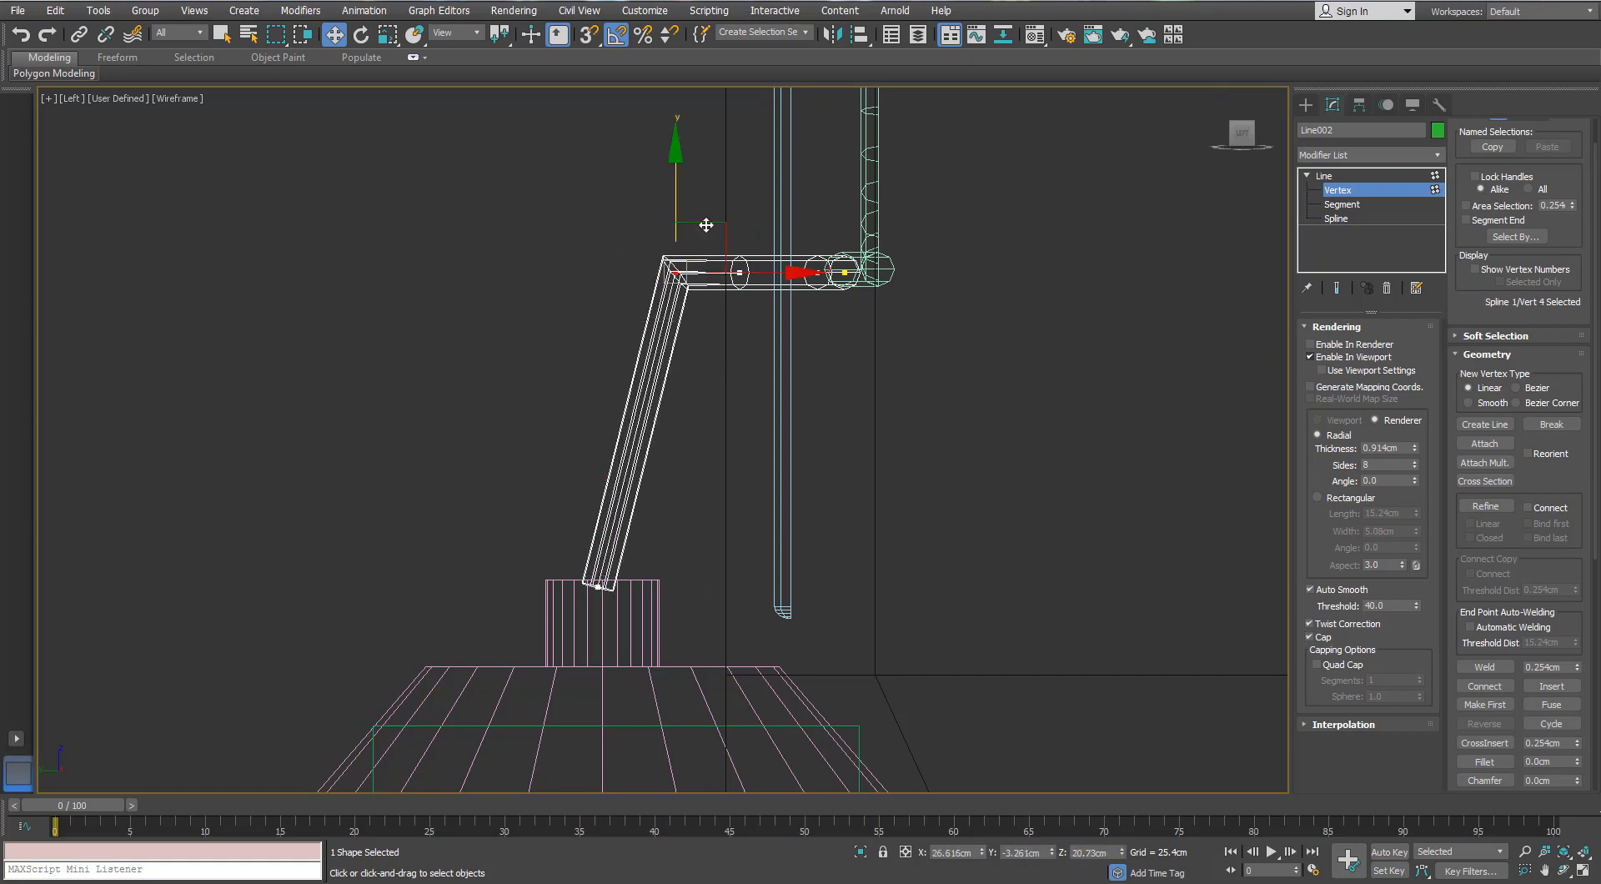
drag(707, 225, 657, 369)
drag(587, 208, 757, 322)
drag(781, 226, 752, 265)
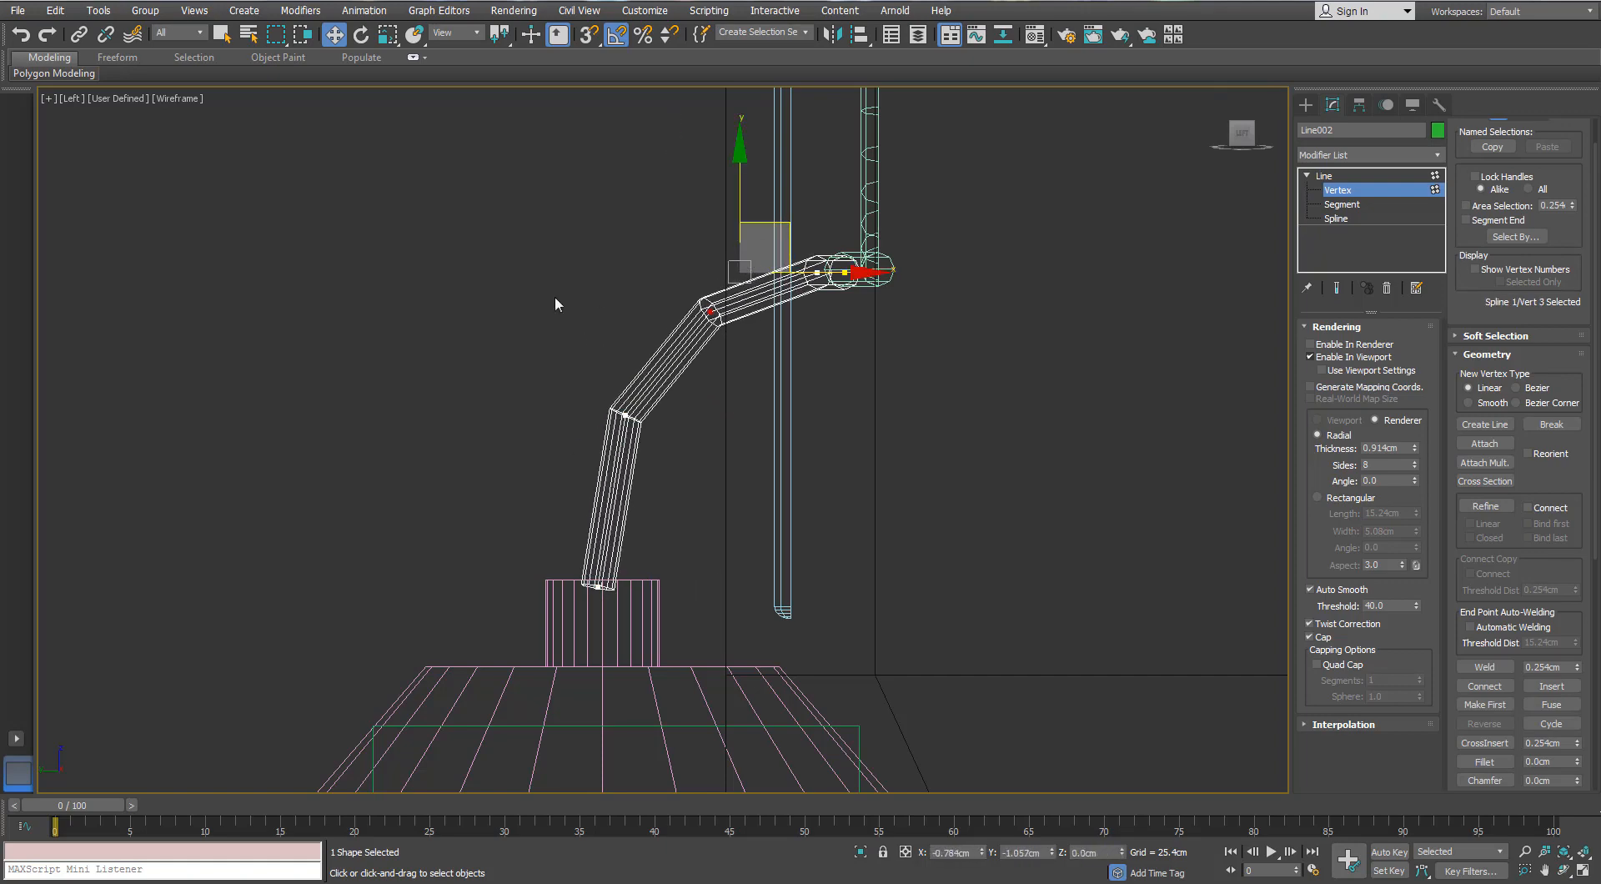
- Adjust the line's second vertex horizontally and reposition the vertex above the compressor cap to refine the pipe's path
alt+middle_drag(557, 303, 696, 447)
drag(844, 179, 739, 279)
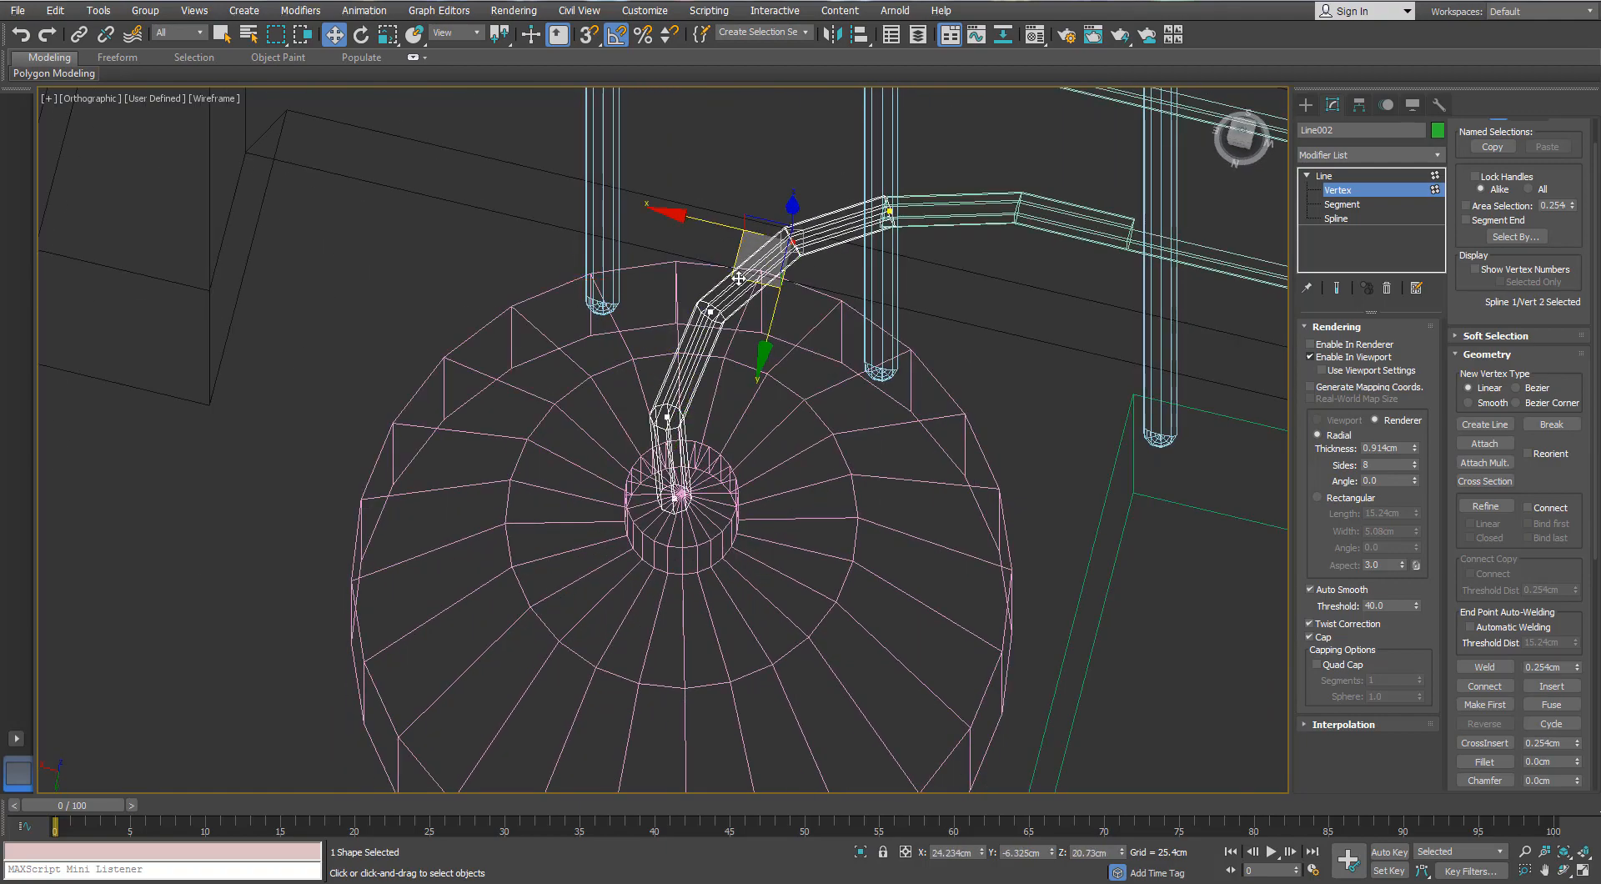
key(p)
key(z)
scroll(740, 277, down, 7)
mouse_move(699, 454)
alt+middle_down()
mouse_move(757, 421)
mouse_move(770, 458)
mouse_move(784, 437)
alt+middle_up()
key(F3)
scroll(768, 435, up, 5)
mouse_move(748, 443)
mouse_down()
mouse_move(867, 343)
mouse_move(953, 379)
mouse_up()
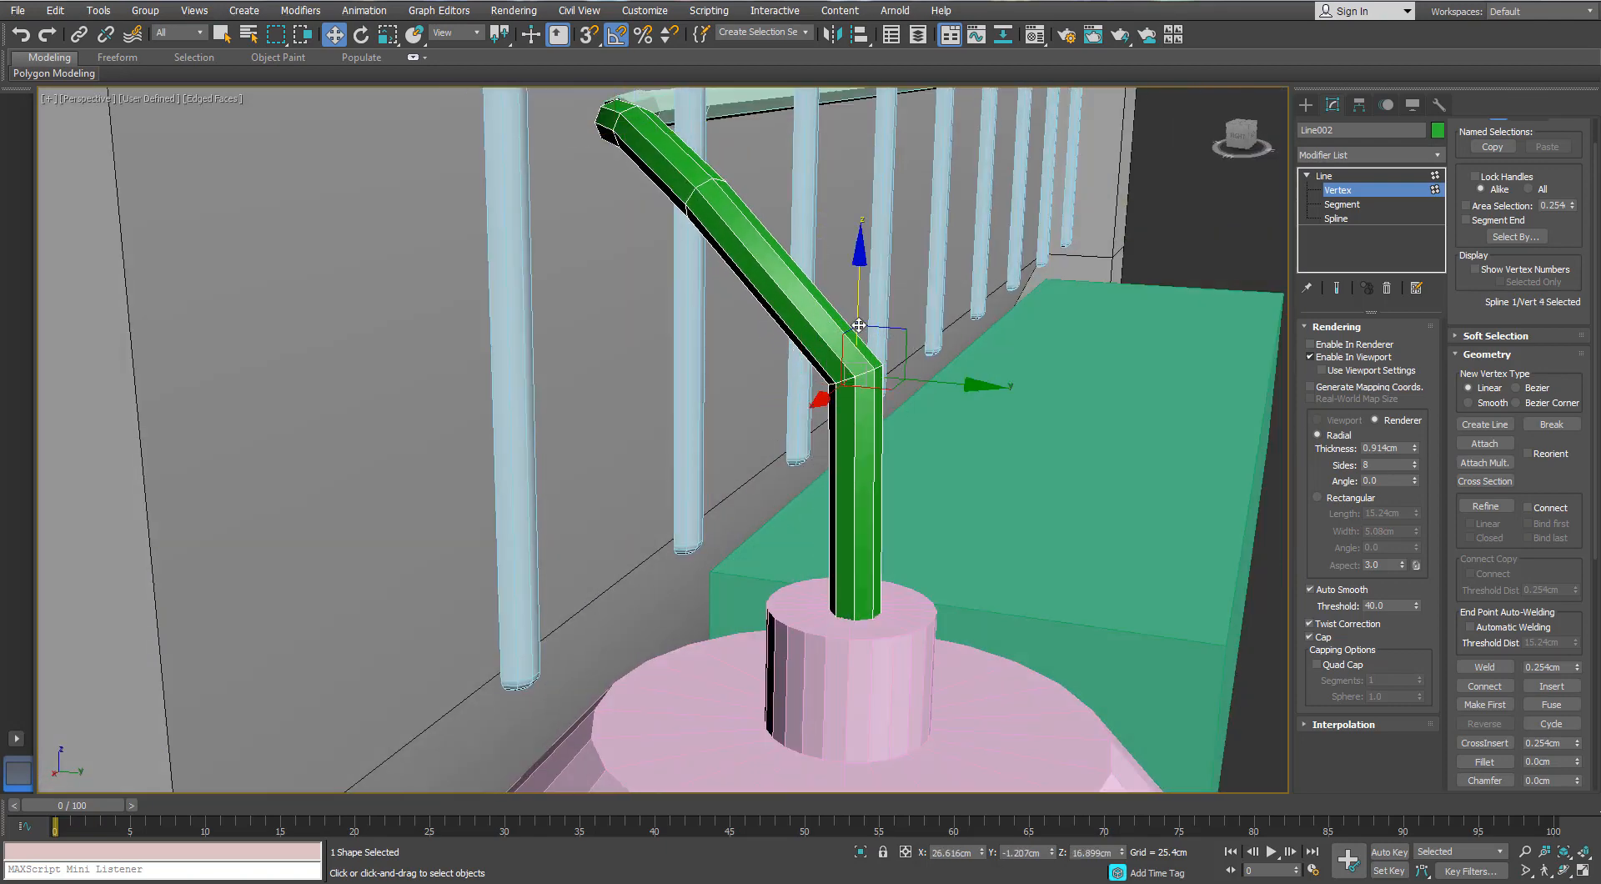
- Fillet the pipe's sharp corner above the compressor cap into a smooth bend and check the connection at the coil
click(1486, 762)
drag(857, 368, 848, 325)
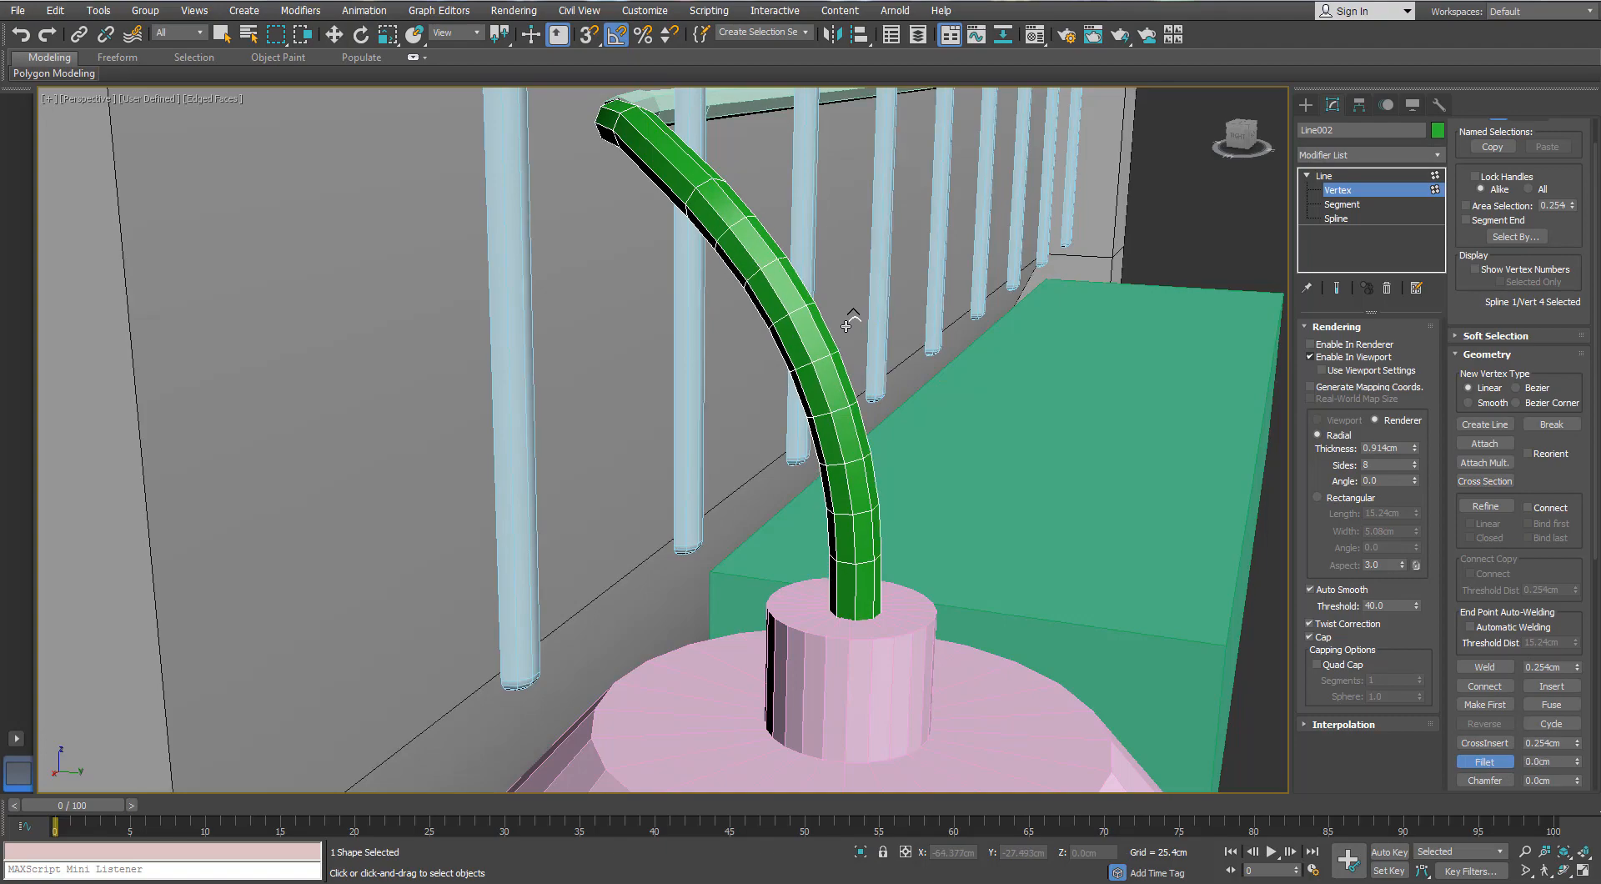
scroll(845, 326, down, 5)
alt+middle_drag(845, 326, 715, 323)
scroll(784, 272, up, 2)
key(w)
alt+middle_drag(784, 272, 793, 328)
scroll(793, 328, down, 2)
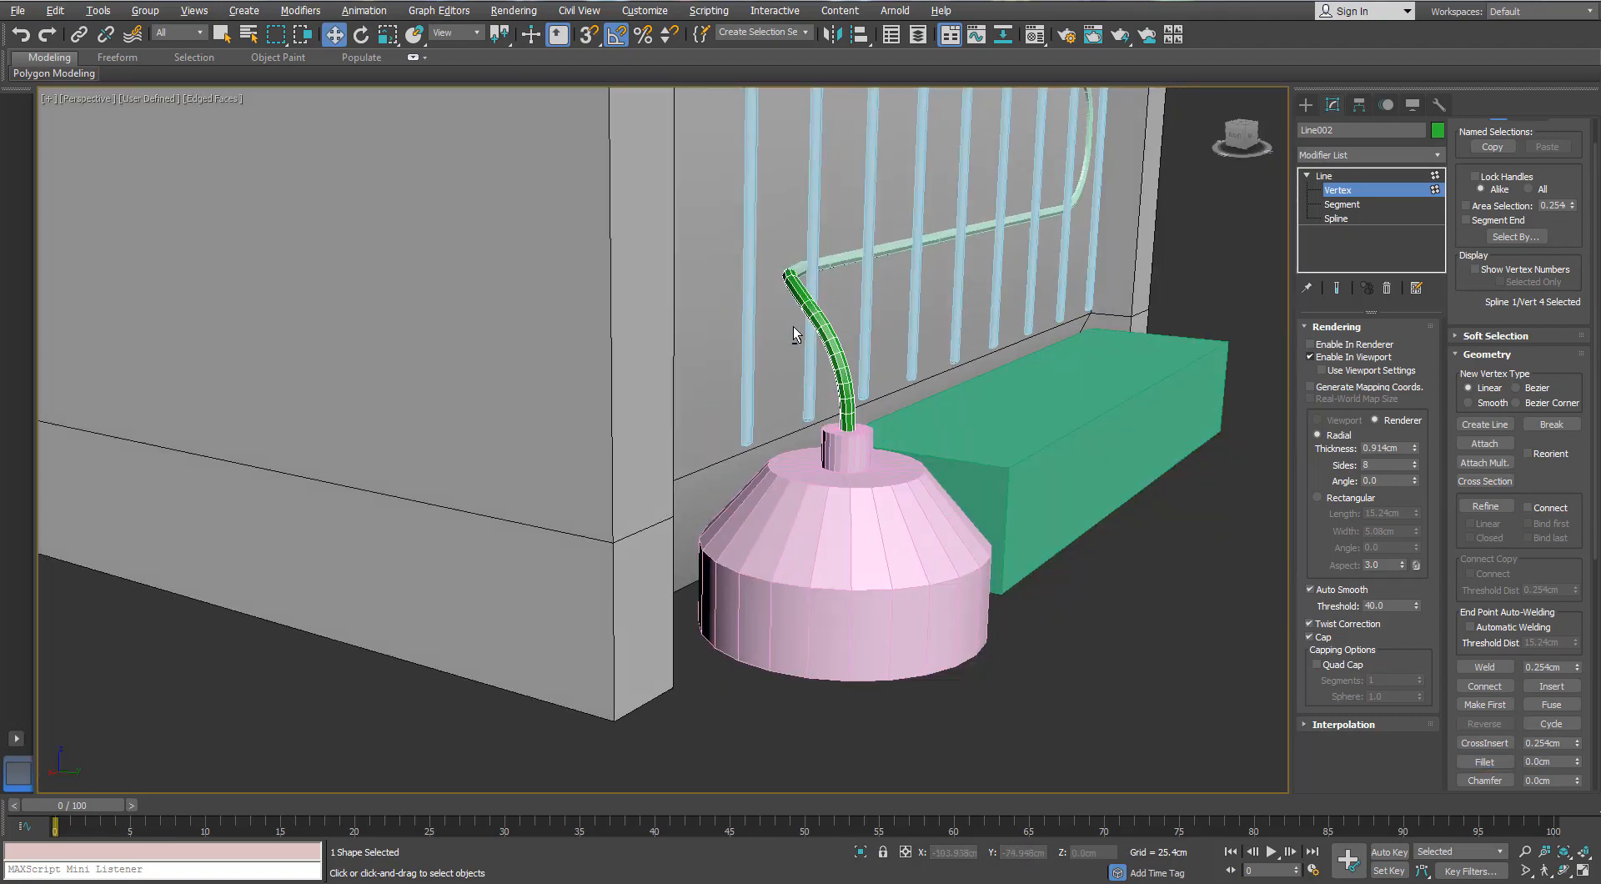
scroll(793, 327, up, 6)
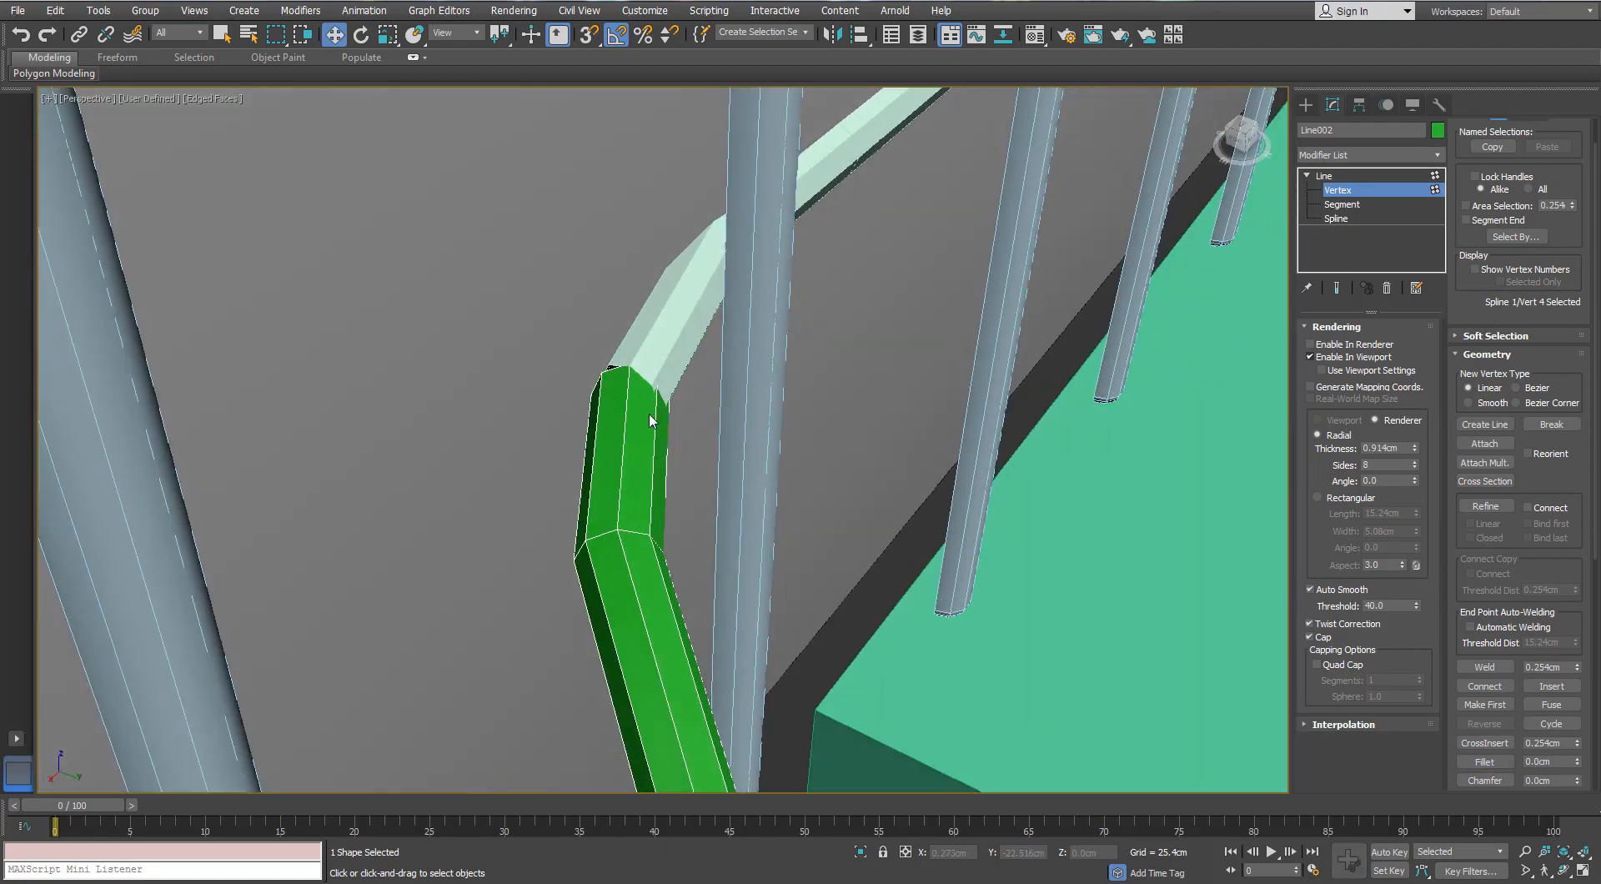
- Convert the compressor pipe to an editable poly and delete the polygons of its segment next to the coil
right_click(651, 420)
mouse_move(679, 590)
click(617, 607)
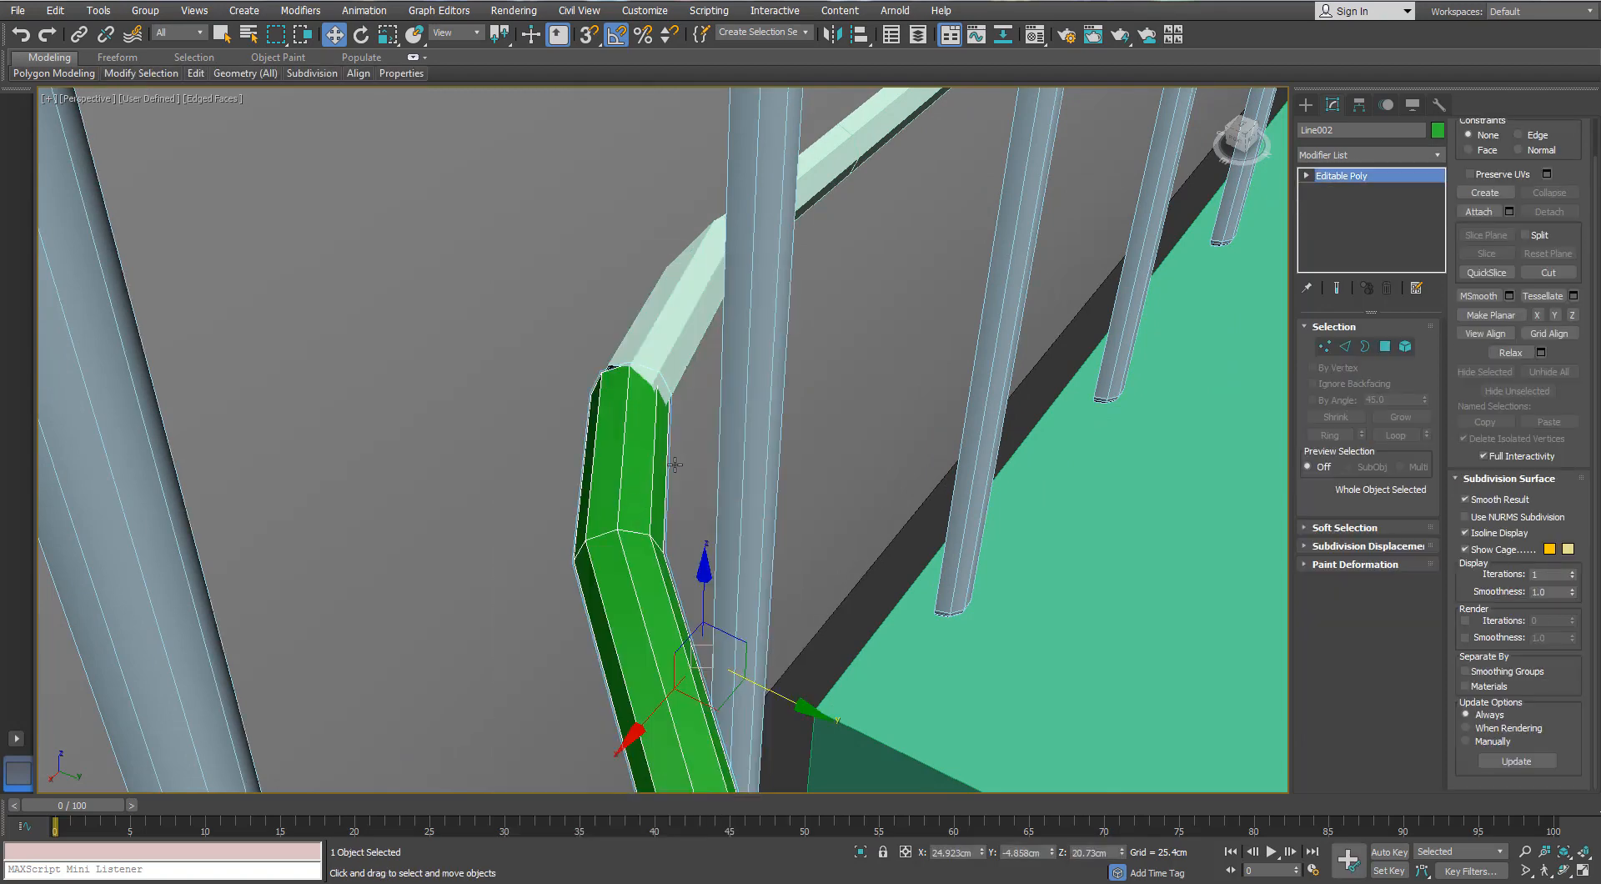
click(1384, 347)
drag(478, 520, 476, 523)
alt+middle_drag(475, 522, 753, 622)
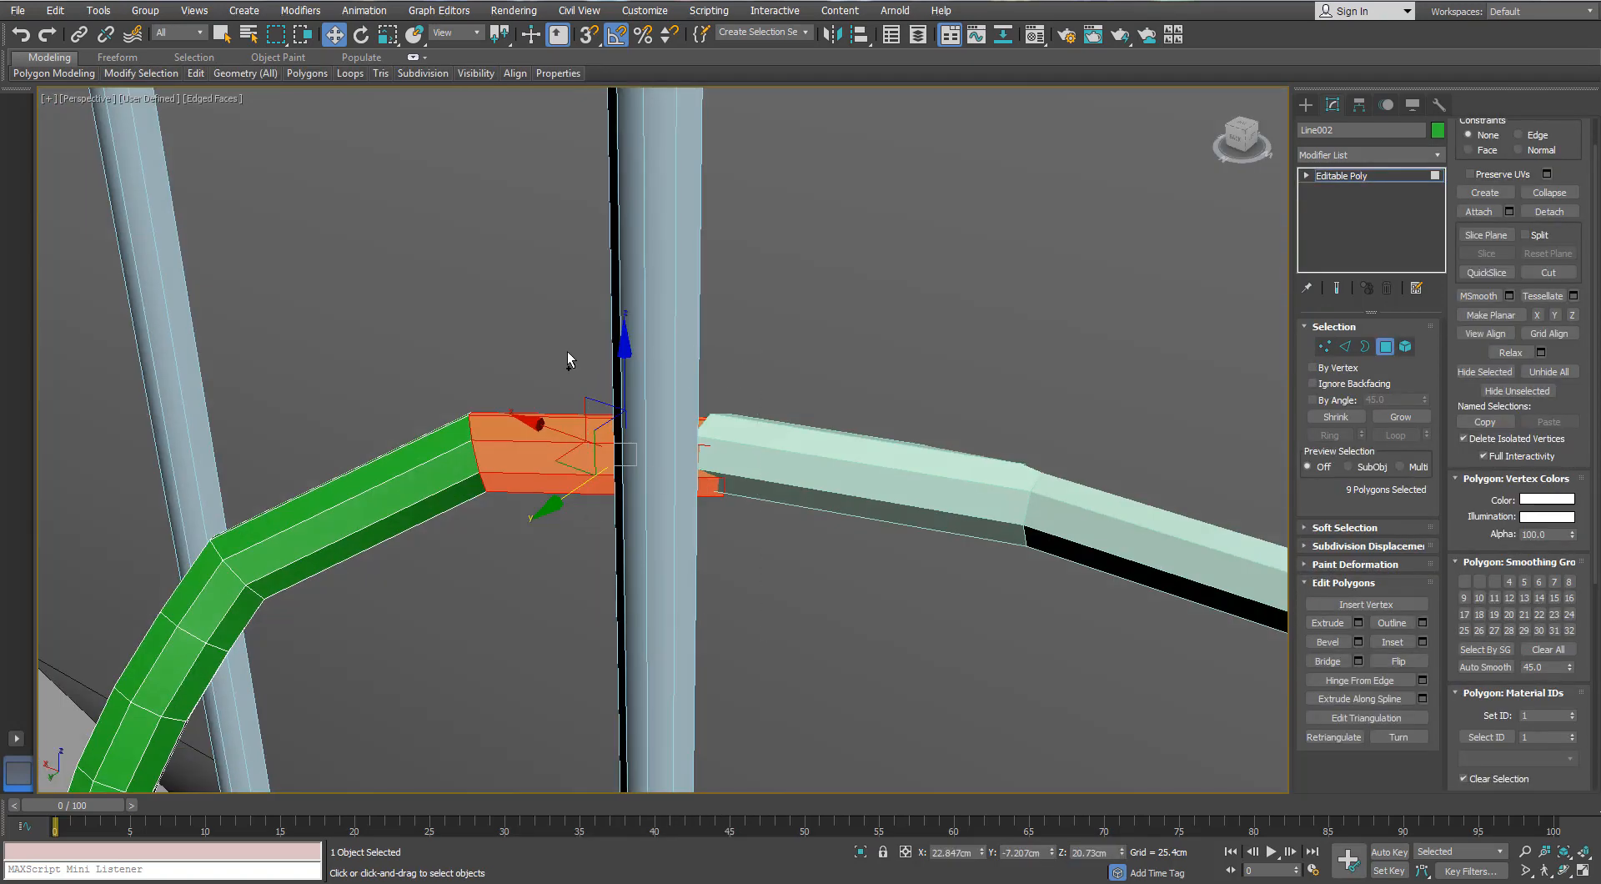
key(Delete)
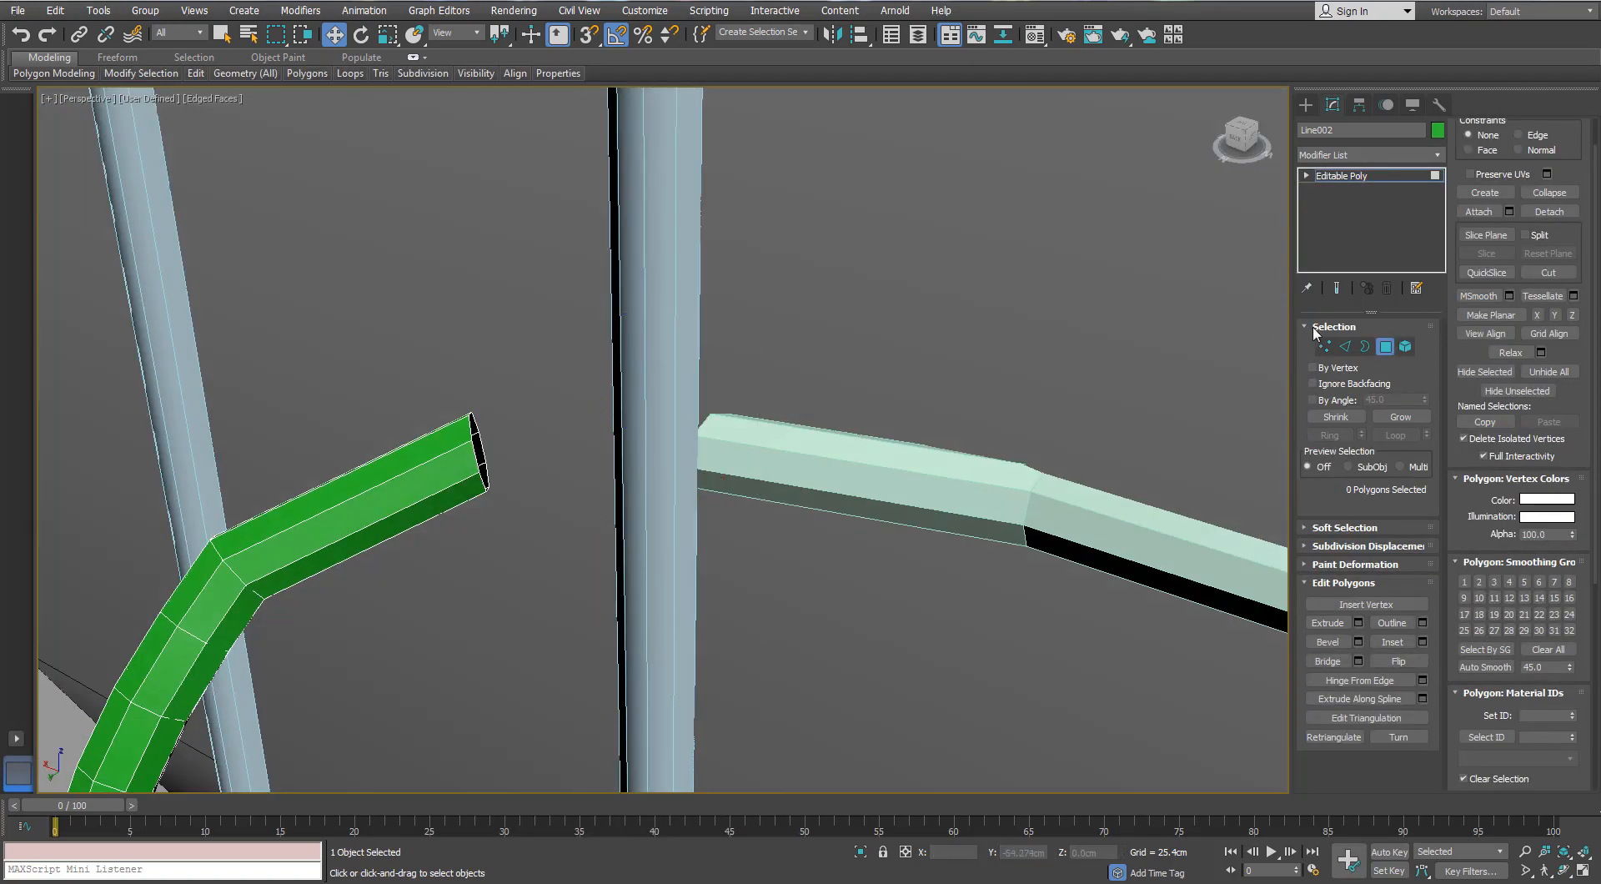
- Attach the coil to the compressor pipe and bridge the two facing open borders
click(1478, 212)
click(709, 435)
key(3)
click(701, 428)
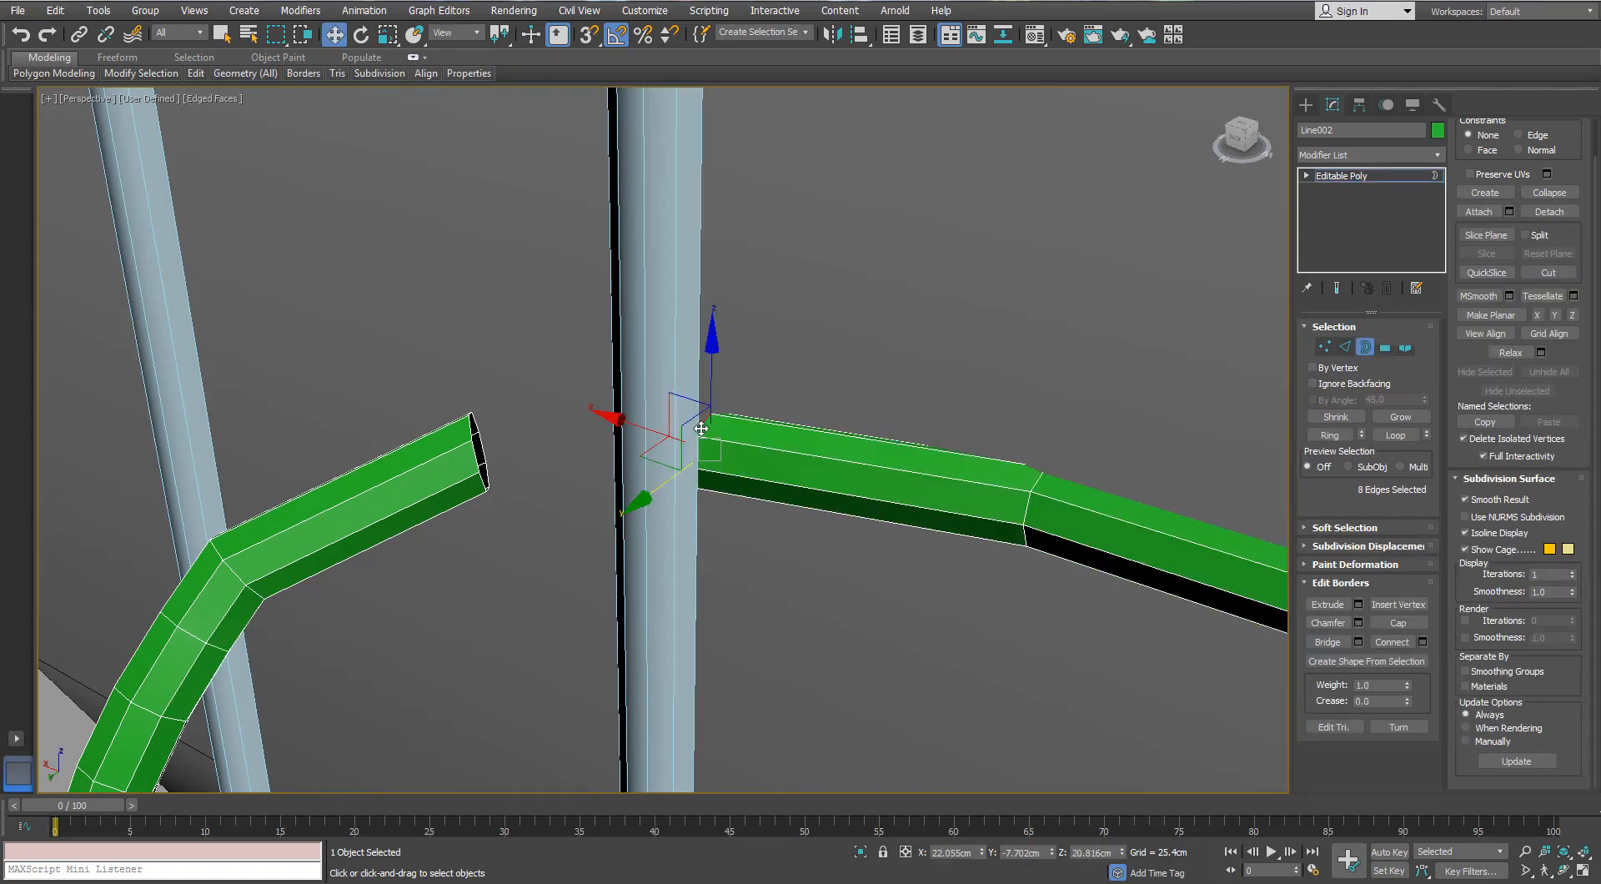
key(e)
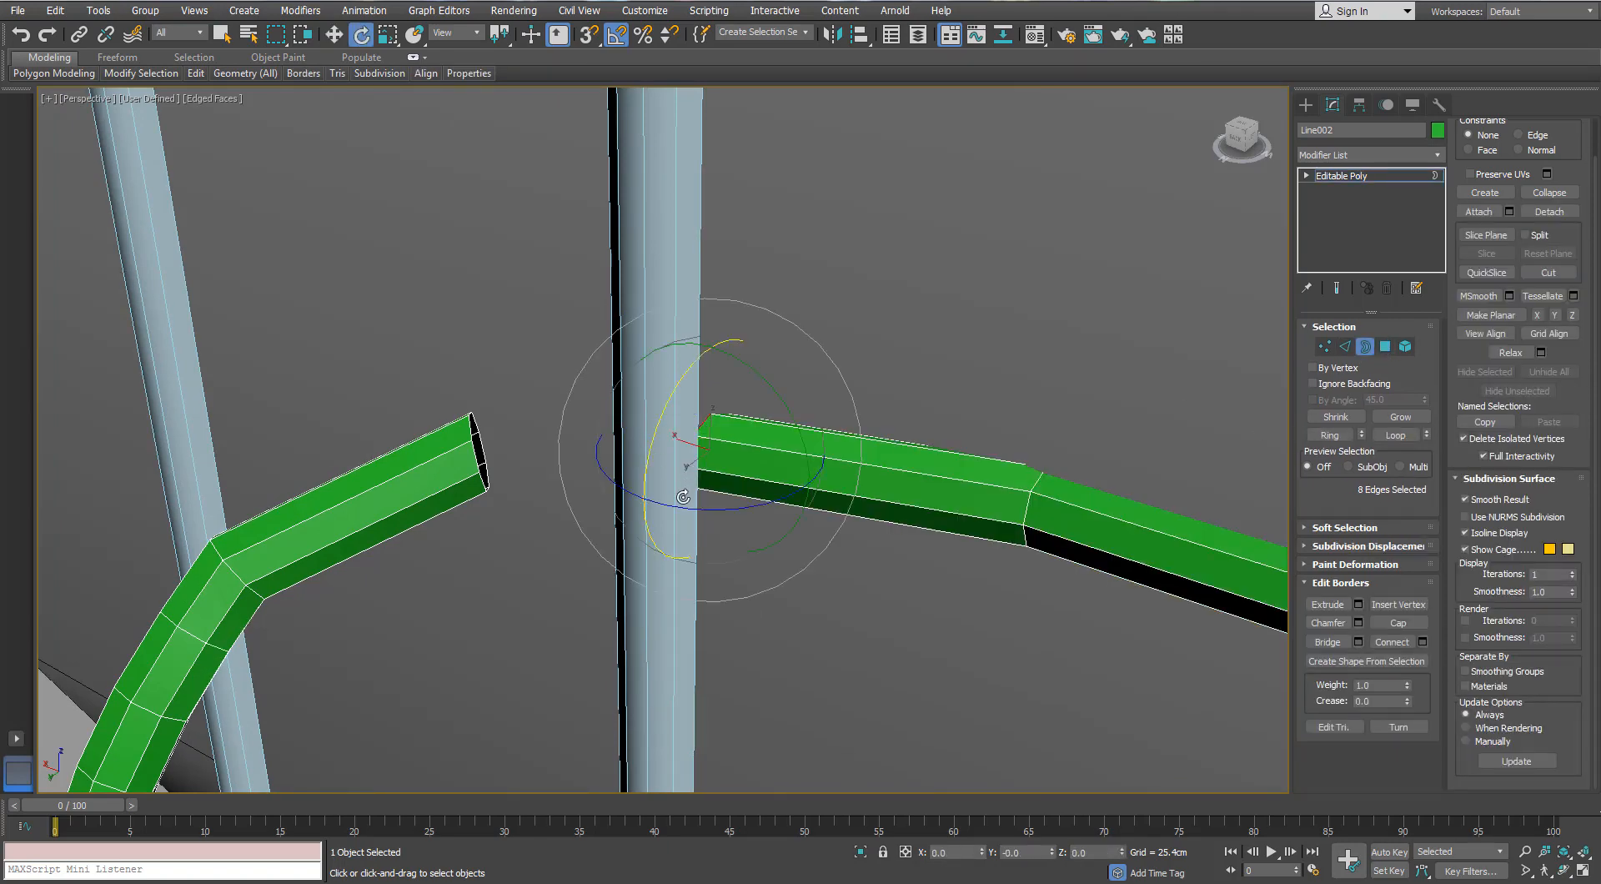
ctrl+click(480, 459)
click(1328, 642)
- Select the refrigerator's rear parts, including the coil, rods, box and compressor, and give them the dark custom object color
scroll(554, 468, down, 5)
alt+middle_drag(554, 468, 602, 388)
scroll(722, 425, down, 3)
scroll(722, 424, down, 3)
click(1364, 344)
ctrl+click(574, 550)
ctrl+click(705, 532)
scroll(713, 531, down, 5)
middle_drag(713, 531, 787, 611)
scroll(681, 547, down, 4)
click(822, 328)
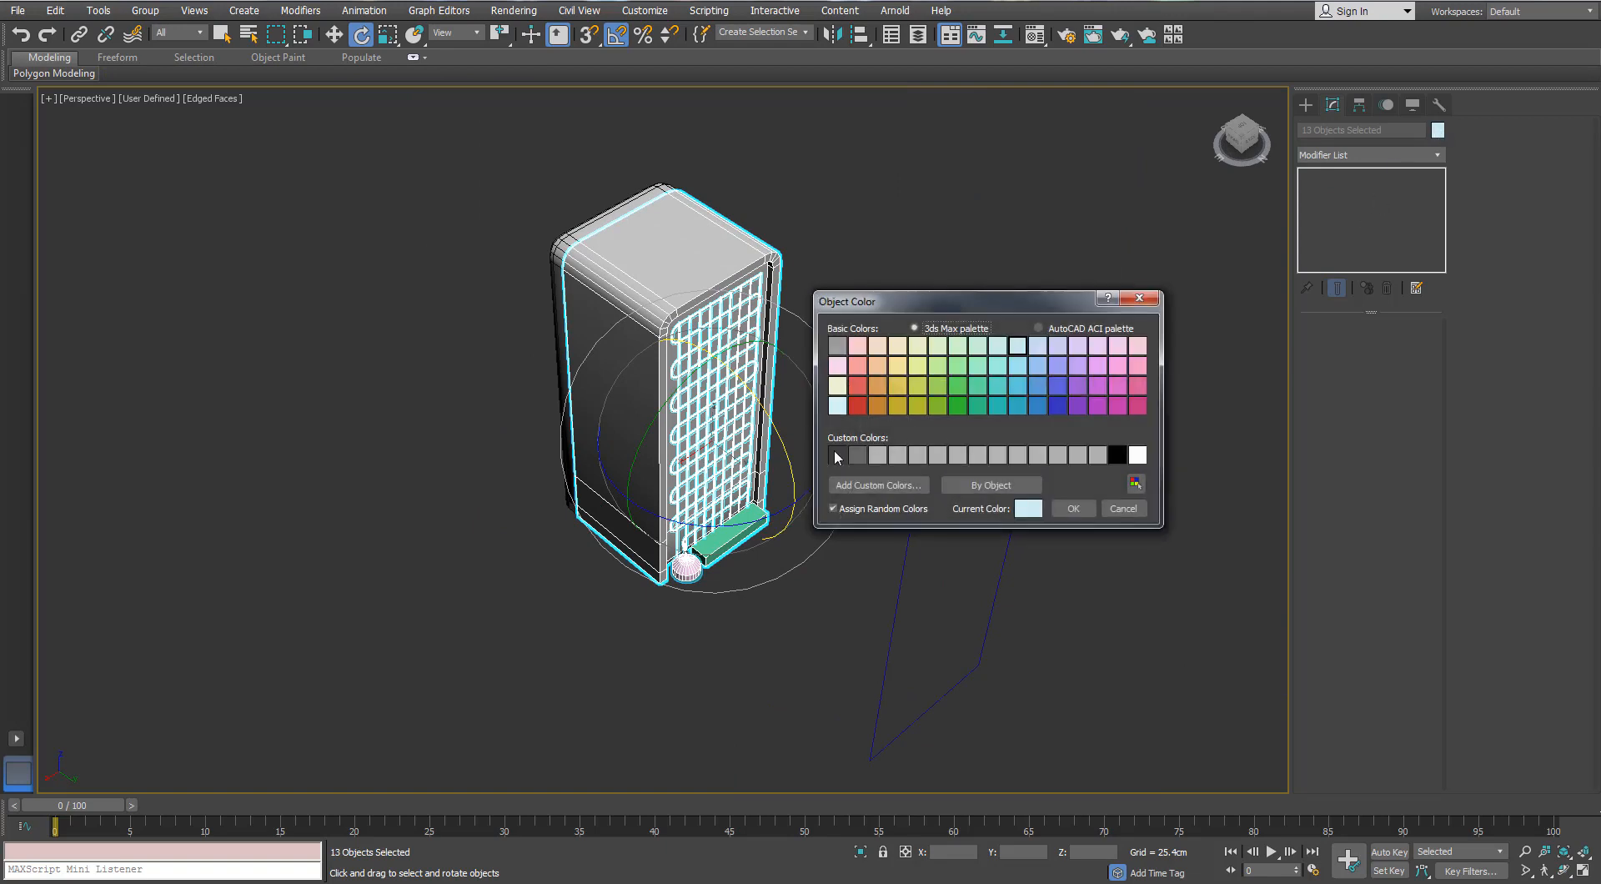
click(1083, 510)
- Assign the 01 - Default material to the selected rear parts and deselect them
key(m)
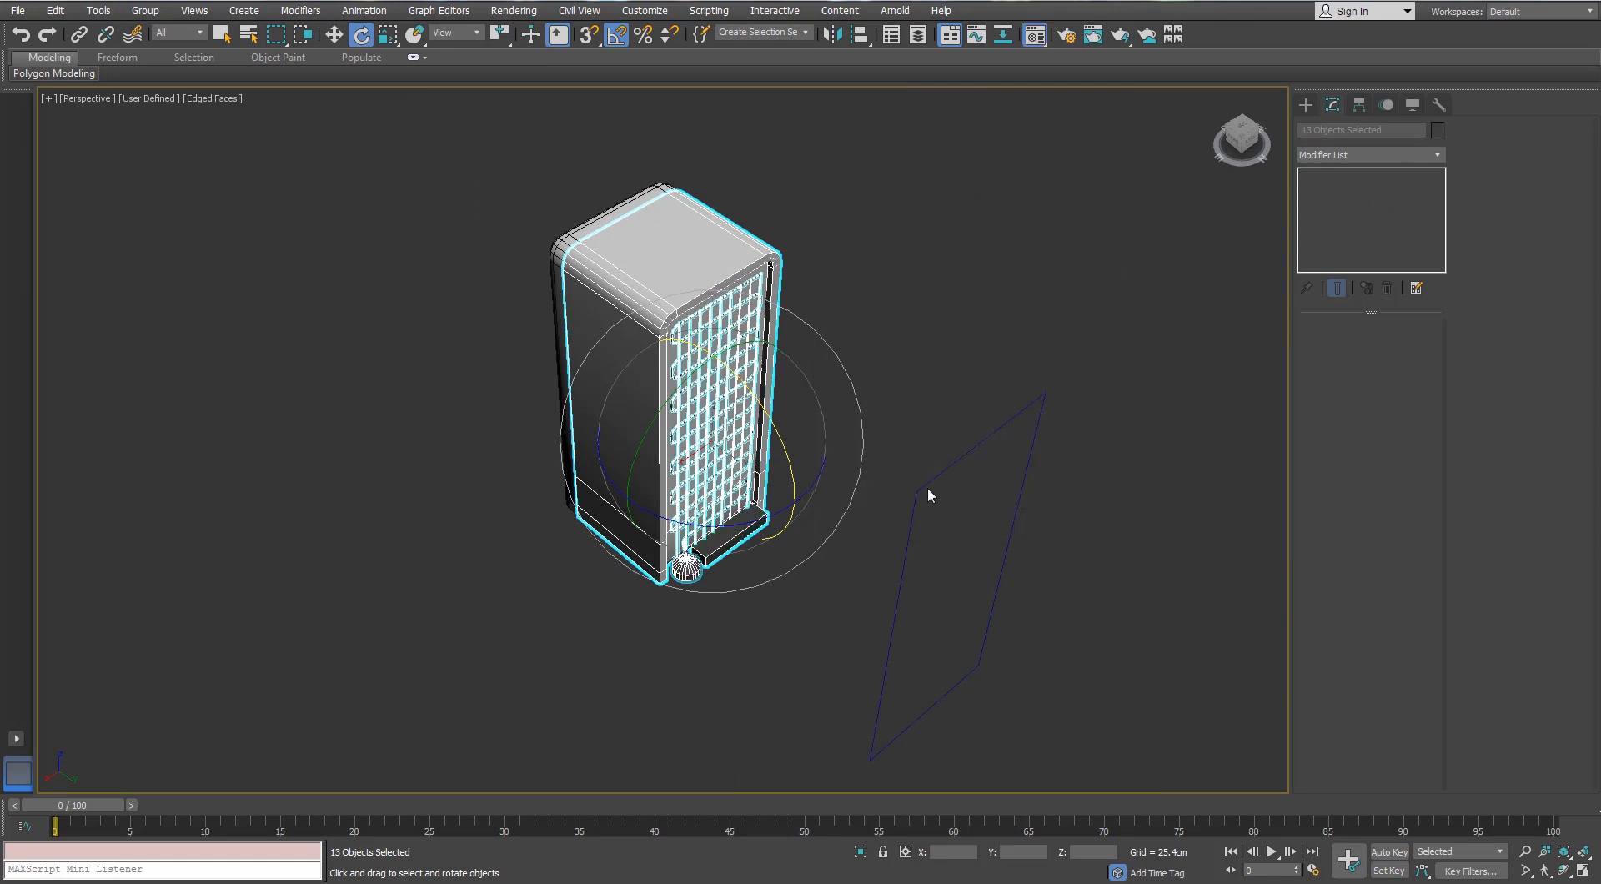
click(1235, 155)
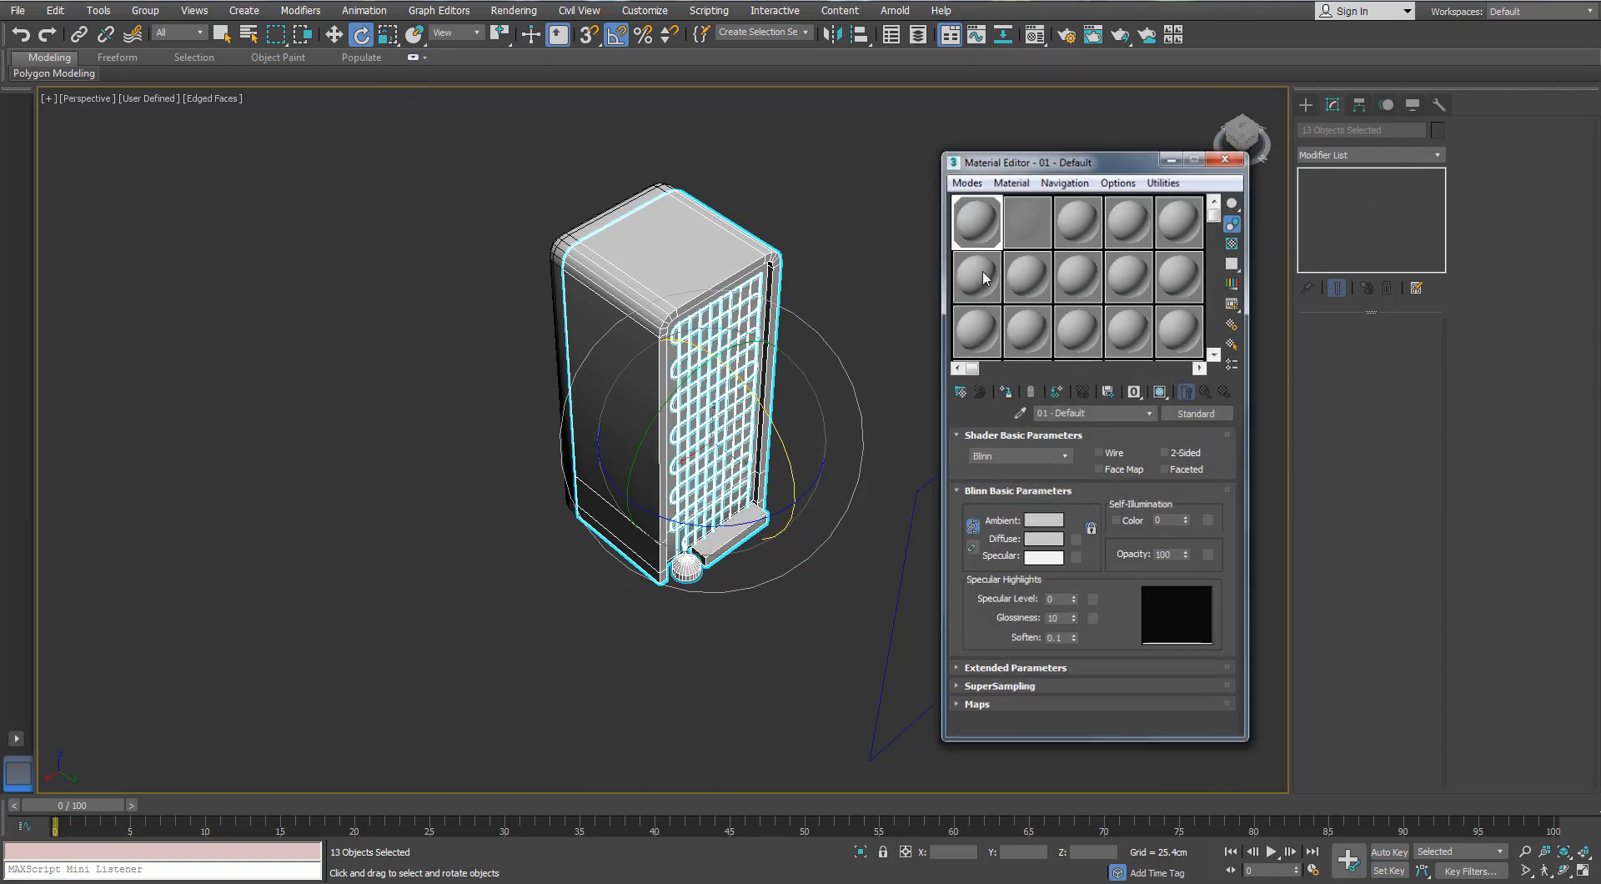
click(888, 350)
- Raise the top polygon of the long box beside the compressor slightly, then leave polygon editing
middle_drag(883, 353, 699, 429)
scroll(699, 429, up, 6)
middle_drag(634, 493, 793, 271)
click(798, 485)
alt+middle_drag(798, 485, 668, 475)
click(1385, 346)
click(769, 548)
key(w)
scroll(834, 554, down, 5)
scroll(417, 507, up, 5)
click(465, 527)
drag(477, 437, 476, 417)
alt+middle_drag(465, 463, 492, 515)
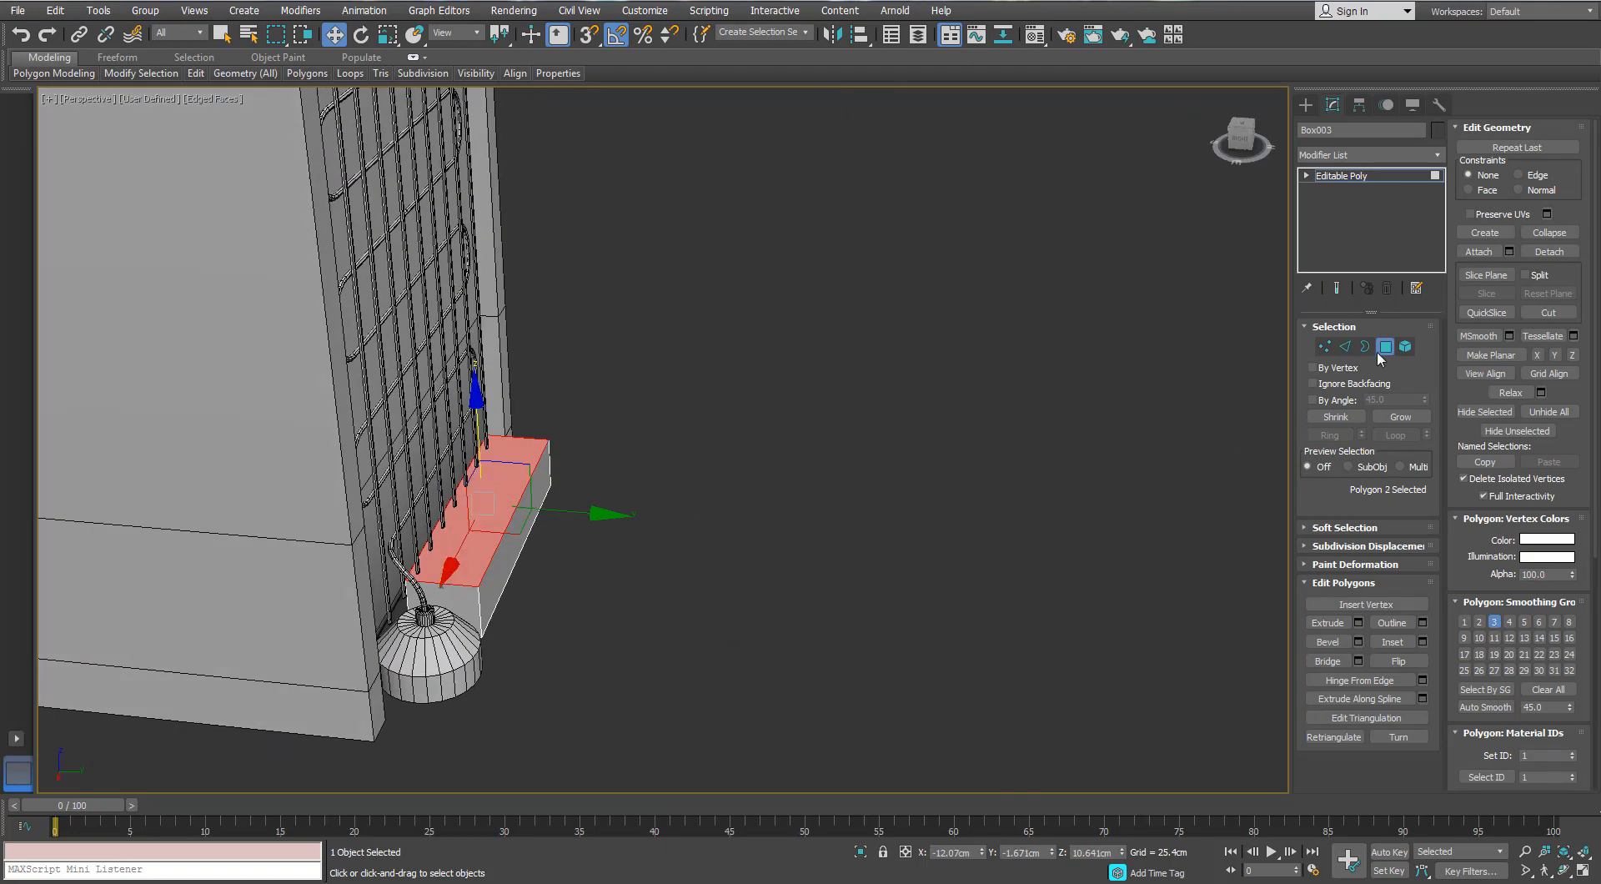
click(1382, 350)
click(702, 533)
- Select all objects of the refrigerator and set their object color to the dark custom color
scroll(702, 533, down, 5)
alt+middle_drag(702, 533, 858, 515)
scroll(904, 568, down, 3)
scroll(858, 515, up, 5)
key(ctrl+a)
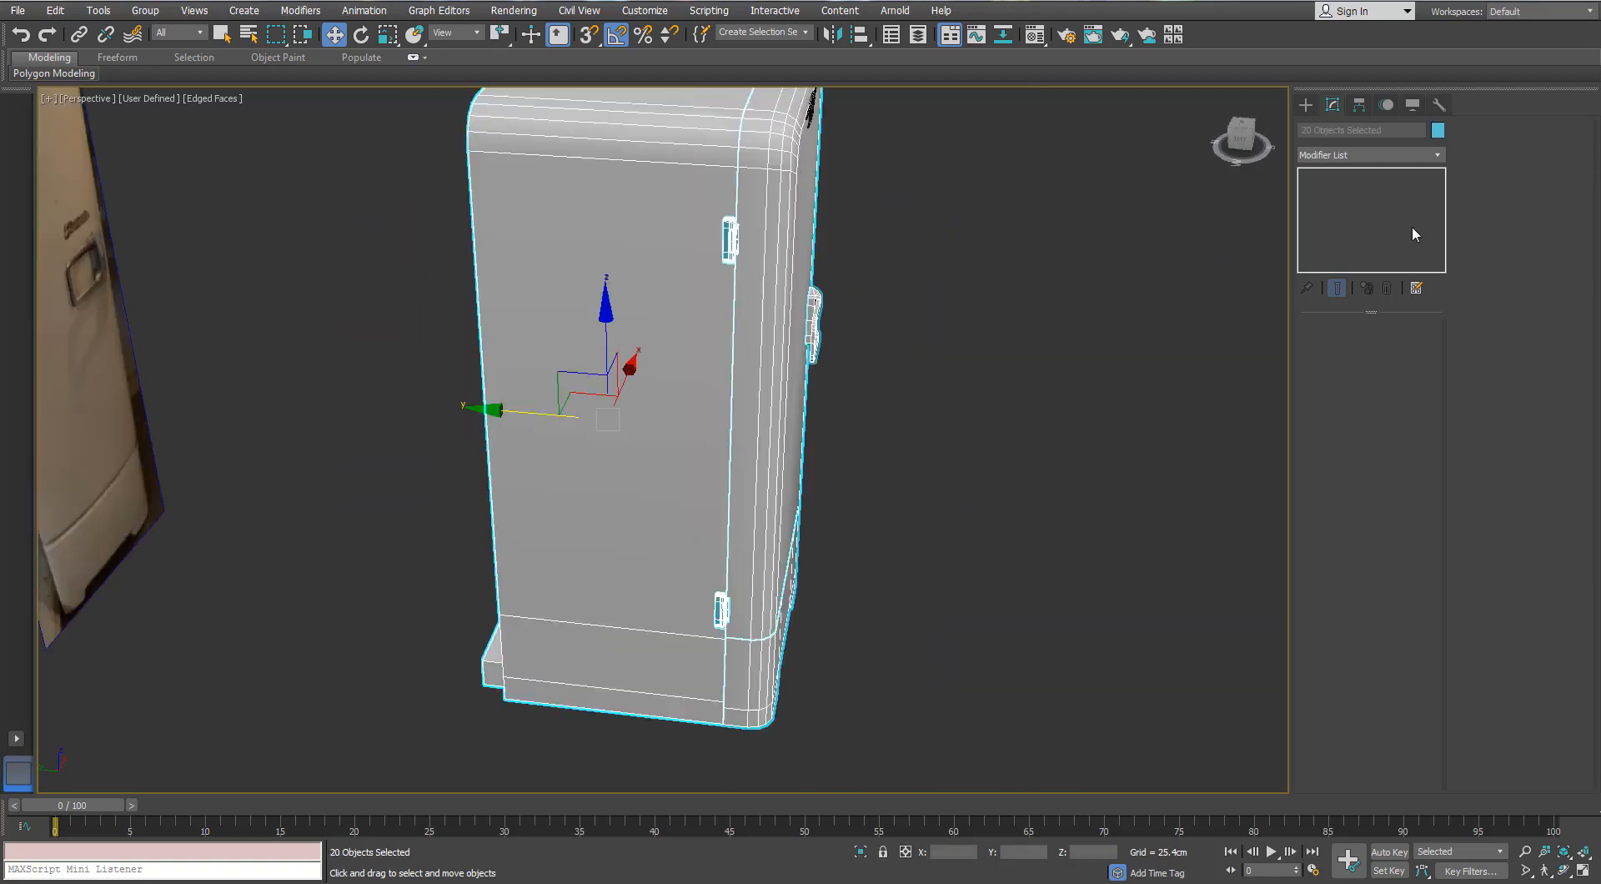
click(1438, 130)
click(1072, 510)
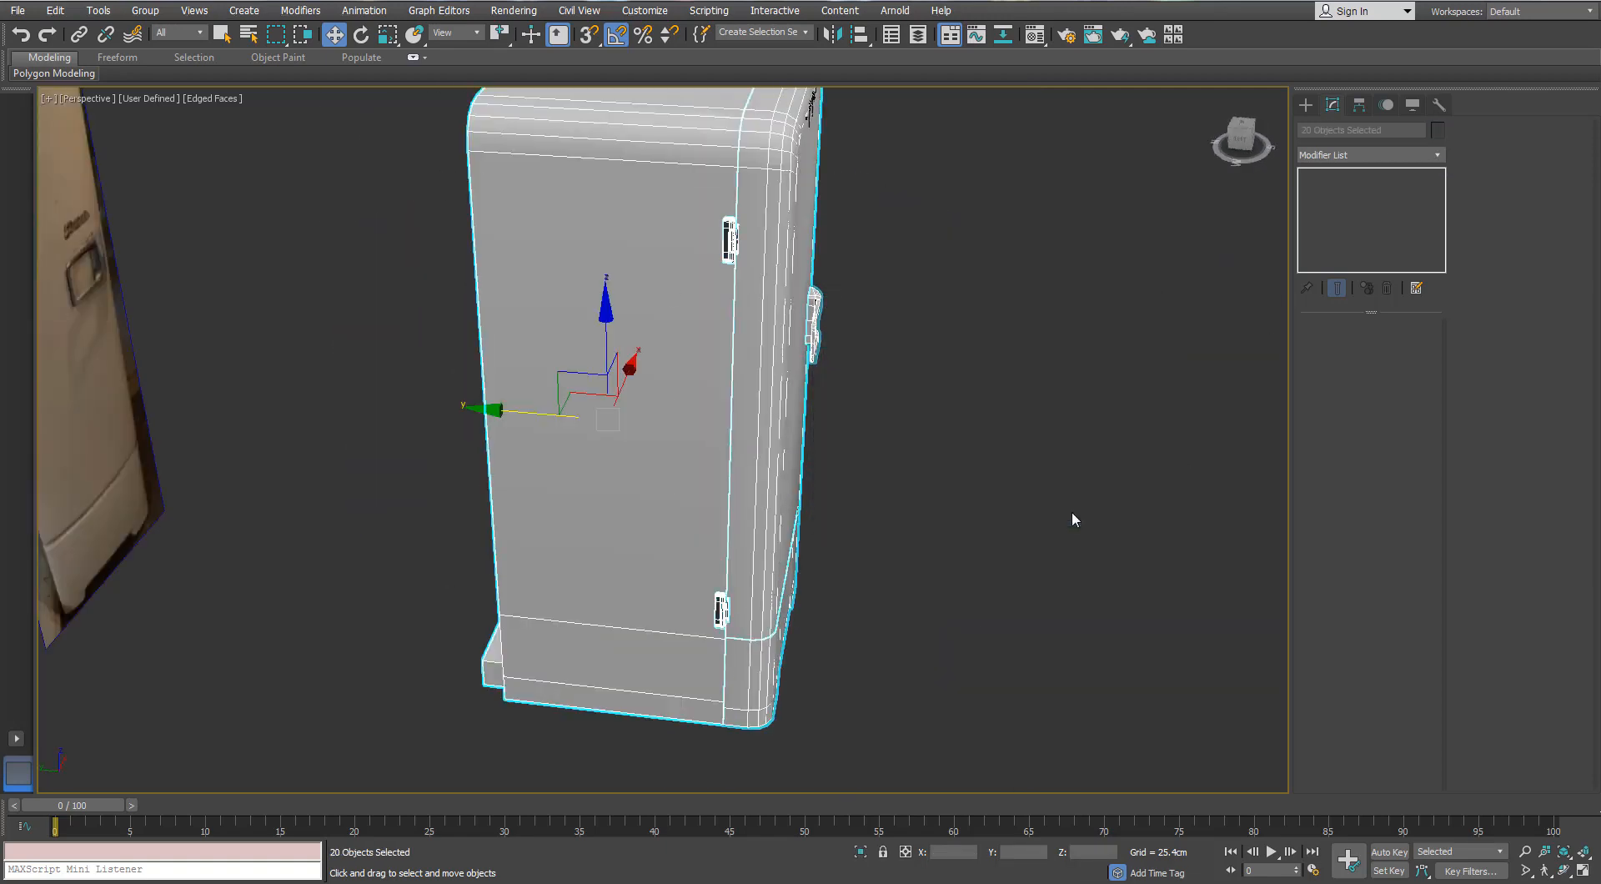
- Assign the 01 - Default material to all selected objects, deselect them and review the refrigerator from the front
key(m)
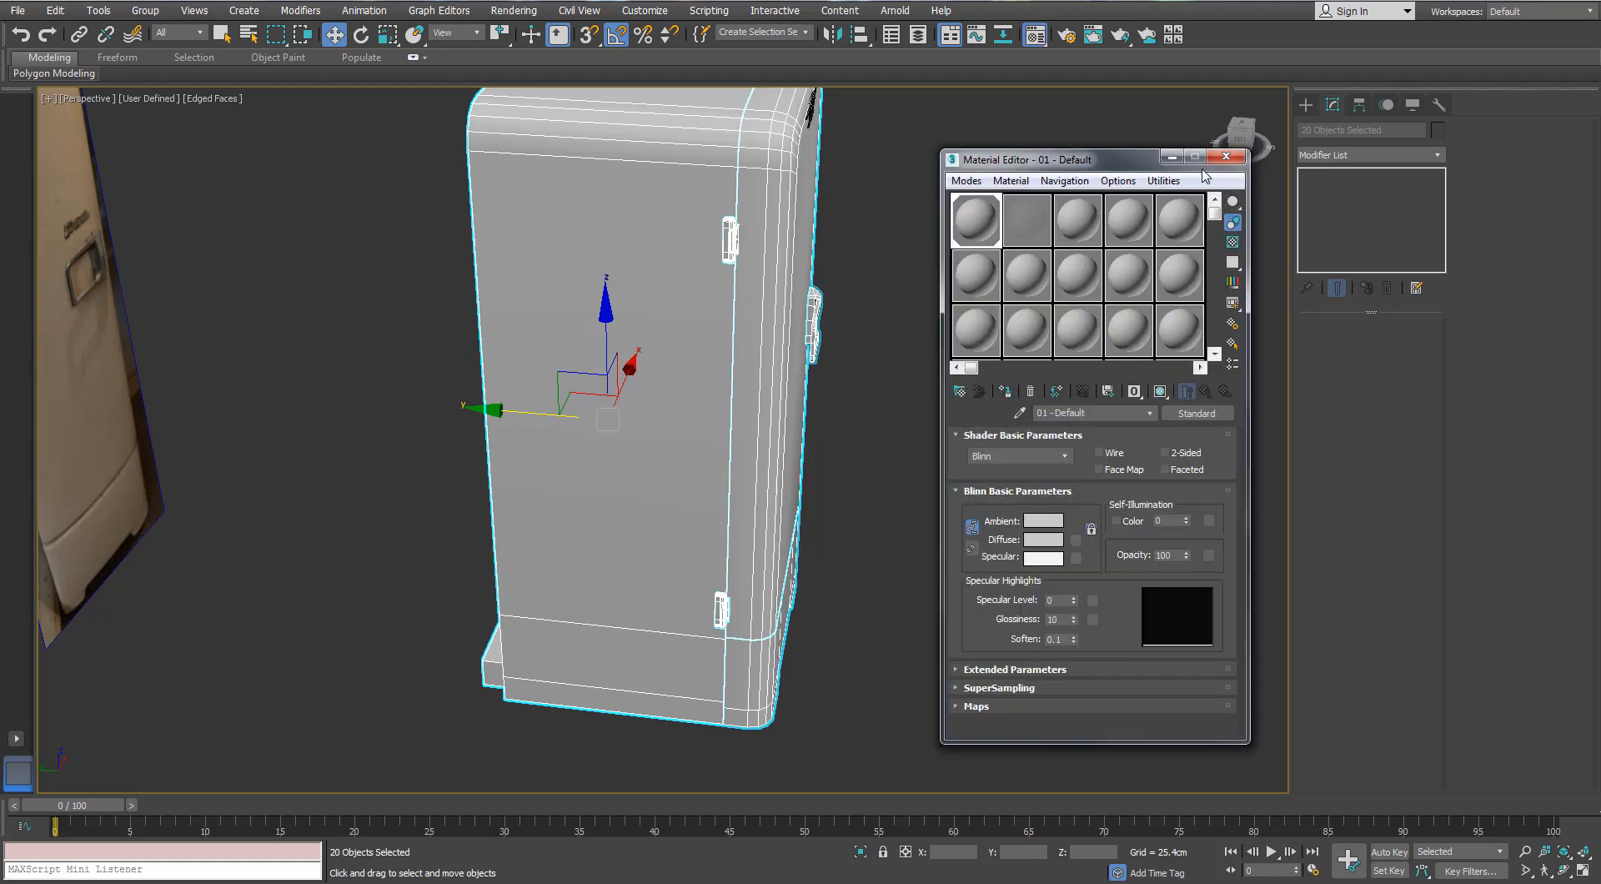
click(1226, 157)
click(969, 439)
alt+middle_drag(969, 439, 892, 443)
scroll(892, 443, down, 3)
scroll(892, 450, up, 3)
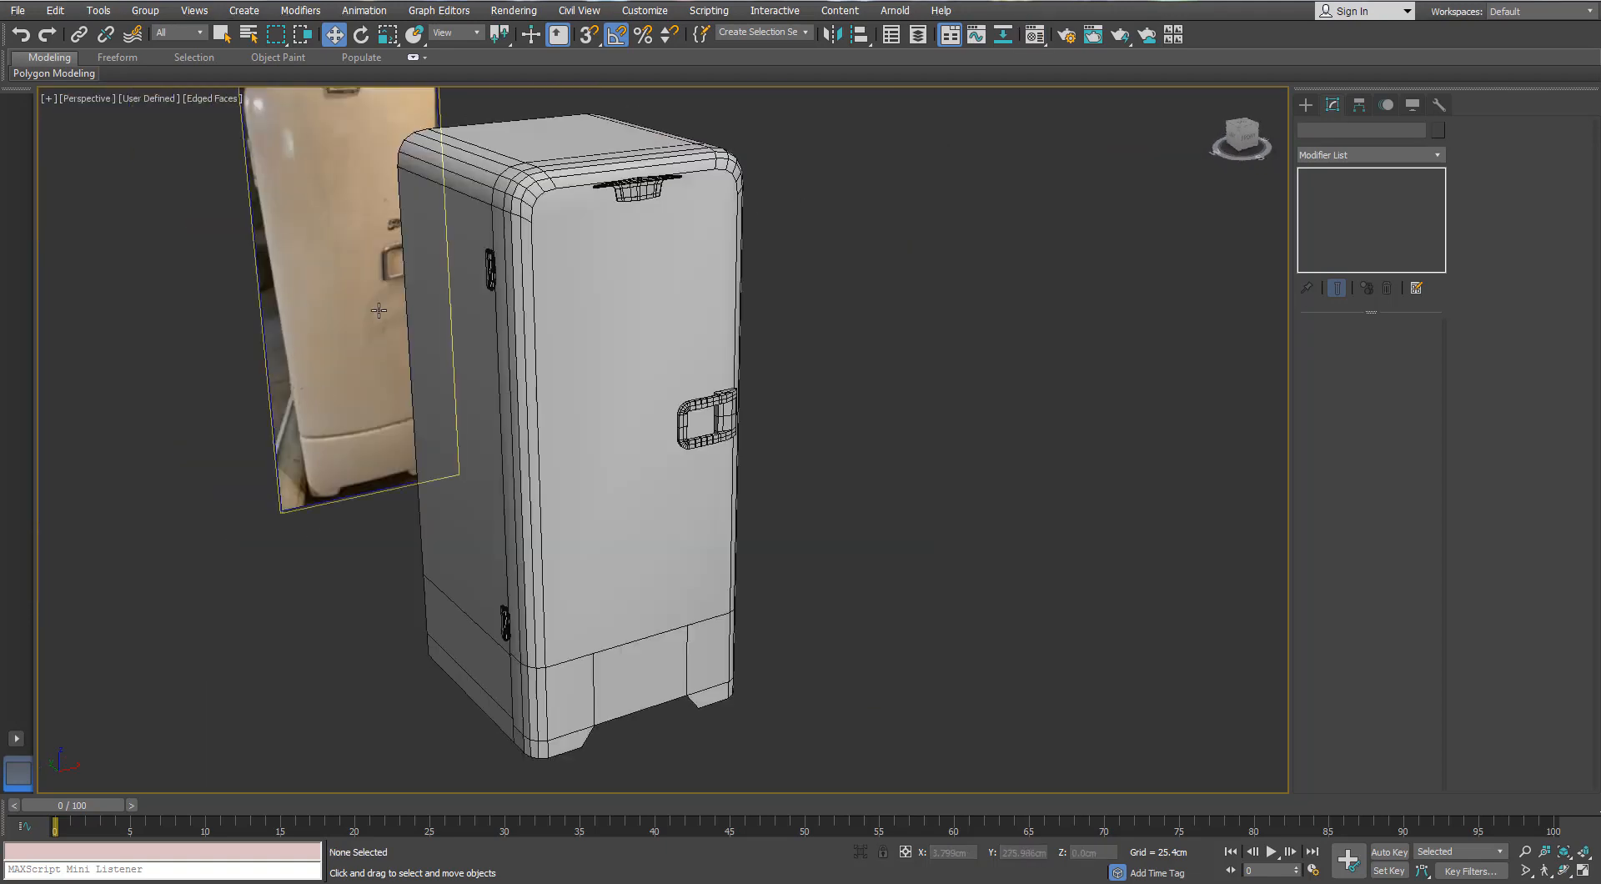
- Isolate the refrigerator door and start editing its vertices
click(669, 674)
scroll(669, 674, up, 4)
click(860, 852)
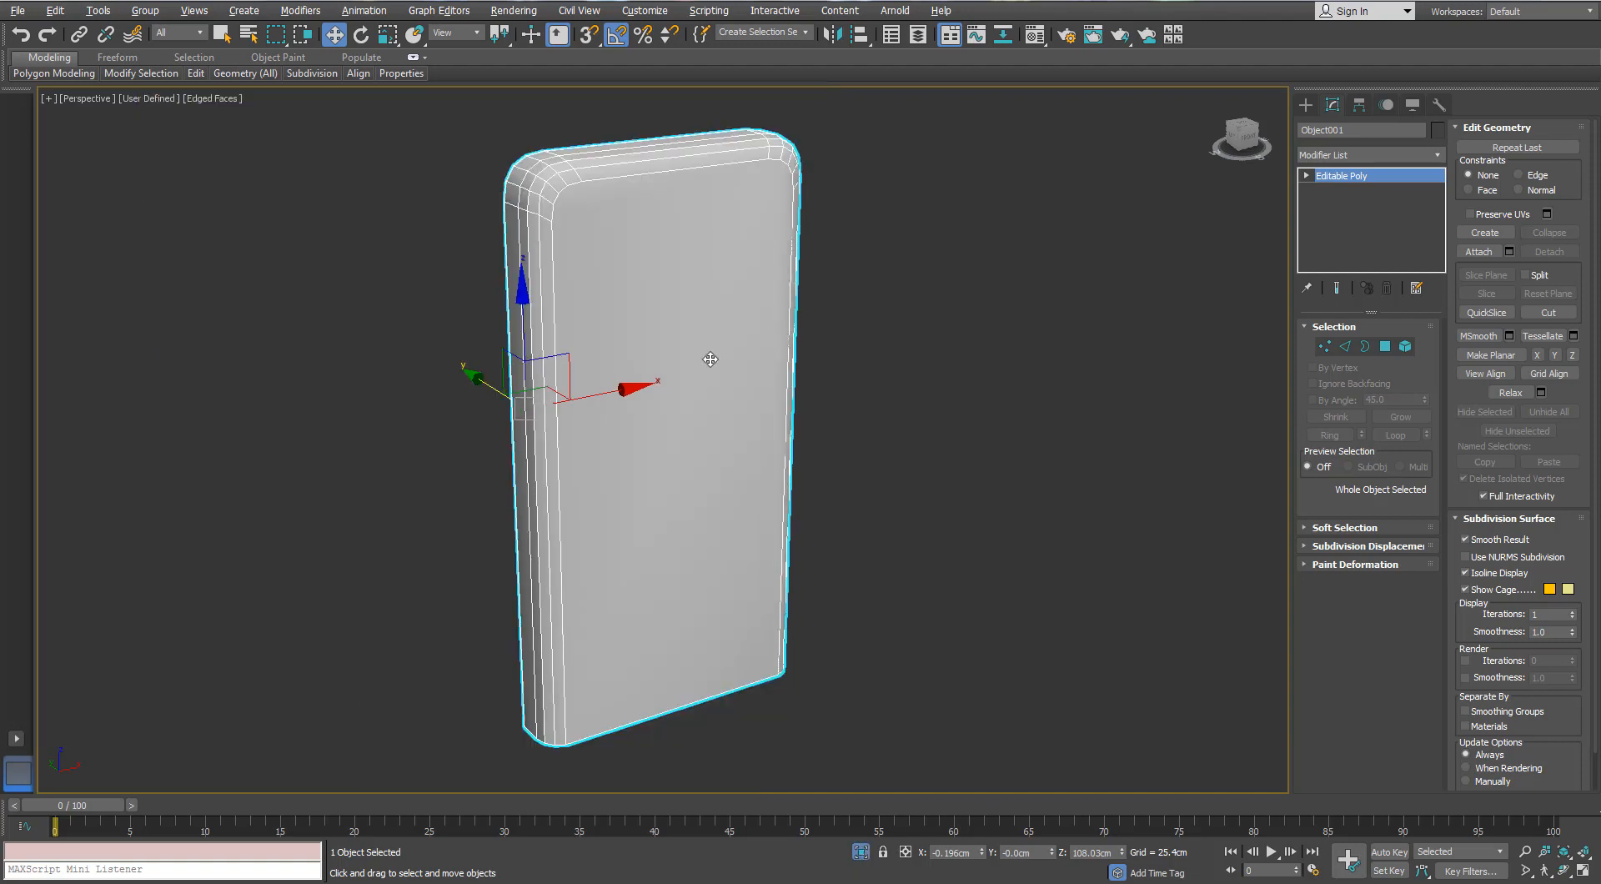
scroll(1284, 342, up, 2)
click(1324, 347)
scroll(508, 297, up, 2)
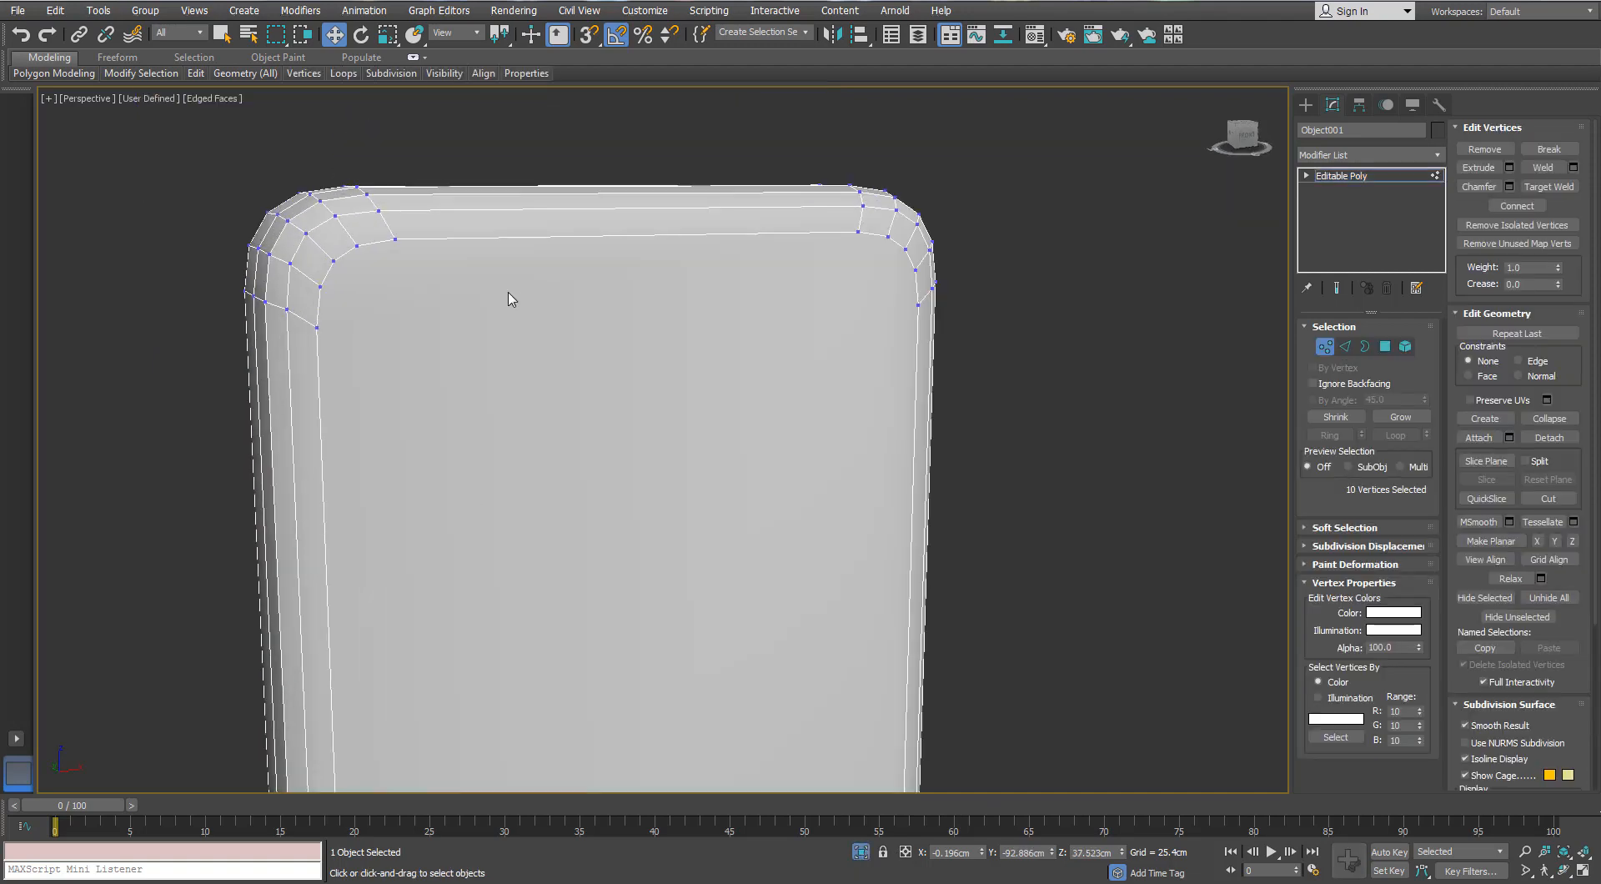
- Cut horizontal edges across the door's upper front between the vertices of the two rounded corners
right_click(504, 281)
click(417, 325)
click(316, 327)
click(885, 309)
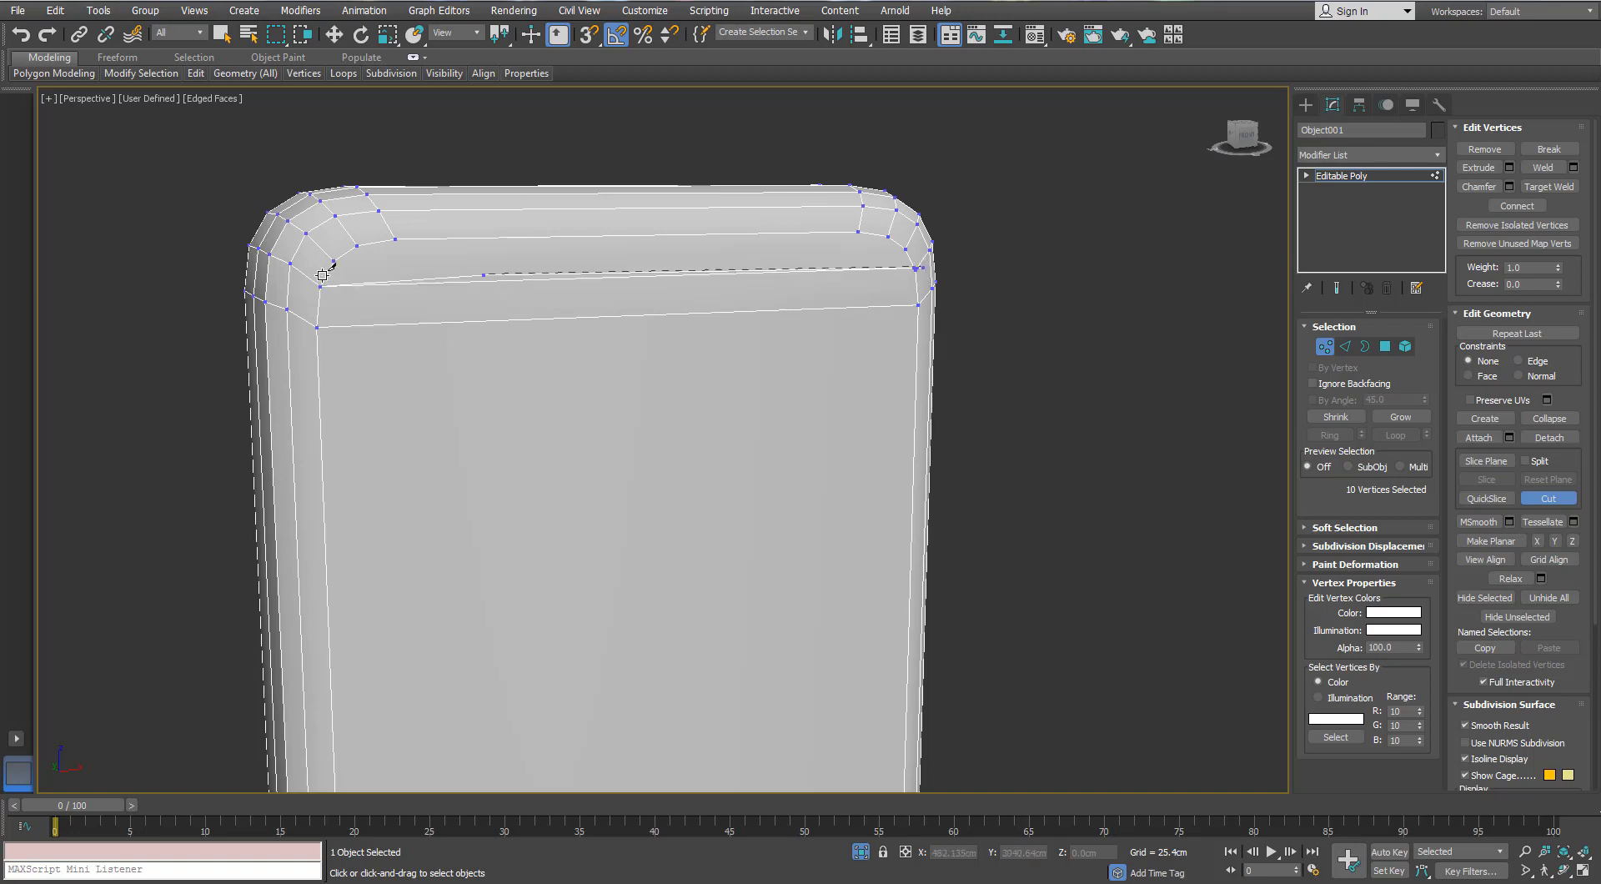
scroll(359, 253, down, 3)
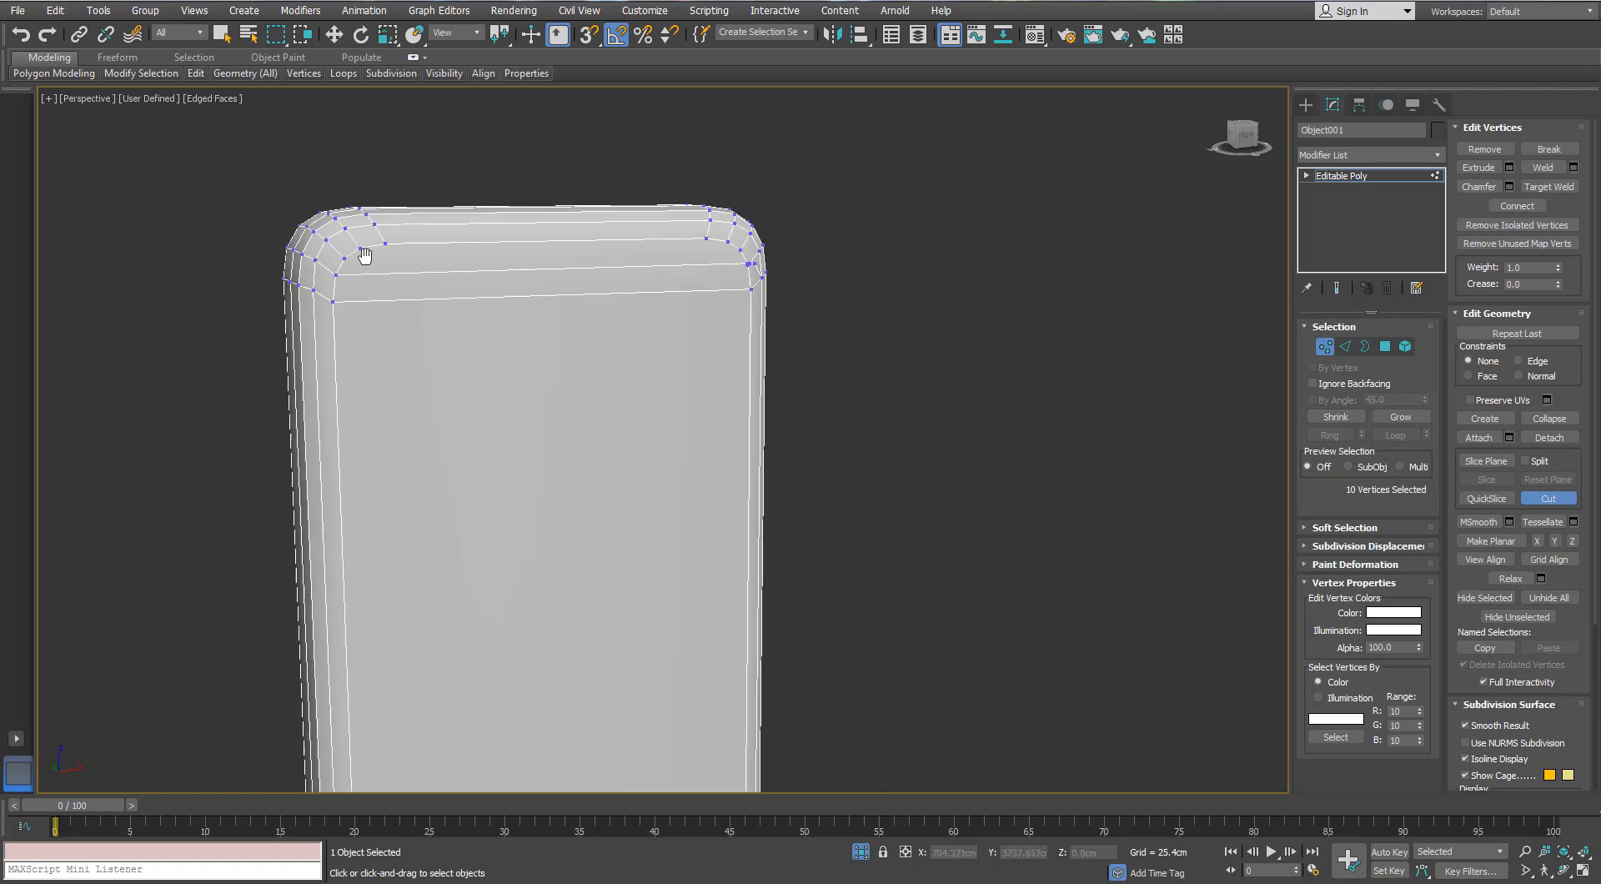
- Cut vertical edges down the door's front from the upper corner vertices and one more horizontal edge between the corners
middle_drag(365, 254, 366, 212)
scroll(386, 265, up, 1)
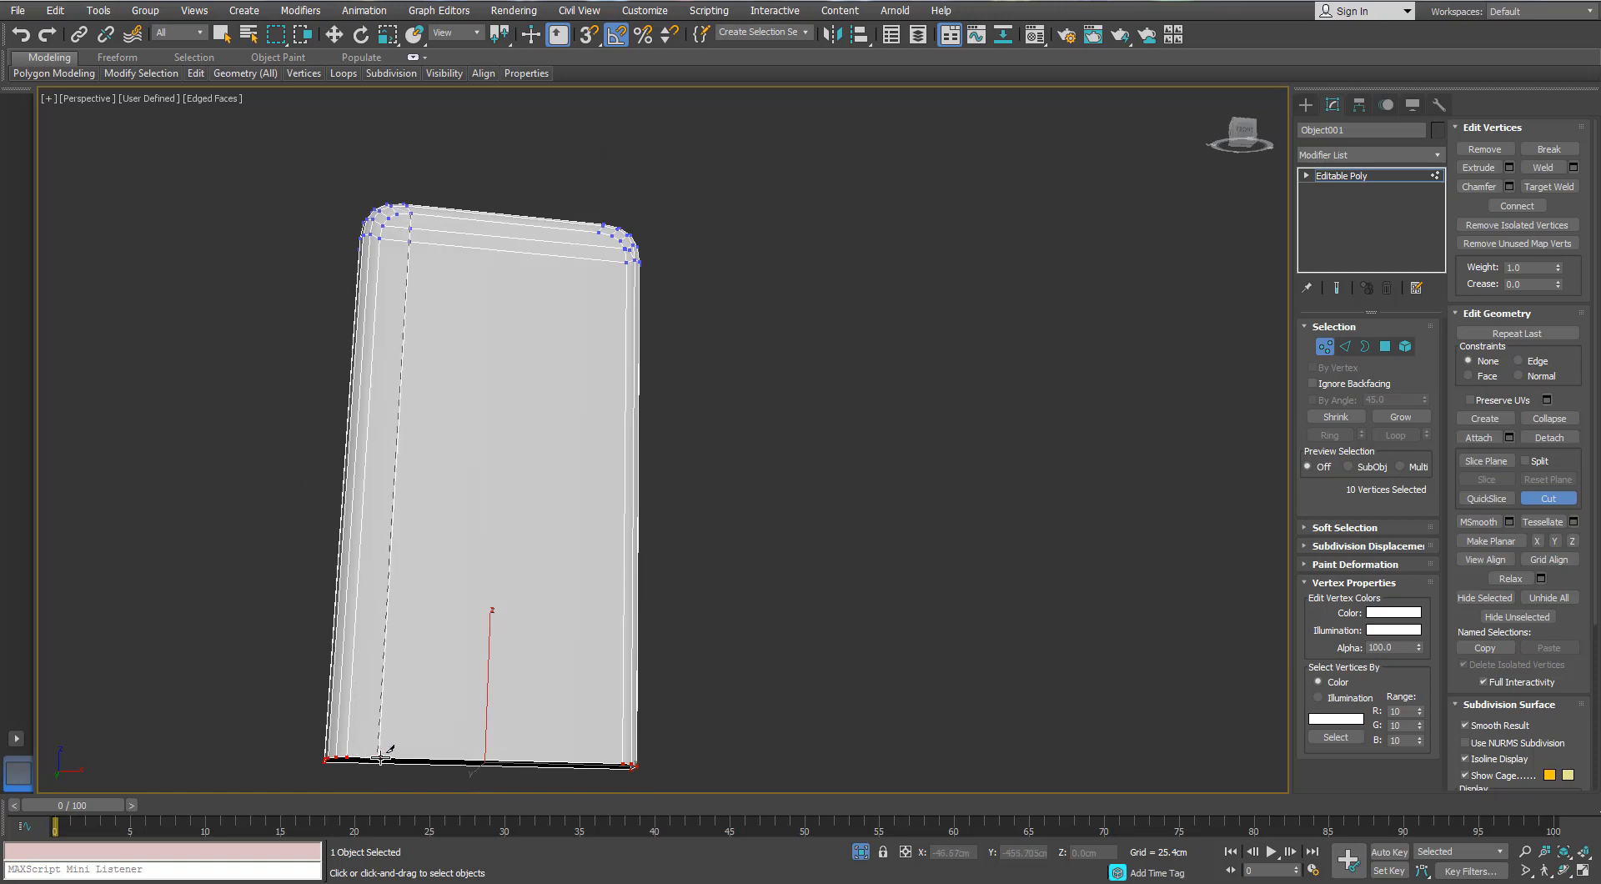
alt+middle_drag(488, 677, 603, 282)
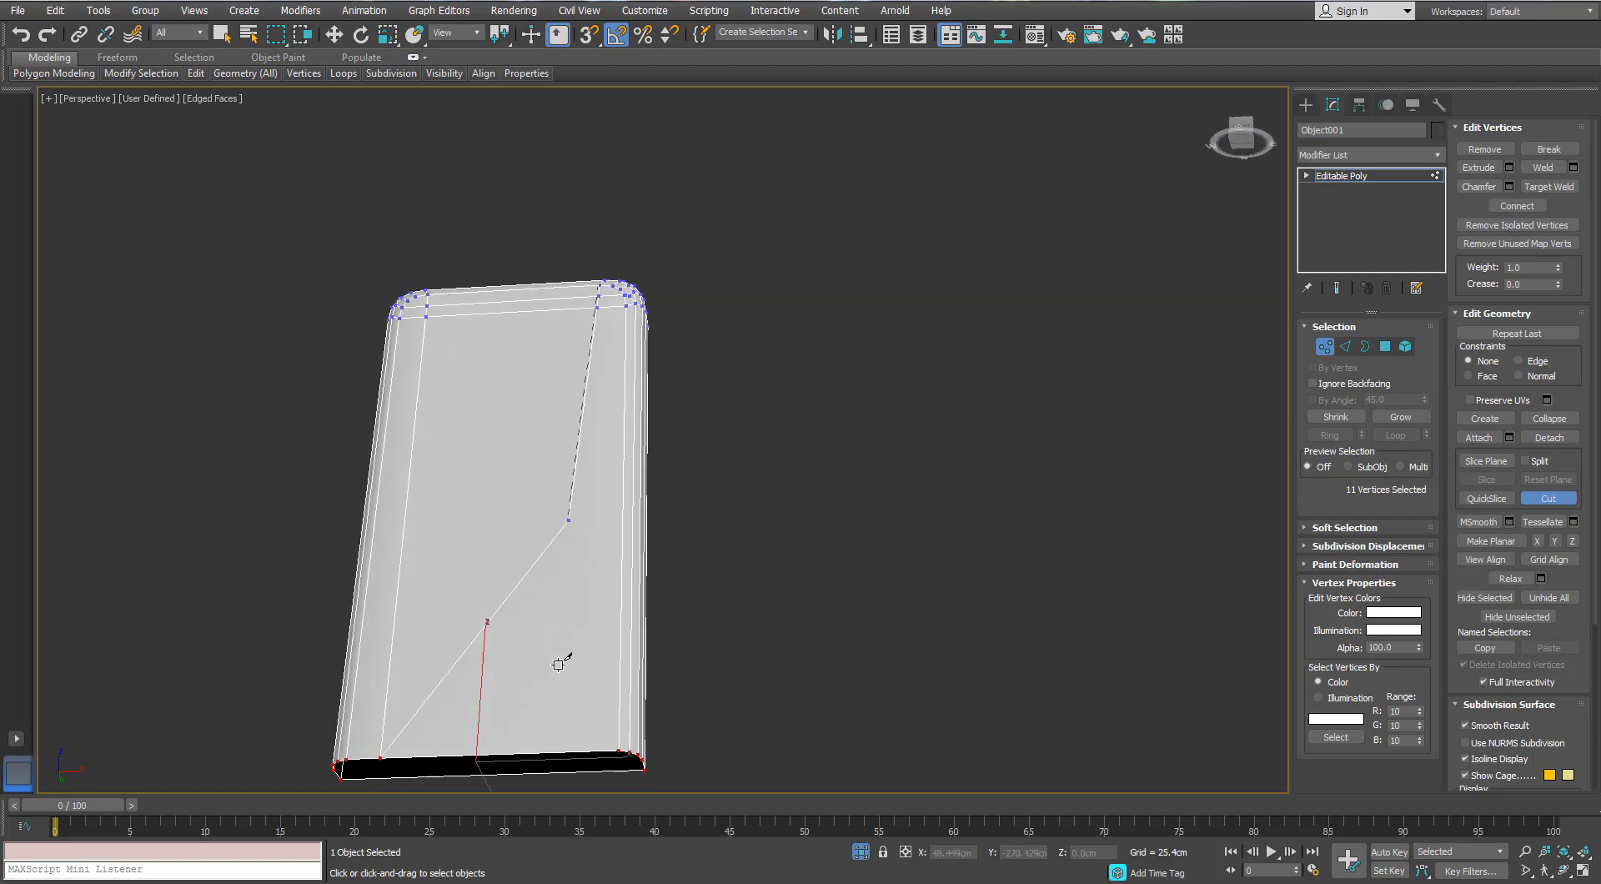
scroll(454, 428, up, 5)
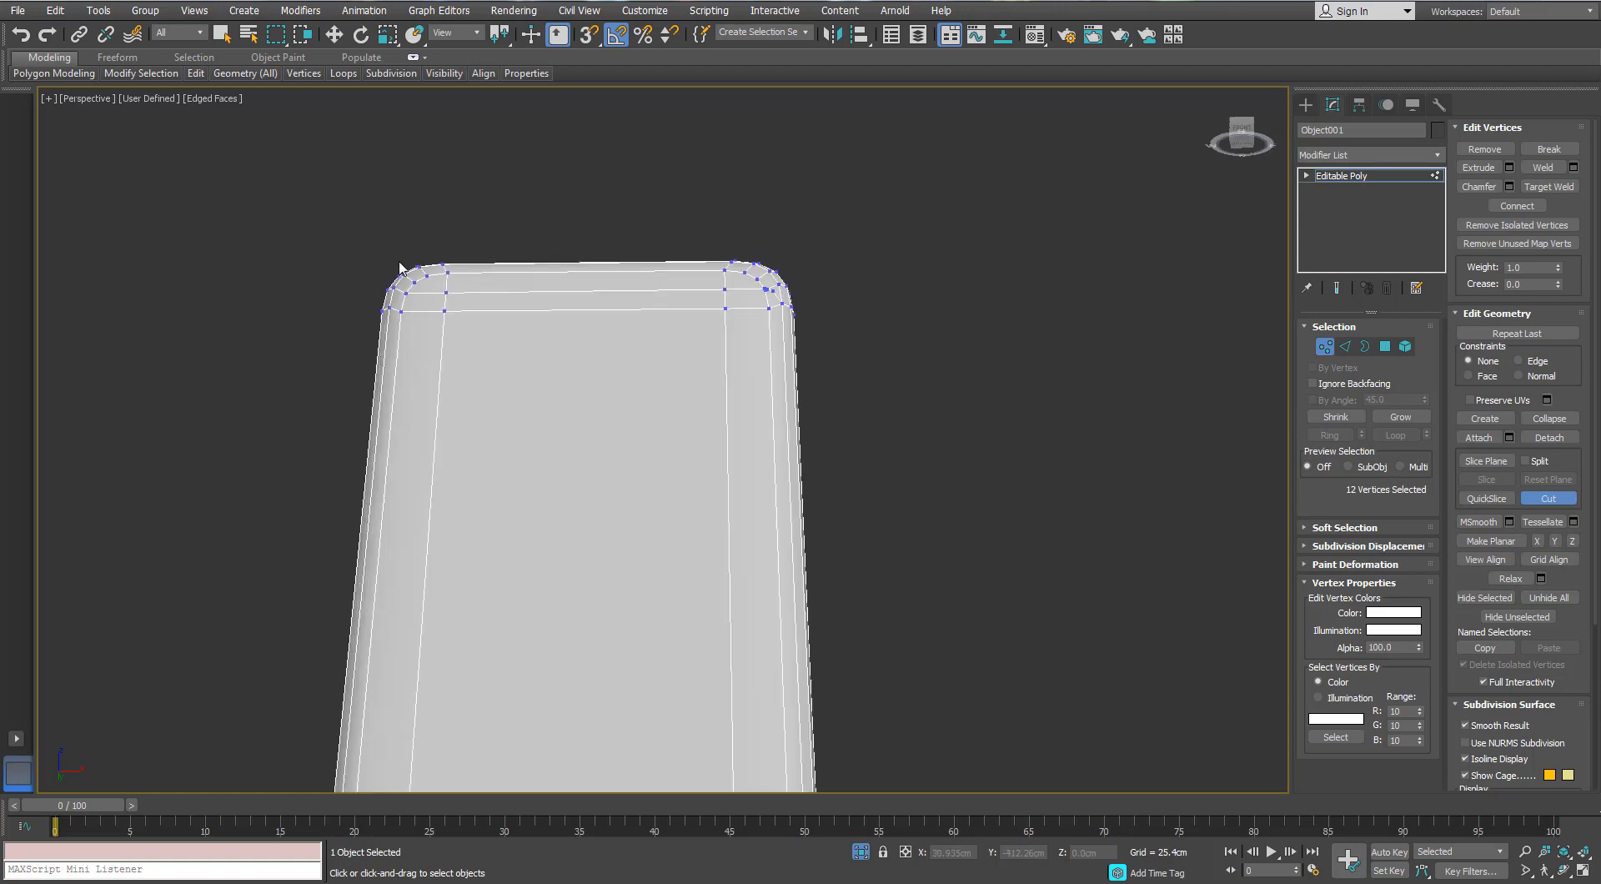
scroll(426, 241, down, 1)
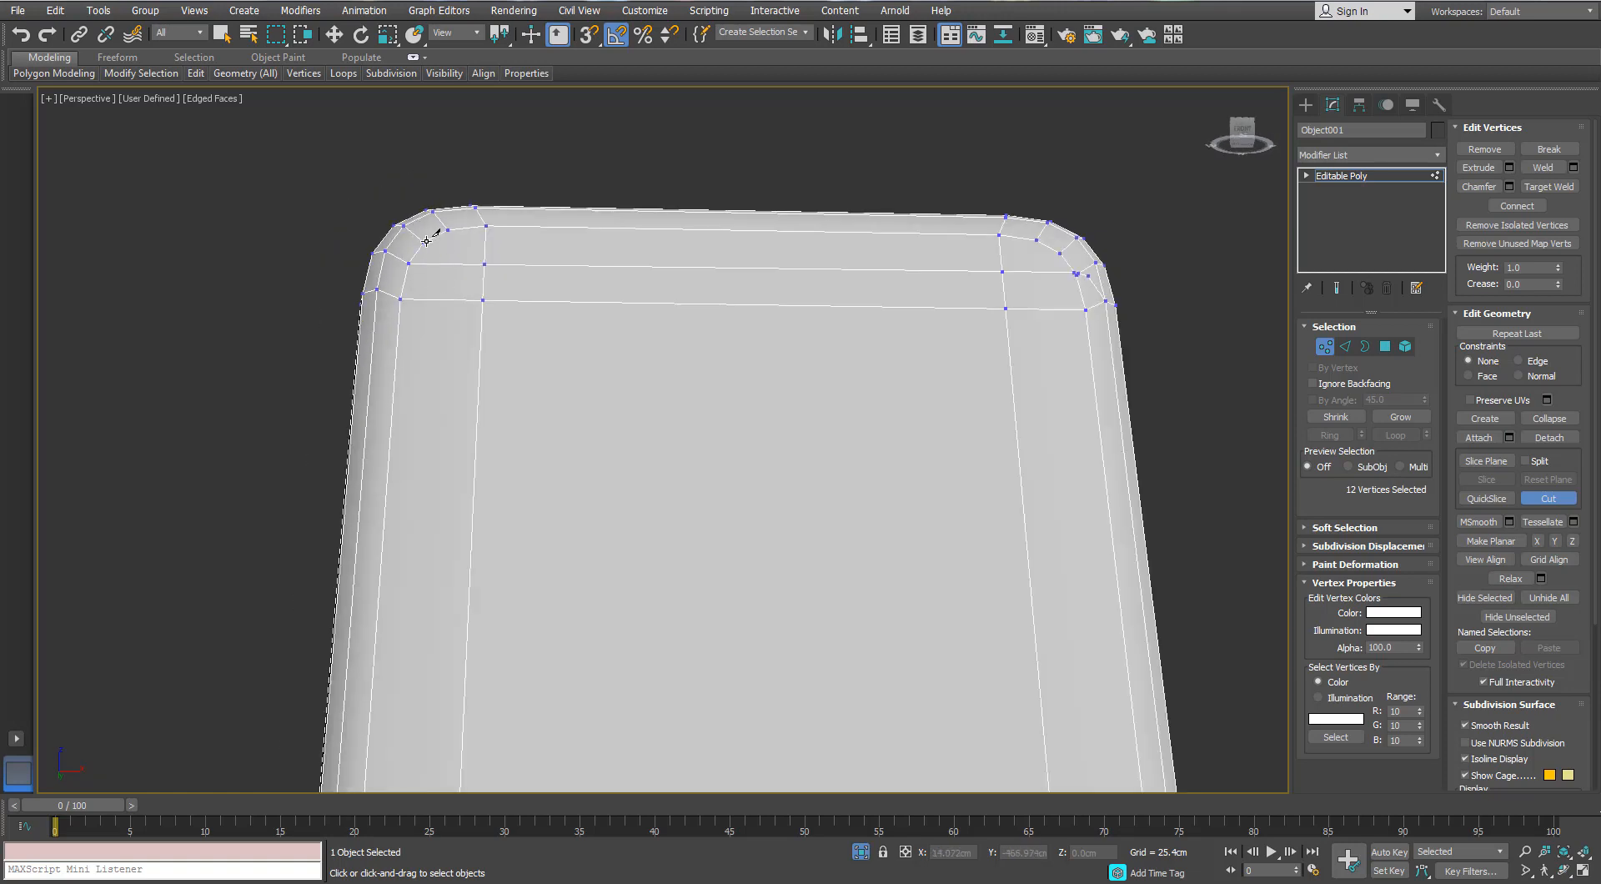
click(1044, 259)
- Target-weld the stray vertices at the door's upper corner and connect the two unlinked corner vertices
alt+middle_drag(822, 292, 593, 376)
scroll(783, 347, down, 3)
scroll(926, 277, up, 2)
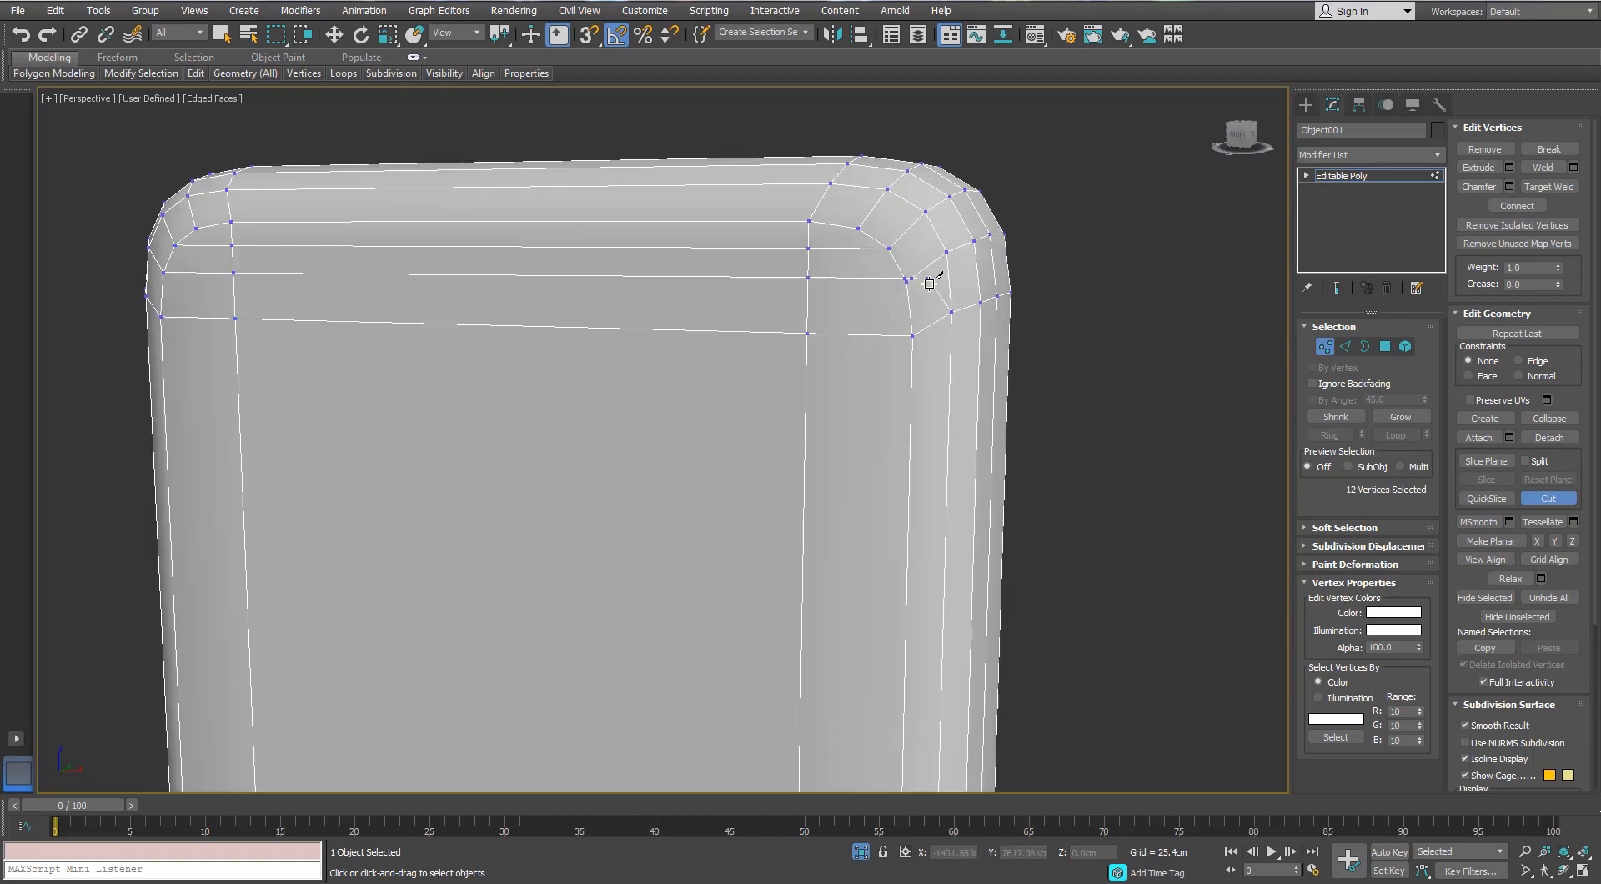
right_click(934, 277)
scroll(911, 278, up, 4)
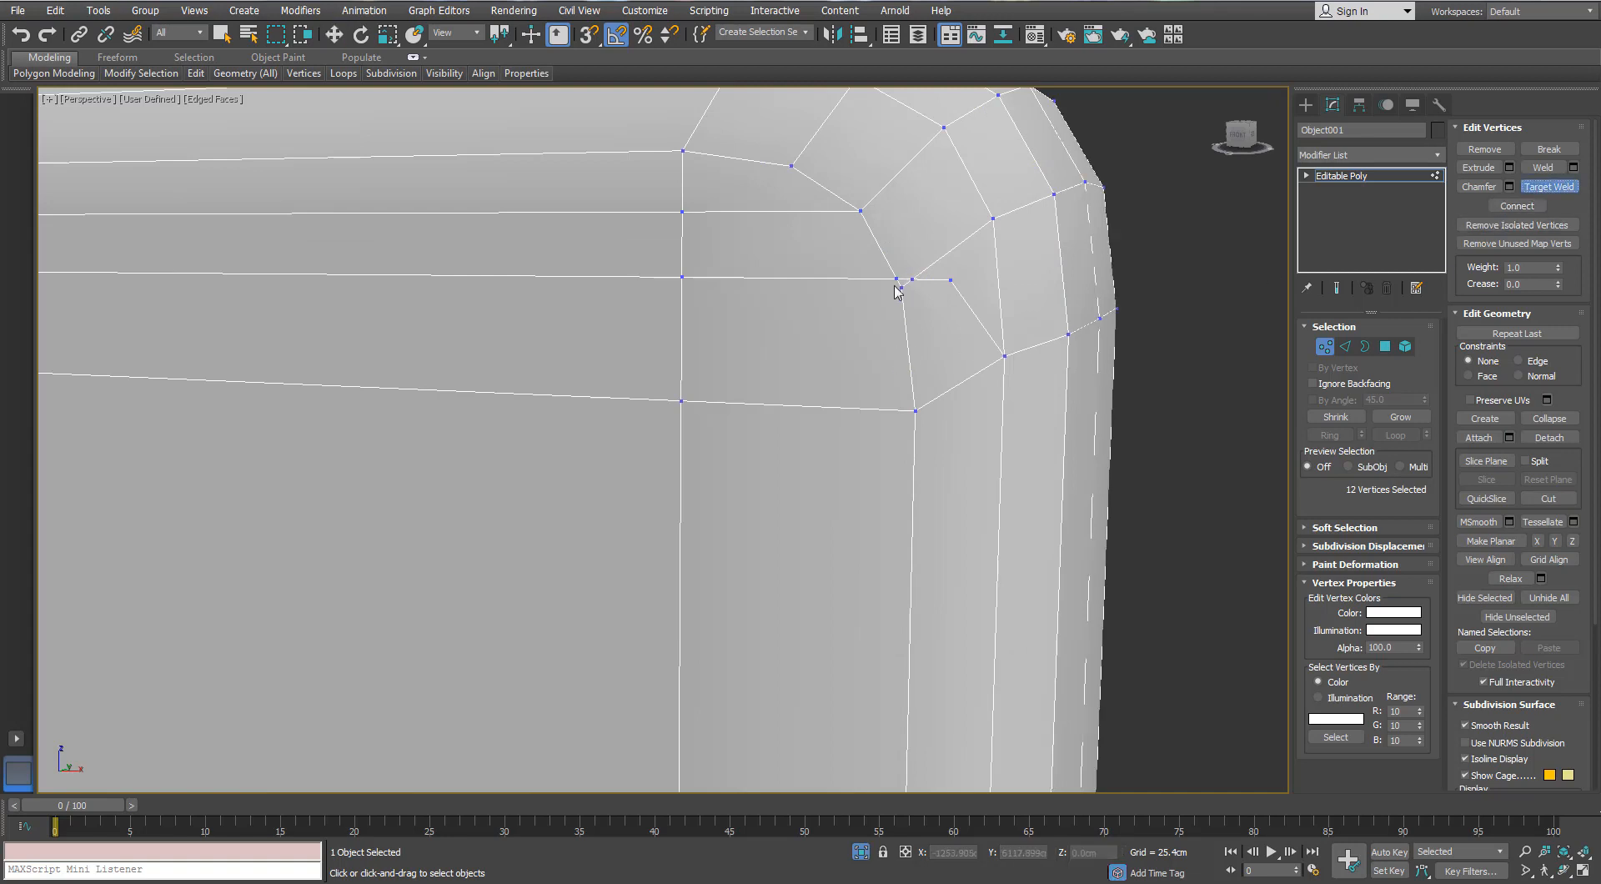
scroll(887, 296, down, 6)
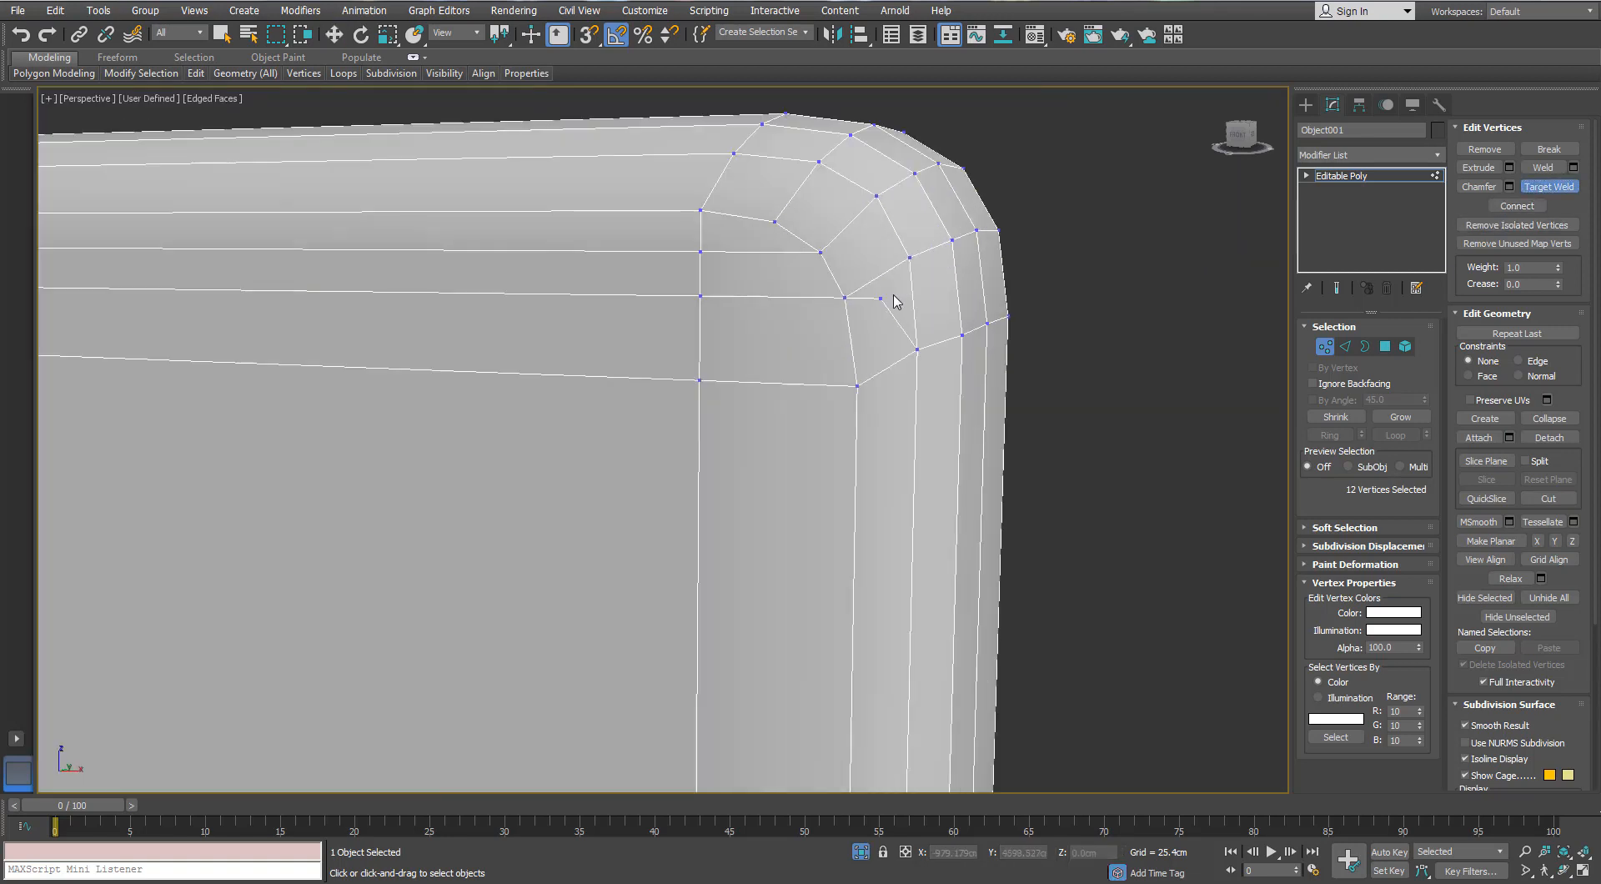
middle_drag(875, 297, 1009, 299)
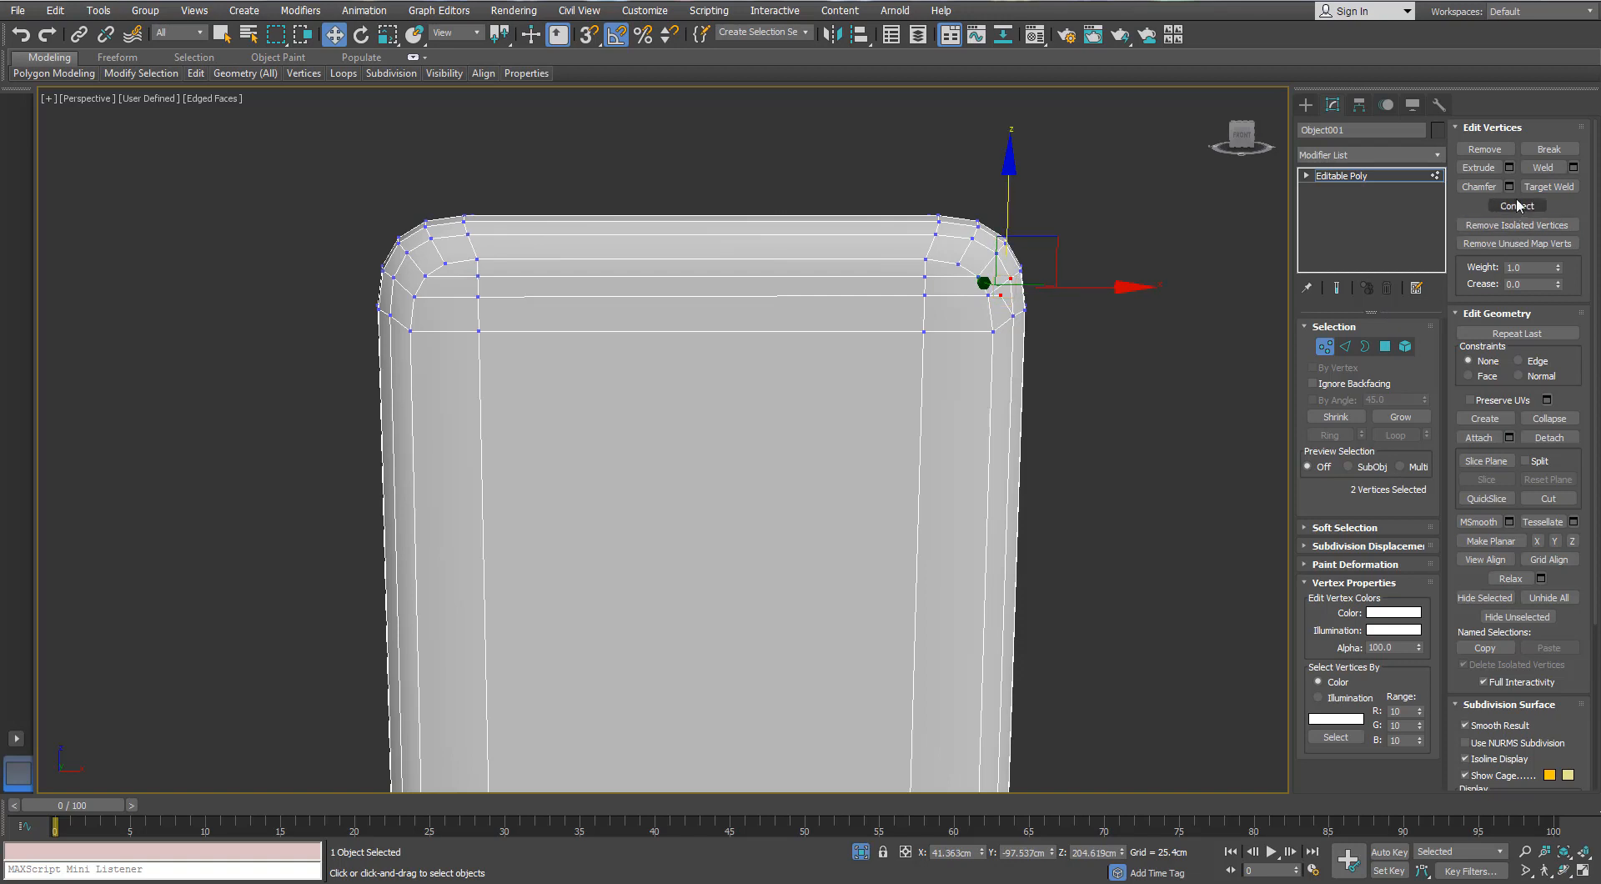
click(1072, 337)
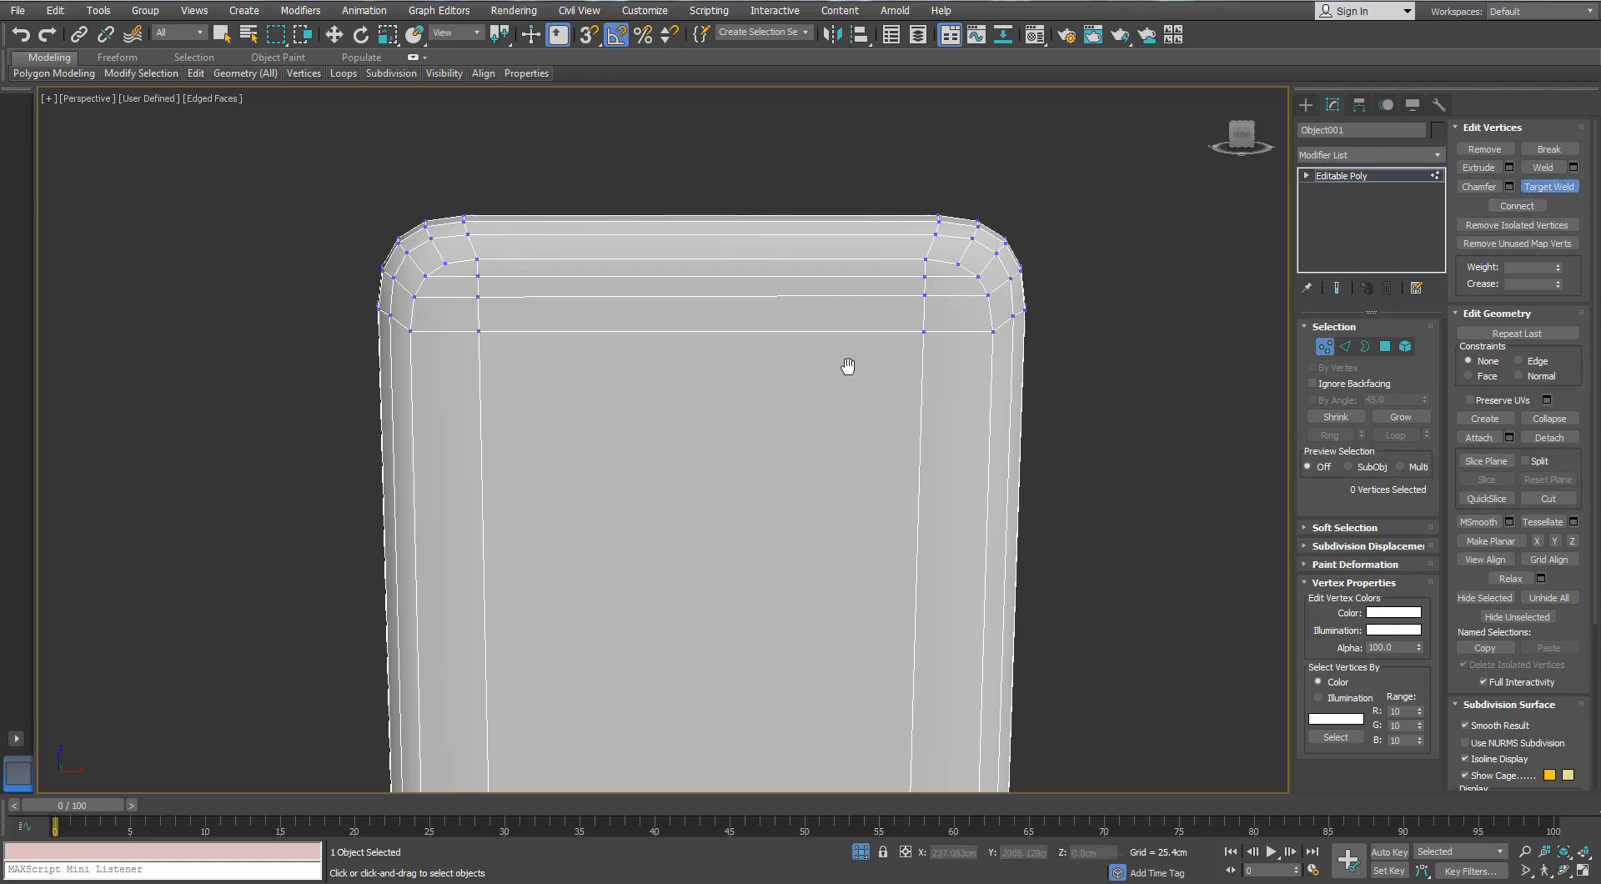
- Try deleting the door's back polygon and selecting the open border's edges without the bottom ones
scroll(848, 367, down, 2)
mouse_move(848, 367)
alt+middle_down()
mouse_move(793, 377)
mouse_move(768, 269)
mouse_move(693, 286)
mouse_move(758, 447)
mouse_move(804, 350)
mouse_move(842, 346)
alt+middle_up()
scroll(794, 378, down, 4)
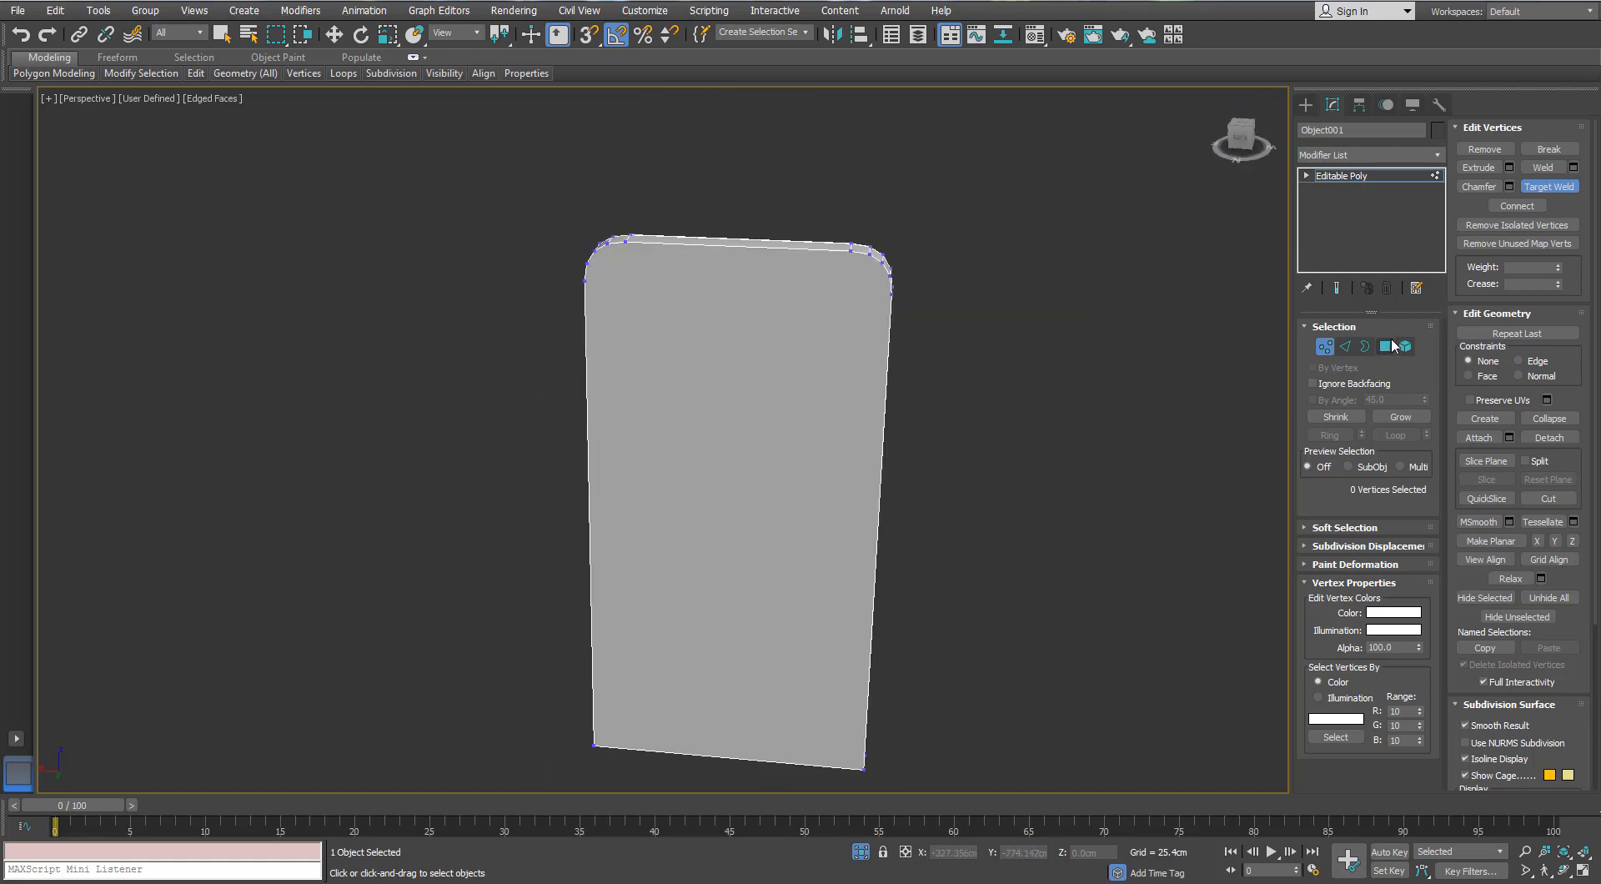
click(1386, 346)
click(840, 347)
key(w)
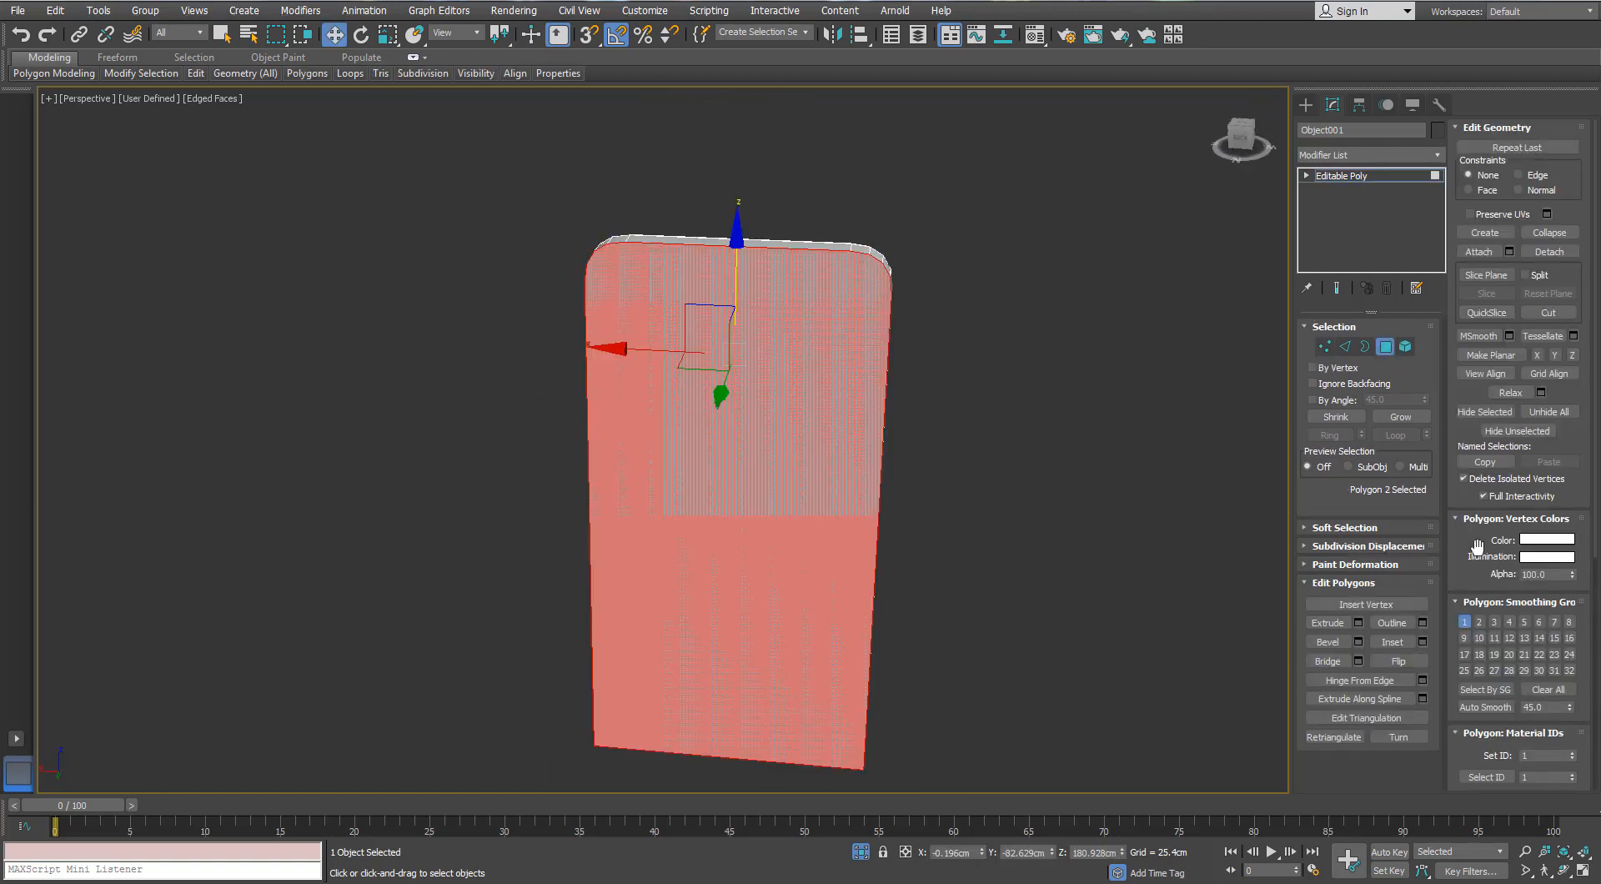
click(1365, 347)
click(829, 275)
alt+middle_drag(829, 275, 863, 333)
click(1344, 346)
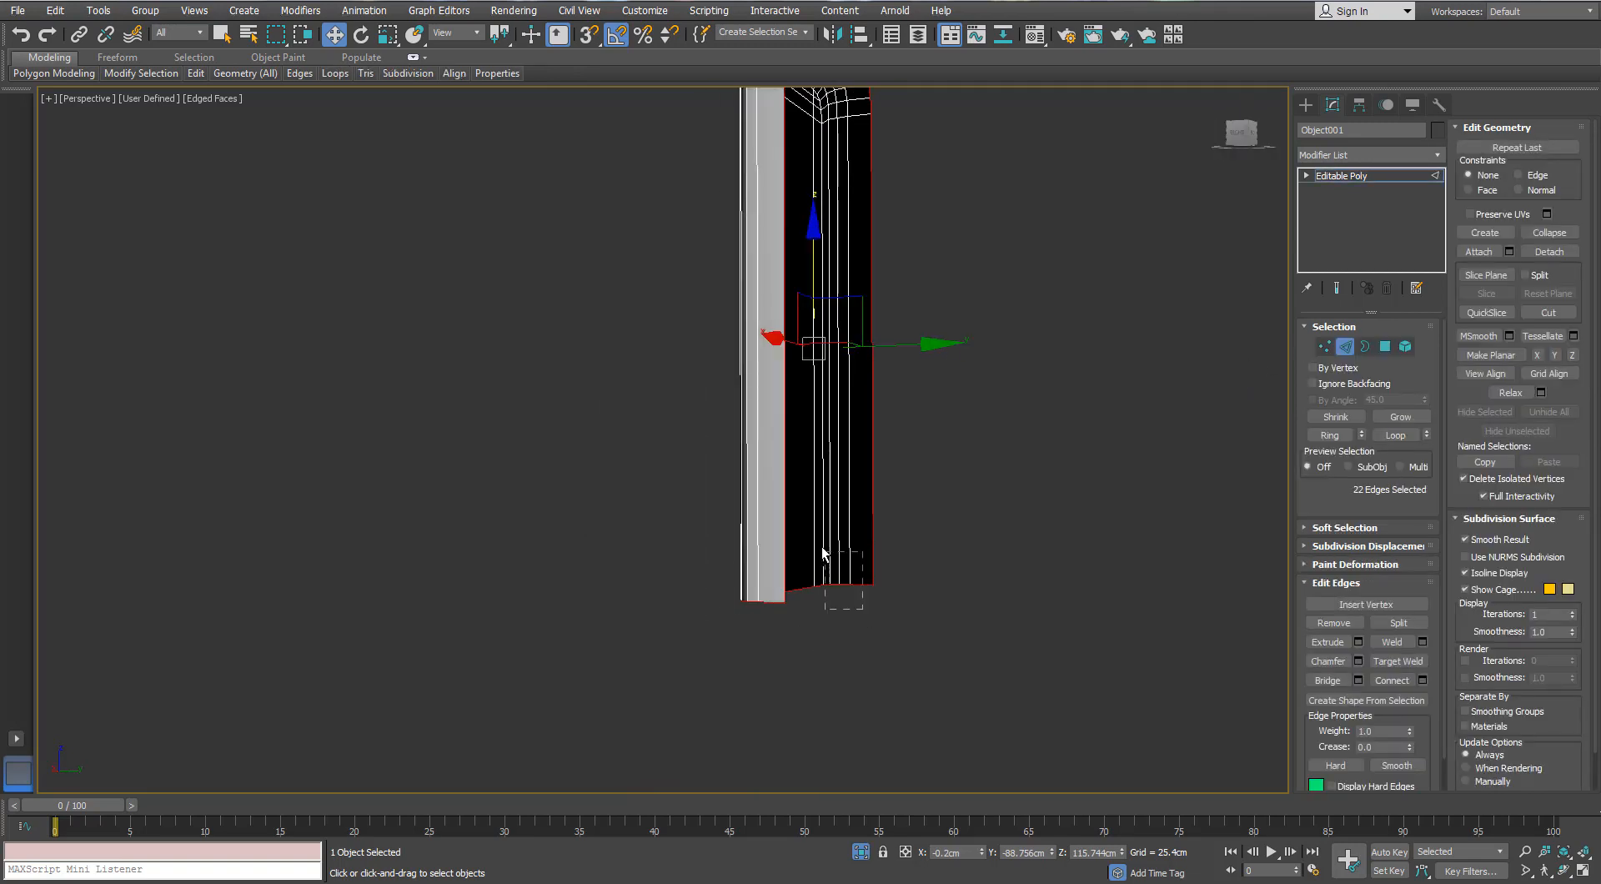
alt+middle_drag(823, 554, 849, 629)
drag(859, 637, 760, 557)
- Try to scale the selected border edges inward to about 91% in X and Z and lower them about 12.7 cm
alt+middle_drag(760, 558, 663, 335)
key(r)
drag(731, 310, 745, 331)
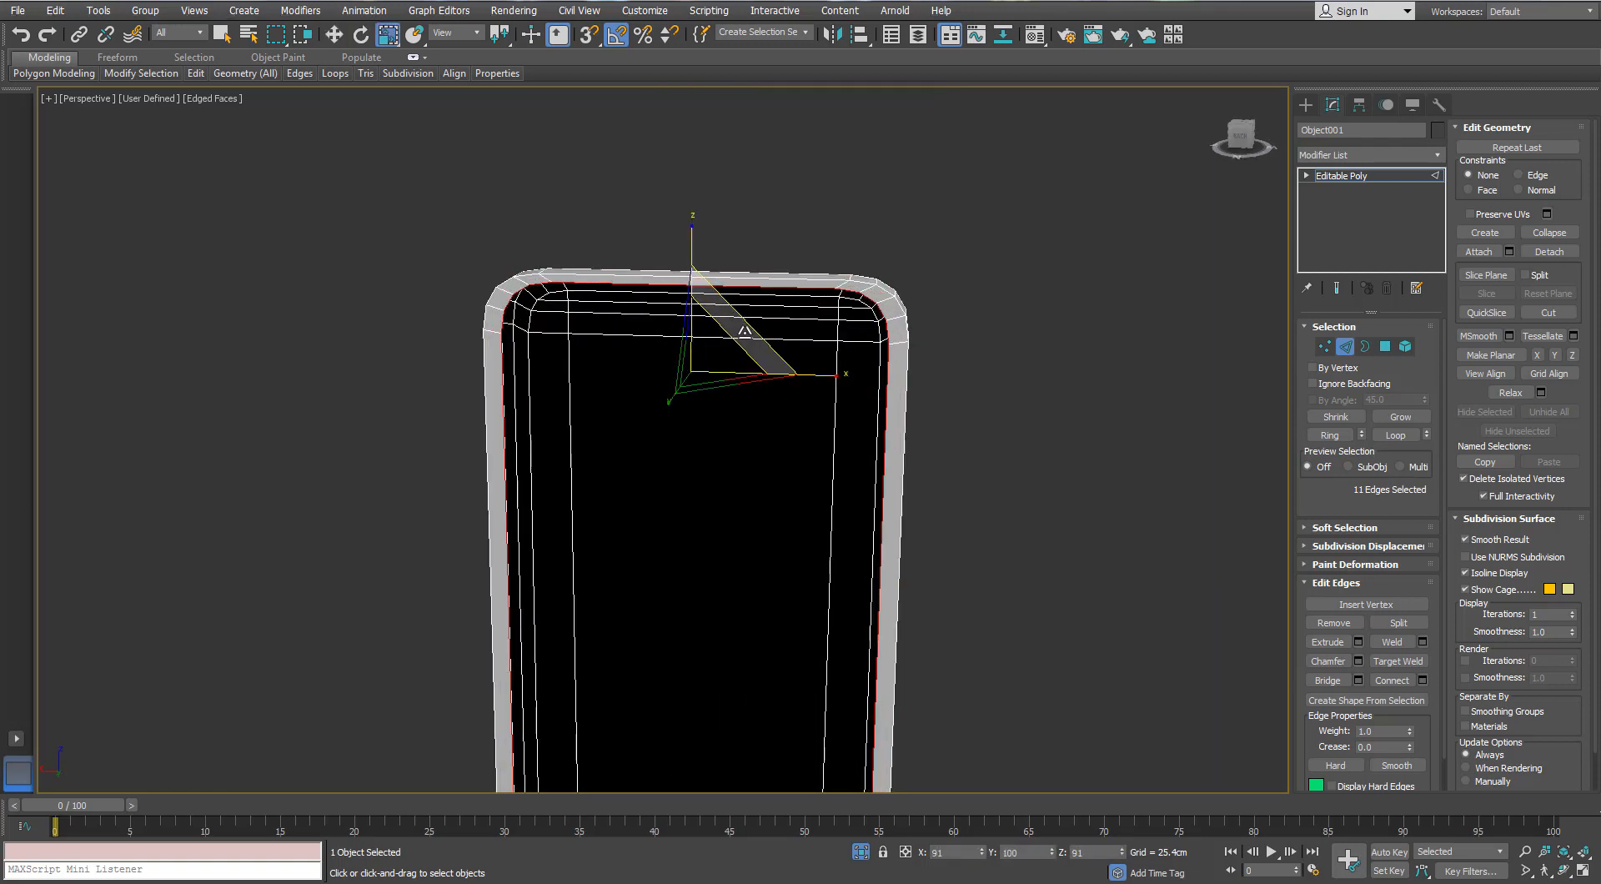
scroll(697, 393, down, 4)
key(w)
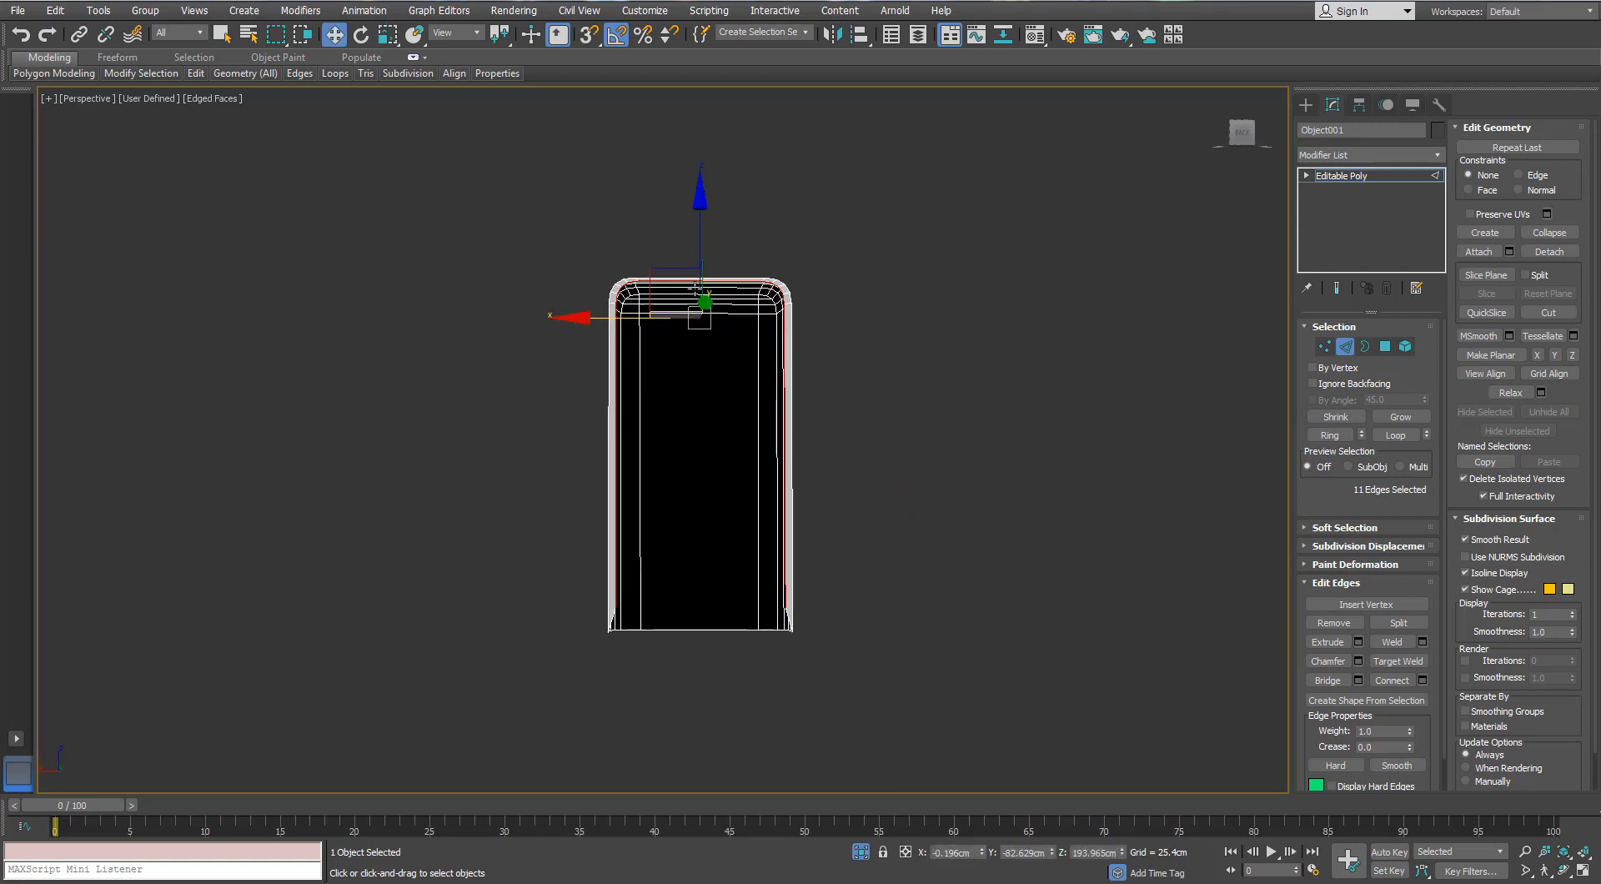
drag(701, 240, 691, 255)
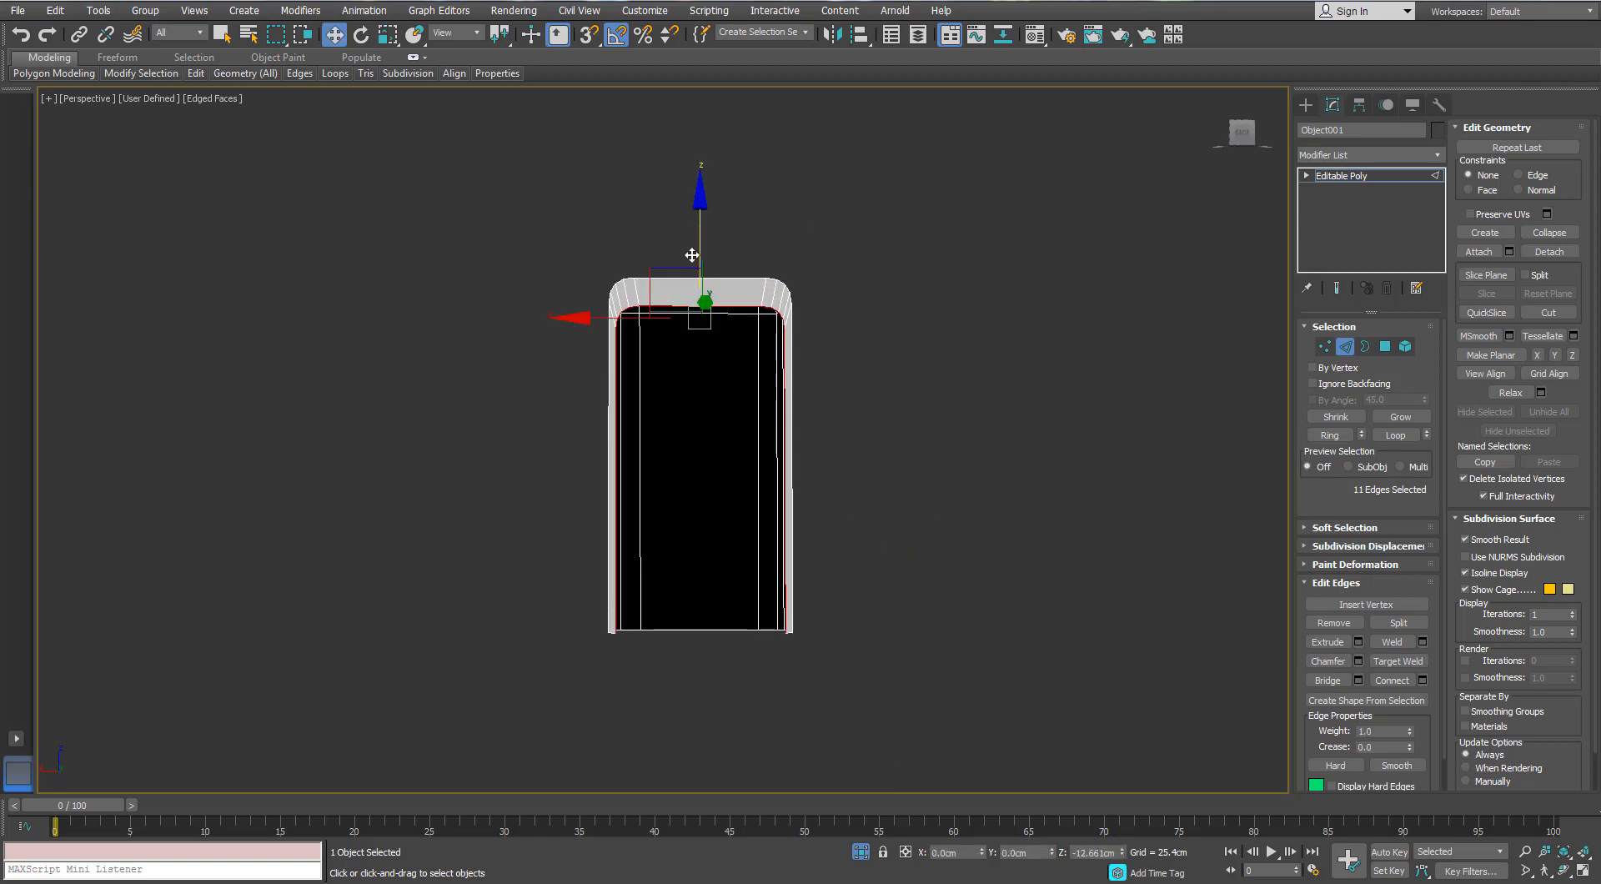
click(804, 404)
- Inset the door's back polygon to form a narrow rim around it
click(1383, 347)
click(690, 364)
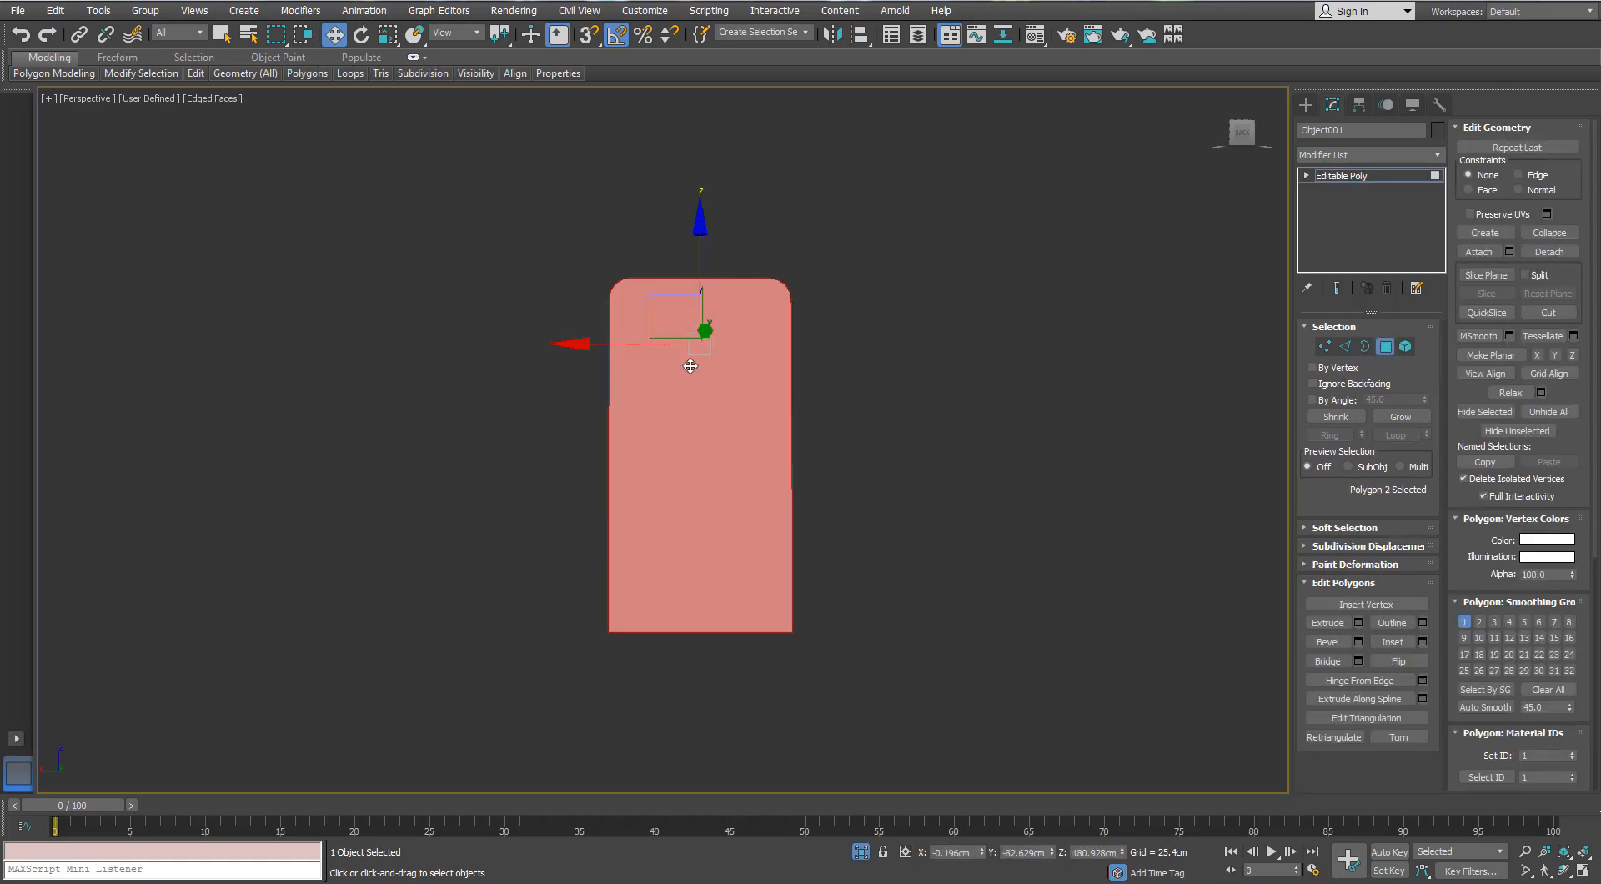
alt+middle_drag(640, 345, 672, 325)
scroll(690, 337, up, 4)
click(1406, 664)
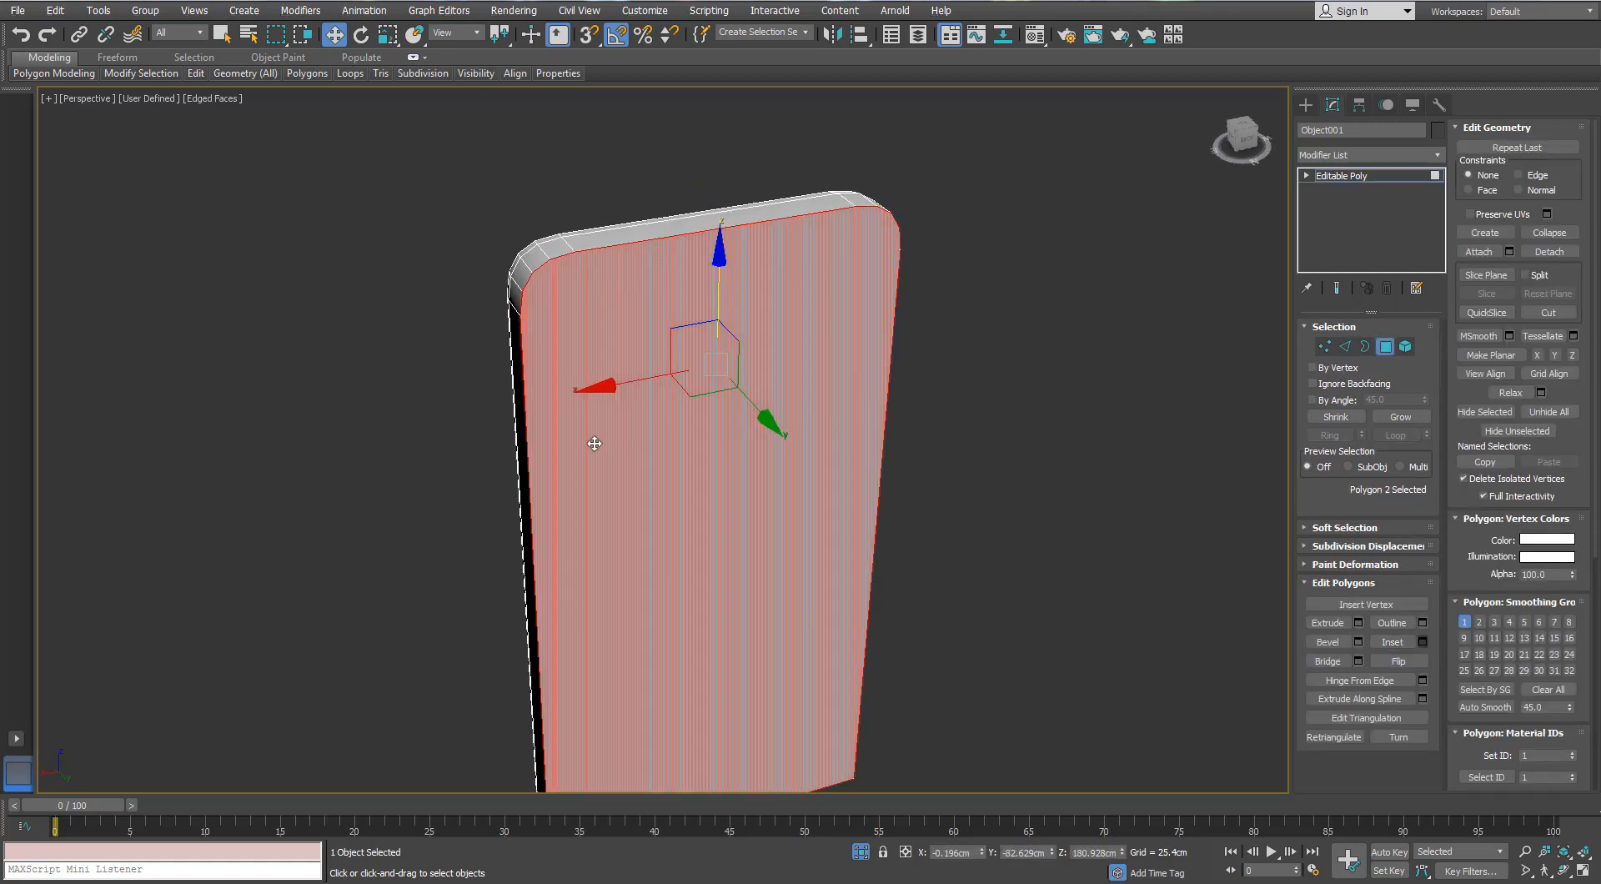
alt+middle_drag(594, 442, 600, 579)
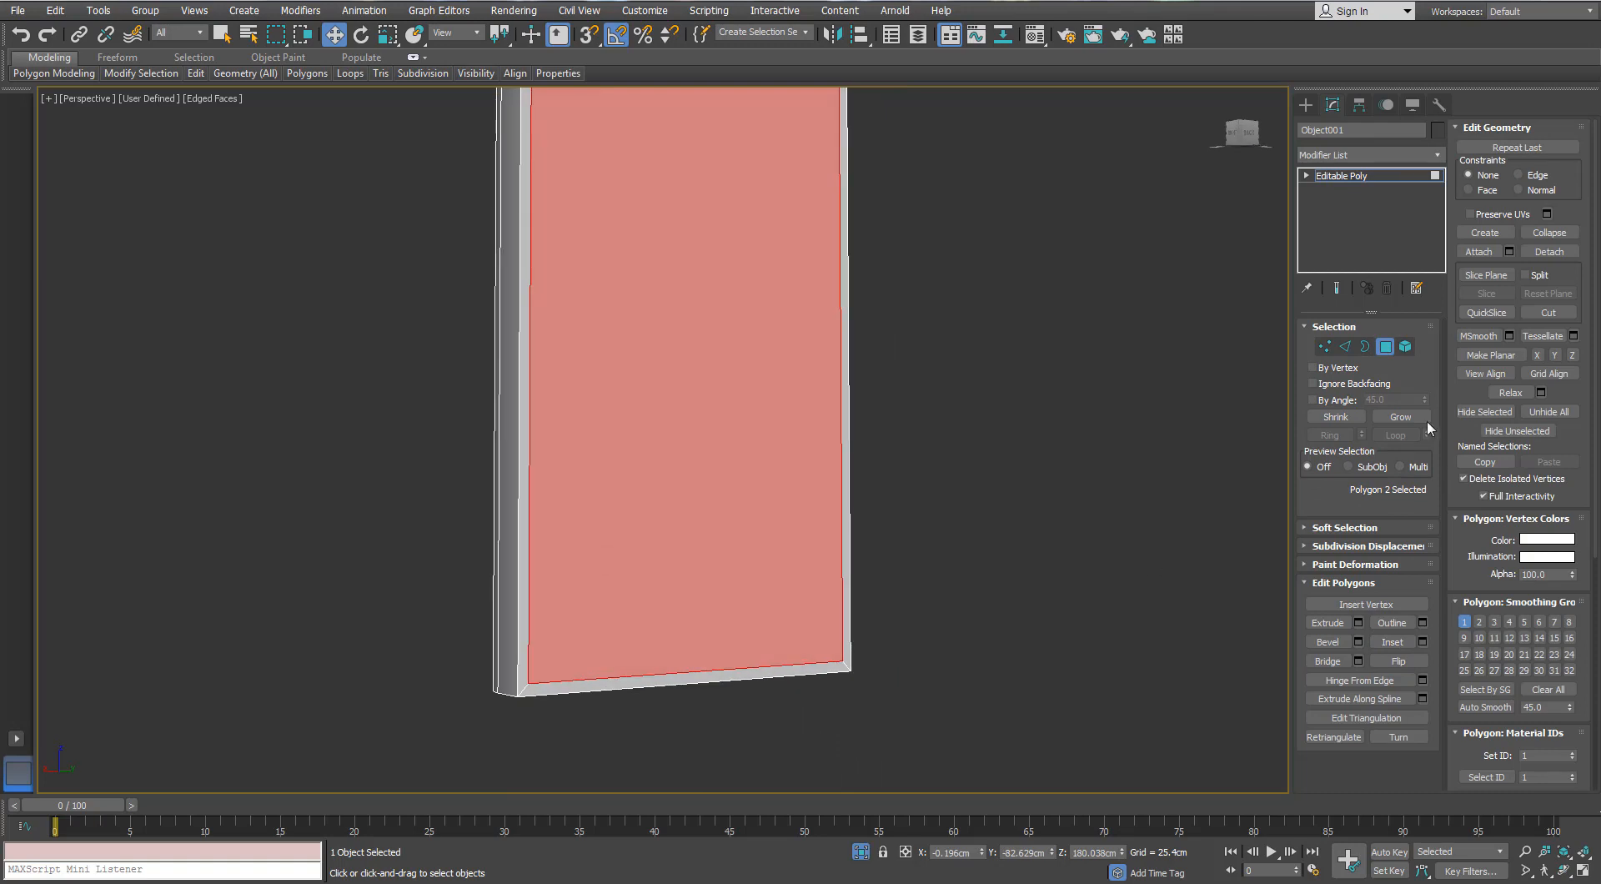
- Delete the door's inner back polygon together with the narrow rim polygon along its bottom
alt+middle_drag(707, 575, 658, 586)
drag(604, 718, 644, 674)
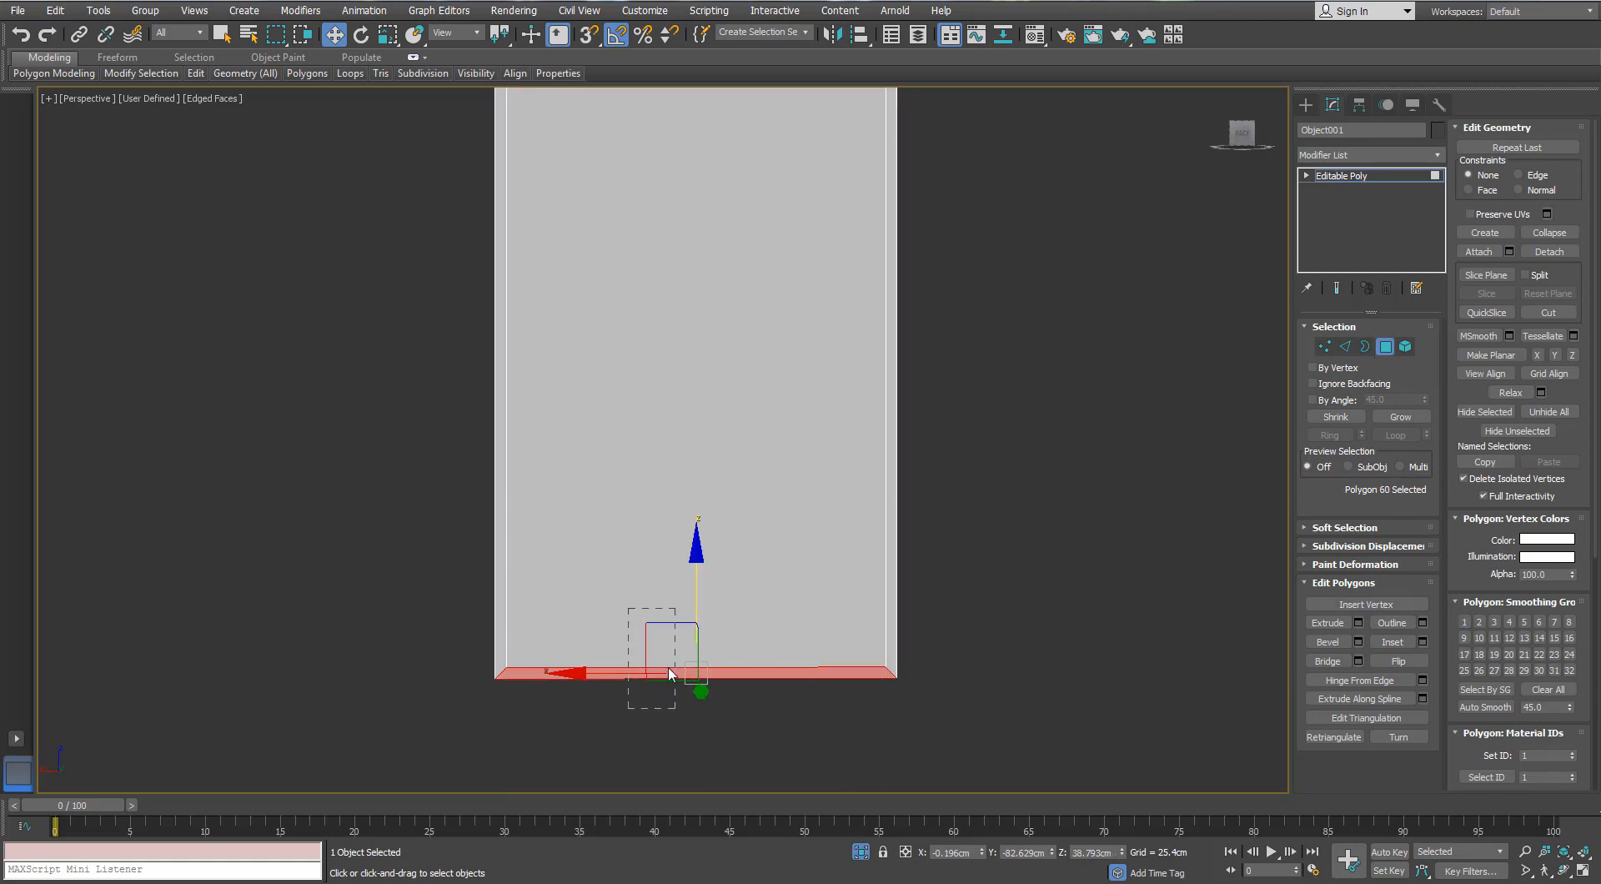
click(683, 575)
click(652, 673)
click(644, 602)
ctrl+click(623, 671)
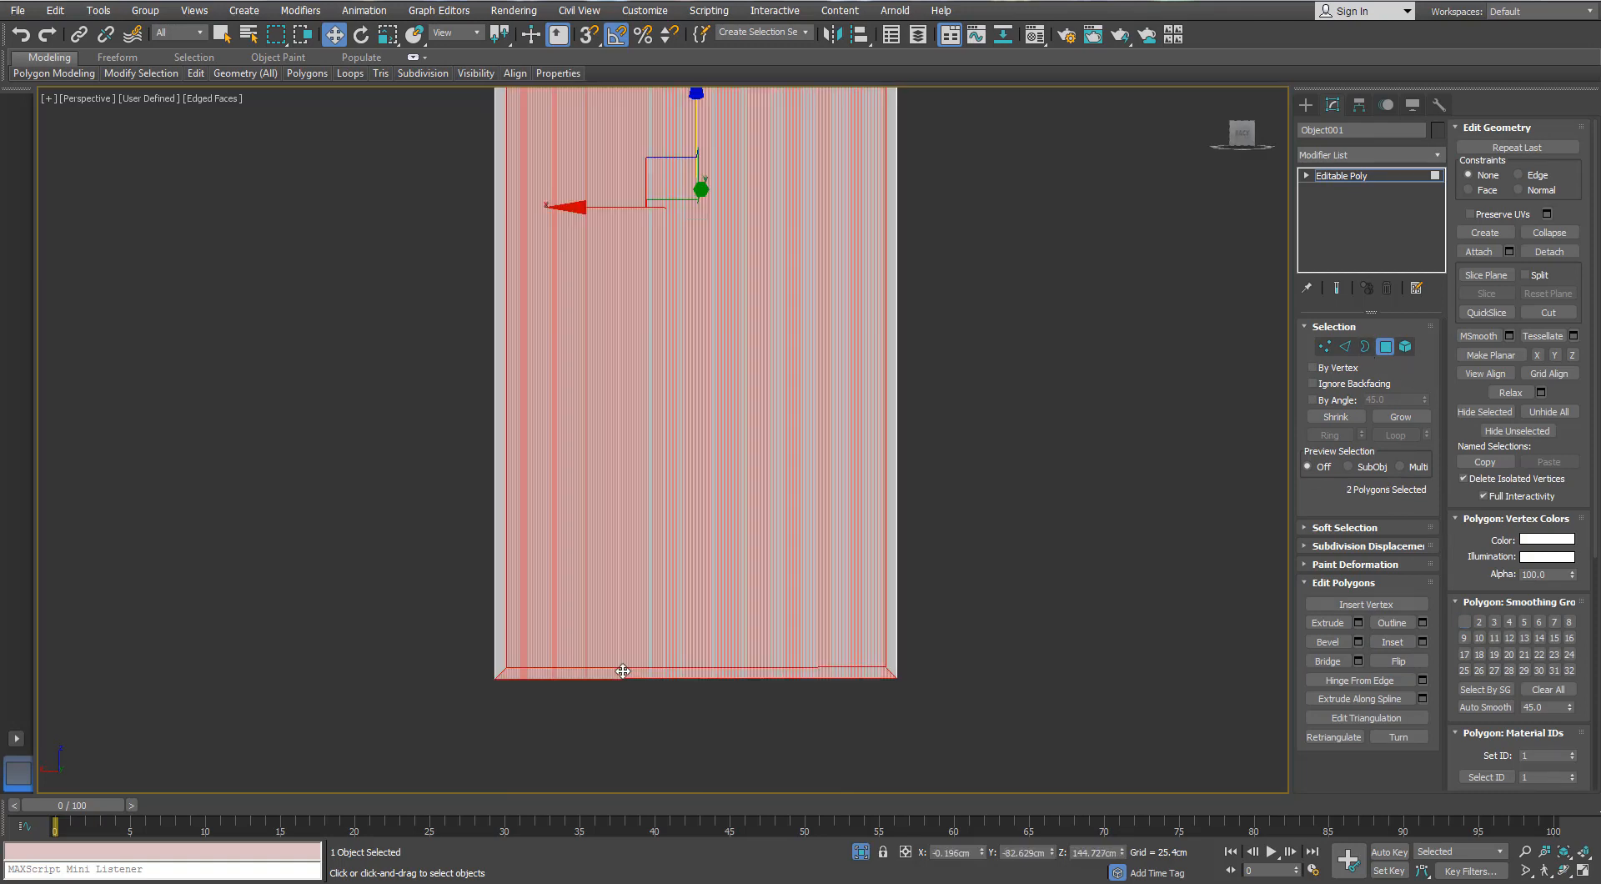
key(Delete)
- Lower the two inner bottom vertices of the door's back rim to the level of its lower edge
alt+middle_drag(623, 671, 695, 697)
click(1326, 346)
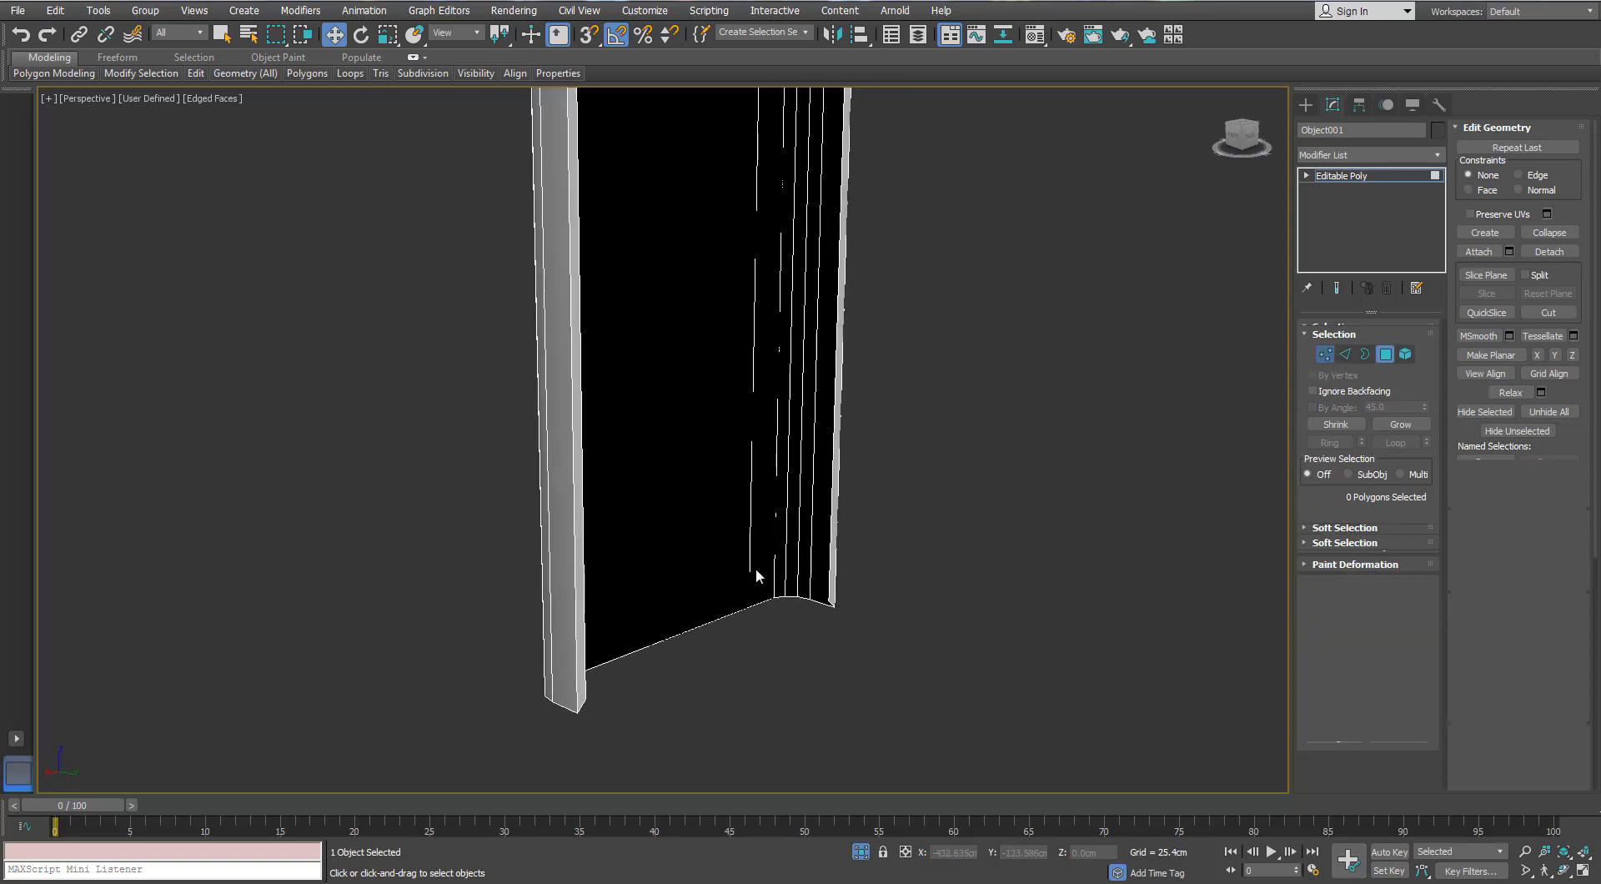
click(833, 604)
alt+middle_drag(833, 605, 761, 585)
ctrl+click(504, 593)
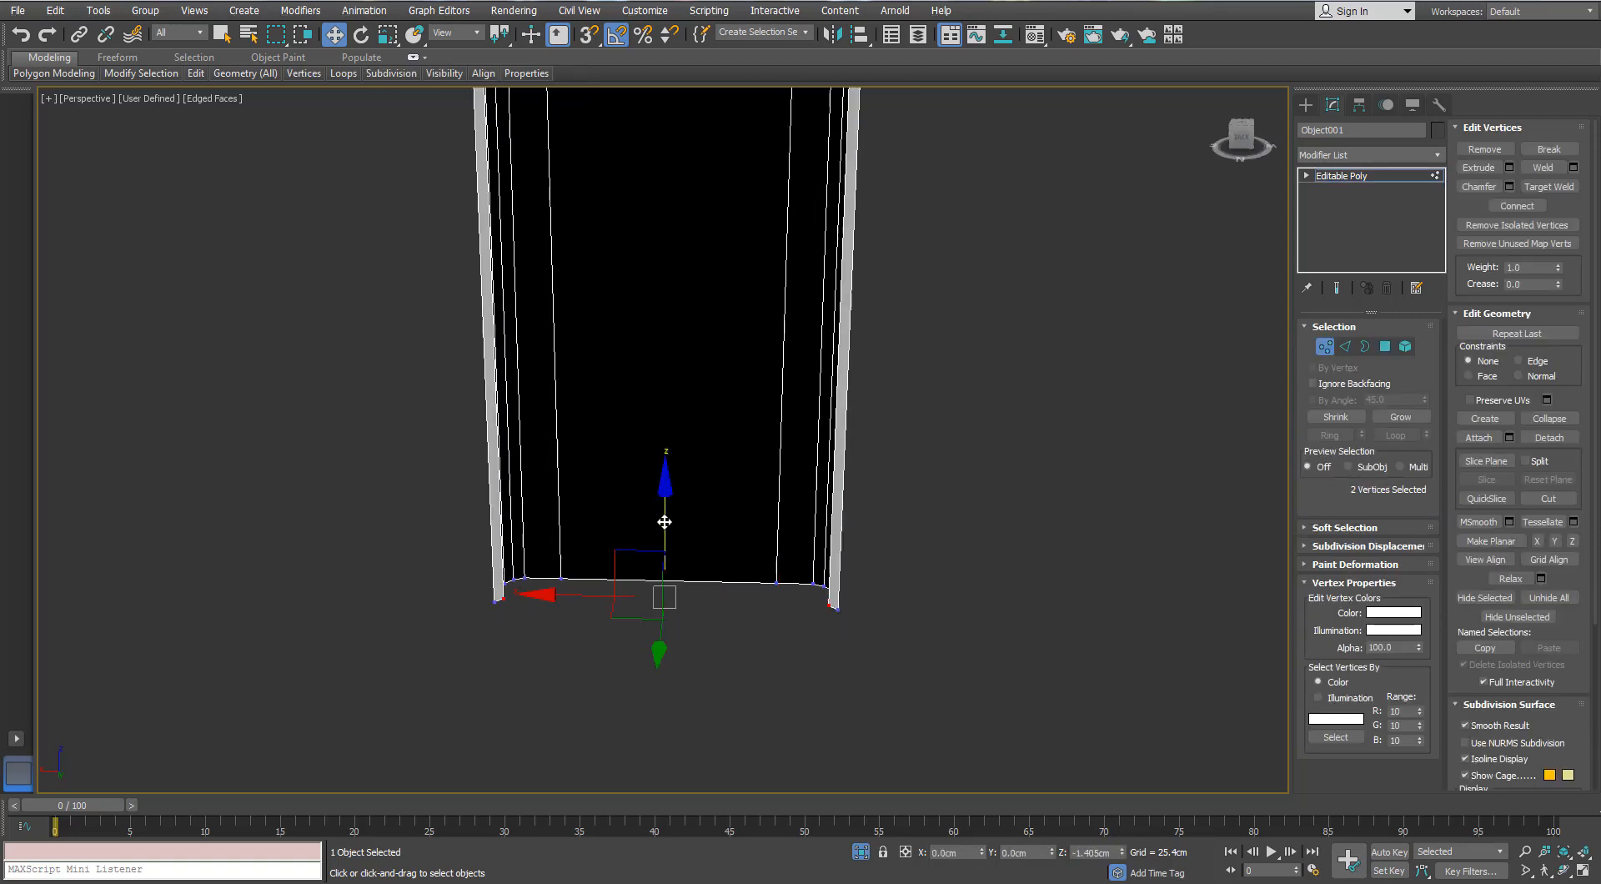
alt+middle_drag(683, 528, 855, 805)
- Bring back the other objects, leave the door's vertex editing, and isolate the refrigerator's cabinet body
key(alt+q)
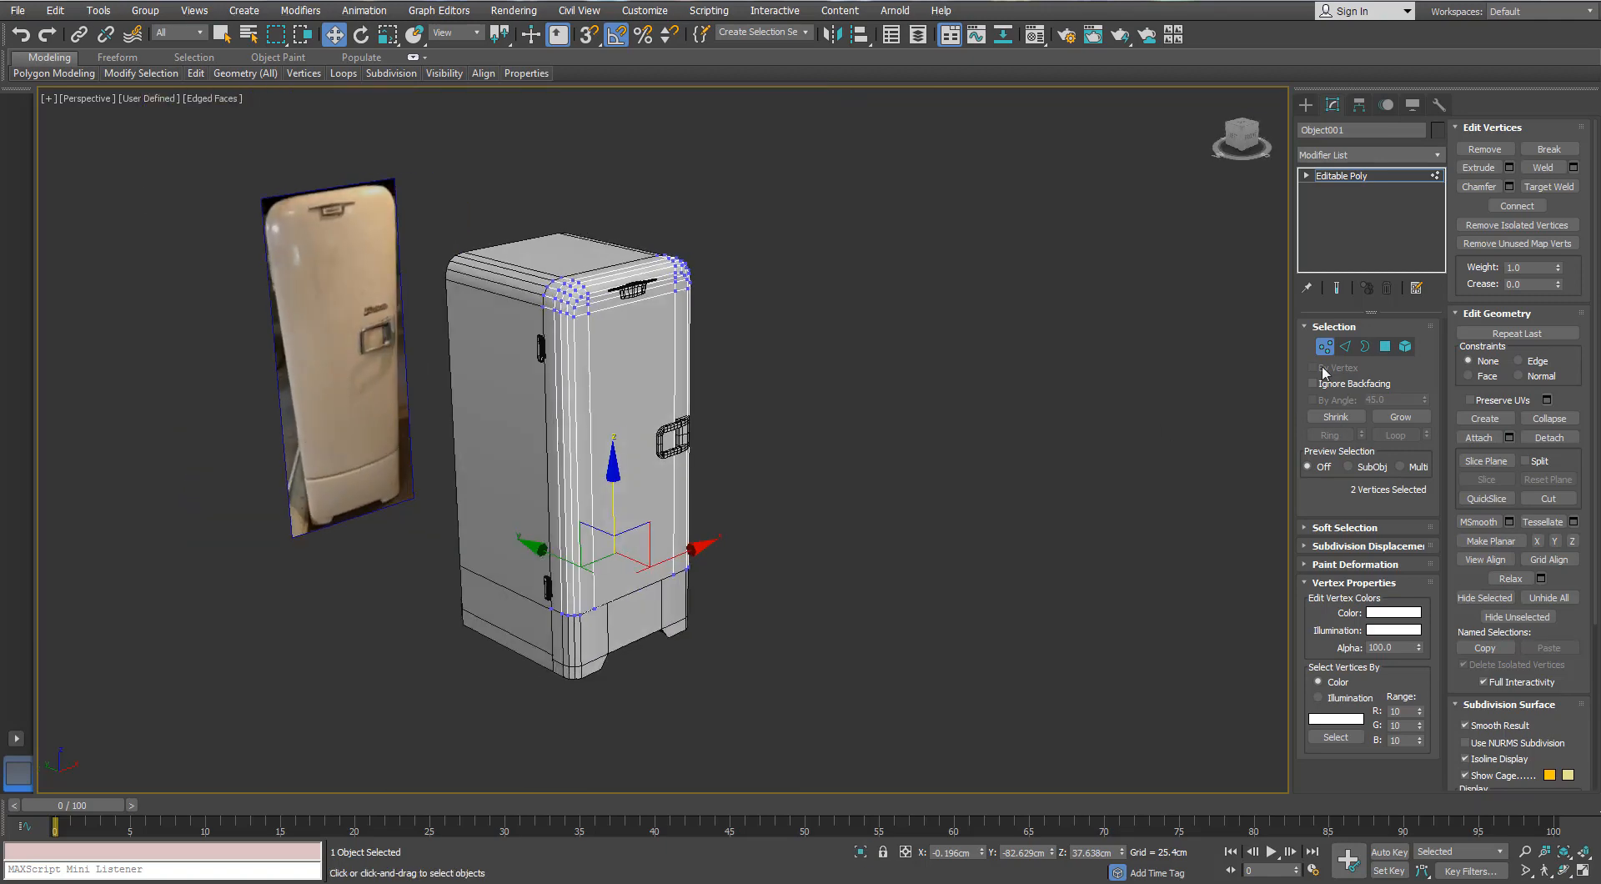
click(1326, 347)
click(496, 375)
key(alt+q)
alt+middle_drag(563, 372, 557, 335)
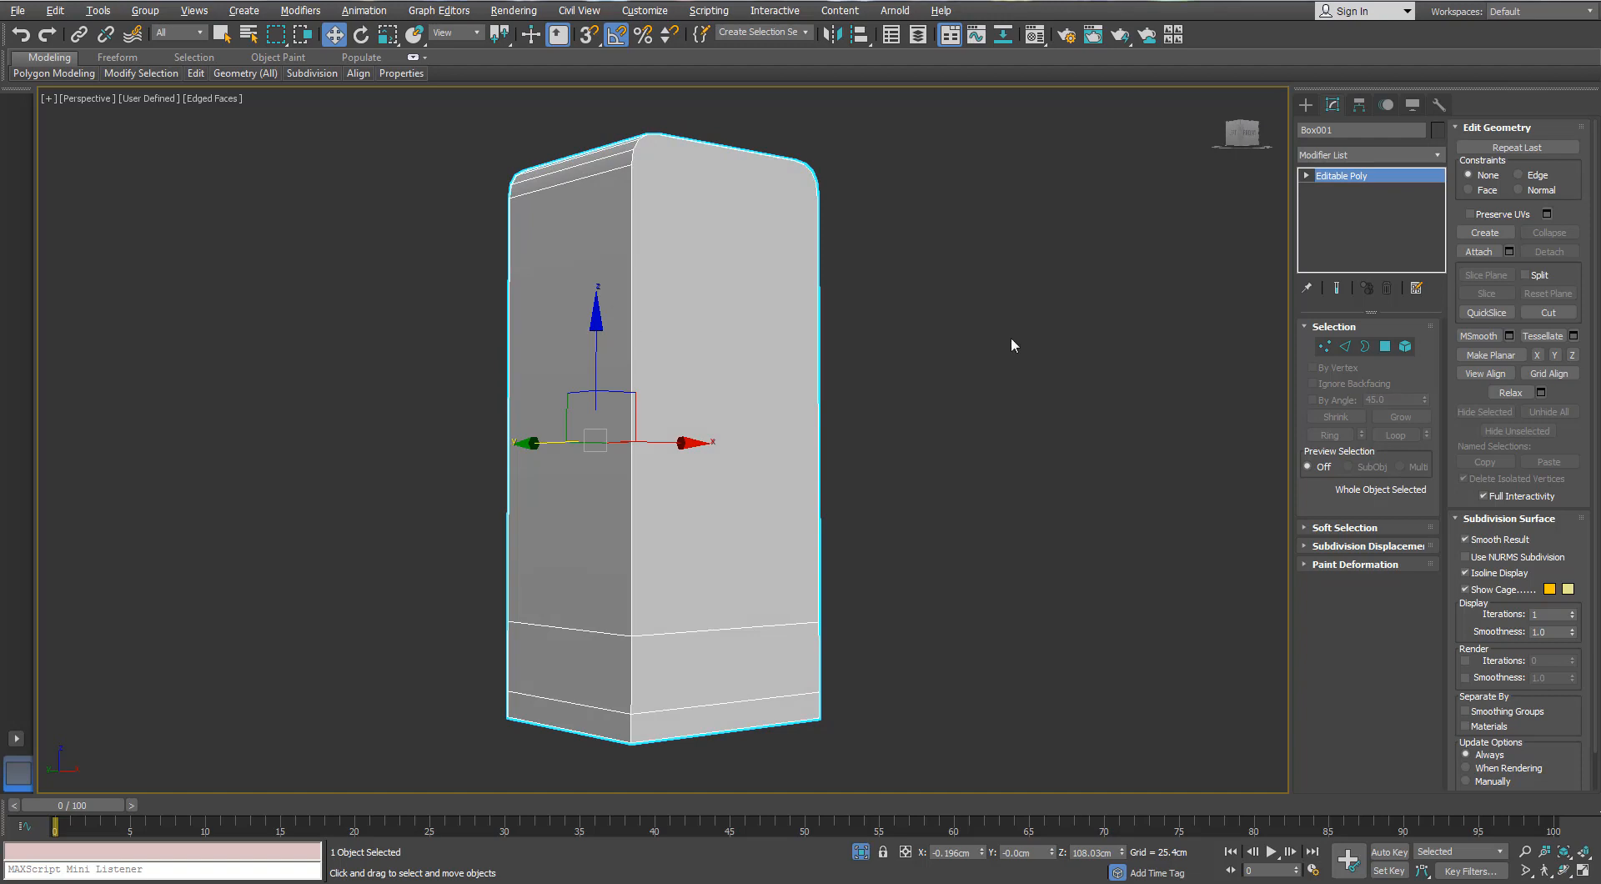
- Inset the three polygons of the cabinet's front face together by 3.242 cm
click(1386, 346)
click(779, 353)
ctrl+click(721, 665)
ctrl+click(703, 716)
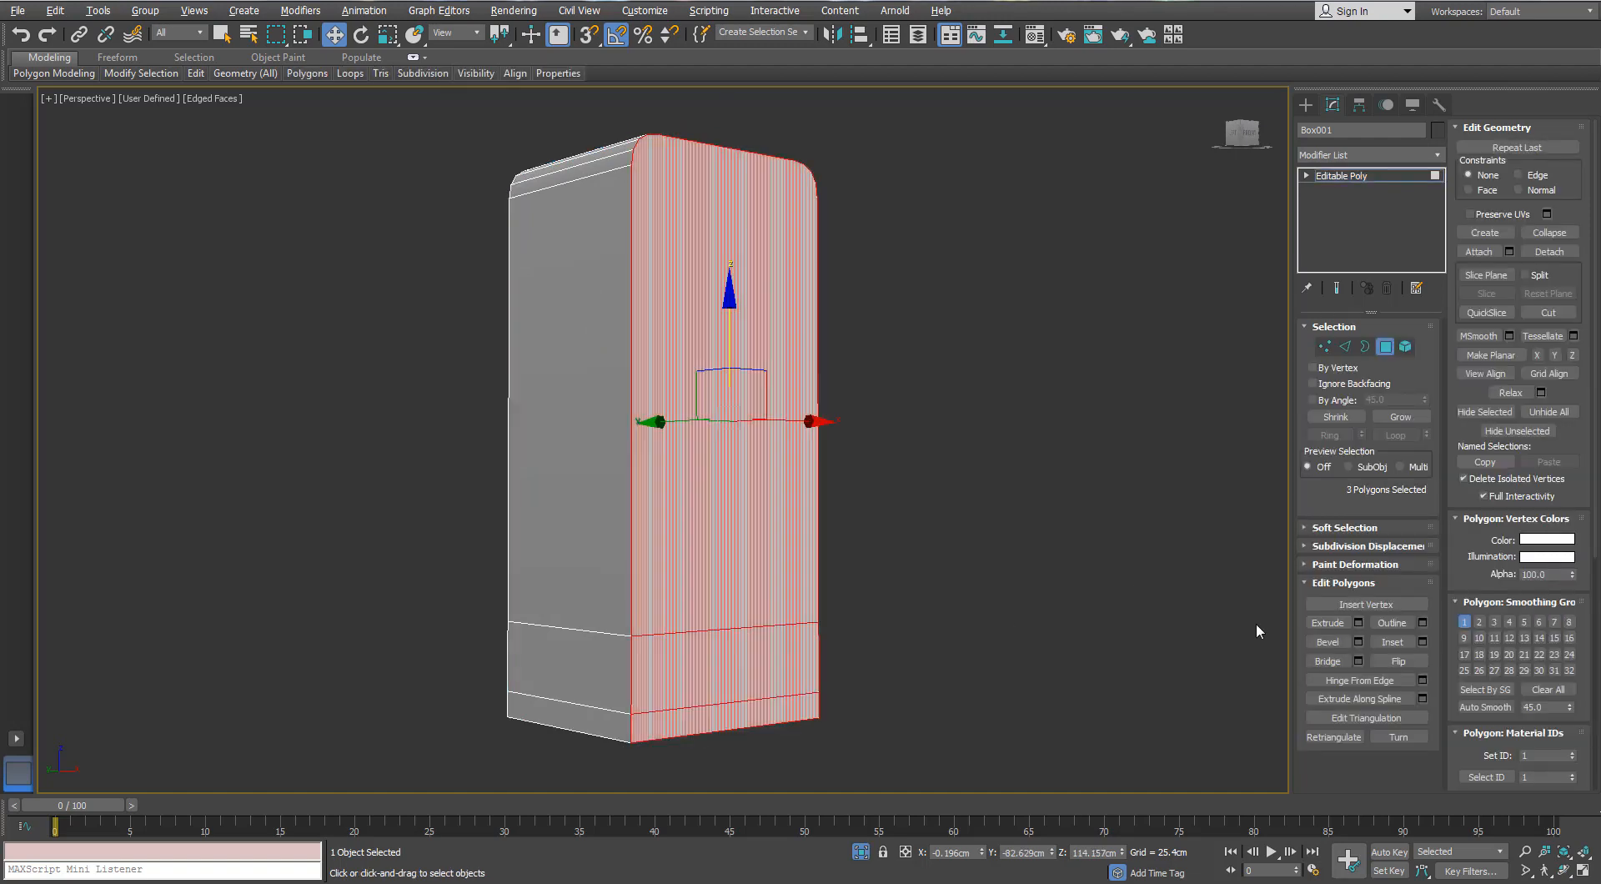
click(1422, 641)
alt+middle_drag(899, 321, 772, 360)
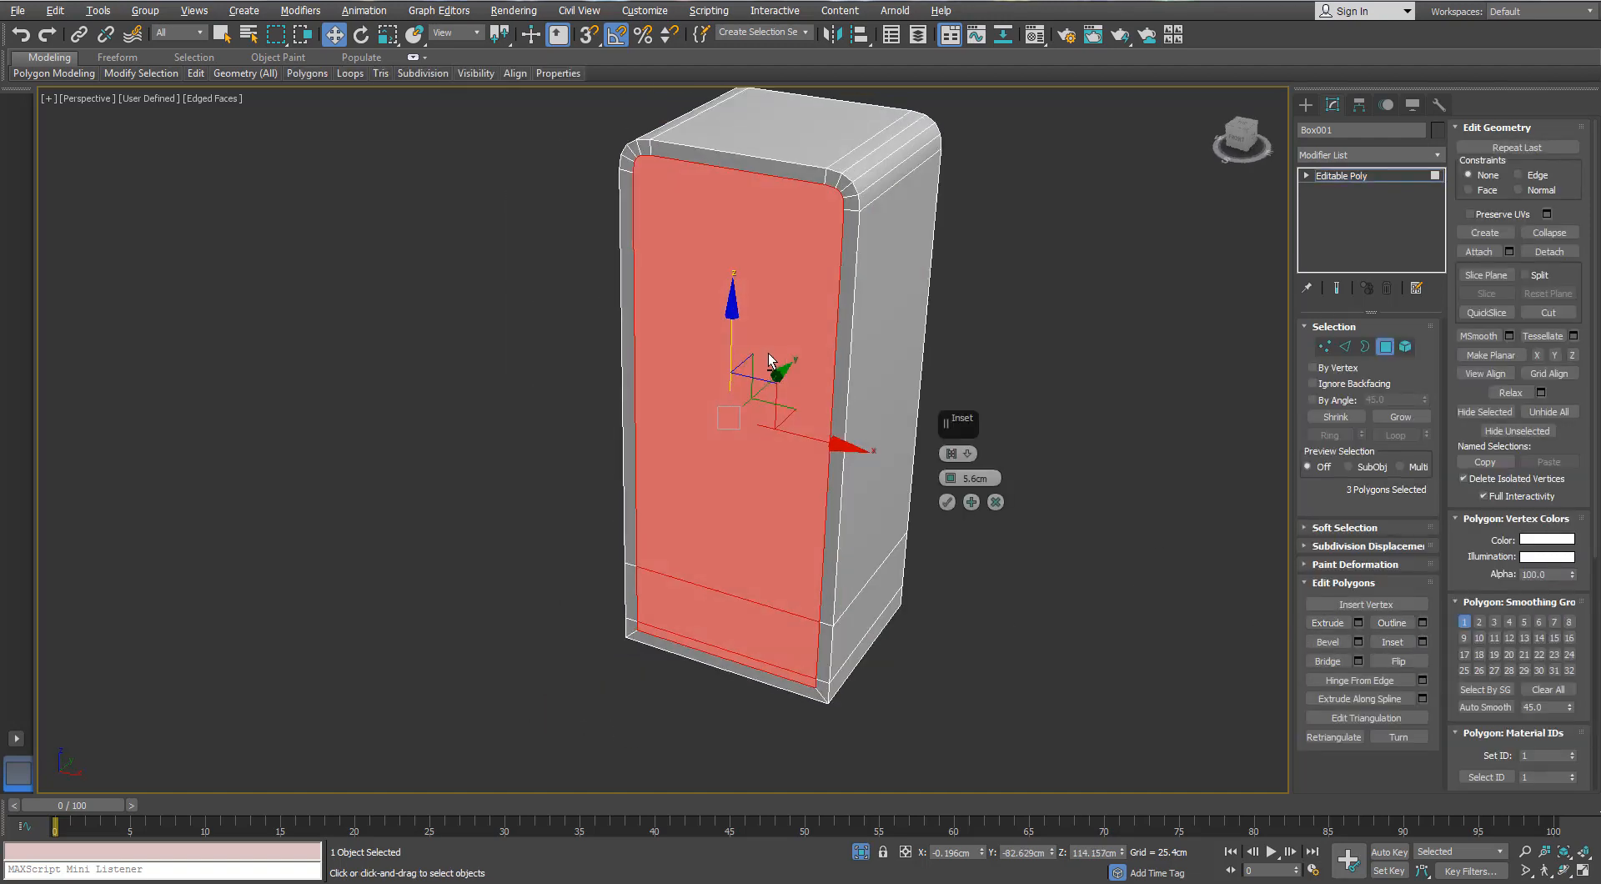
drag(949, 488, 950, 490)
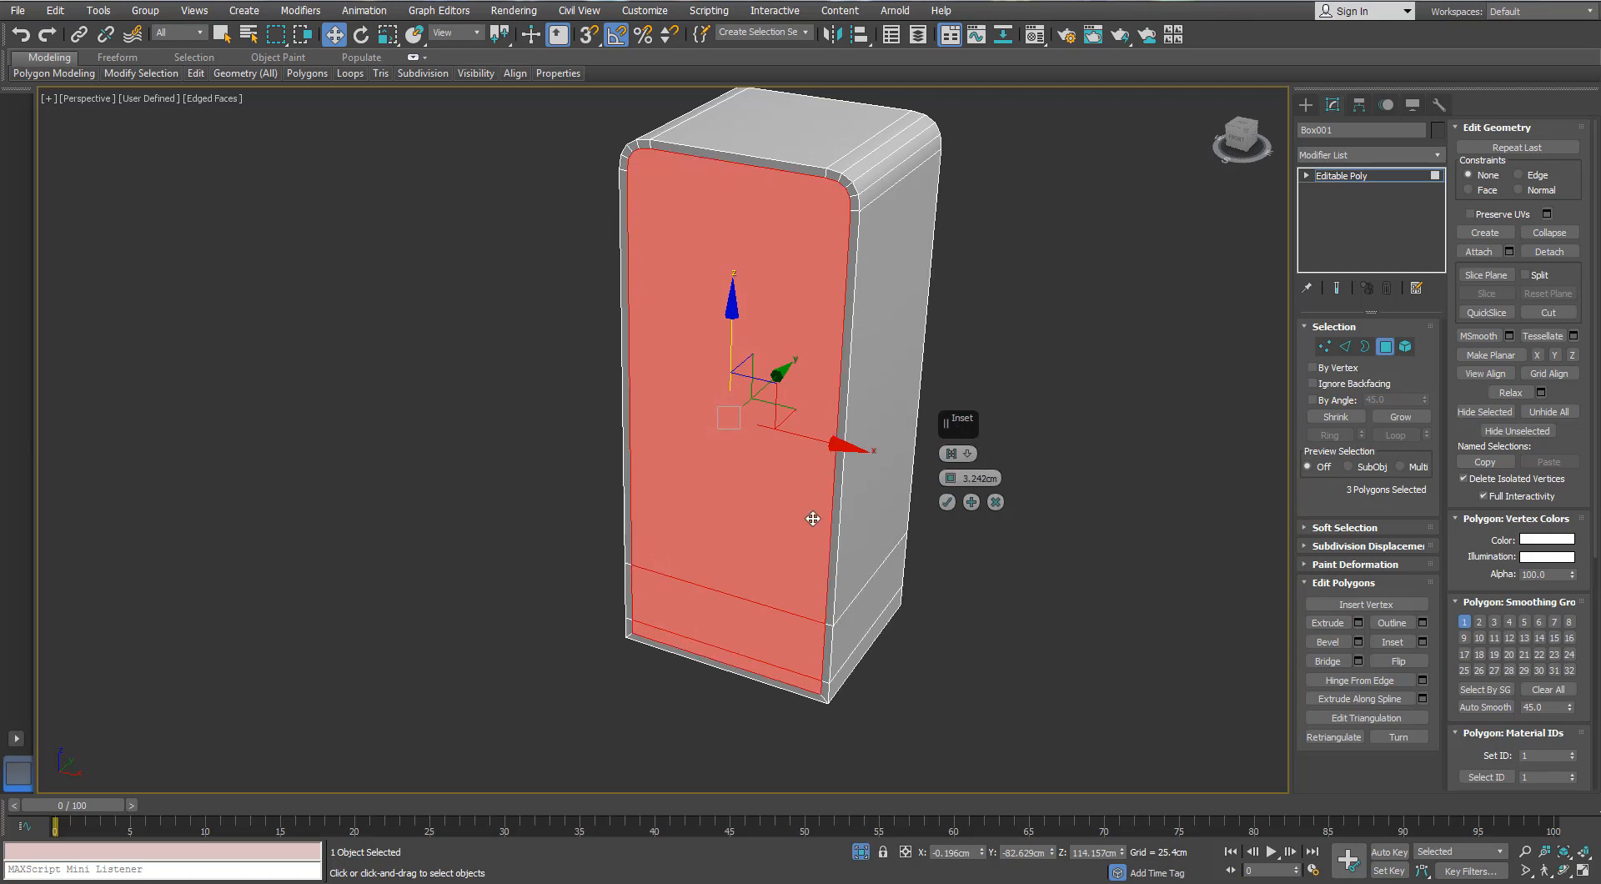
alt+middle_drag(813, 519, 890, 491)
click(948, 502)
- Delete the narrow inset polygon along the lower edge of the cabinet's front face
middle_drag(761, 687, 971, 528)
scroll(787, 557, up, 5)
click(789, 591)
click(864, 852)
alt+middle_drag(663, 503, 696, 363)
middle_drag(665, 504, 665, 364)
alt+middle_drag(664, 363, 638, 571)
scroll(619, 576, up, 3)
key(alt+q)
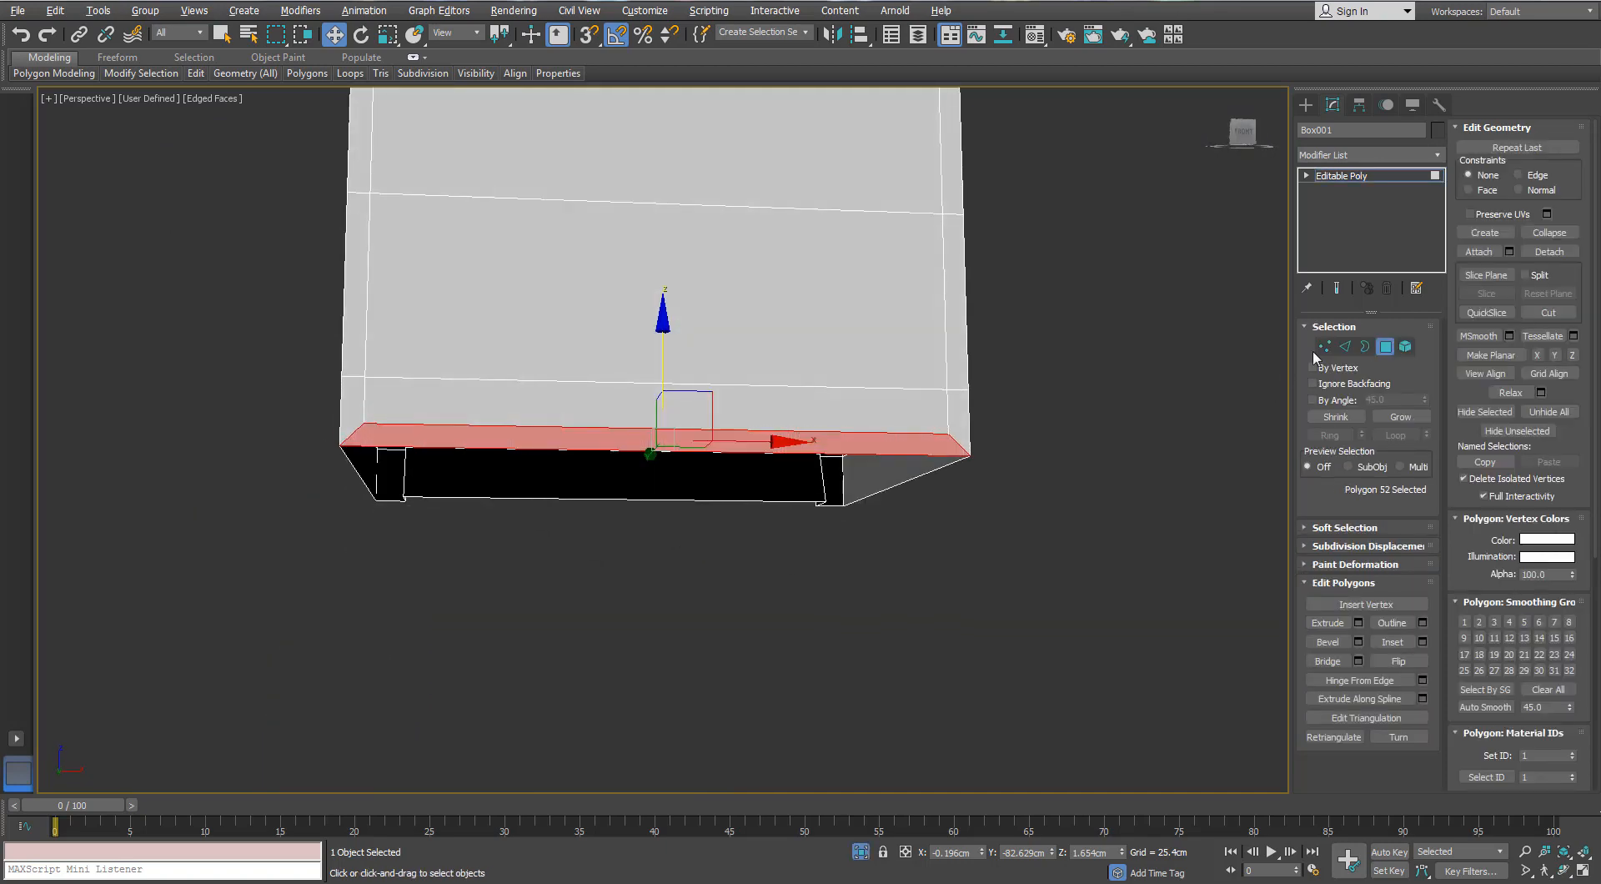
- Lower the two inner bottom vertices of the cabinet's front rim to the height of the outer bottom corner, Z 0.033 cm
click(1325, 346)
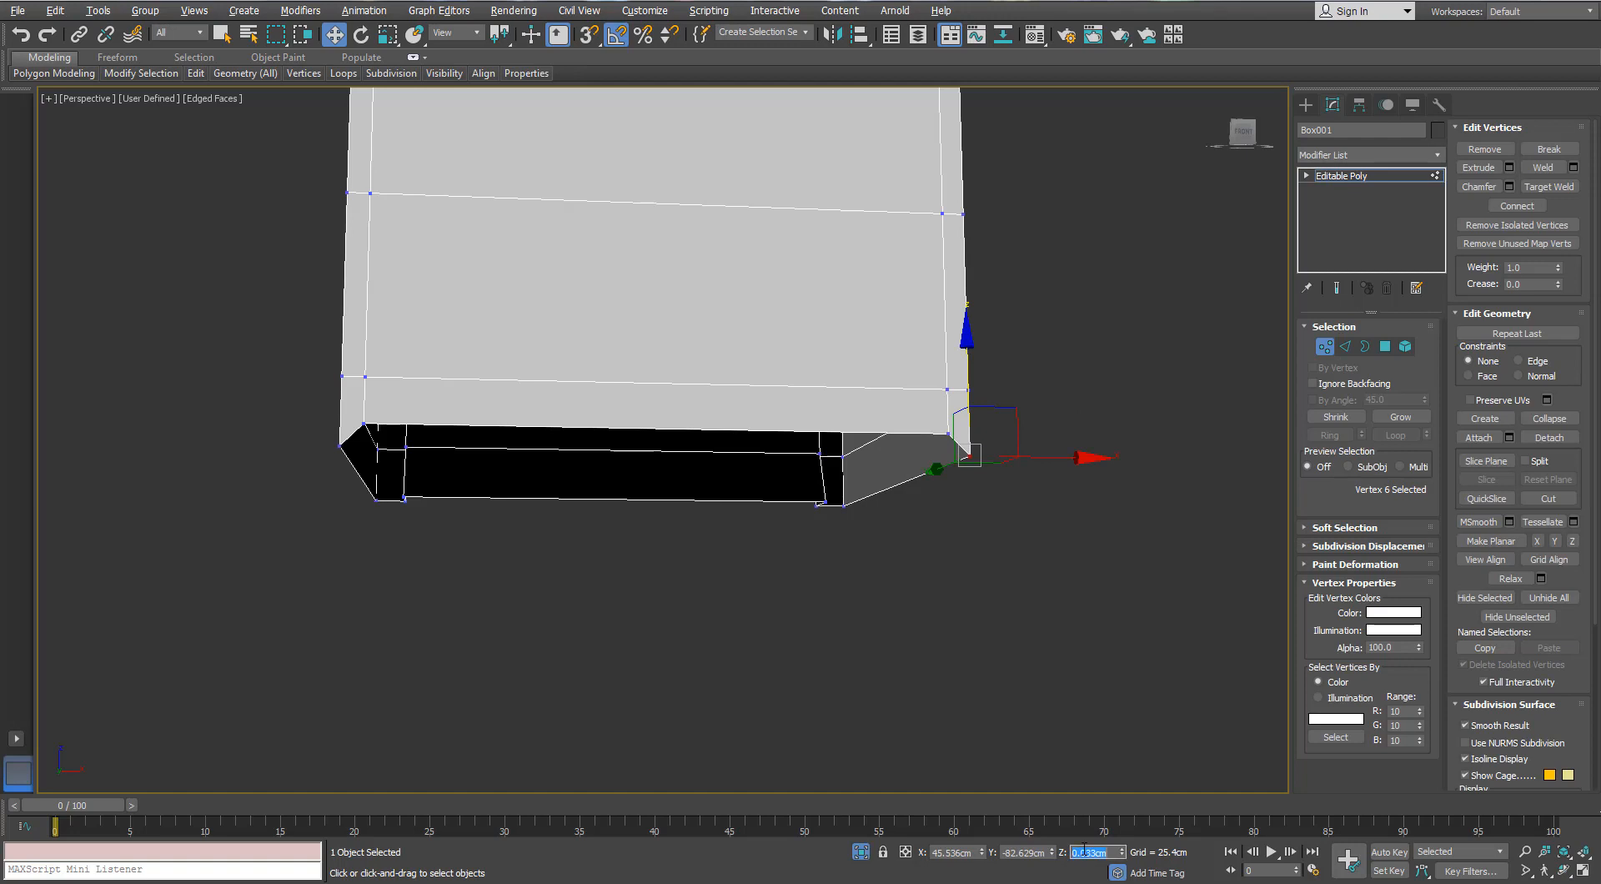
right_click(1083, 851)
click(1115, 670)
click(948, 434)
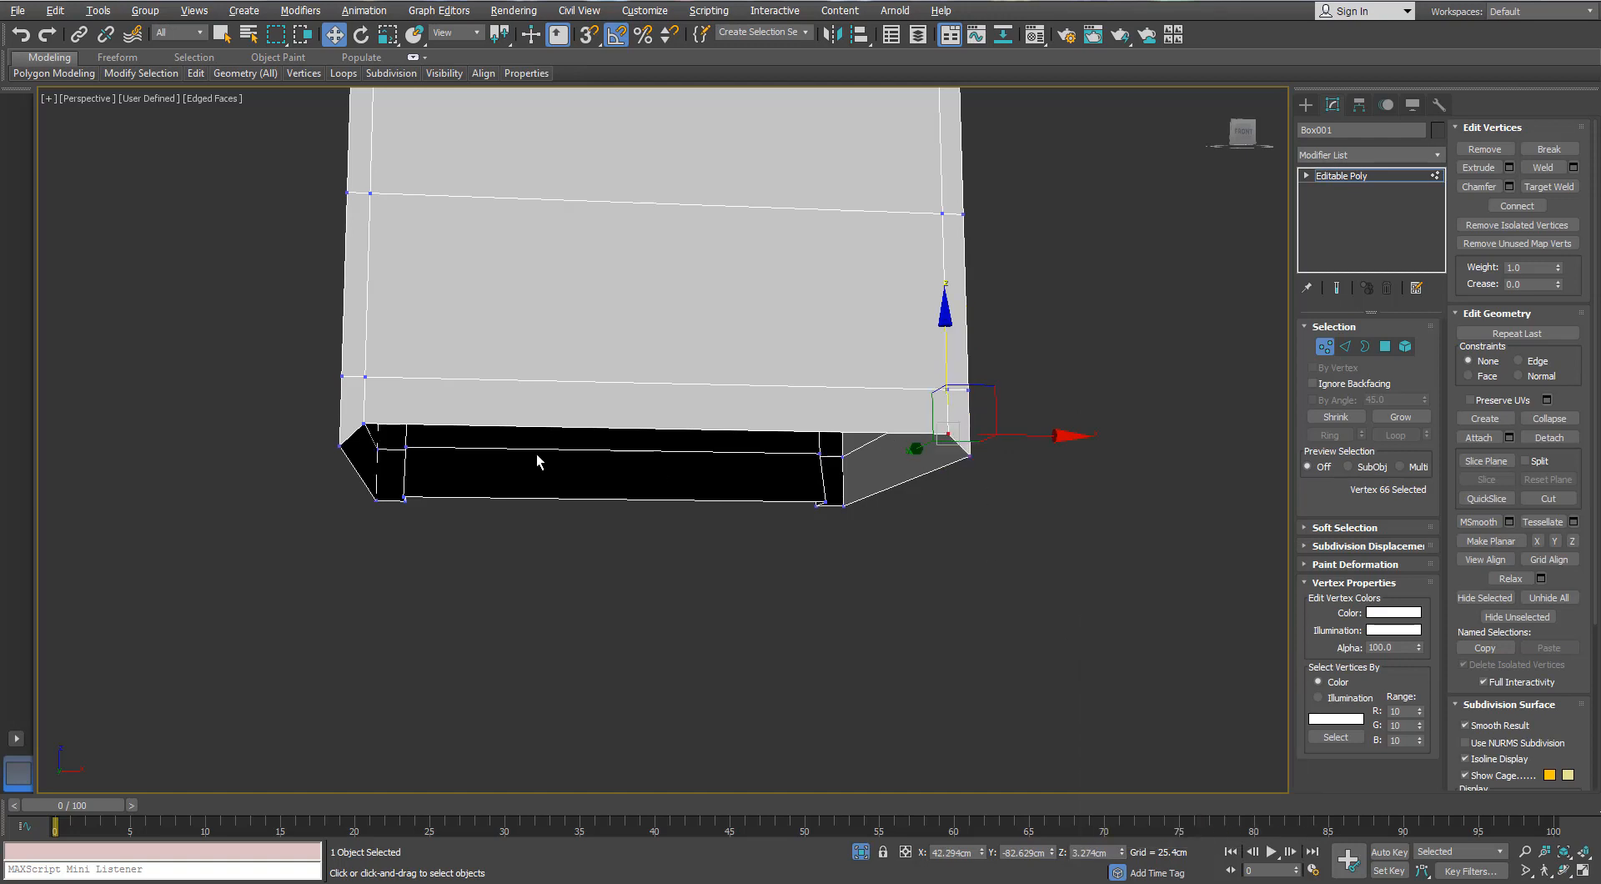
ctrl+click(366, 424)
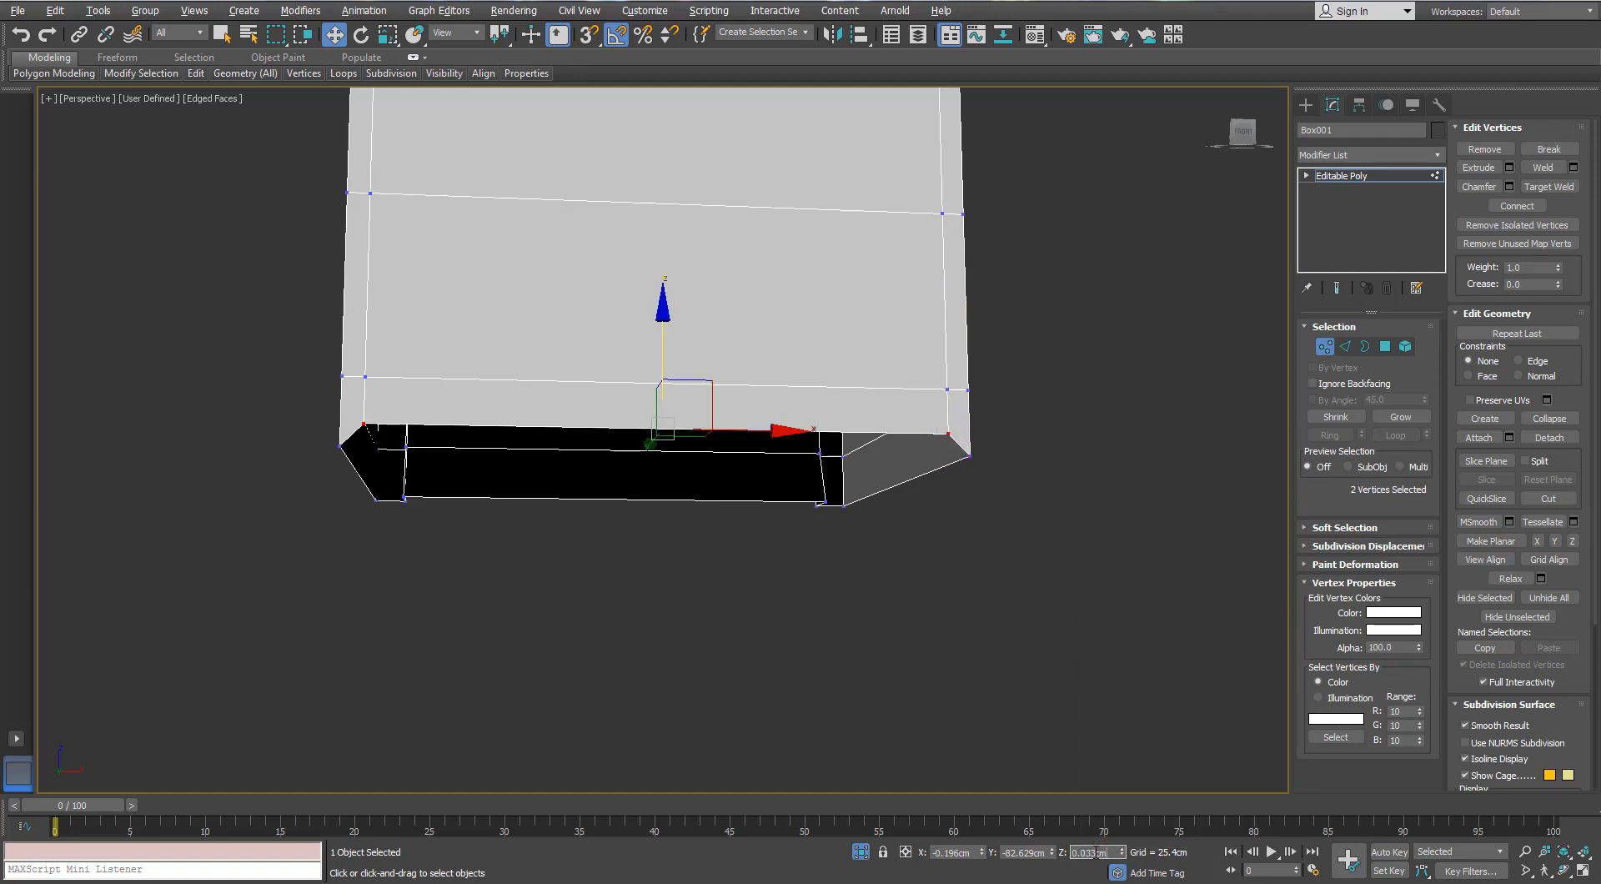
key(Return)
click(877, 617)
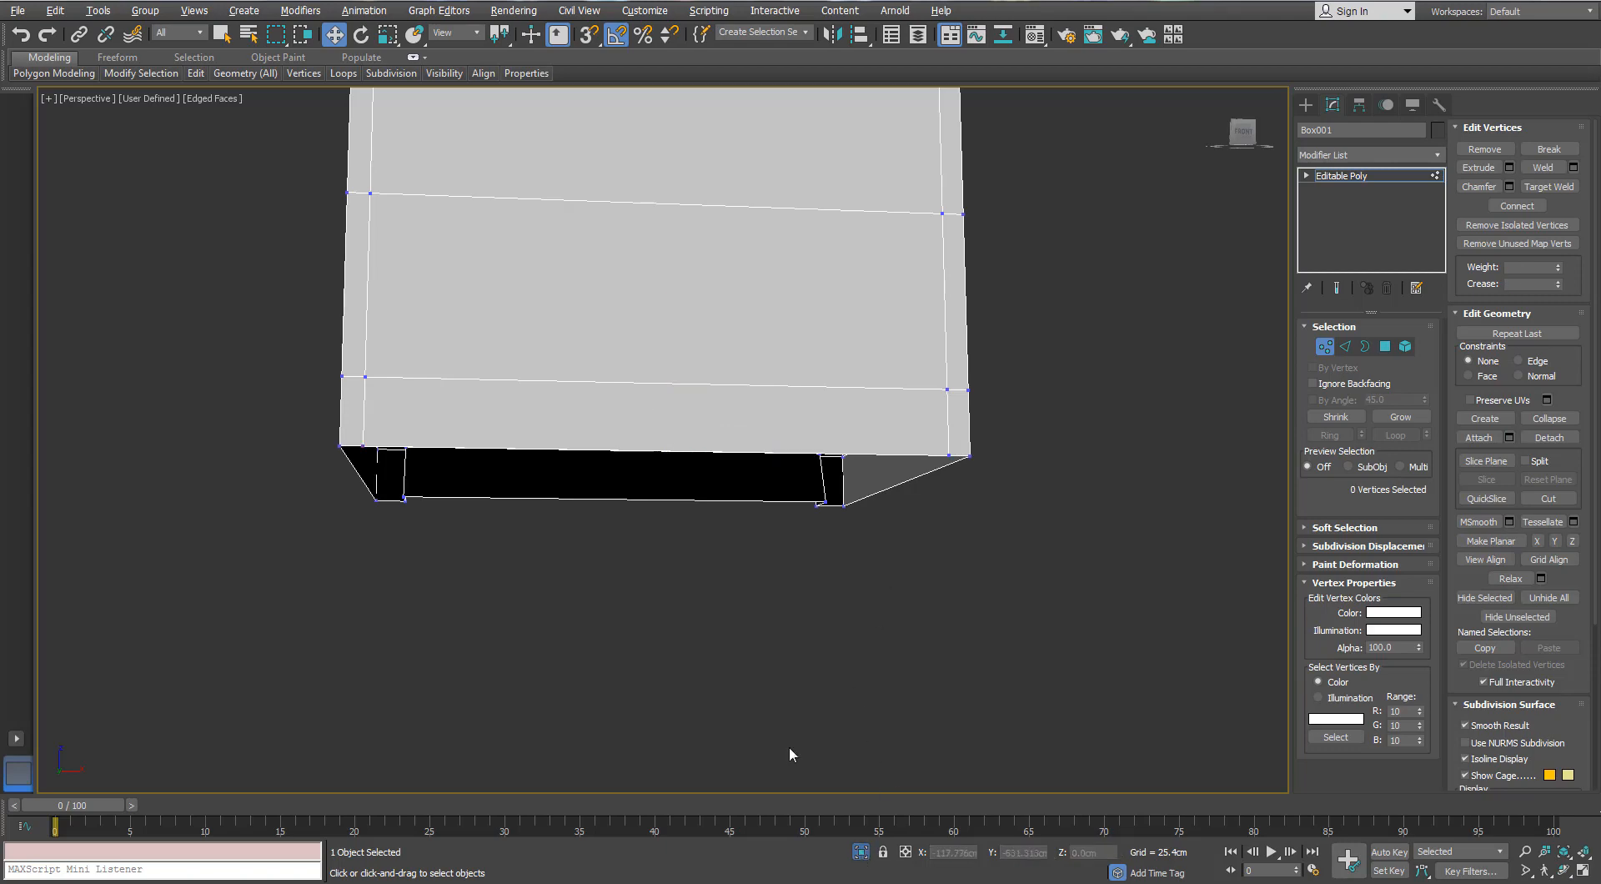
- Bring back the other objects, leave the cabinet's vertex editing, and isolate the refrigerator's lower base panel
click(861, 852)
alt+middle_drag(730, 566, 880, 511)
click(1325, 346)
alt+middle_drag(1019, 412, 1003, 490)
click(1004, 491)
middle_drag(822, 329, 837, 433)
scroll(837, 432, down, 3)
click(664, 610)
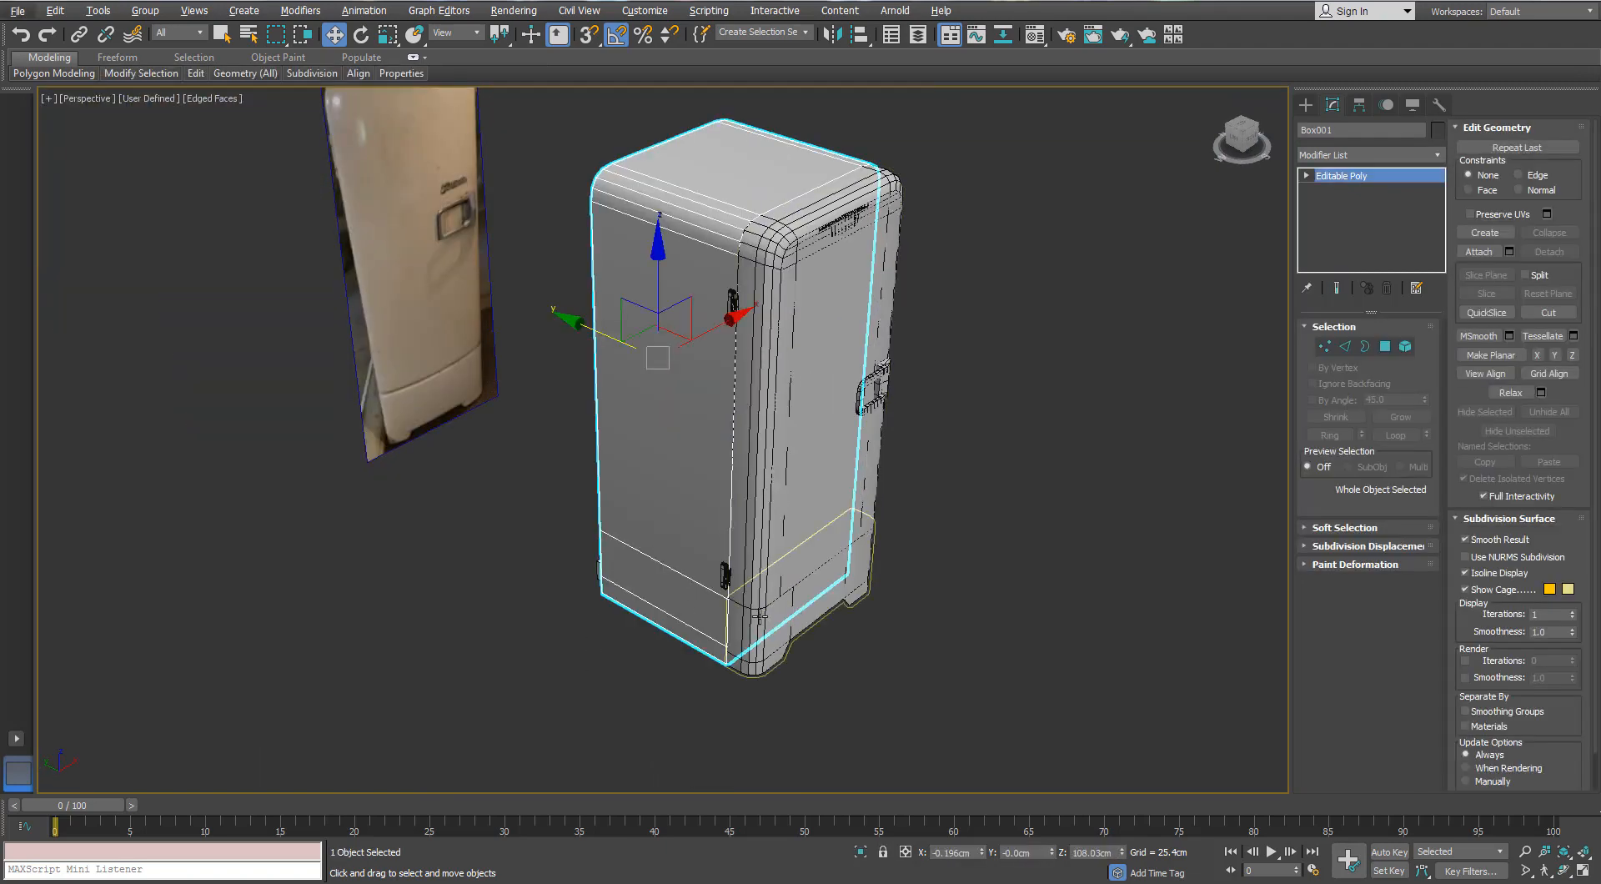
click(760, 617)
key(alt+q)
alt+middle_drag(759, 617, 915, 551)
- Delete the flat polygons forming the back face of the base panel
click(1386, 346)
click(889, 459)
ctrl+click(832, 568)
ctrl+click(692, 482)
alt+middle_drag(679, 475, 773, 408)
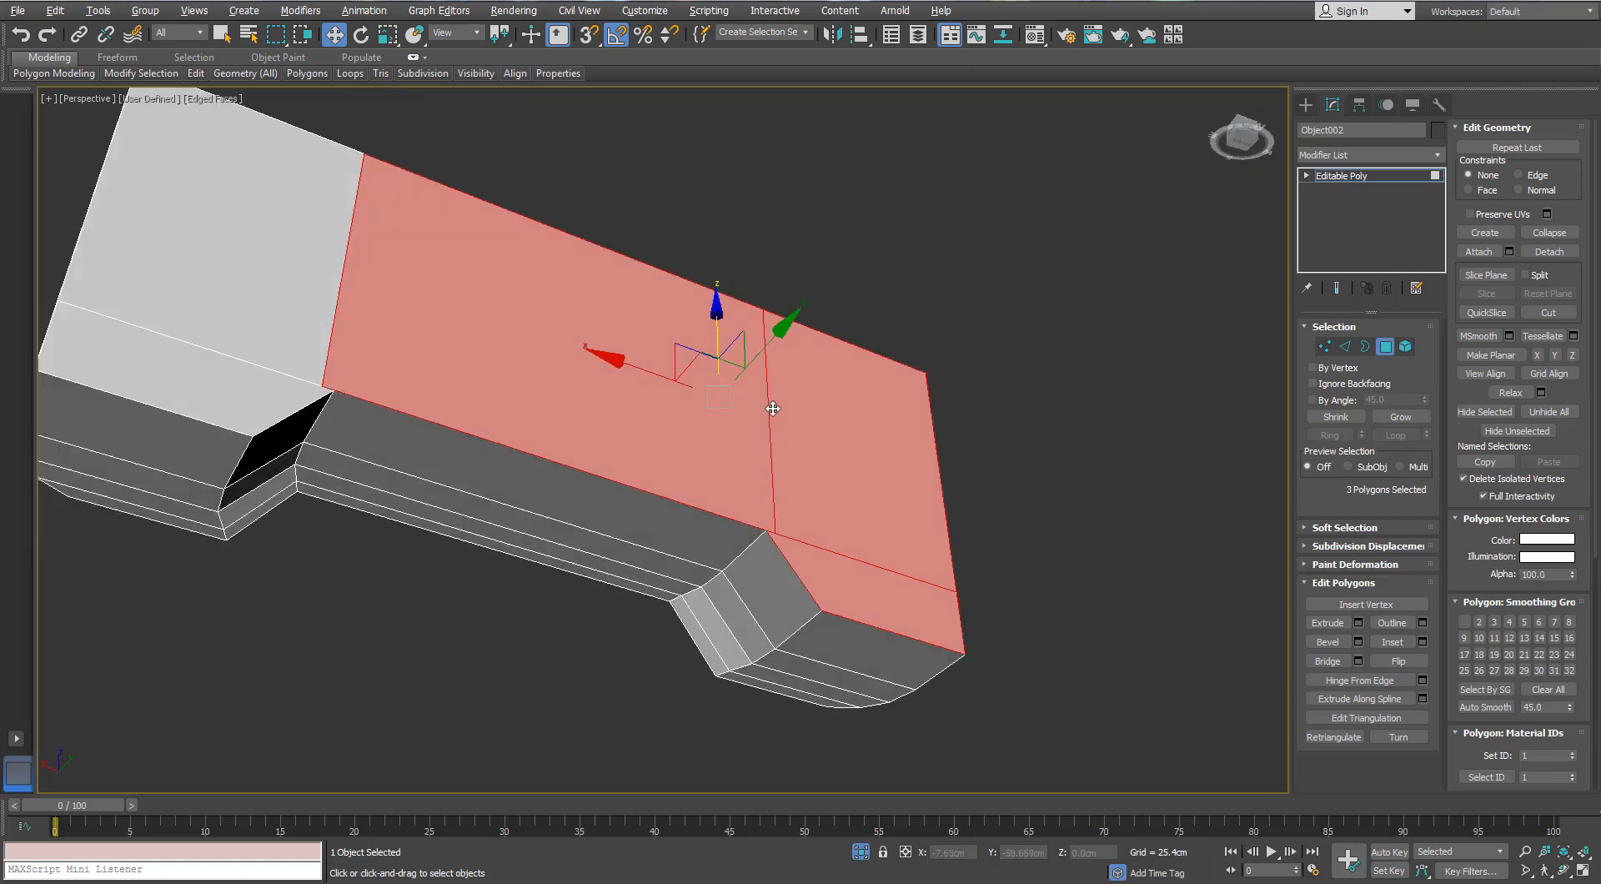
ctrl+click(272, 383)
key(Delete)
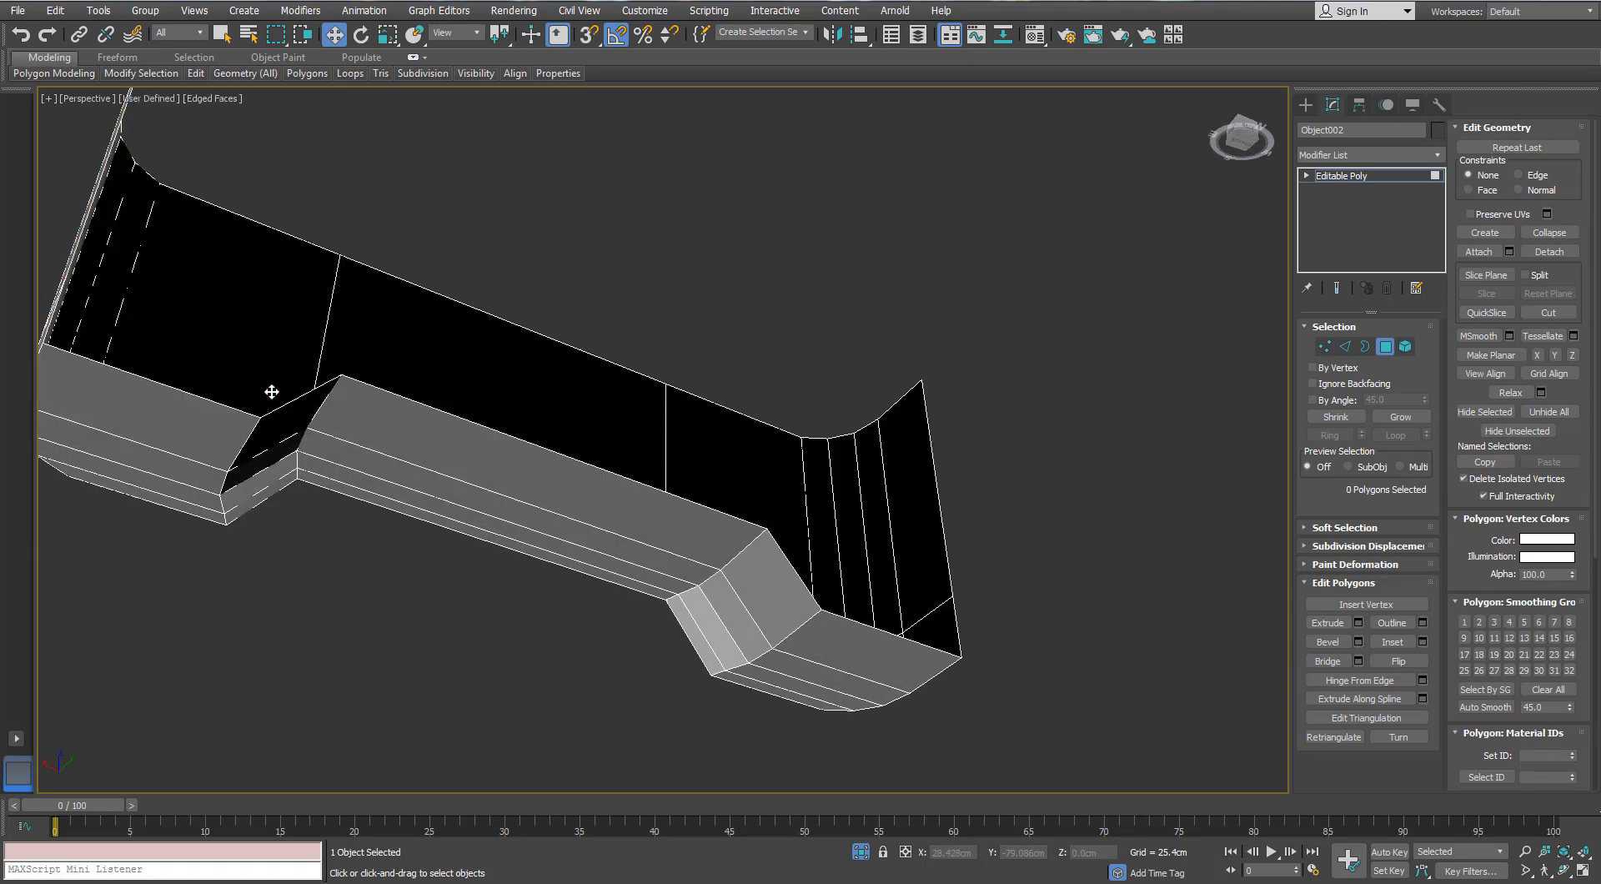
- Bring back the other objects, leave the base panel's polygon editing, and isolate the cabinet body
click(861, 853)
alt+middle_drag(554, 361, 680, 492)
key(4)
click(779, 349)
alt+middle_drag(779, 349, 780, 137)
key(alt+q)
scroll(787, 164, up, 5)
- Try to cut a horizontal edge across the cabinet's recessed front panel between the lower ends of its upper rounded corners
click(1326, 347)
middle_drag(670, 292, 803, 326)
right_click(799, 317)
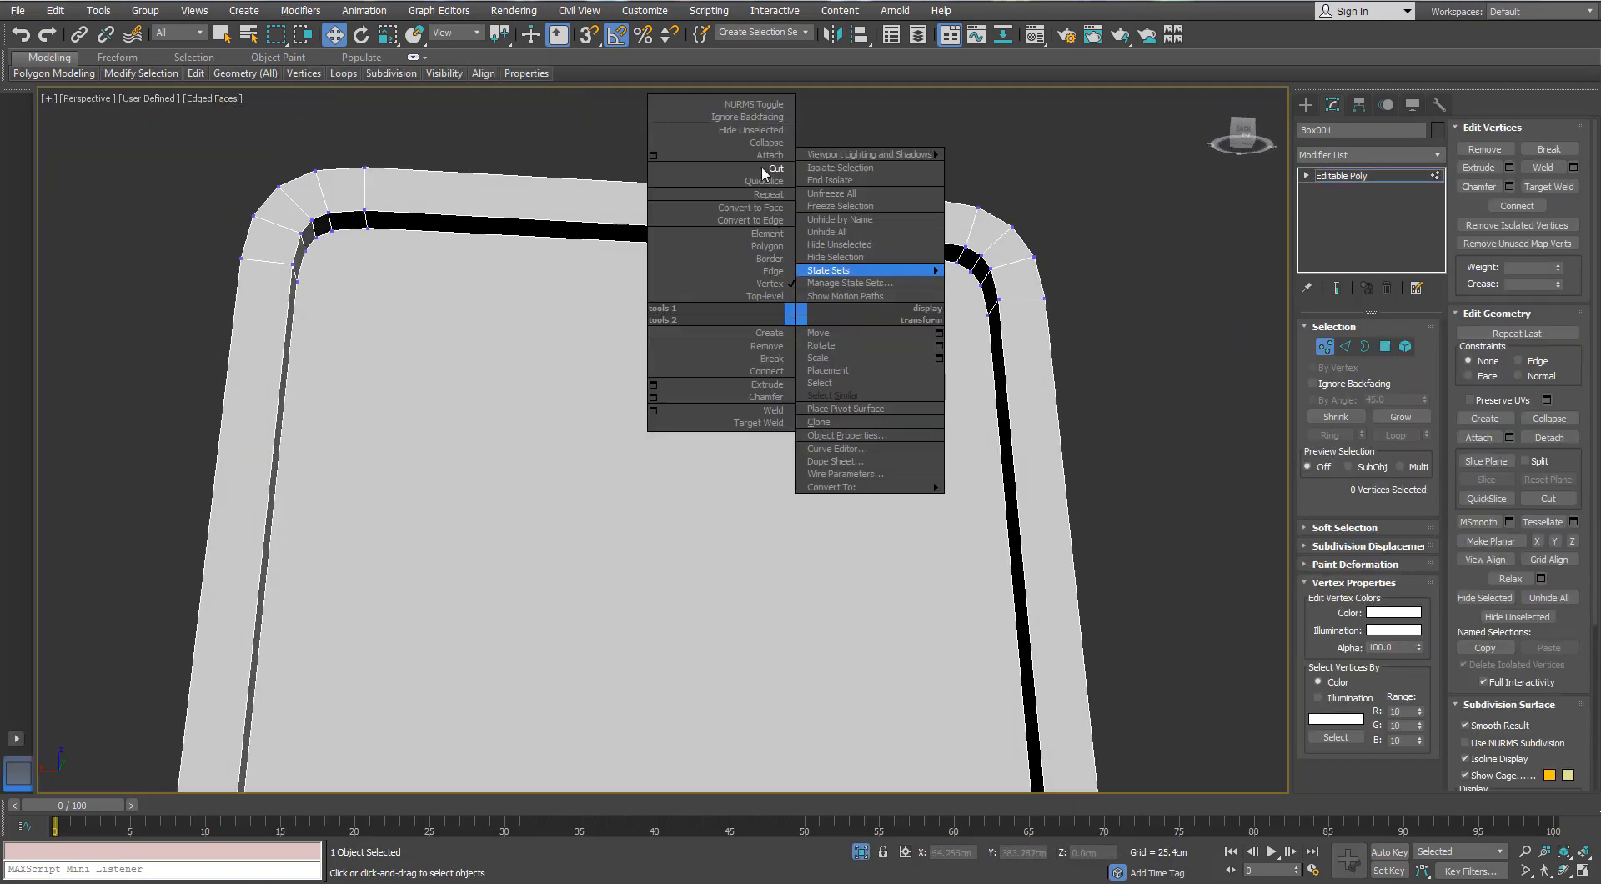
click(564, 349)
right_click(595, 321)
click(650, 556)
right_click(626, 442)
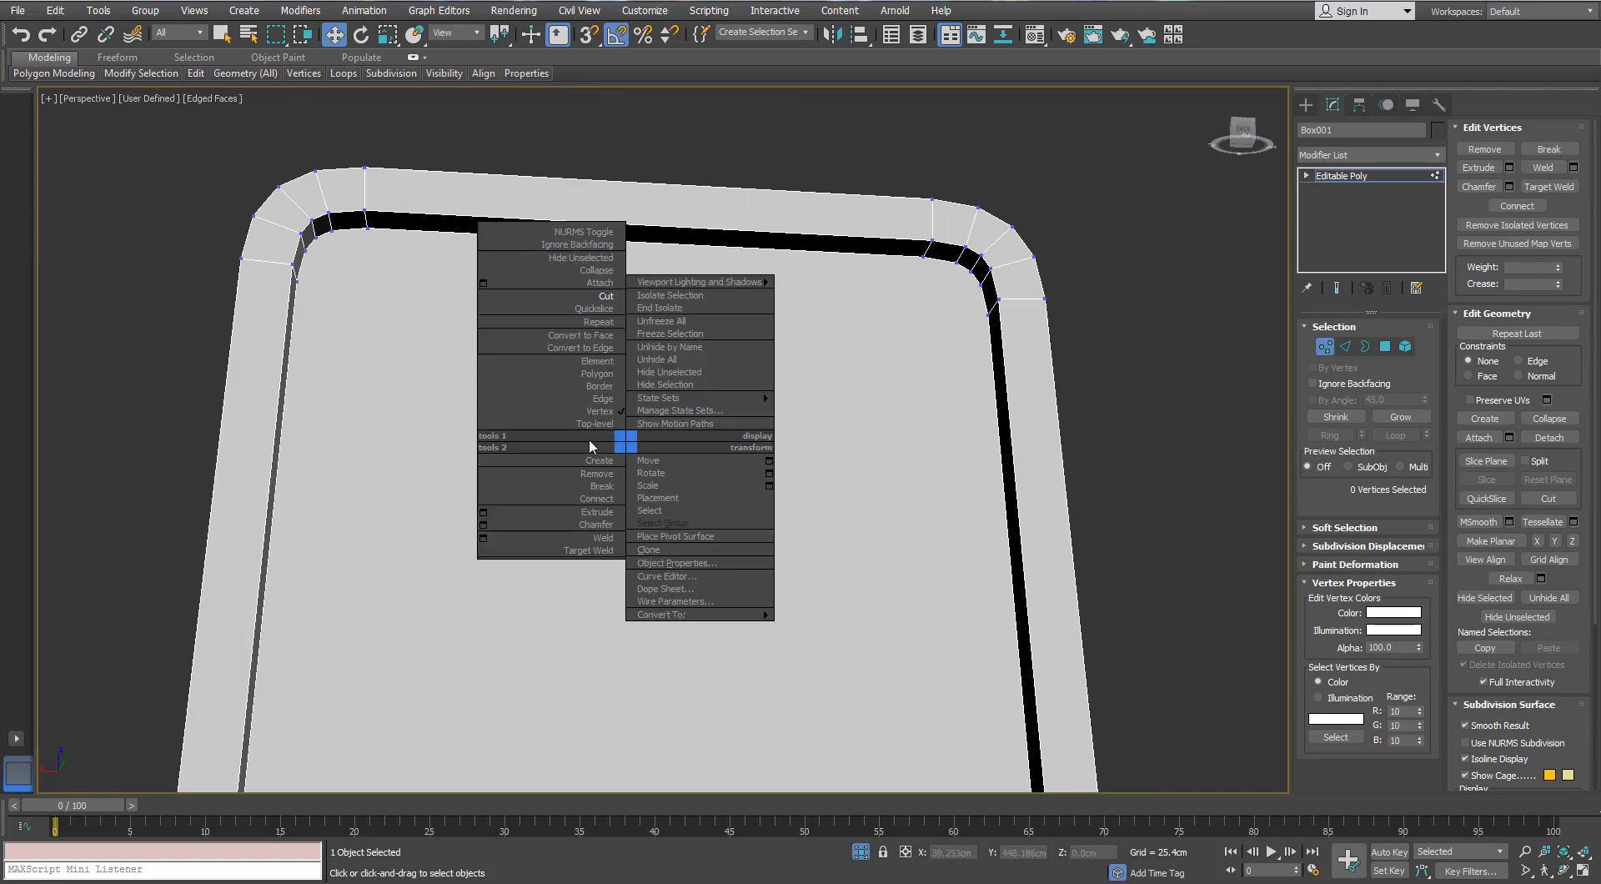
click(606, 296)
alt+middle_drag(317, 284, 299, 286)
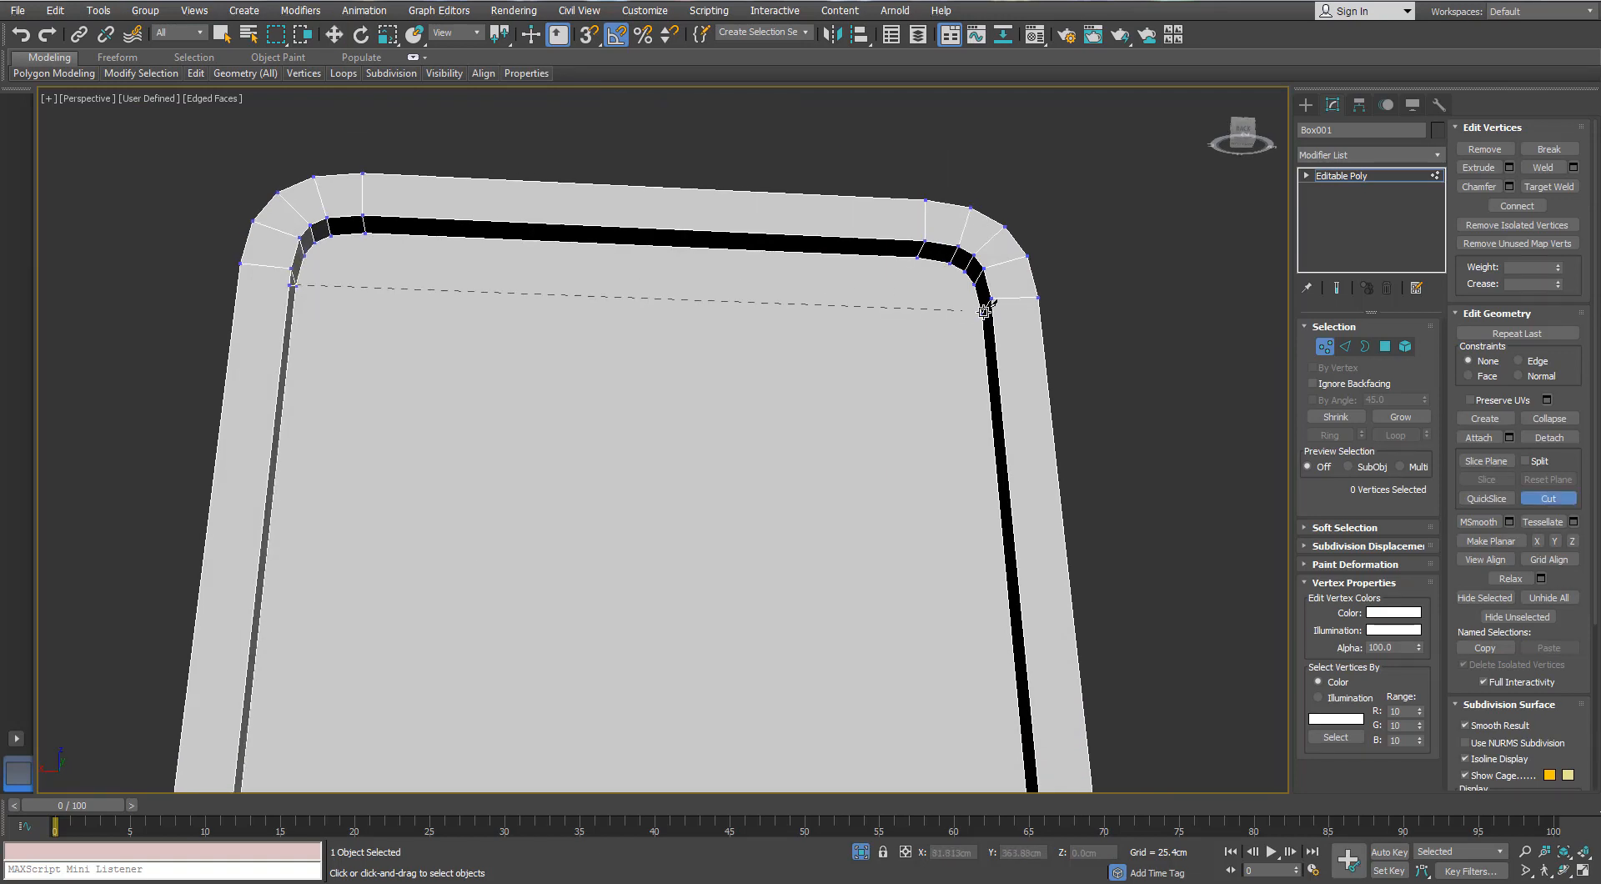
click(1342, 349)
click(1325, 349)
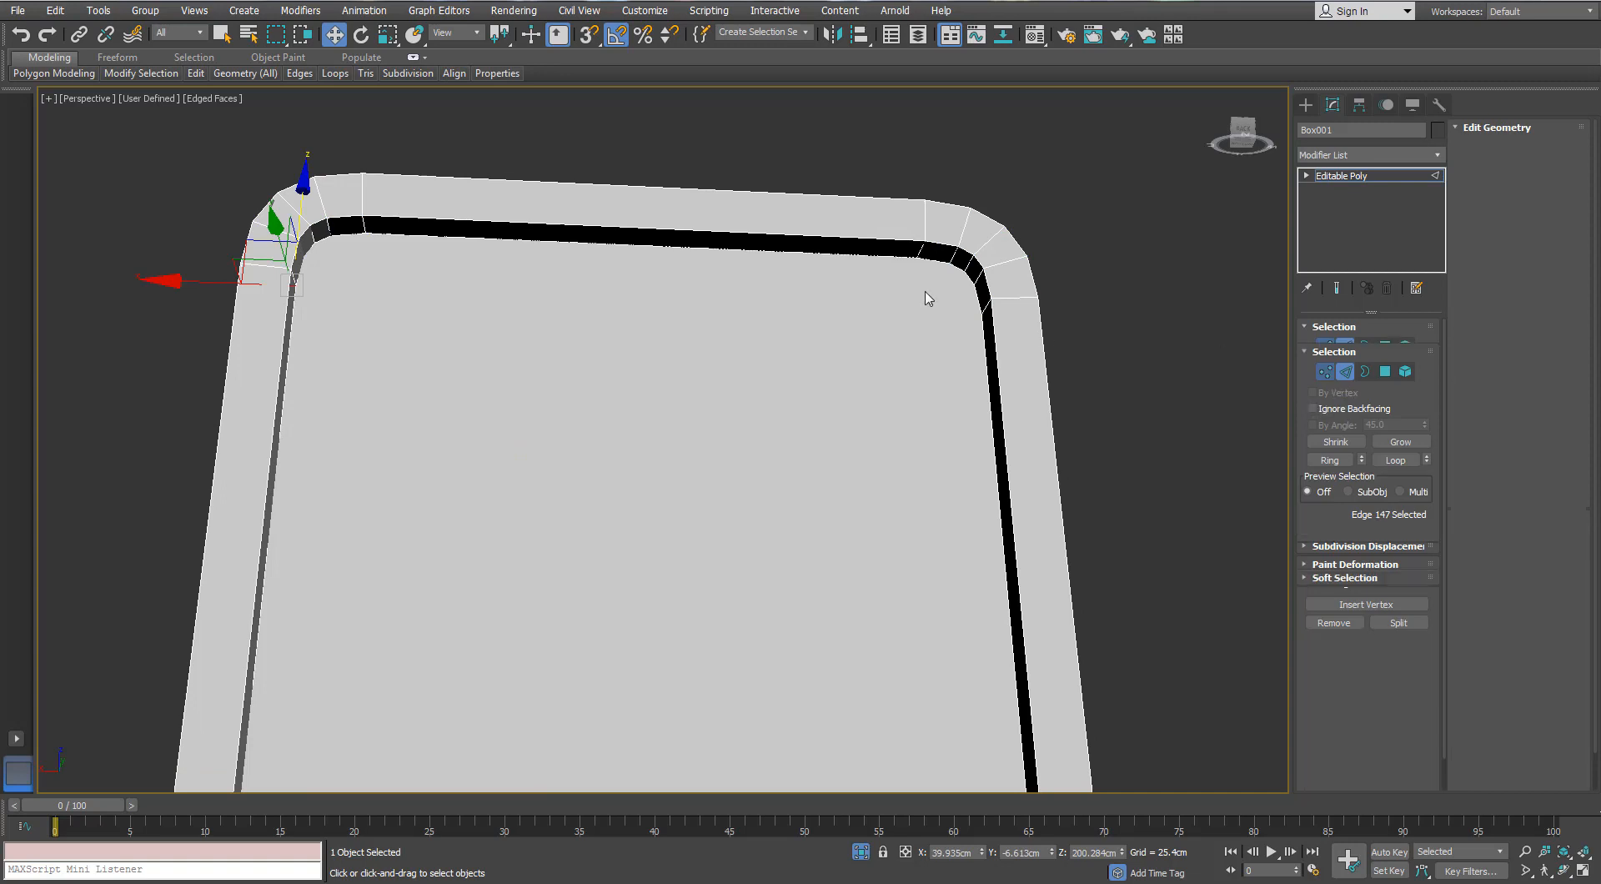
alt+middle_drag(568, 351, 522, 325)
scroll(522, 325, up, 3)
click(1132, 352)
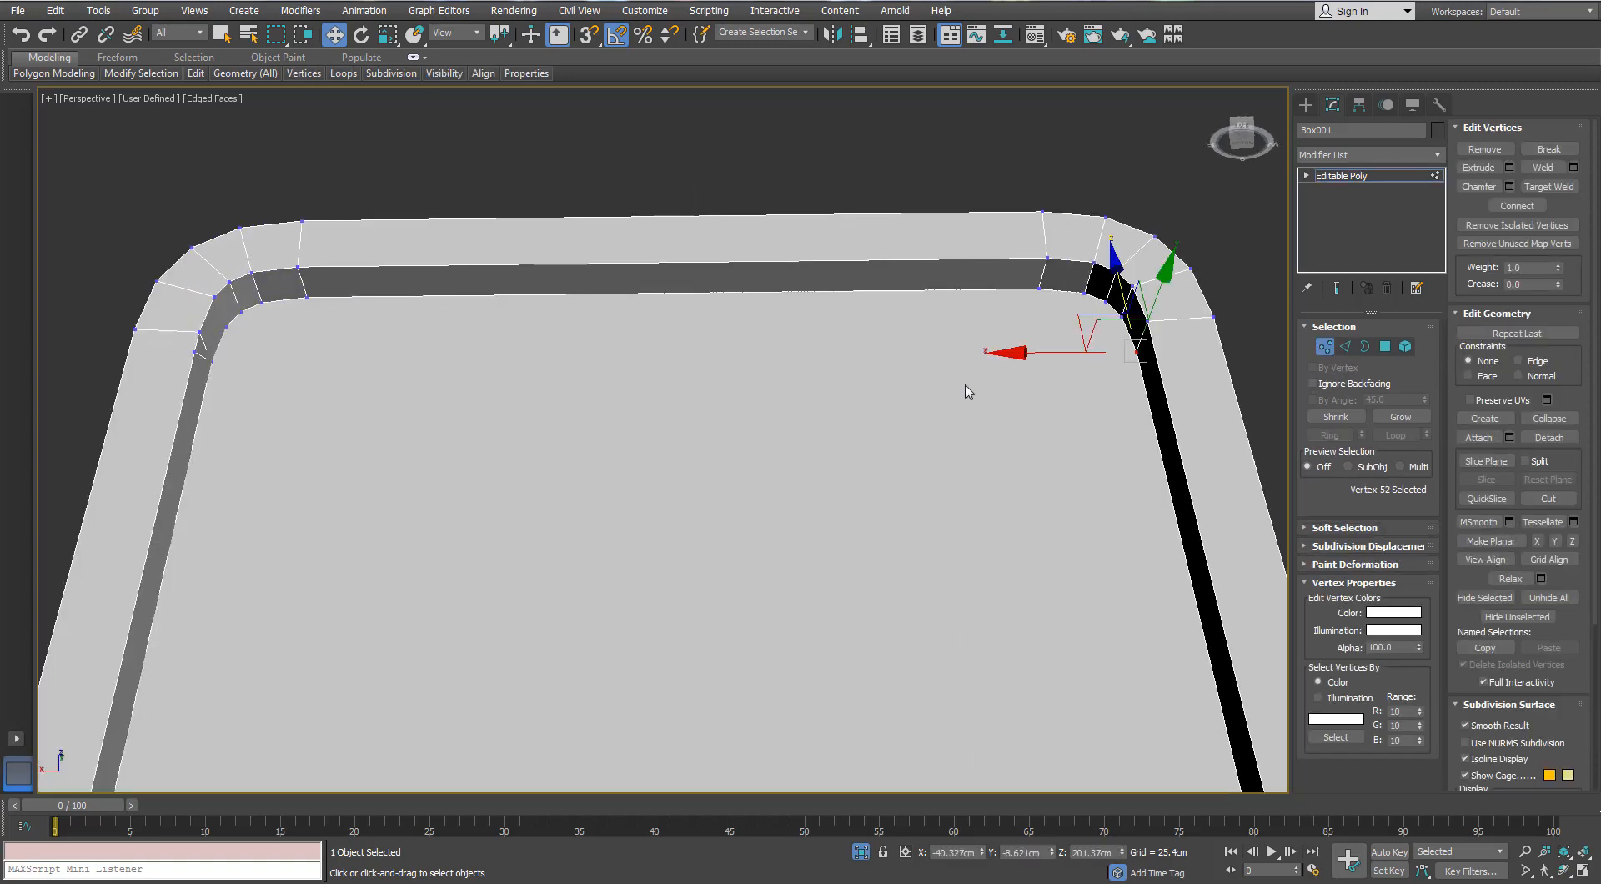
right_click(964, 383)
click(926, 236)
click(1136, 350)
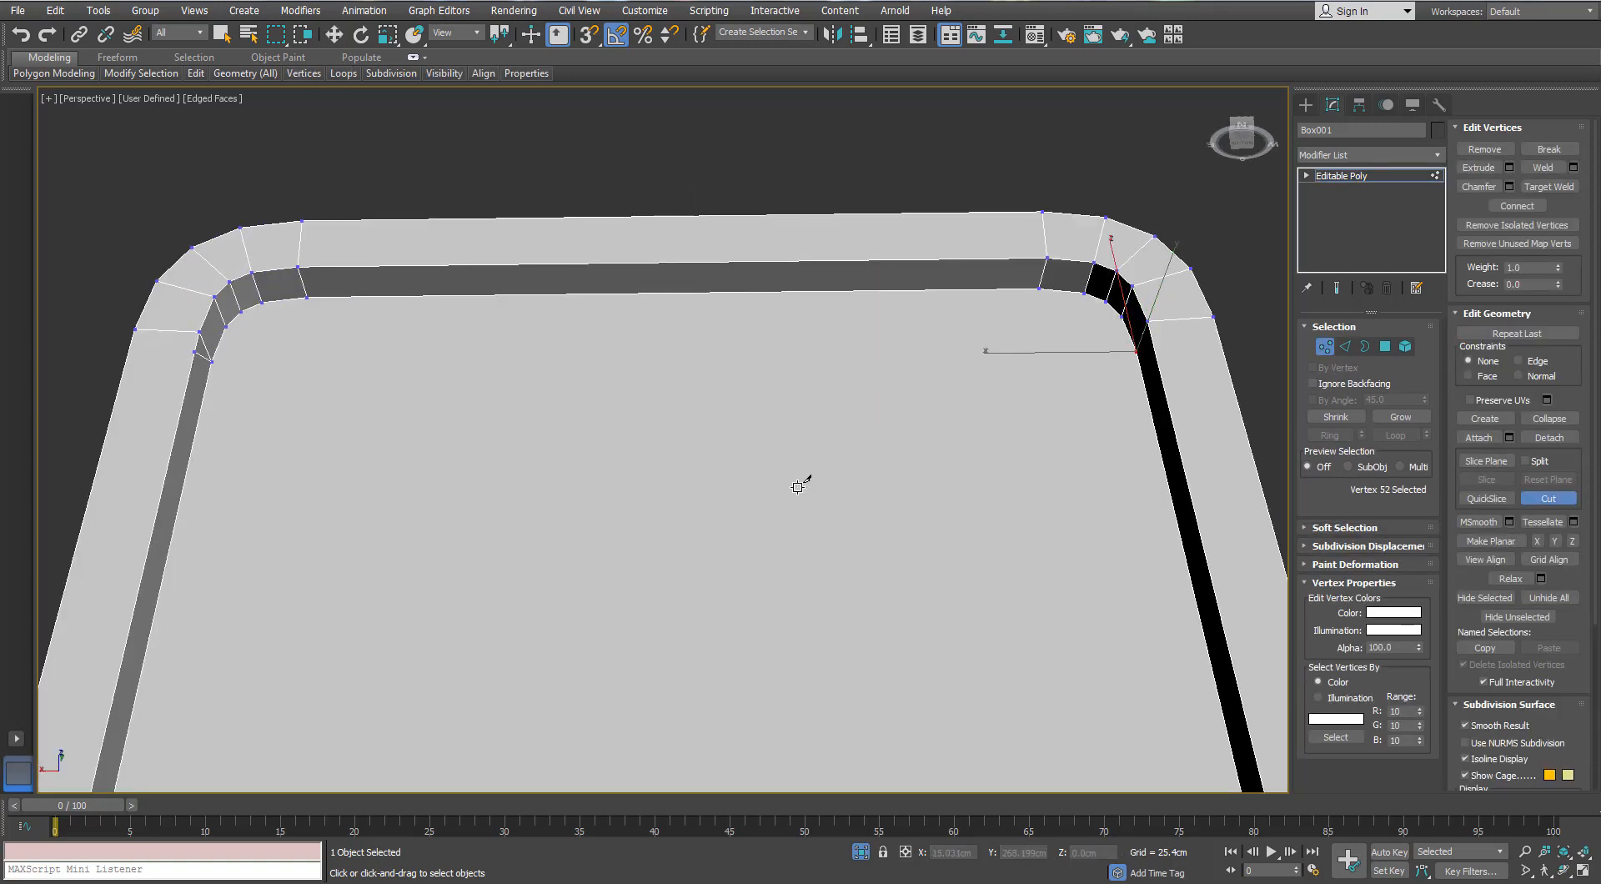
key(w)
- Target-weld the stray vertex at the recess's upper left corner to the rim vertex just above it
click(195, 353)
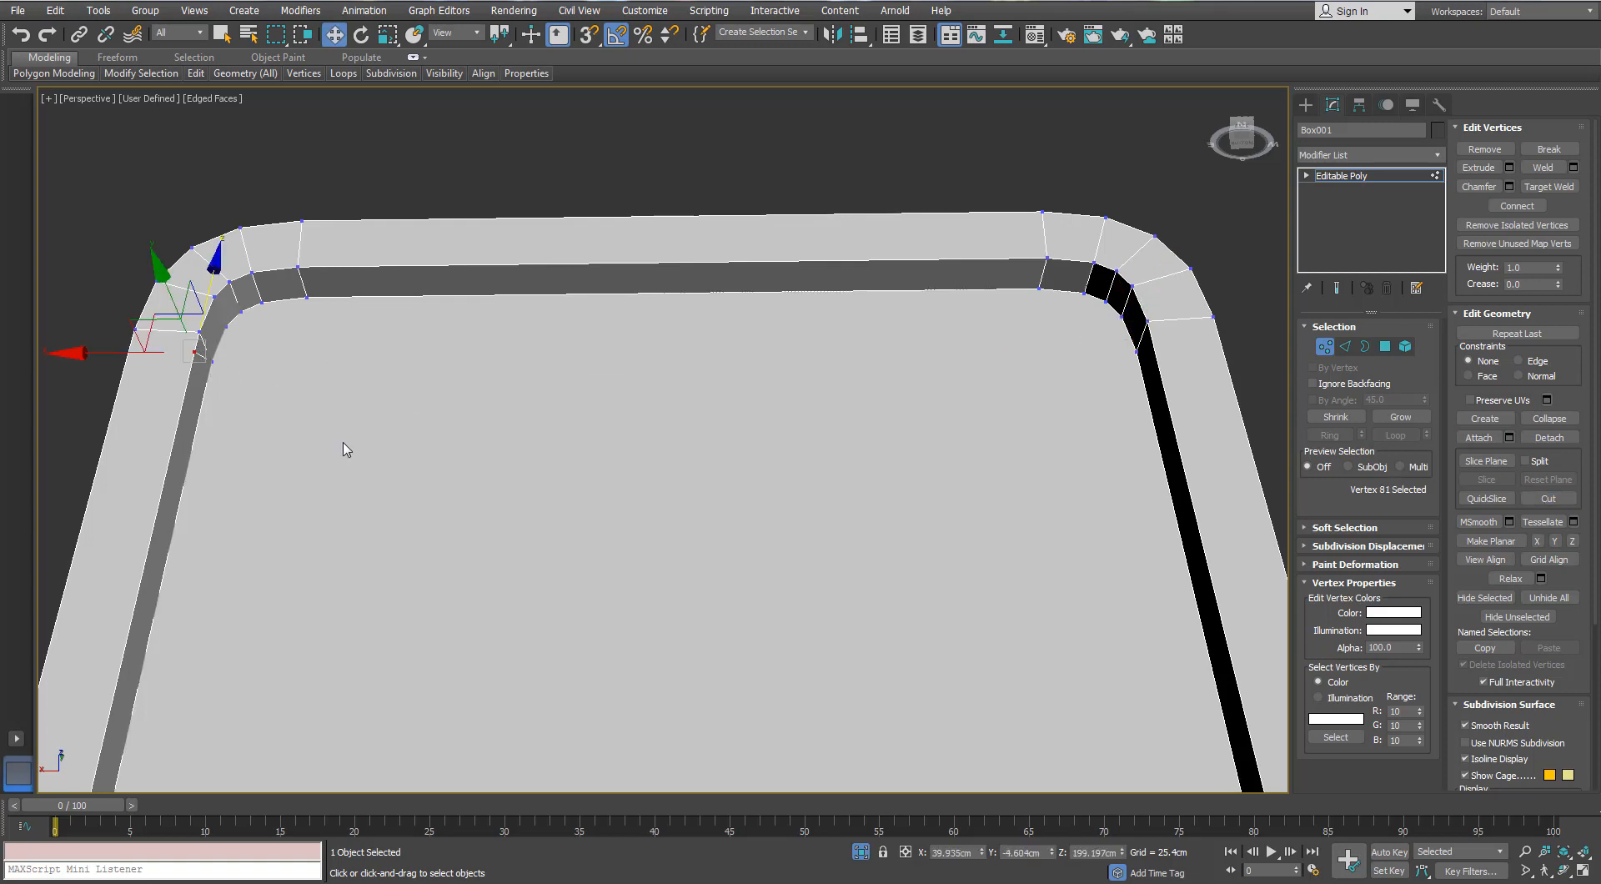
click(1548, 186)
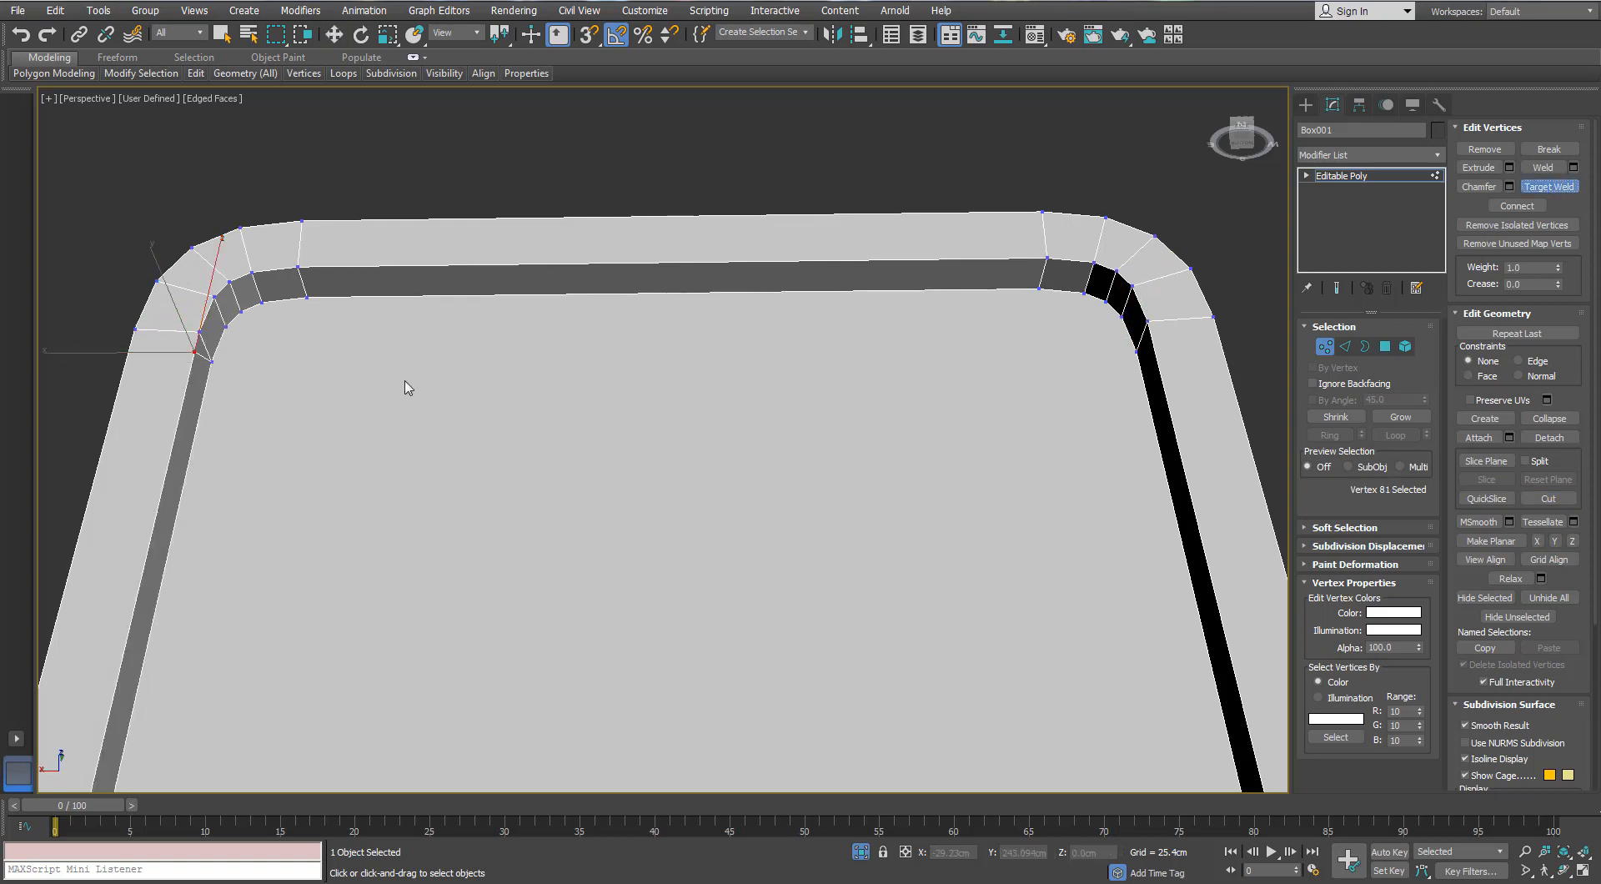
drag(196, 351, 199, 330)
right_click(676, 368)
- Connect the lowest and the next-higher pairs of opposite corner vertices with two horizontal edges across the recessed panel
click(213, 362)
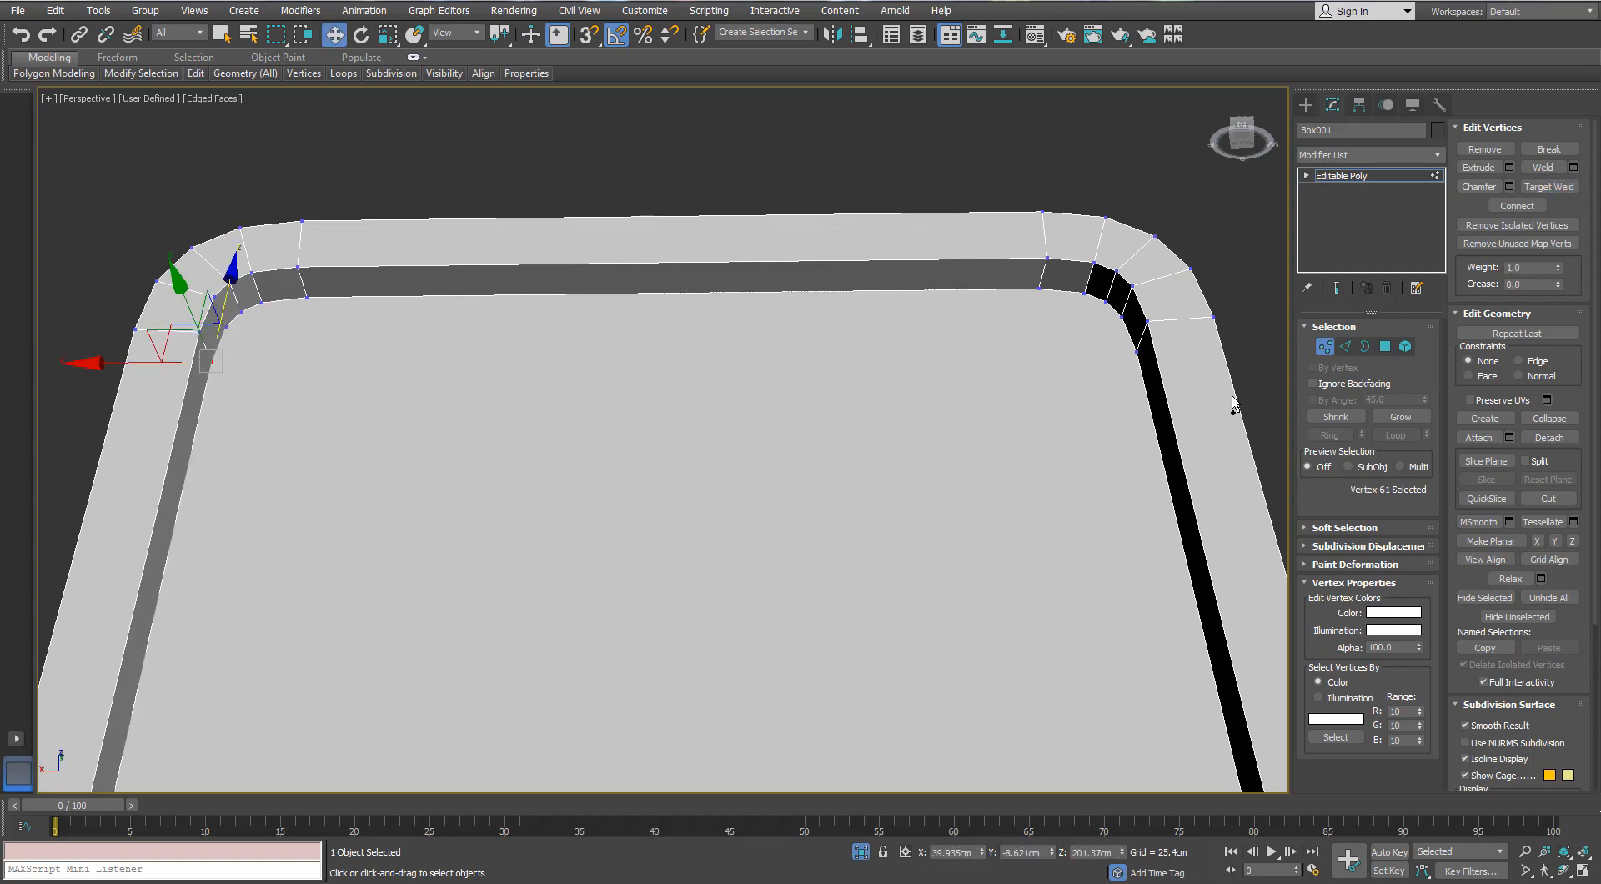
ctrl+click(1132, 352)
click(1518, 209)
click(1122, 317)
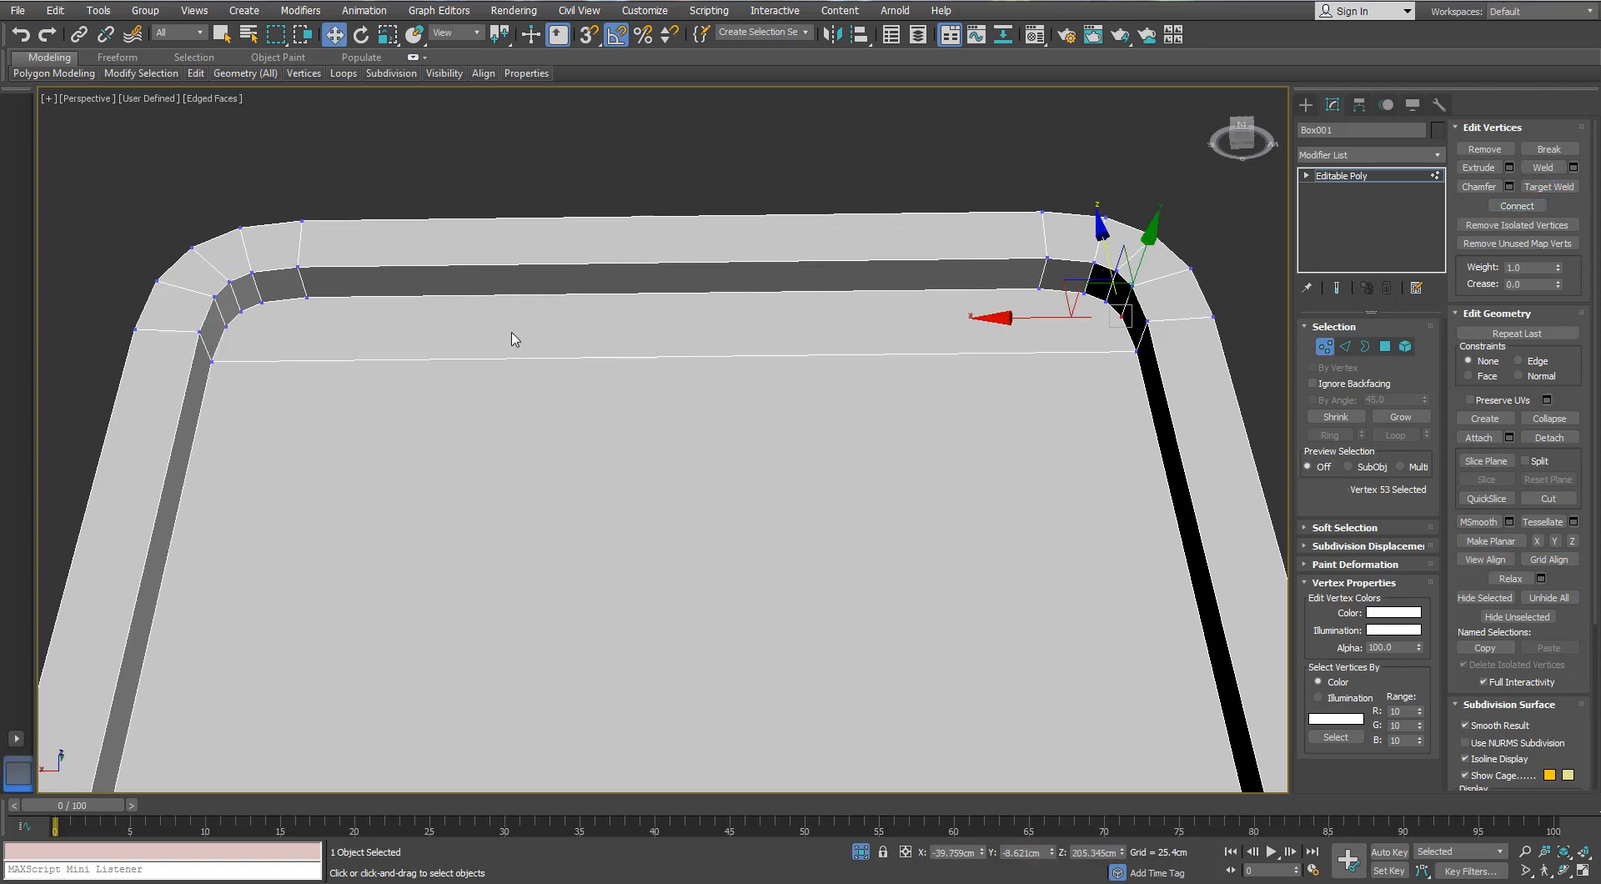
ctrl+click(229, 327)
click(1518, 206)
click(1106, 312)
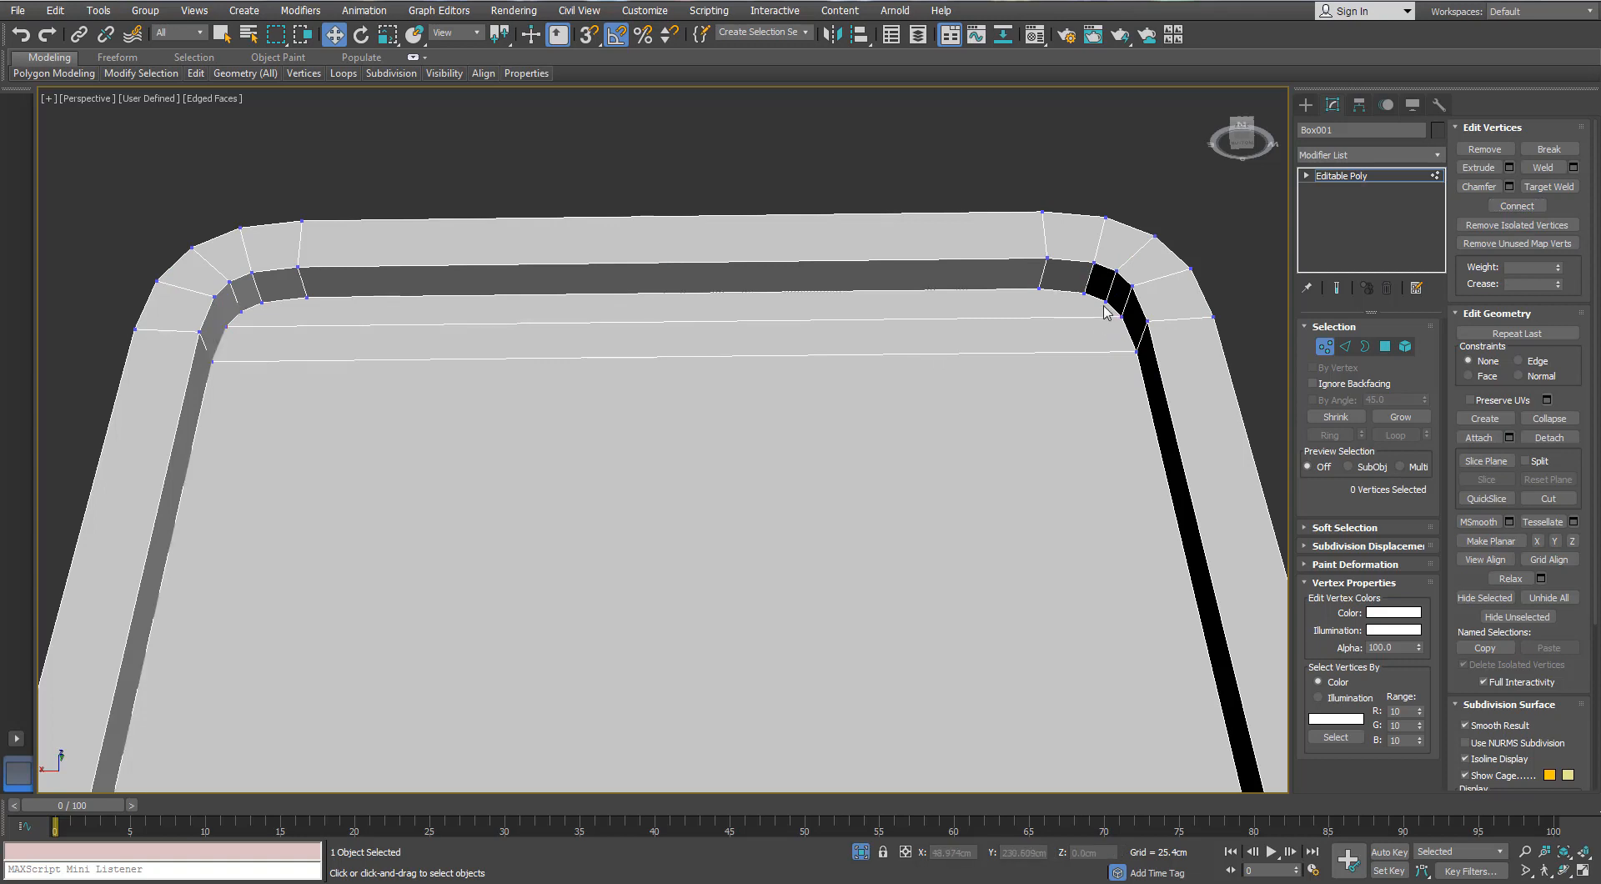
- Connect the panel's two new horizontal edges with two short vertical segments and chamfer those segments
click(1346, 346)
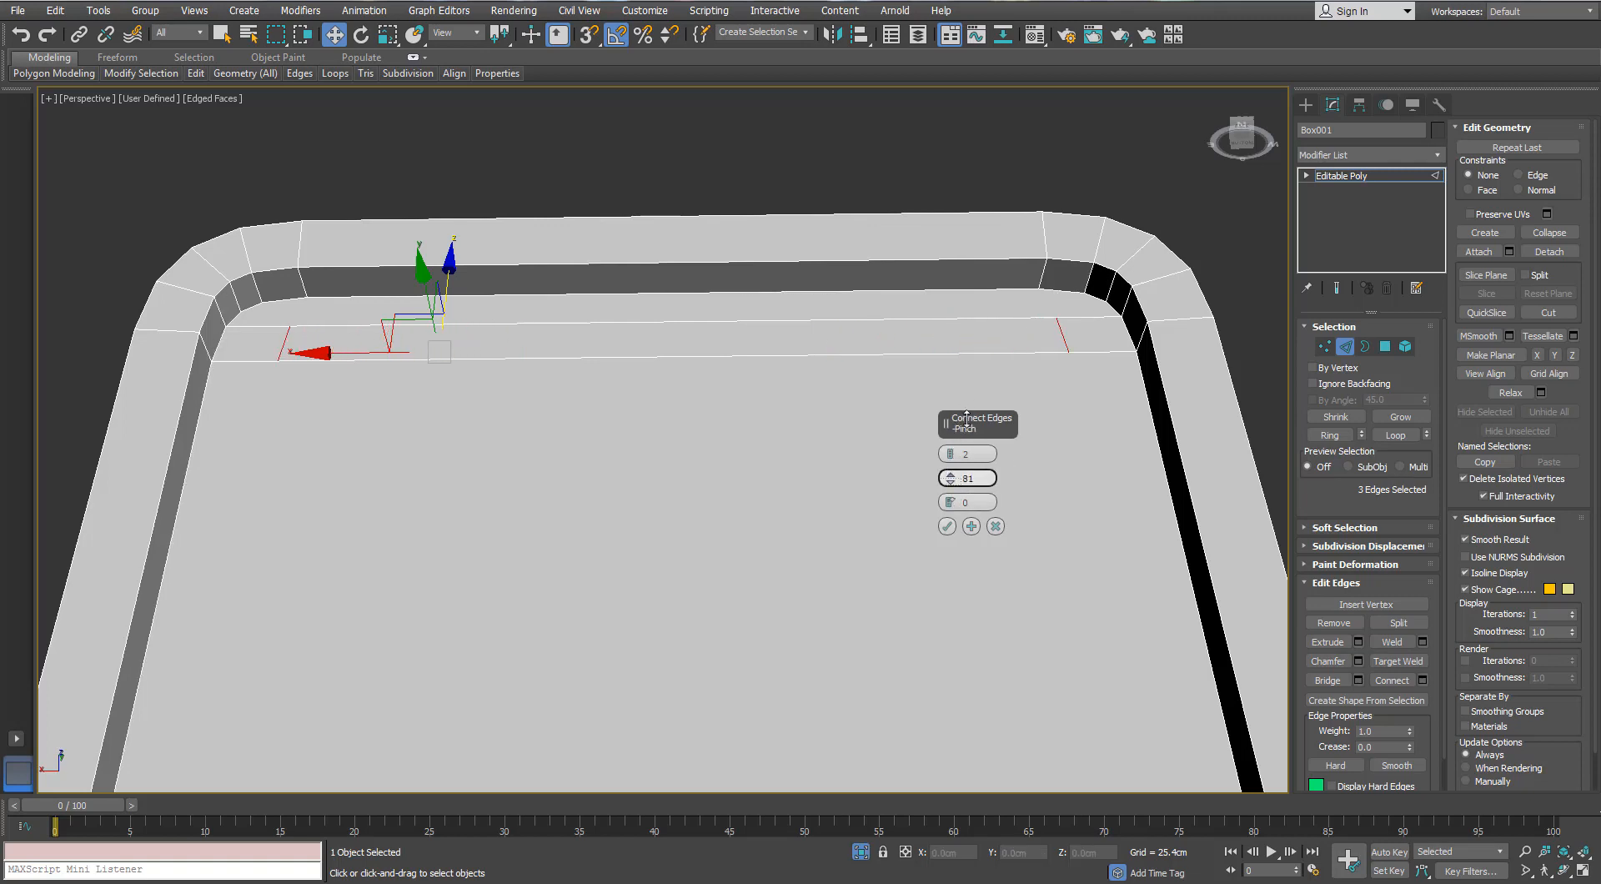
click(947, 525)
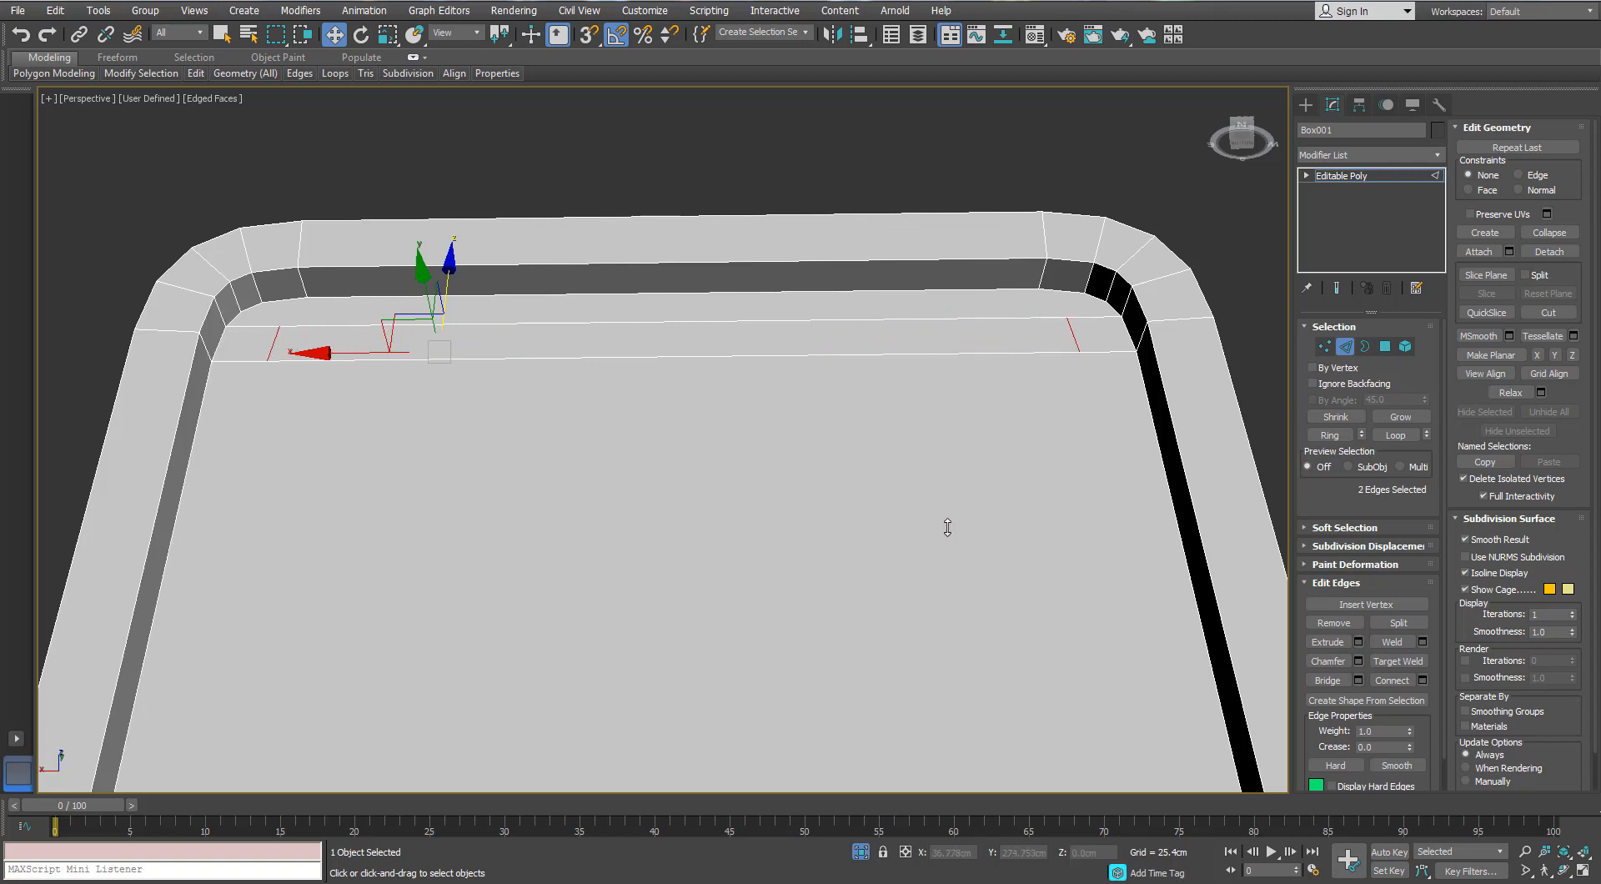
click(1358, 661)
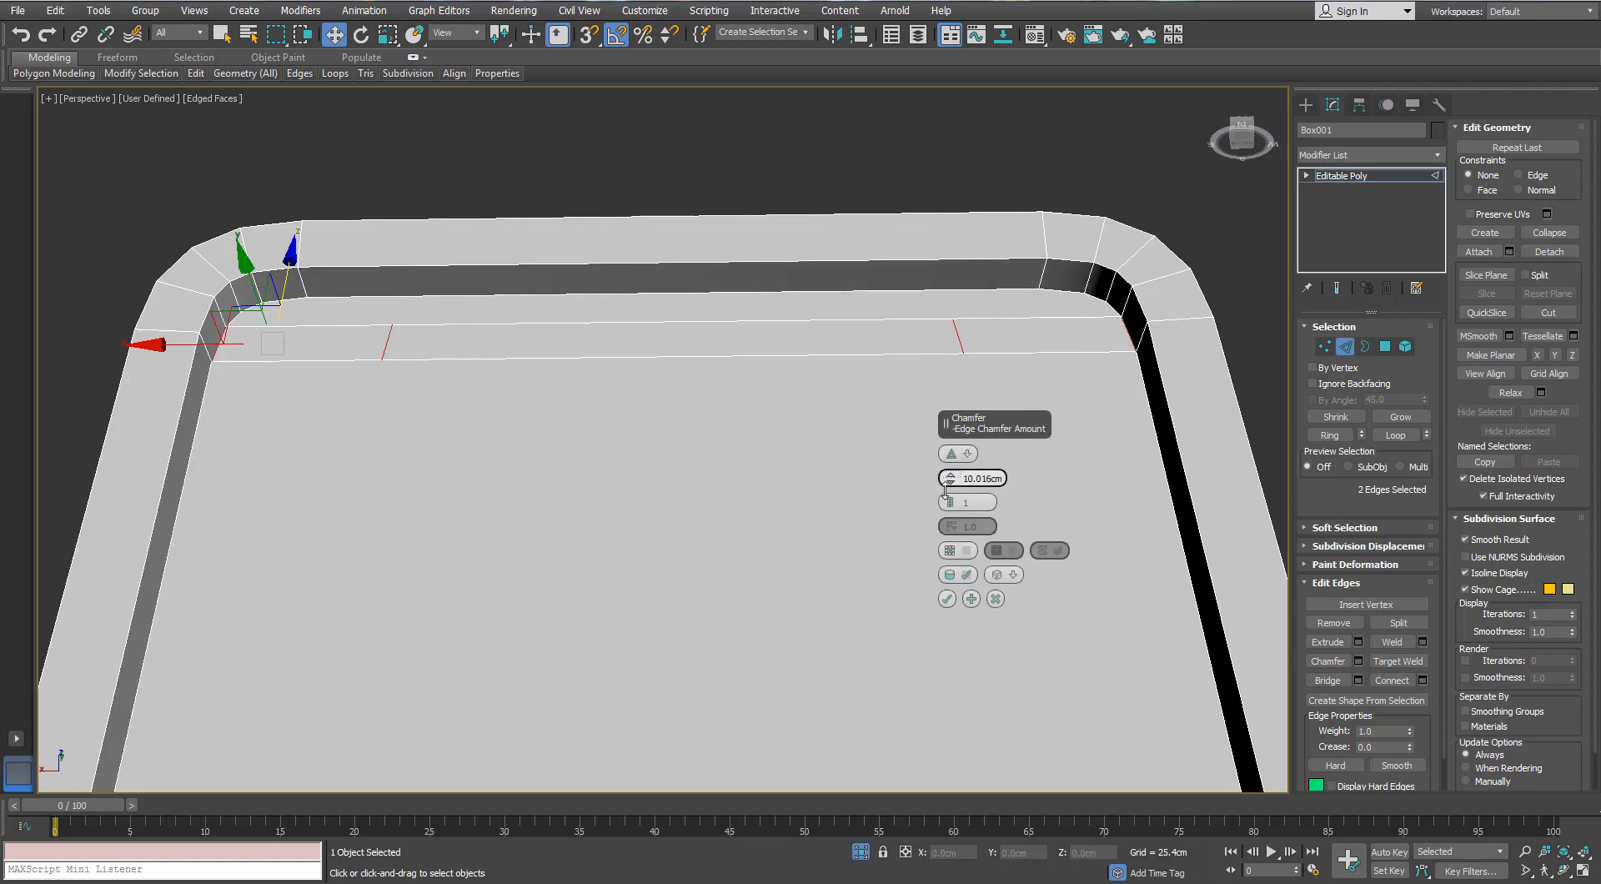
alt+middle_drag(839, 377, 721, 188)
click(947, 599)
- Remove the four short vertical edges from the strip near the top of the recessed panel
scroll(867, 526, down, 5)
middle_drag(709, 688, 735, 494)
middle_drag(738, 559, 721, 741)
middle_drag(760, 362, 765, 297)
right_click(1070, 281)
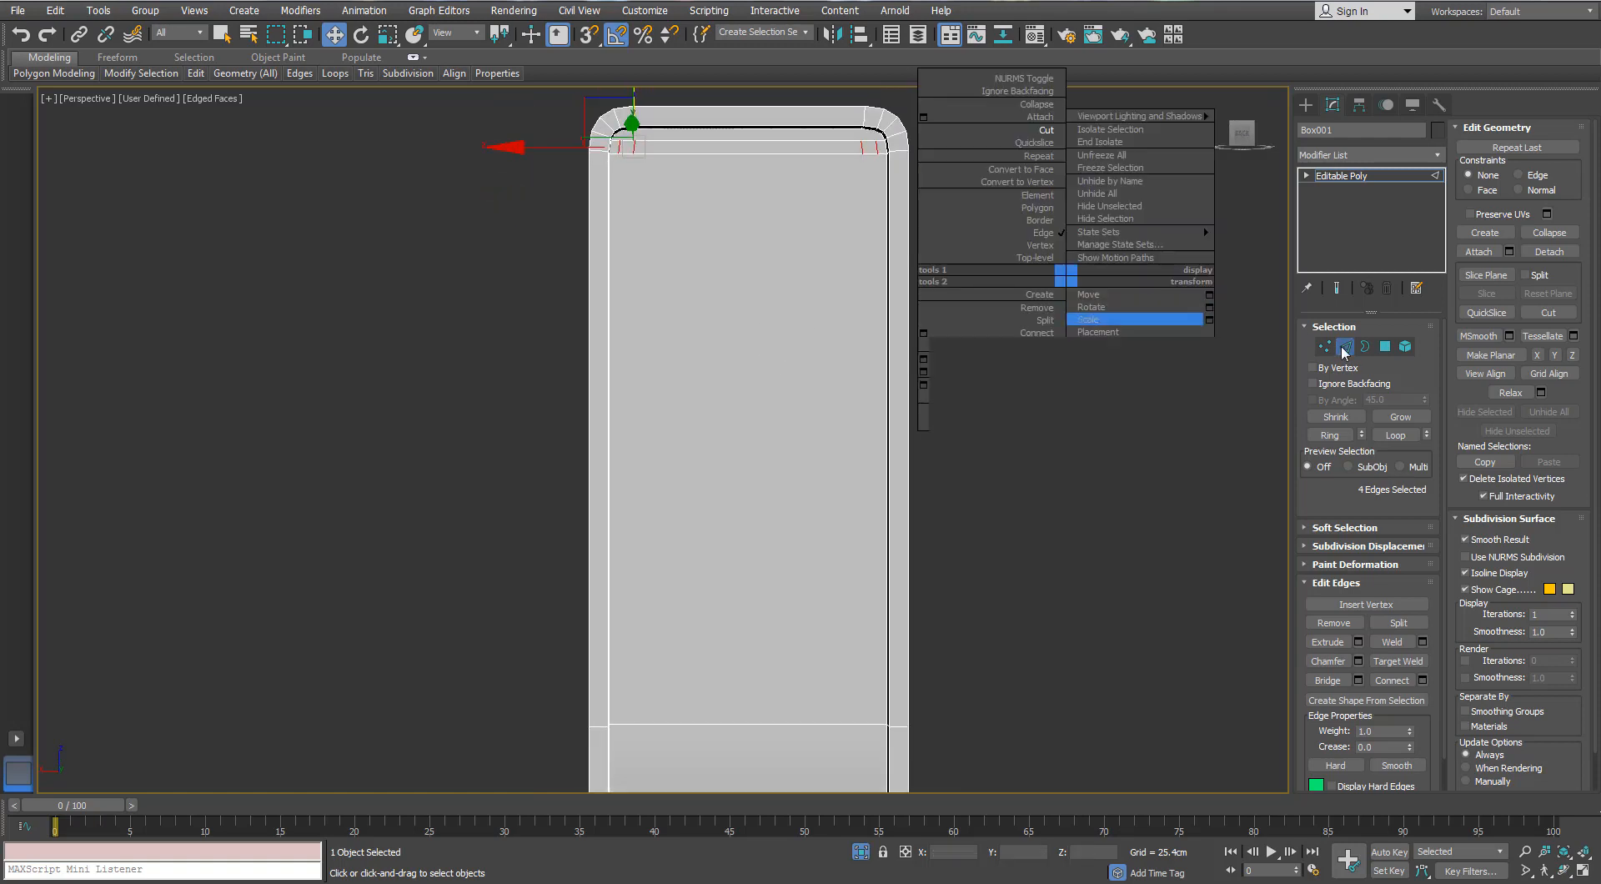
middle_drag(876, 358, 886, 352)
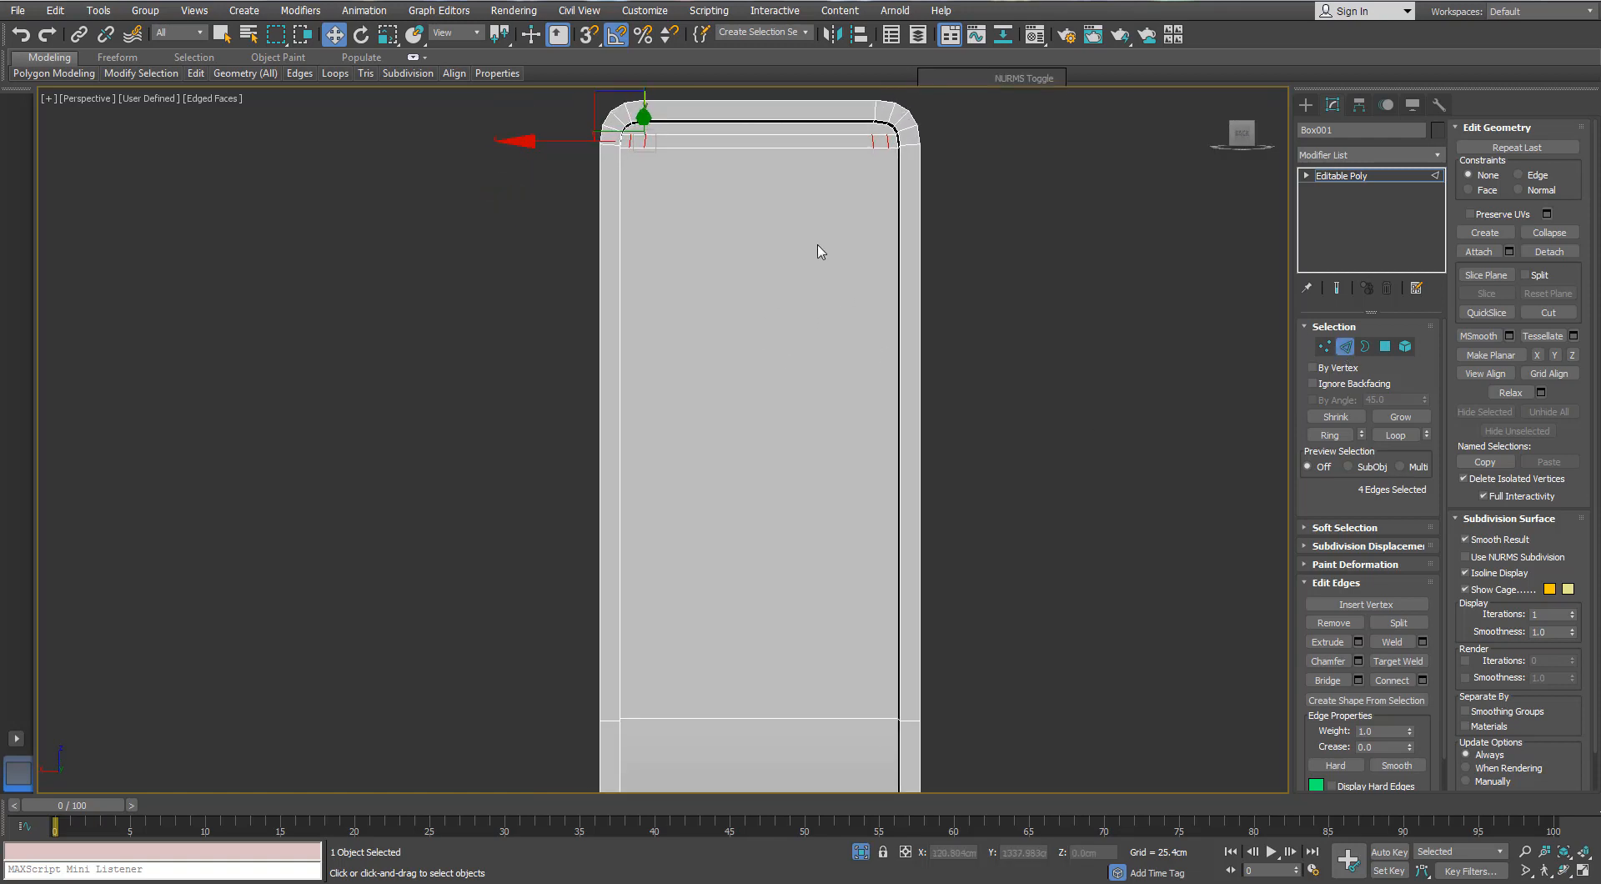
middle_drag(821, 251, 769, 237)
key(ctrl+BackSpace)
- Connect the recessed panel's horizontal edges over its full height with 2 segments at pinch 85, and chamfer both resulting edge loops
scroll(768, 238, down, 1)
scroll(771, 183, up, 3)
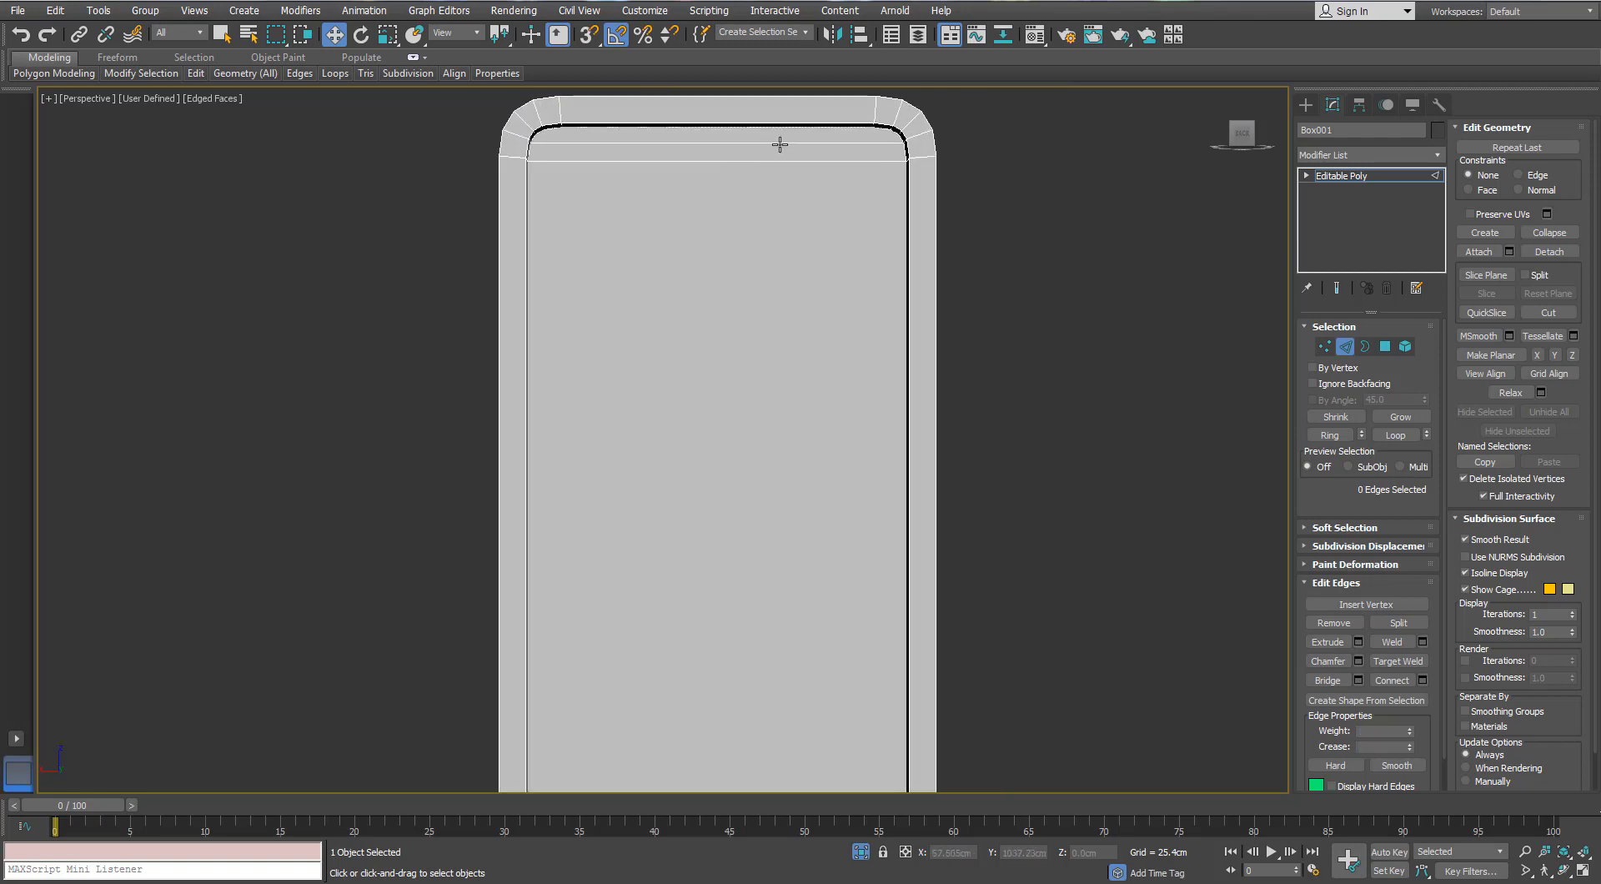
click(779, 143)
ctrl+click(768, 163)
scroll(755, 250, down, 5)
alt+middle_drag(716, 405, 784, 750)
scroll(720, 472, up, 4)
ctrl+click(734, 459)
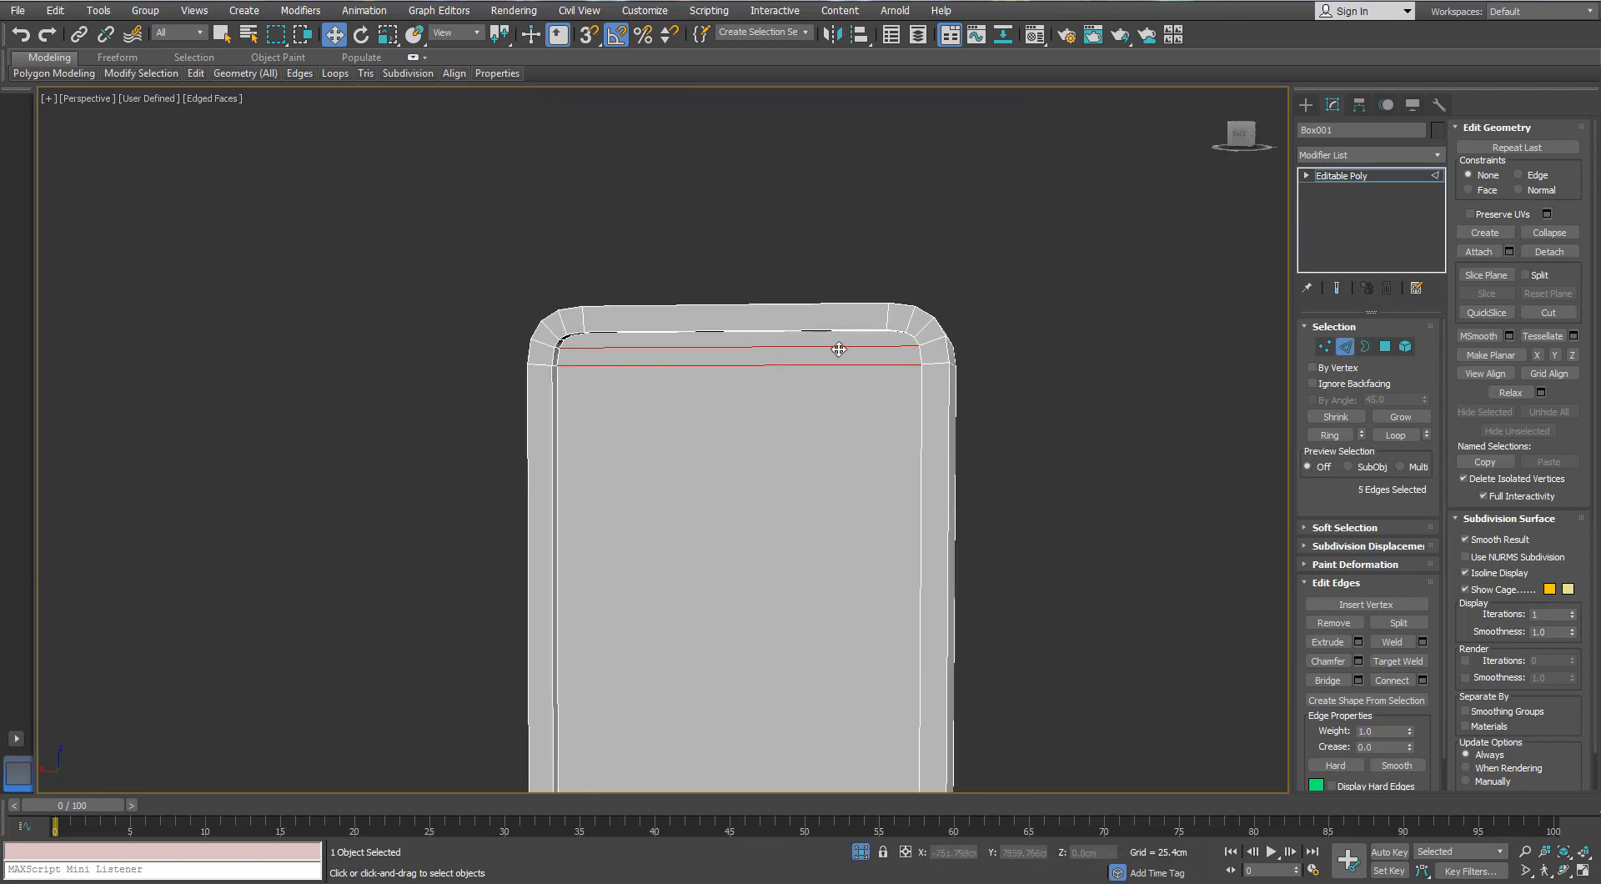
scroll(837, 346, up, 4)
alt+middle_drag(837, 345, 843, 280)
click(1423, 679)
alt+middle_drag(756, 525, 760, 493)
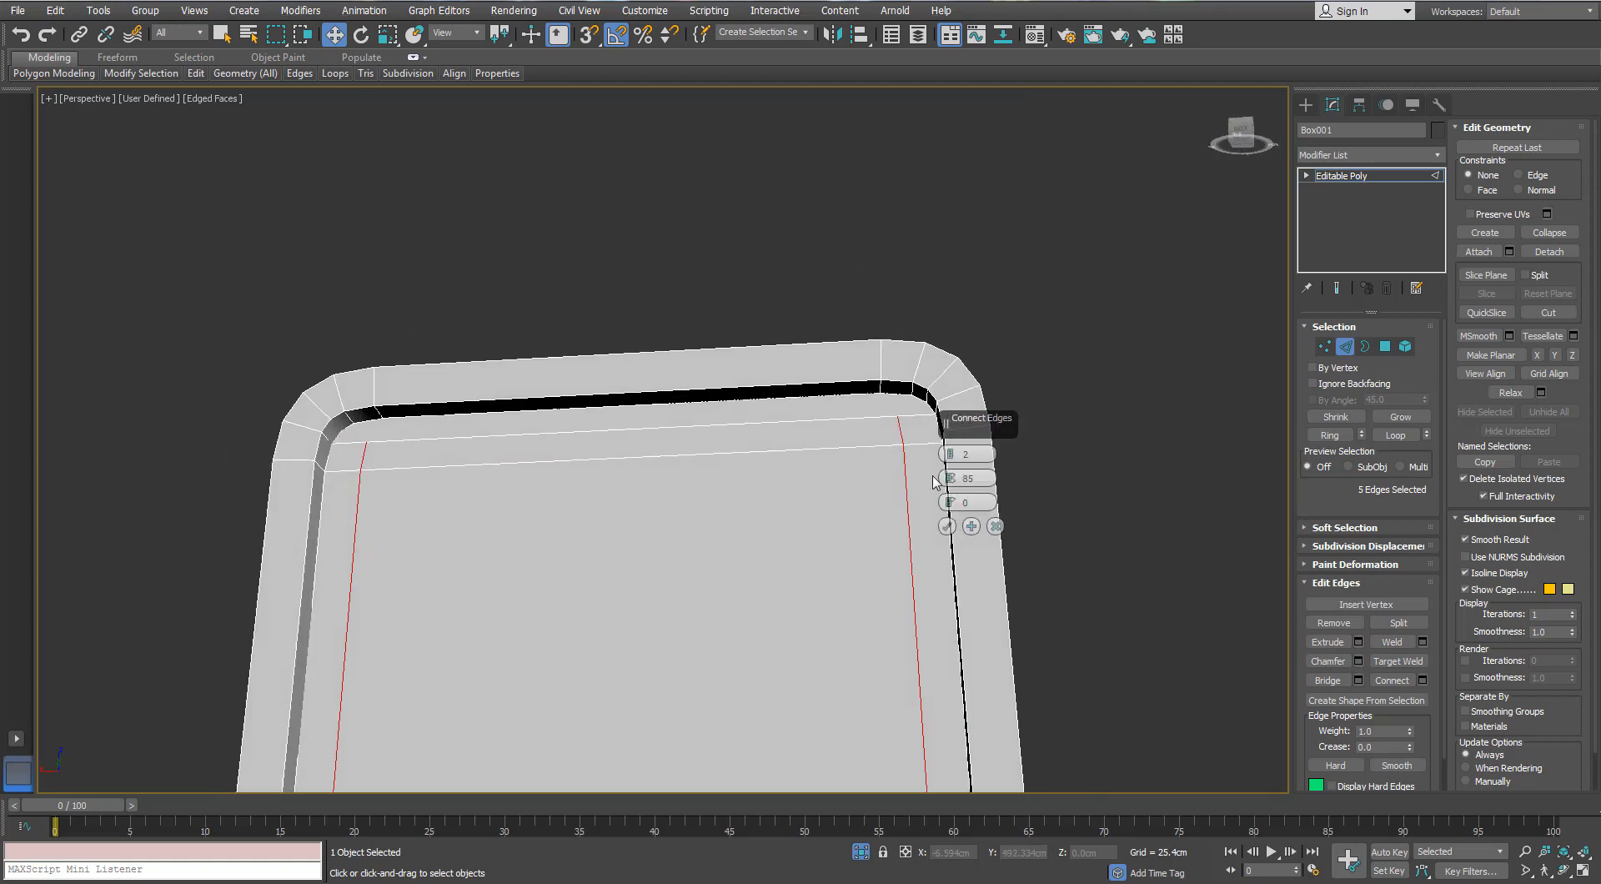
click(948, 526)
click(1357, 662)
click(950, 576)
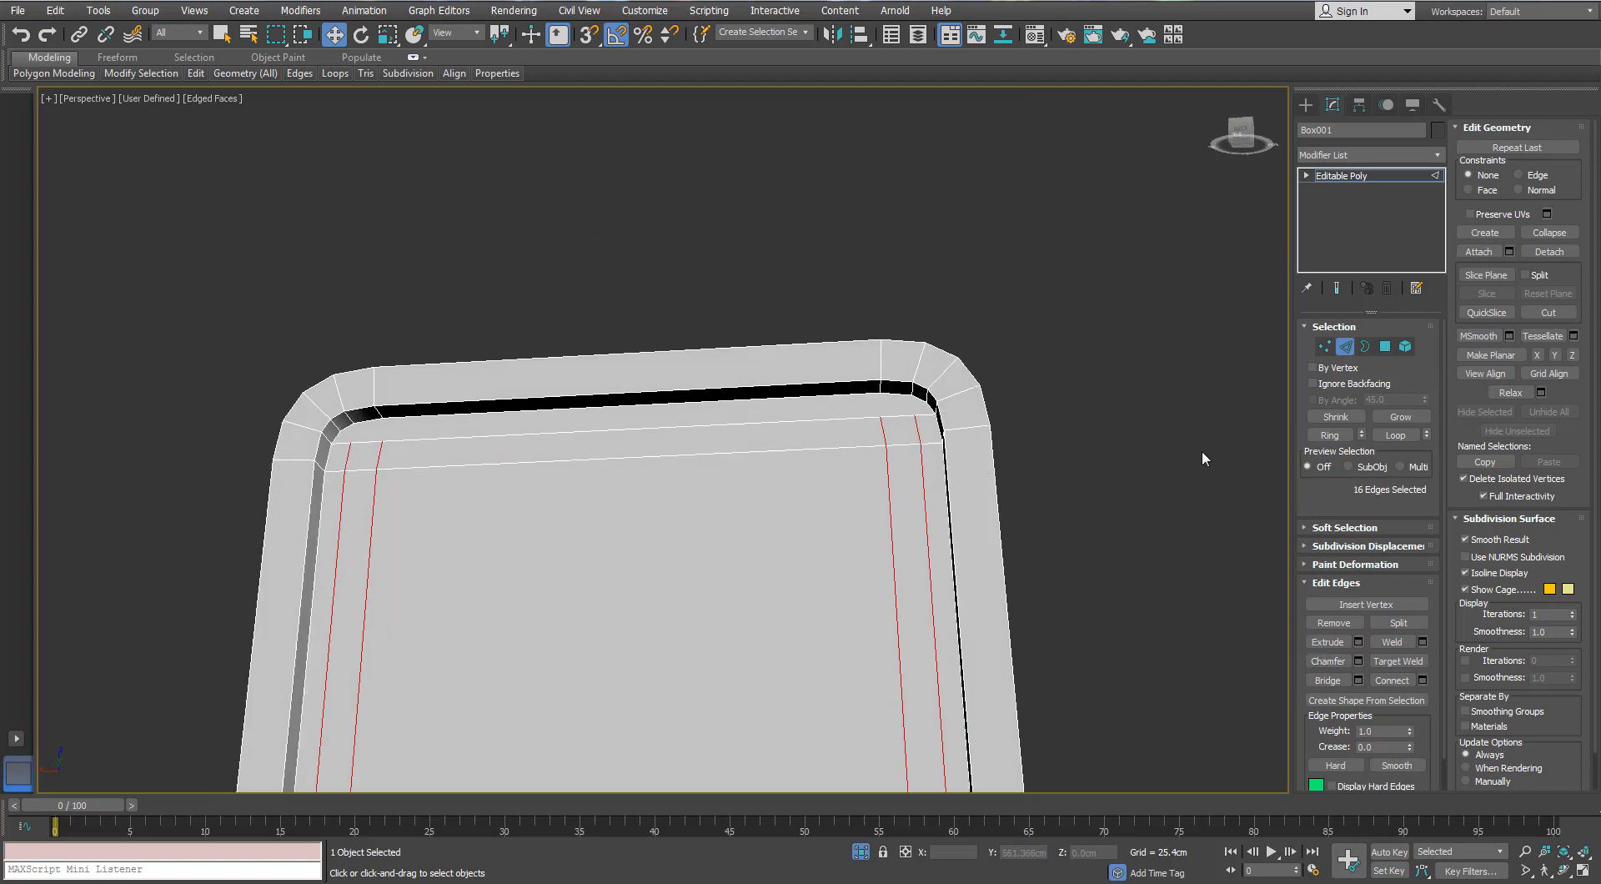
- Connect the two remaining vertices of the panel's upper right rounded corner to the grid vertices directly beneath them
click(1325, 346)
scroll(943, 432, up, 3)
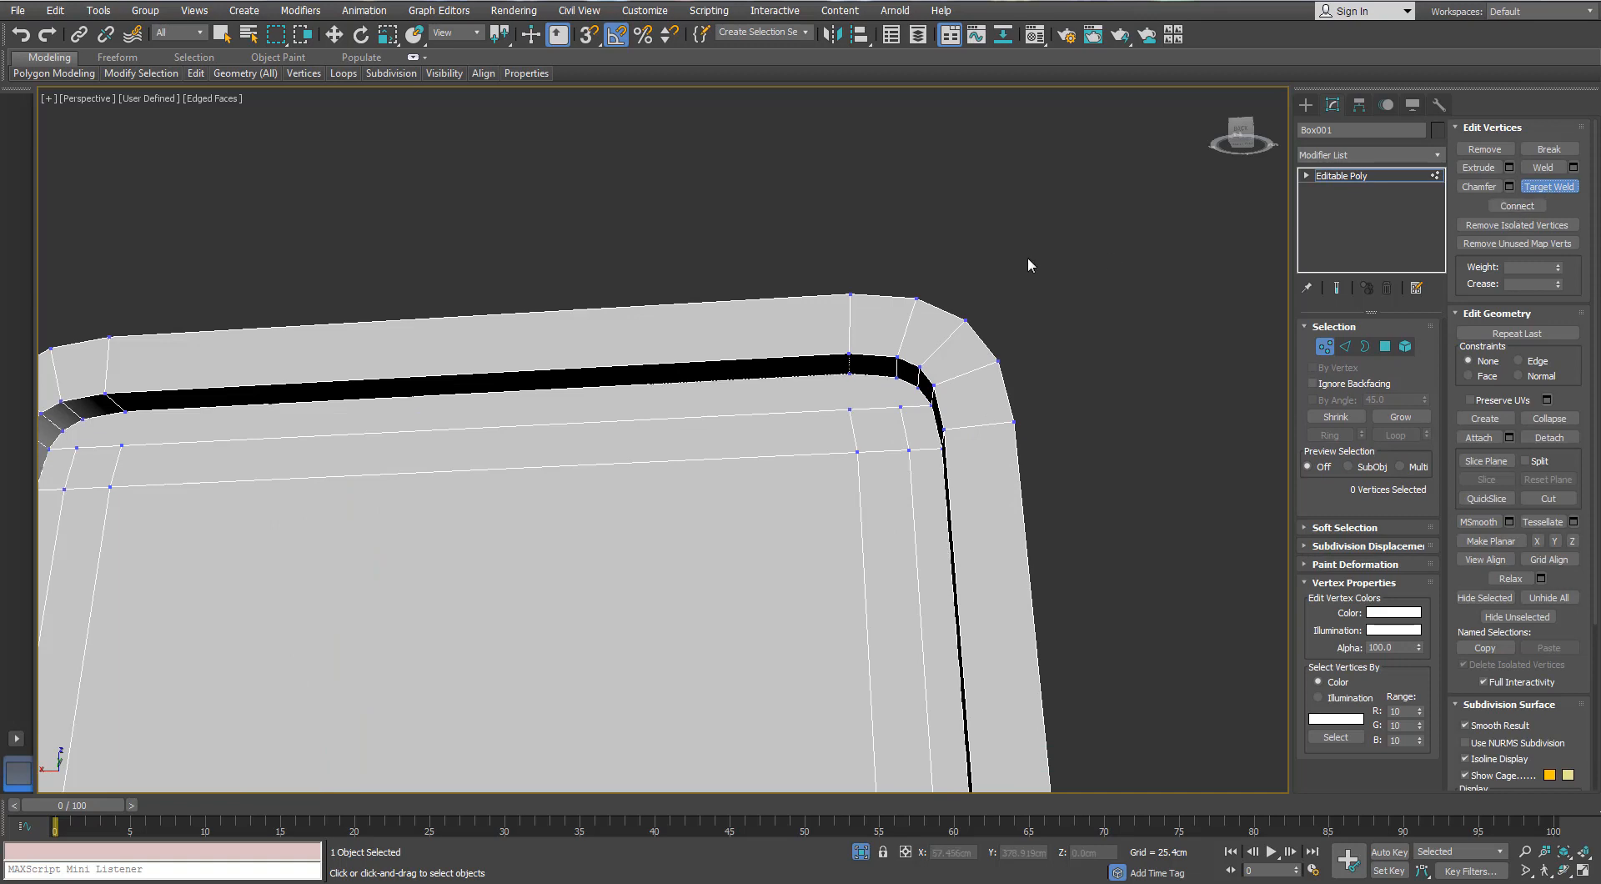
click(848, 384)
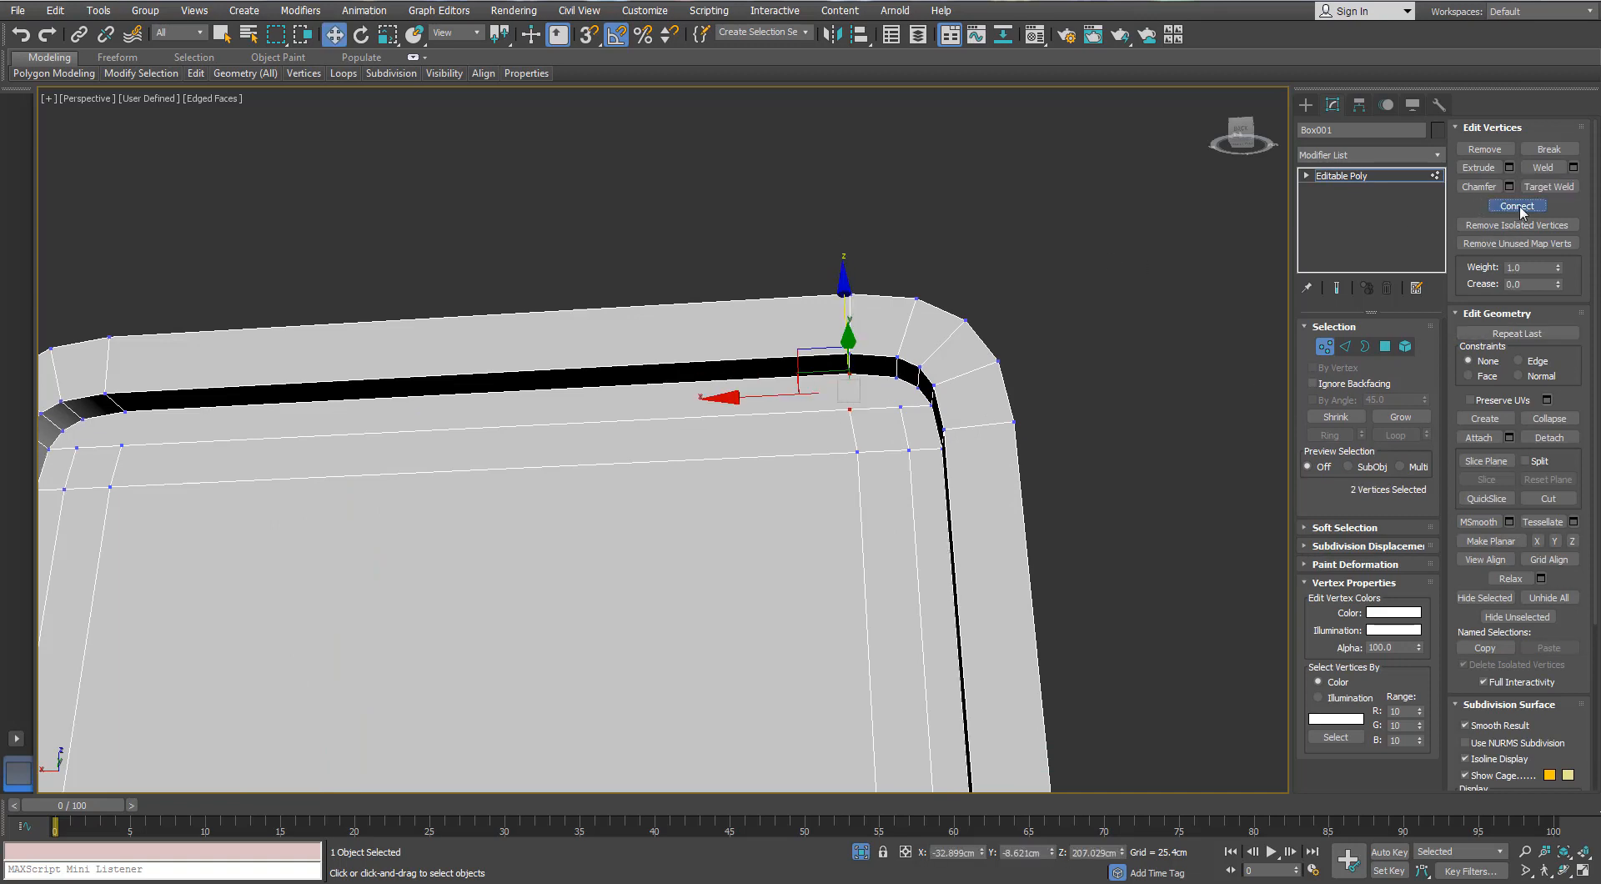
click(896, 378)
ctrl+click(900, 406)
click(1515, 207)
- Connect the two remaining vertices of the panel's upper left rounded corner to the grid vertices directly beneath them
middle_drag(588, 578, 898, 571)
click(385, 414)
ctrl+click(382, 442)
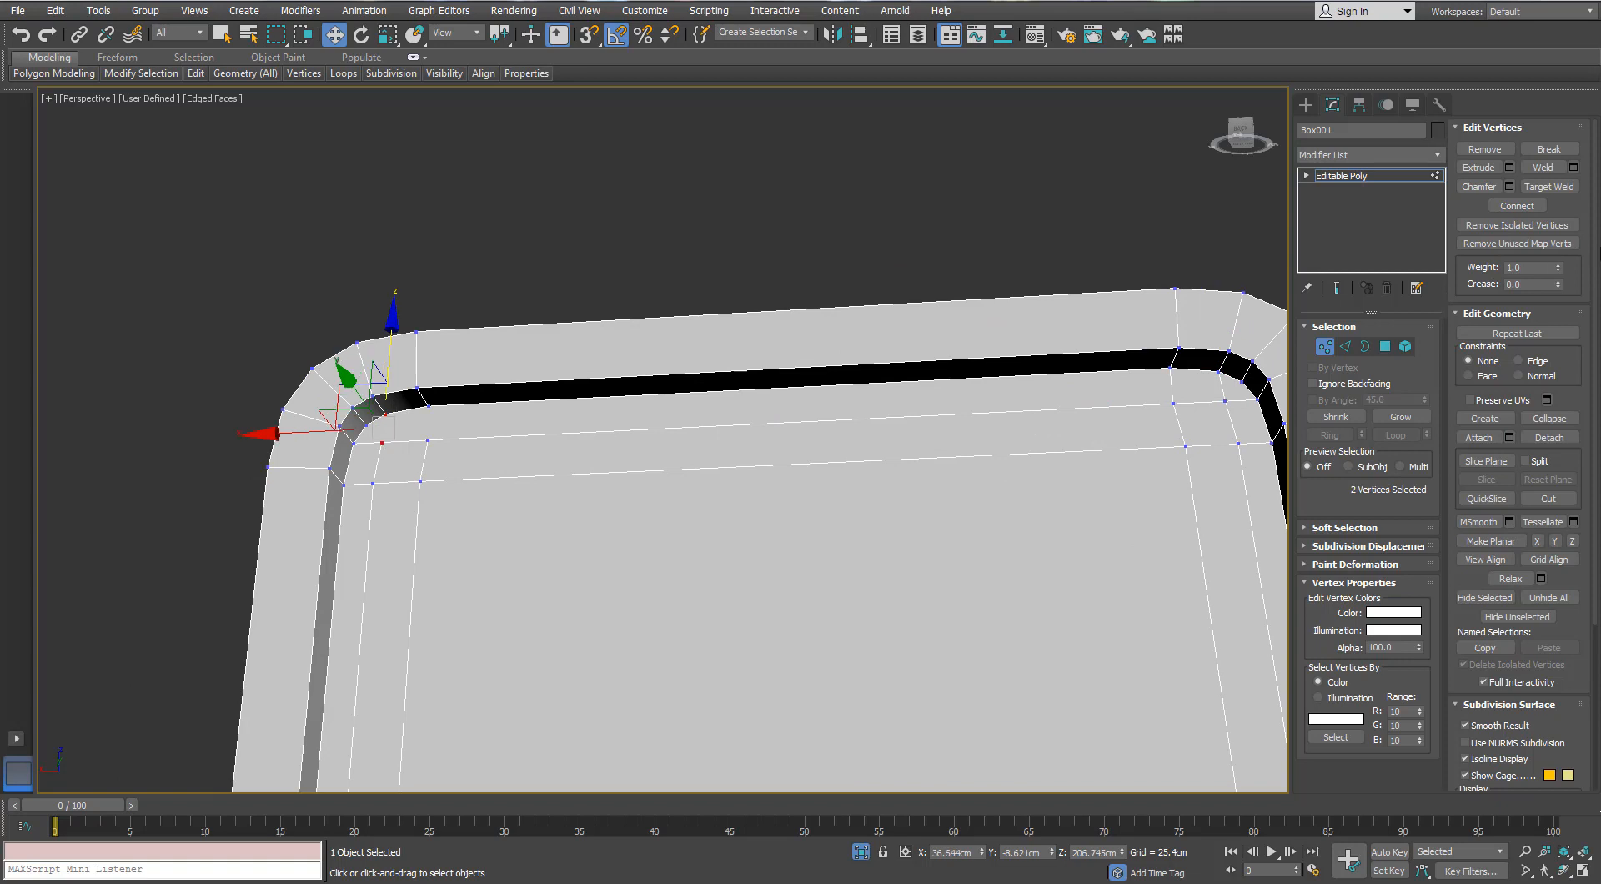
click(426, 408)
ctrl+click(426, 437)
click(1520, 207)
click(1167, 443)
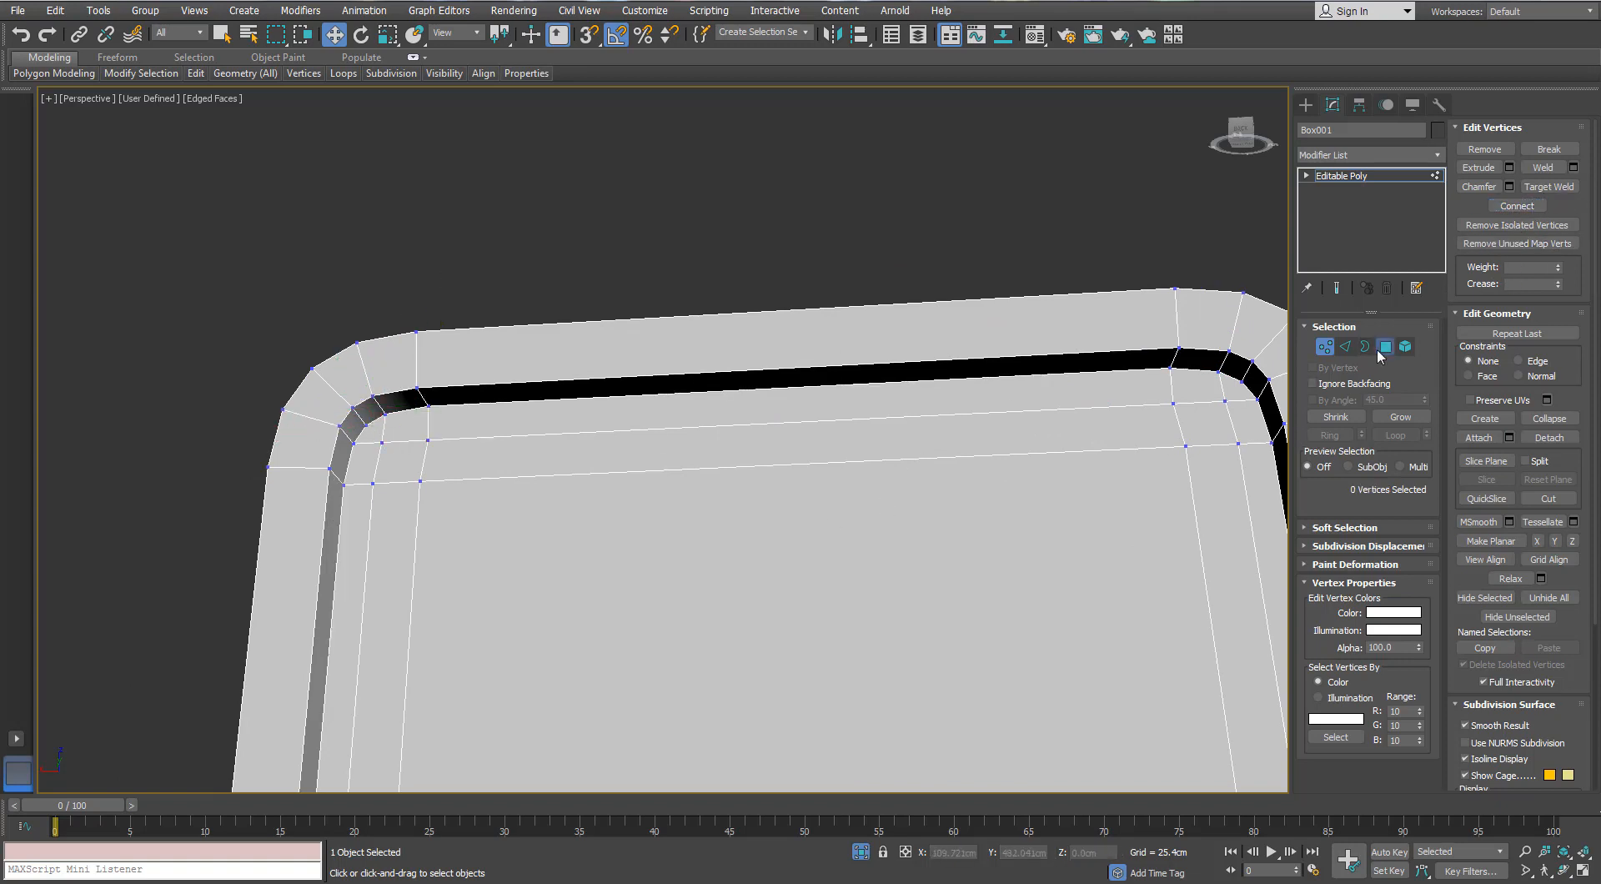
- Select the recessed panel's polygons out to its border and inset them by about 0.593 cm
click(1385, 346)
click(958, 547)
scroll(957, 548, down, 5)
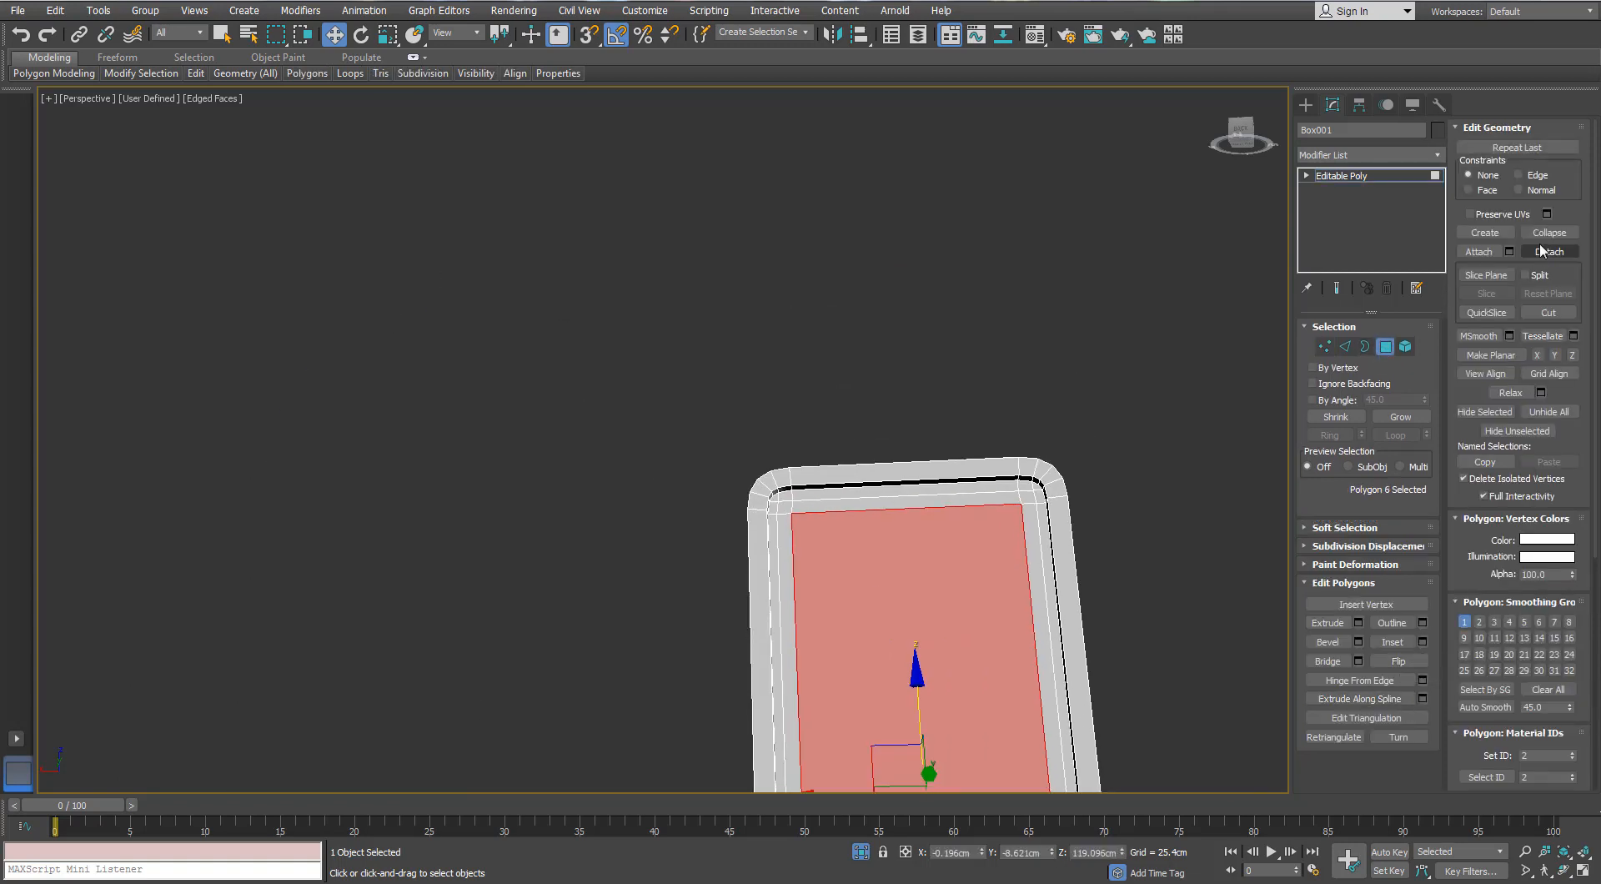
click(1384, 419)
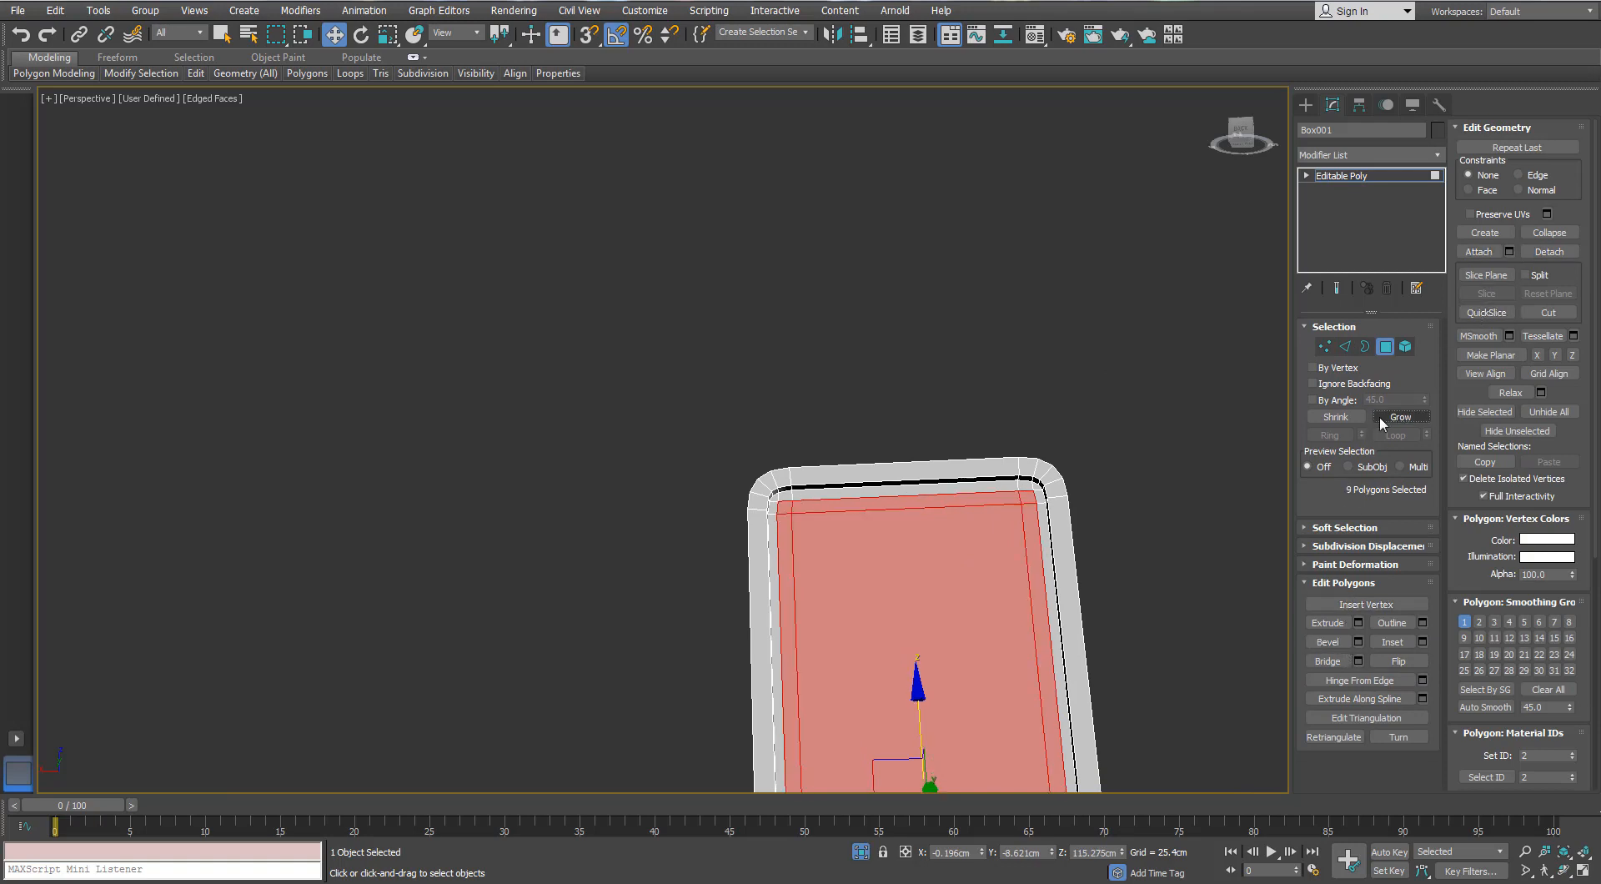
click(1385, 420)
mouse_move(923, 379)
middle_down()
mouse_move(932, 275)
mouse_move(955, 288)
mouse_move(928, 398)
middle_up()
scroll(932, 292, down, 5)
scroll(959, 290, up, 5)
scroll(928, 398, up, 4)
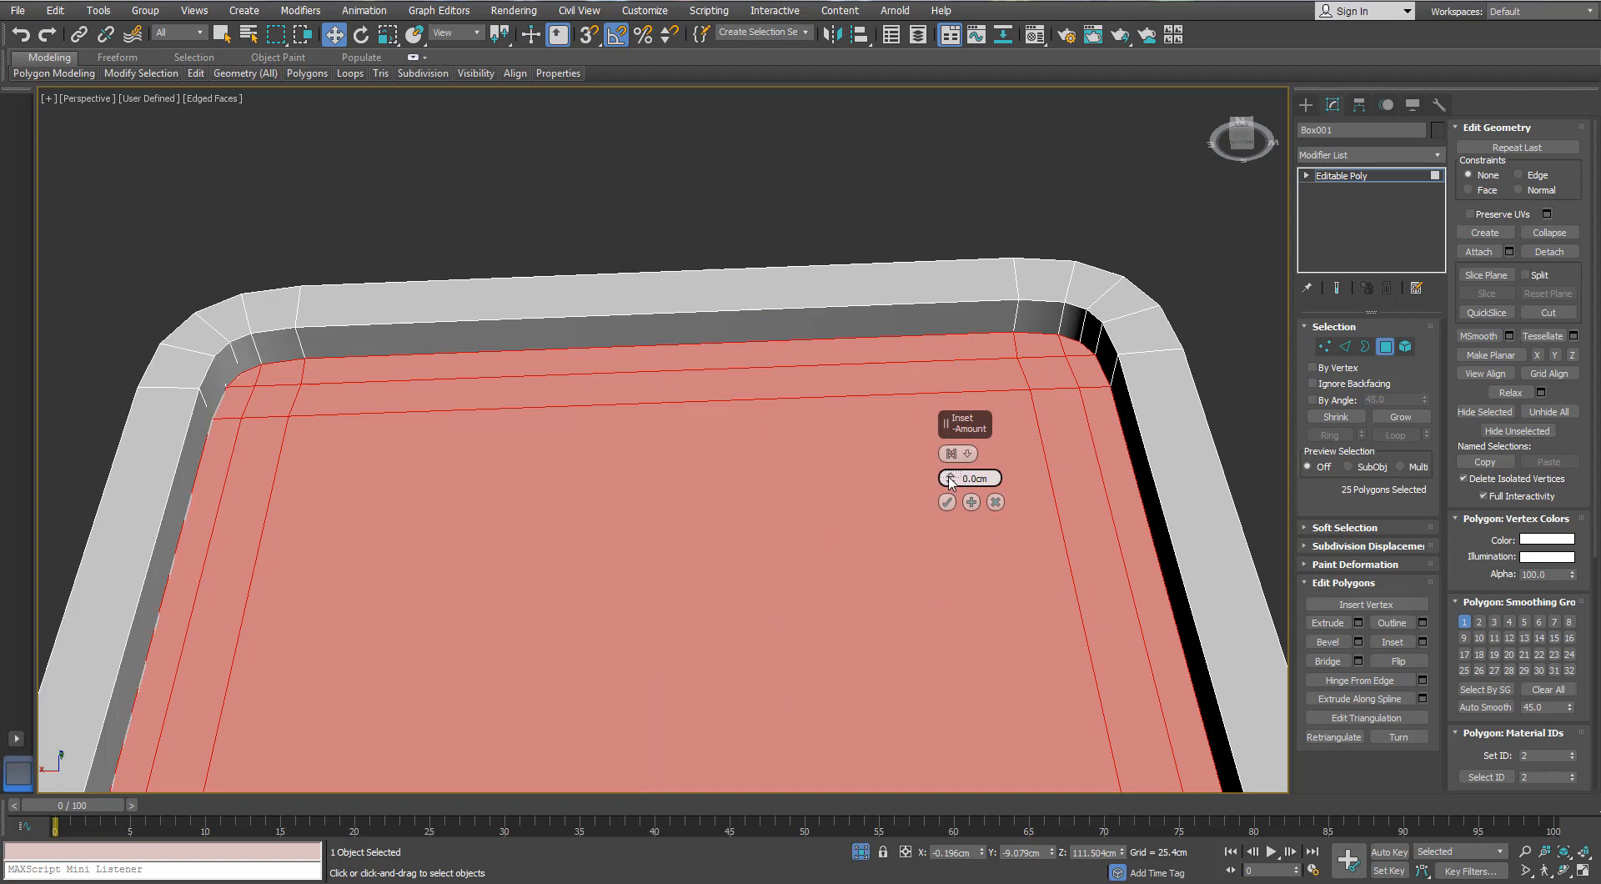
drag(949, 482, 950, 492)
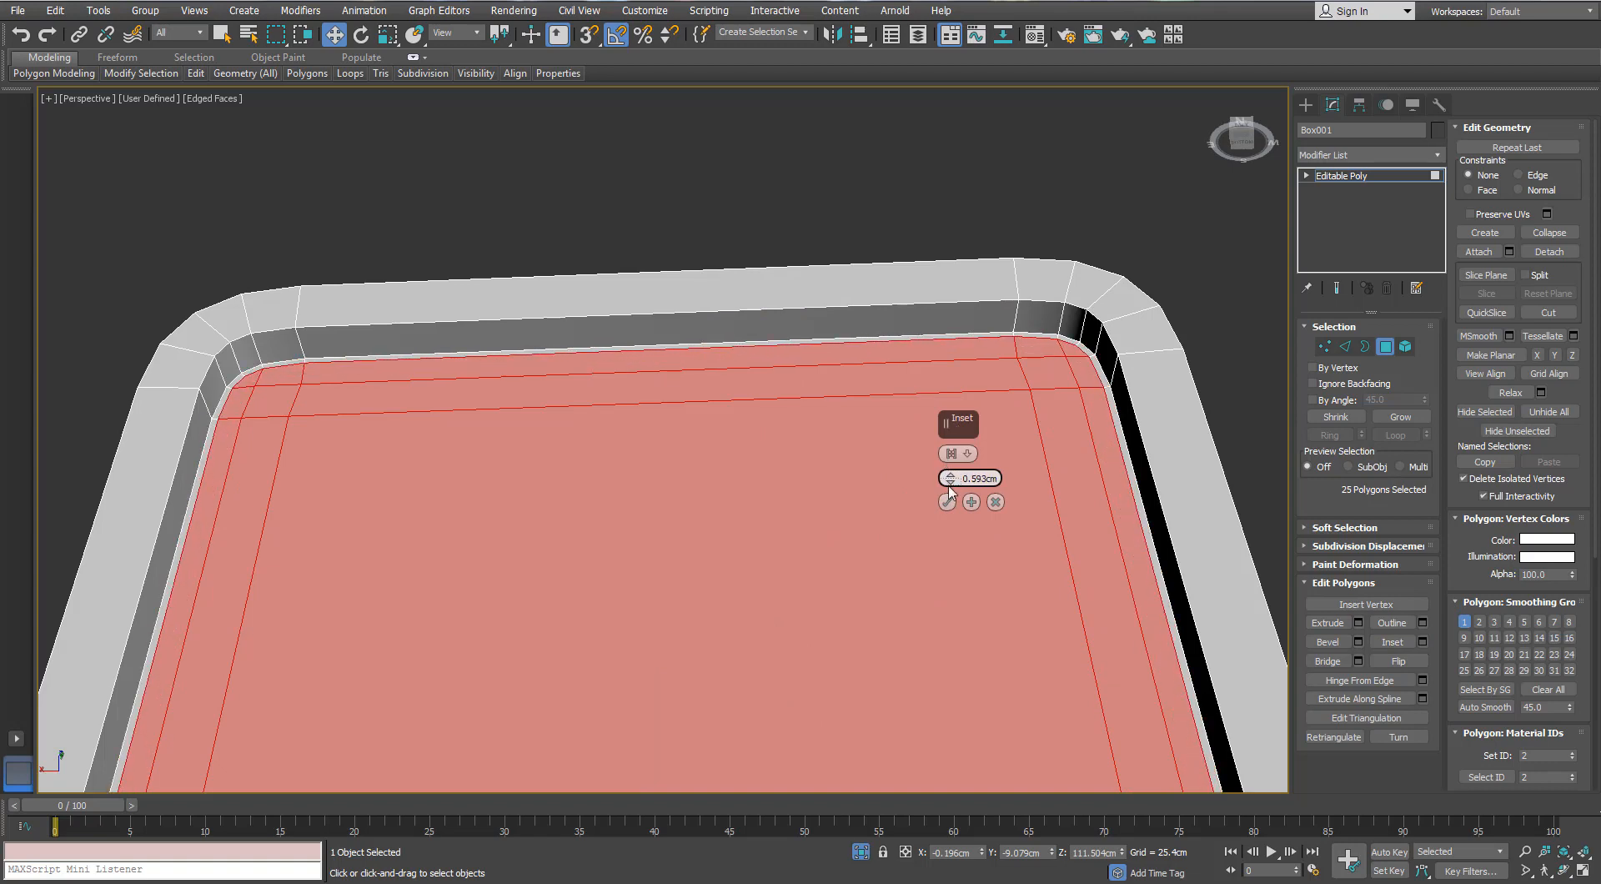
click(947, 502)
click(286, 186)
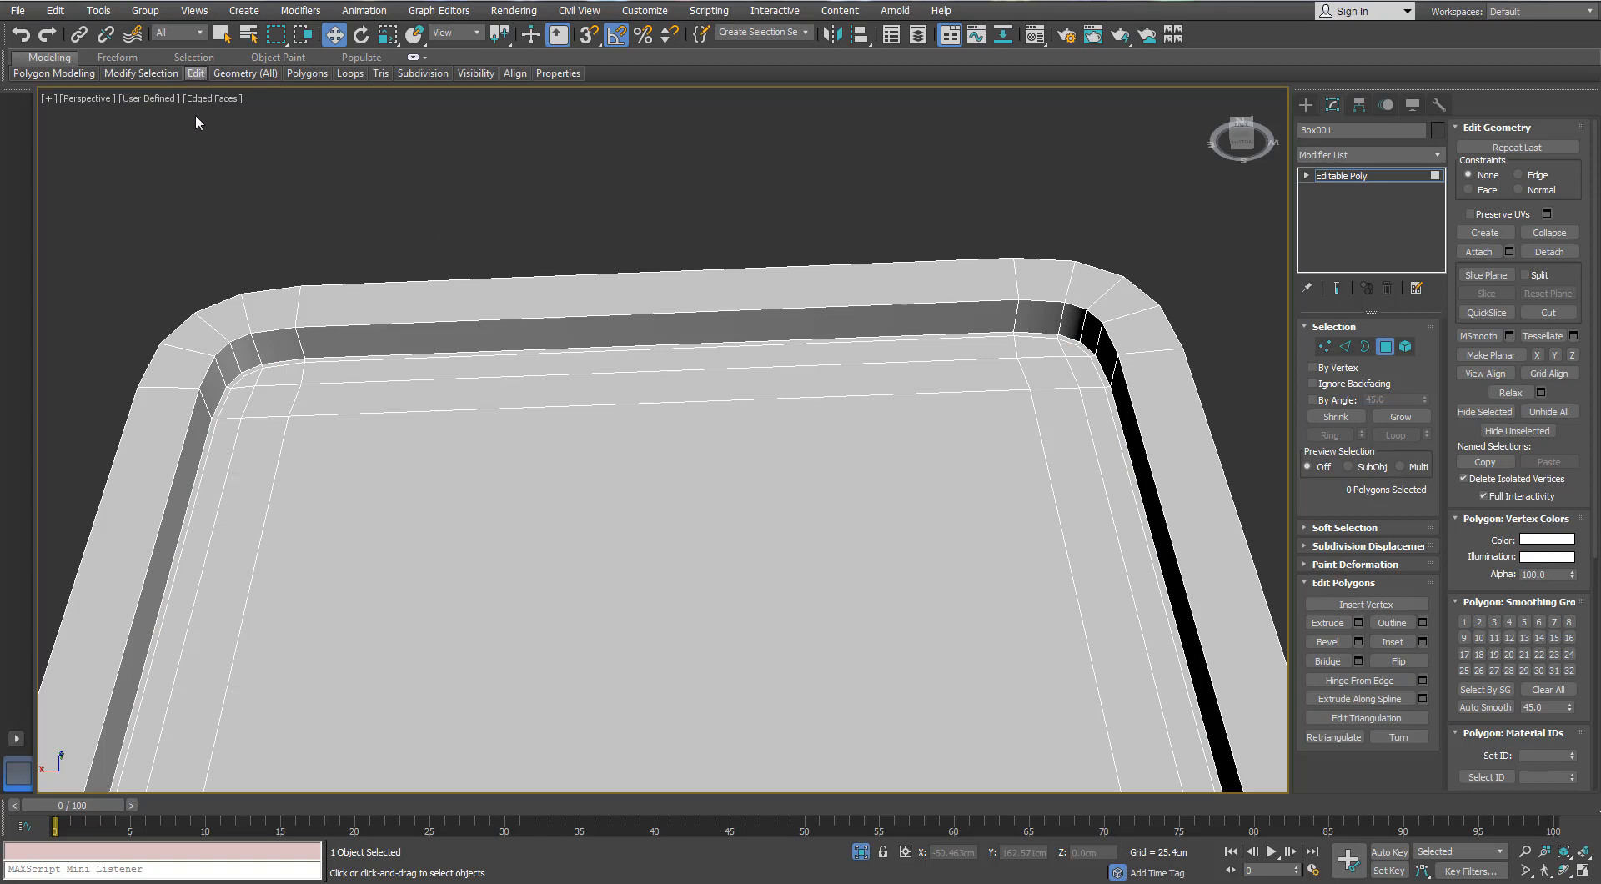
- Insert support edge loops with Swift Loop around the recess, its surrounding rim and the cabinet's outer edges
mouse_move(197, 78)
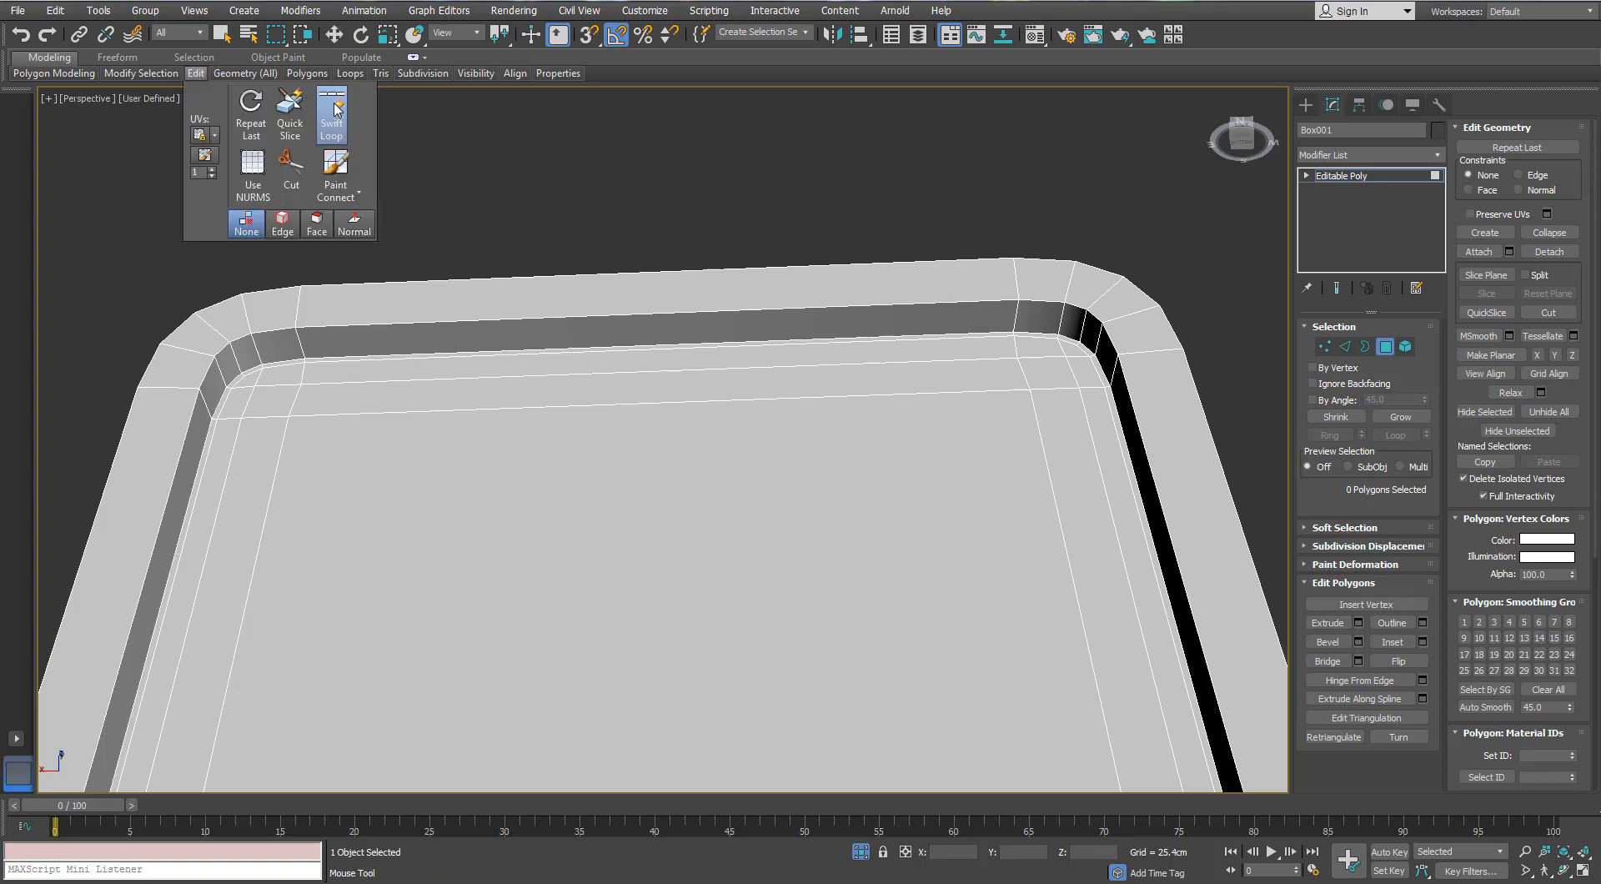
alt+middle_drag(297, 349, 438, 308)
scroll(433, 309, up, 2)
mouse_move(196, 74)
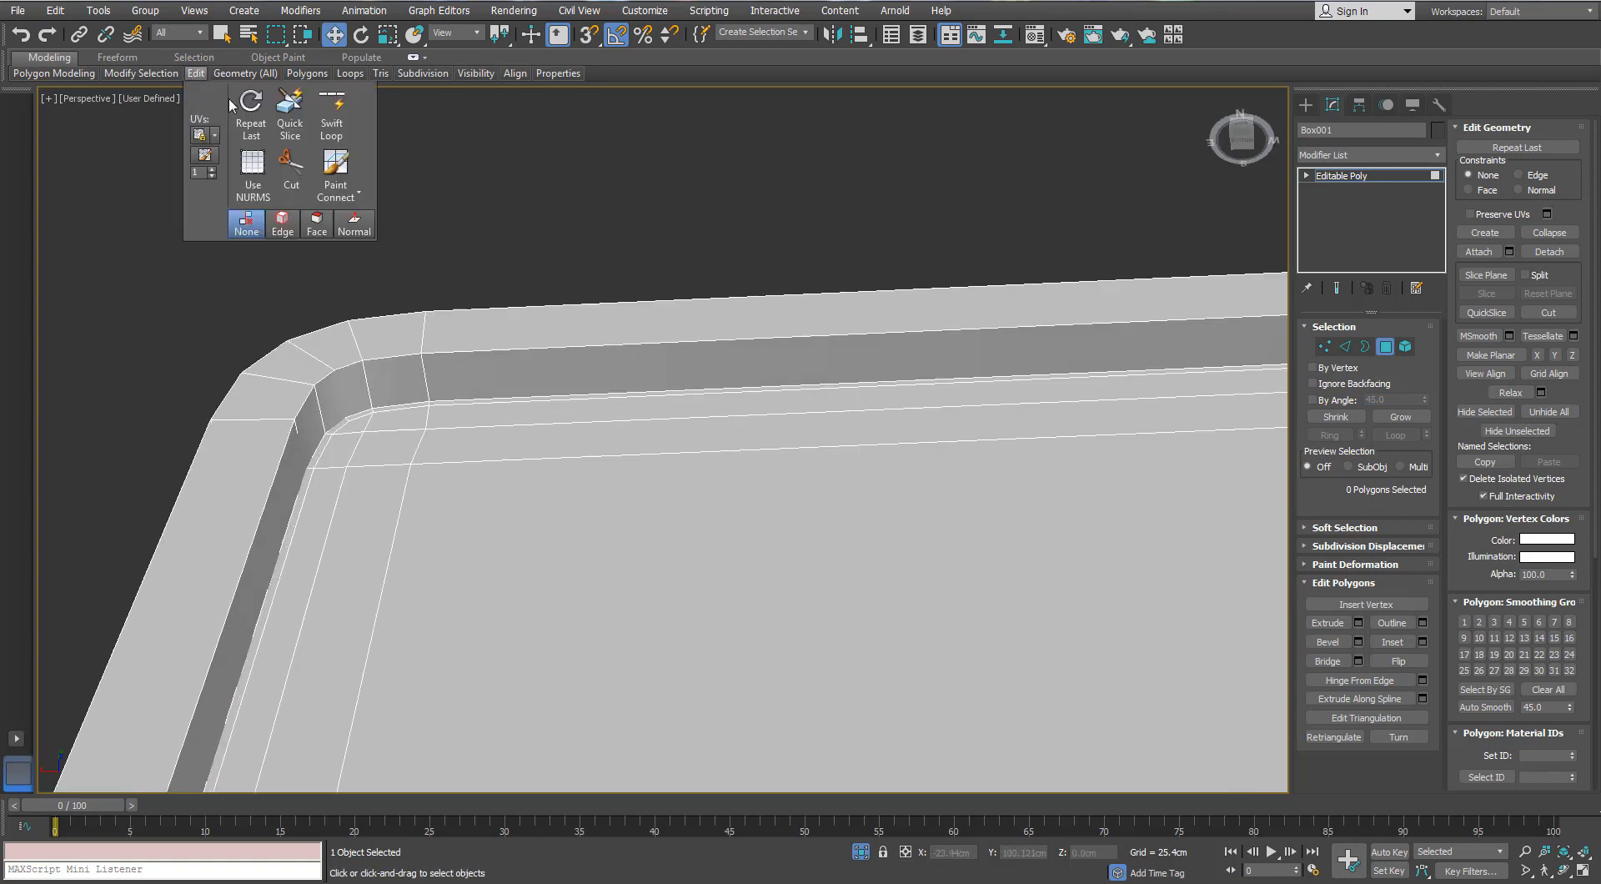
click(331, 112)
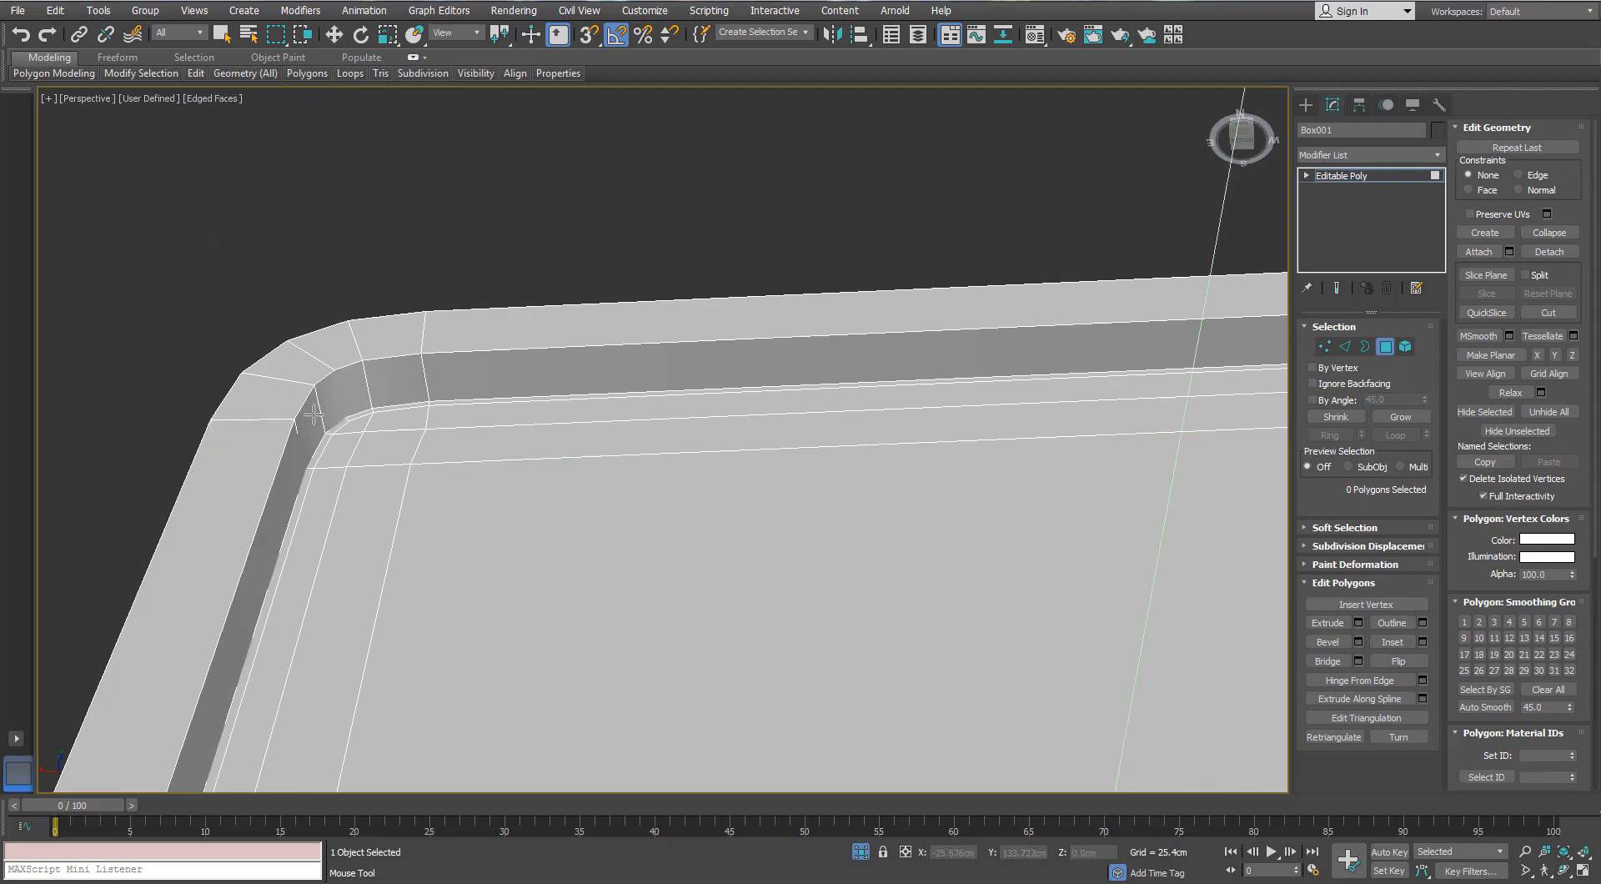
alt+middle_drag(313, 414, 243, 418)
middle_drag(211, 488, 542, 288)
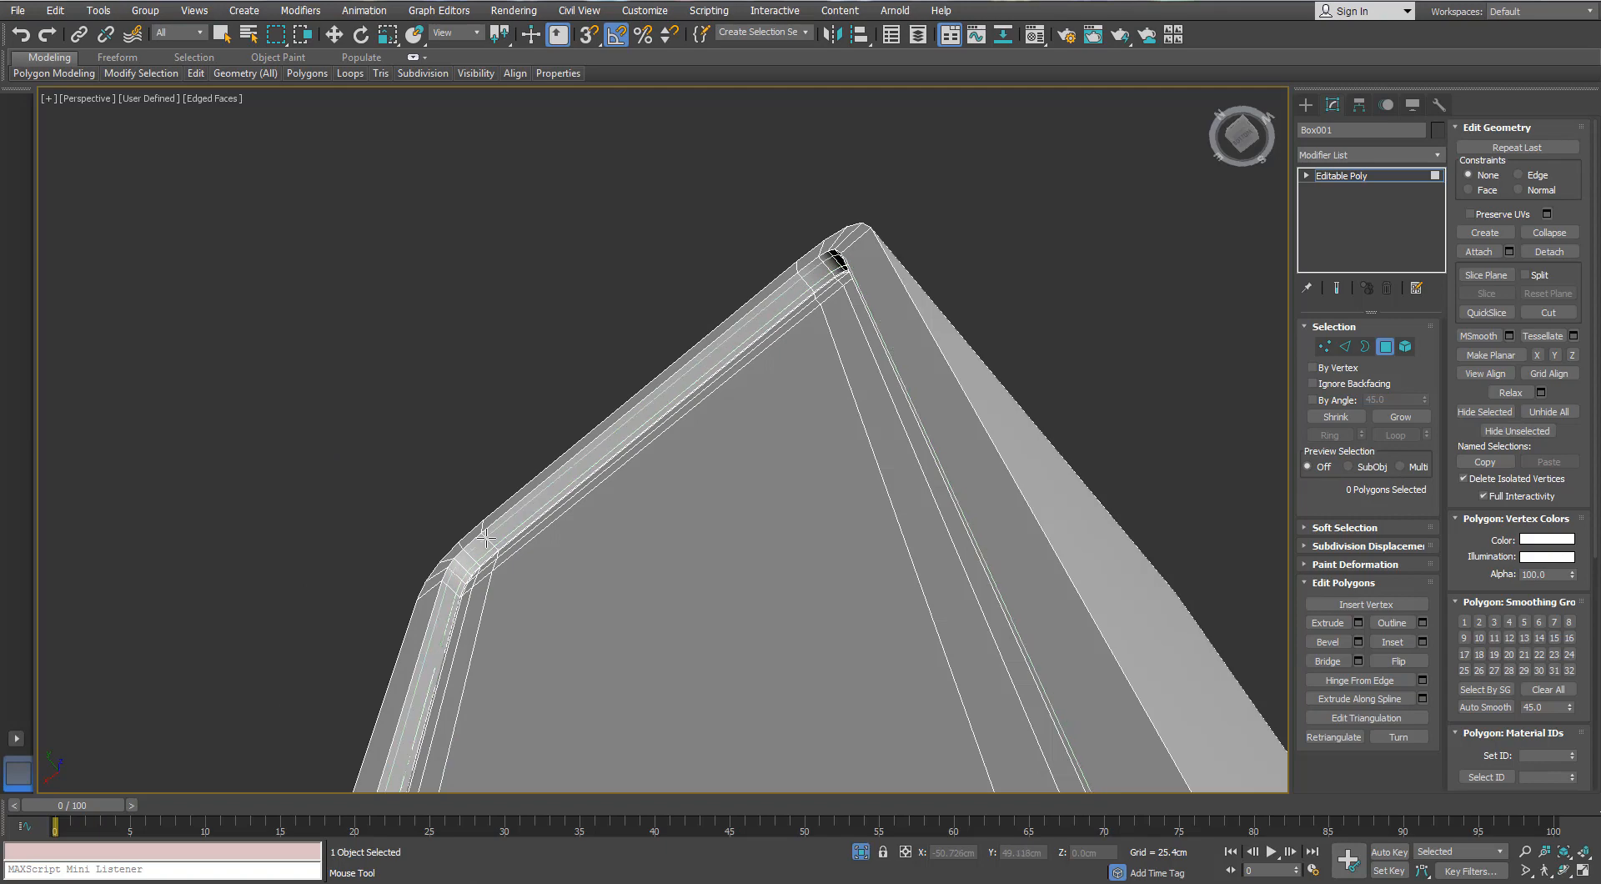
alt+middle_drag(486, 540, 676, 426)
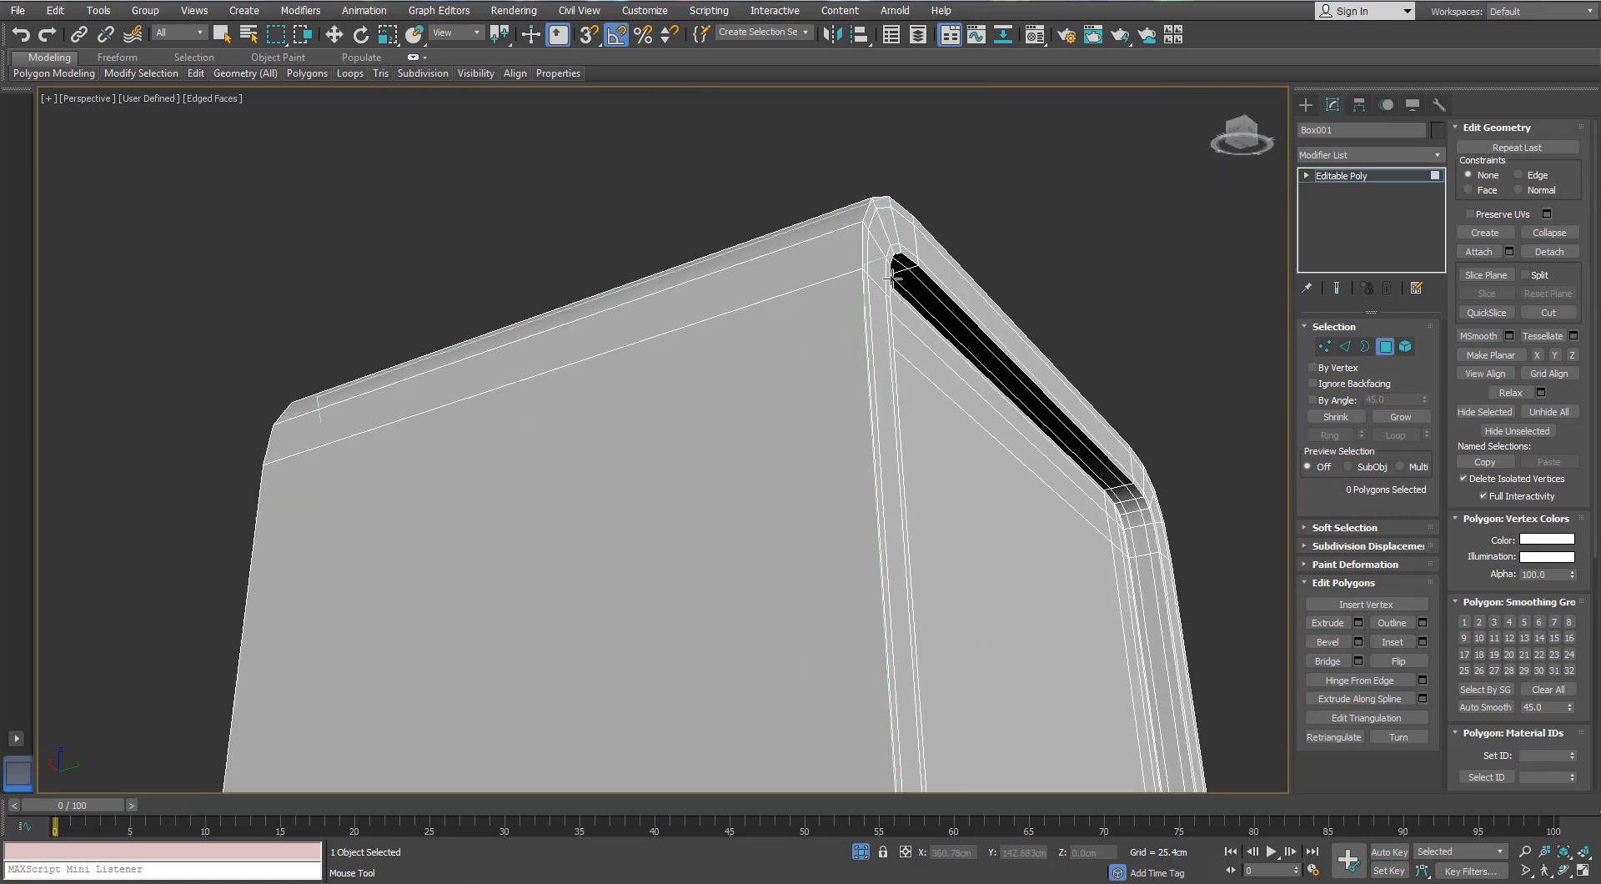
scroll(751, 251, down, 2)
alt+middle_drag(751, 250, 480, 325)
click(815, 389)
alt+middle_drag(816, 388, 785, 343)
- Insert a horizontal edge loop around the cabinet just beneath its rounded upper corners
scroll(780, 338, up, 2)
scroll(651, 329, down, 4)
middle_drag(650, 329, 688, 180)
alt+middle_drag(688, 179, 879, 203)
scroll(792, 178, up, 3)
scroll(878, 203, up, 3)
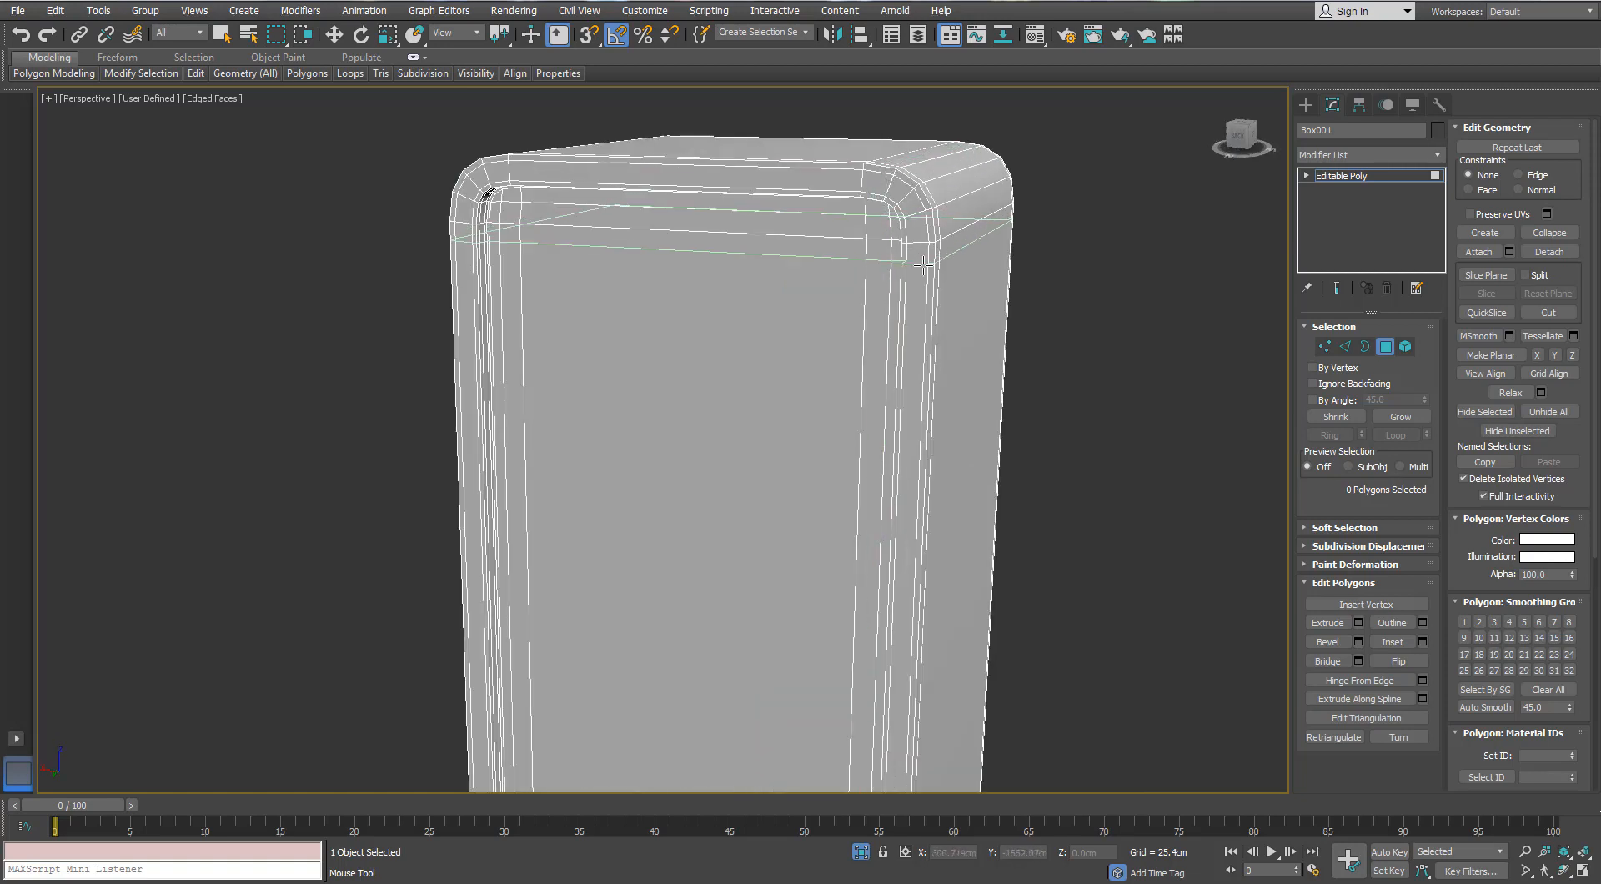
click(927, 253)
key(w)
- Delete the four large polygons that close the cabinet on the door side
scroll(1069, 287, down, 4)
alt+middle_drag(1069, 286, 549, 344)
click(1385, 347)
click(1386, 343)
click(643, 280)
ctrl+click(646, 467)
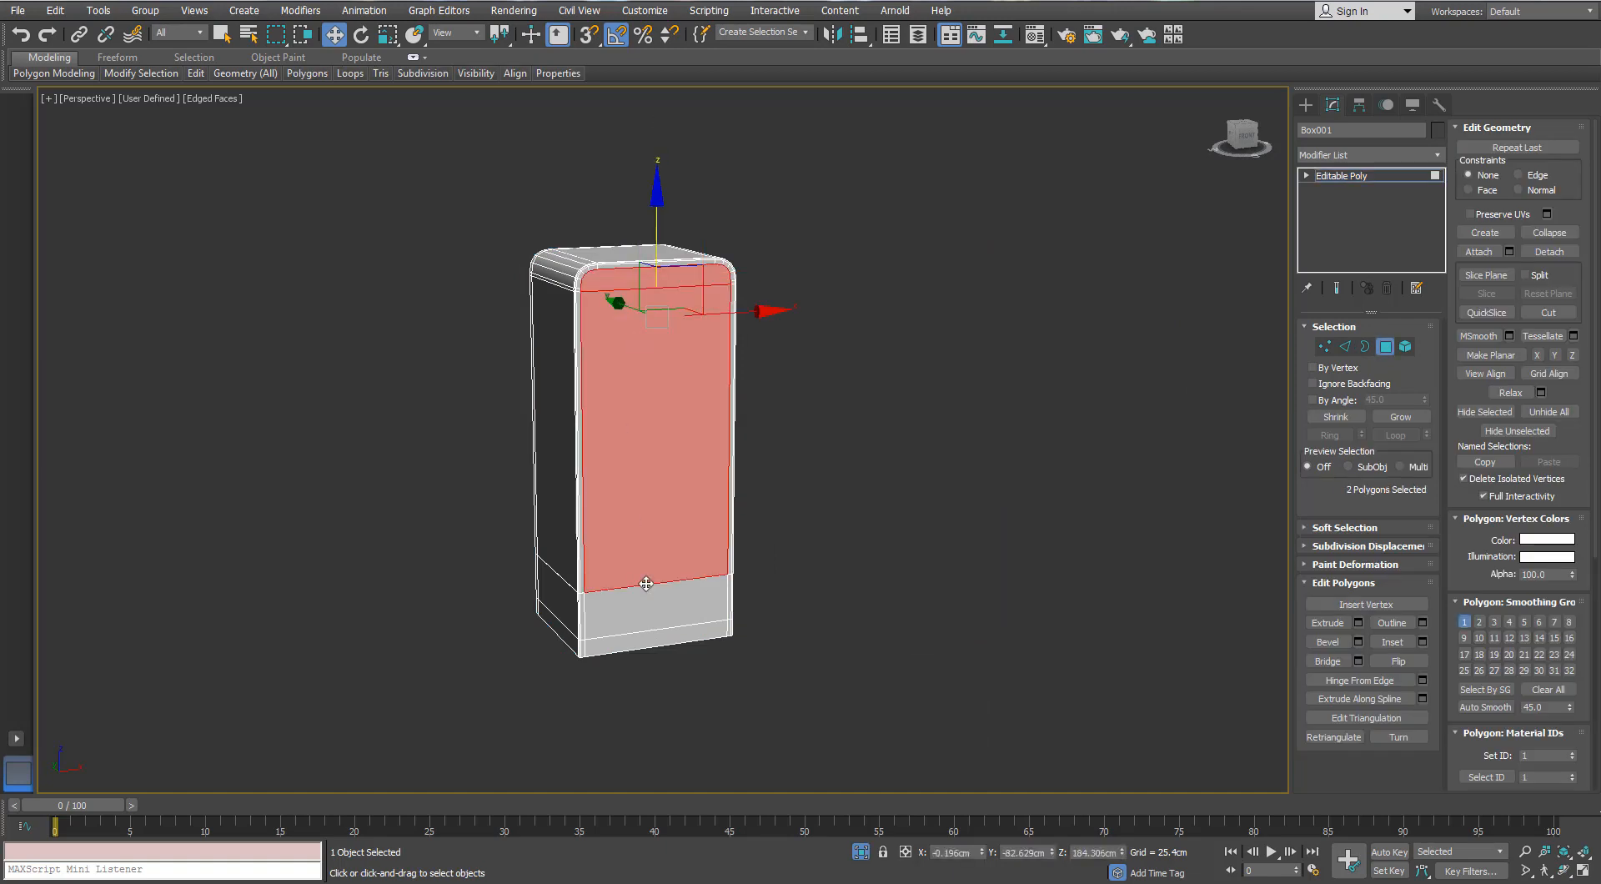
ctrl+click(649, 622)
ctrl+click(644, 642)
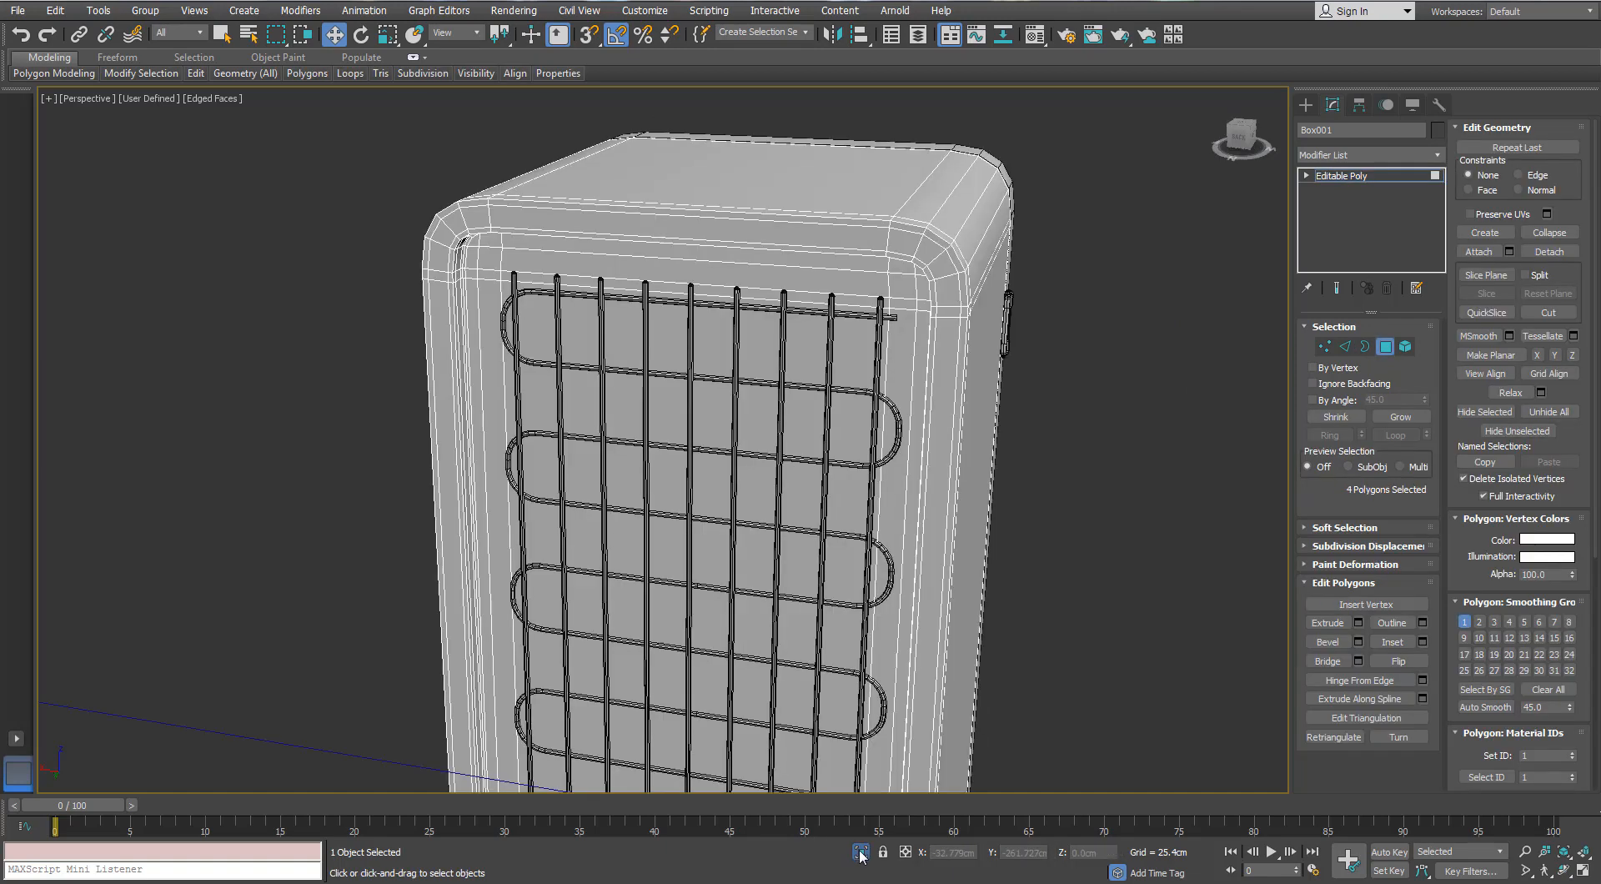
scroll(715, 500, down, 4)
mouse_move(716, 501)
alt+middle_down()
mouse_move(716, 632)
mouse_move(716, 501)
alt+middle_up()
scroll(715, 632, up, 4)
key(4)
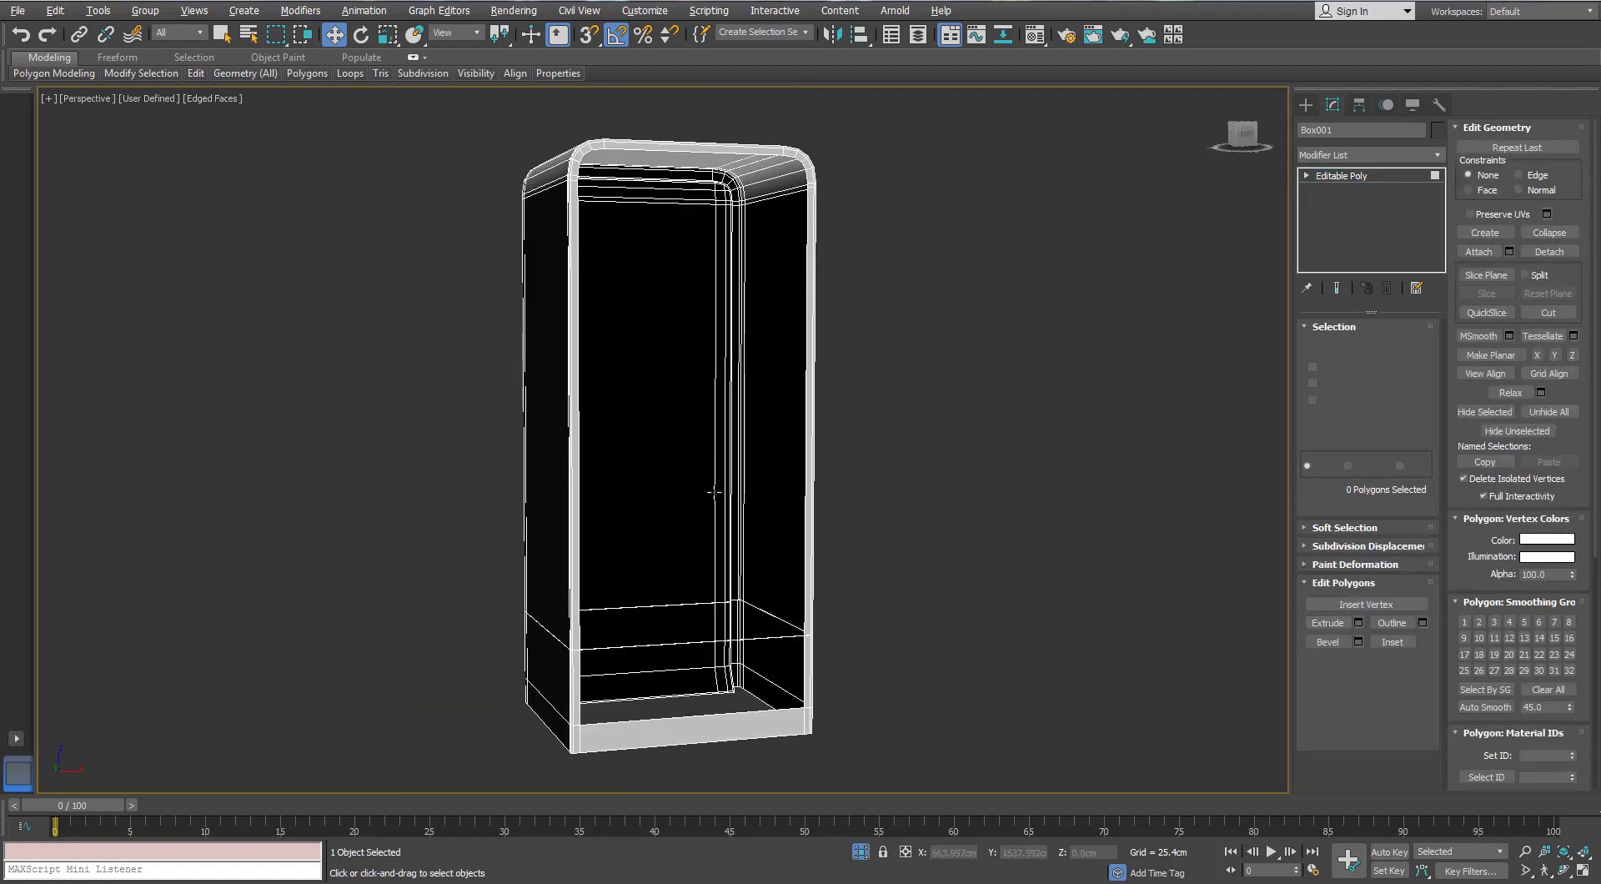
key(4)
- Examine the opened cabinet's interior and the horizontal edge loop around its lower part, and exit isolation
alt+middle_drag(714, 493, 659, 615)
click(659, 615)
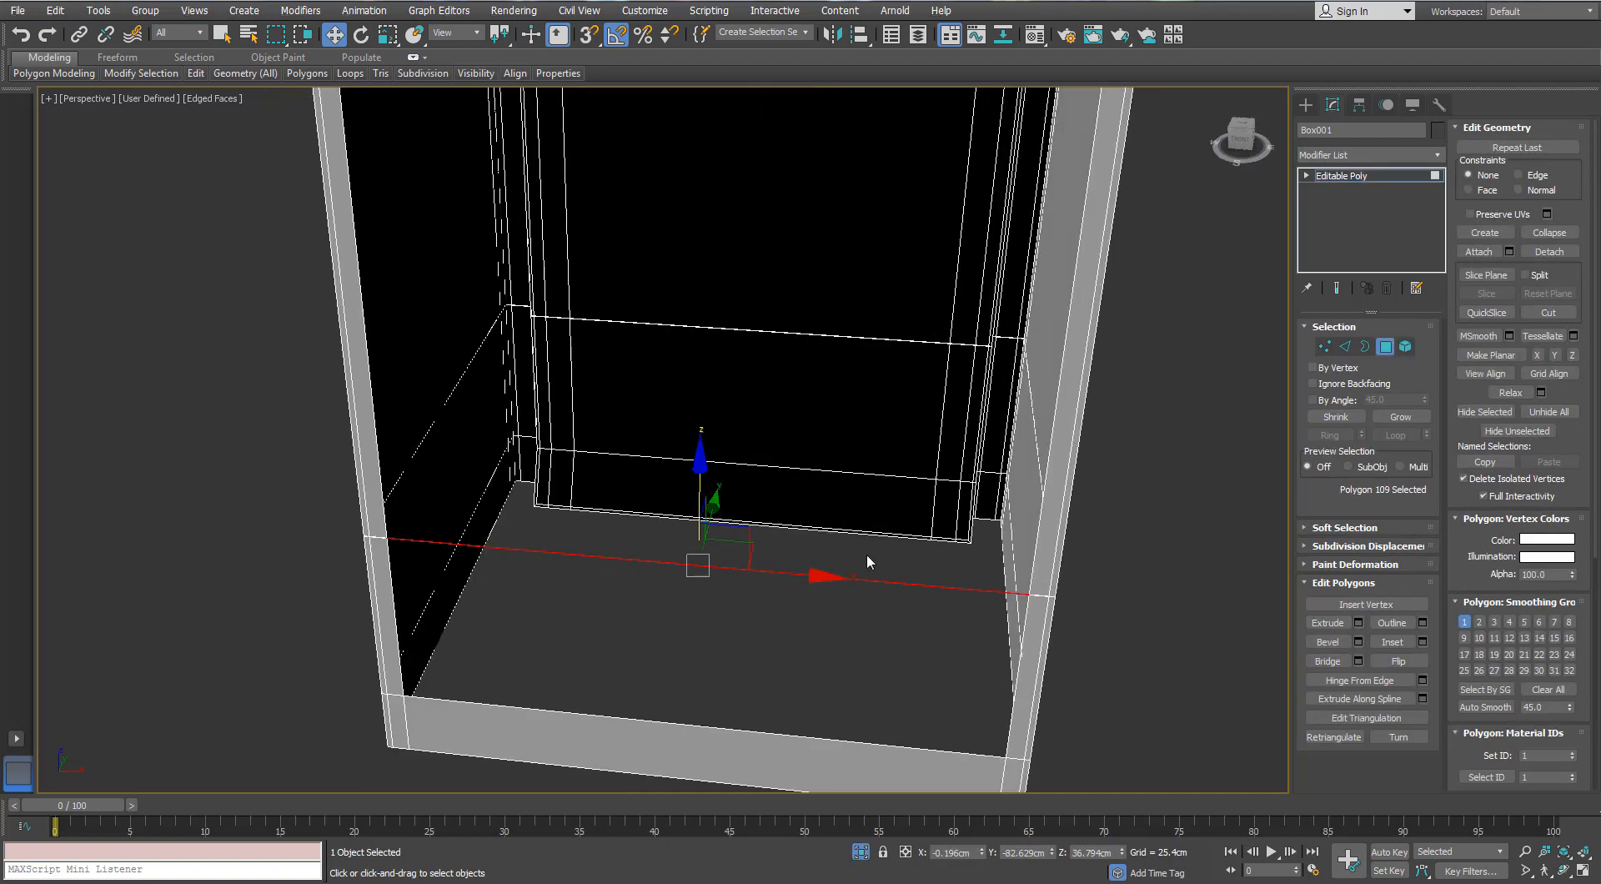
key(ctrl+d)
scroll(973, 530, up, 5)
middle_drag(733, 583, 653, 561)
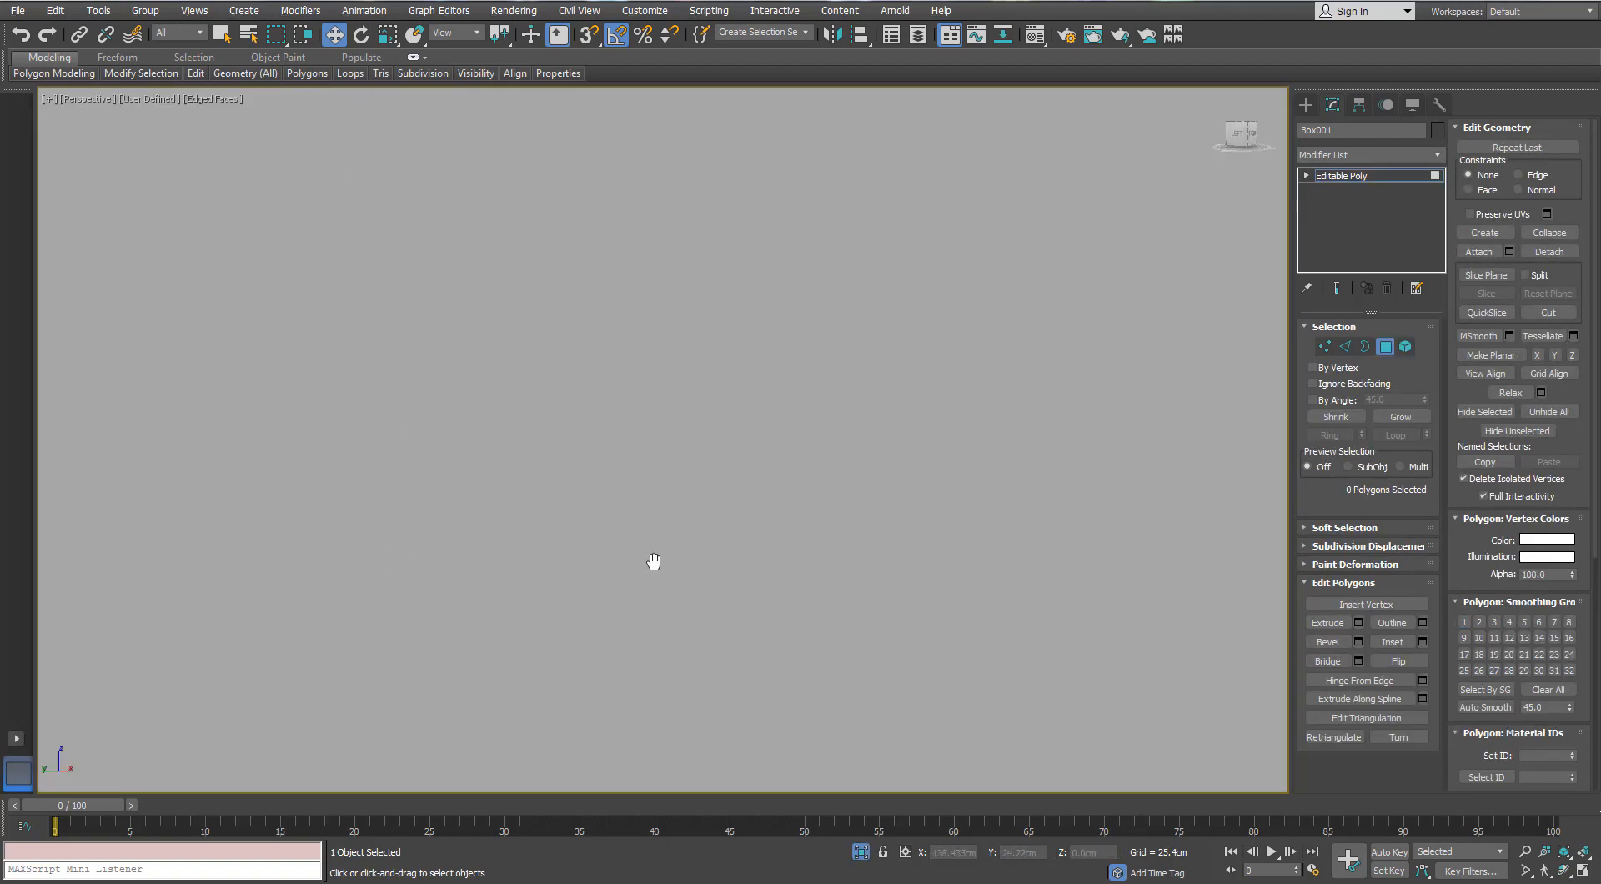
scroll(667, 561, down, 5)
scroll(847, 554, up, 2)
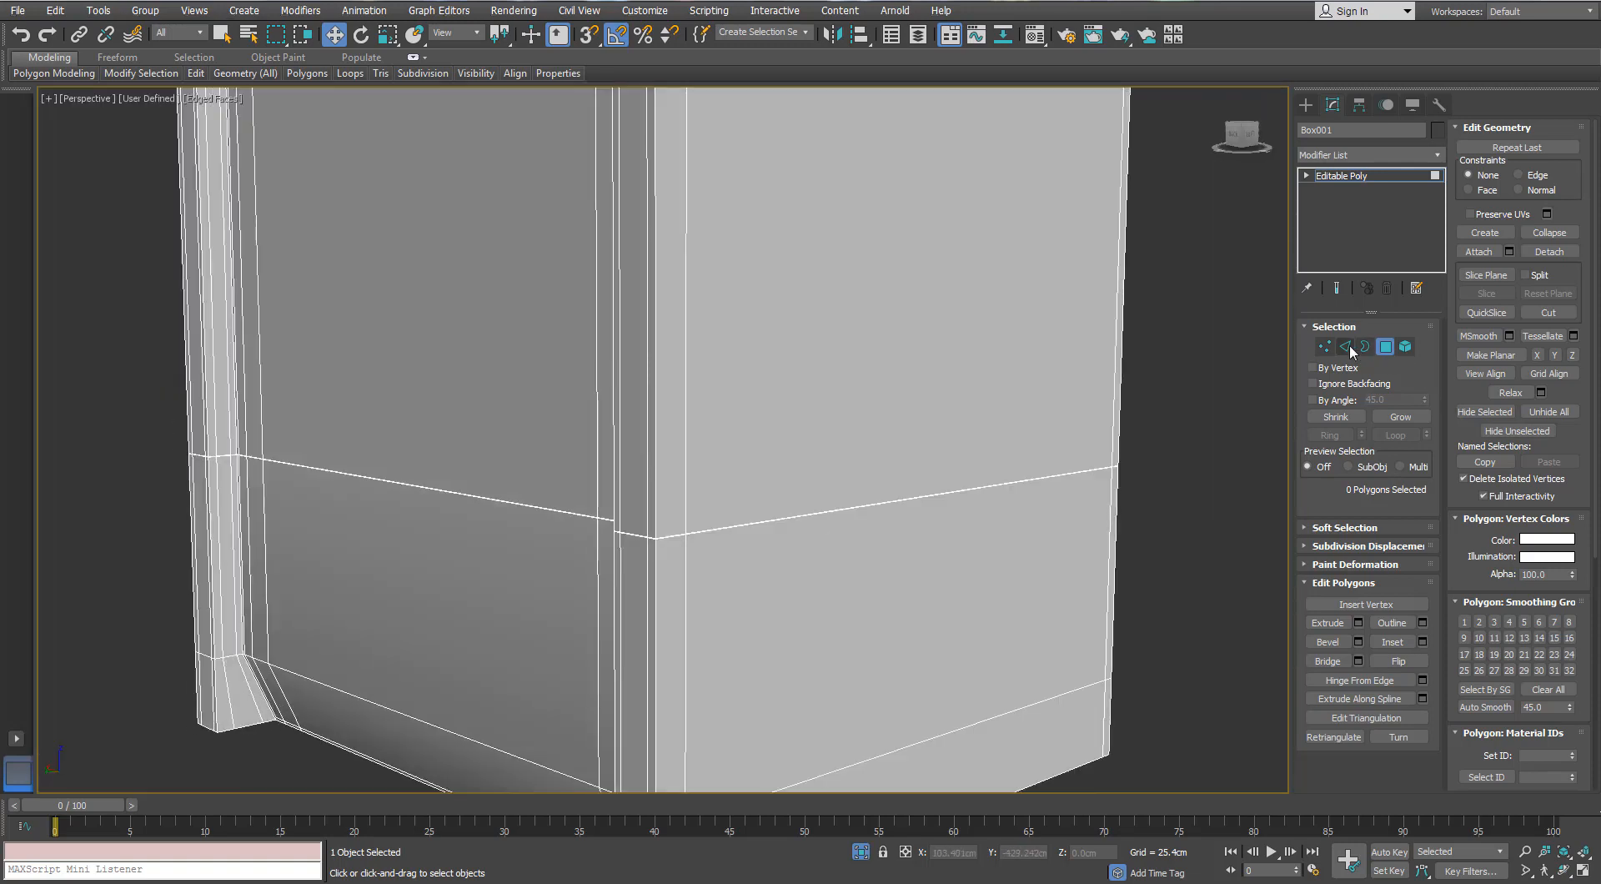
click(1345, 346)
double_click(868, 504)
double_click(868, 504)
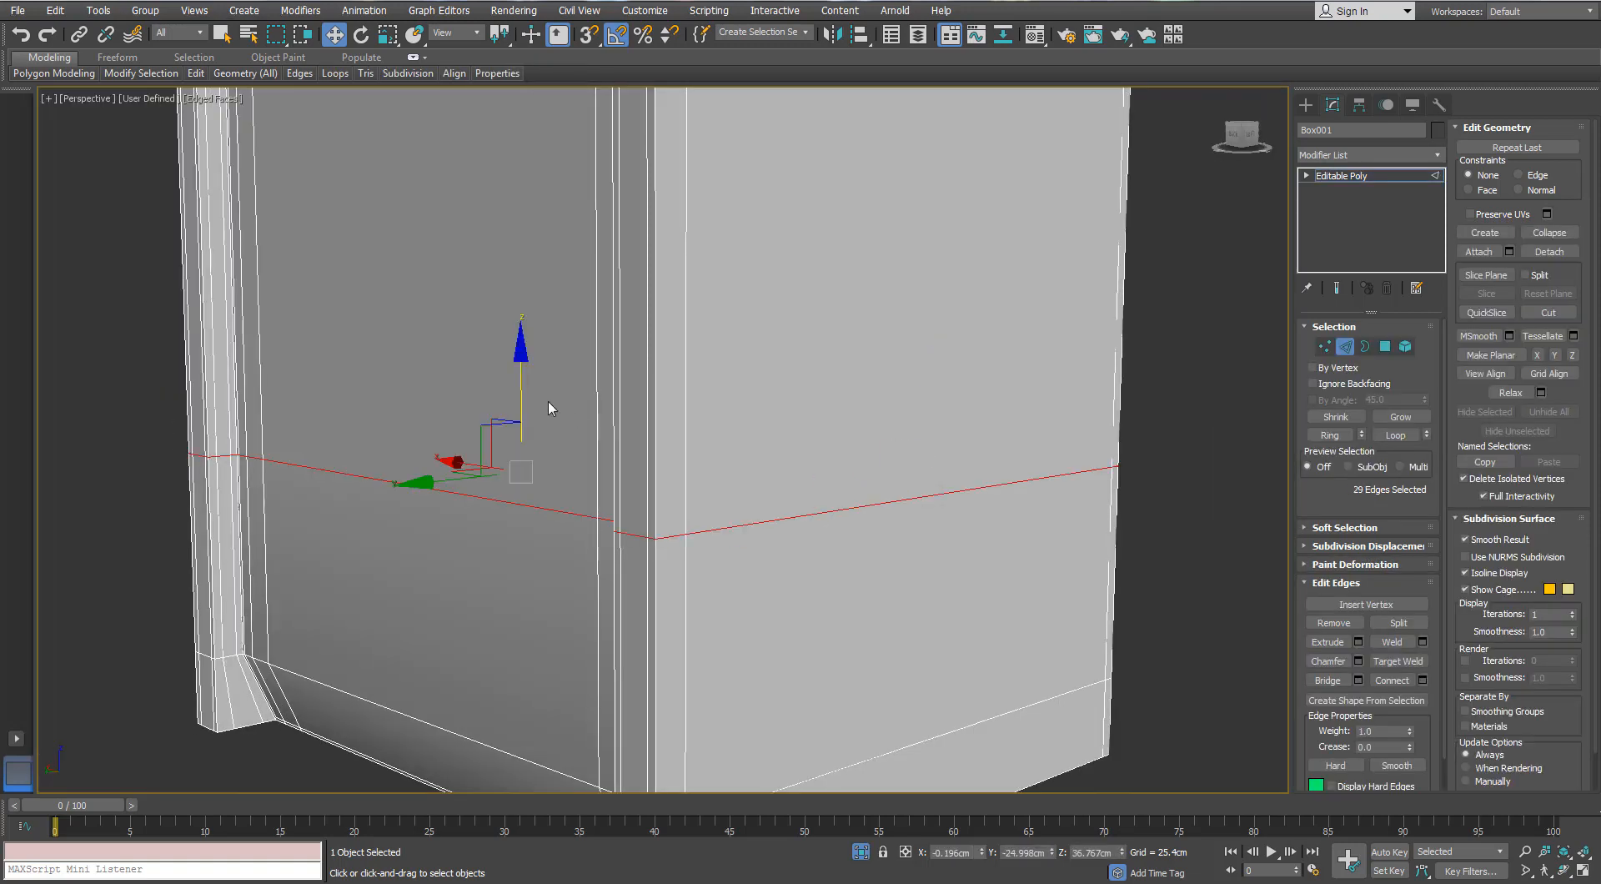
click(511, 379)
double_click(705, 531)
scroll(976, 326, down, 4)
alt+middle_drag(974, 319, 666, 378)
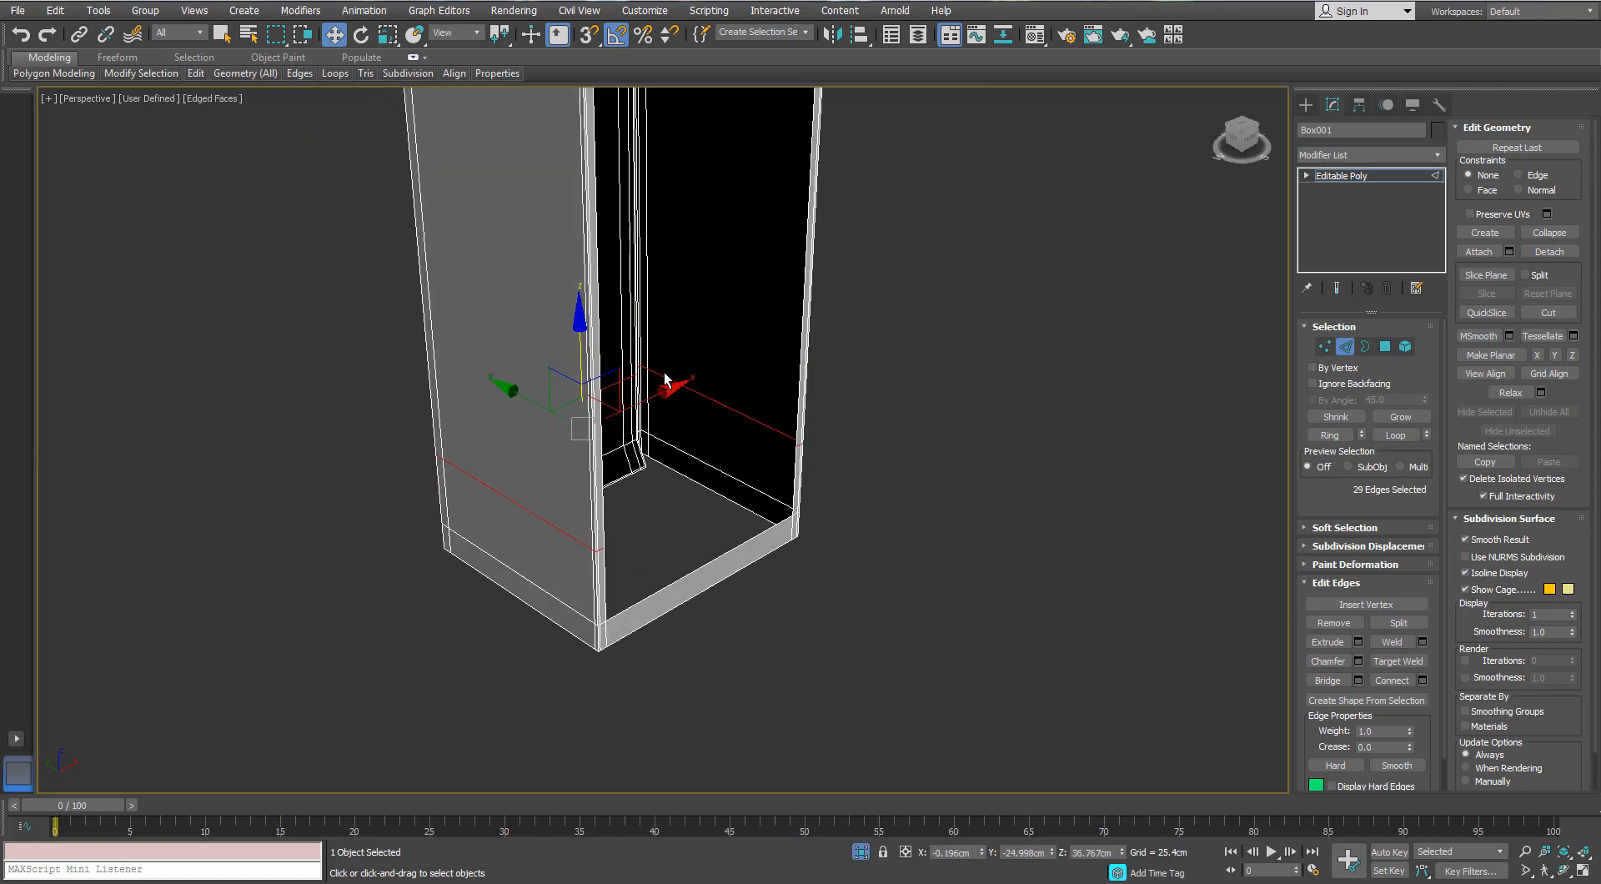
click(814, 760)
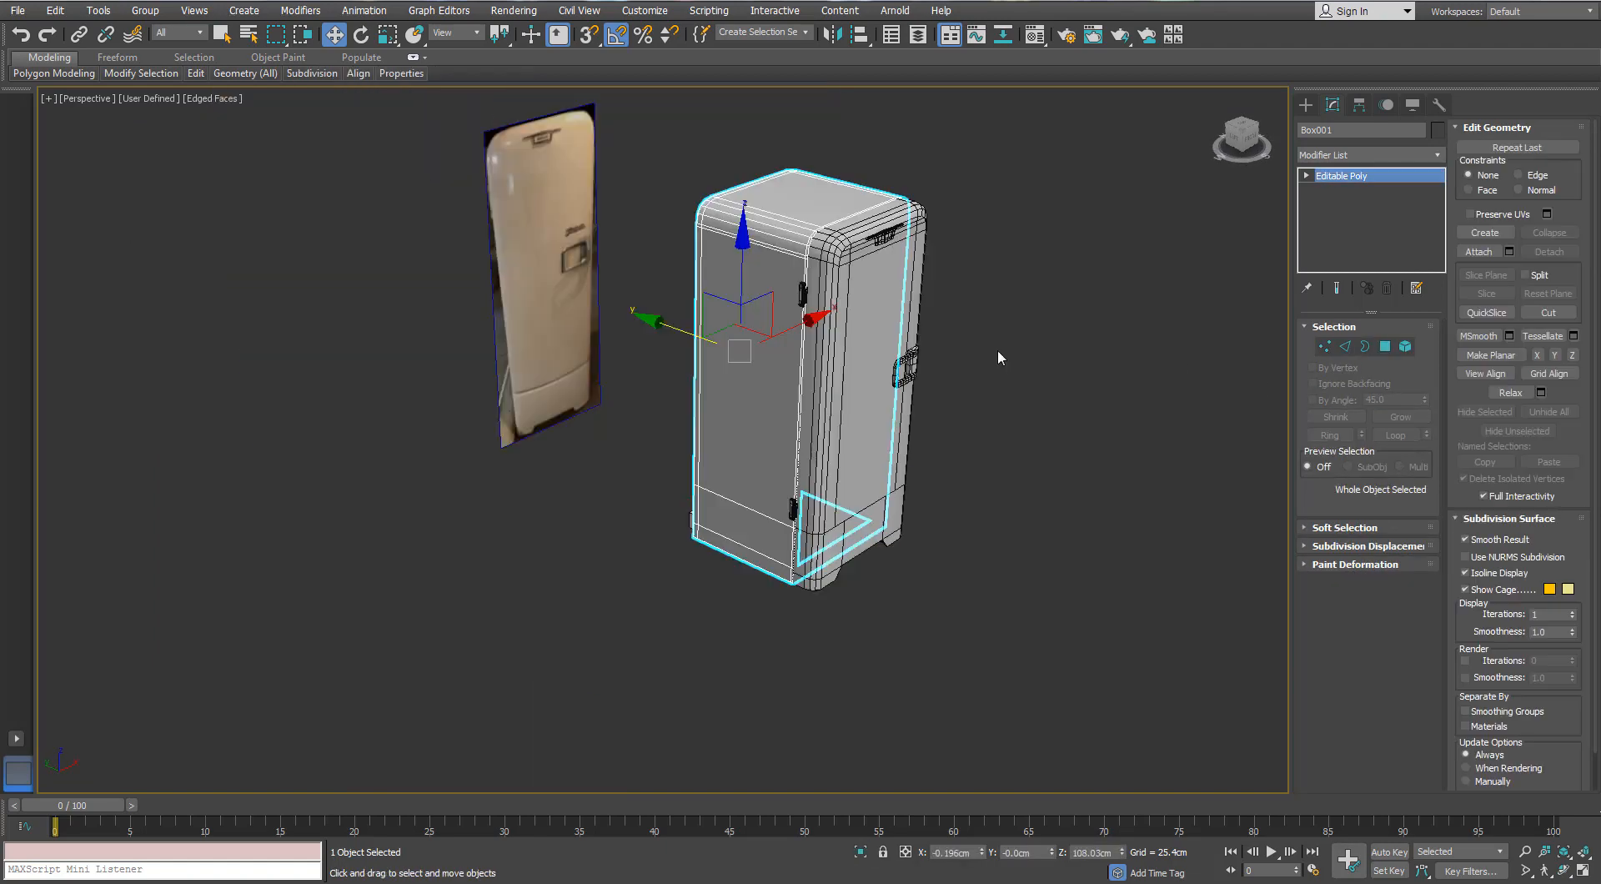
- Select all the refrigerator parts and place them on a new layer named Fridge_HP
drag(1143, 161, 744, 592)
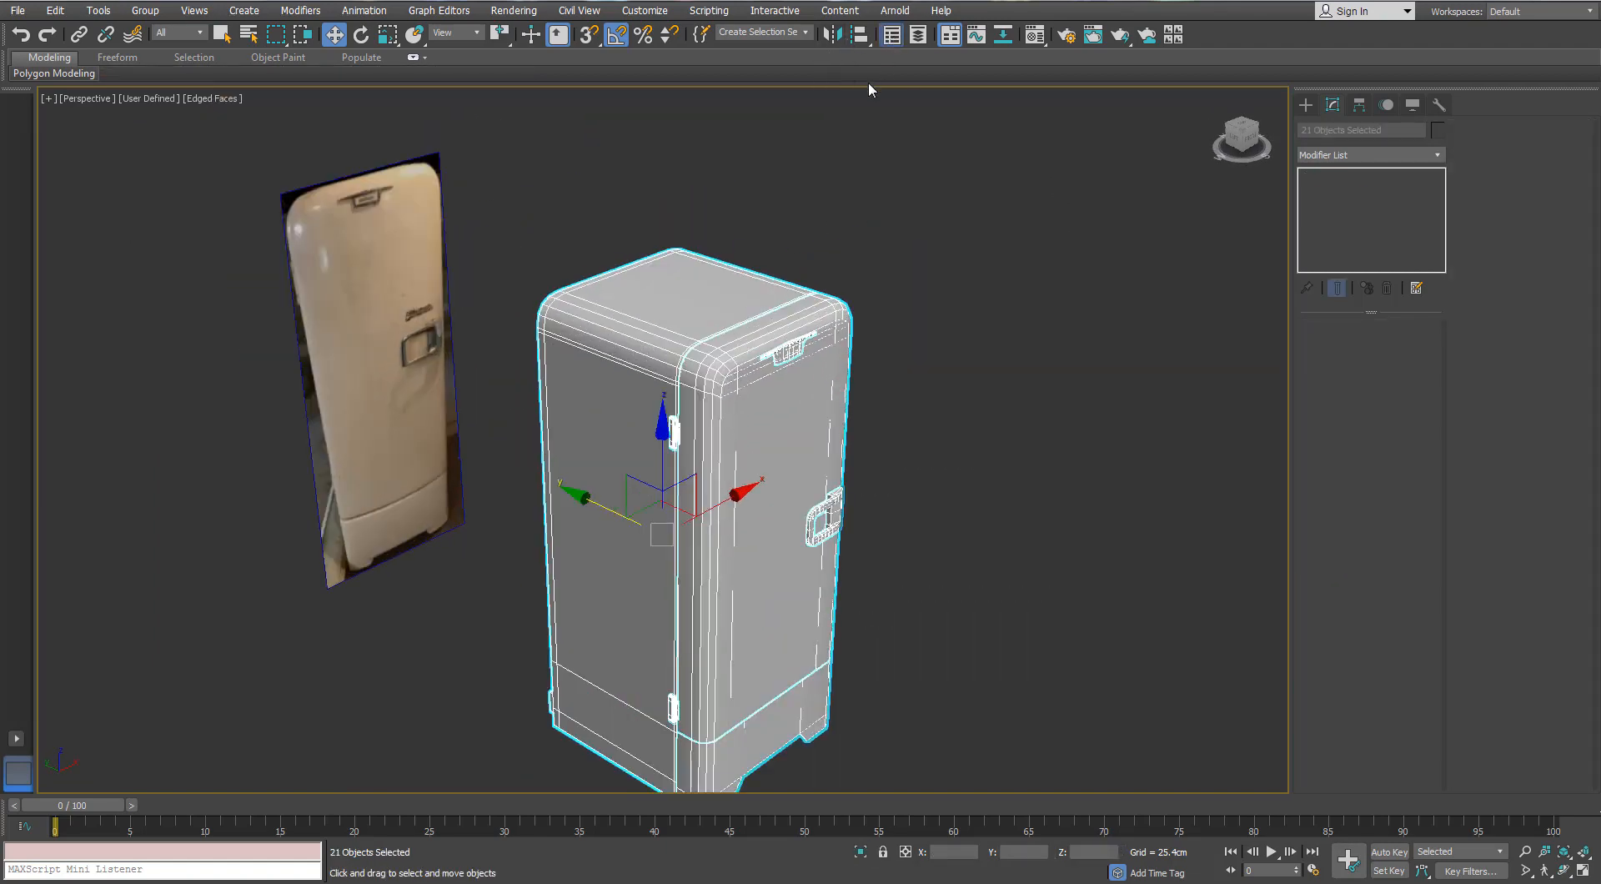
click(892, 34)
click(1160, 440)
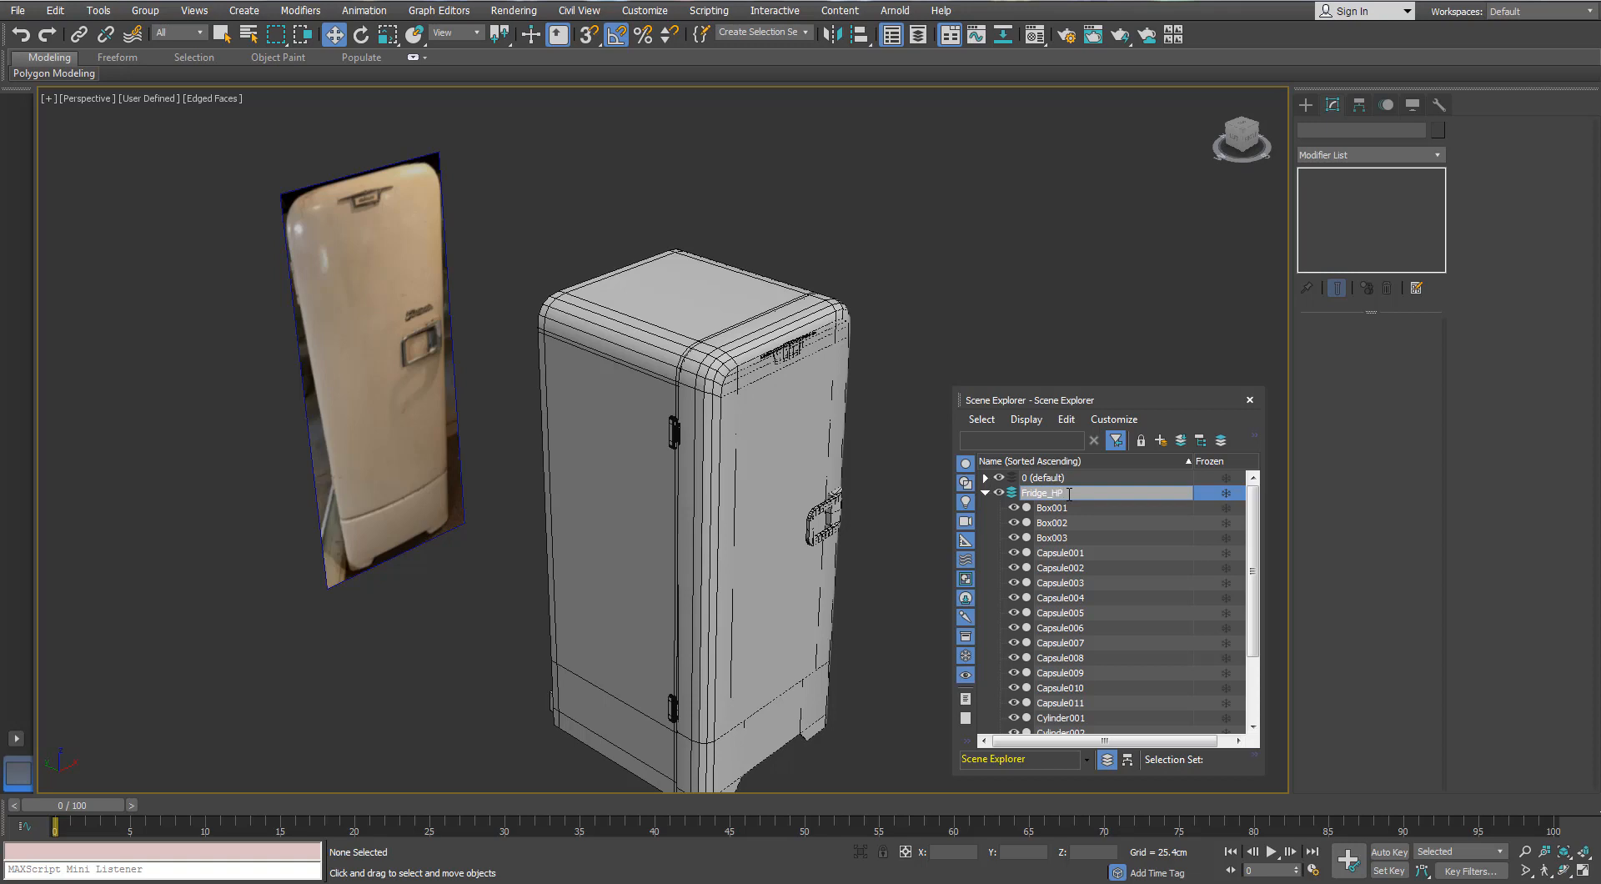
- Mirror all the Fridge_HP parts about the Z axis as copies and put the copies on a new layer named Fridge_LP
double_click(1063, 494)
click(832, 35)
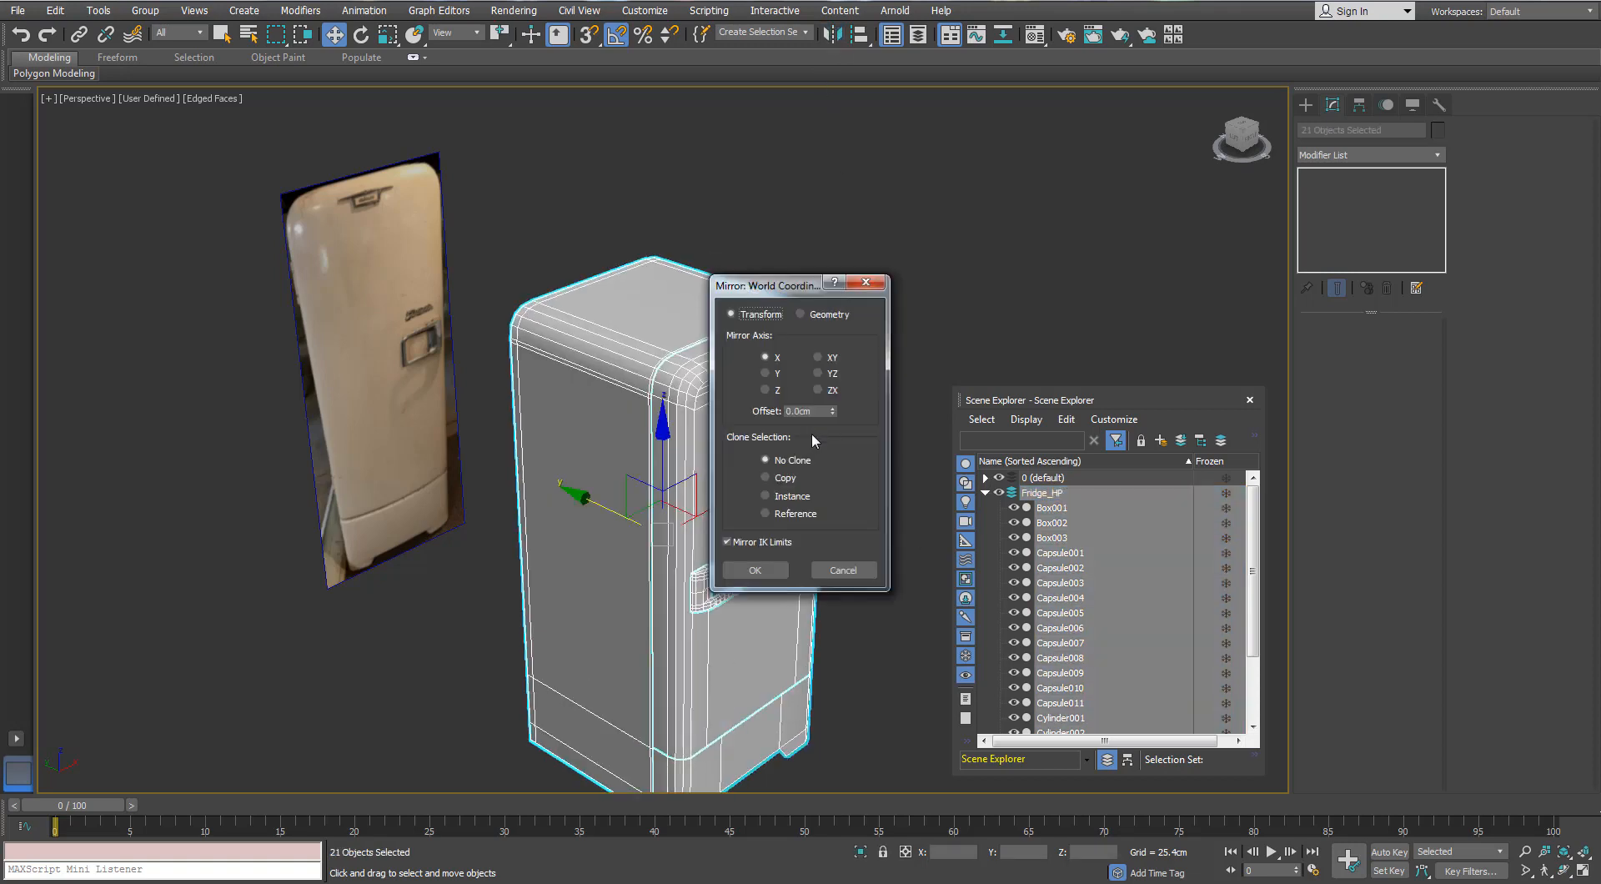
click(771, 476)
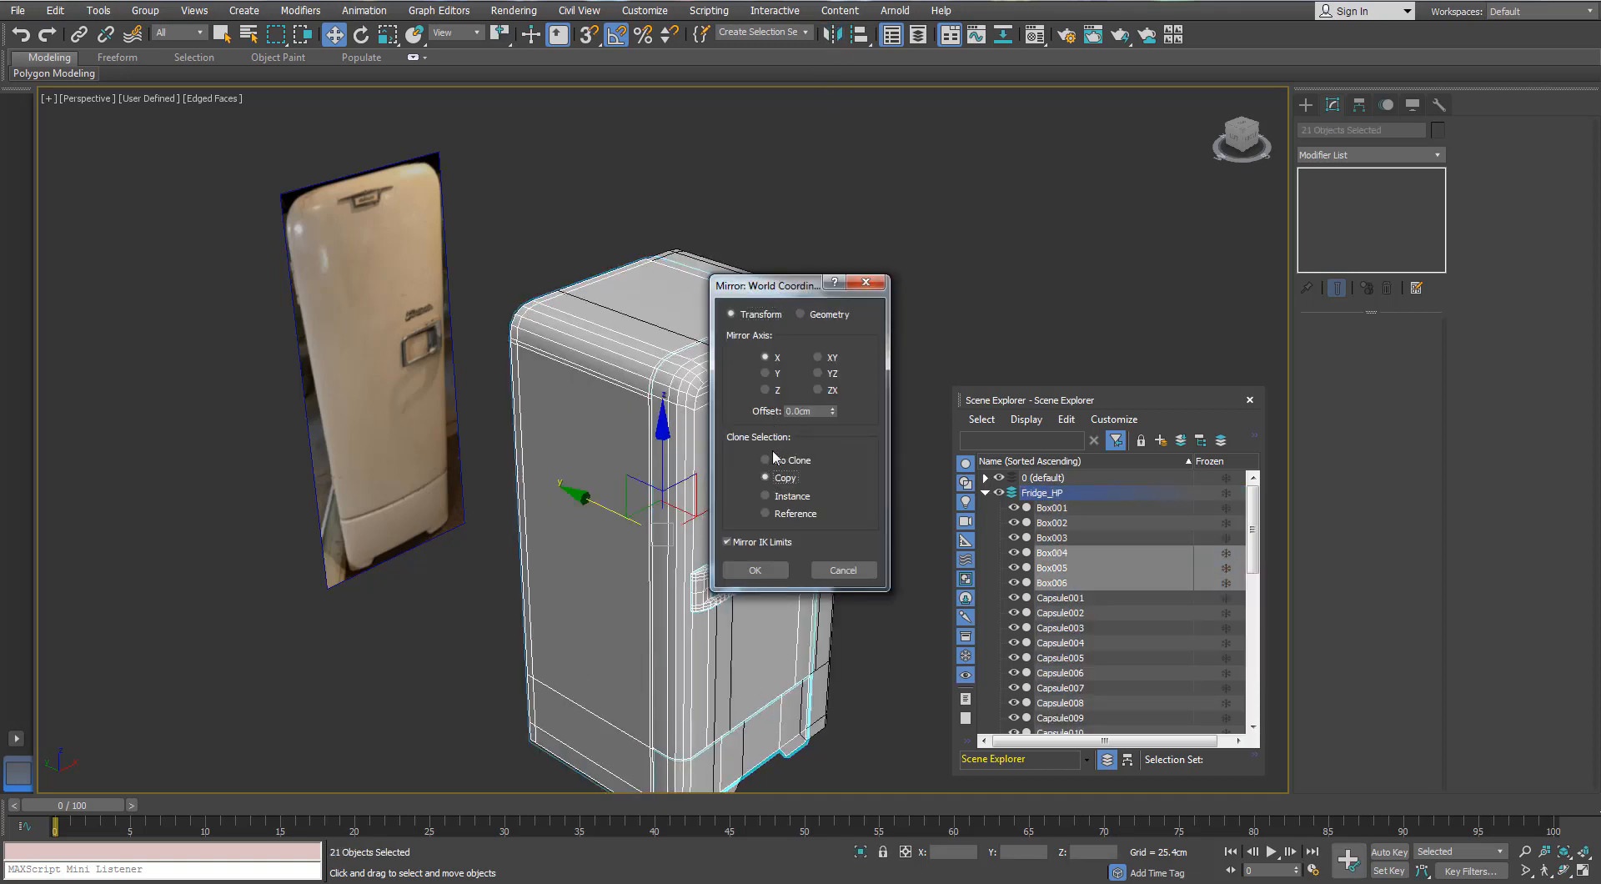
click(766, 389)
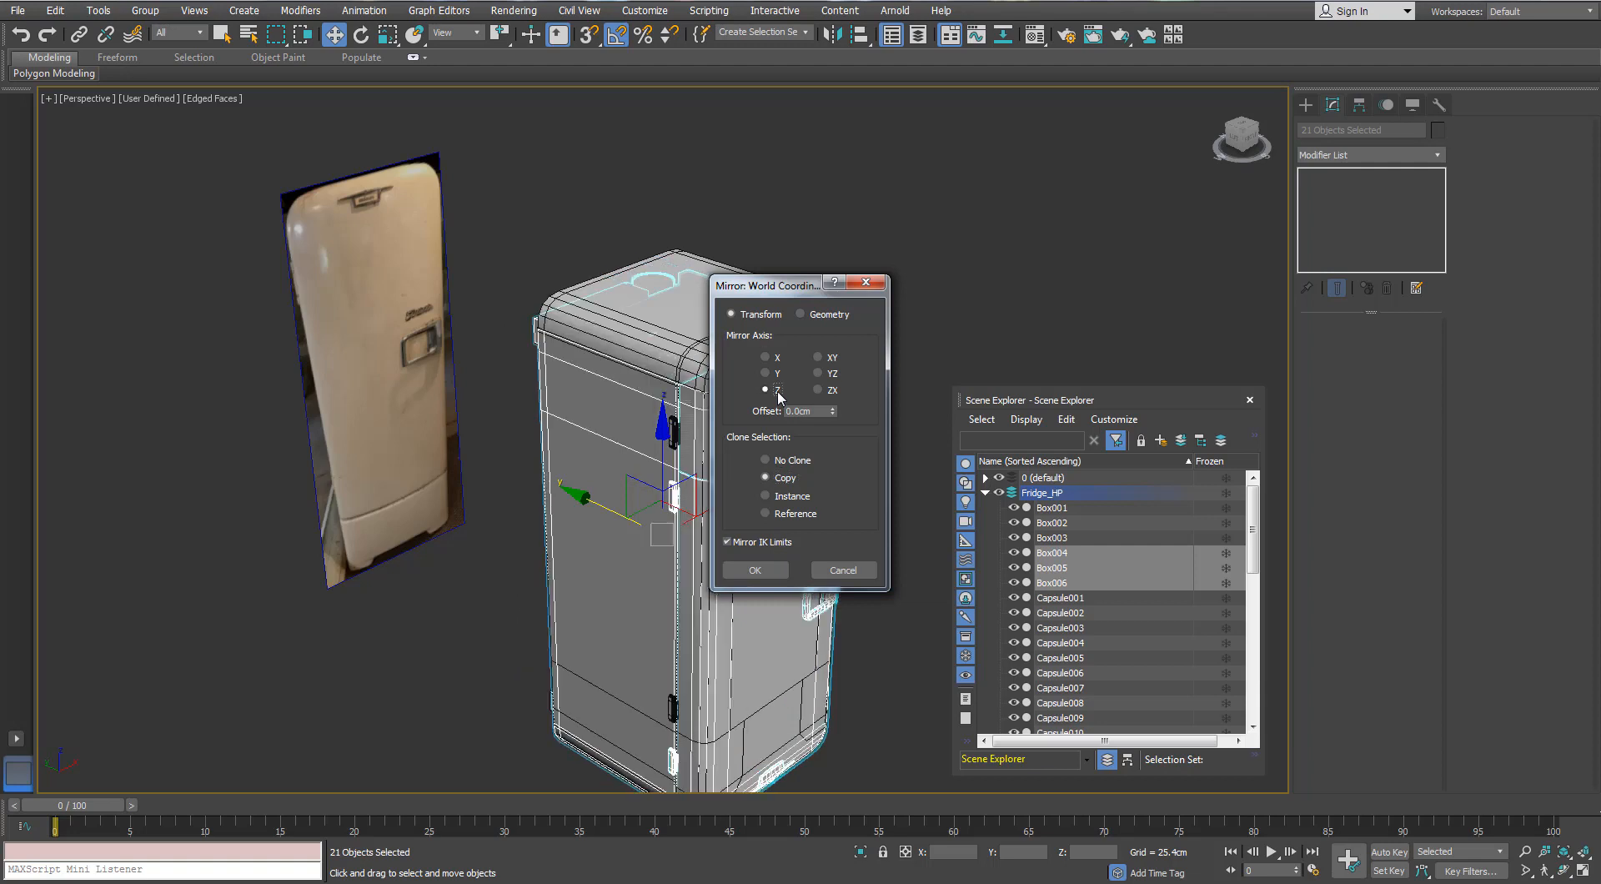
click(756, 570)
click(1158, 442)
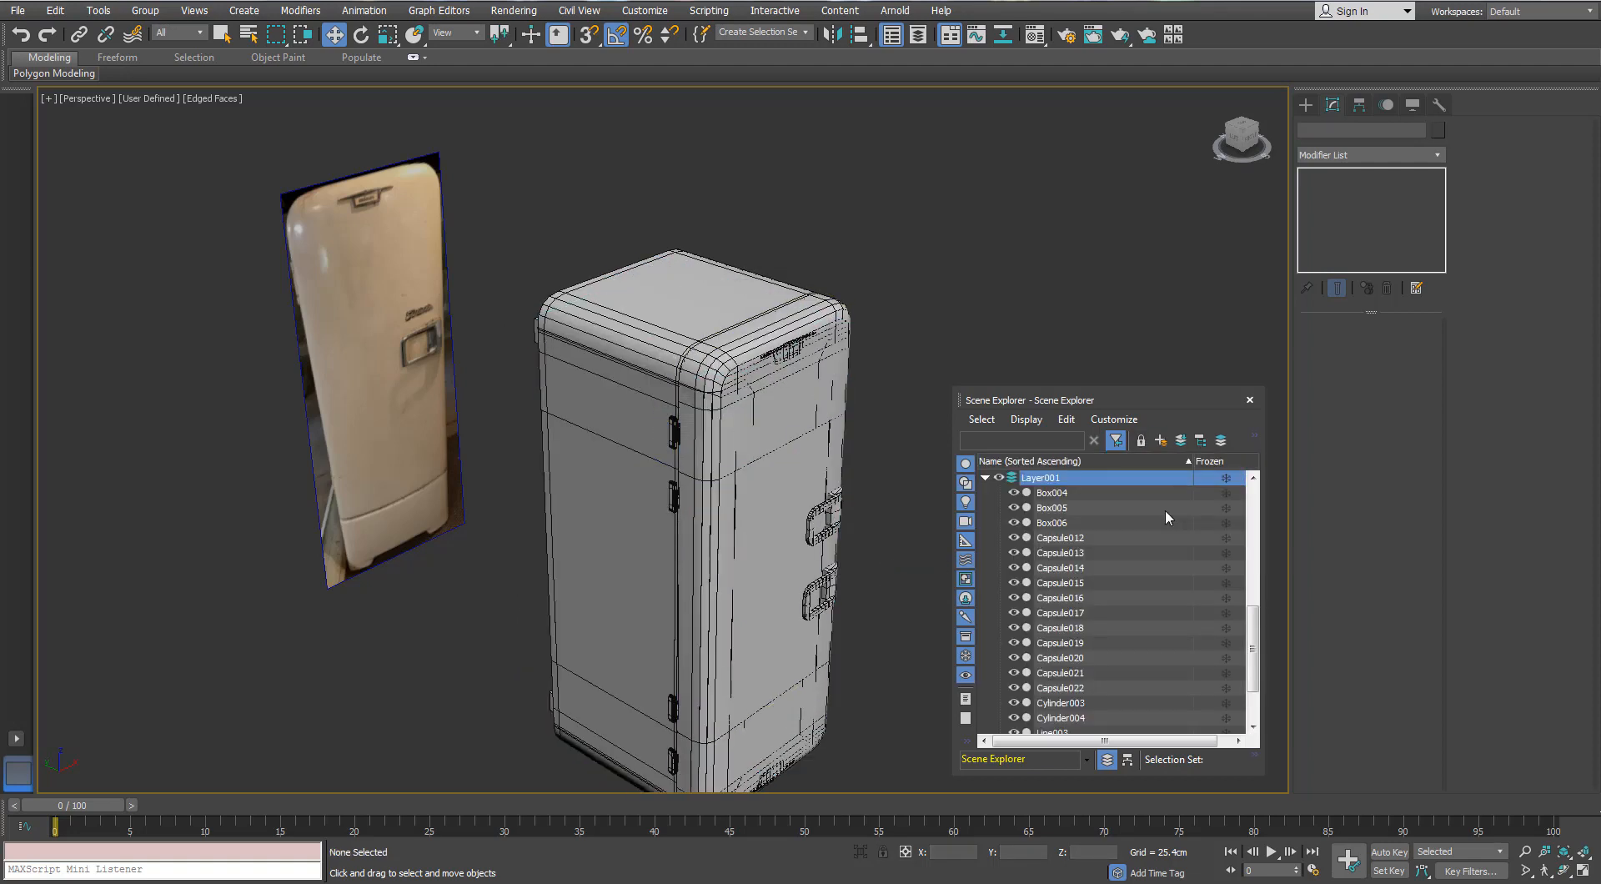
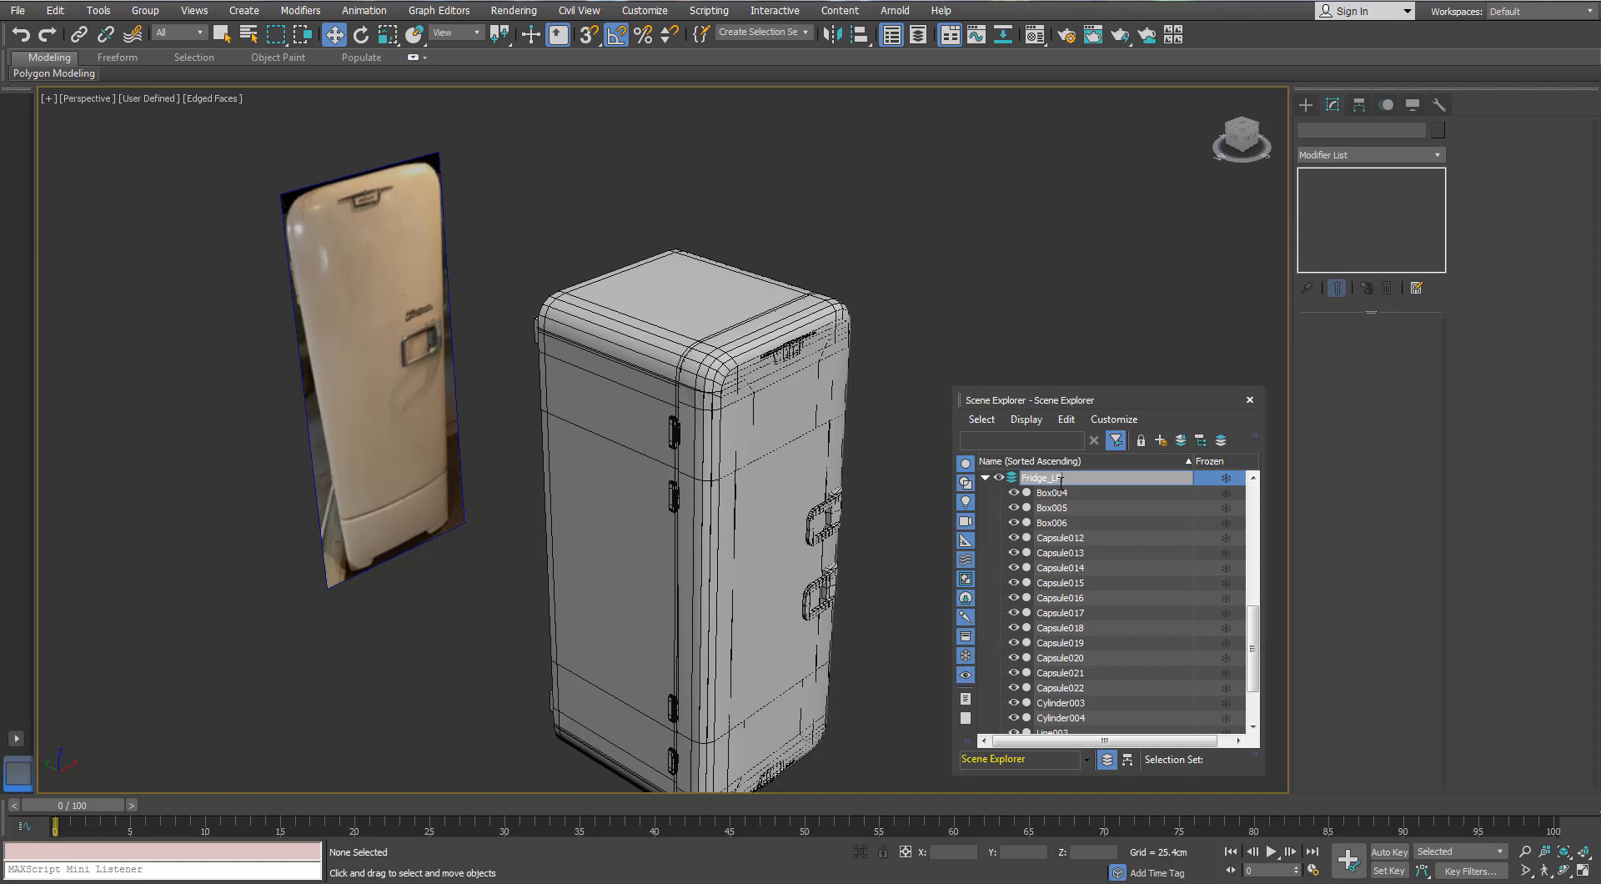
click(985, 479)
click(985, 479)
scroll(1059, 526, up, 8)
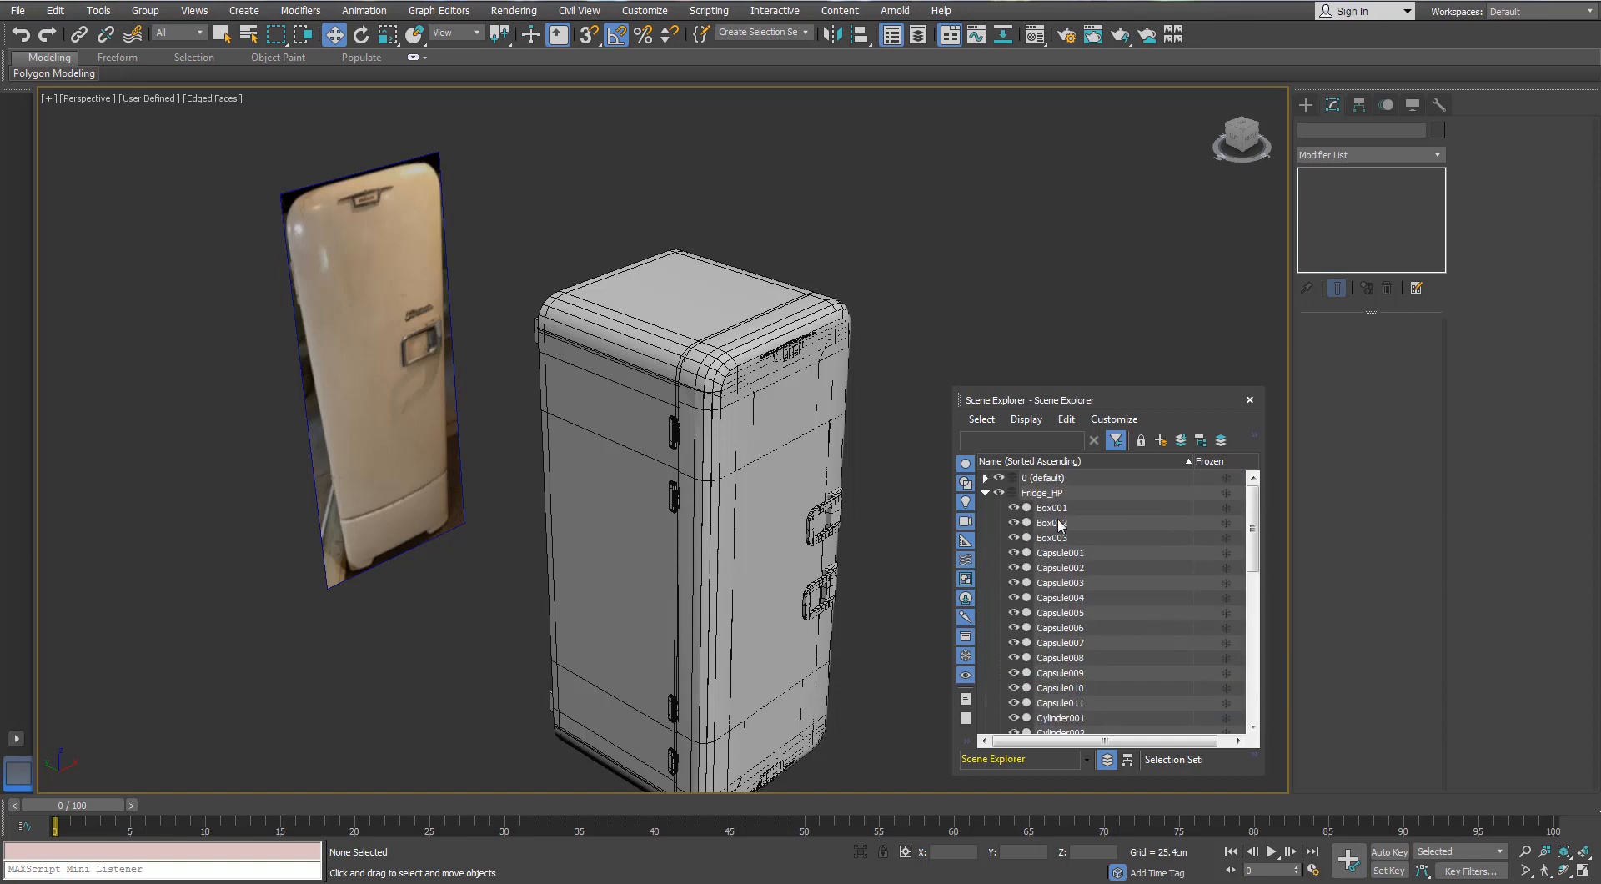
- Select every part on the Fridge_LP layer and mirror them back upright about the Z axis without cloning
click(985, 493)
double_click(1041, 507)
click(985, 508)
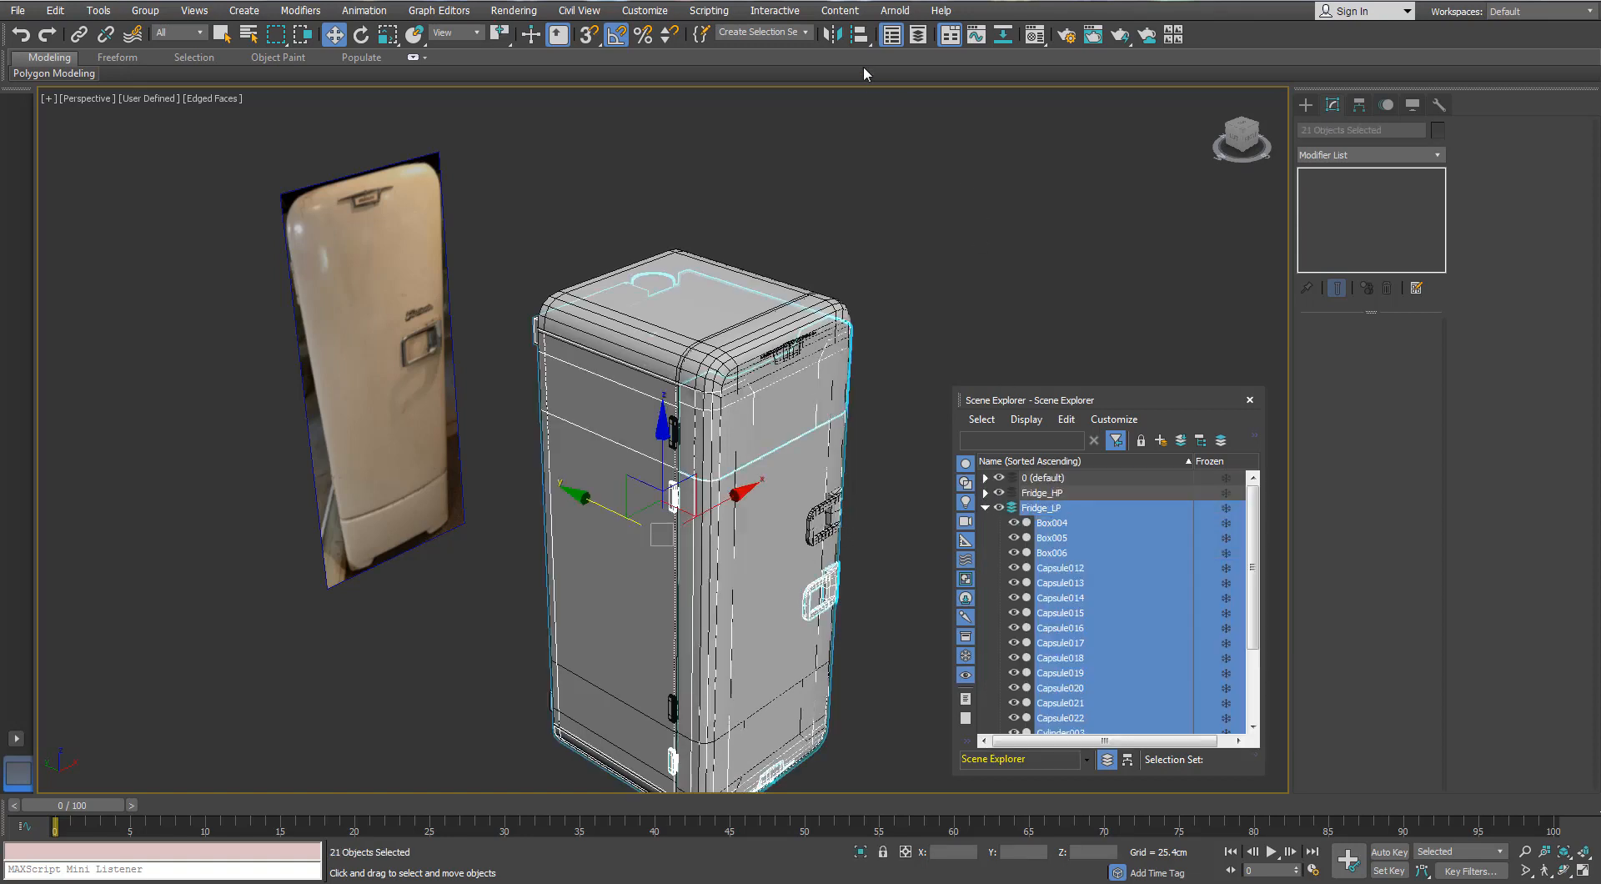
click(831, 36)
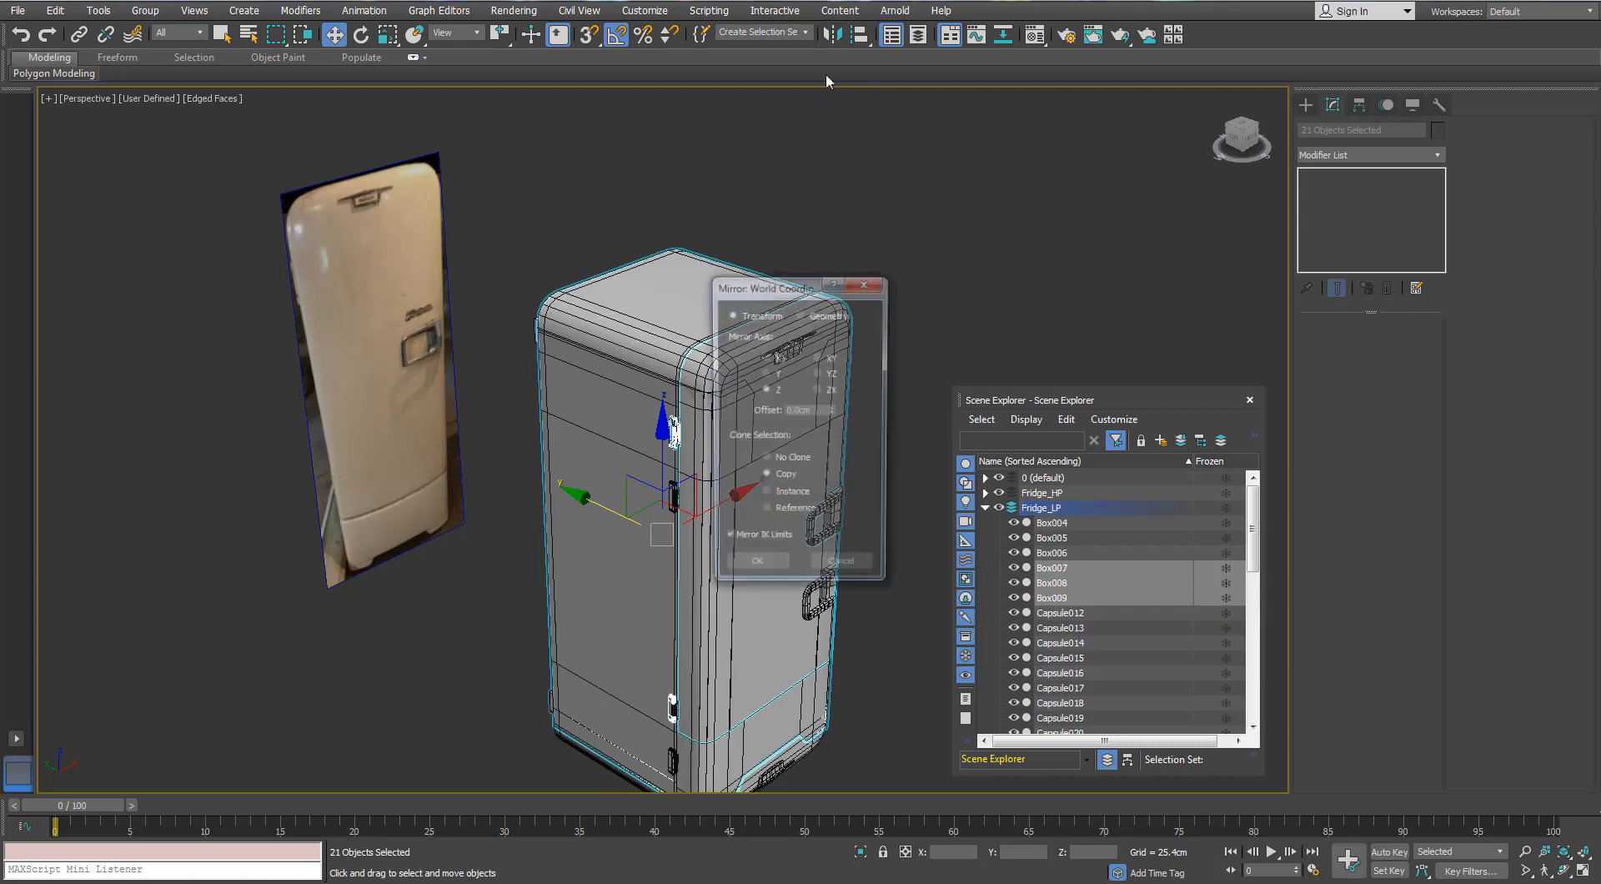
click(755, 571)
click(985, 508)
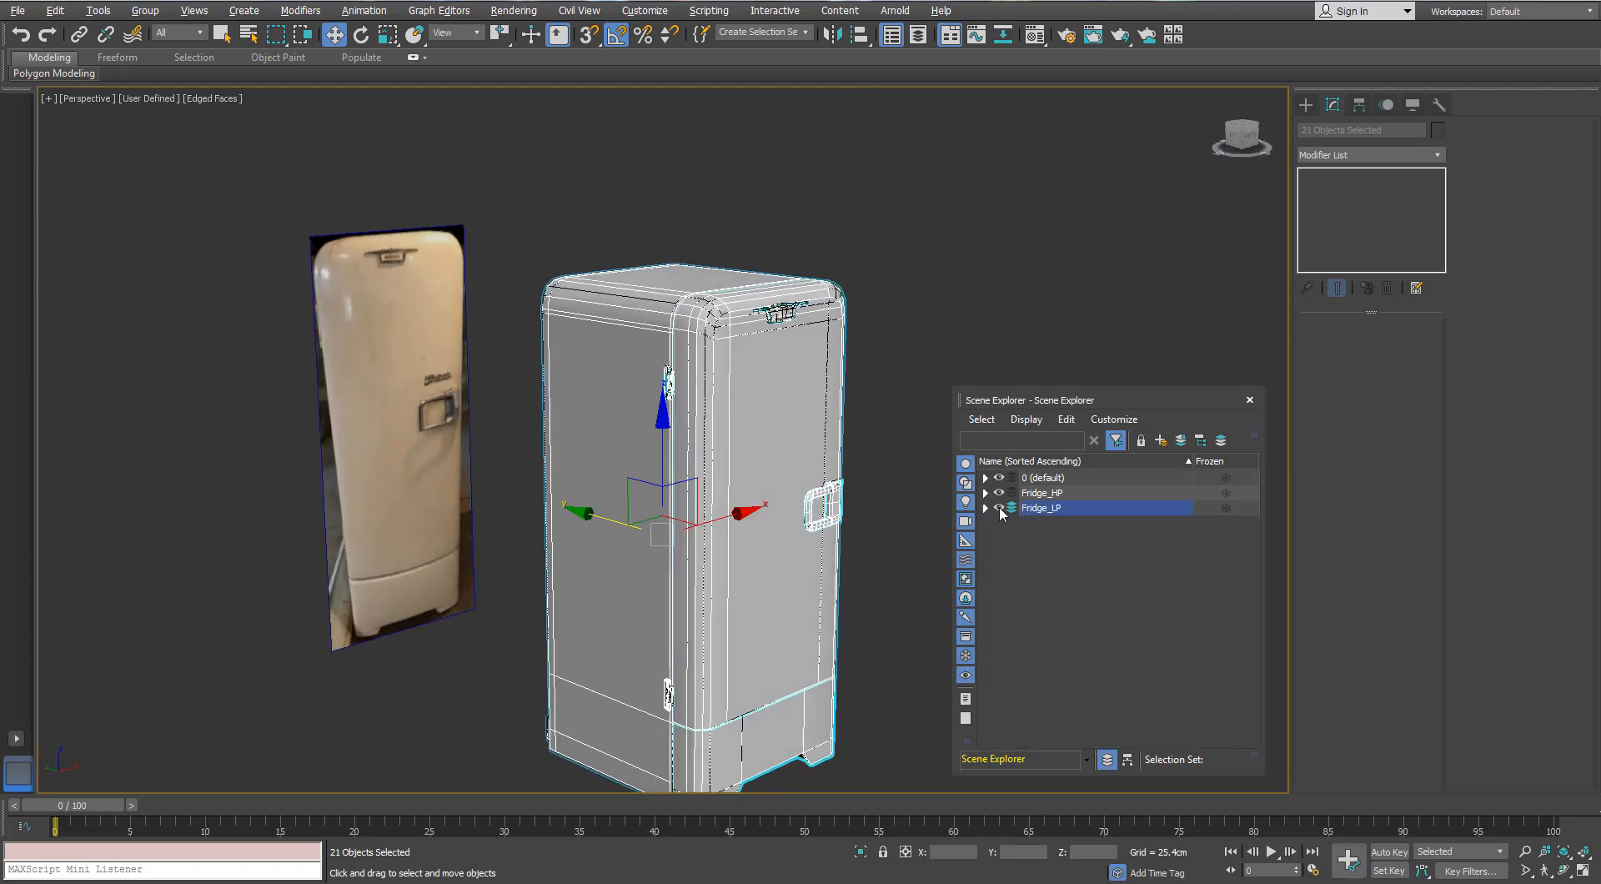
- Hide the Fridge_LP layer, keep Fridge_HP visible, and close the Scene Explorer
click(1005, 512)
scroll(802, 358, up, 4)
double_click(1041, 508)
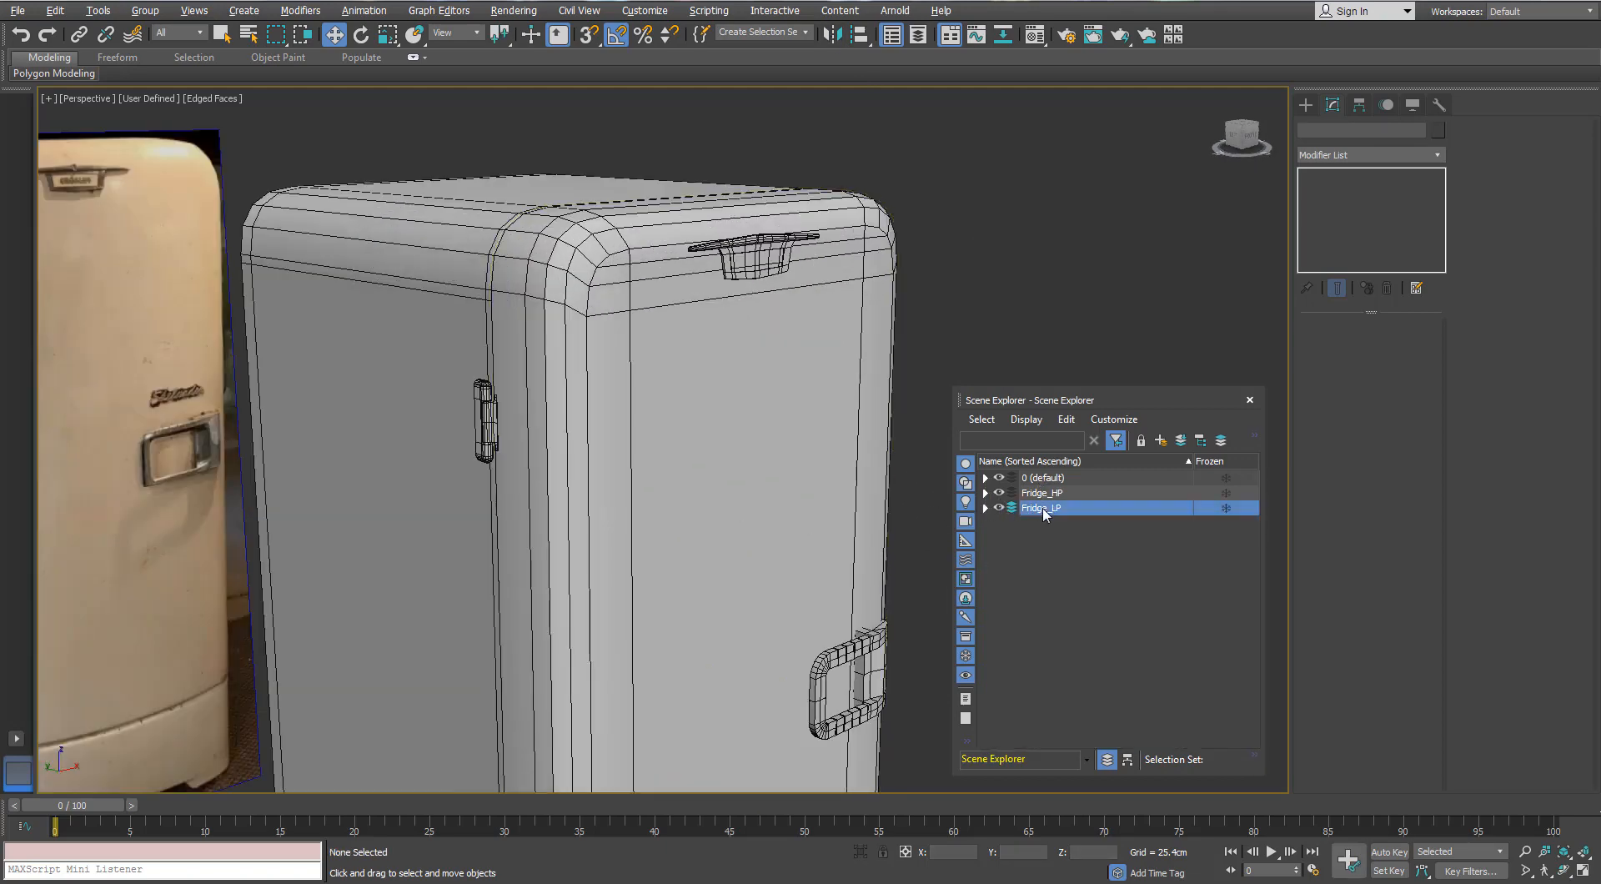
click(985, 508)
click(985, 508)
click(998, 507)
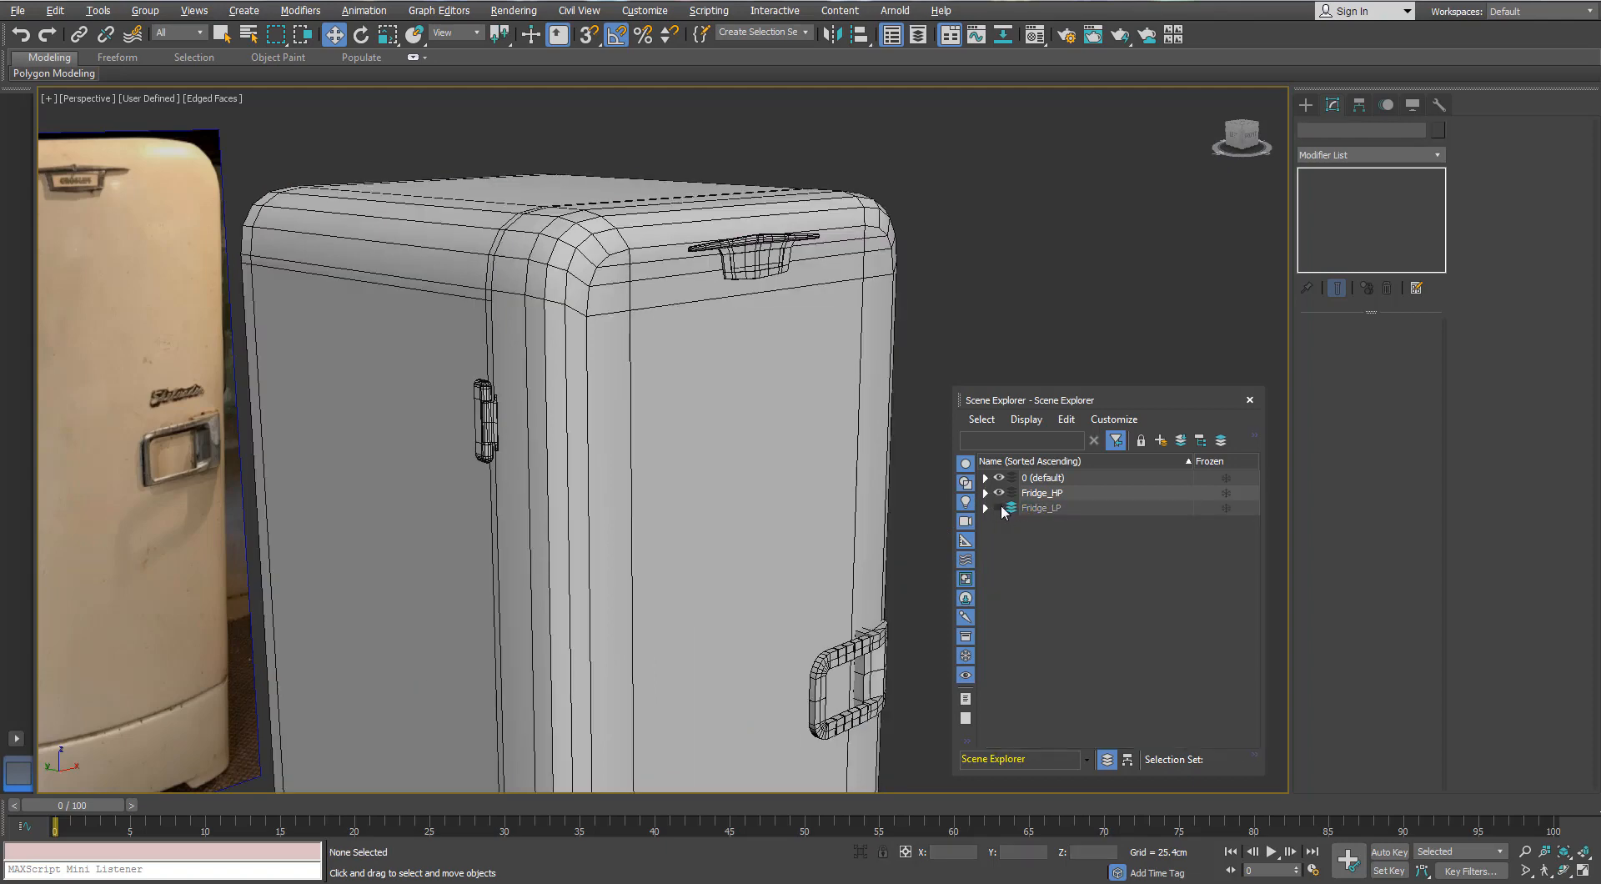
click(1043, 496)
double_click(1042, 498)
click(985, 492)
click(1000, 493)
click(999, 493)
click(1250, 400)
- Isolate the refrigerator door and turn the view to its hollow inner side
scroll(745, 408, down, 4)
click(677, 347)
key(alt+q)
alt+middle_drag(677, 347, 778, 542)
scroll(697, 204, up, 3)
alt+middle_drag(698, 204, 732, 219)
- Add support edge loops with Swift Loop around the rim of the isolated door's hollow inner side
mouse_move(198, 76)
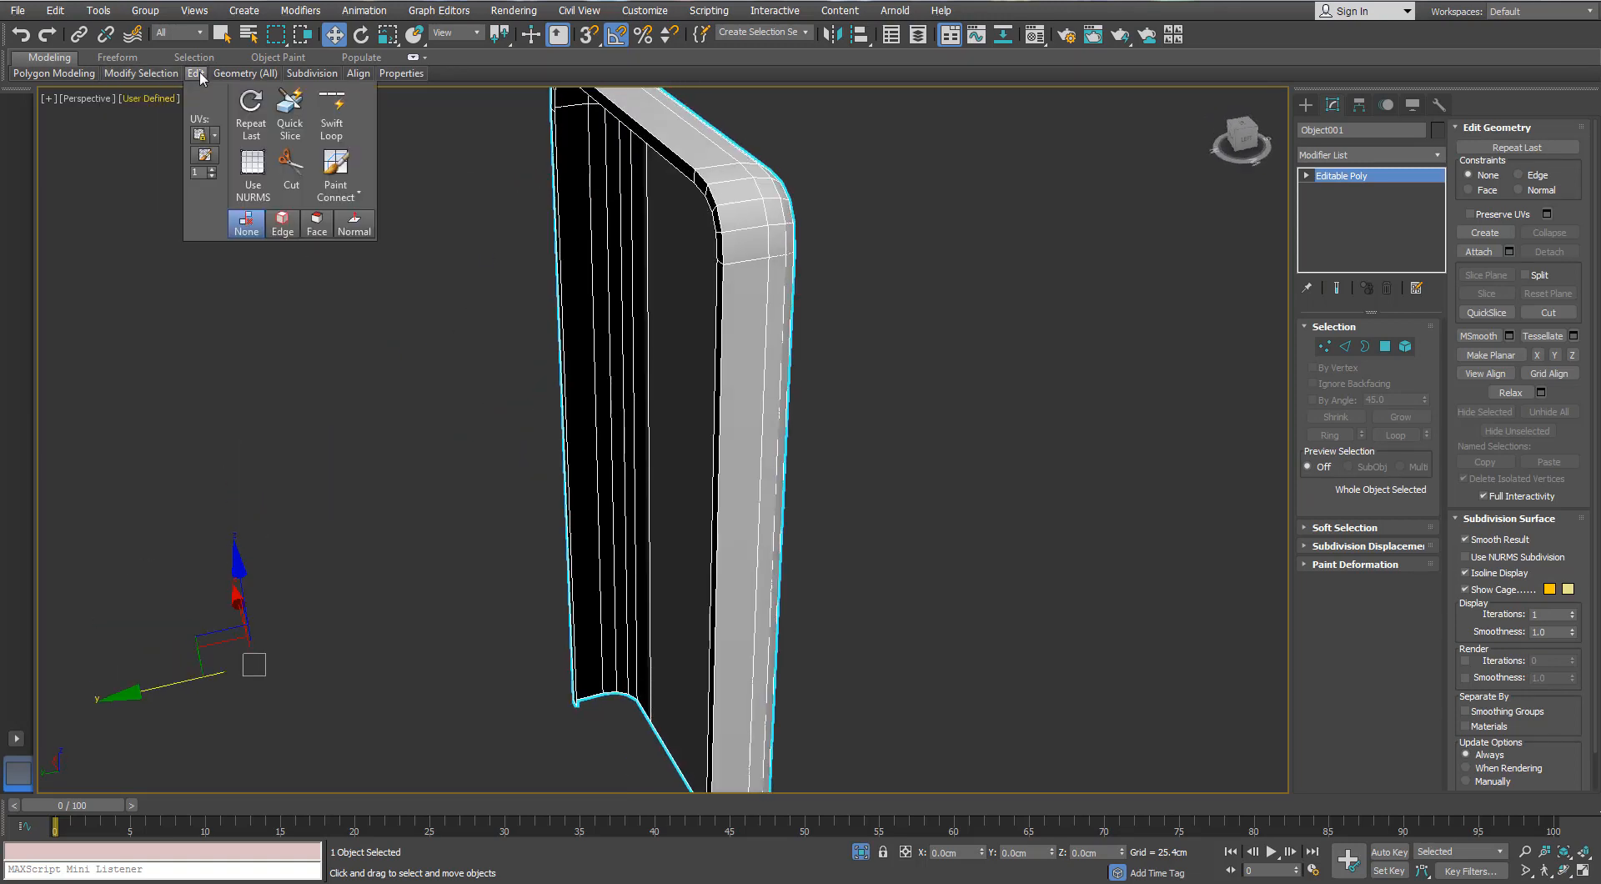
click(324, 121)
alt+middle_drag(536, 283, 740, 272)
scroll(740, 275, up, 4)
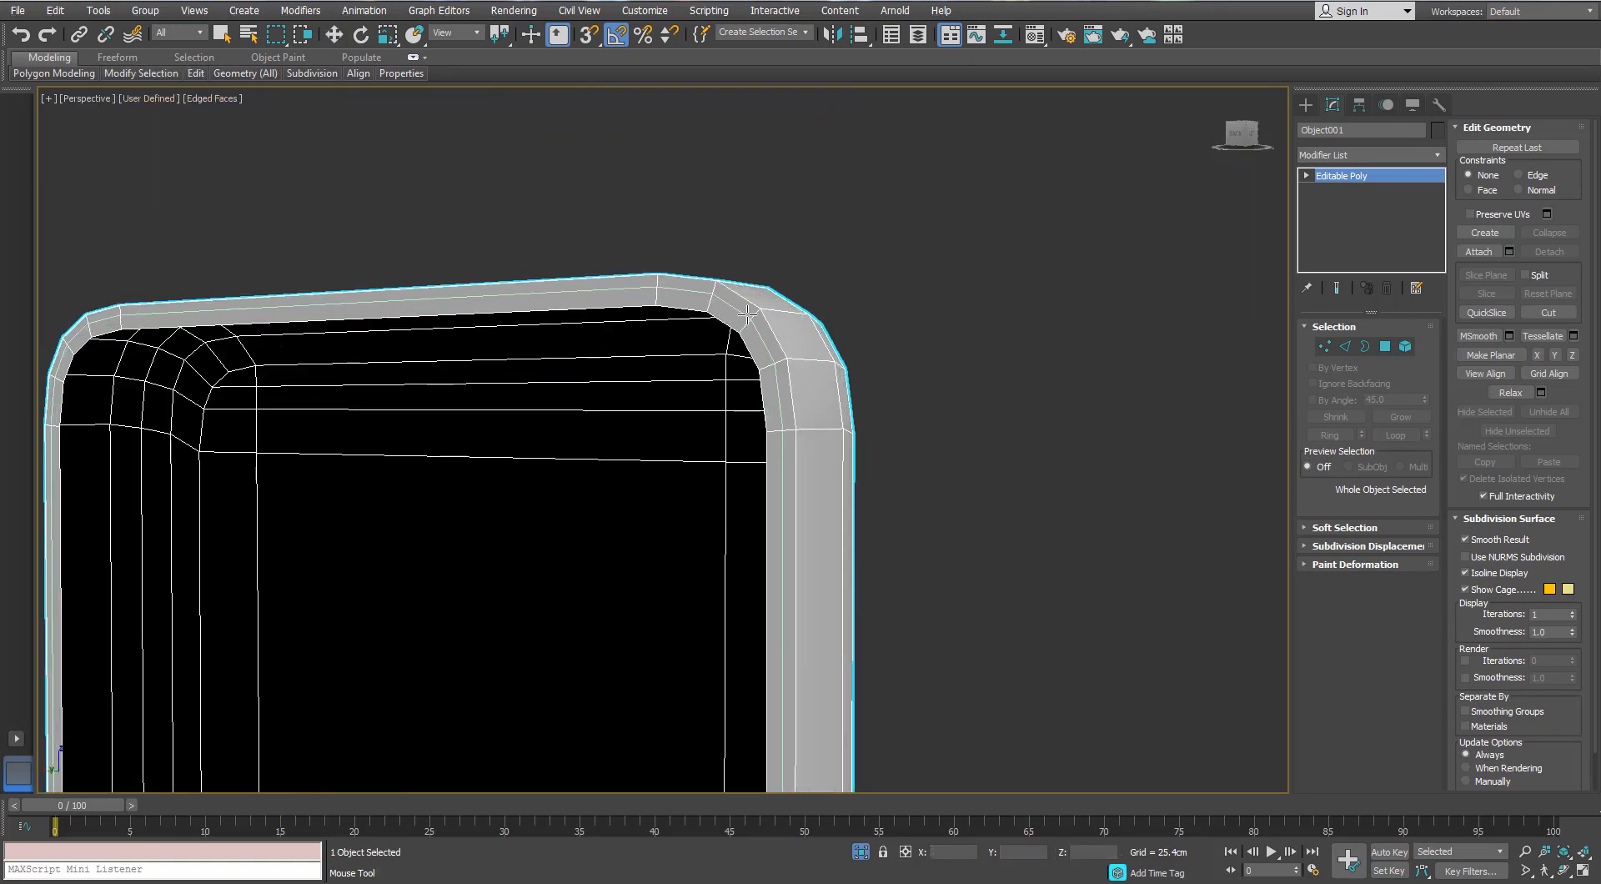
alt+middle_drag(709, 322, 608, 333)
scroll(354, 354, down, 4)
key(w)
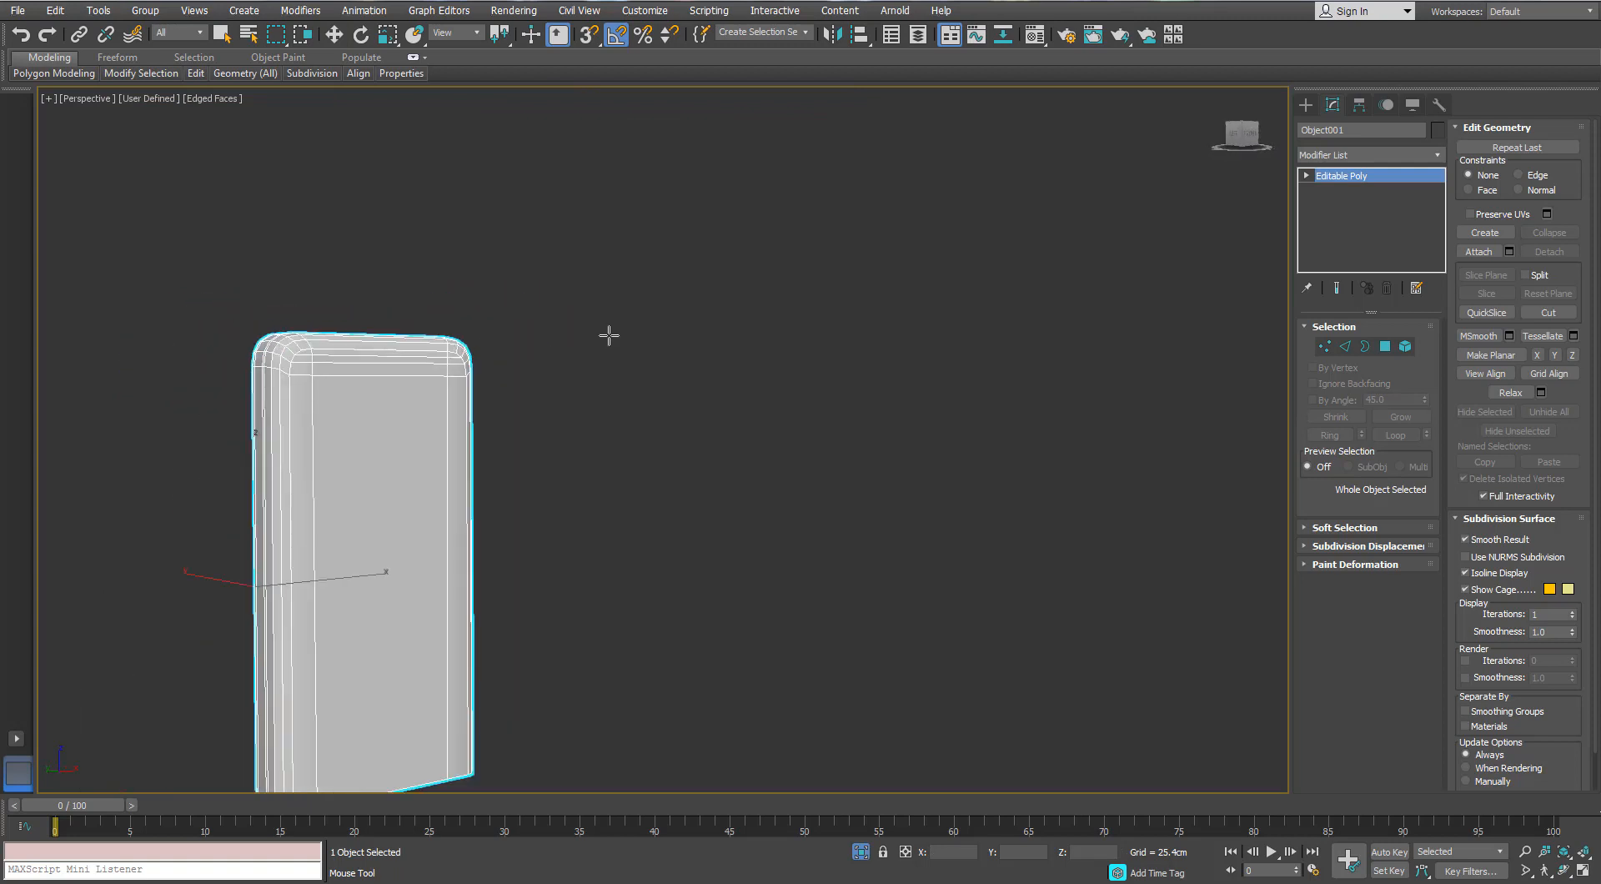
- Apply a TurboSmooth modifier to the door and view the smoothed surface without edged faces
click(1440, 155)
scroll(1371, 500, down, 5)
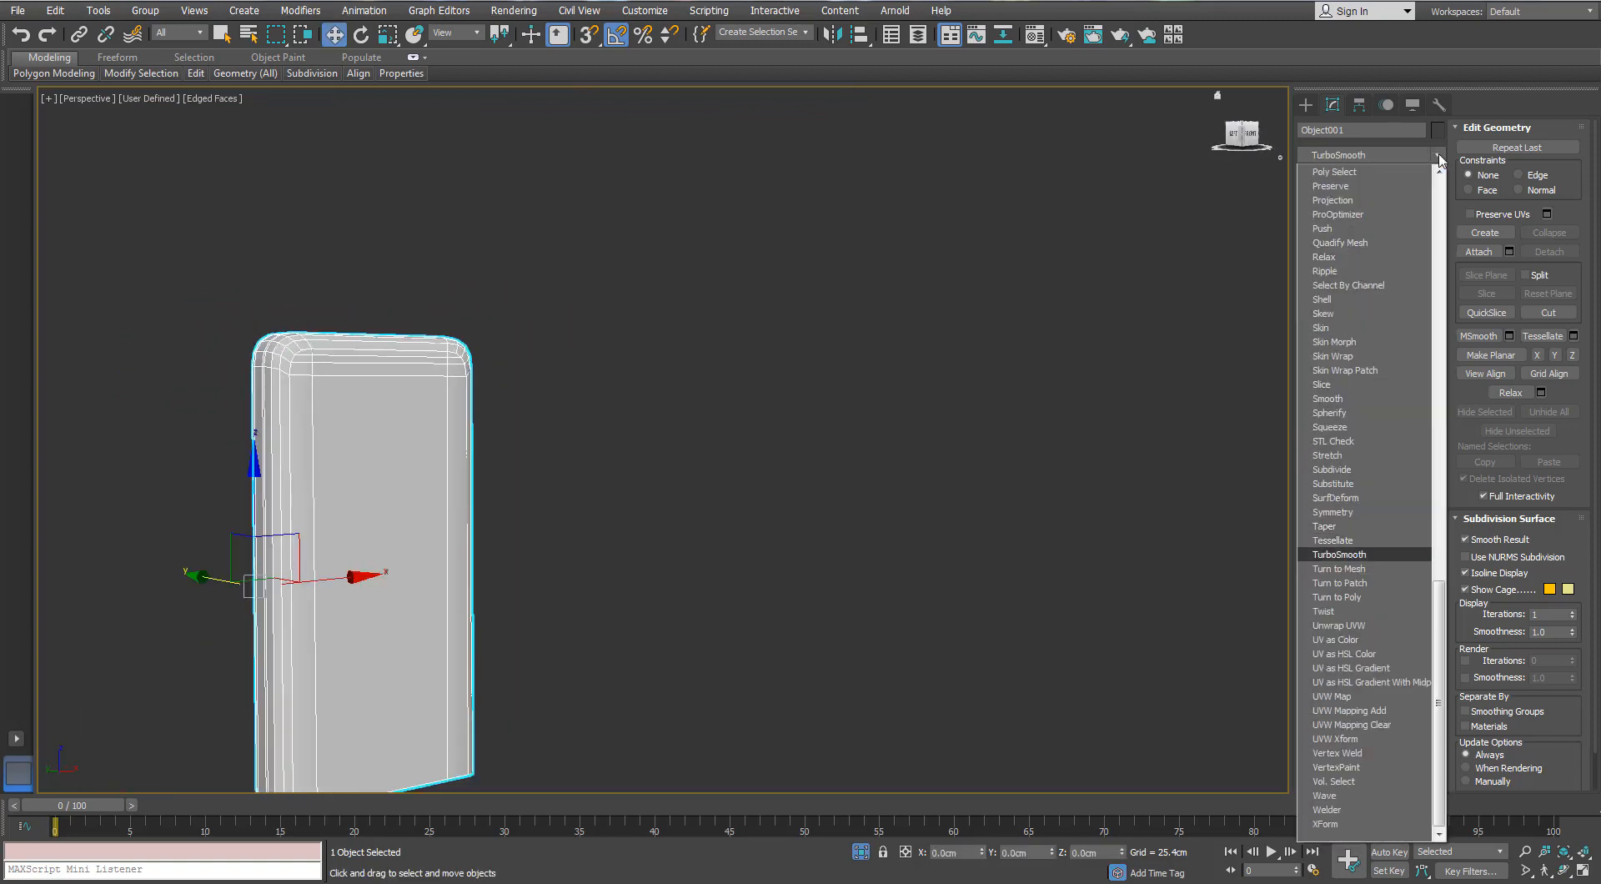
click(1372, 553)
scroll(501, 313, up, 4)
alt+middle_drag(751, 303, 634, 367)
key(F4)
scroll(511, 282, down, 4)
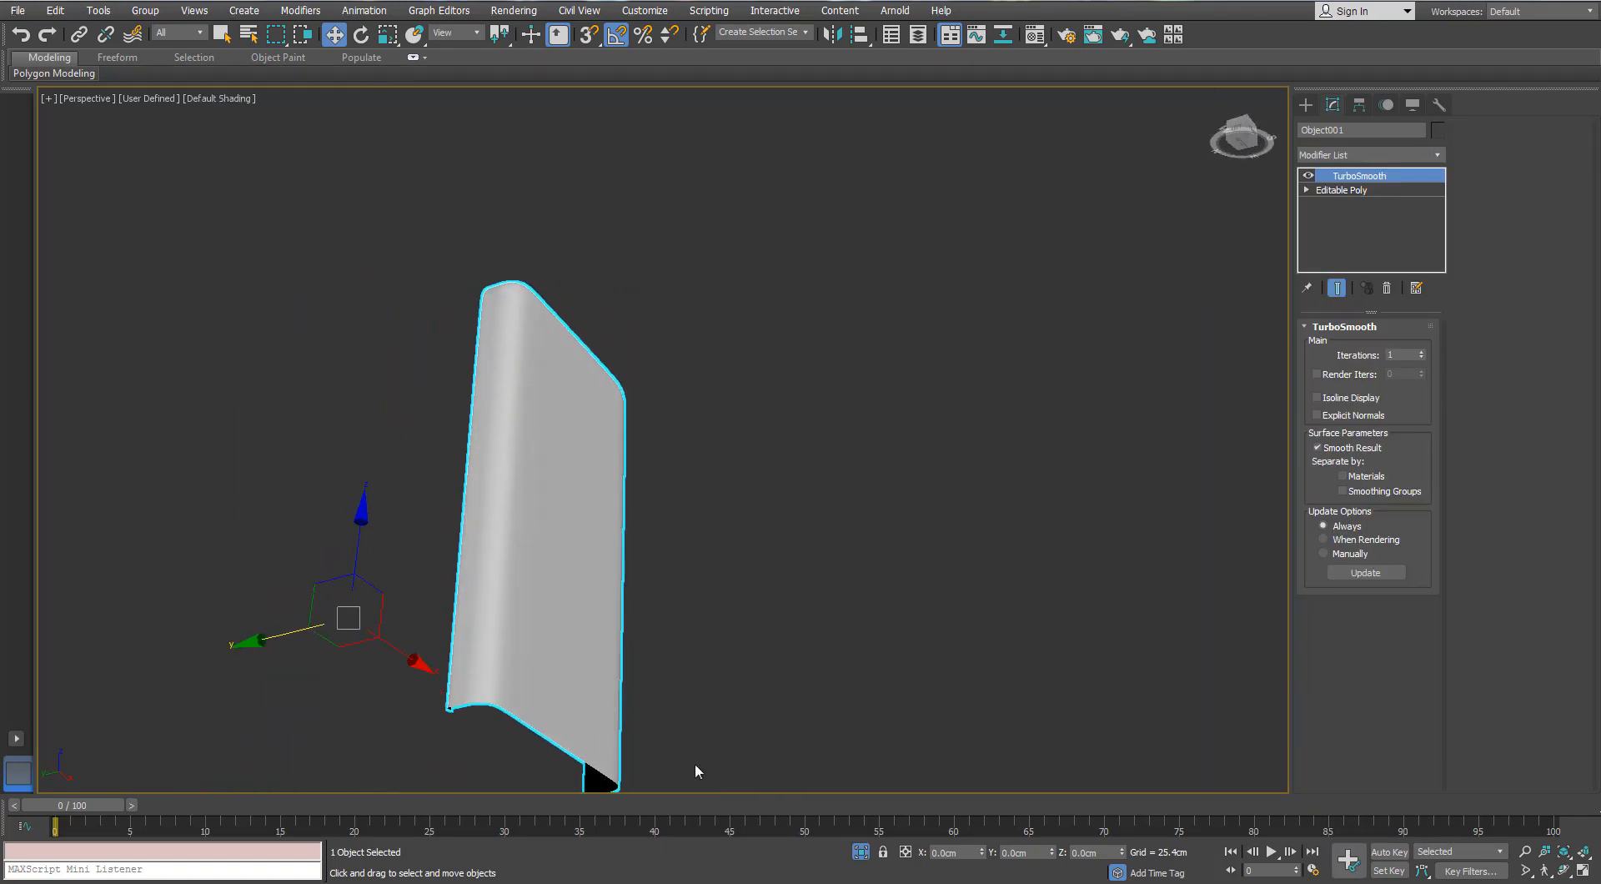
- Exit the door's isolation, show edged faces again, and isolate the refrigerator cabinet
click(862, 849)
alt+middle_drag(745, 480, 715, 486)
key(F4)
scroll(671, 330, up, 6)
click(615, 248)
alt+middle_drag(521, 250, 689, 170)
key(alt+q)
scroll(686, 170, up, 6)
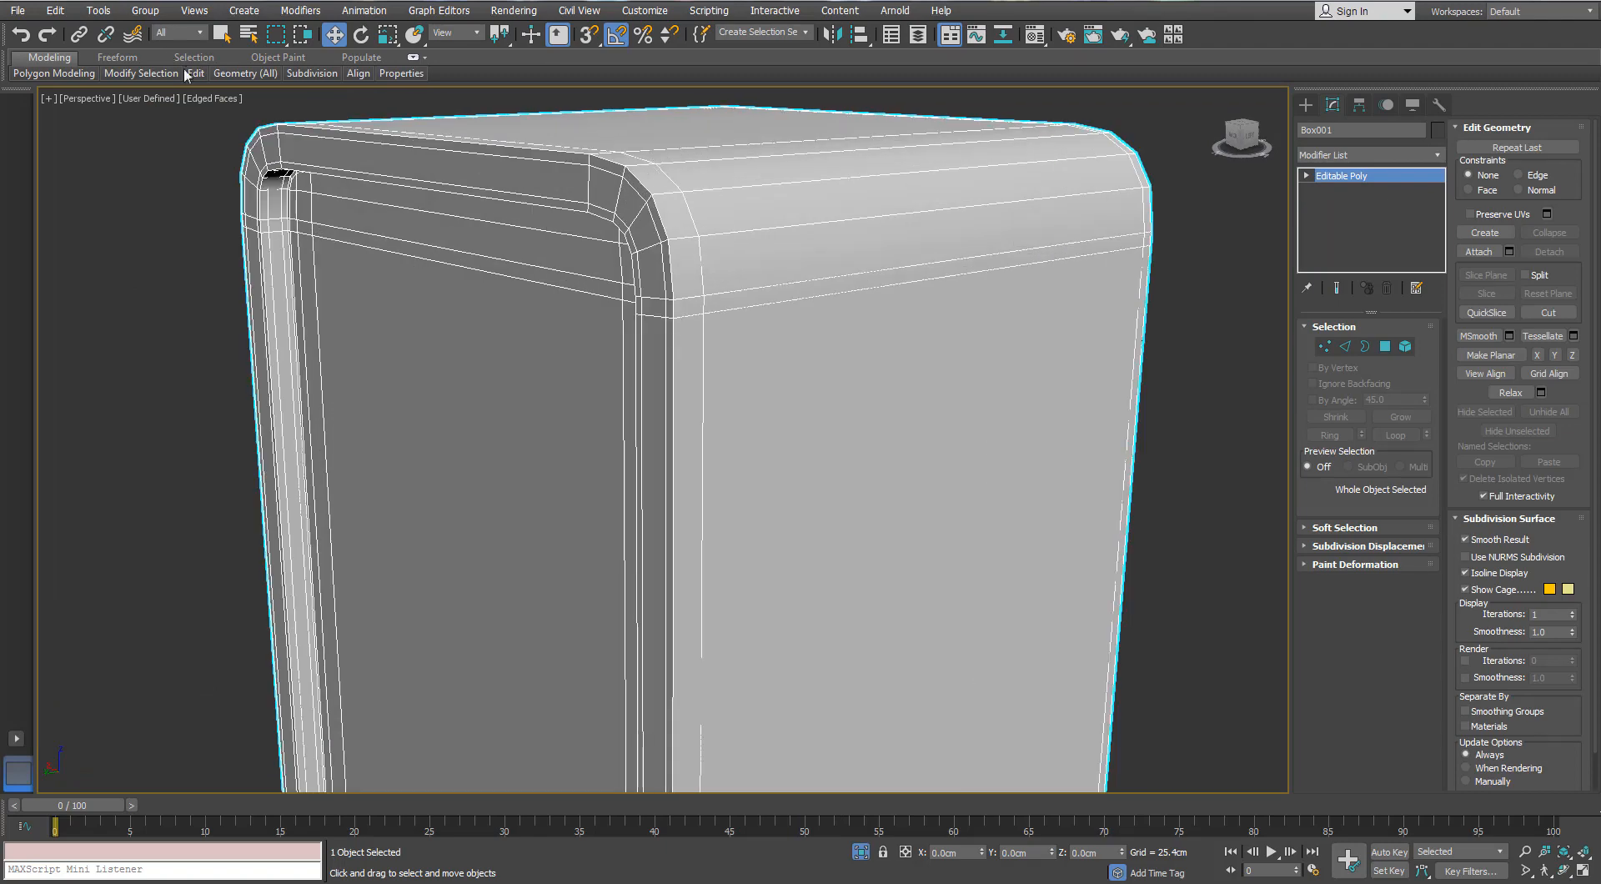
- Add support edge loops with Swift Loop around the cabinet's back frame, recess and outer edges
mouse_move(198, 75)
click(325, 115)
click(276, 172)
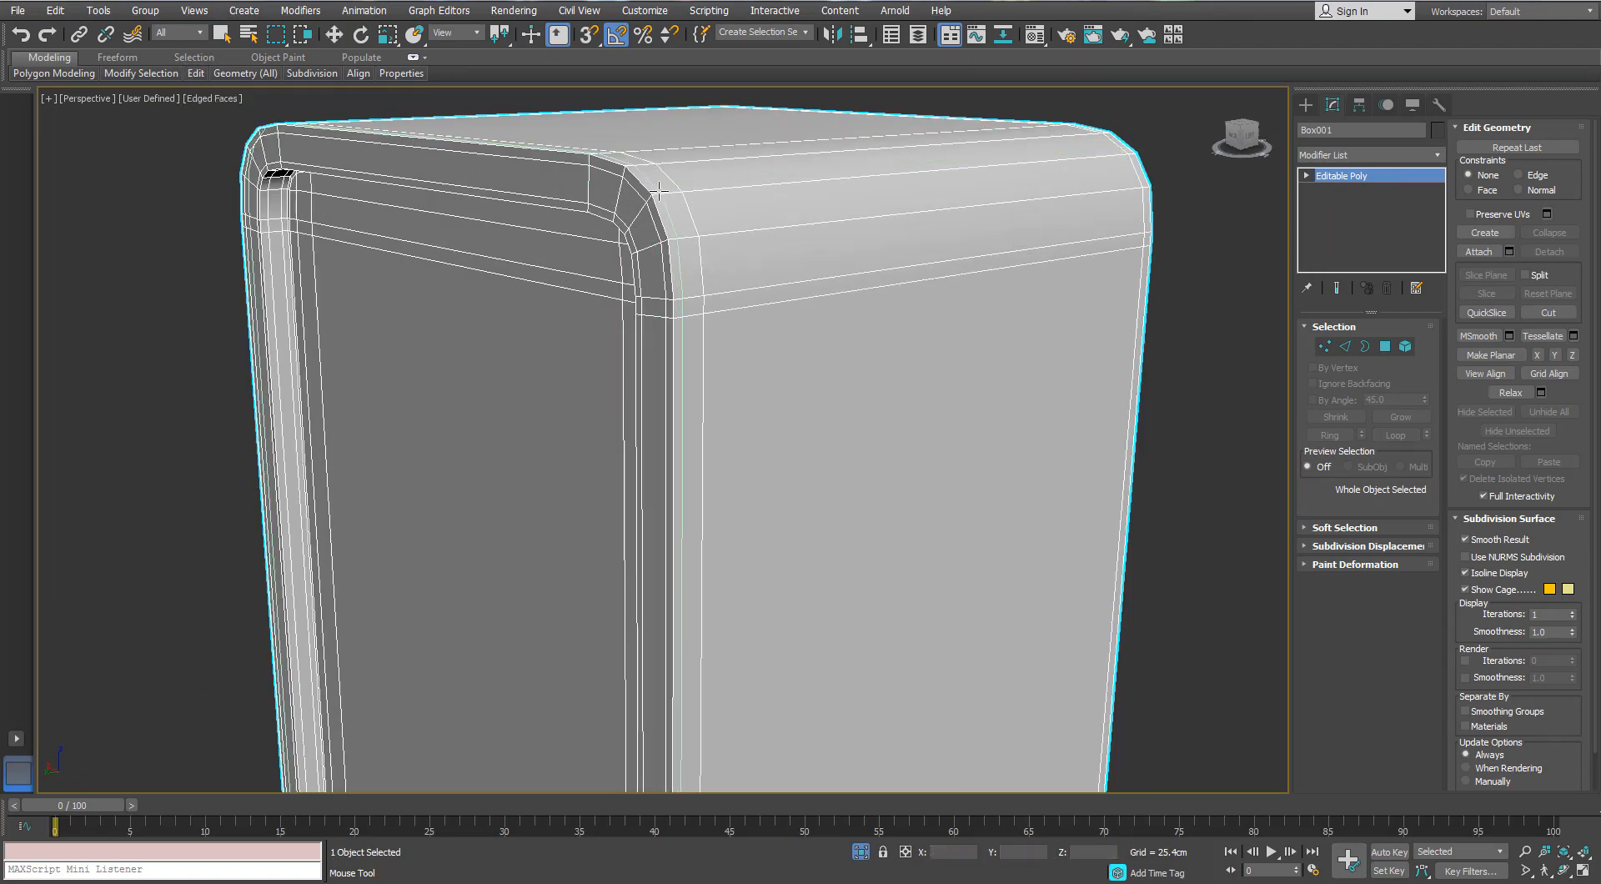
alt+middle_drag(276, 172, 645, 207)
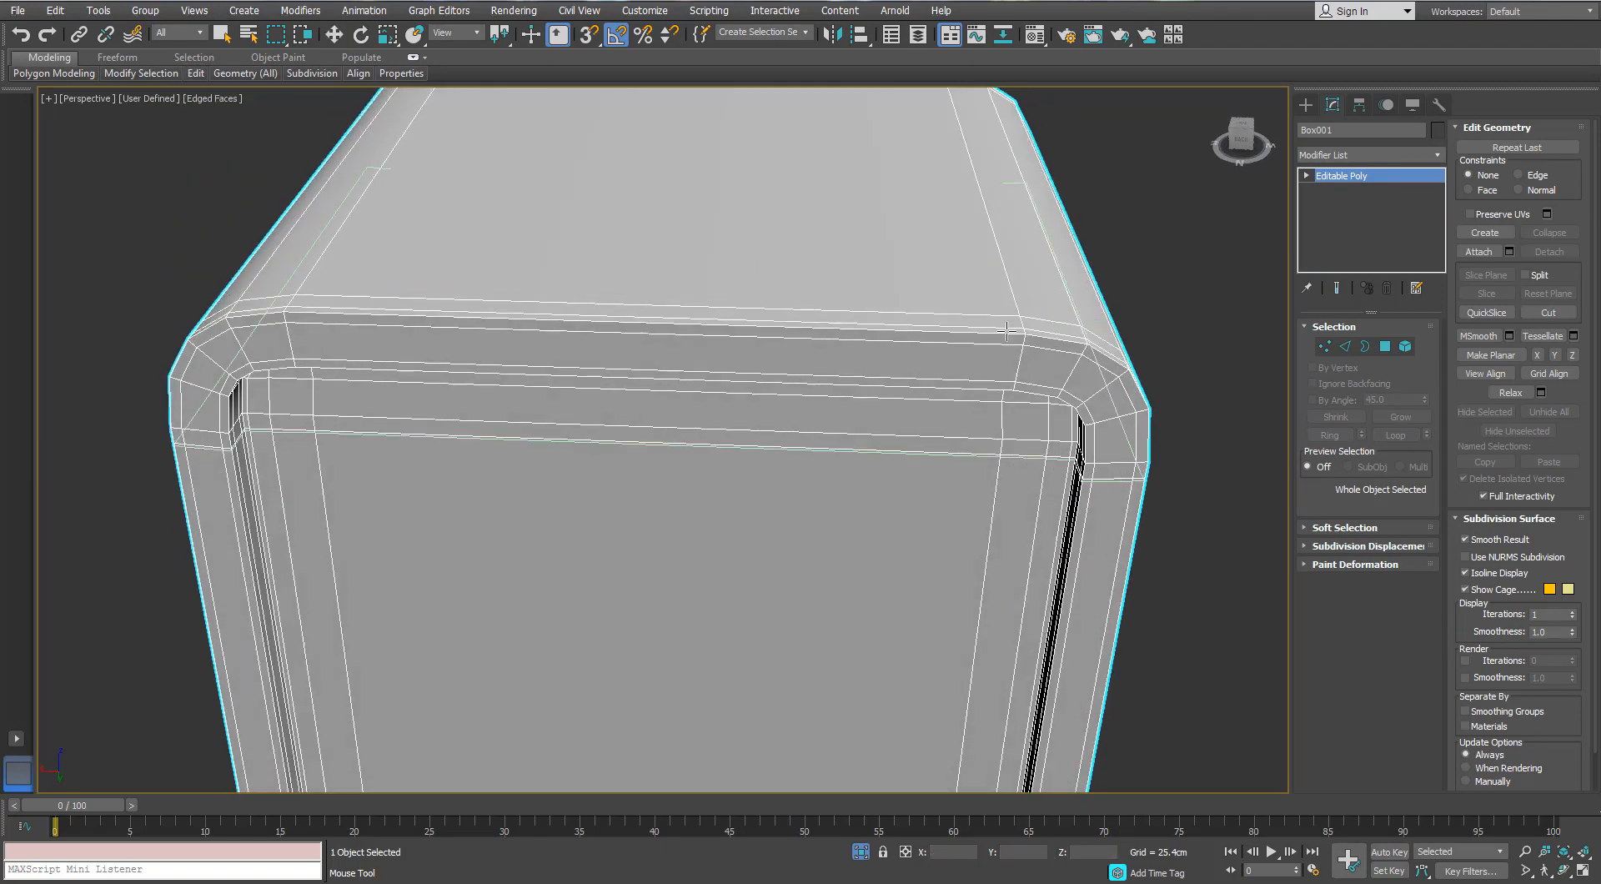
scroll(1006, 332, down, 3)
alt+middle_drag(1007, 332, 1026, 241)
key(w)
- Apply a TurboSmooth modifier to the cabinet and compare it with the base mesh, down to the bottom edge
click(1442, 156)
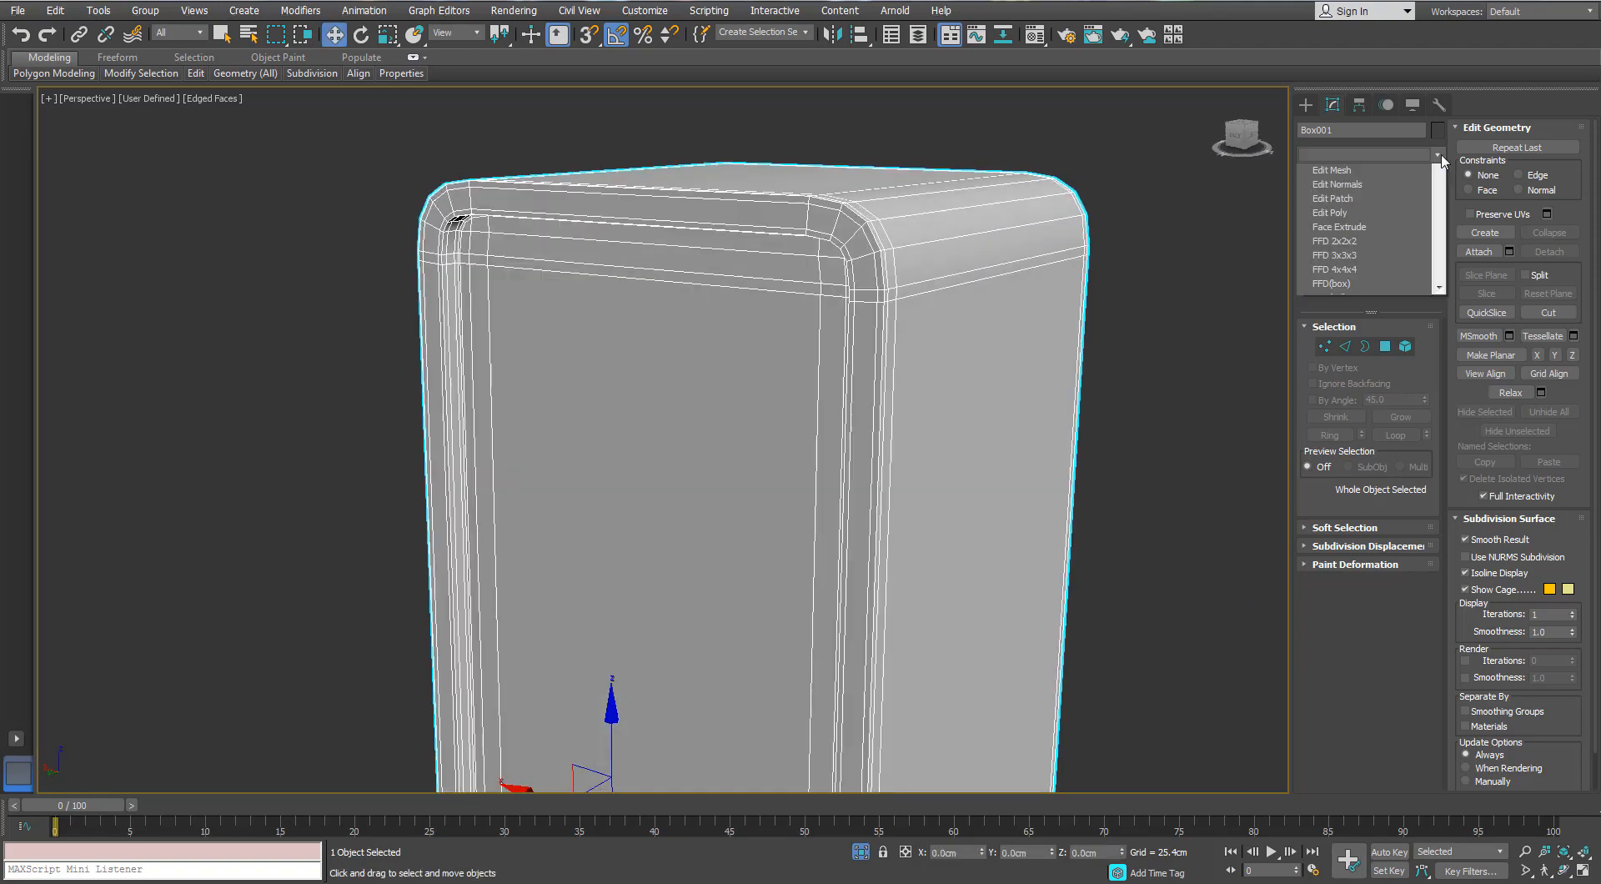
click(1351, 553)
alt+middle_drag(743, 399, 859, 350)
scroll(758, 393, down, 5)
scroll(740, 351, up, 3)
scroll(801, 367, up, 3)
click(1341, 190)
click(1390, 178)
scroll(784, 350, down, 4)
scroll(699, 524, up, 3)
alt+middle_drag(686, 503, 704, 557)
scroll(703, 557, up, 2)
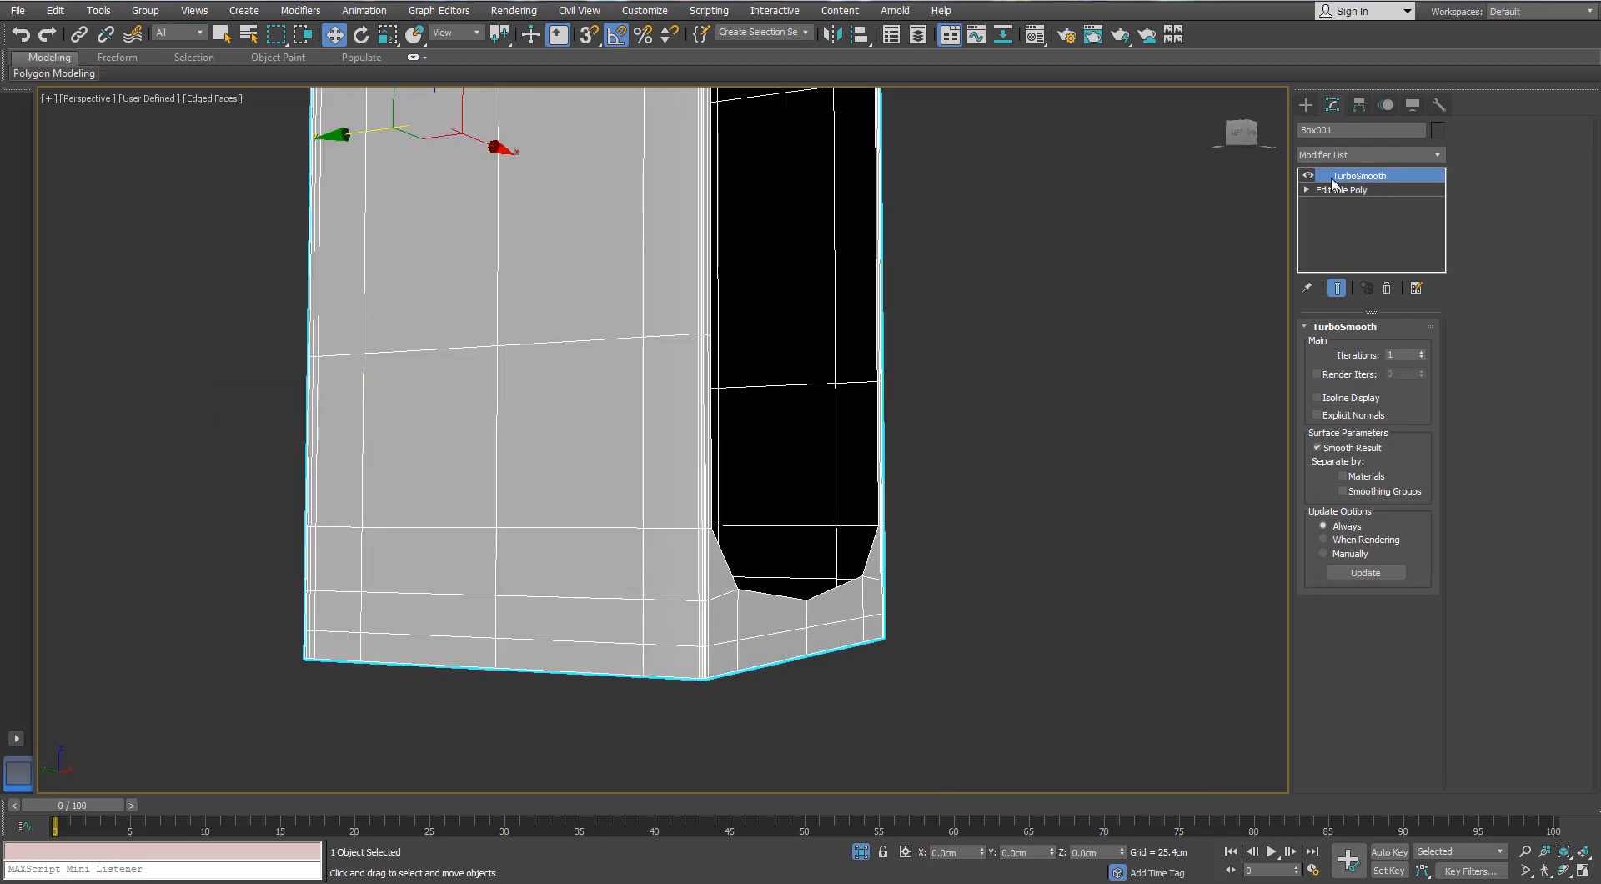
- Add support edge loops to the cabinet's Editable Poly along its bottom edge and above the bottom opening
click(1337, 190)
mouse_move(197, 74)
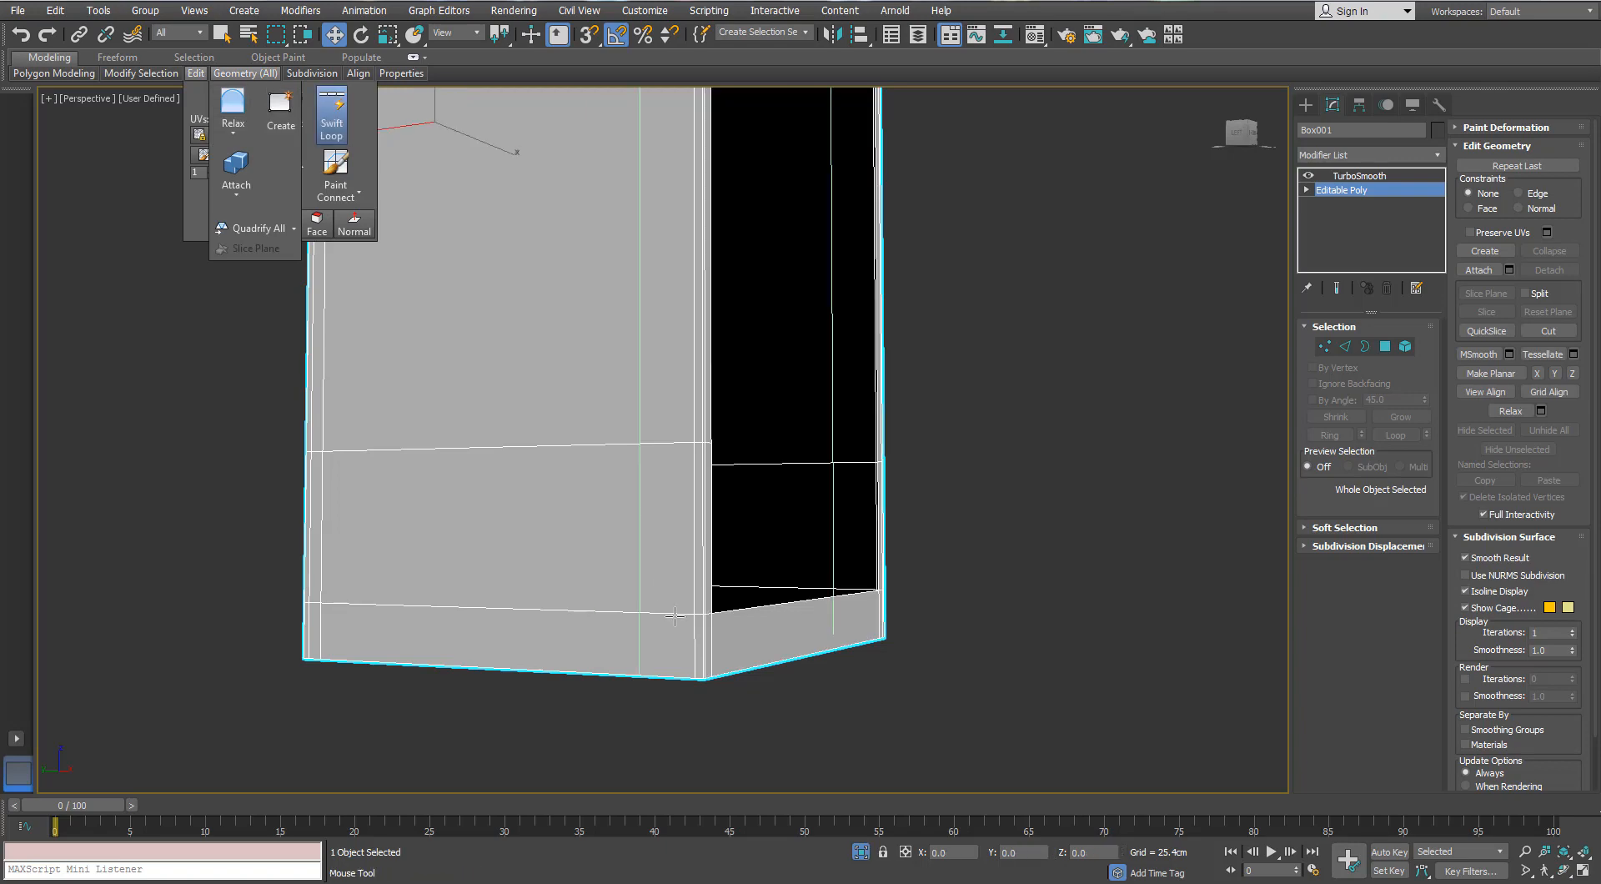
click(332, 135)
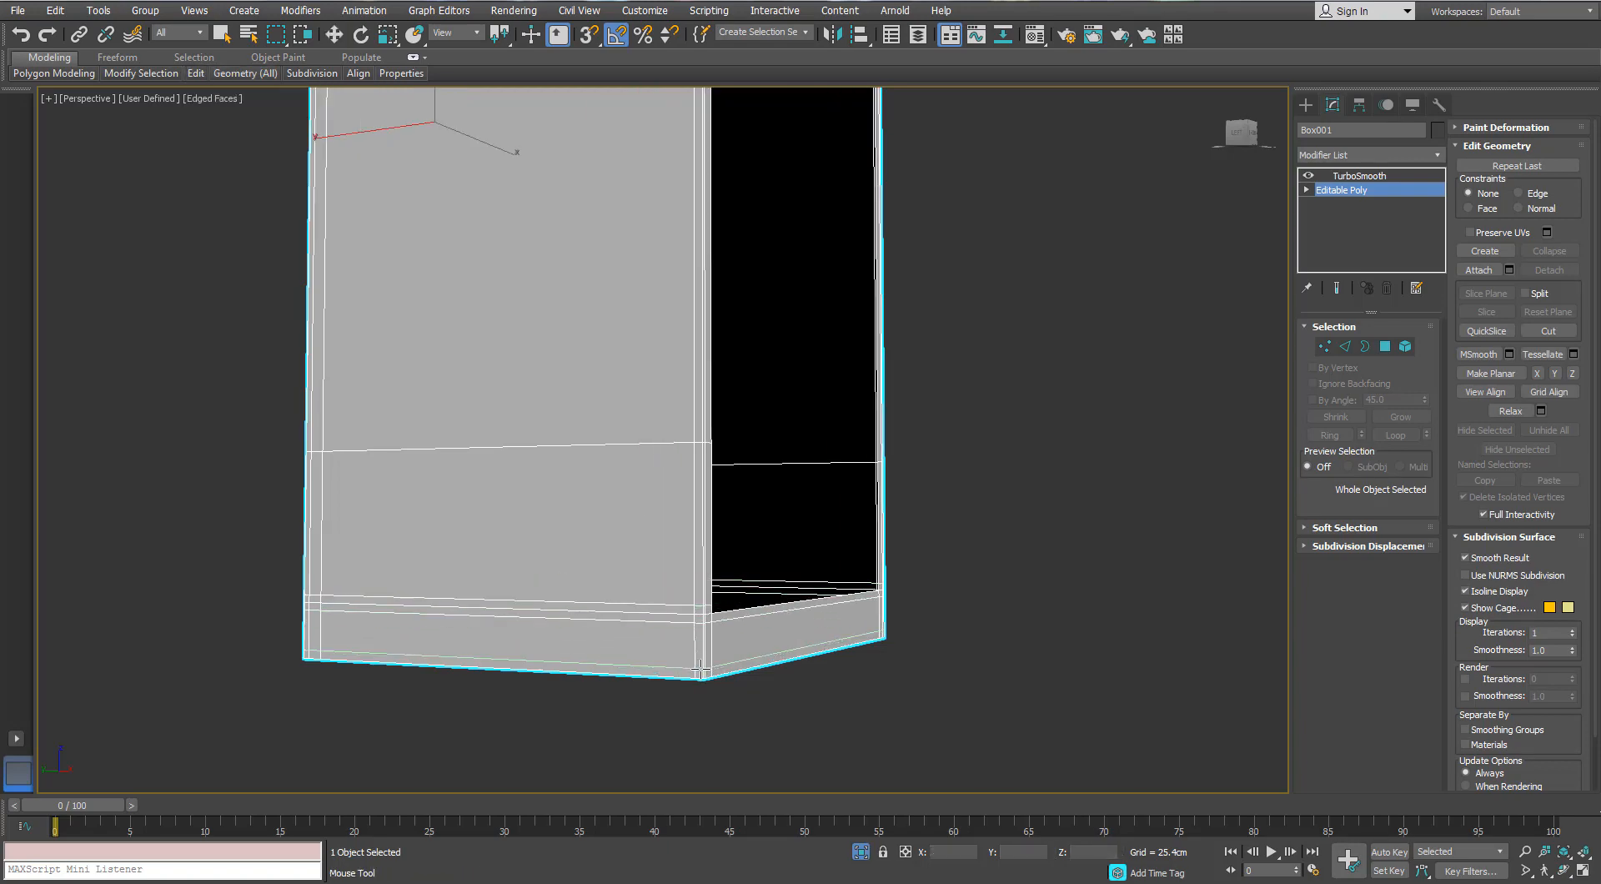
alt+middle_drag(696, 619, 568, 530)
key(w)
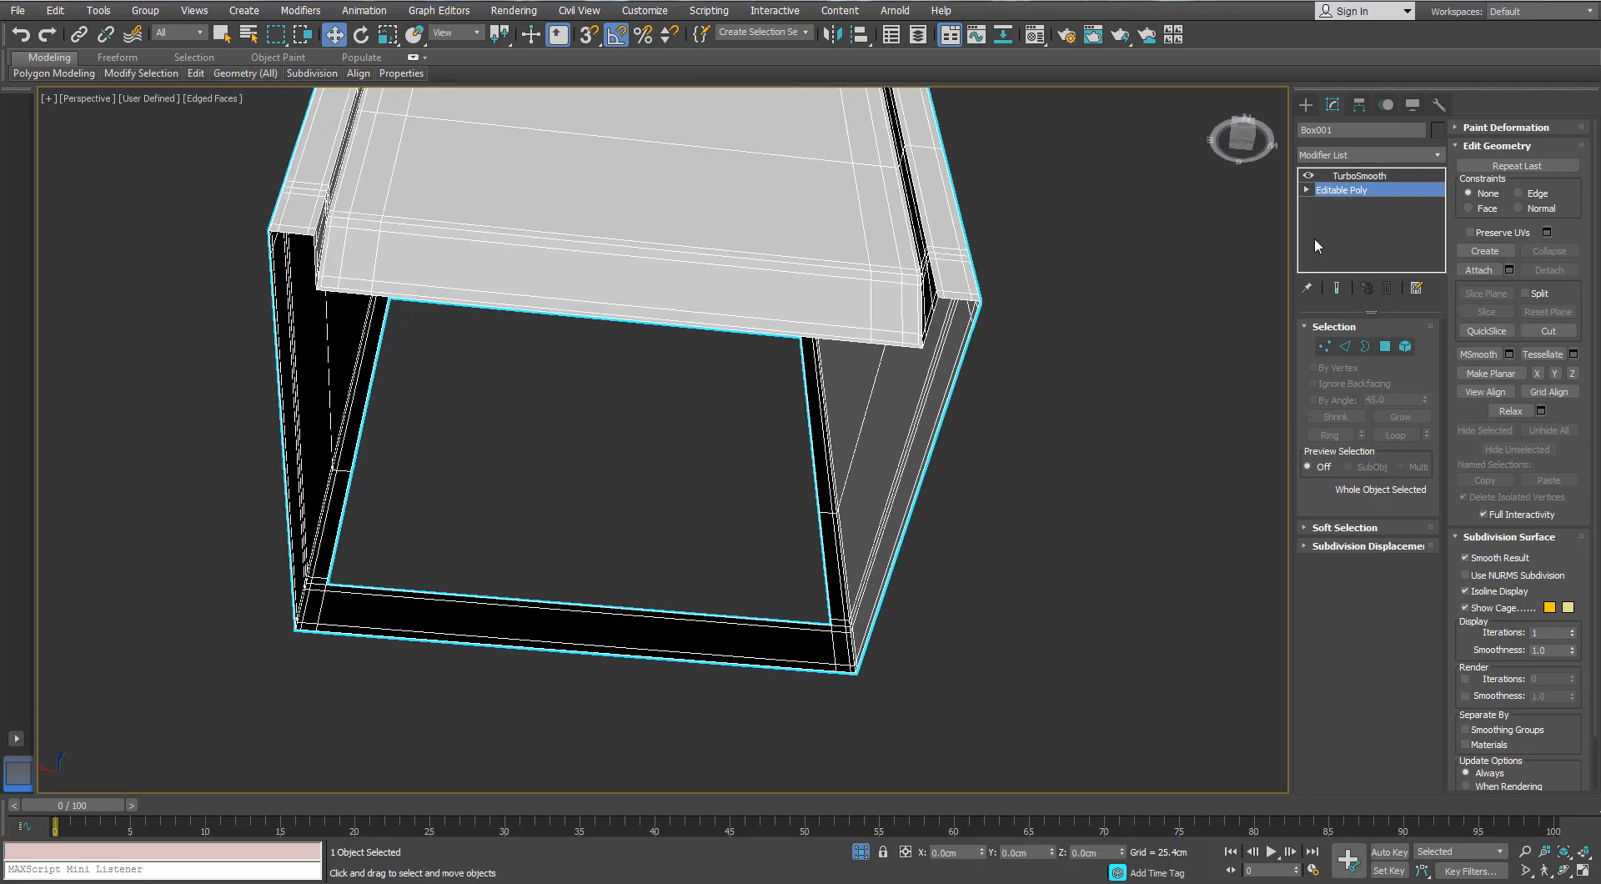
- Return to the cabinet's TurboSmooth result, exit isolation, and examine the back down to the compressor
click(1364, 178)
alt+middle_drag(834, 312, 1093, 480)
click(862, 853)
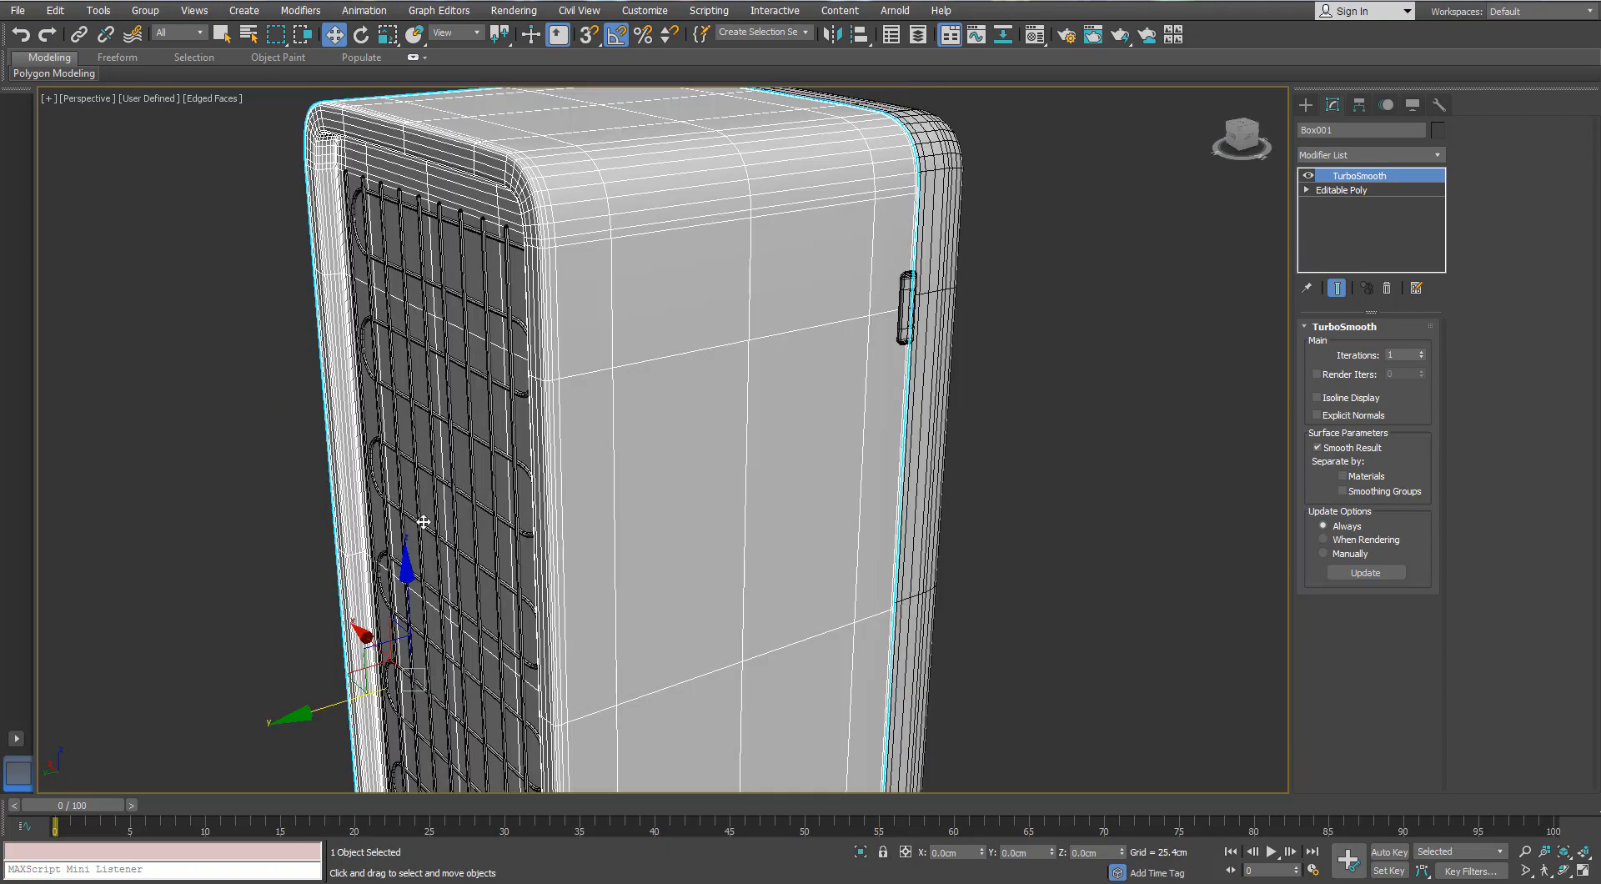
alt+middle_drag(422, 522, 495, 335)
scroll(496, 335, down, 5)
scroll(450, 594, up, 5)
alt+middle_drag(439, 589, 540, 622)
scroll(598, 590, up, 2)
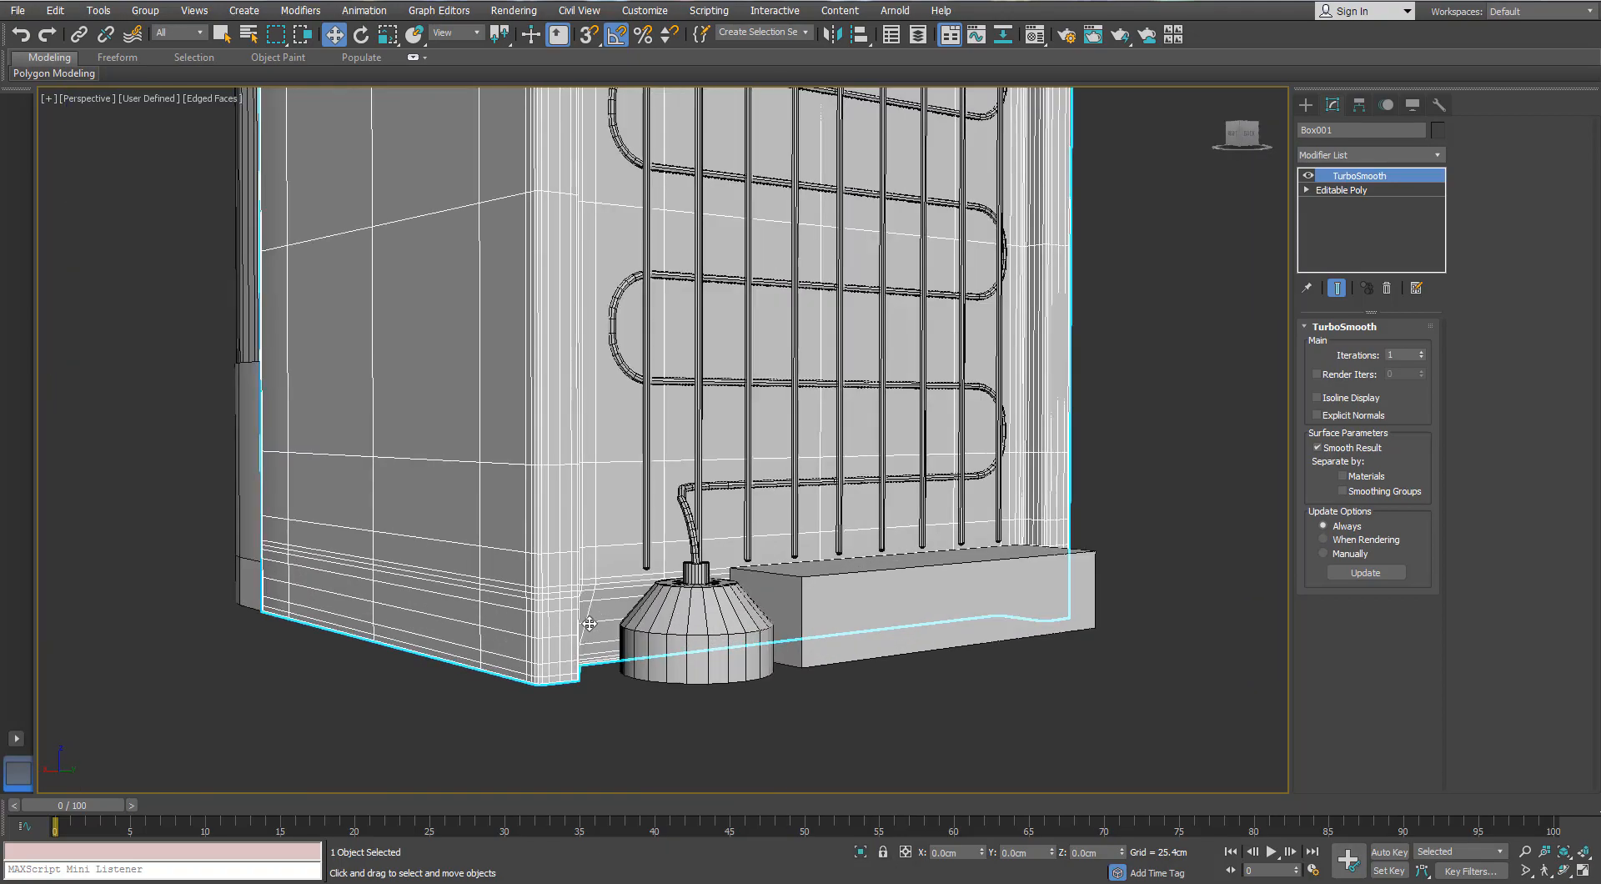
- Isolate the emblem at the door's top and add support edge loops around its bar ends, recessed panel and central clasp
scroll(597, 418, down, 6)
alt+middle_drag(659, 358, 1043, 429)
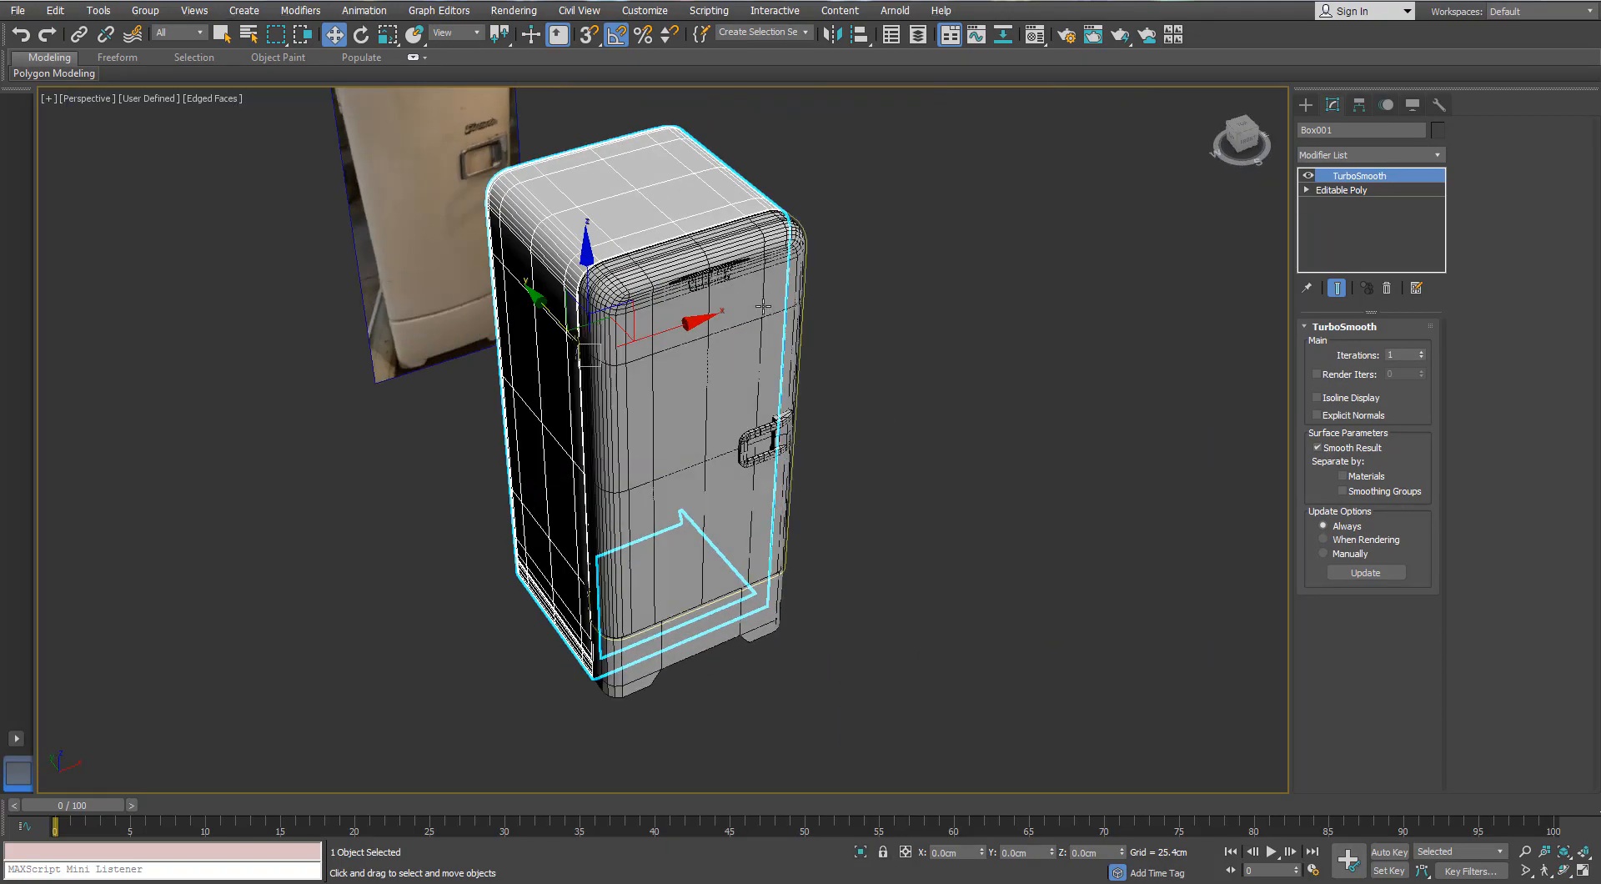
scroll(765, 306, up, 3)
alt+middle_drag(765, 305, 938, 304)
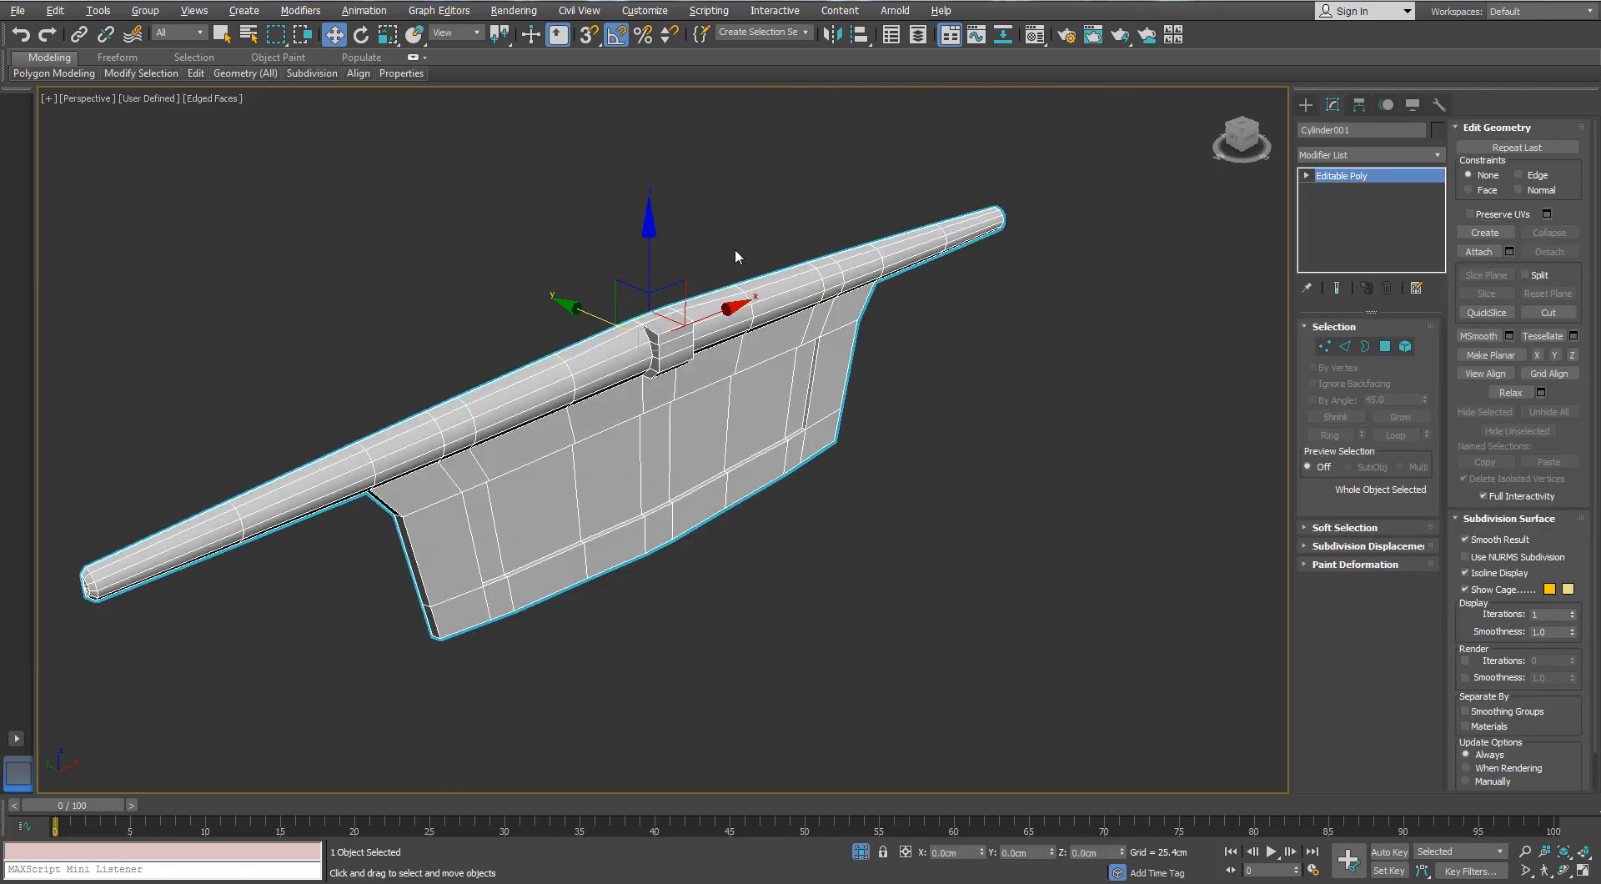
mouse_move(197, 76)
click(331, 113)
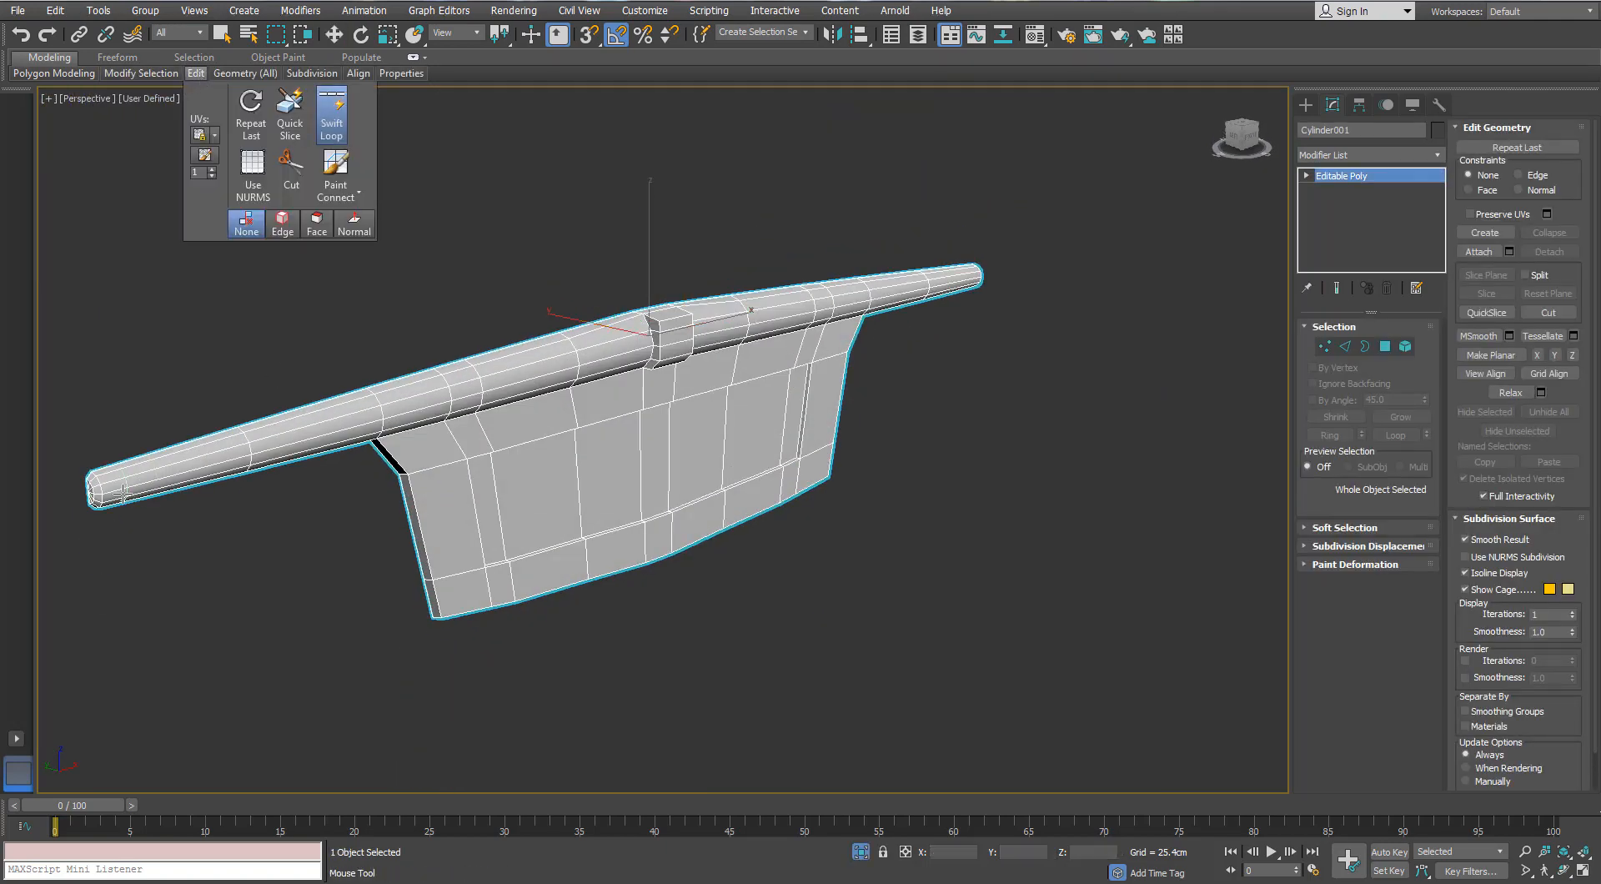
alt+middle_drag(193, 471, 309, 342)
key(F4)
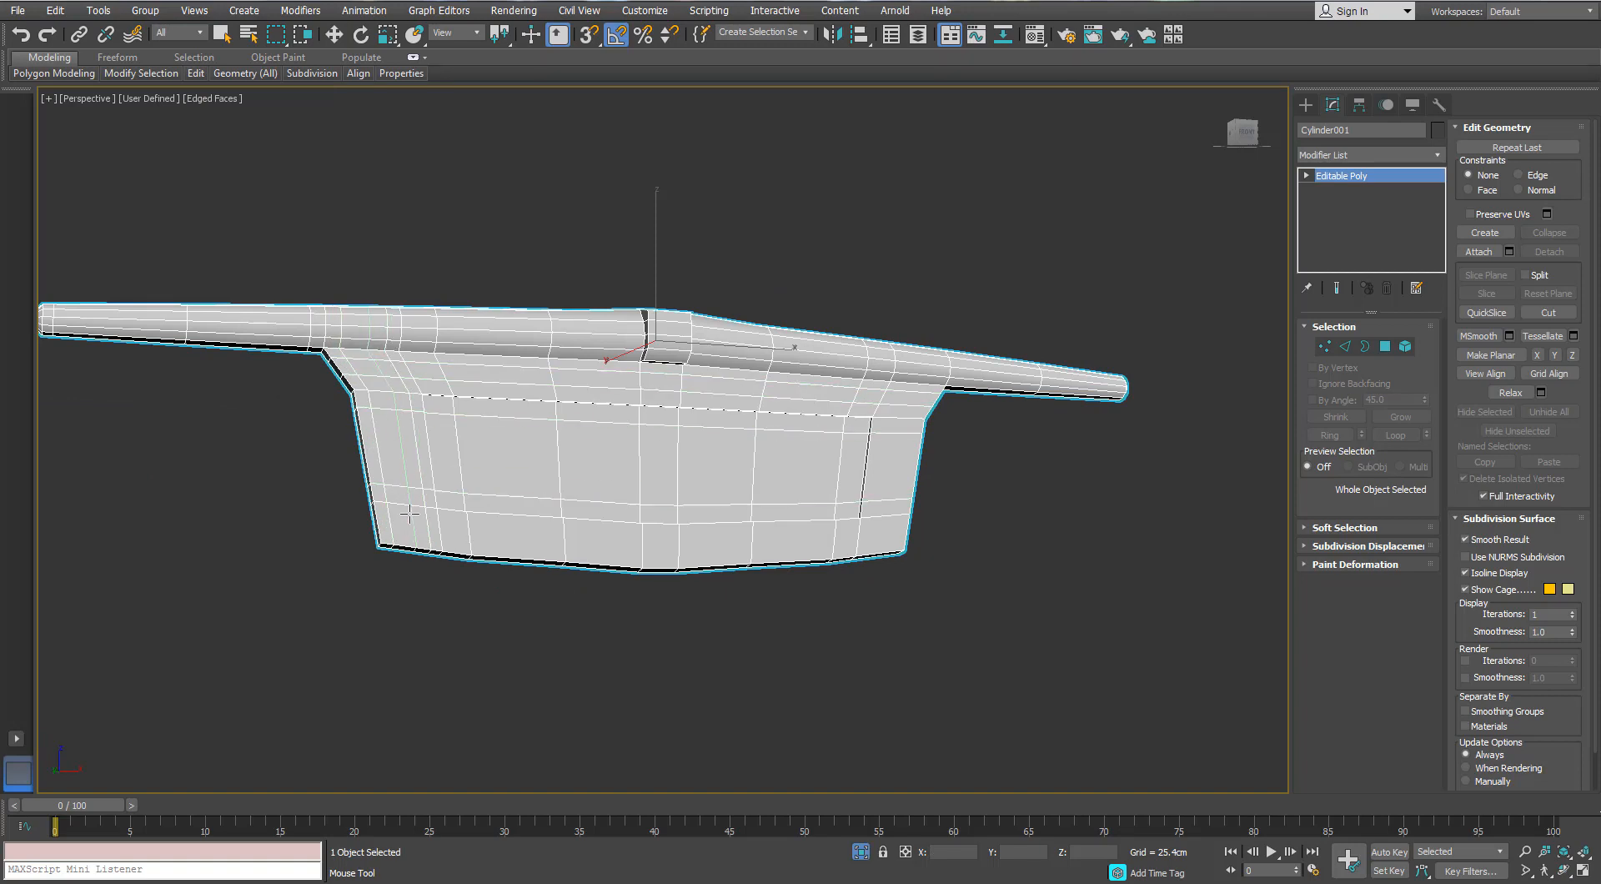
alt+middle_drag(469, 527, 467, 531)
alt+middle_drag(647, 435, 681, 414)
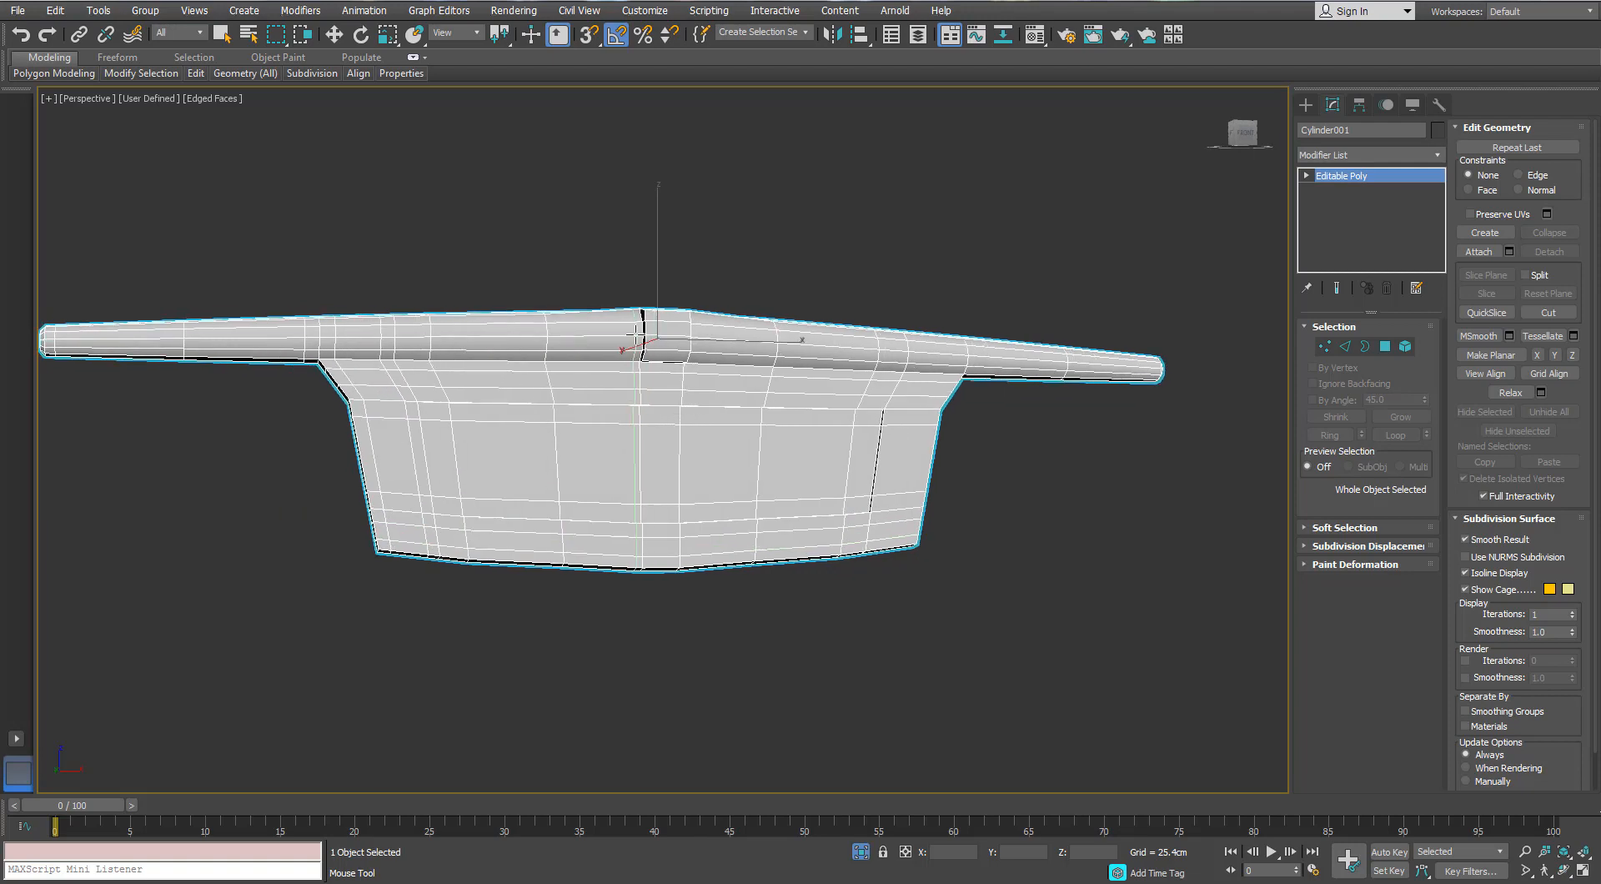
alt+middle_drag(637, 332, 700, 380)
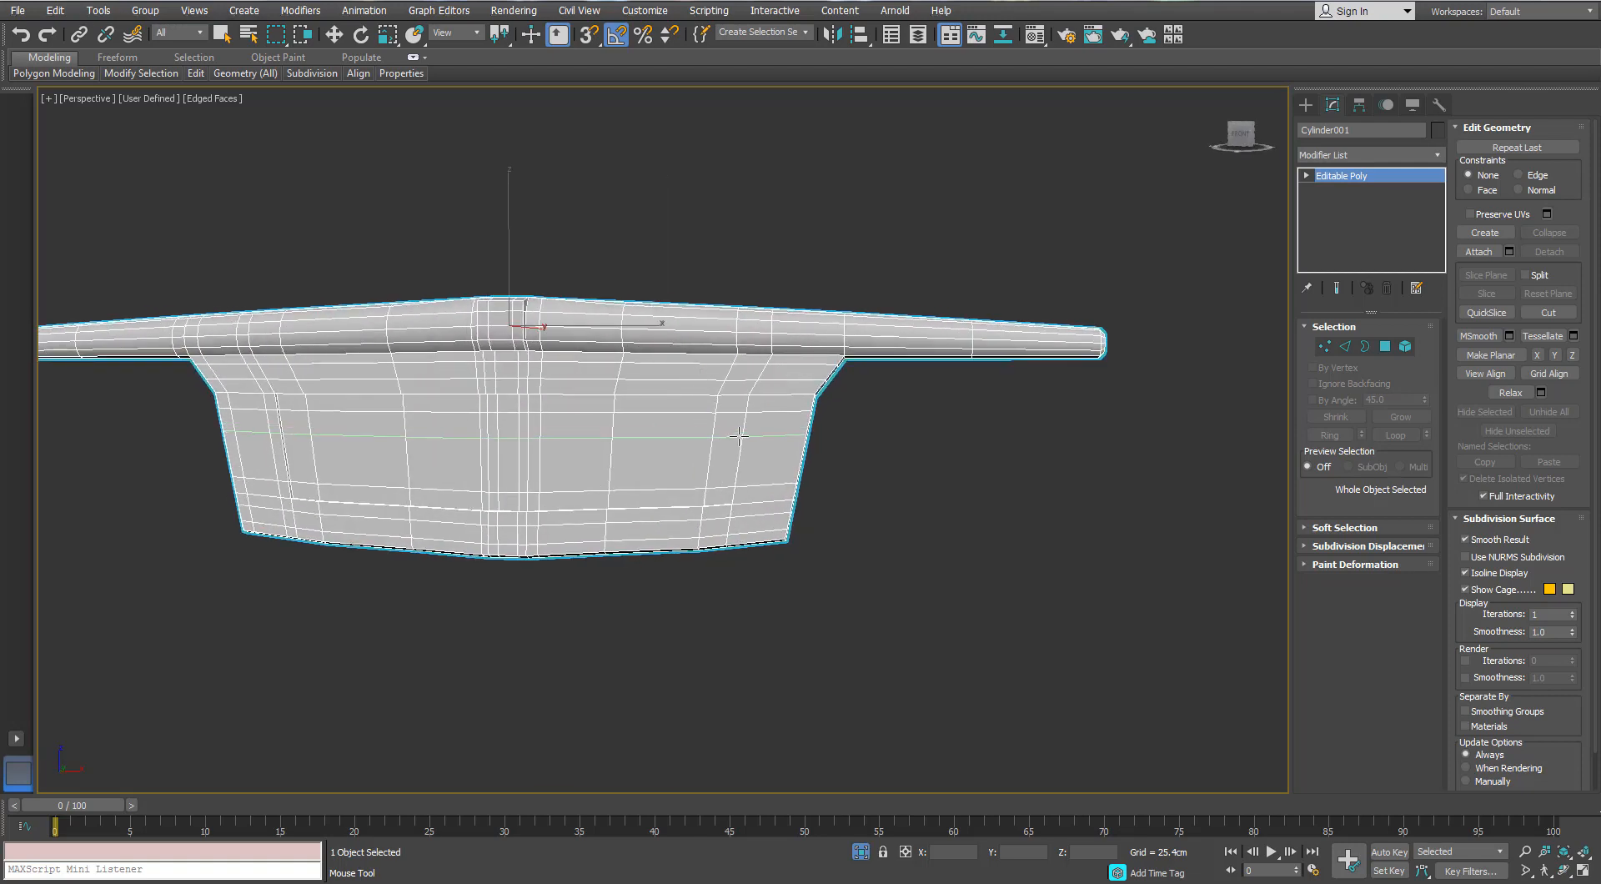
alt+middle_drag(739, 435, 743, 411)
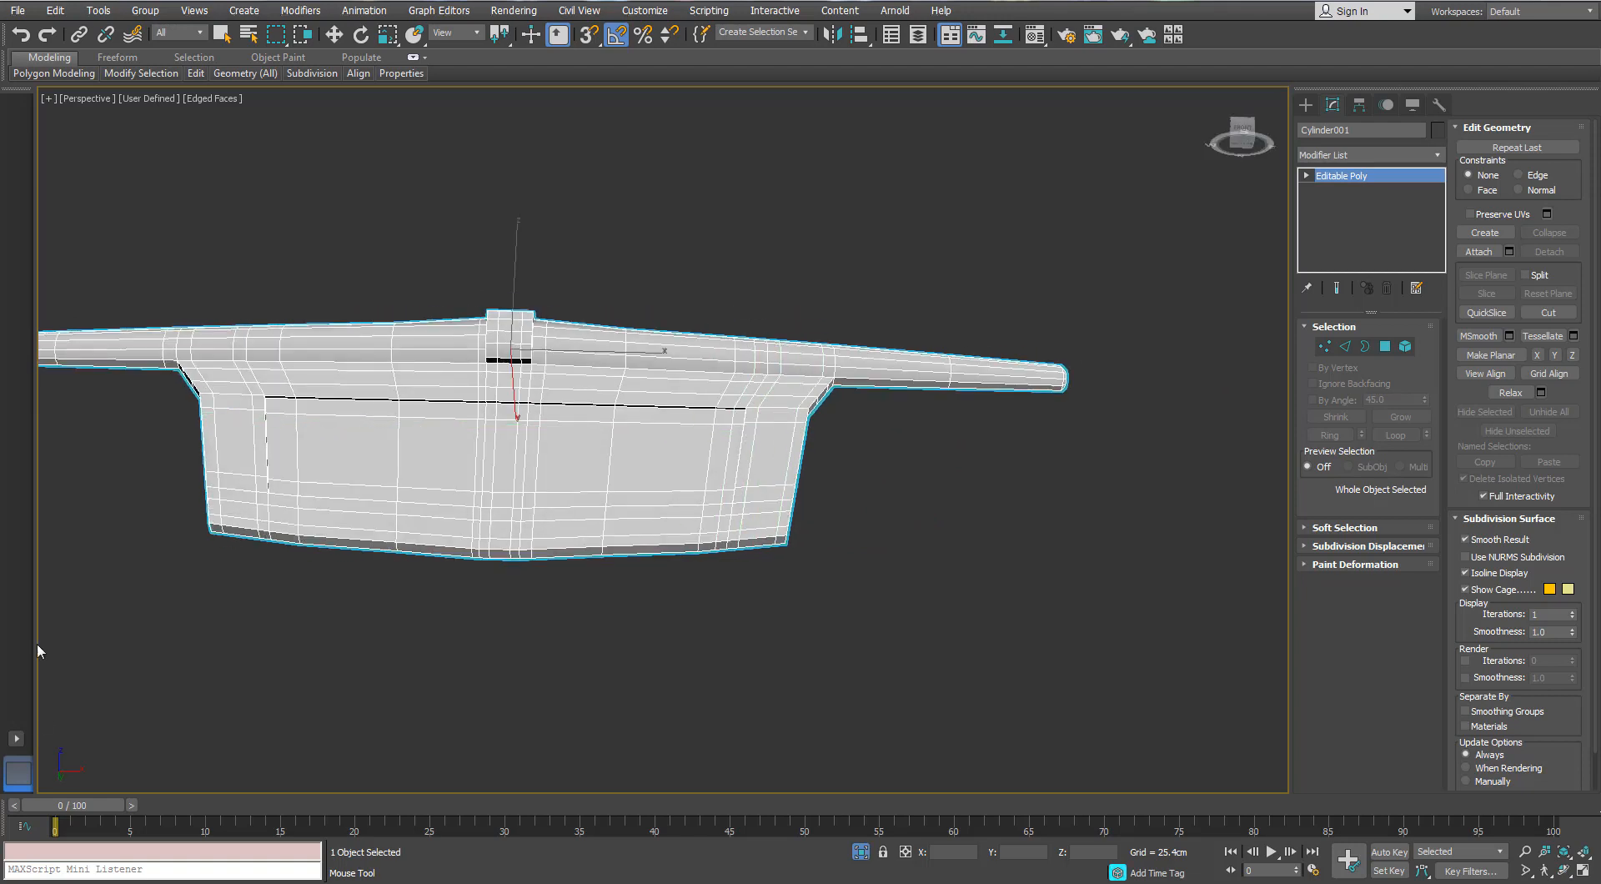
- Complete the emblem's support edge loops along the plate's outer edges and exit Swift Loop
scroll(279, 430, up, 3)
alt+middle_drag(280, 431, 331, 351)
alt+middle_drag(865, 368, 909, 321)
scroll(674, 234, up, 3)
scroll(664, 284, down, 3)
key(w)
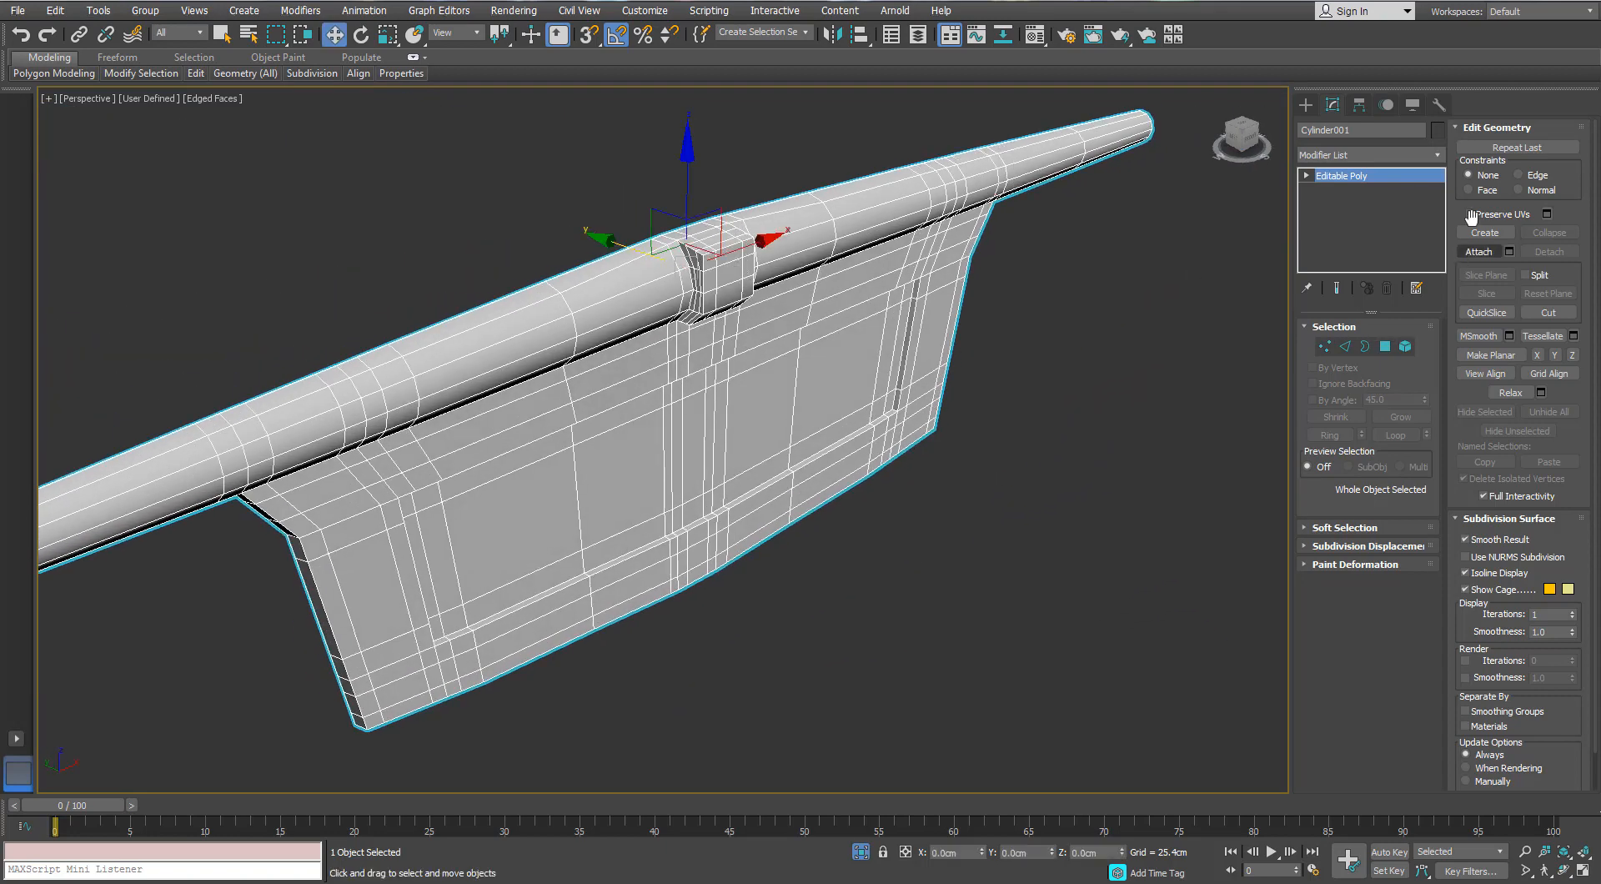
- Apply a TurboSmooth modifier to the emblem and view it without edged faces
click(1441, 156)
text(turbo)
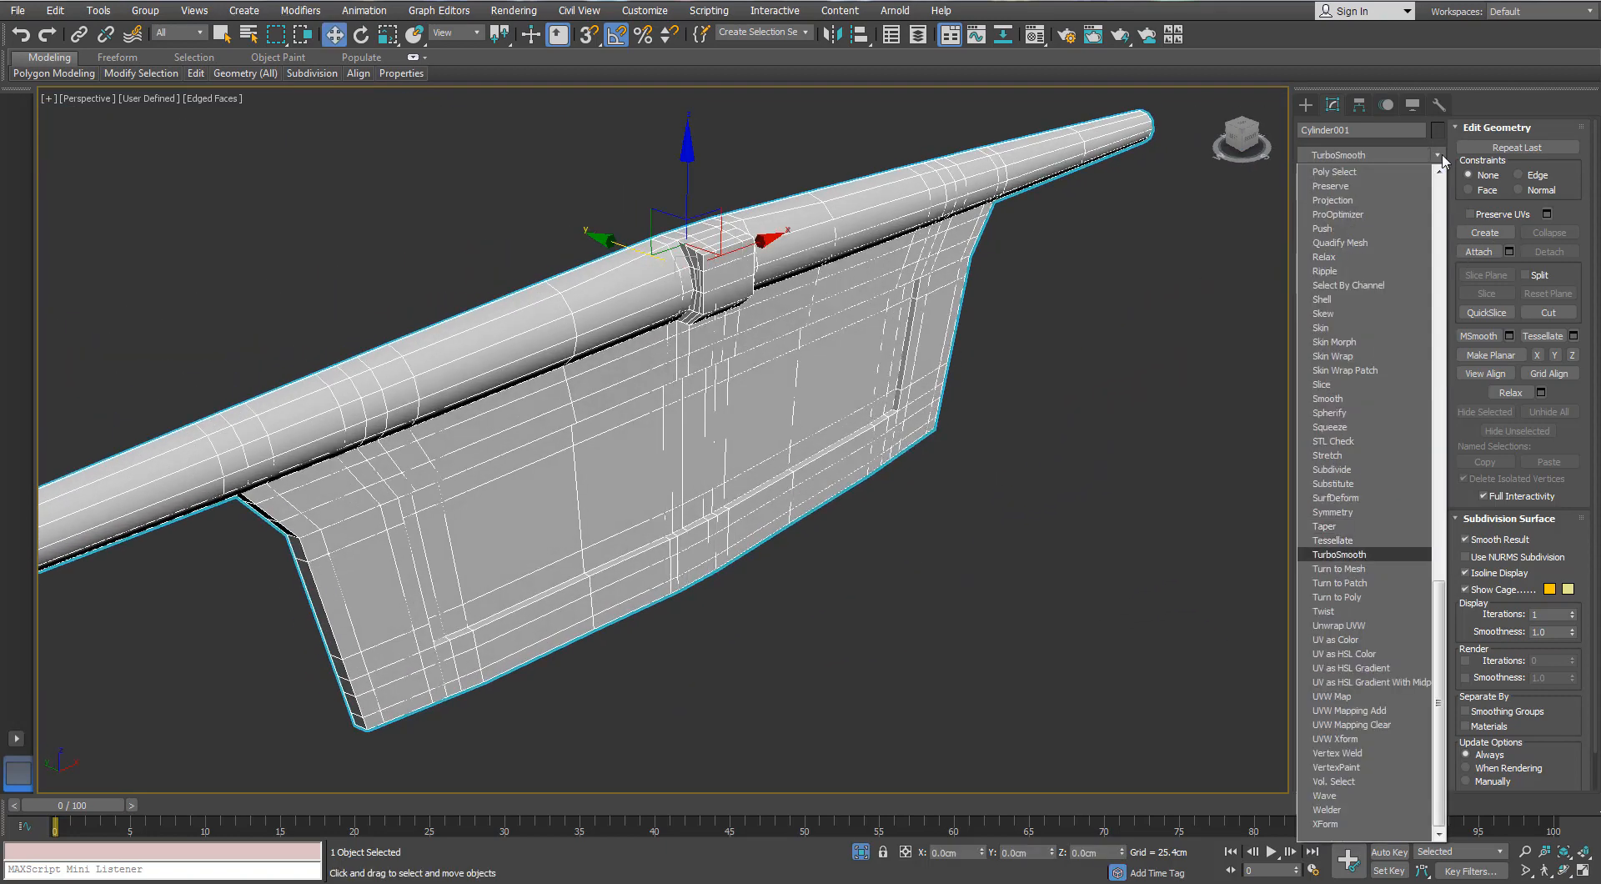
key(Return)
alt+middle_drag(792, 309, 788, 241)
key(F4)
alt+middle_drag(657, 303, 867, 342)
- Compare the emblem's Editable Poly wireframe around the recessed panel with its TurboSmooth result
click(1368, 190)
key(F4)
scroll(826, 362, up, 2)
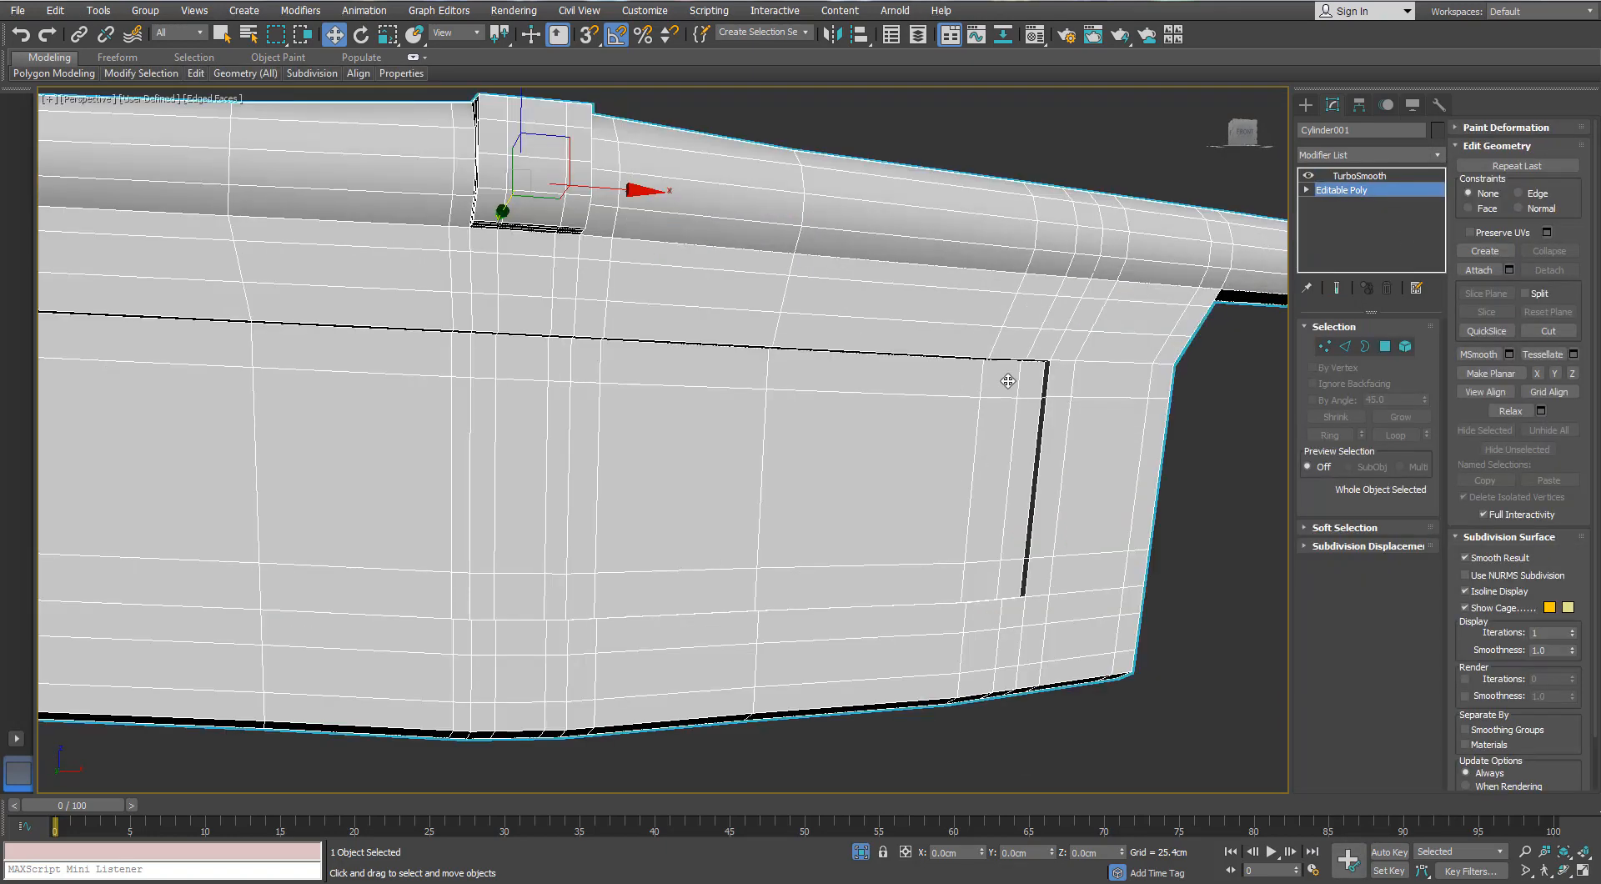
scroll(1012, 375, down, 5)
click(1359, 176)
key(F4)
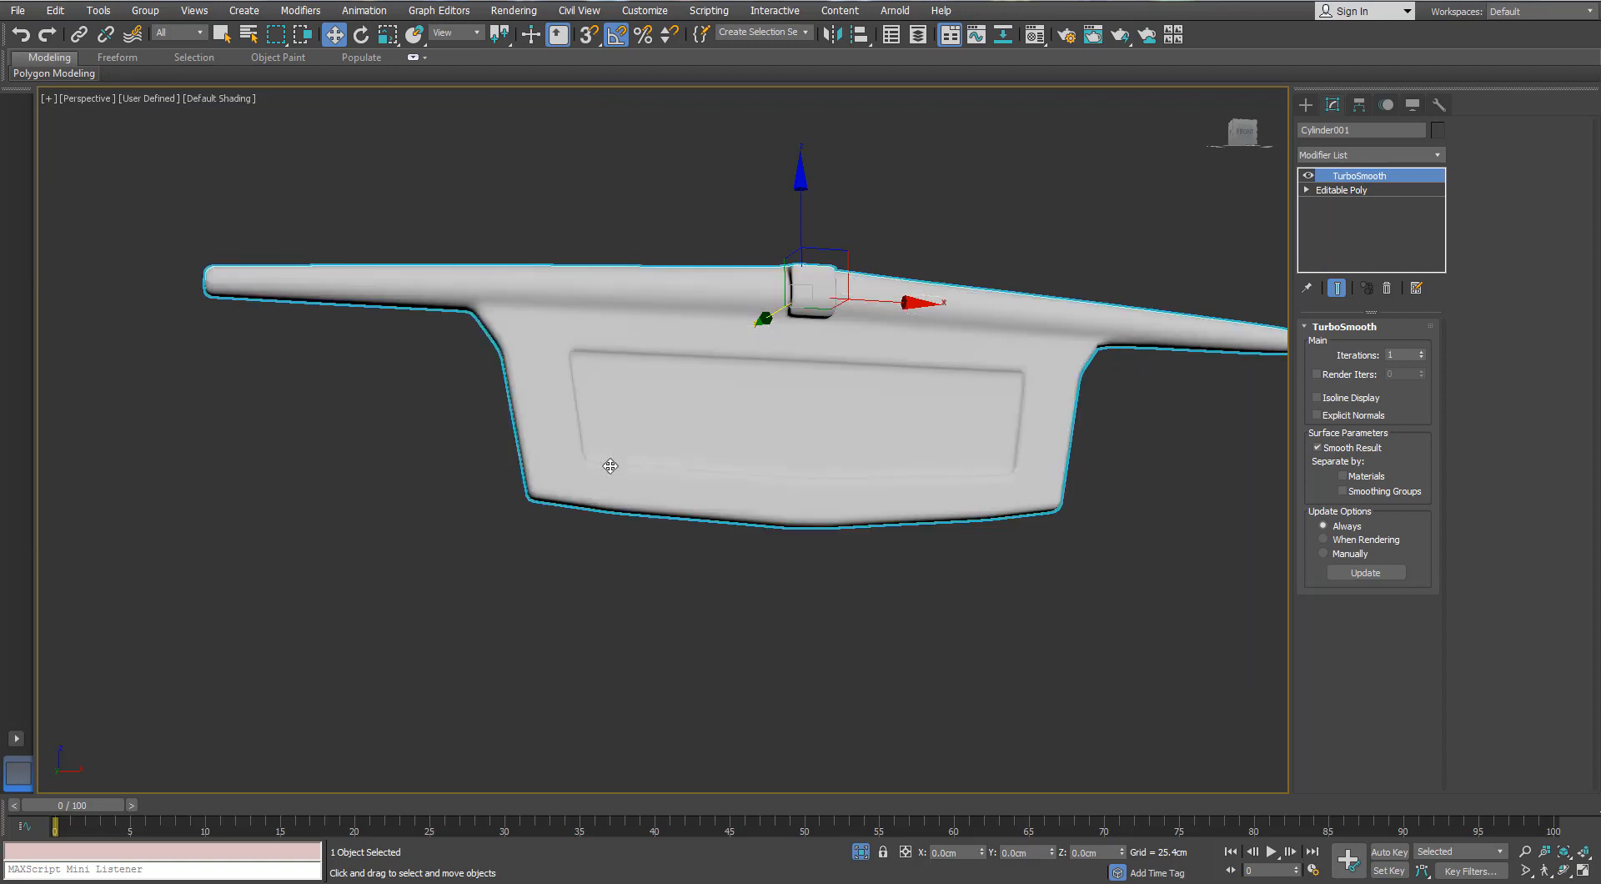
mouse_move(601, 439)
alt+middle_down()
mouse_move(776, 607)
mouse_move(737, 577)
mouse_move(600, 557)
alt+middle_up()
scroll(775, 607, down, 5)
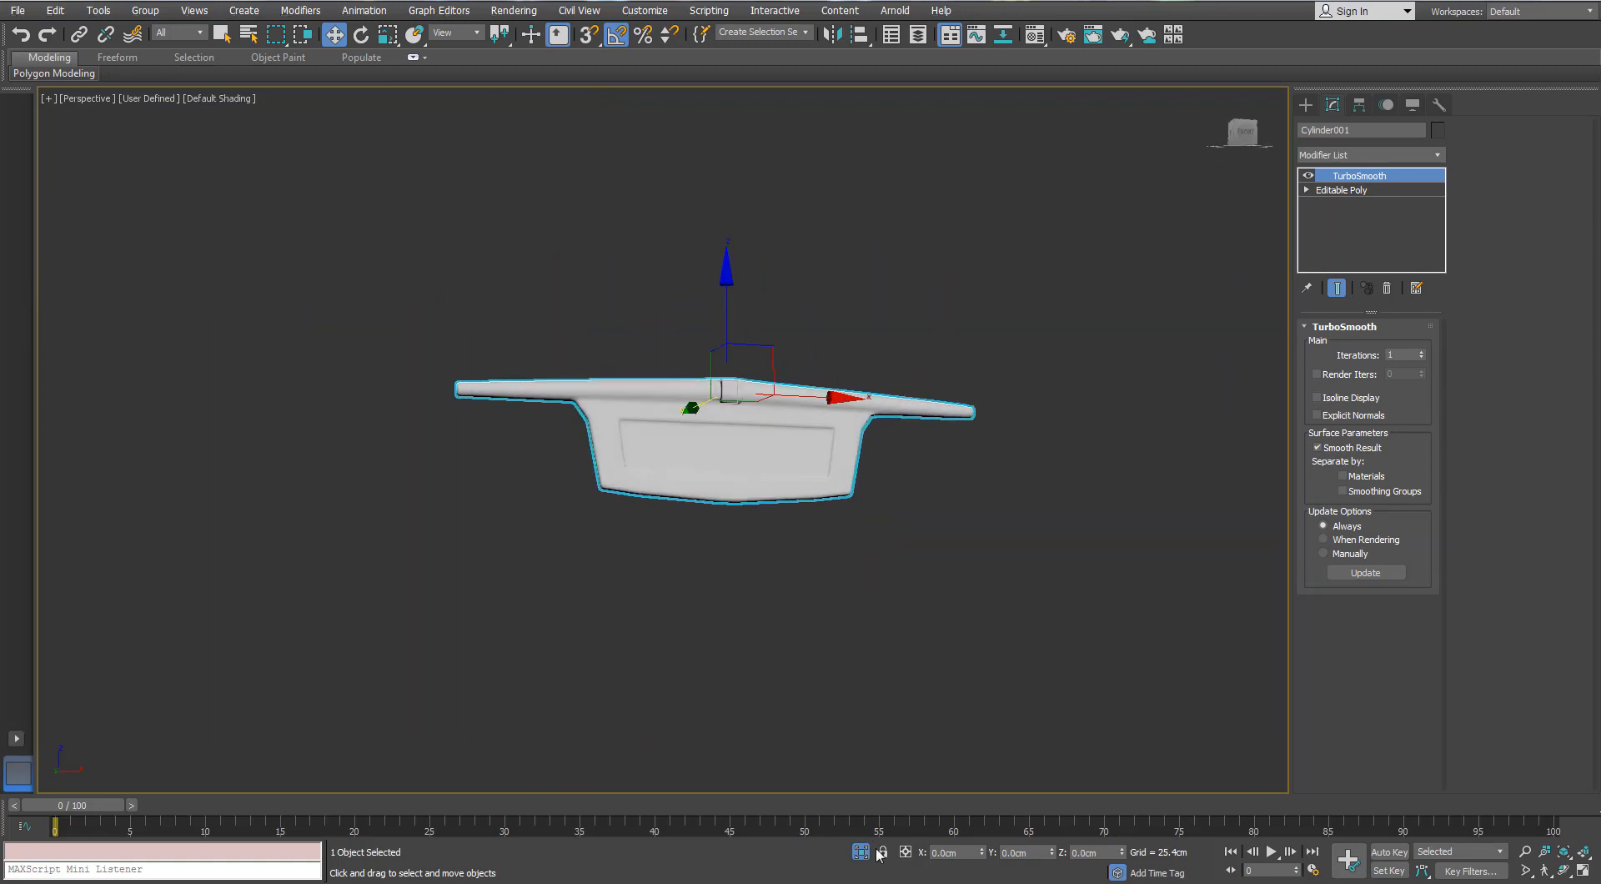
- Exit the emblem's isolation, isolate the door handle, and go to its Editable Poly level below Symmetry
click(864, 852)
alt+middle_drag(643, 436, 591, 457)
scroll(834, 534, up, 5)
key(F4)
click(817, 414)
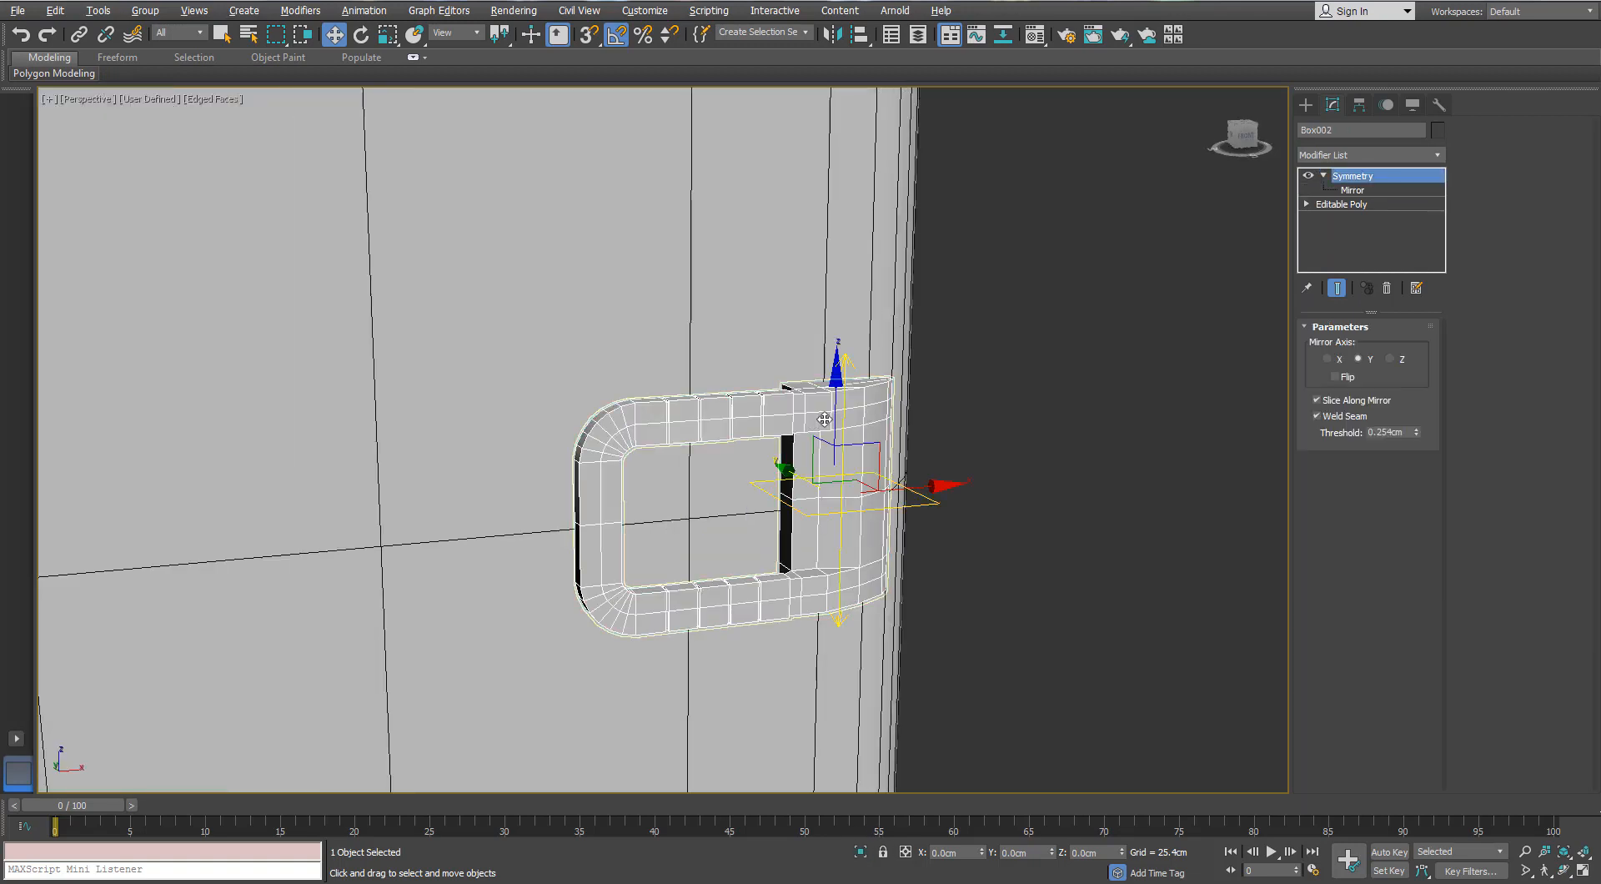
key(alt+q)
click(1342, 204)
alt+middle_drag(586, 251, 548, 271)
scroll(547, 271, up, 3)
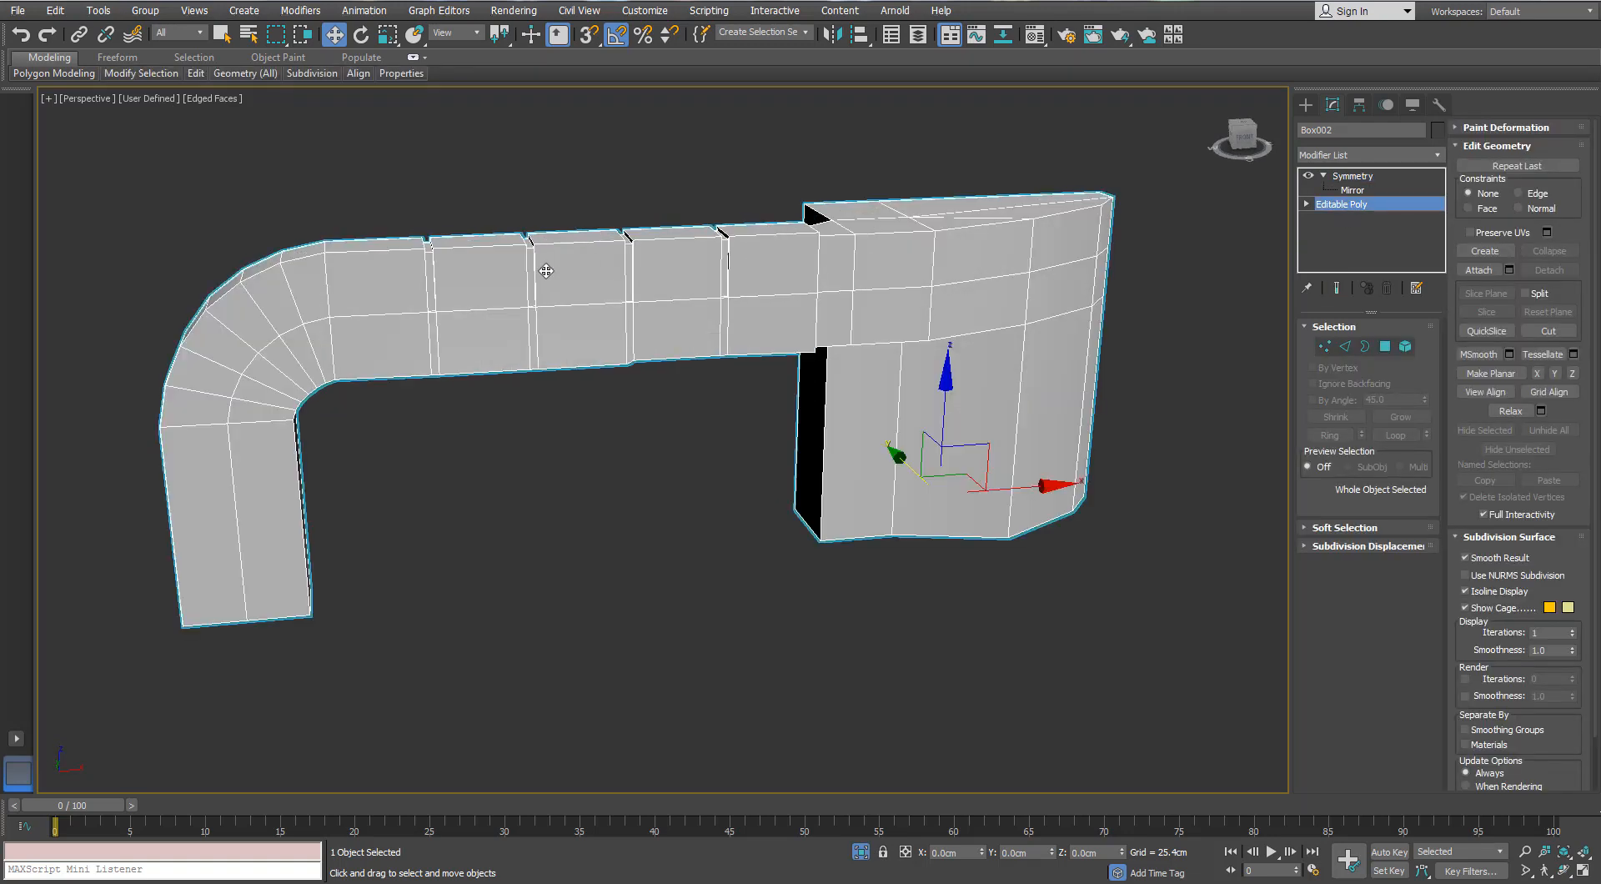
- Add support edge loops with Swift Loop along the handle's length, around its bend and onto the wide end block
mouse_move(186, 74)
click(331, 106)
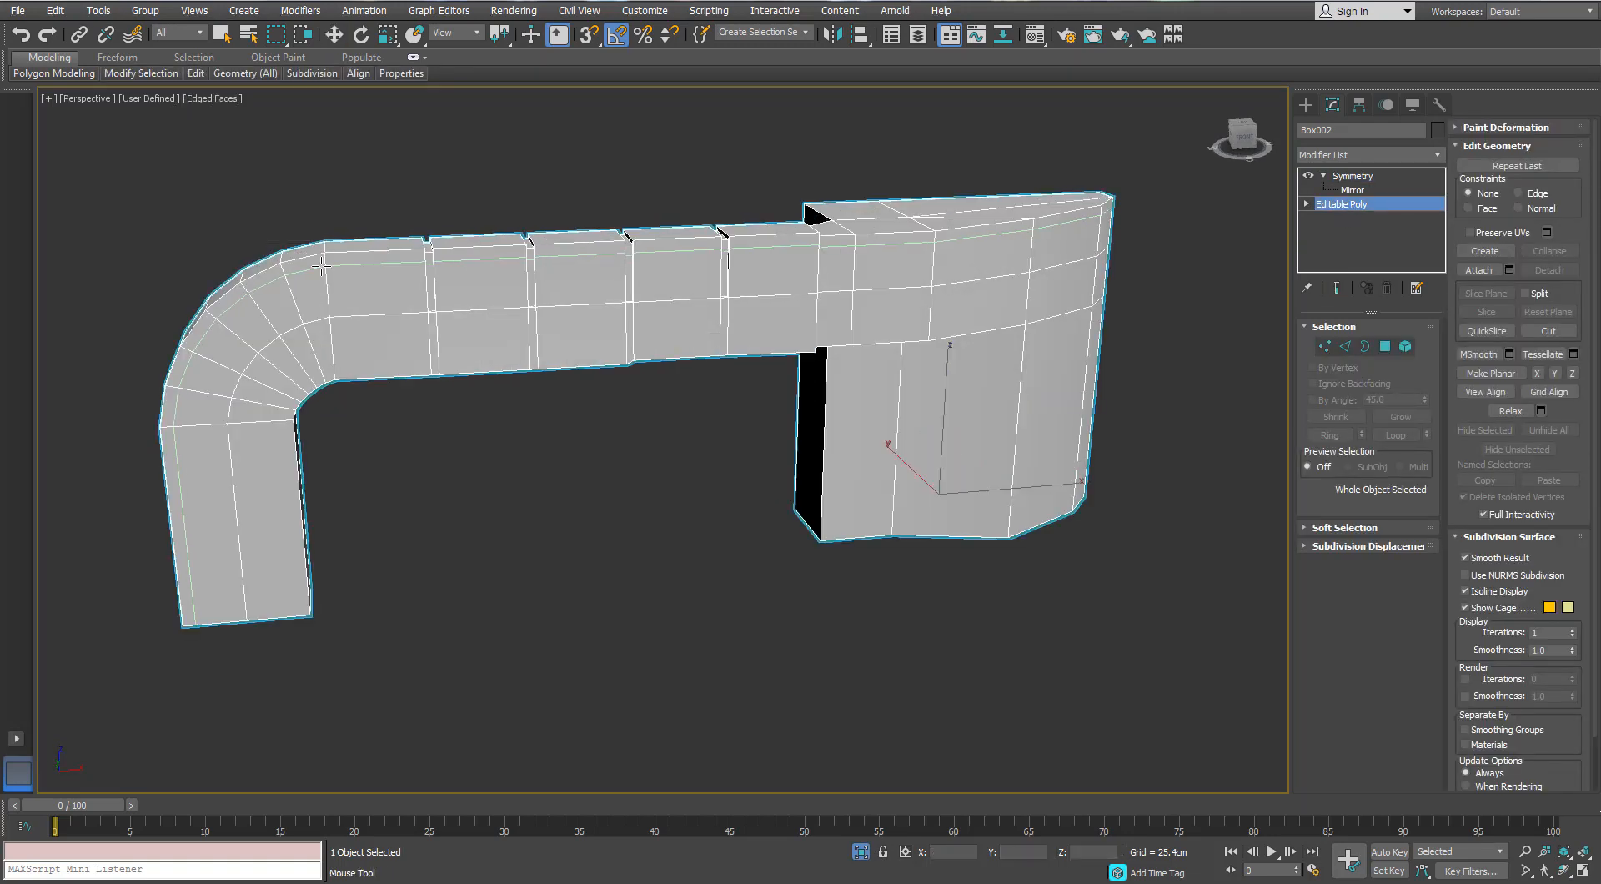
alt+middle_drag(326, 303, 355, 289)
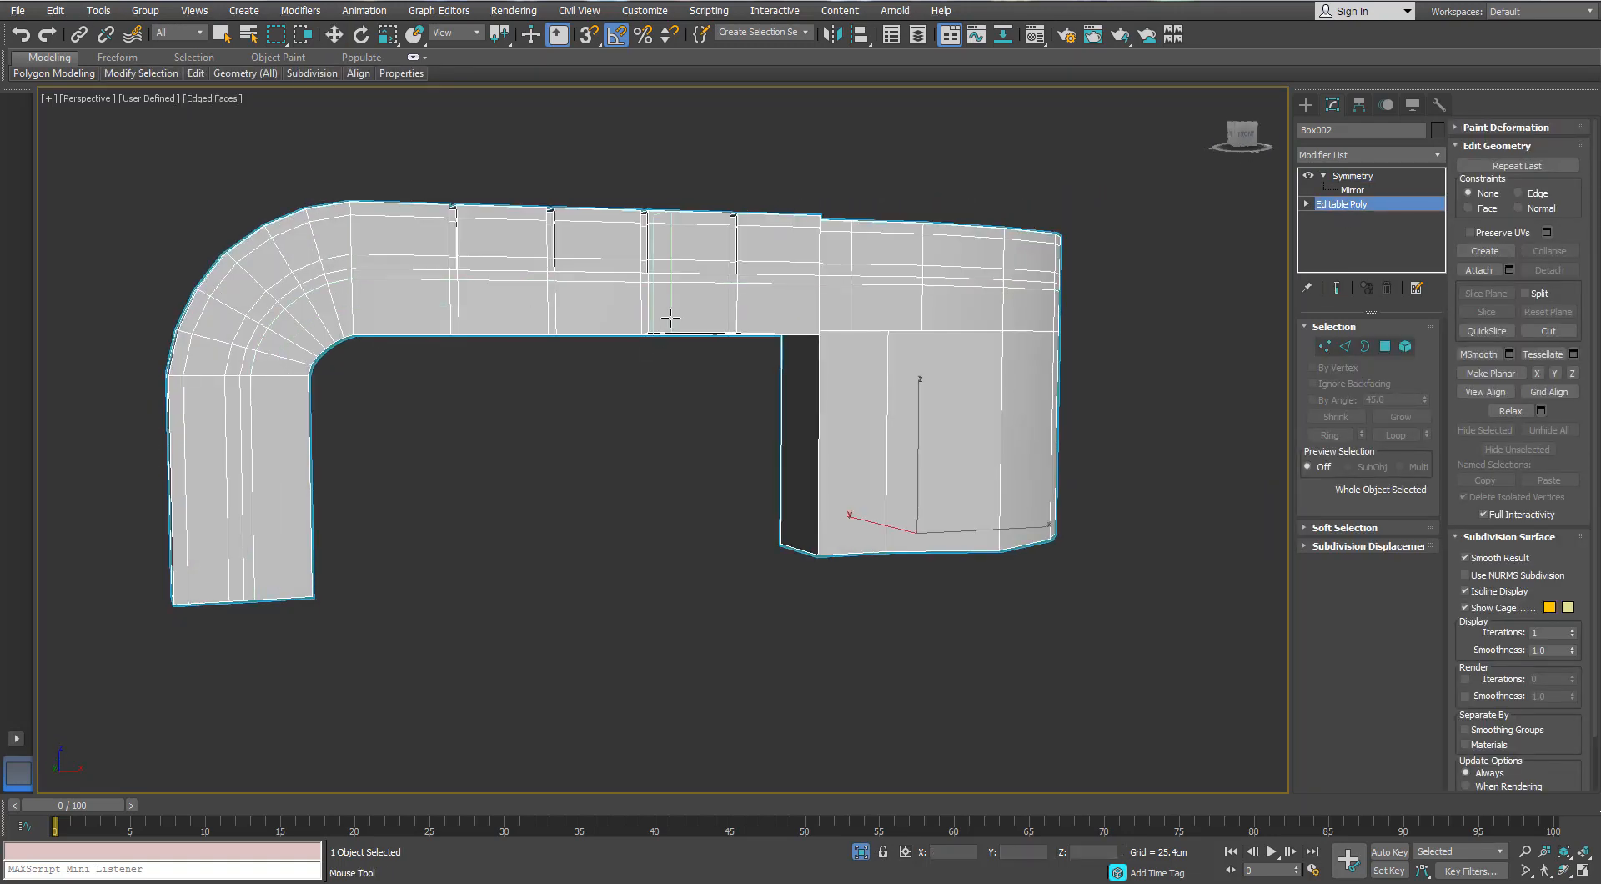
alt+middle_drag(636, 321, 575, 392)
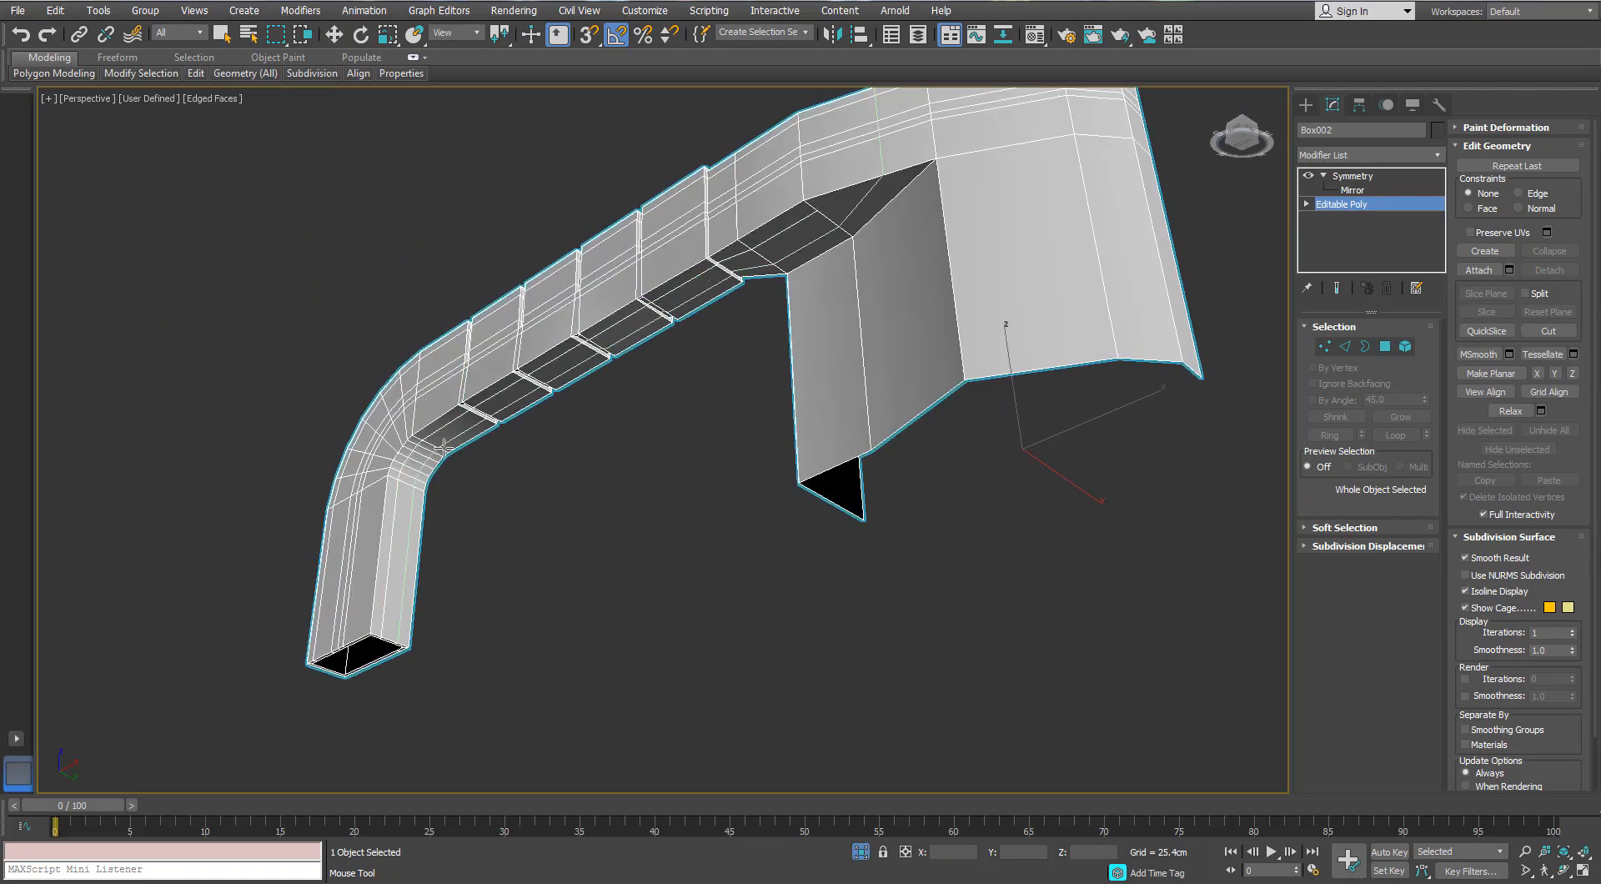
alt+middle_drag(444, 451, 668, 308)
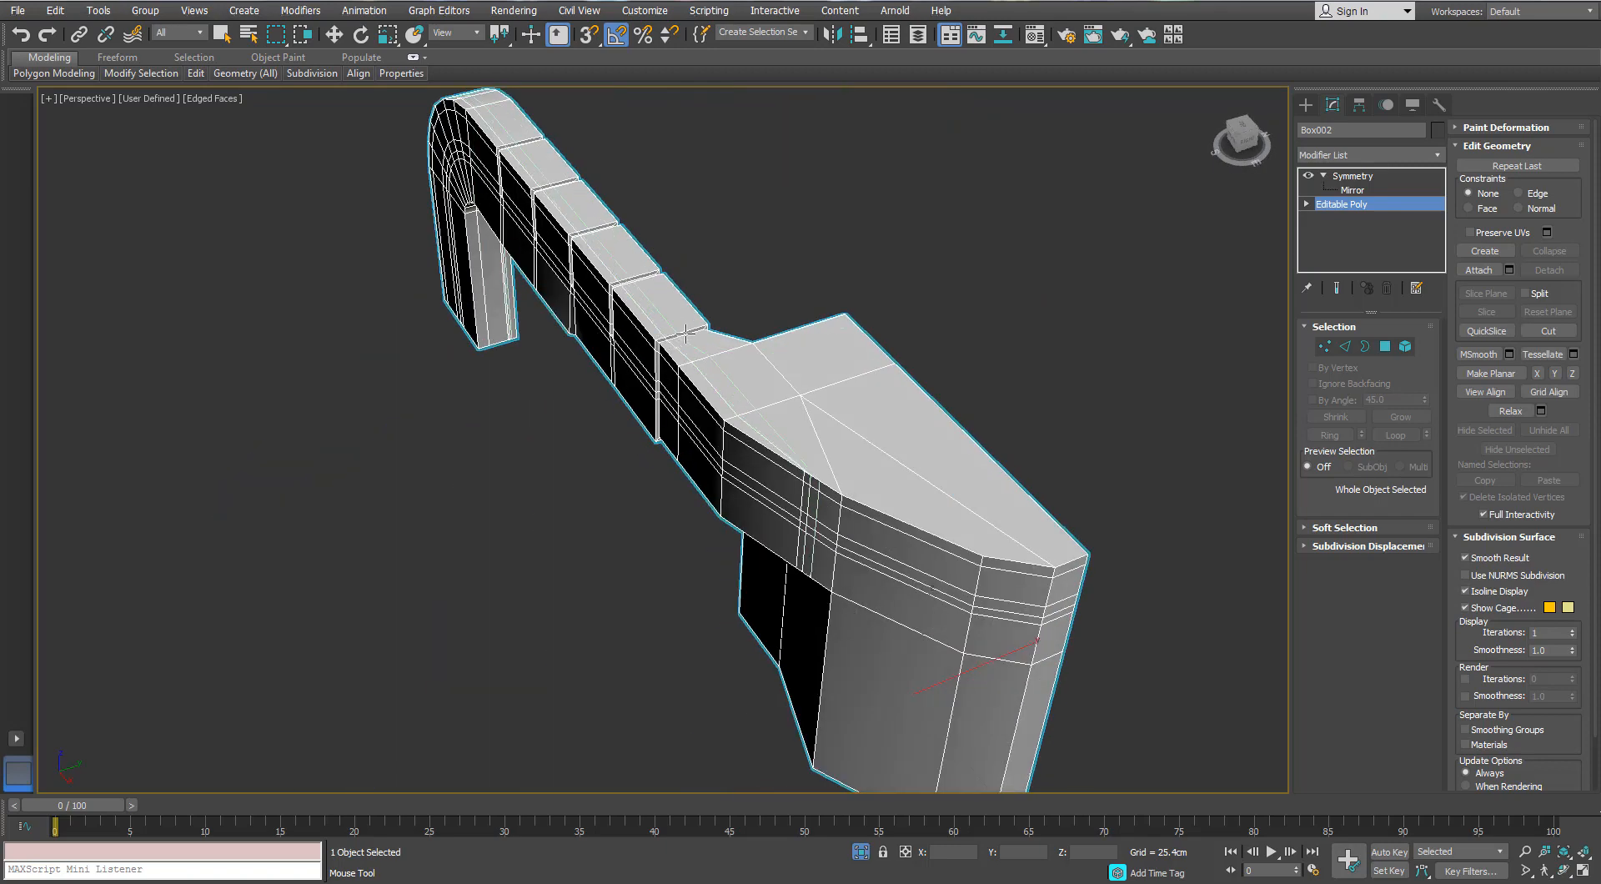
- Cut an edge across the end block's top face, linking the central vertex to the vertex on its slanted front edge
alt+middle_drag(697, 328, 1029, 340)
middle_drag(1029, 340, 915, 338)
scroll(915, 338, up, 3)
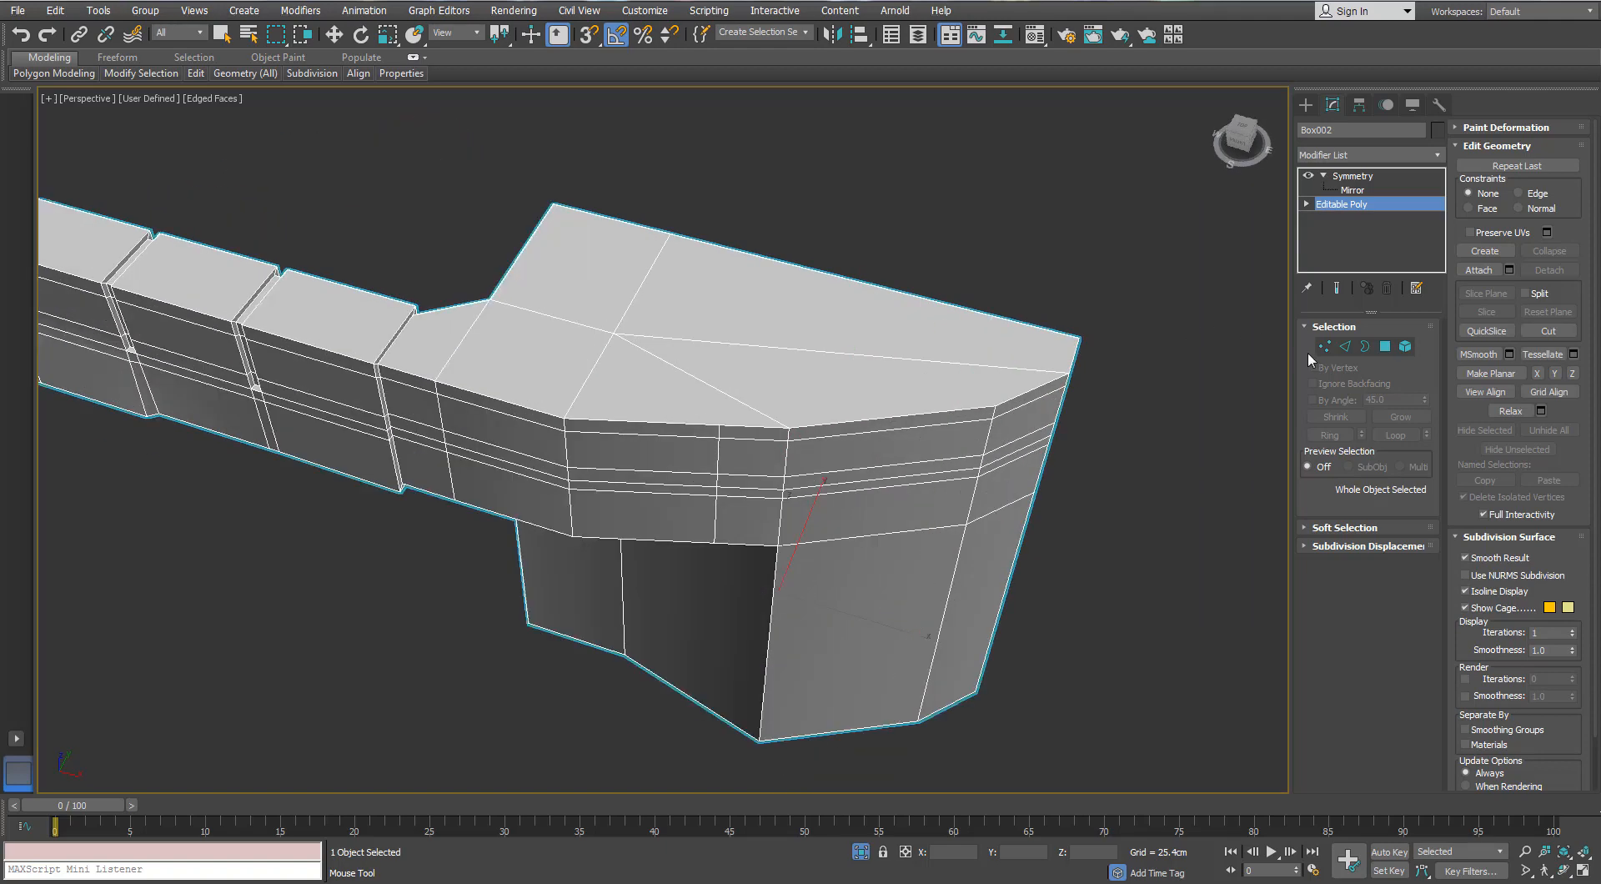
click(1324, 346)
alt+middle_drag(678, 314, 657, 336)
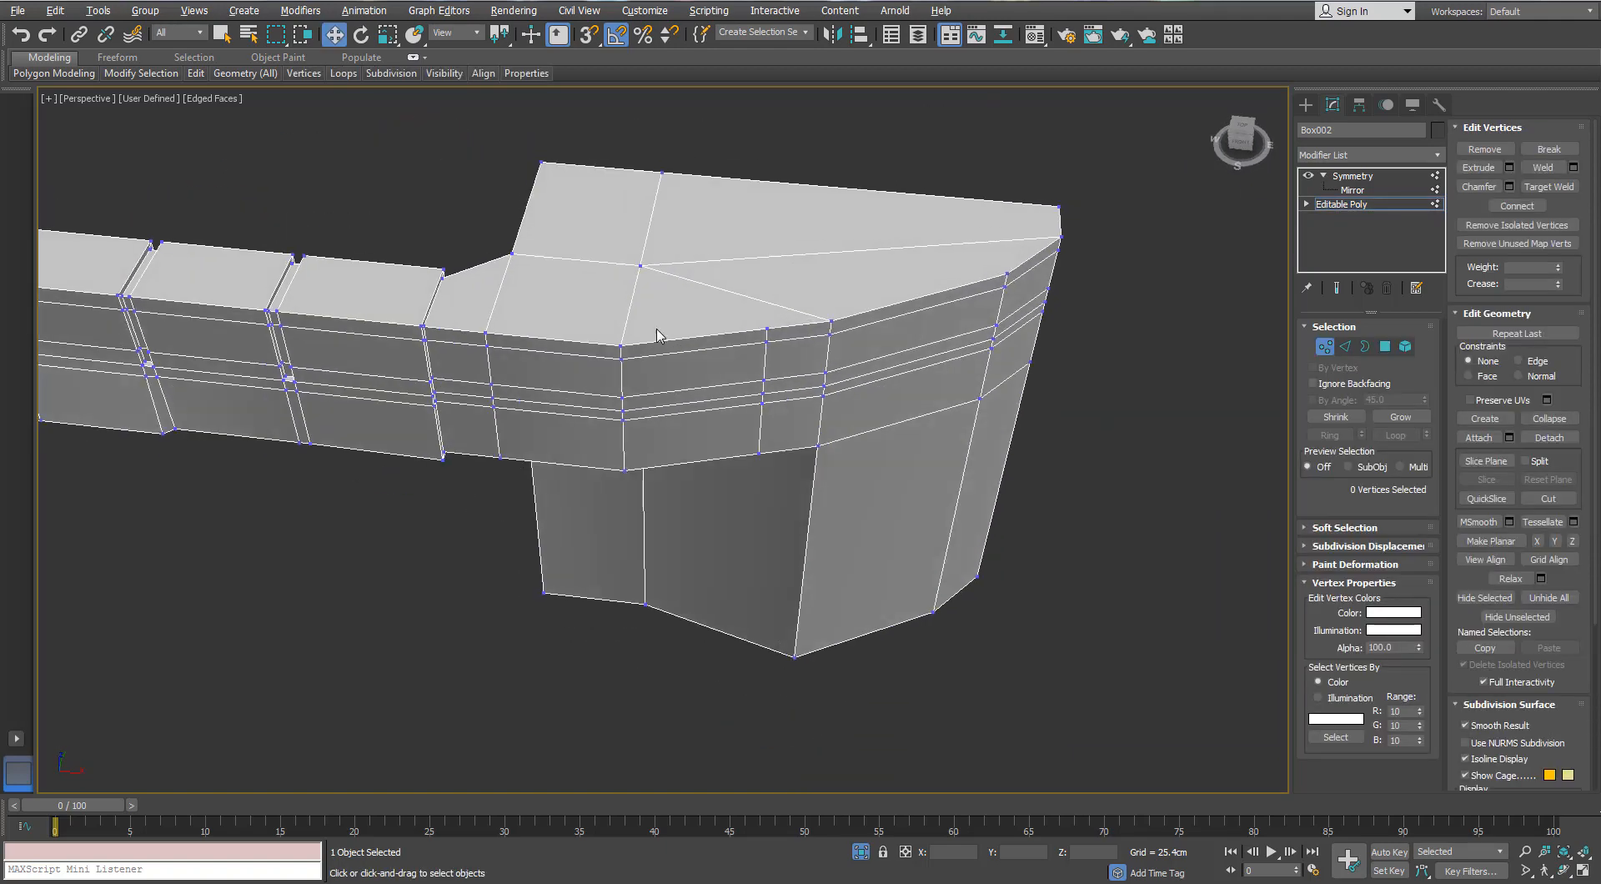
right_click(830, 271)
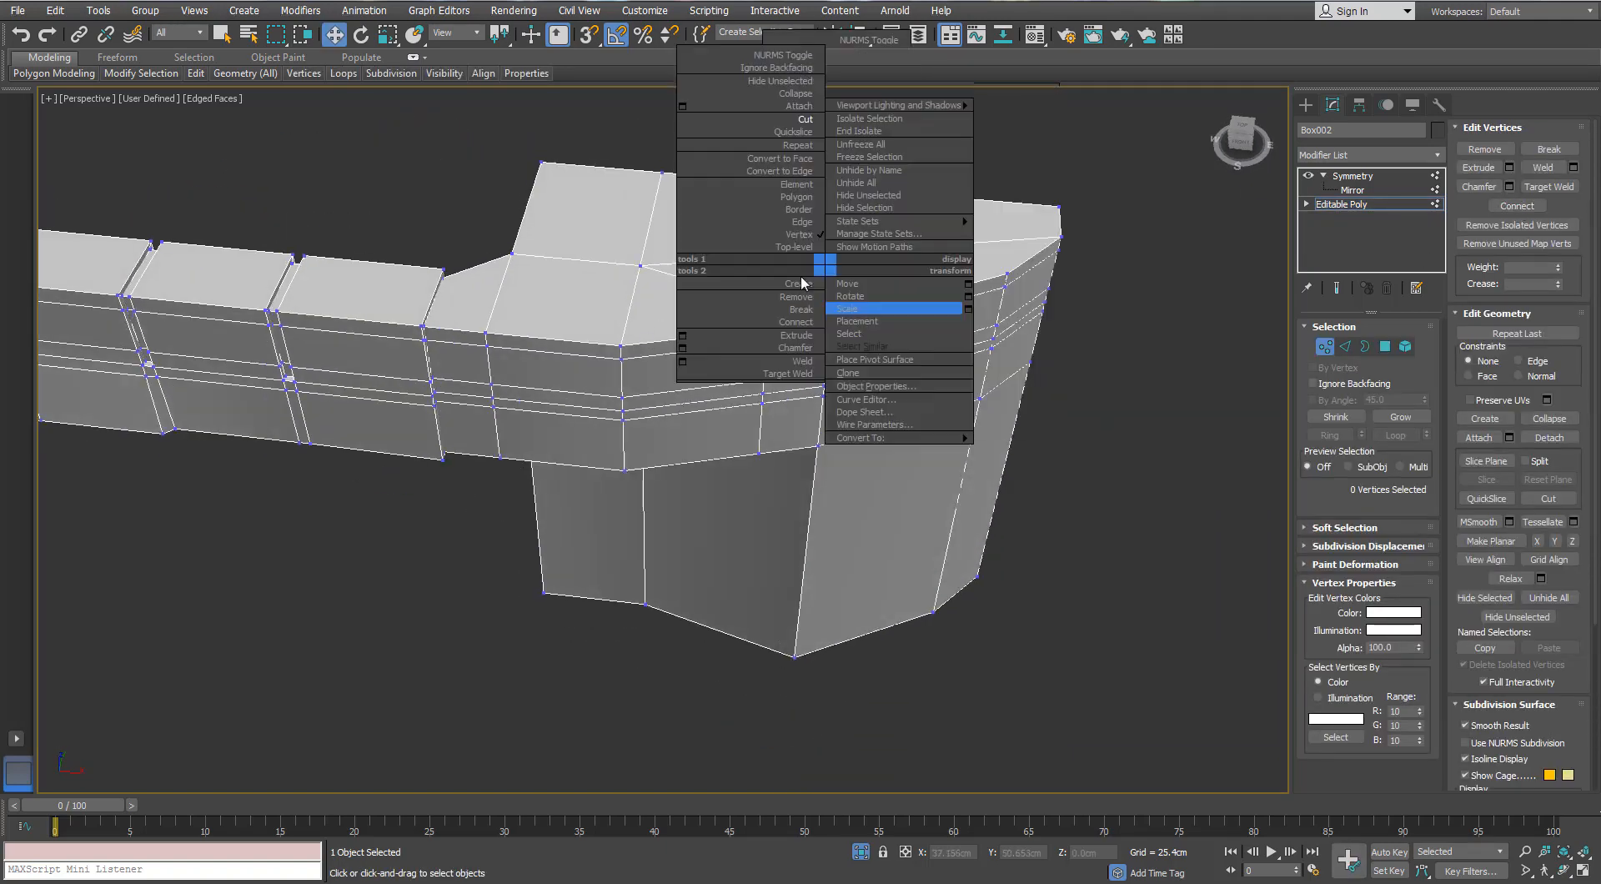
click(797, 132)
click(1009, 269)
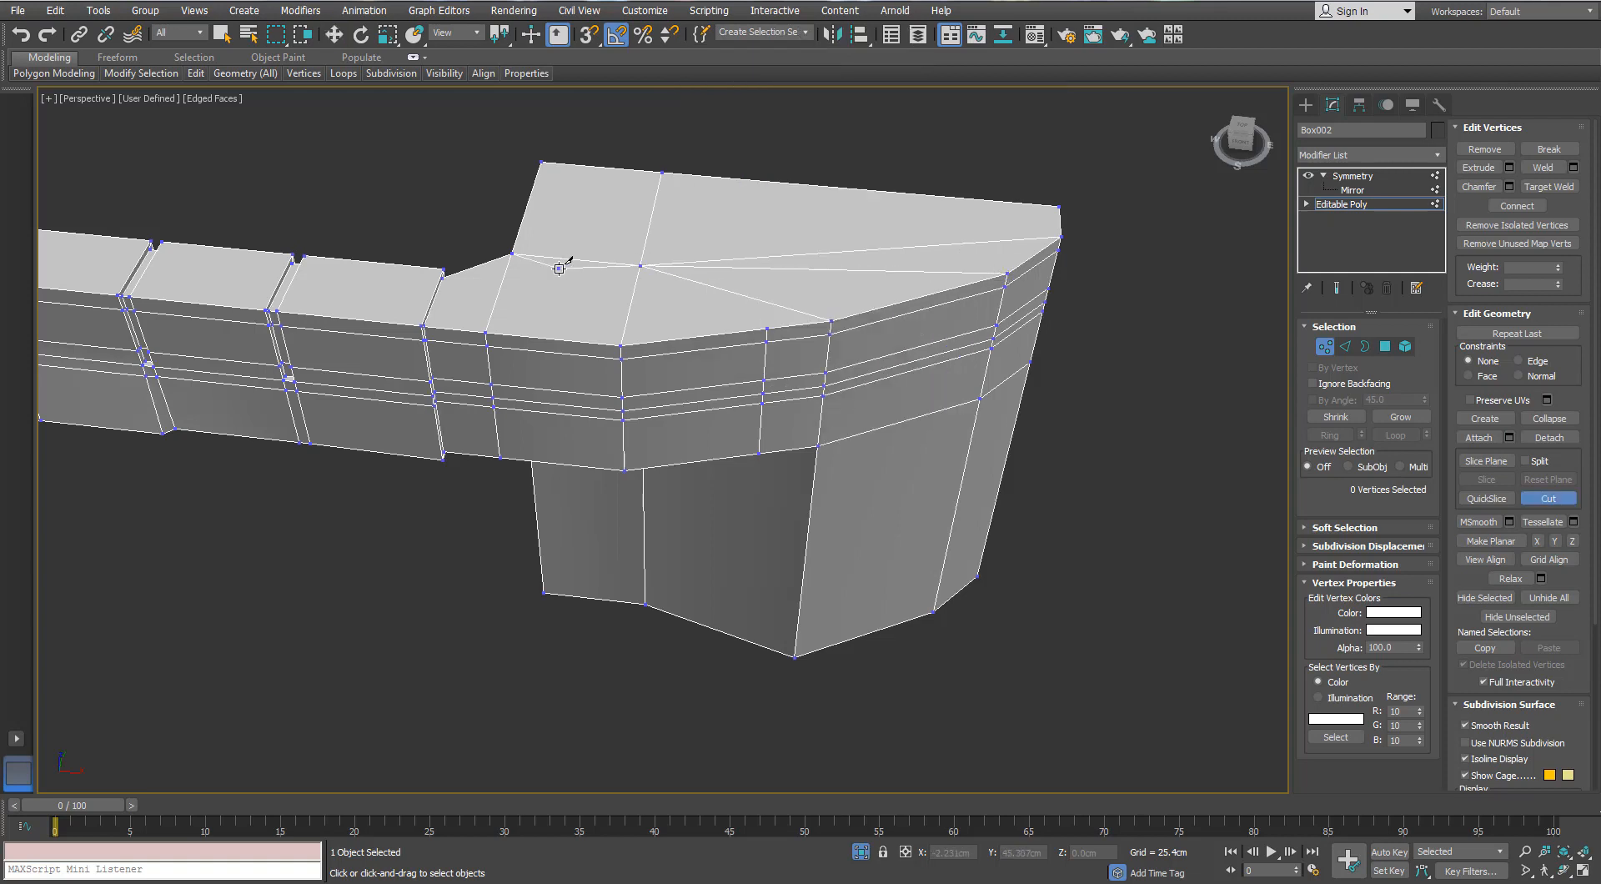
click(664, 173)
alt+middle_drag(663, 172, 643, 217)
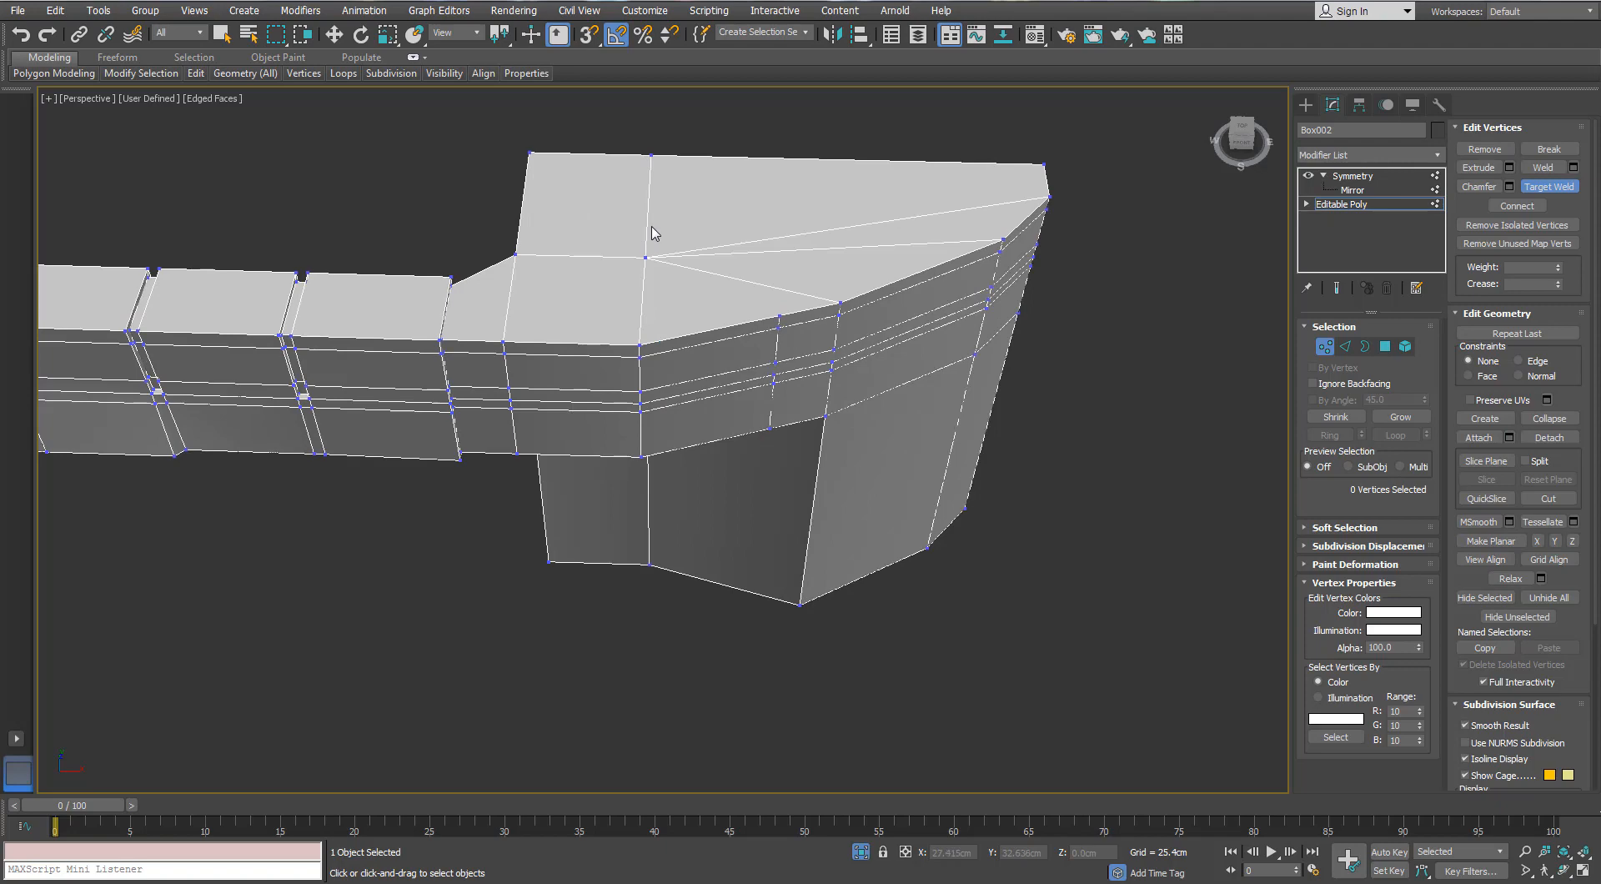
- Select the edges fanning out from the central vertex on the end block's top and expand the selection to their ring
click(1346, 346)
key(w)
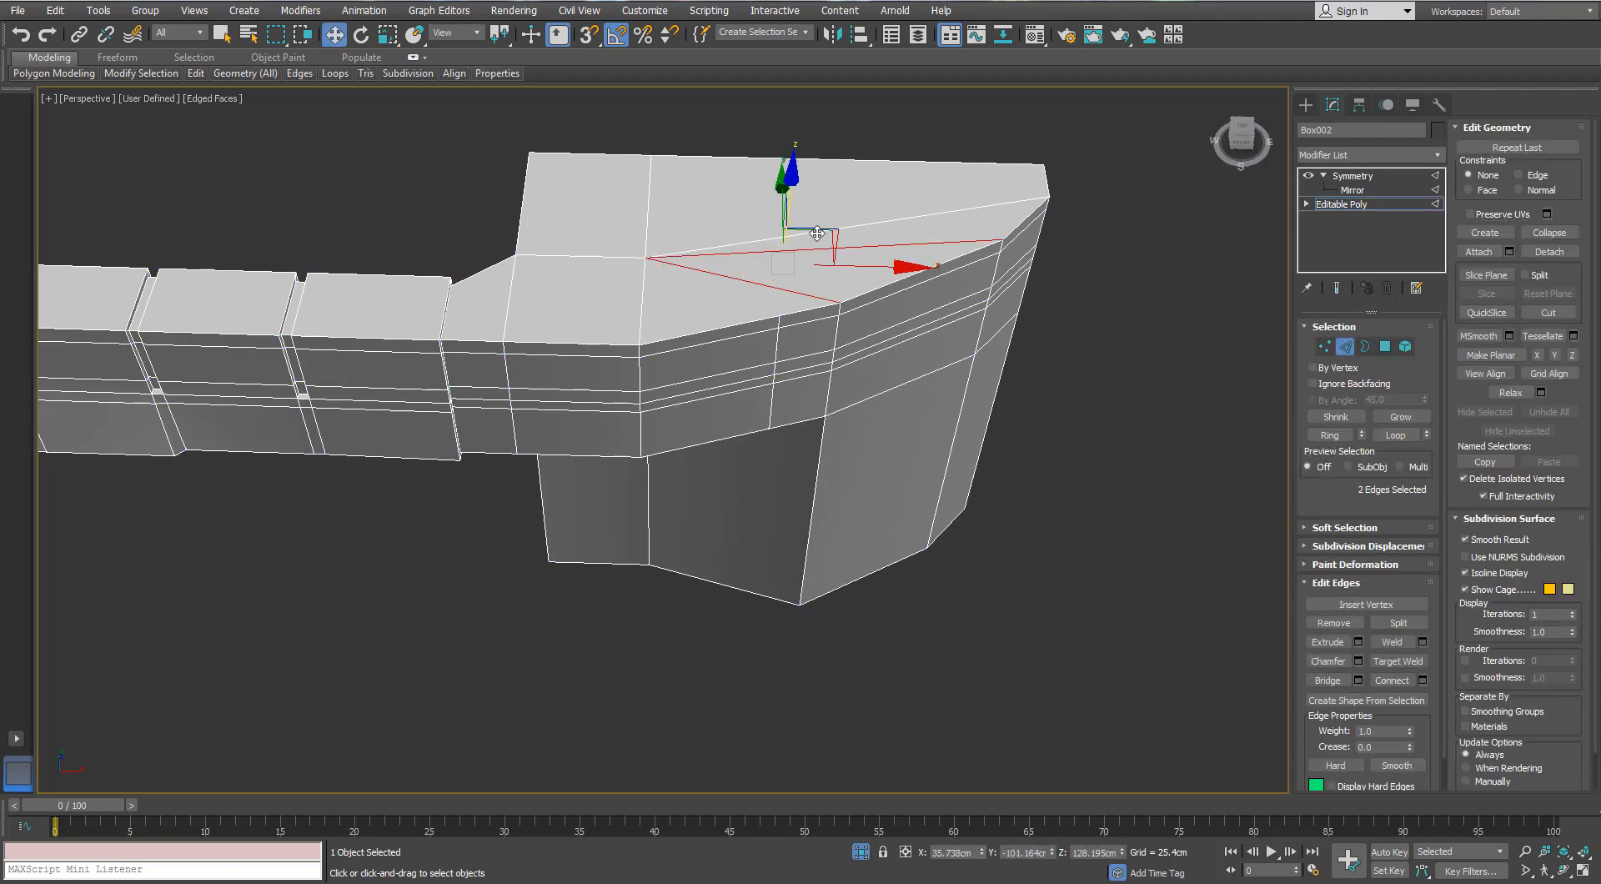
ctrl+click(829, 232)
alt+middle_drag(1162, 203, 1220, 229)
key(alt+r)
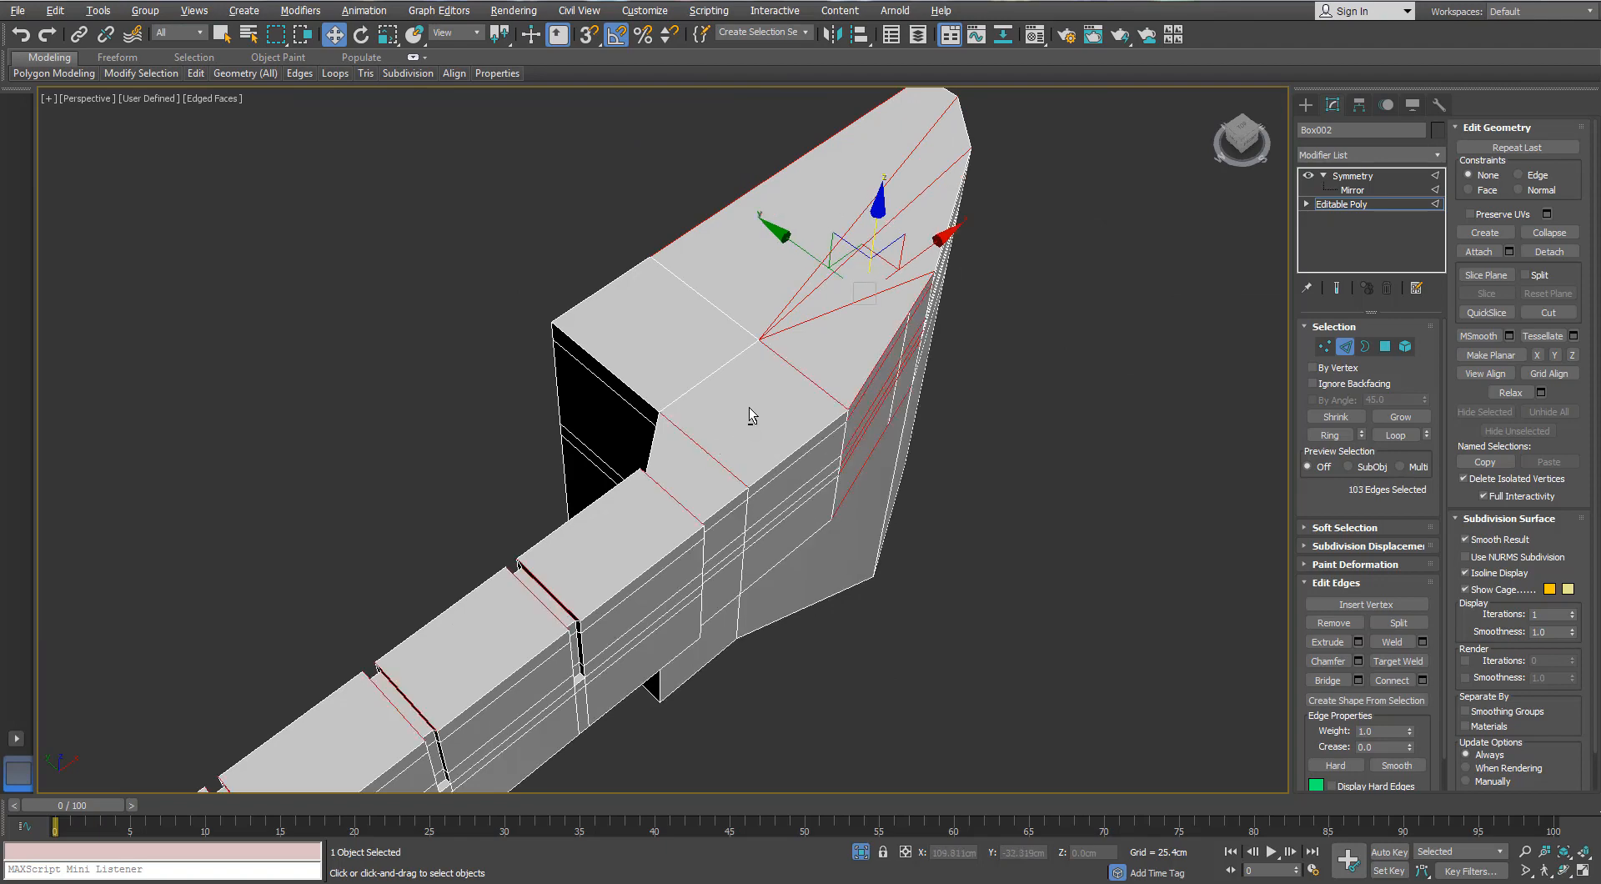
- Remove the underside, groove and end block edges from the selection, keeping edges across the outer face of the handle's bend
scroll(749, 407, down, 4)
alt+middle_drag(1034, 430, 962, 385)
alt+drag(827, 652, 825, 657)
alt+middle_drag(822, 643, 737, 465)
scroll(729, 529, up, 4)
scroll(729, 529, down, 2)
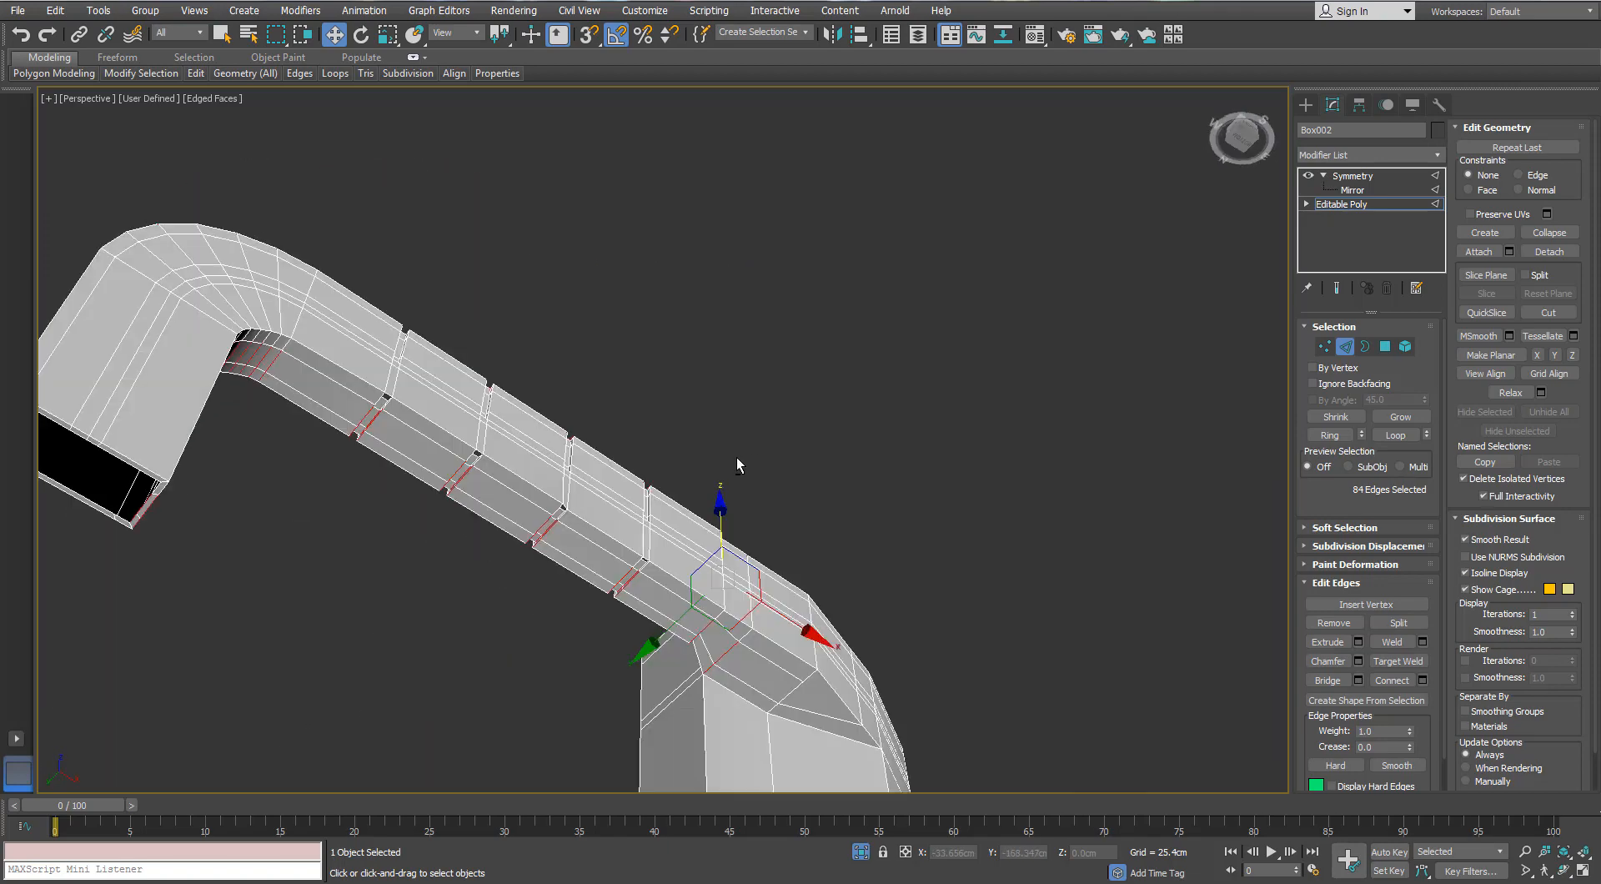
alt+drag(94, 468, 93, 469)
alt+middle_drag(94, 468, 246, 504)
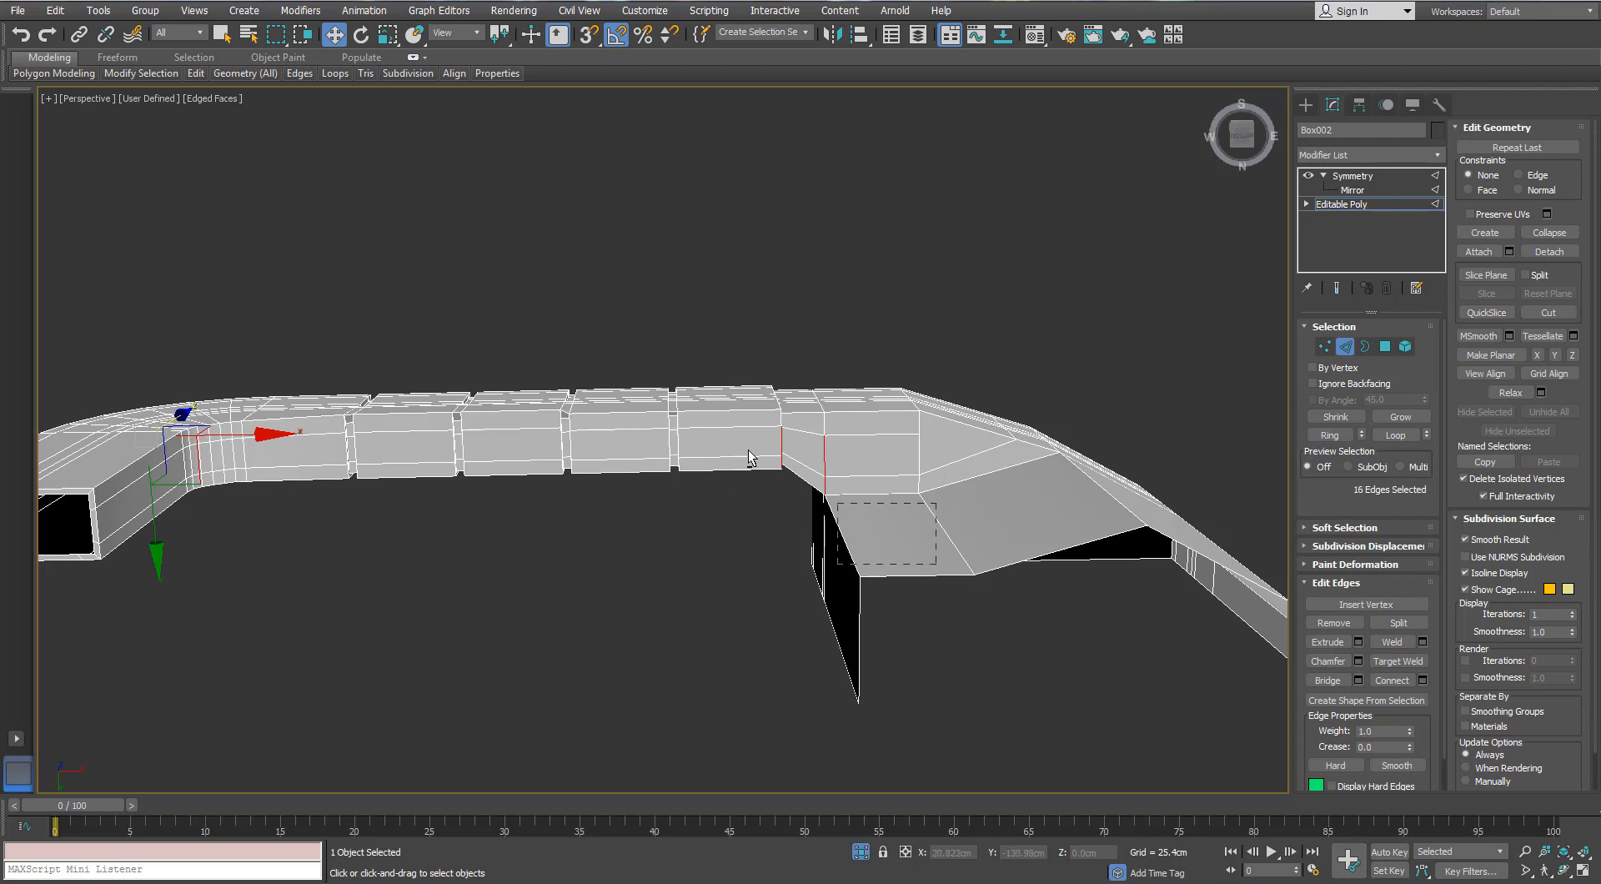
alt+drag(748, 458, 722, 427)
alt+middle_drag(760, 442, 750, 582)
alt+middle_drag(250, 548, 582, 439)
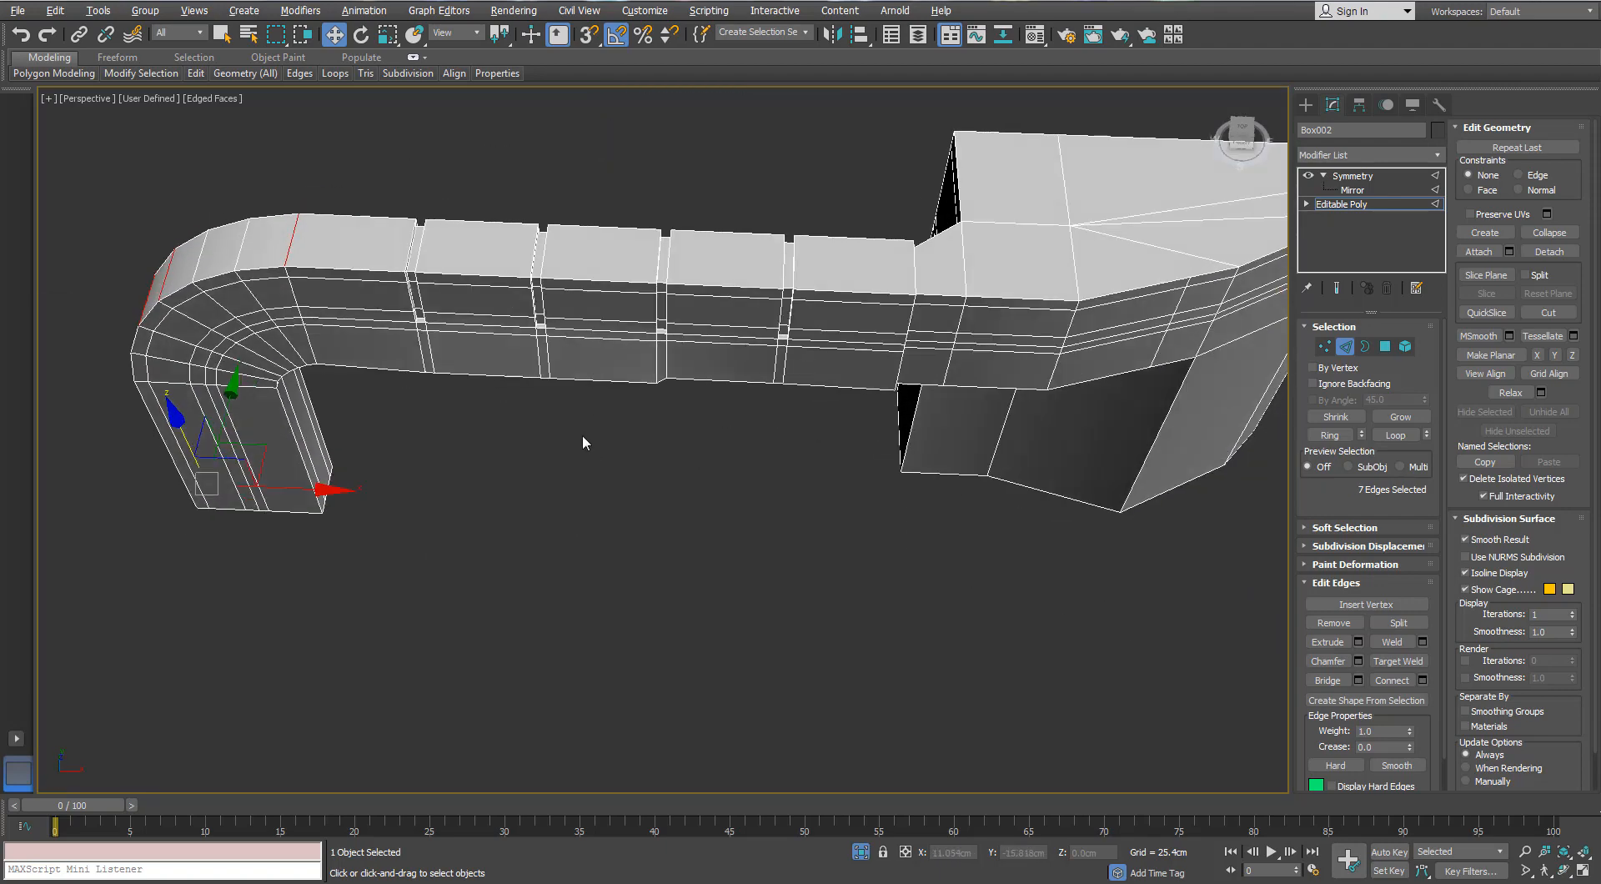
- Expand the bend's edge selection to its ring again and deselect the edges that do not cross the handle's outer face
middle_drag(421, 233, 400, 292)
key(alt+r)
scroll(401, 301, down, 3)
mouse_move(868, 418)
alt+middle_down()
mouse_move(784, 262)
mouse_move(850, 395)
alt+middle_up()
alt+drag(854, 400, 609, 302)
alt+drag(459, 500, 284, 401)
alt+middle_drag(286, 403, 331, 441)
alt+drag(217, 657, 215, 659)
key(F3)
alt+middle_drag(357, 552, 799, 413)
key(F3)
scroll(777, 417, up, 2)
- Add the fan edges on the end block's top to the selection and connect the ring with two pinched segments
ctrl+click(771, 424)
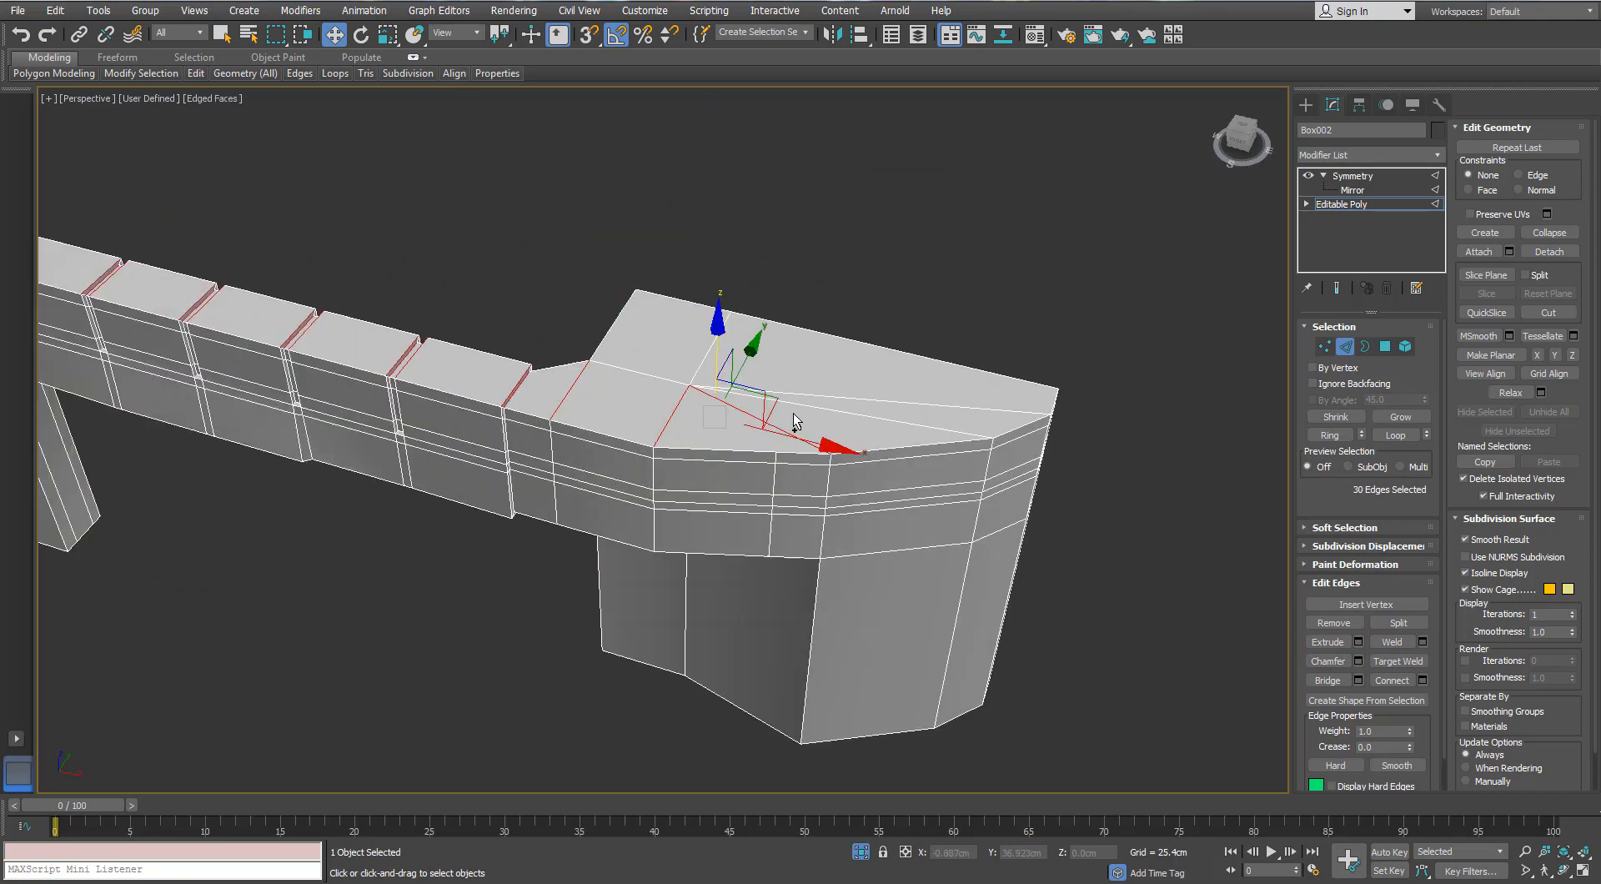
ctrl+click(799, 405)
ctrl+click(819, 395)
ctrl+click(874, 346)
click(1422, 681)
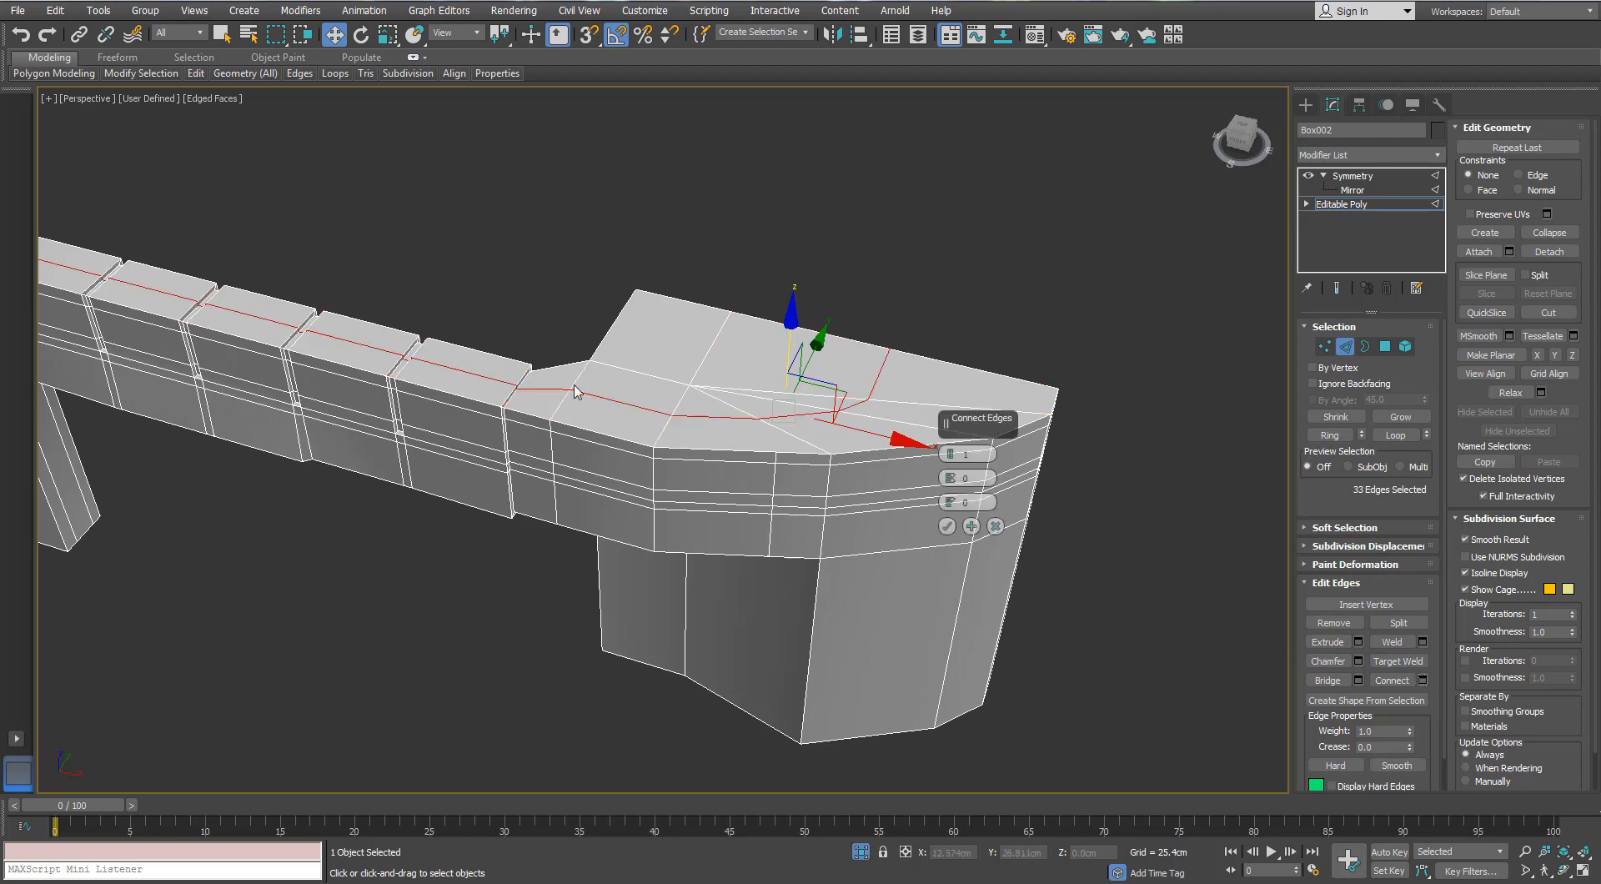
click(950, 451)
drag(950, 476, 981, 285)
alt+middle_drag(561, 395, 641, 390)
click(949, 526)
middle_drag(738, 390, 780, 534)
- Add support edge loops with Swift Loop around the end block where the handle's arm joins it
click(517, 334)
mouse_move(196, 78)
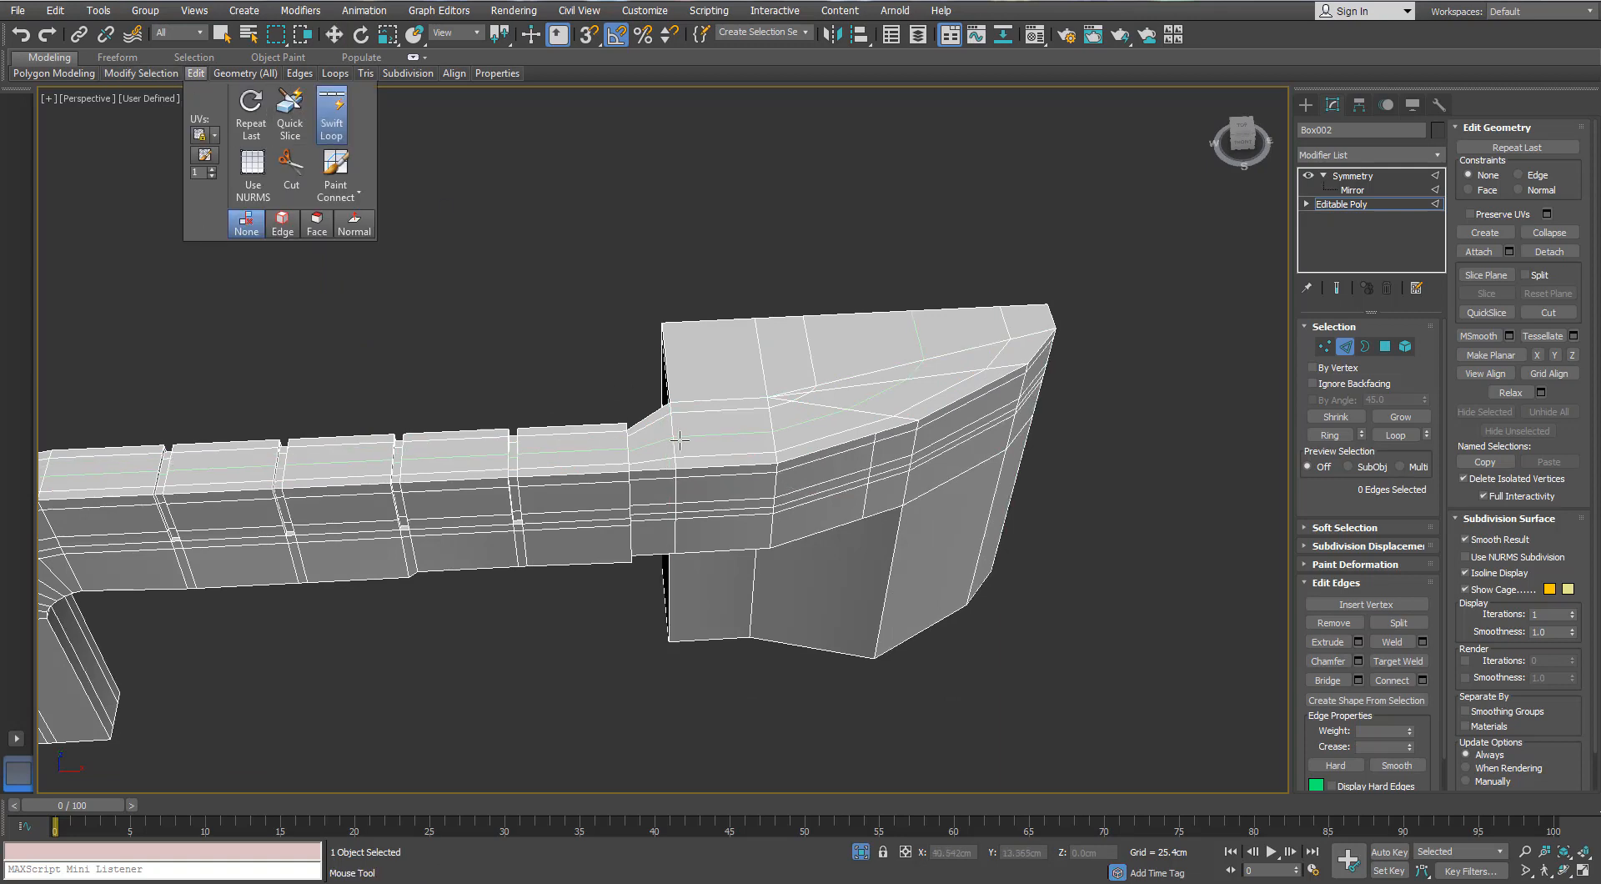
click(698, 492)
alt+middle_drag(720, 480, 724, 427)
click(761, 504)
middle_drag(807, 515, 667, 276)
key(w)
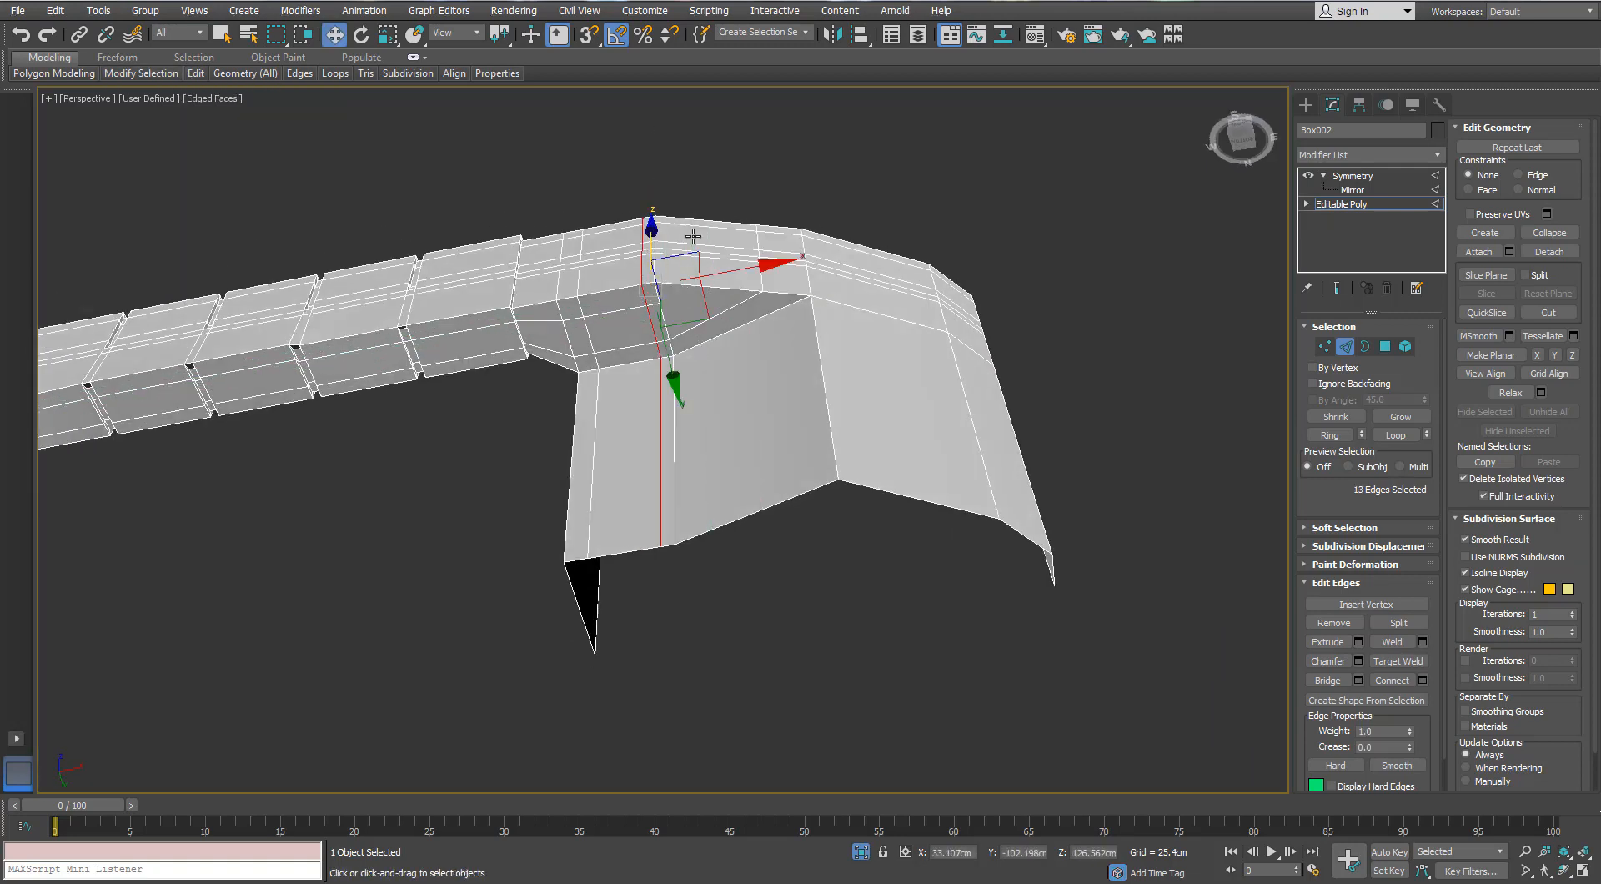
- Connect the angled edges beneath the arm and the block's matching lower edge with 2 segments and a pinch of 57
double_click(739, 324)
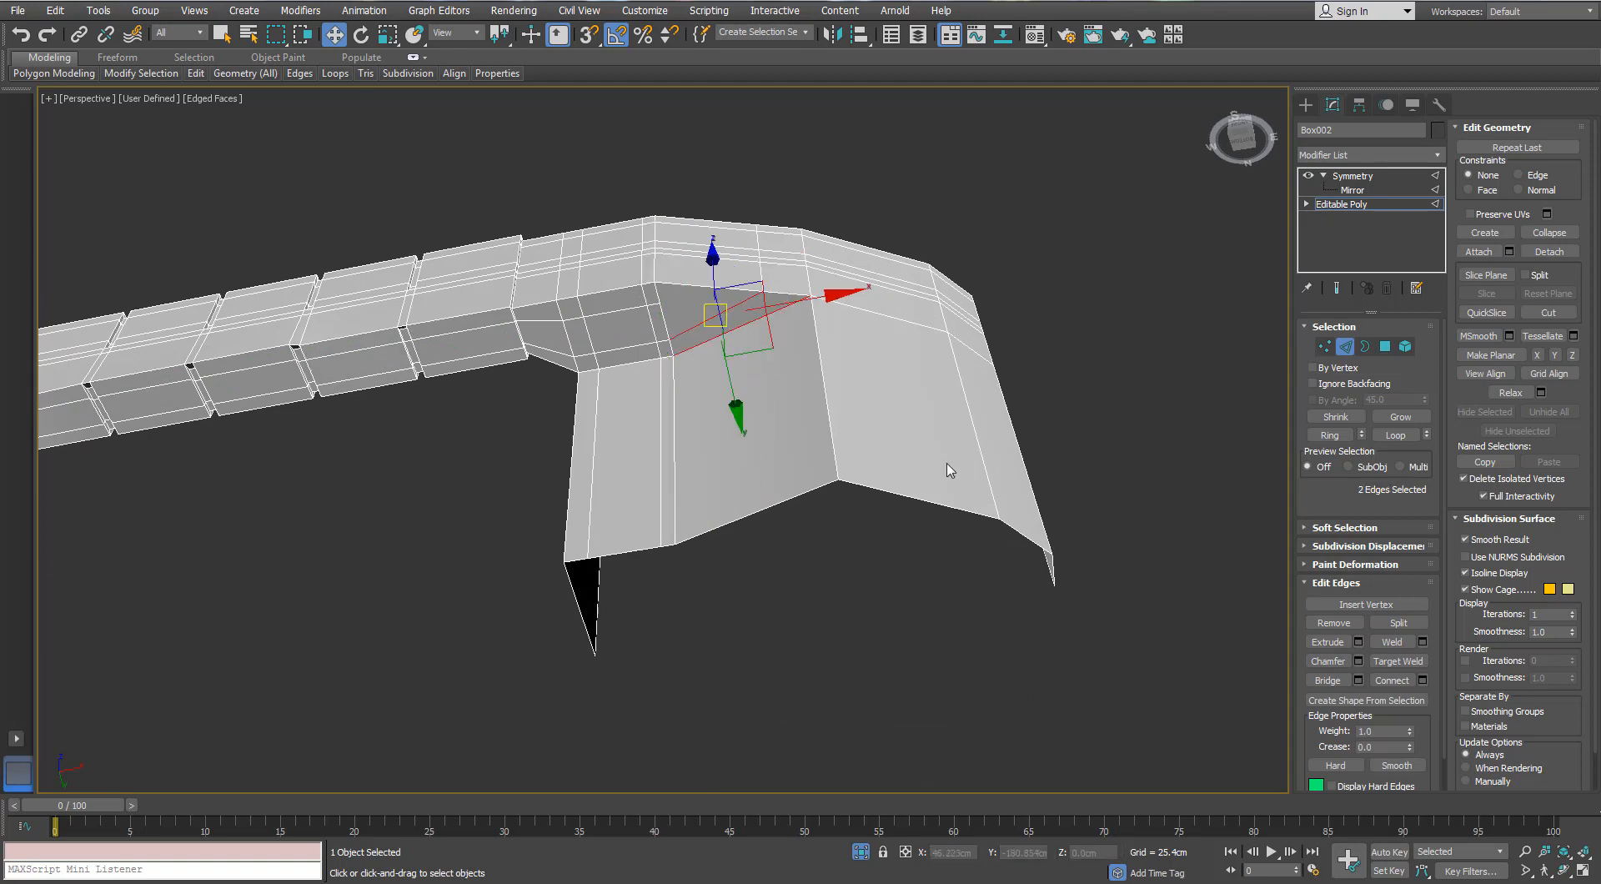
ctrl+click(833, 479)
shift+click(1385, 680)
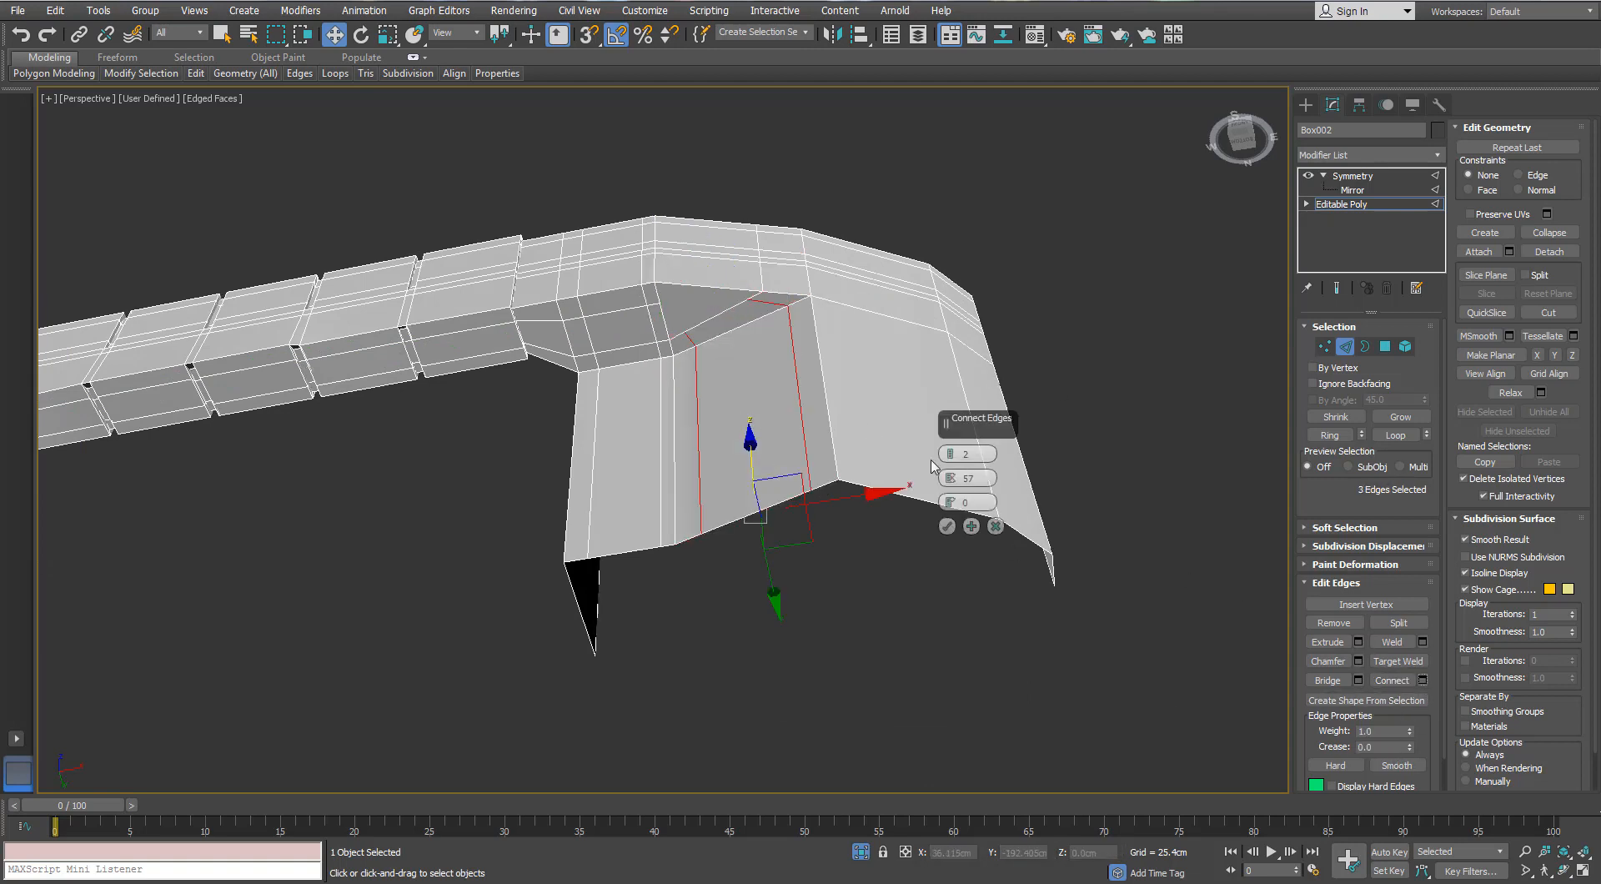
- Connect the loose vertices of the new edges on the block's underside to the neighbouring support loop vertices
click(1331, 347)
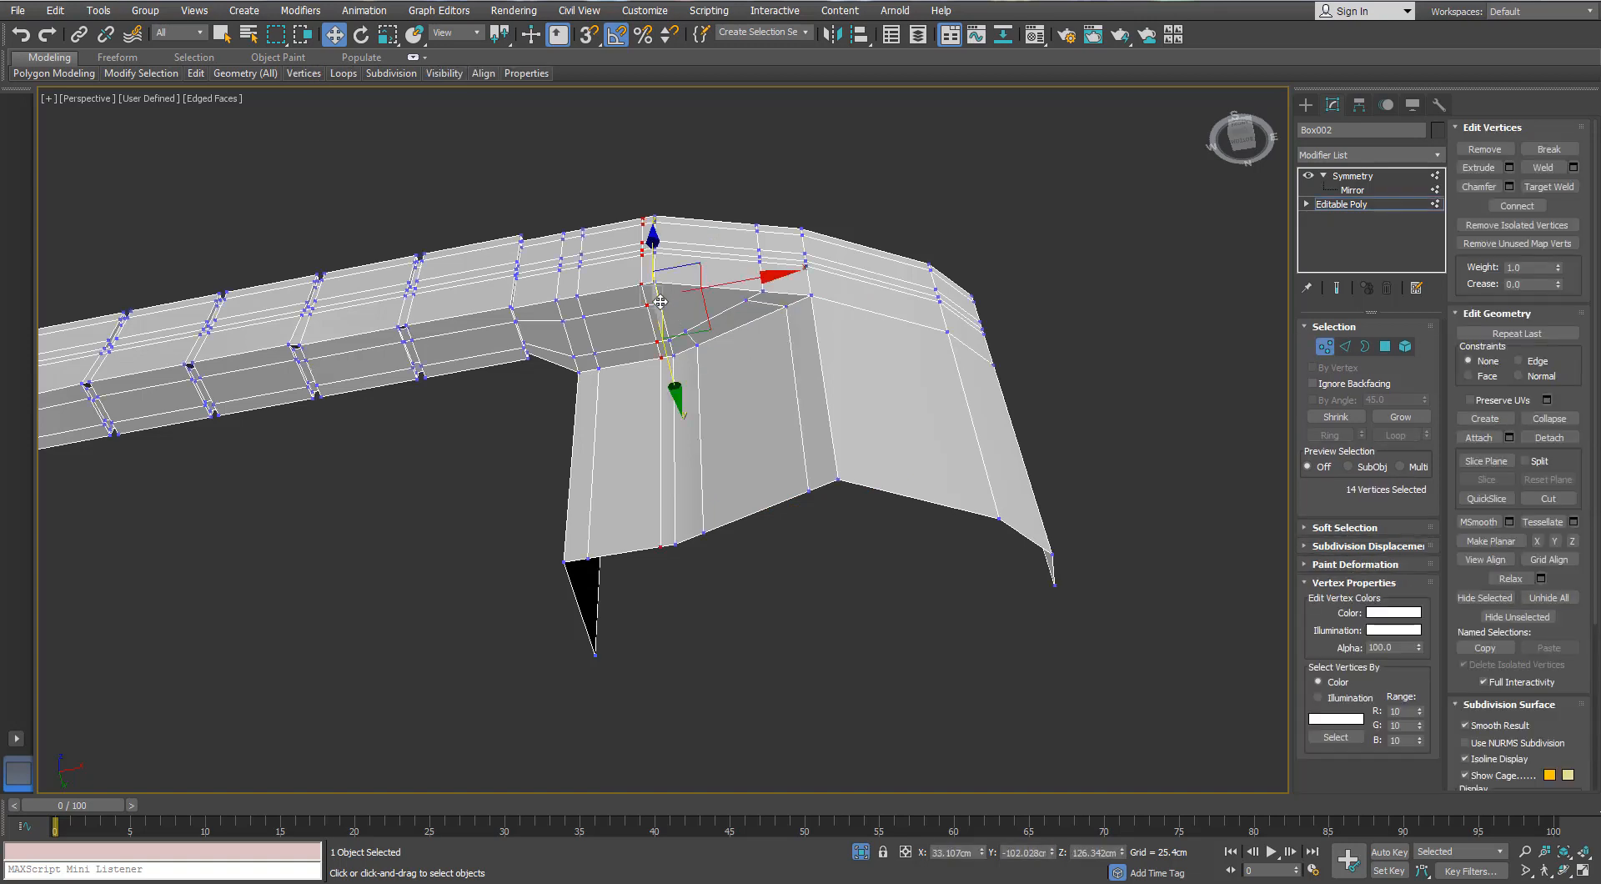
click(1549, 187)
scroll(808, 569, up, 2)
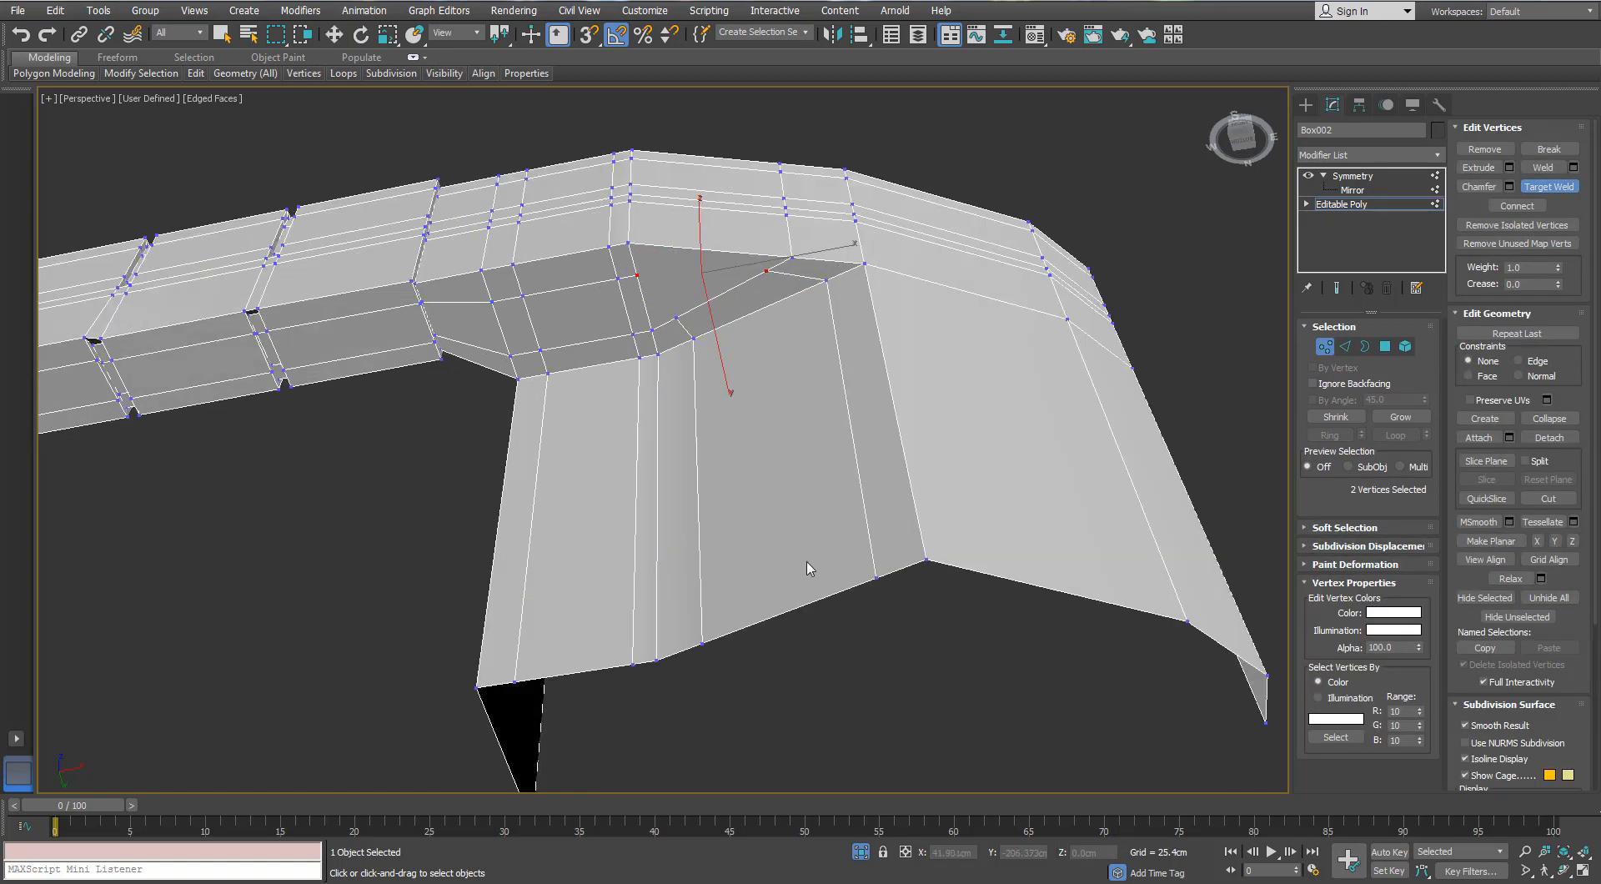
key(w)
scroll(691, 314, down, 2)
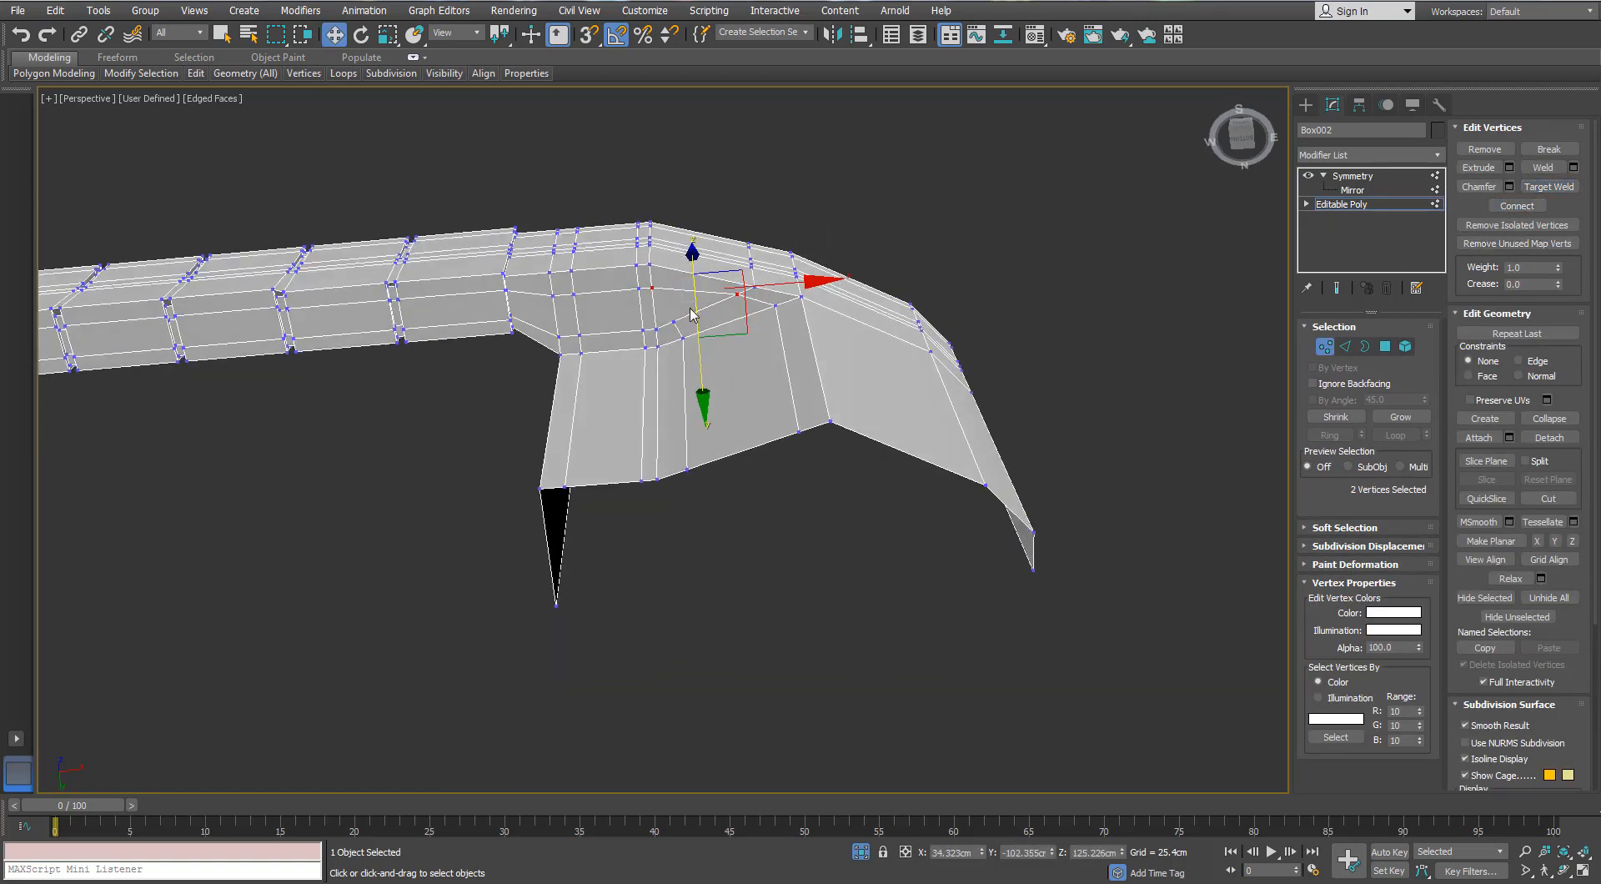
click(653, 290)
ctrl+click(674, 323)
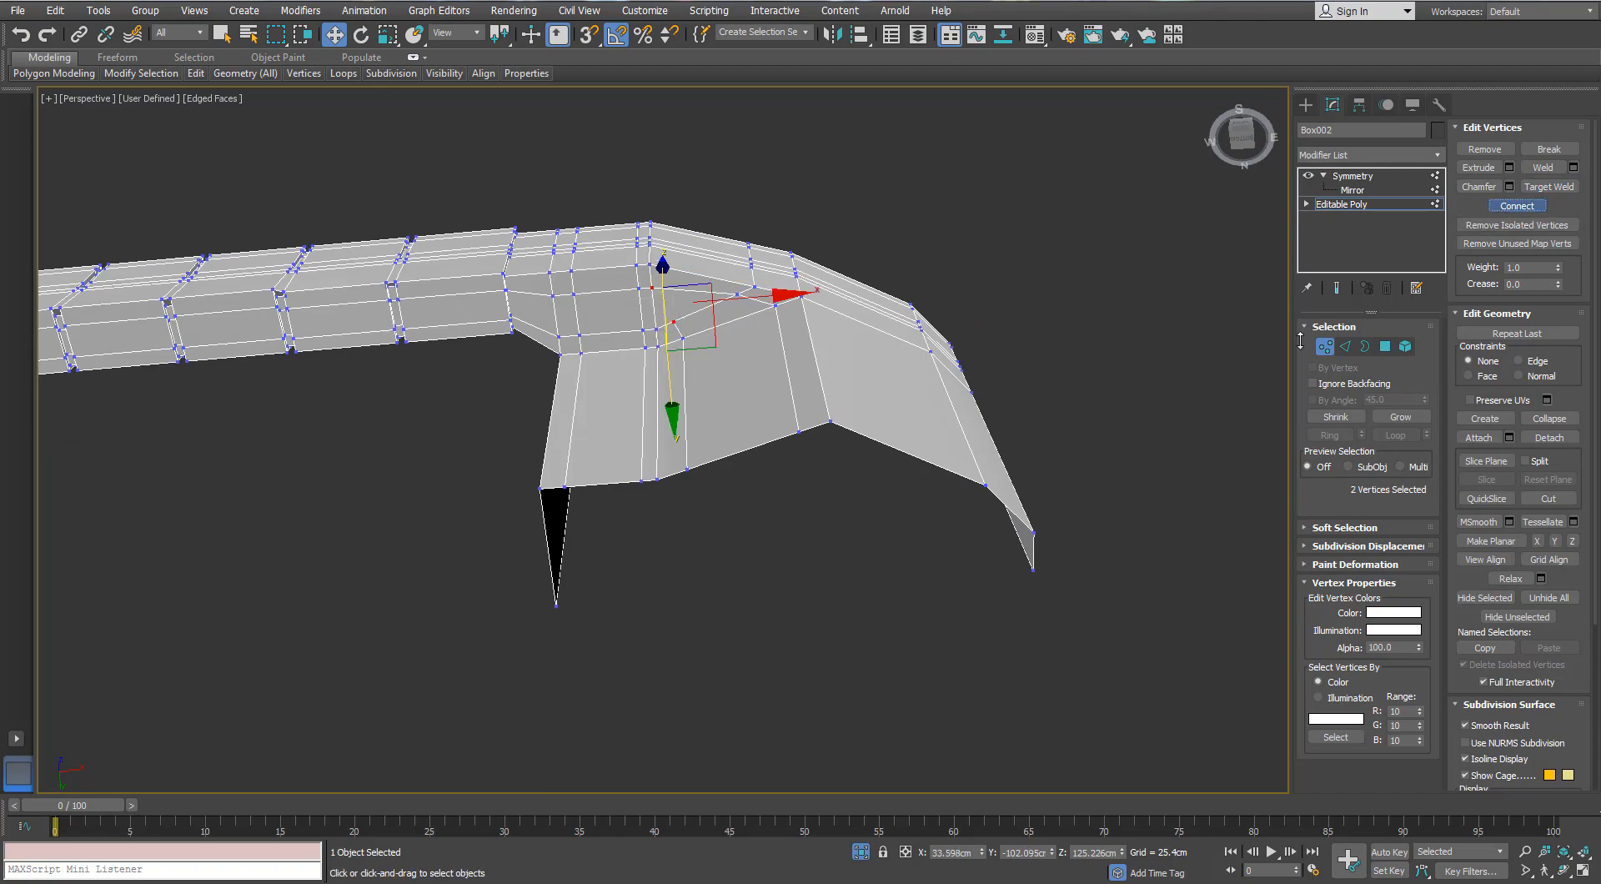
click(799, 560)
alt+middle_drag(697, 411, 626, 504)
click(1325, 346)
alt+middle_drag(633, 433, 563, 405)
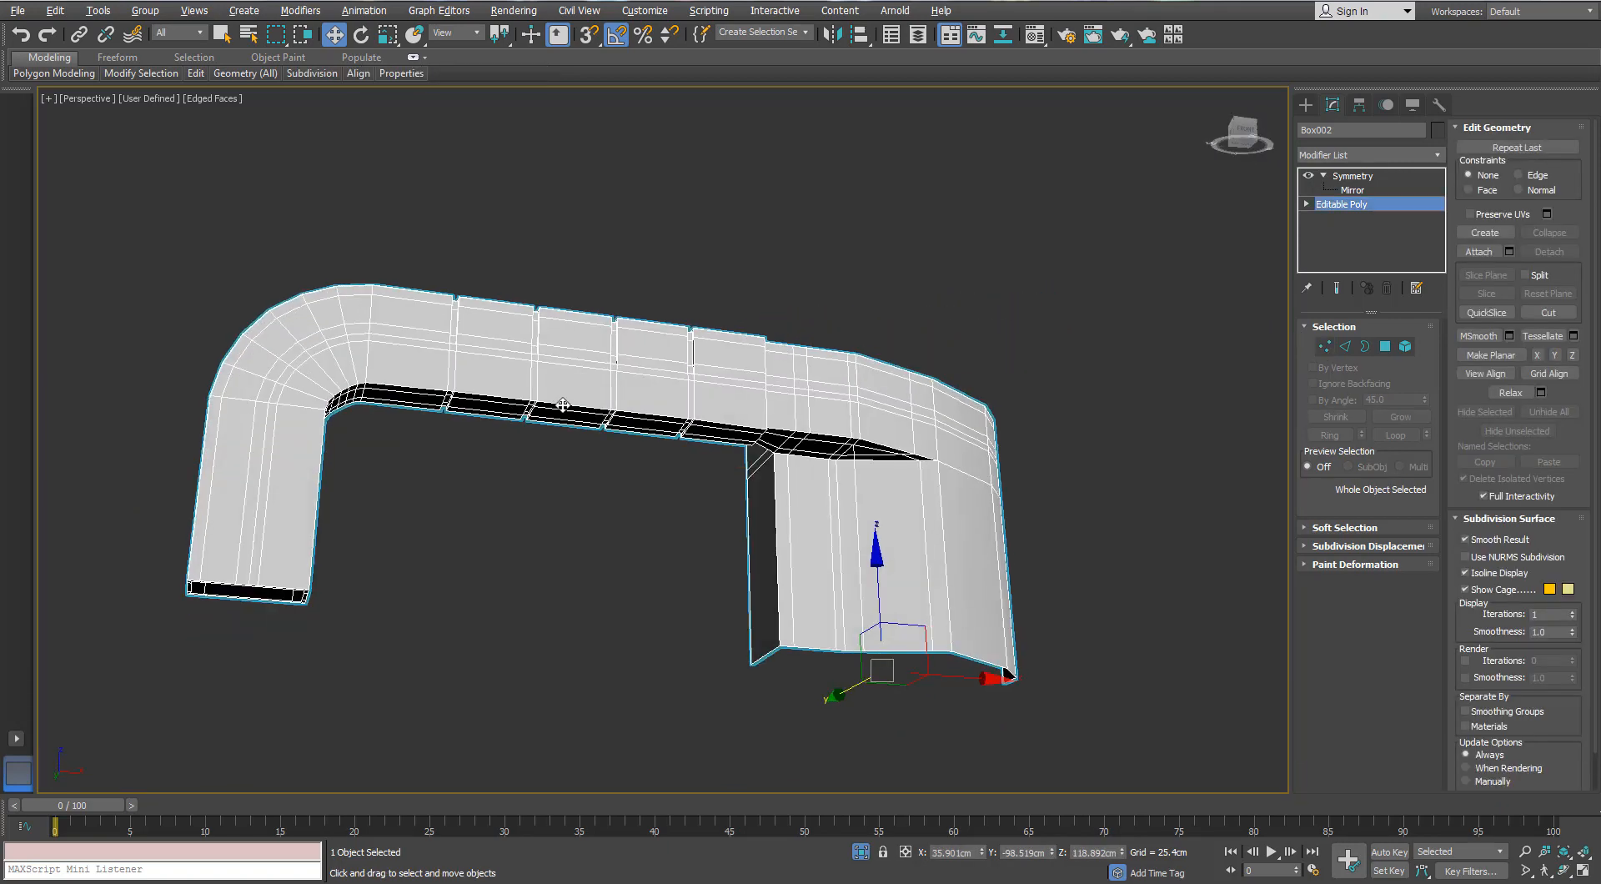
mouse_move(202, 75)
click(331, 113)
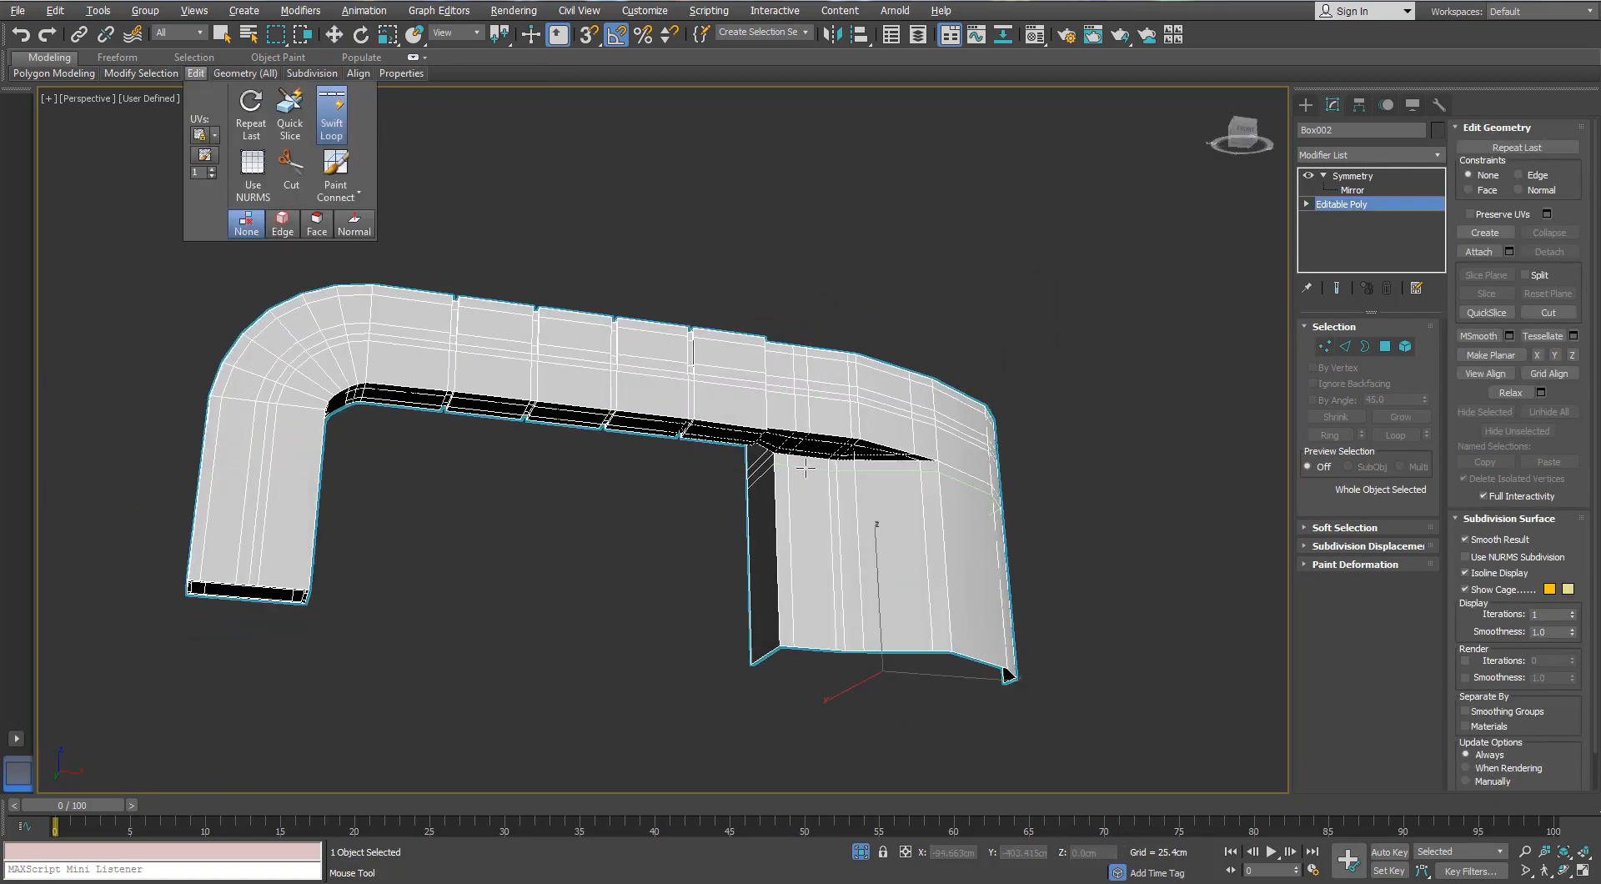
alt+middle_drag(784, 509, 665, 451)
scroll(666, 448, up, 3)
right_click(669, 449)
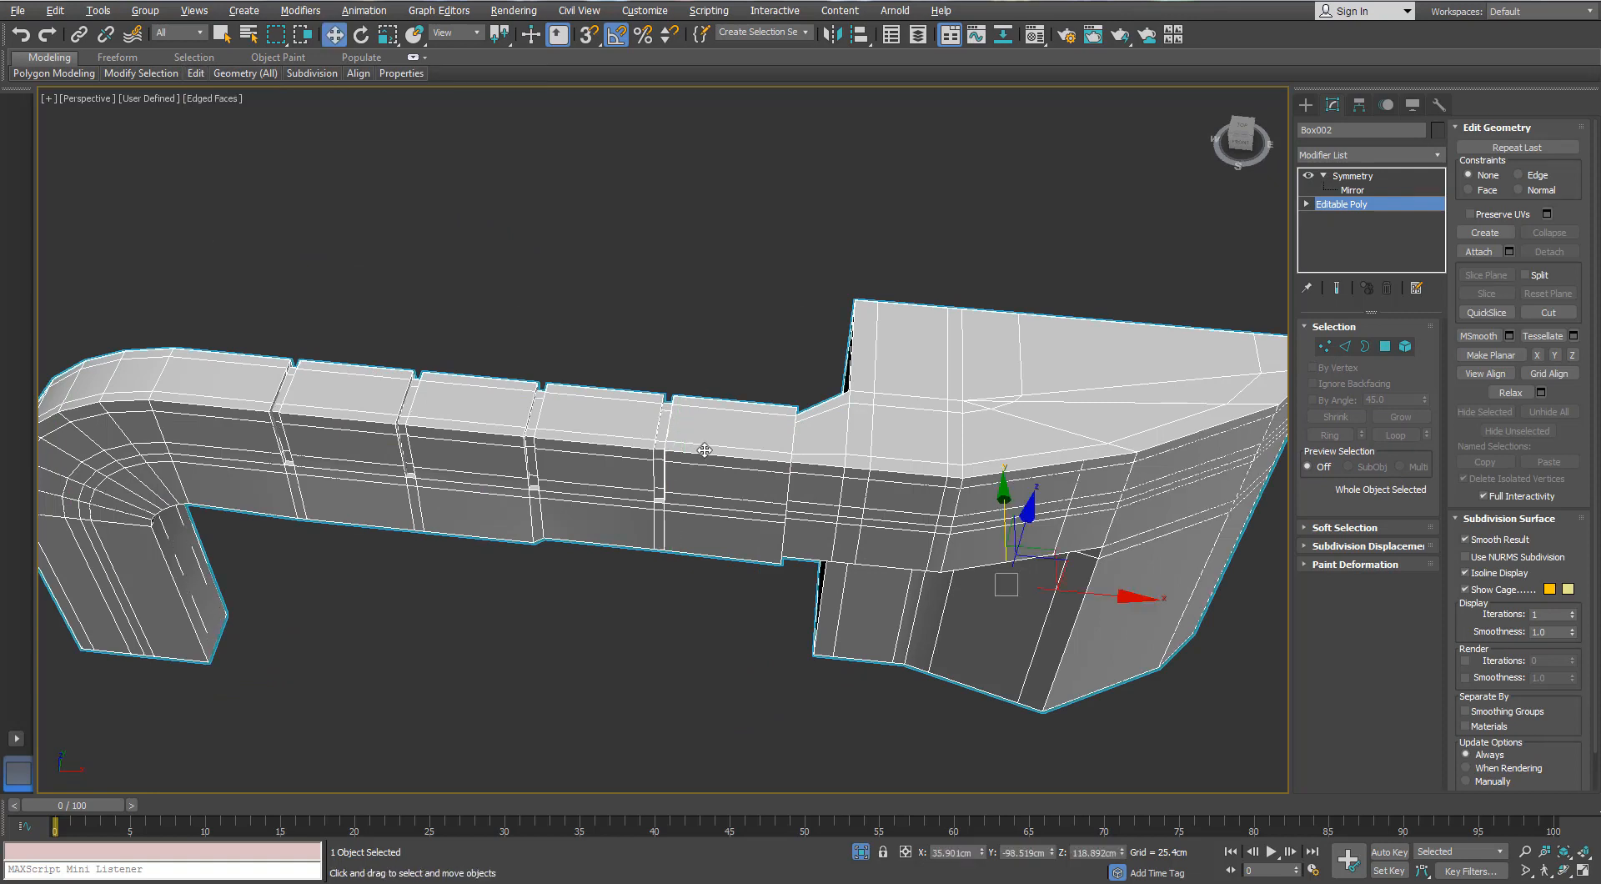
click(1352, 177)
- Ring-select the lengthwise edges of the four grip segments and connect them with 2 segments and a pinch of 80
click(1349, 207)
click(1344, 346)
click(723, 466)
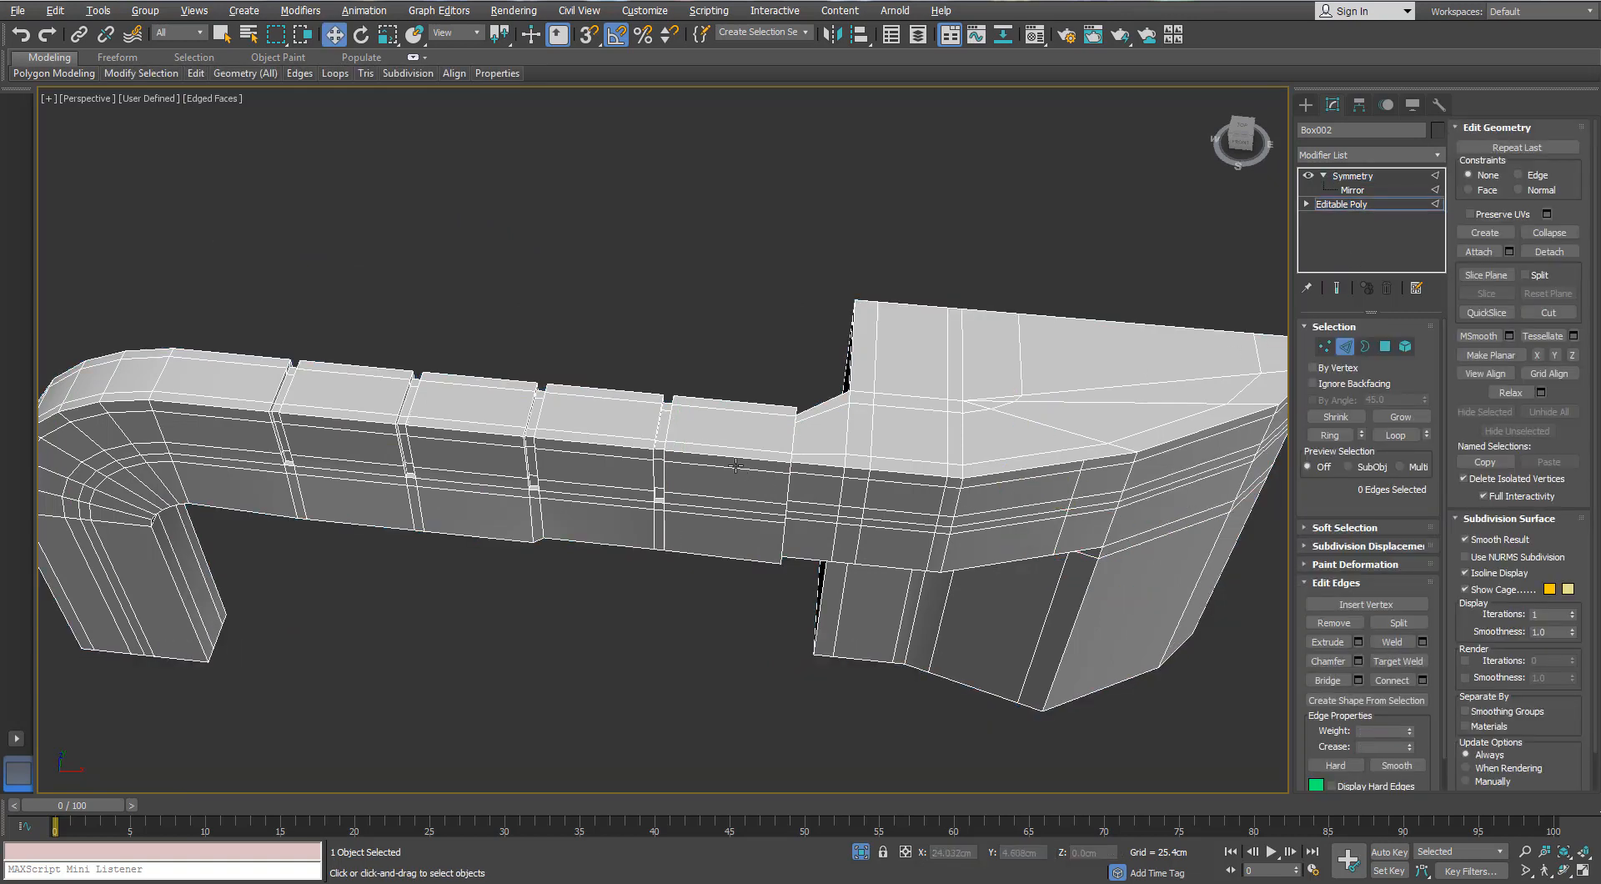
ctrl+click(597, 448)
ctrl+click(467, 430)
ctrl+click(338, 419)
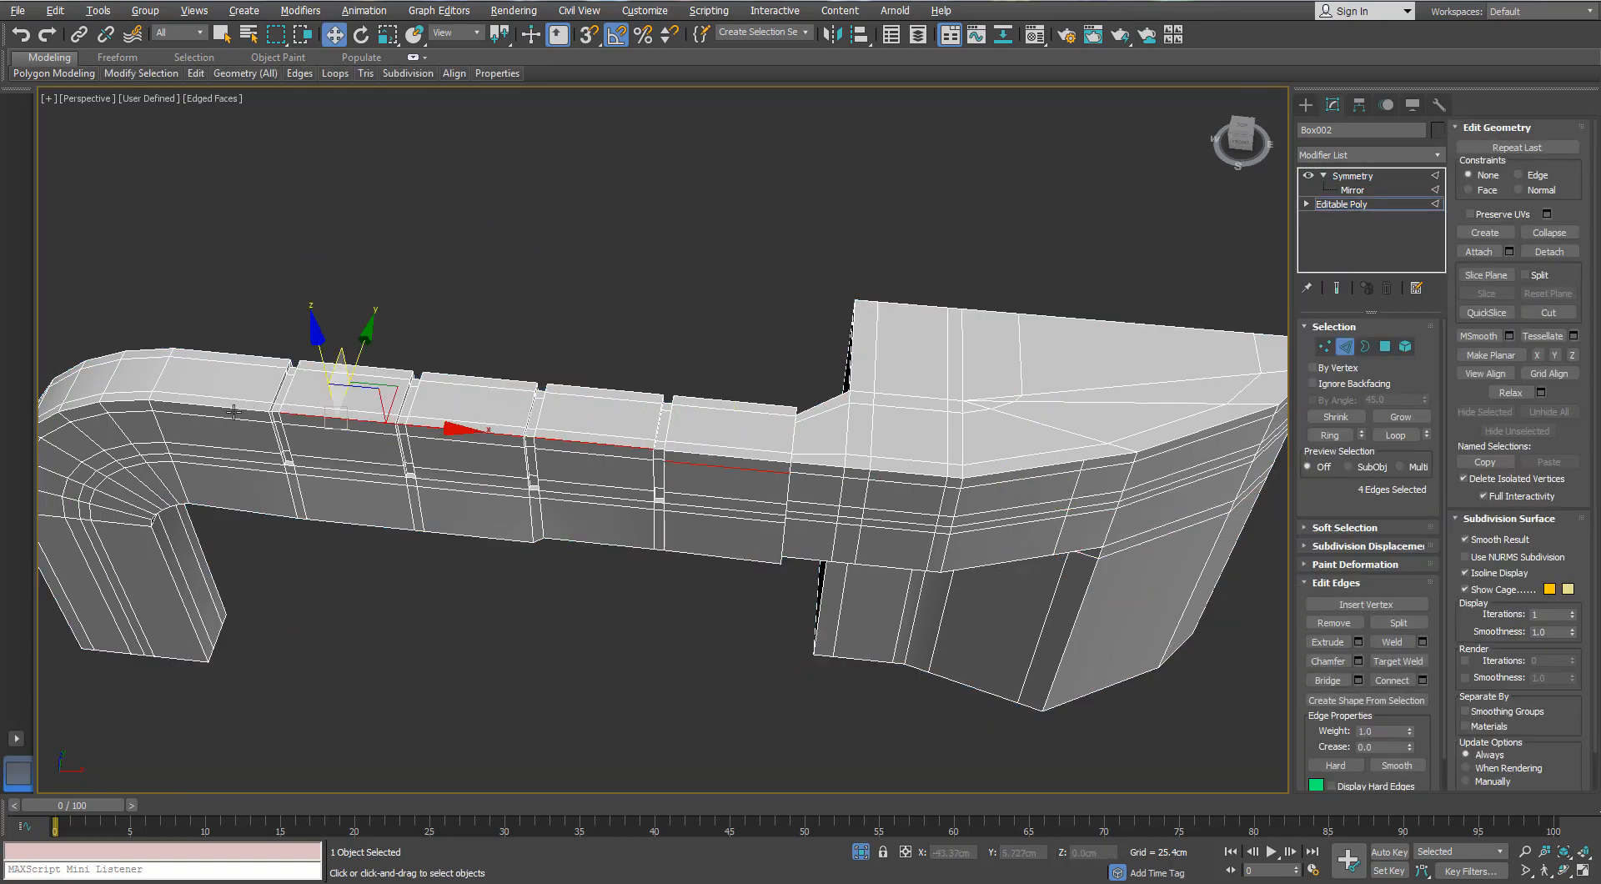
key(alt+r)
middle_drag(793, 462, 955, 382)
click(1423, 680)
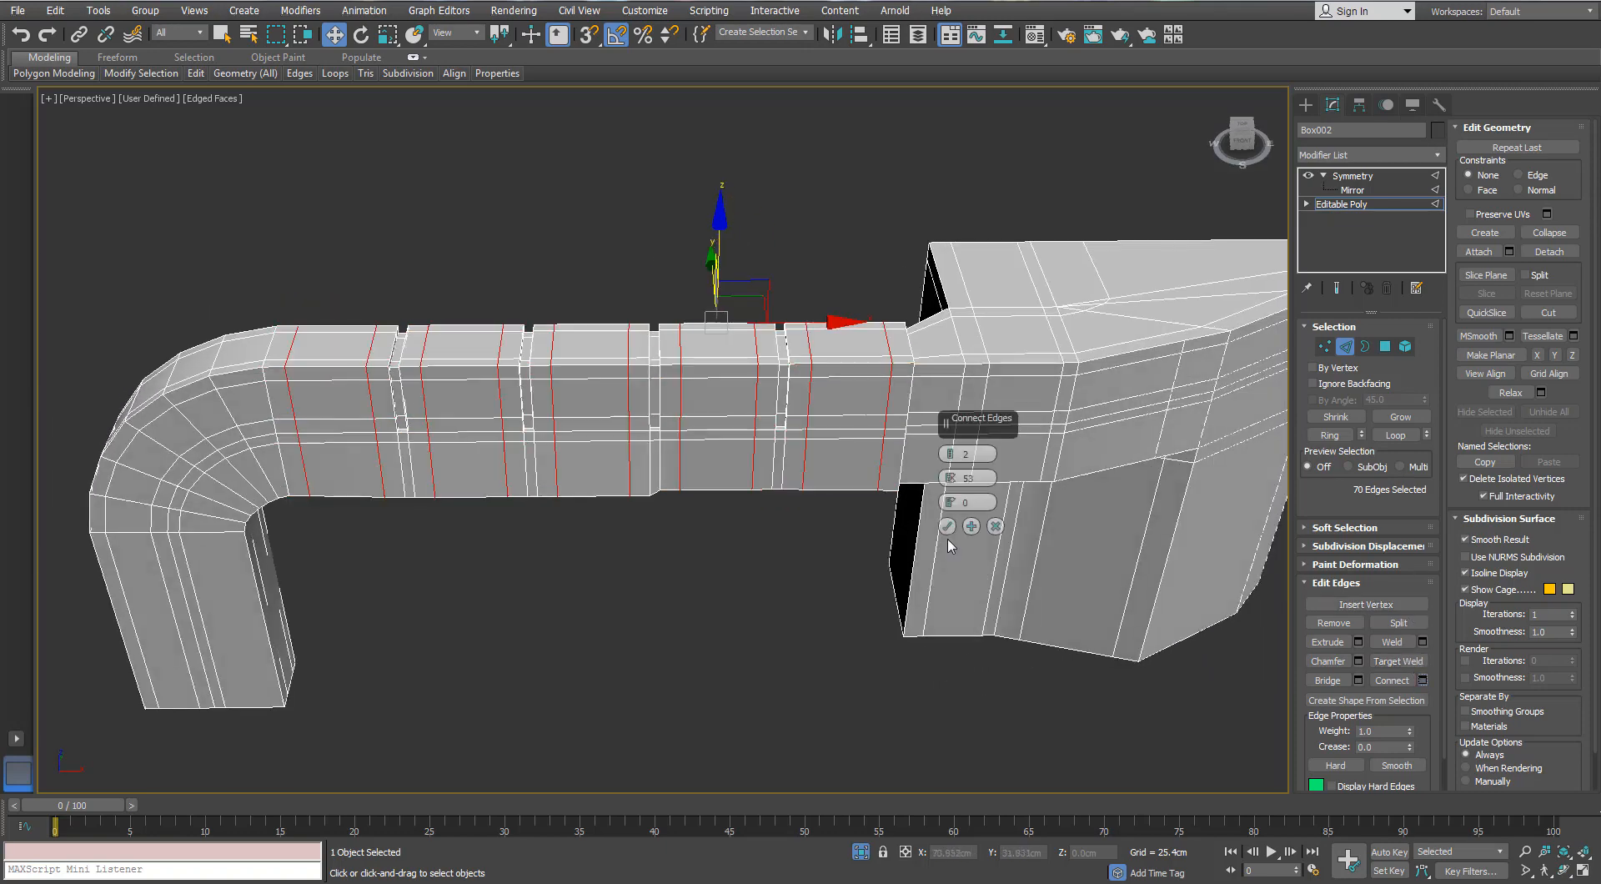
drag(949, 478, 942, 389)
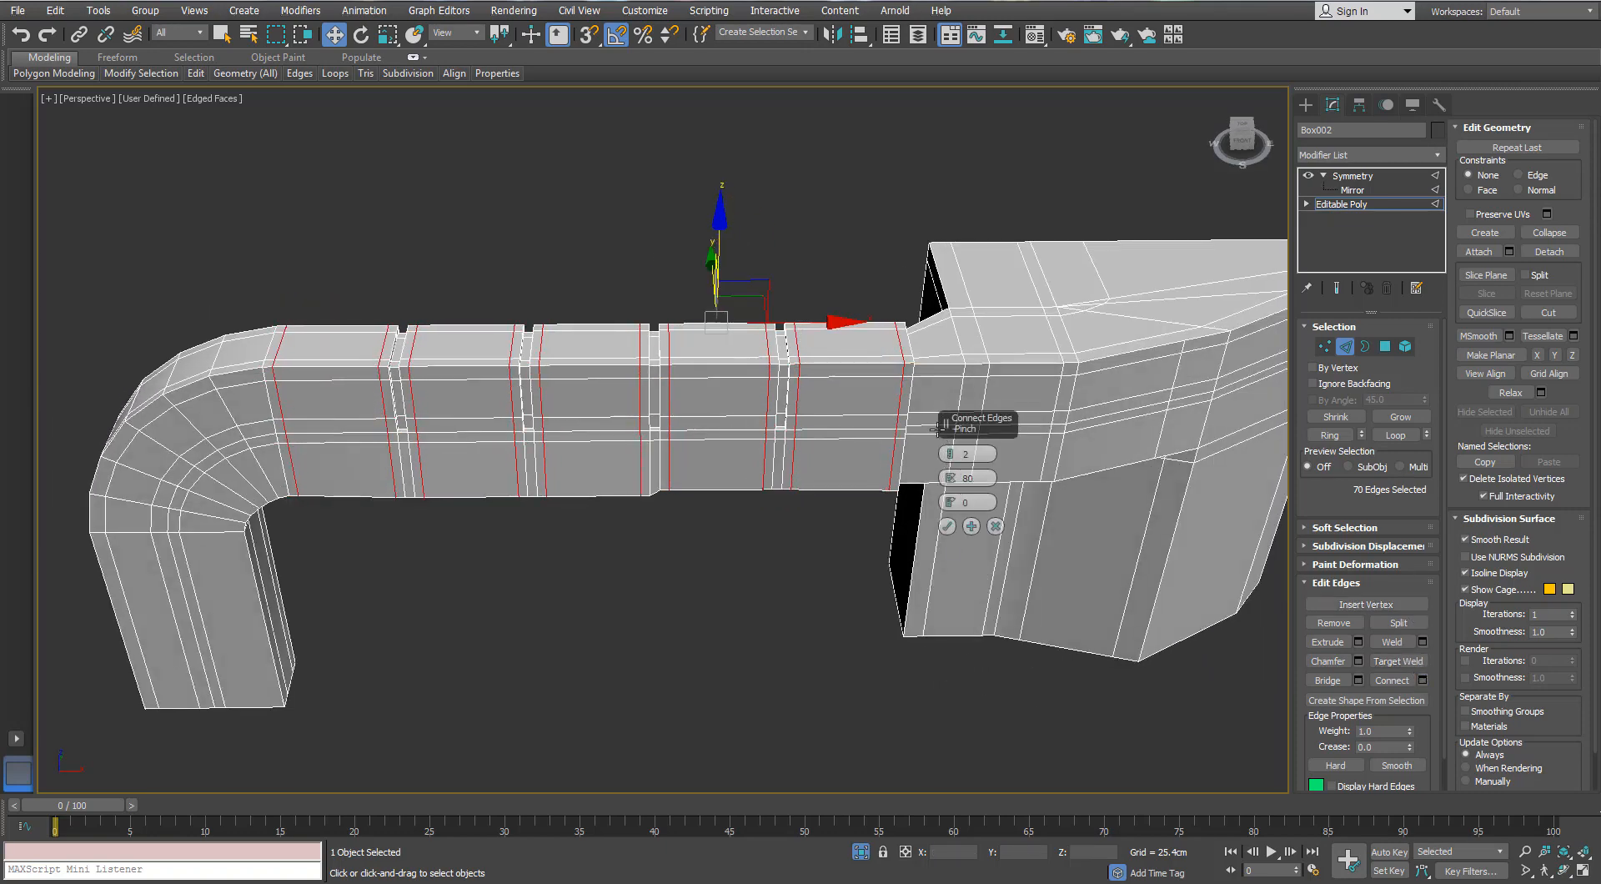
click(947, 526)
click(818, 572)
- Add a TurboSmooth modifier below the handle's Symmetry and view the smoothed handle without edged faces
middle_drag(387, 538, 447, 531)
scroll(584, 460, down, 3)
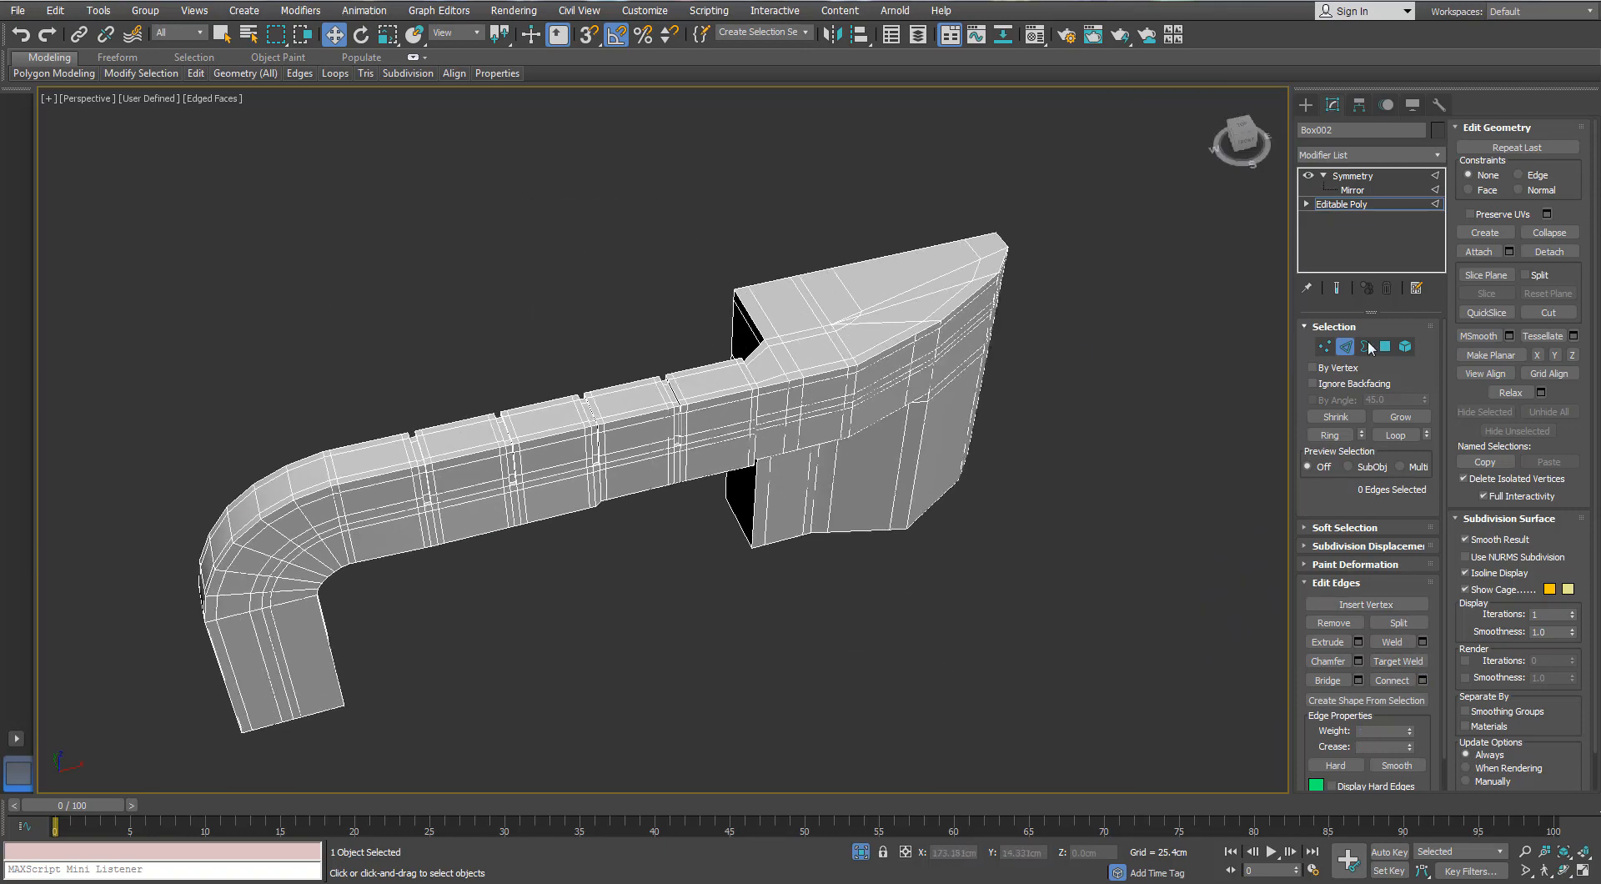
click(1348, 347)
click(1437, 156)
key(t)
key(t)
key(t)
key(Return)
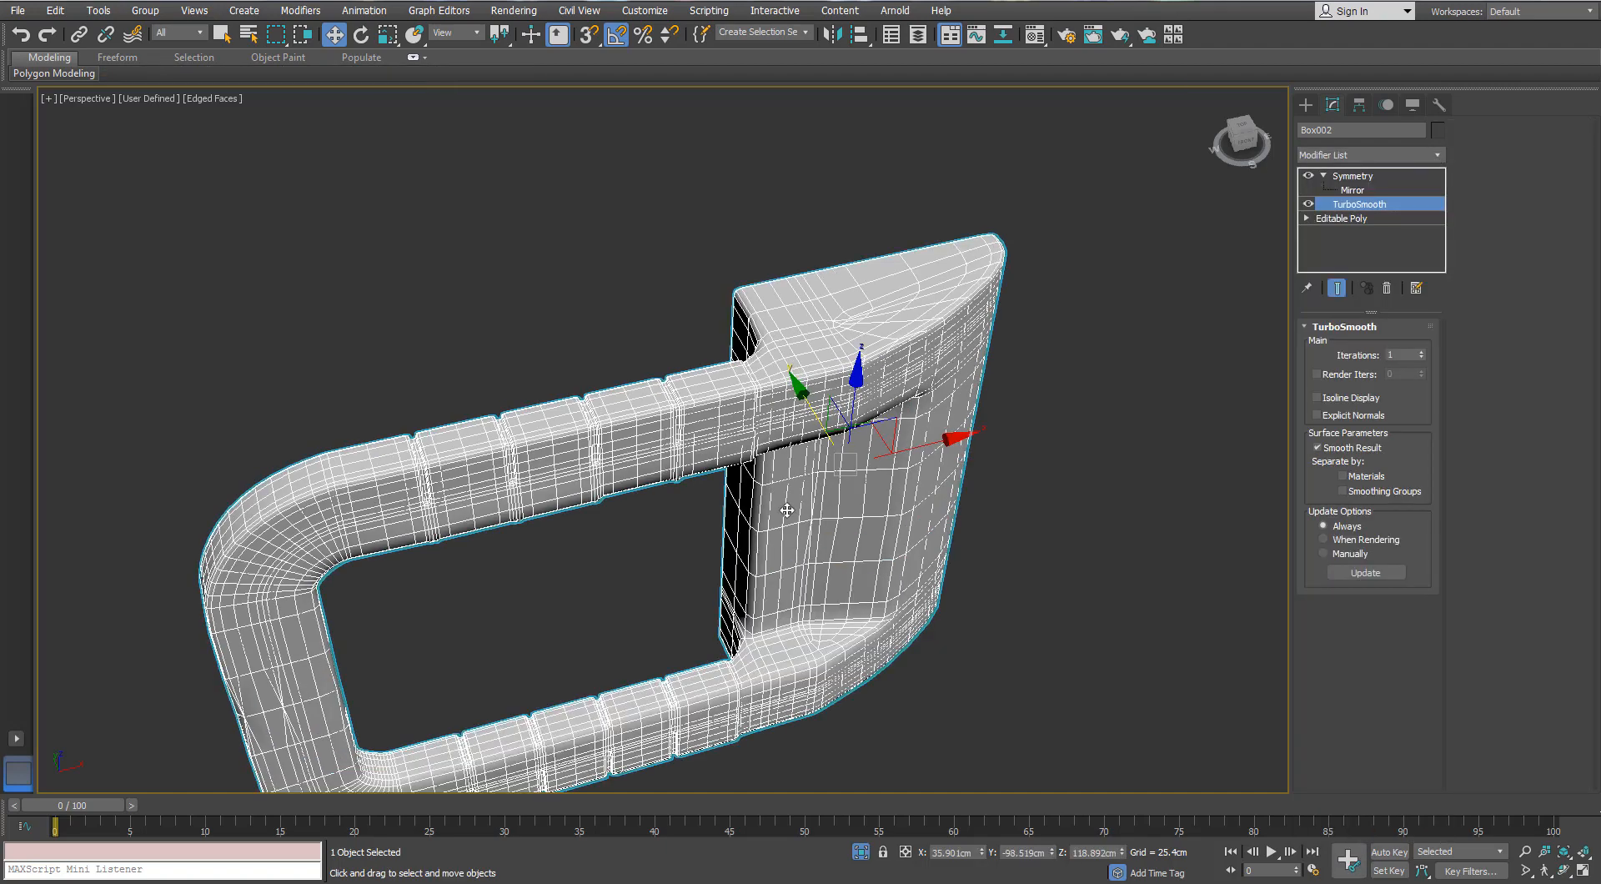
key(F4)
scroll(729, 503, down, 5)
mouse_move(730, 503)
alt+middle_down()
mouse_move(644, 388)
mouse_move(763, 357)
mouse_move(889, 449)
mouse_move(810, 707)
alt+middle_up()
- Exit the handle's isolation, show edged faces again, and isolate the base panel below the refrigerator door
key(alt+q)
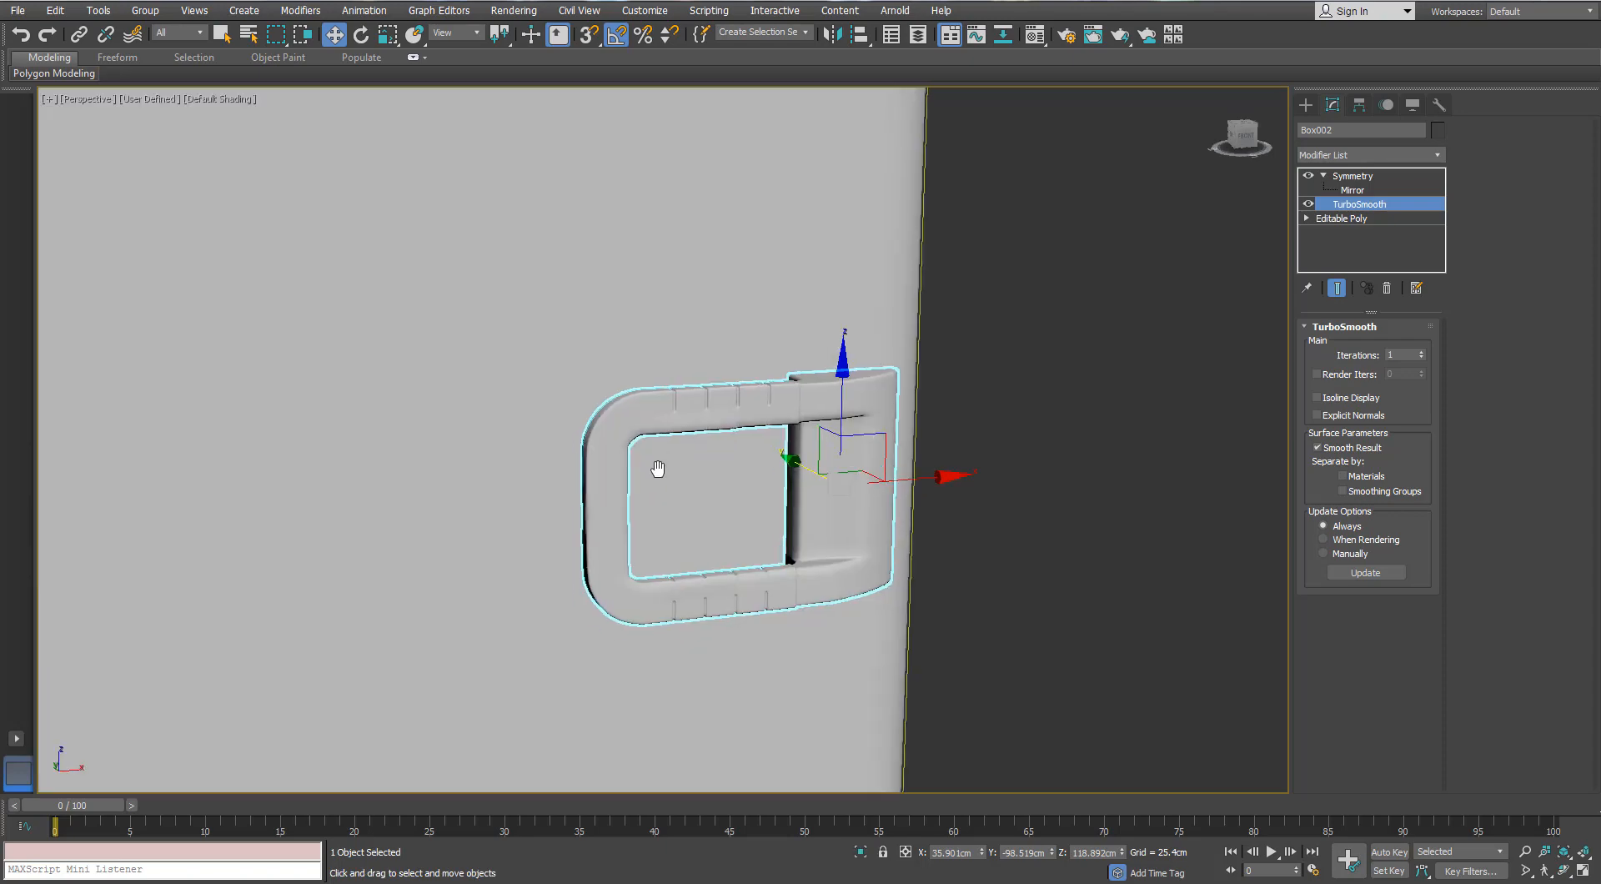
scroll(543, 504, down, 3)
key(F4)
middle_drag(628, 556, 775, 184)
scroll(775, 183, down, 3)
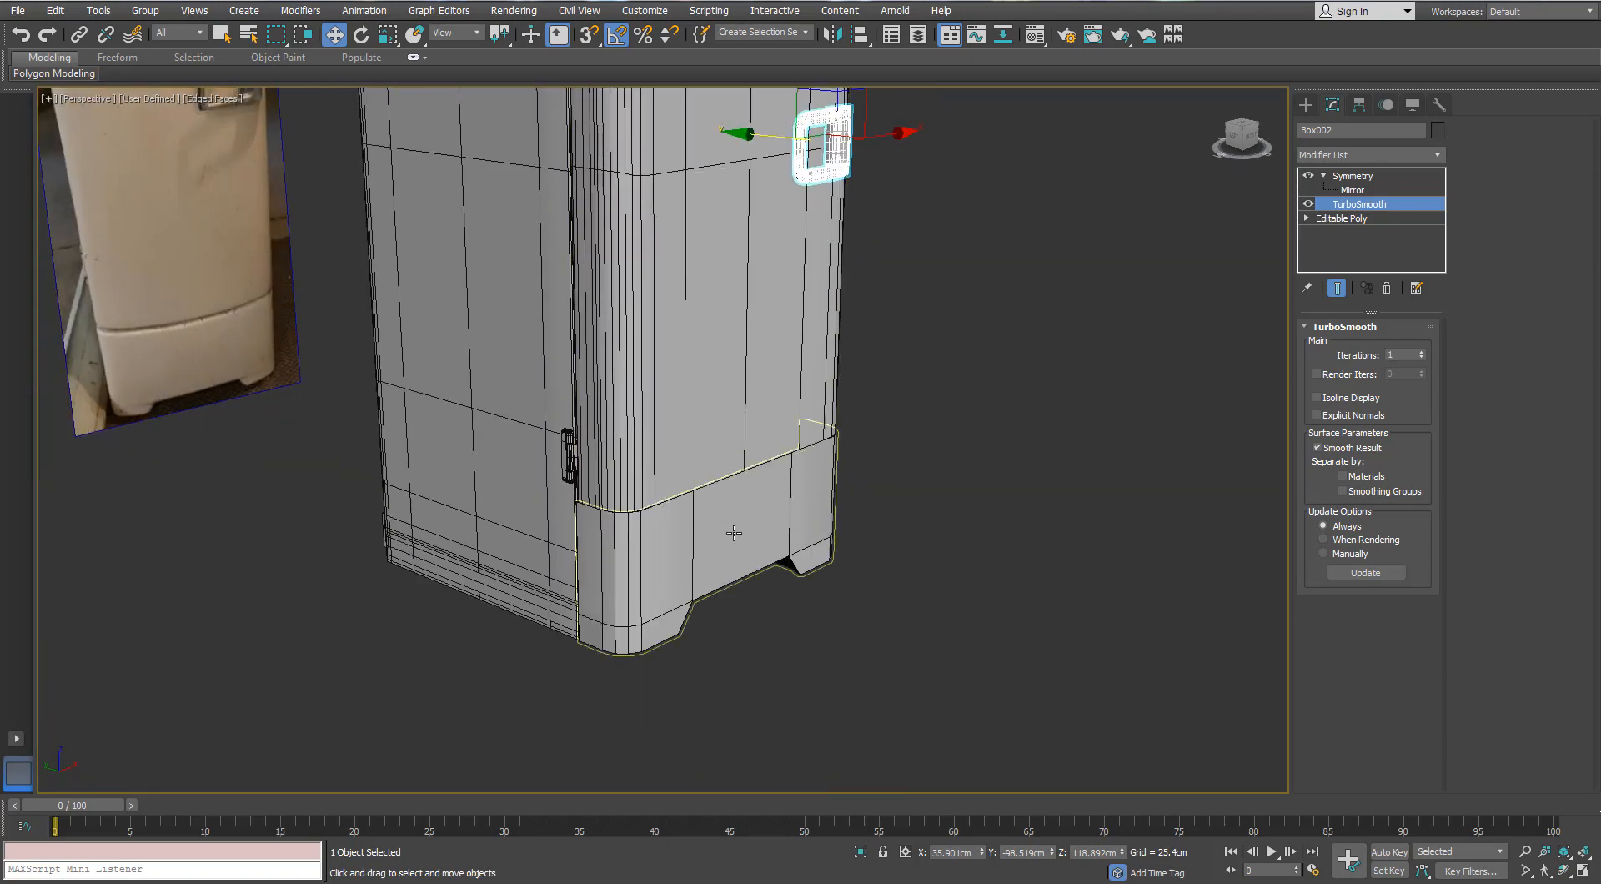
scroll(733, 532, up, 3)
click(862, 471)
key(alt+q)
alt+middle_drag(861, 471, 139, 128)
- Cut a line of edges from the rounded corner vertex down across the inner strips of the base panel's first foot
click(1323, 349)
right_click(343, 335)
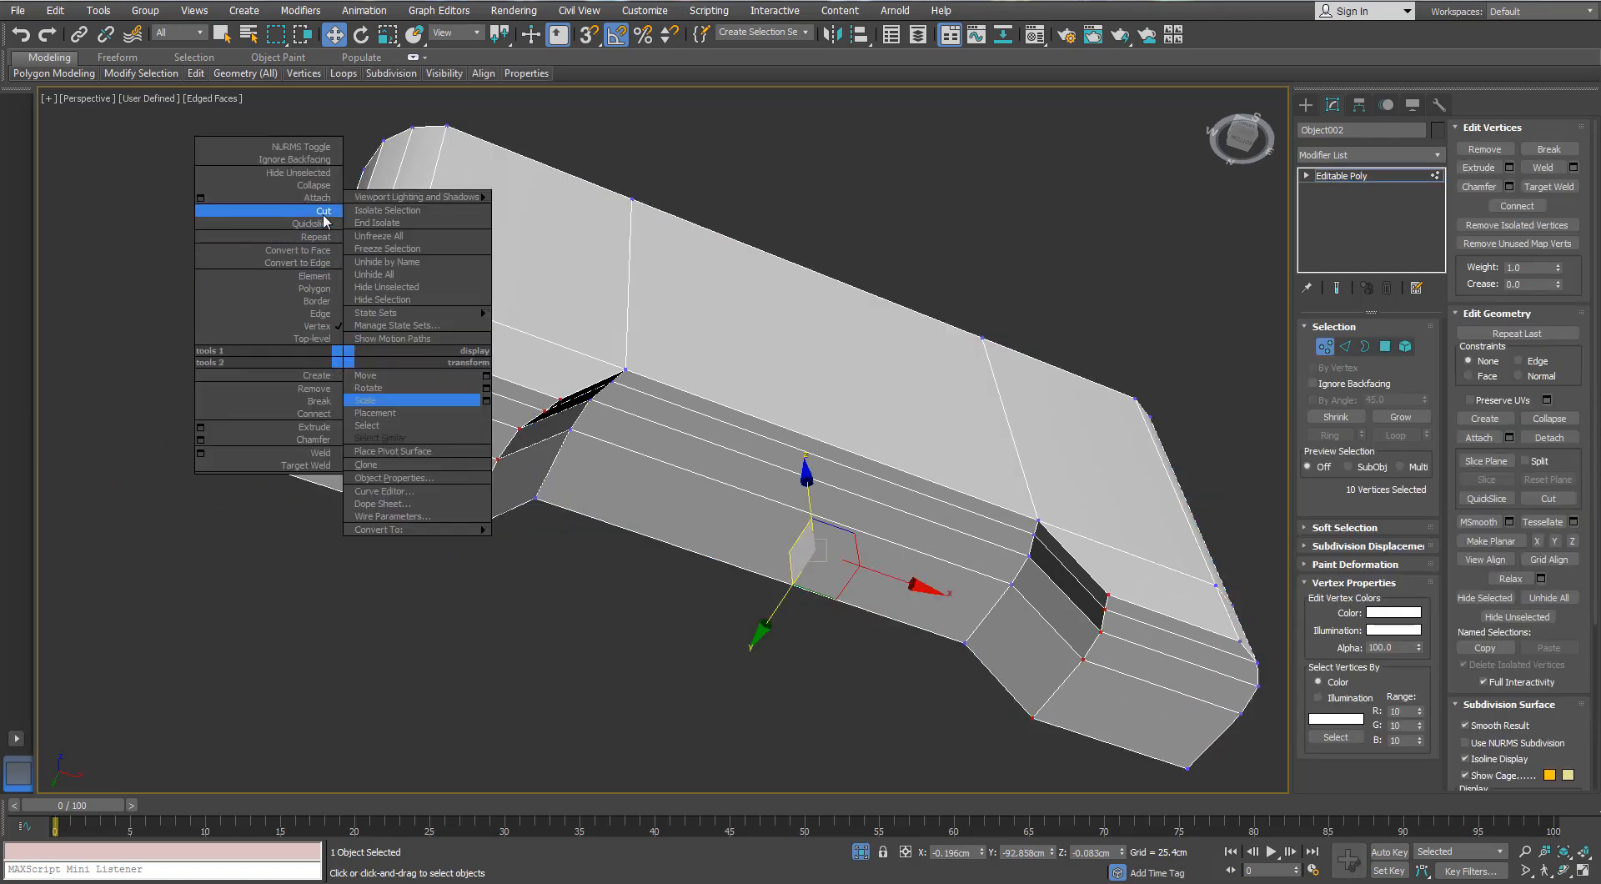
click(392, 337)
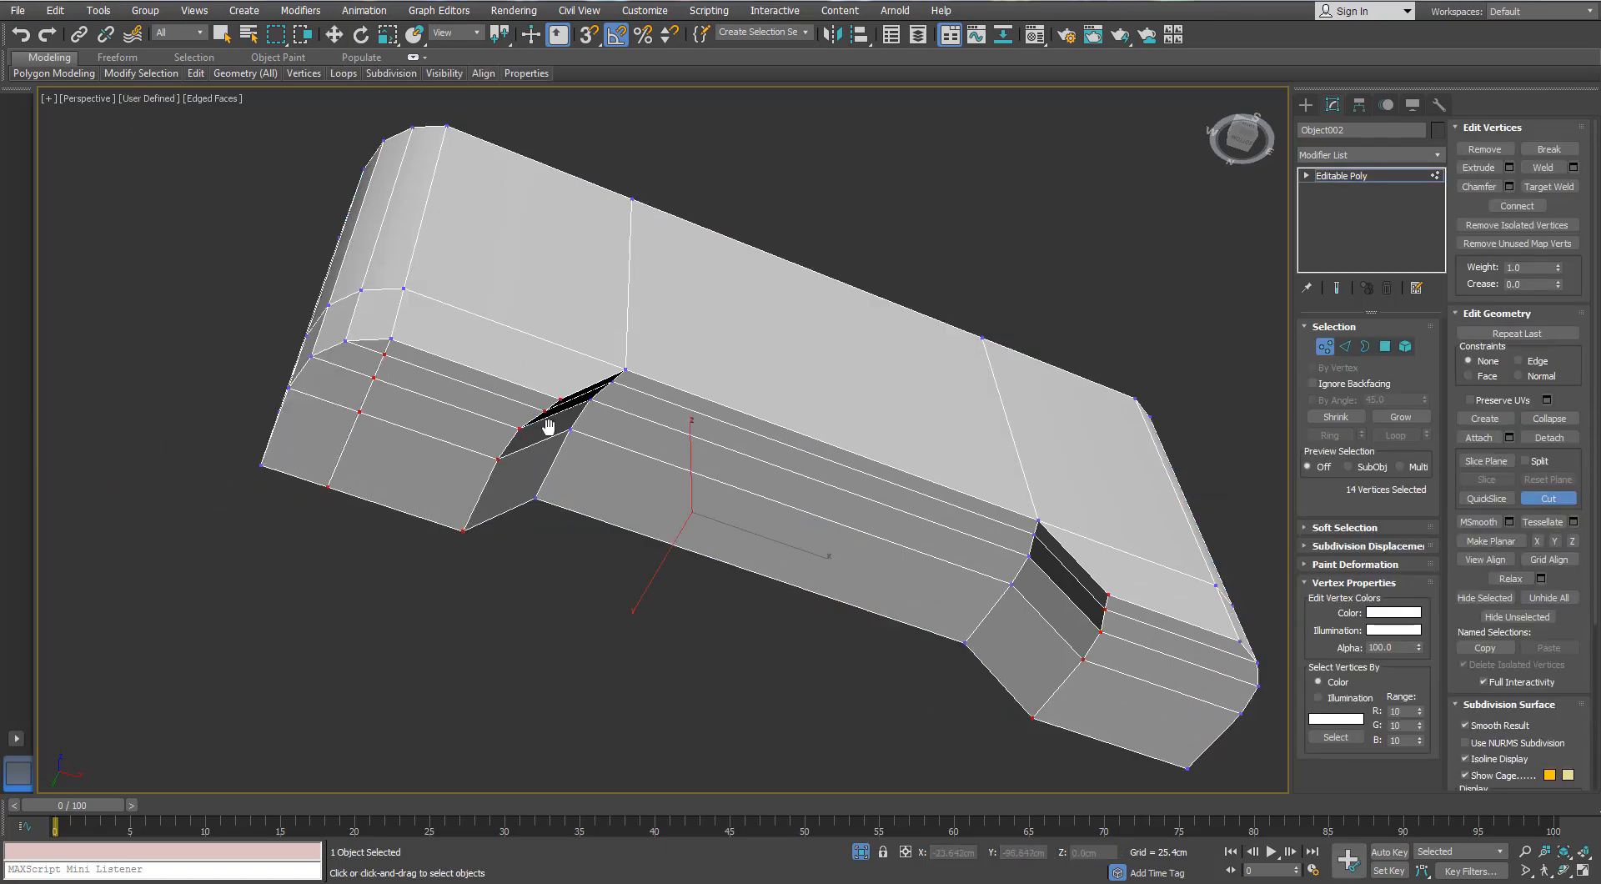
middle_drag(548, 426, 521, 443)
key(w)
click(554, 593)
- Cut a matching line of edges from the rounded corner vertex down across the strips of the base panel's second foot to its bottom edge
alt+middle_drag(547, 546, 709, 467)
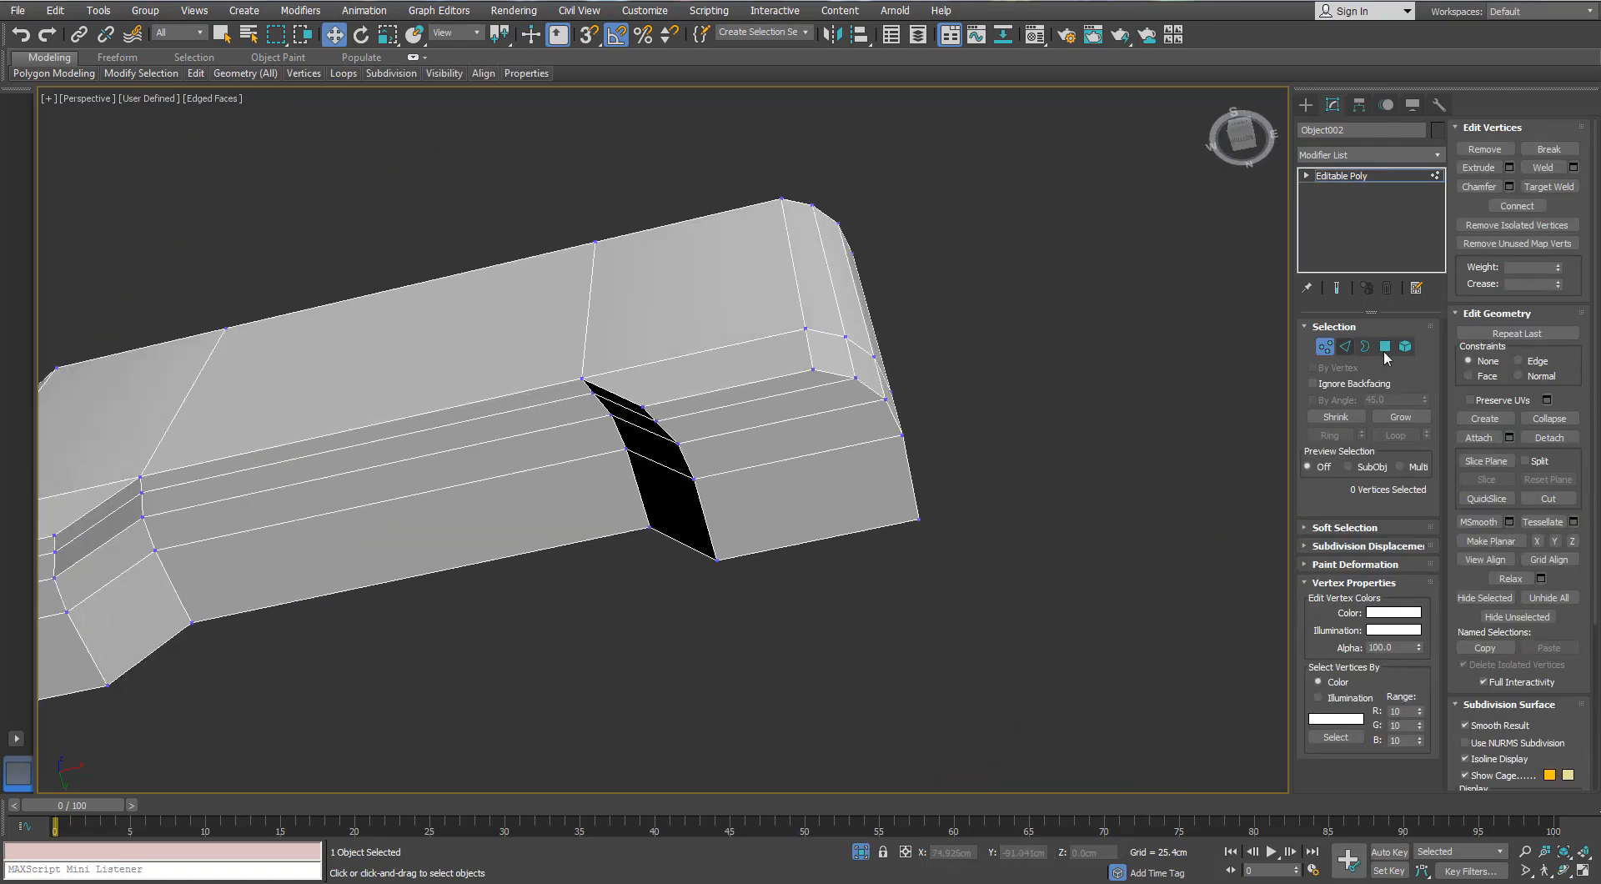
right_click(838, 397)
click(813, 250)
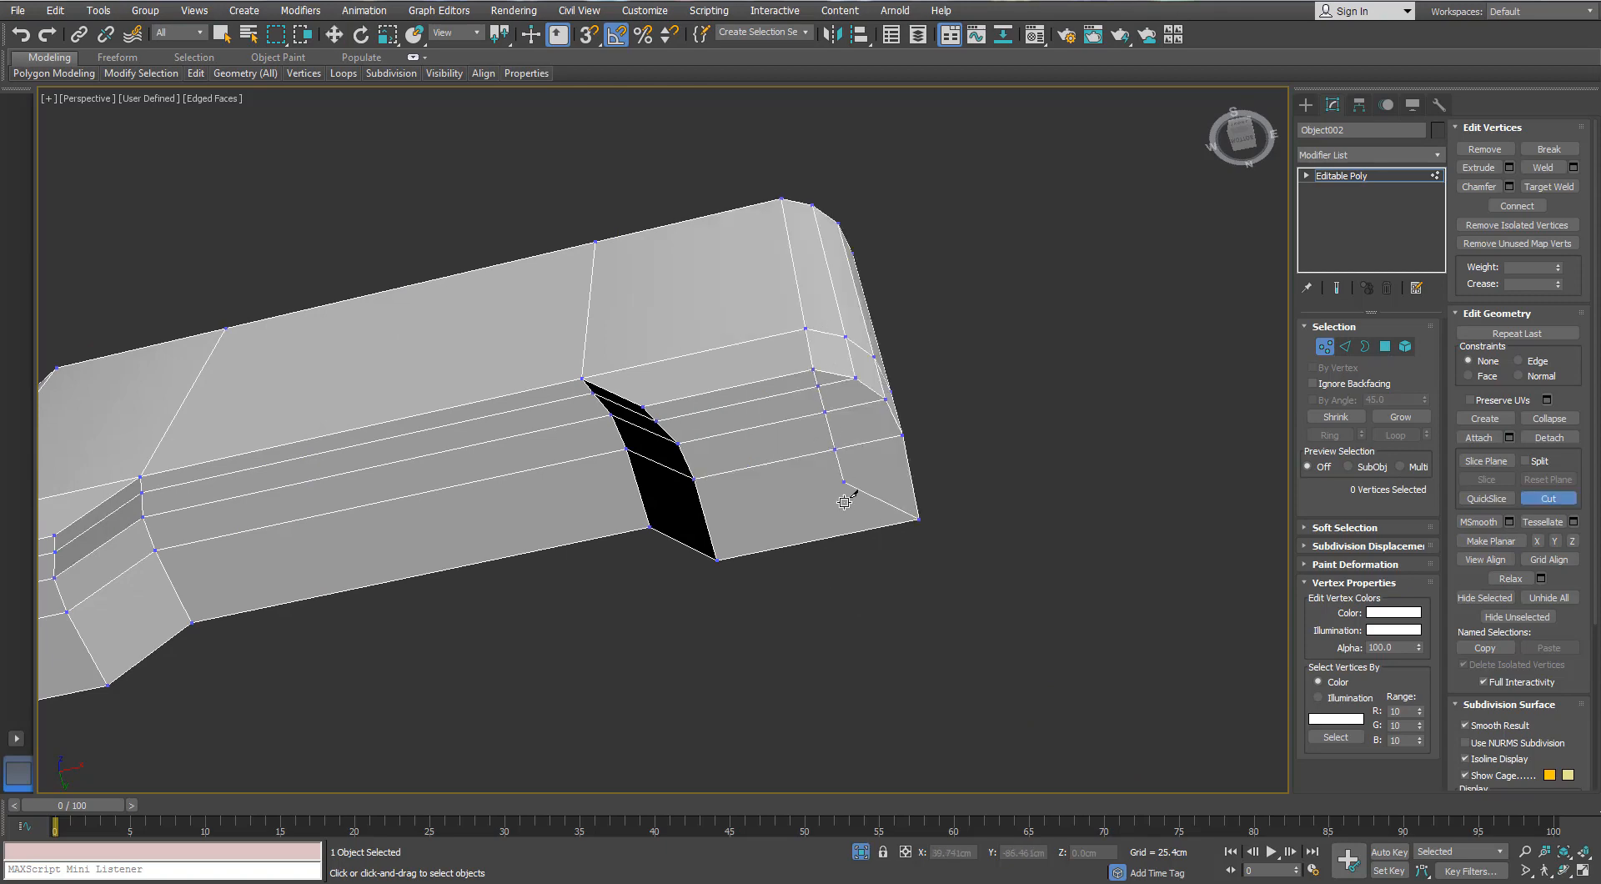
alt+middle_drag(849, 534, 165, 175)
key(w)
- Add SwiftLoop support loops above the base panel's arch, beside both rounded corners, and on both sides of each foot's inner step
mouse_move(197, 77)
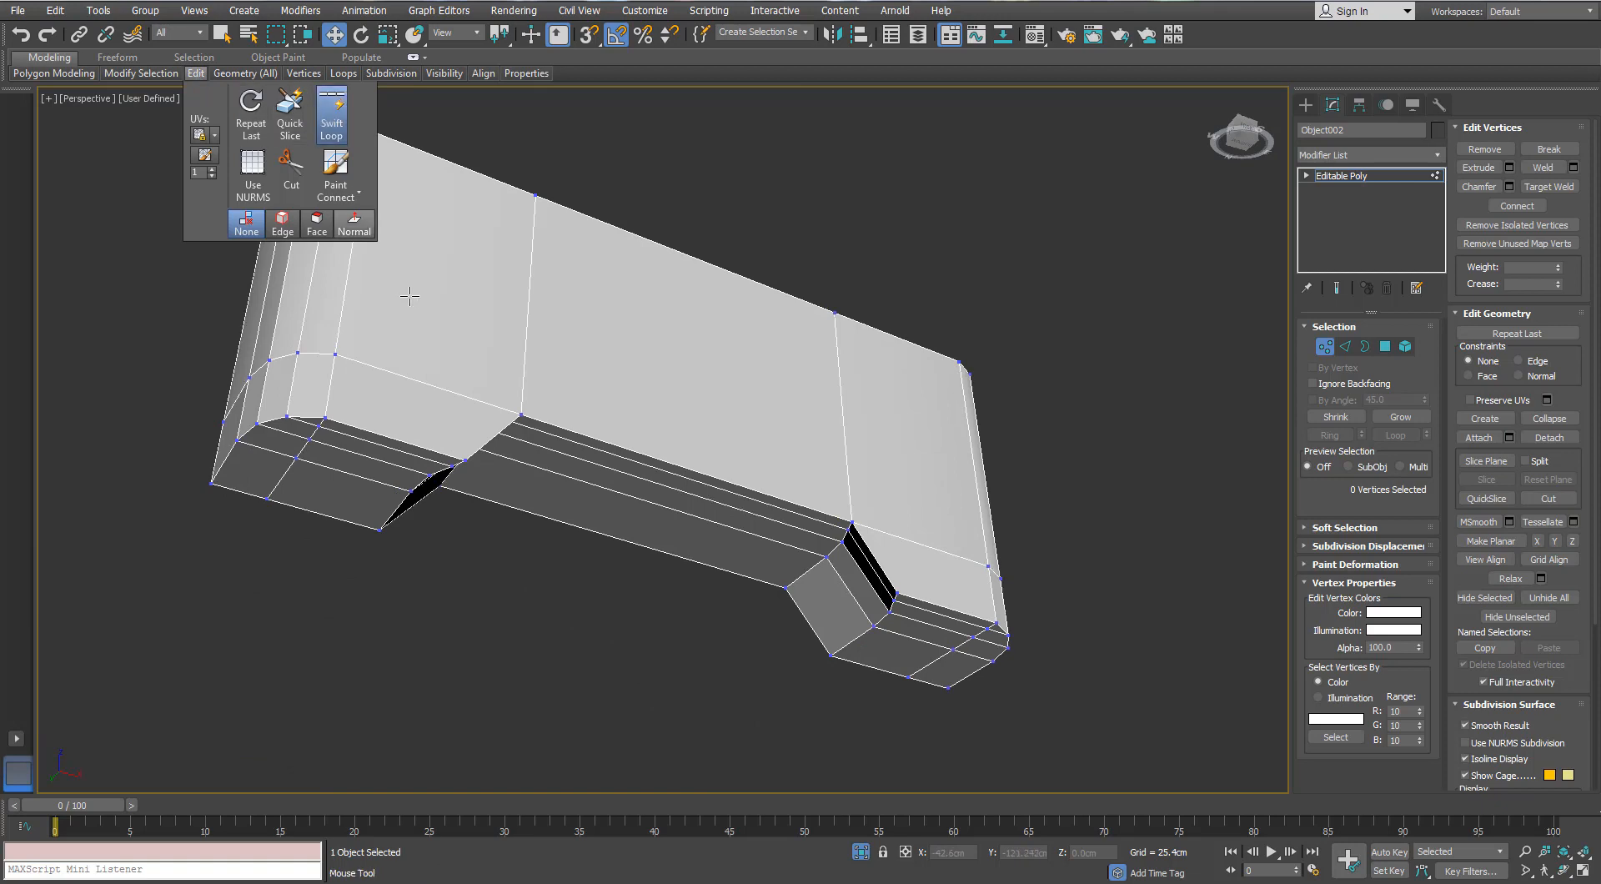
alt+middle_drag(409, 296, 505, 344)
click(506, 457)
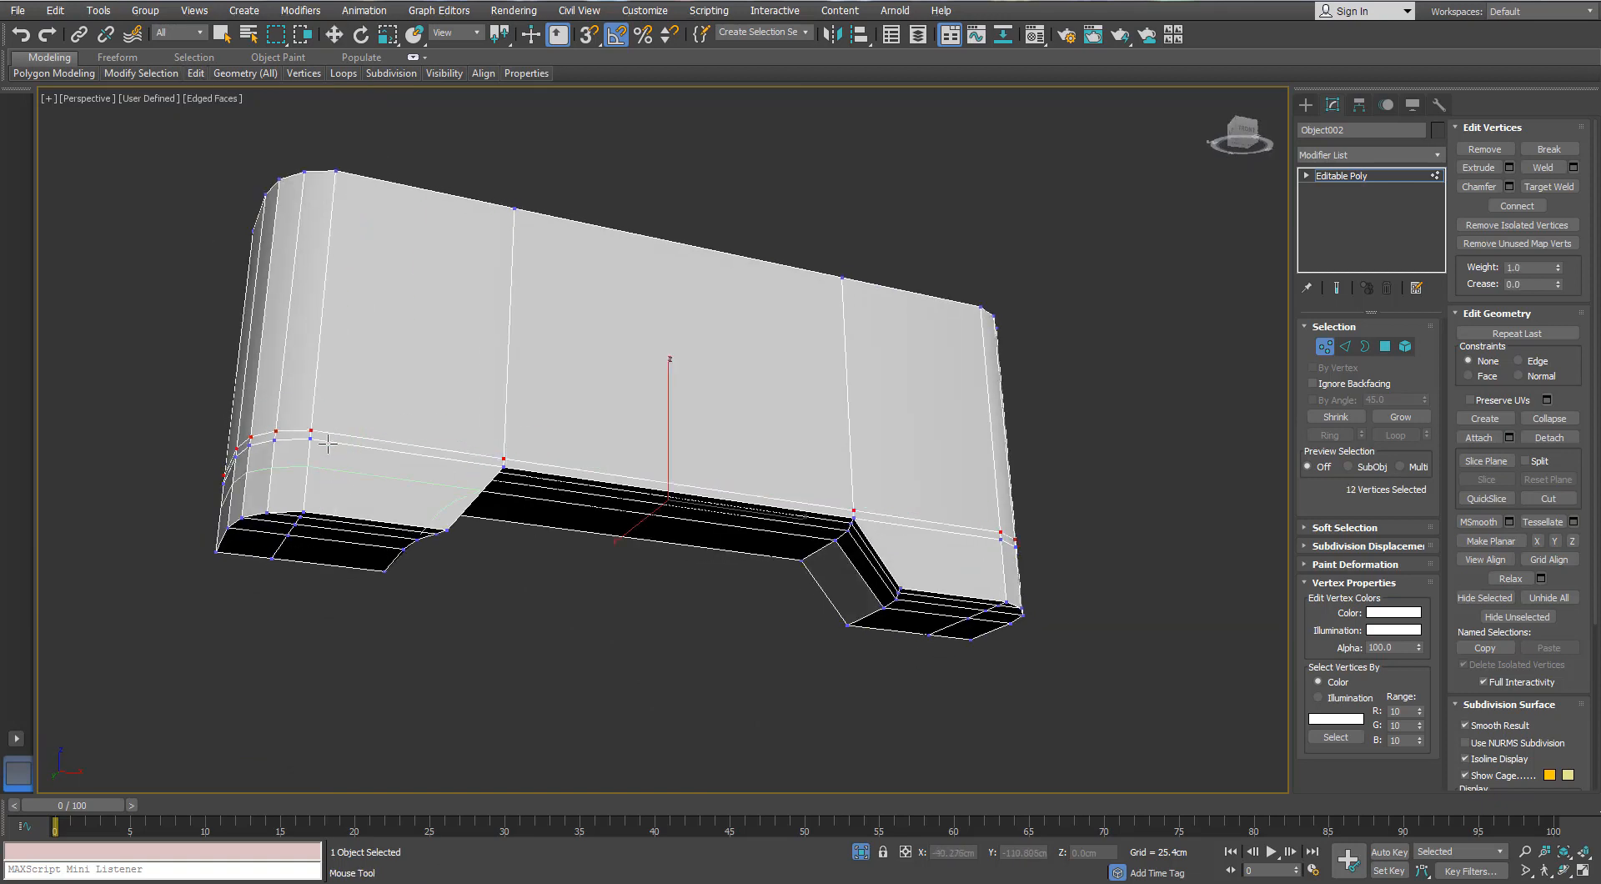
alt+middle_drag(328, 445, 299, 455)
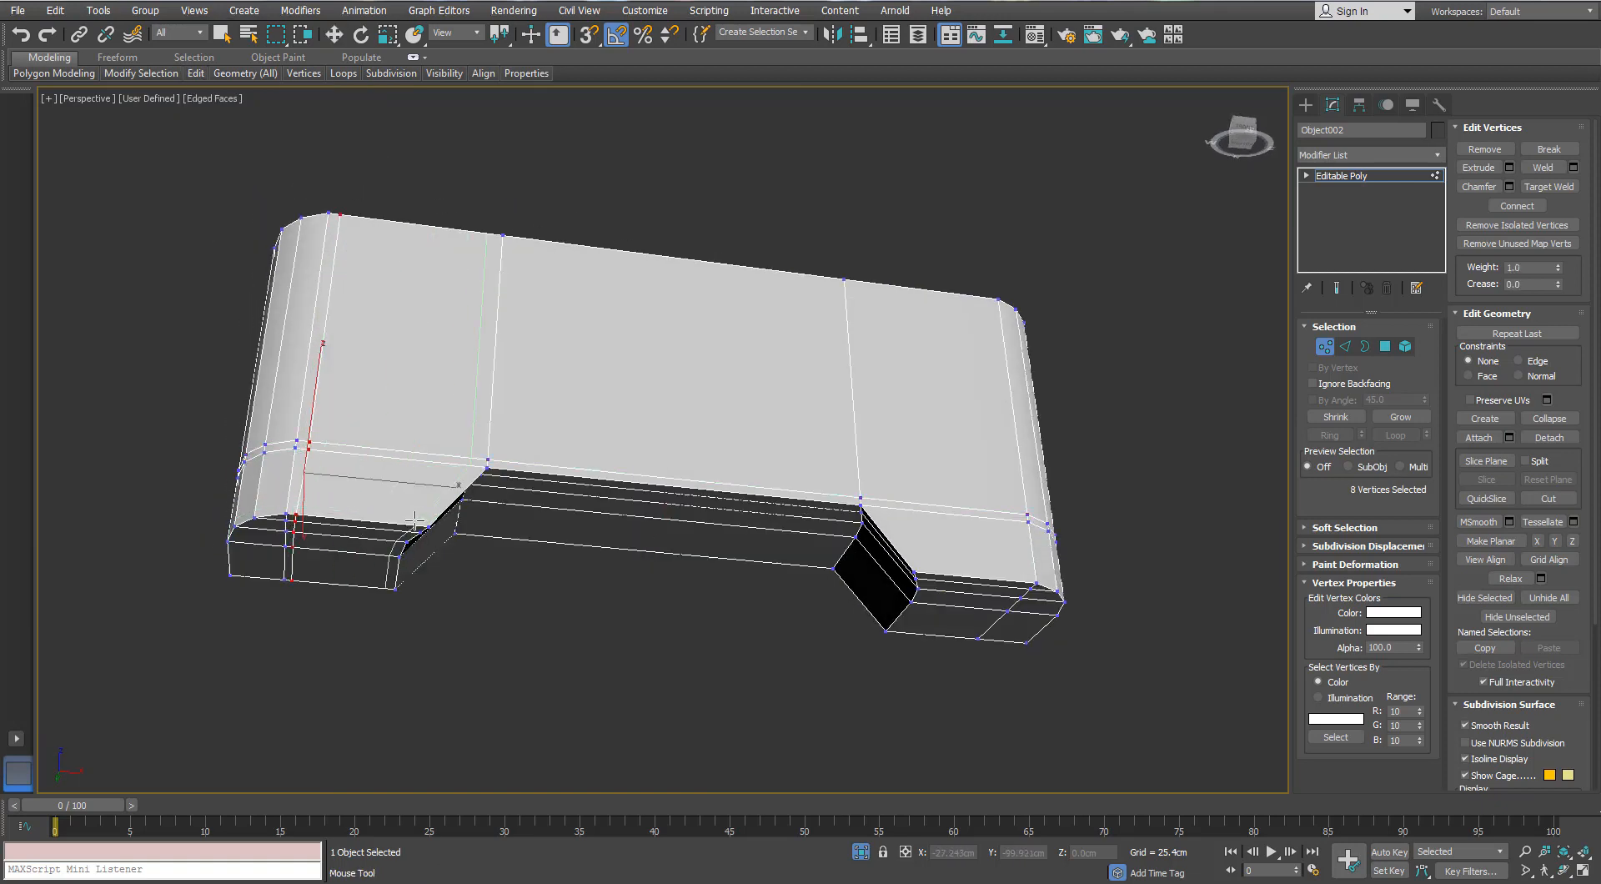
click(500, 473)
alt+middle_drag(502, 473, 542, 463)
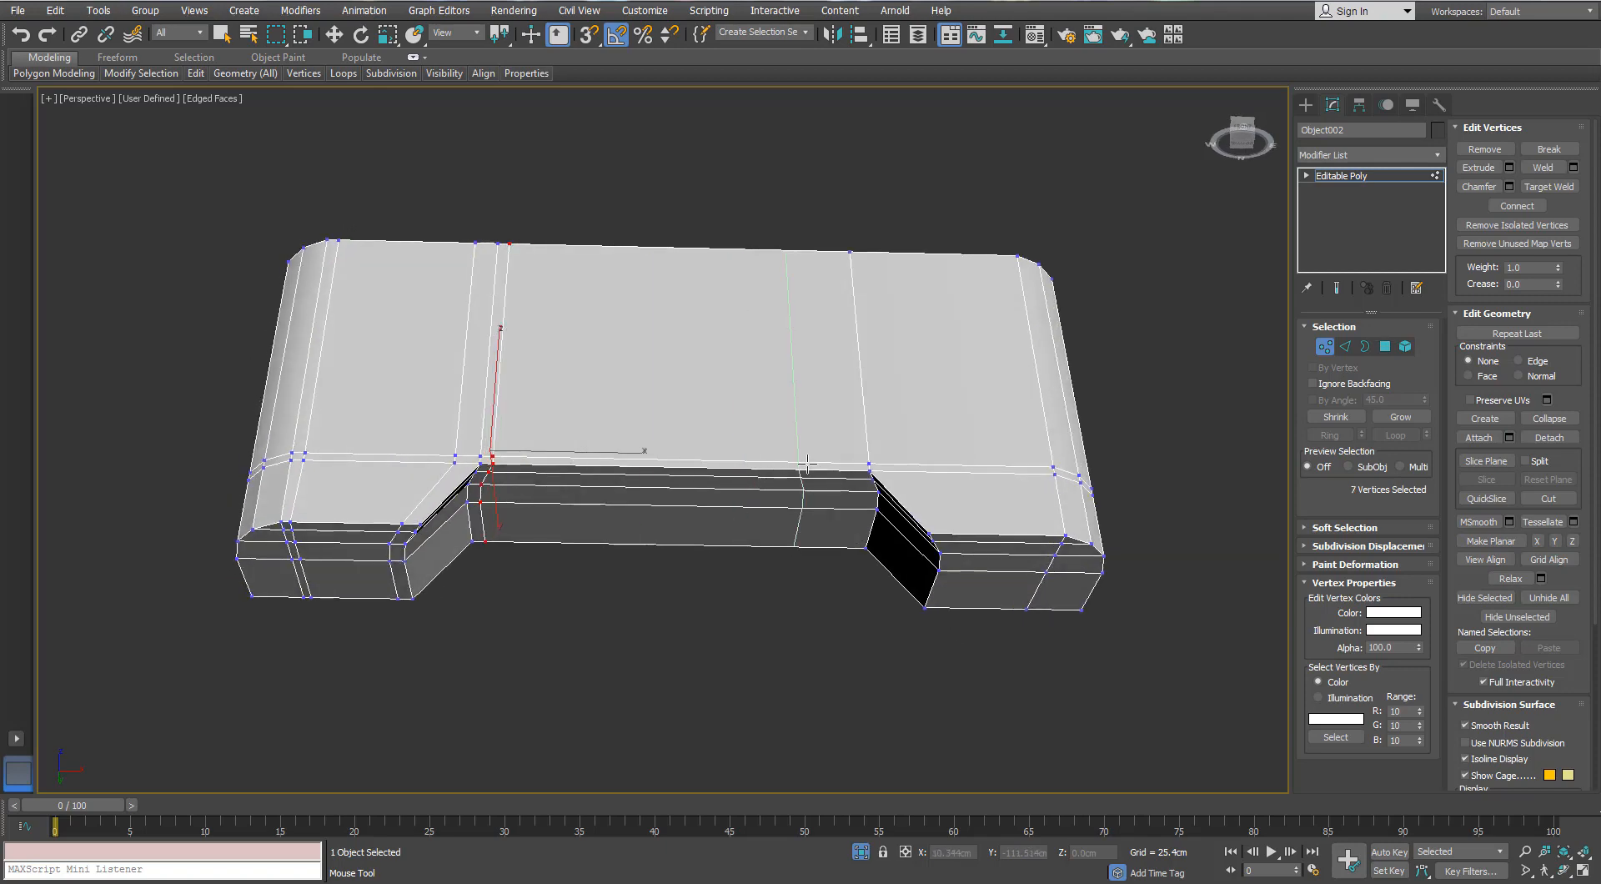
middle_drag(1087, 467, 725, 359)
click(873, 472)
scroll(726, 359, up, 6)
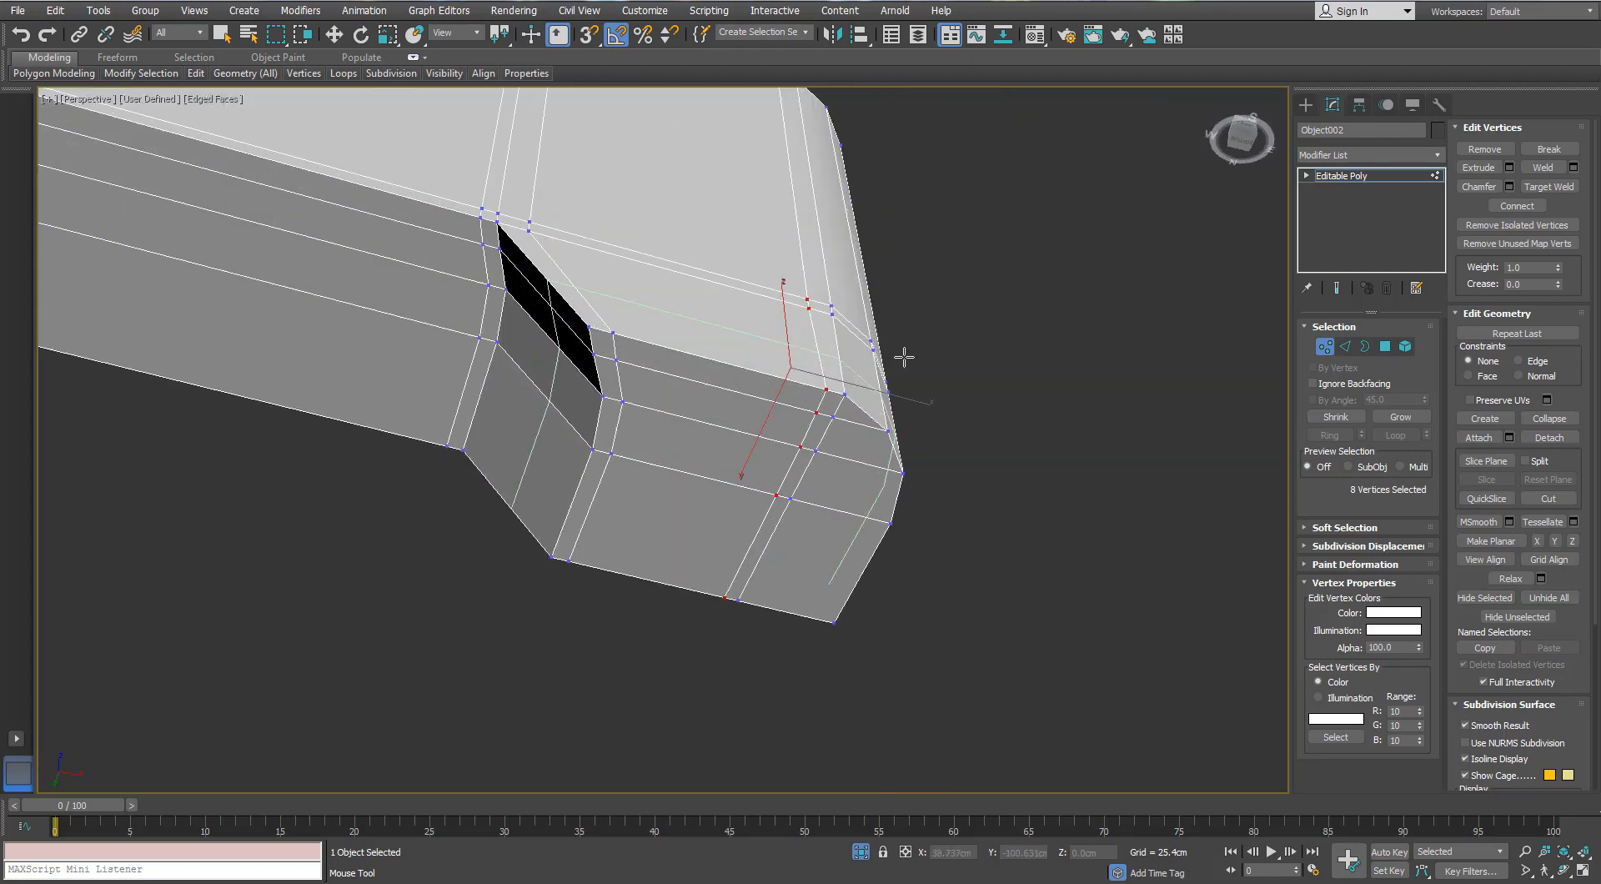
key(w)
- Cut edges around the foot's outer rounded corner, running from the vertical support loop across the upper strips
click(1384, 346)
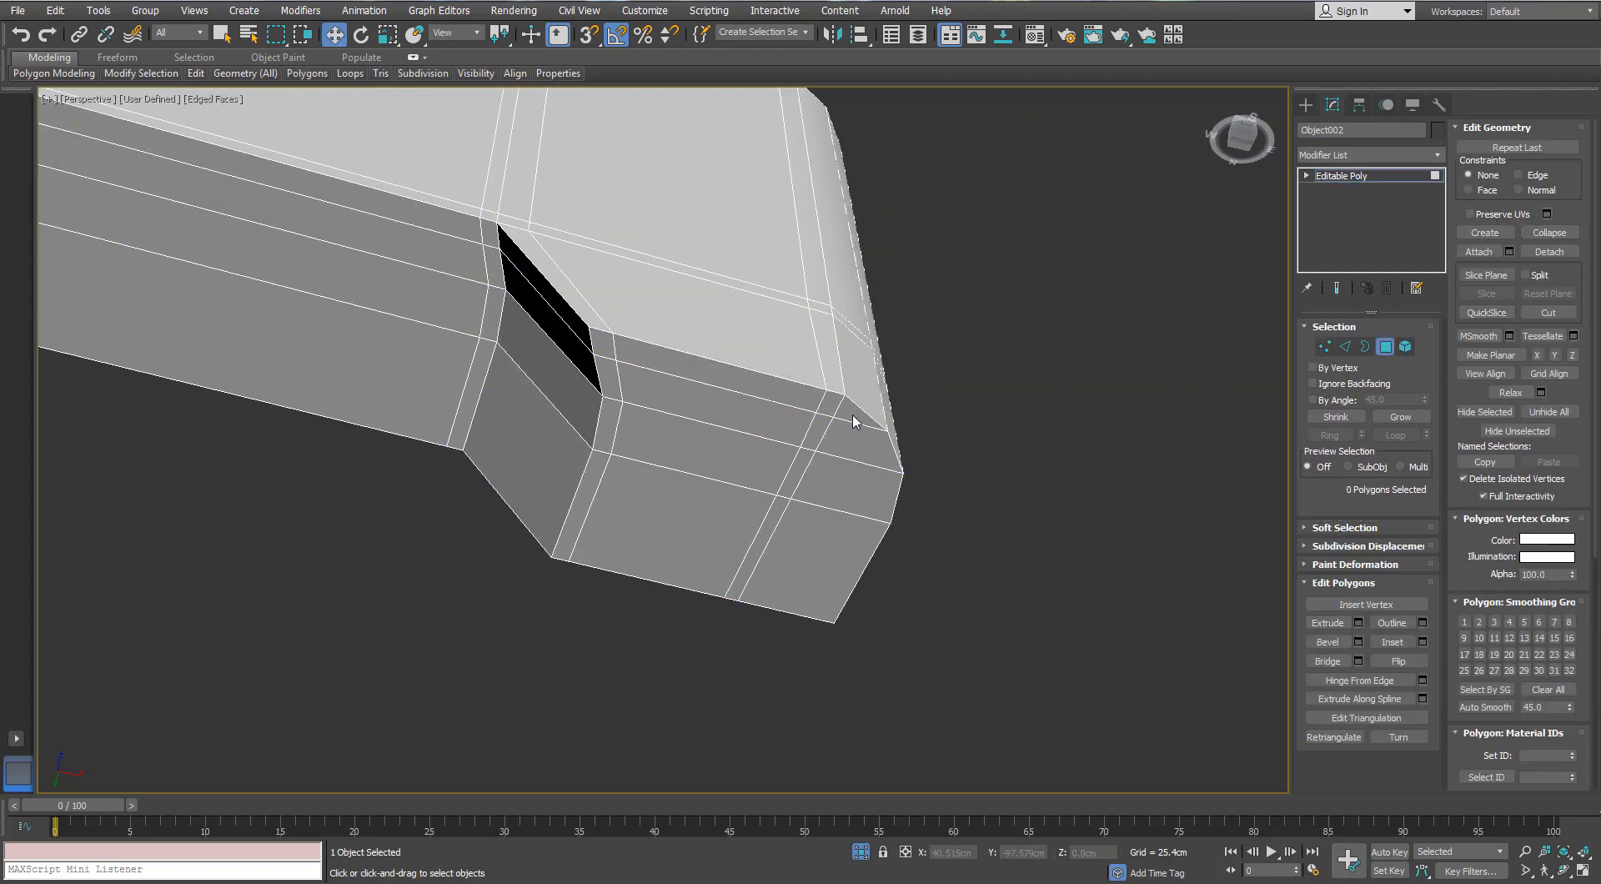
click(1325, 346)
alt+middle_drag(792, 500, 762, 450)
right_click(744, 422)
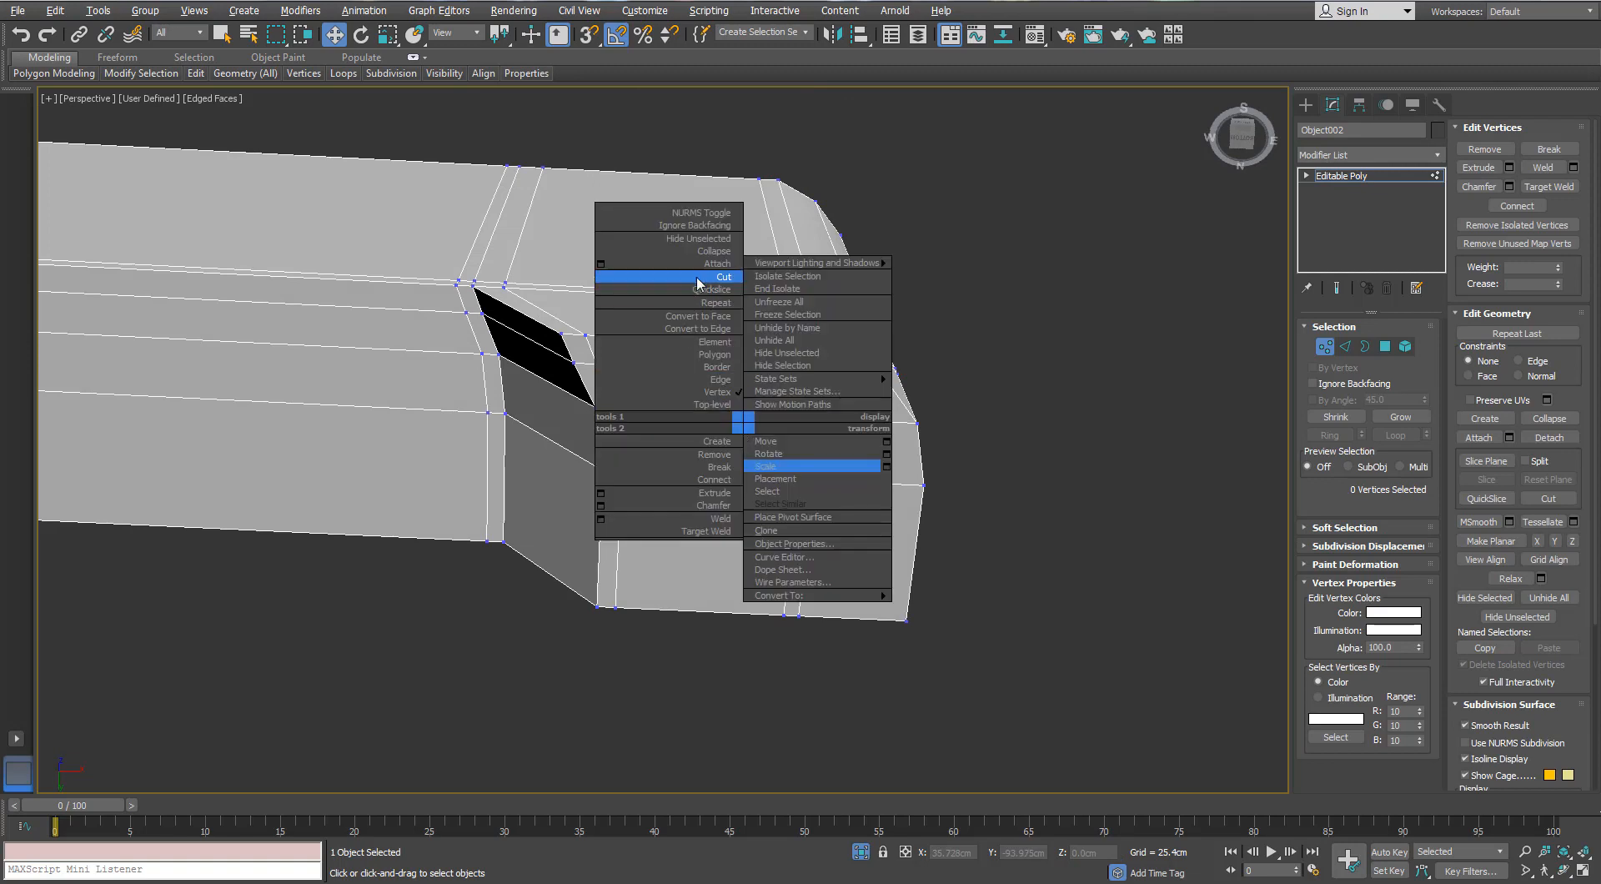
click(698, 282)
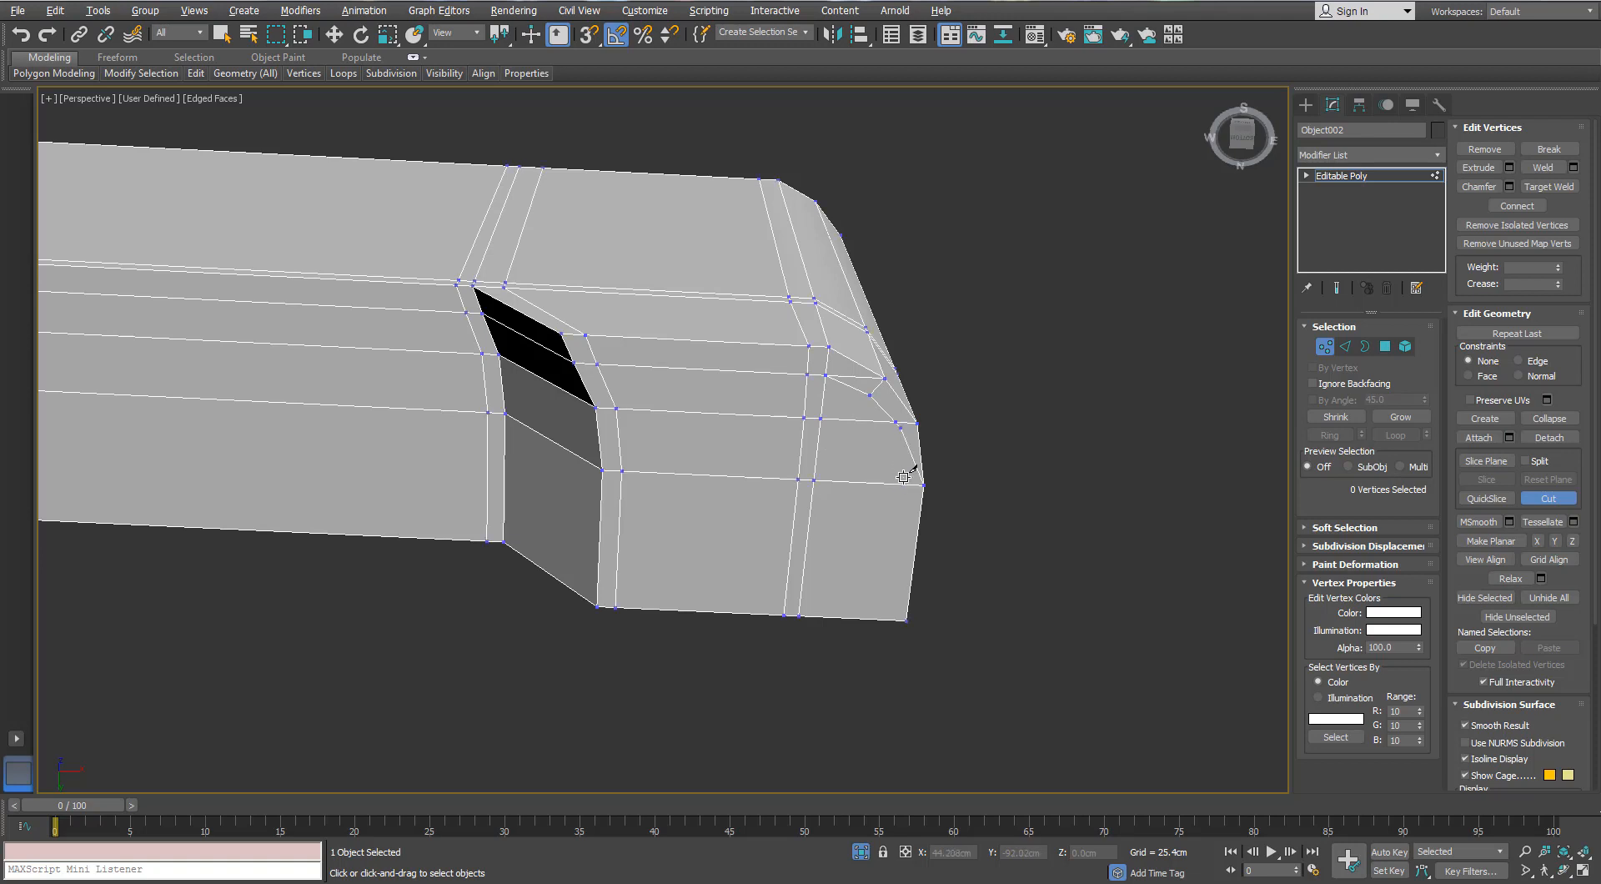
scroll(982, 457, down, 5)
scroll(984, 459, up, 5)
middle_drag(984, 457, 772, 419)
scroll(772, 419, up, 2)
right_click(917, 411)
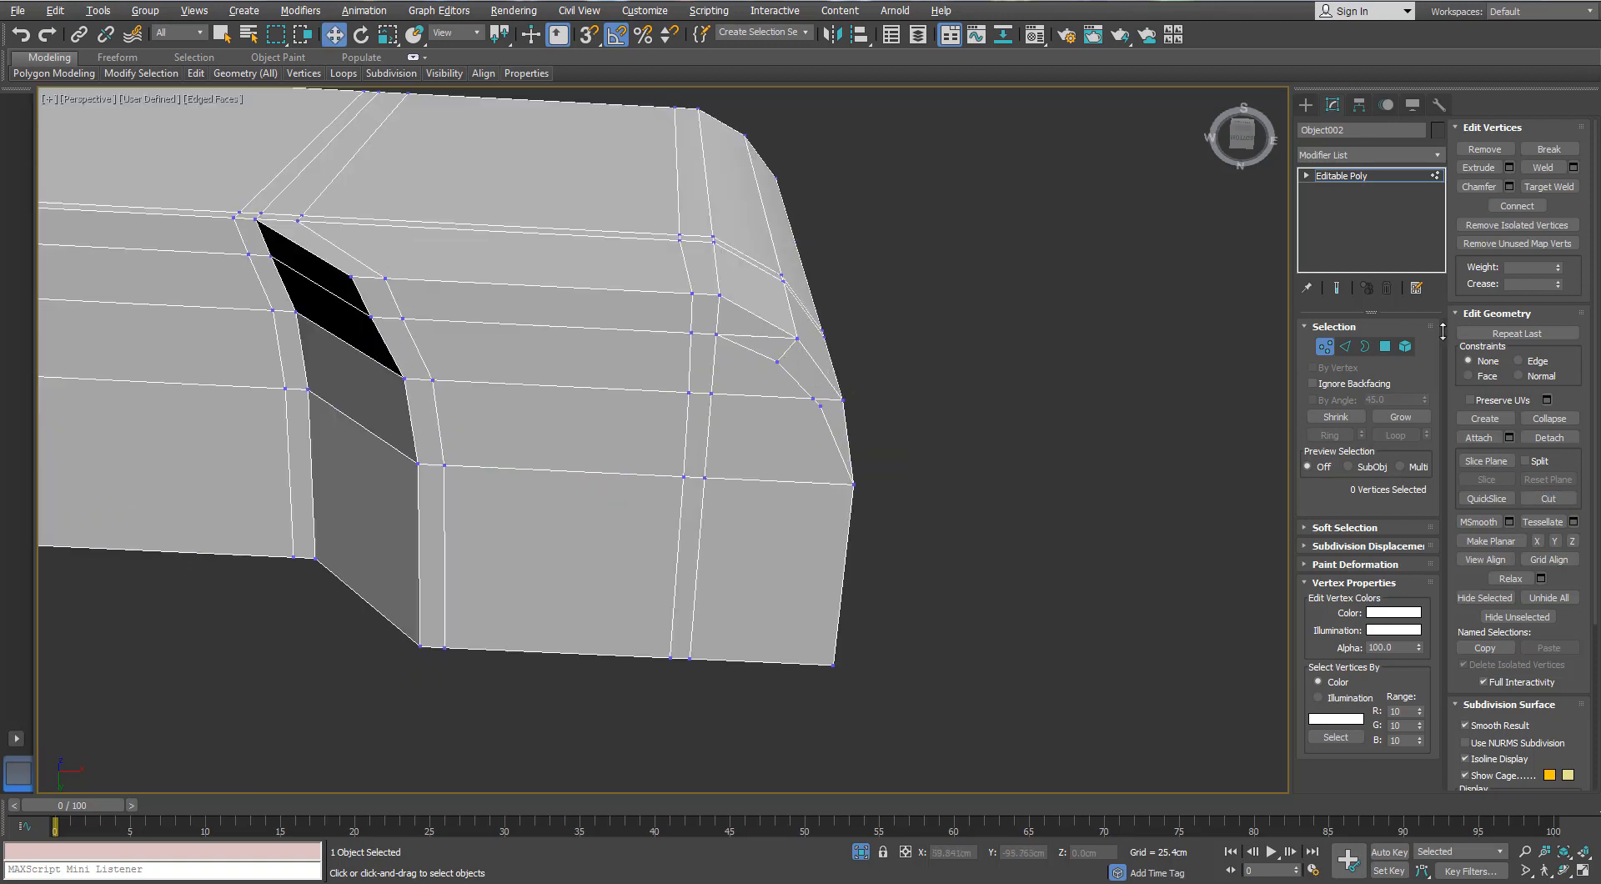
- Continue the corner cut down across the foot's lower strips to its bottom edge
right_click(776, 425)
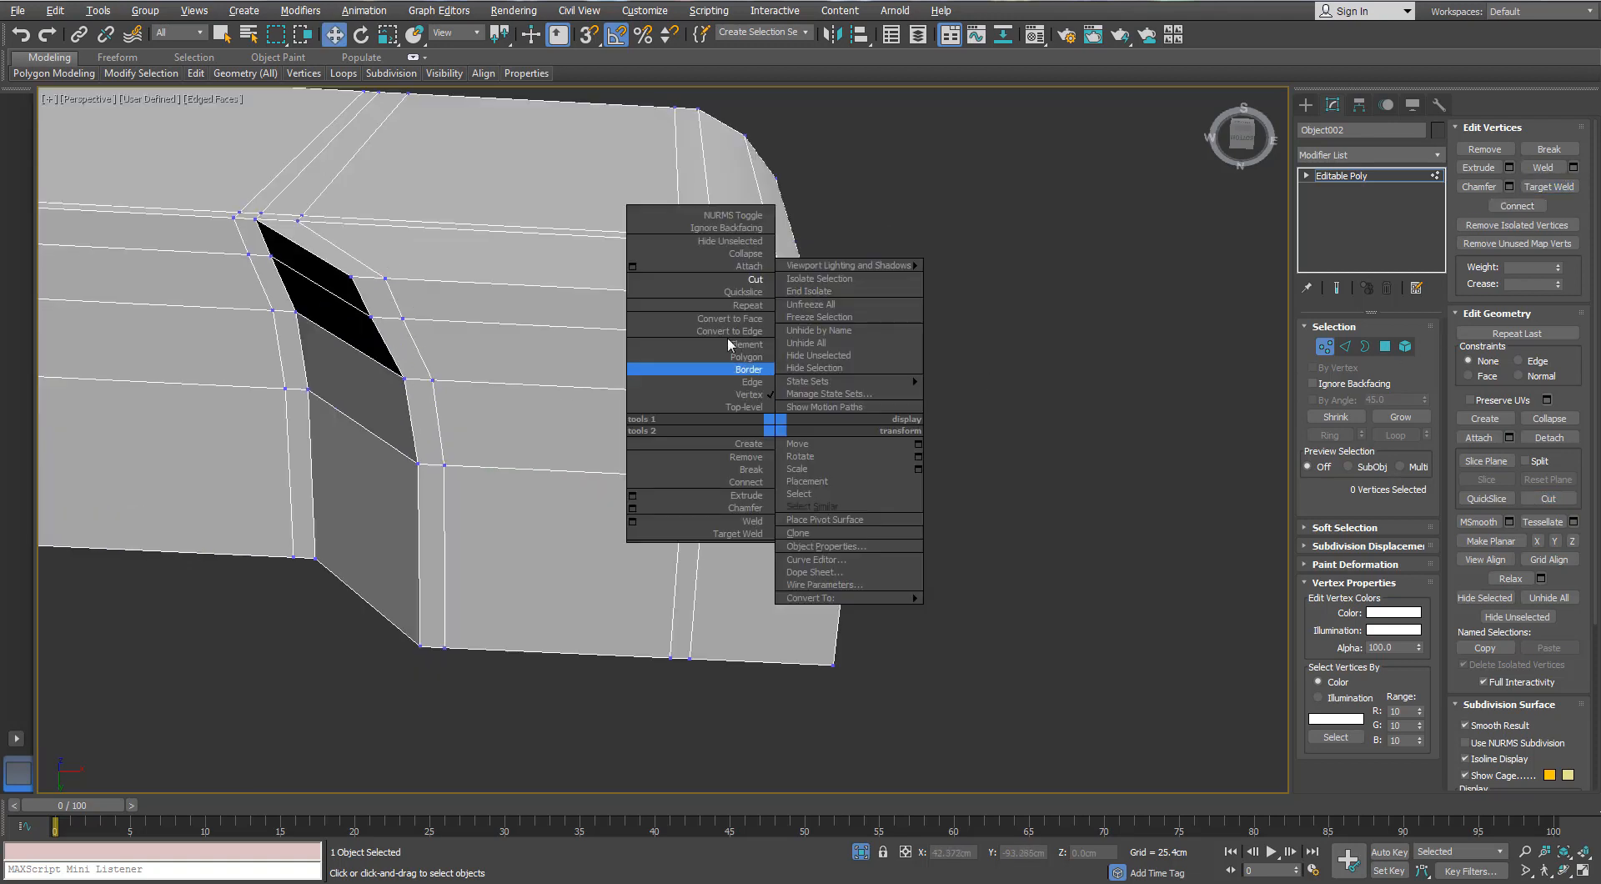
click(1565, 189)
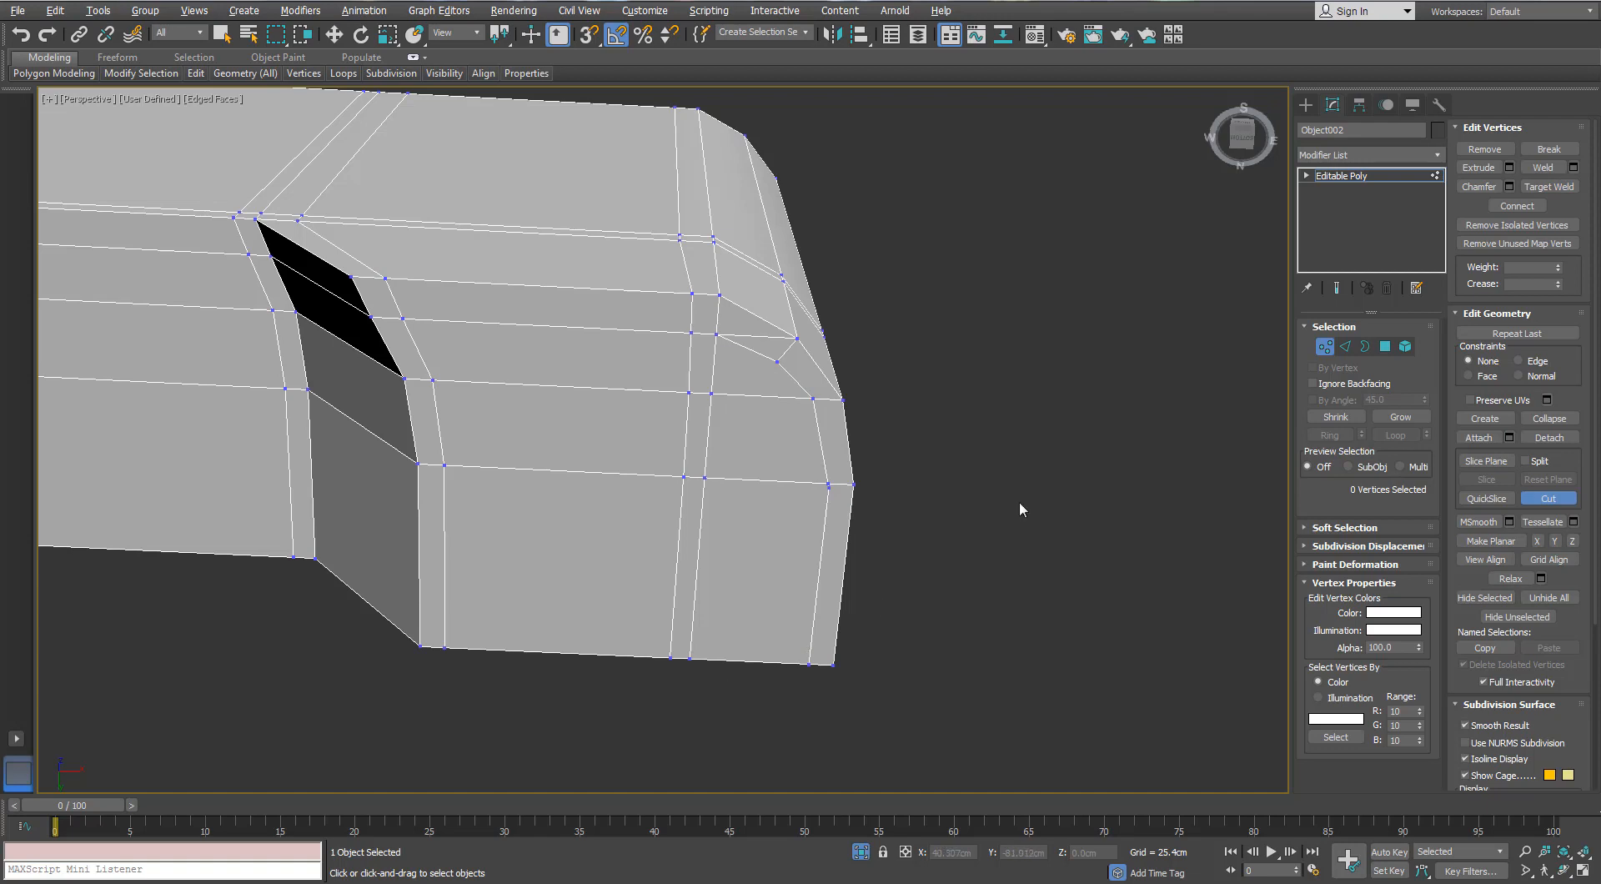
scroll(750, 404, down, 6)
scroll(754, 408, up, 3)
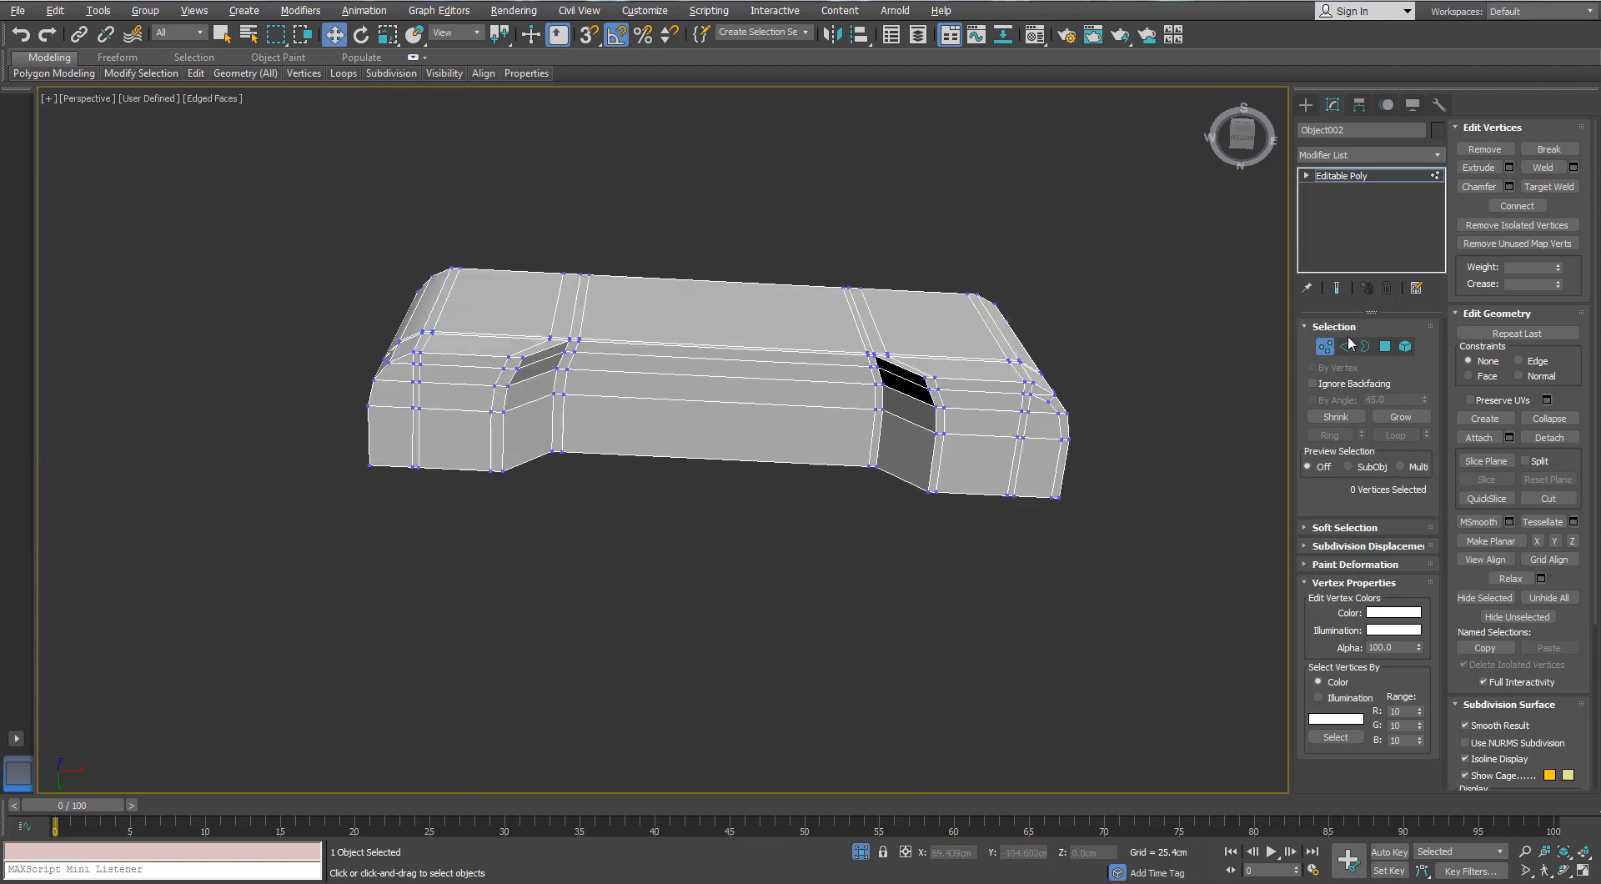
- Ring-select the lengthwise edges in the middle of the base panel and connect them with 1 segment
key(2)
click(761, 406)
key(alt+r)
click(1423, 679)
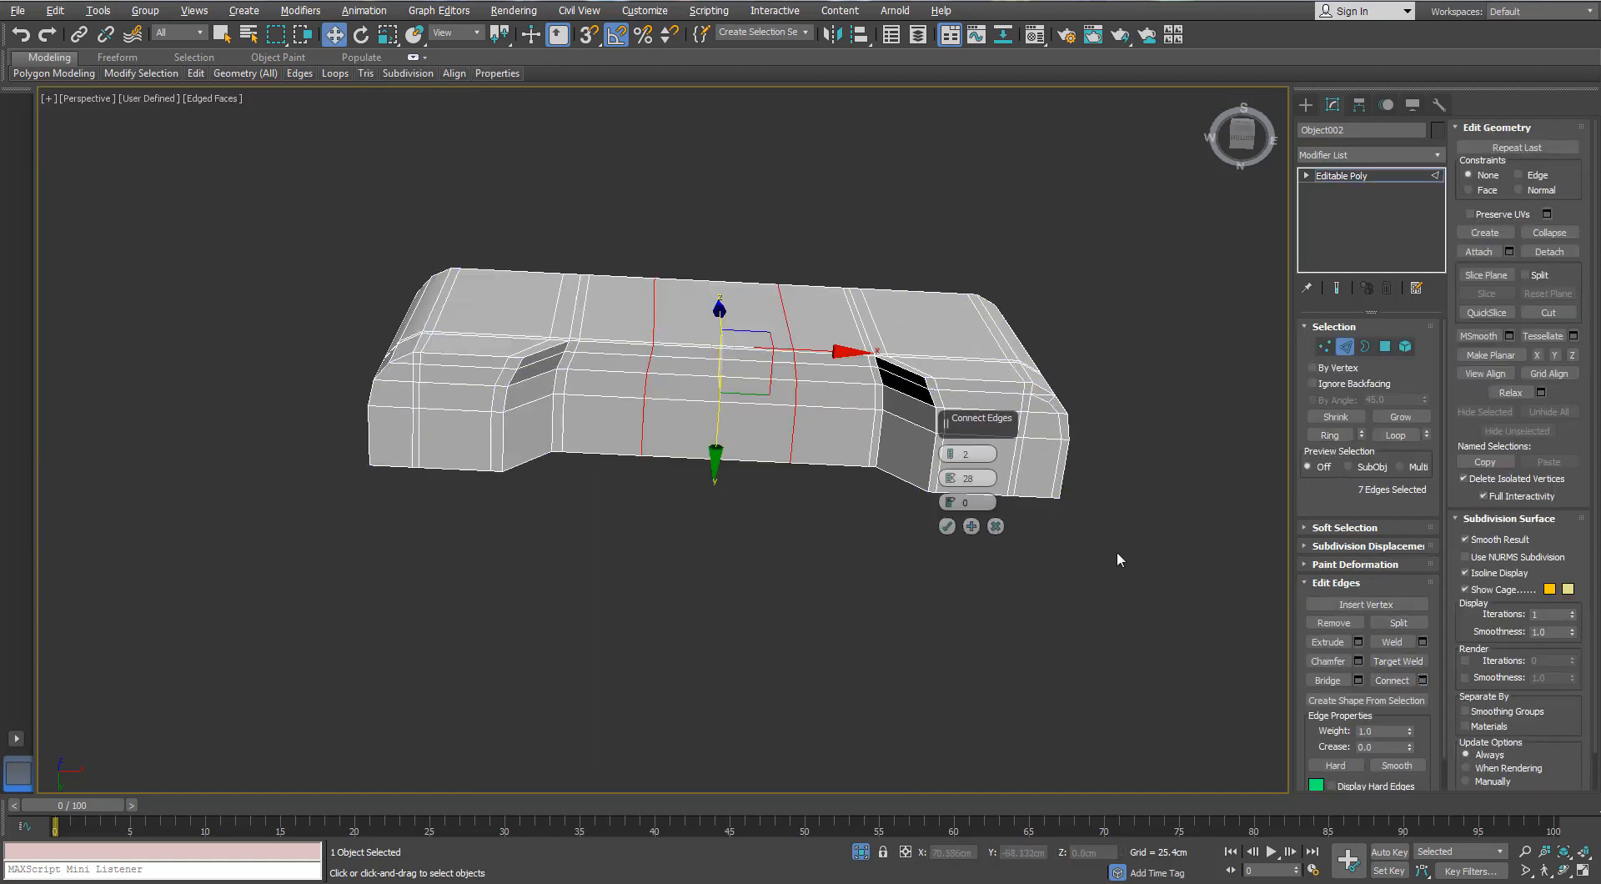
click(947, 526)
- Delete the half of the base panel without corner cuts and mirror the other half with a Symmetry modifier on the X axis
click(1381, 345)
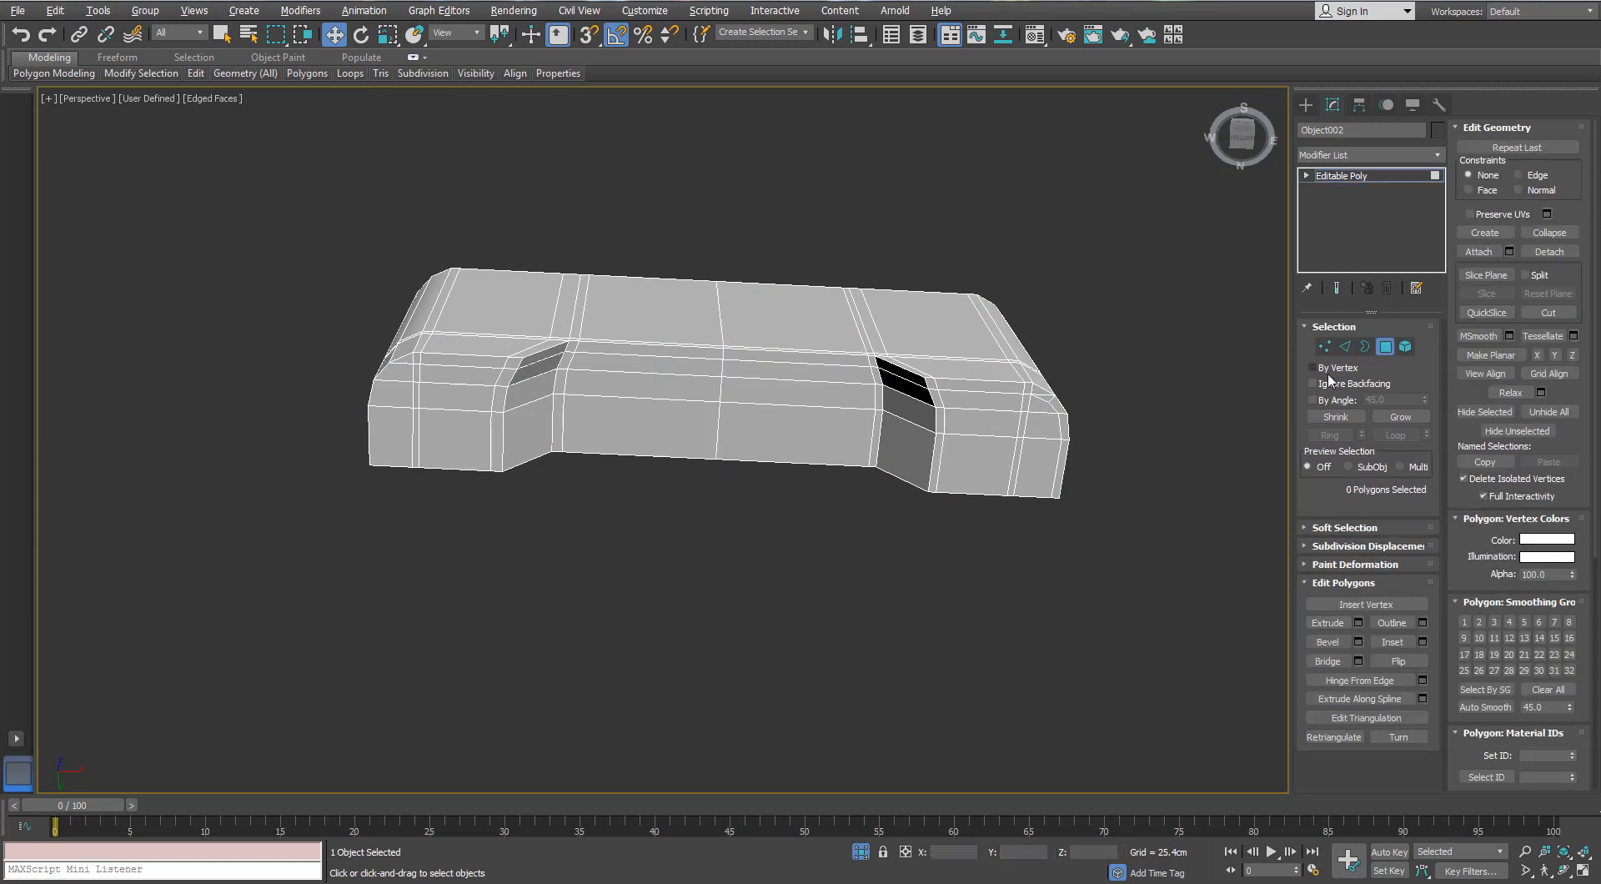
drag(251, 628, 255, 624)
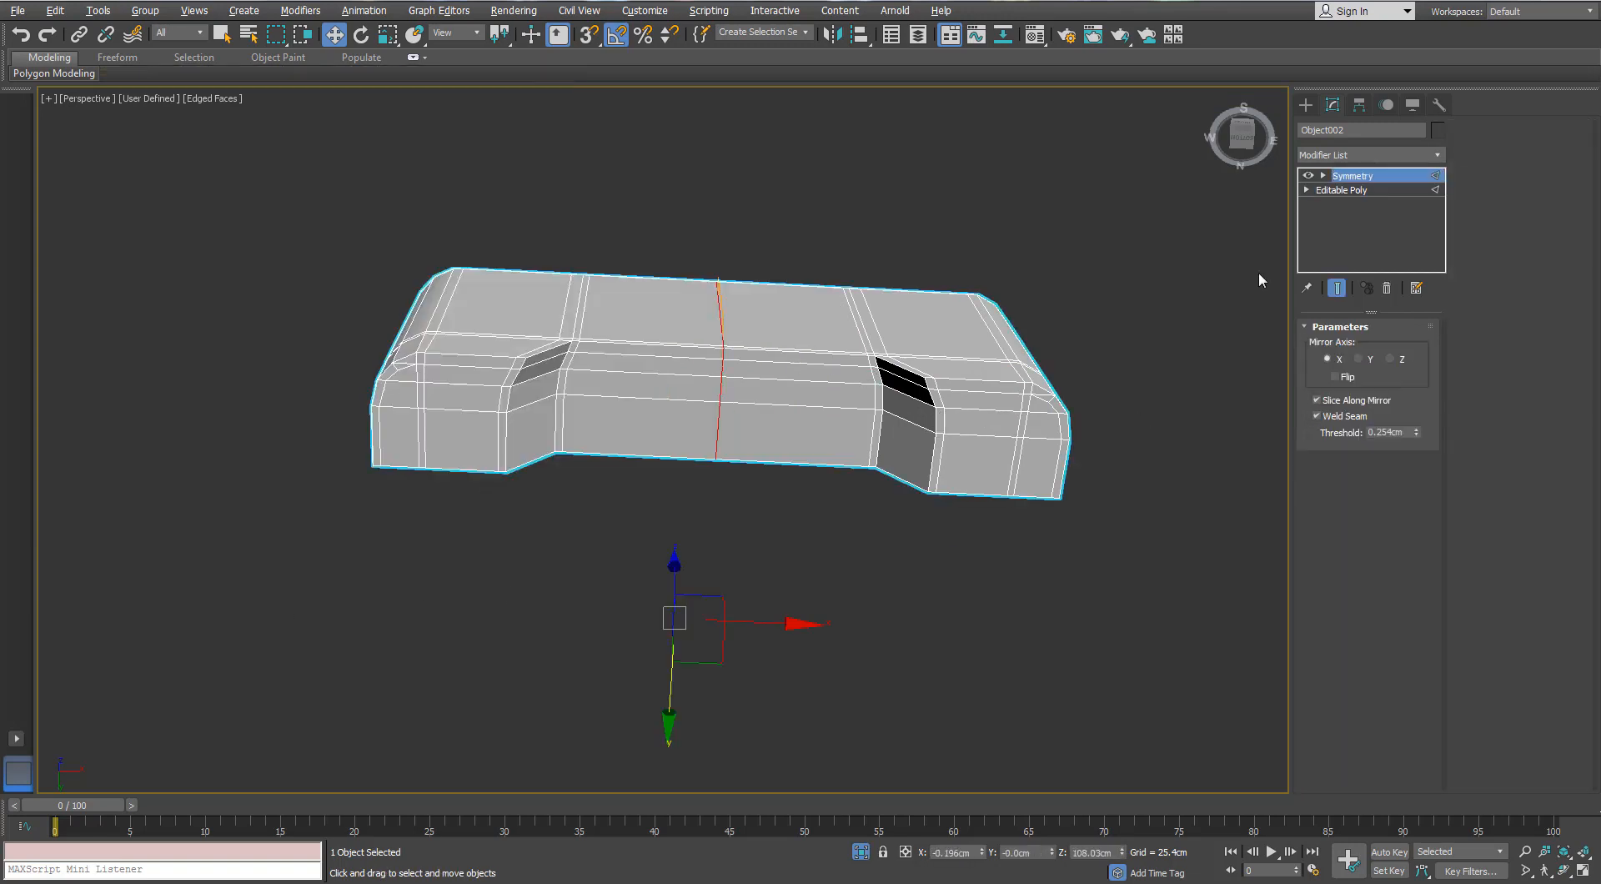
click(1310, 176)
click(1309, 176)
- Show the Fridge_LP layer to compare the base panel against the low-poly refrigerator, and hide the layer again
click(892, 38)
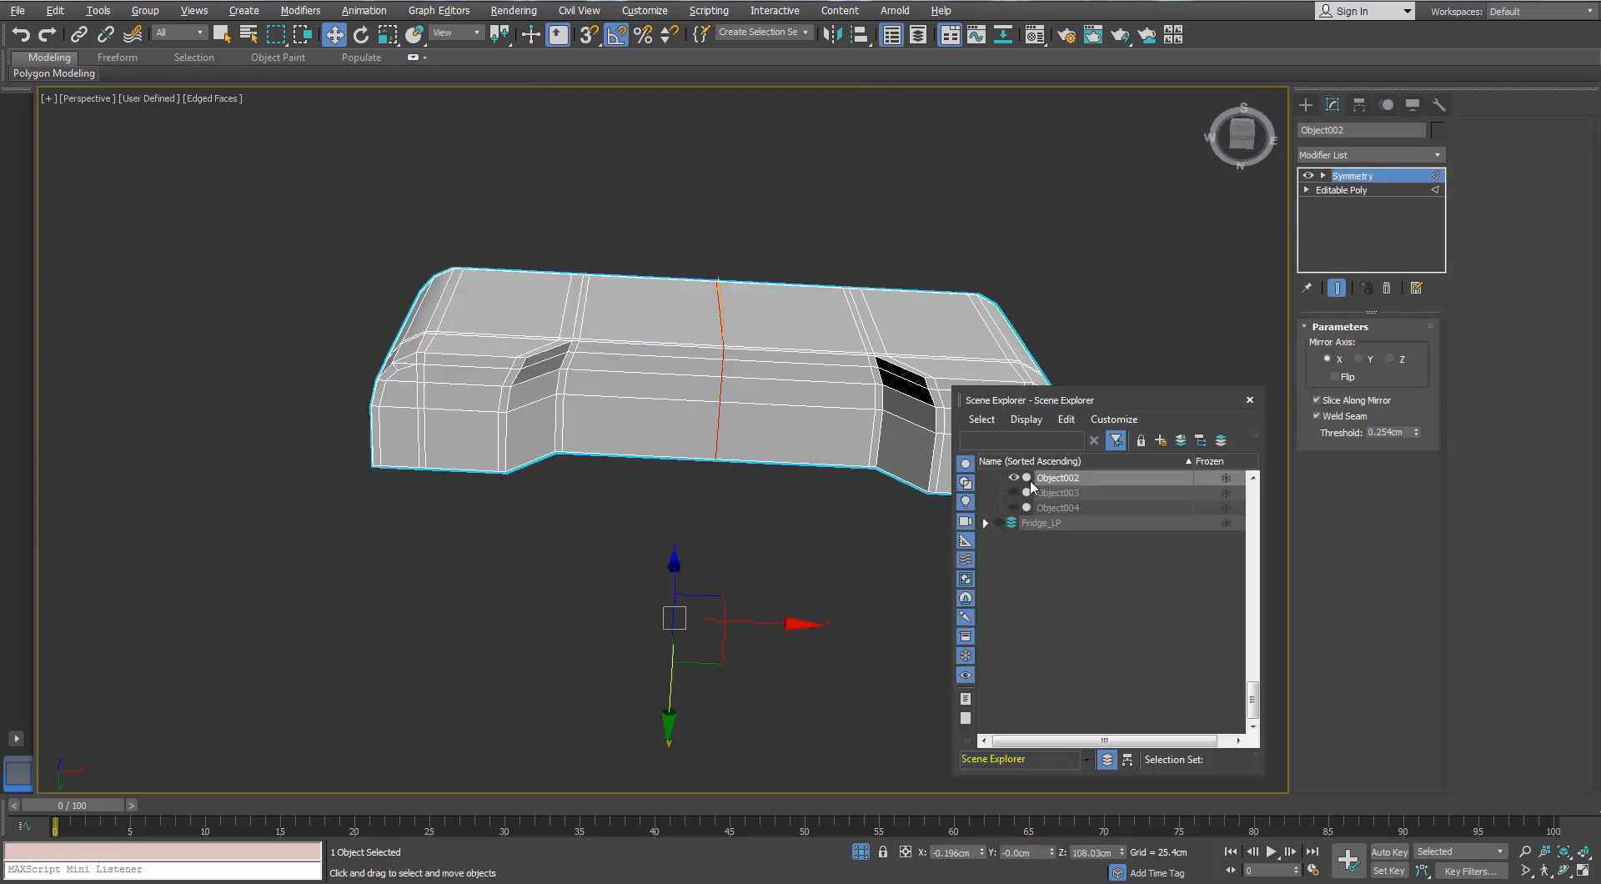
click(998, 523)
scroll(458, 347, up, 3)
alt+middle_drag(460, 347, 481, 448)
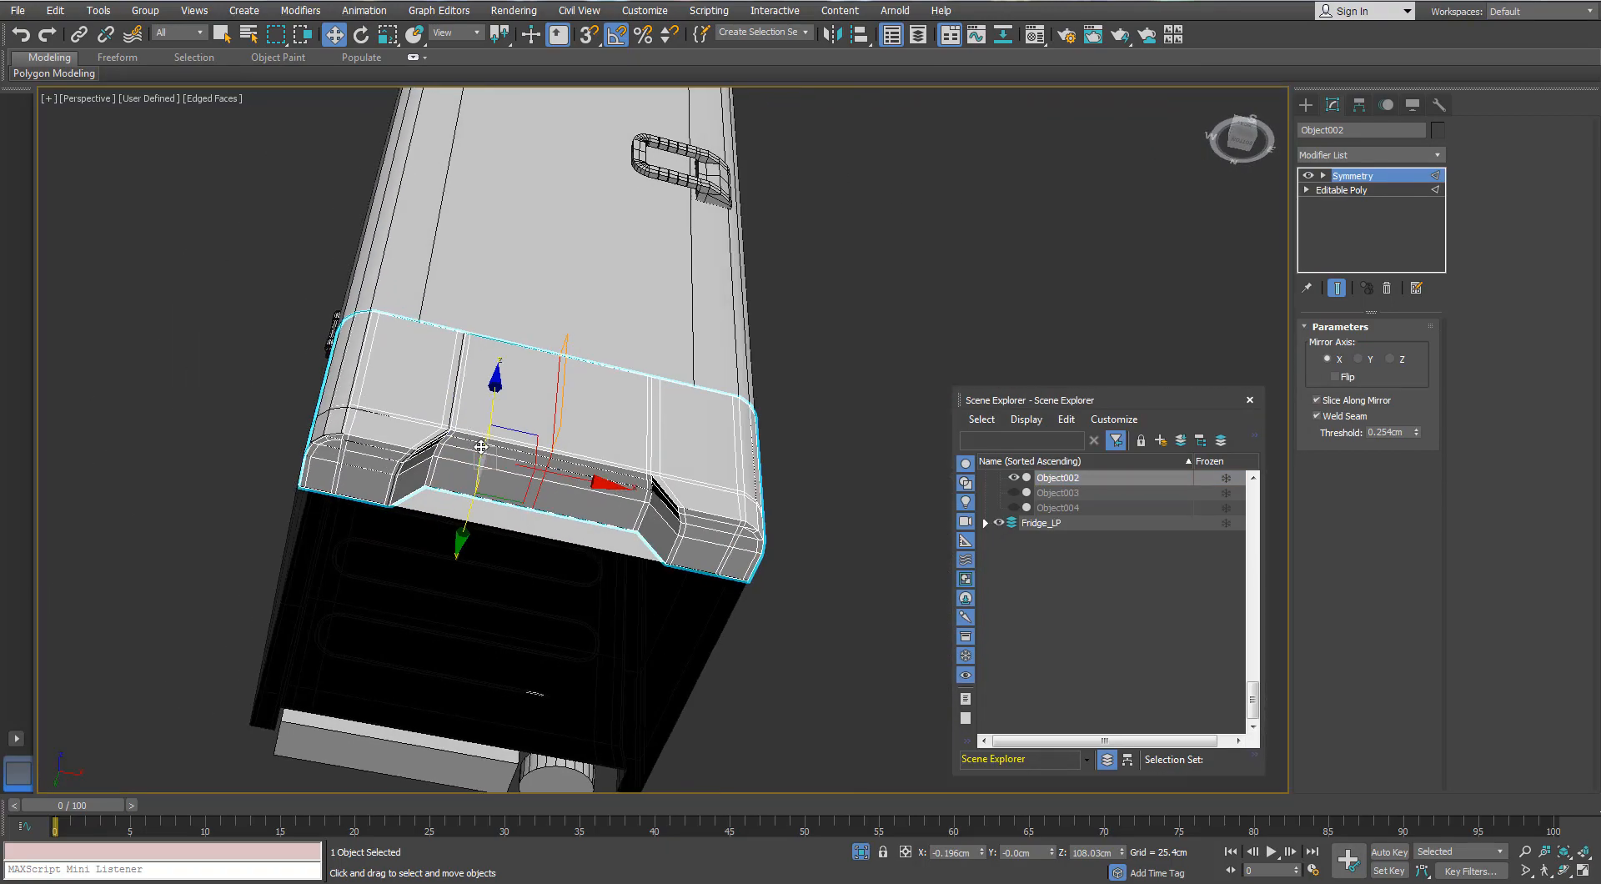
click(999, 523)
- Convert the mirrored base panel to an Editable Poly
right_click(495, 401)
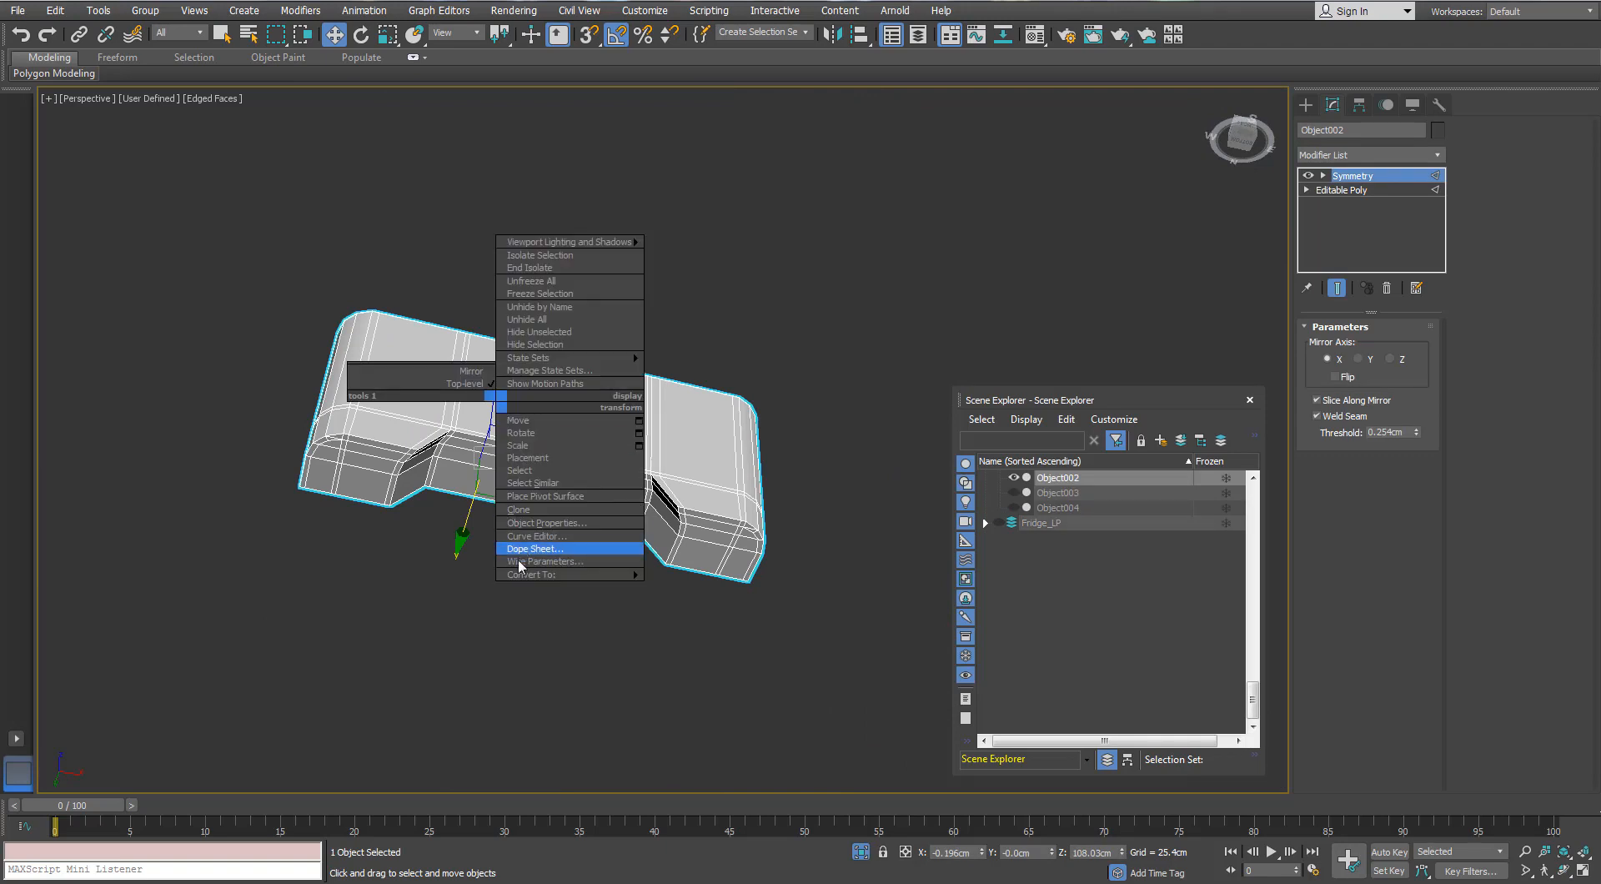
mouse_move(533, 575)
click(434, 587)
middle_drag(465, 597, 431, 556)
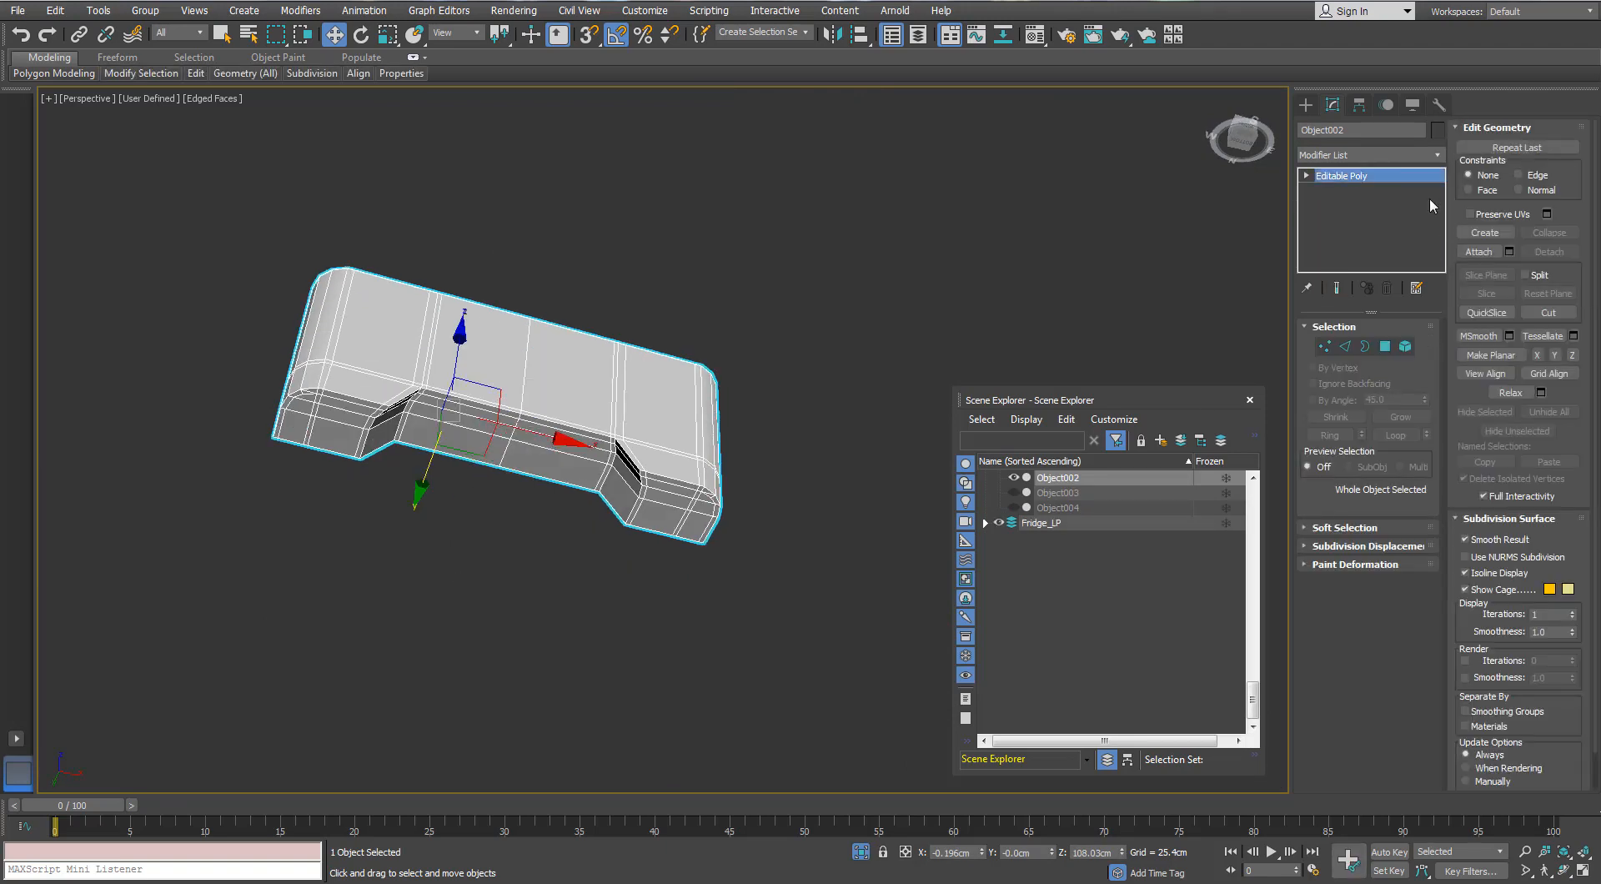
click(1436, 156)
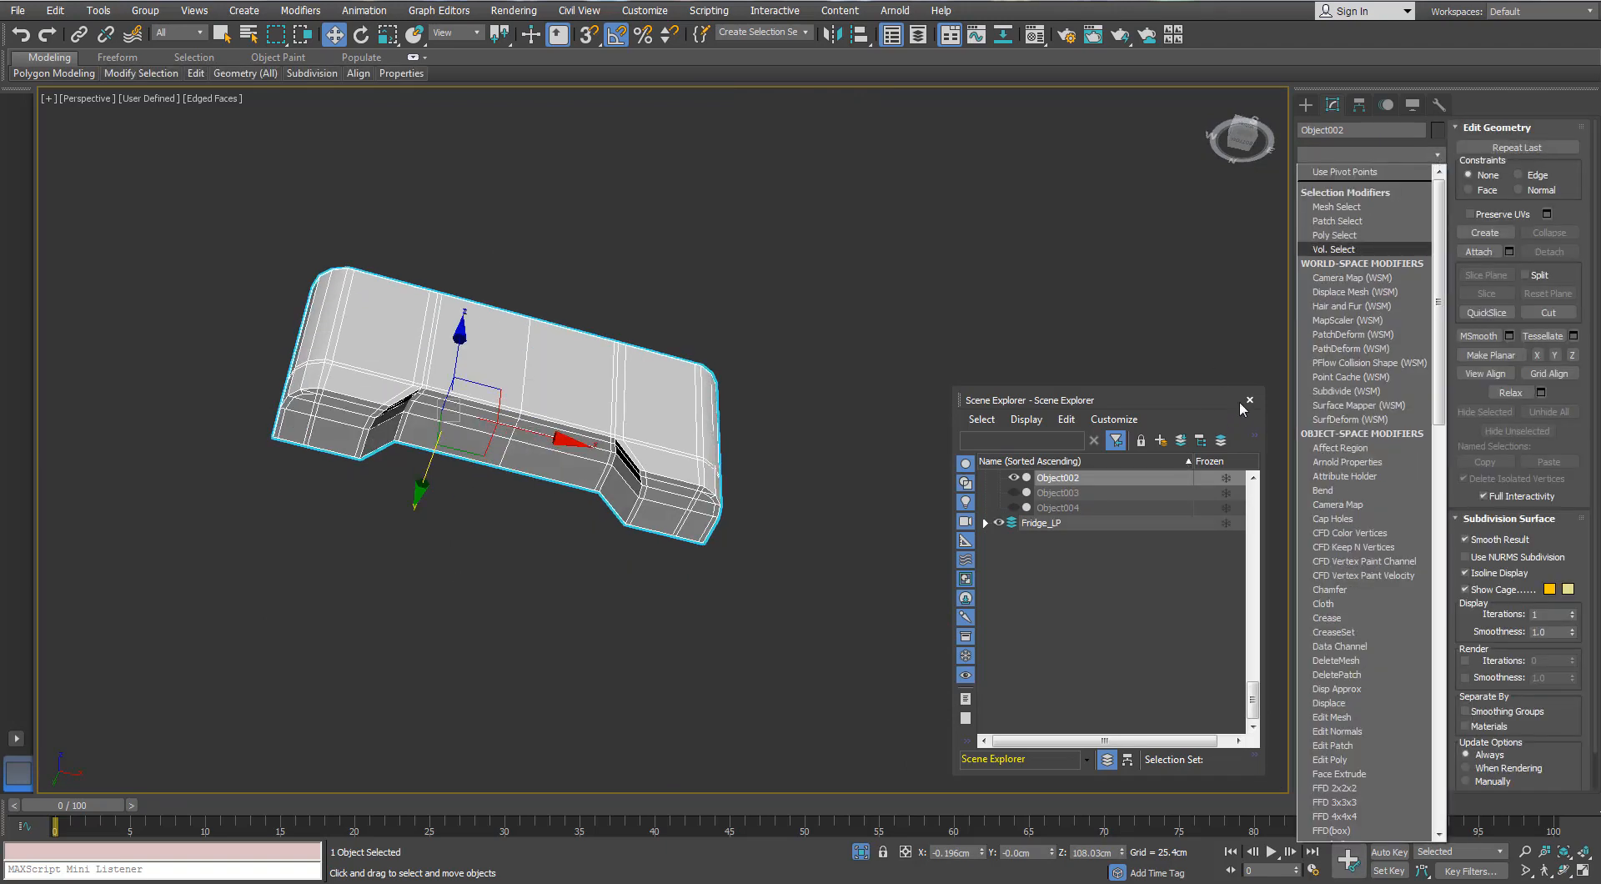
click(1378, 251)
right_click(1375, 174)
click(1398, 204)
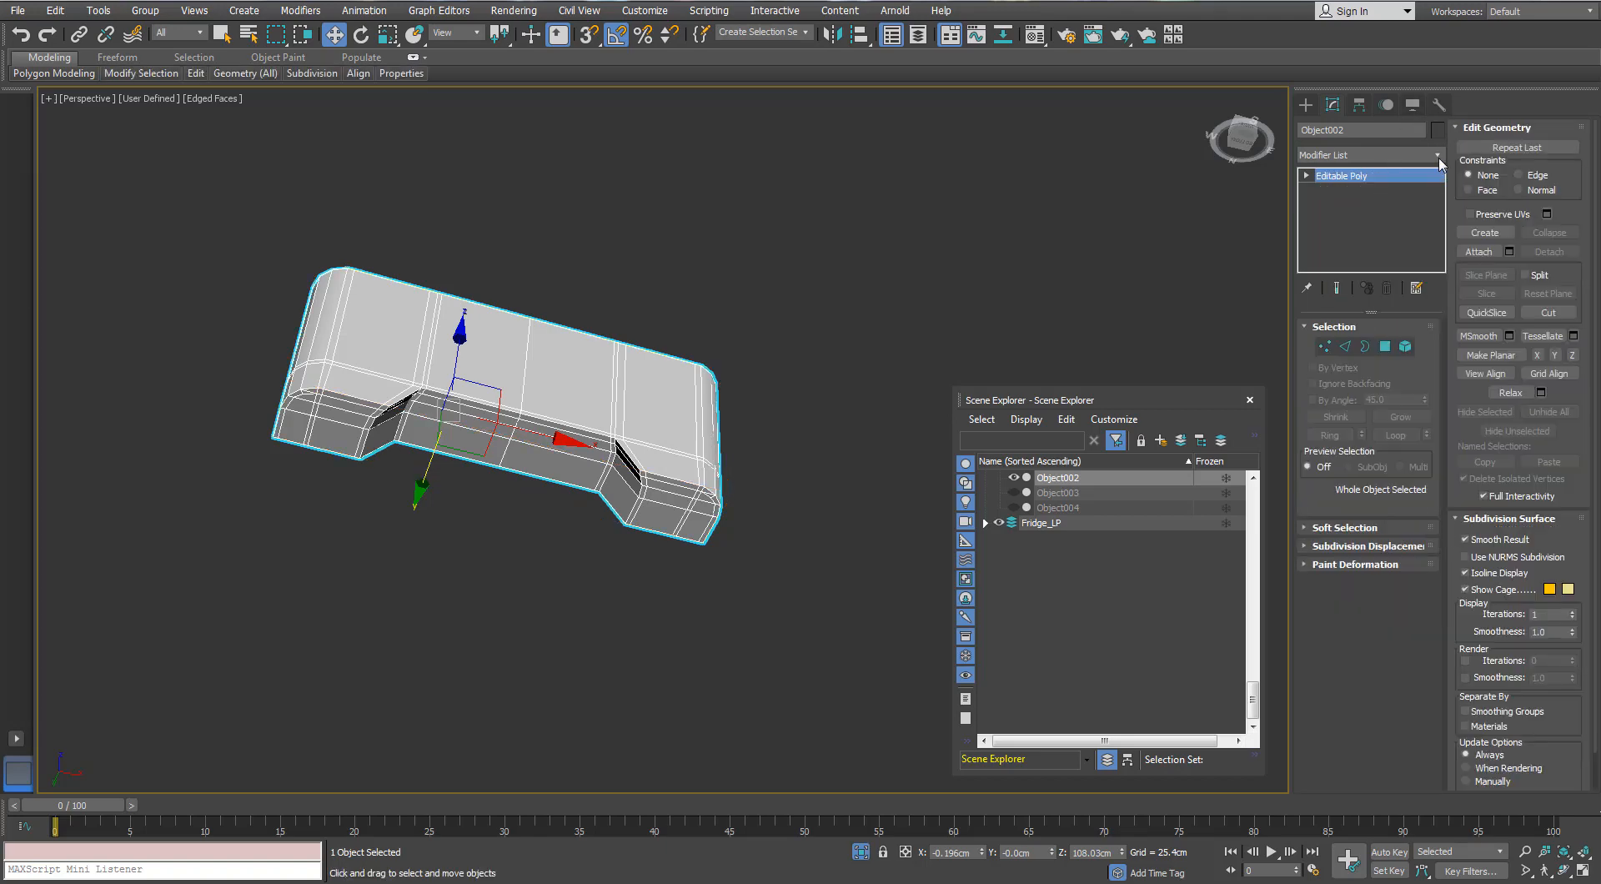
- Add a TurboSmooth modifier to the base panel and inspect the smoothed surface with edged faces switched off and on again
click(1439, 158)
text(tu)
key(Return)
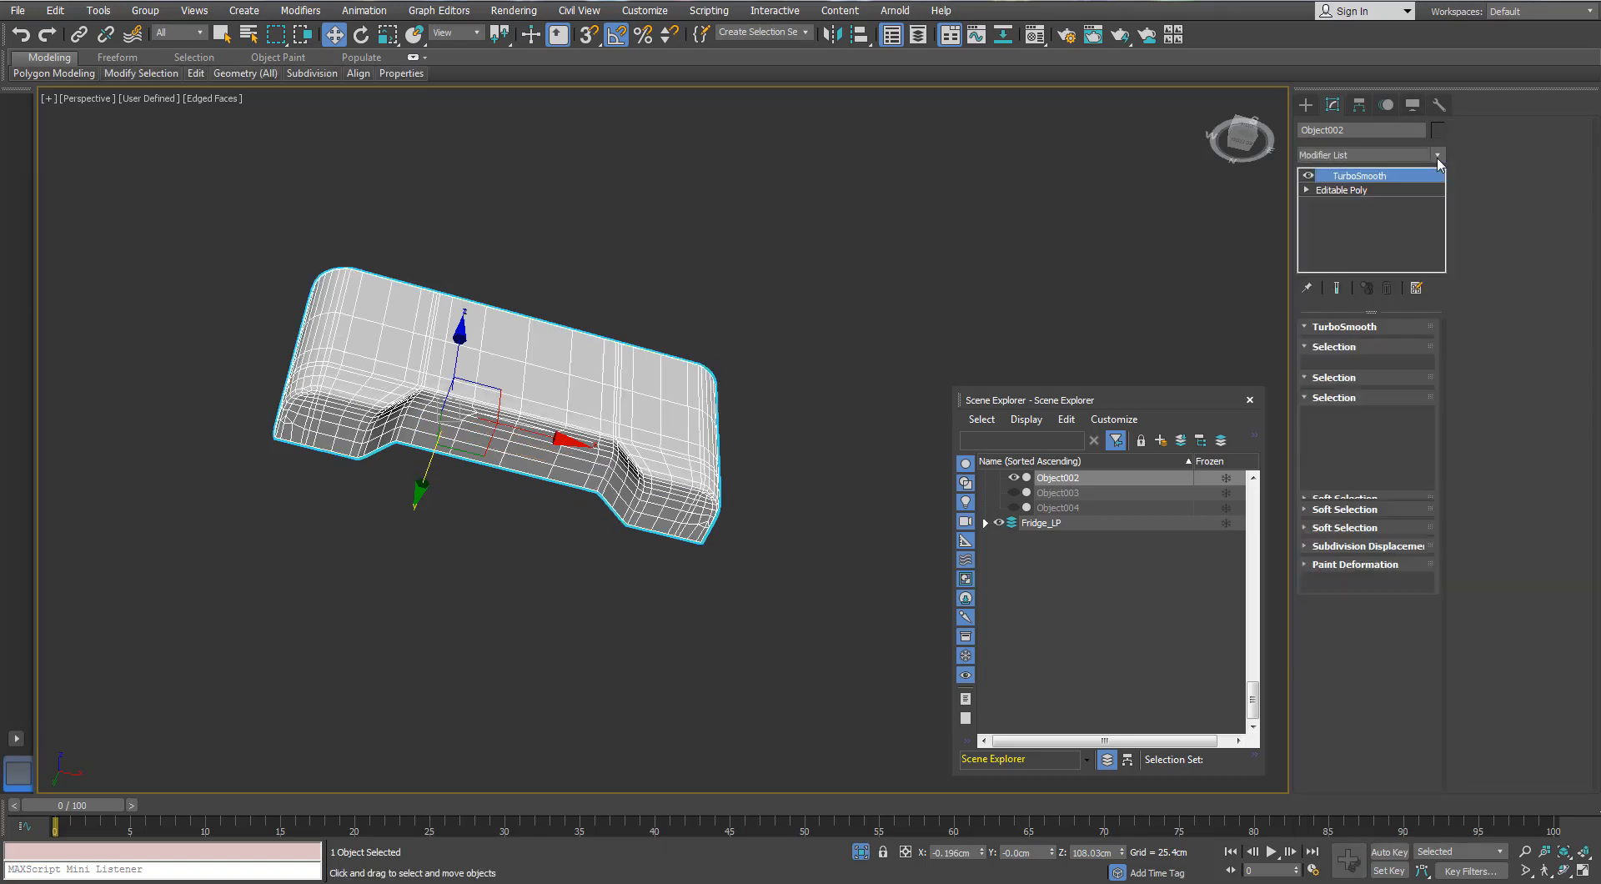
alt+middle_drag(498, 525, 657, 497)
scroll(657, 497, down, 3)
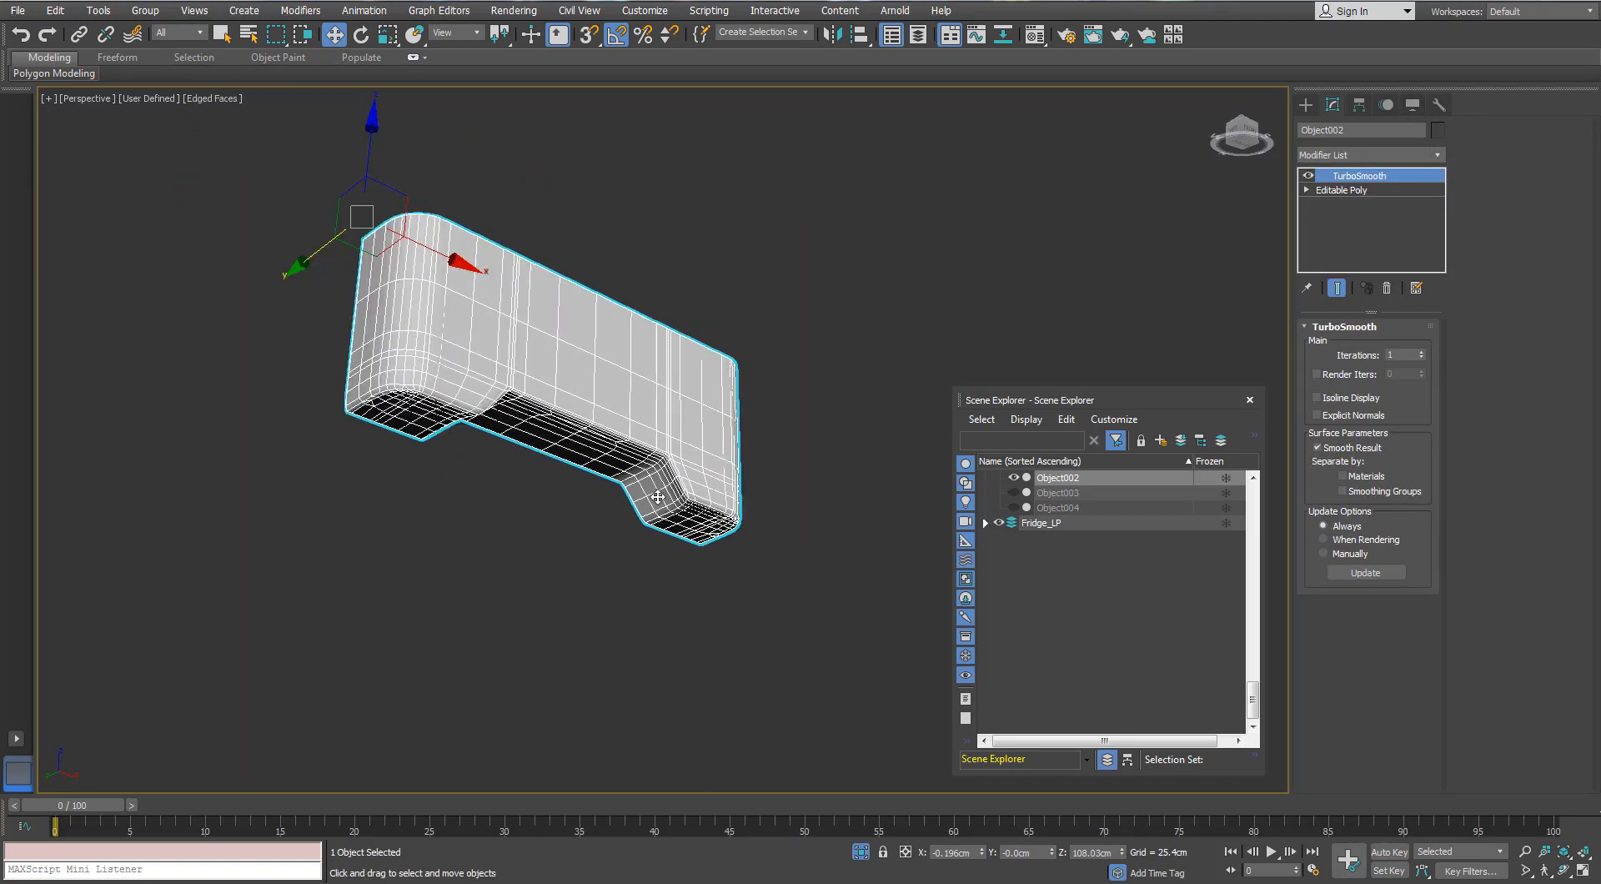
key(F4)
key(F4)
- Exit the base panel's isolation, and select and isolate the box and the round stepped cylinder beneath the refrigerator's back
click(860, 851)
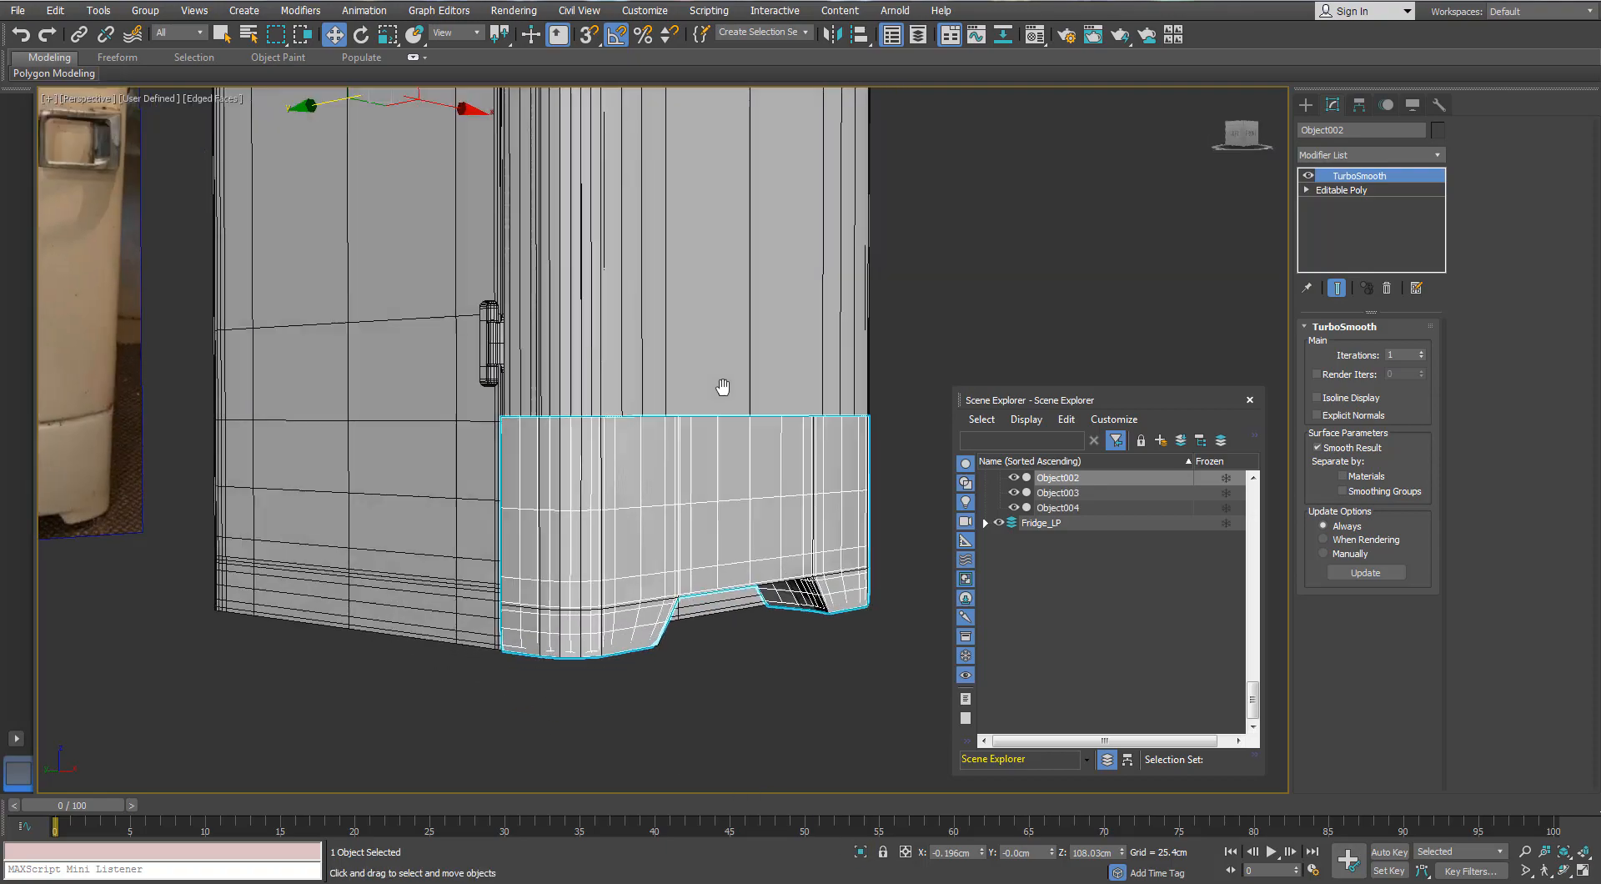
click(1073, 293)
middle_drag(705, 451, 668, 350)
alt+middle_drag(667, 350, 729, 437)
scroll(729, 436, down, 3)
middle_drag(334, 359, 654, 588)
scroll(576, 568, up, 2)
click(654, 589)
scroll(672, 587, up, 3)
ctrl+click(736, 549)
key(alt+q)
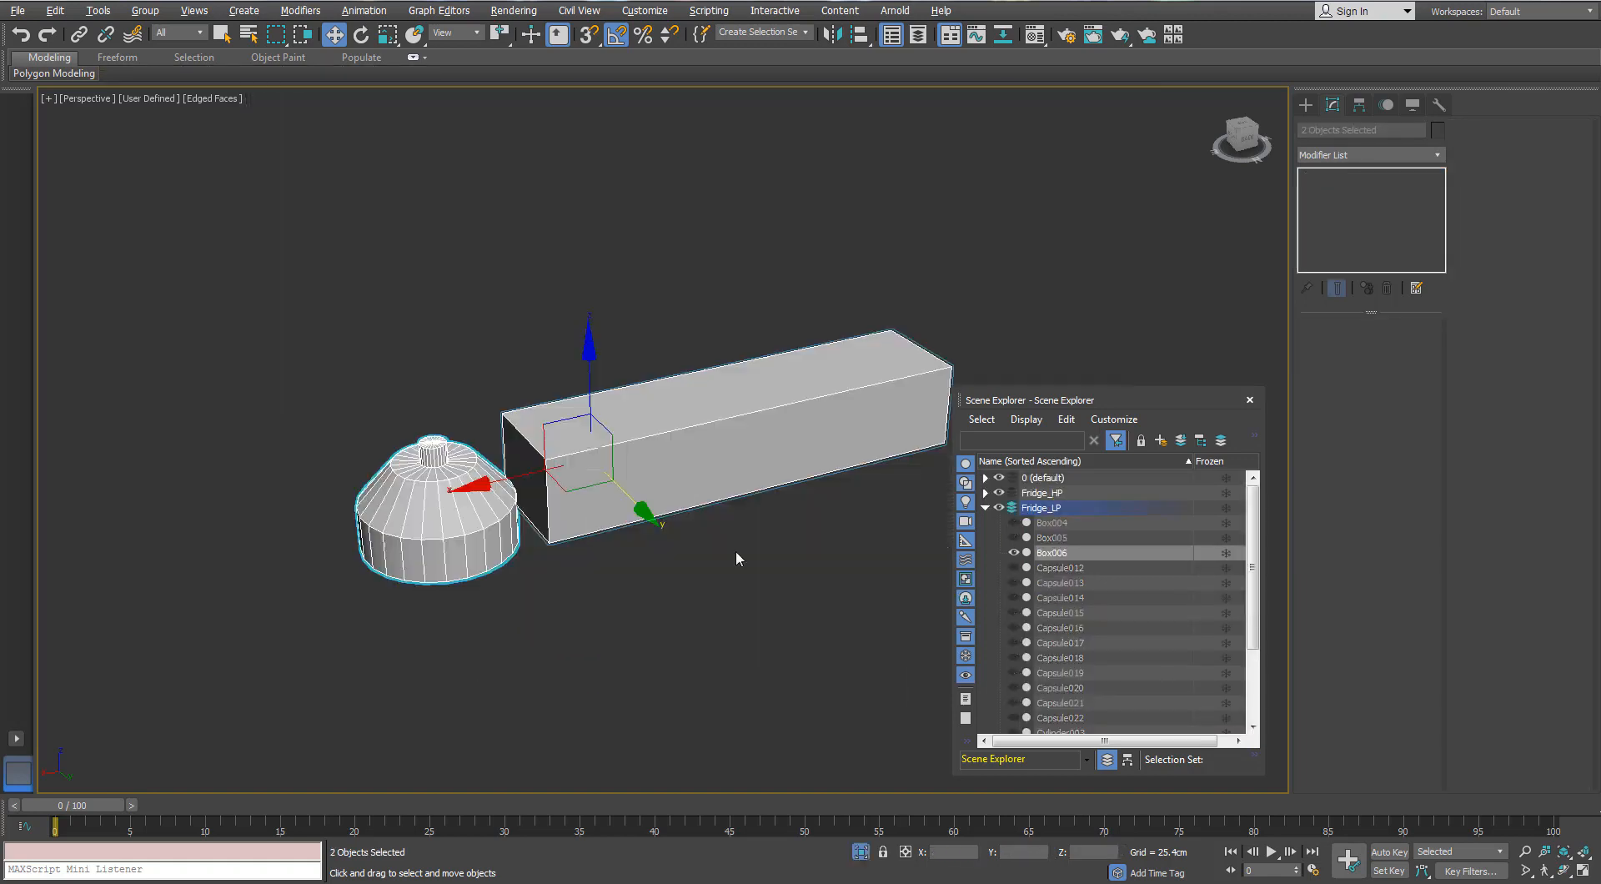
- Delete the bottom cap polygon of the round stepped cylinder
middle_drag(736, 549, 702, 530)
click(702, 532)
scroll(357, 492, up, 4)
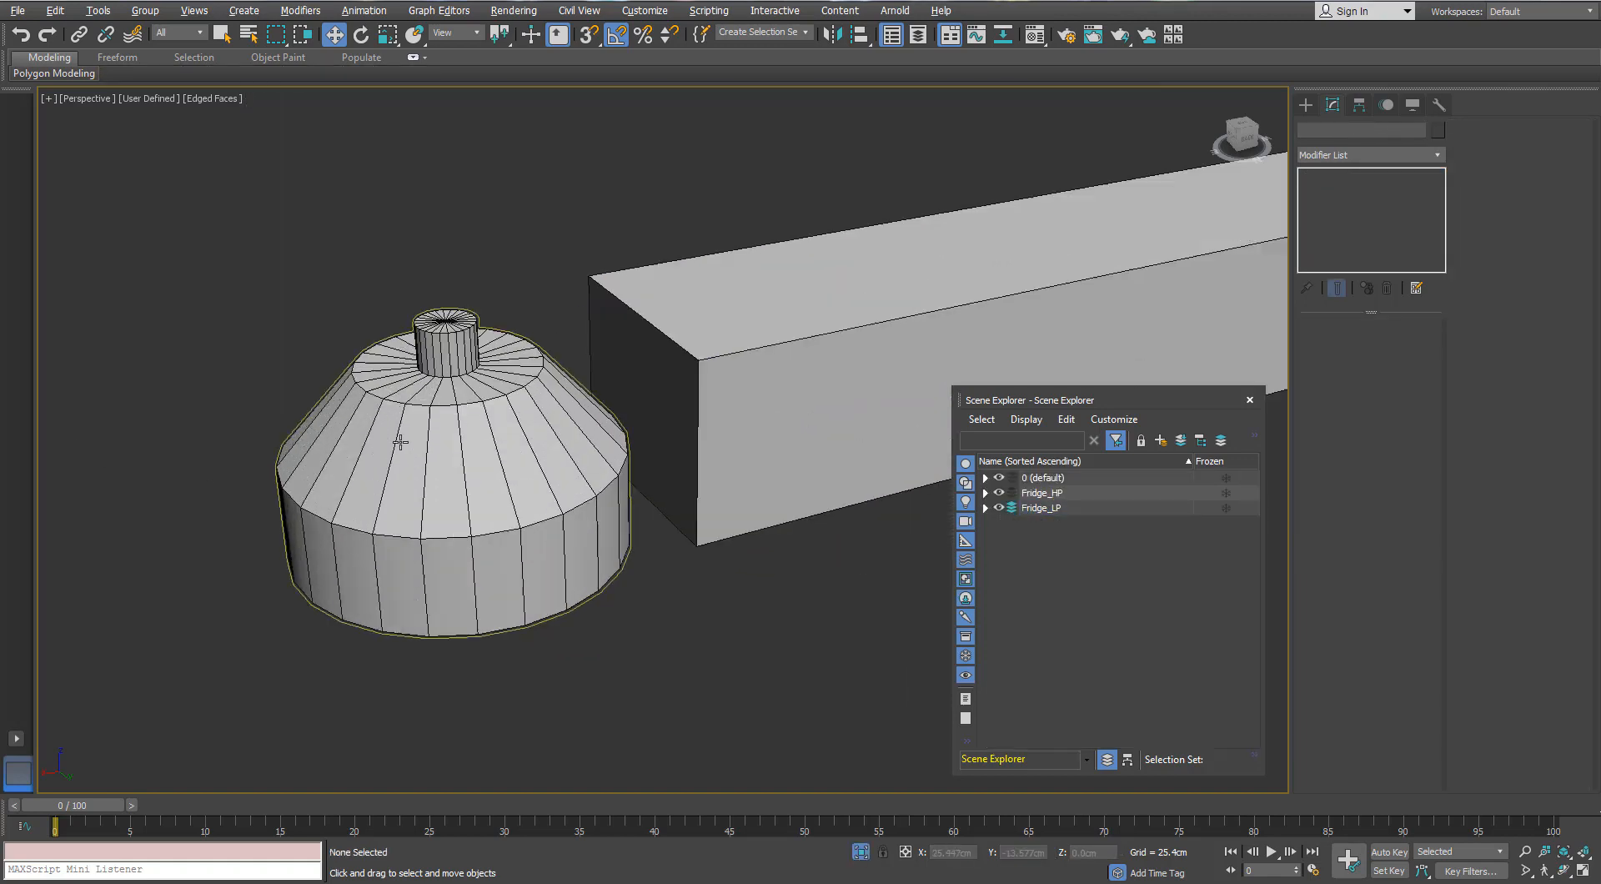
click(400, 440)
alt+middle_drag(400, 439, 392, 233)
key(4)
click(500, 509)
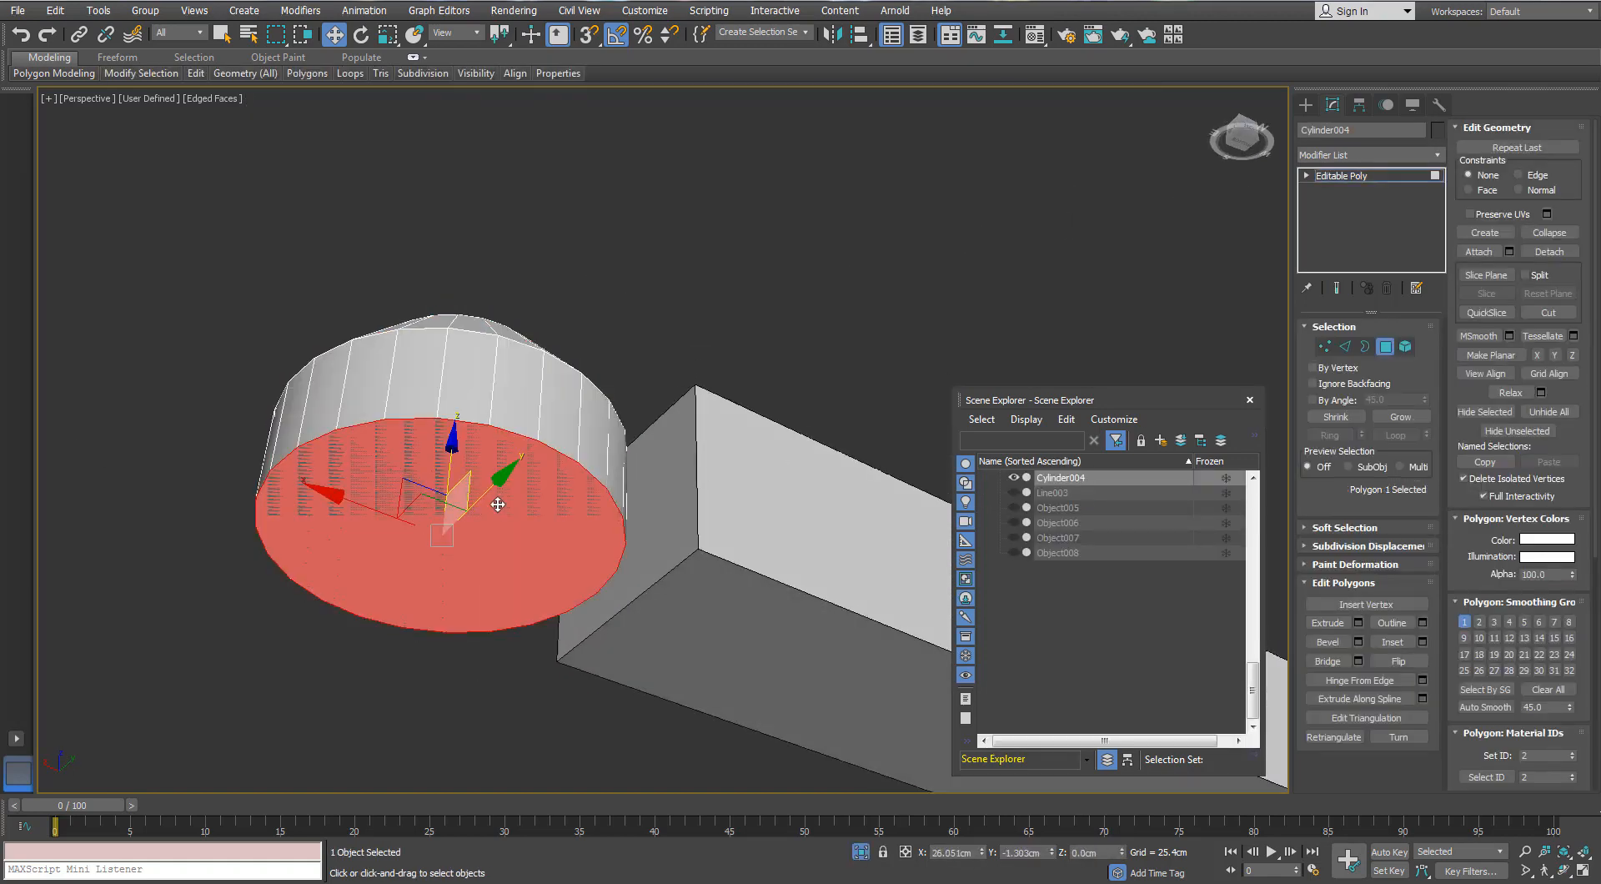
key(Delete)
- Select the polygons around the centre vertex of the cylinder stem's top cap and inset them by 0.25 cm
alt+middle_drag(505, 343, 469, 494)
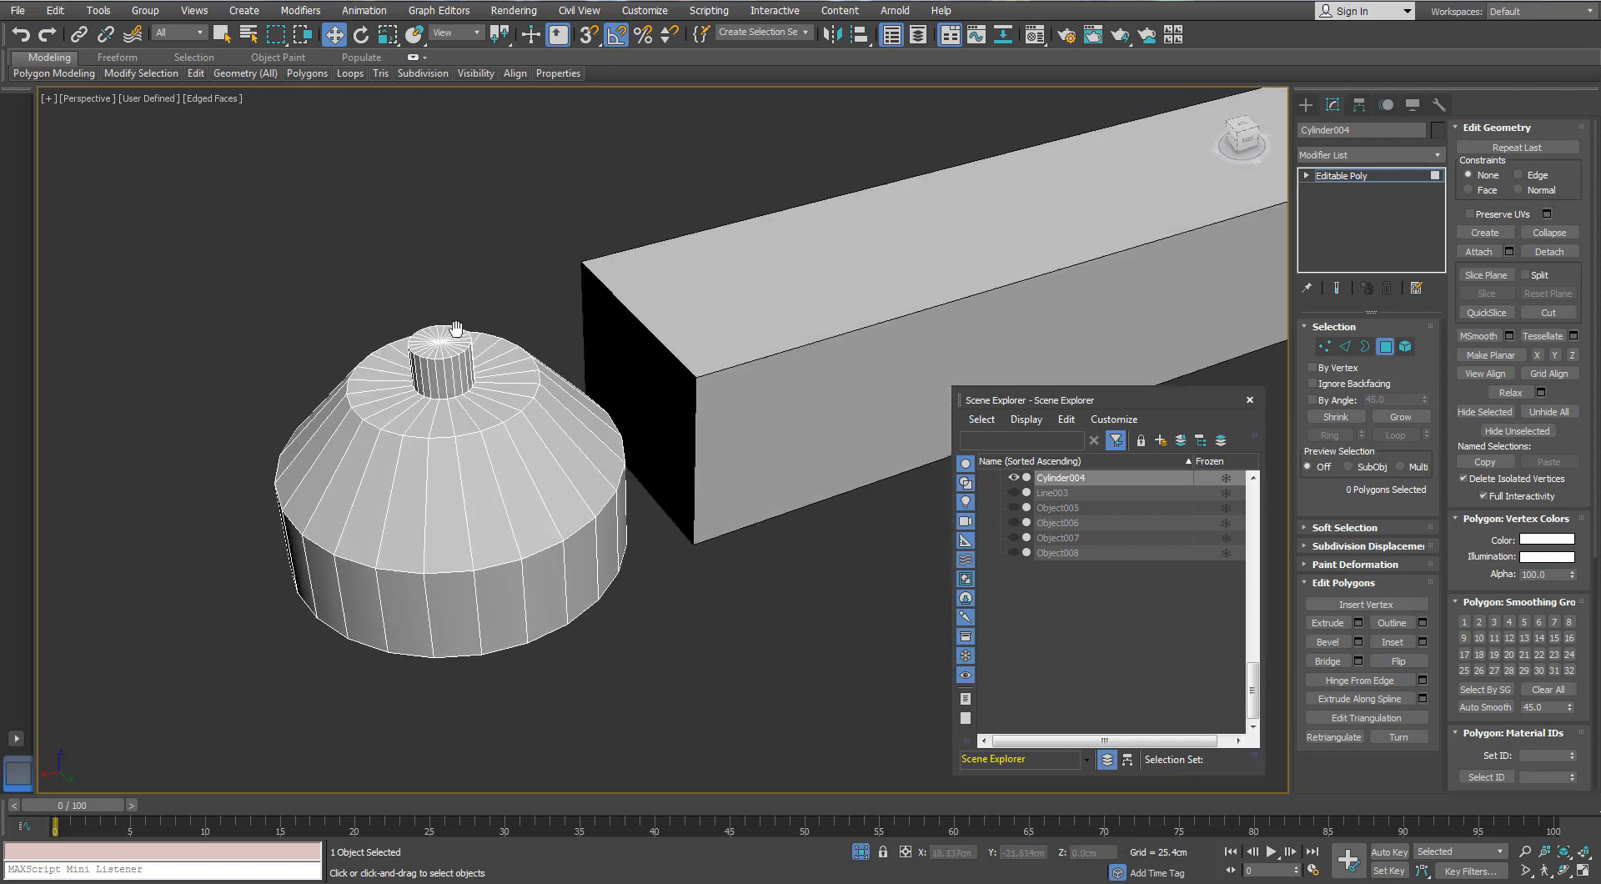
scroll(455, 333, up, 2)
scroll(784, 242, down, 2)
click(1324, 346)
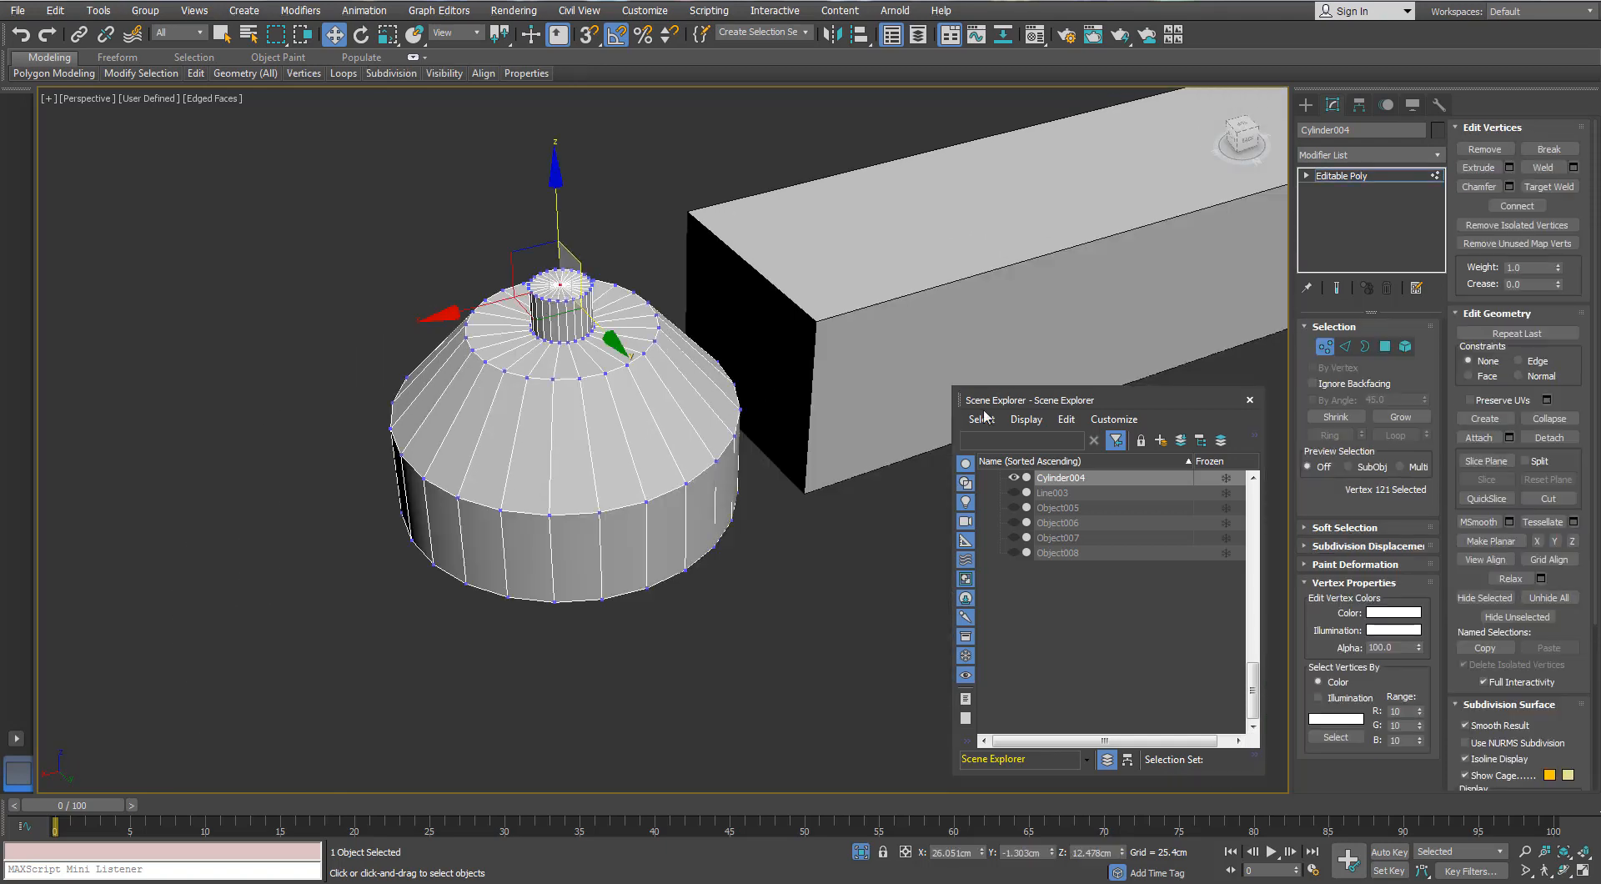
scroll(584, 264, up, 4)
click(1423, 641)
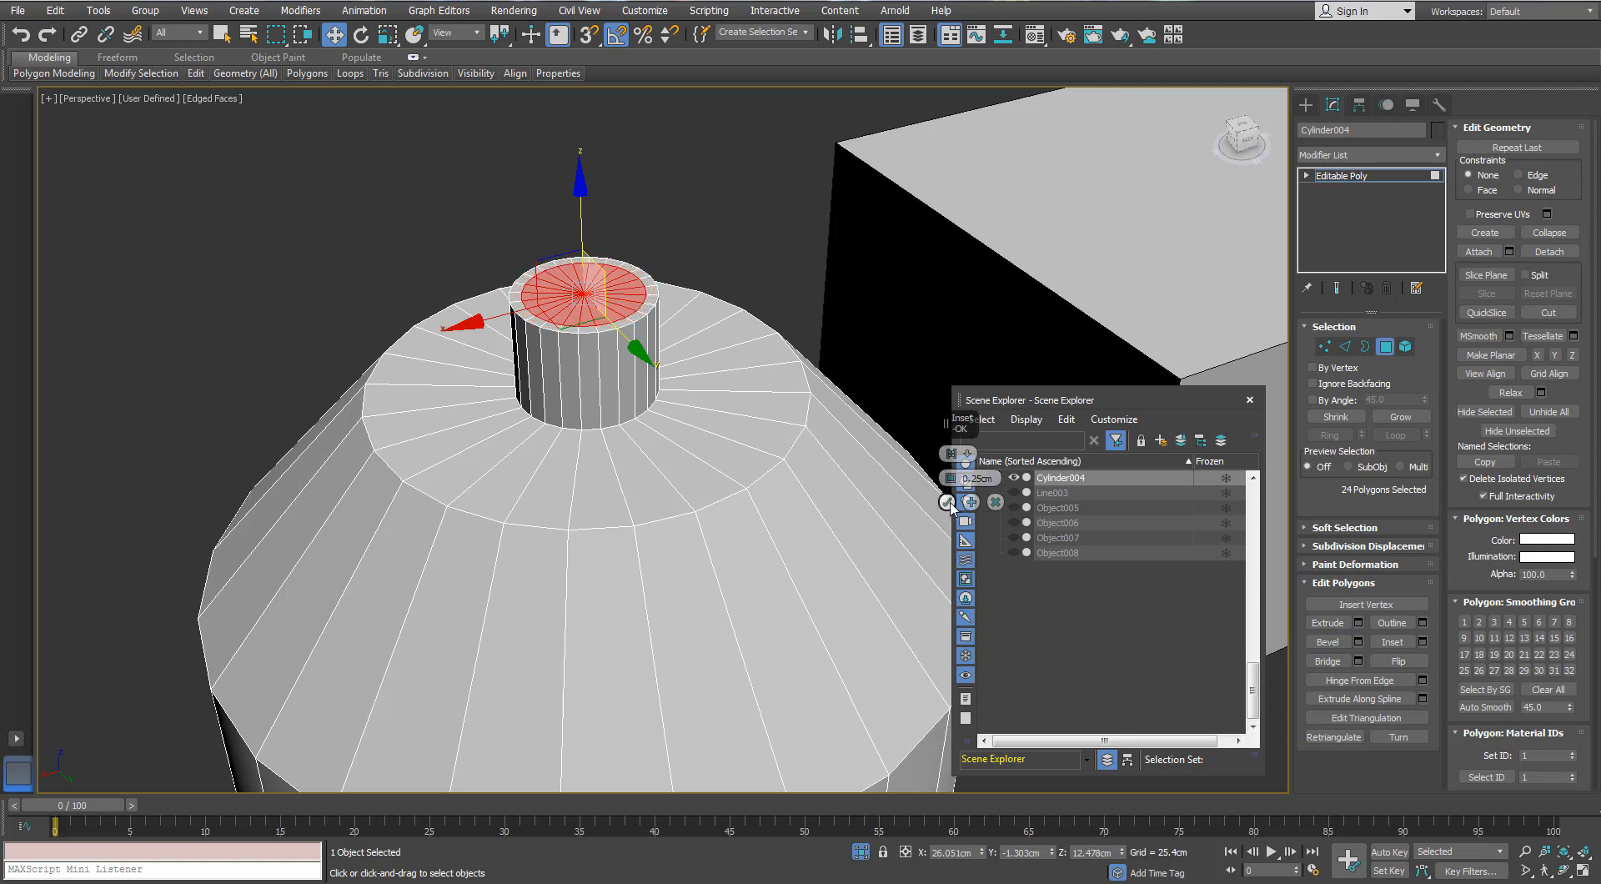
click(948, 502)
- Add support edge loops with SwiftLoop around the stepped cylinder's stem, upper shoulder and the rim where the cone meets the wall
mouse_move(197, 75)
alt+middle_drag(432, 229, 561, 292)
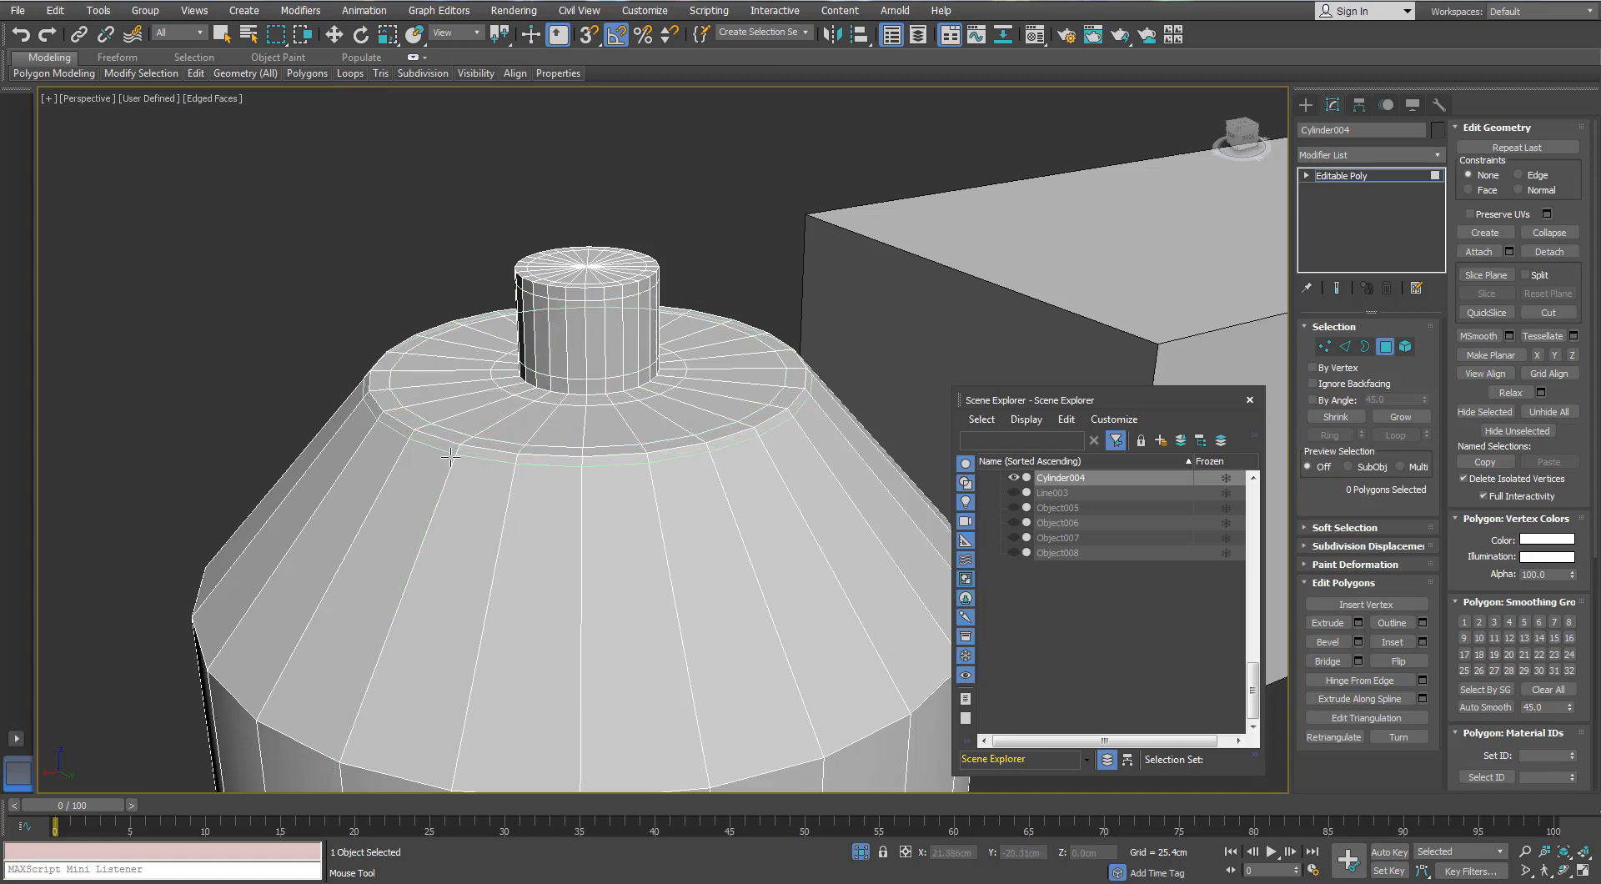
alt+middle_drag(451, 457, 342, 466)
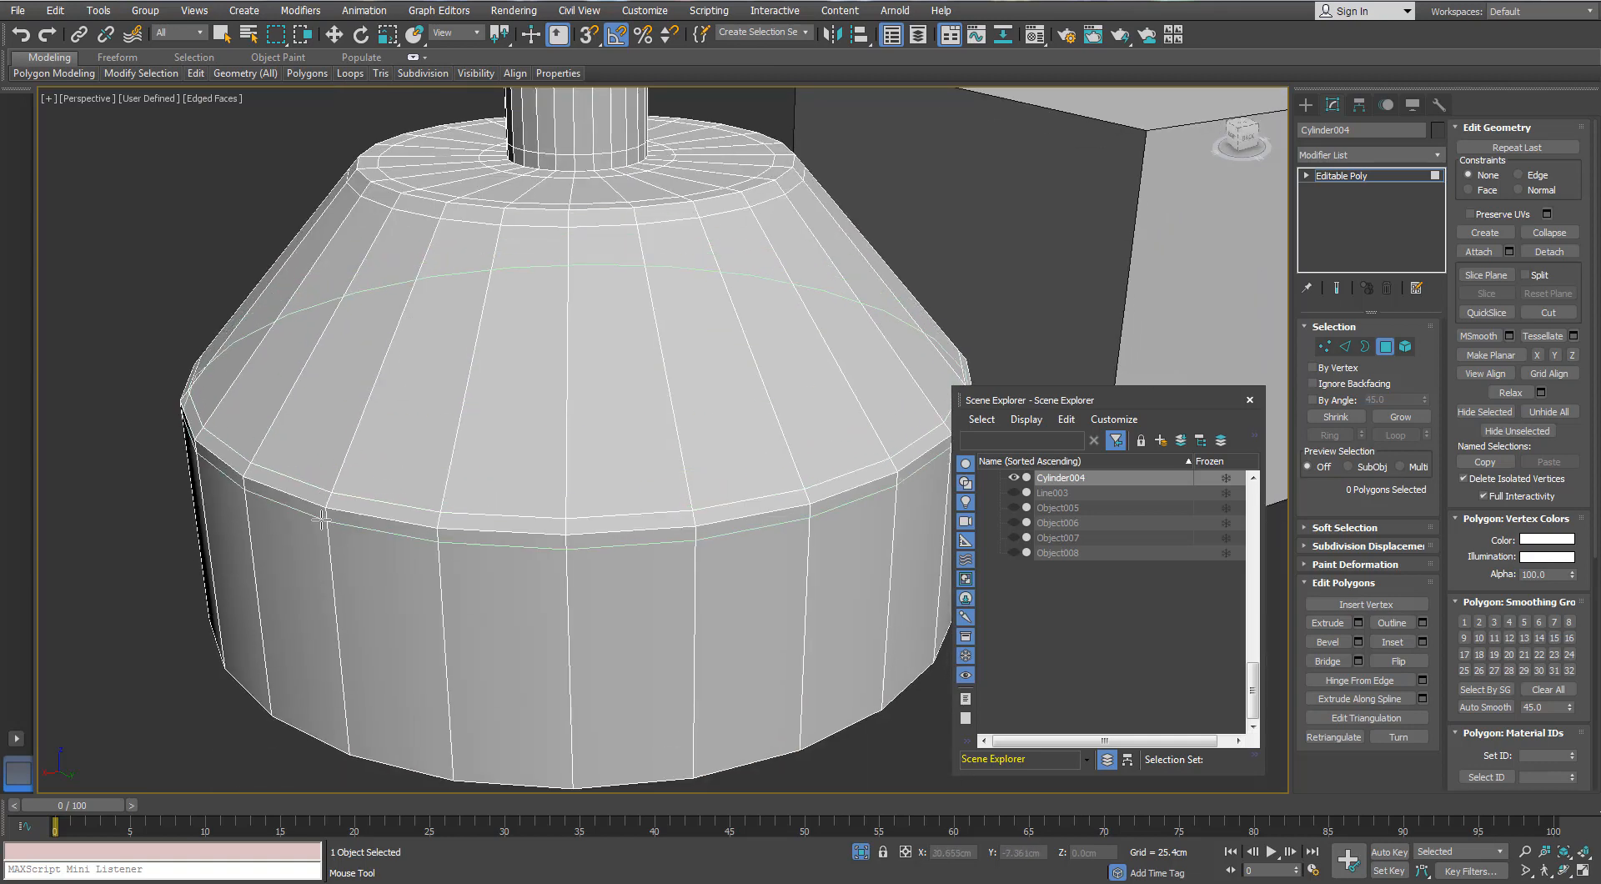
key(w)
scroll(540, 314, down, 3)
mouse_move(197, 74)
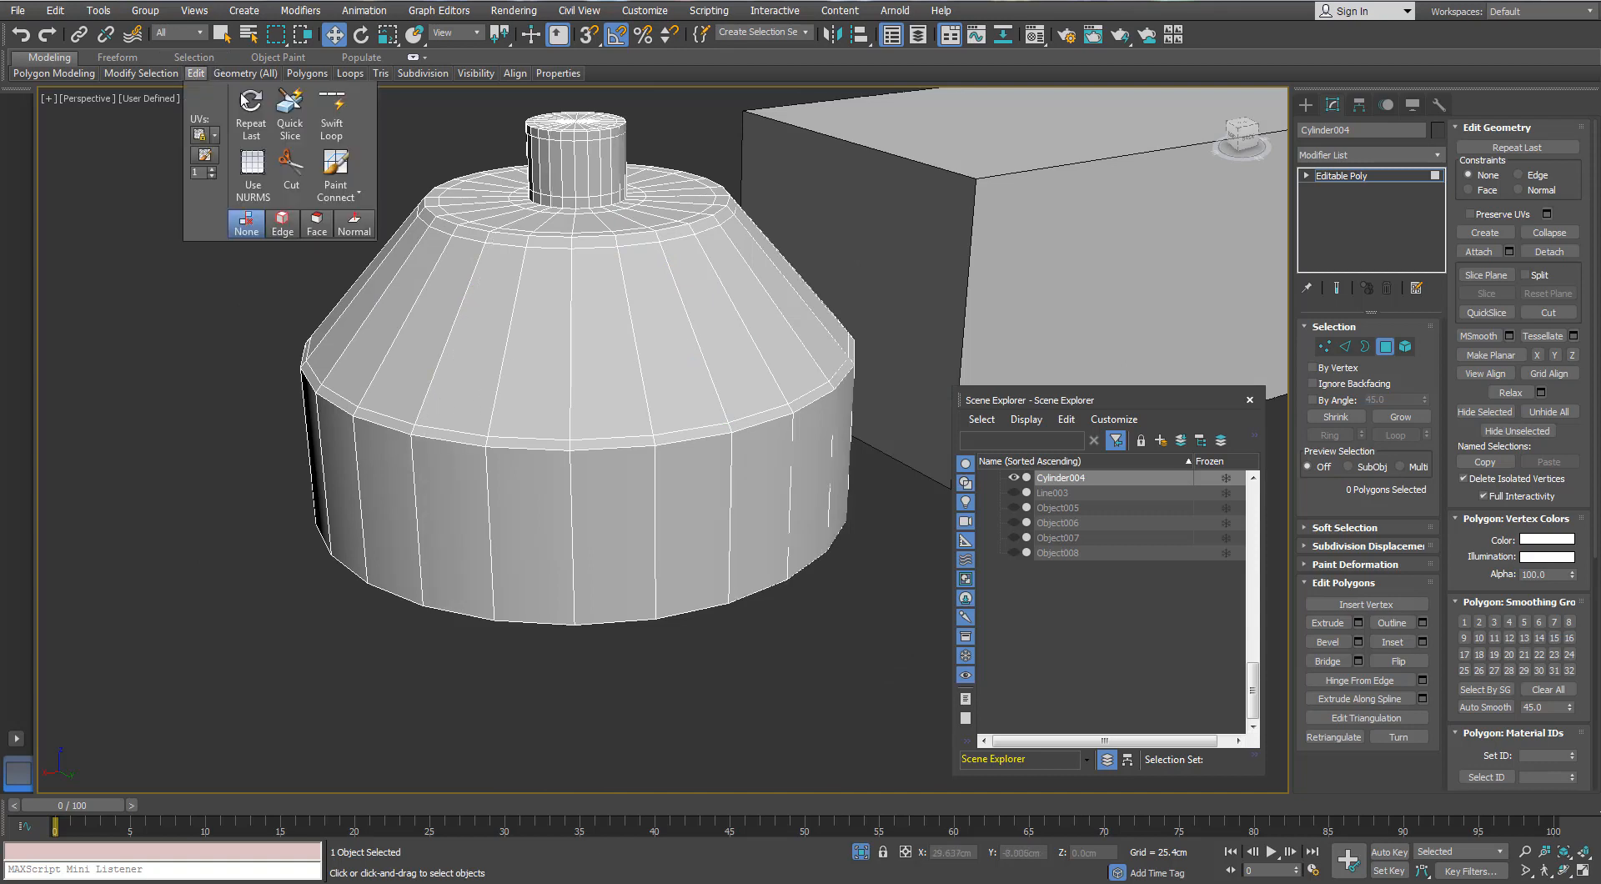
click(405, 446)
key(w)
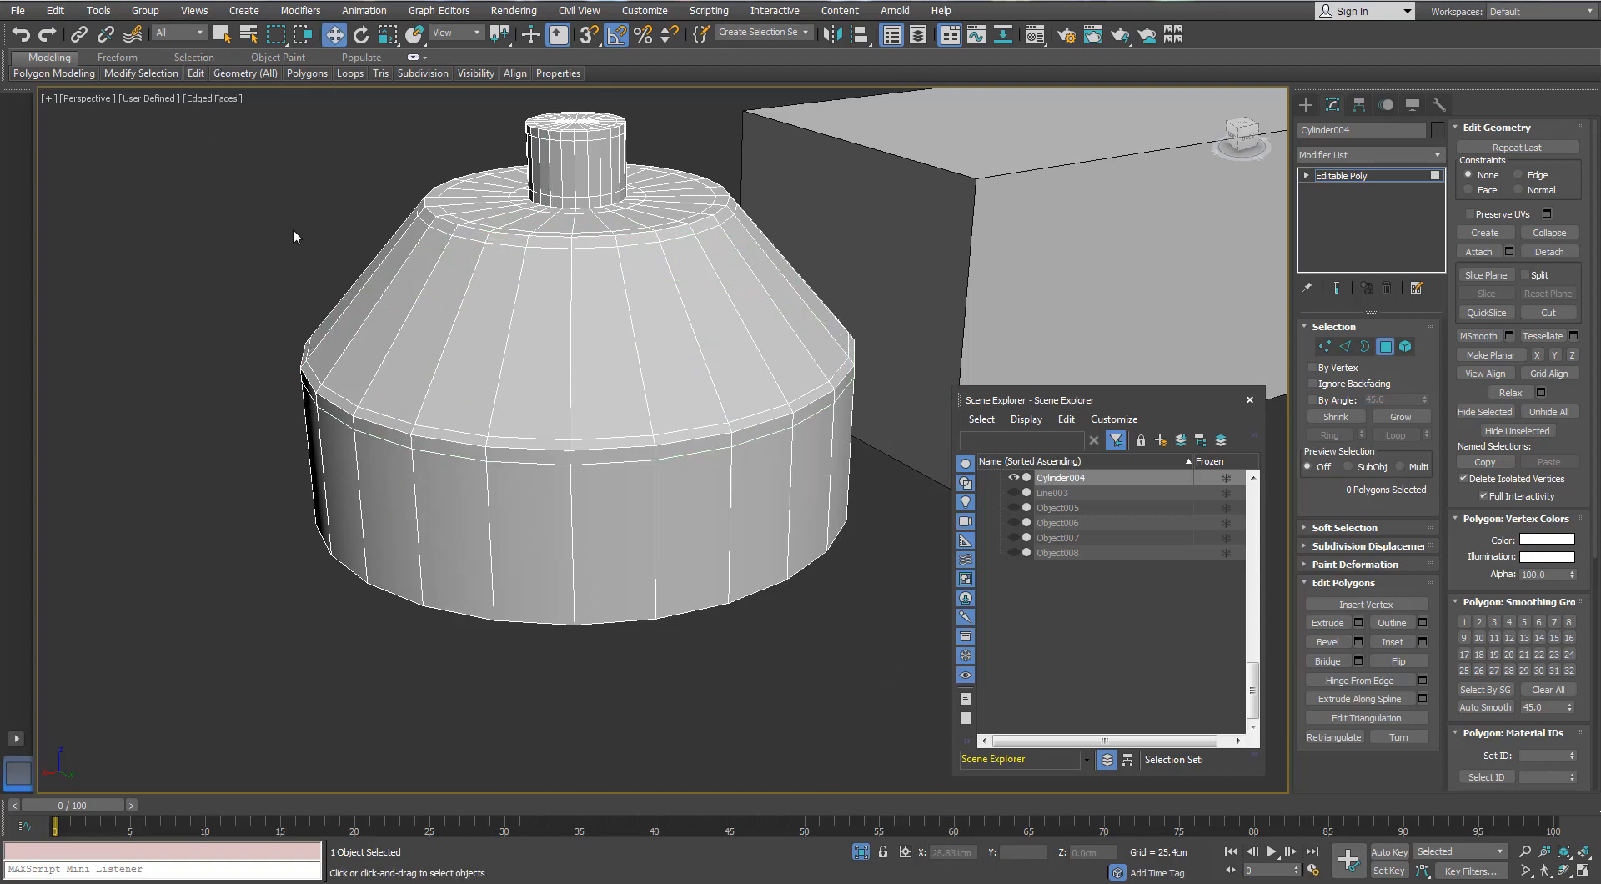
- Leave polygon editing and add a TurboSmooth modifier to the stepped cylinder
click(1385, 347)
click(1439, 156)
key(t)
key(t)
key(t)
key(Return)
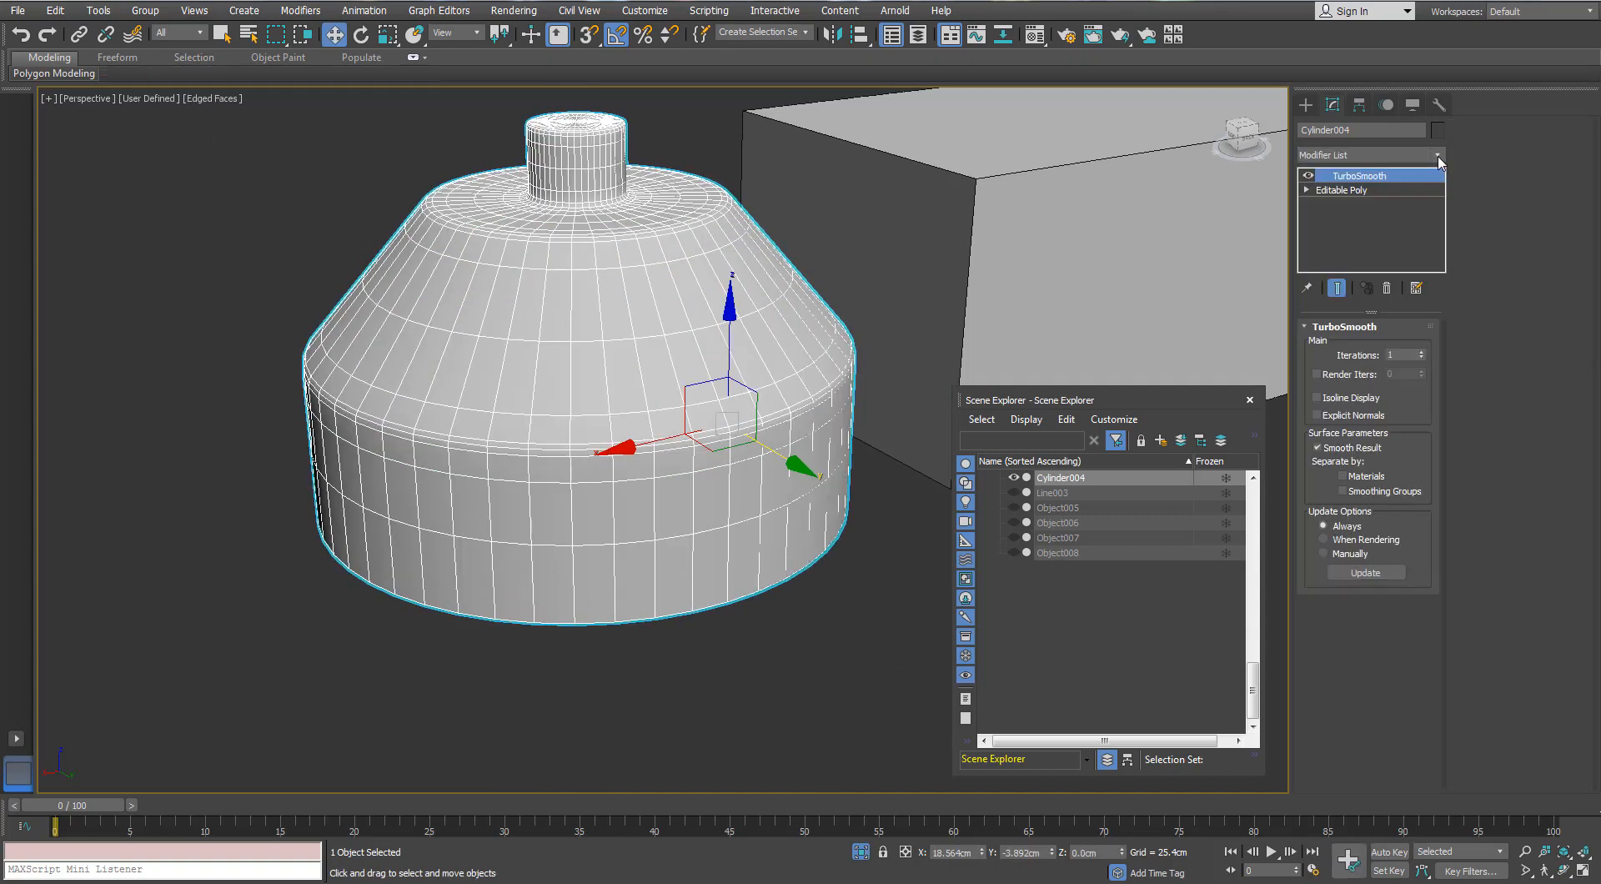
- Select the long box beside the cylinder and add SwiftLoop support edge loops close to its end, top, bottom and side edges
middle_drag(663, 296, 498, 333)
scroll(501, 333, down, 5)
click(750, 290)
alt+middle_drag(750, 289, 747, 218)
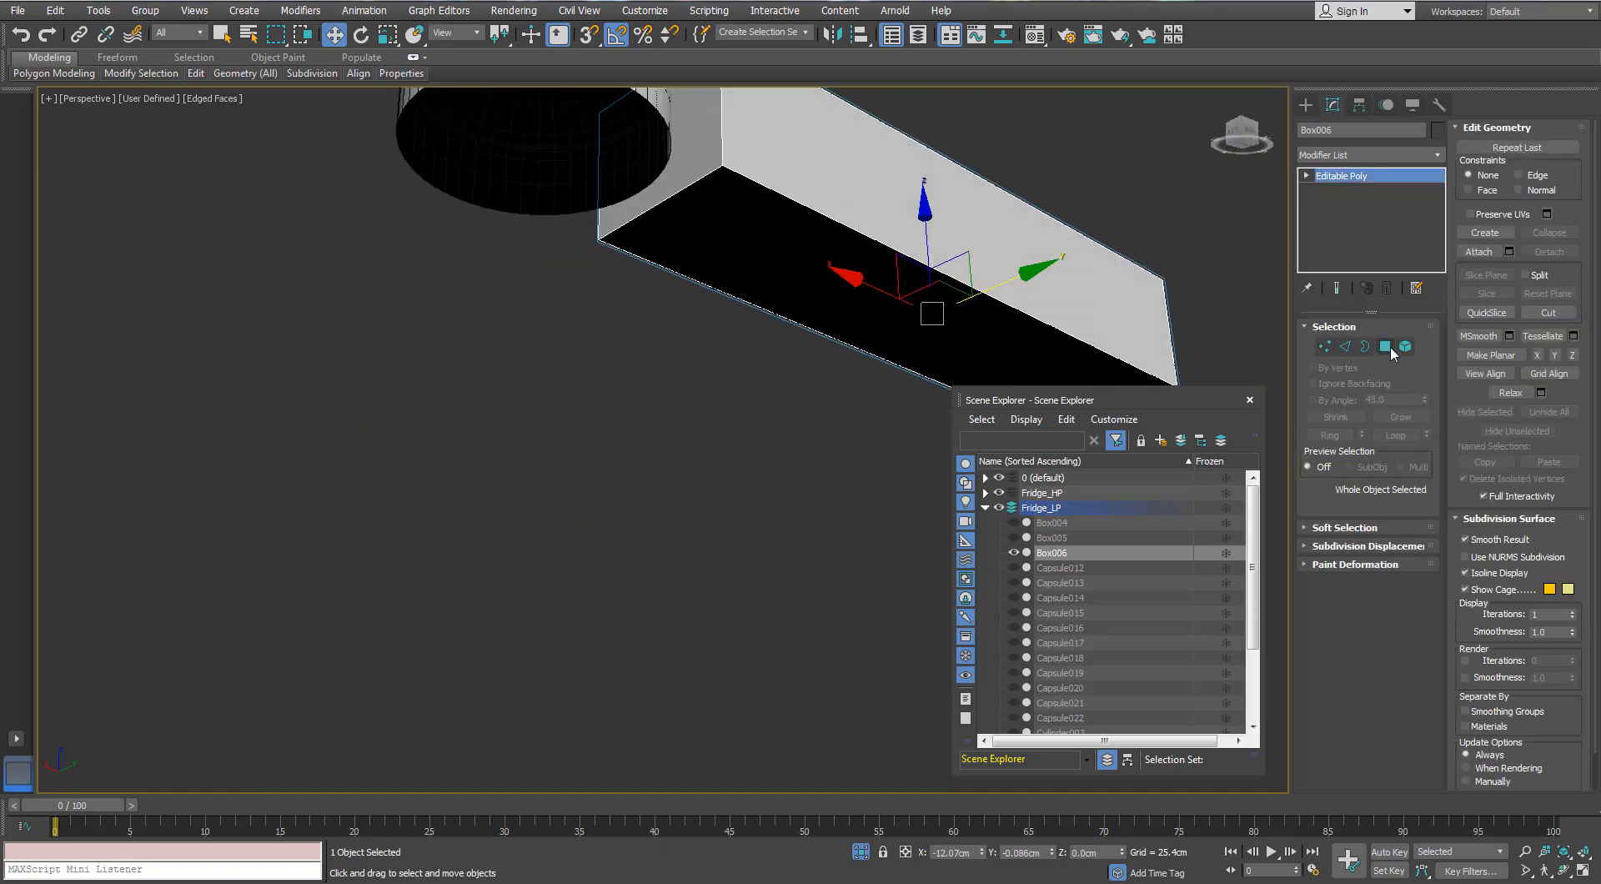
click(1389, 349)
alt+middle_drag(984, 231, 847, 436)
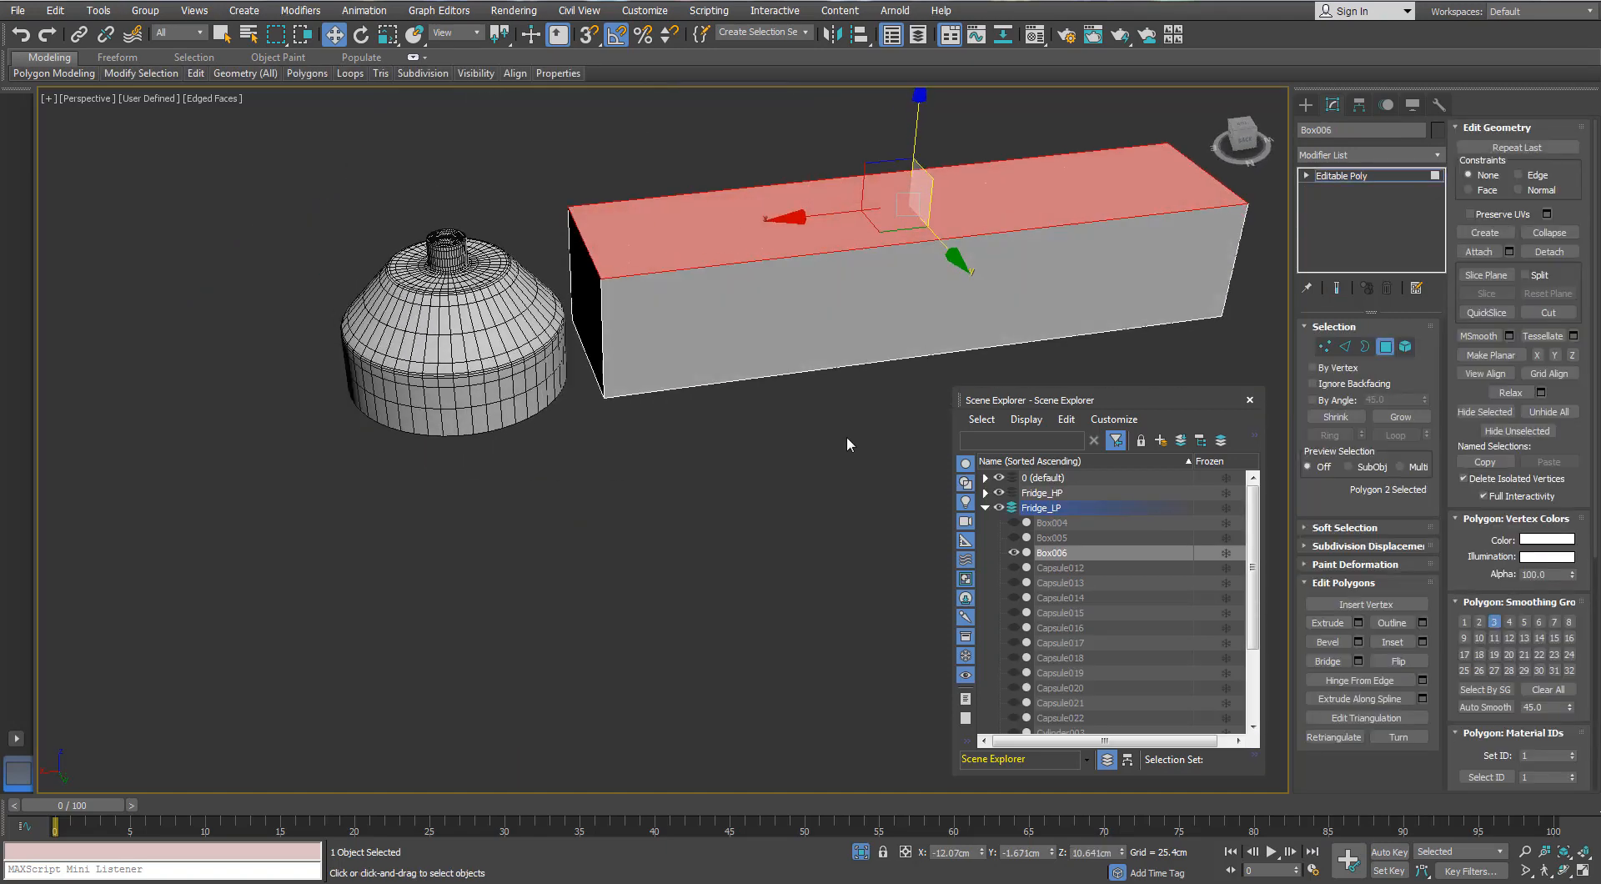
click(847, 436)
mouse_move(196, 76)
click(611, 286)
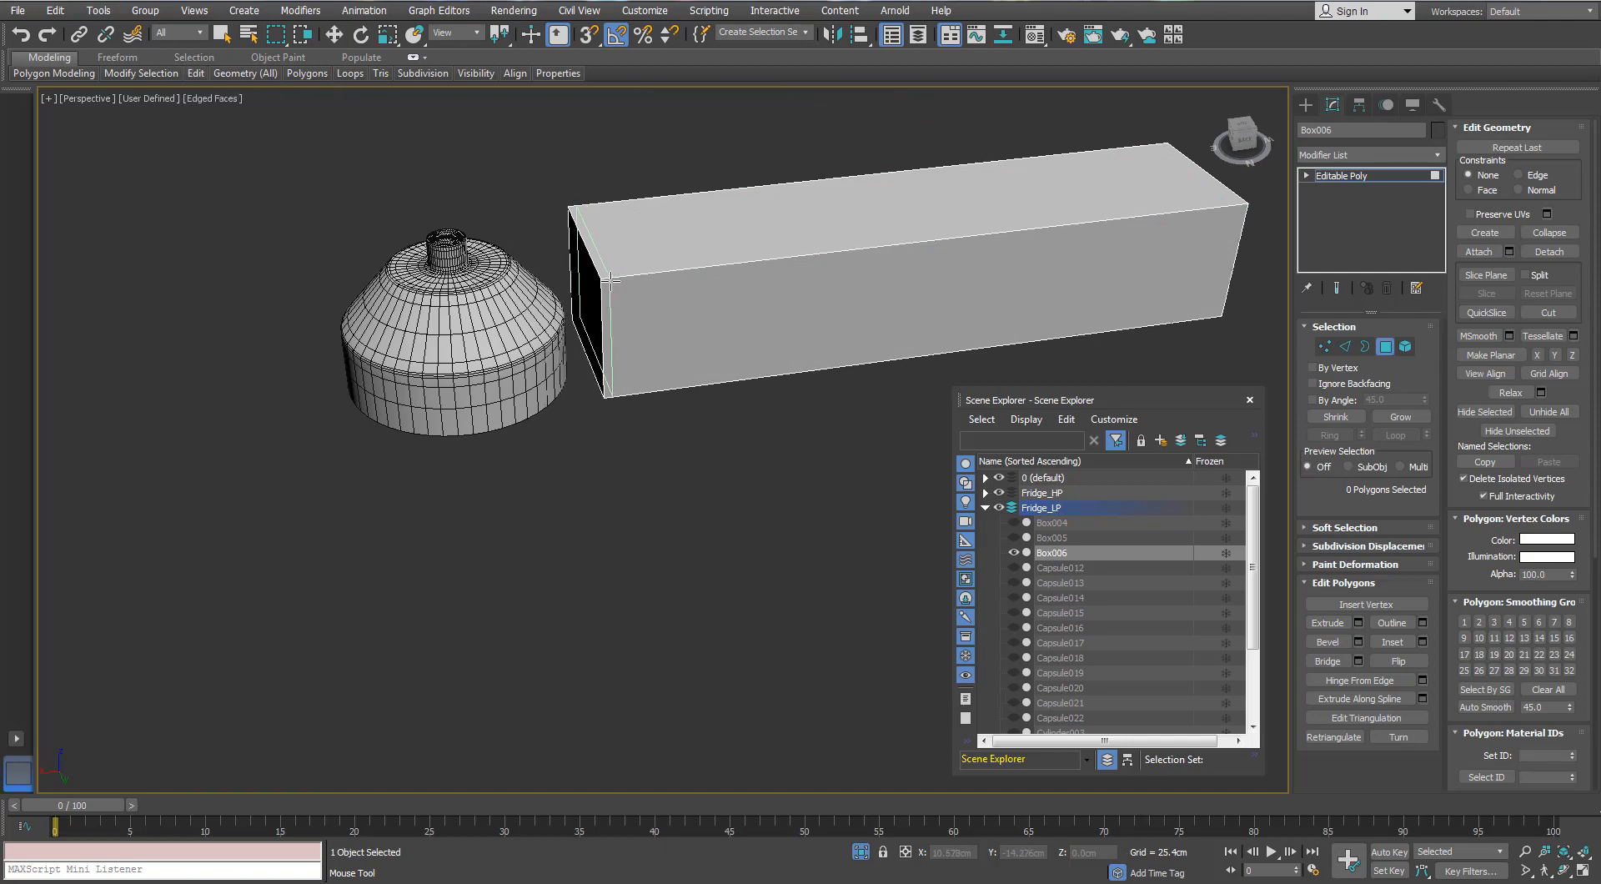
click(607, 271)
click(607, 300)
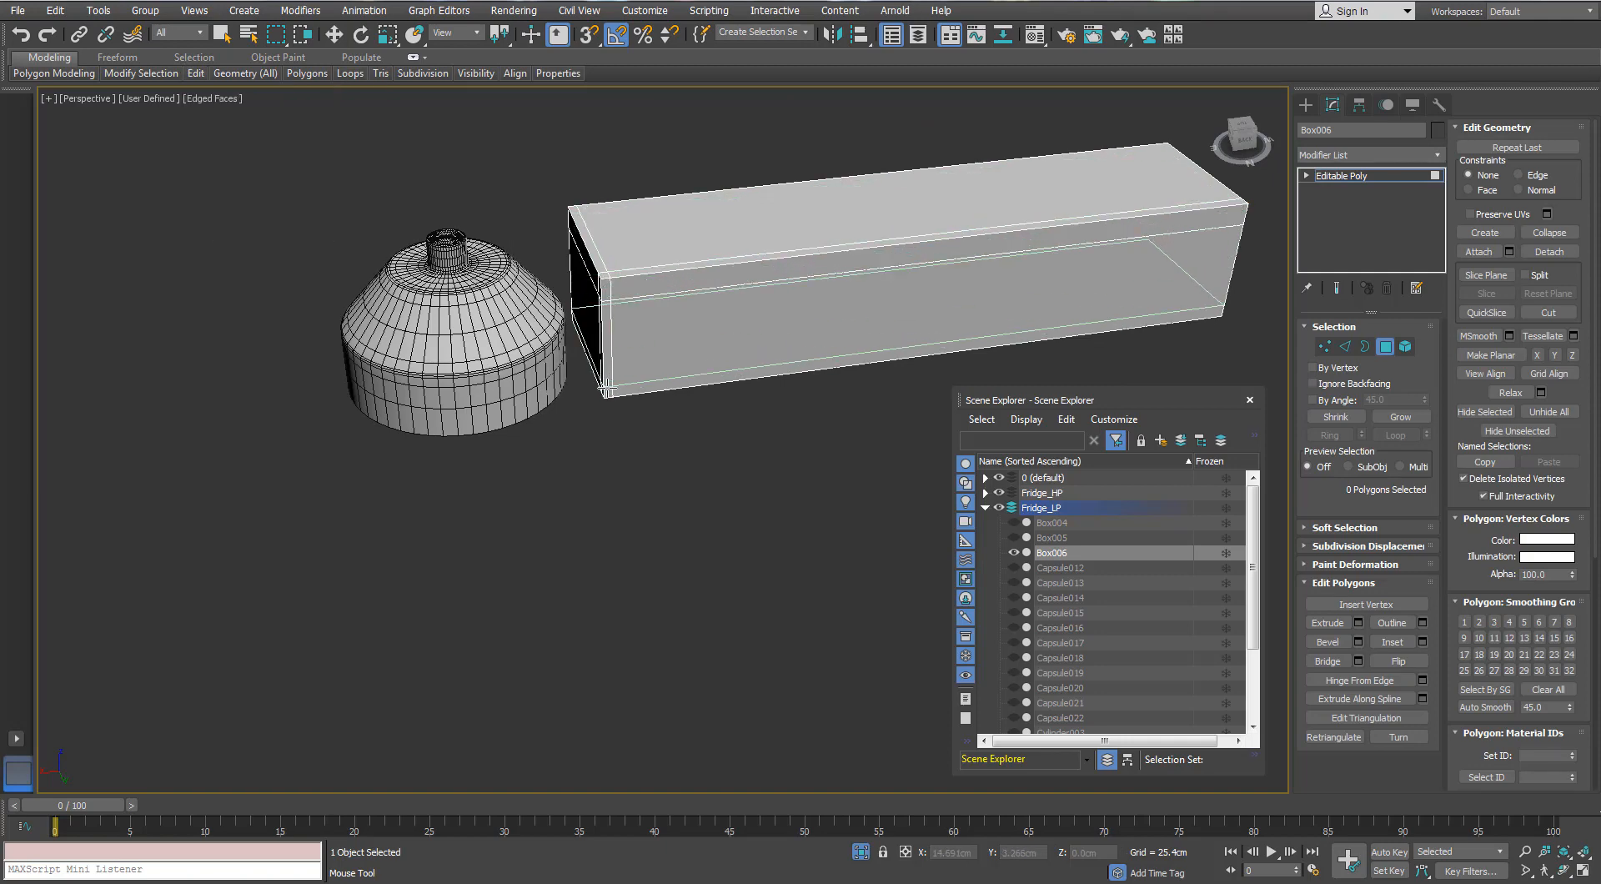
alt+middle_drag(606, 389, 483, 325)
key(w)
- Add a TurboSmooth modifier to the long box and exit isolation to show the whole refrigerator
click(1437, 156)
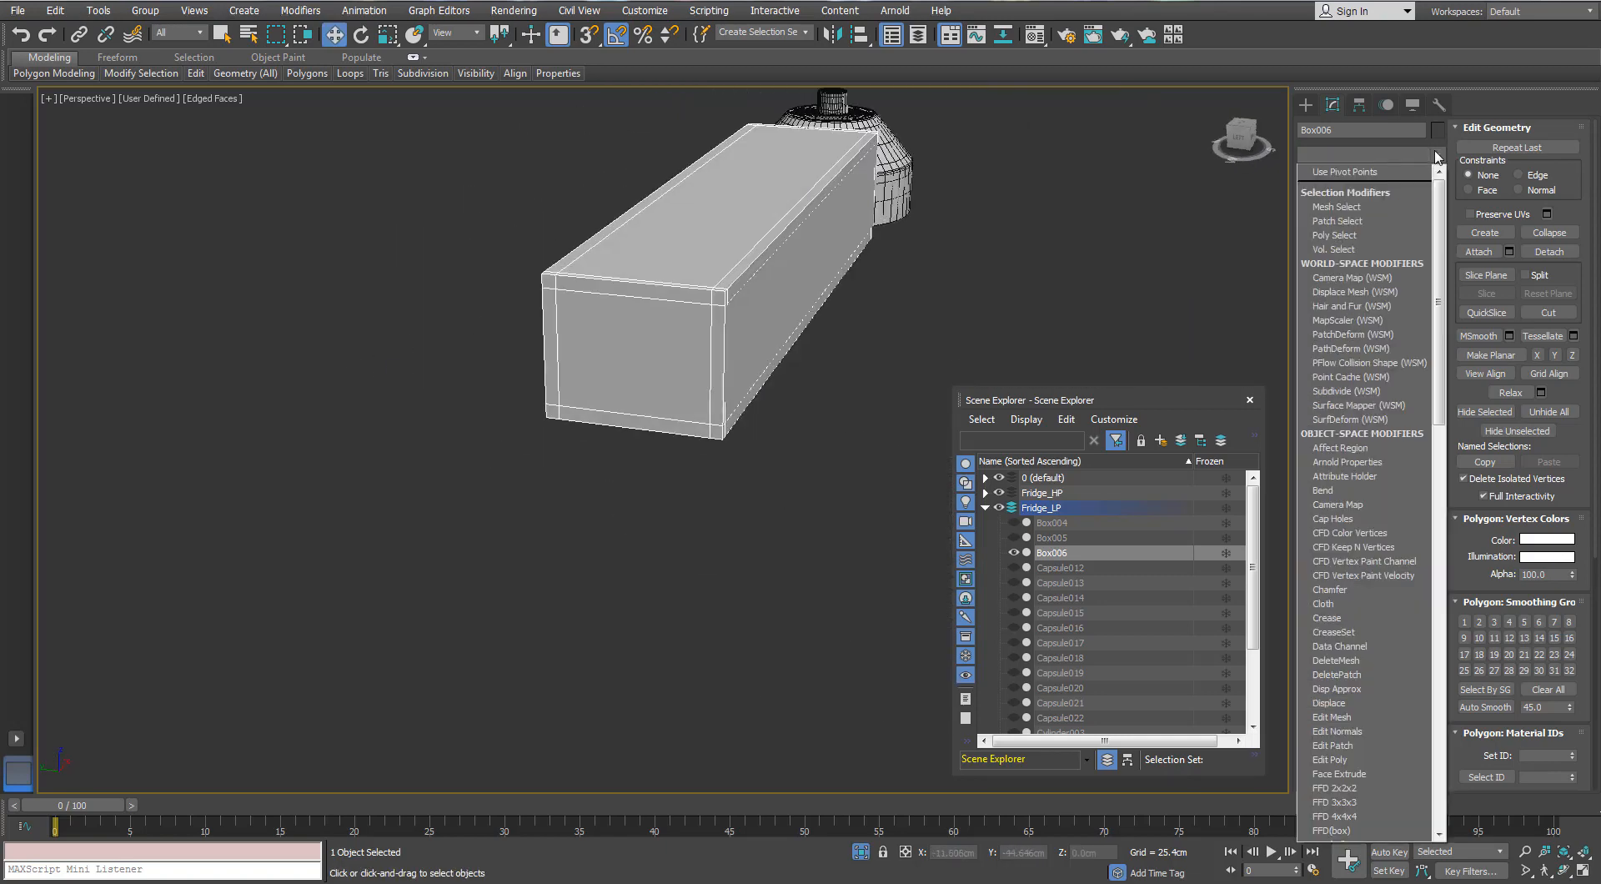
text(tu)
key(Return)
click(1434, 191)
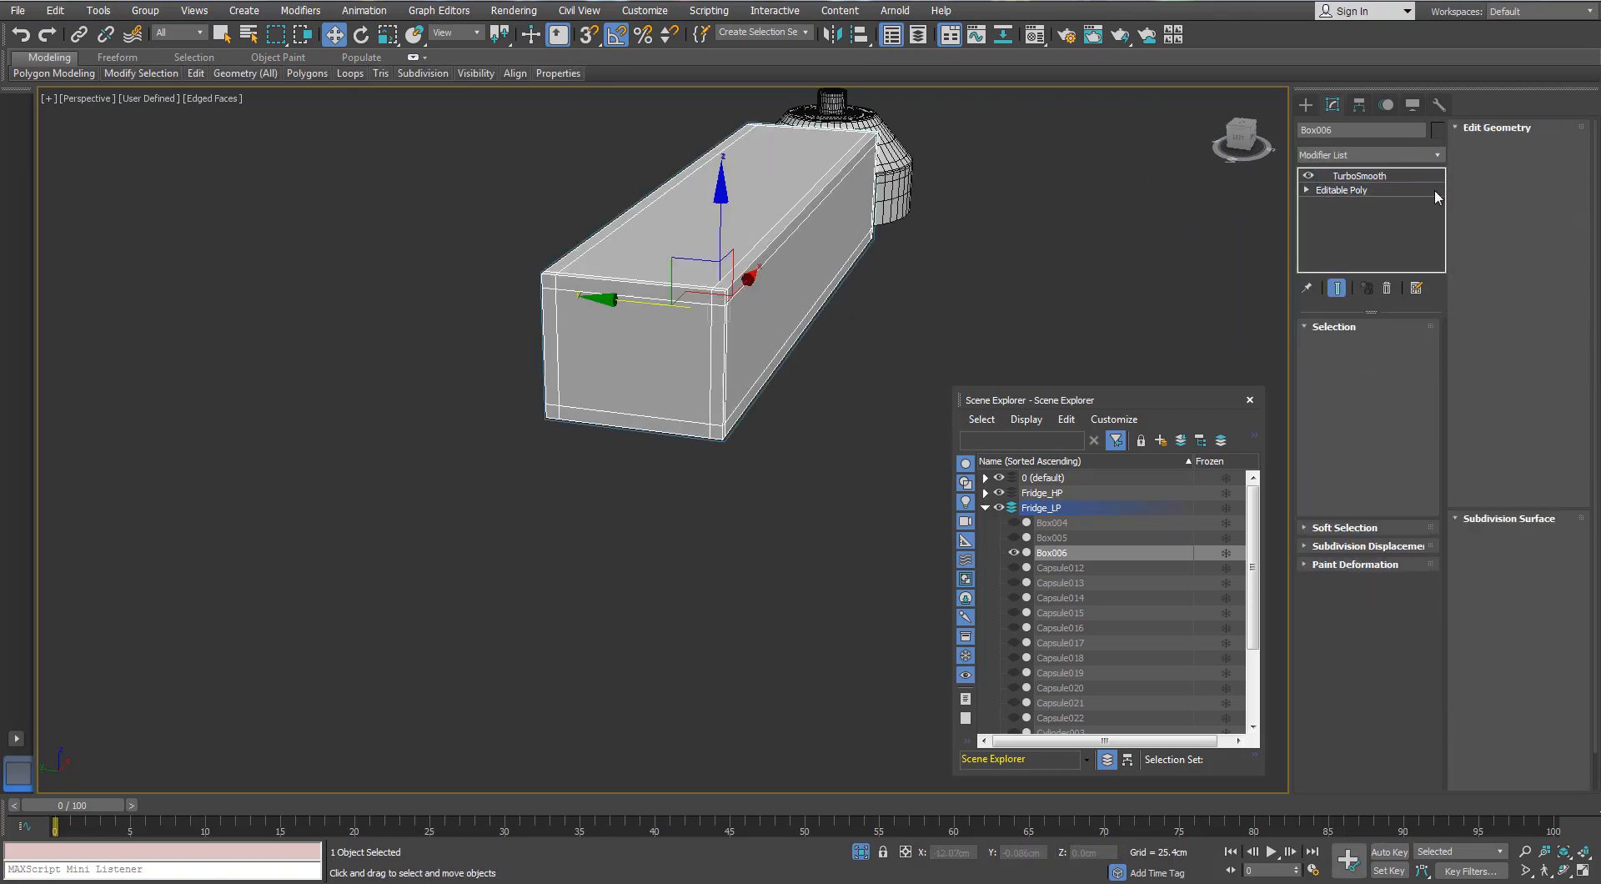
click(1424, 177)
alt+middle_drag(734, 722, 763, 668)
click(861, 856)
scroll(876, 708, down, 3)
click(763, 666)
- Select the bent coil tube on the refrigerator's back and add a TurboSmooth modifier to it
scroll(551, 542, up, 5)
click(486, 467)
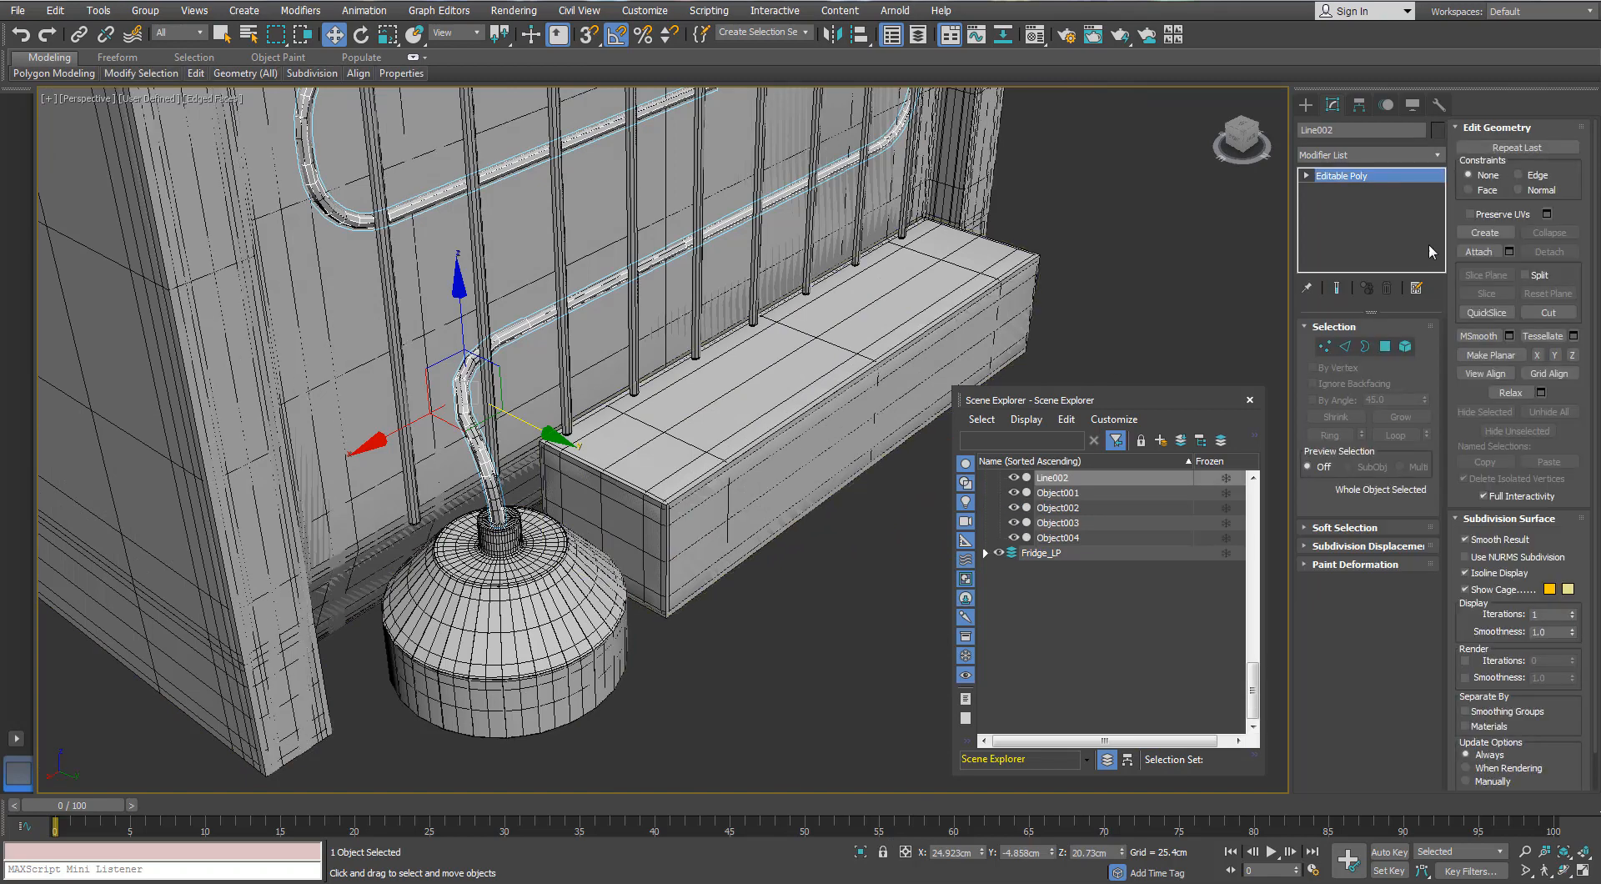
click(1439, 155)
key(Return)
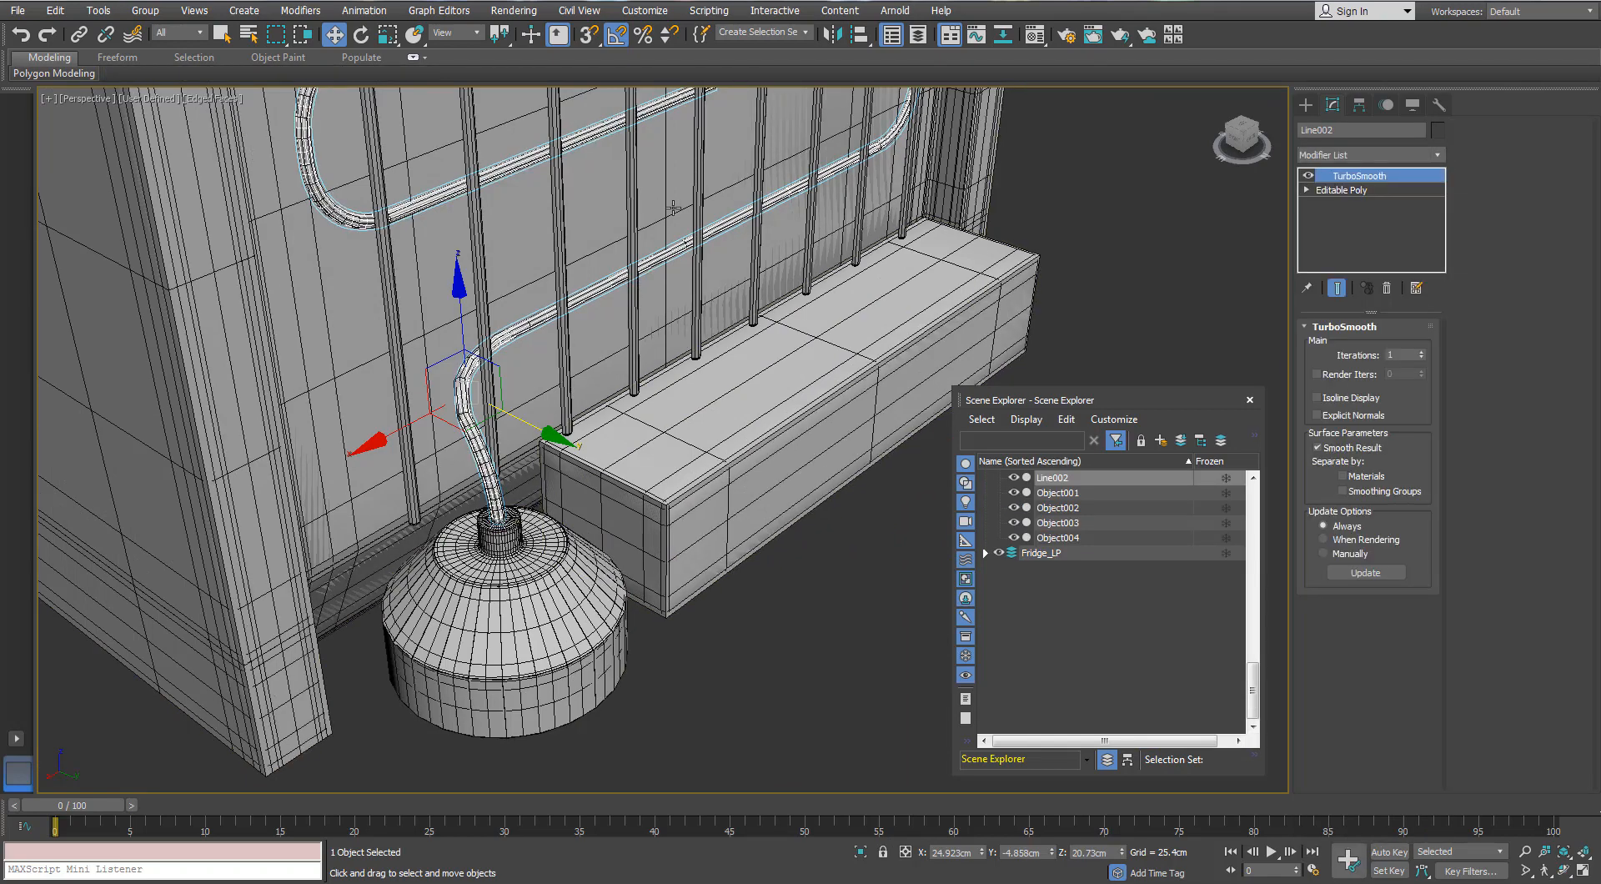
- Hide the Fridge_LP layer so only the high-poly parts are displayed
scroll(678, 247, up, 3)
click(1000, 556)
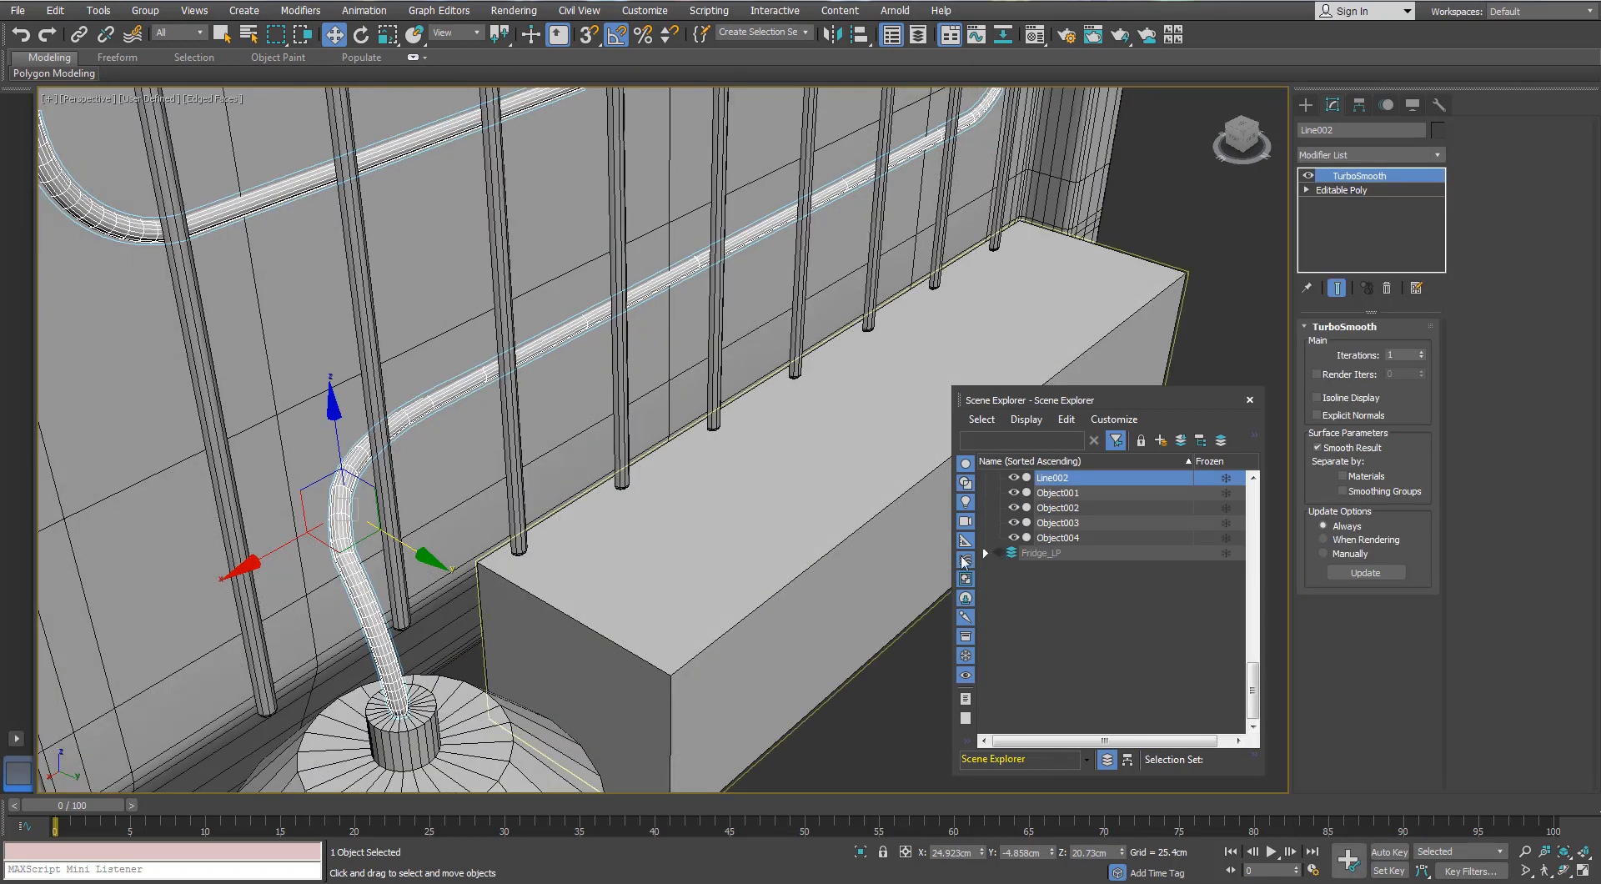
click(1250, 400)
- Isolate the thin vertical rod of the rear grille, check its rounded end, and add a TurboSmooth modifier to it
scroll(647, 333, down, 2)
alt+middle_drag(511, 546, 515, 399)
scroll(516, 398, down, 3)
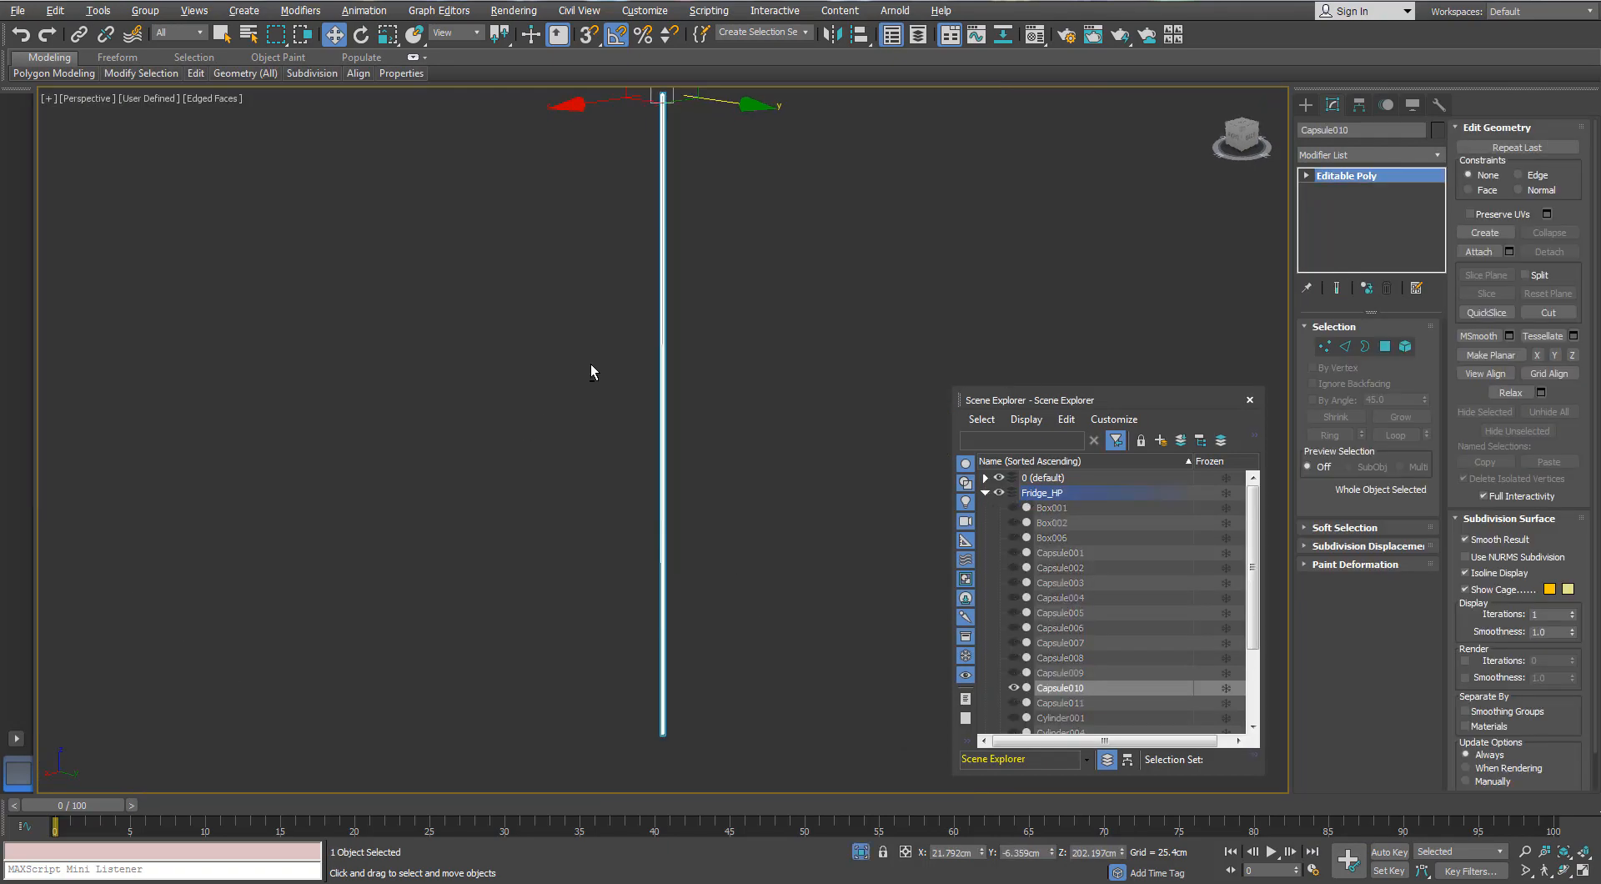
alt+middle_drag(591, 368, 688, 492)
scroll(603, 494, up, 2)
scroll(603, 496, down, 3)
scroll(658, 482, up, 4)
scroll(658, 482, down, 4)
key(F3)
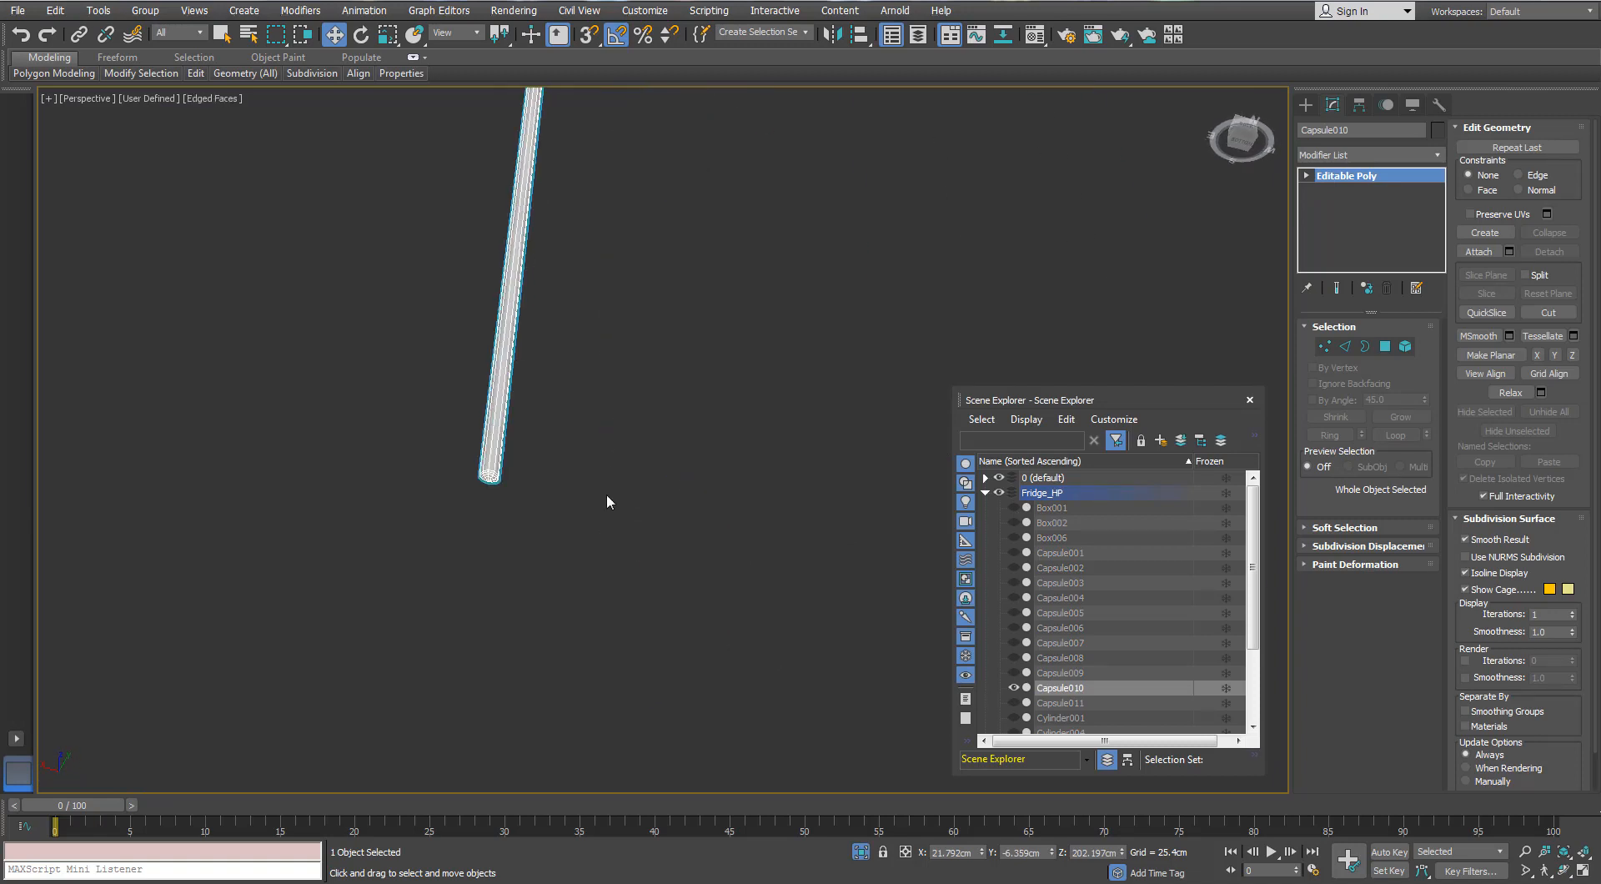
click(1437, 155)
key(Return)
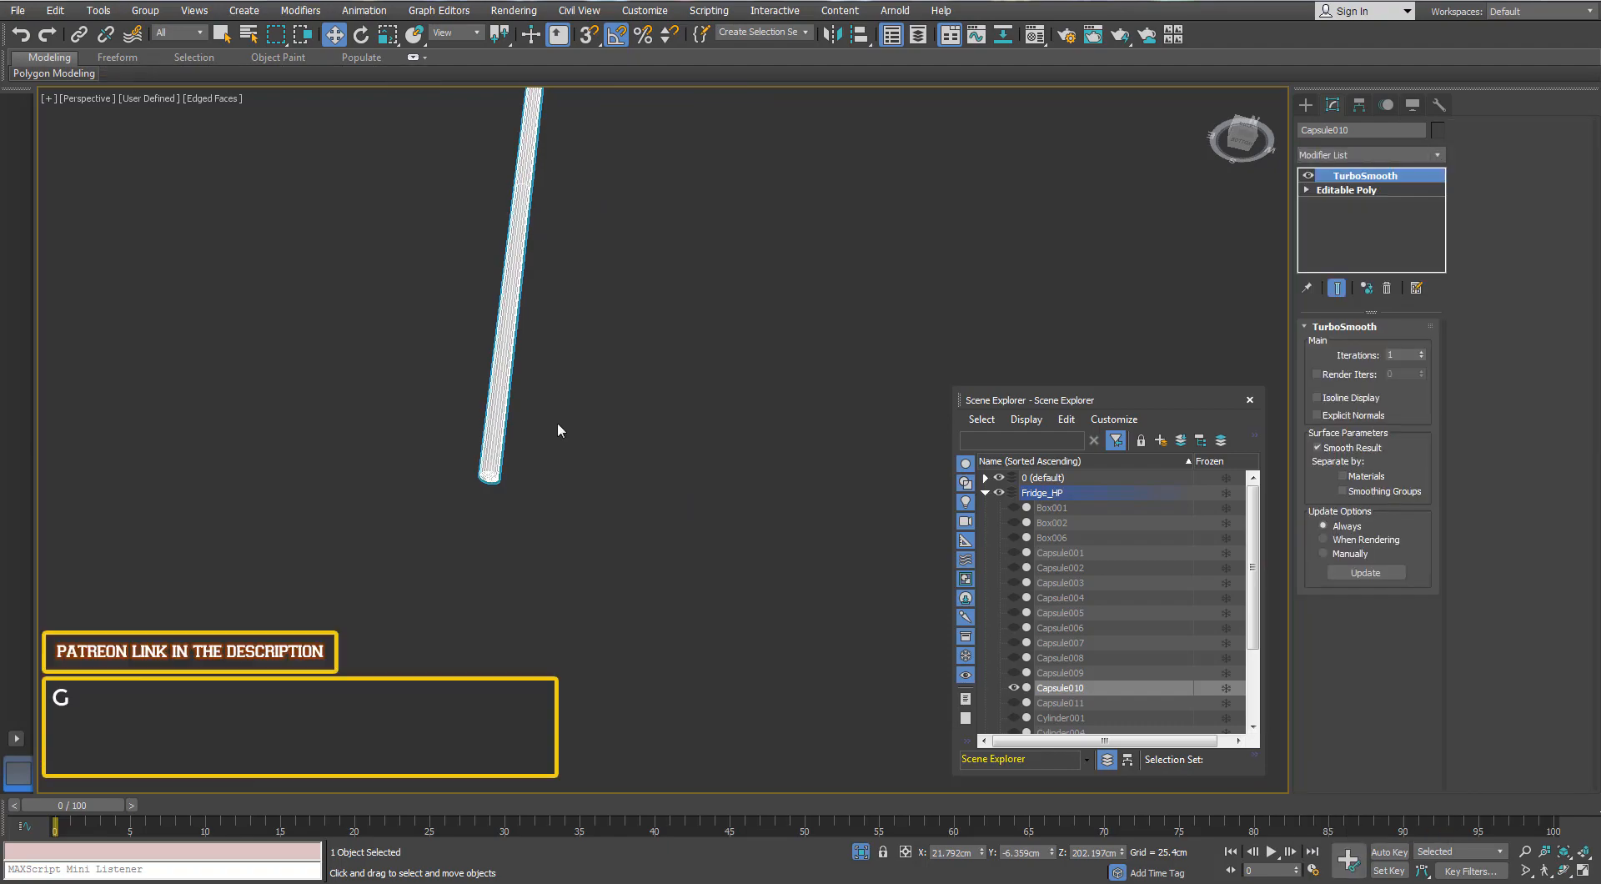
key(F4)
key(F4)
- Exit the rod's isolation and clear the selection
click(862, 852)
mouse_move(703, 500)
alt+middle_down()
mouse_move(699, 550)
mouse_move(680, 567)
alt+middle_up()
scroll(680, 567, down, 4)
middle_drag(680, 567, 703, 628)
scroll(702, 627, down, 3)
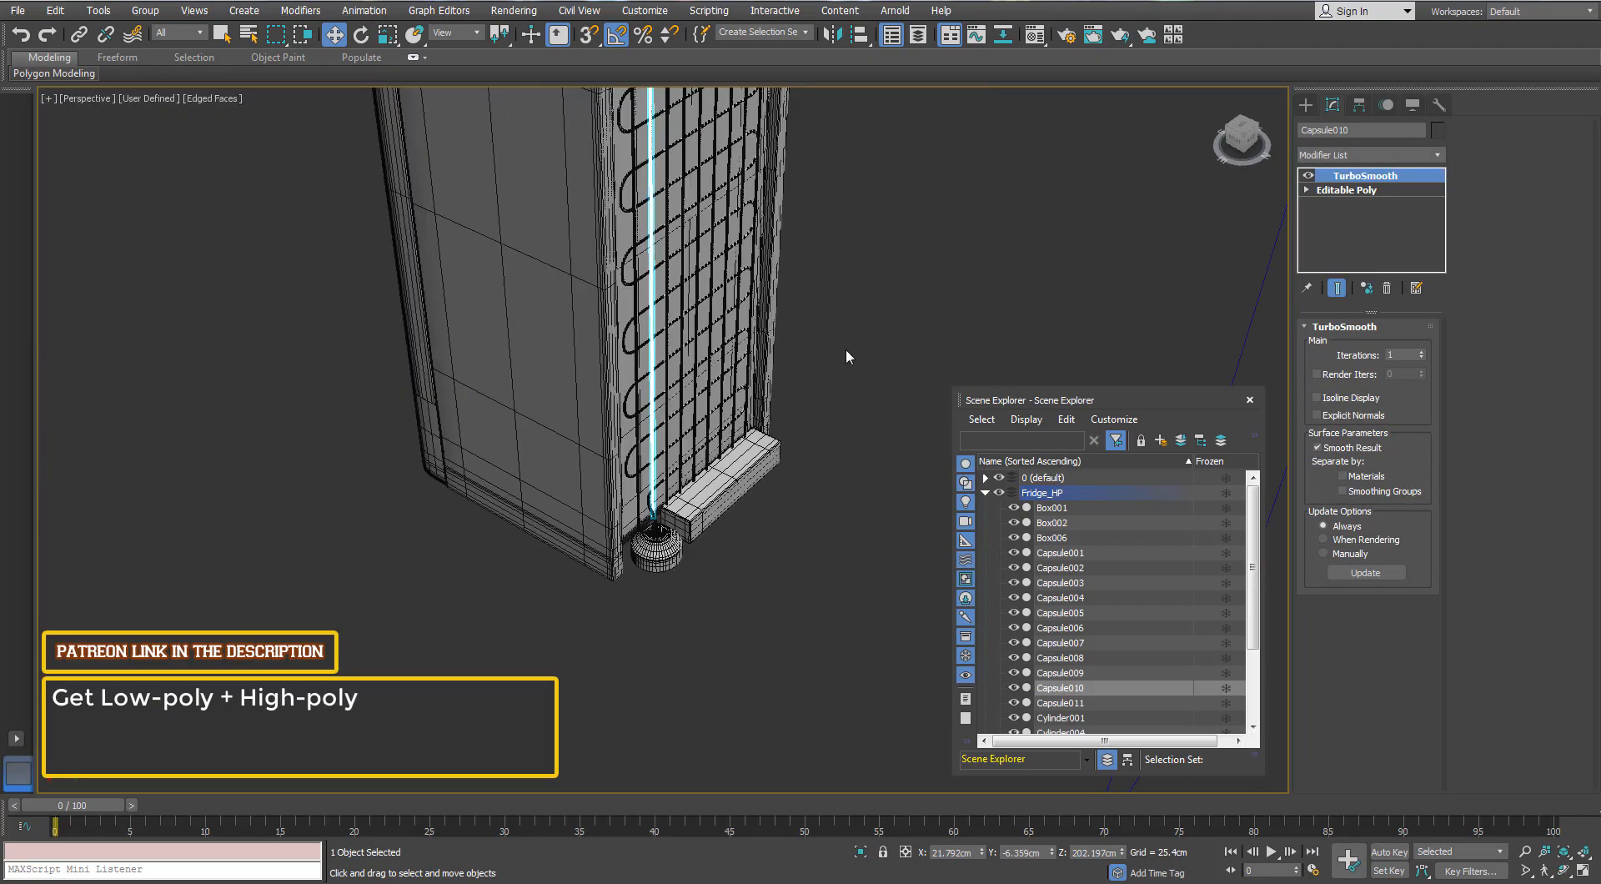
click(846, 348)
- Select and isolate the hinge bracket with the two capsule-shaped barrels on the refrigerator's side
alt+middle_drag(846, 348, 742, 394)
key(F4)
alt+middle_drag(811, 478, 534, 360)
scroll(534, 334, up, 3)
key(F4)
middle_drag(521, 225, 538, 284)
scroll(538, 279, up, 4)
click(522, 241)
key(alt+q)
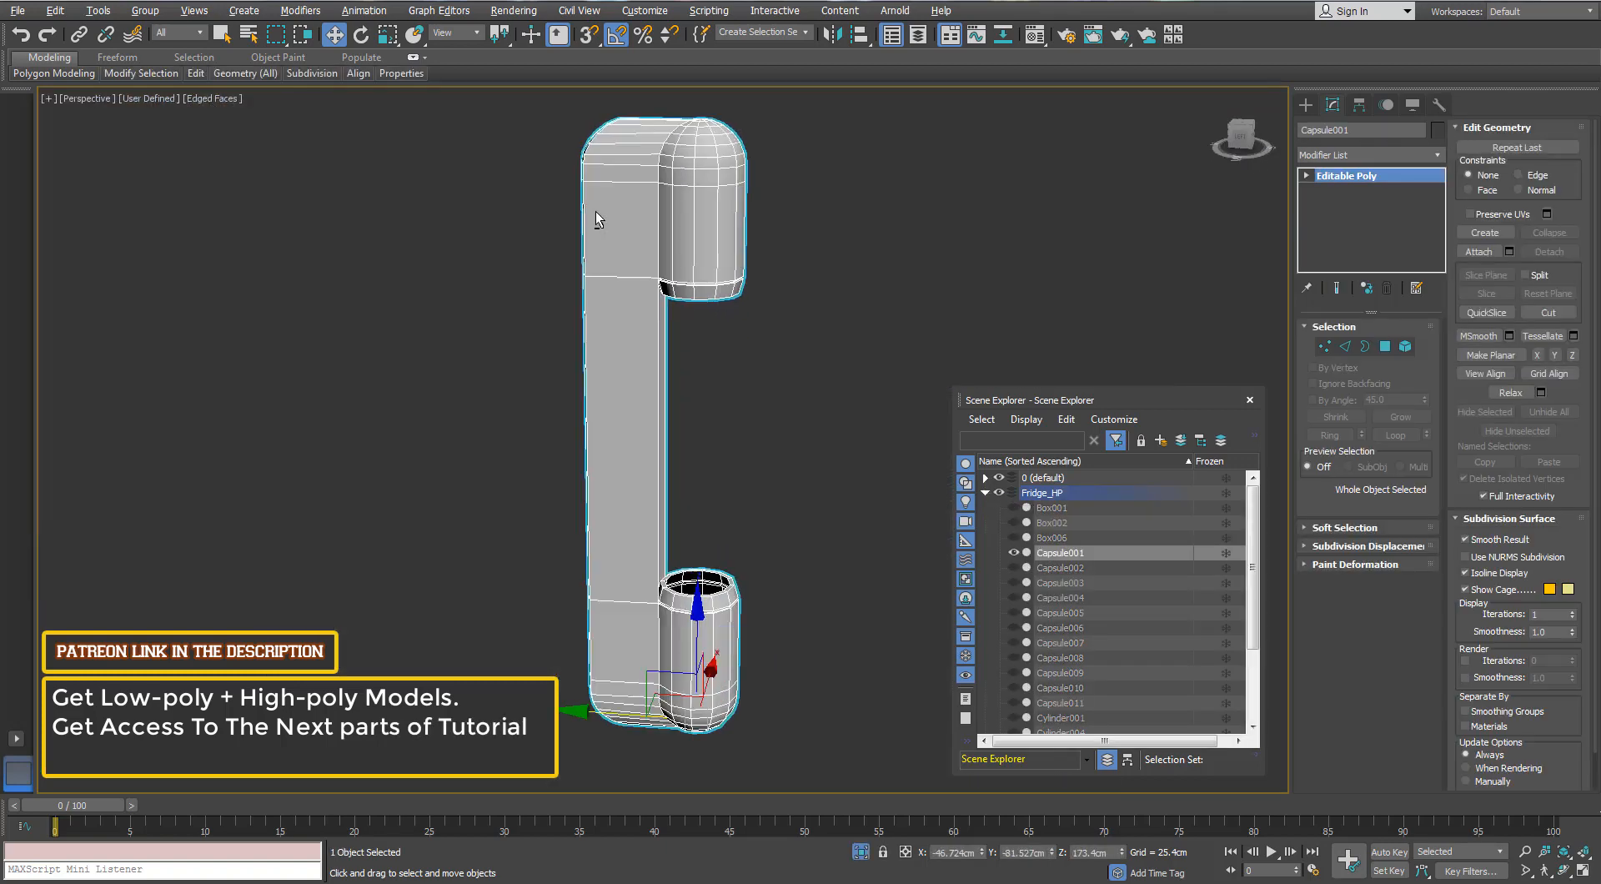
- Add SwiftLoop support edge loops across the hinge bracket near the inner ends of its two barrels
mouse_move(196, 76)
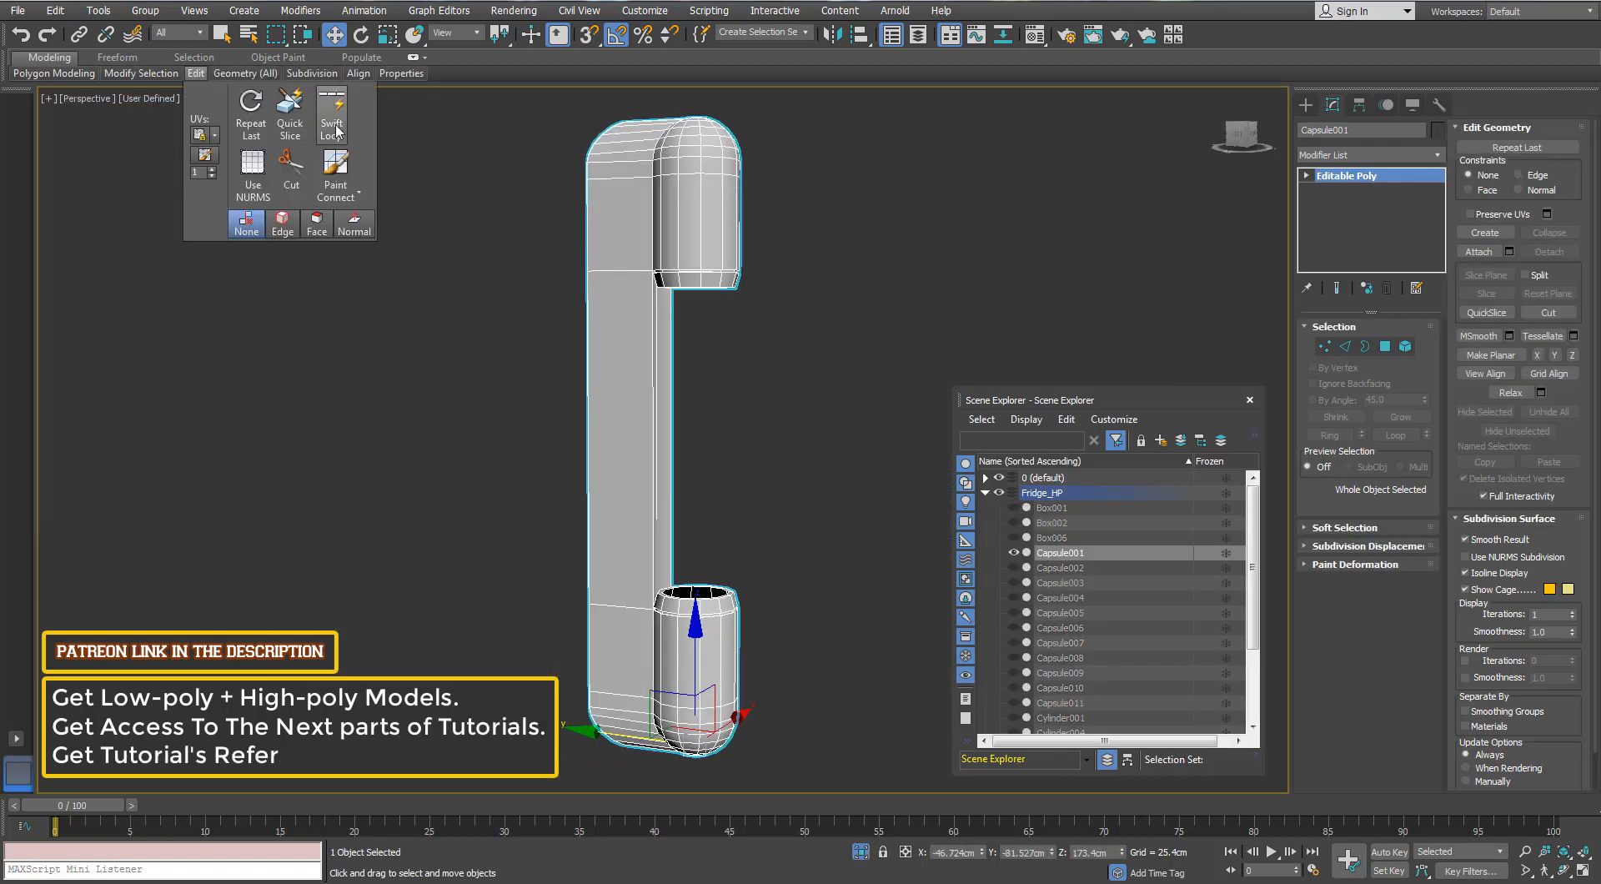
alt+middle_drag(645, 309, 670, 344)
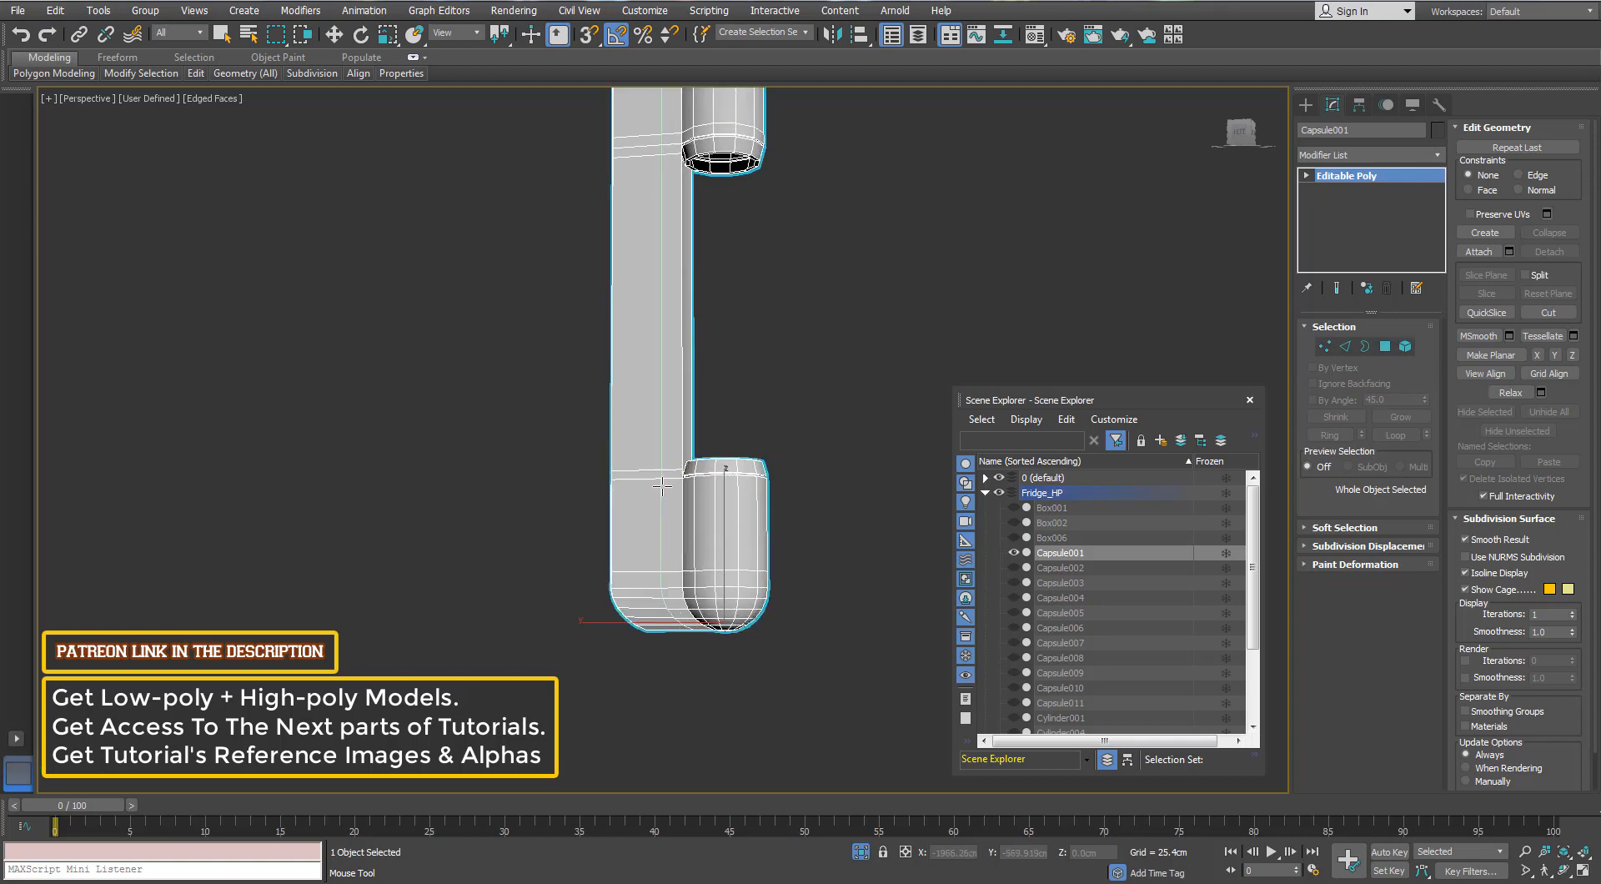
alt+middle_drag(683, 482, 662, 338)
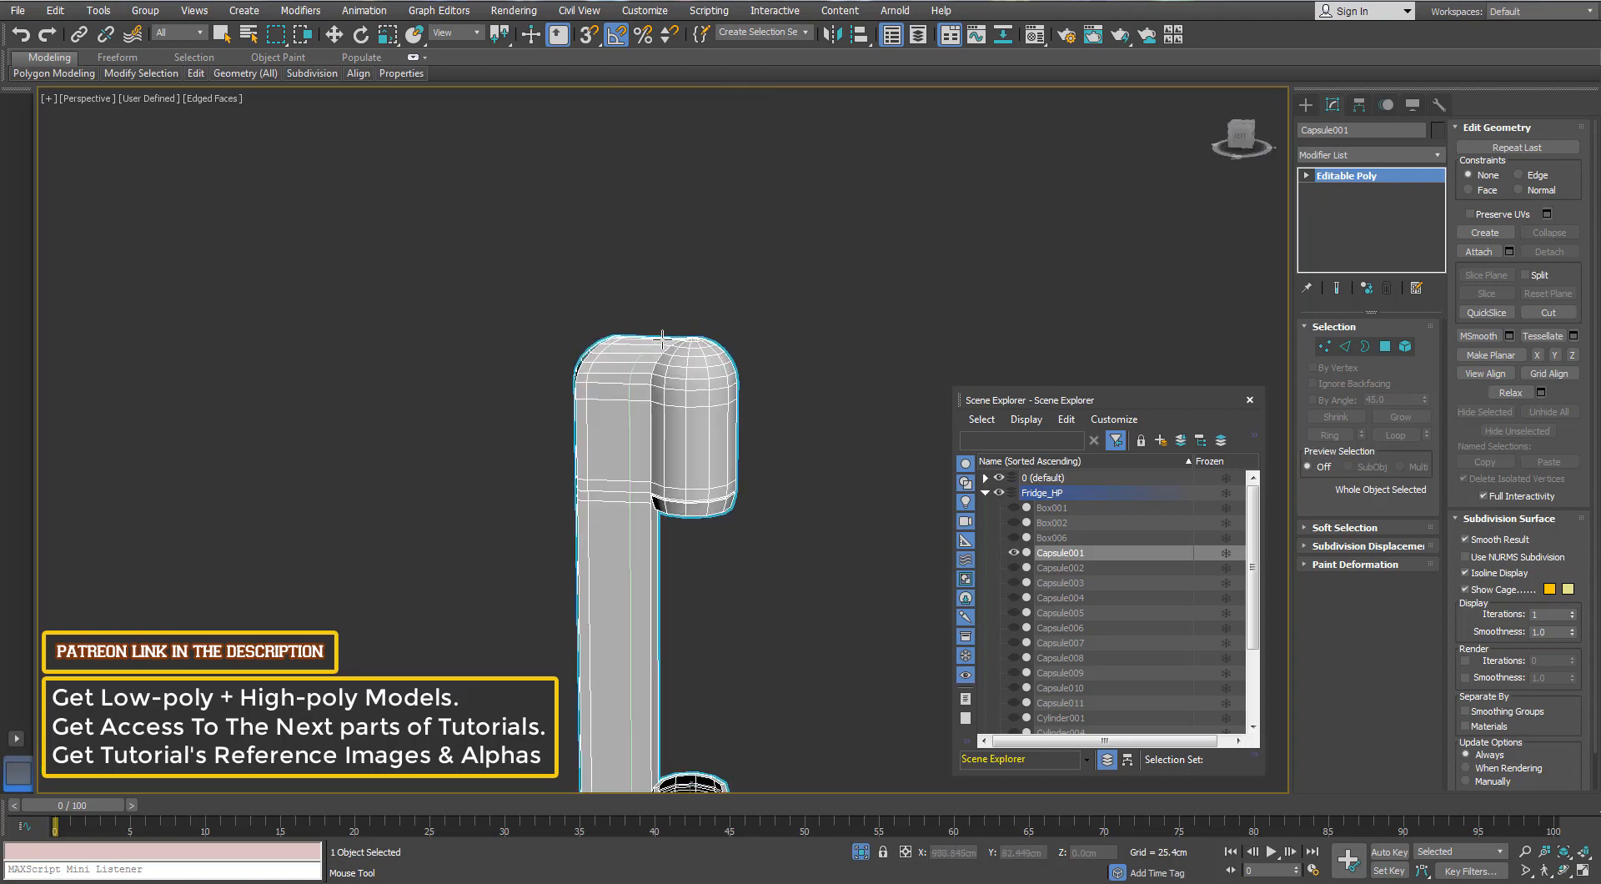
- Add a TurboSmooth modifier to the hinge bracket and inspect it with edged faces off
click(1435, 157)
key(Return)
key(F4)
scroll(717, 535, up, 3)
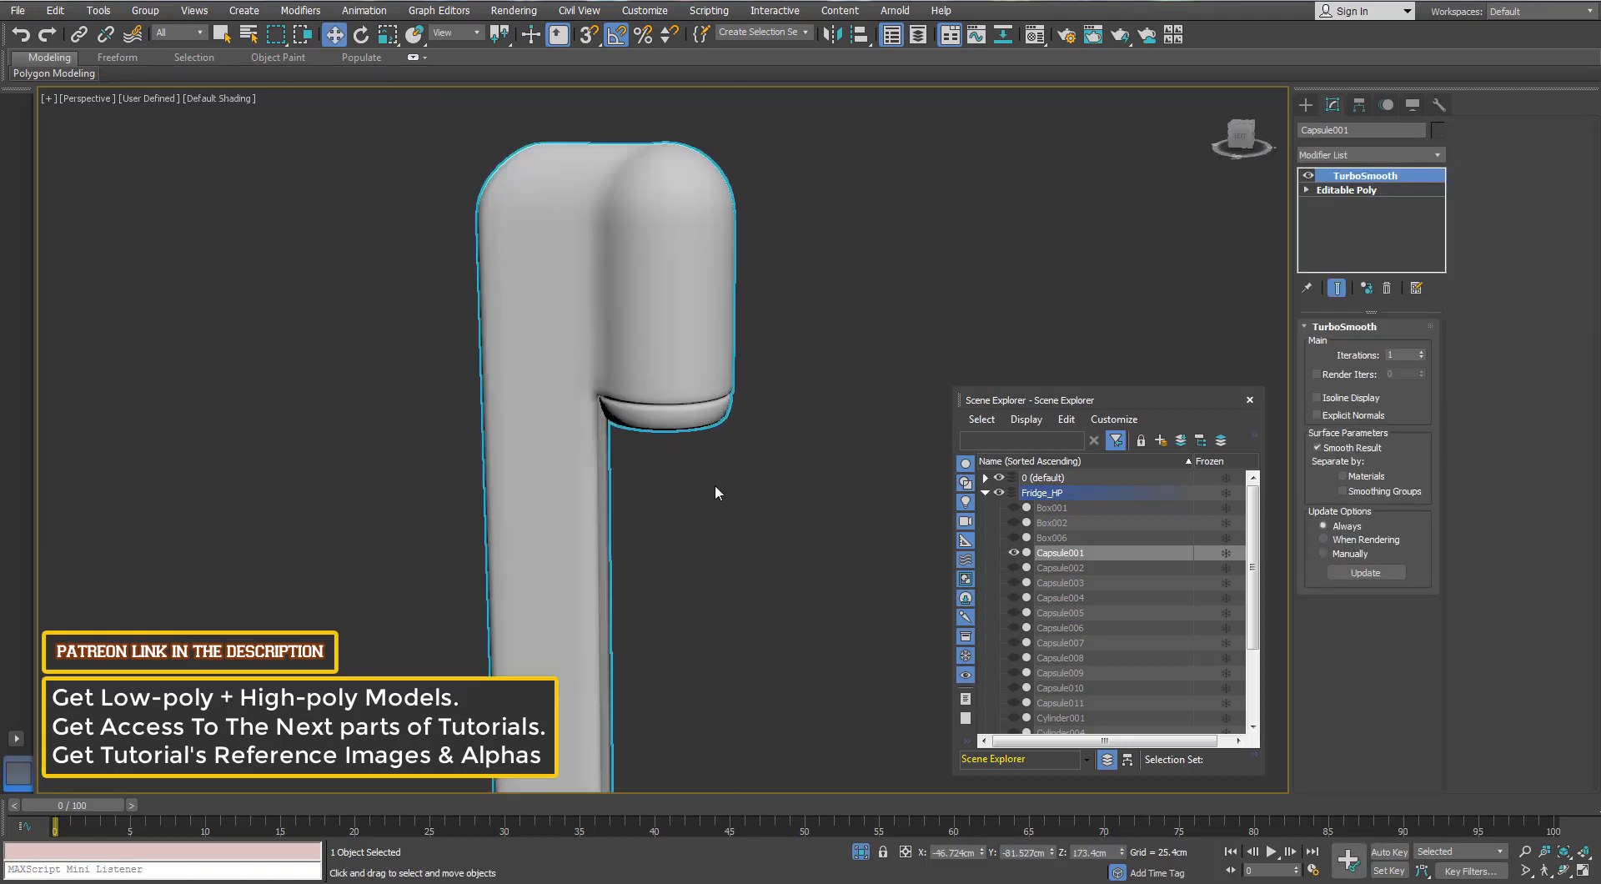
- Exit the bracket's isolation, select and isolate the flanged middle part of the hinge, and turn edged faces on
scroll(714, 483, down, 6)
alt+middle_drag(713, 484, 702, 457)
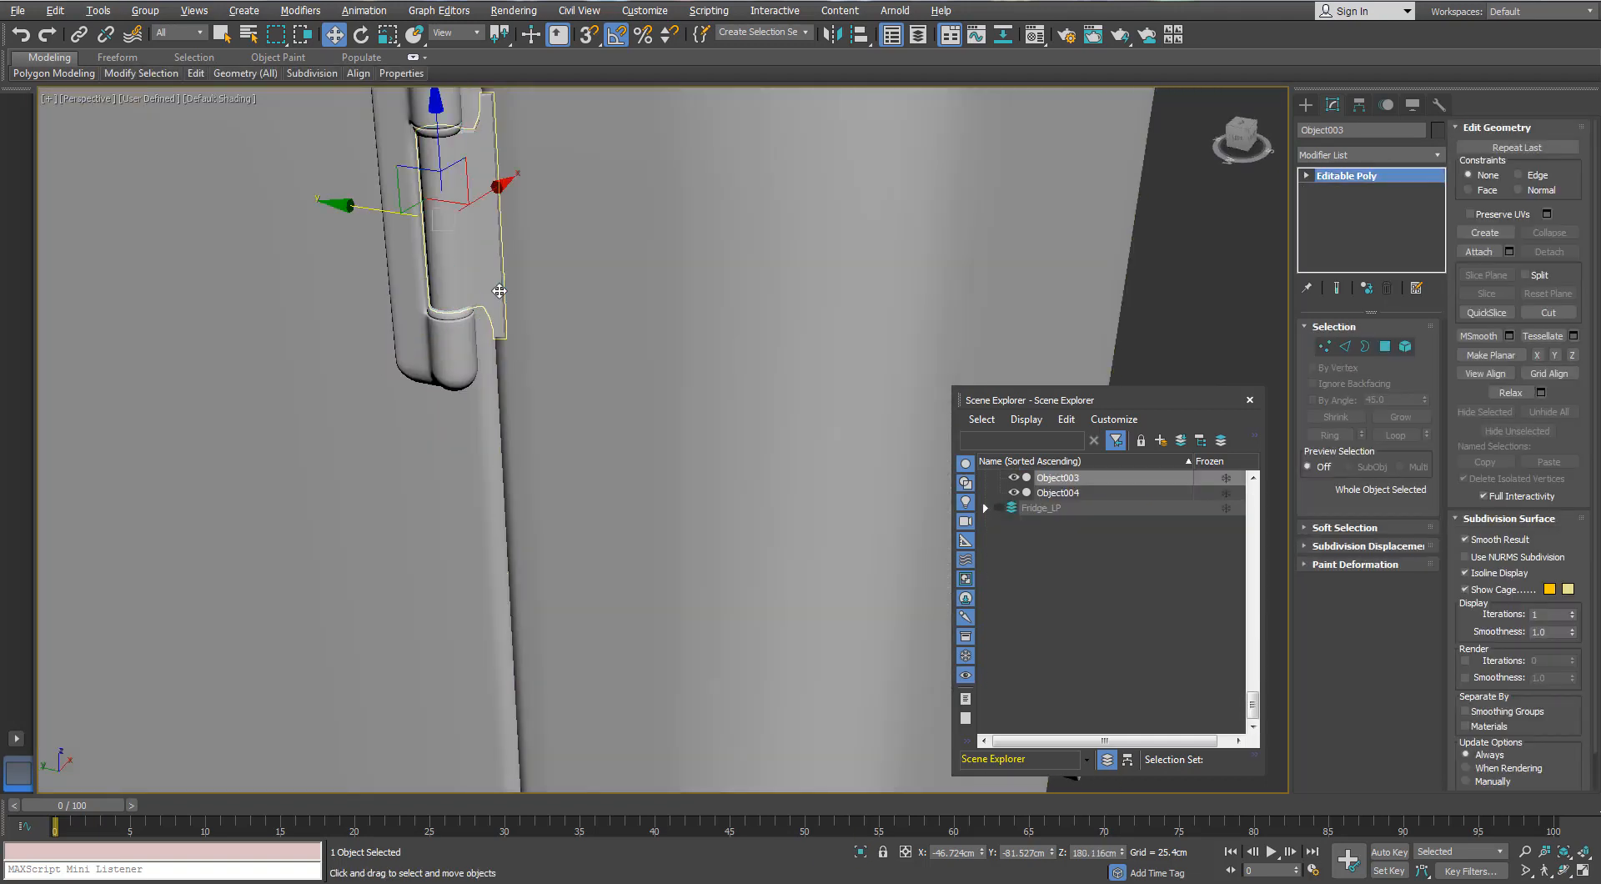
key(alt+q)
mouse_move(614, 375)
alt+middle_down()
mouse_move(584, 345)
mouse_move(585, 379)
alt+middle_up()
key(F4)
- Add SwiftLoop support edge loops near the upper and lower ends of the middle hinge part's barrel and beside its flange
mouse_move(204, 75)
alt+middle_drag(557, 200, 734, 641)
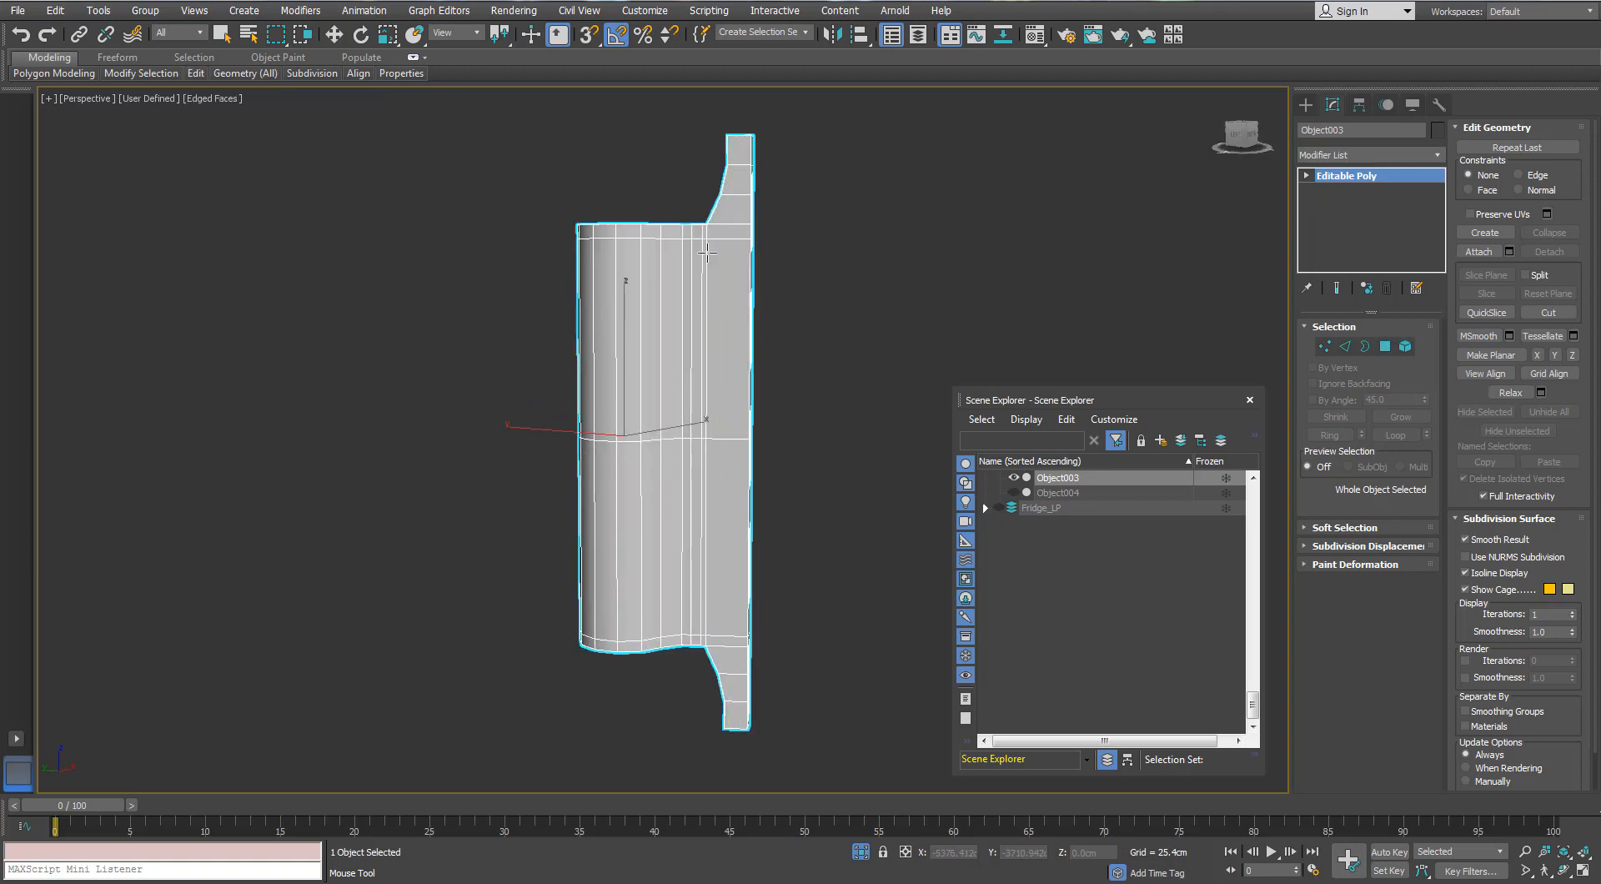
key(w)
alt+middle_drag(737, 236, 688, 326)
scroll(685, 325, up, 3)
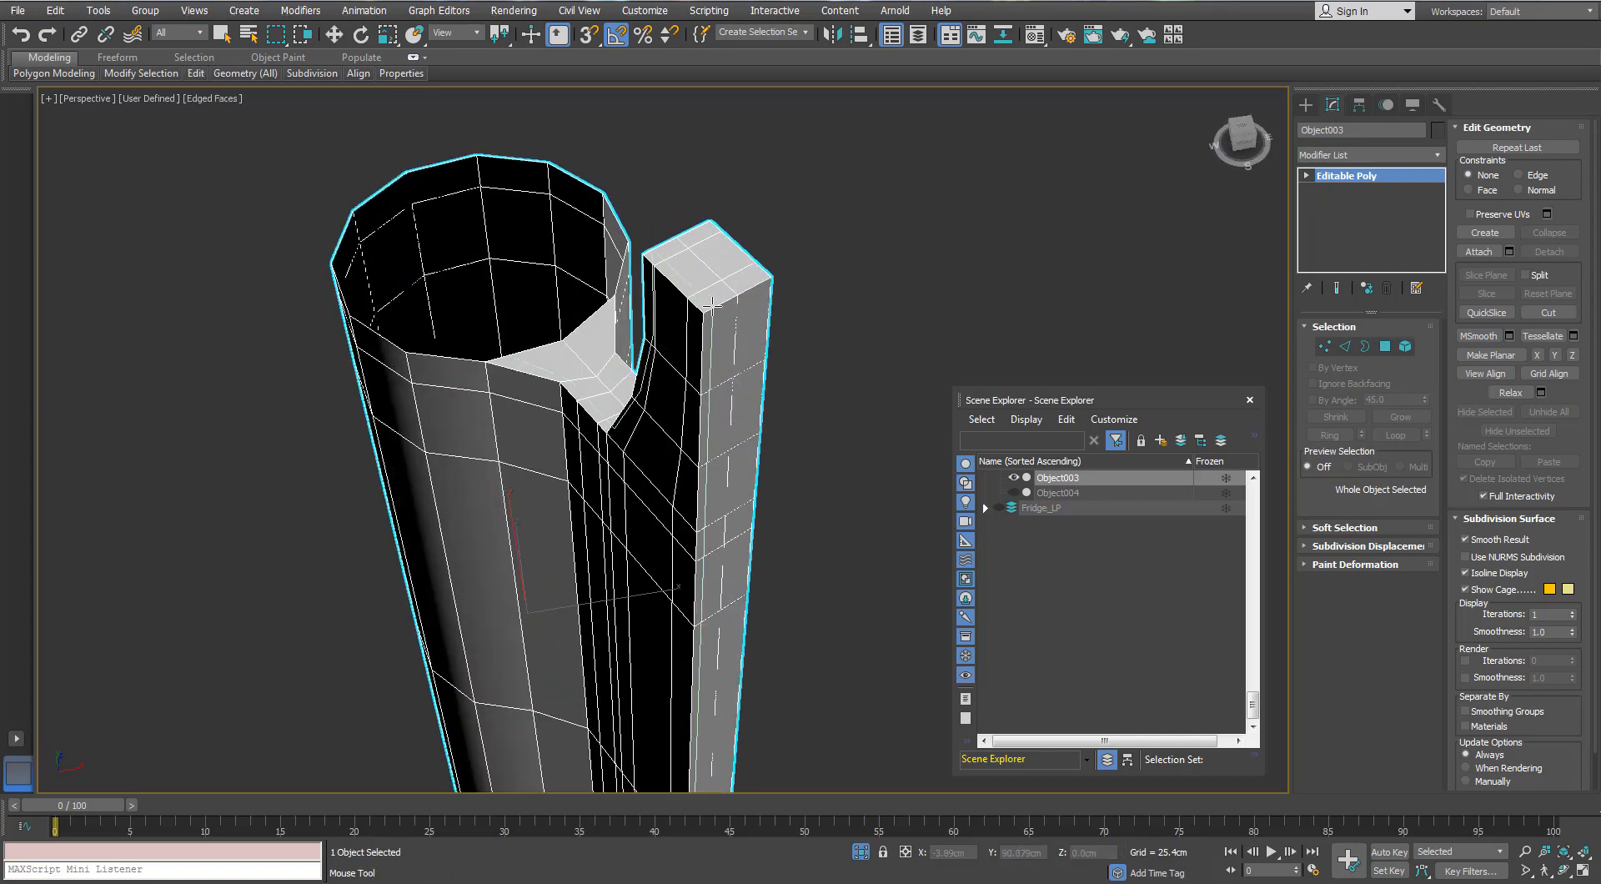
- Add further support edge loops near the tips and along the outer edges of the hinge part's flange
alt+middle_drag(739, 331, 798, 200)
scroll(755, 271, down, 4)
alt+middle_drag(643, 347, 717, 250)
scroll(783, 147, up, 3)
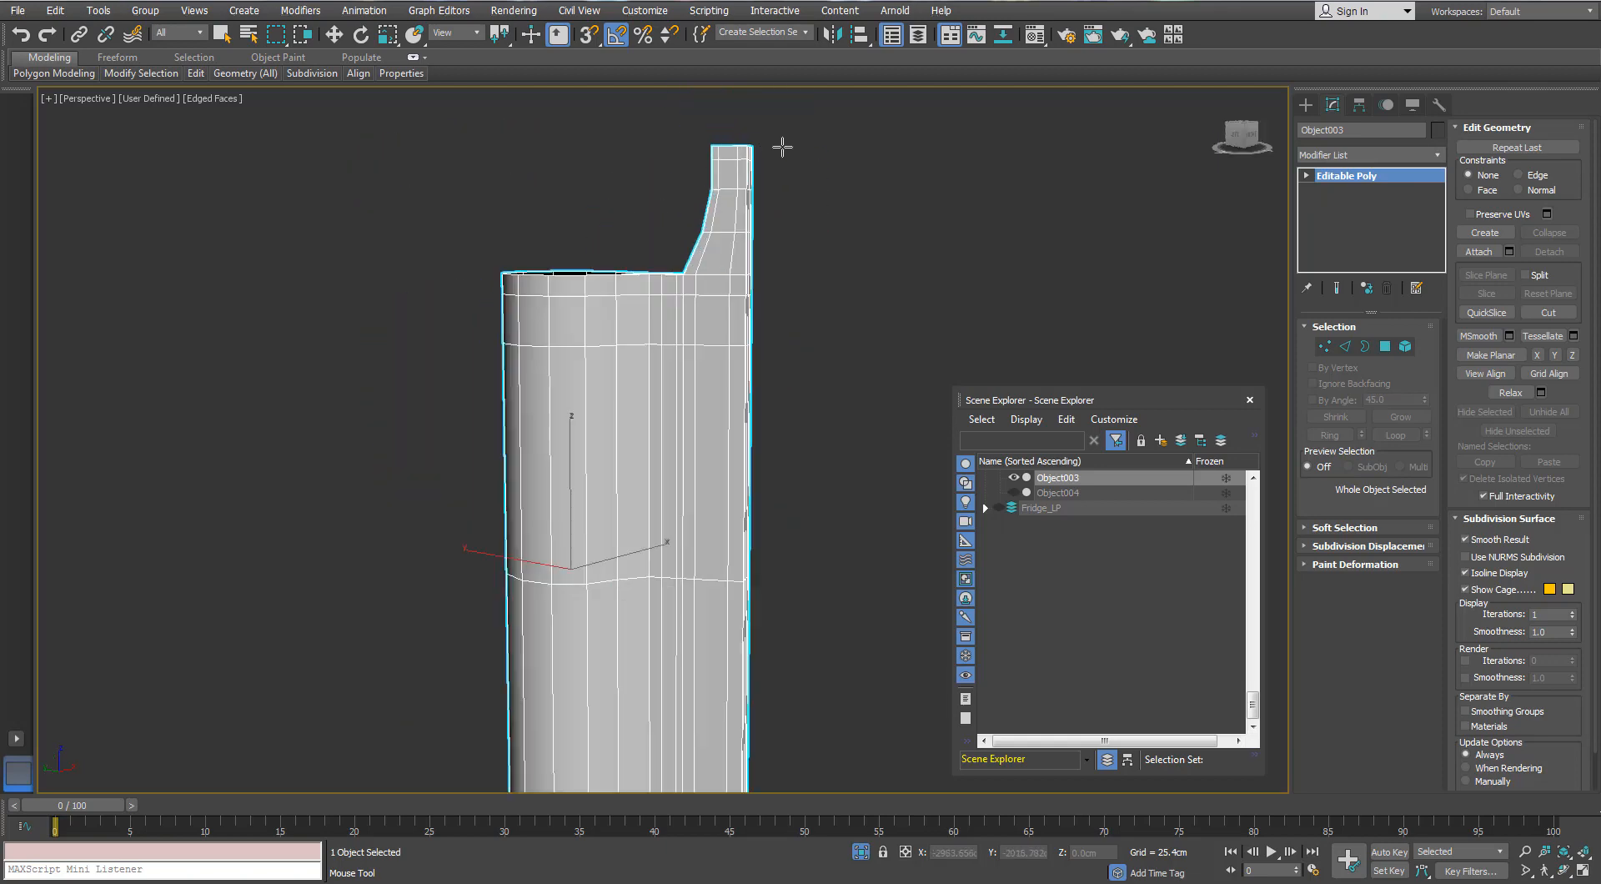
scroll(784, 146, down, 3)
middle_drag(717, 517, 614, 350)
scroll(617, 352, up, 5)
scroll(555, 239, down, 8)
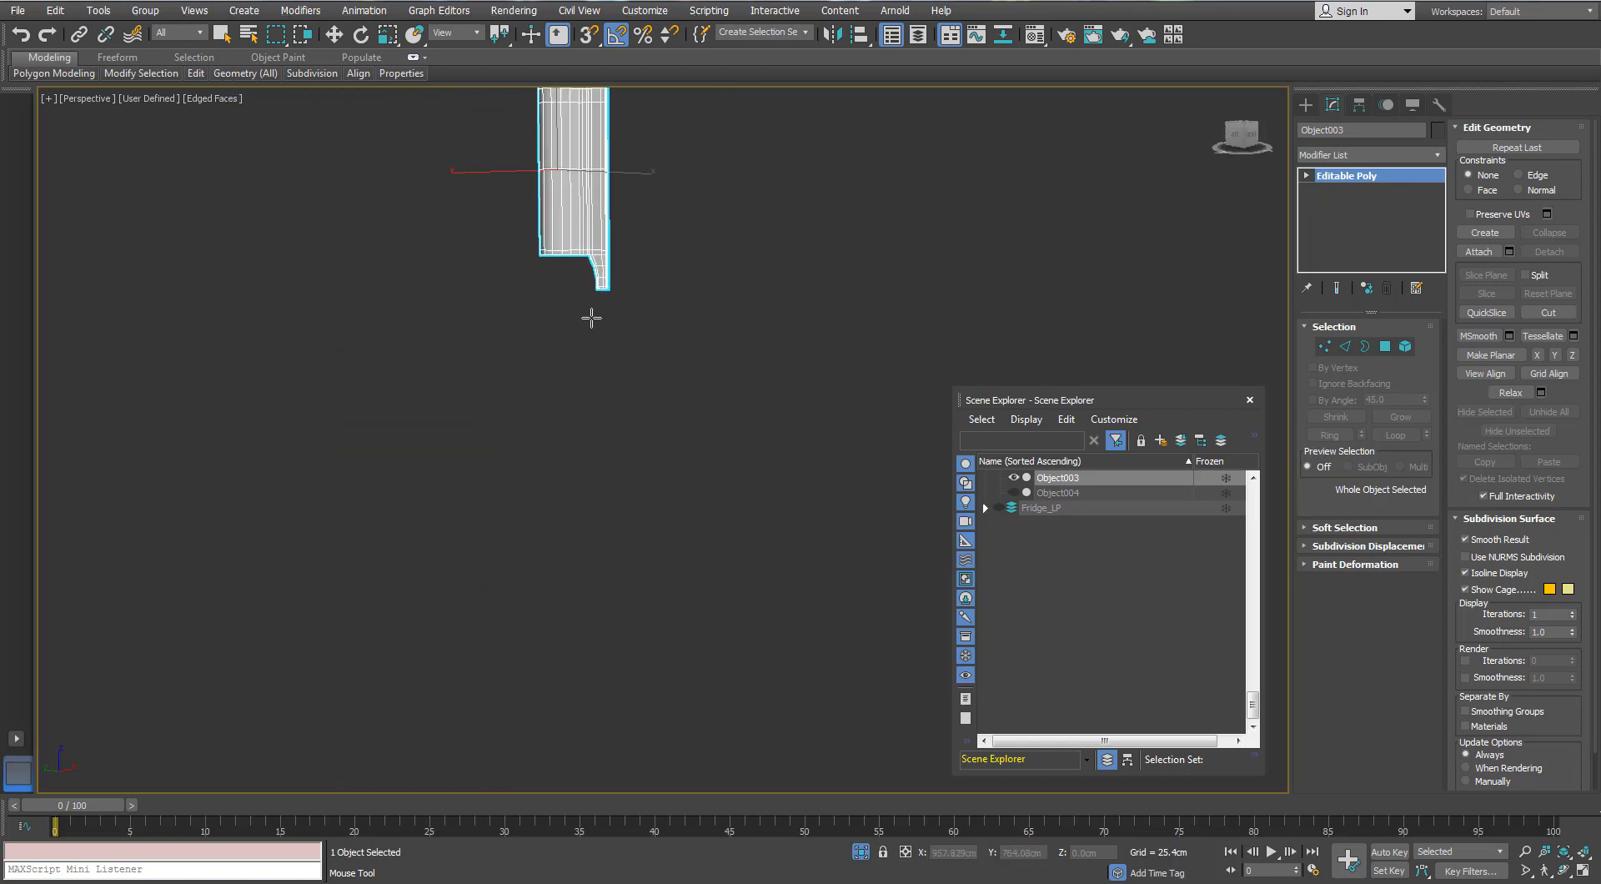
middle_drag(607, 192, 638, 392)
scroll(639, 392, up, 4)
- Add a TurboSmooth modifier to the flanged middle part of the hinge
click(1439, 156)
key(t)
key(t)
key(t)
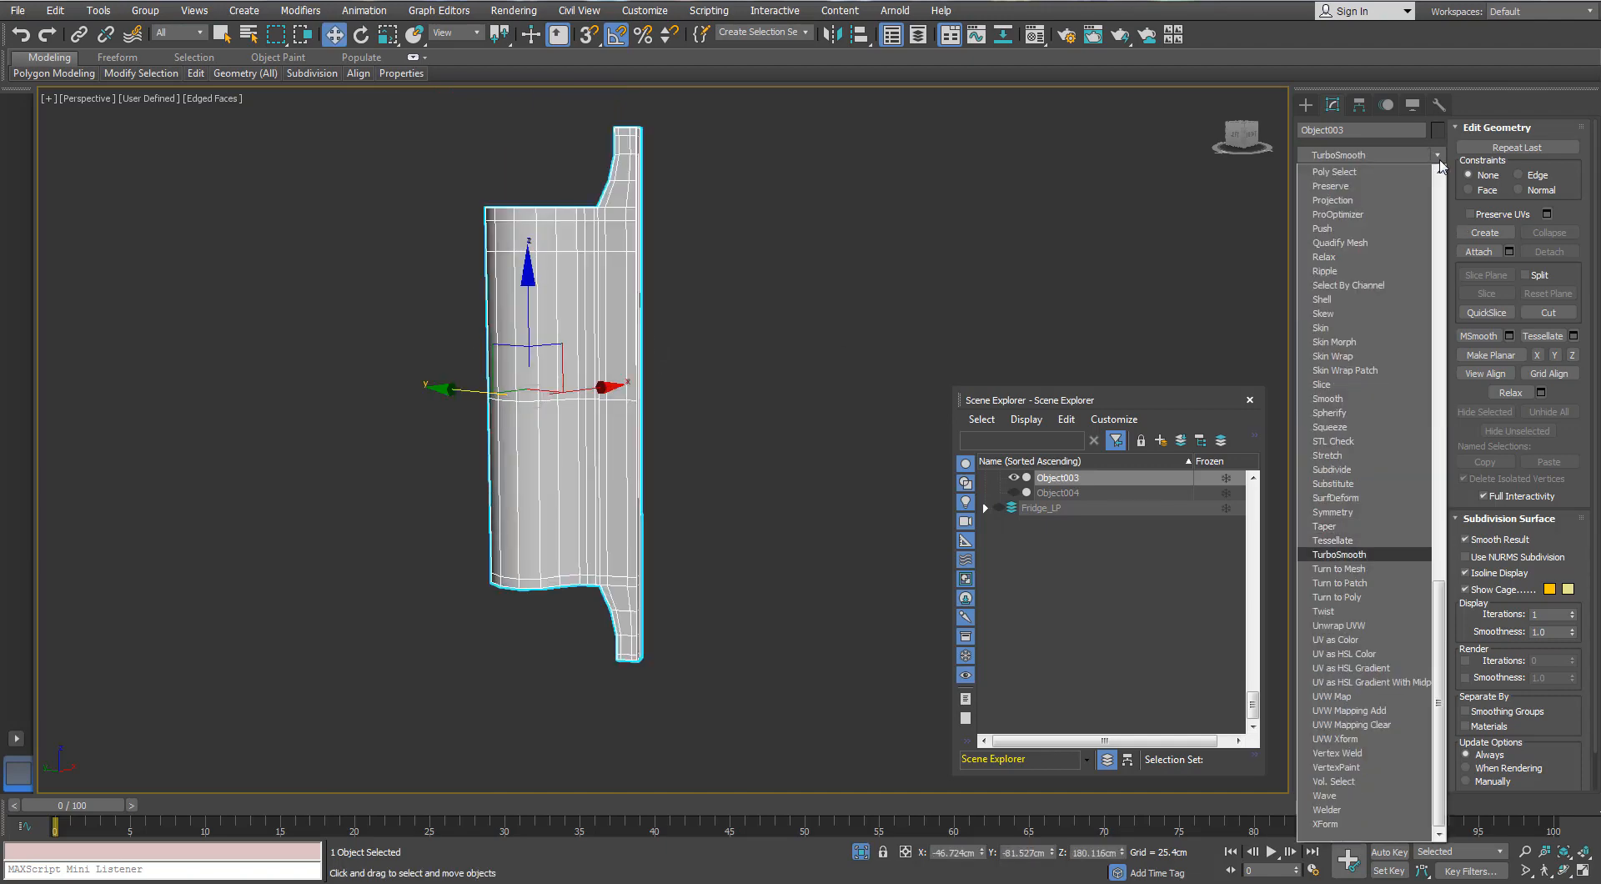
key(Return)
- Exit the hinge part's isolation, clear the selection, and turn edged faces off
alt+middle_drag(724, 624, 833, 703)
click(861, 852)
alt+middle_drag(709, 434, 568, 175)
scroll(618, 303, down, 5)
click(827, 362)
key(F4)
scroll(511, 236, down, 4)
scroll(511, 240, up, 3)
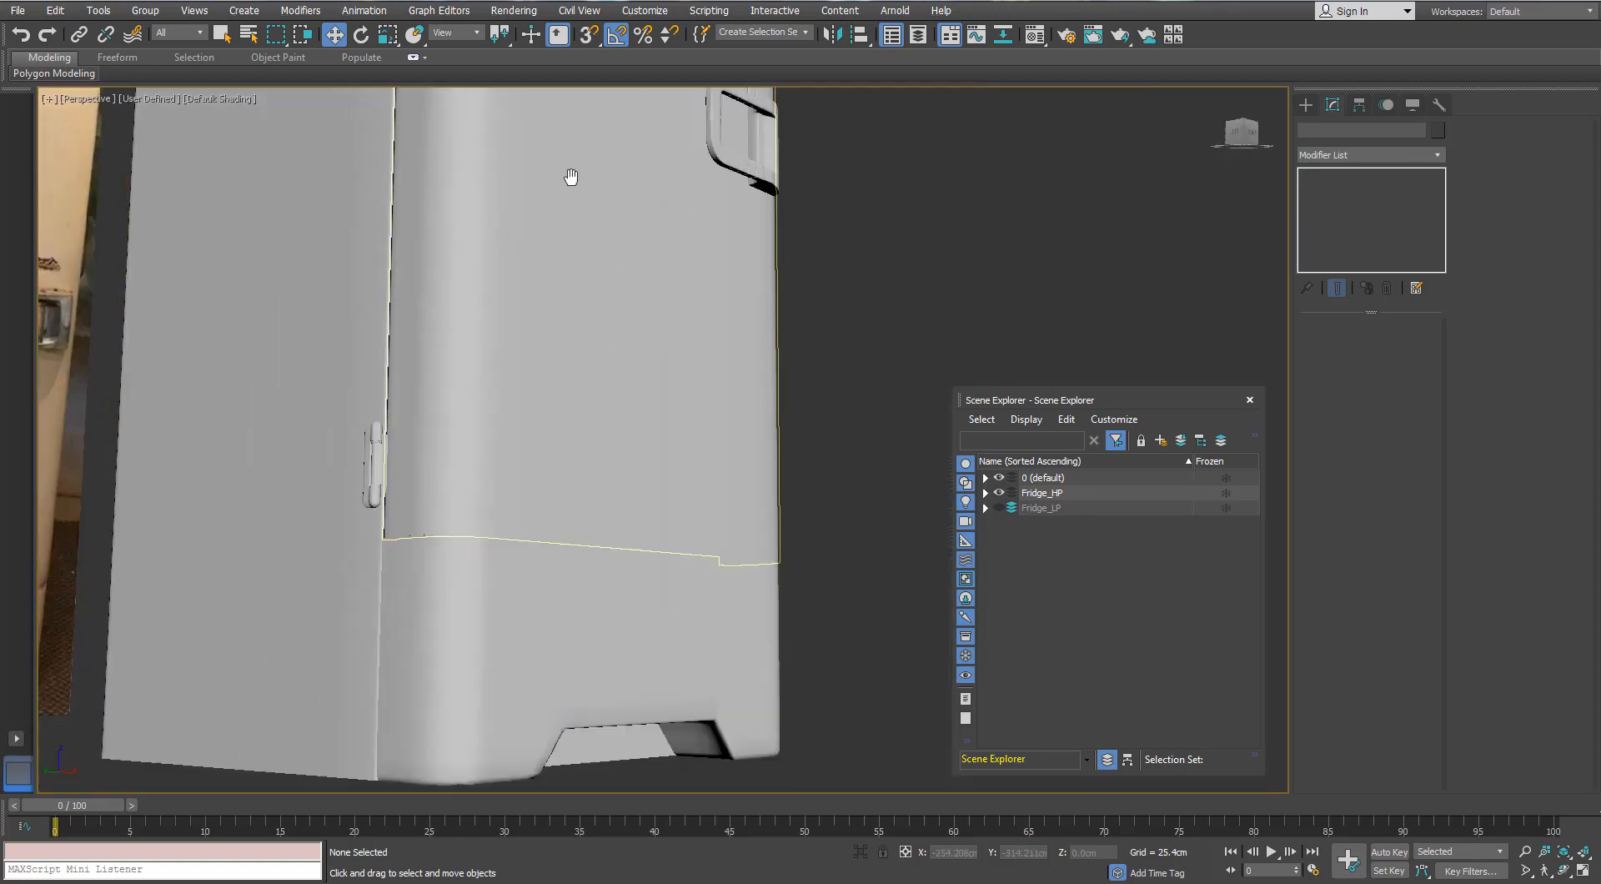
- Turn edged faces on, select and isolate the refrigerator door, and examine its smoothed mesh
scroll(568, 175, down, 3)
click(533, 422)
scroll(533, 422, up, 5)
alt+middle_drag(532, 422, 622, 434)
scroll(592, 417, down, 6)
key(F4)
click(627, 489)
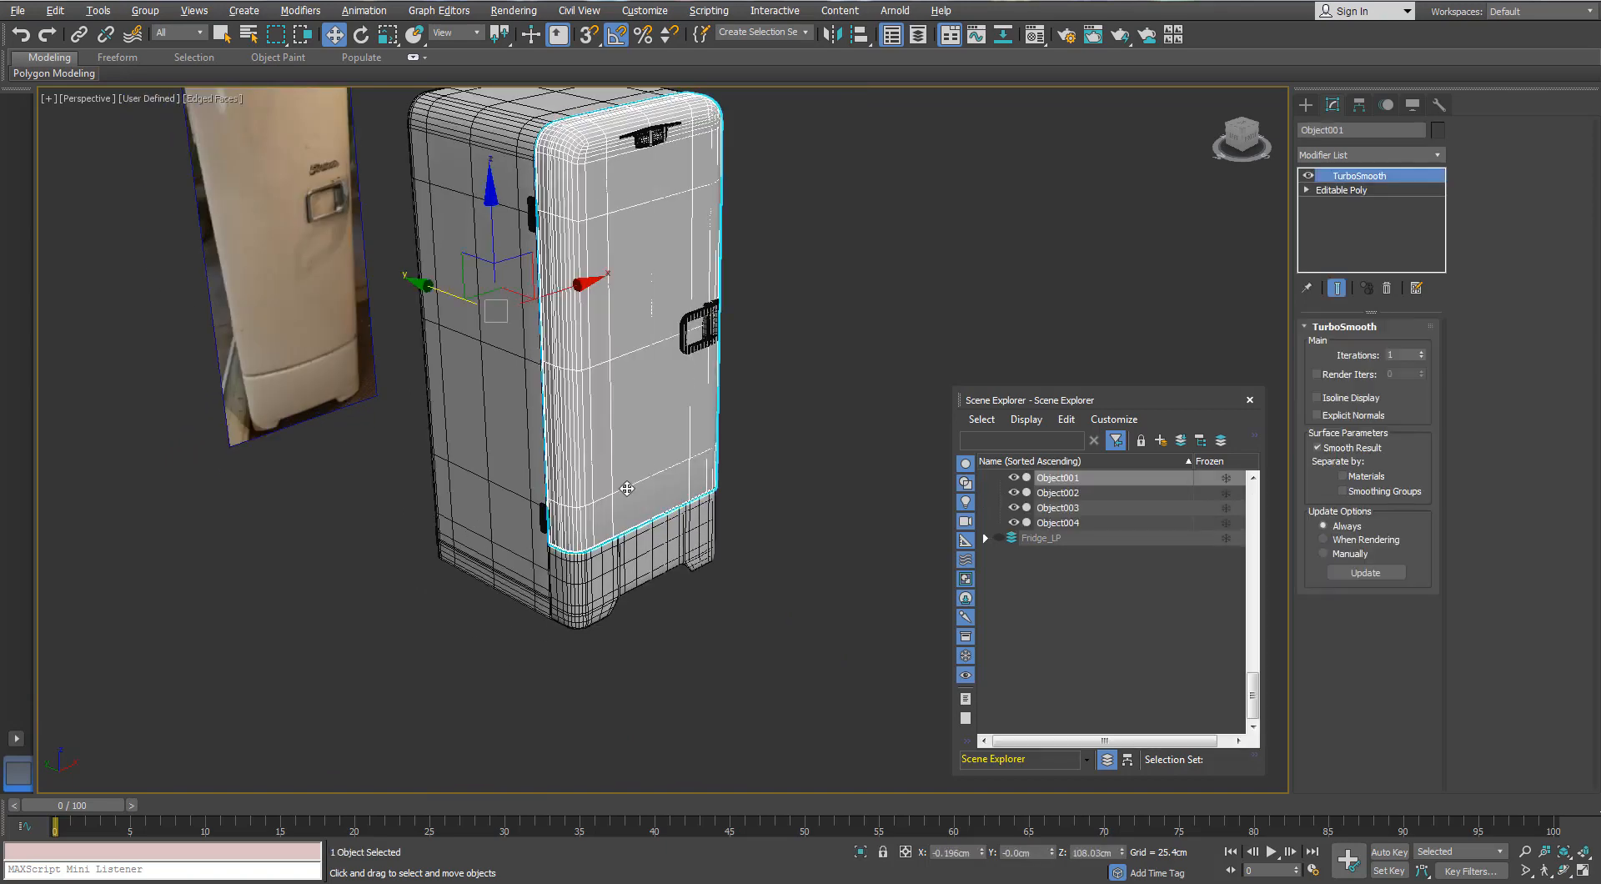
key(alt+q)
alt+middle_drag(628, 489, 689, 738)
scroll(625, 383, up, 3)
scroll(634, 432, down, 3)
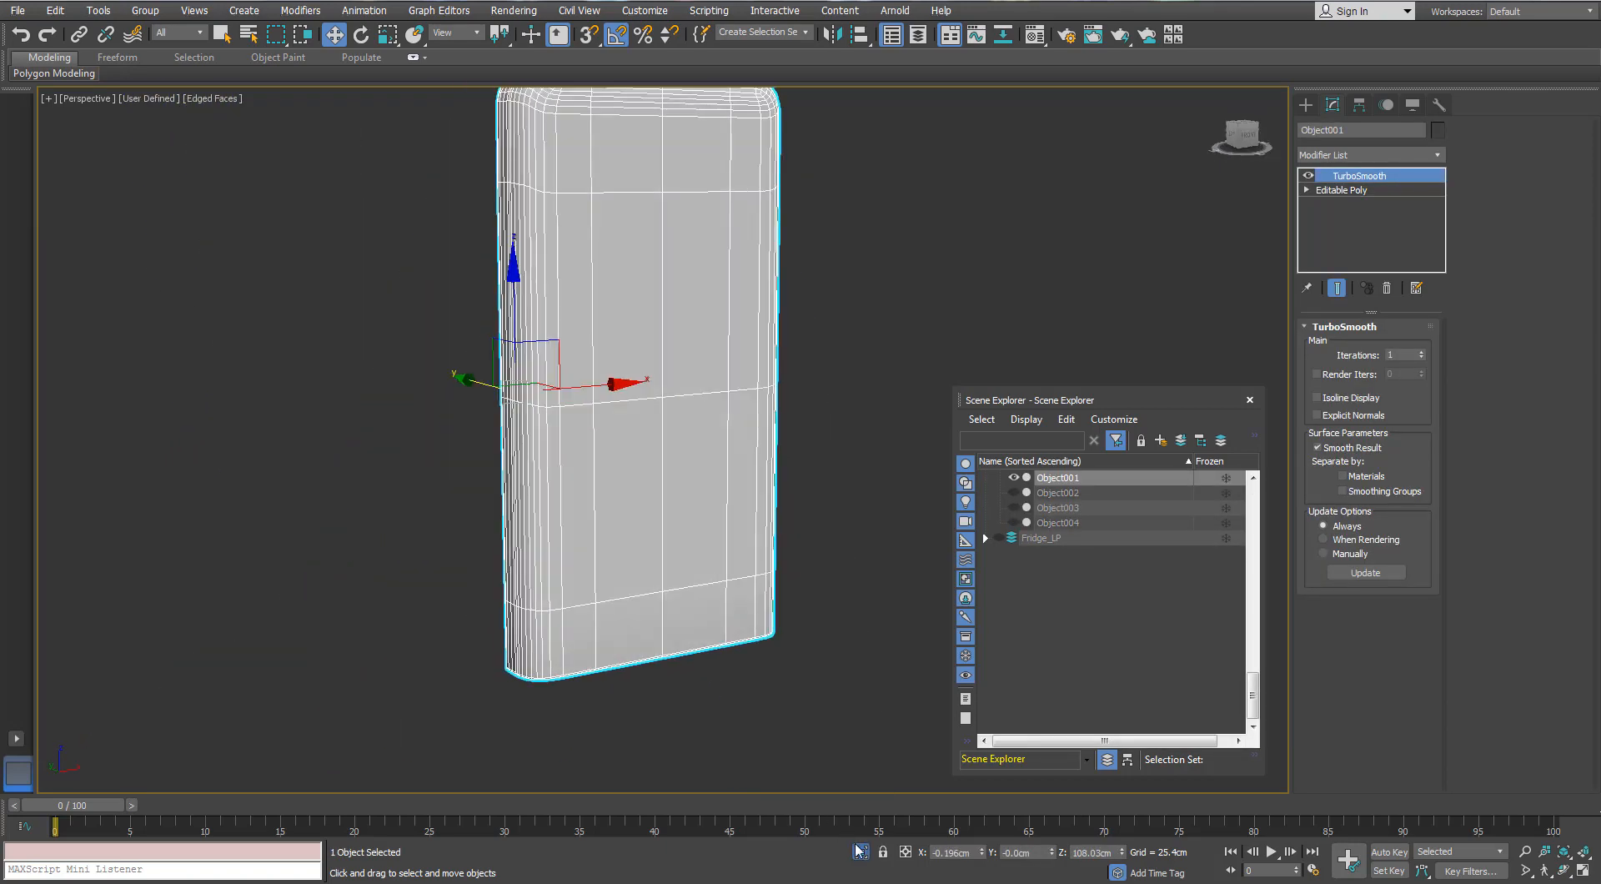
- Exit the door's isolation, clear the selection, and examine the shaded refrigerator from front and back without edged faces
click(859, 851)
click(789, 376)
key(F4)
scroll(604, 347, up, 4)
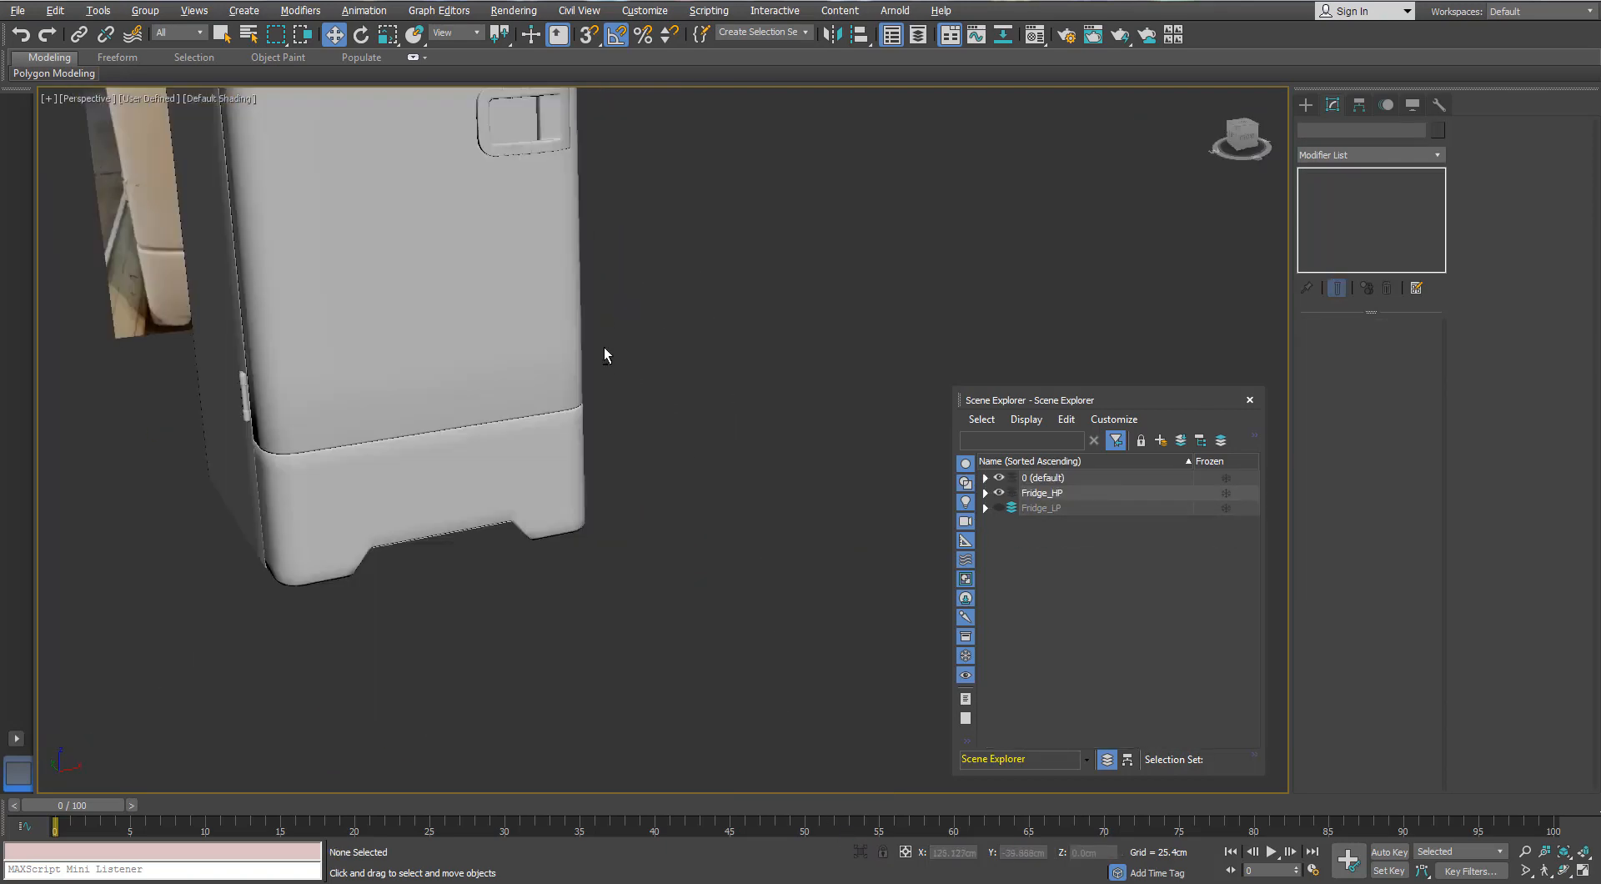
scroll(758, 383, down, 3)
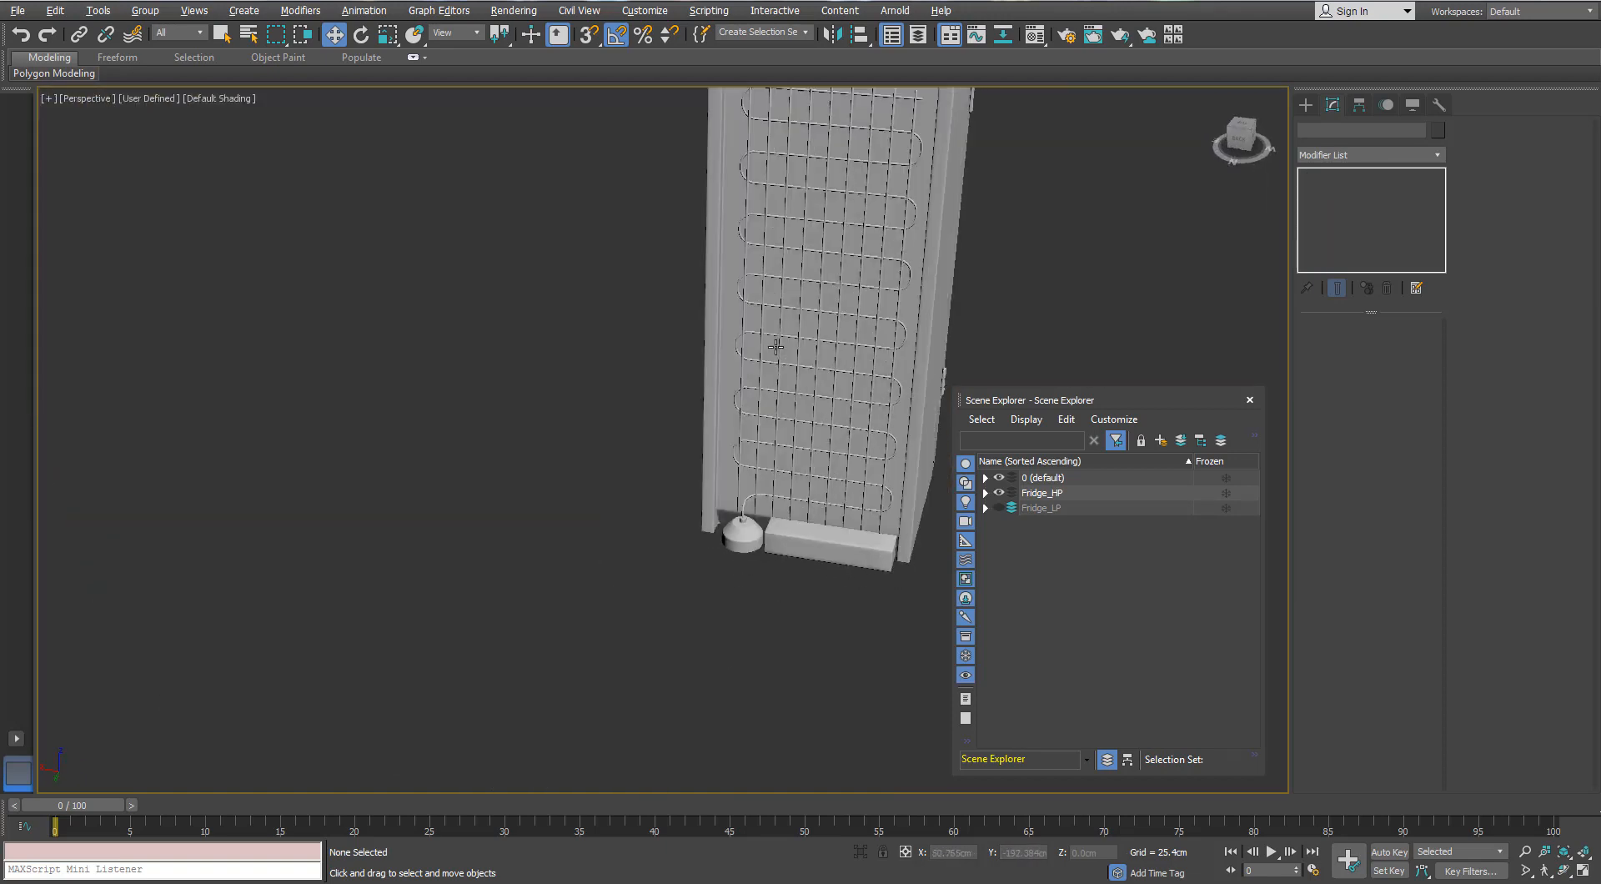